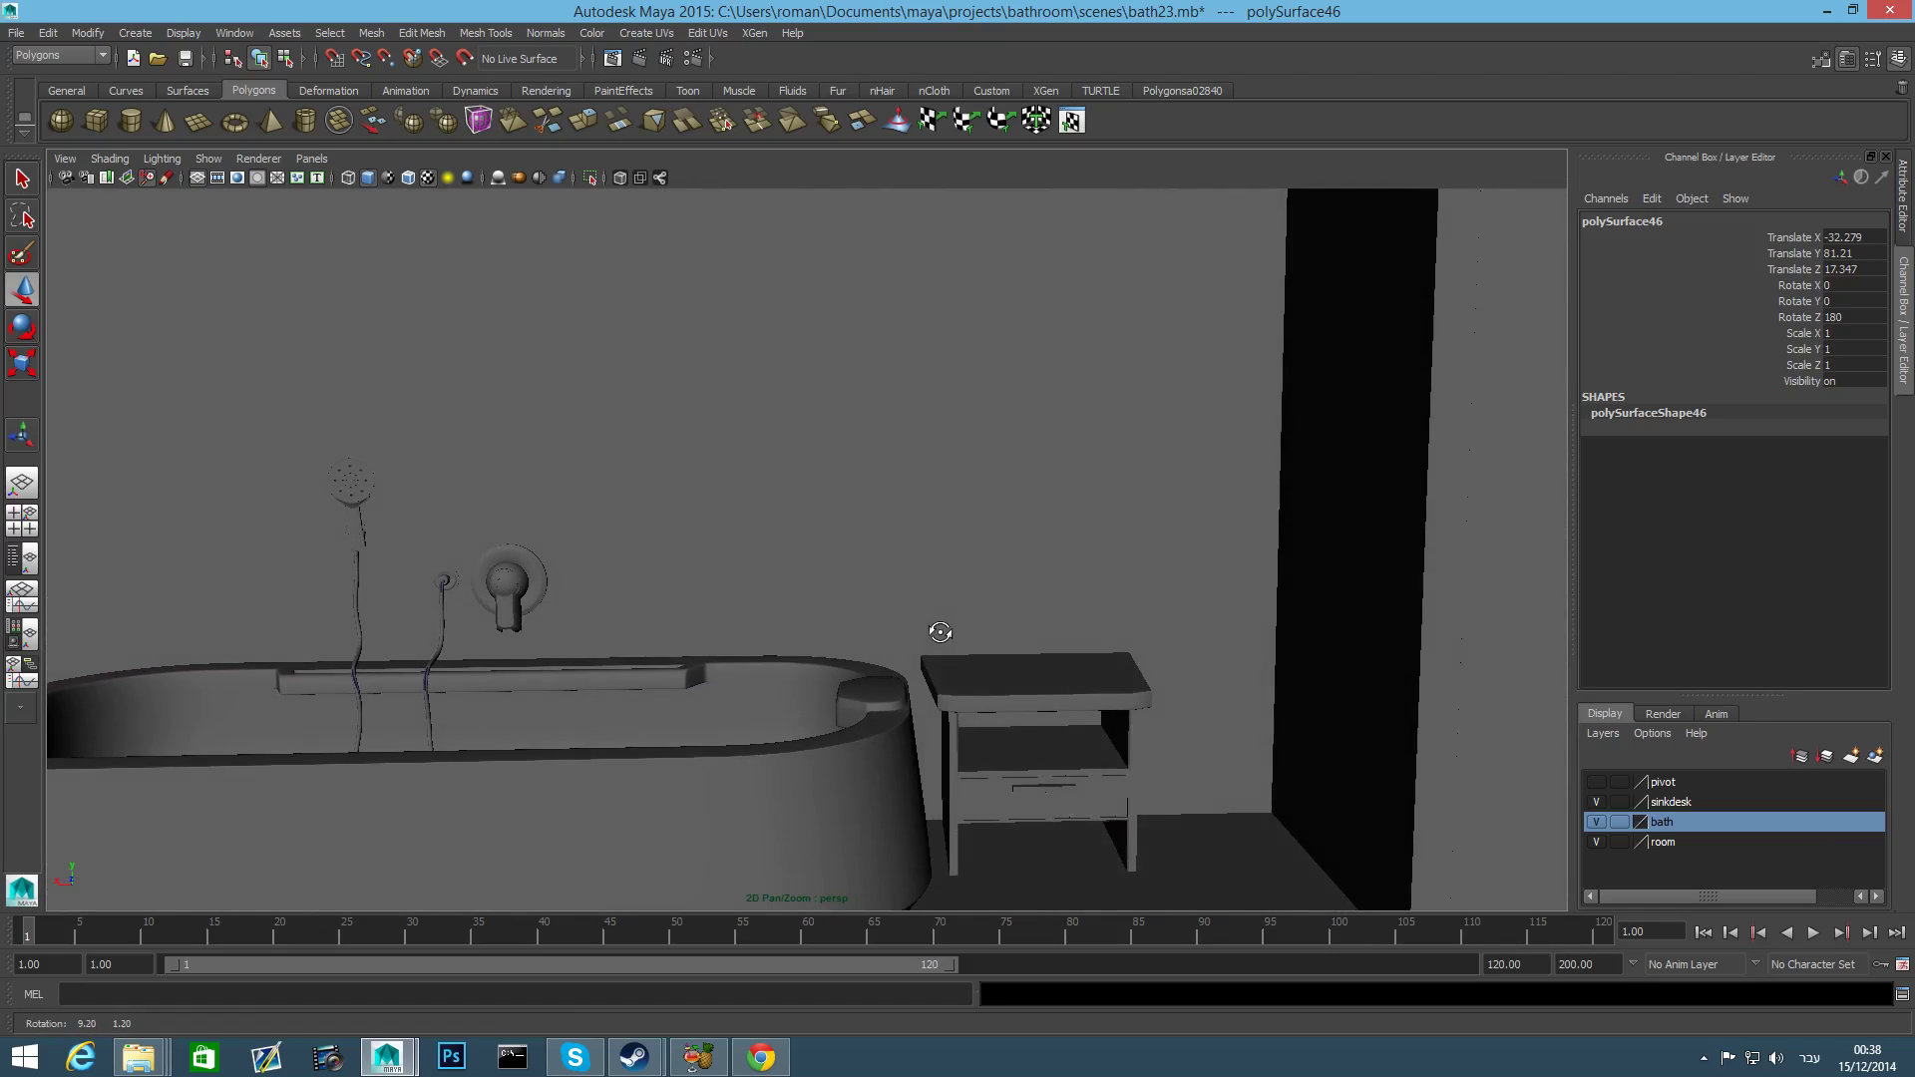
Duplicate the wall-mounted bath faucet and move the copy to the shower enclosure at about X 0.86, Z 43.7.
alt+middle_drag(1067, 638, 879, 665)
alt+middle_drag(1175, 664, 1283, 638)
alt+middle_drag(710, 655, 1094, 652)
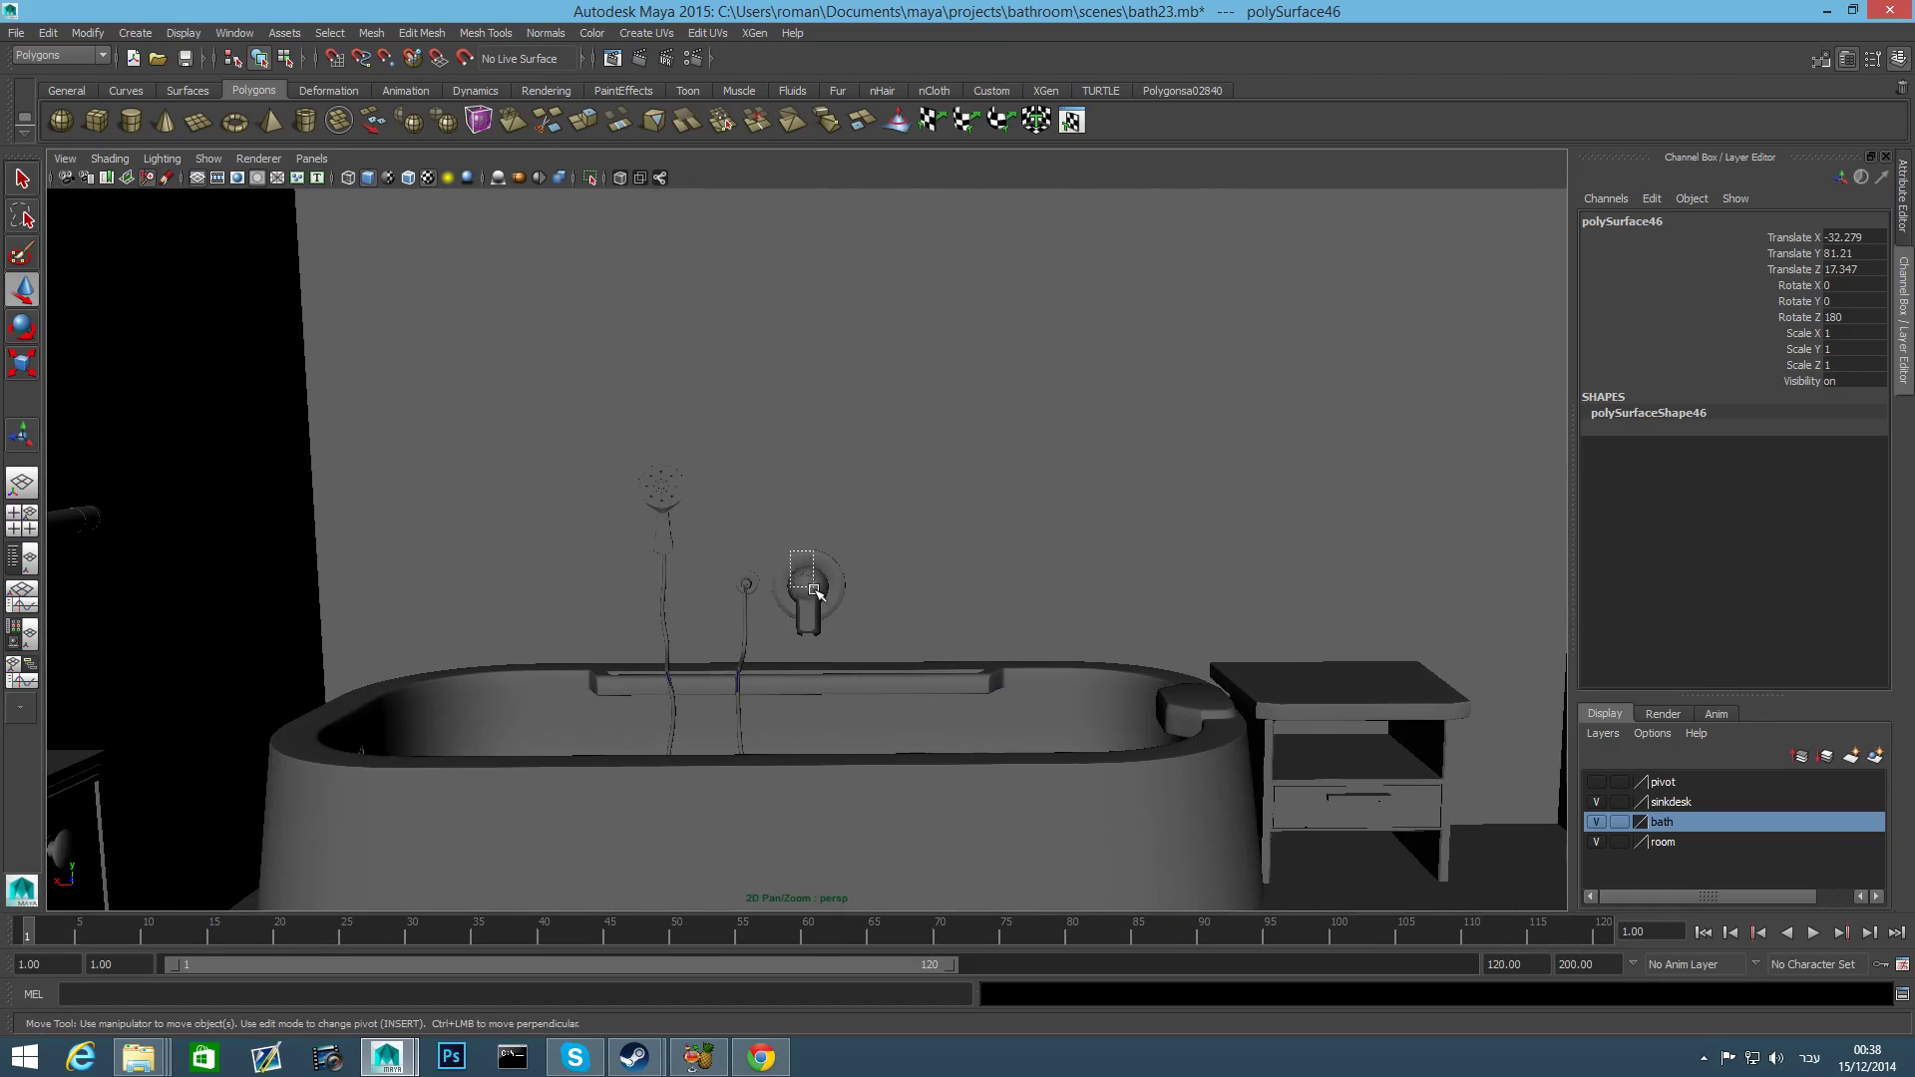
drag(815, 591, 826, 608)
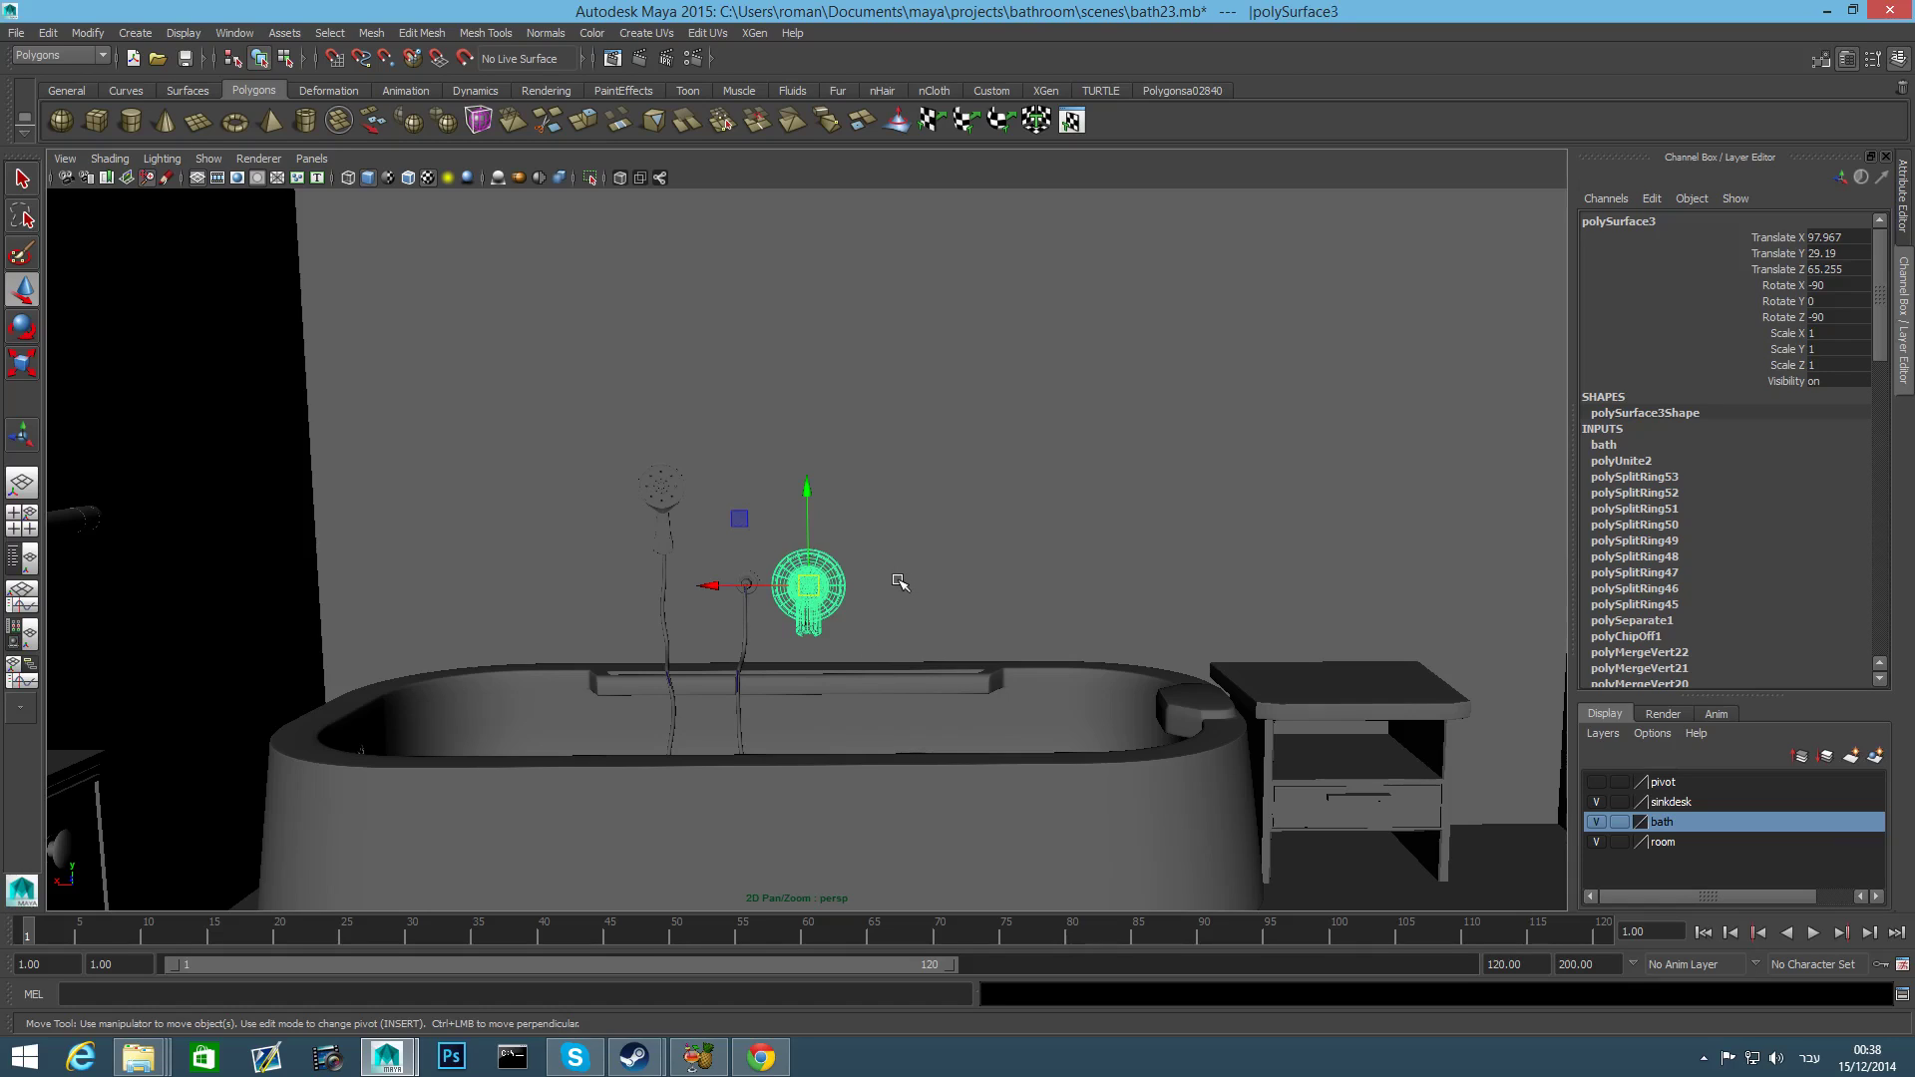
drag(710, 585, 1342, 586)
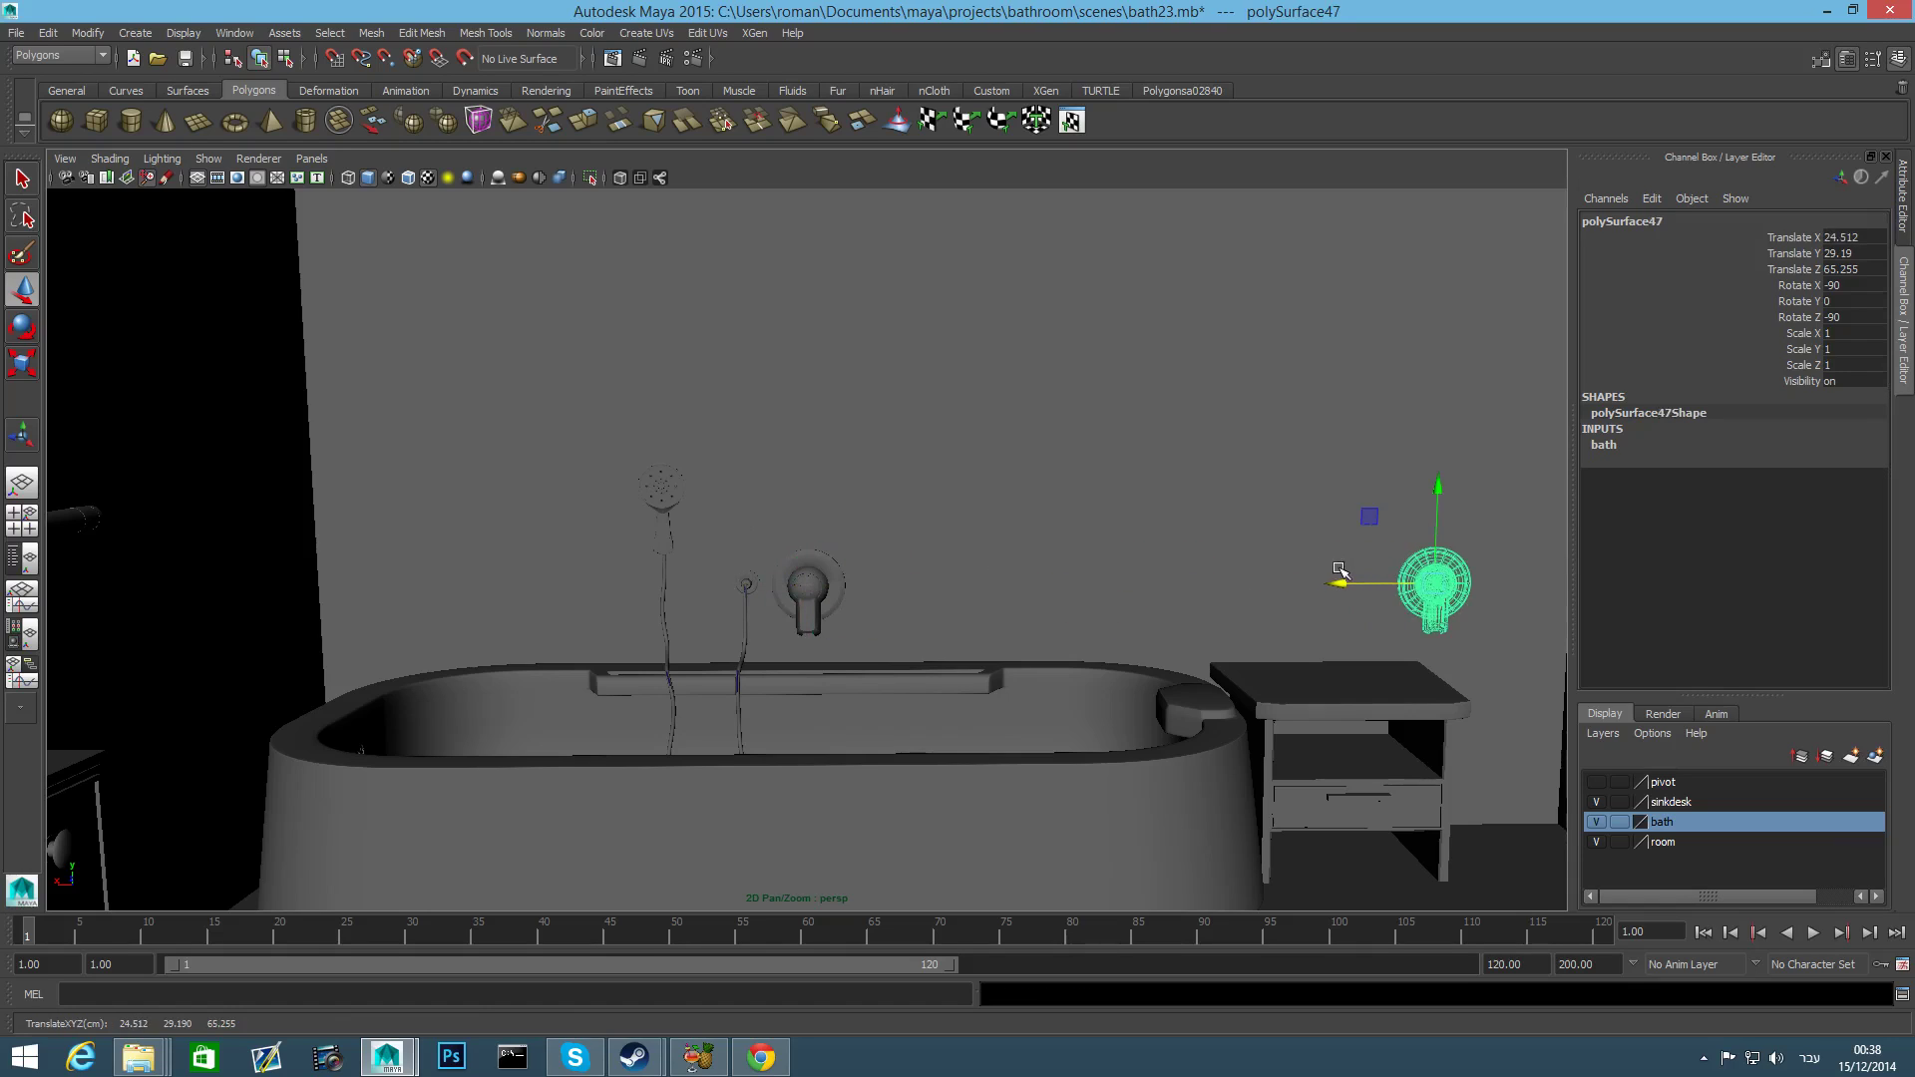
alt+middle_drag(1269, 578, 681, 717)
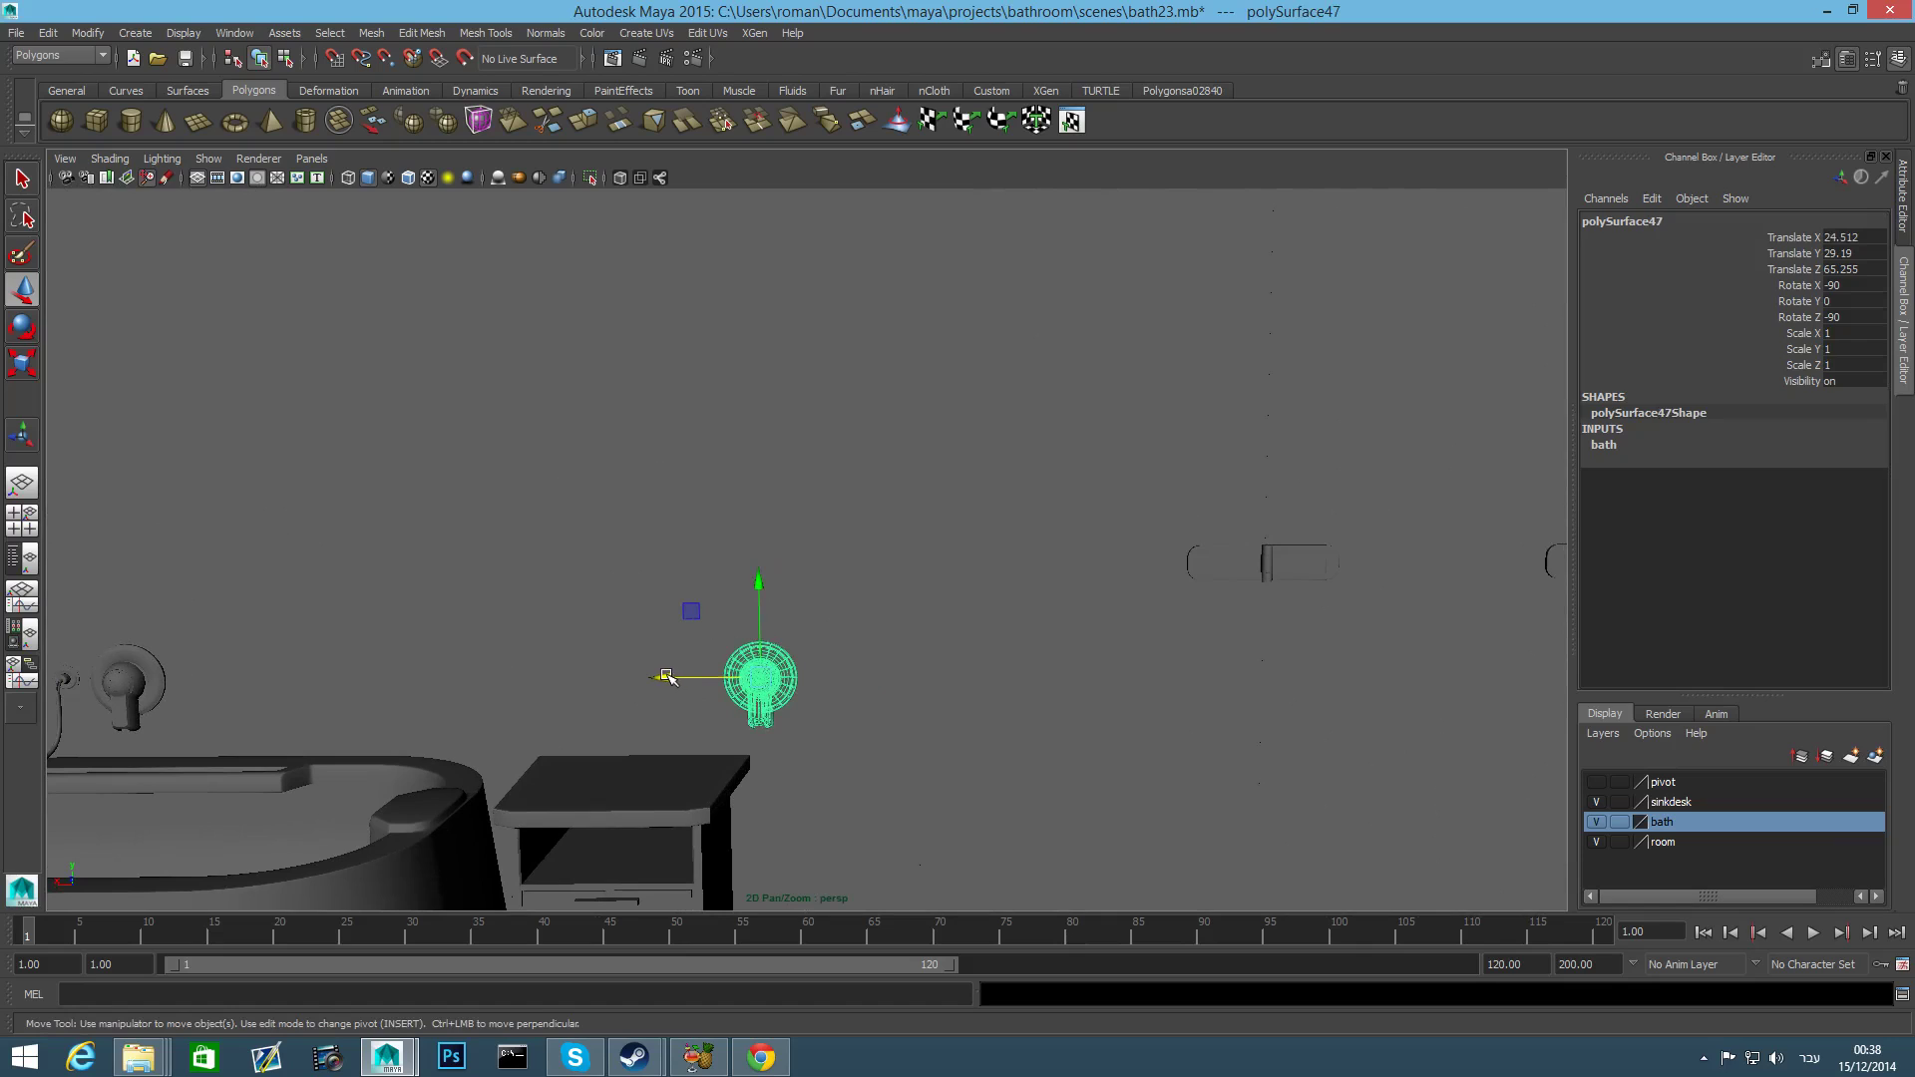
drag(666, 677, 446, 369)
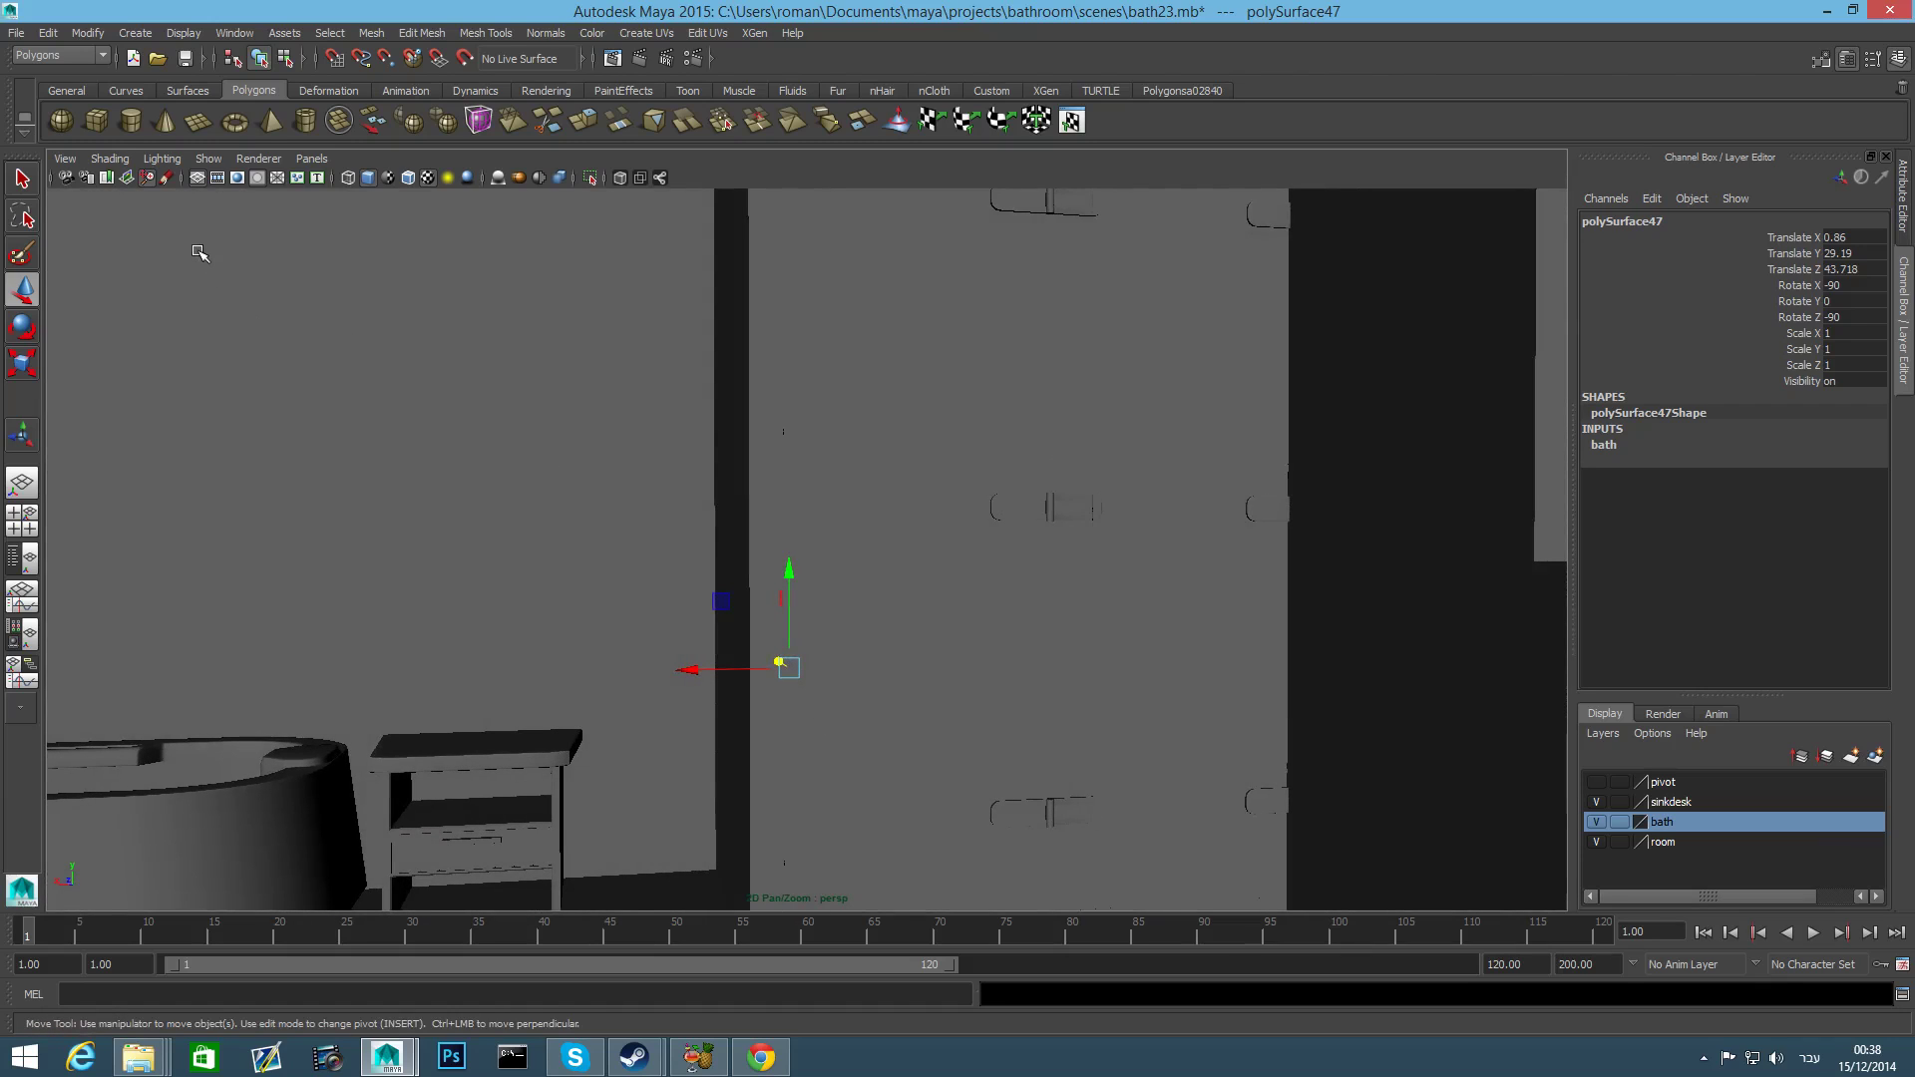
Show the scene in wireframe and rotate the faucet copy a quarter turn to Rotate X 0.
key(4)
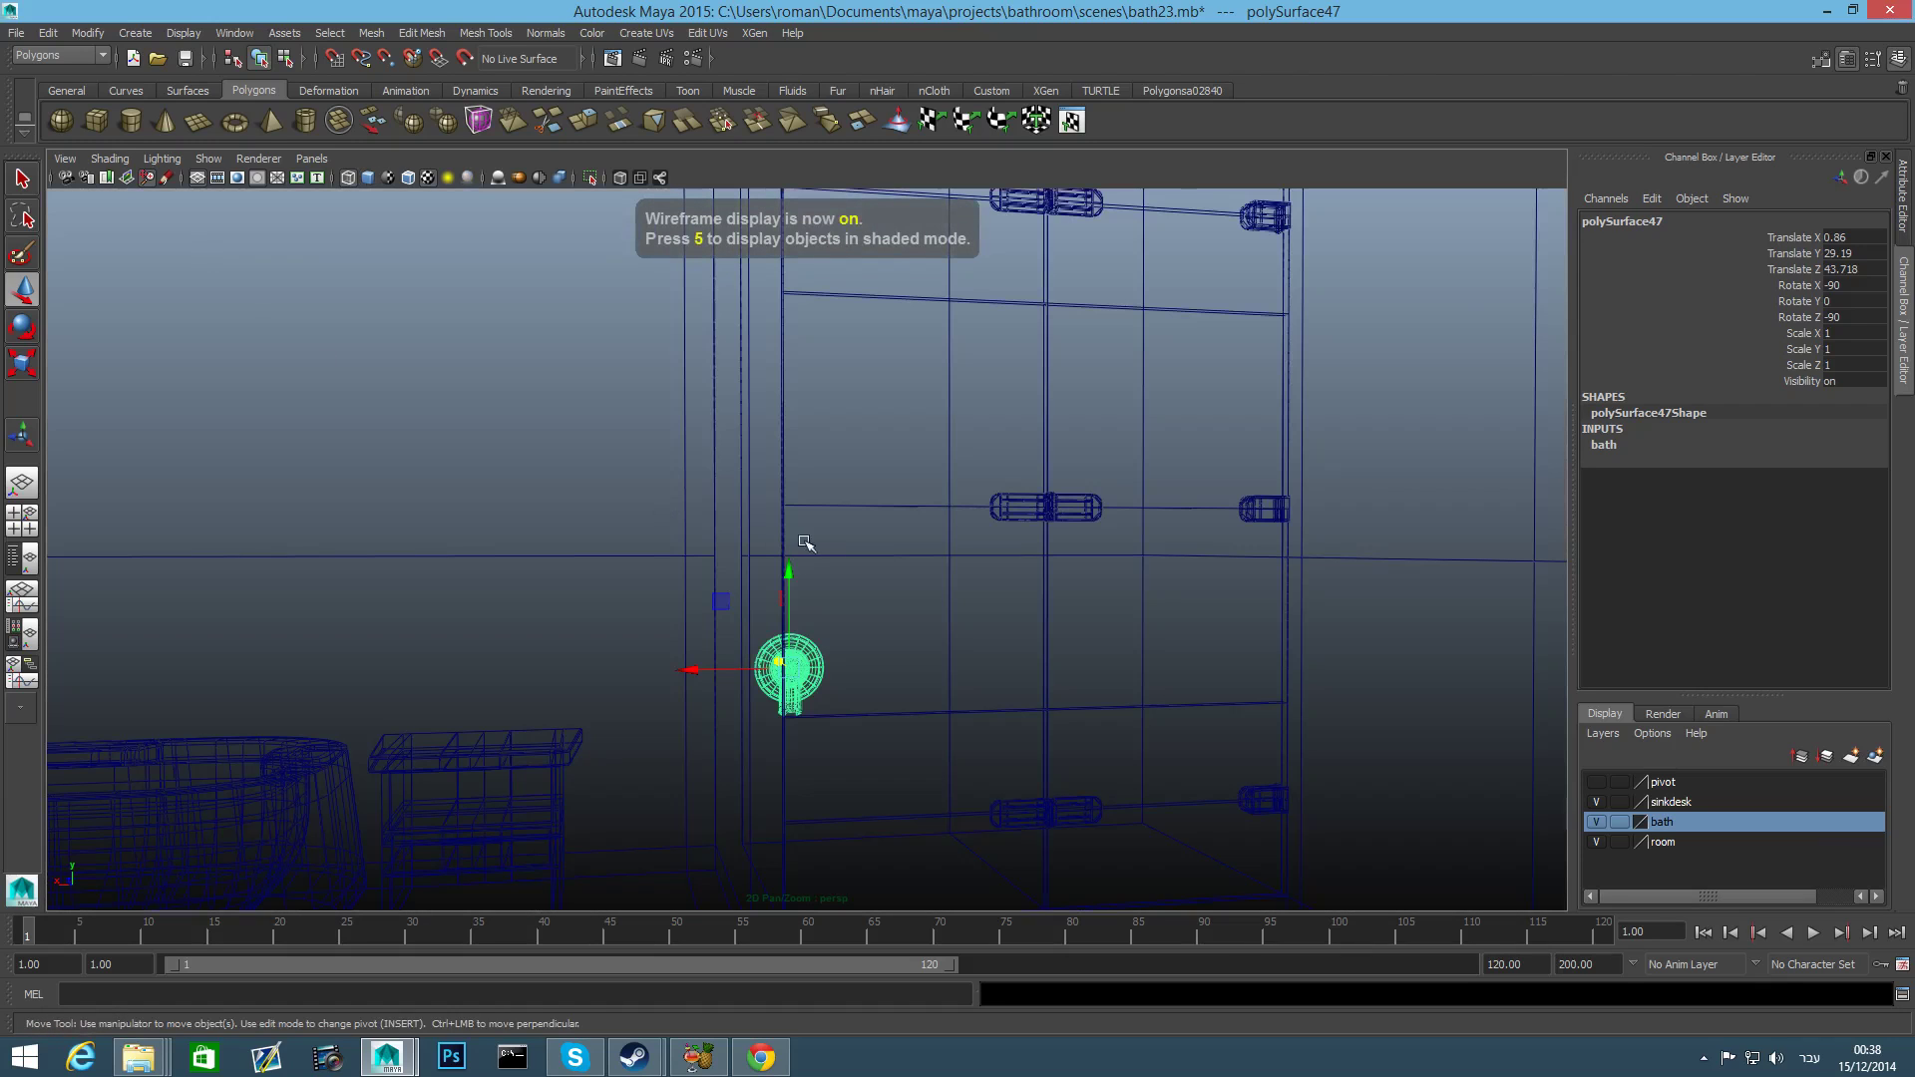
alt+drag(806, 543, 848, 622)
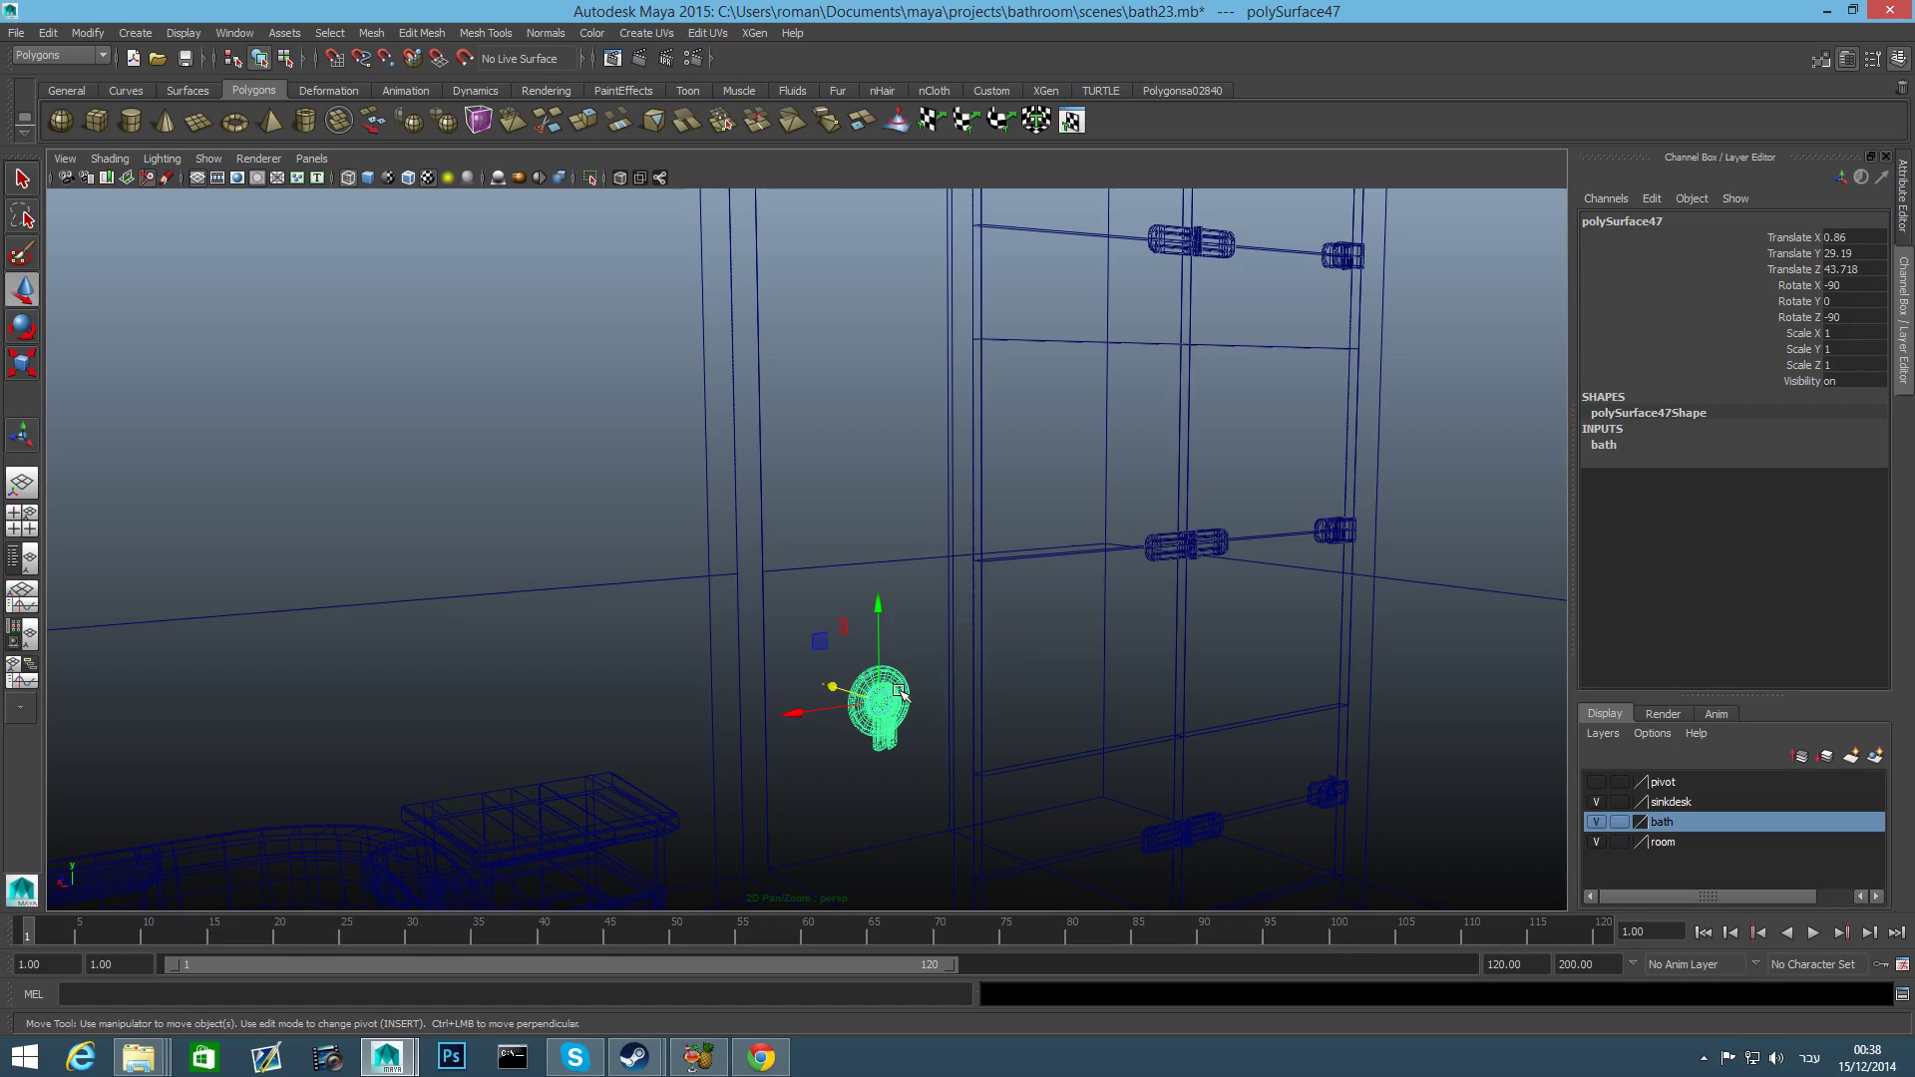
key(e)
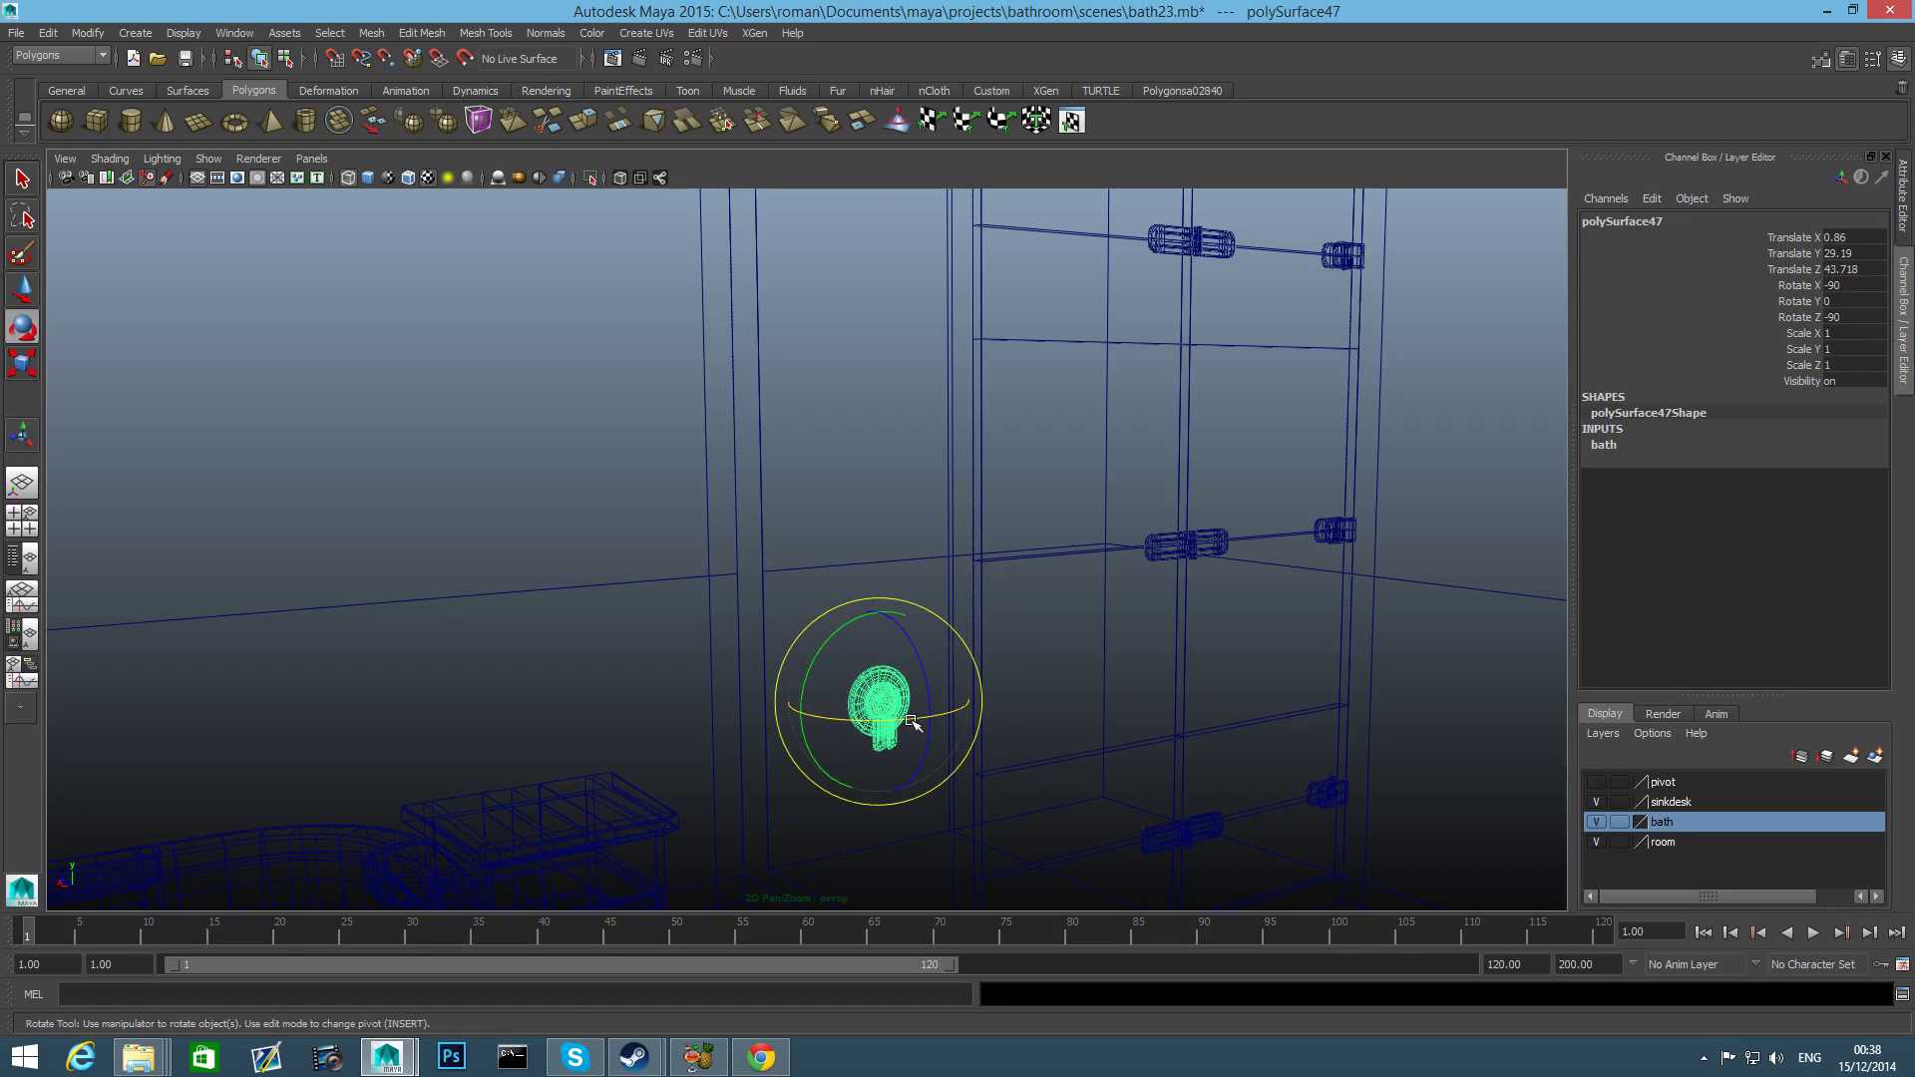
drag(909, 718, 787, 724)
alt+drag(987, 715, 846, 661)
Move the faucet copy along X across the shower enclosure to its far wall, at about X -56.1.
key(w)
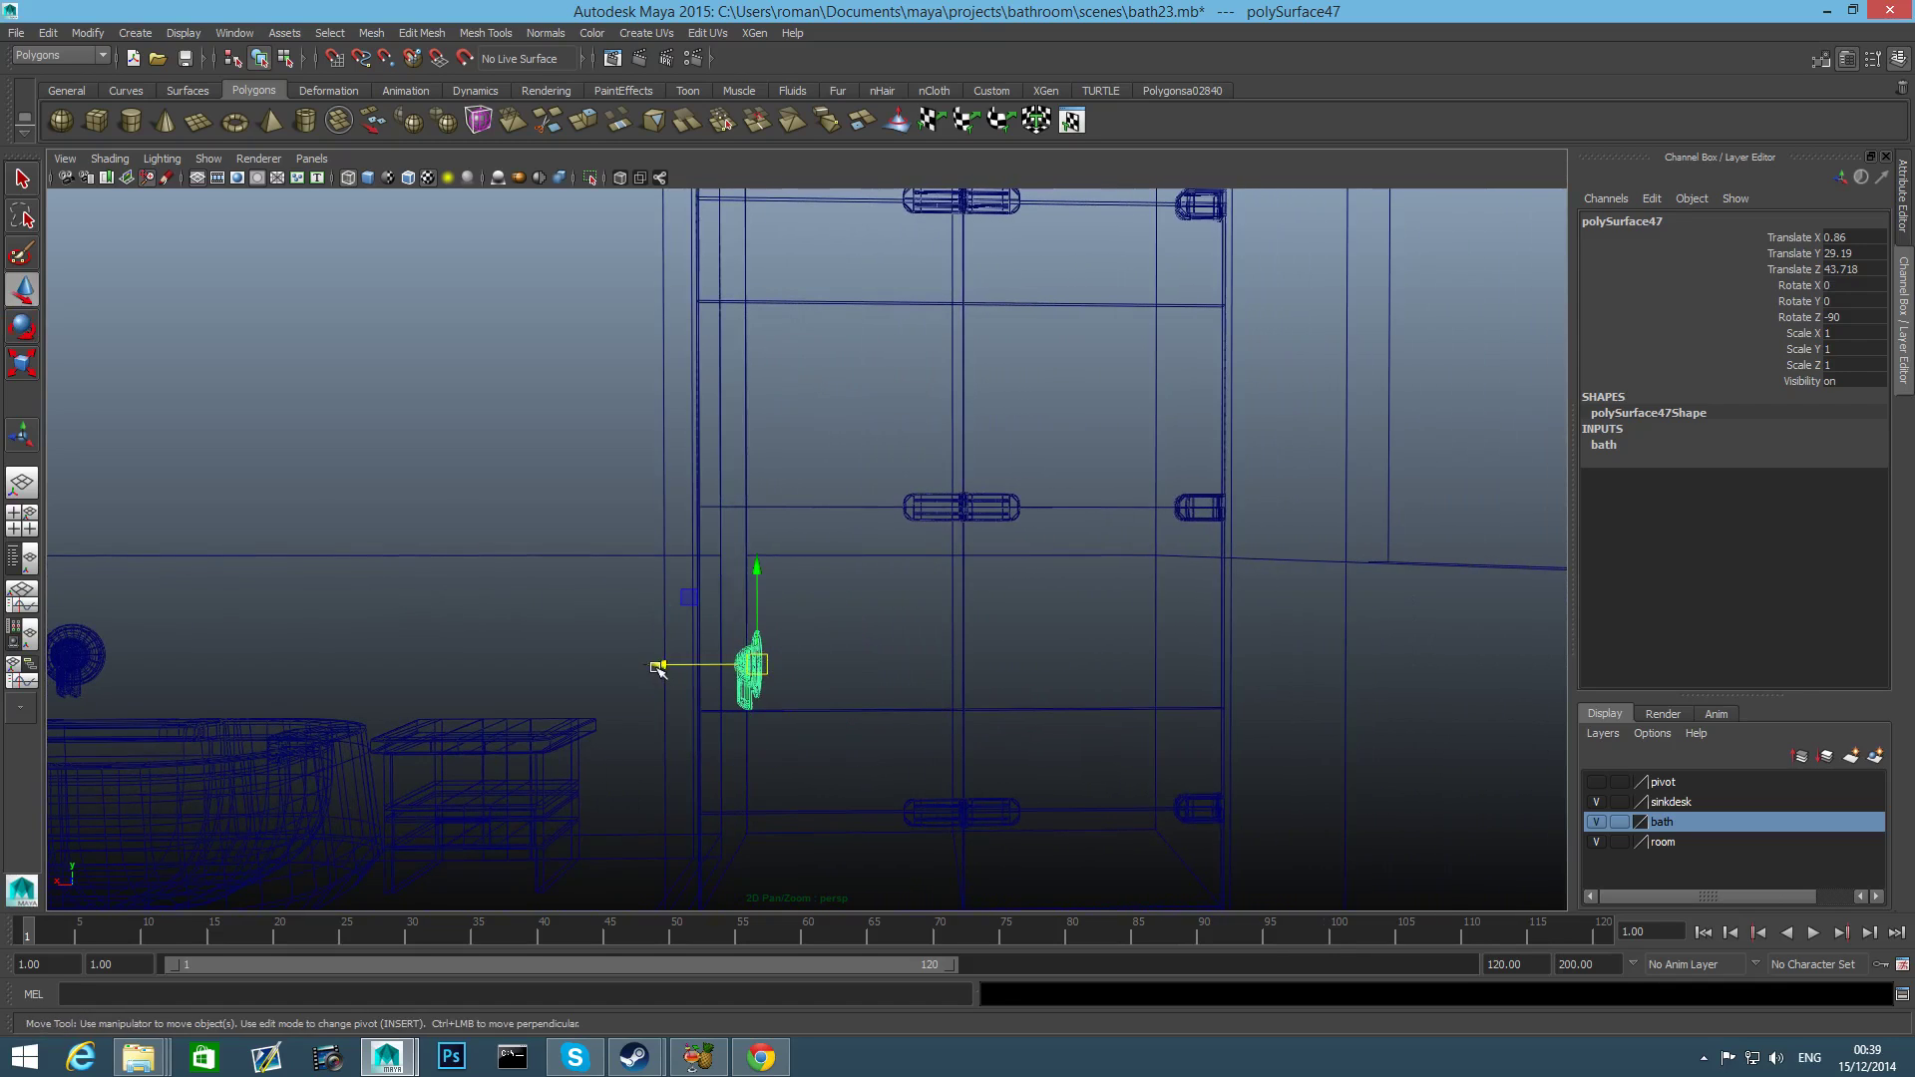
drag(658, 668, 1009, 701)
alt+middle_drag(1010, 701, 868, 695)
alt+right_drag(868, 695, 1237, 813)
alt+middle_drag(1082, 773, 853, 688)
alt+right_drag(853, 688, 1079, 748)
alt+drag(1079, 748, 1144, 694)
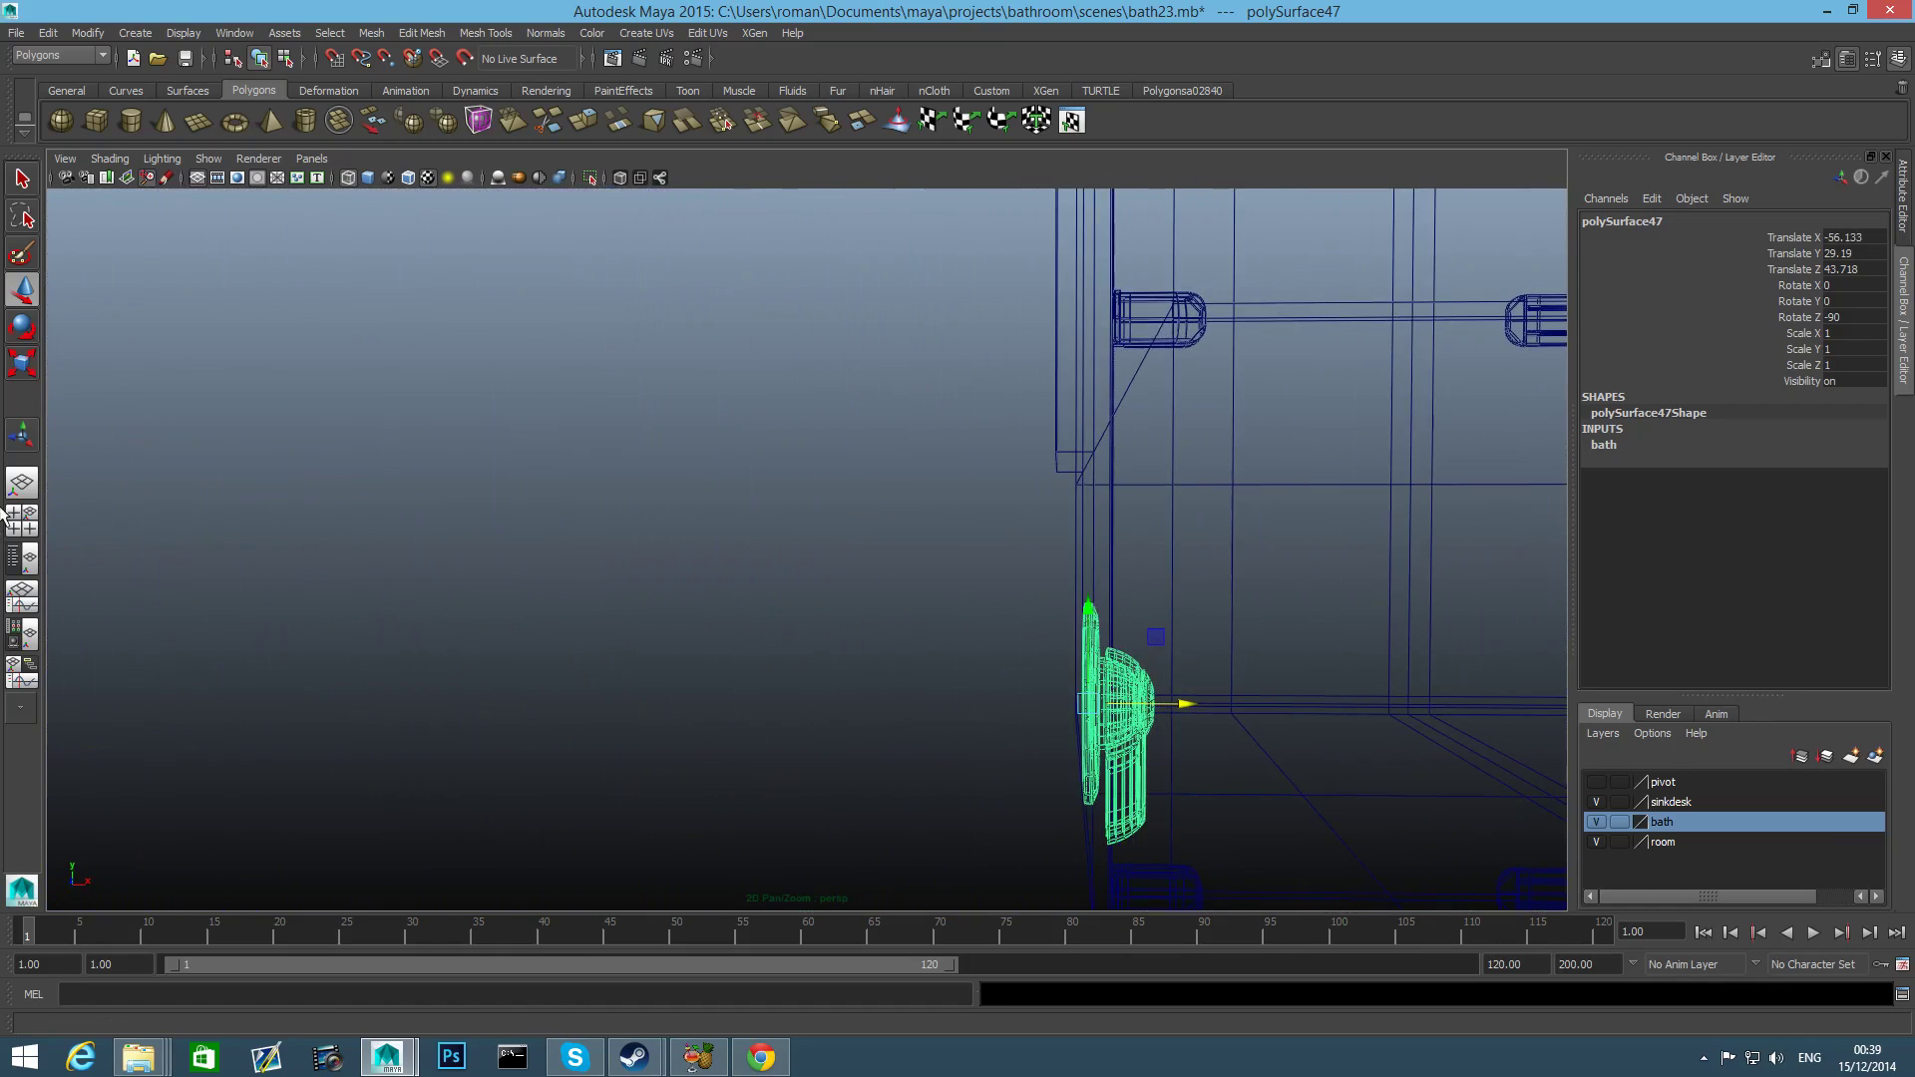
In the front view, align the faucet copy's base plate with the shower wall at about X -54.
click(12, 520)
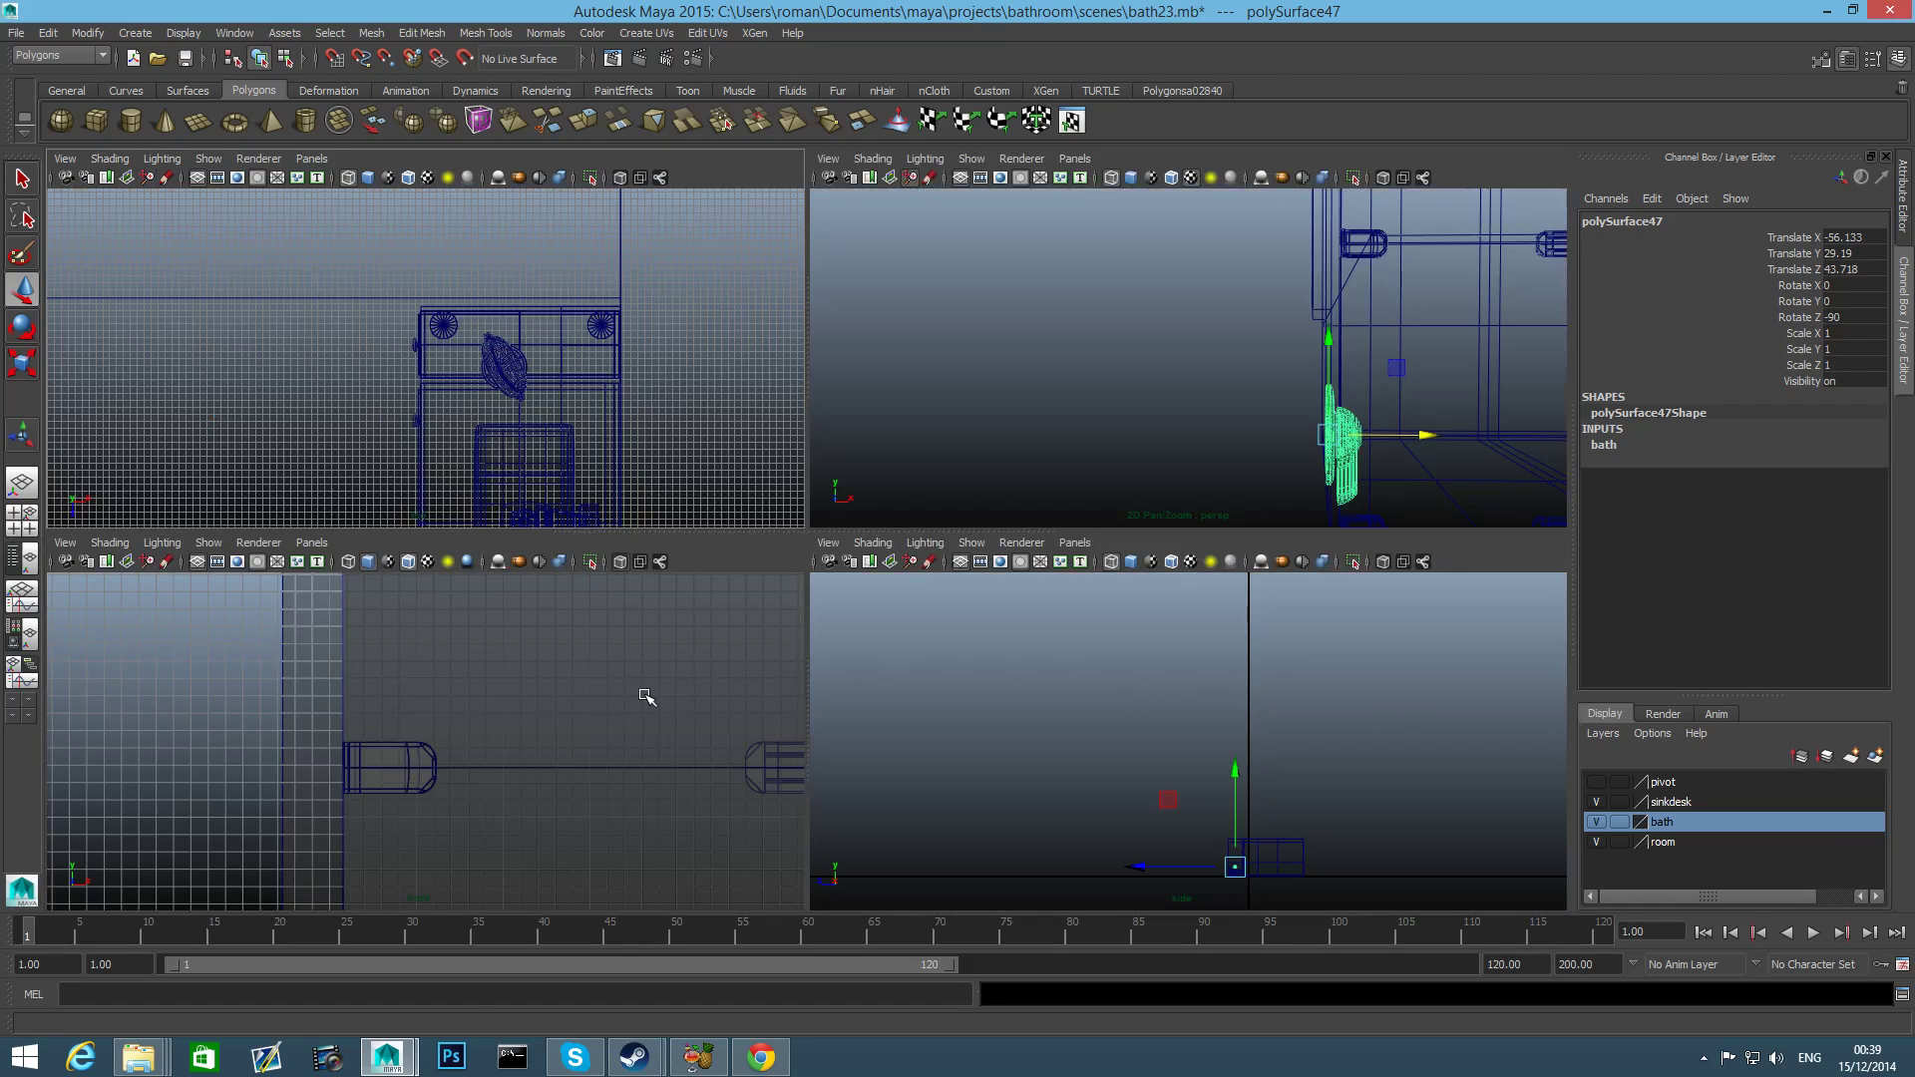
scroll(646, 696, down, 5)
key(space)
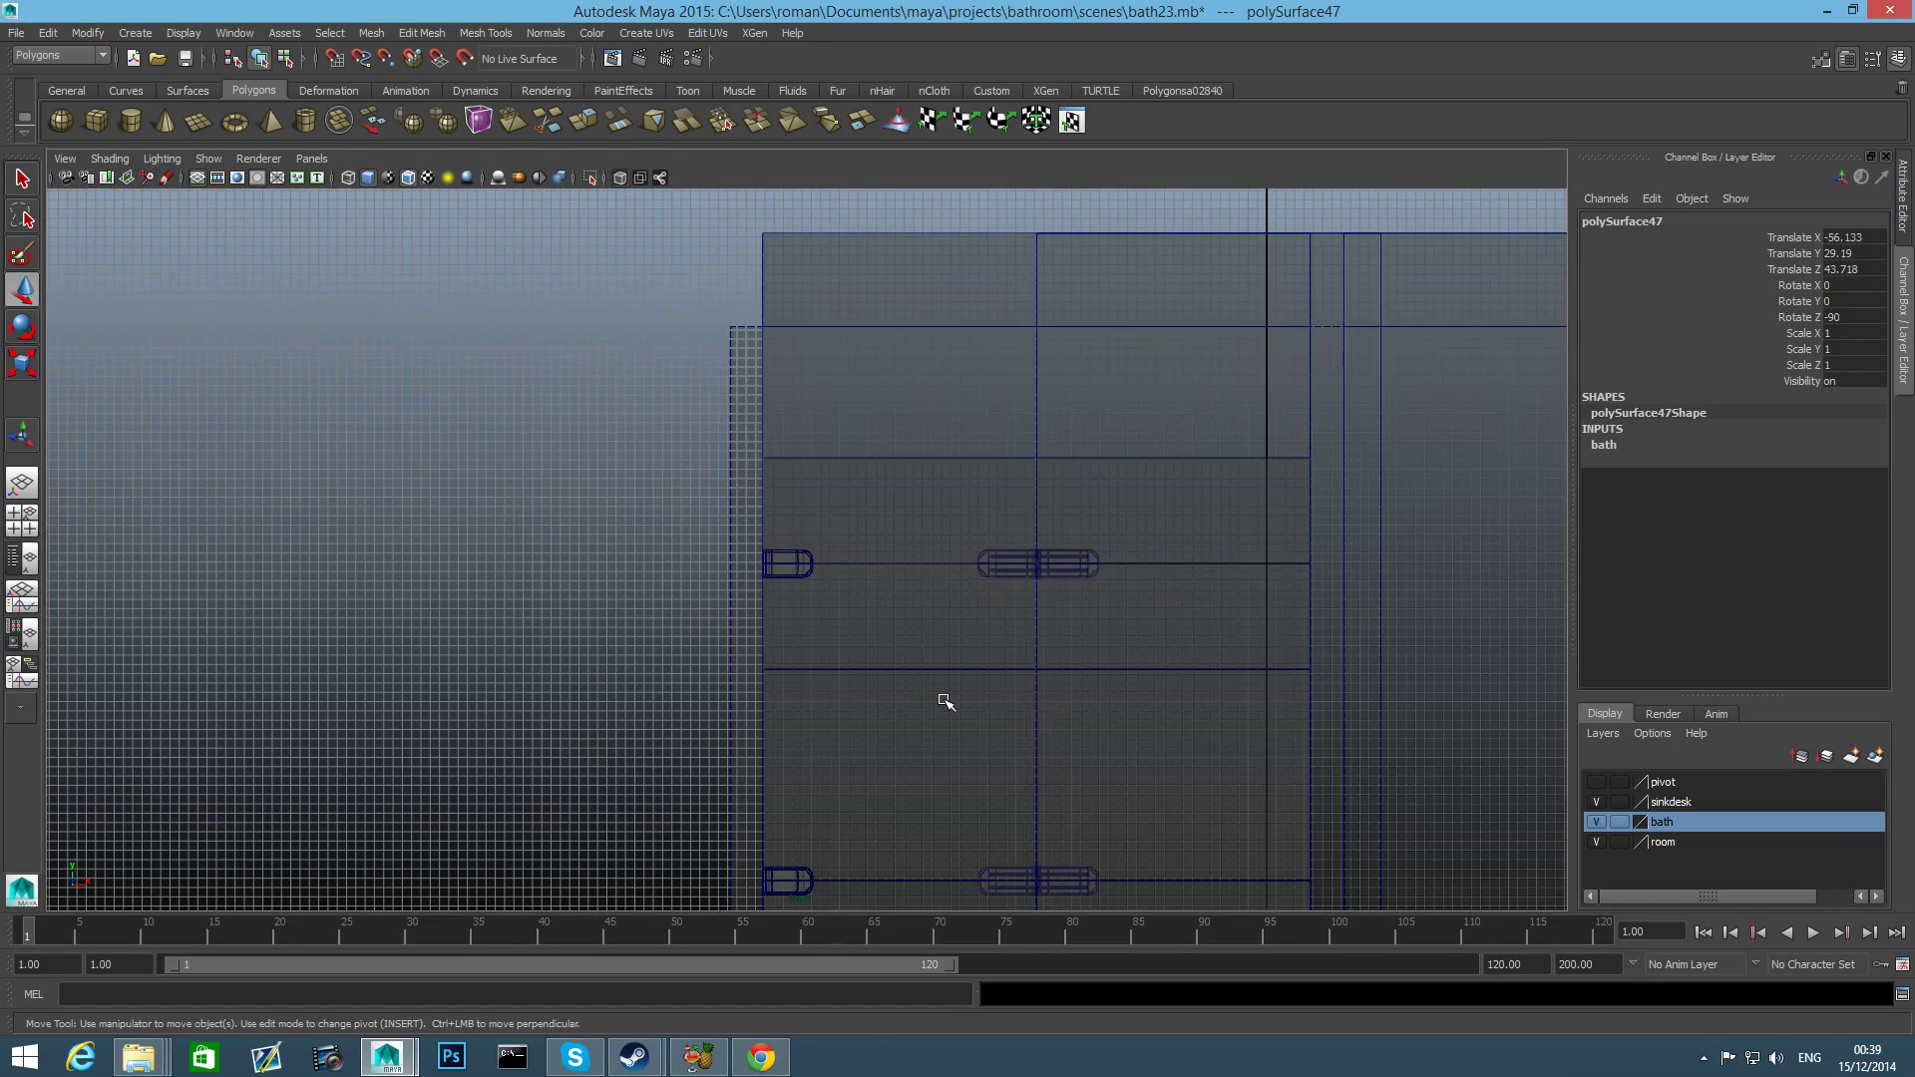
scroll(941, 703, down, 5)
alt+middle_drag(787, 840, 795, 529)
alt+right_drag(794, 530, 1282, 700)
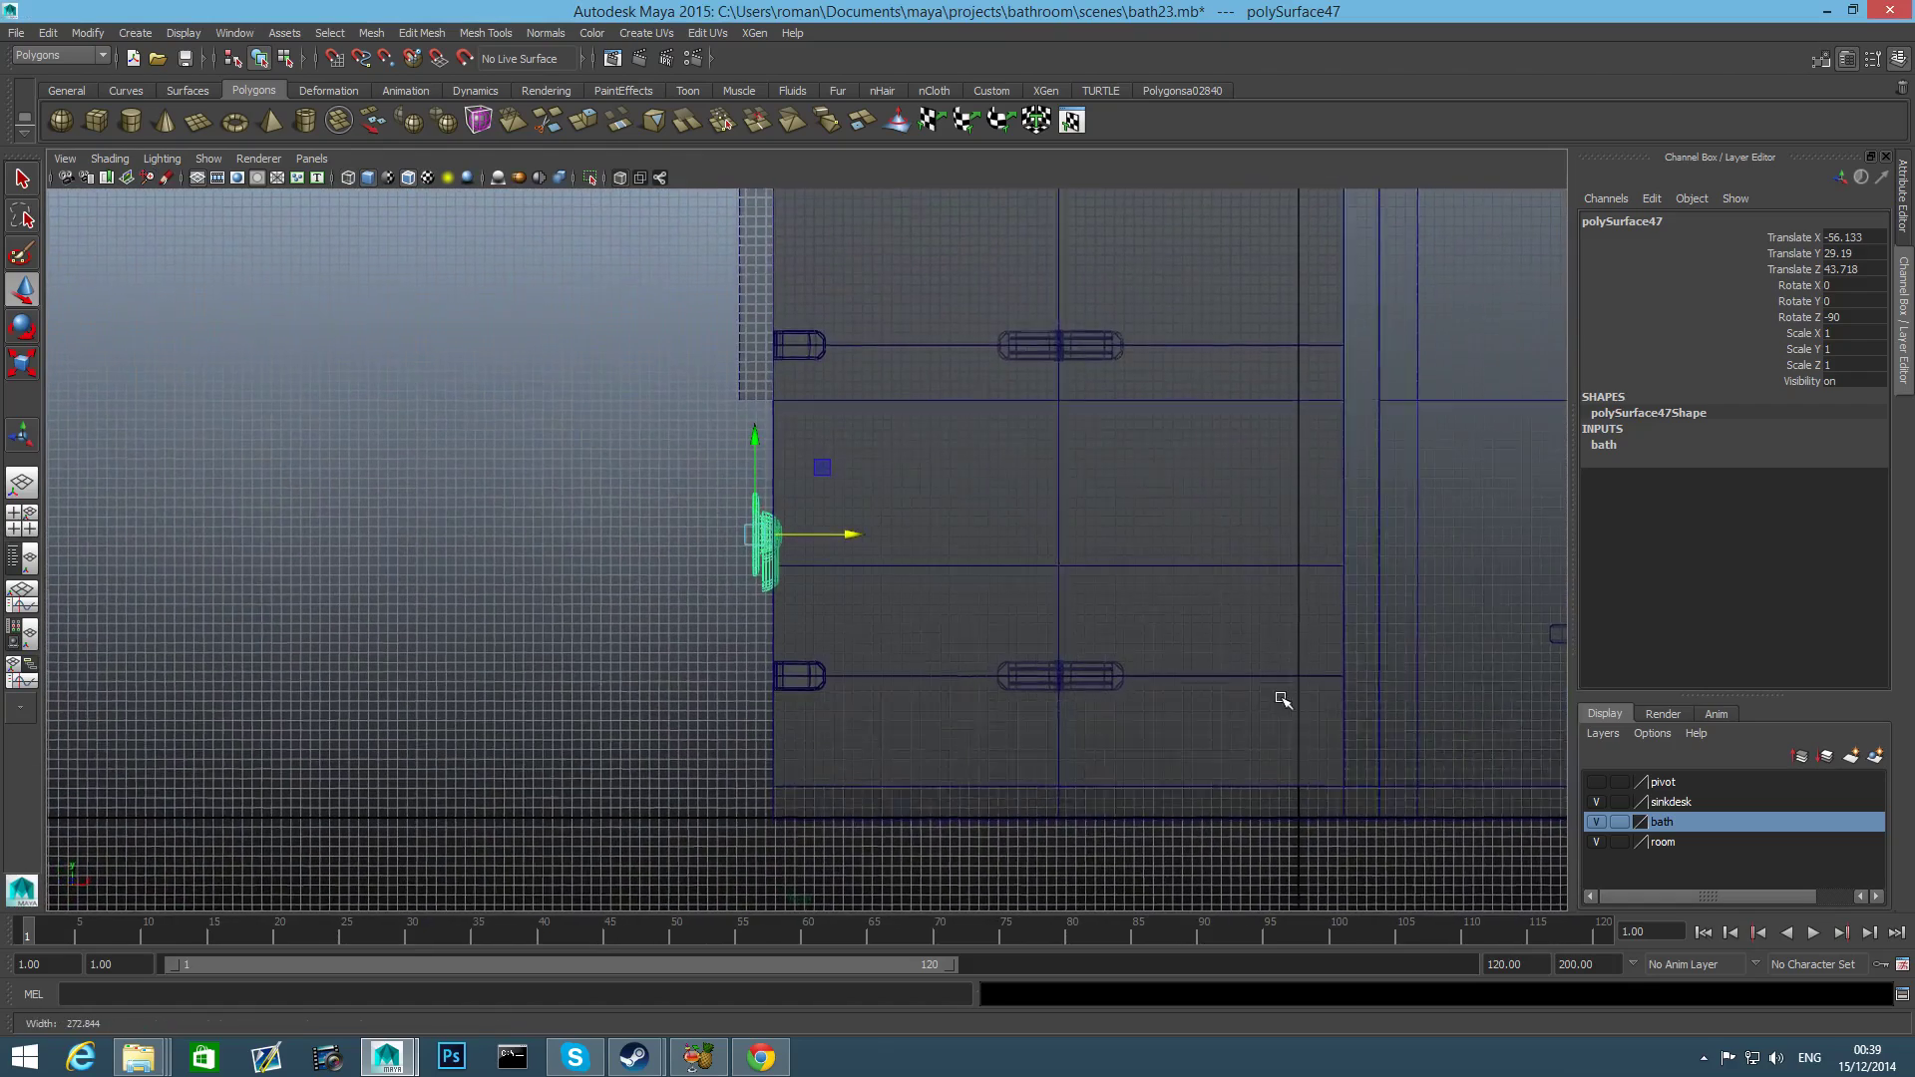
alt+middle_drag(991, 628, 958, 726)
drag(819, 635, 843, 639)
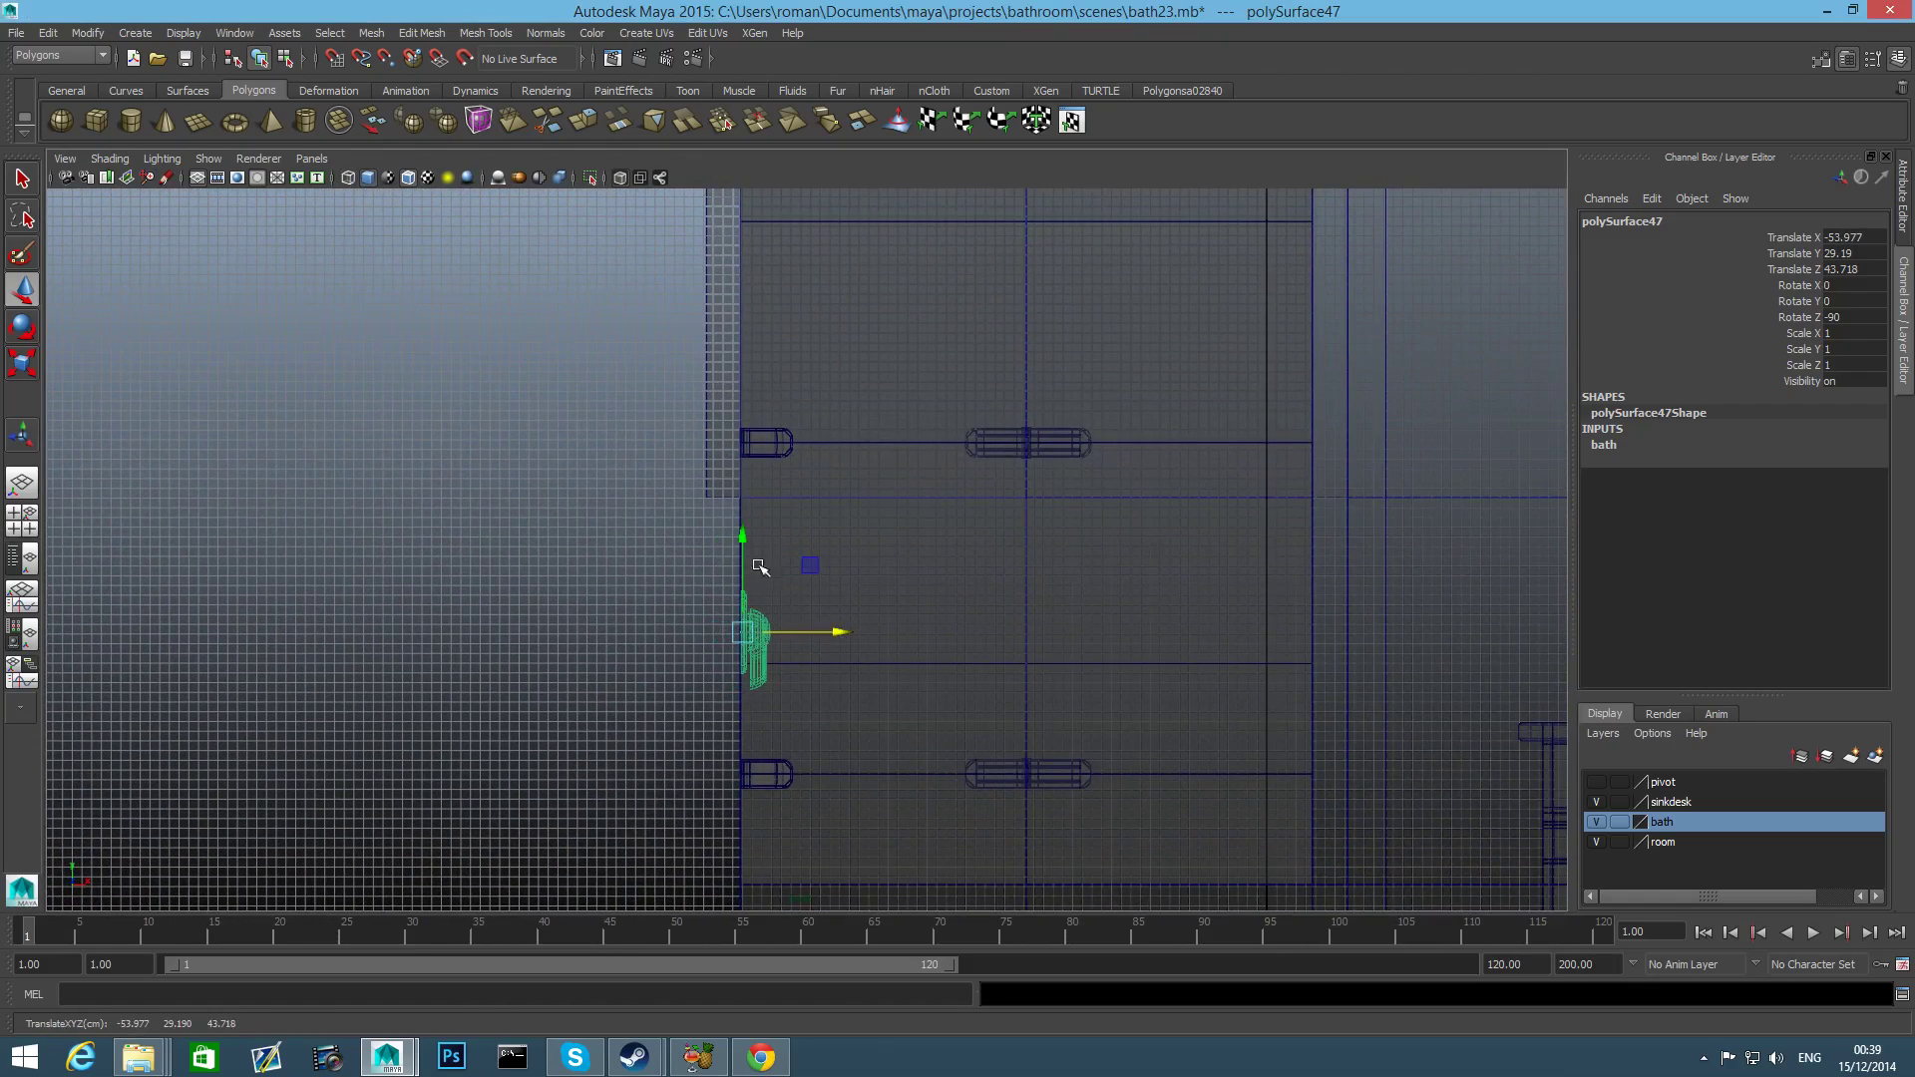
Raise the faucet copy along the shower wall to just below the middle hinges, at about Y 43.
drag(744, 534, 759, 313)
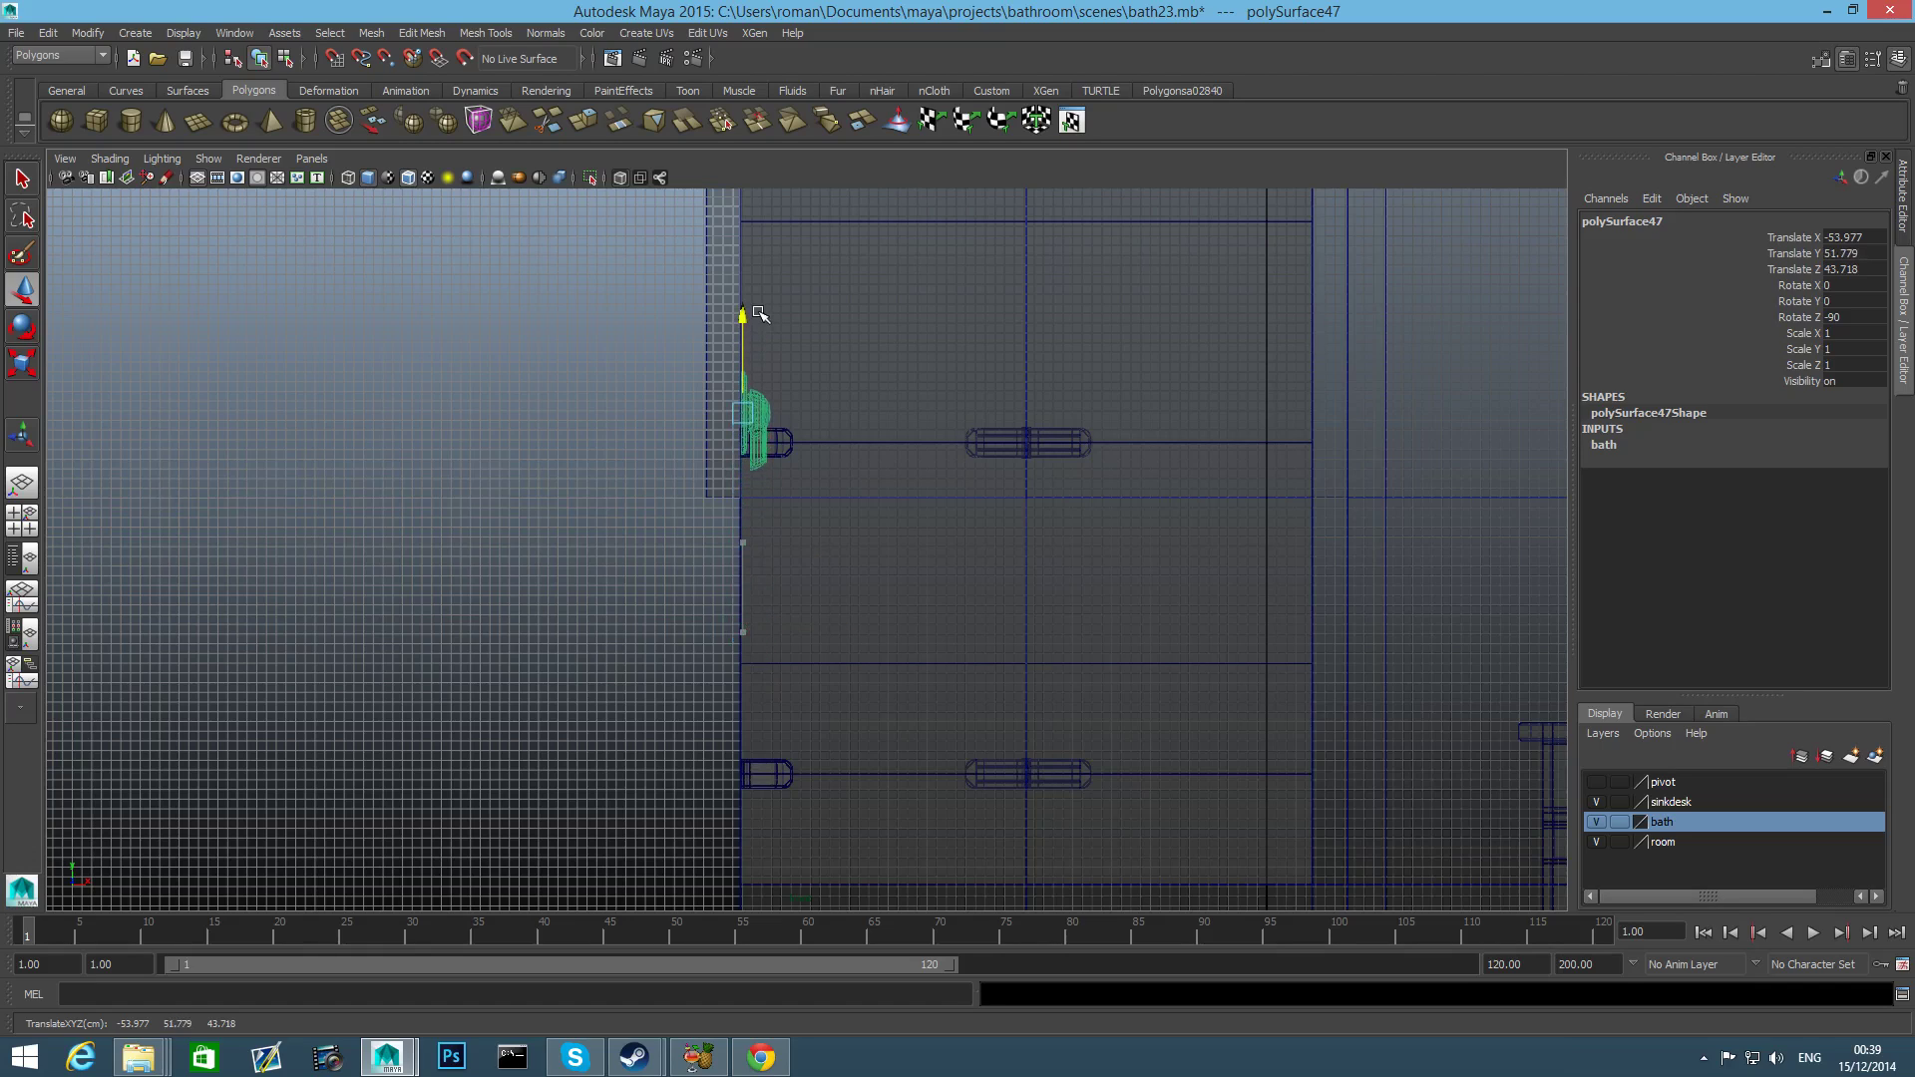
alt+middle_drag(854, 453, 858, 672)
alt+right_drag(874, 613, 576, 593)
alt+middle_drag(577, 594, 580, 464)
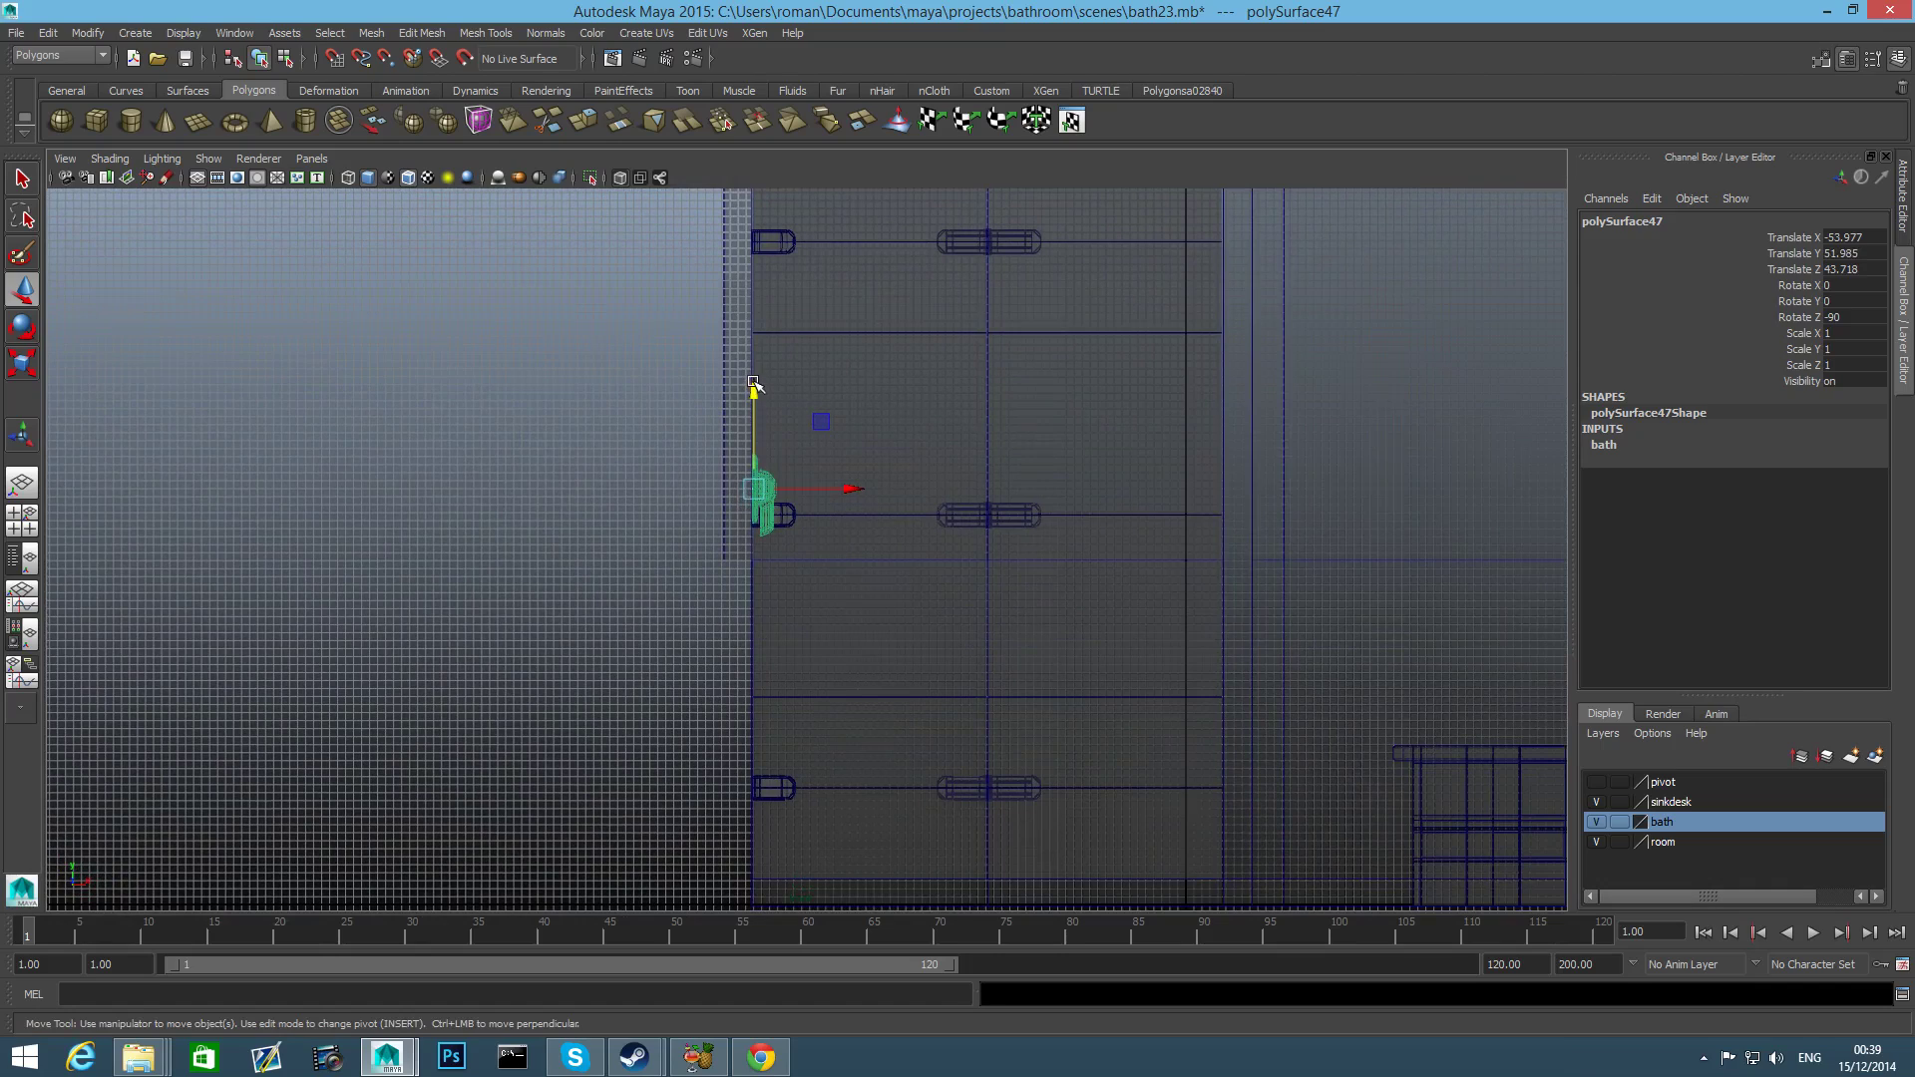
drag(752, 383, 758, 426)
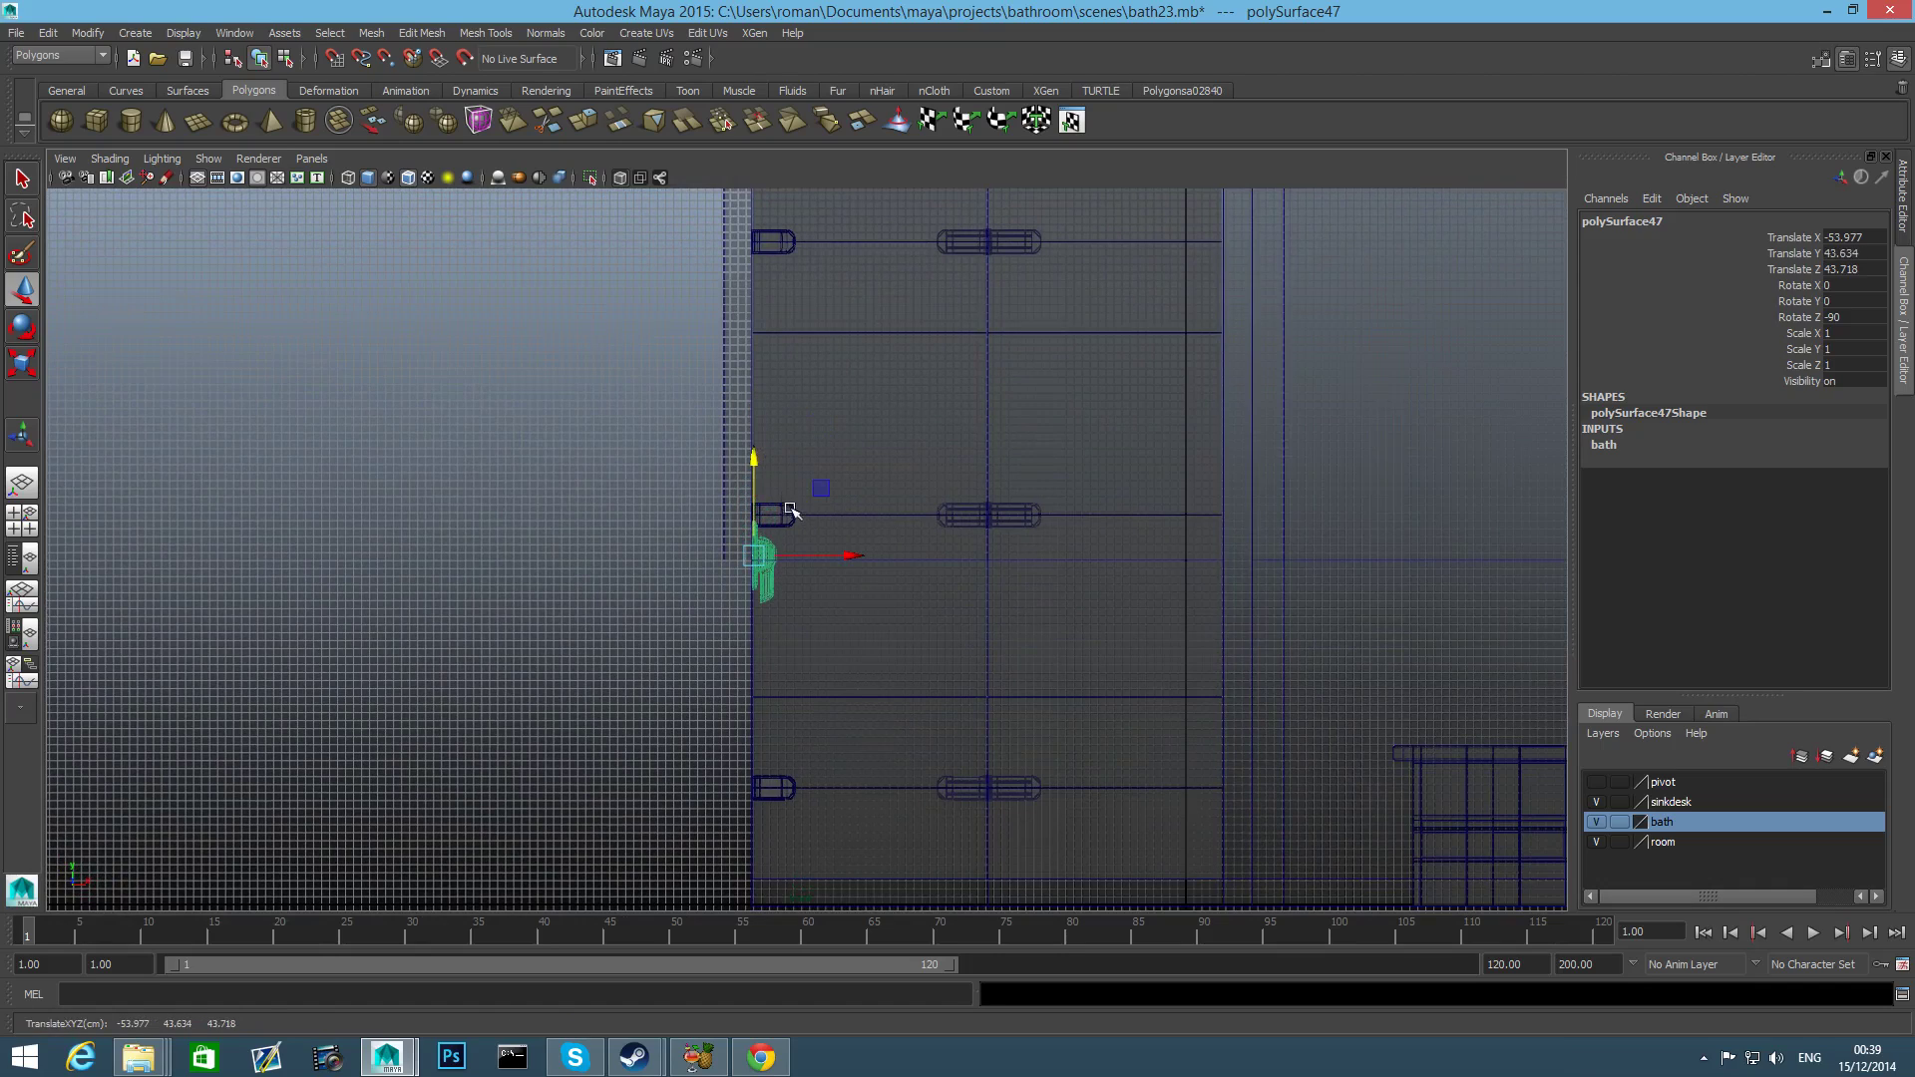
alt+drag(791, 511, 838, 505)
key(space)
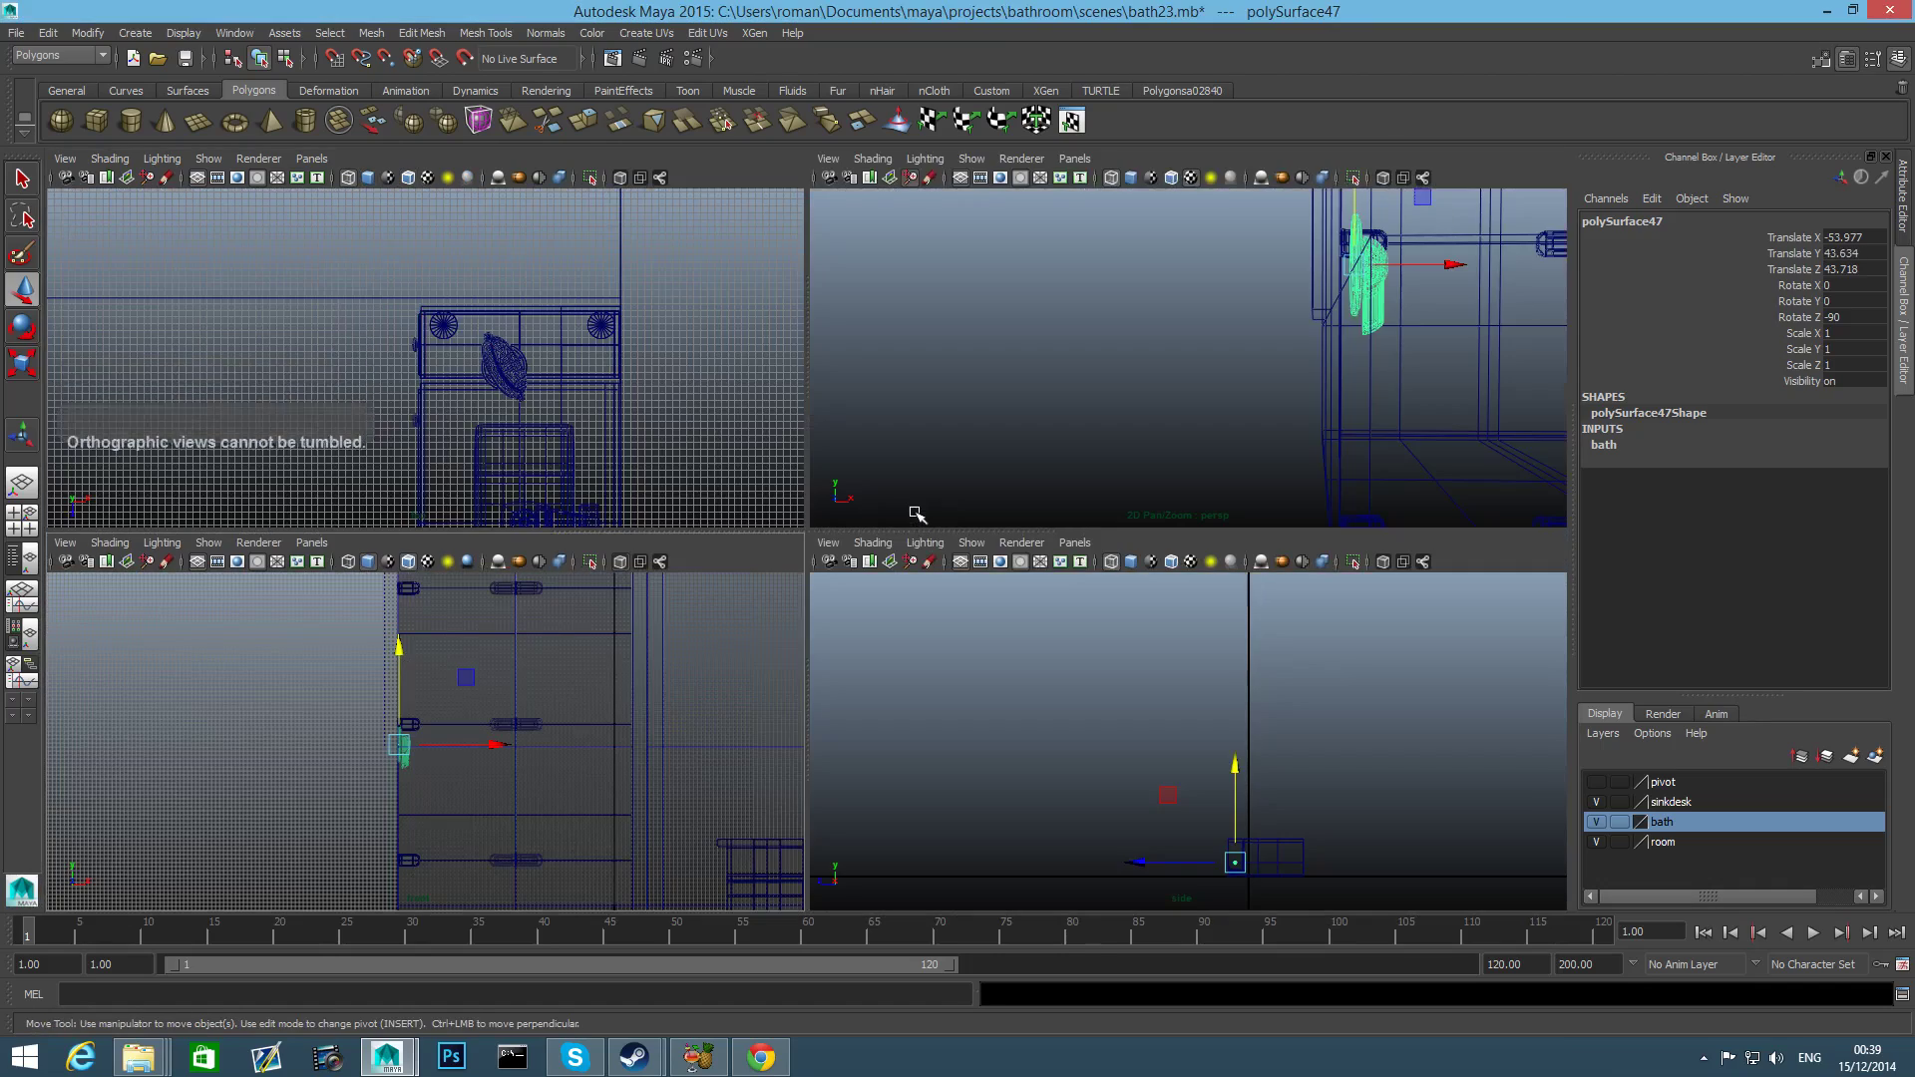
key(space)
alt+drag(1188, 456, 1485, 484)
alt+drag(578, 470, 821, 469)
alt+right_drag(821, 469, 479, 464)
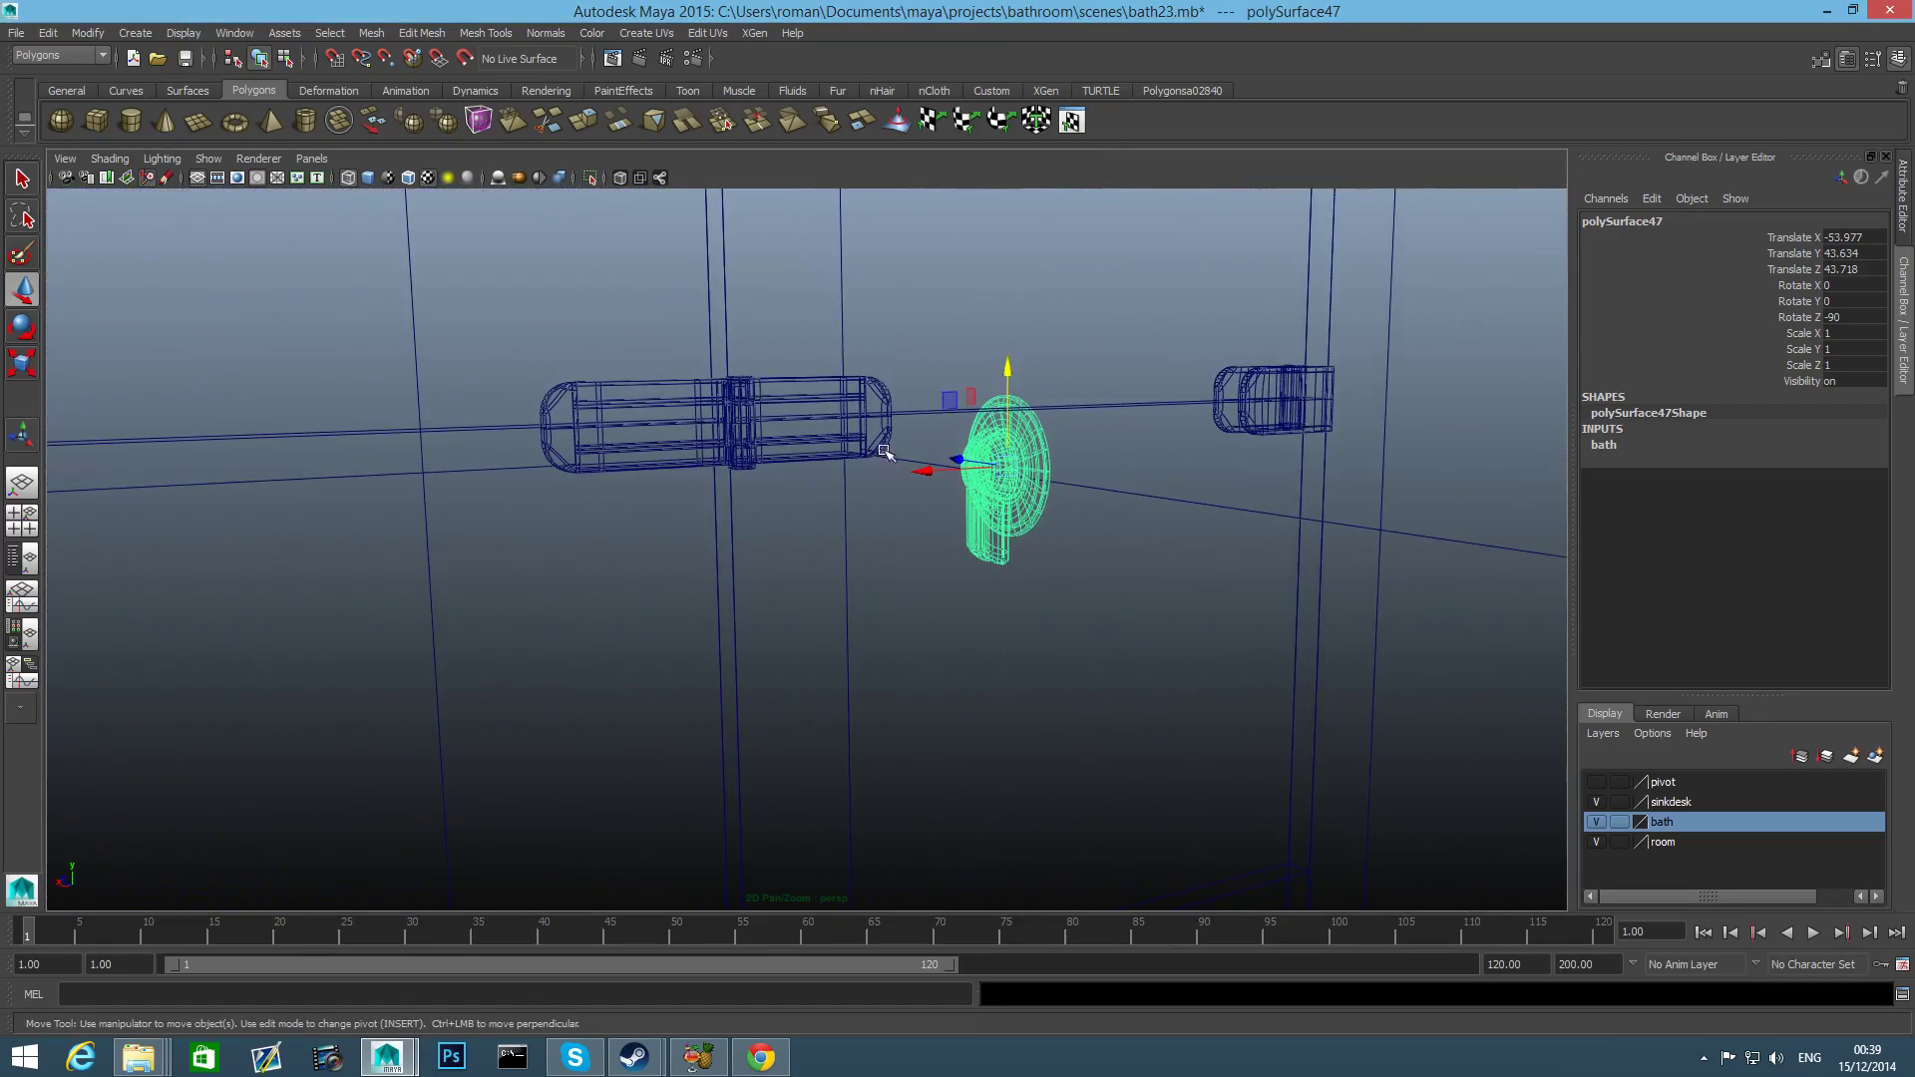
drag(1008, 370, 1007, 372)
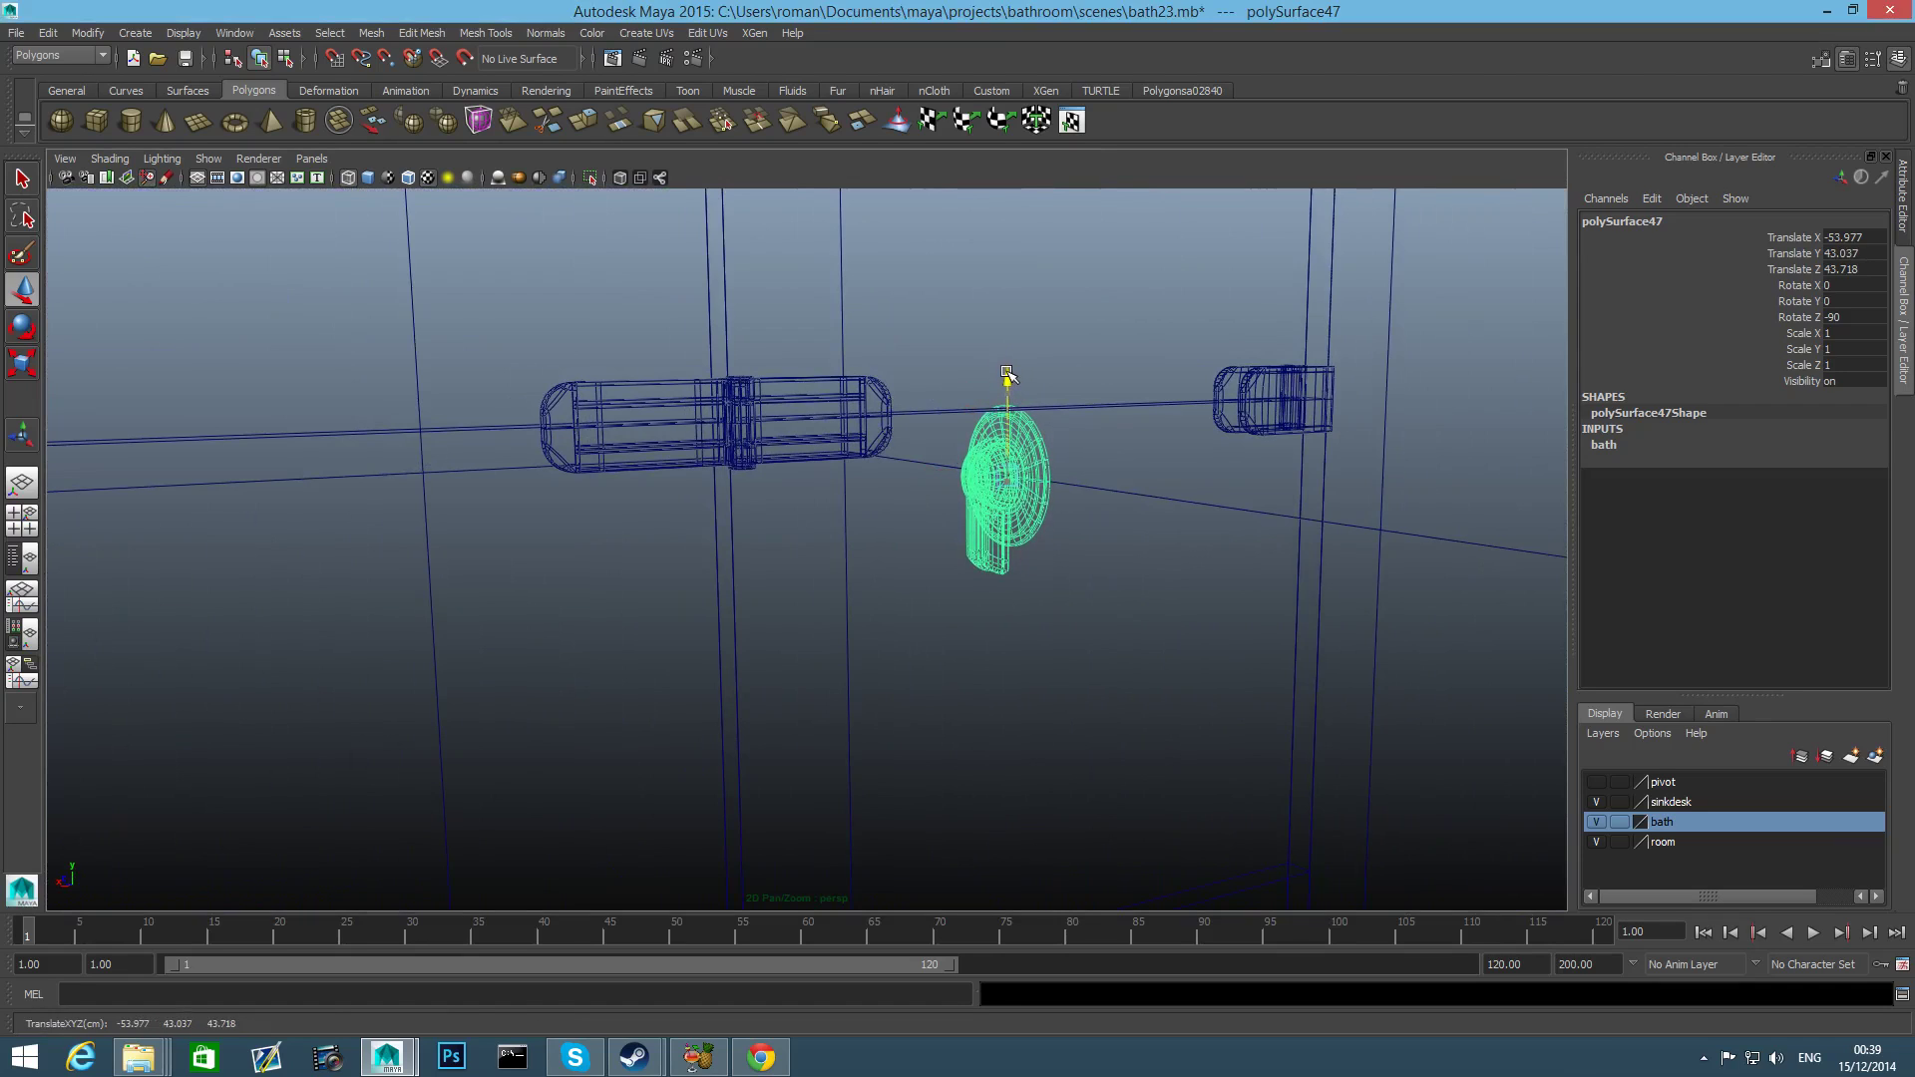
Examine the faucet copy's placement in the shower and the fittings around the bathtub.
alt+right_drag(1008, 430, 488, 531)
alt+middle_drag(489, 530, 948, 509)
alt+drag(949, 508, 705, 513)
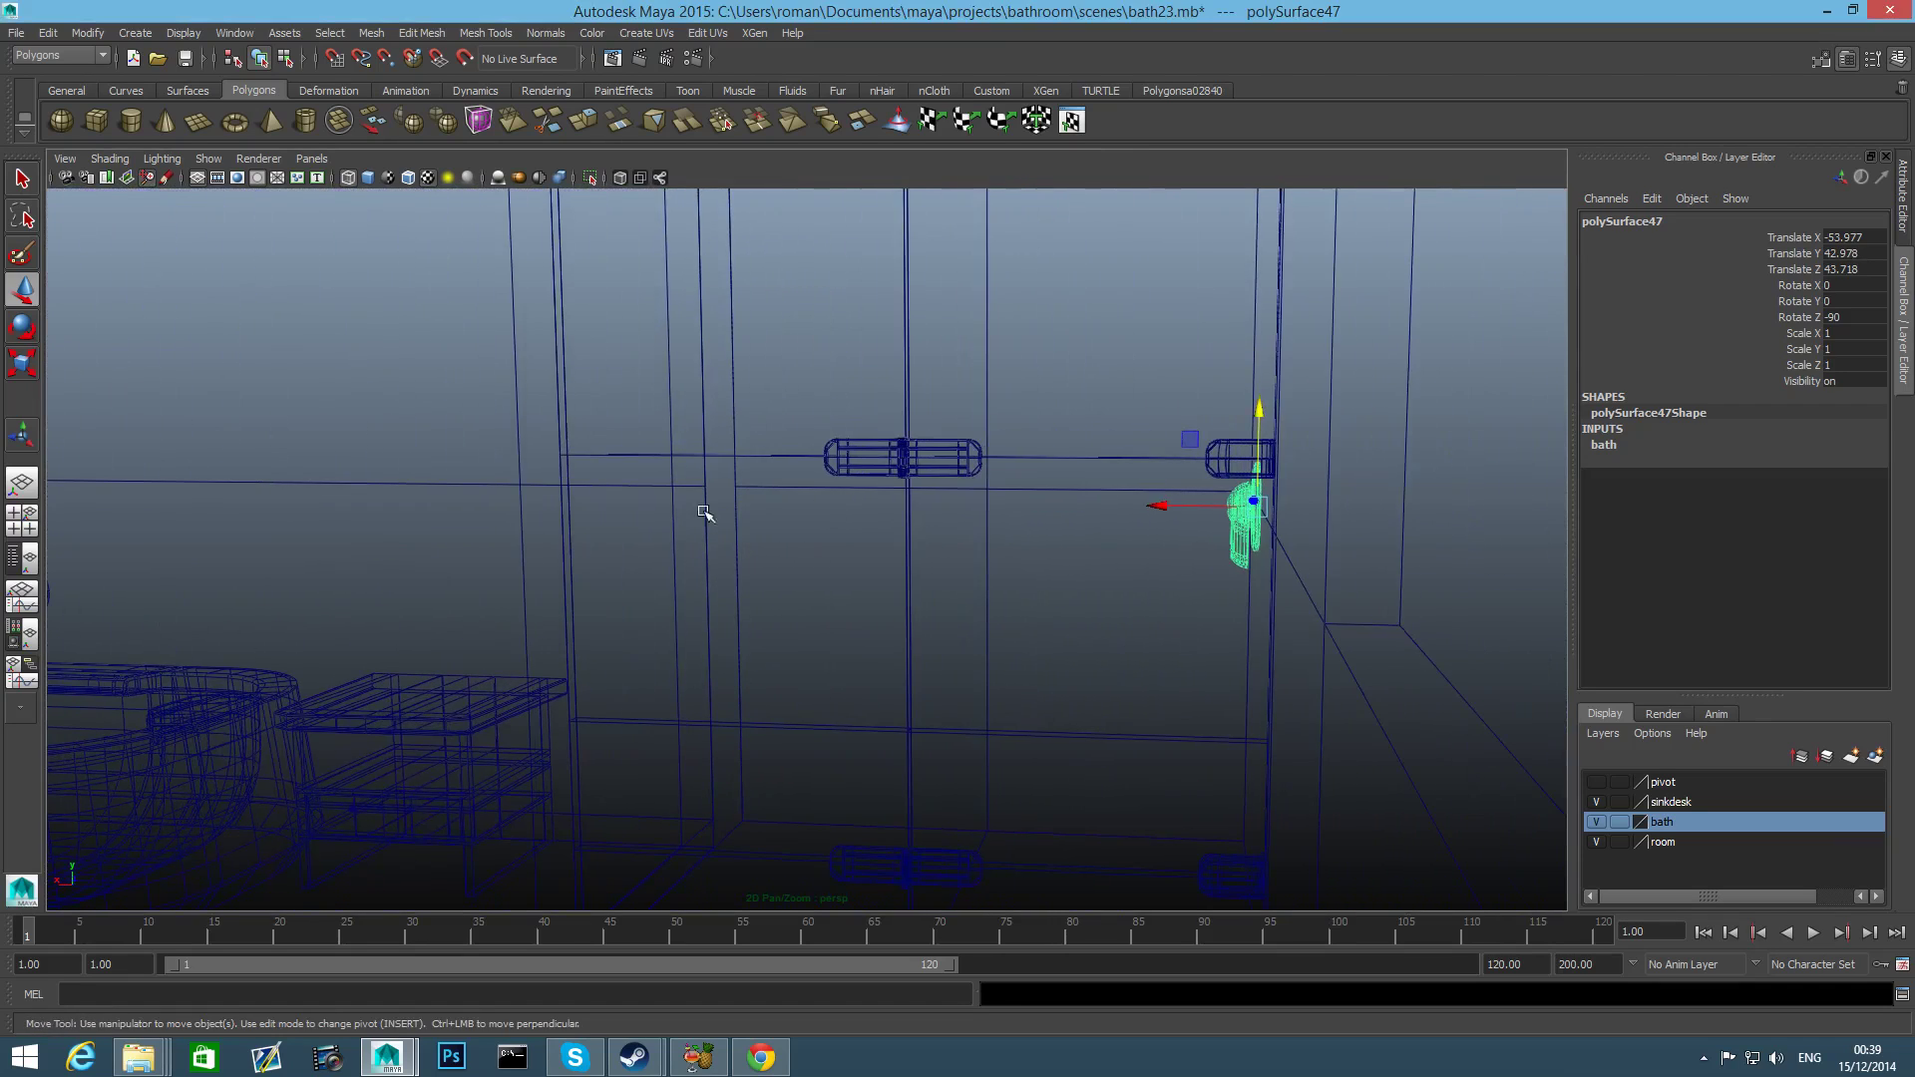
alt+middle_drag(169, 473, 492, 537)
alt+drag(491, 538, 615, 534)
alt+middle_drag(240, 574, 745, 488)
alt+right_drag(745, 489, 1013, 573)
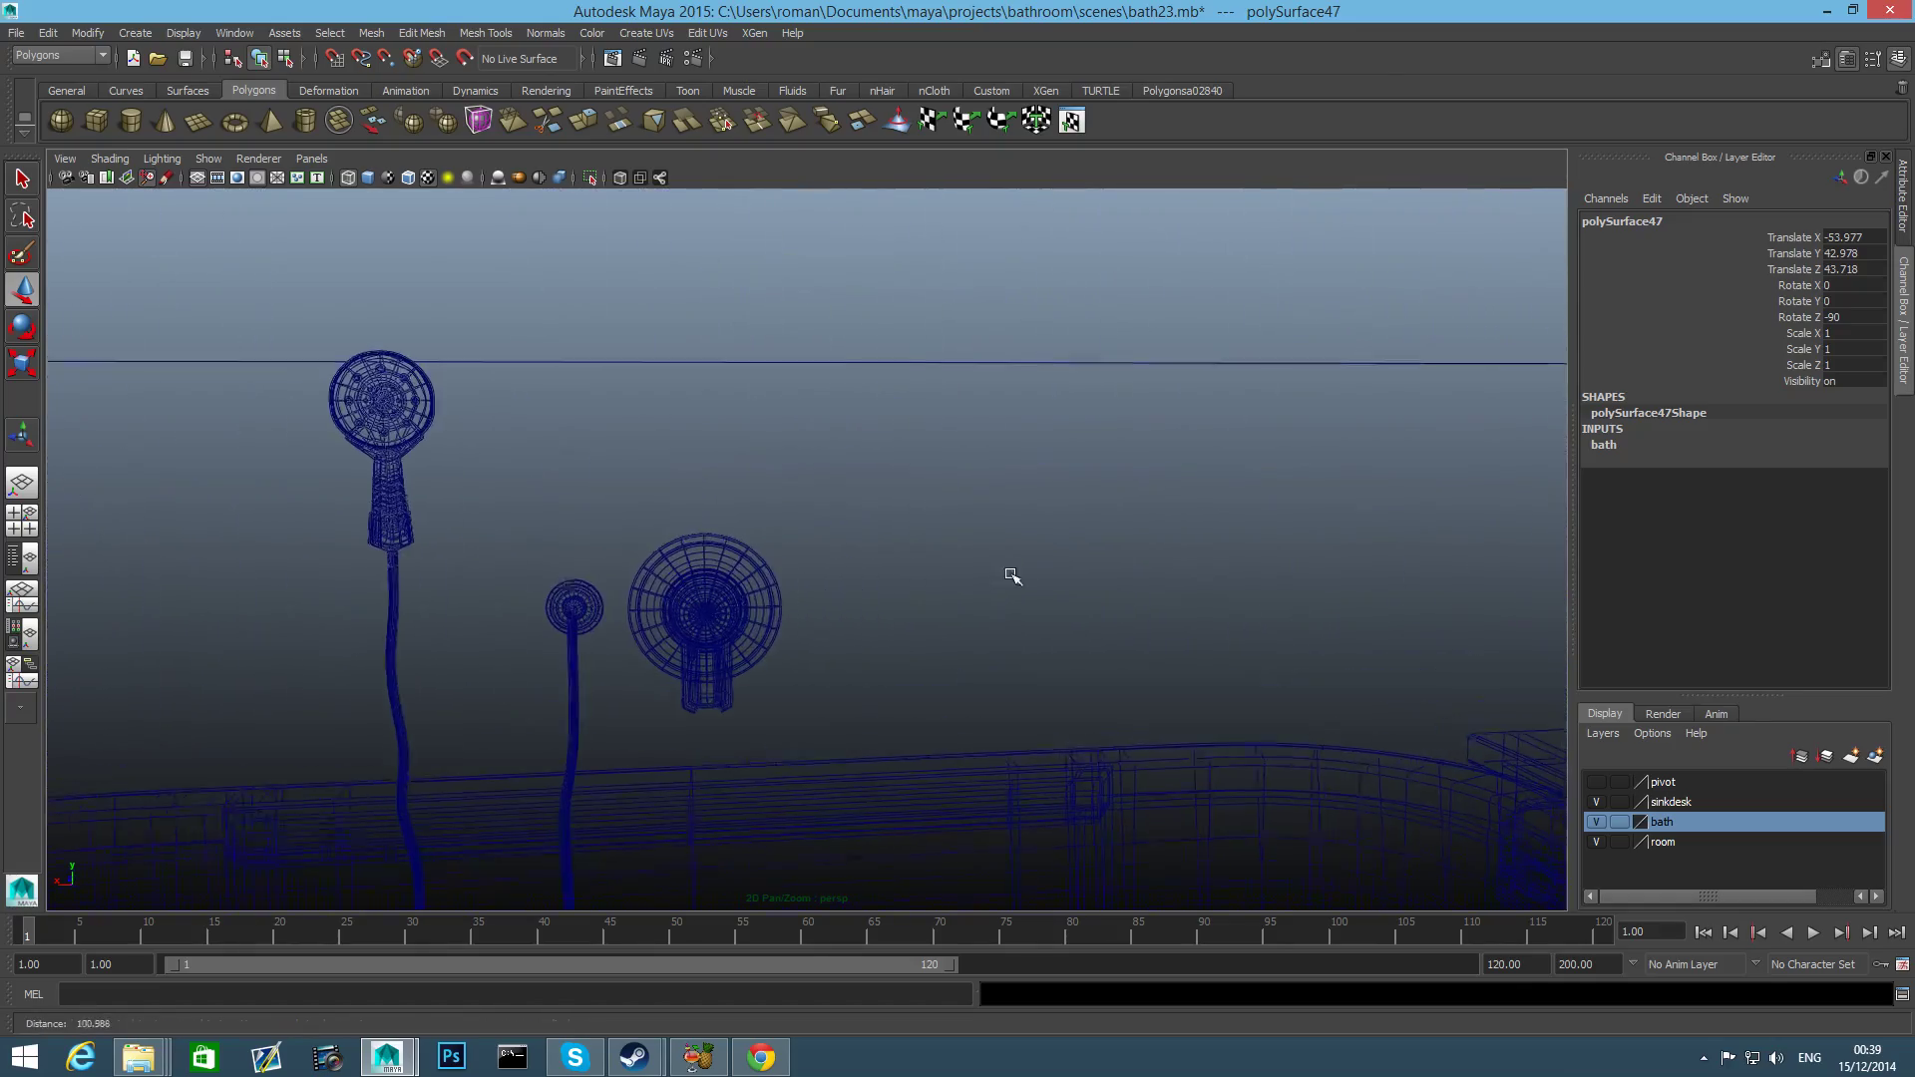
alt+middle_drag(364, 508, 939, 521)
alt+right_drag(913, 523, 231, 589)
alt+drag(997, 563, 582, 619)
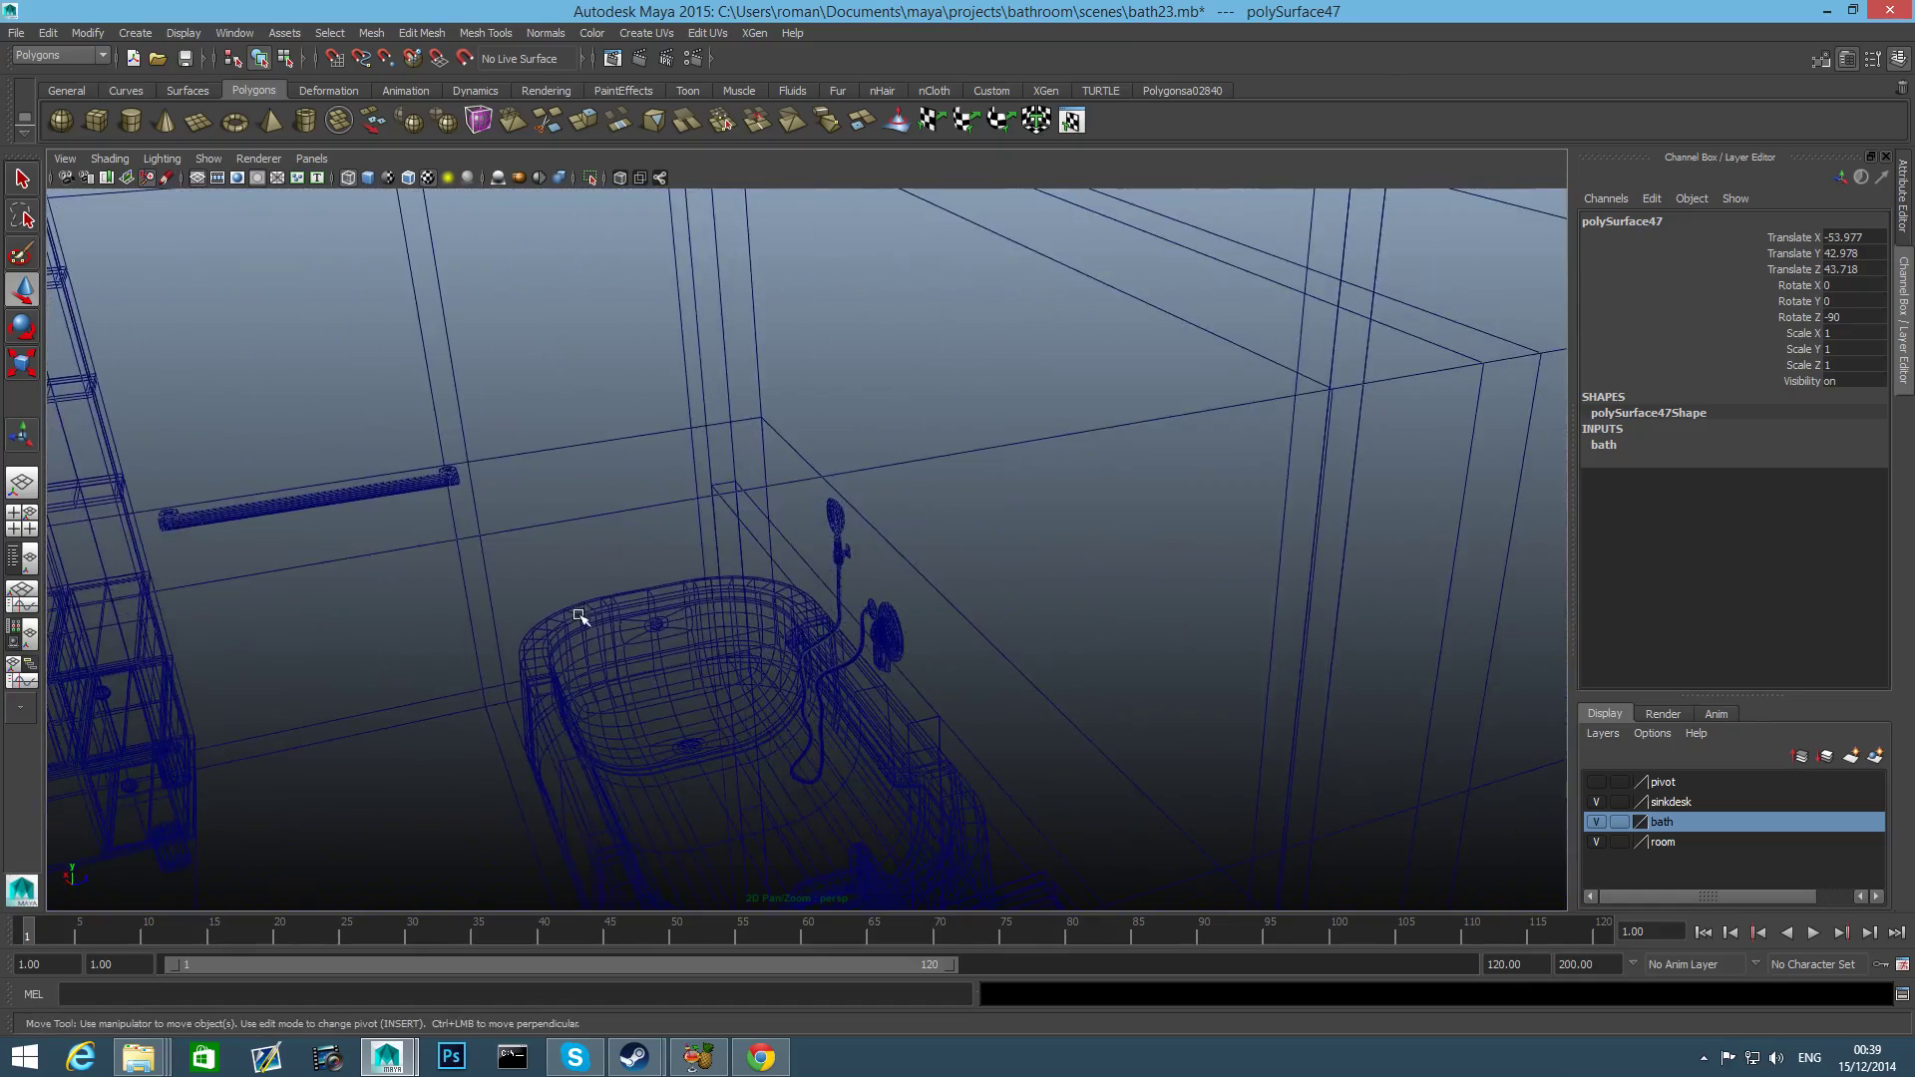
Move the towel bar off its wall along X to above the bathtub's far end, at about X 61.4.
alt+middle_drag(518, 618, 713, 604)
alt+drag(713, 604, 834, 586)
click(582, 446)
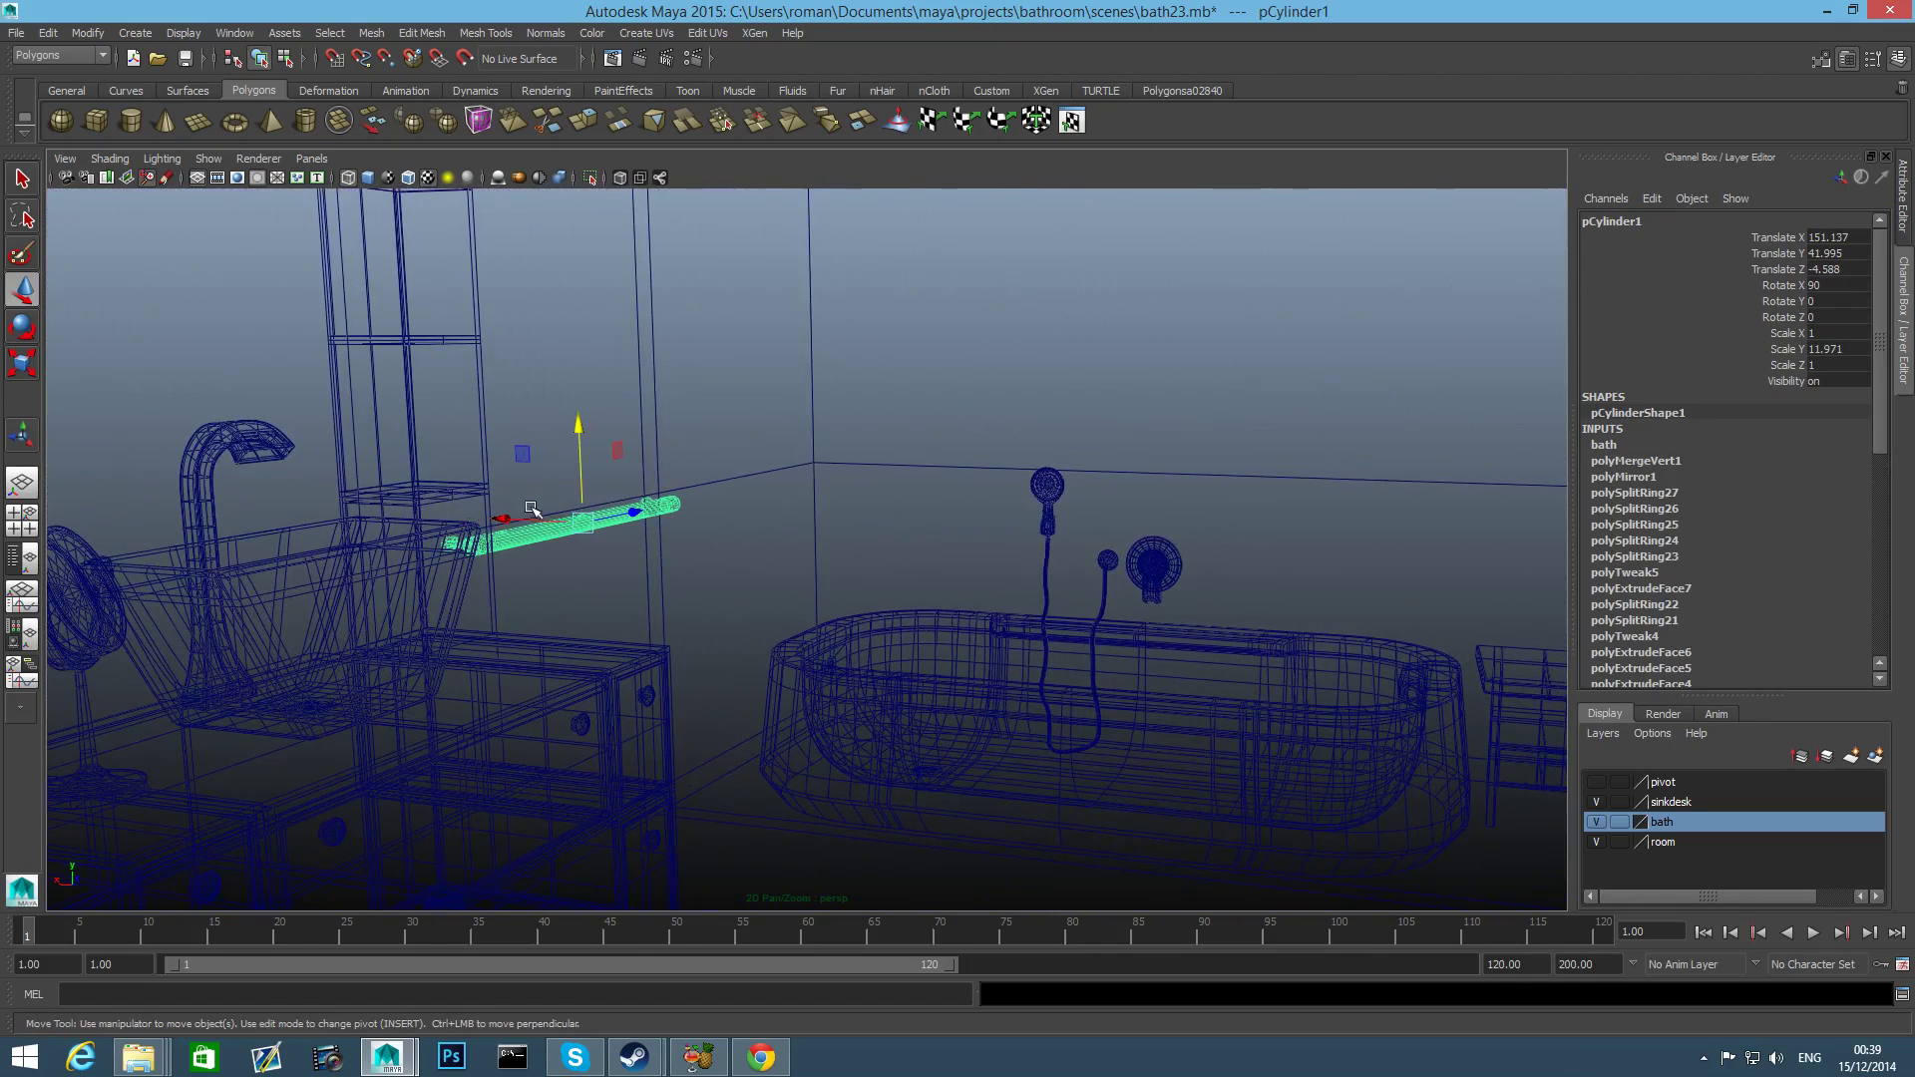
drag(511, 516, 1297, 546)
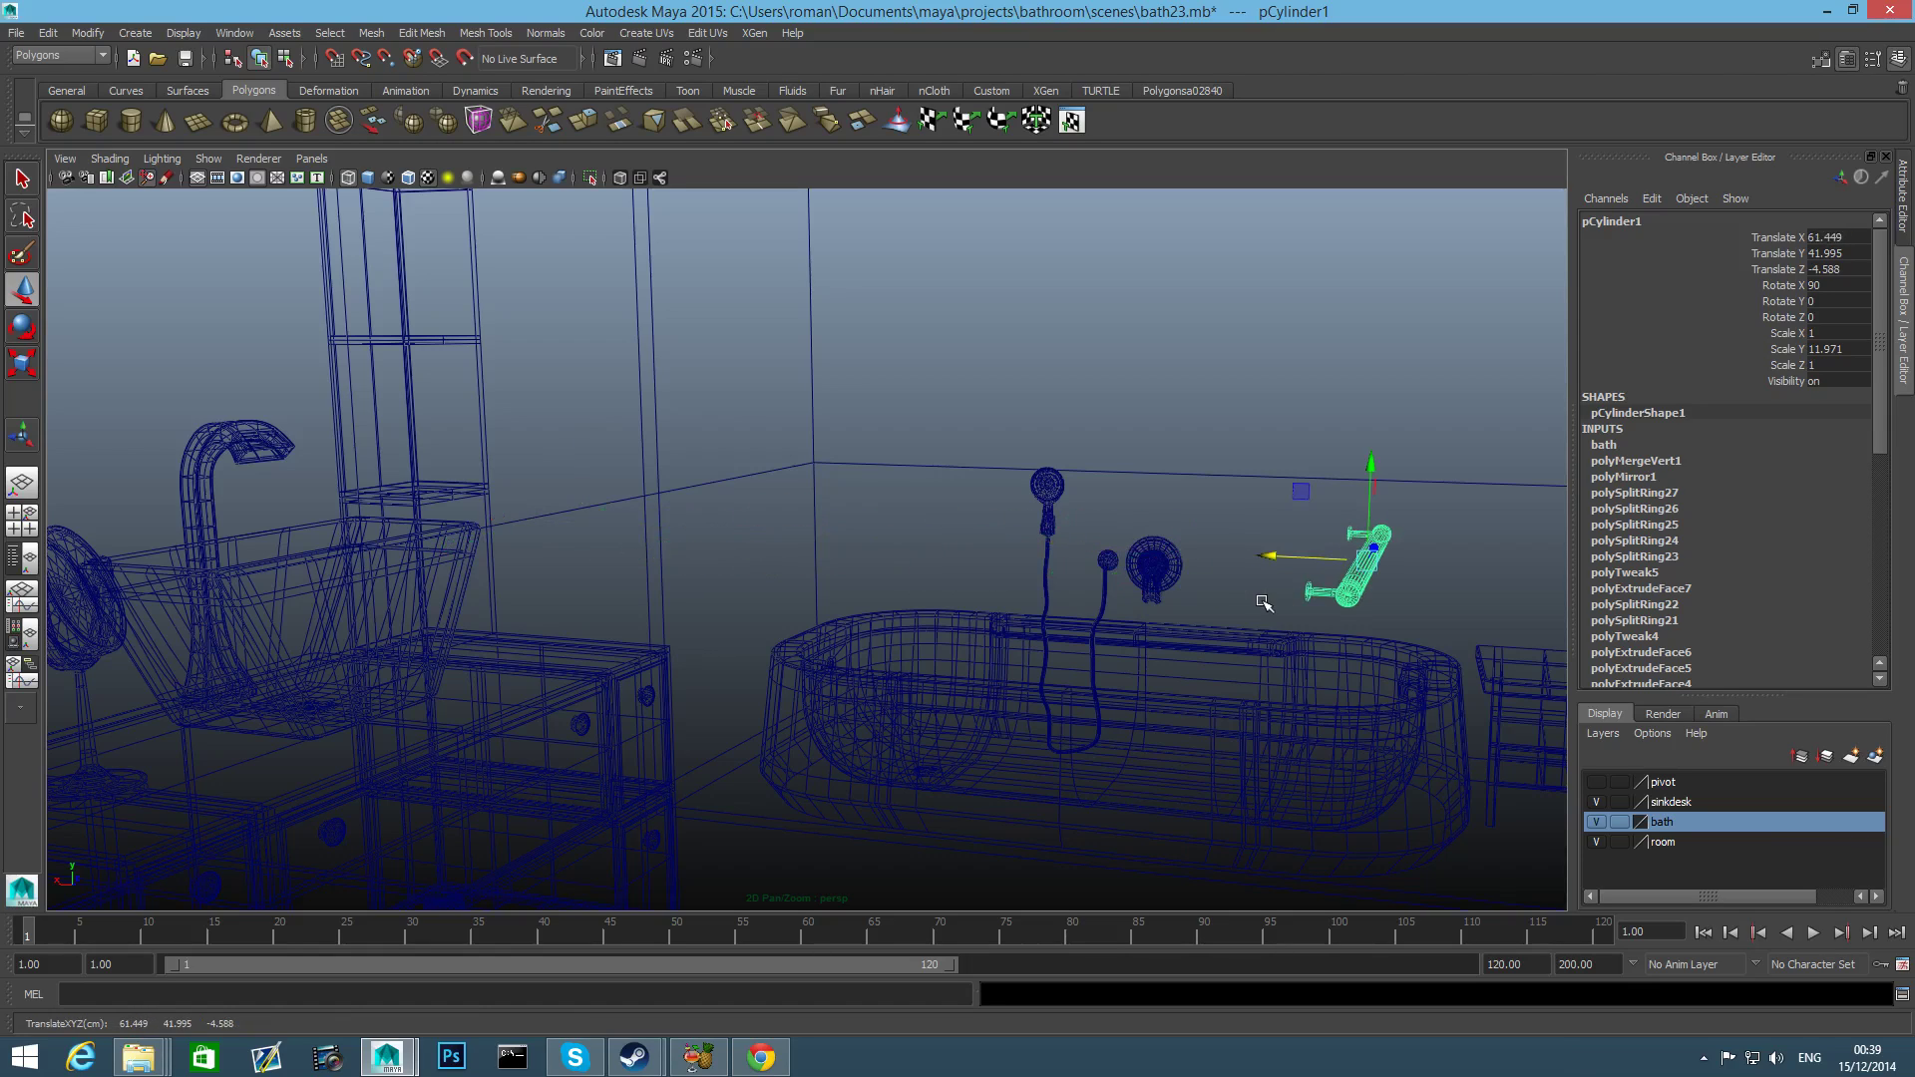
Return to textured shading and rotate the towel bar to Rotate Y -180 so its mounts face the other way.
alt+right_drag(1296, 548, 1104, 595)
alt+middle_drag(1104, 594, 746, 654)
alt+drag(846, 649, 912, 648)
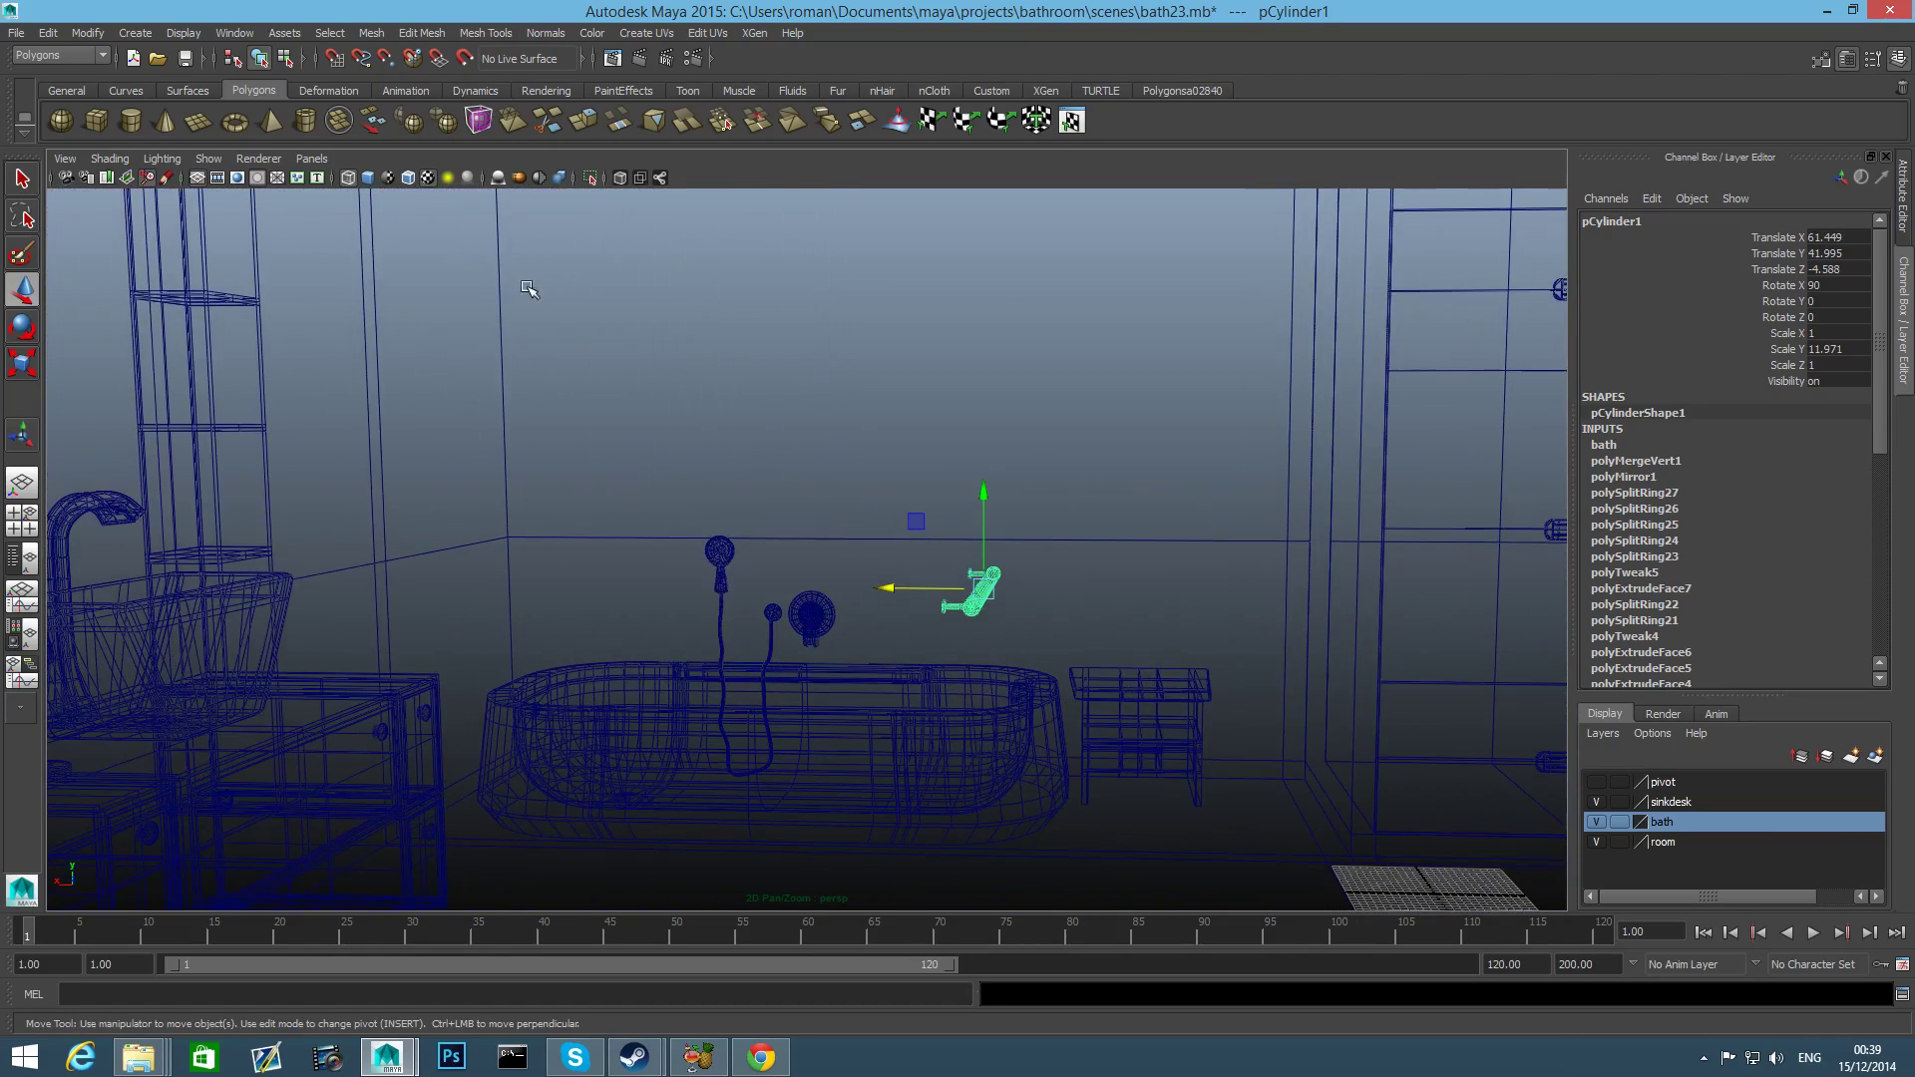
key(6)
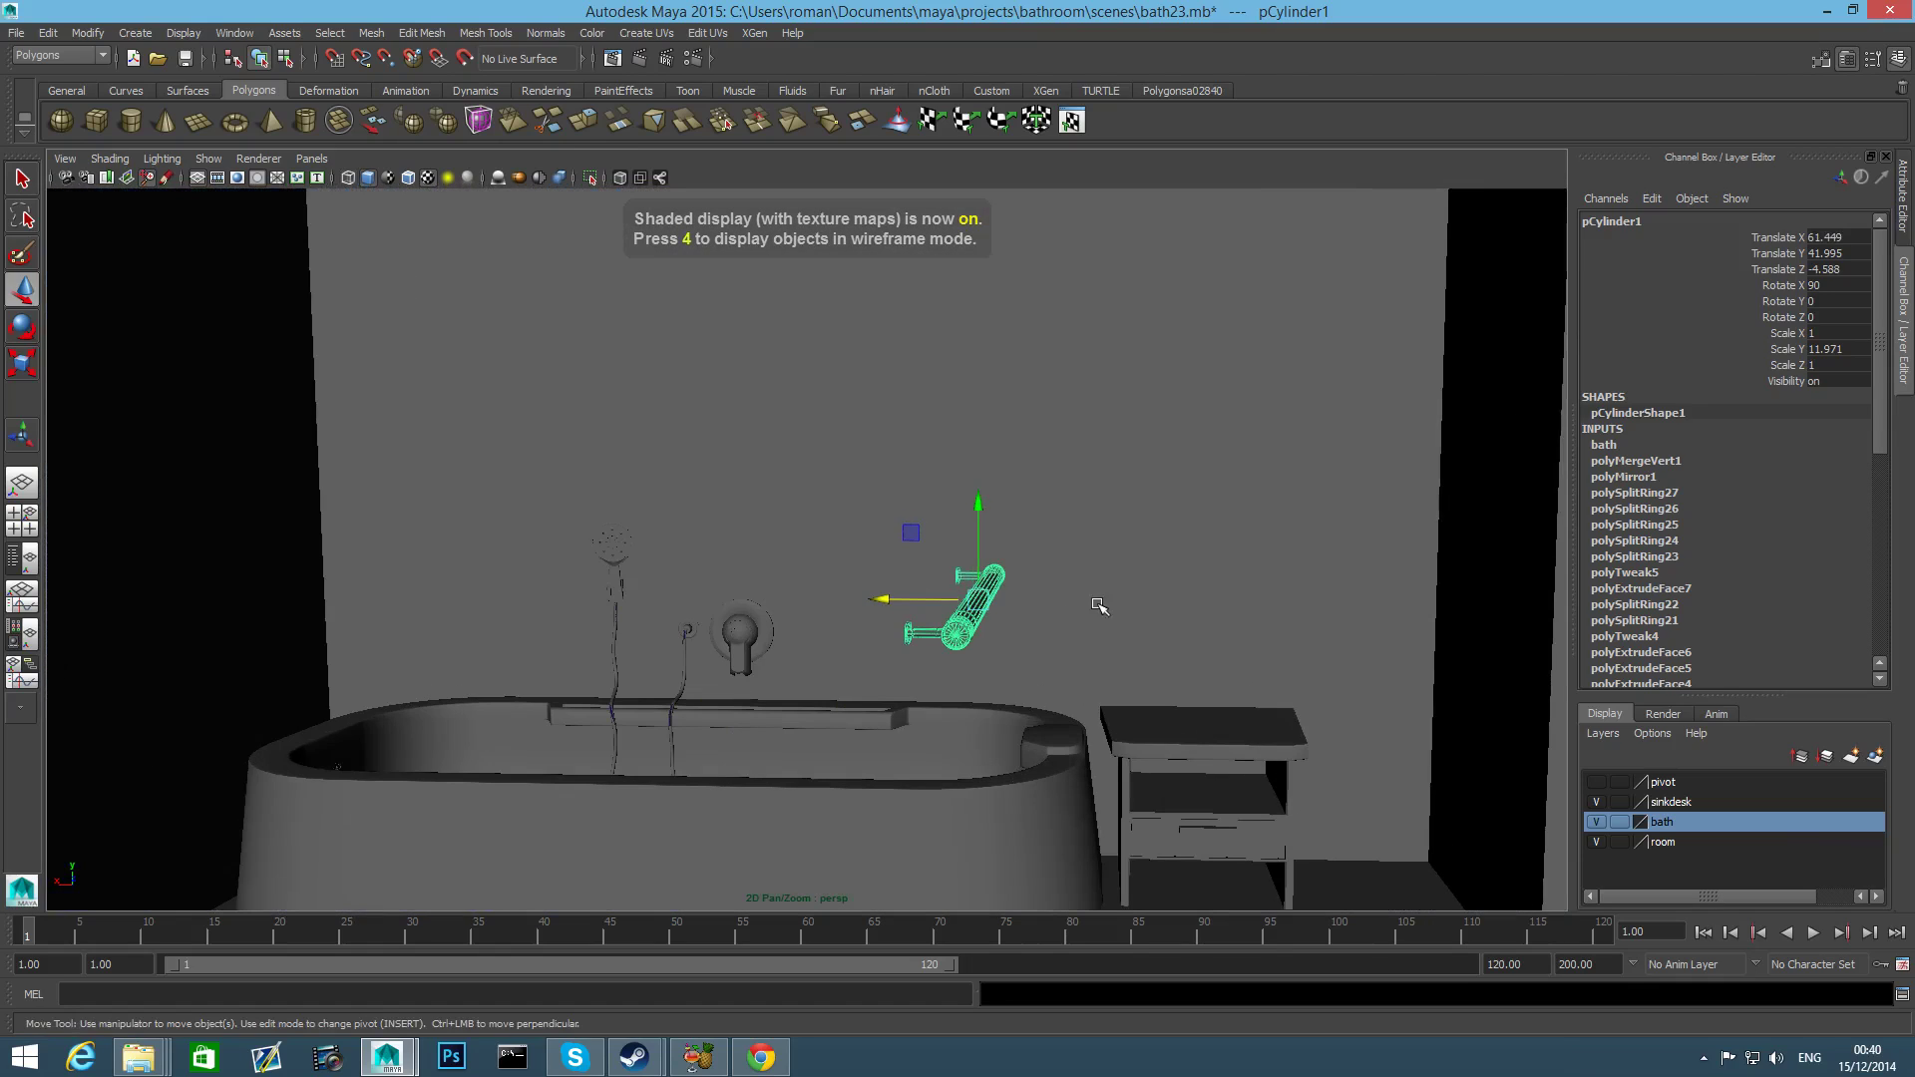
mouse_move(1103, 602)
alt+mouse_down()
mouse_move(838, 654)
mouse_move(876, 649)
alt+mouse_up()
key(e)
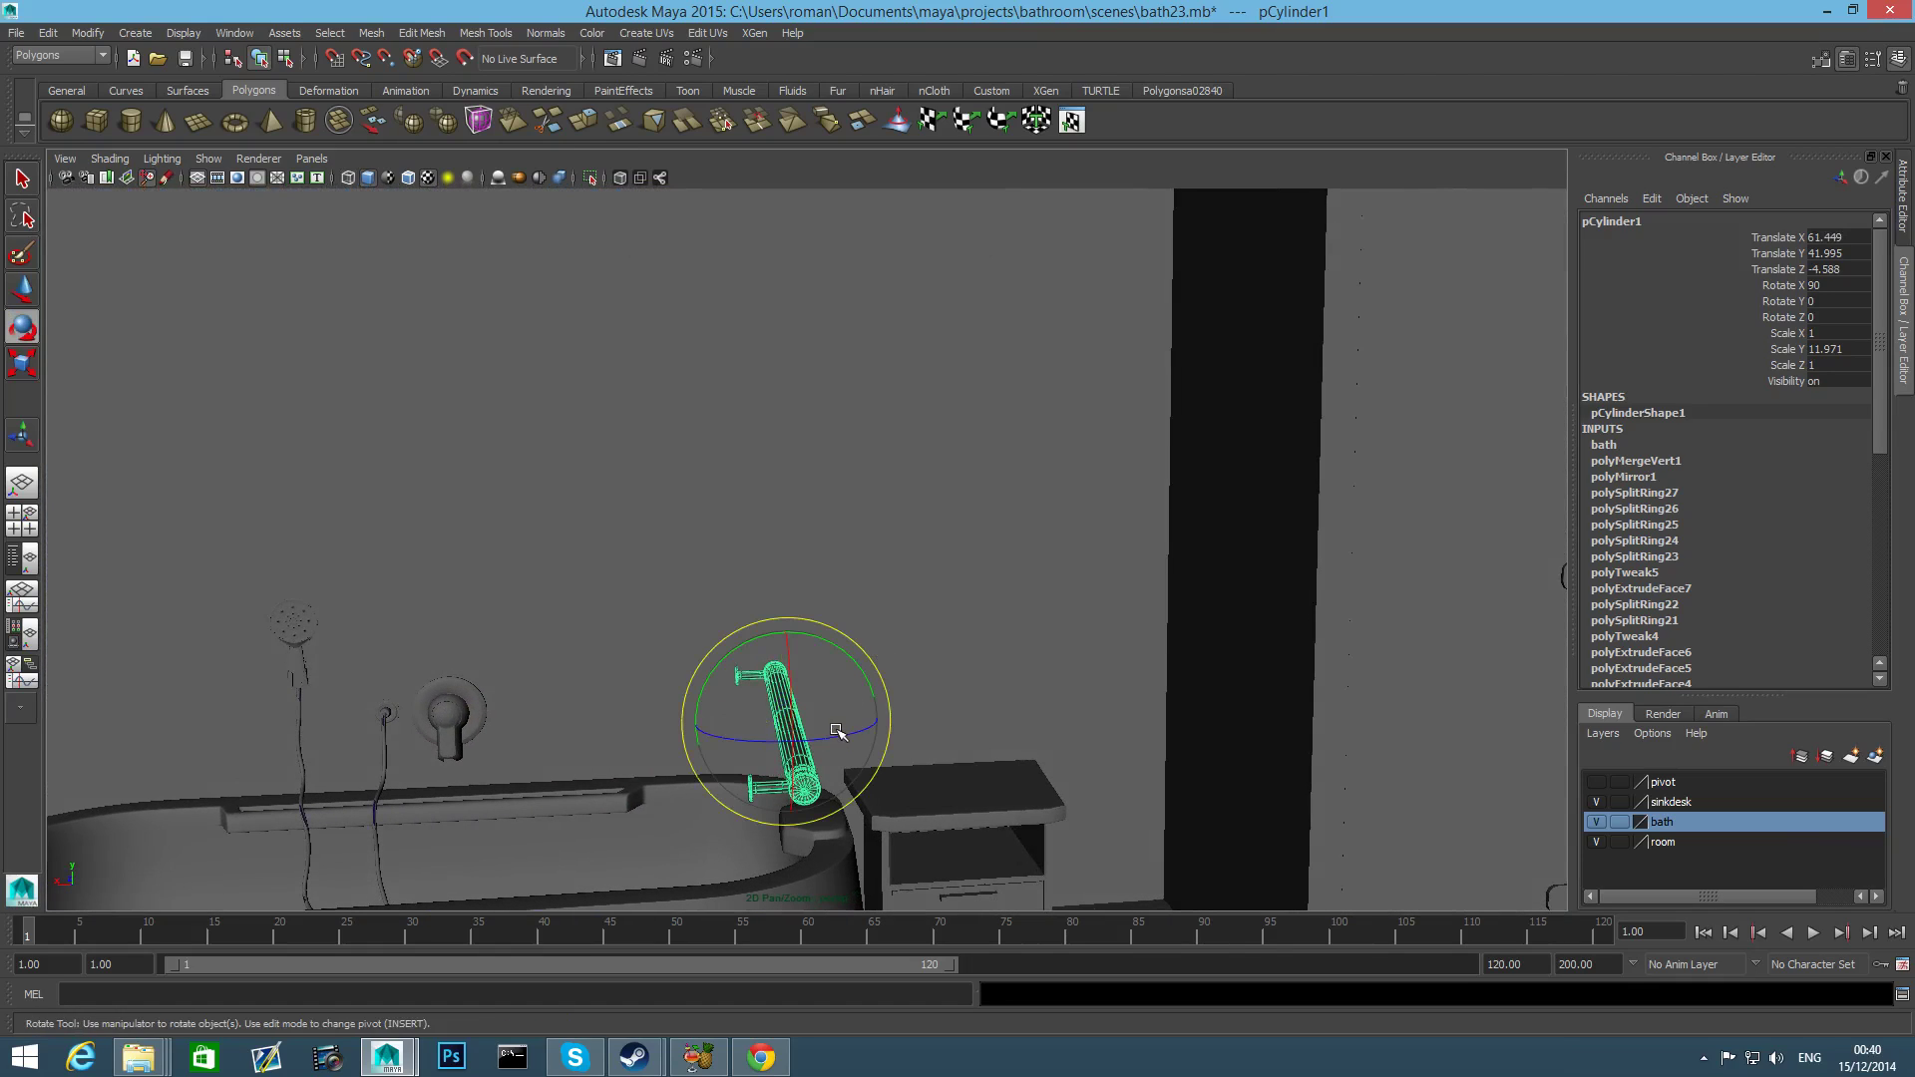
drag(845, 736, 581, 739)
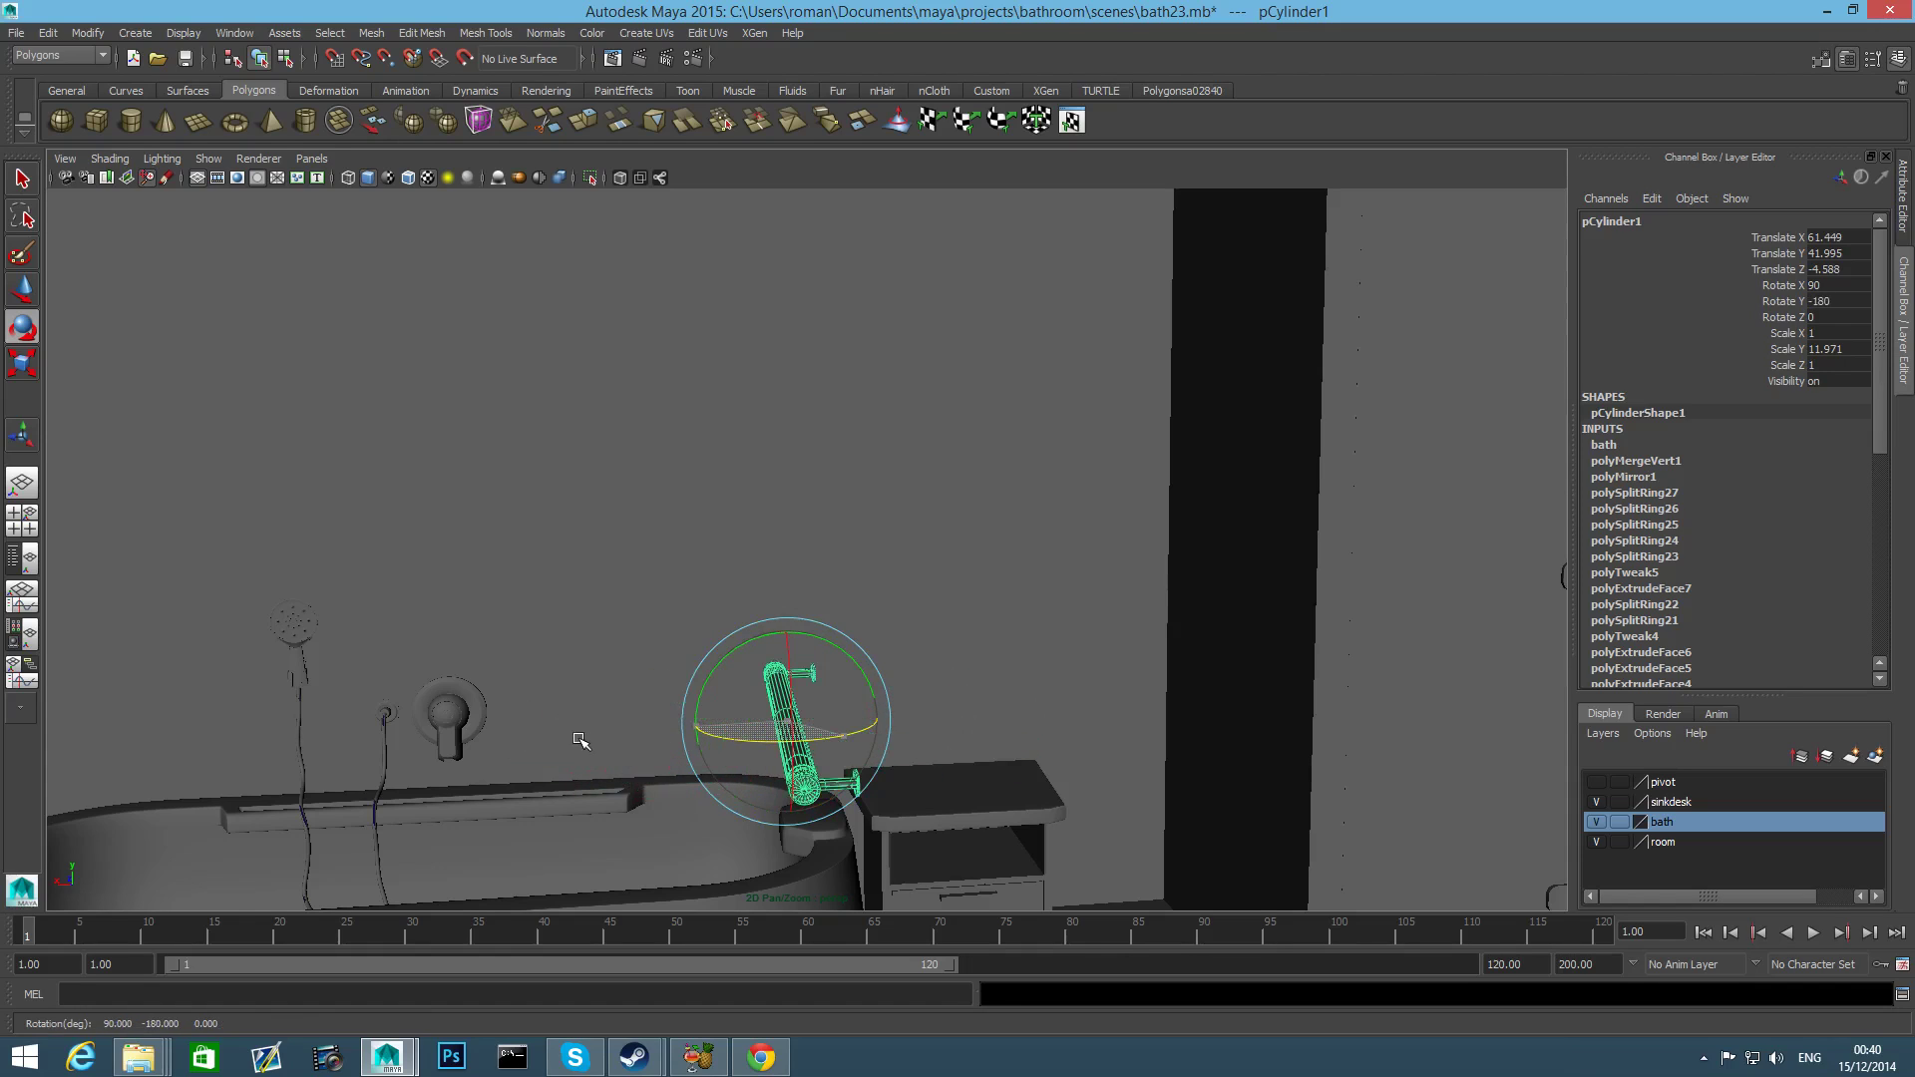
Move the towel bar against the partition wall beside the shower, at about X 11.9 and Z 41.7.
key(space)
key(space)
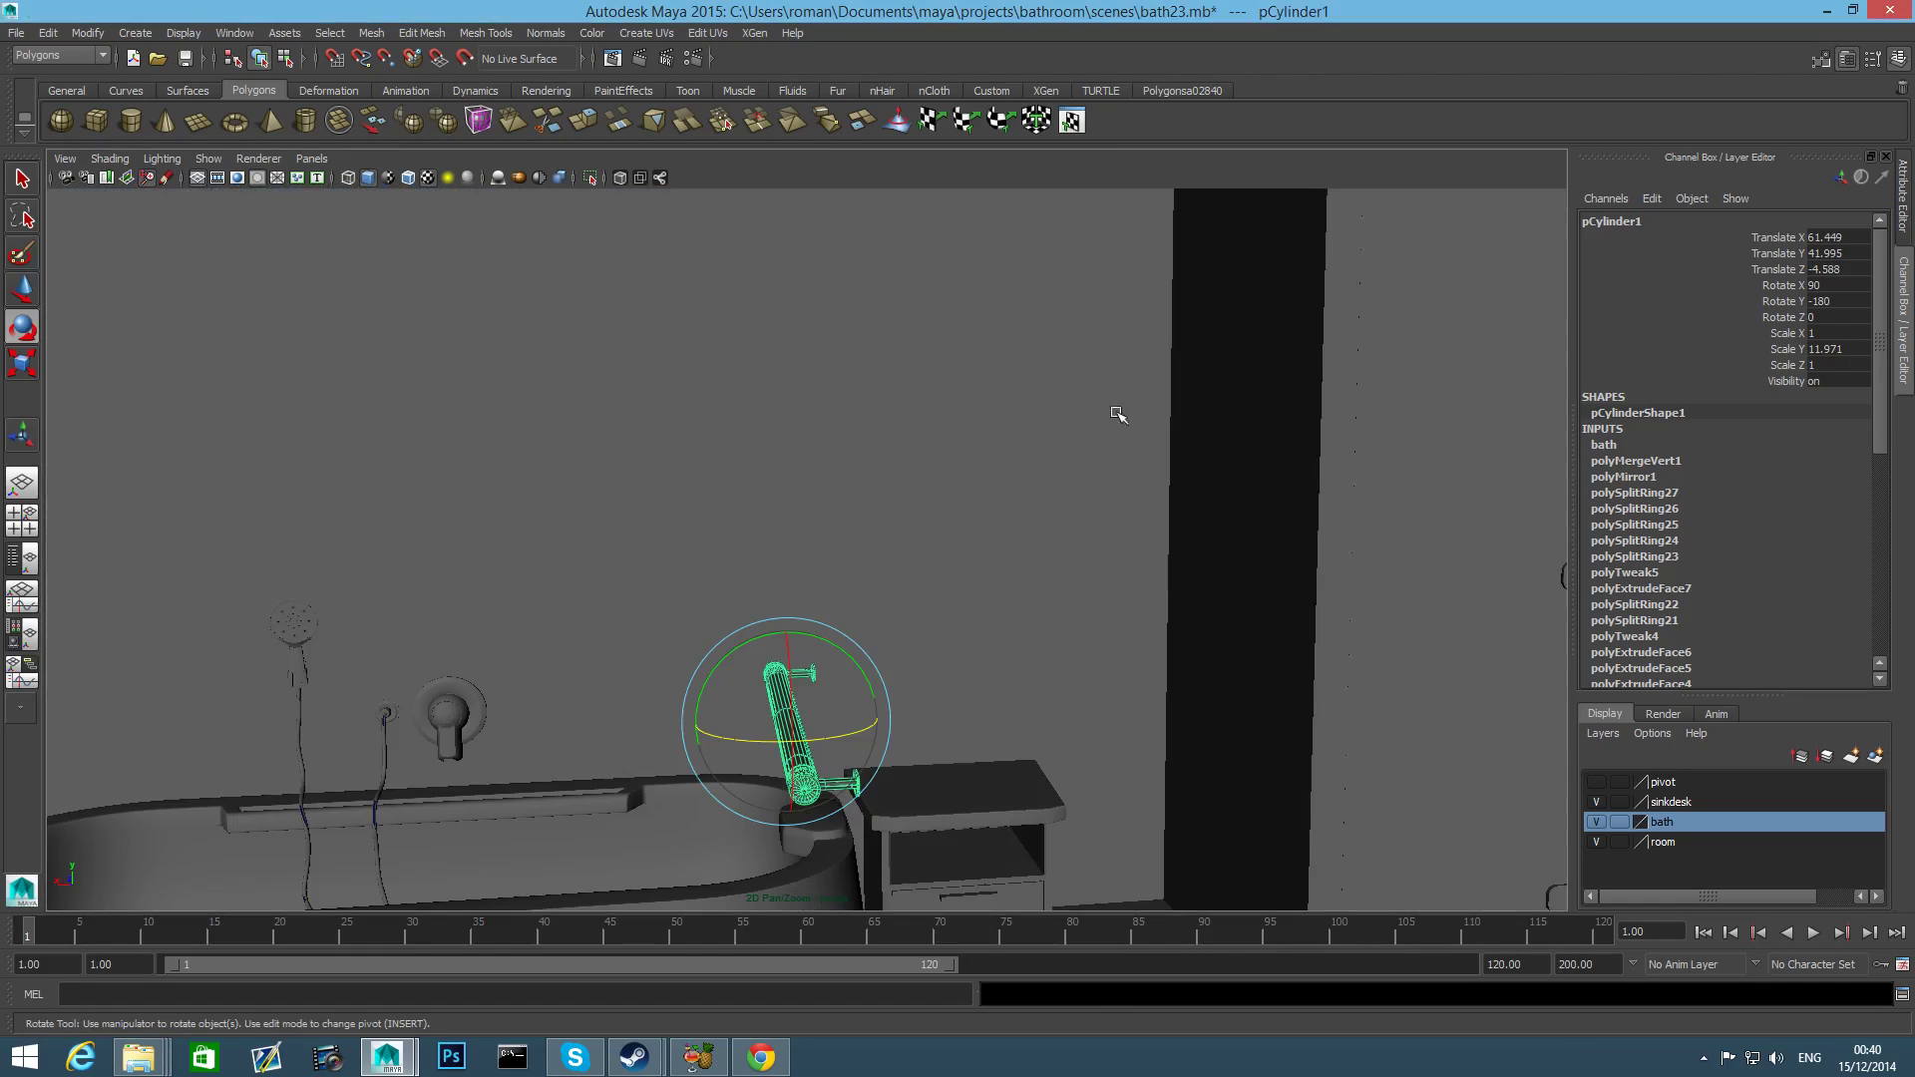
alt+drag(1113, 413, 1047, 688)
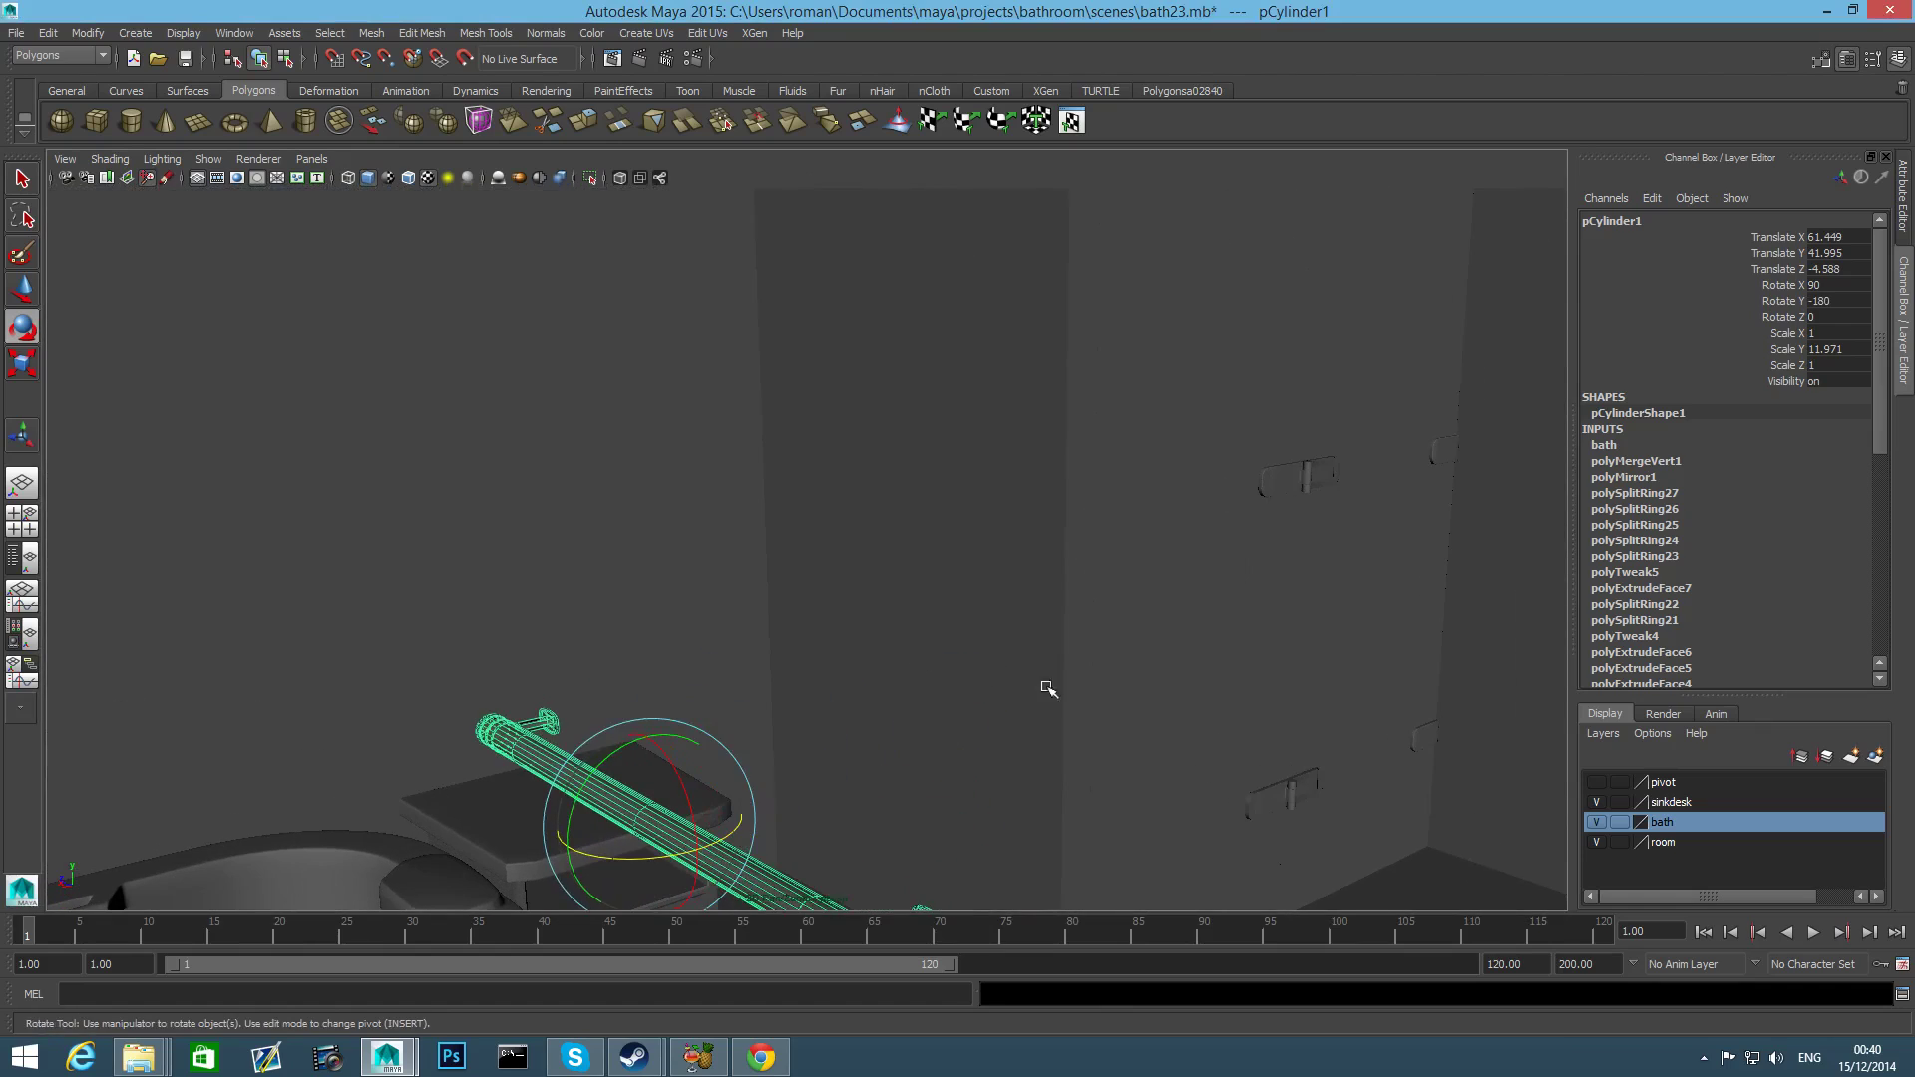
key(w)
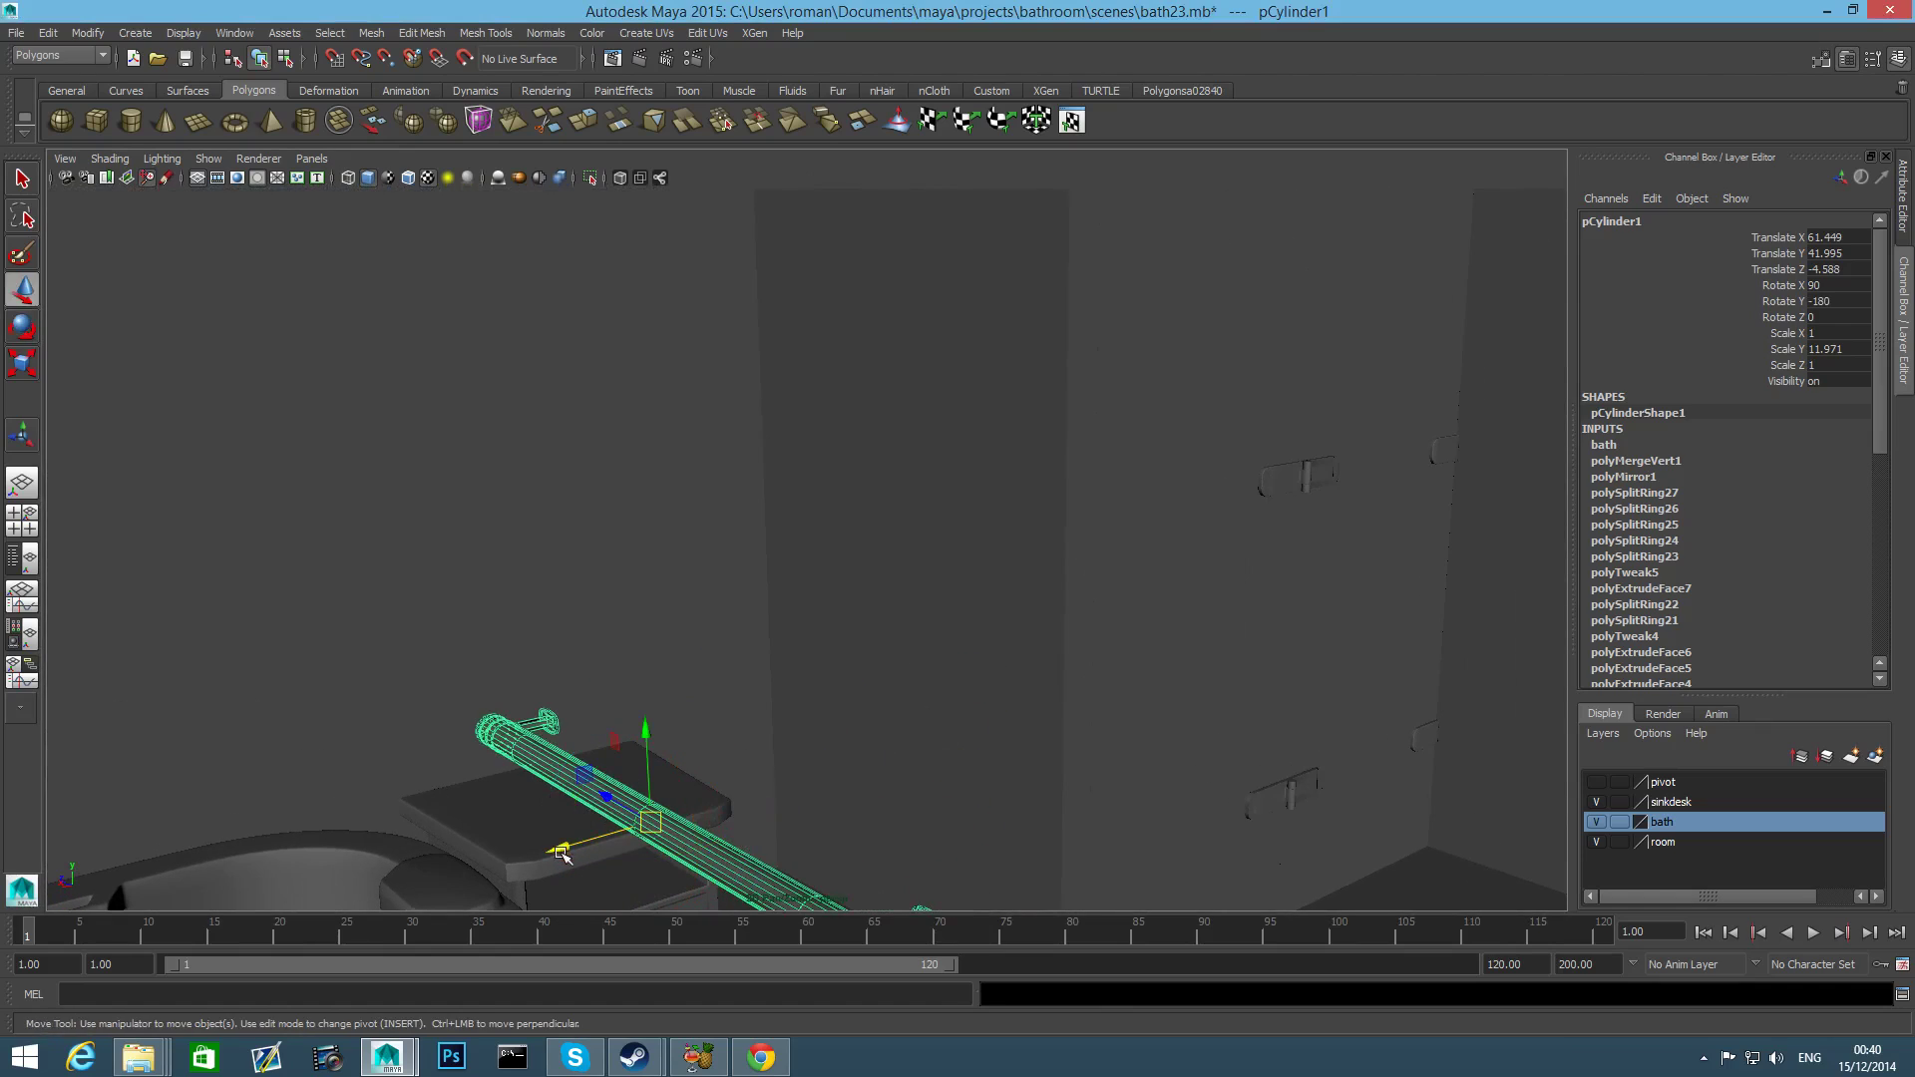
drag(562, 853, 997, 746)
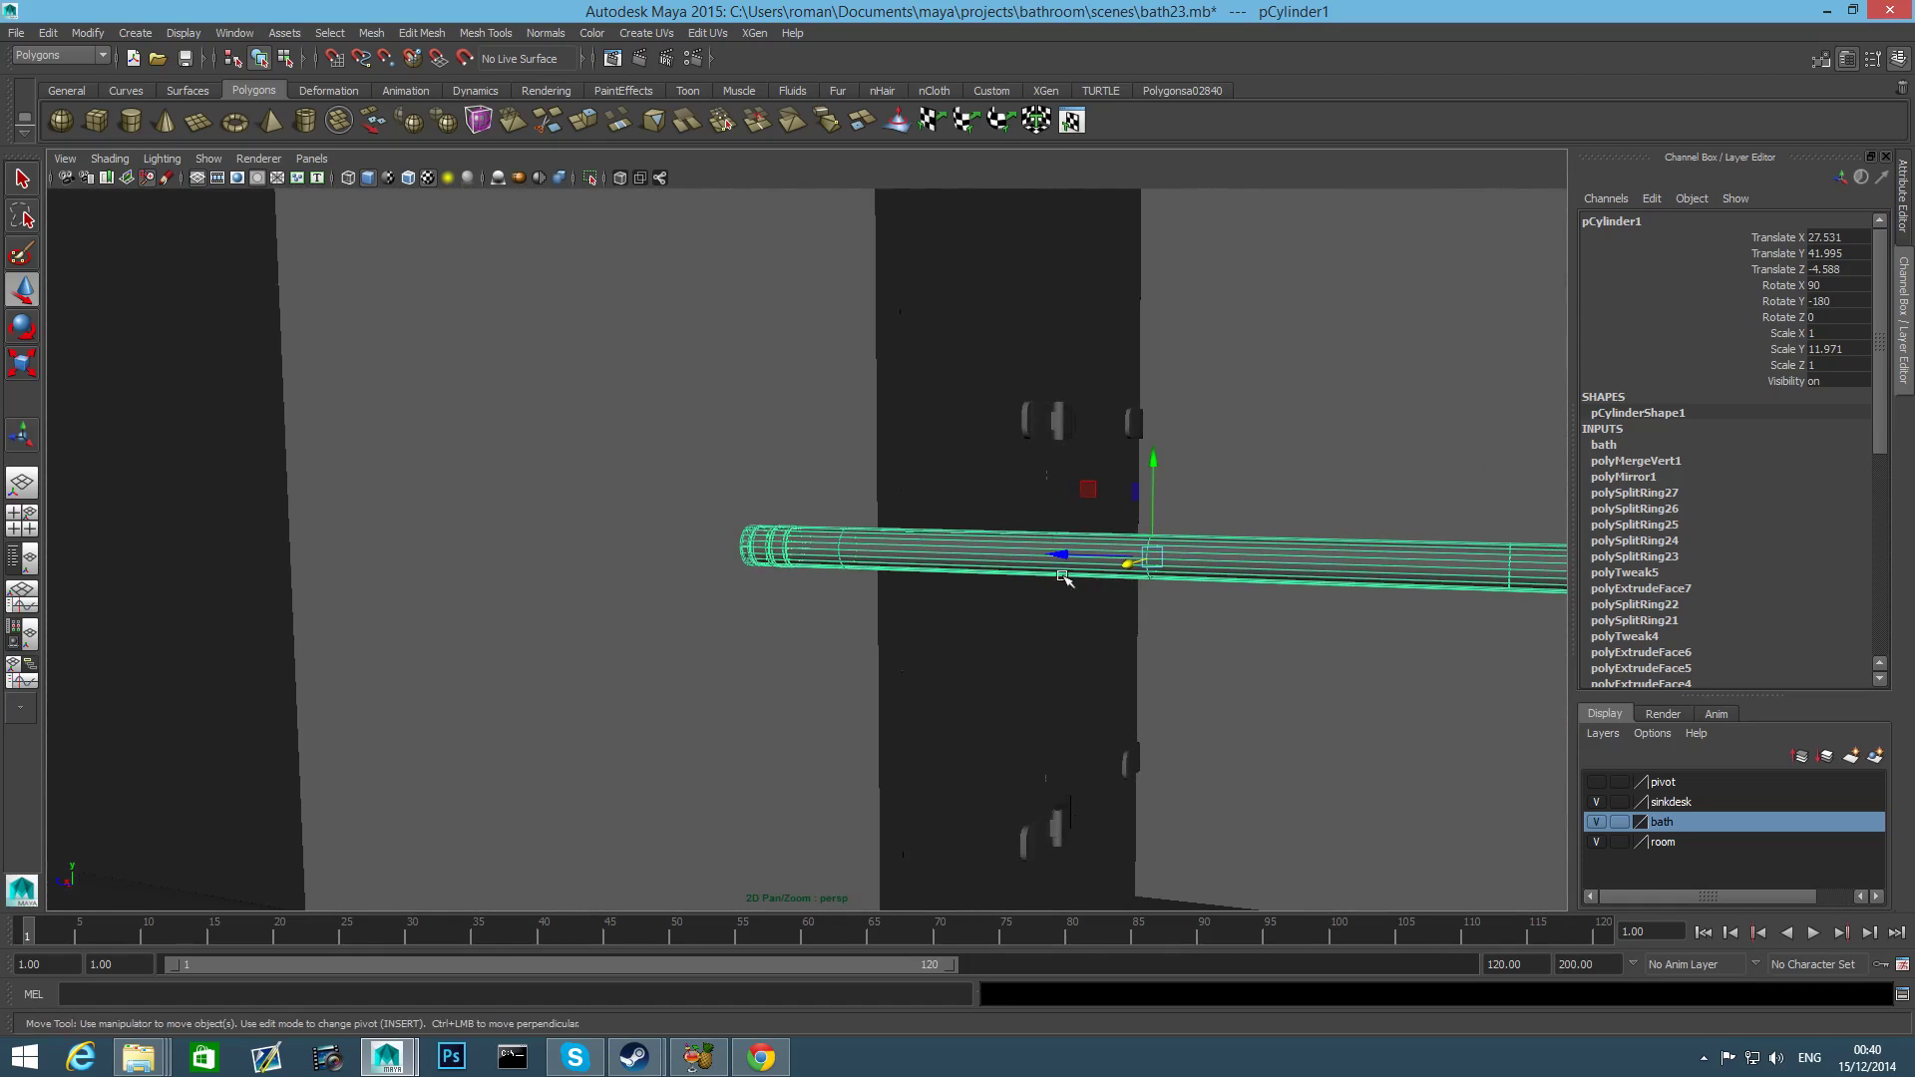
drag(1062, 558, 706, 536)
drag(890, 507, 578, 549)
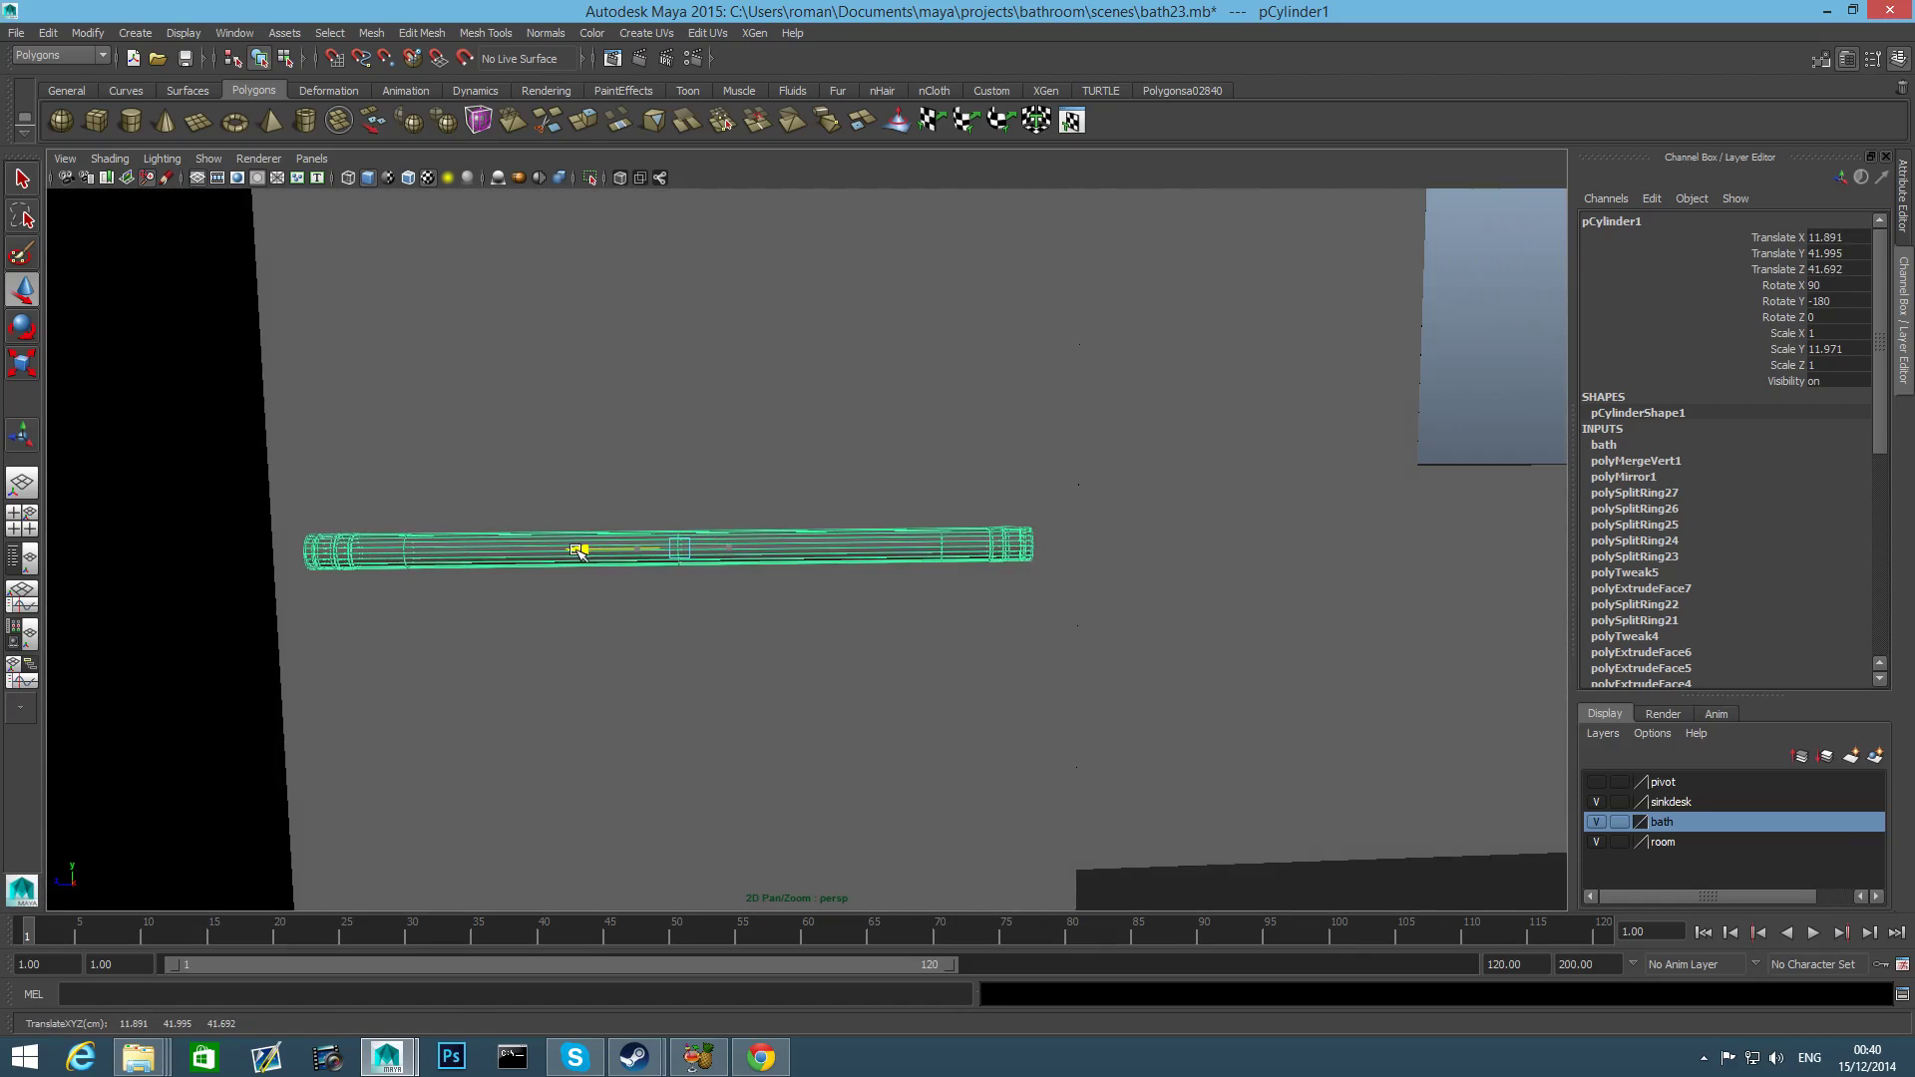
Shorten the towel bar by scaling the vertices of both its ends inward along its length.
alt+drag(806, 598, 925, 531)
right_drag(917, 512, 841, 515)
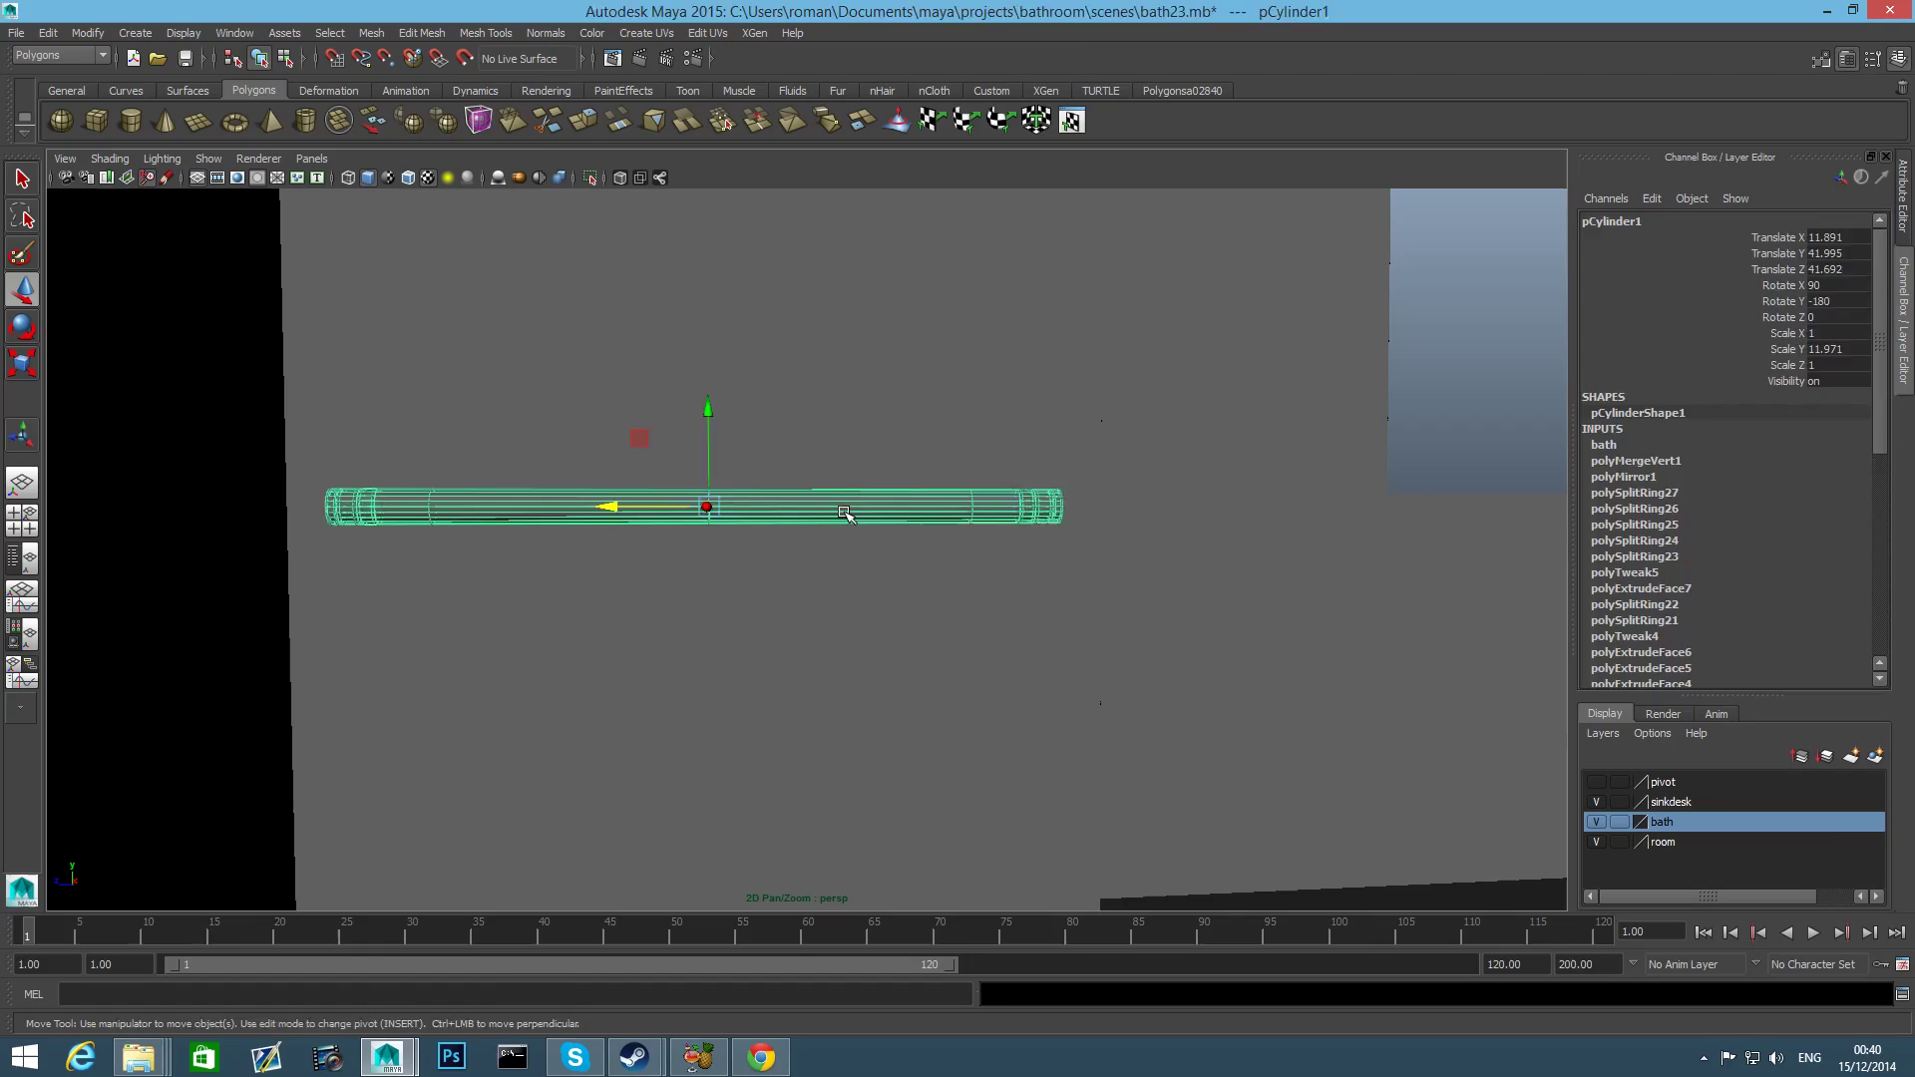
drag(898, 410, 1167, 625)
shift+drag(268, 436, 509, 623)
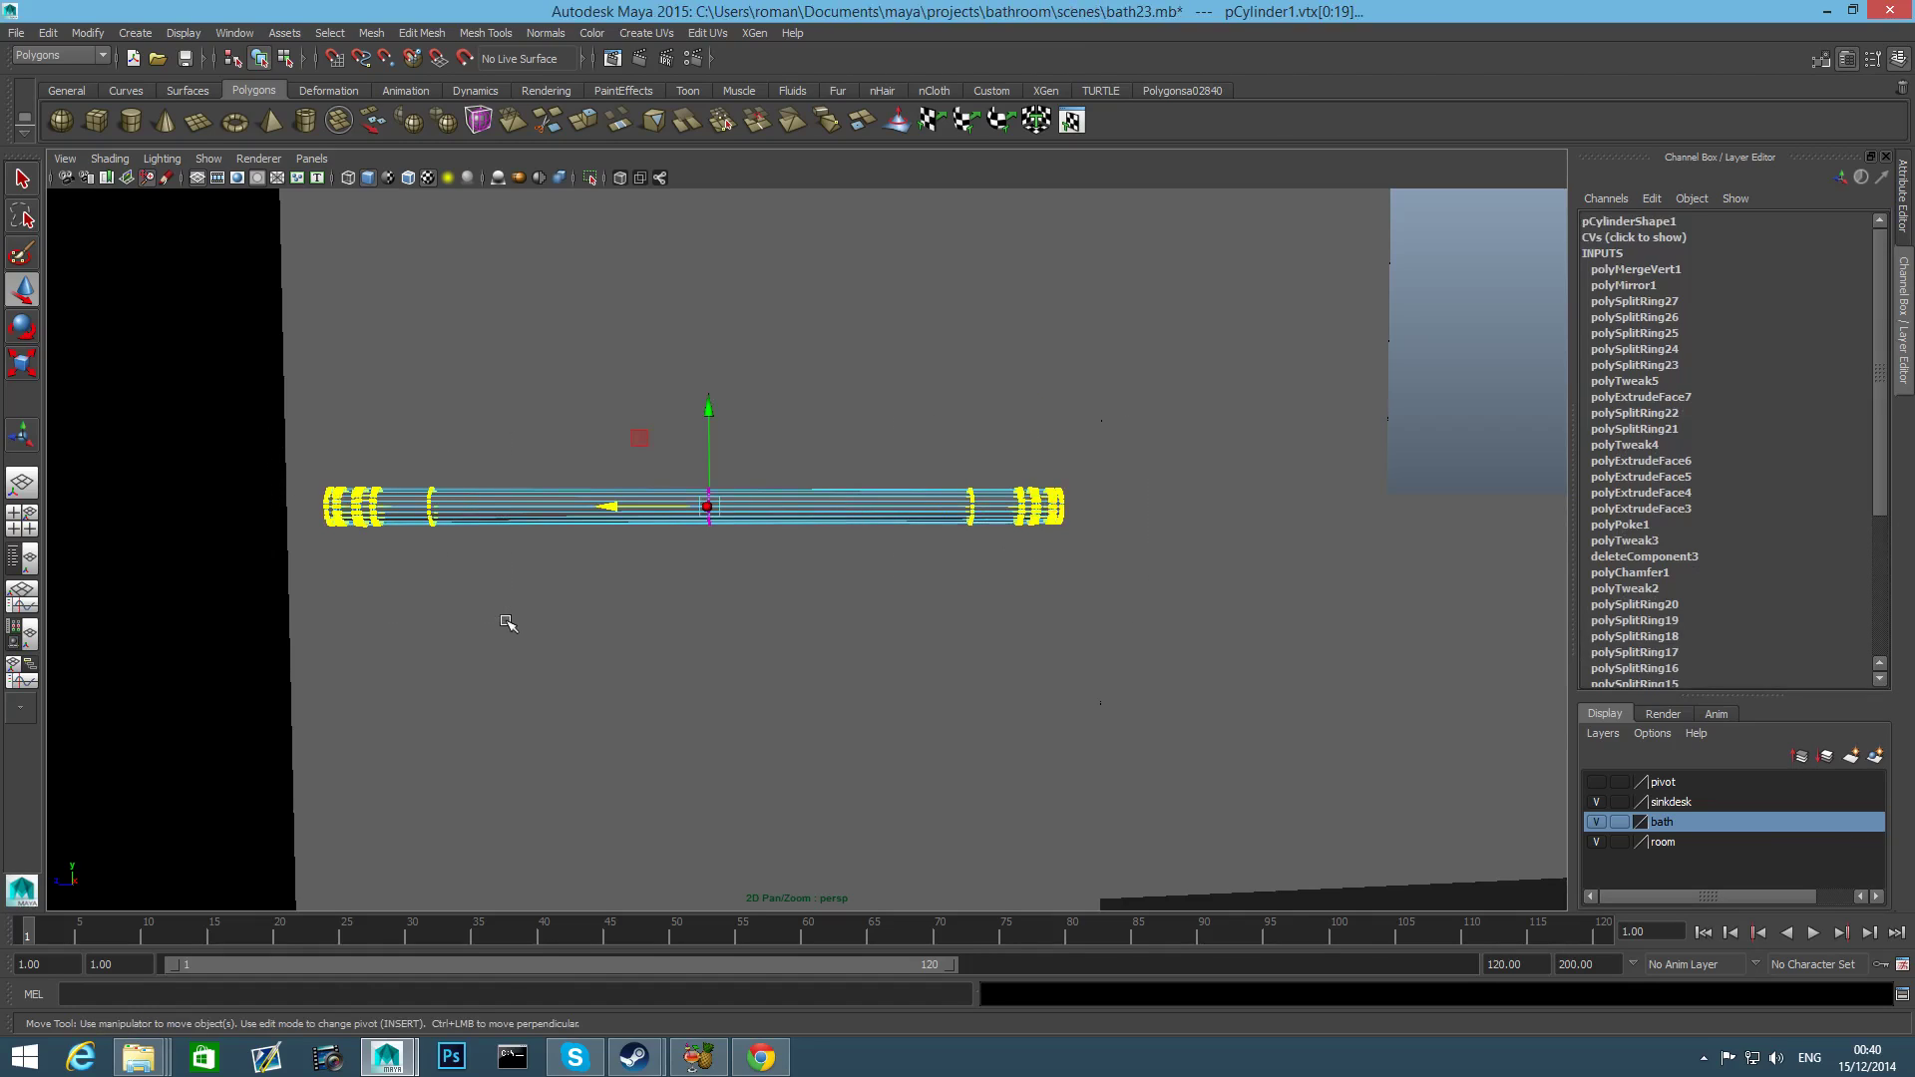
key(r)
drag(799, 505, 783, 506)
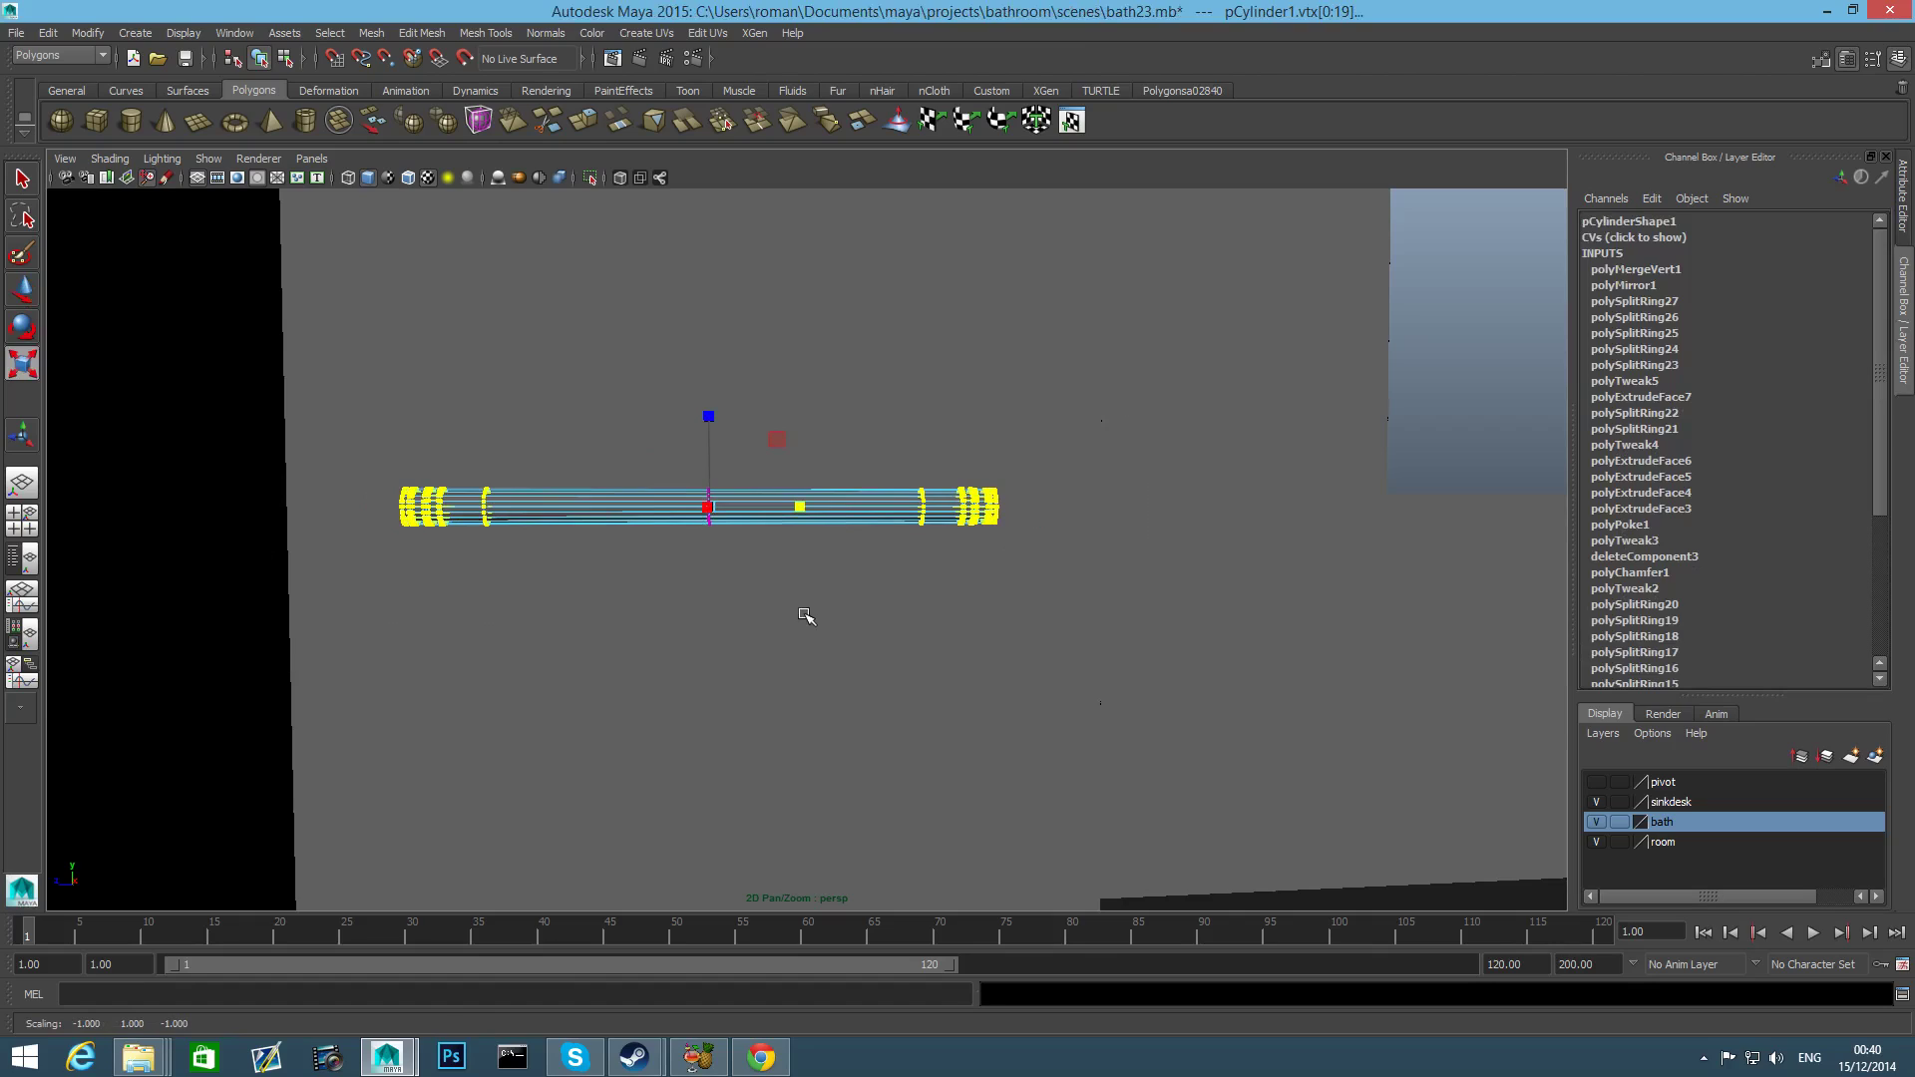
key(F8)
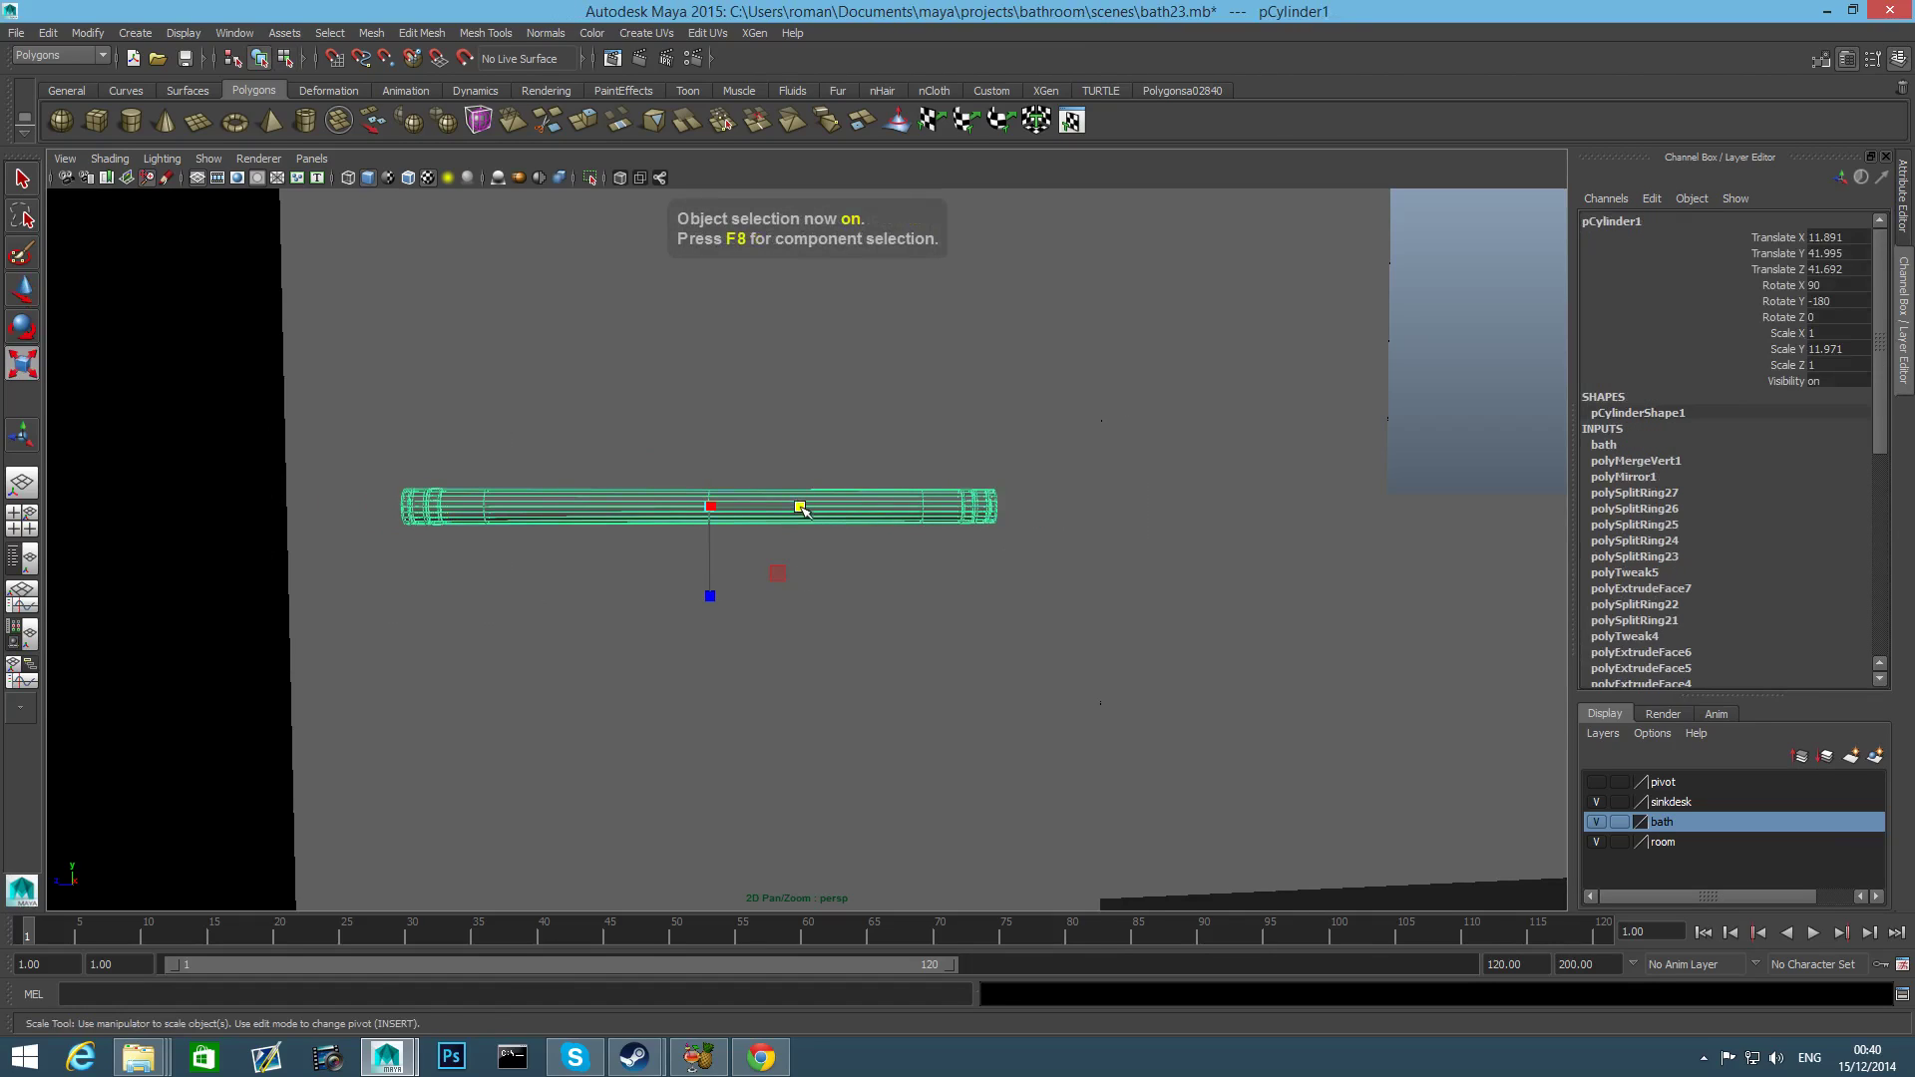
drag(798, 509, 785, 509)
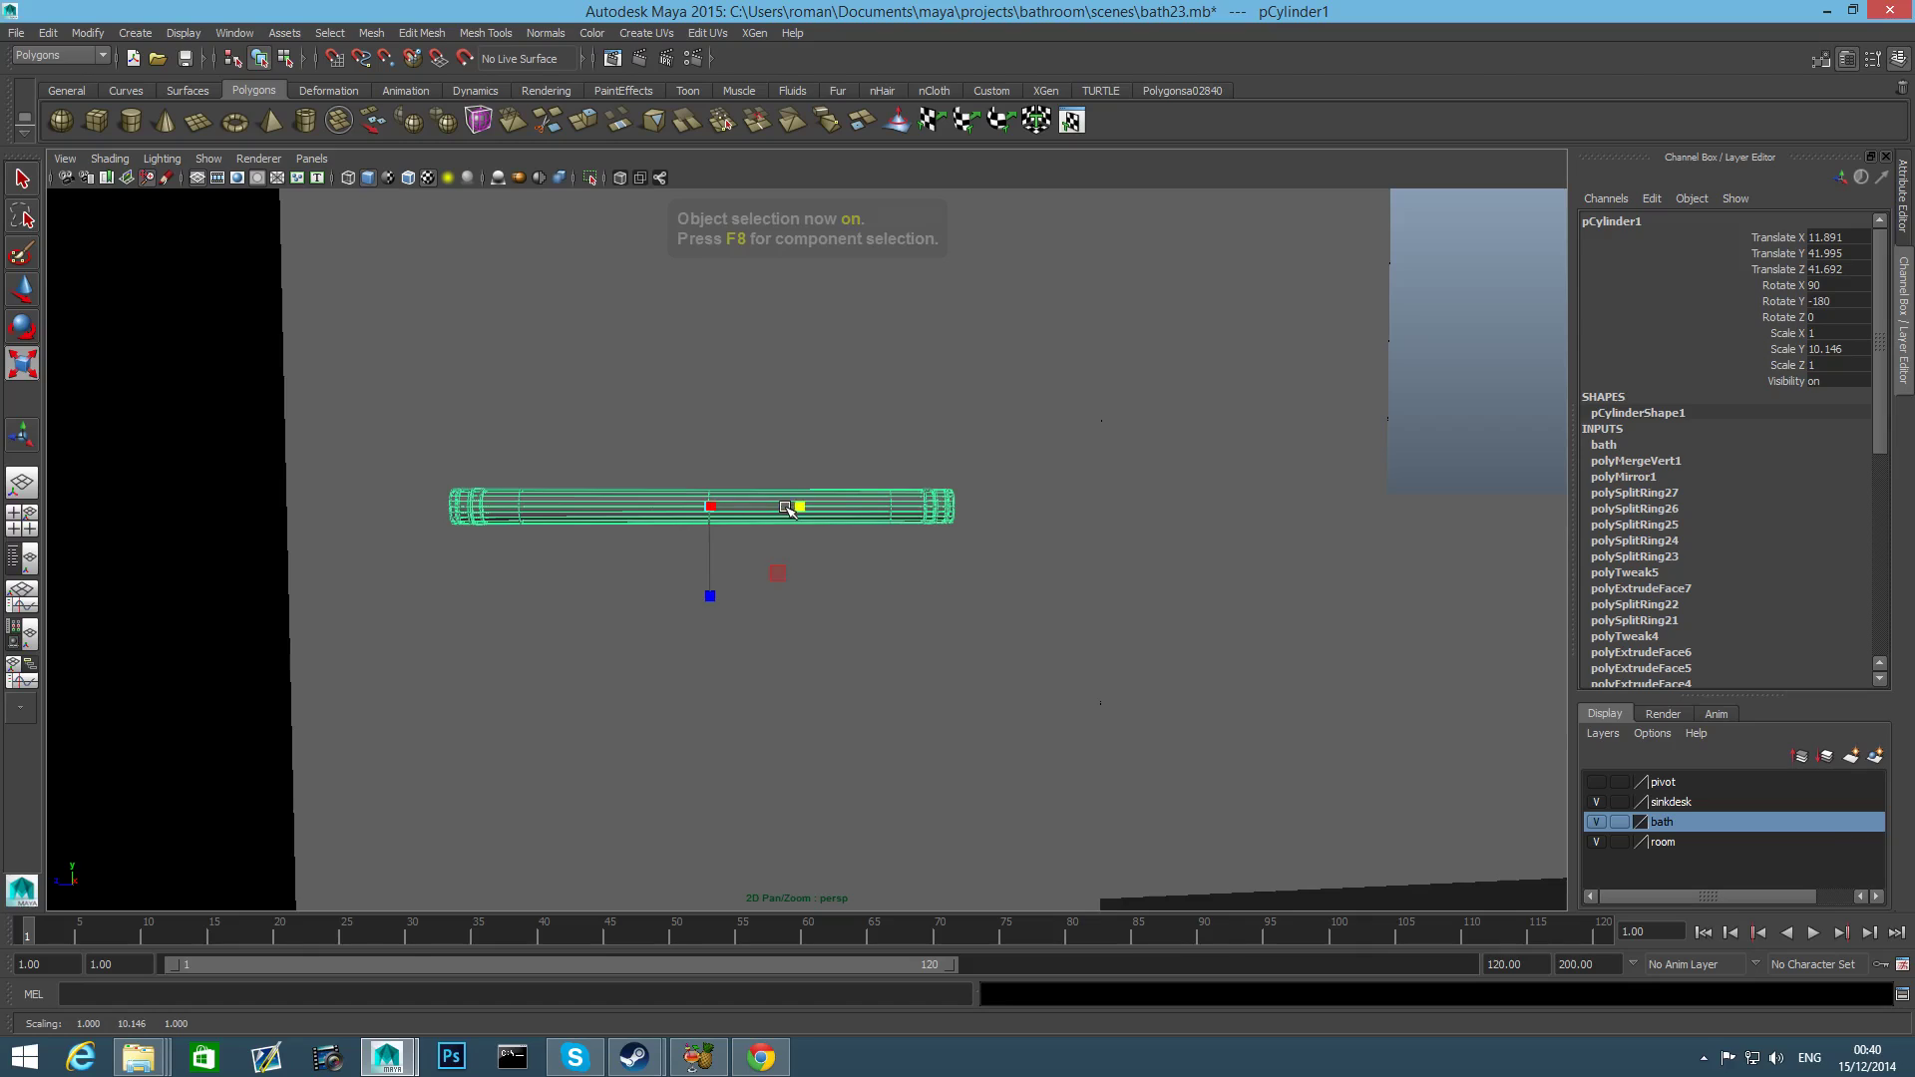
key(ctrl+z)
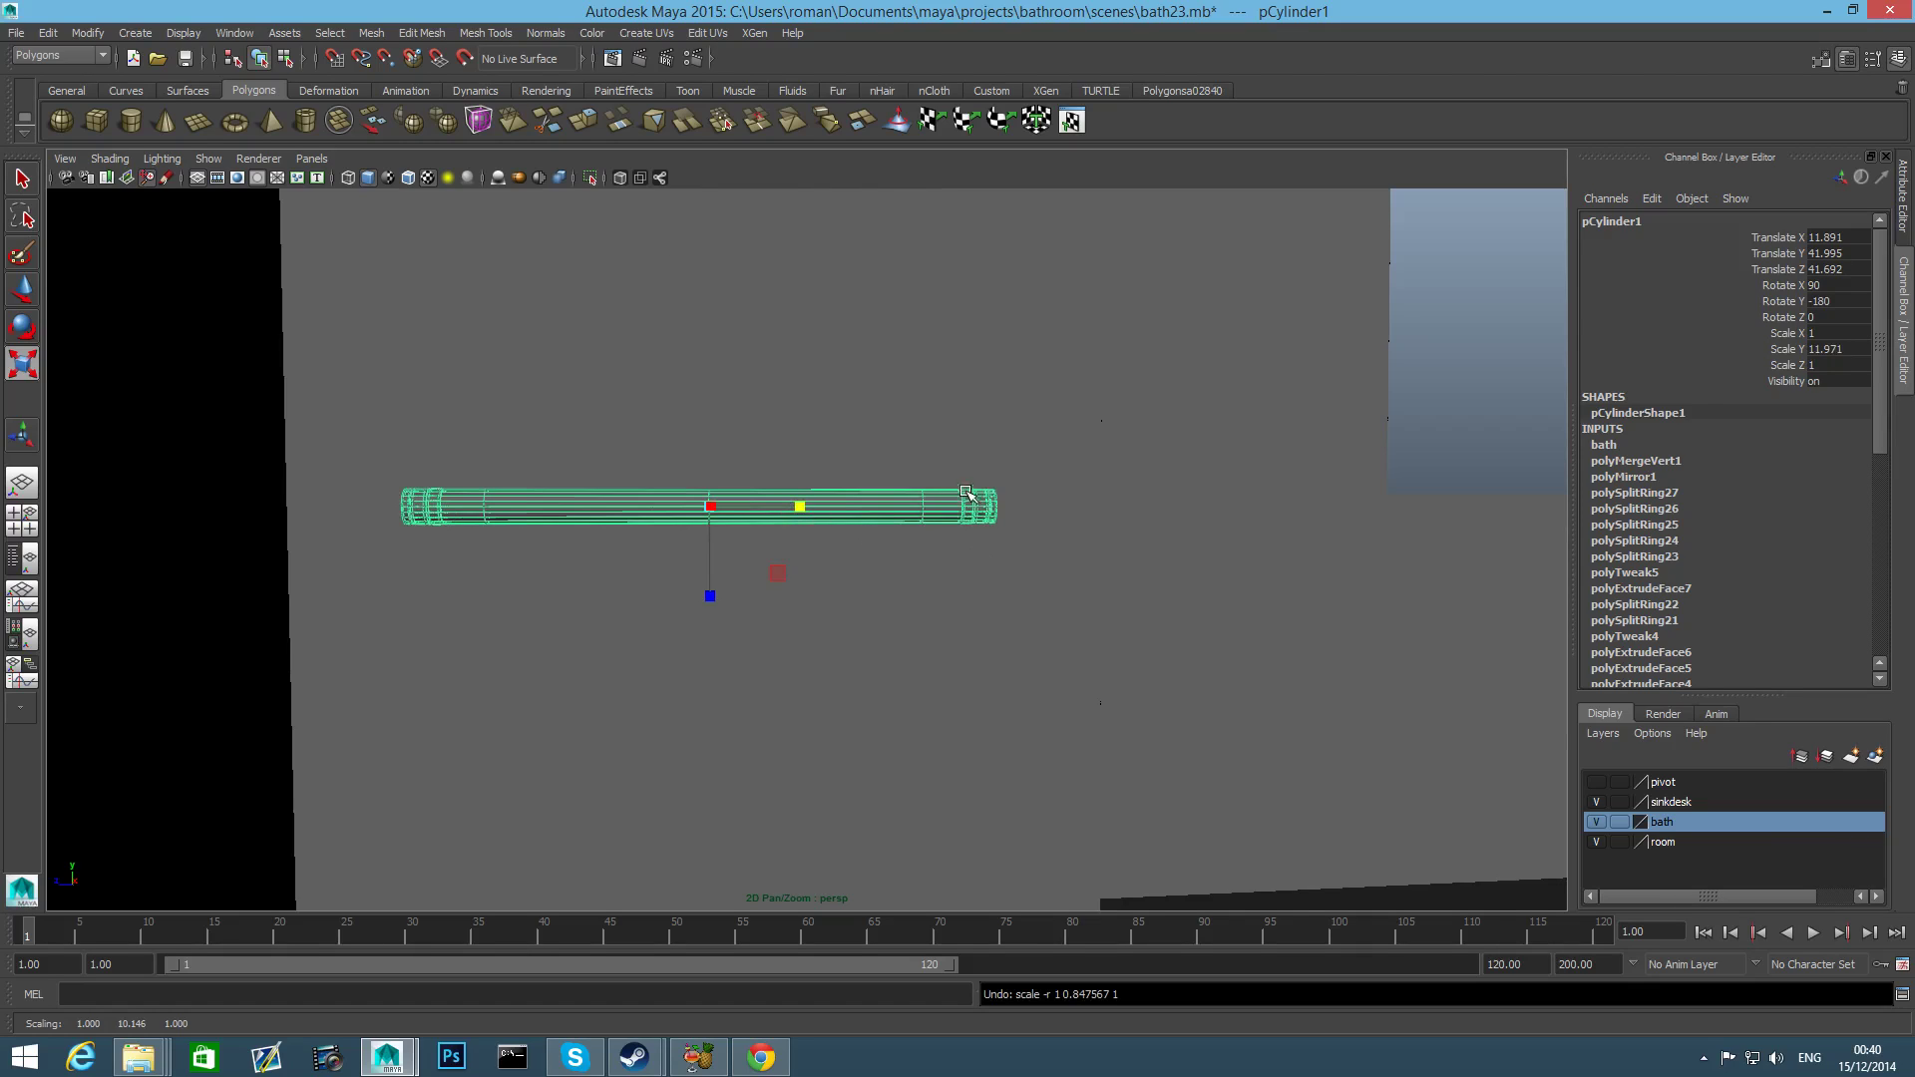
Try to rescale the towel bar along its length again using the vertices of both ends.
alt+right_drag(922, 525, 1146, 610)
alt+middle_drag(1147, 610, 1067, 797)
alt+drag(1067, 797, 948, 720)
alt+middle_drag(646, 718, 748, 678)
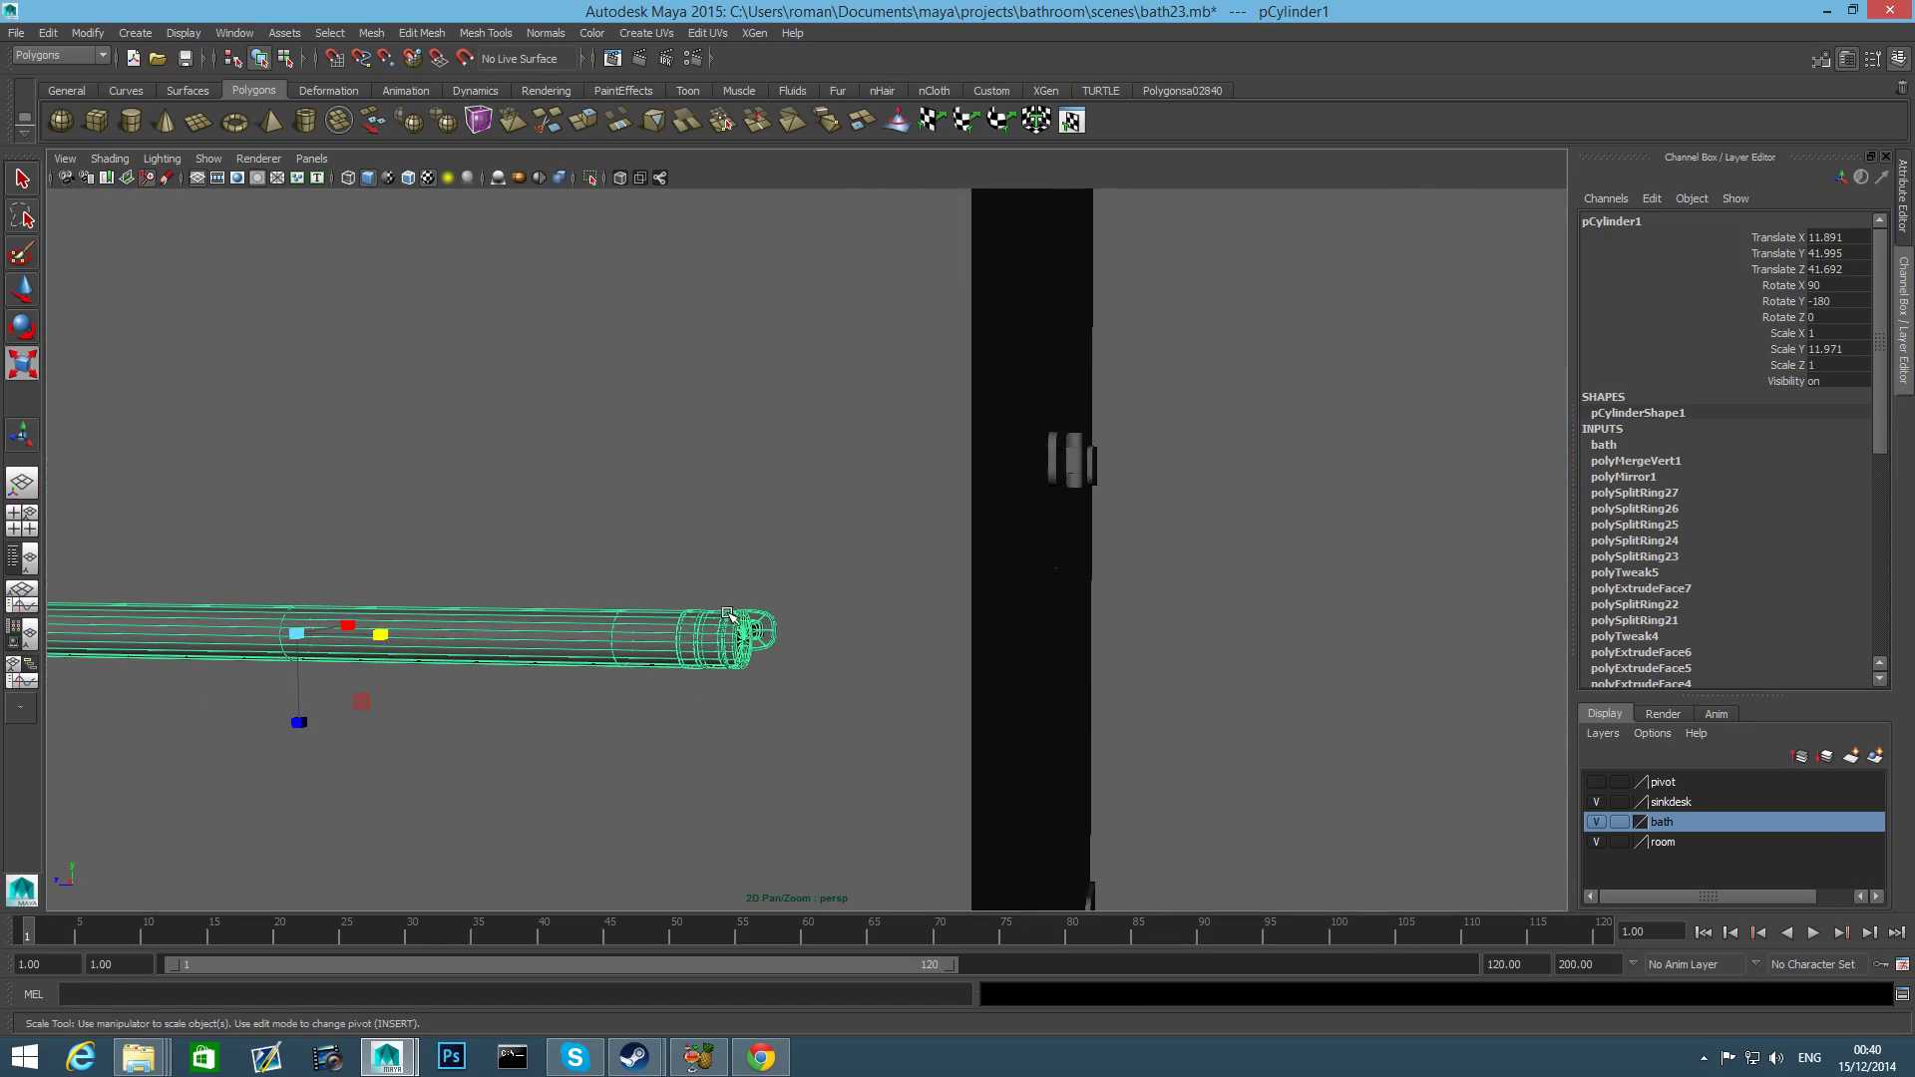
alt+right_drag(828, 677, 503, 630)
mouse_move(558, 655)
alt+mouse_down()
mouse_move(604, 655)
mouse_move(586, 648)
alt+mouse_up()
right_click(857, 611)
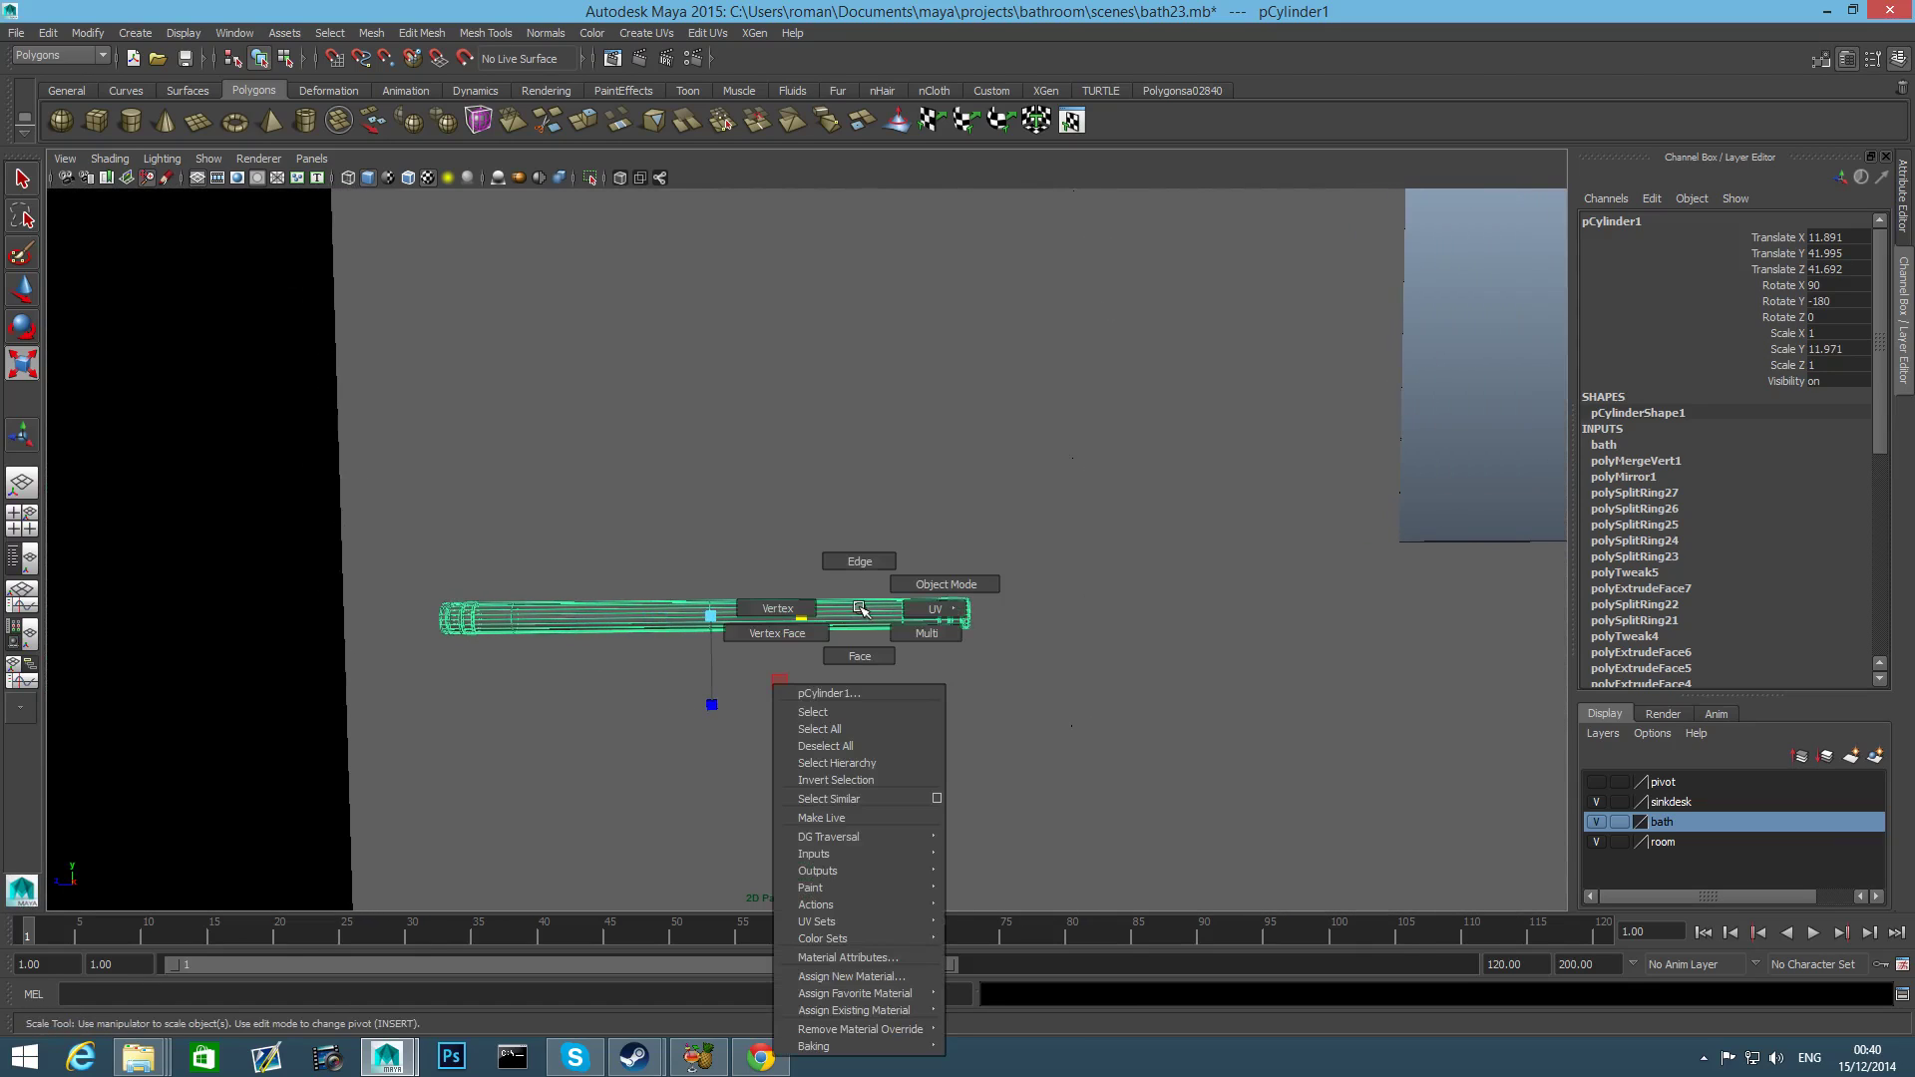
click(775, 609)
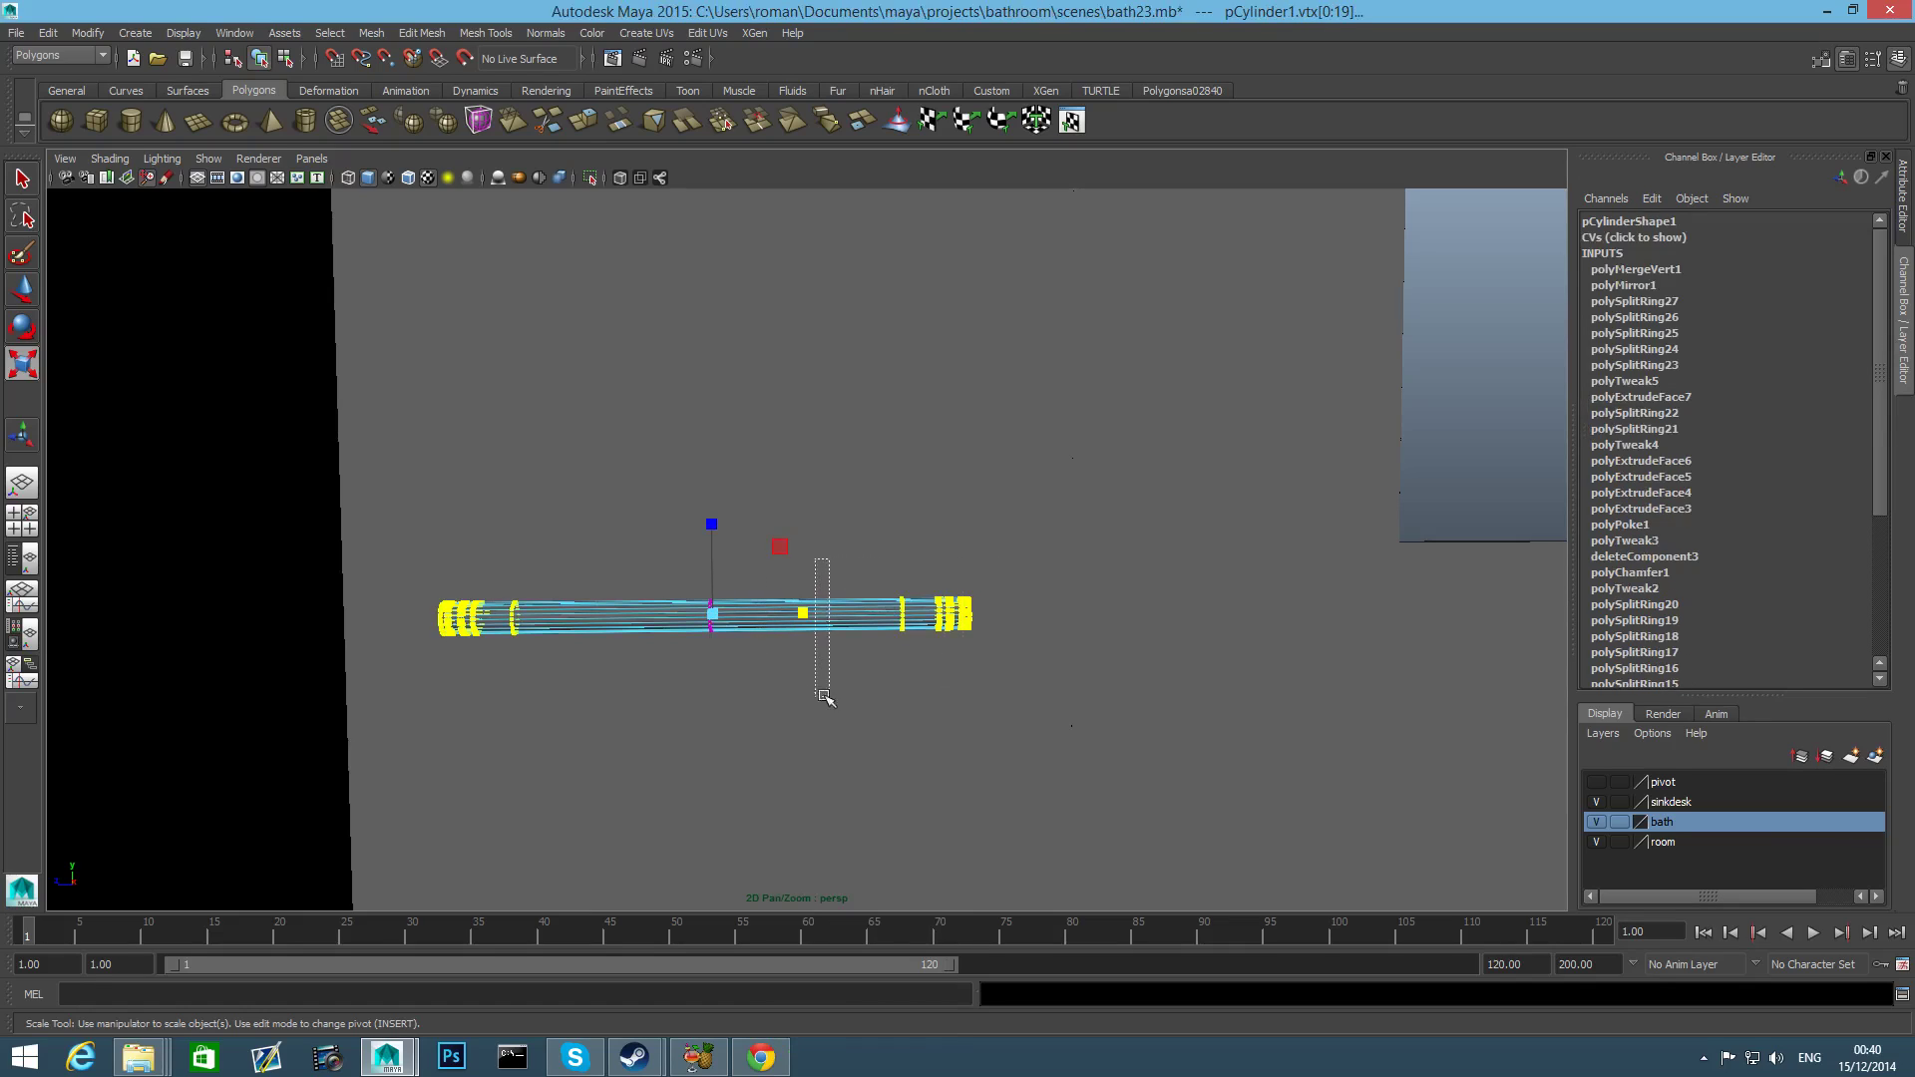
drag(1046, 695, 1047, 696)
shift+drag(612, 698, 612, 698)
drag(799, 611, 998, 682)
key(ctrl+z)
Try to shorten the unsmoothed towel bar by moving one end's vertices inward, undo the edits and return to object selection.
key(w)
key(1)
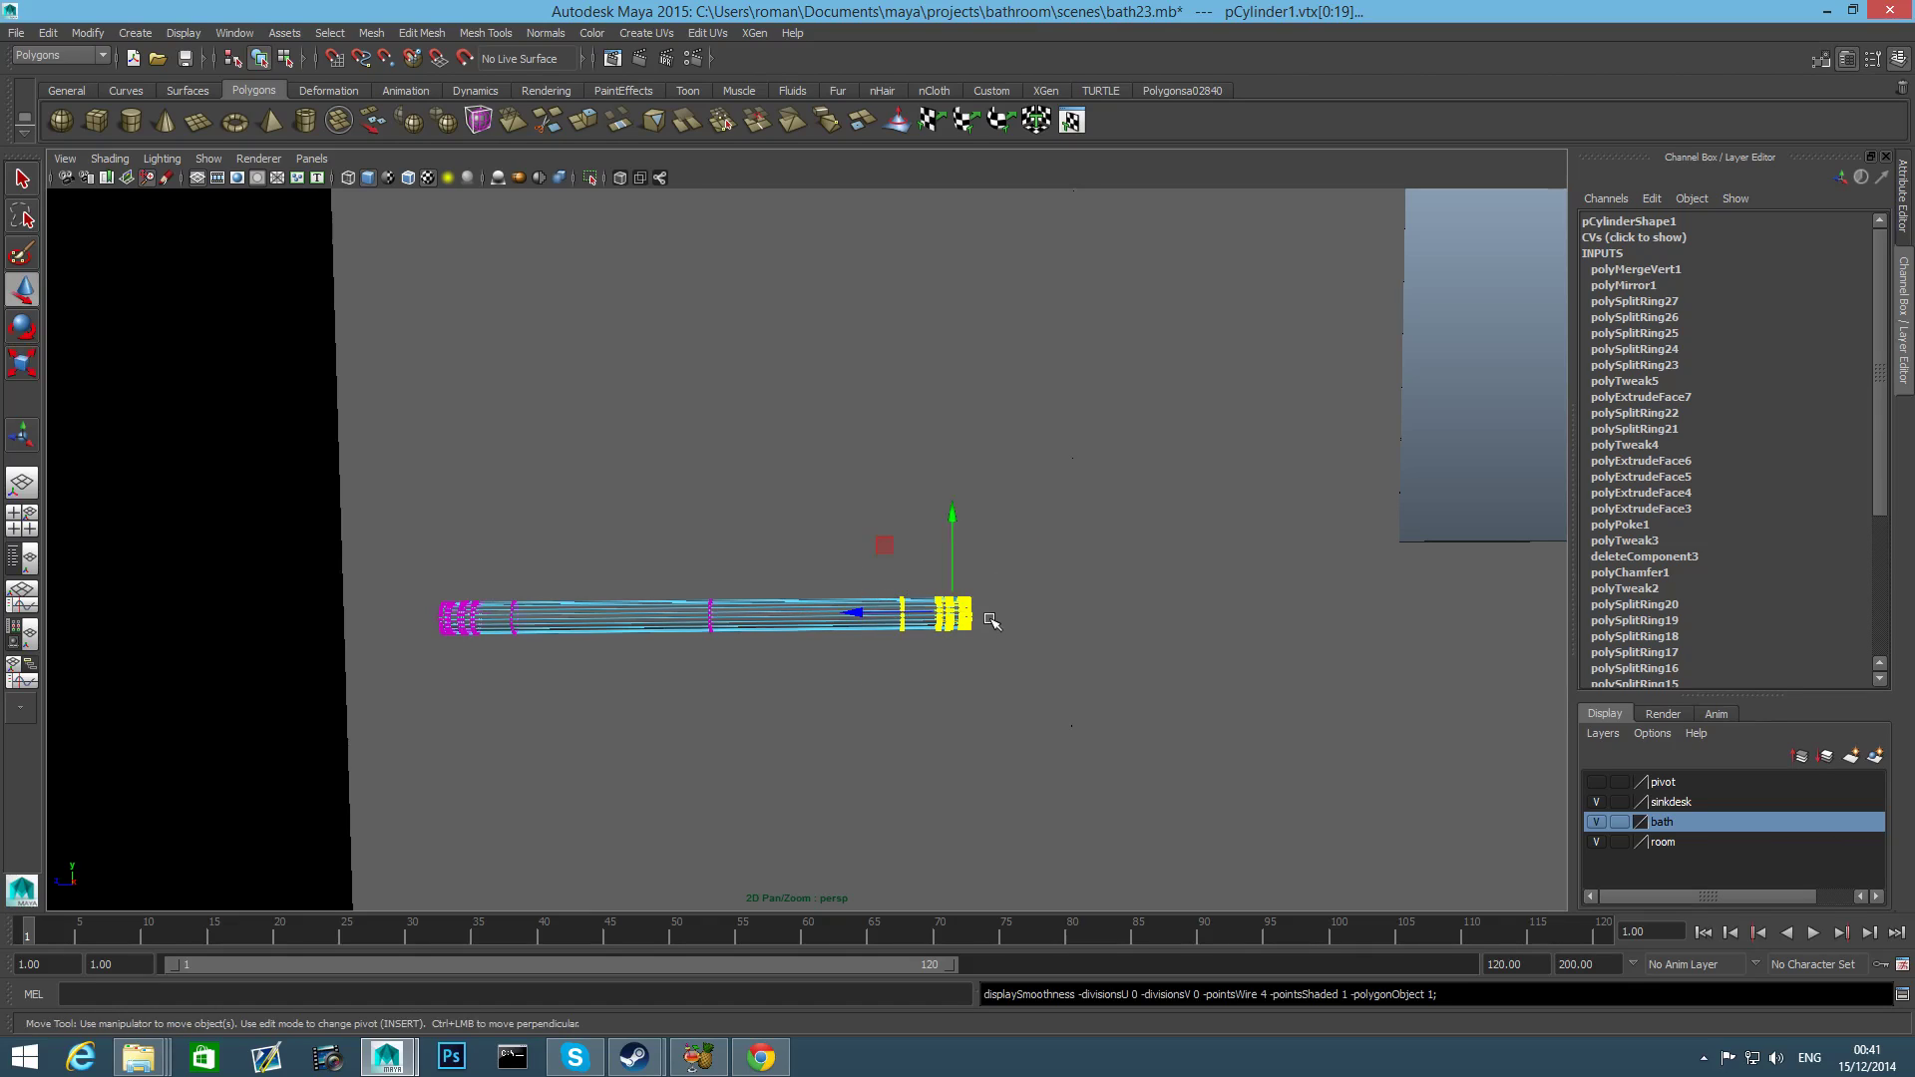
drag(860, 608, 851, 613)
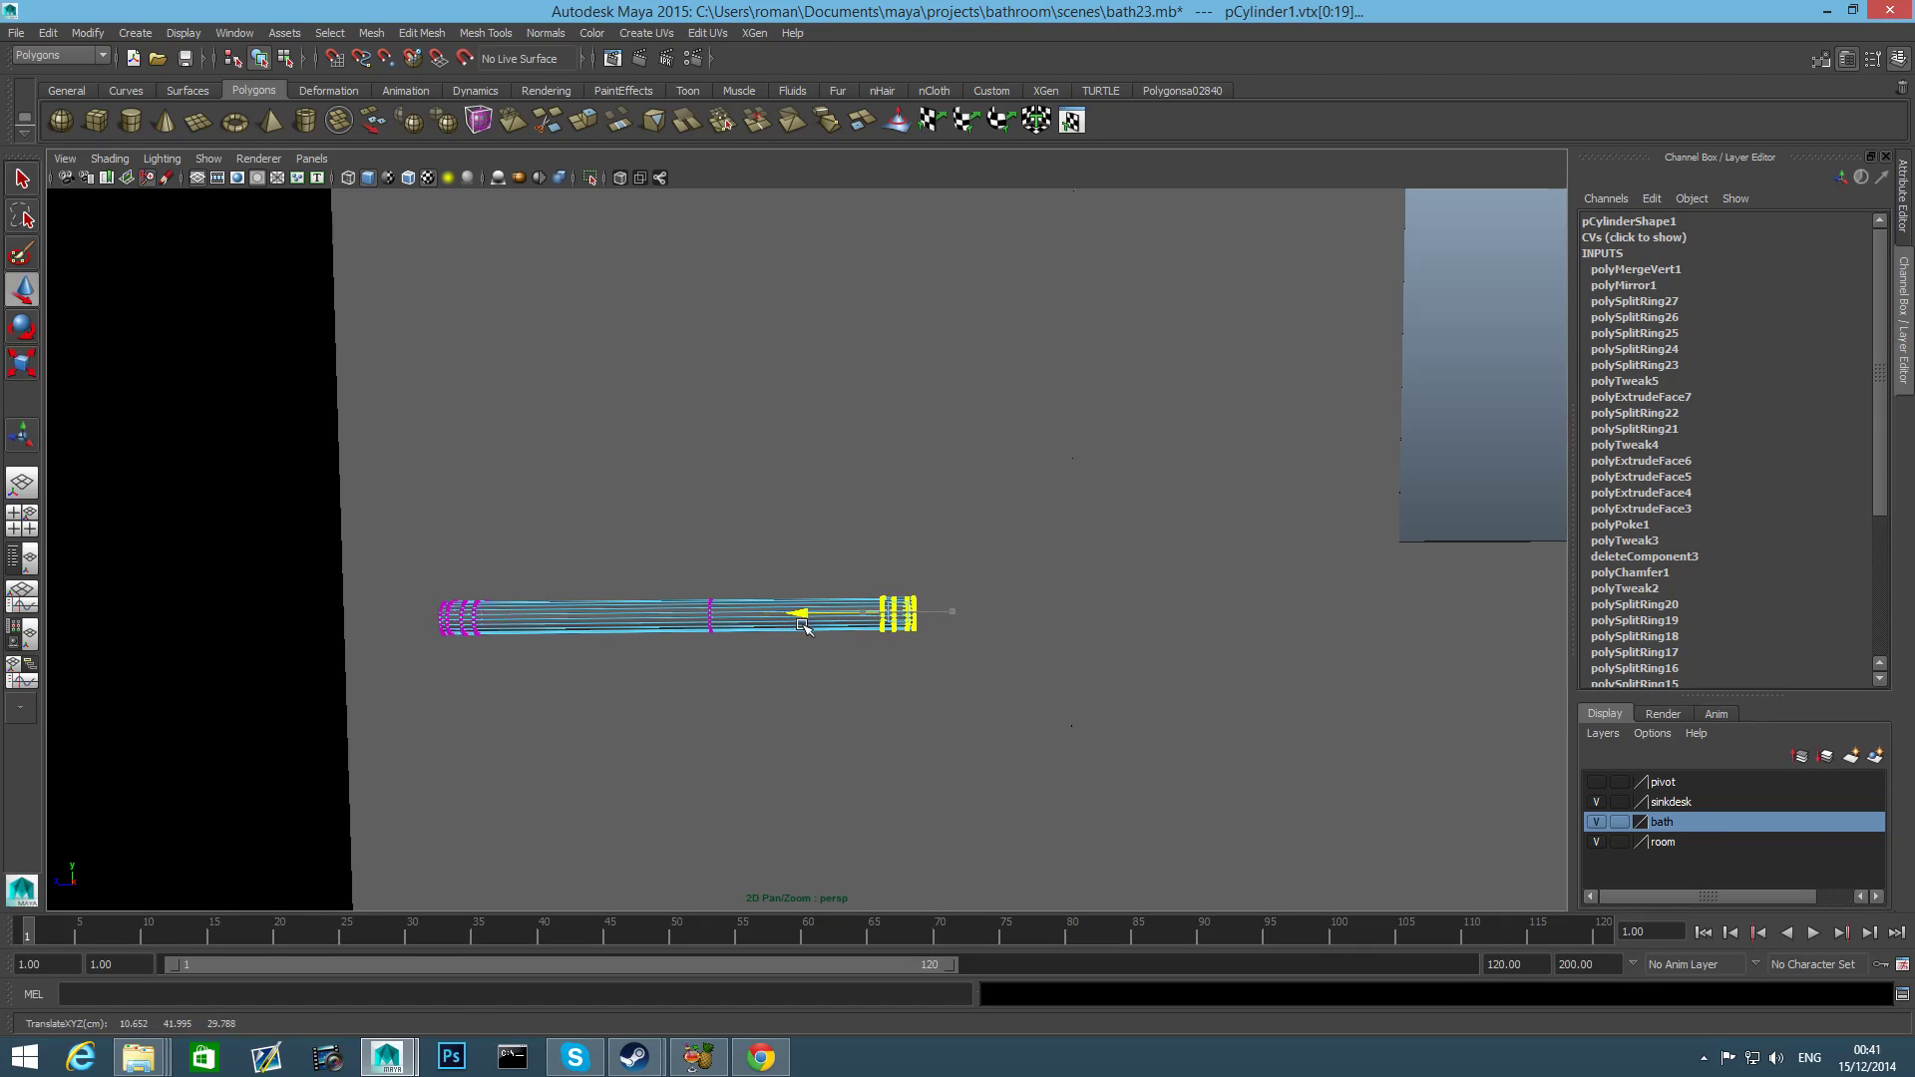
mouse_move(802, 625)
mouse_down()
mouse_move(957, 654)
mouse_move(829, 643)
mouse_up()
middle_drag(812, 646, 1053, 684)
key(ctrl+z)
key(ctrl+z)
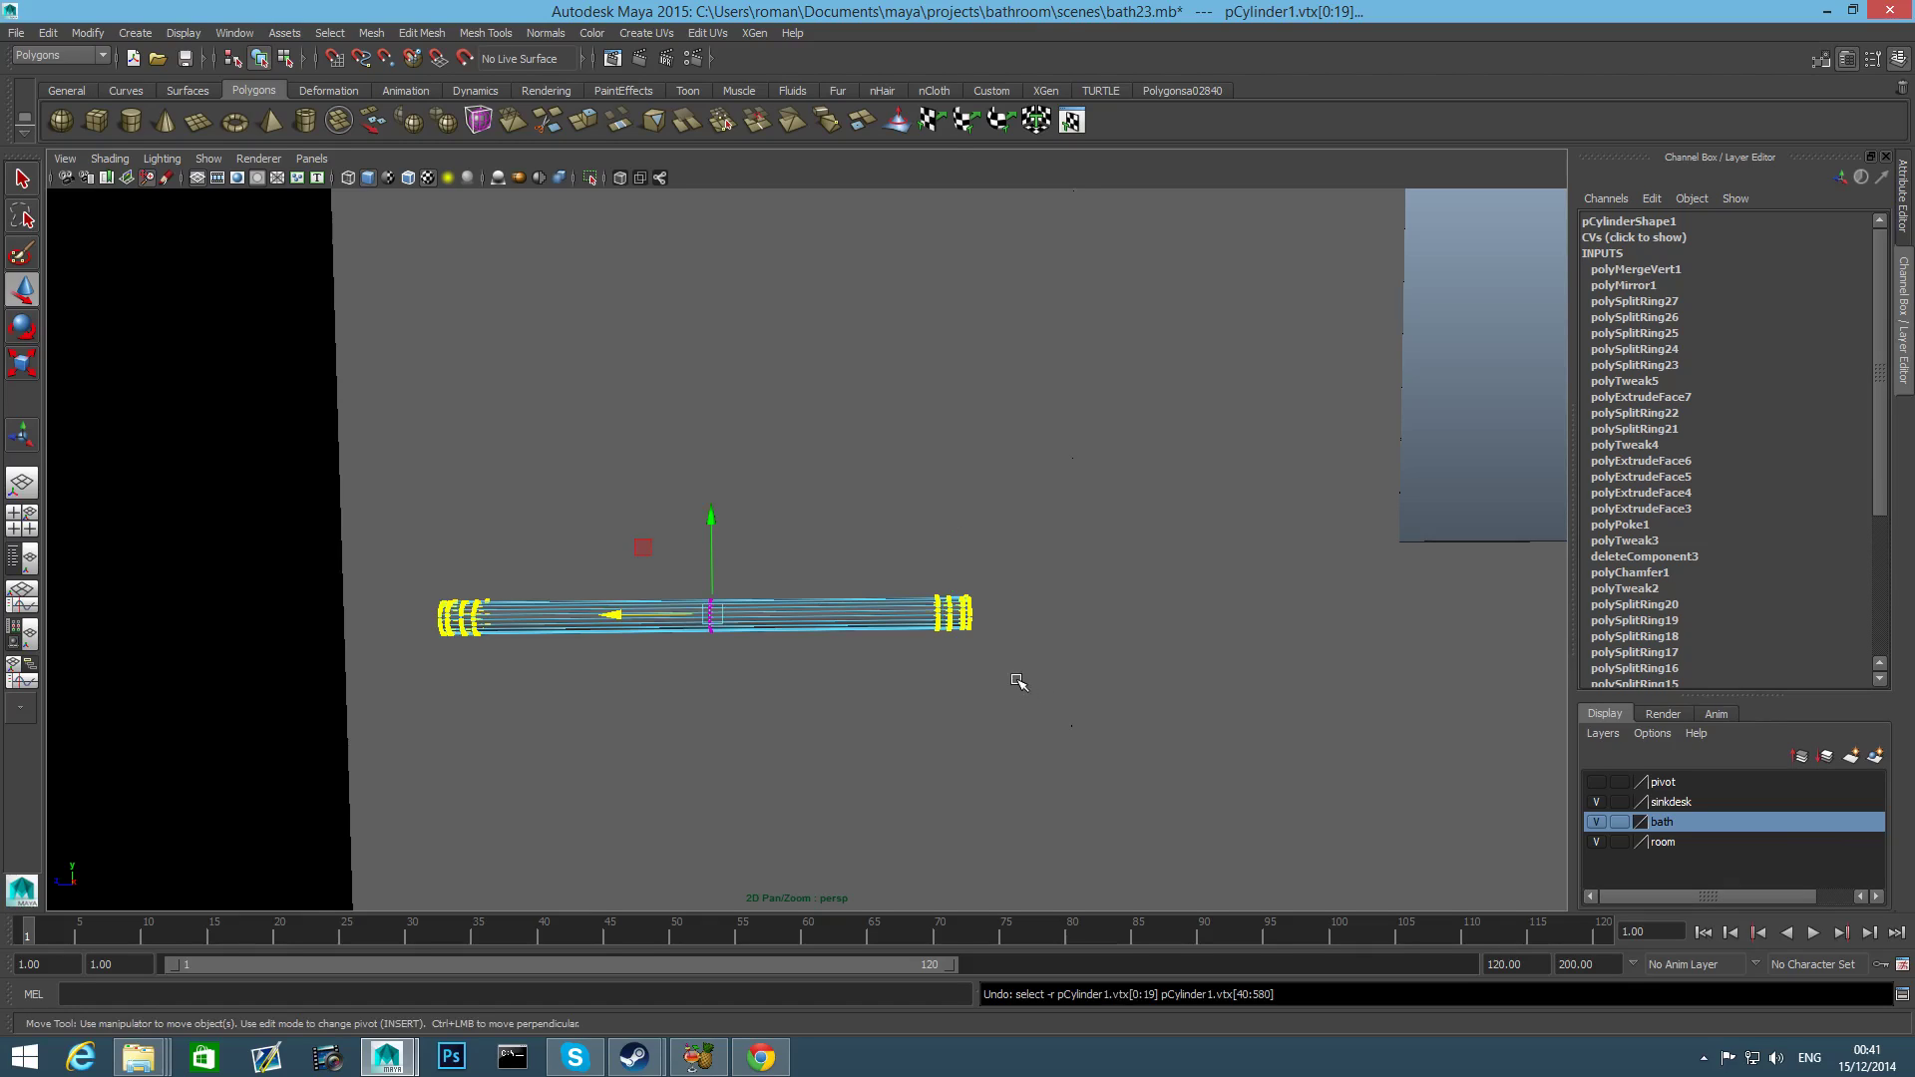
key(ctrl+z)
key(ctrl+z)
key(ctrl+z)
key(ctrl+z)
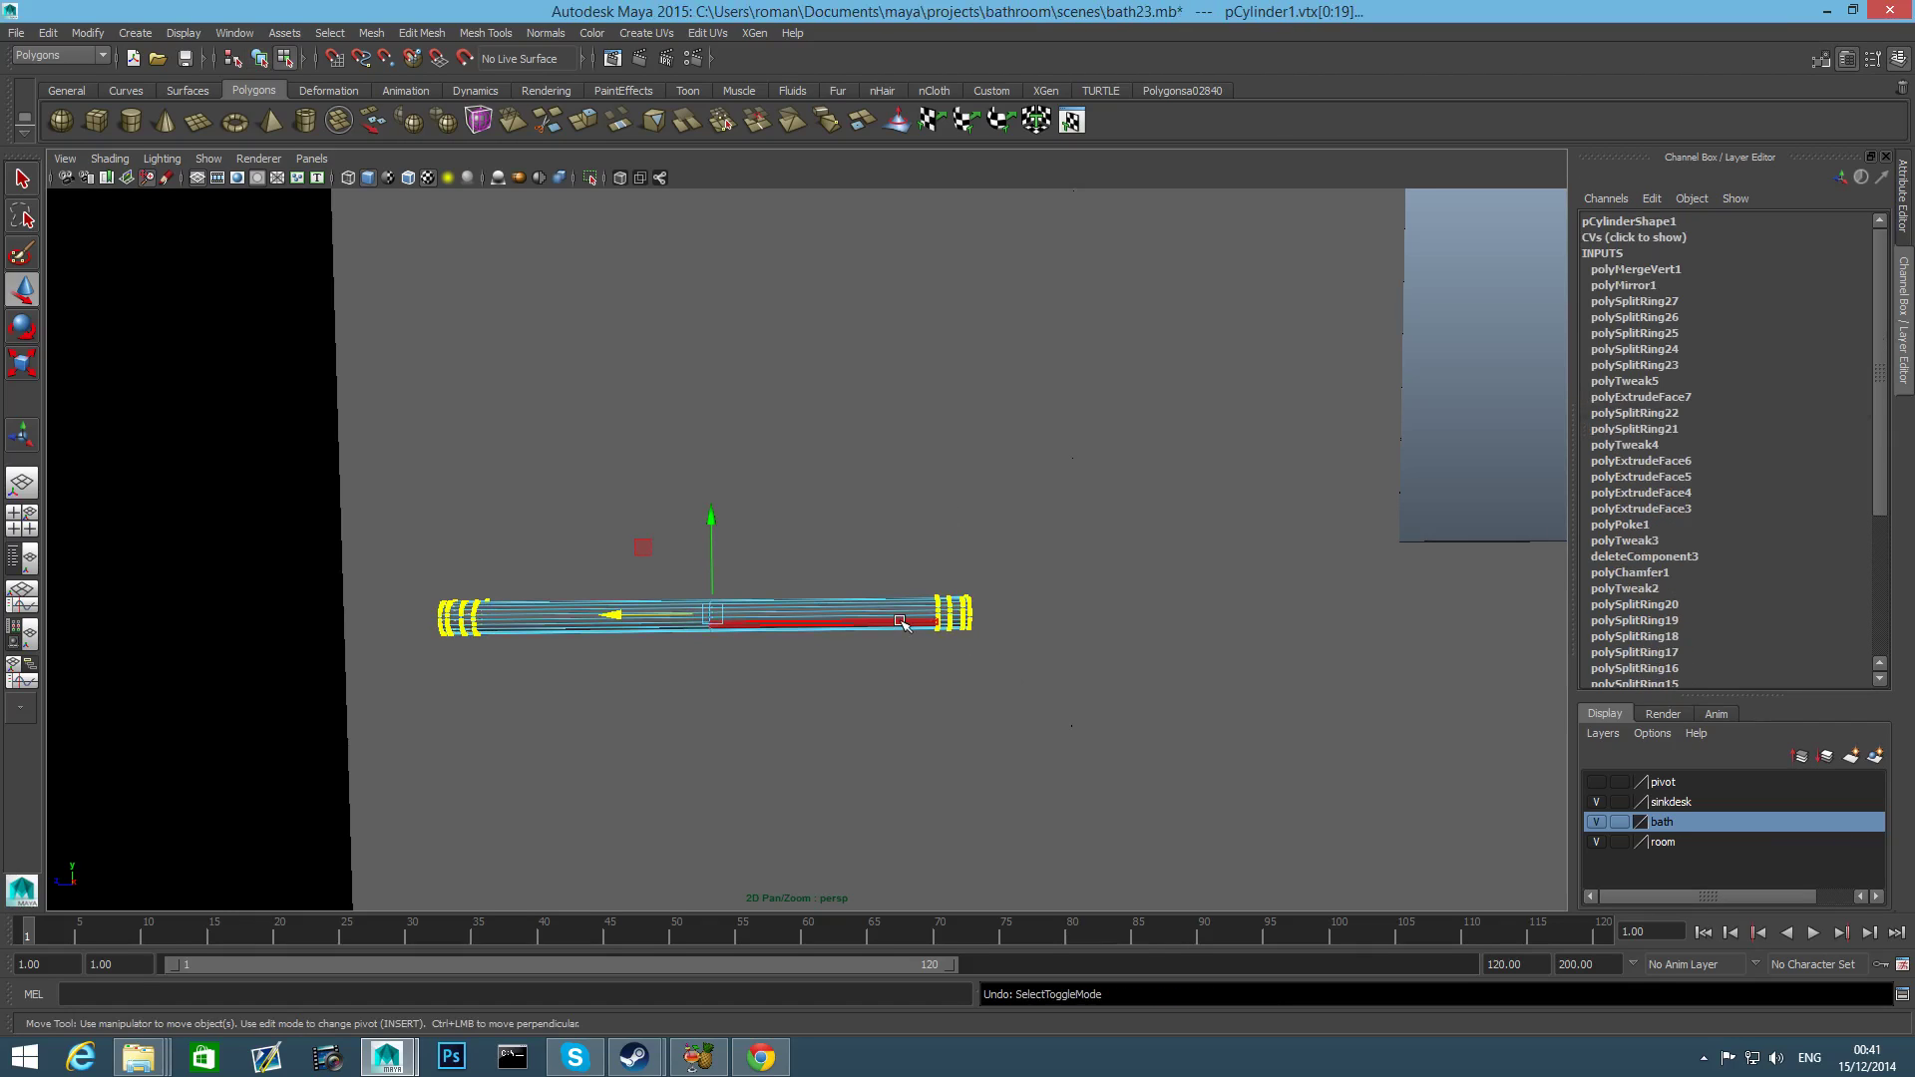
key(F8)
key(F8)
key(F8)
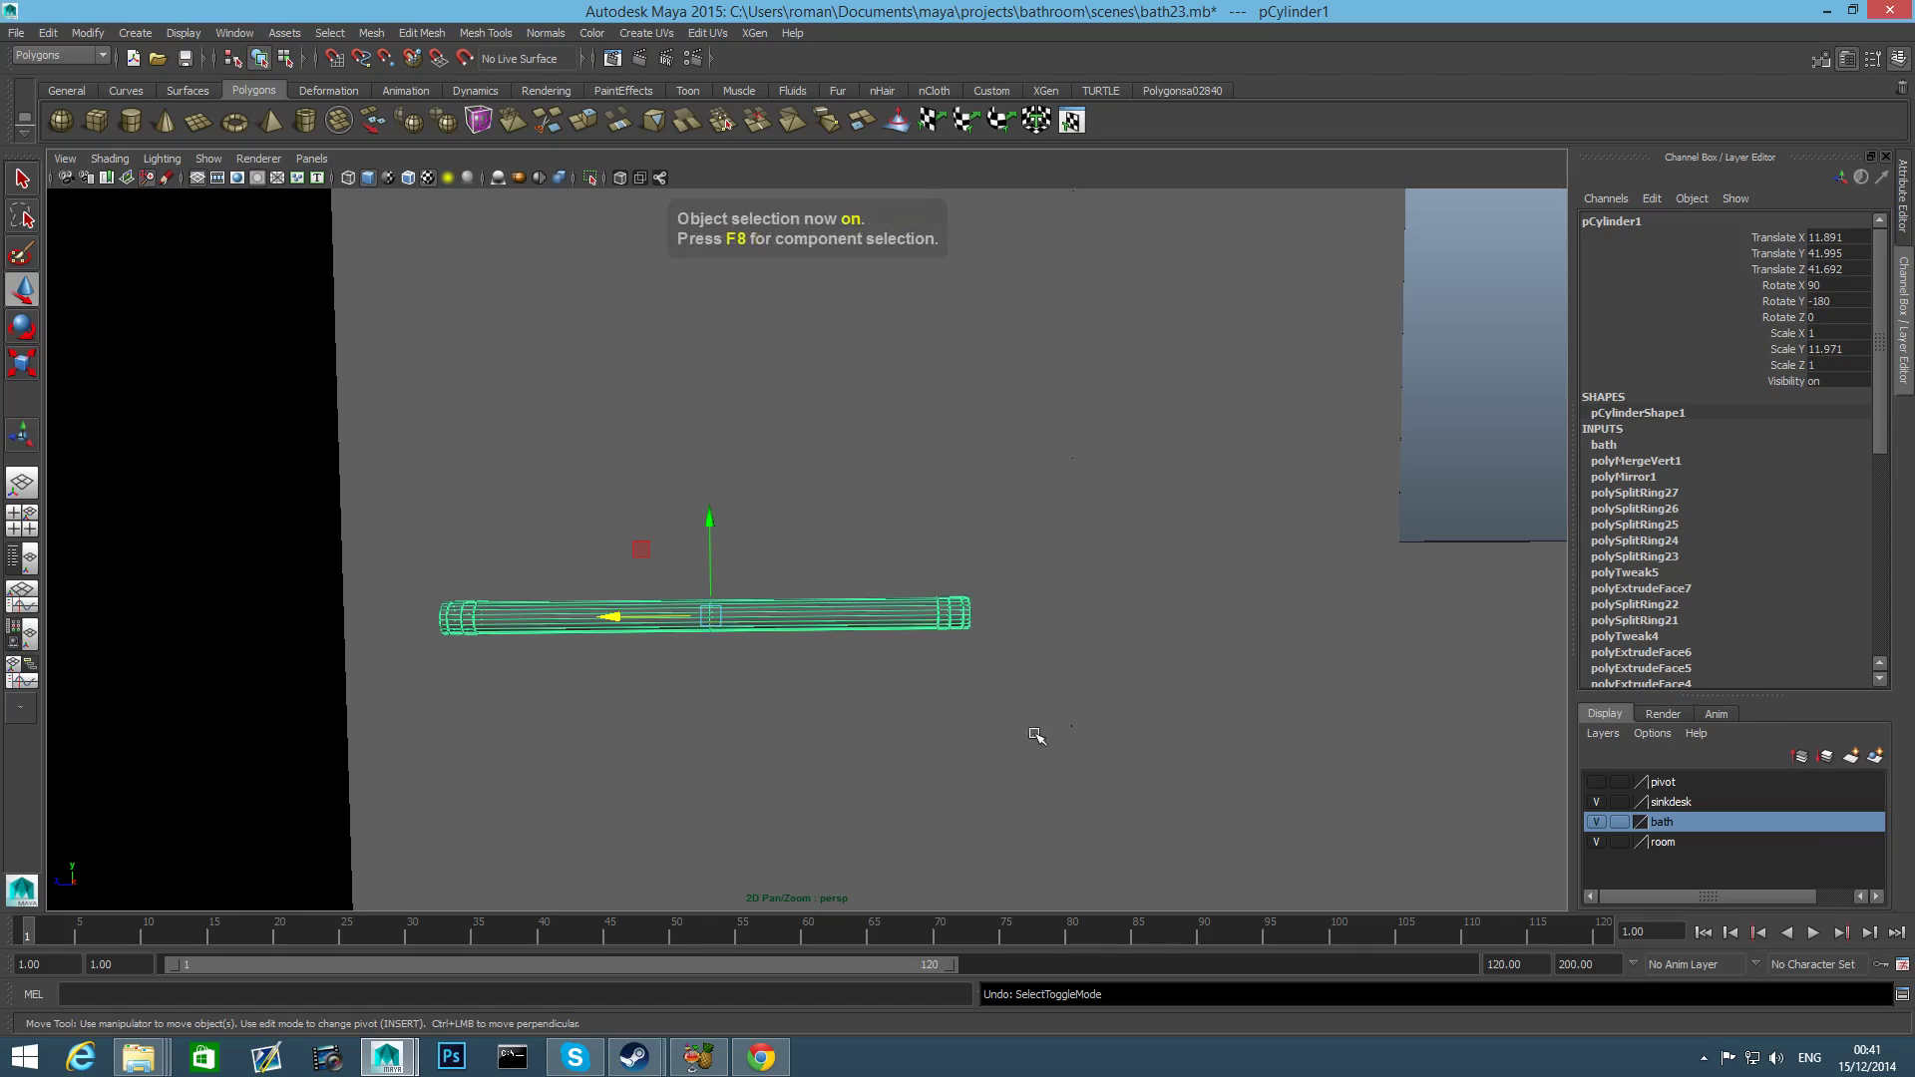
Examine the bathtub's hand shower head and the hose that connects it to the wall fitting.
scroll(1111, 753, down, 2)
alt+drag(1111, 753, 588, 731)
alt+right_drag(359, 761, 982, 761)
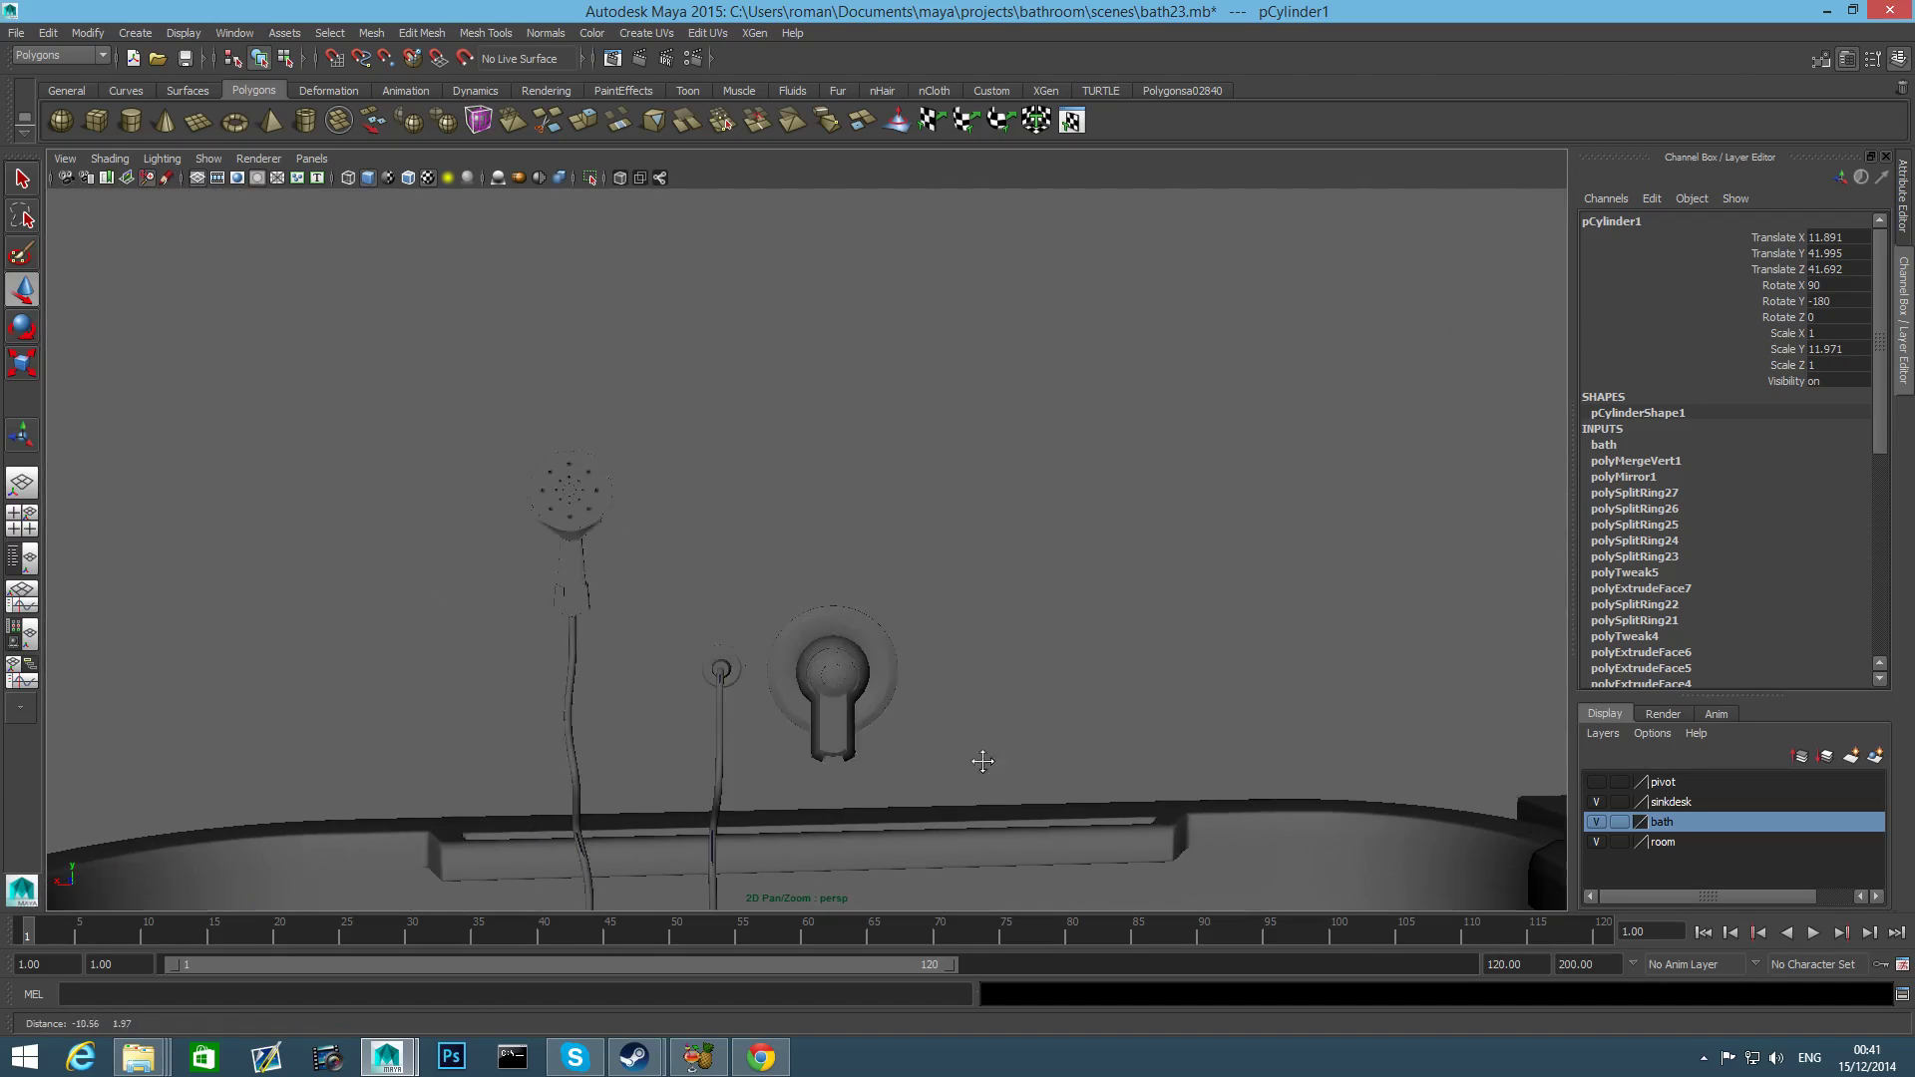
click(590, 491)
alt+middle_drag(688, 682, 995, 797)
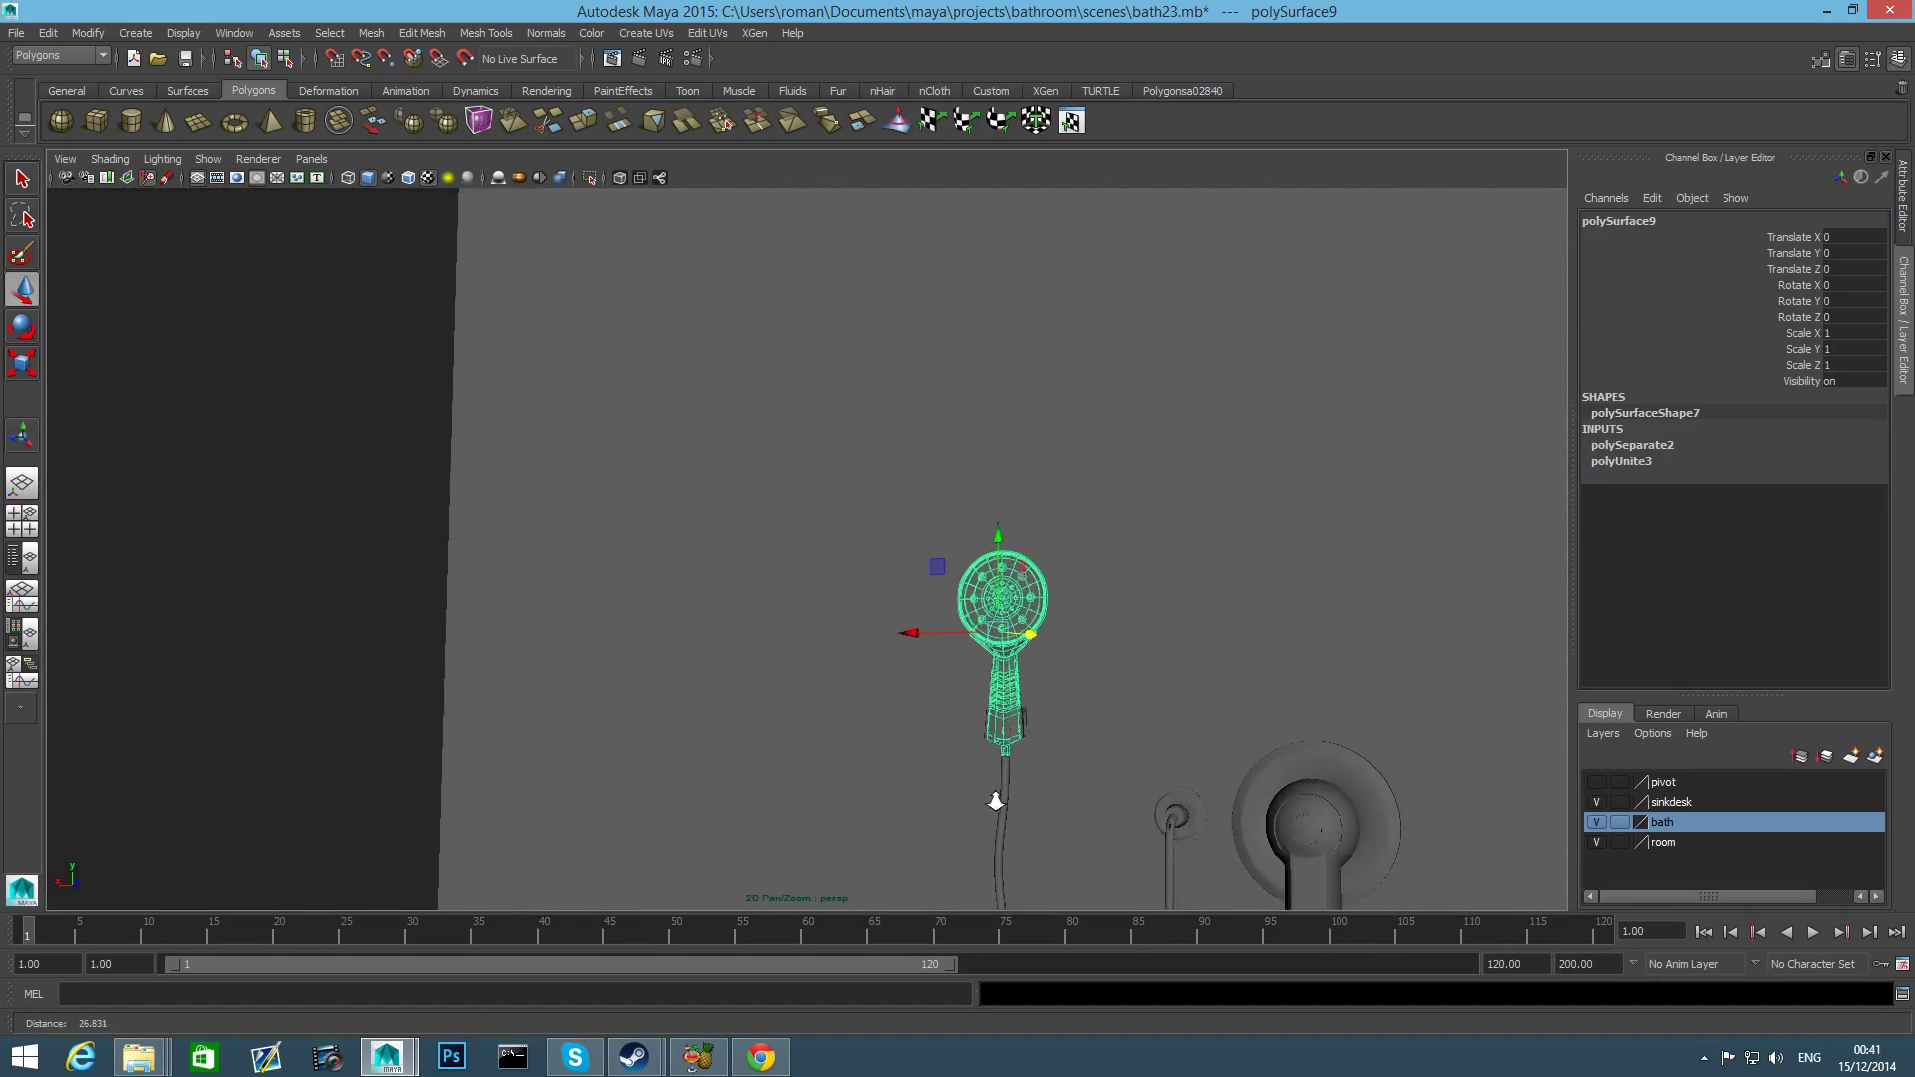
alt+right_drag(996, 798, 936, 650)
scroll(995, 744, up, 7)
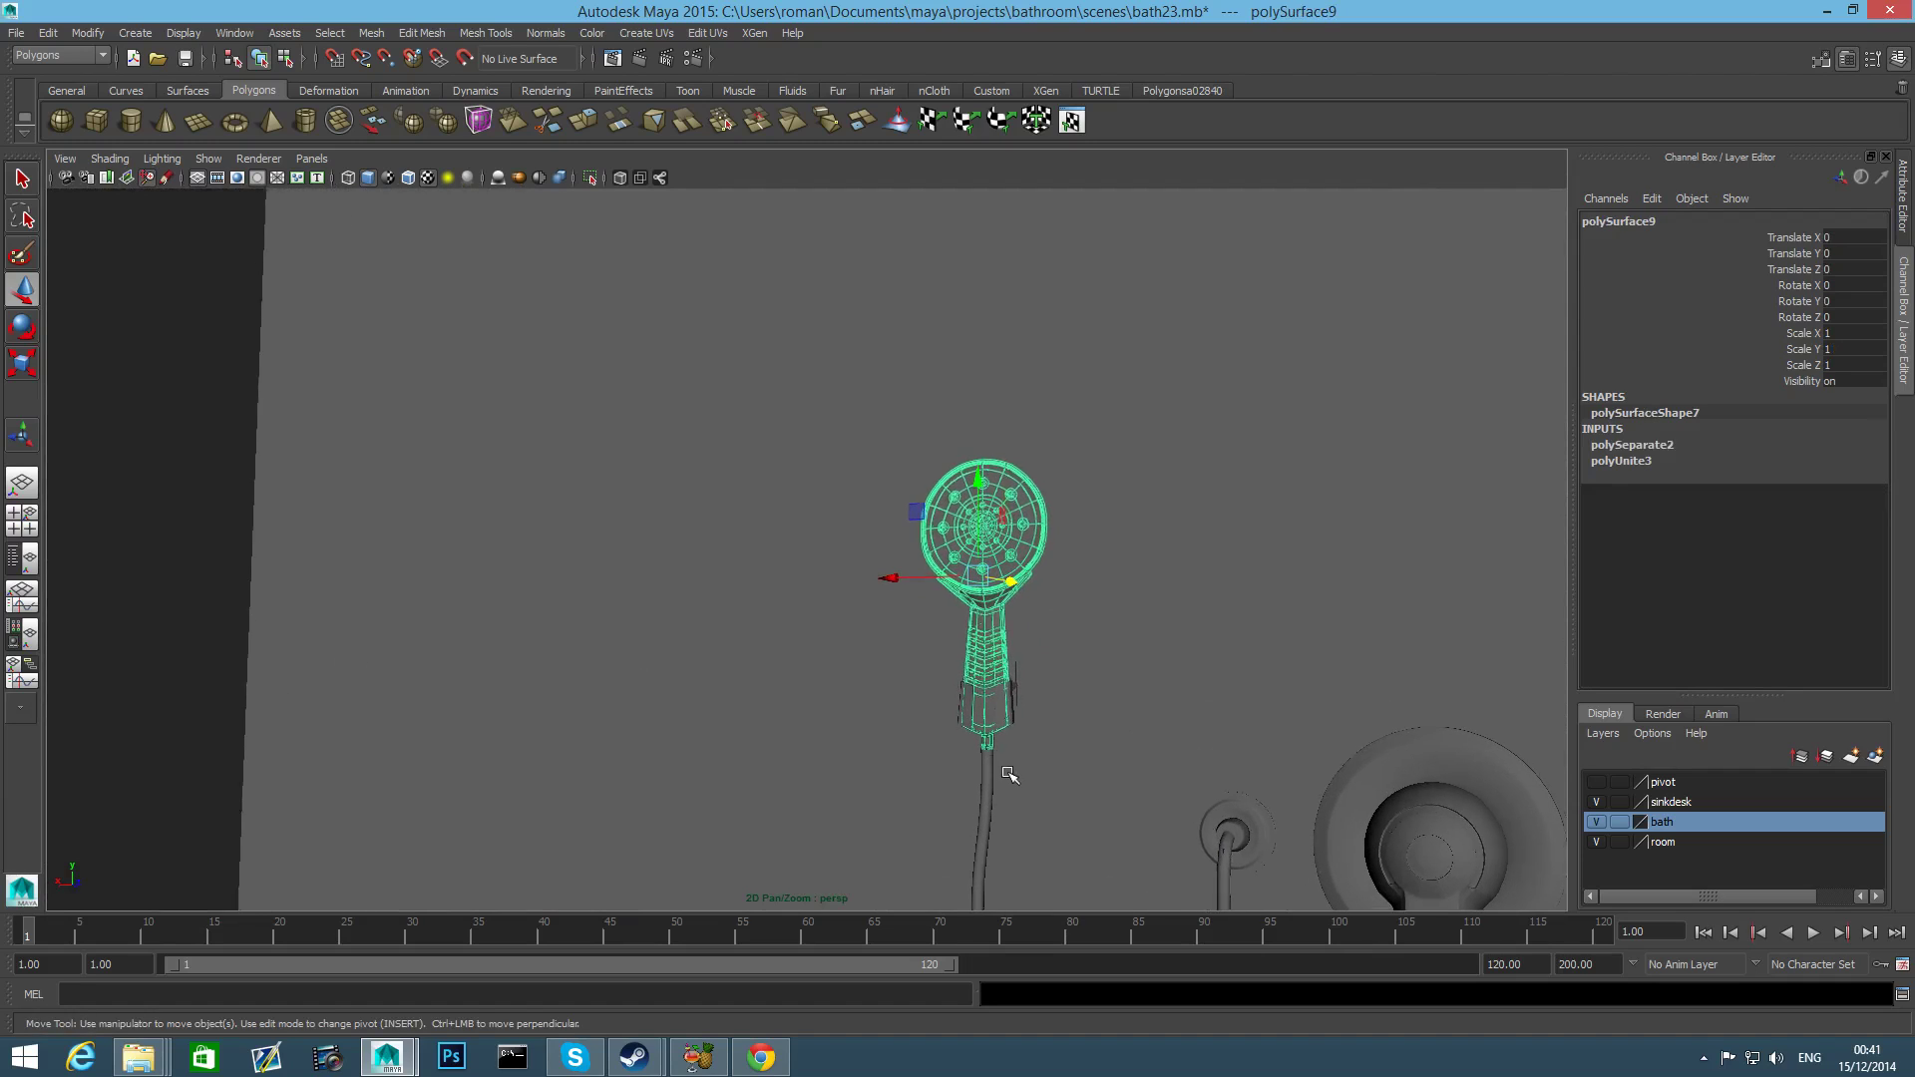
alt+middle_drag(999, 791, 948, 565)
scroll(942, 653, up, 10)
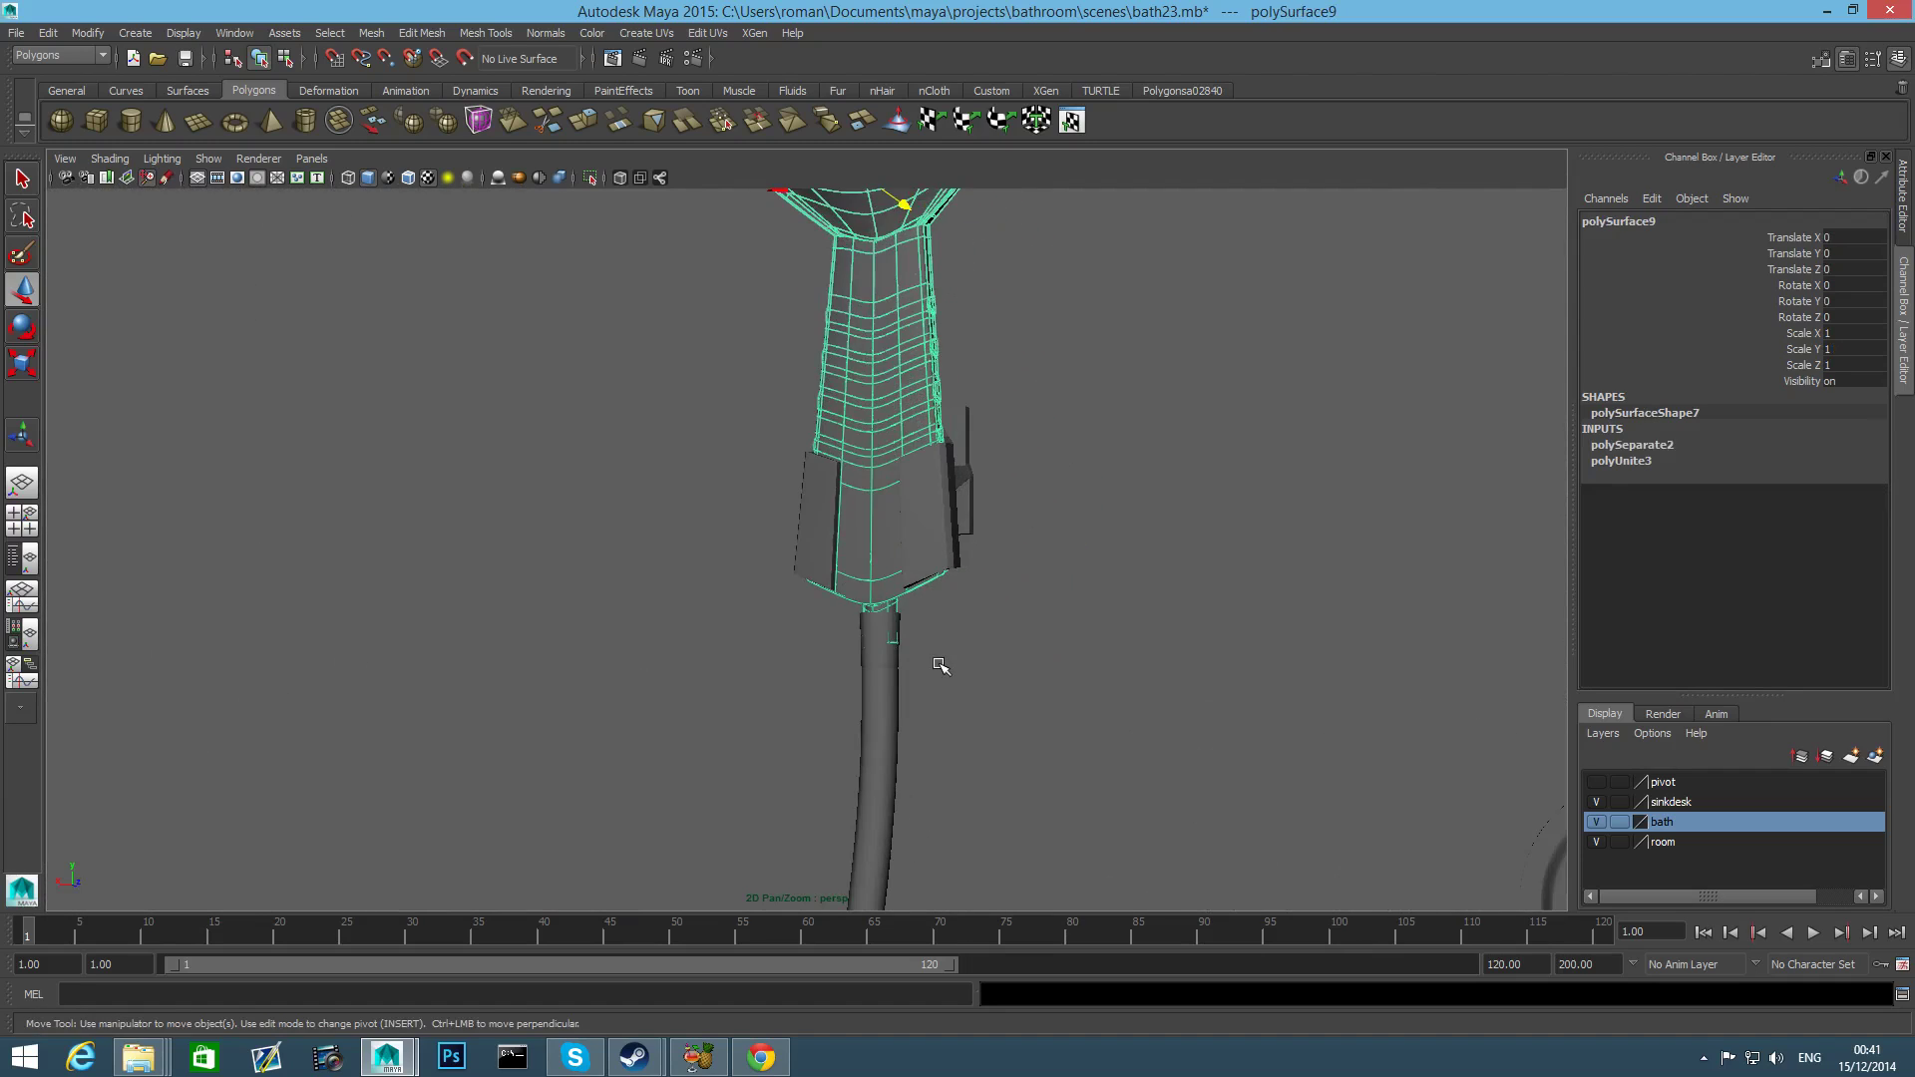
alt+middle_drag(885, 686, 855, 544)
click(854, 544)
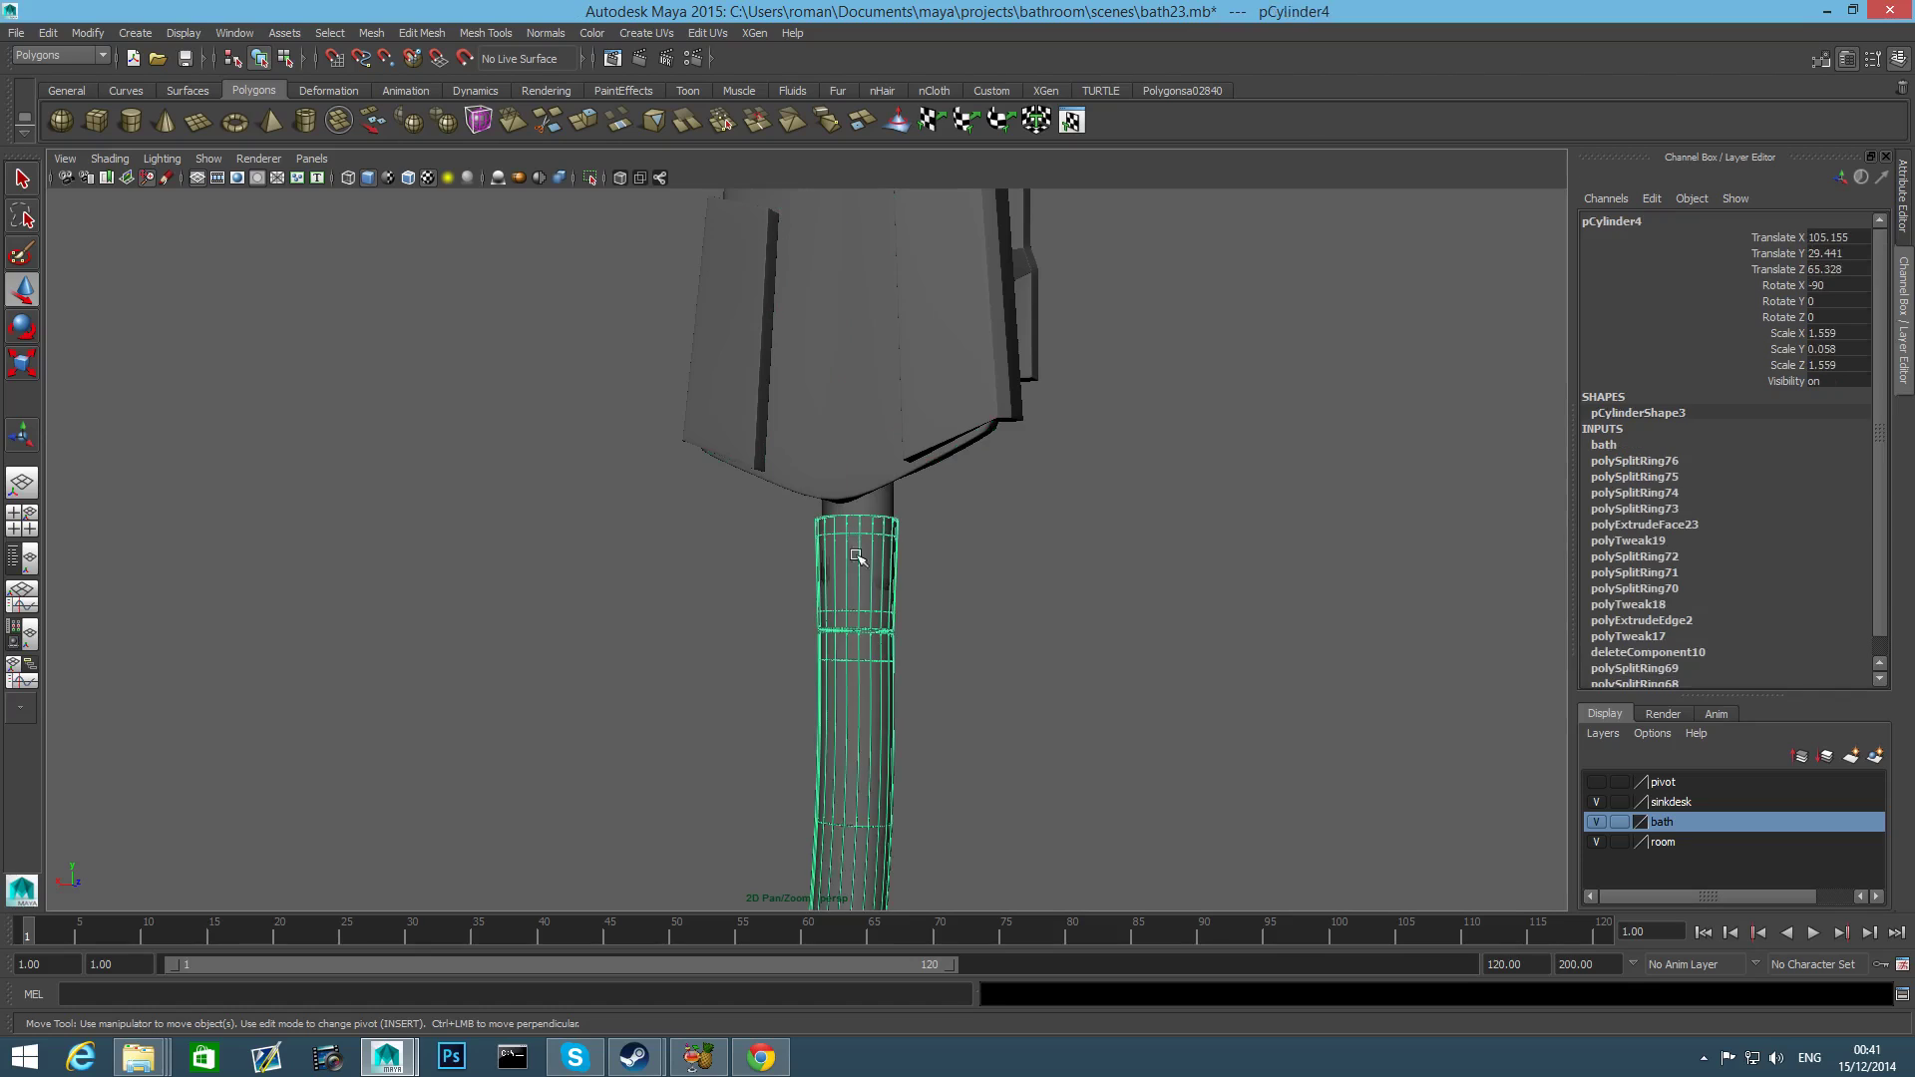
alt+drag(855, 544, 1176, 701)
alt+drag(1287, 718, 1086, 712)
scroll(1023, 655, down, 5)
scroll(1357, 601, down, 6)
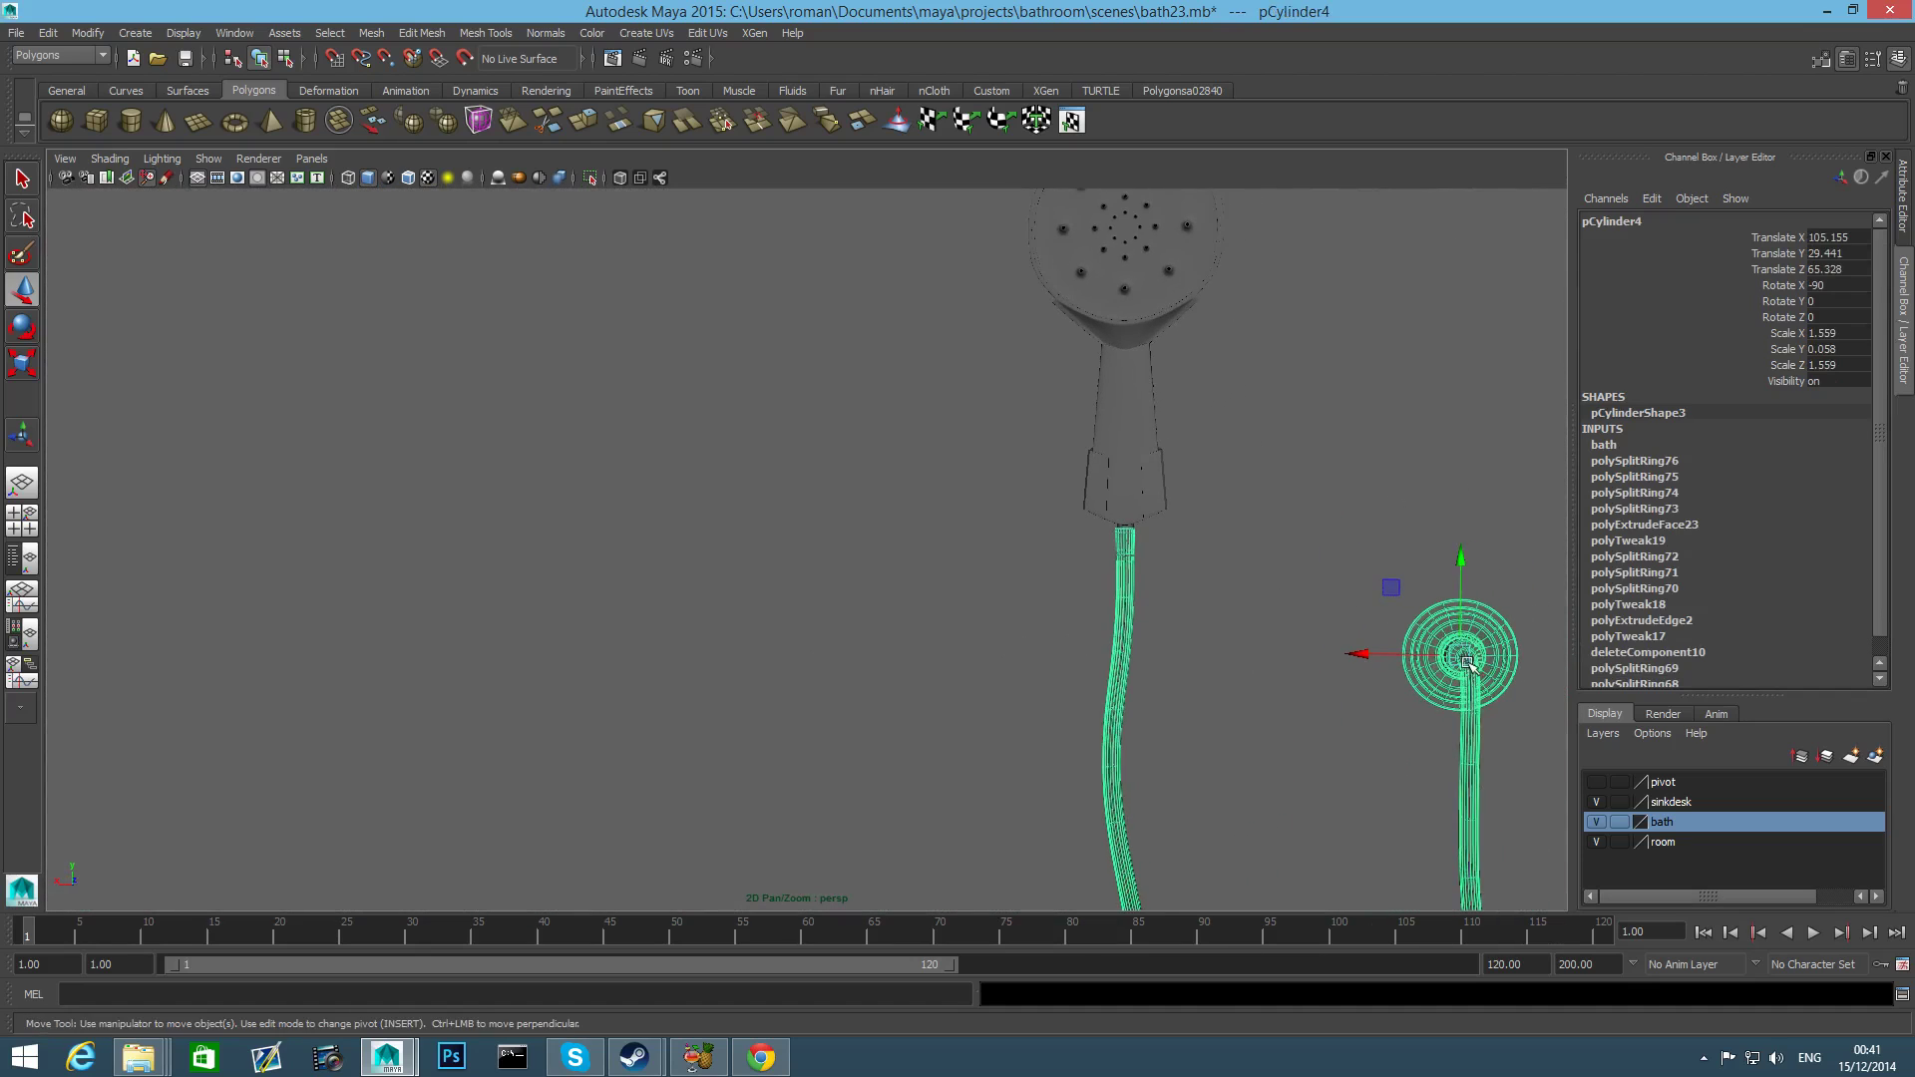
alt+middle_drag(1231, 611, 1004, 769)
Duplicate the hand shower head and move the copy along X beyond the room's outer wall, to about Translate X -290.9.
click(878, 524)
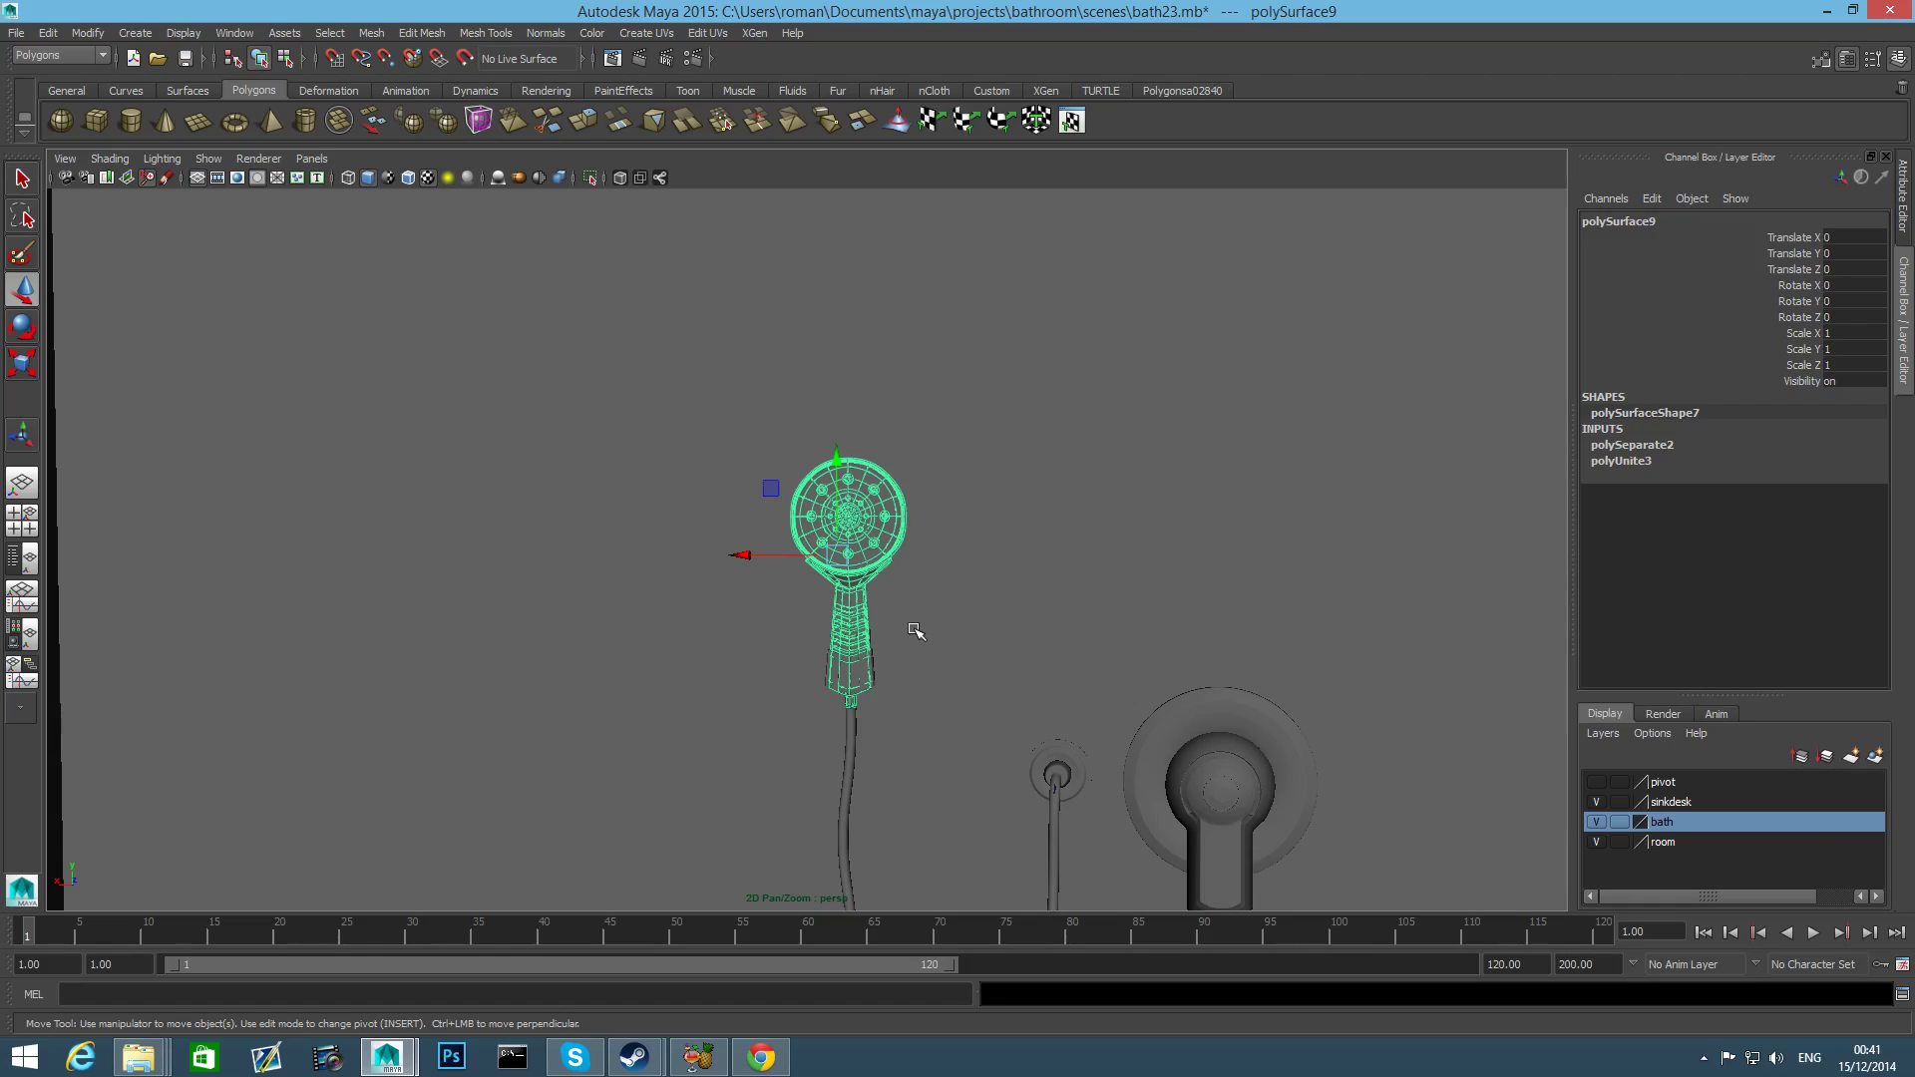
key(ctrl+d)
drag(740, 555, 1659, 596)
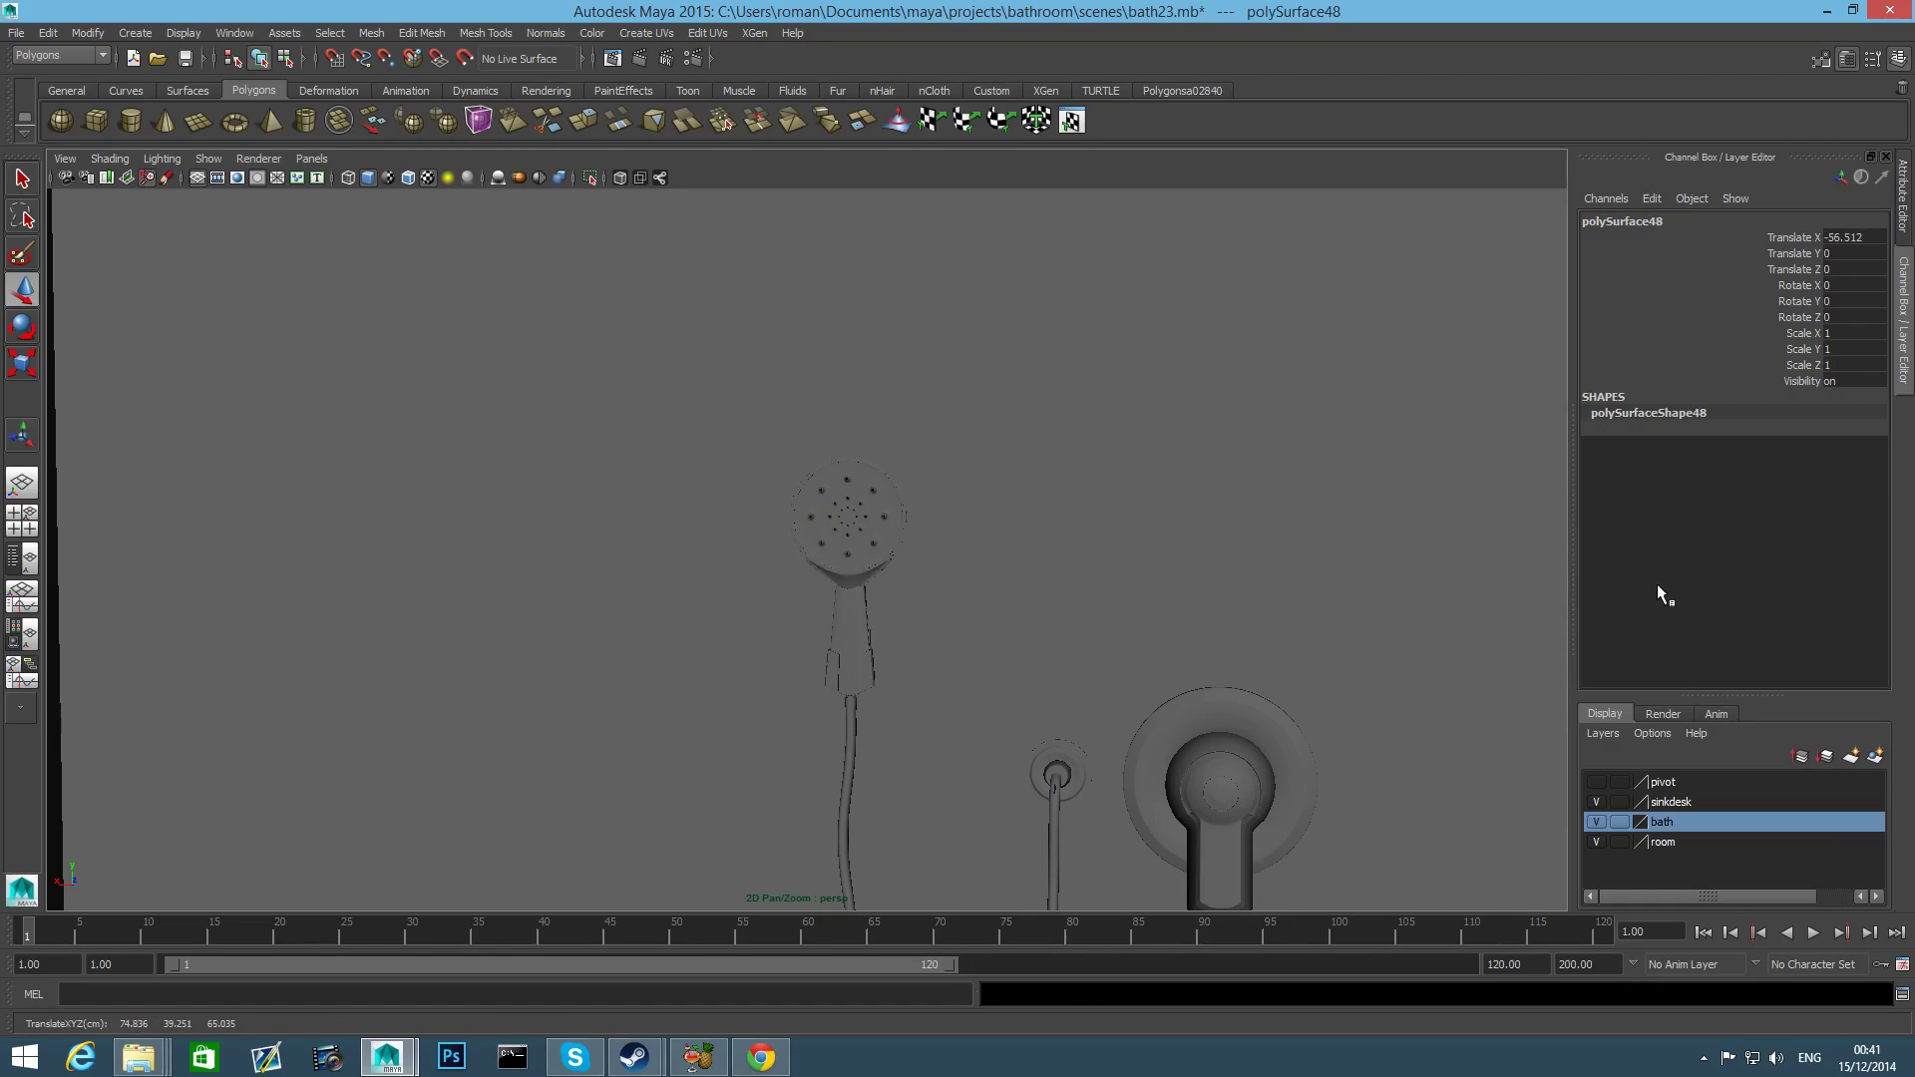
scroll(1085, 778, down, 10)
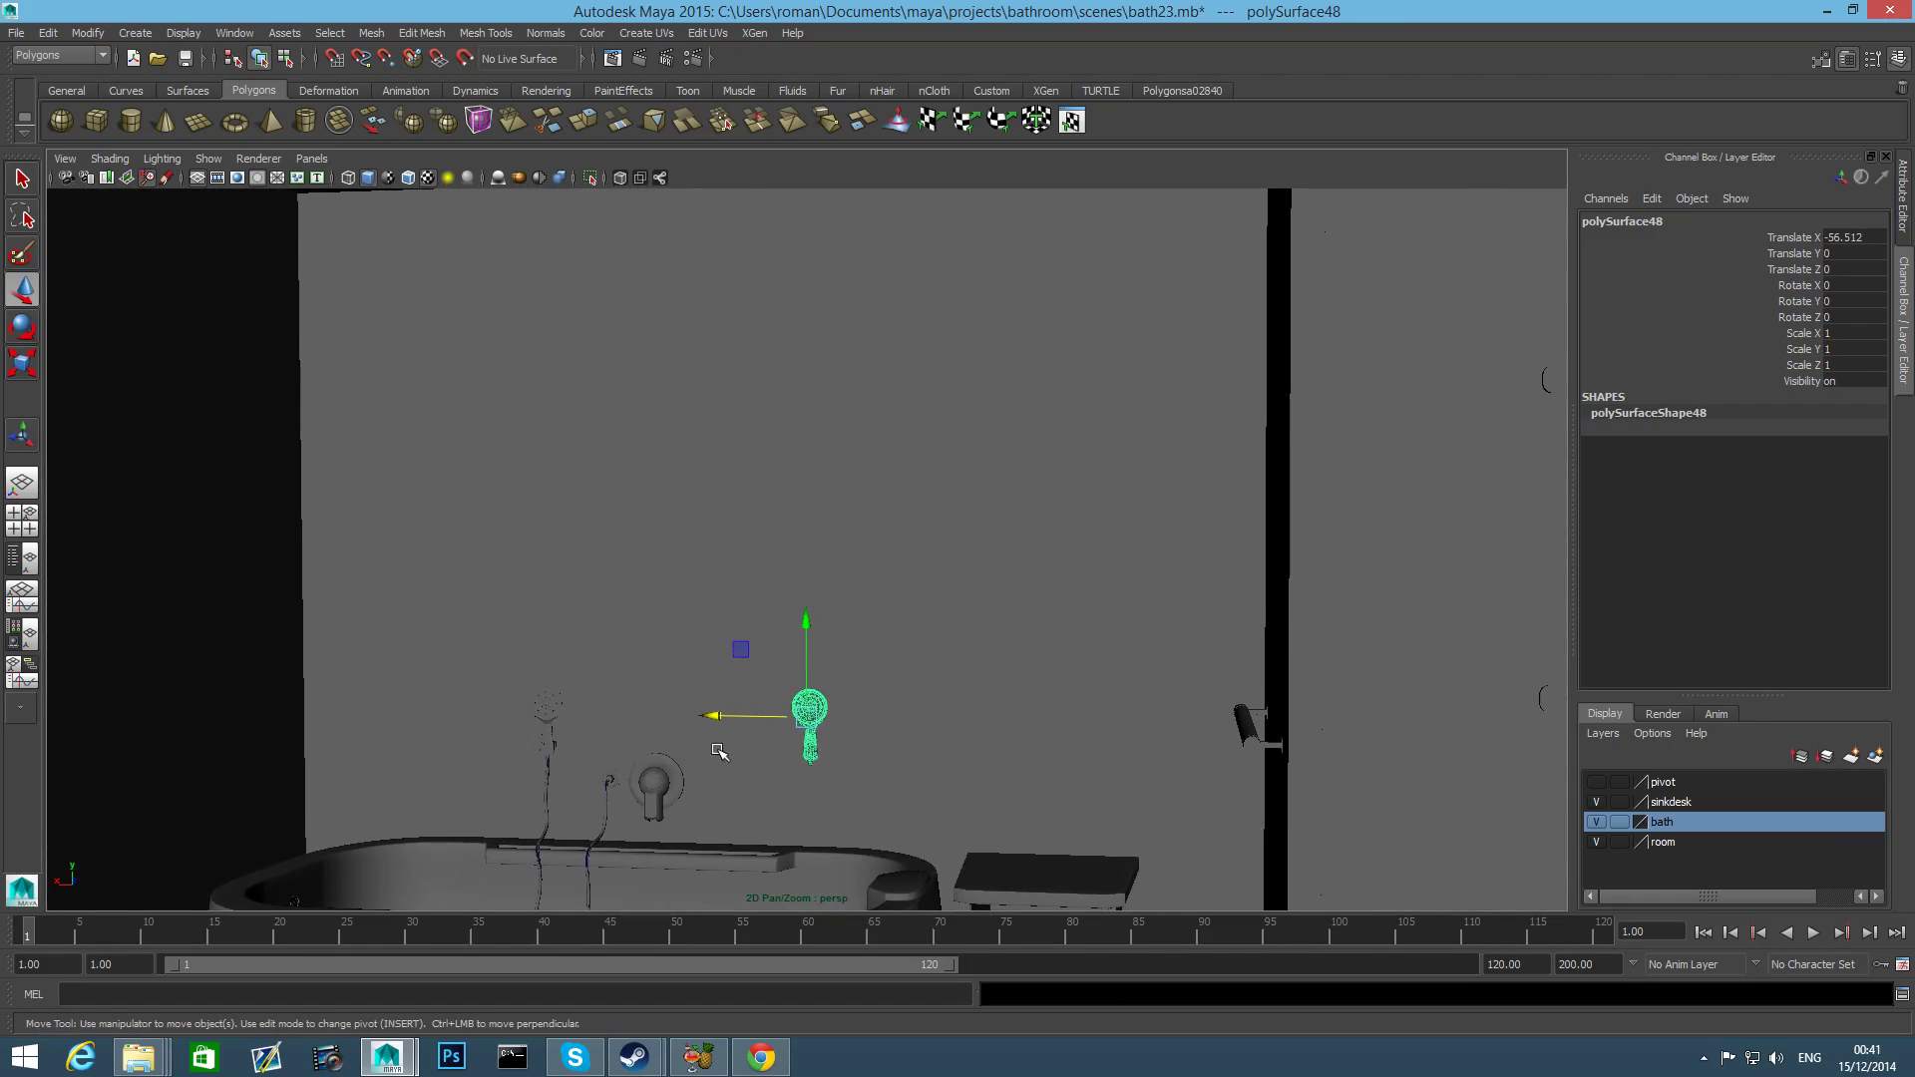
drag(712, 719, 1456, 727)
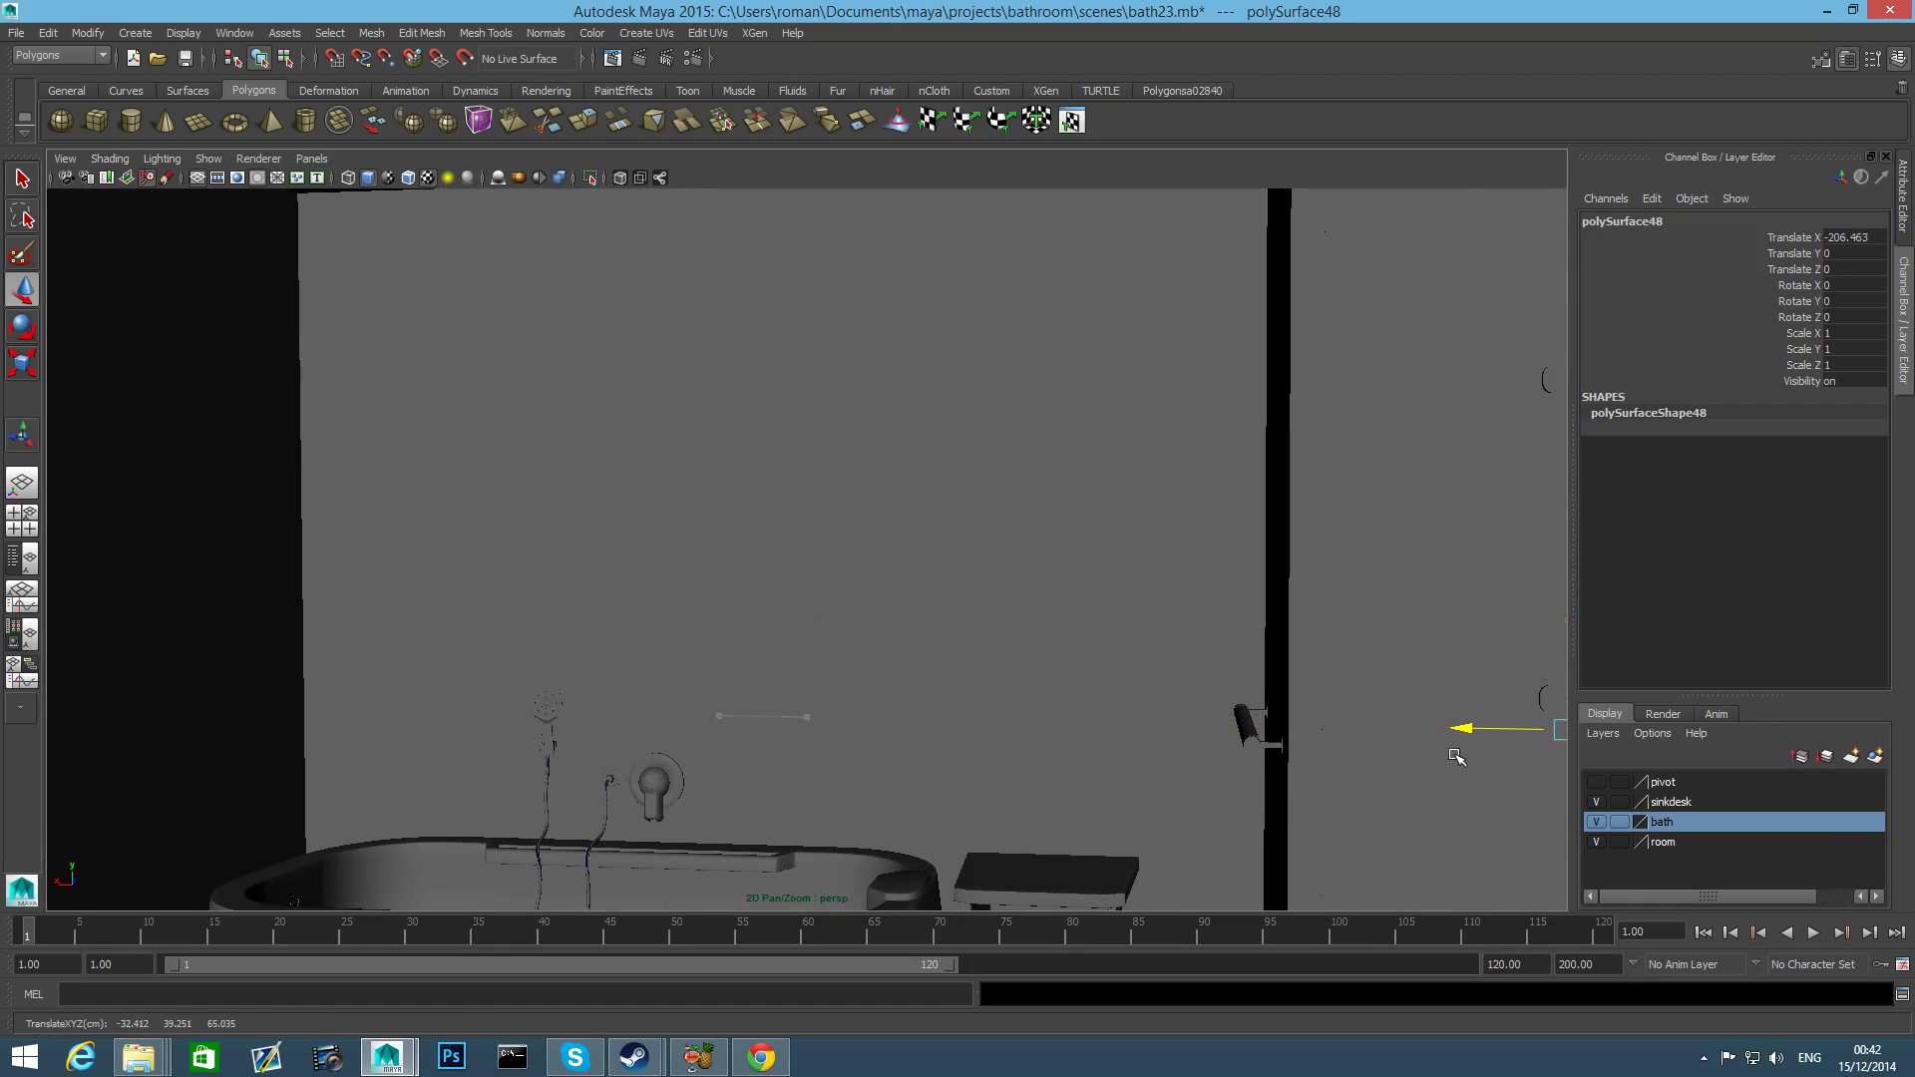
key(f)
drag(712, 775, 1165, 782)
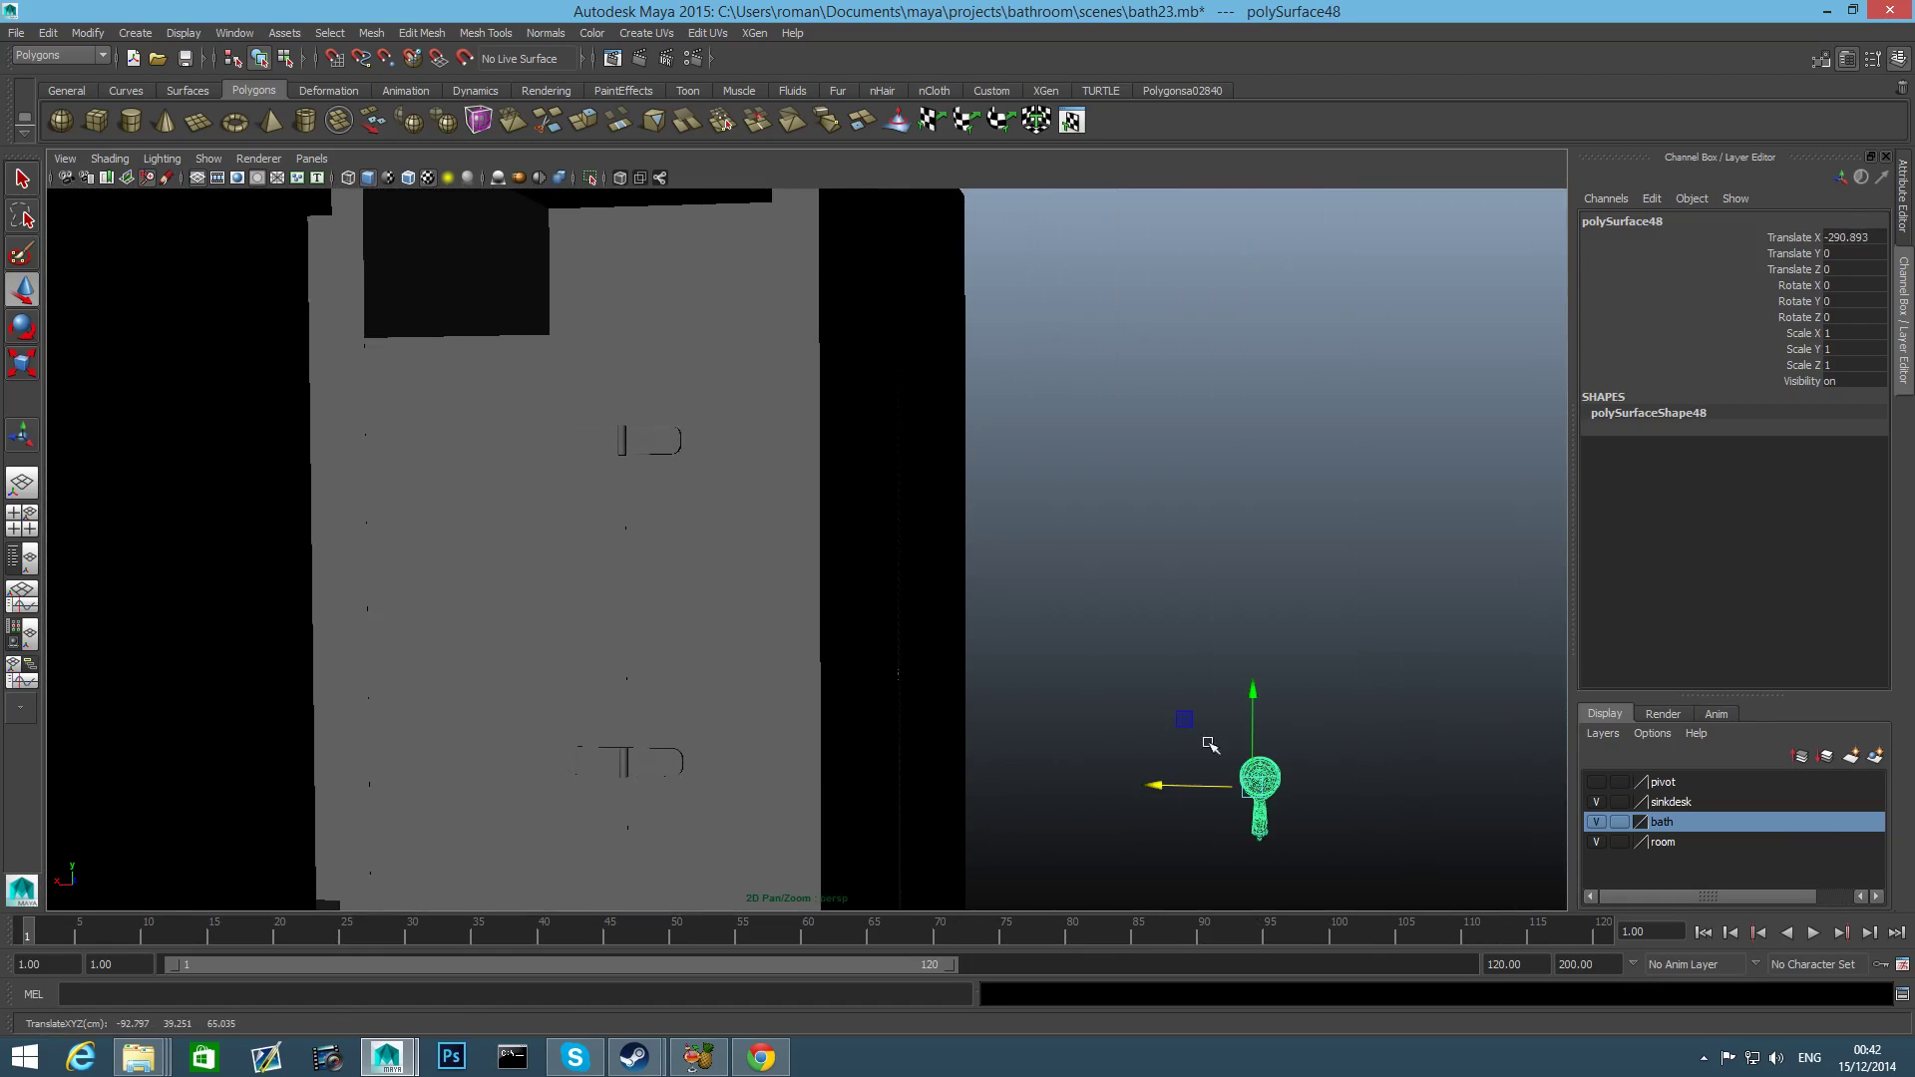
Hide the sinkdesk layer, keep the bath and room layers shown, and view the shower head copy from outside the room.
scroll(1157, 827, down, 5)
alt+drag(1146, 847, 988, 828)
alt+middle_drag(988, 828, 1461, 618)
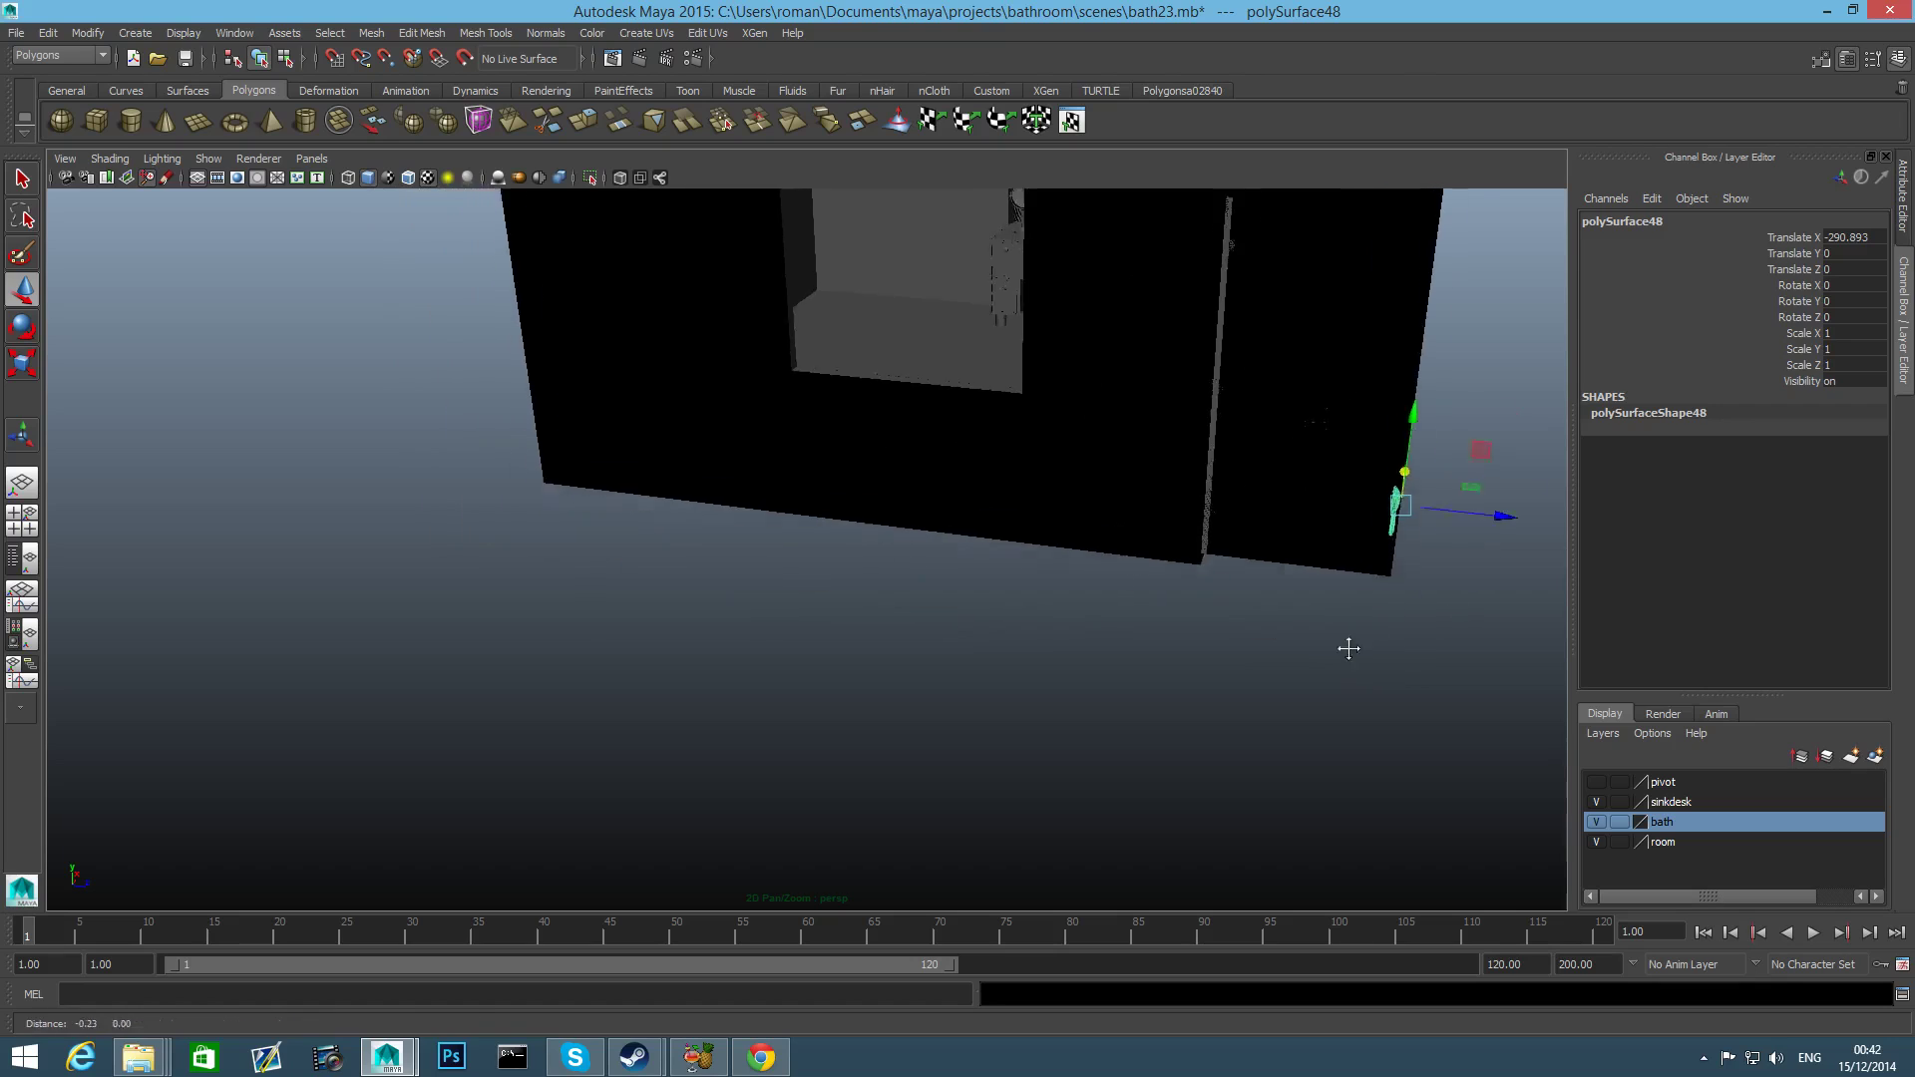
alt+middle_drag(1346, 646, 1441, 610)
alt+right_drag(1097, 663, 910, 671)
alt+drag(911, 671, 1162, 663)
alt+right_drag(1162, 668, 1419, 650)
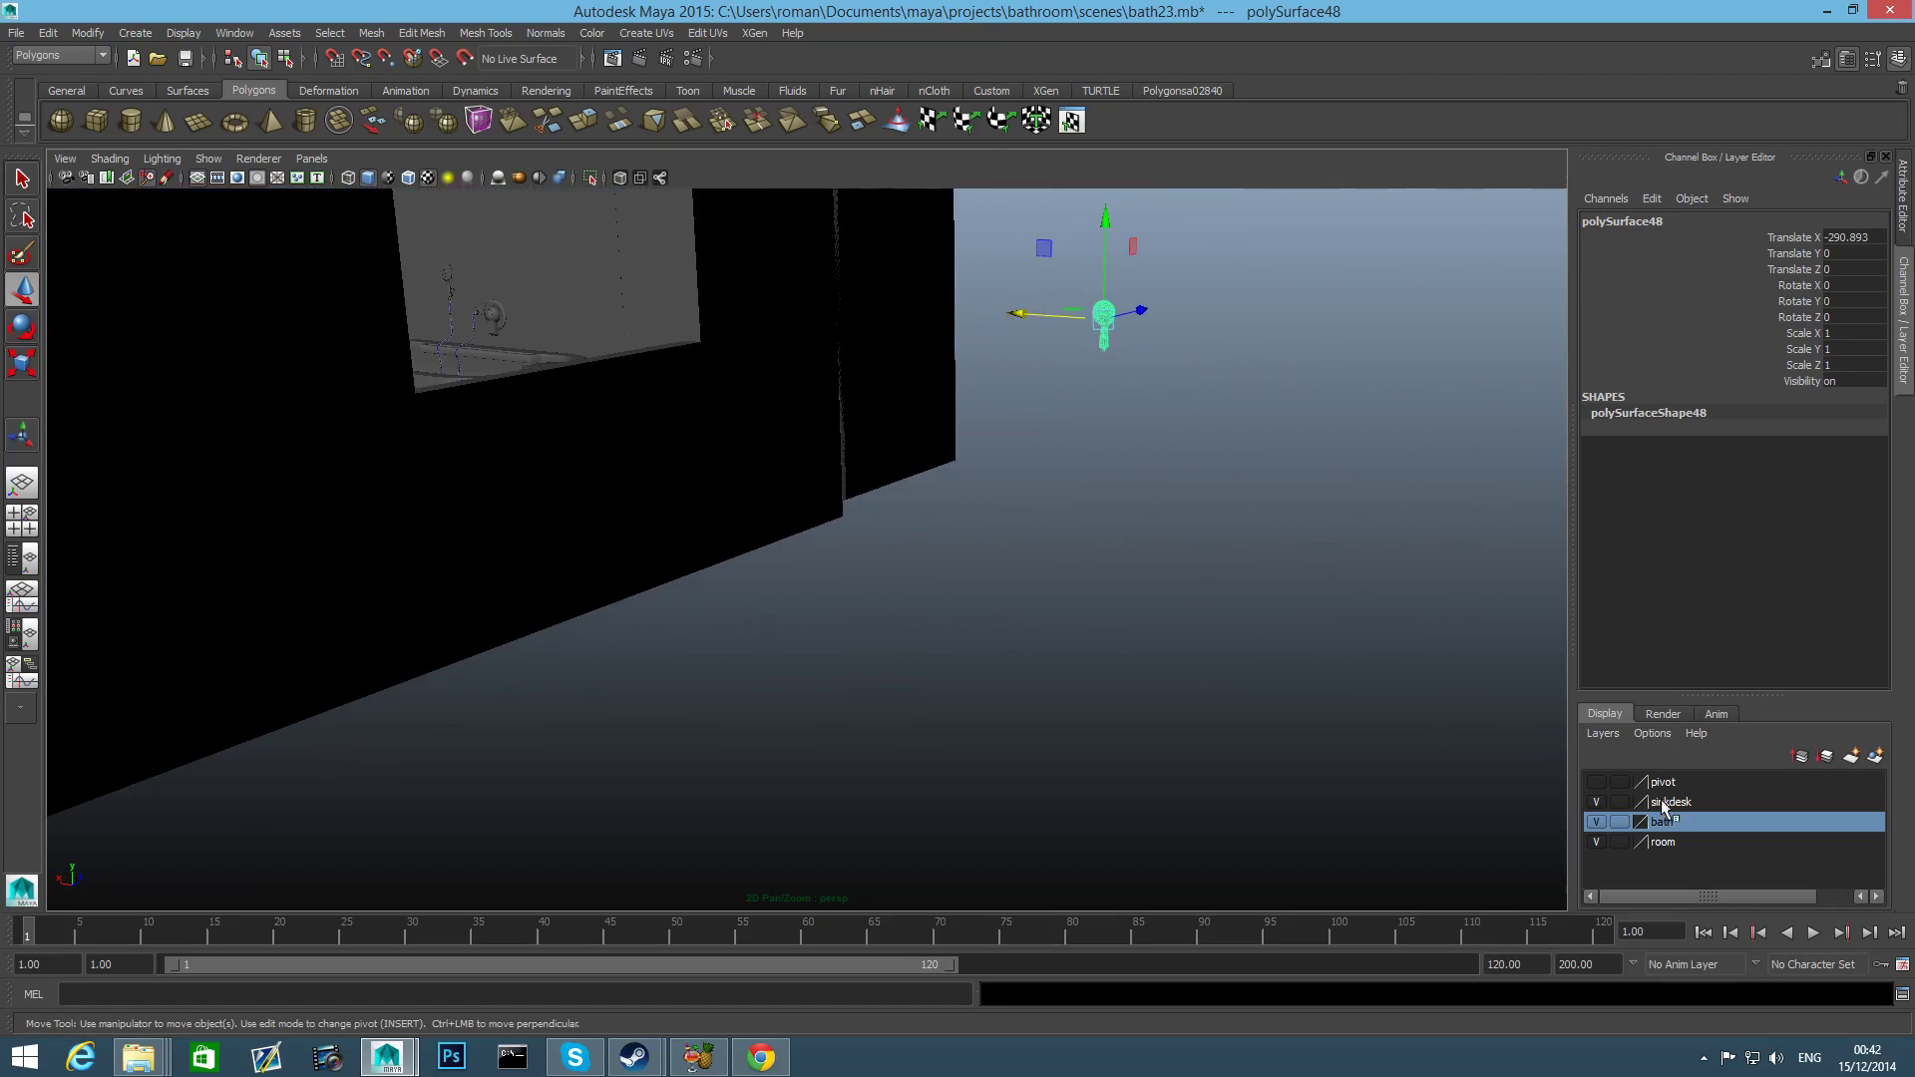
click(1596, 823)
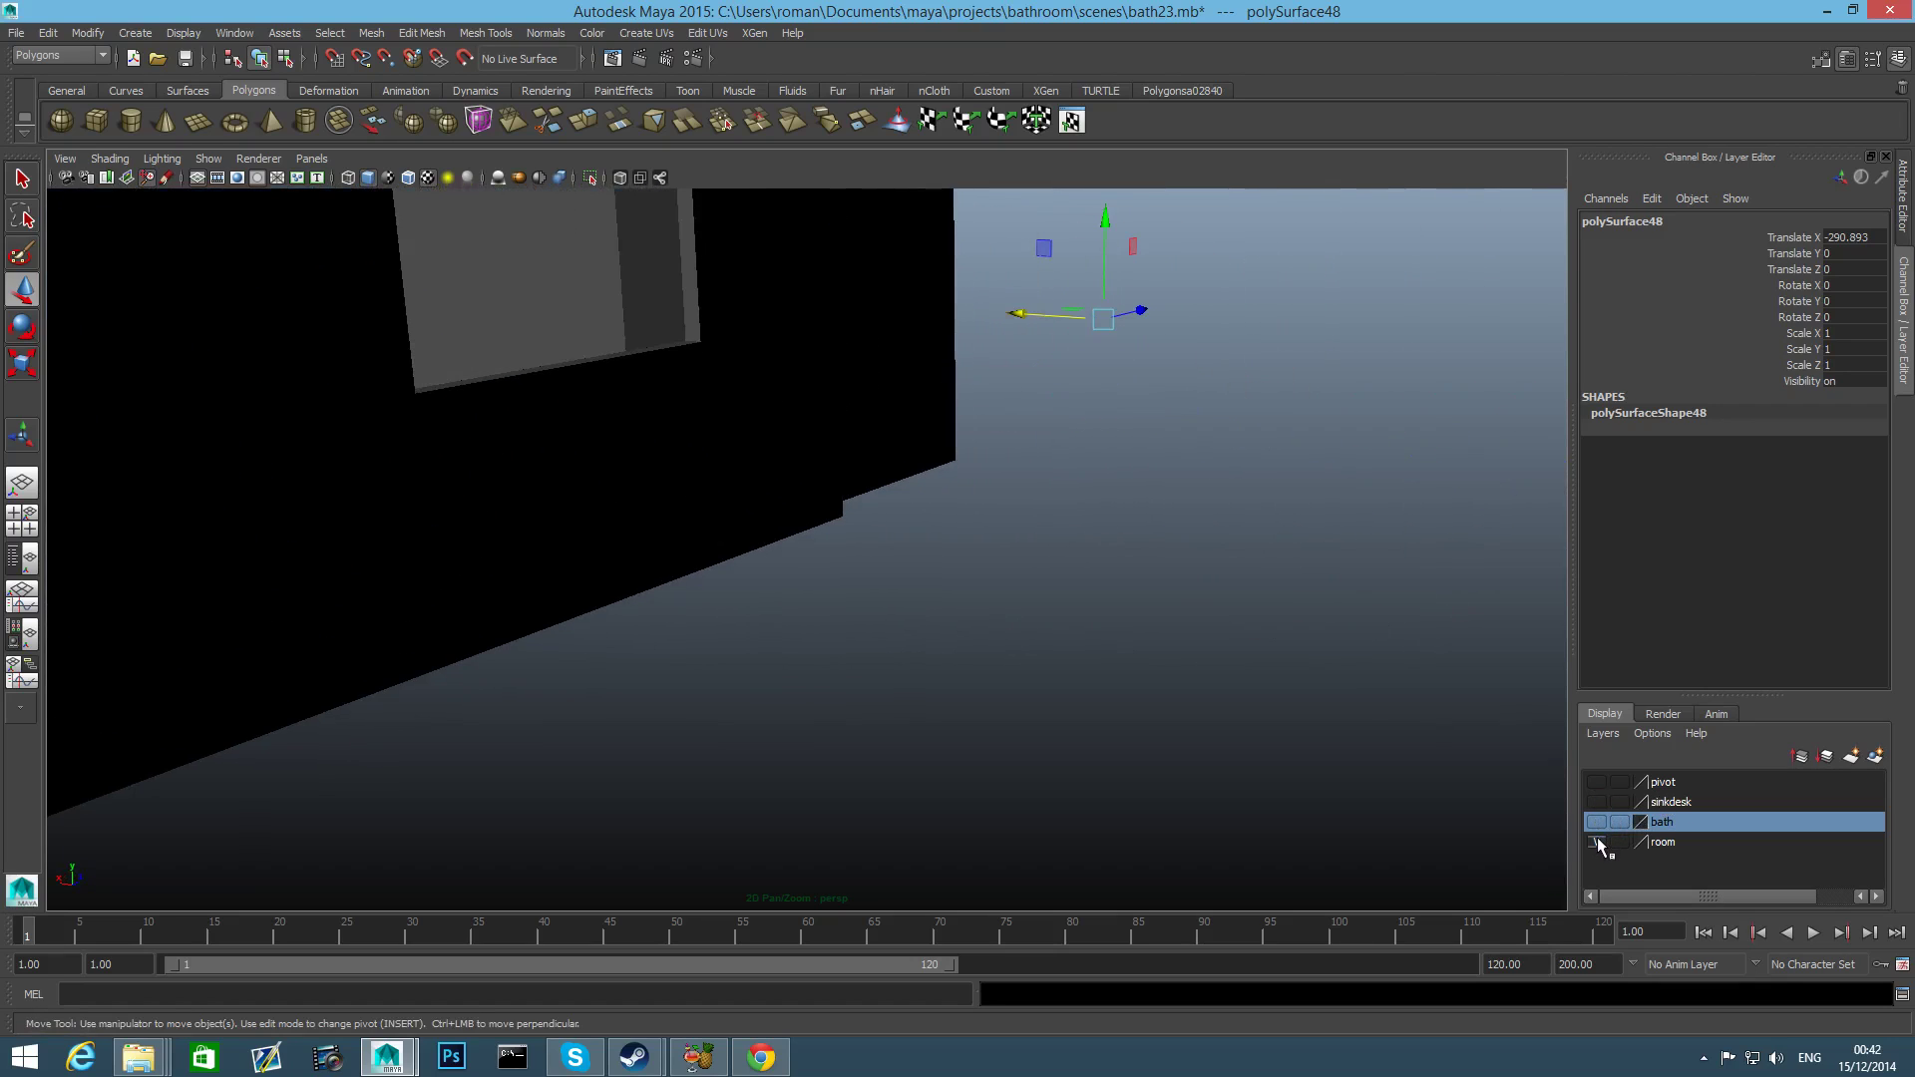
click(1596, 823)
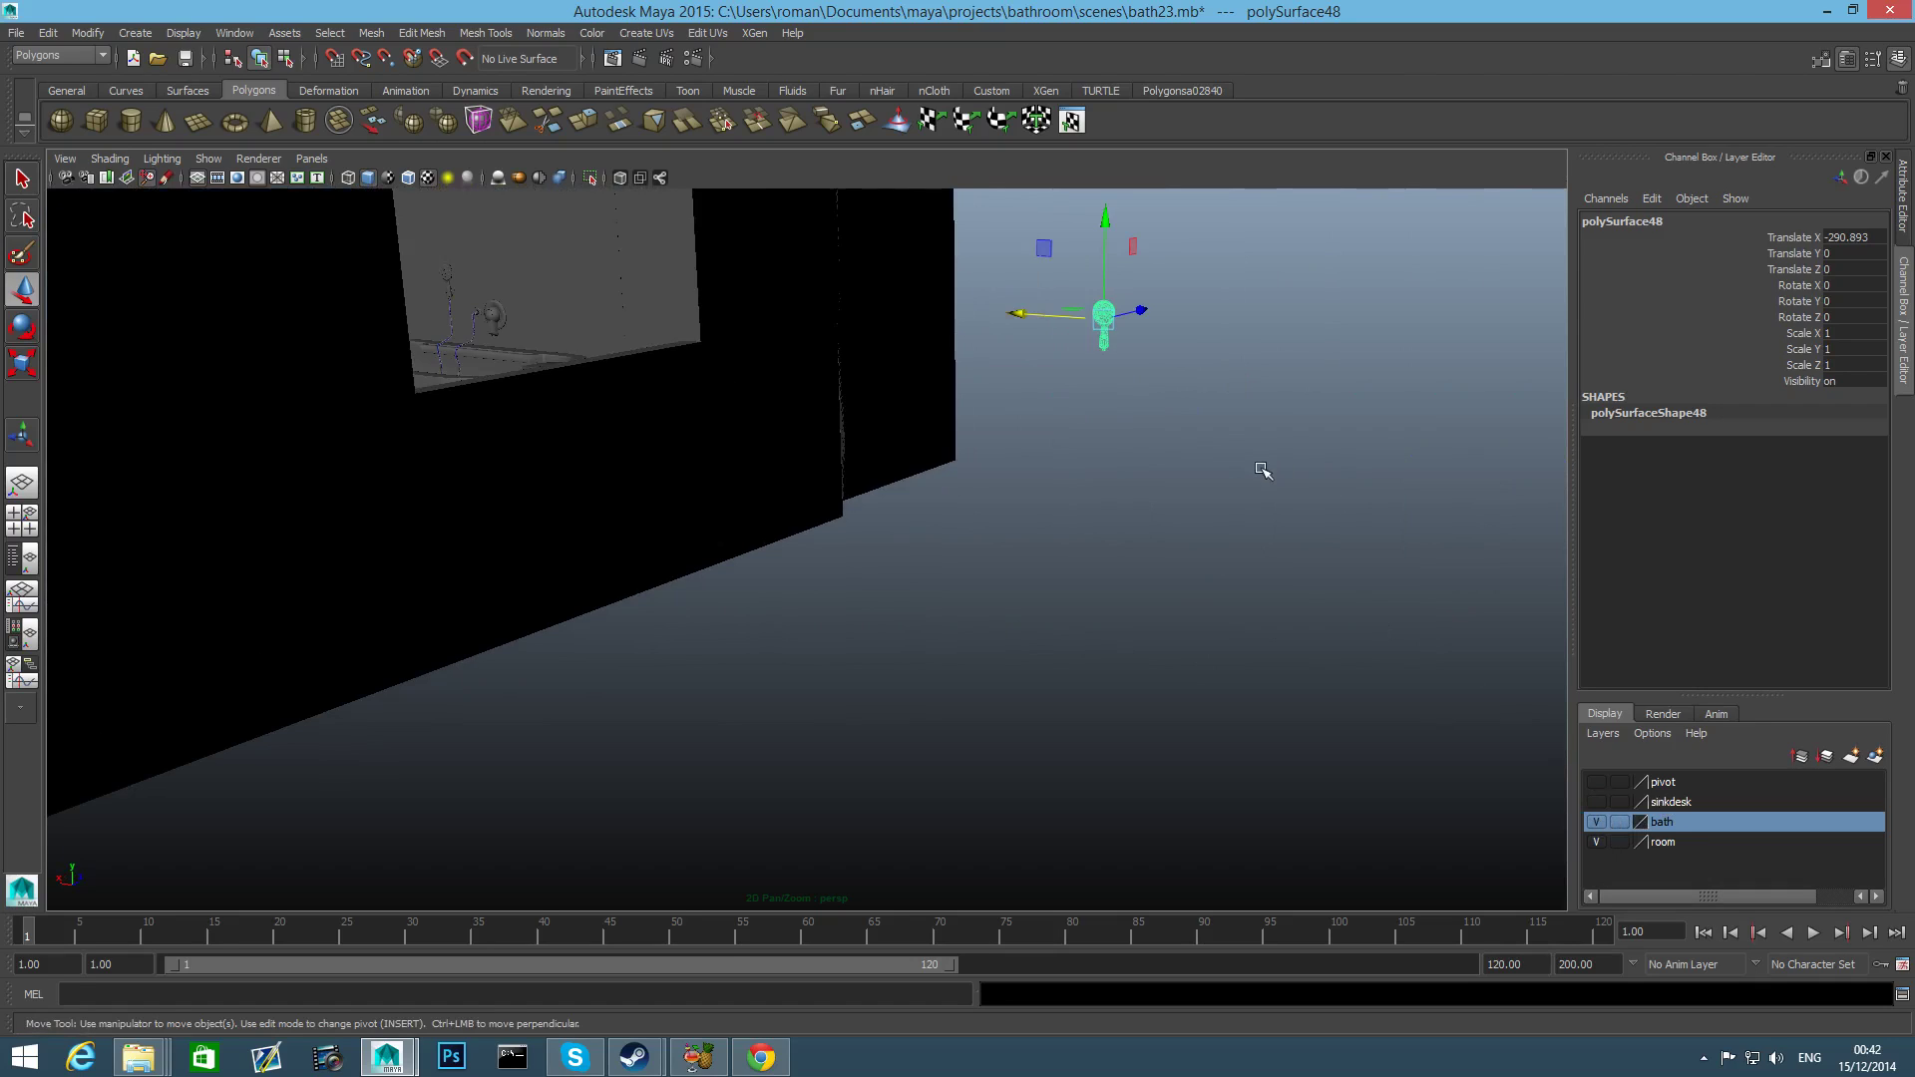
alt+right_drag(1263, 471, 1247, 725)
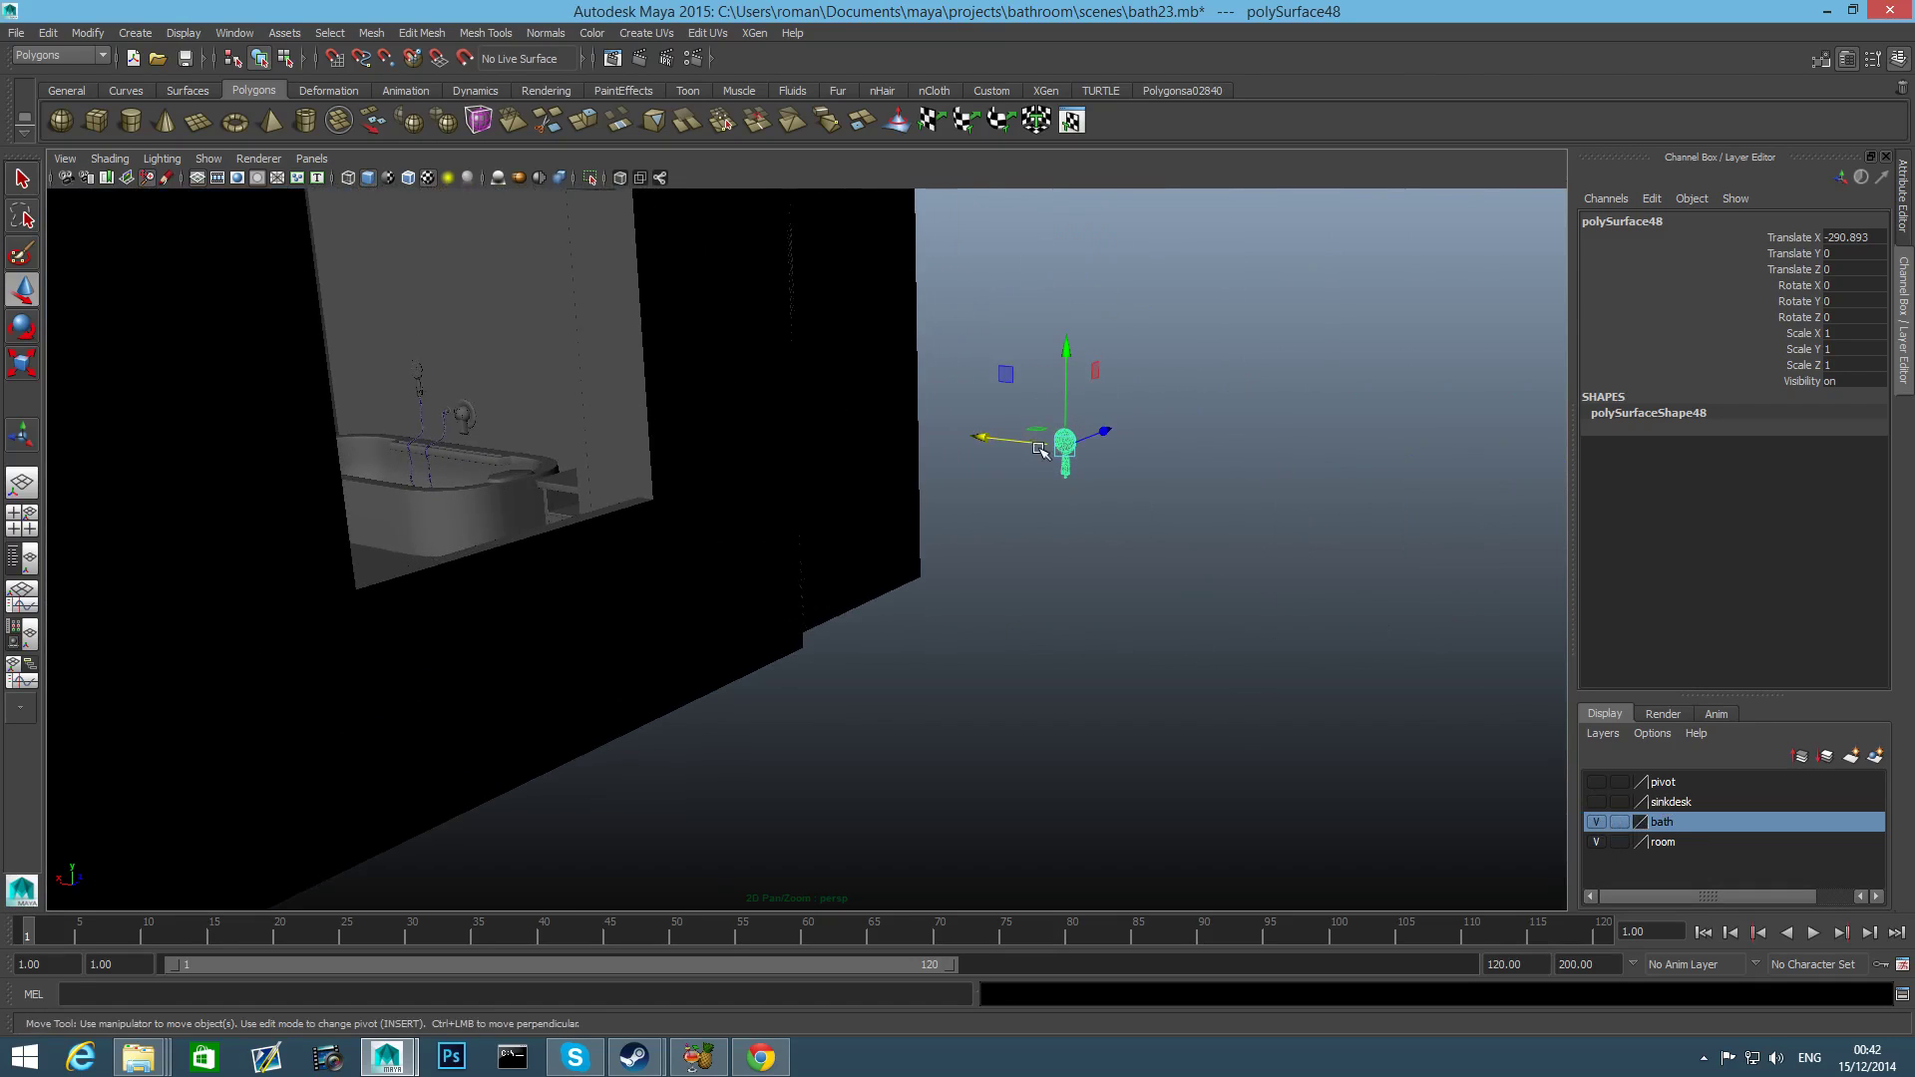
Try to remove the shower head copy from the bath layer, and hide the room layer while keeping the bath layer shown.
click(1076, 493)
click(1063, 444)
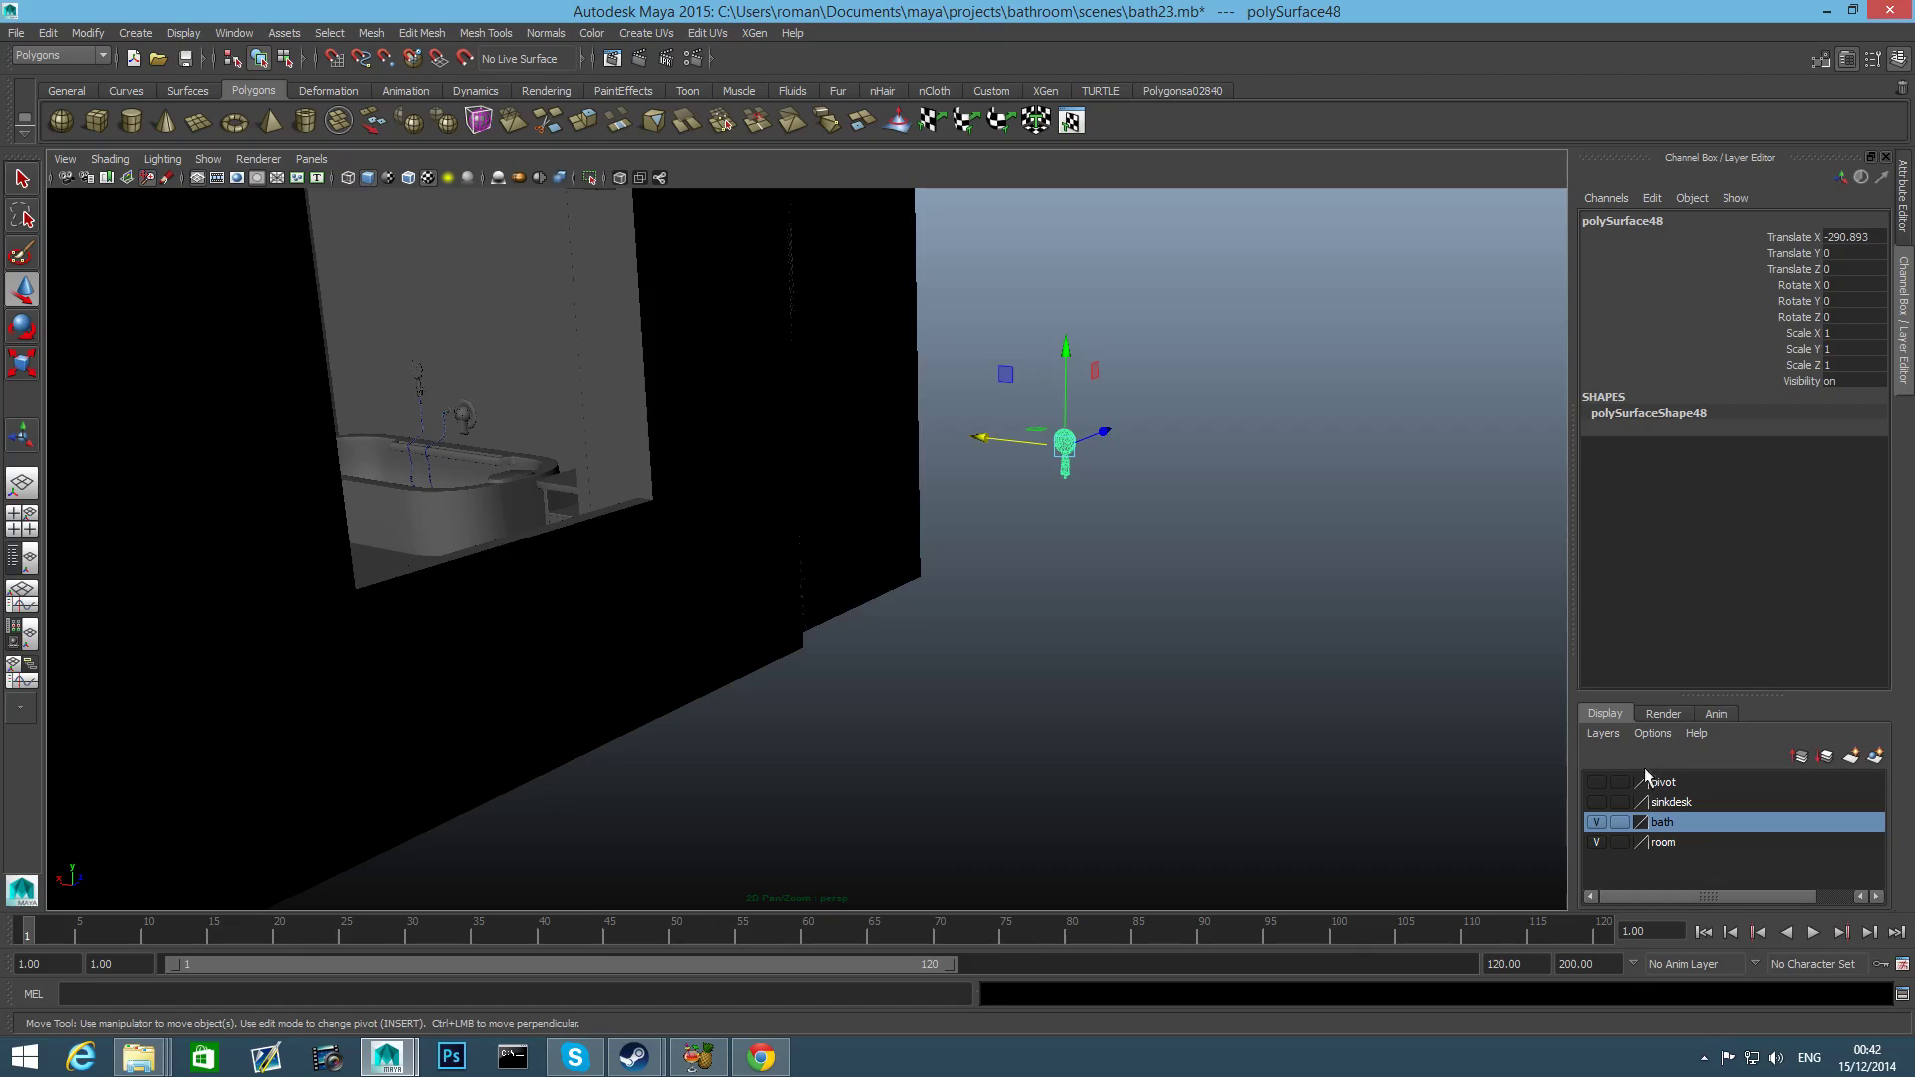
right_click(1661, 823)
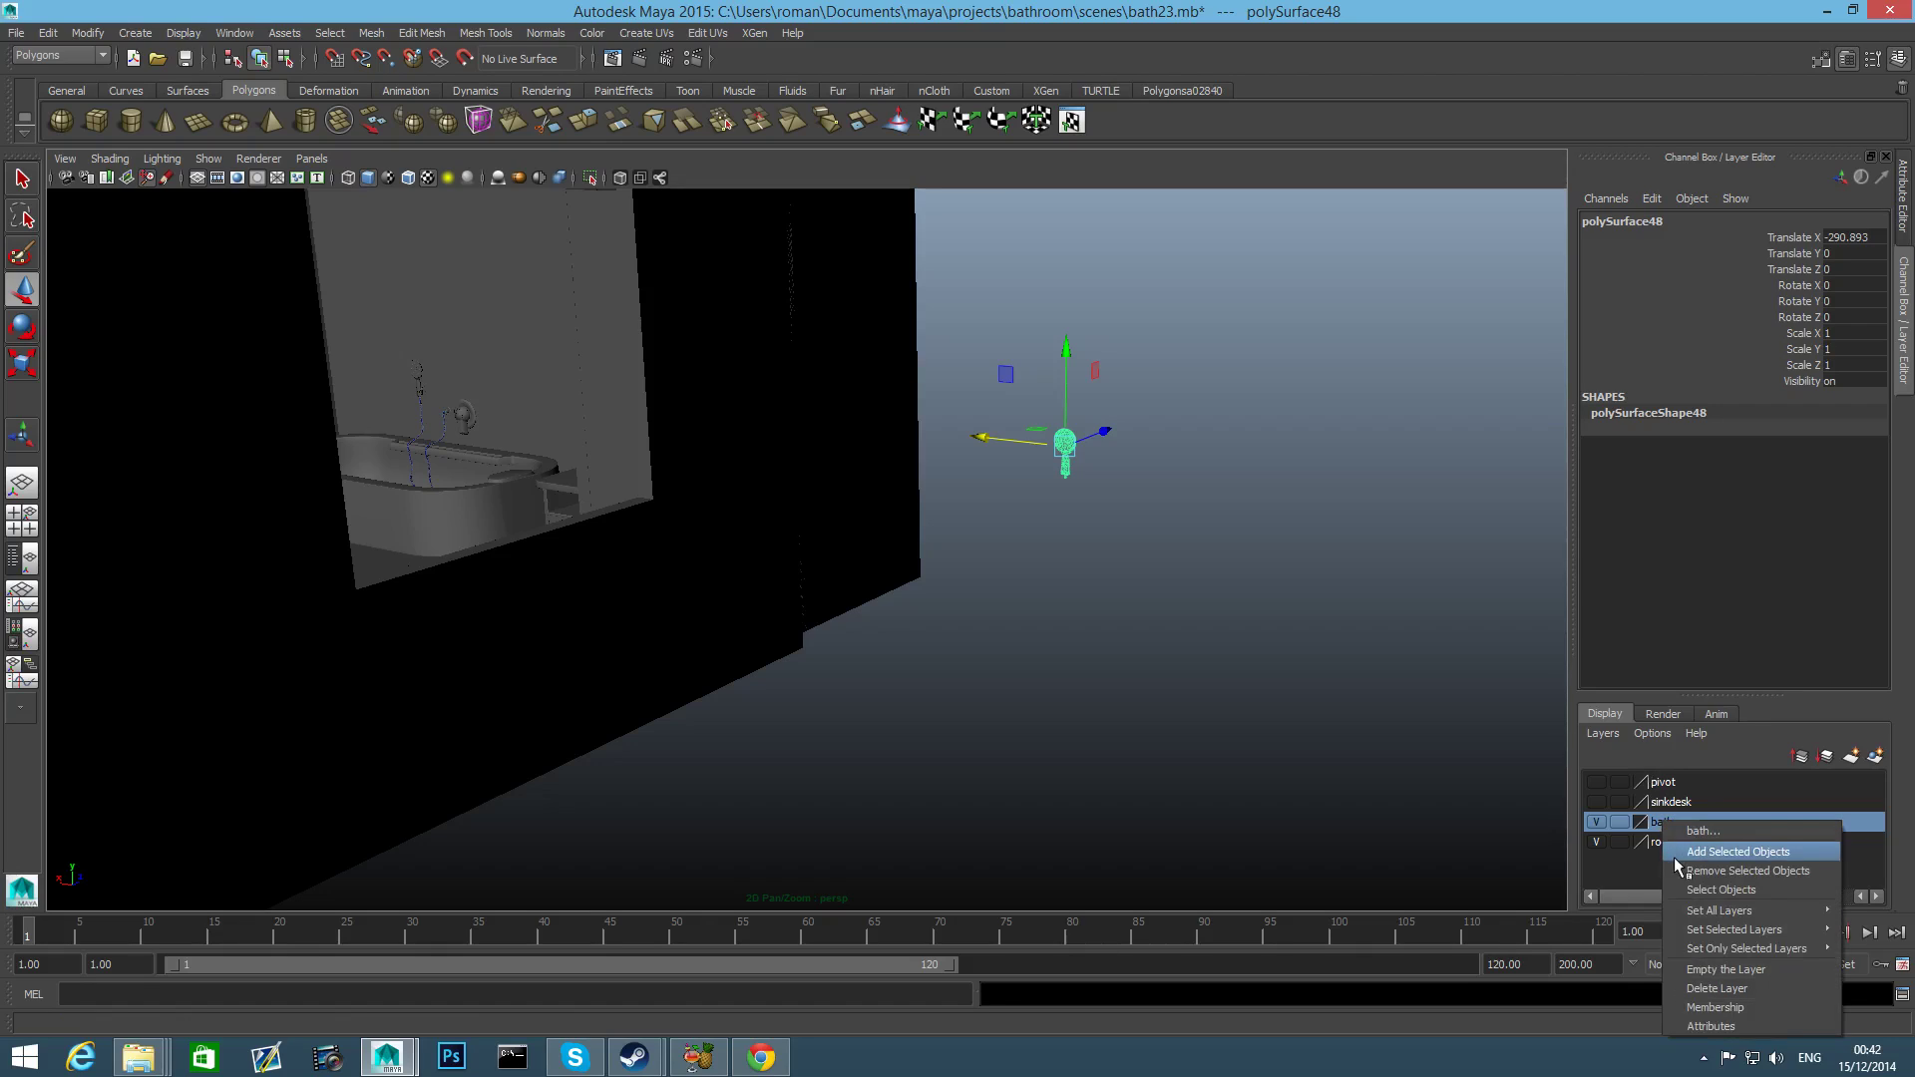
click(1748, 873)
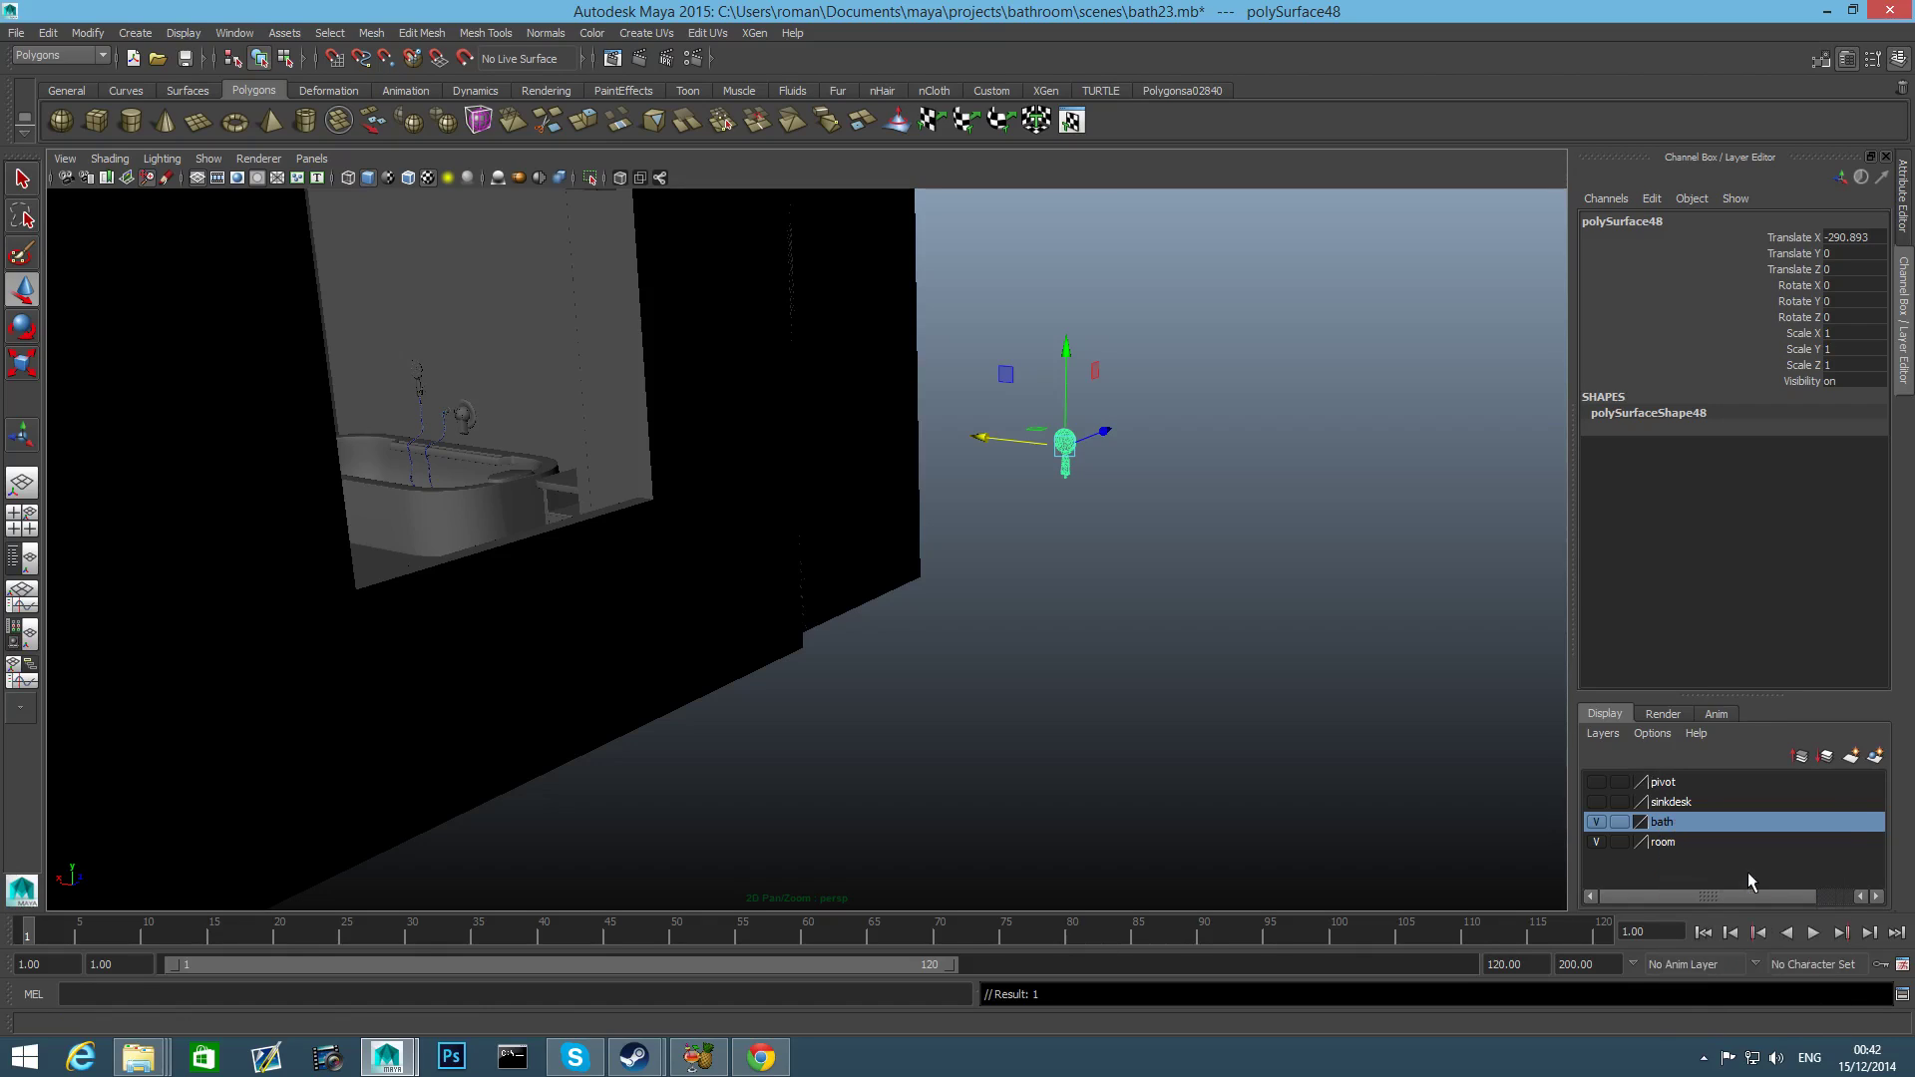
click(1596, 822)
click(1596, 842)
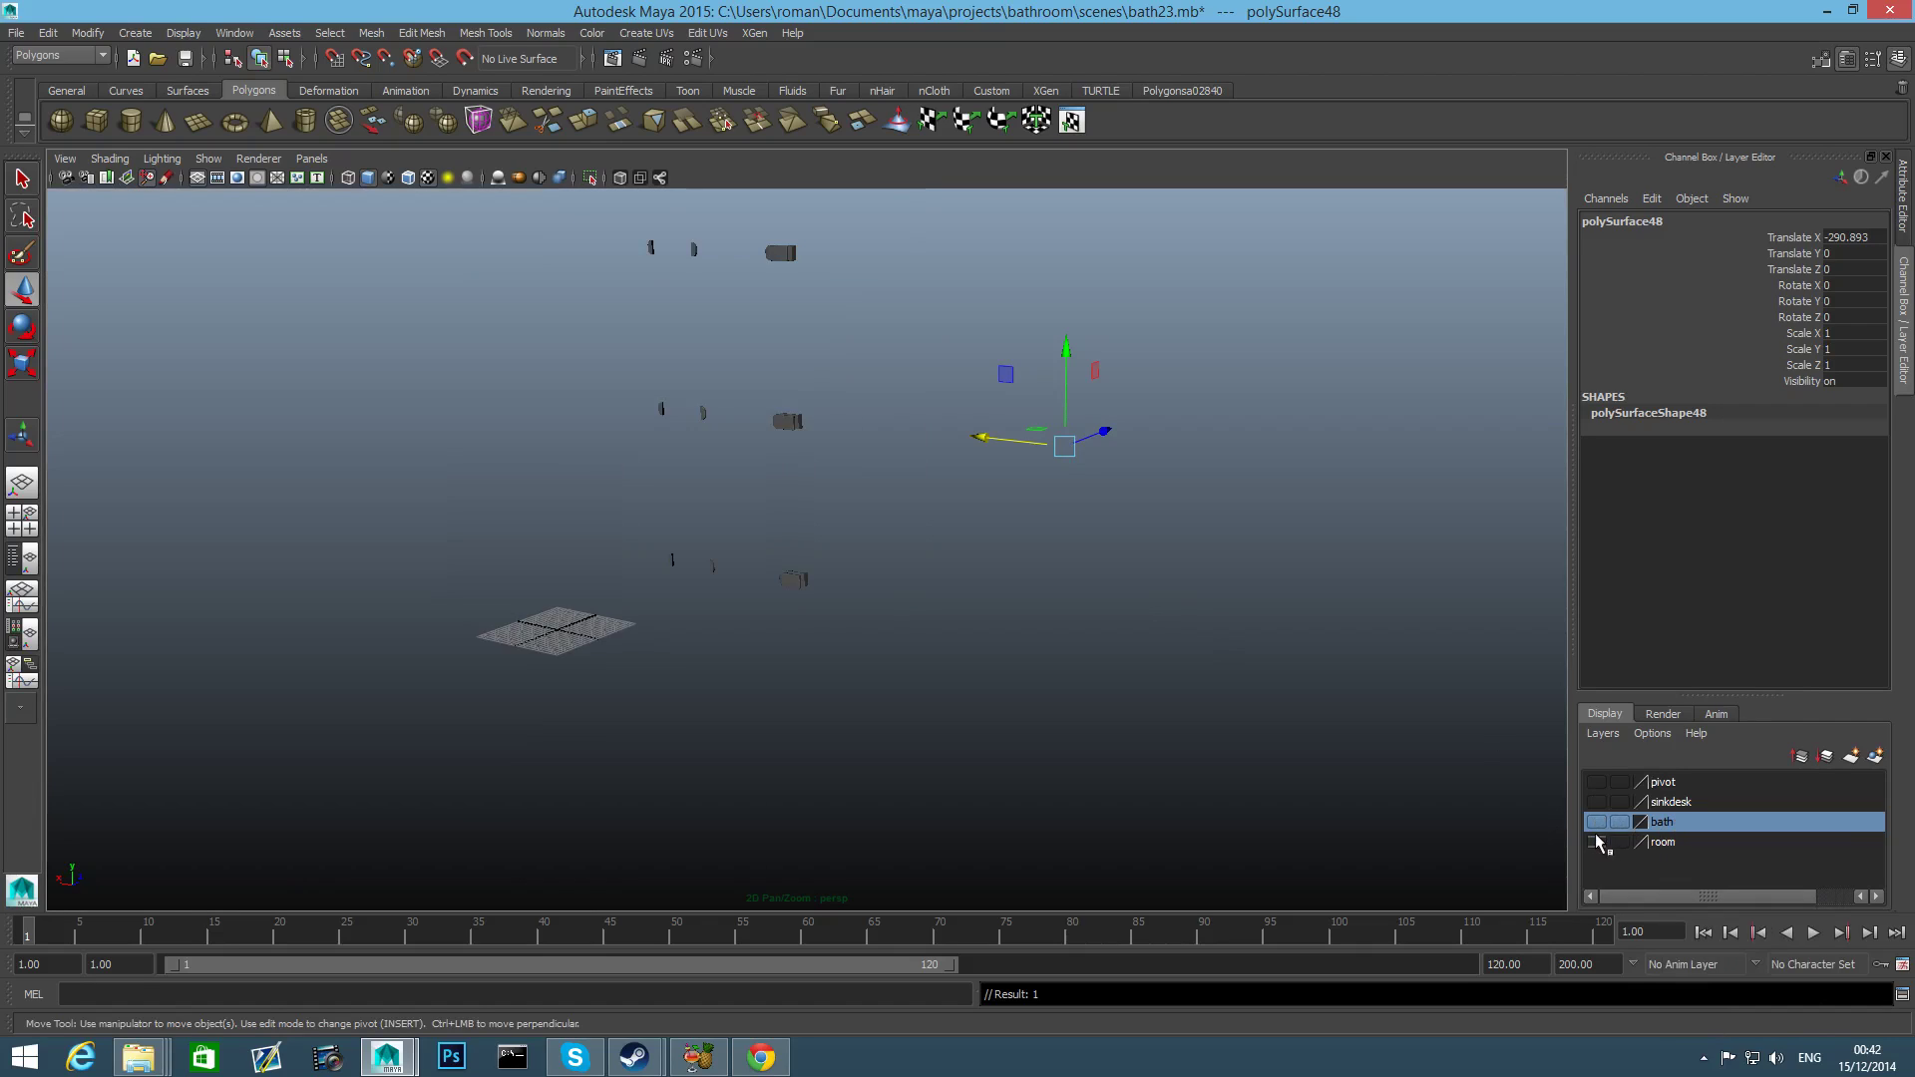
click(1596, 822)
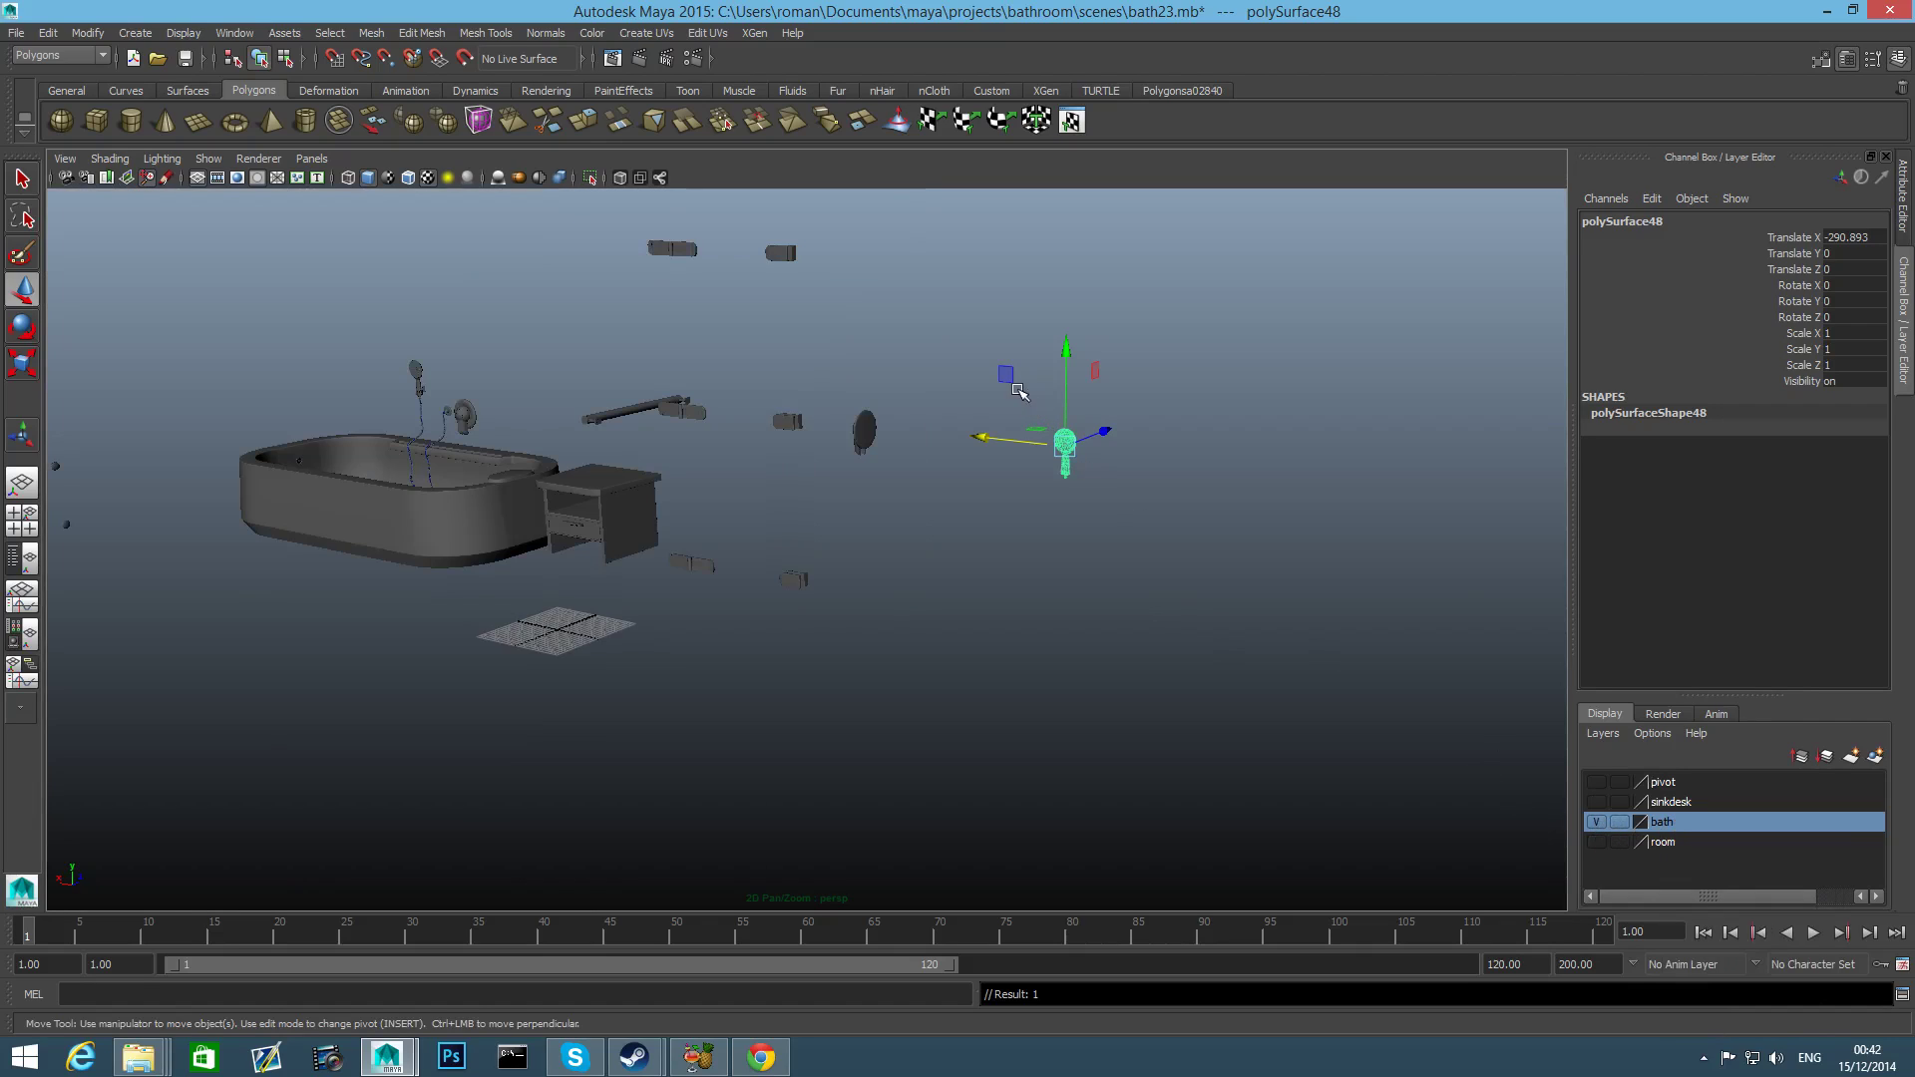
Try again to remove the reselected shower head copy from the bath layer, toggling that layer's visibility as a check.
click(1117, 496)
drag(1006, 413, 1100, 524)
right_click(1666, 828)
click(1694, 878)
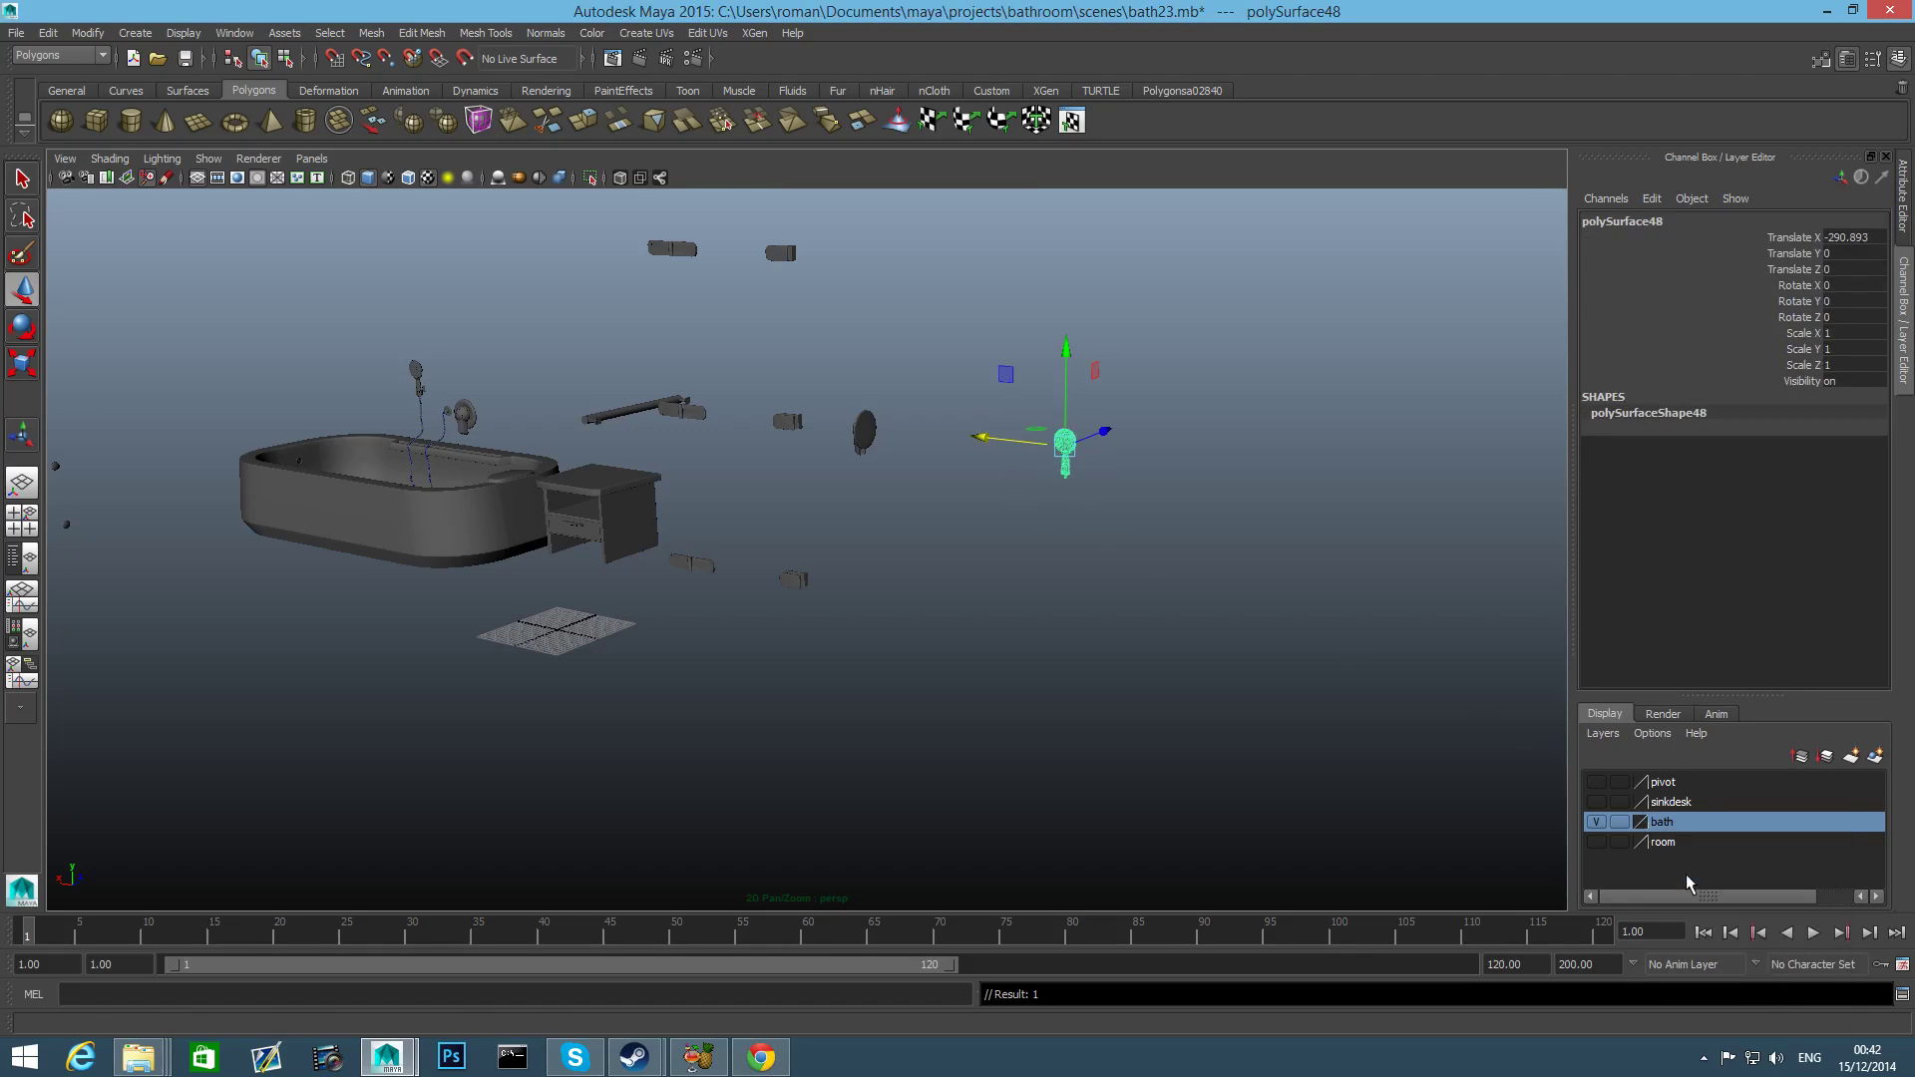
click(1597, 821)
click(1597, 822)
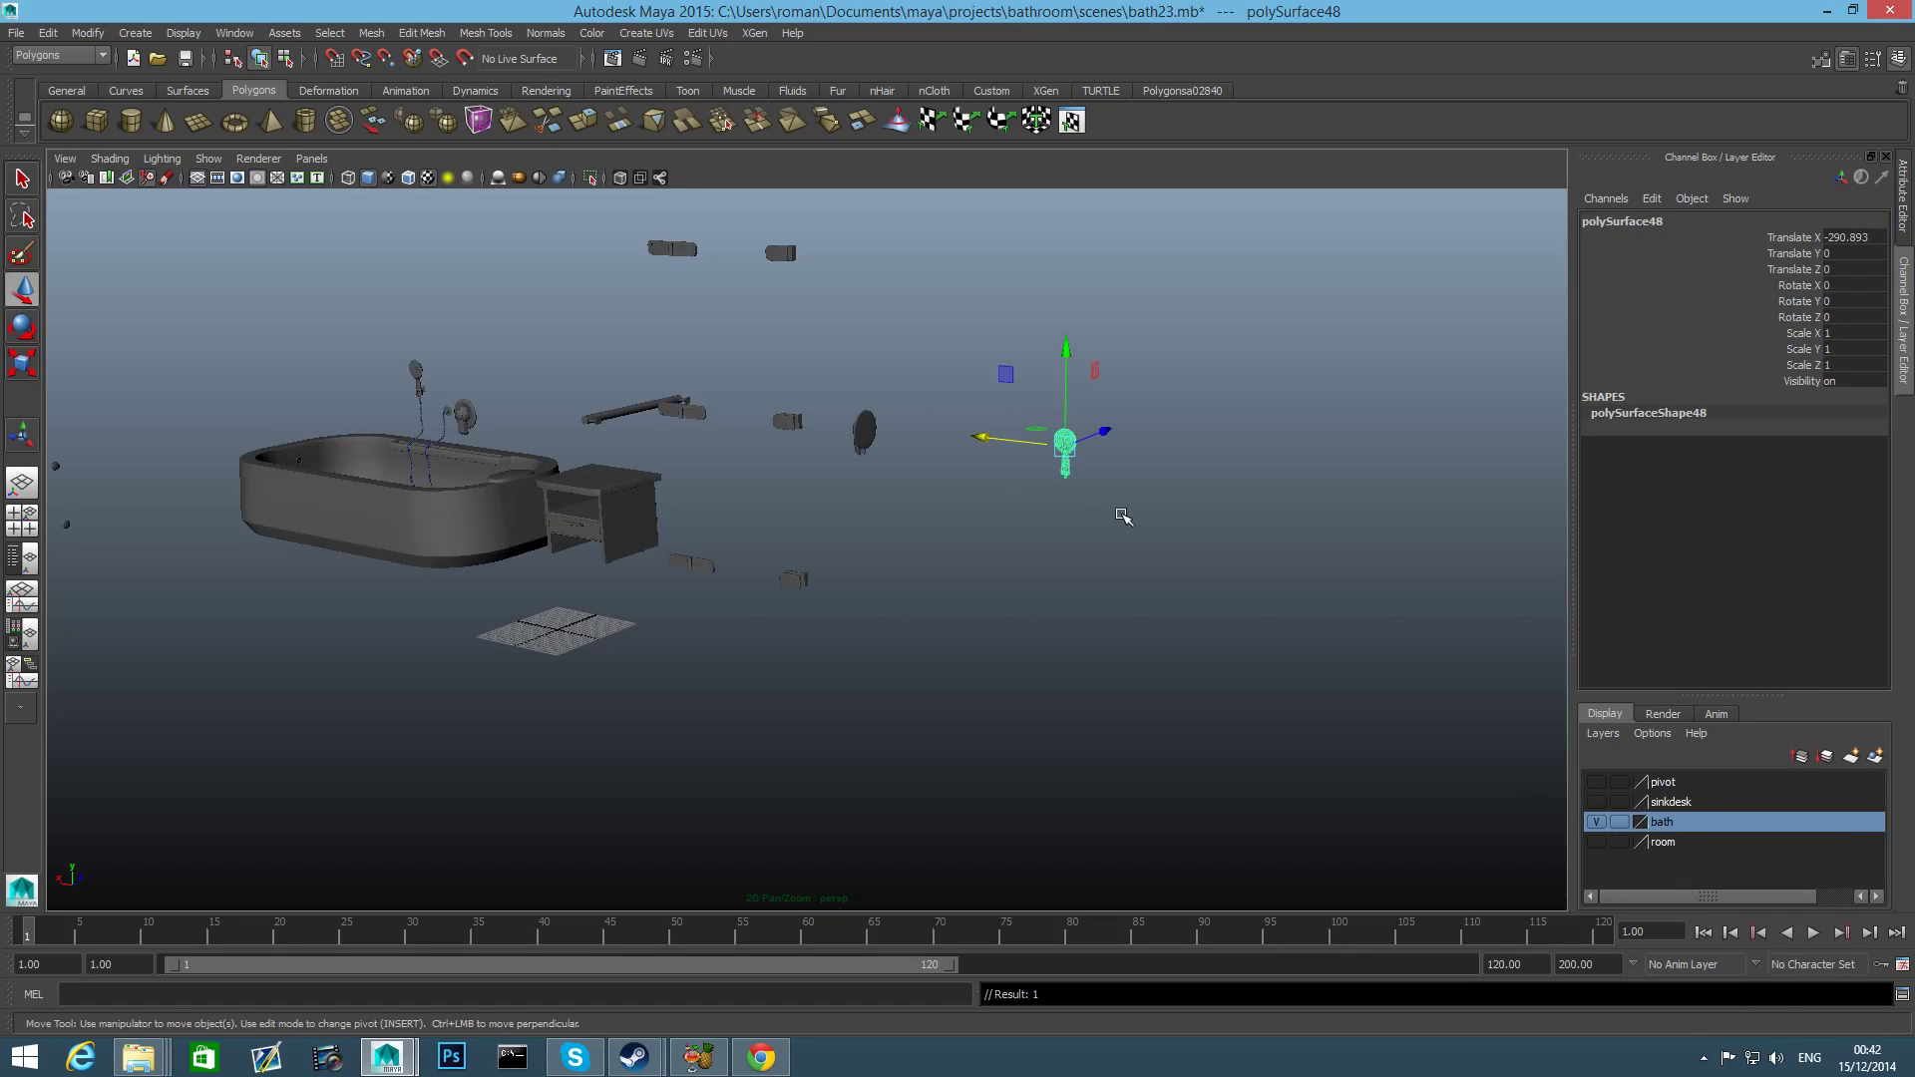
Unparent the shower head copy polySurface48 from polySurface7 using the Outliner, and hide the bath layer.
click(1122, 515)
click(1063, 438)
scroll(1009, 529, up, 5)
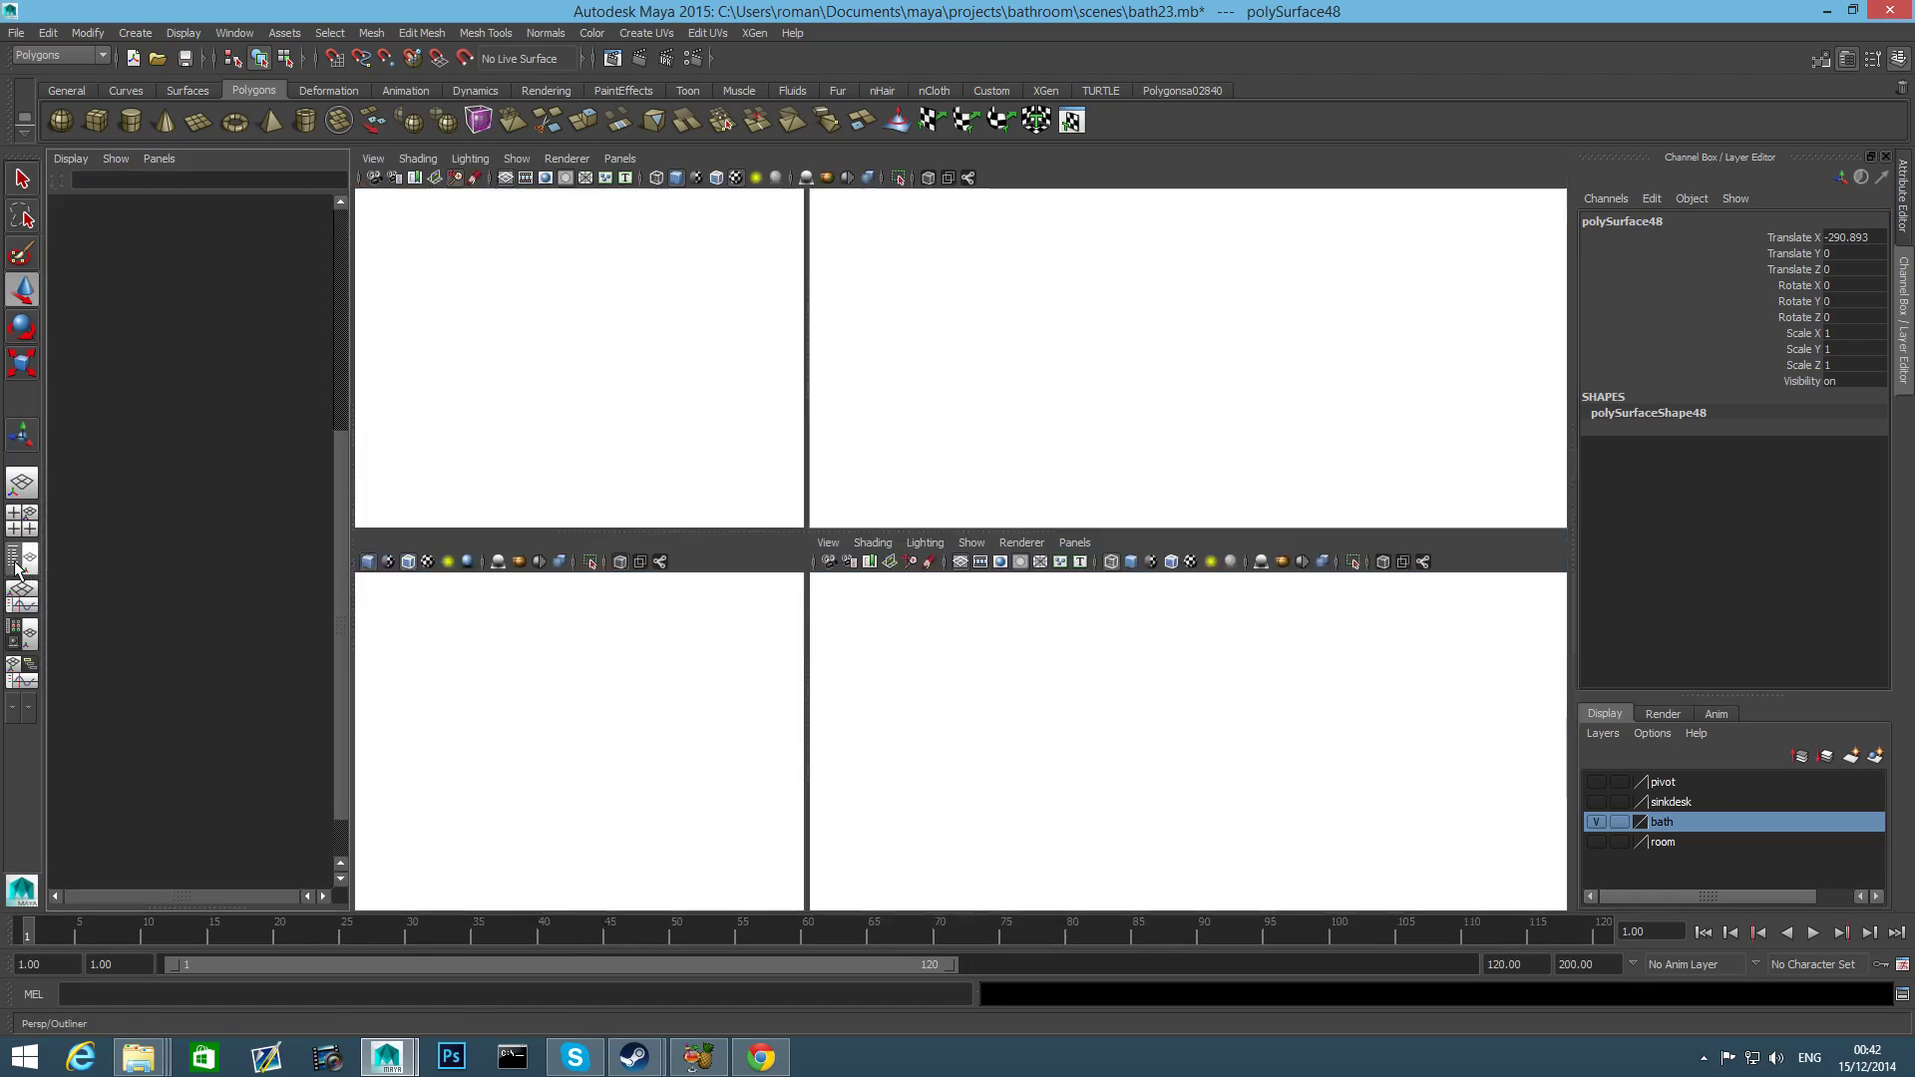
click(22, 559)
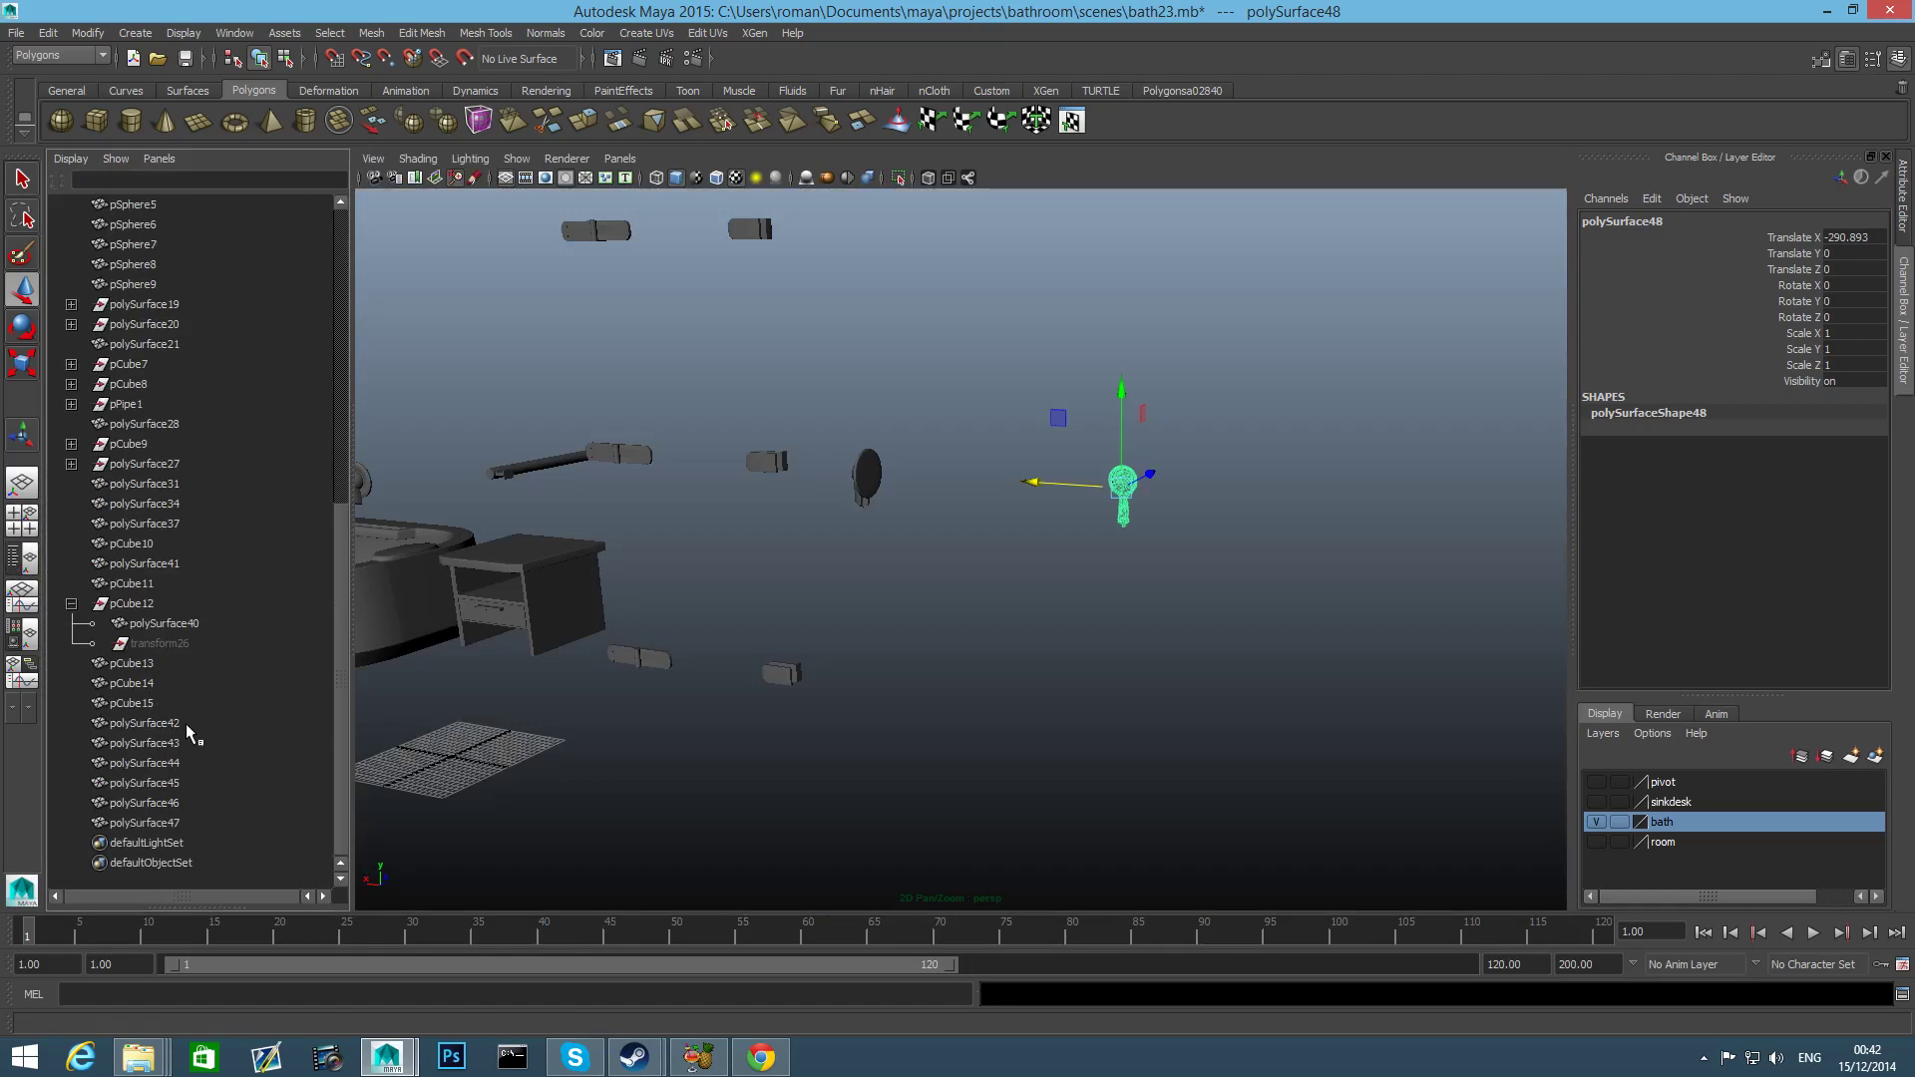
scroll(185, 722, up, 10)
click(72, 484)
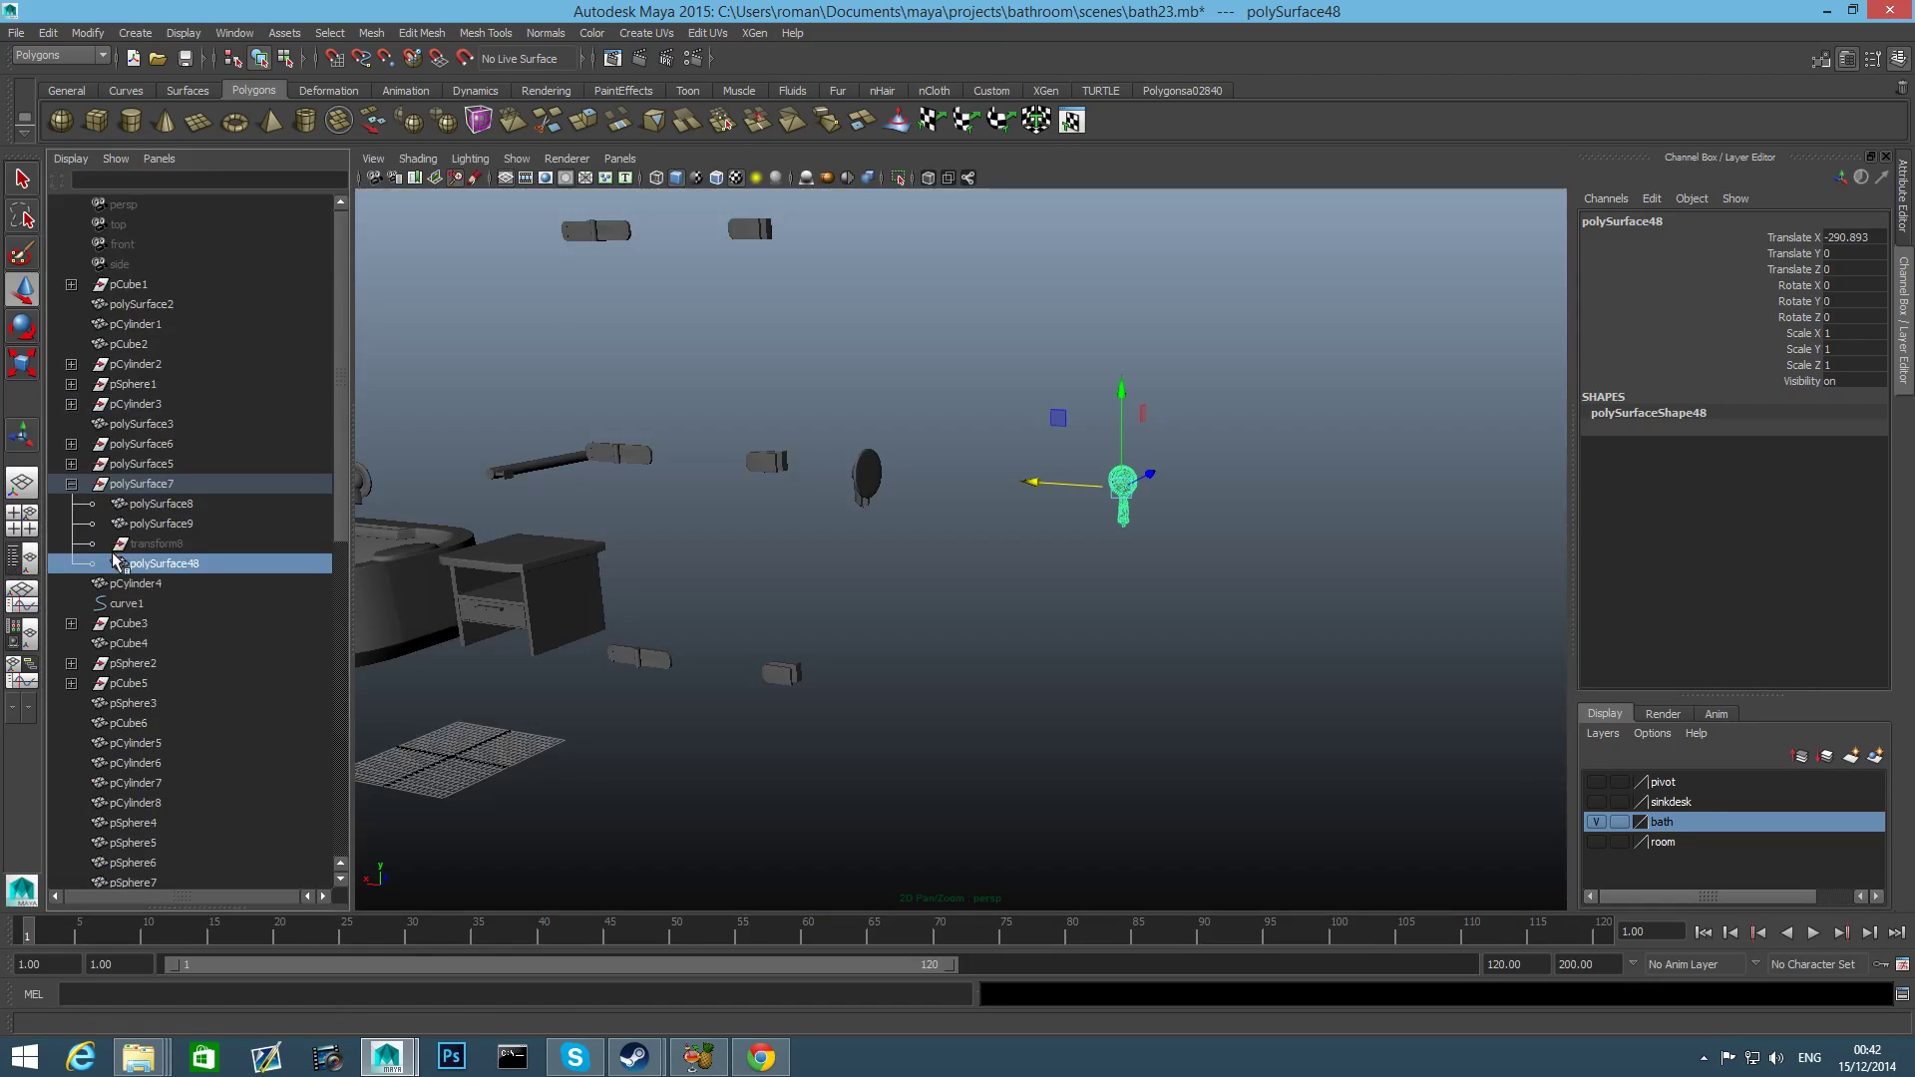
drag(124, 564, 137, 483)
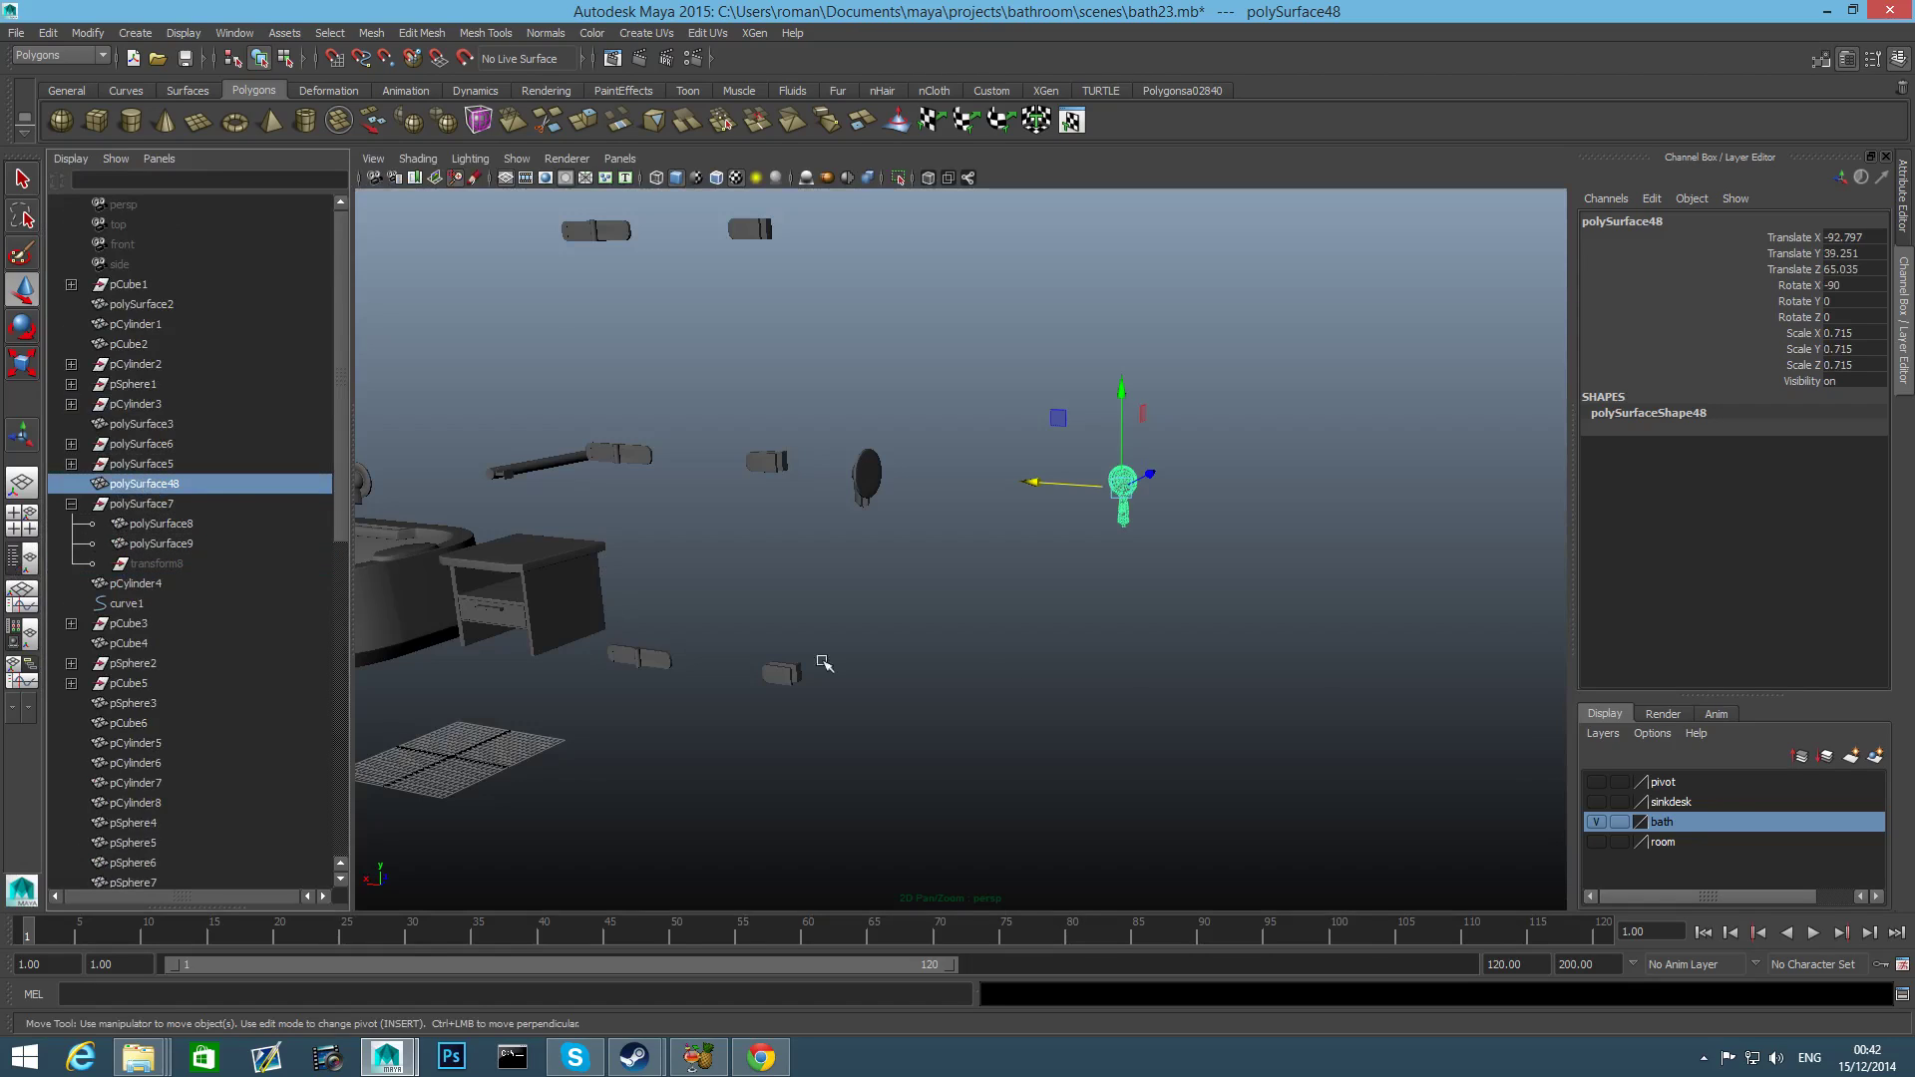
click(1597, 823)
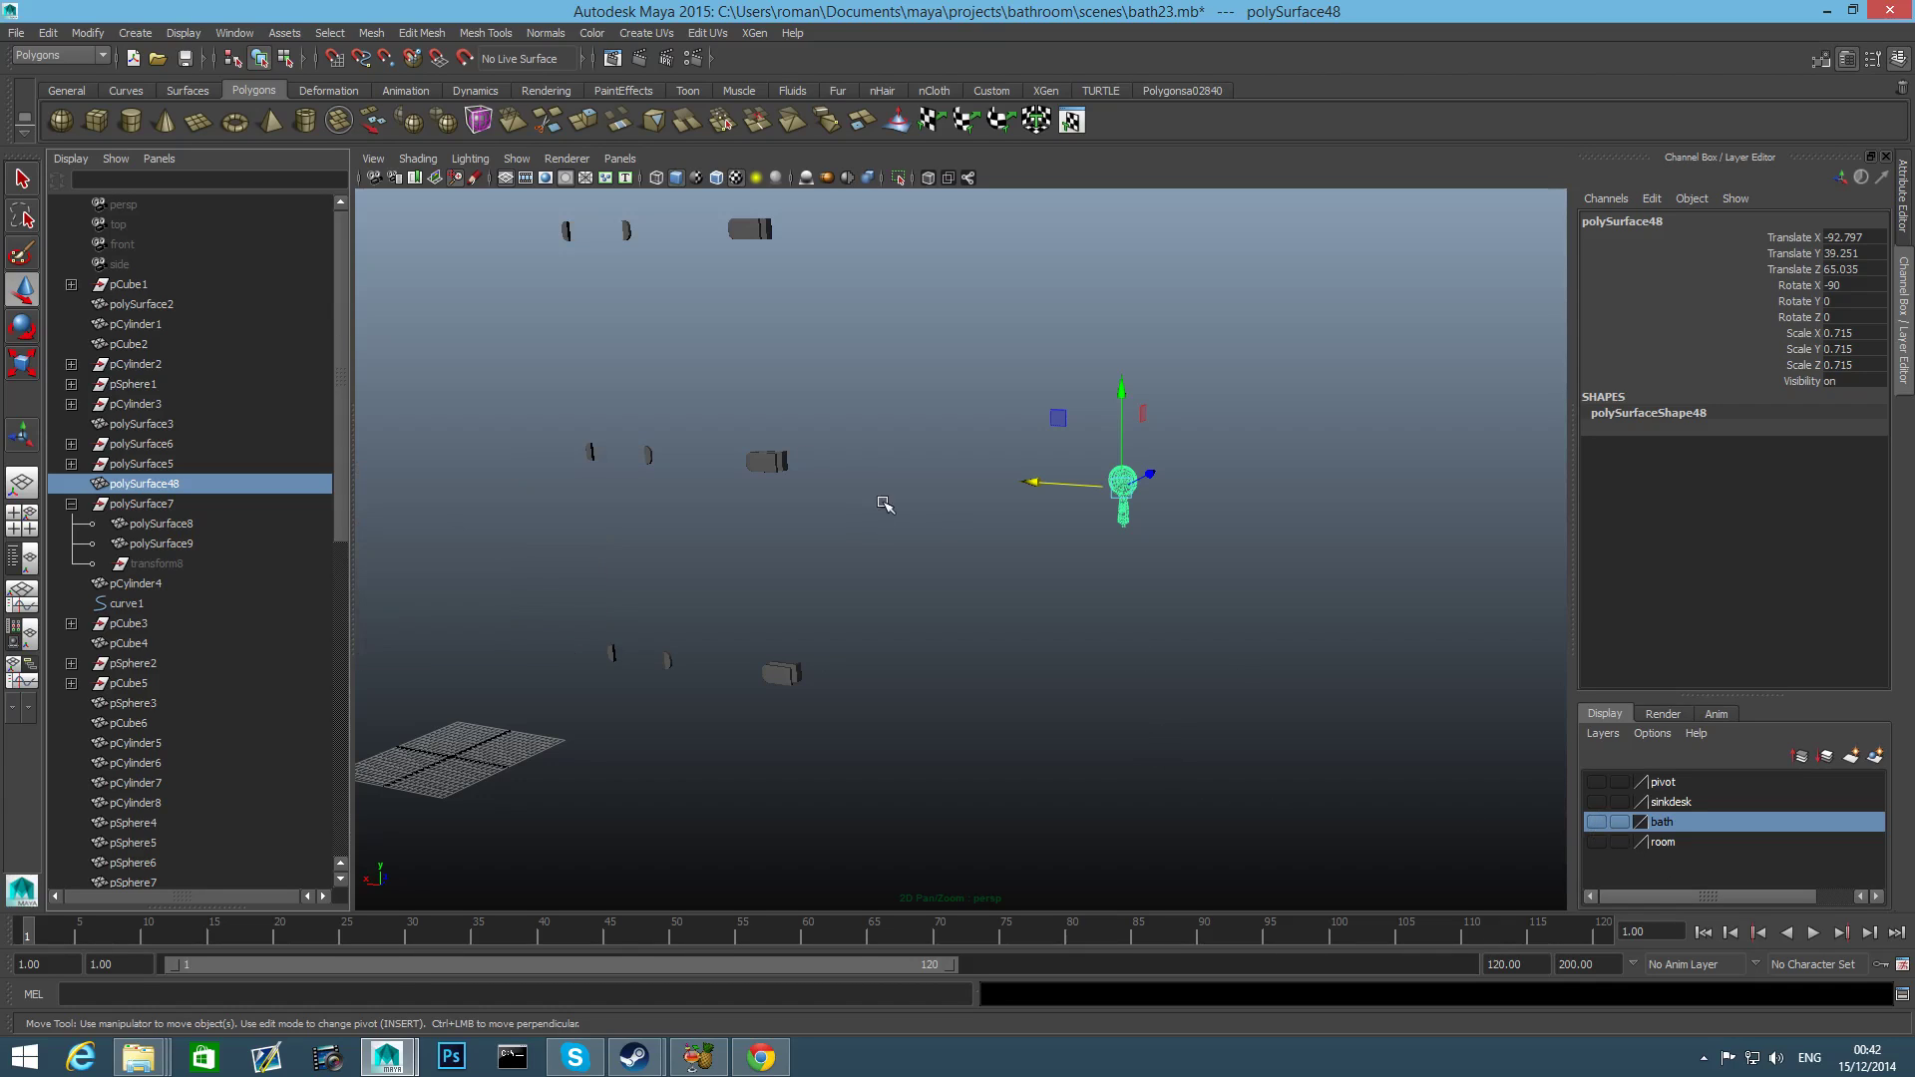
Add the remaining small bracket pieces, without the shower head copy, to the hidden bath layer.
alt+drag(884, 505, 970, 362)
drag(896, 298, 1182, 843)
right_click(1673, 824)
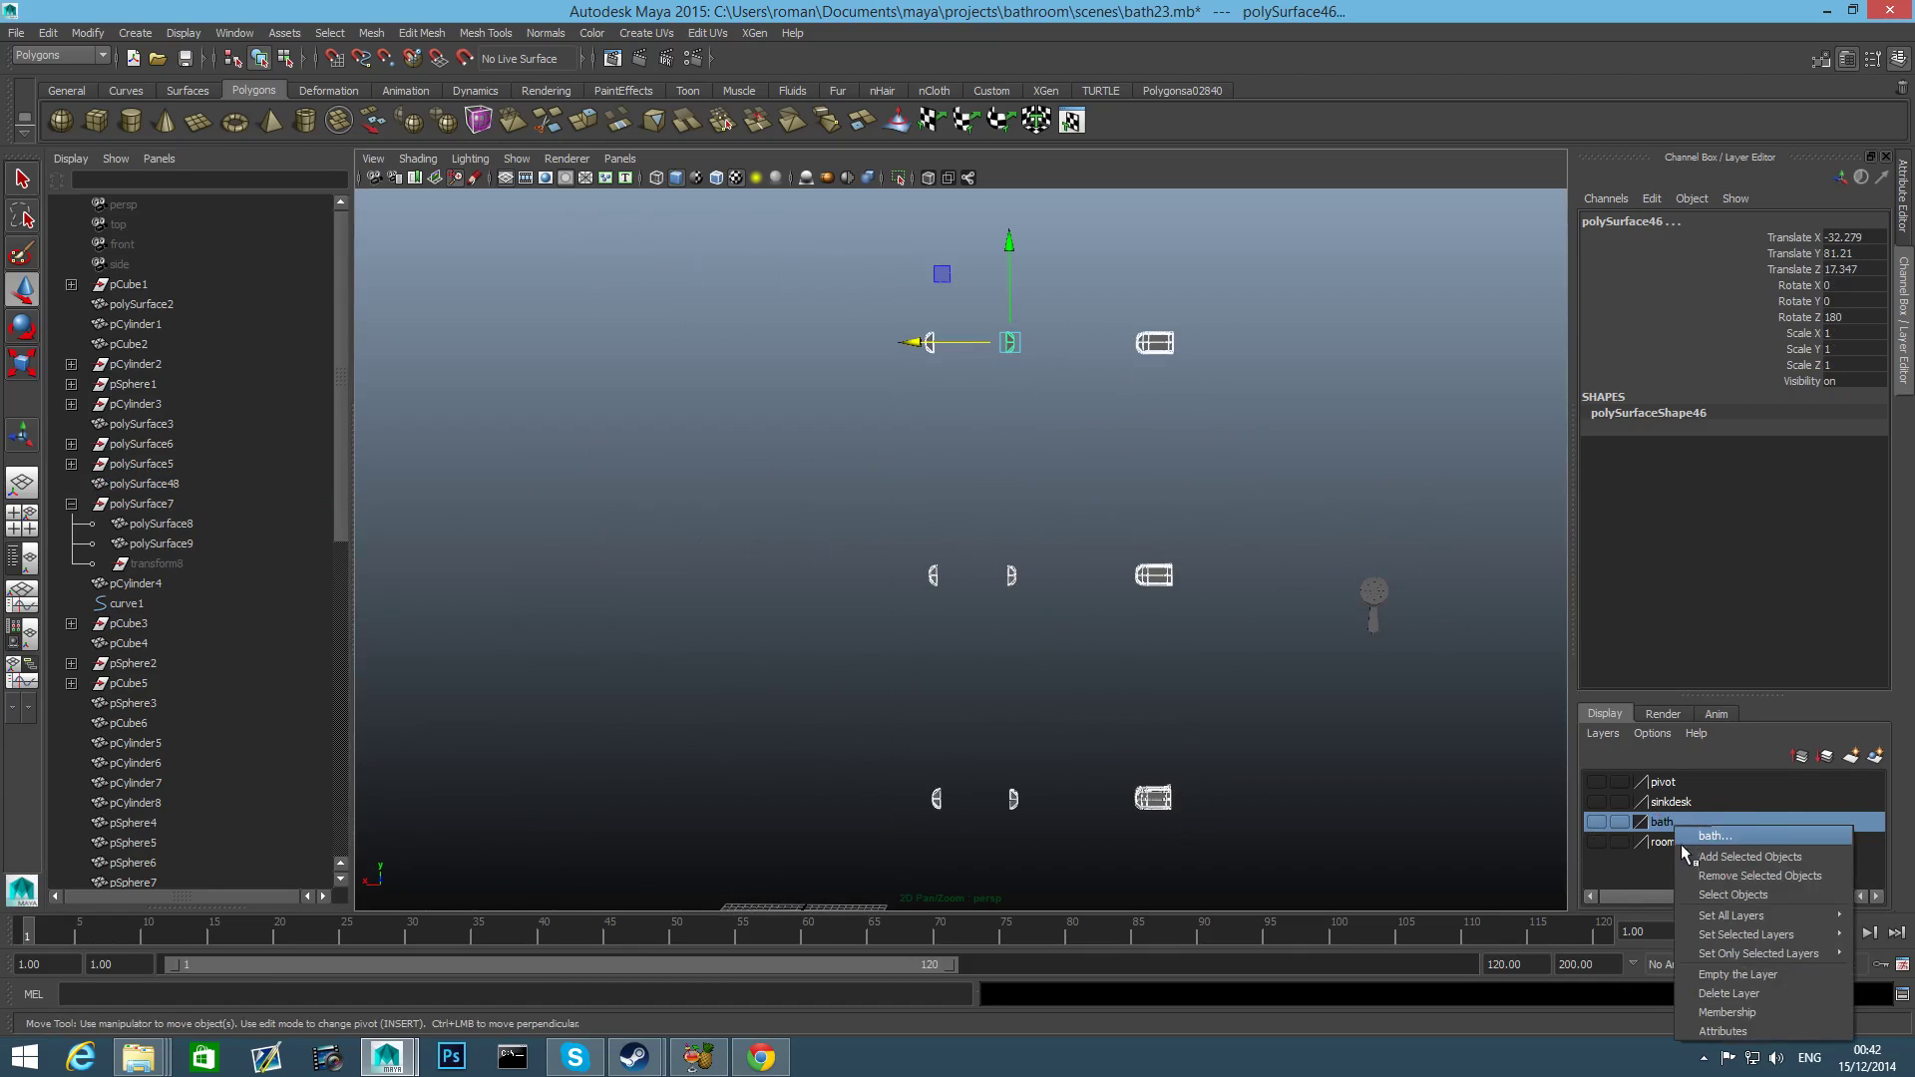
click(1691, 855)
Move the shower head copy toward the grid, to about Translate X -34.6 and Translate Z -38.8.
alt+drag(1462, 718, 1238, 633)
click(1299, 594)
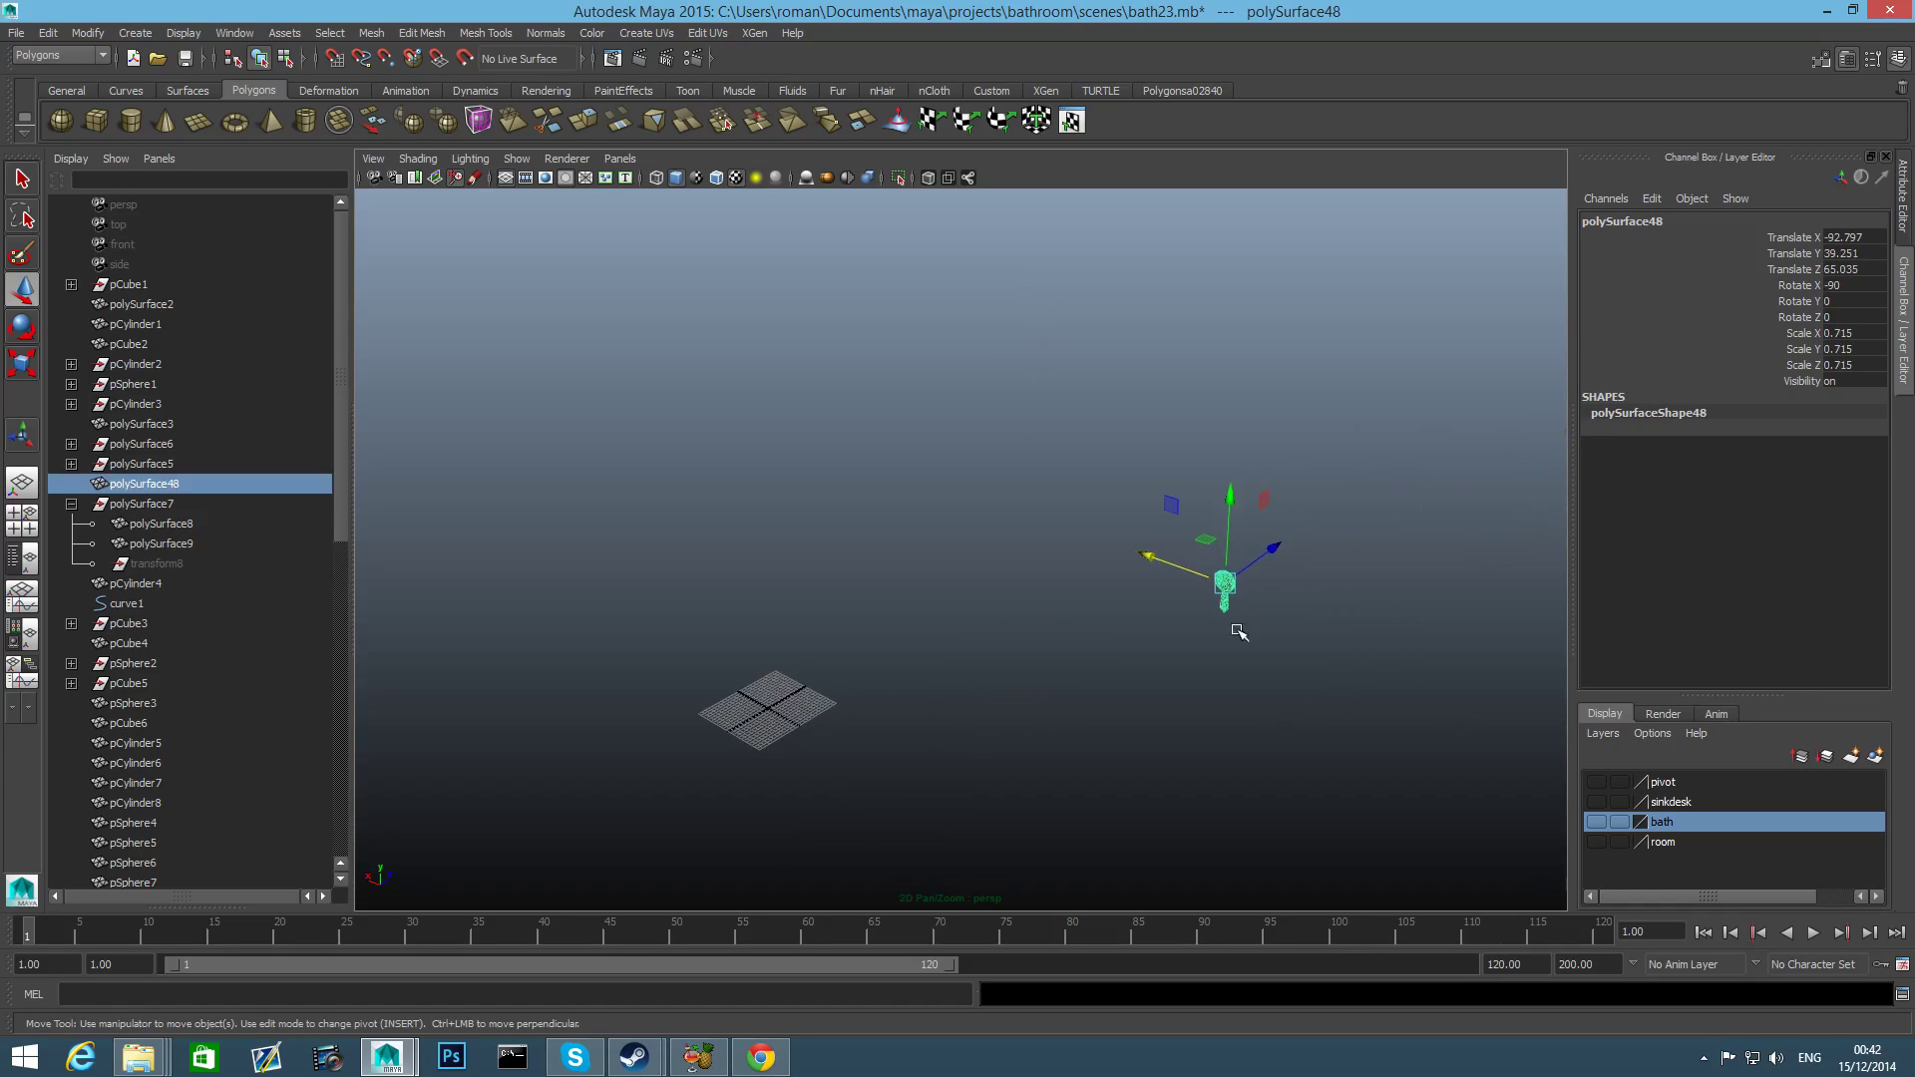
drag(1275, 549, 928, 699)
alt+middle_drag(927, 699, 1042, 581)
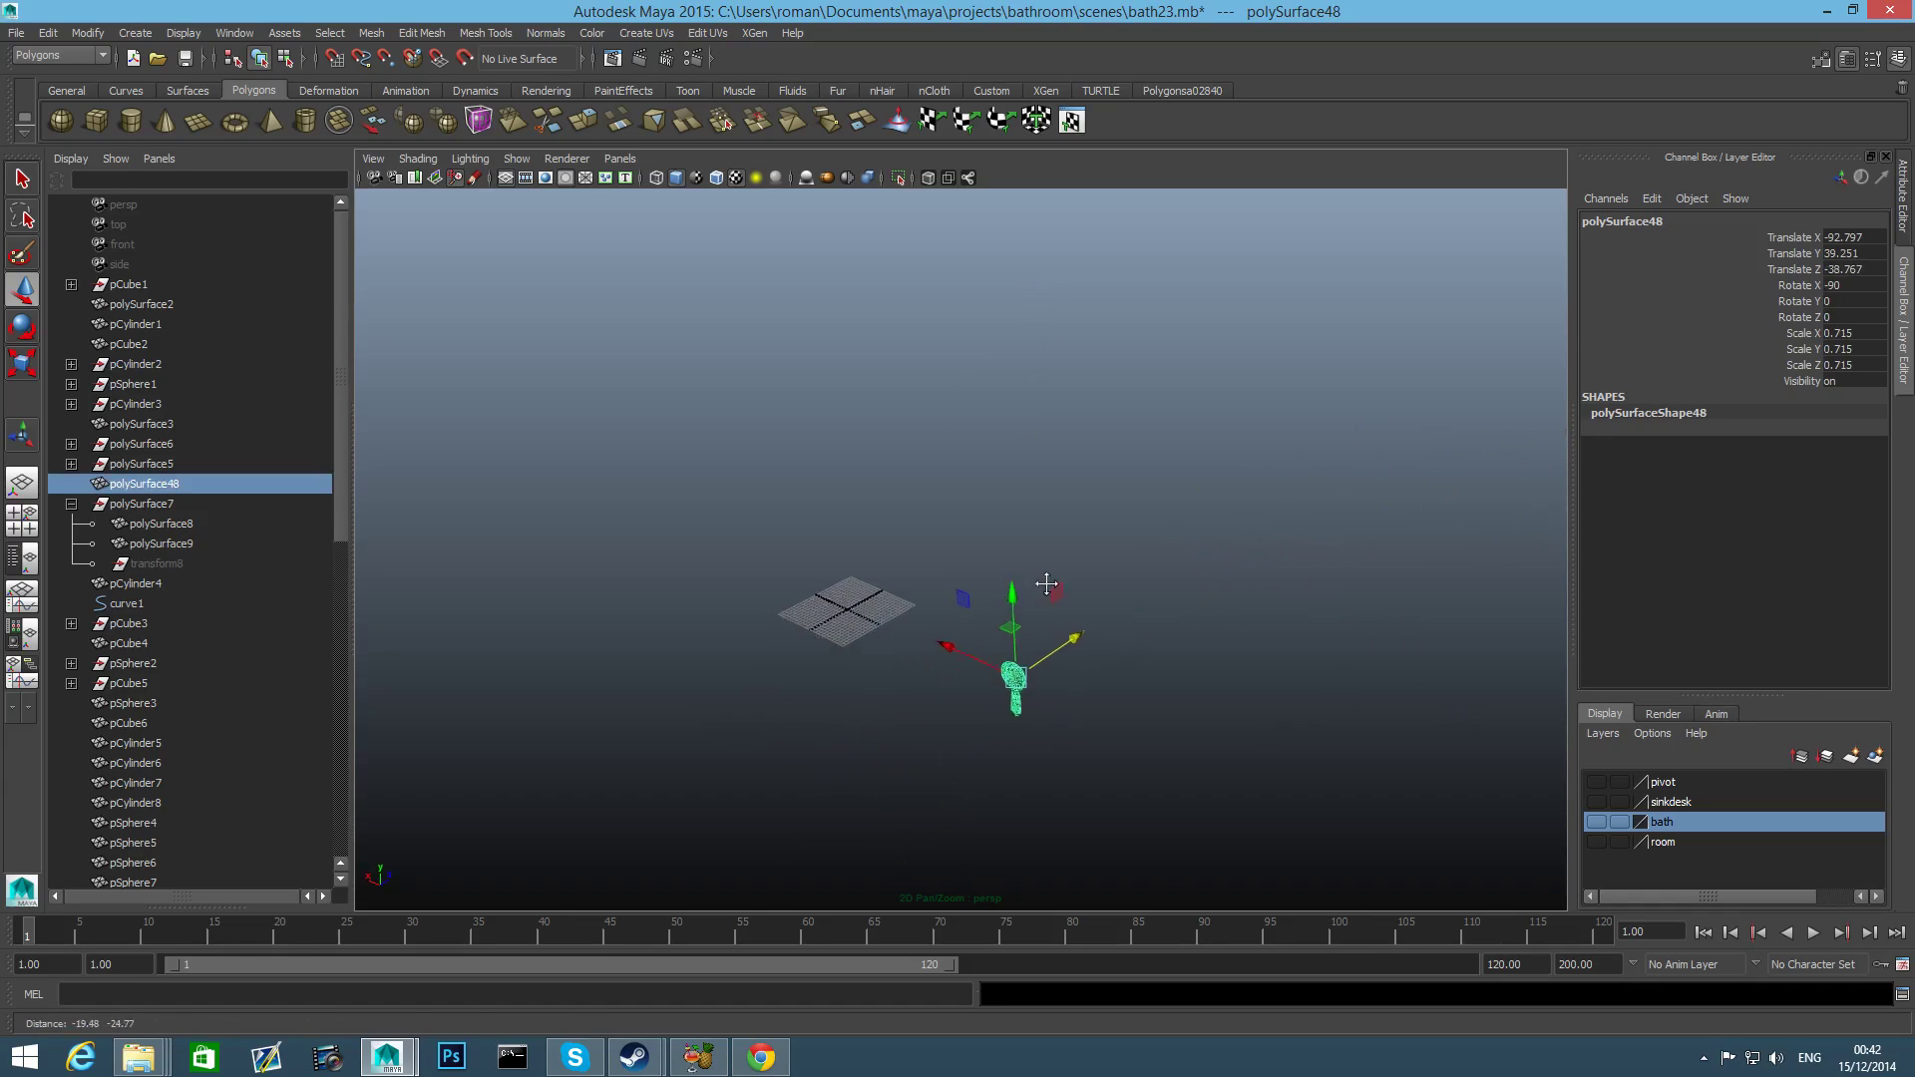
drag(956, 647, 743, 550)
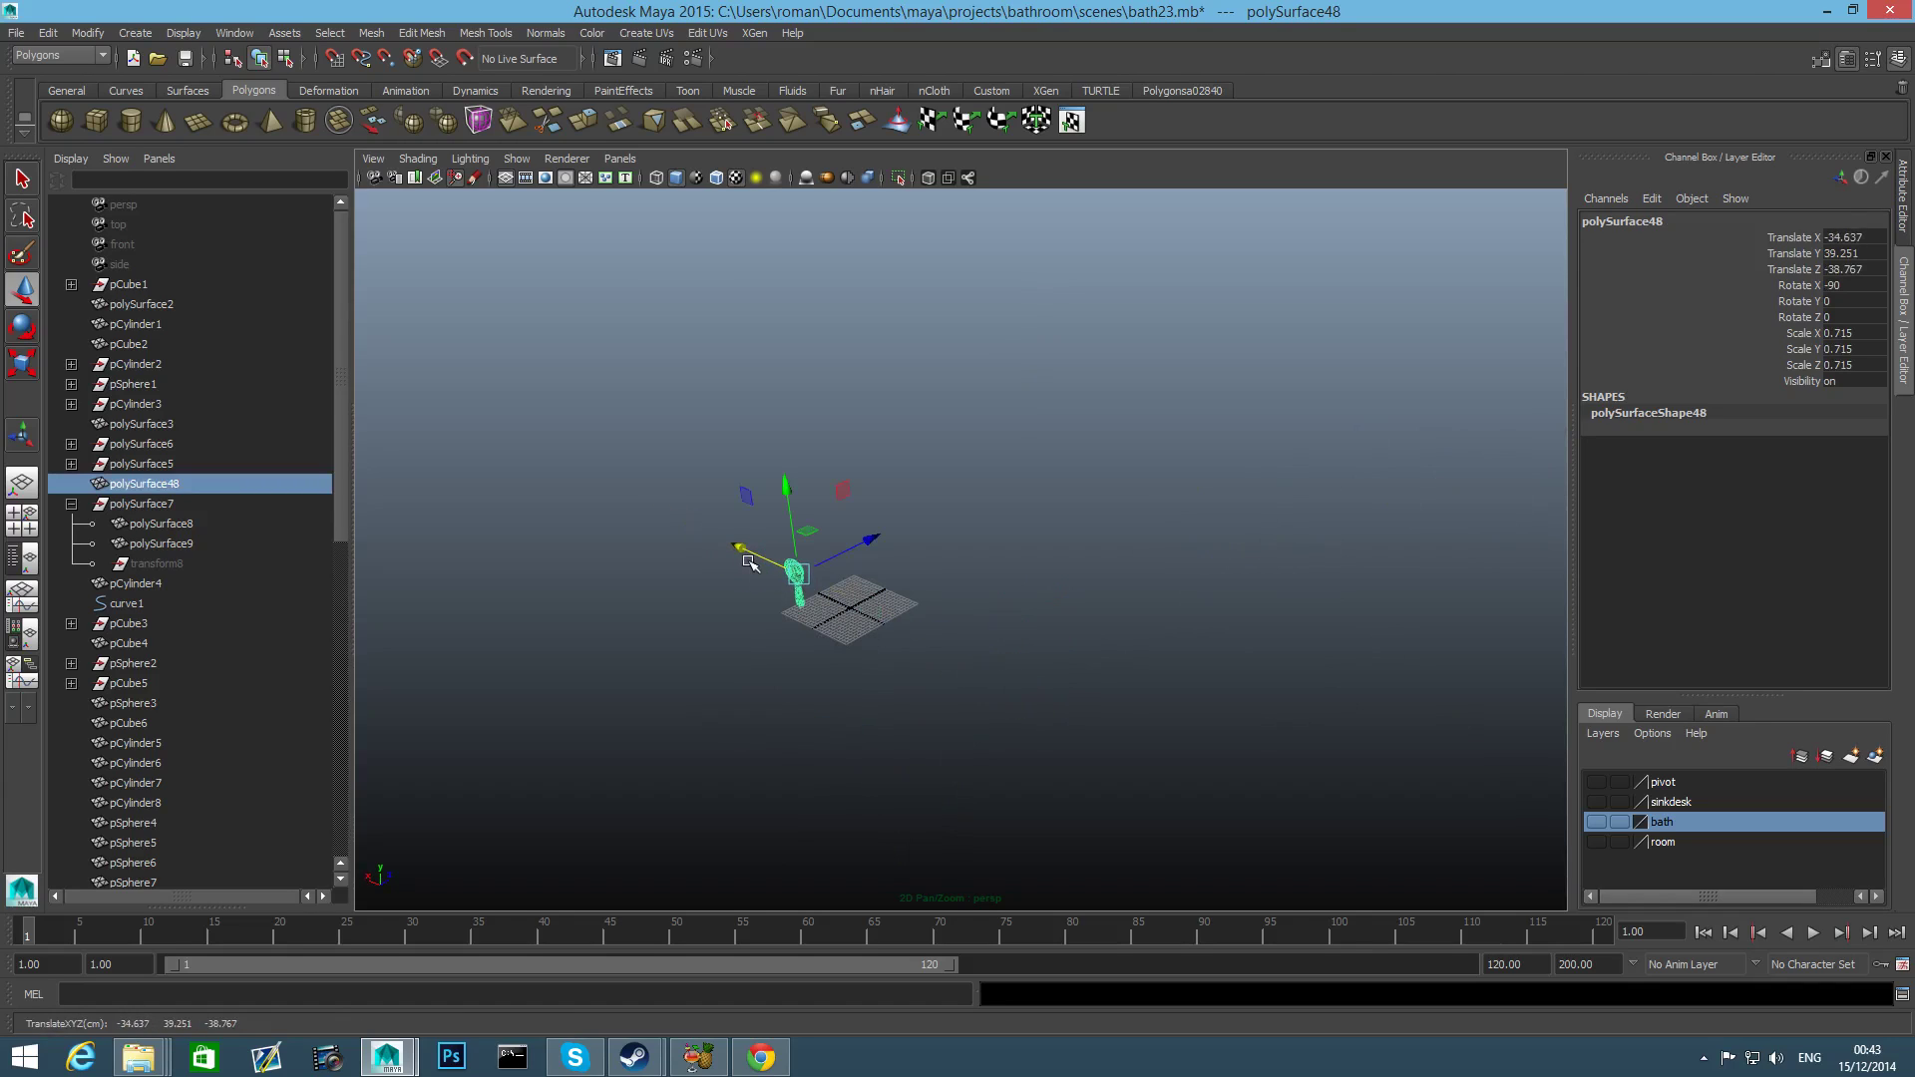
Move the shower head above the grid, to about Translate X 31.1, Y 14.3 and Z -17.7.
alt+right_drag(750, 561, 1373, 675)
alt+middle_drag(788, 632, 1342, 572)
drag(733, 510, 947, 500)
drag(846, 361, 1247, 715)
alt+right_drag(1248, 715, 786, 712)
alt+middle_drag(786, 712, 971, 722)
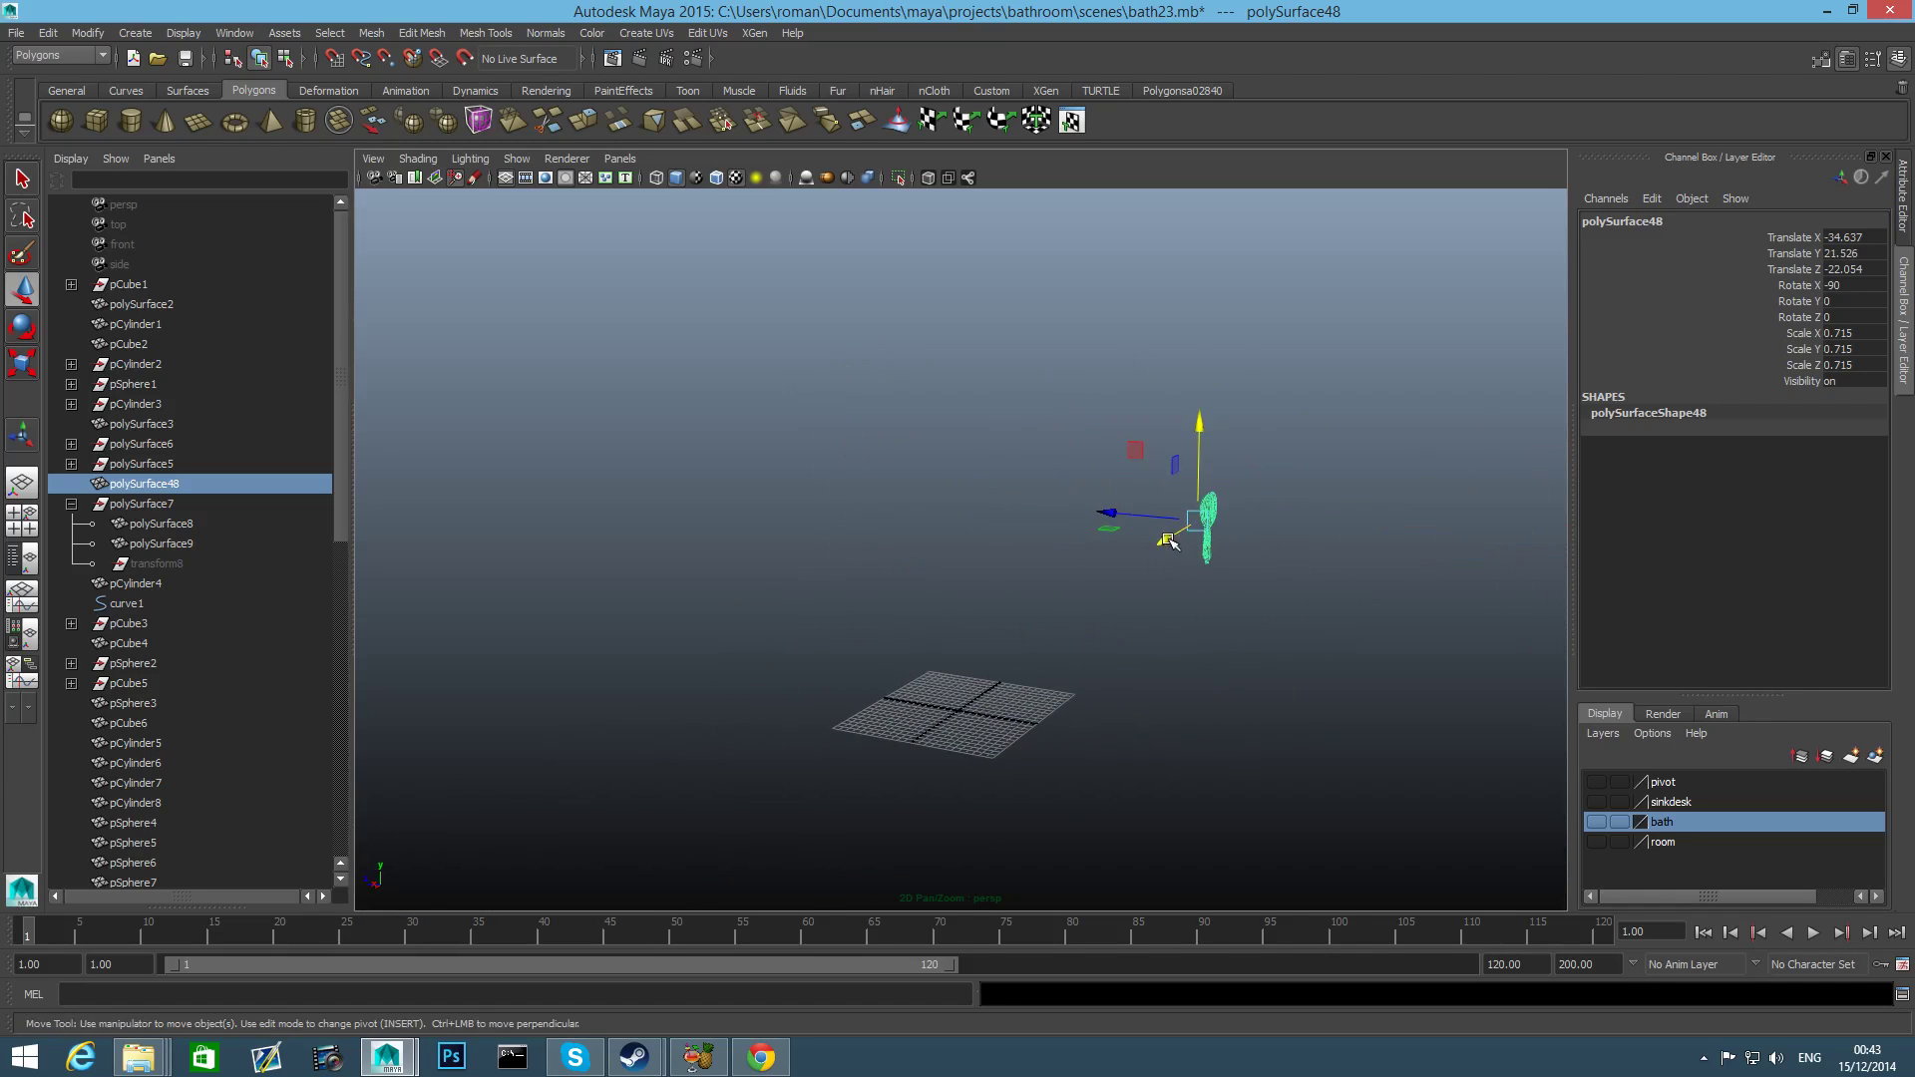
drag(1167, 539, 937, 718)
drag(977, 553, 982, 625)
drag(916, 692, 868, 693)
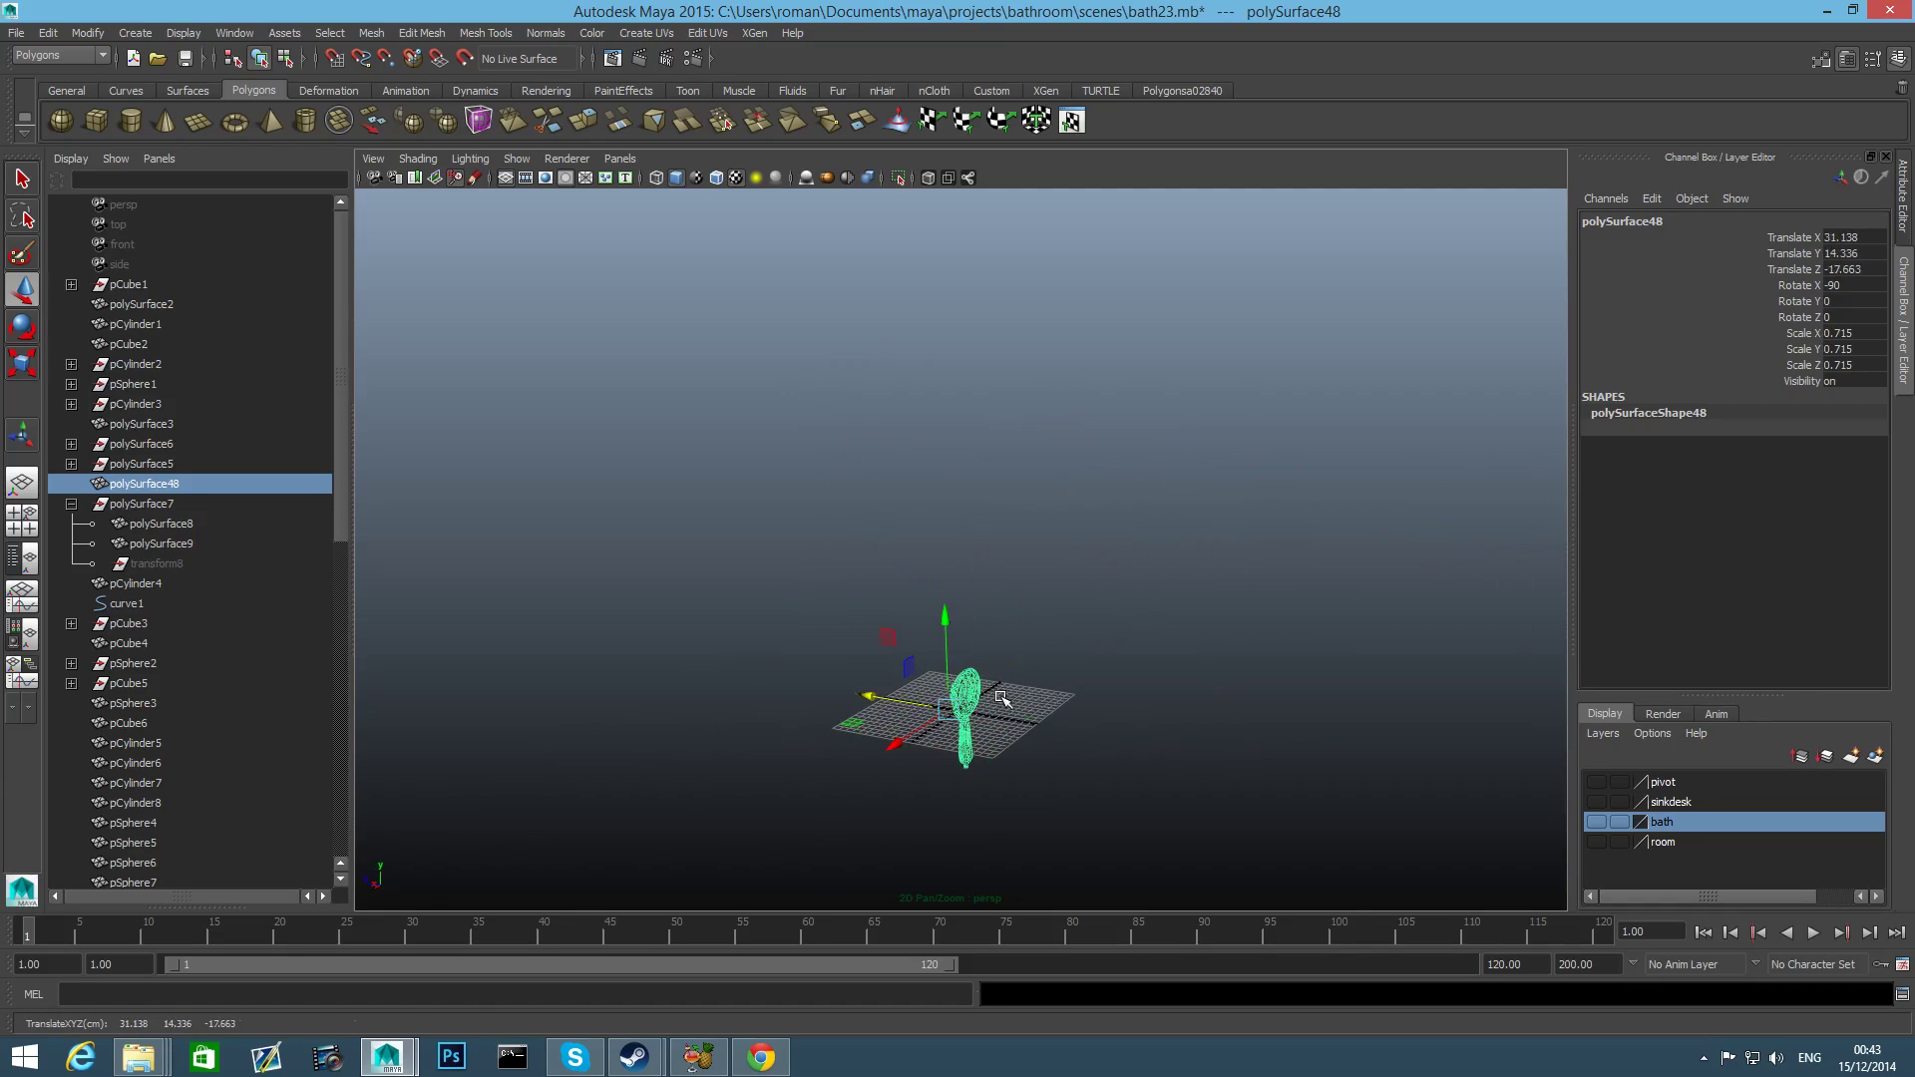
Rotate the shower head about X to 0 degrees so it lies flat, and frame it.
key(r)
key(e)
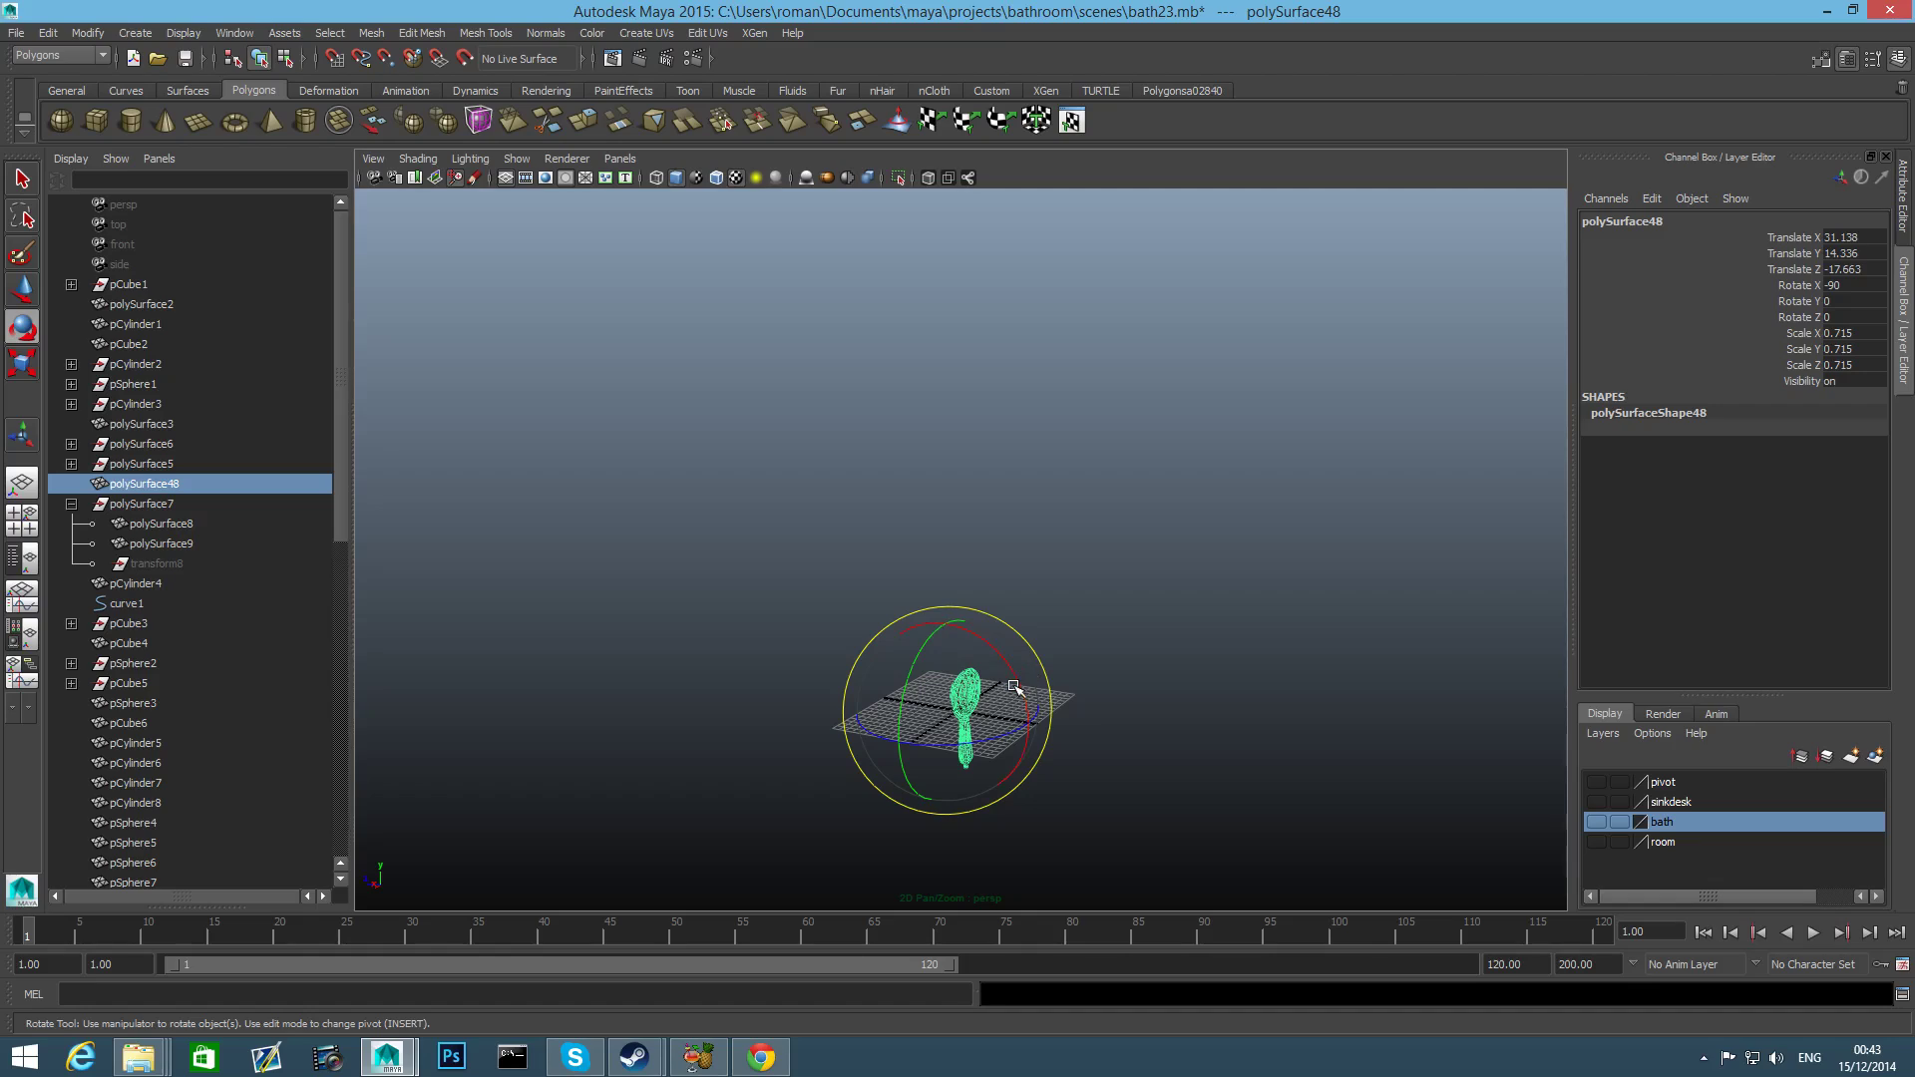
drag(1013, 686, 950, 571)
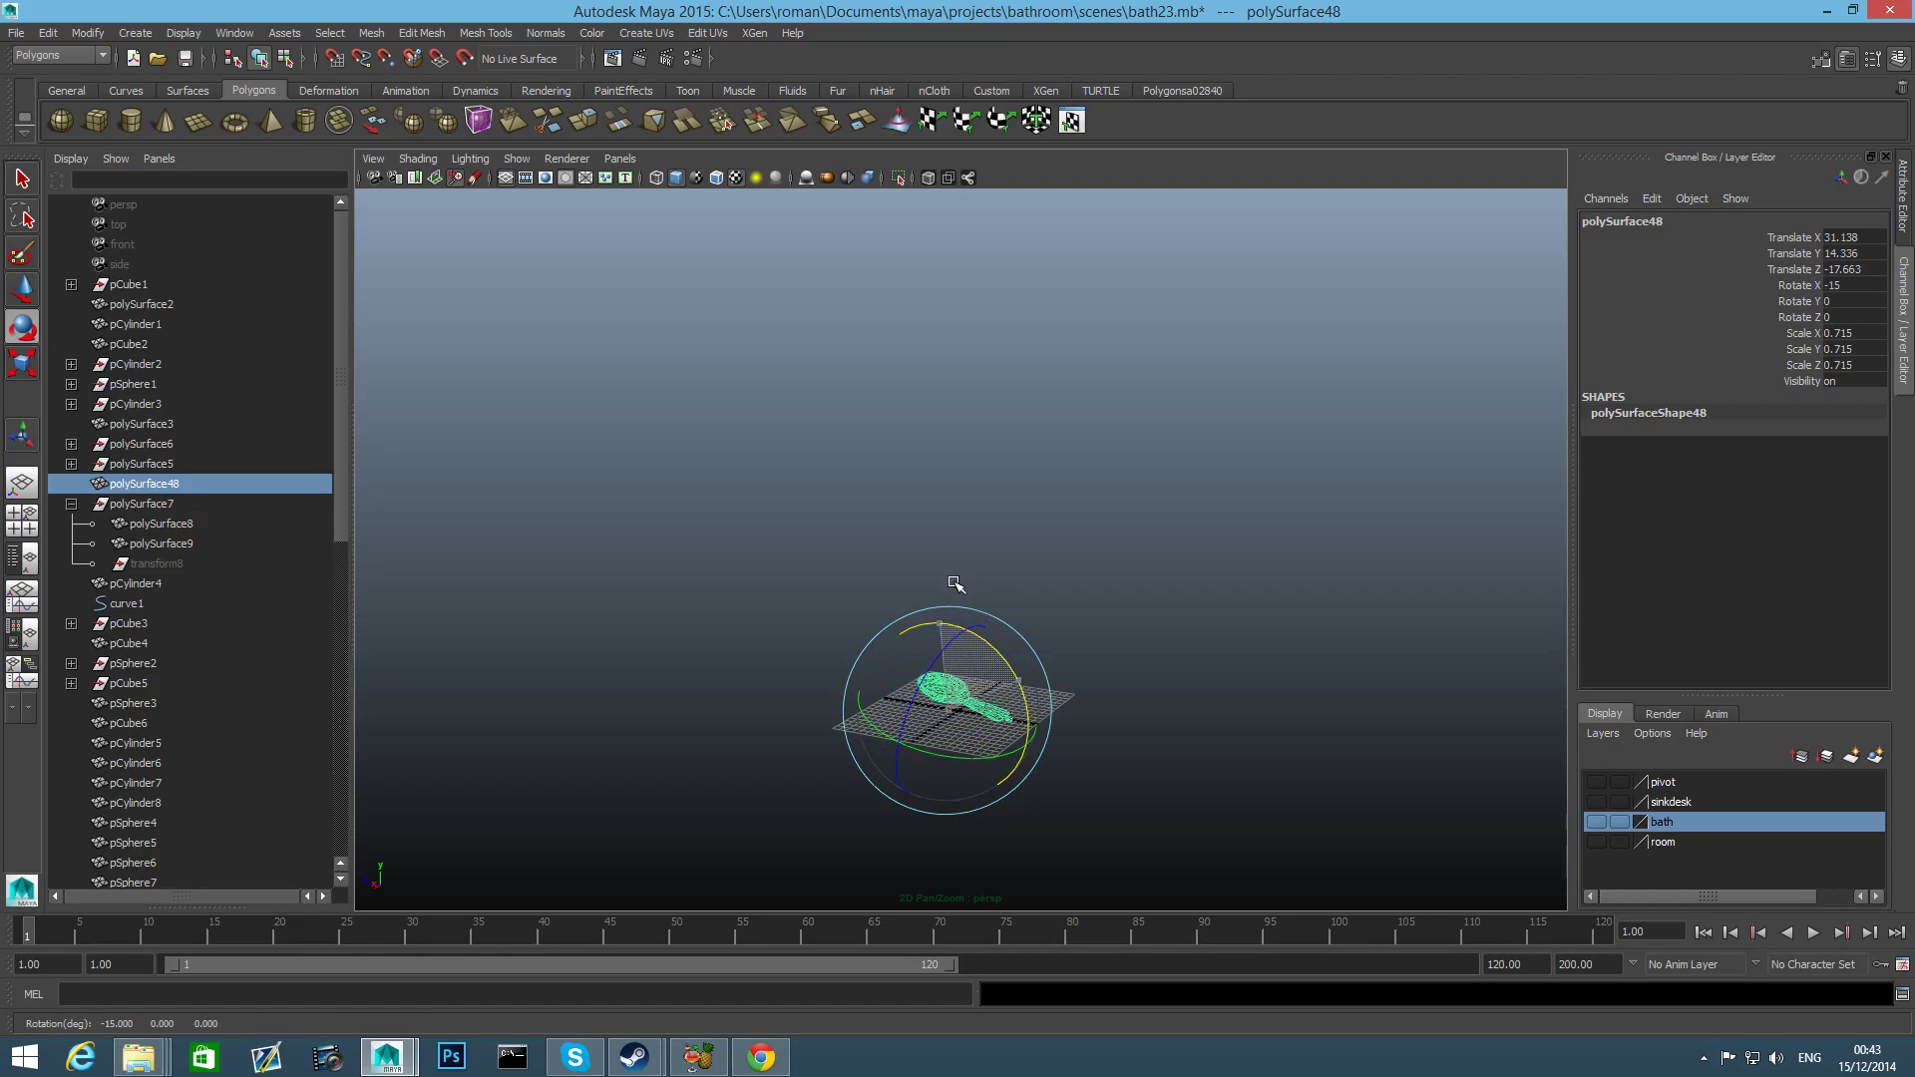
alt+drag(940, 568, 913, 797)
key(f)
alt+right_drag(914, 799, 1067, 604)
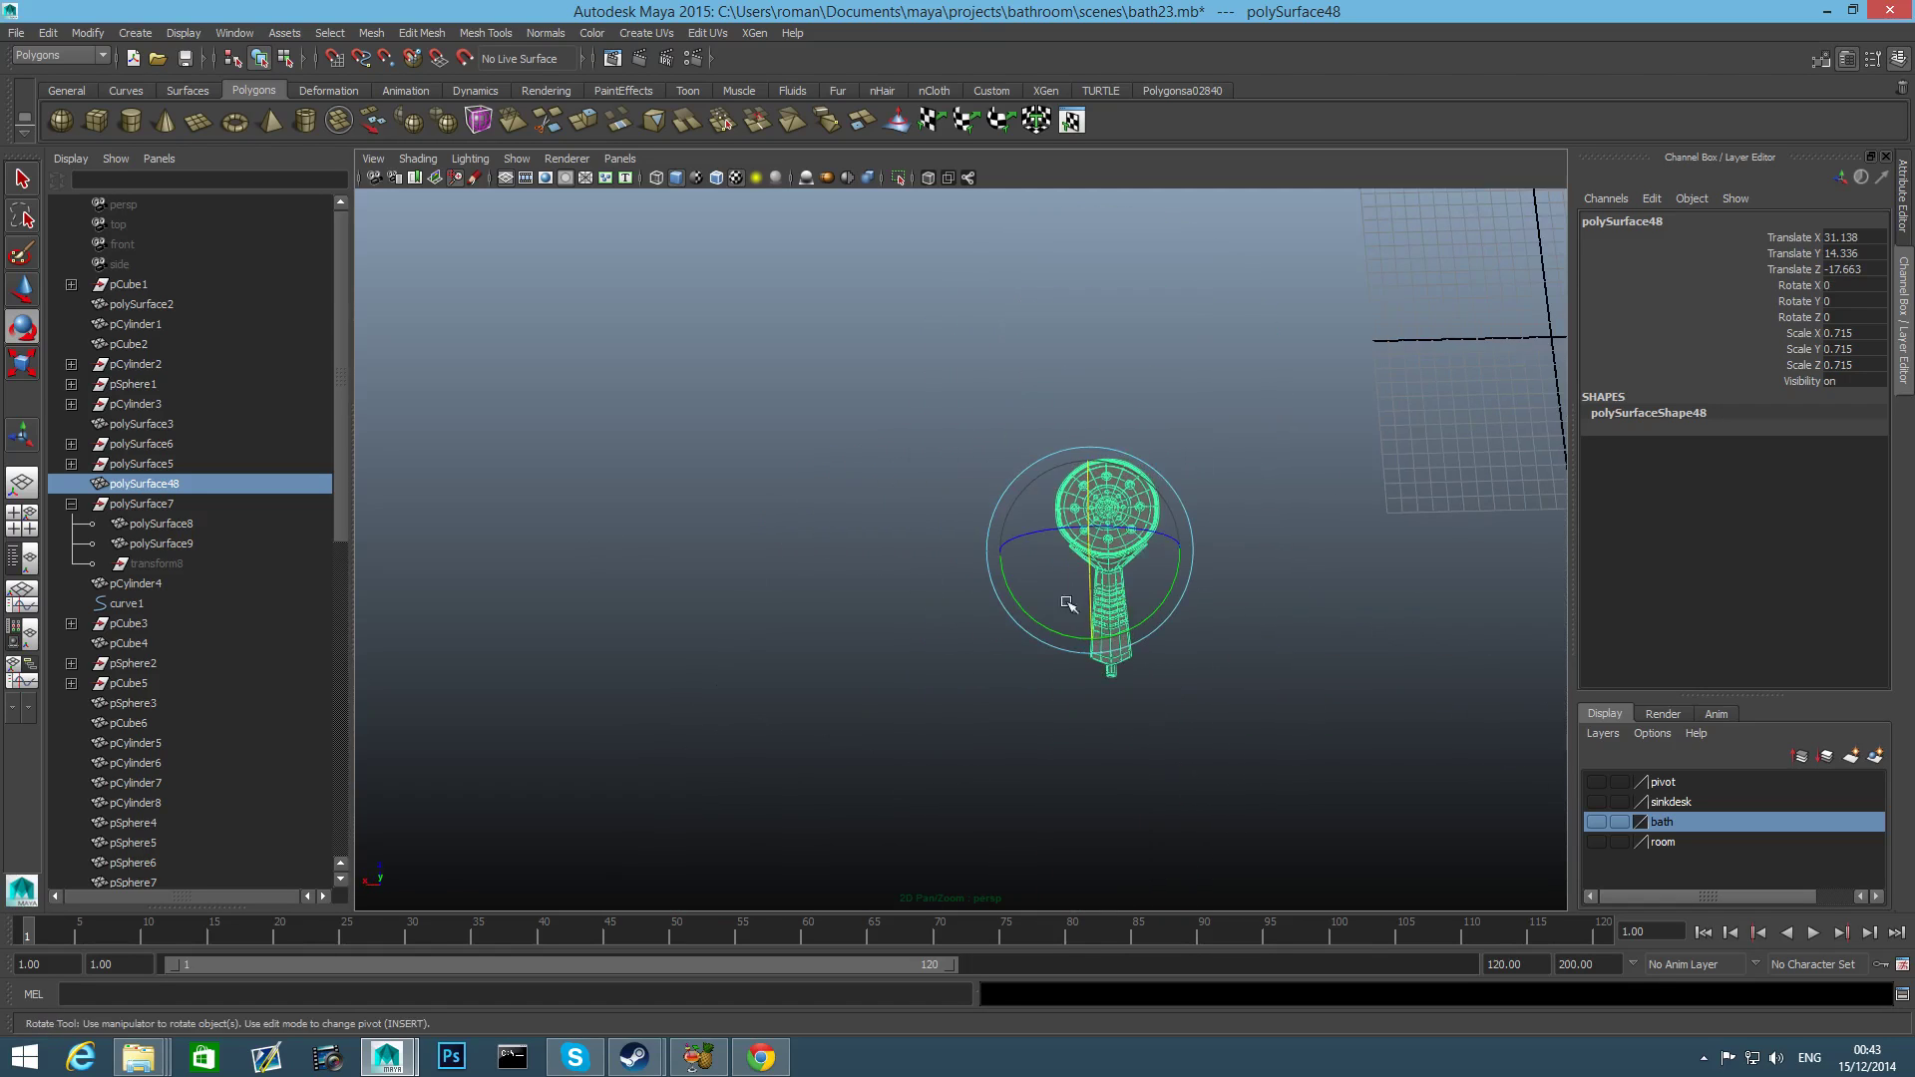
Move the shower head to the grid's centre, at about Translate X 1.07, Y 0.70 and Z -2.60.
alt+drag(1067, 604, 1045, 755)
key(w)
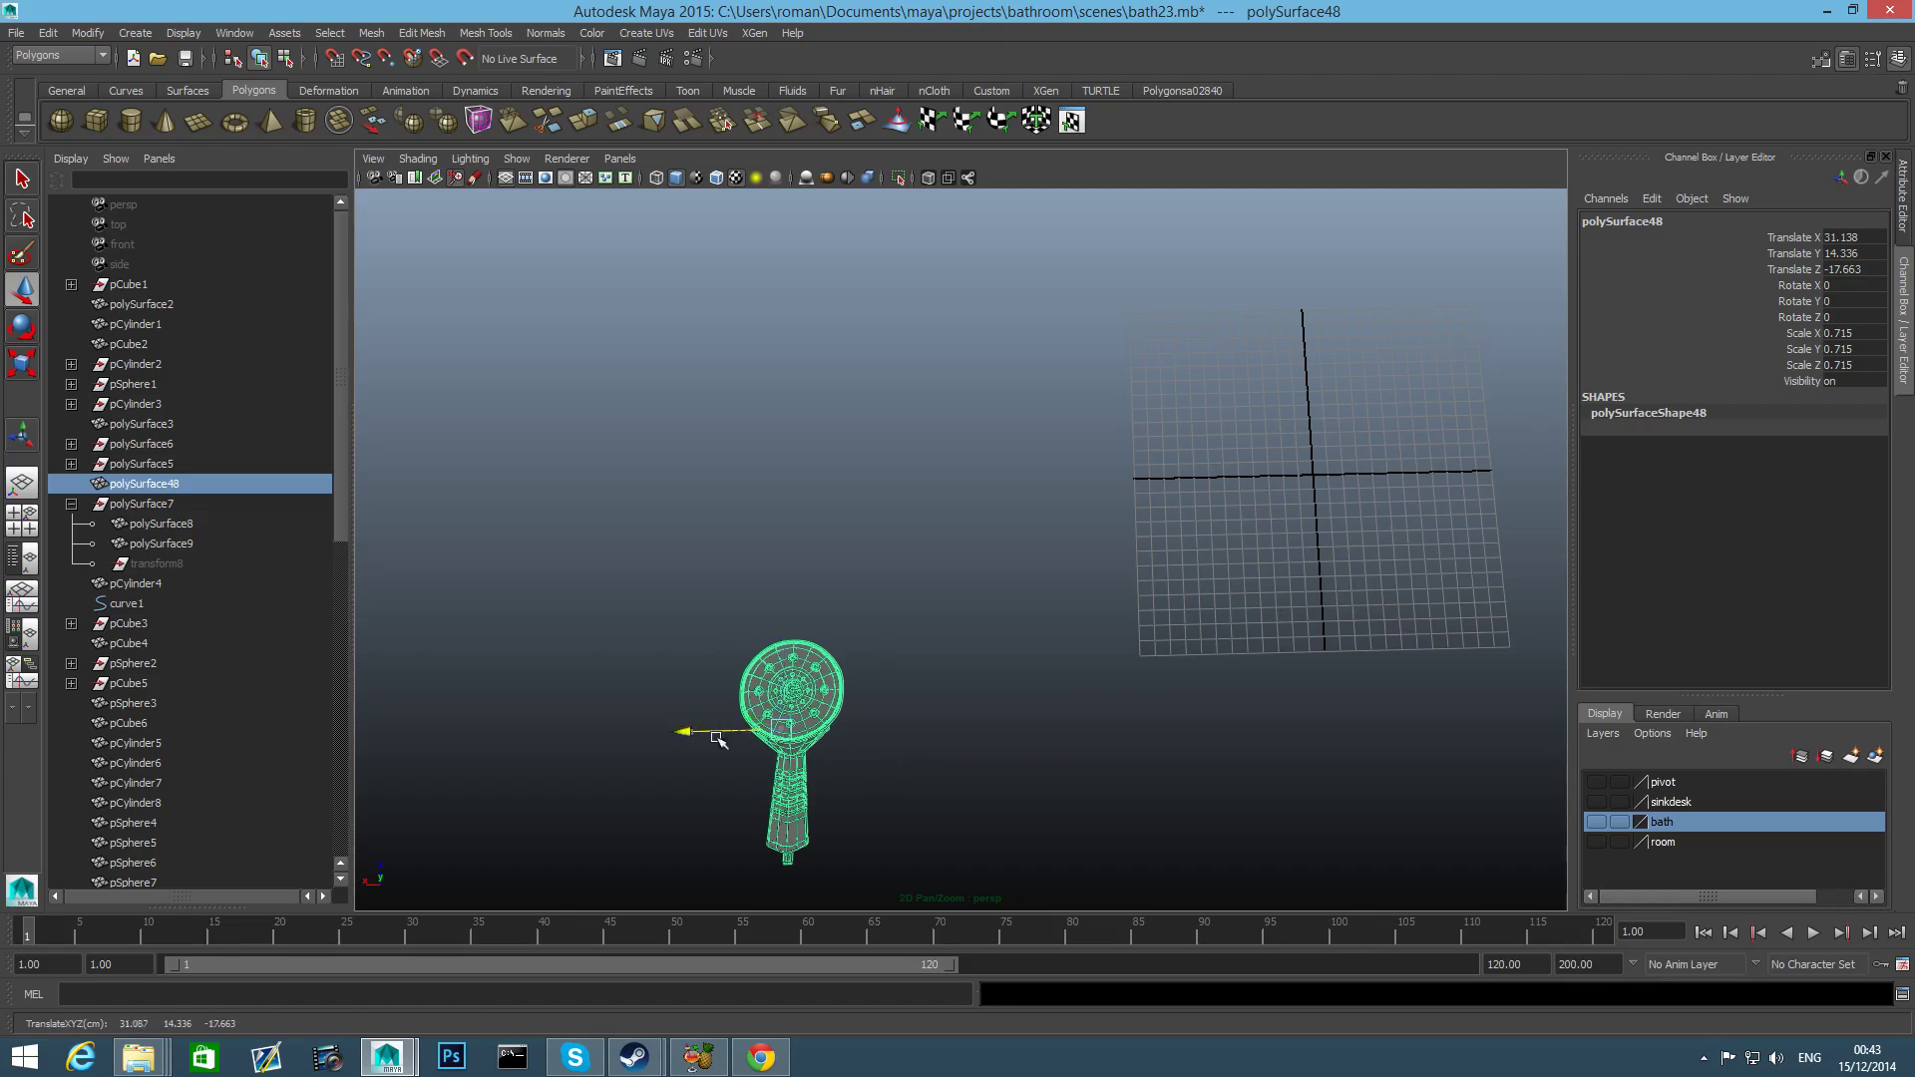
drag(688, 735, 1379, 733)
drag(1354, 624, 1184, 500)
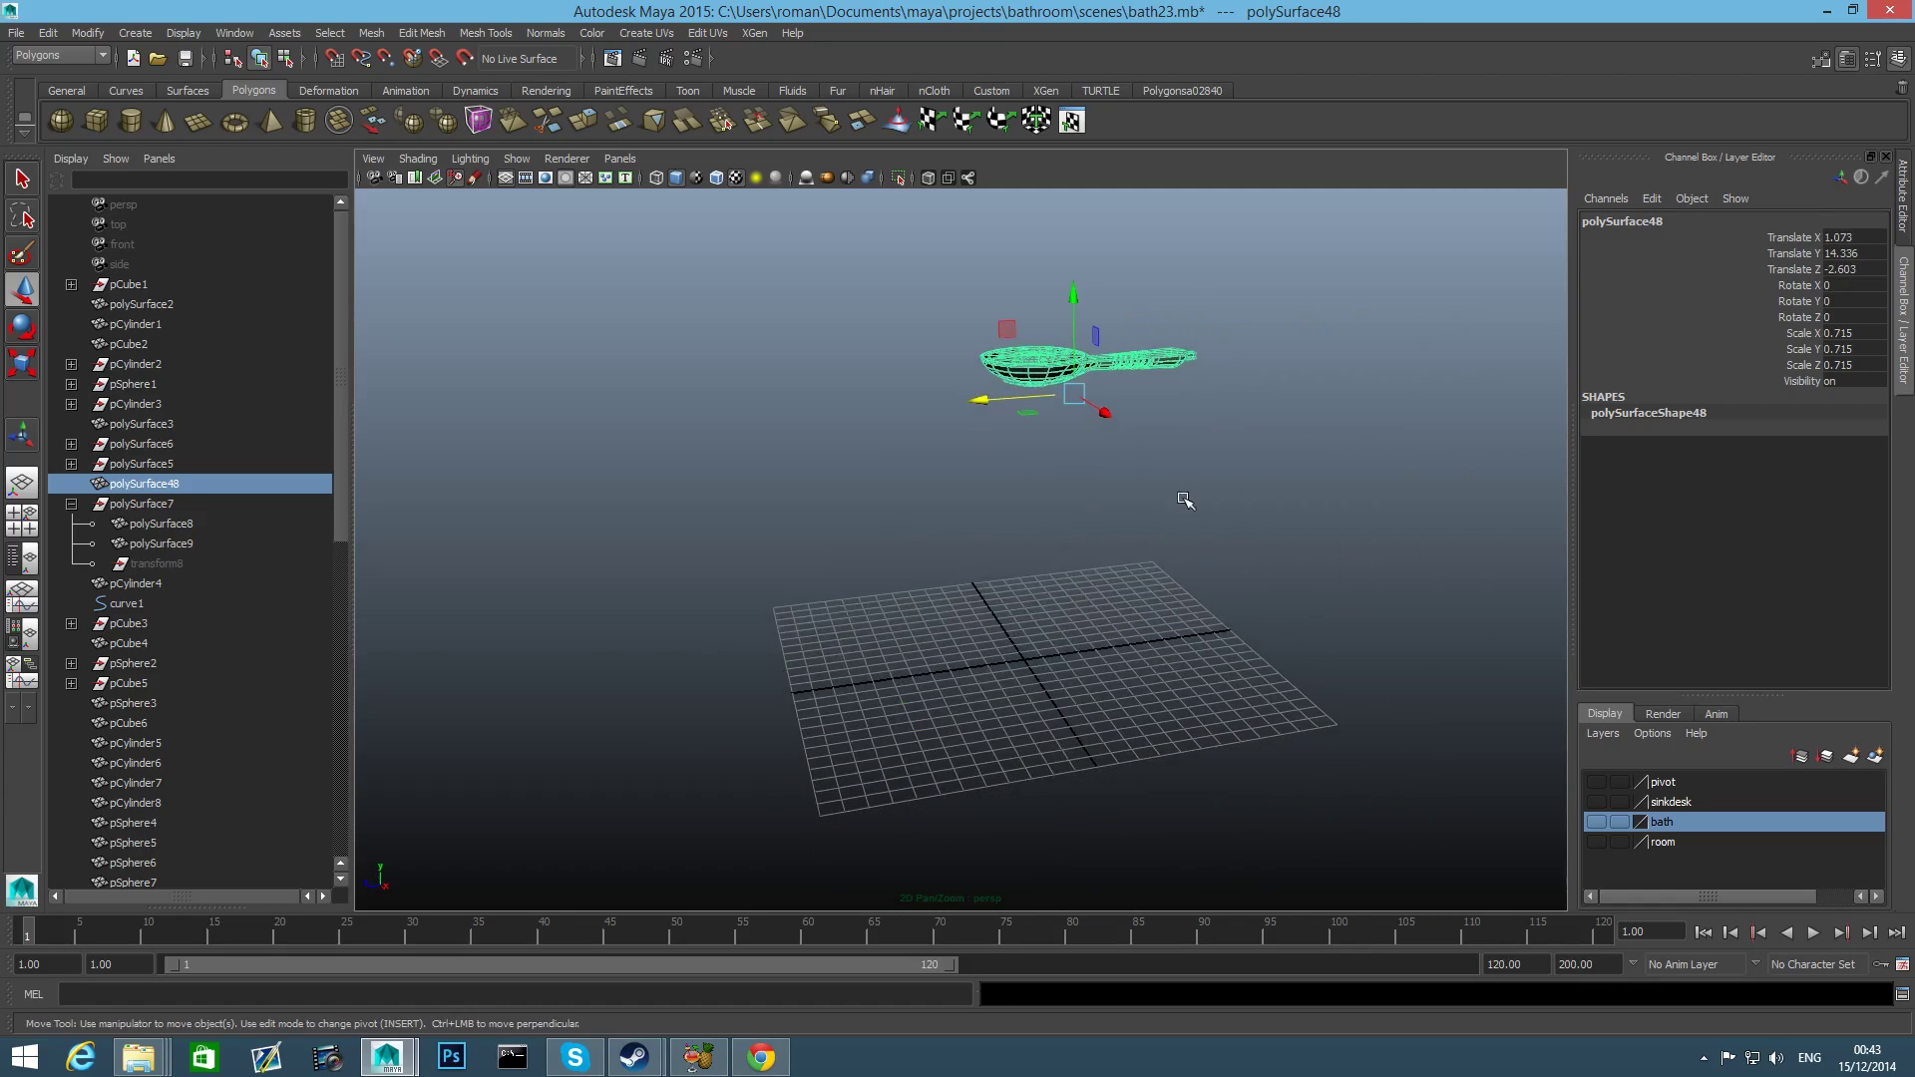
drag(1090, 284, 832, 585)
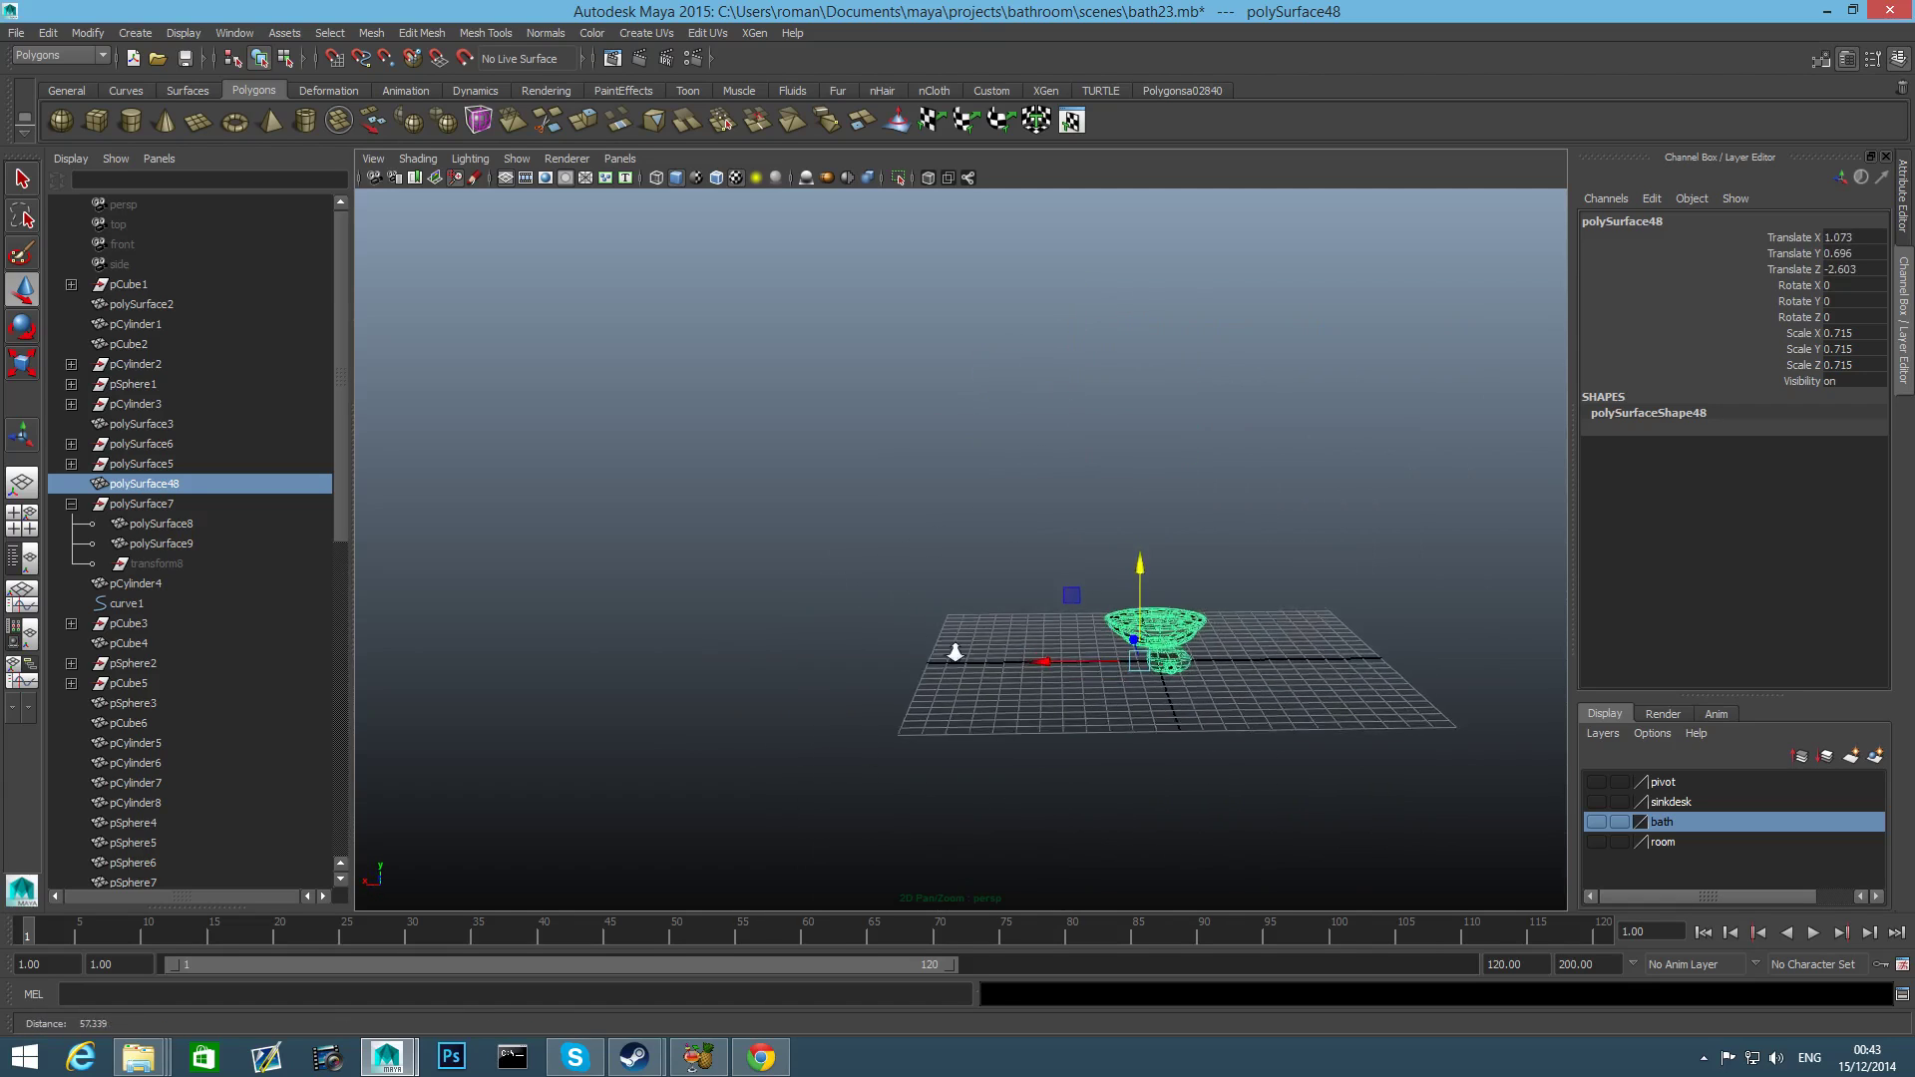
Turn off the smooth preview on the shower head and look at its spray face up close.
alt+right_drag(953, 647, 1725, 722)
alt+middle_drag(1464, 731, 1199, 571)
alt+drag(1199, 570, 1136, 686)
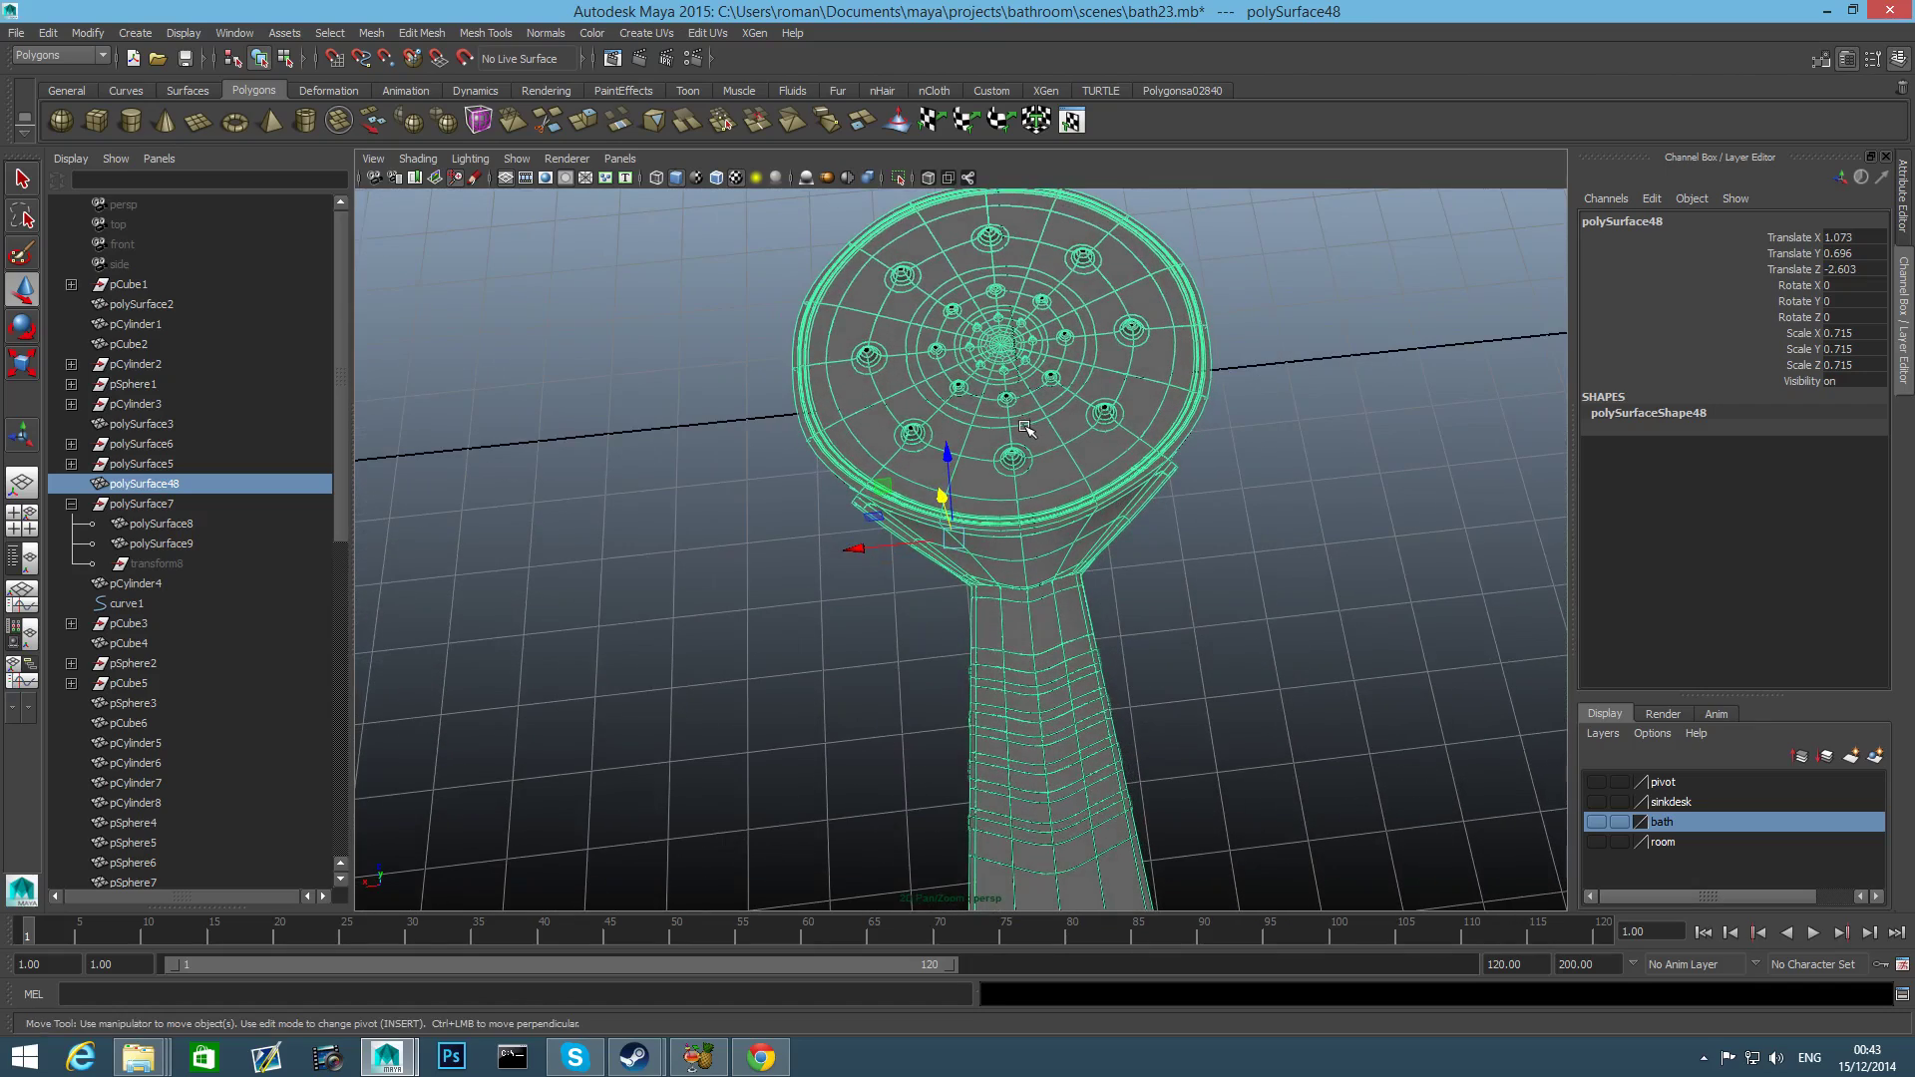
key(1)
alt+drag(1061, 430, 1146, 519)
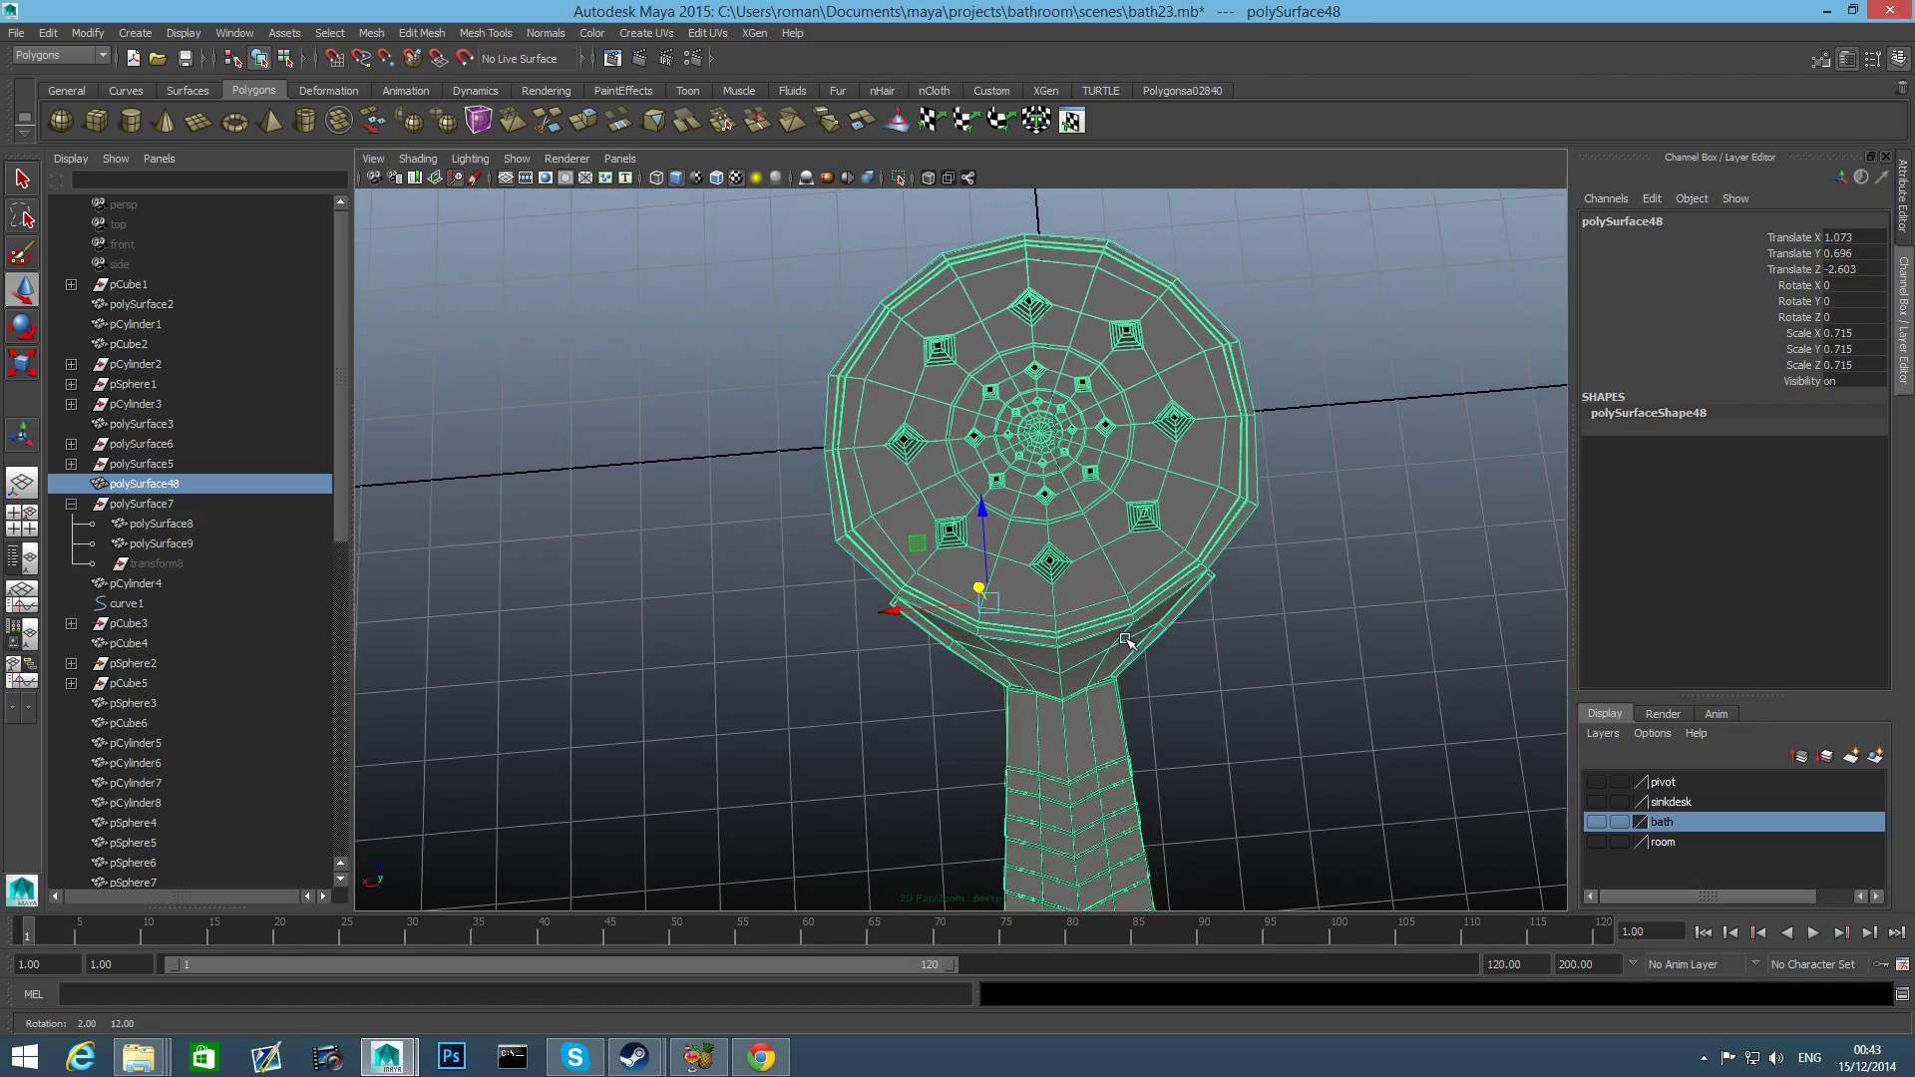
Select the centre vertex of the shower head's spray face.
right_drag(1147, 518, 1147, 571)
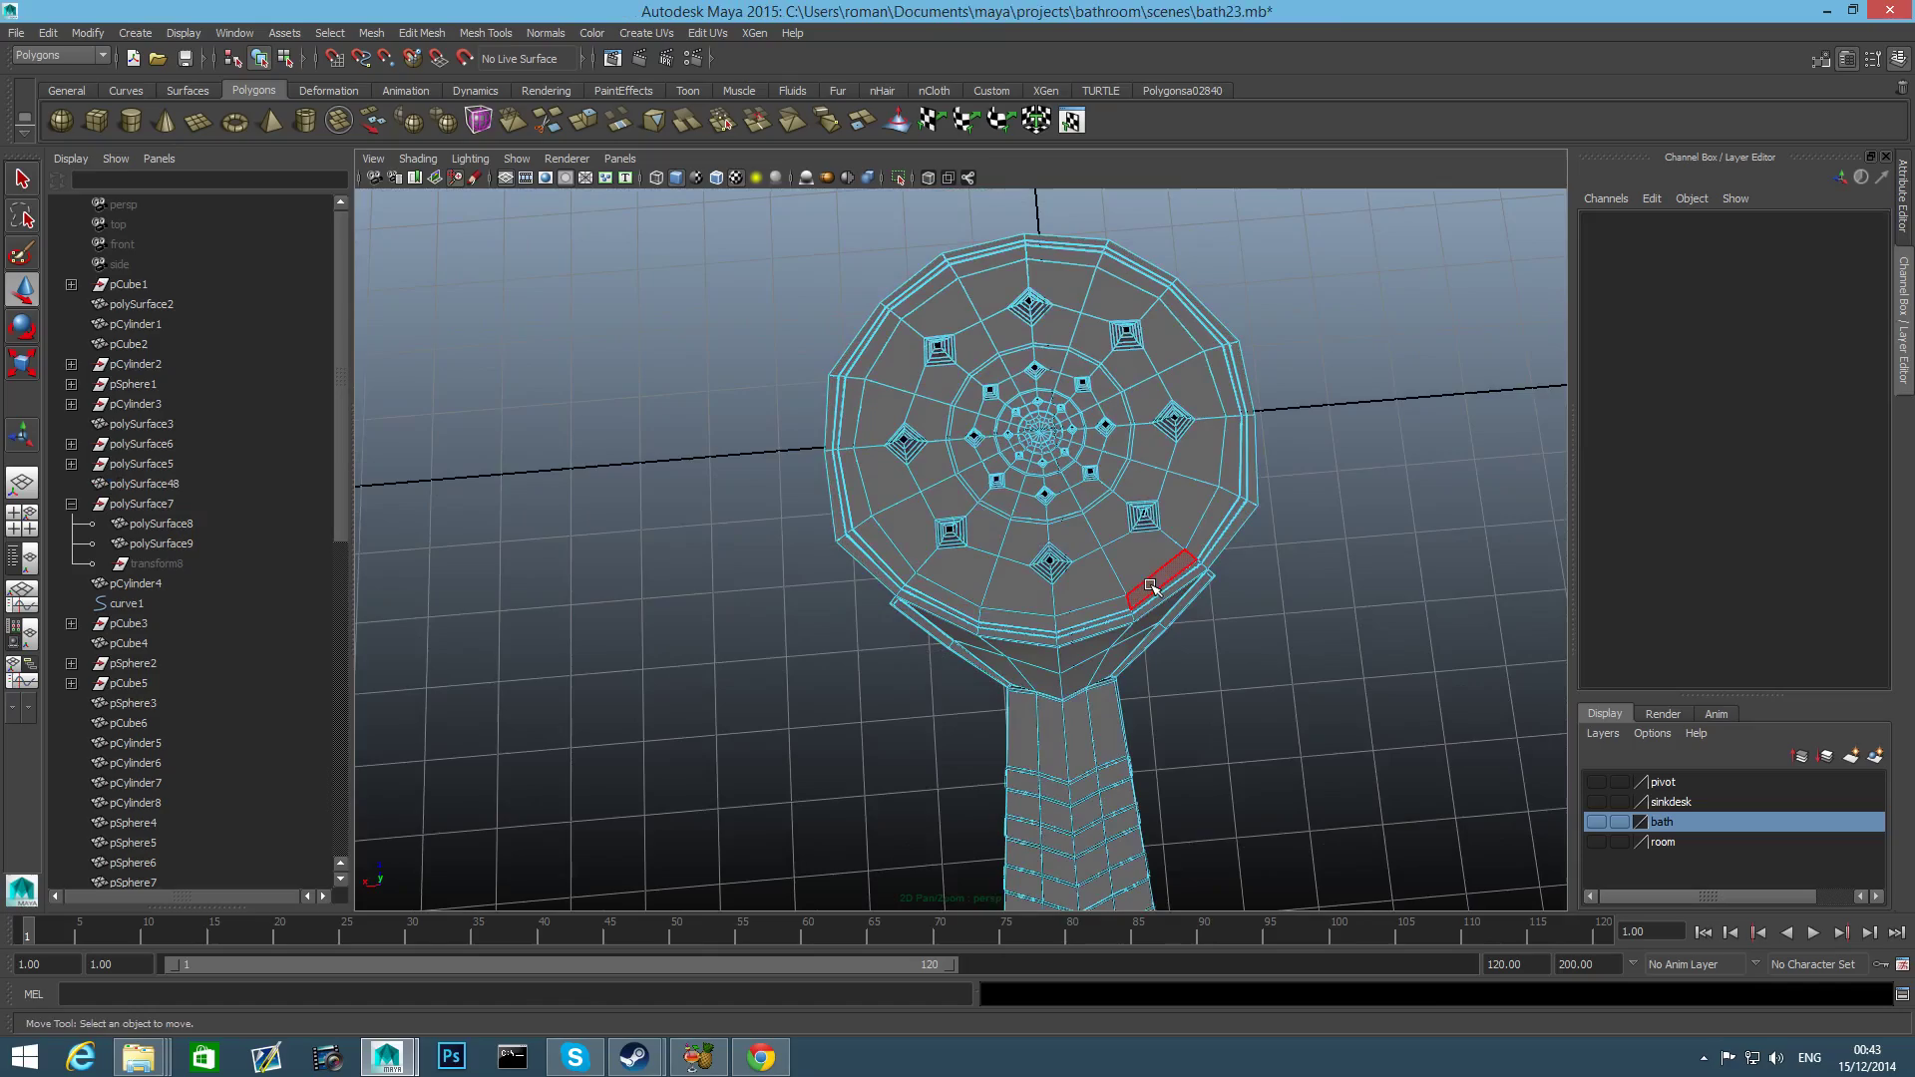
scroll(1146, 579, up, 8)
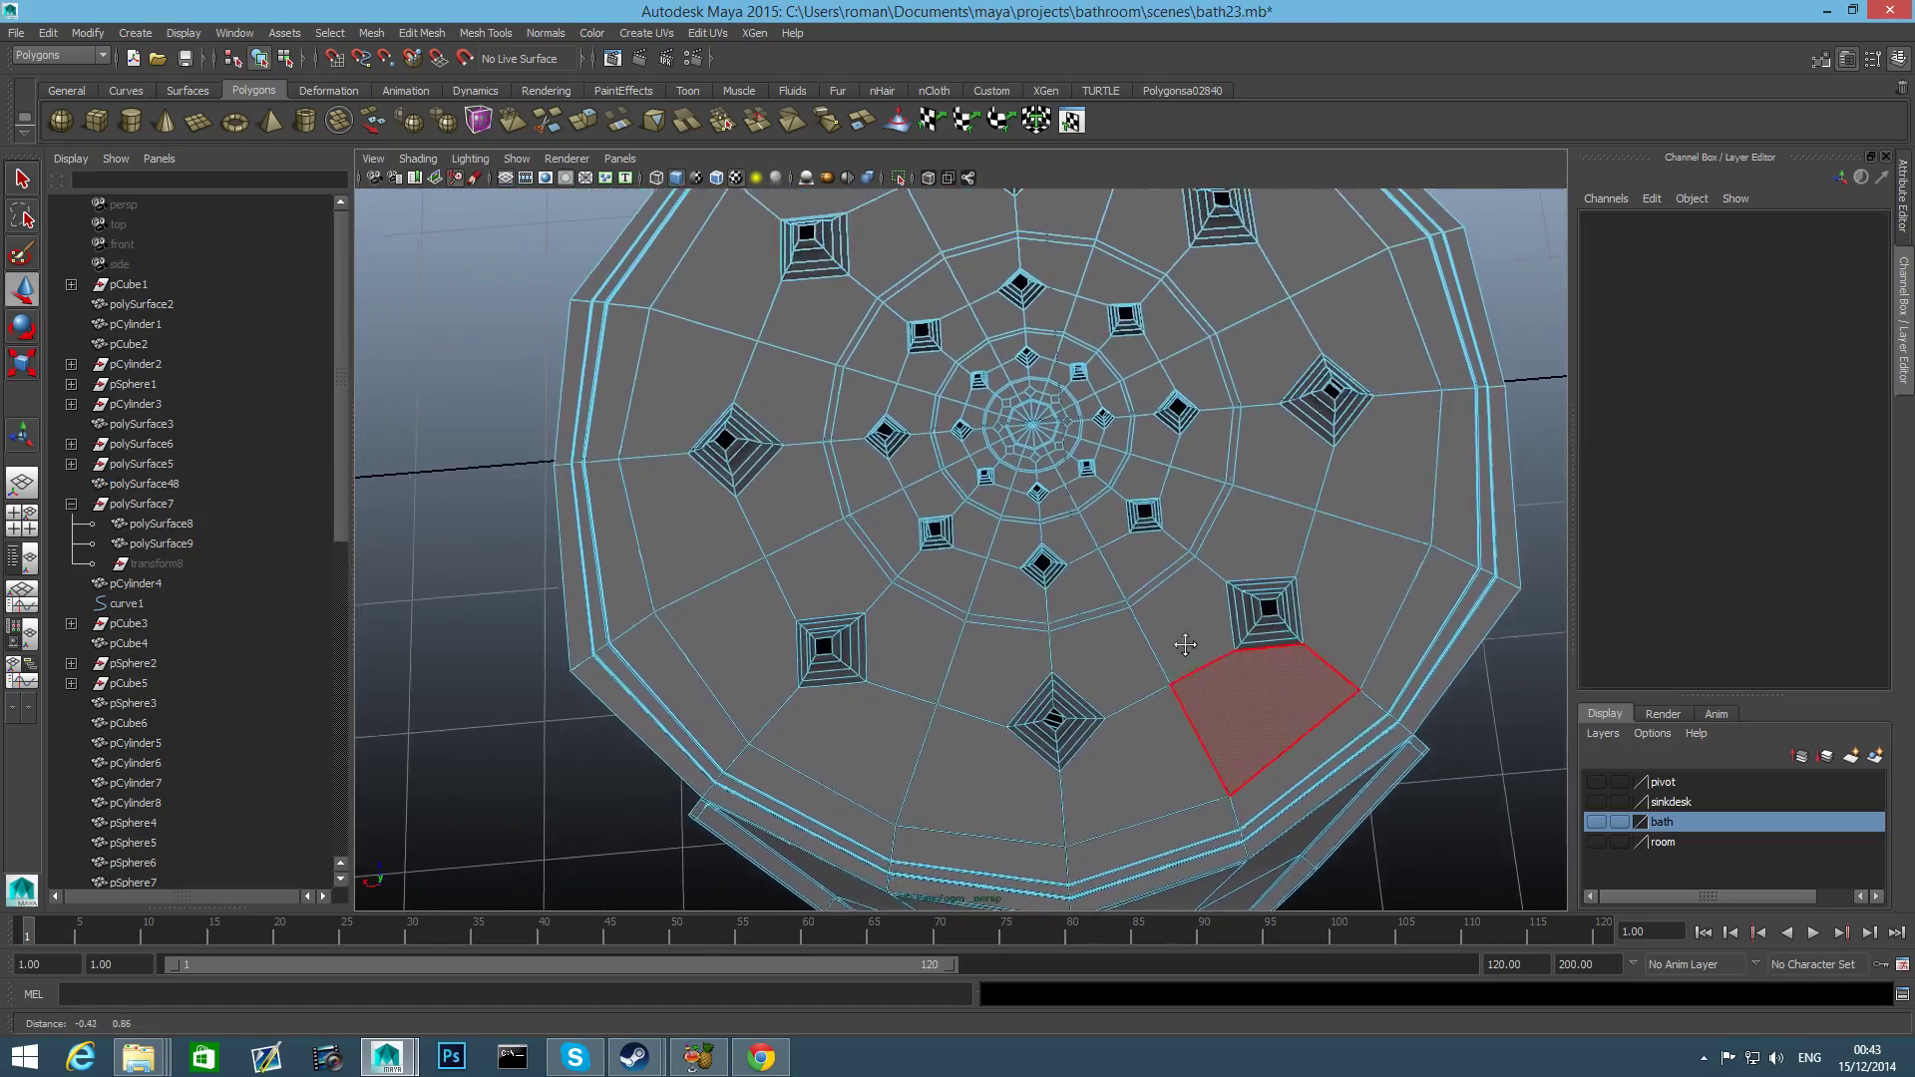
alt+middle_drag(1083, 450, 1177, 748)
scroll(1122, 590, up, 4)
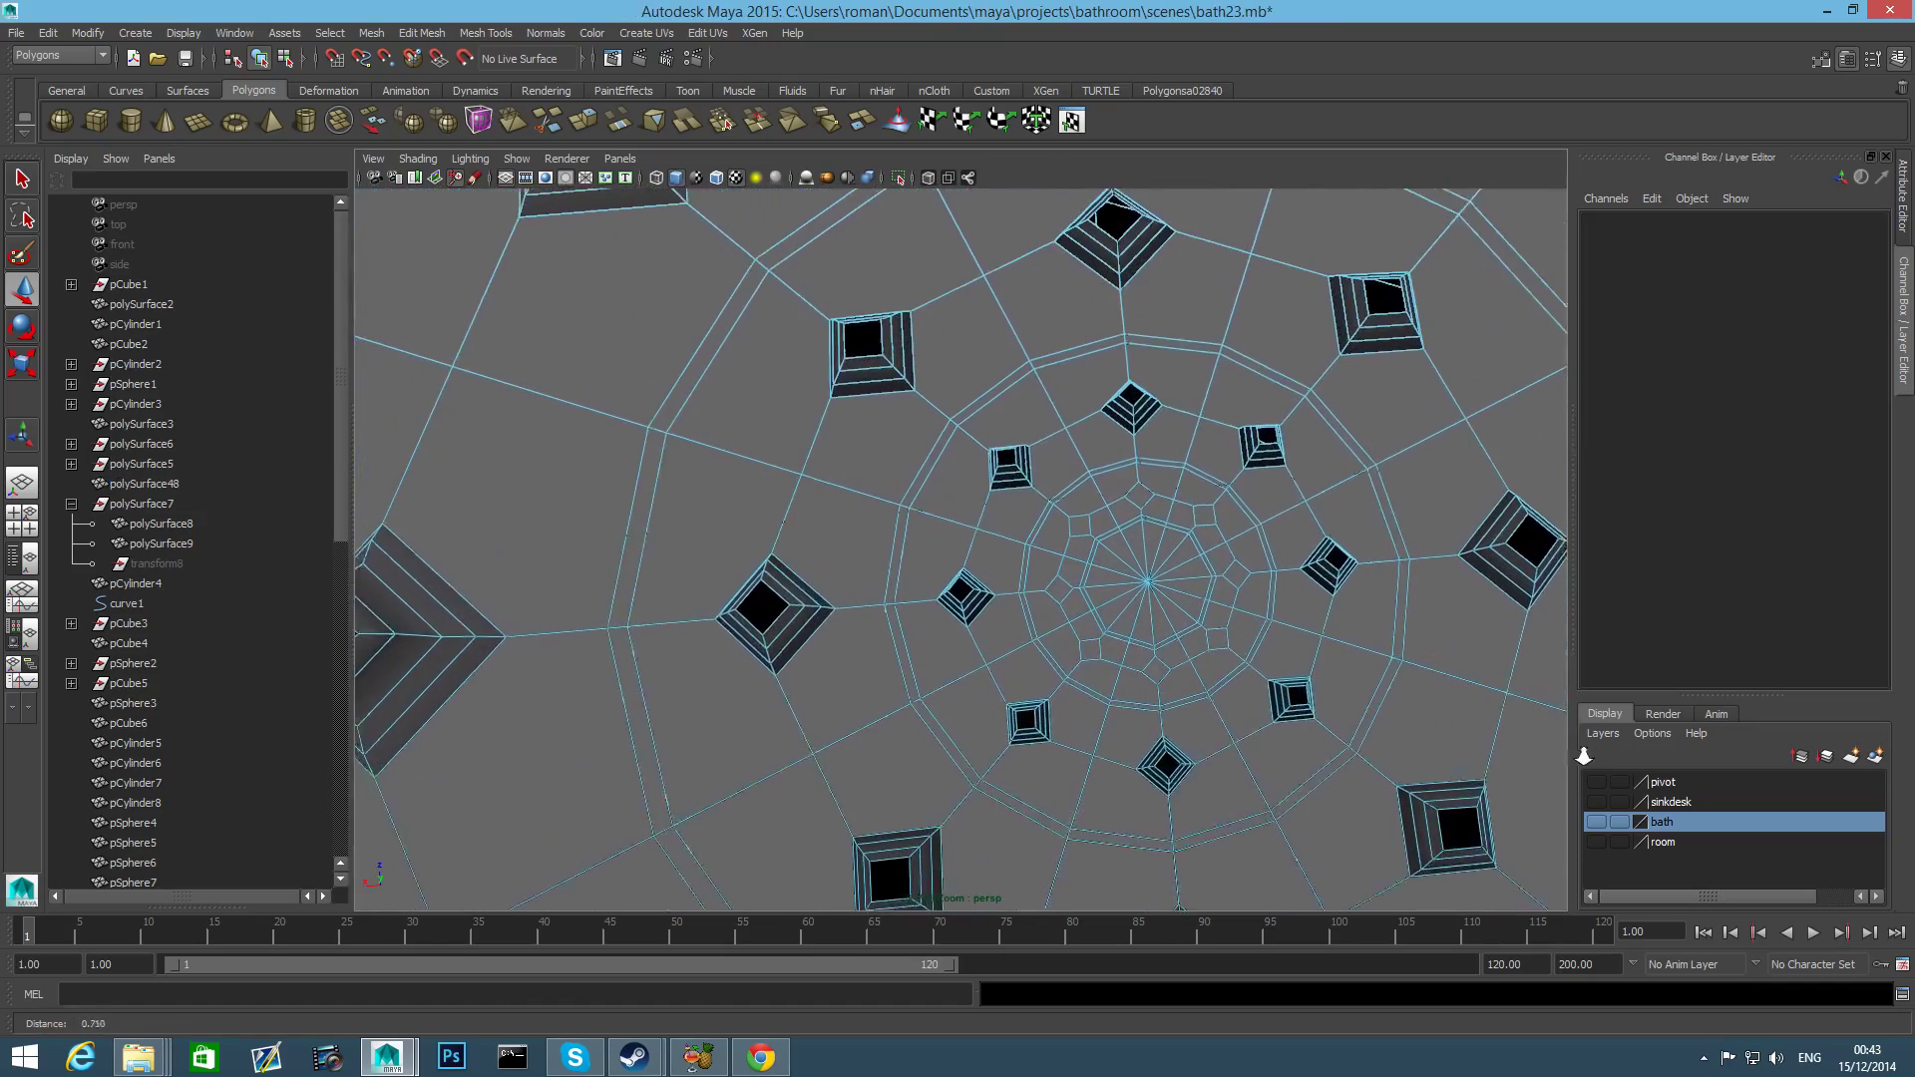
right_drag(1137, 576, 1057, 578)
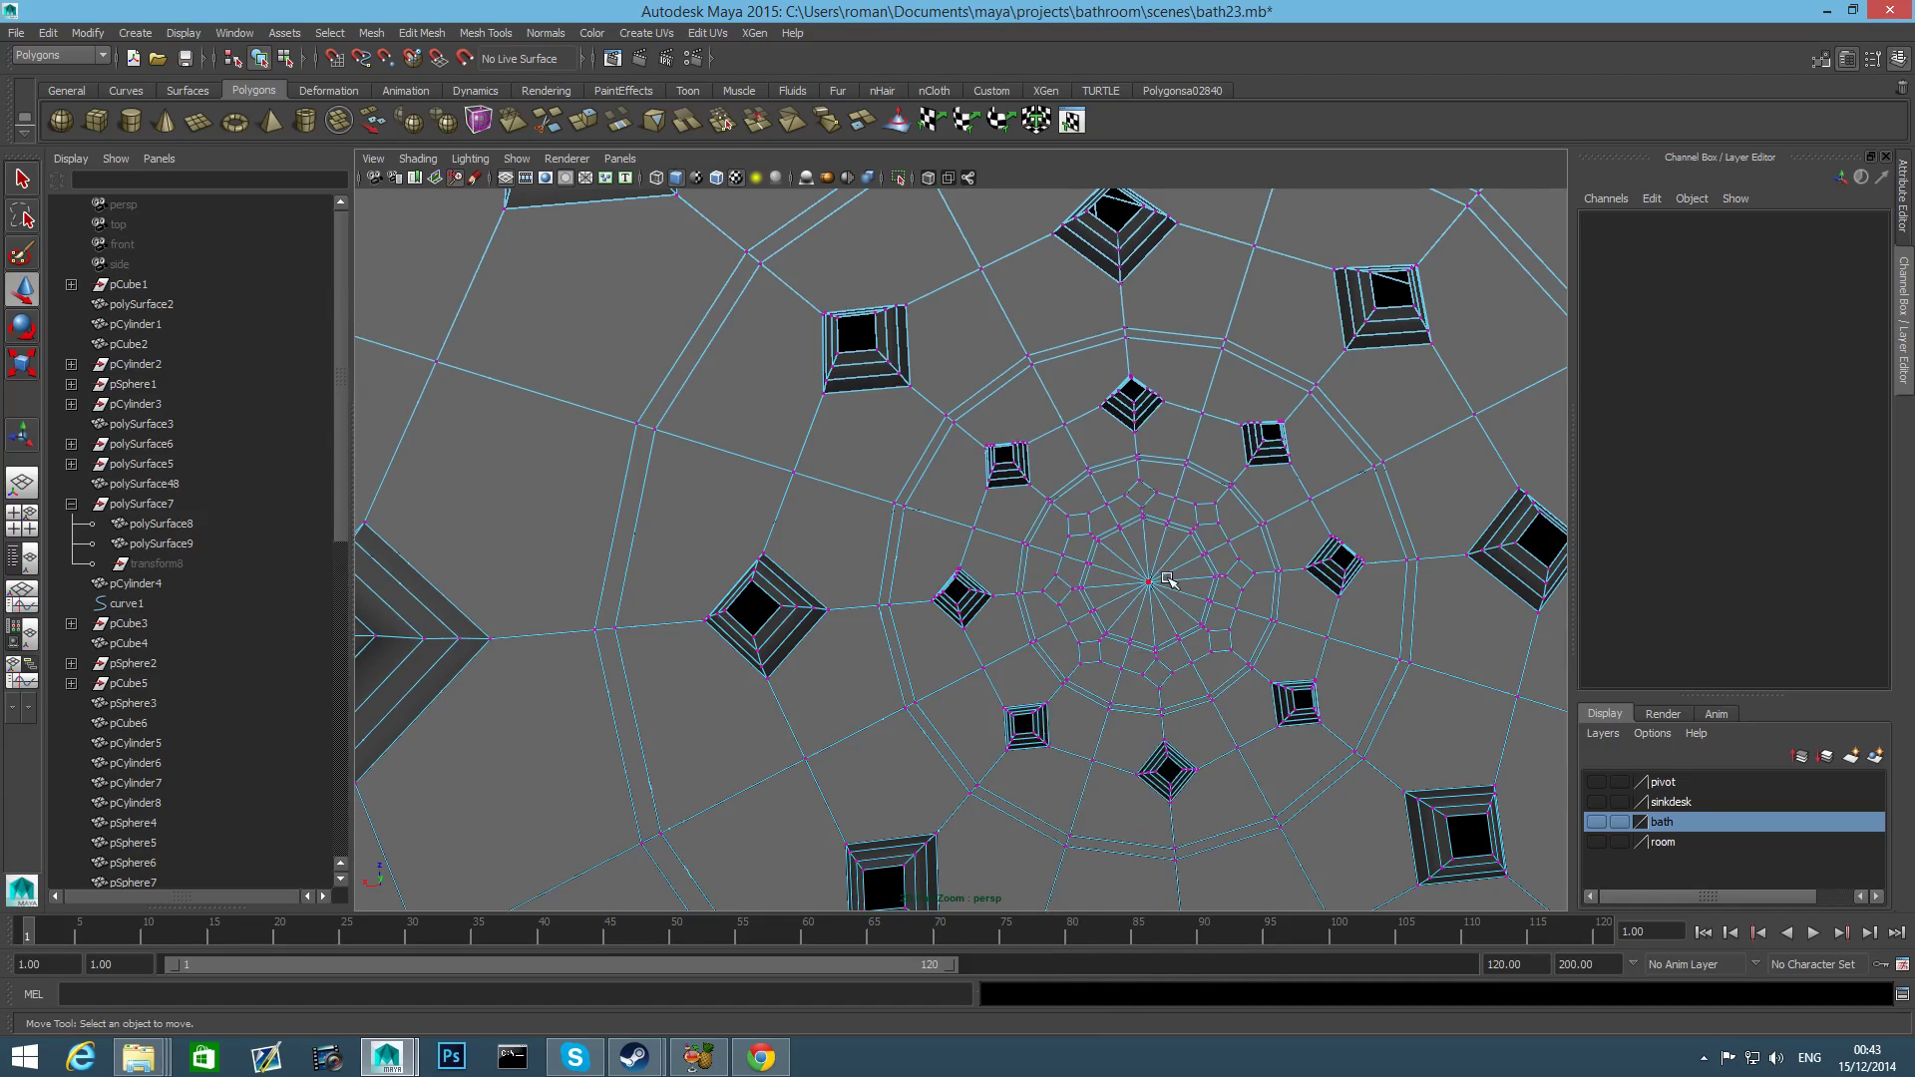
click(1152, 581)
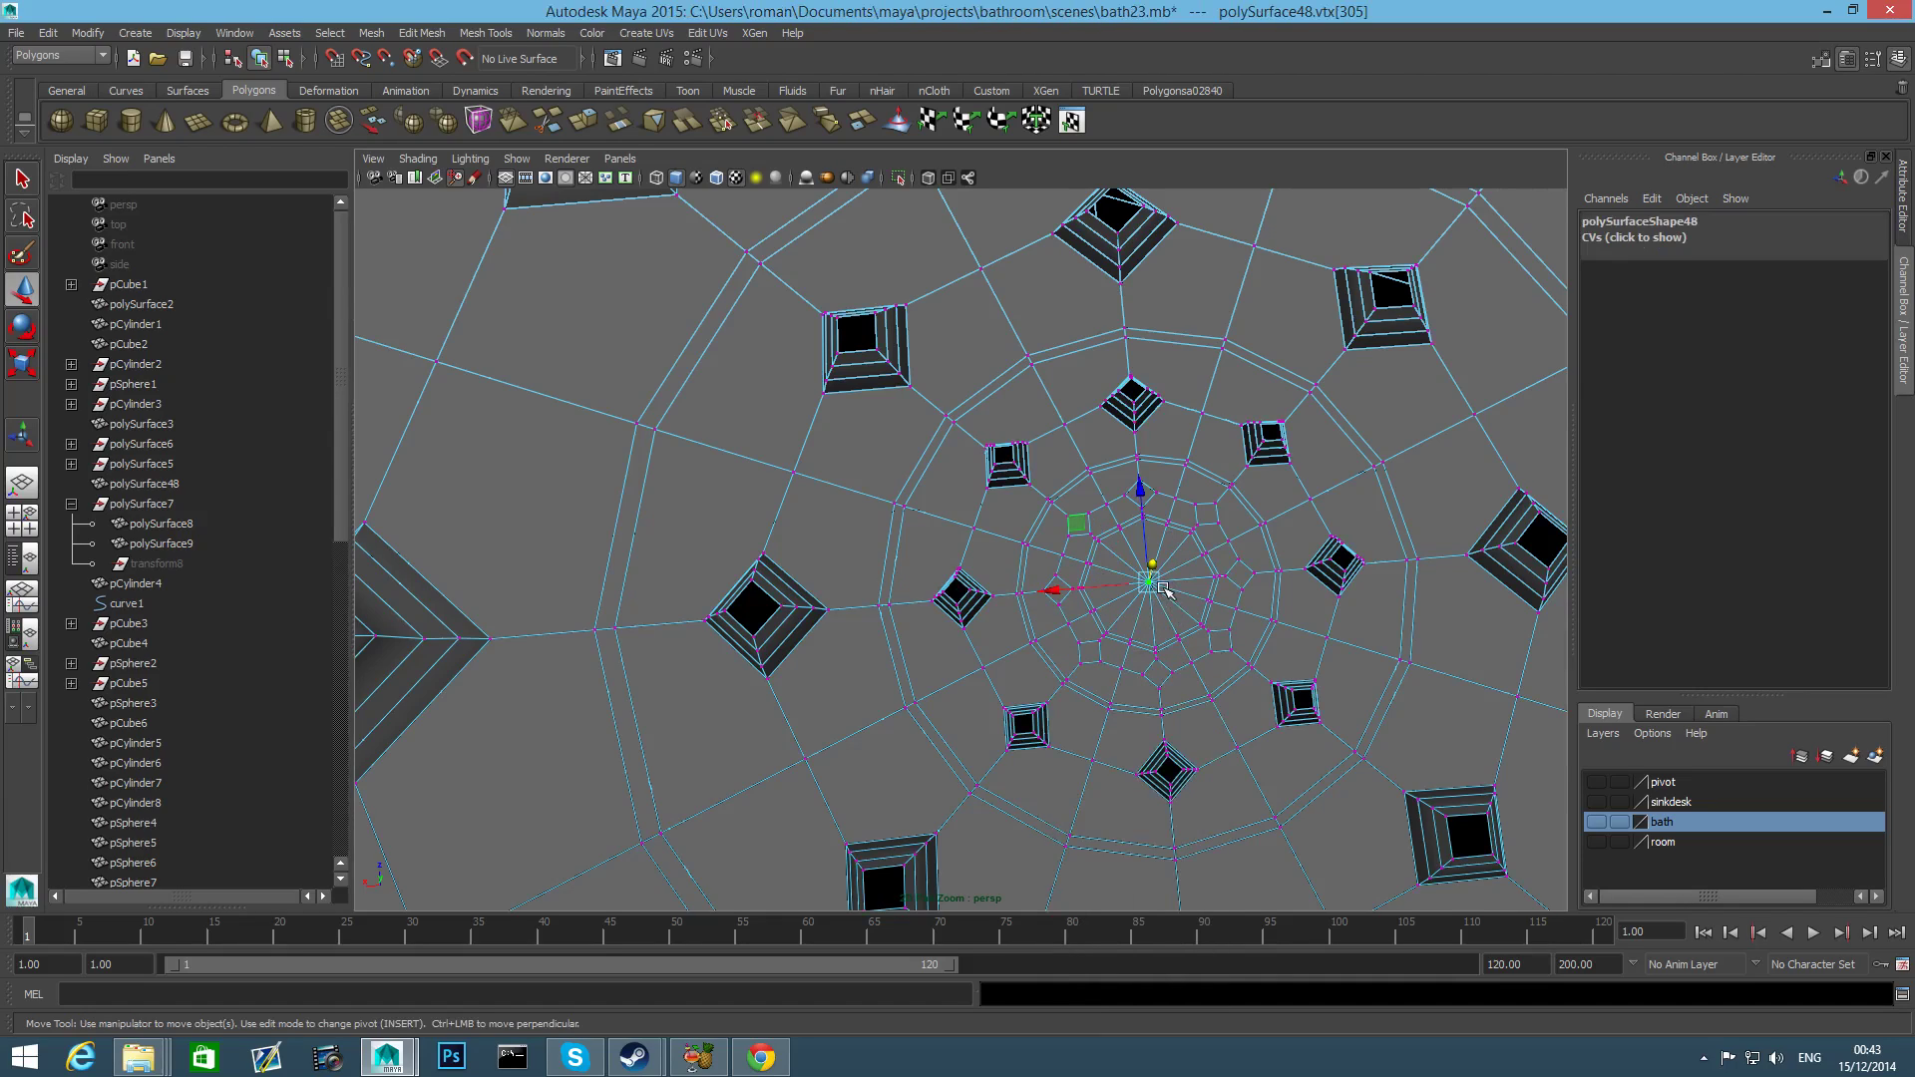
mouse_move(1160, 583)
shift+right_down()
mouse_move(1209, 578)
mouse_move(1182, 605)
mouse_move(1180, 576)
shift+right_up()
Switch to Chrome and search Google for "keyboard map" in a new tab.
click(763, 1059)
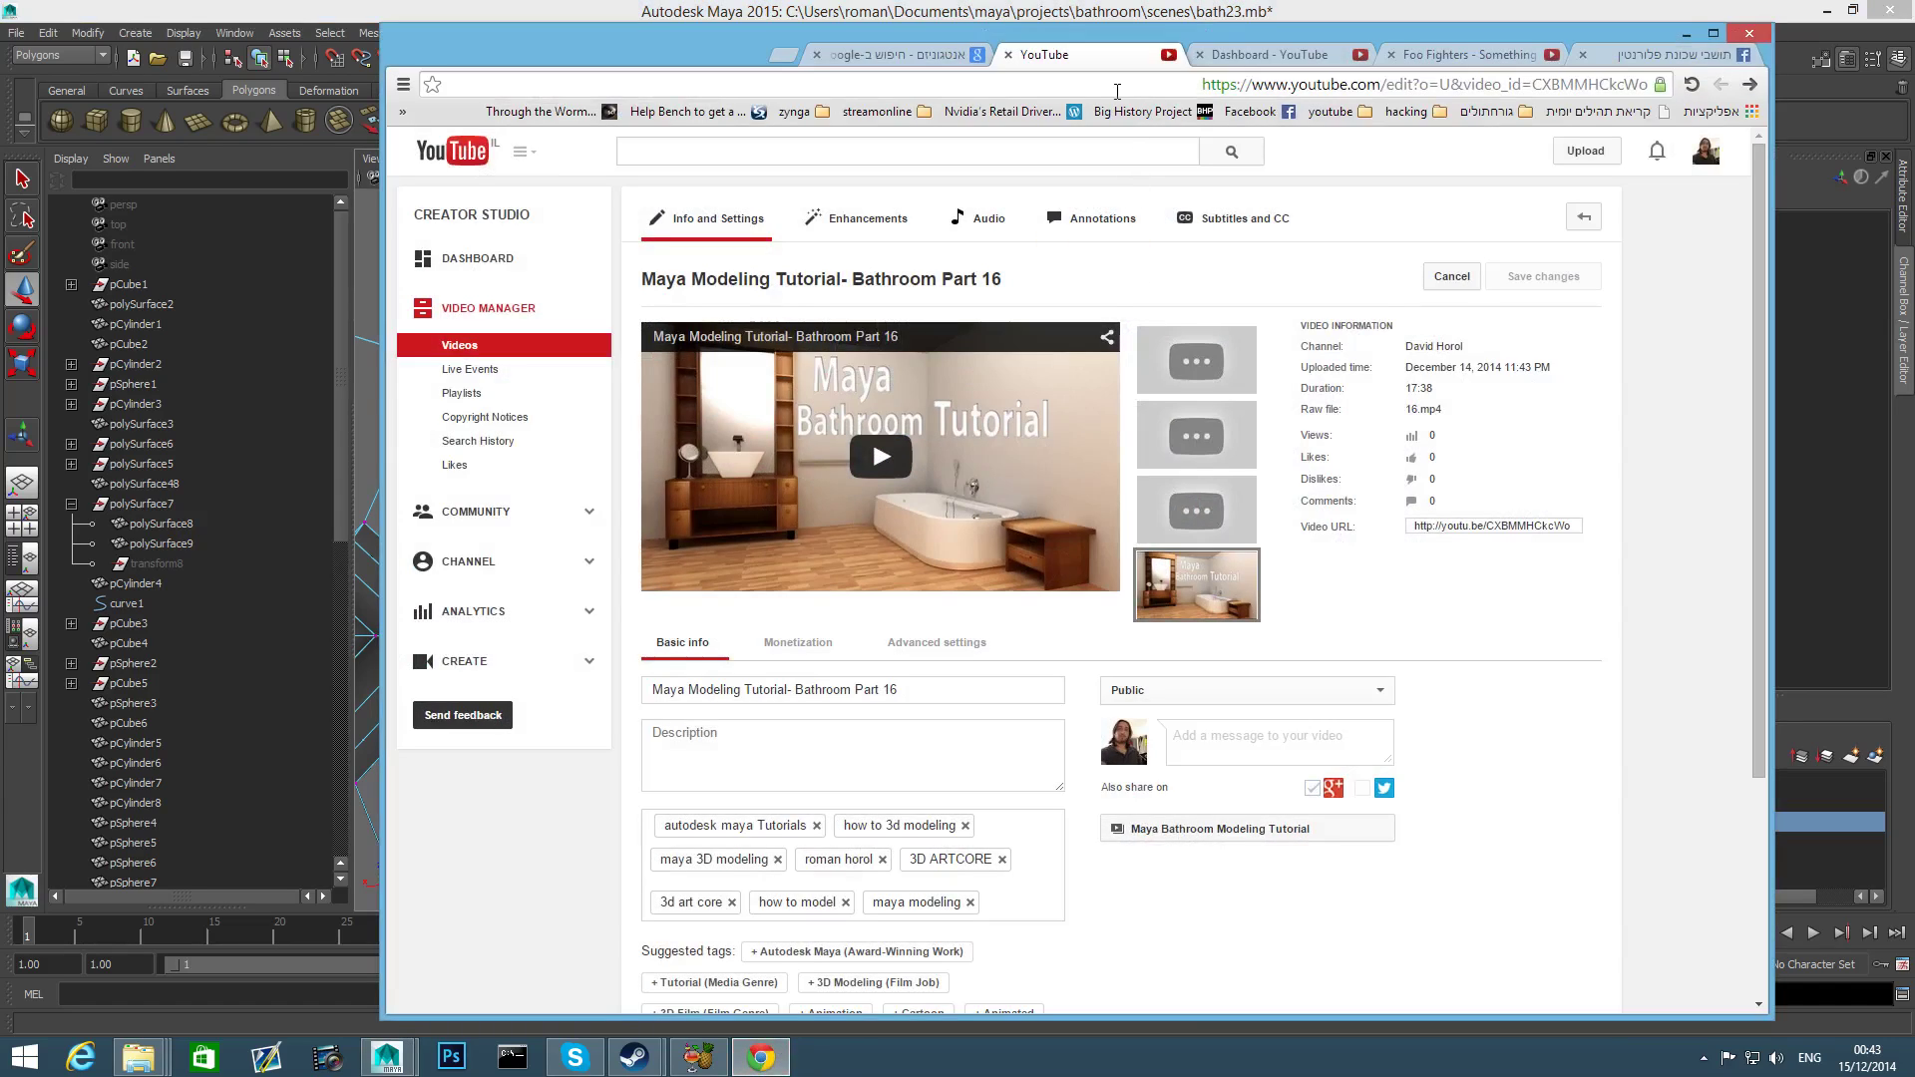
click(790, 54)
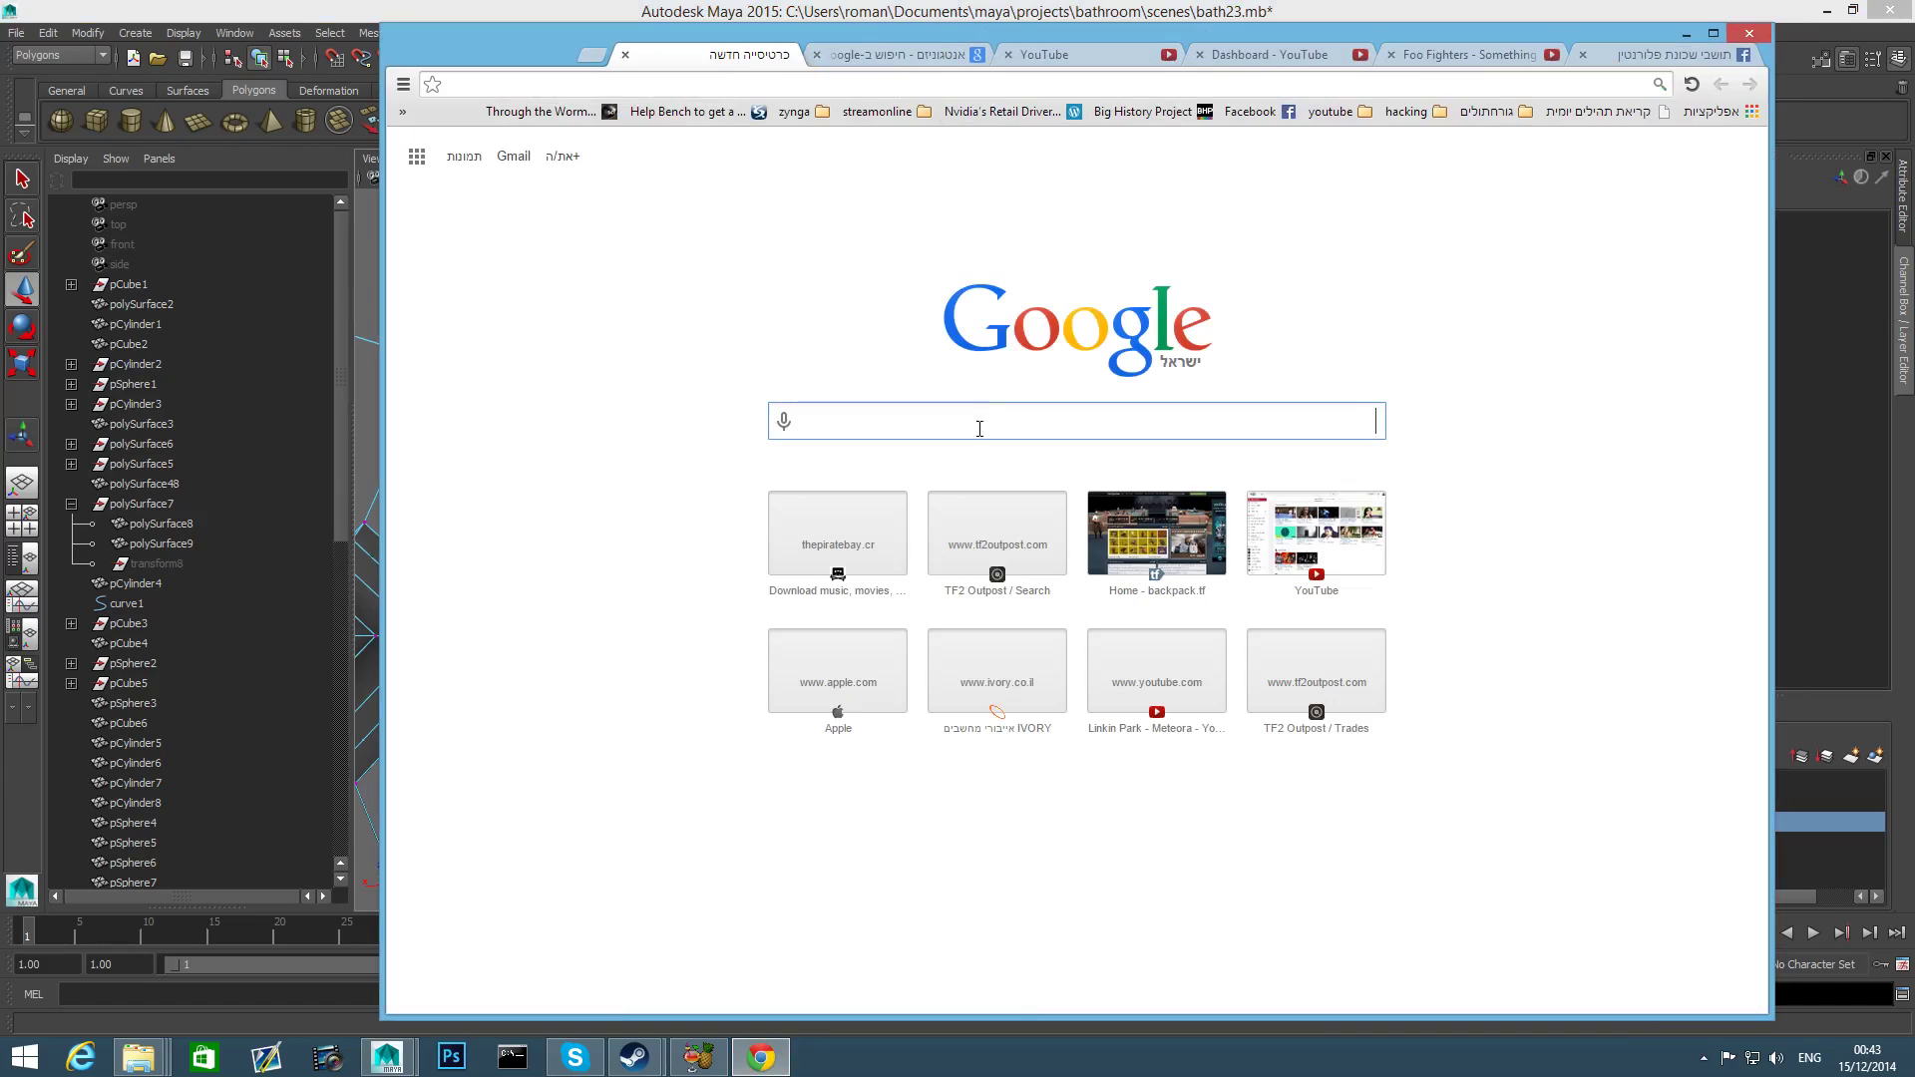
text(keyboard)
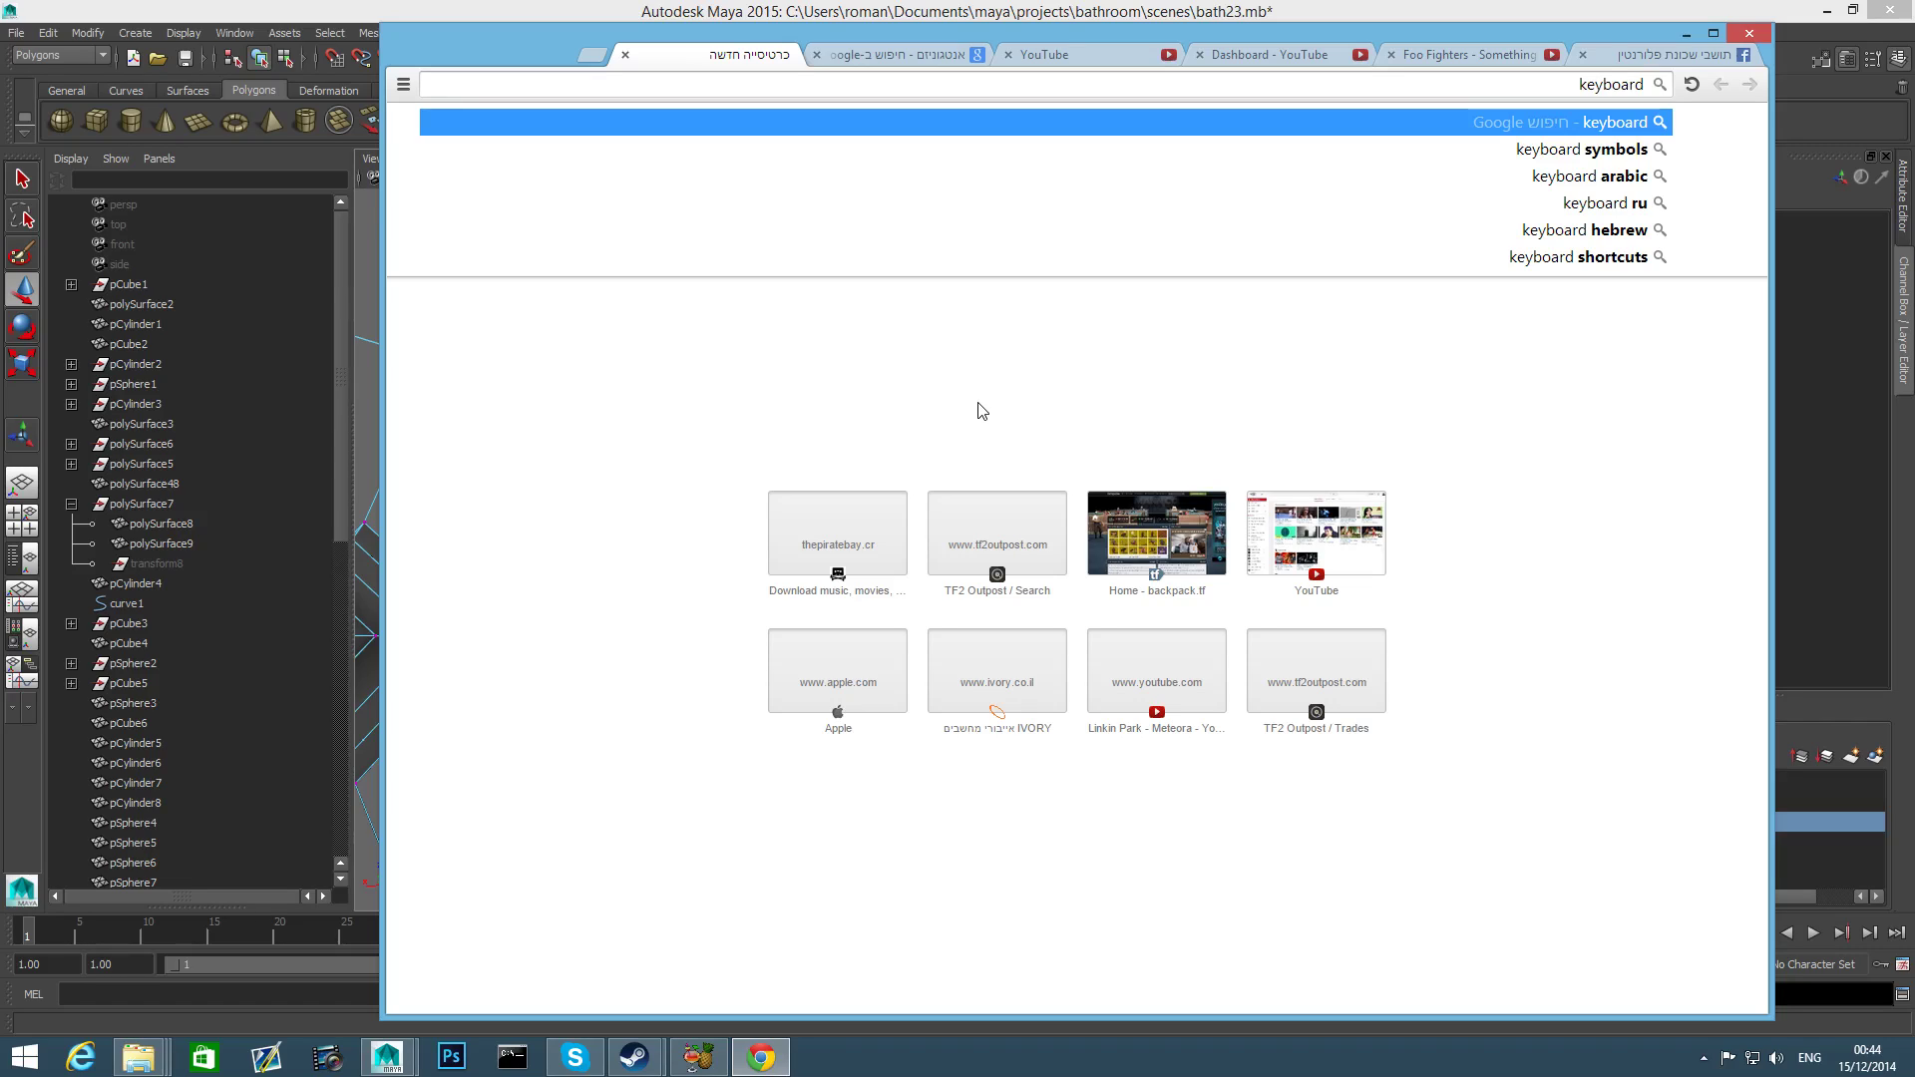
text( map)
key(Return)
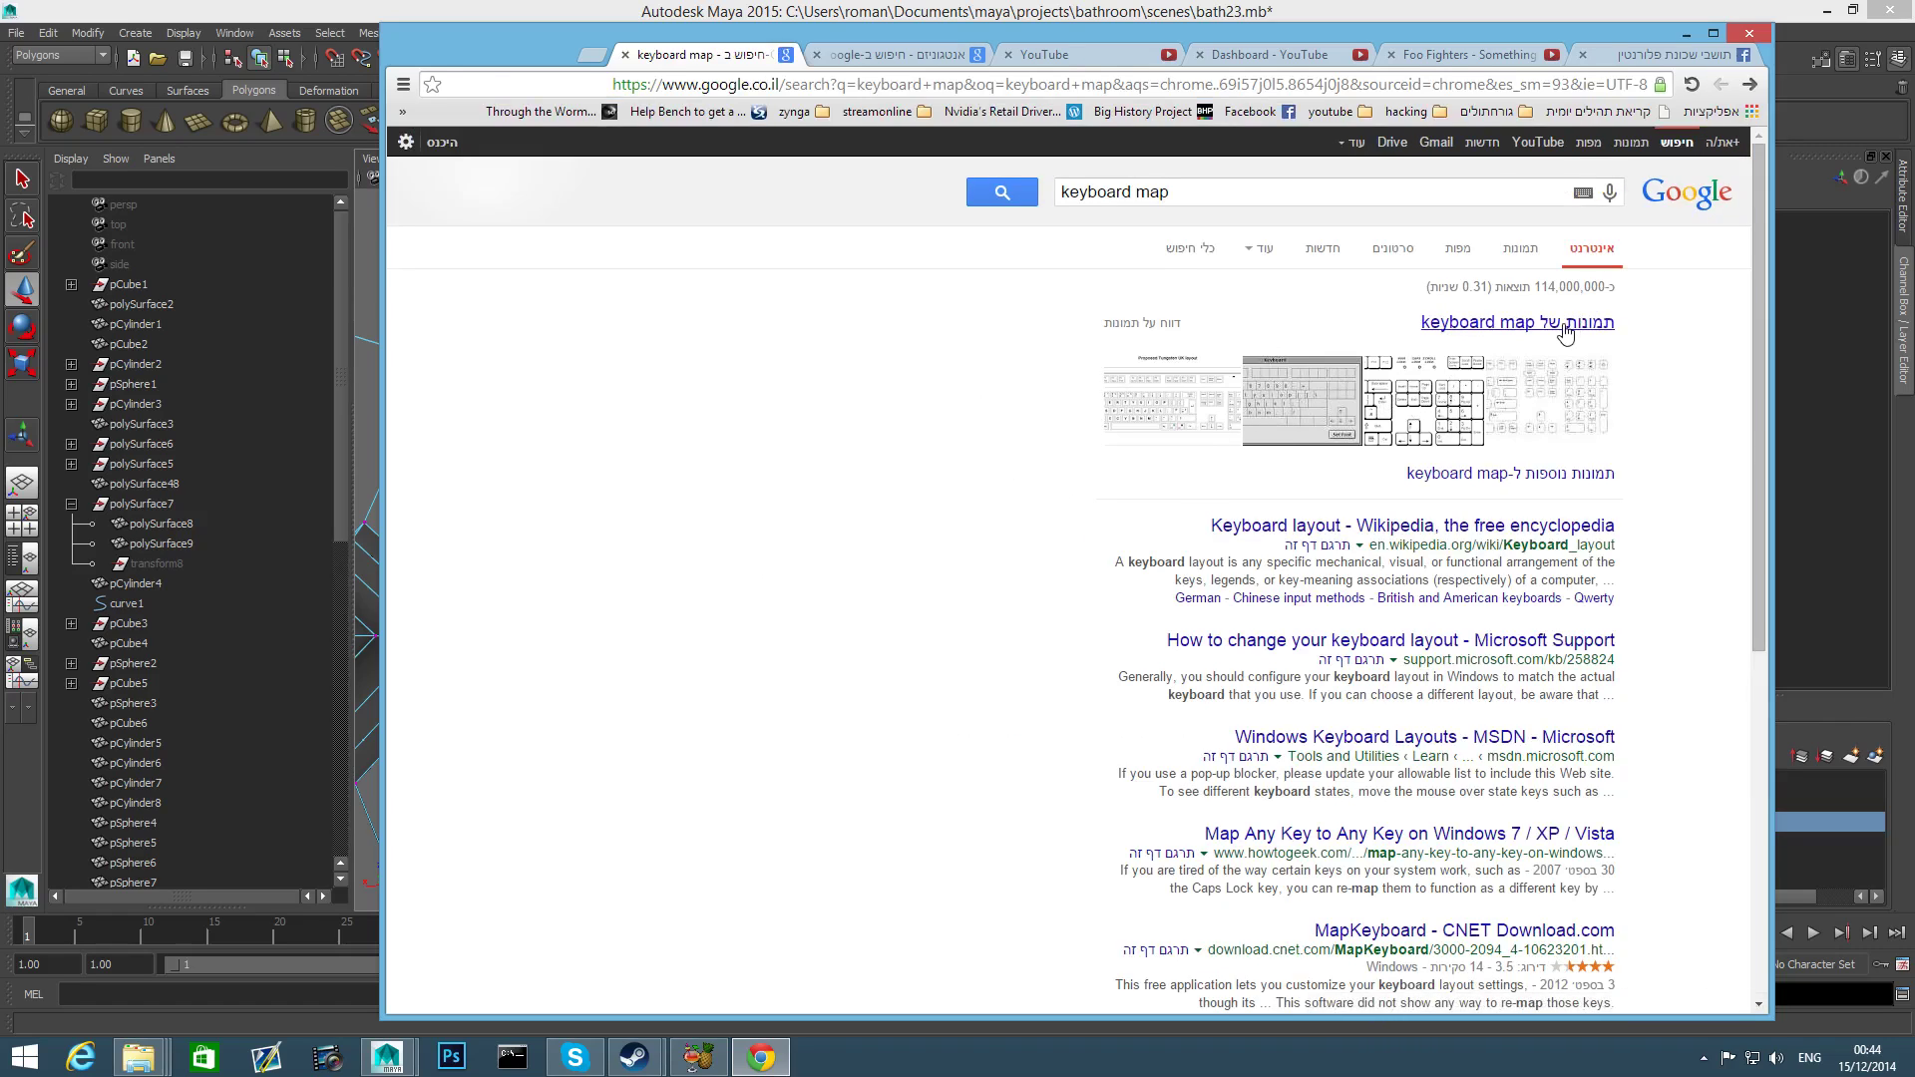
View a keyboard layout picture in the image results, then minimise the browser to return to Maya.
click(1516, 322)
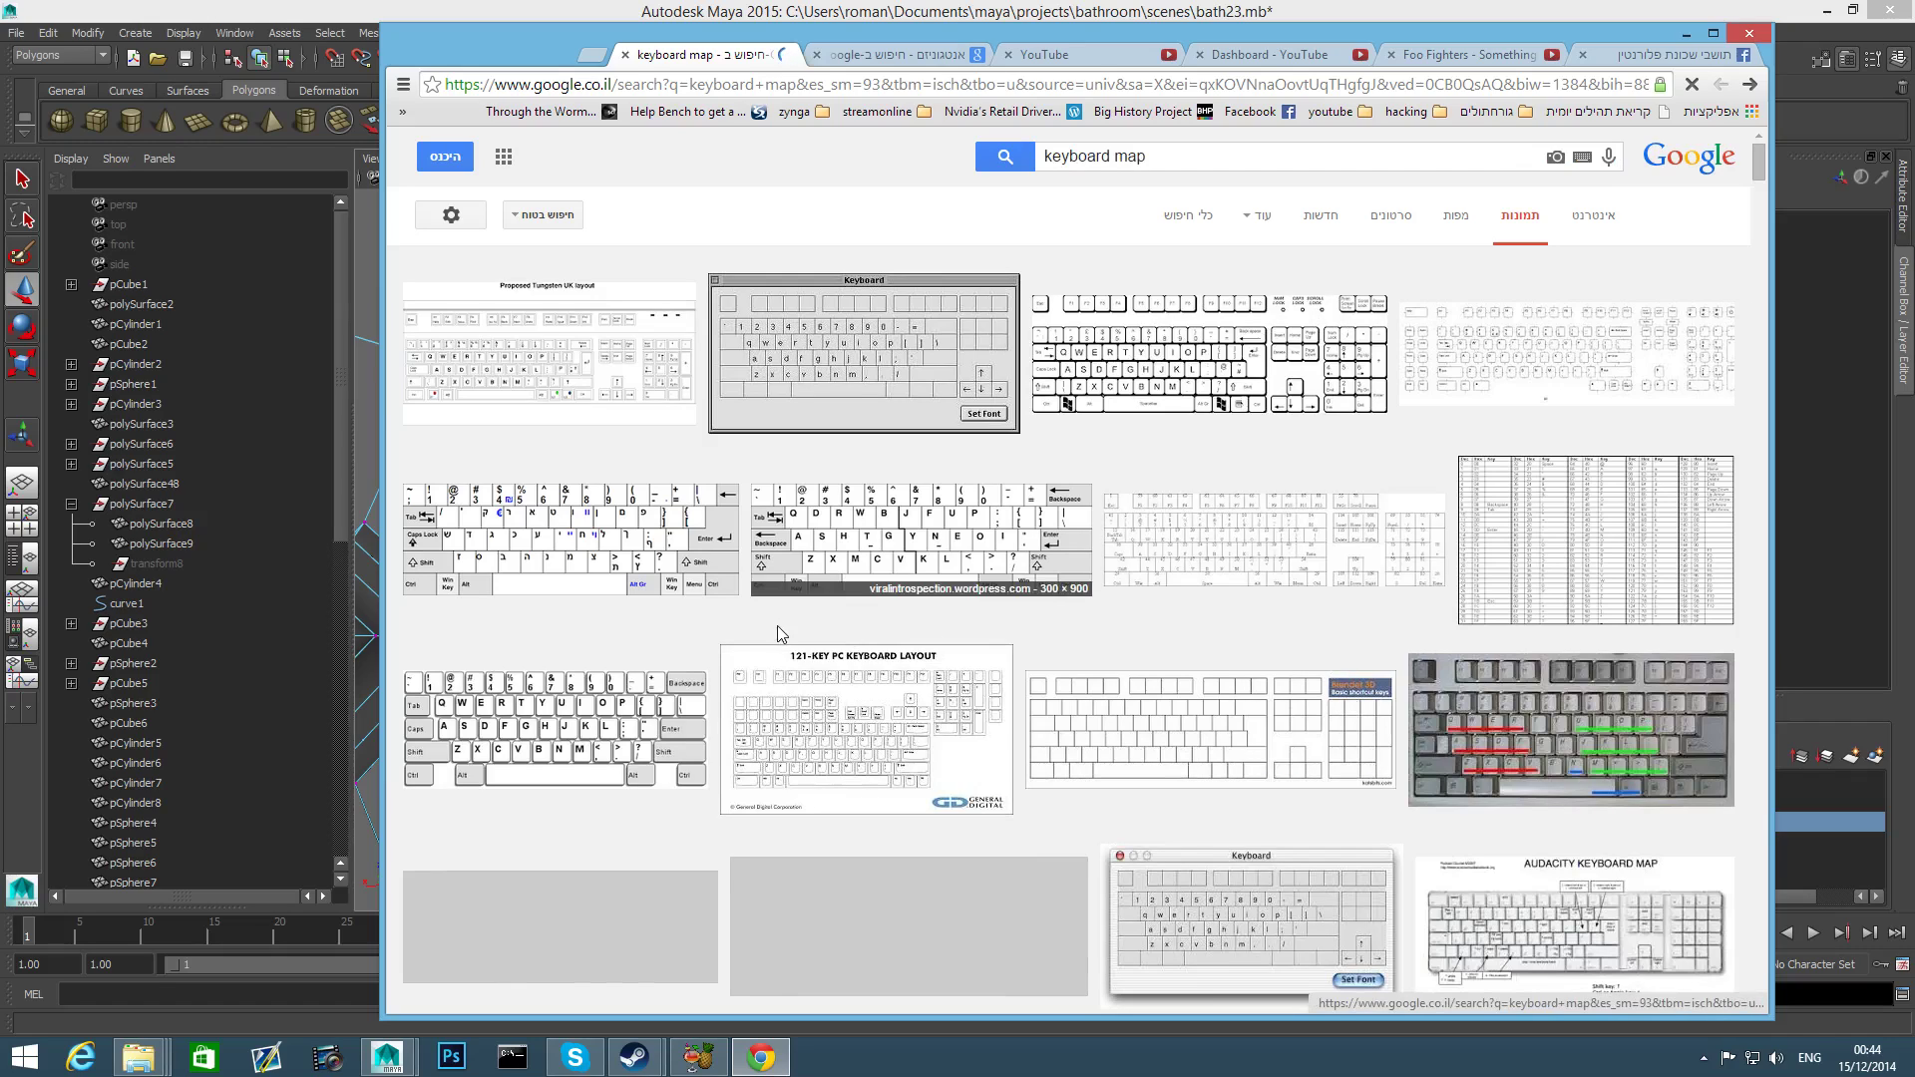
click(1000, 552)
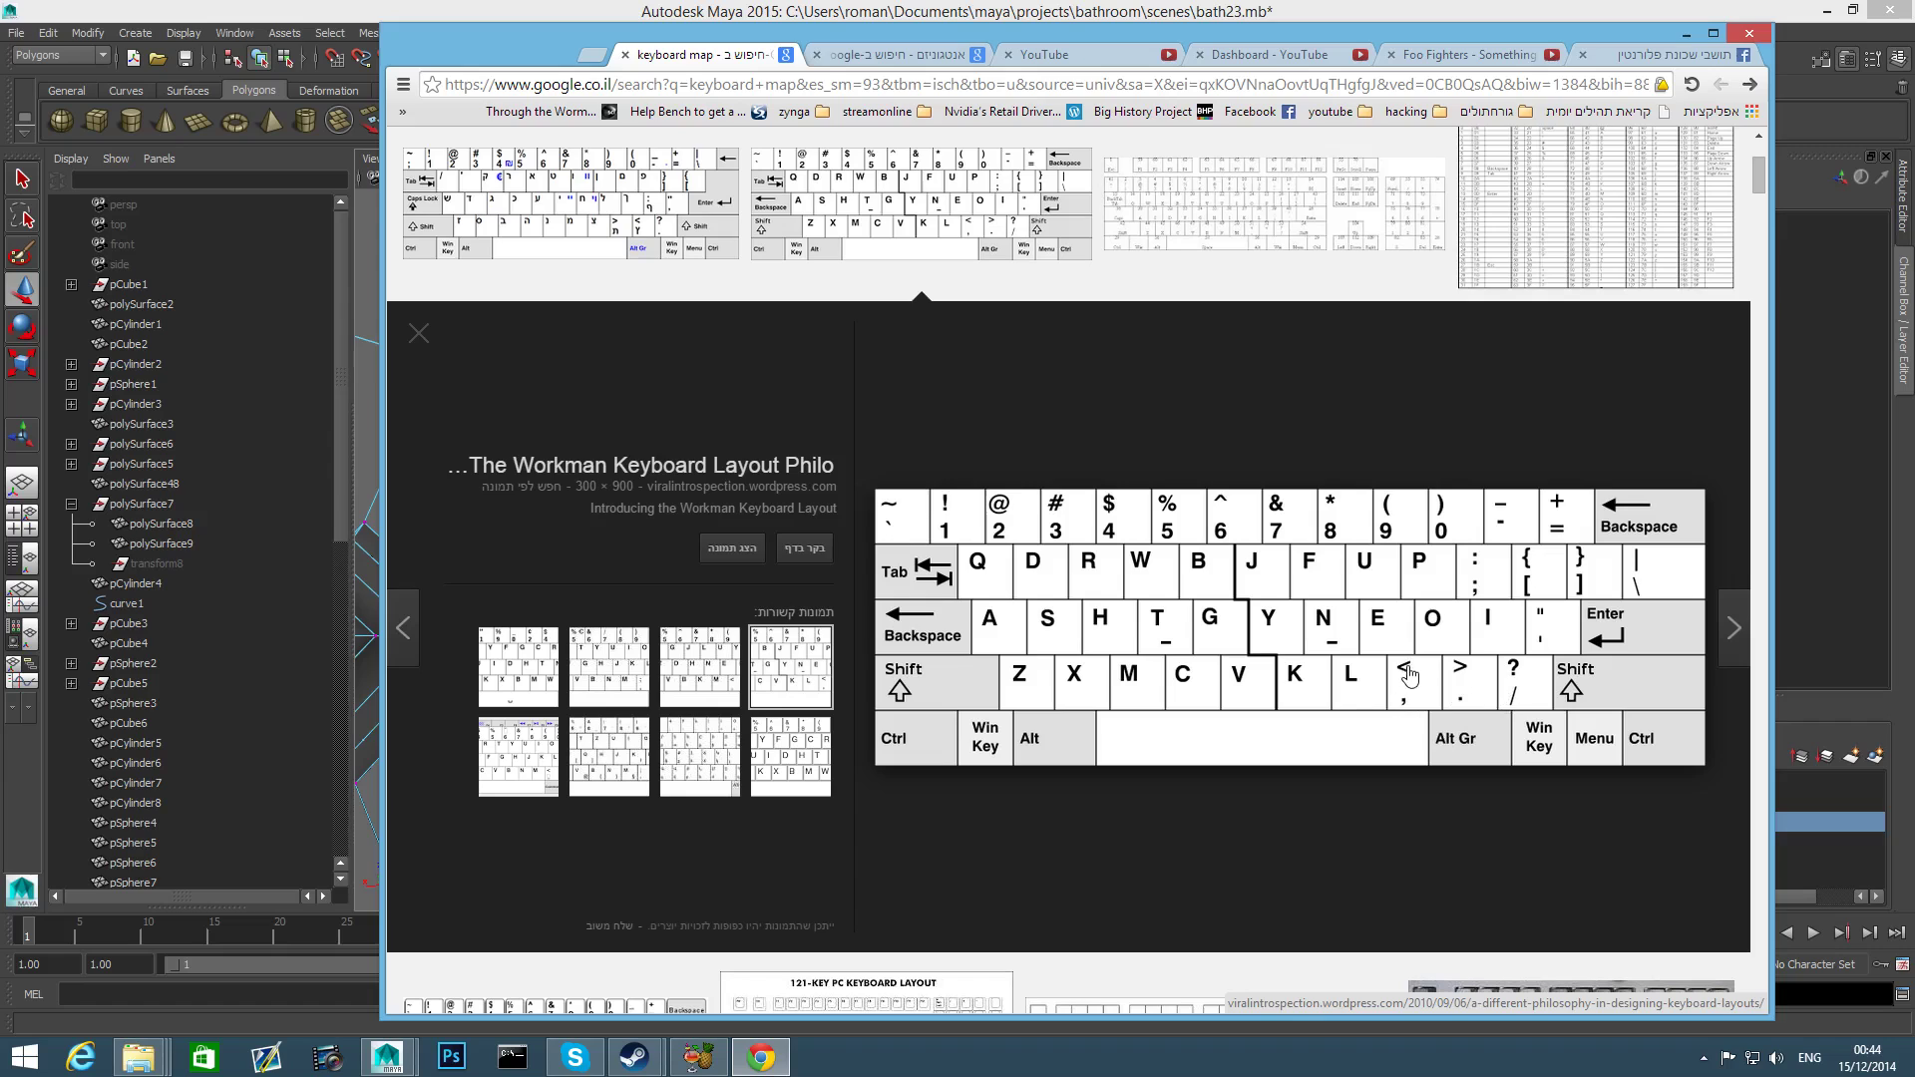
click(1685, 33)
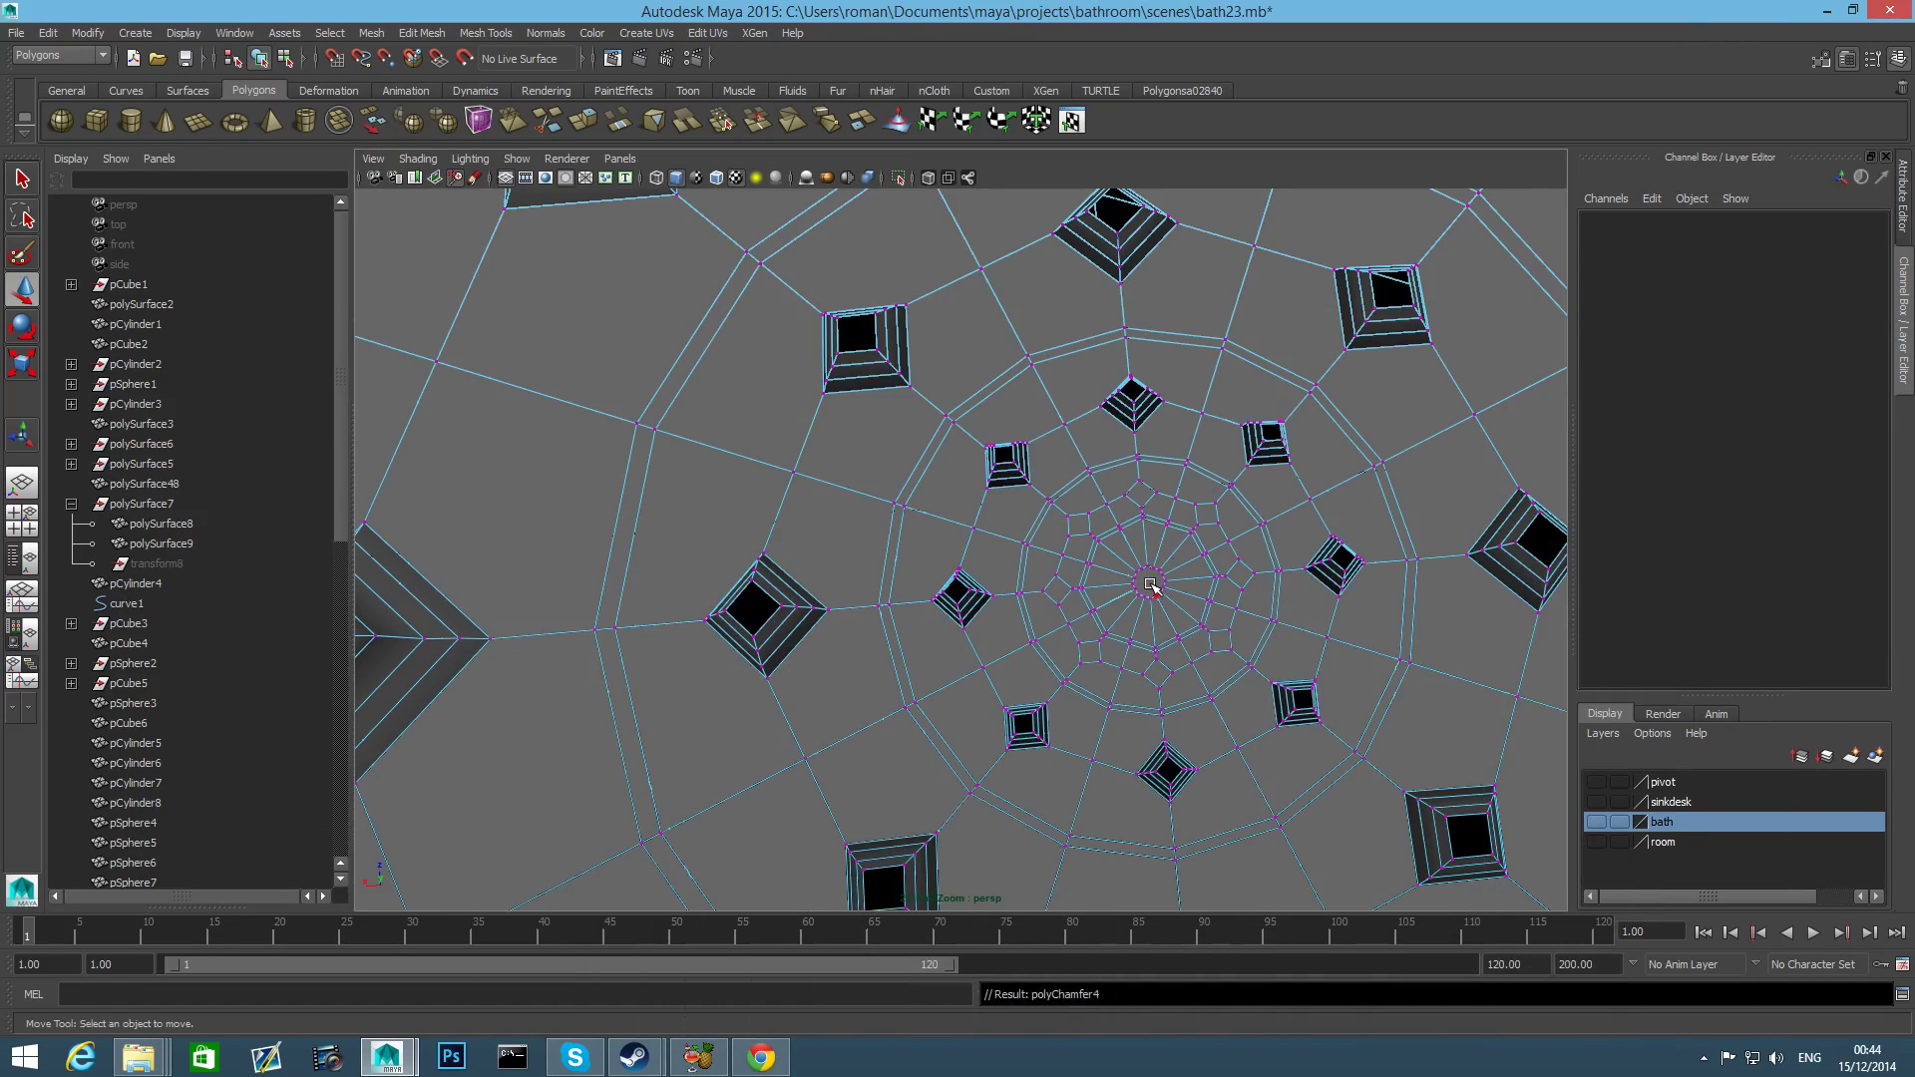
Select the centre faces of the shower head's spray face and grow the face selection outward past the inner nozzle rings.
mouse_move(1150, 583)
right_down()
mouse_move(1152, 628)
mouse_move(1146, 598)
right_up()
click(1192, 708)
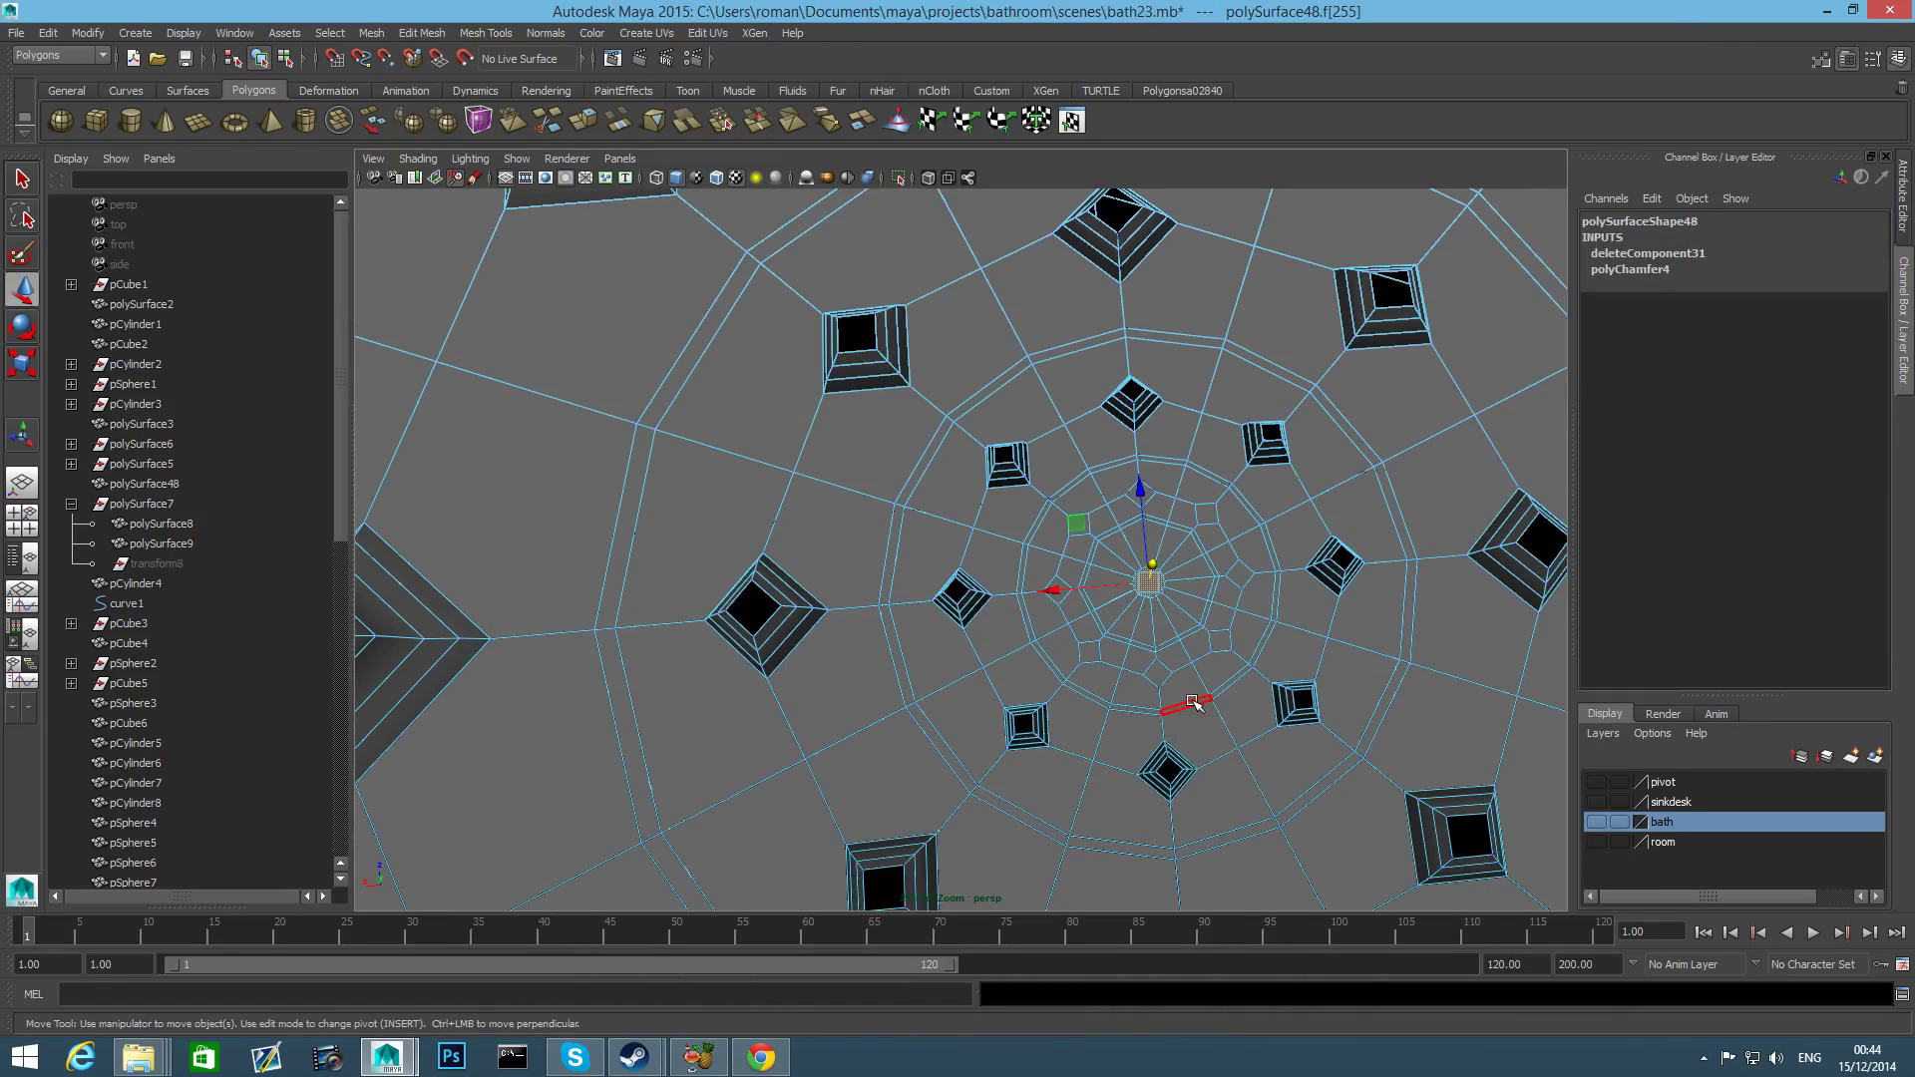
key(shift+period)
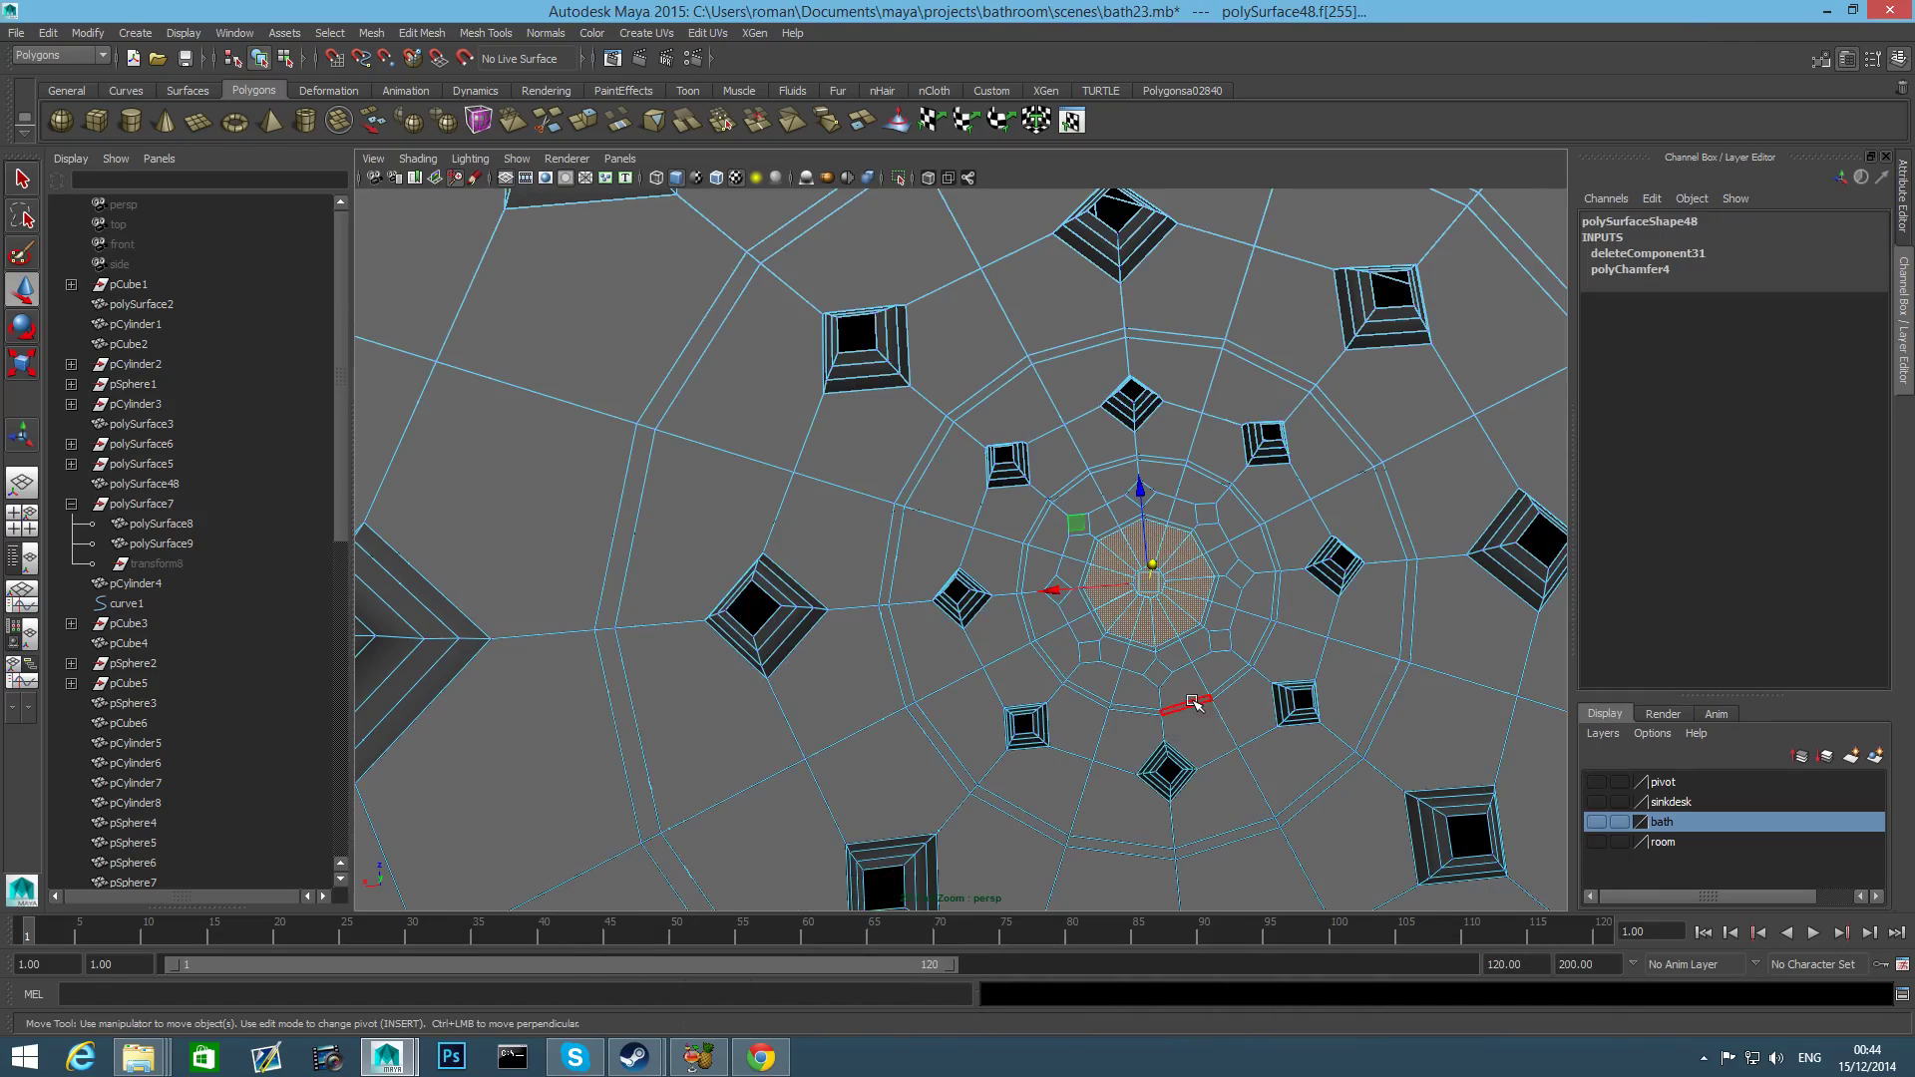
key(shift+period)
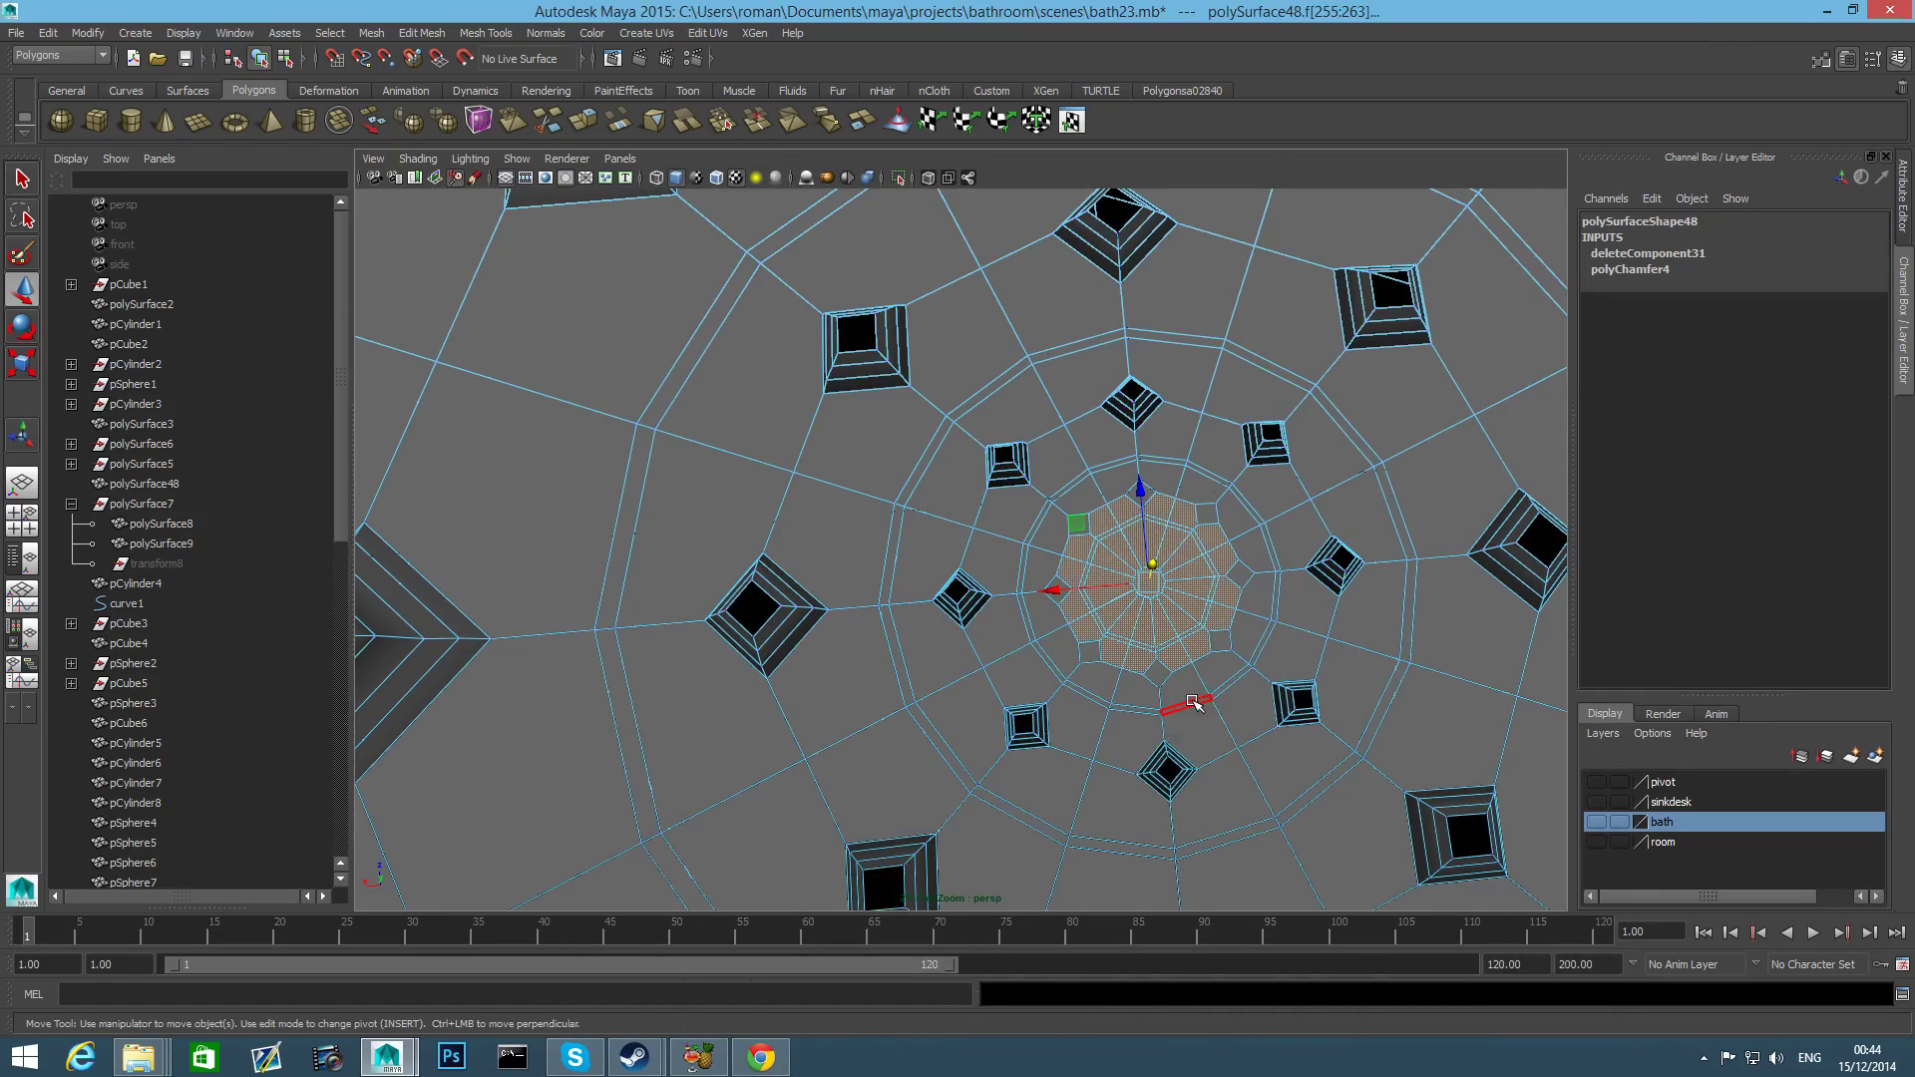
key(shift+period)
key(shift+period)
key(shift+period)
key(shift+period)
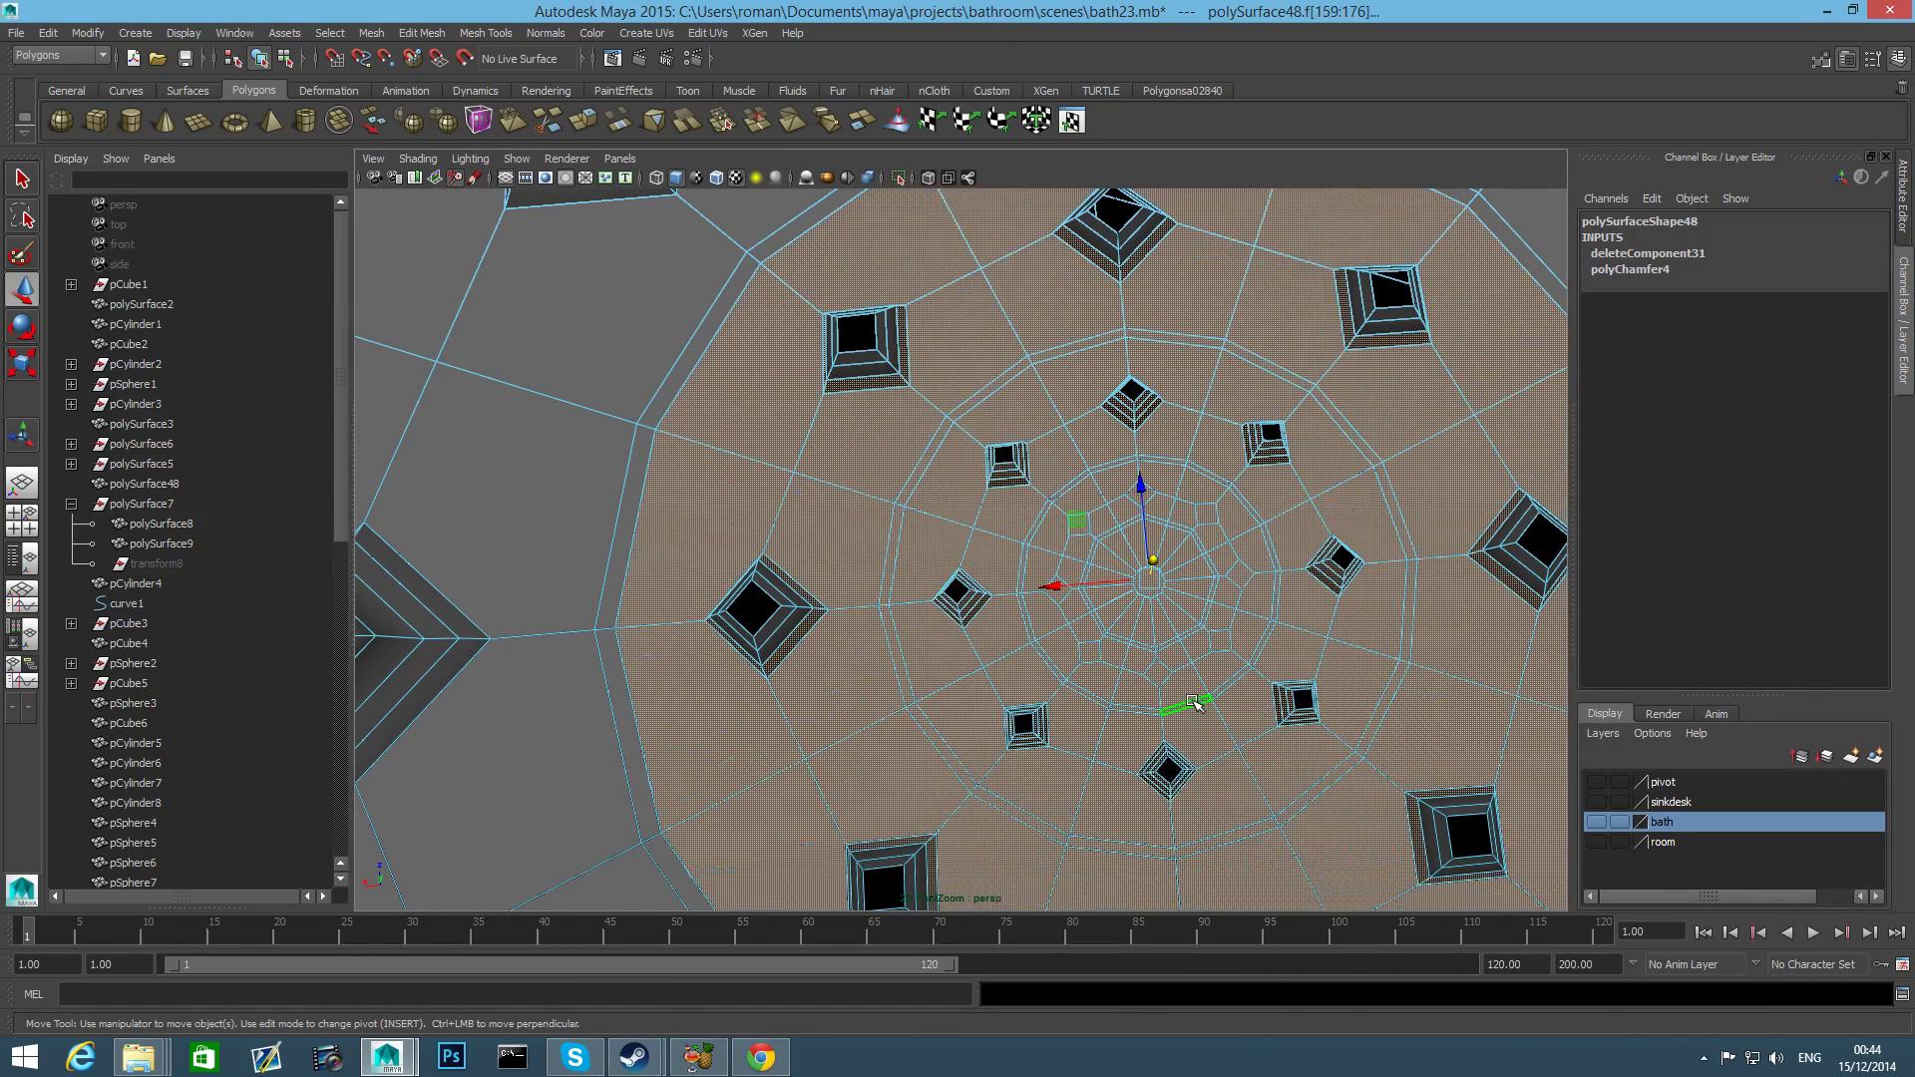
Adjust the grown face selection so it covers the spray face out to the rim, around the outer nozzles.
key(shift+comma)
key(shift+comma)
scroll(1192, 701, down, 3)
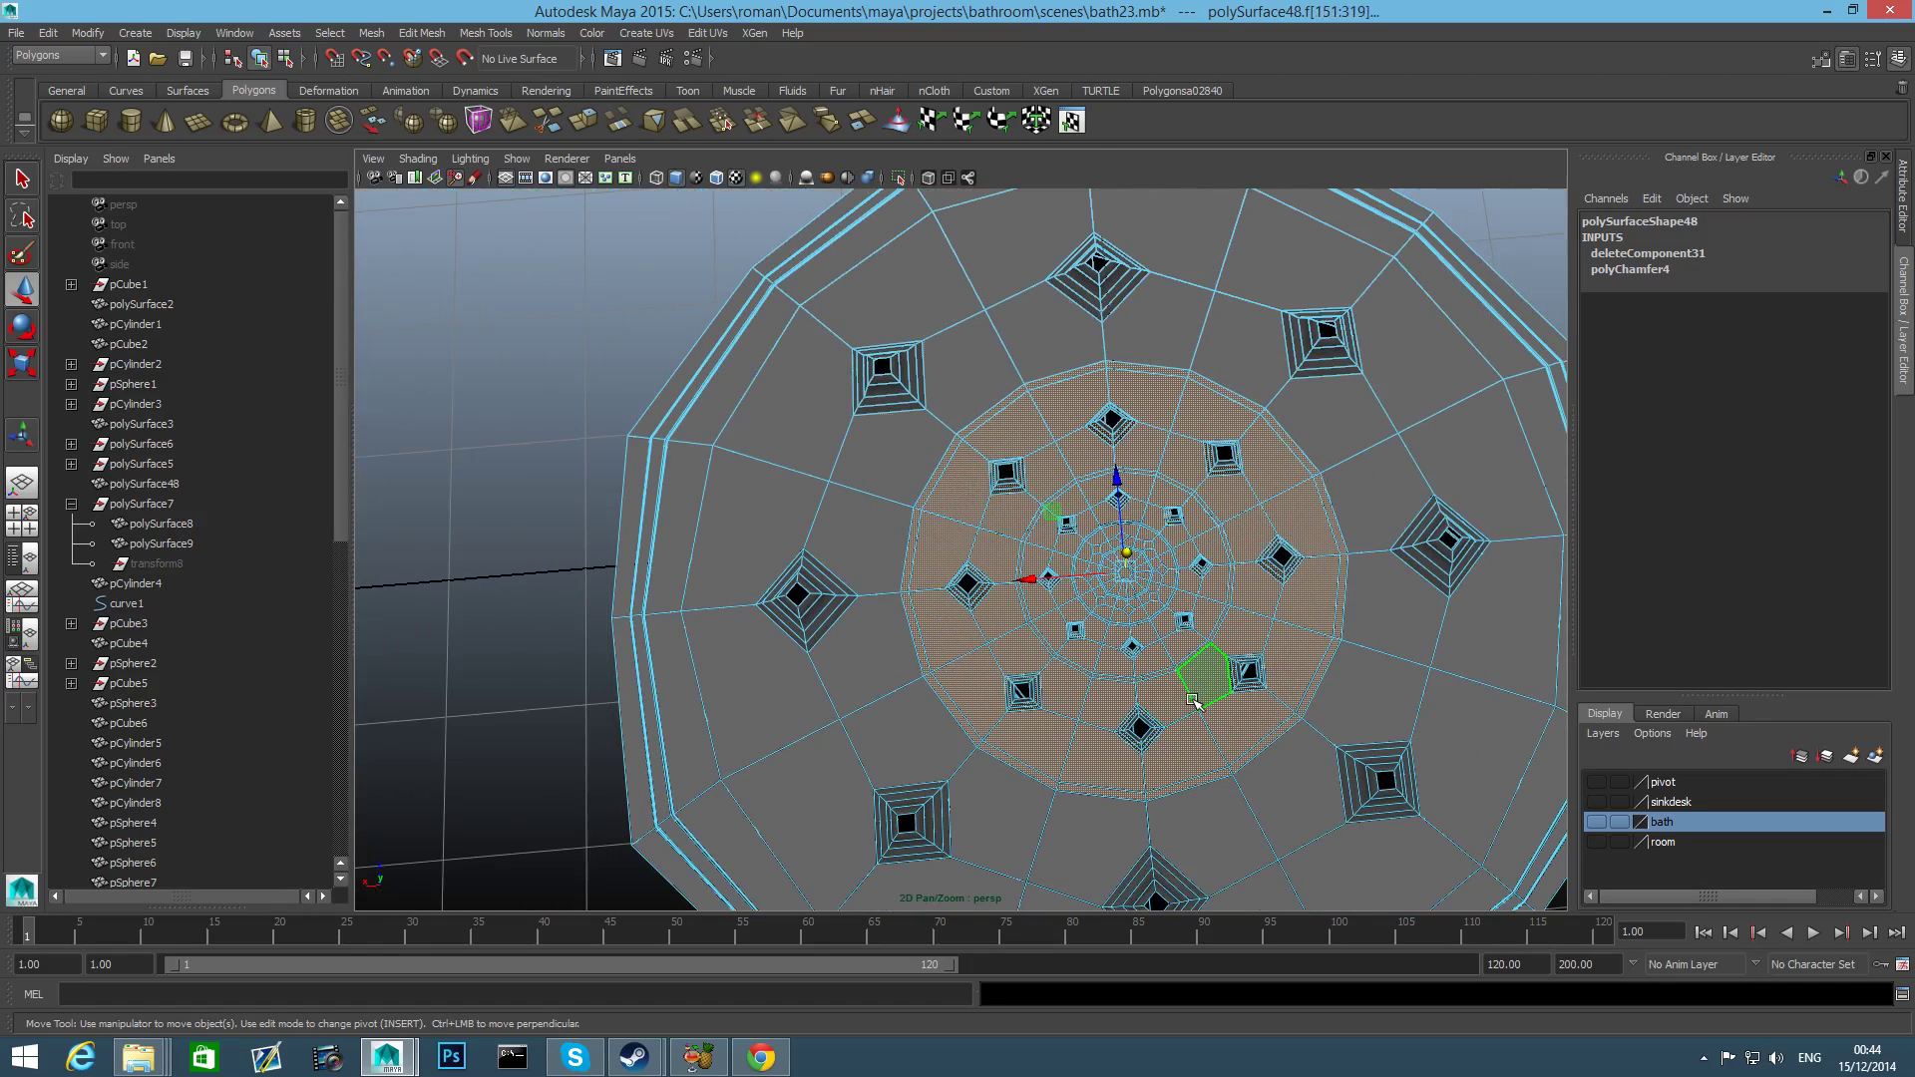
key(shift+period)
key(shift+period)
scroll(1196, 703, down, 3)
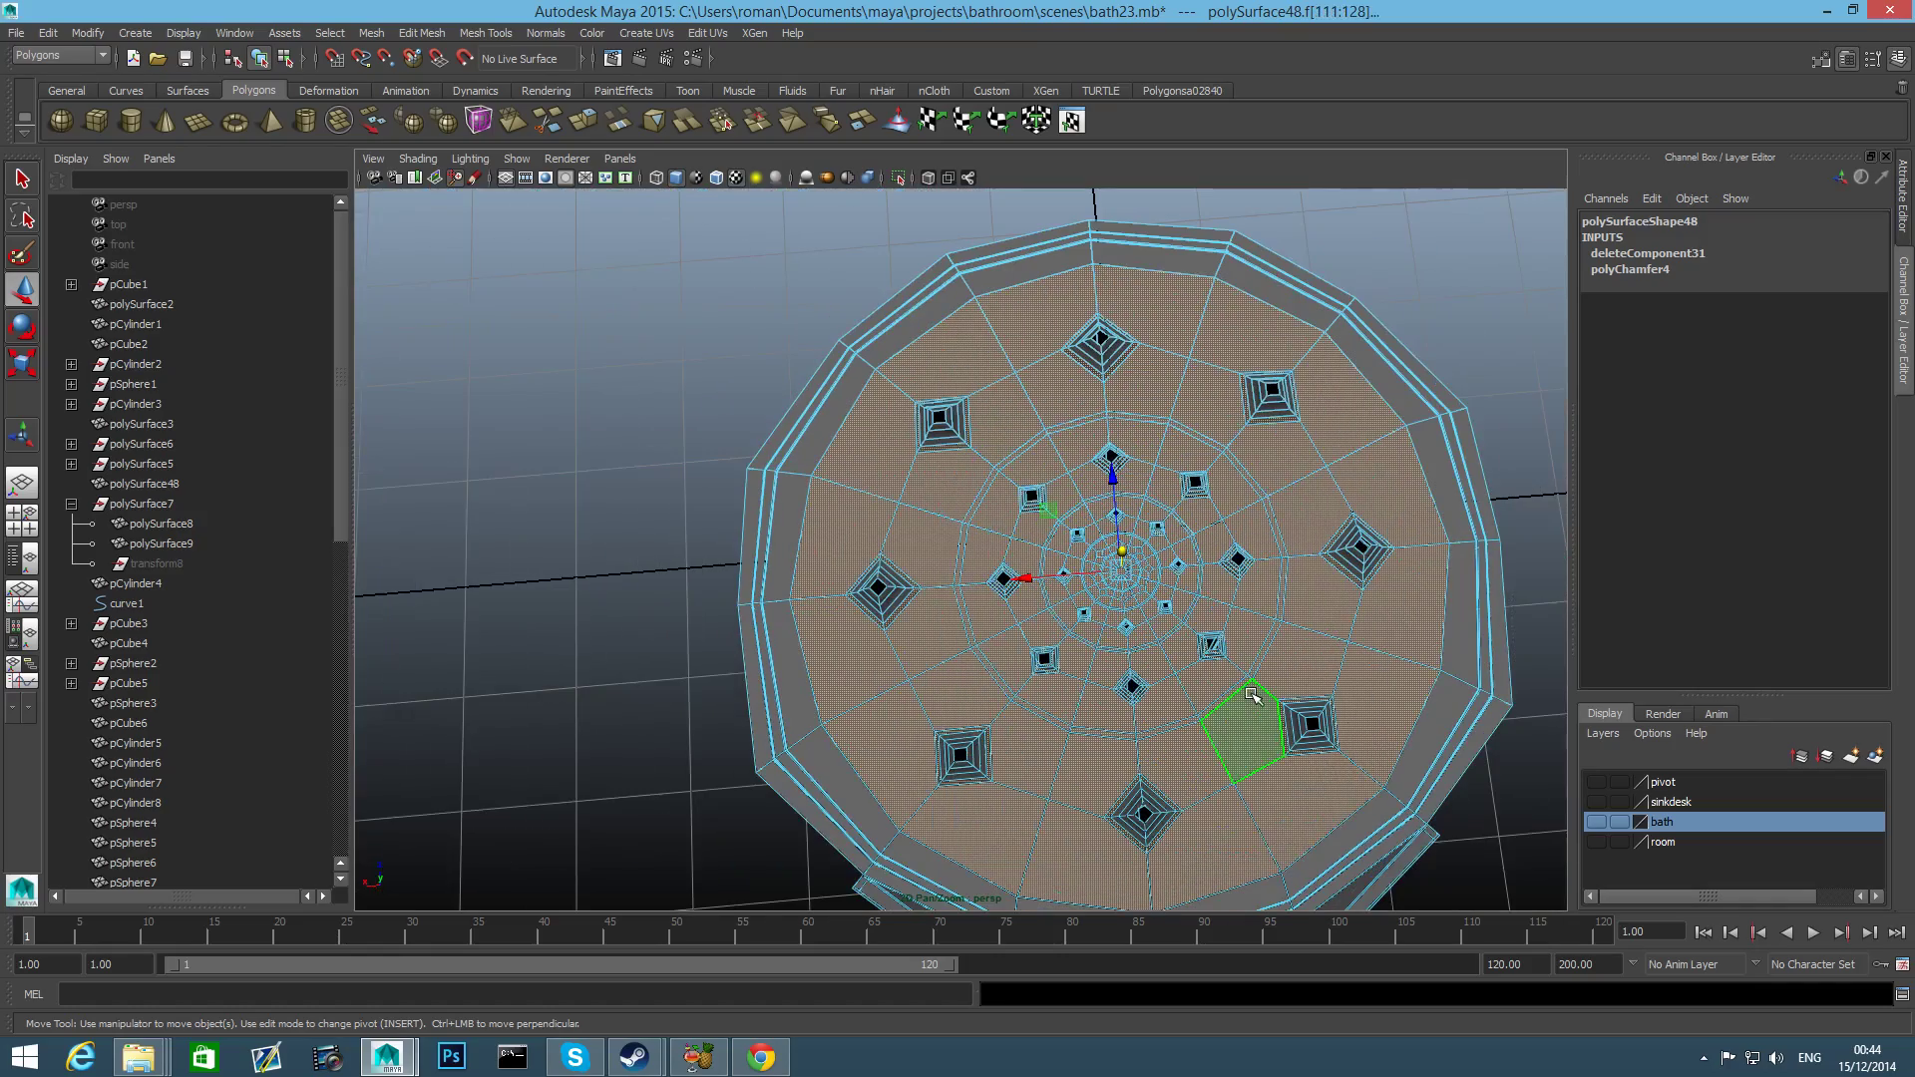
scroll(1127, 563, up, 5)
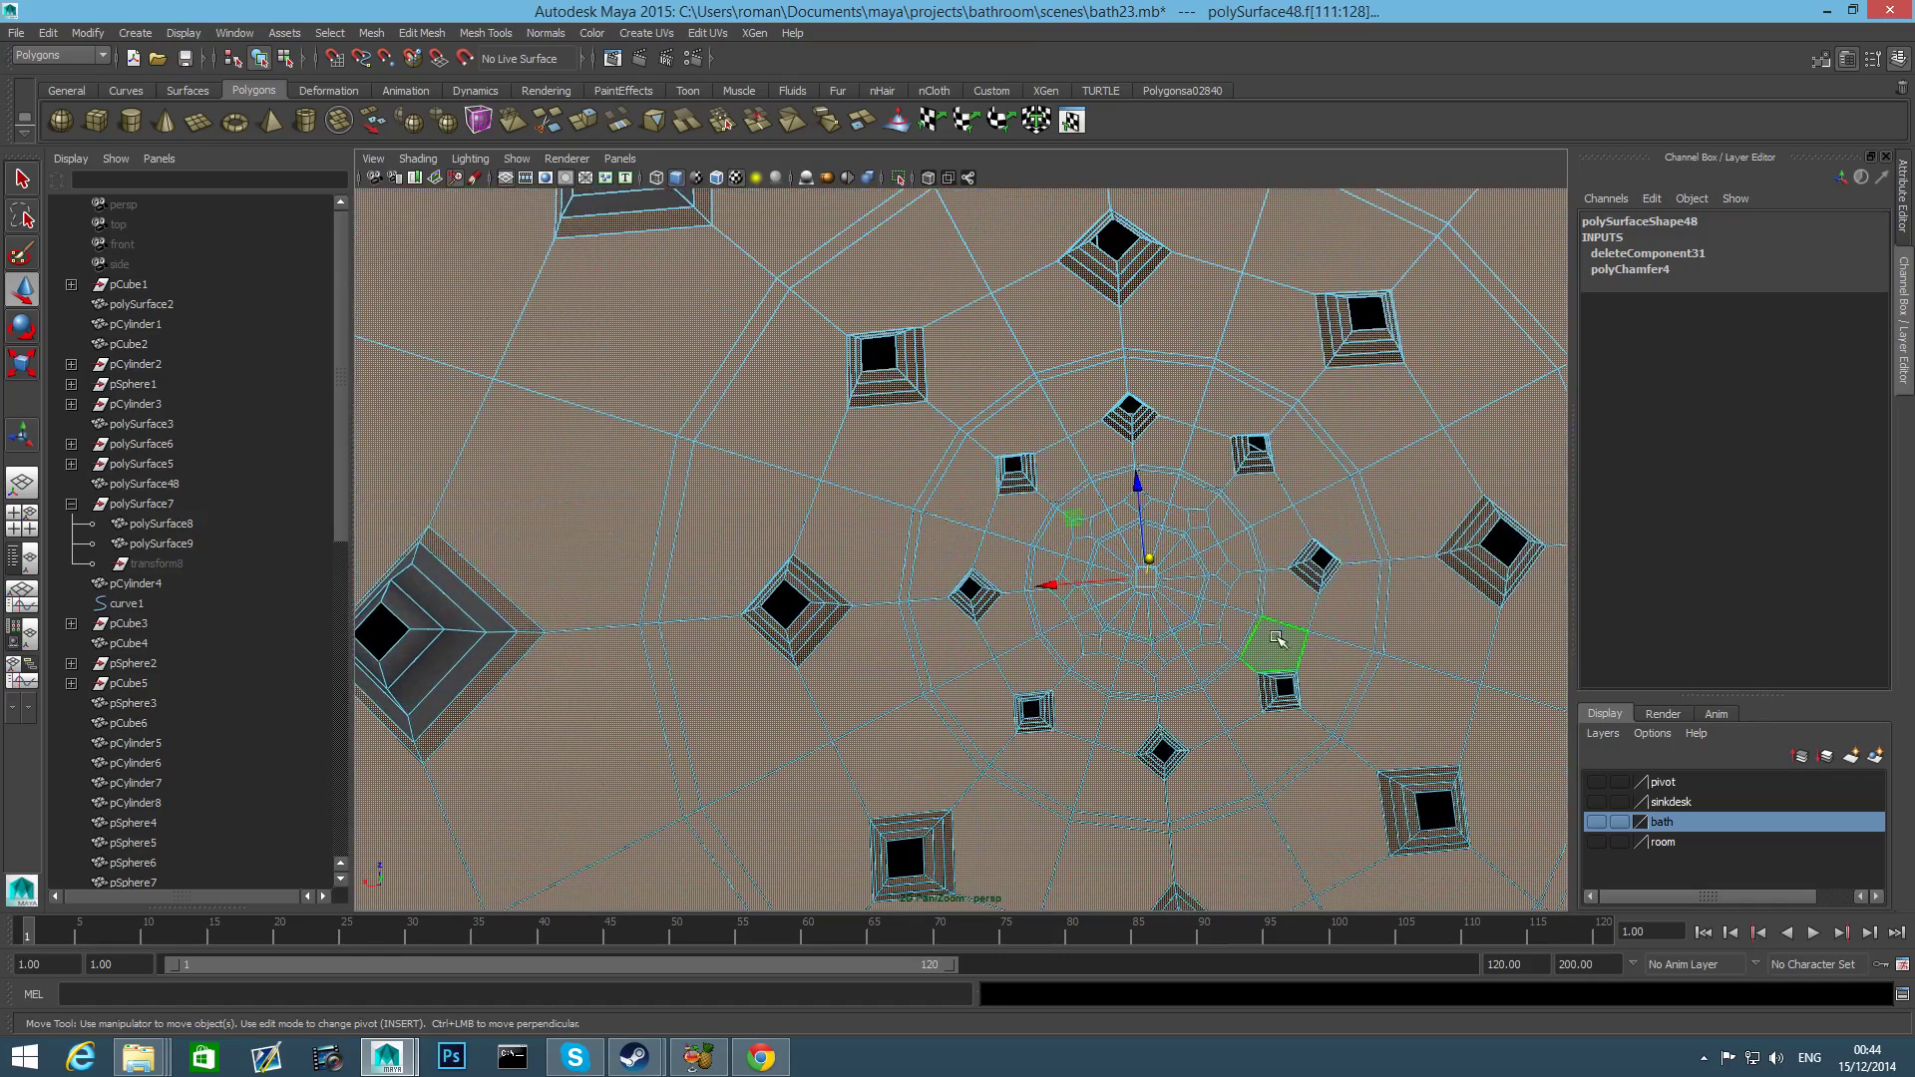
Extract the selected spray-face faces from the shower head and return to object selection.
scroll(1153, 579, down, 4)
alt+drag(1154, 578, 1175, 598)
alt+drag(1102, 693, 1097, 616)
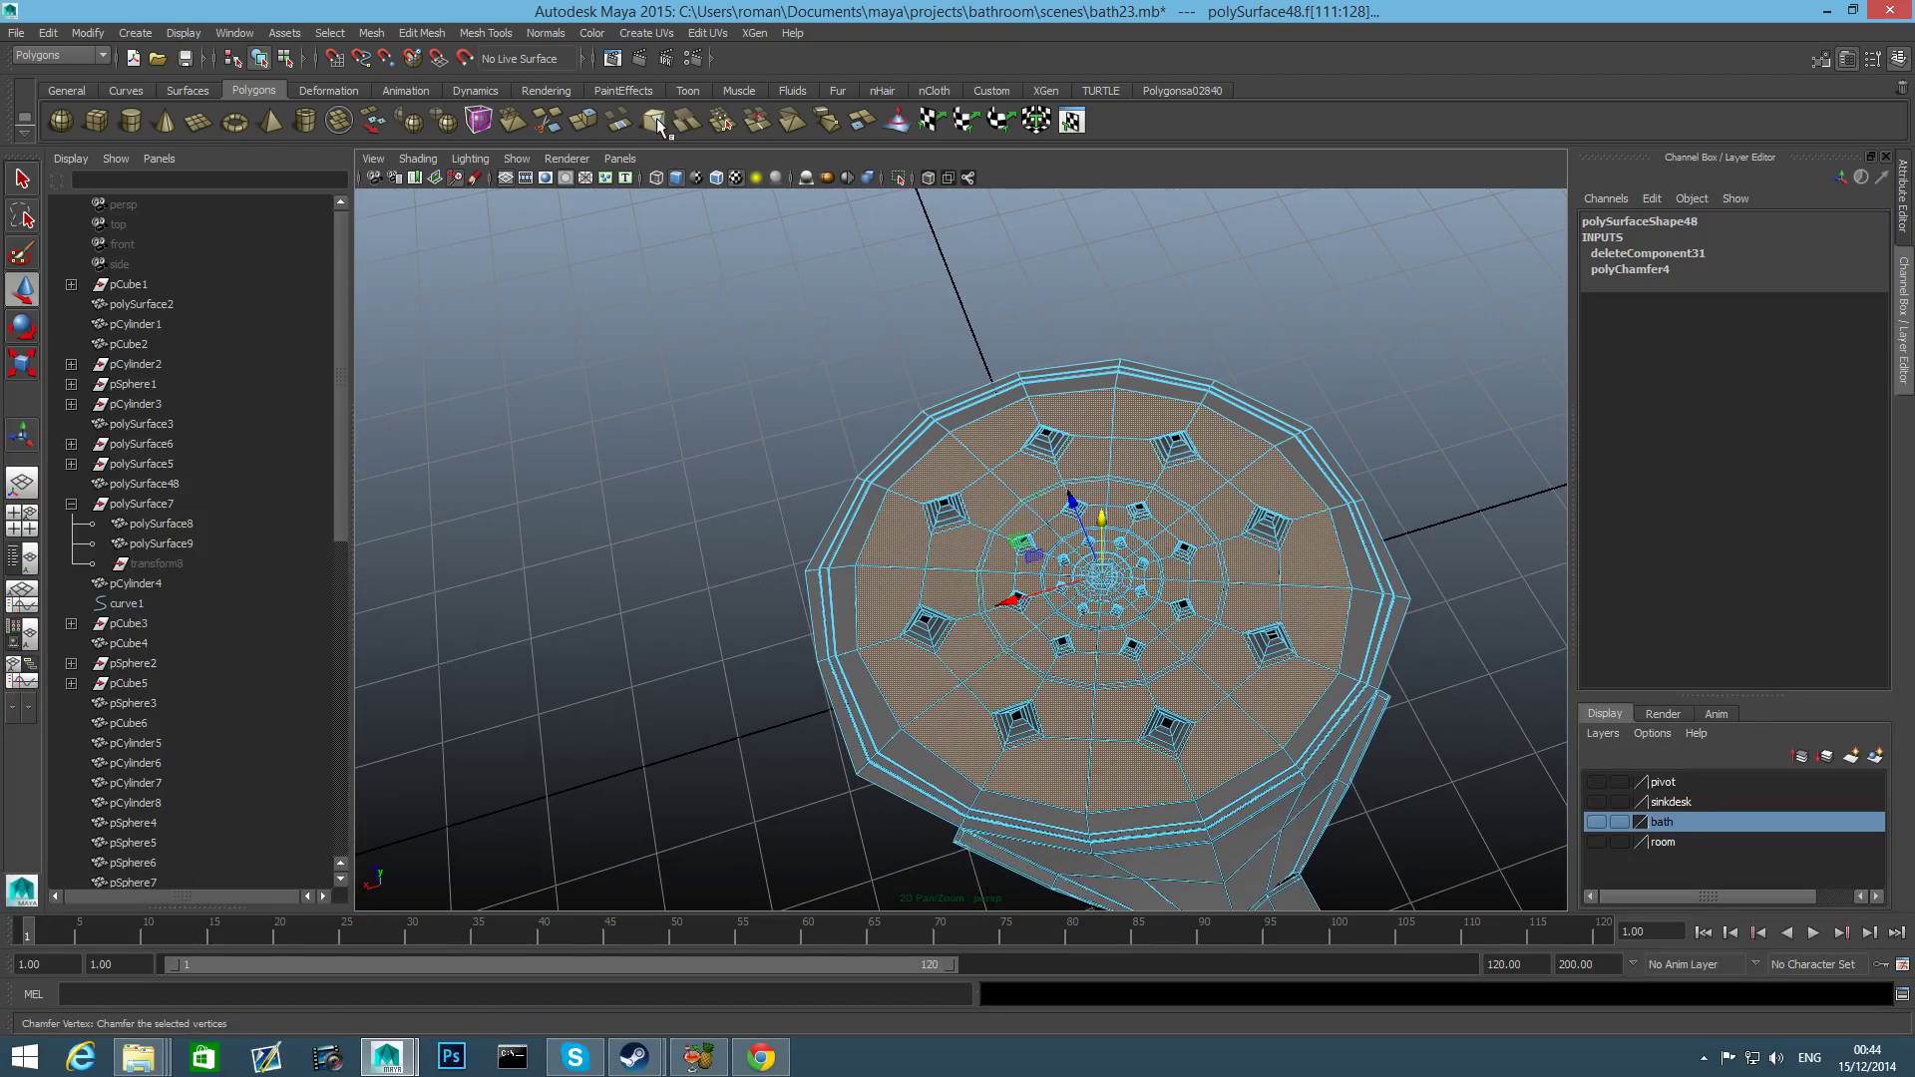
click(421, 35)
mouse_move(371, 33)
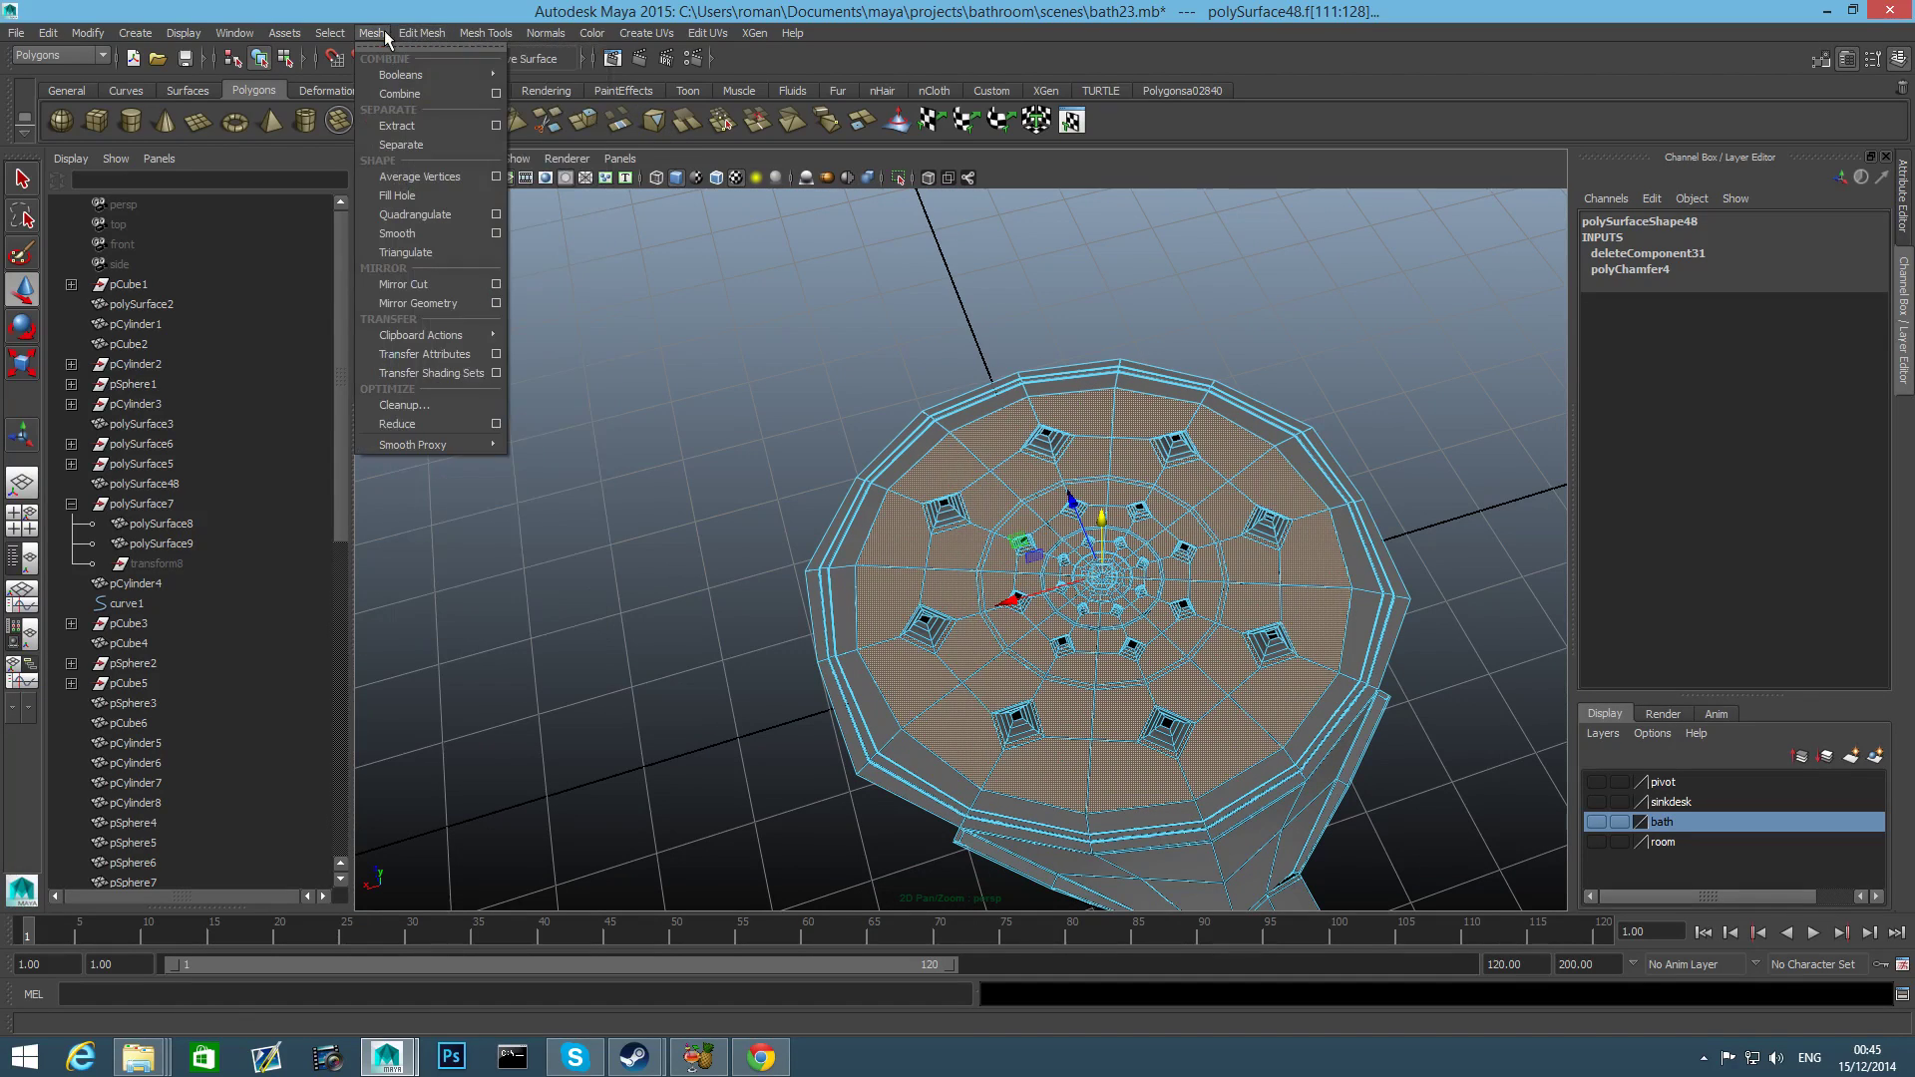
click(401, 144)
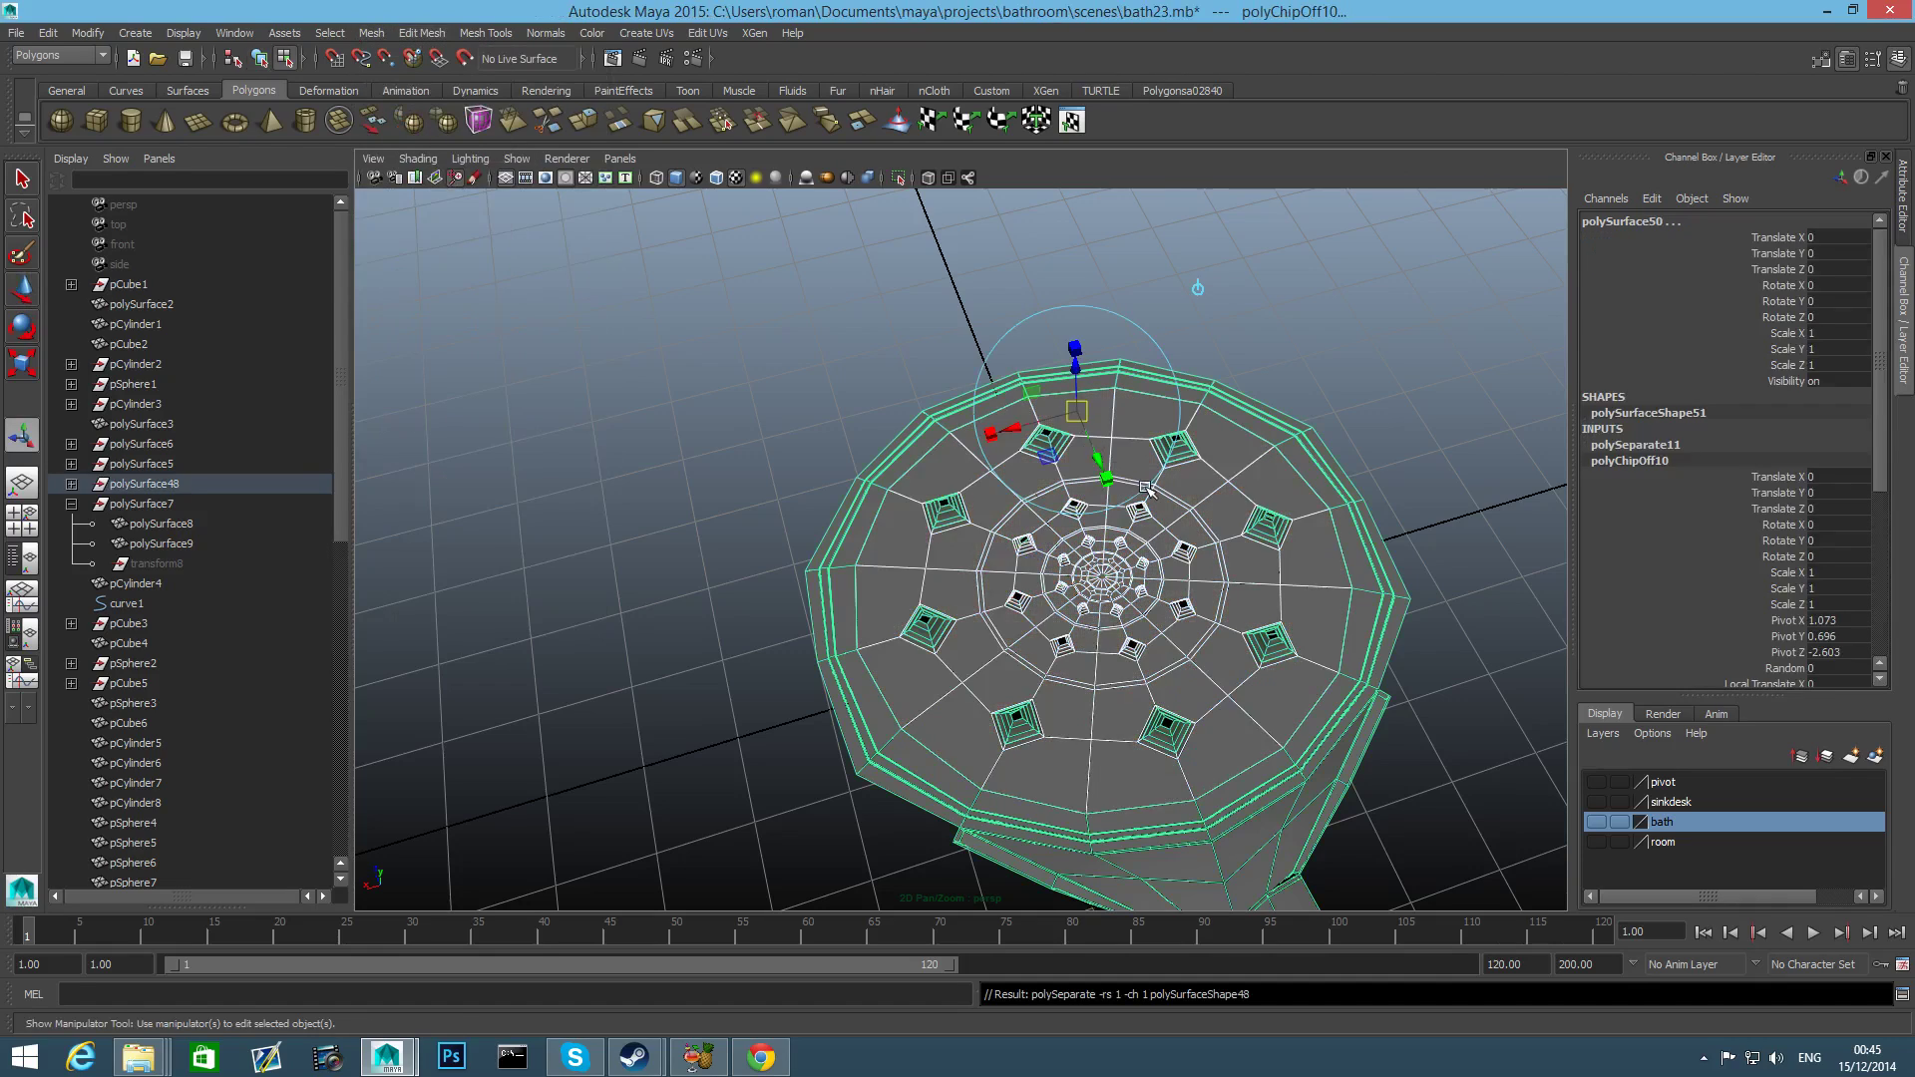
key(F8)
key(Delete)
key(F8)
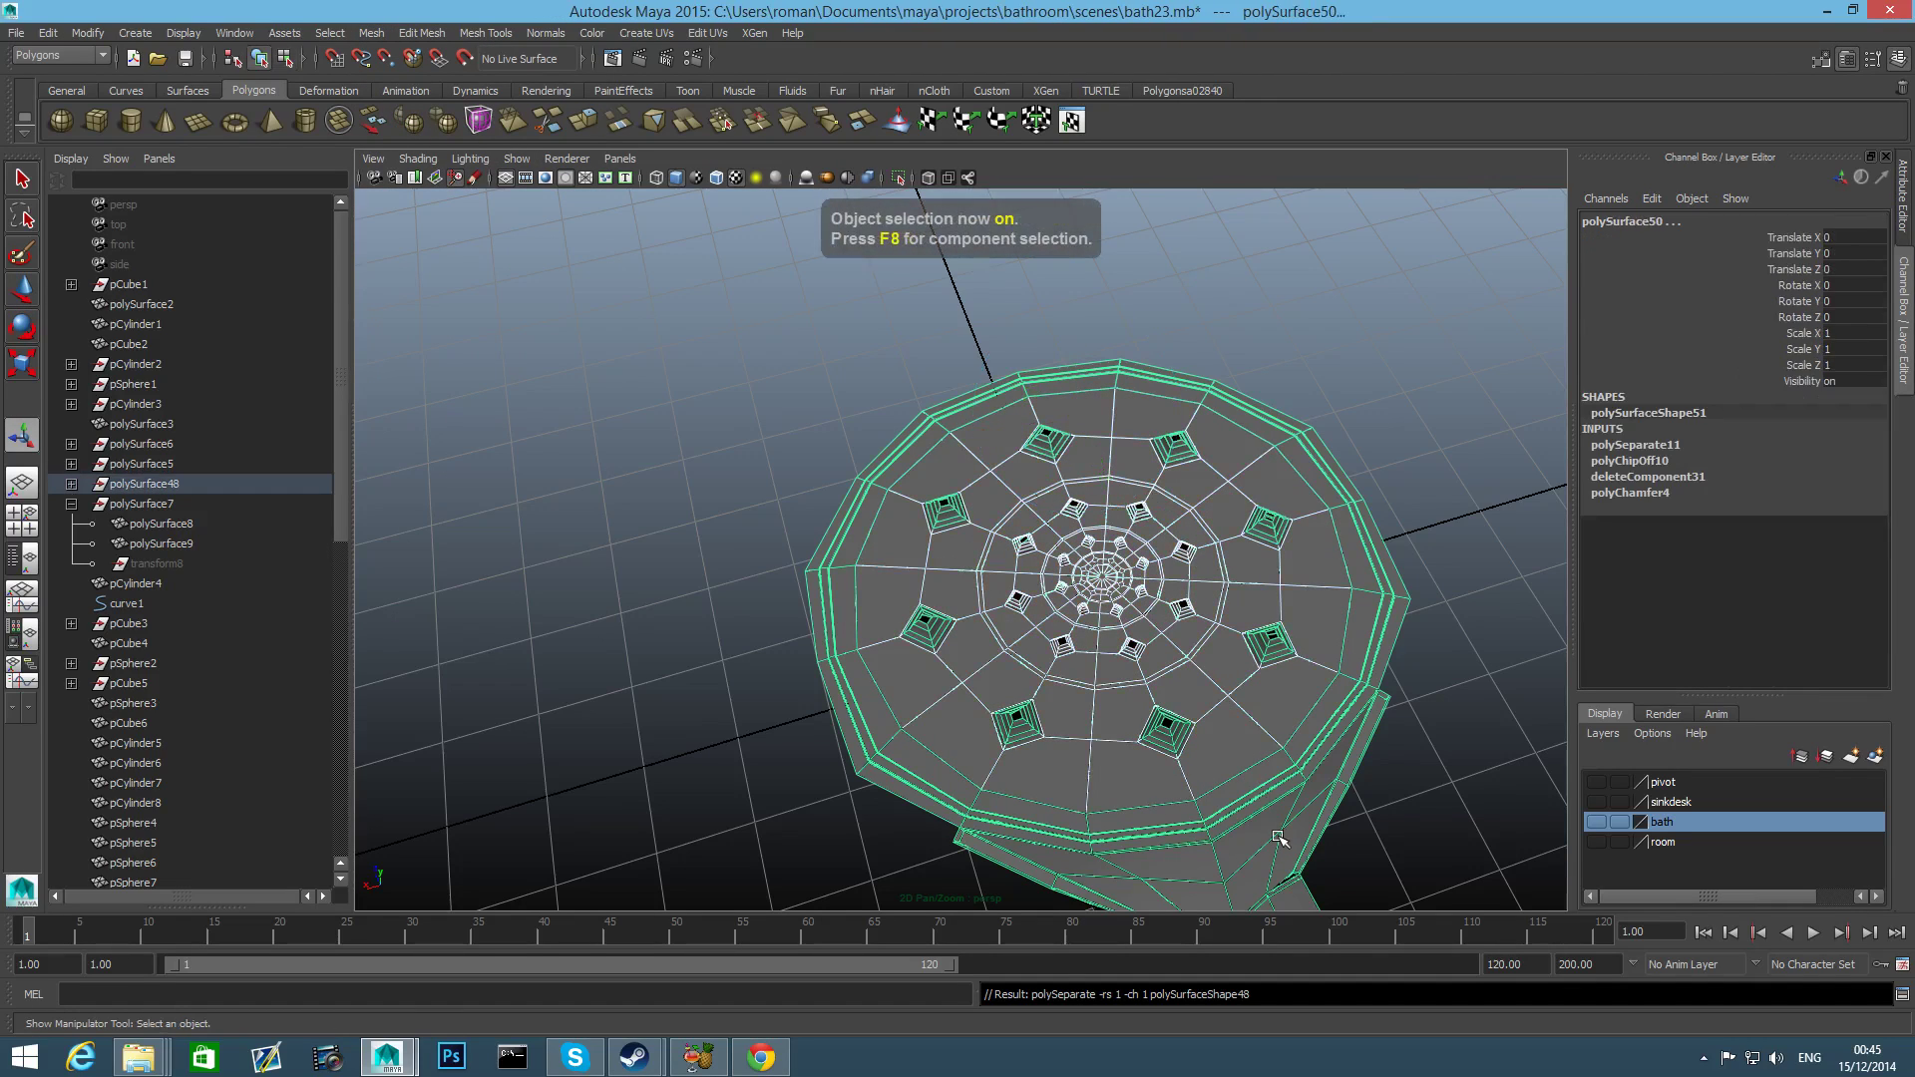
Inspect the separated shower head body around the nozzles, then undo the face extraction.
scroll(1284, 813, down, 4)
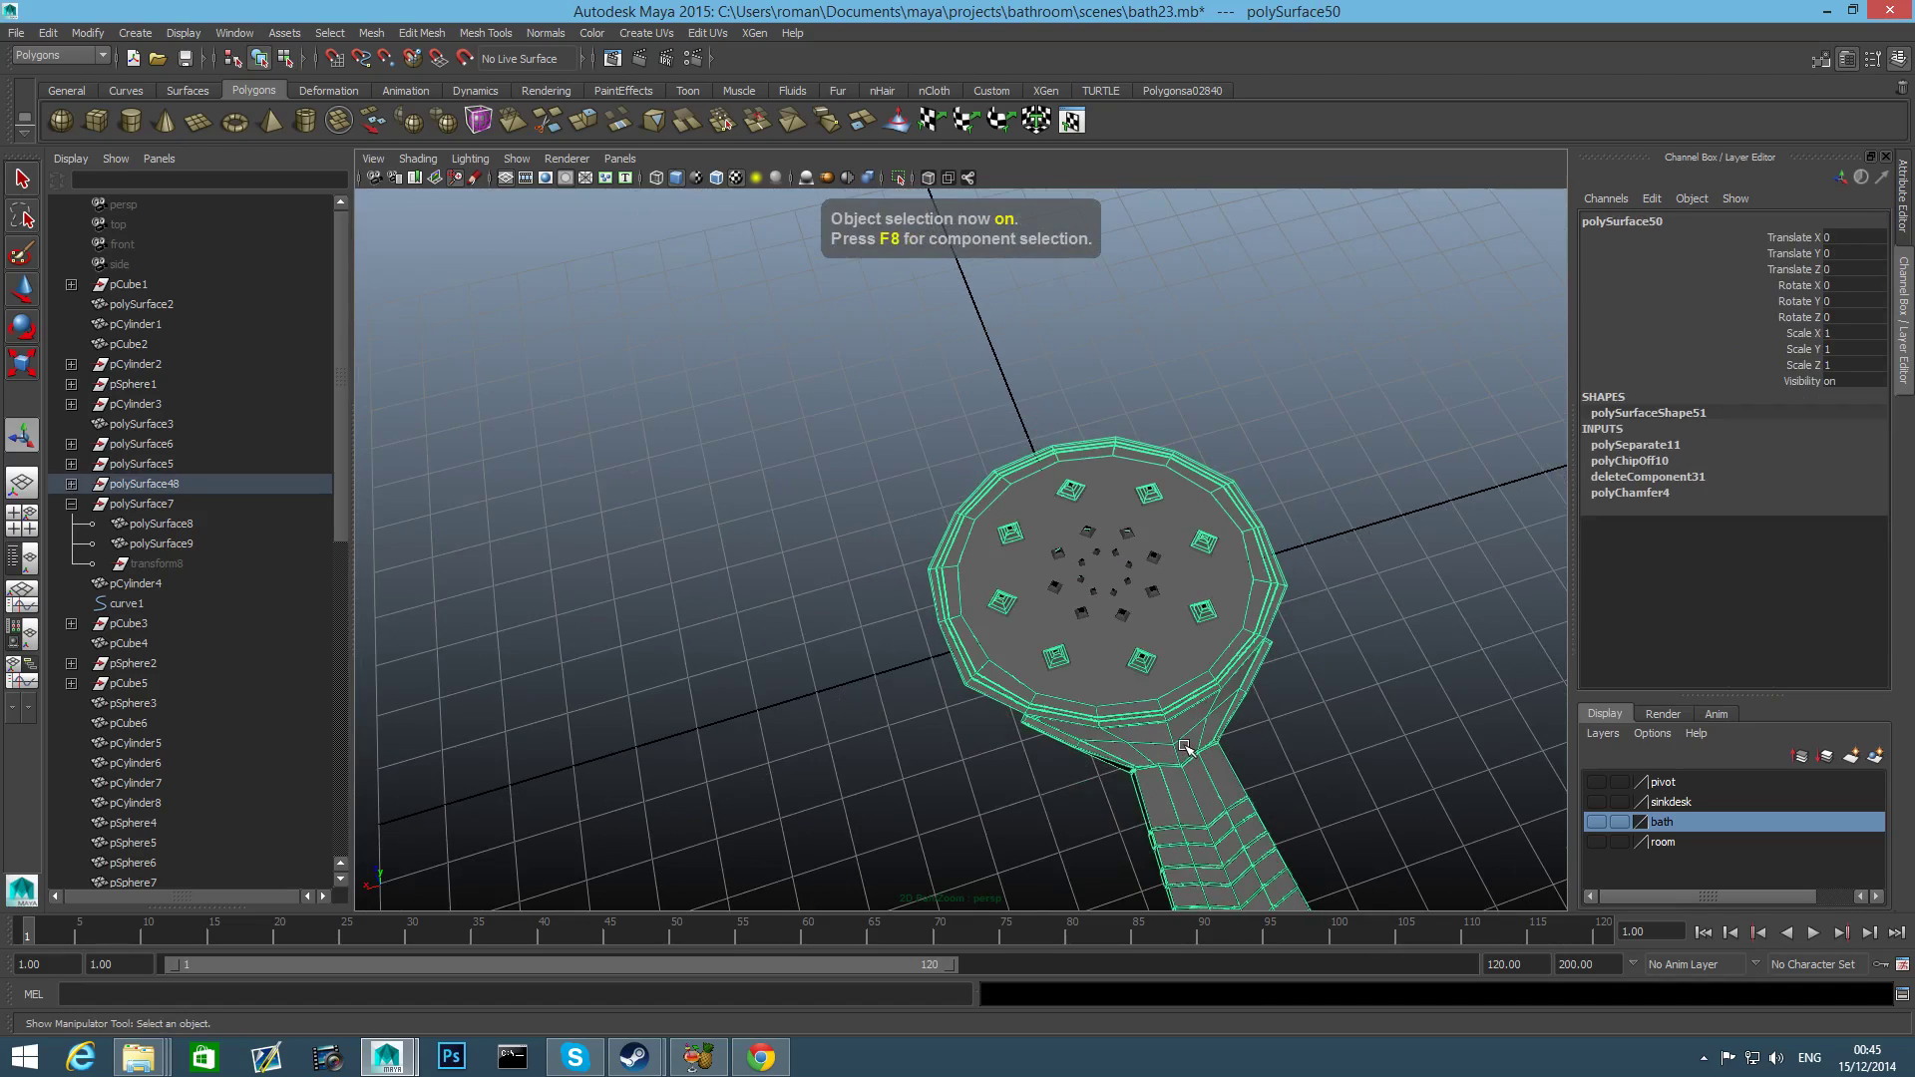
scroll(1184, 746, up, 4)
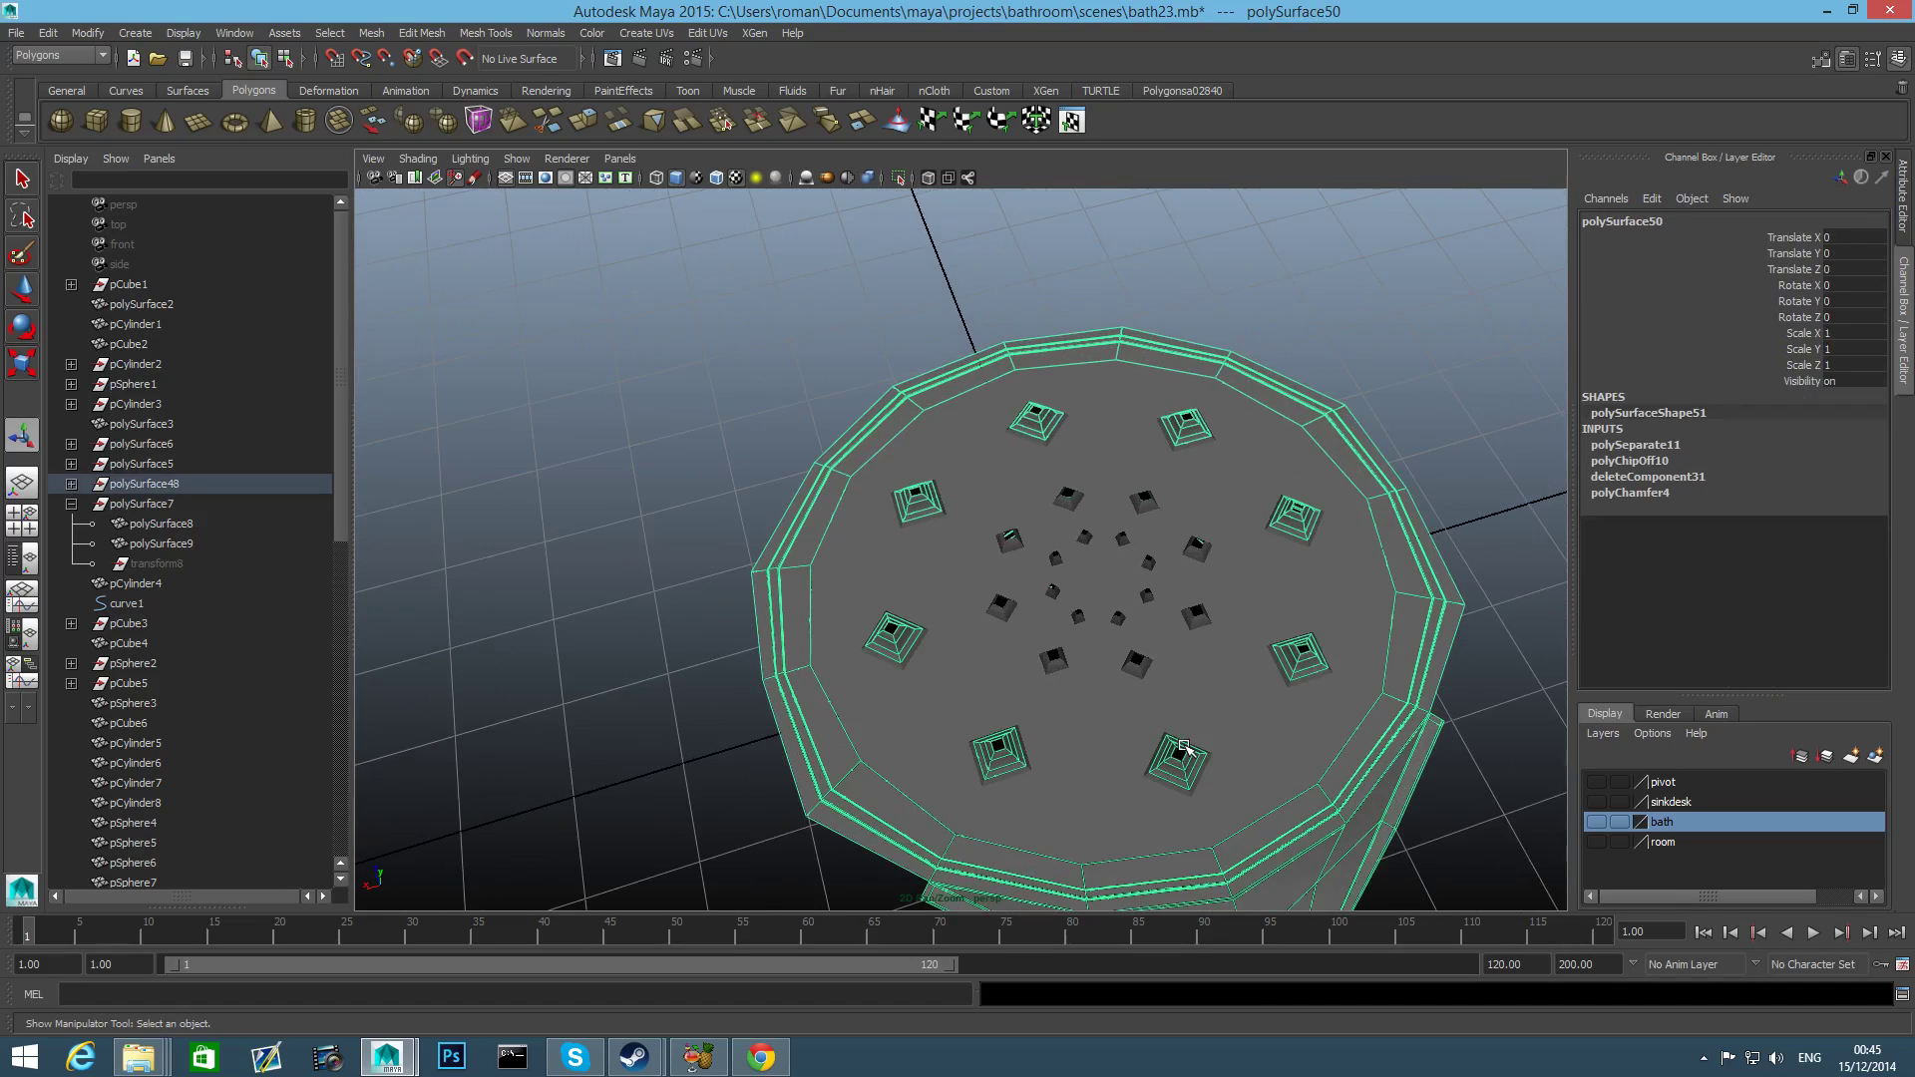
scroll(1030, 718, up, 3)
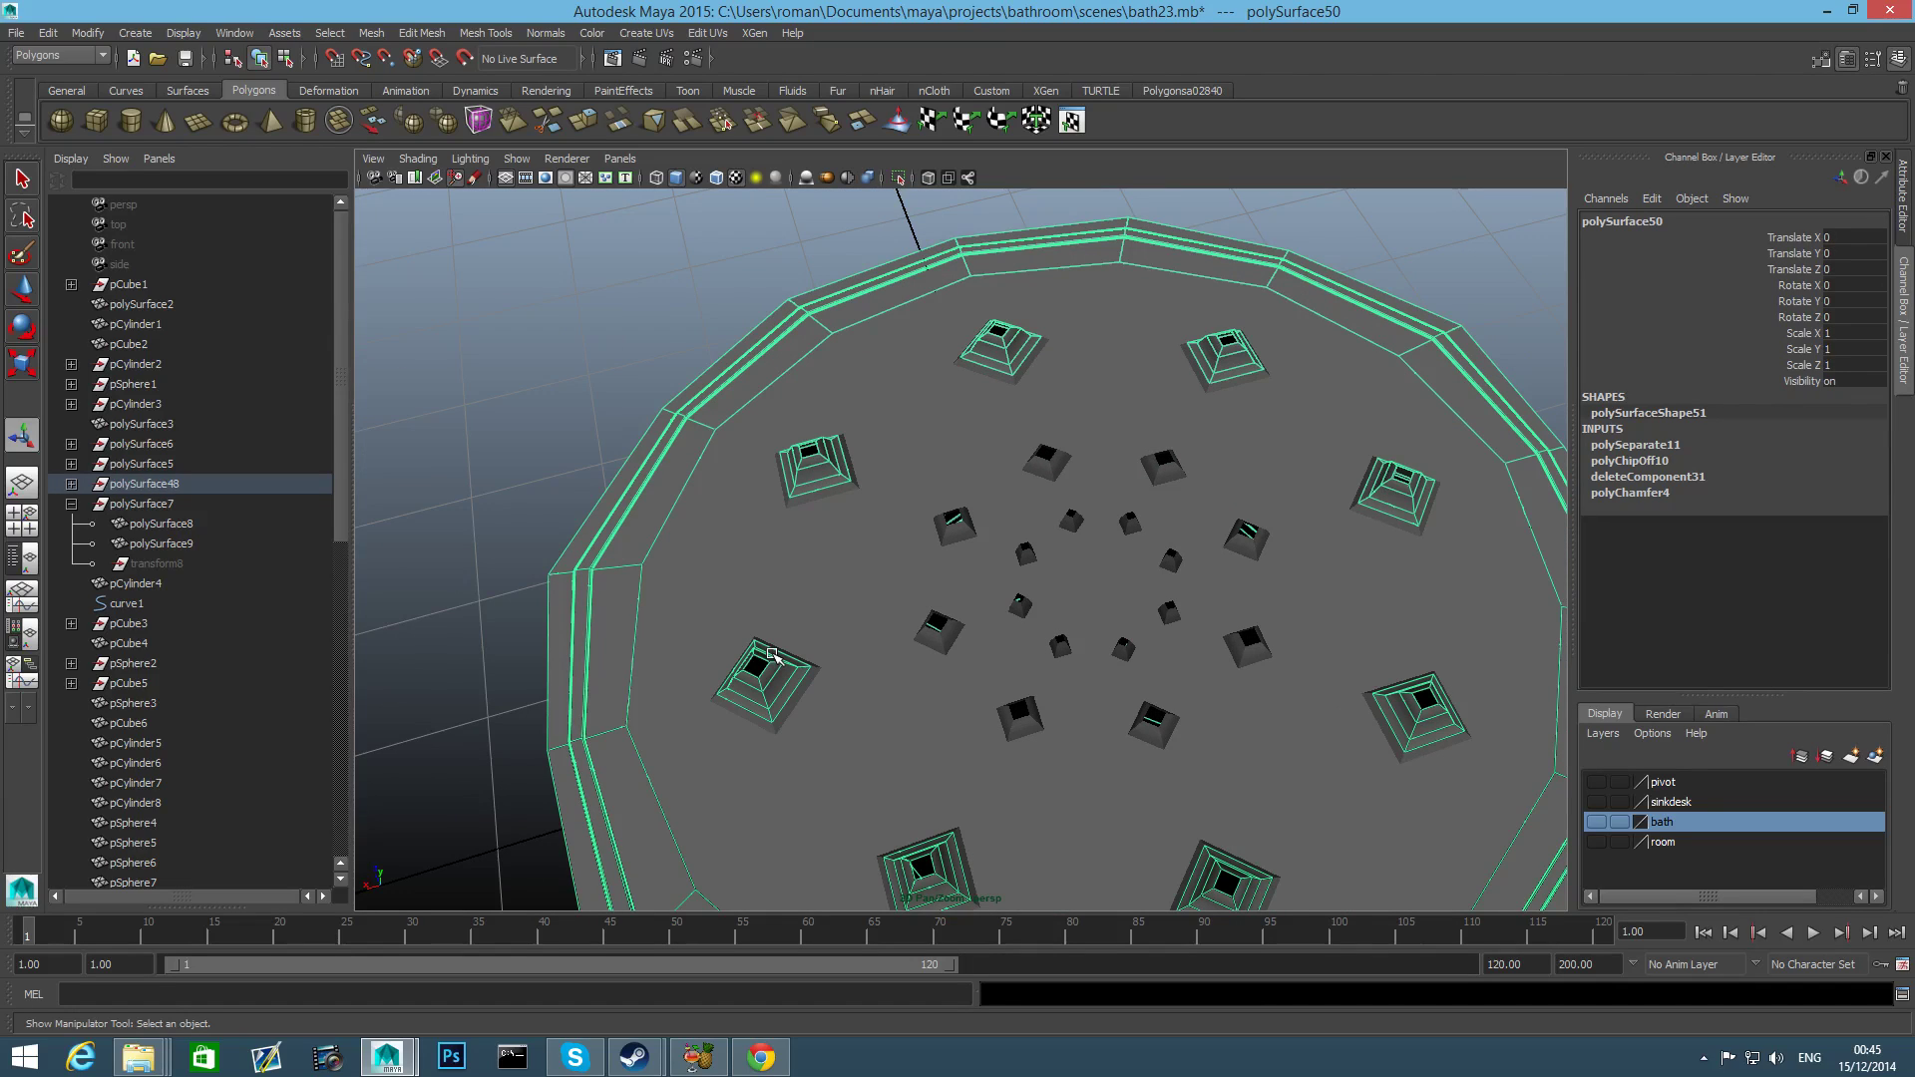
scroll(771, 655, down, 5)
key(ctrl+z)
key(ctrl+z)
key(ctrl+z)
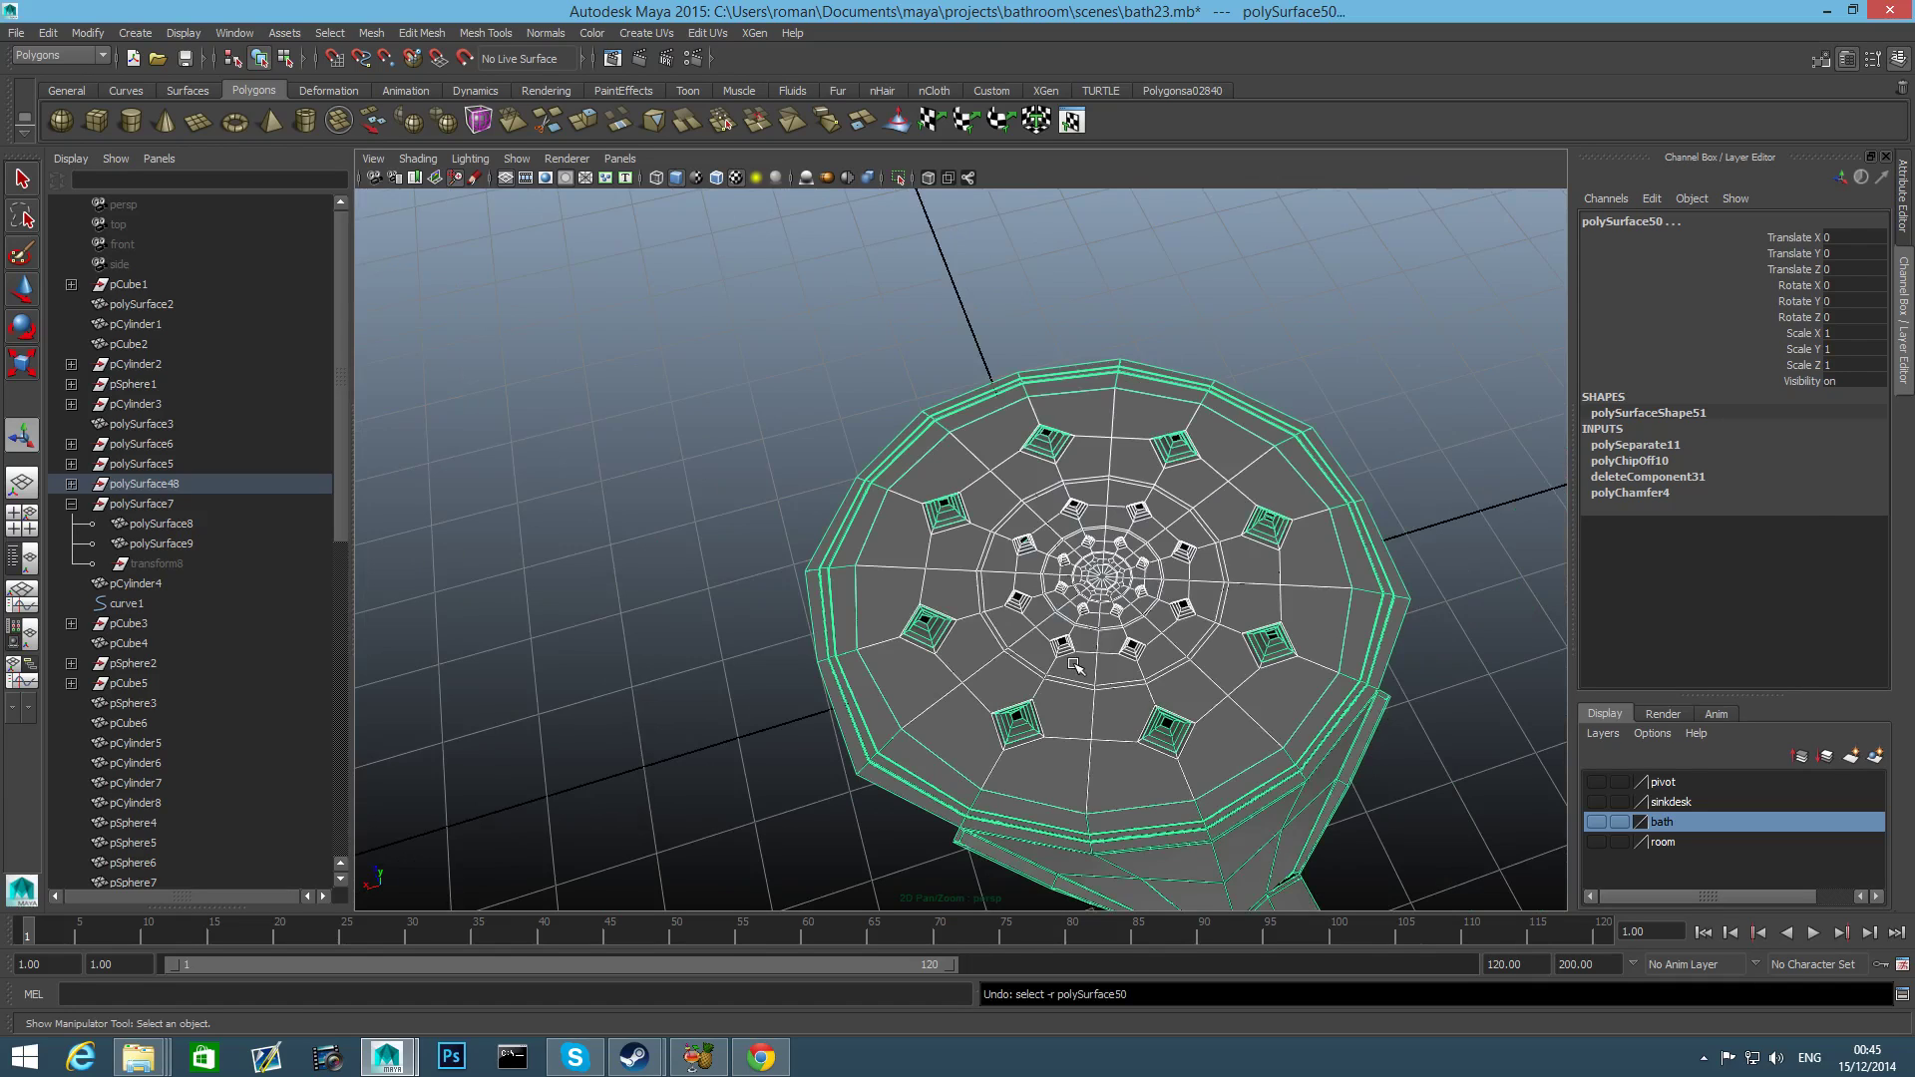
key(ctrl+z)
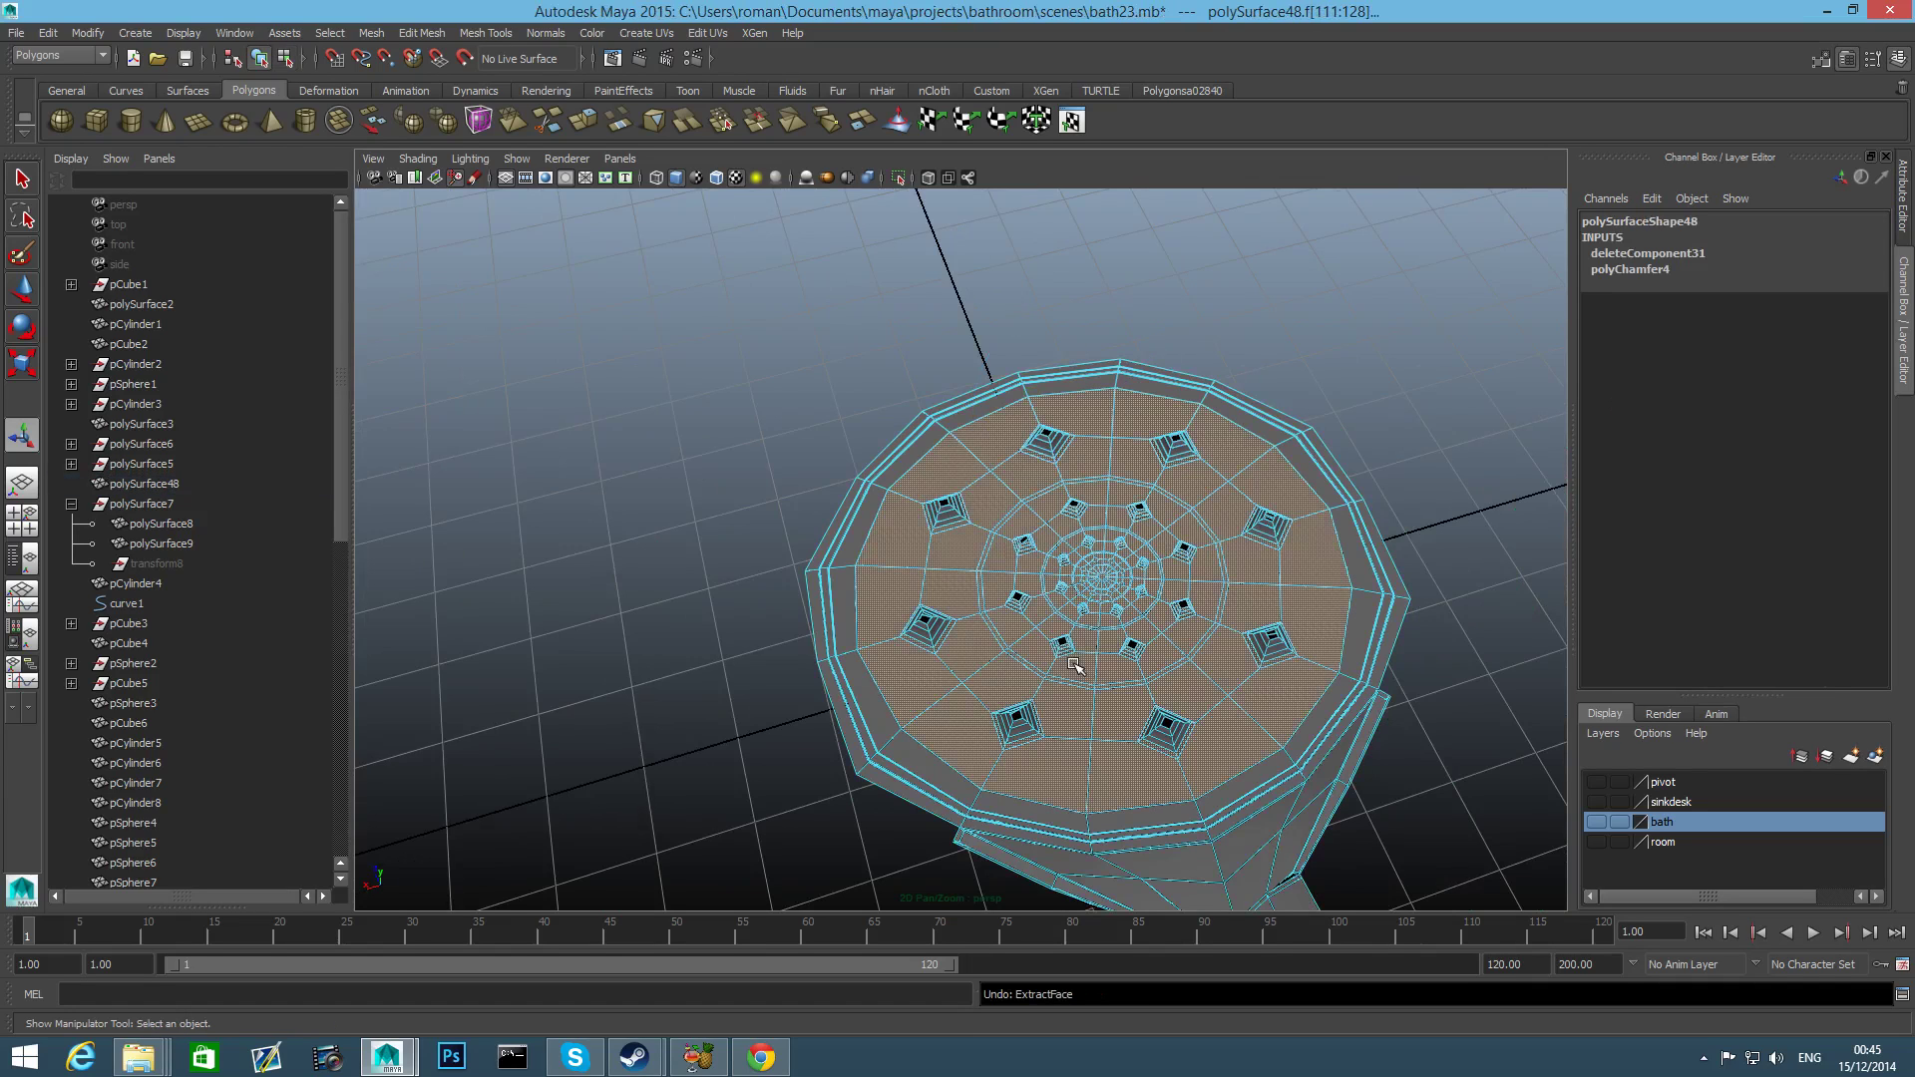
Grow the spray-face selection by two rings to take in the nozzle walls and the inner rim.
scroll(1074, 665, up, 2)
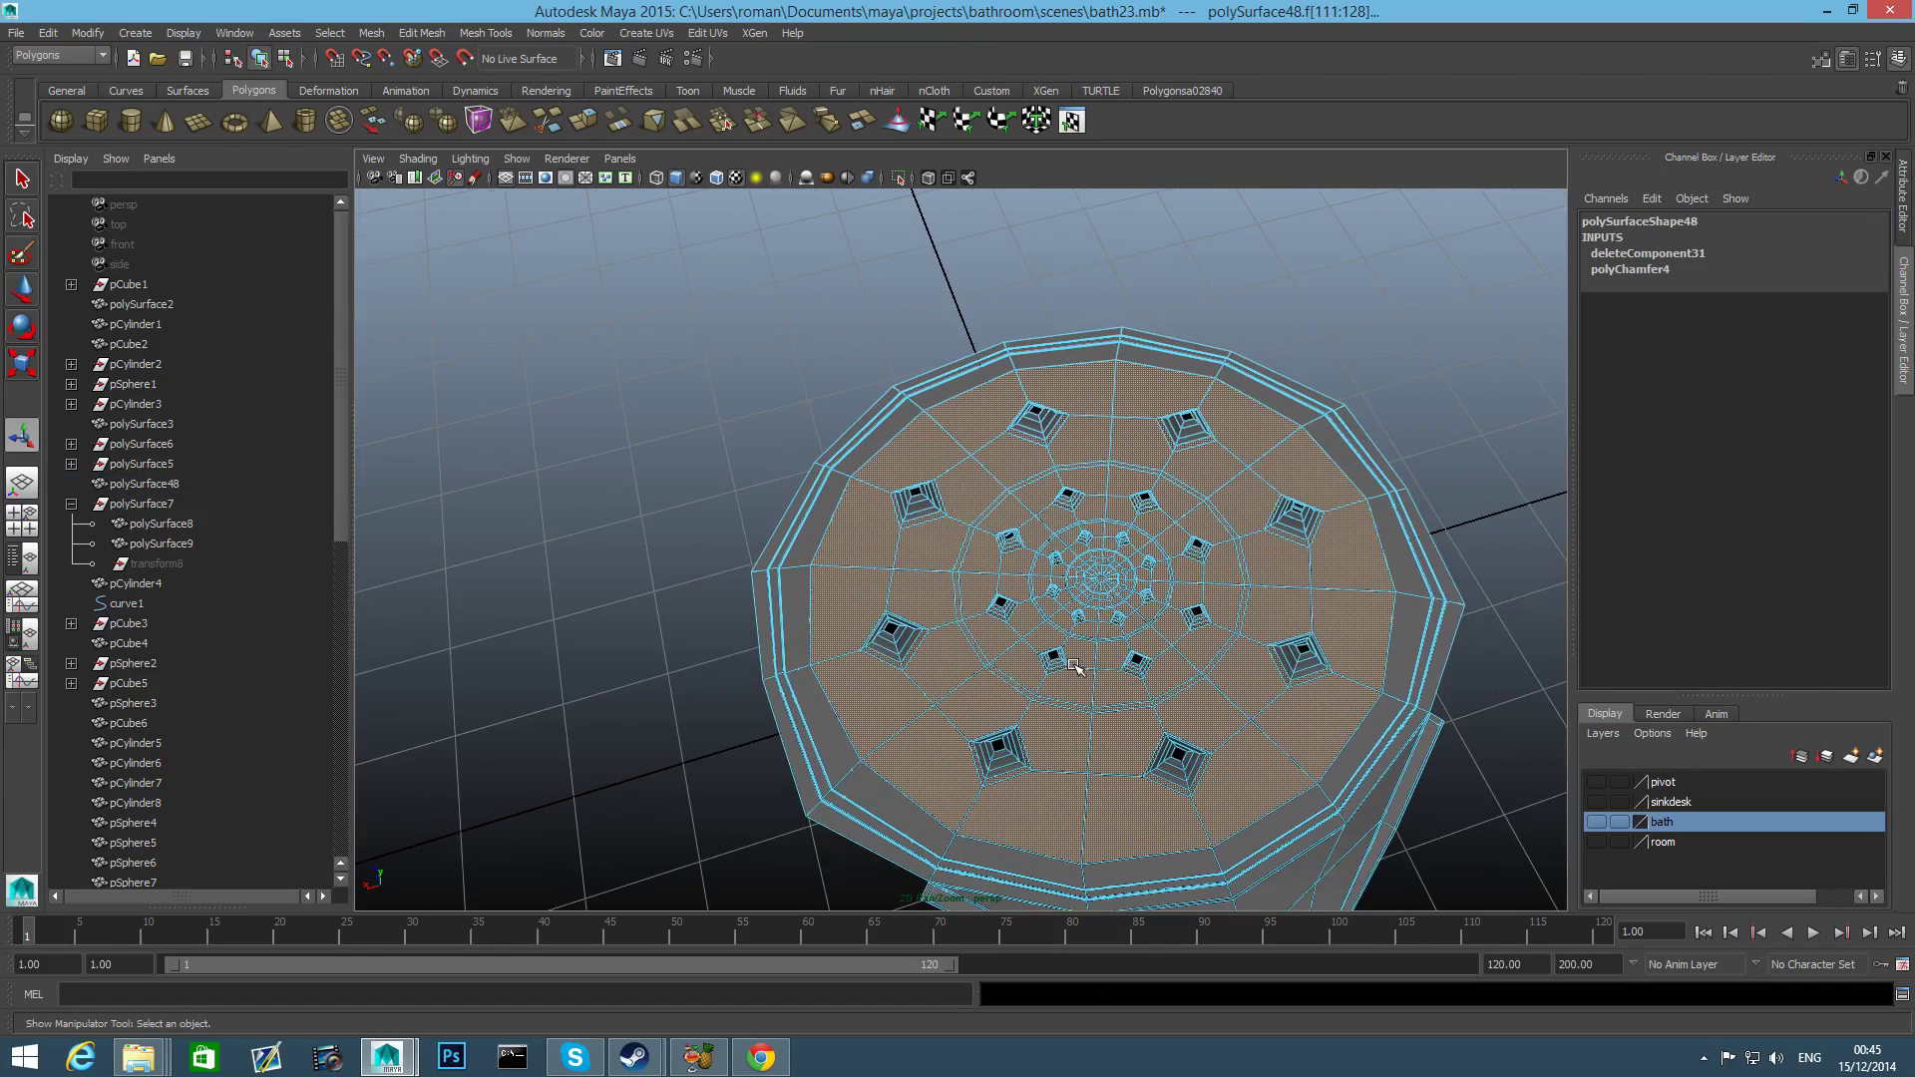
key(shift+period)
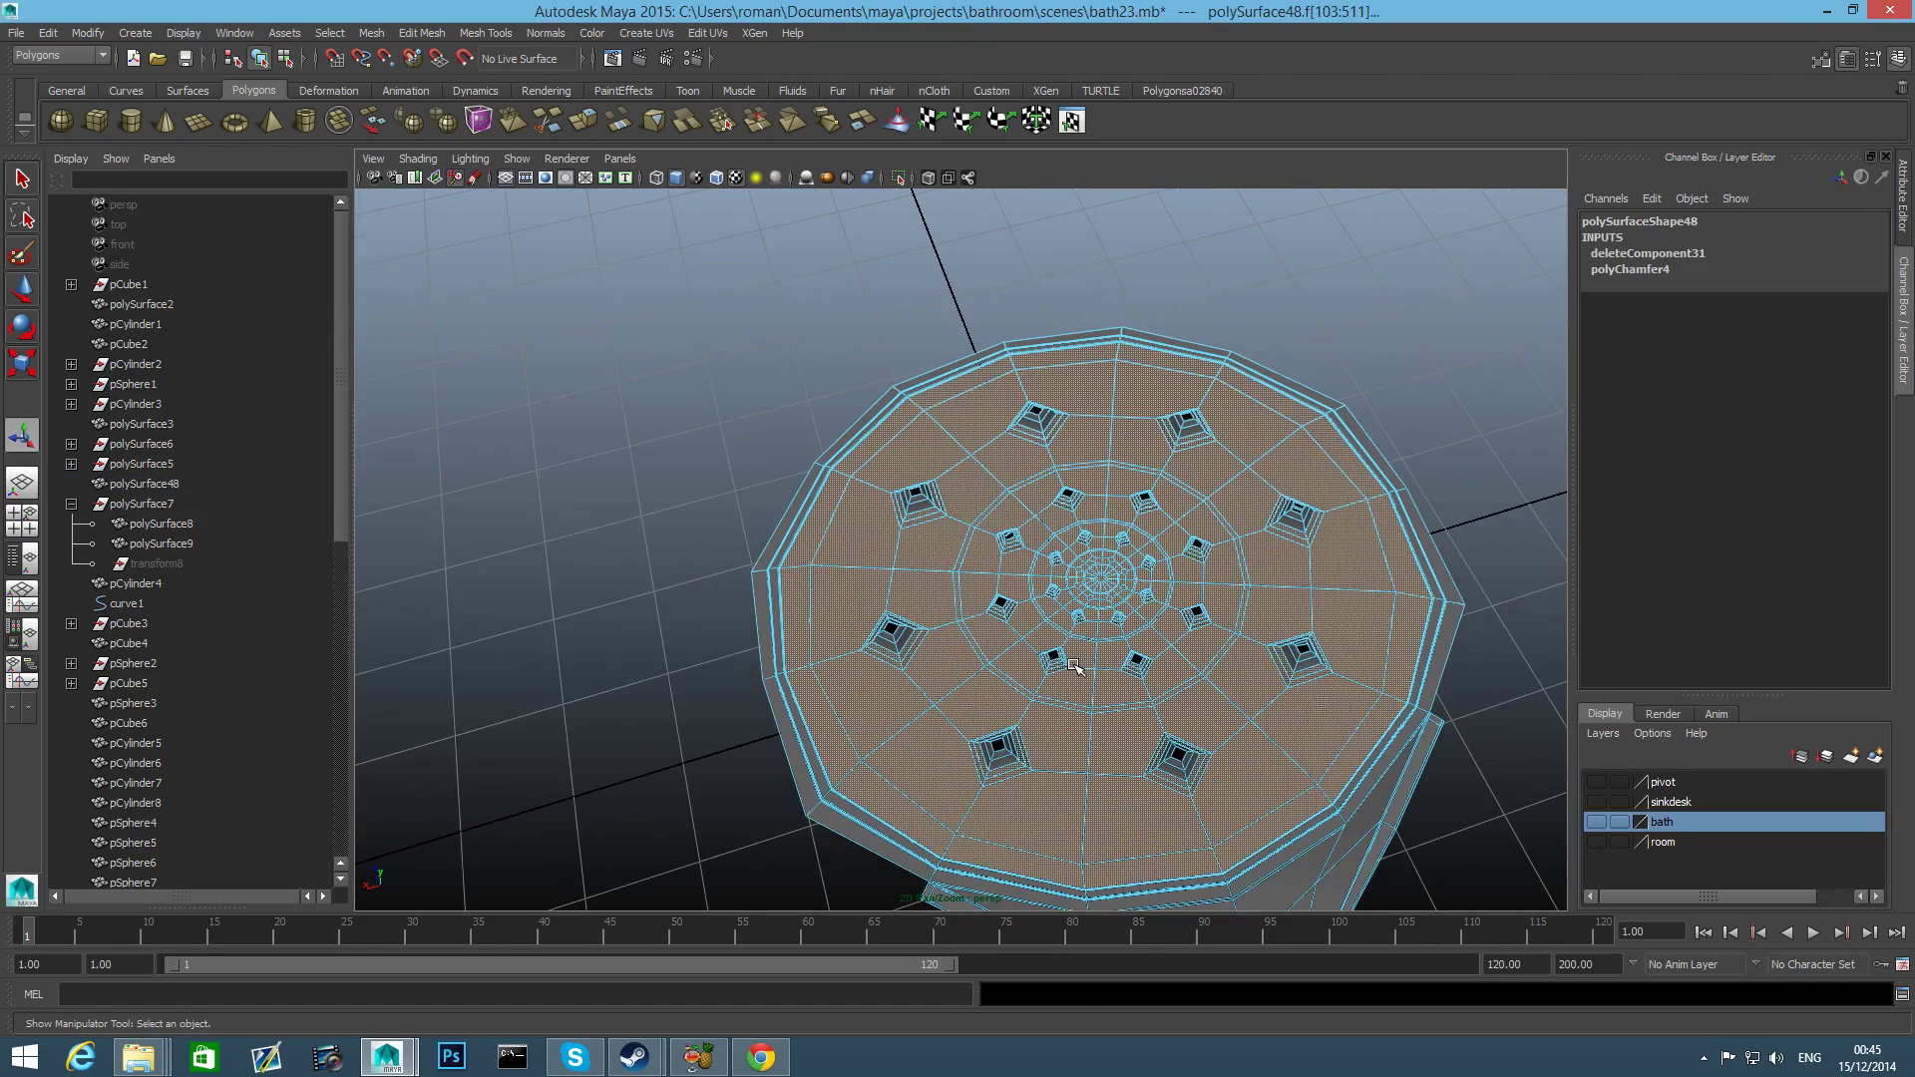
key(shift+period)
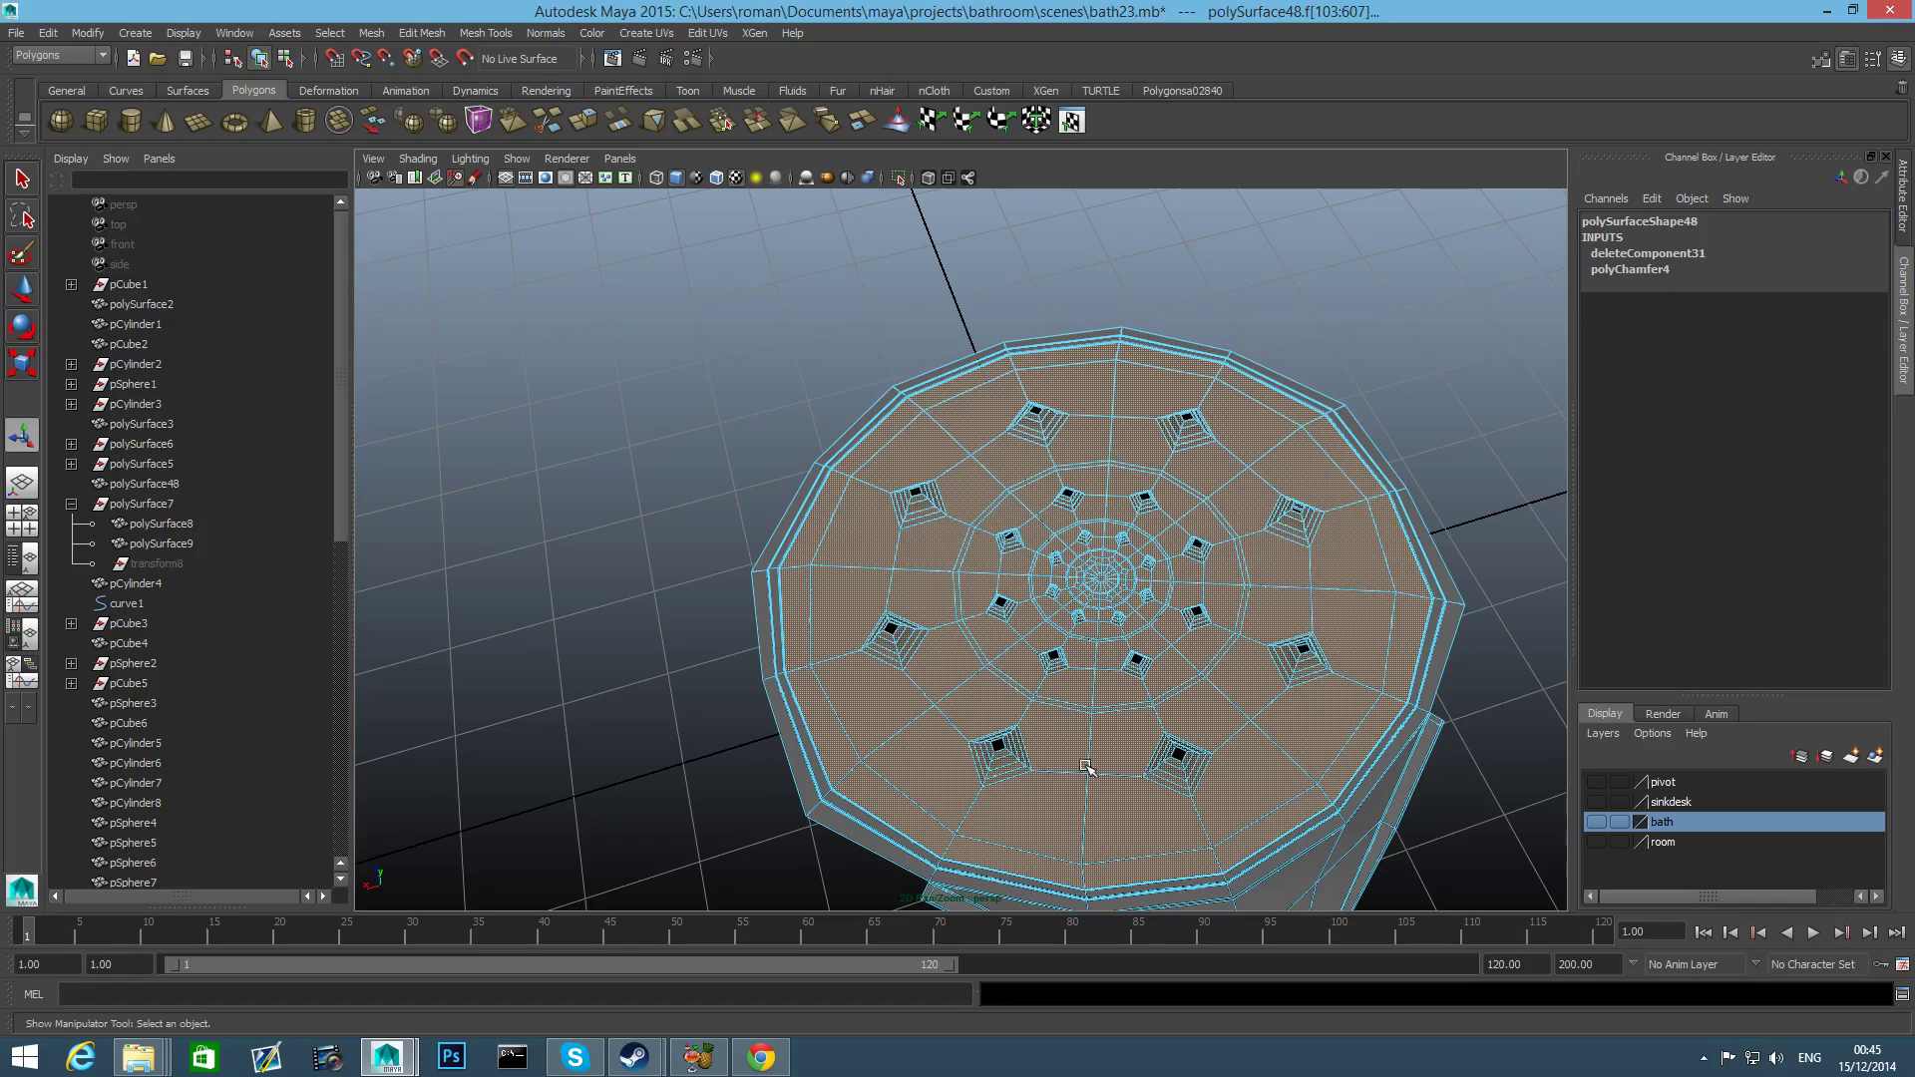
Remove the upper face loop of the rim groove from the spray-face selection.
alt+drag(1085, 766, 1090, 795)
alt+right_drag(1090, 795, 1115, 784)
alt+middle_drag(1115, 784, 1067, 344)
alt+right_drag(1067, 344, 1165, 464)
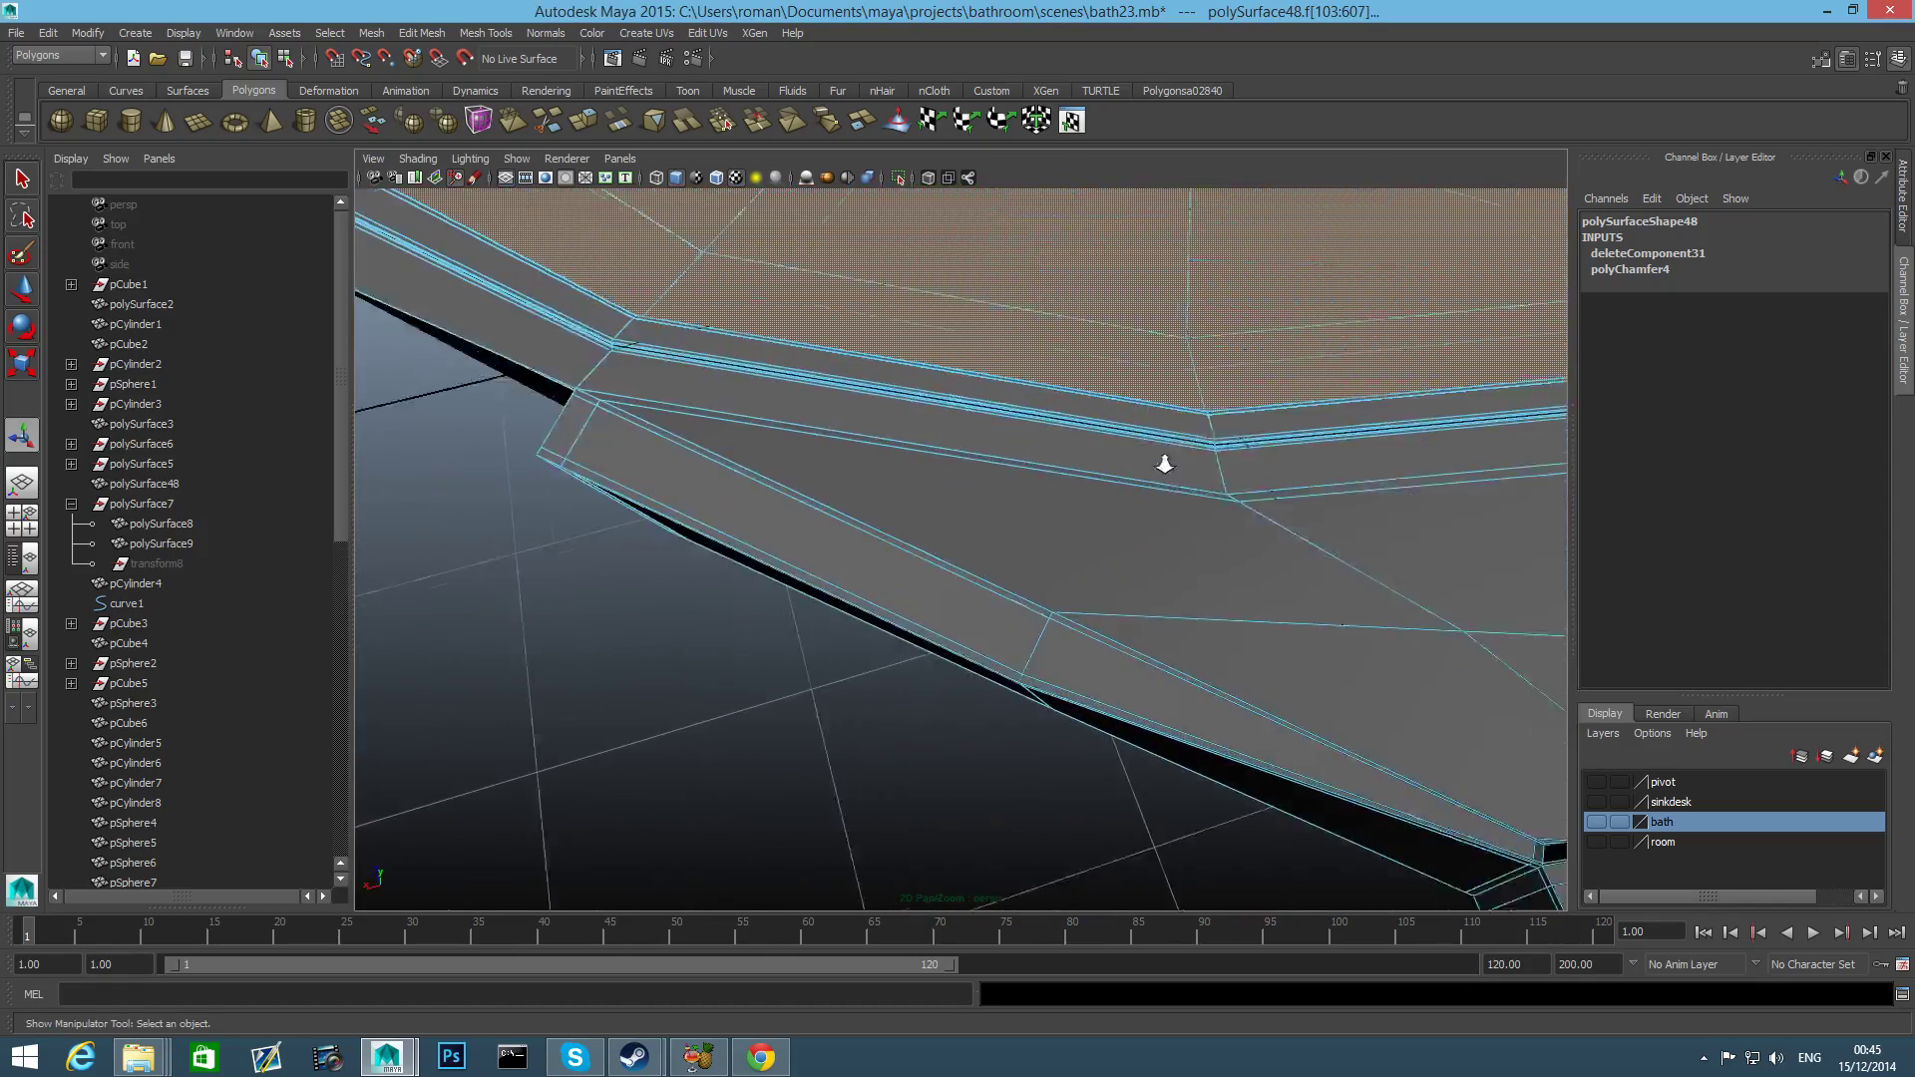
alt+drag(1165, 463, 931, 671)
alt+middle_drag(935, 671, 597, 613)
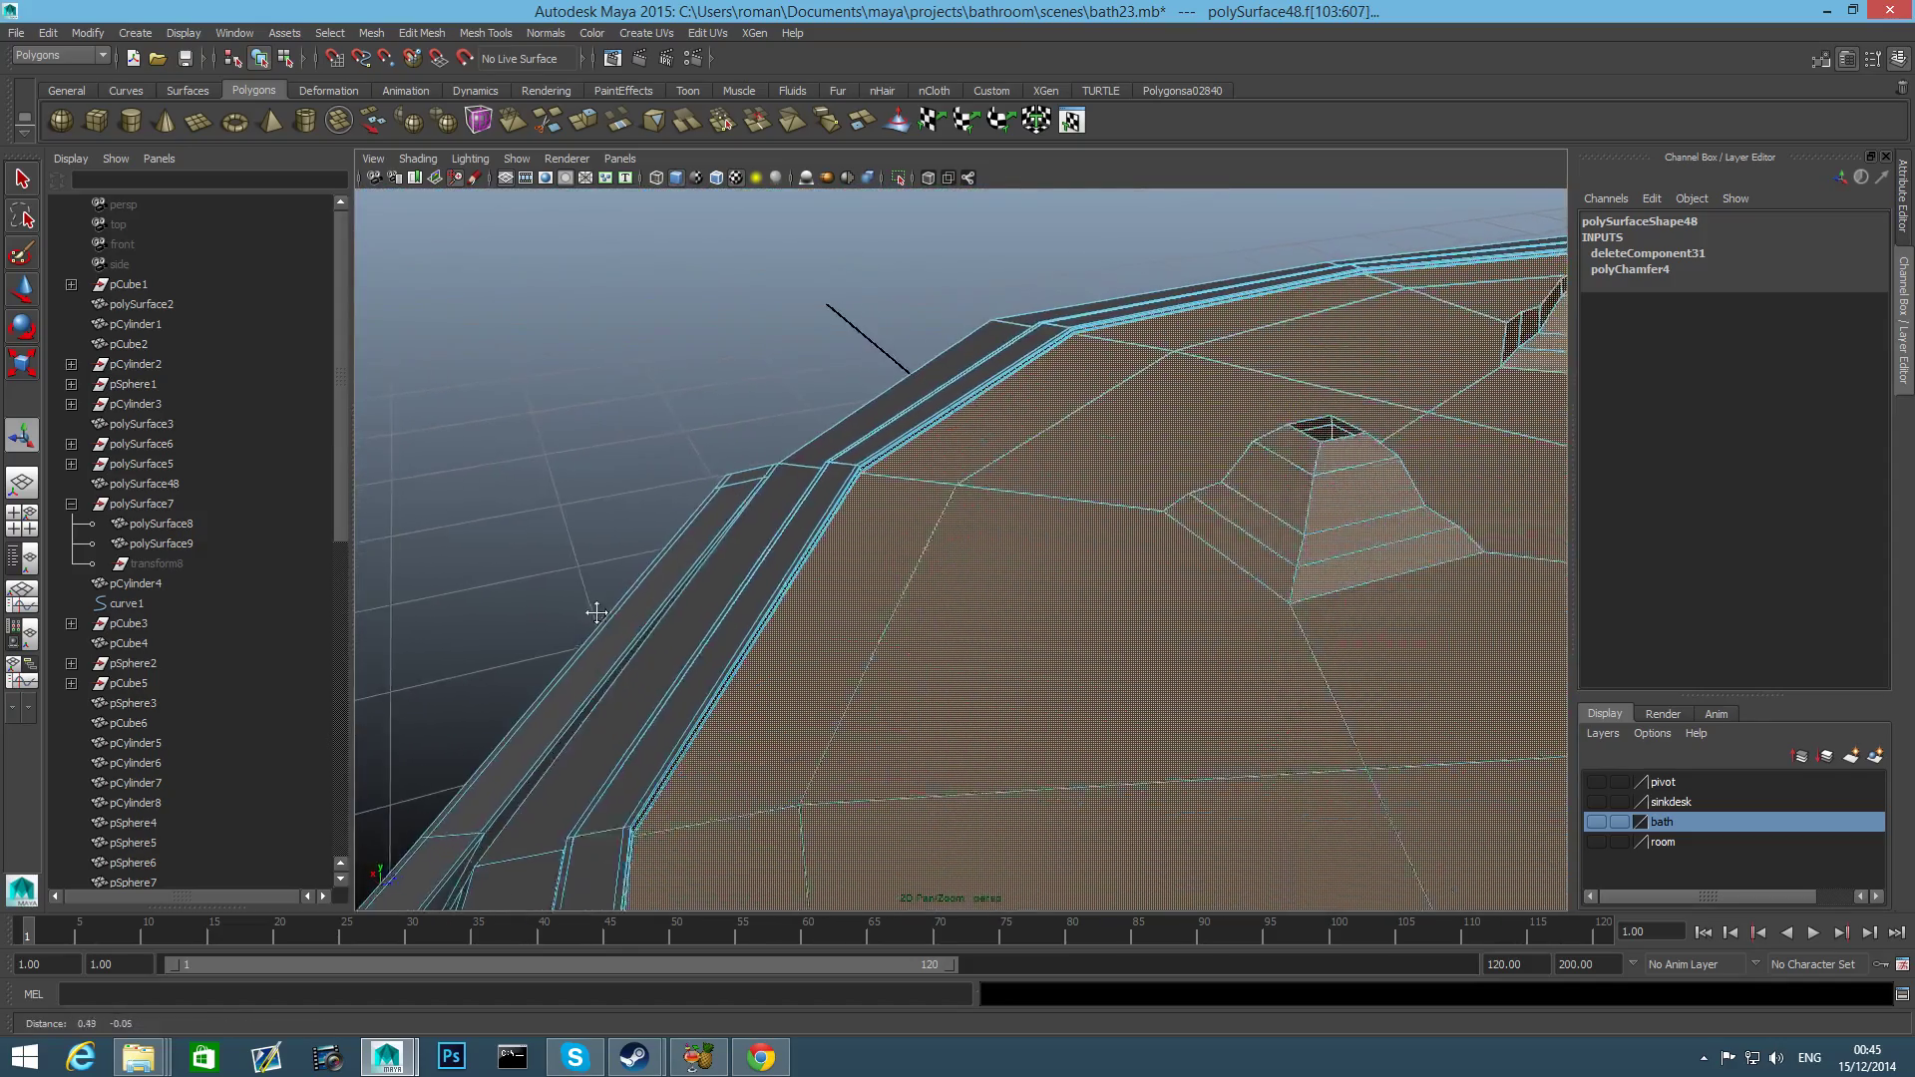
alt+right_drag(596, 612, 654, 676)
scroll(655, 677, down, 2)
alt+drag(650, 660, 766, 448)
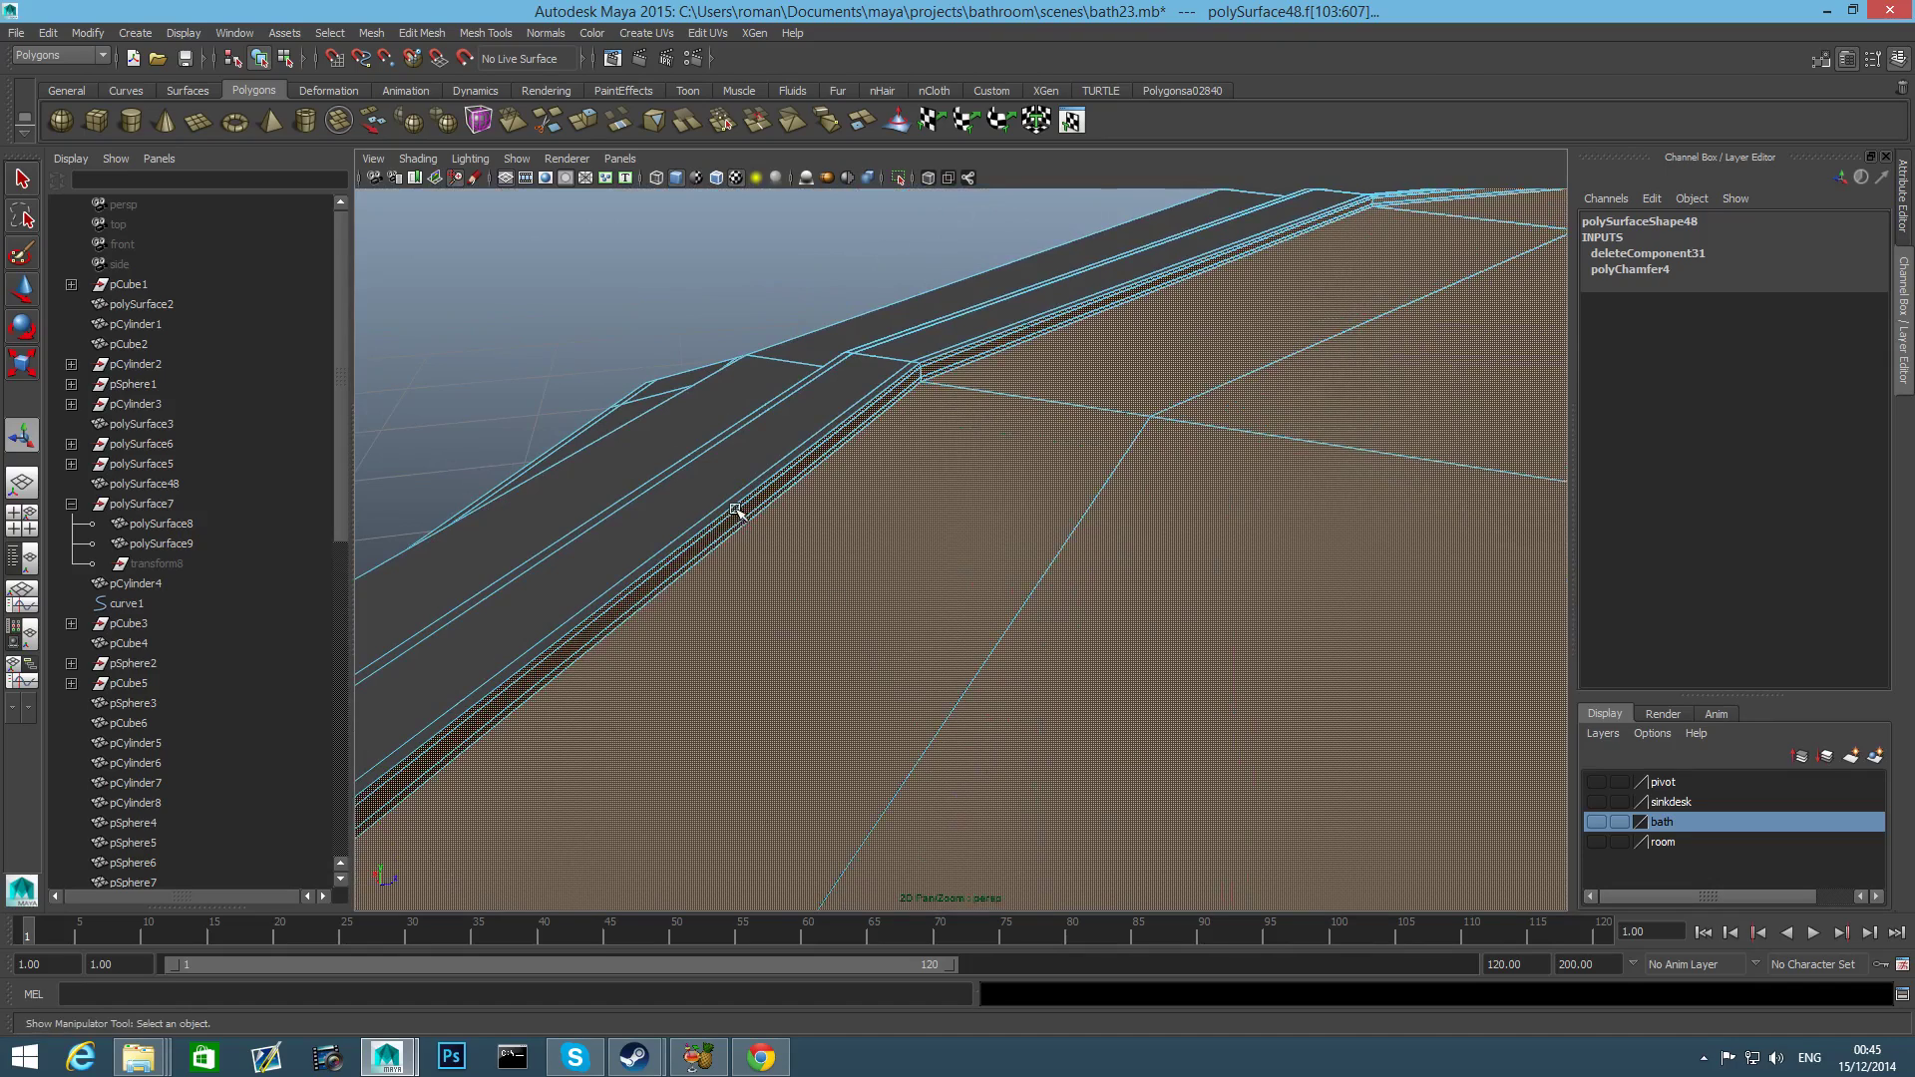
right_drag(805, 466, 808, 517)
key(ctrl+z)
key(ctrl+z)
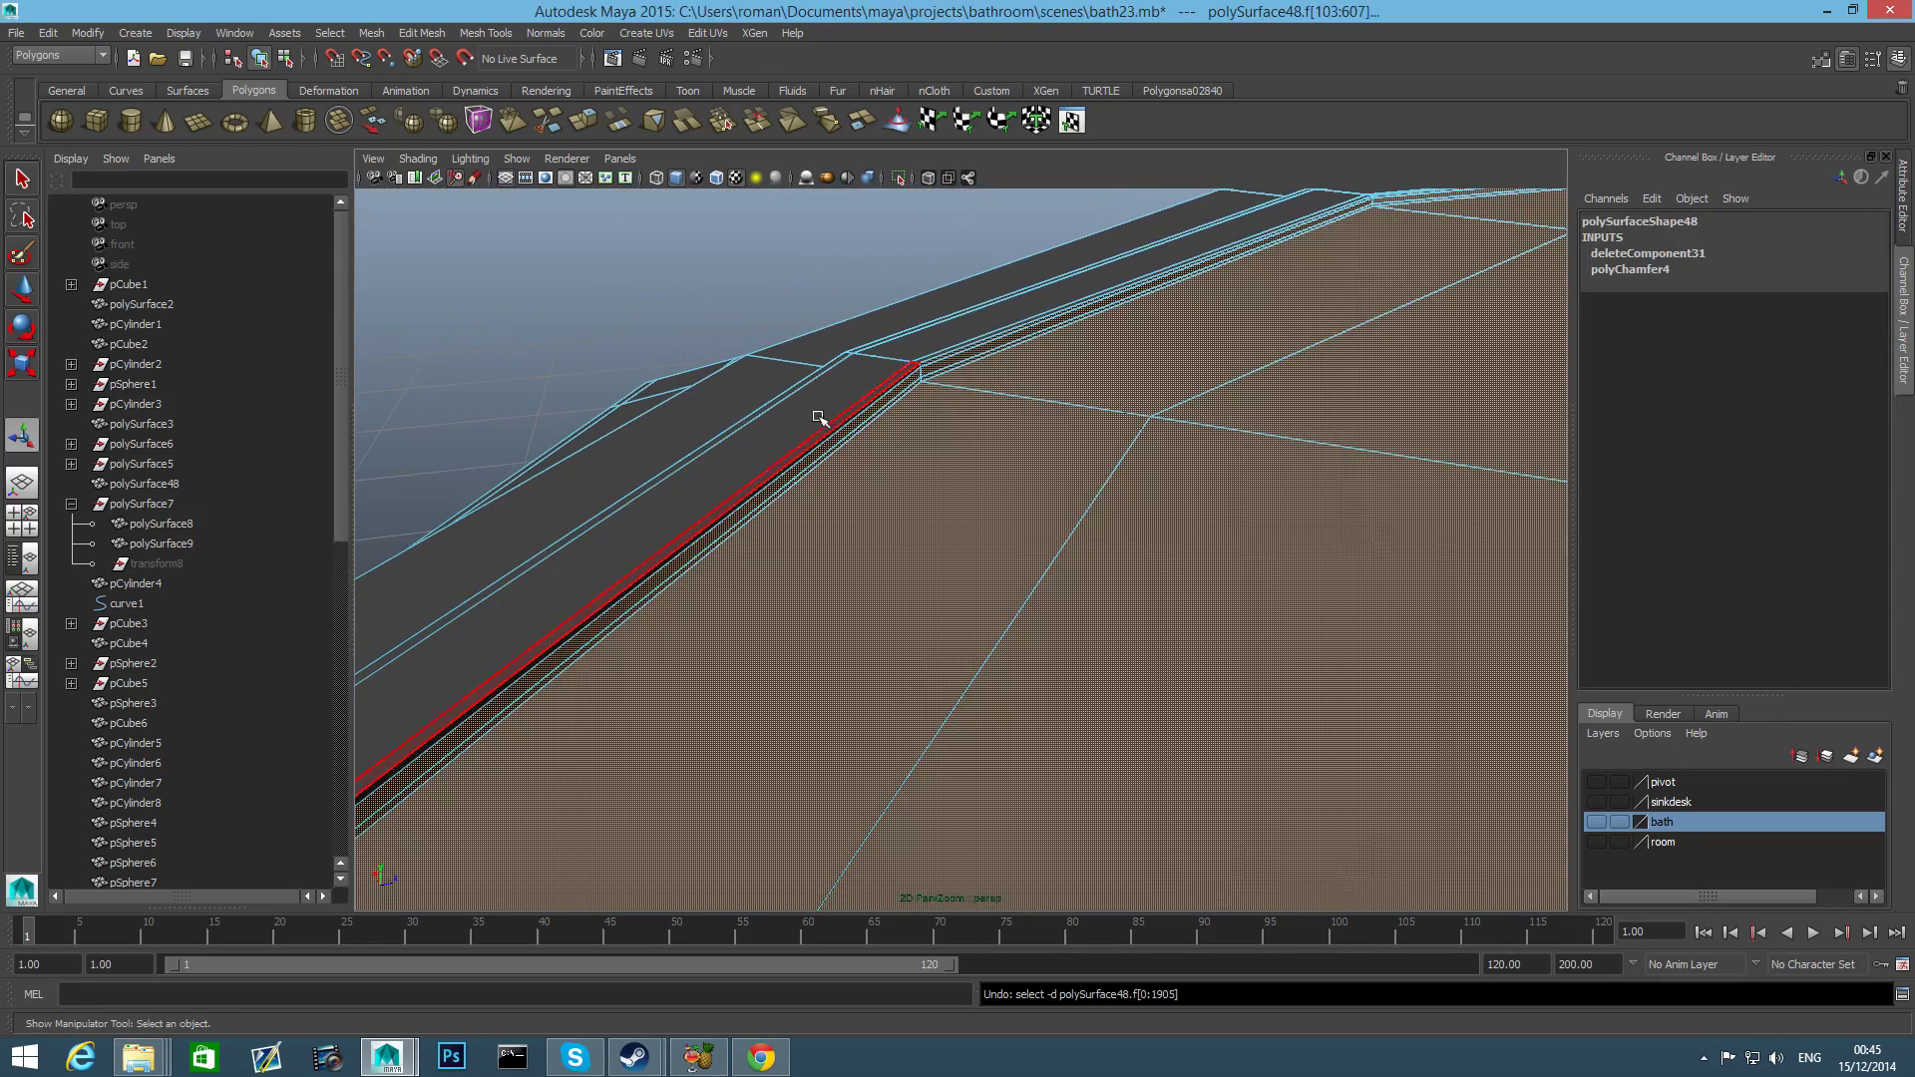
ctrl+double_click(937, 359)
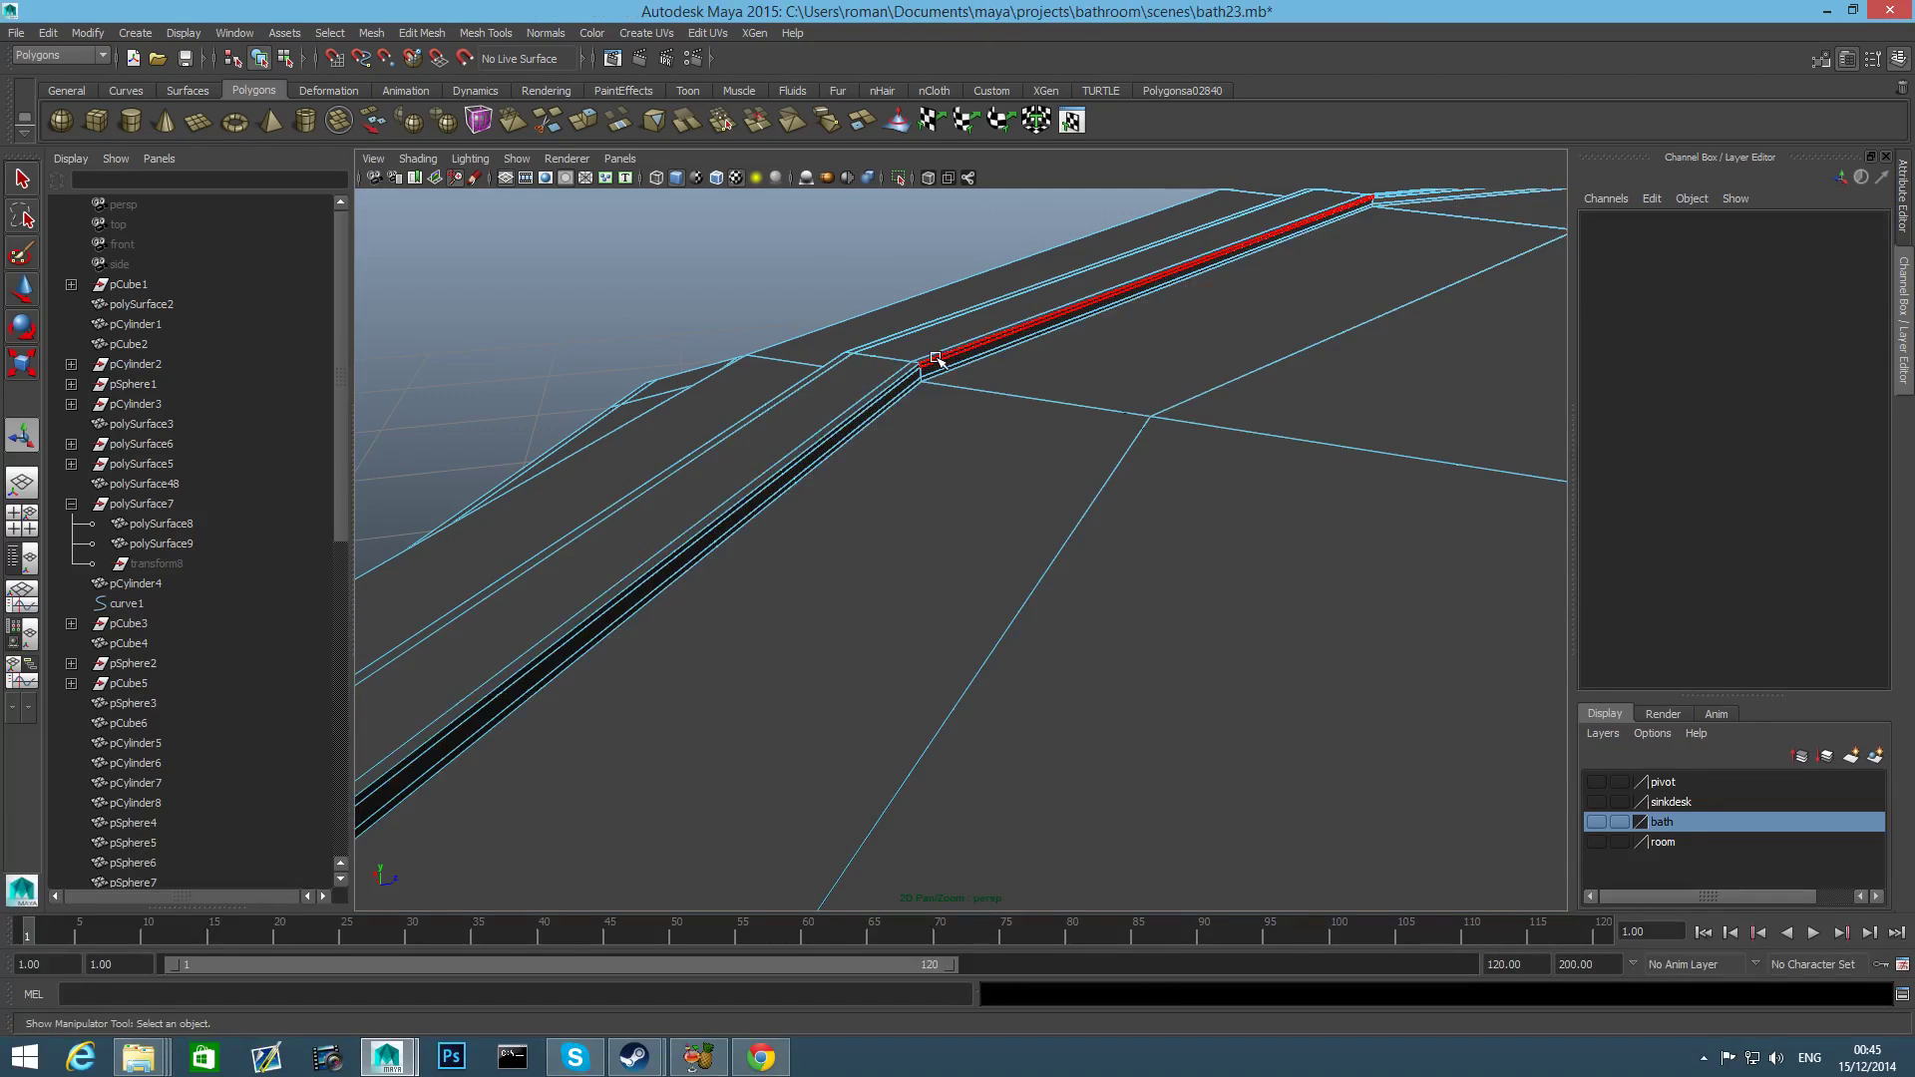
scroll(1152, 510, down, 5)
click(1152, 511)
scroll(1147, 515, up, 4)
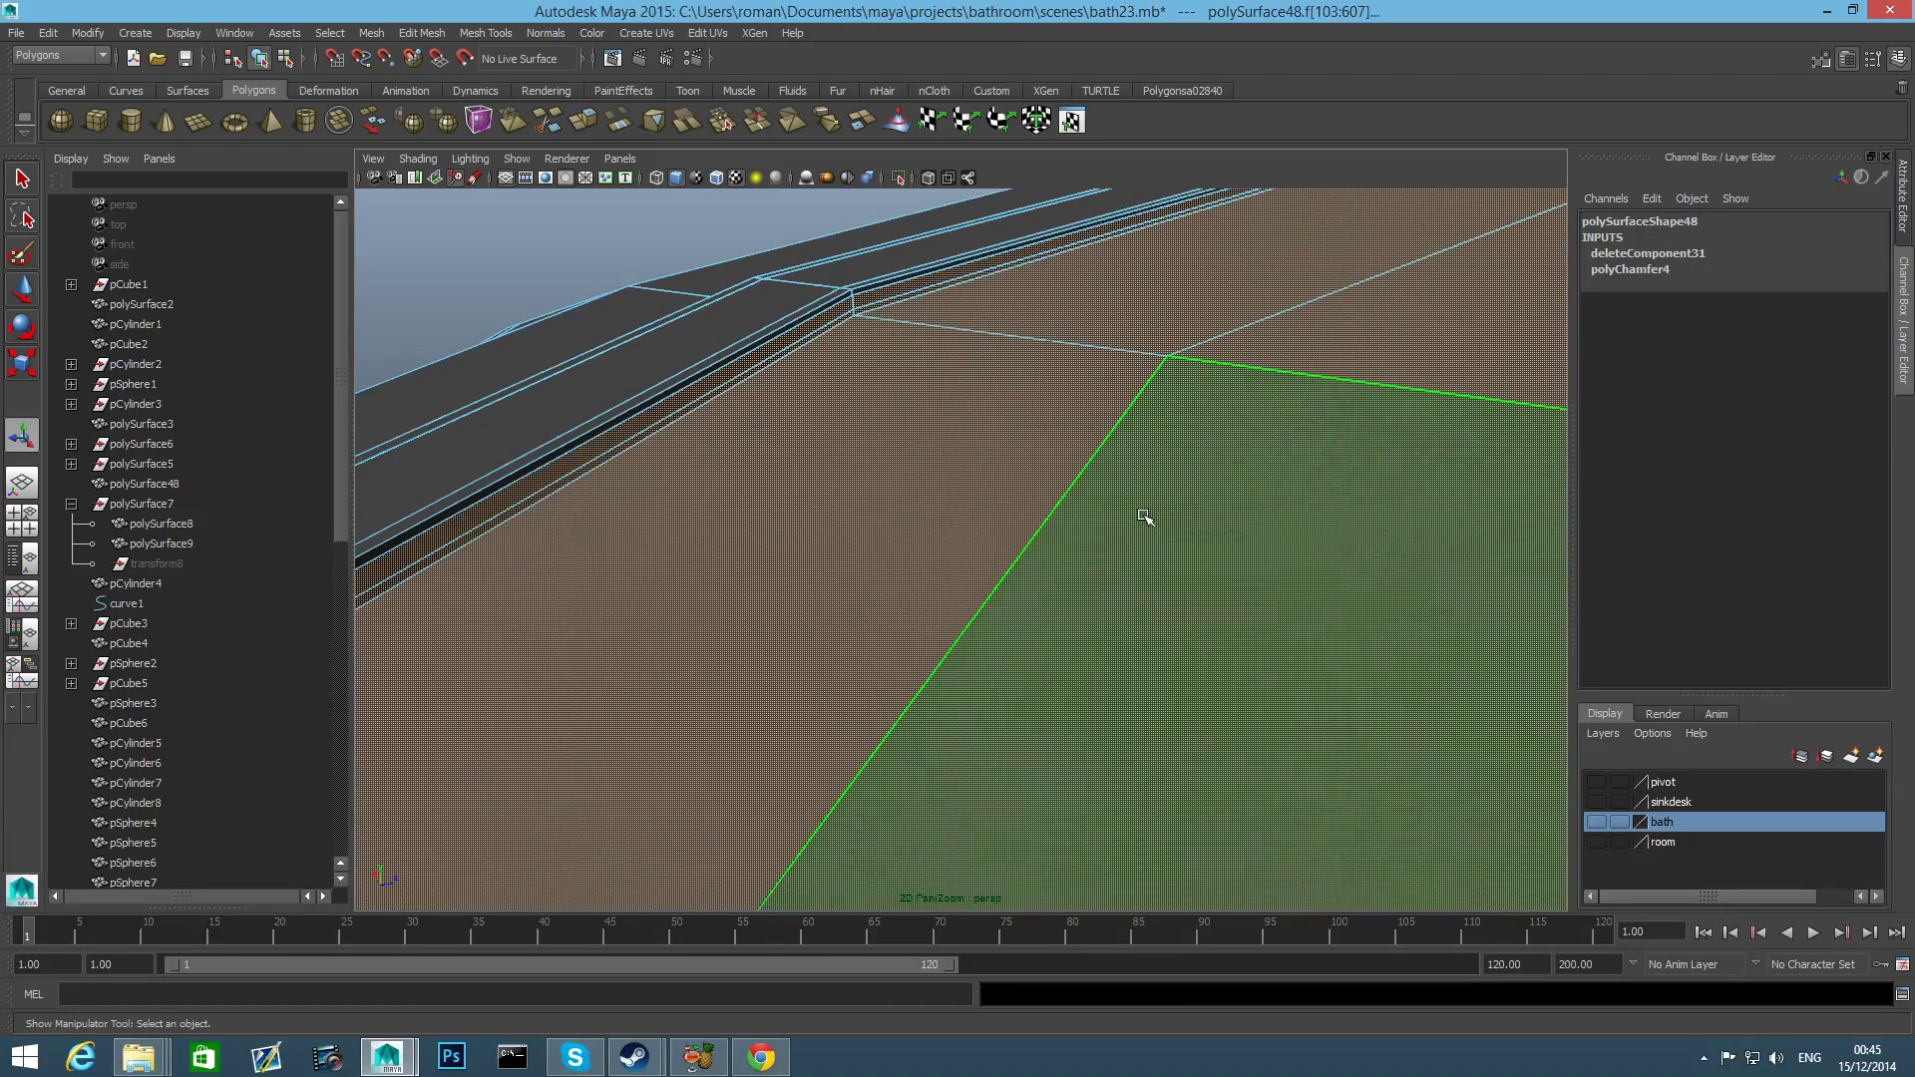
Deselect the remaining face loops on the groove wall, leaving the spray face selected up to the groove's lower edge.
click(738, 363)
ctrl+click(738, 360)
ctrl+click(858, 301)
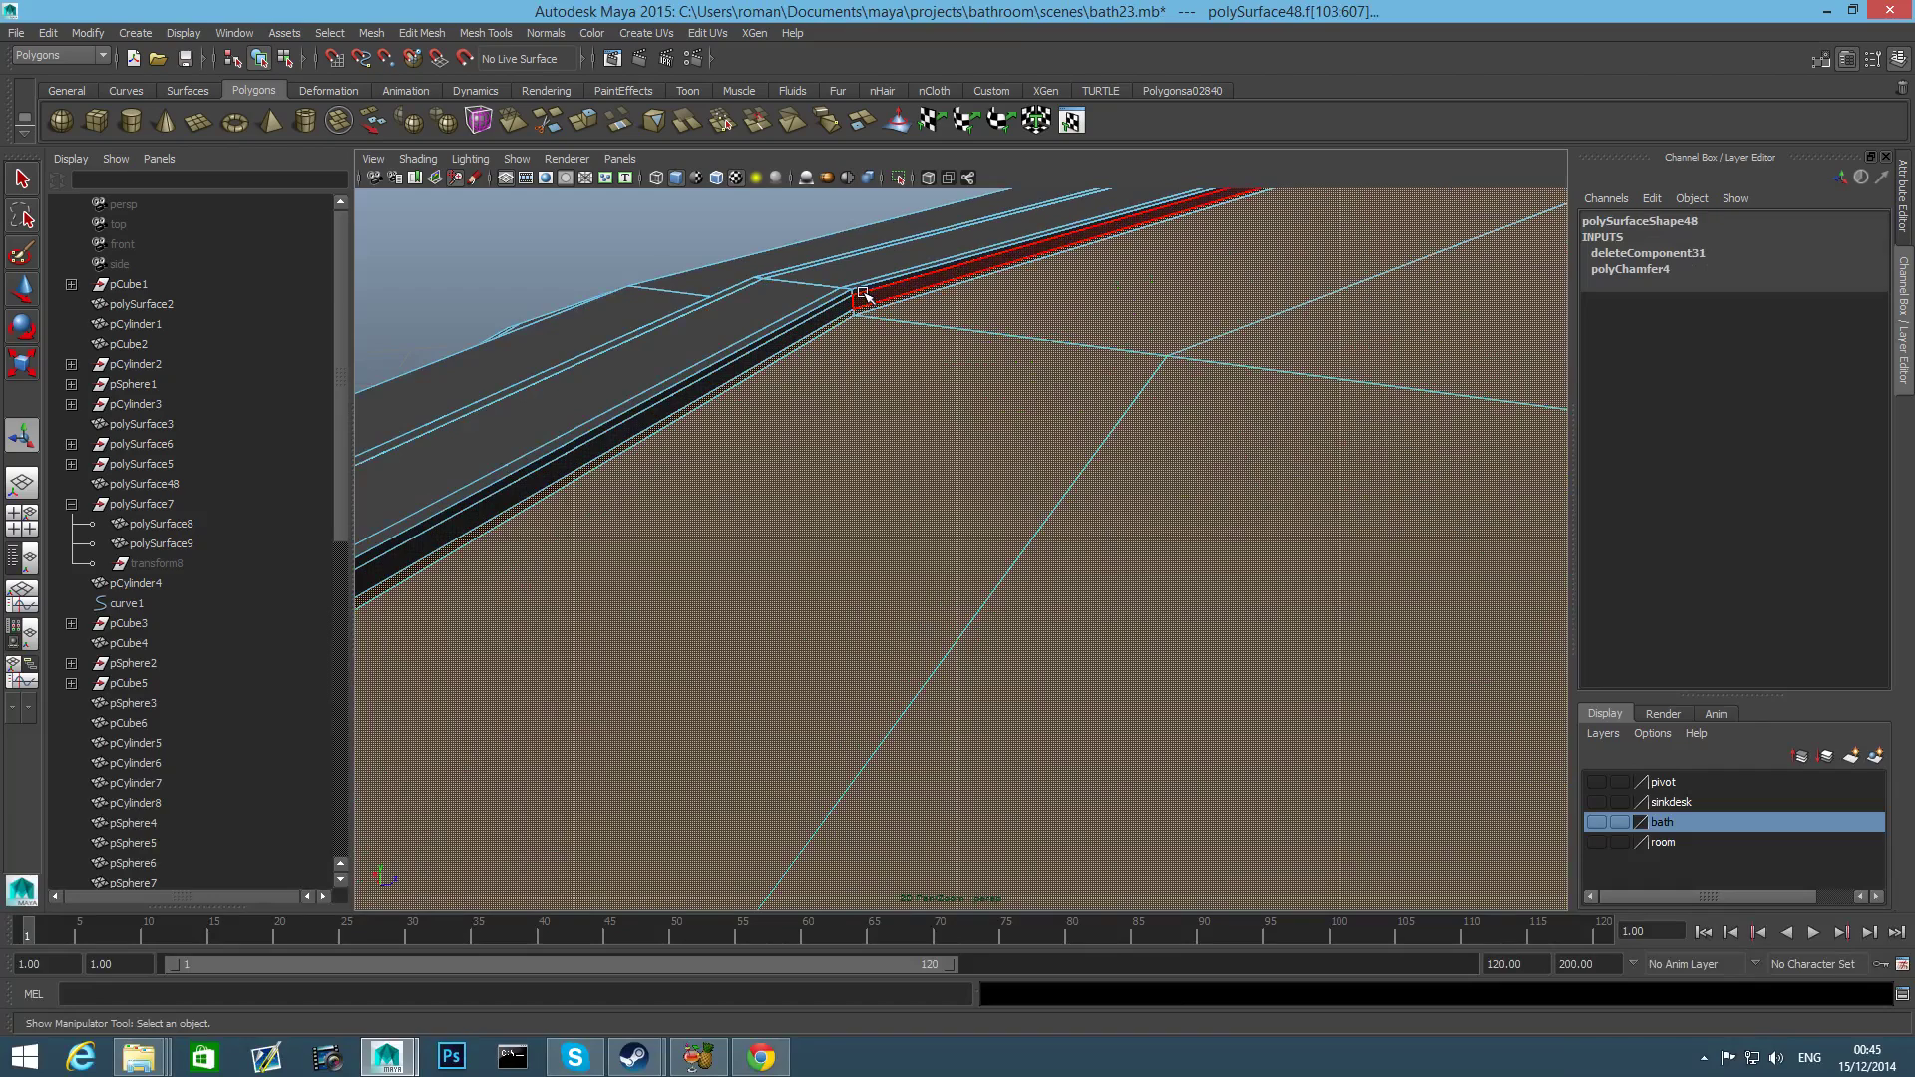
scroll(922, 496, down, 4)
click(922, 496)
scroll(872, 487, up, 4)
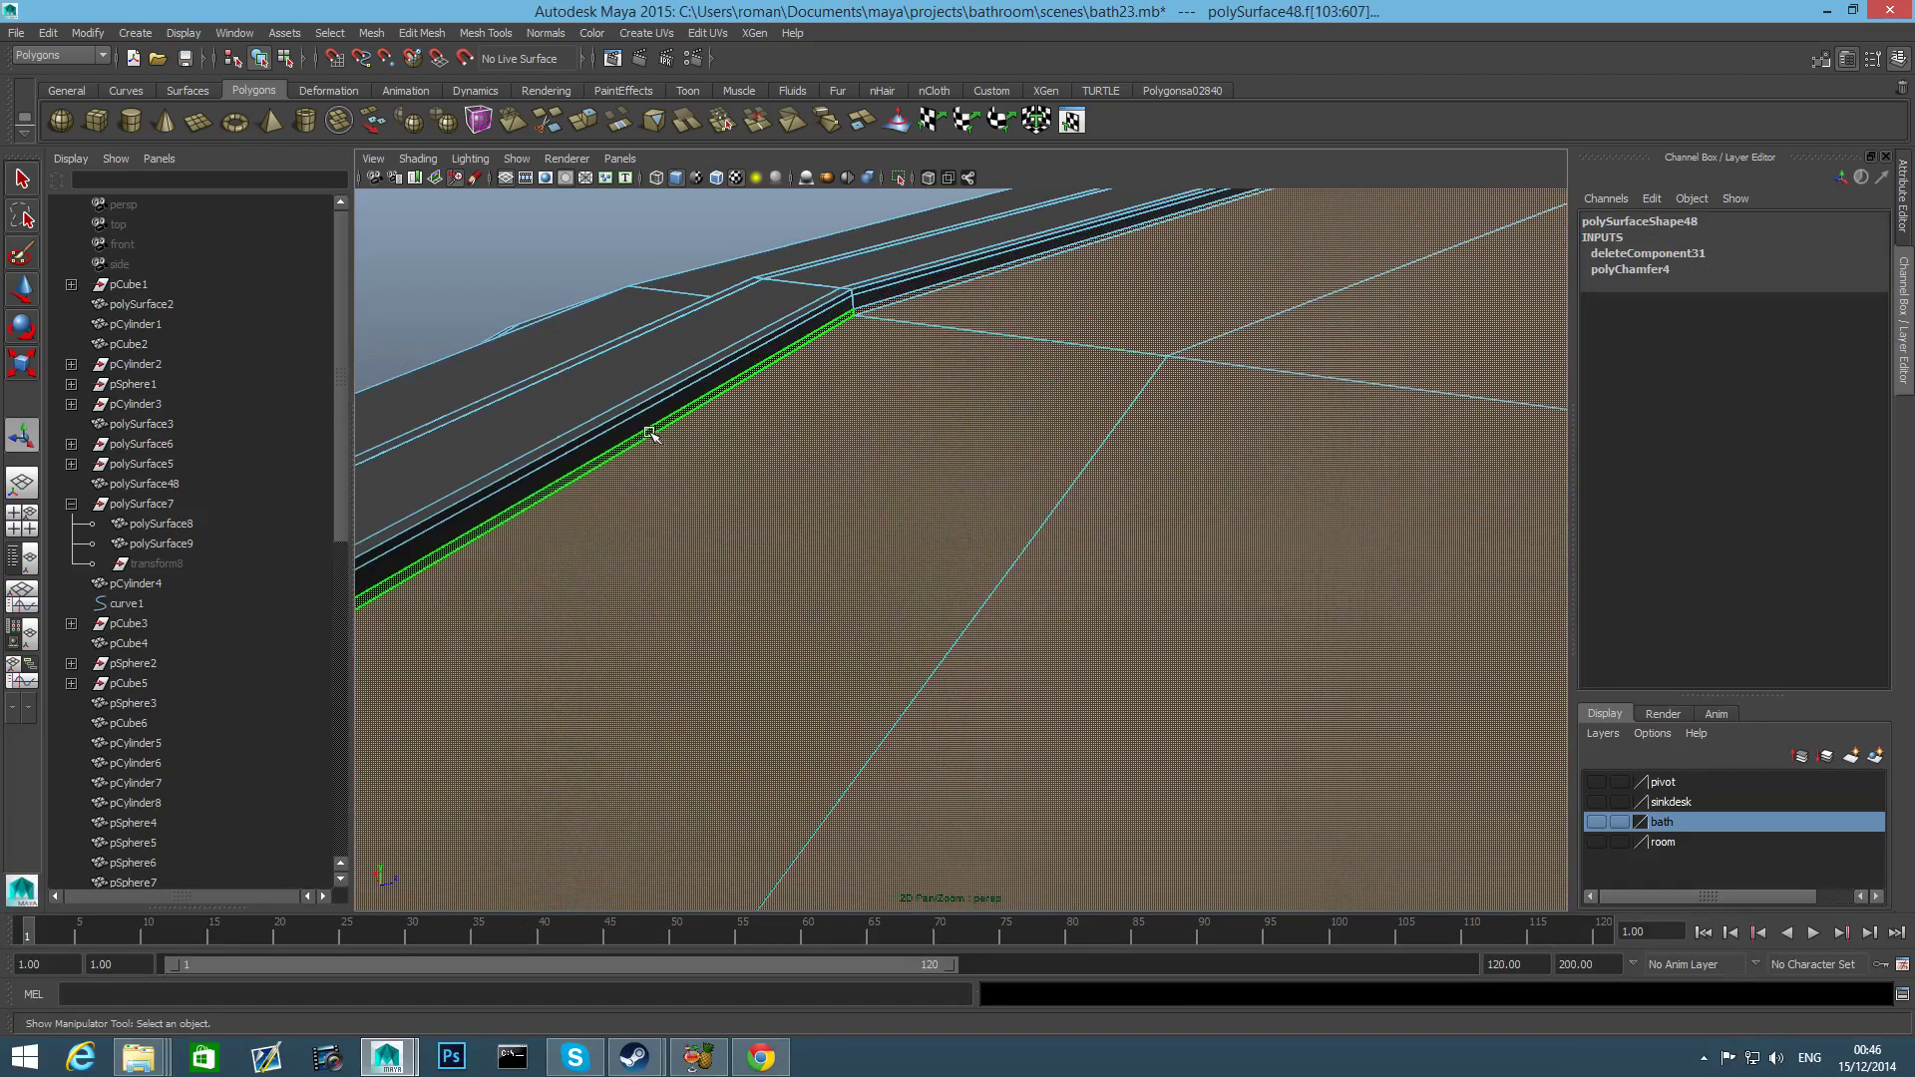
ctrl+click(919, 292)
scroll(976, 425, down, 4)
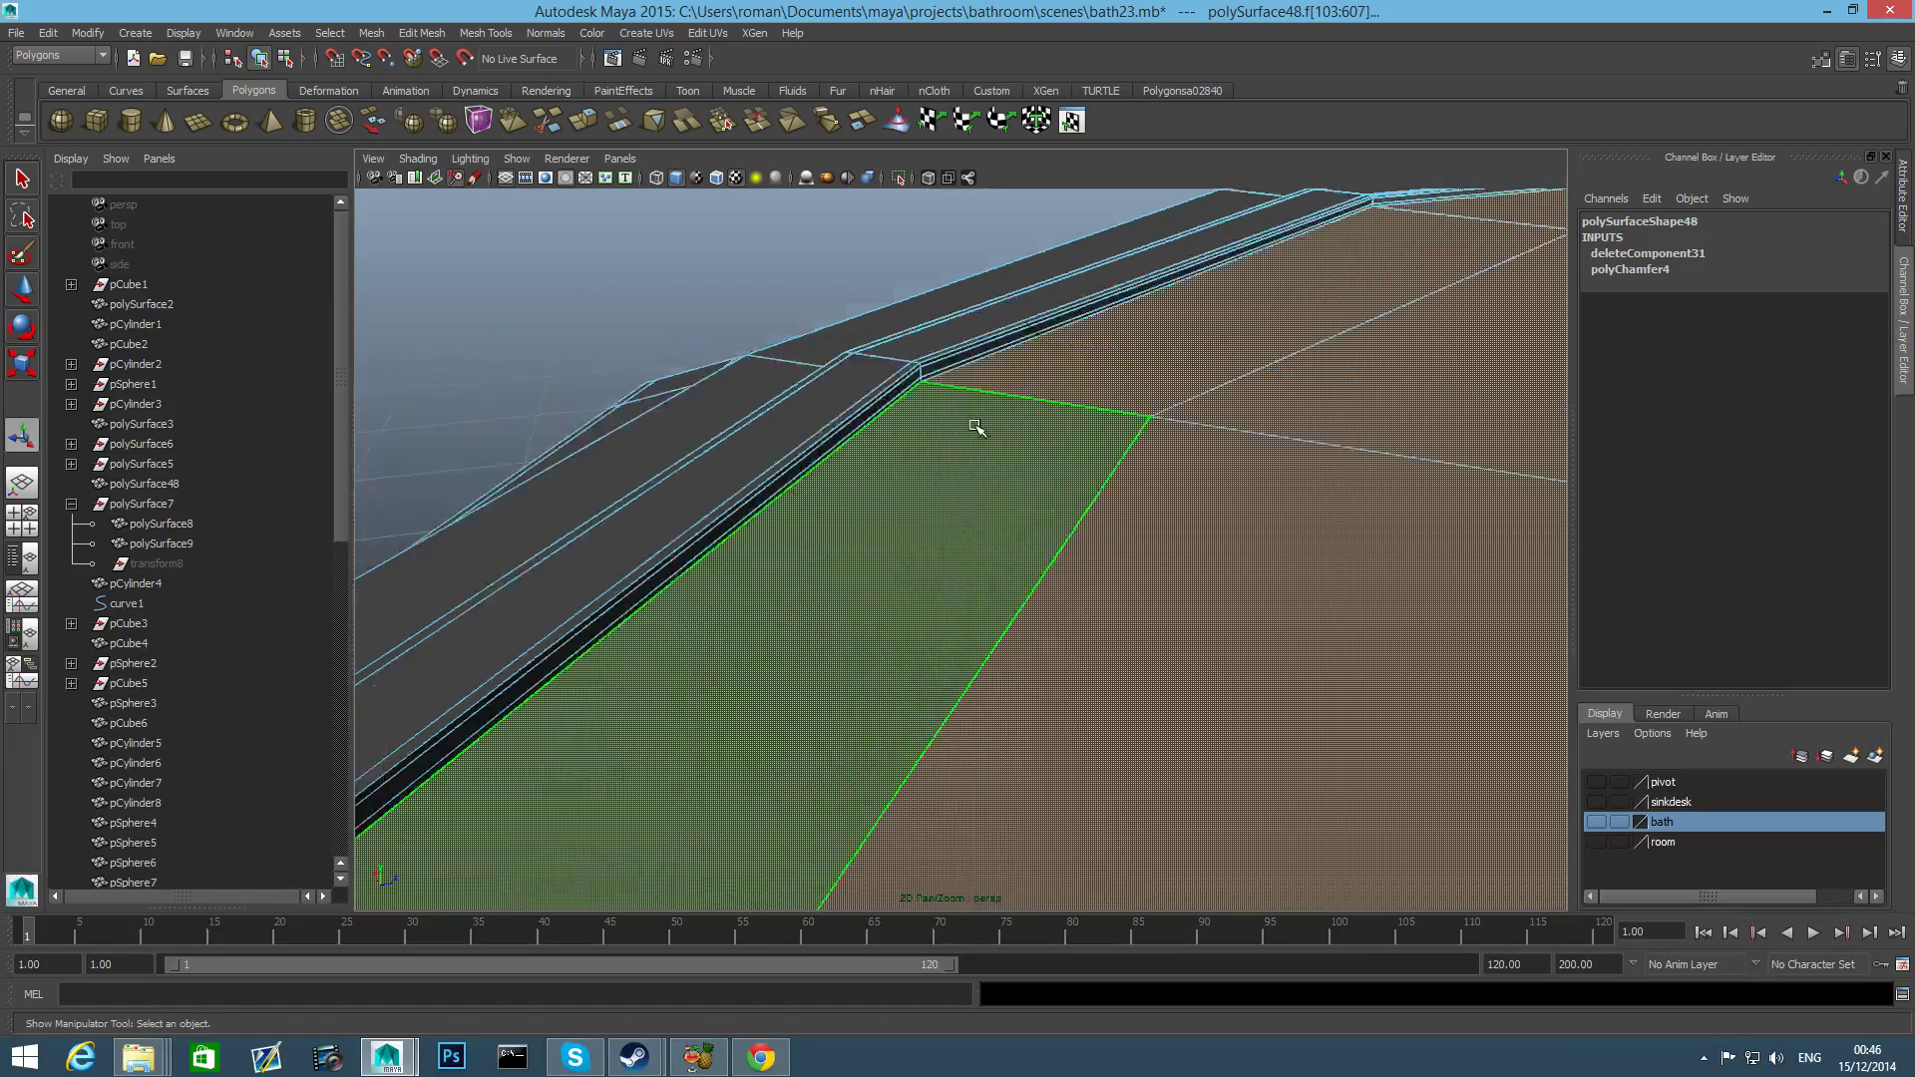
Check the trimmed face selection around the nozzles and along the shower head's rim from several angles.
alt+drag(1043, 497, 1363, 590)
alt+middle_drag(1316, 551, 991, 662)
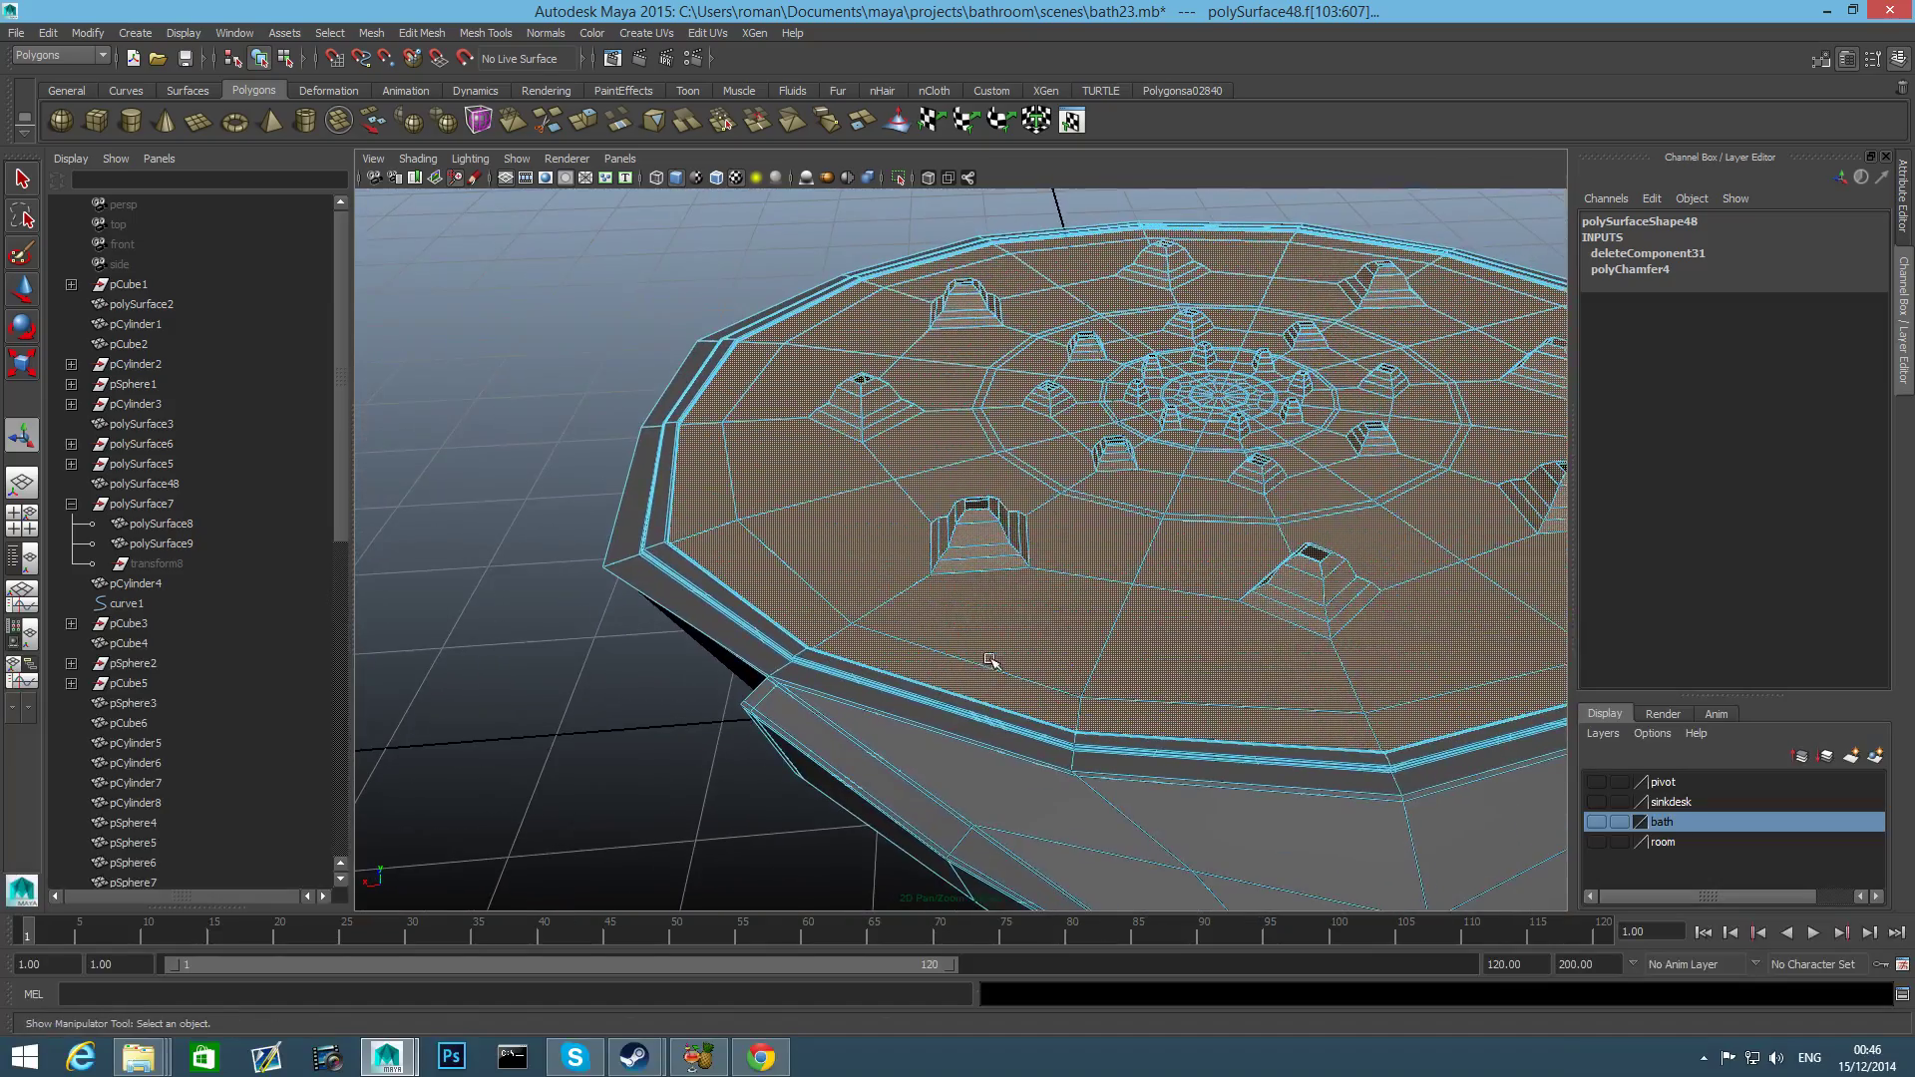
alt+drag(956, 449, 1018, 461)
alt+middle_drag(1017, 460, 975, 587)
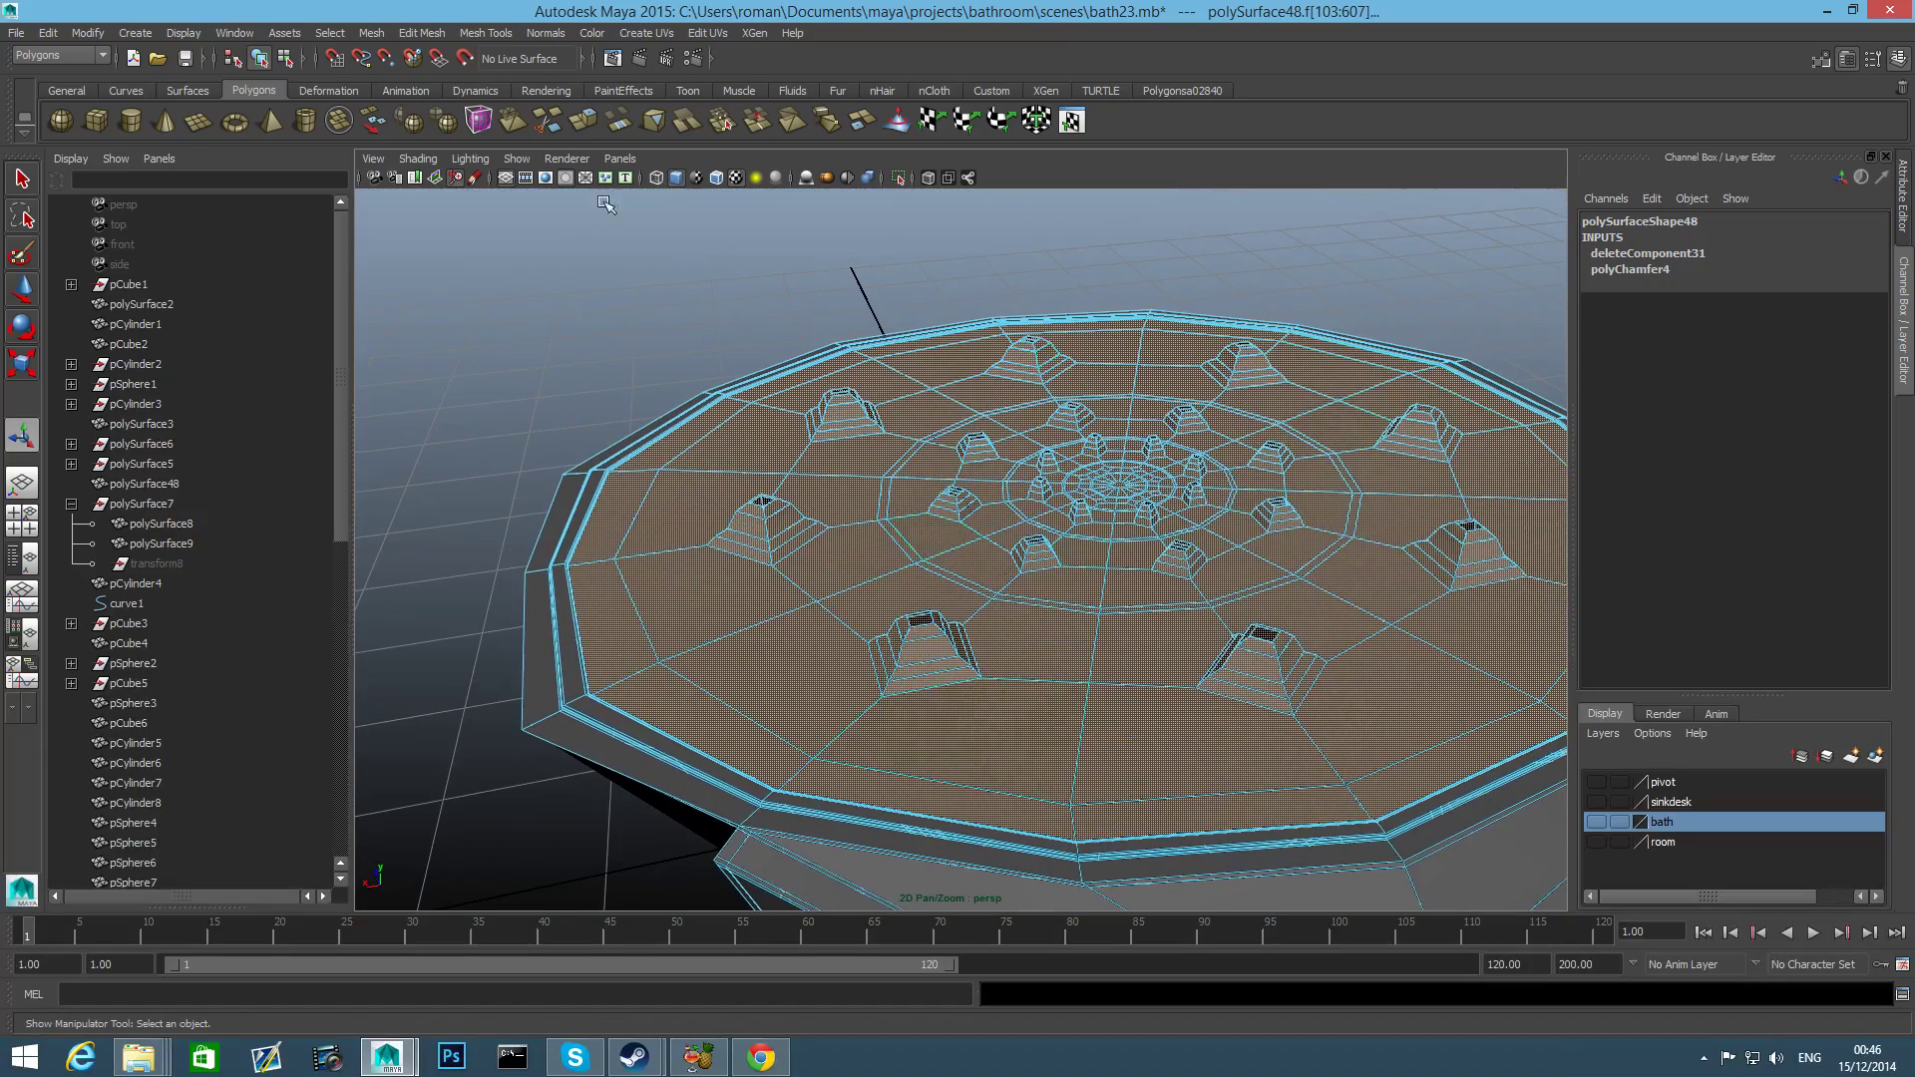
click(381, 33)
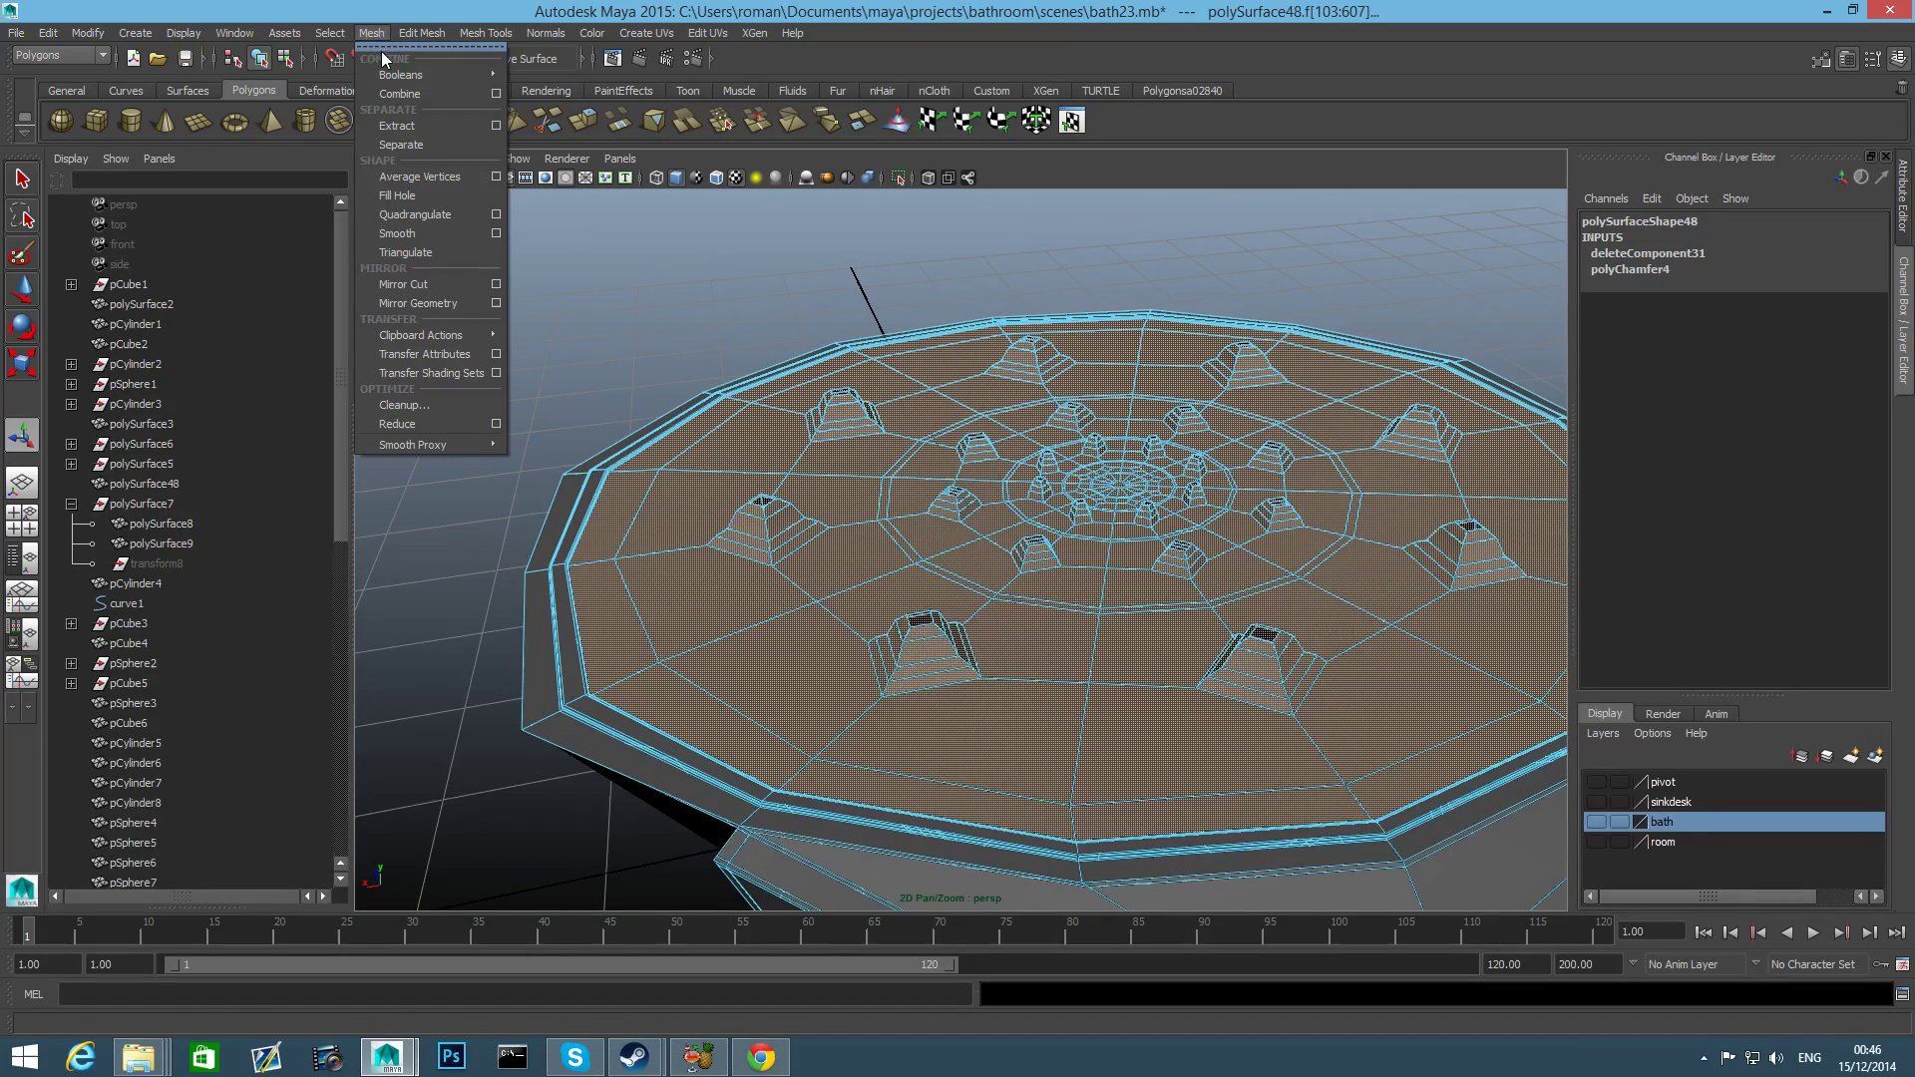
click(1149, 569)
alt+drag(1148, 568, 928, 537)
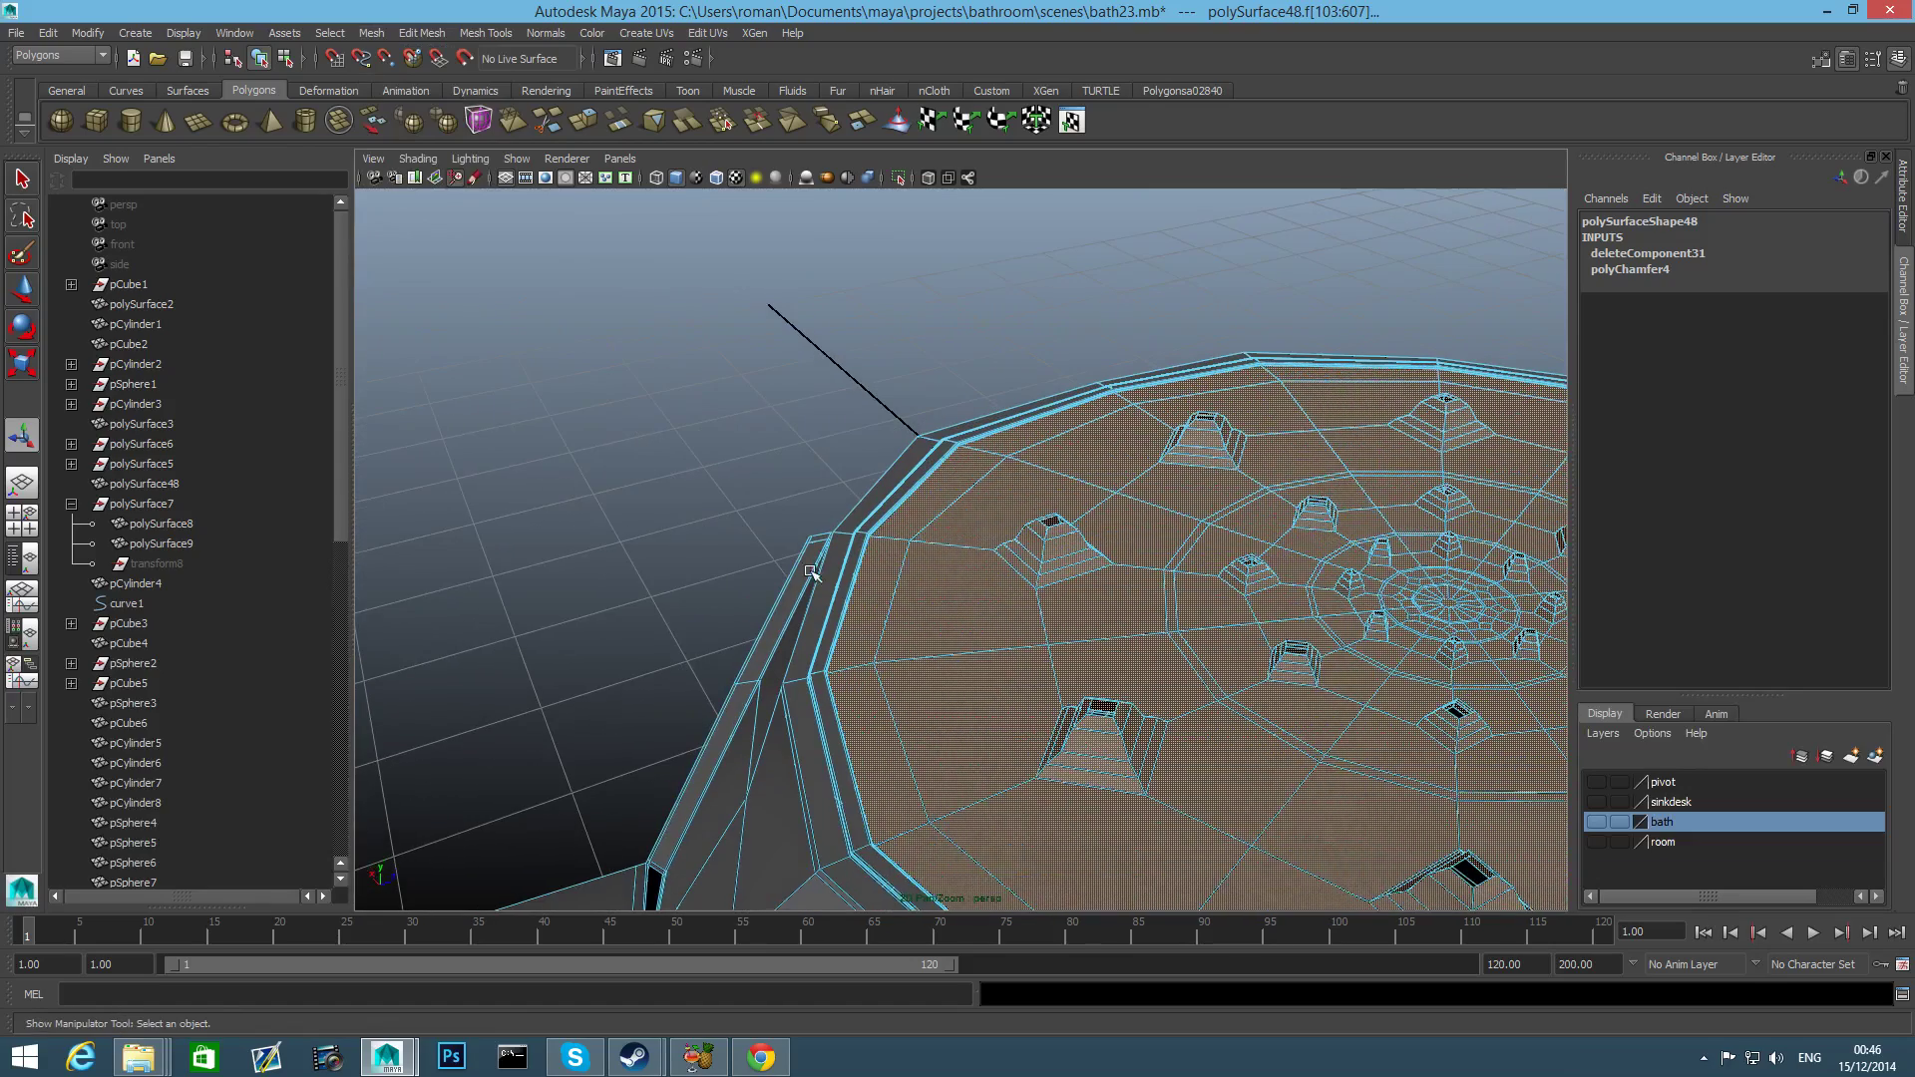
Extract the selected nozzled spray face from the shower head body.
scroll(814, 574, up, 4)
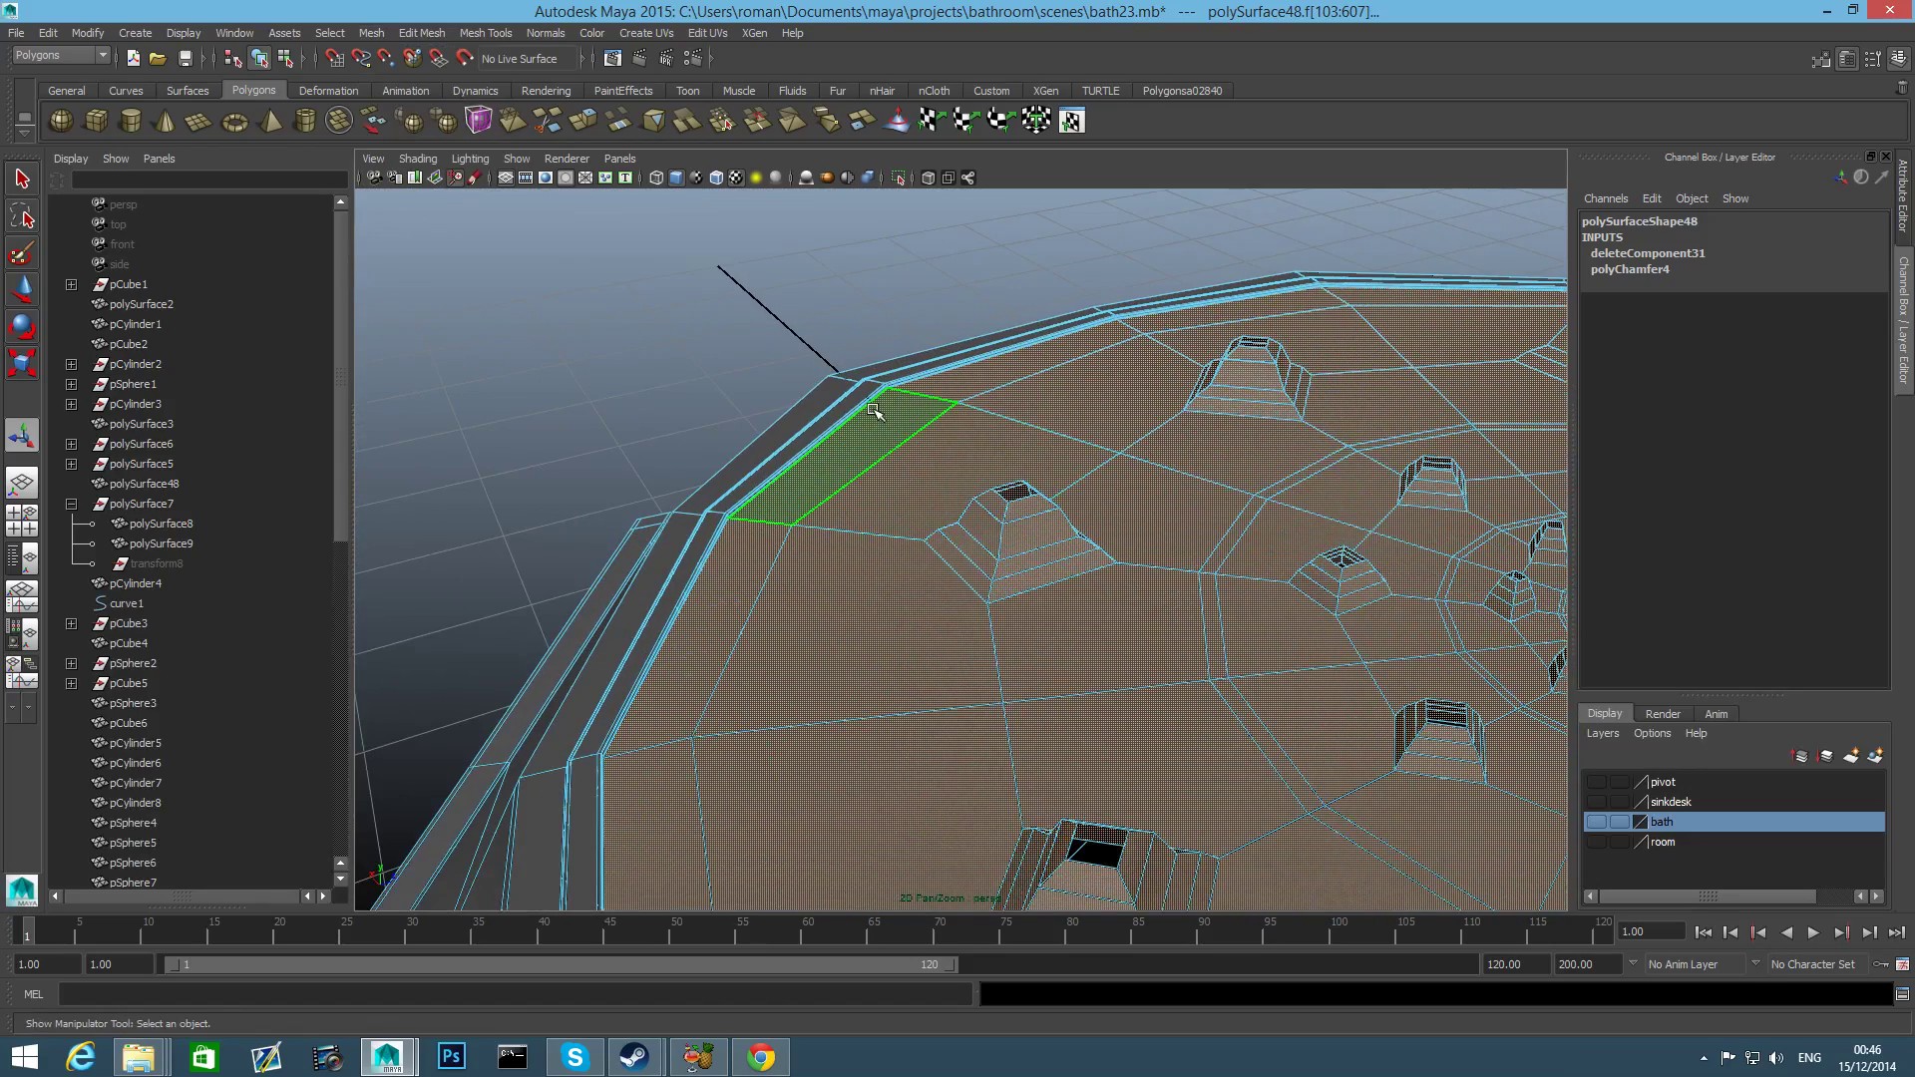
alt+drag(882, 552, 1137, 567)
alt+middle_drag(1137, 566, 1043, 663)
alt+right_drag(1043, 662, 757, 705)
alt+drag(757, 705, 700, 730)
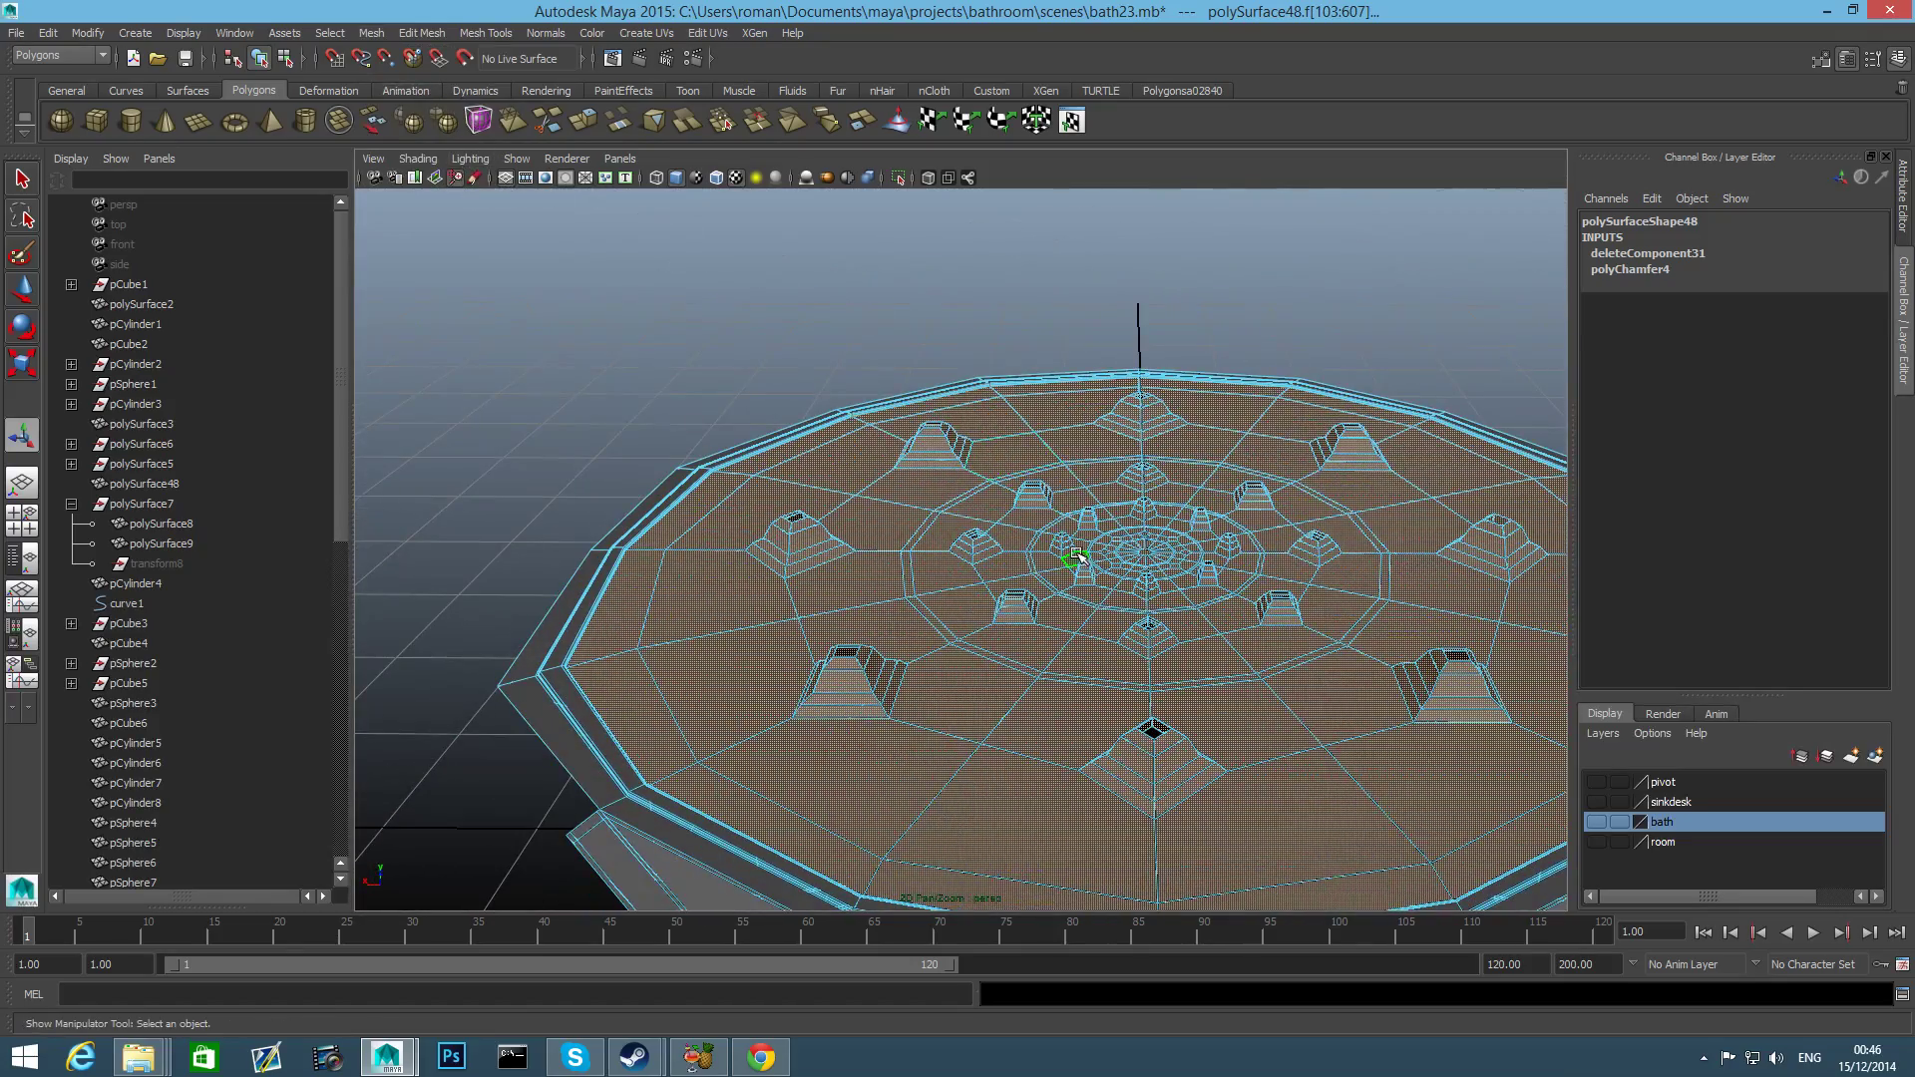
alt+drag(1077, 556, 915, 525)
alt+middle_drag(773, 501, 693, 507)
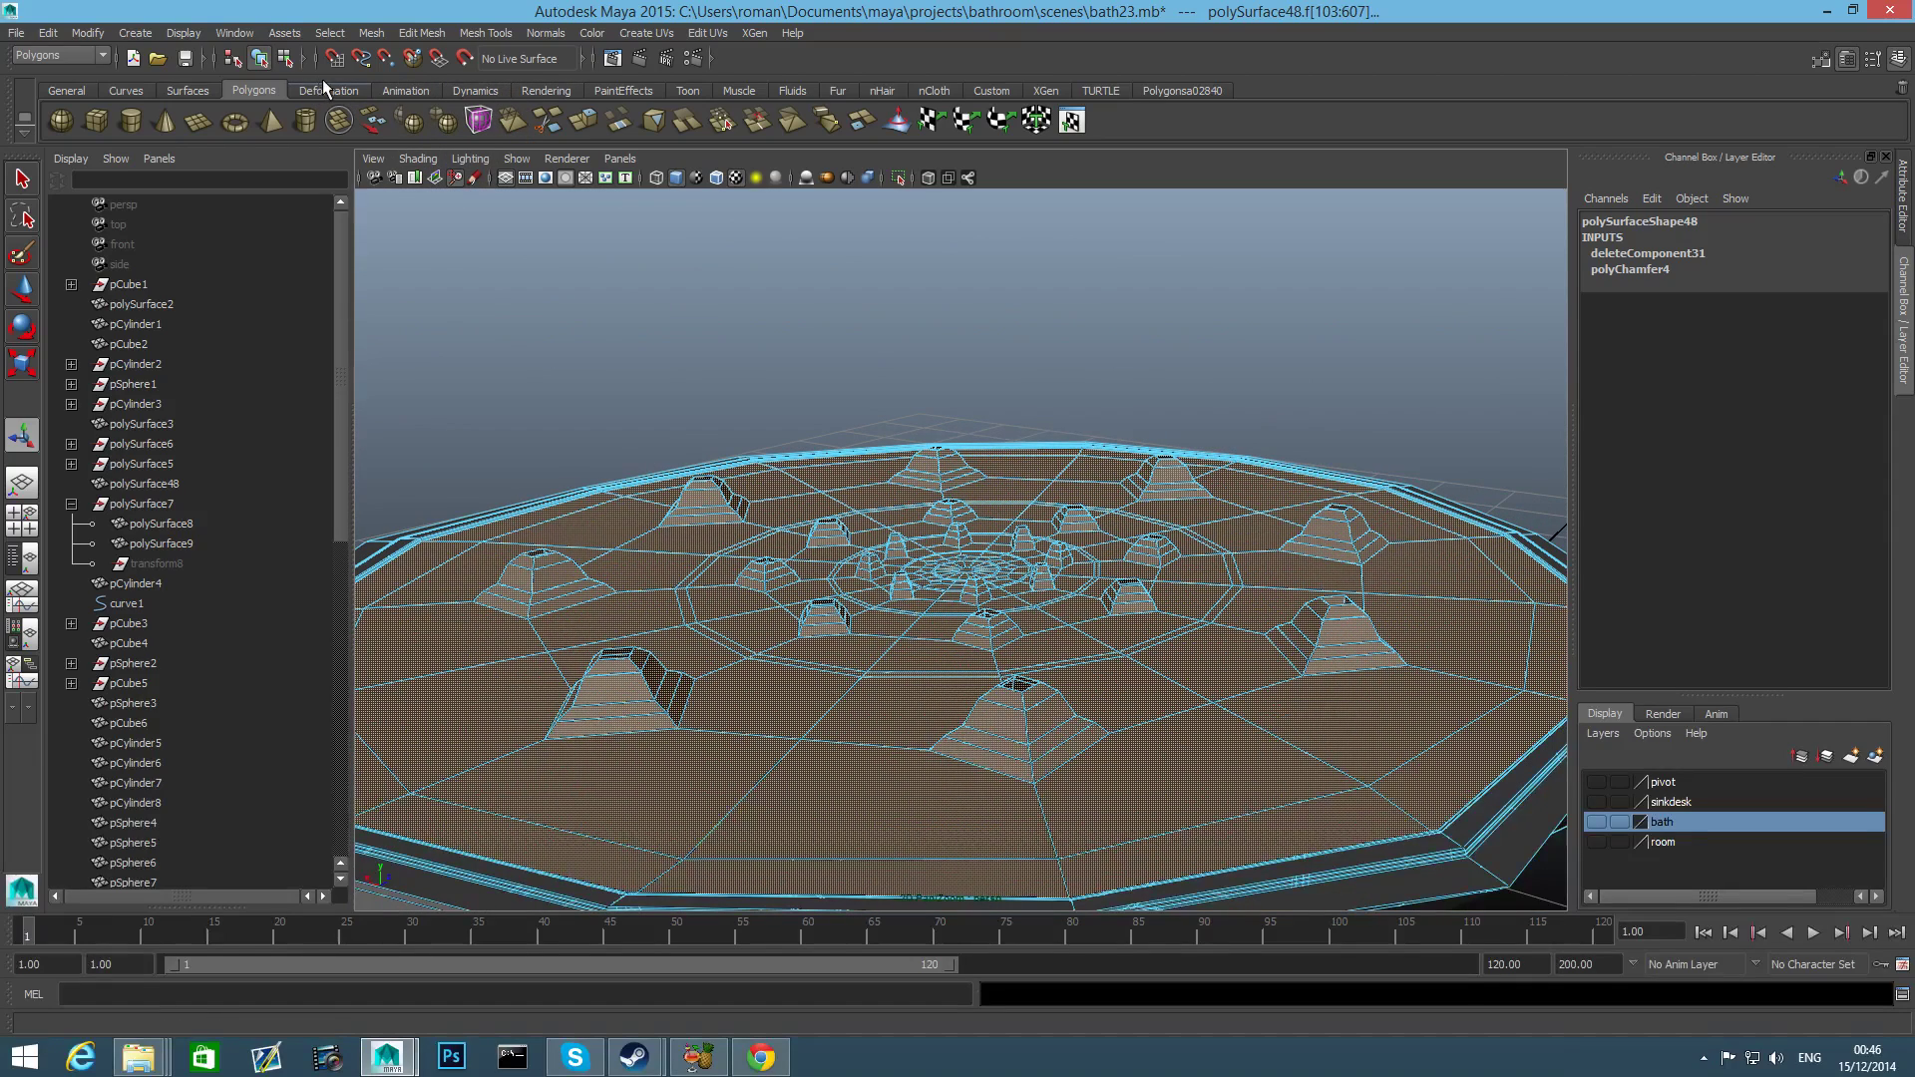
click(371, 33)
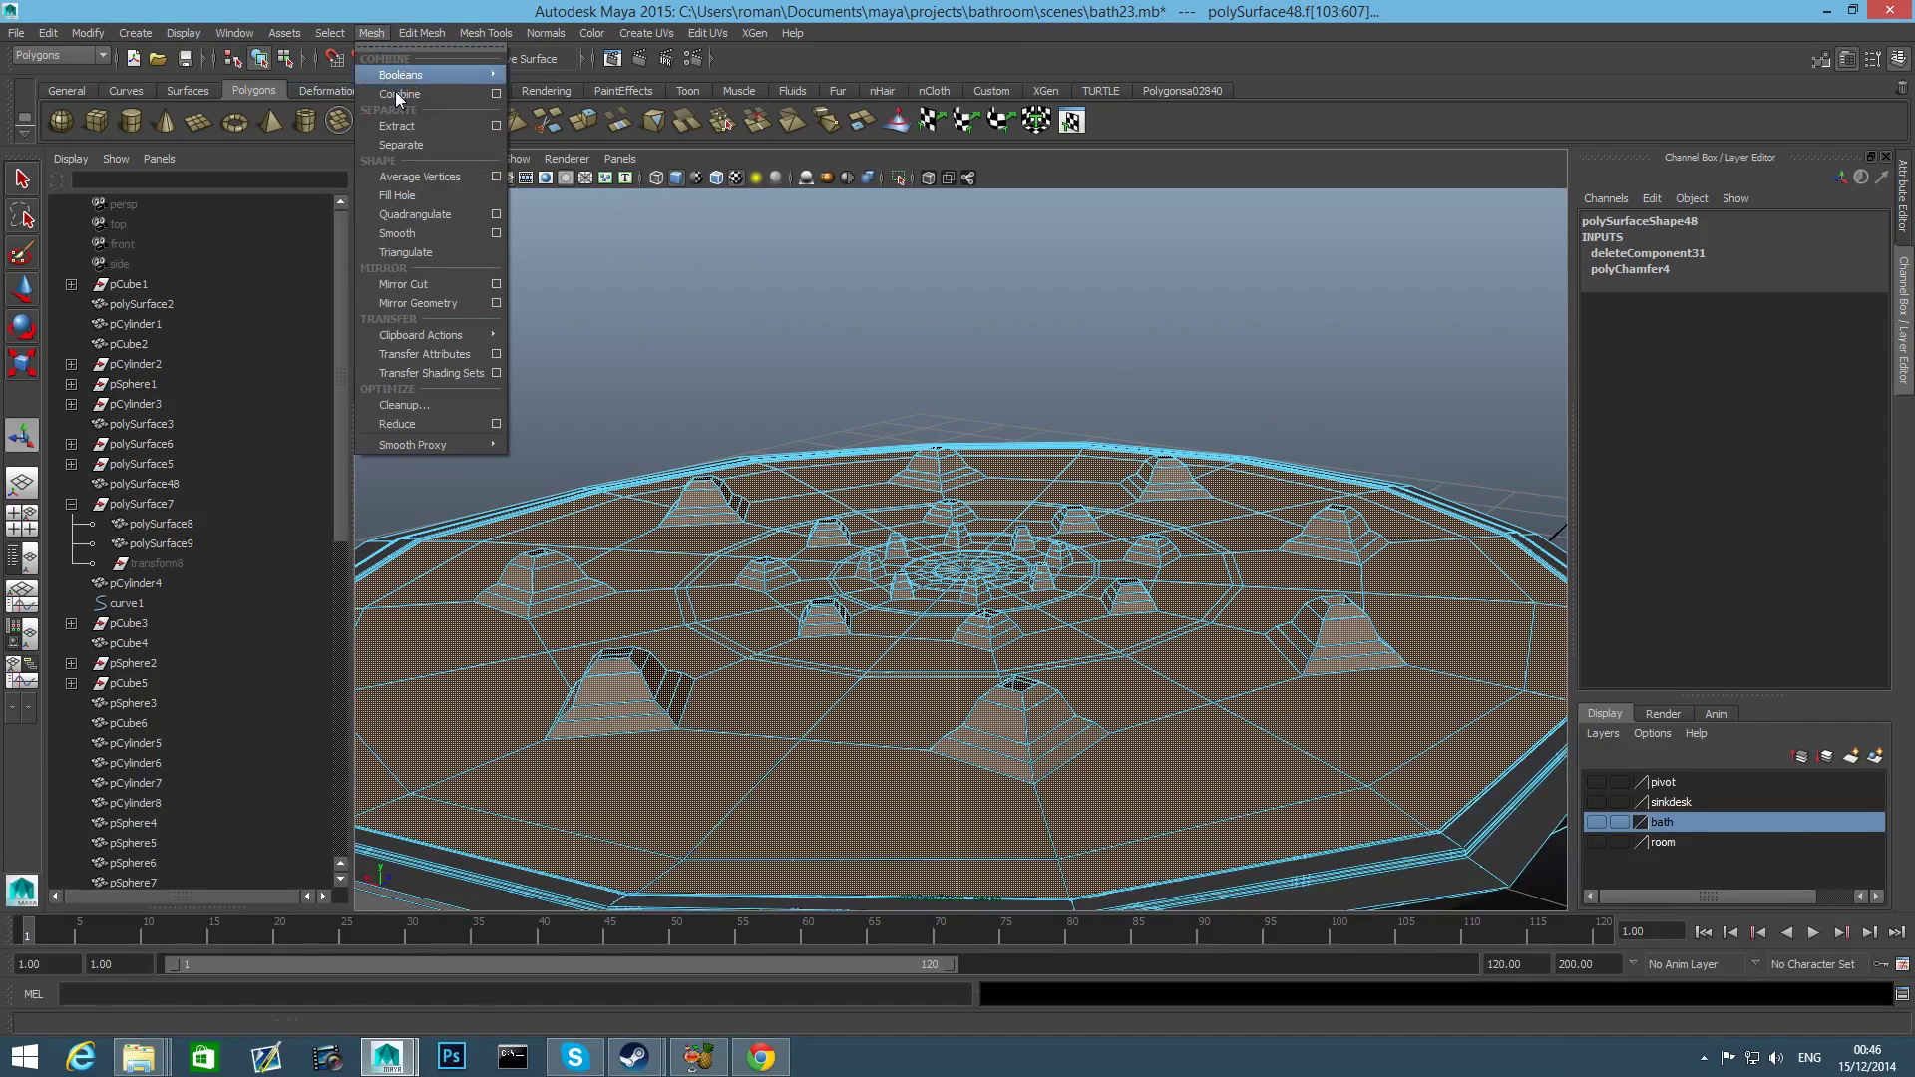
click(401, 145)
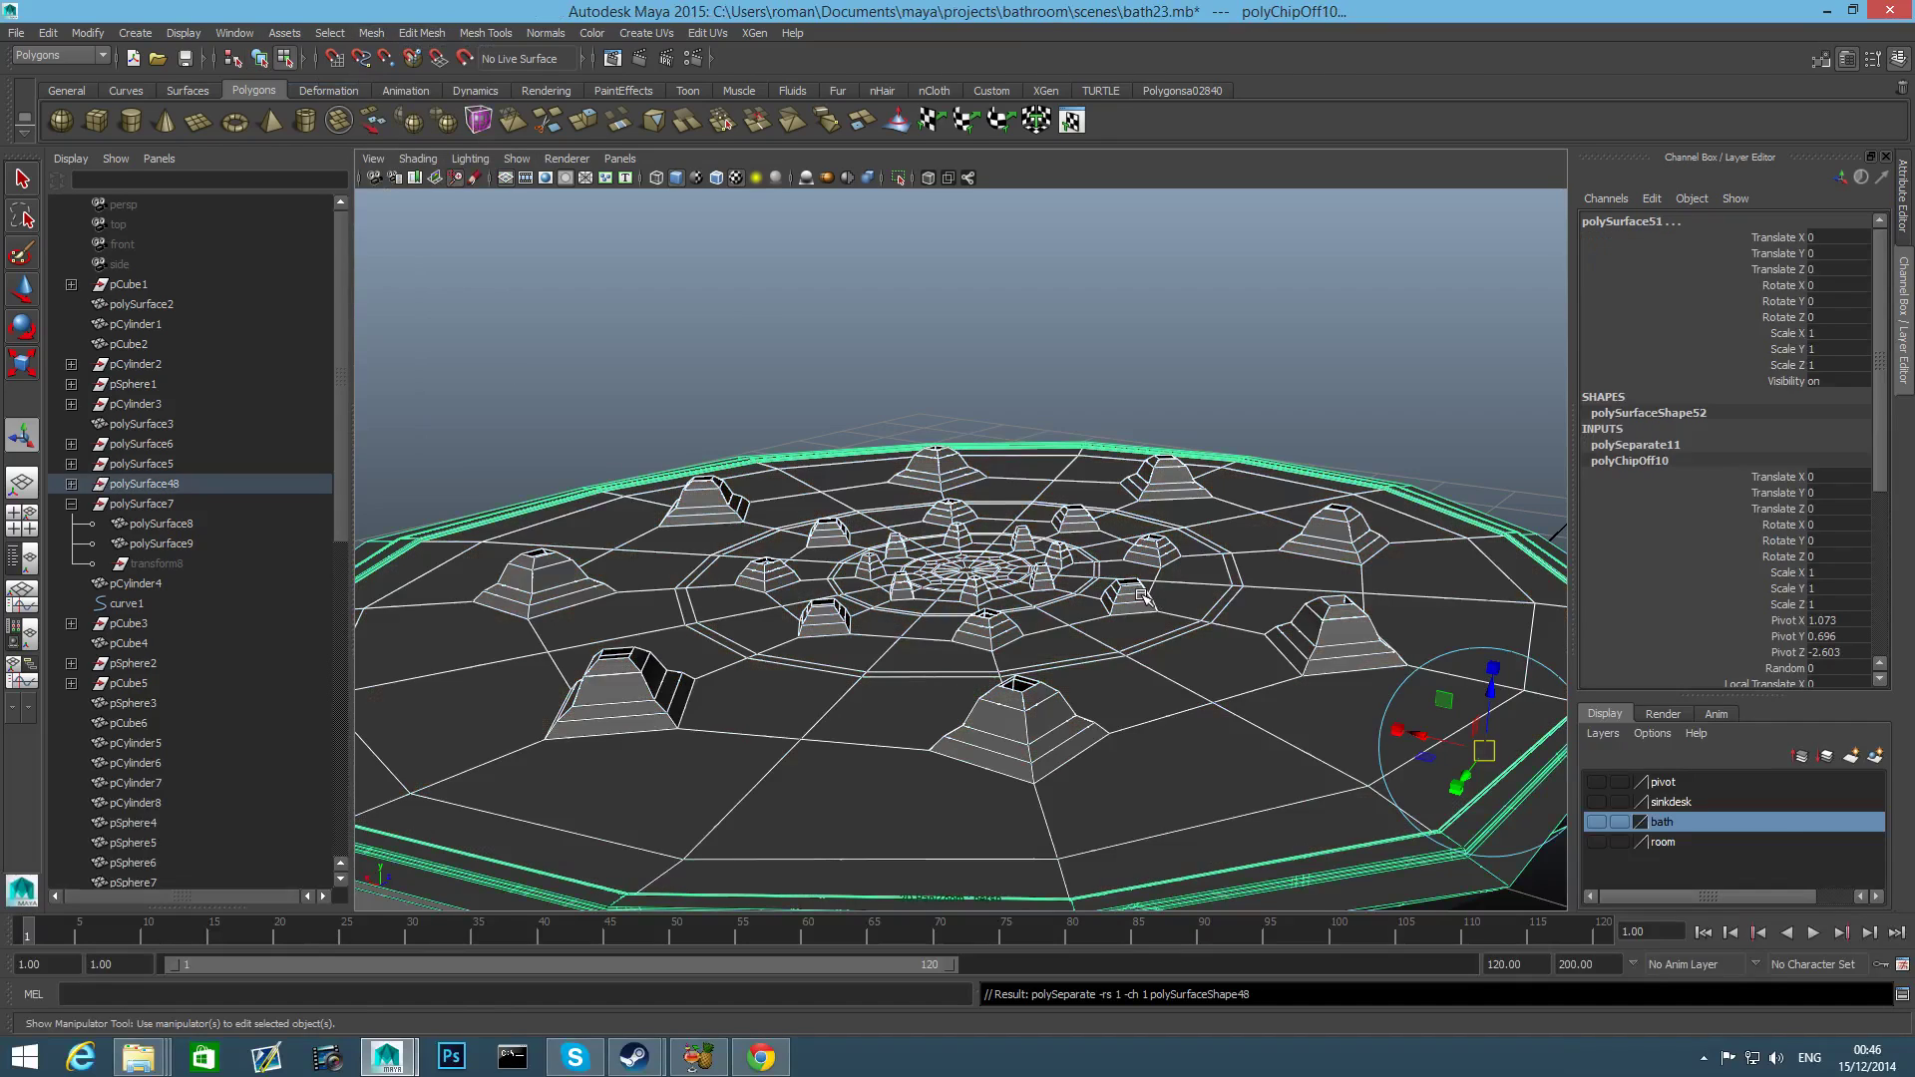
Return to object selection and delete the shower head body, keeping the separated spray face disc.
key(F8)
key(F8)
key(F8)
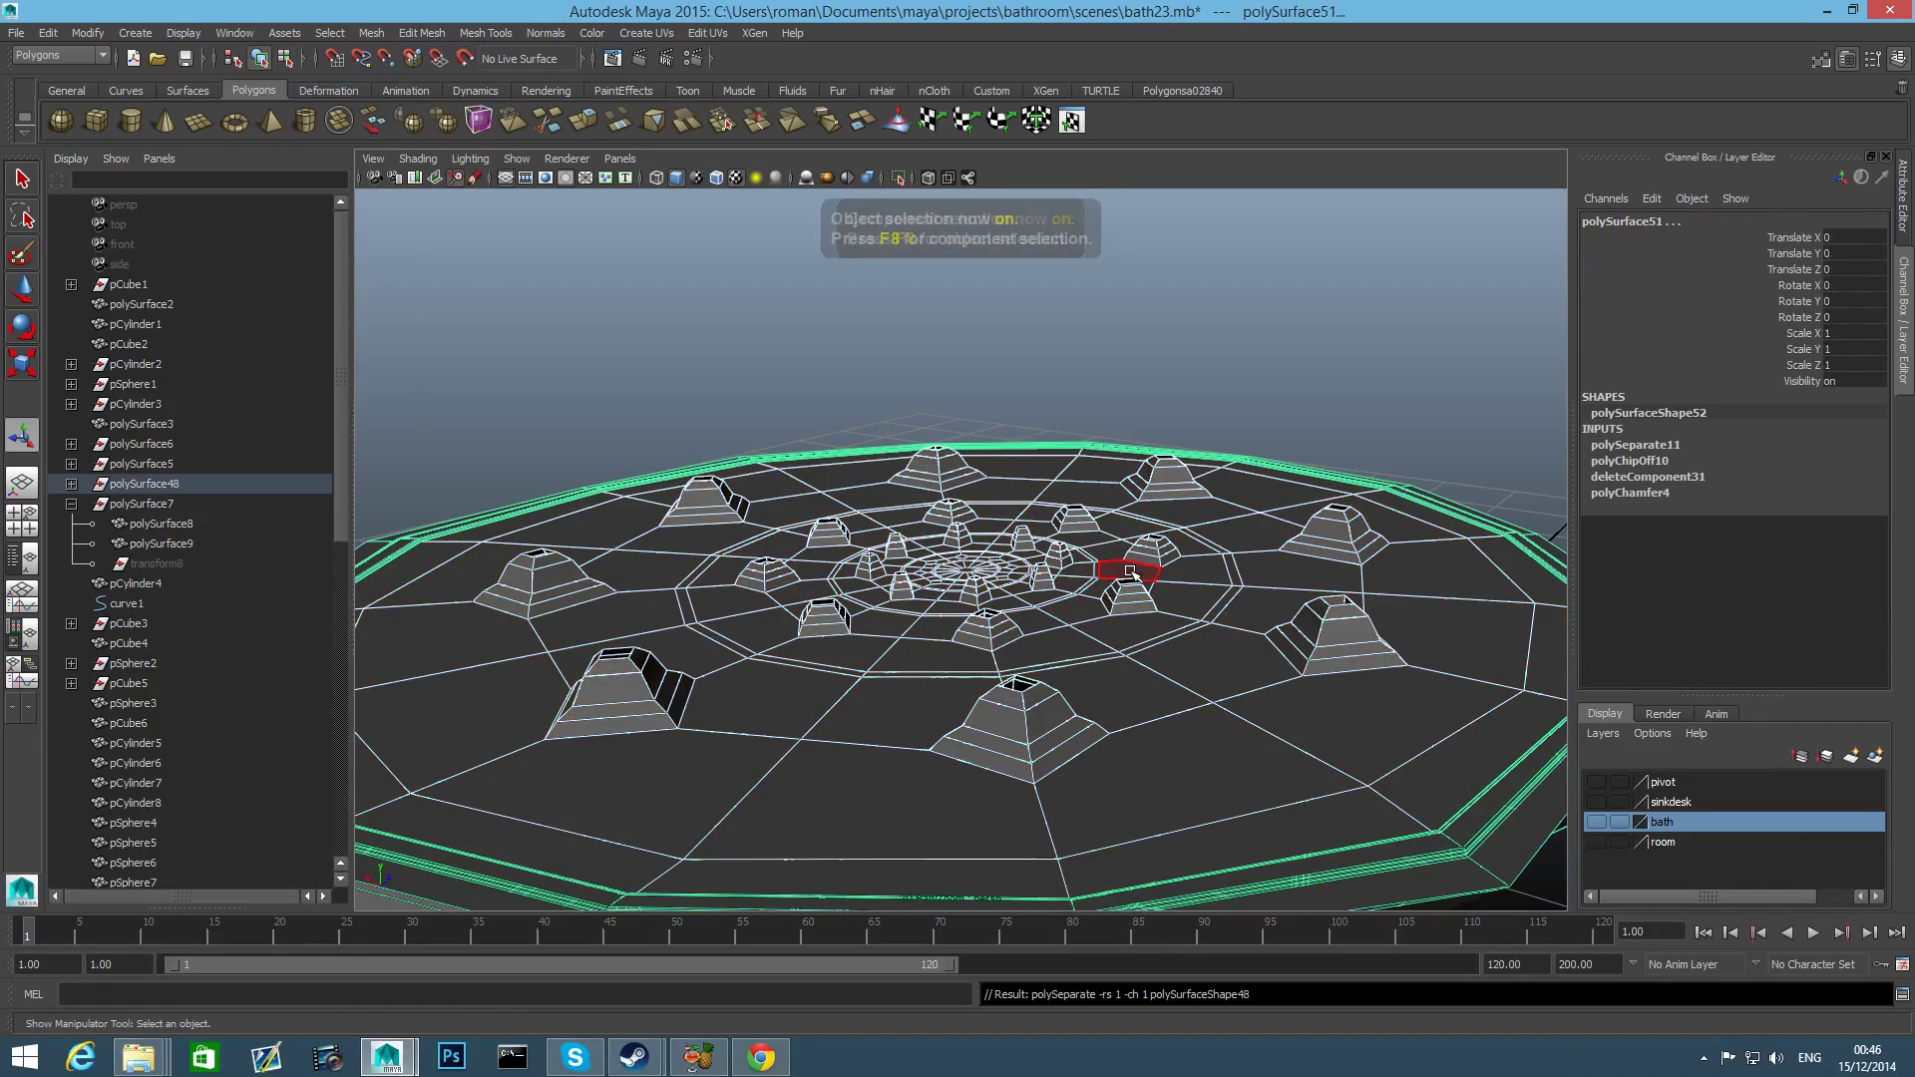
scroll(1134, 572, down, 4)
click(943, 771)
key(Delete)
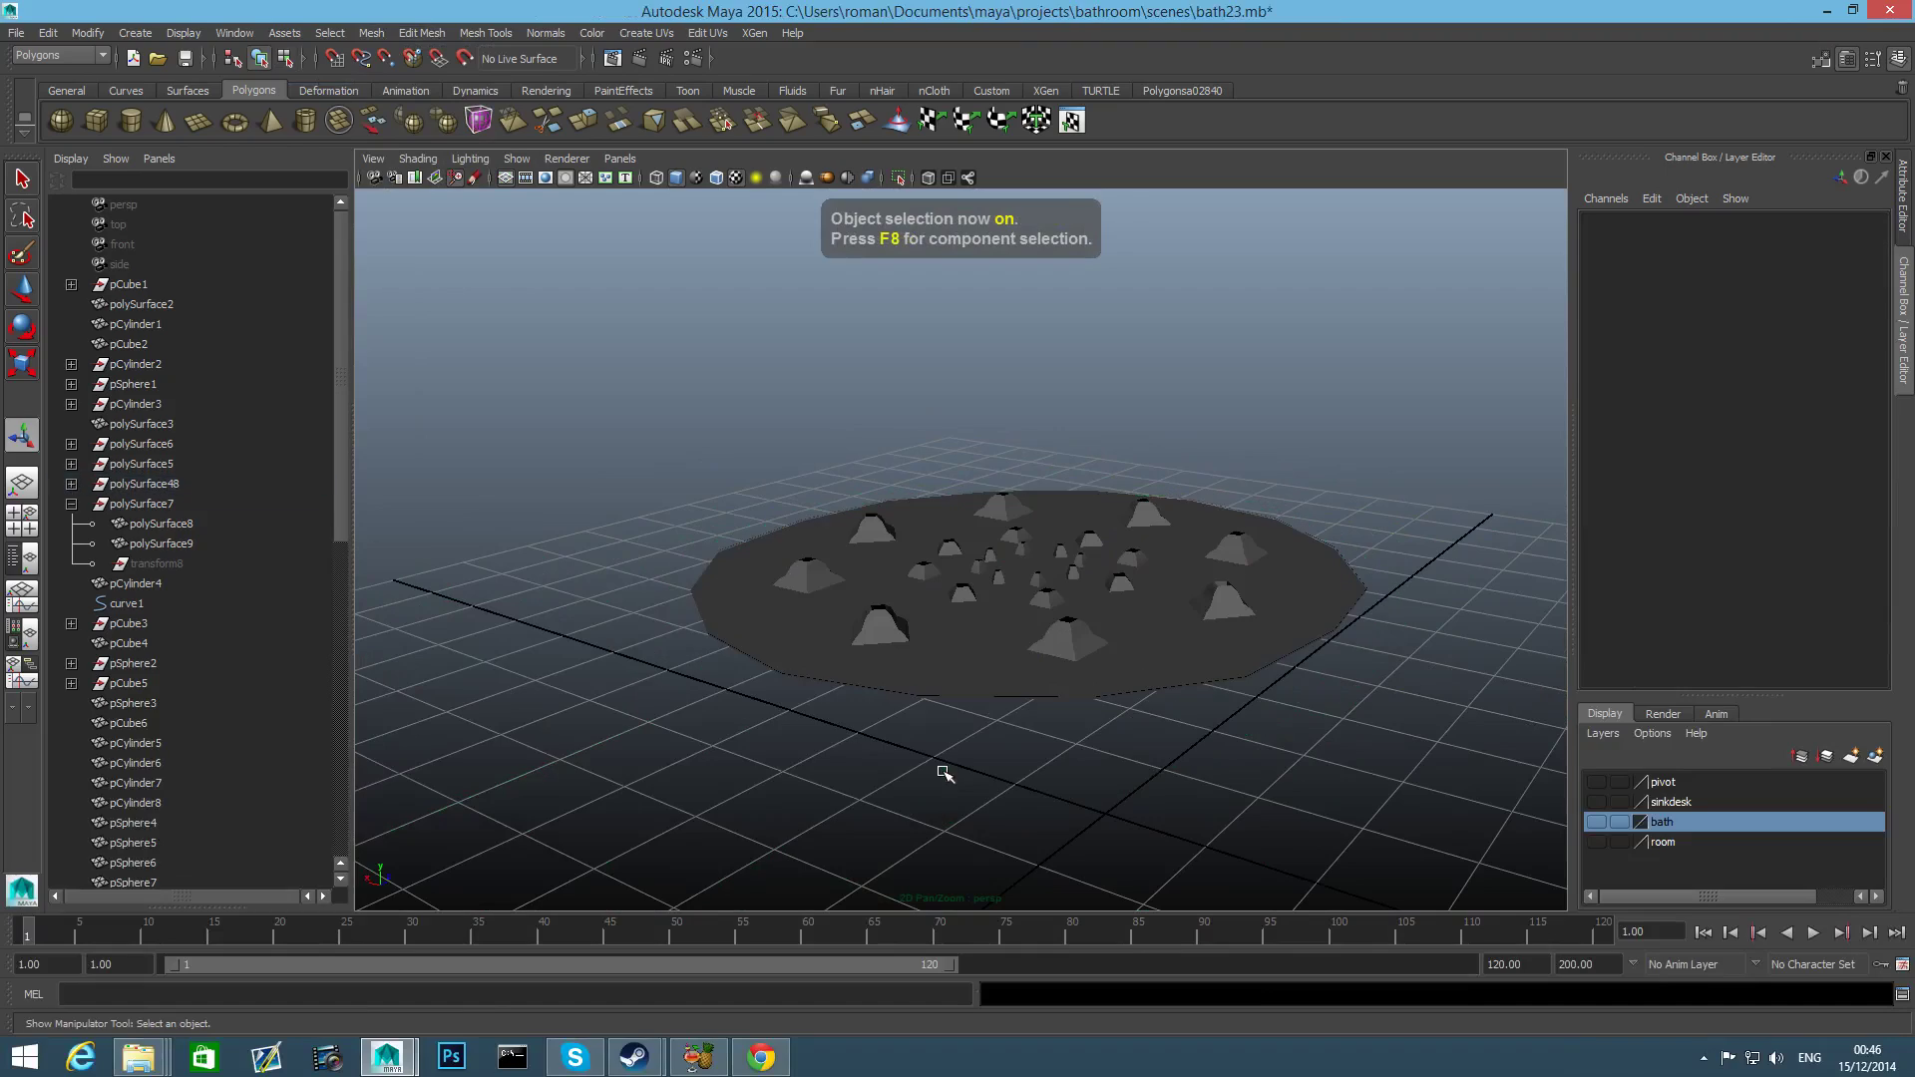
Delete the outermost face loop of the spray face disc.
click(1058, 610)
alt+drag(1029, 616, 1122, 710)
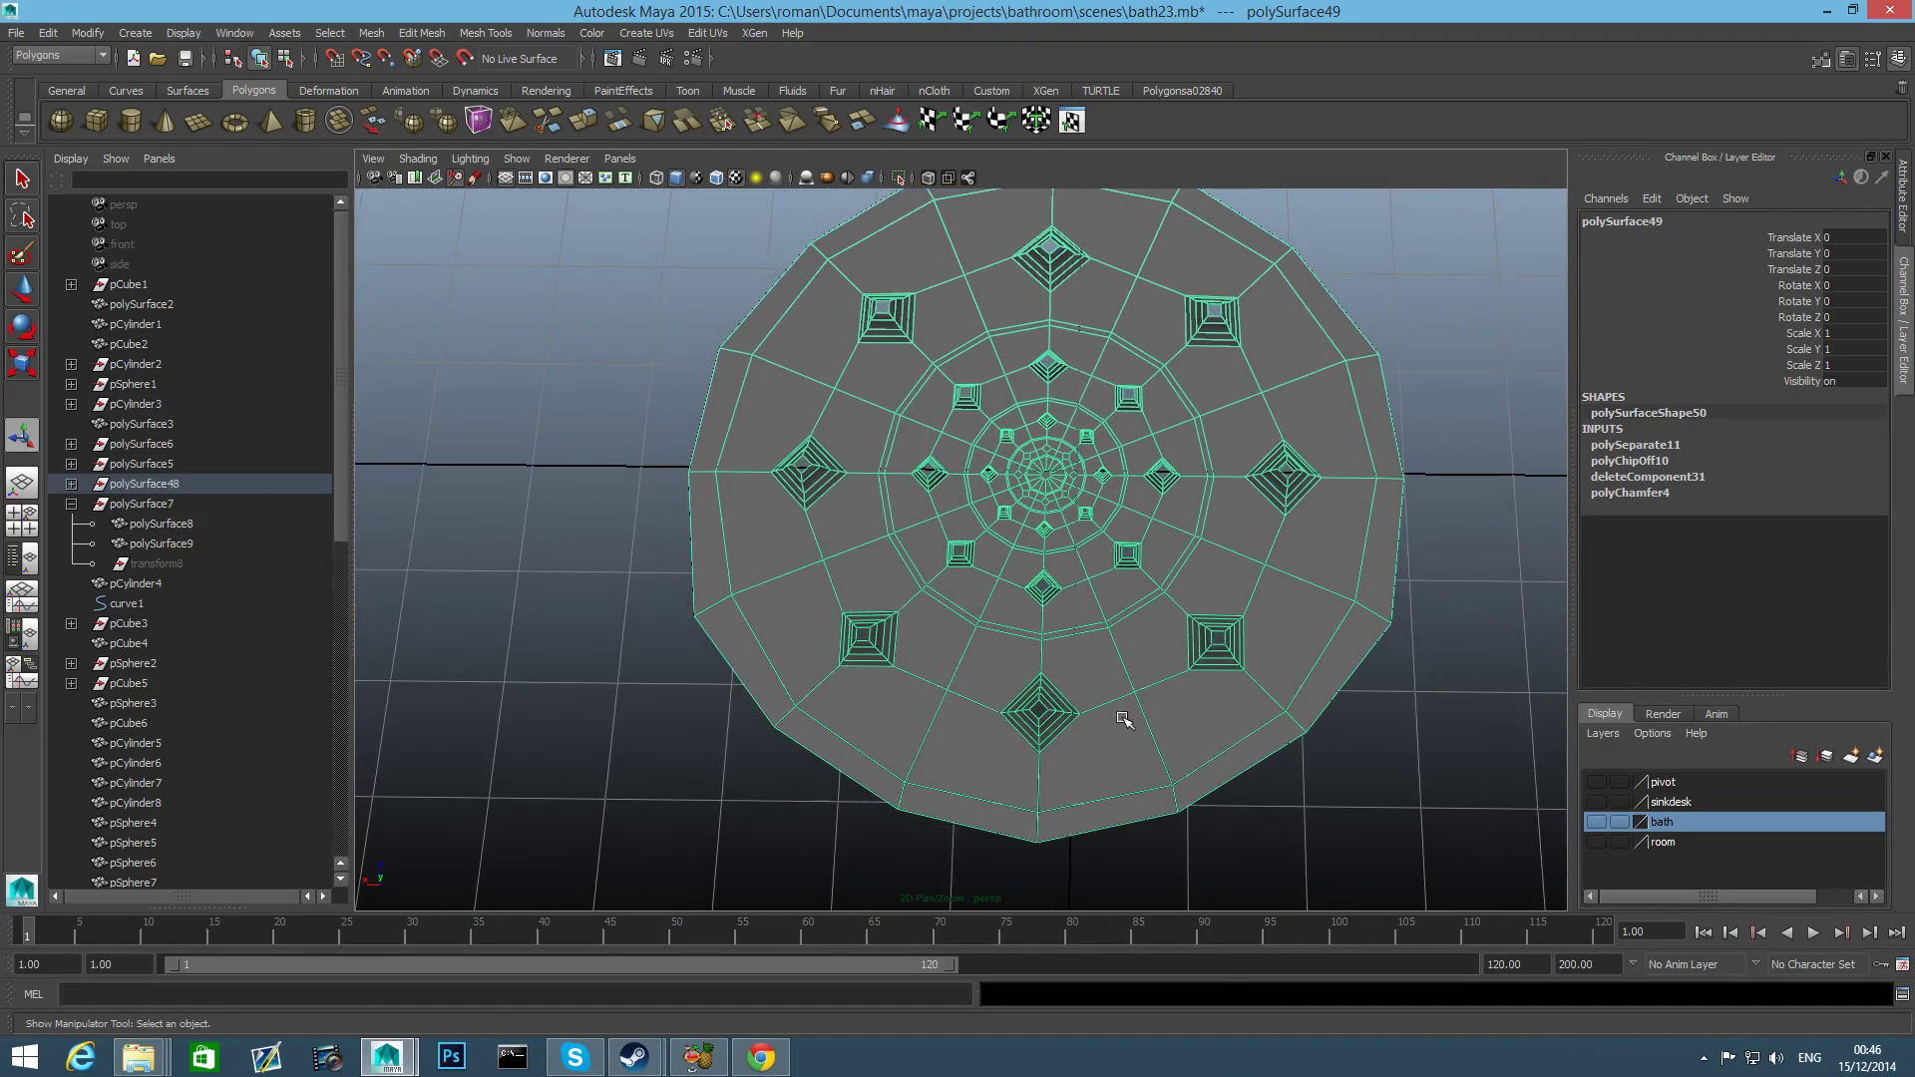
right_click(1142, 622)
right_drag(1138, 714, 1142, 669)
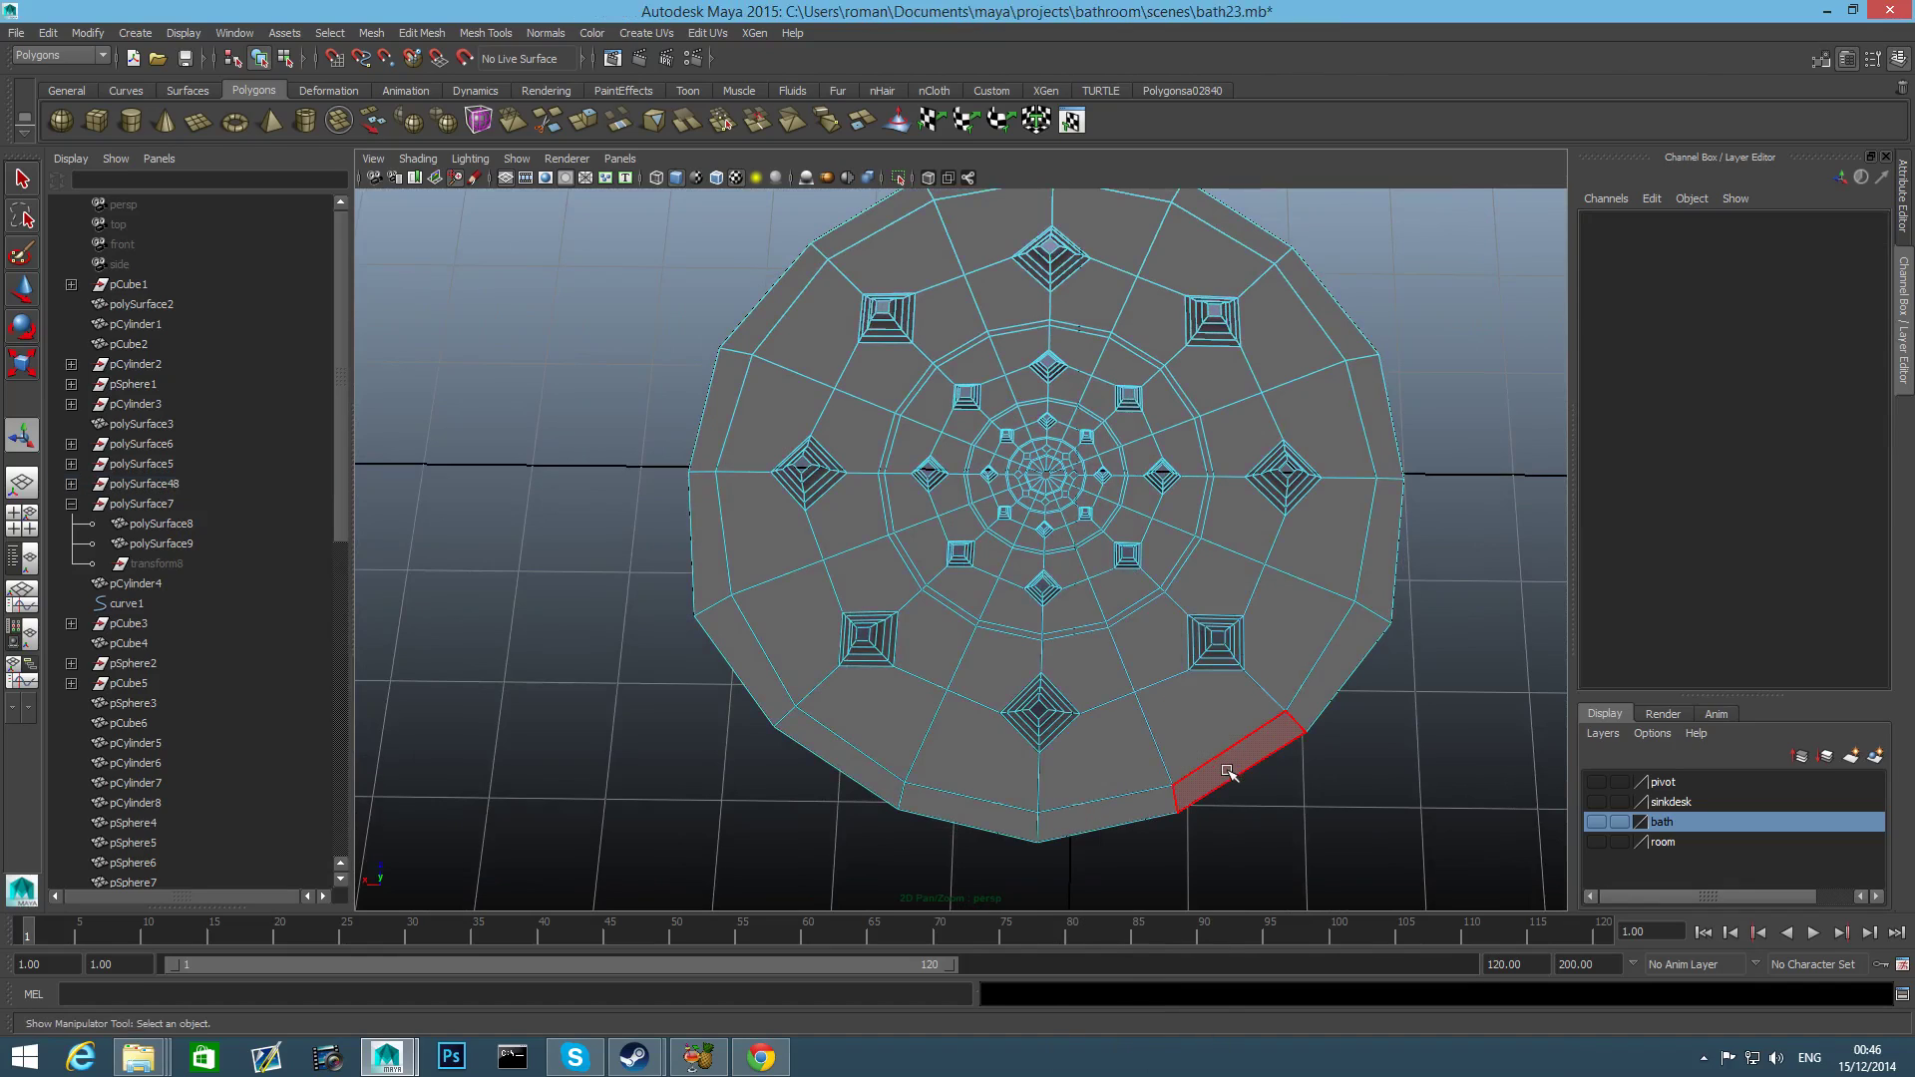
click(1237, 761)
double_click(1104, 815)
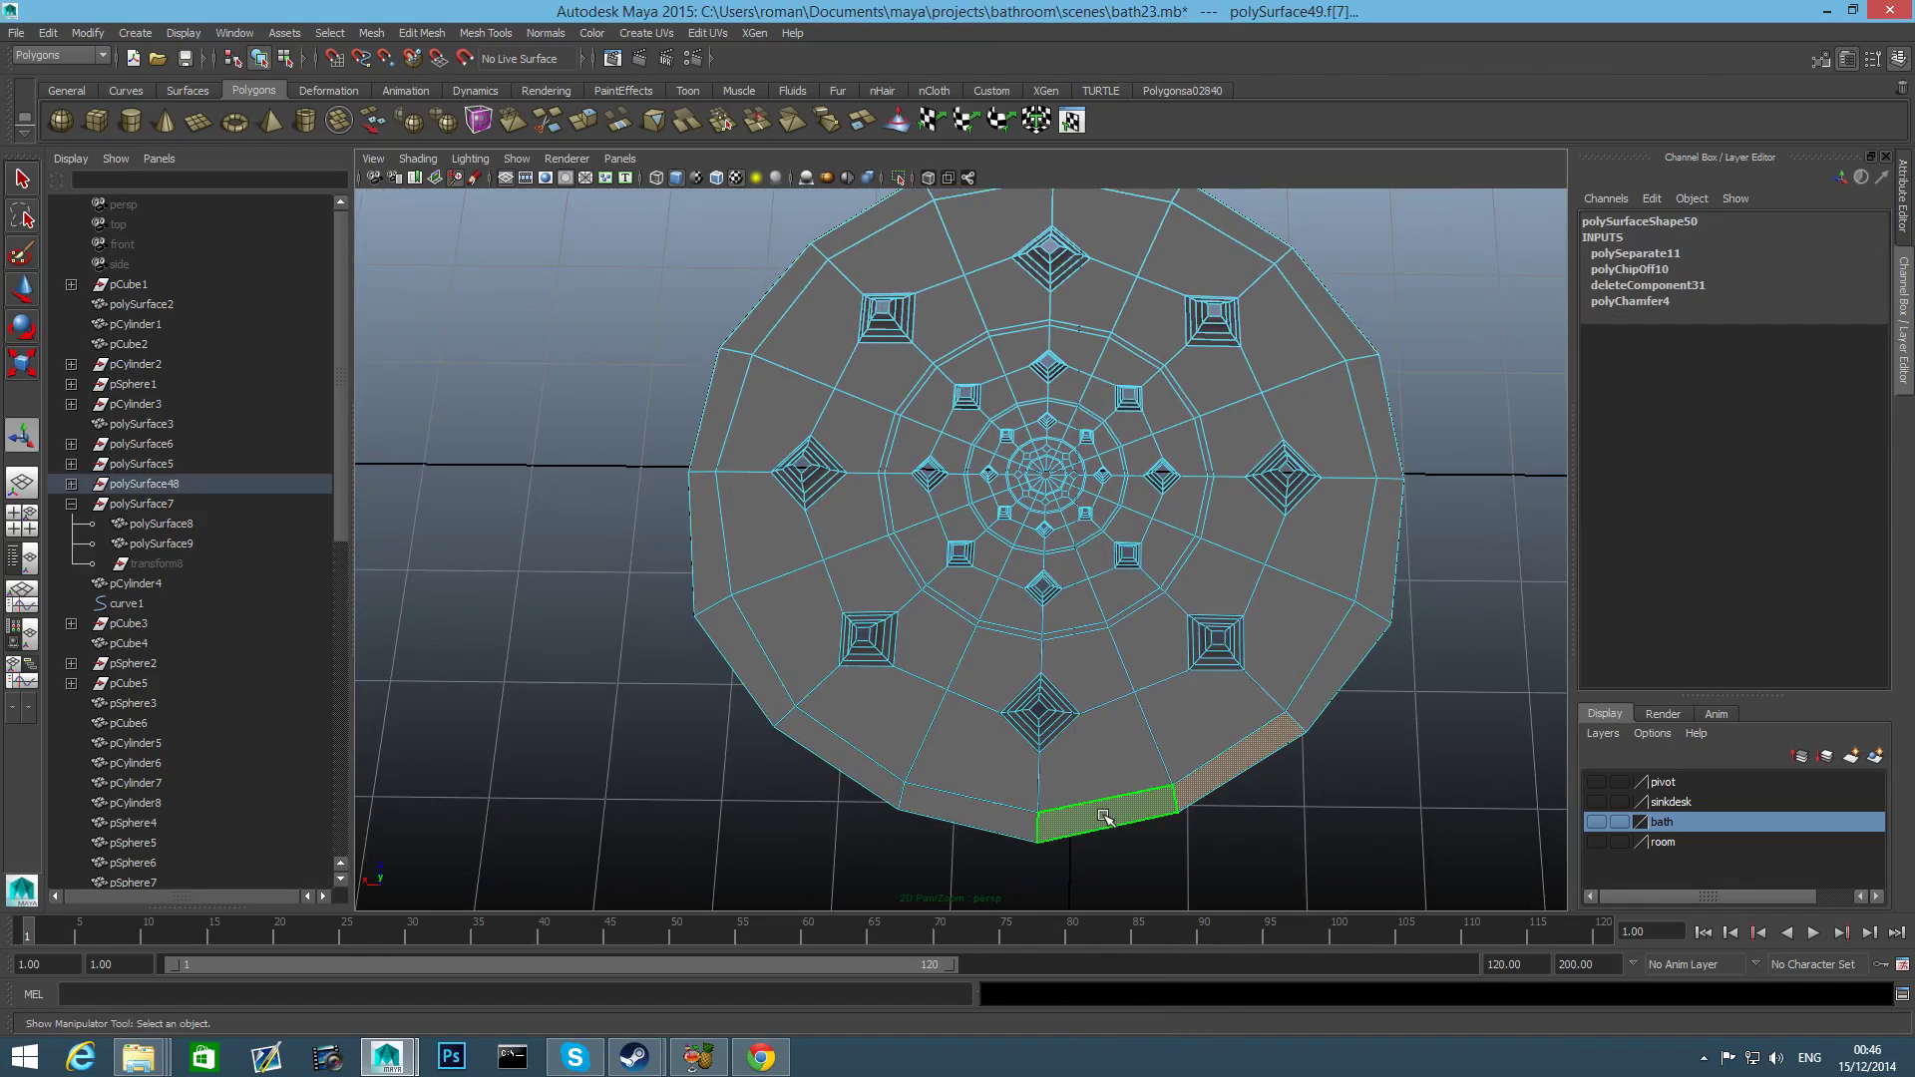
key(Delete)
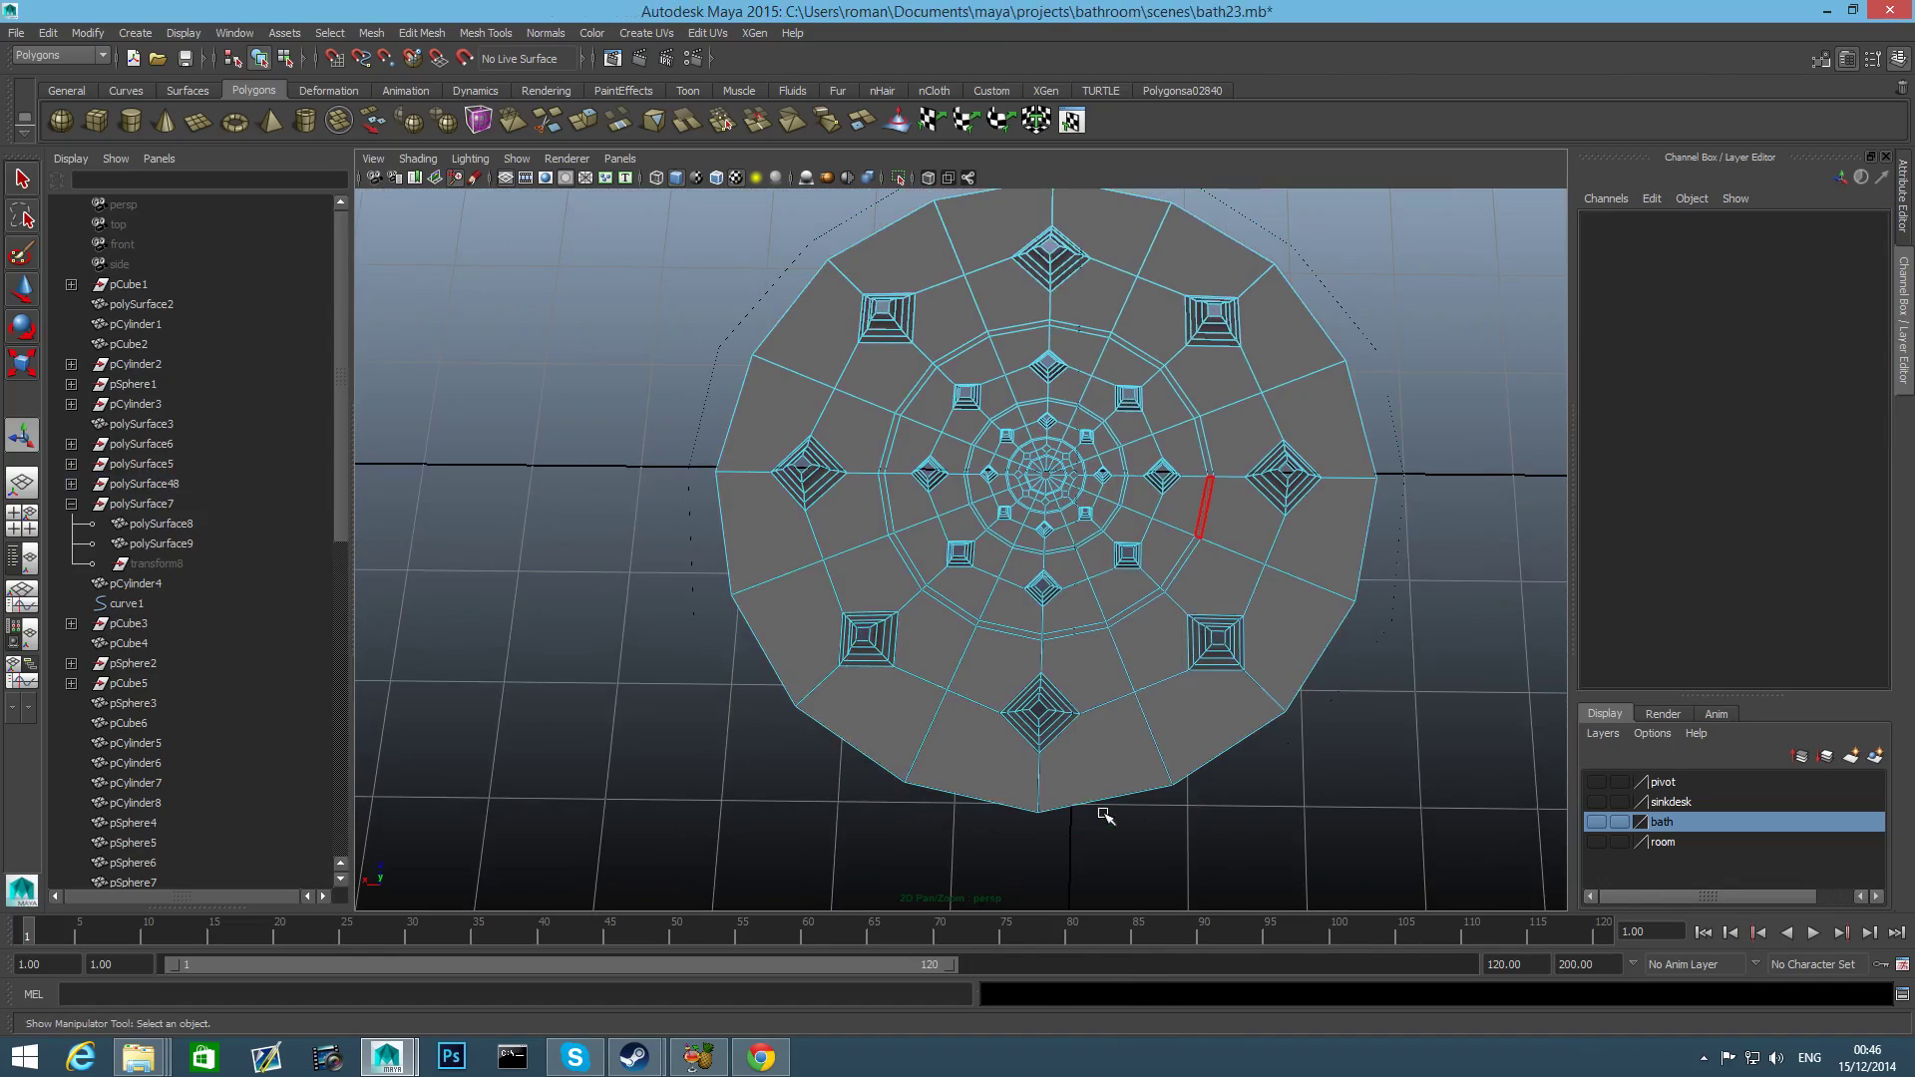
Delete the thin leftover outline piece around the spray face disc and select the disc itself.
alt+drag(1162, 716, 1124, 641)
alt+middle_drag(1267, 701, 1043, 641)
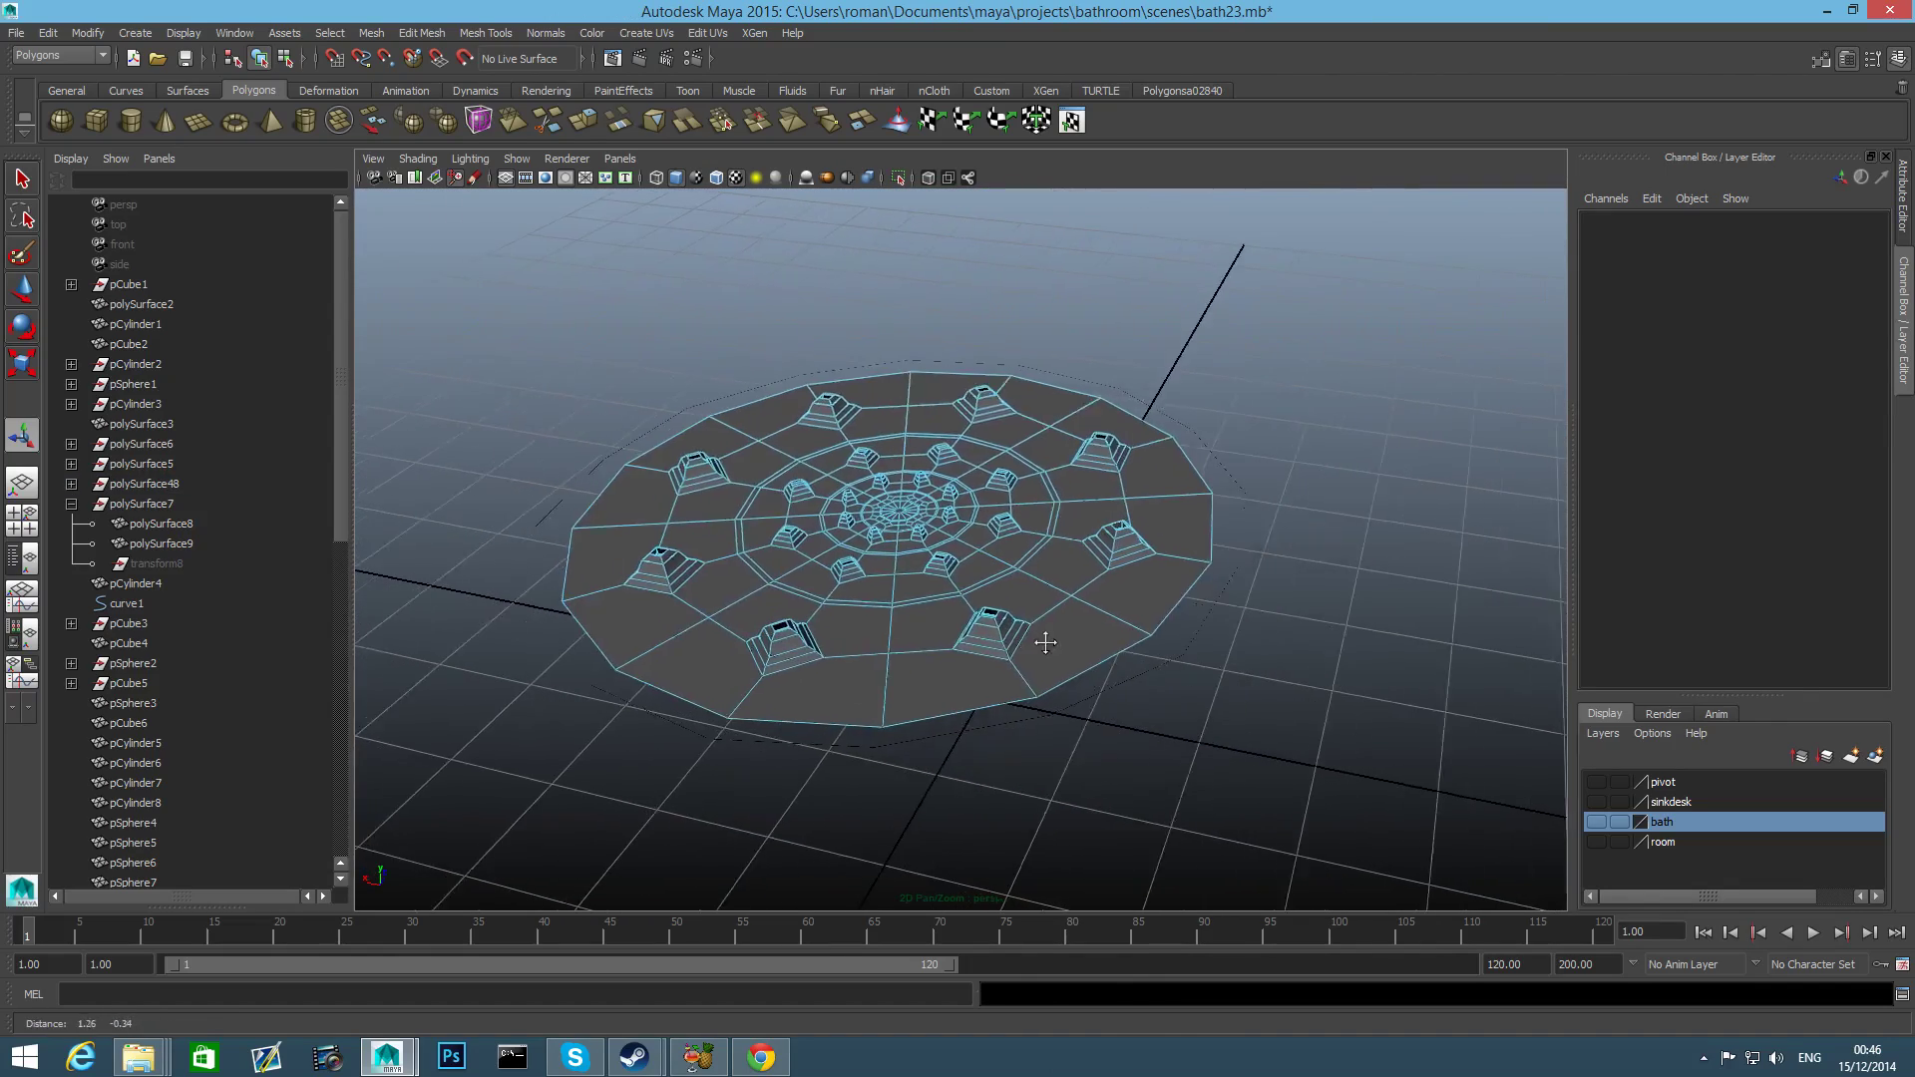
alt+right_drag(1043, 641, 1274, 702)
alt+drag(1273, 701, 1351, 675)
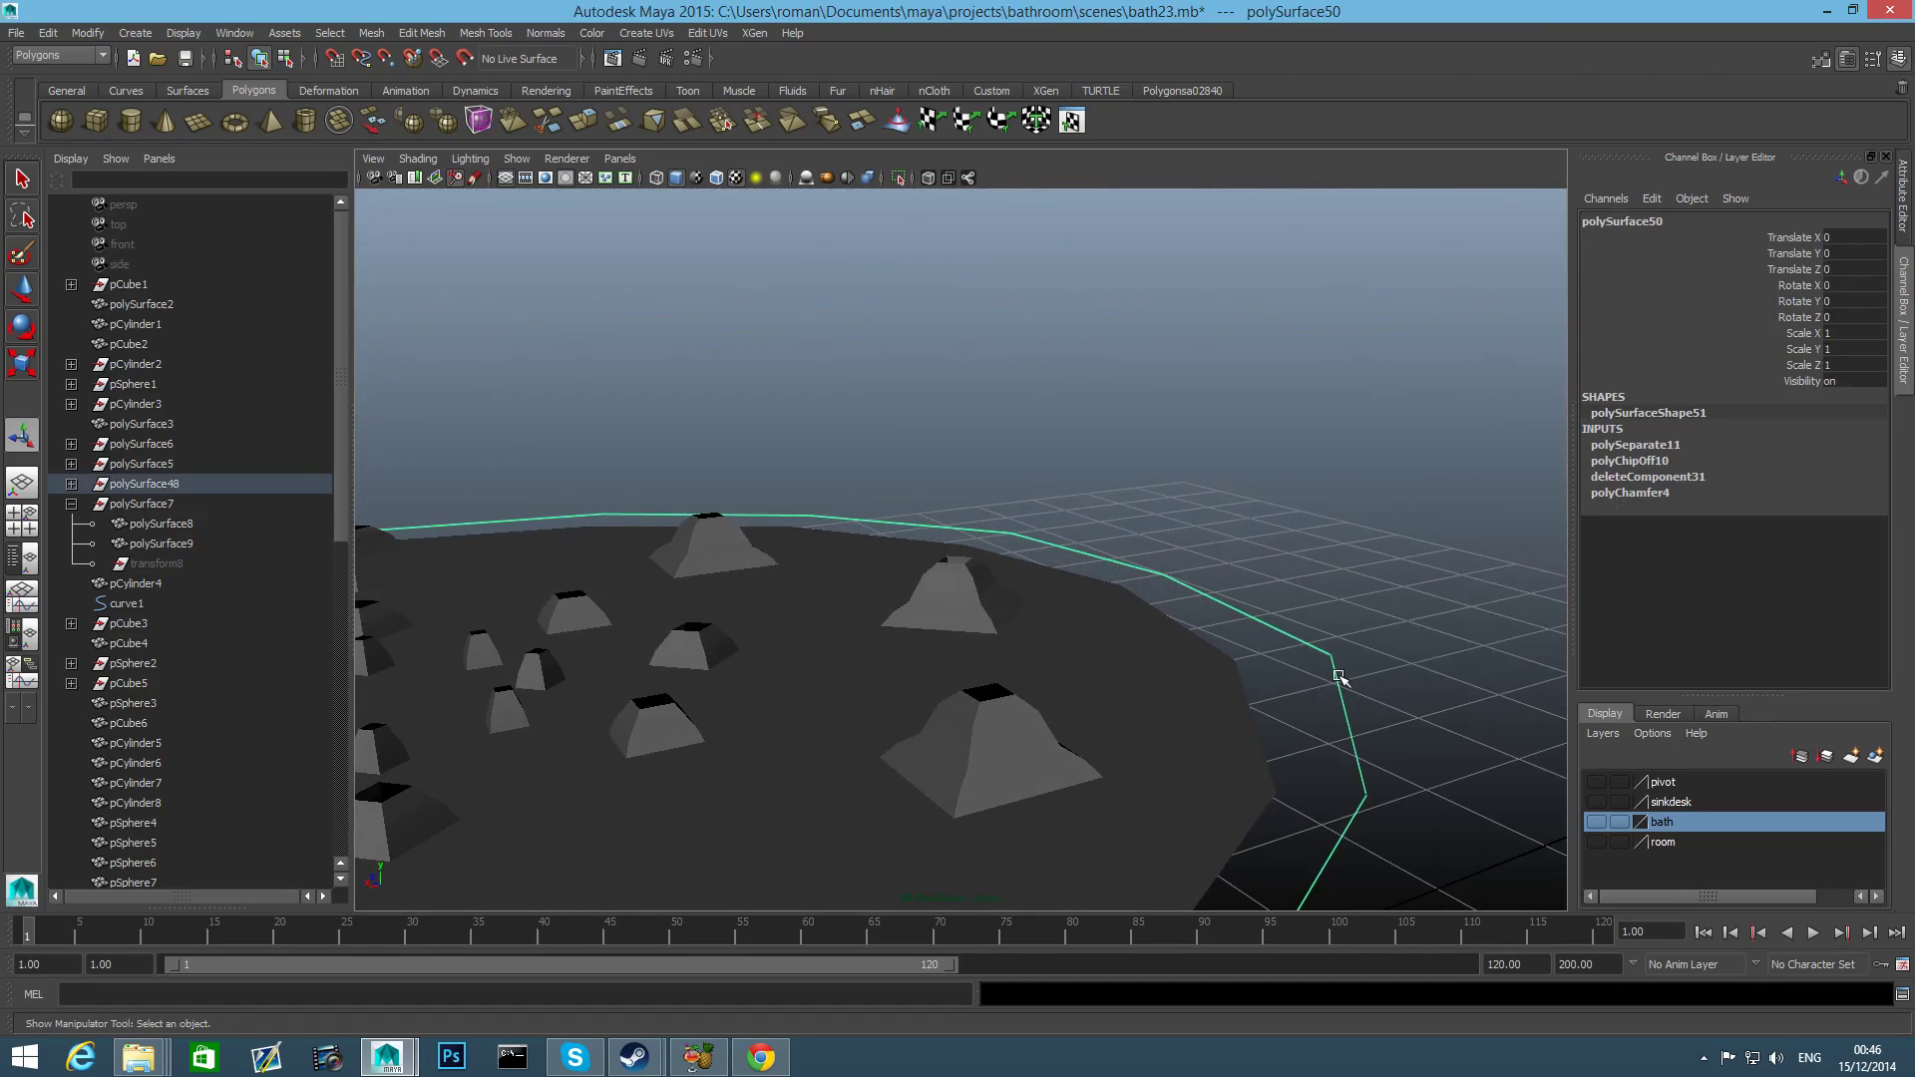
click(1340, 677)
click(1021, 739)
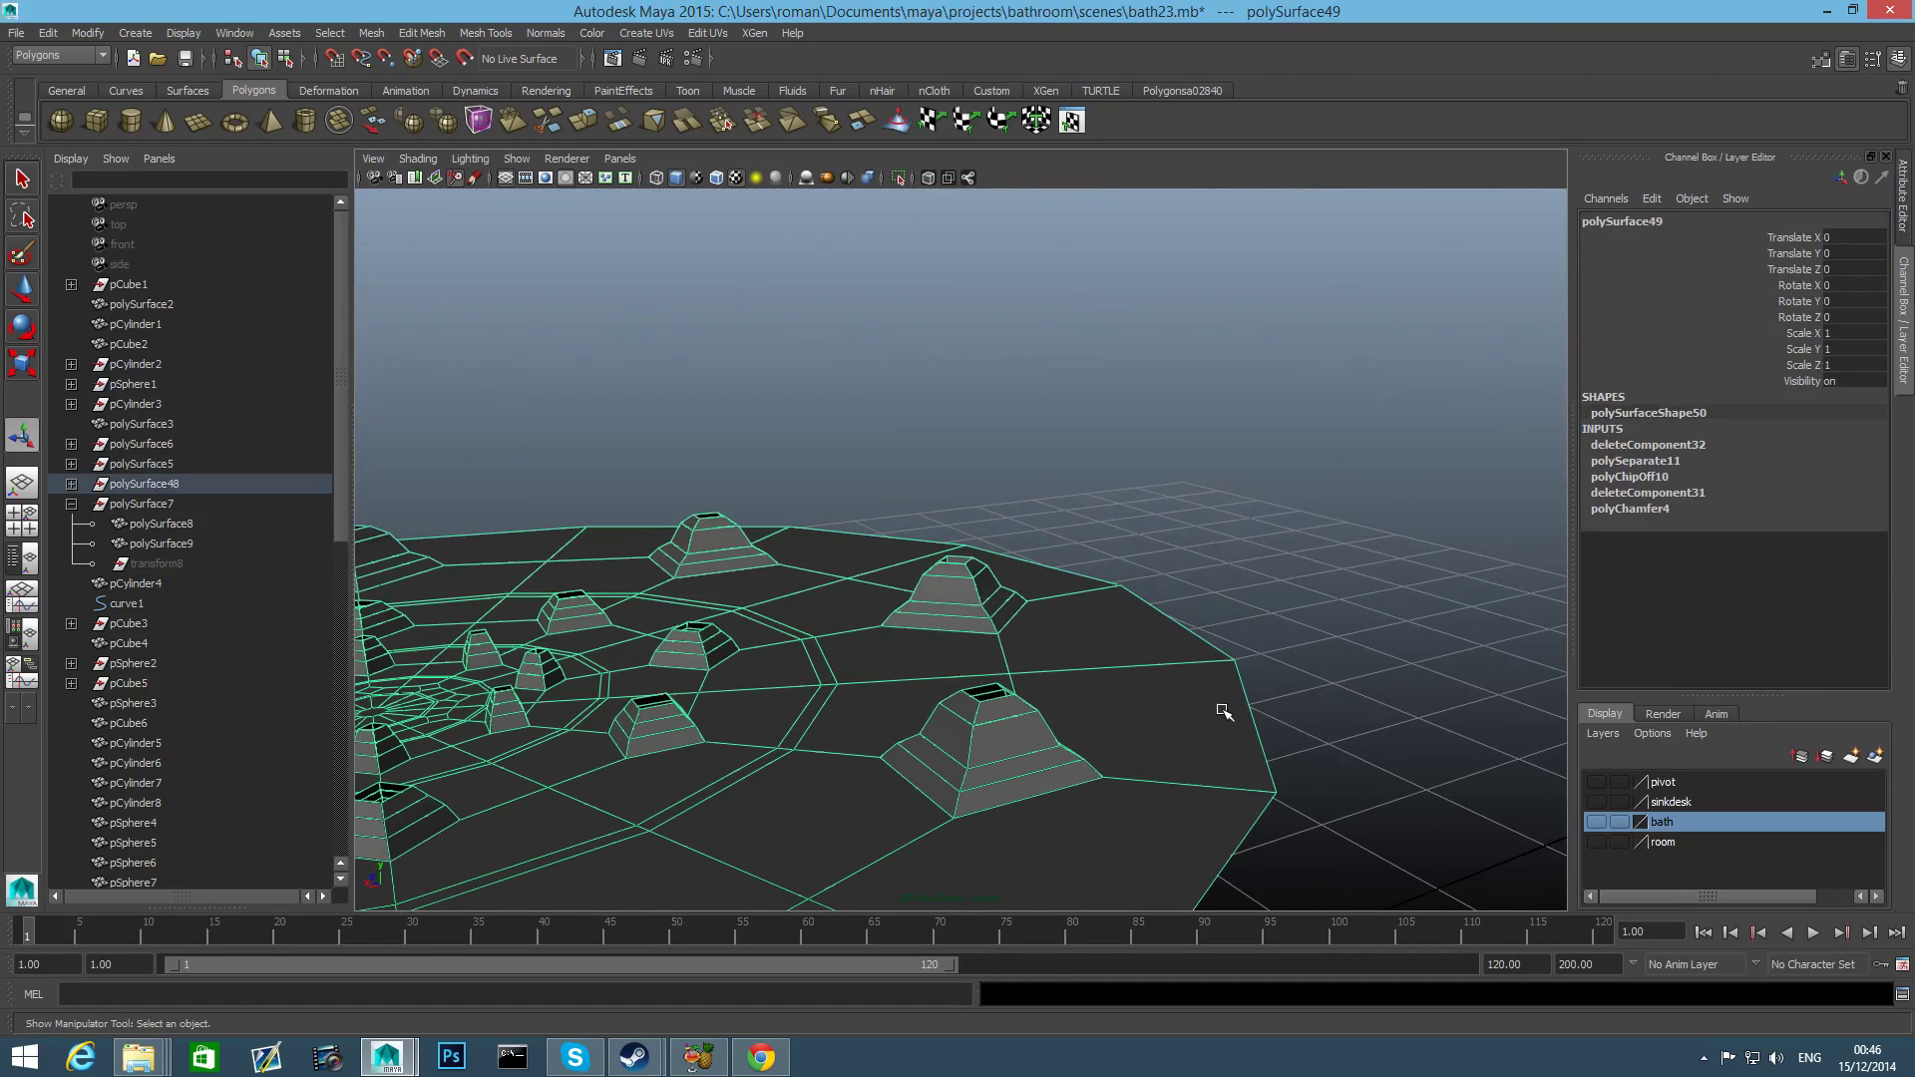
Select all faces of the spray face disc in face selection mode.
scroll(1221, 709, down, 3)
alt+drag(1220, 709, 1026, 716)
alt+middle_drag(1026, 716, 1319, 768)
alt+drag(1105, 686, 1114, 748)
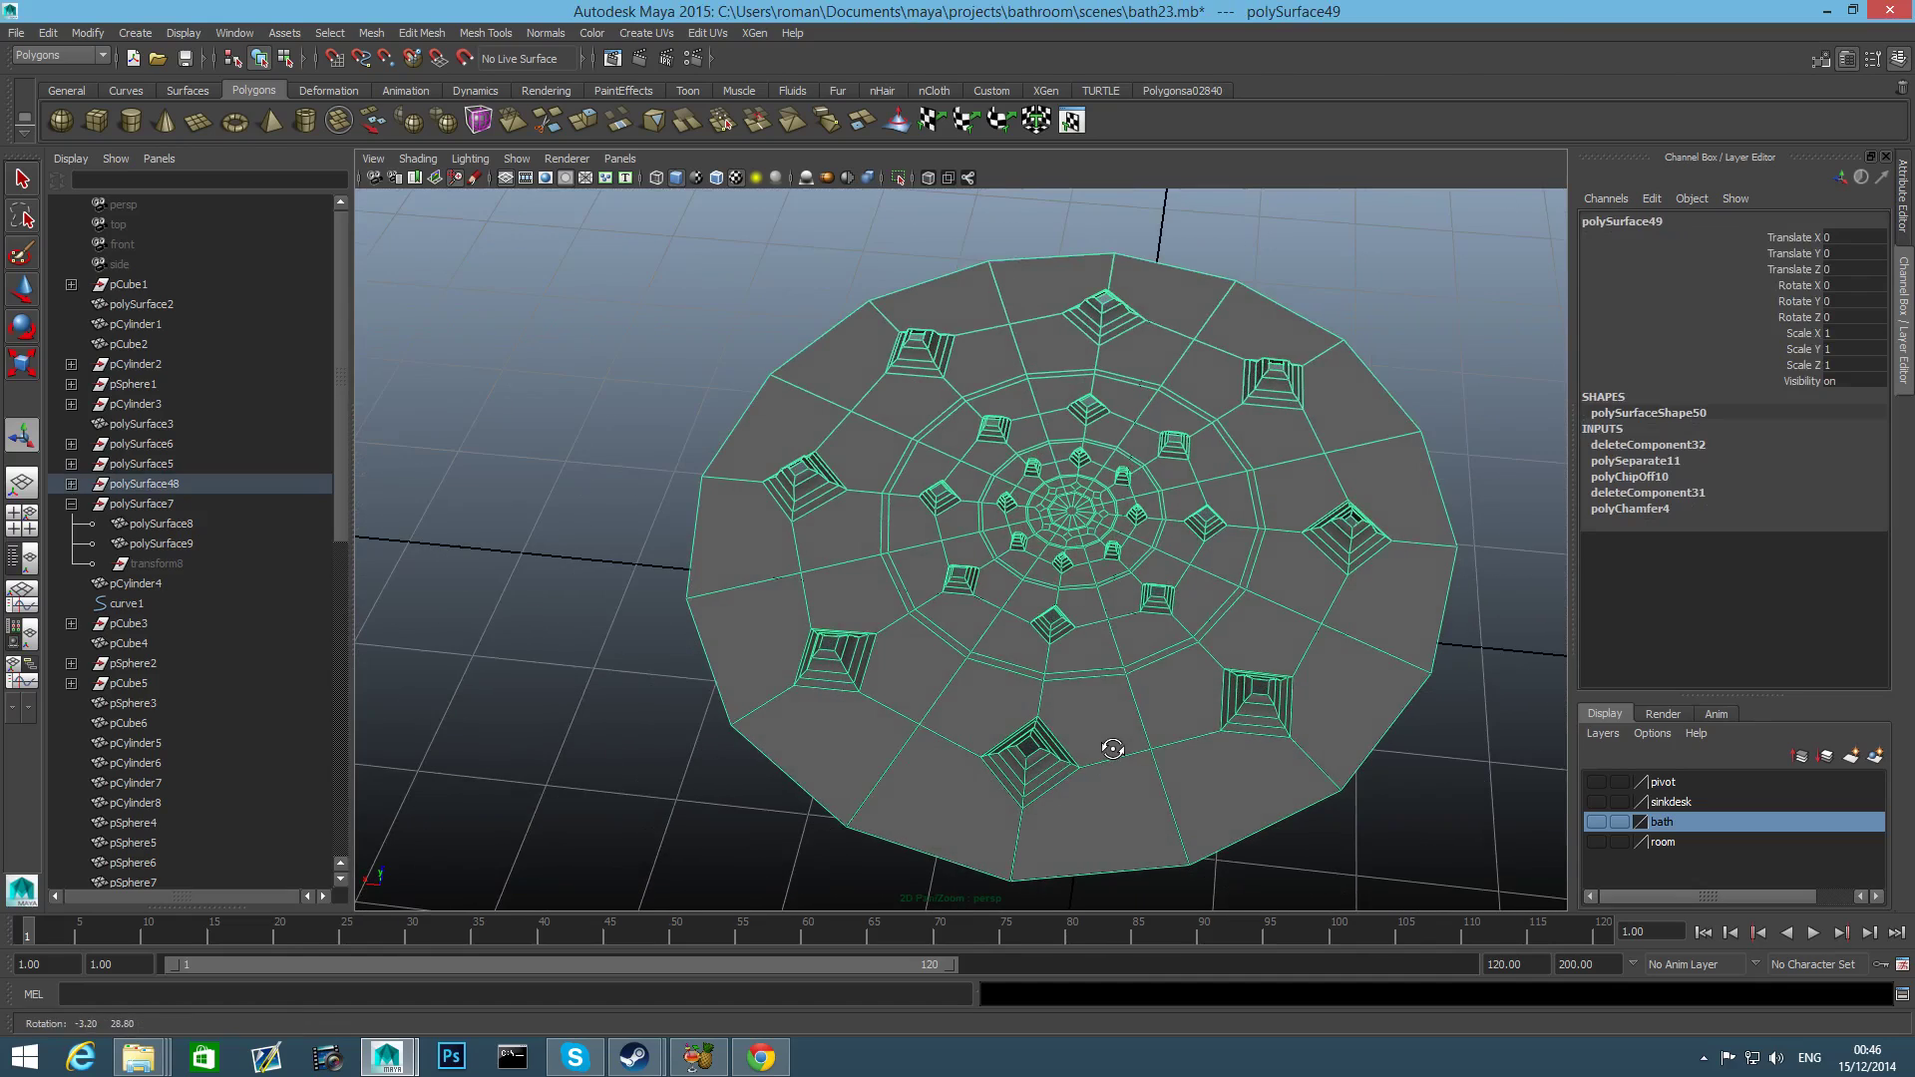
right_drag(1146, 624, 1149, 668)
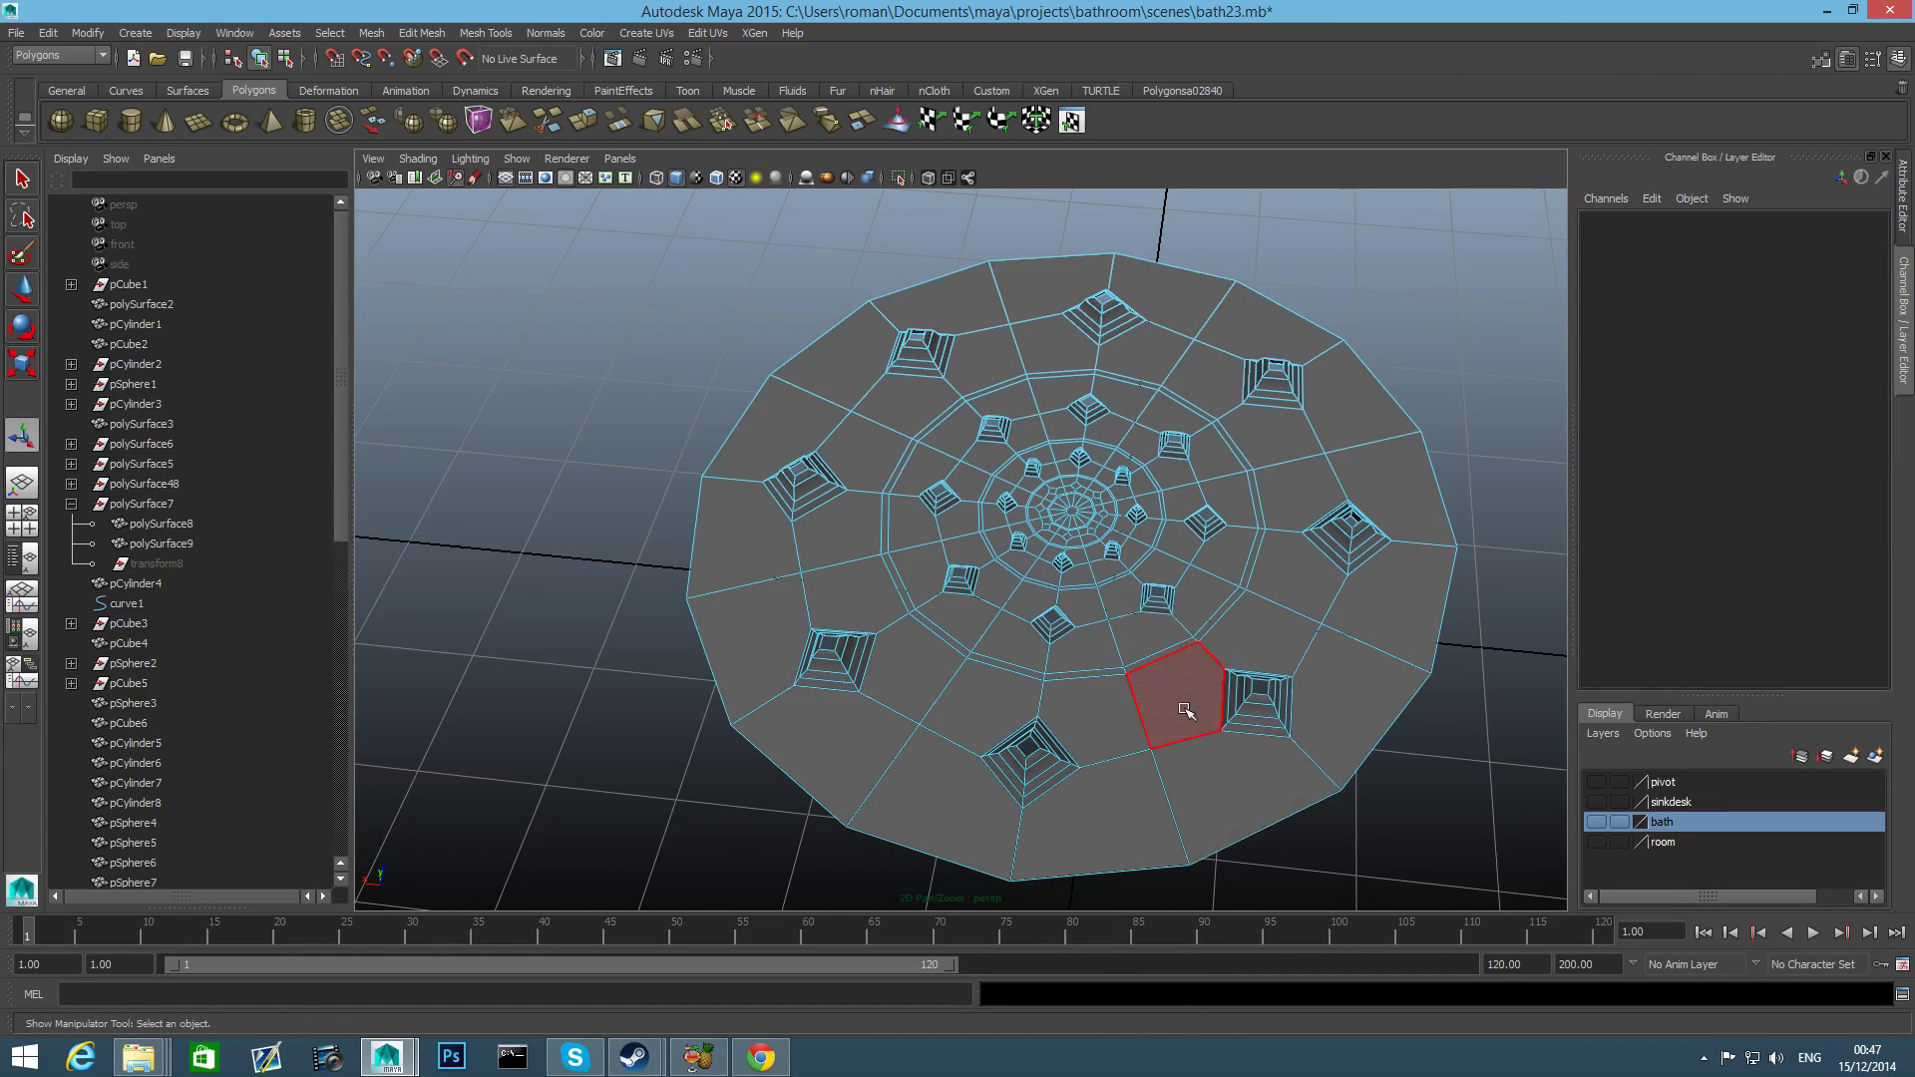
alt+drag(1163, 697, 1125, 640)
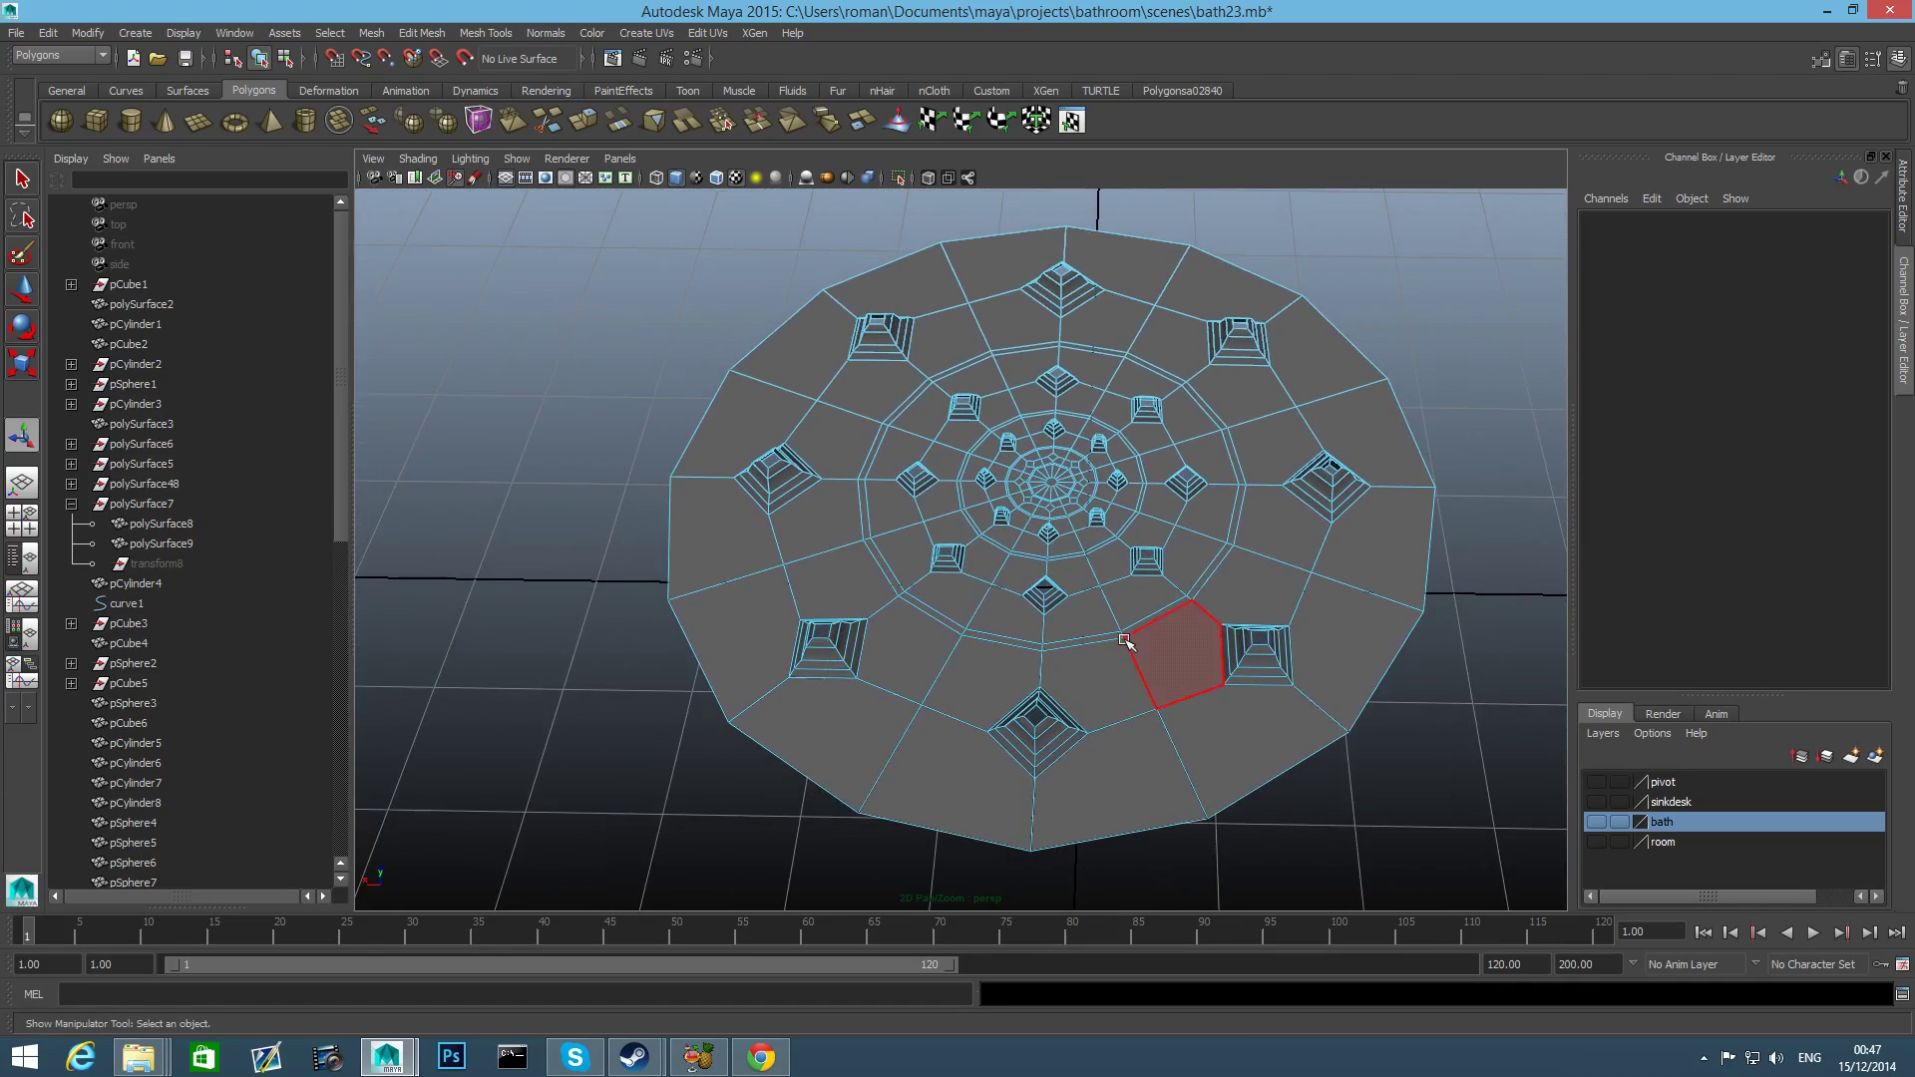
click(1183, 660)
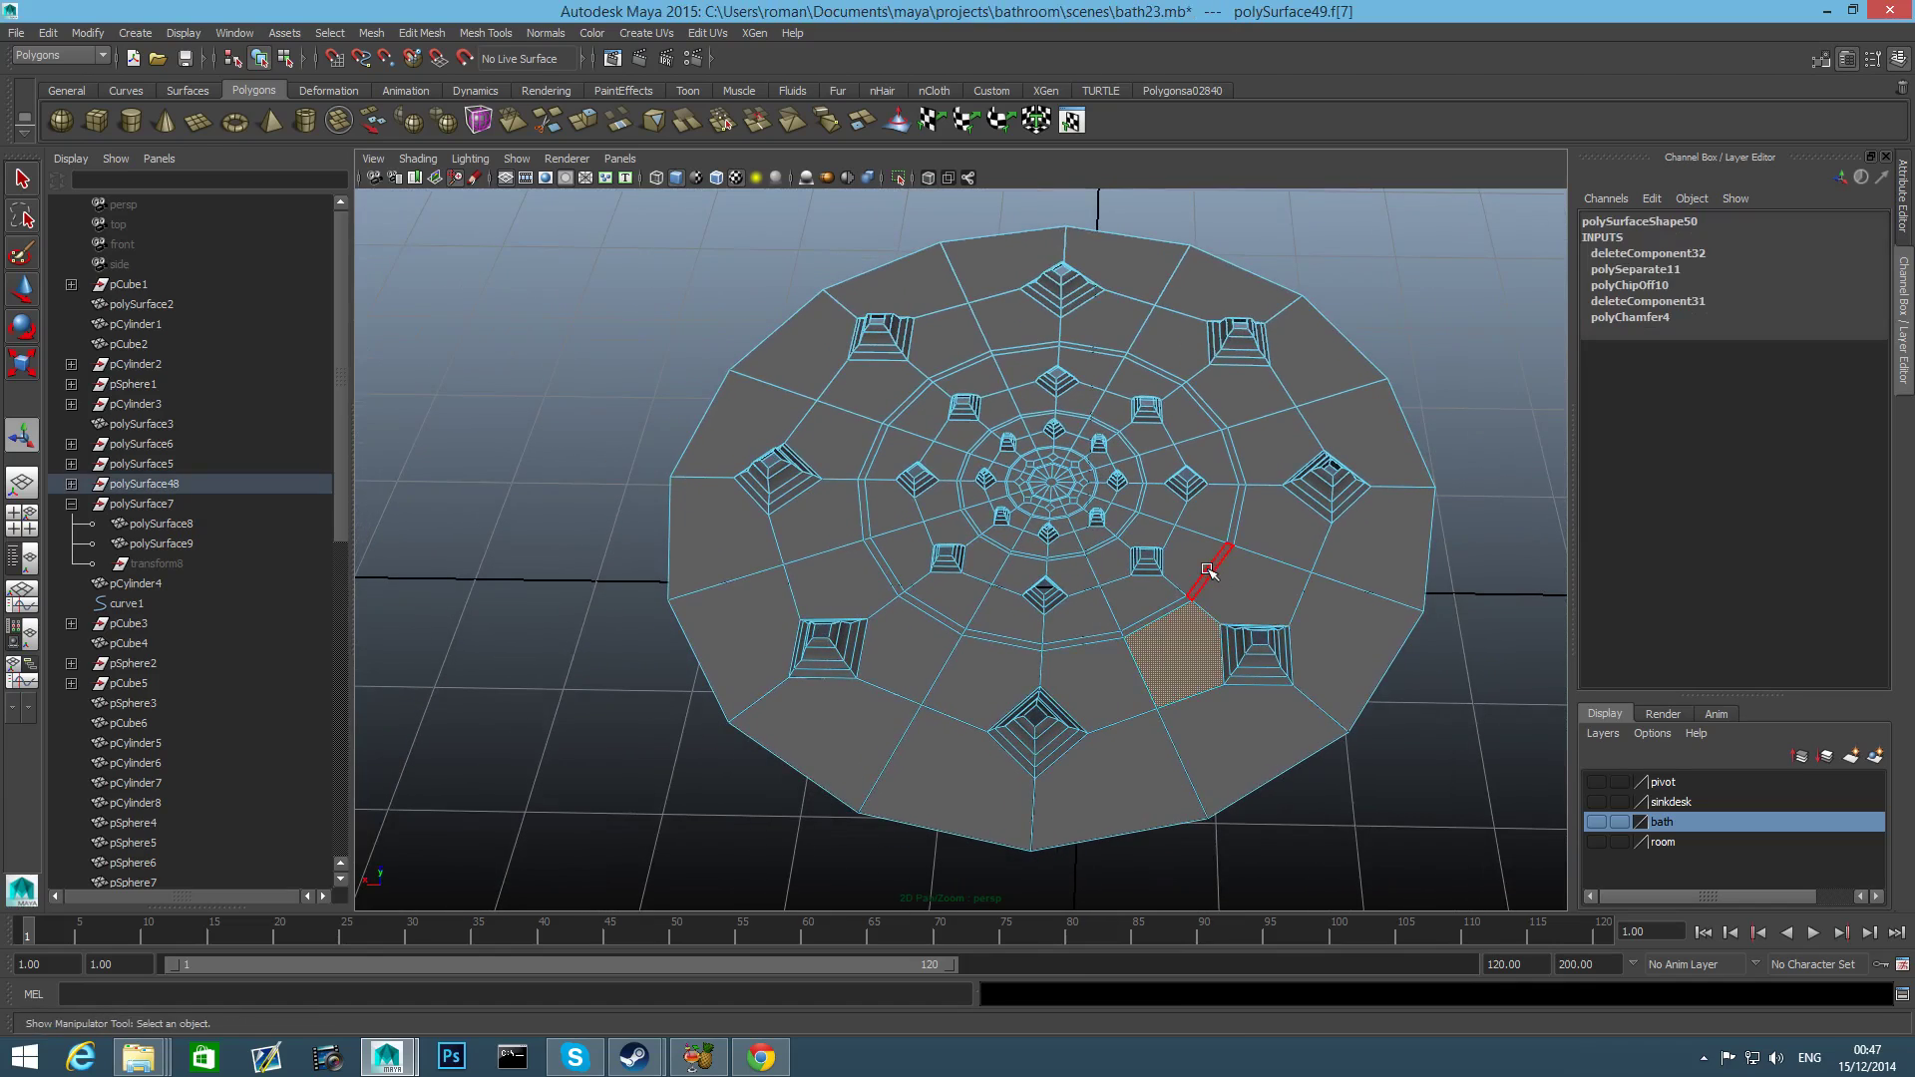
drag(569, 240, 1372, 748)
Deselect the narrow face loop between the outer nozzle ring and the middle of the disc.
alt+middle_drag(1372, 747, 1441, 902)
alt+drag(1441, 902, 1304, 852)
alt+right_drag(1304, 853, 1439, 846)
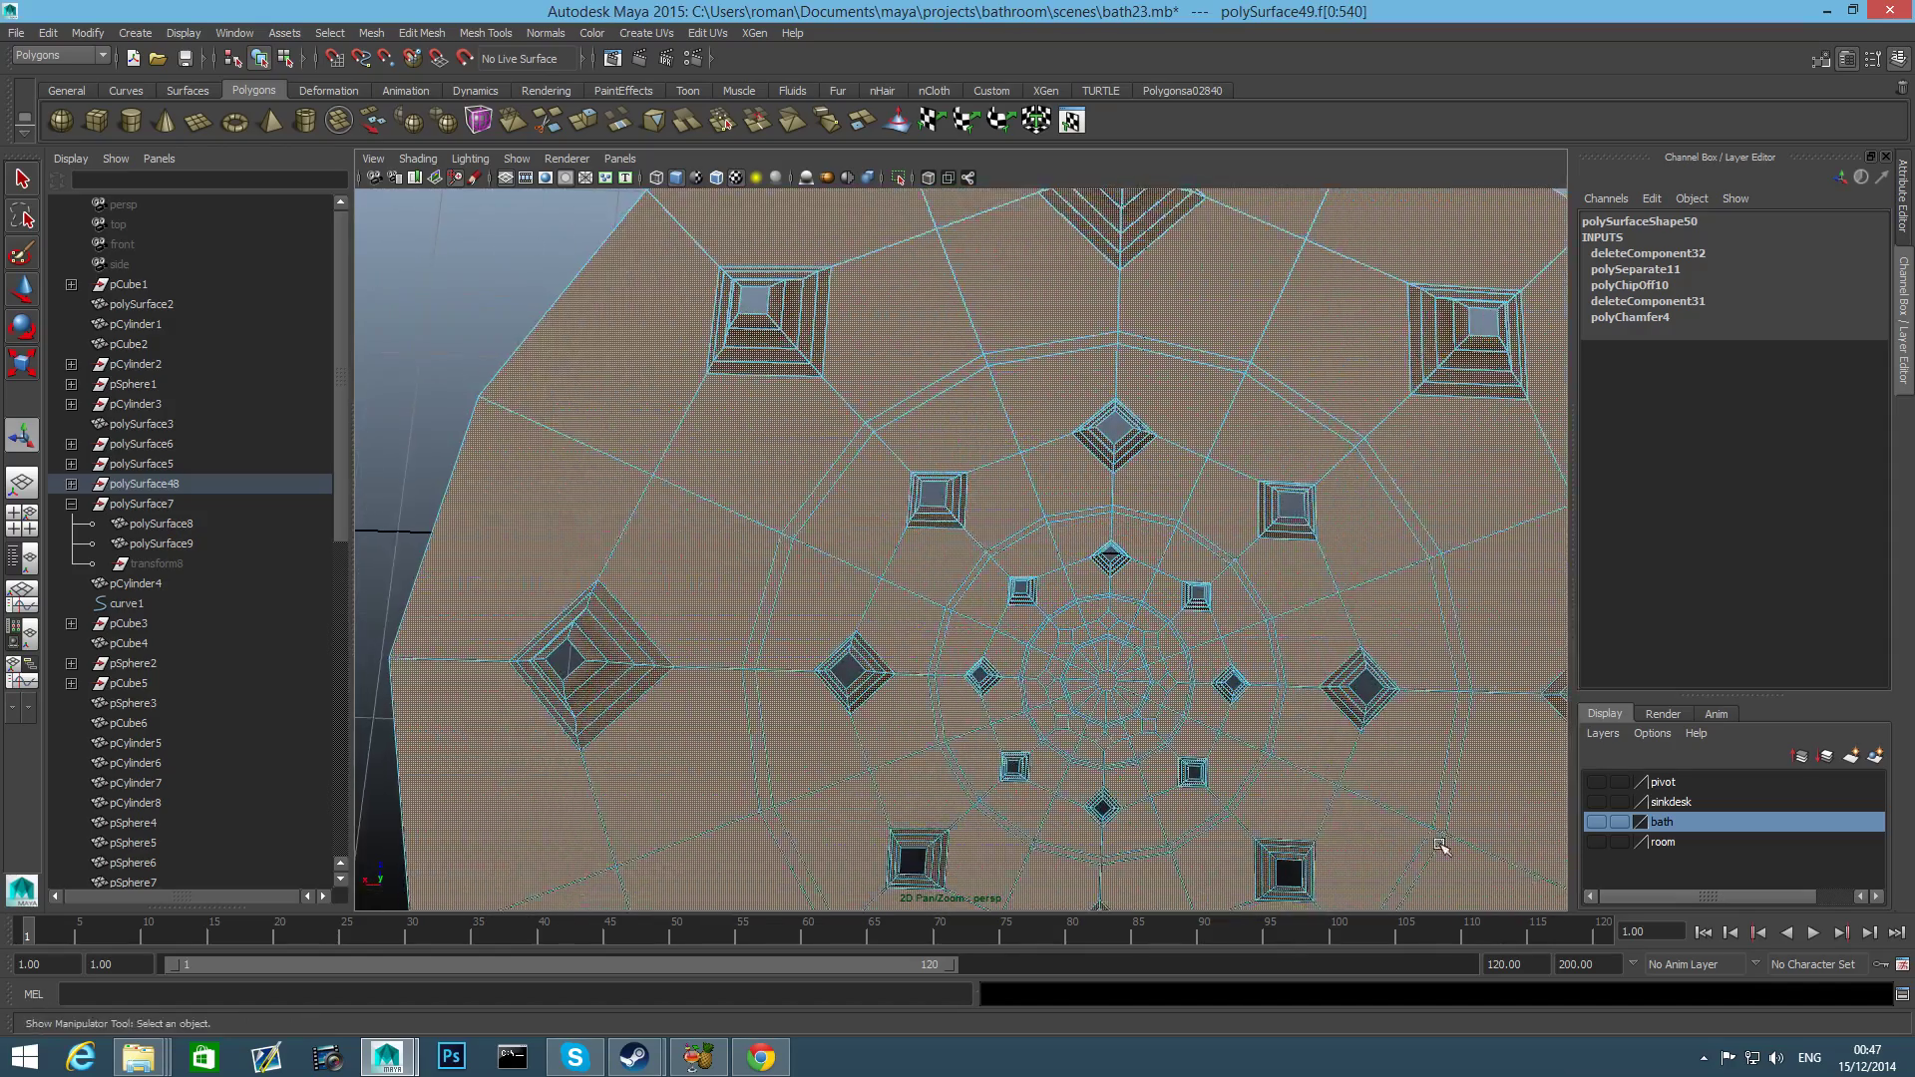
alt+middle_drag(1441, 845, 1337, 492)
ctrl+click(1378, 698)
ctrl+click(1348, 785)
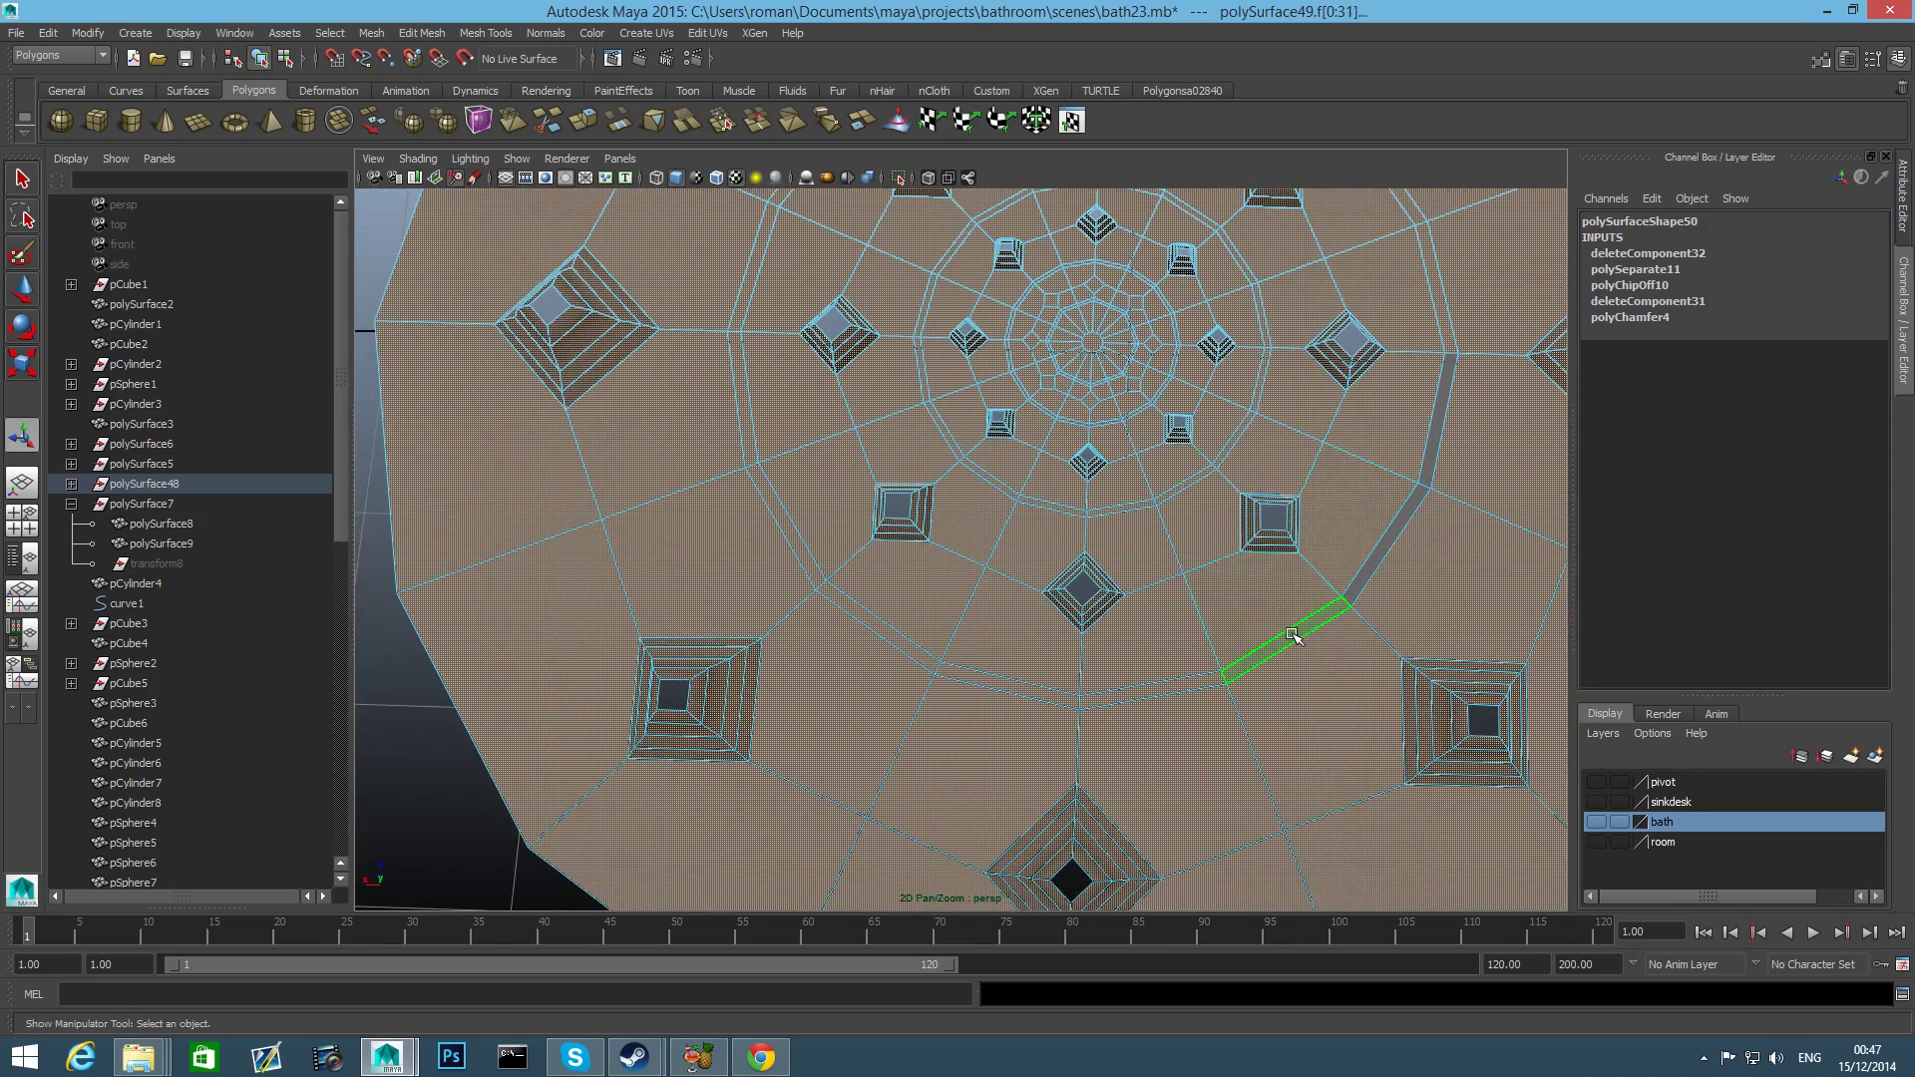
ctrl+double_click(1290, 632)
Deselect the faces and nozzles inside the narrow loop, keeping the outer nozzle ring selected.
ctrl+drag(1057, 404, 1361, 595)
shift+click(1396, 587)
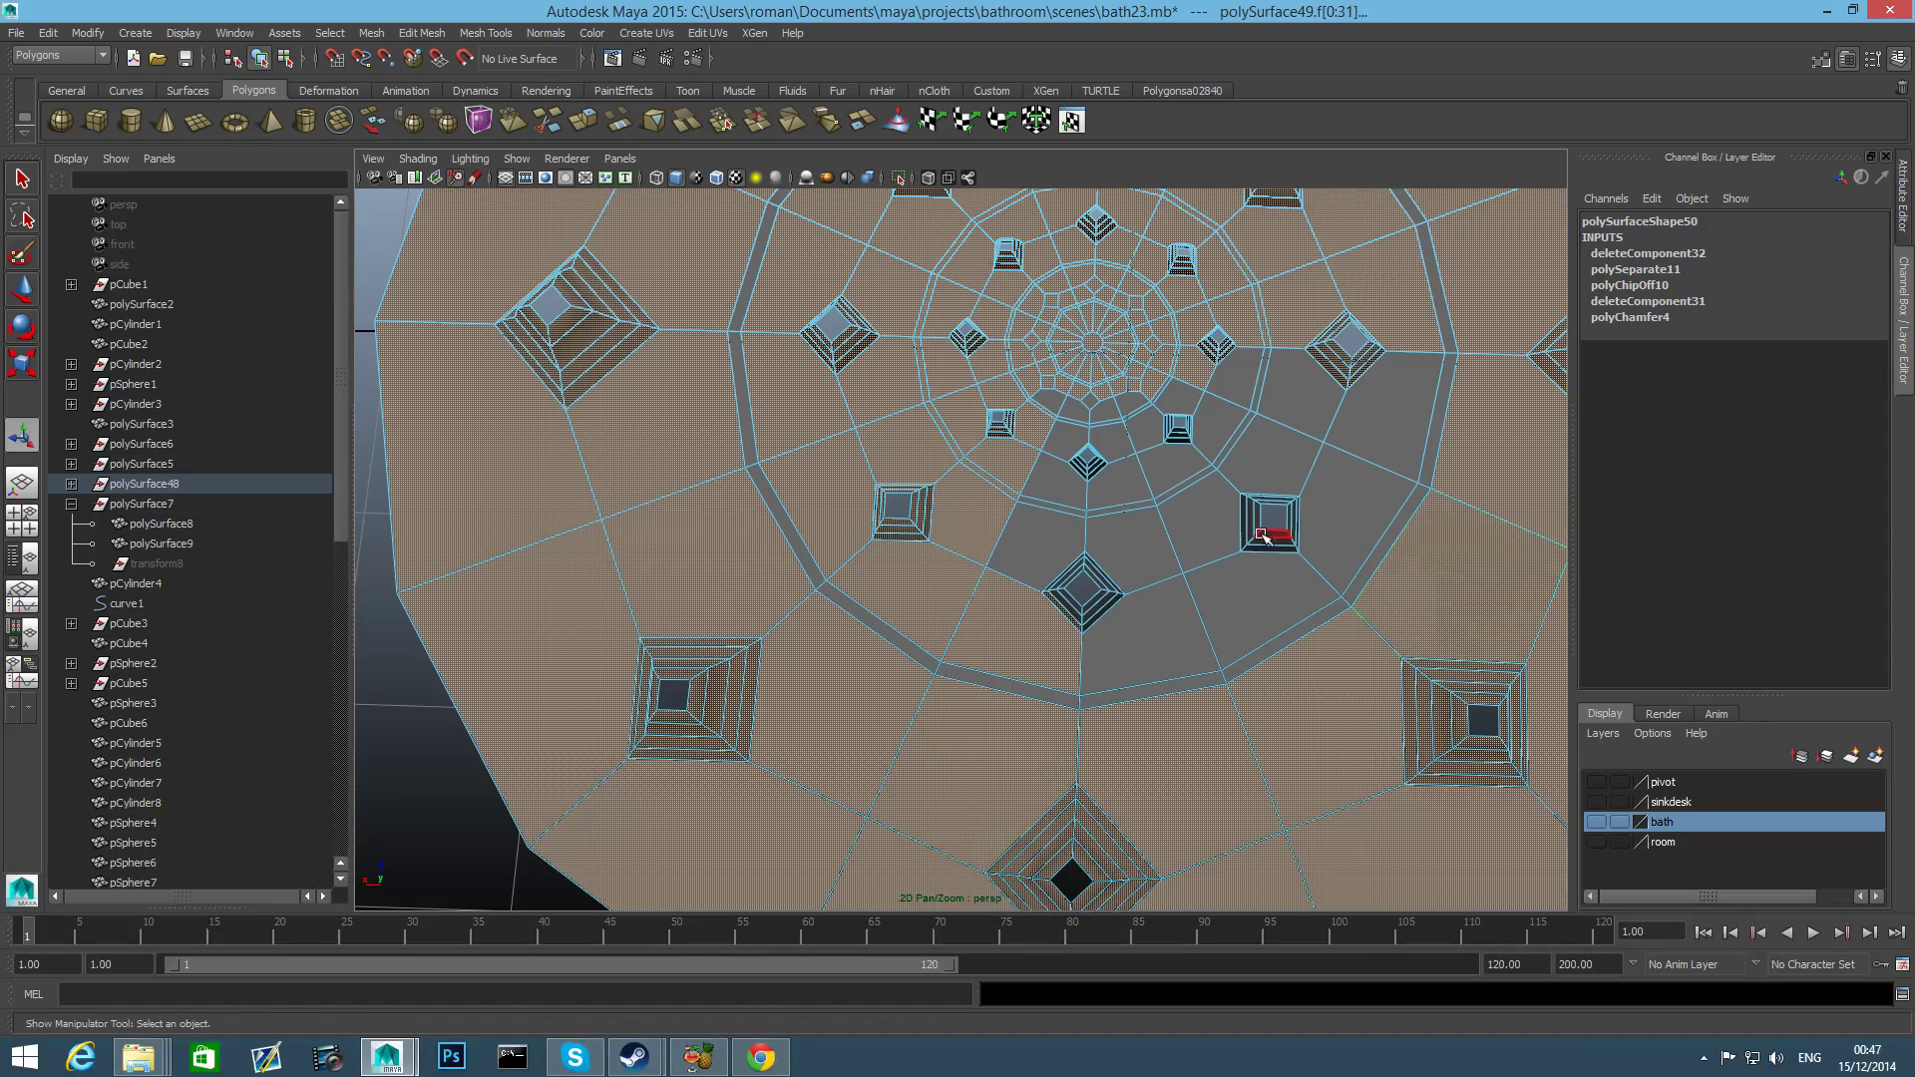
ctrl+drag(886, 411, 1078, 636)
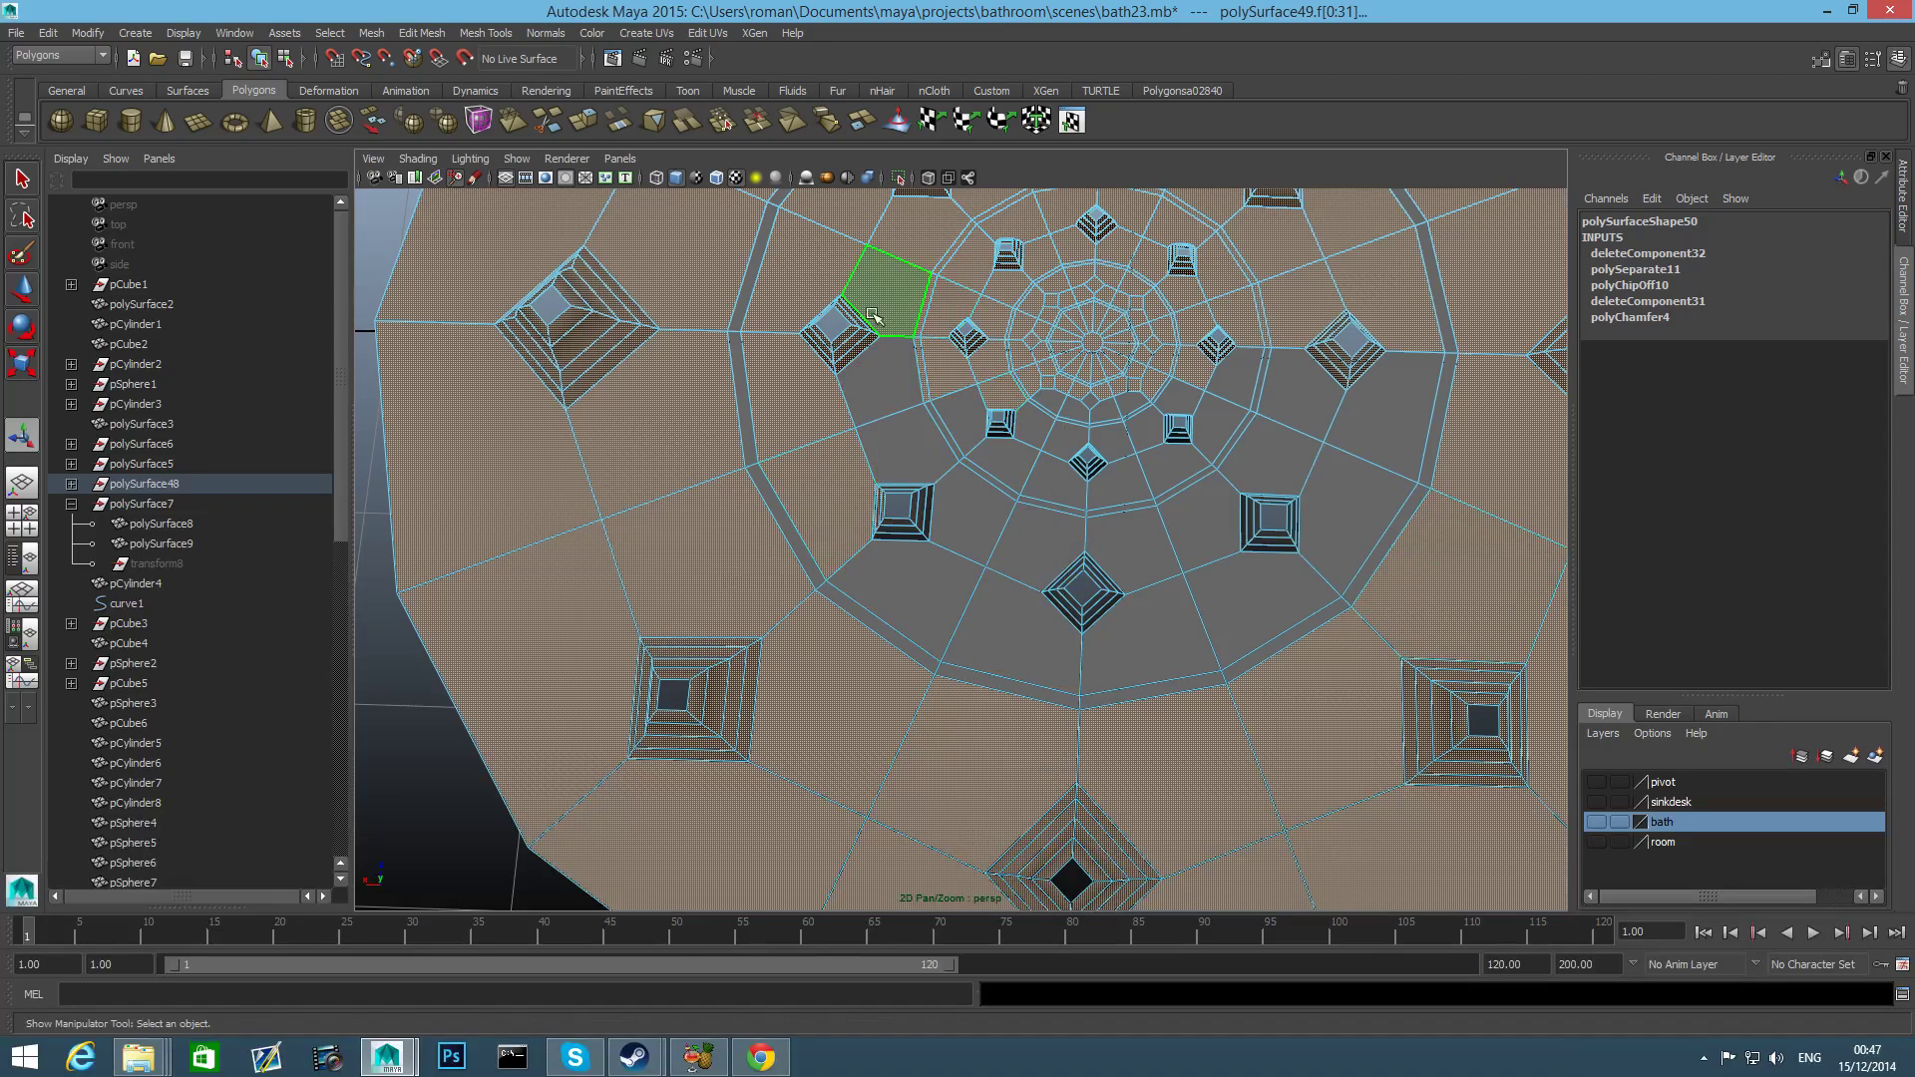
ctrl+drag(816, 308, 892, 544)
ctrl+drag(942, 221, 1177, 423)
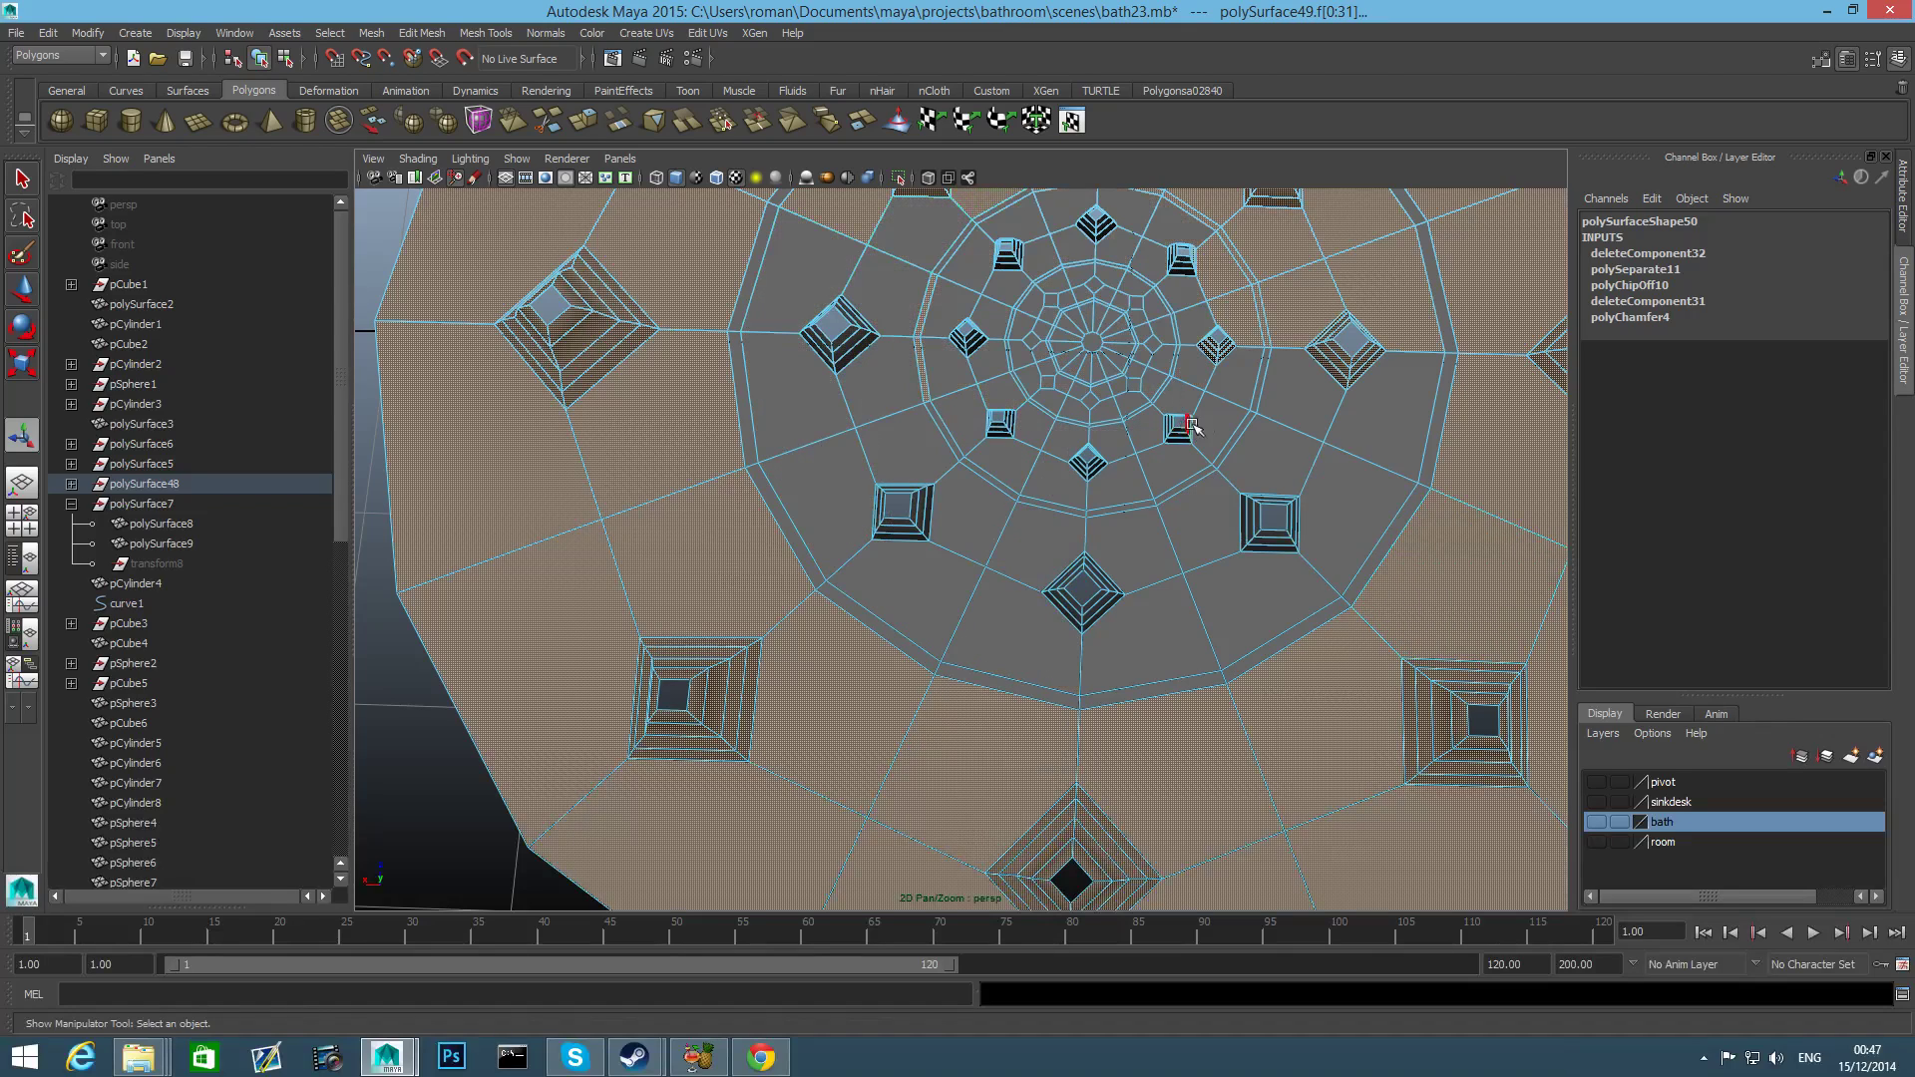
alt+middle_drag(1224, 407, 1149, 647)
ctrl+drag(1091, 392, 1294, 628)
ctrl+drag(1072, 319, 1119, 363)
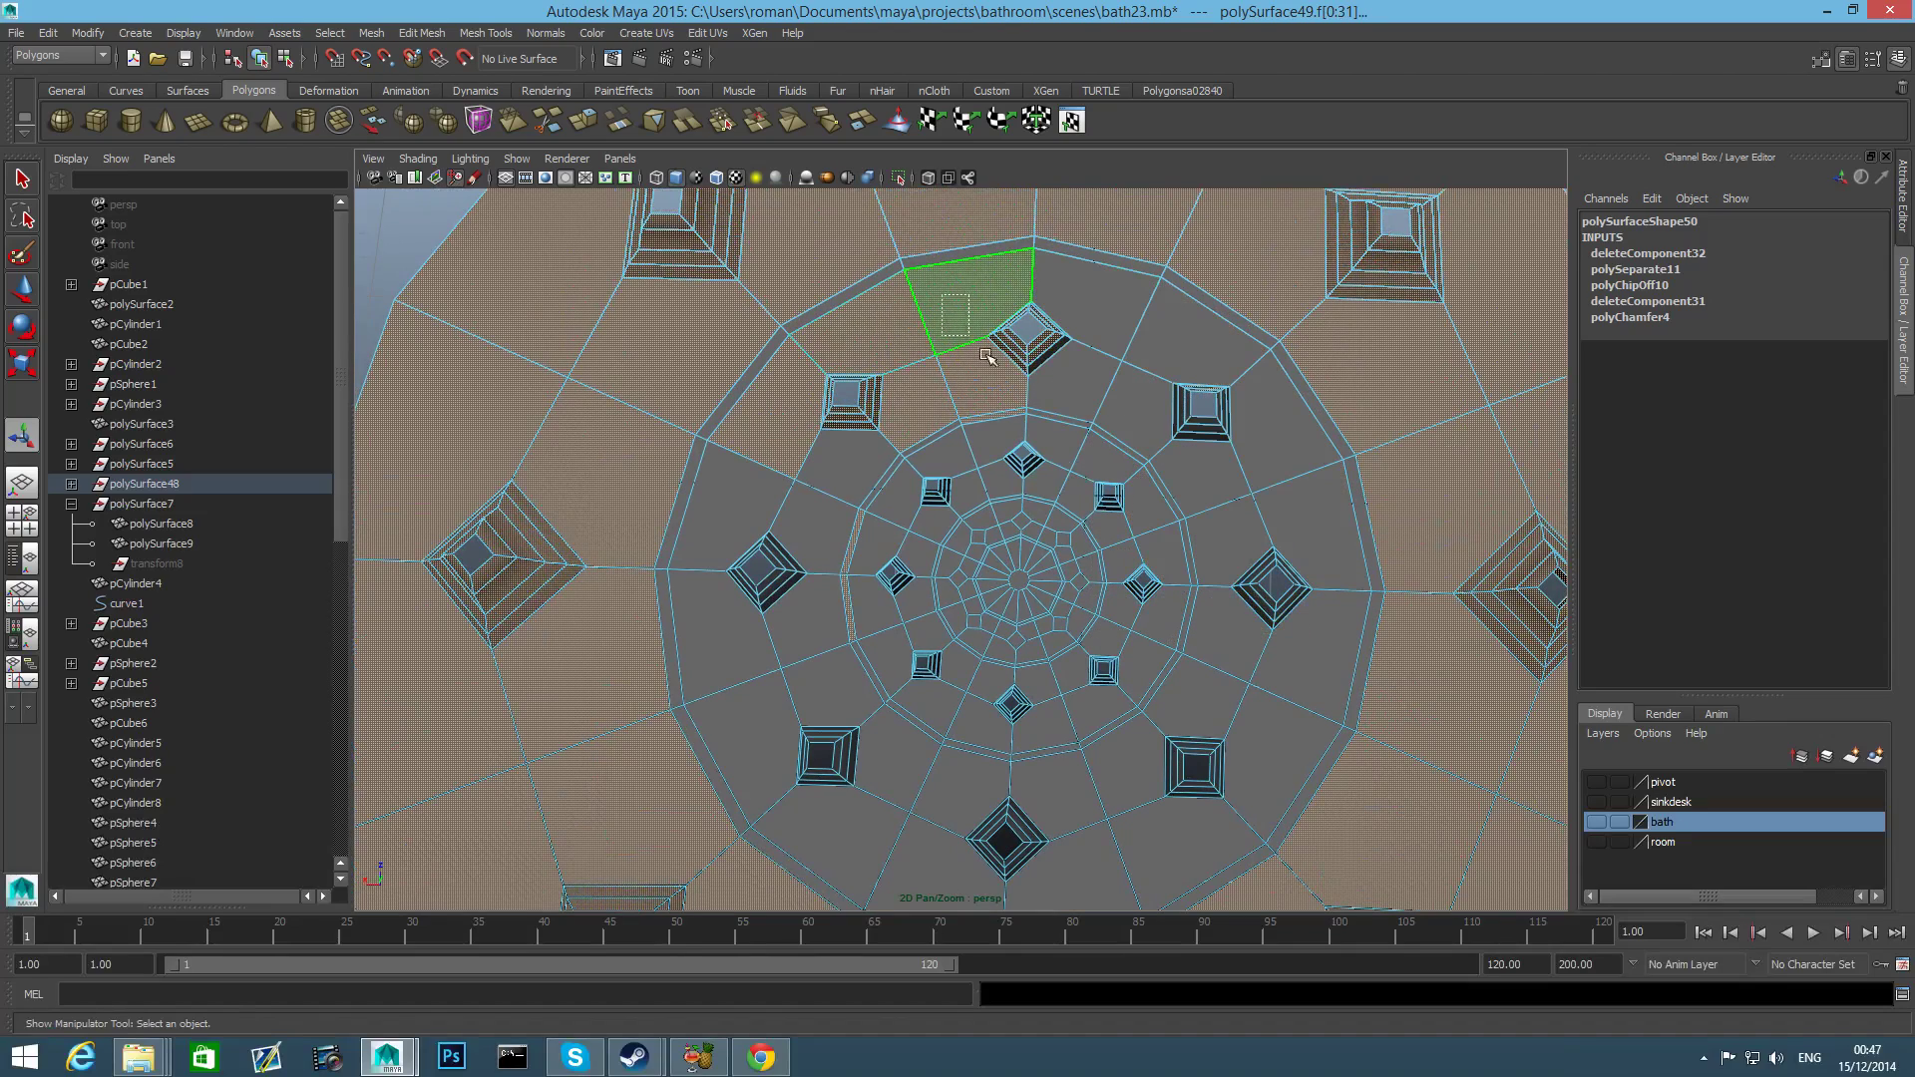
ctrl+drag(836, 355, 882, 456)
ctrl+drag(801, 401, 848, 441)
scroll(1021, 648, down, 2)
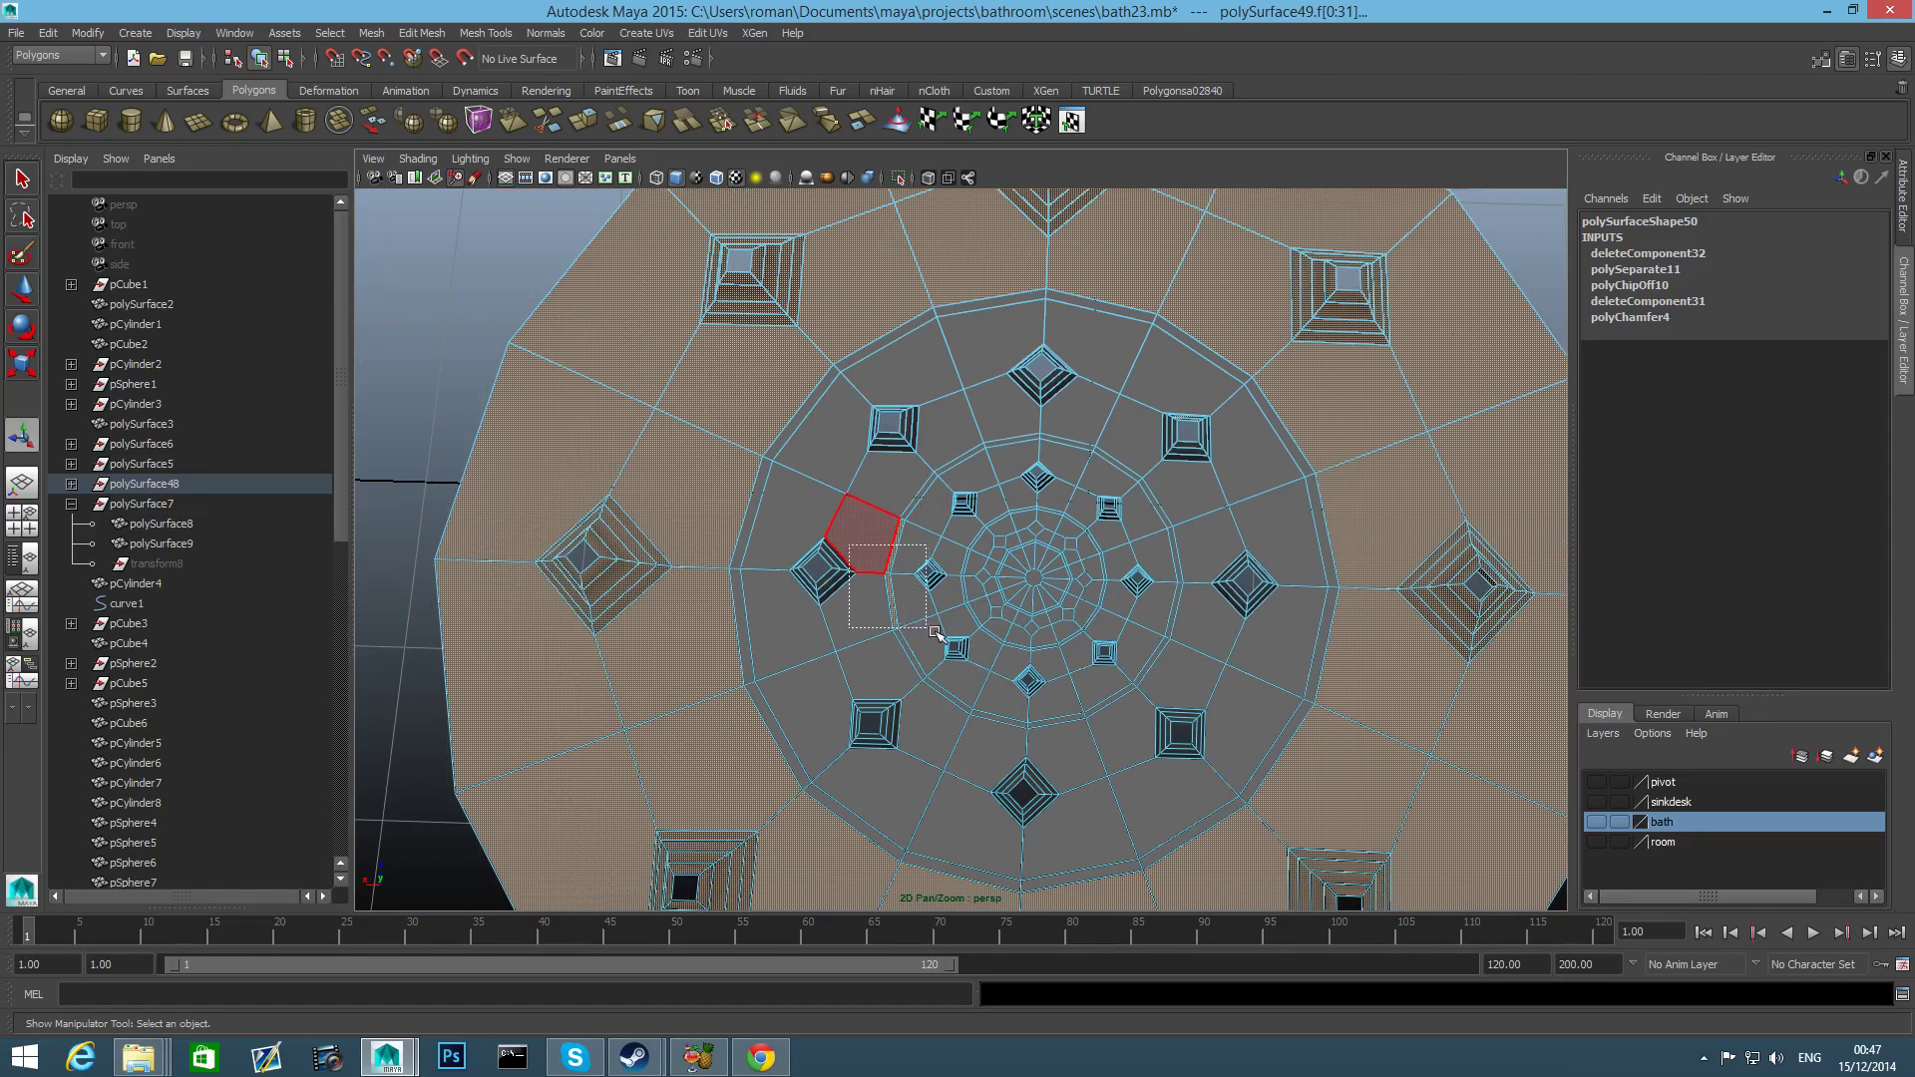
scroll(1057, 688, down, 3)
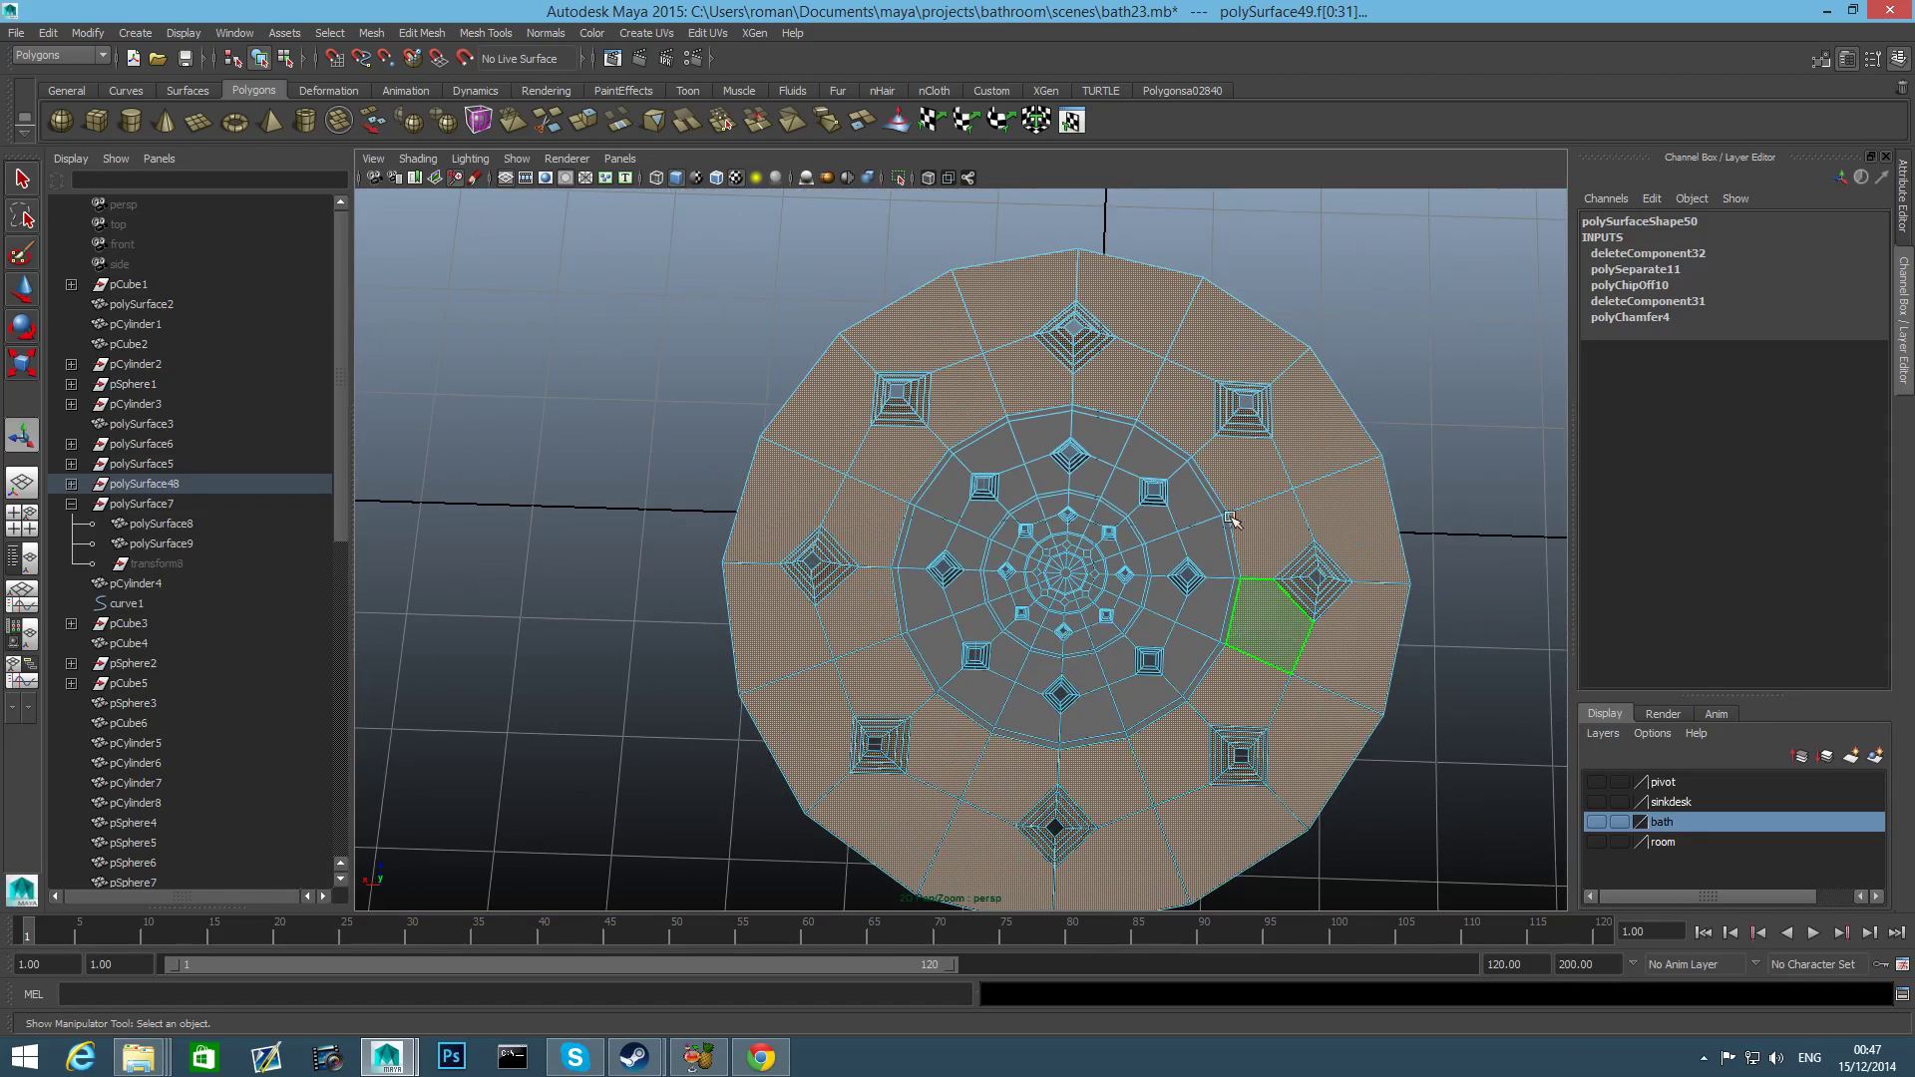
Try to extract the selected outer nozzle ring from the disc, and undo the extraction.
shift+right_drag(1277, 516, 1287, 754)
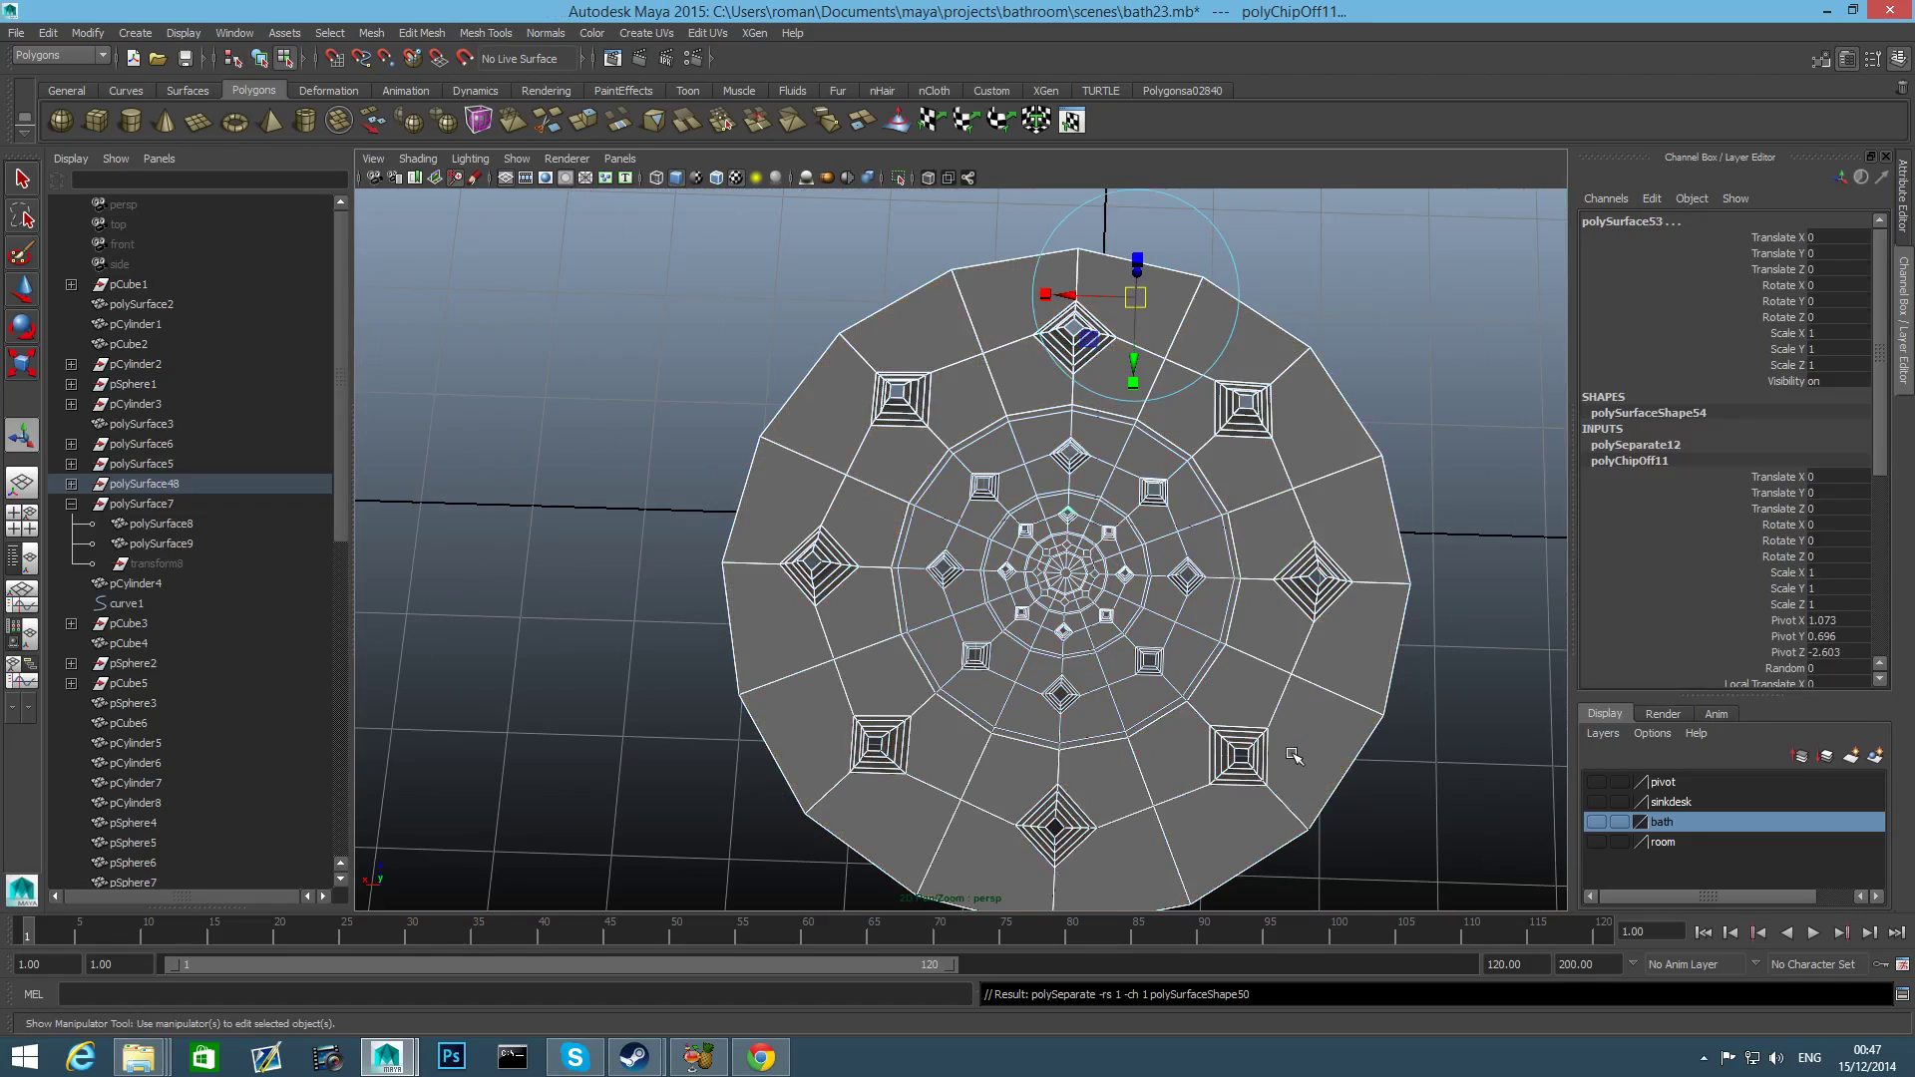
key(F8)
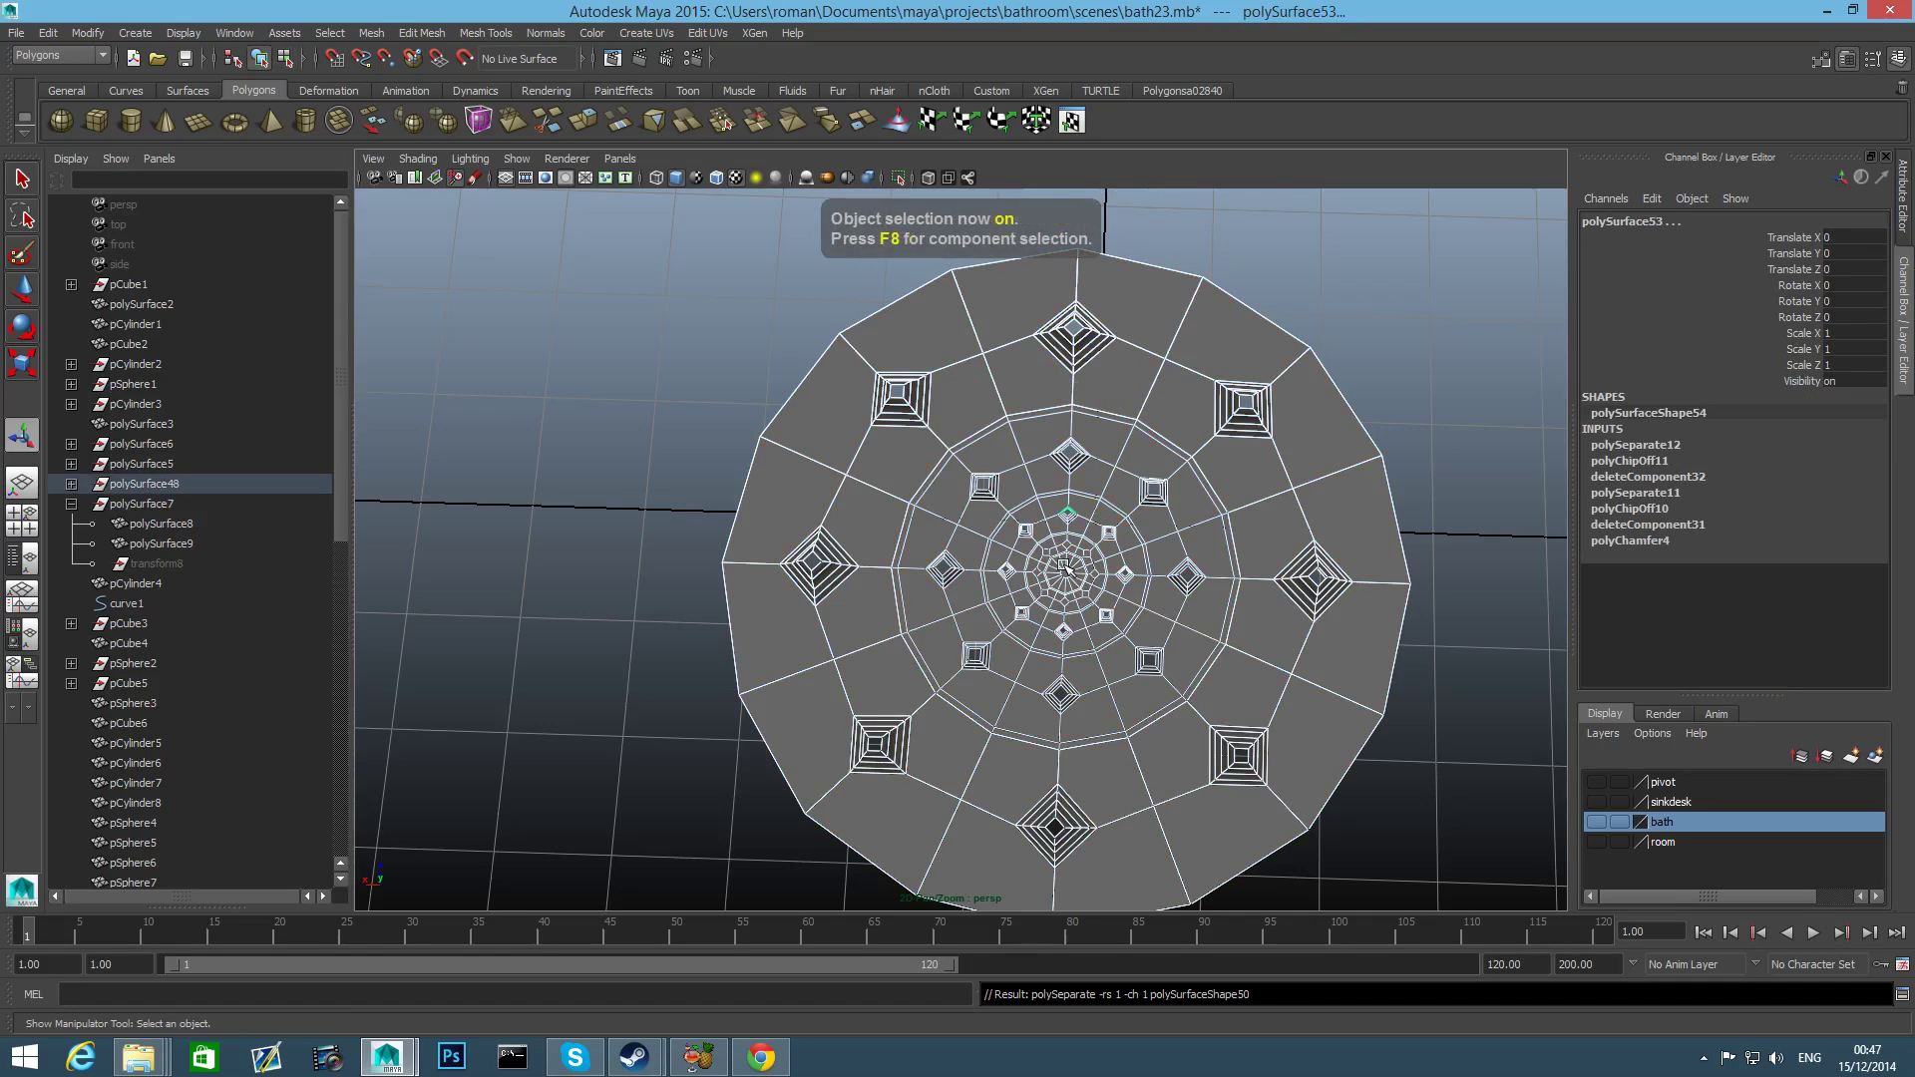
scroll(1062, 565, up, 5)
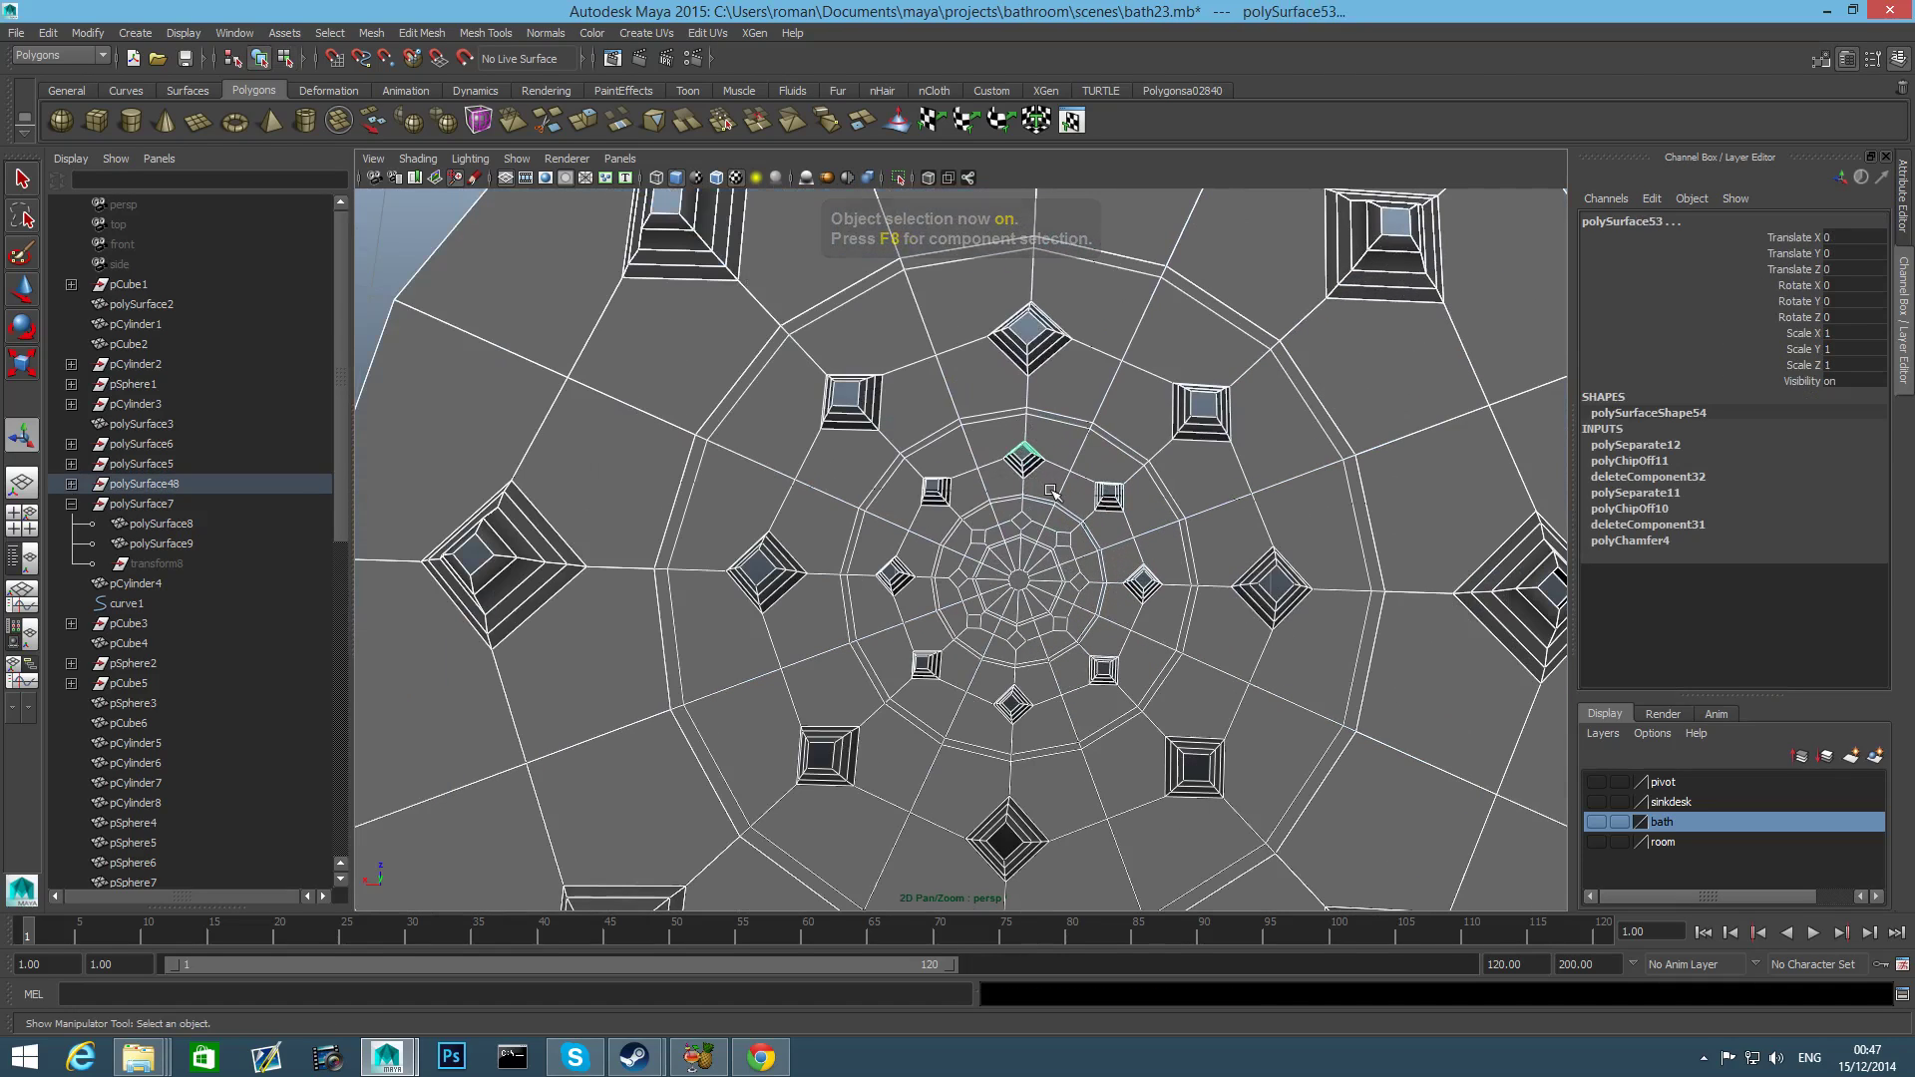
key(ctrl+z)
key(ctrl+z)
key(ctrl+z)
key(ctrl+z)
key(ctrl+z)
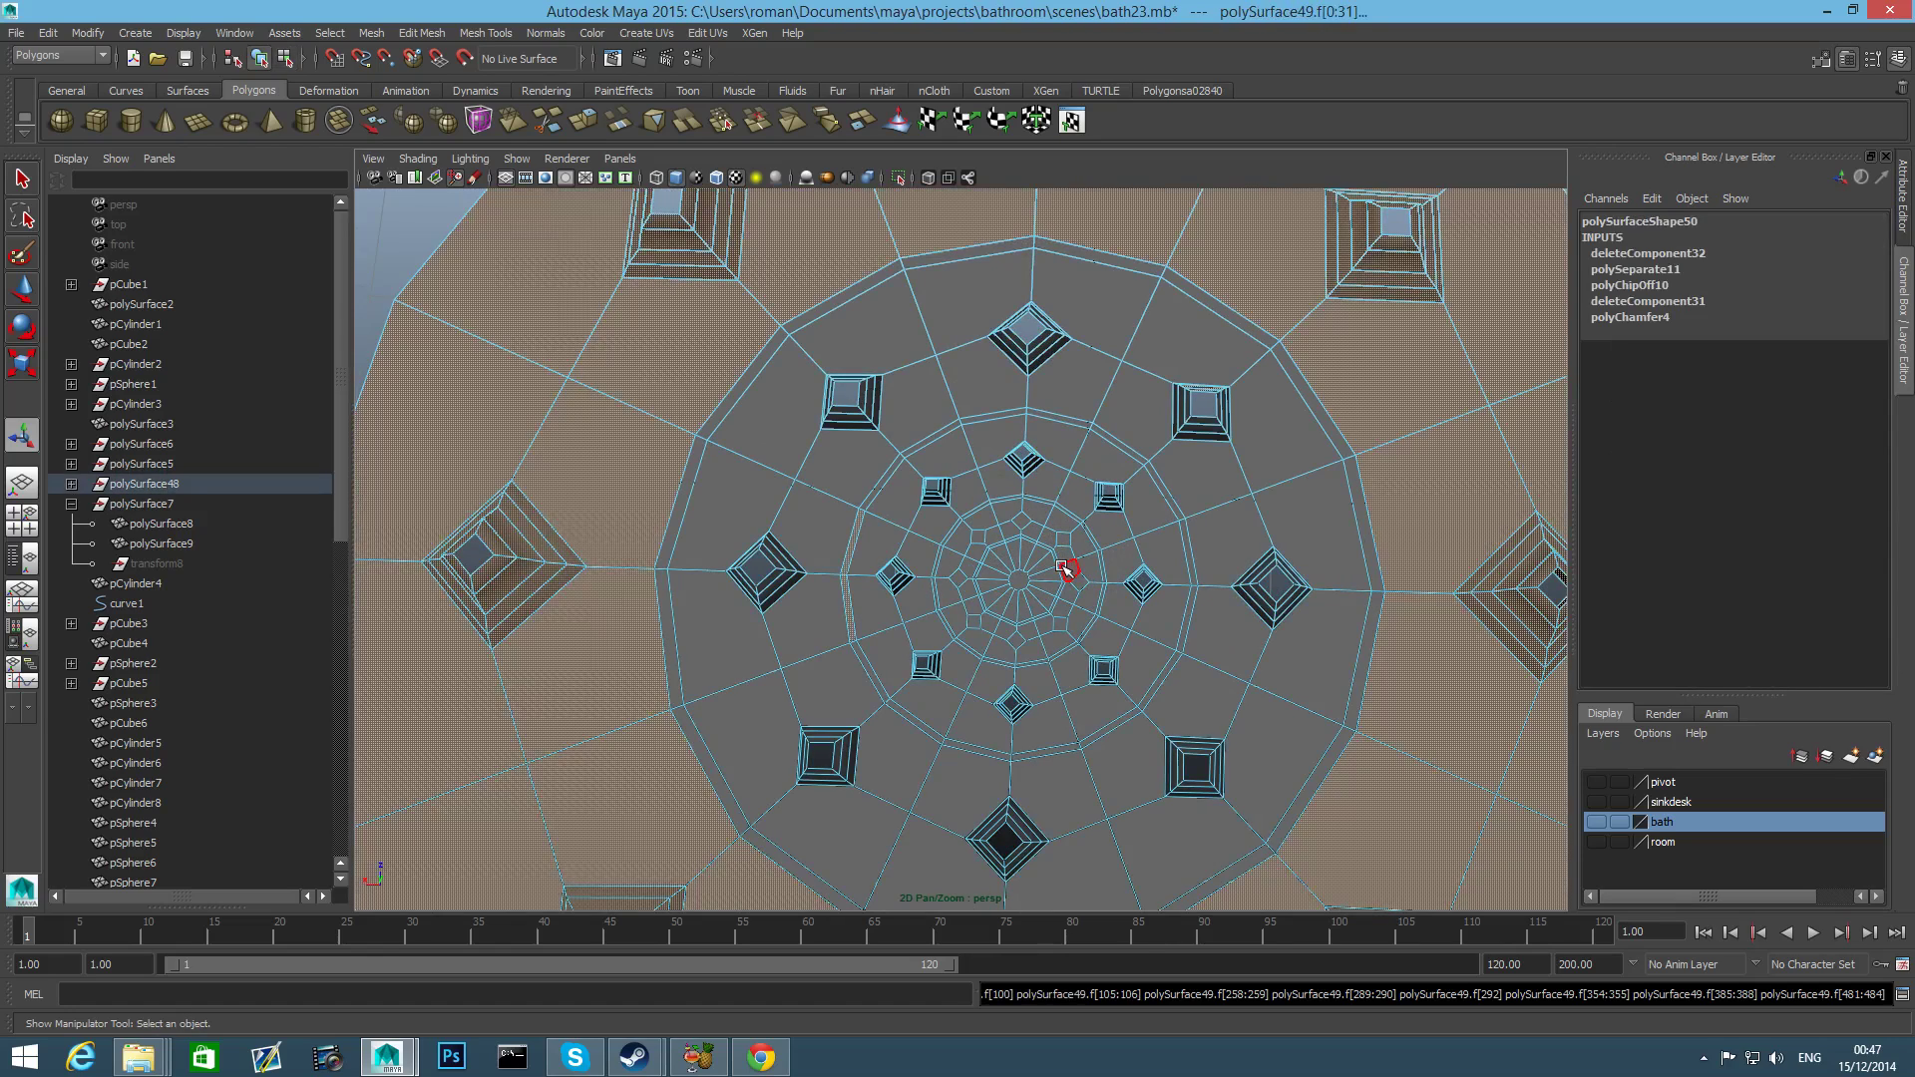
Deselect the remaining faces around the small central nozzles and extract the outer nozzle ring from the disc.
ctrl+drag(798, 427, 964, 594)
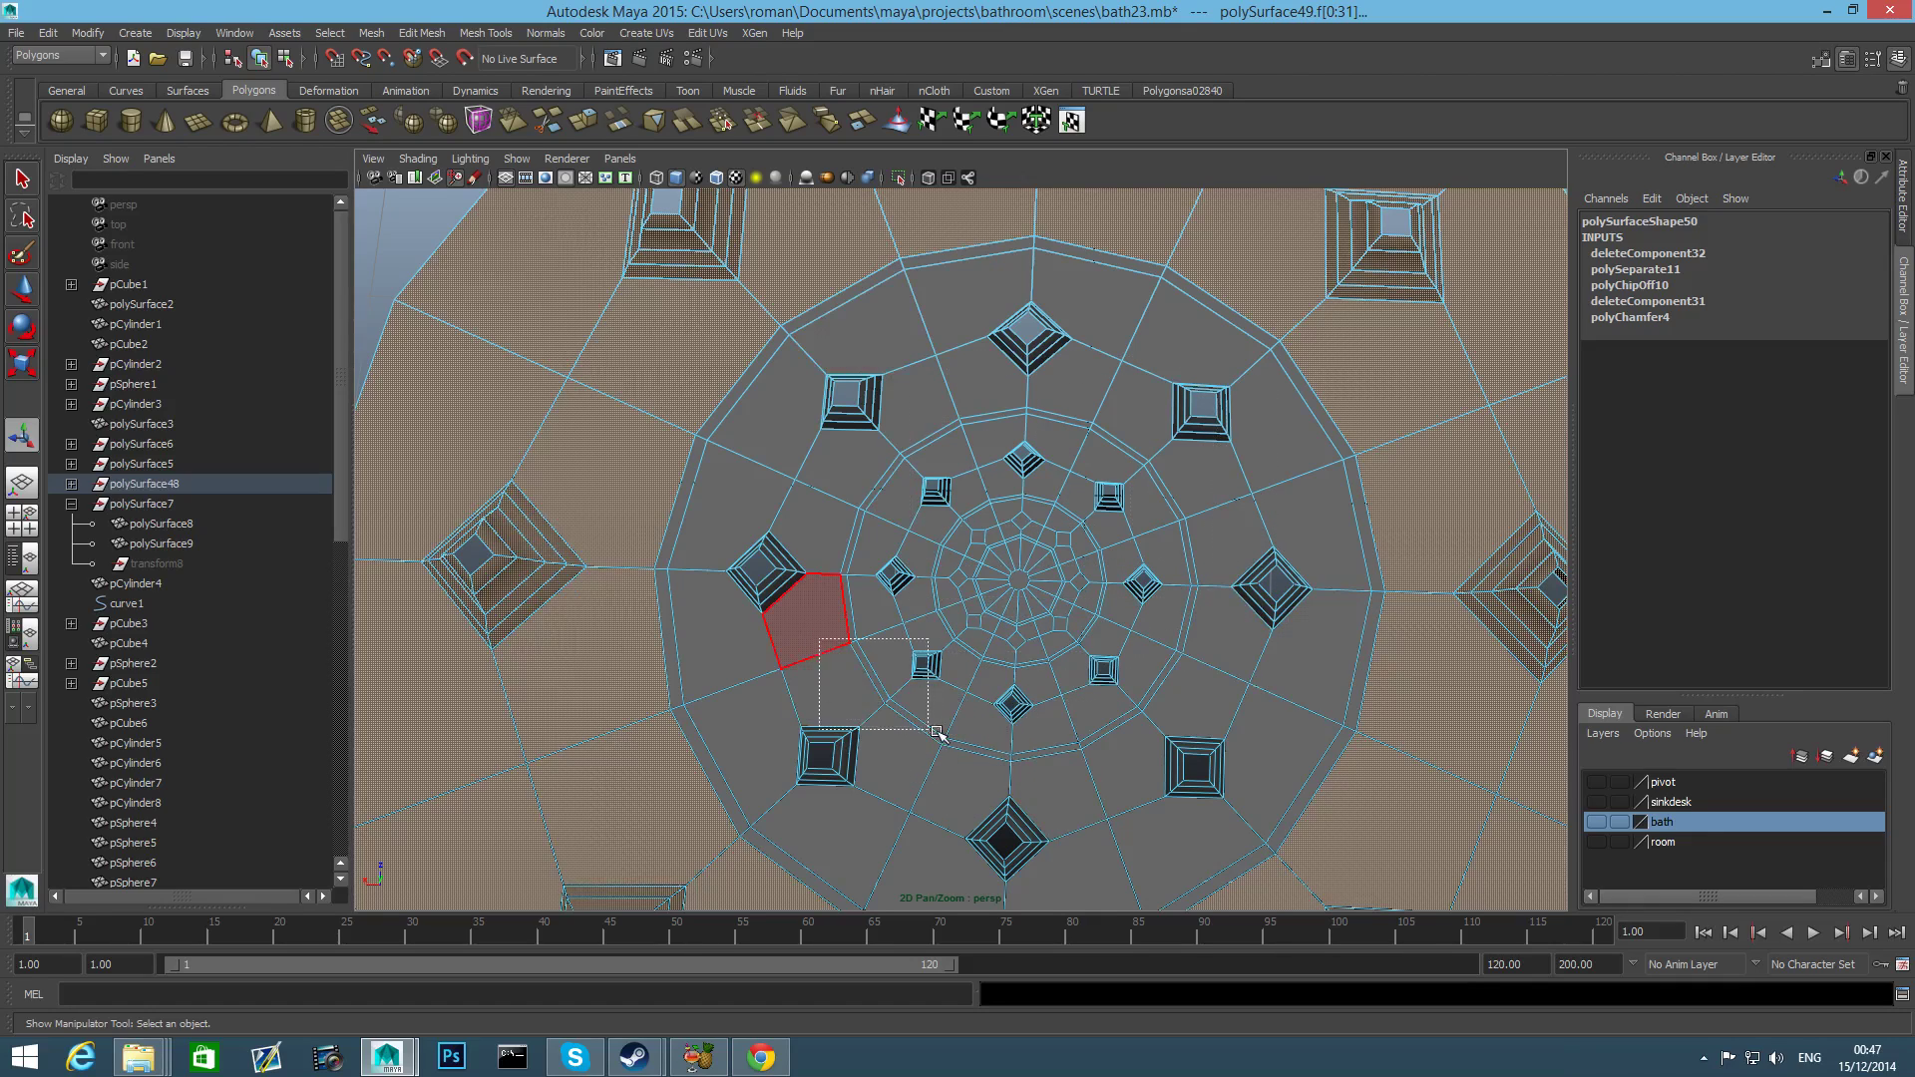
scroll(1125, 761, down, 6)
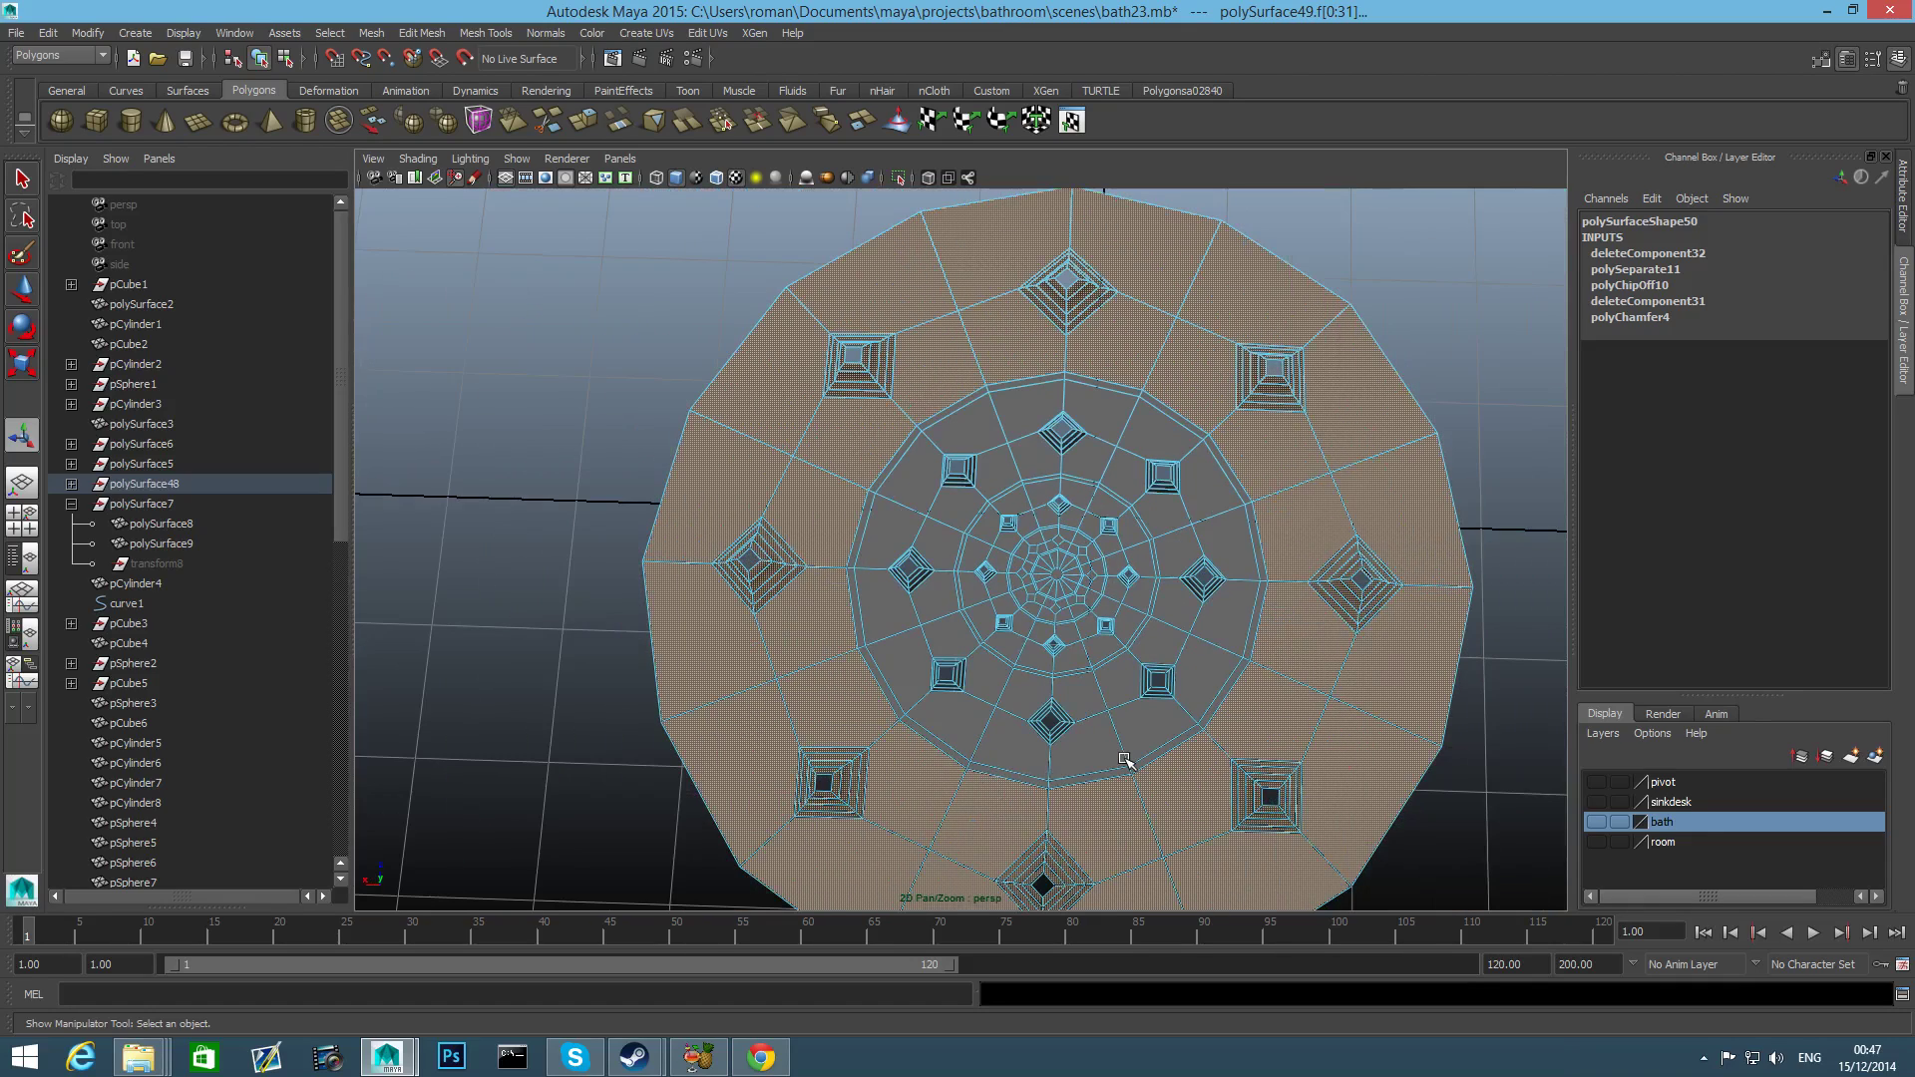
shift+right_drag(1255, 652, 1216, 903)
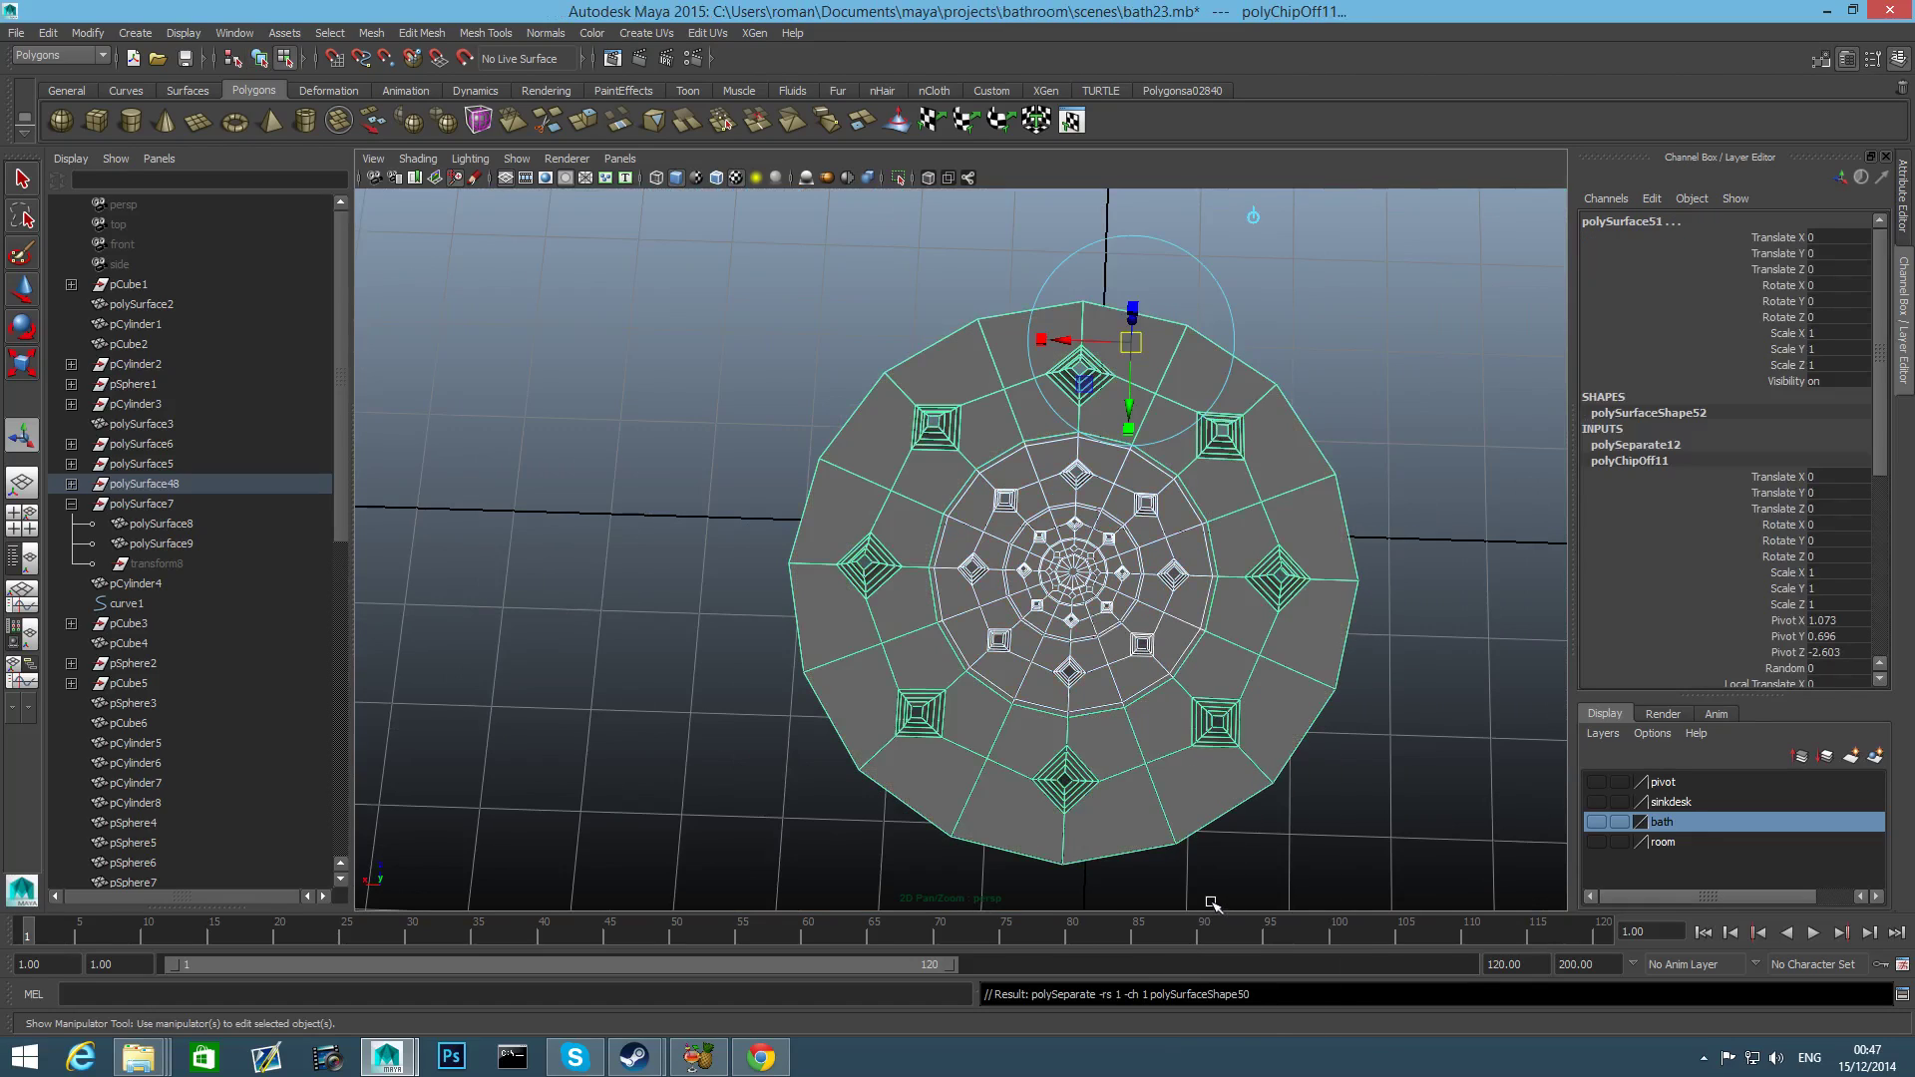
Center the pivot of the full nozzled disc and scale it uniformly to about 0.505 to fit inside the extracted outer ring.
key(F8)
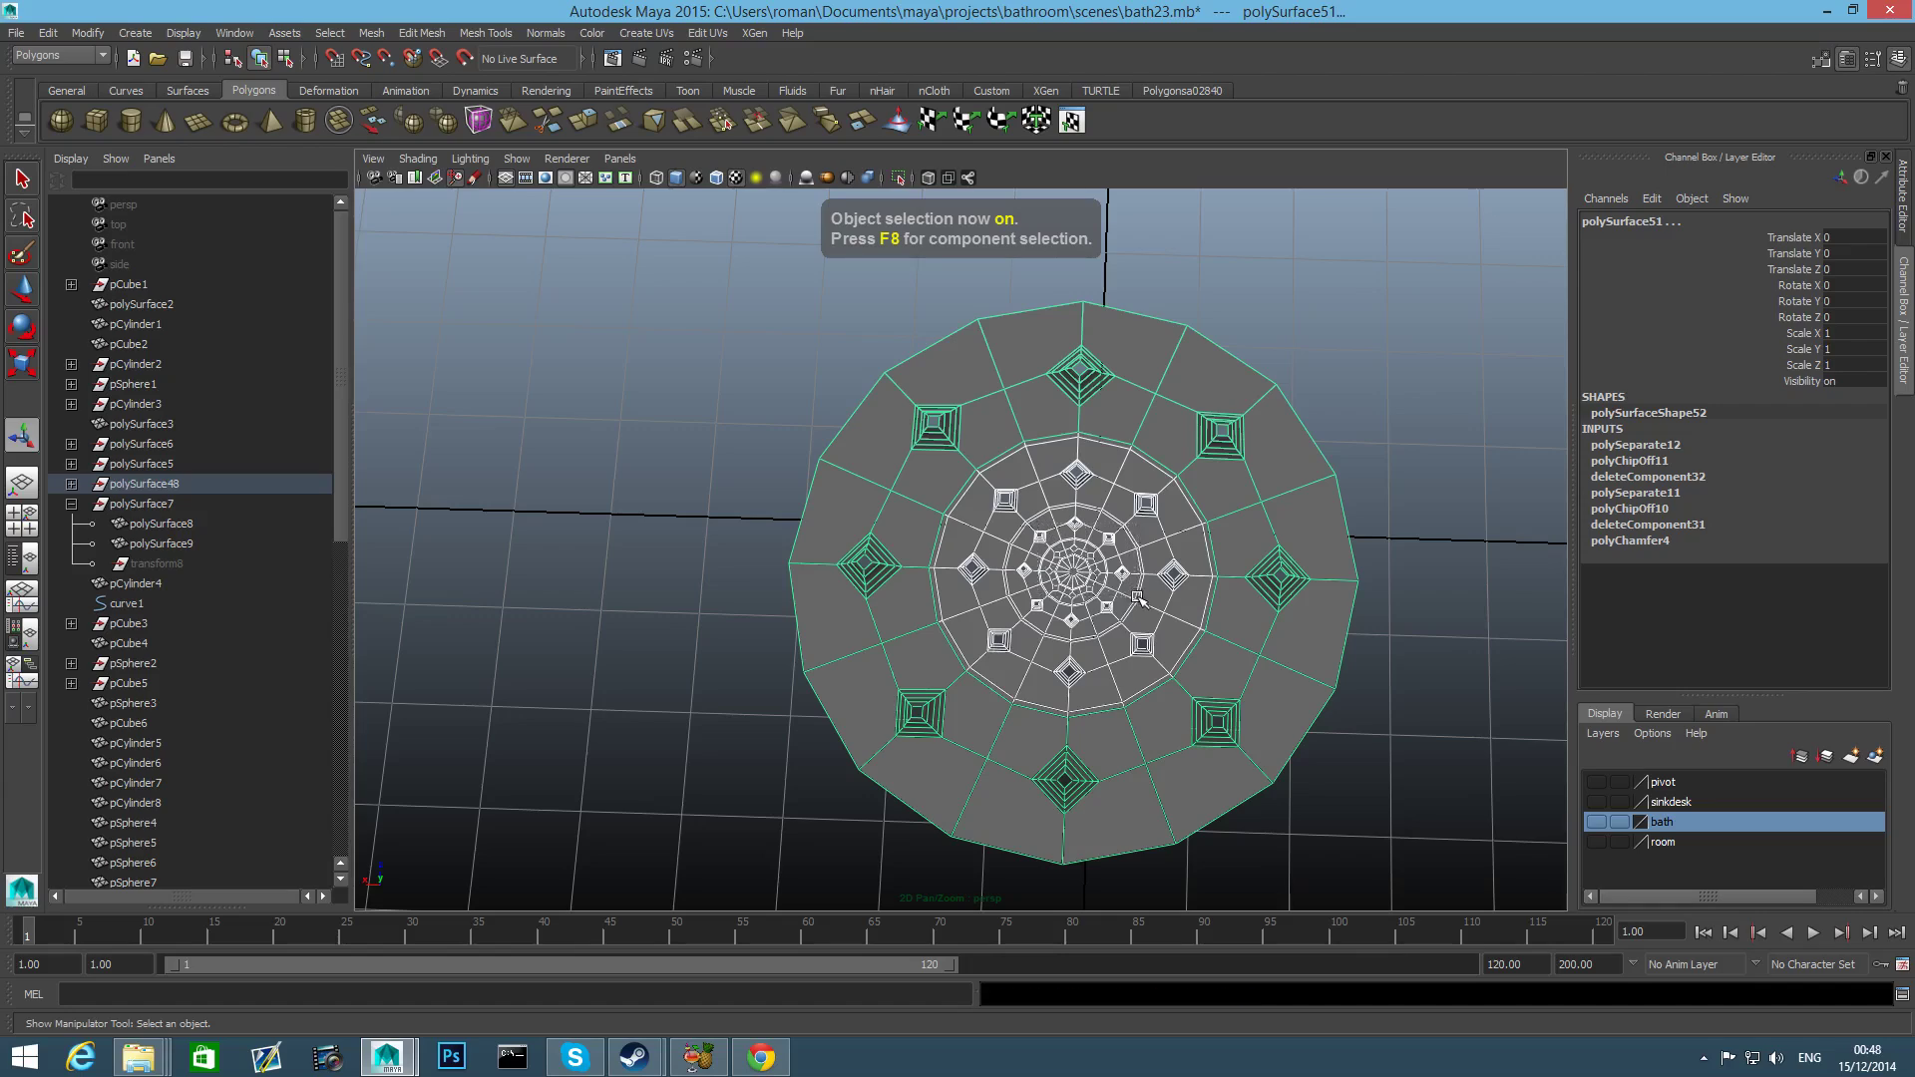
shift+click(1142, 646)
key(r)
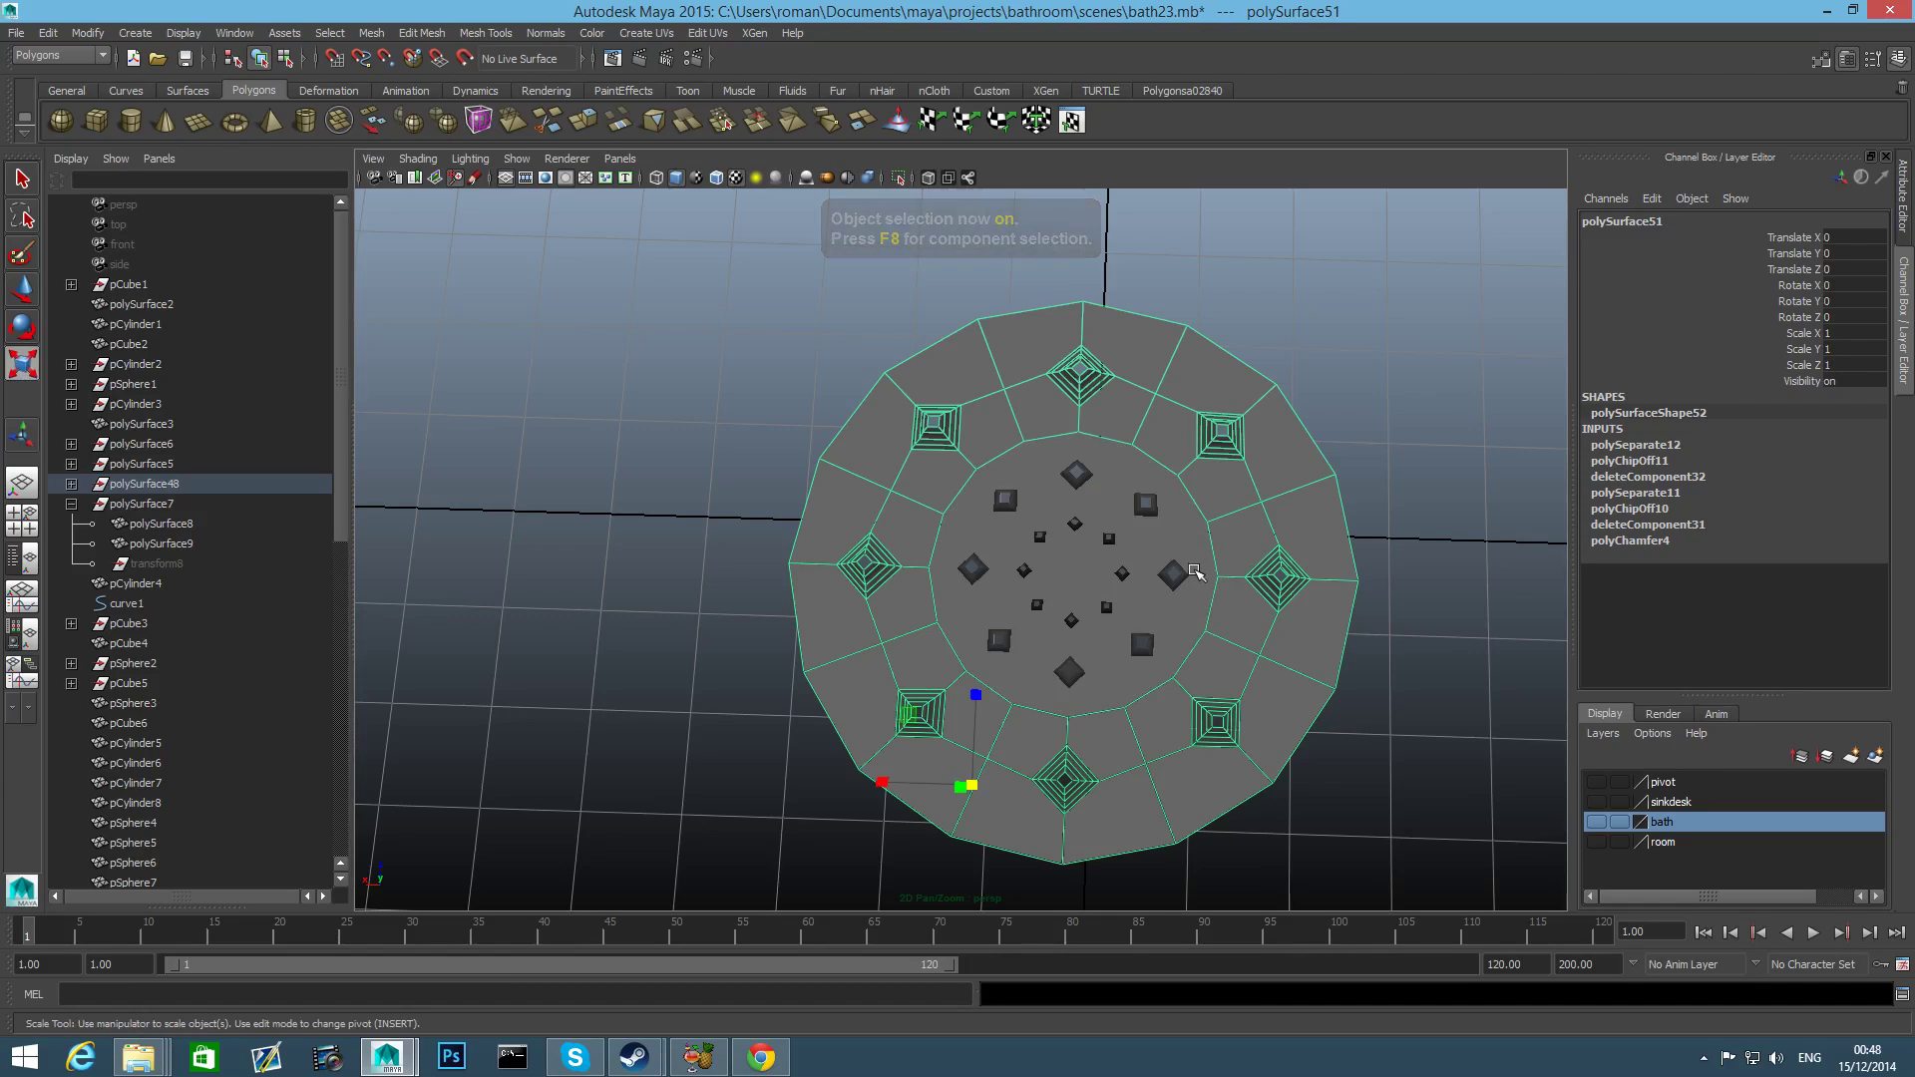
shift+click(1087, 576)
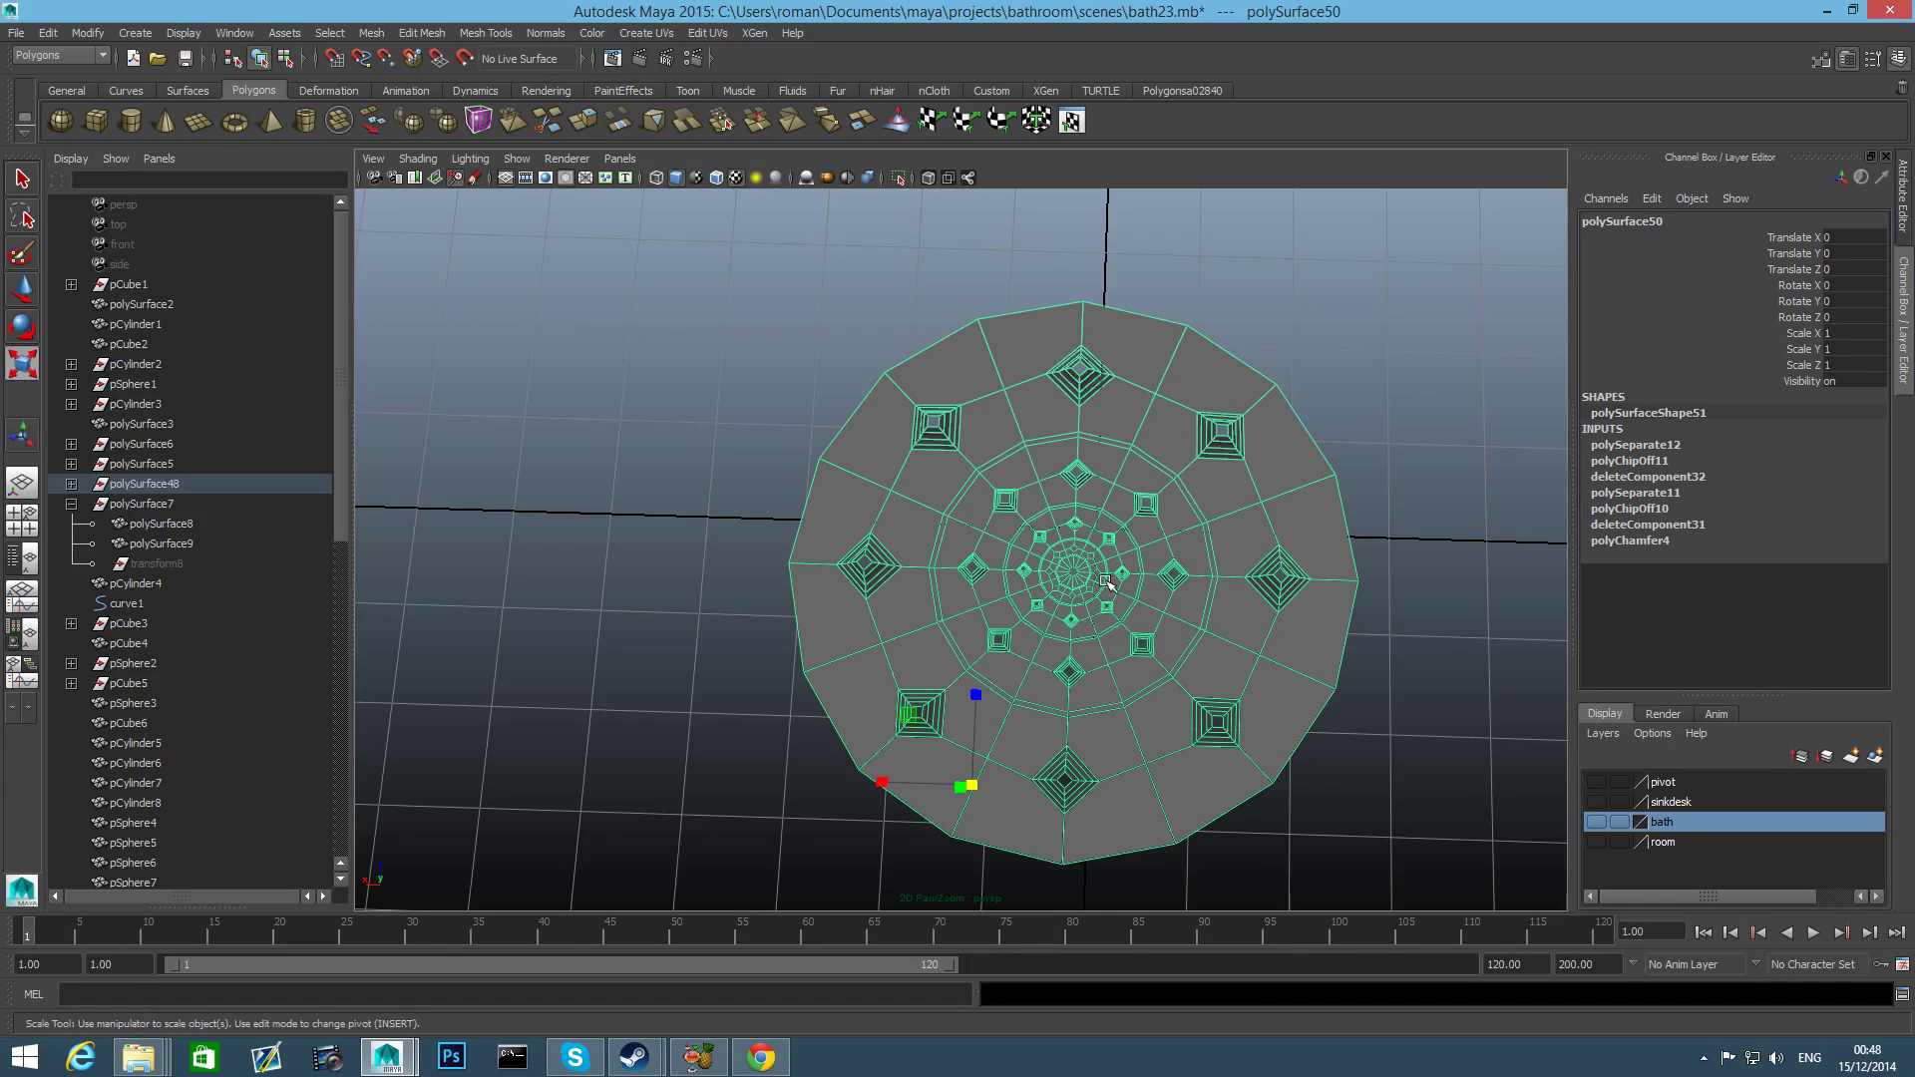
click(1416, 461)
click(1073, 572)
key(e)
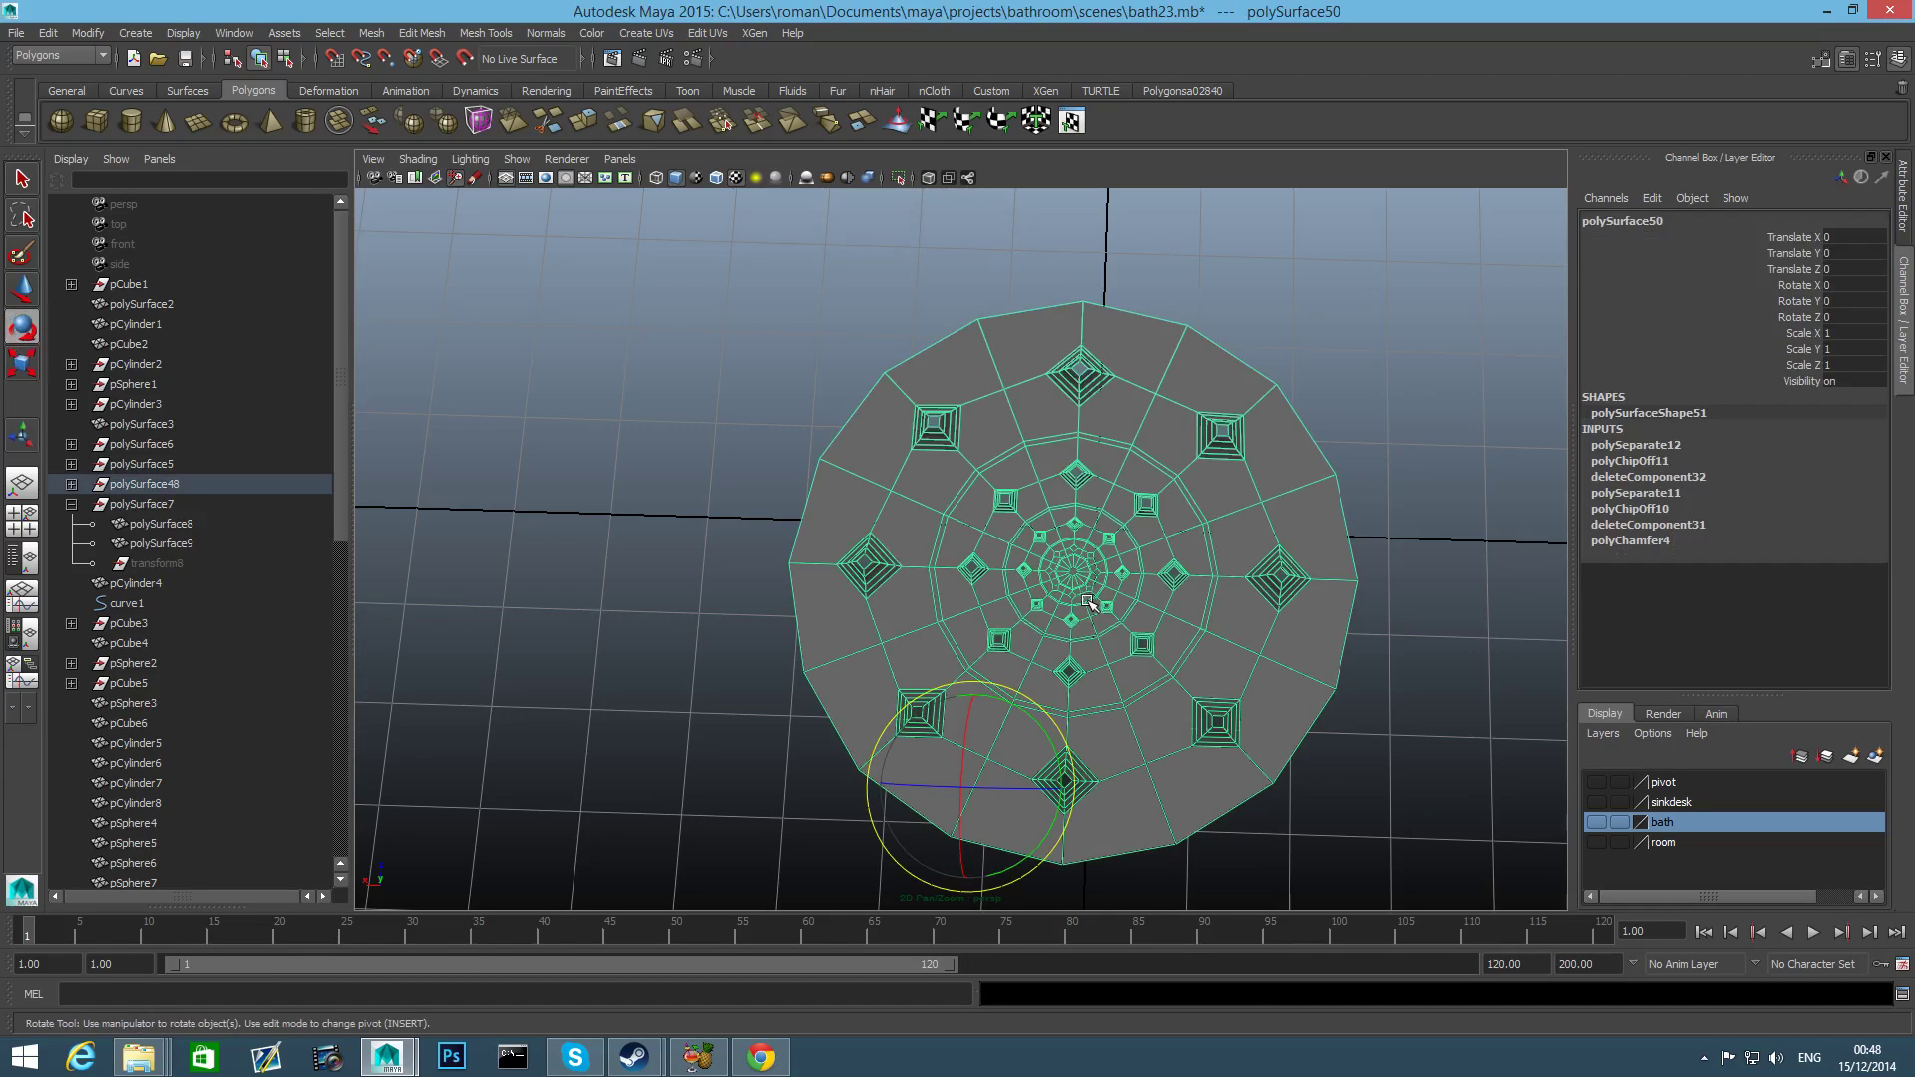
key(r)
click(88, 33)
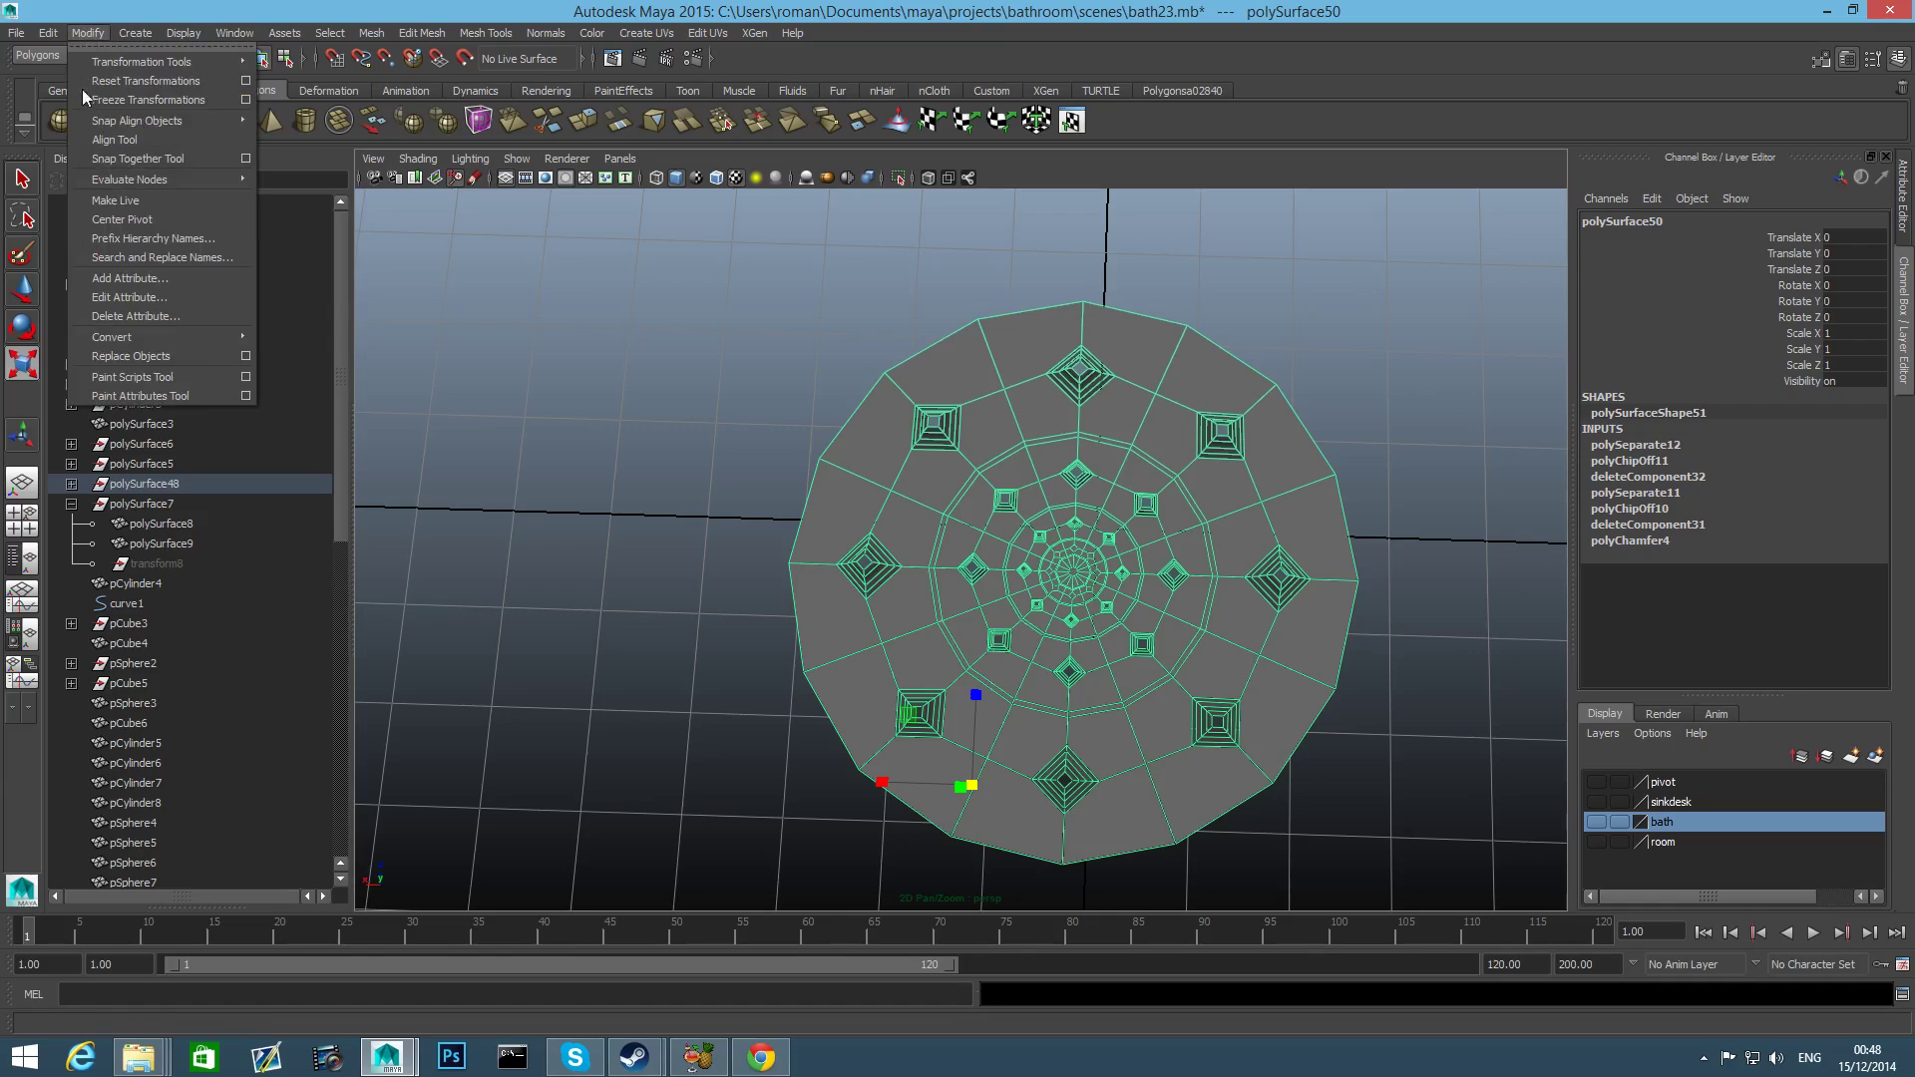
click(133, 214)
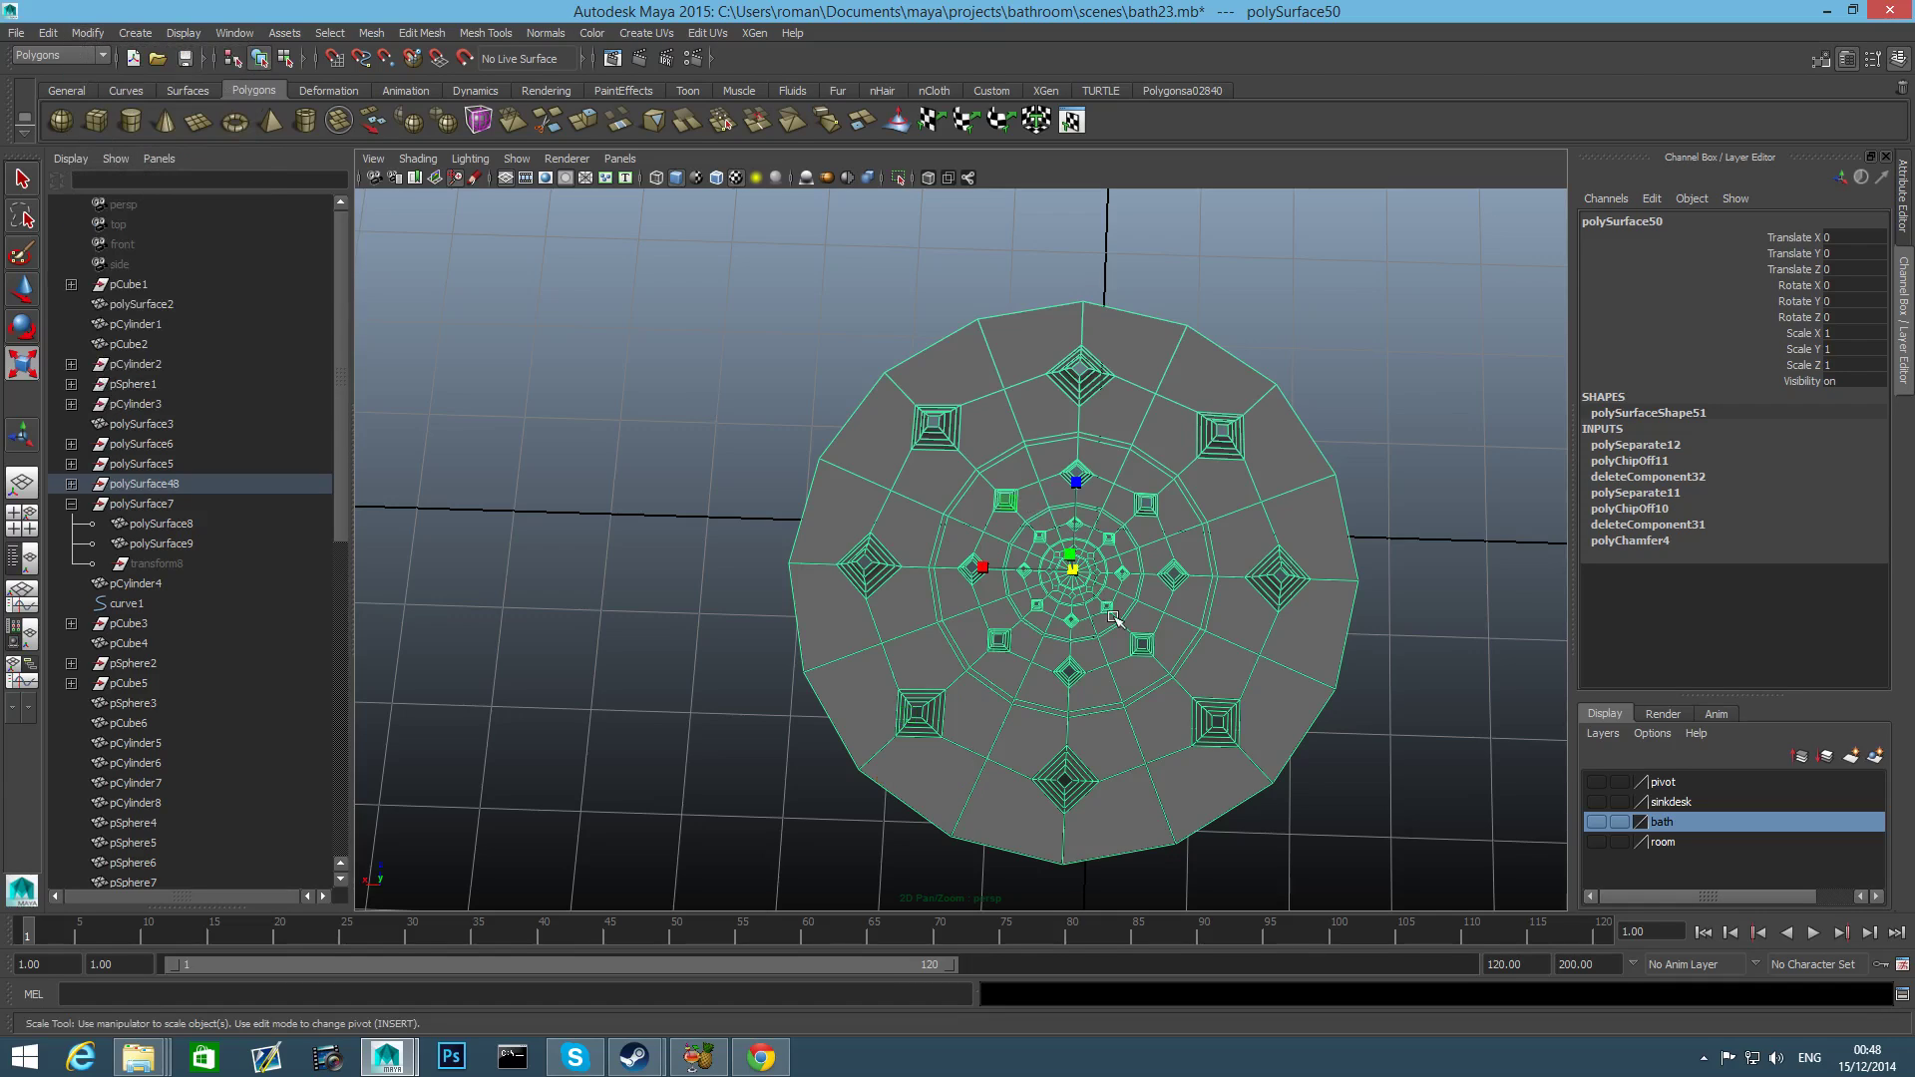
drag(1072, 570, 871, 596)
Duplicate the extracted outer nozzle ring and center the copy's pivot.
click(1269, 495)
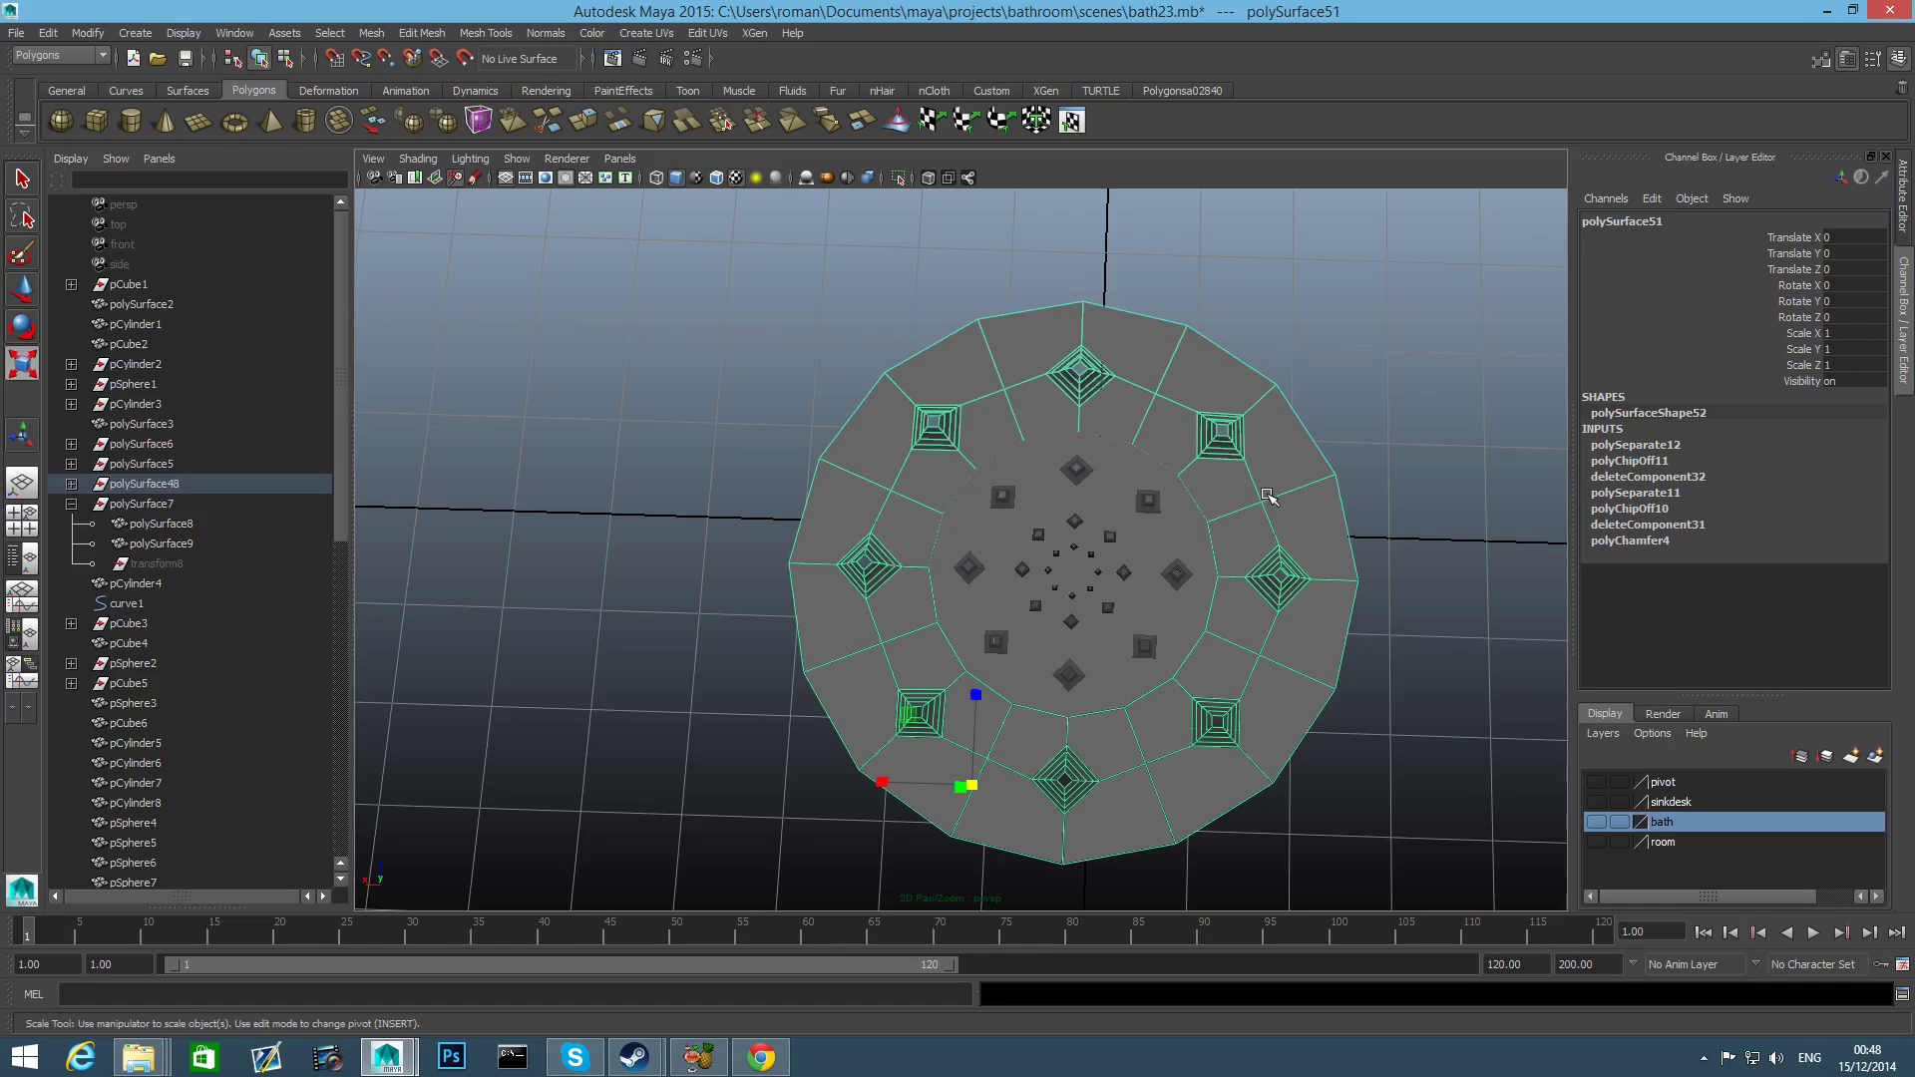
click(1113, 541)
click(1221, 579)
scroll(1153, 662, up, 4)
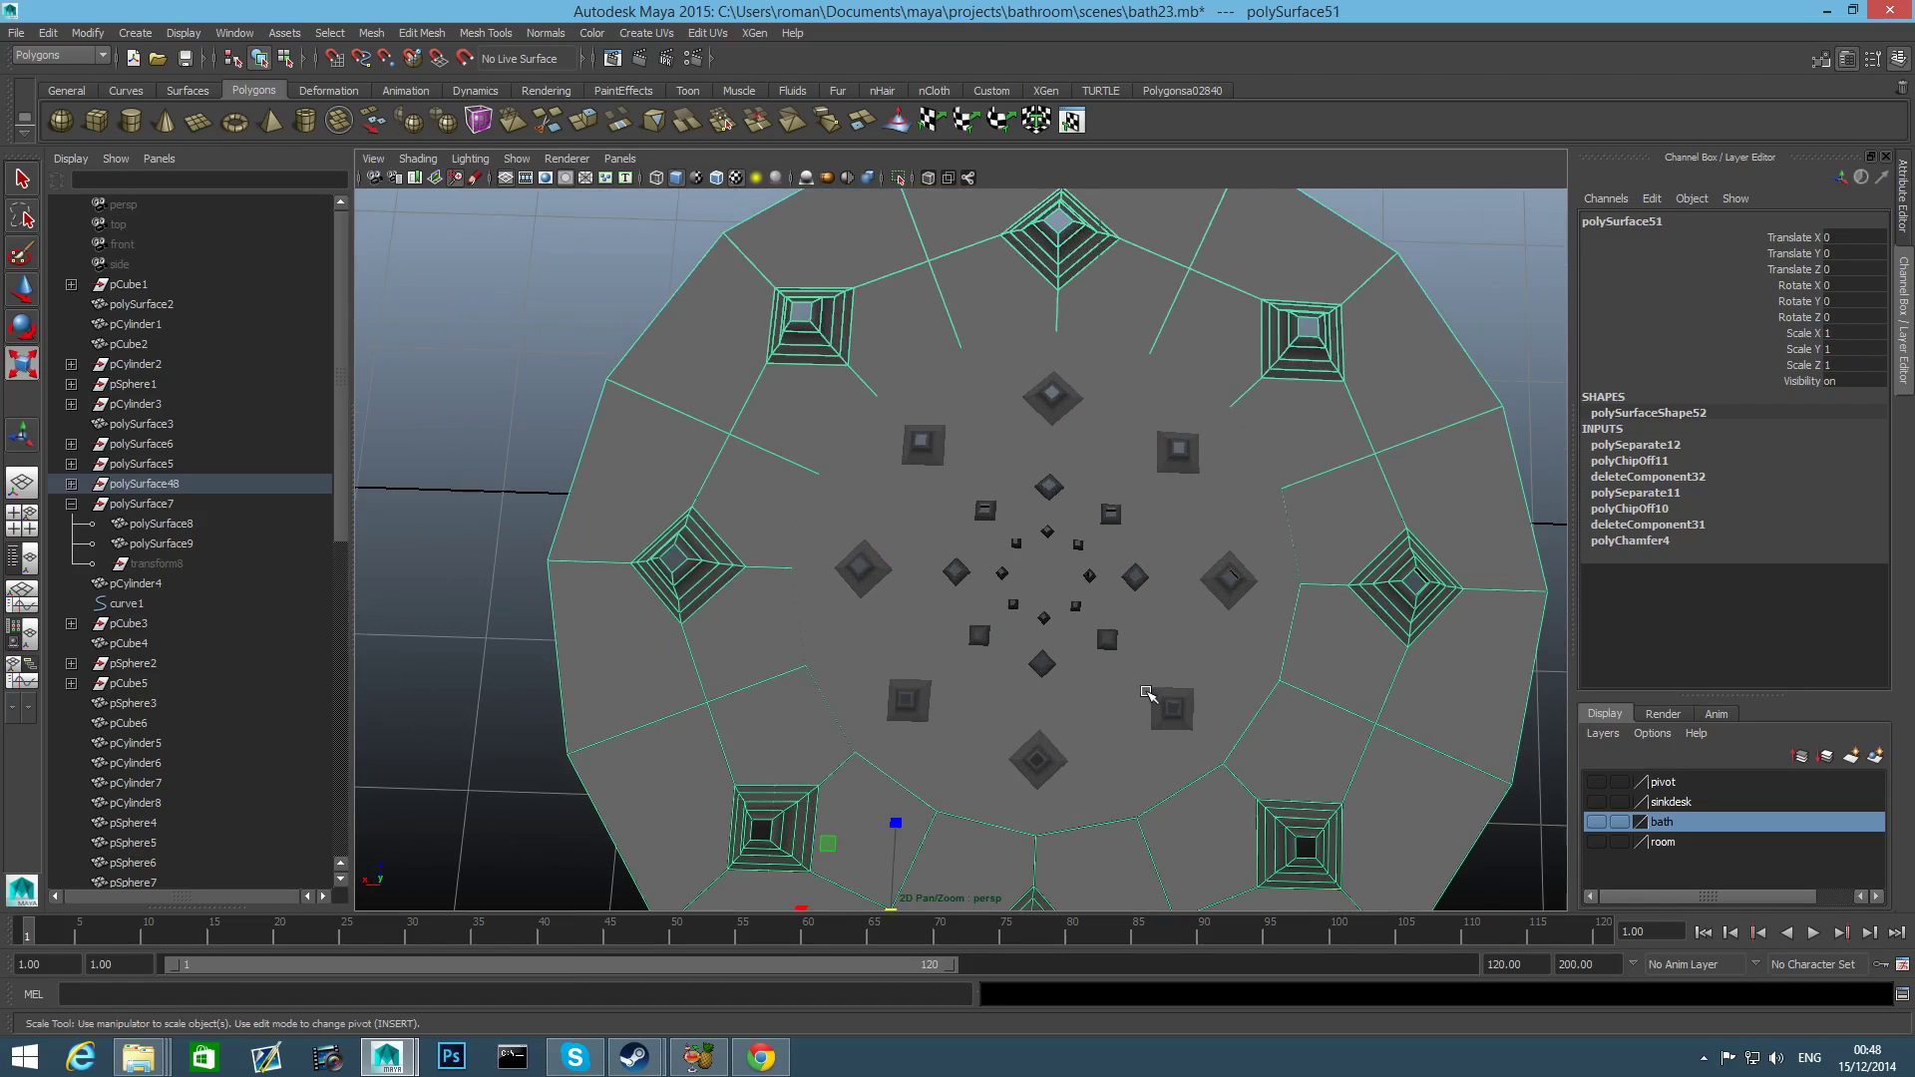
scroll(1146, 693, down, 3)
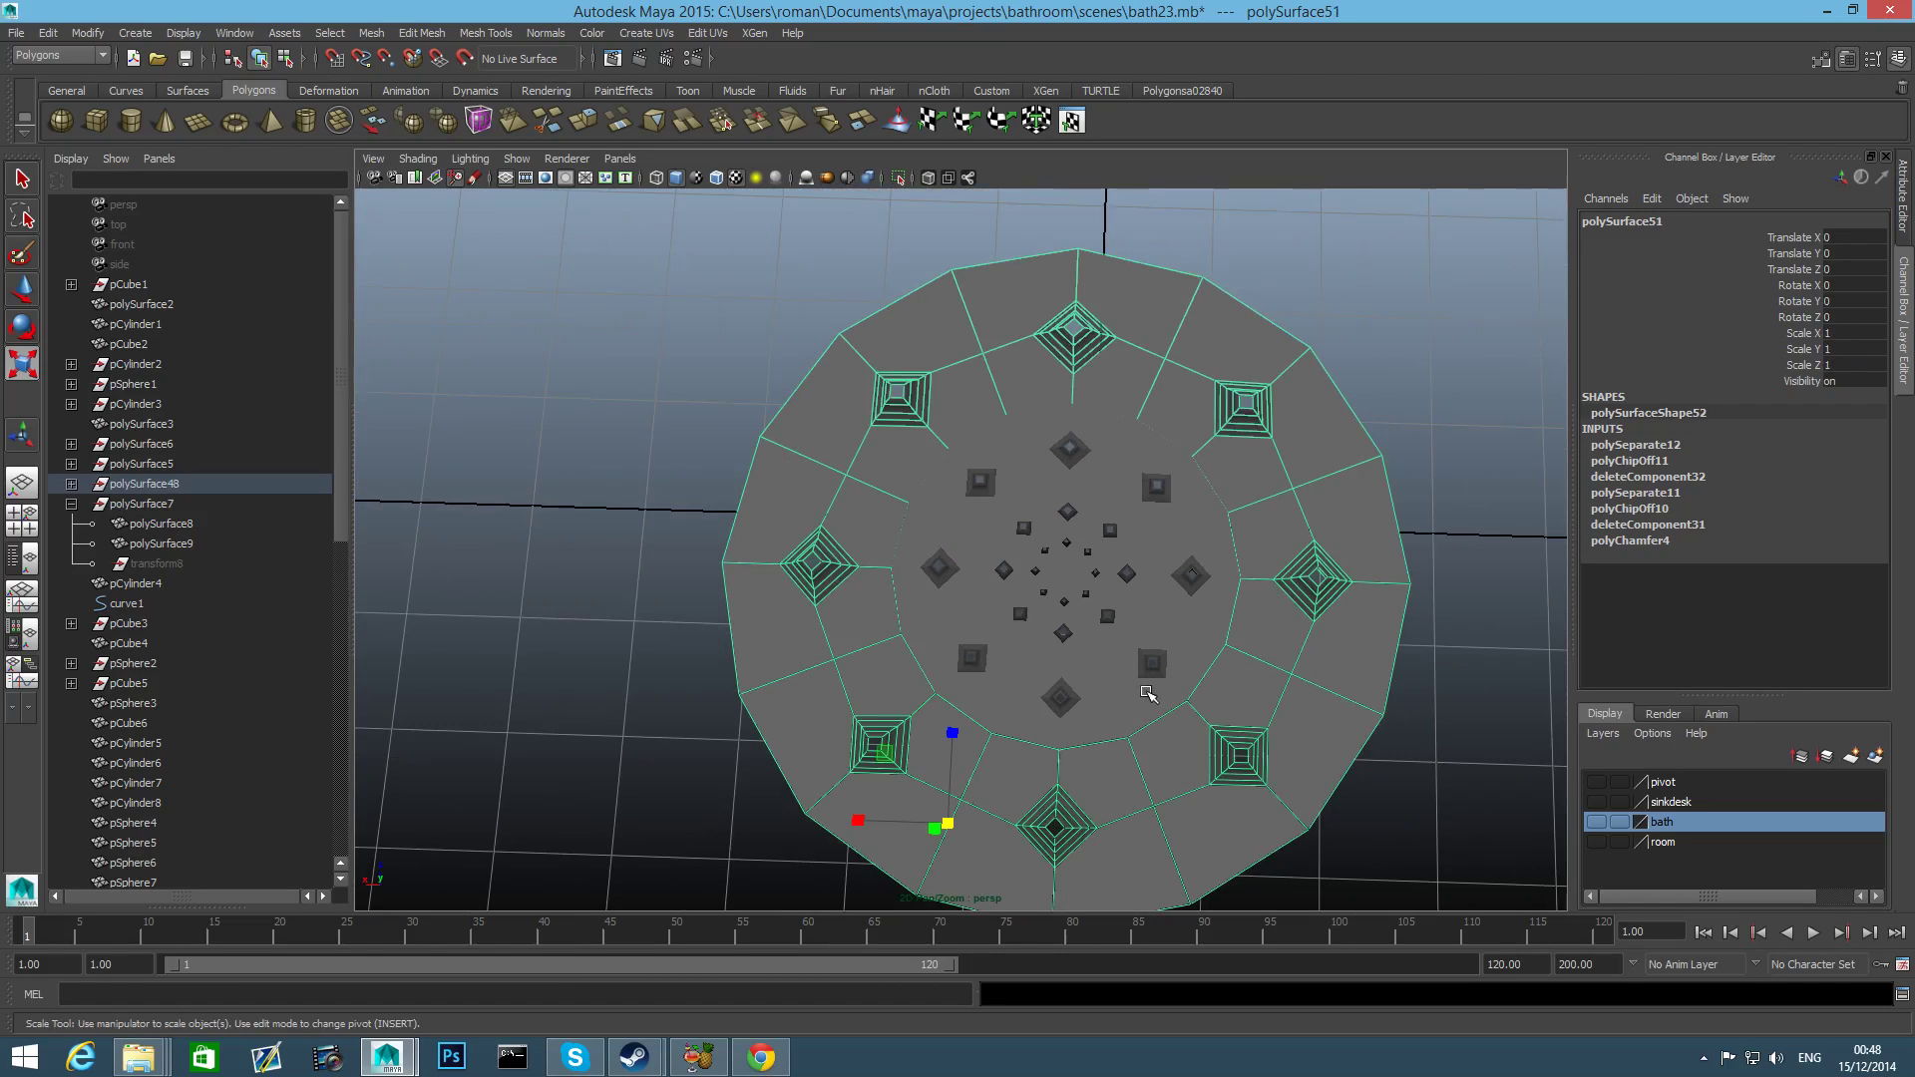
key(ctrl+d)
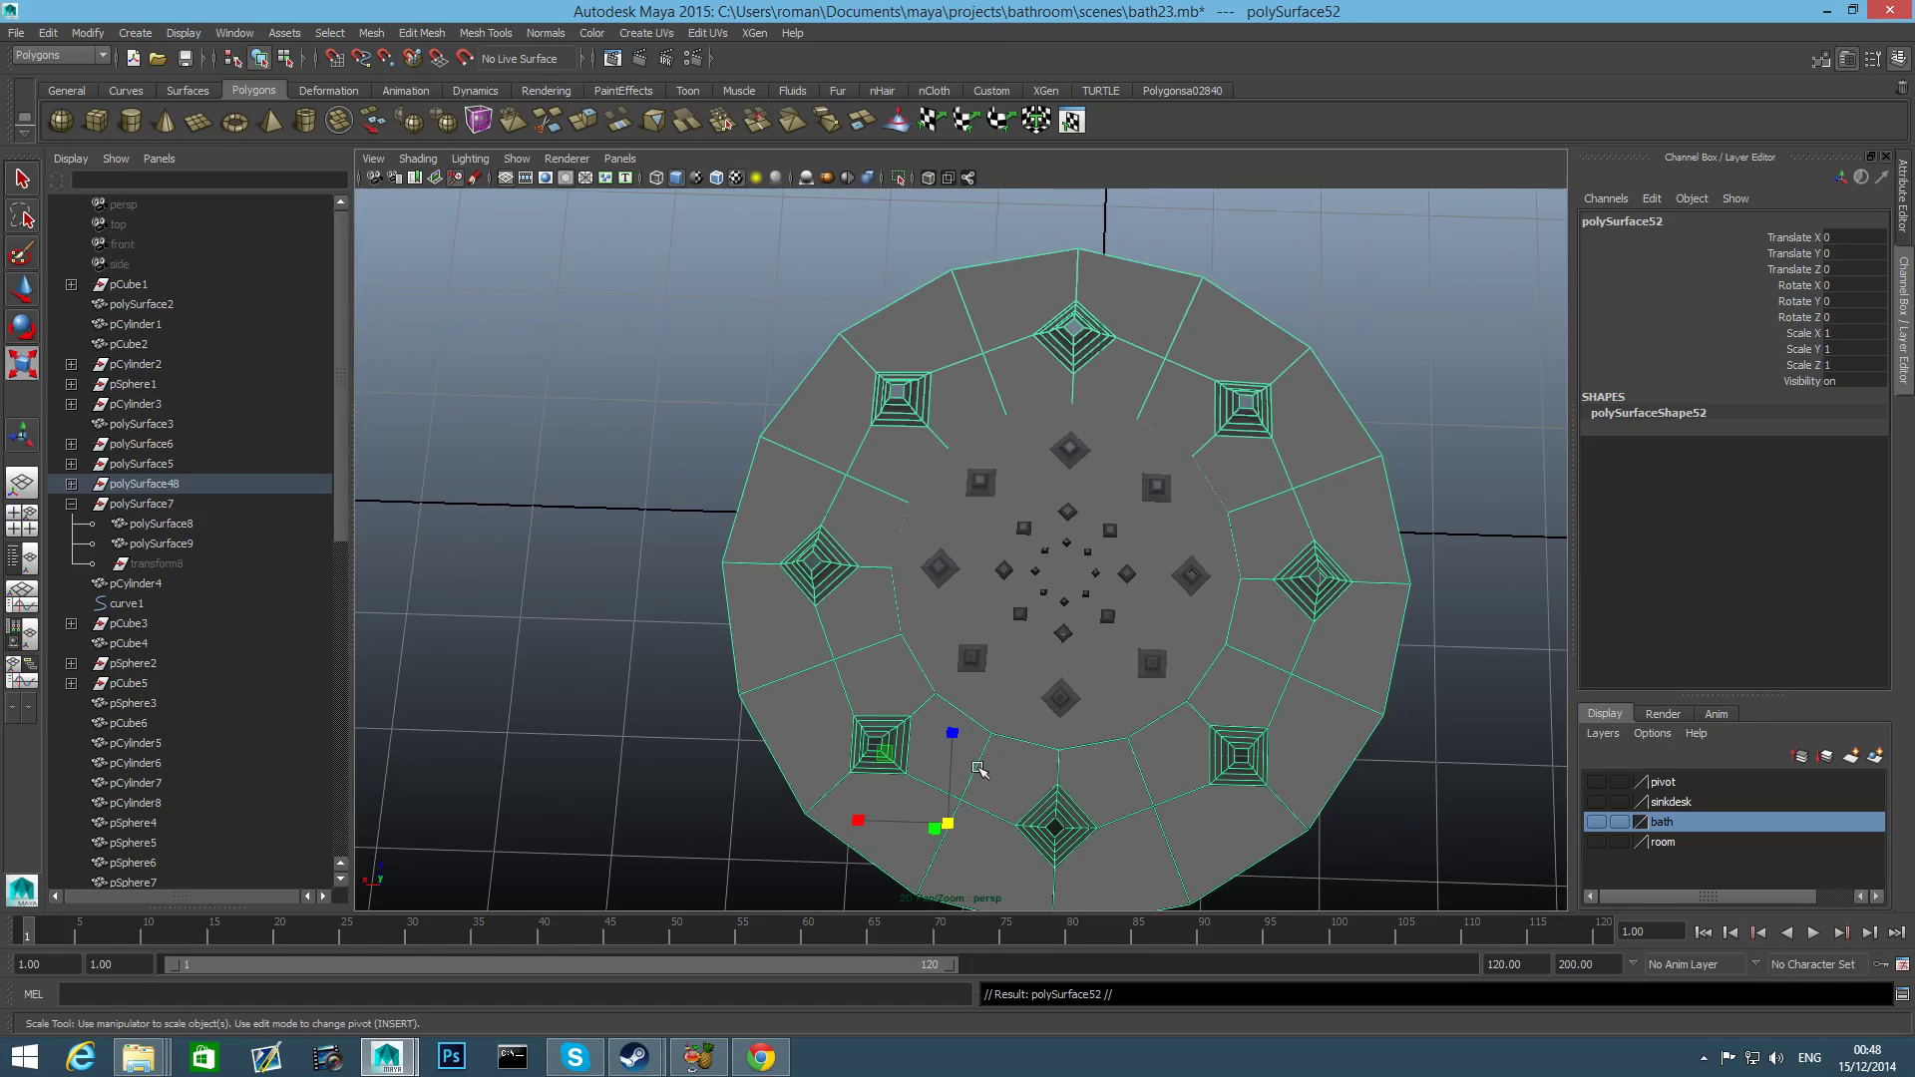
click(88, 33)
click(119, 239)
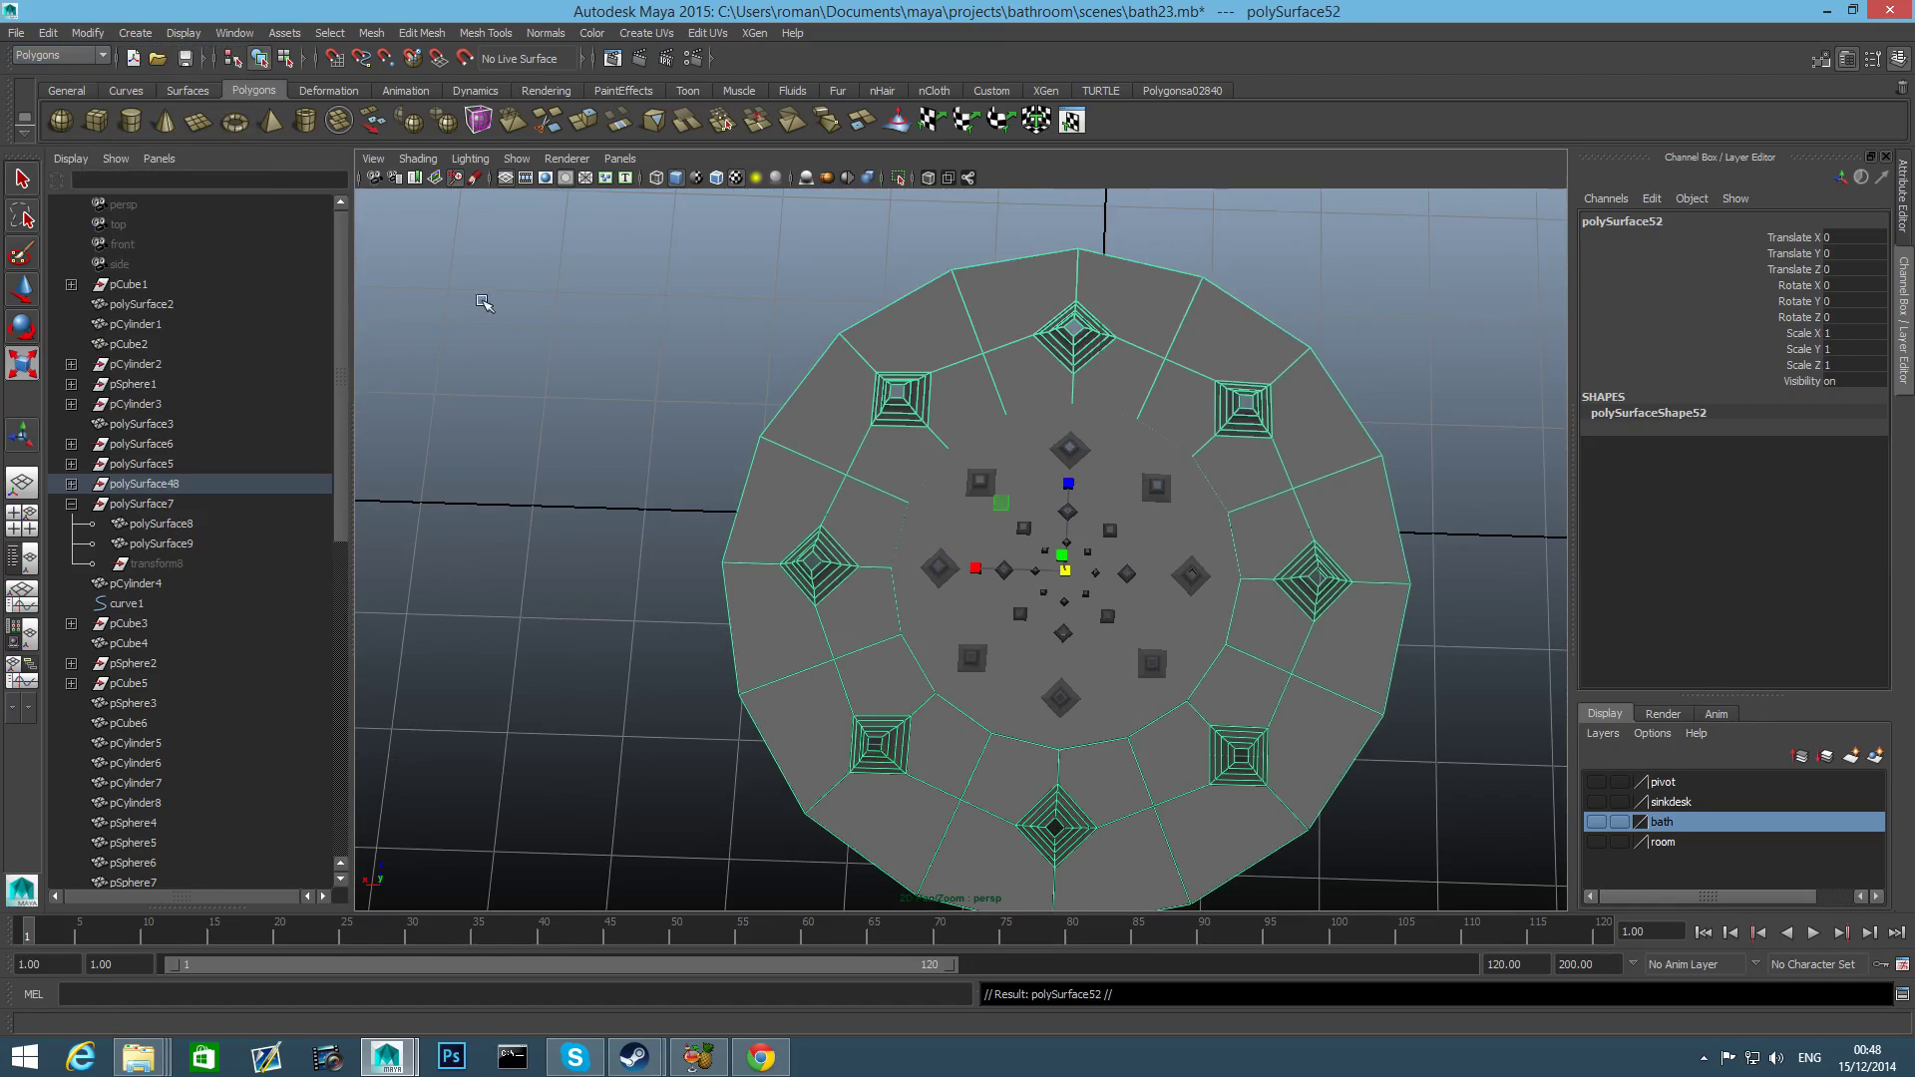
Scale the copied ring up uniformly to about 3.5 so it surrounds the original disc.
click(1064, 572)
mouse_move(1336, 621)
mouse_down()
mouse_move(1386, 654)
mouse_move(1361, 641)
mouse_up()
drag(1081, 568, 1213, 587)
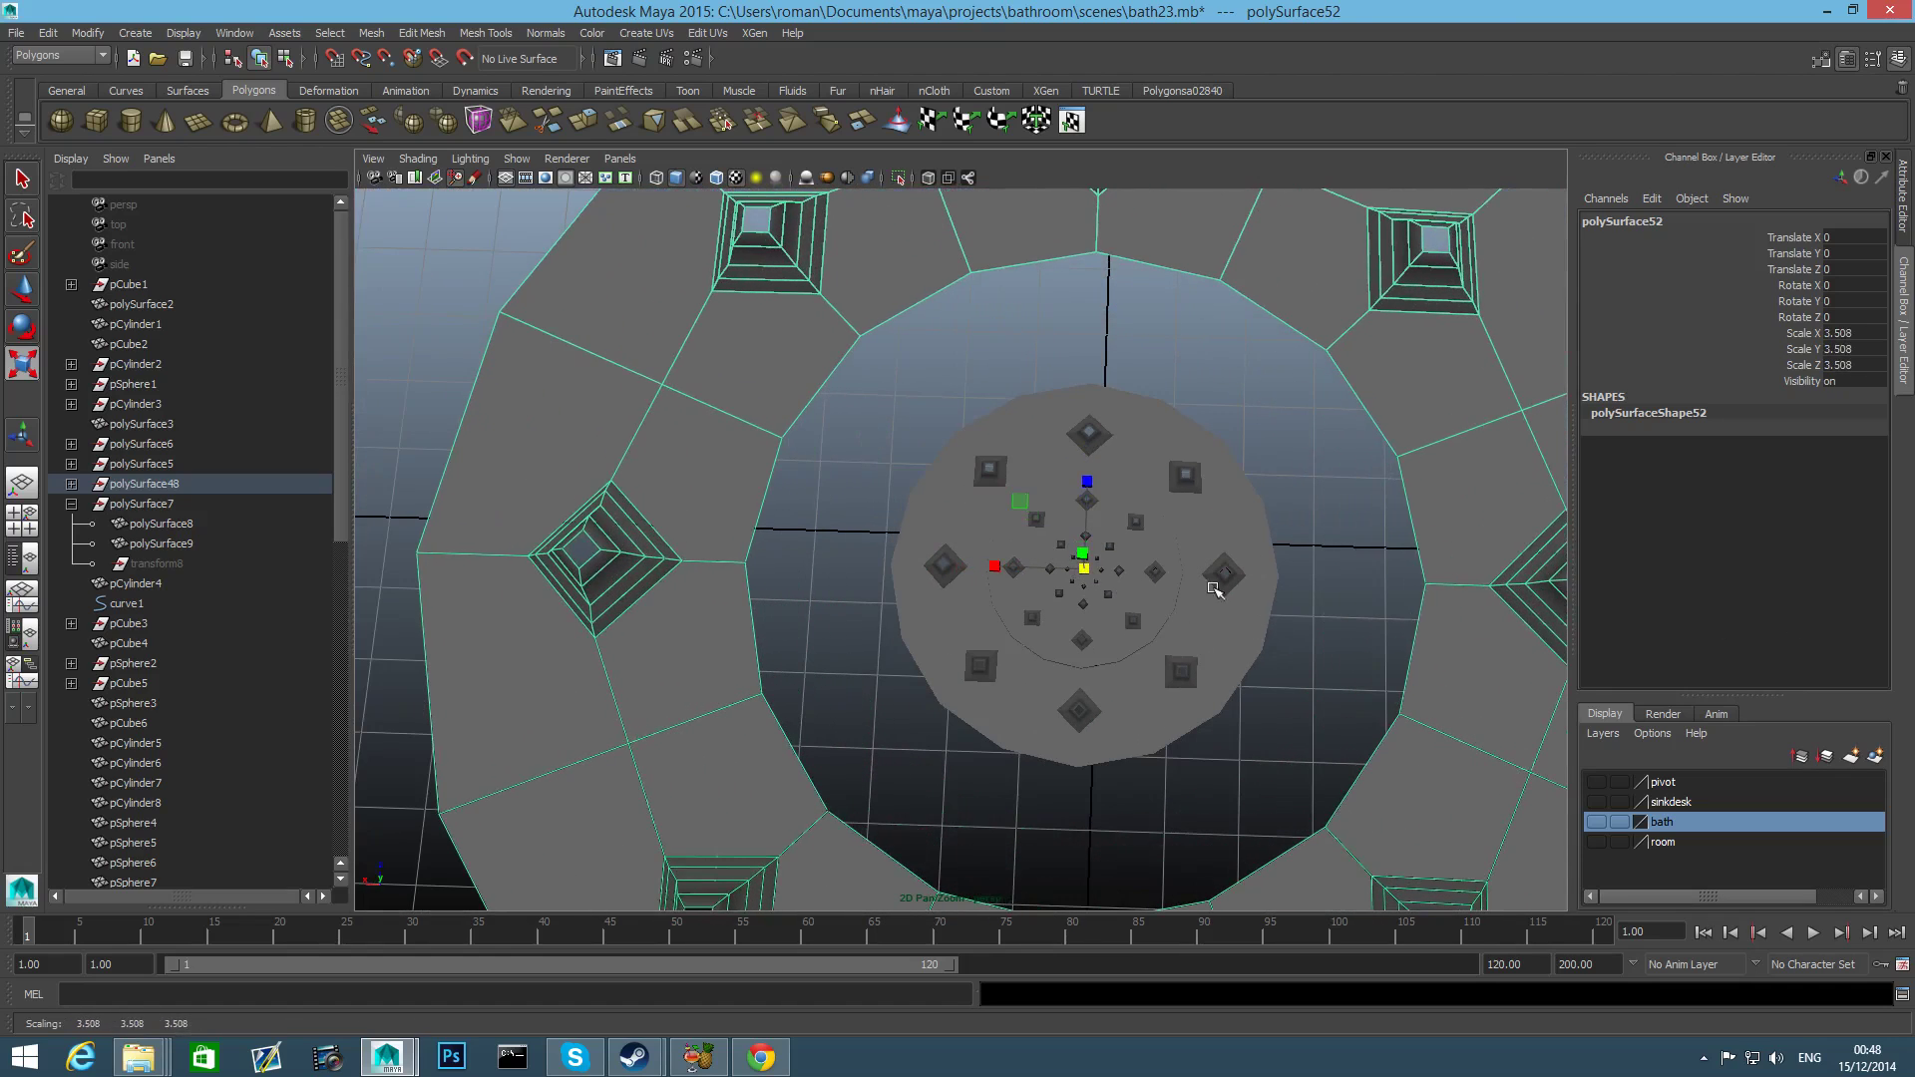
Select the scaled-down disc and the original outer ring around it, and combine them into one mesh.
click(1167, 596)
scroll(1180, 624, up, 3)
scroll(1201, 635, up, 2)
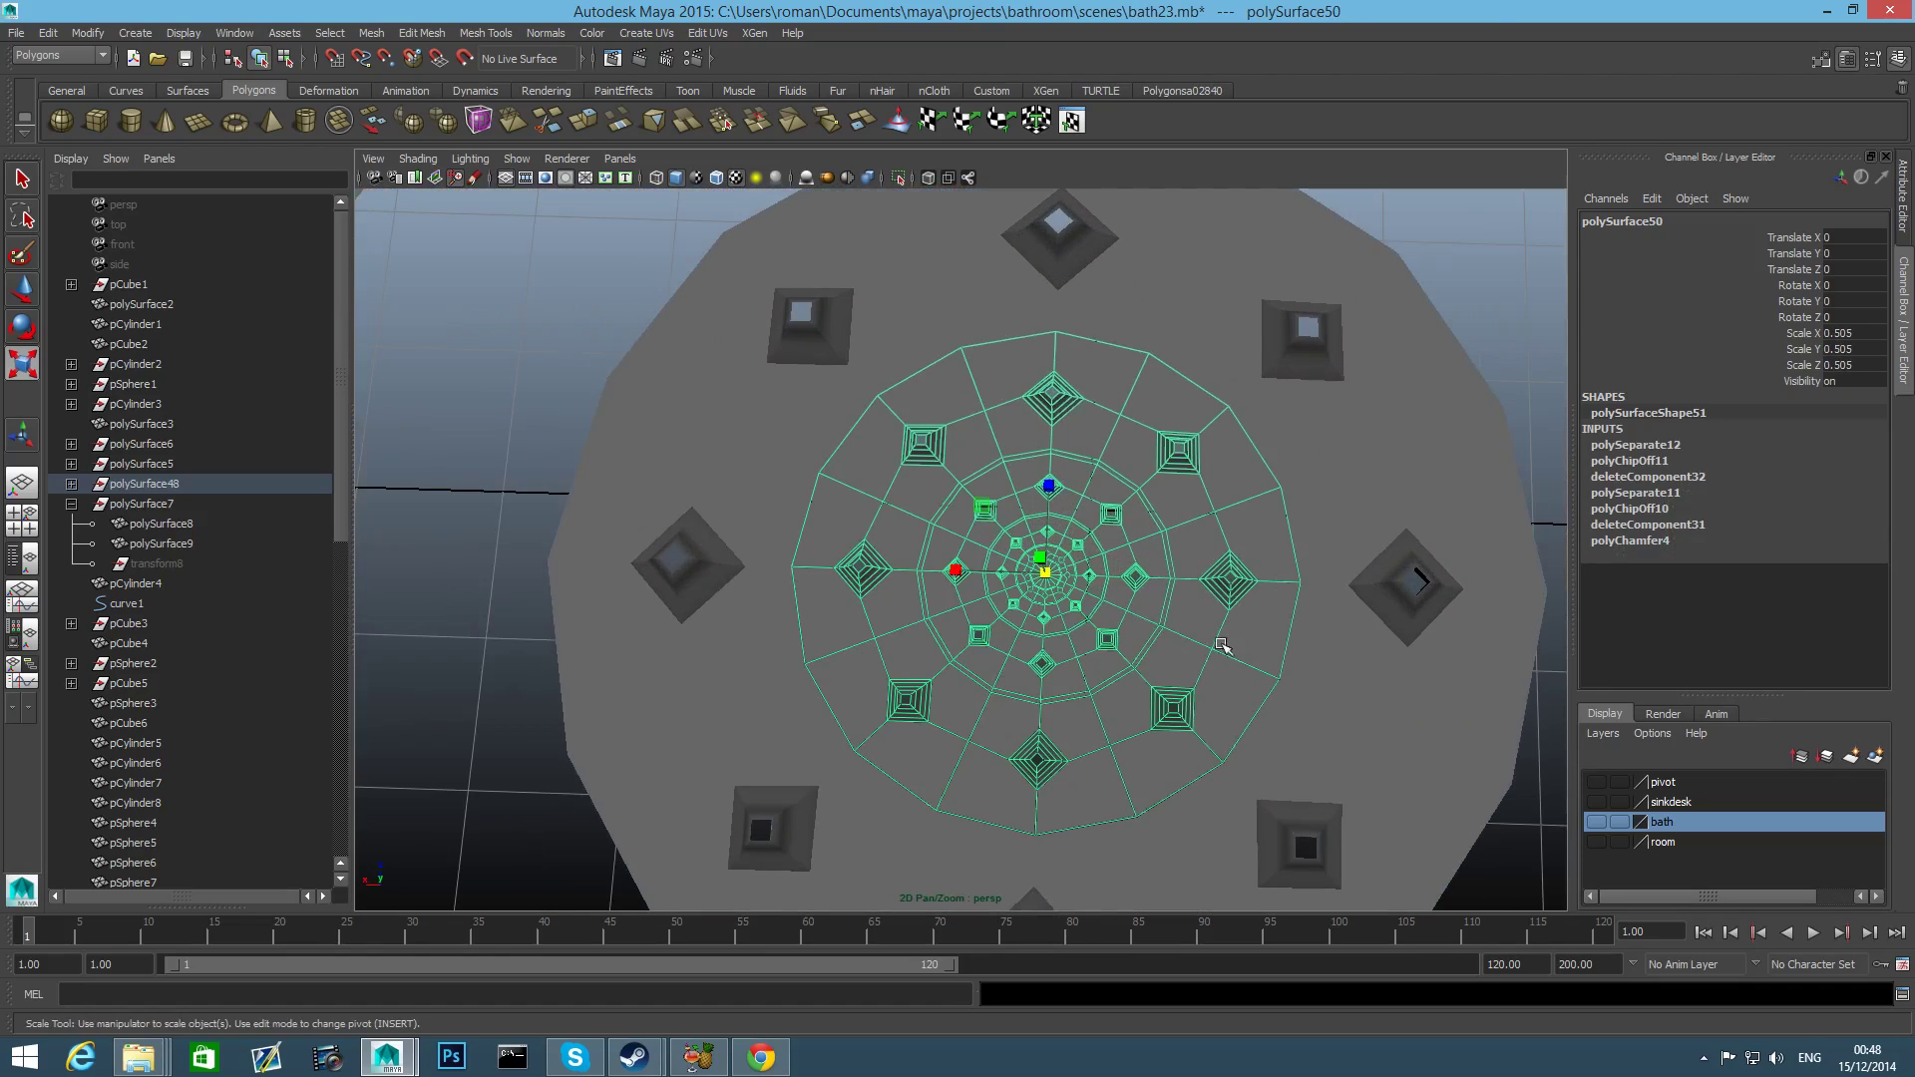
shift+click(1323, 637)
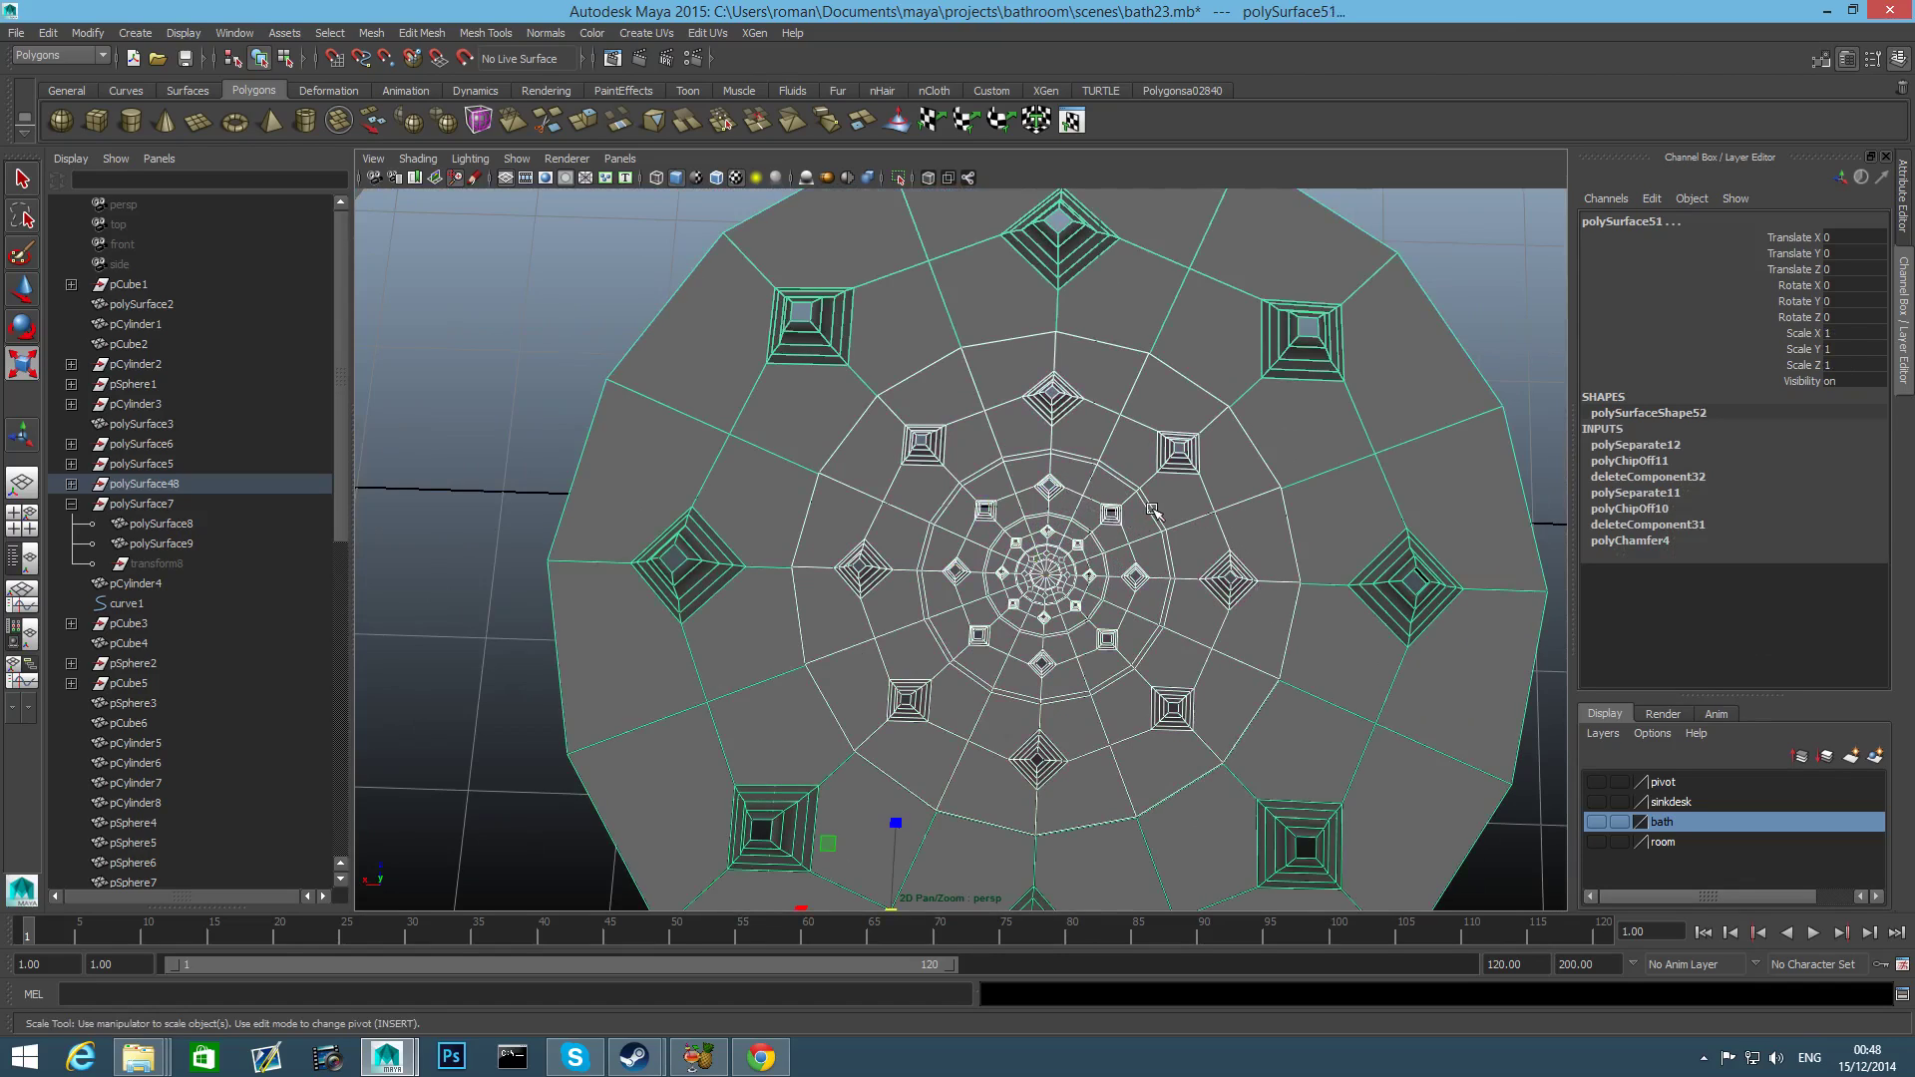
scroll(1160, 599, down, 2)
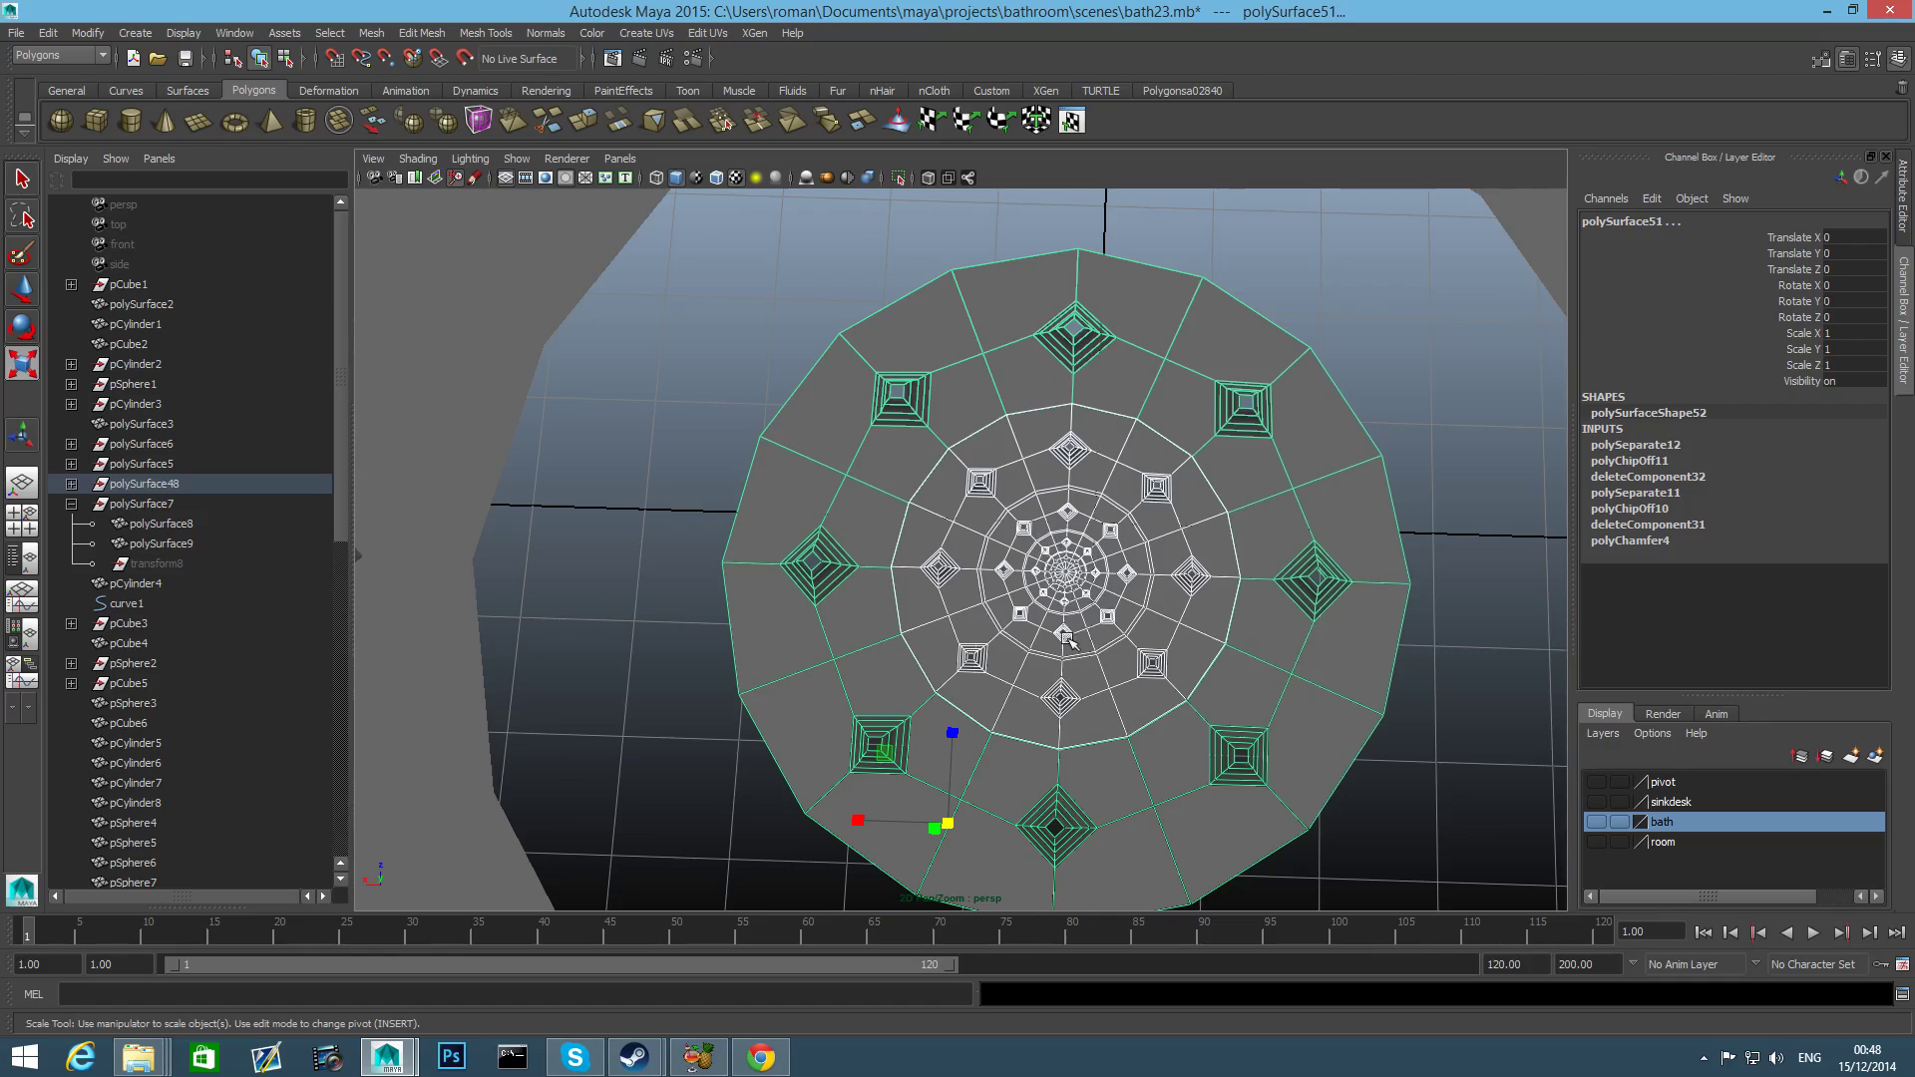
scroll(1065, 638, up, 2)
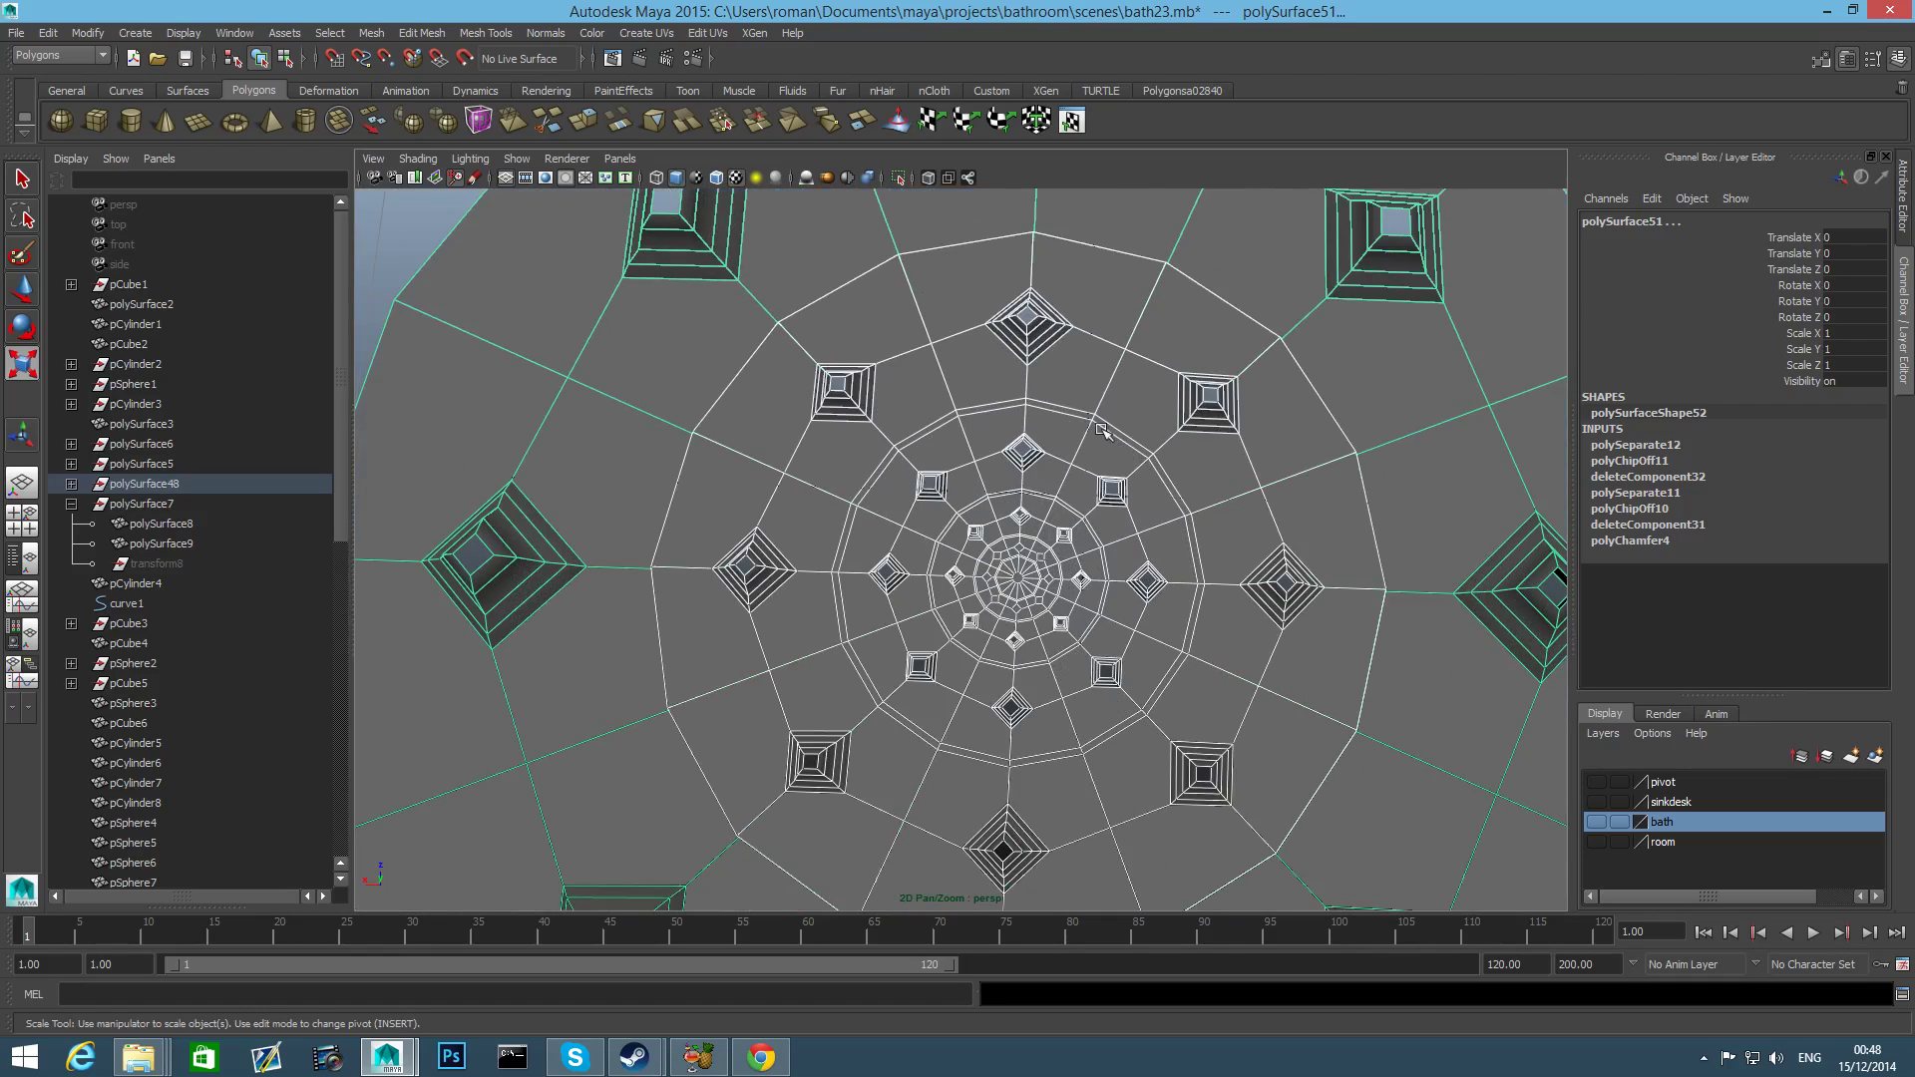
scroll(1134, 670, down, 1)
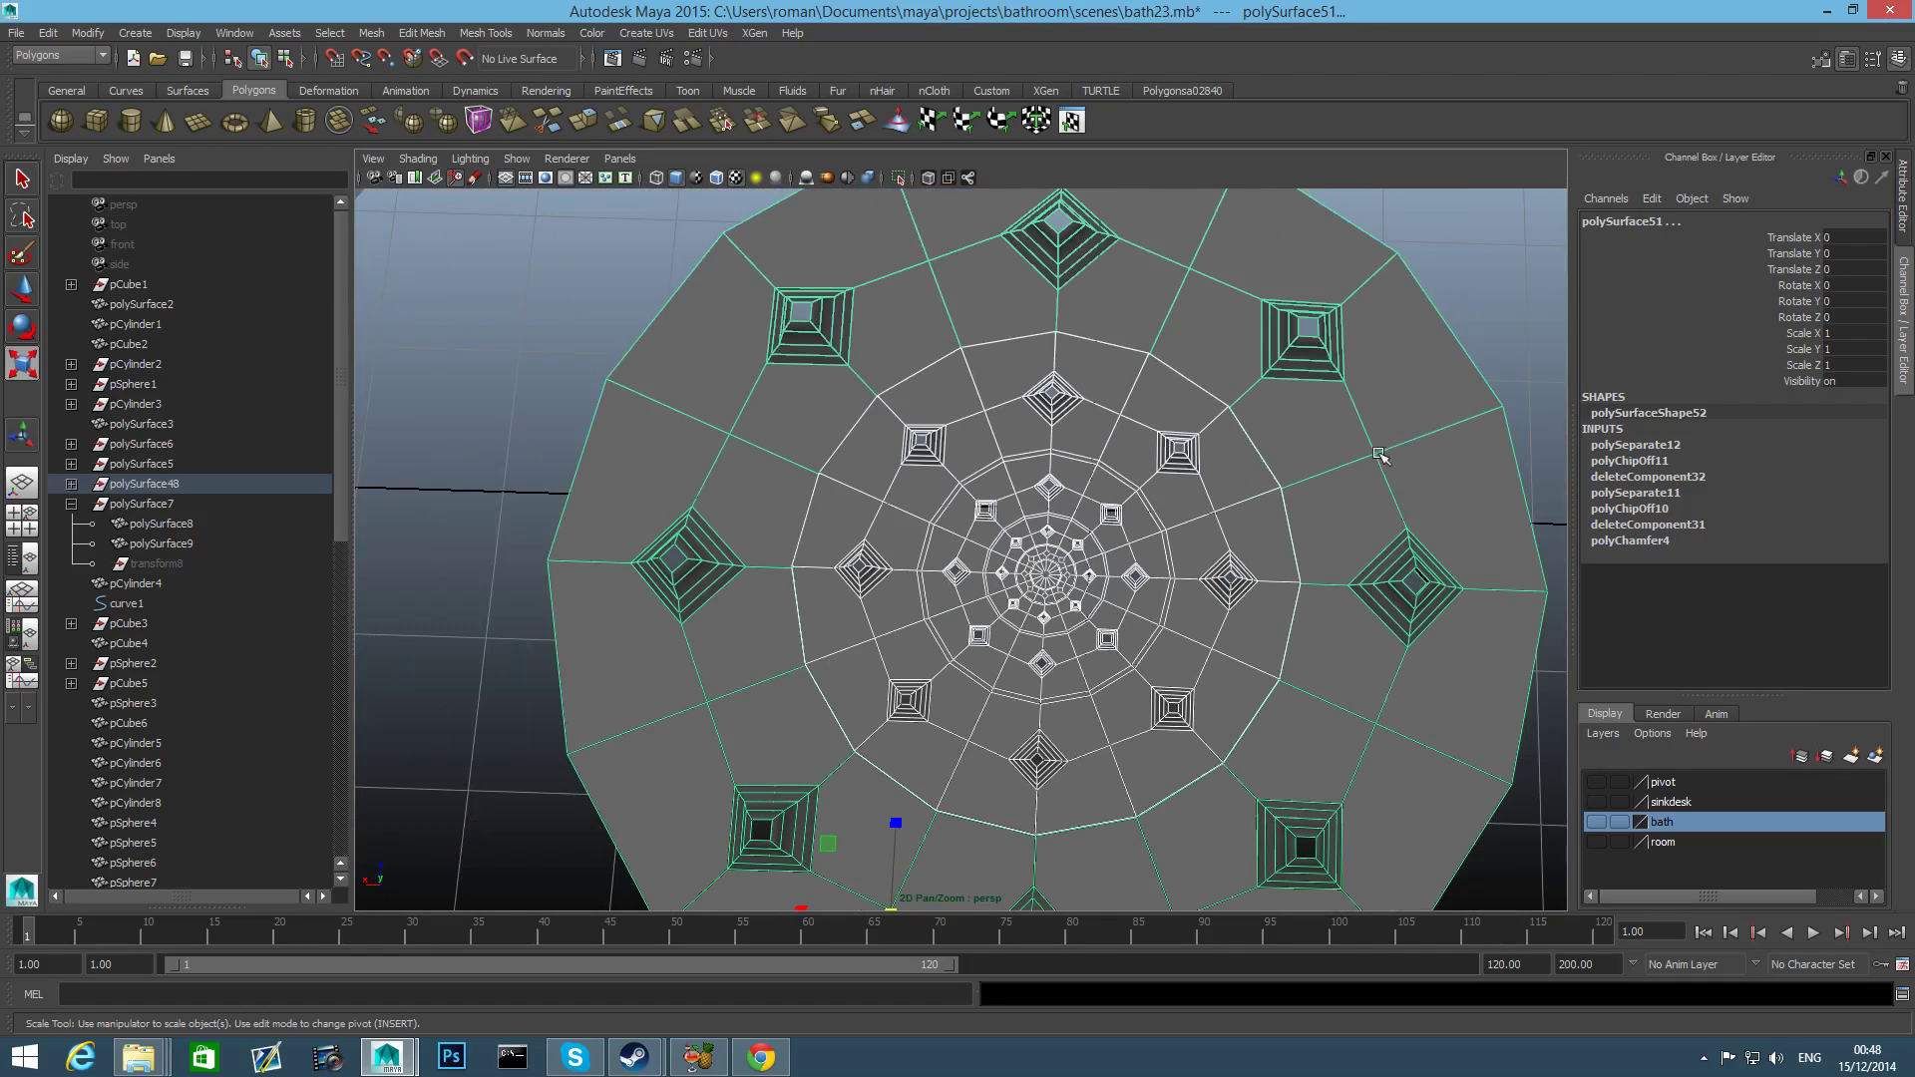
click(1345, 467)
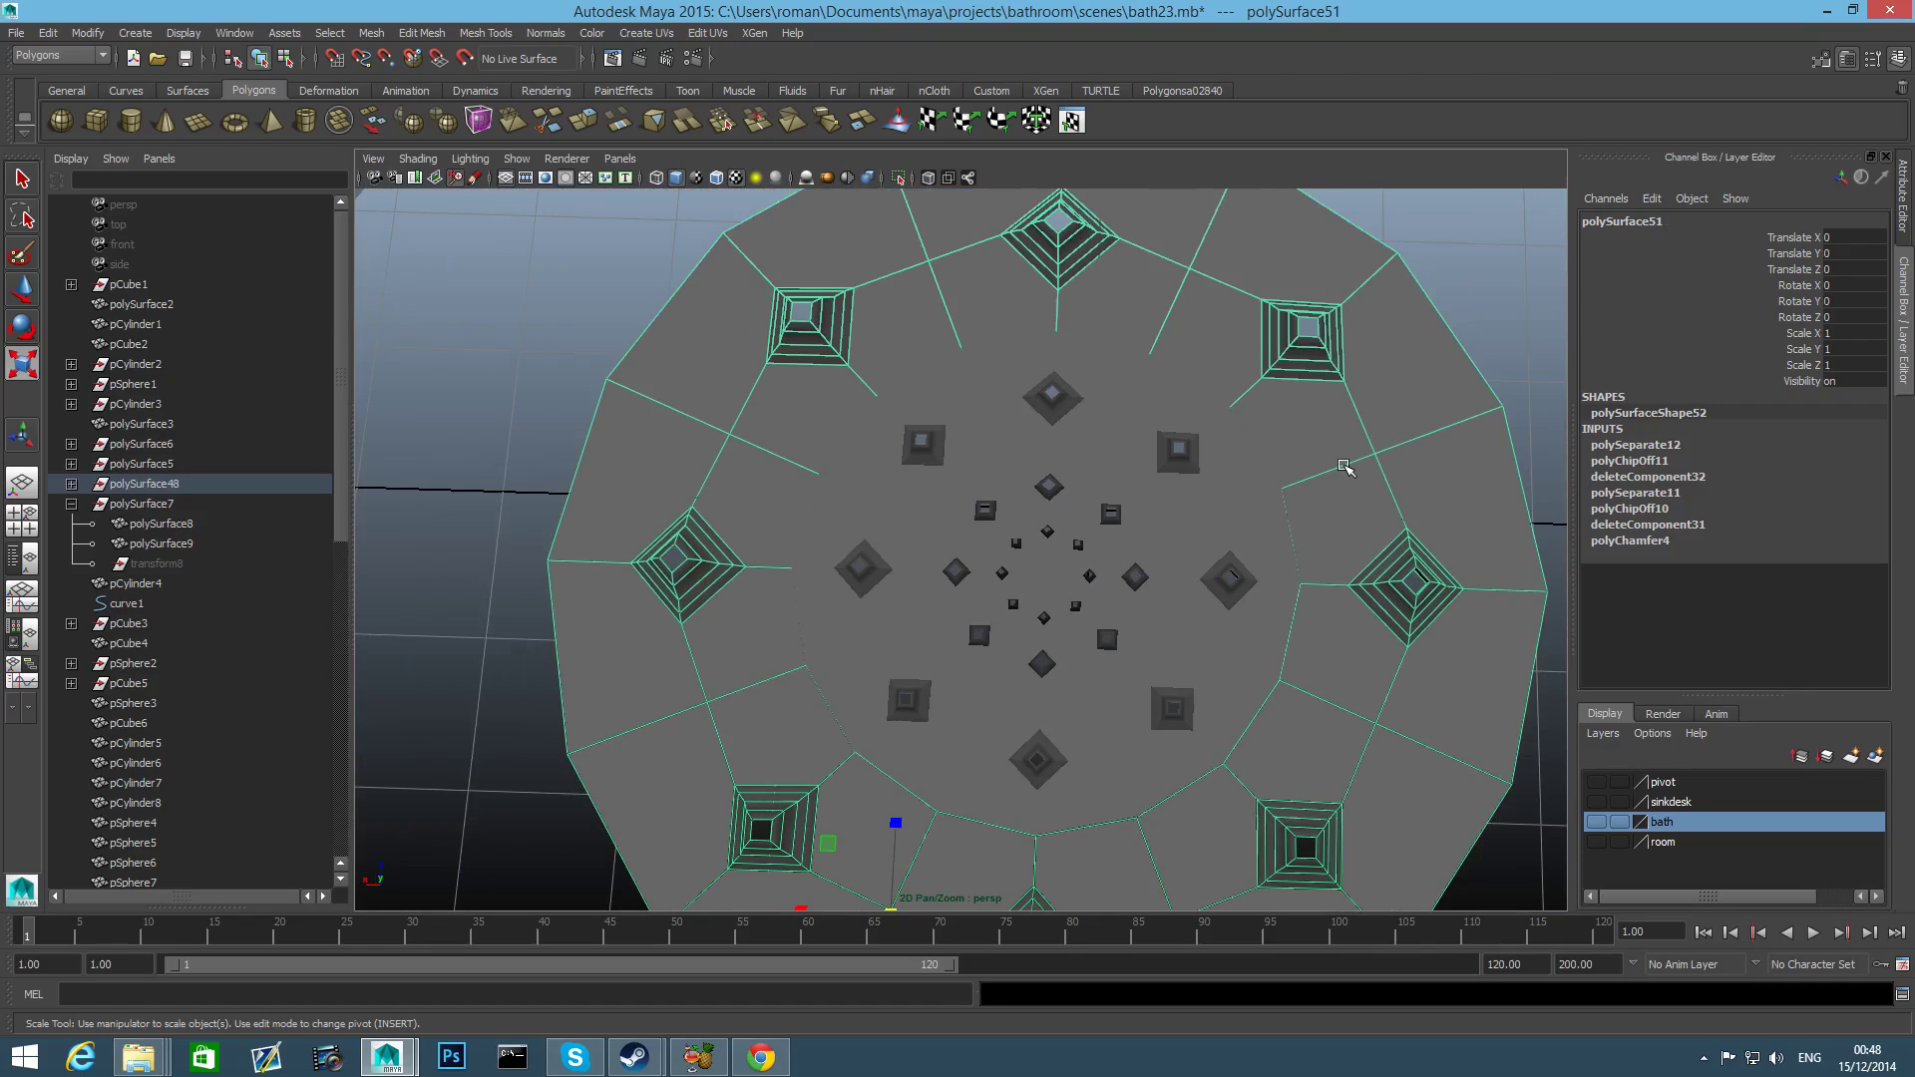
shift+click(1264, 588)
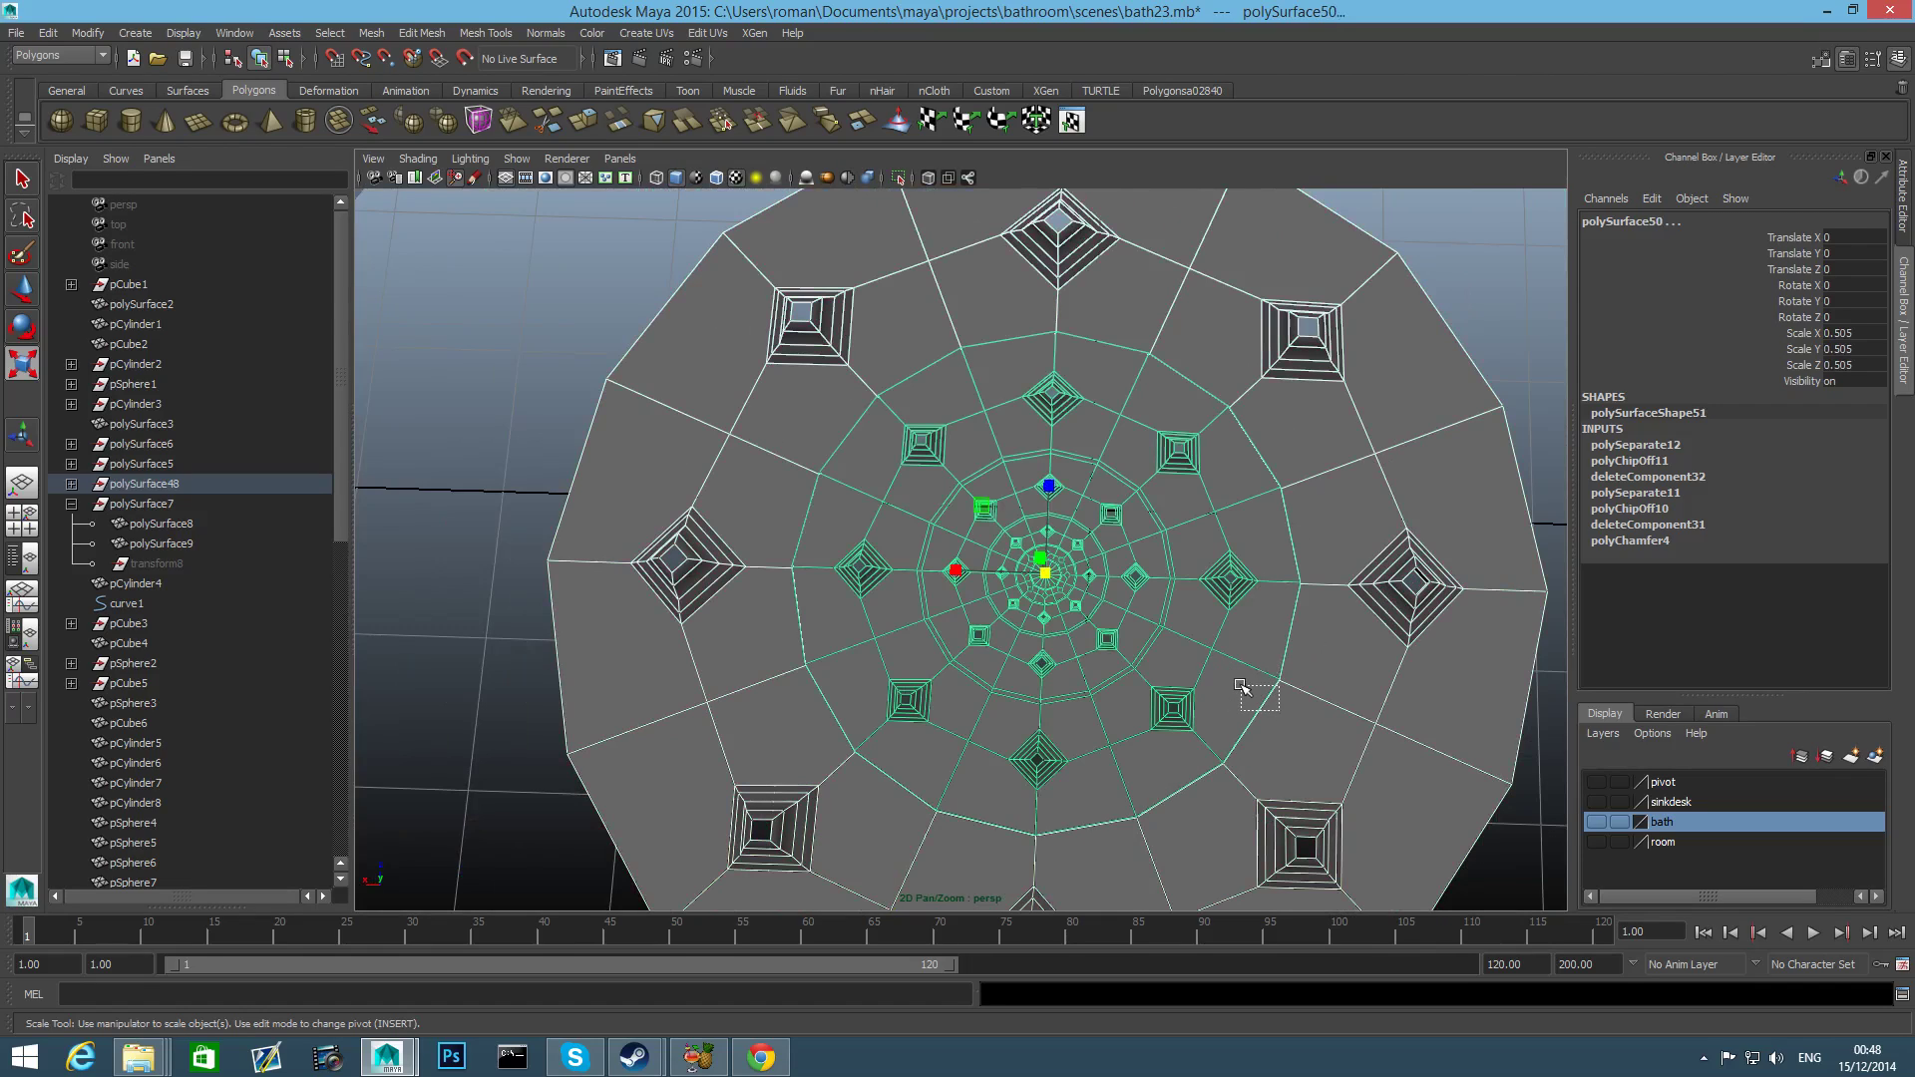
shift+click(1239, 693)
shift+click(1254, 565)
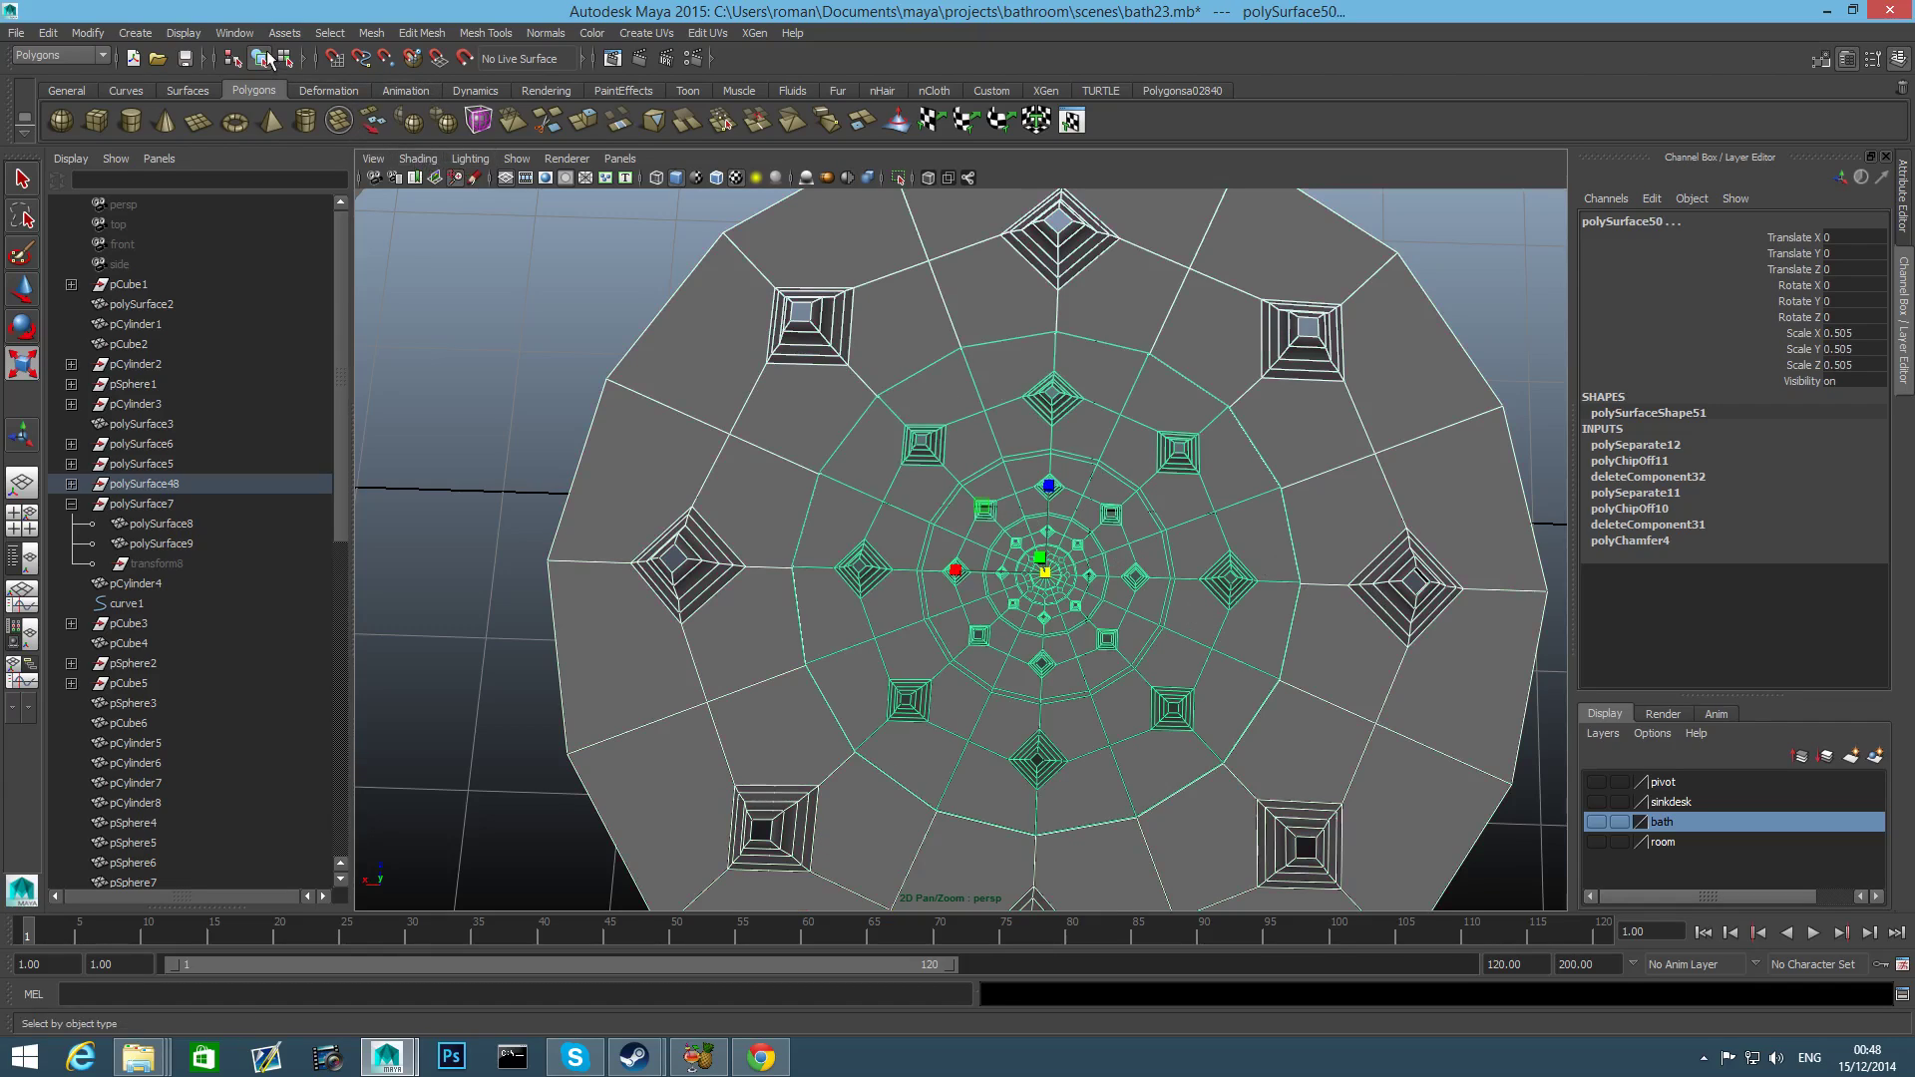
click(371, 32)
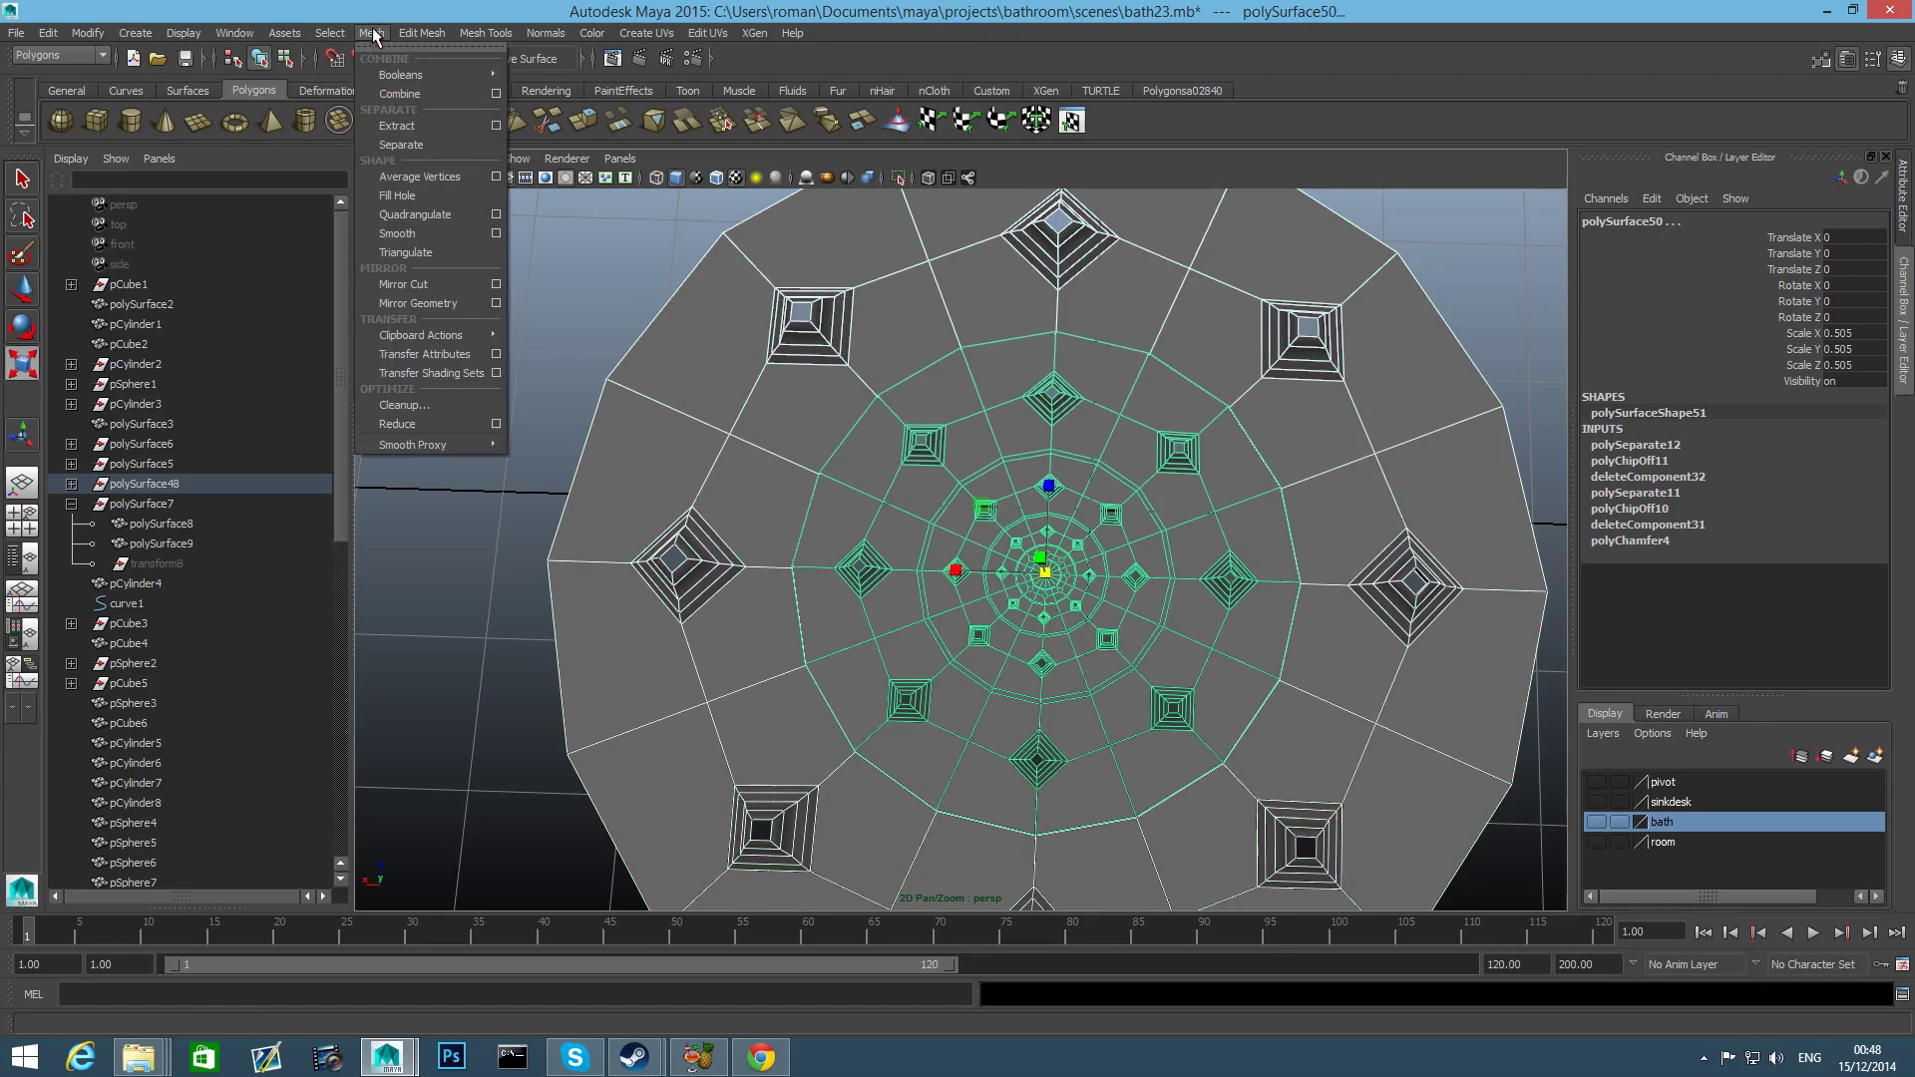
click(397, 94)
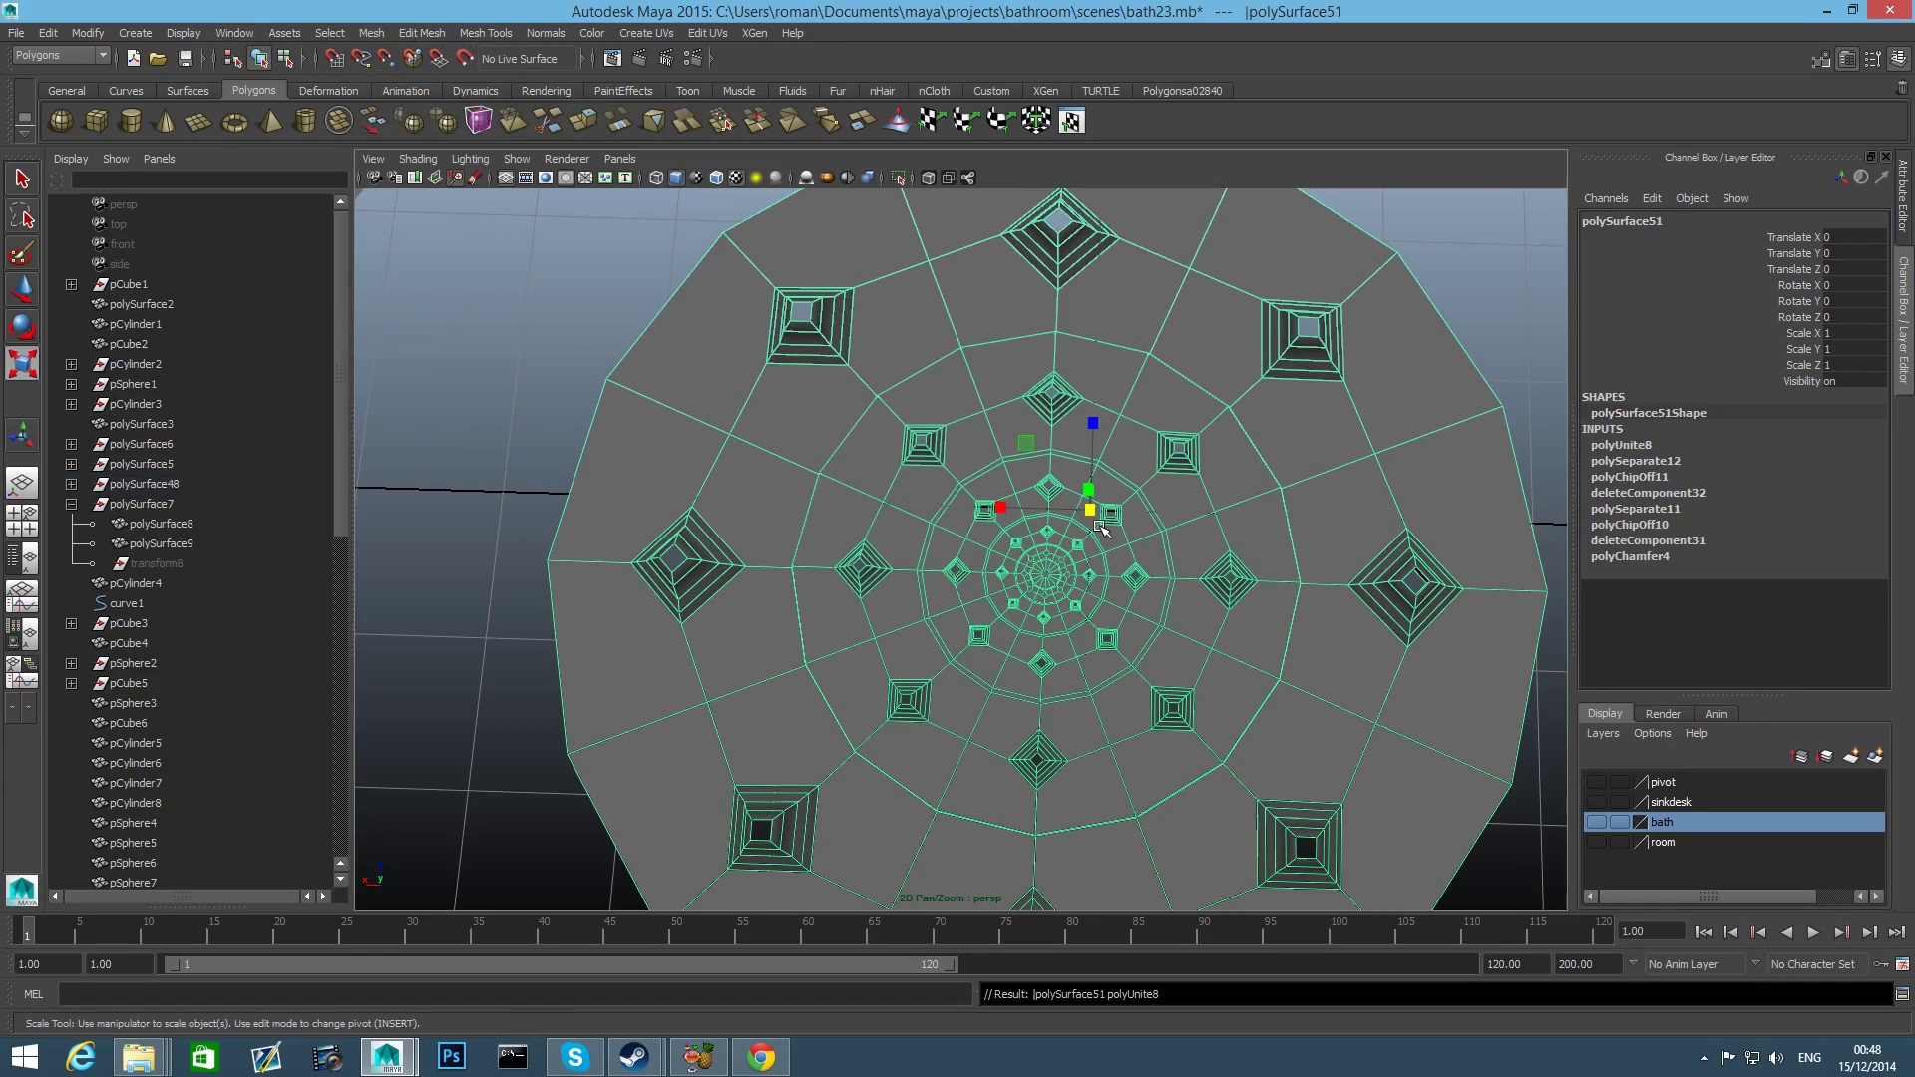
Select all the vertices along the circular seam between the outer ring and the inner disc of the combined mesh.
right_drag(1238, 478, 1155, 489)
drag(1245, 454, 1297, 518)
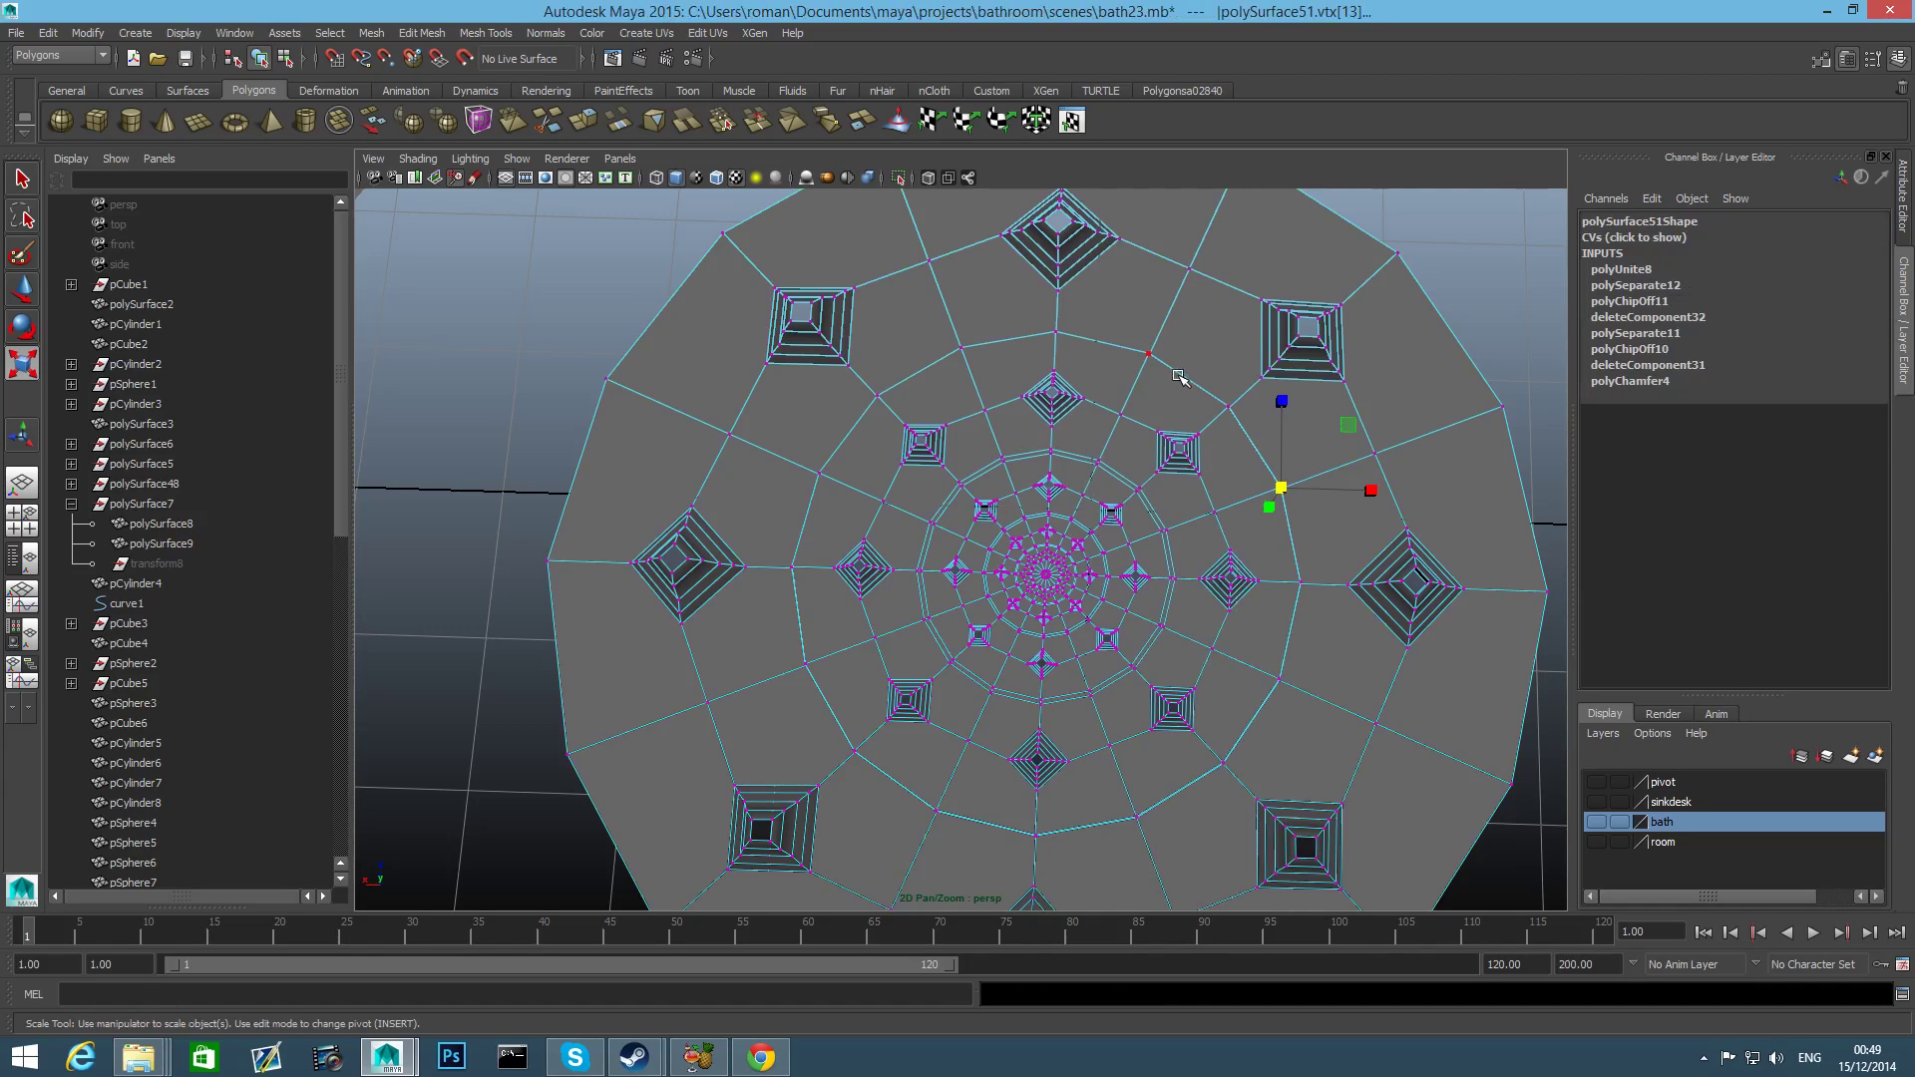
shift+drag(1128, 343, 1171, 378)
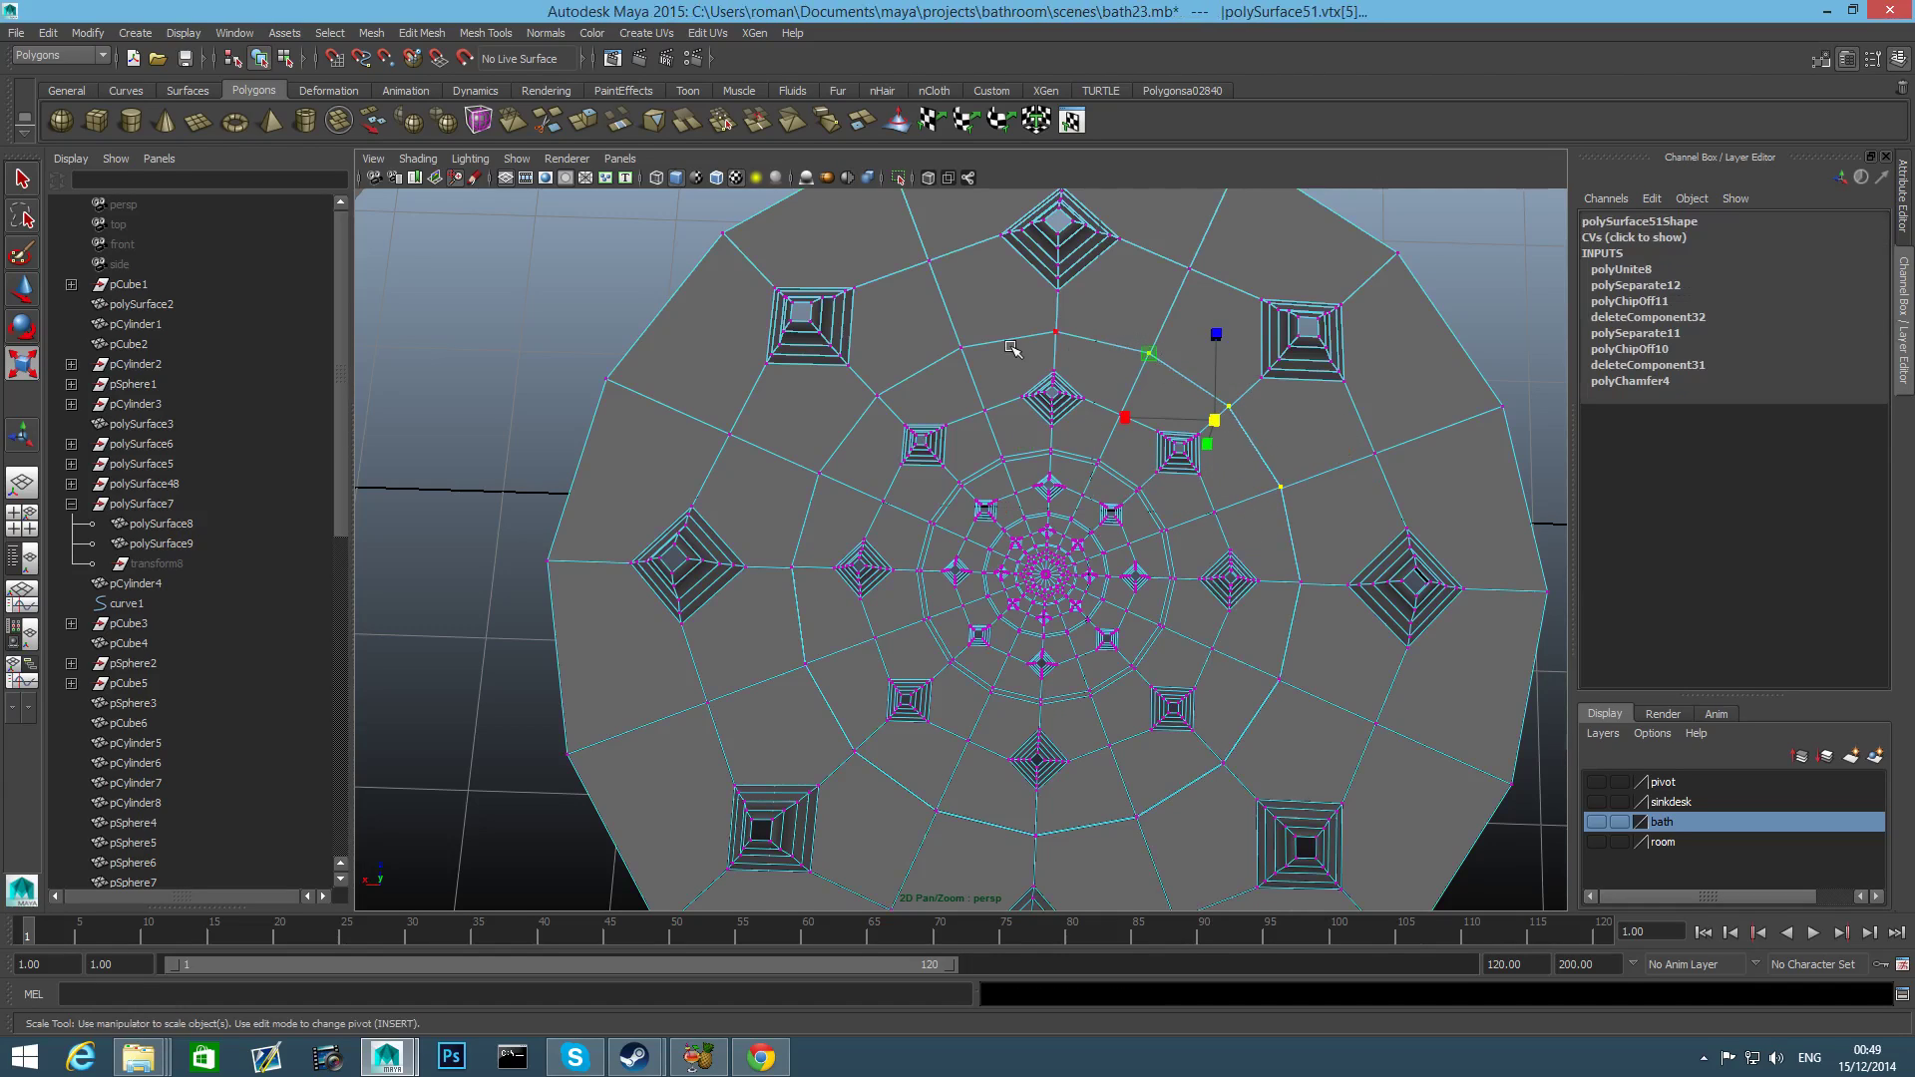
shift+drag(1006, 316, 1070, 340)
shift+drag(929, 330, 974, 376)
shift+drag(863, 365, 835, 511)
shift+drag(778, 539, 816, 613)
shift+drag(793, 642, 806, 675)
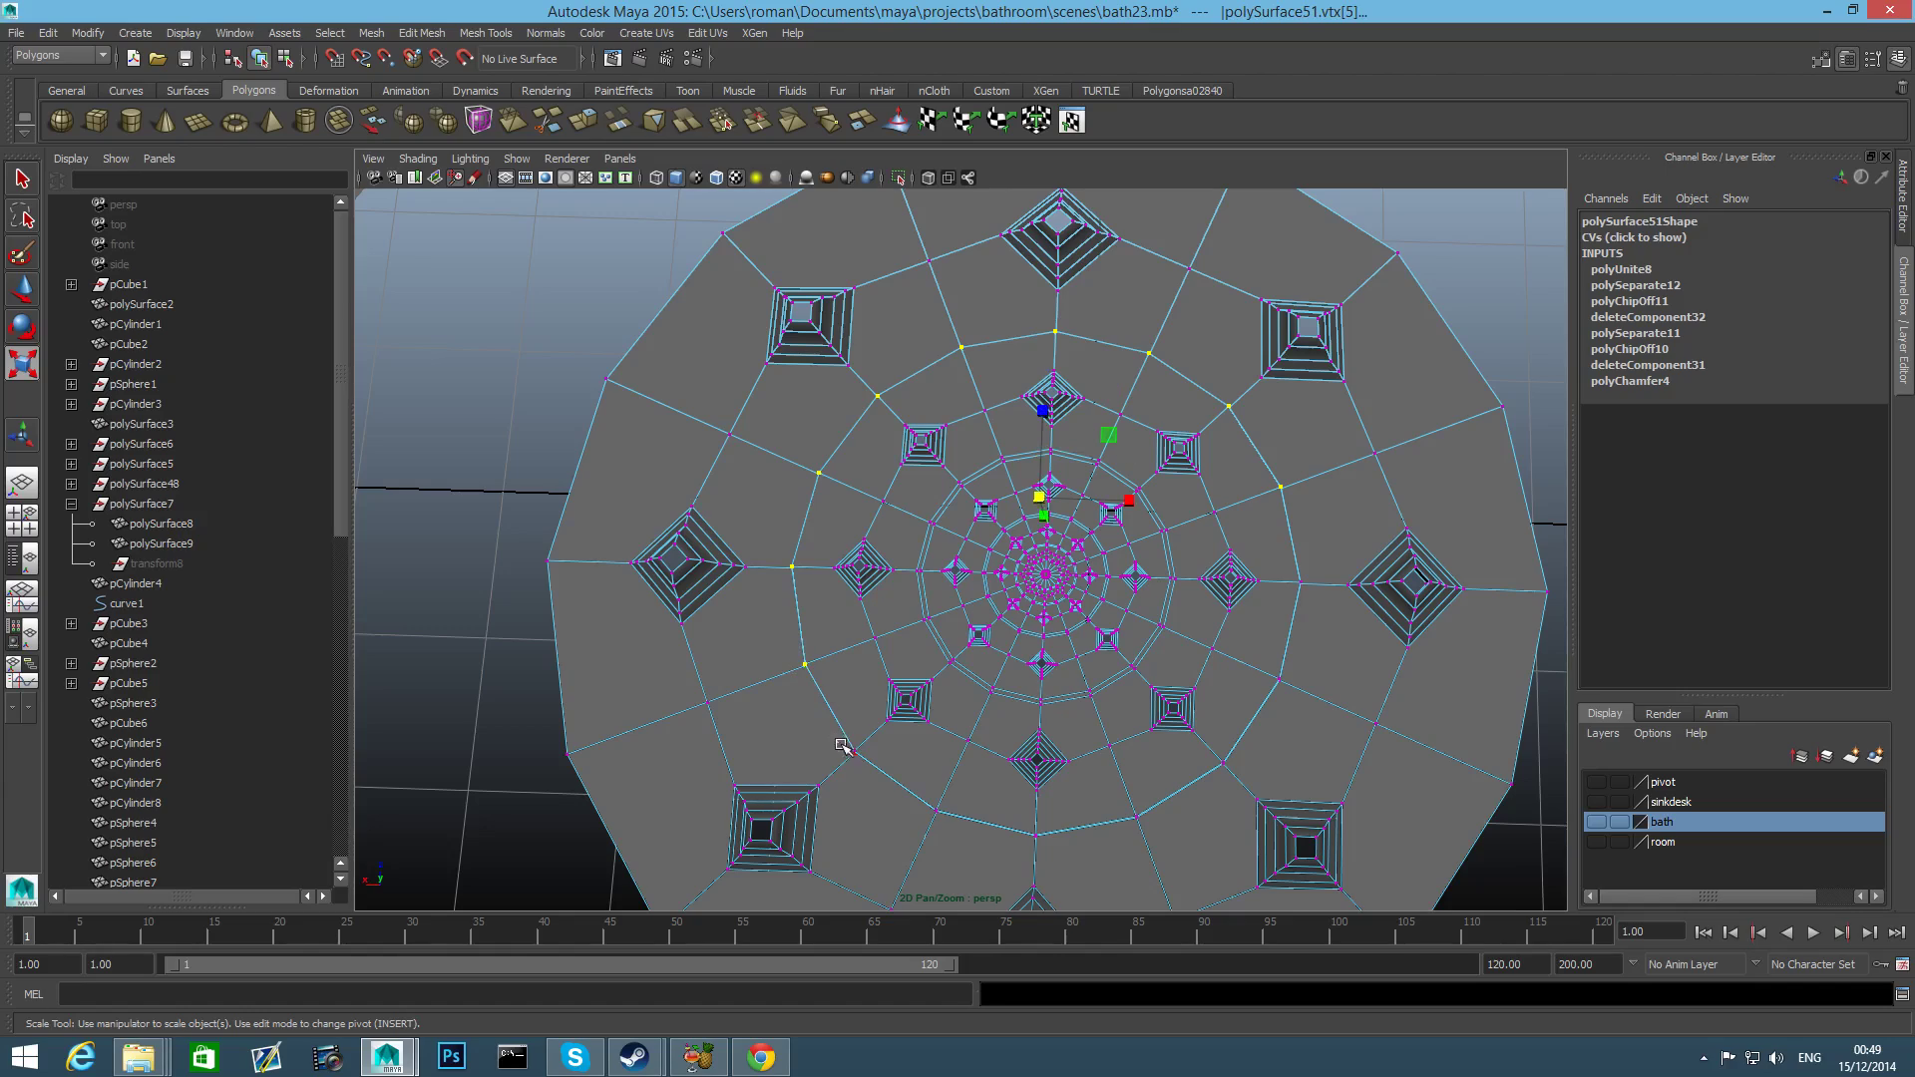
shift+drag(841, 744, 1087, 871)
shift+drag(1116, 794, 1165, 848)
shift+drag(1222, 745, 1228, 784)
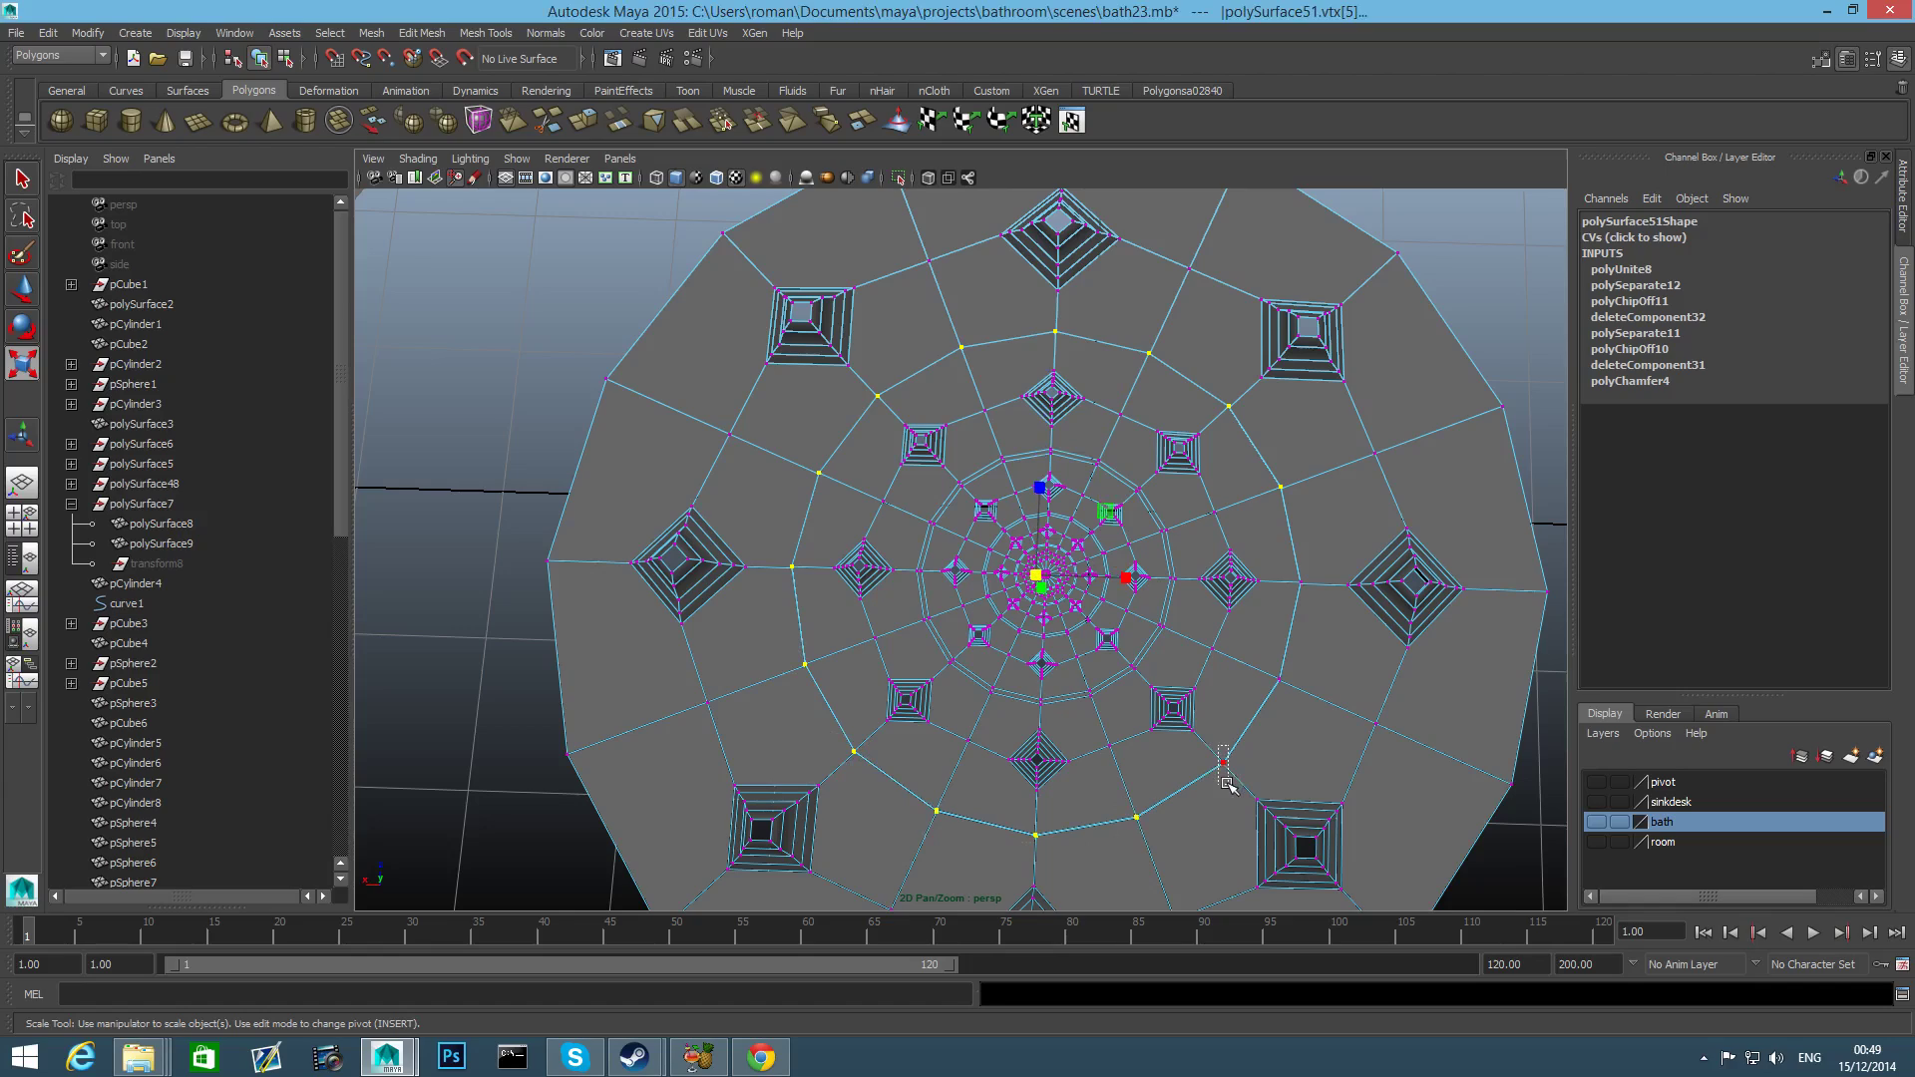
shift+drag(1255, 643, 1302, 718)
shift+drag(1292, 553, 1335, 614)
Merge the selected seam vertices and open the Merge Vertices options.
click(420, 33)
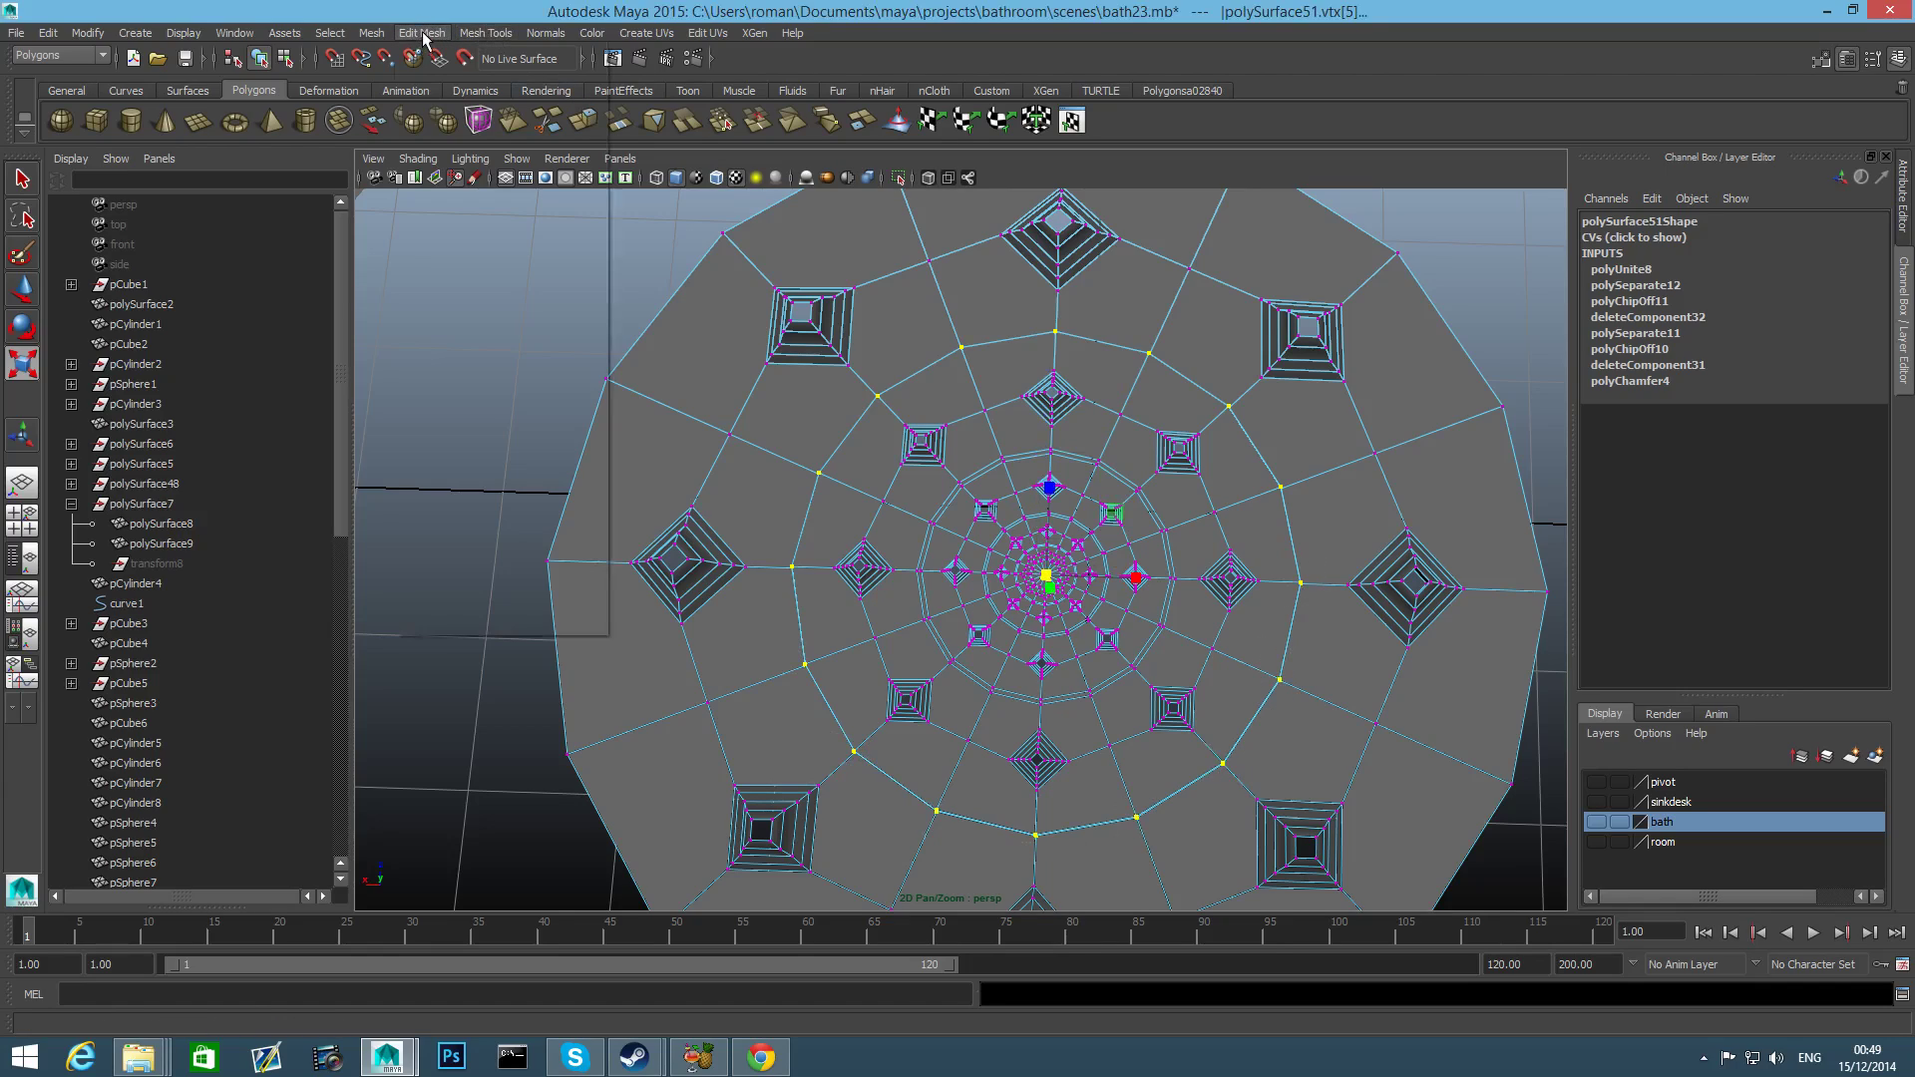
click(465, 89)
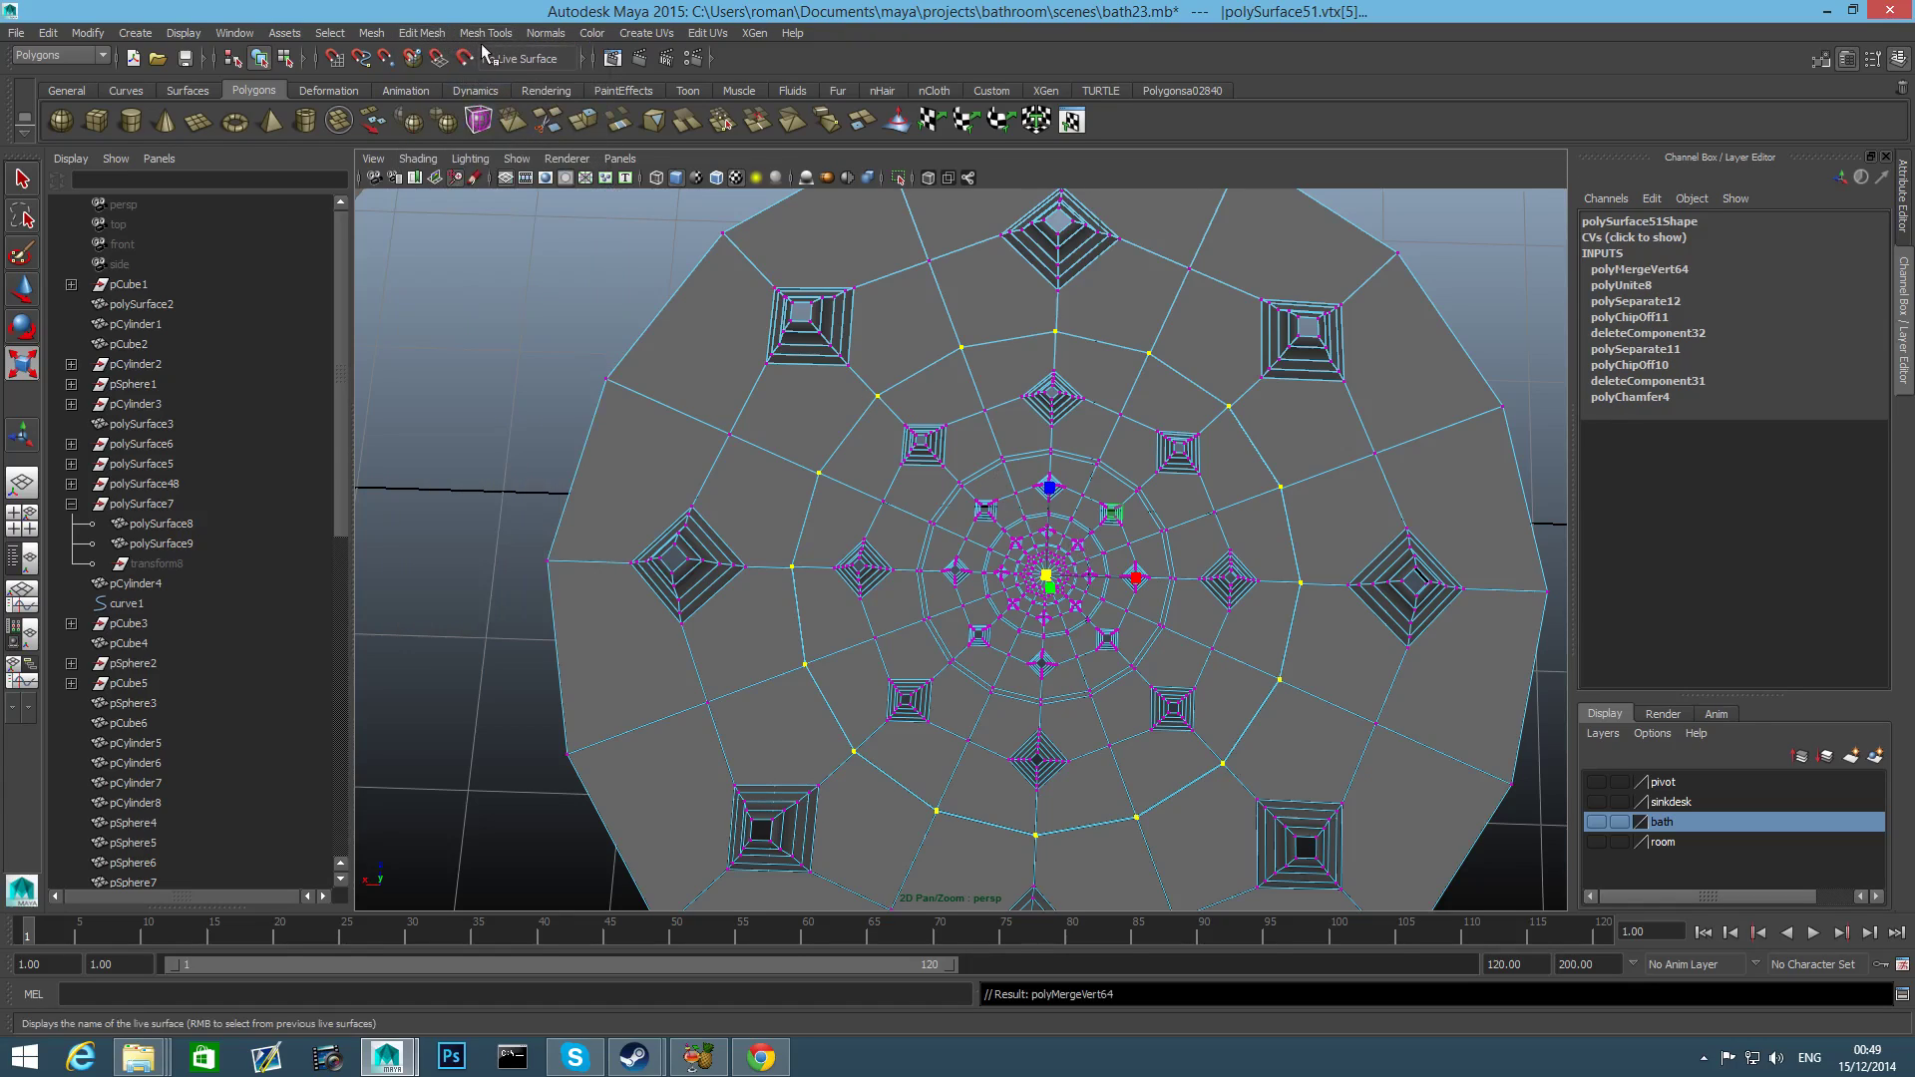
click(420, 33)
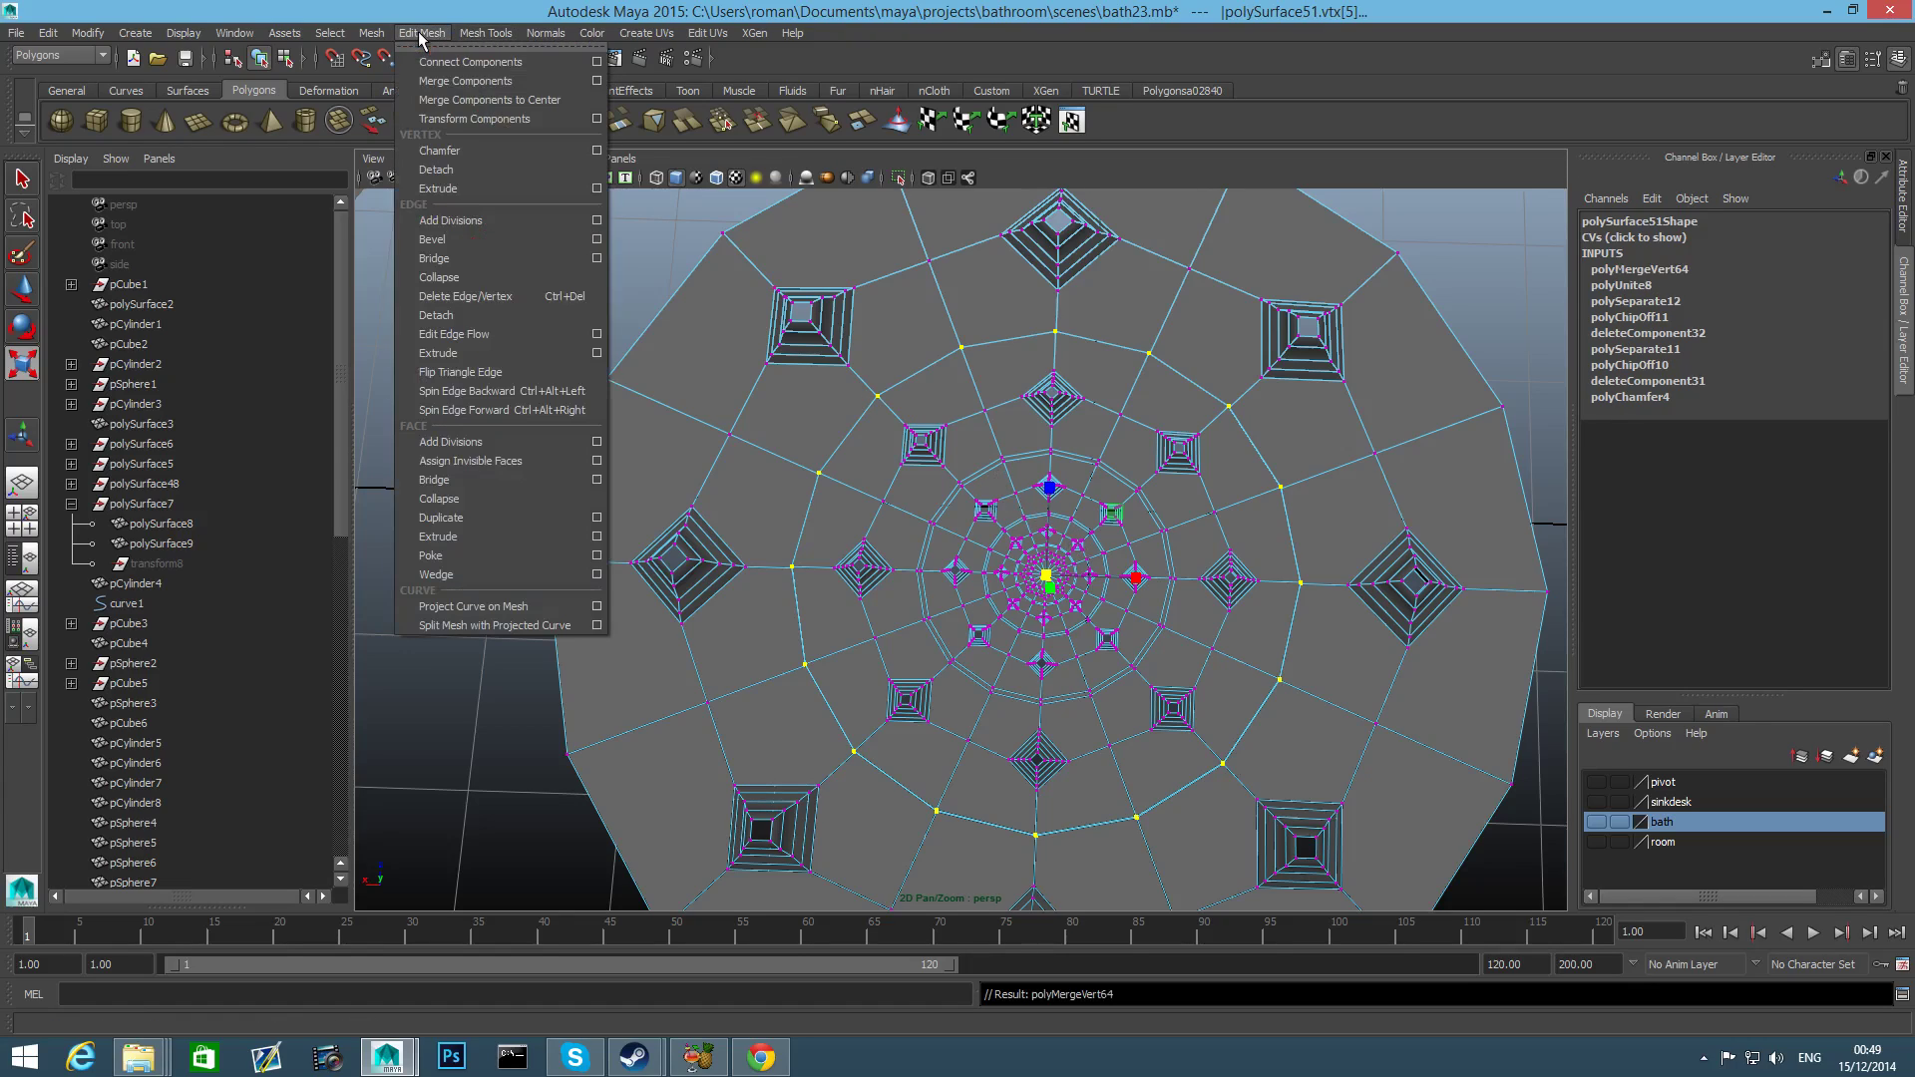
click(596, 82)
drag(1181, 263, 412, 515)
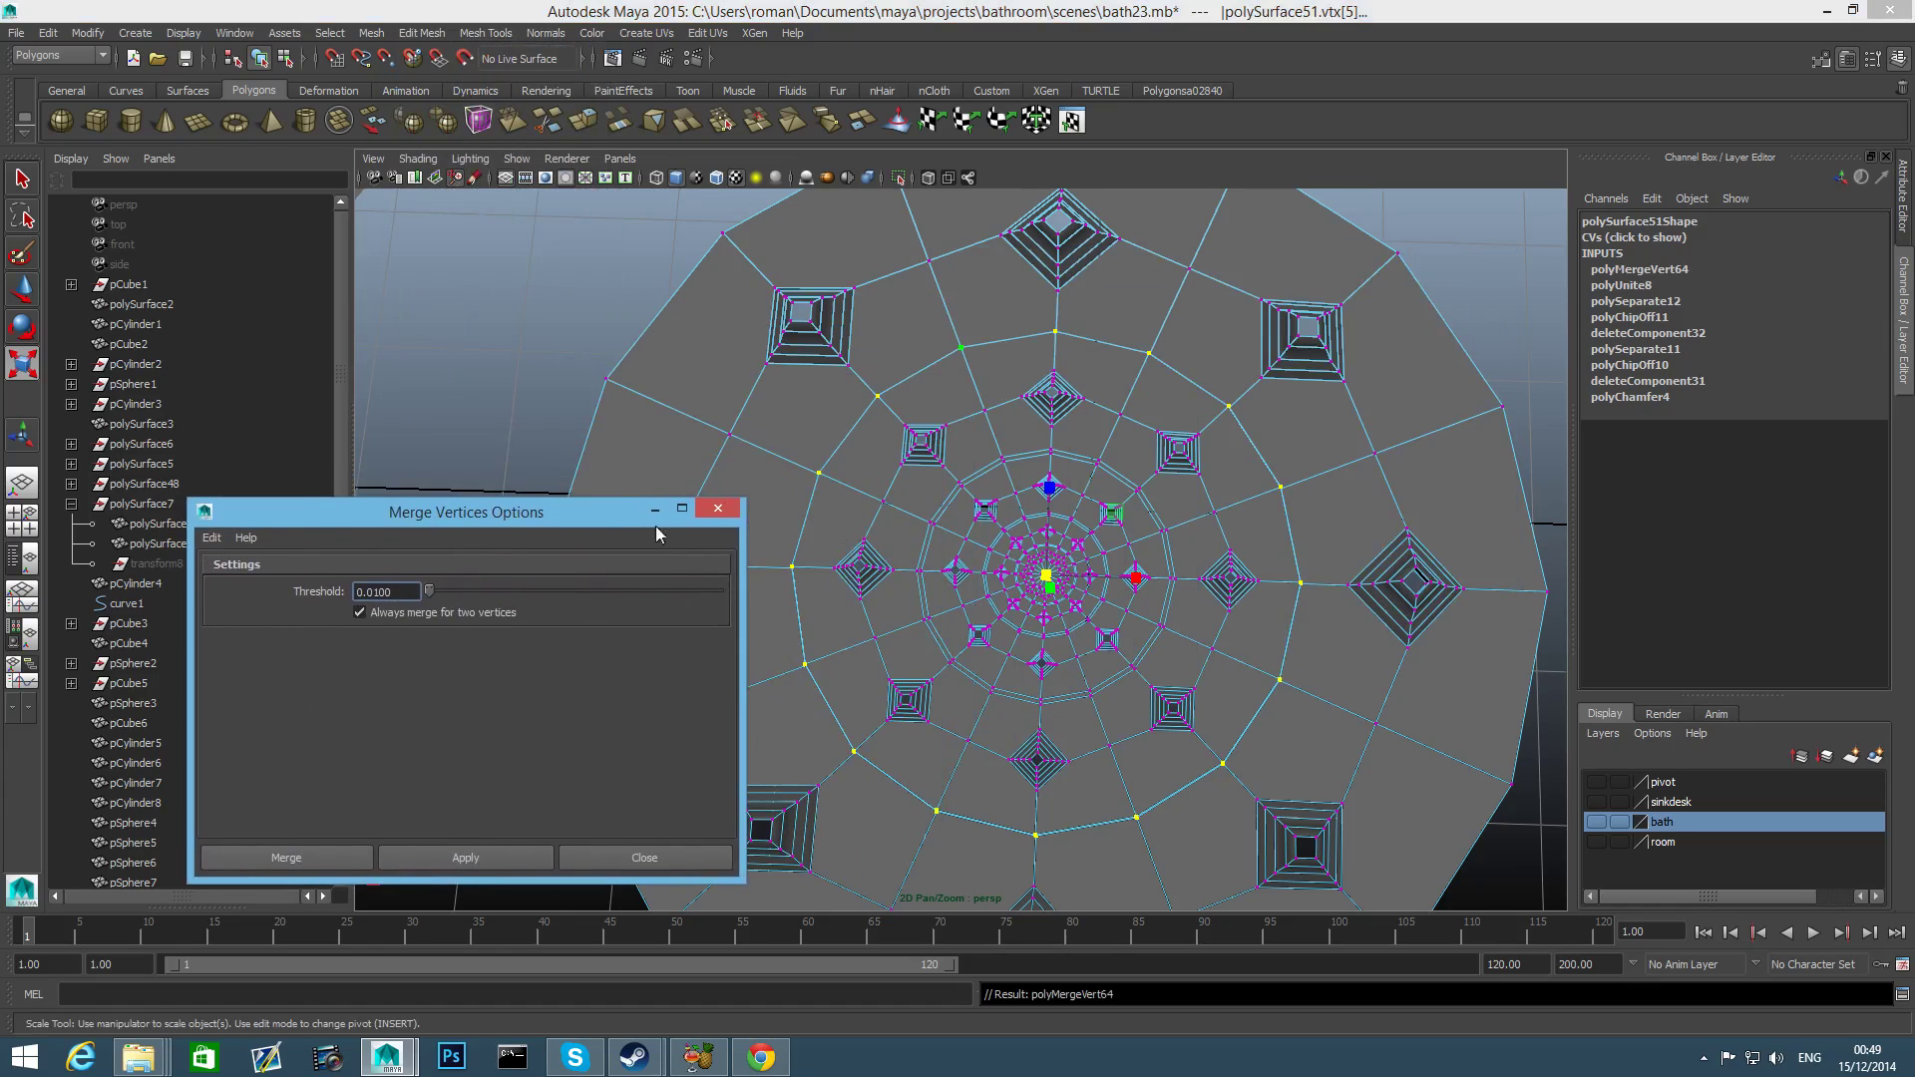
Examine the seam between the outer ring and the inner disc up close and from a low angle for gaps and unmerged vertices.
scroll(1136, 576, up, 5)
alt+middle_drag(1329, 587, 1294, 585)
scroll(1077, 649, up, 8)
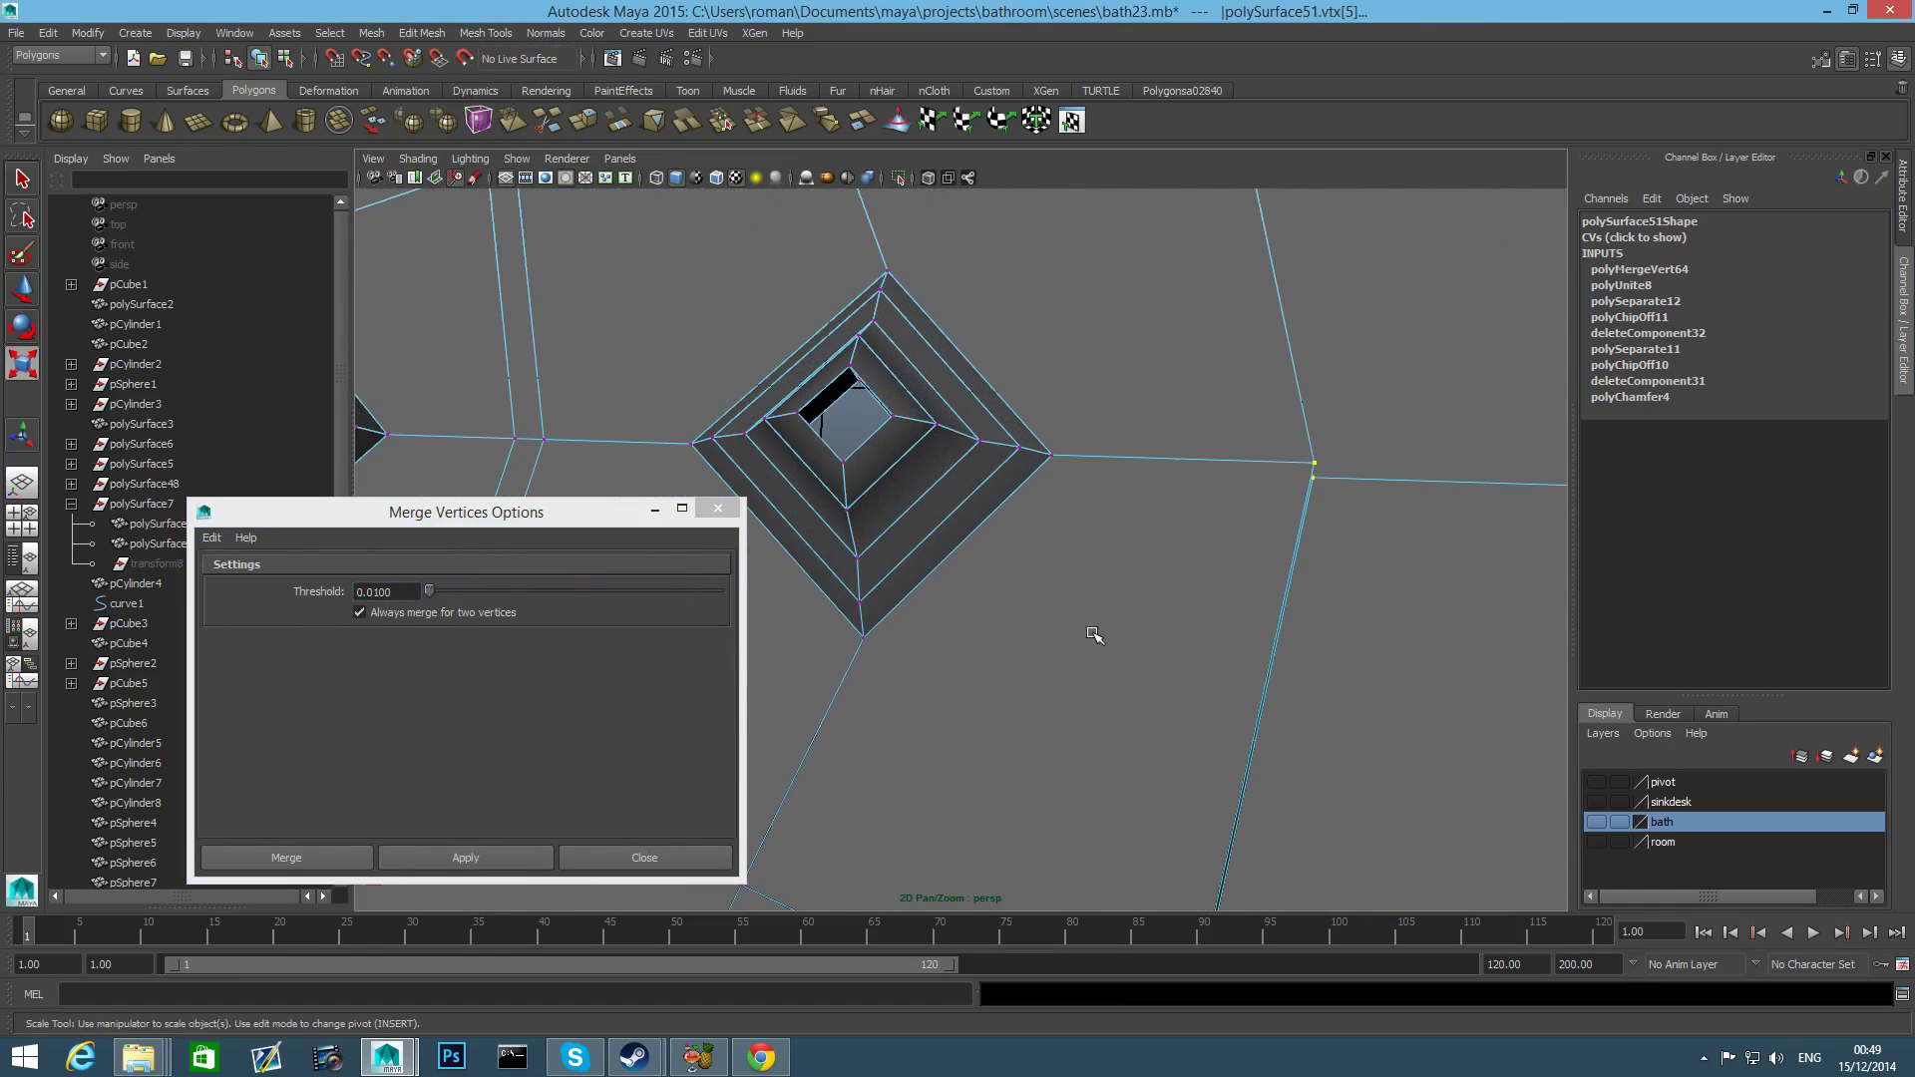
alt+drag(1094, 632, 1014, 546)
mouse_move(1147, 758)
alt+middle_down()
mouse_move(1025, 337)
mouse_move(1081, 649)
mouse_move(1126, 742)
alt+middle_up()
alt+right_drag(1127, 742, 1017, 730)
alt+drag(1017, 730, 965, 718)
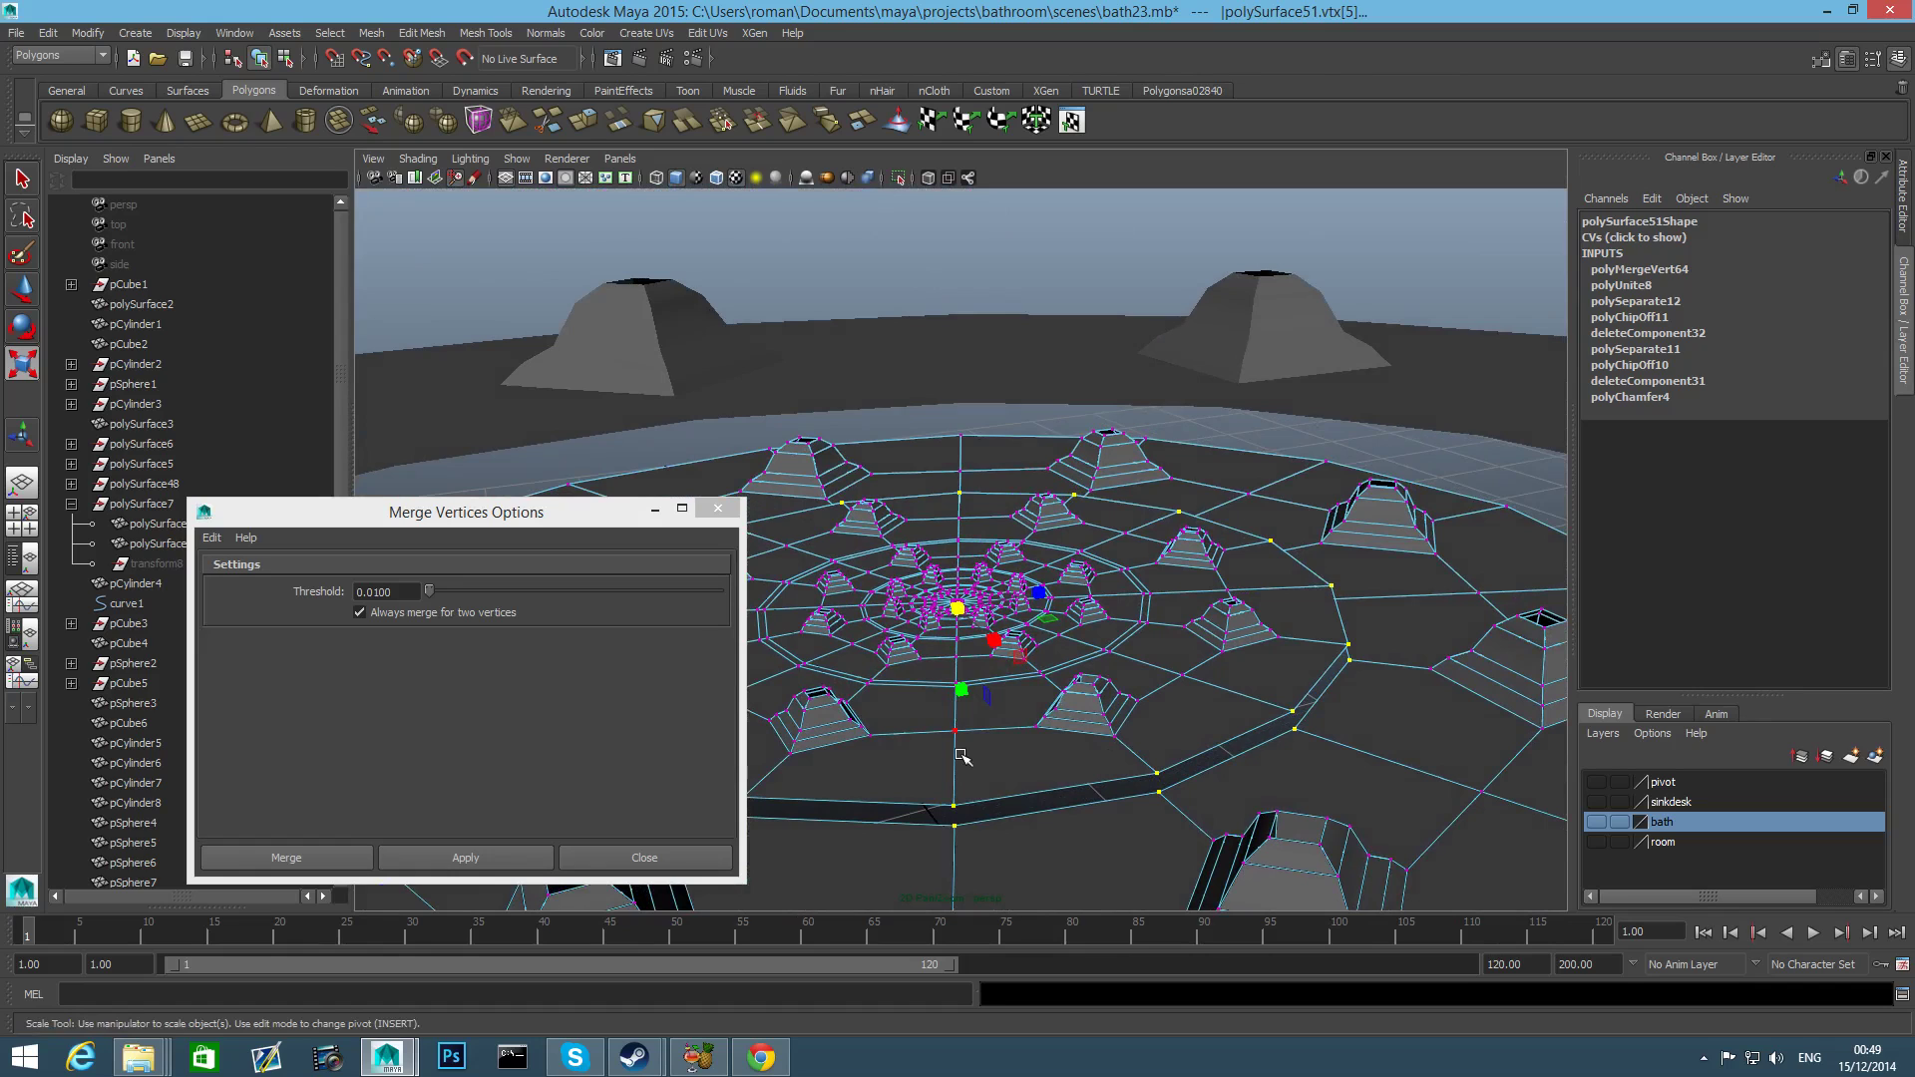
key(F8)
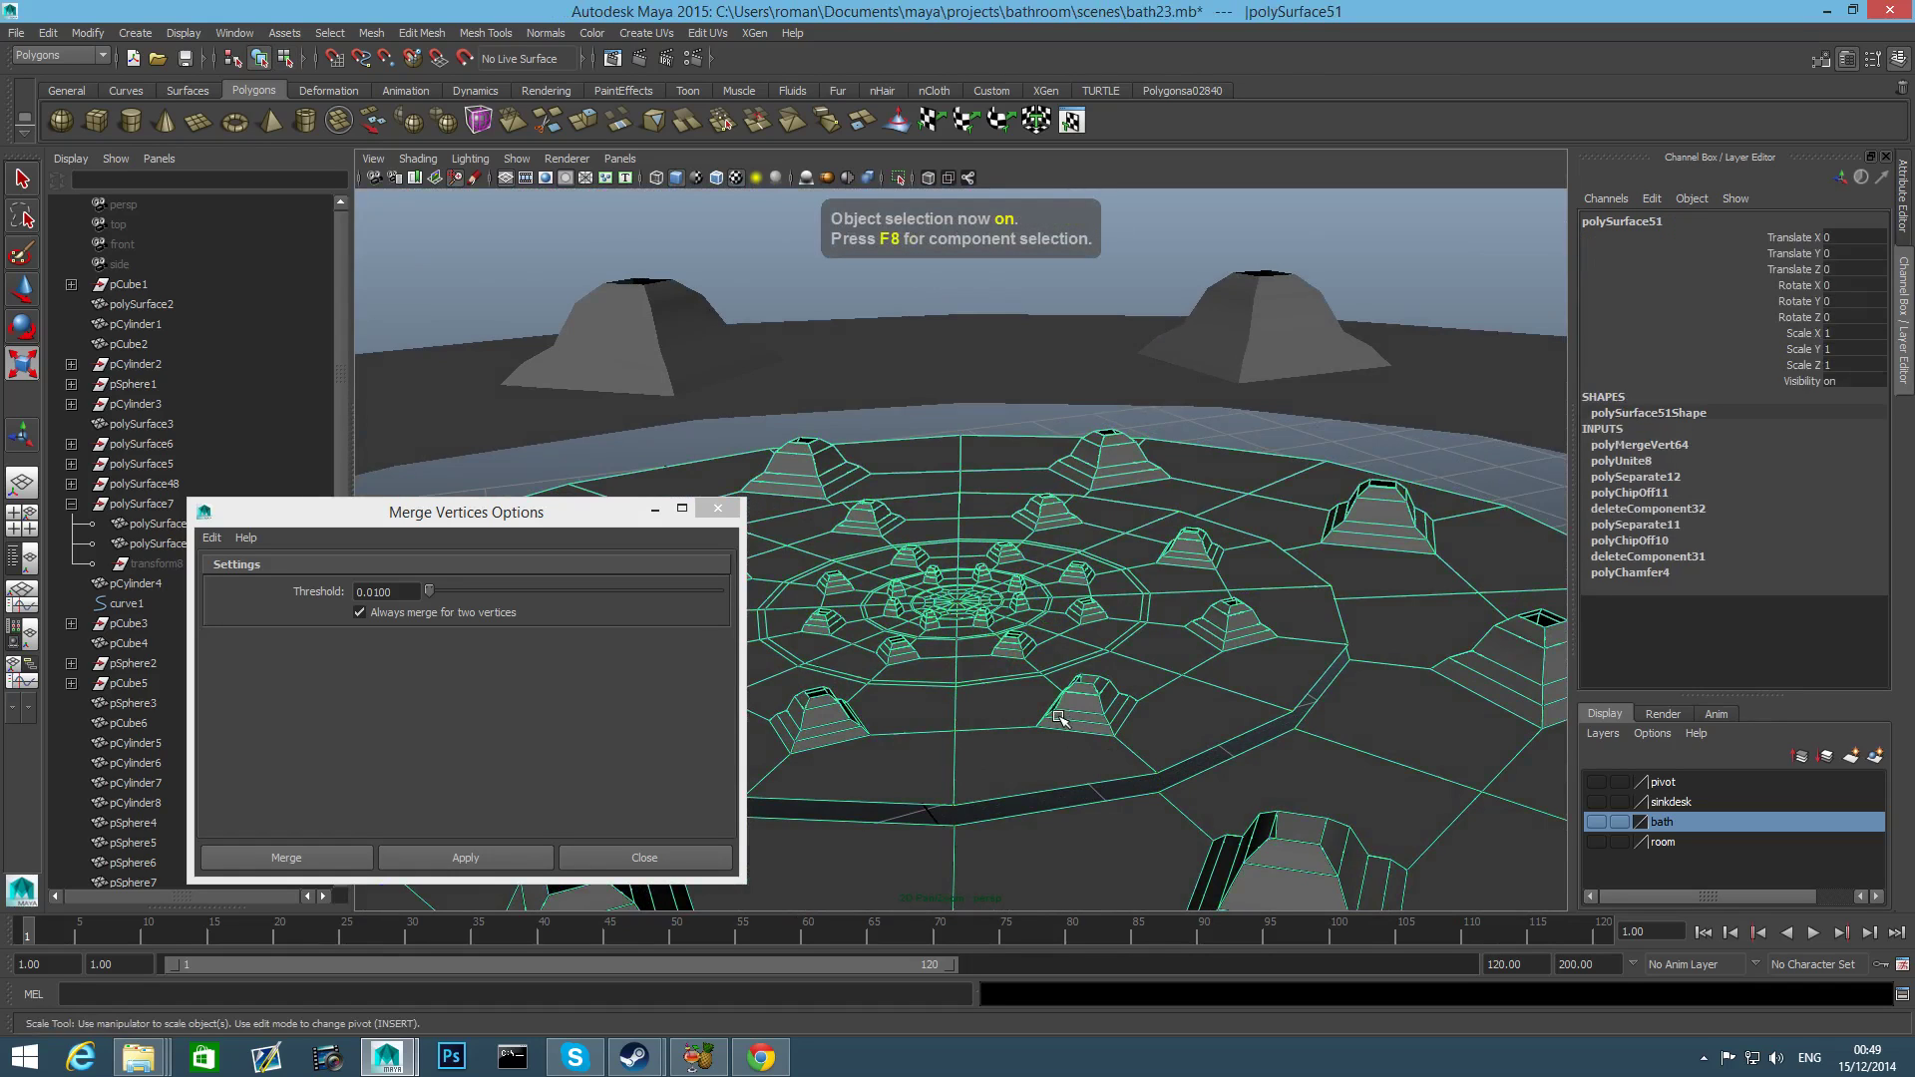
alt+drag(1059, 716, 1075, 806)
right_drag(1249, 608, 1187, 614)
alt+drag(1168, 666, 1326, 784)
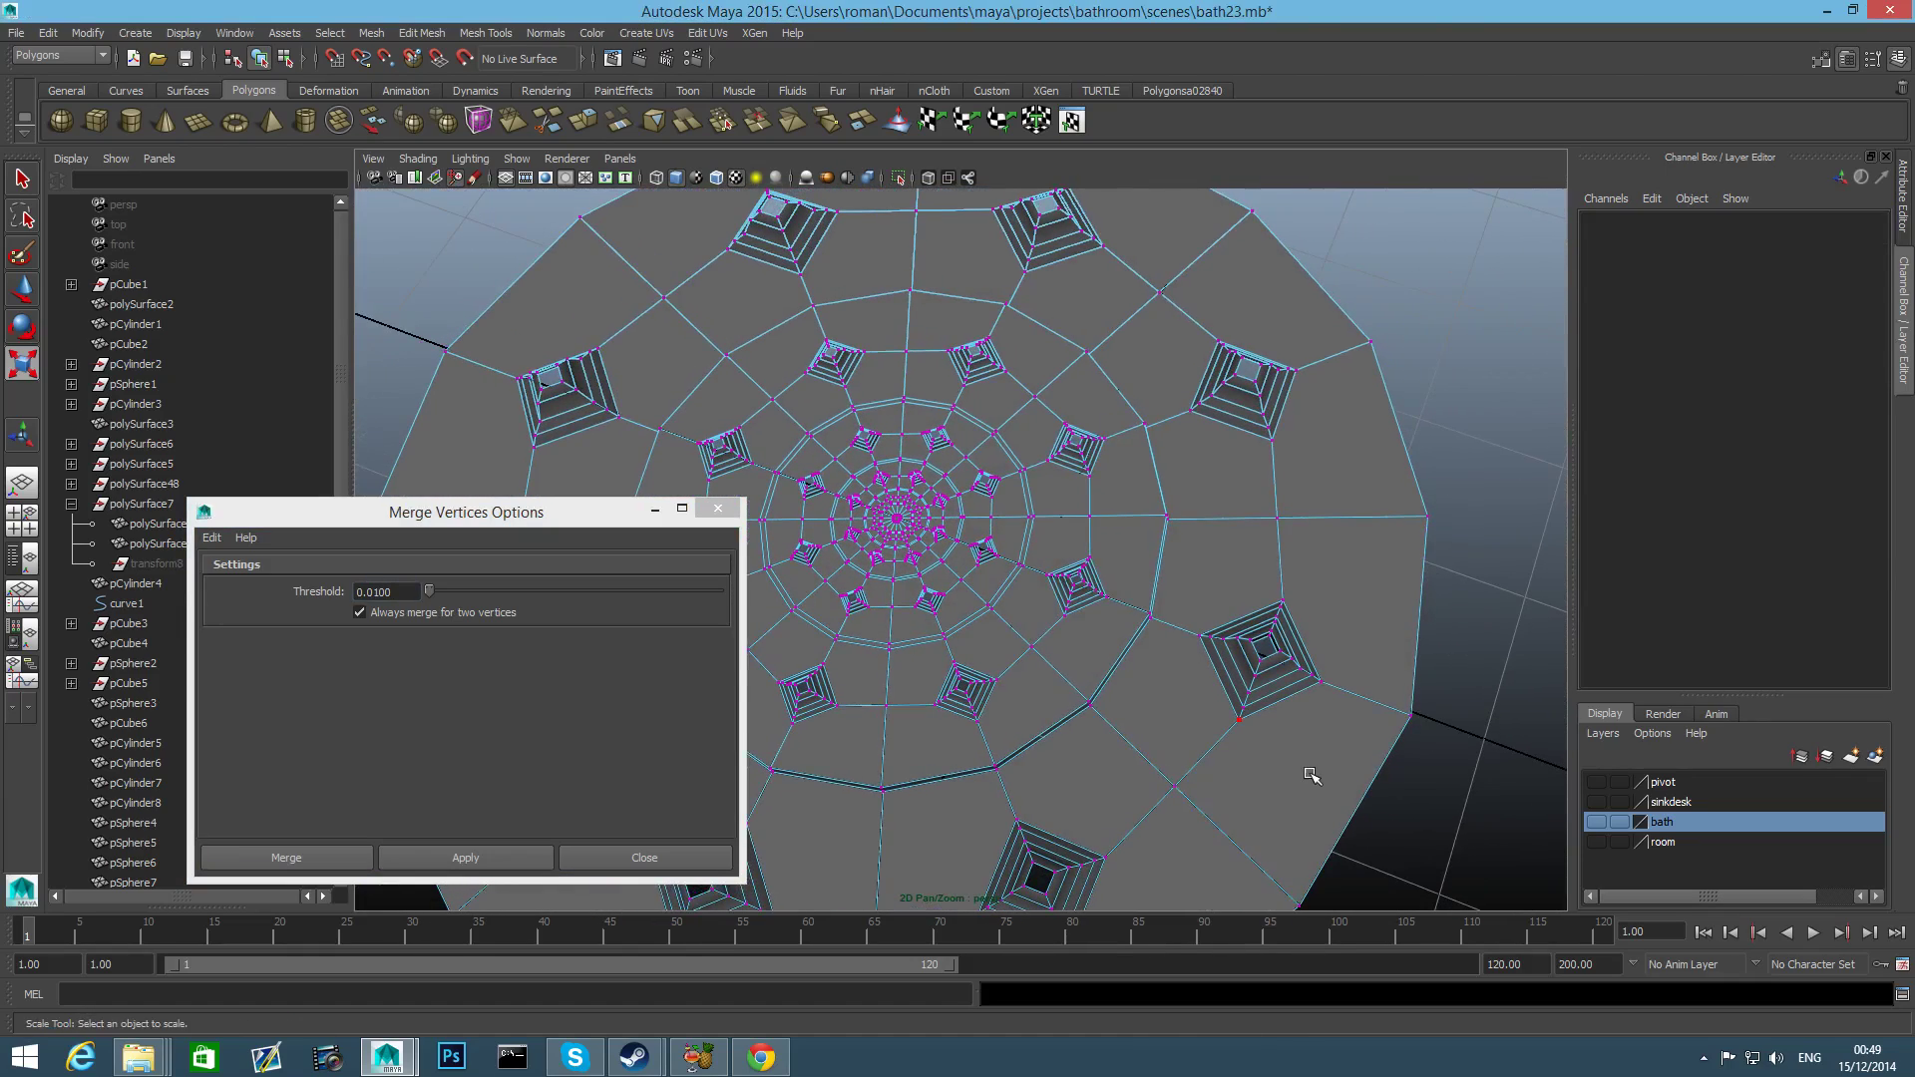
key(ctrl+z)
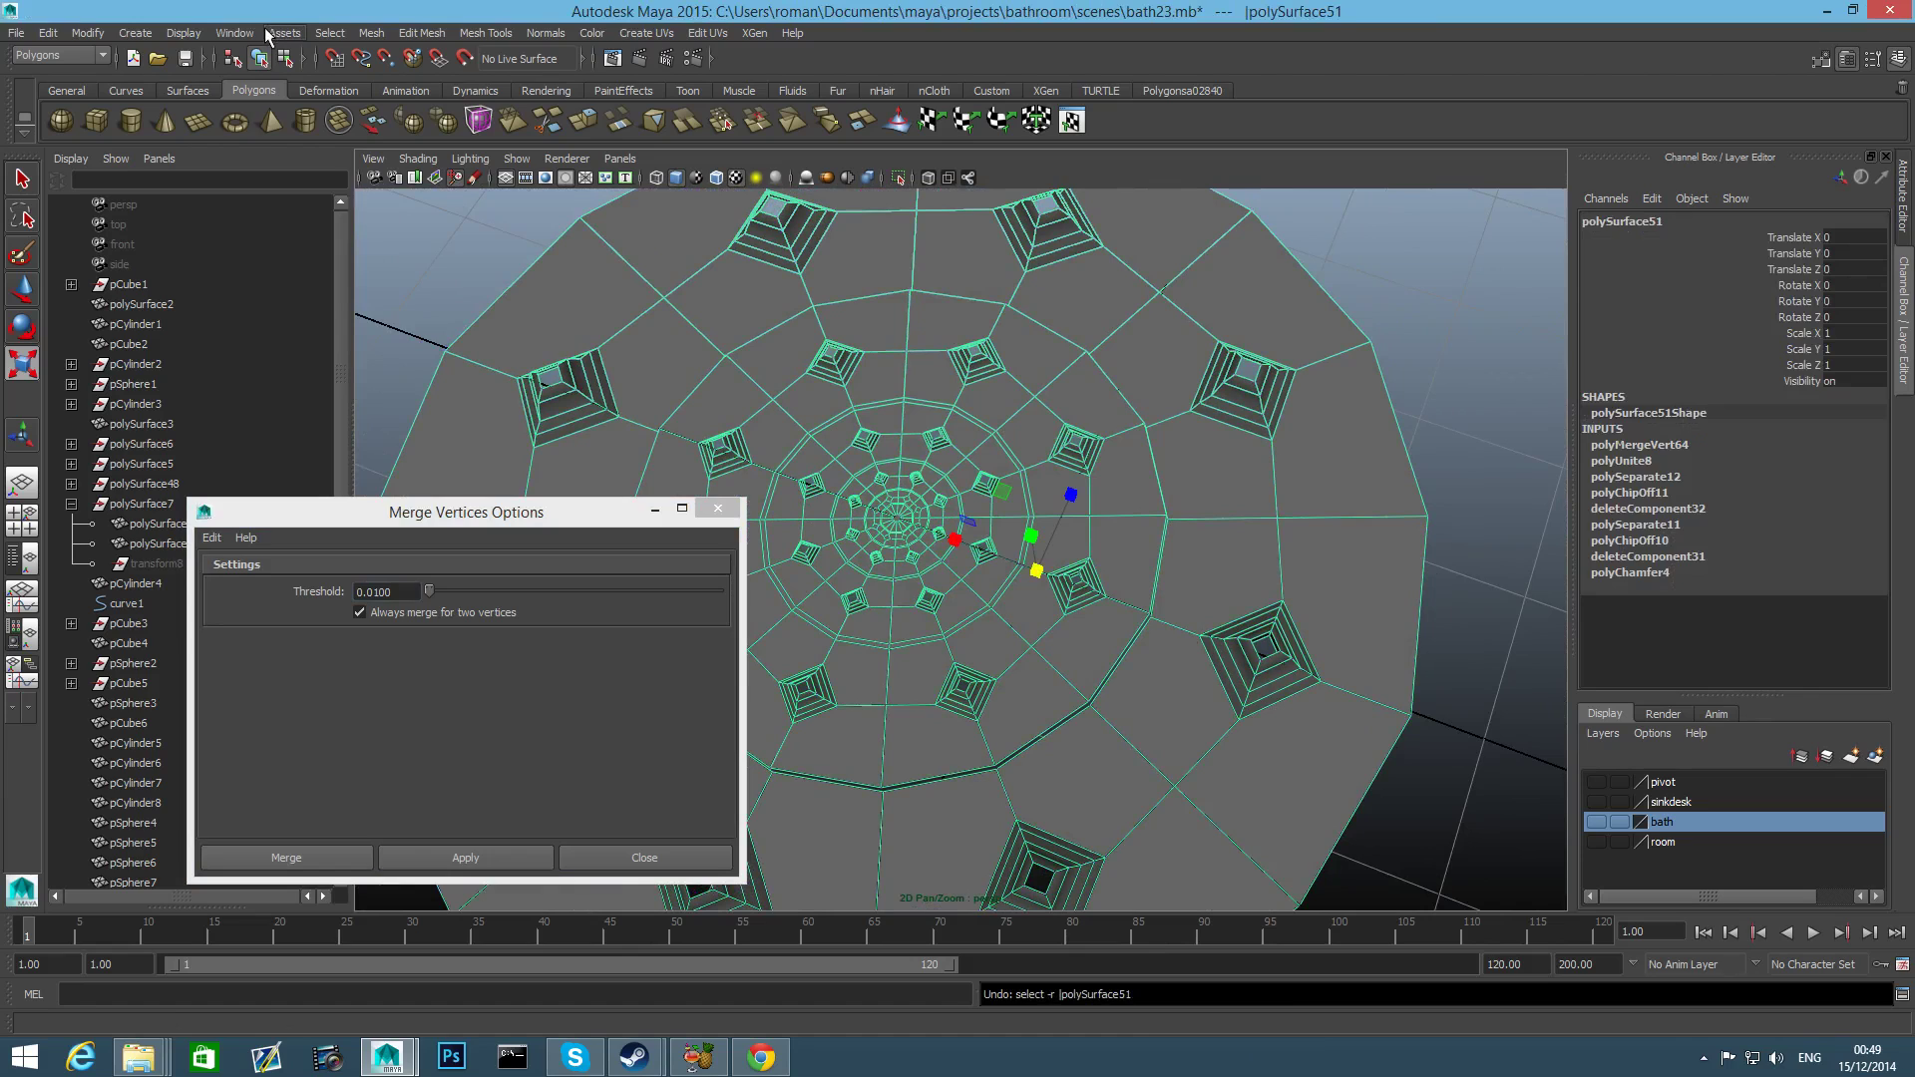
Separate the combined spray-face mesh into its parts and center the pivot of the inner disc.
click(370, 33)
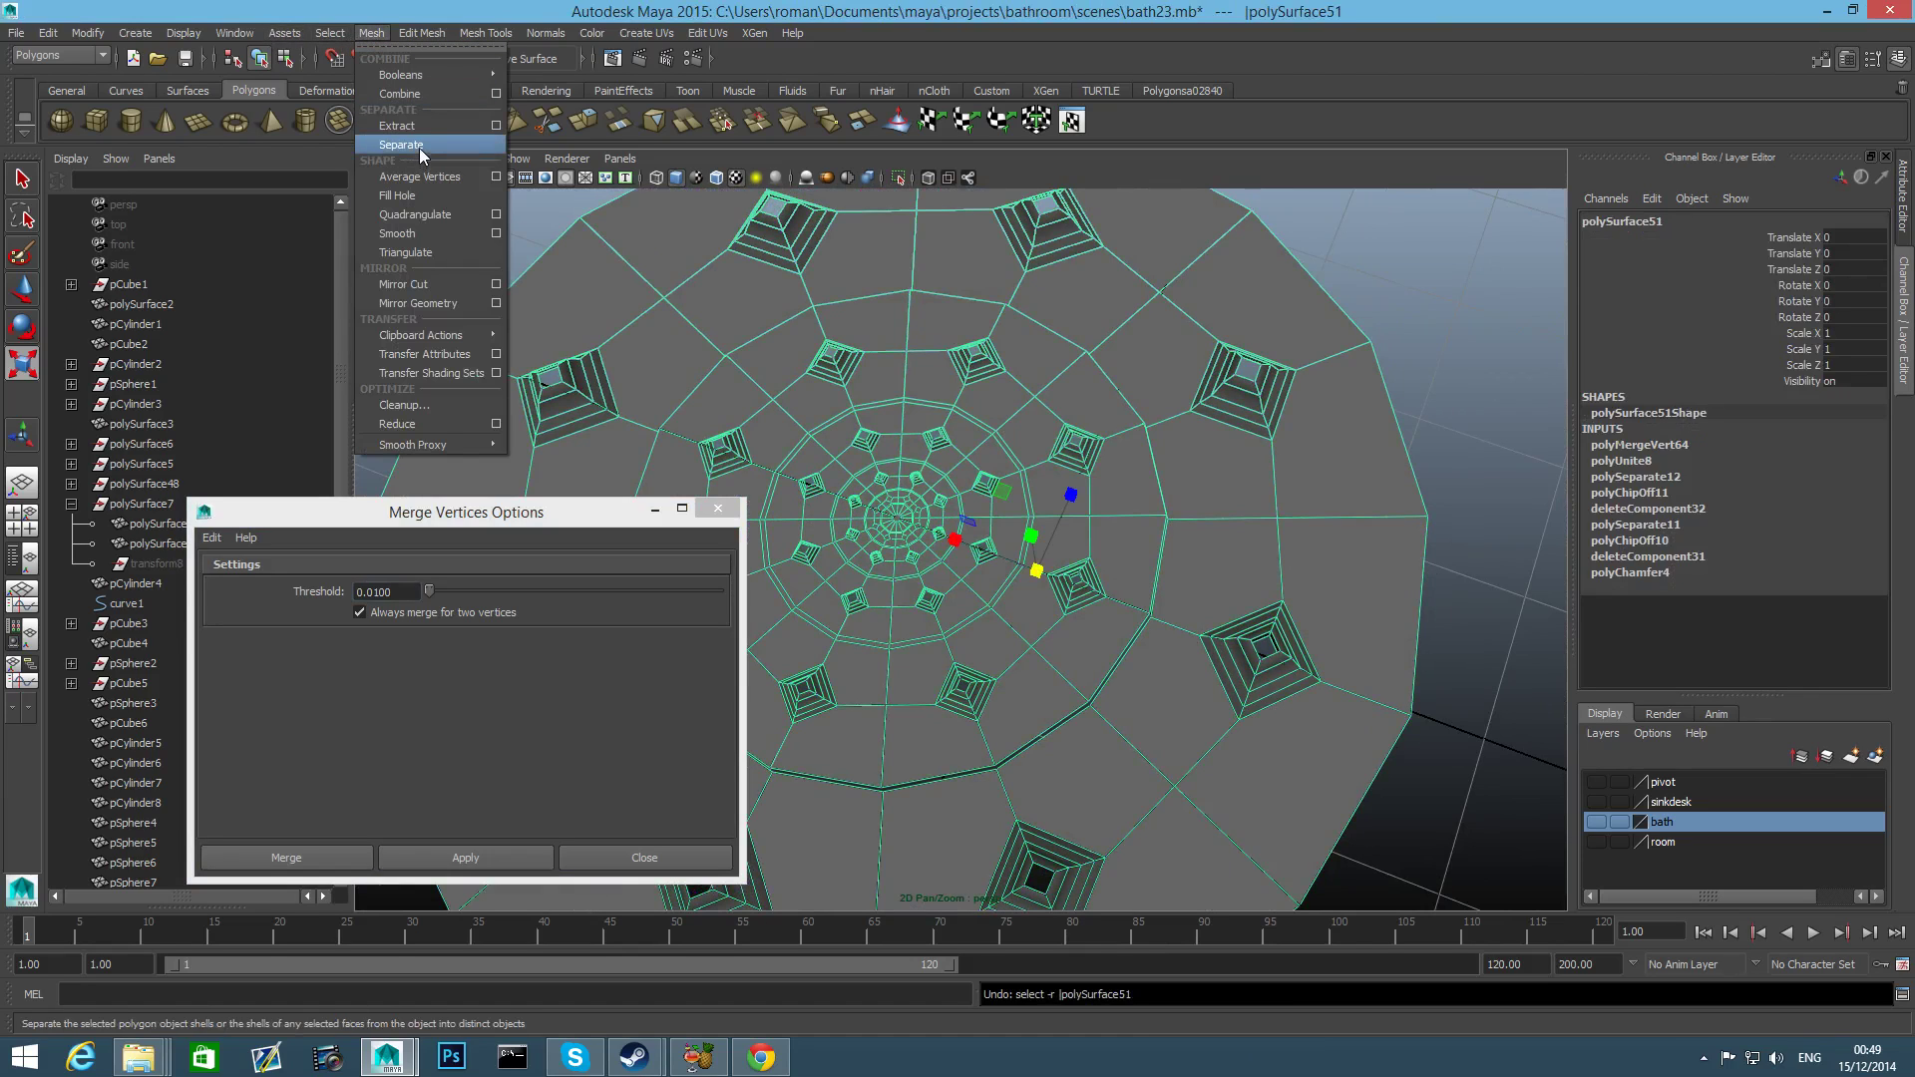
click(419, 147)
alt+drag(897, 518, 1131, 619)
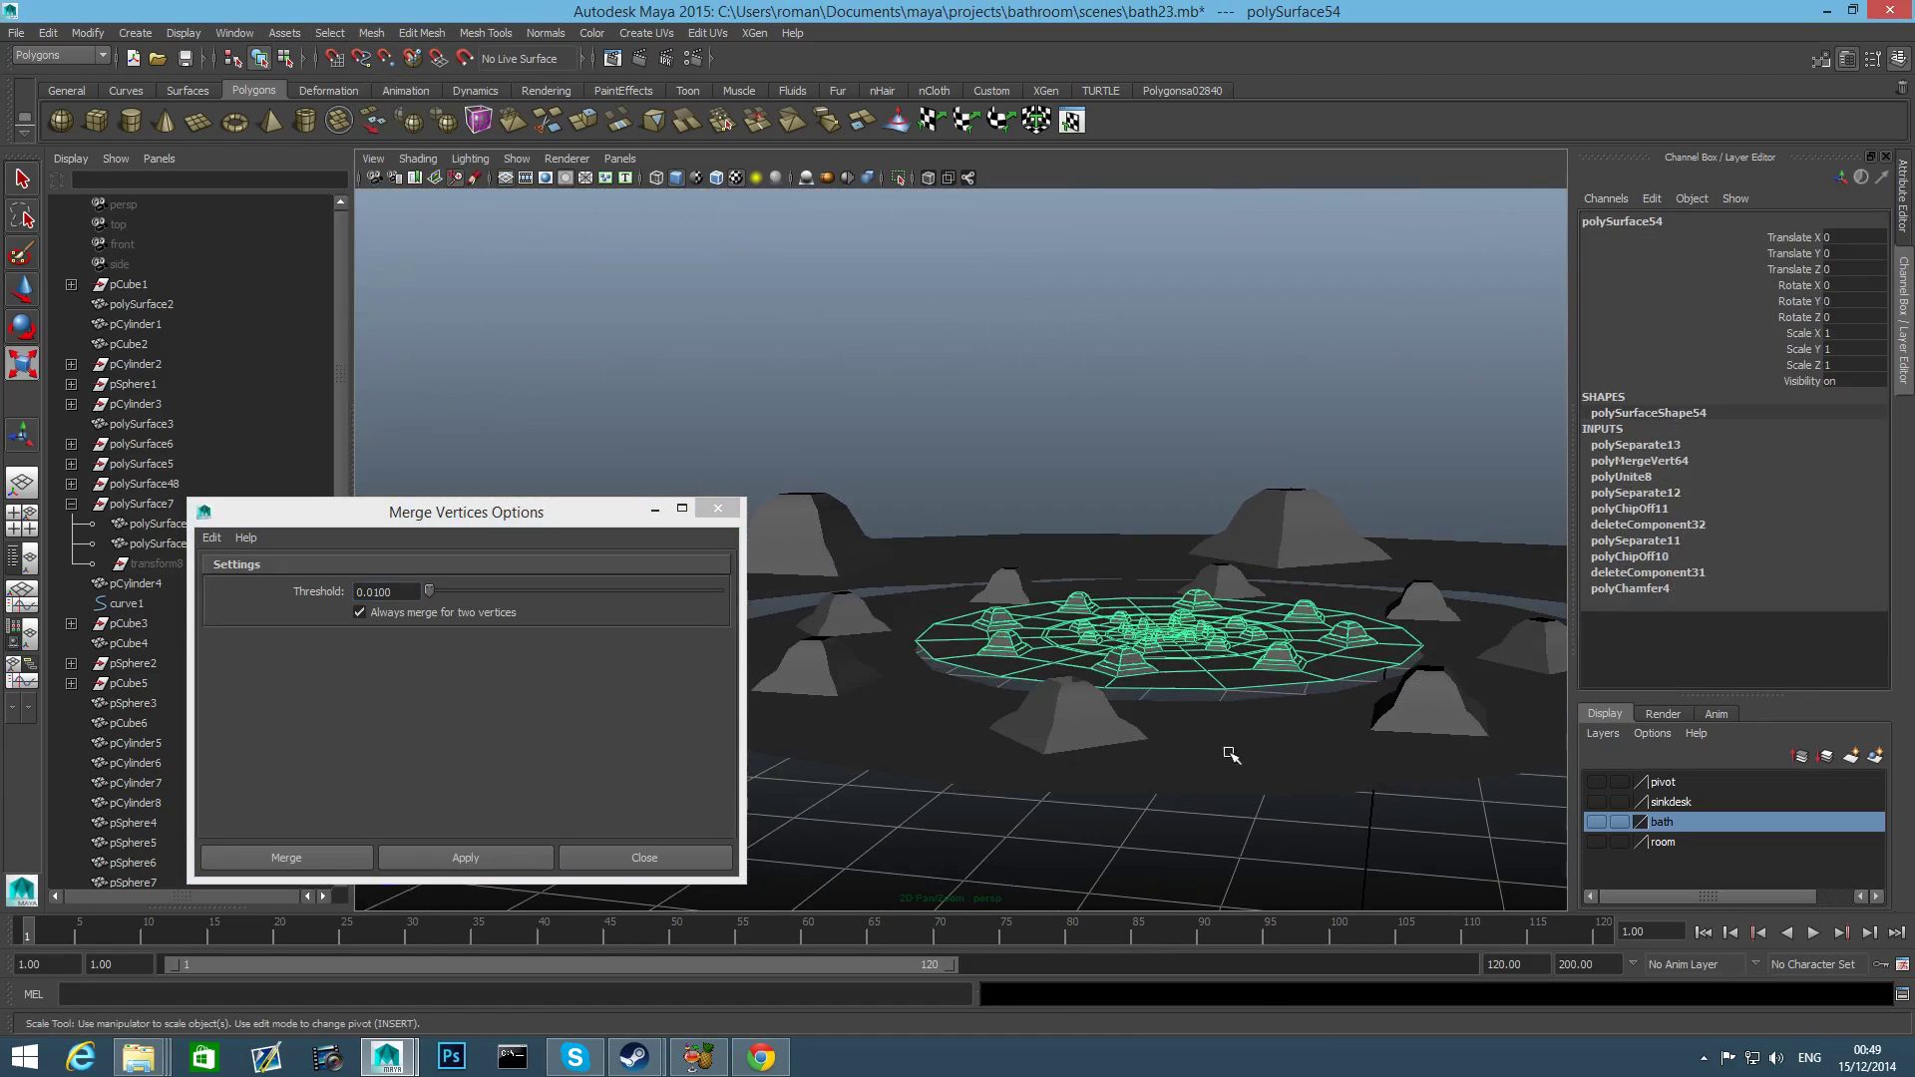
key(w)
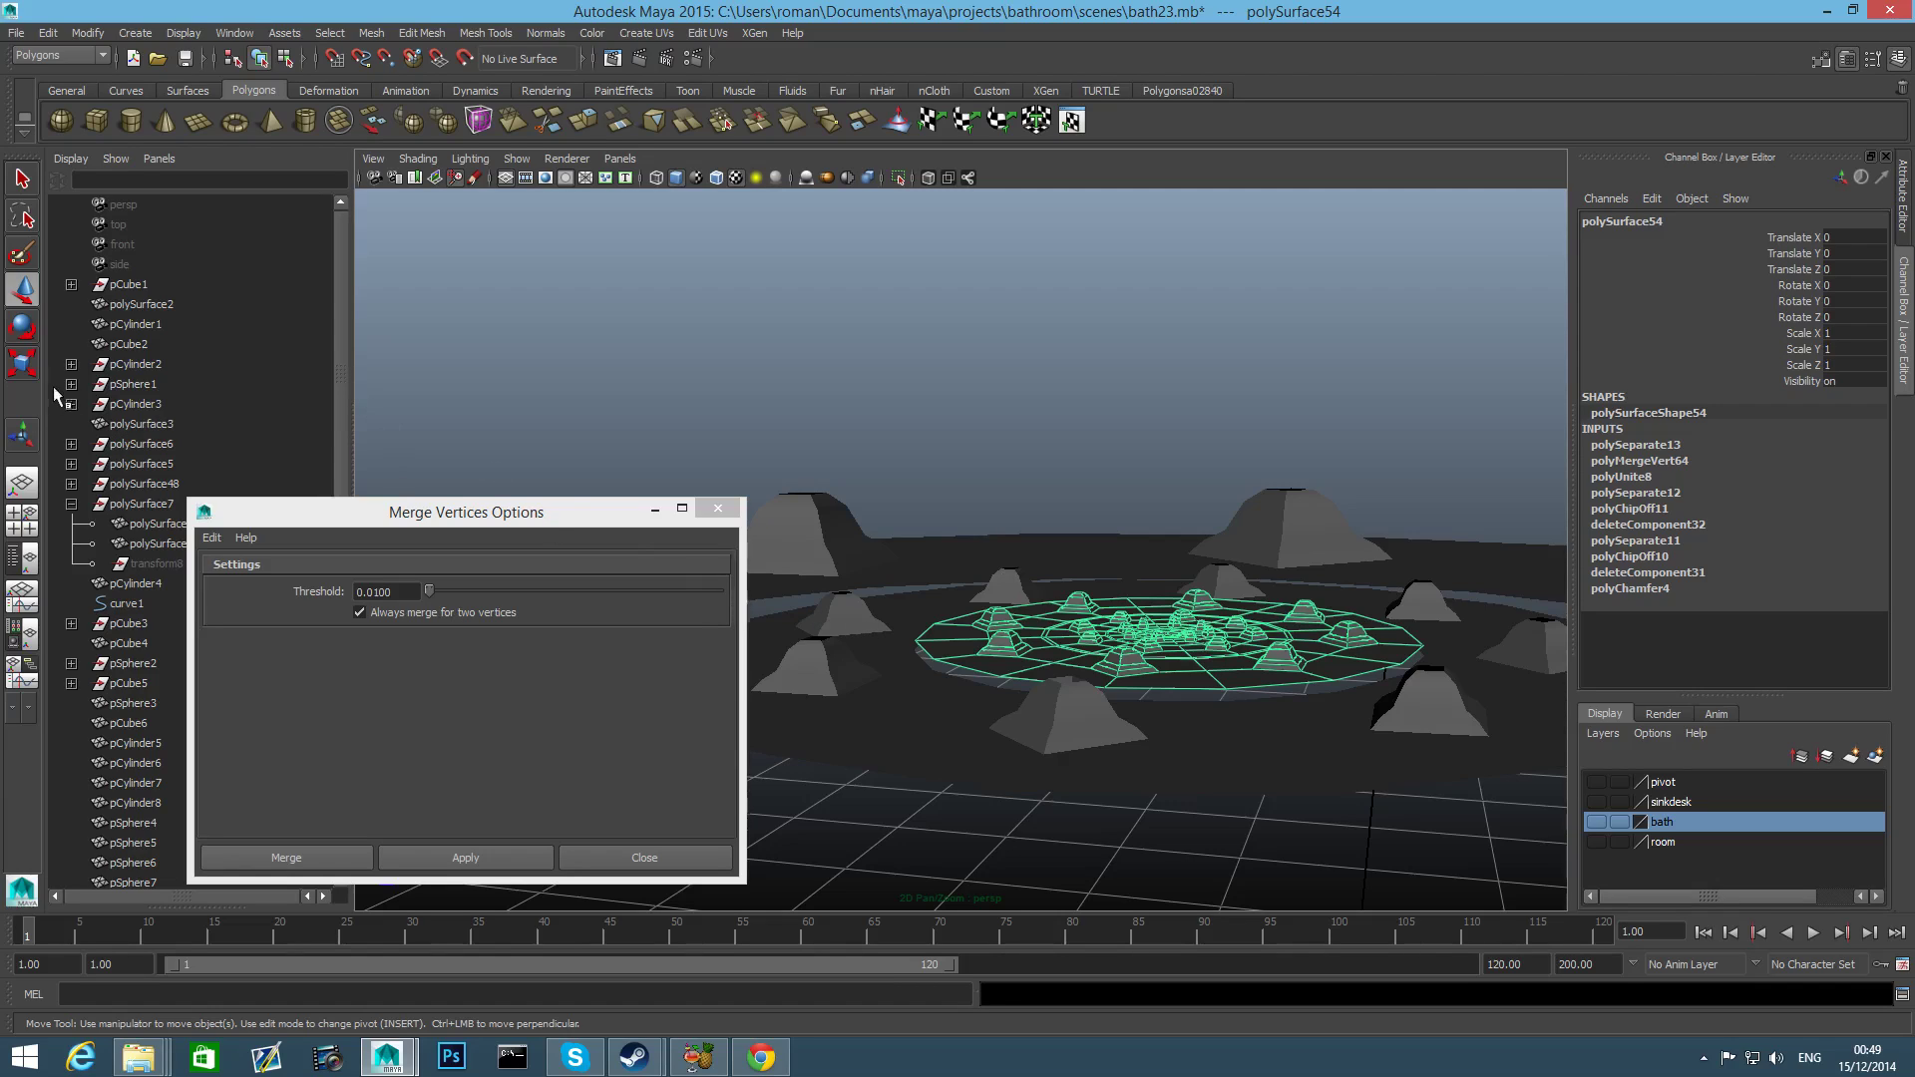
scroll(1309, 711, down, 5)
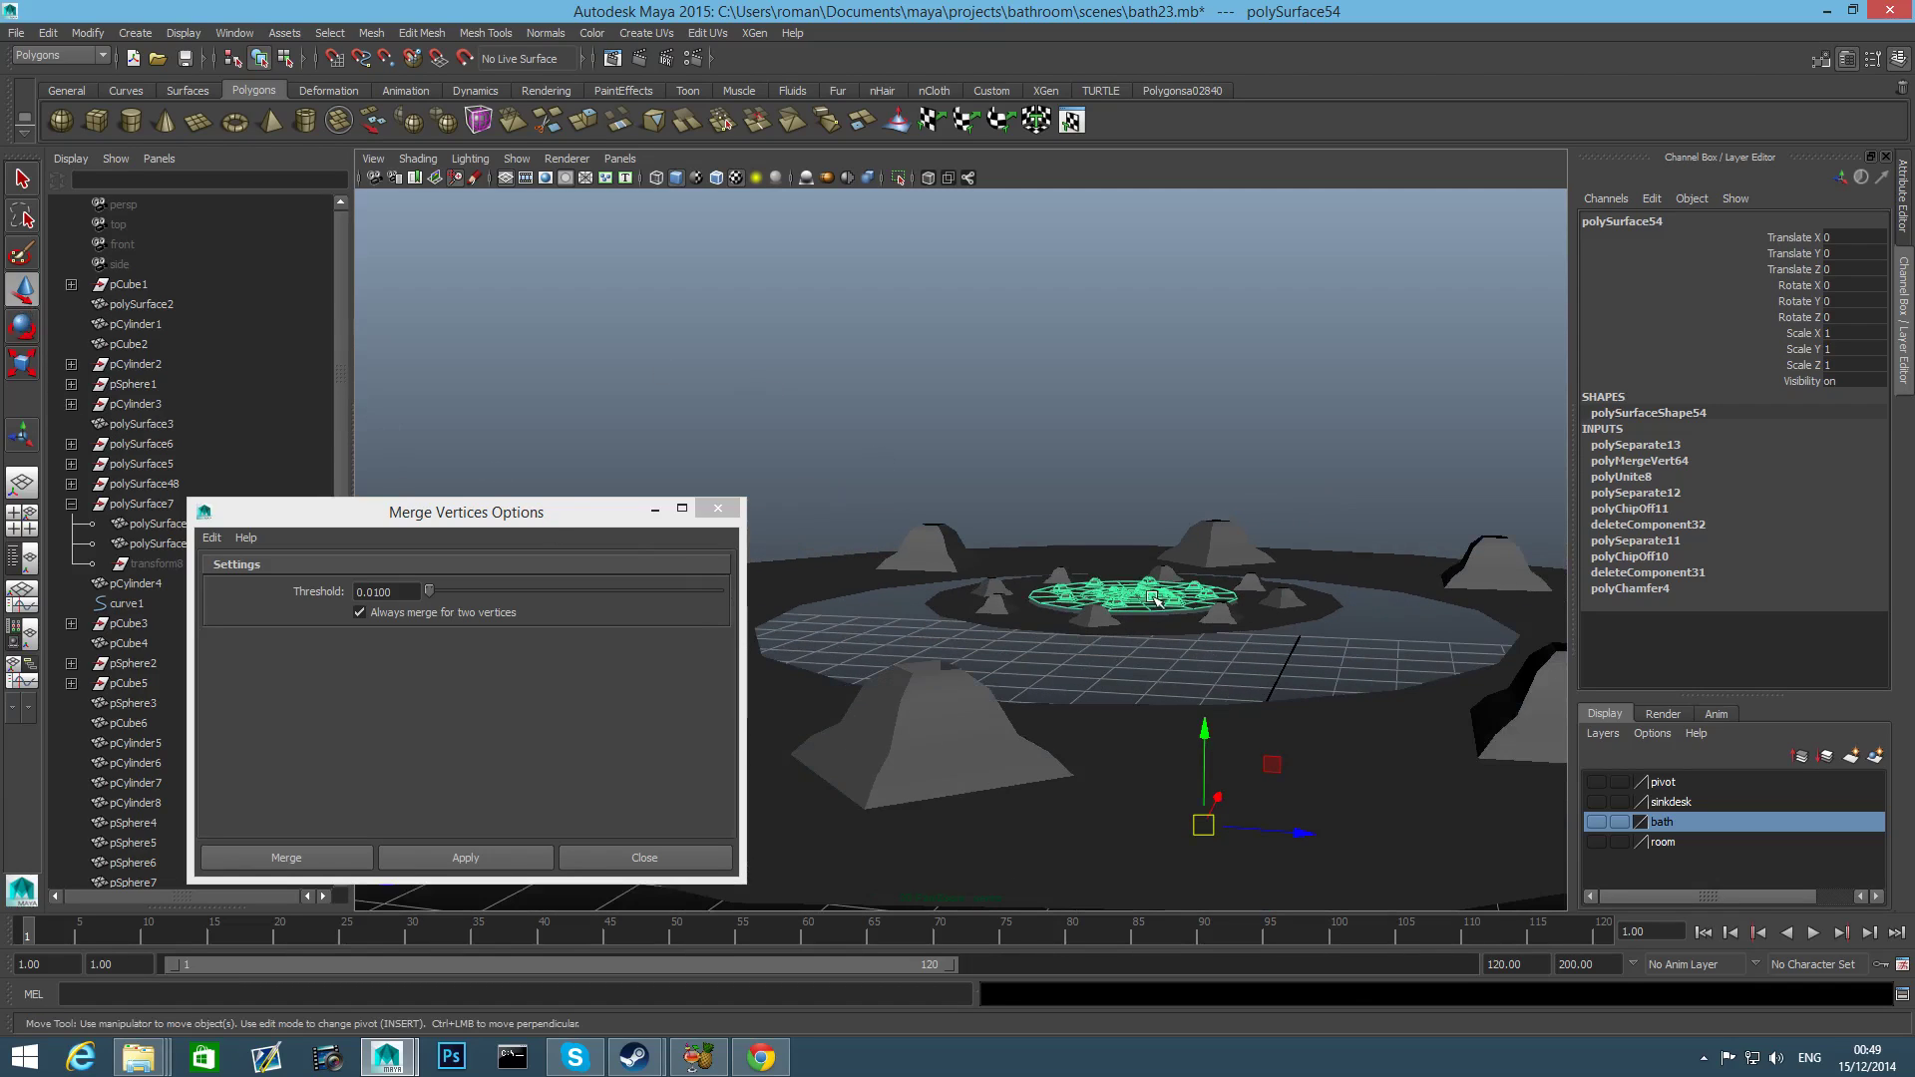
click(88, 33)
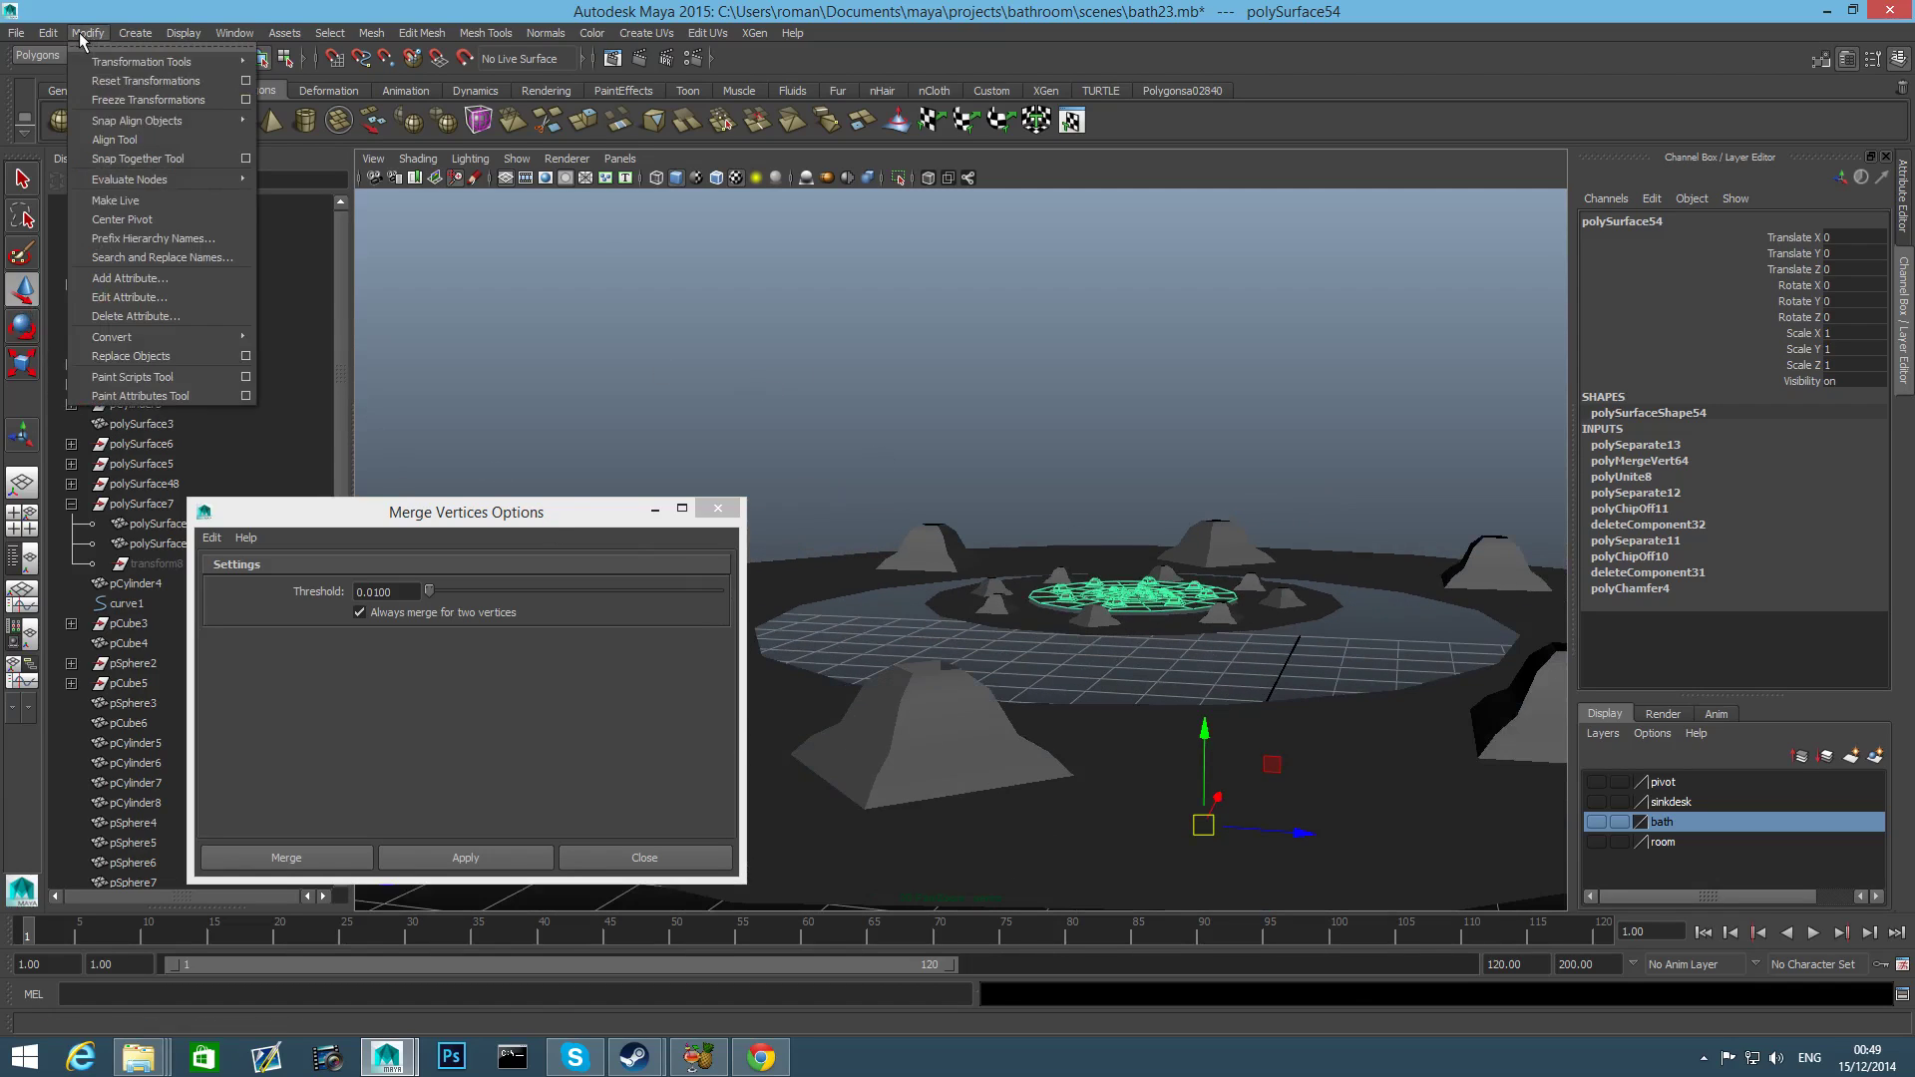
click(134, 219)
Lower the inner disc along Y with vertex snapping to the surrounding ring's level, at Translate Y -0.051.
alt+drag(1203, 590, 1197, 683)
scroll(1071, 612, up, 3)
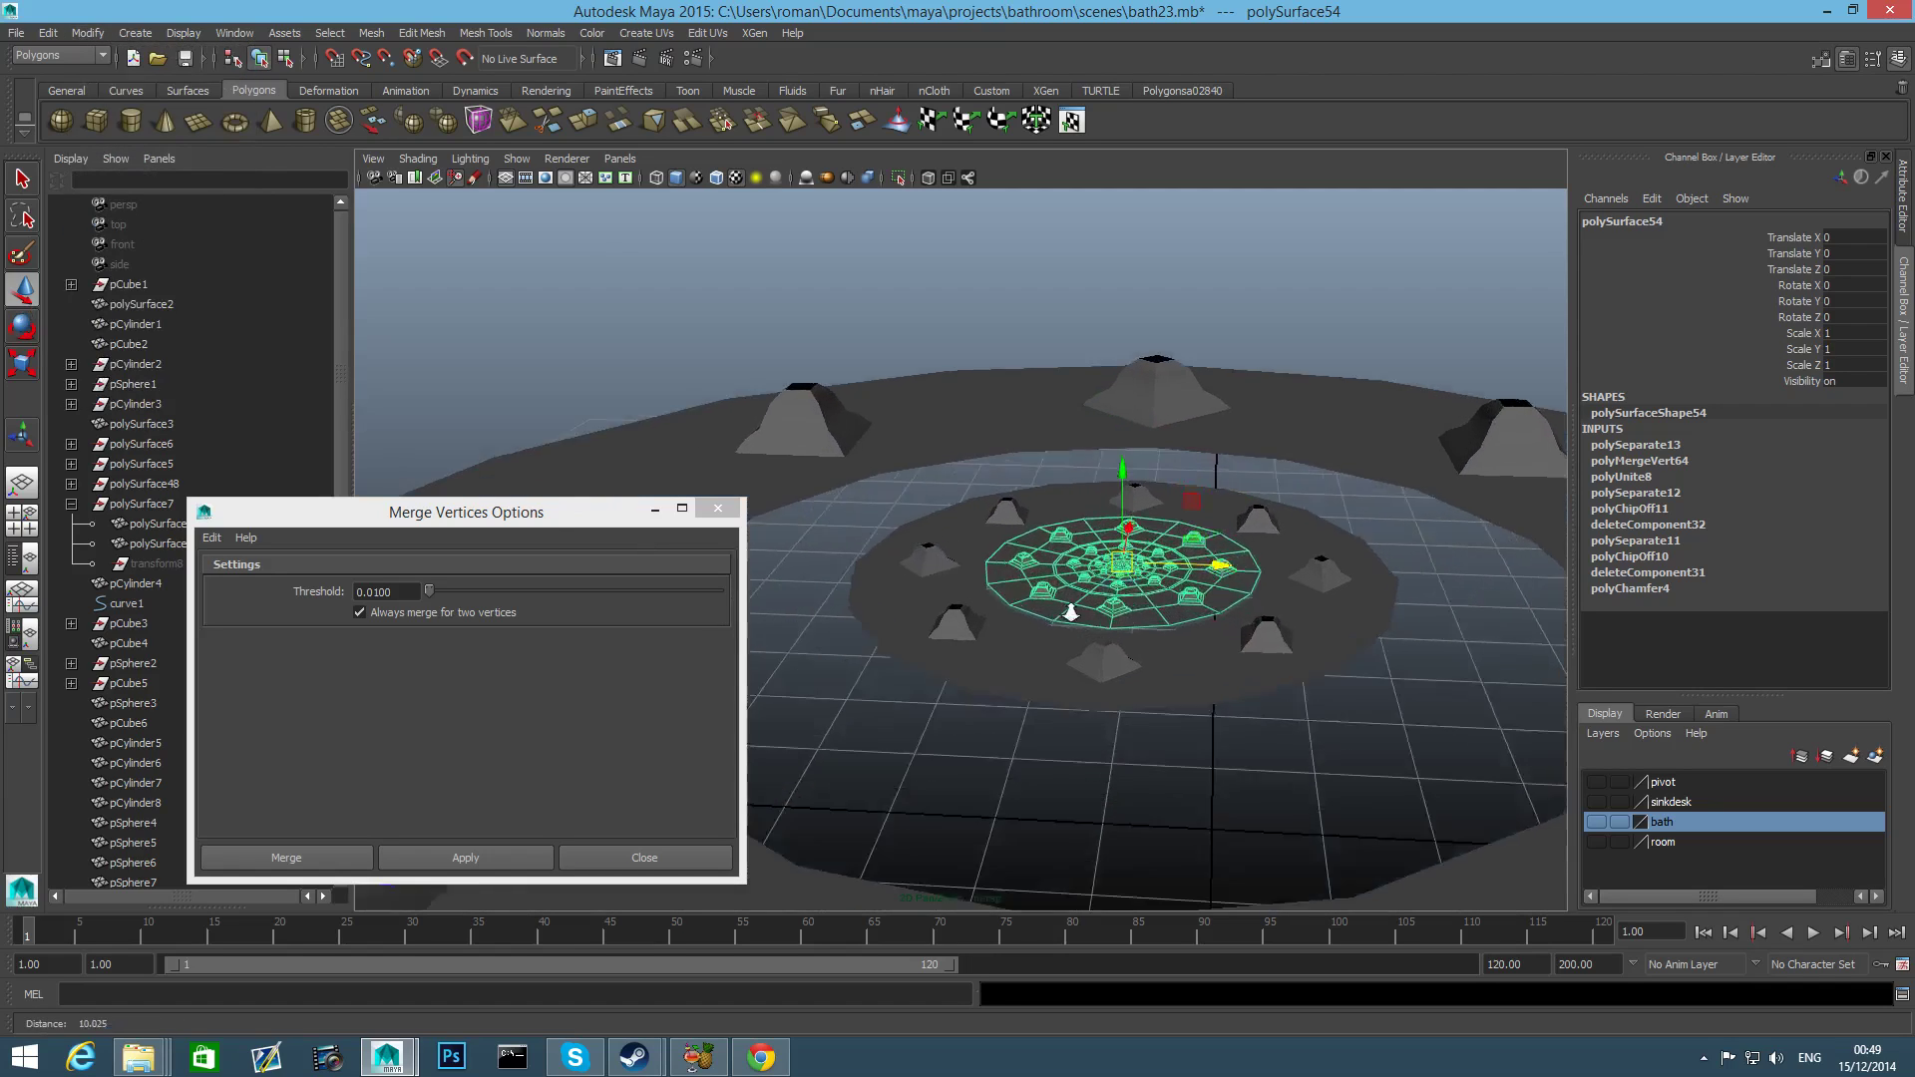
alt+right_drag(1071, 612, 1413, 670)
alt+drag(1239, 632, 1162, 615)
key(v)
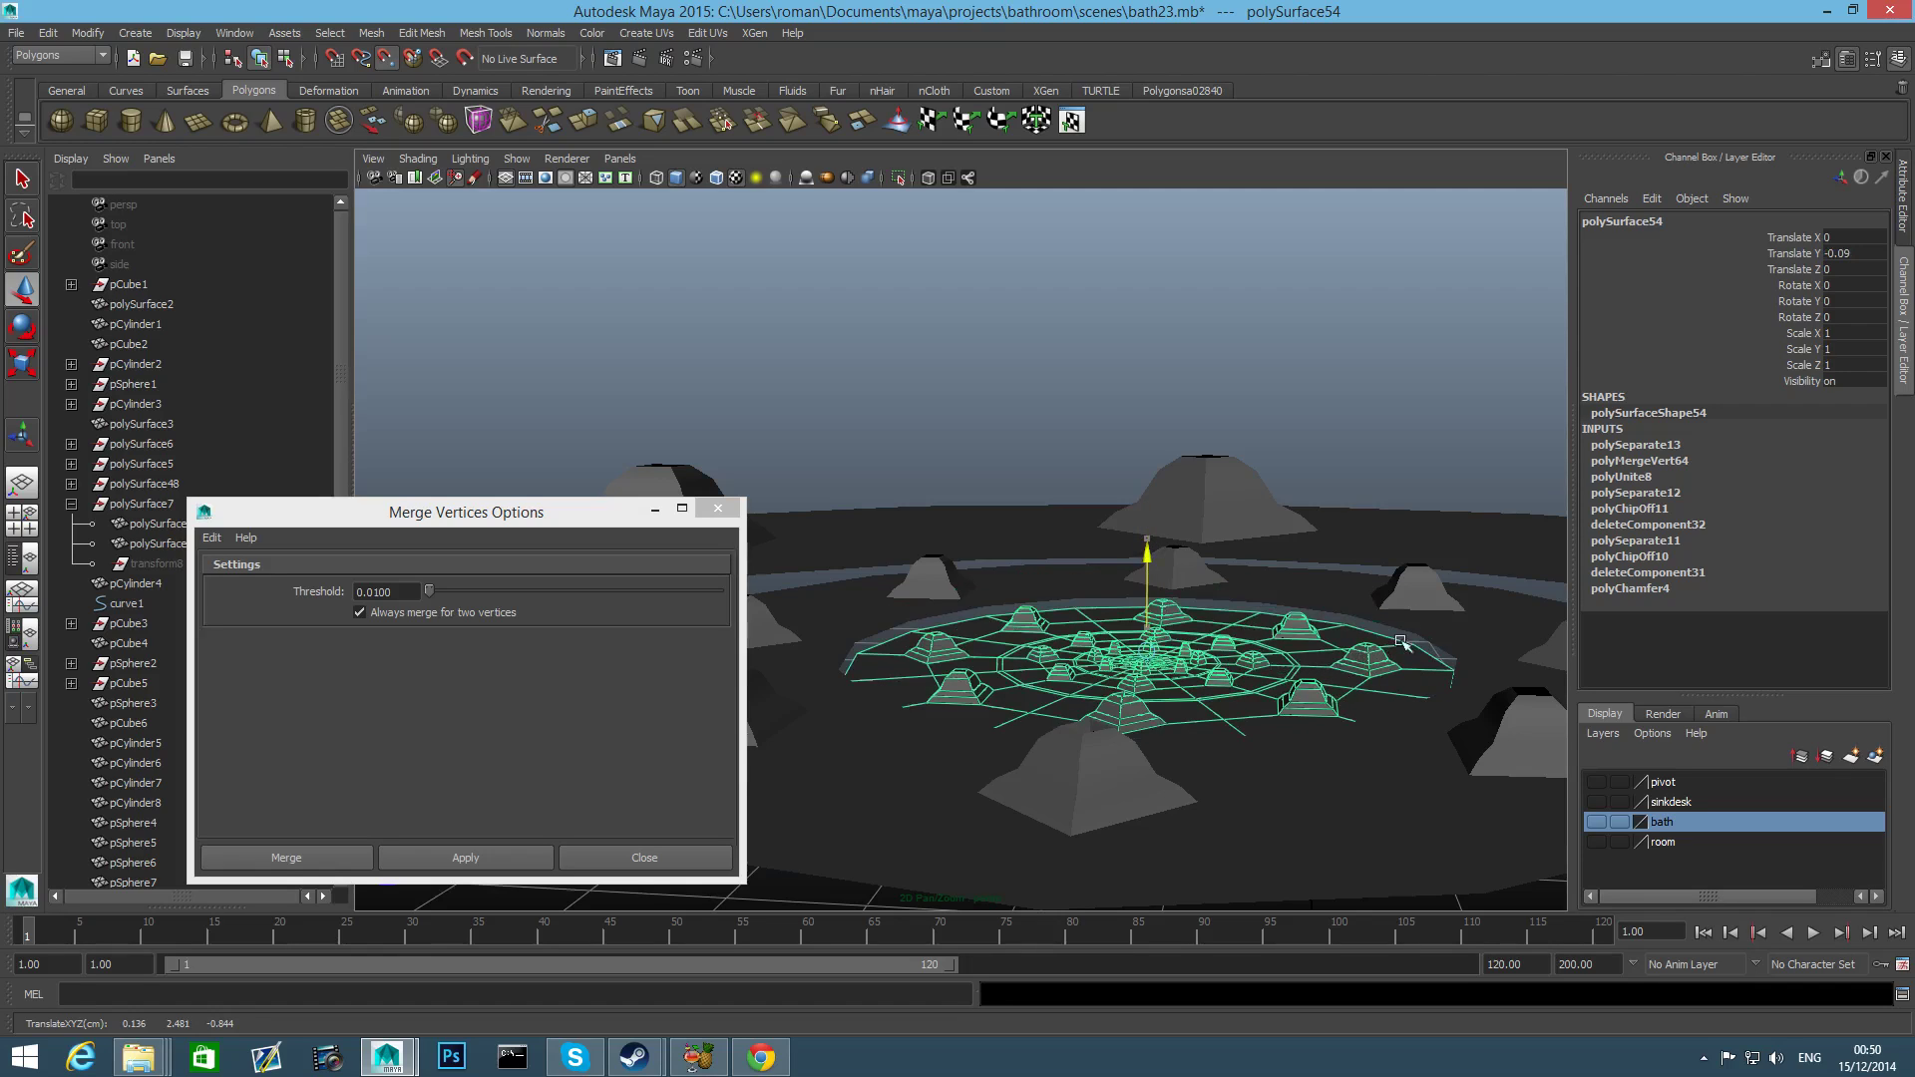
drag(1479, 630, 1380, 599)
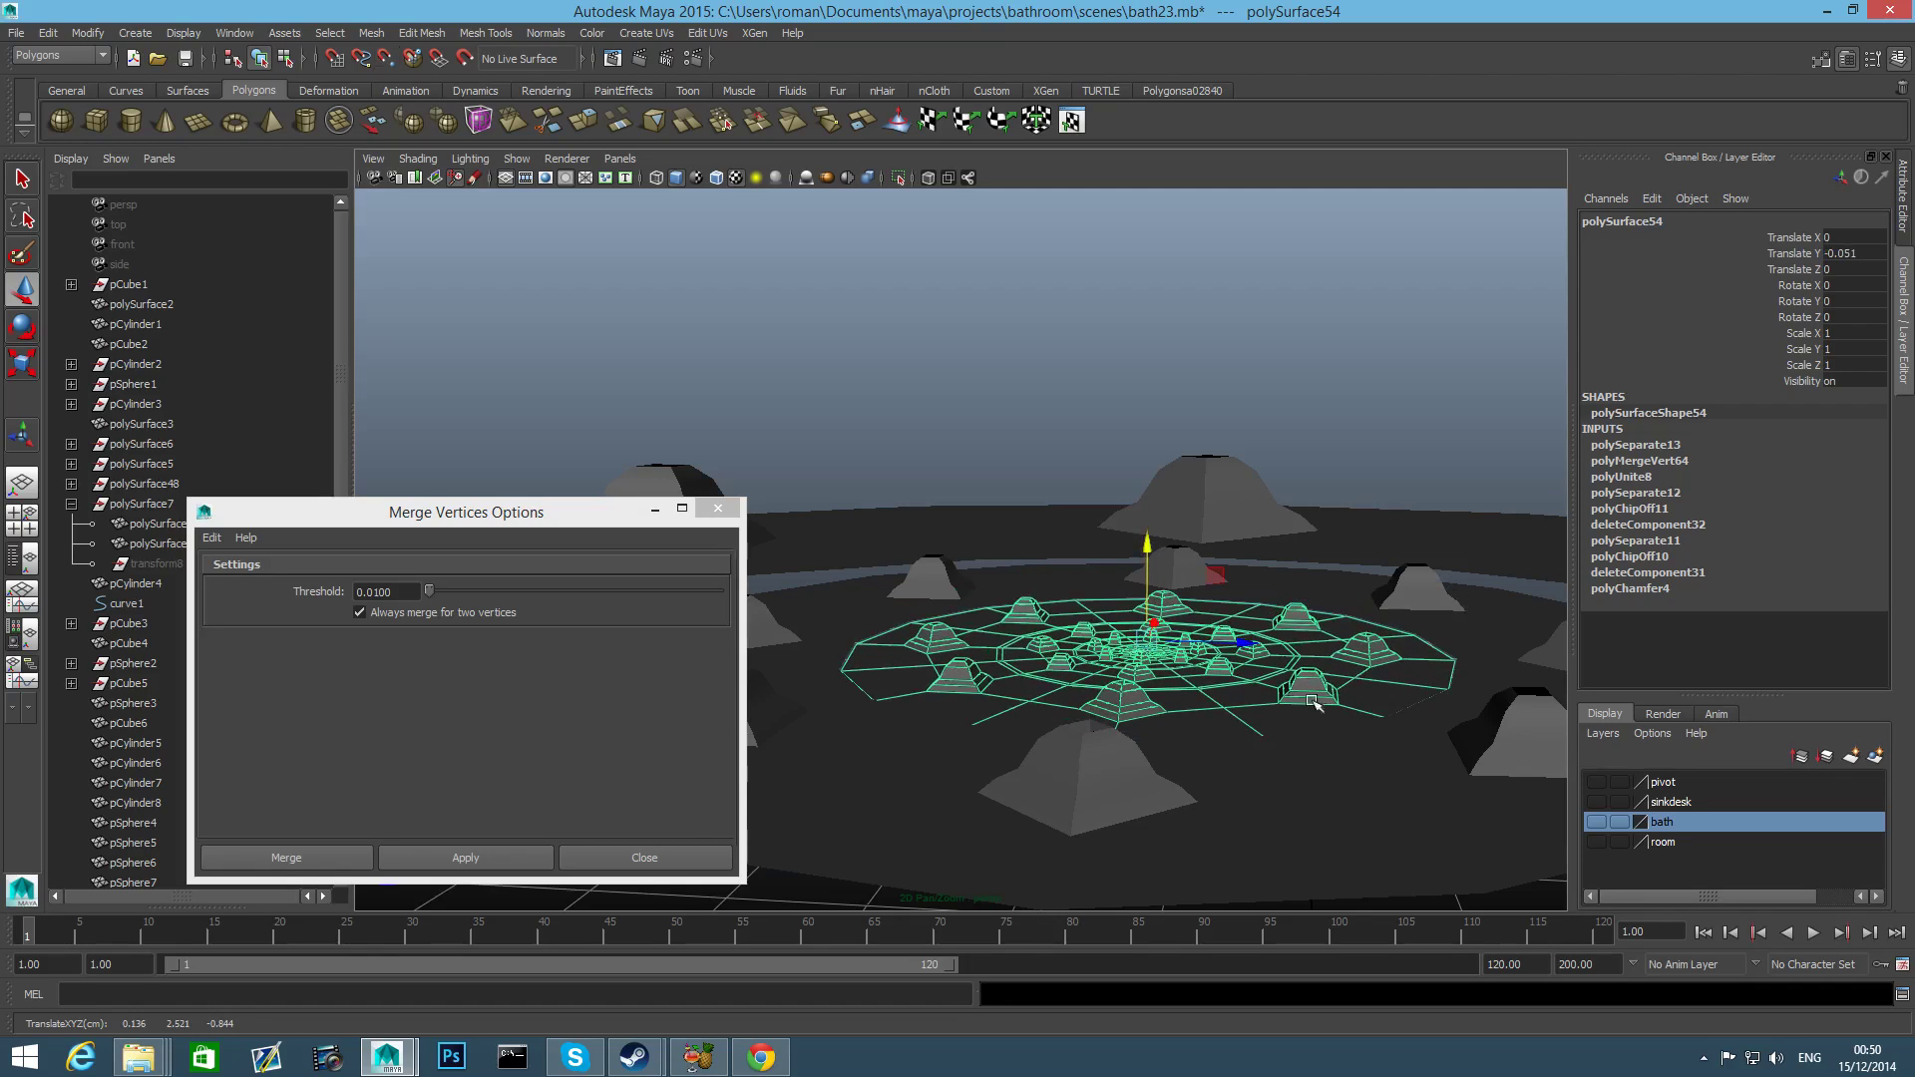
Examine the seam between the inner disc and the surrounding nozzle ring from above and from a low angle for height differences.
alt+drag(1266, 700, 1436, 776)
shift+click(1225, 674)
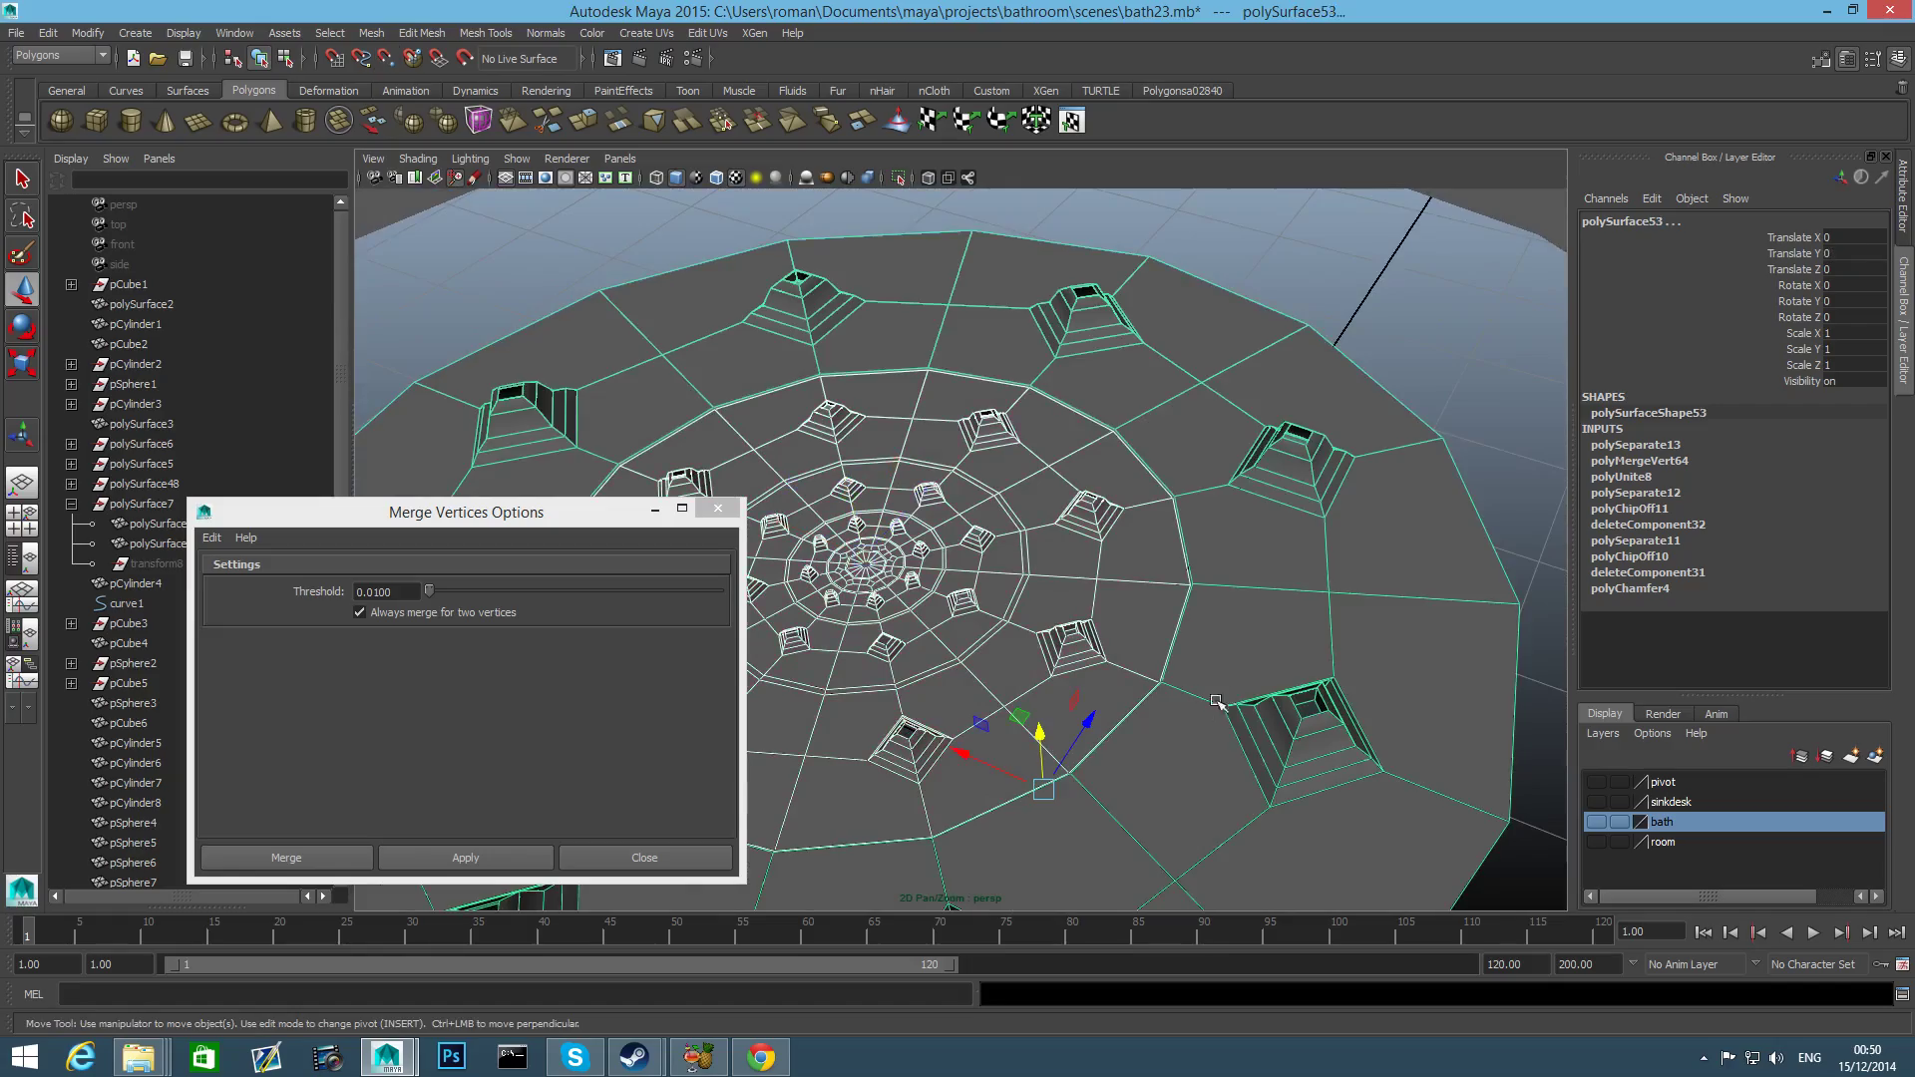
alt+drag(1297, 713, 1517, 689)
alt+drag(1402, 683, 1372, 589)
alt+right_drag(1276, 703, 1359, 734)
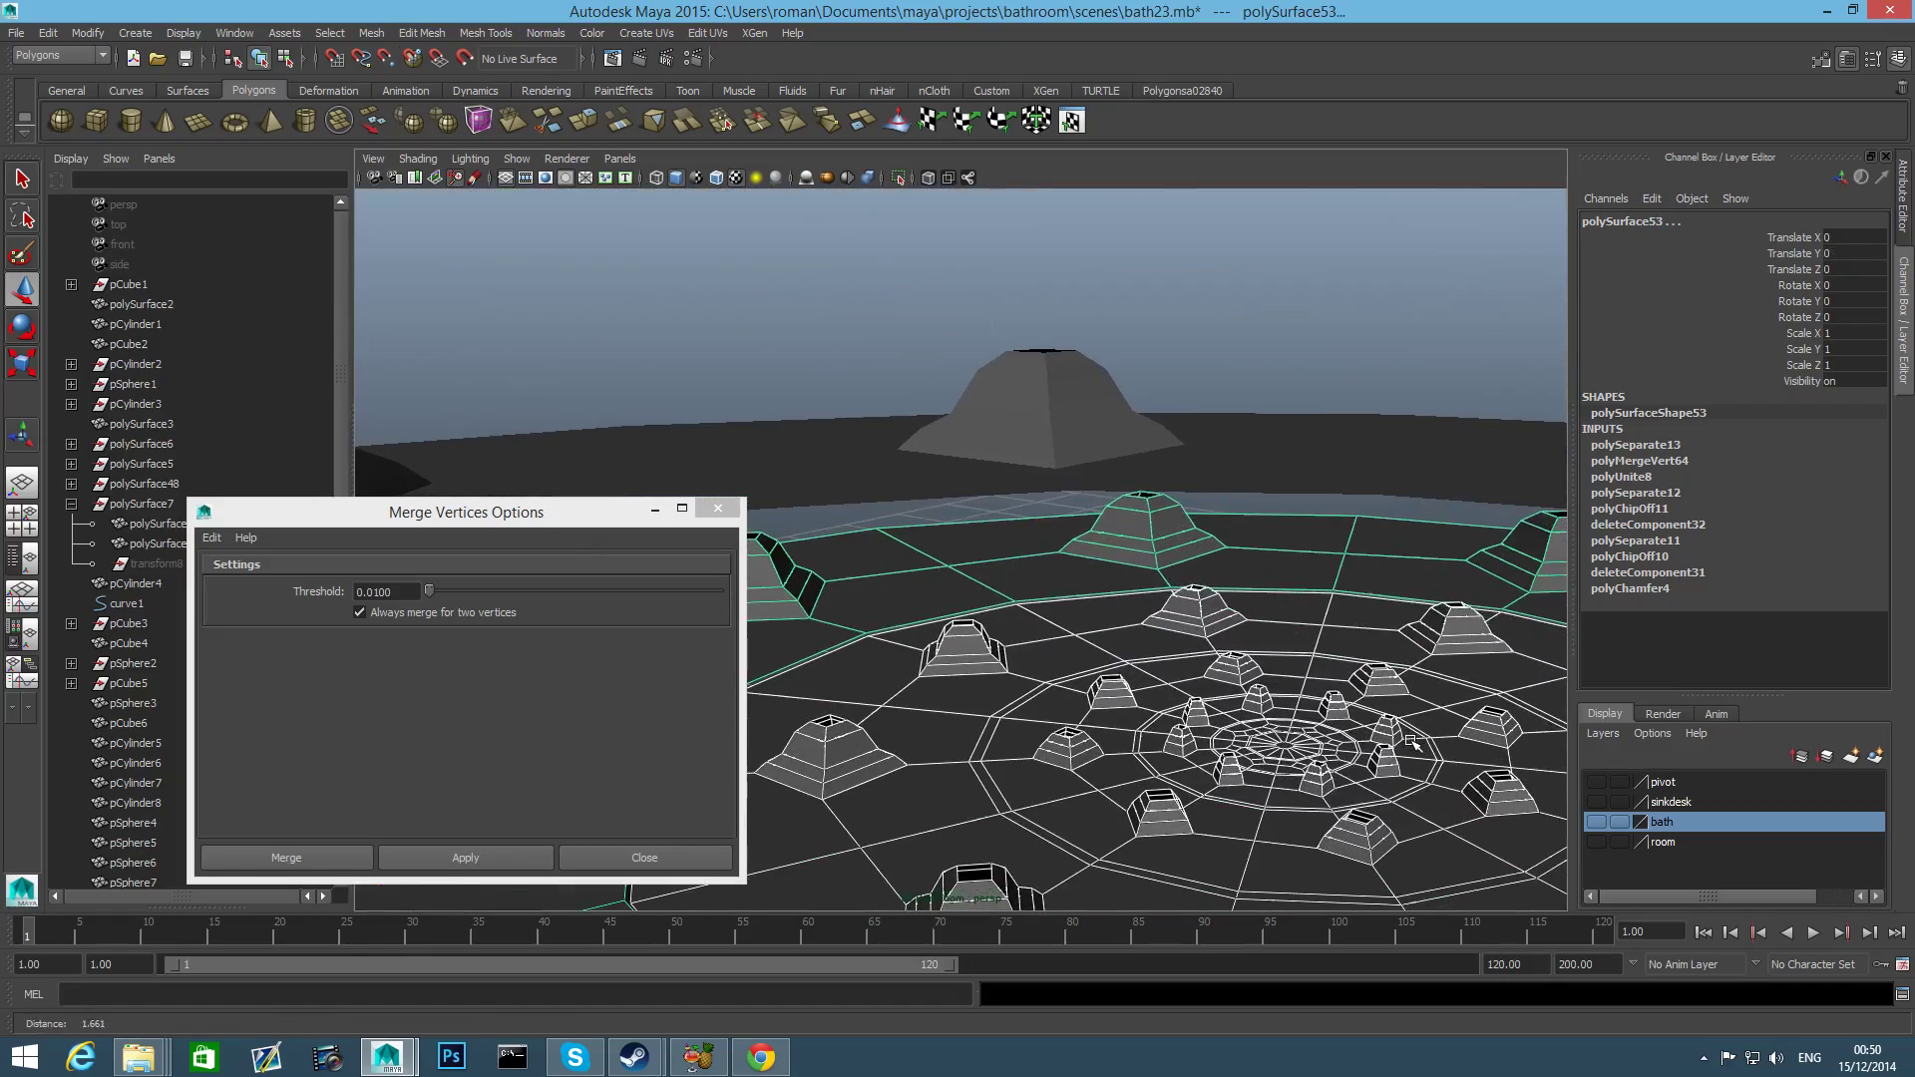
alt+middle_drag(1359, 734, 1063, 628)
alt+drag(1234, 699, 1428, 692)
alt+right_drag(1429, 693, 1209, 678)
alt+drag(1208, 663, 1261, 718)
Select the inner disc and place its pivot on a vertex of its outer rim.
click(1262, 719)
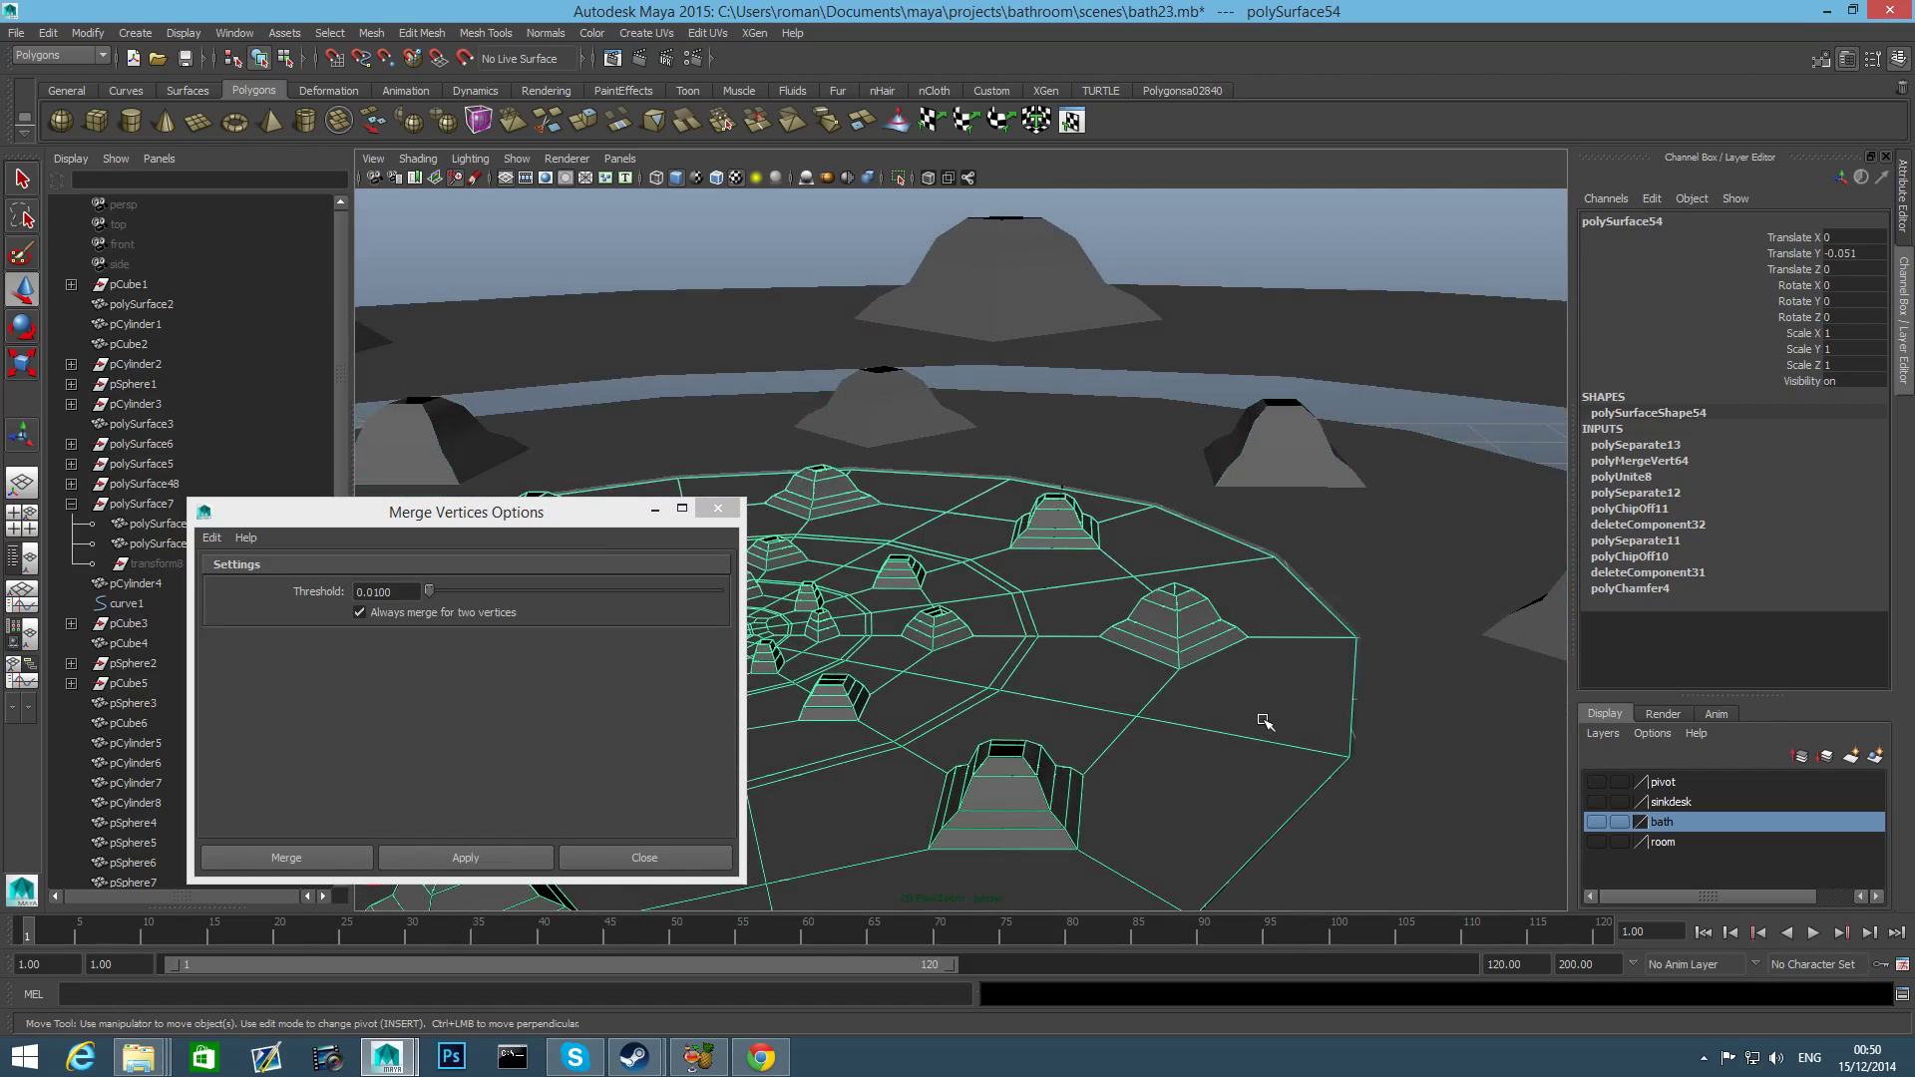
key(e)
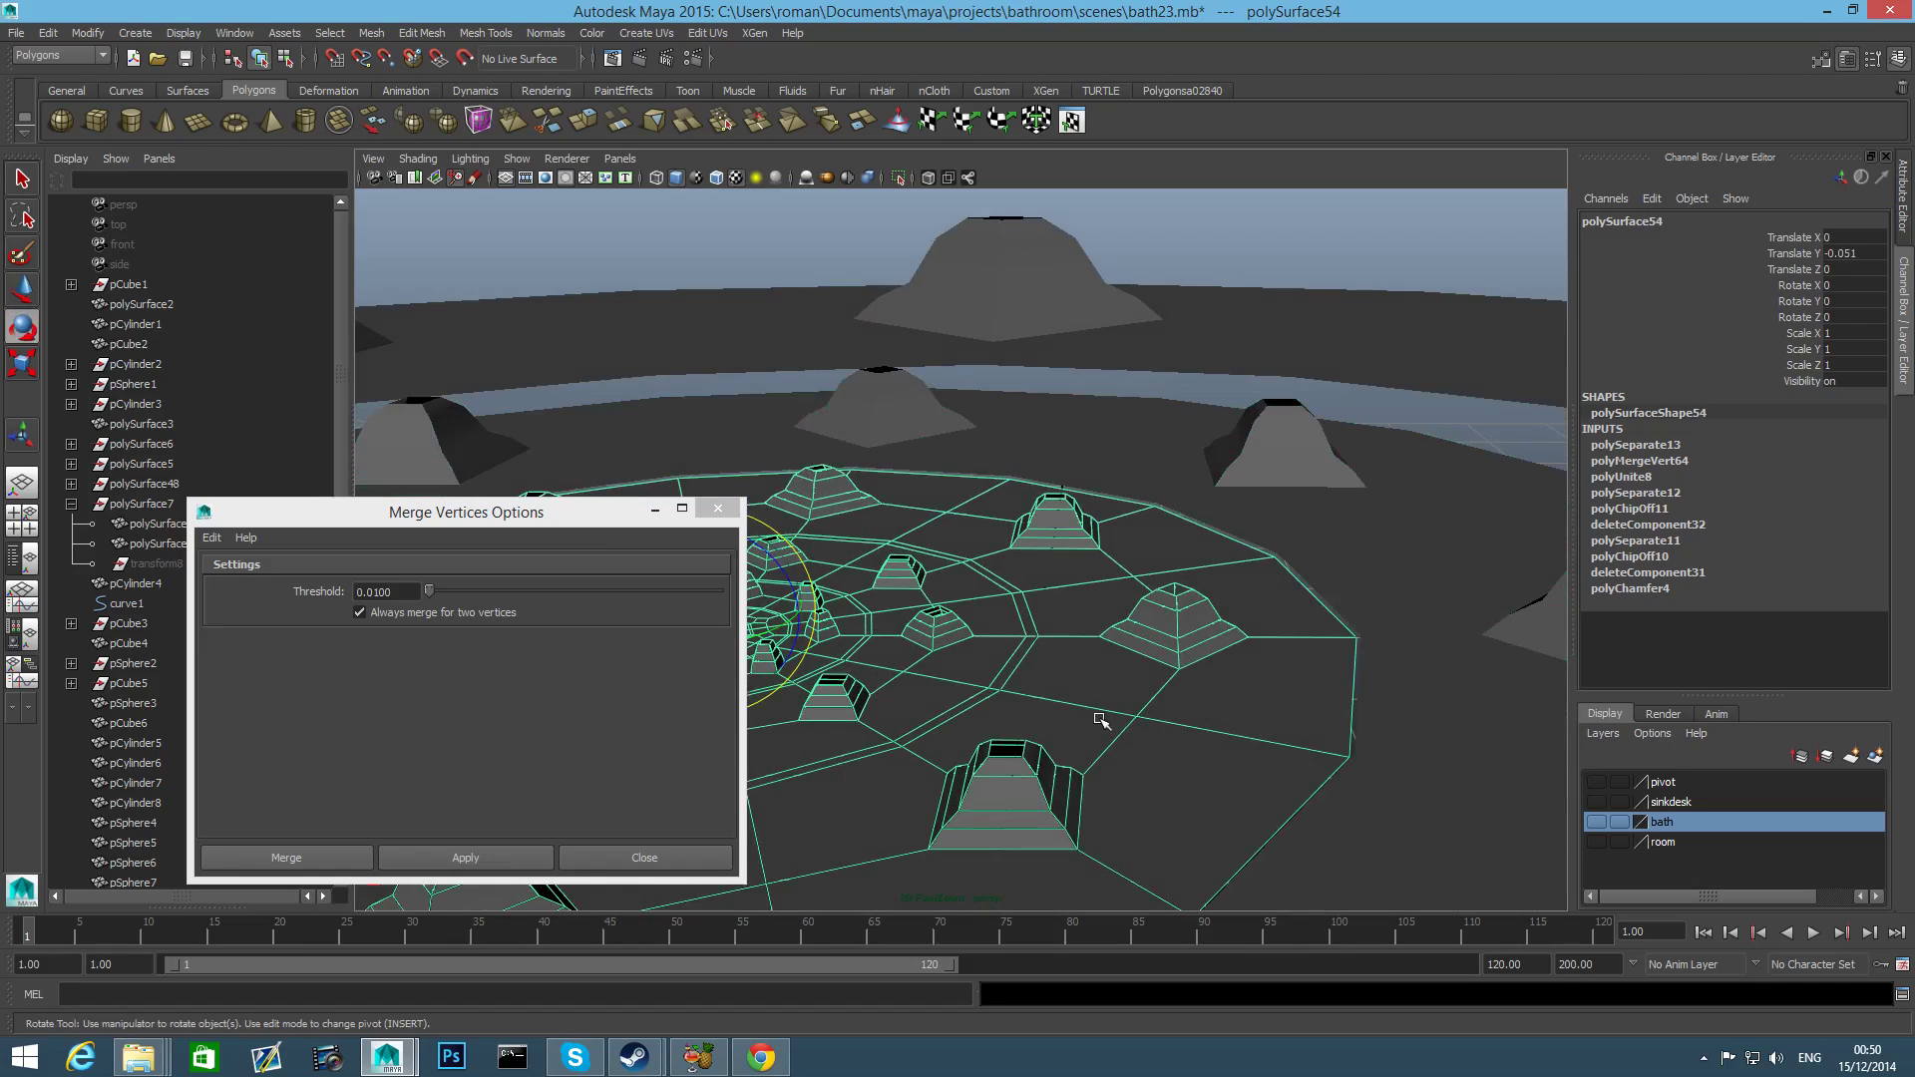
alt+middle_drag(1100, 720, 1251, 746)
key(w)
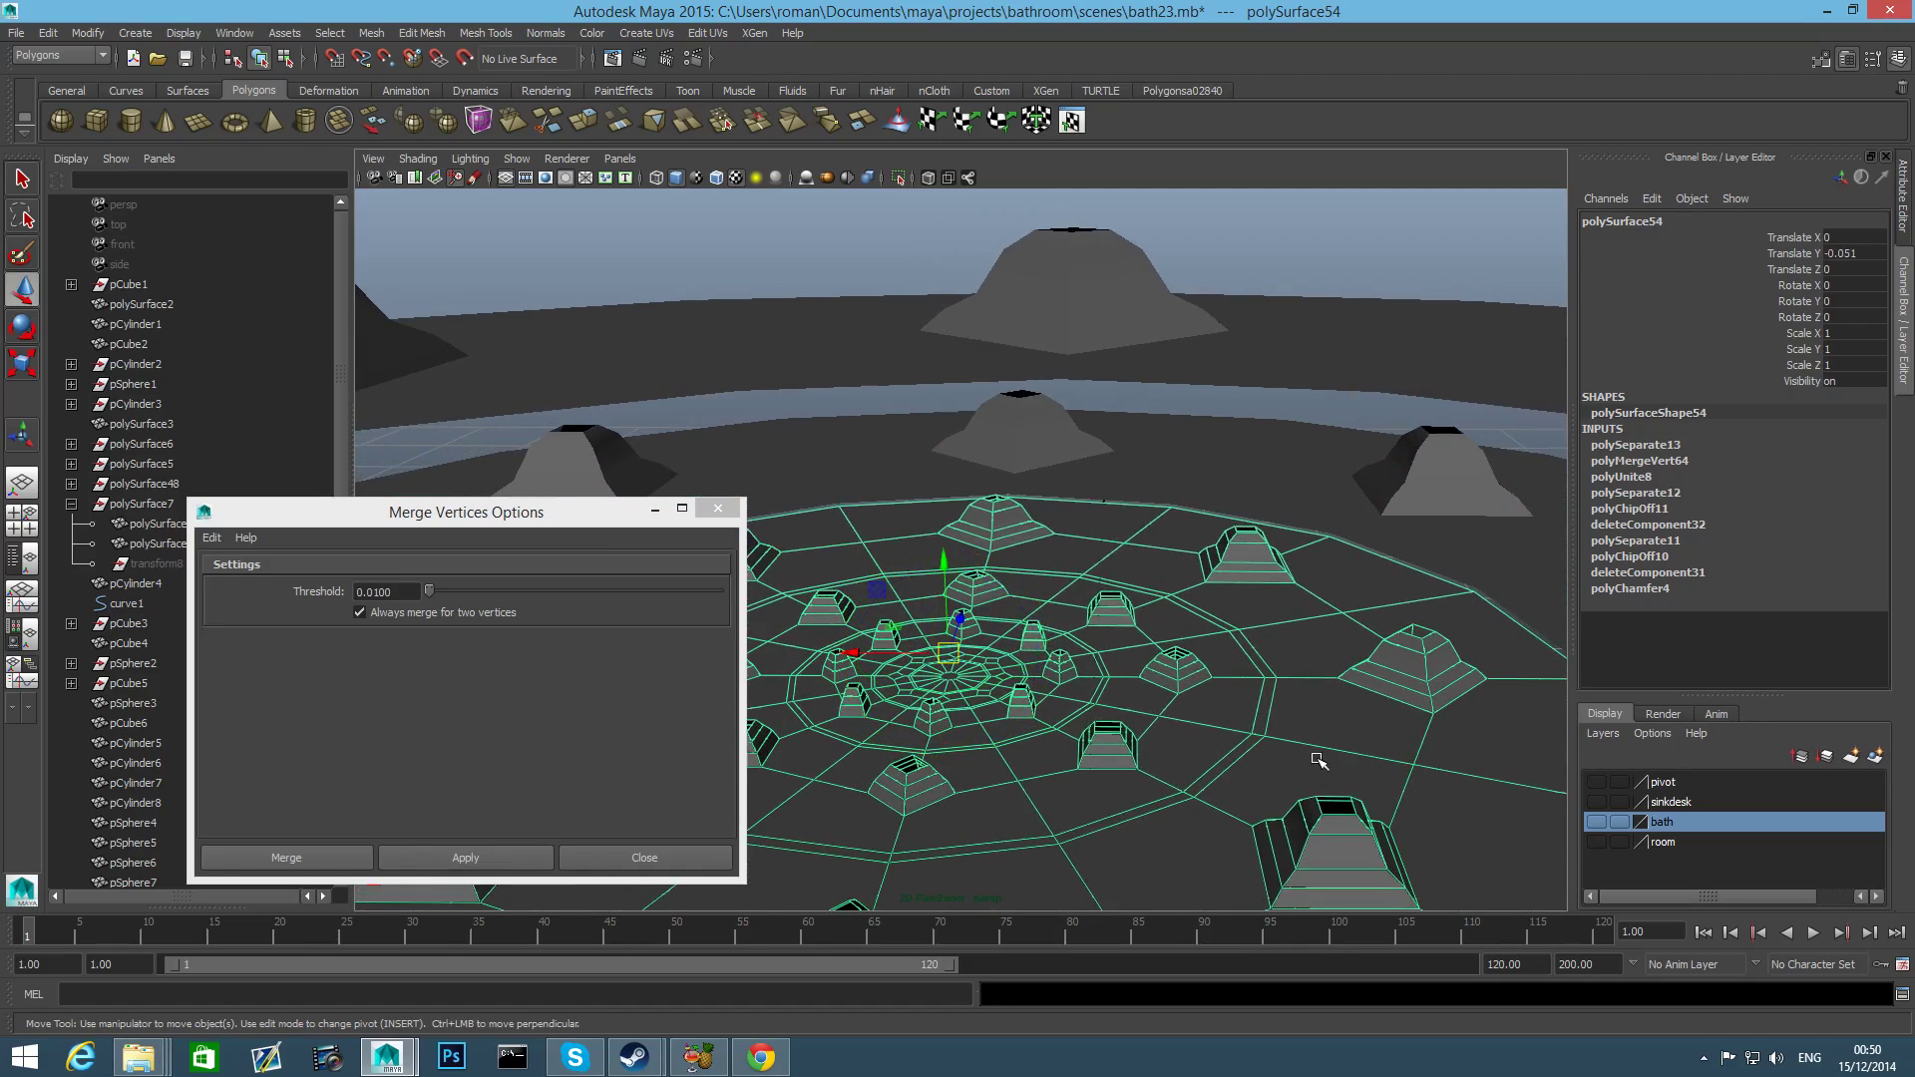
alt+middle_drag(1401, 768, 1286, 735)
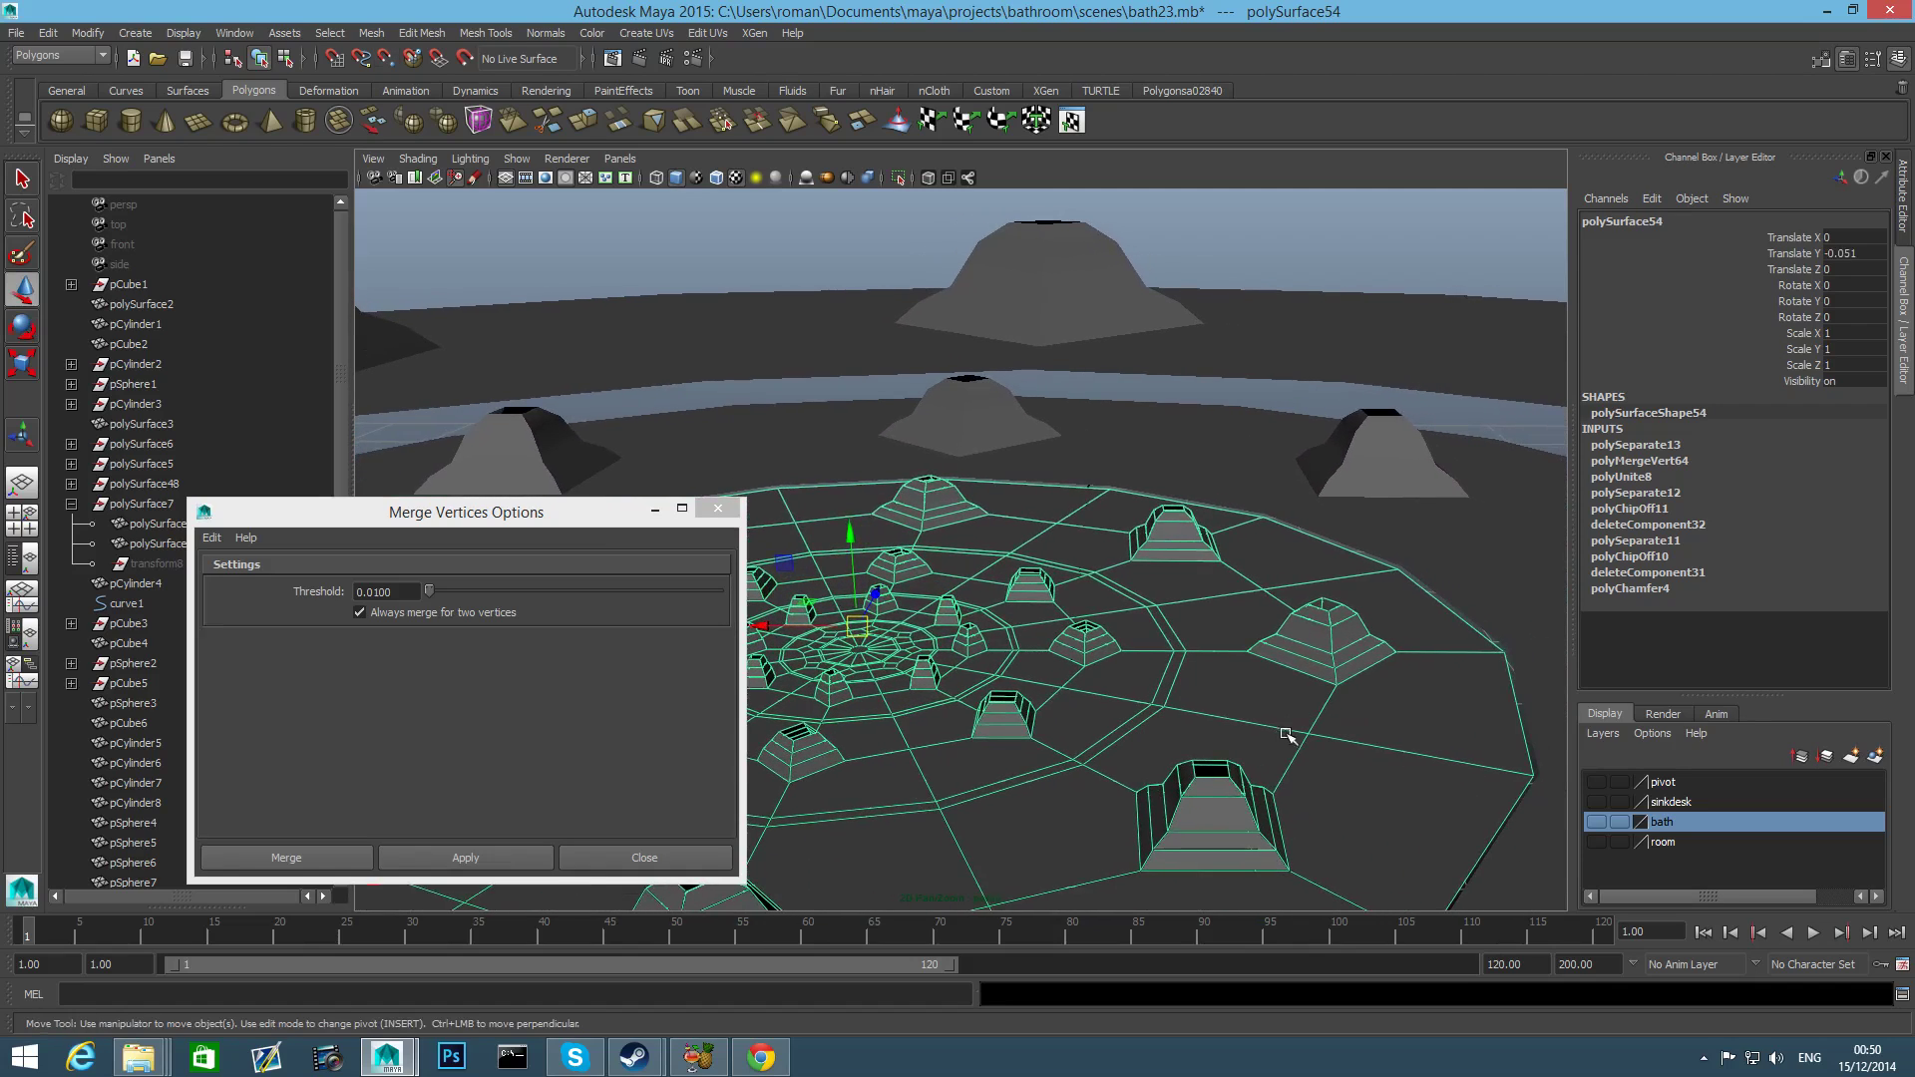
click(1540, 780)
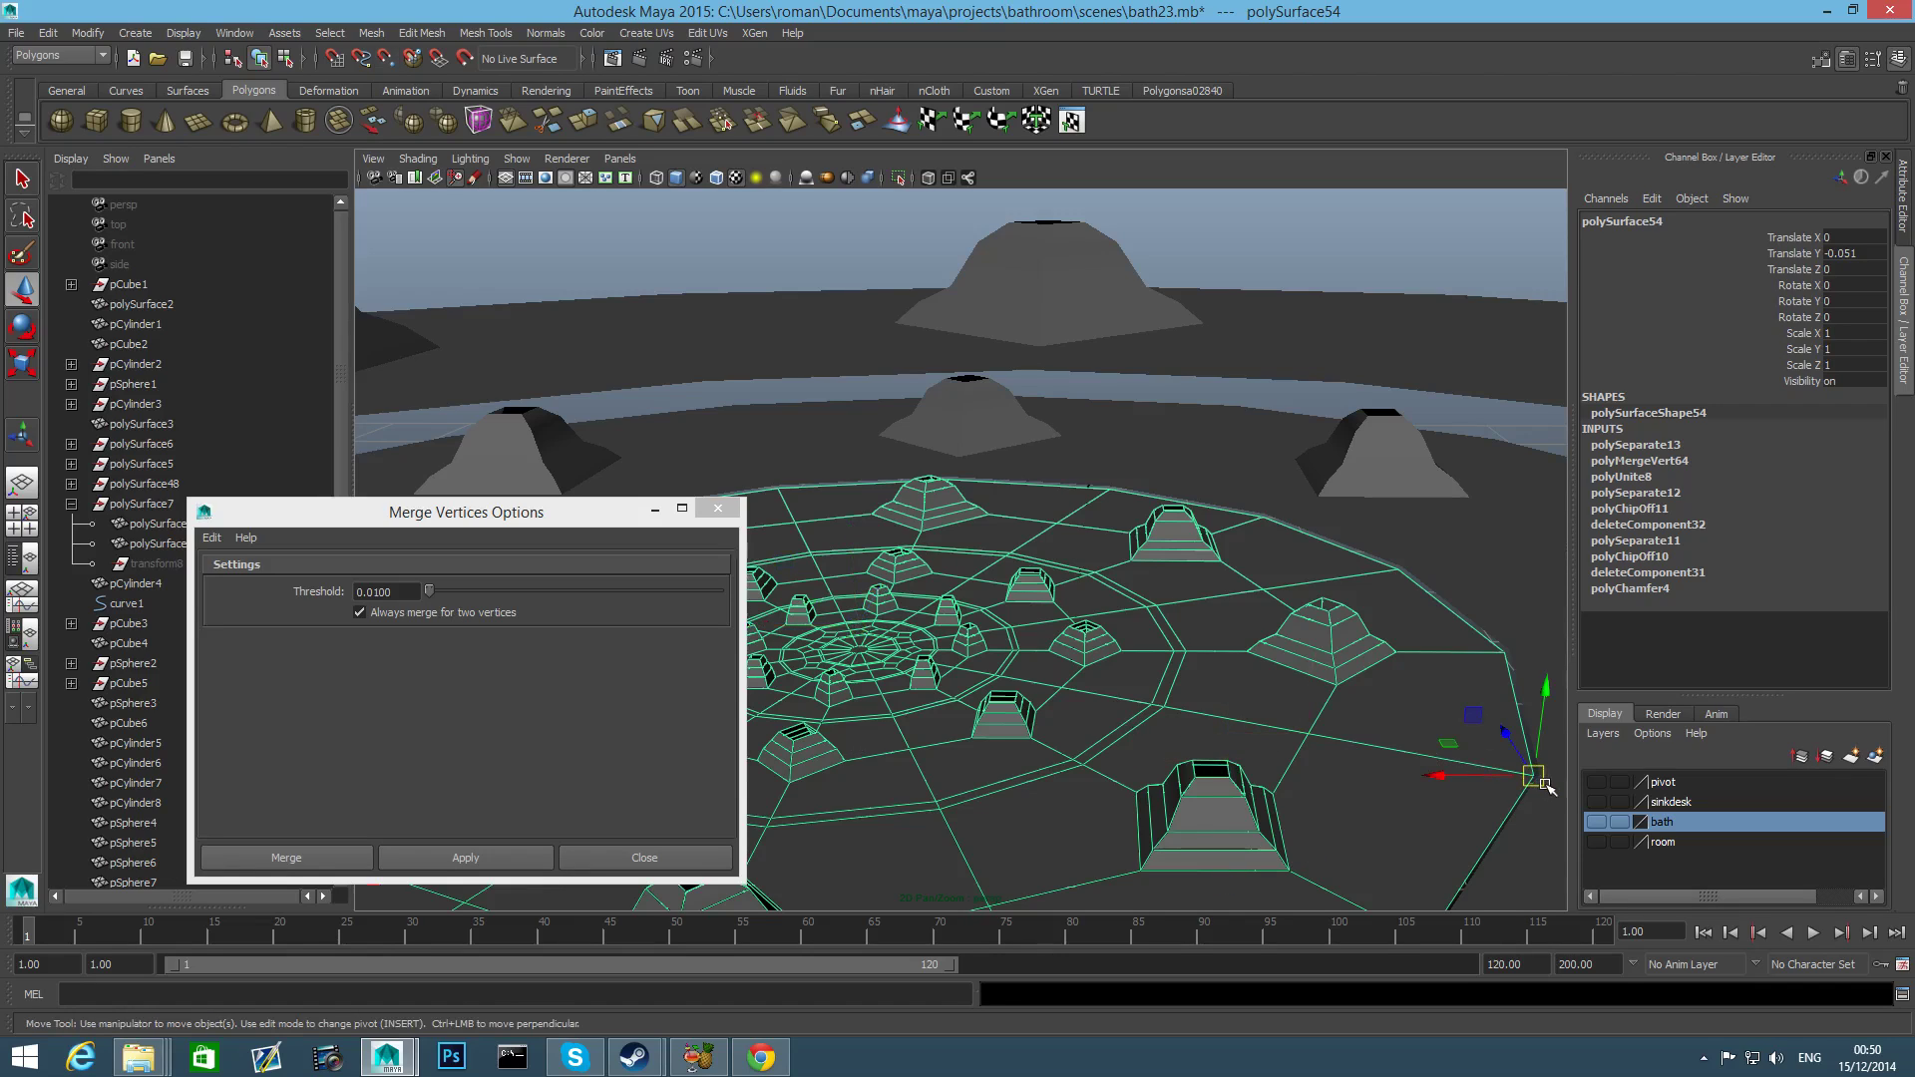
alt+middle_drag(1537, 785, 1451, 760)
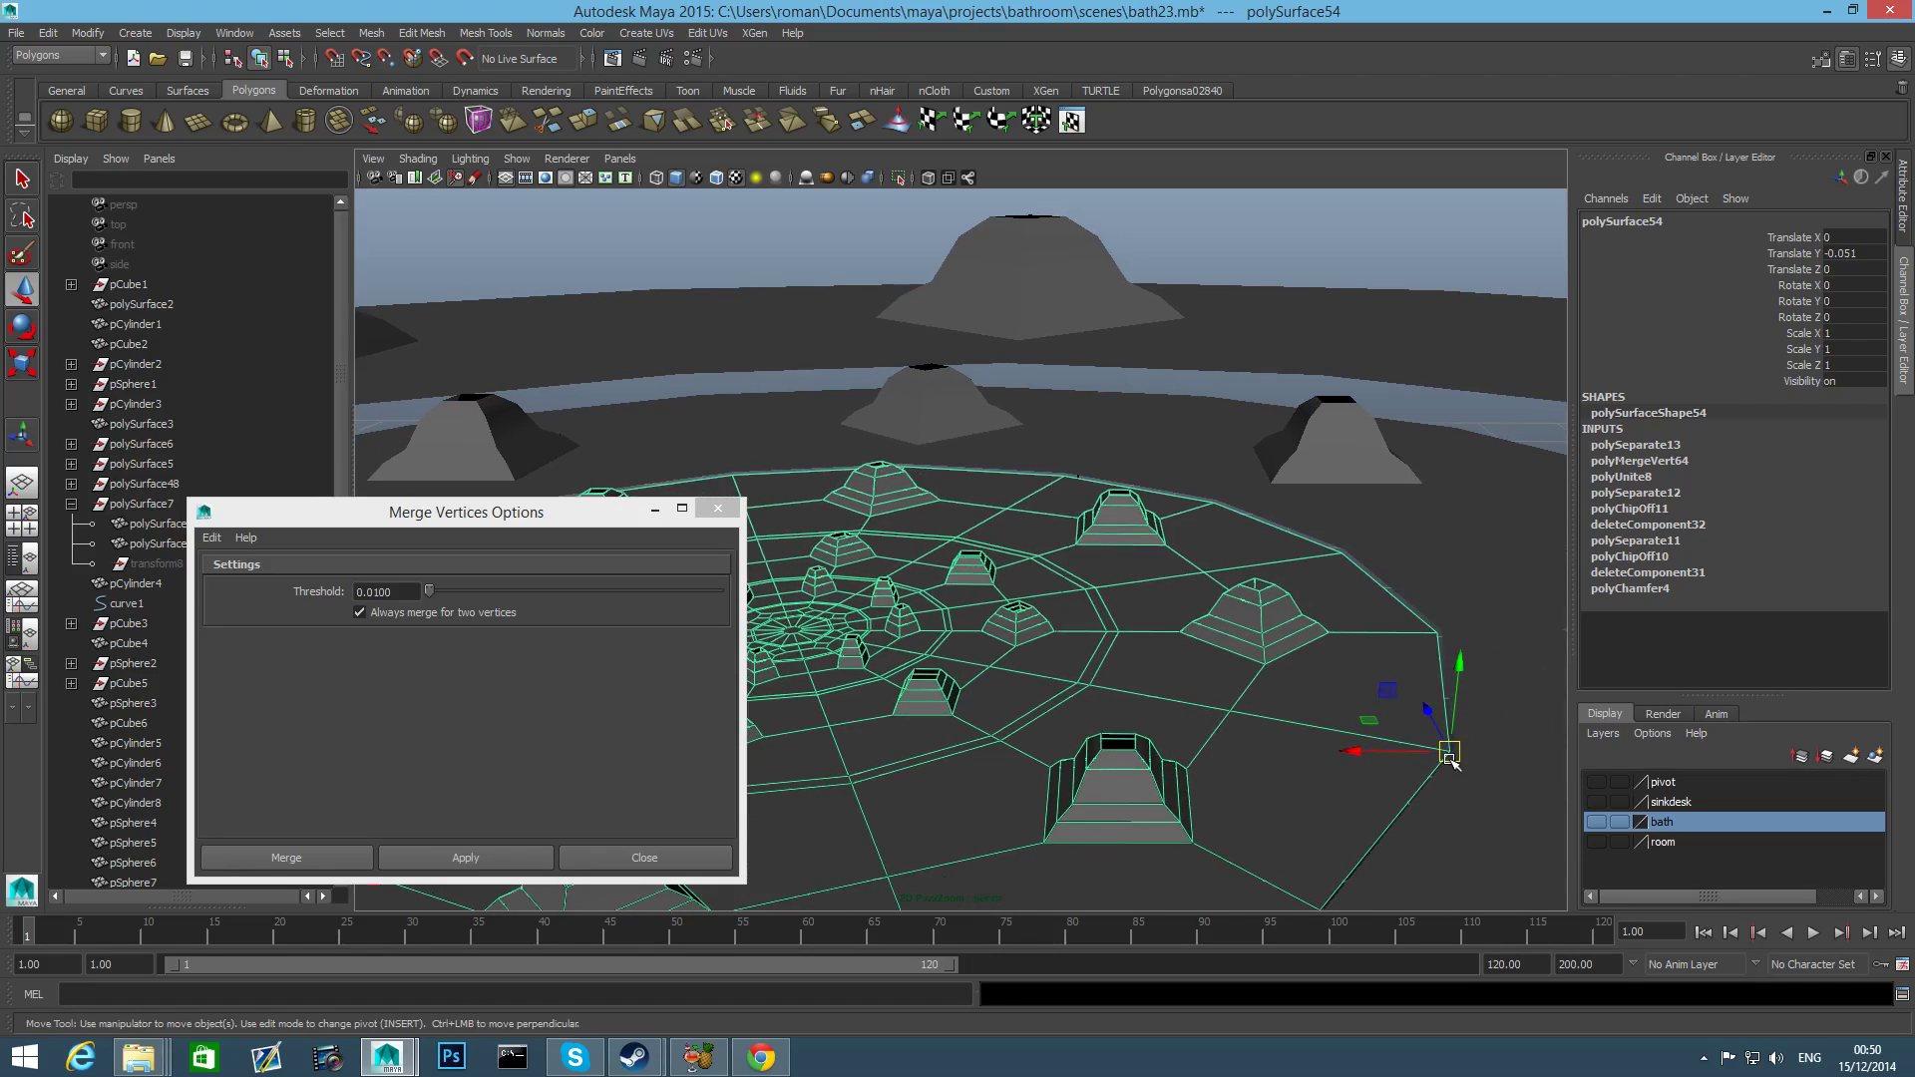
Snap the inner disc vertically to the matching vertex of the surrounding ring, at Translate Y -0.045.
key(v)
drag(1459, 676, 1464, 659)
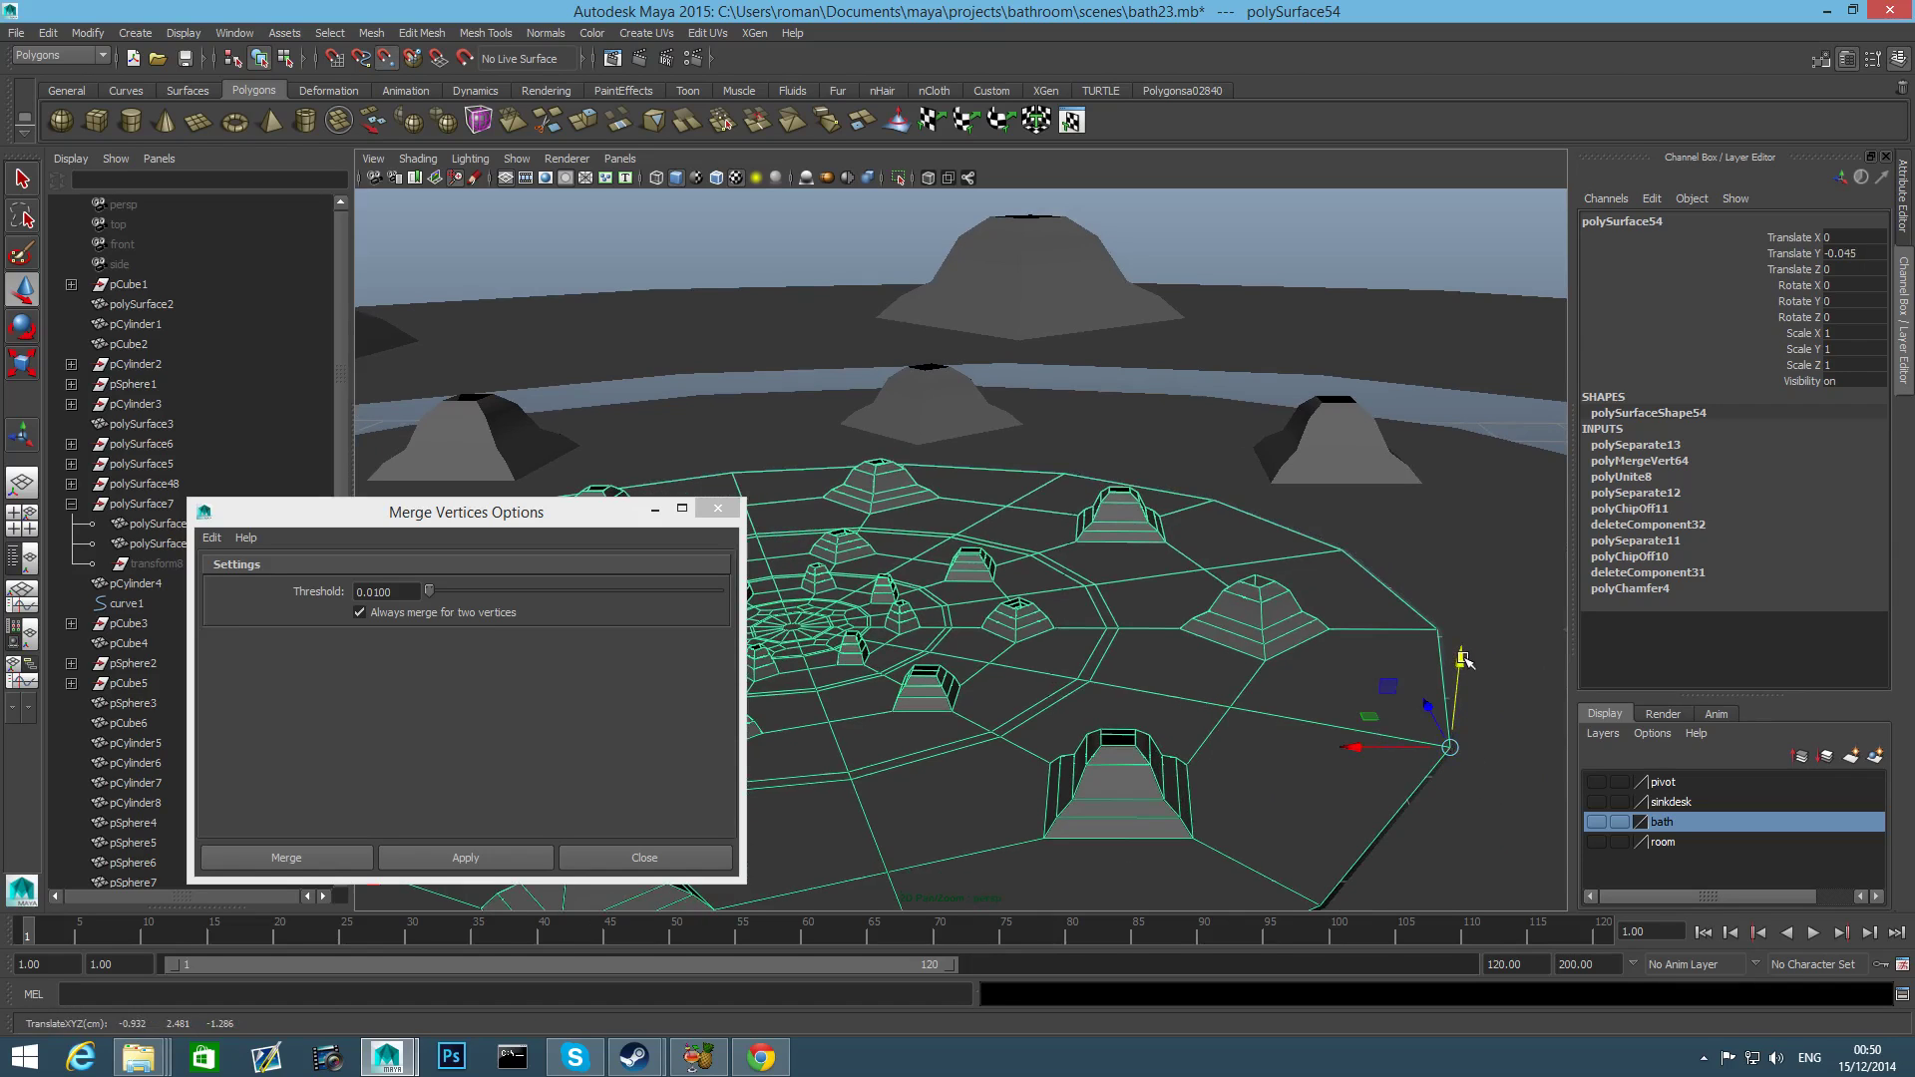
mouse_move(1476, 792)
alt+mouse_down()
mouse_move(1421, 776)
mouse_move(1472, 752)
mouse_move(1436, 768)
mouse_move(1517, 787)
mouse_move(1493, 776)
alt+mouse_up()
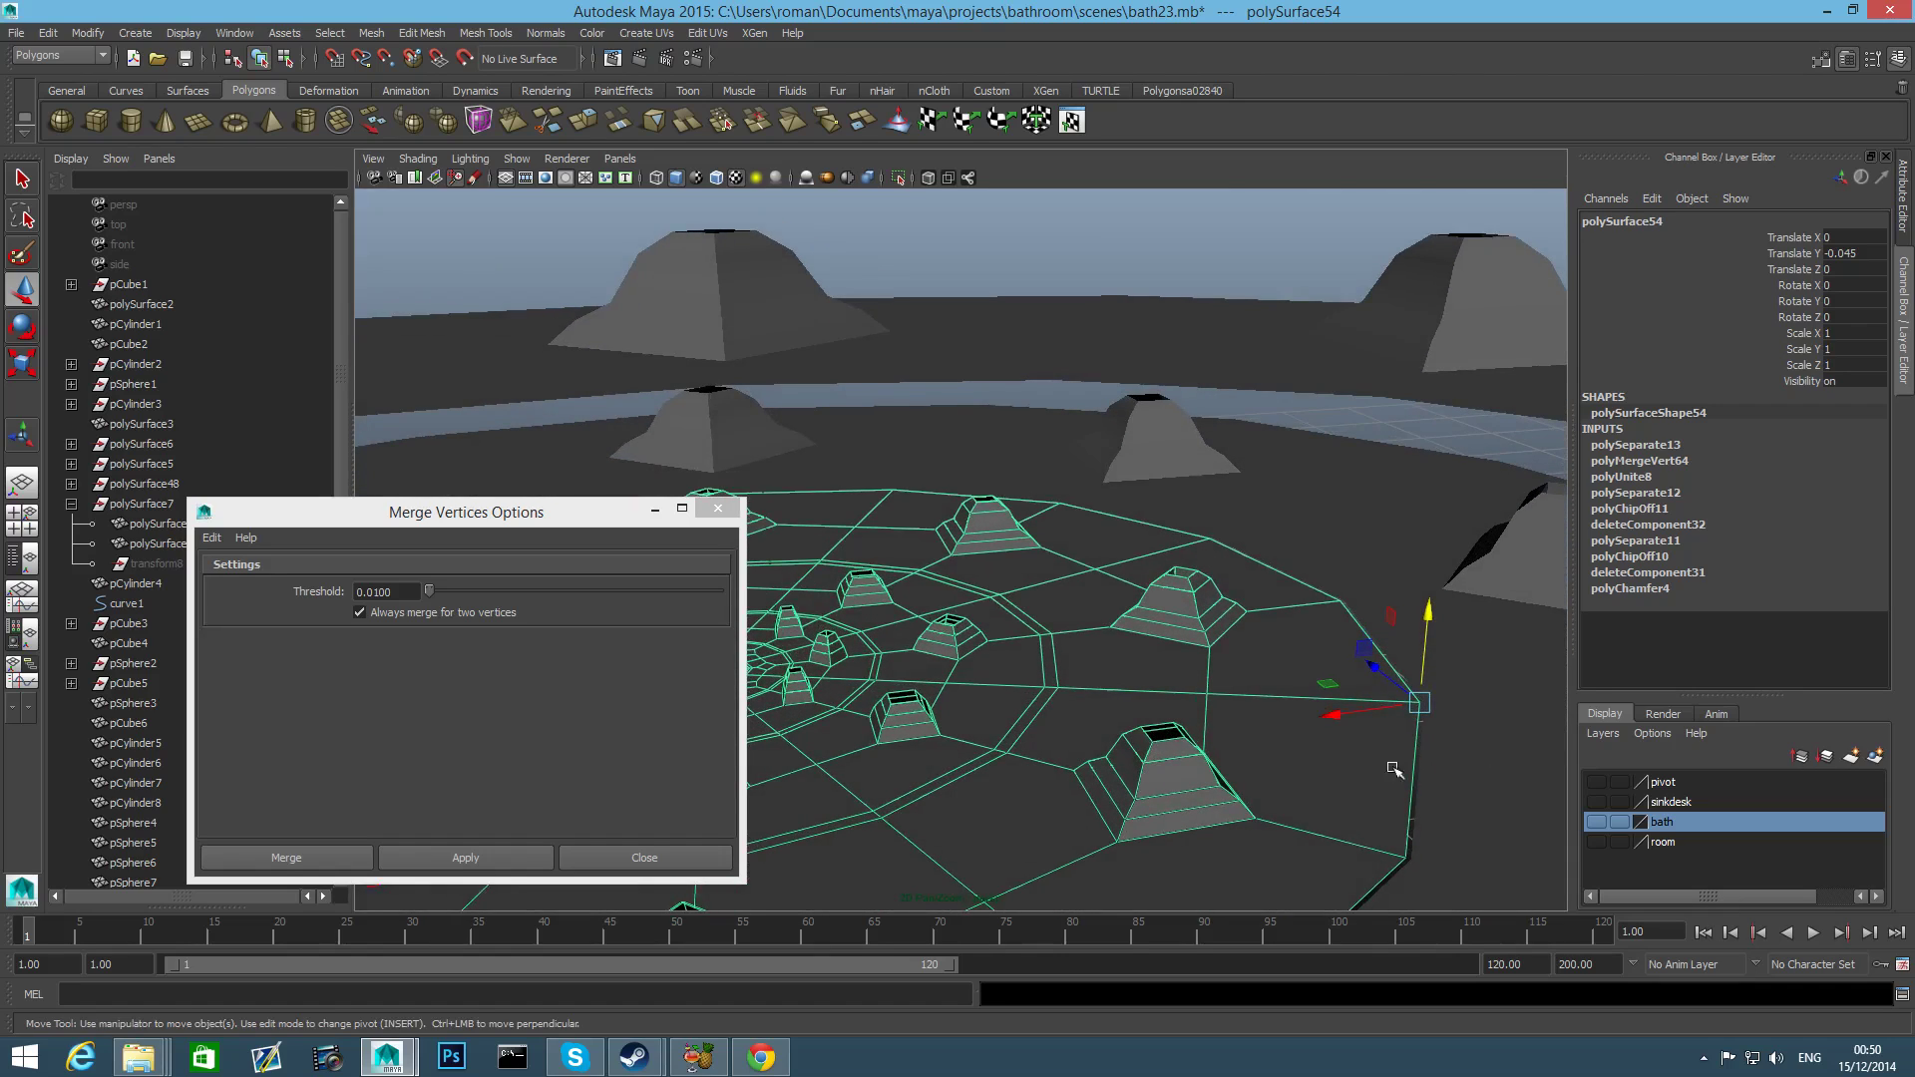
Select the surrounding nozzle ring, center its pivot and make a very slight uniform scale adjustment.
click(1476, 774)
scroll(1459, 777, down, 5)
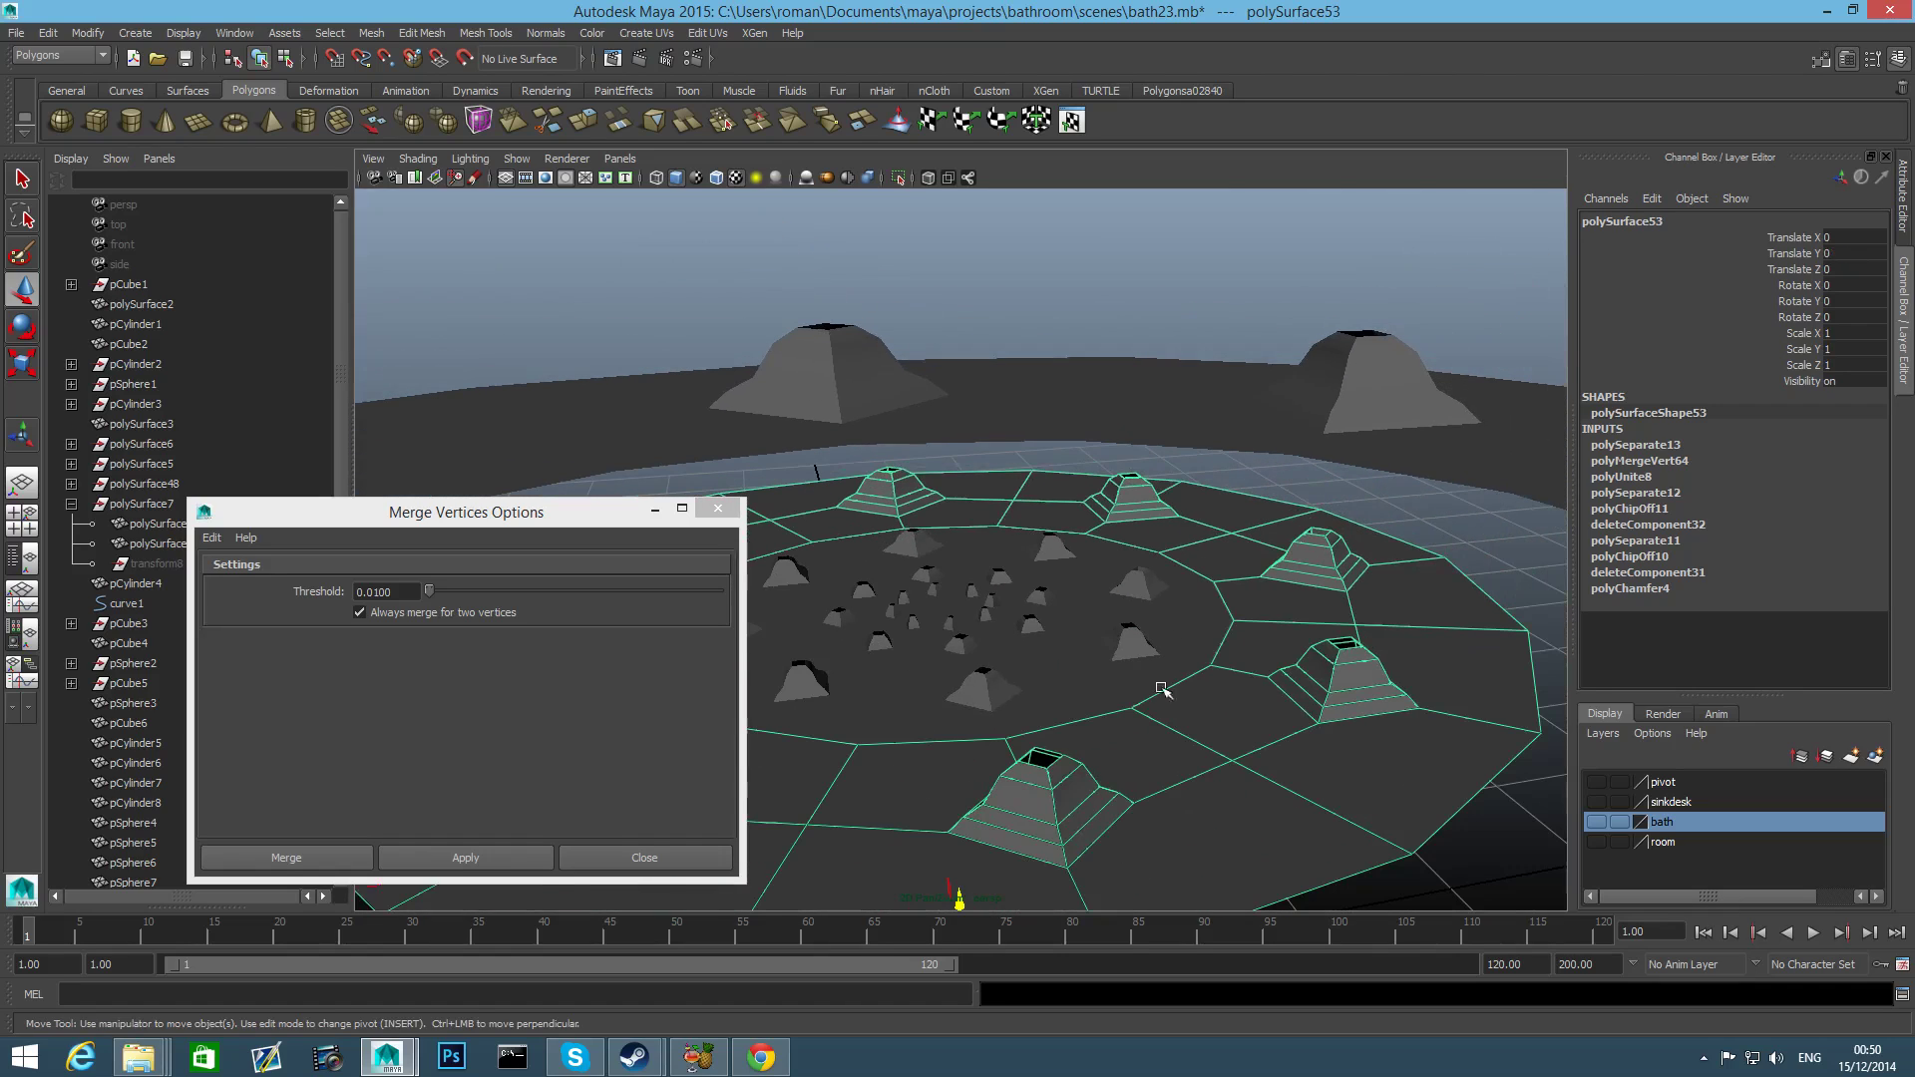
key(r)
scroll(1008, 668, down, 3)
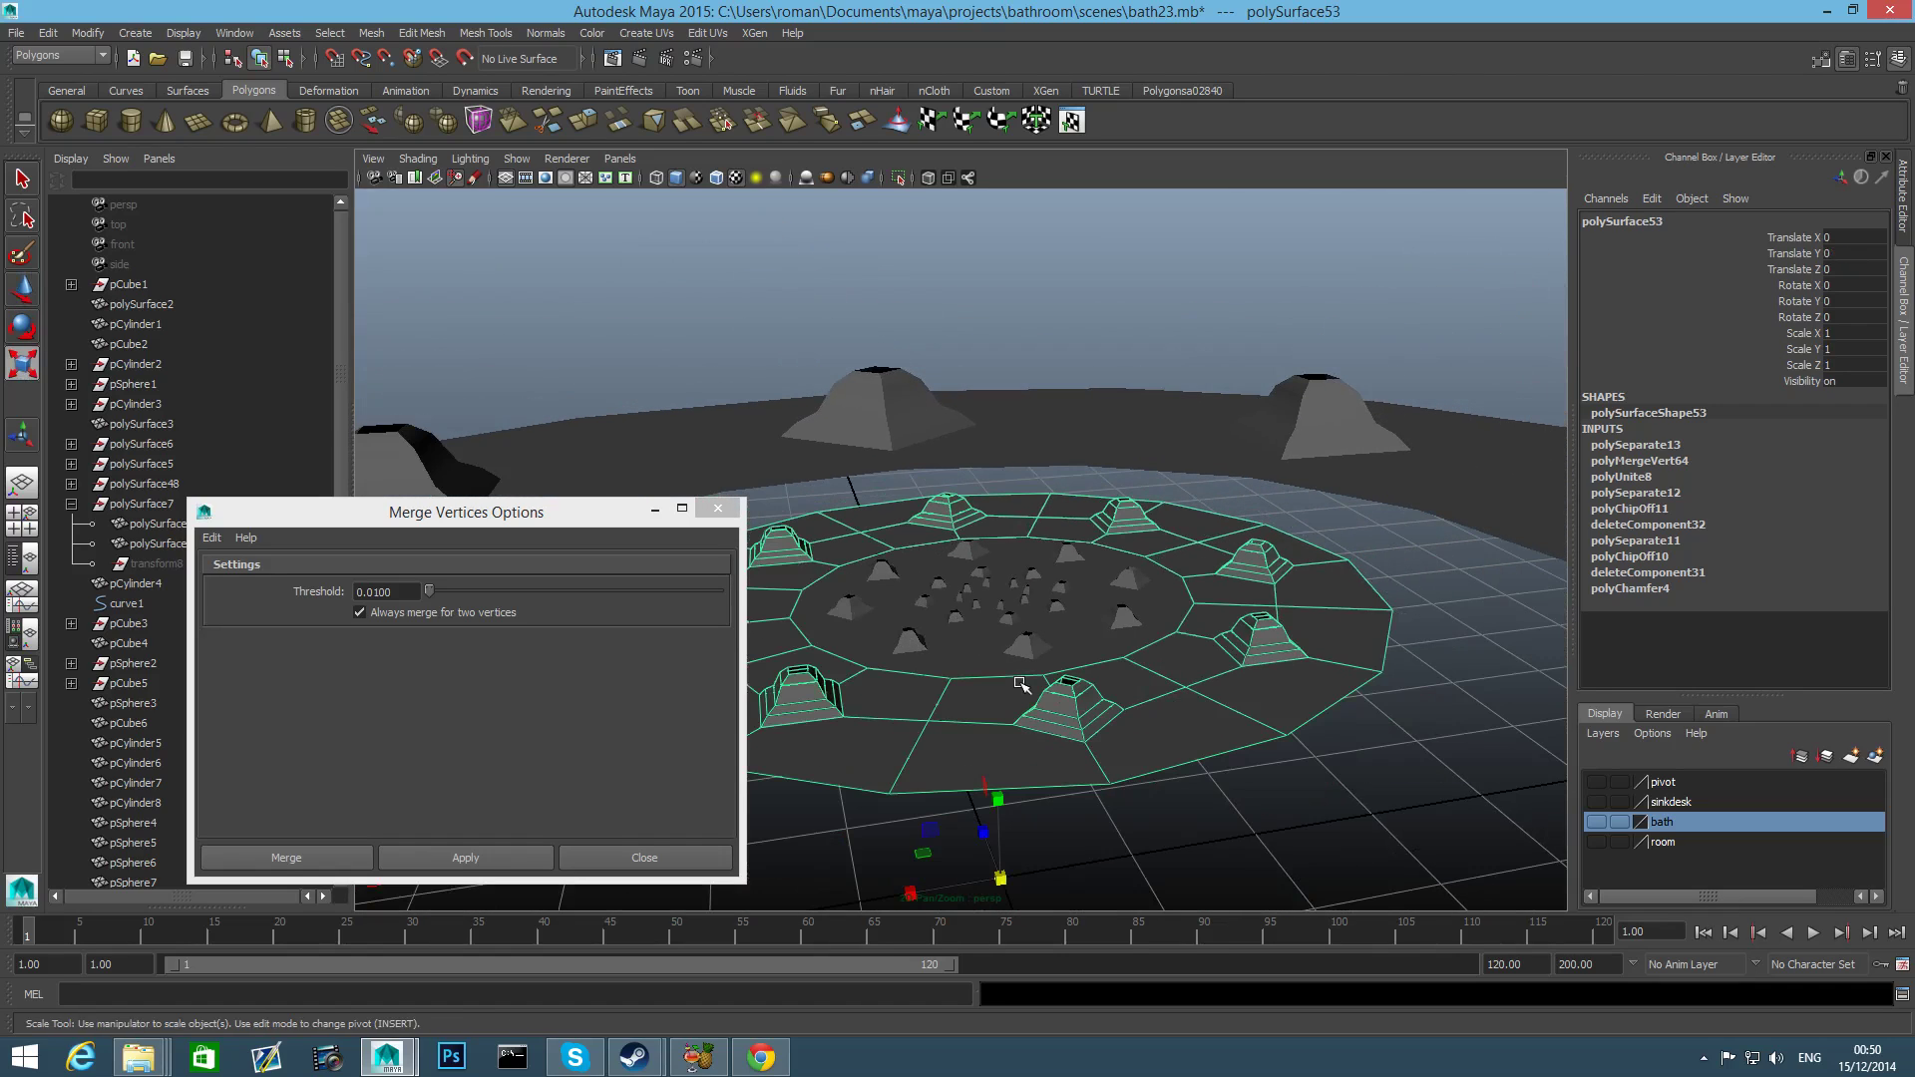
click(88, 33)
click(130, 218)
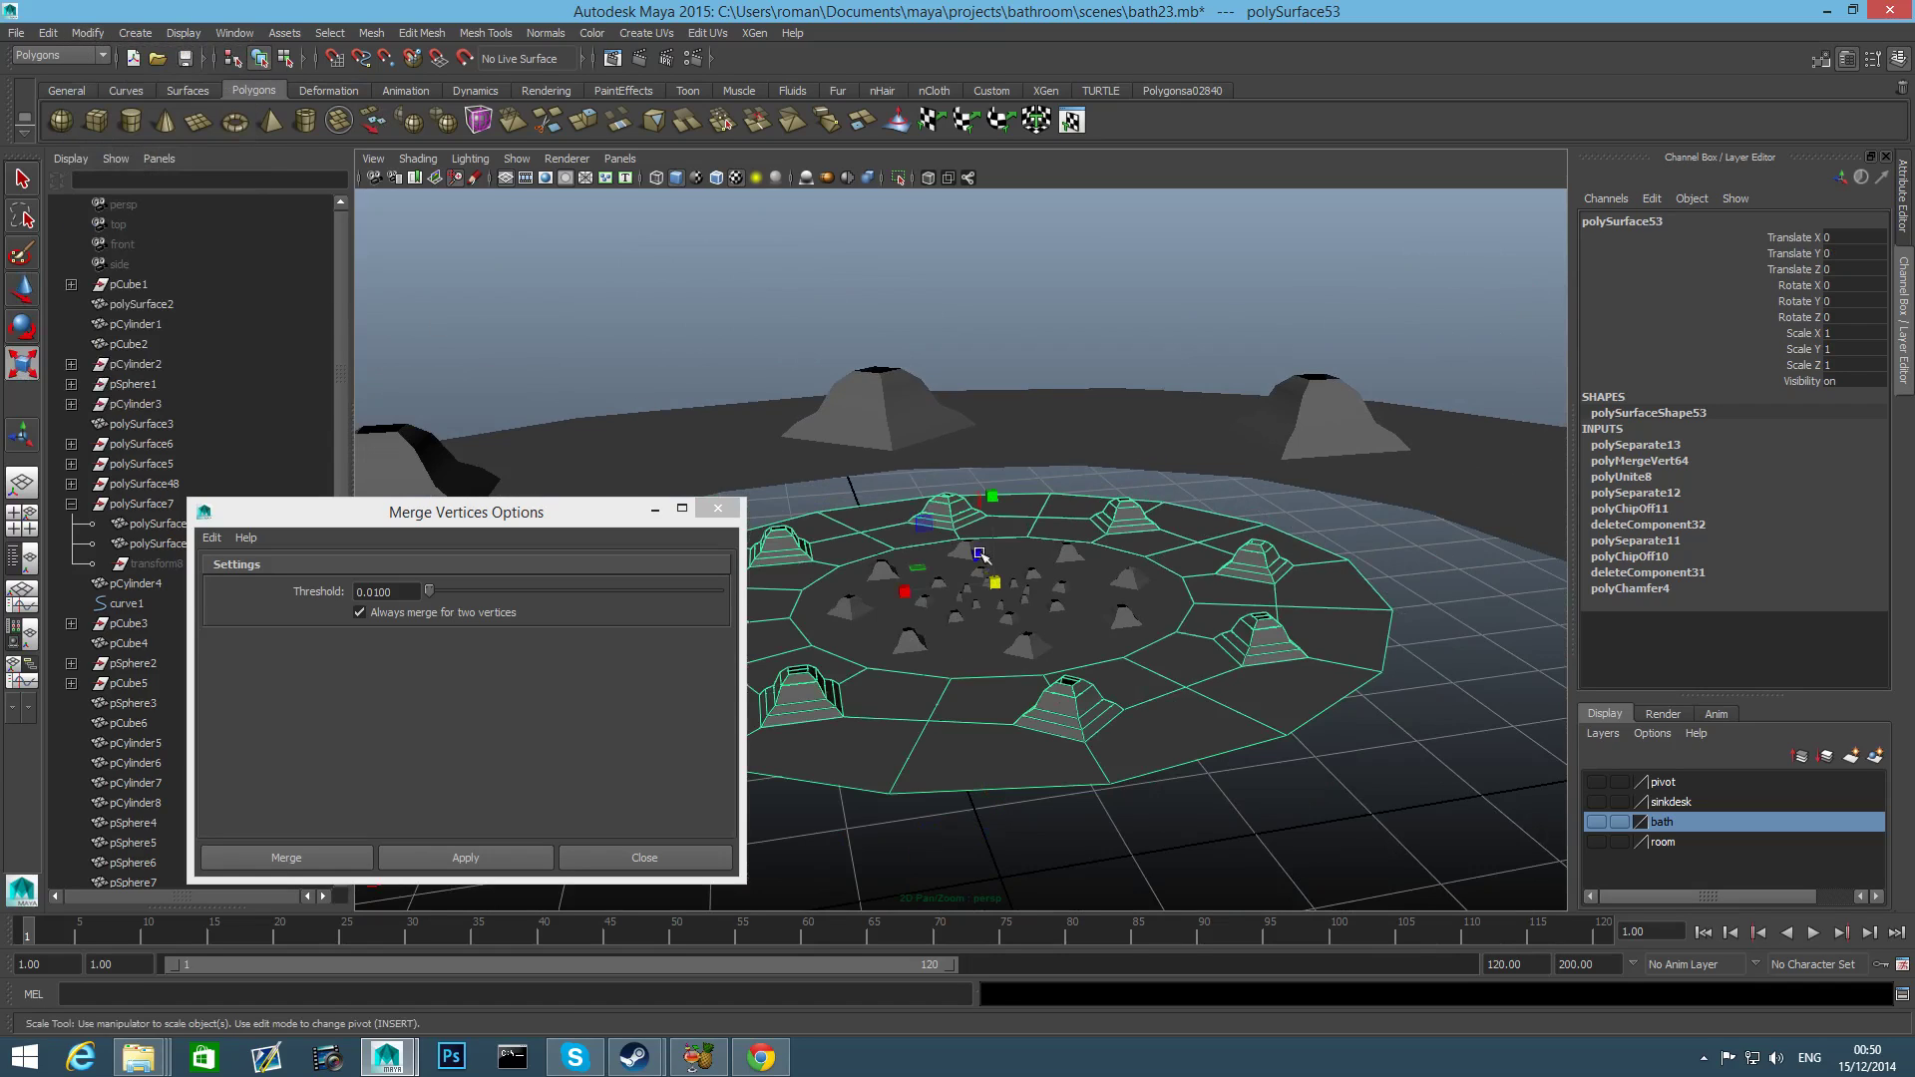
scroll(998, 593, up, 5)
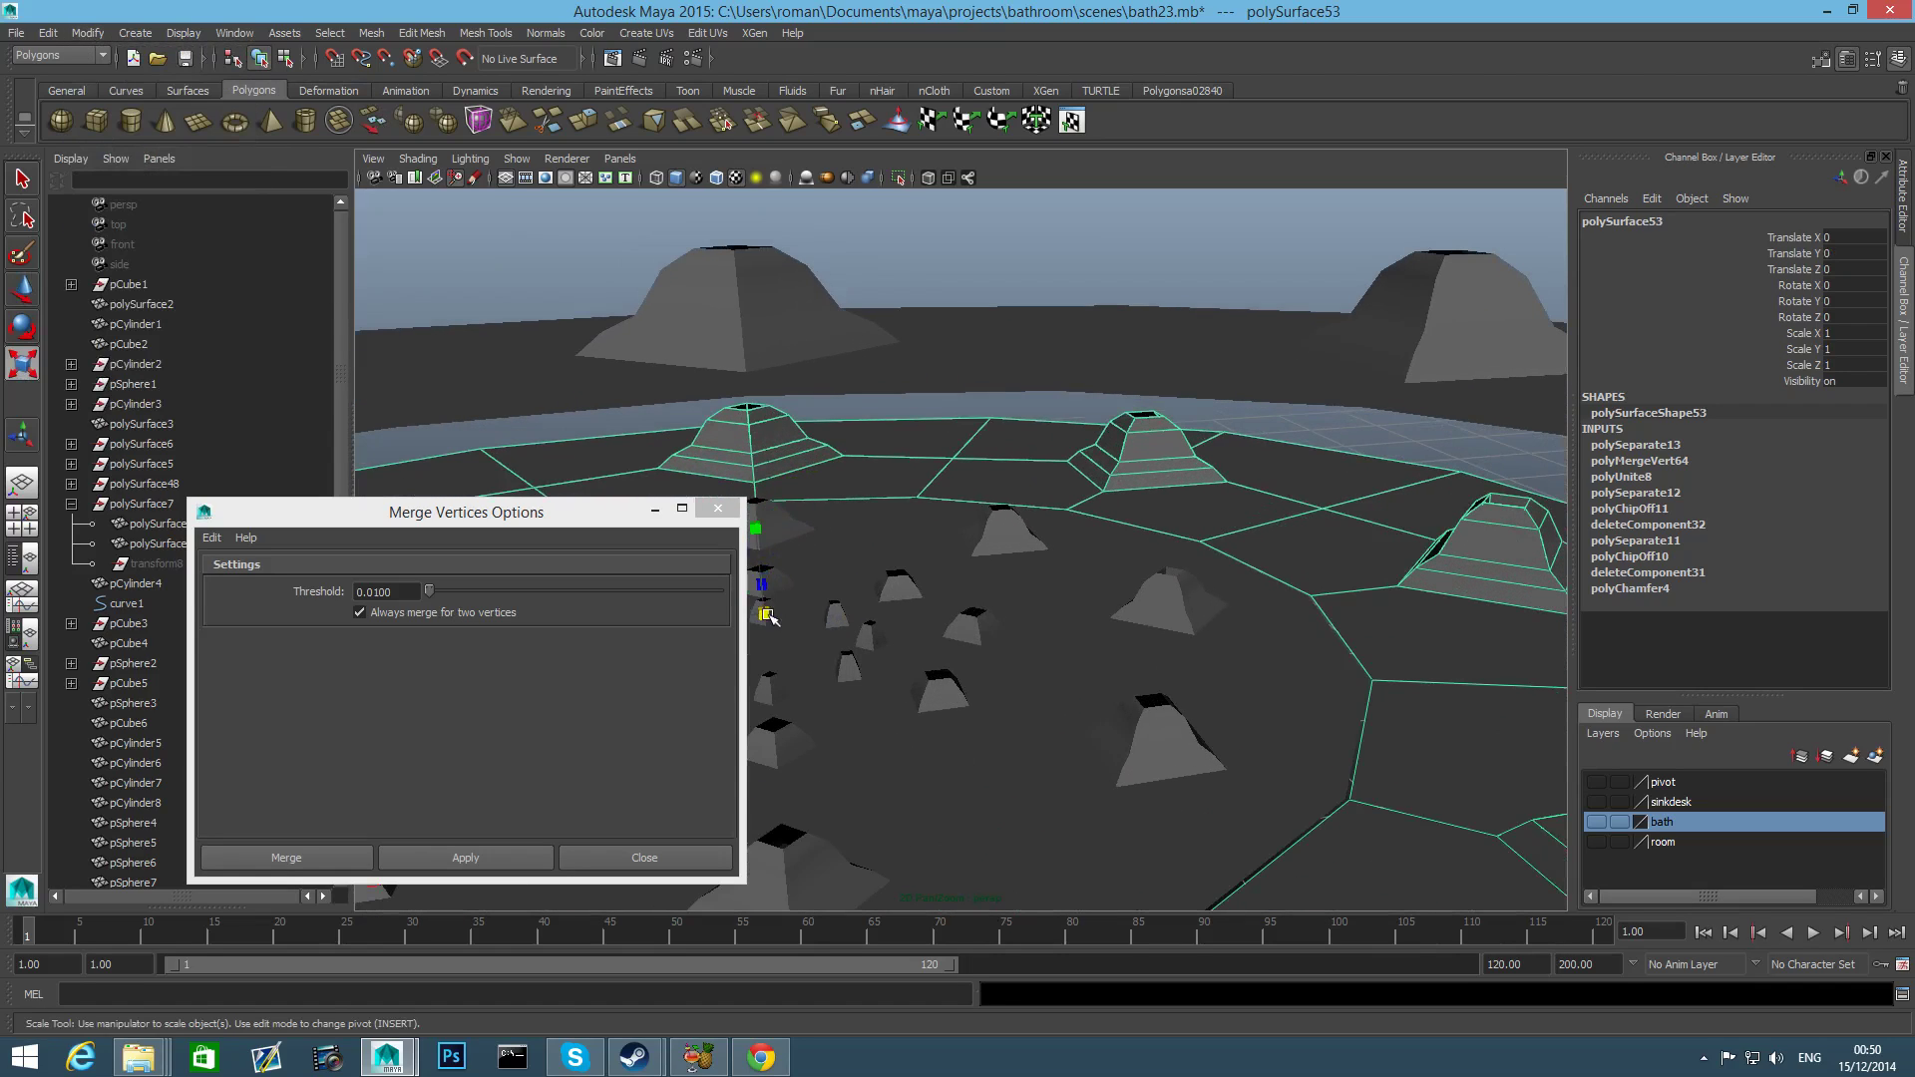
drag(768, 617, 763, 612)
Add the inner disc to the selected ring and combine both into one mesh, moving the Merge Vertices options out of the way.
shift+click(1147, 738)
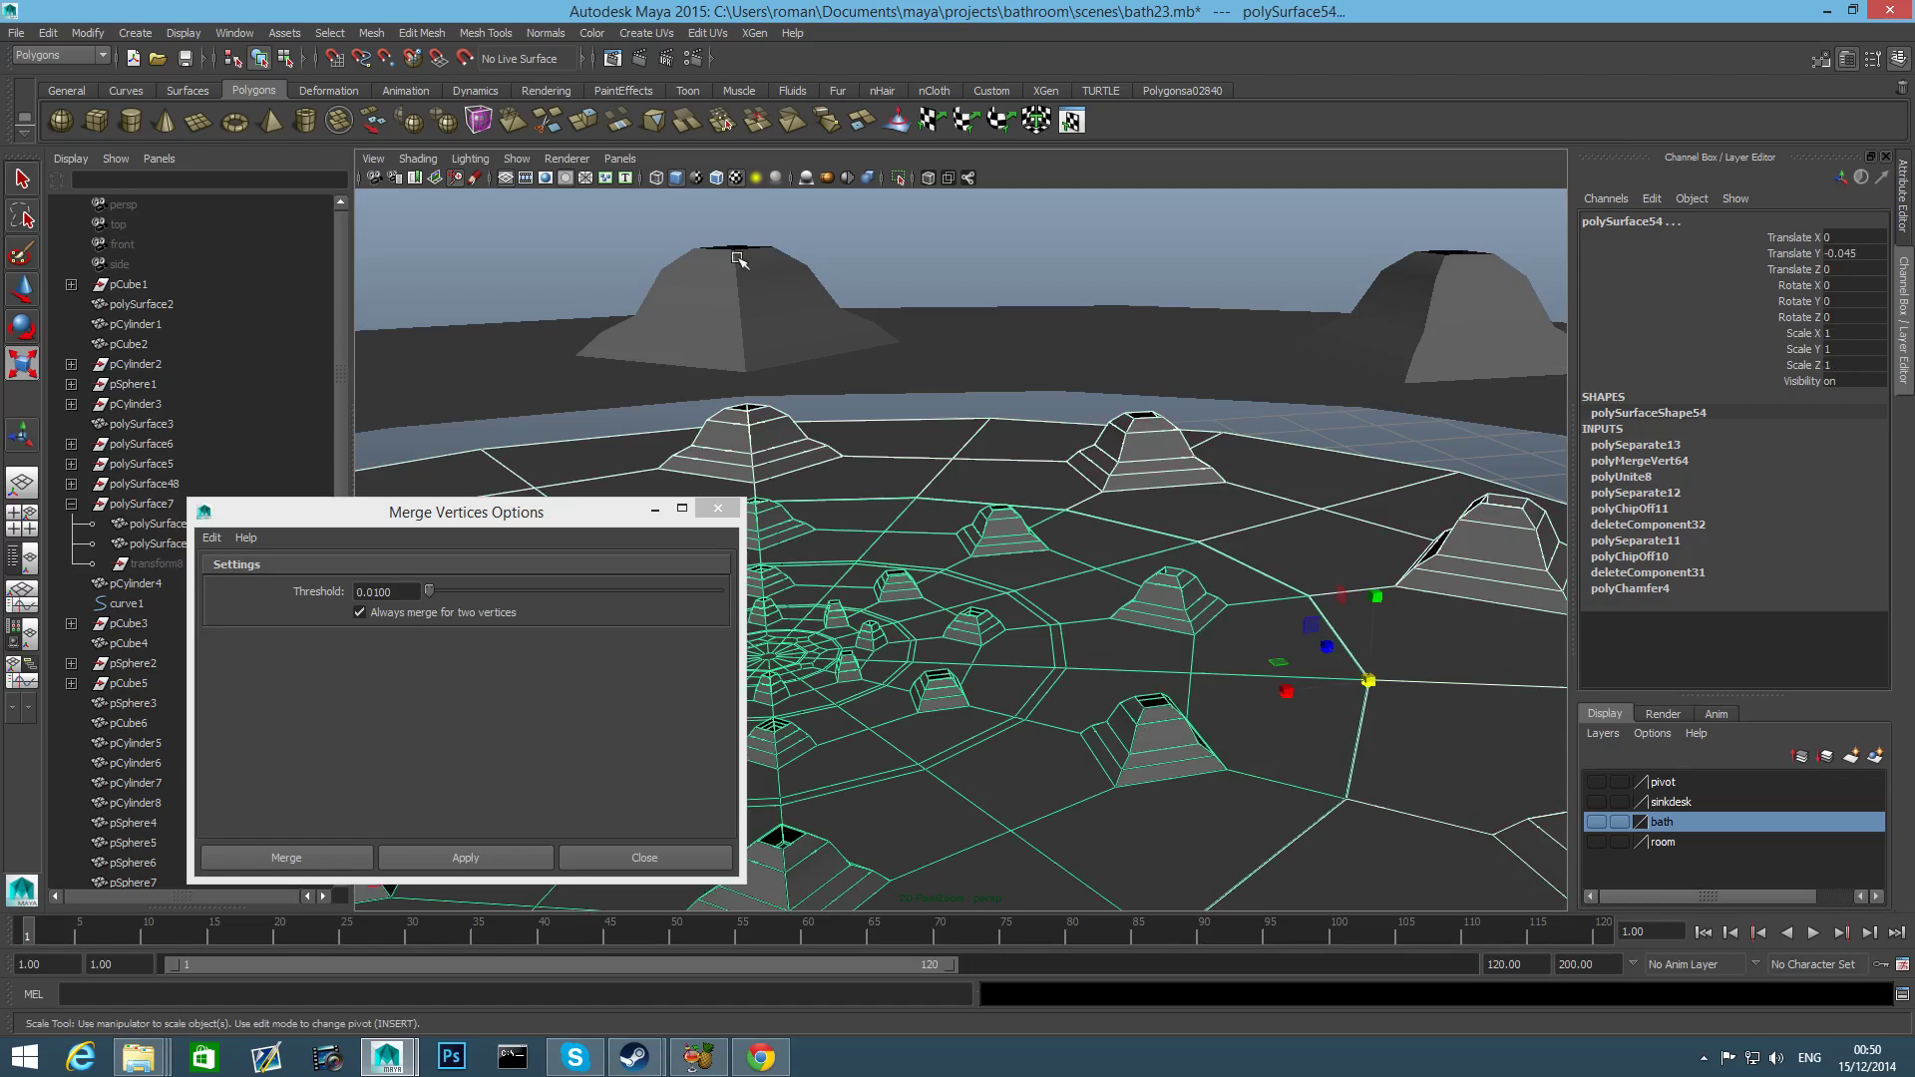
click(373, 33)
click(399, 93)
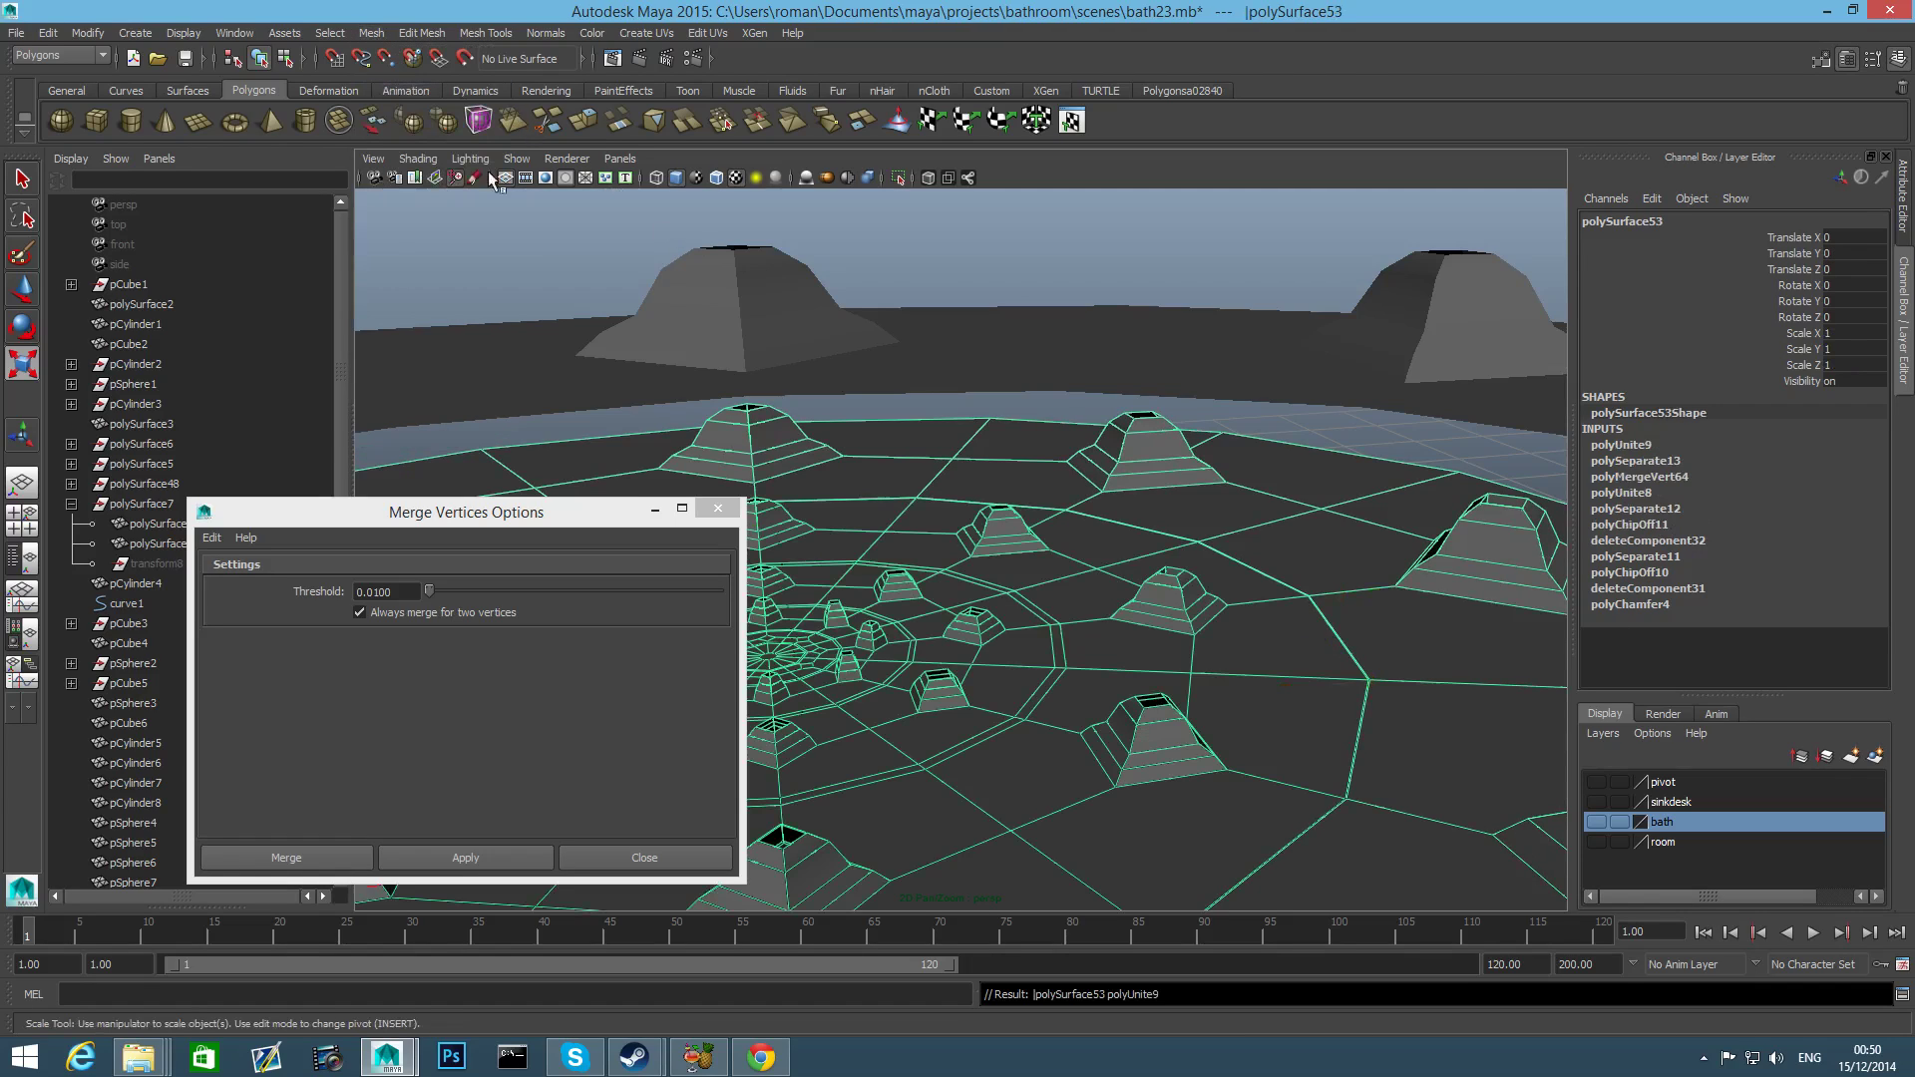
drag(632, 509, 439, 459)
Switch the combined mesh to vertex selection and select the seam vertices along the far half of the circle between ring and disc.
right_drag(1304, 621, 1225, 621)
alt+drag(1278, 659, 1337, 758)
alt+right_drag(1336, 758, 1390, 562)
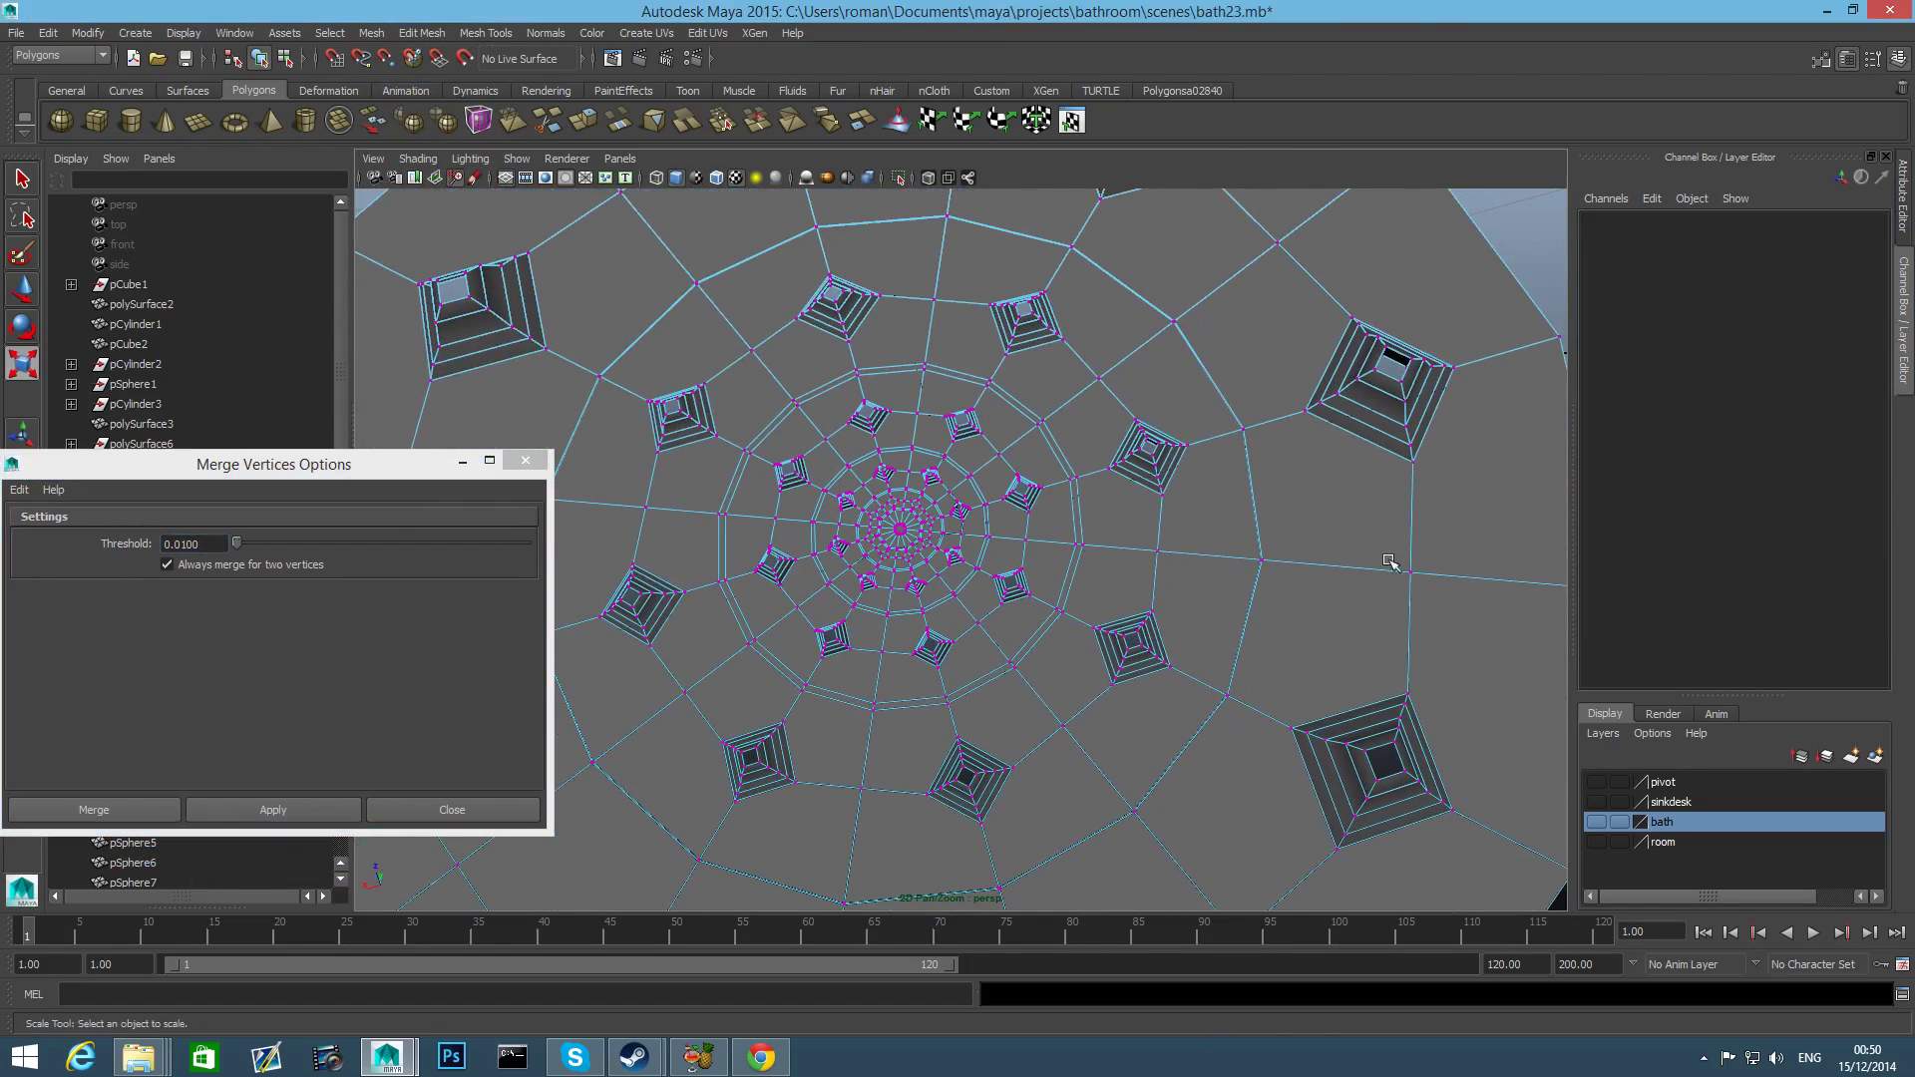
drag(1243, 535, 1294, 617)
shift+drag(1230, 404, 1262, 469)
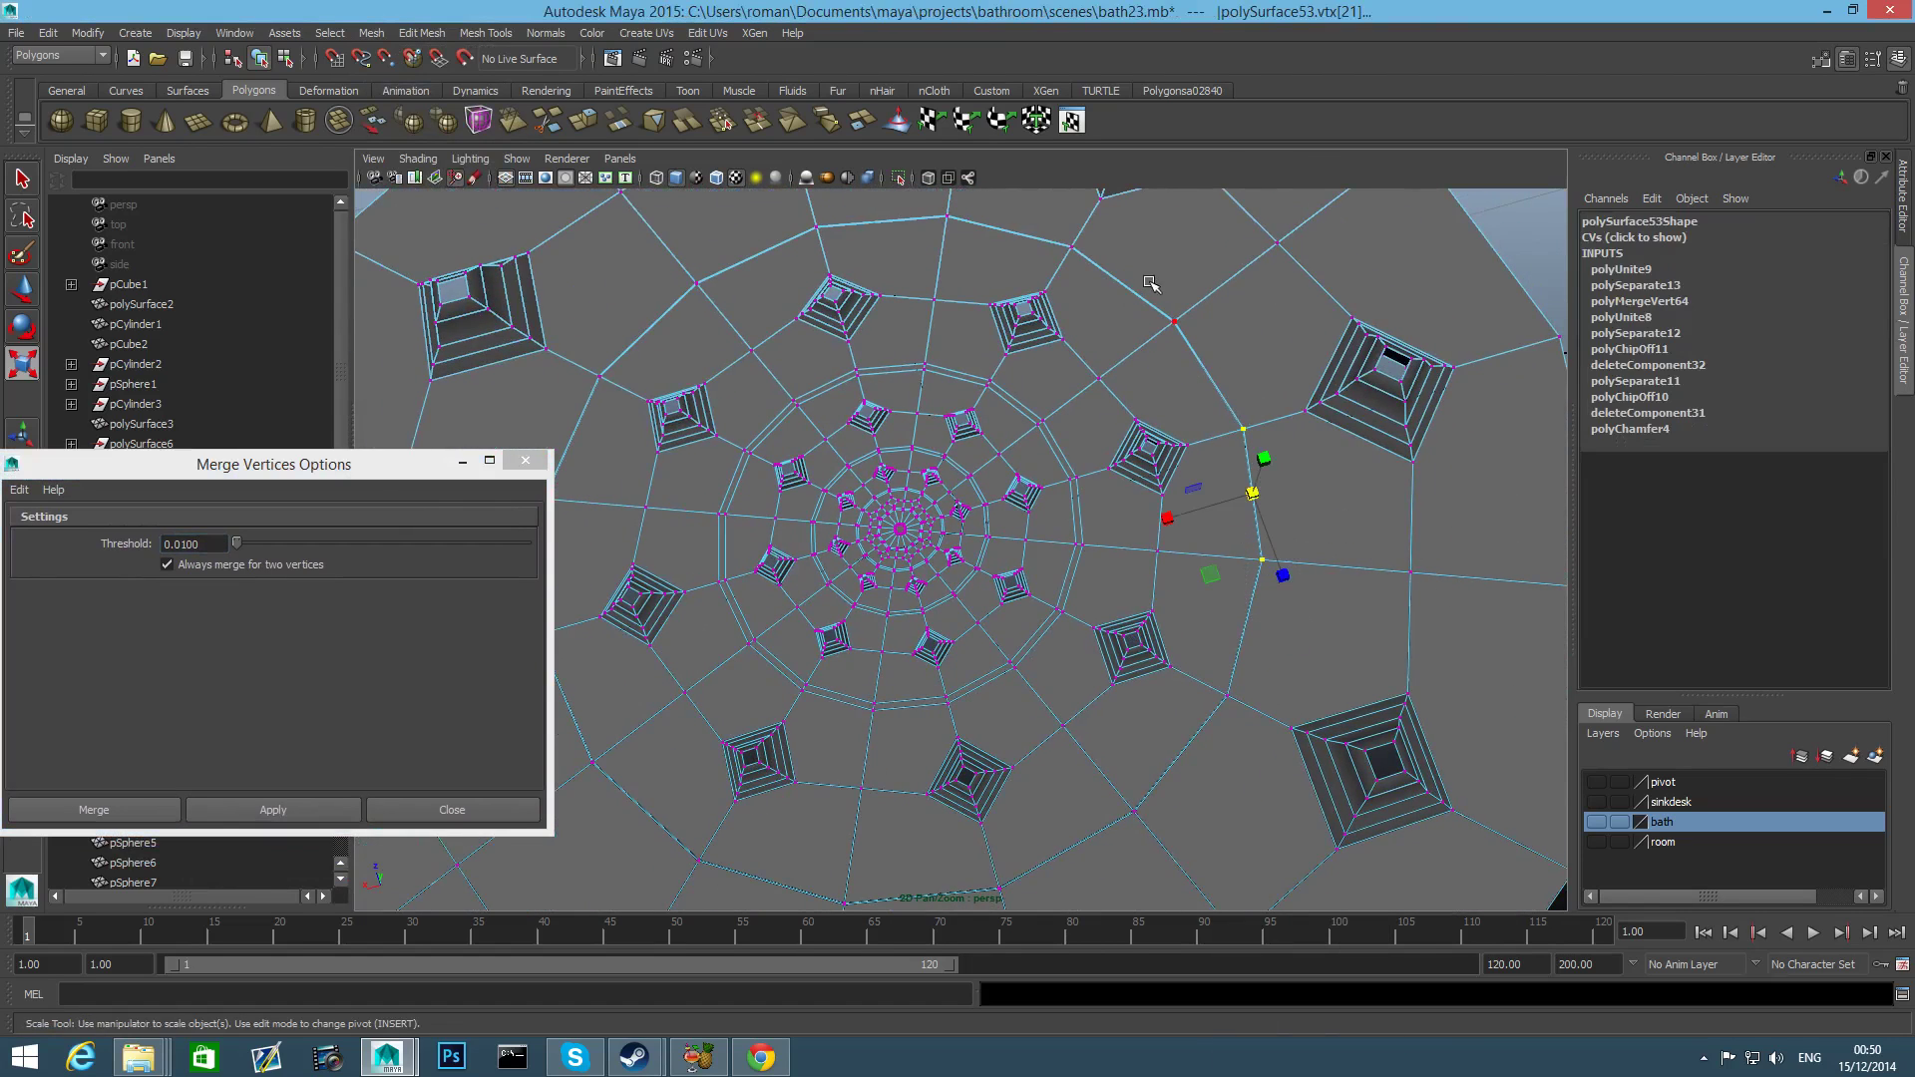
shift+drag(1154, 280, 1200, 357)
shift+drag(1052, 225, 1090, 259)
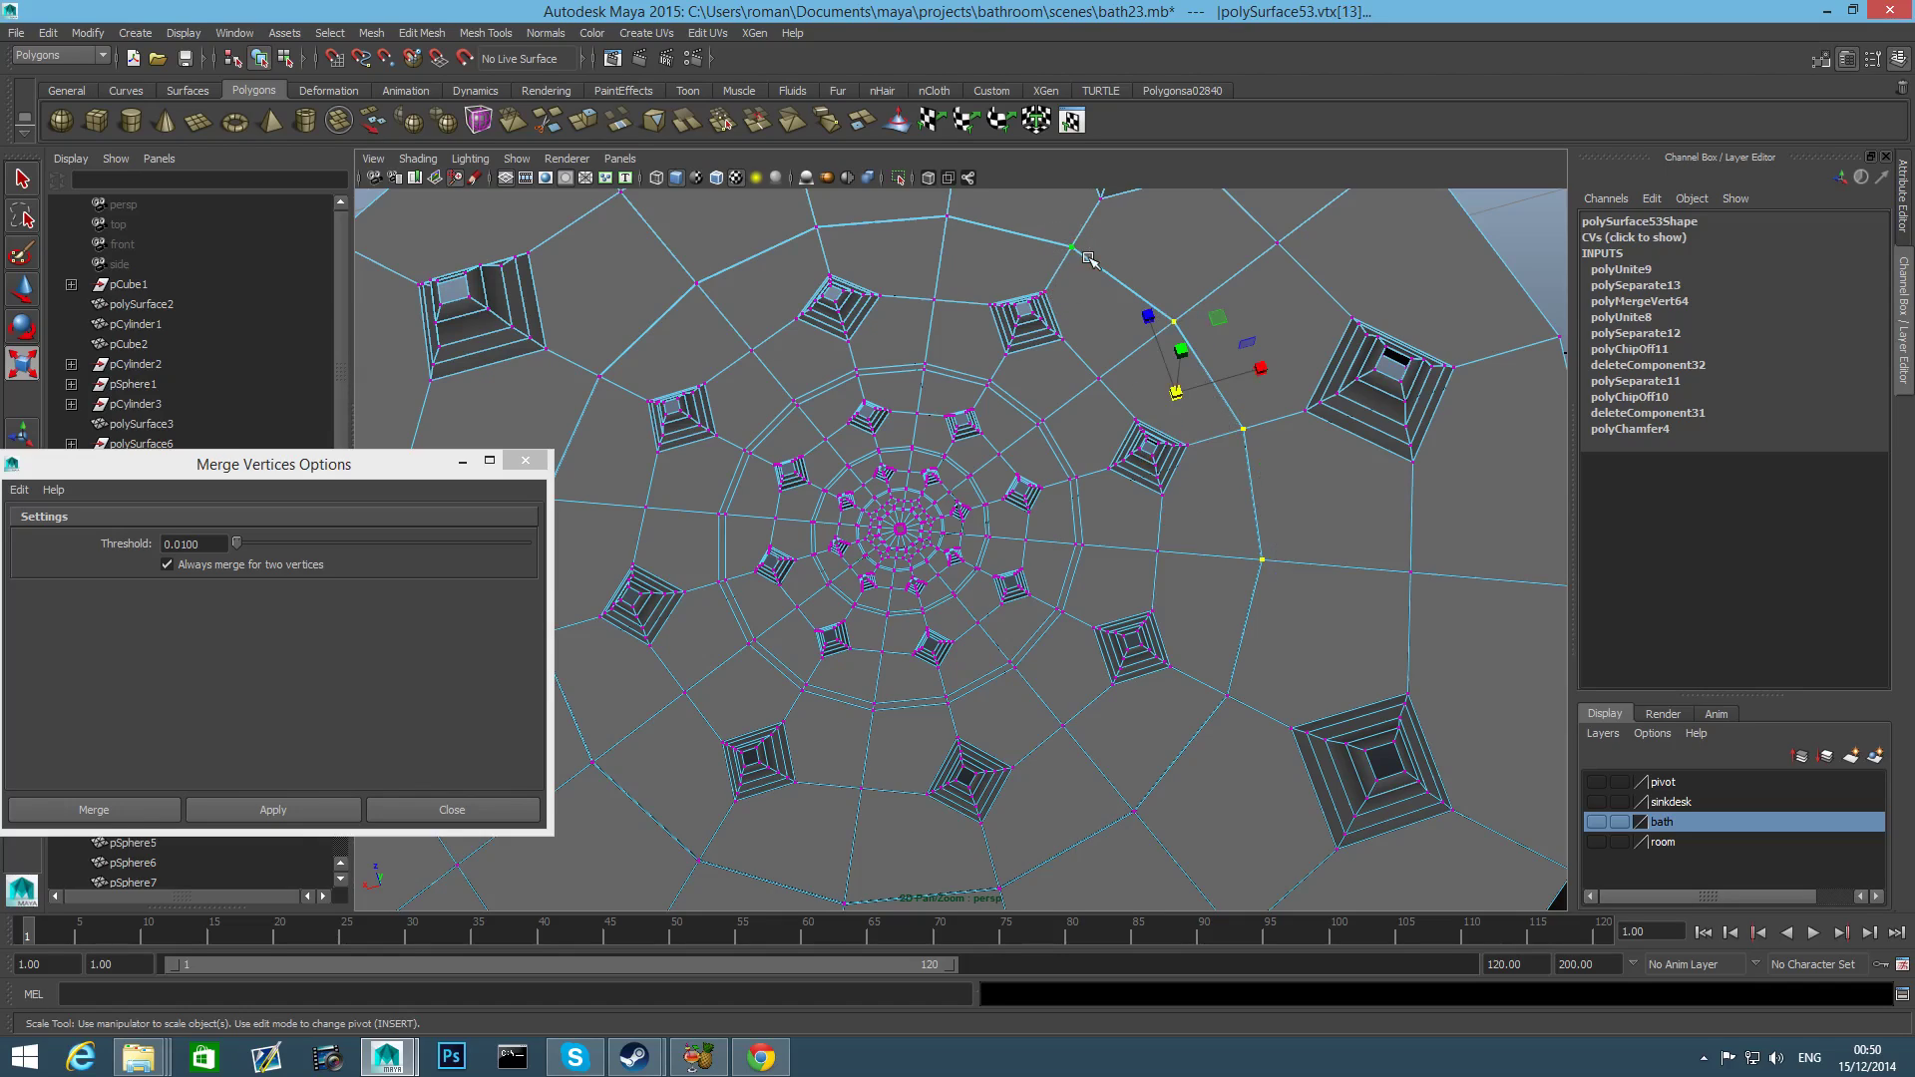
shift+click(925, 204)
shift+click(806, 217)
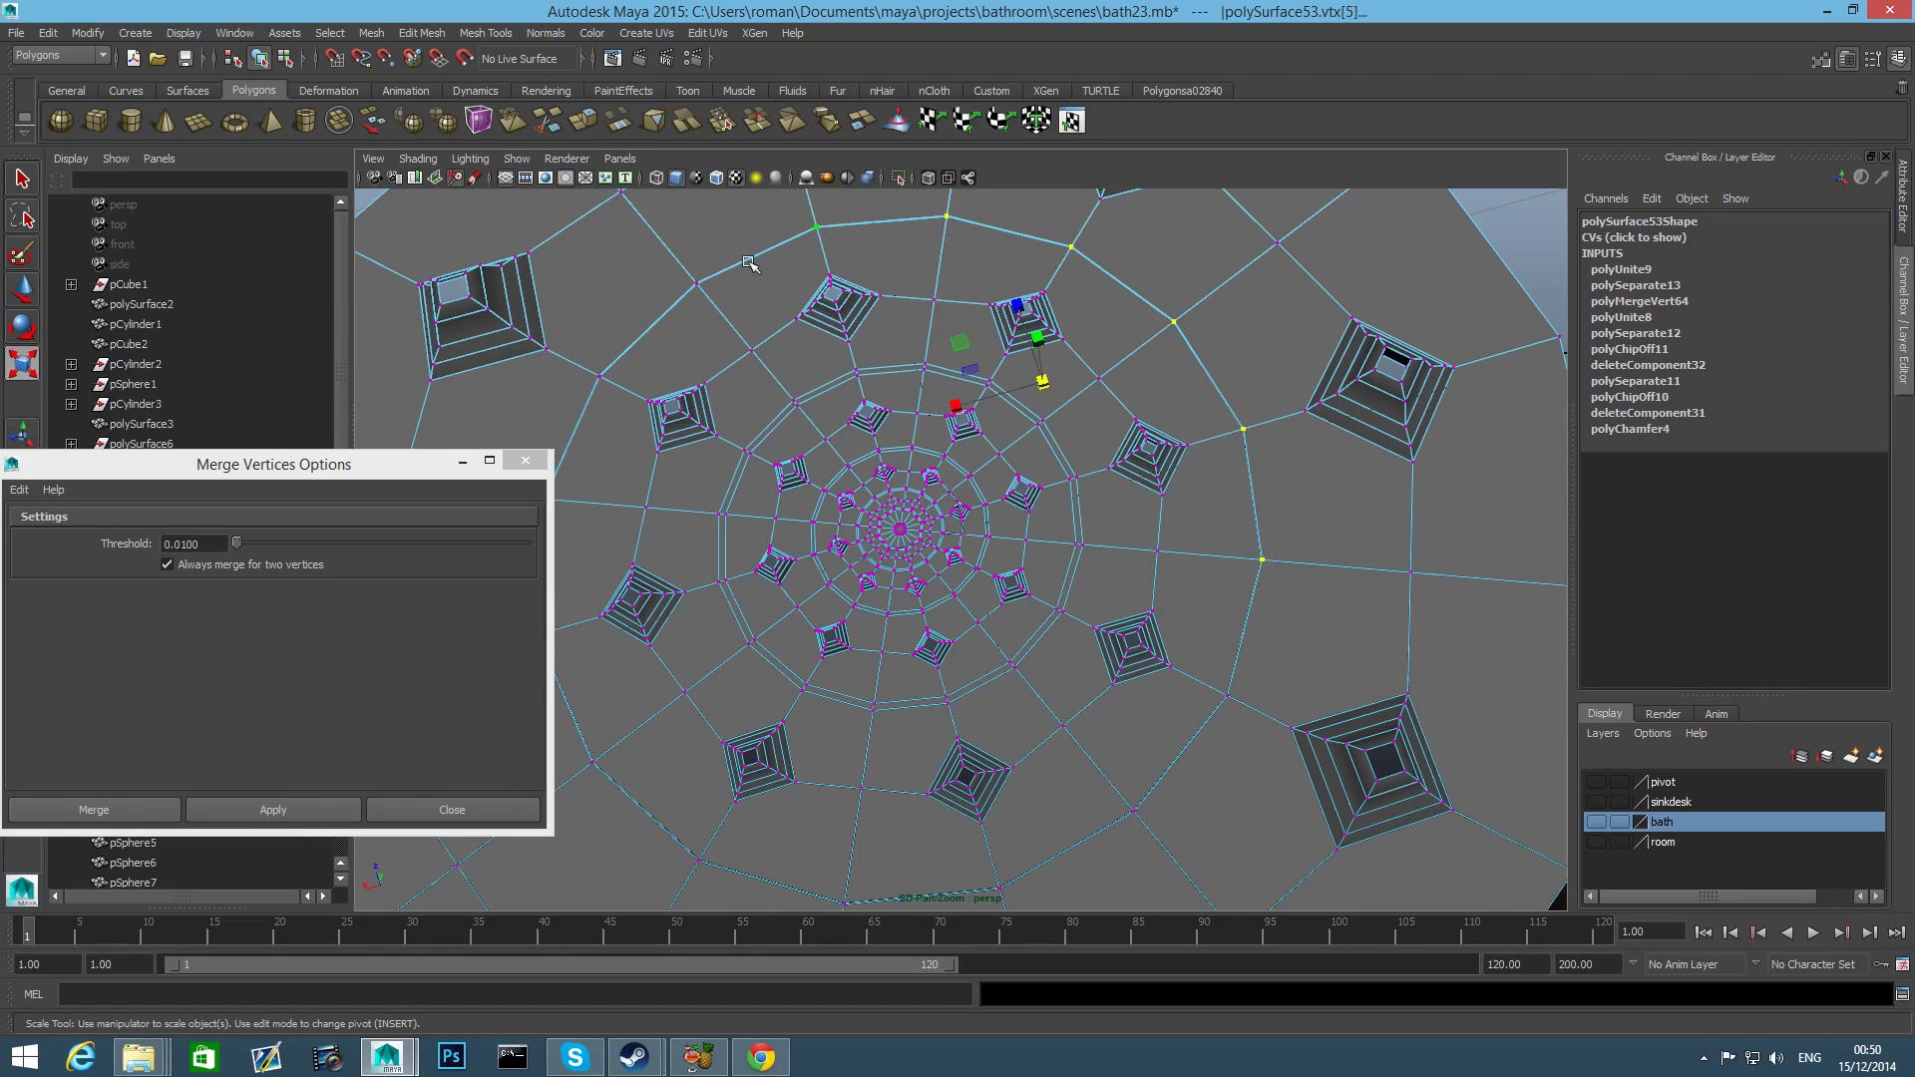
shift+click(687, 275)
shift+drag(587, 363, 622, 398)
Add the remaining seam vertices around the circle to the selection and merge them all with a threshold of 0.0100.
alt+middle_drag(726, 426, 987, 390)
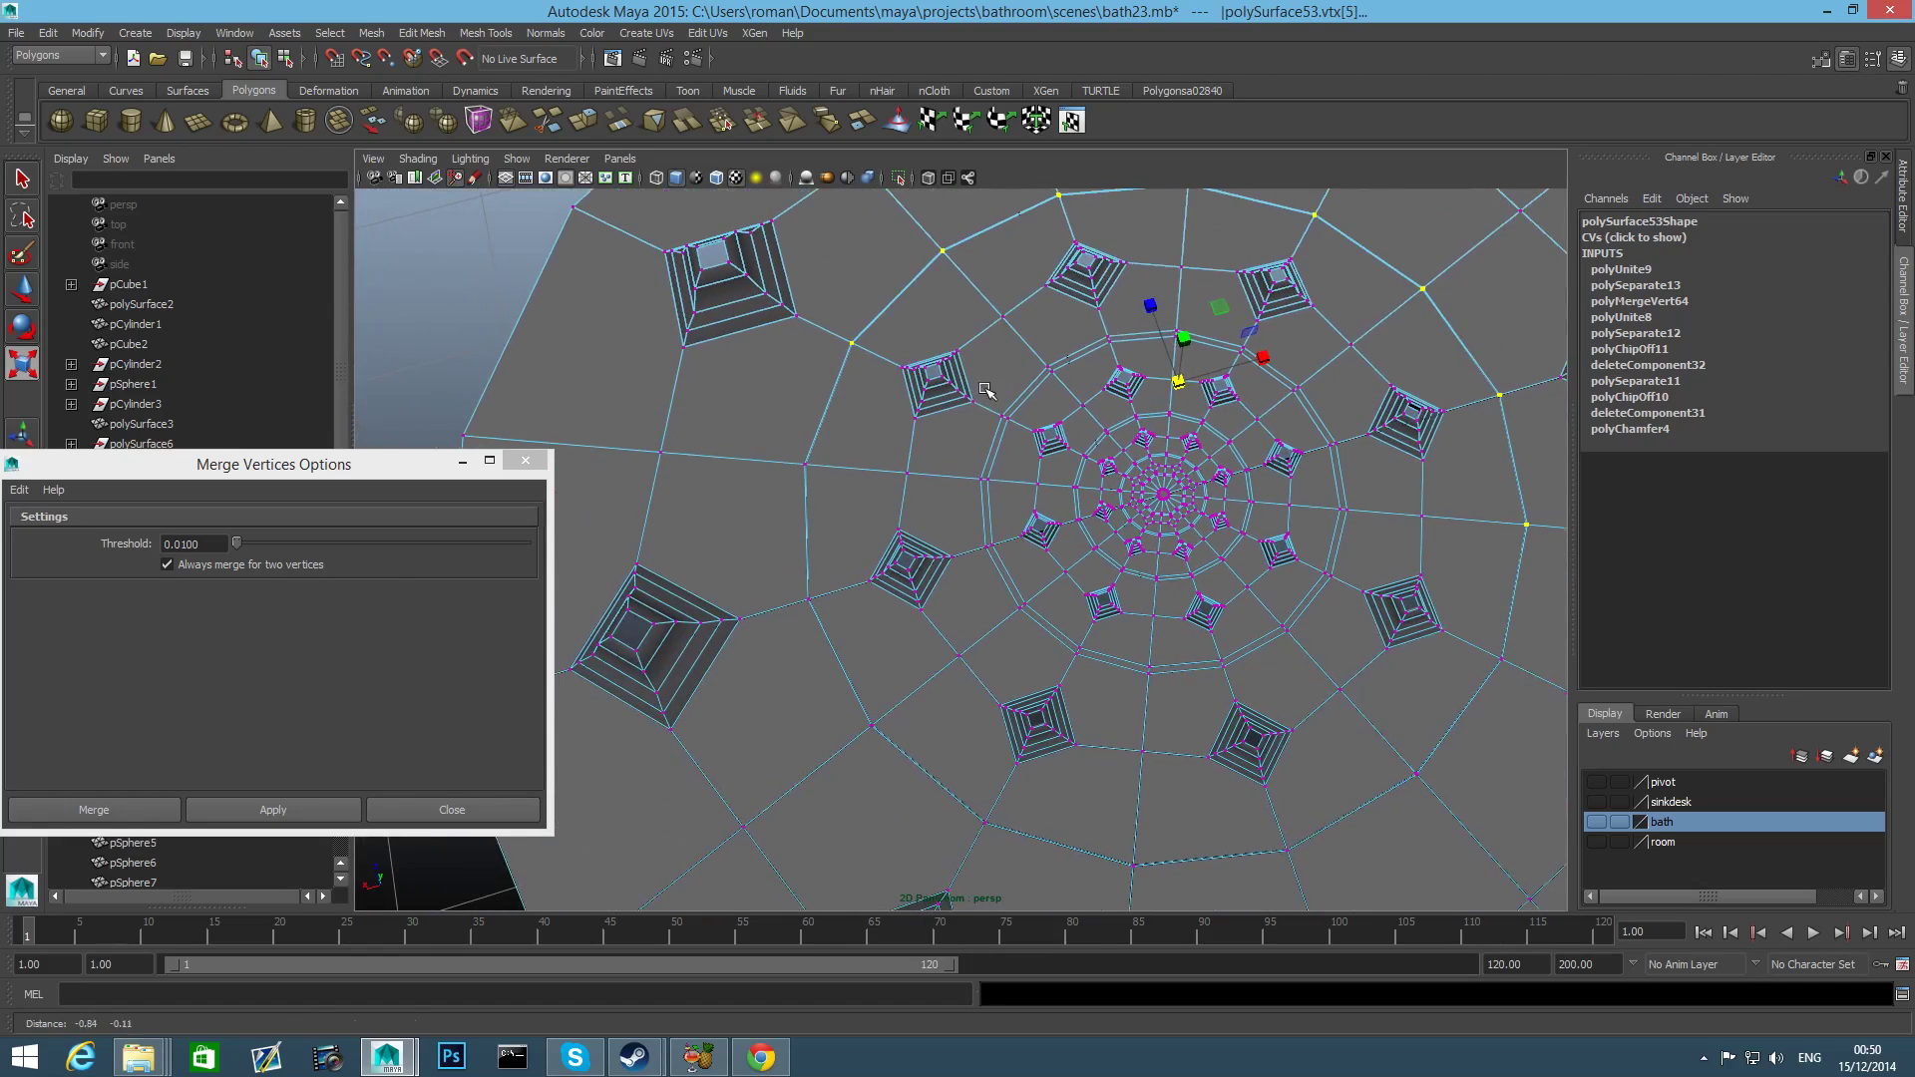
shift+drag(784, 450, 827, 496)
shift+drag(780, 574, 828, 612)
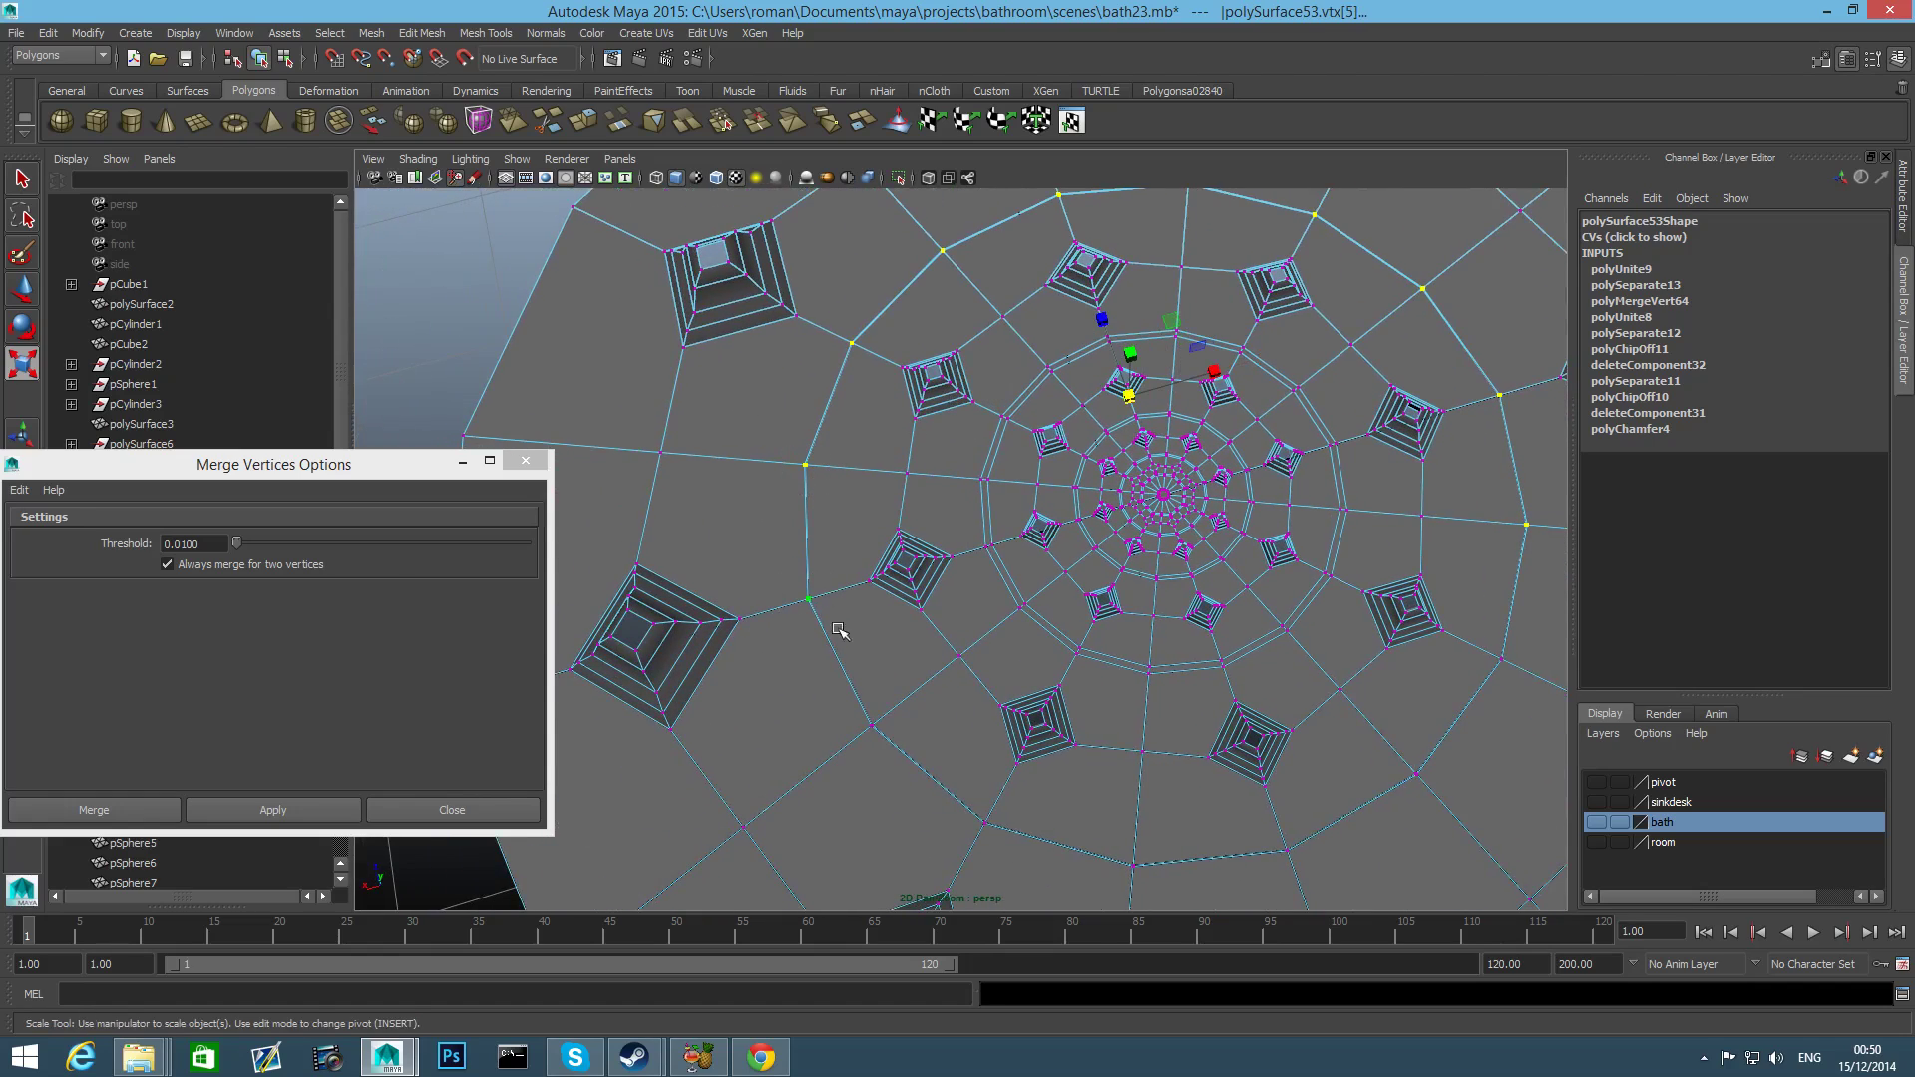
shift+drag(854, 701, 880, 742)
shift+drag(950, 798, 1157, 888)
shift+drag(1264, 829, 1326, 878)
shift+drag(1394, 727, 1439, 789)
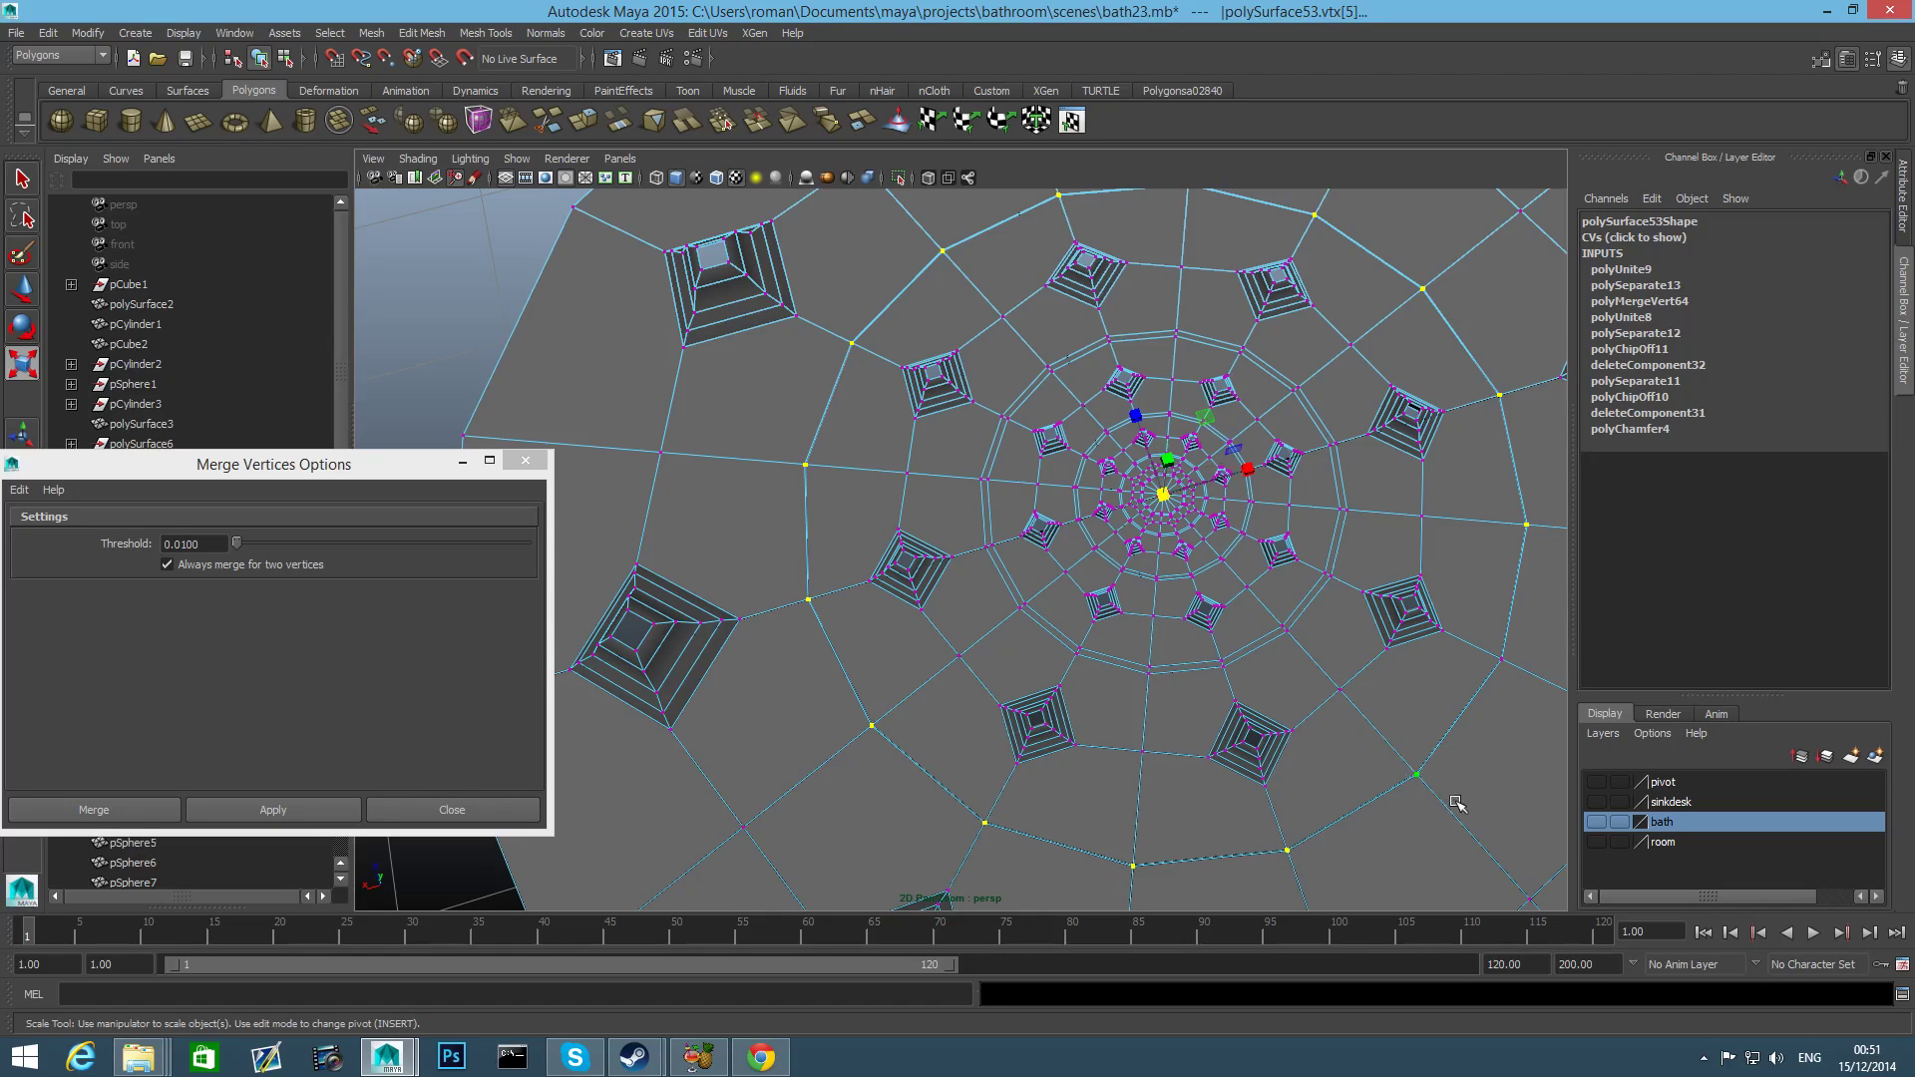
shift+drag(1484, 639, 1540, 703)
click(287, 815)
click(290, 815)
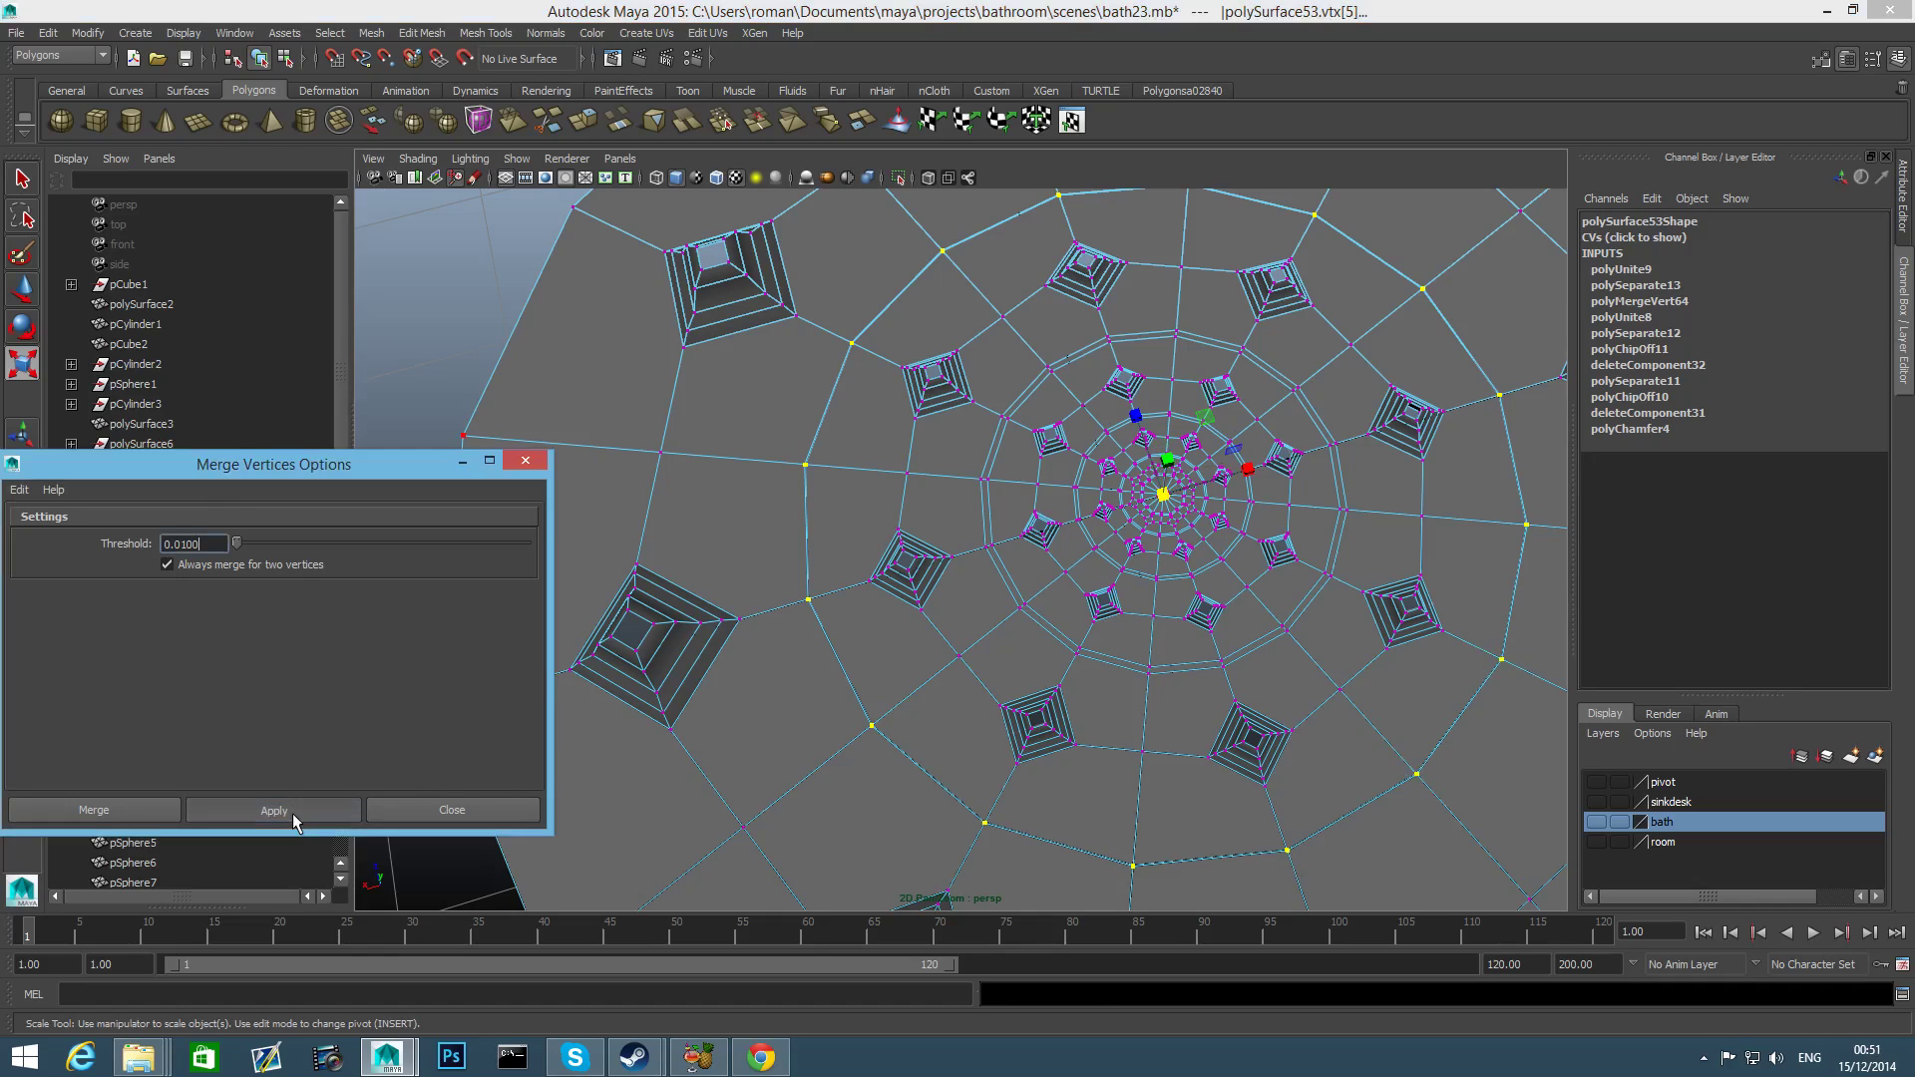
Select a single merged seam vertex and move it slightly along X to test that ring and disc are joined.
scroll(1035, 858, up, 3)
alt+middle_drag(1034, 859, 1097, 491)
scroll(1095, 612, up, 3)
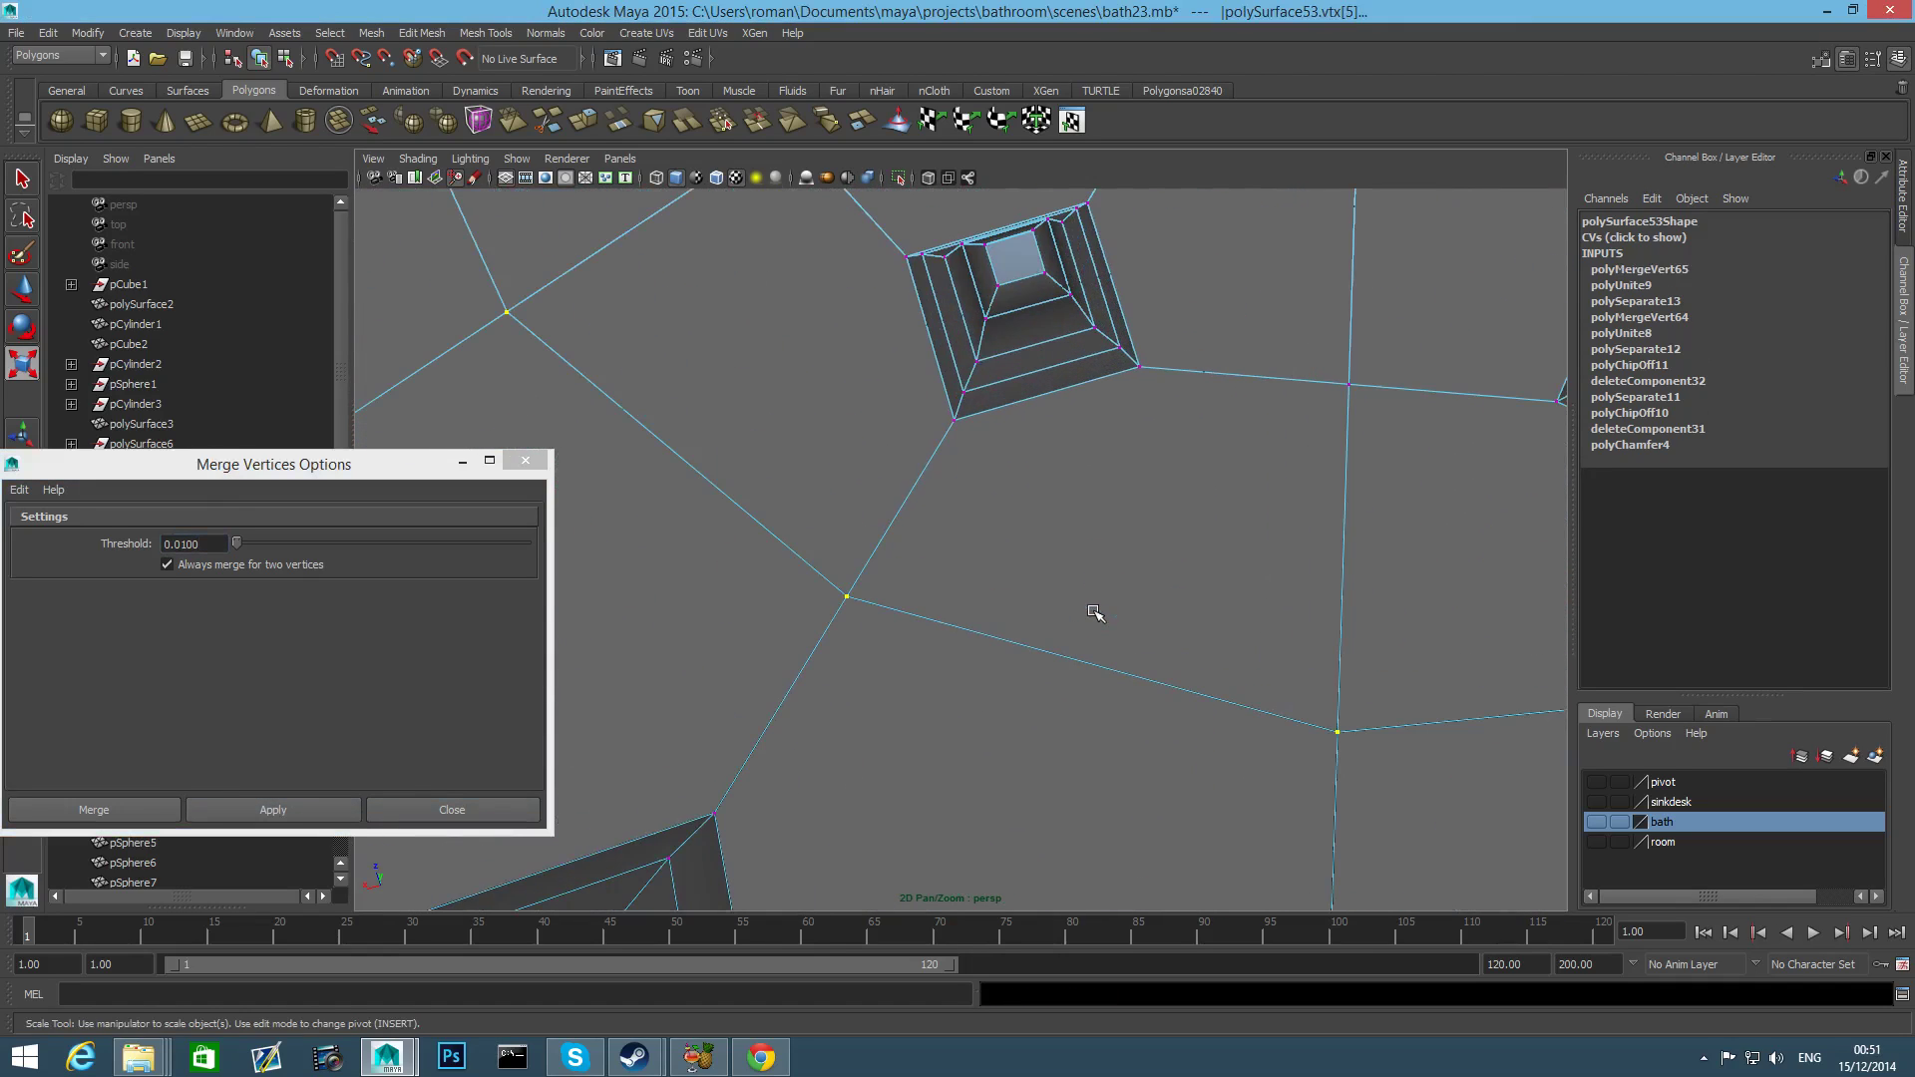
click(845, 596)
key(w)
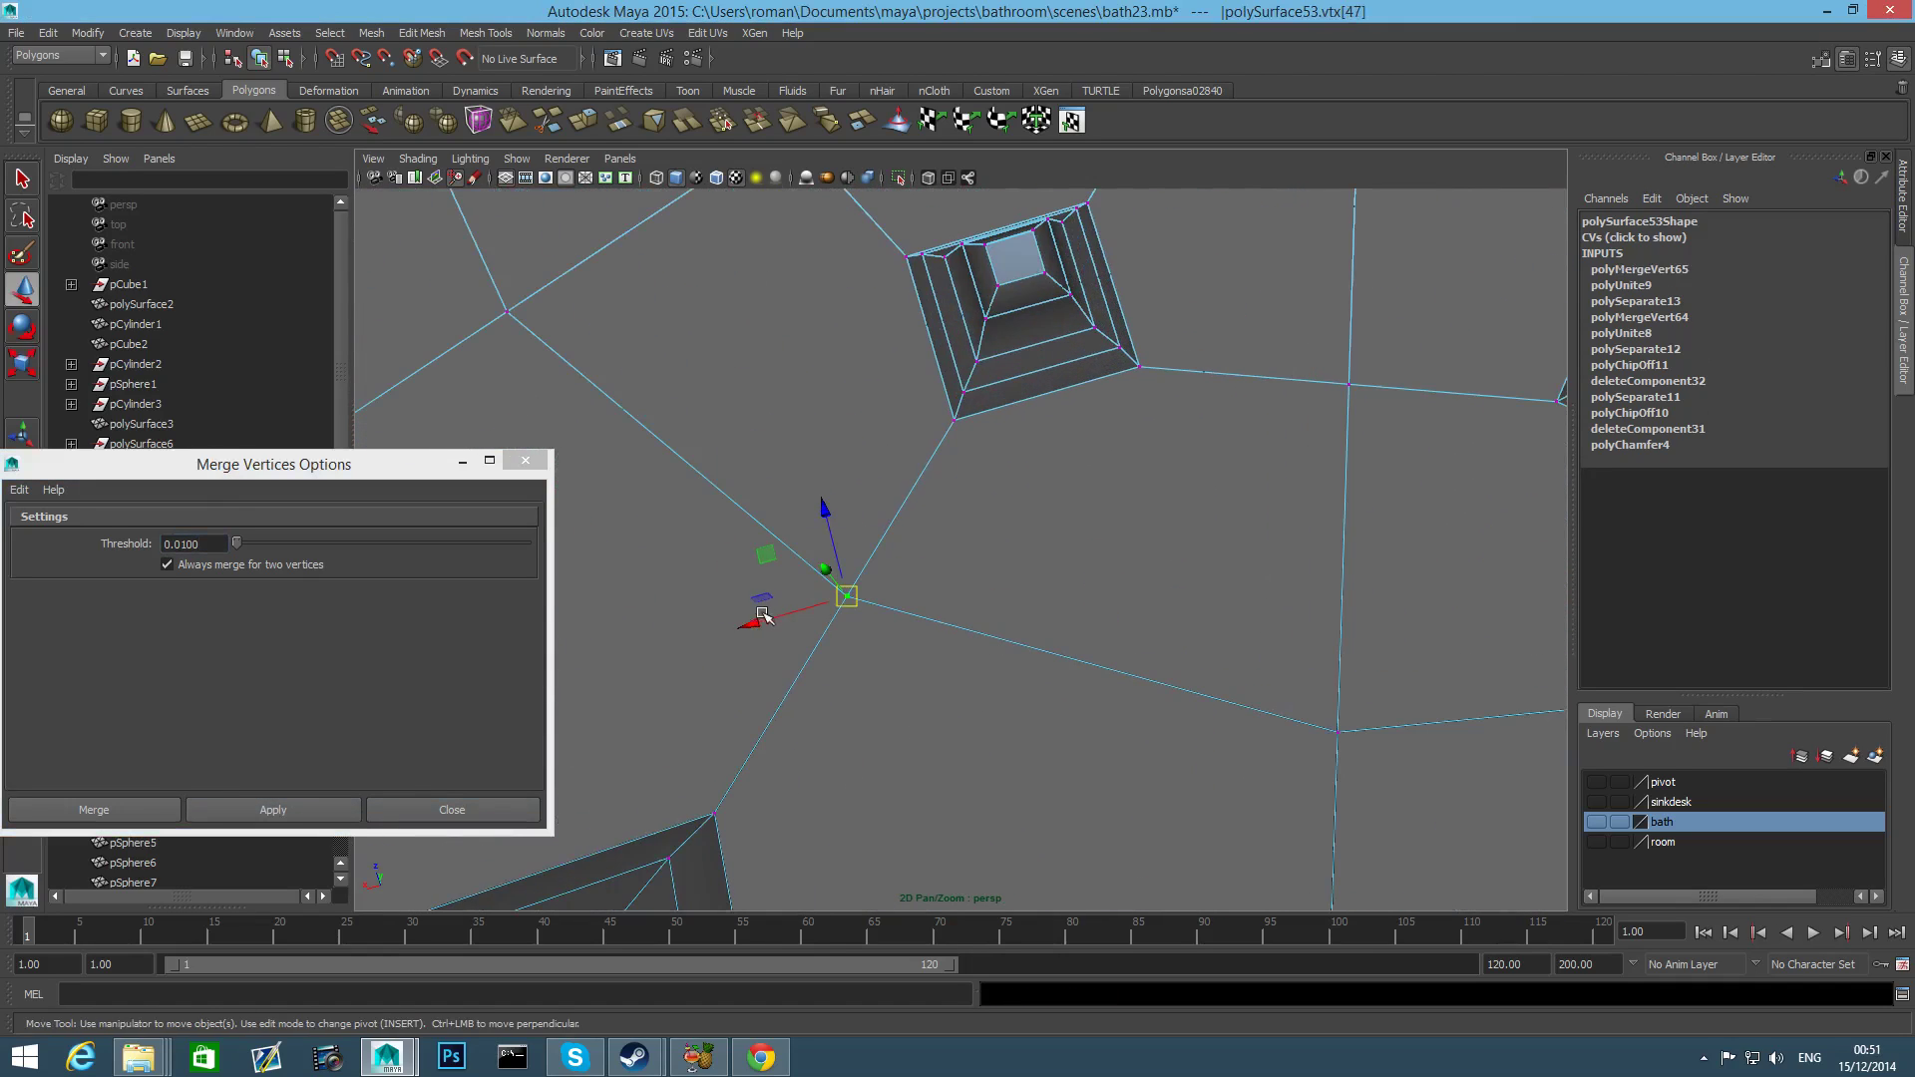
drag(763, 623, 807, 635)
scroll(1132, 733, down, 5)
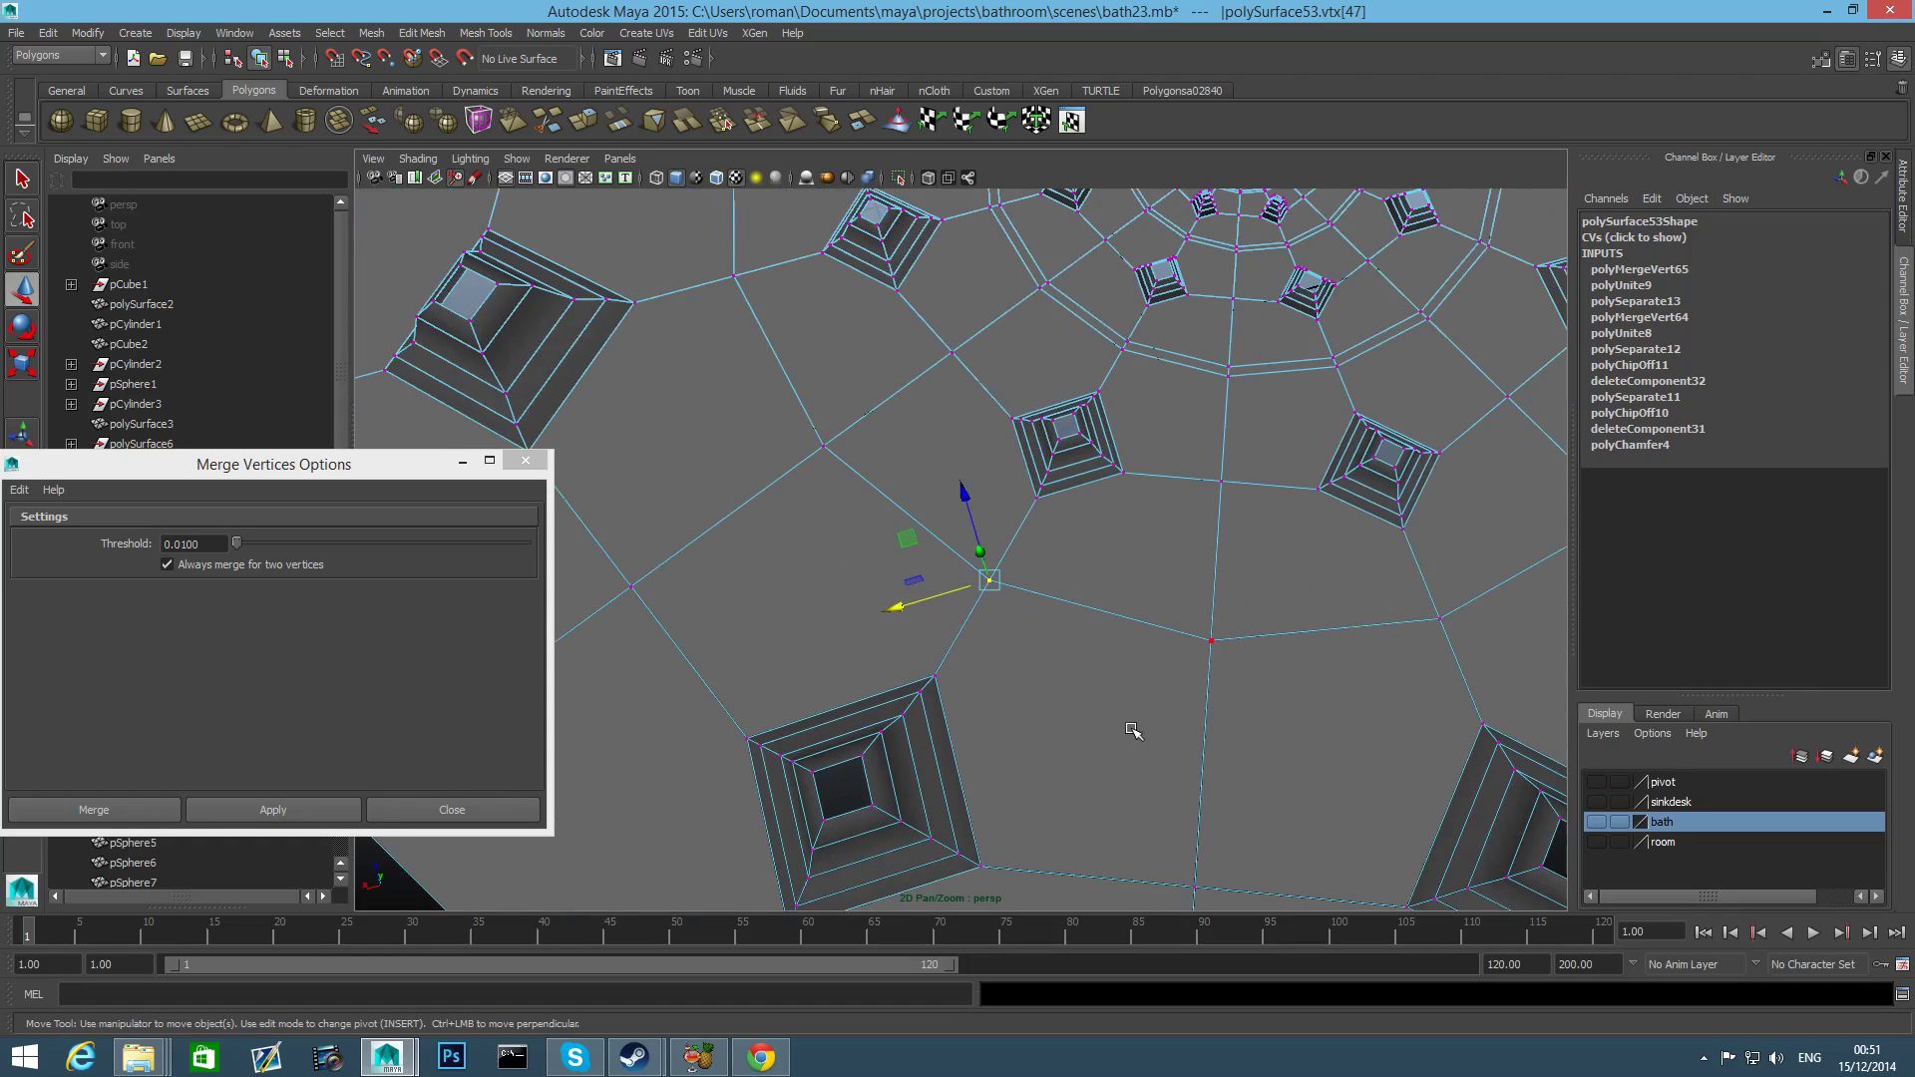
Preview the merged disc with mesh smoothing and return to object selection.
key(3)
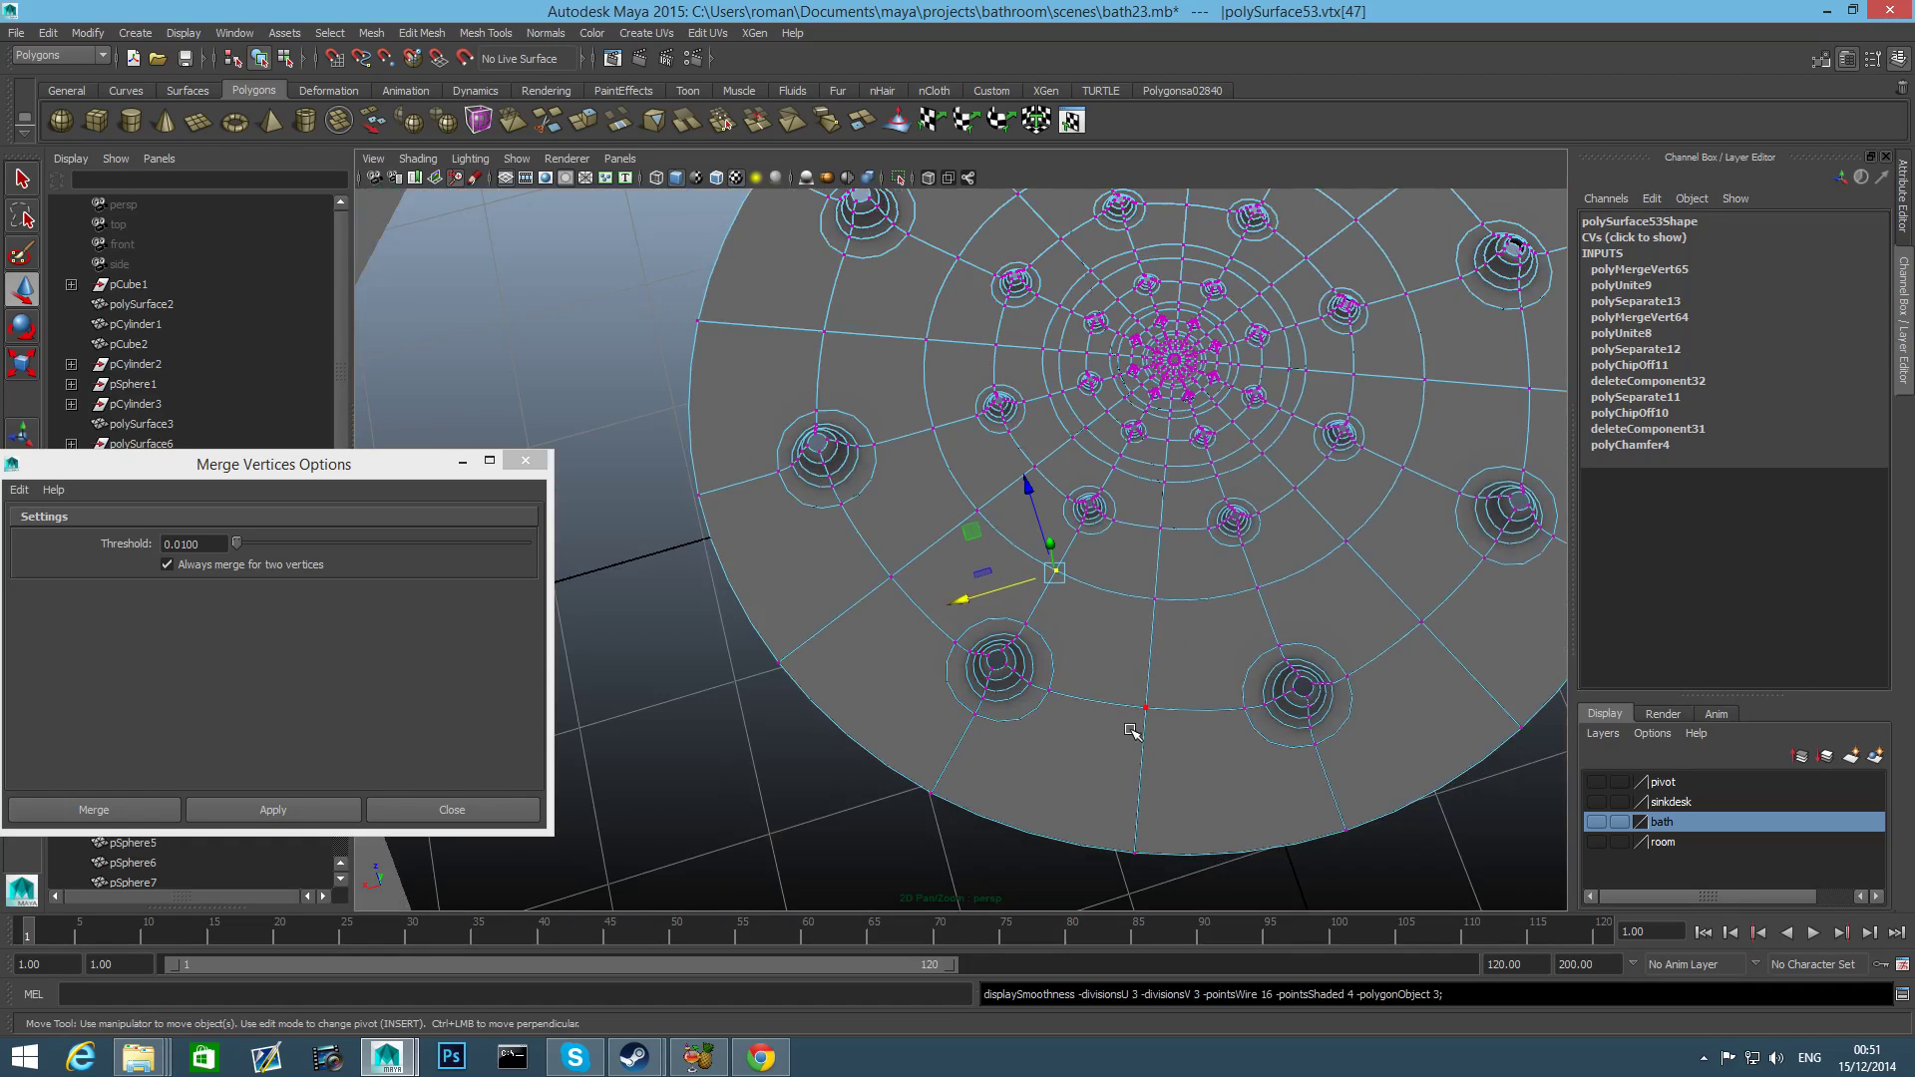
alt+drag(1131, 730, 1402, 498)
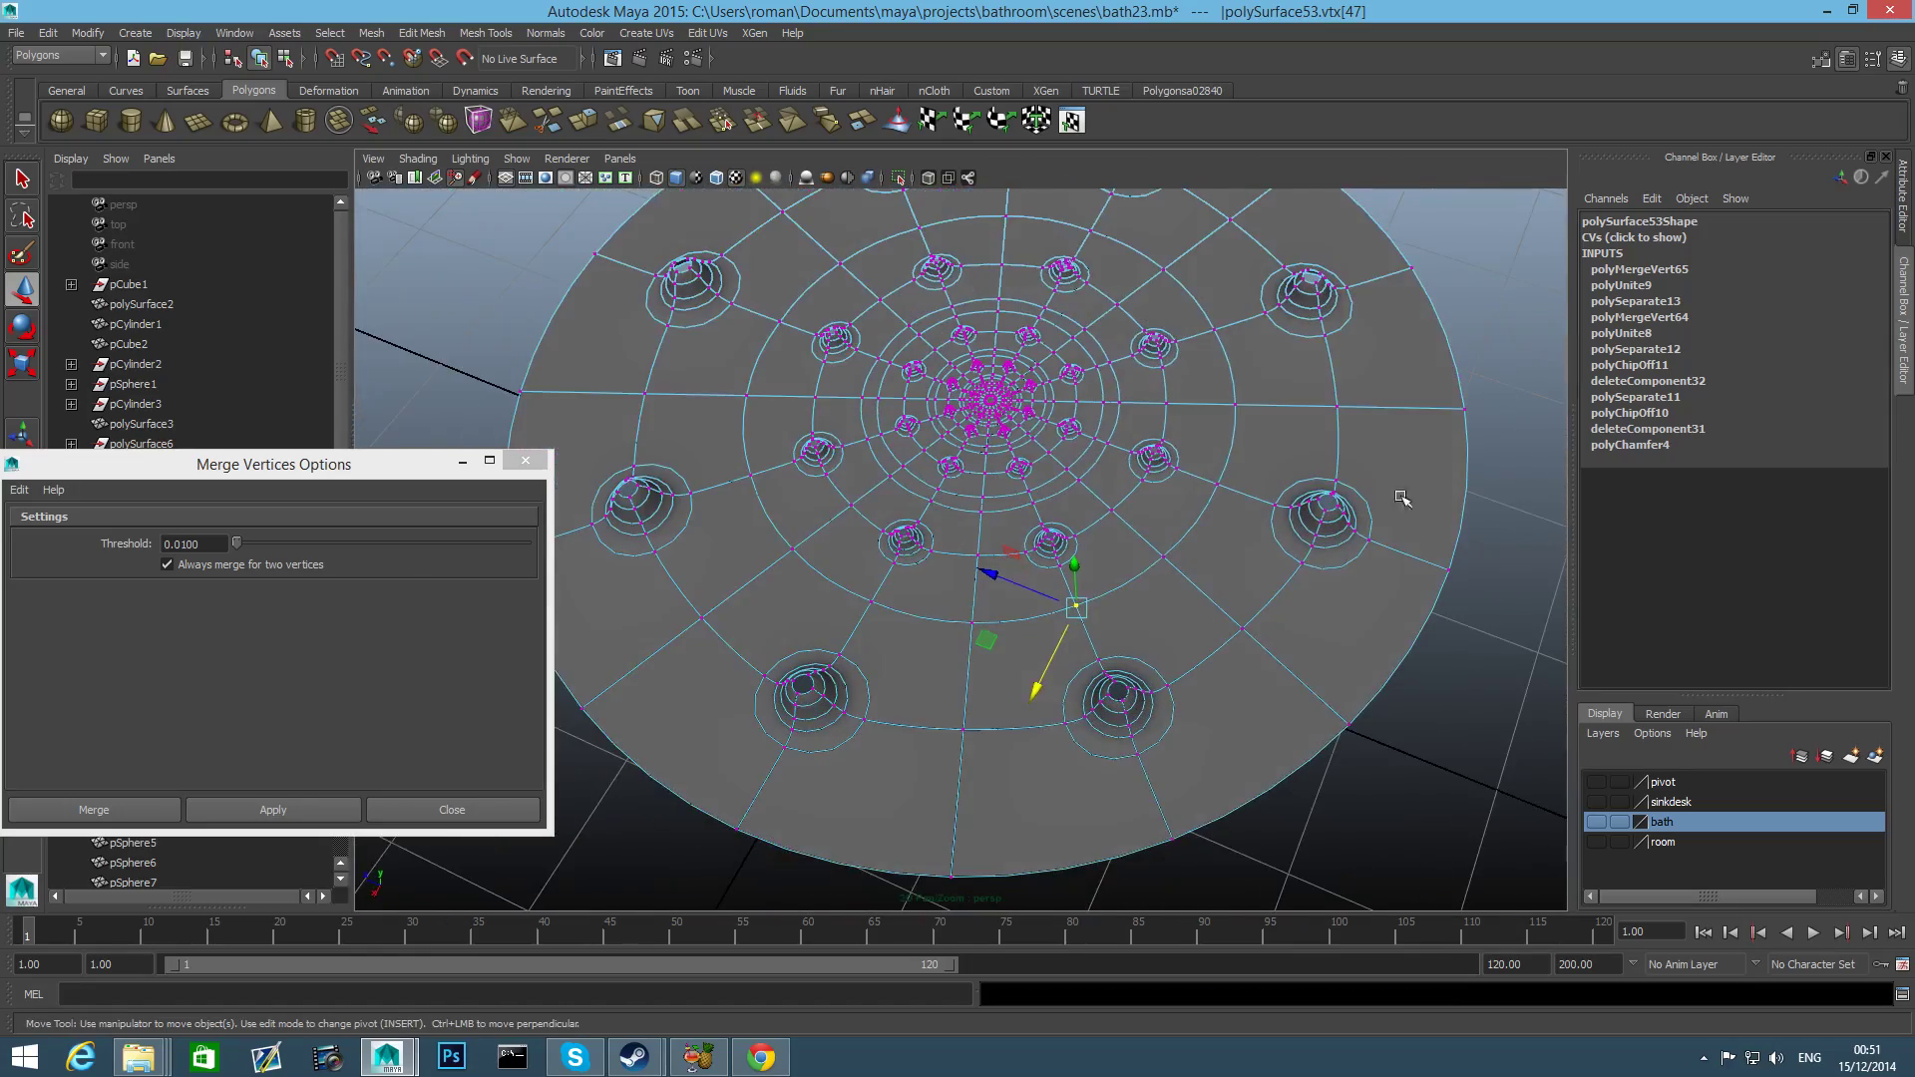
scroll(1217, 590, down, 5)
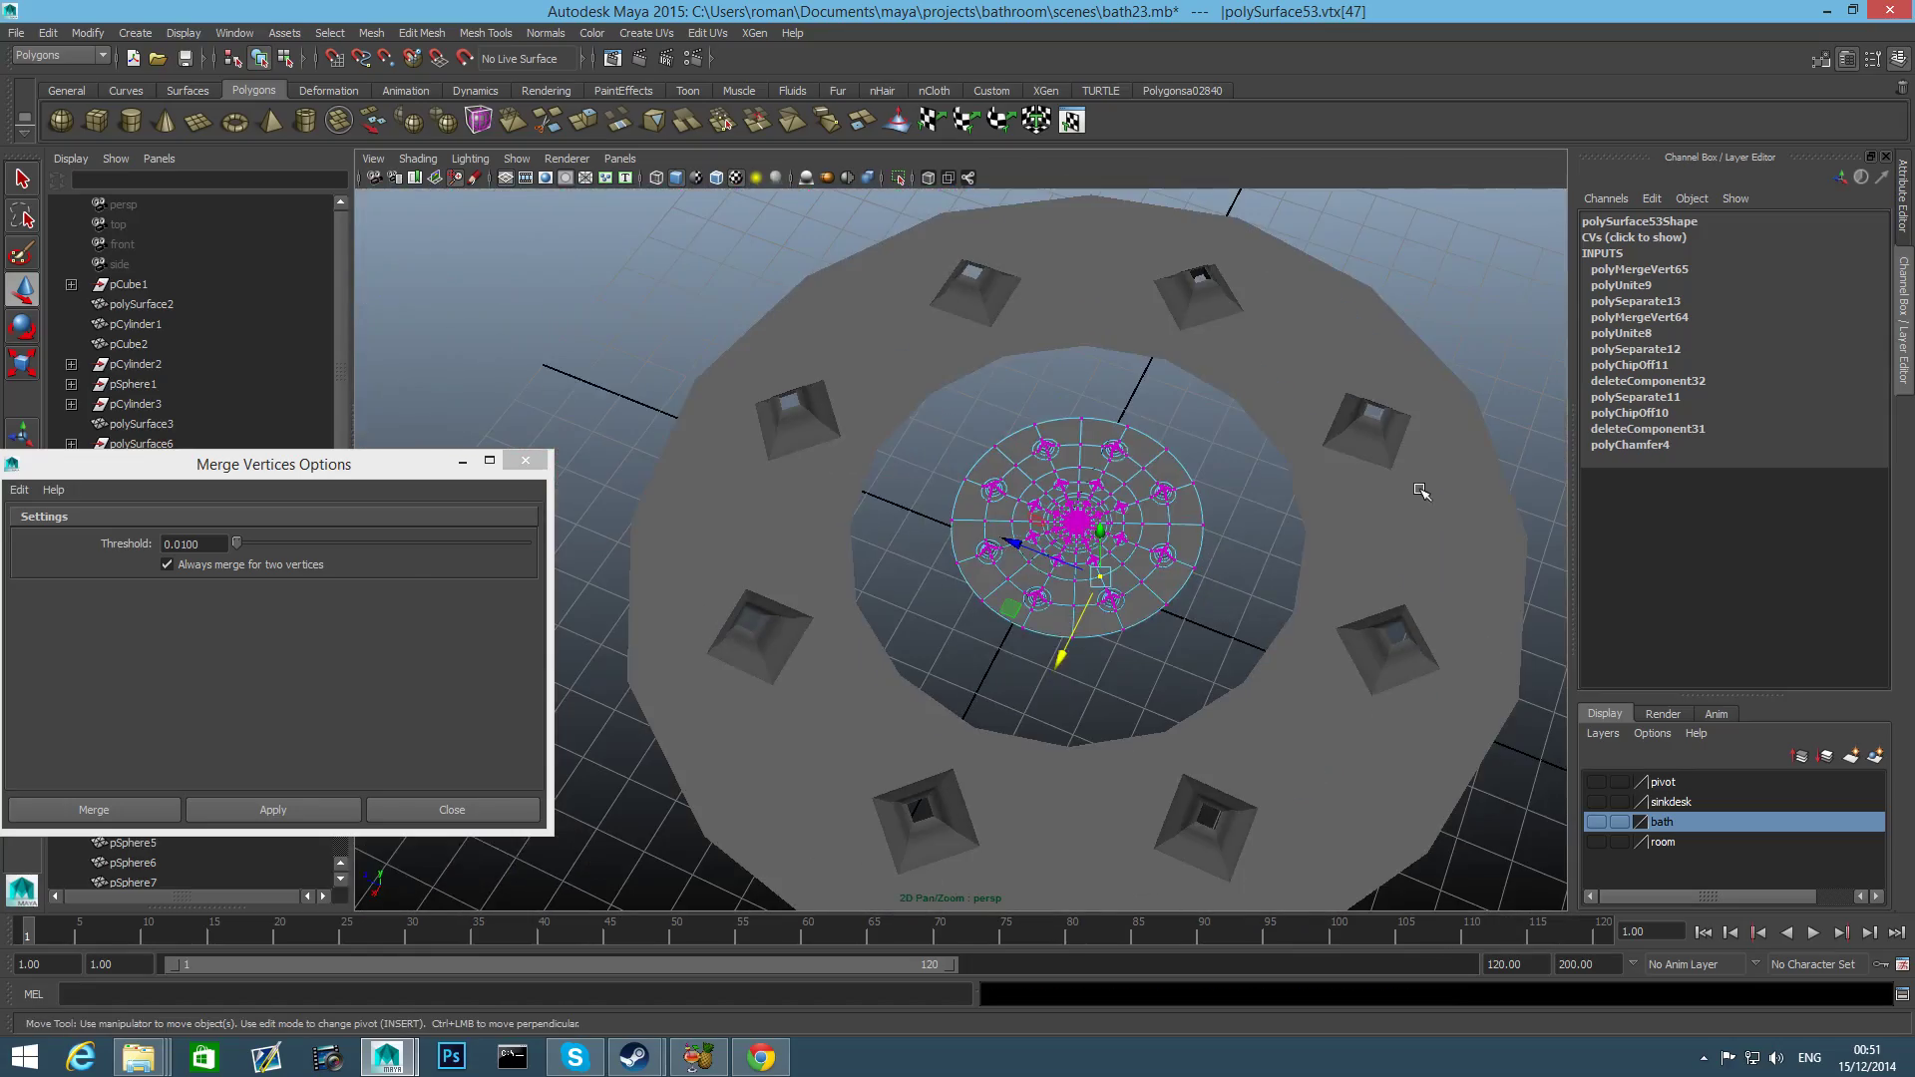
key(3)
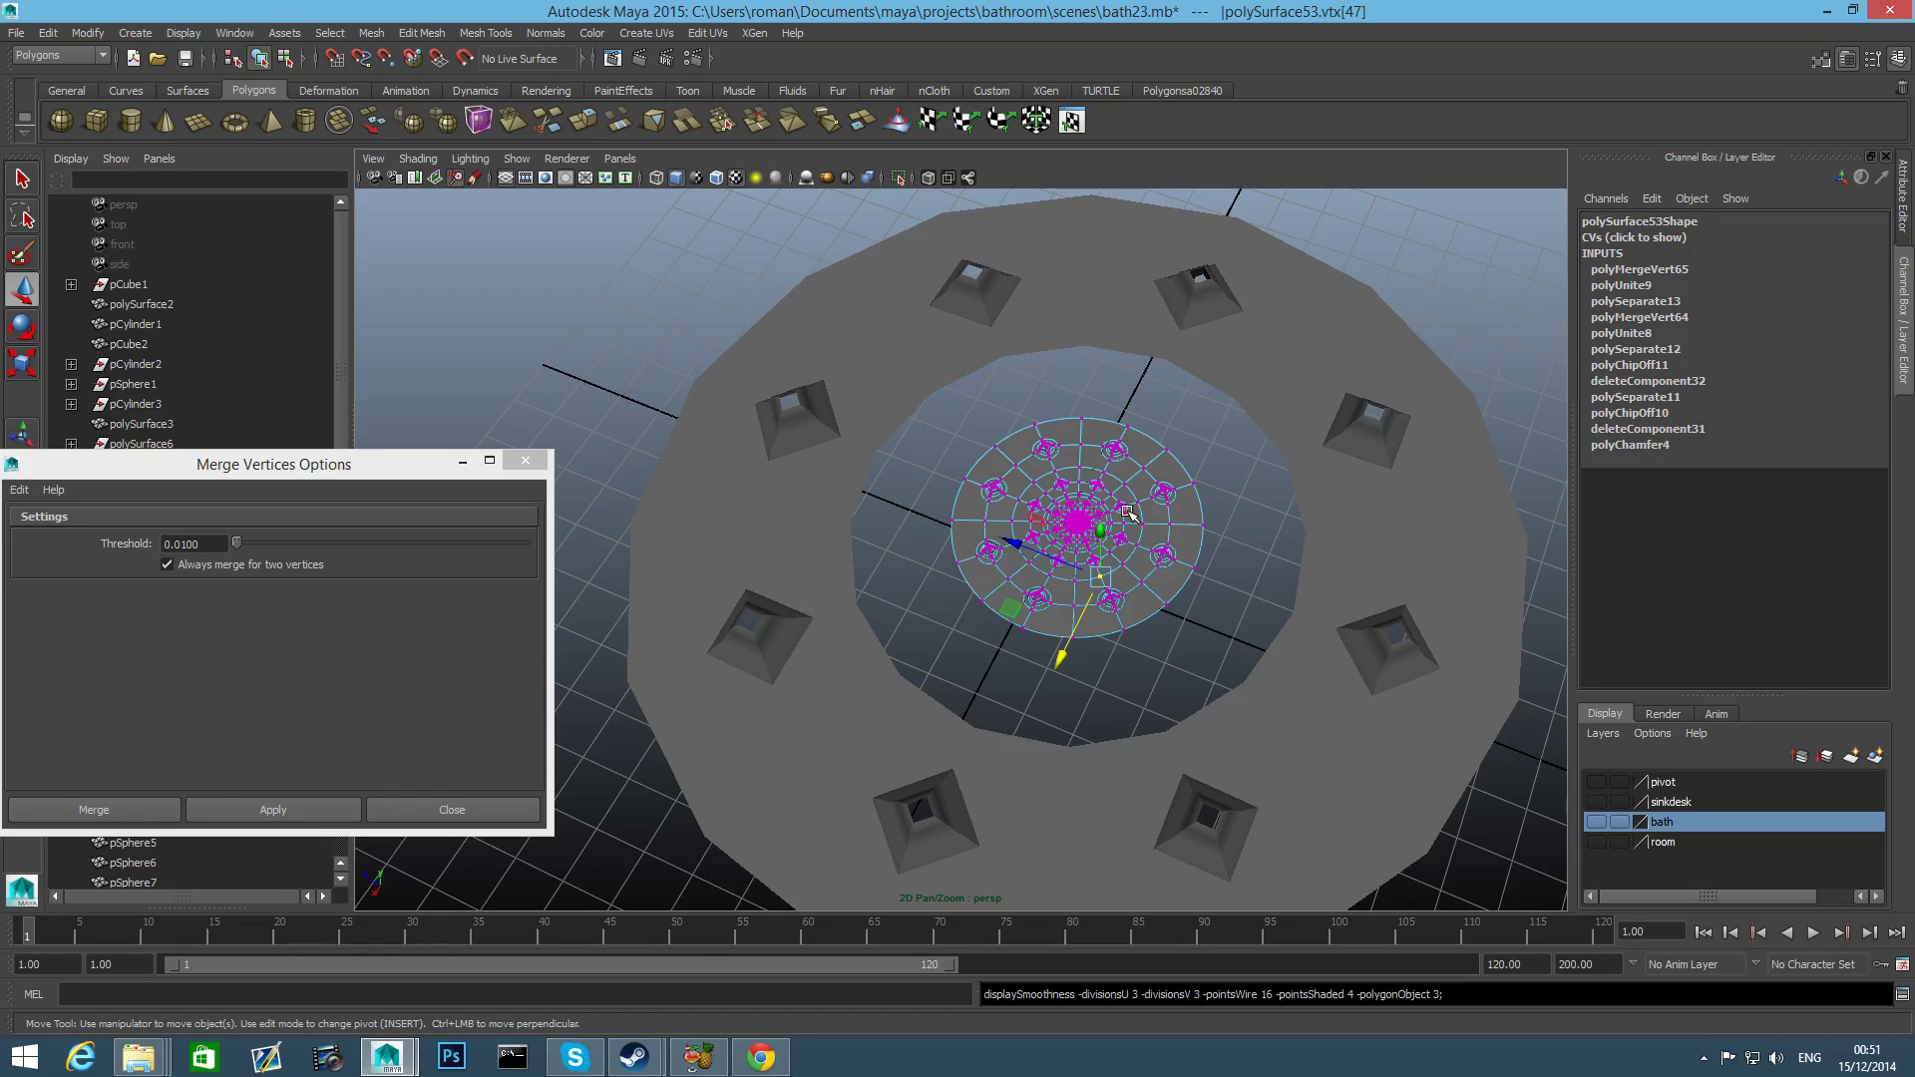
key(F8)
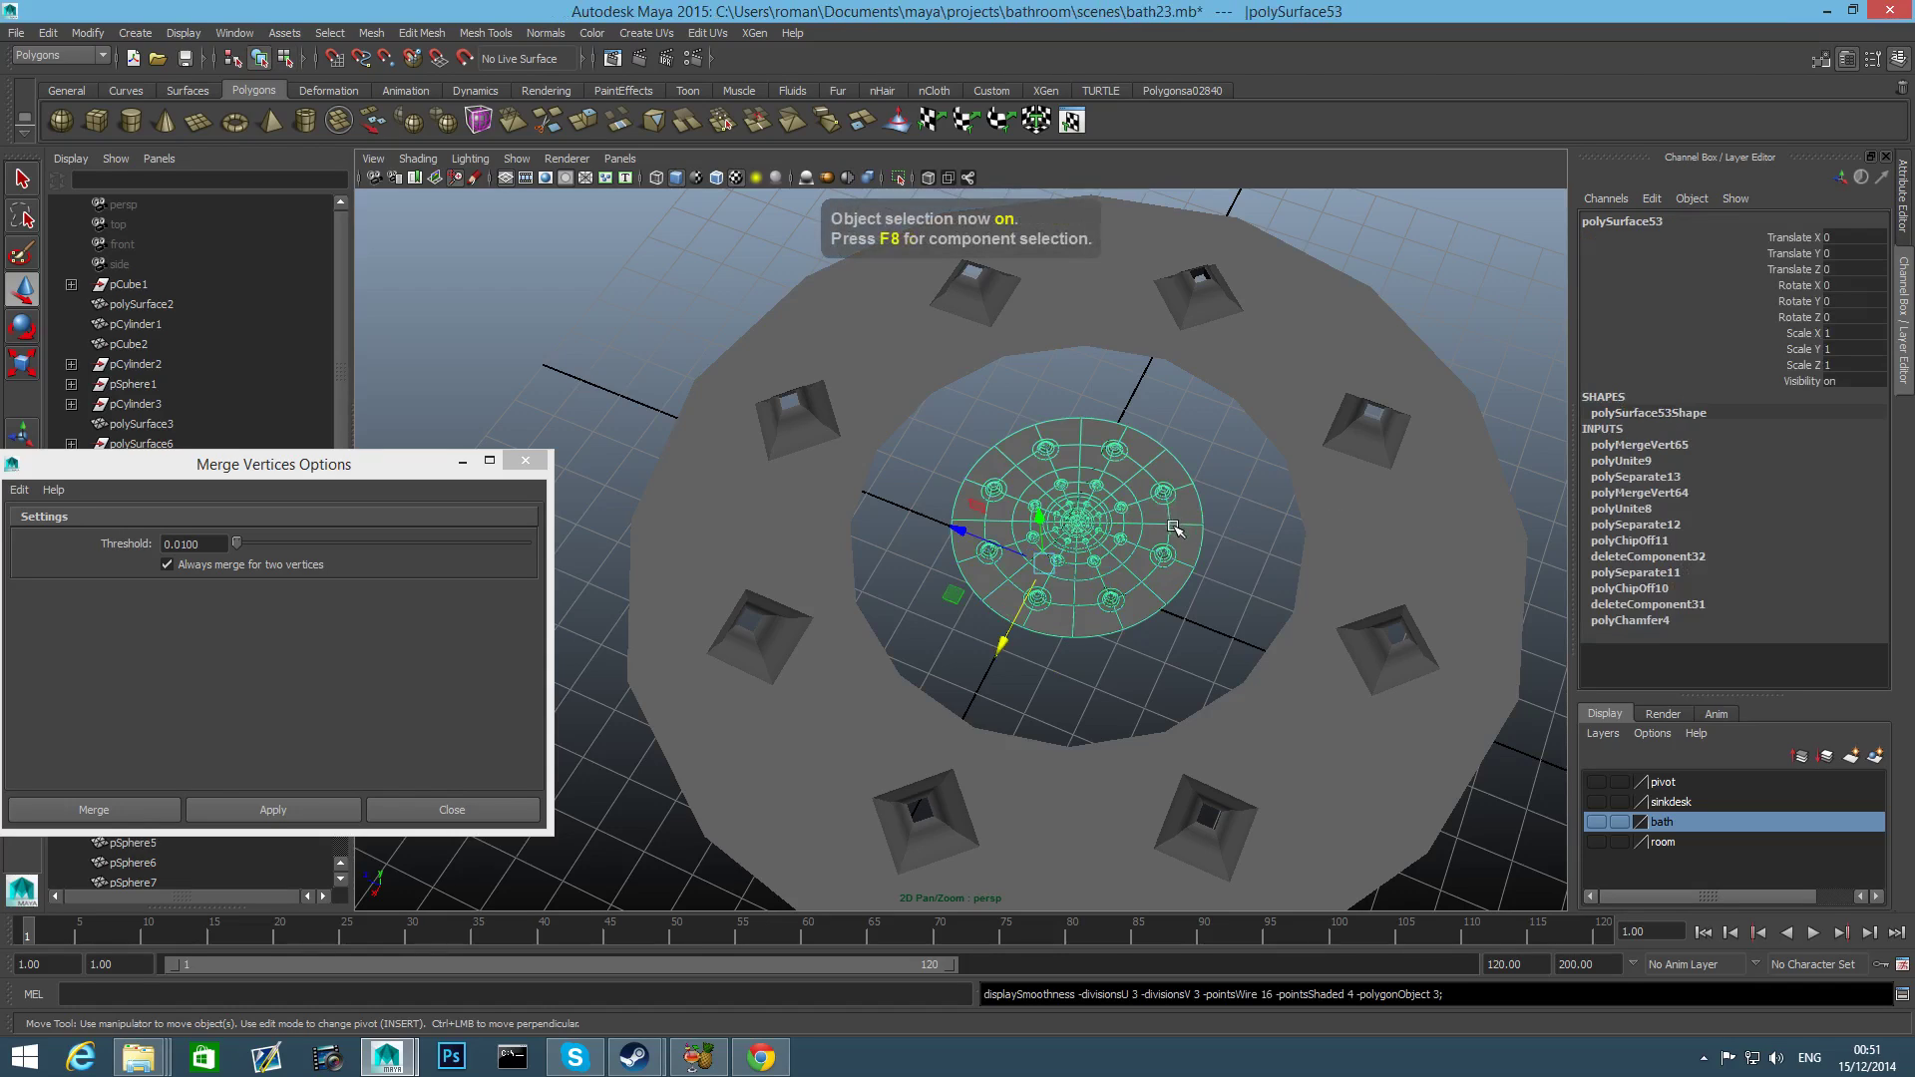
Duplicate the large nozzle ring around the disc, enlarge the copy uniformly, and reselect the original ring.
click(1355, 550)
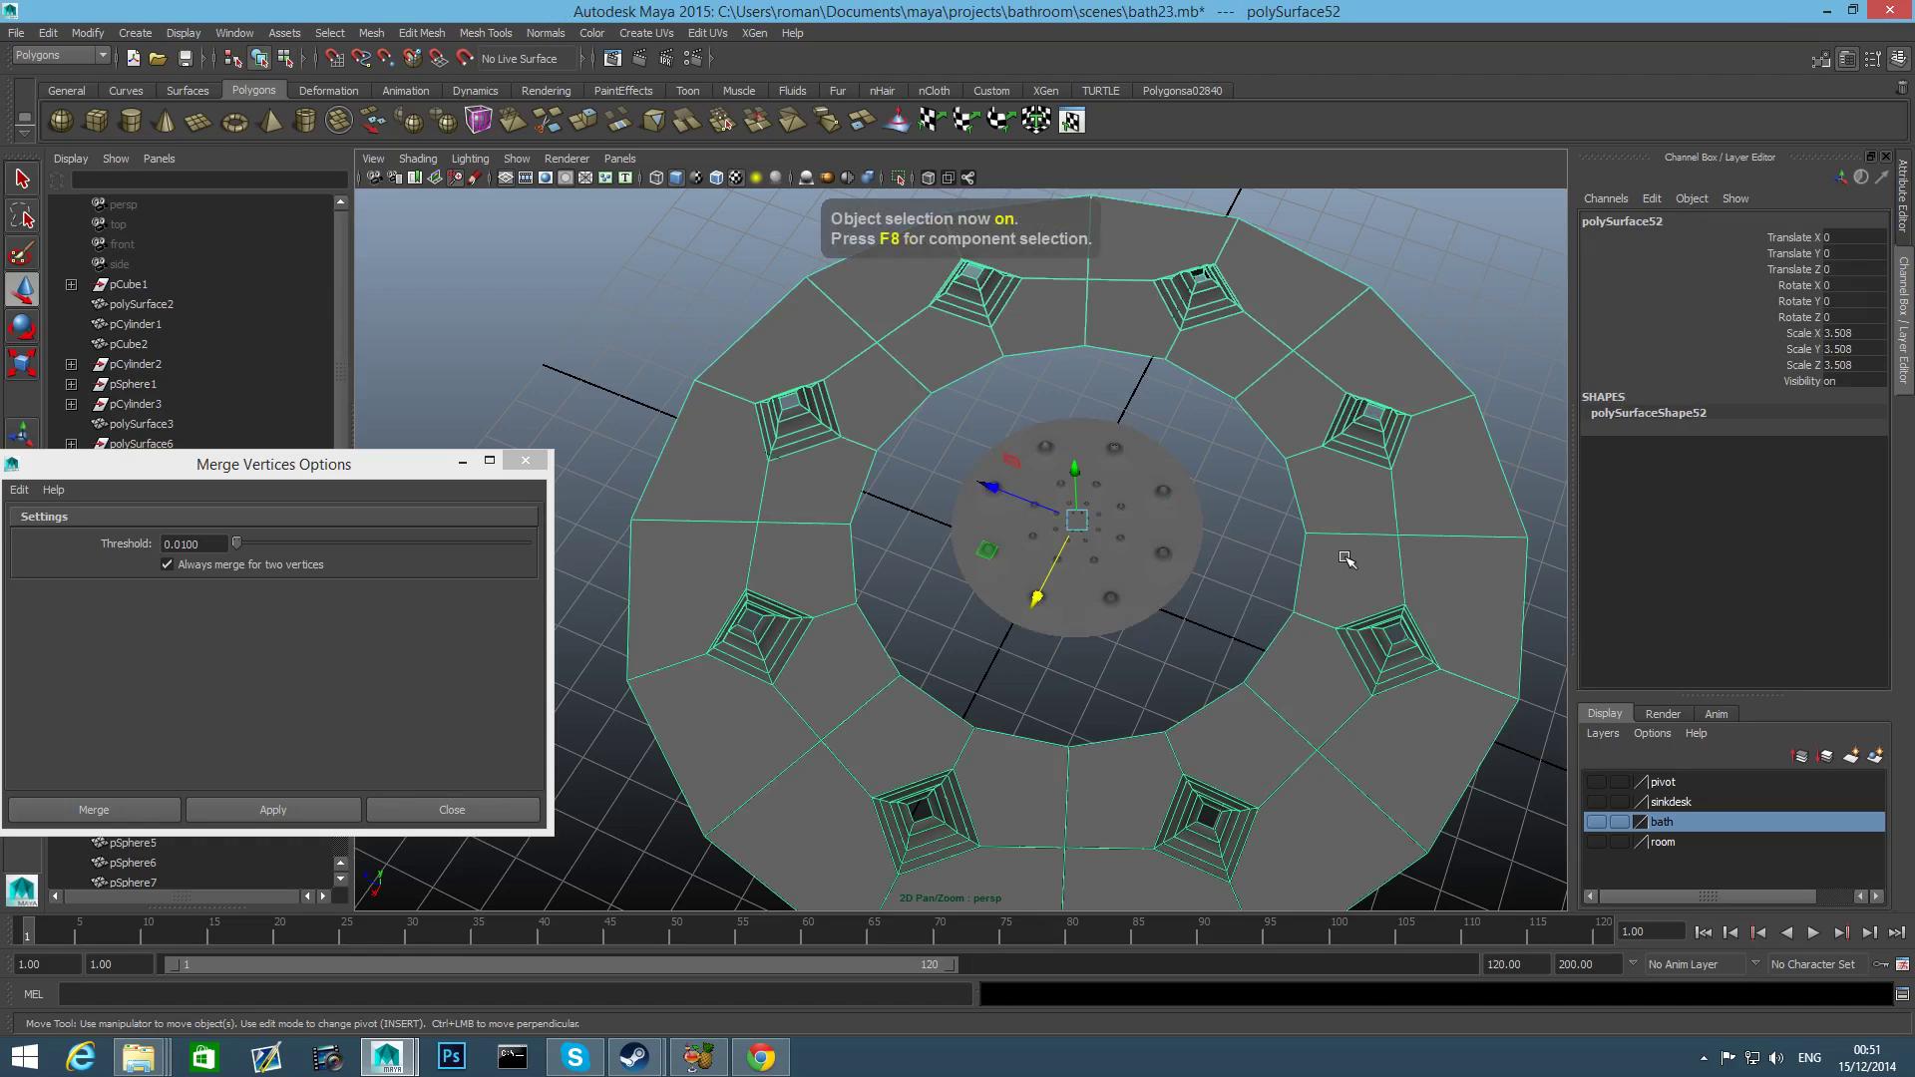
key(ctrl+d)
scroll(1116, 589, down, 5)
key(r)
drag(1095, 546, 1576, 611)
click(1221, 648)
scroll(1173, 677, up, 5)
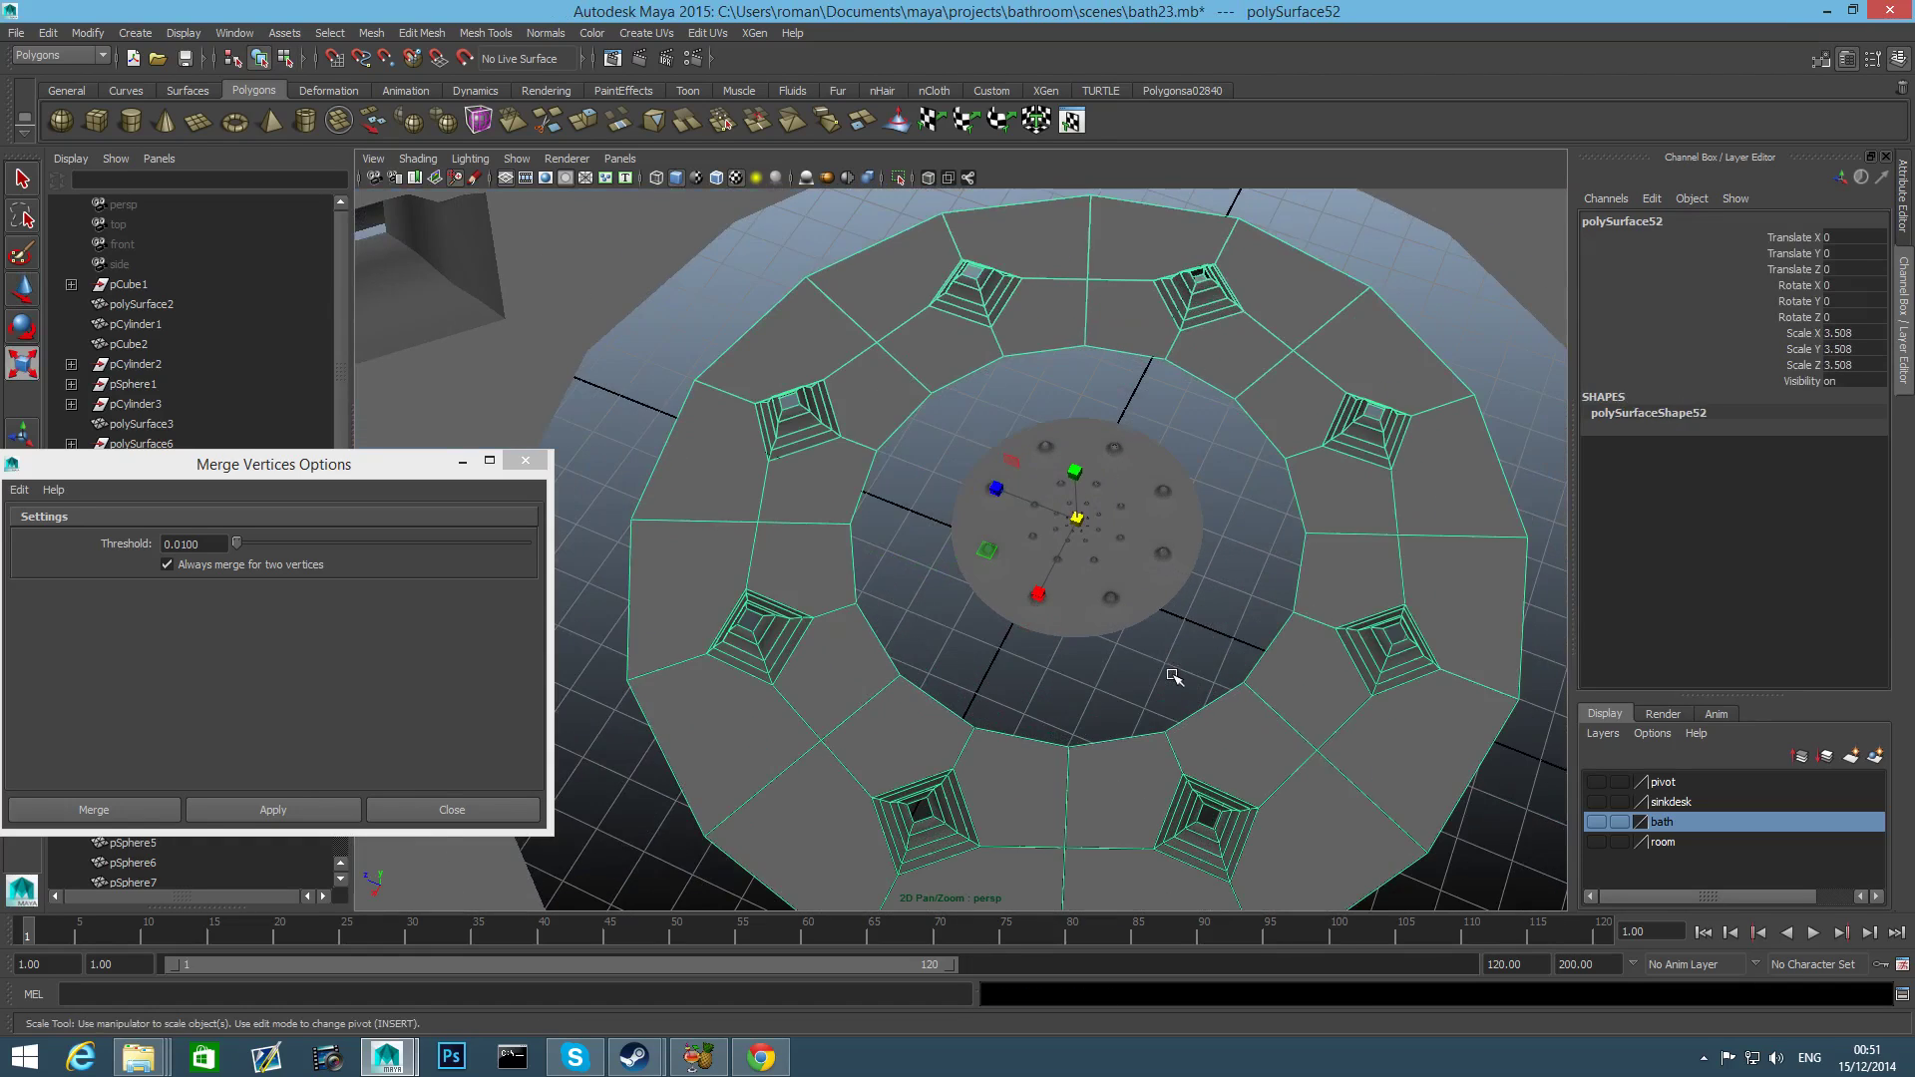
Scale the original ring down uniformly to about 1.978 to fit the disc's rim, and show the disc unsmoothed.
scroll(1173, 677, up, 4)
scroll(1359, 620, down, 5)
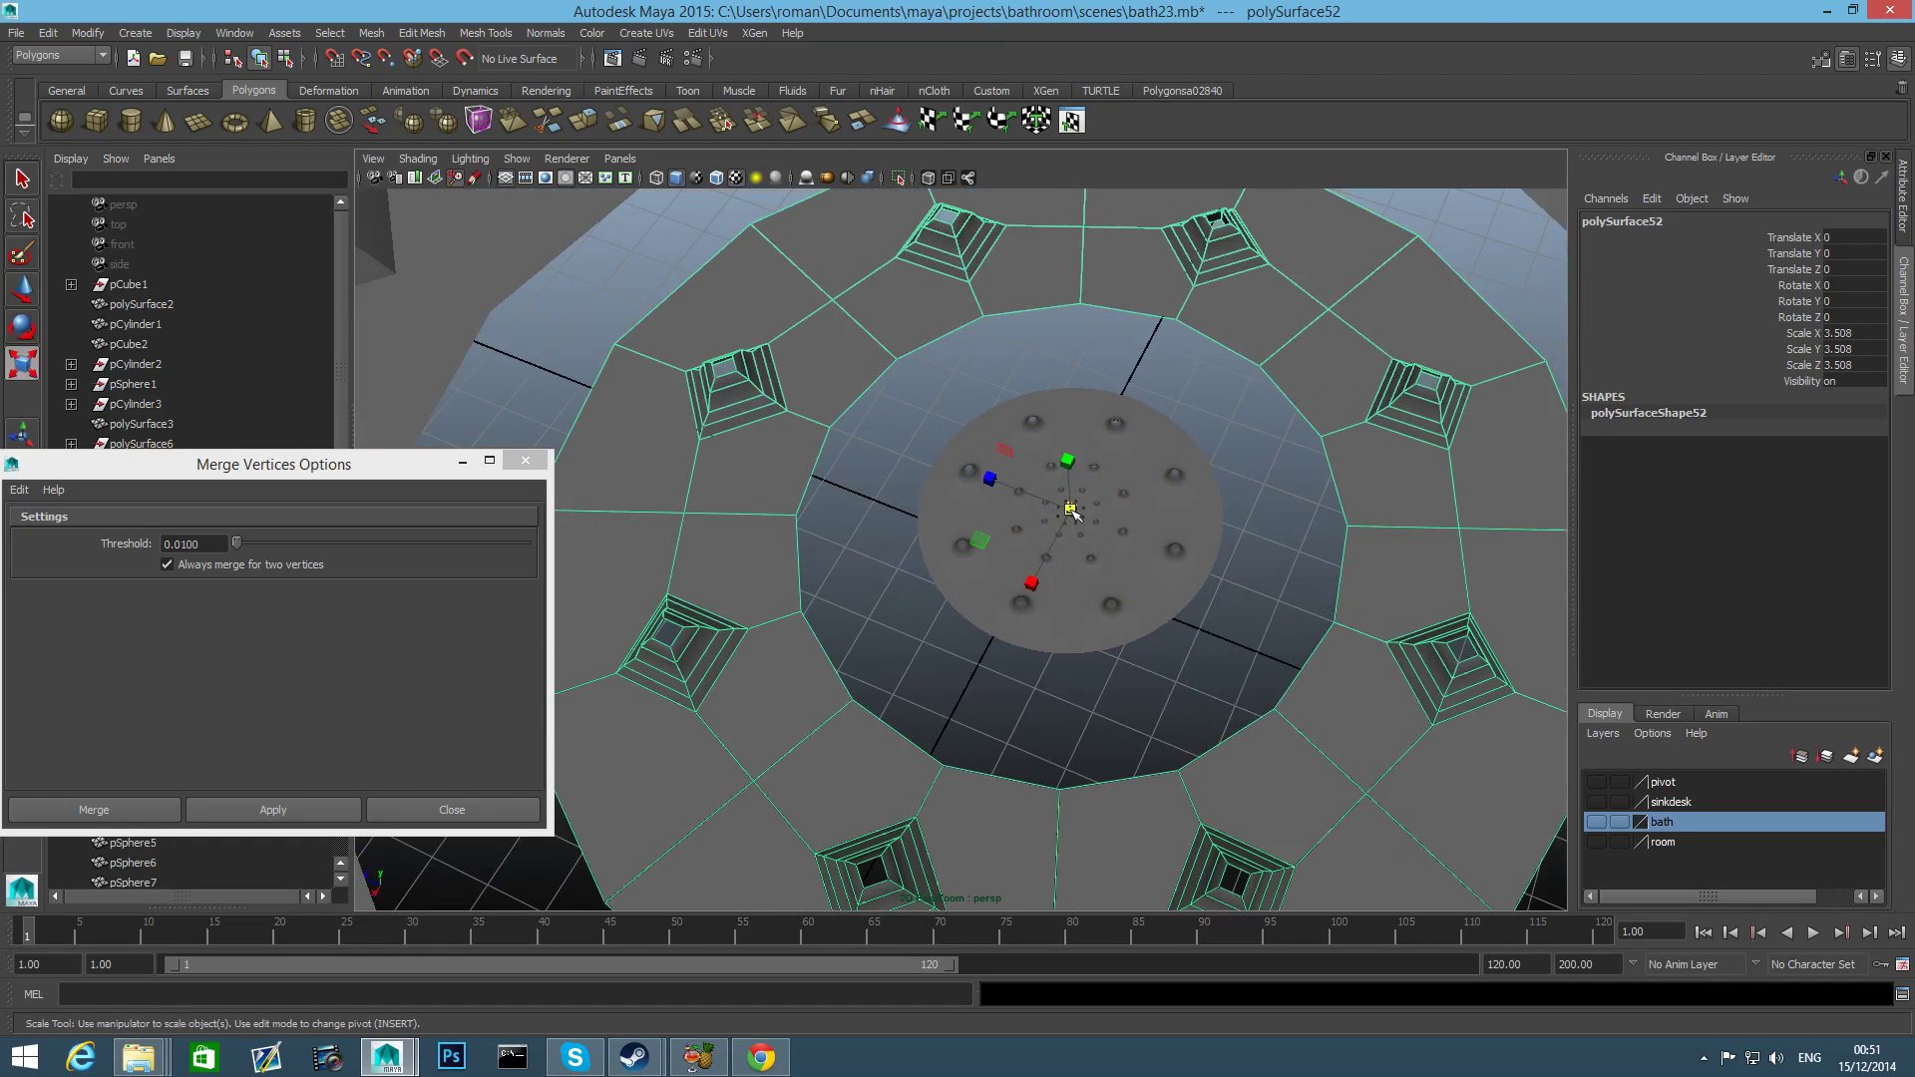
drag(1072, 511, 728, 529)
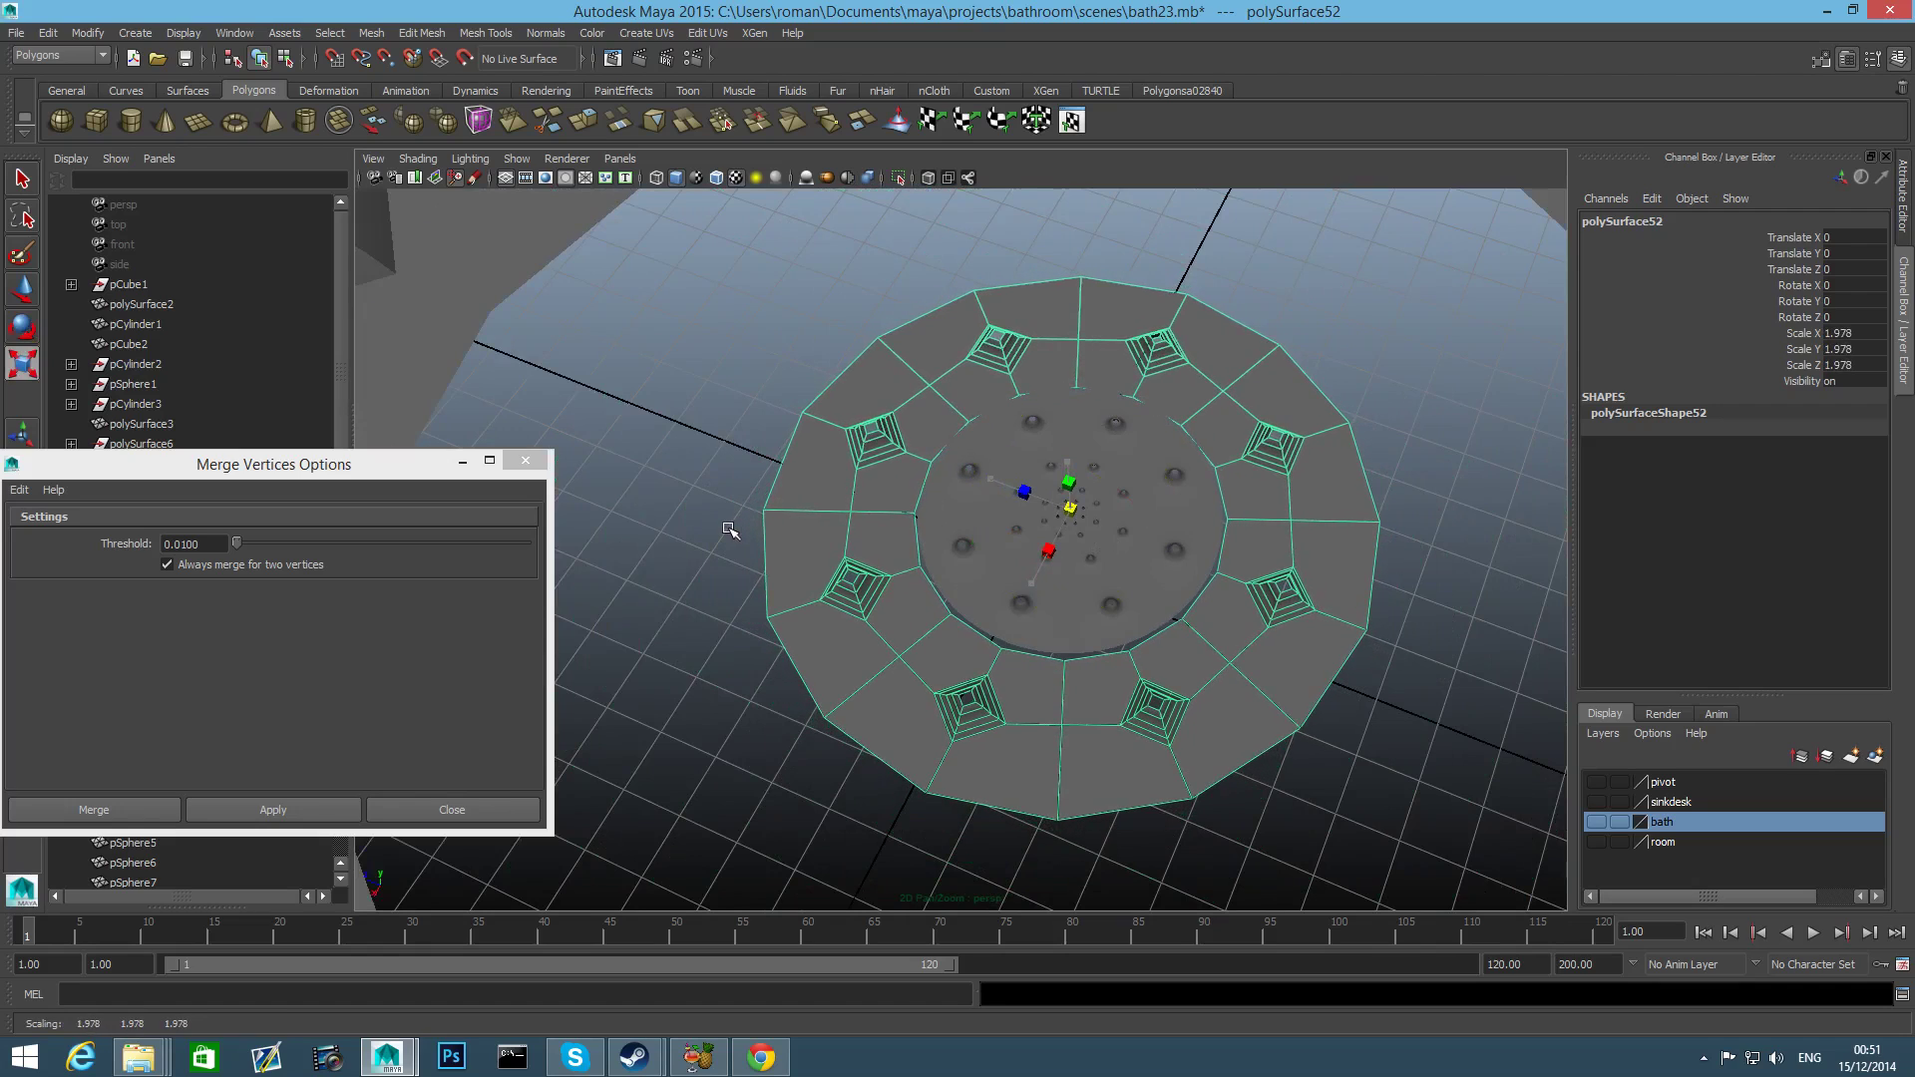
click(1138, 604)
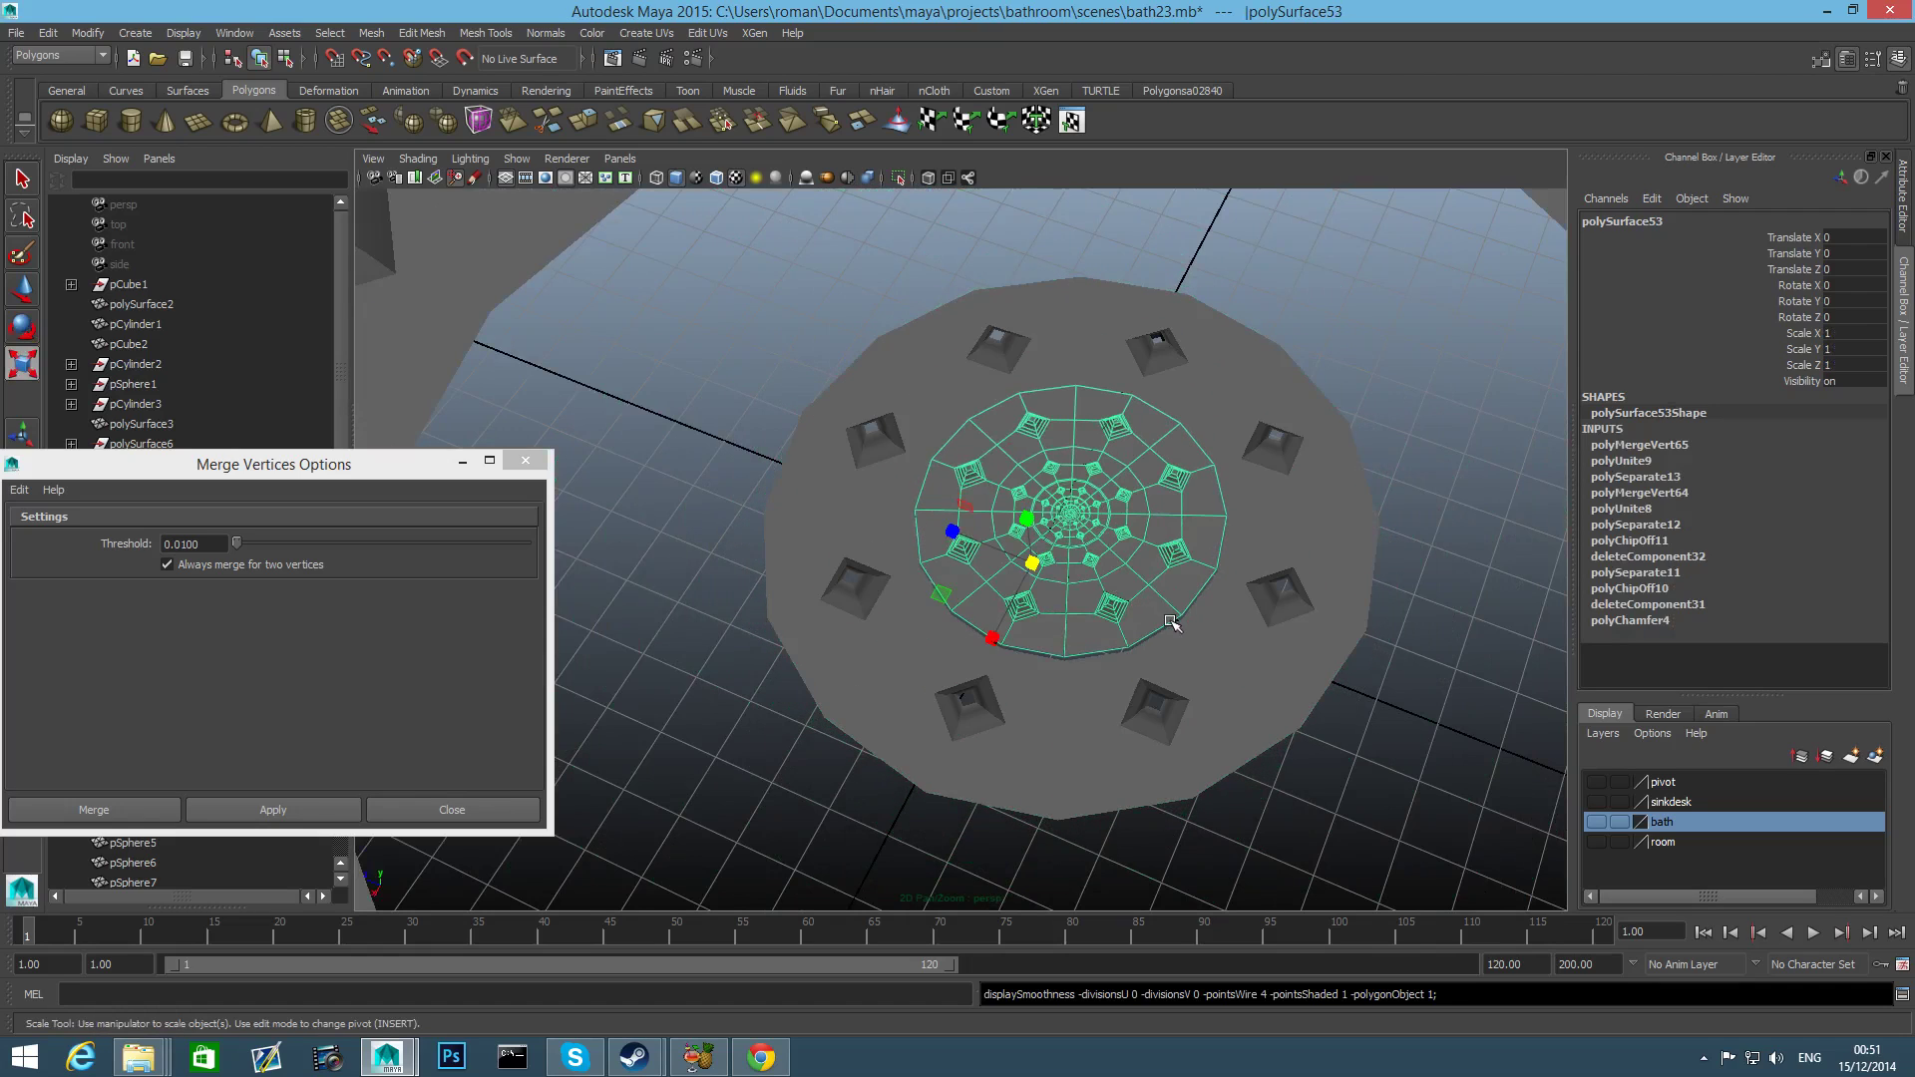
Lower the ring along Y to -0.126 with vertex snapping to try to level it with the disc.
alt+drag(1171, 622, 1369, 677)
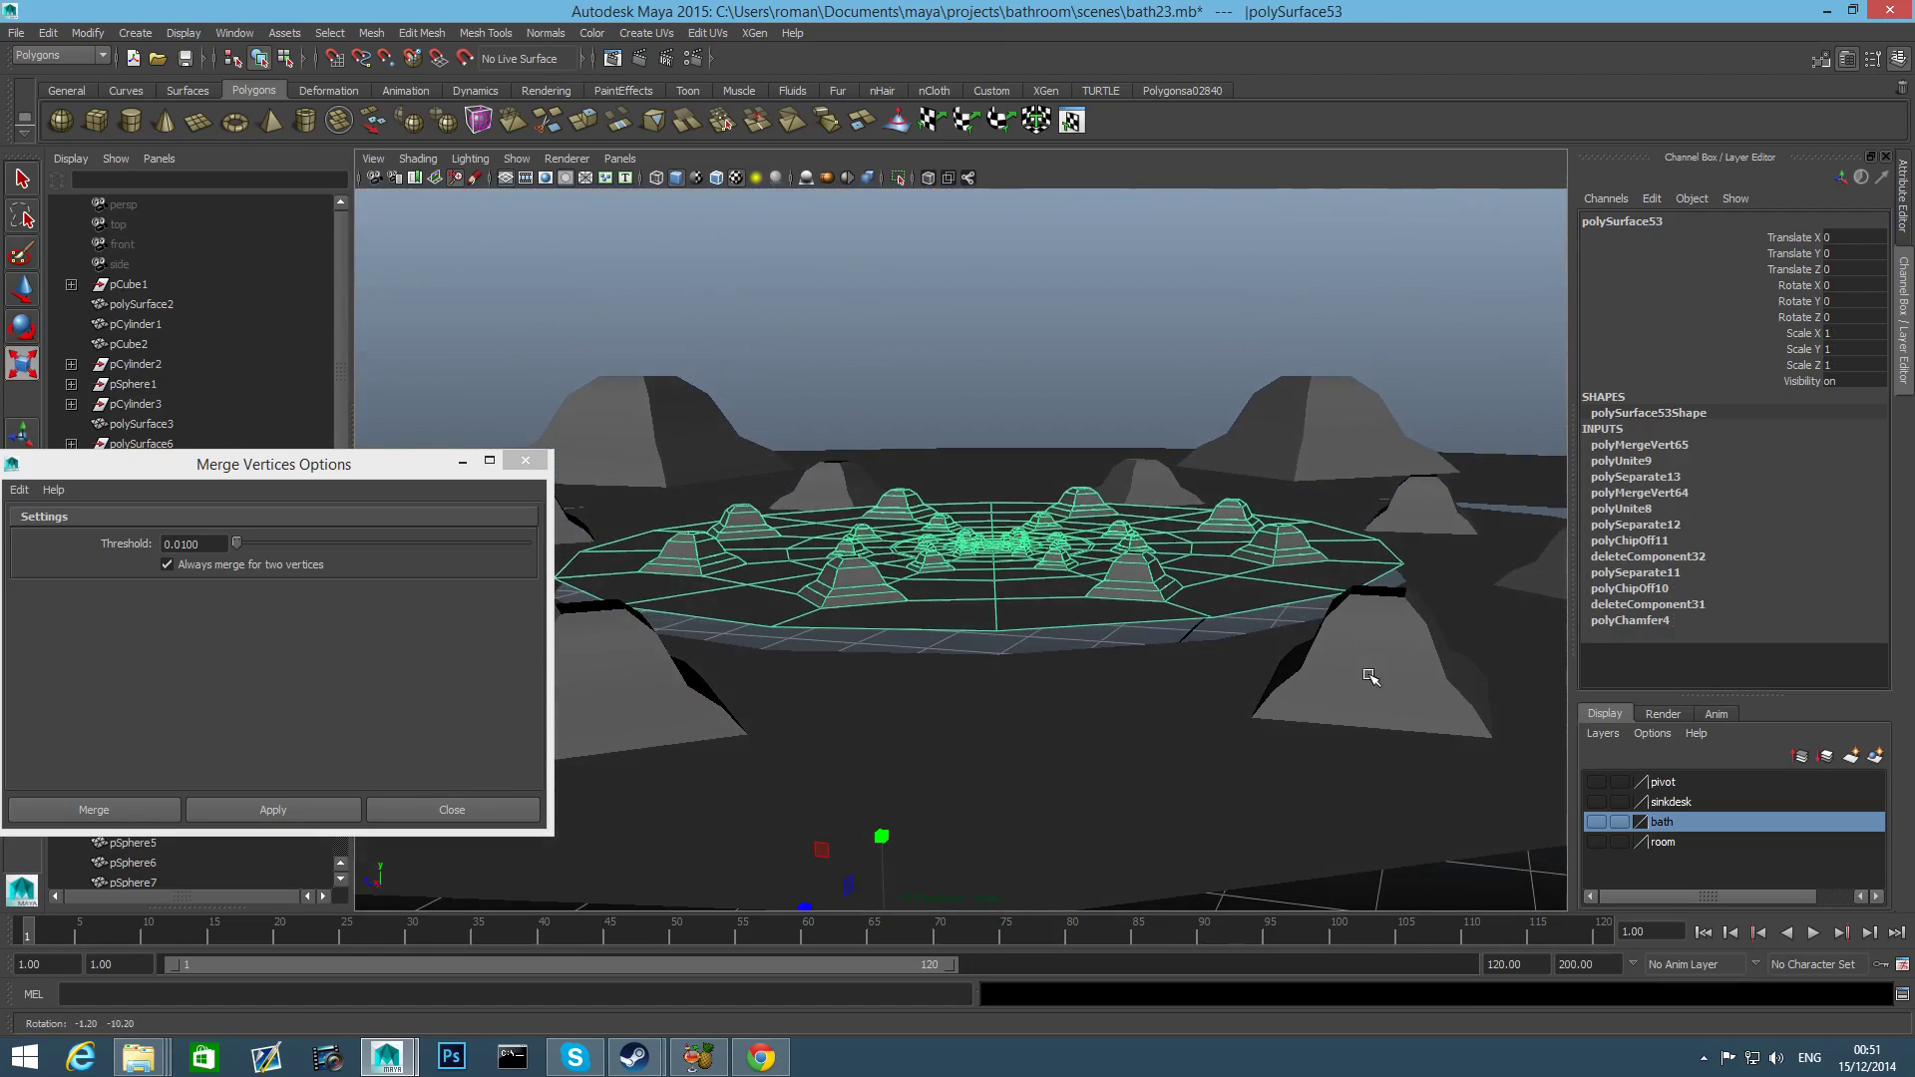
click(1278, 698)
key(w)
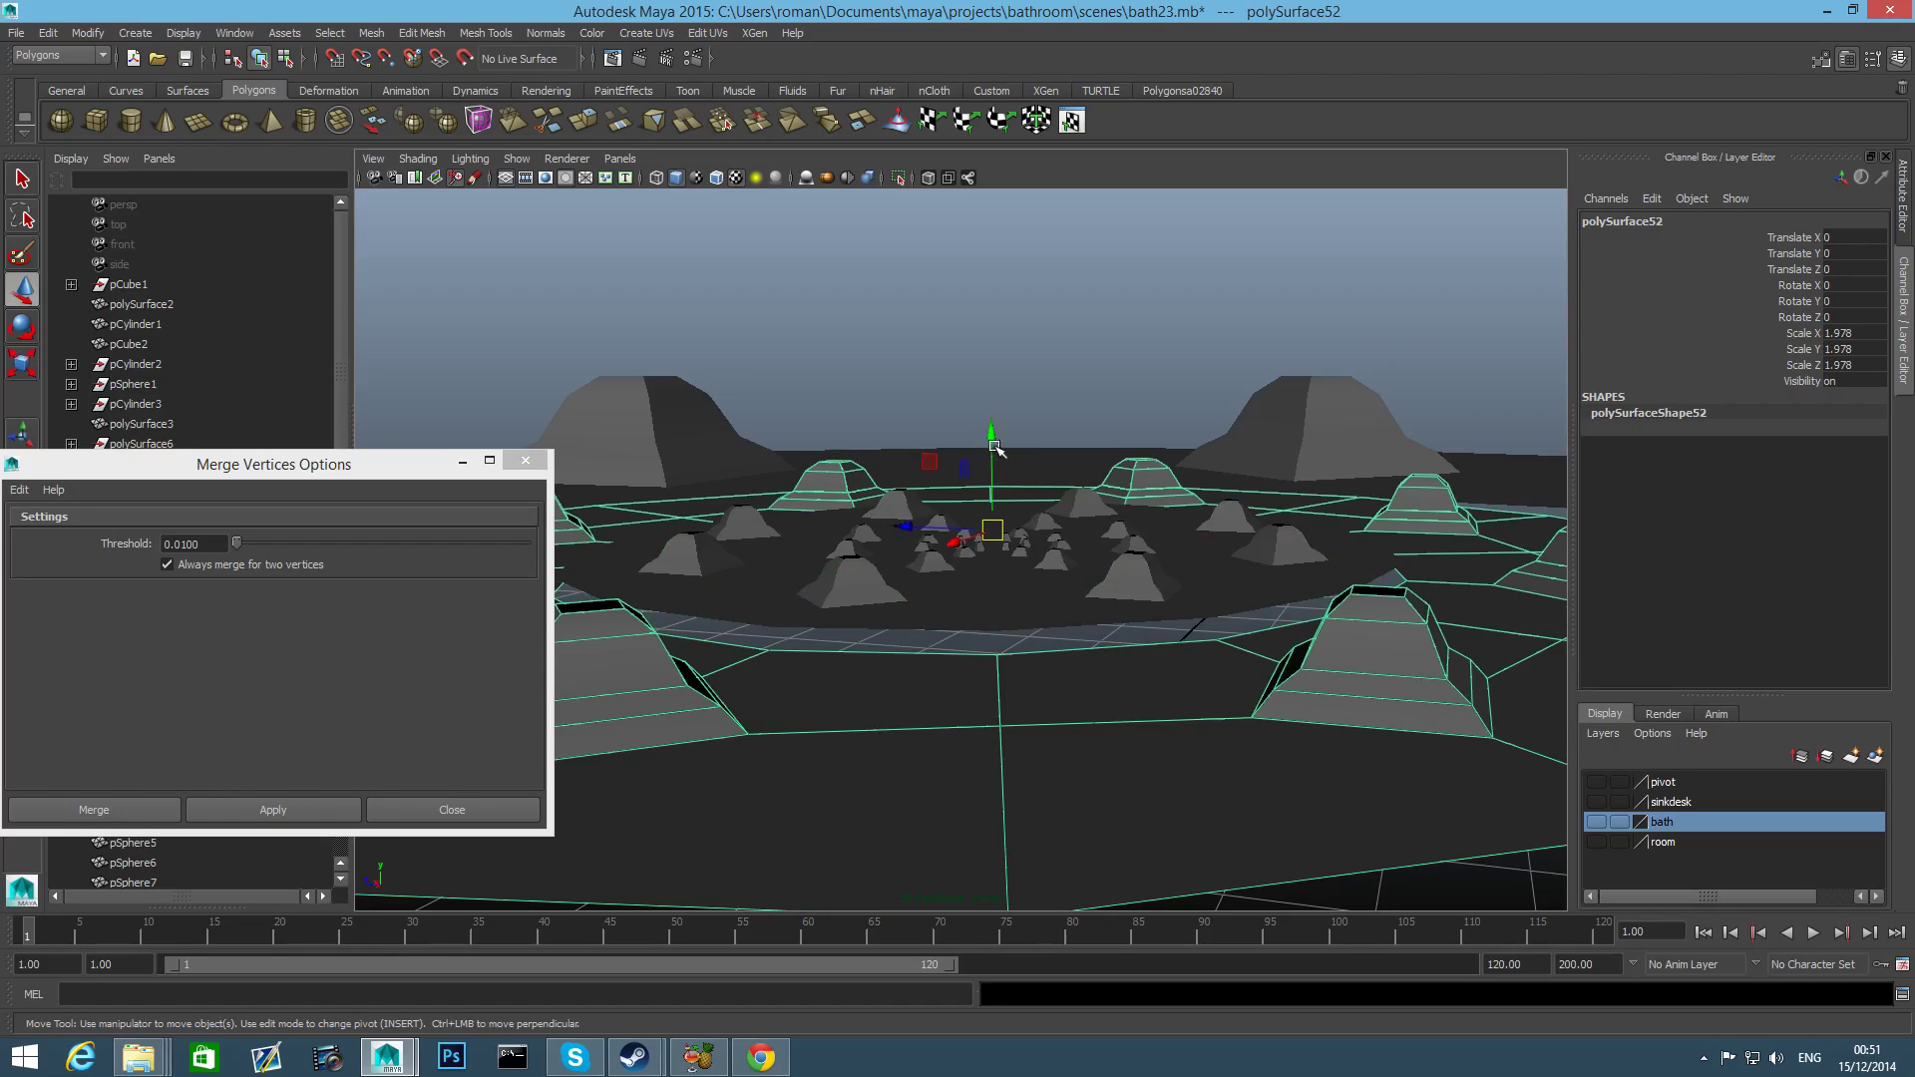
key(v)
drag(992, 431, 997, 576)
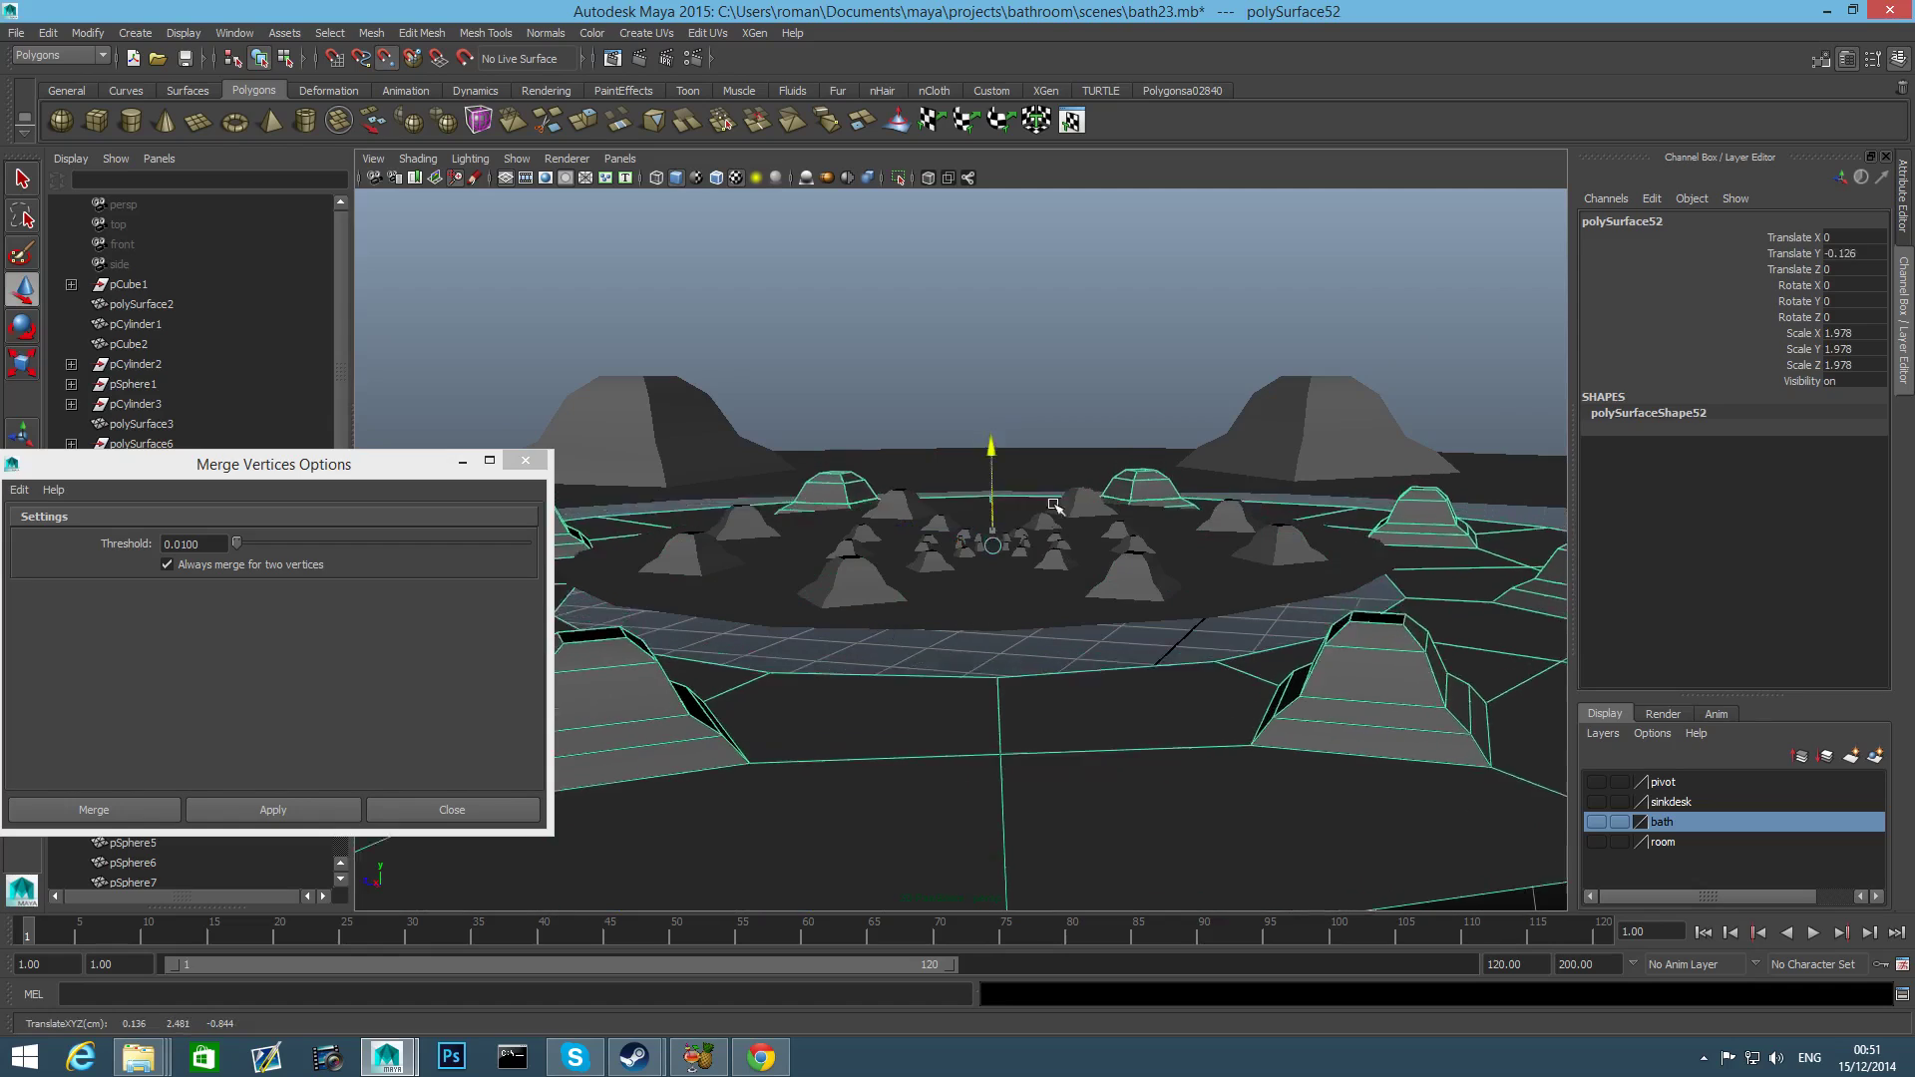
drag(1053, 505, 992, 573)
Raise the ring along Y to 0.108 to bring its inner edge level with the disc's rim.
alt+drag(1145, 602, 1372, 620)
alt+right_drag(1363, 645, 957, 632)
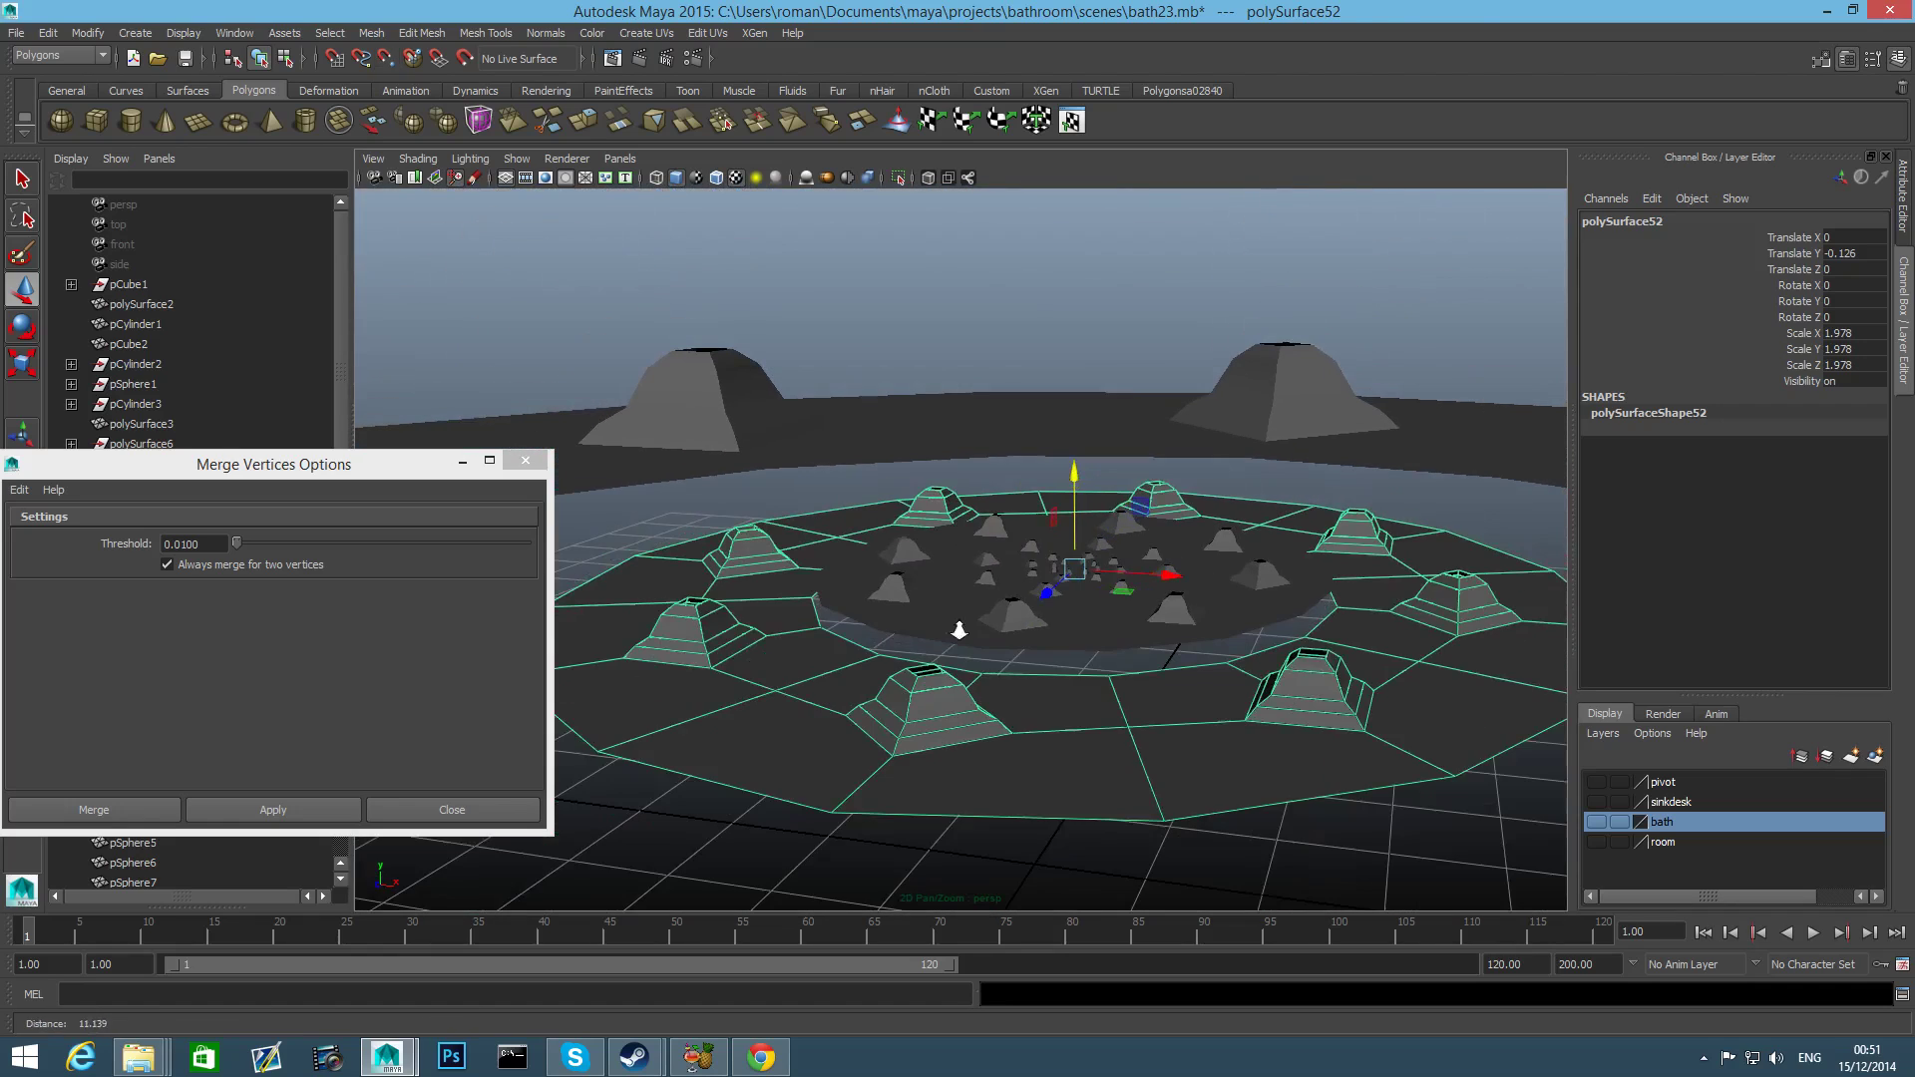
alt+drag(958, 632, 1038, 666)
click(1034, 616)
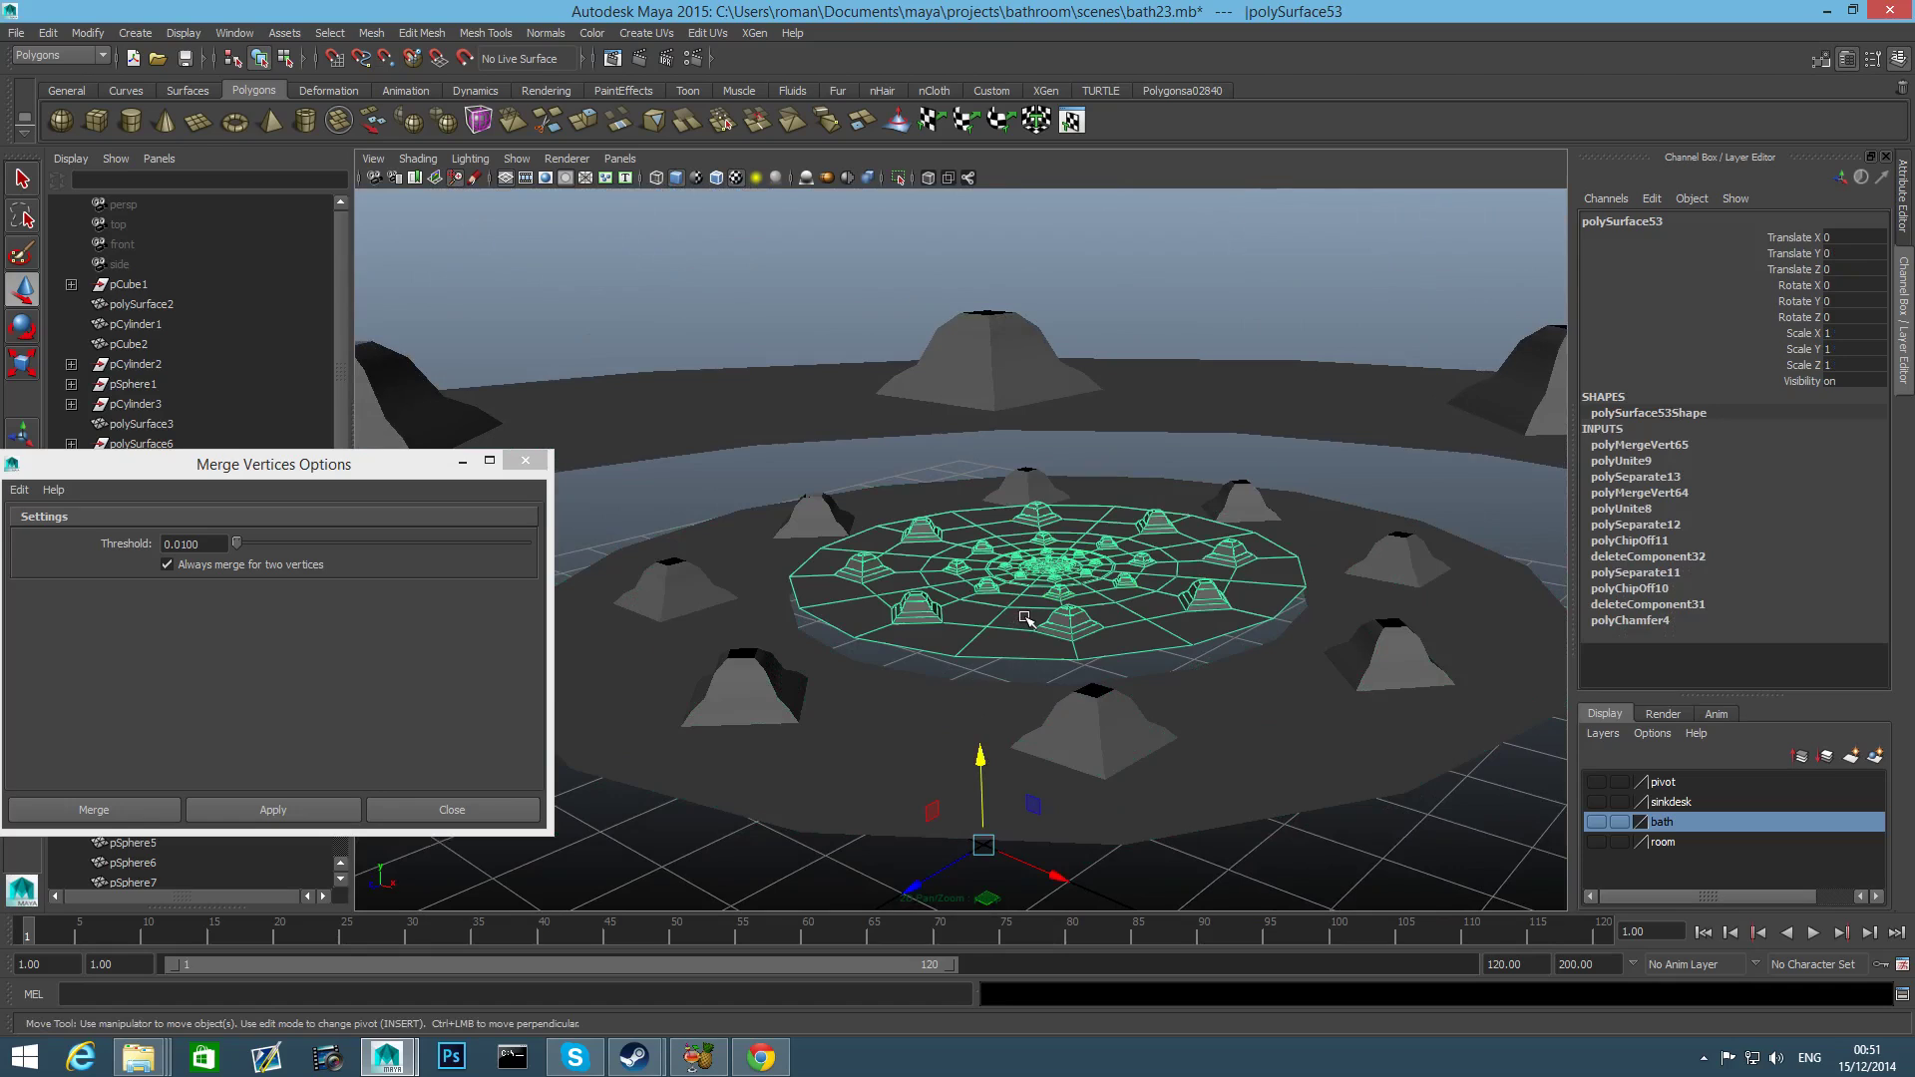
click(1111, 755)
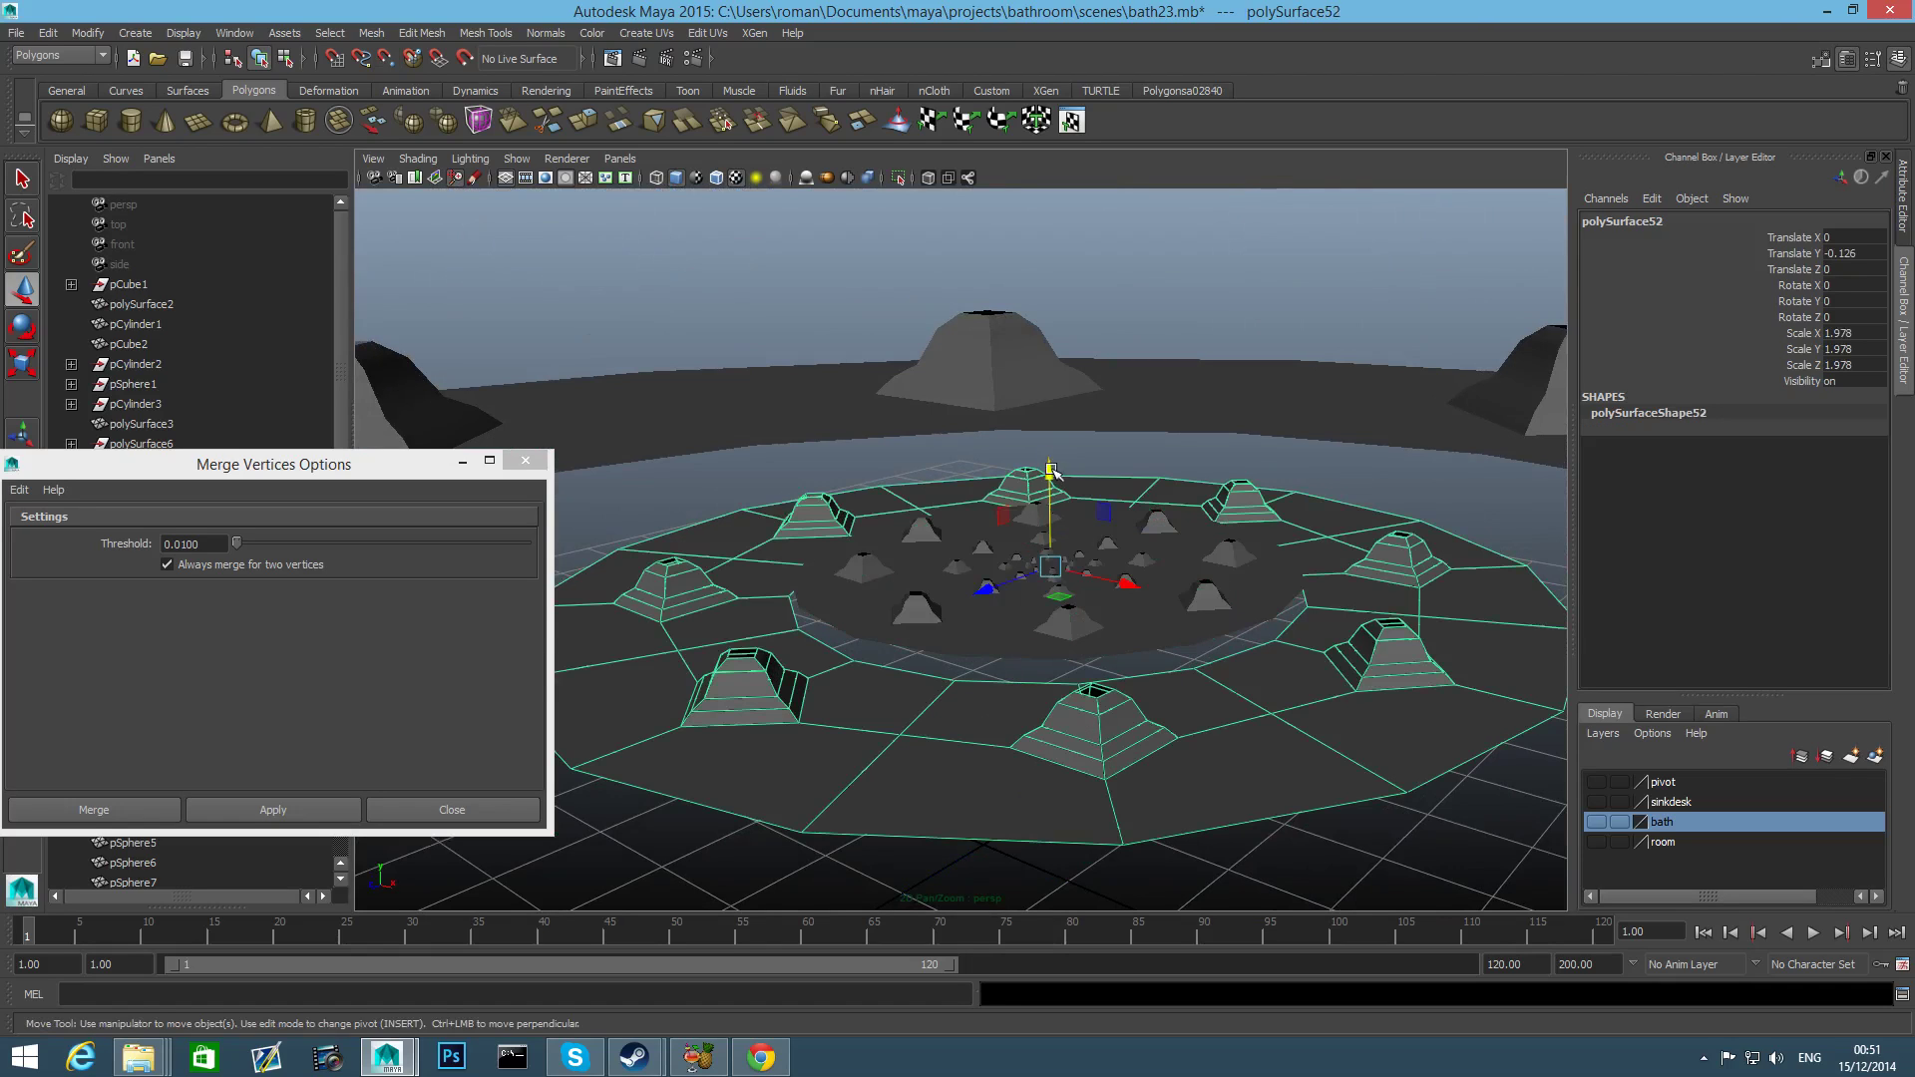
drag(1052, 468, 1064, 448)
alt+right_drag(1097, 483, 1386, 627)
Center the inner disc's pivot, then snap the pivot onto a vertex on the disc's rim.
click(1293, 715)
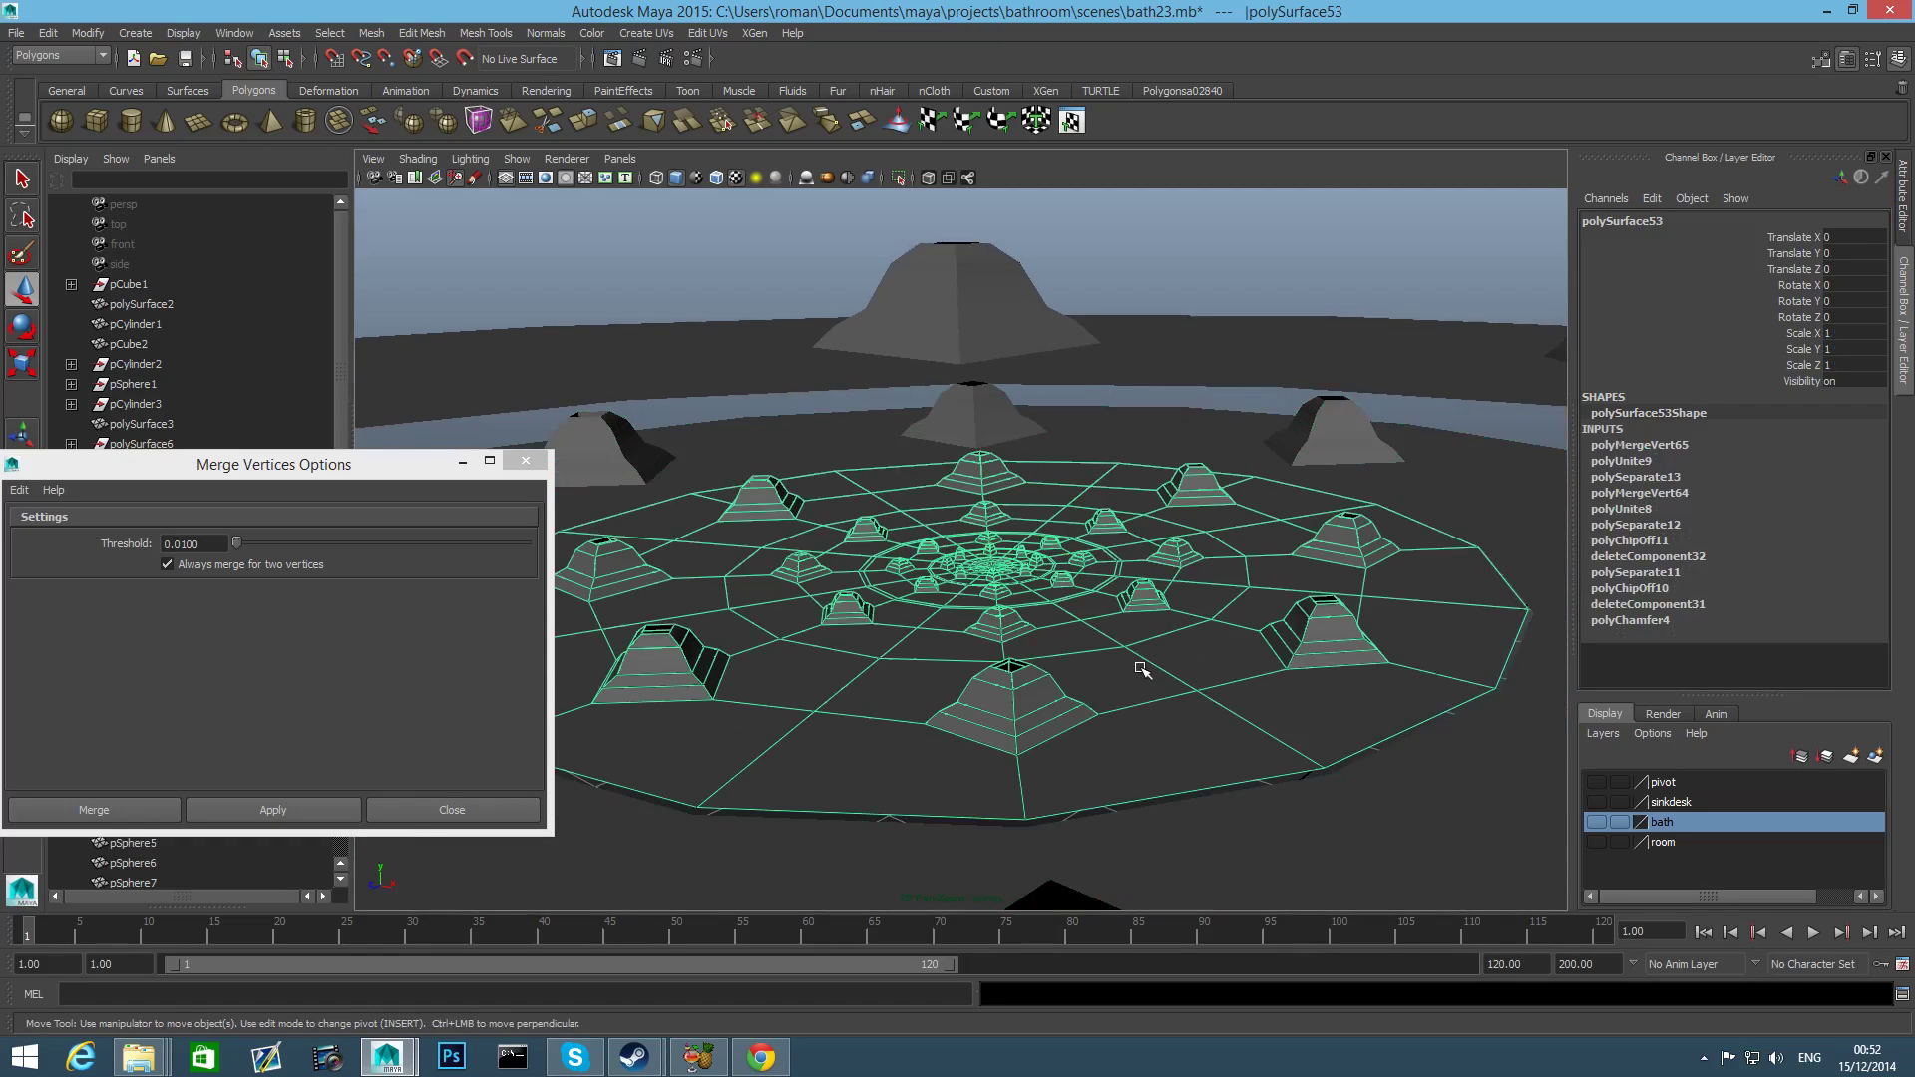
click(87, 33)
click(140, 220)
key(Insert)
key(v)
drag(989, 554, 1336, 721)
Move the disc along Y to -0.011 with vertex snapping to align its rim with the ring's inner edge.
key(v)
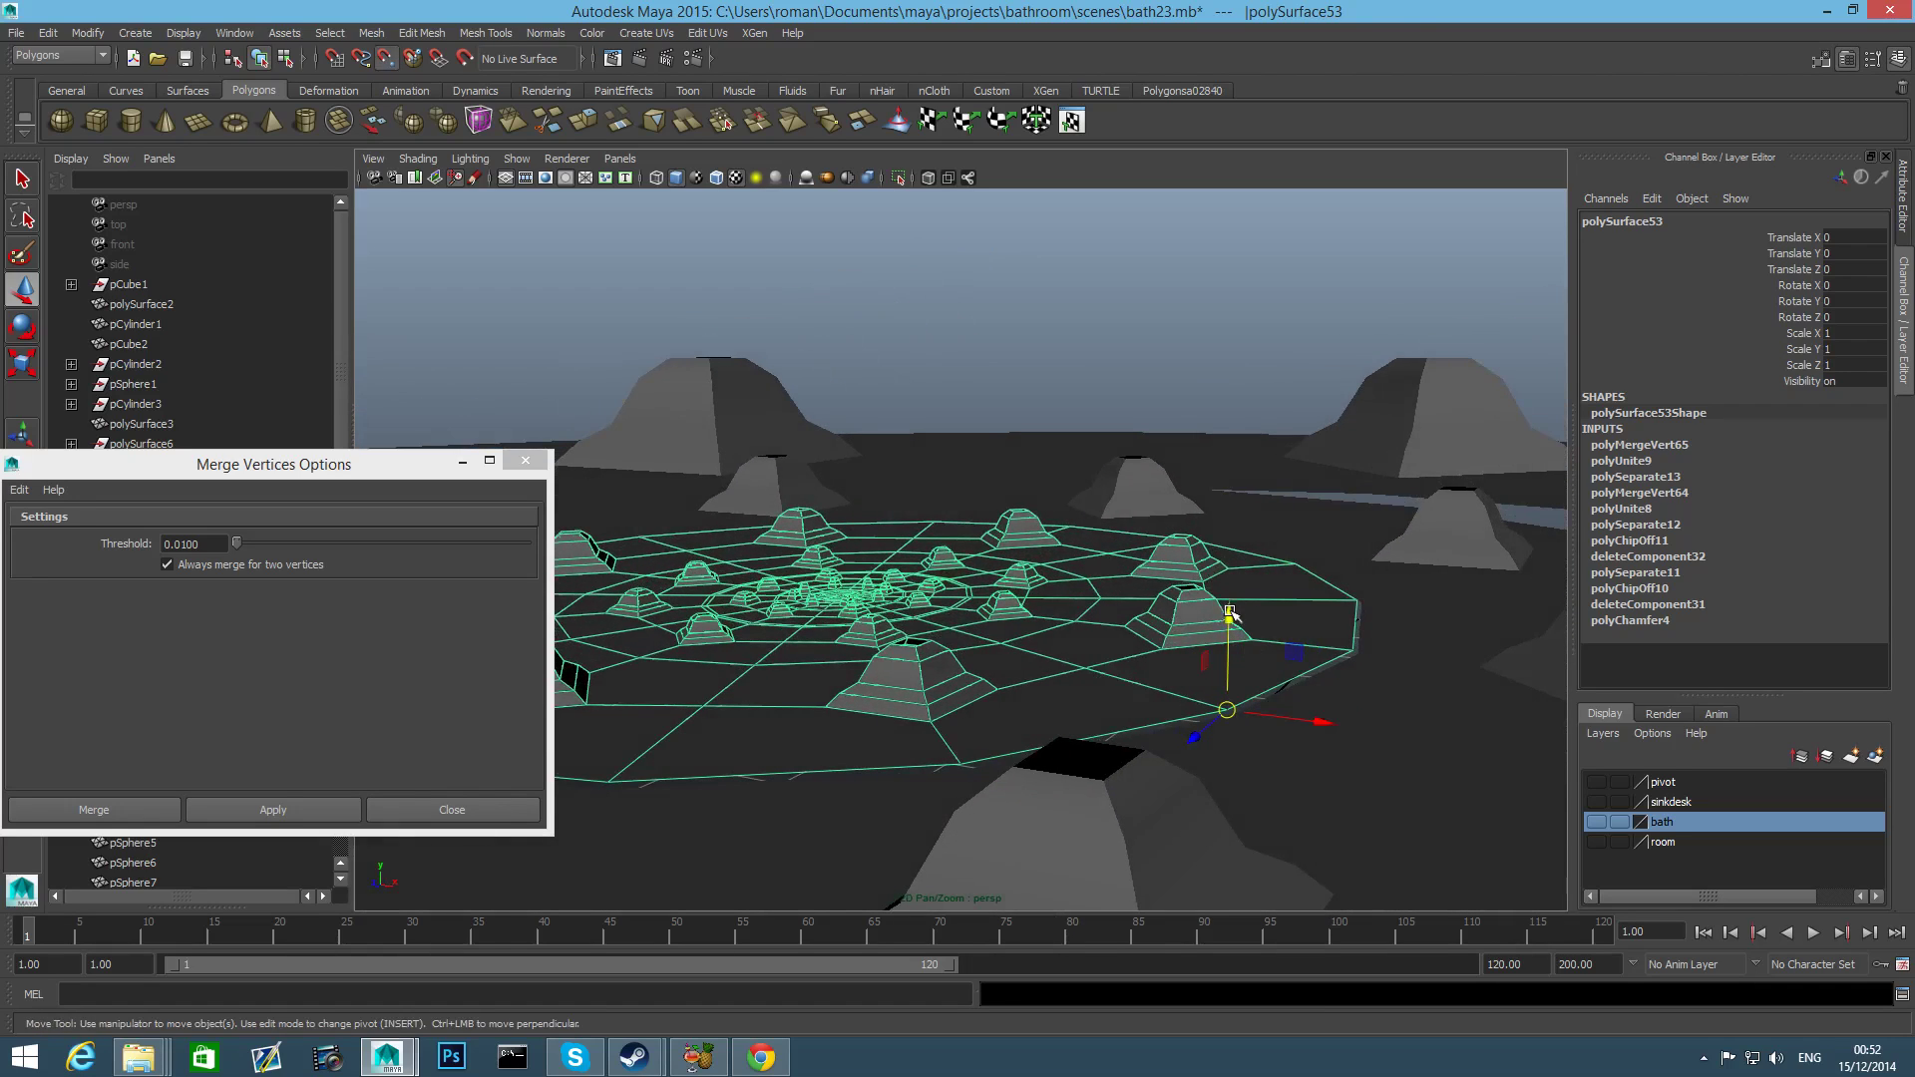
drag(1230, 615, 1233, 621)
alt+drag(1408, 708, 1253, 705)
alt+middle_drag(1117, 700, 1260, 725)
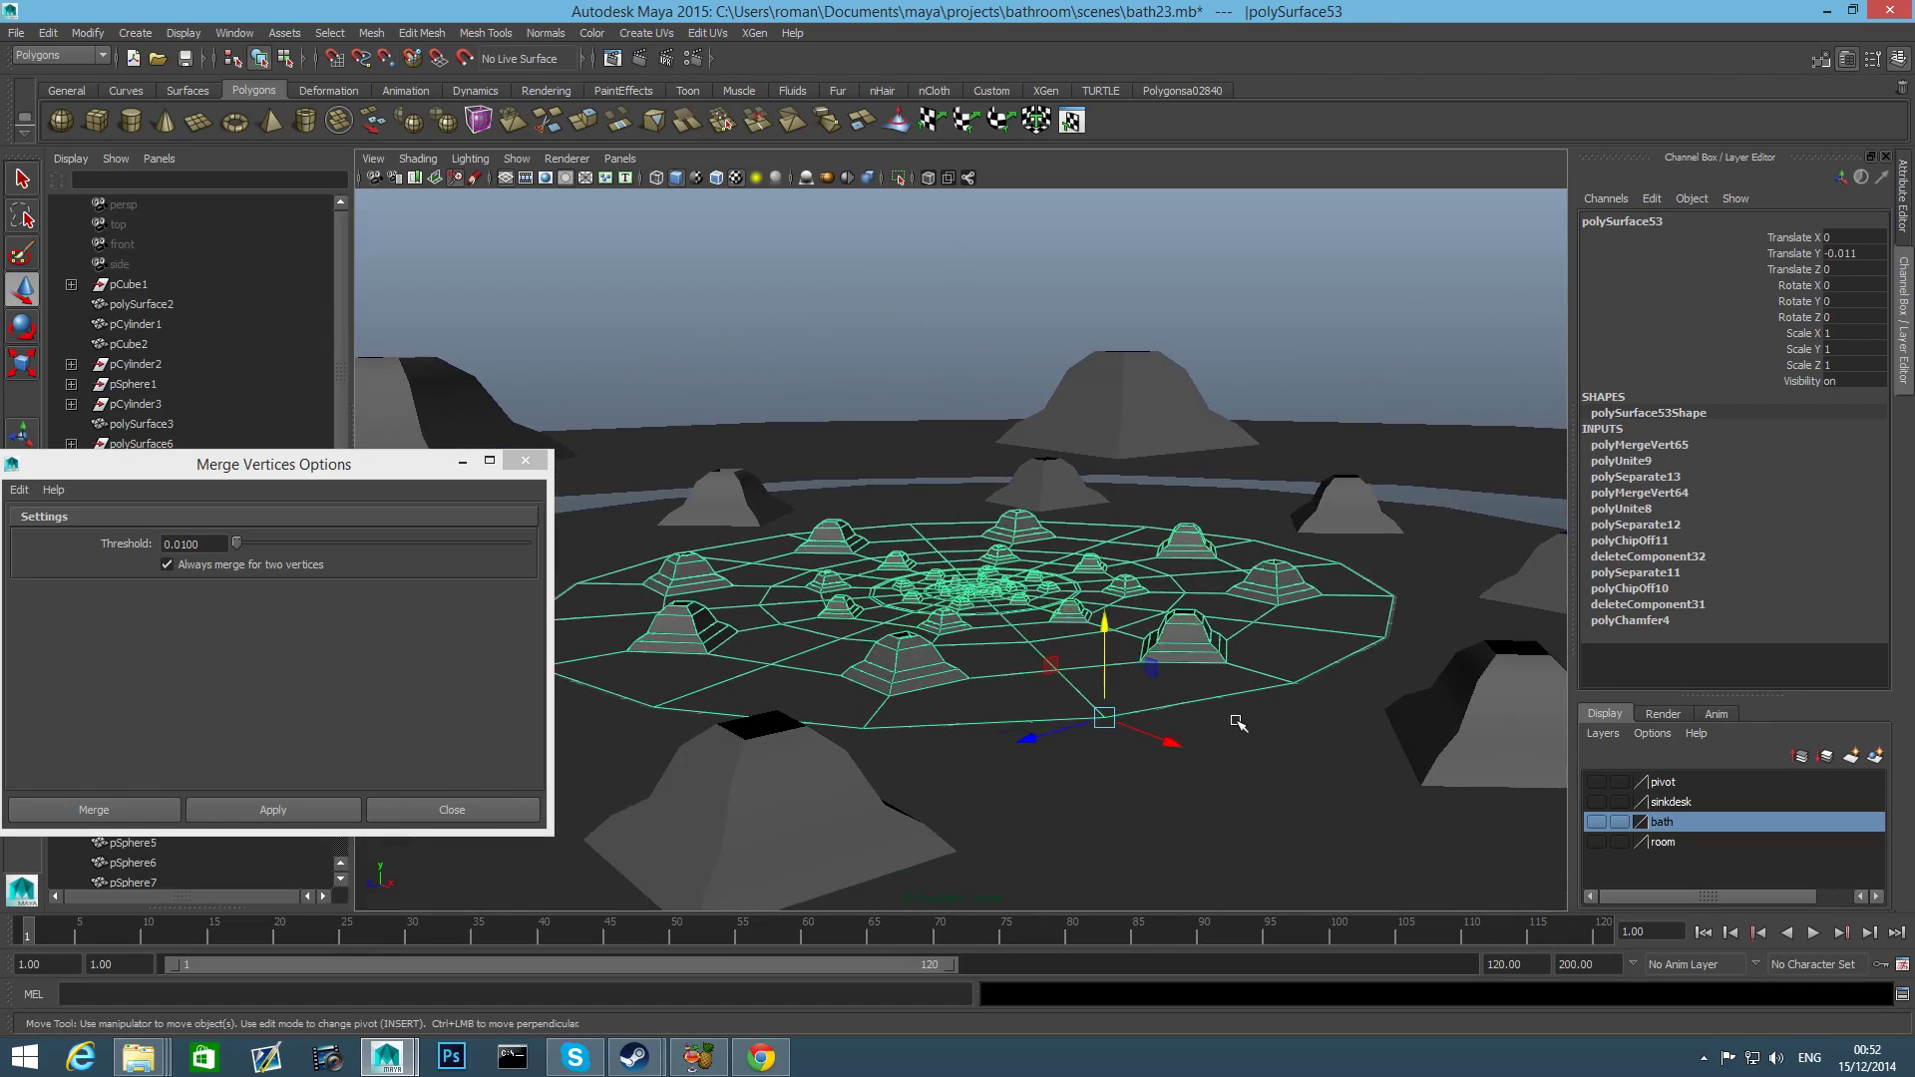
Scale the surrounding ring uniformly to 1.968 to close the gap to the disc's rim.
alt+drag(1236, 722, 1250, 752)
click(1309, 736)
key(r)
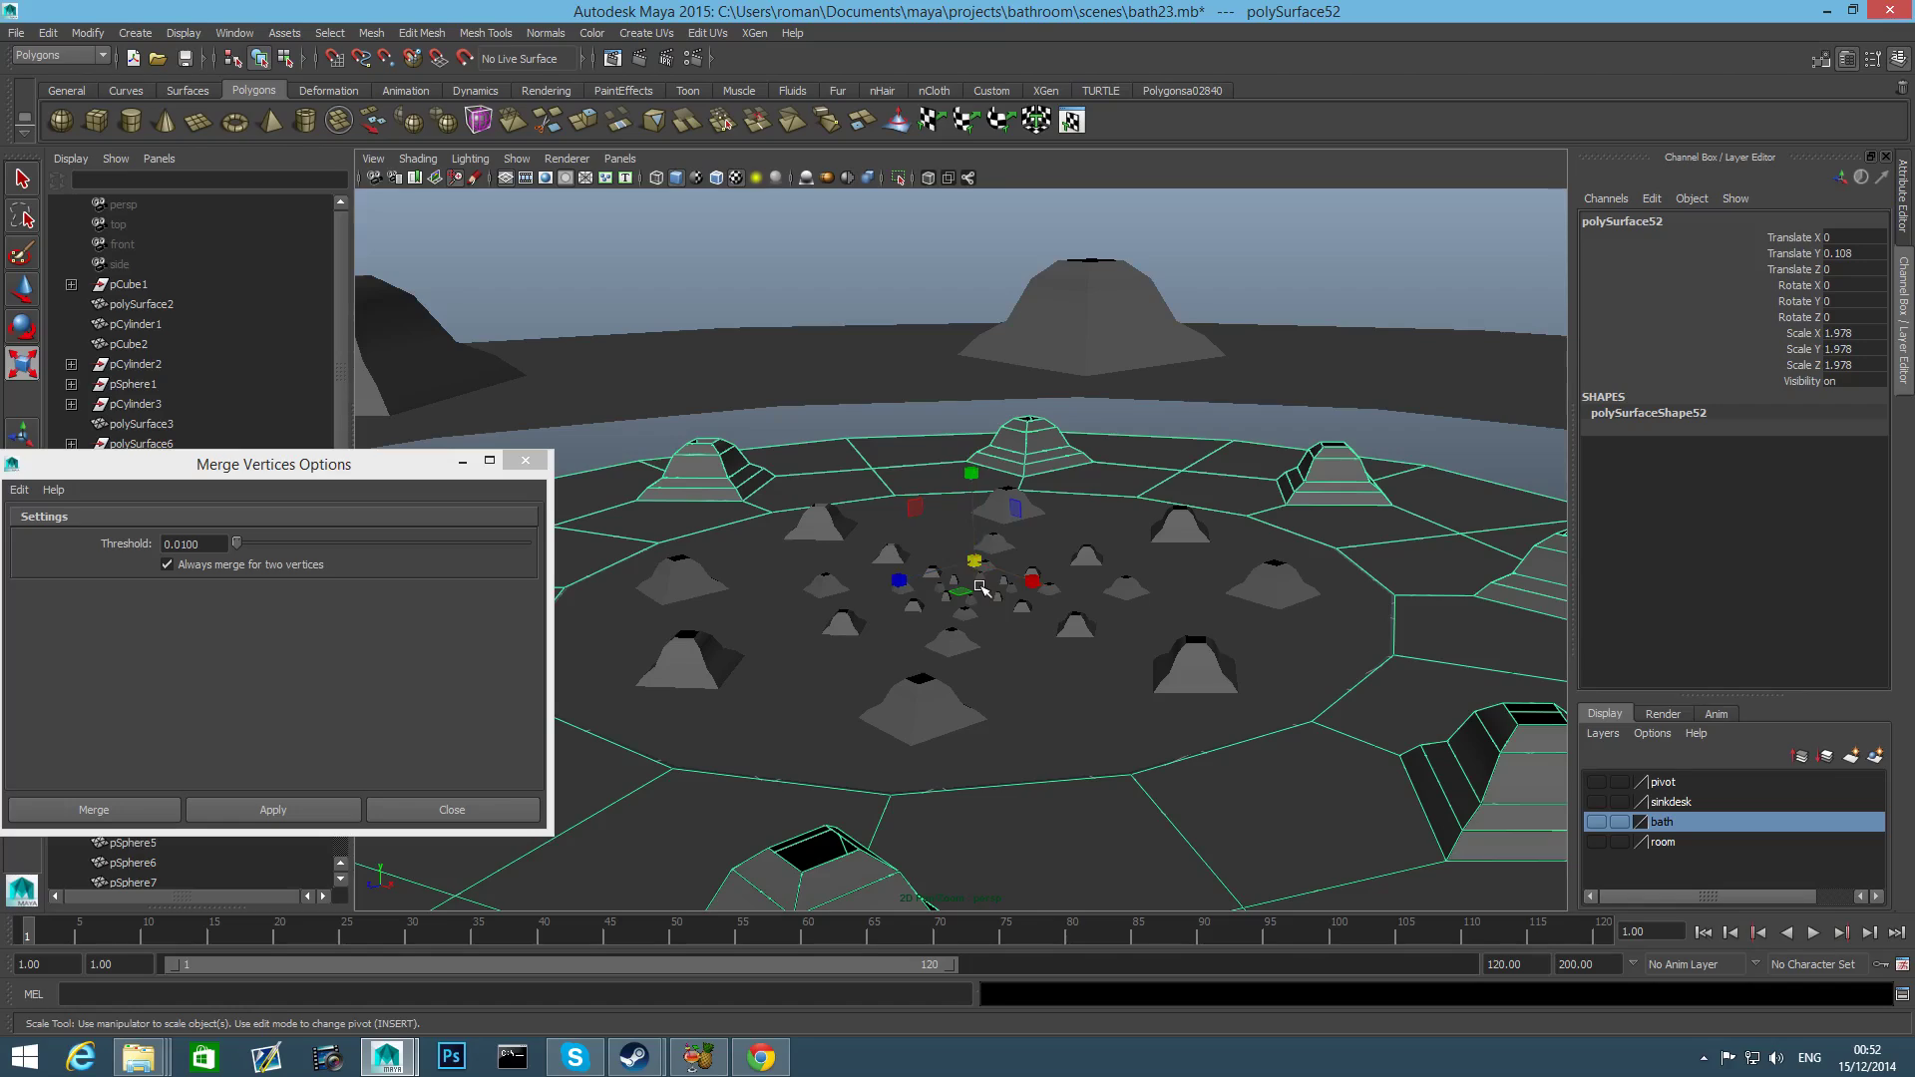
drag(974, 559, 1168, 577)
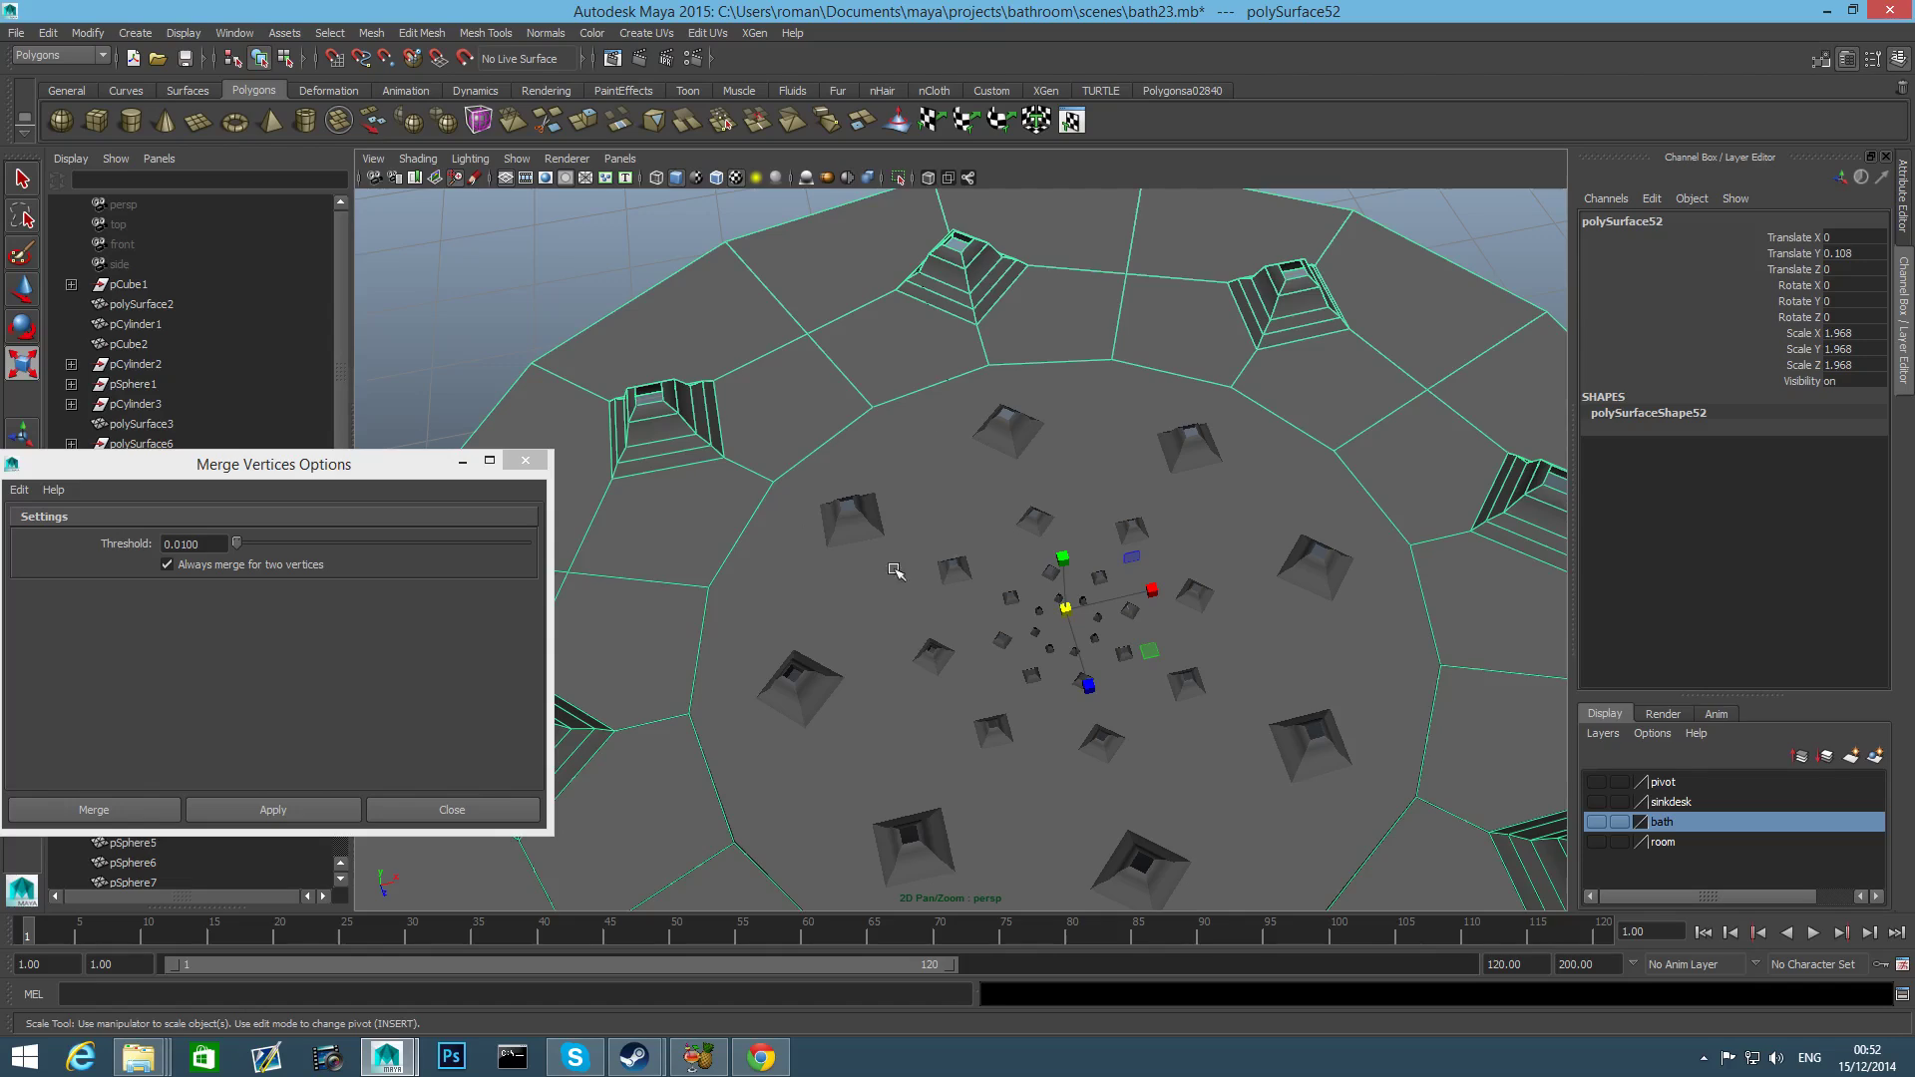
alt+drag(894, 570, 995, 654)
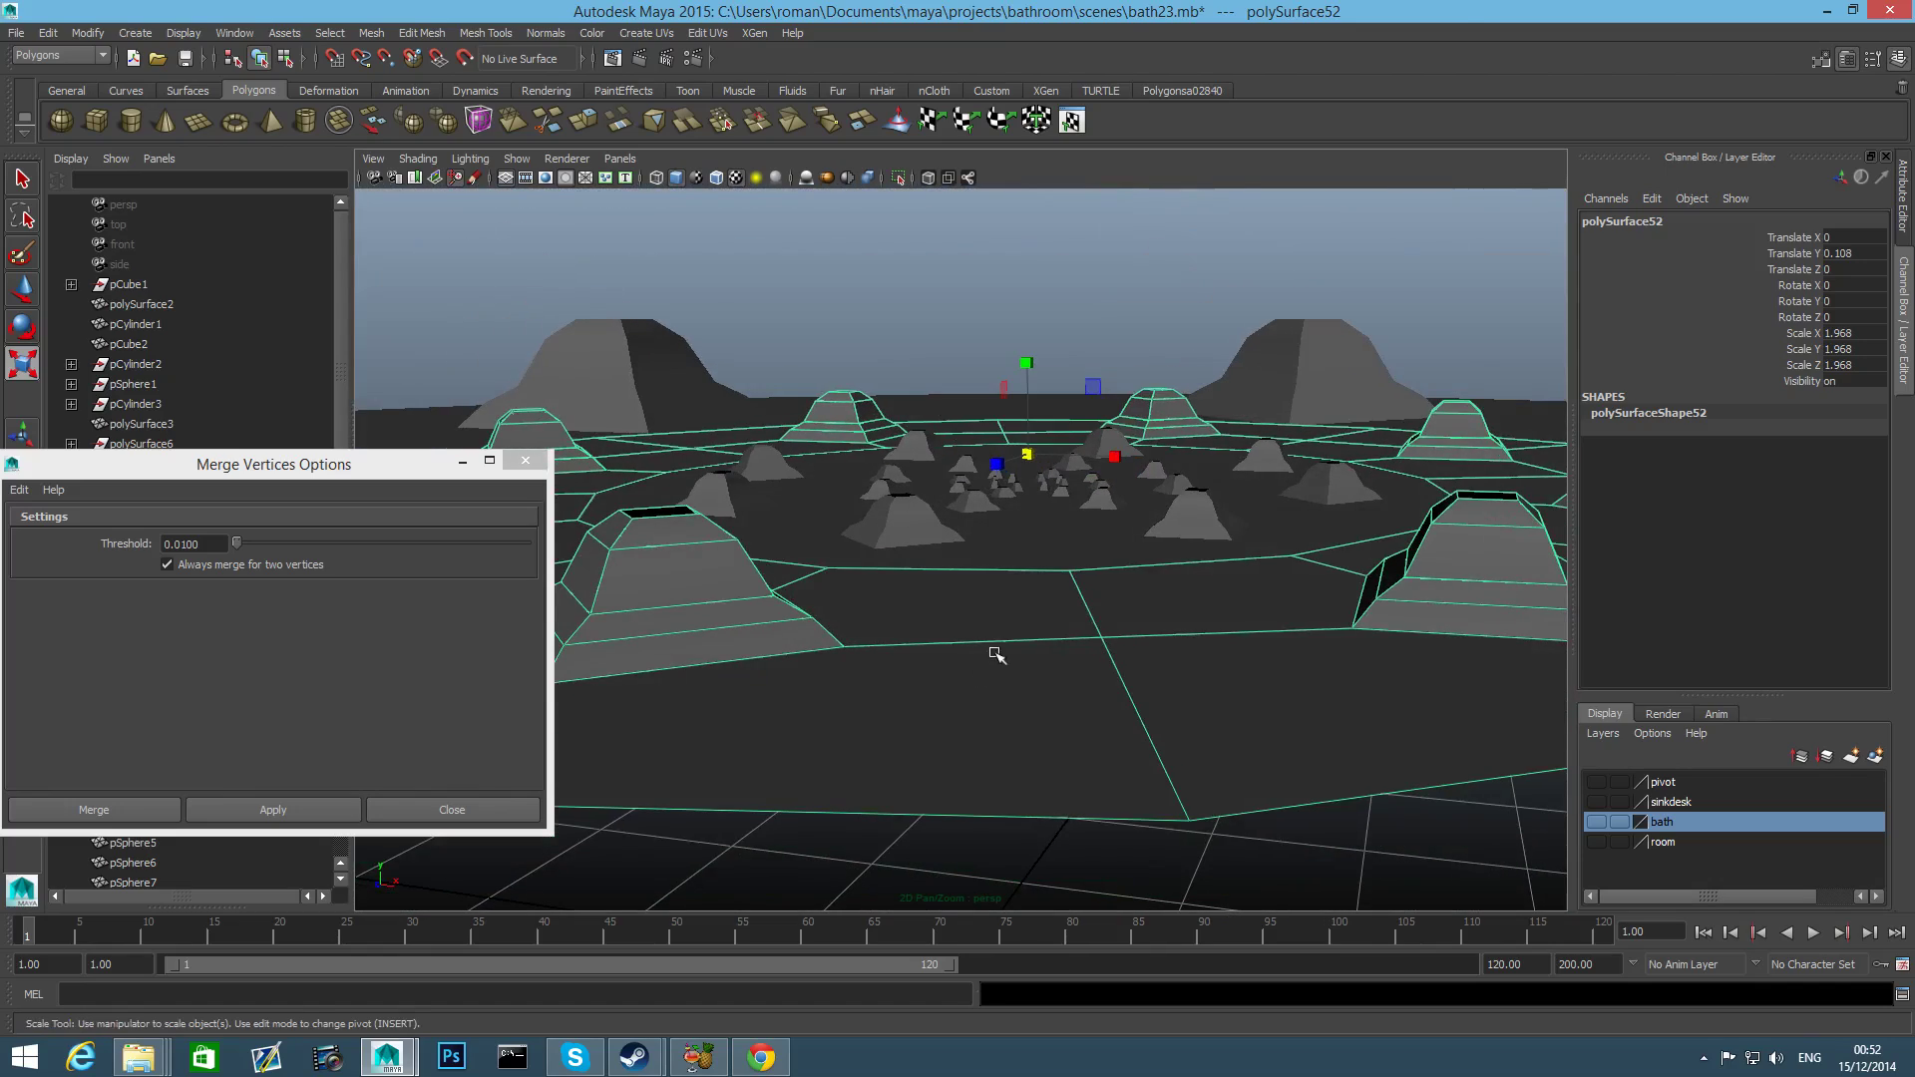
Delete the oversized outermost ring copy, leaving the fitted ring and disc in place.
shift+click(1006, 548)
alt+drag(1011, 575, 1056, 674)
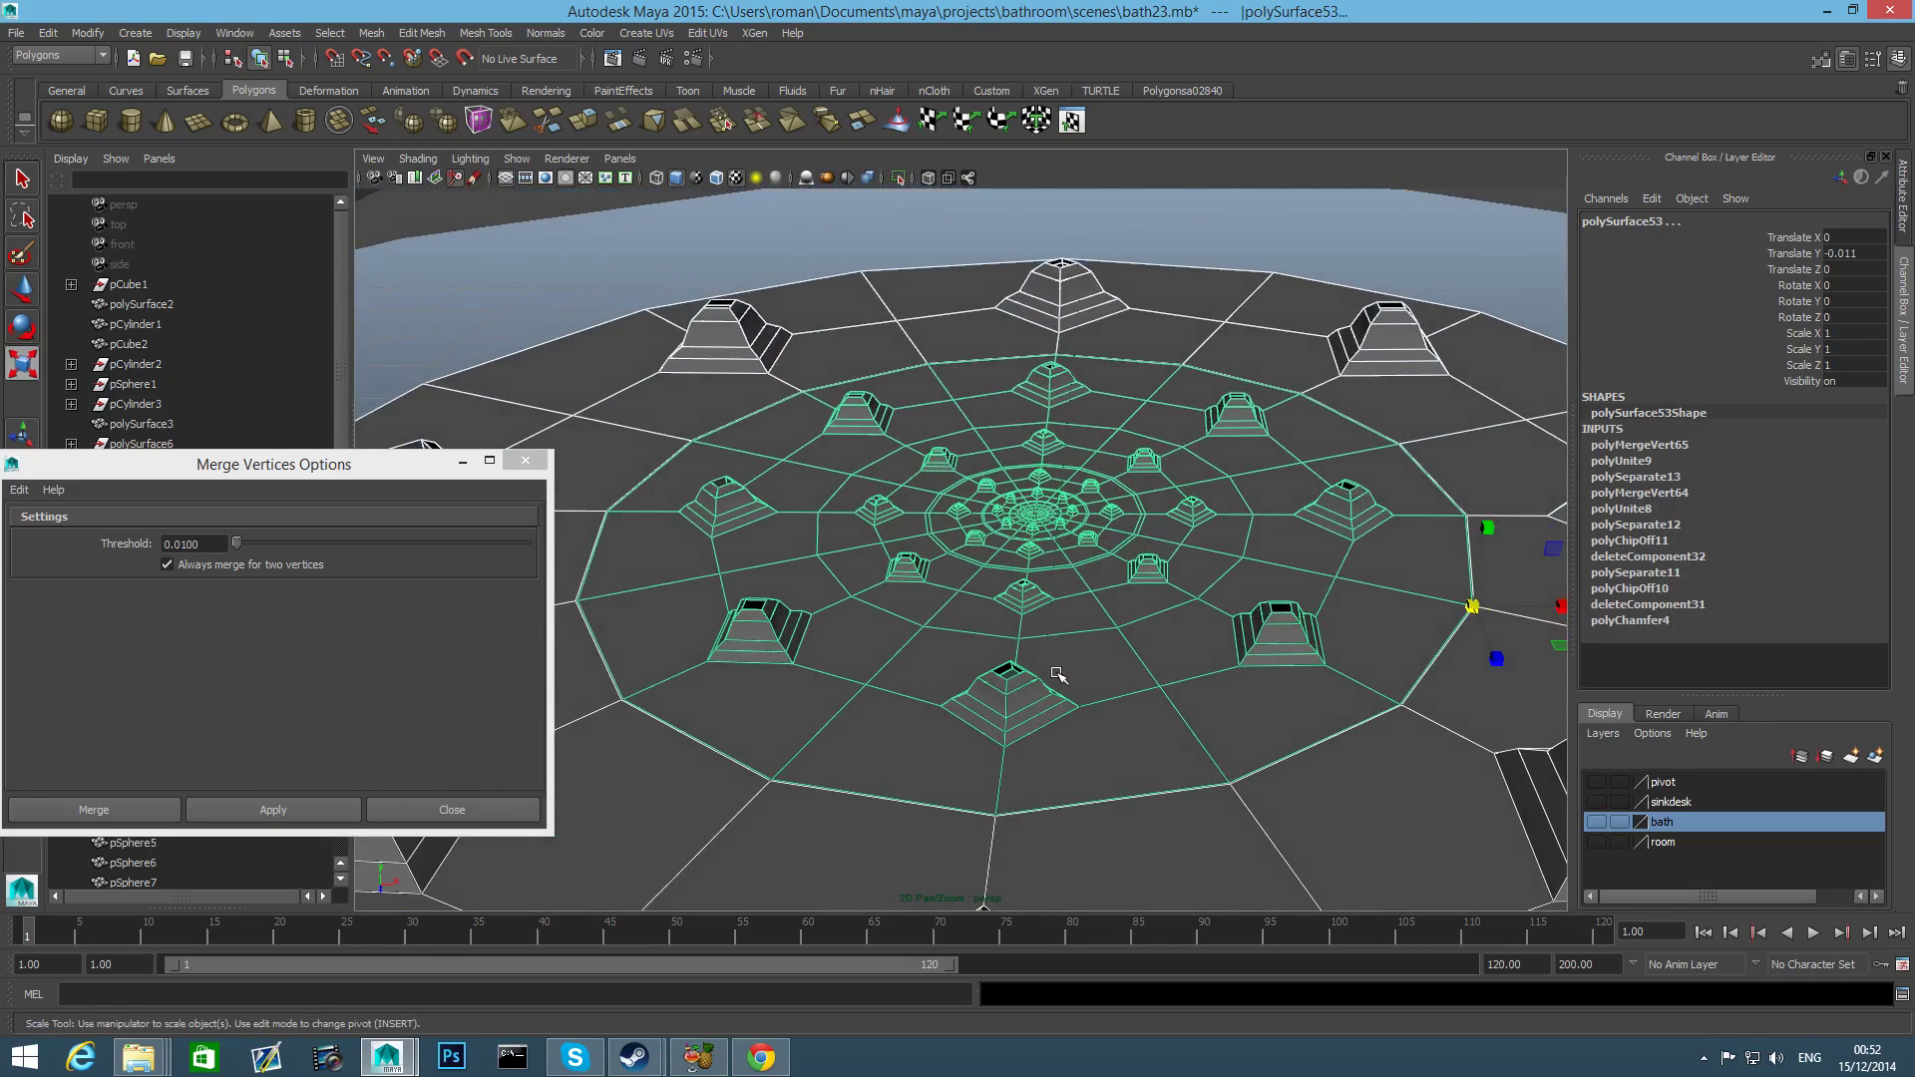
click(1081, 846)
scroll(1081, 838, down, 8)
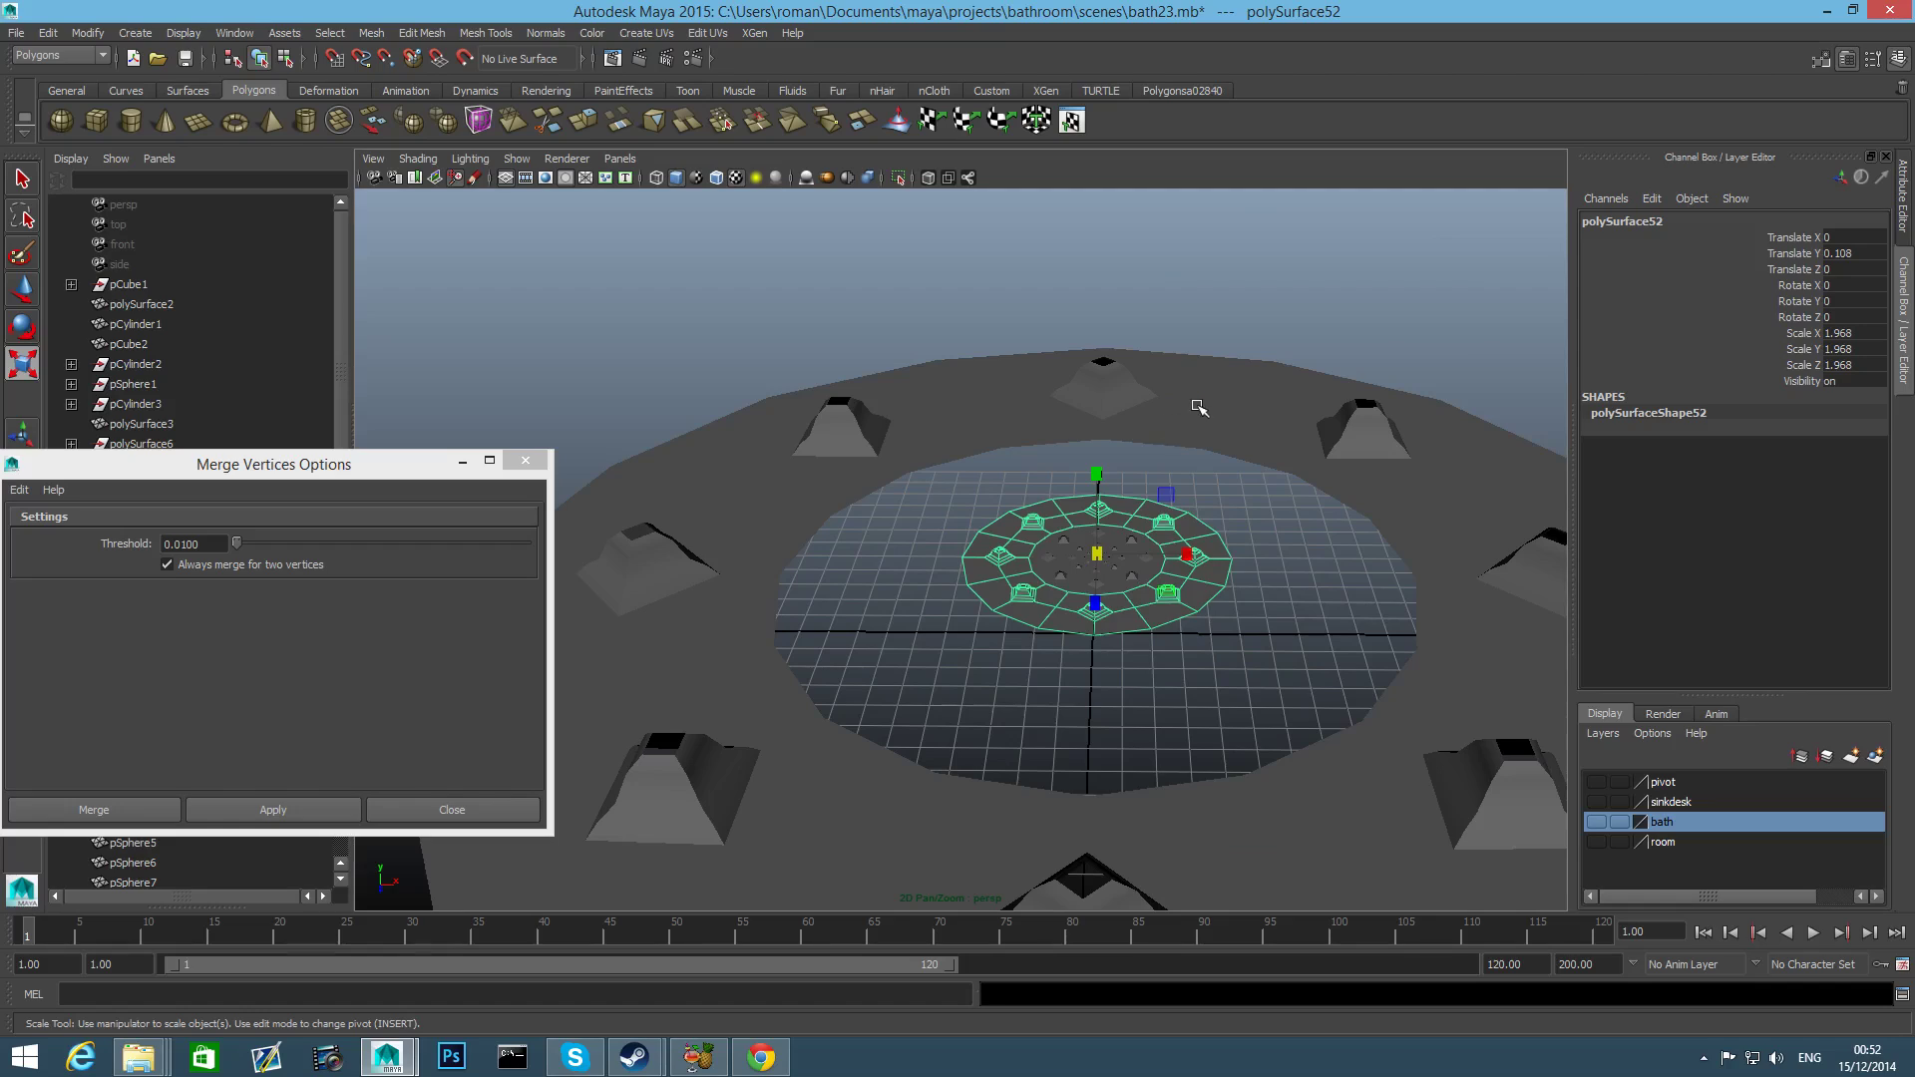
click(1201, 404)
key(Delete)
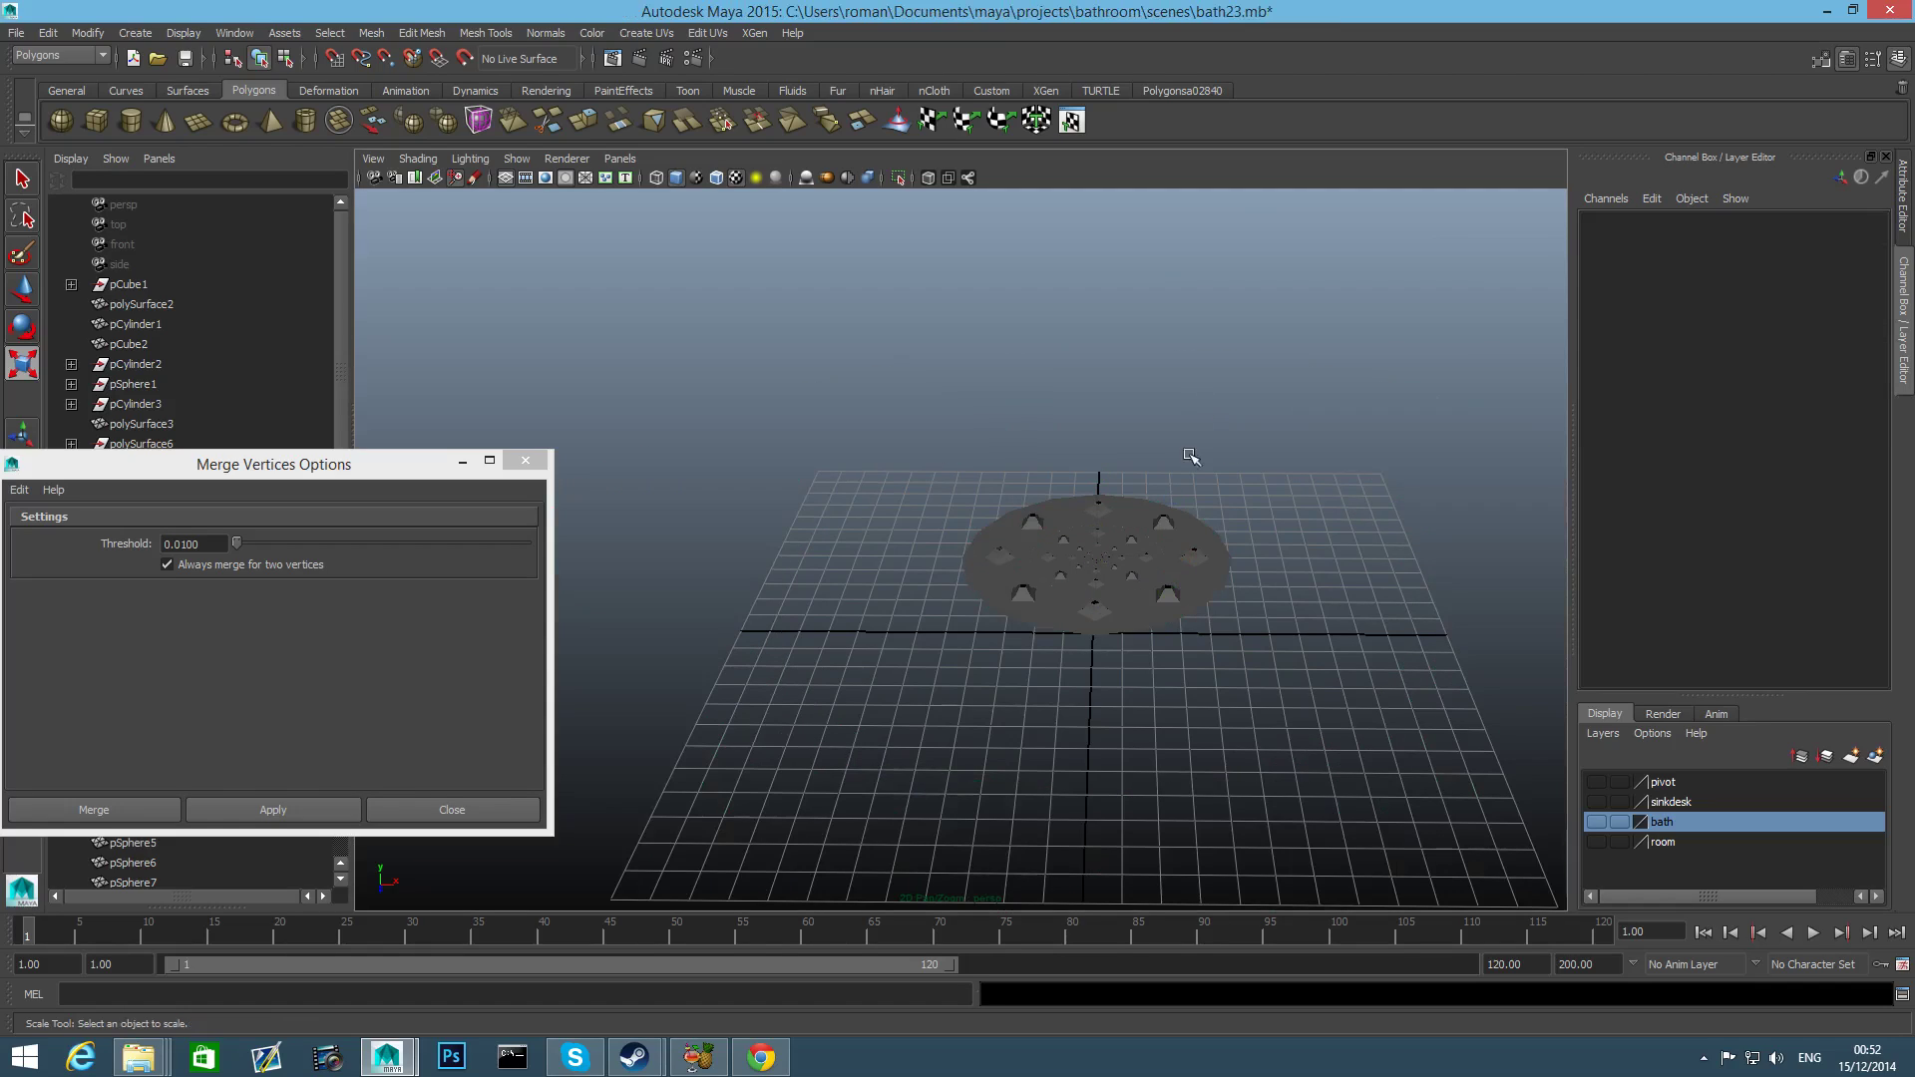
Duplicate the fitted ring and enlarge the copy uniformly as a larger outer ring.
click(1134, 622)
key(ctrl+d)
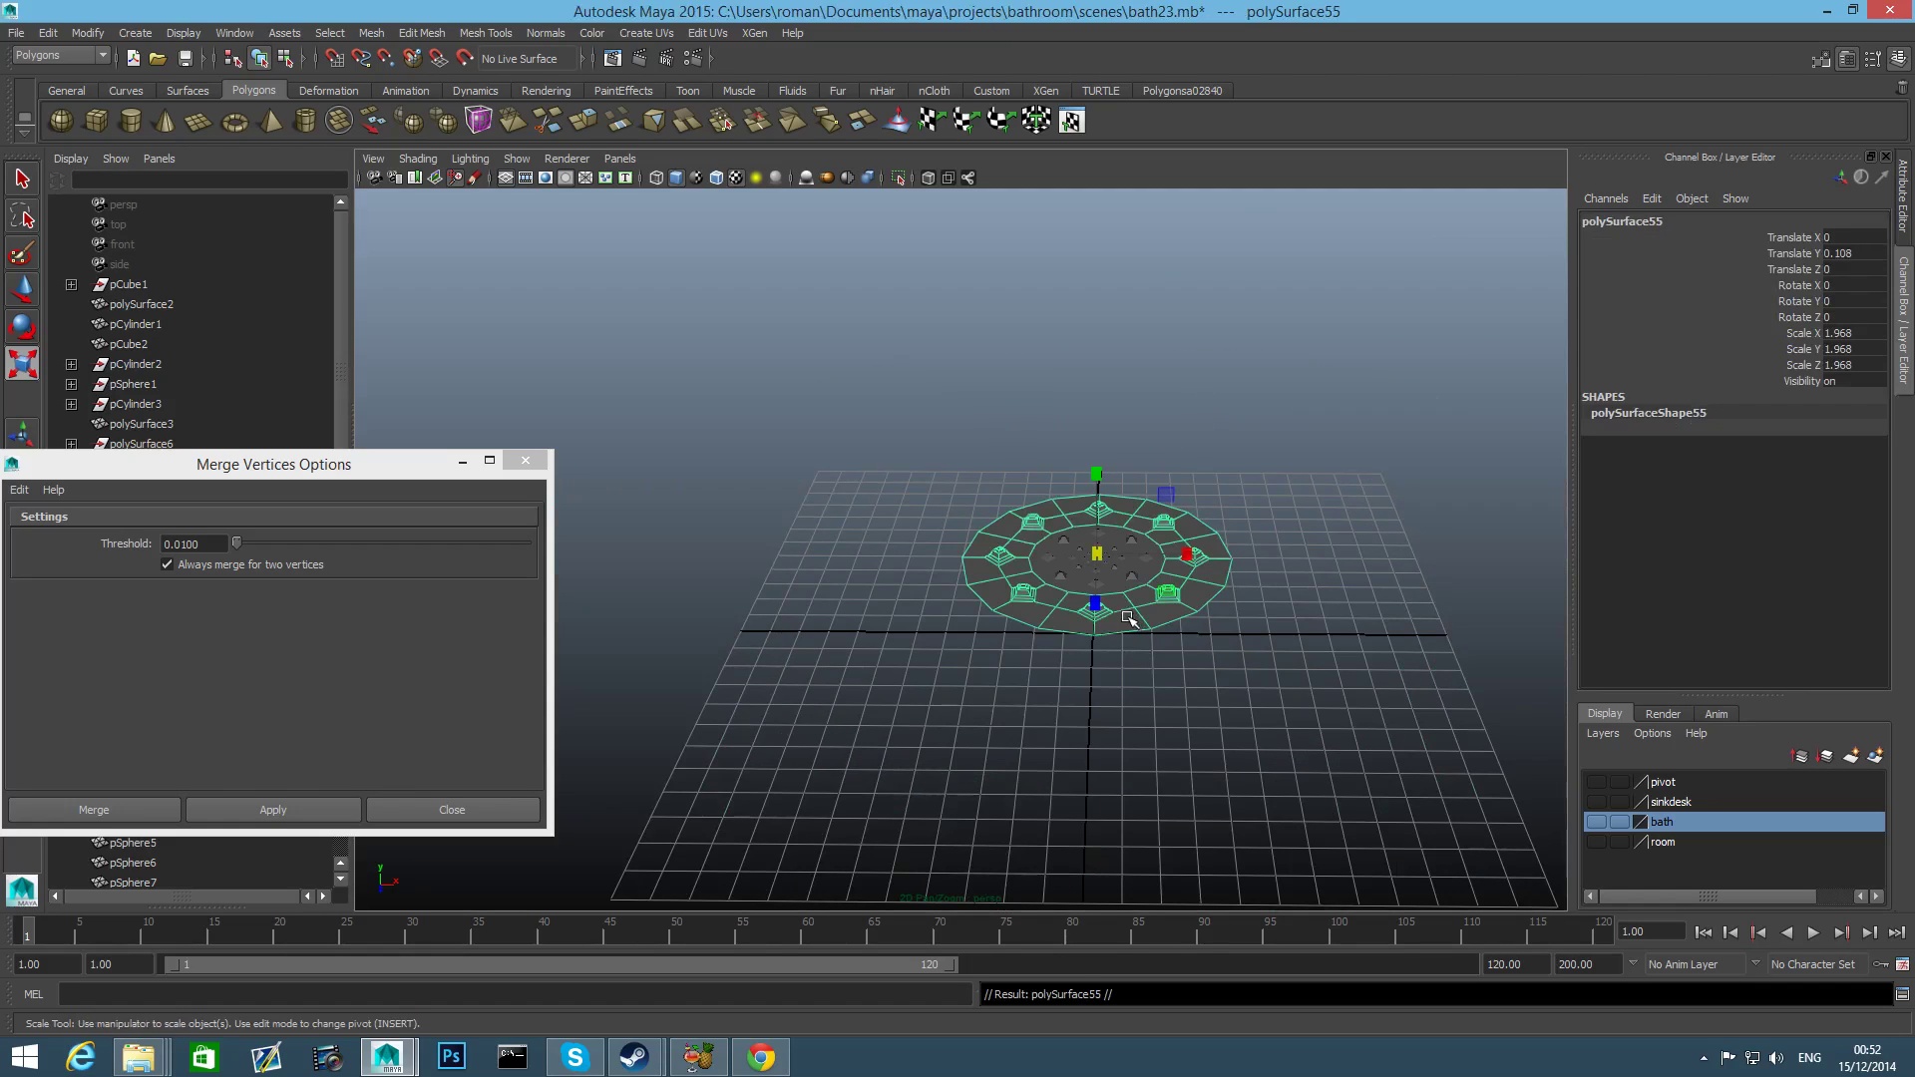
drag(1098, 552, 1262, 572)
Select the fitted ring together with the inner disc and combine both into one mesh.
click(1179, 582)
key(f)
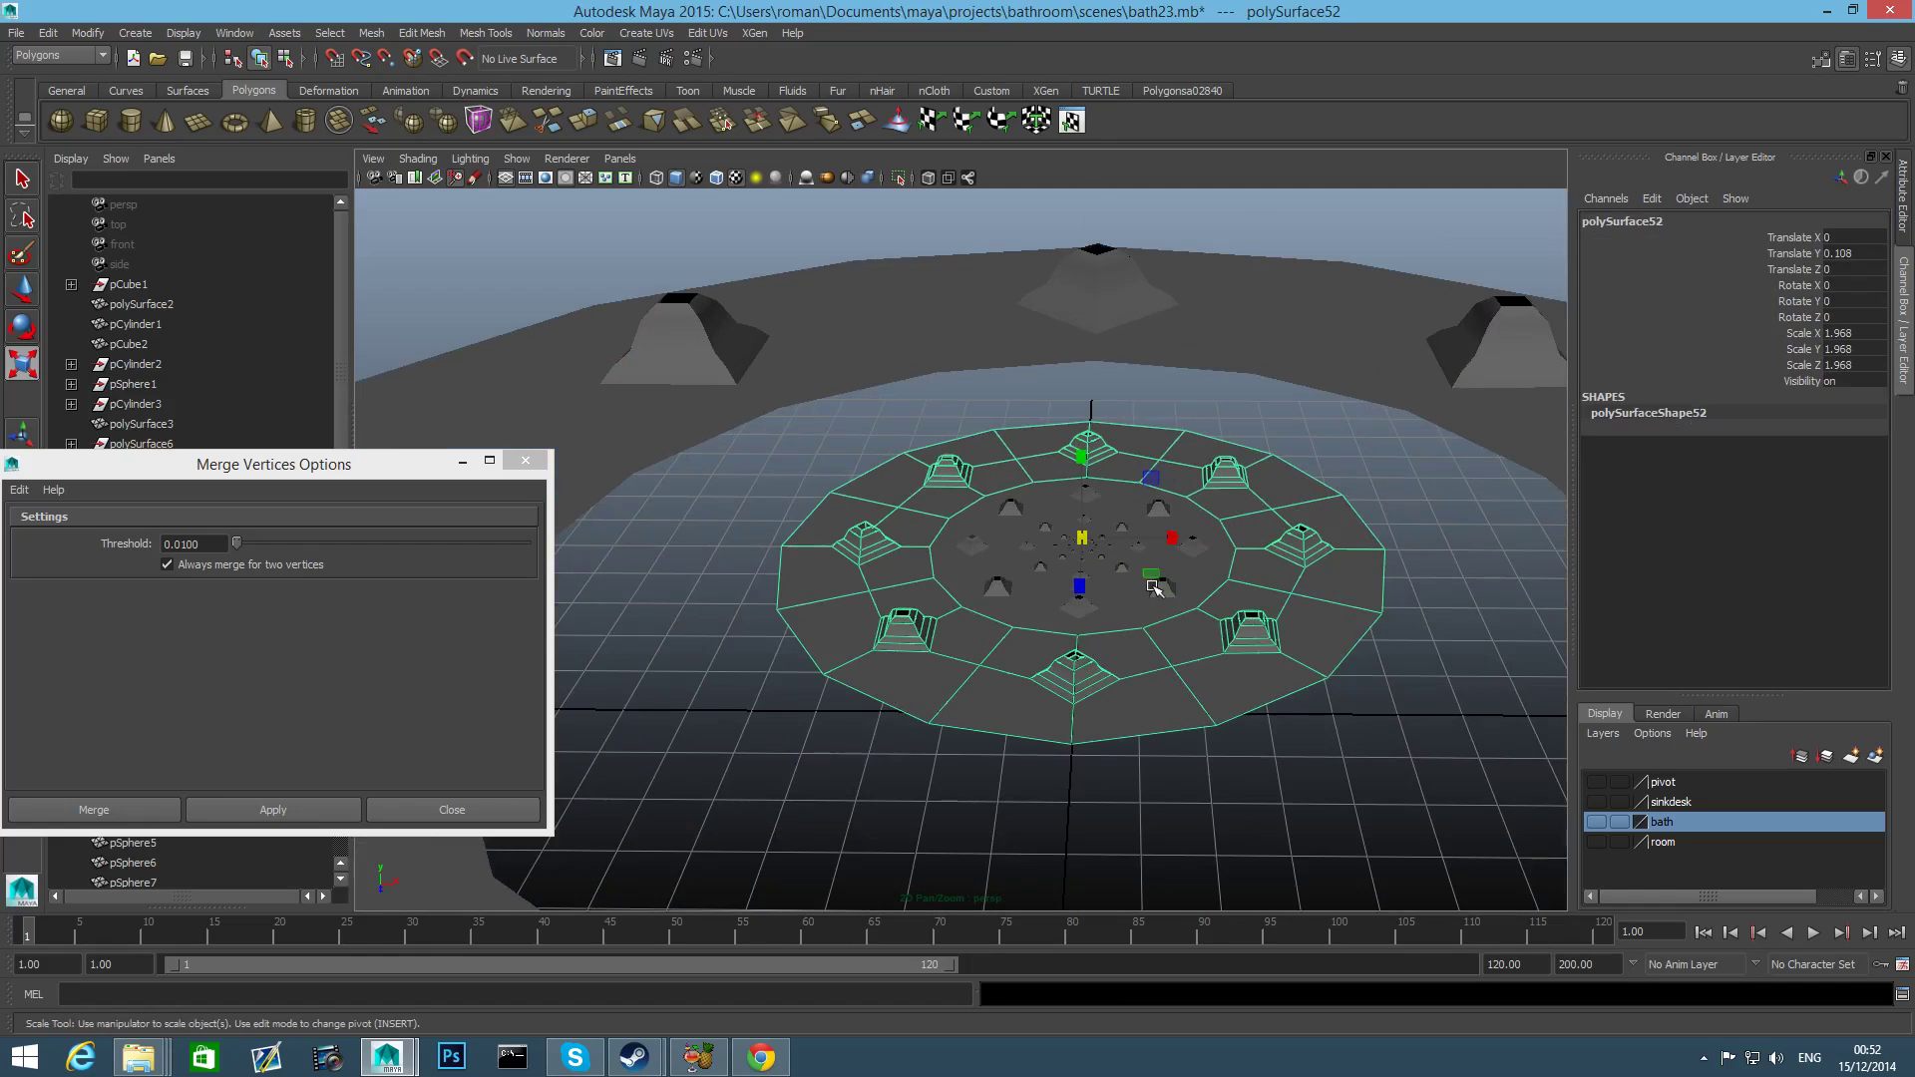
shift+click(1107, 603)
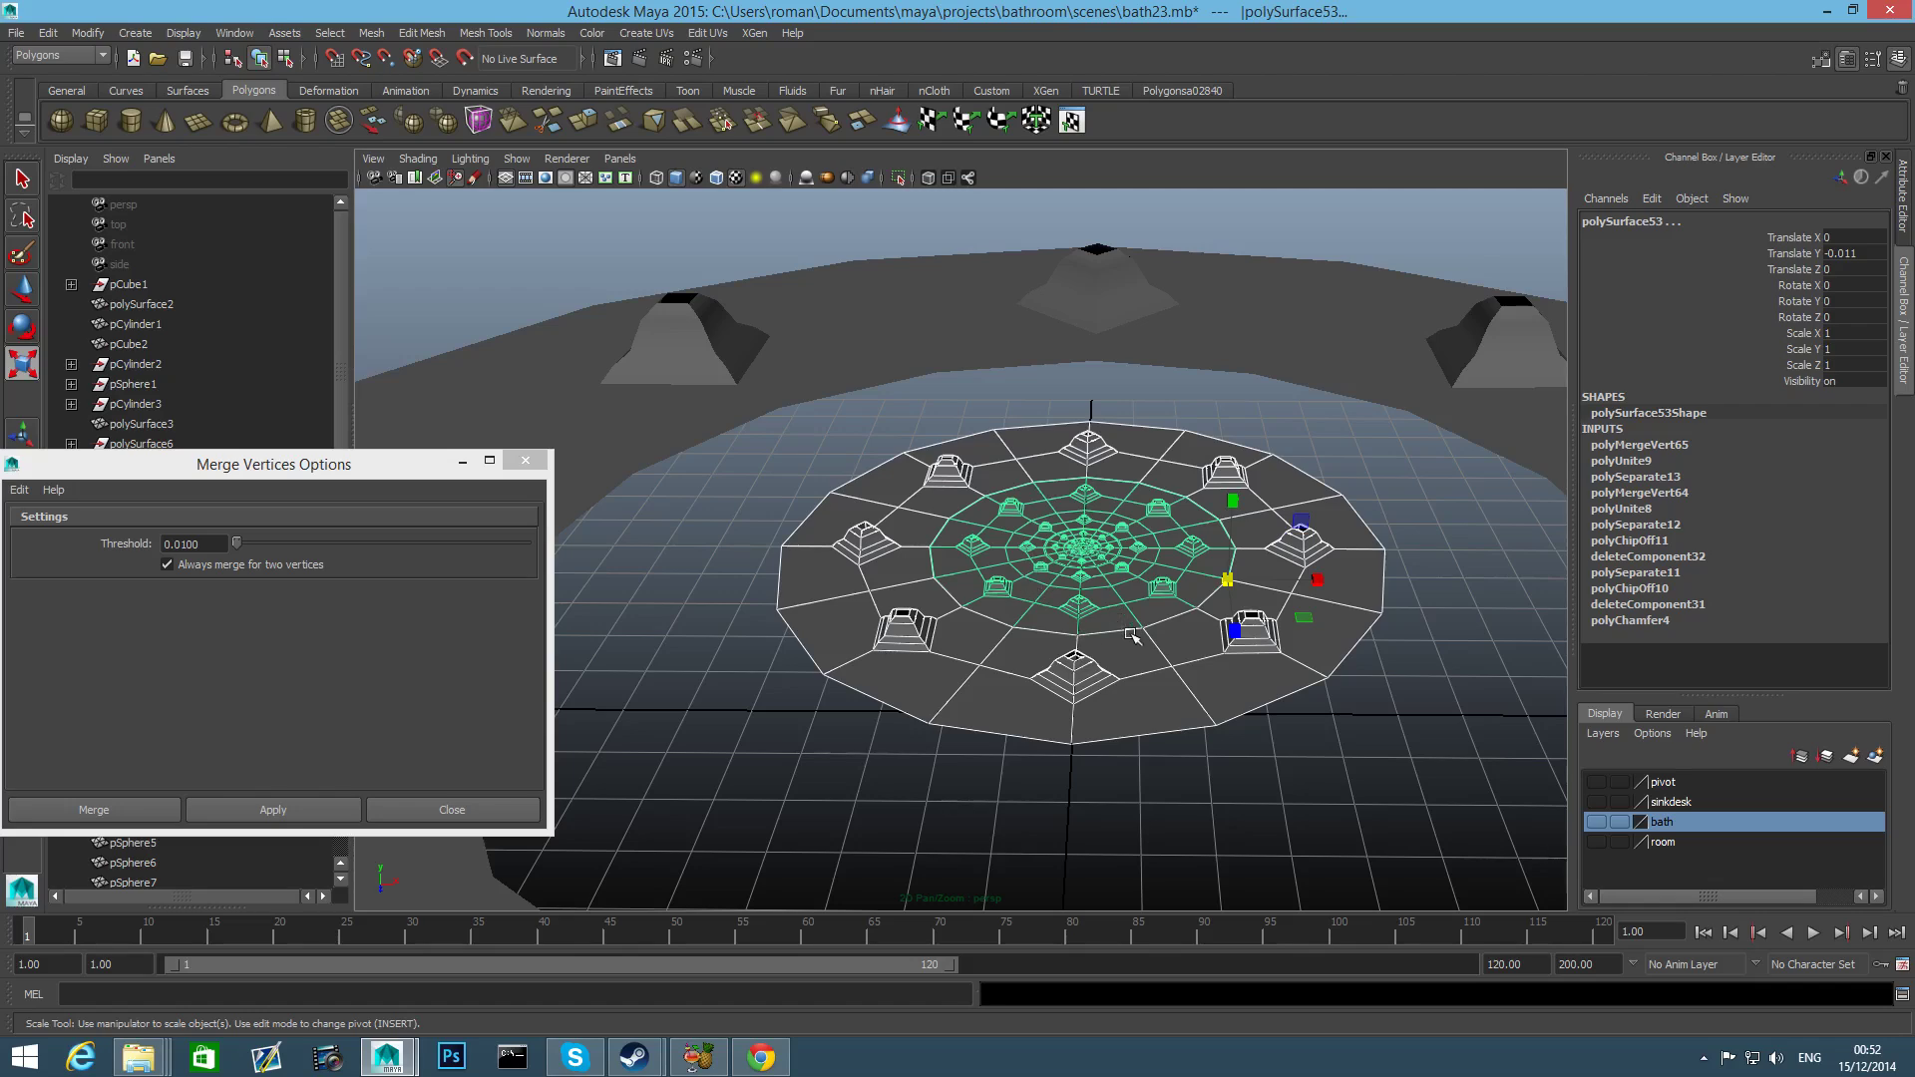
click(369, 32)
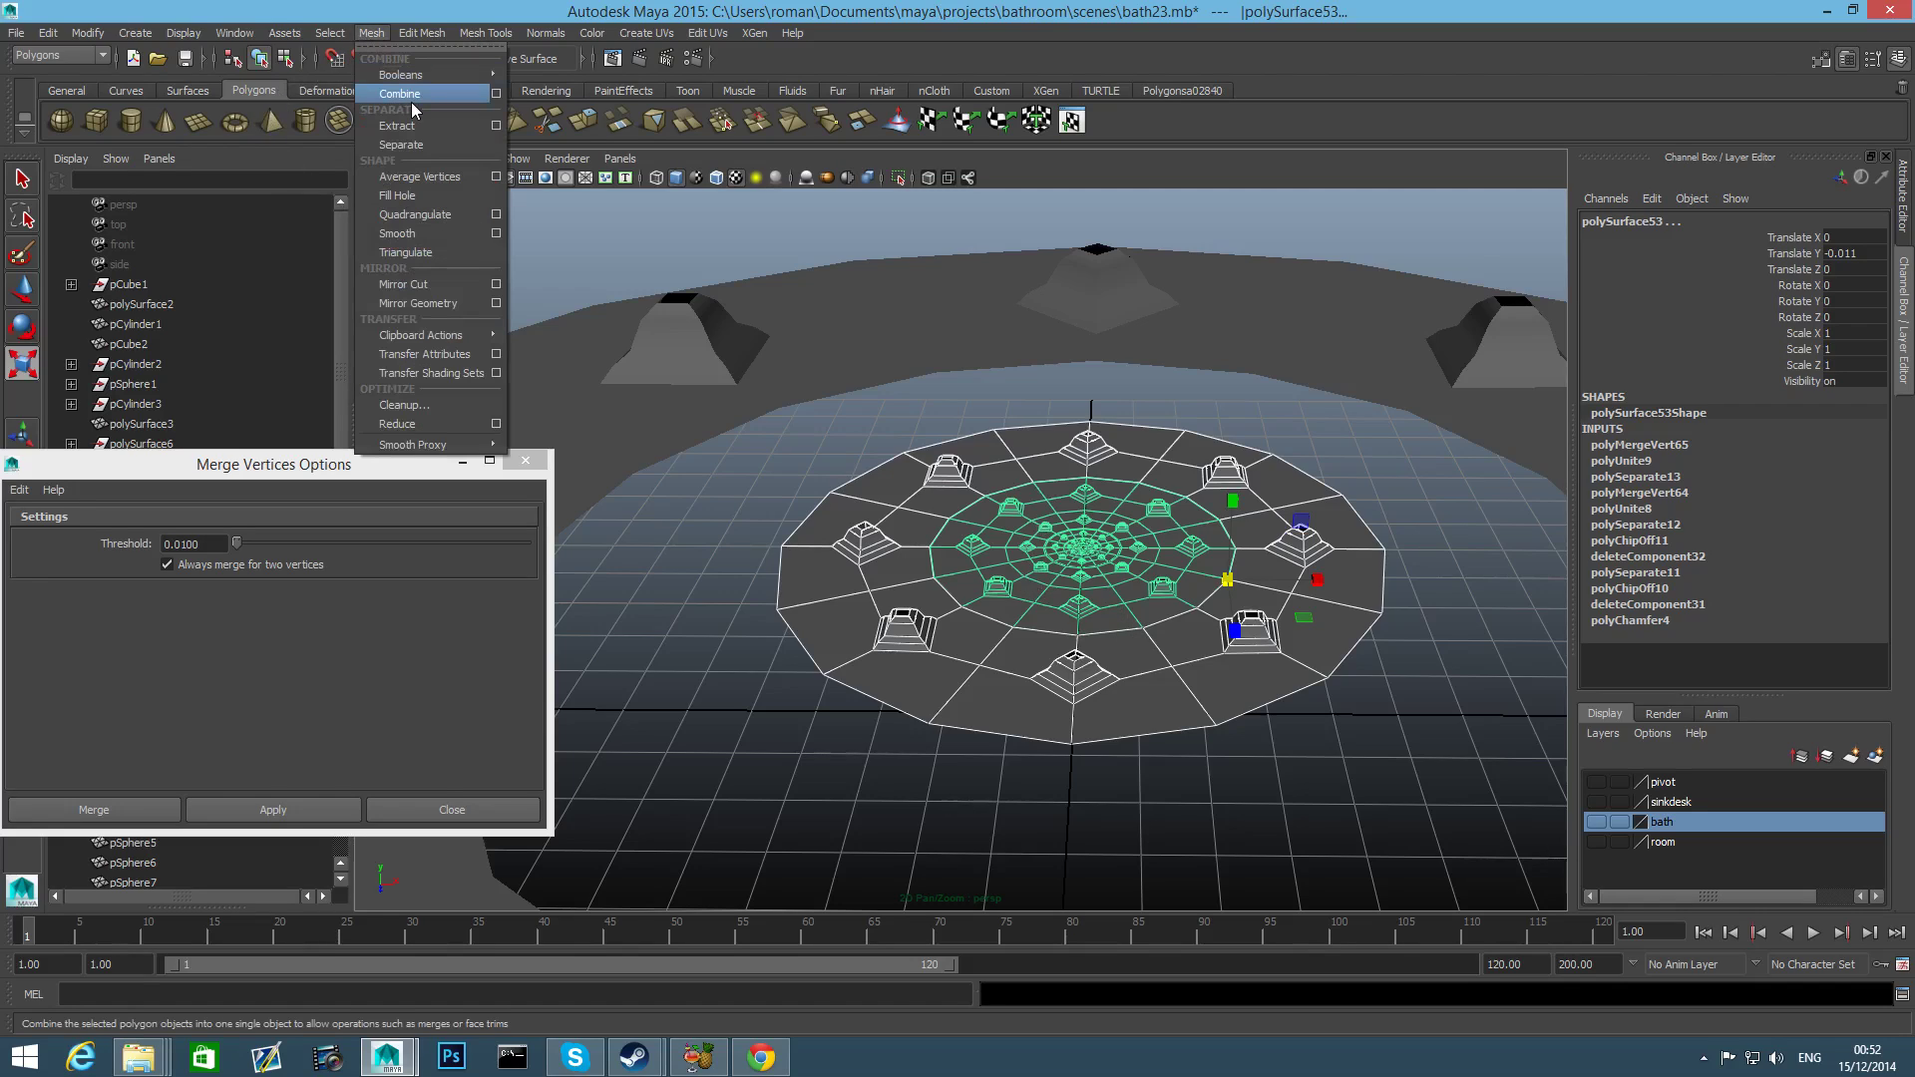
click(397, 51)
Select all vertices along the seam between the disc and its outermost ring and merge them with a 0.0100 threshold.
right_click(1172, 609)
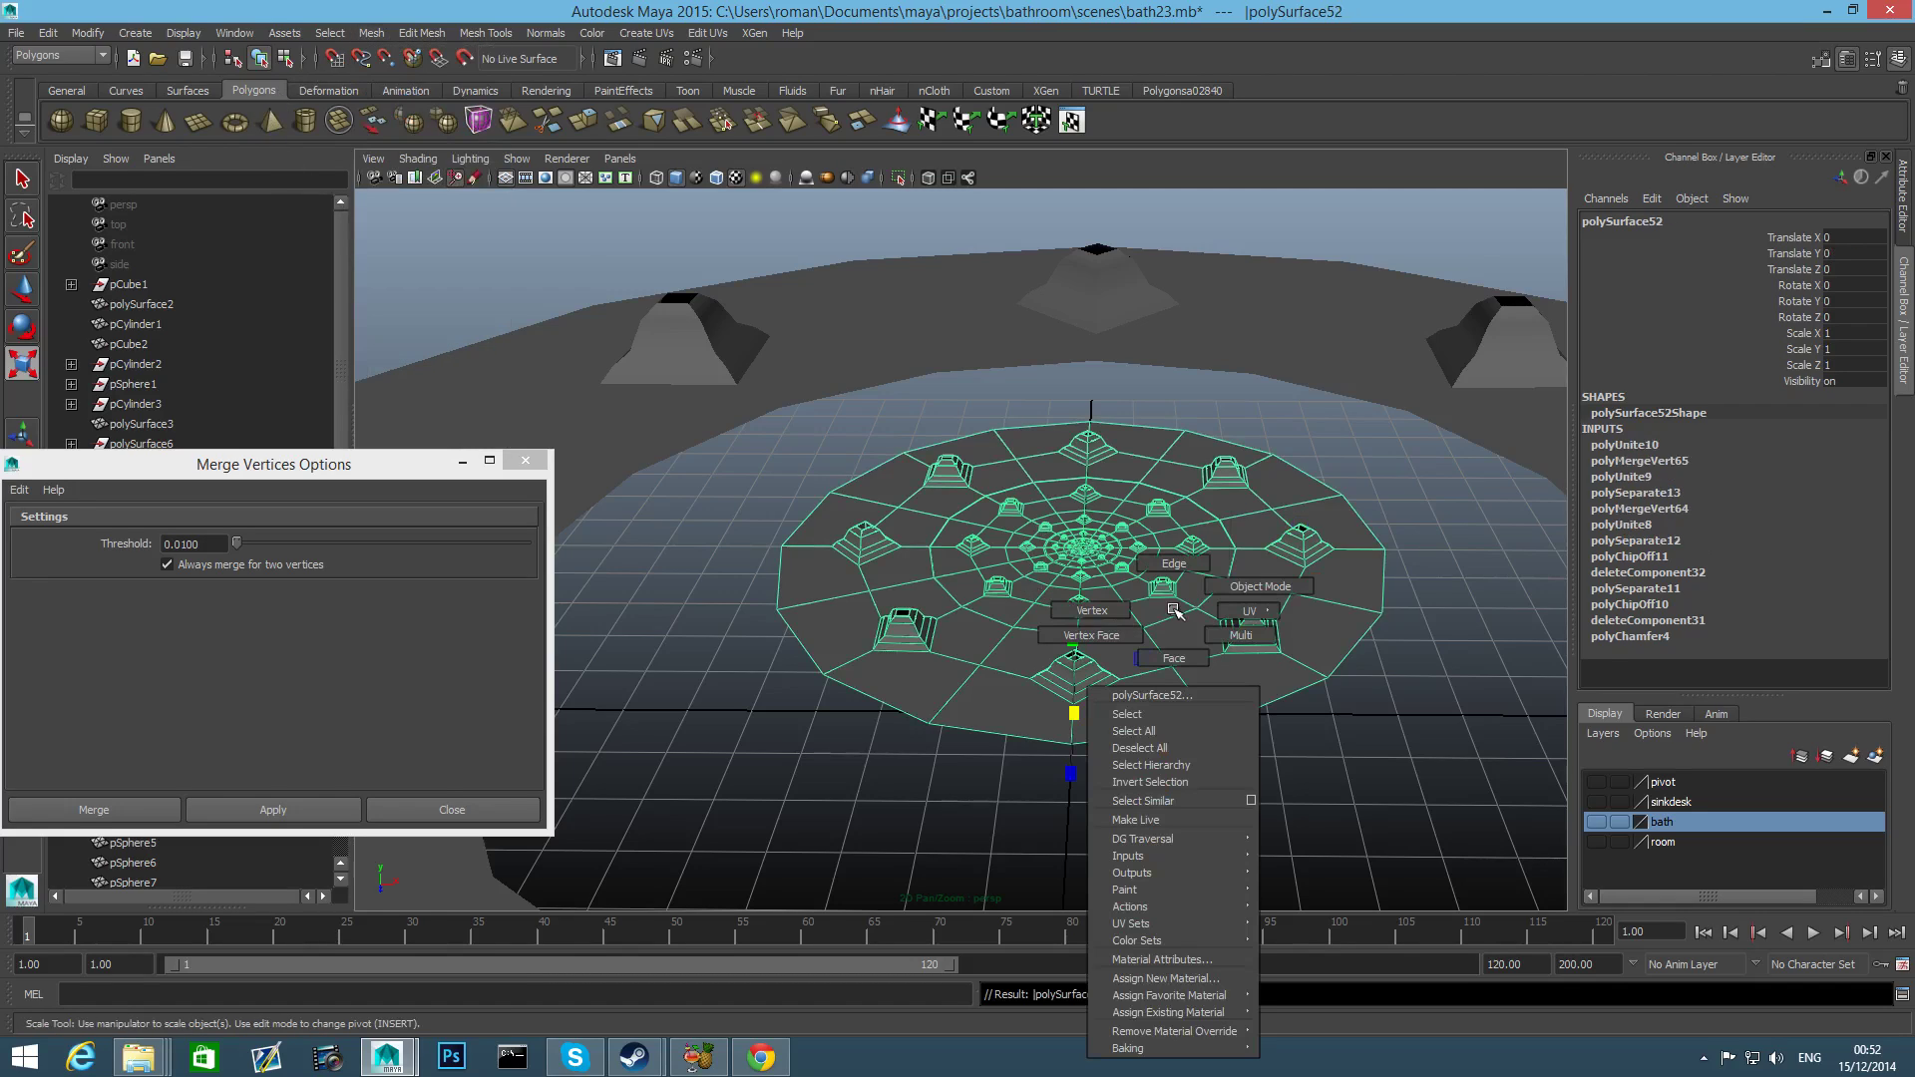
click(1107, 612)
scroll(1136, 649, up, 6)
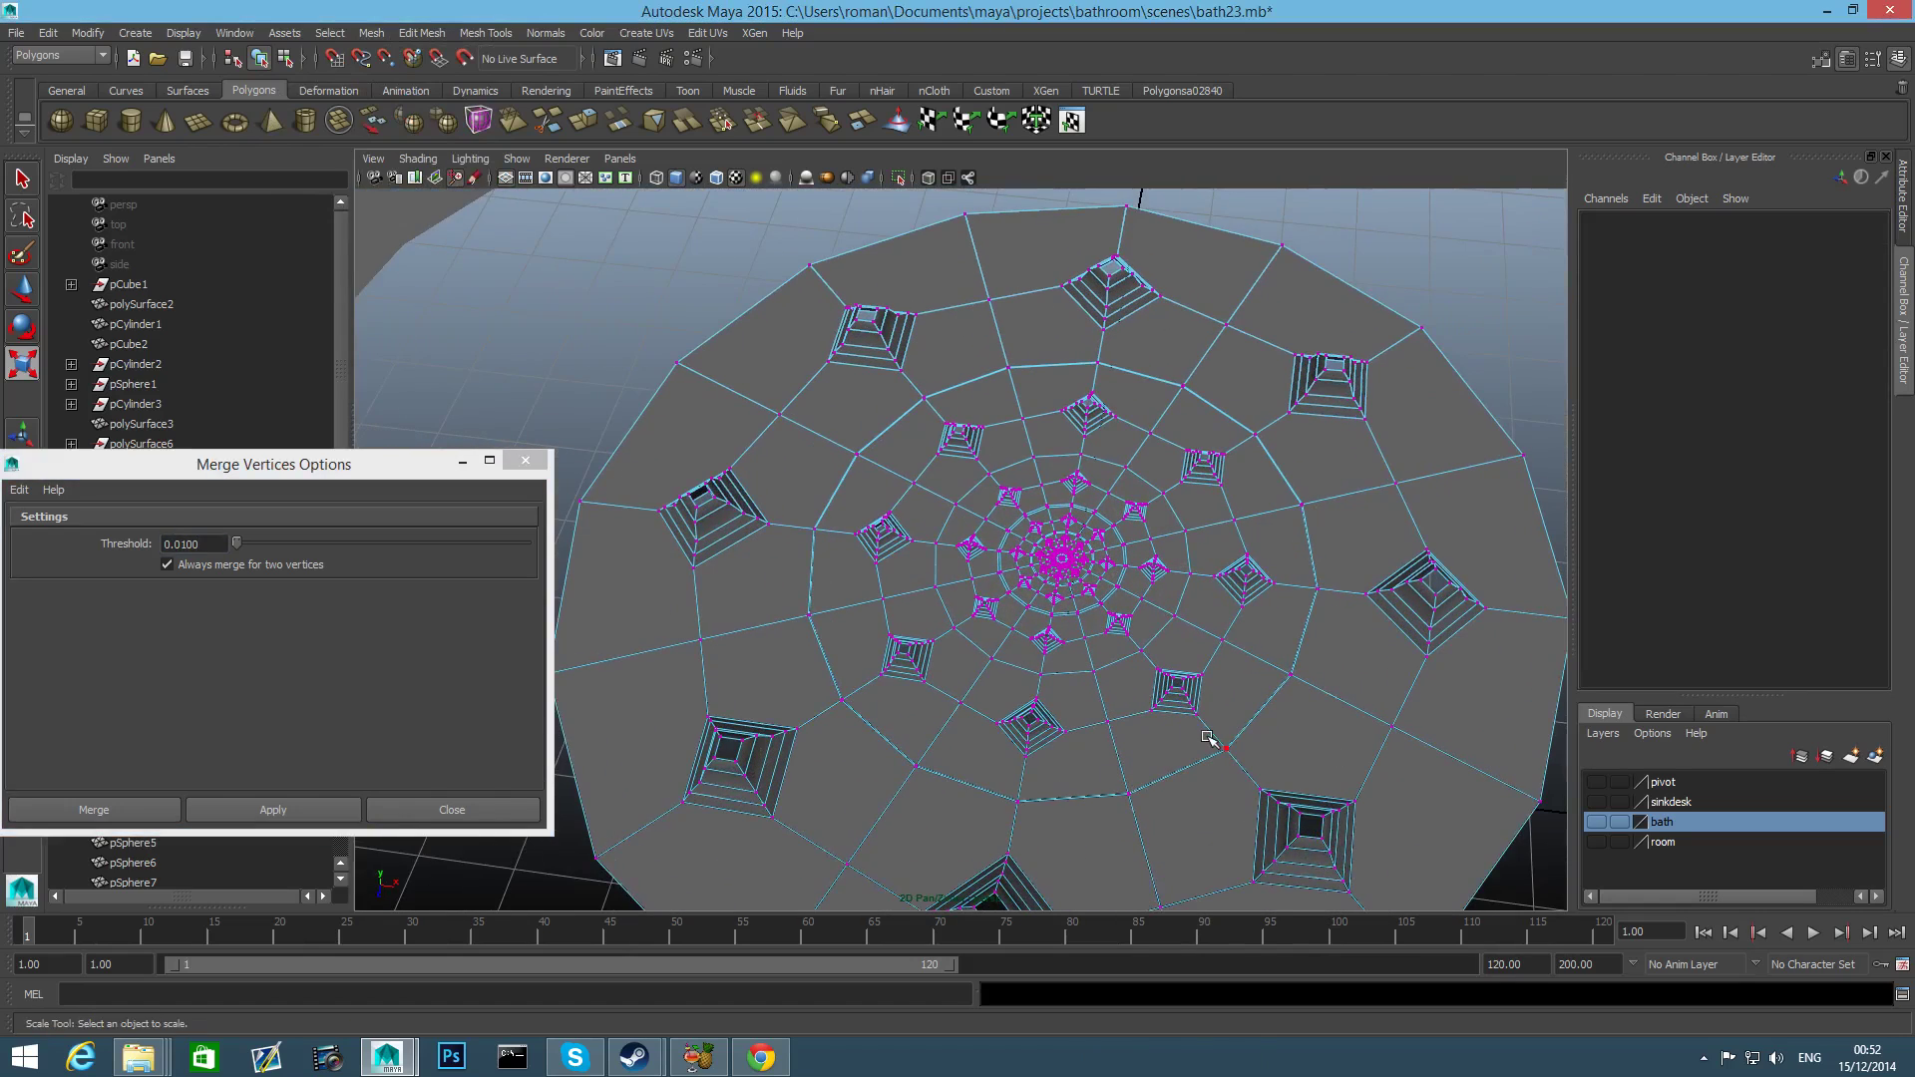
click(1221, 746)
shift+click(1128, 793)
shift+click(1018, 801)
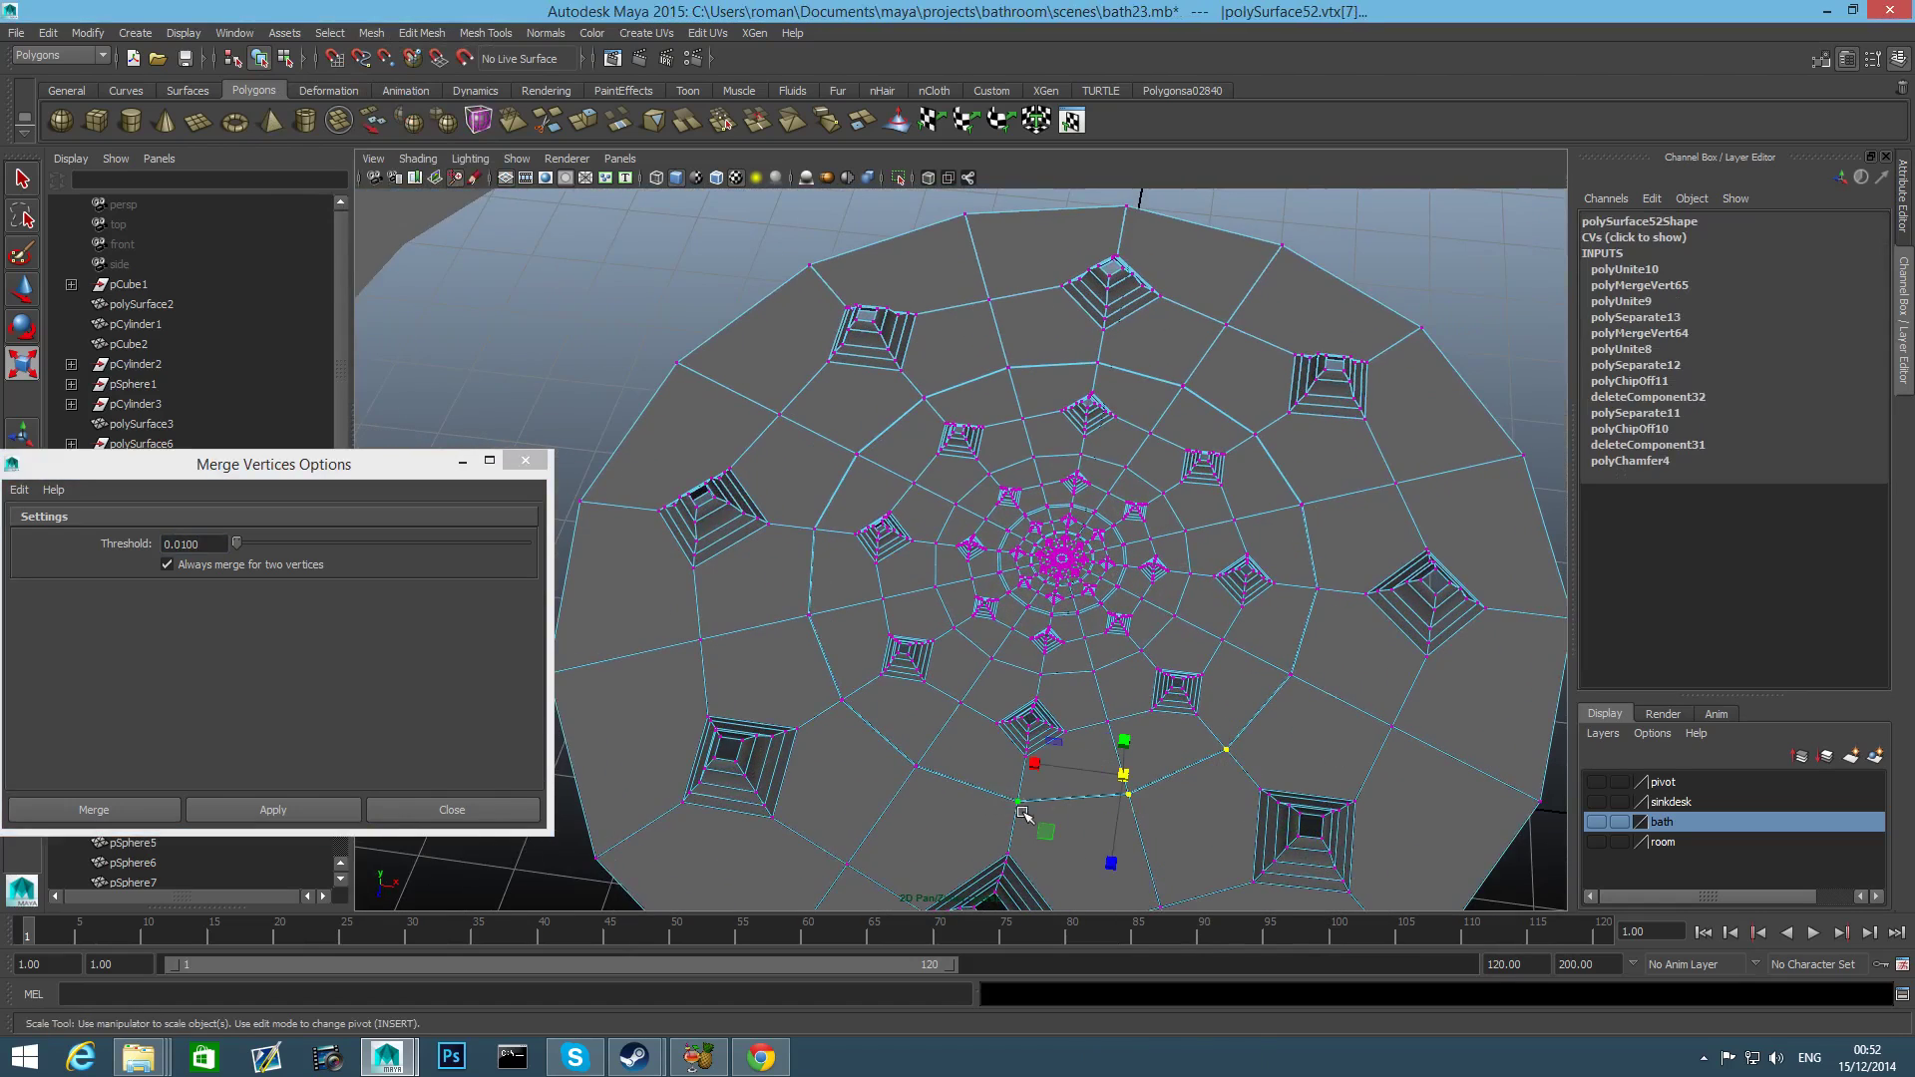
shift+click(877, 753)
shift+click(814, 680)
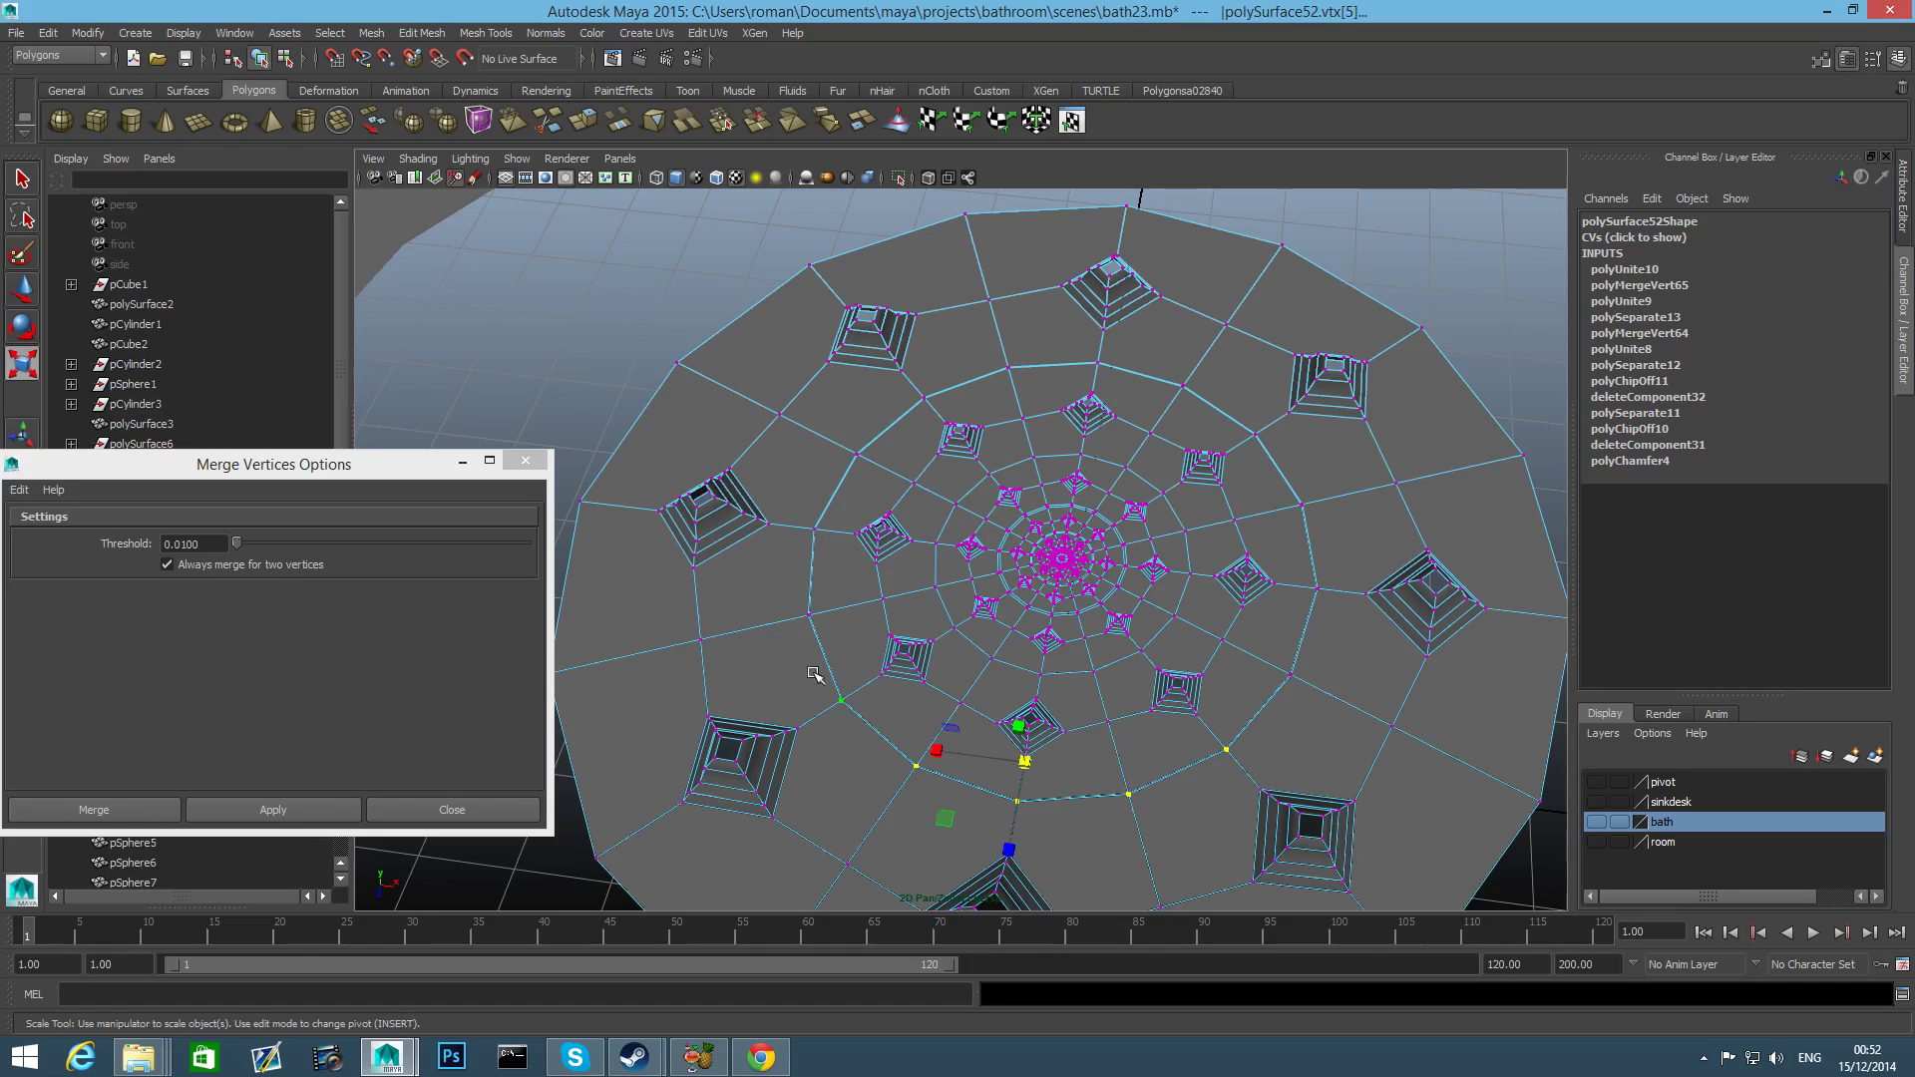
shift+drag(795, 598, 822, 631)
shift+drag(794, 516, 836, 561)
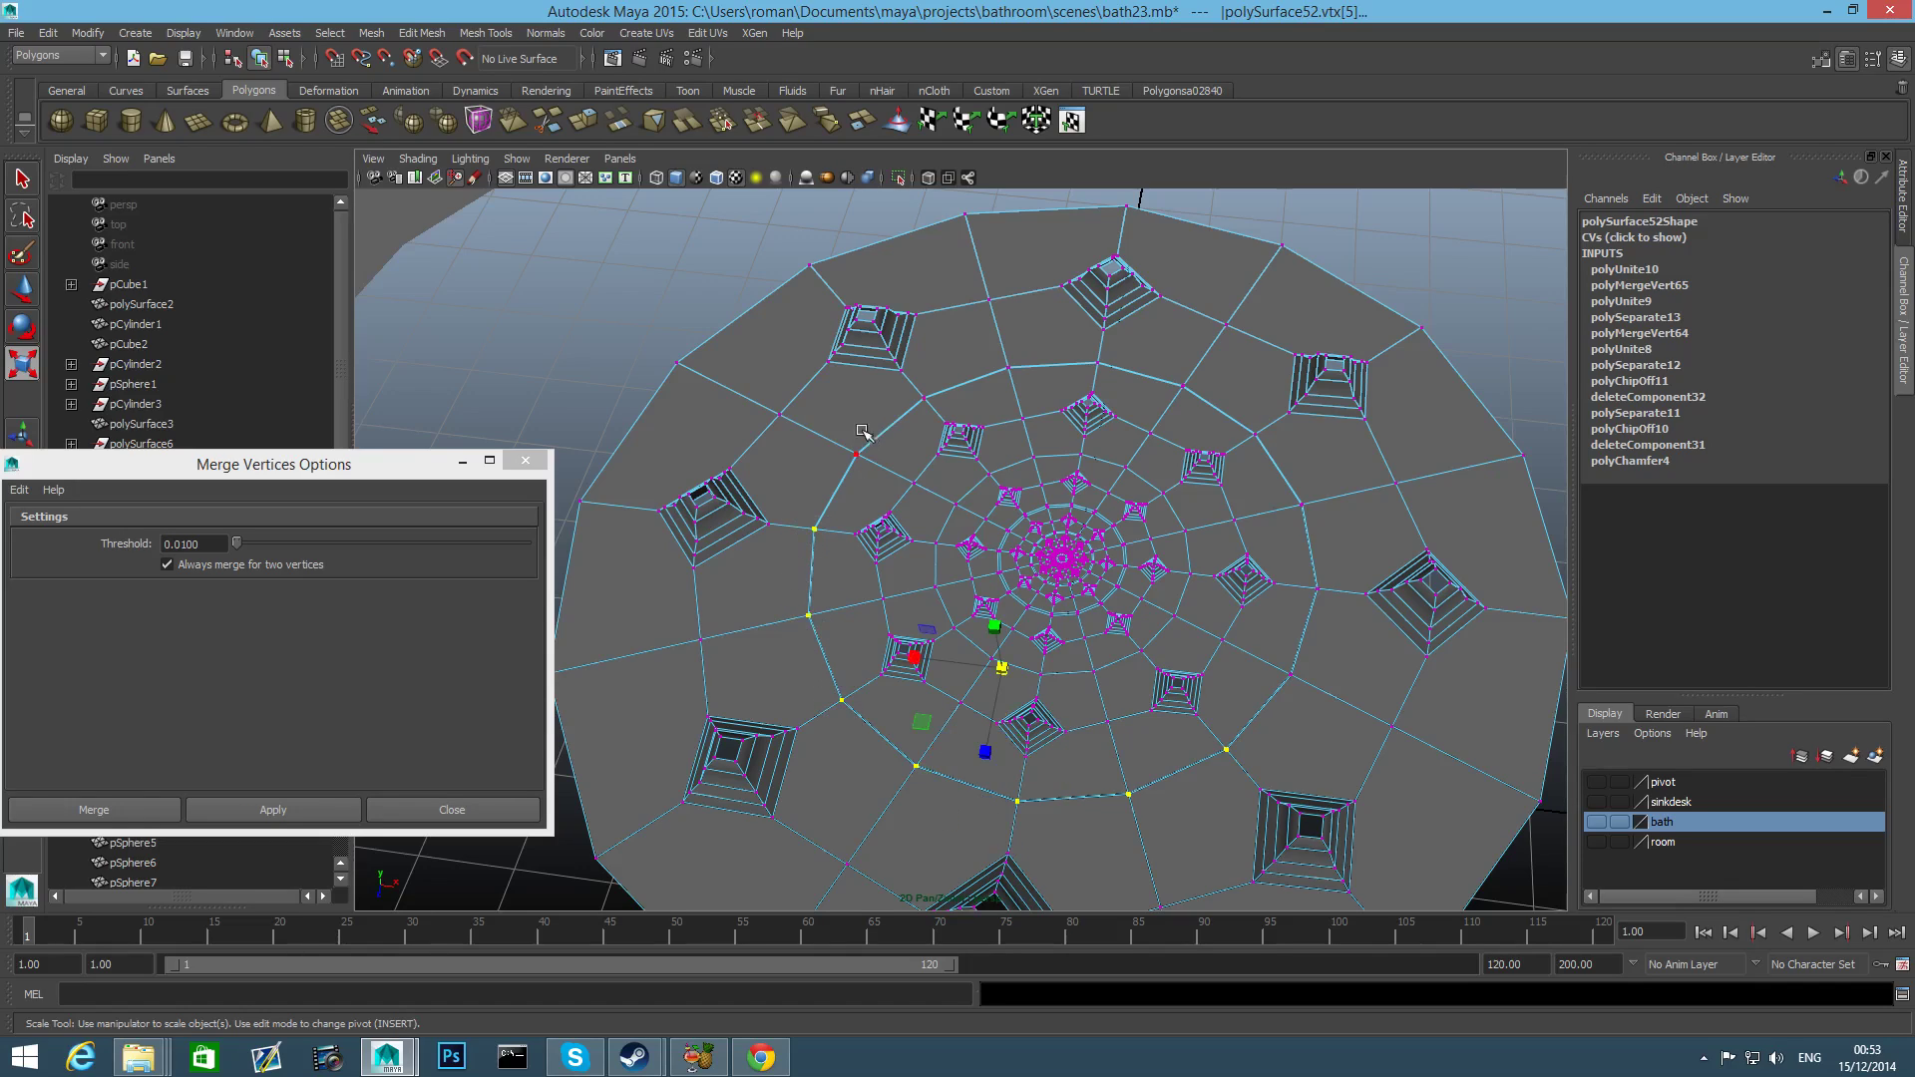
shift+drag(842, 436, 868, 474)
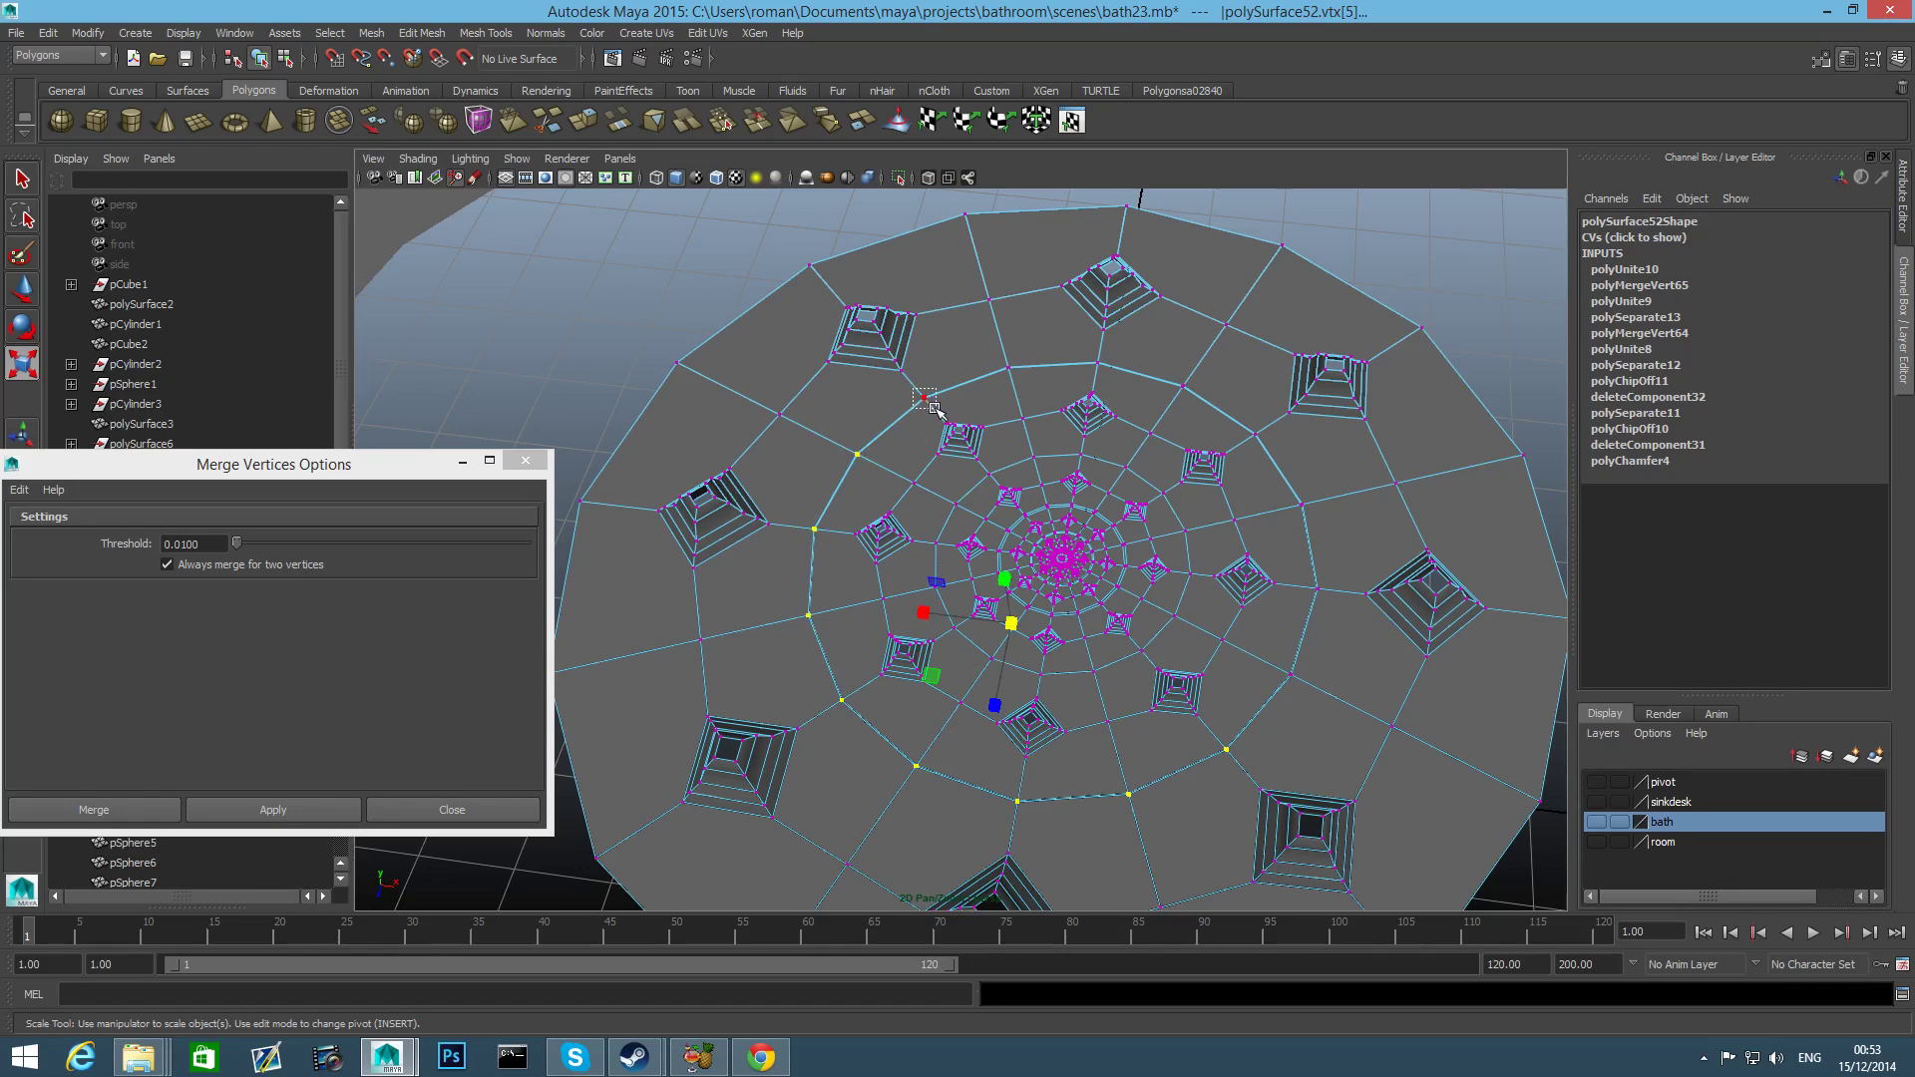
shift+drag(934, 406, 935, 408)
mouse_move(990, 344)
shift+mouse_down()
mouse_move(1031, 389)
mouse_move(1118, 389)
shift+mouse_up()
mouse_move(1153, 370)
shift+mouse_down()
mouse_move(1223, 440)
mouse_move(1287, 456)
mouse_move(1341, 546)
shift+mouse_up()
shift+drag(1326, 624, 1327, 625)
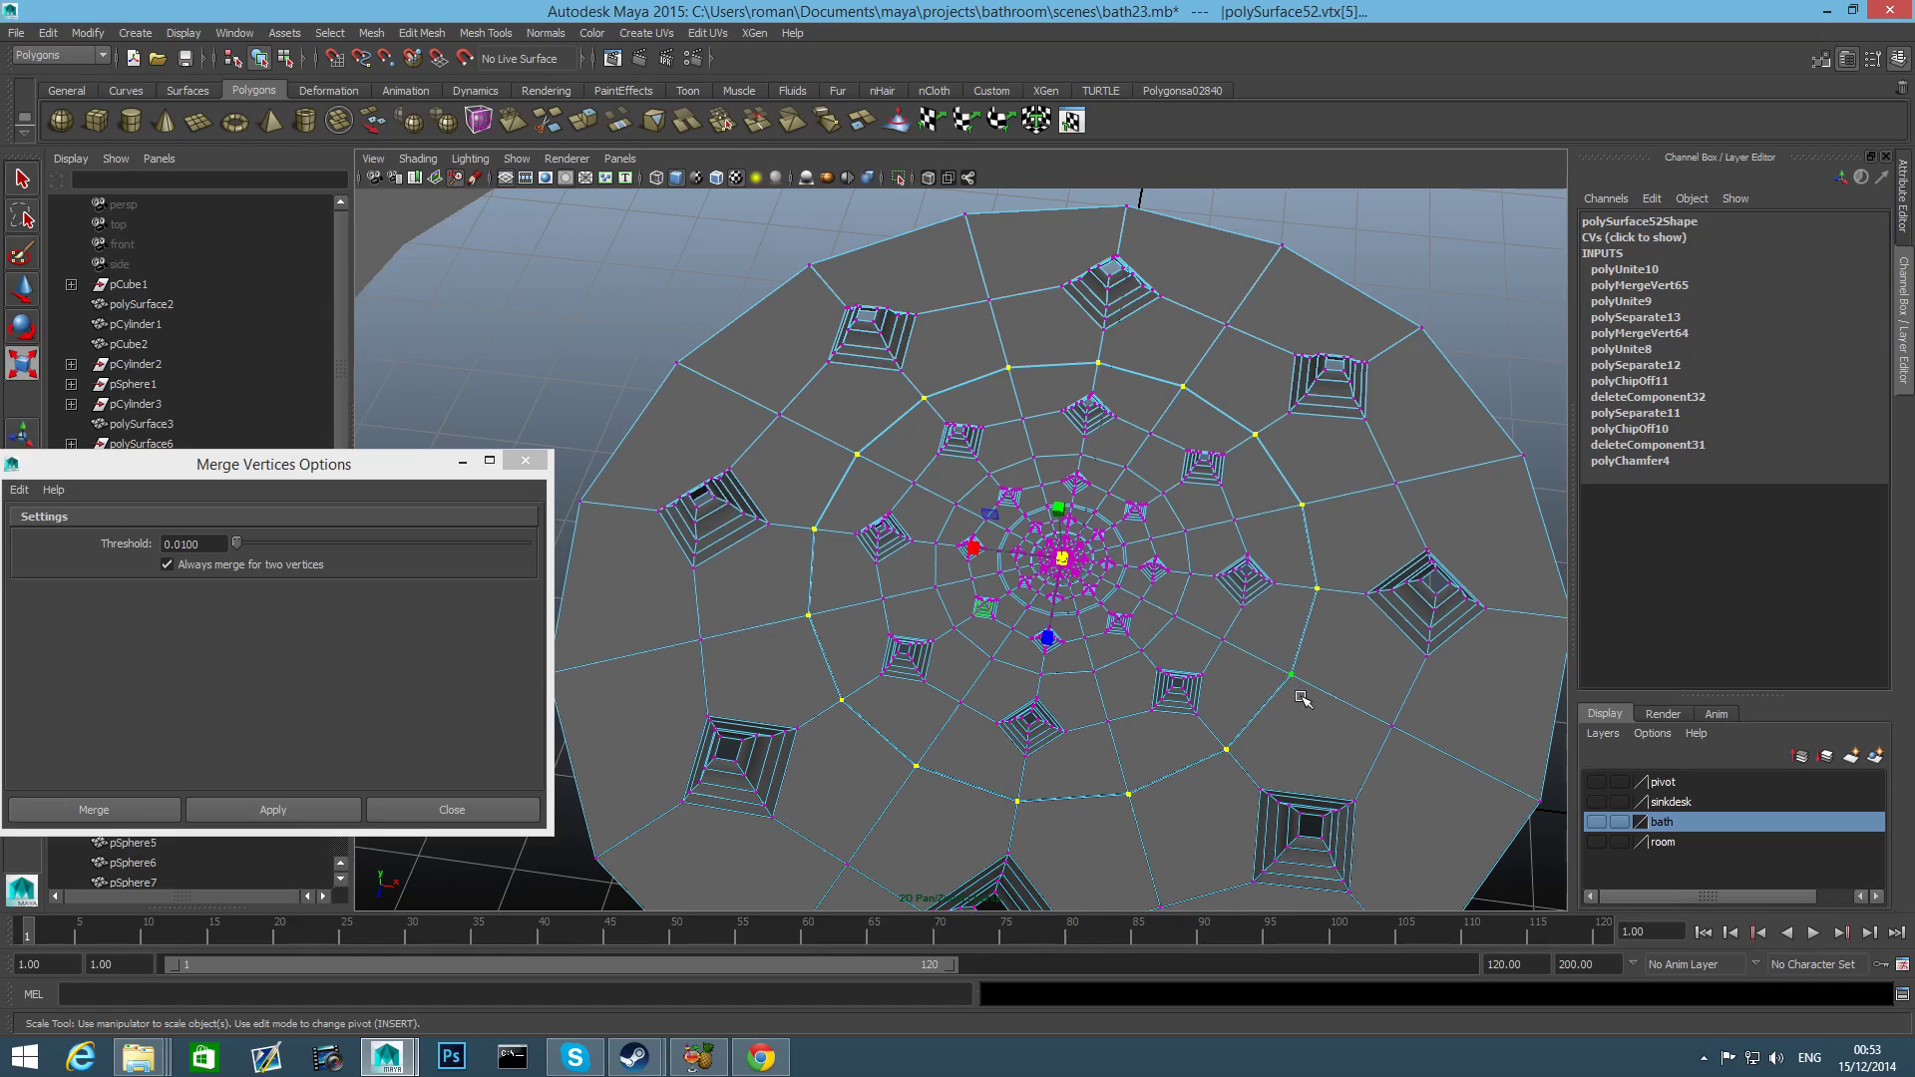
click(274, 810)
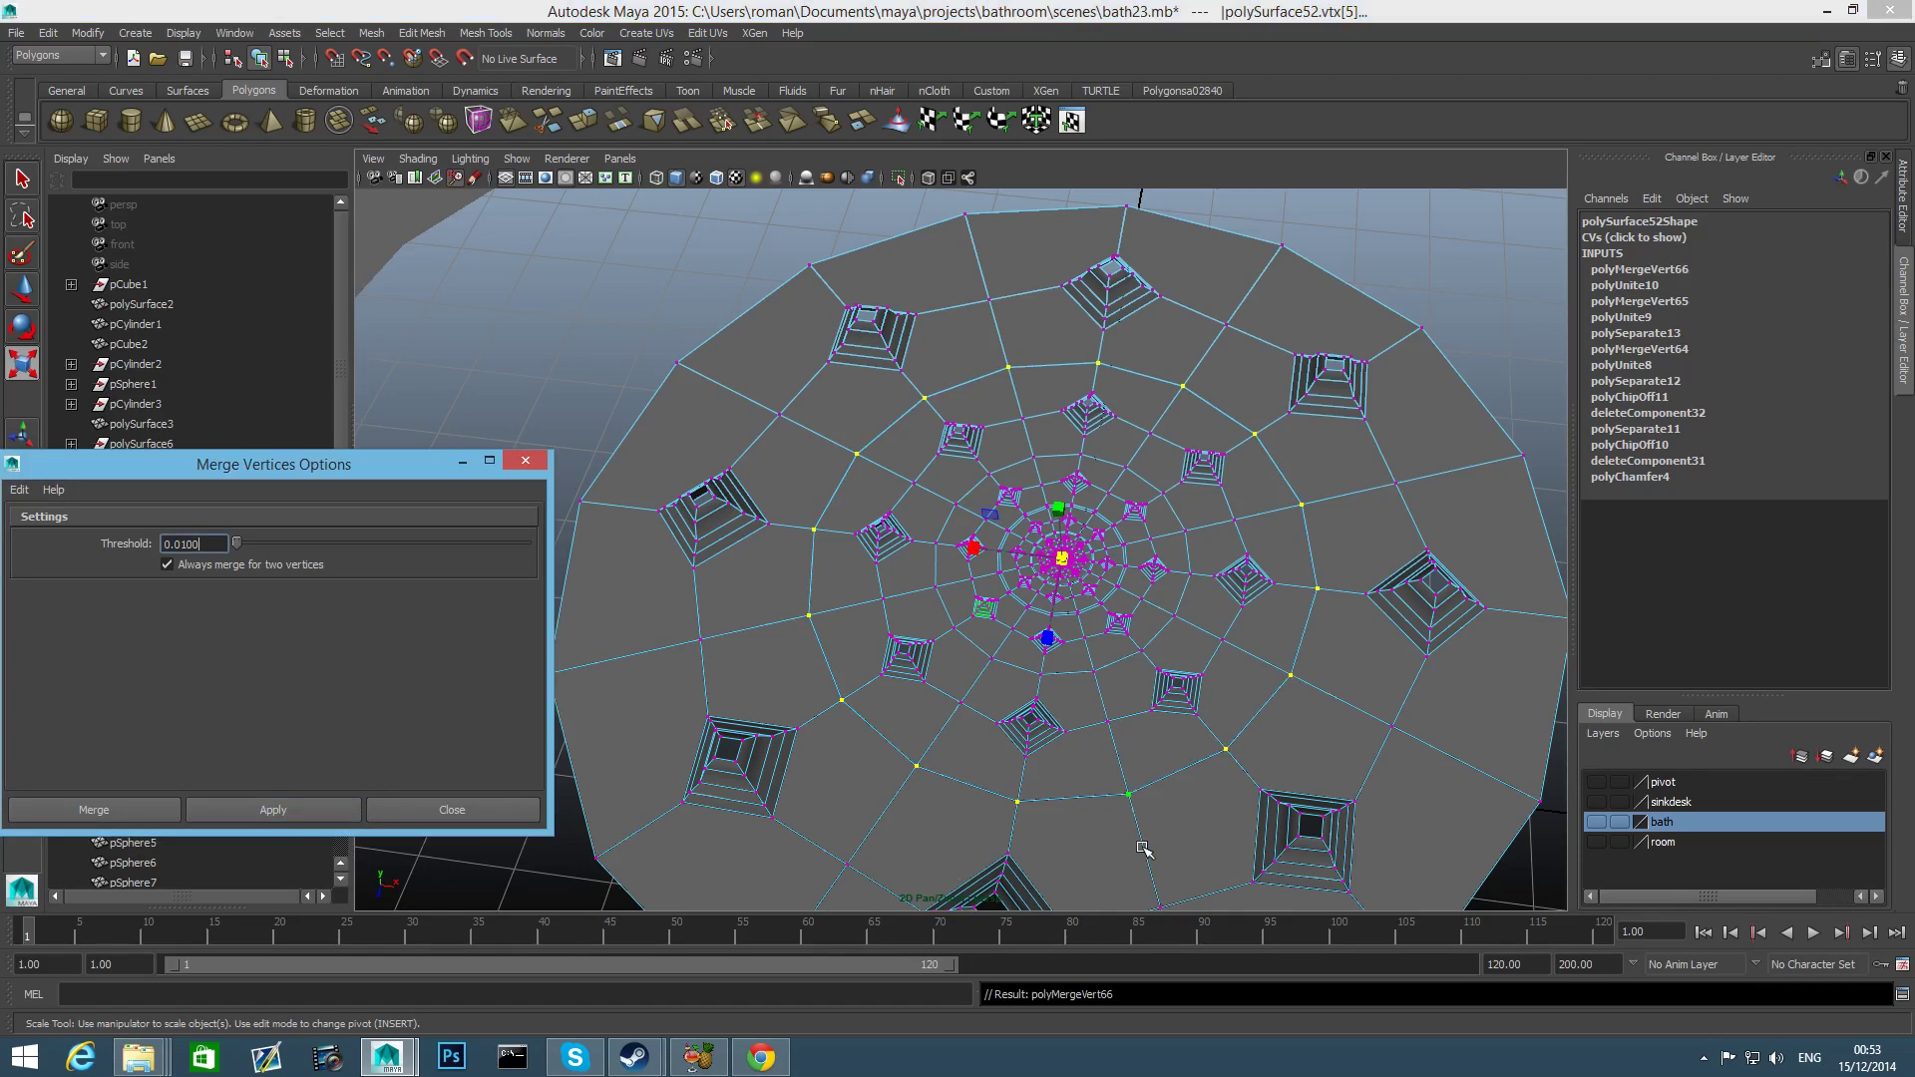
Return to object selection, duplicate the large ring around the disc, and scale the copy uniformly to 17.456.
scroll(1143, 779, down, 5)
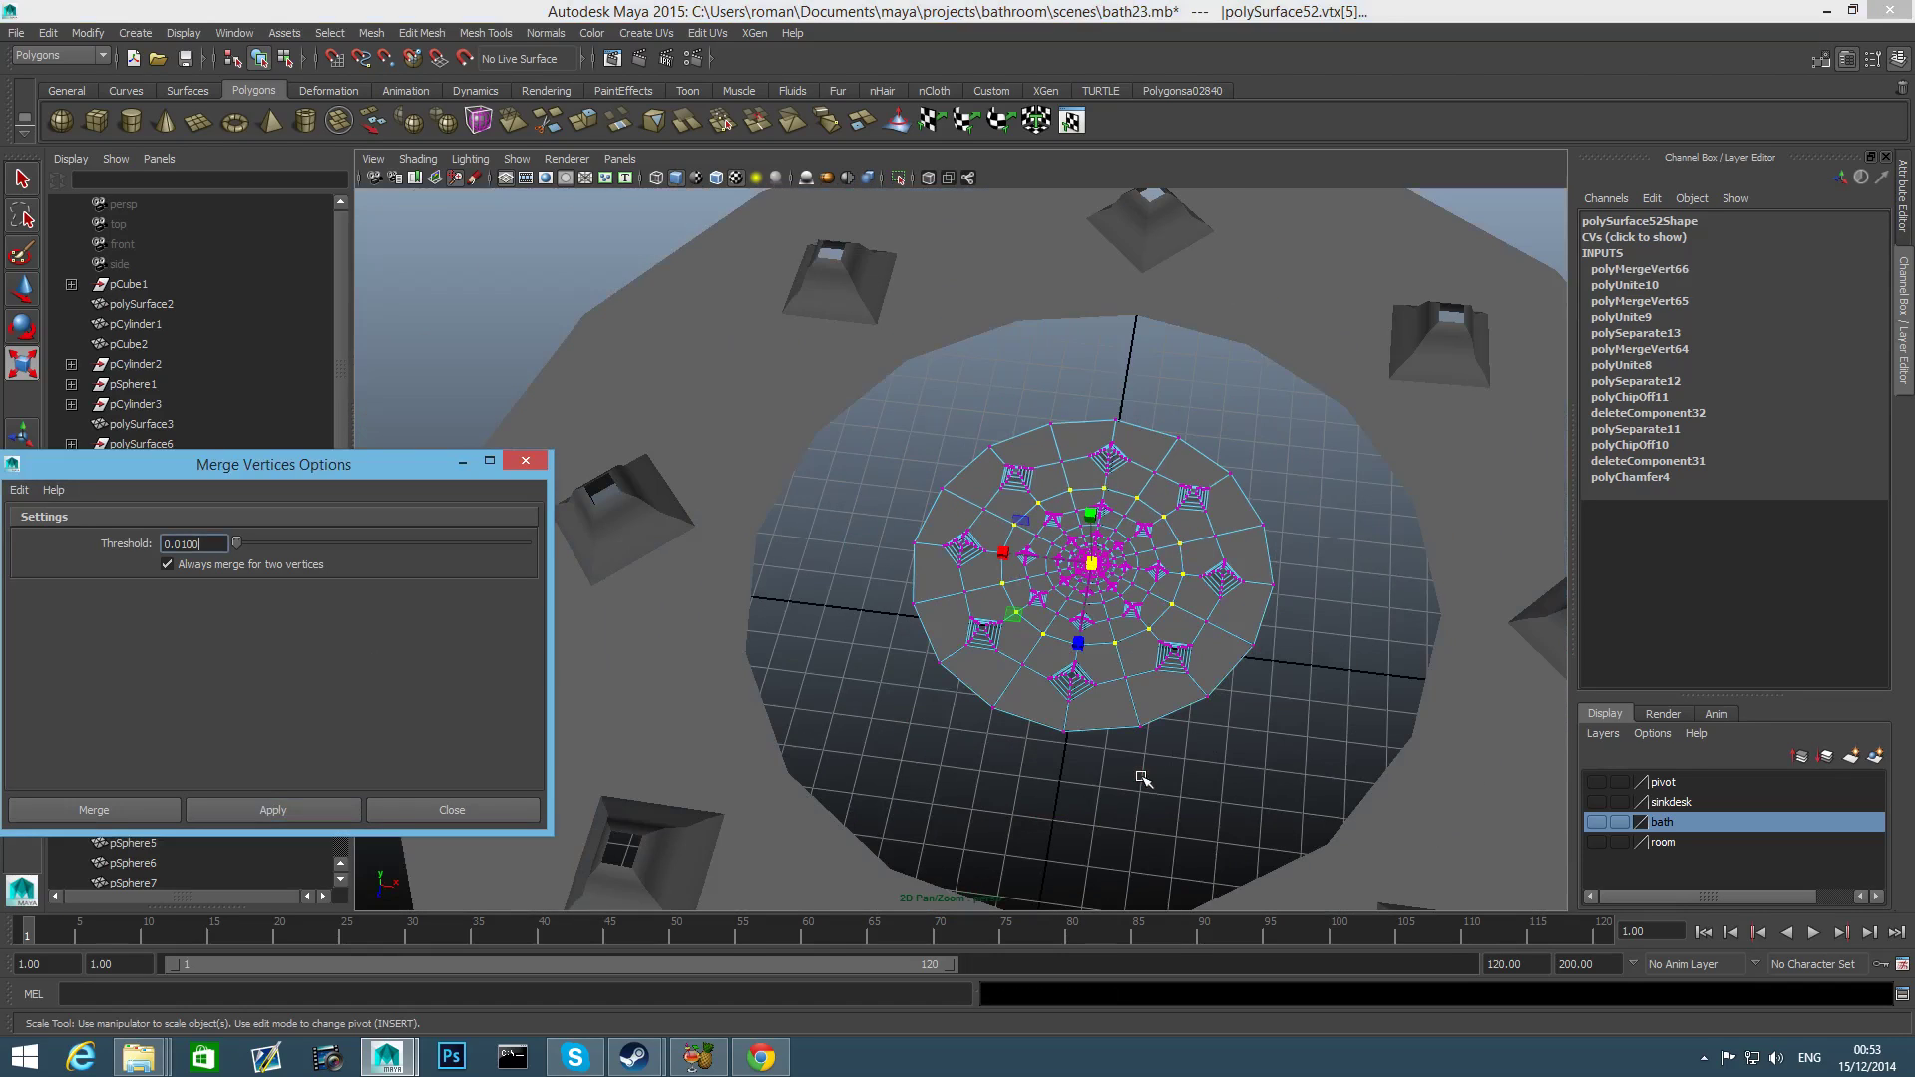
click(1154, 746)
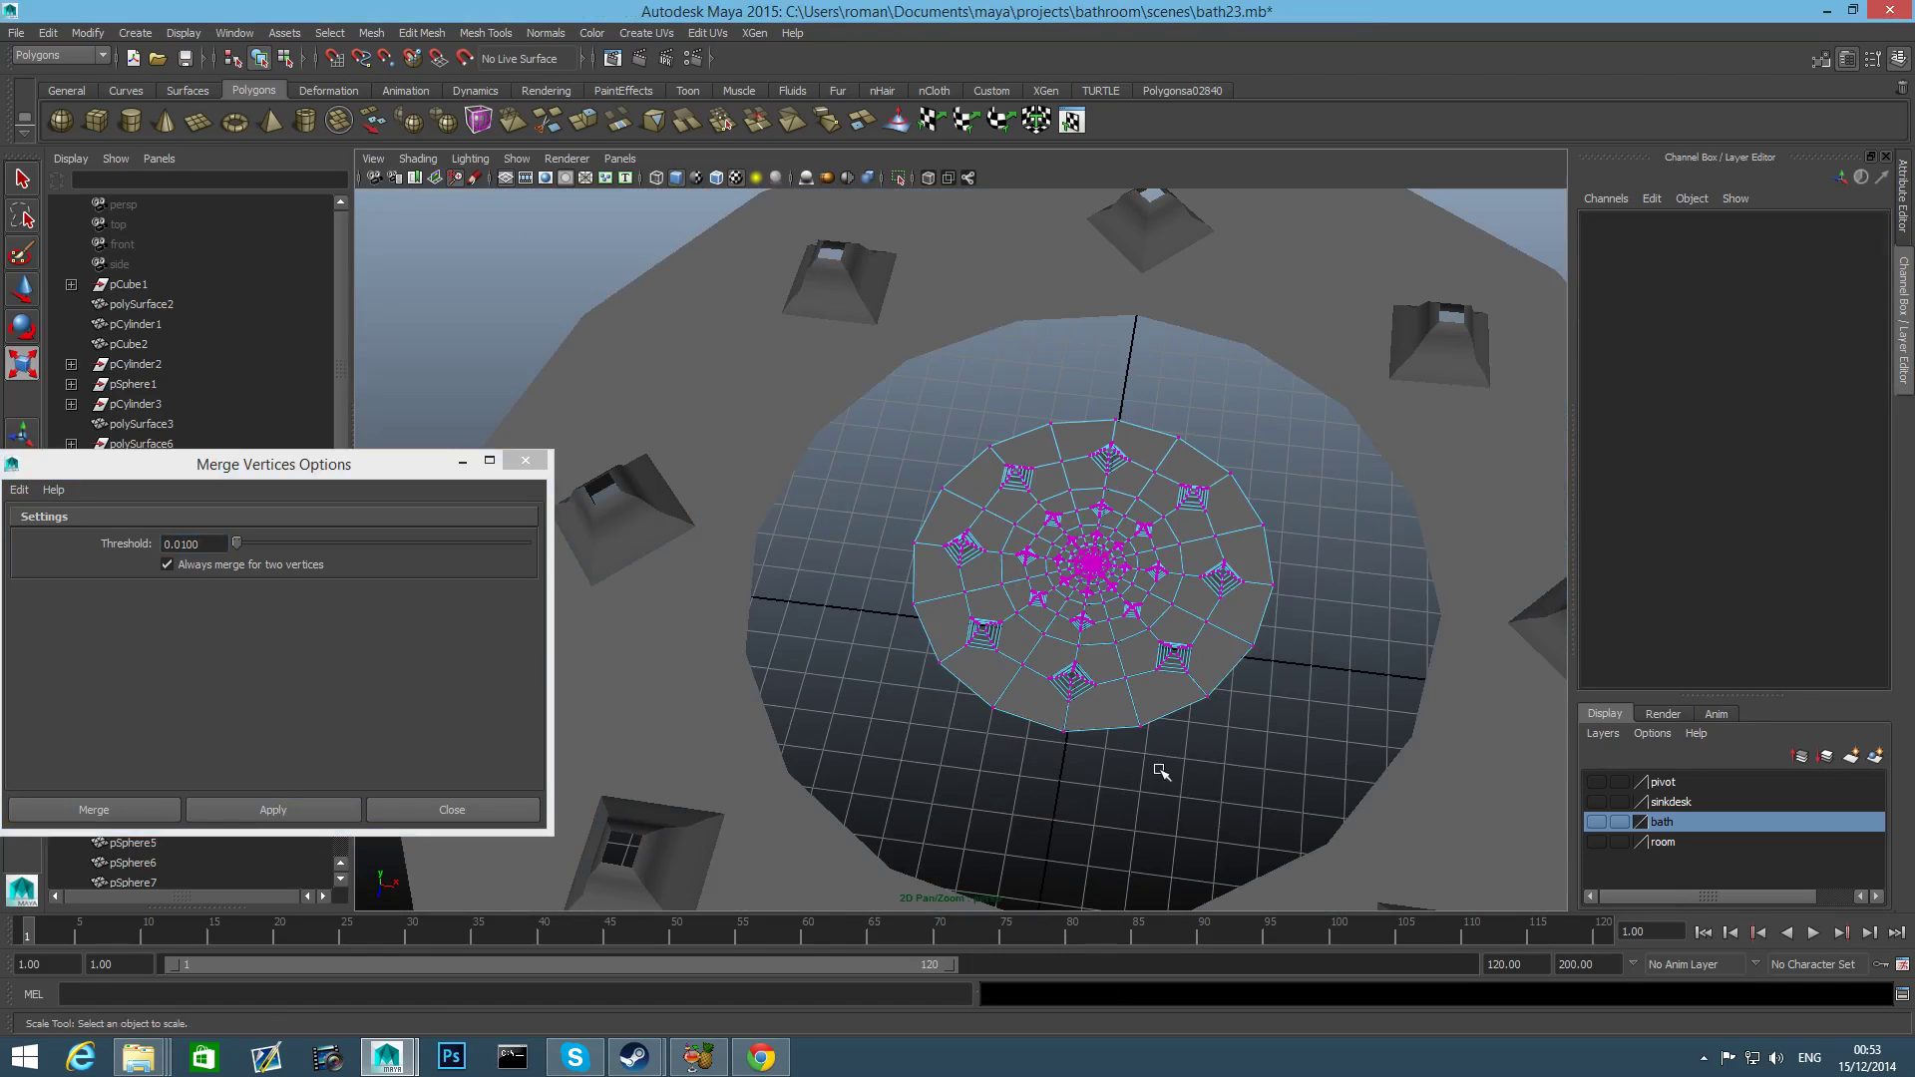
key(F8)
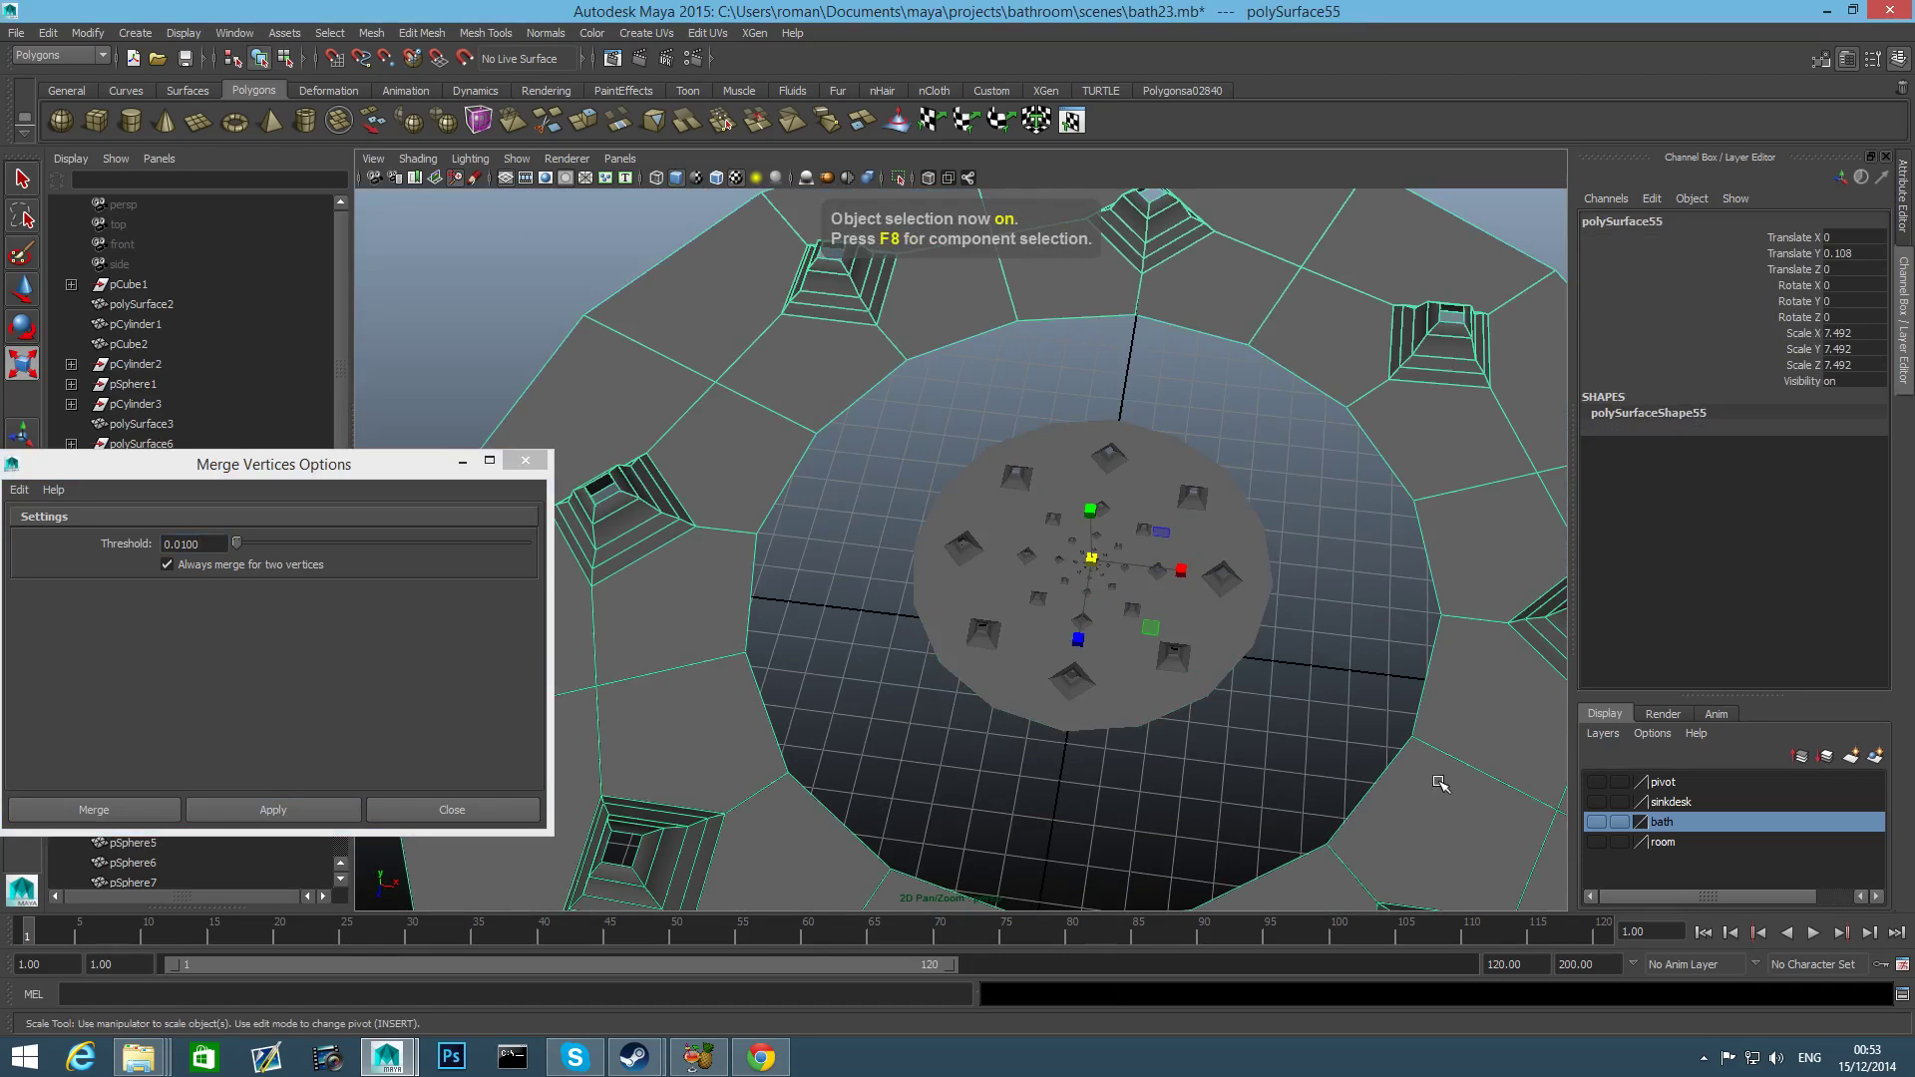
scroll(1318, 785, down, 3)
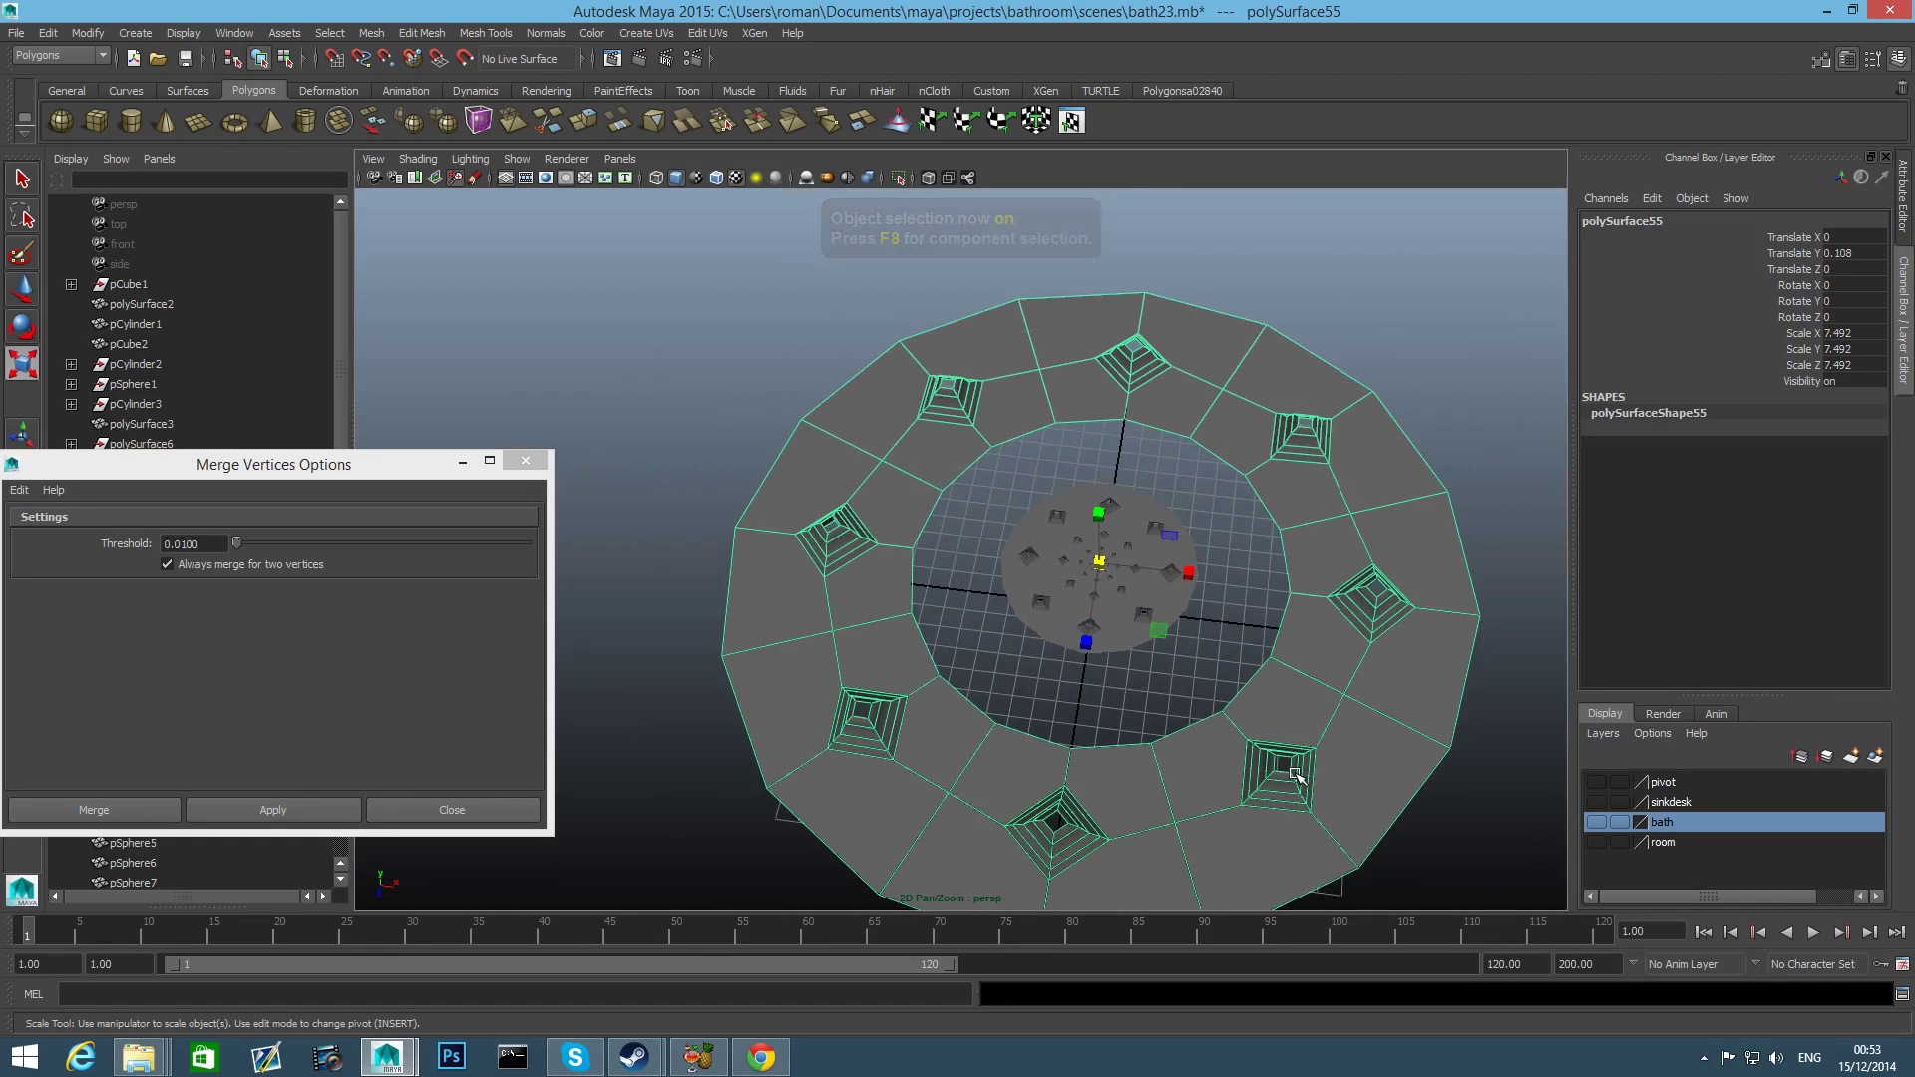
key(ctrl+d)
drag(1096, 562, 1808, 684)
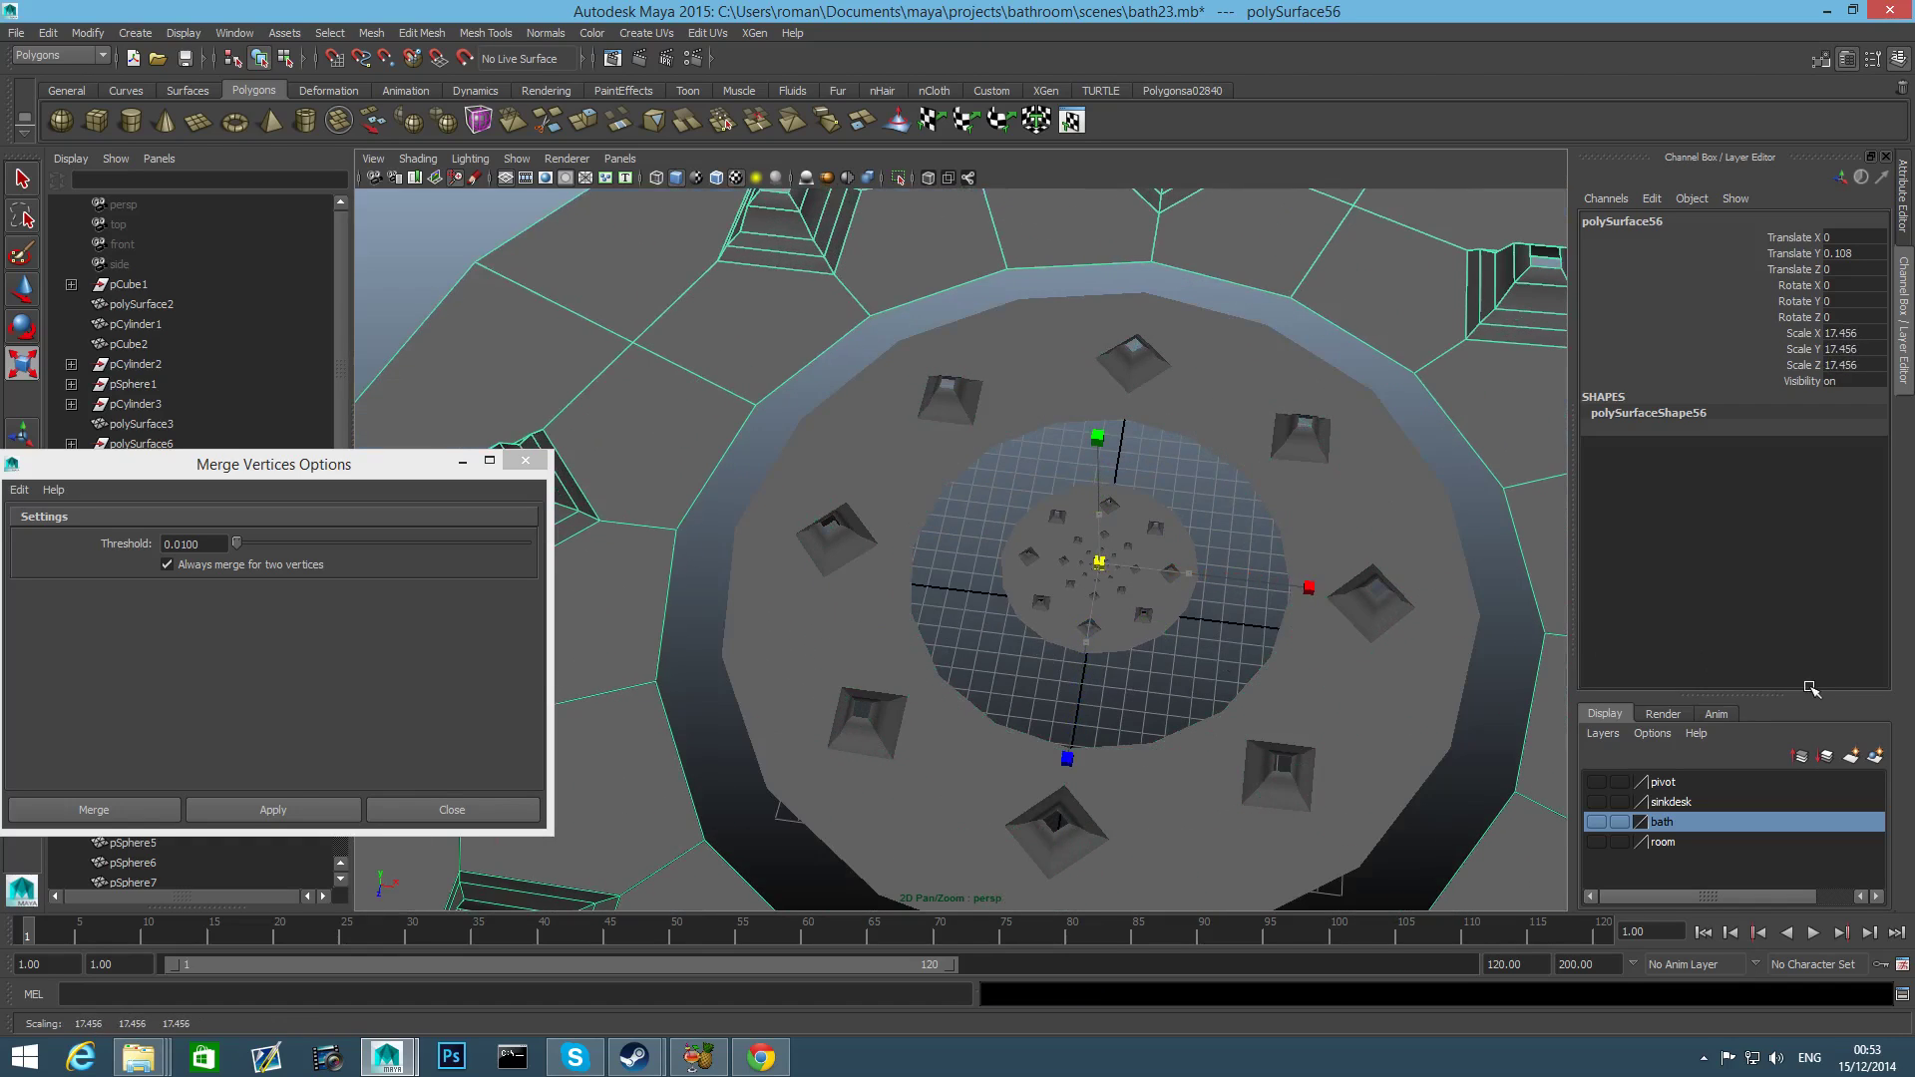
Scale the inner of the two loose rings uniformly to 3.907 to bring it close to the disc's rim.
click(1401, 678)
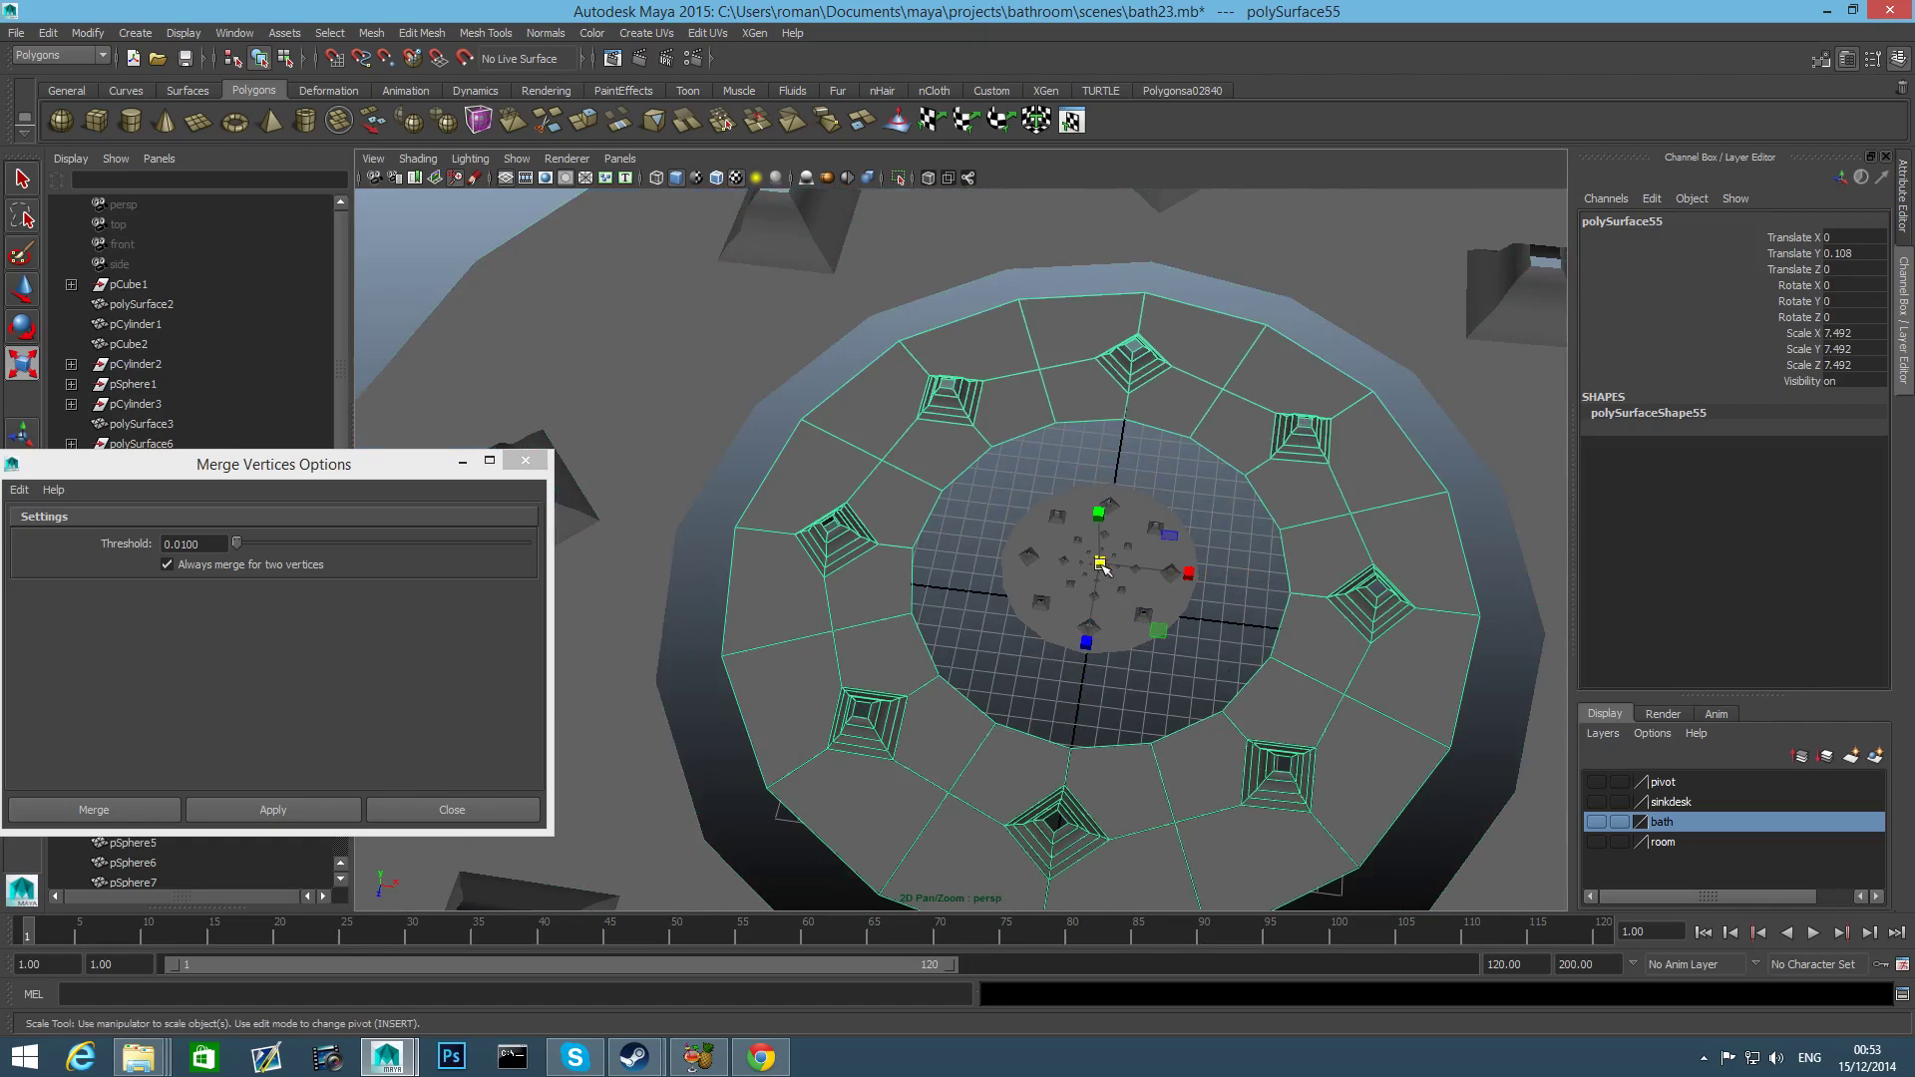
drag(1100, 566, 933, 484)
alt+right_drag(932, 484, 1599, 726)
alt+drag(1326, 750, 1359, 684)
Lower the scaled ring to a Translate Y of -0.142 to line it up with the disc.
key(w)
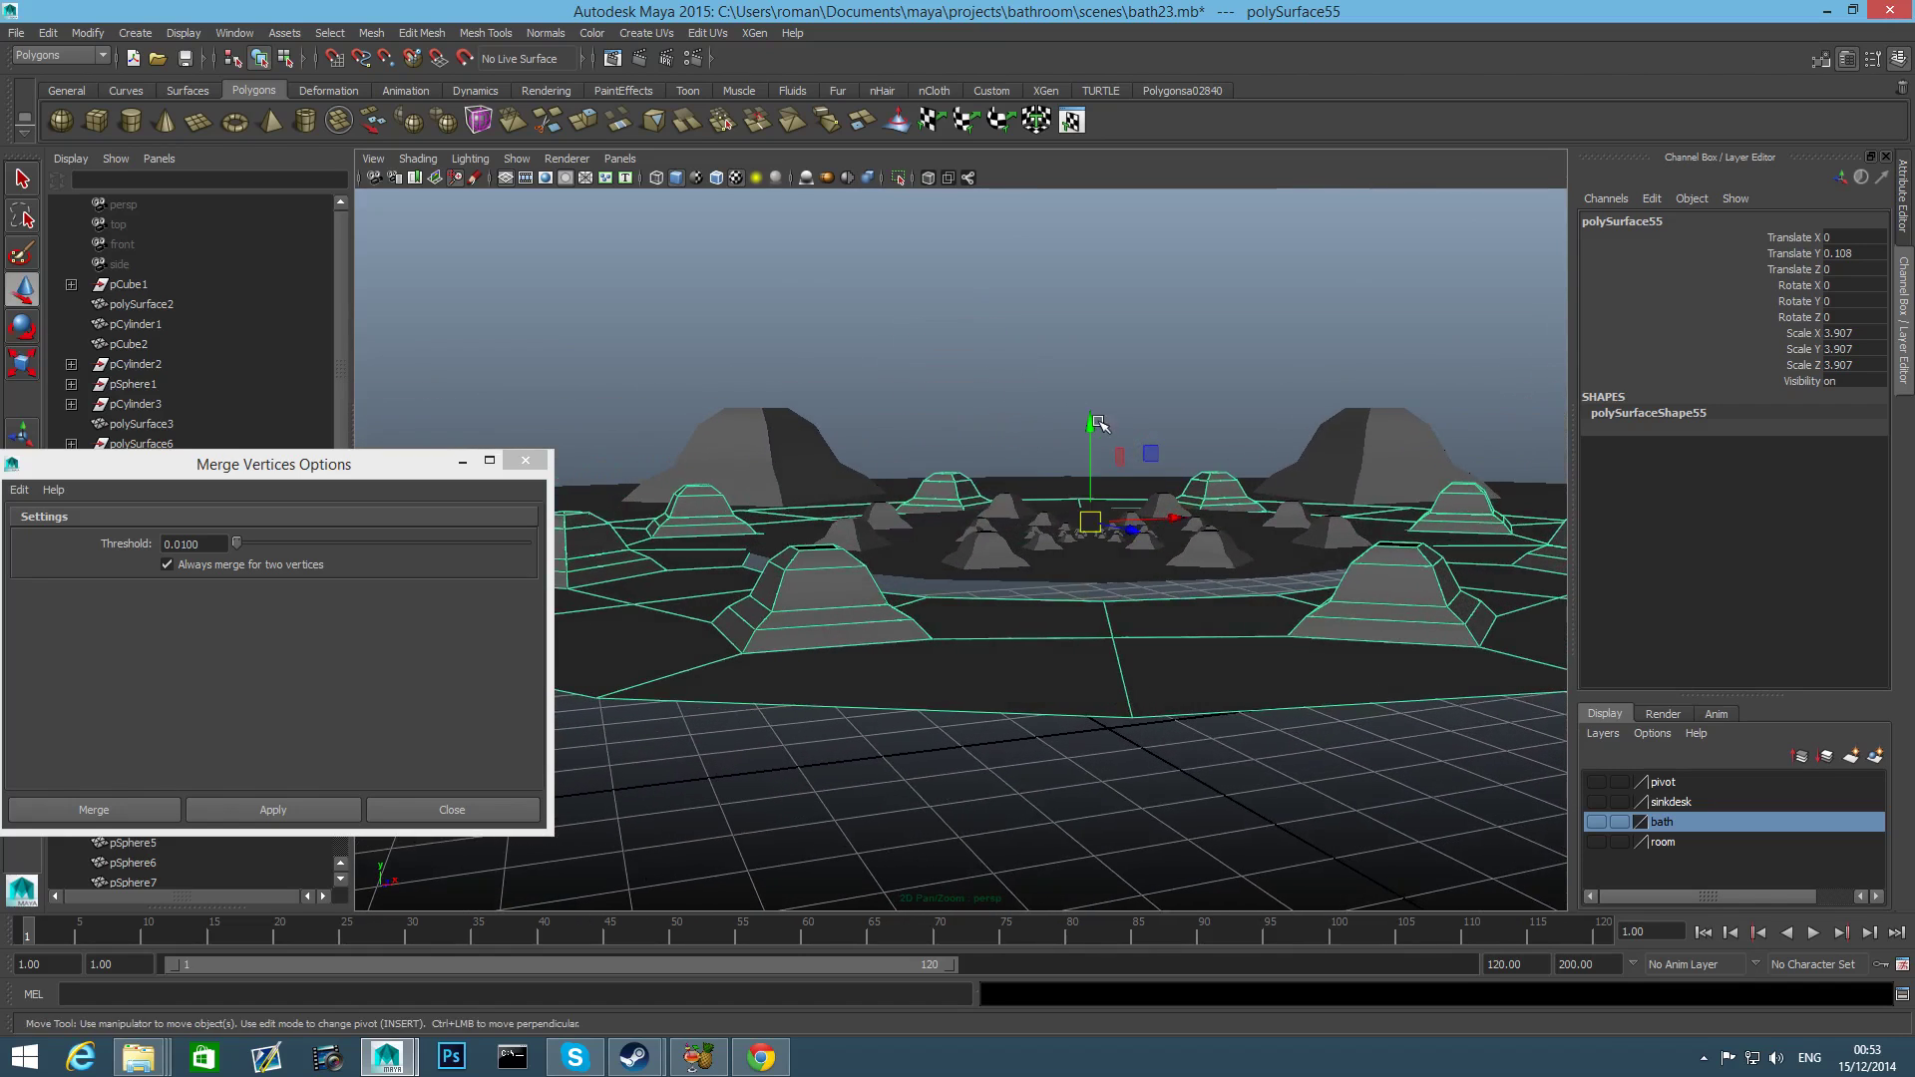
drag(1086, 420, 1085, 417)
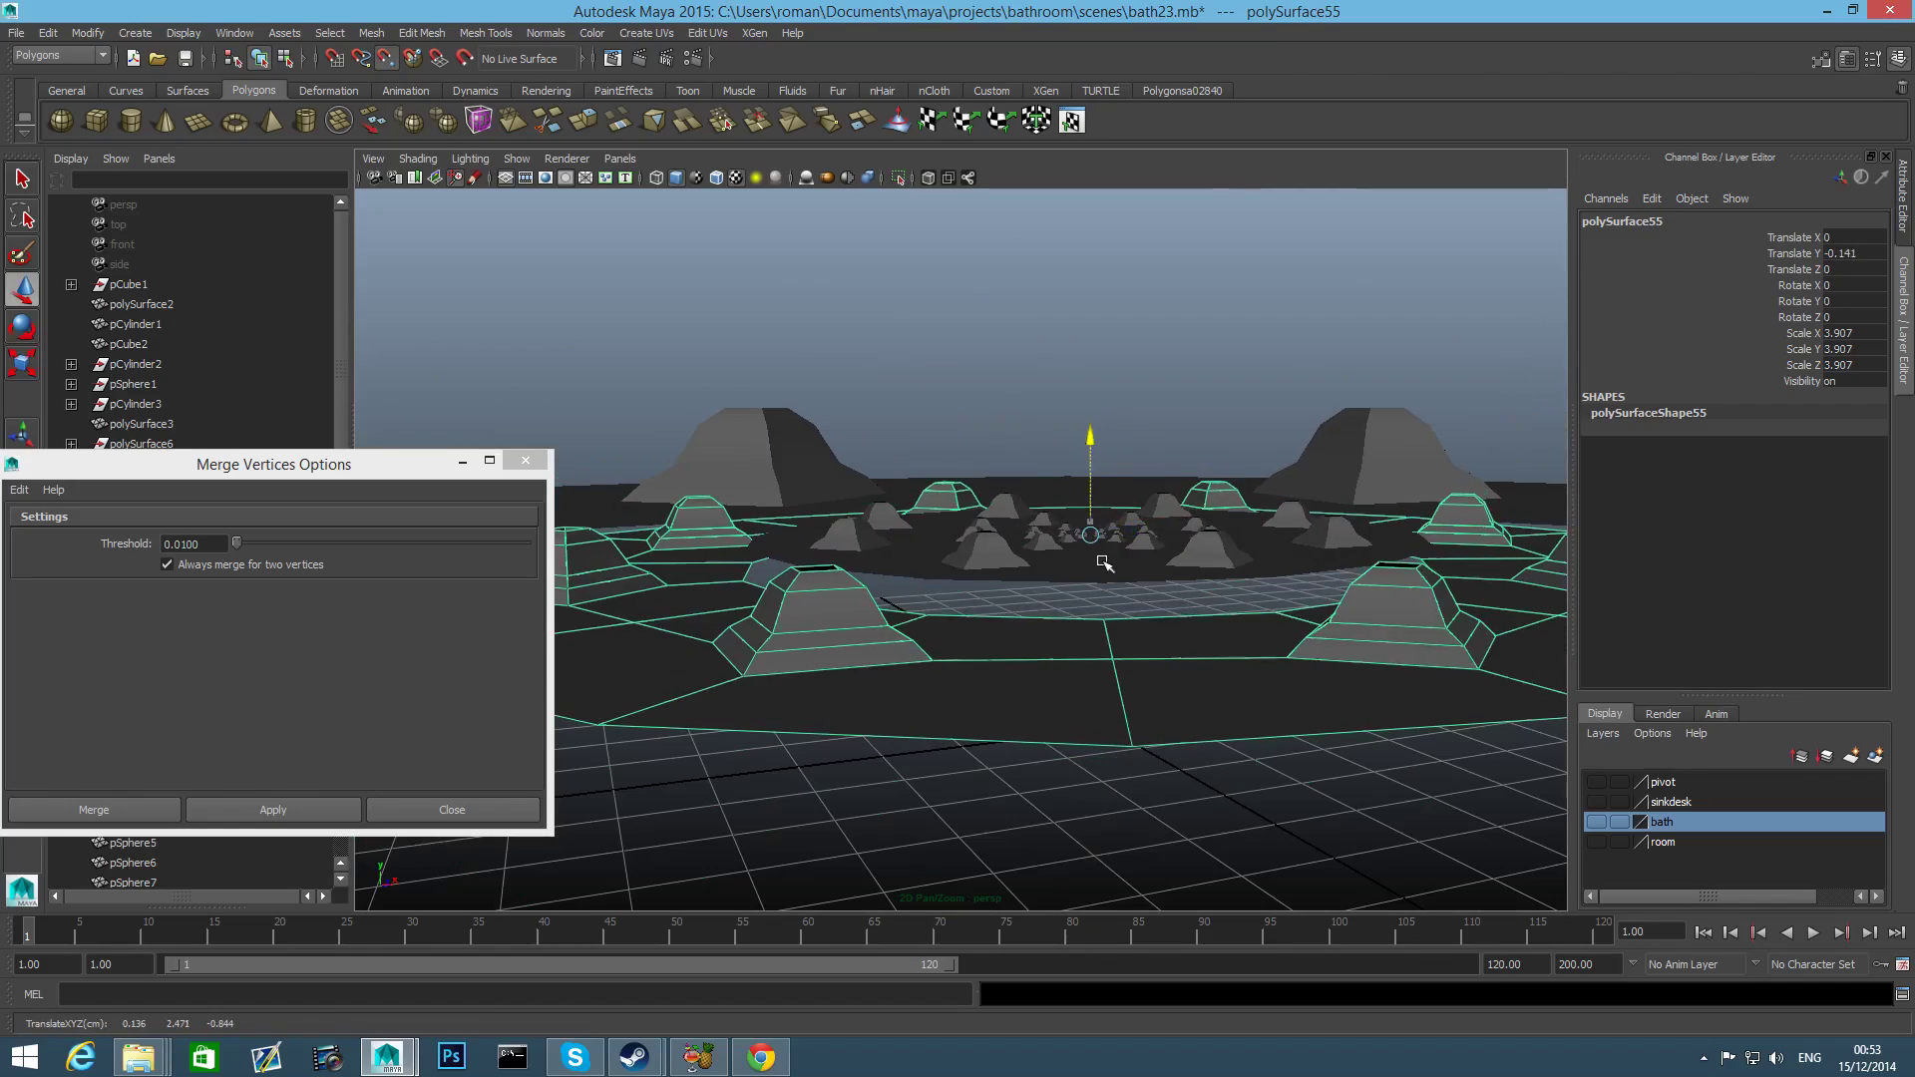
alt+drag(1132, 563, 1026, 560)
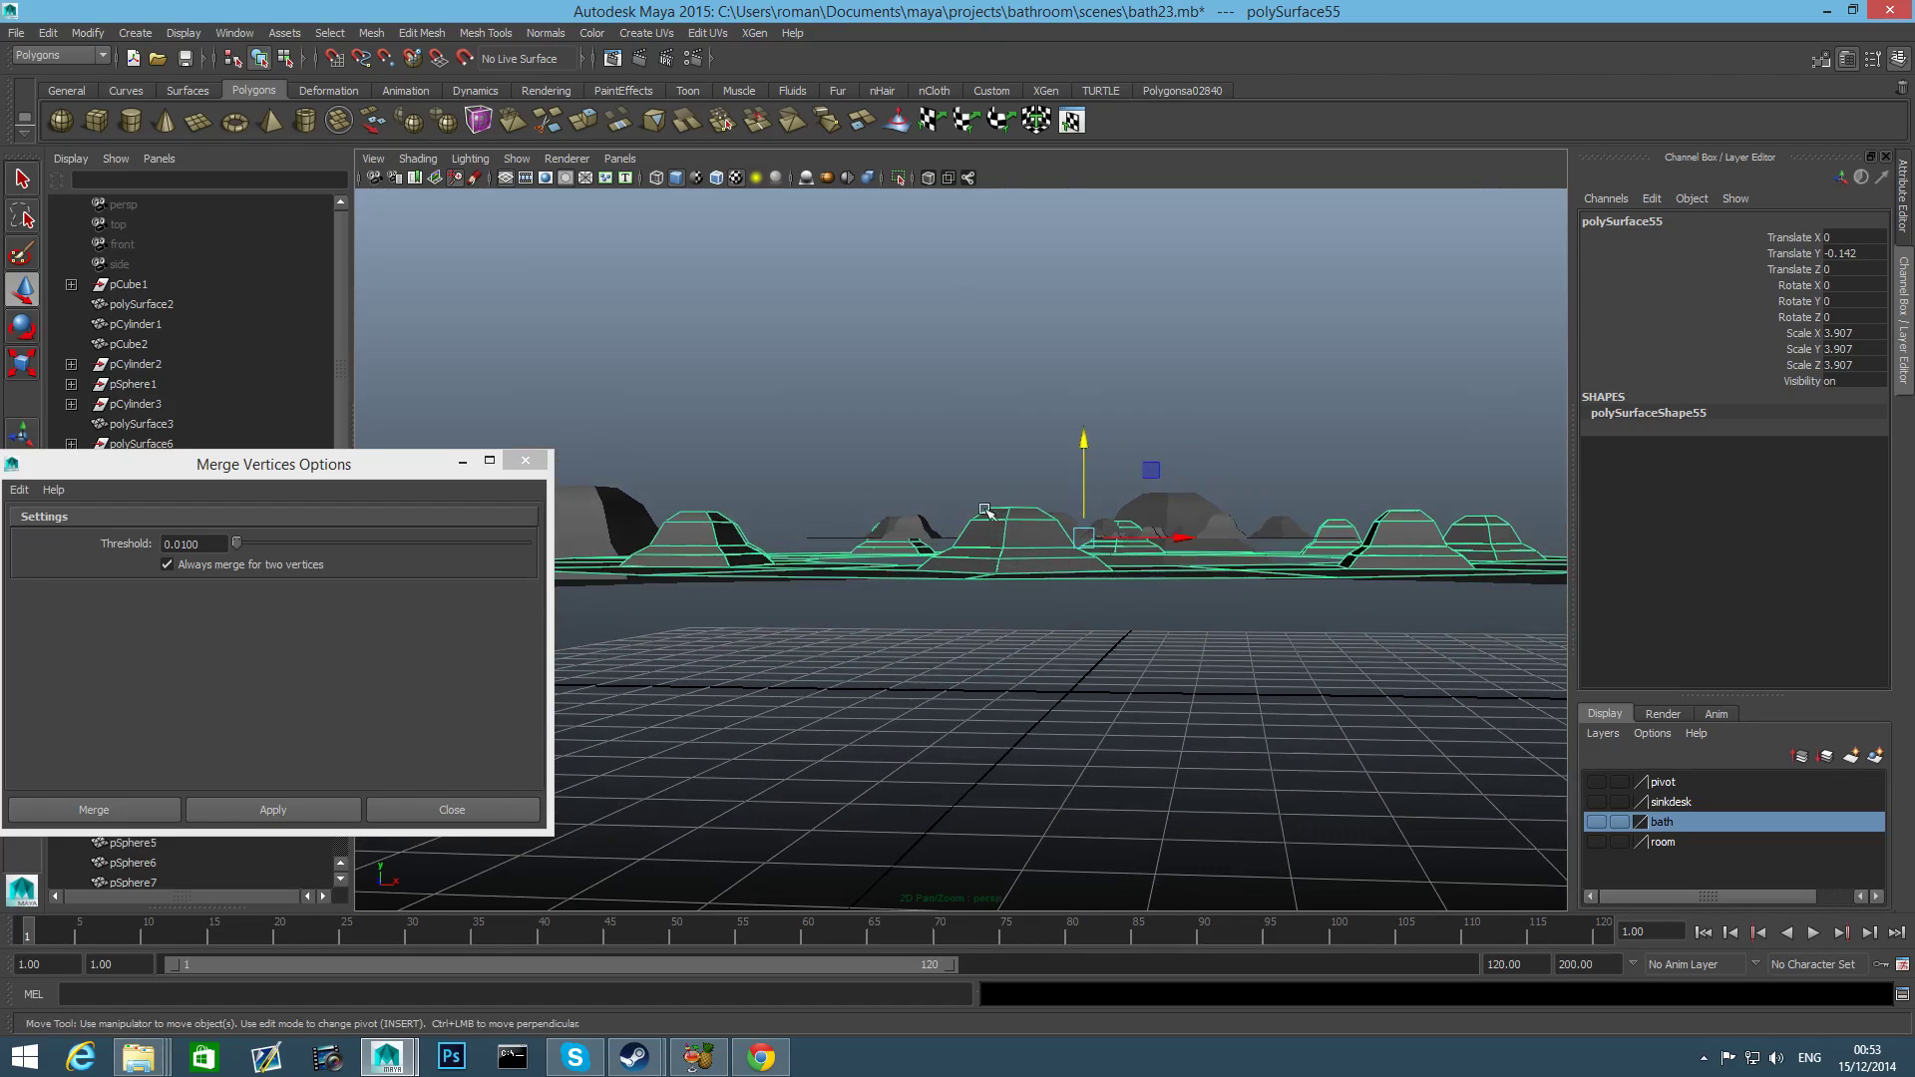
alt+right_drag(1125, 525, 1356, 533)
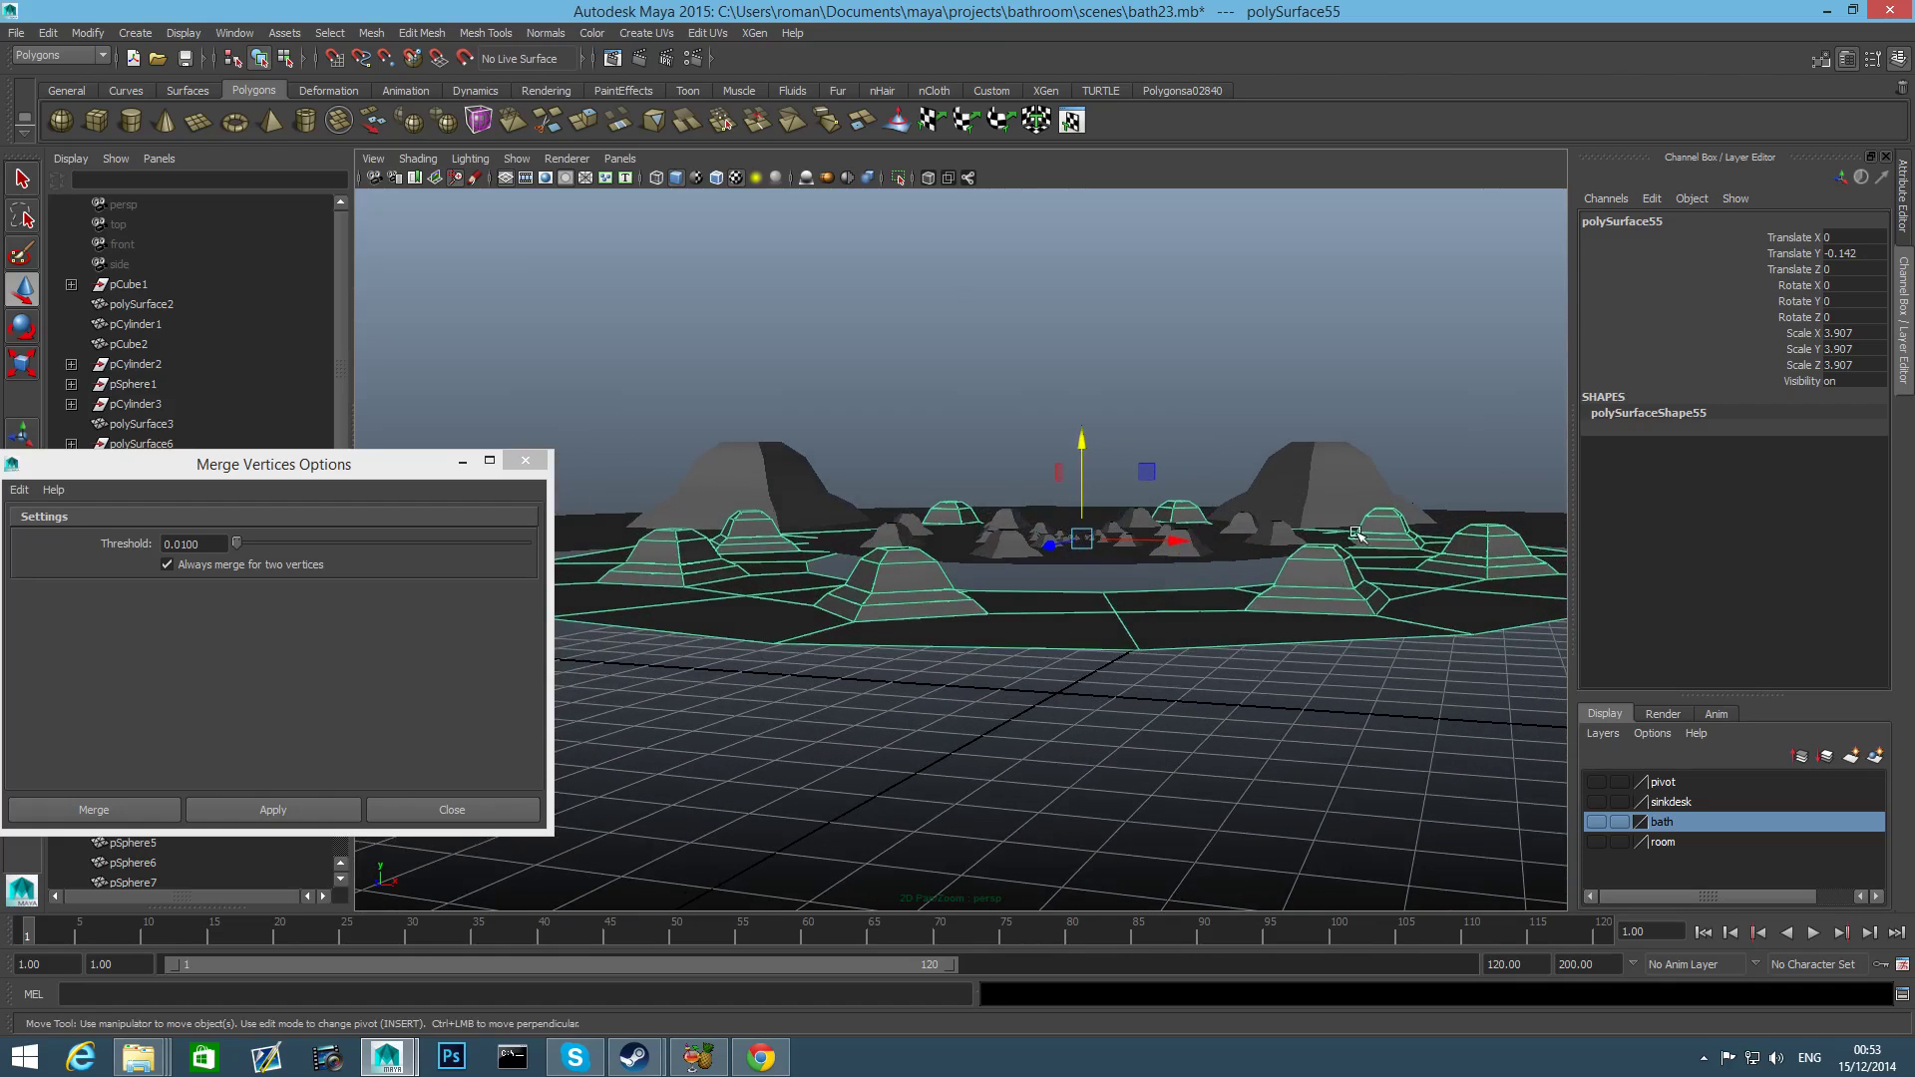
mouse_move(1314, 639)
alt+mouse_down()
mouse_move(1347, 758)
mouse_move(1393, 667)
mouse_move(1316, 613)
alt+mouse_up()
mouse_move(1031, 573)
alt+mouse_down()
mouse_move(1023, 551)
mouse_move(1055, 546)
alt+mouse_up()
alt+right_drag(1055, 547, 1127, 559)
alt+middle_drag(1081, 478, 1089, 539)
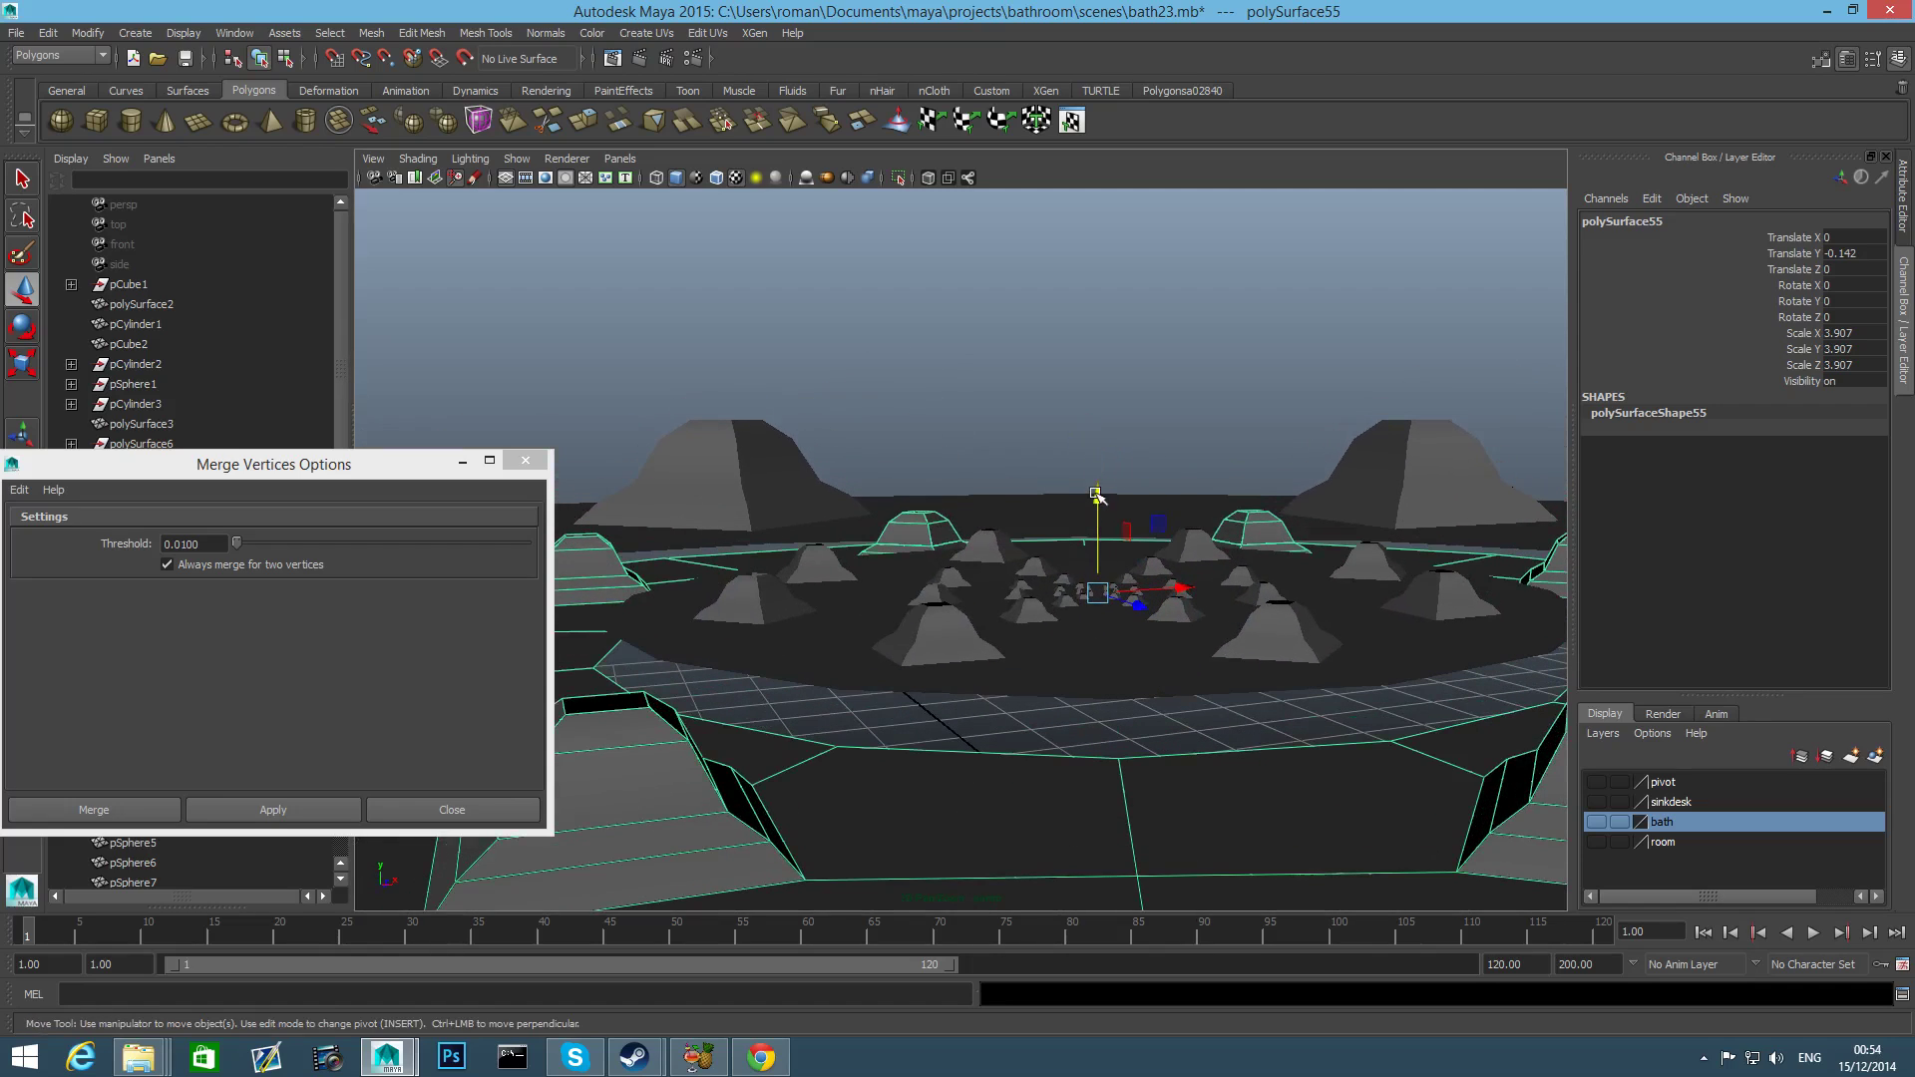
Raise the scaled ring vertically to a Translate Y of 0.322 so its inner edge matches the disc's rim height.
drag(1095, 491, 1111, 579)
key(Insert)
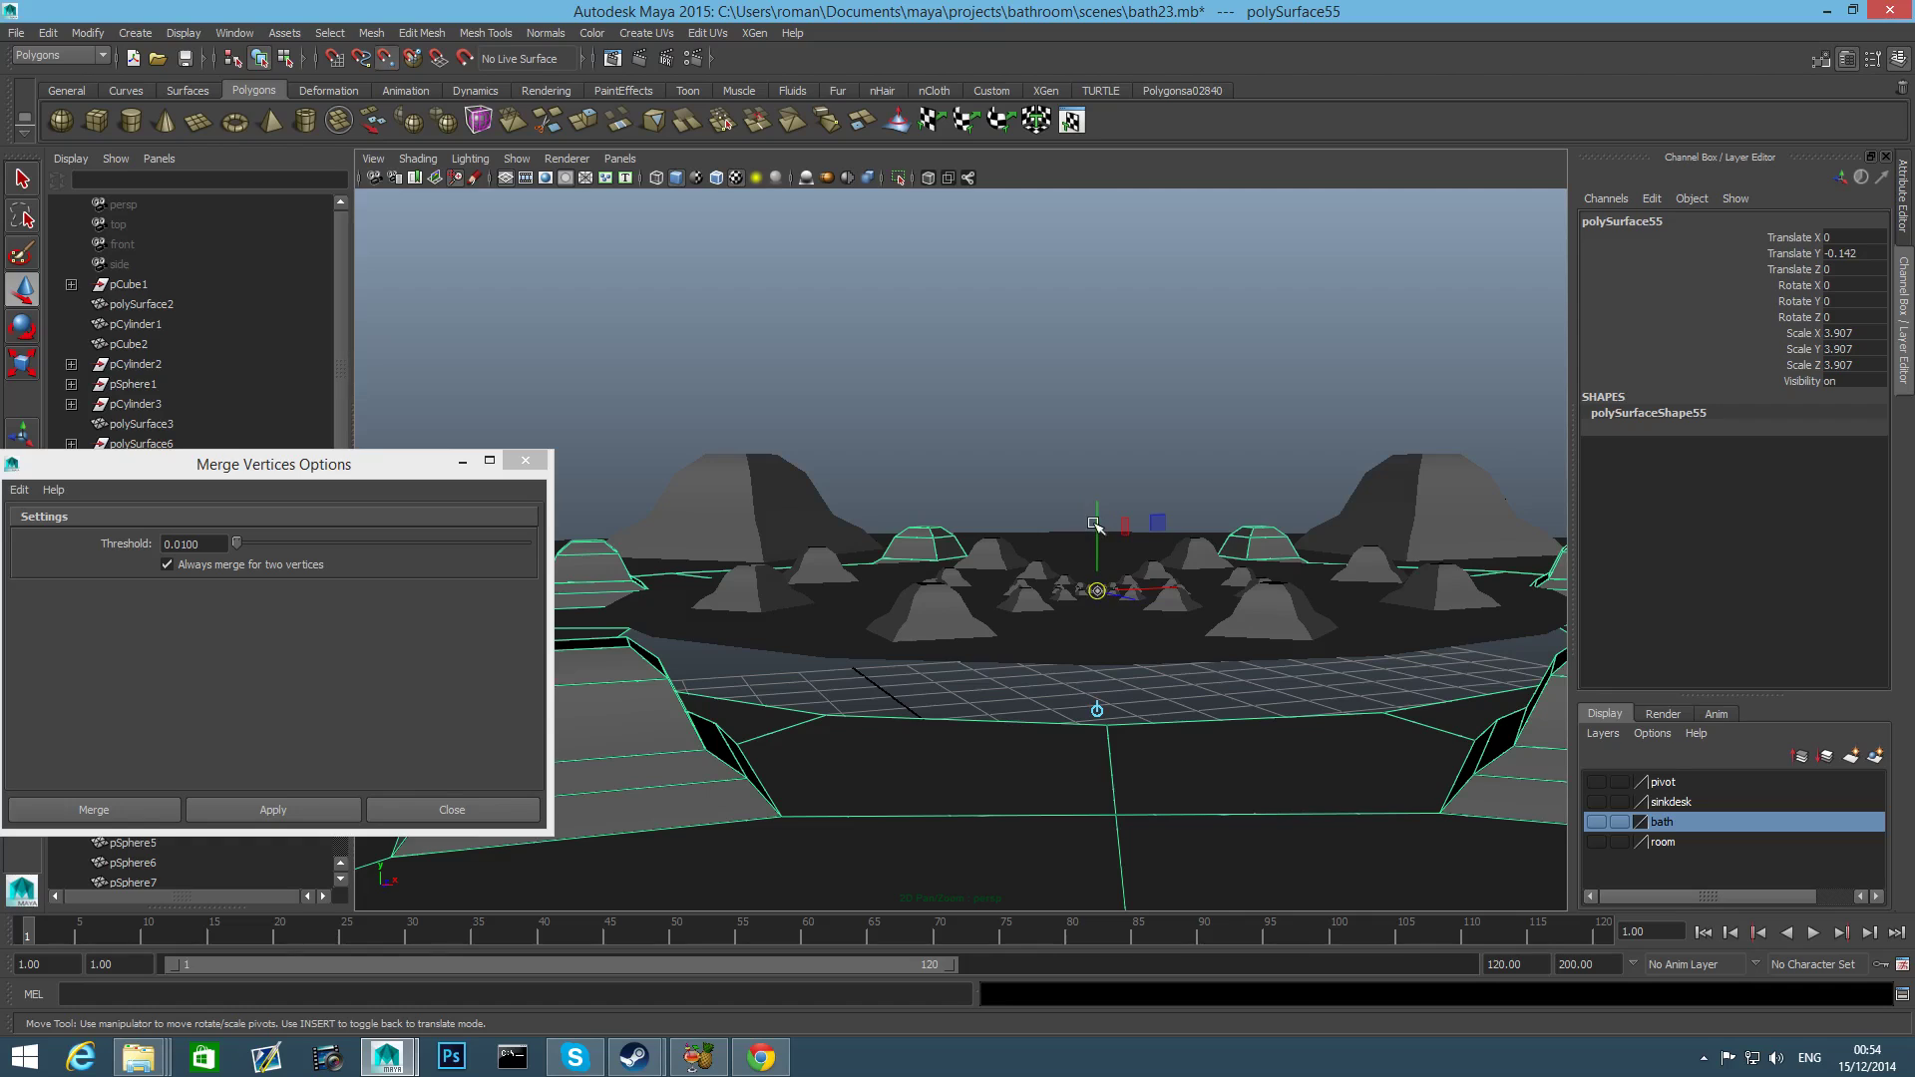
key(Insert)
alt+drag(1101, 541, 1145, 661)
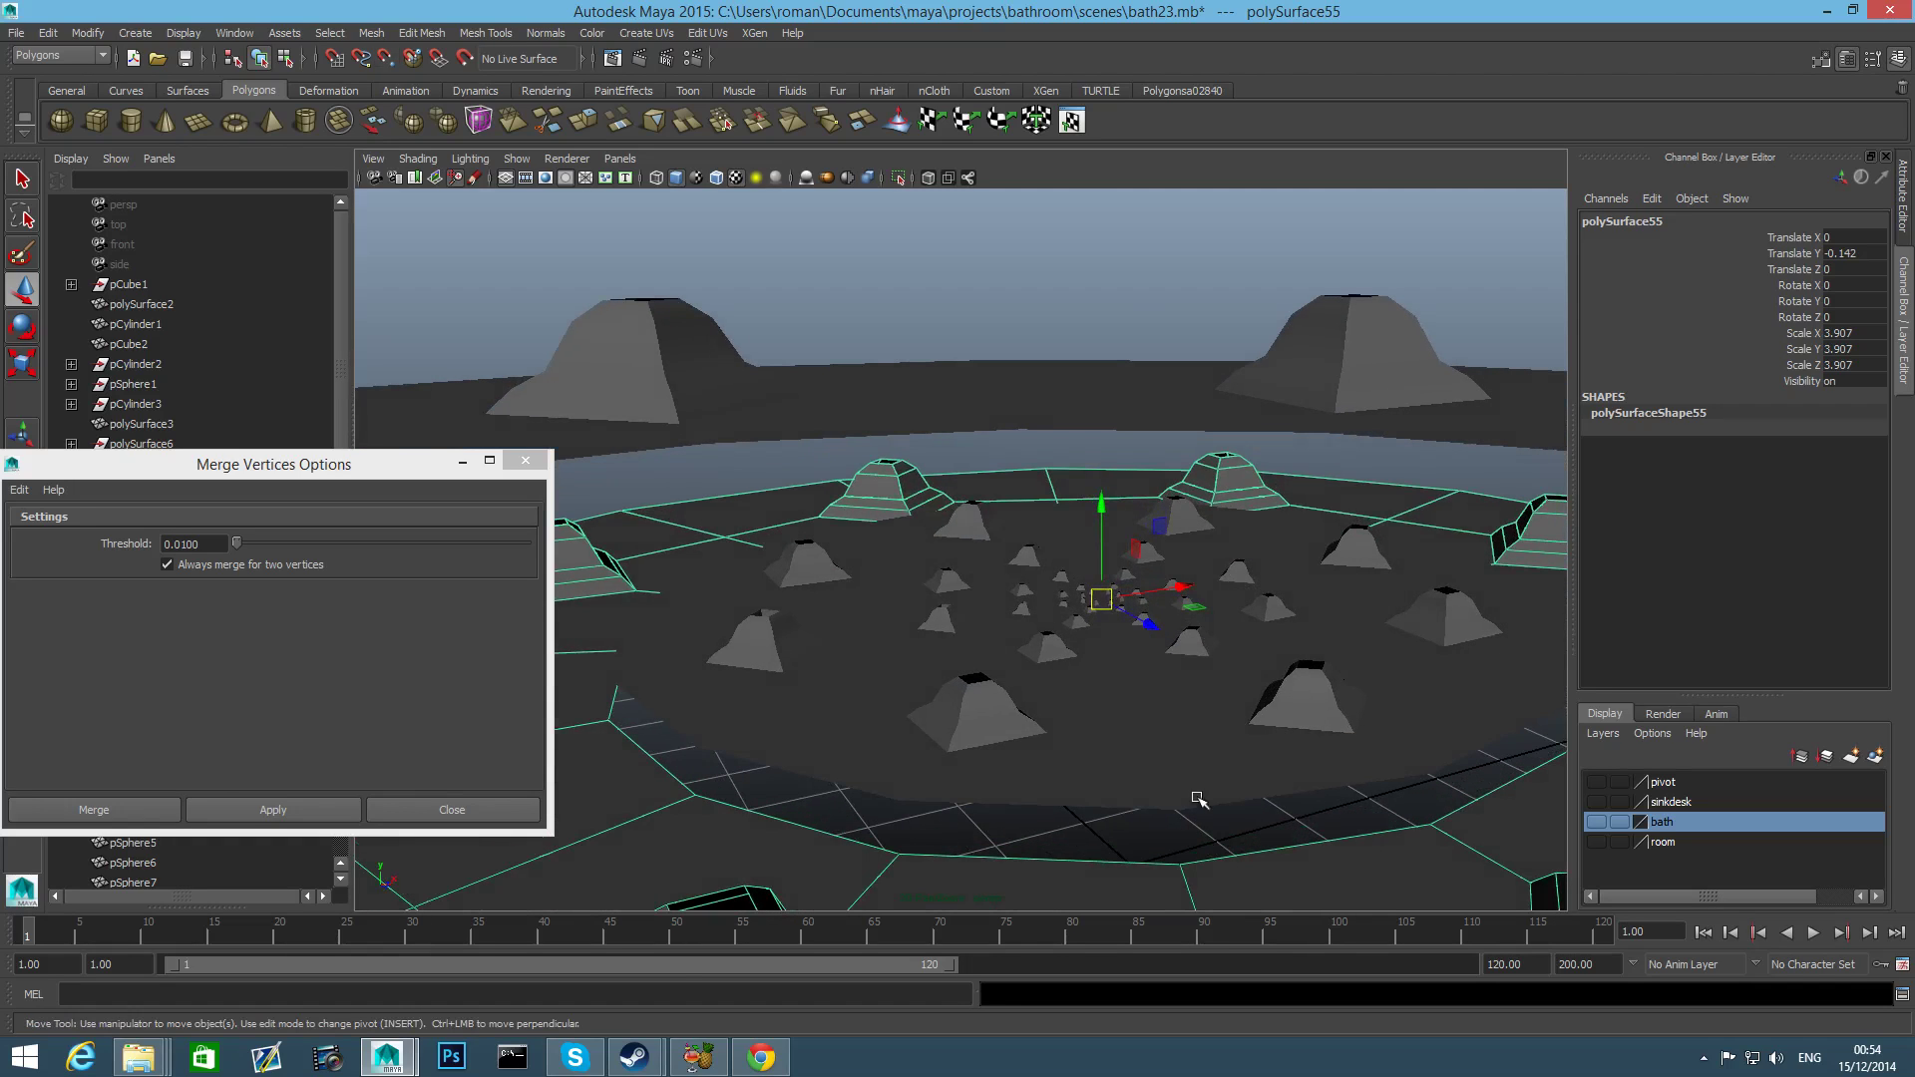
drag(1102, 508, 1101, 478)
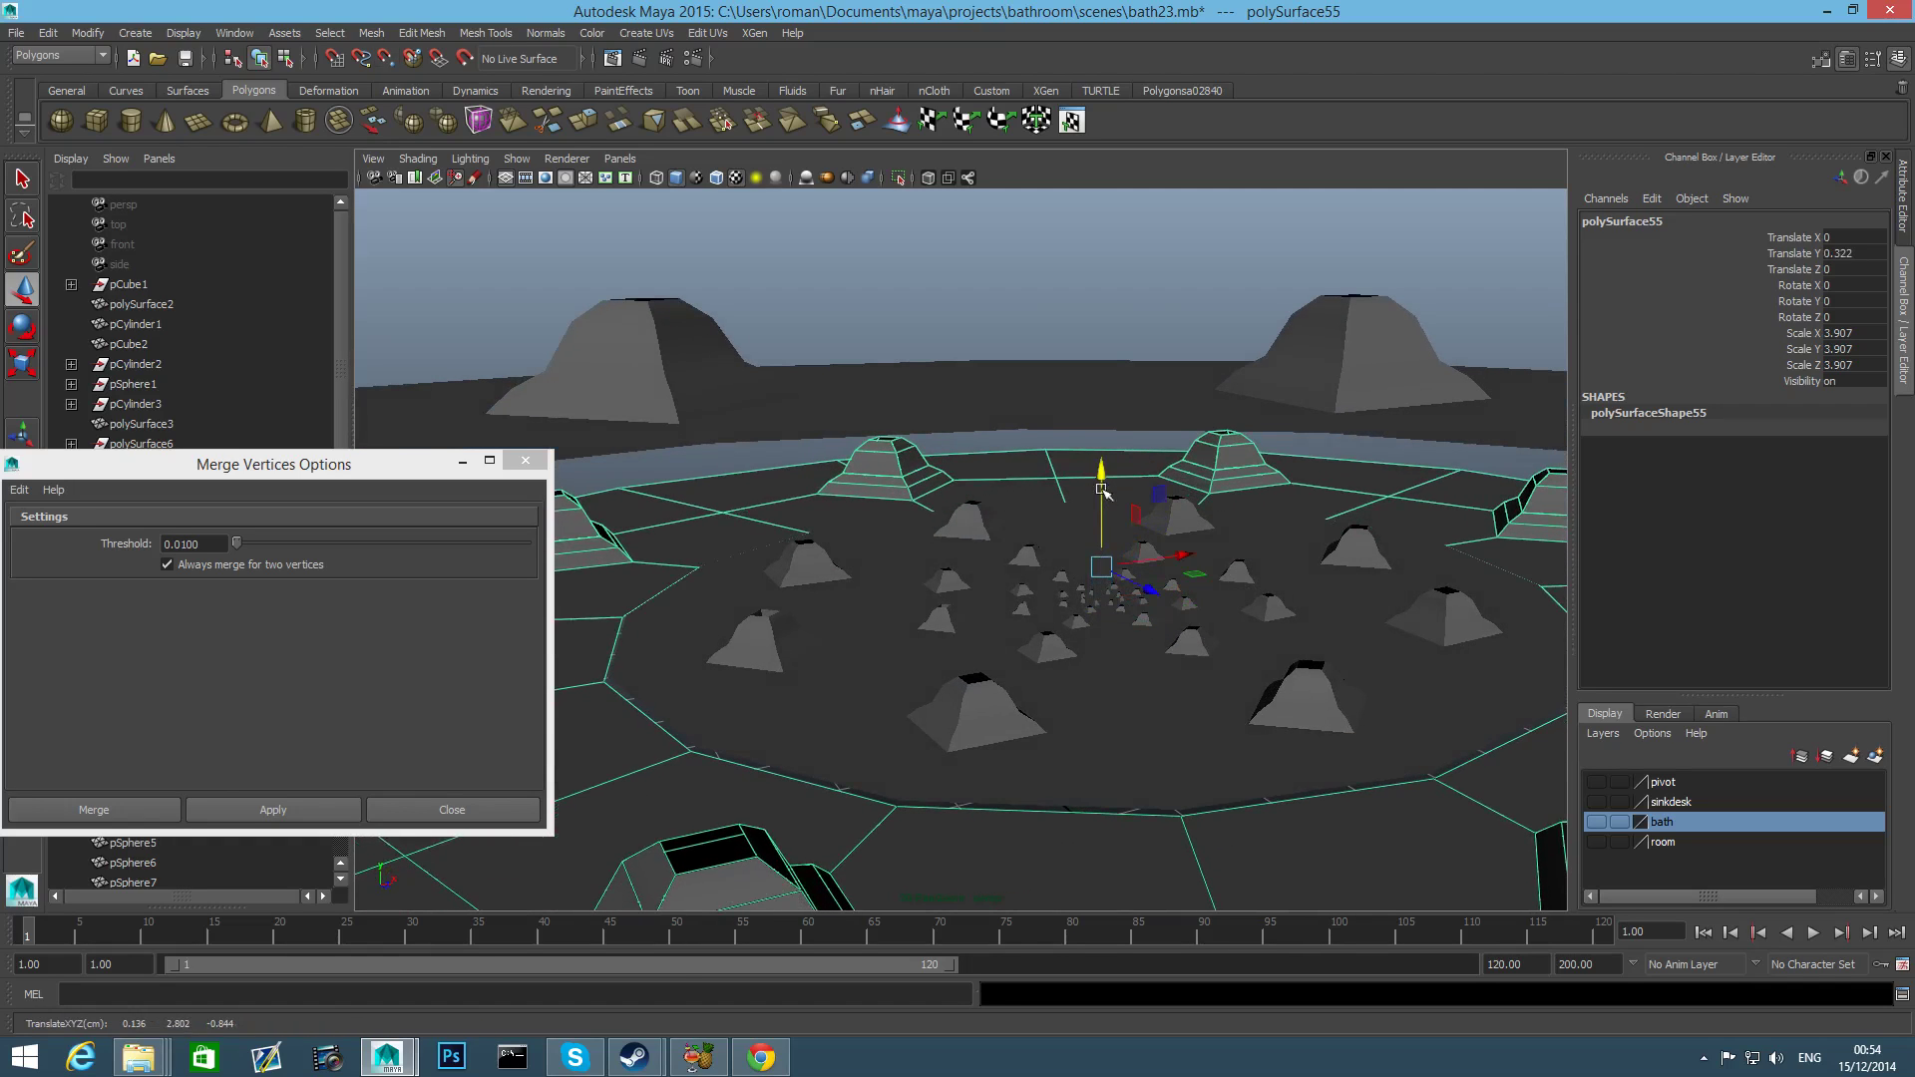
alt+drag(1151, 605, 1187, 658)
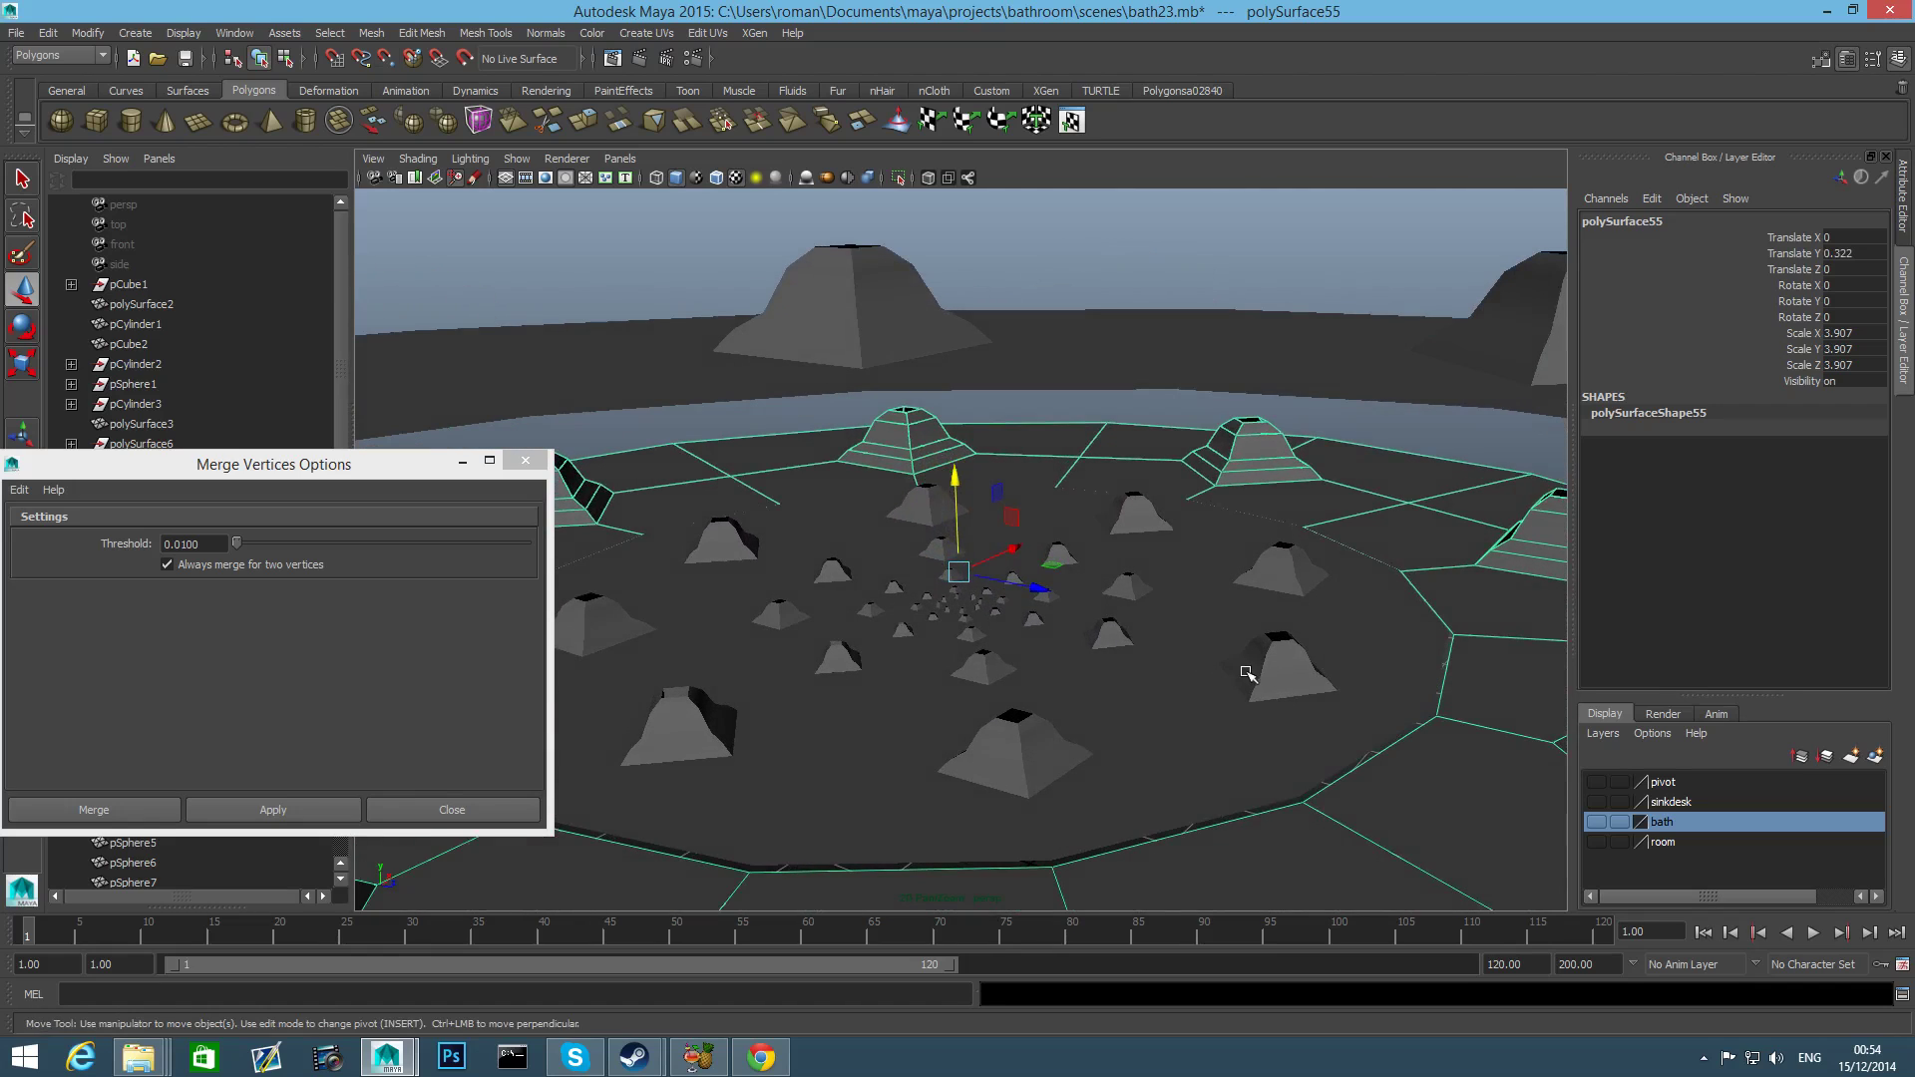
Lower the merged inner disc to a Translate Y of -0.022 and select it together with the surrounding ring.
click(1294, 665)
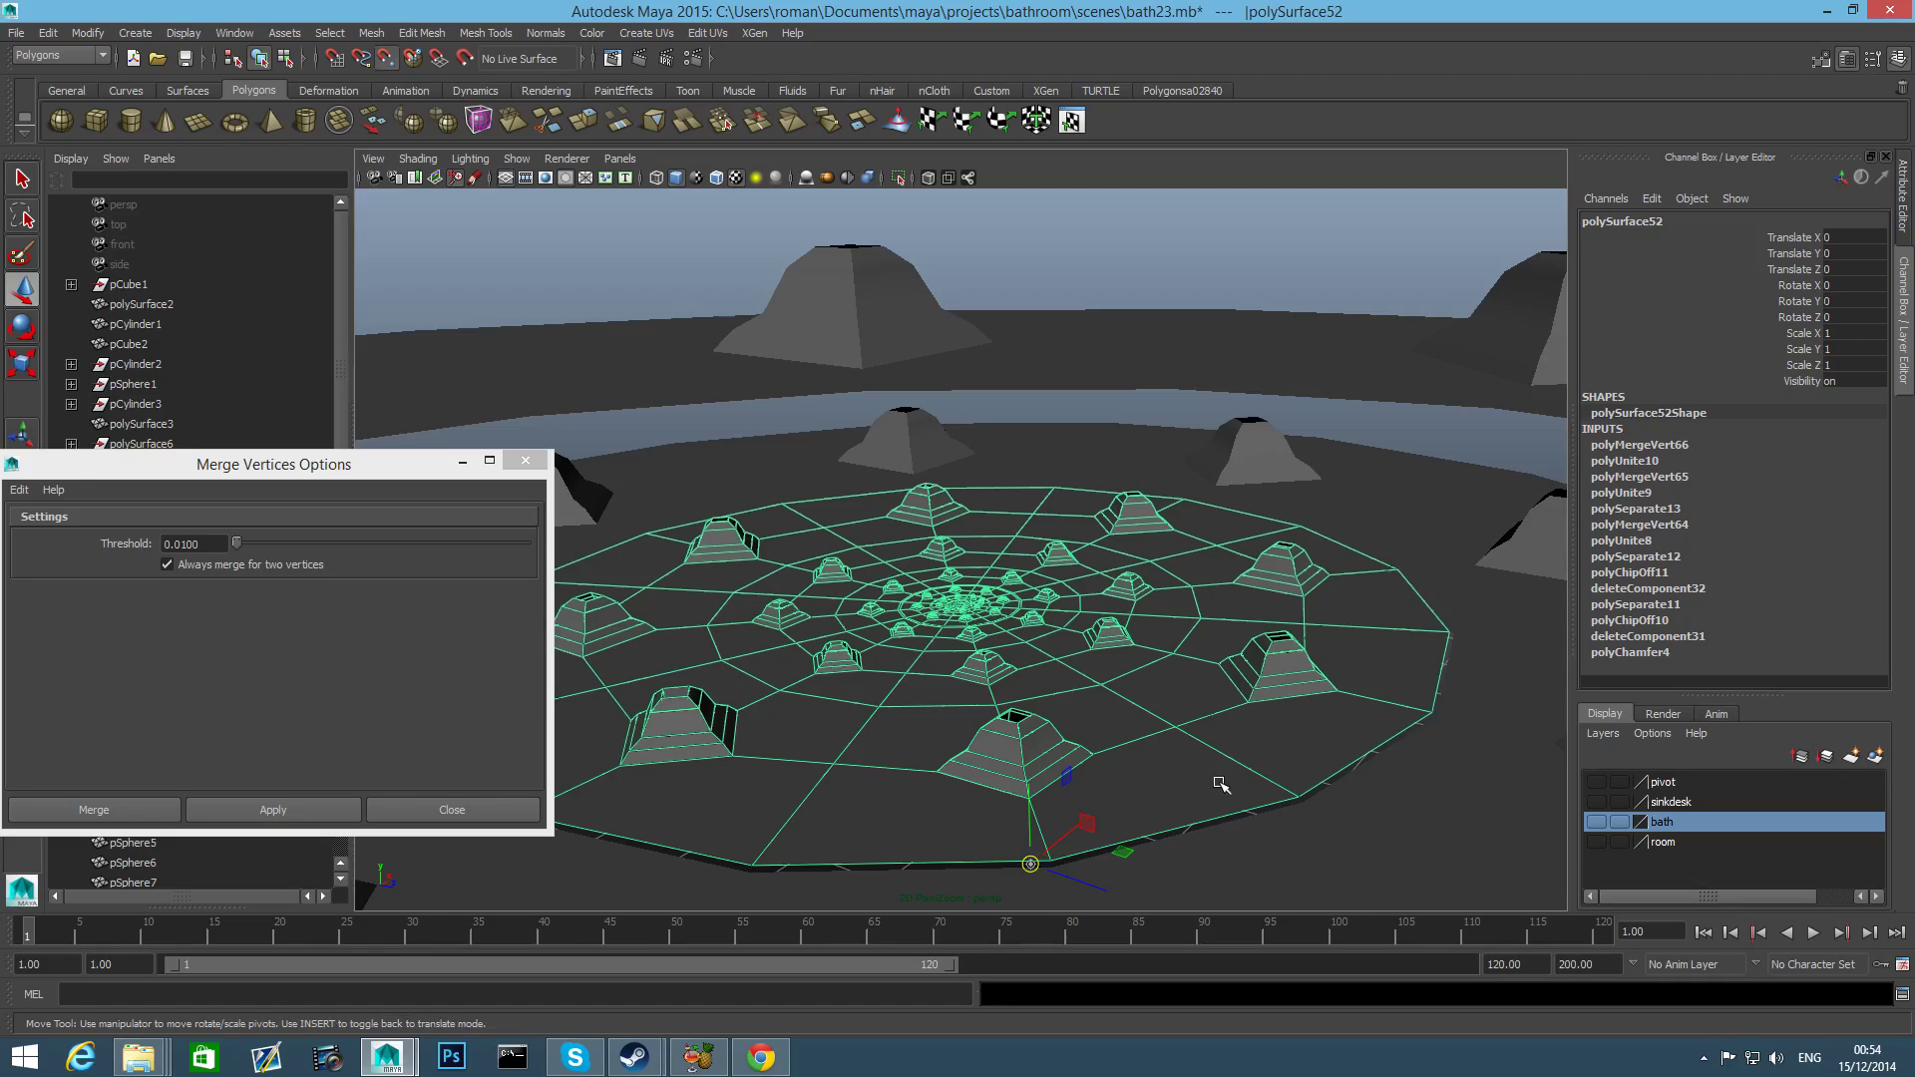
click(1296, 794)
drag(1305, 715, 1305, 720)
alt+drag(1495, 840, 1466, 795)
click(1466, 720)
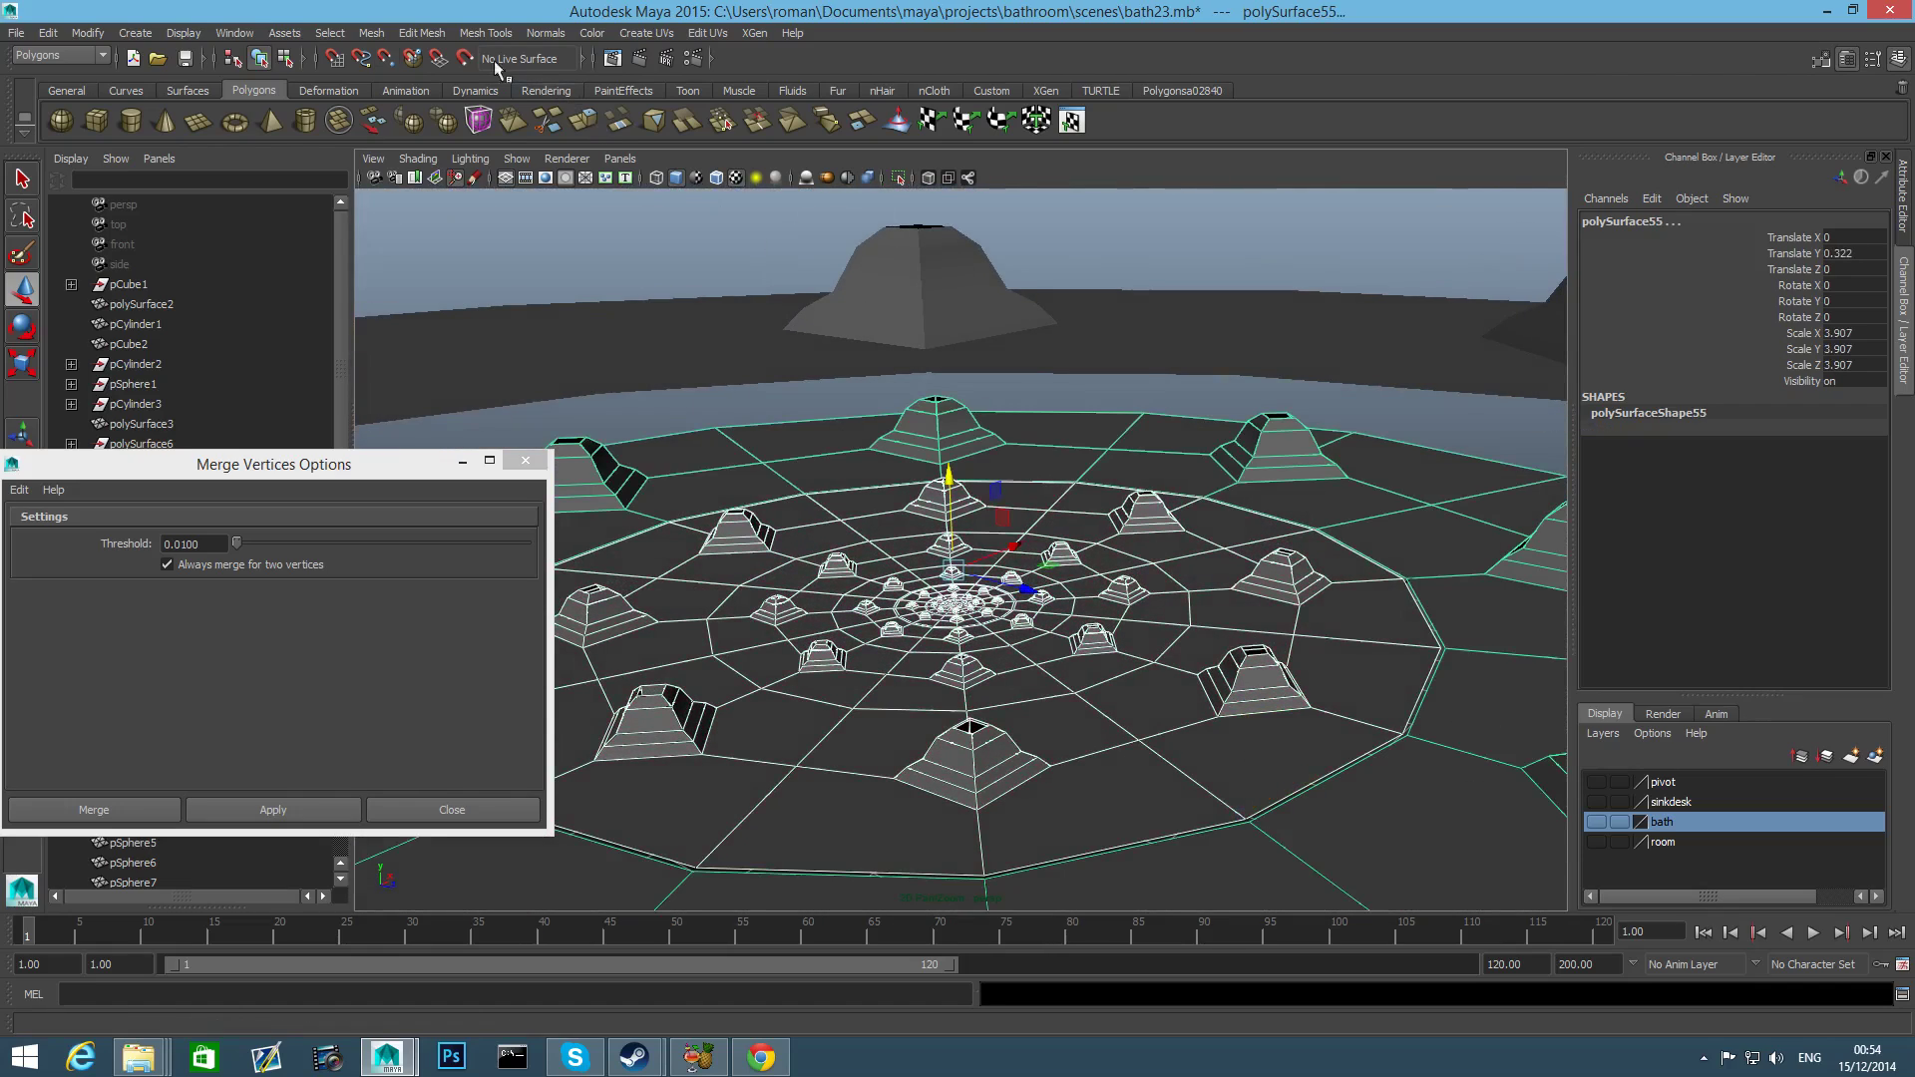
Center the inner disc's pivot and scale the disc slightly to meet the surrounding ring's inner edge.
click(1159, 584)
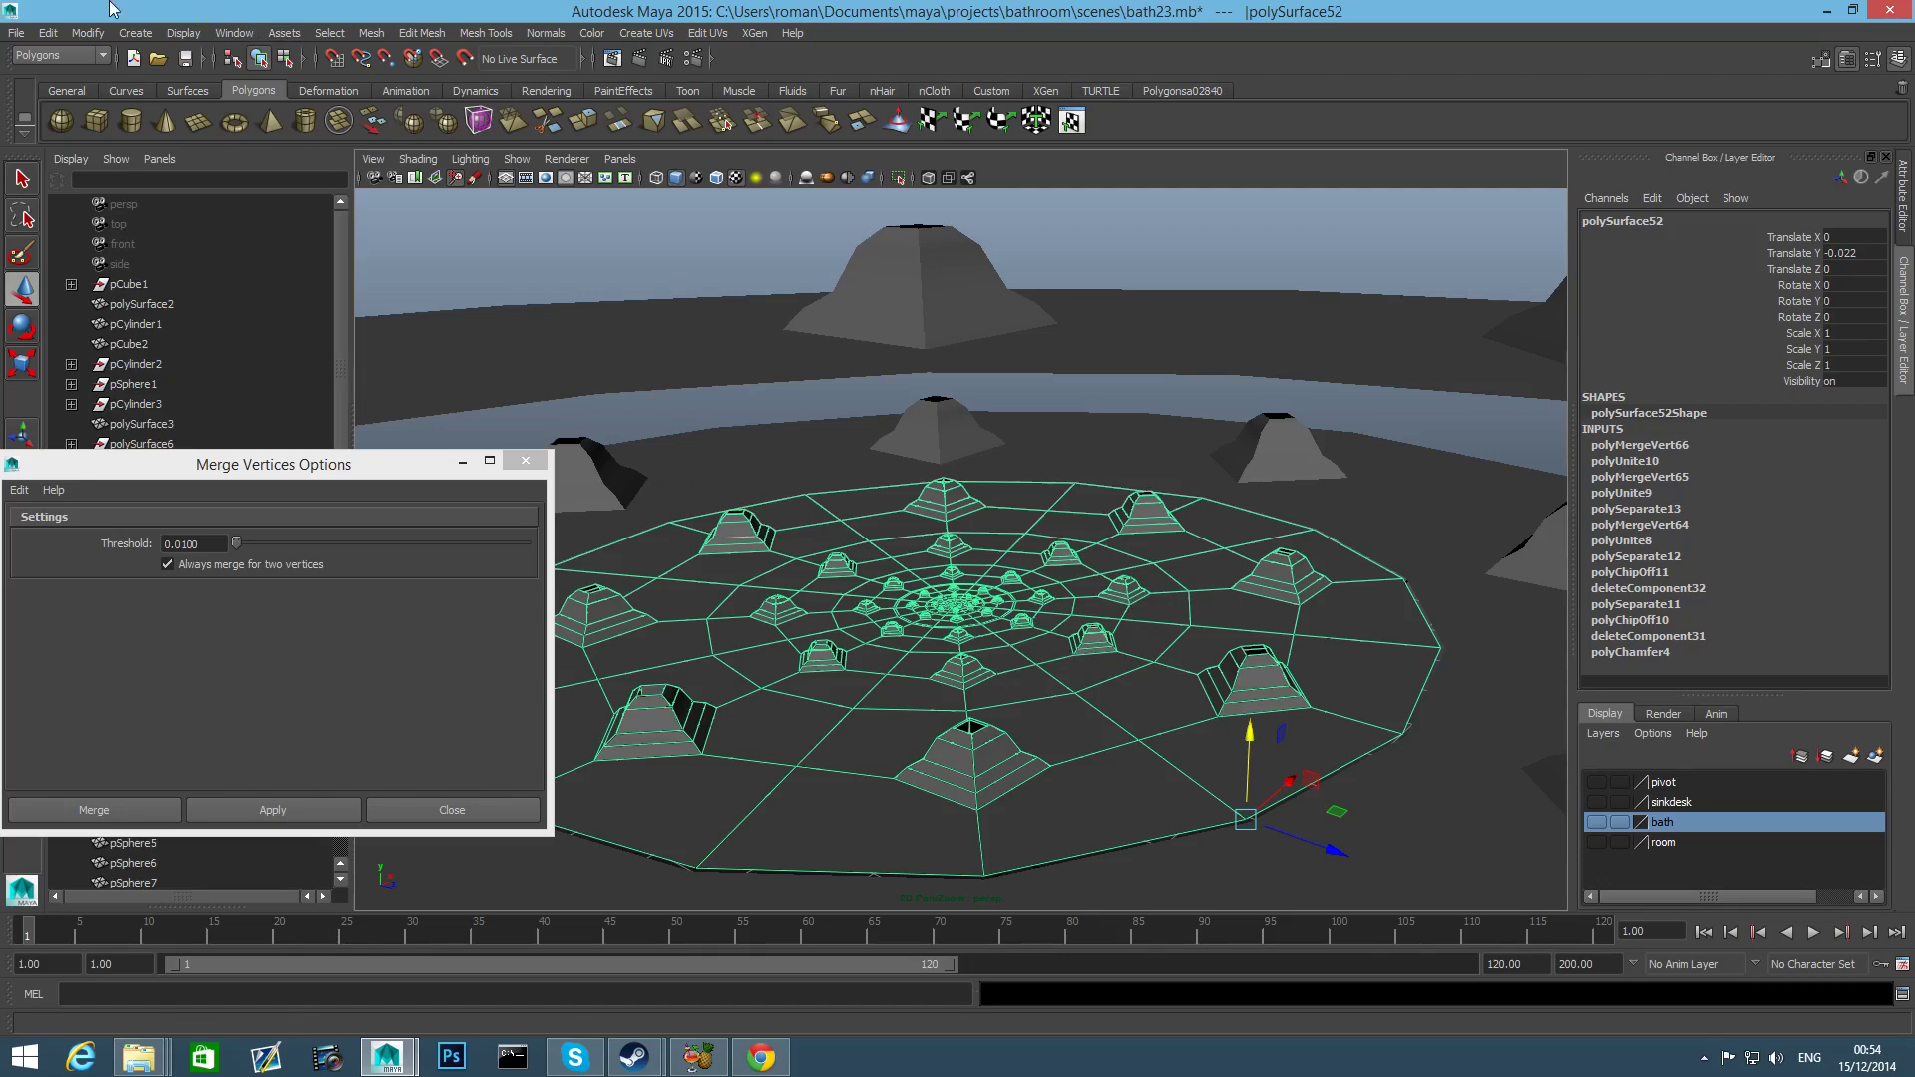
click(103, 36)
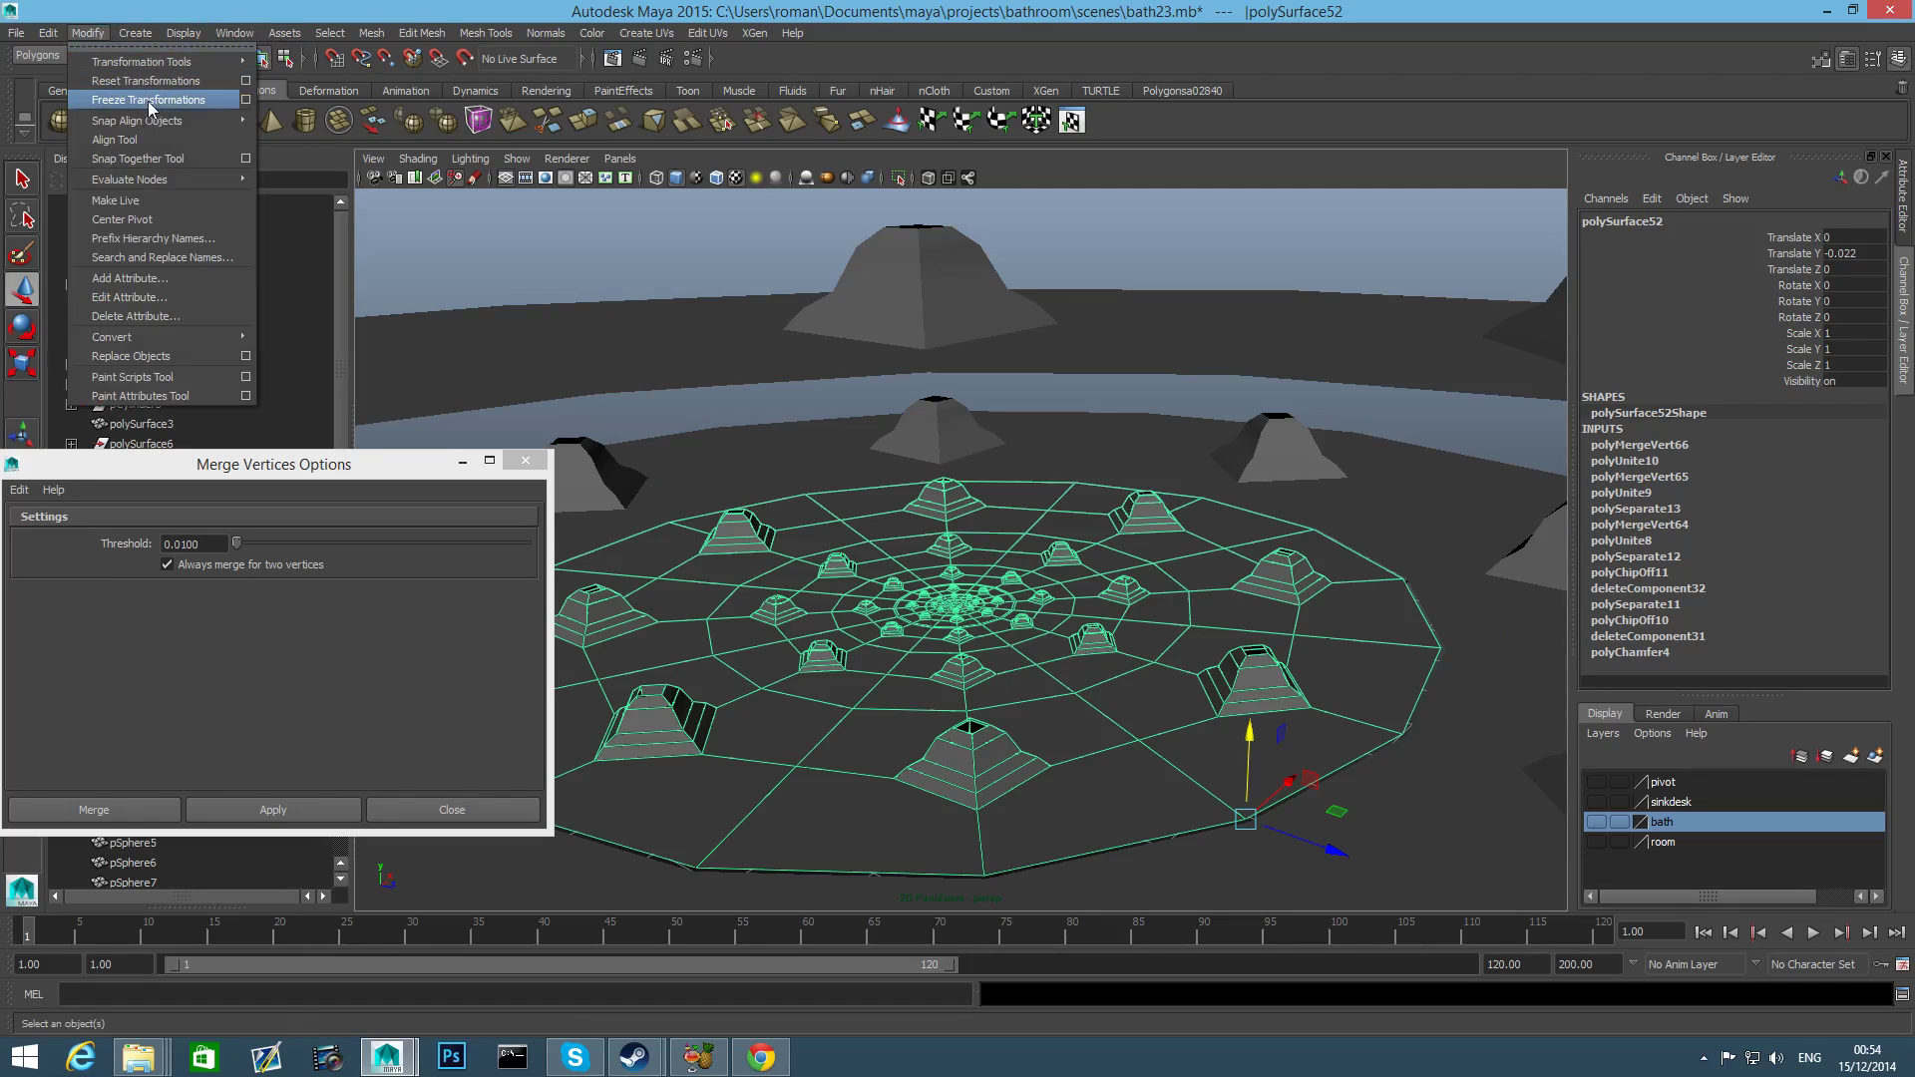
click(171, 221)
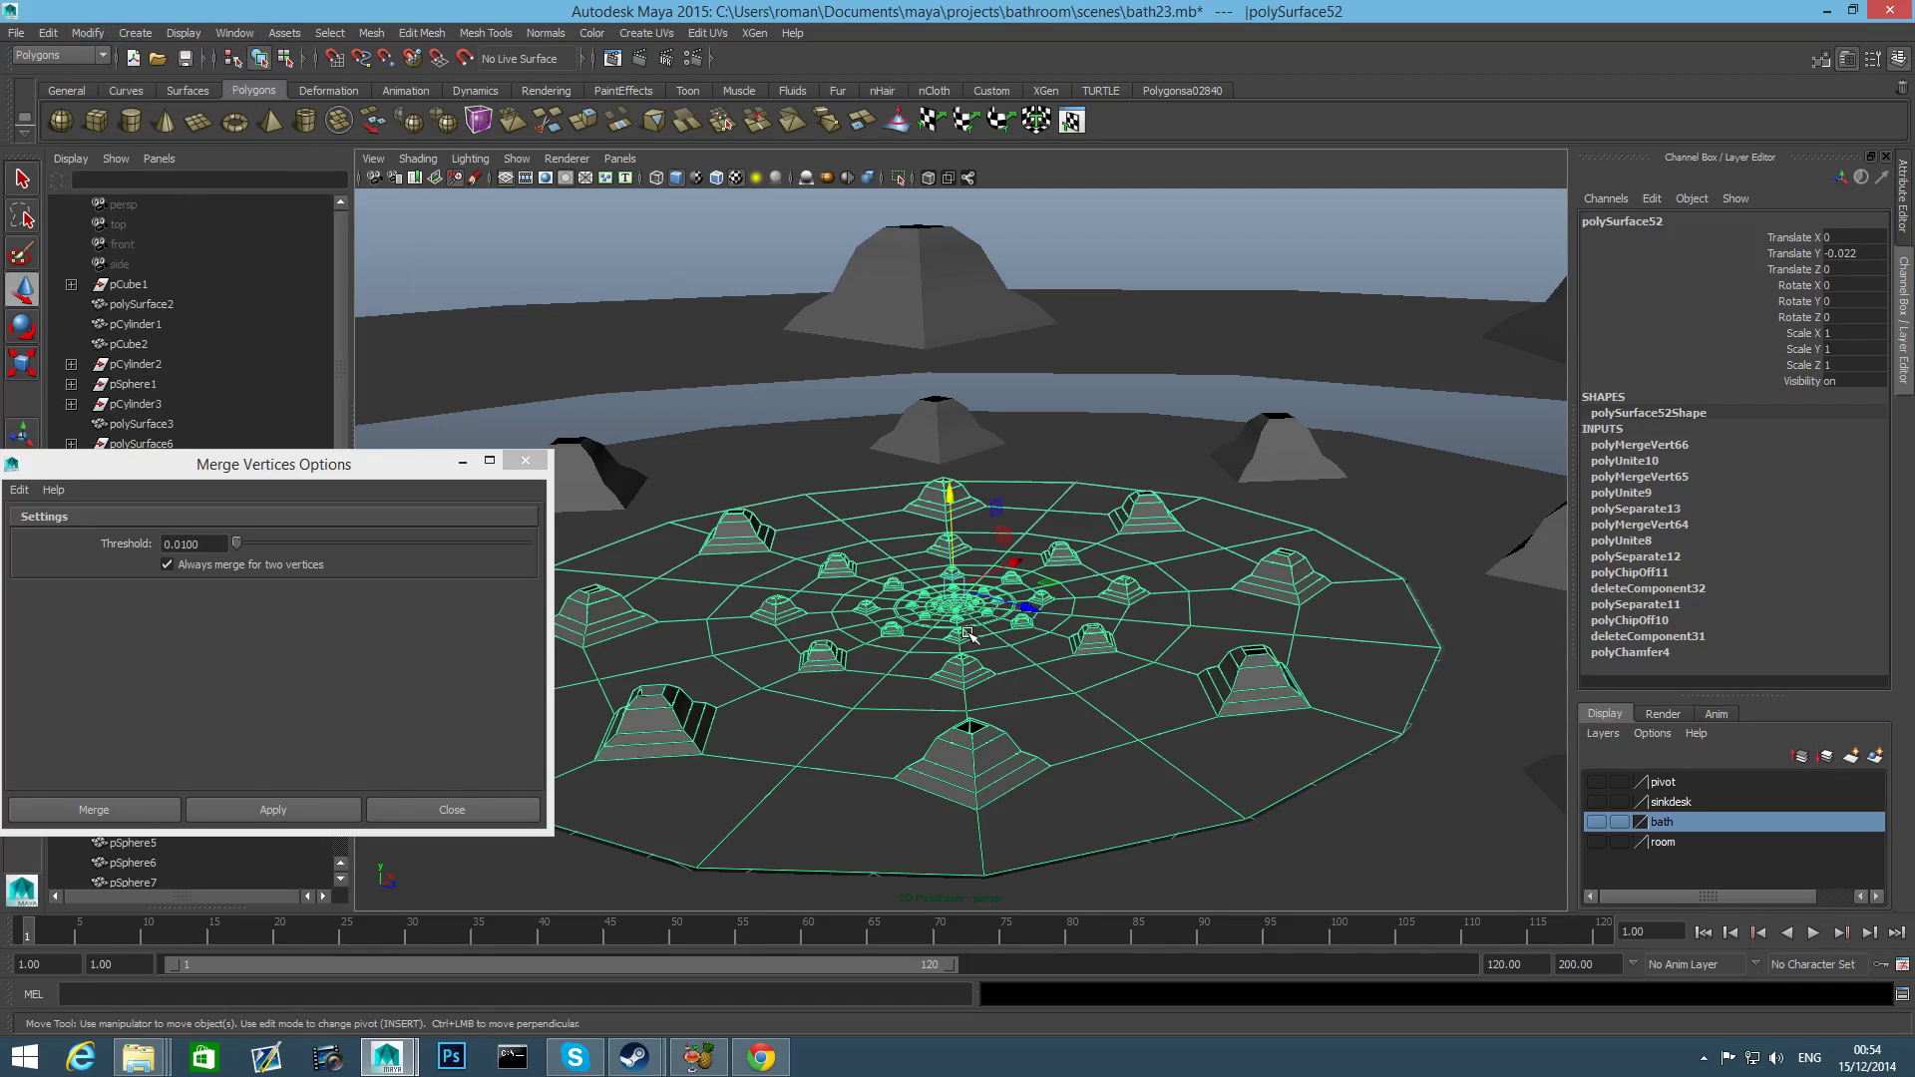
key(r)
drag(962, 589, 964, 591)
Add the surrounding ring to the disc selection and combine both into one mesh.
alt+drag(1183, 706, 1409, 704)
shift+click(1412, 706)
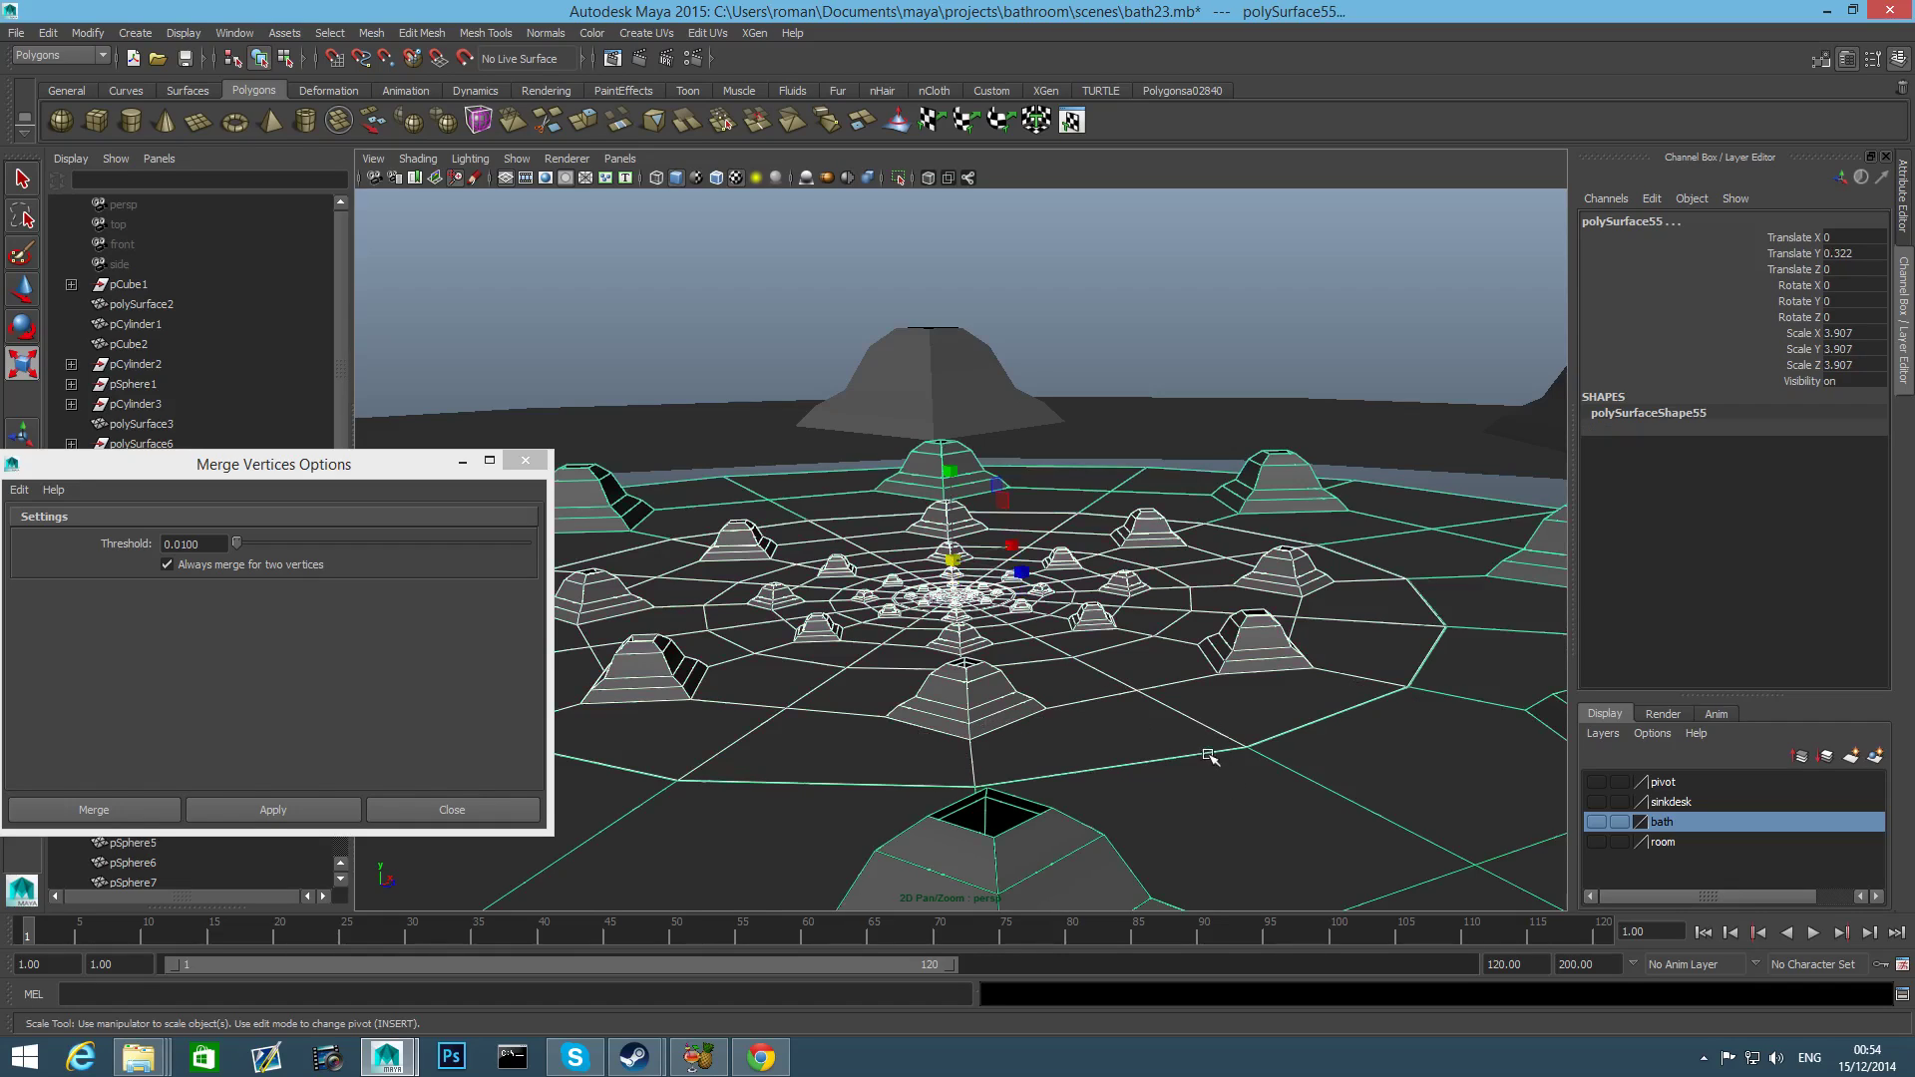
click(368, 33)
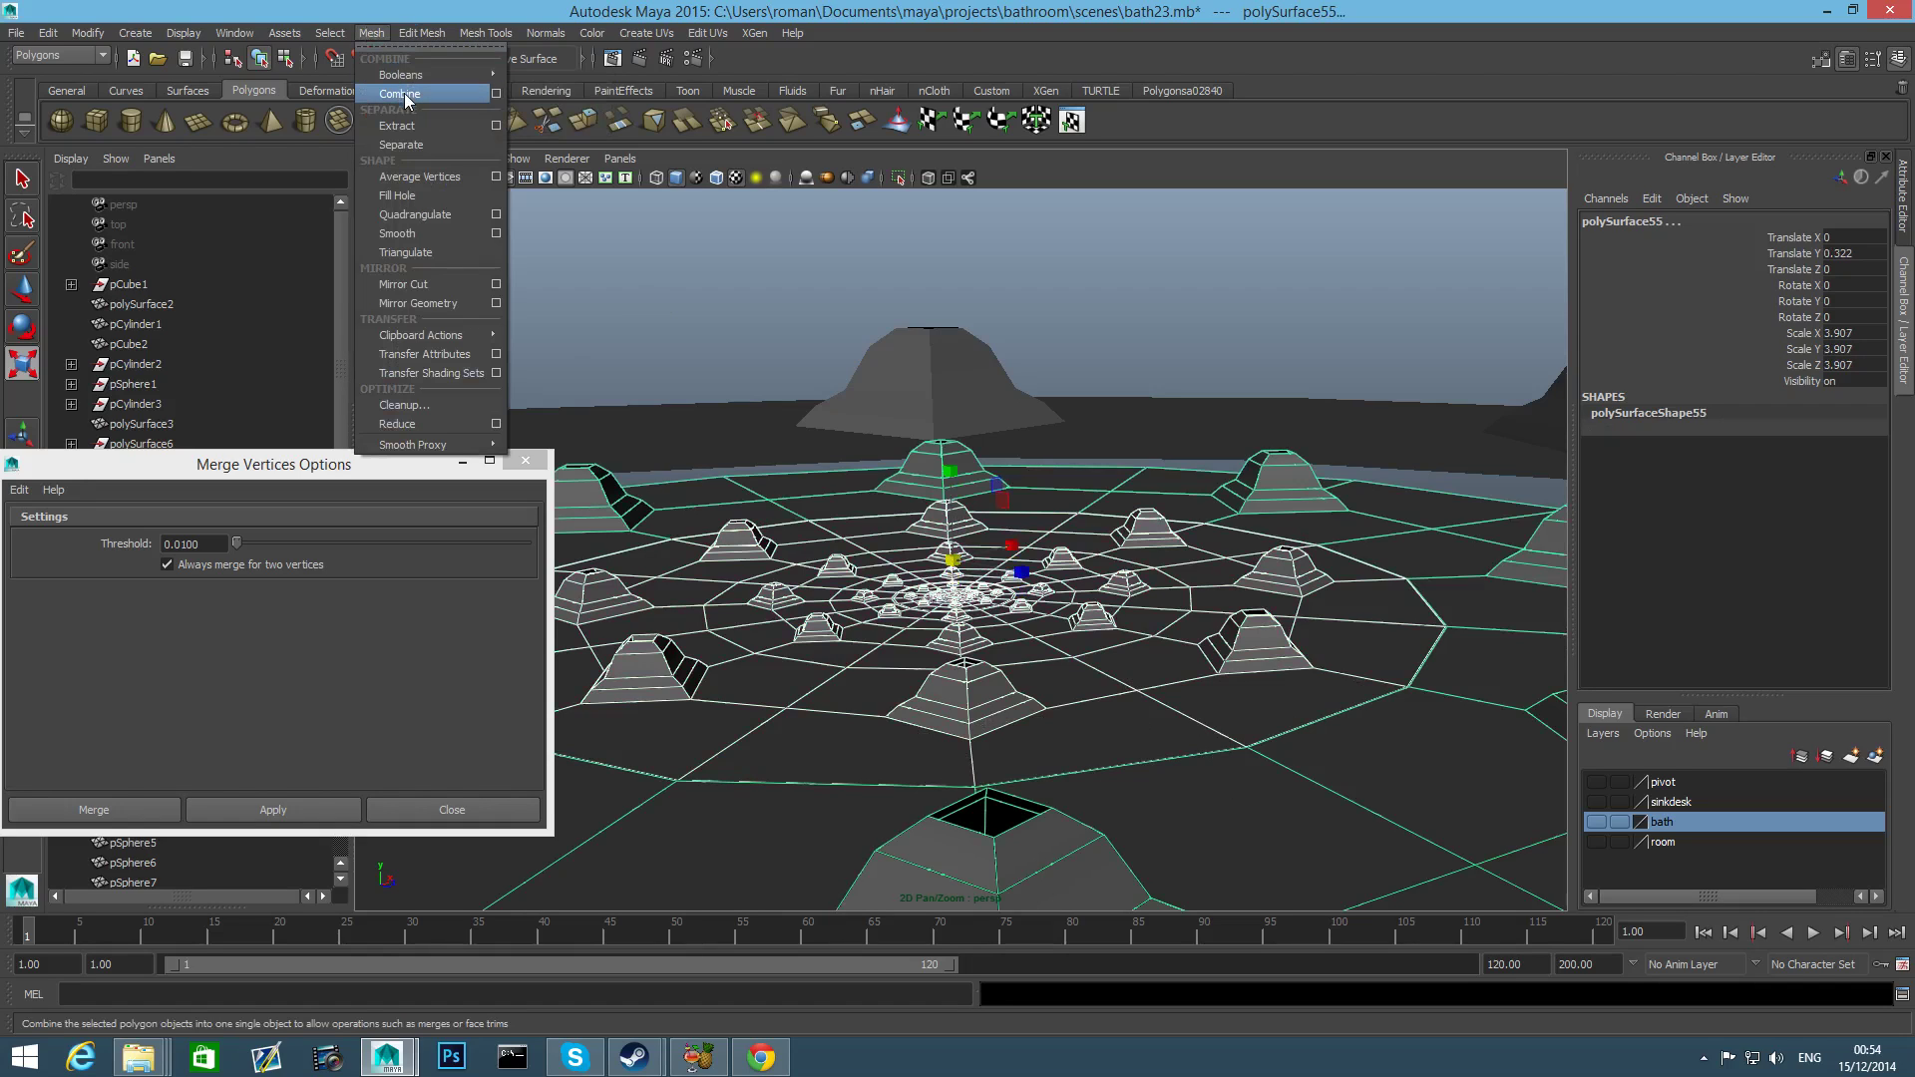
click(404, 94)
Switch the combined mesh to vertex editing and select the first half of the seam vertices between the inner disc and surrounding ring.
right_drag(1354, 630, 1280, 634)
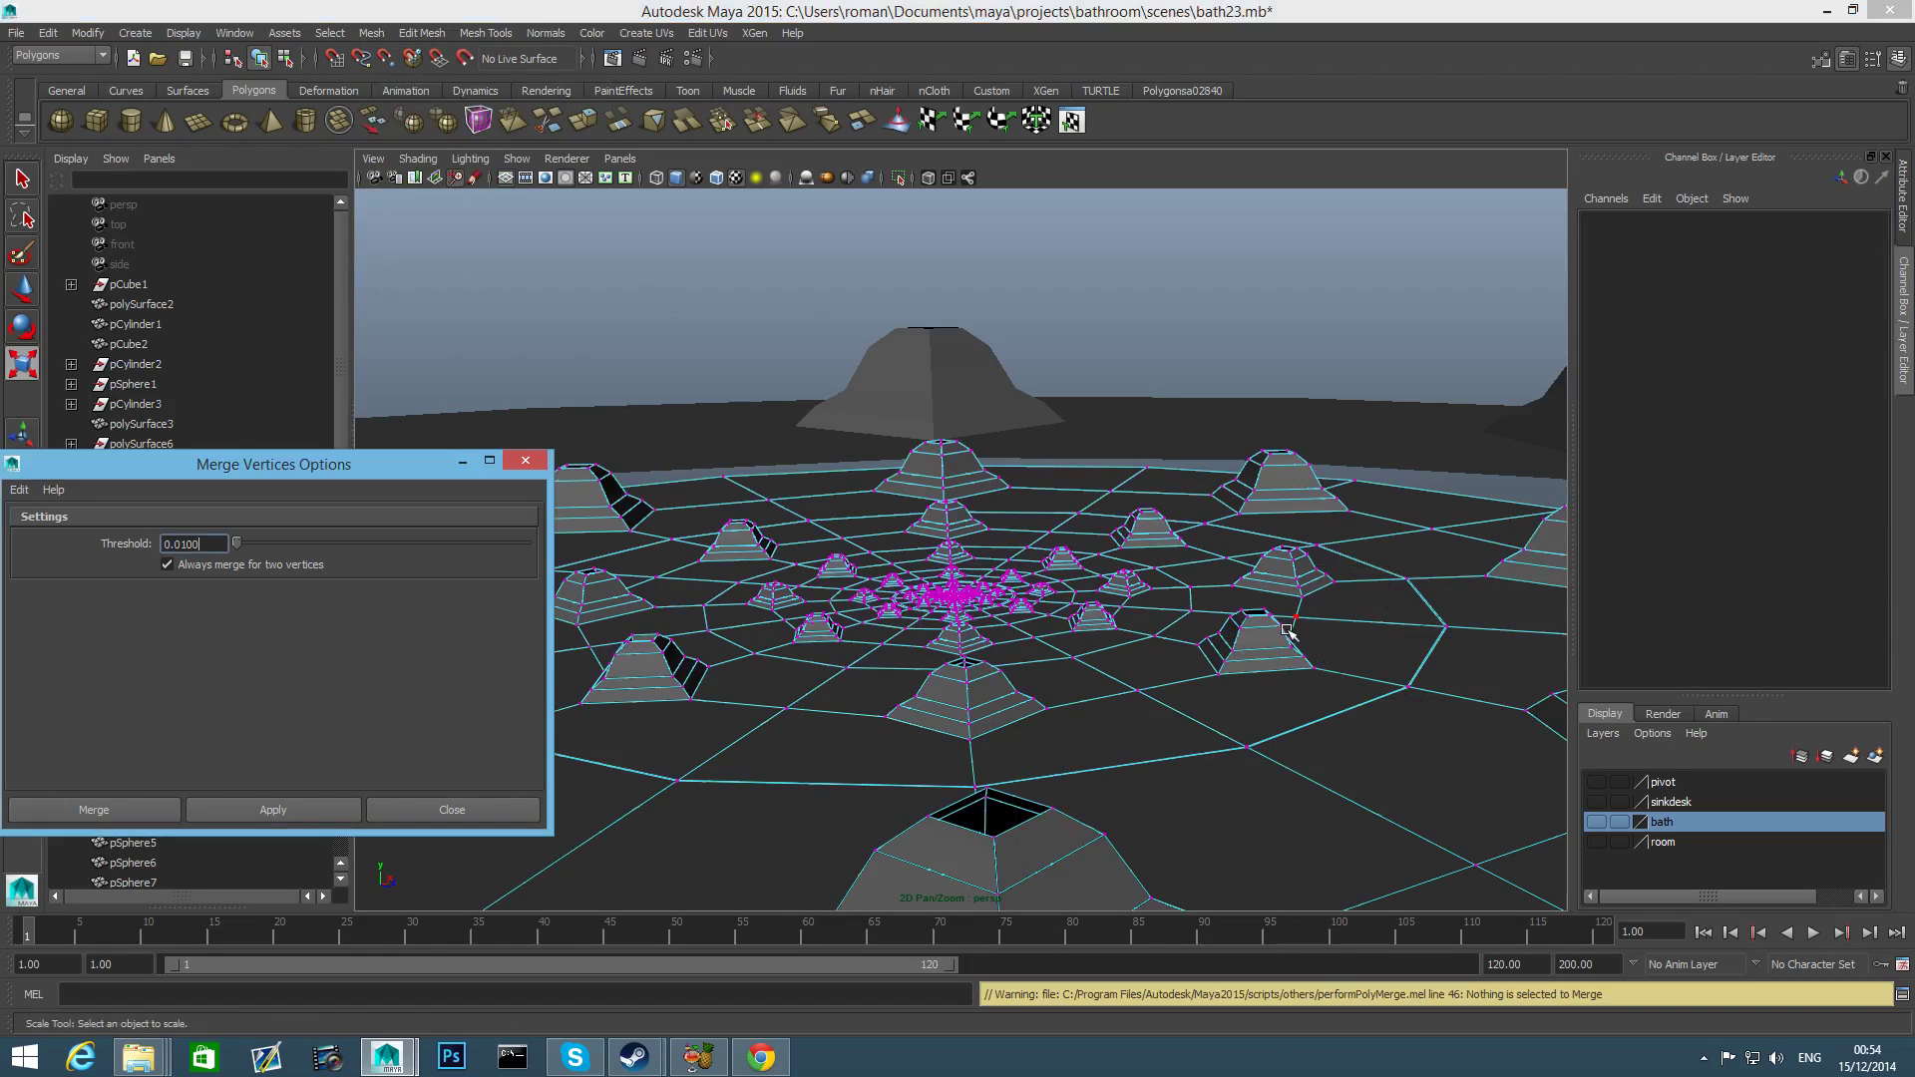
alt+drag(1279, 635, 1327, 686)
click(1437, 680)
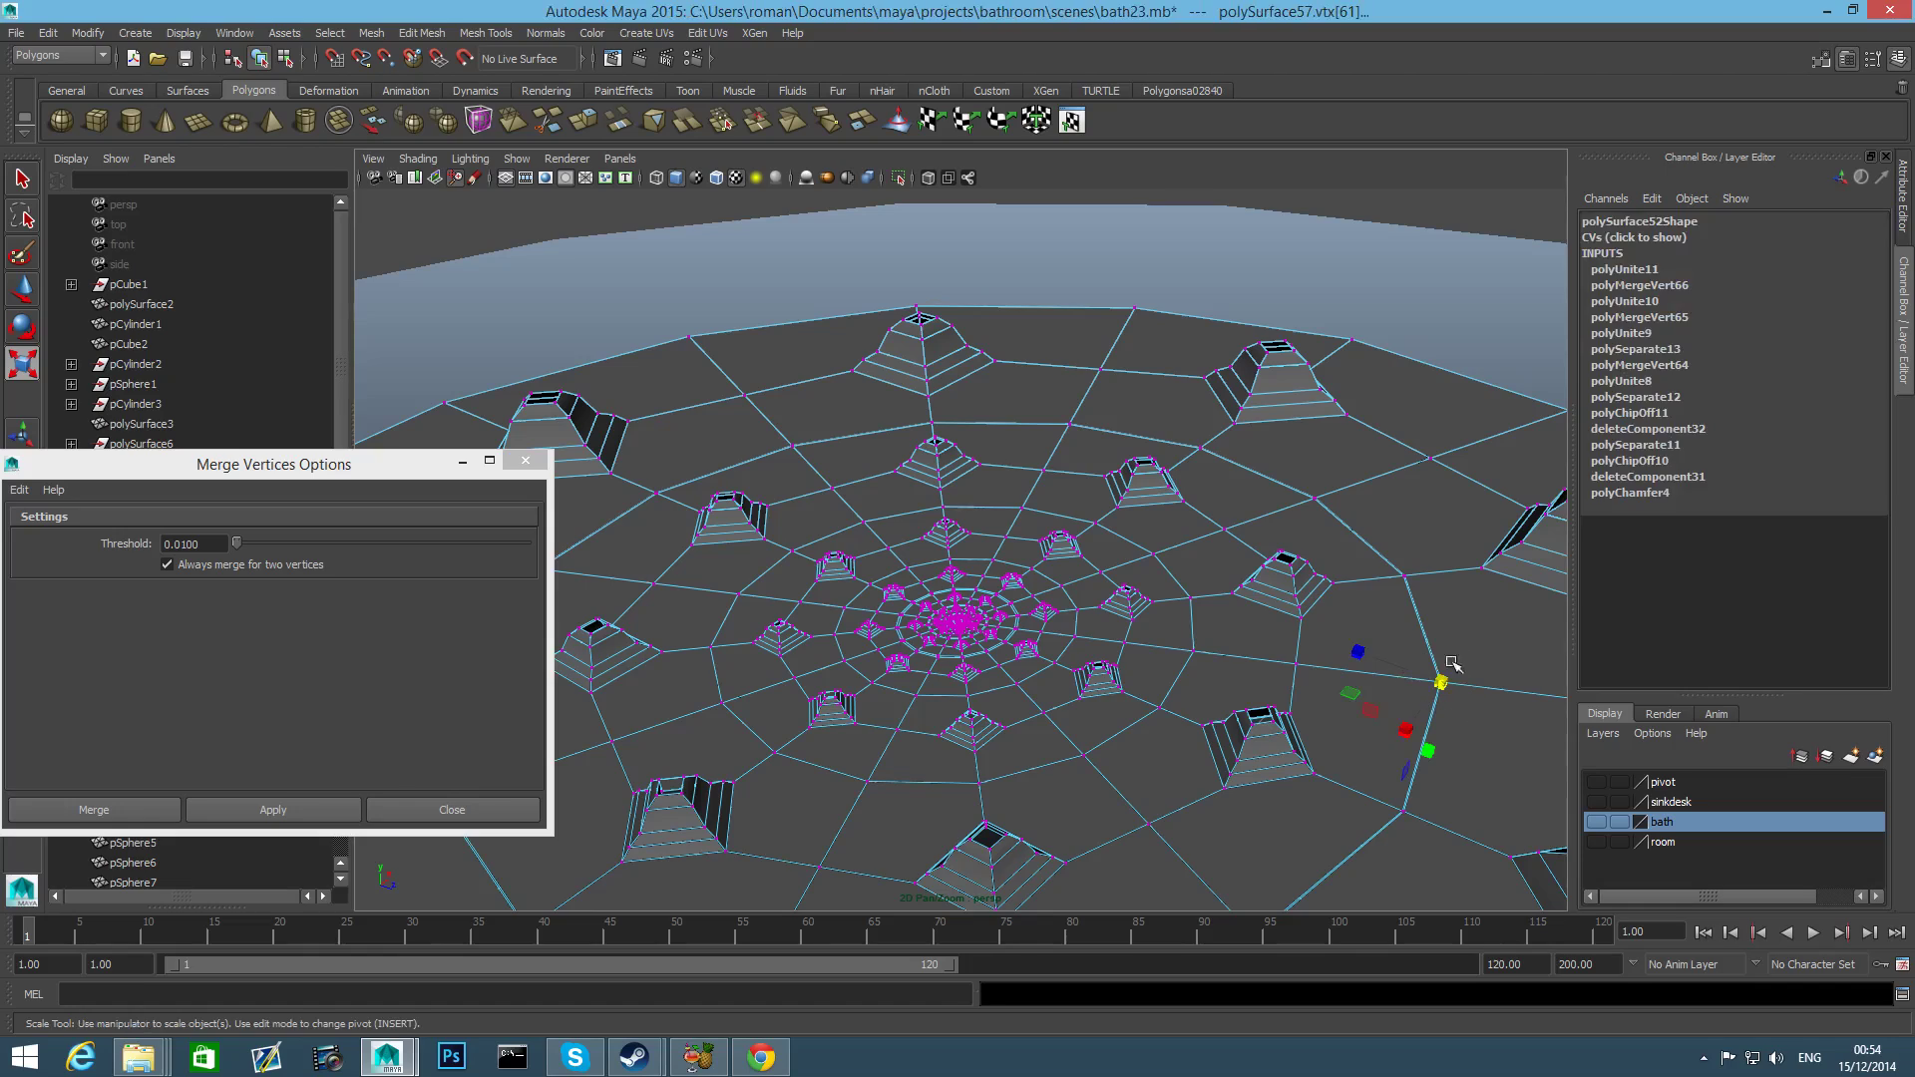
shift+click(1403, 575)
shift+click(1315, 498)
shift+click(1197, 449)
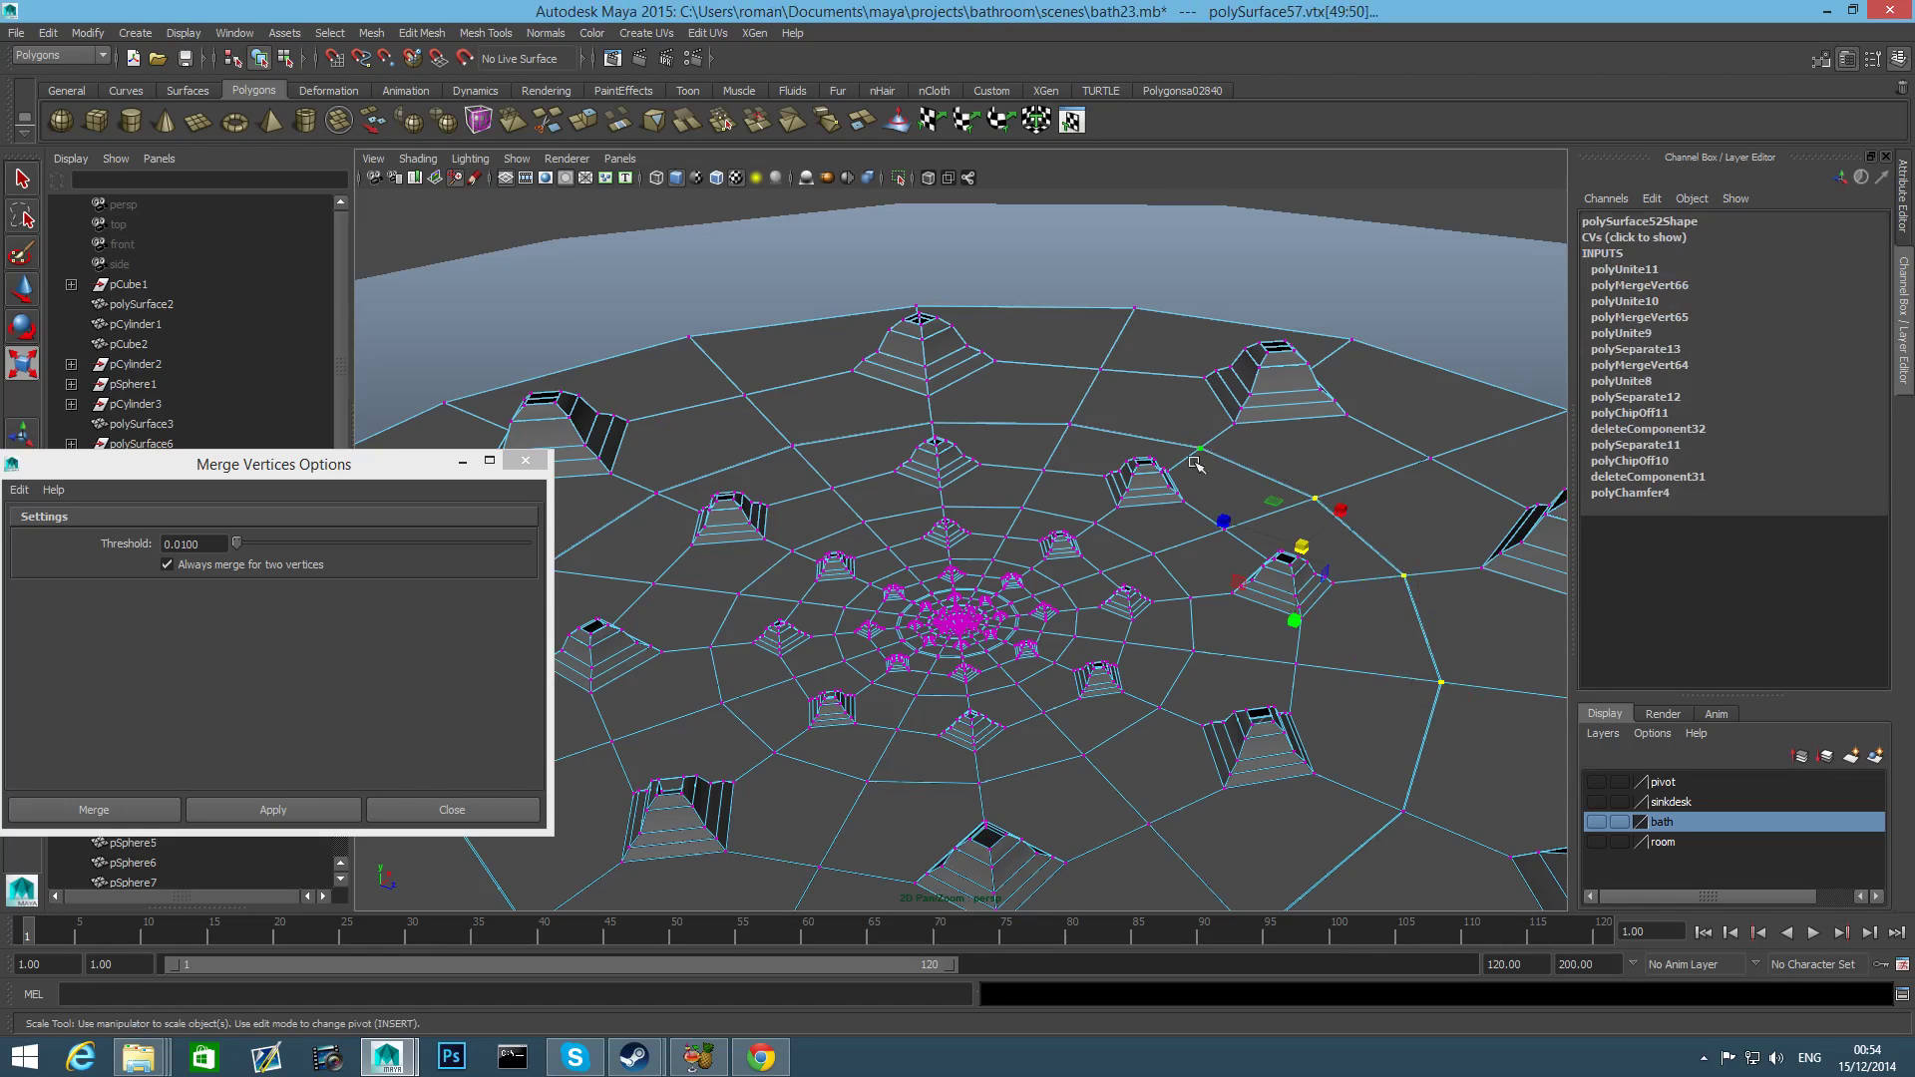
shift+click(1040, 409)
shift+click(925, 415)
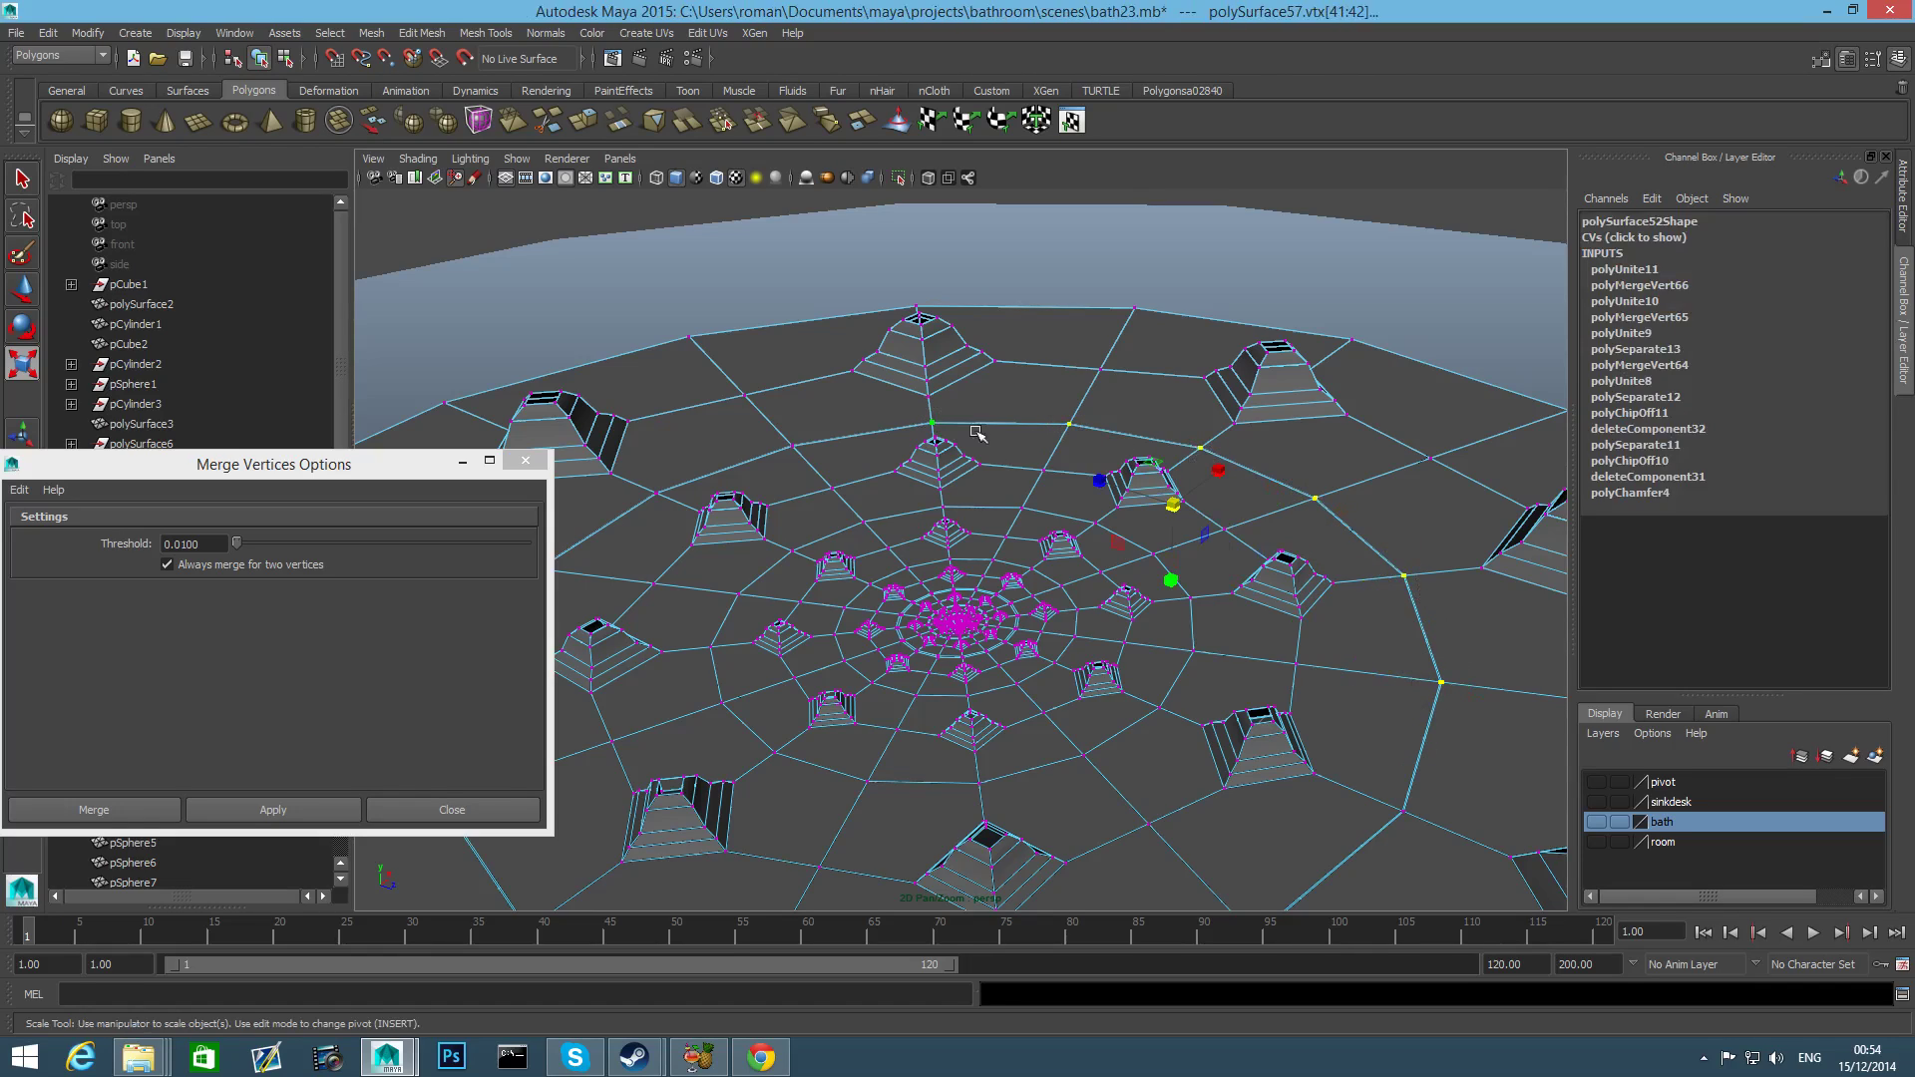
alt+drag(972, 429, 1089, 361)
shift+click(1089, 361)
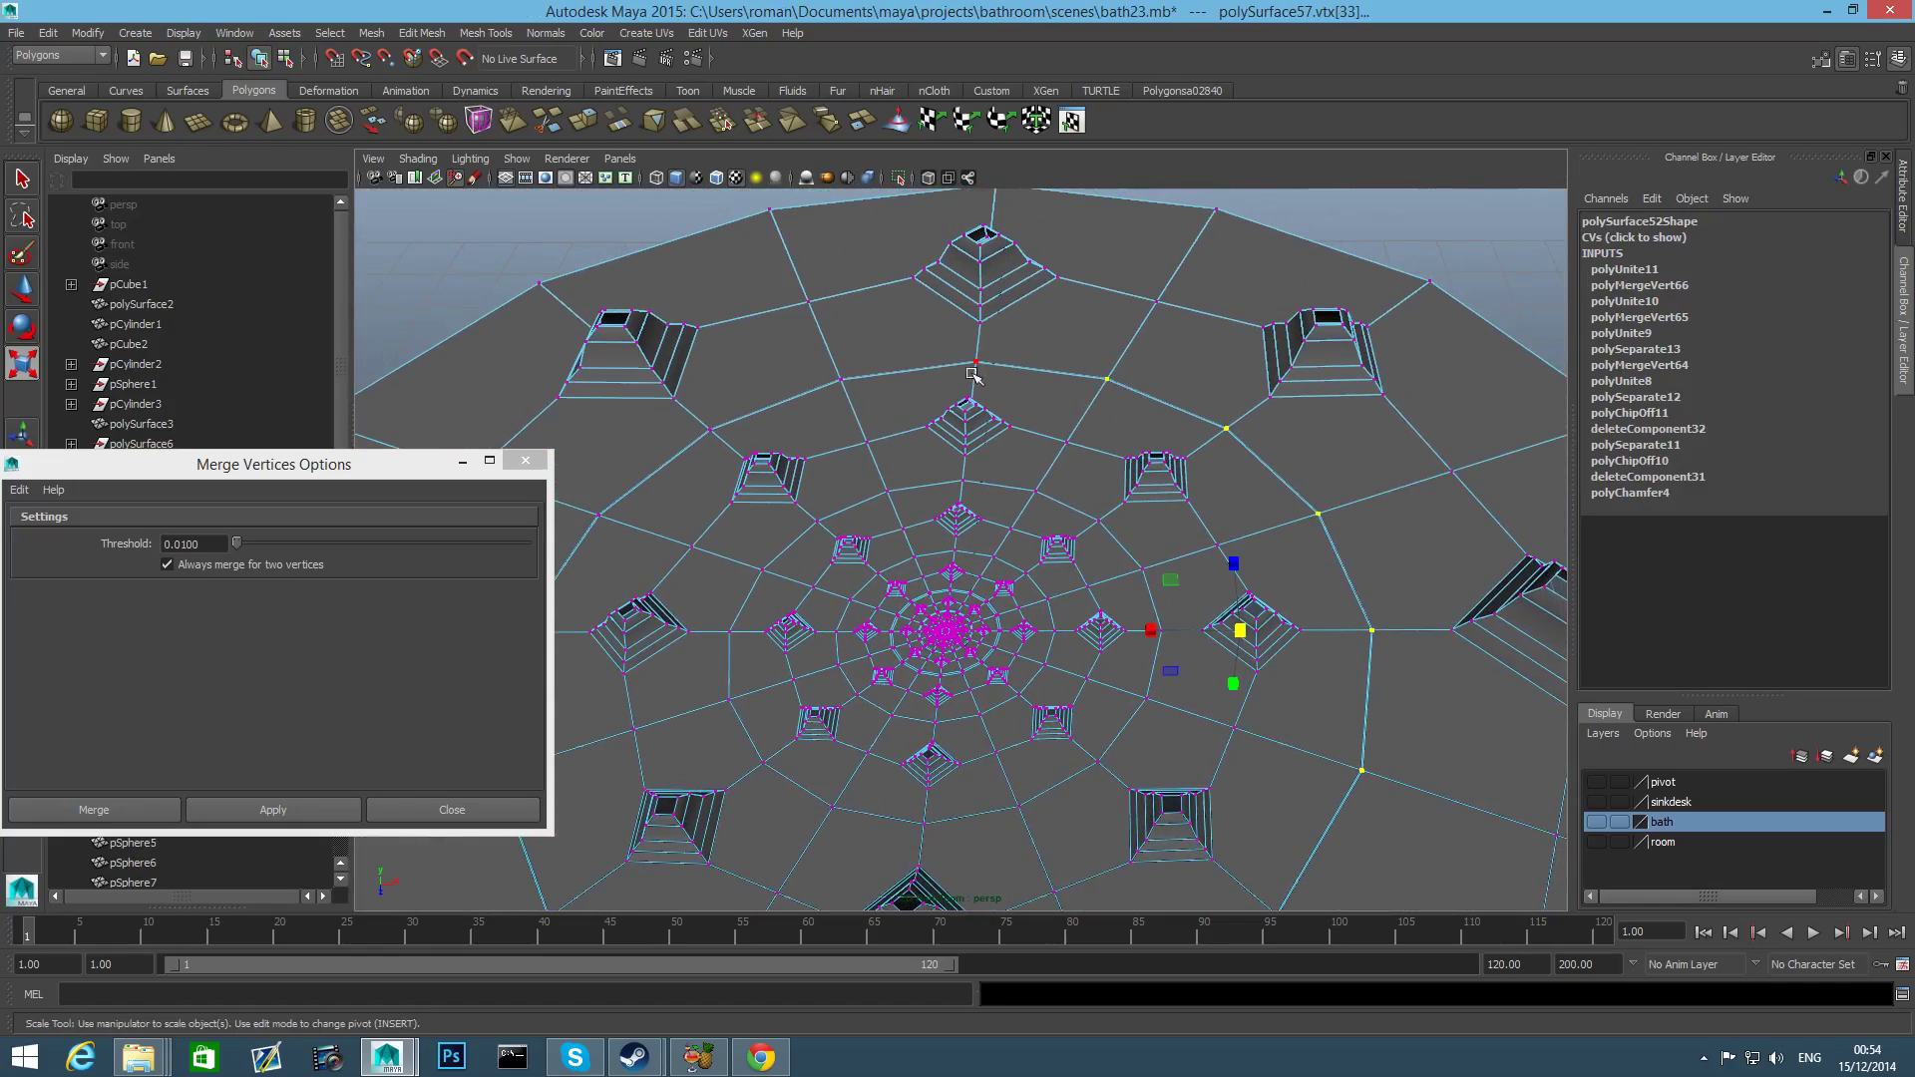
shift+click(975, 361)
shift+click(840, 379)
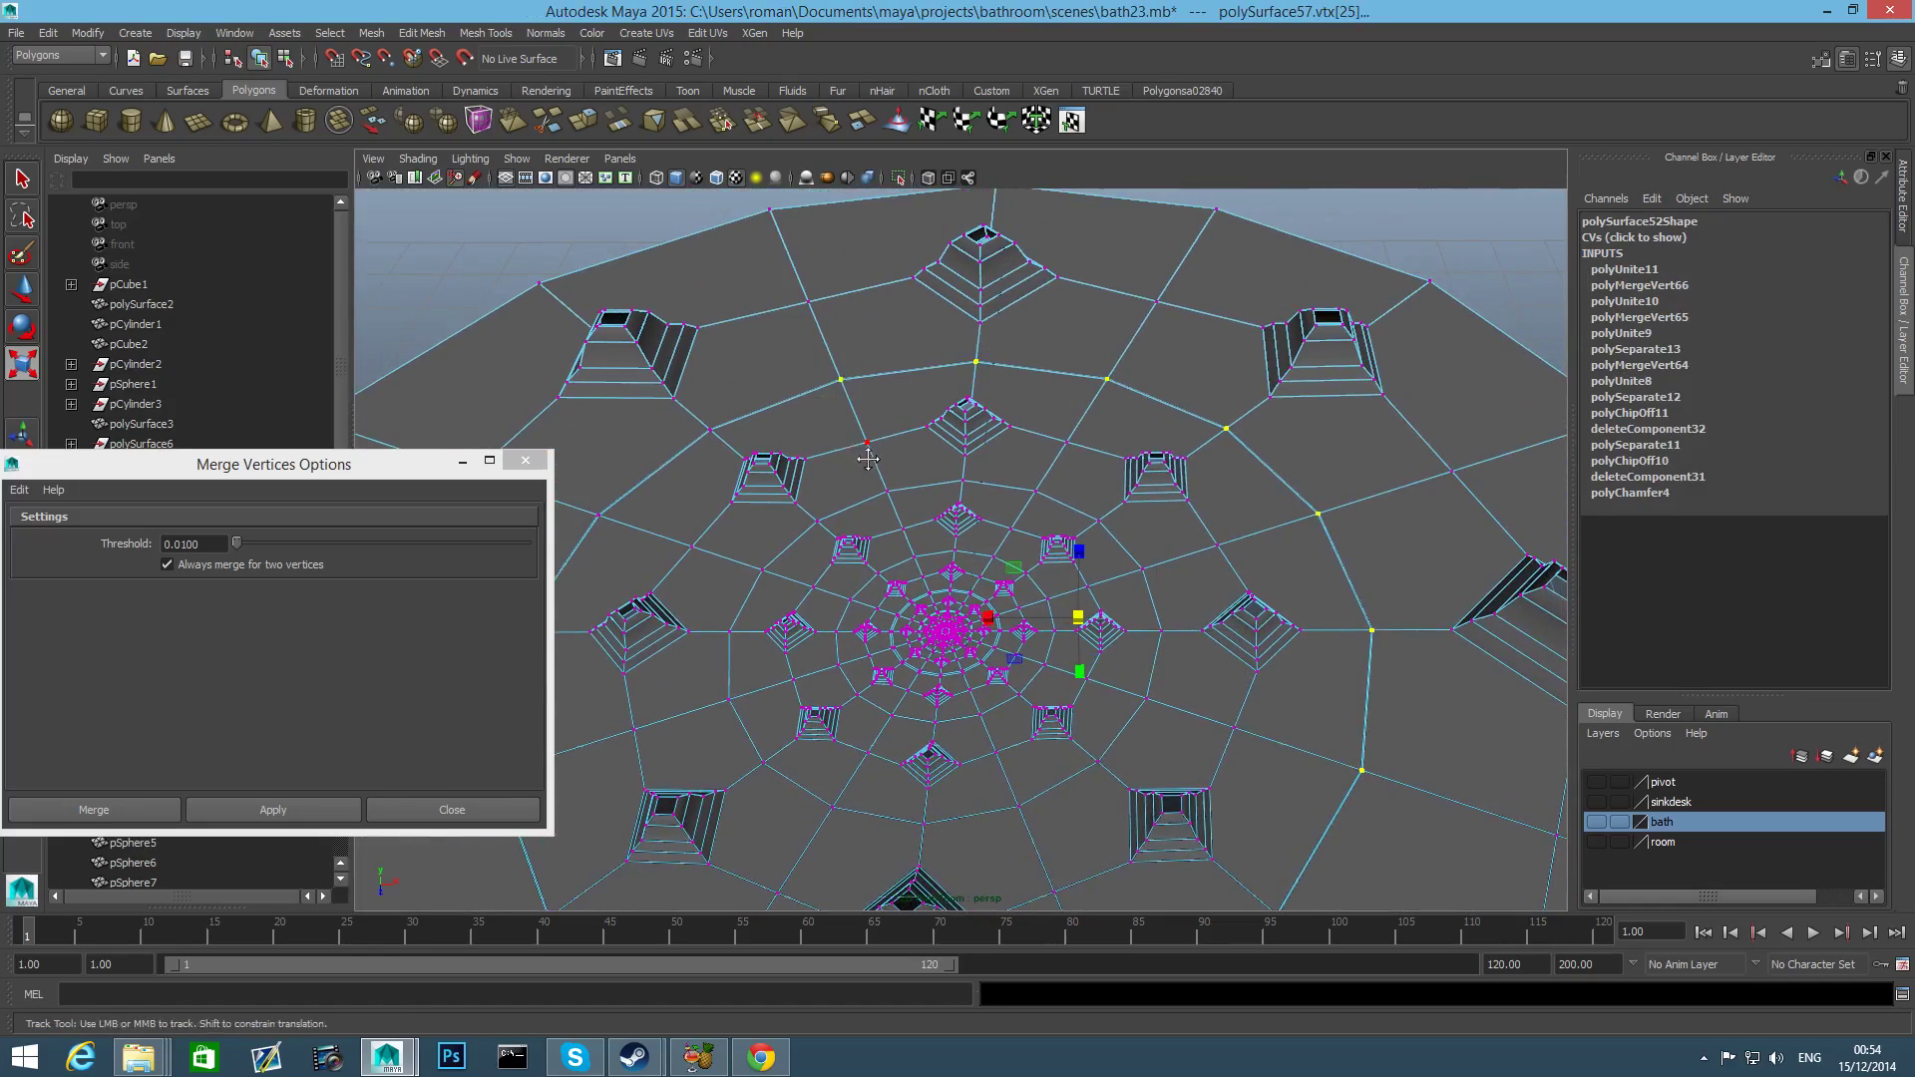
Add the remaining seam vertices around the circle to the selection, completing the loop between the disc and surrounding ring.
alt+drag(840, 379, 972, 399)
shift+drag(1013, 335, 1016, 340)
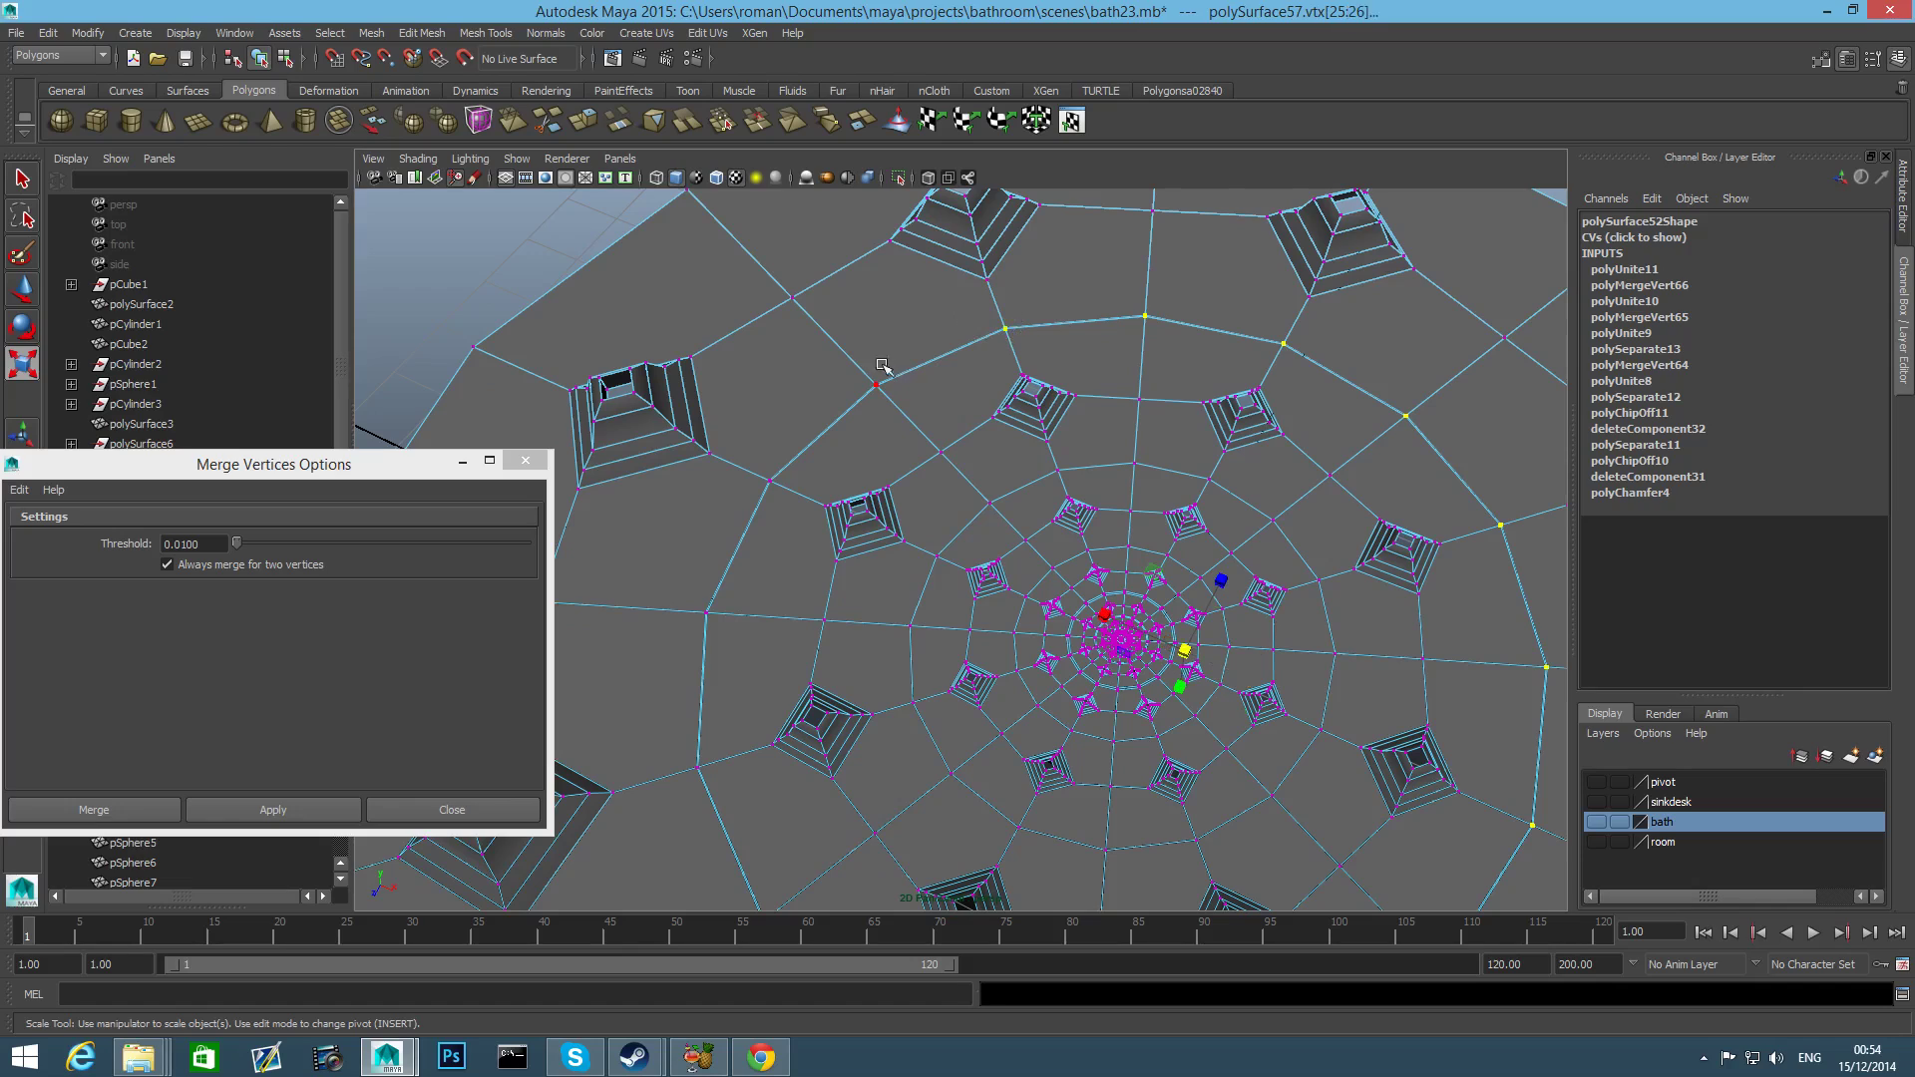
shift+drag(854, 360, 906, 402)
alt+middle_drag(912, 428, 969, 377)
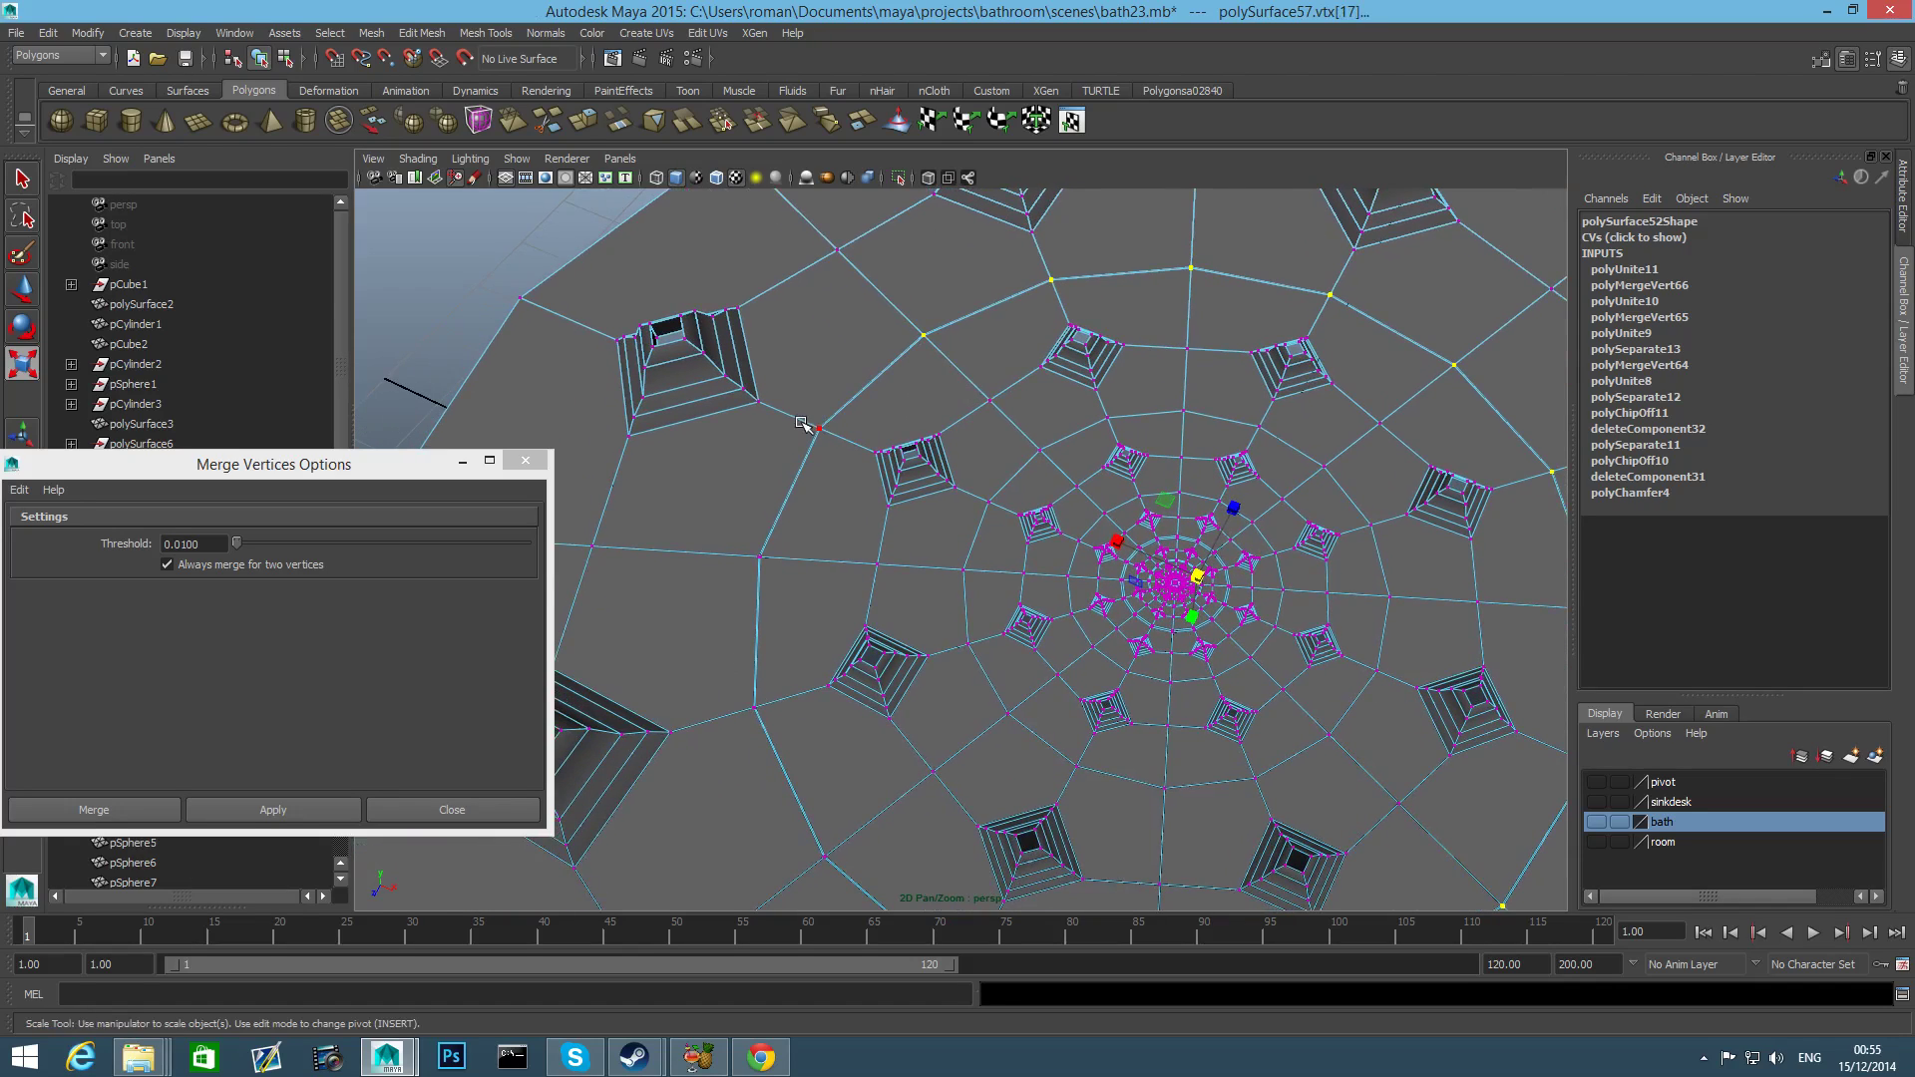
shift+drag(801, 422, 831, 451)
shift+click(759, 557)
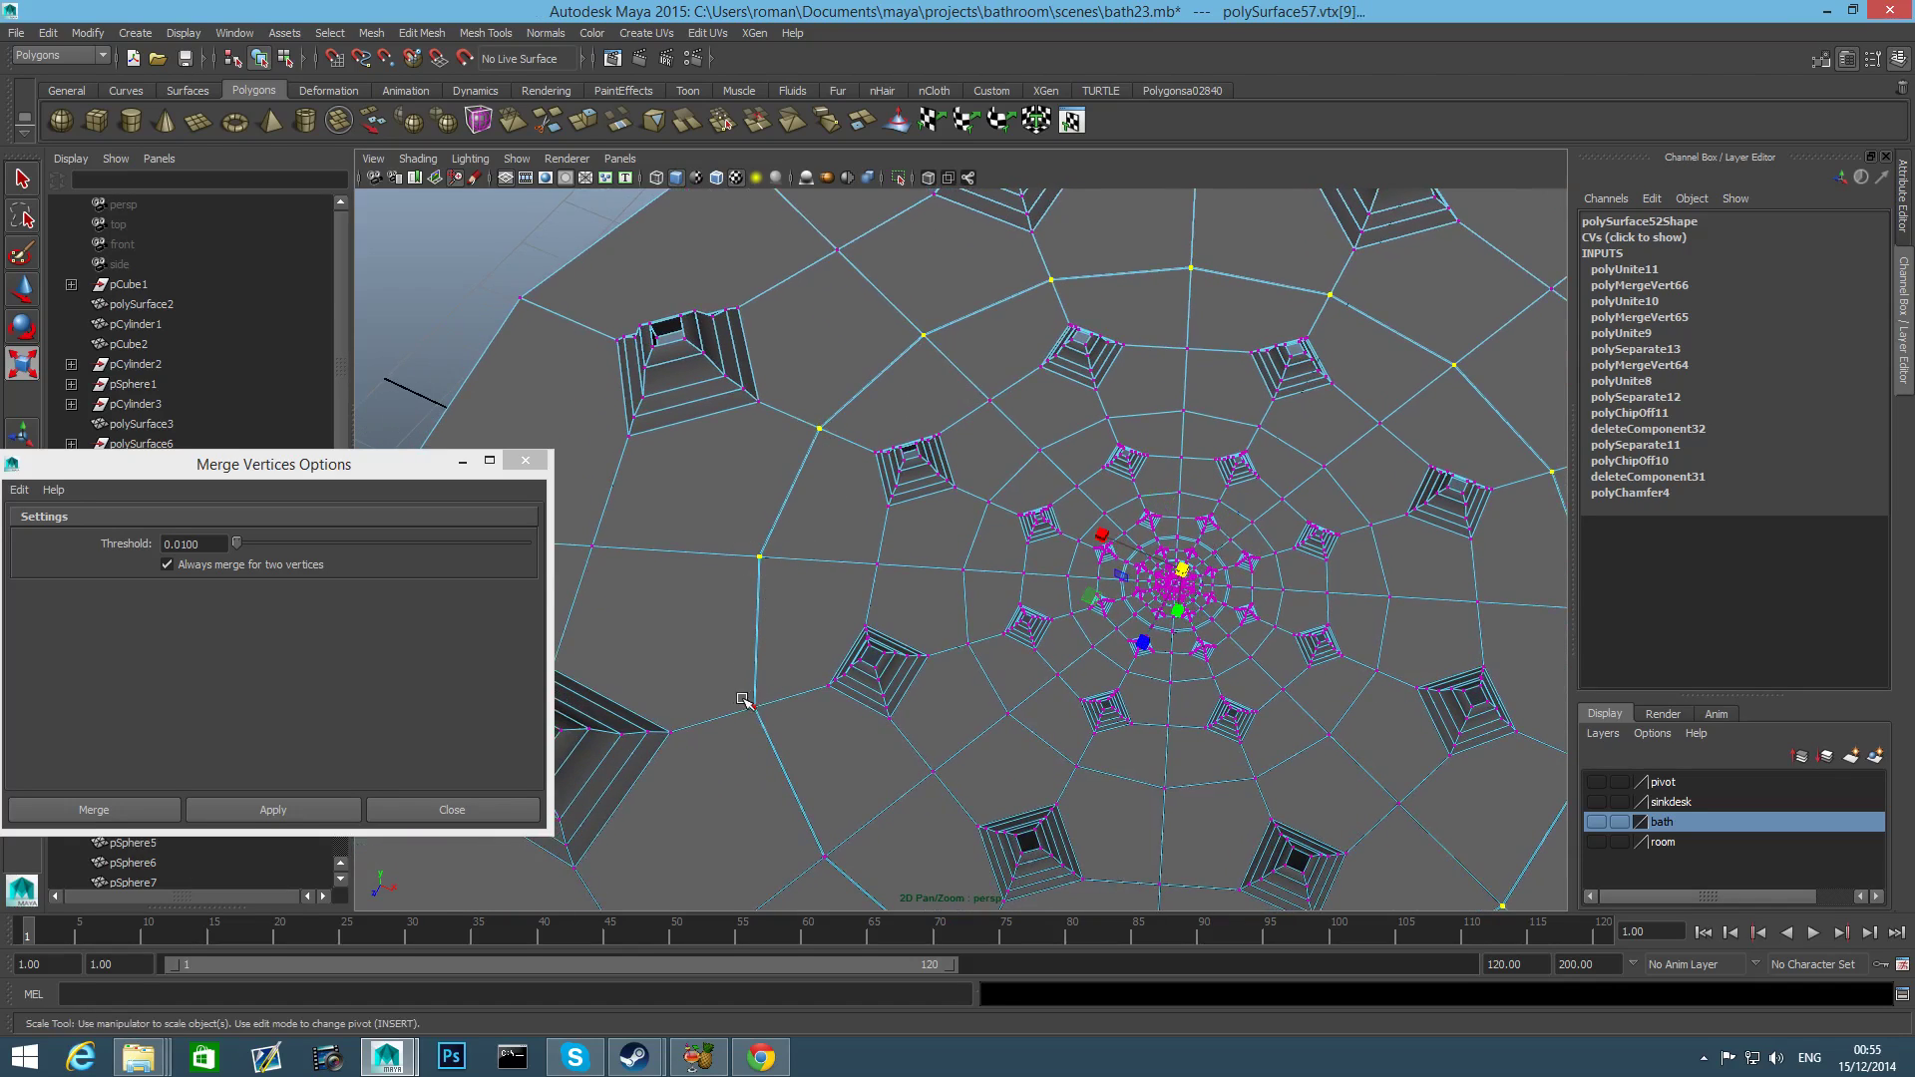
shift+drag(760, 716, 763, 720)
alt+middle_drag(782, 723, 754, 596)
shift+drag(770, 696, 822, 738)
alt+middle_drag(861, 752, 850, 644)
shift+drag(904, 697, 1110, 671)
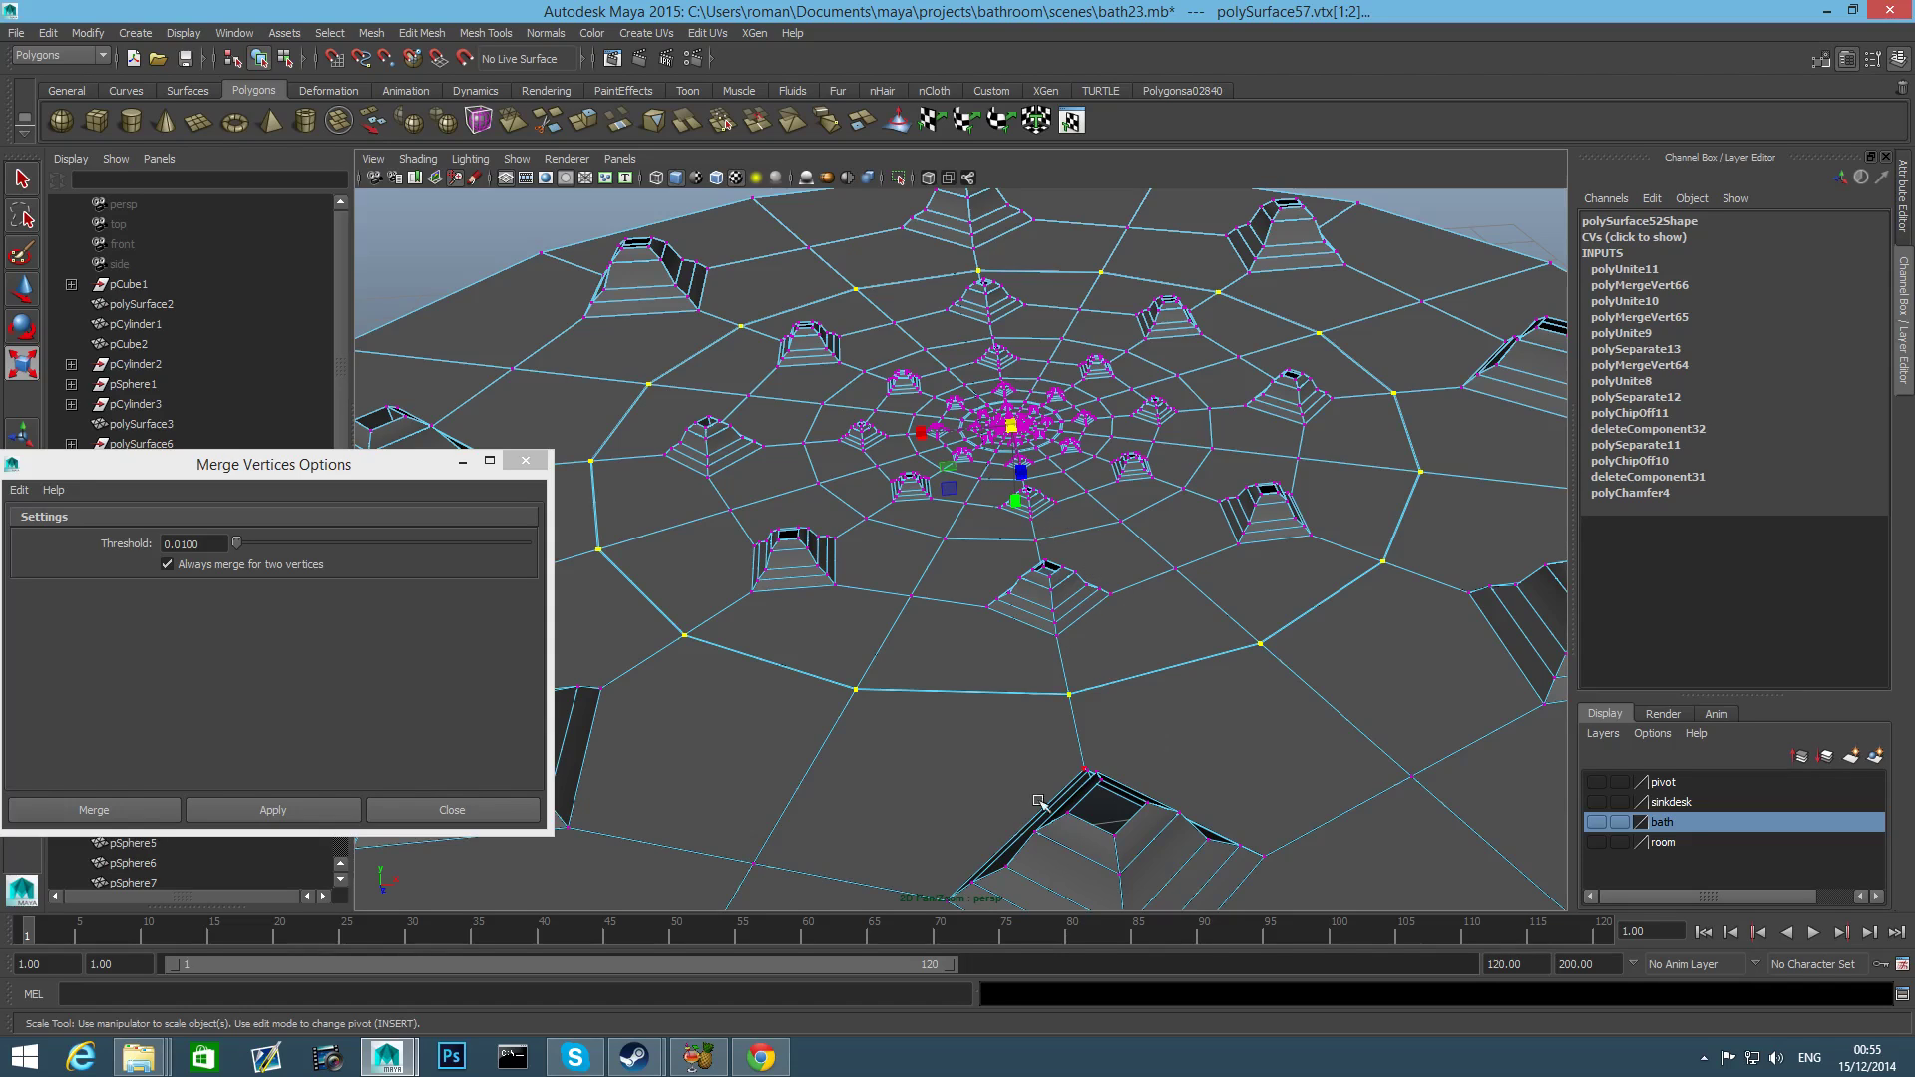
Merge the selected seam vertices, raising the merge threshold to 0.02 to close the gaps left along the seam.
alt+middle_drag(1335, 339, 1179, 396)
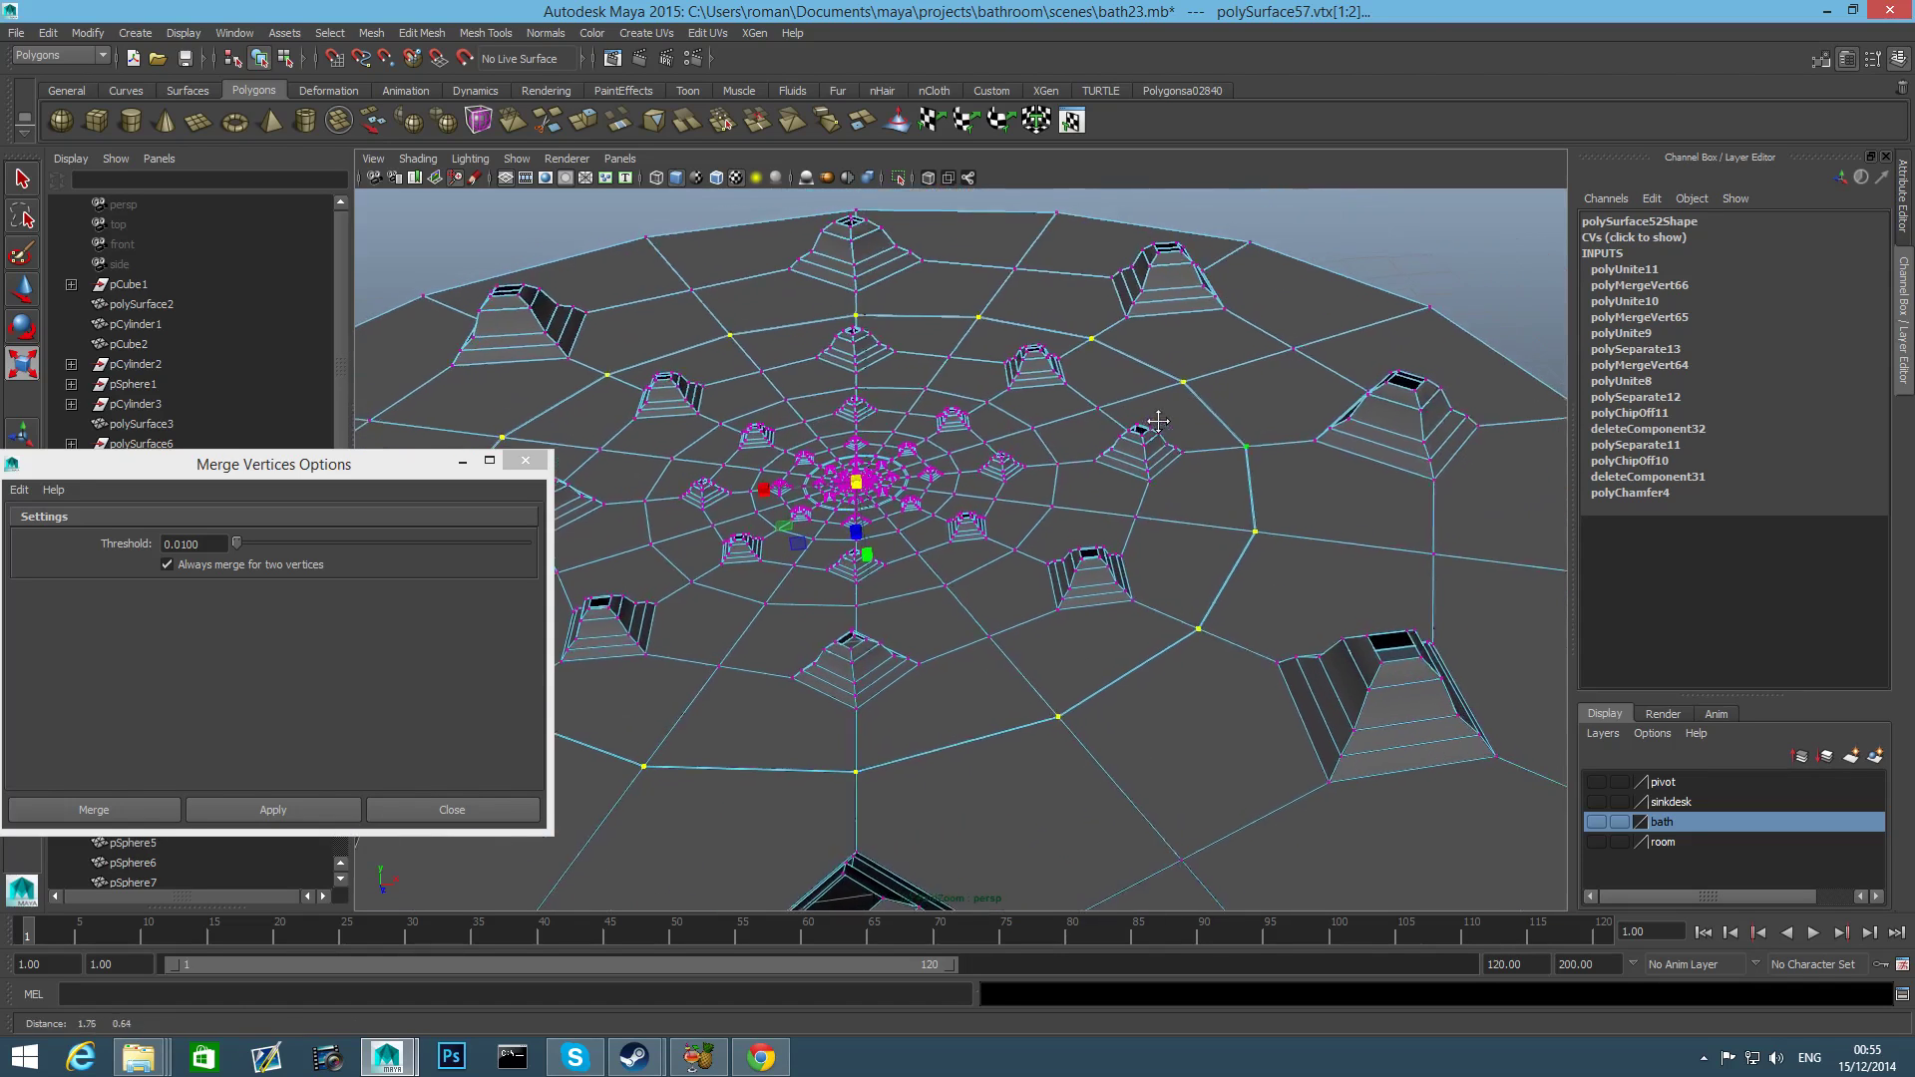
alt+drag(1180, 396, 1154, 488)
alt+drag(1336, 217, 1182, 414)
click(271, 816)
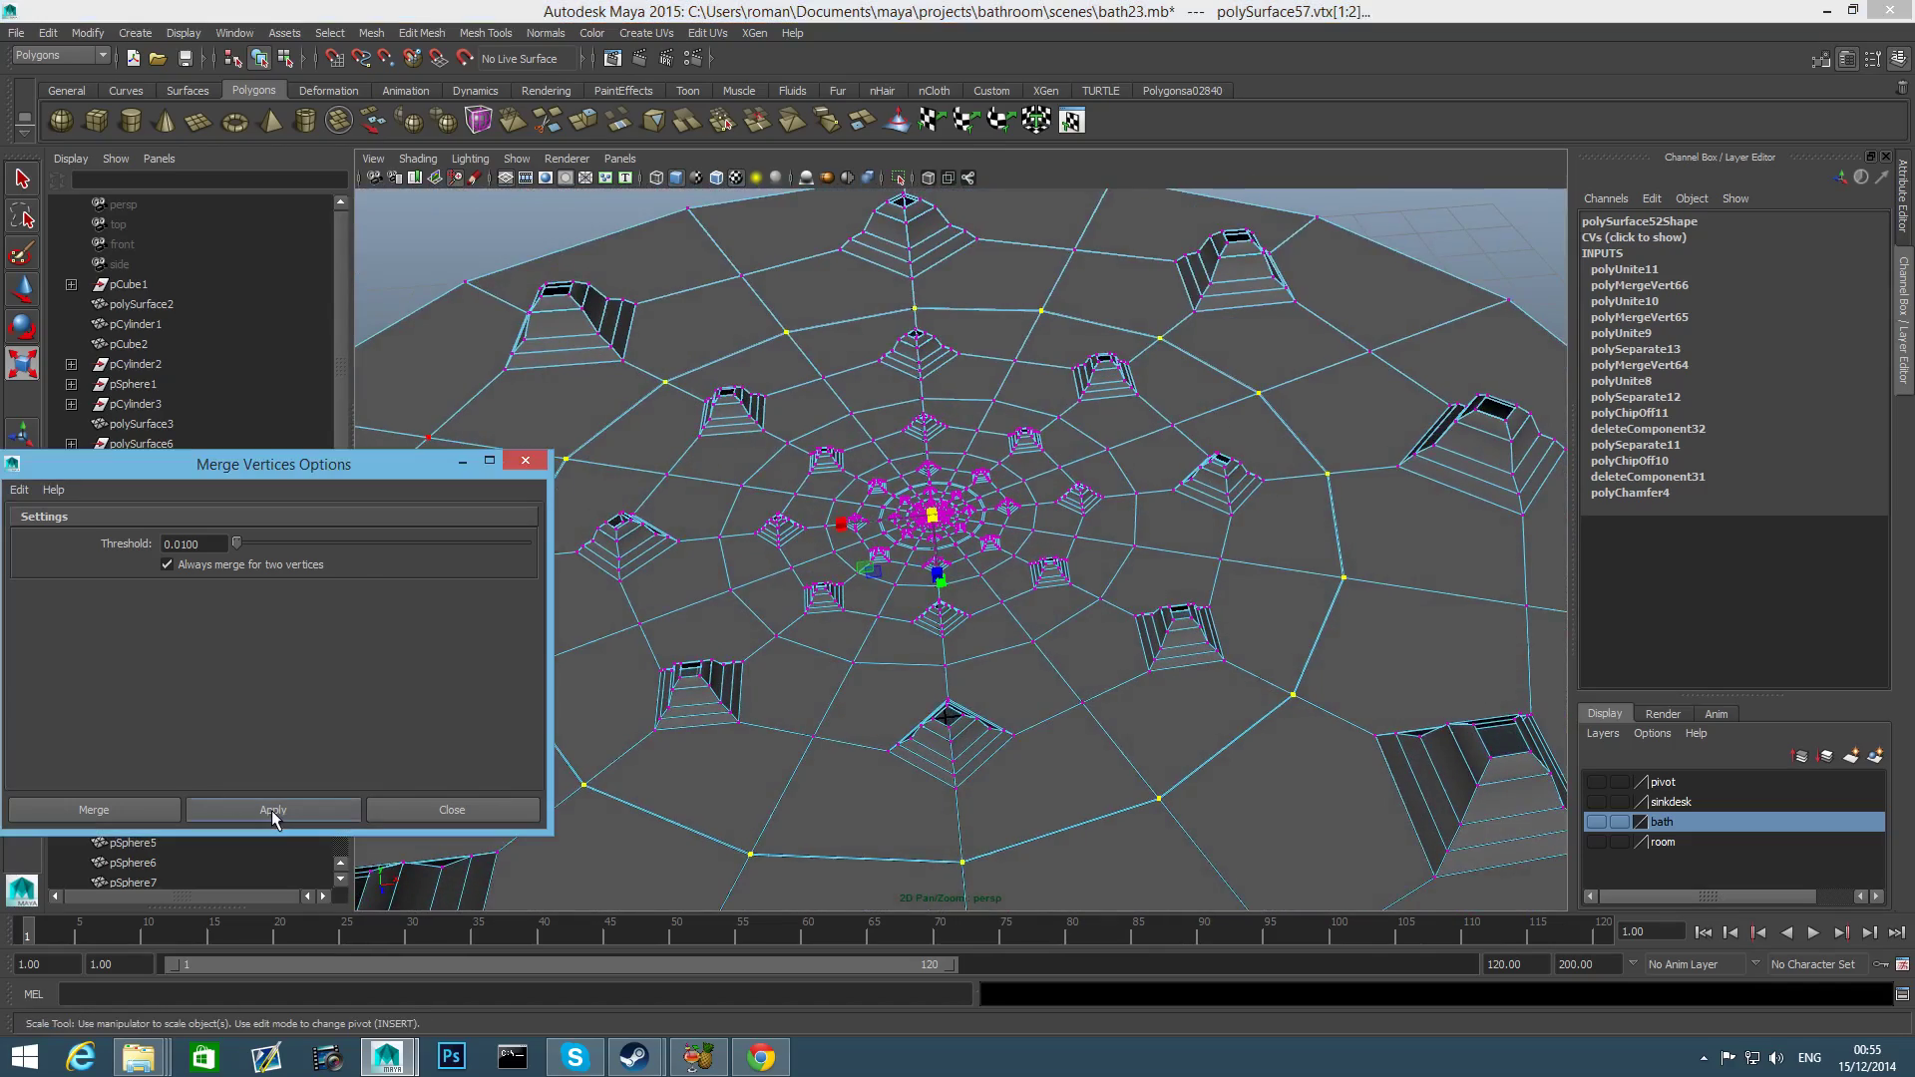
alt+drag(847, 748, 943, 743)
scroll(994, 739, up, 5)
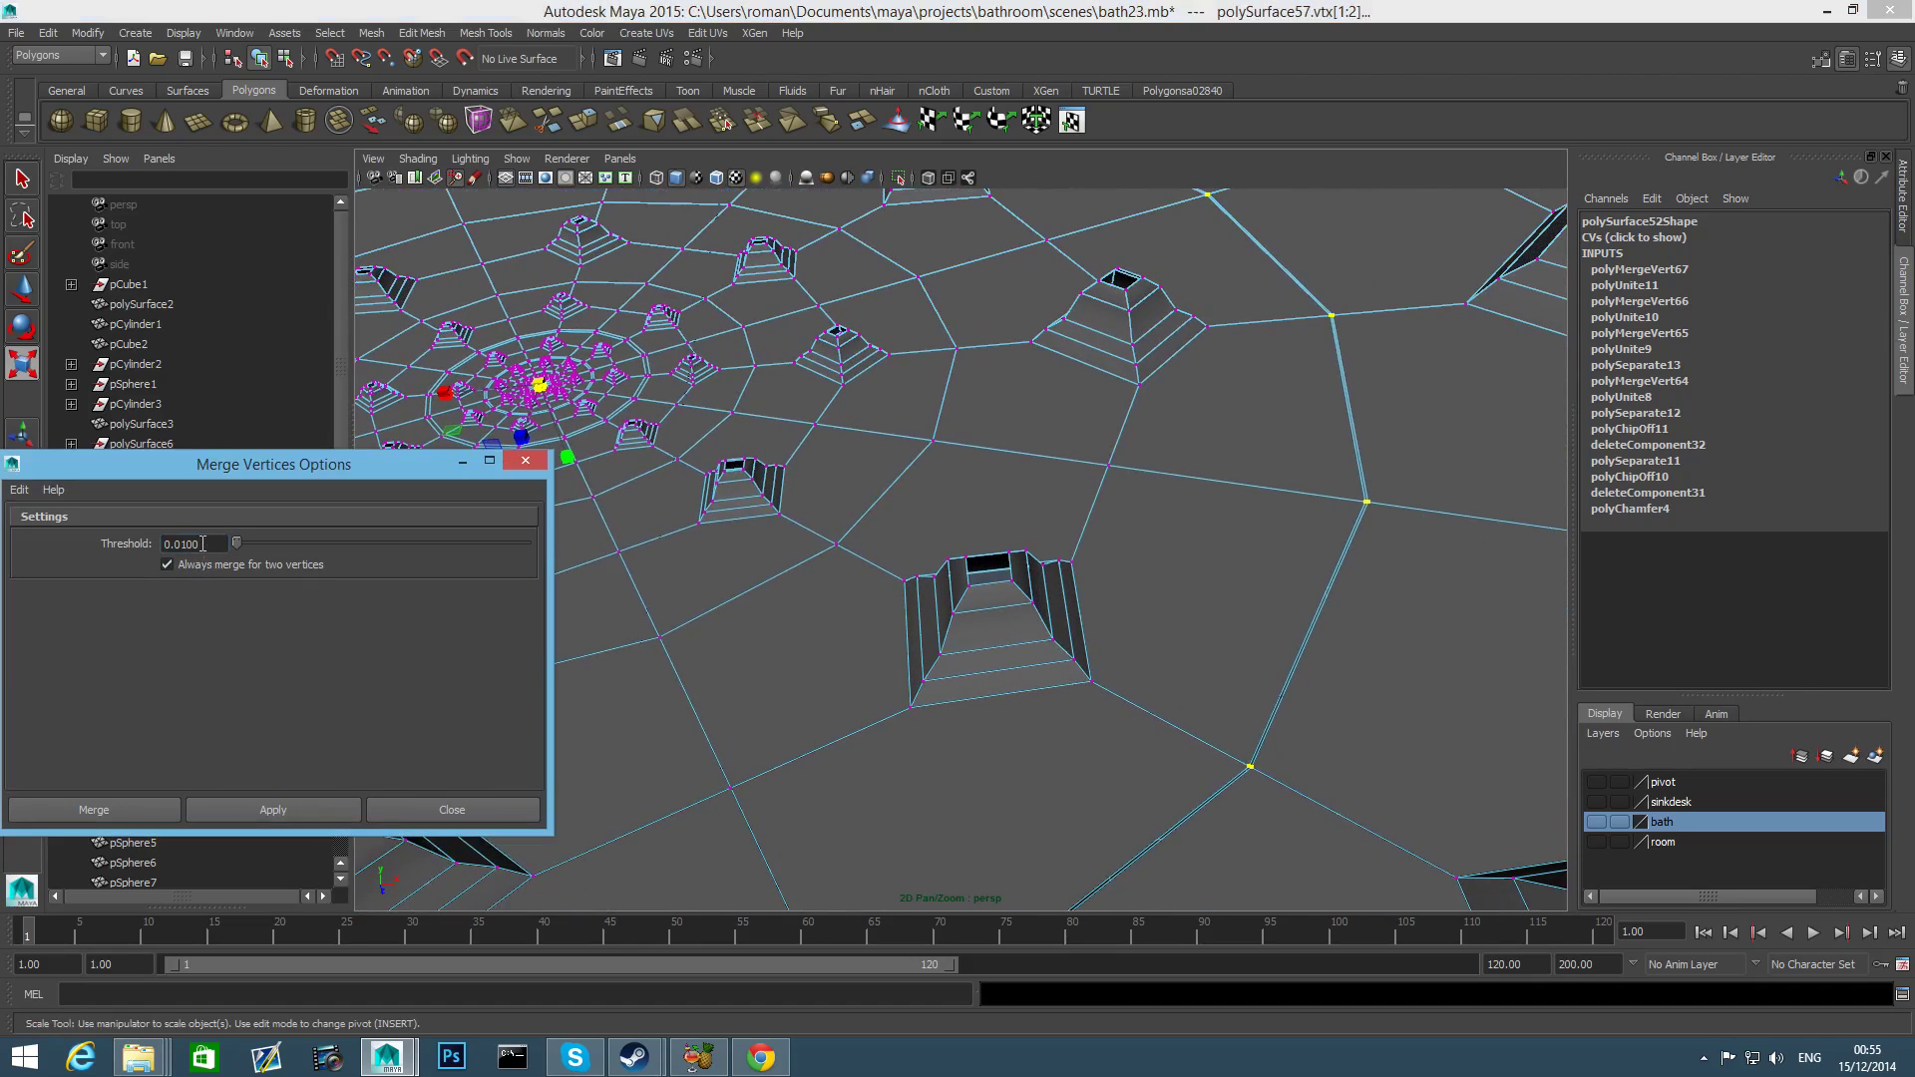
drag(203, 544, 182, 543)
key(Return)
click(268, 806)
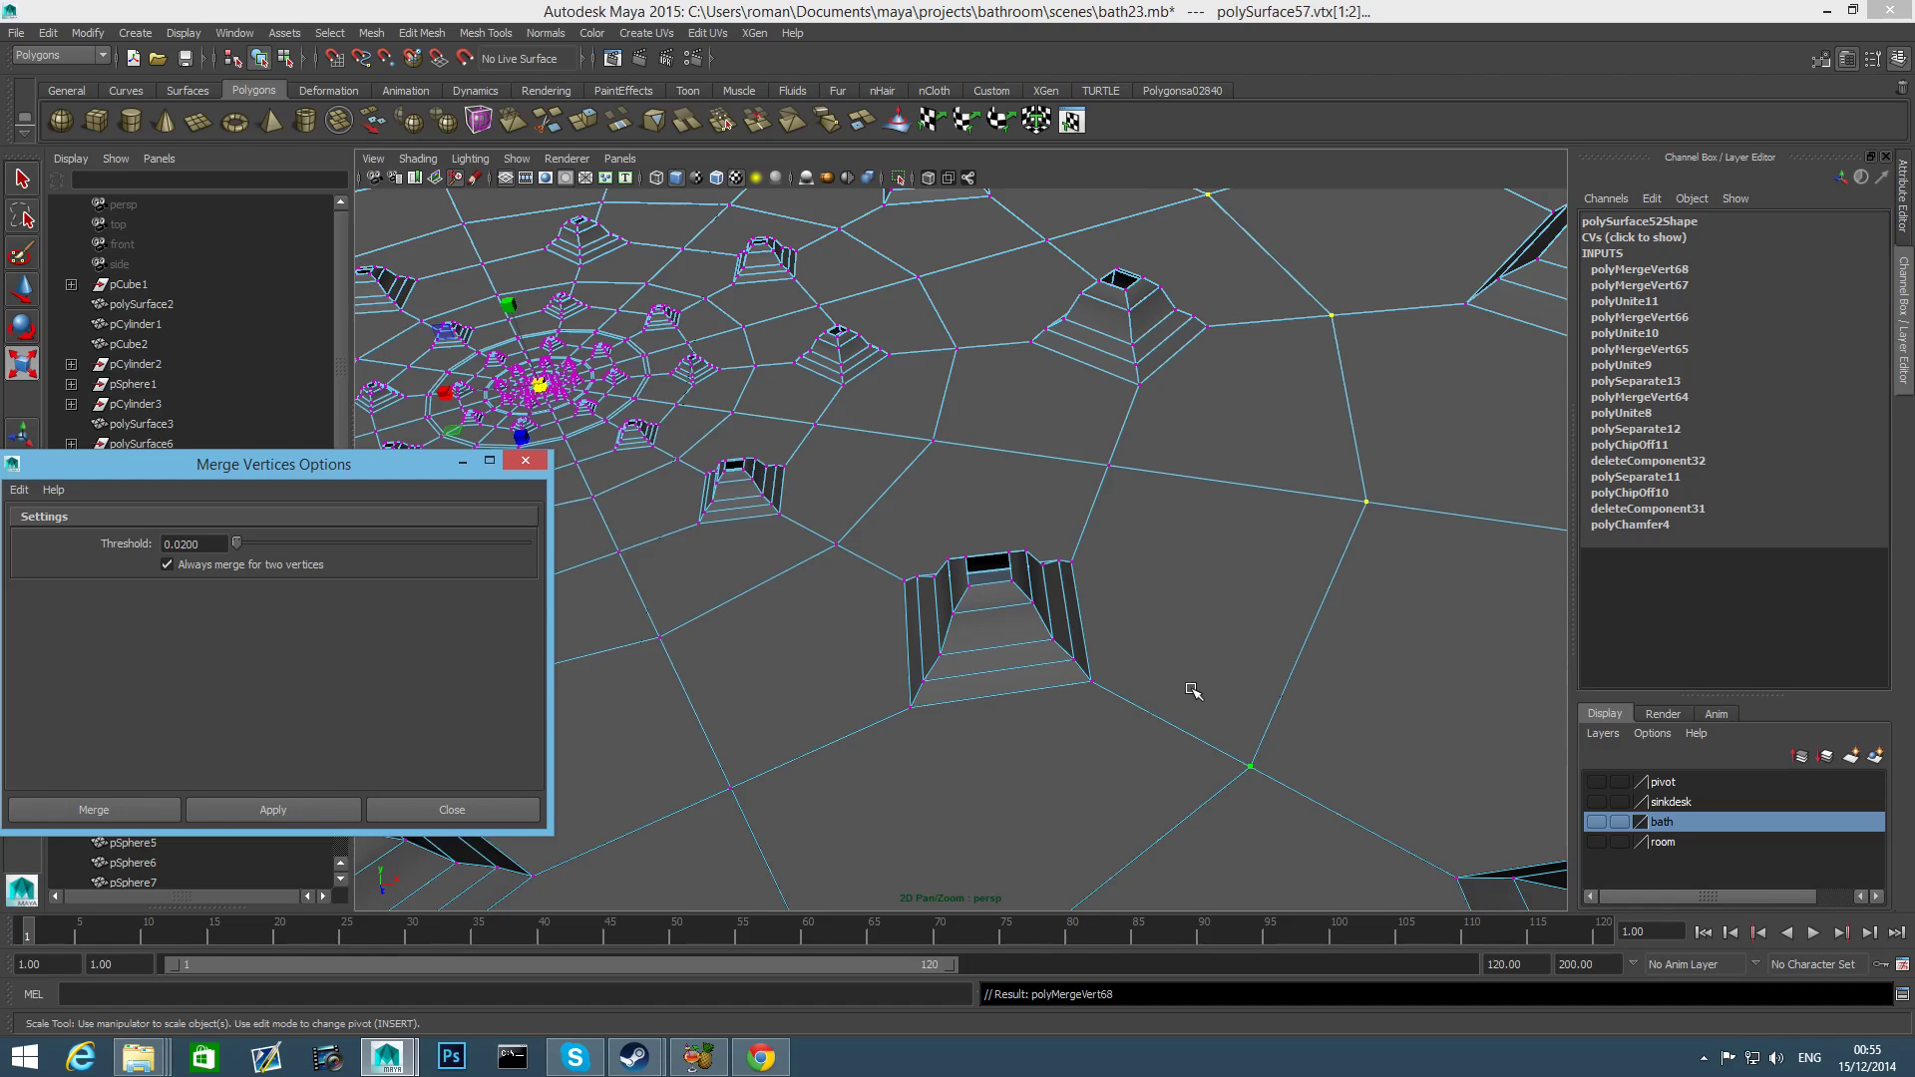
Return to object selection, frame the merged disc and select it as a whole.
key(F8)
key(f)
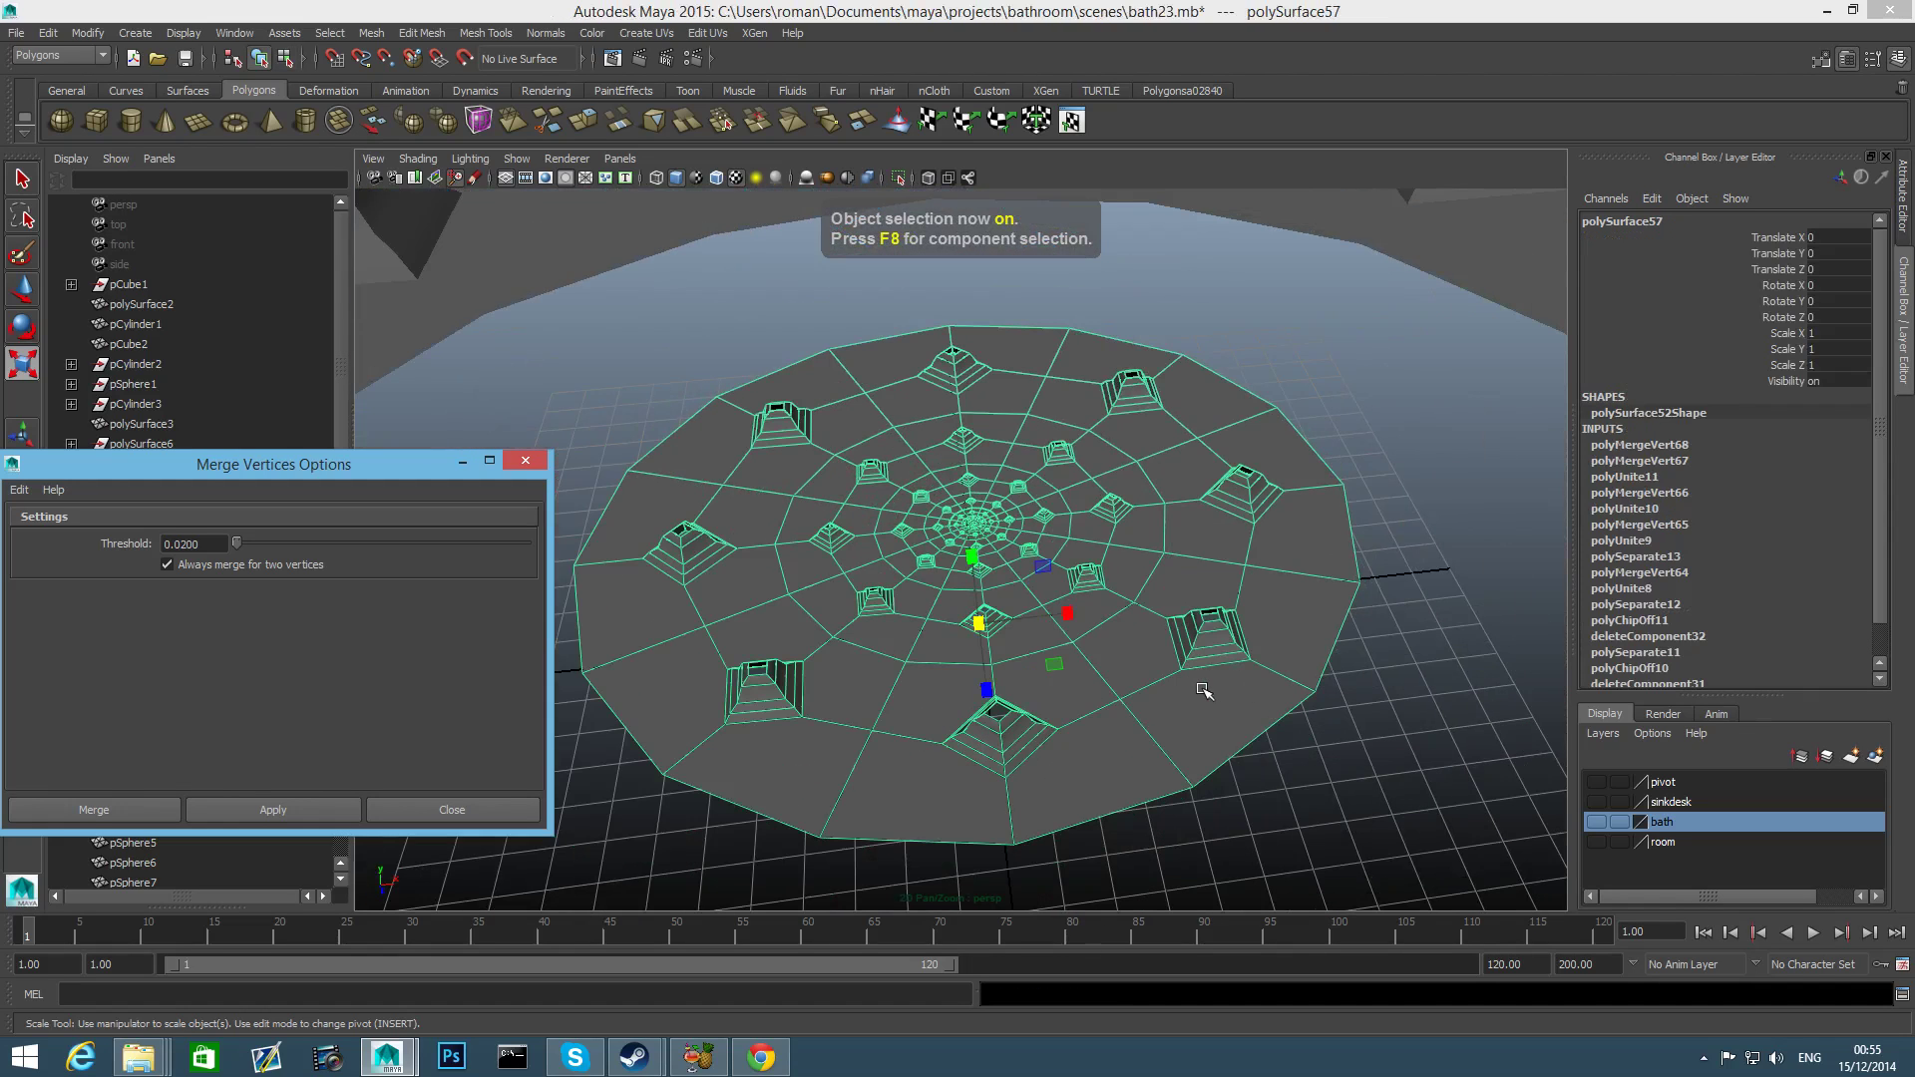
scroll(1203, 690, down, 5)
click(1440, 355)
alt+drag(1368, 593, 1073, 595)
click(1109, 591)
click(1222, 630)
click(1100, 660)
key(r)
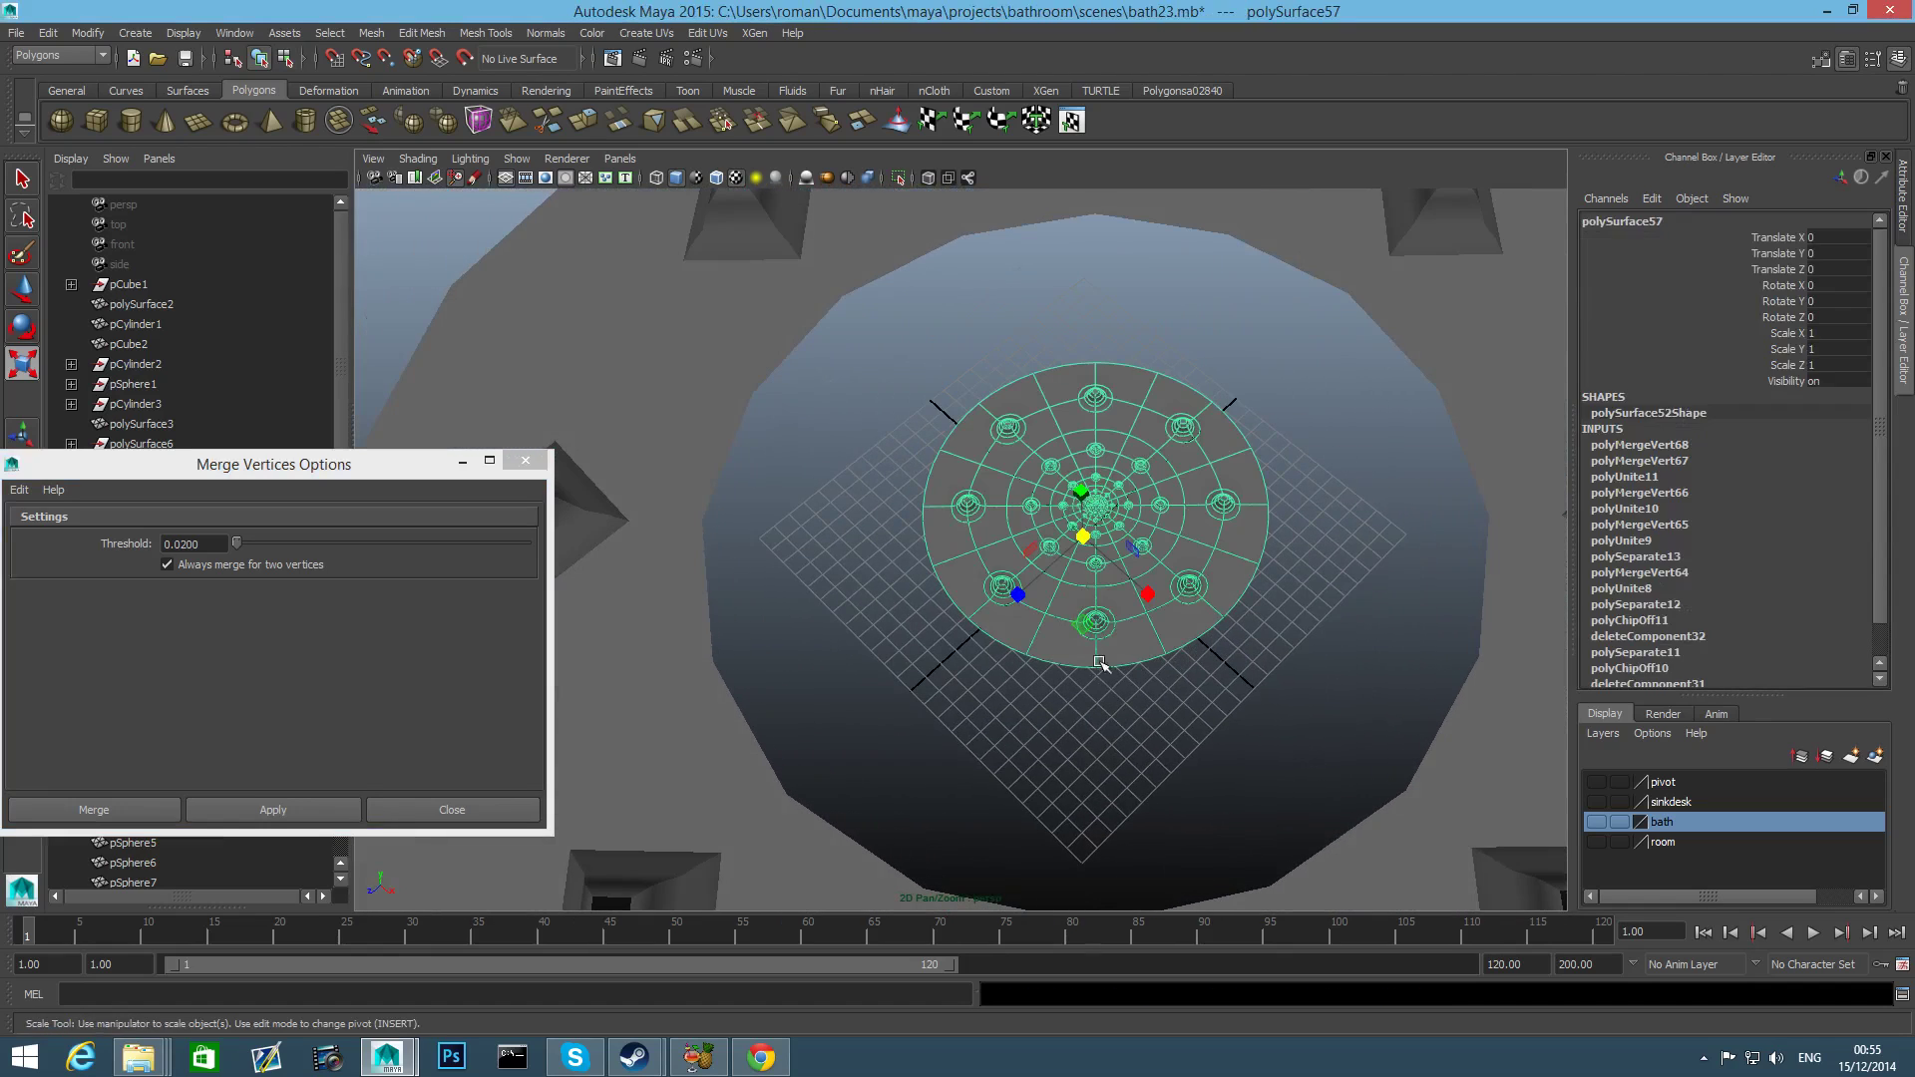
Try deleting the oversized outer nozzle ring, close the merge options, and undo the deletion.
alt+drag(1106, 662, 1077, 718)
click(1040, 705)
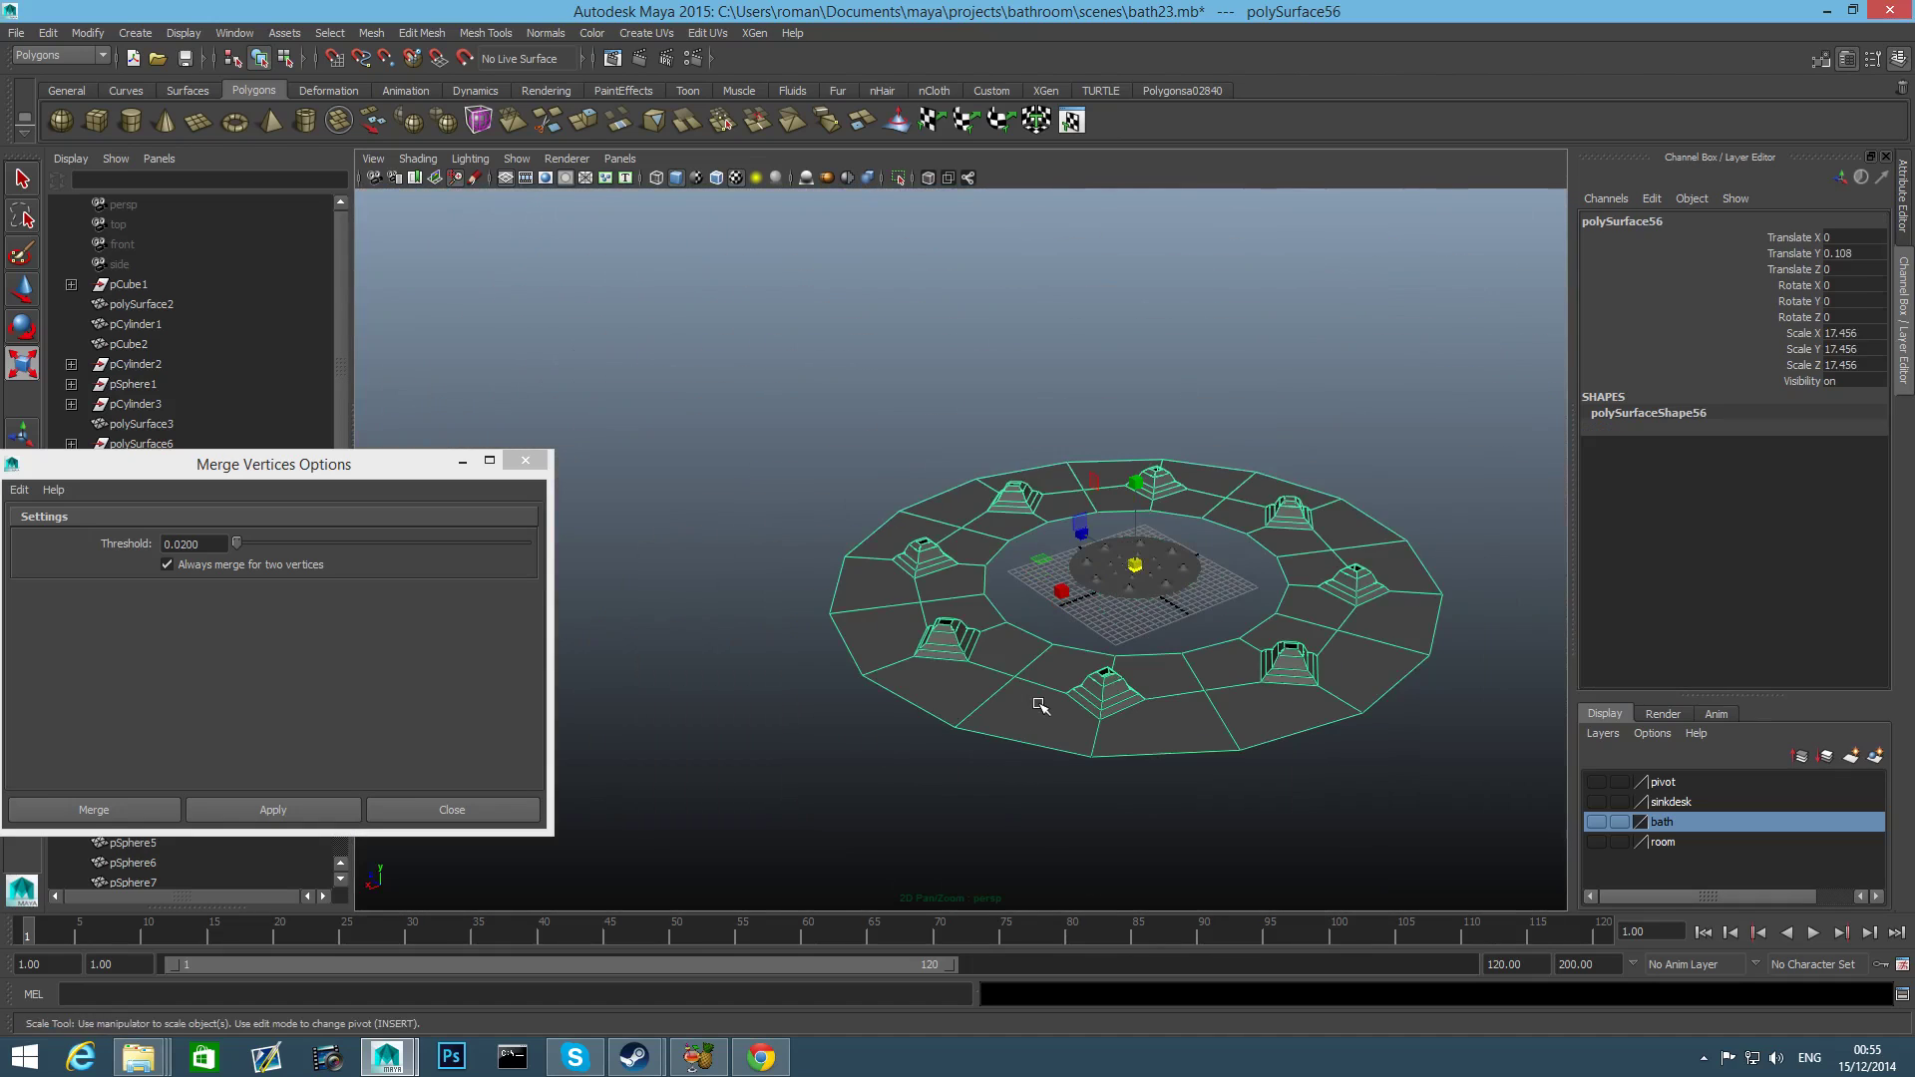
key(Delete)
click(1156, 547)
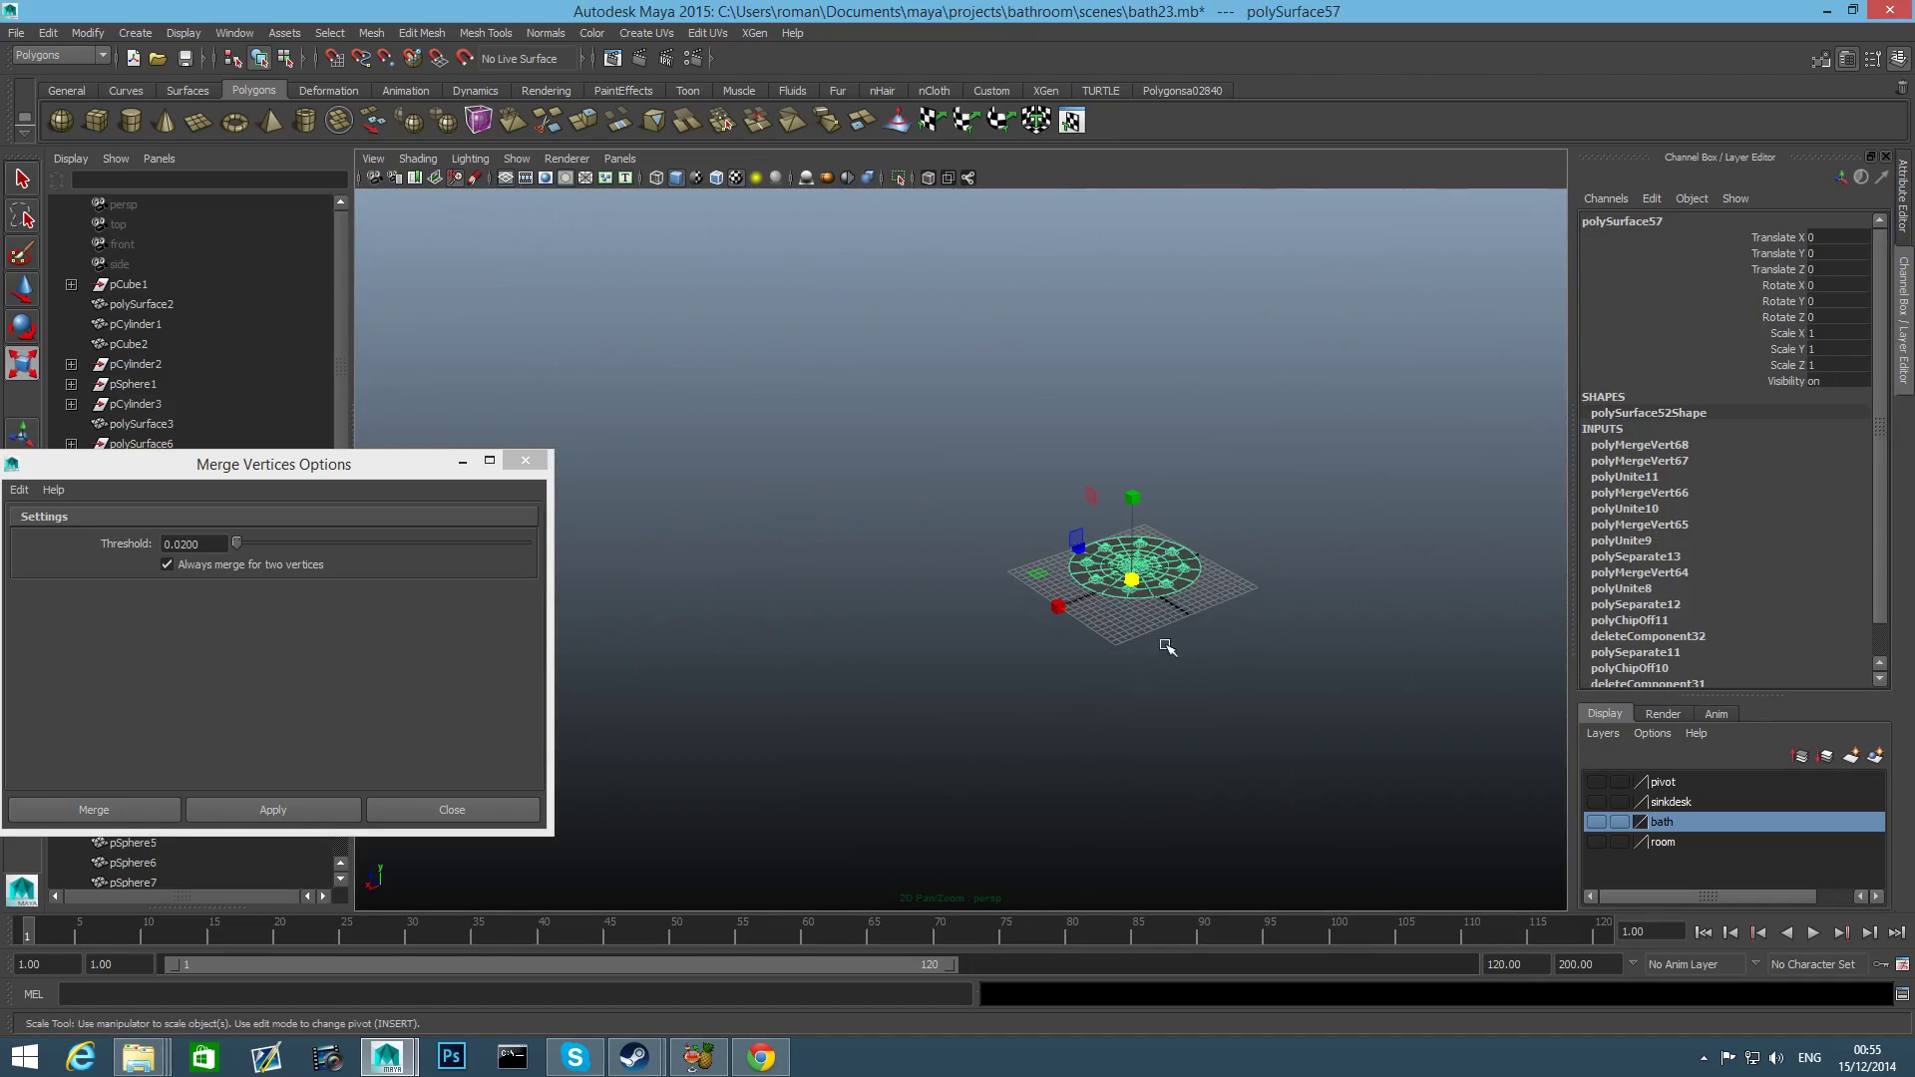
click(513, 475)
alt+right_drag(979, 709, 1157, 702)
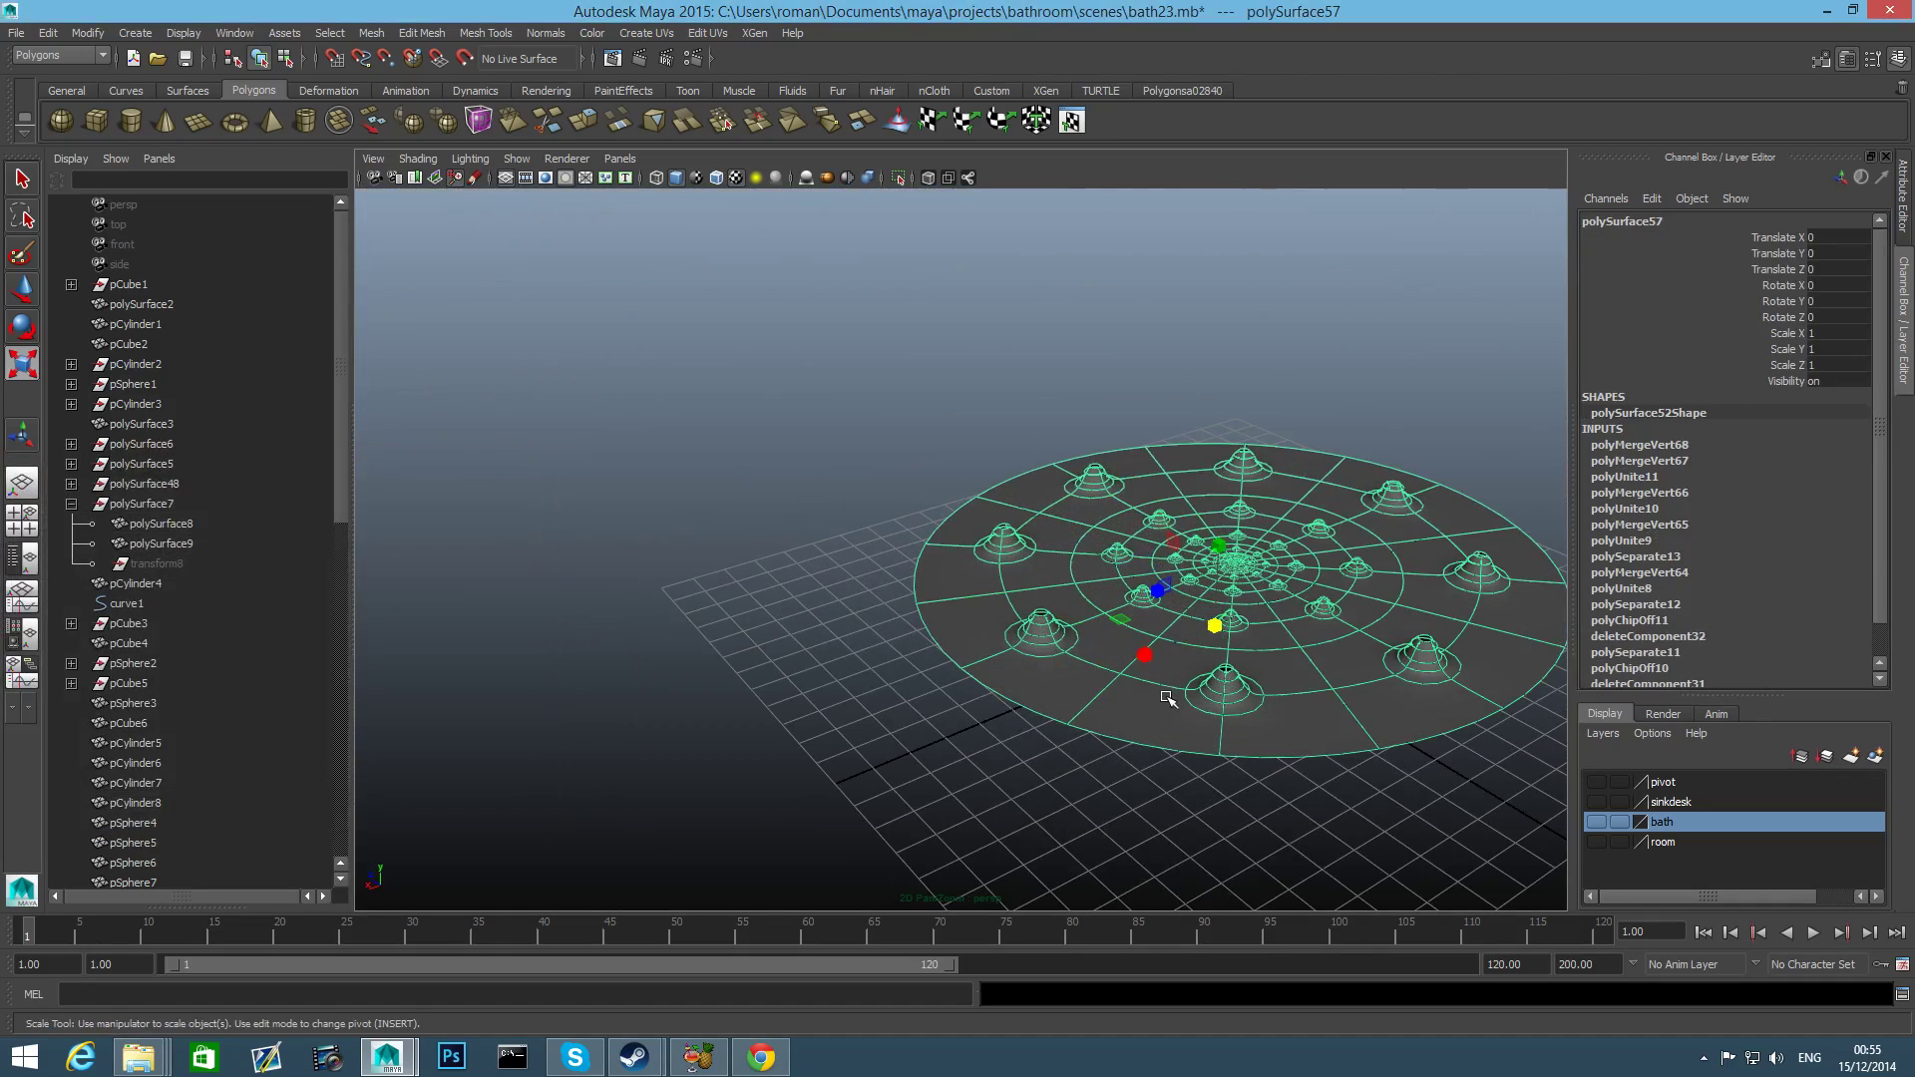
alt+middle_drag(1167, 698, 758, 708)
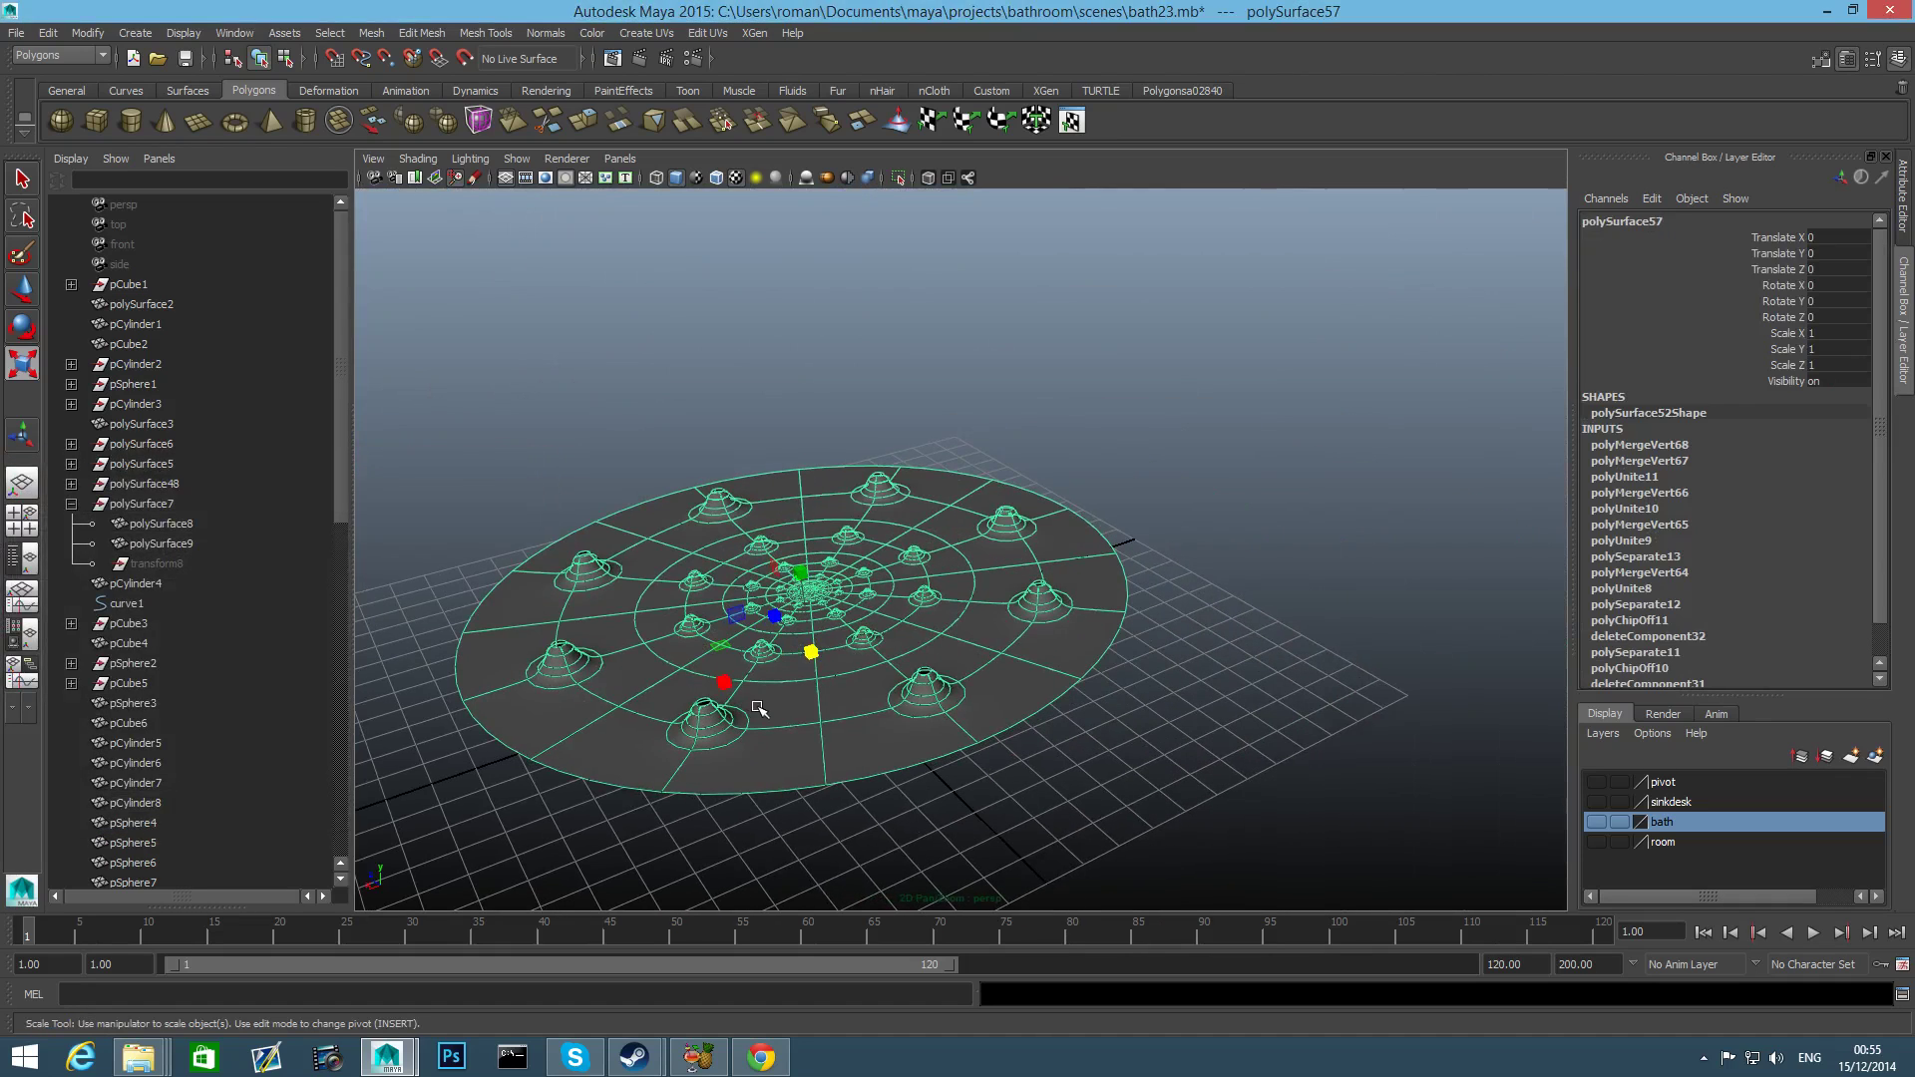
scroll(897, 718, down, 3)
key(ctrl+z)
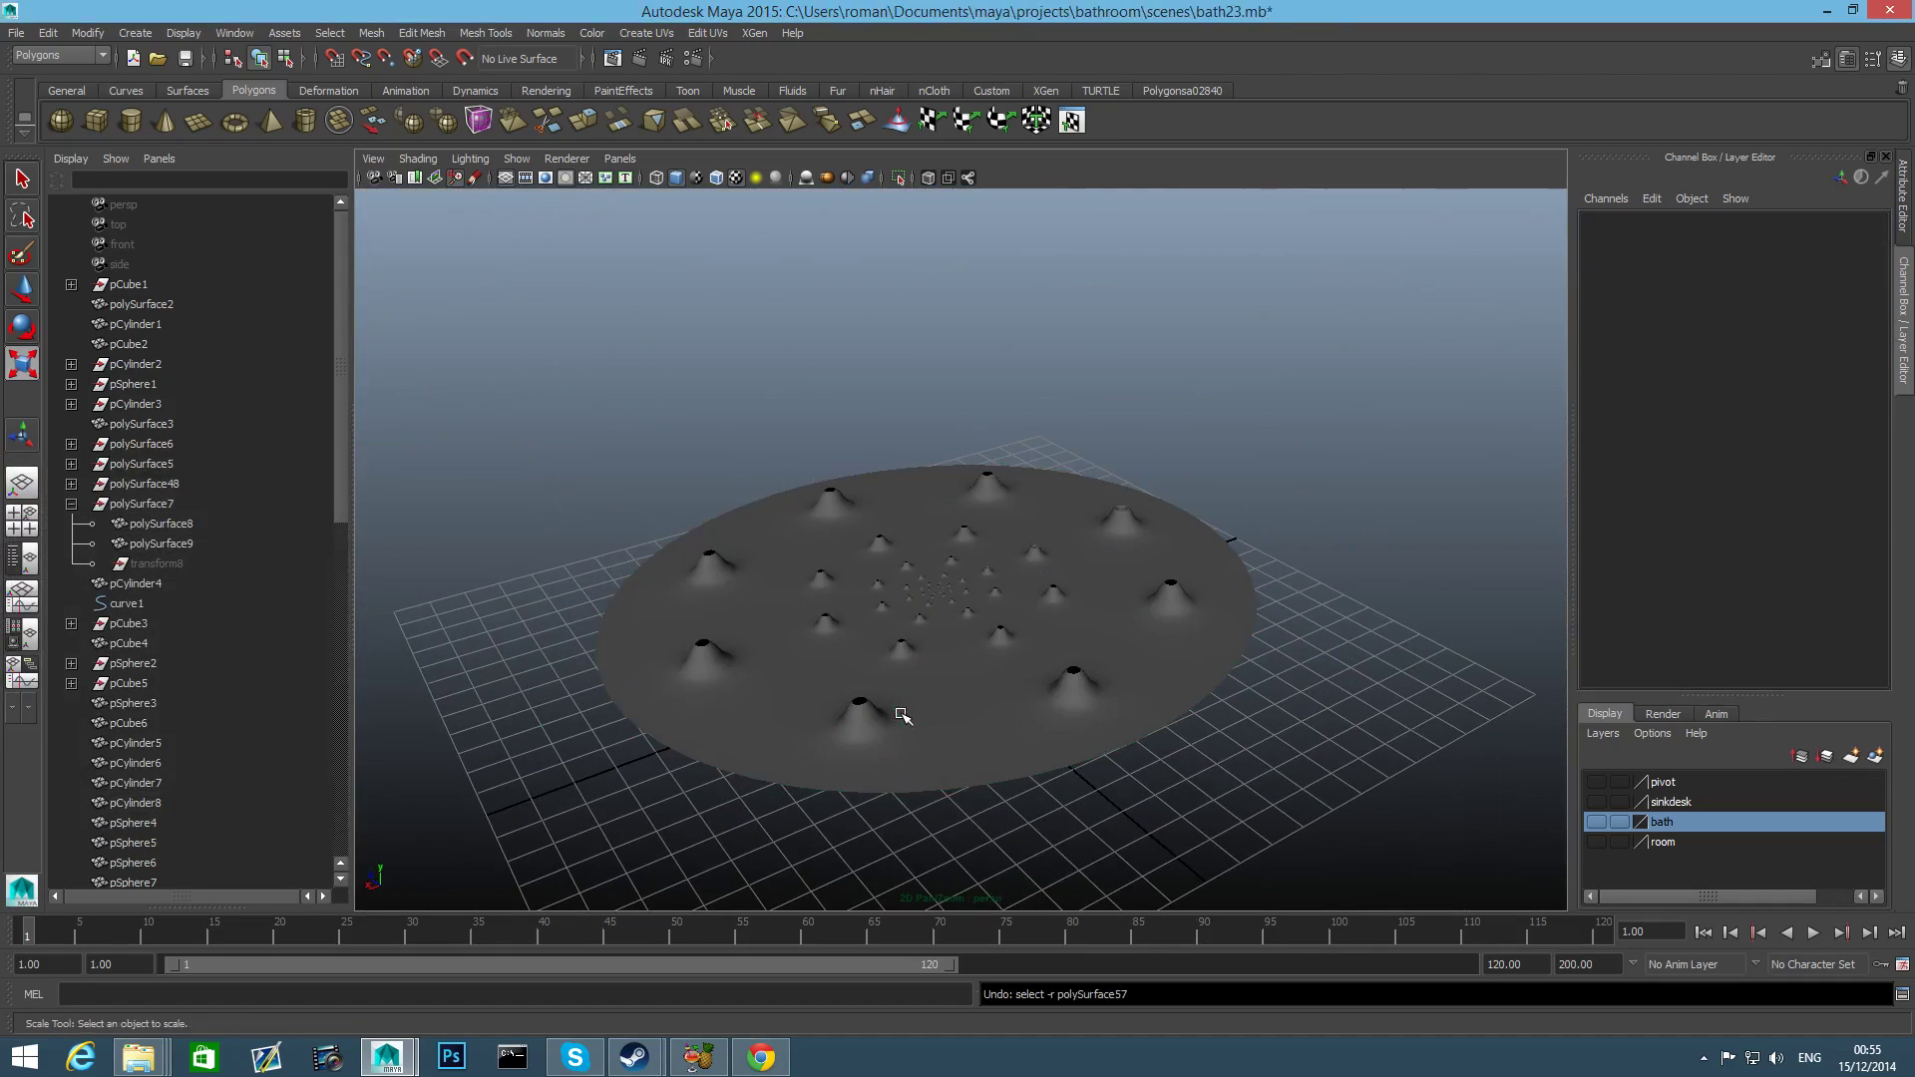
key(ctrl+z)
Scale the outer nozzle ring uniformly to 7.962 around the disc and rotate it to a Rotate Y of -45.
drag(1028, 583, 513, 655)
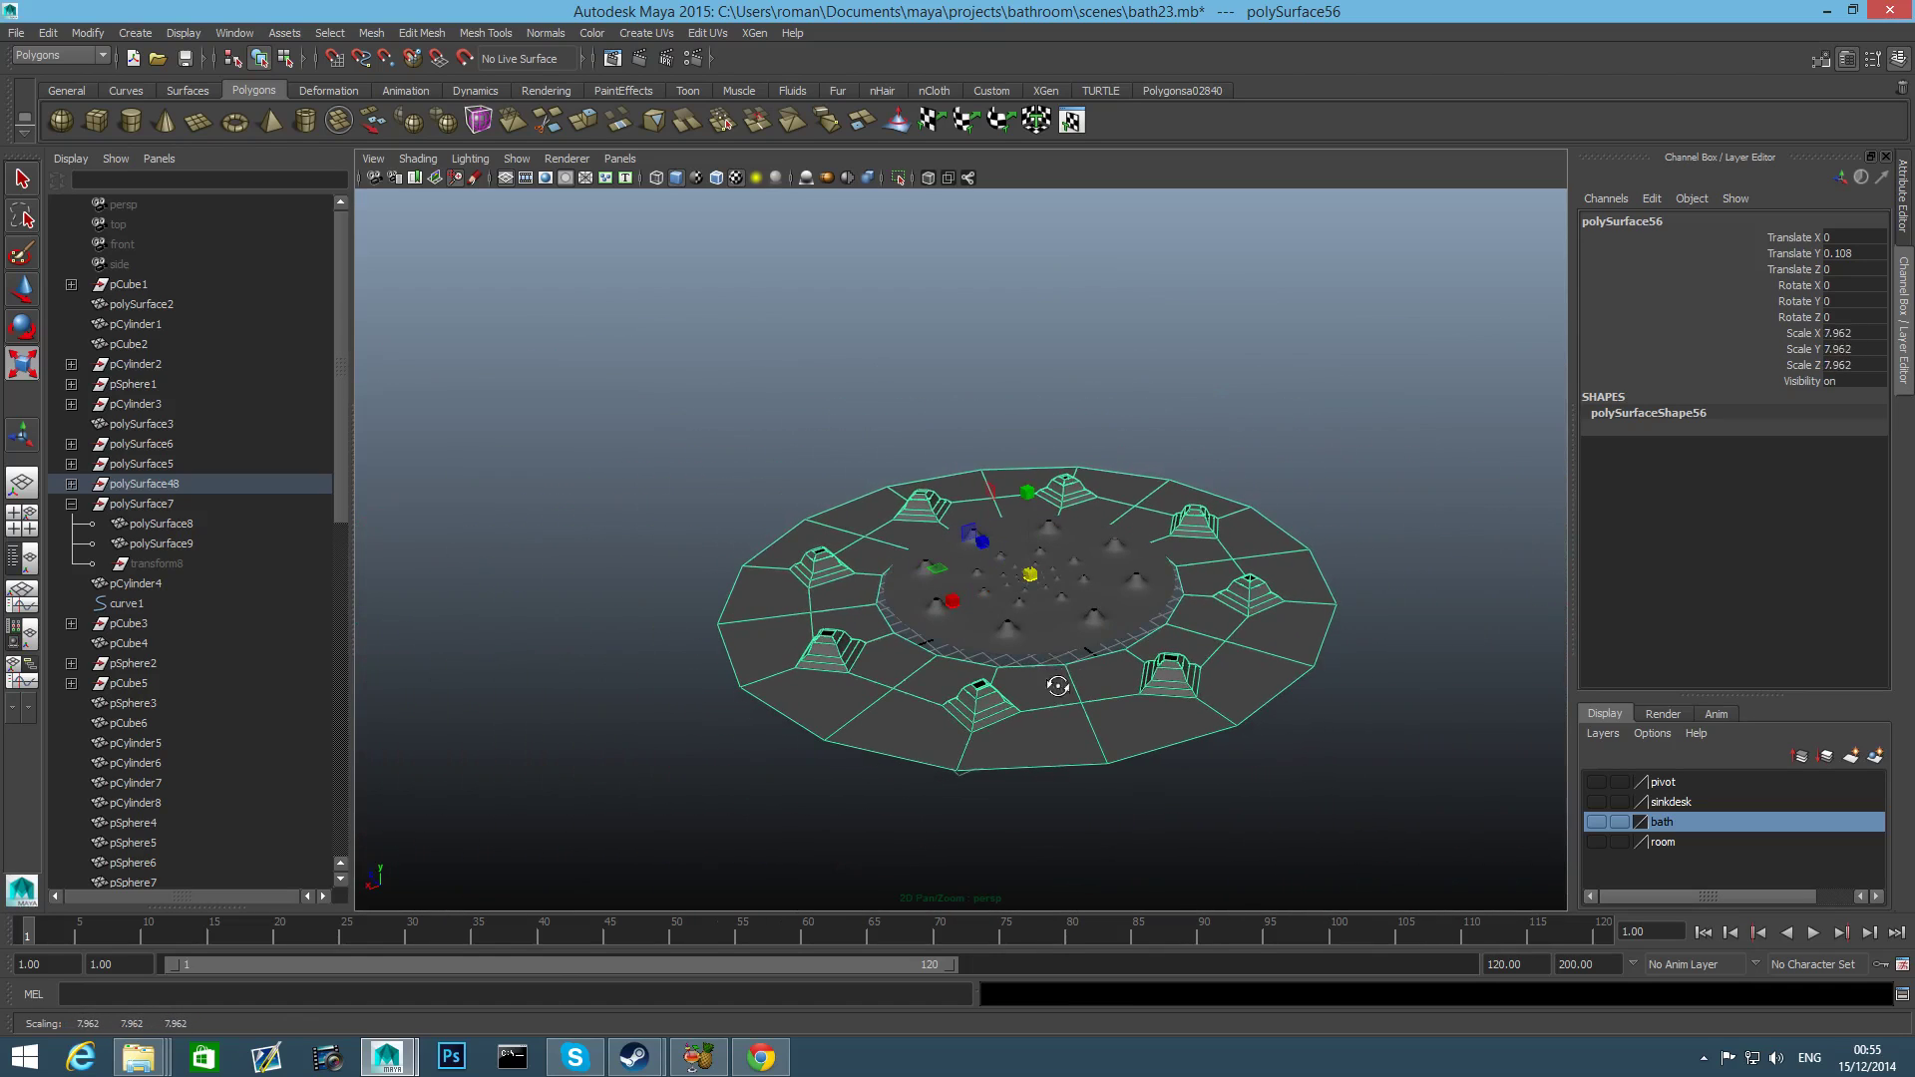
alt+drag(1060, 684, 1133, 544)
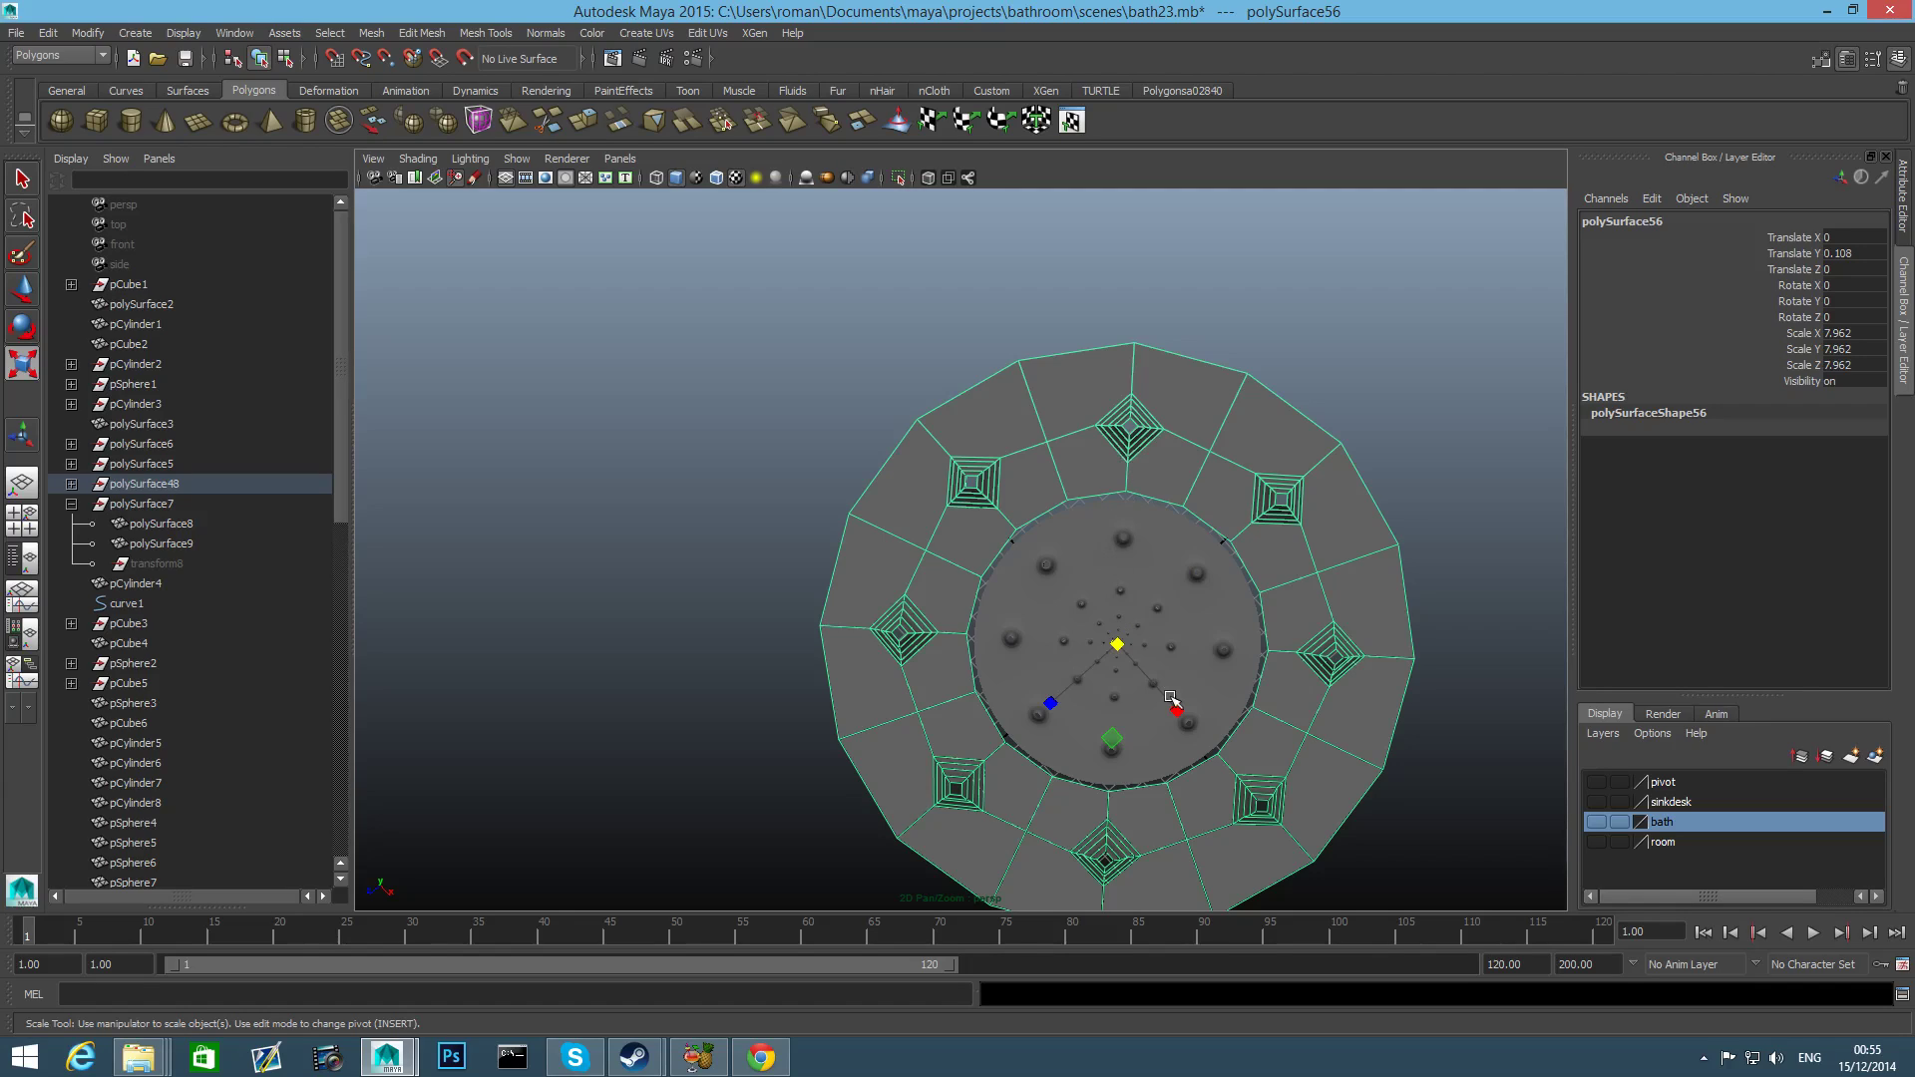
key(e)
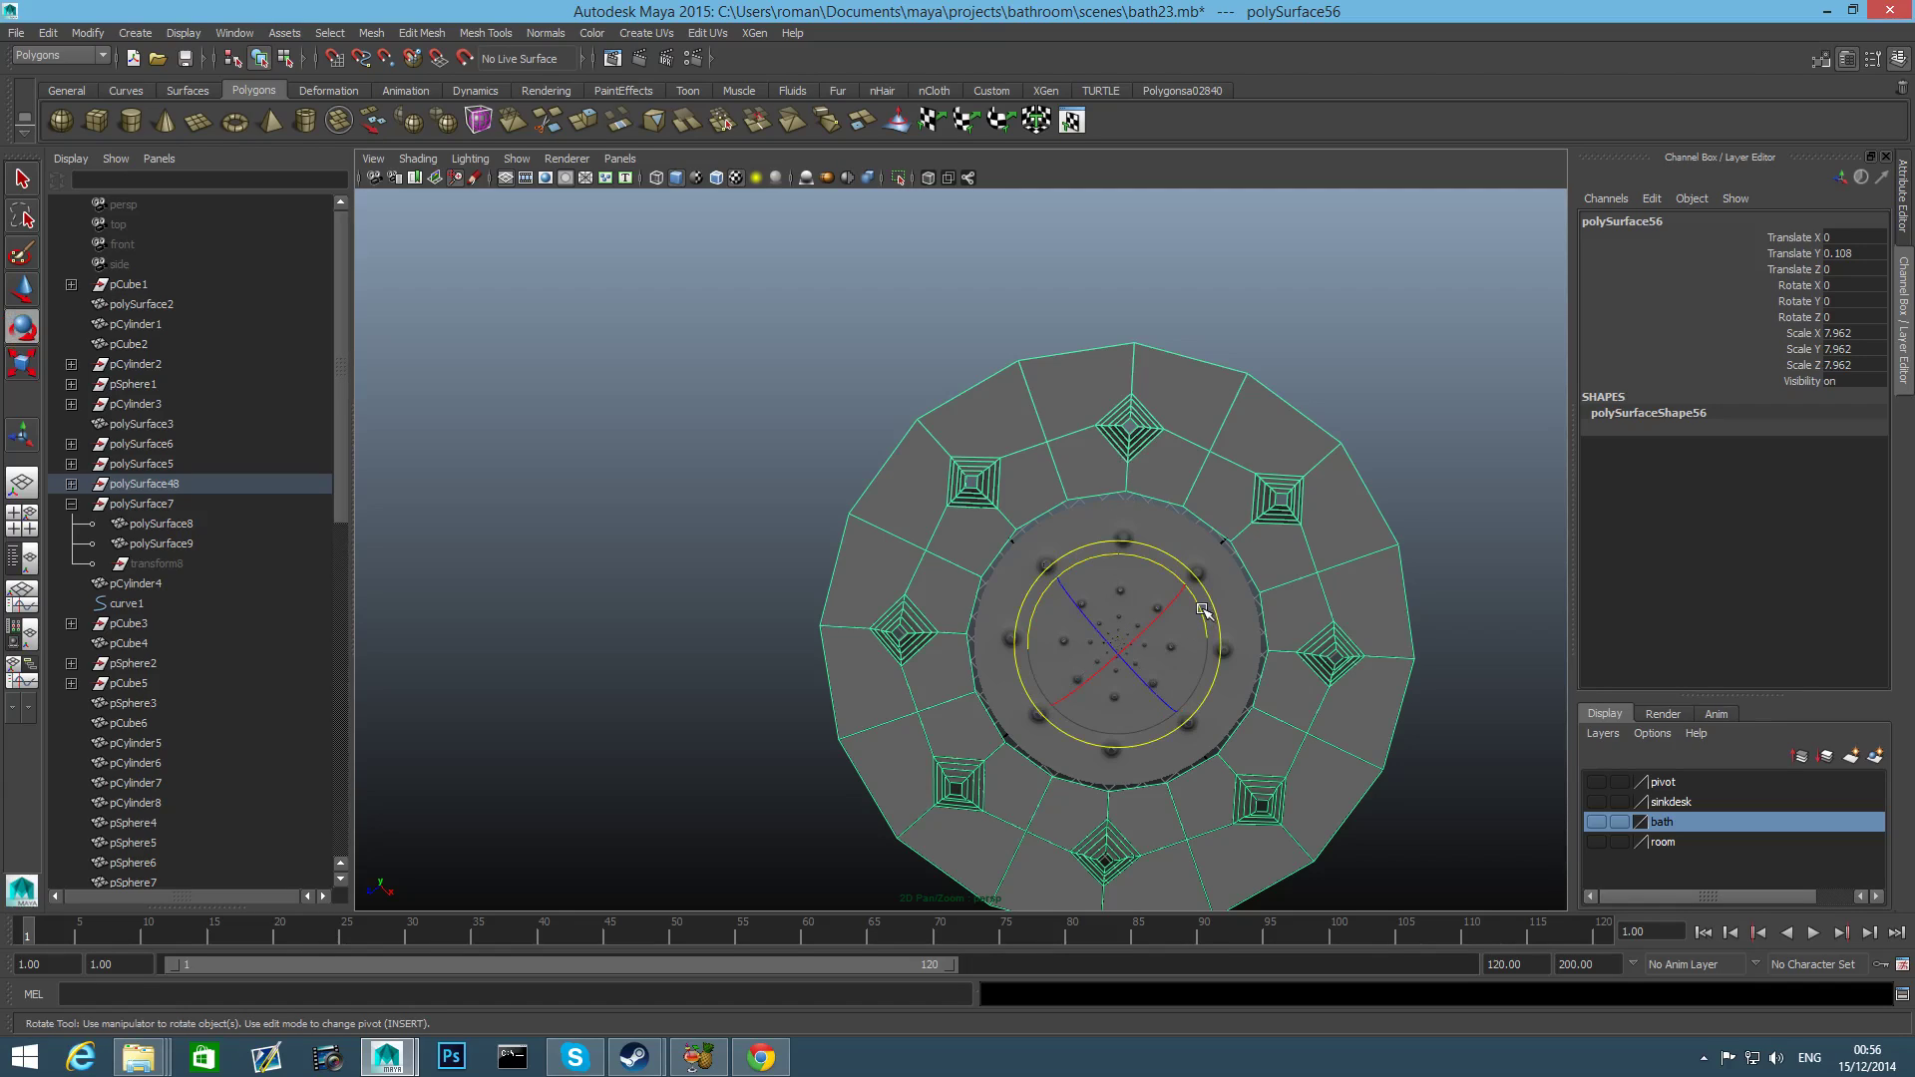
drag(1203, 610, 1195, 592)
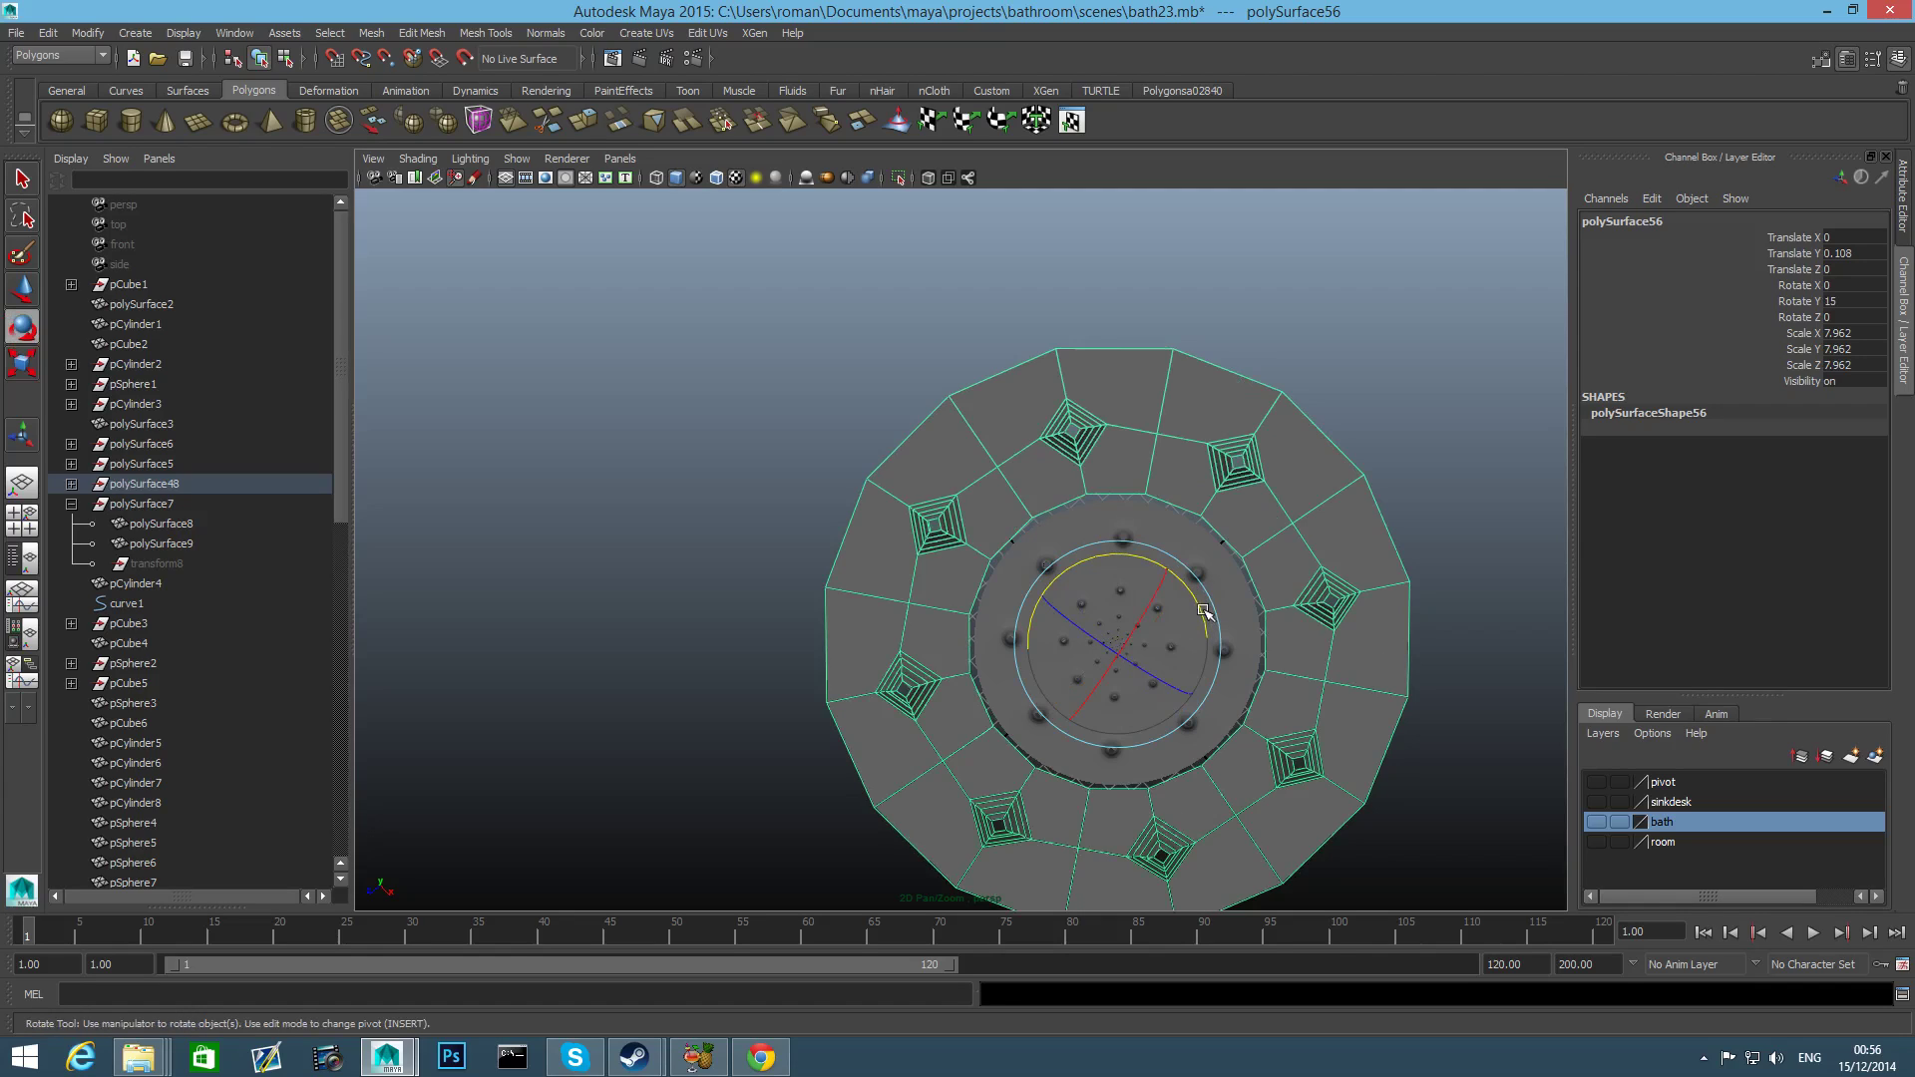
drag(1192, 611, 1255, 660)
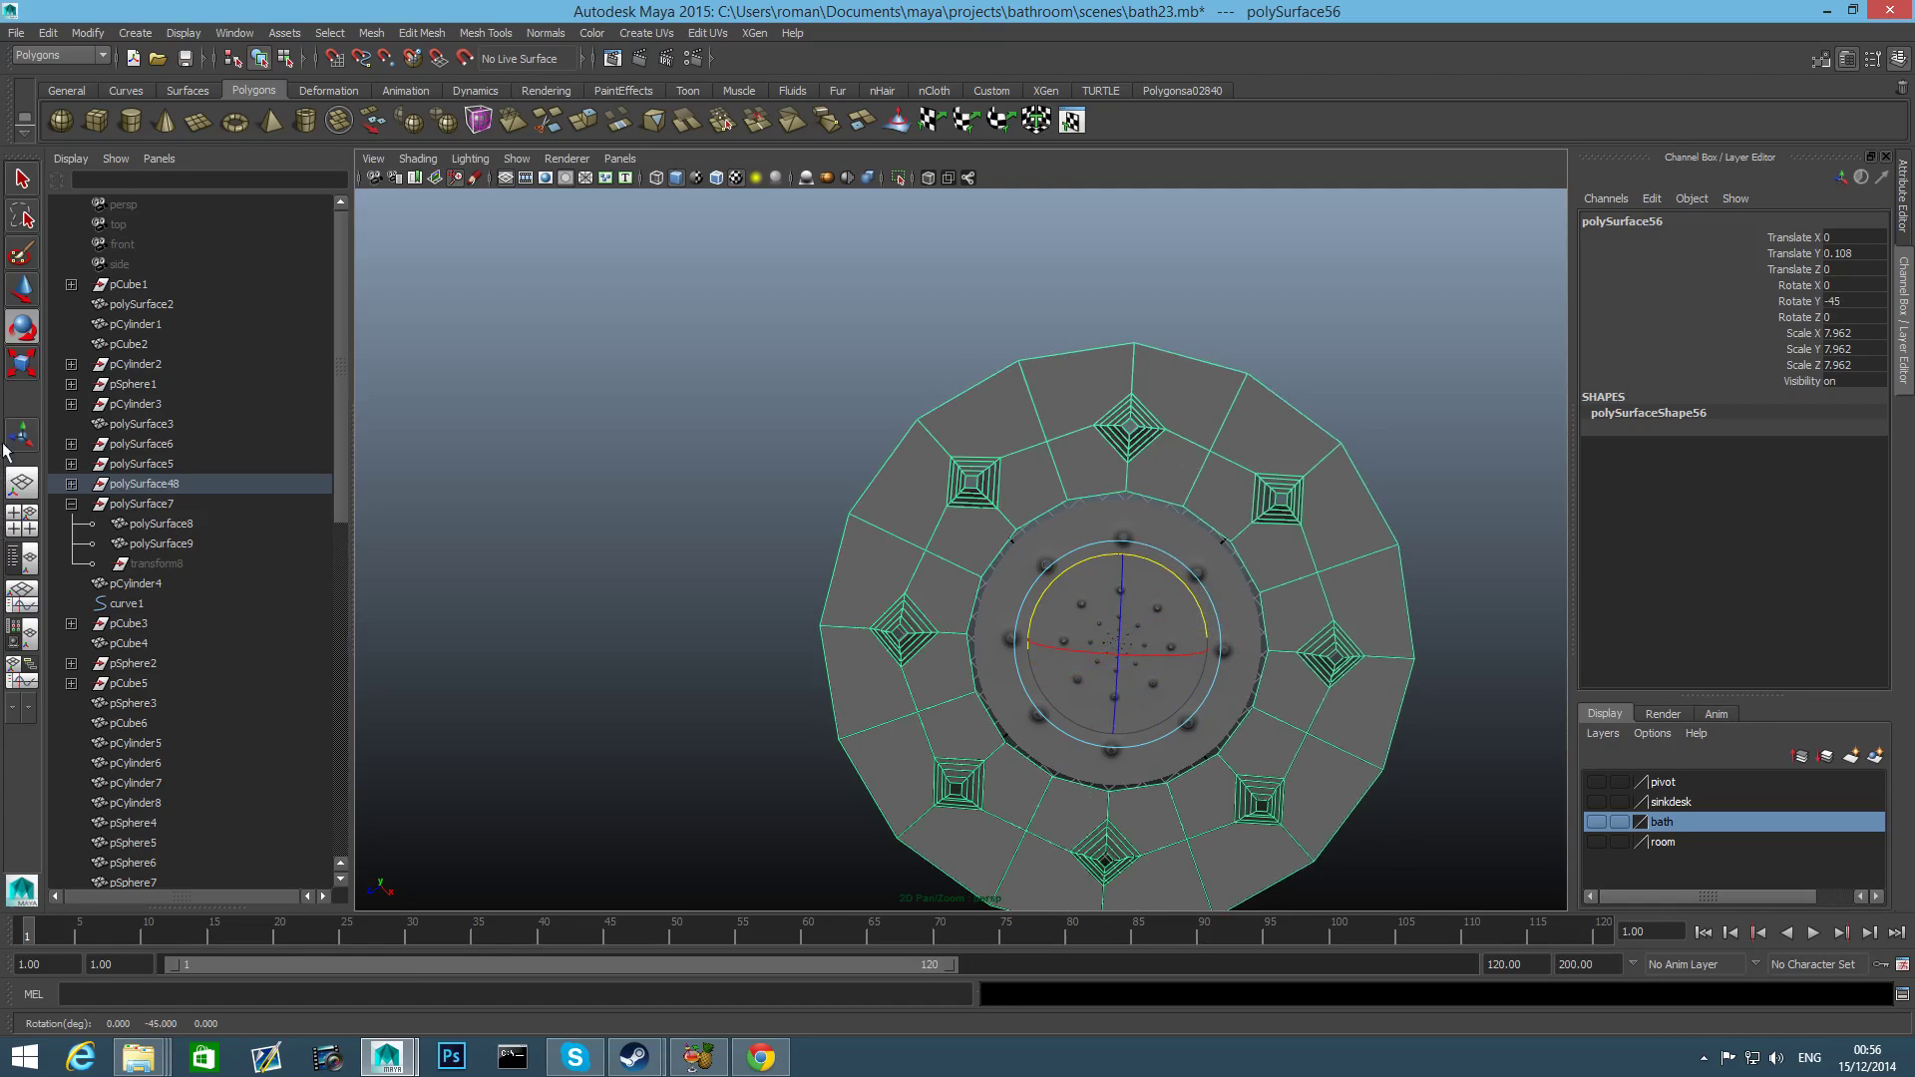
Enable discrete rotation in the Rotate Tool settings with a step size of 20.
double_click(22, 327)
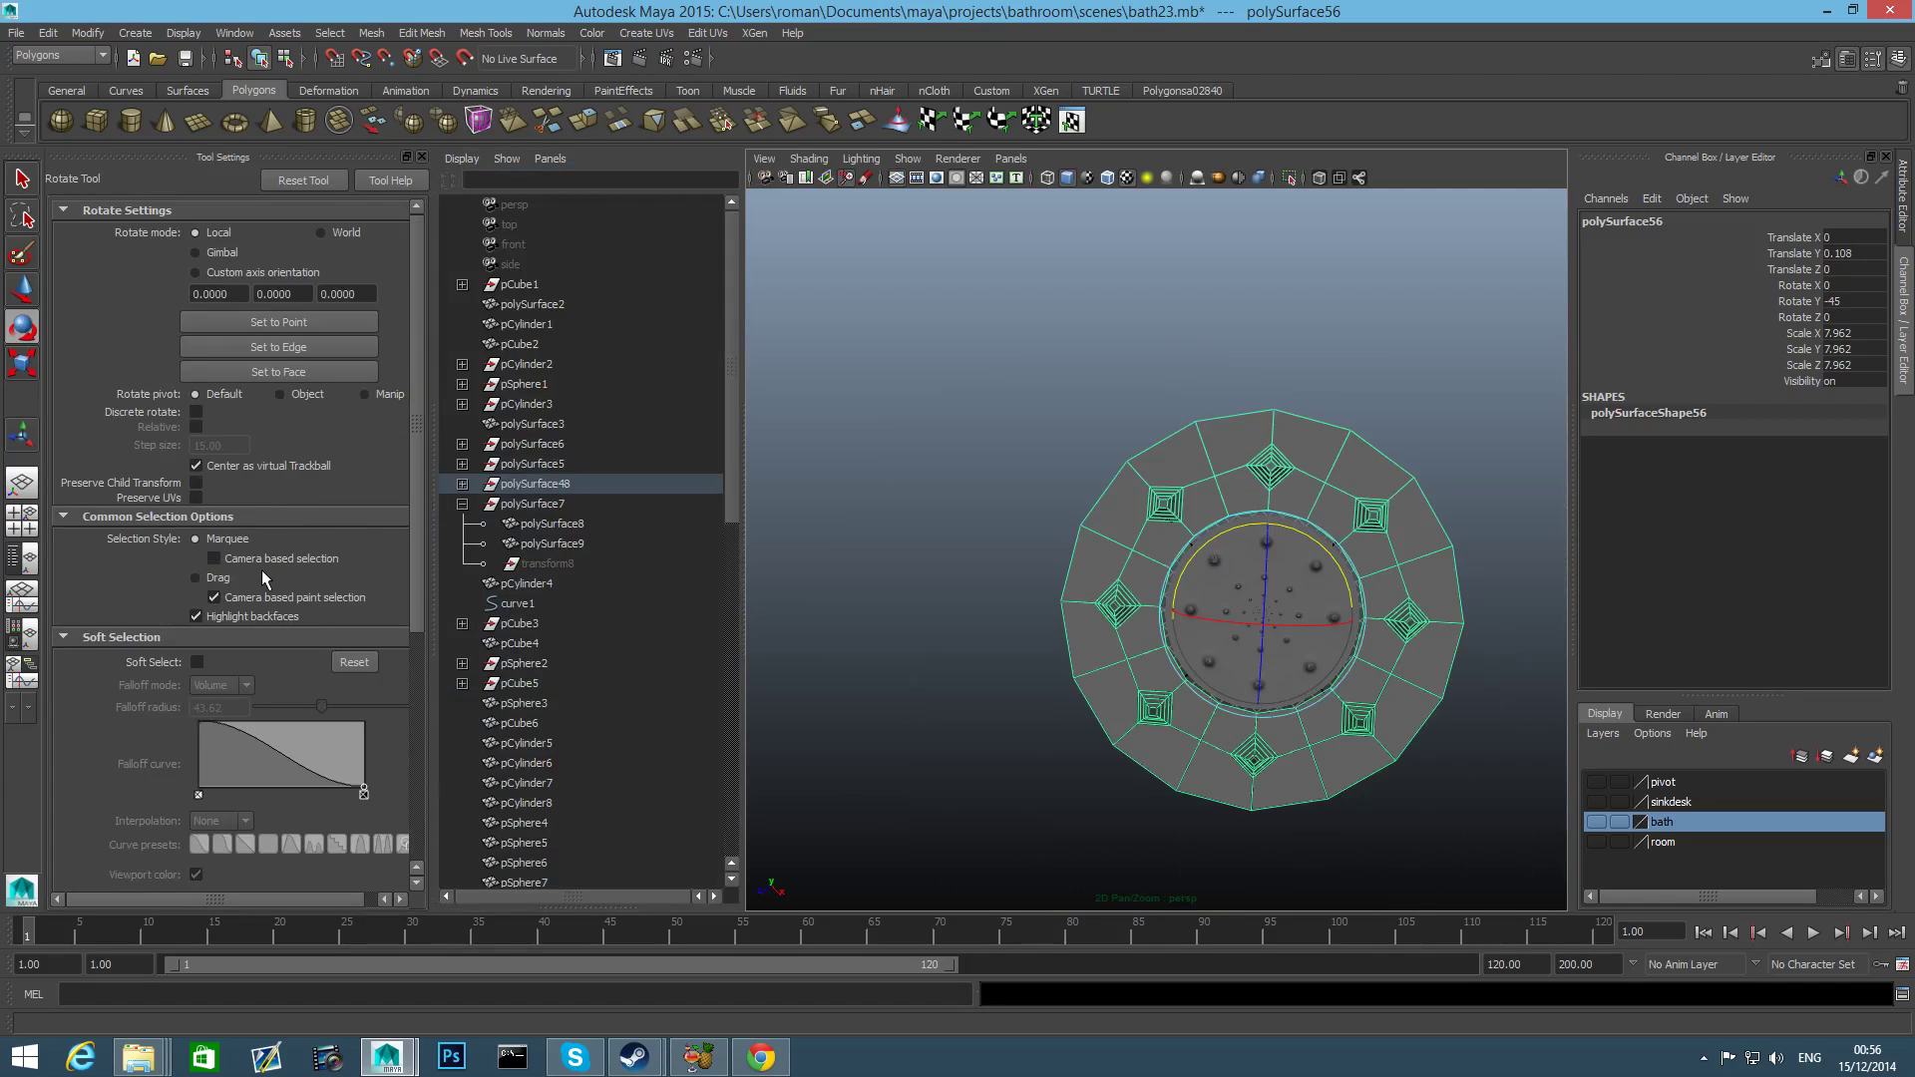
scroll(290, 656, down, 4)
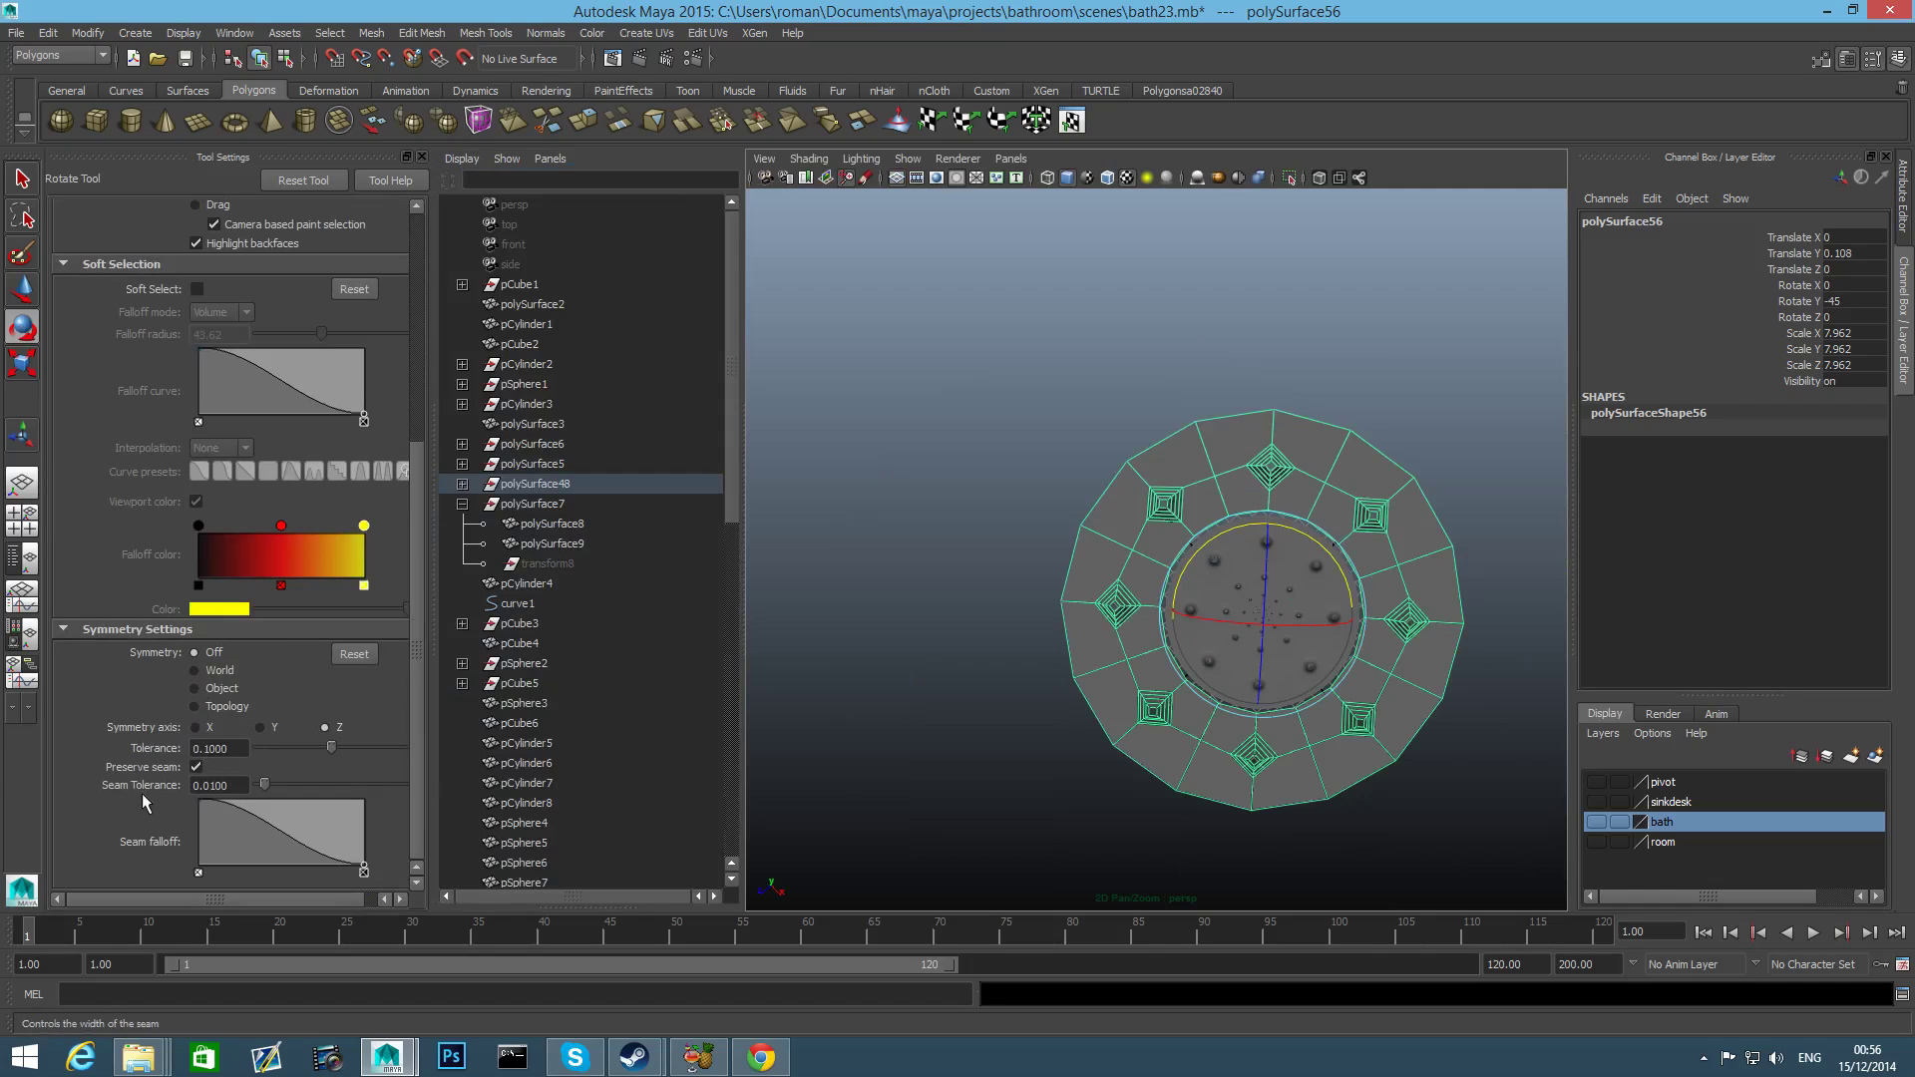
scroll(144, 792, up, 3)
scroll(144, 792, up, 2)
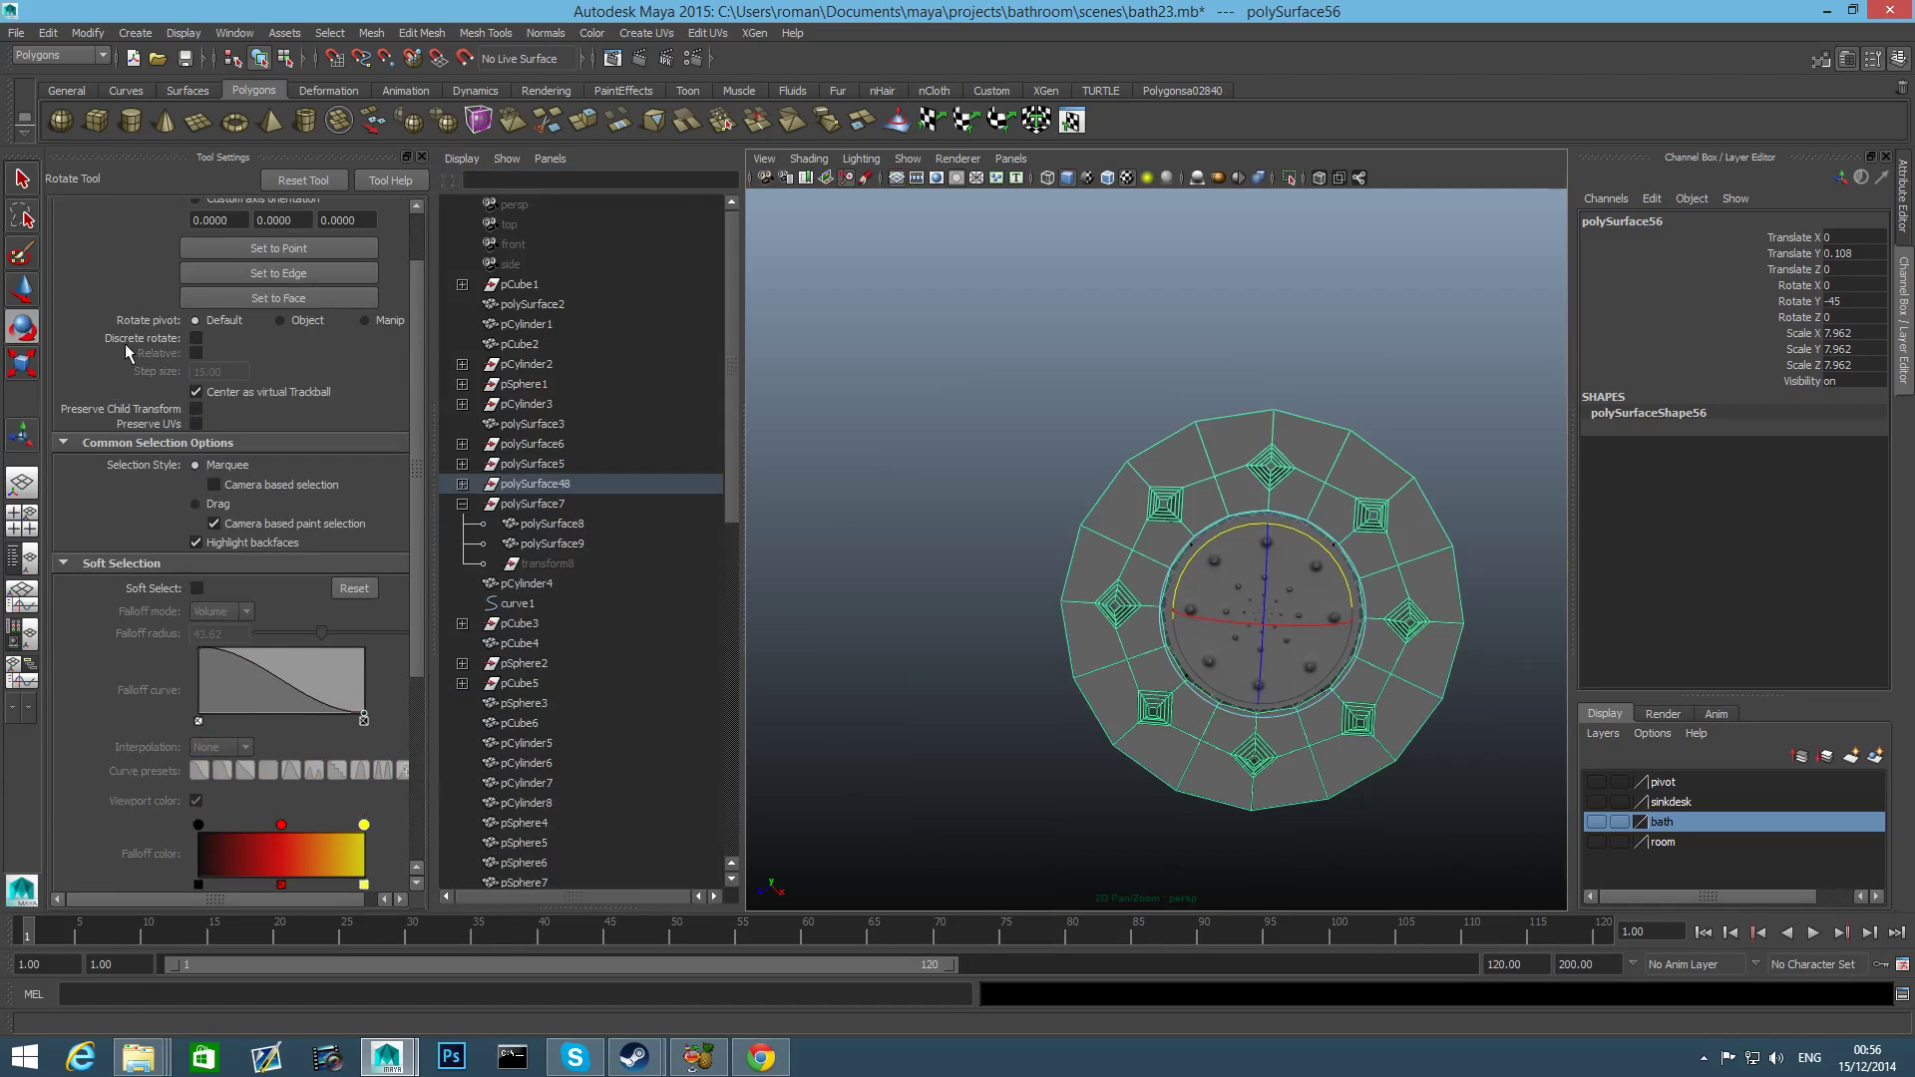
click(195, 338)
drag(228, 372, 186, 365)
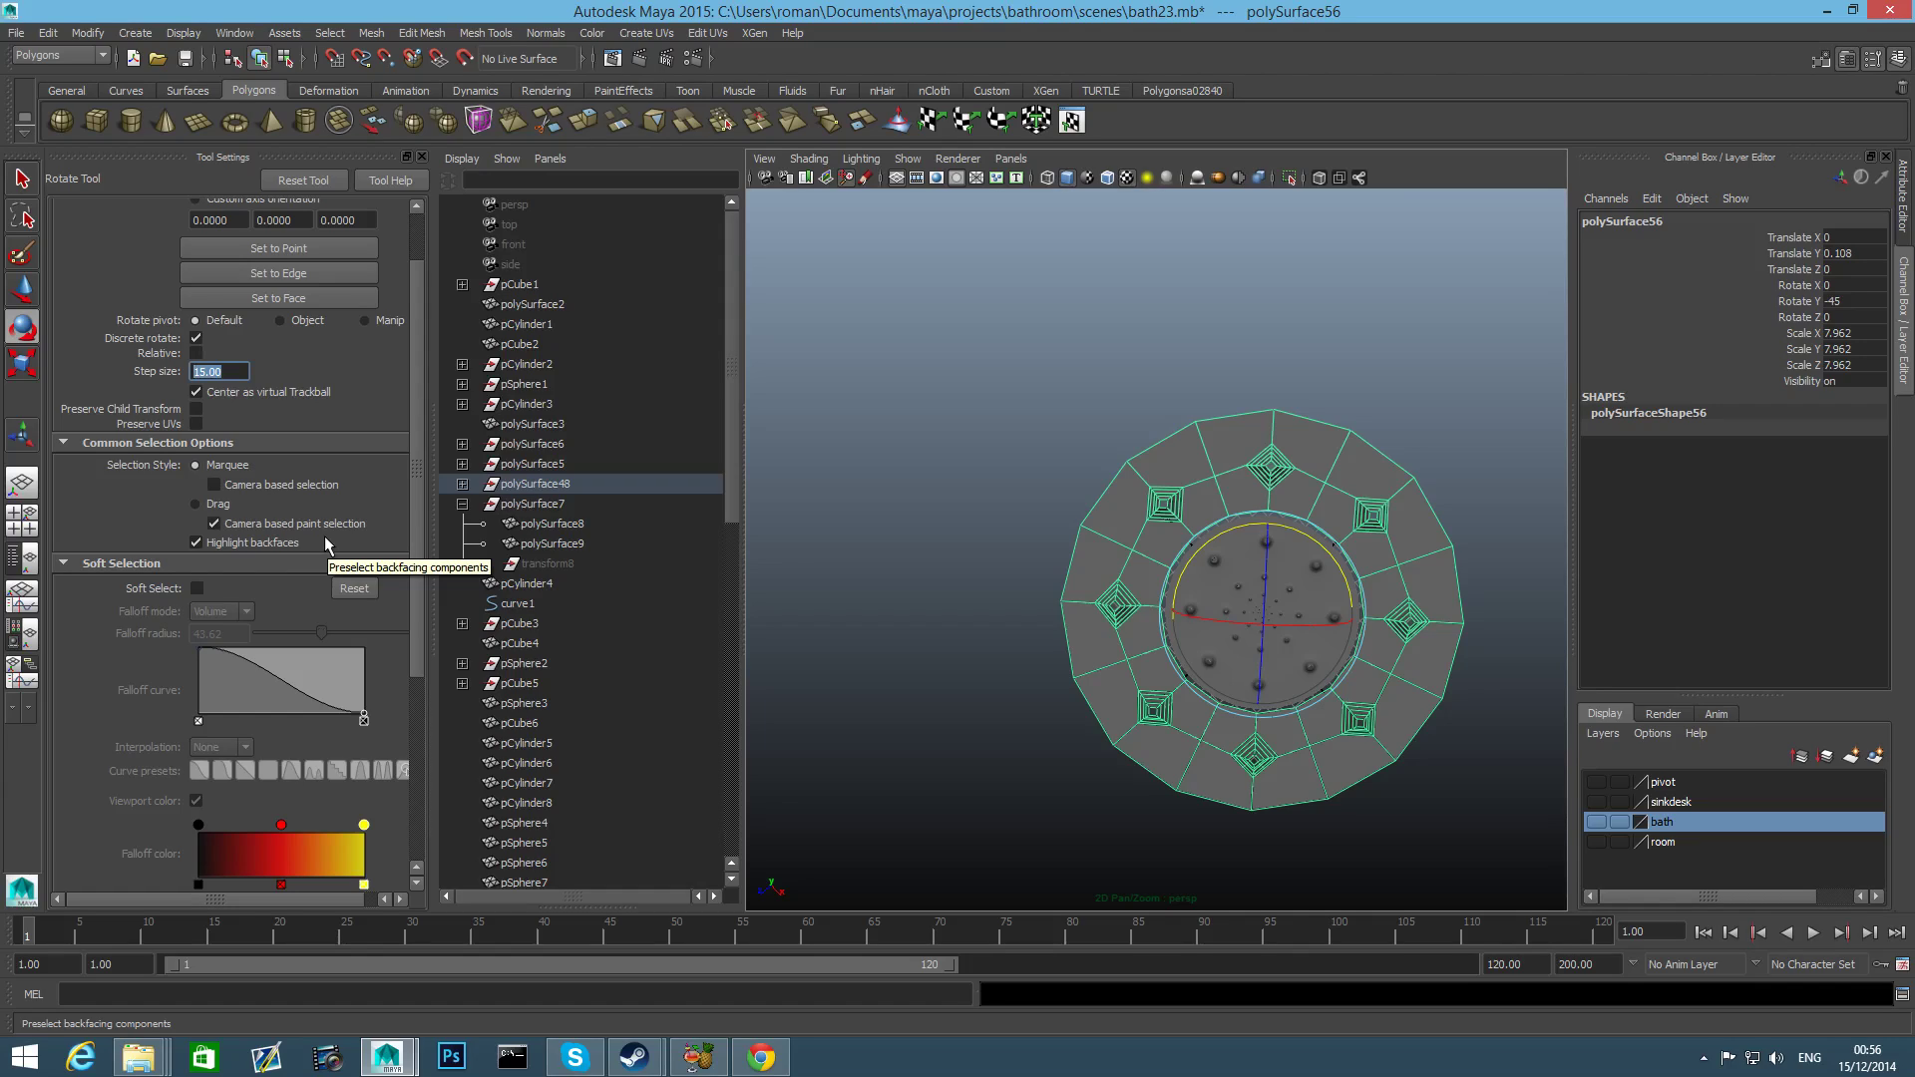
text(20)
key(Return)
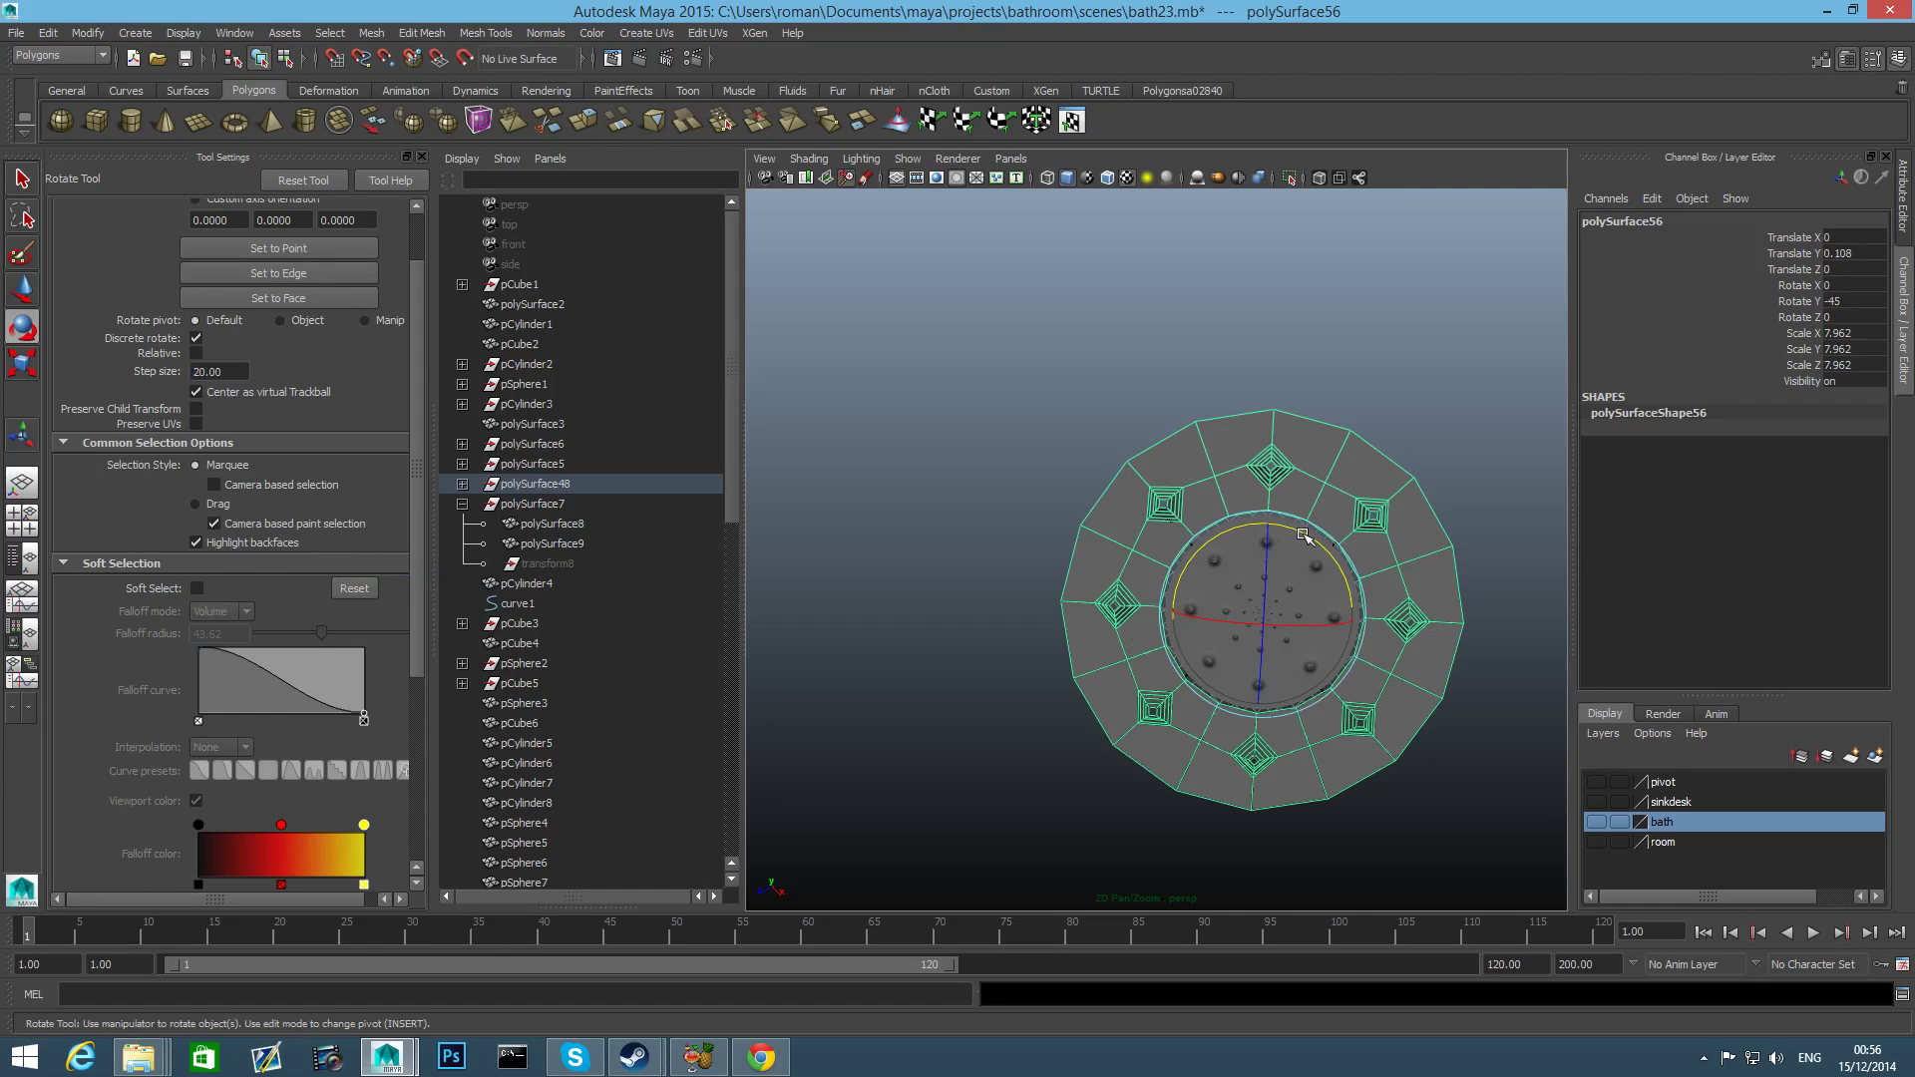
Rotate the outer ring about its vertical axis to a Rotate Y of -20, undoing the first attempt.
drag(1303, 534, 1288, 556)
key(ctrl+z)
scroll(1304, 613, up, 5)
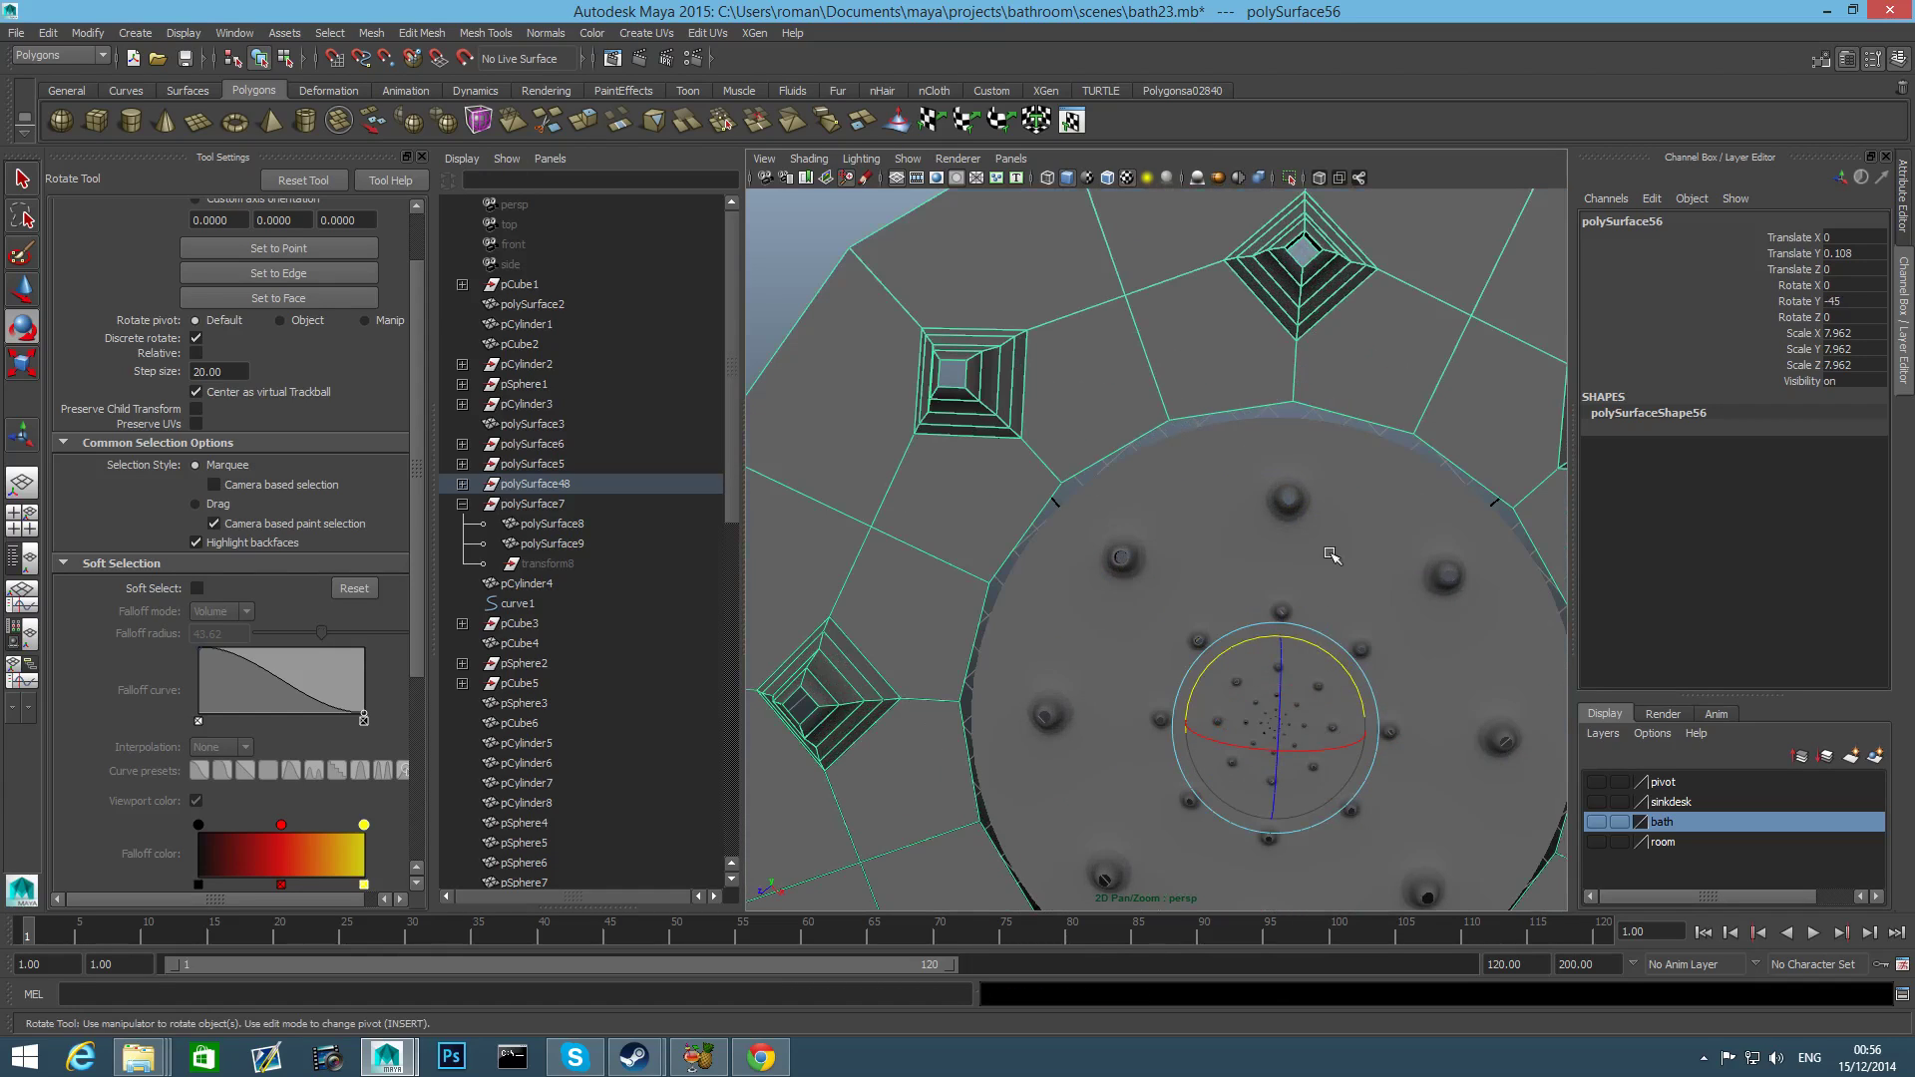
drag(1323, 650, 1294, 632)
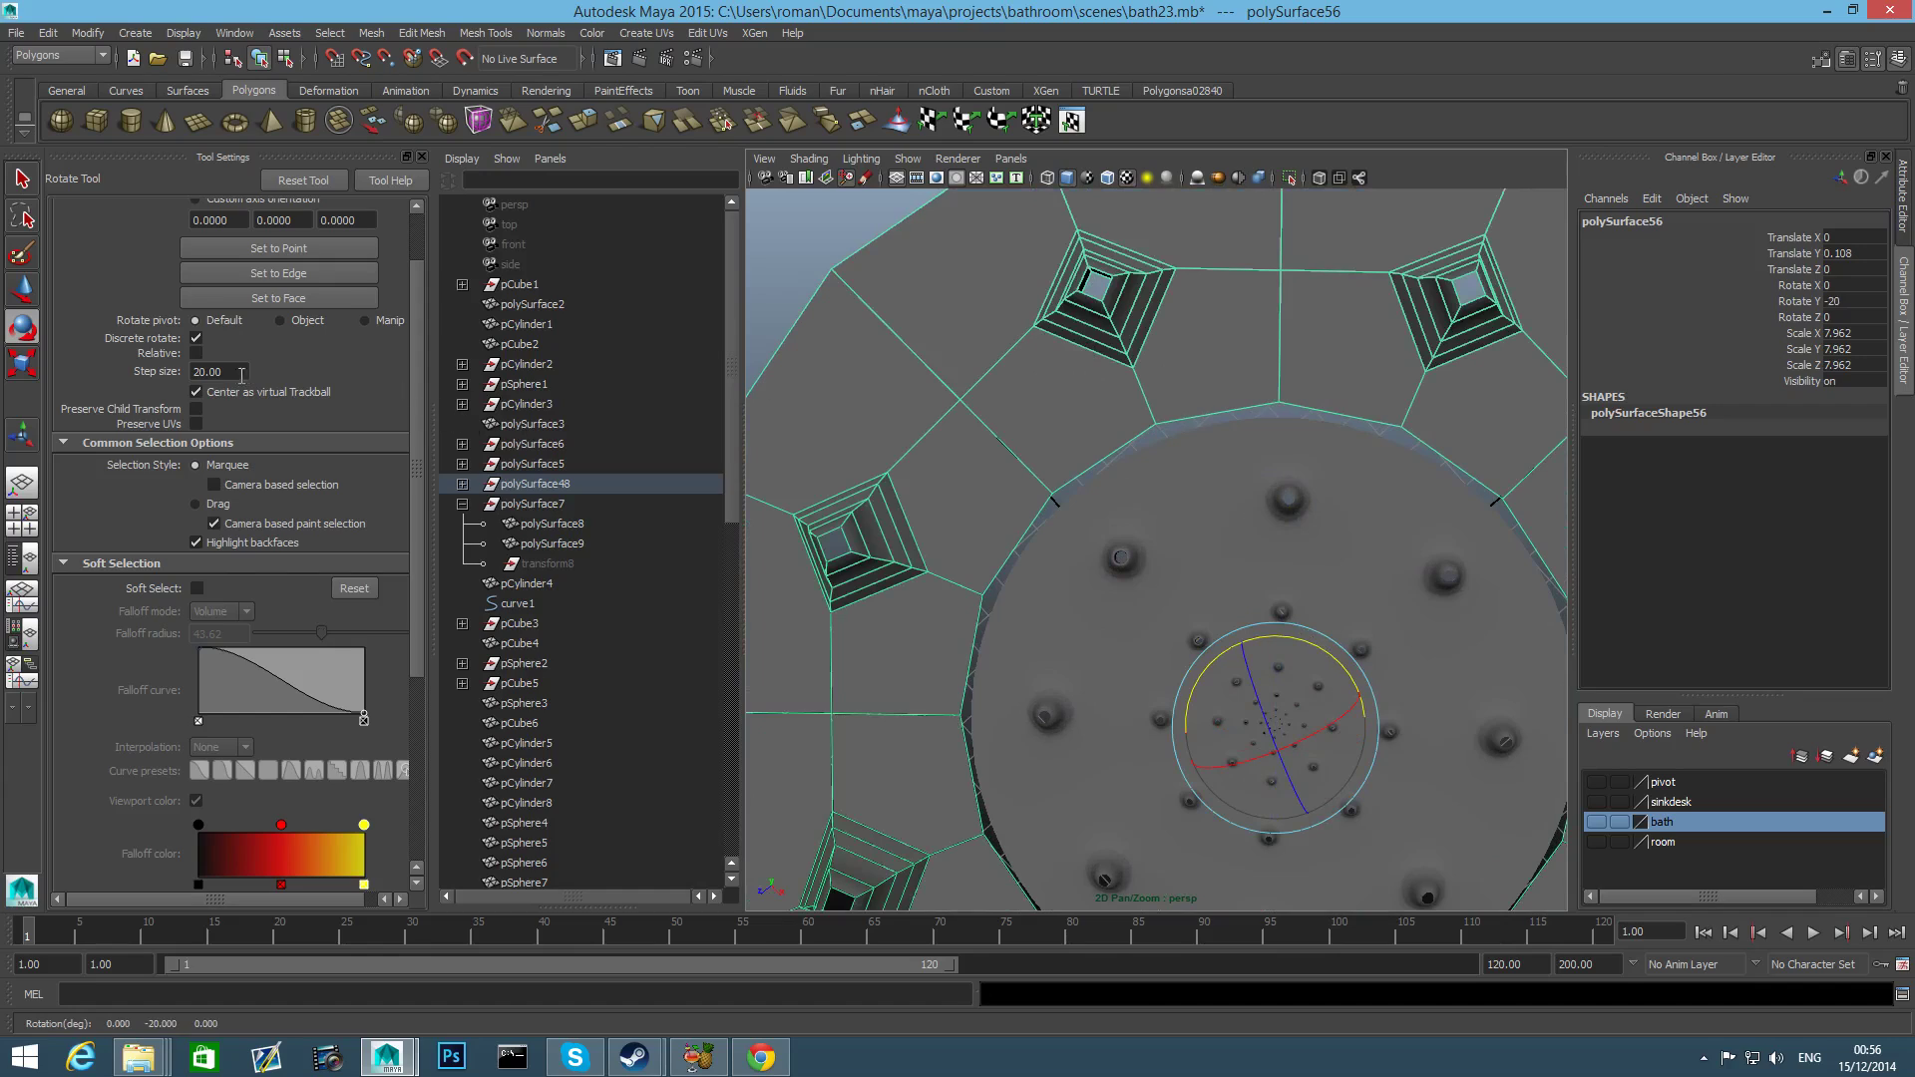
click(227, 372)
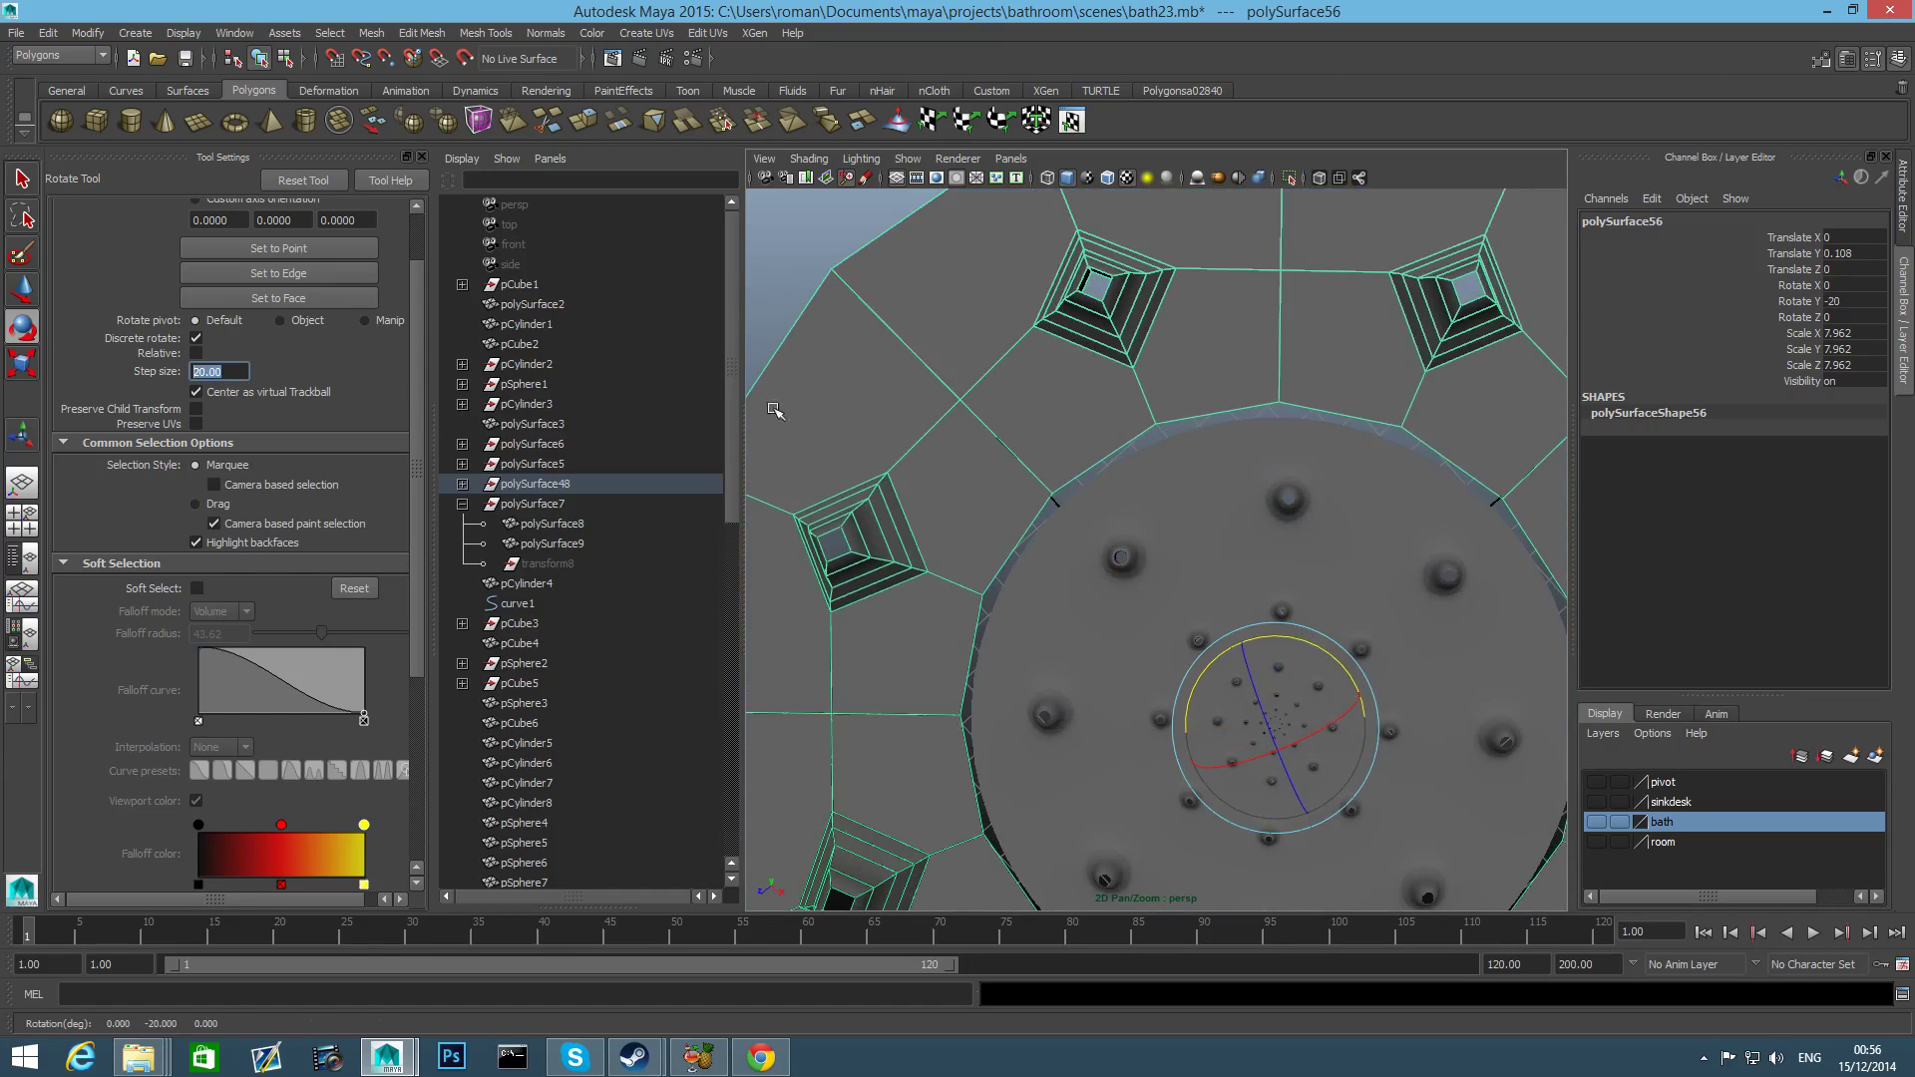
click(1185, 459)
click(1159, 381)
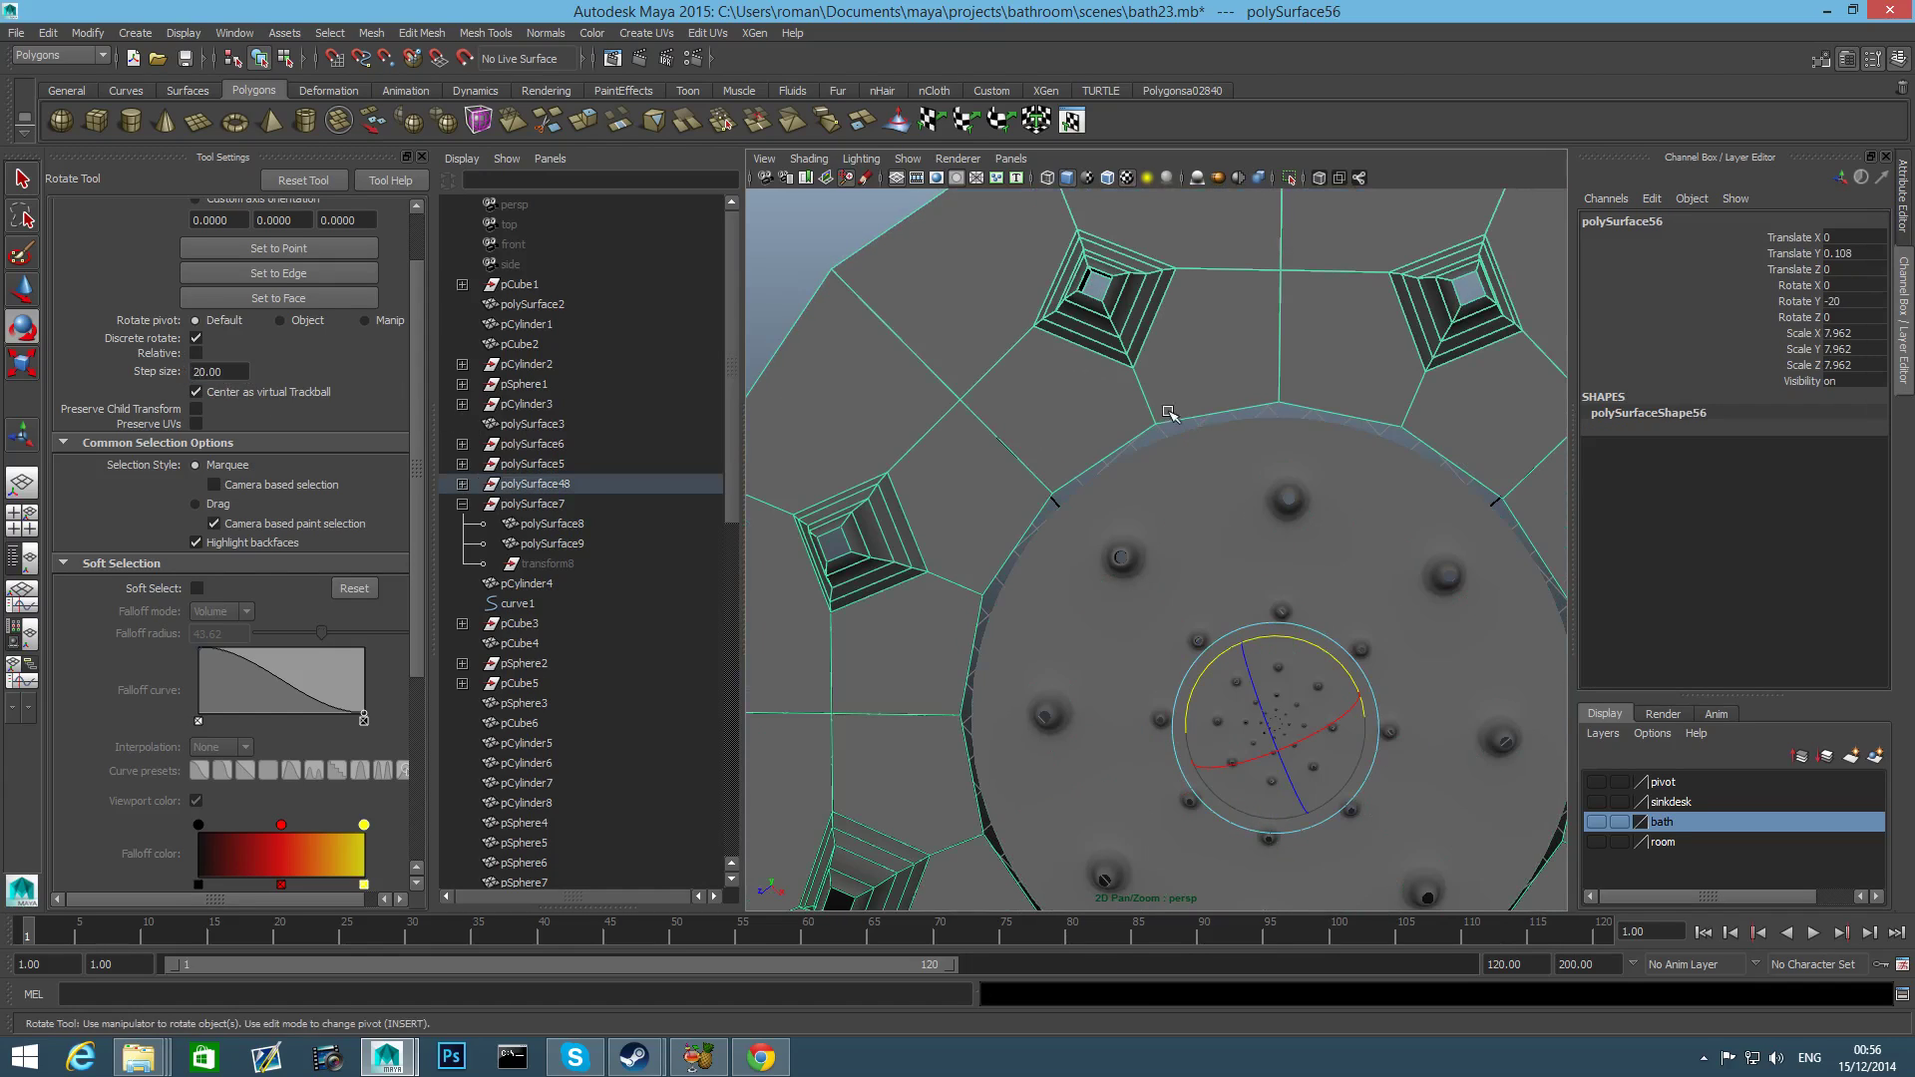
Select the inner nozzle disc and disable discrete rotation in the Rotate Tool settings.
click(1187, 481)
click(1155, 385)
click(1219, 479)
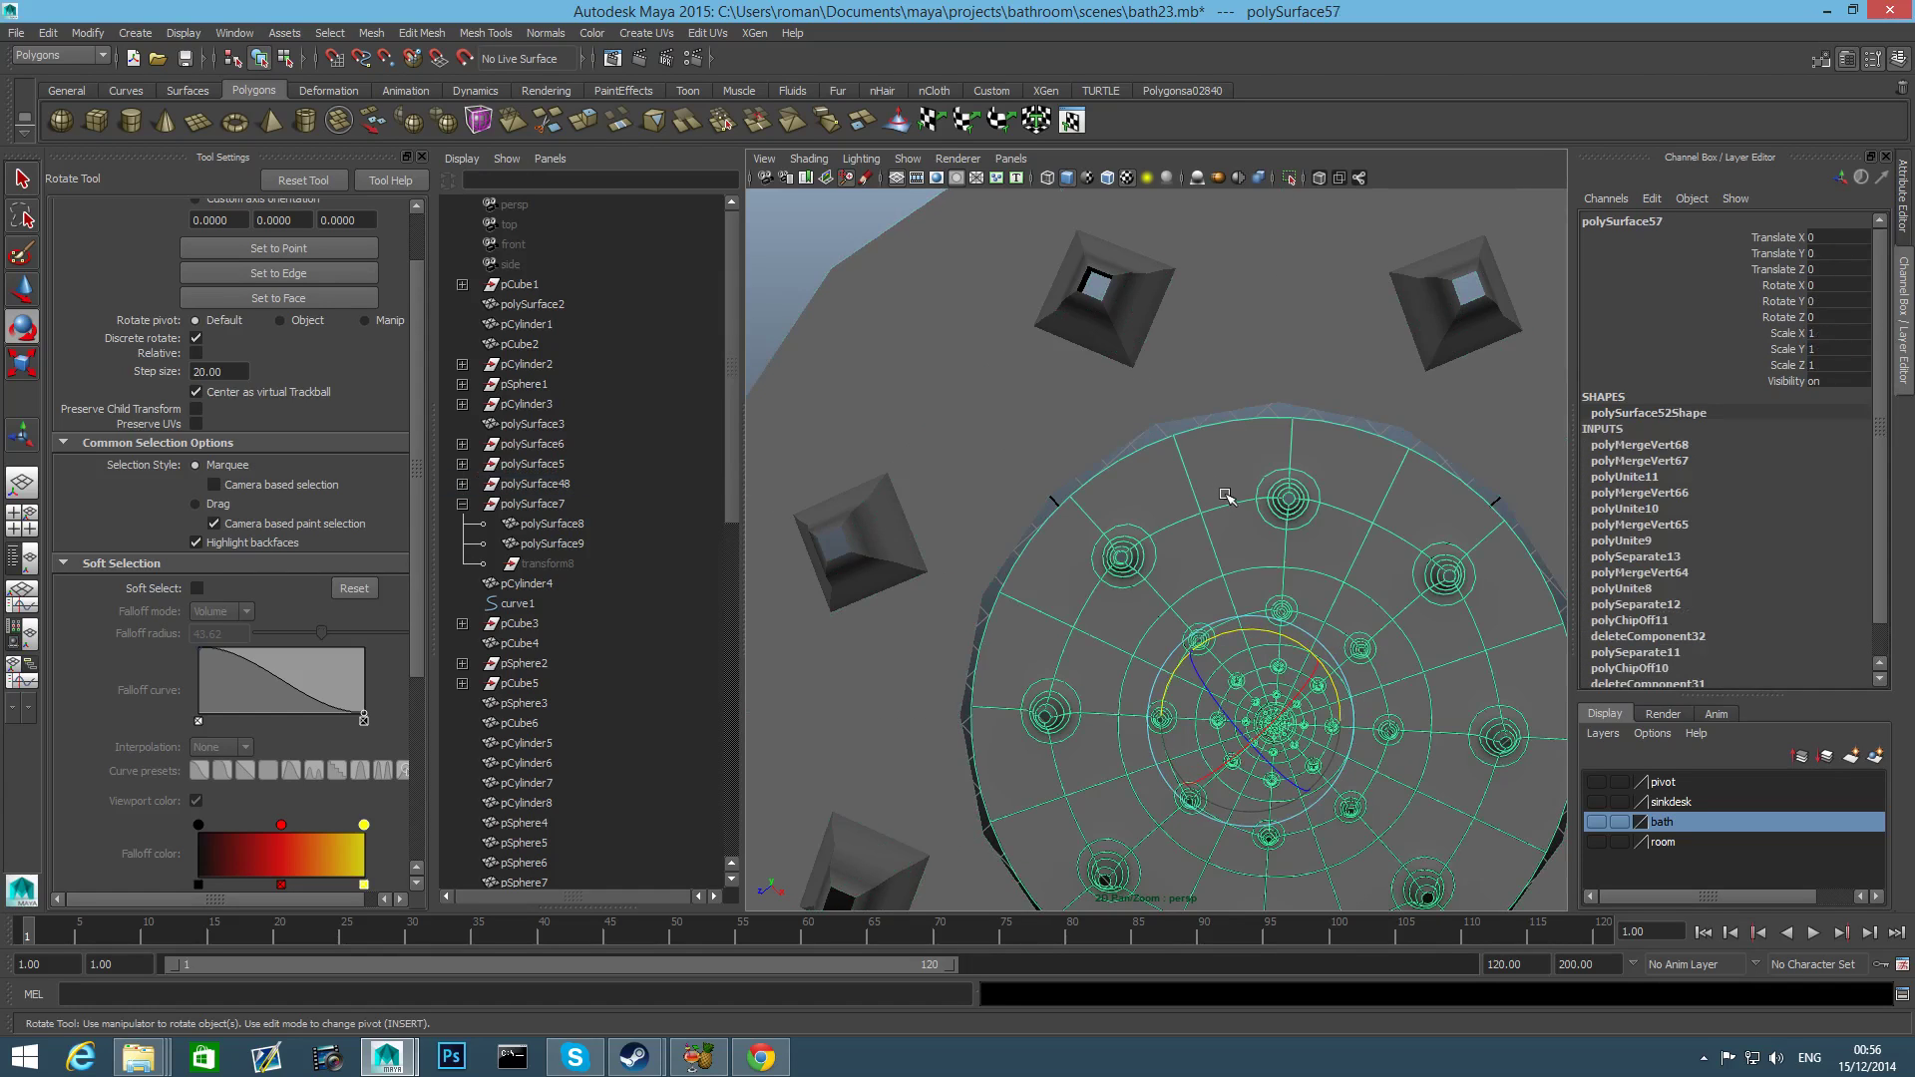
alt+drag(1224, 492, 1259, 621)
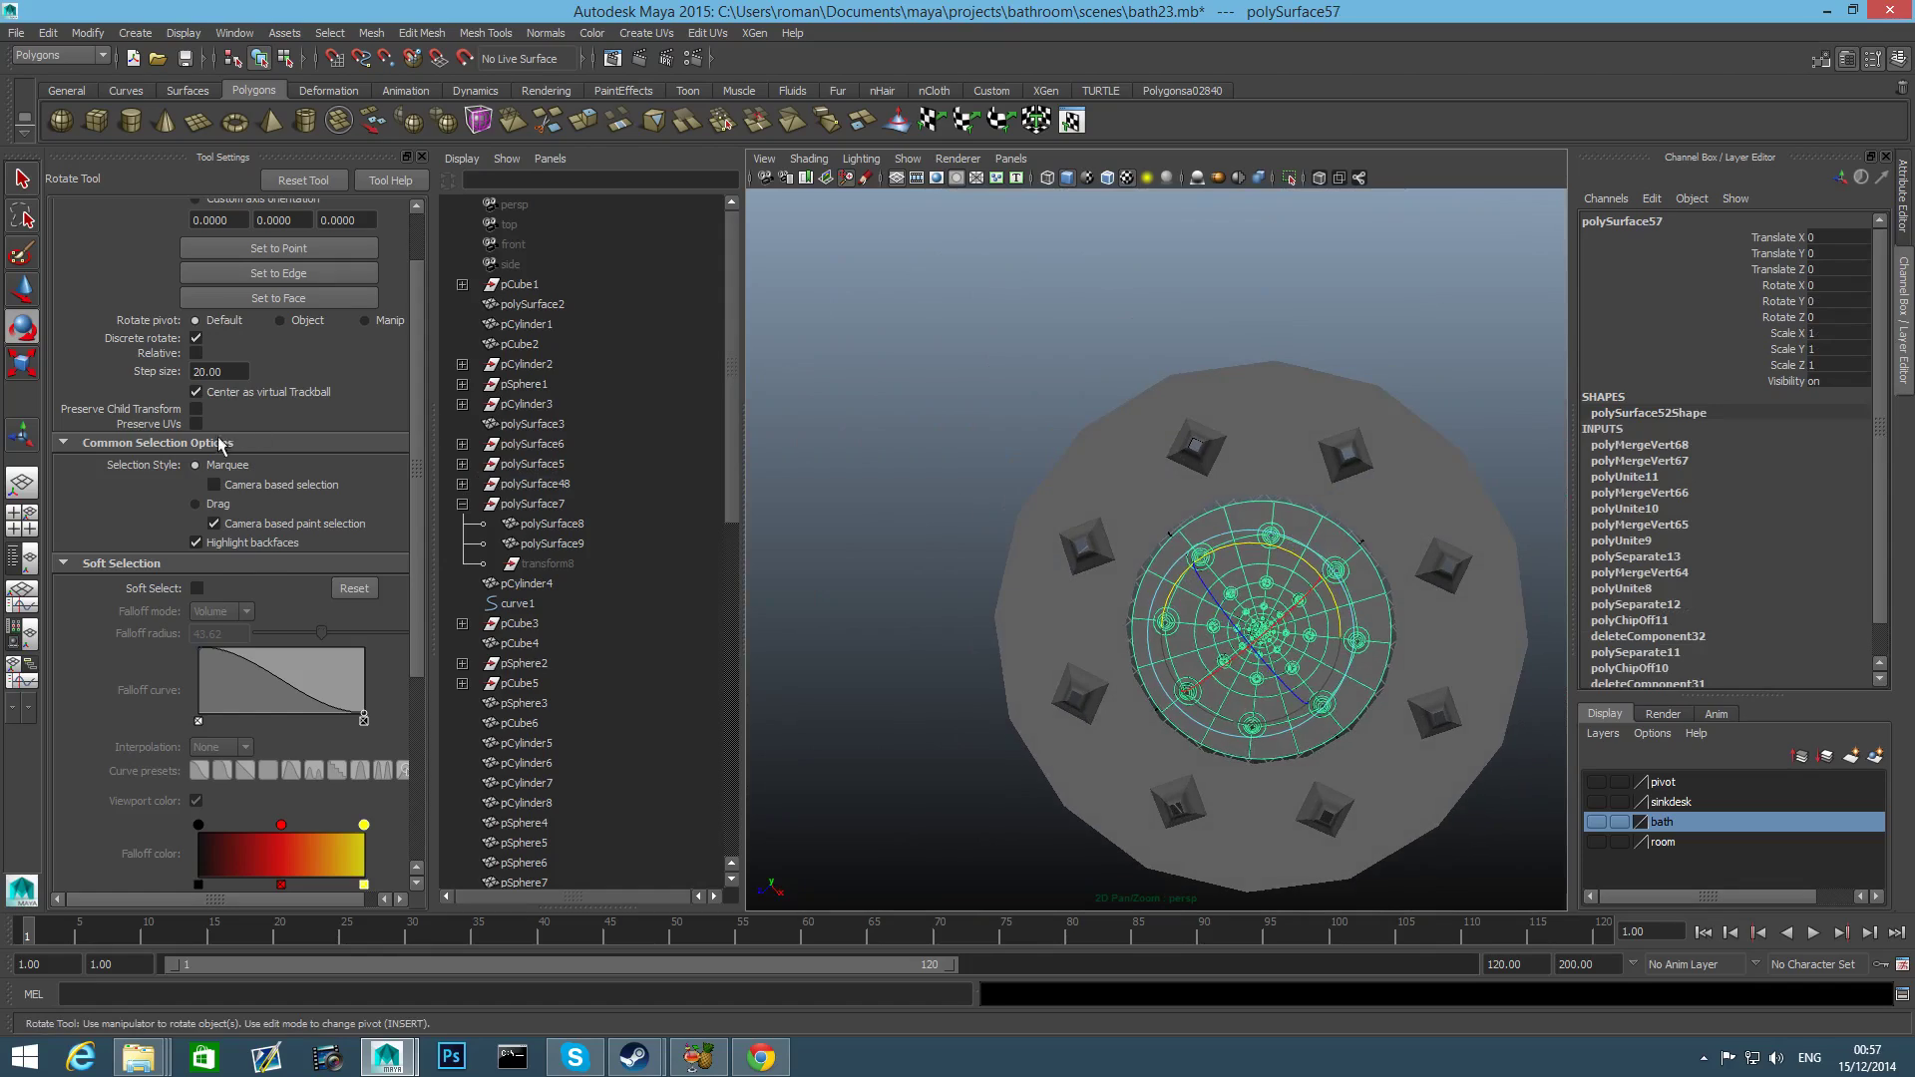
click(211, 371)
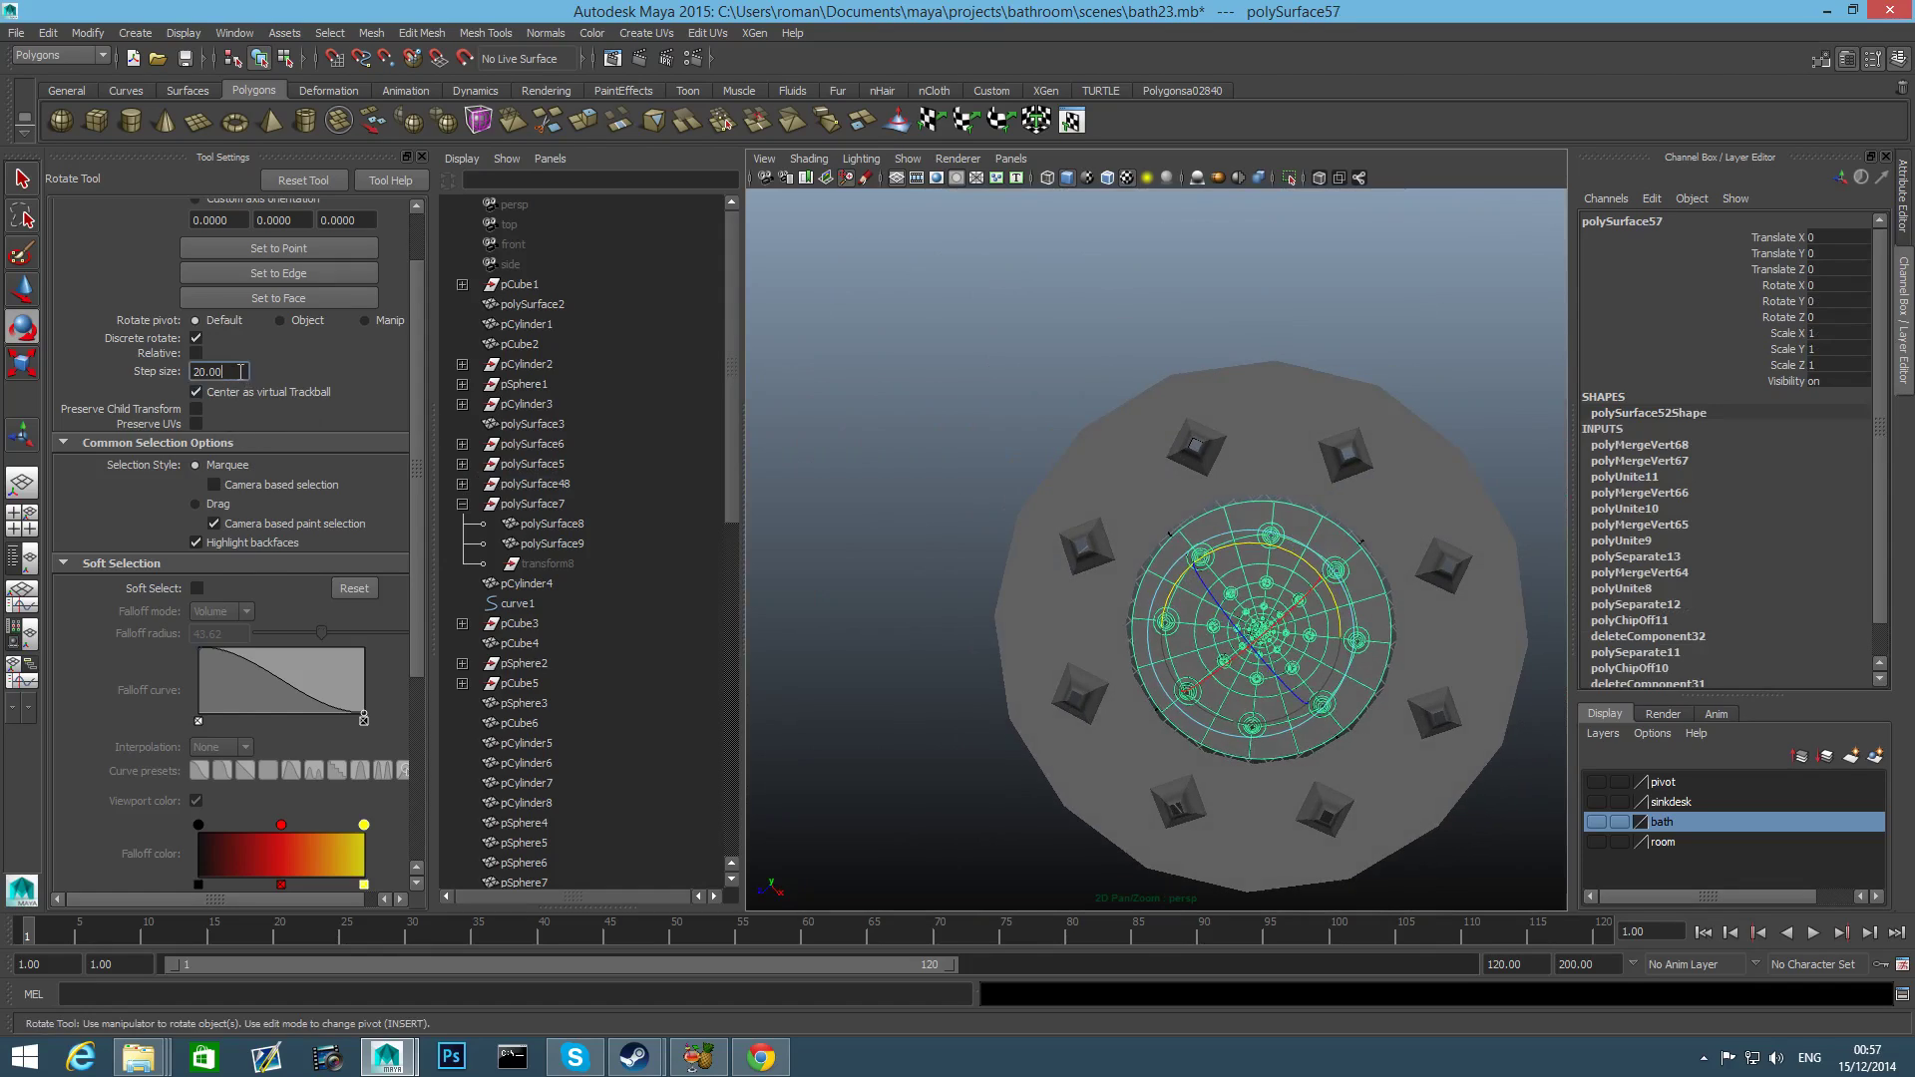
click(196, 339)
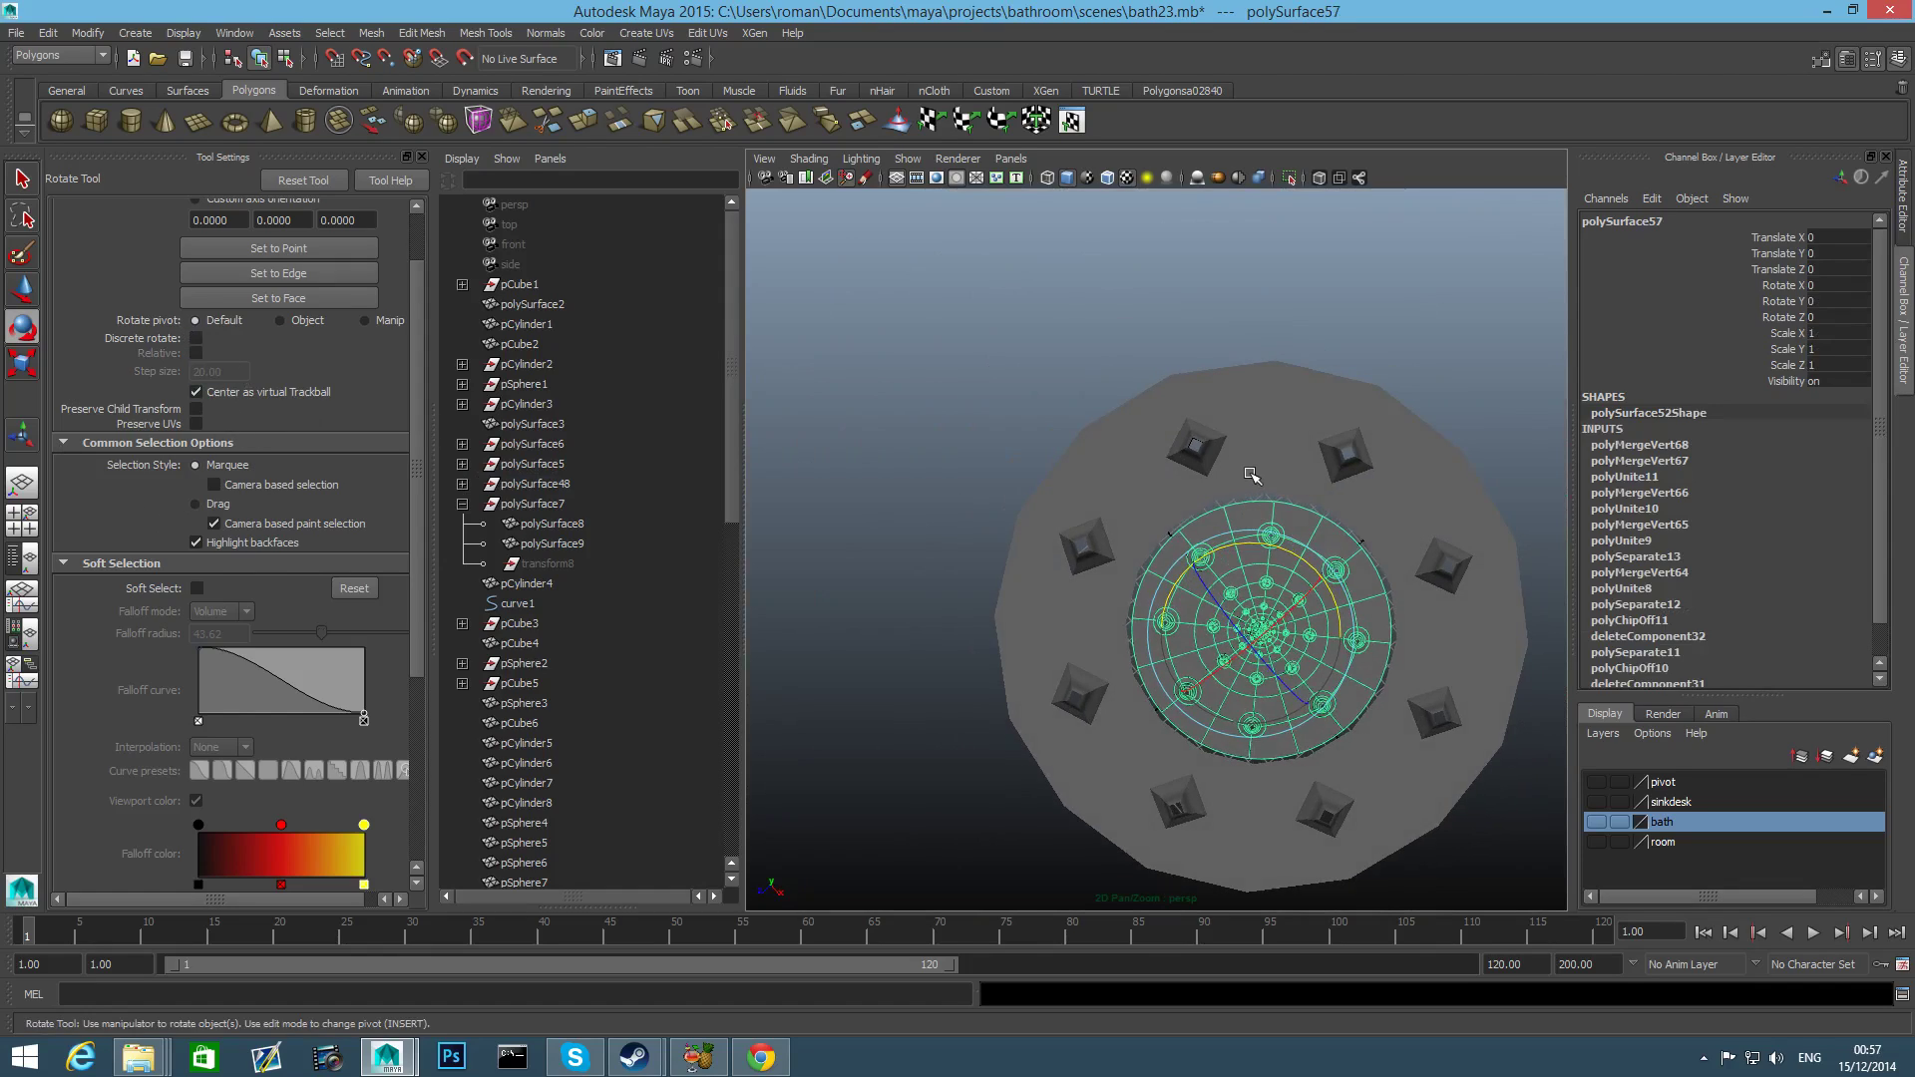
Hide the large outer nozzle ring and select the inner nozzle disc.
click(1302, 504)
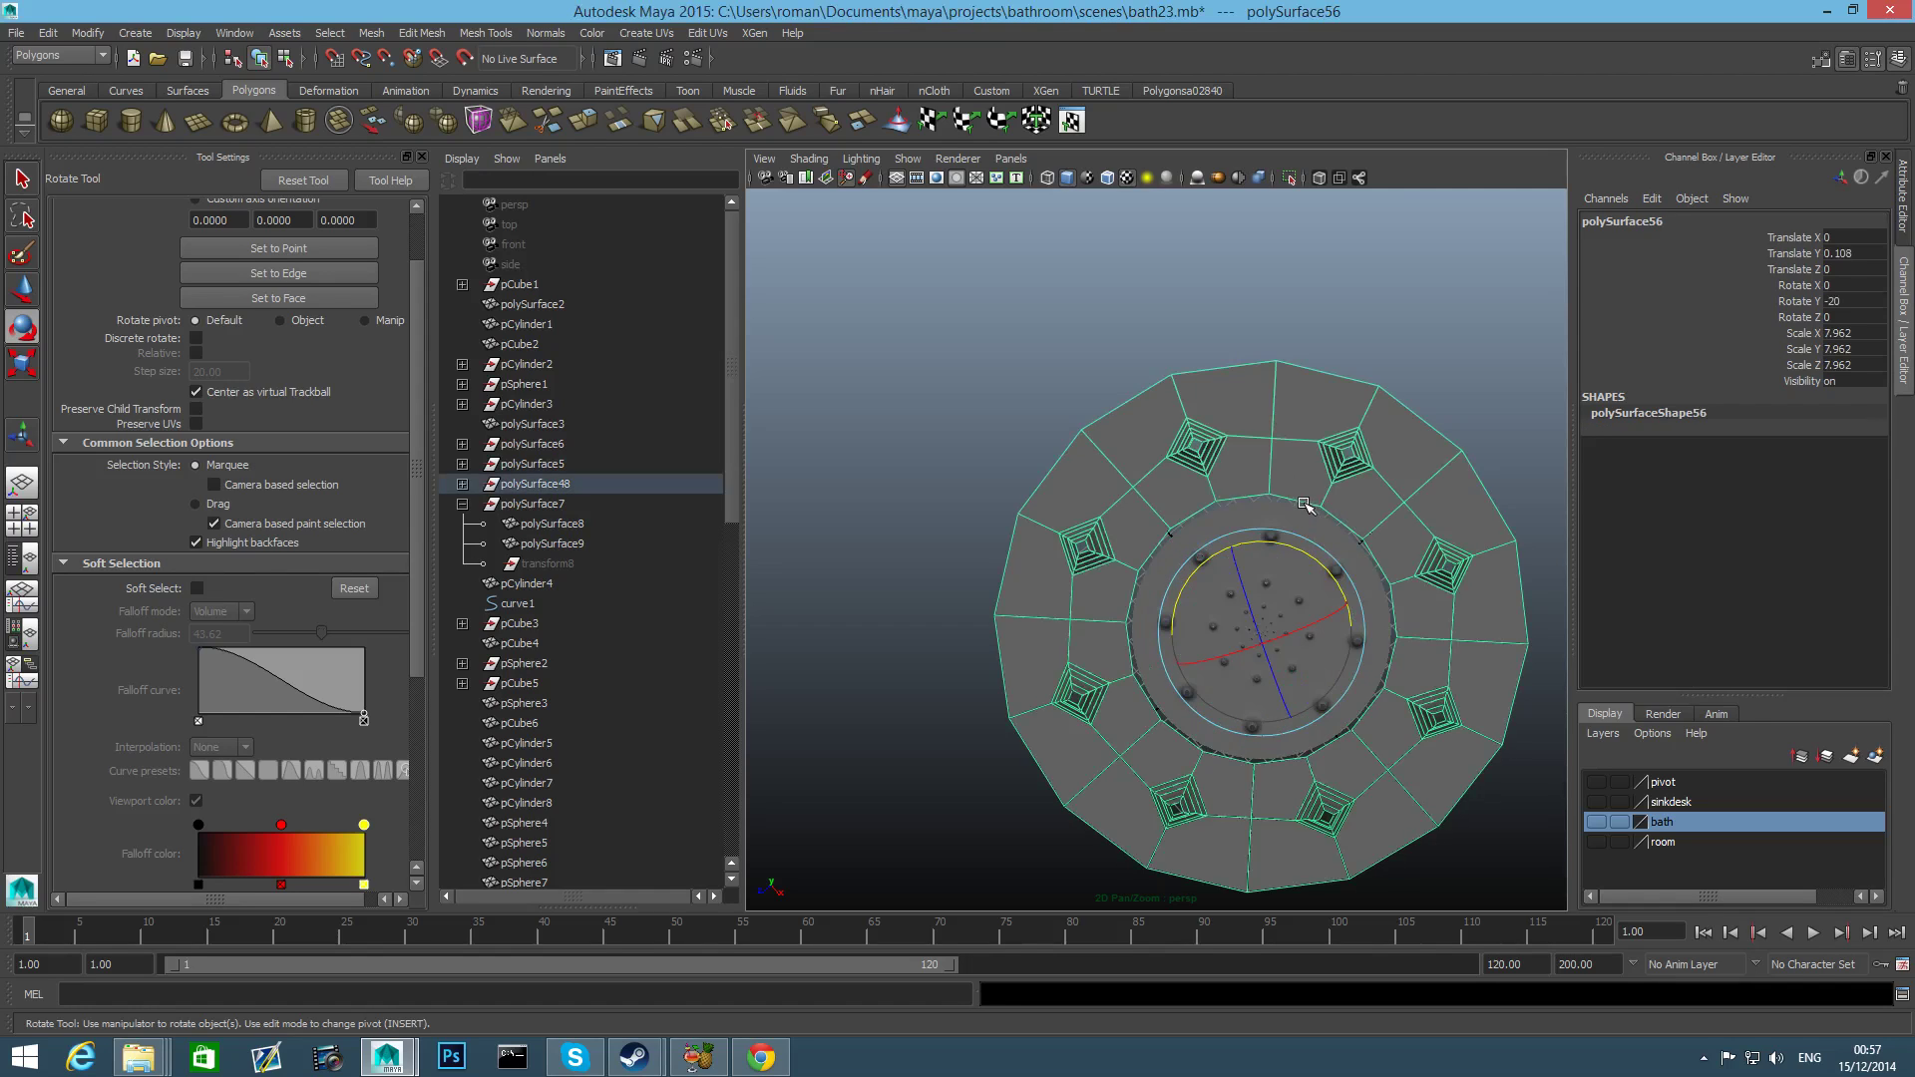
key(ctrl+h)
click(1282, 573)
alt+drag(1282, 574, 1221, 584)
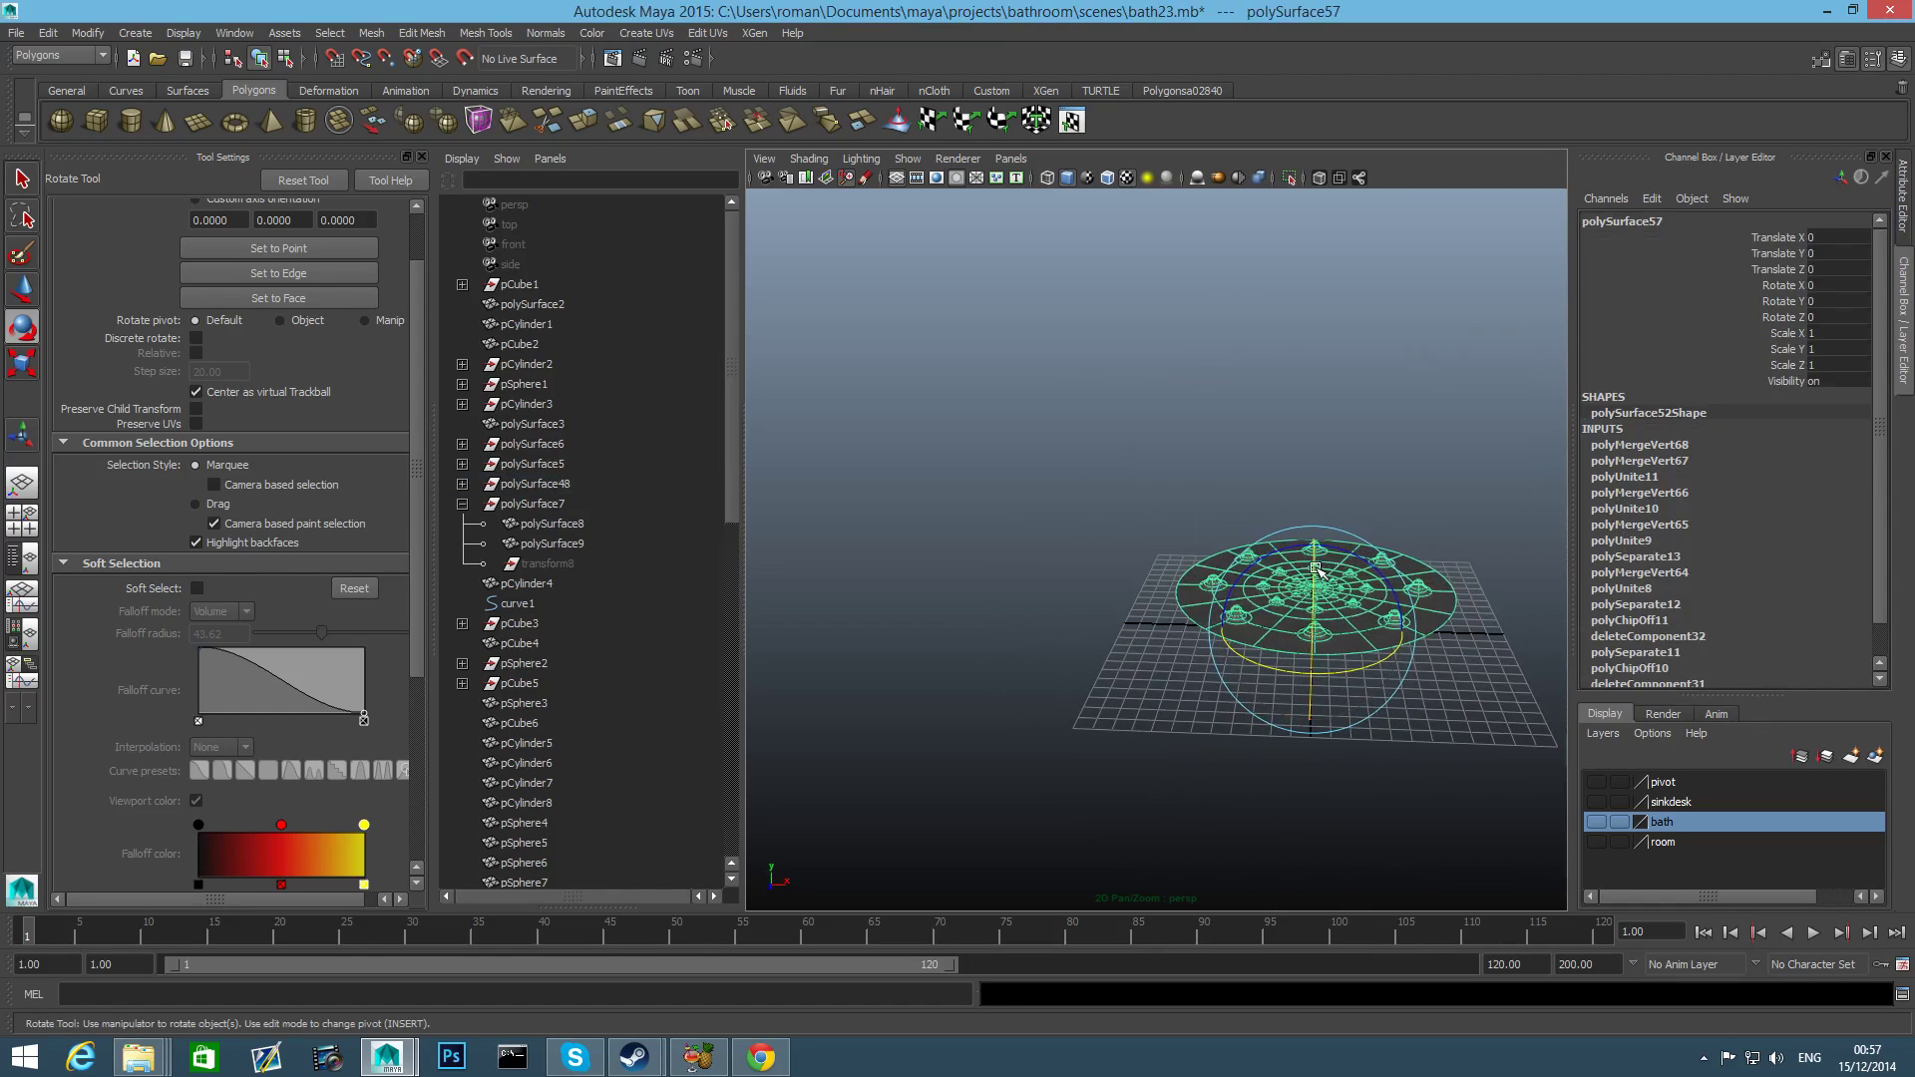
Center the nozzle disc's pivot and flip the disc over to a Rotate X of -180.
click(87, 33)
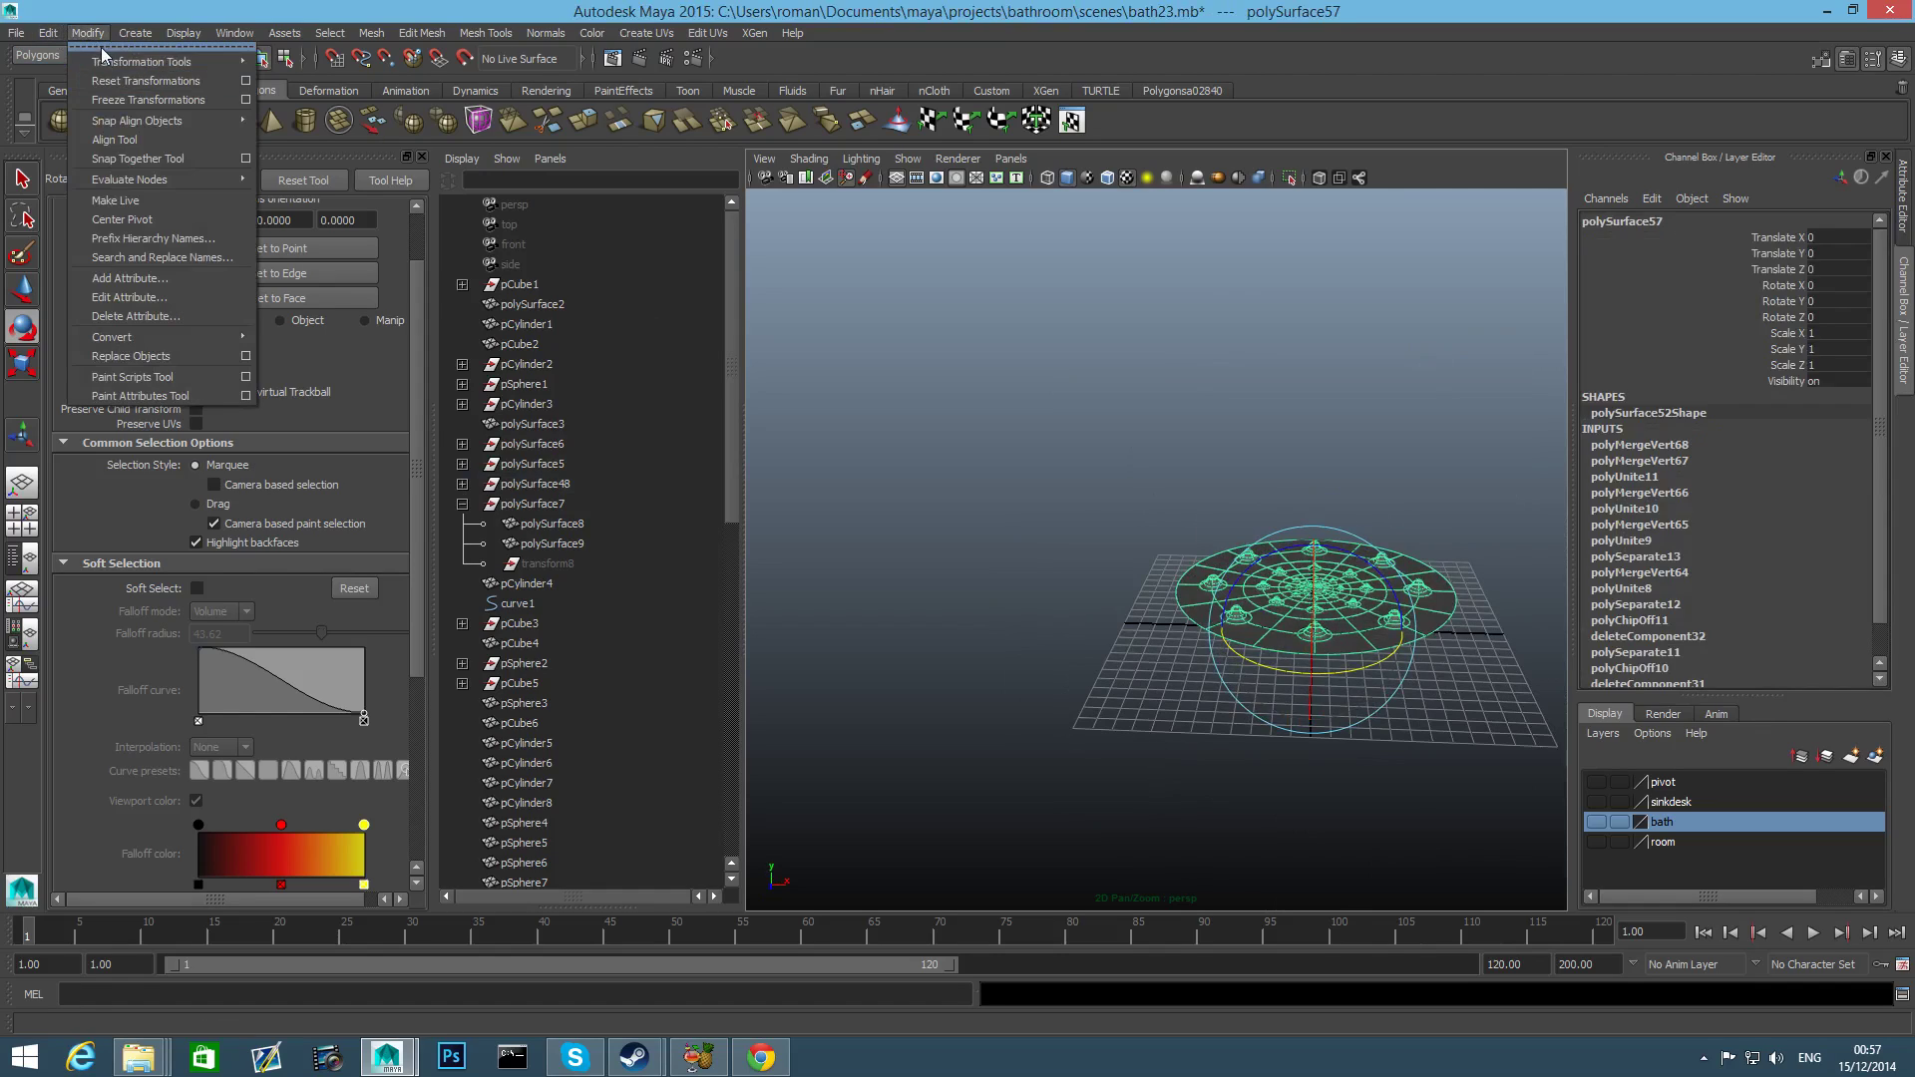
click(137, 219)
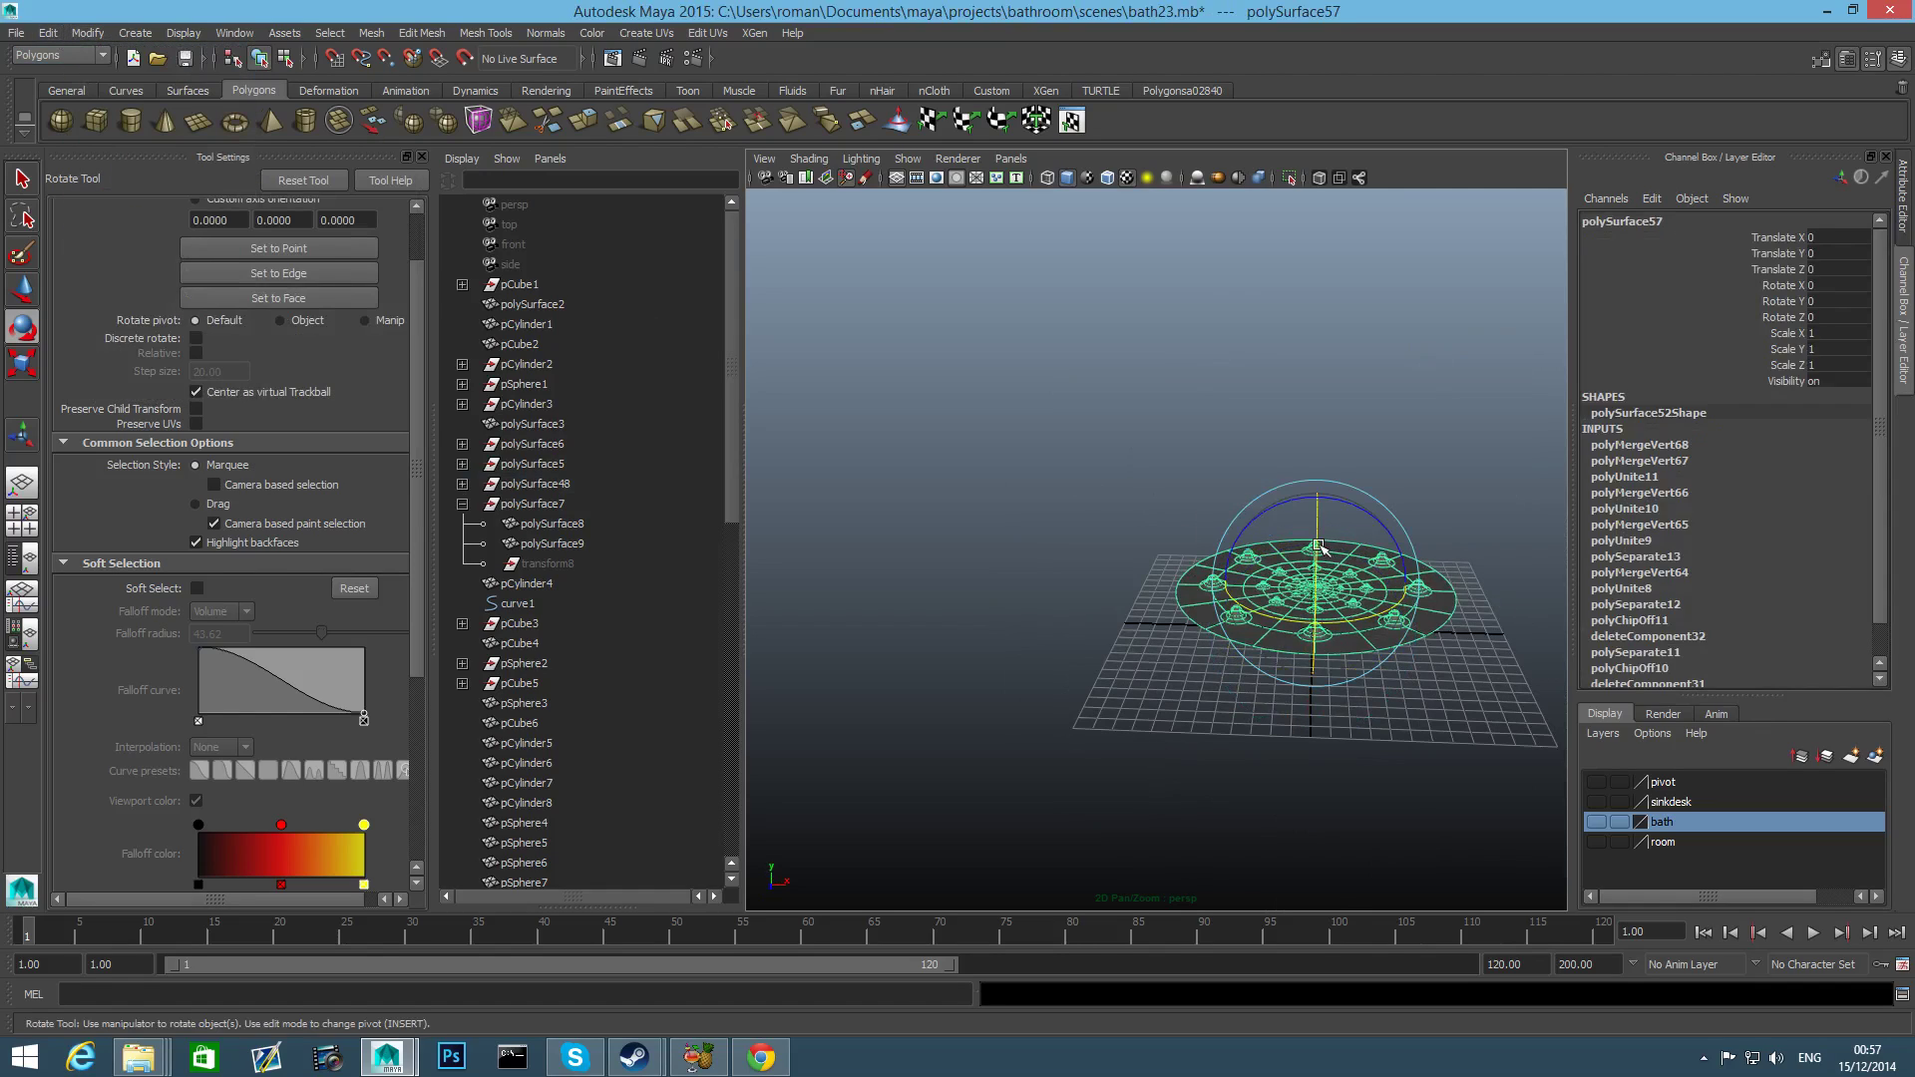
drag(1315, 521, 1377, 761)
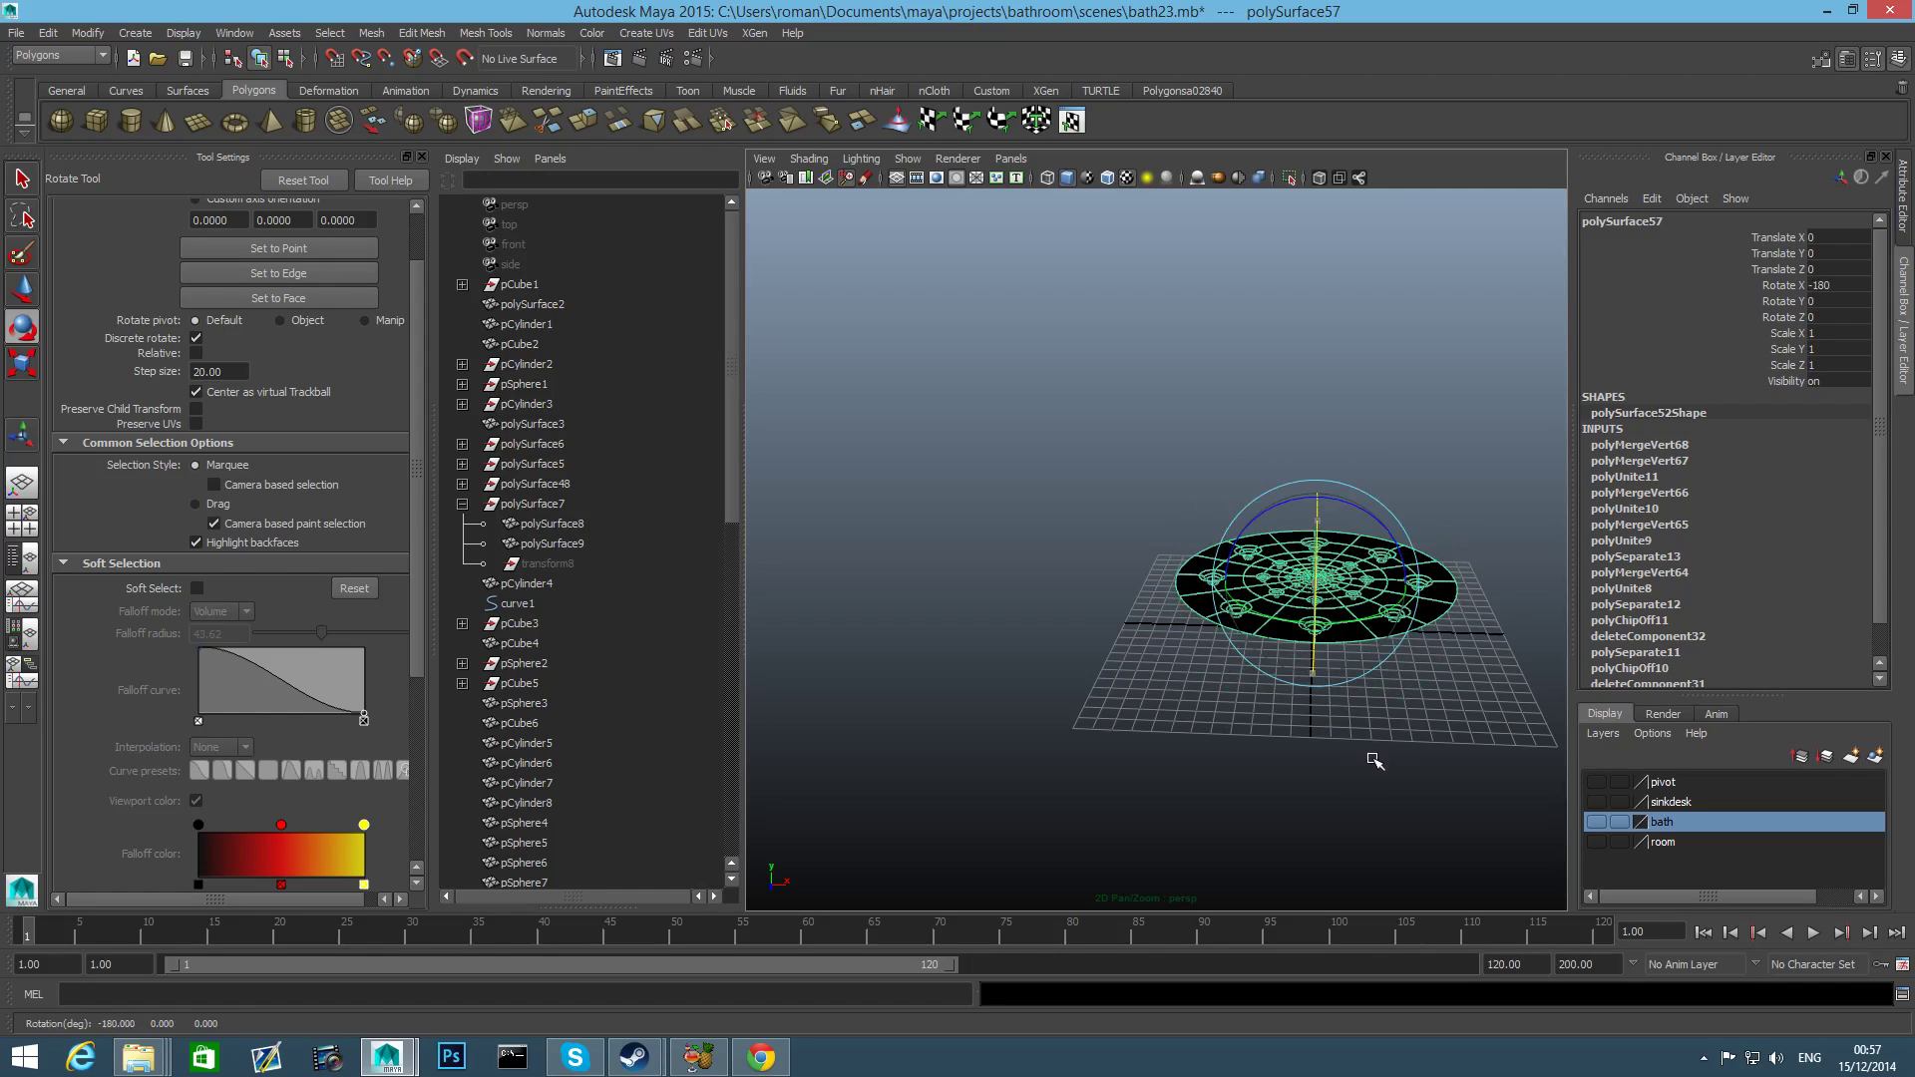
Keep discrete rotation enabled in the Rotate Tool settings and set its step size to 15.
click(196, 339)
alt+drag(1145, 542, 1264, 504)
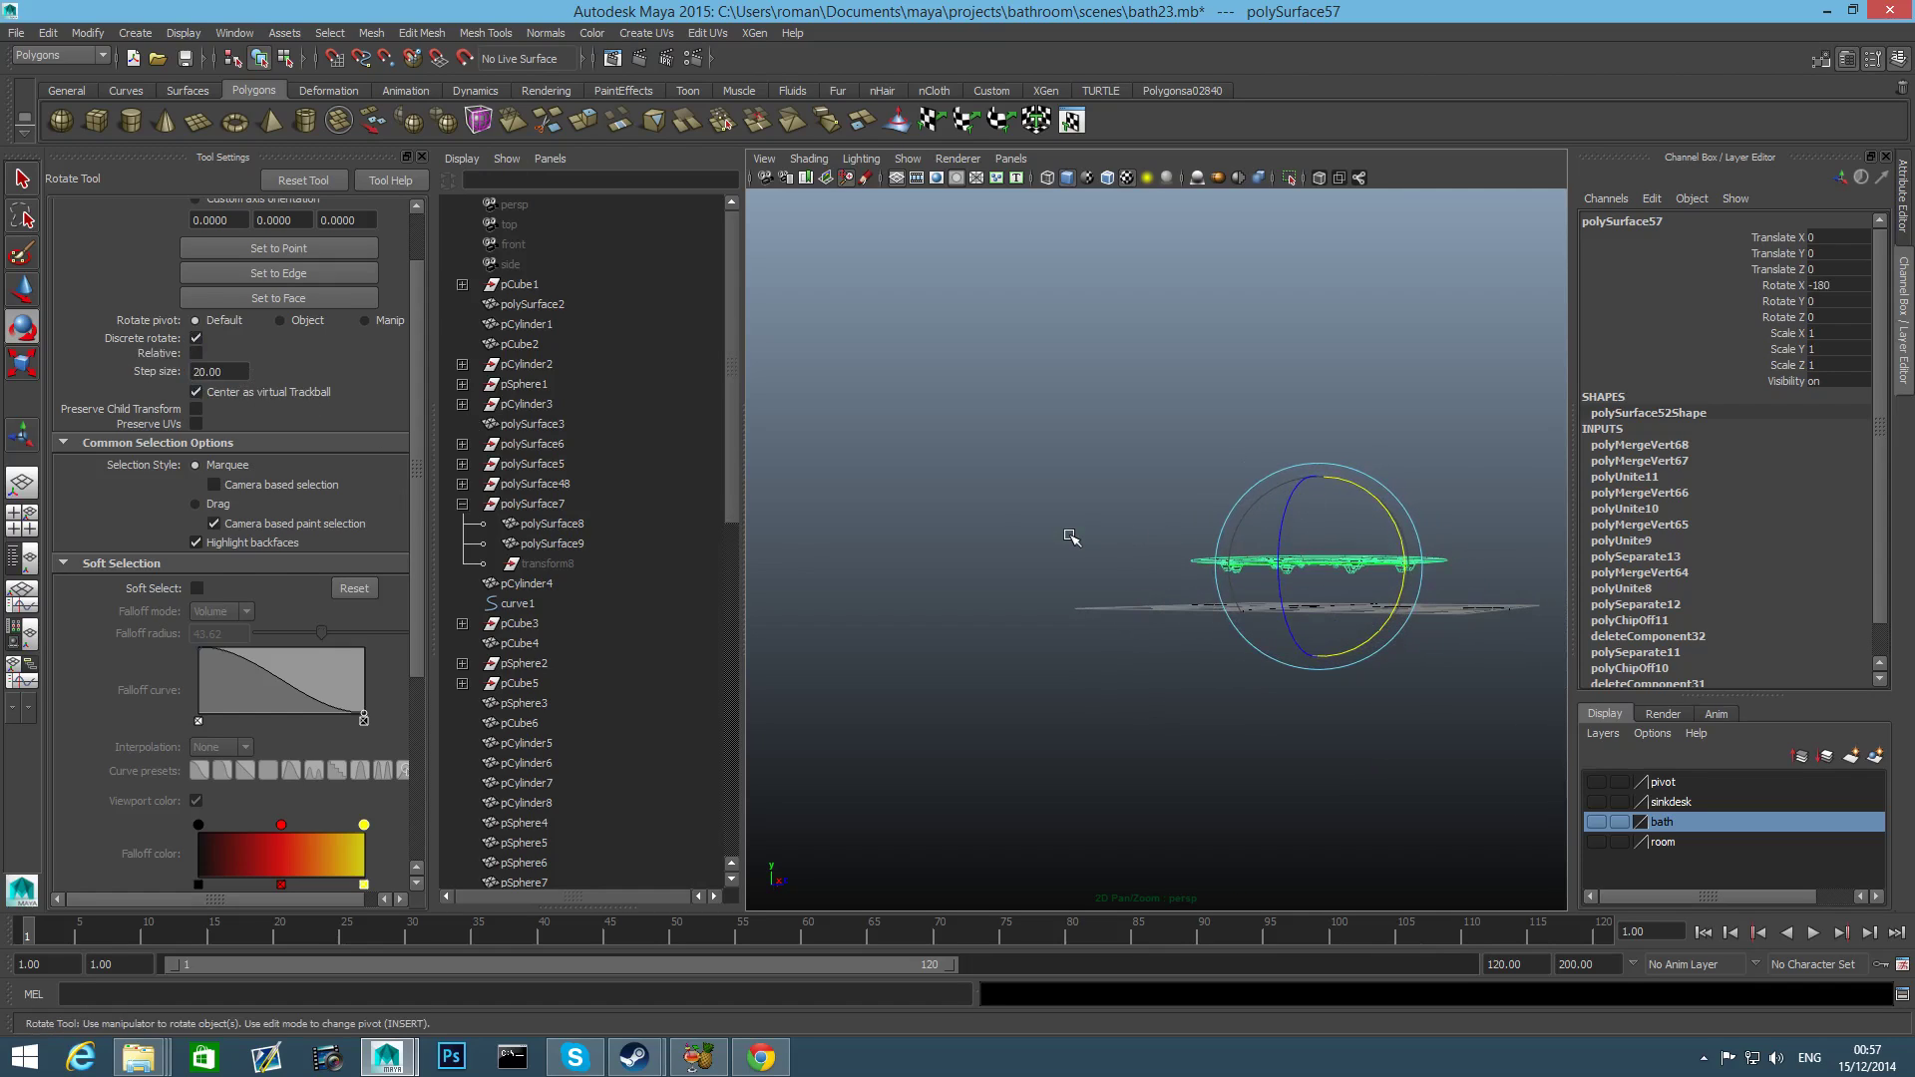
click(234, 370)
key(Return)
Enlarge the perspective view, switch the nozzle disc to edge mode and select its entire outer border edge loop.
alt+drag(983, 461, 1073, 470)
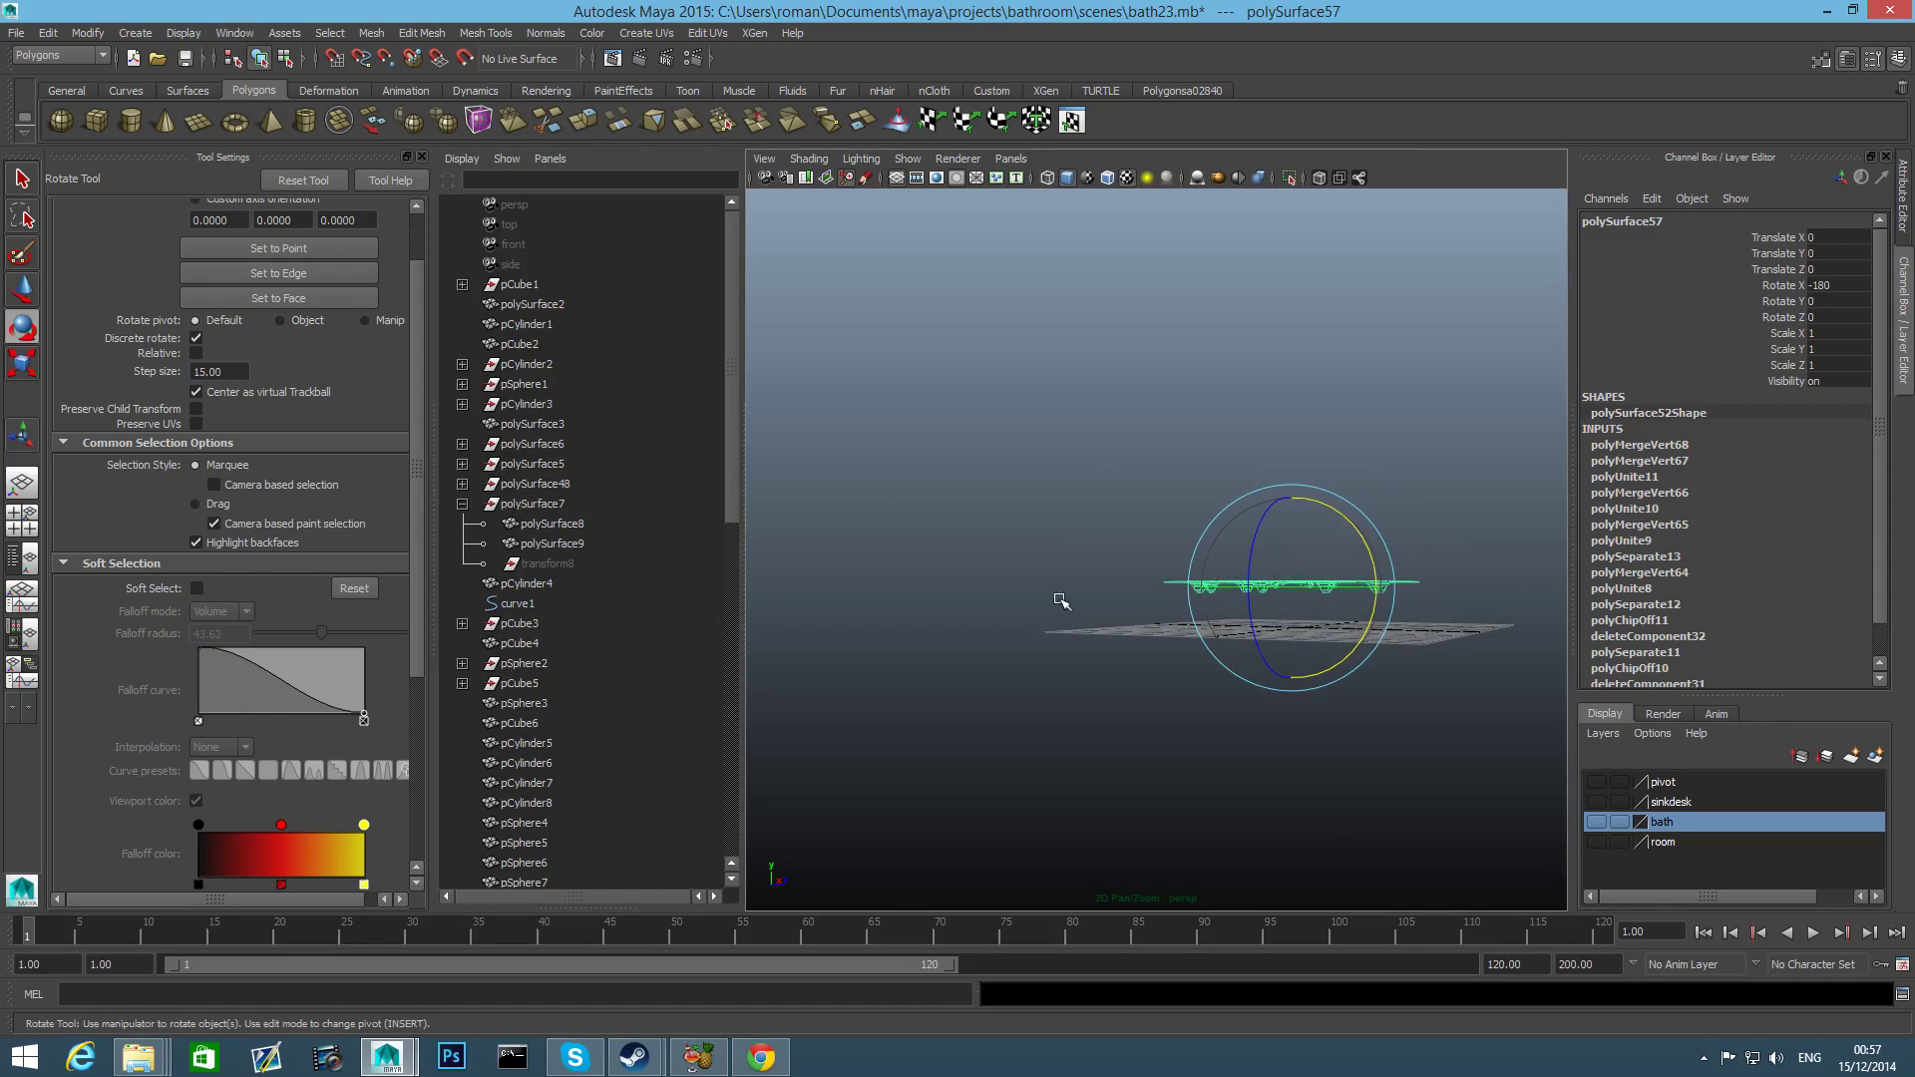
alt+drag(1168, 604, 1197, 632)
alt+right_drag(1237, 653, 1511, 758)
alt+drag(1511, 758, 1407, 706)
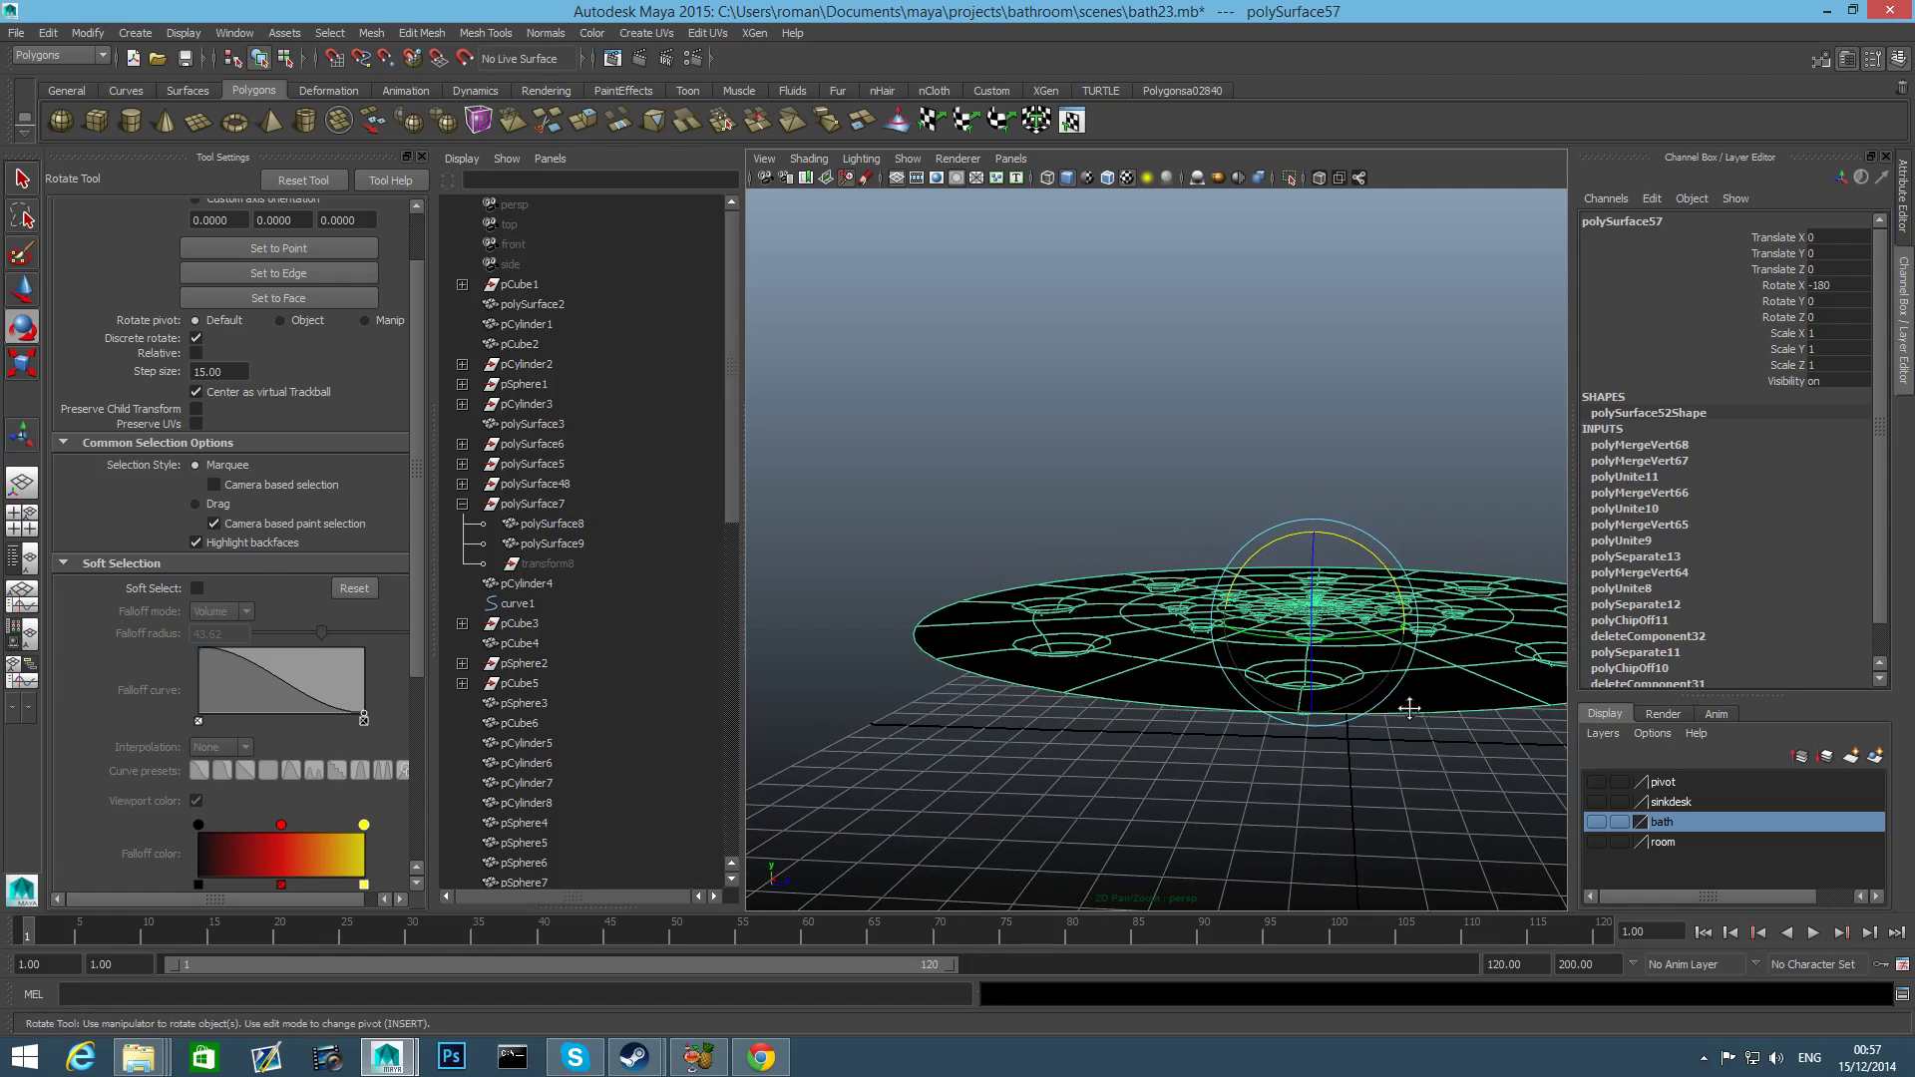
alt+middle_drag(1406, 705, 1314, 716)
alt+right_drag(1315, 716, 1251, 575)
key(space)
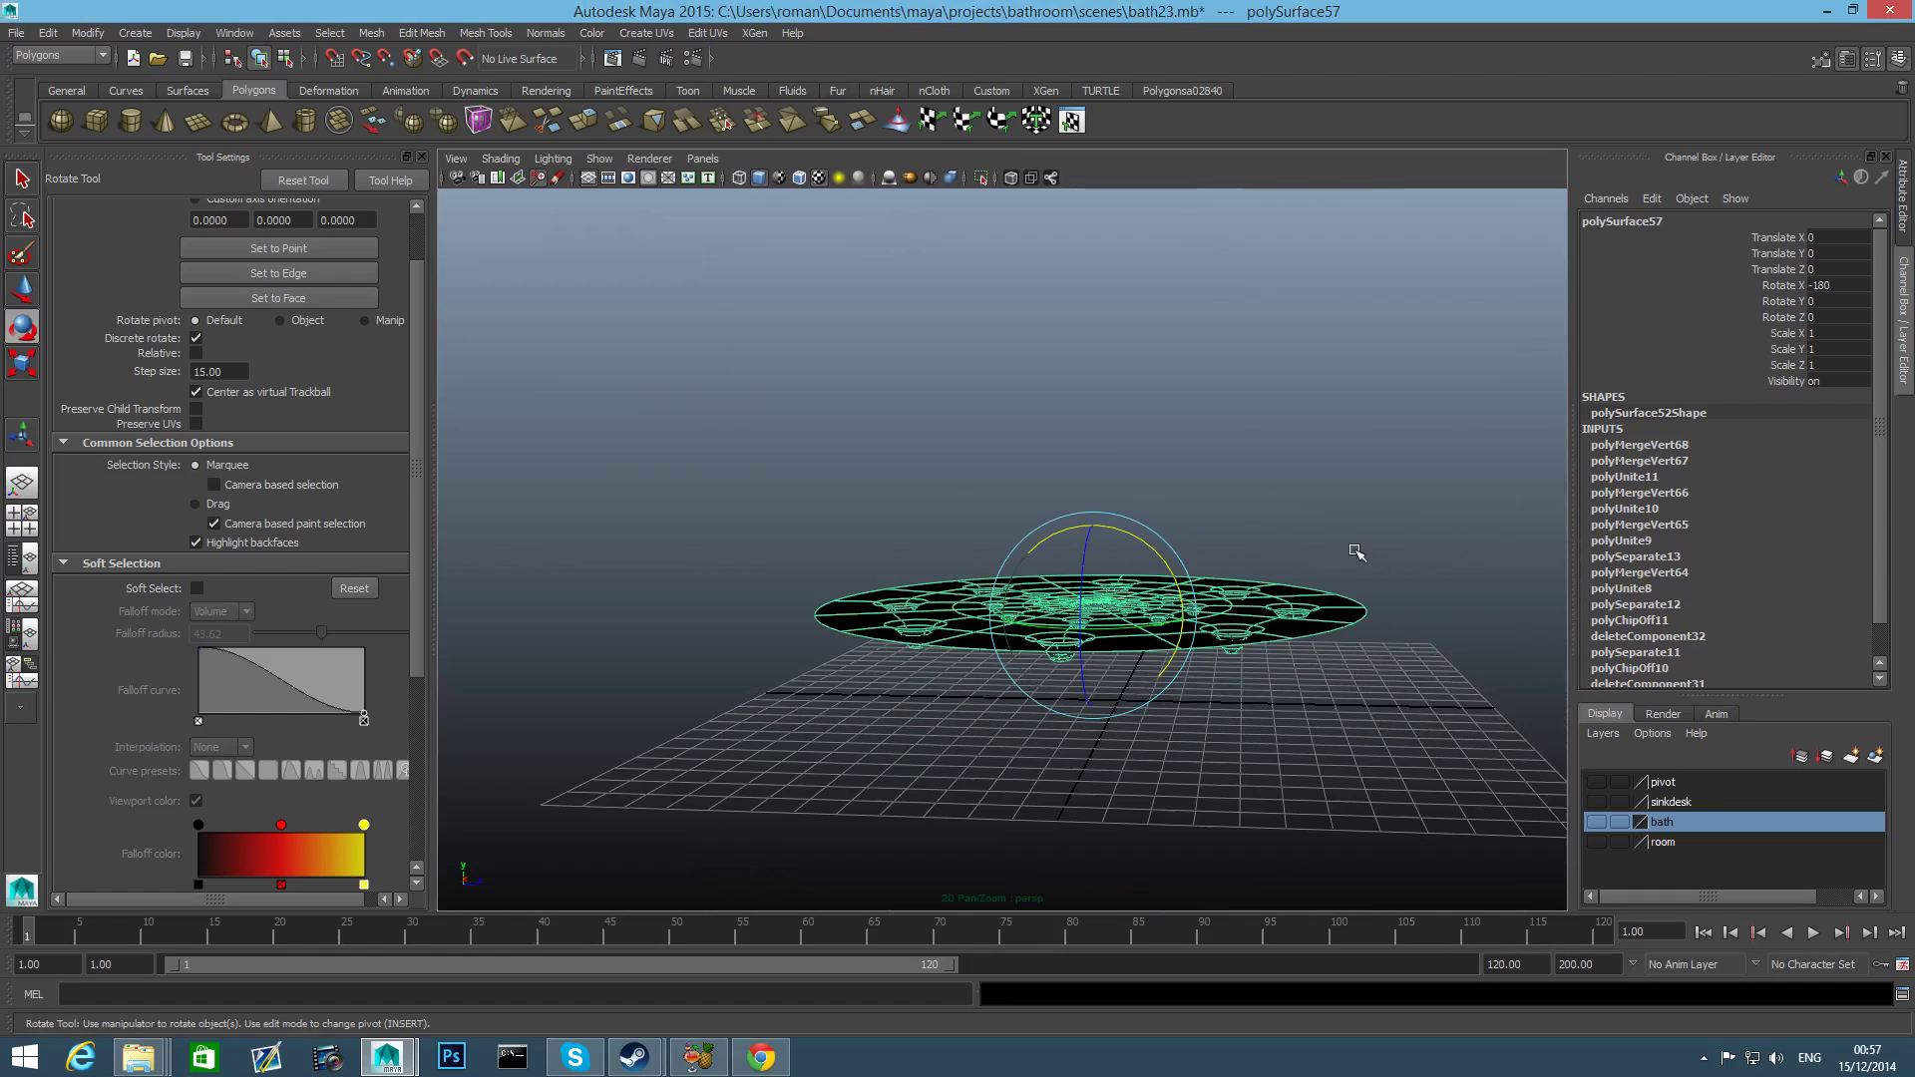
alt+drag(1322, 592, 1192, 459)
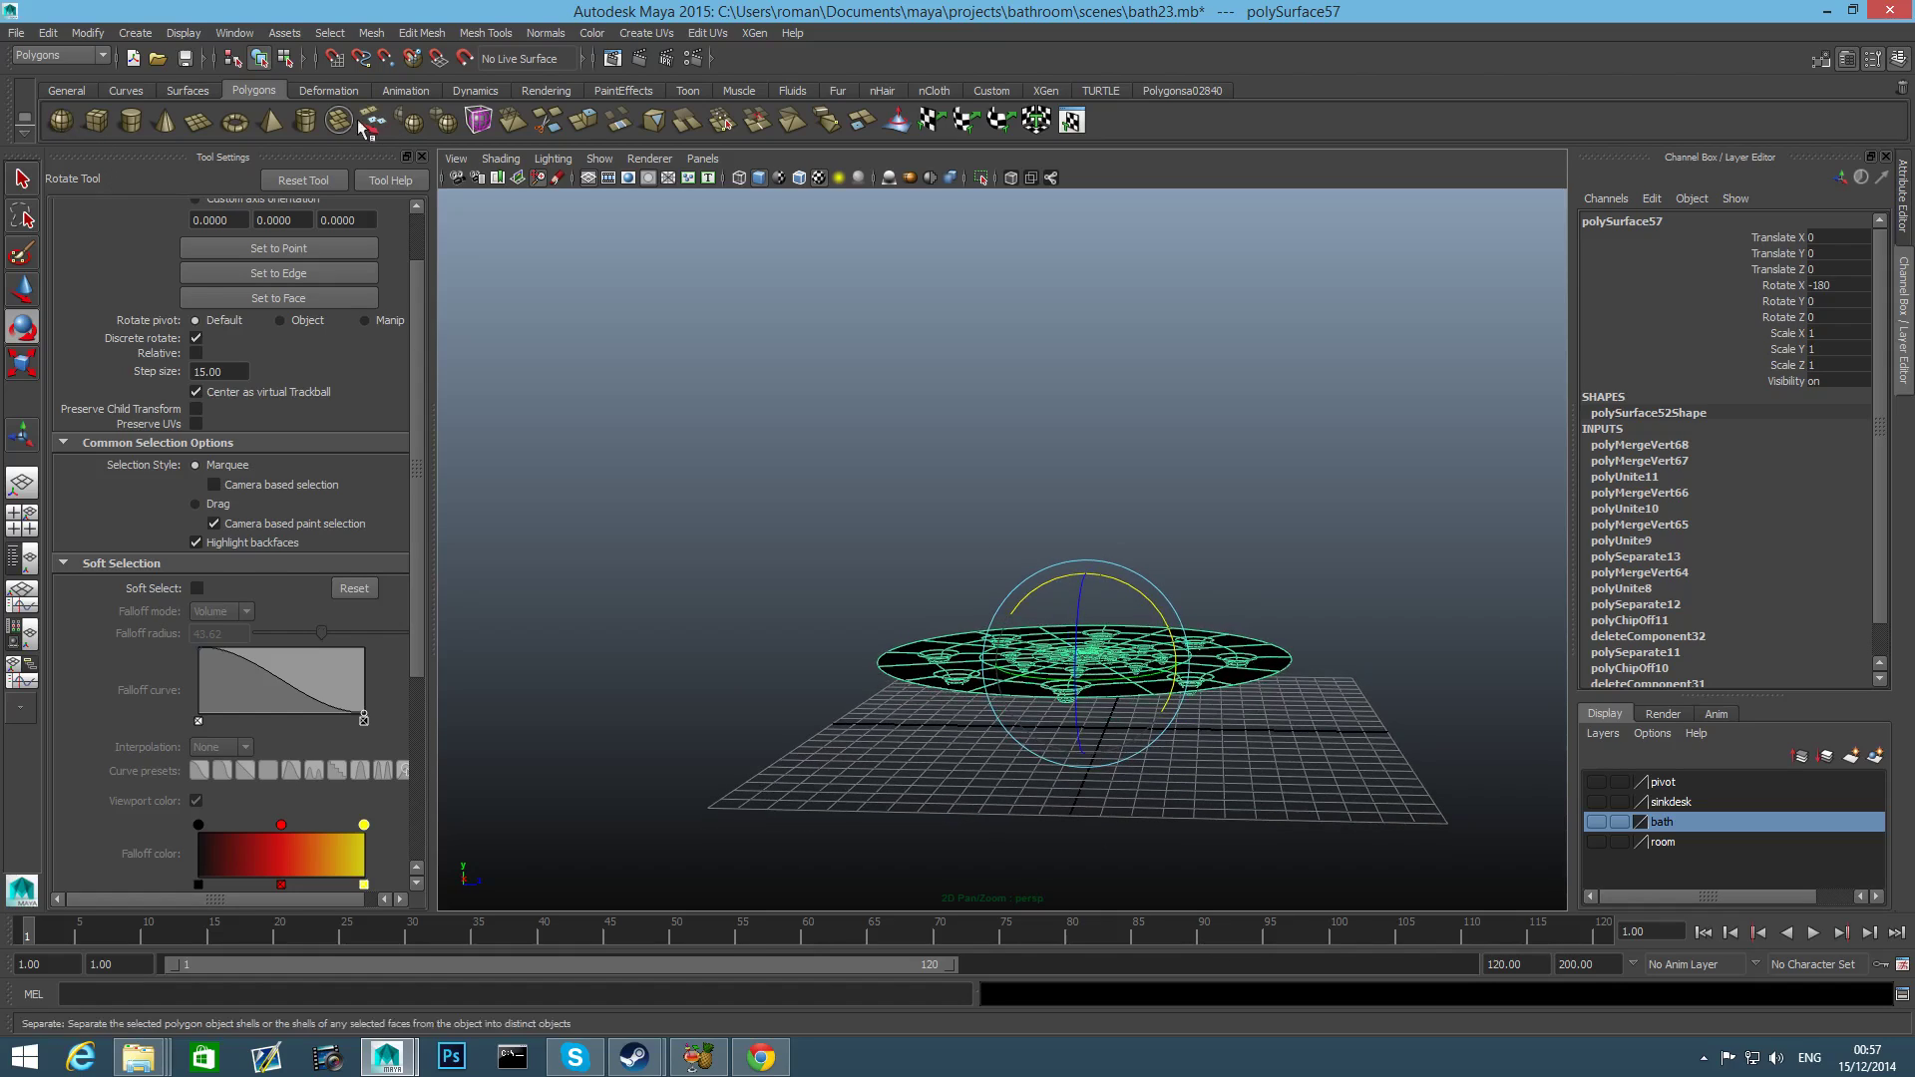
right_drag(902, 638, 911, 570)
click(1015, 688)
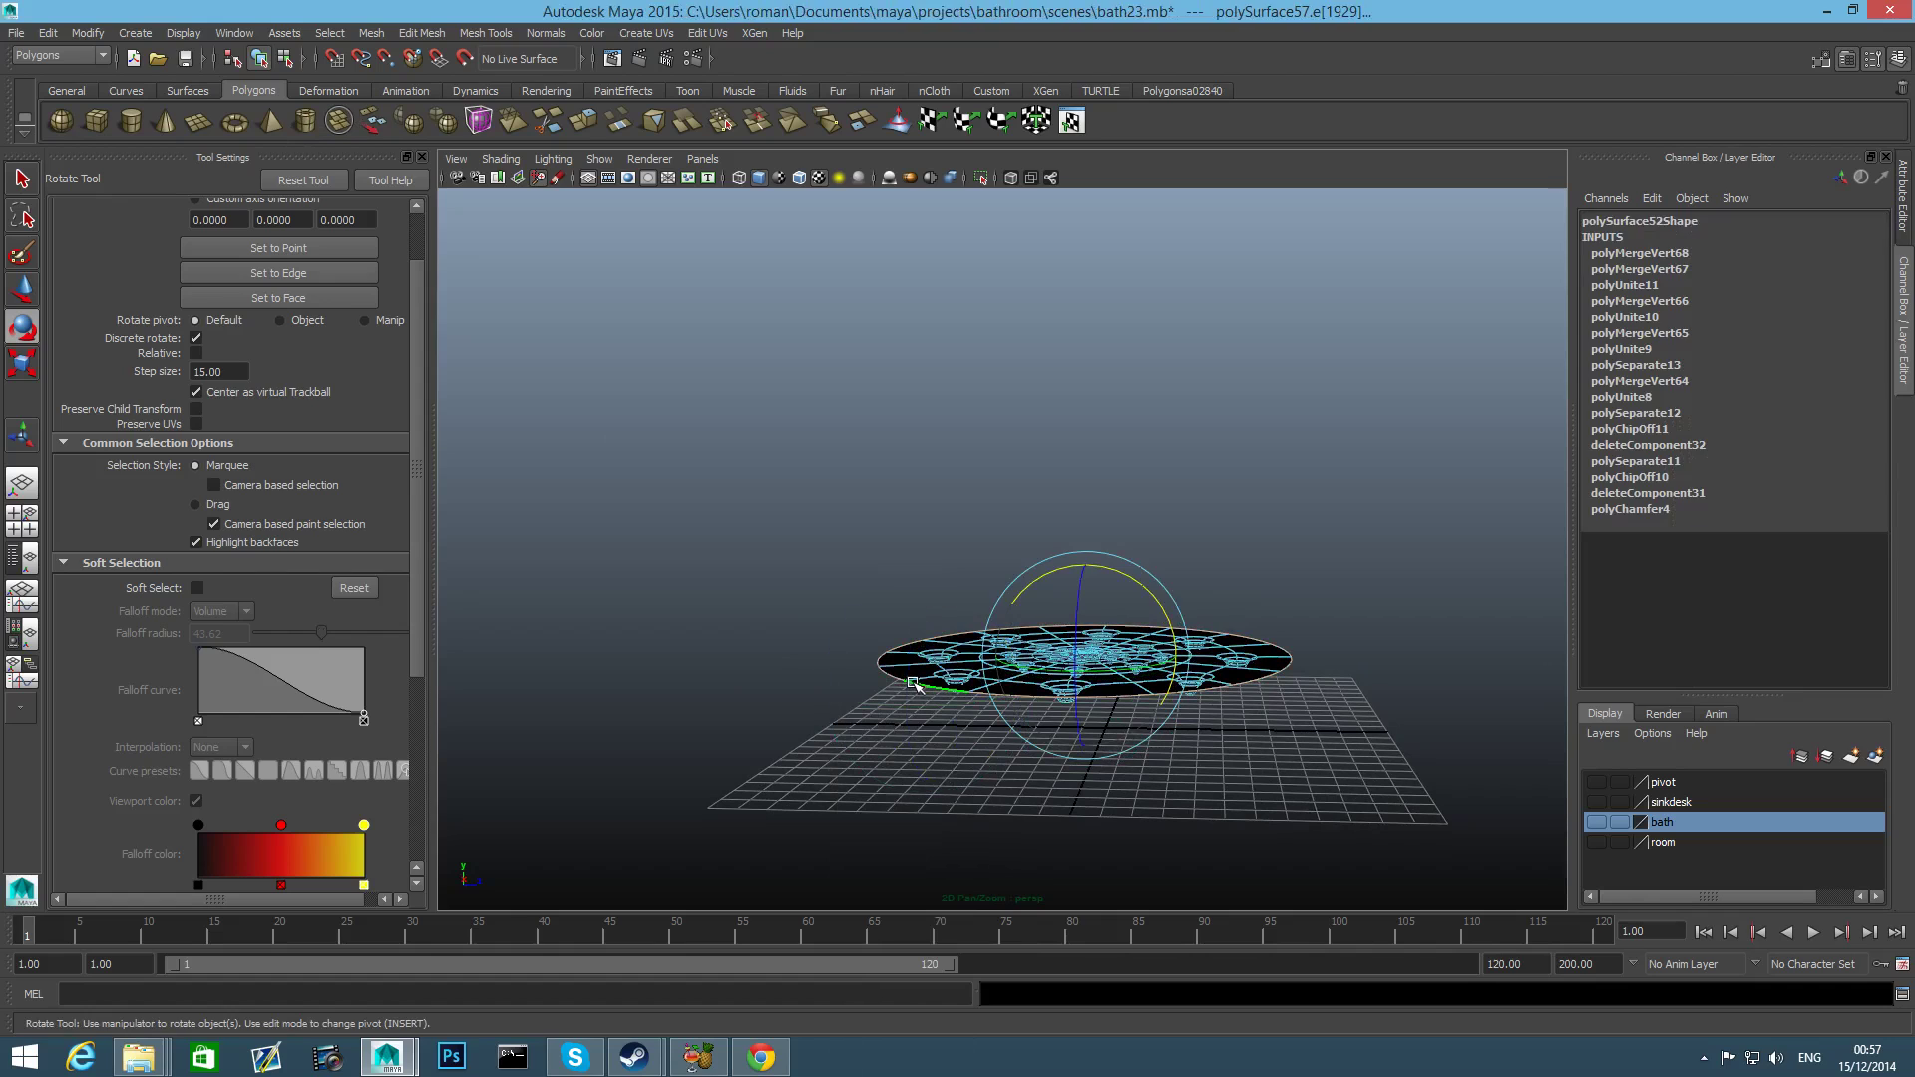
key(1)
scroll(1015, 688, up, 5)
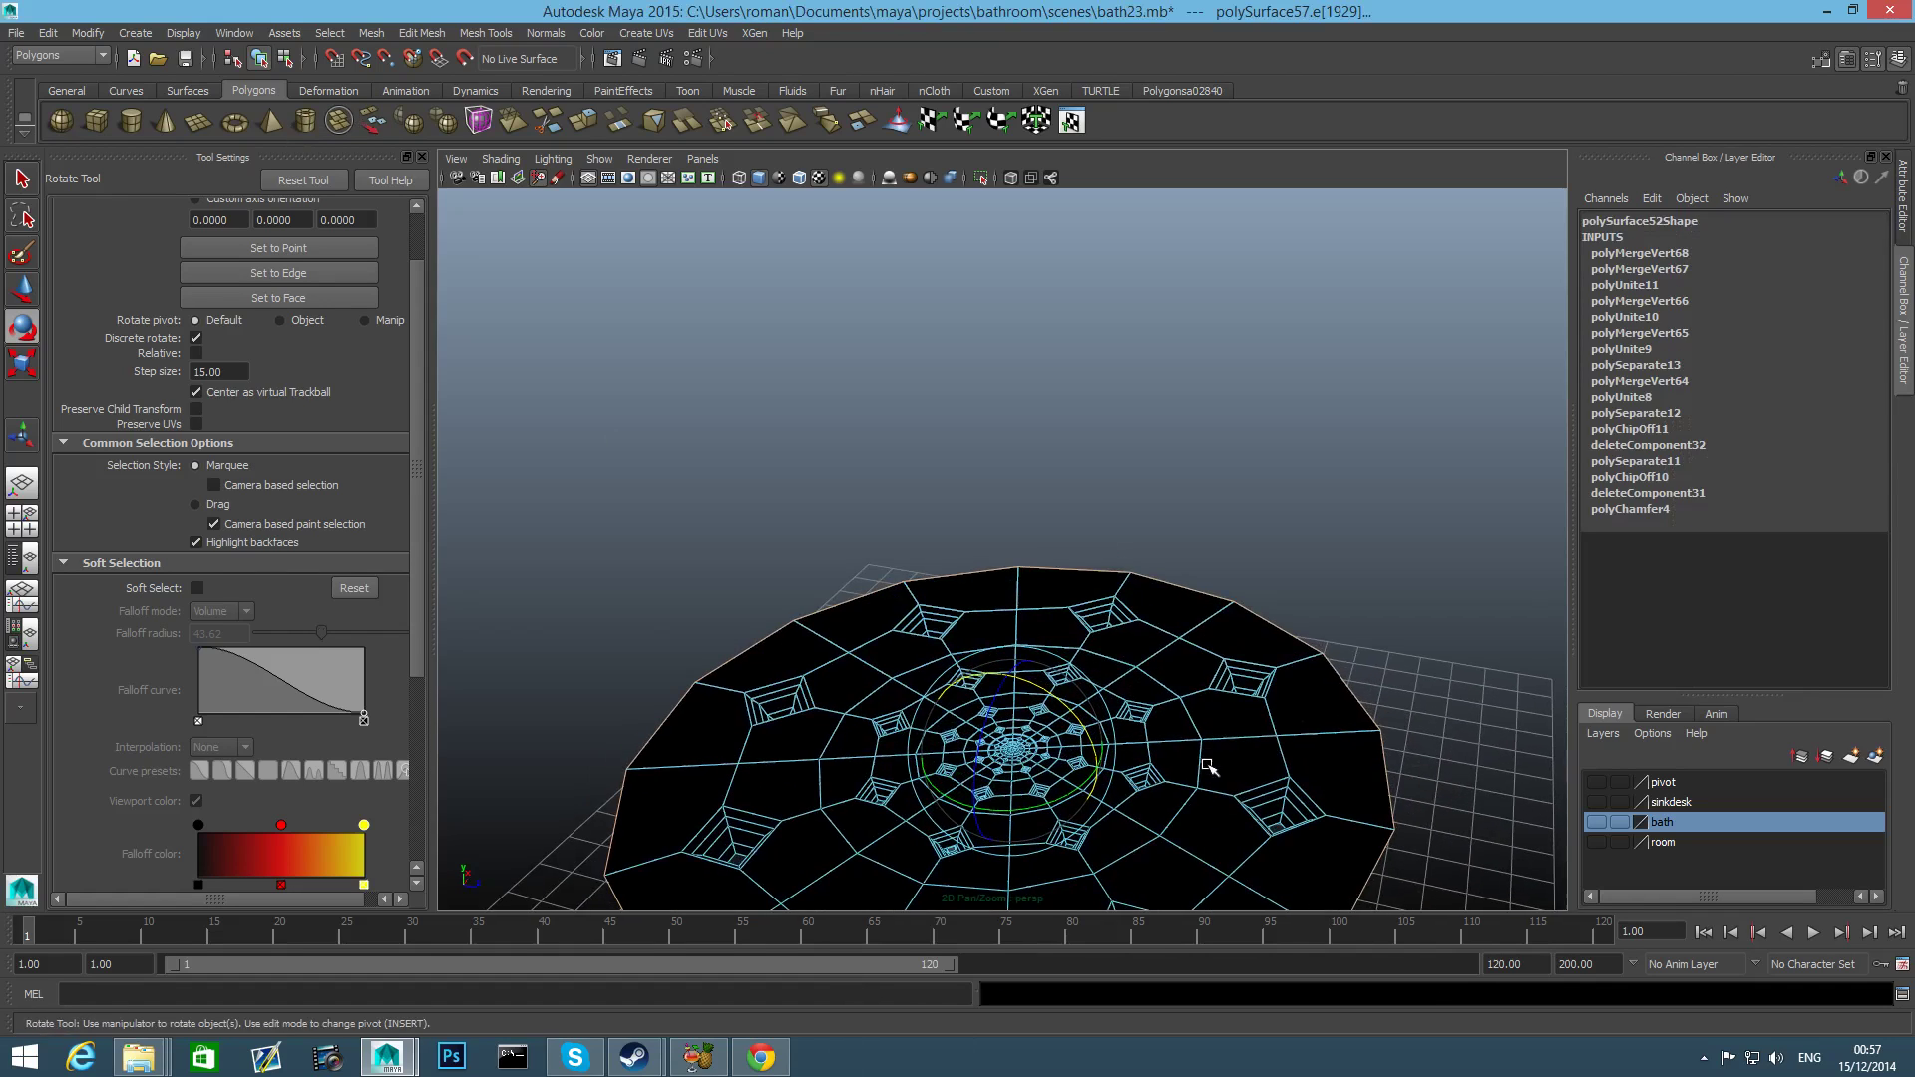
Extrude the disc's outer border edges and scale them slightly outward into a narrow rim.
click(589, 129)
alt+middle_drag(913, 569, 941, 487)
key(r)
drag(1059, 606, 1069, 608)
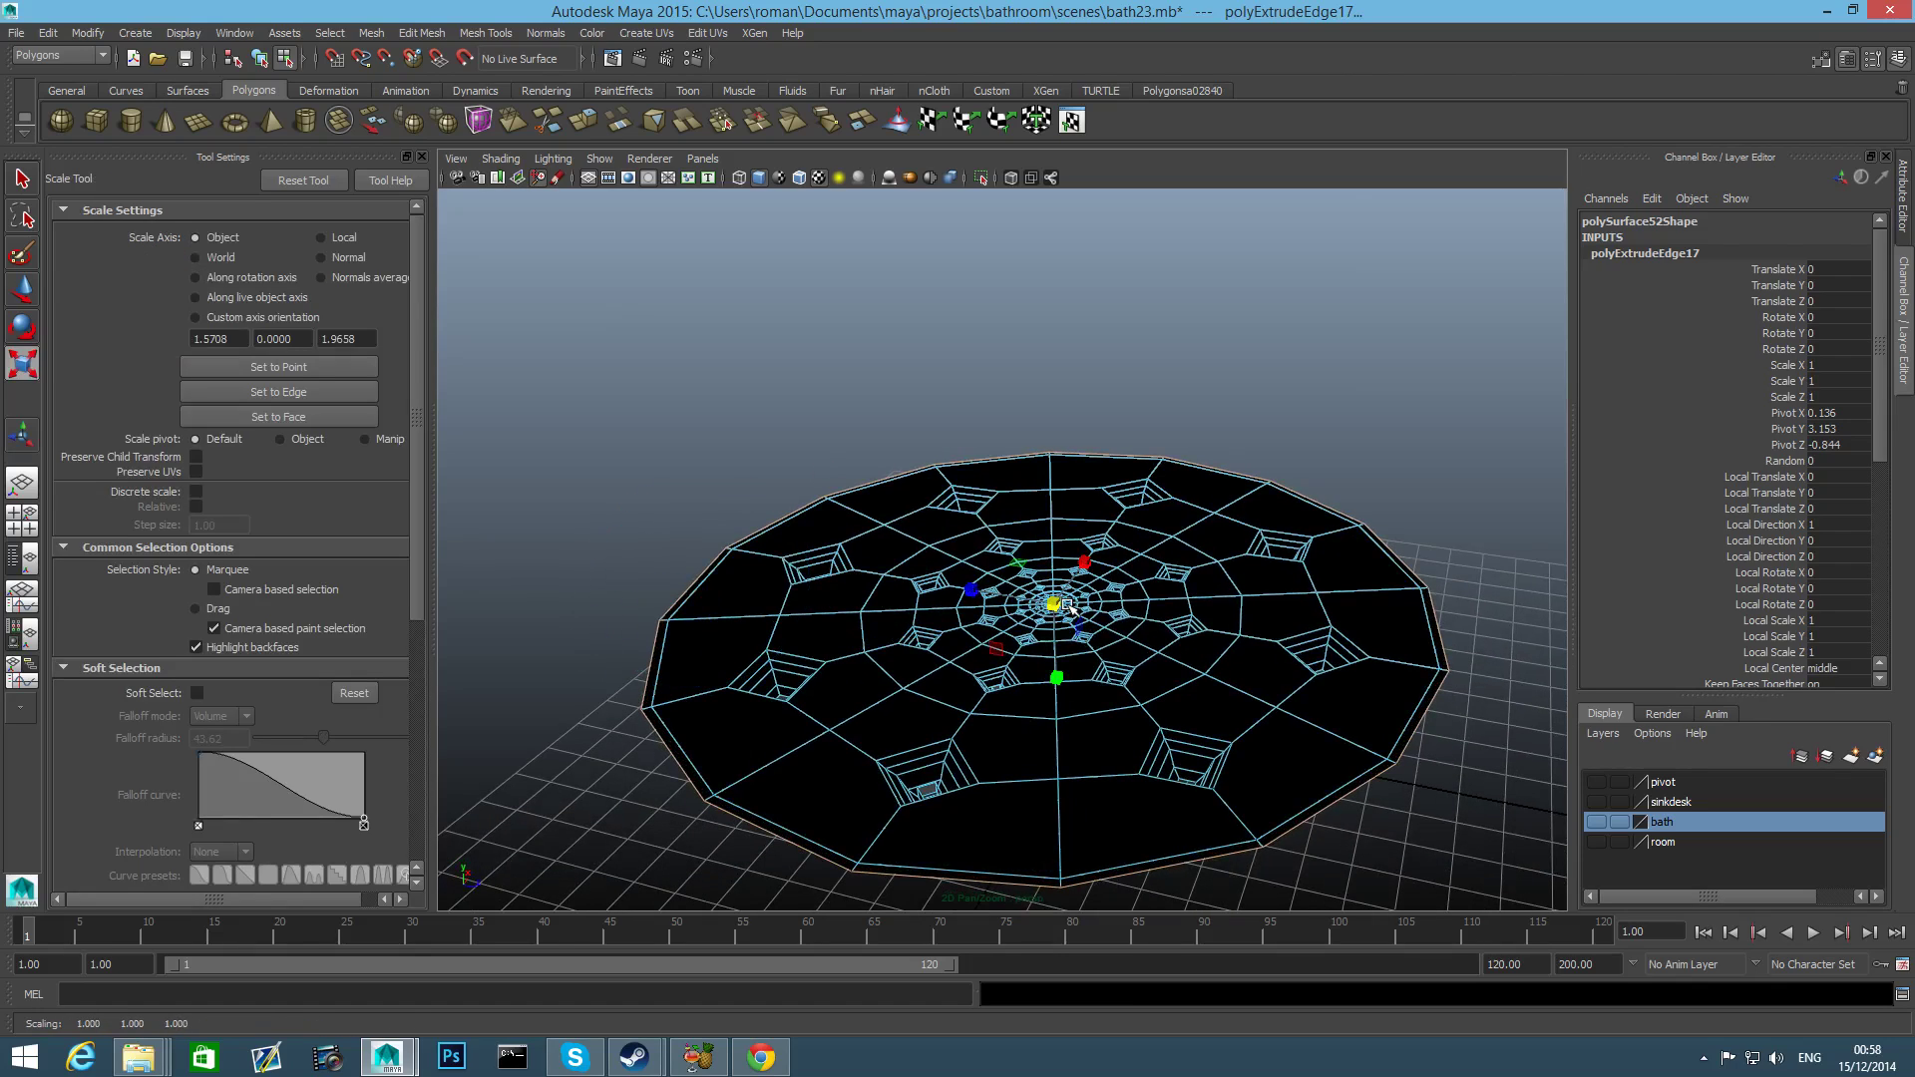
Extrude the rim's border edges and raise them to about Y 3.5, forming a thin vertical wall.
click(572, 132)
key(w)
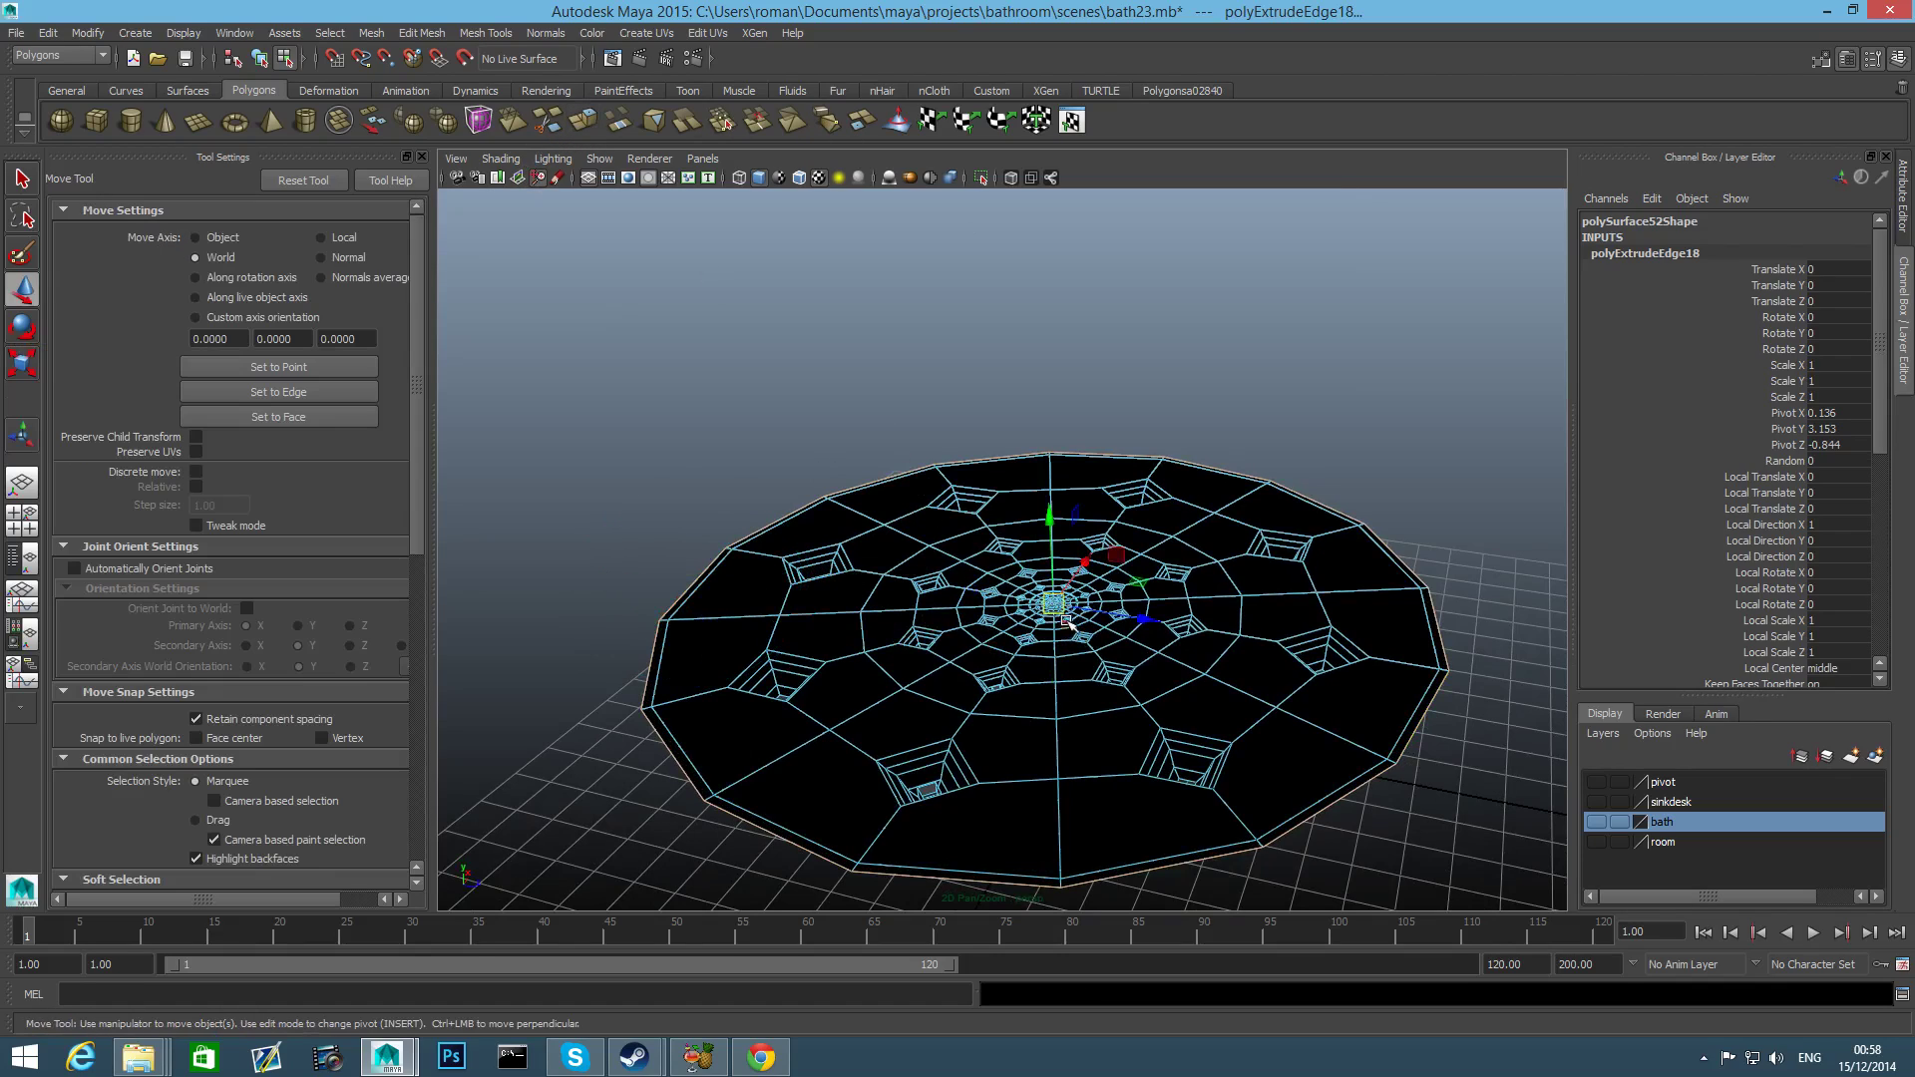
drag(1048, 514, 1072, 470)
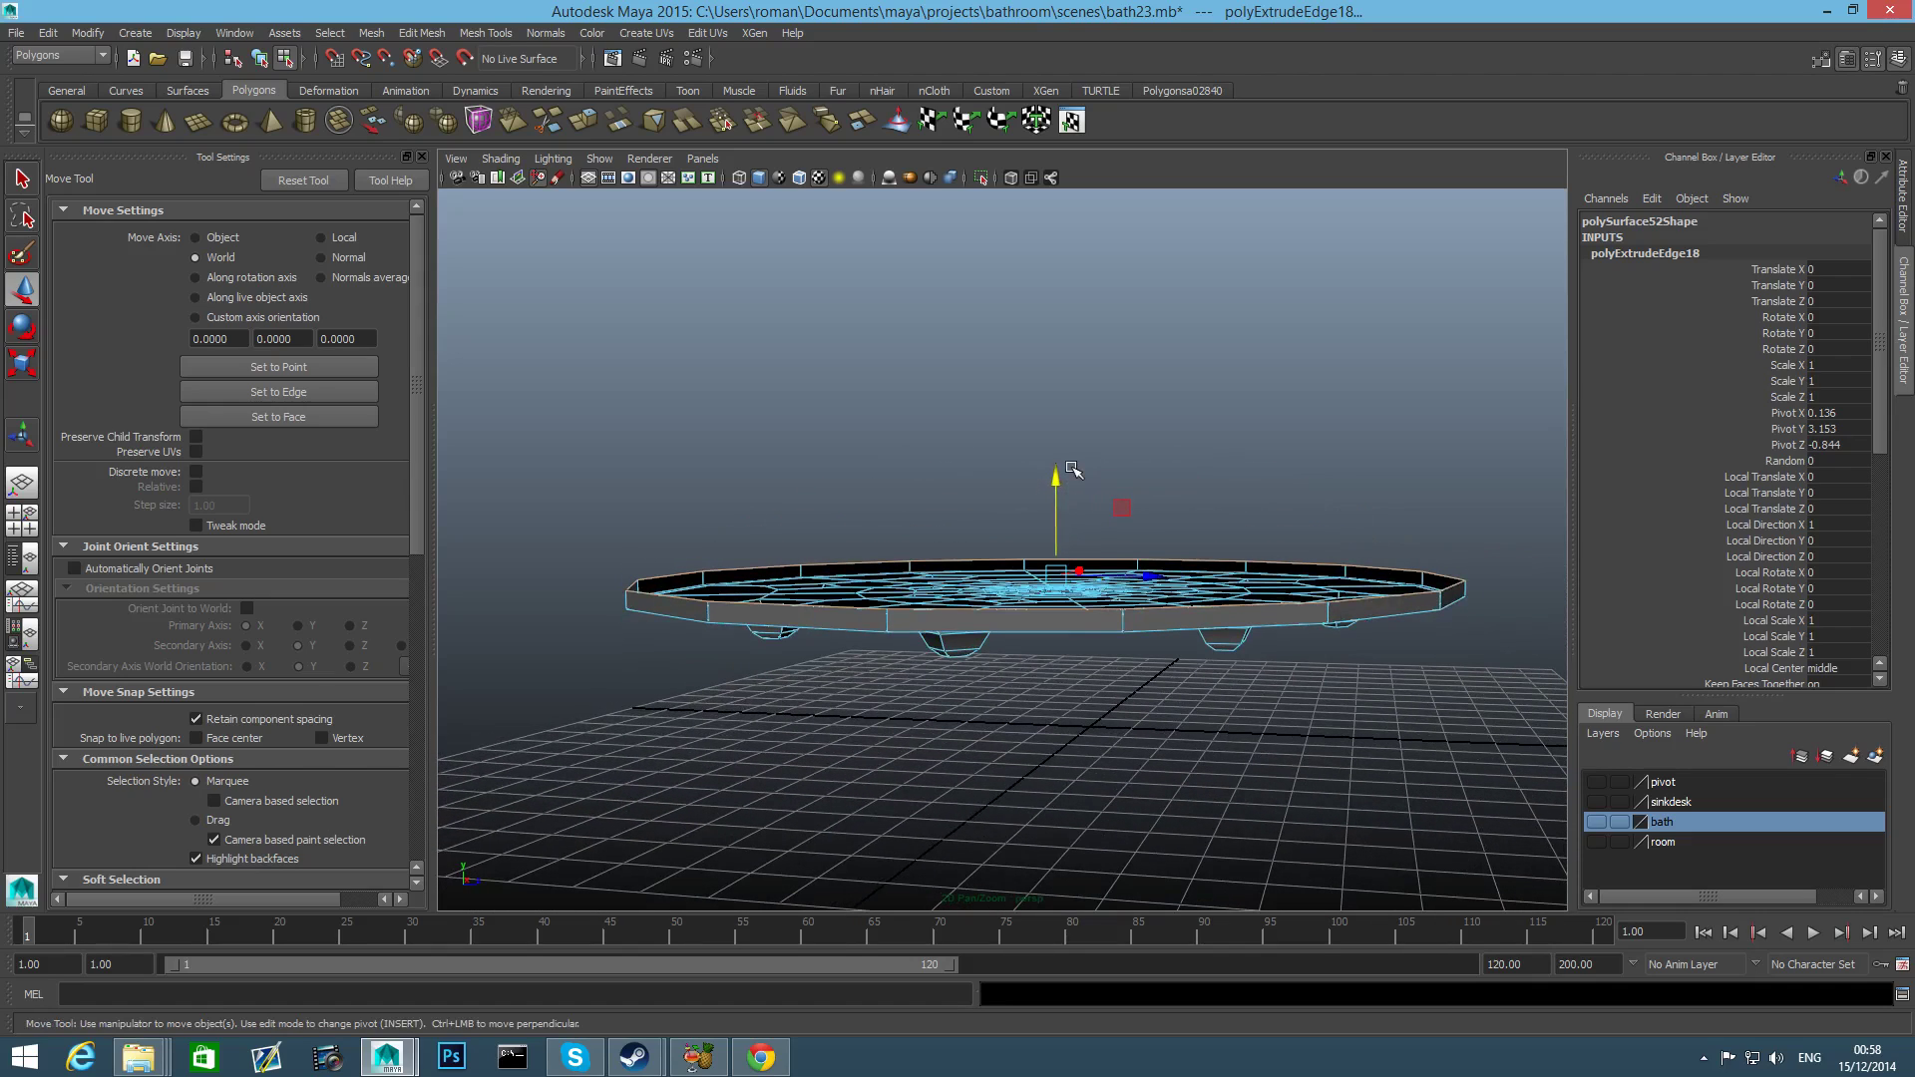
Extrude the wall's upper border, raise it to about Y 5.35 and scale it inward to form a sloped side.
click(581, 119)
key(w)
drag(1059, 476, 1063, 391)
key(r)
drag(1053, 496, 989, 500)
mouse_move(1068, 551)
alt+mouse_down()
mouse_move(1084, 527)
mouse_move(1073, 559)
alt+mouse_up()
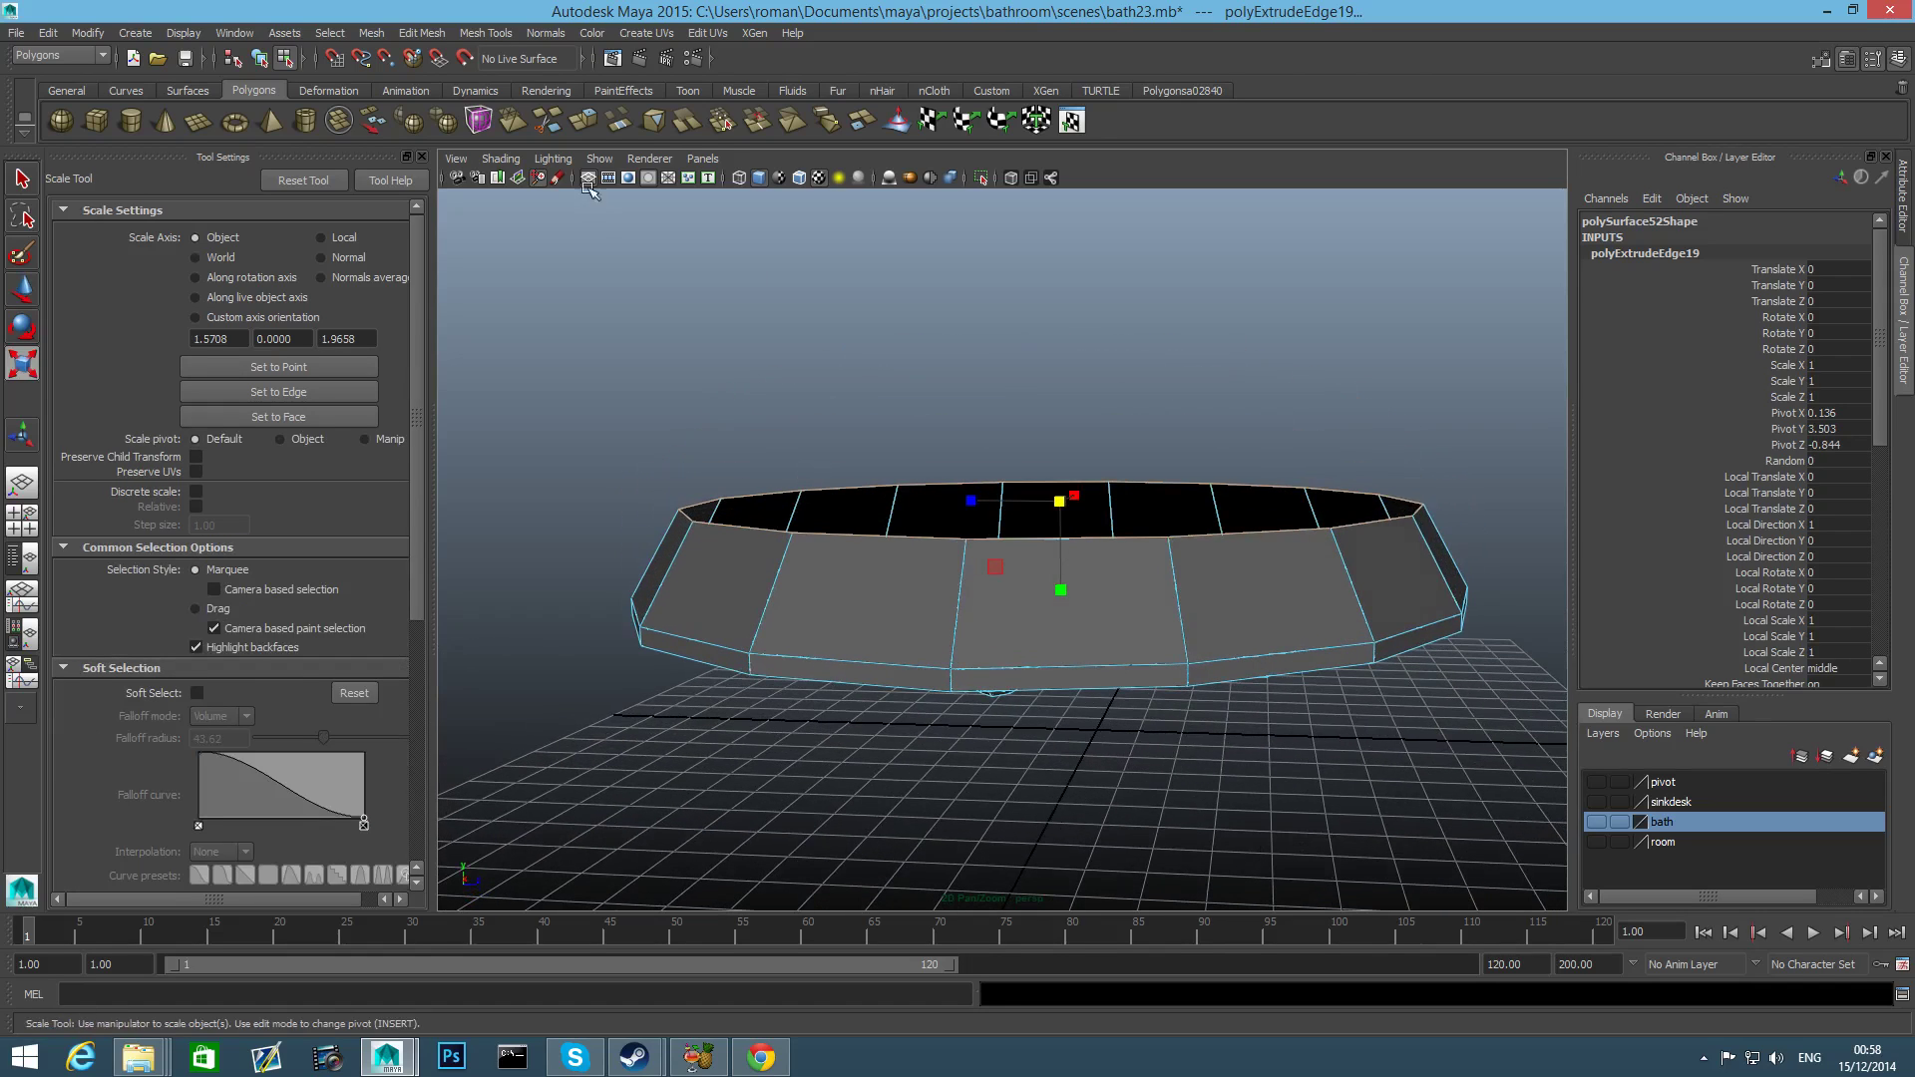
Extrude the upper border again, scale it inward to about 0.935 horizontally and raise it to about Y 6.2.
click(583, 120)
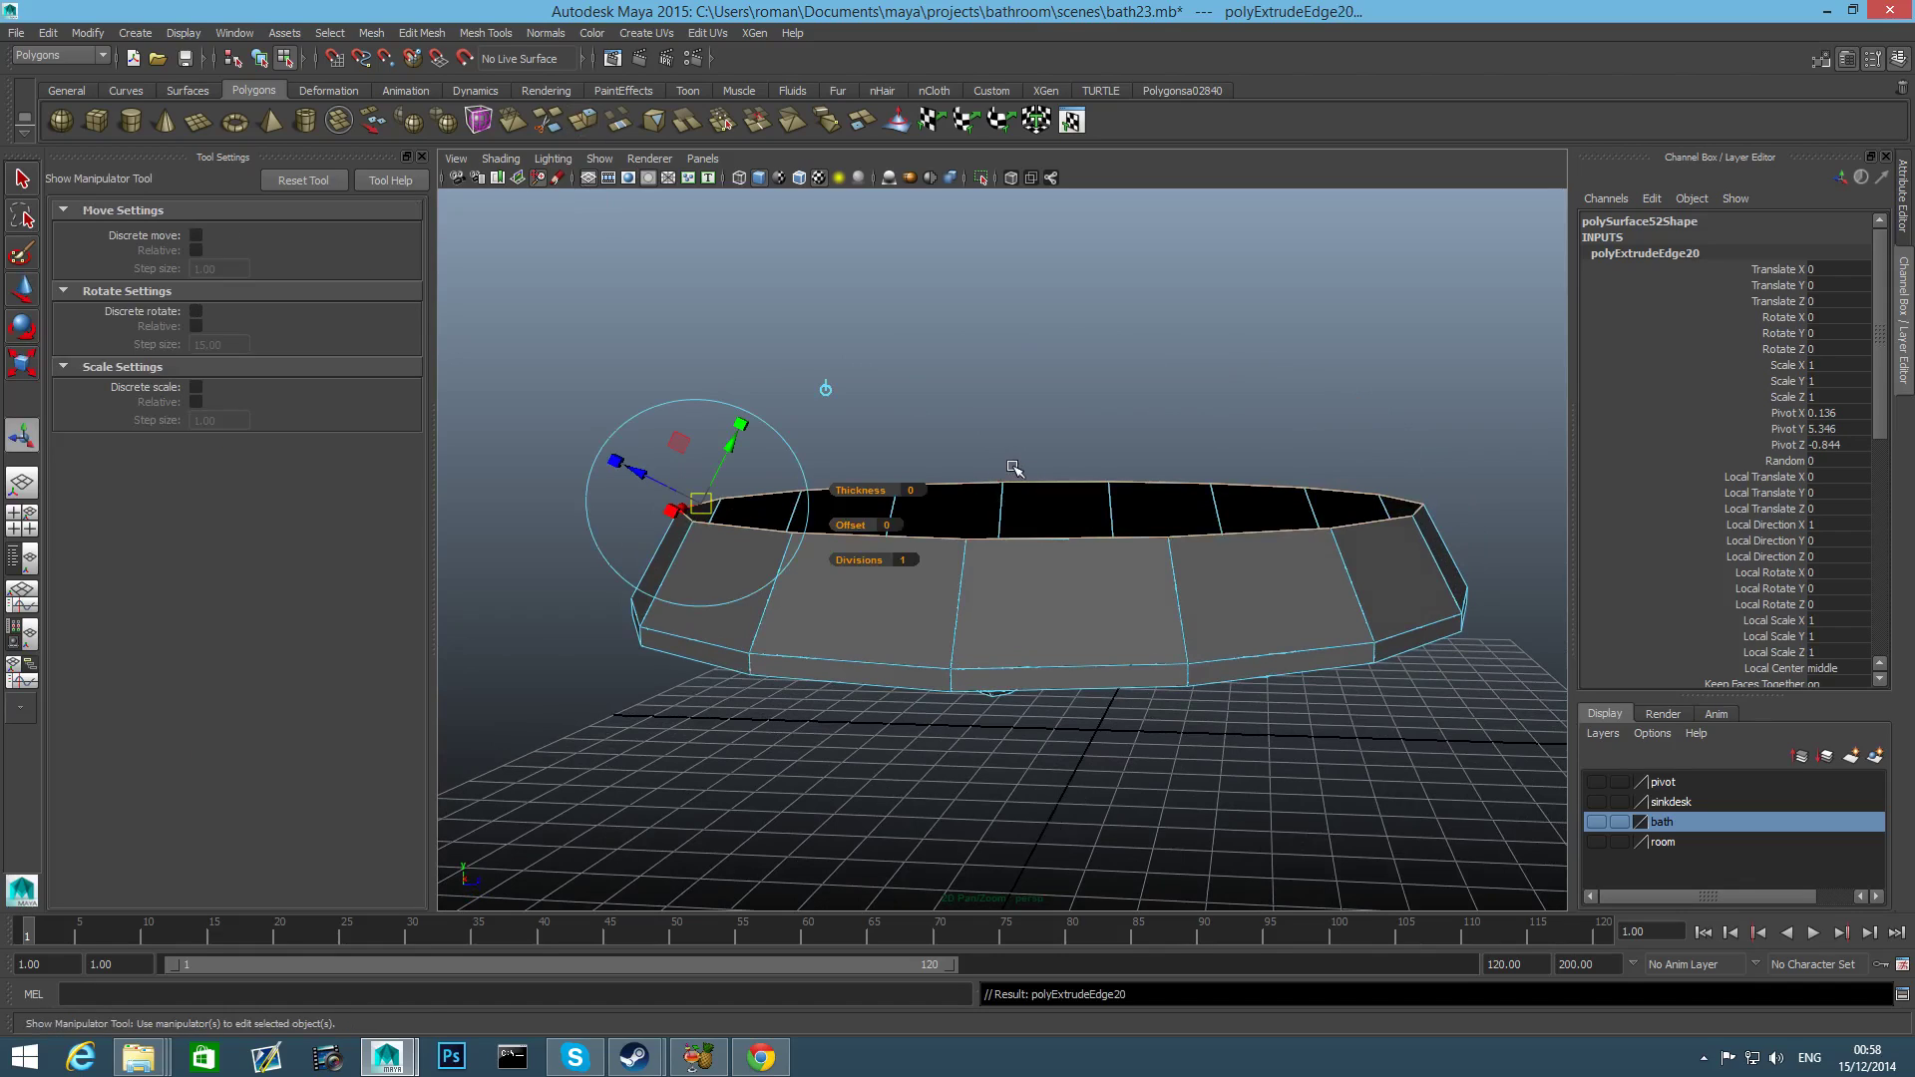
key(w)
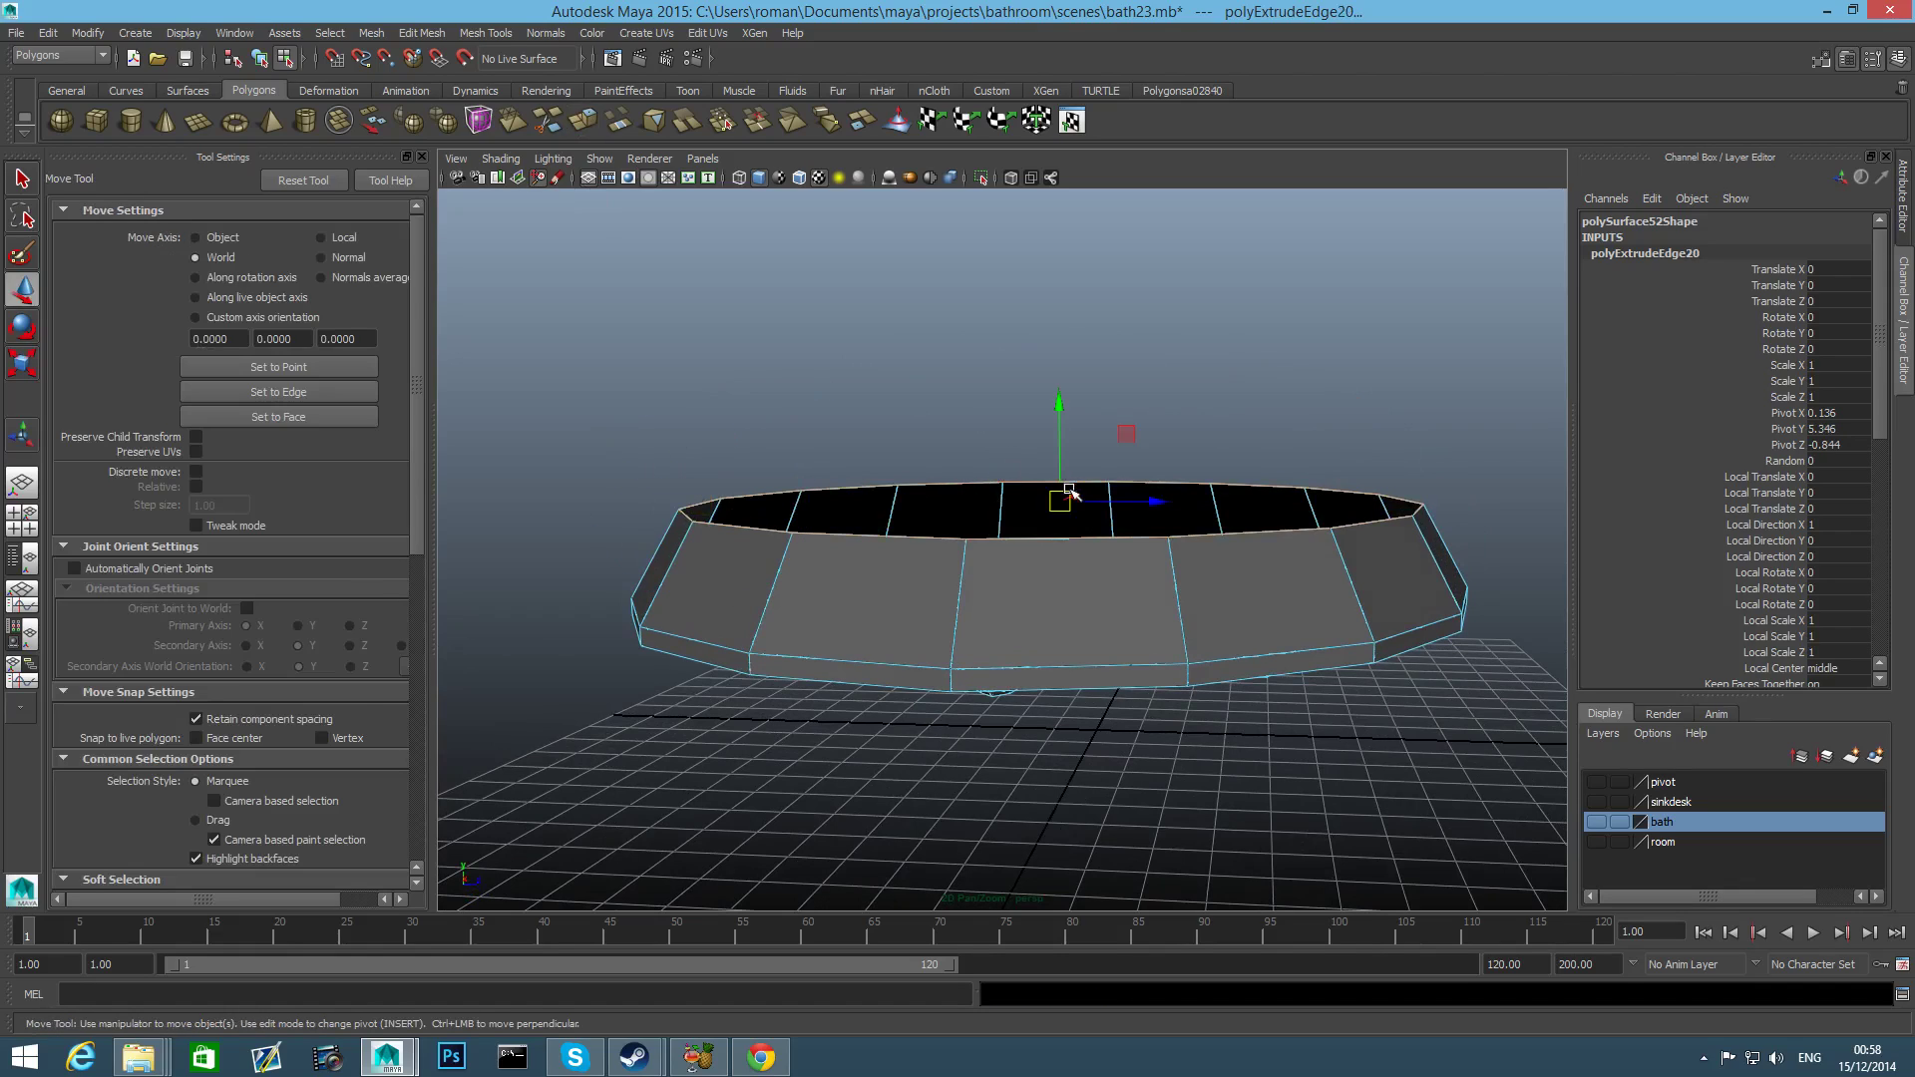
key(e)
key(r)
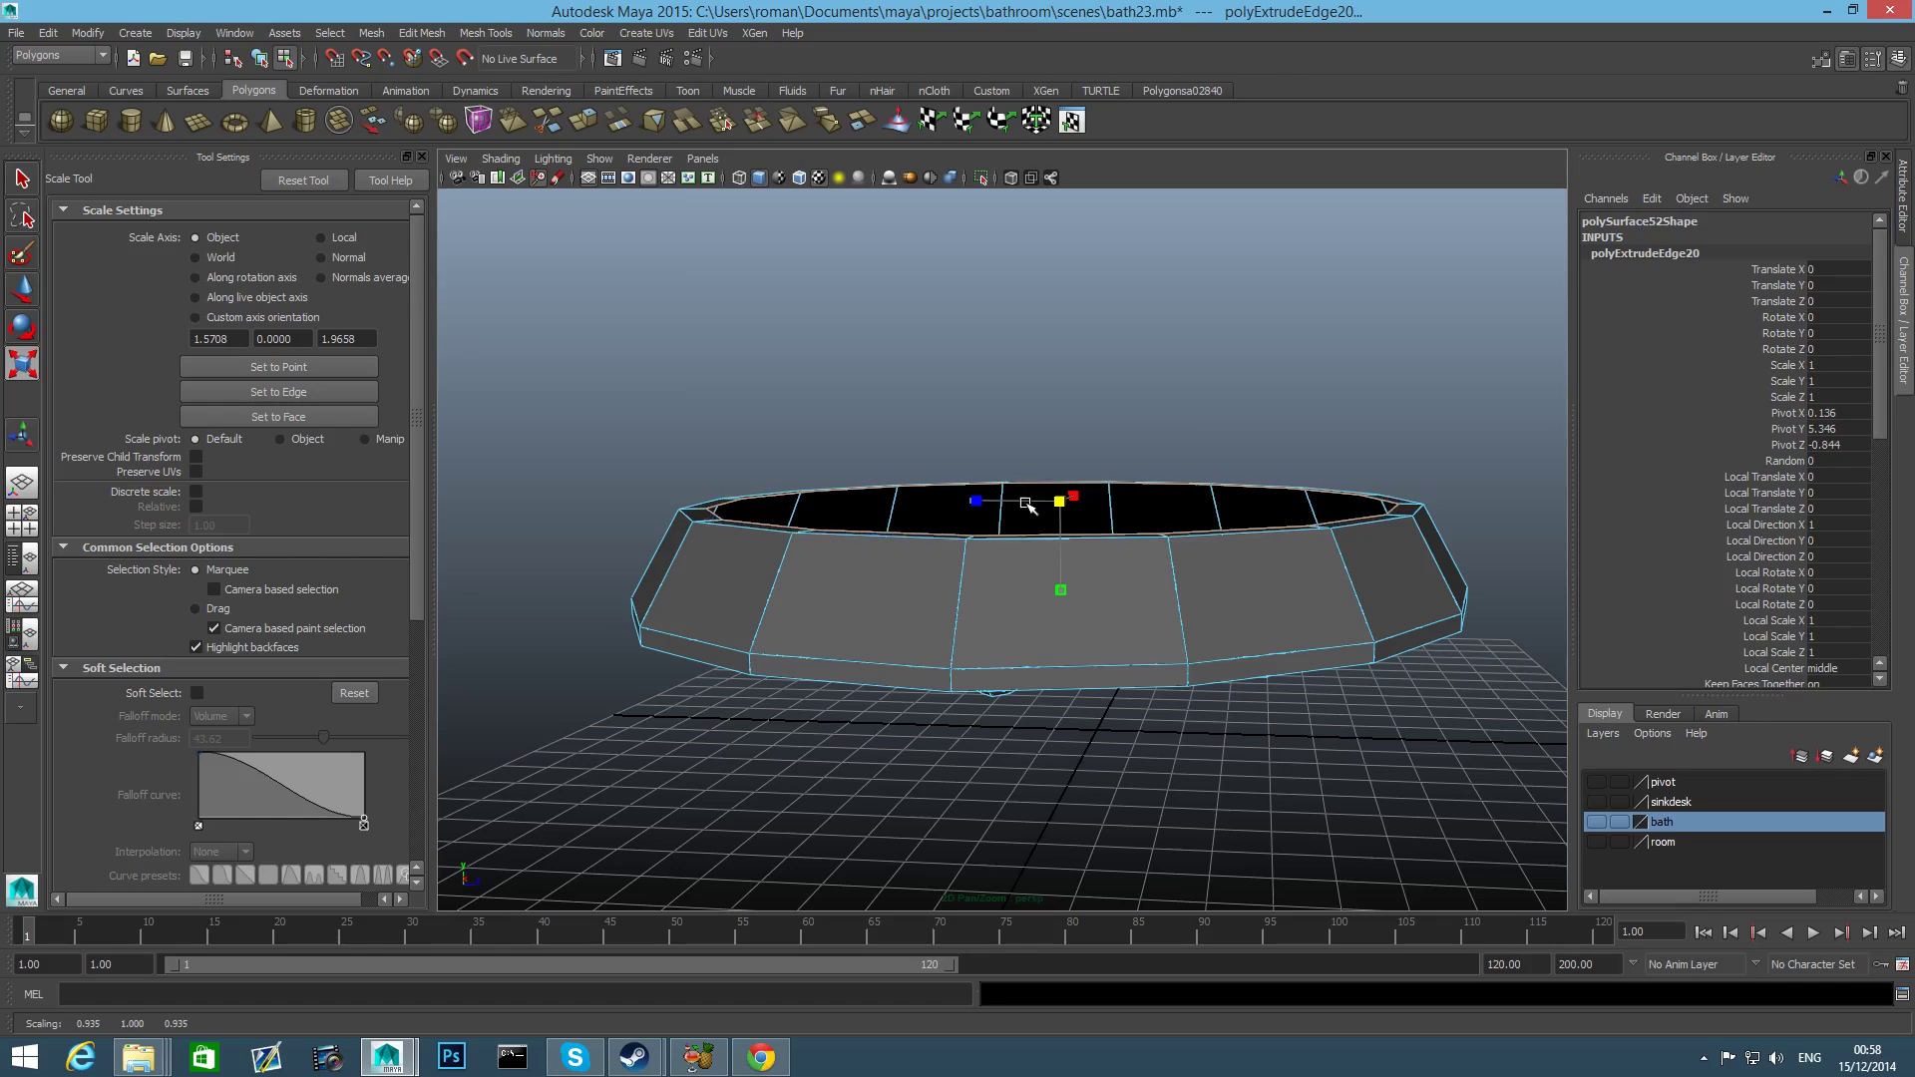
key(w)
drag(1059, 406, 1055, 369)
key(r)
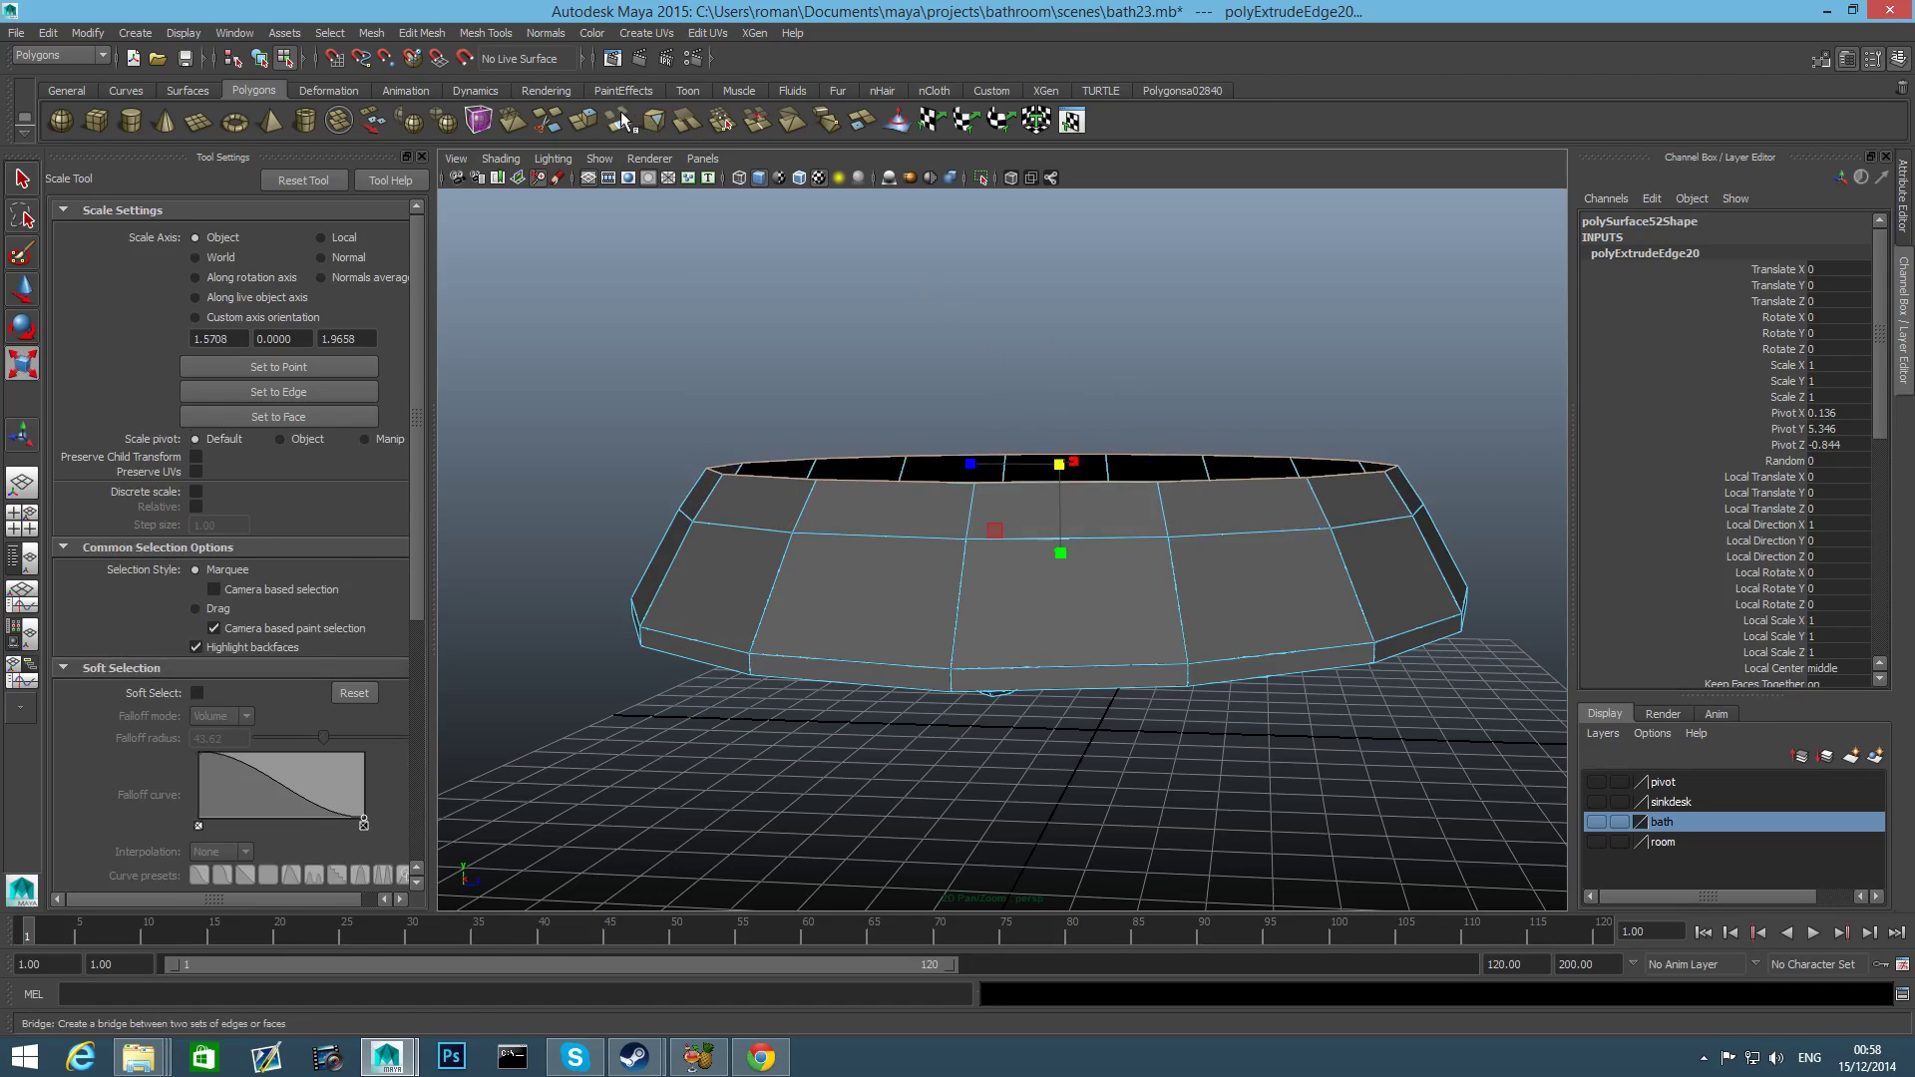
Extrude the opening's border edges, raise them to about Y 7.4 and scale them inward to continue the dome.
click(588, 121)
key(w)
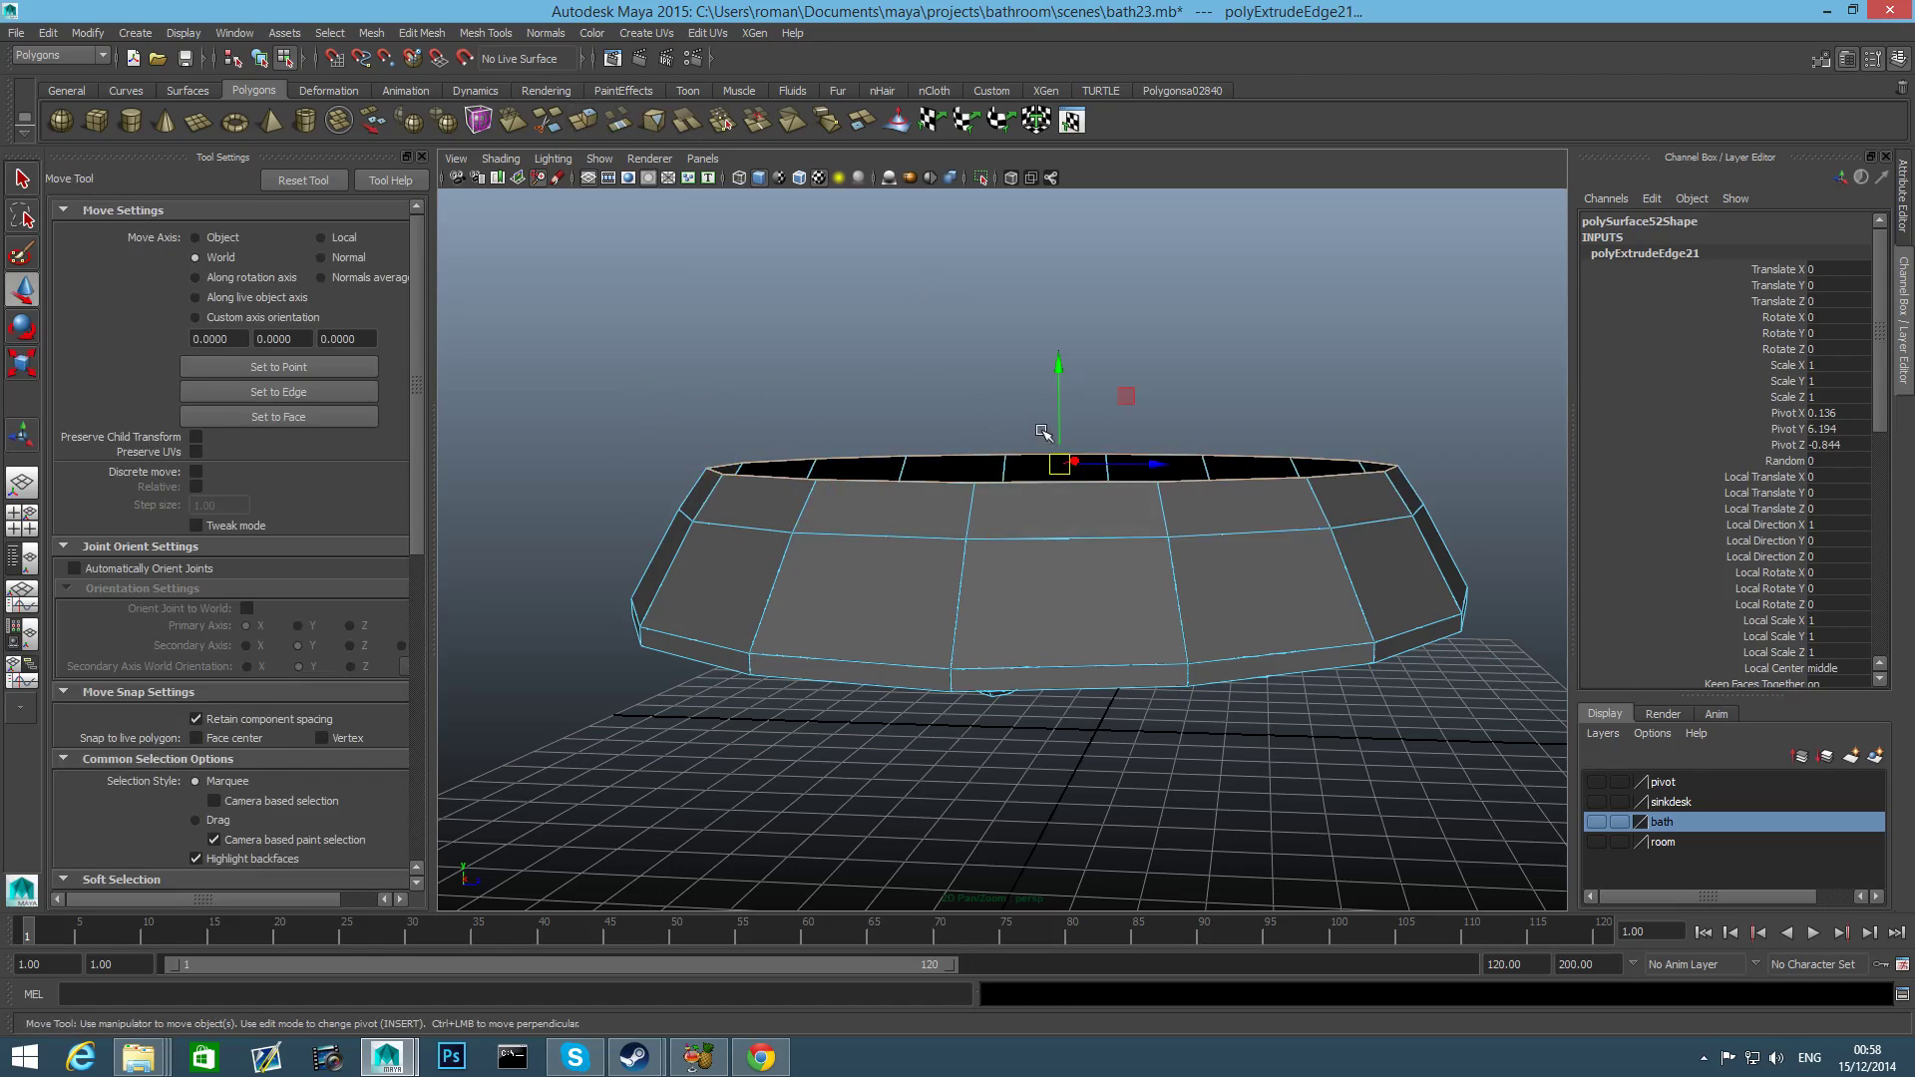
drag(1056, 362, 1049, 320)
key(r)
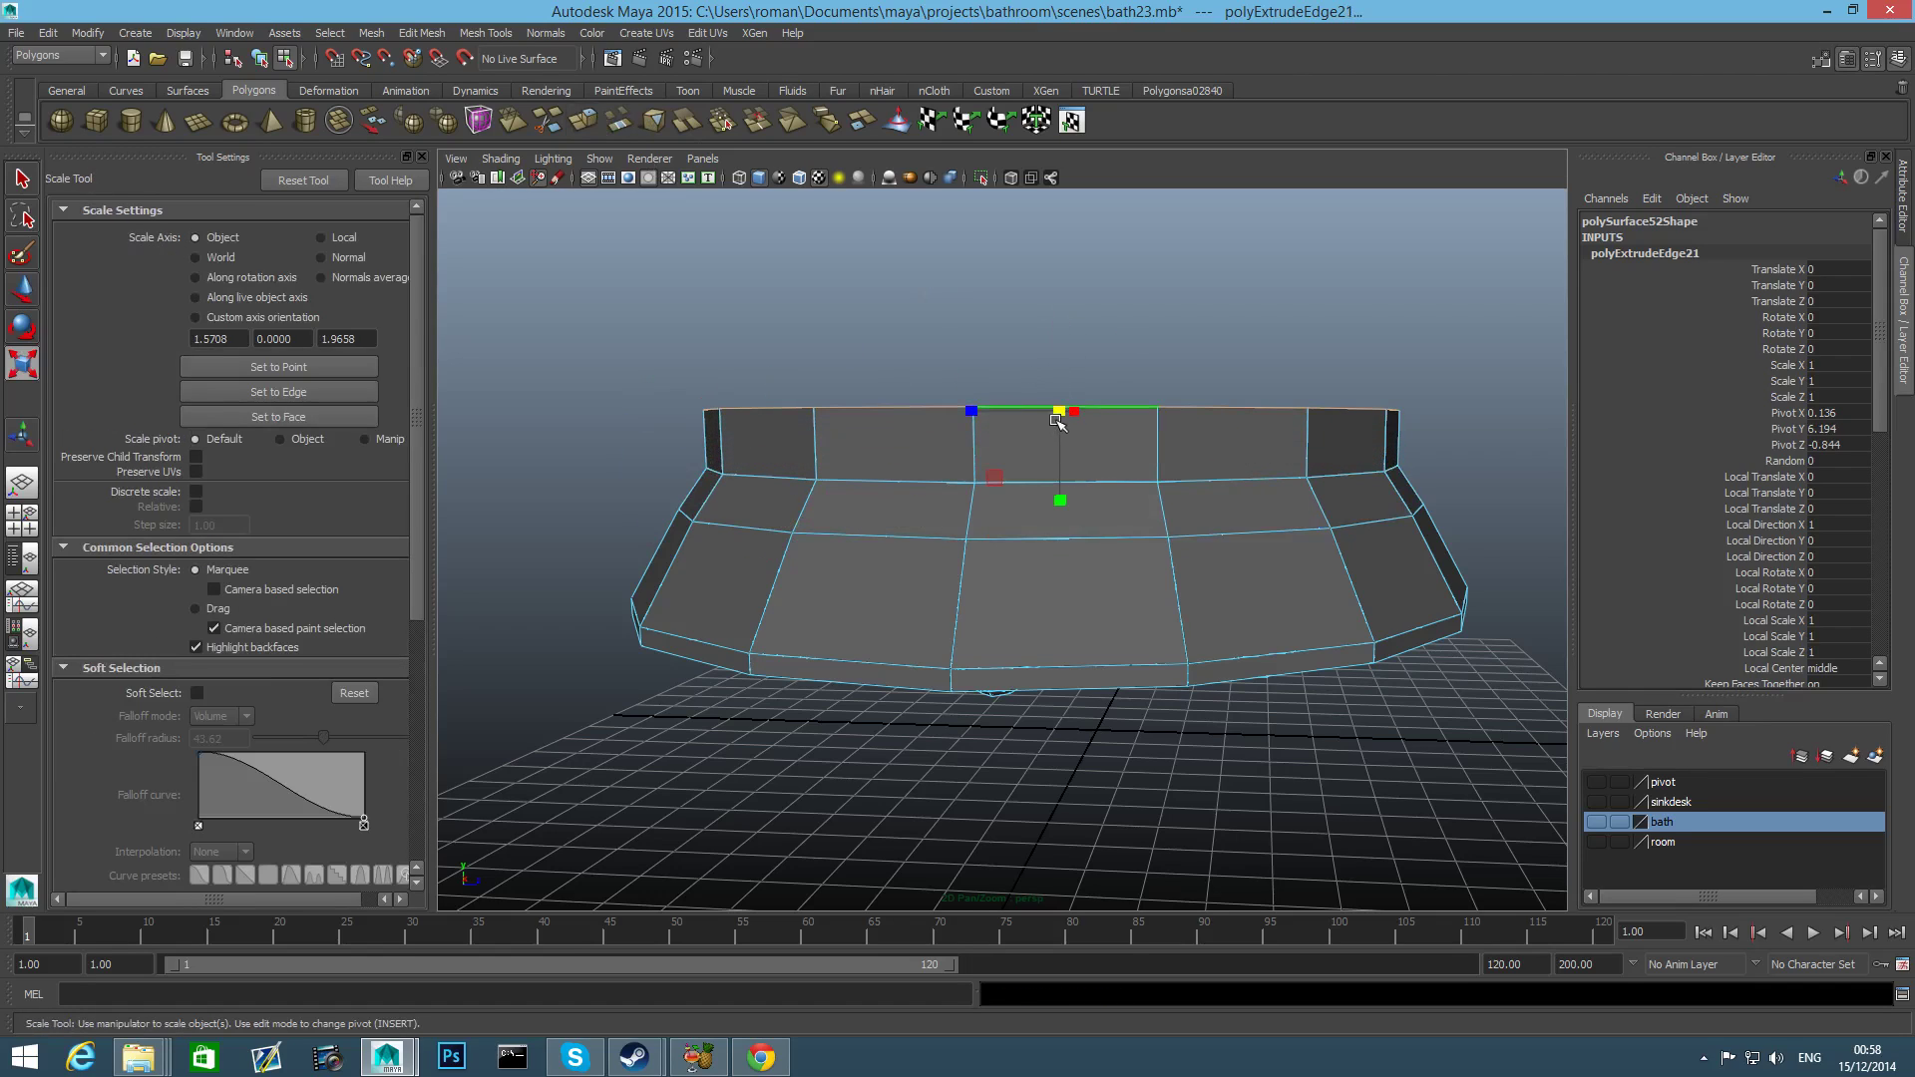
drag(1059, 411, 999, 393)
Extrude another dome band from the opening's border, raising it to about Y 8.13 and narrowing it.
click(584, 126)
key(w)
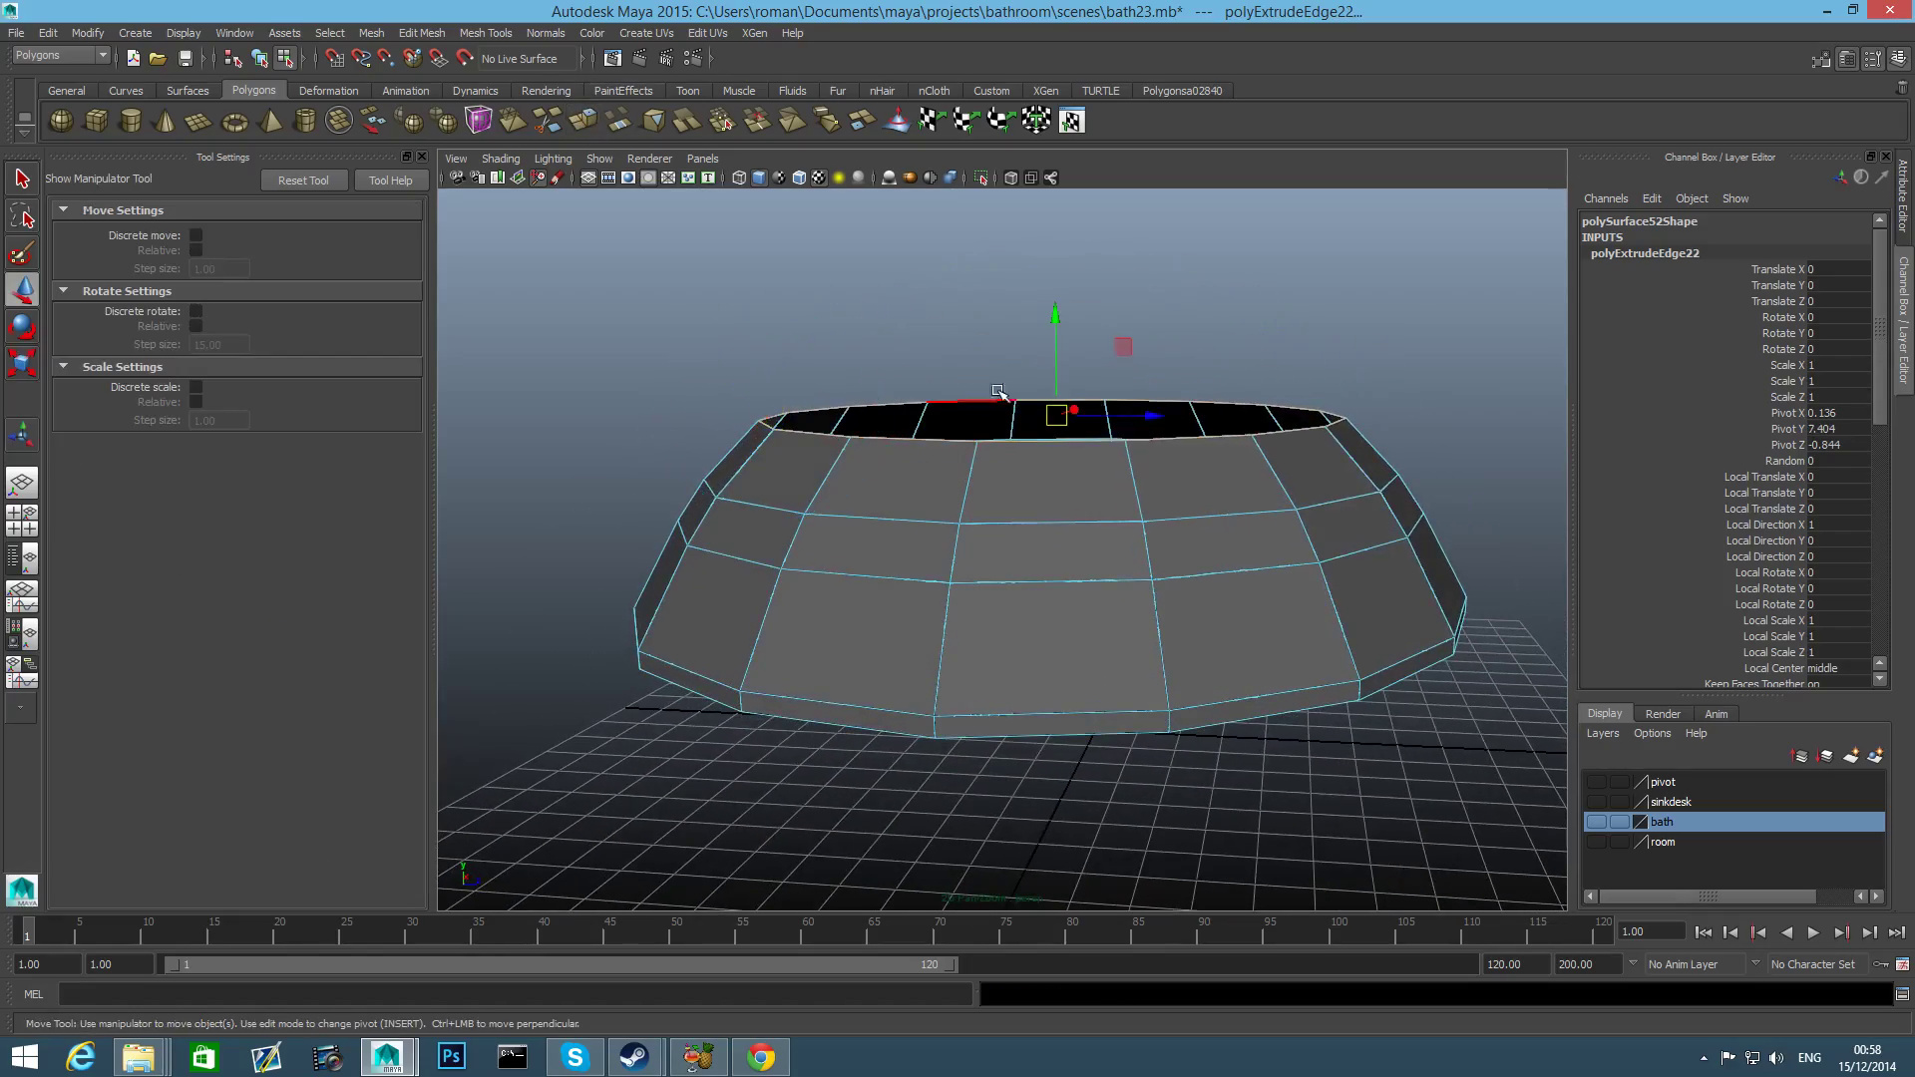
drag(1054, 315, 1057, 277)
key(r)
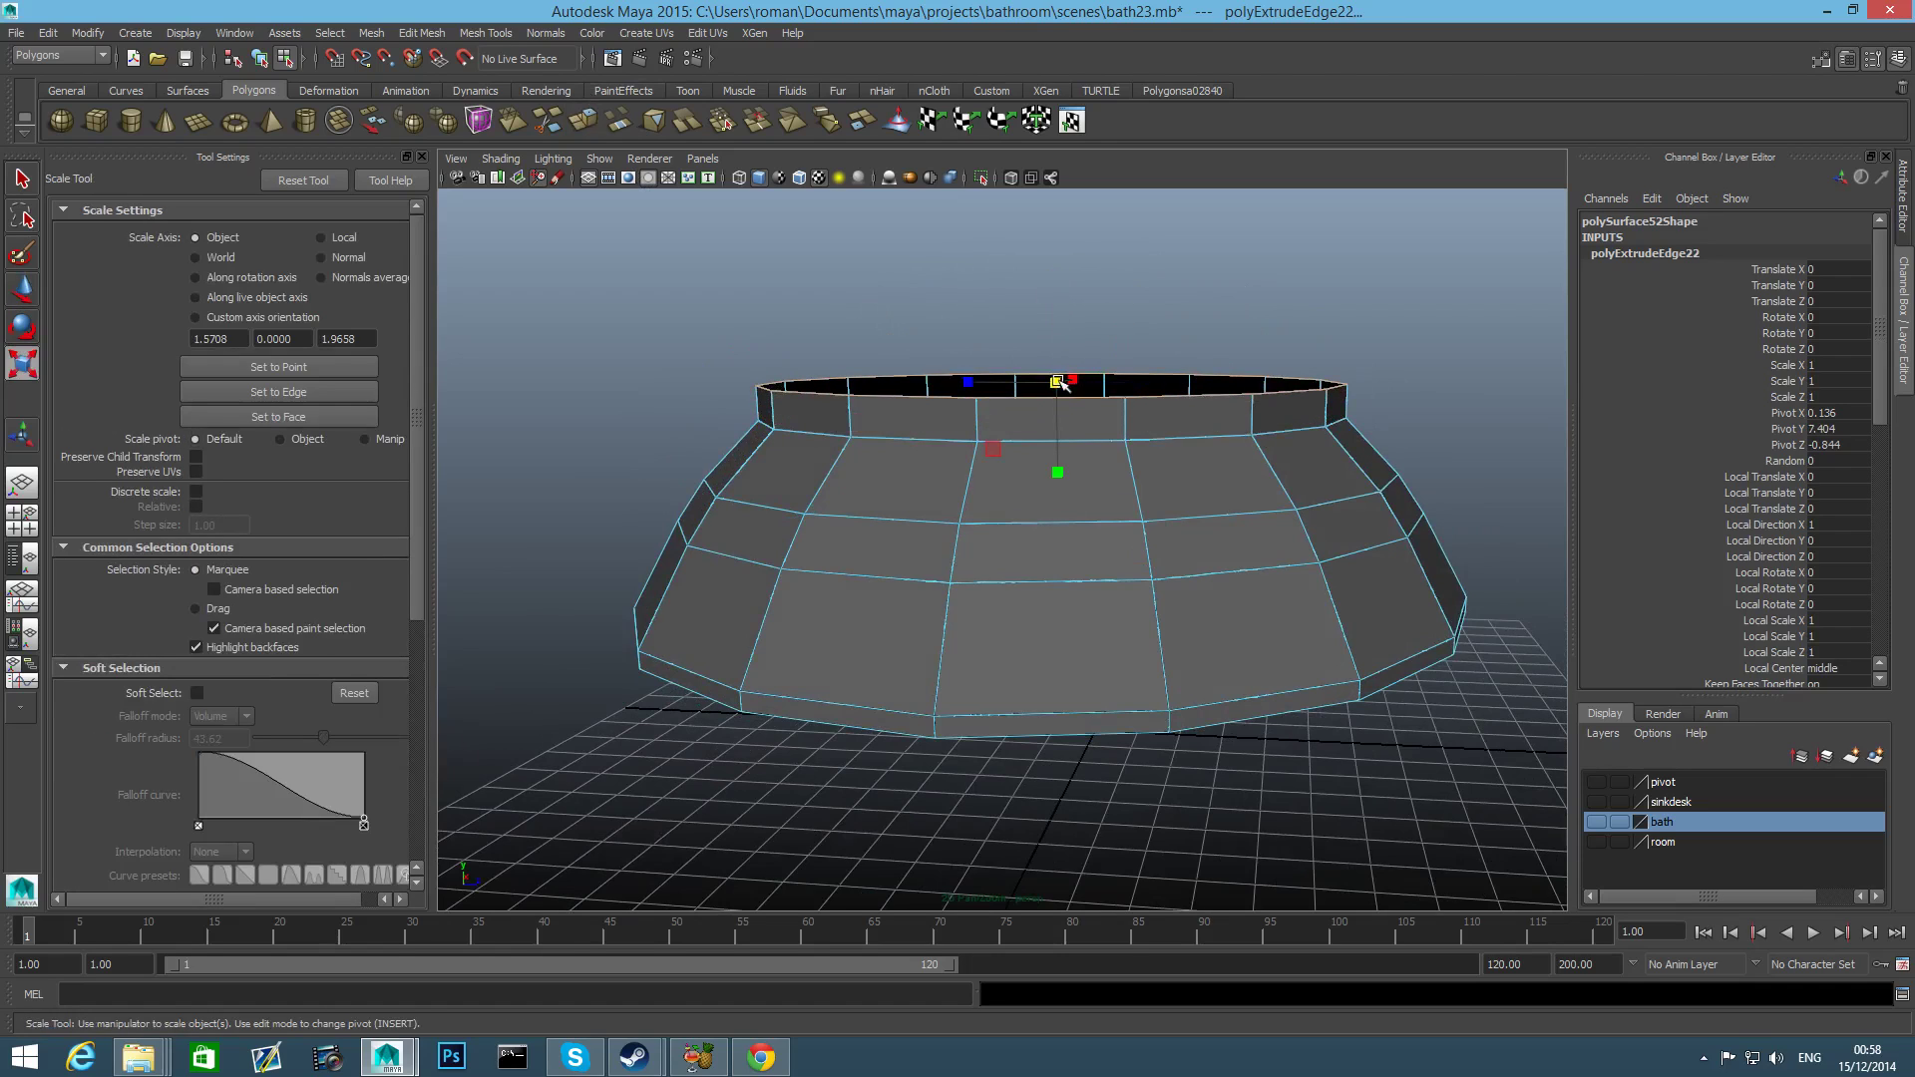
drag(1020, 382, 997, 382)
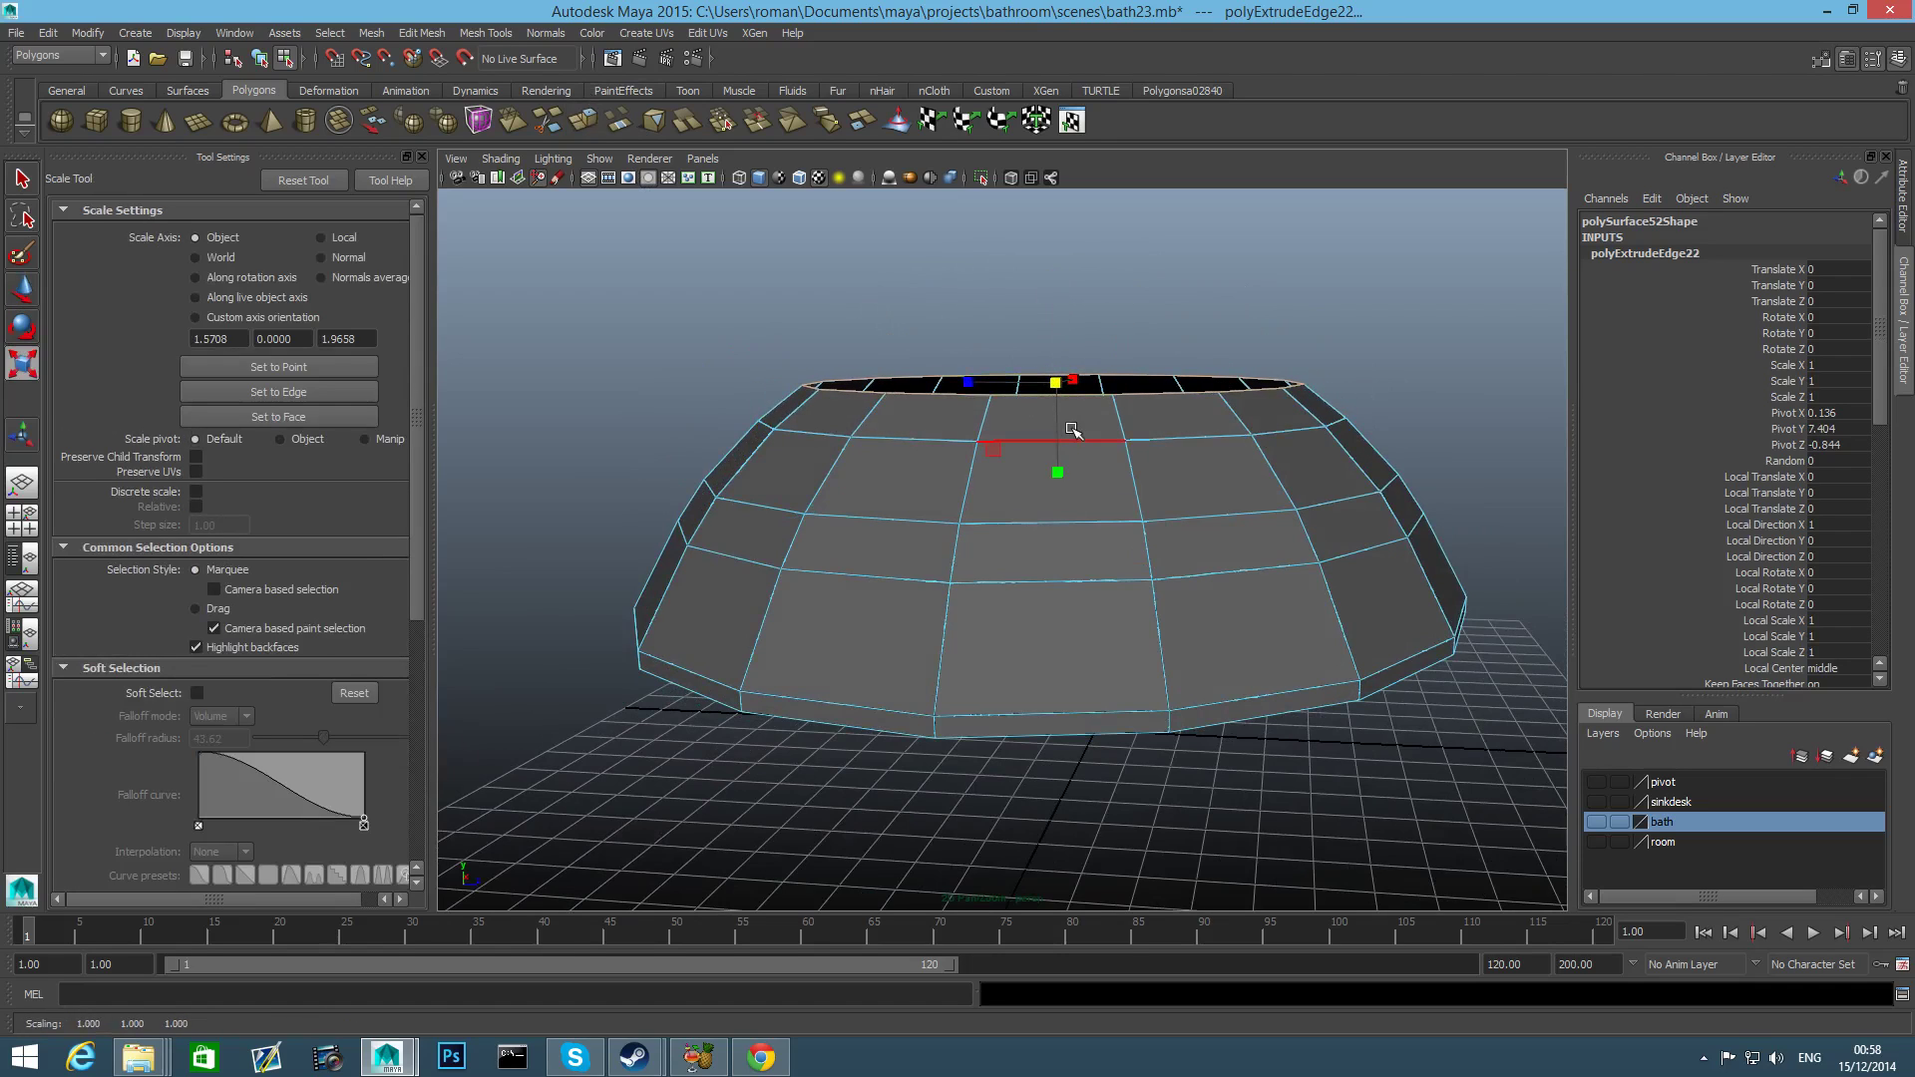
alt+drag(698, 239, 813, 270)
Extrude the dome's top border, undo the stray selection, then raise the new edges to about Y 9.05 and scale them inward.
click(590, 125)
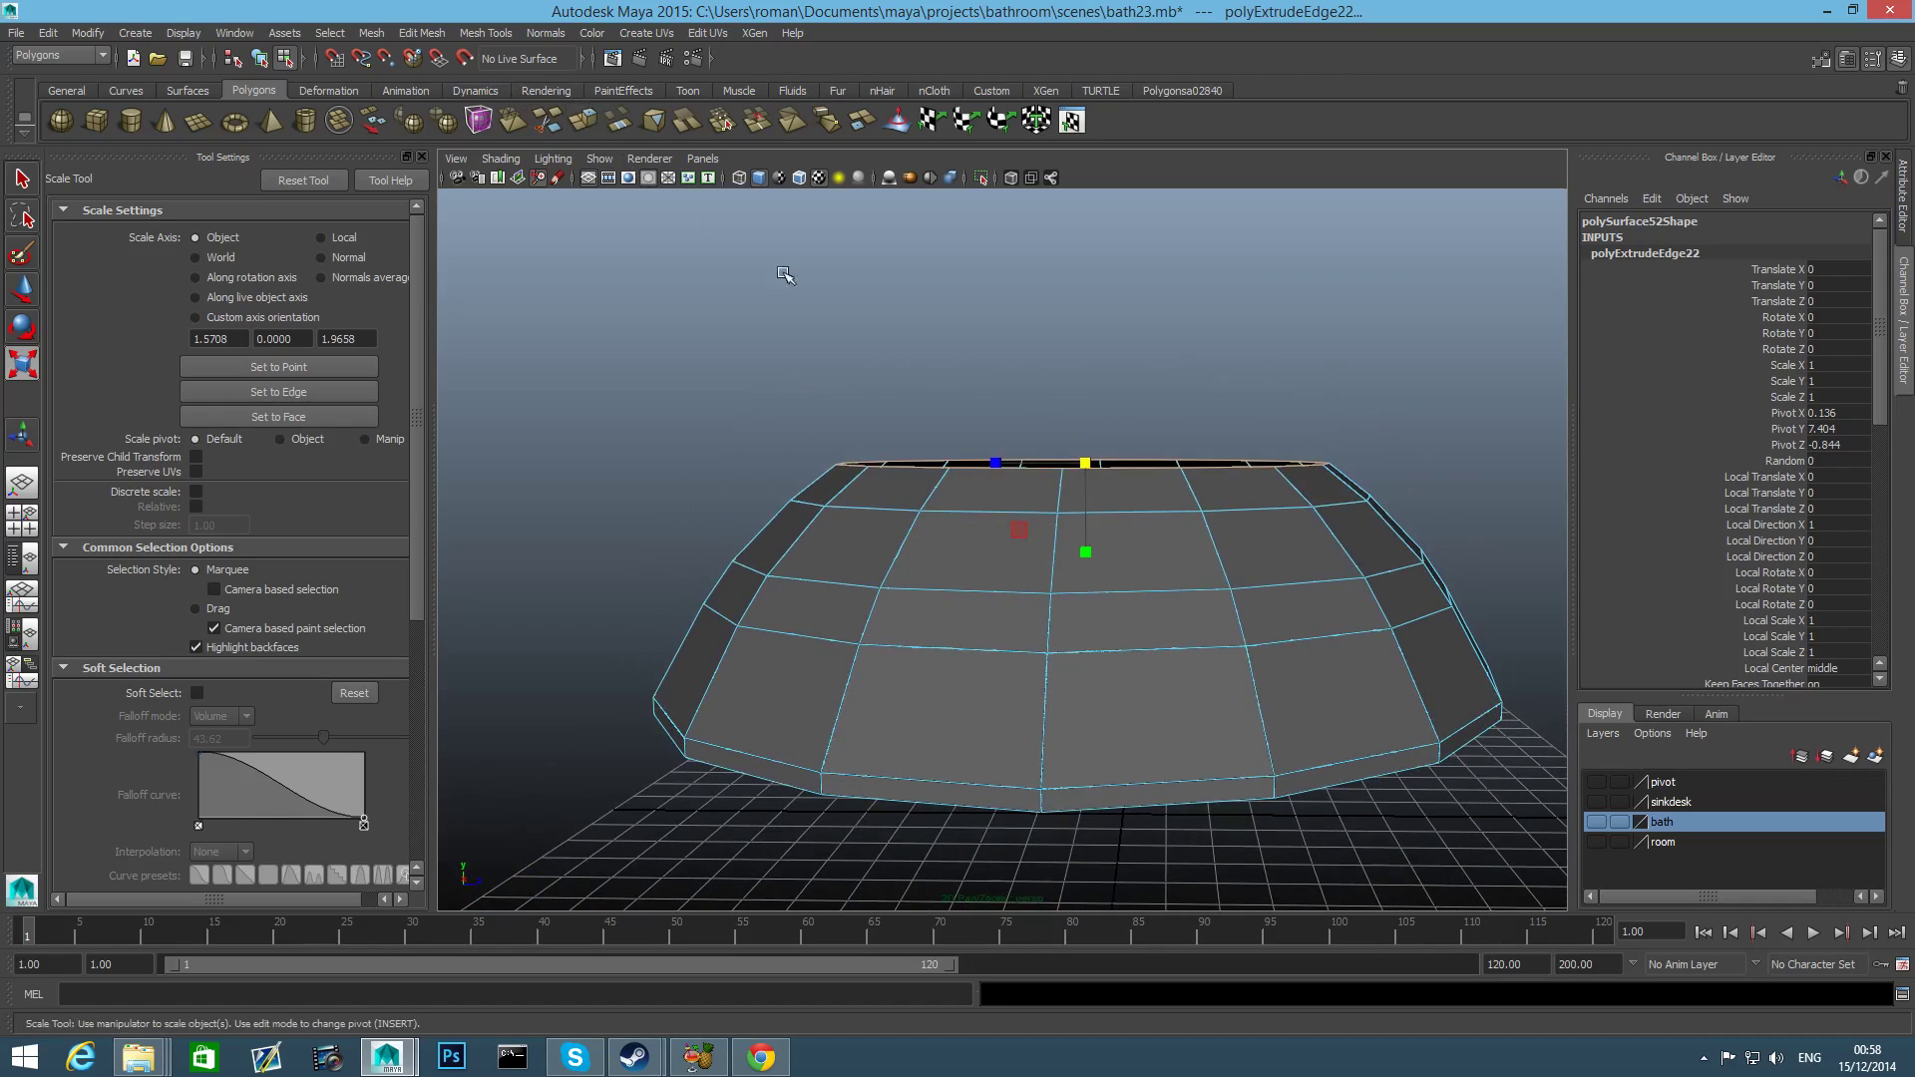
key(w)
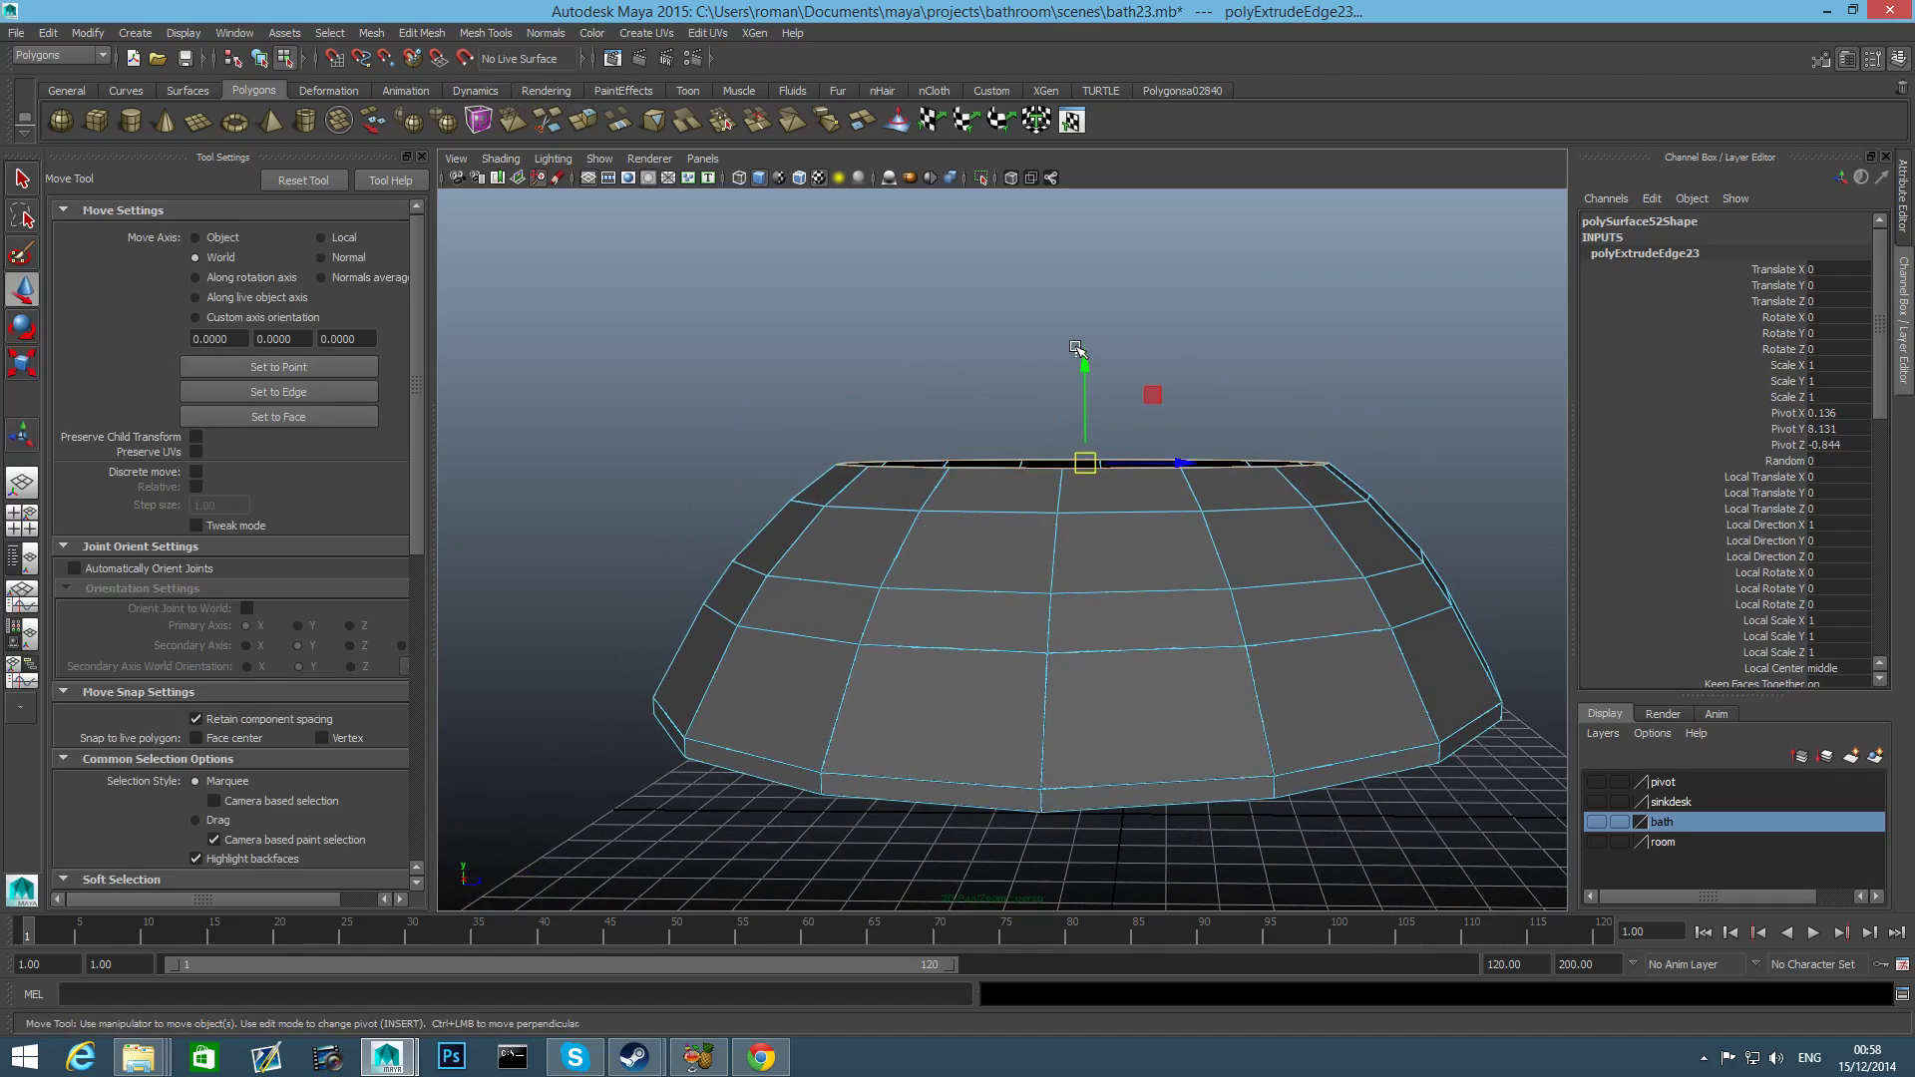
click(1094, 414)
key(ctrl+z)
drag(1072, 361, 1080, 319)
key(r)
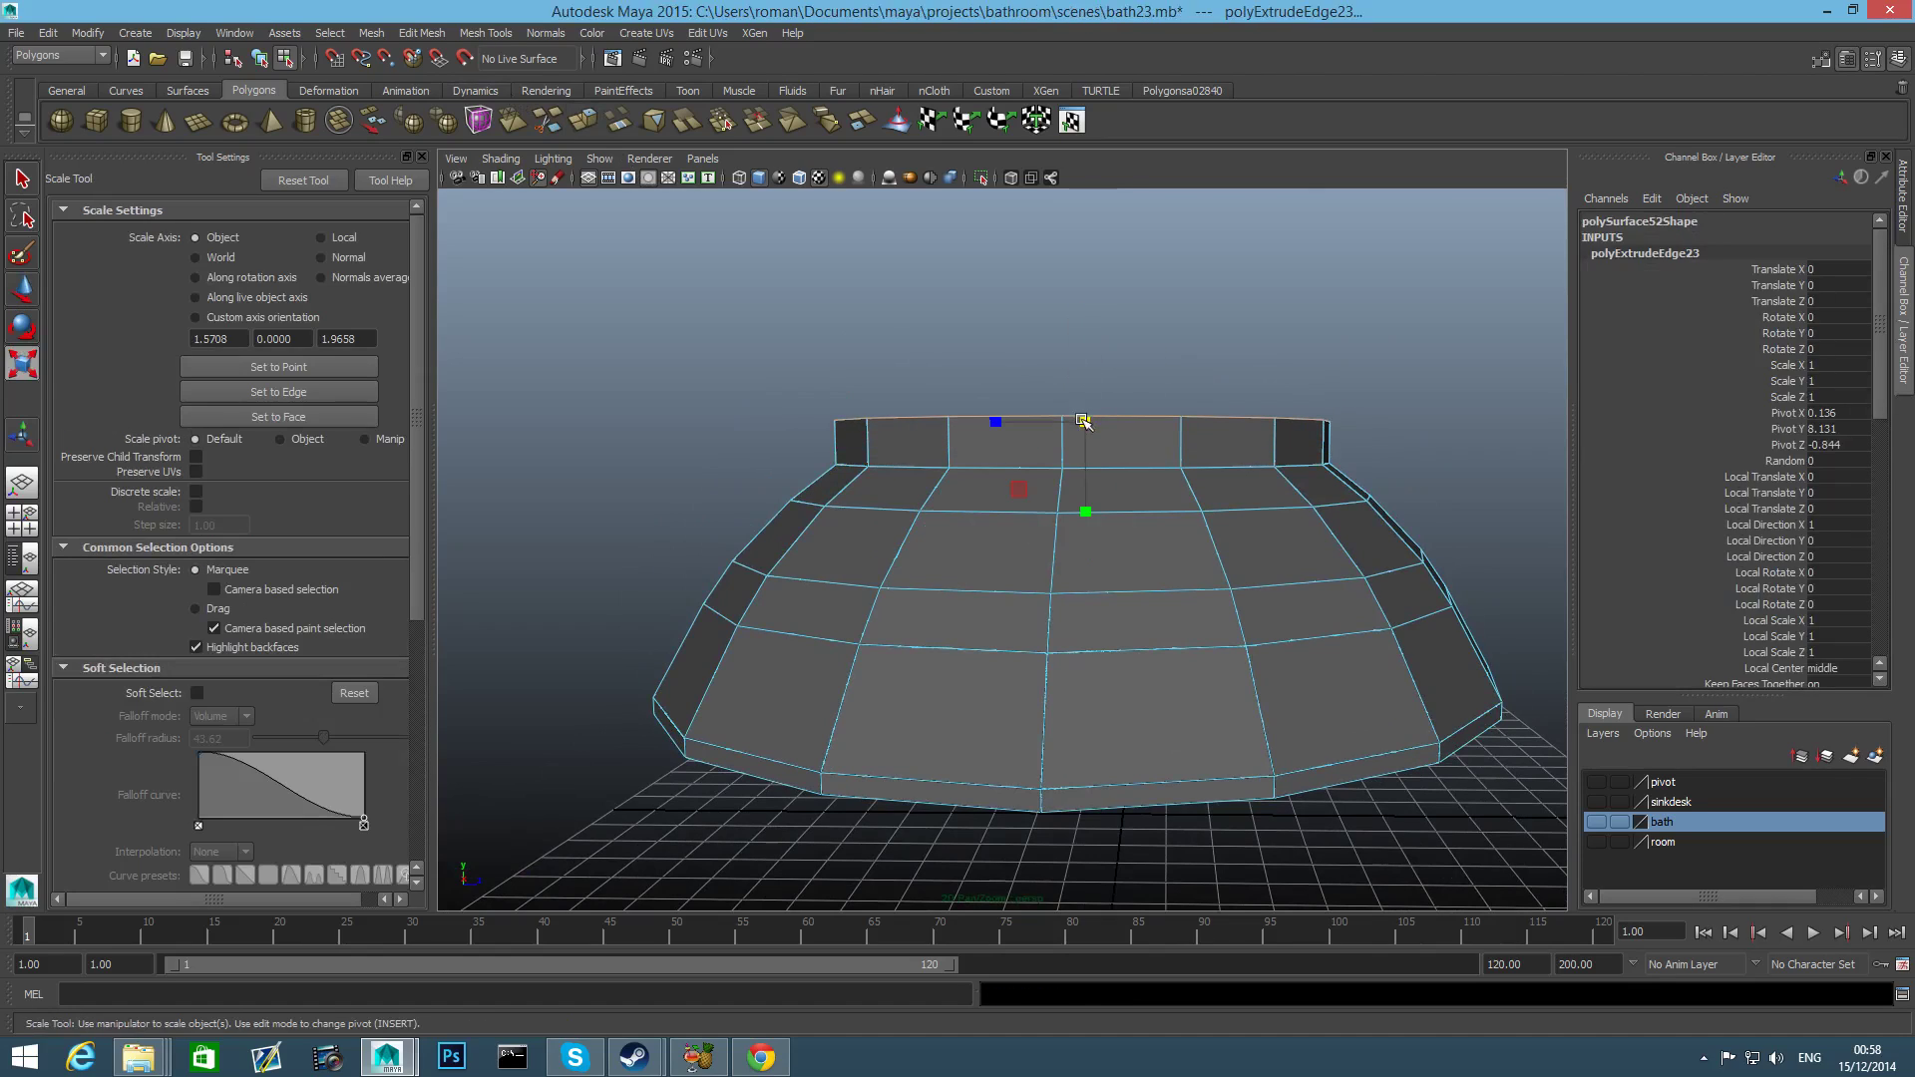
drag(1082, 420, 1008, 480)
alt+right_drag(1007, 481, 1175, 559)
alt+middle_drag(1175, 560, 1167, 600)
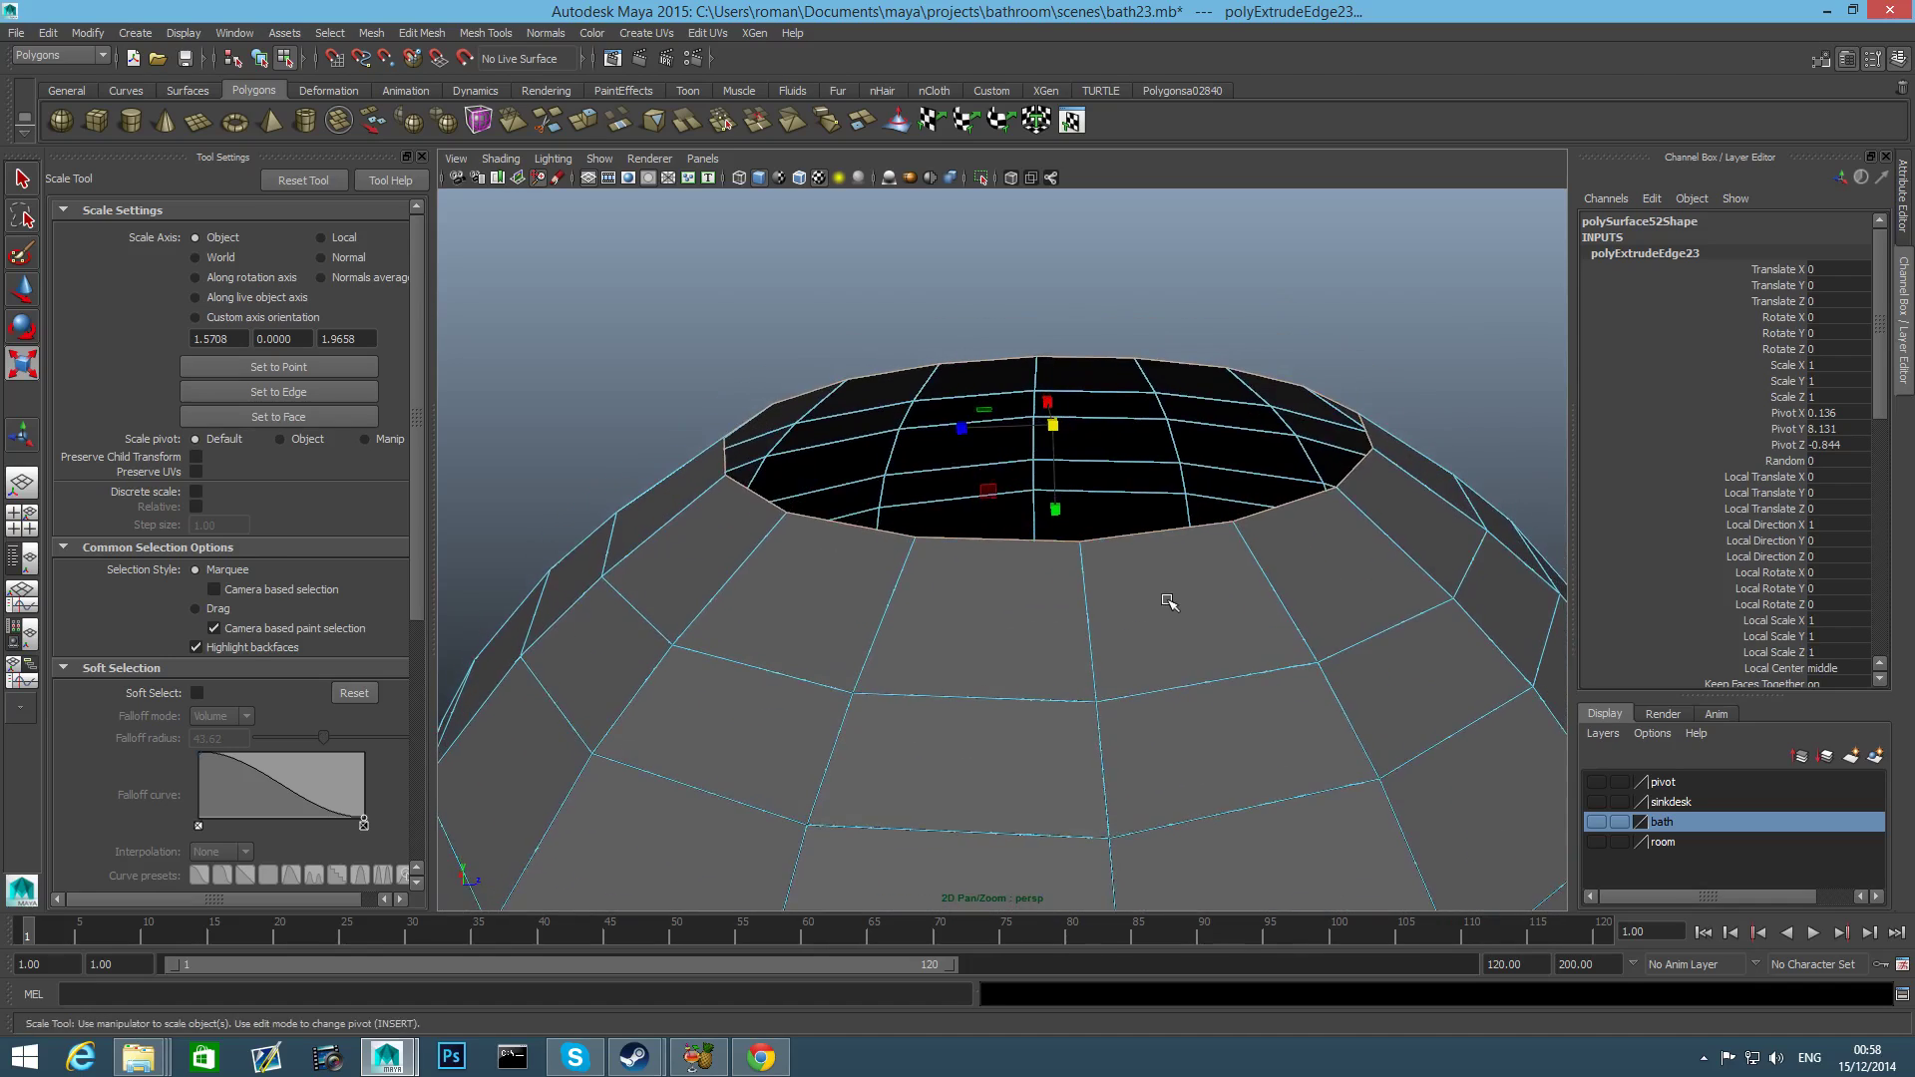
alt+drag(1169, 601, 1037, 570)
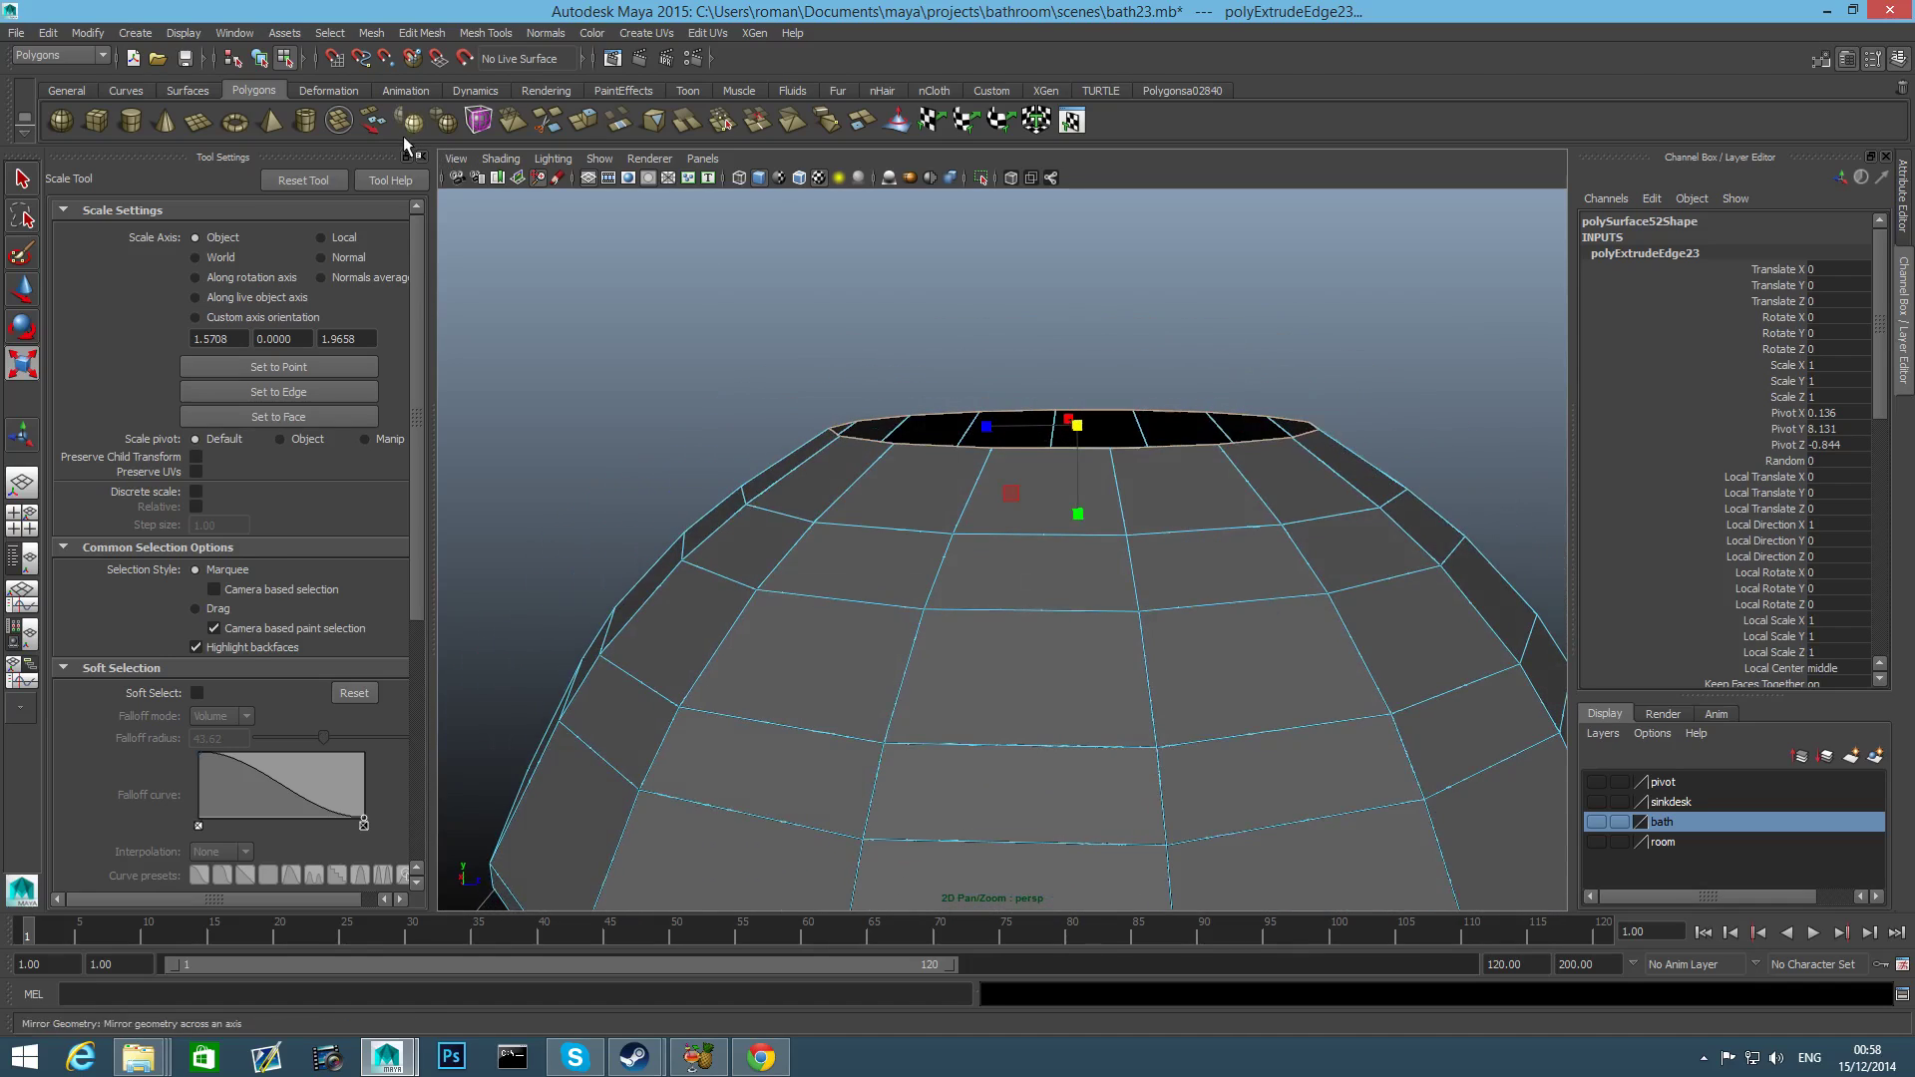
Extrude a further band at the dome's top, scale it sharply inward and set its height to about Y 9.78.
click(588, 120)
key(w)
drag(1076, 324, 1076, 254)
key(r)
drag(1077, 361, 1007, 361)
key(w)
drag(1077, 274, 1077, 280)
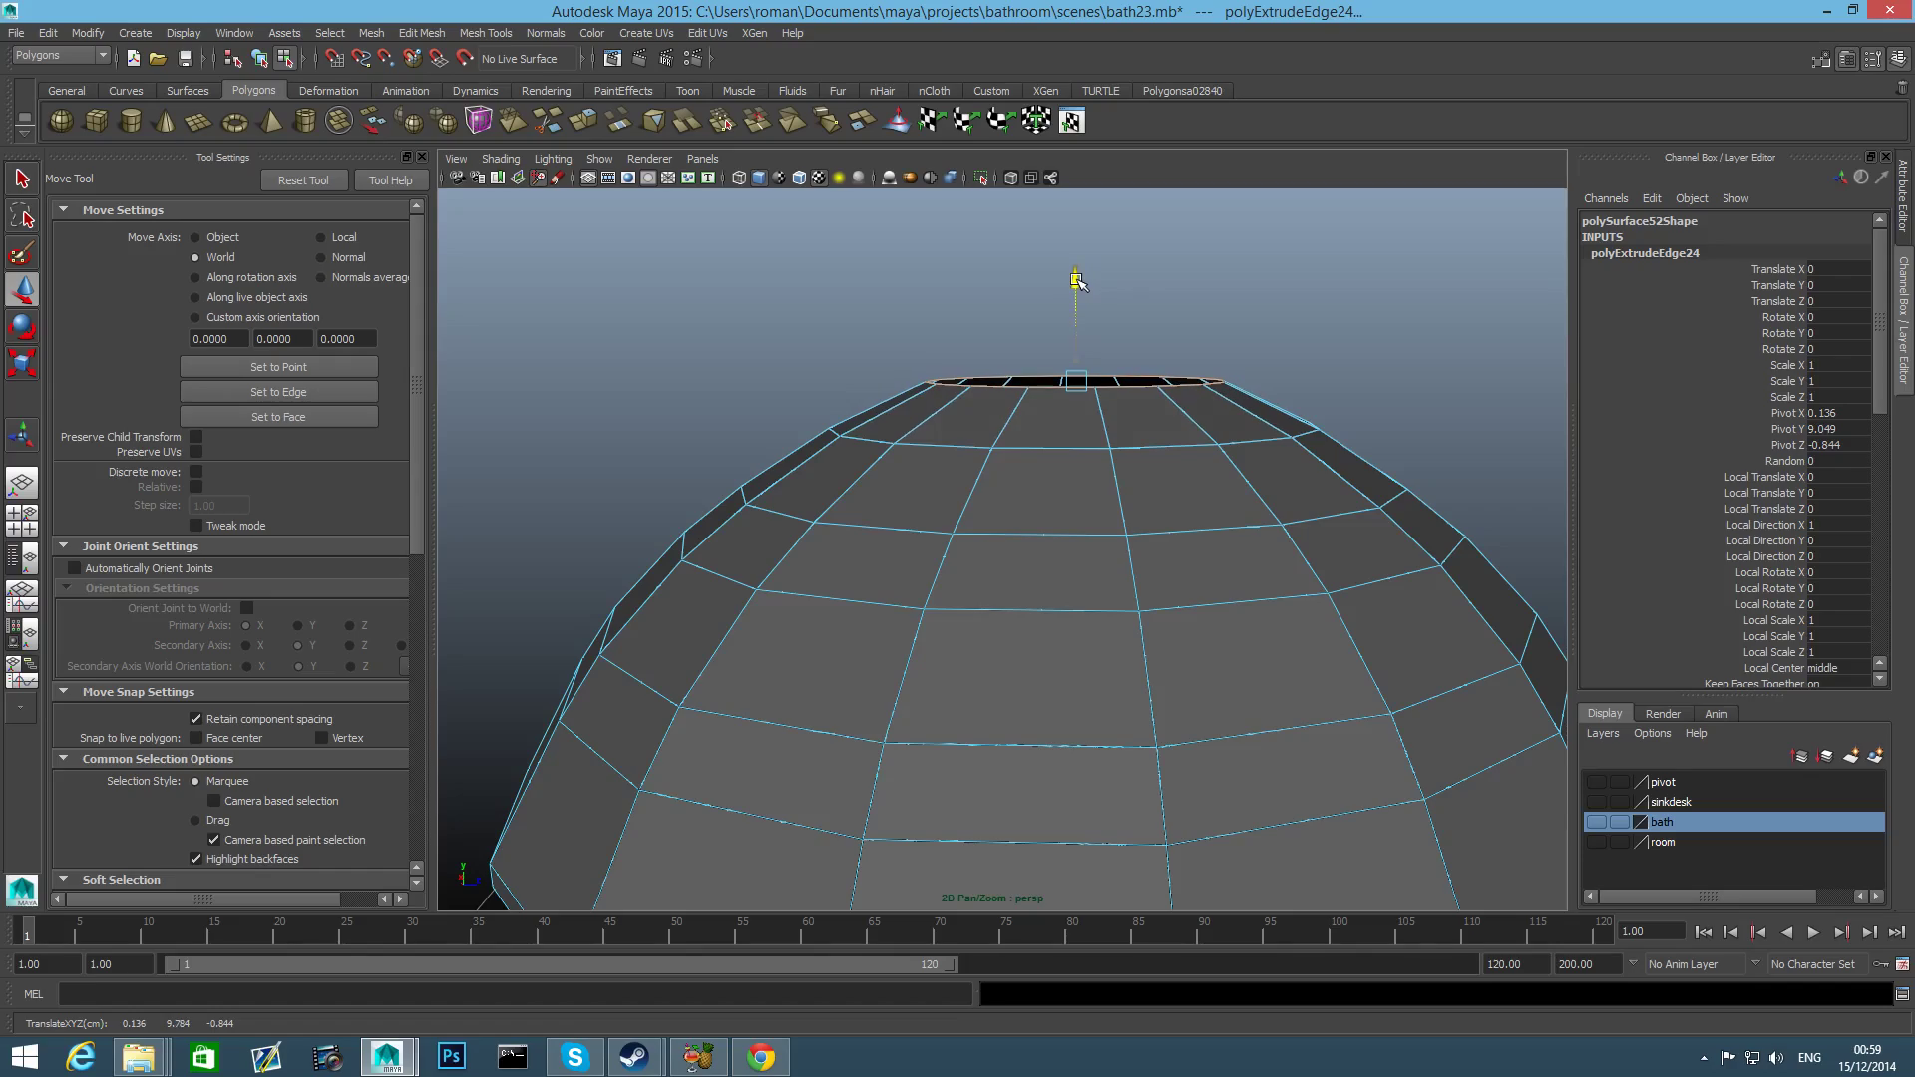
Extrude another band from the dome's top border edges, adjust its height and scale it inward to narrow the opening.
alt+right_drag(1077, 281, 1170, 538)
alt+drag(1171, 539, 1063, 550)
click(586, 121)
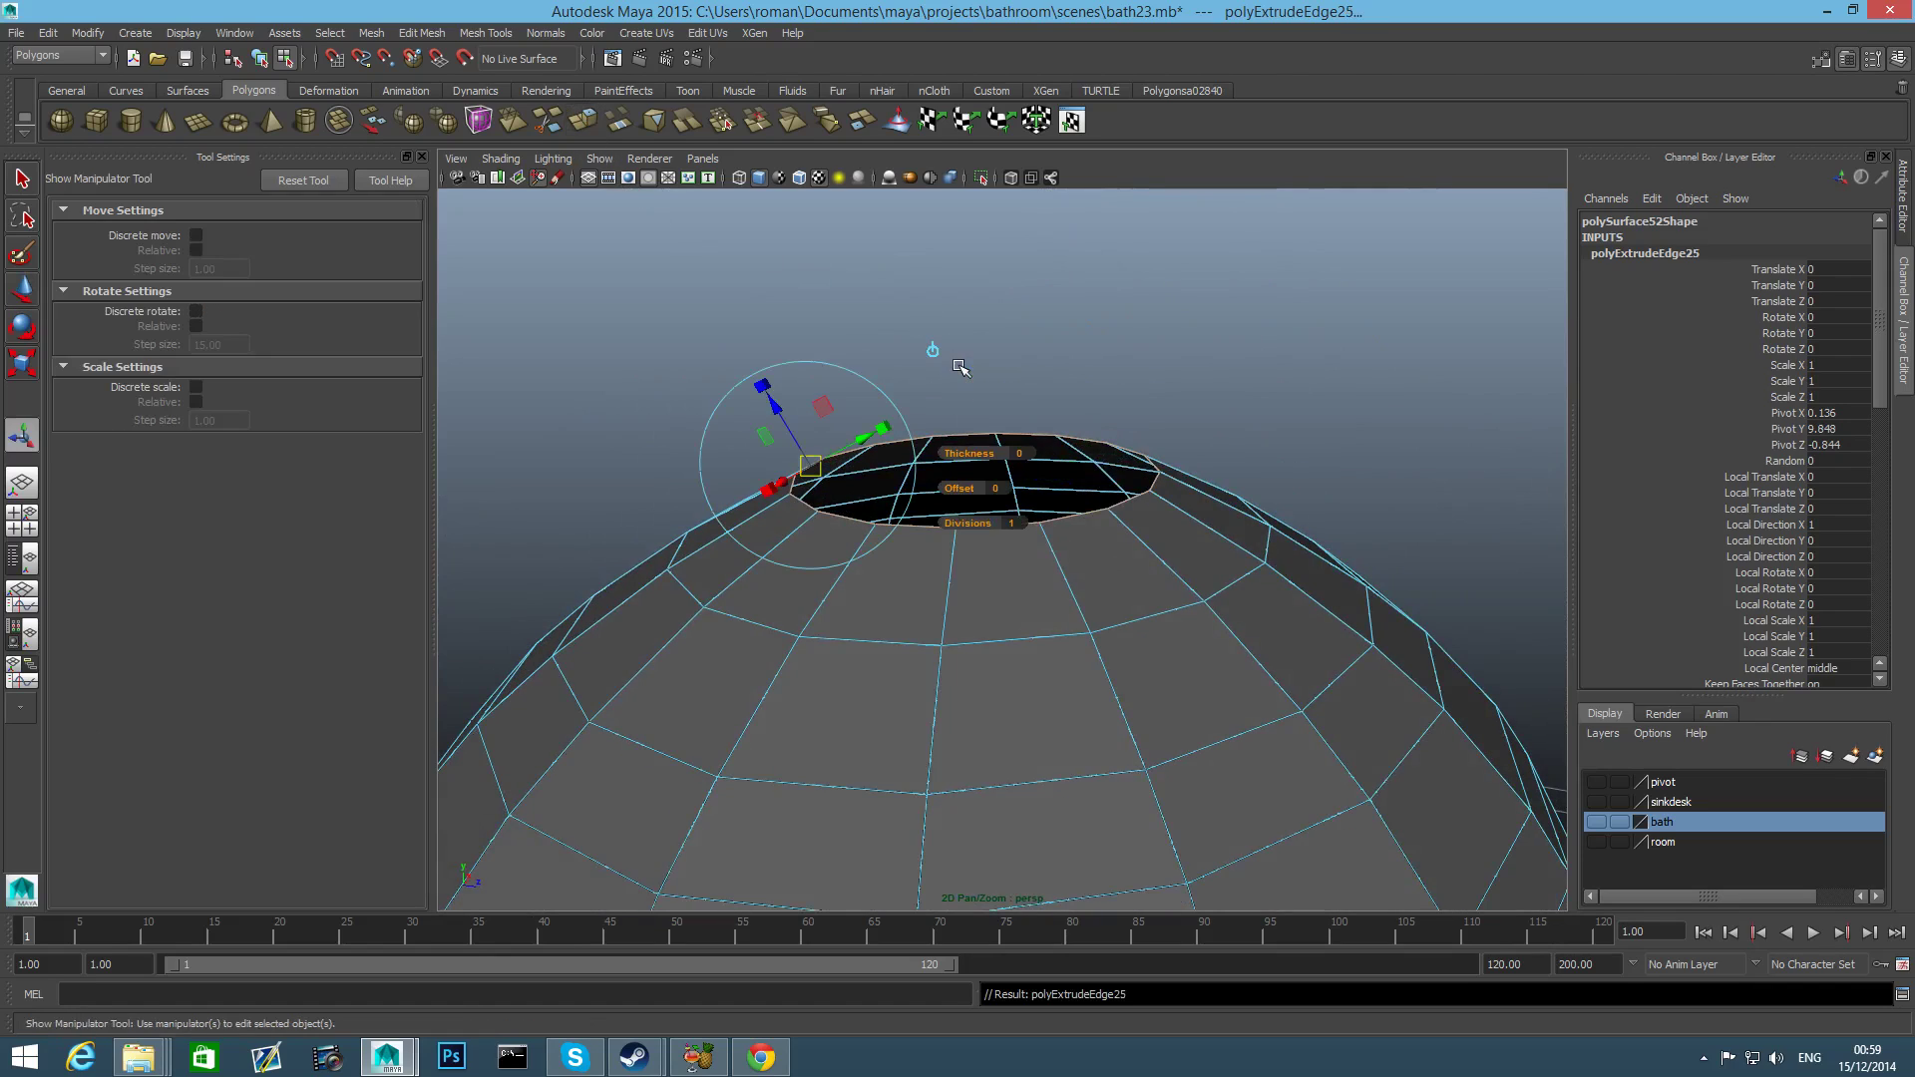
key(r)
key(w)
drag(975, 376, 978, 302)
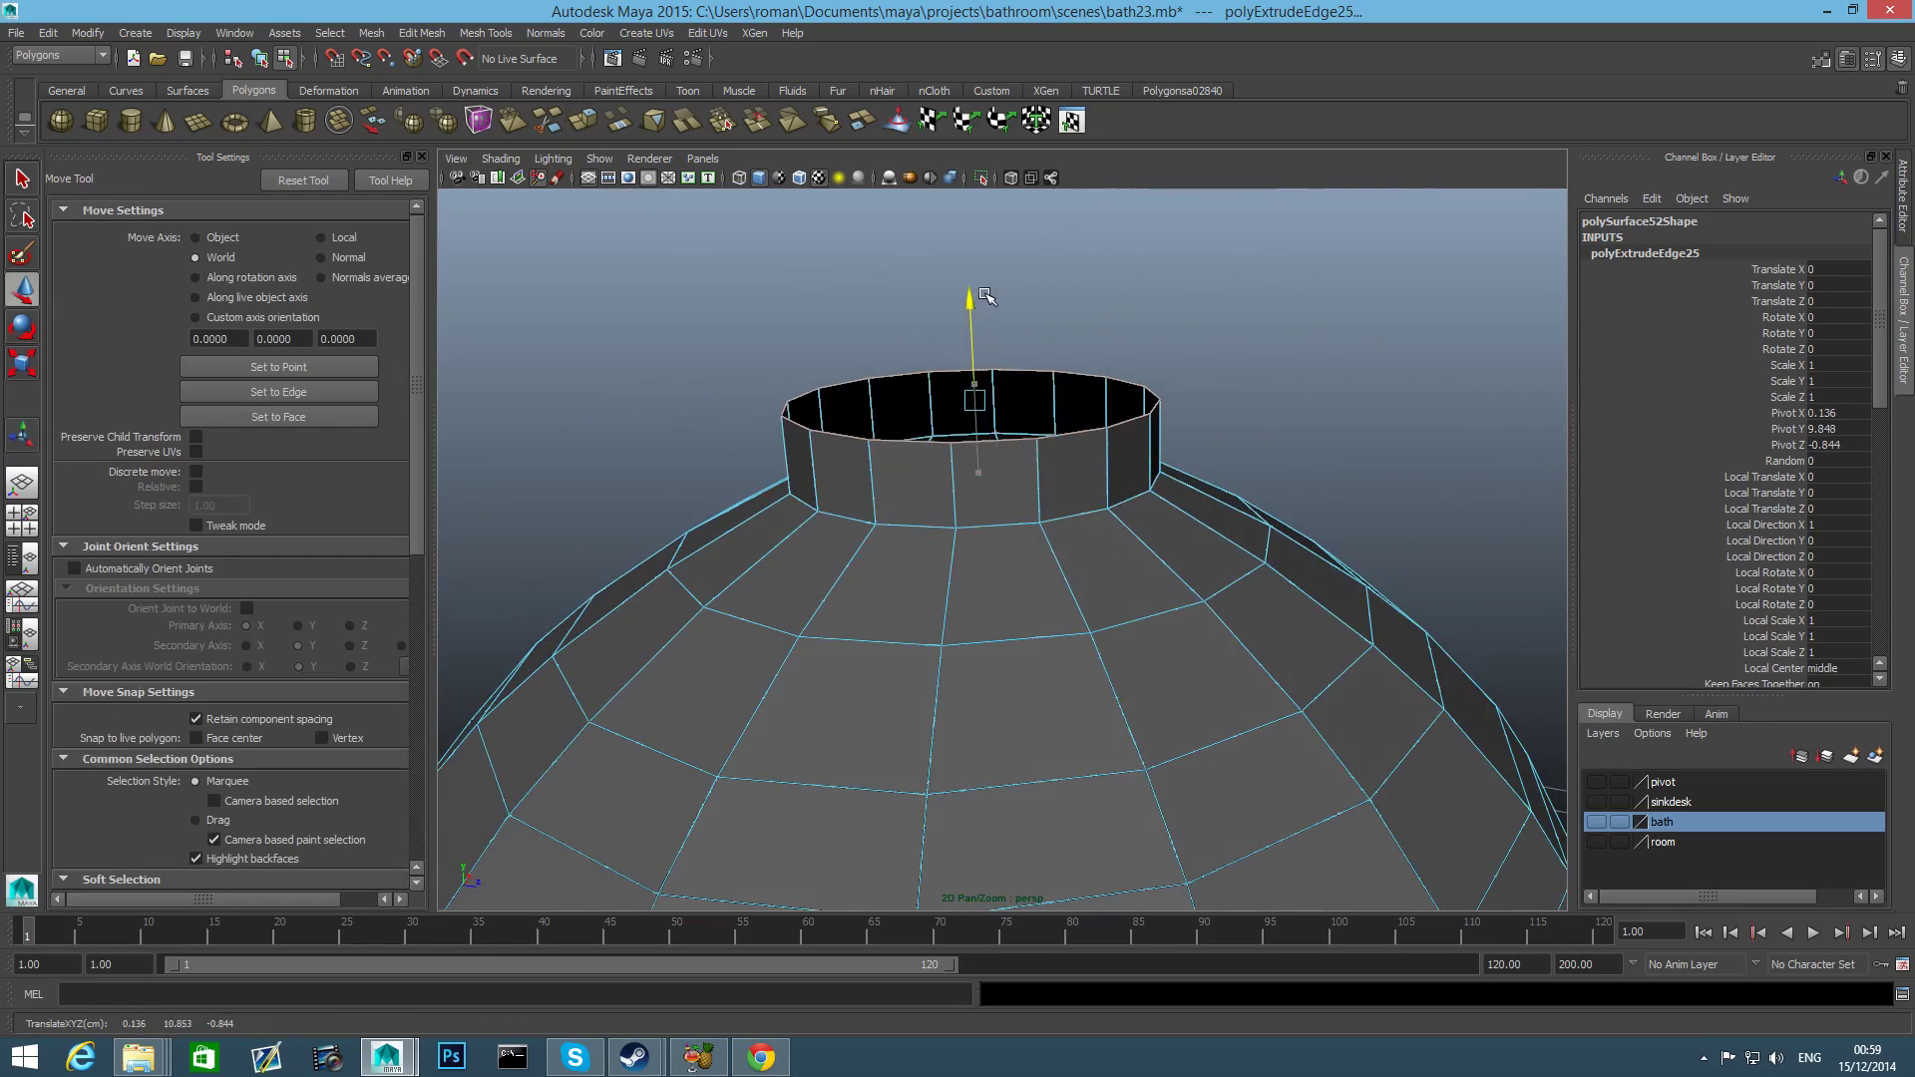
key(r)
drag(977, 400, 1029, 353)
key(w)
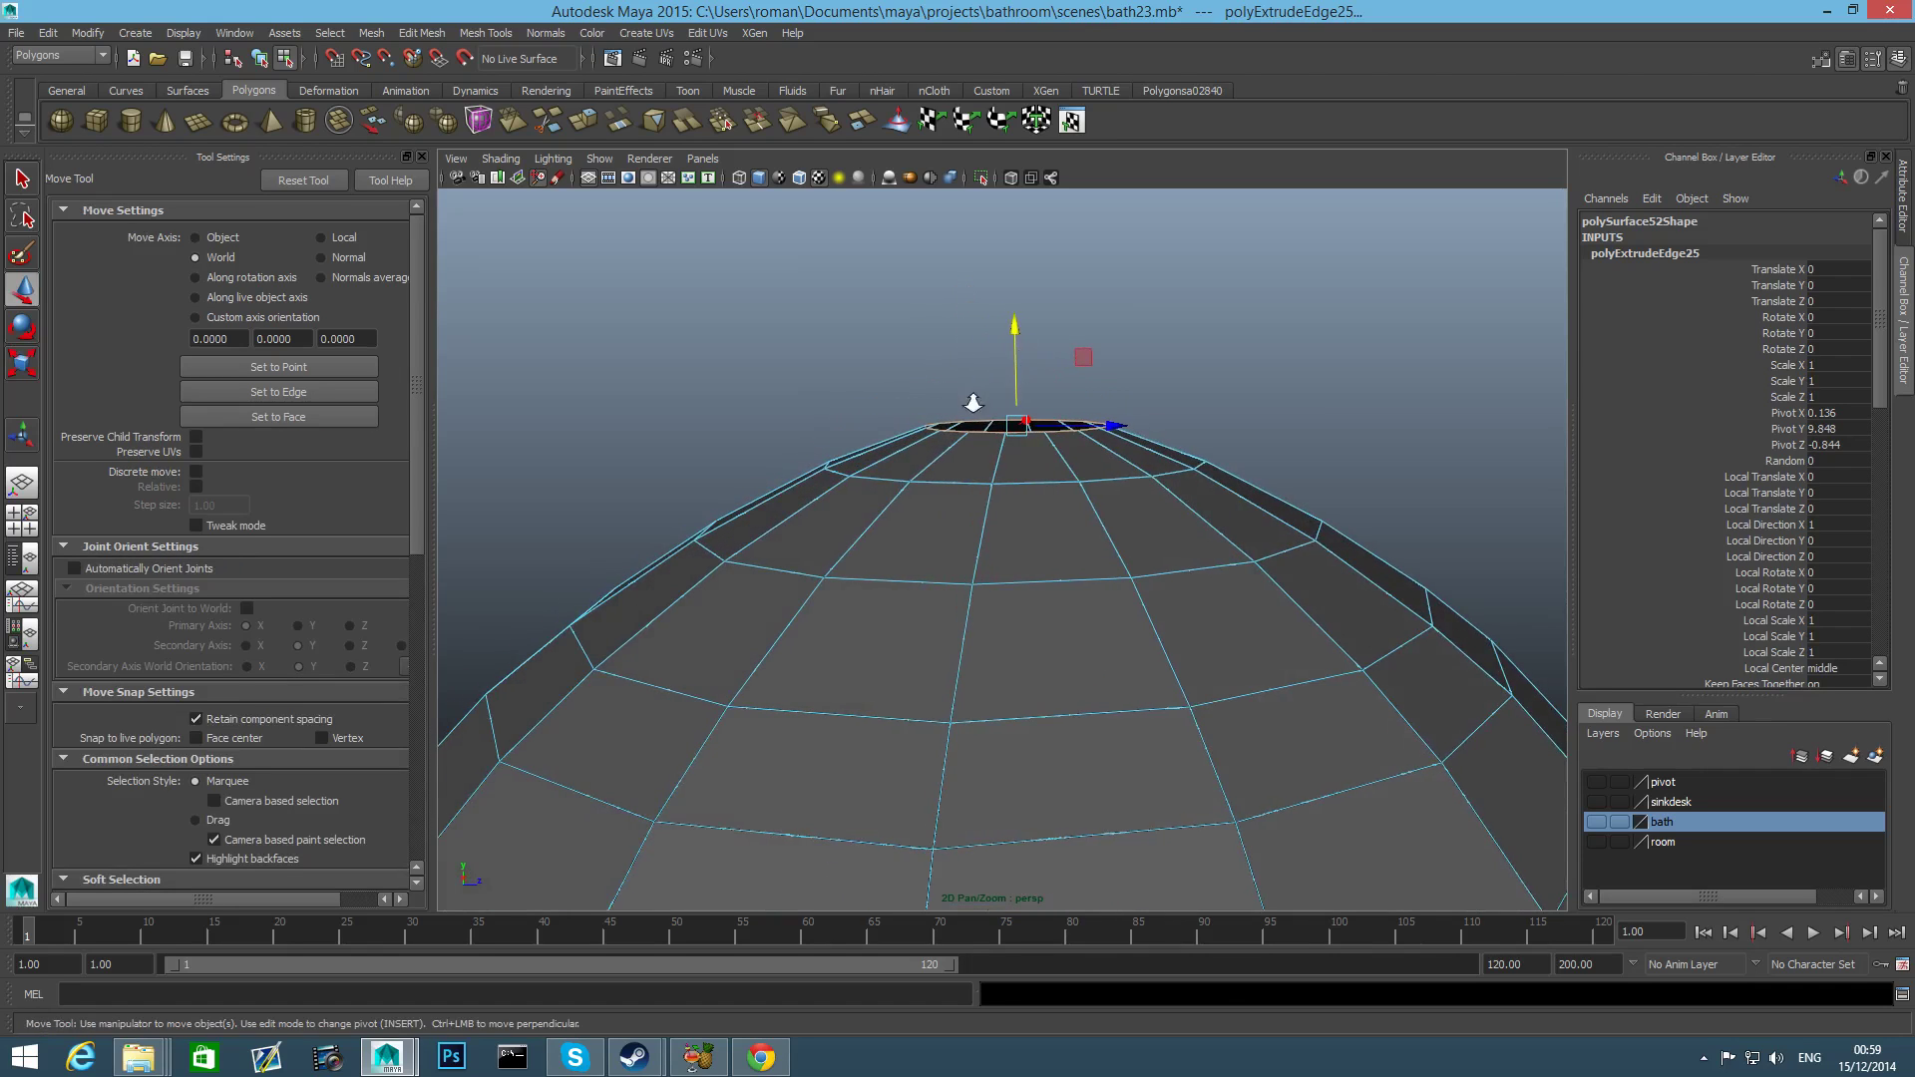
Return to object selection with the dome selected and make the sinkdesk, bath and room layers visible.
alt+right_drag(971, 406, 820, 508)
alt+middle_drag(821, 508, 1017, 569)
alt+right_drag(1017, 569, 985, 588)
alt+middle_drag(984, 588, 997, 529)
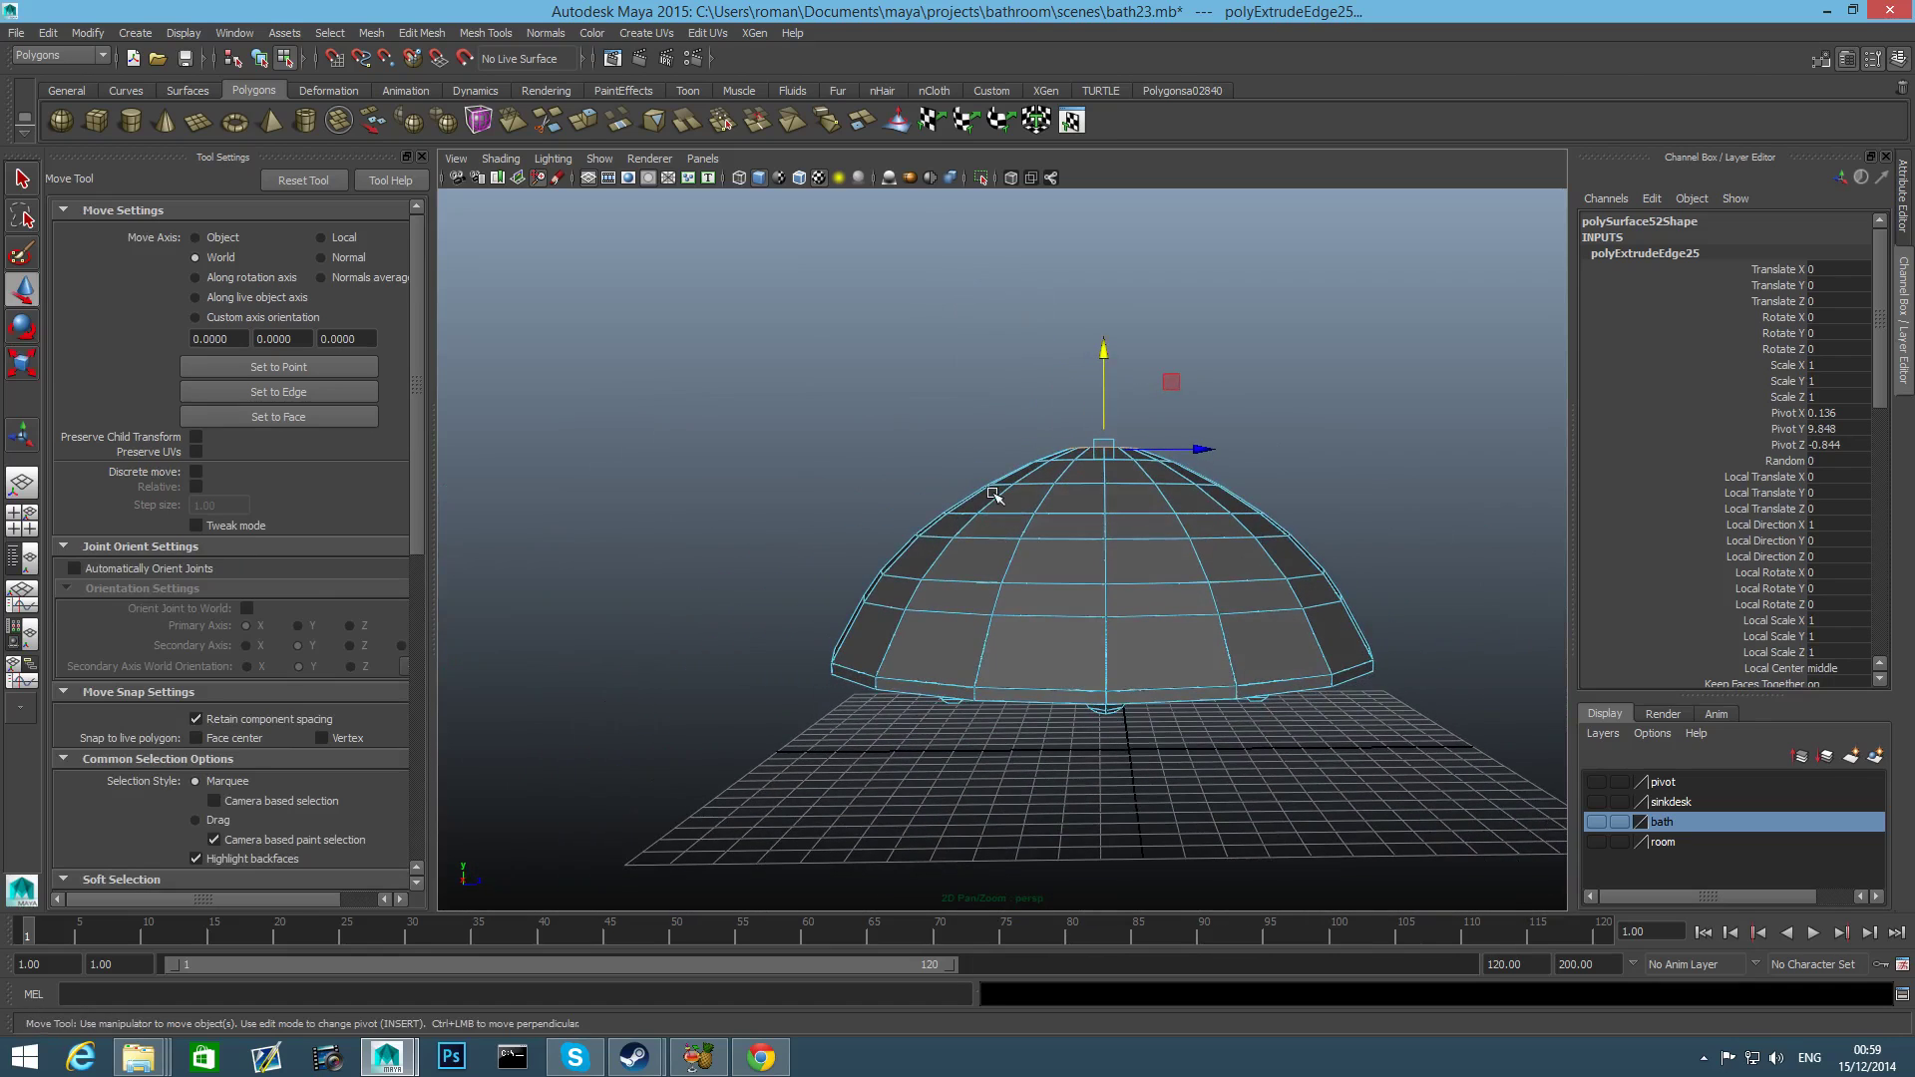
alt+right_drag(994, 496, 1217, 525)
alt+drag(1217, 526, 922, 615)
key(F8)
scroll(1526, 723, down, 6)
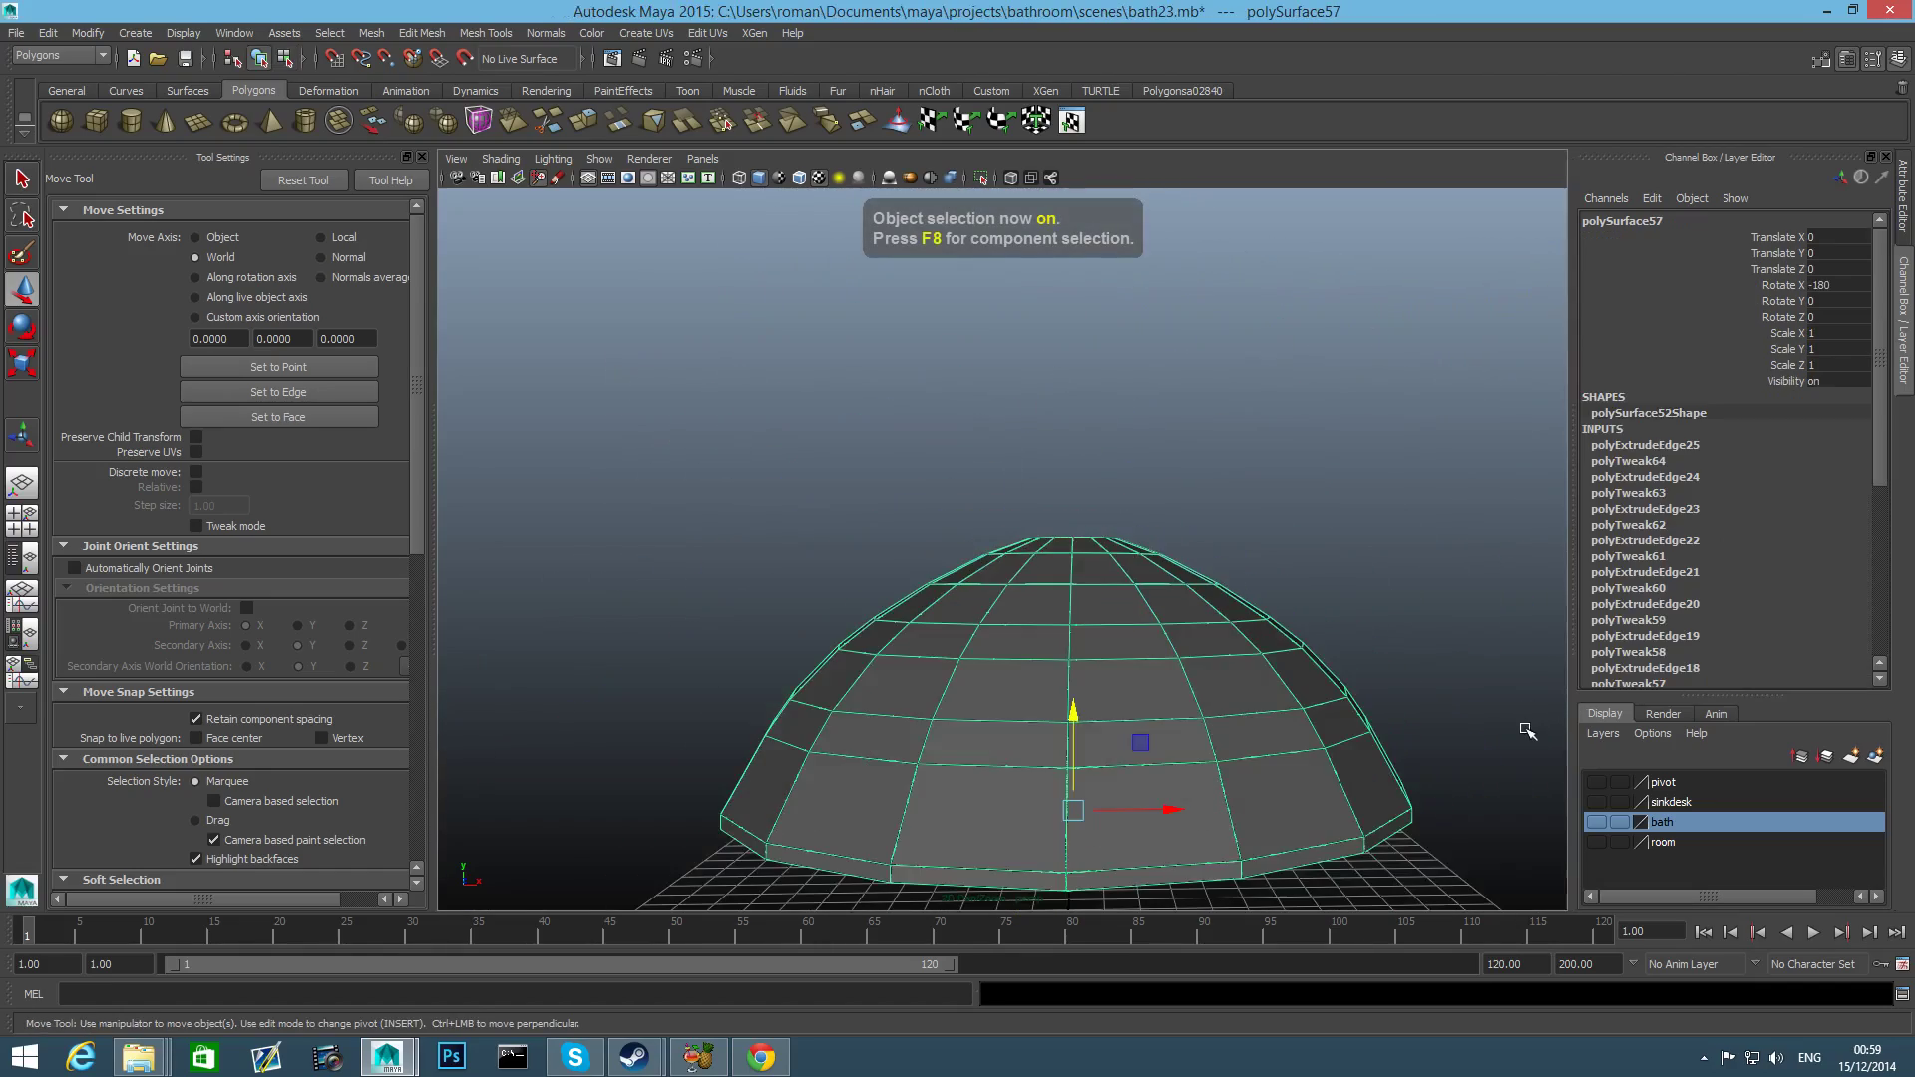
click(1595, 842)
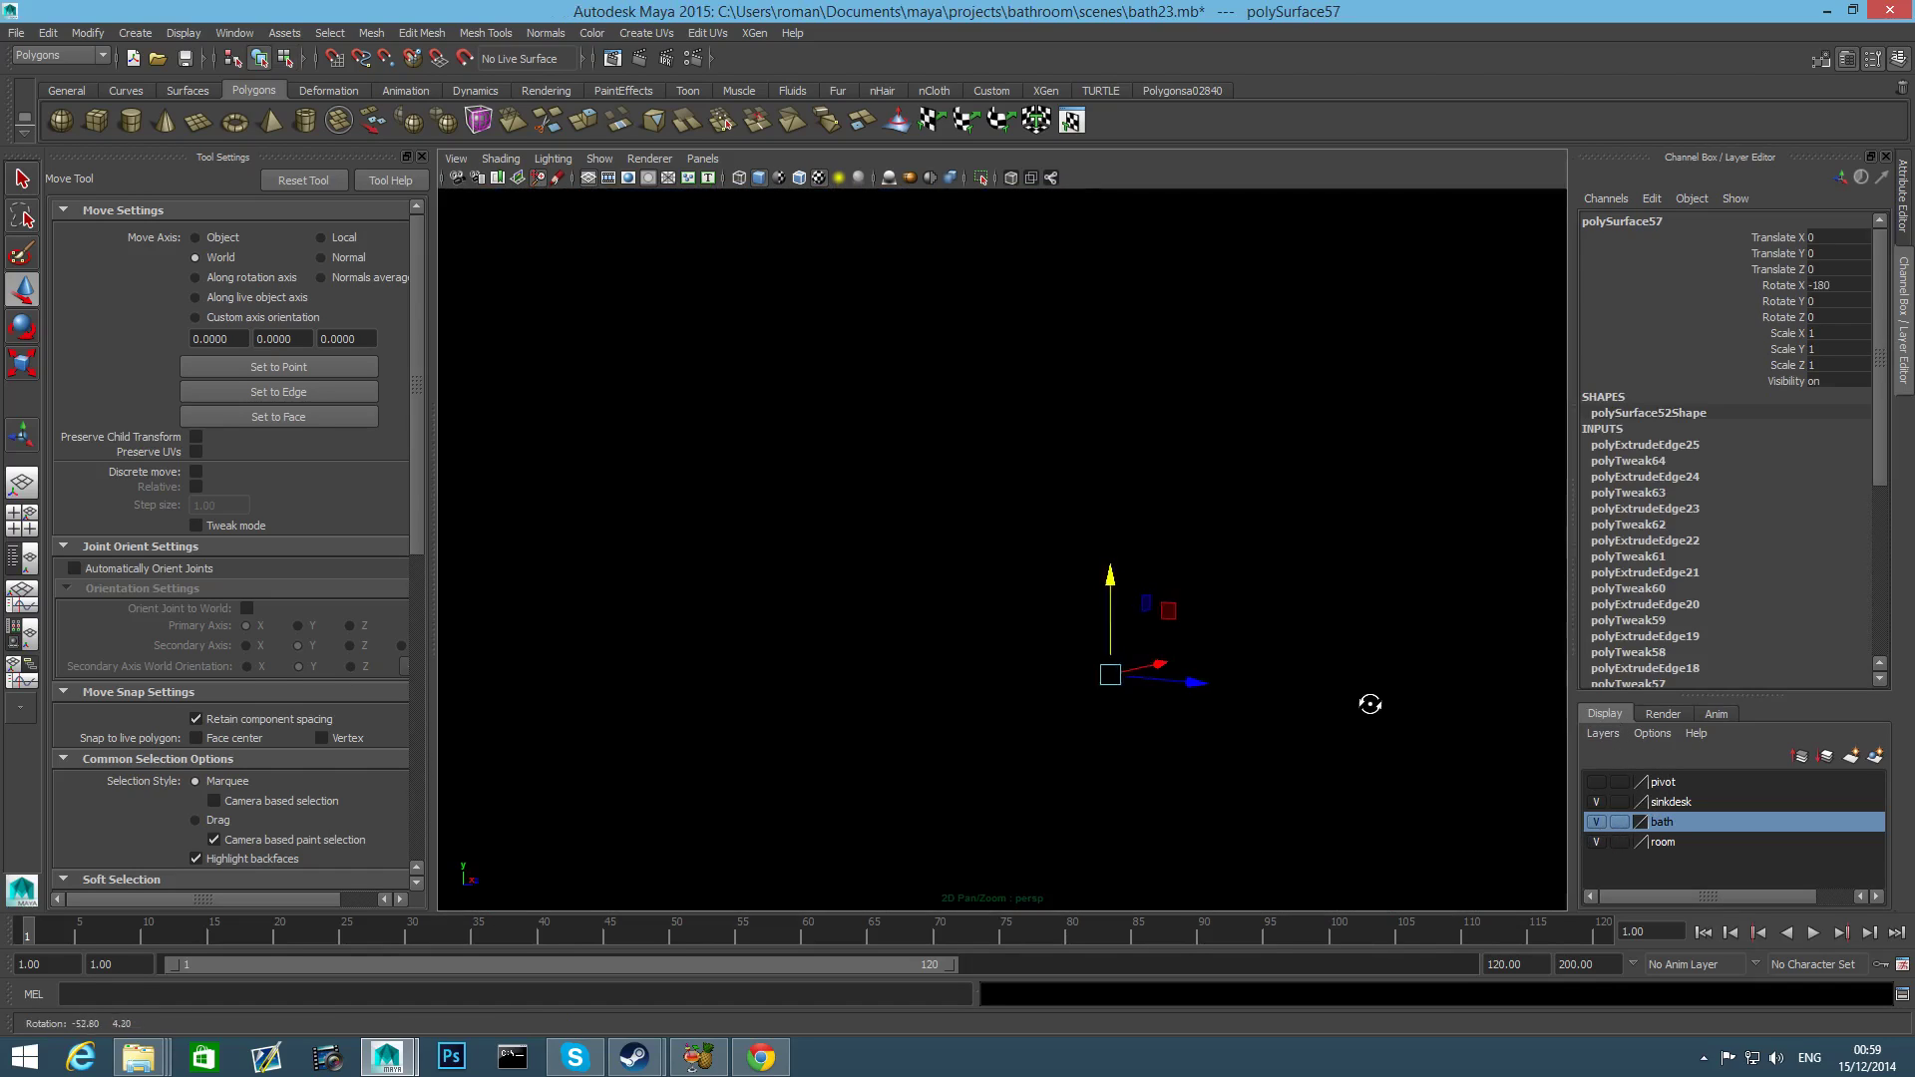
Move the domed shower head up and across the bathroom to Translate Y 34.967 and Translate Z 36.574.
alt+drag(1367, 701, 978, 122)
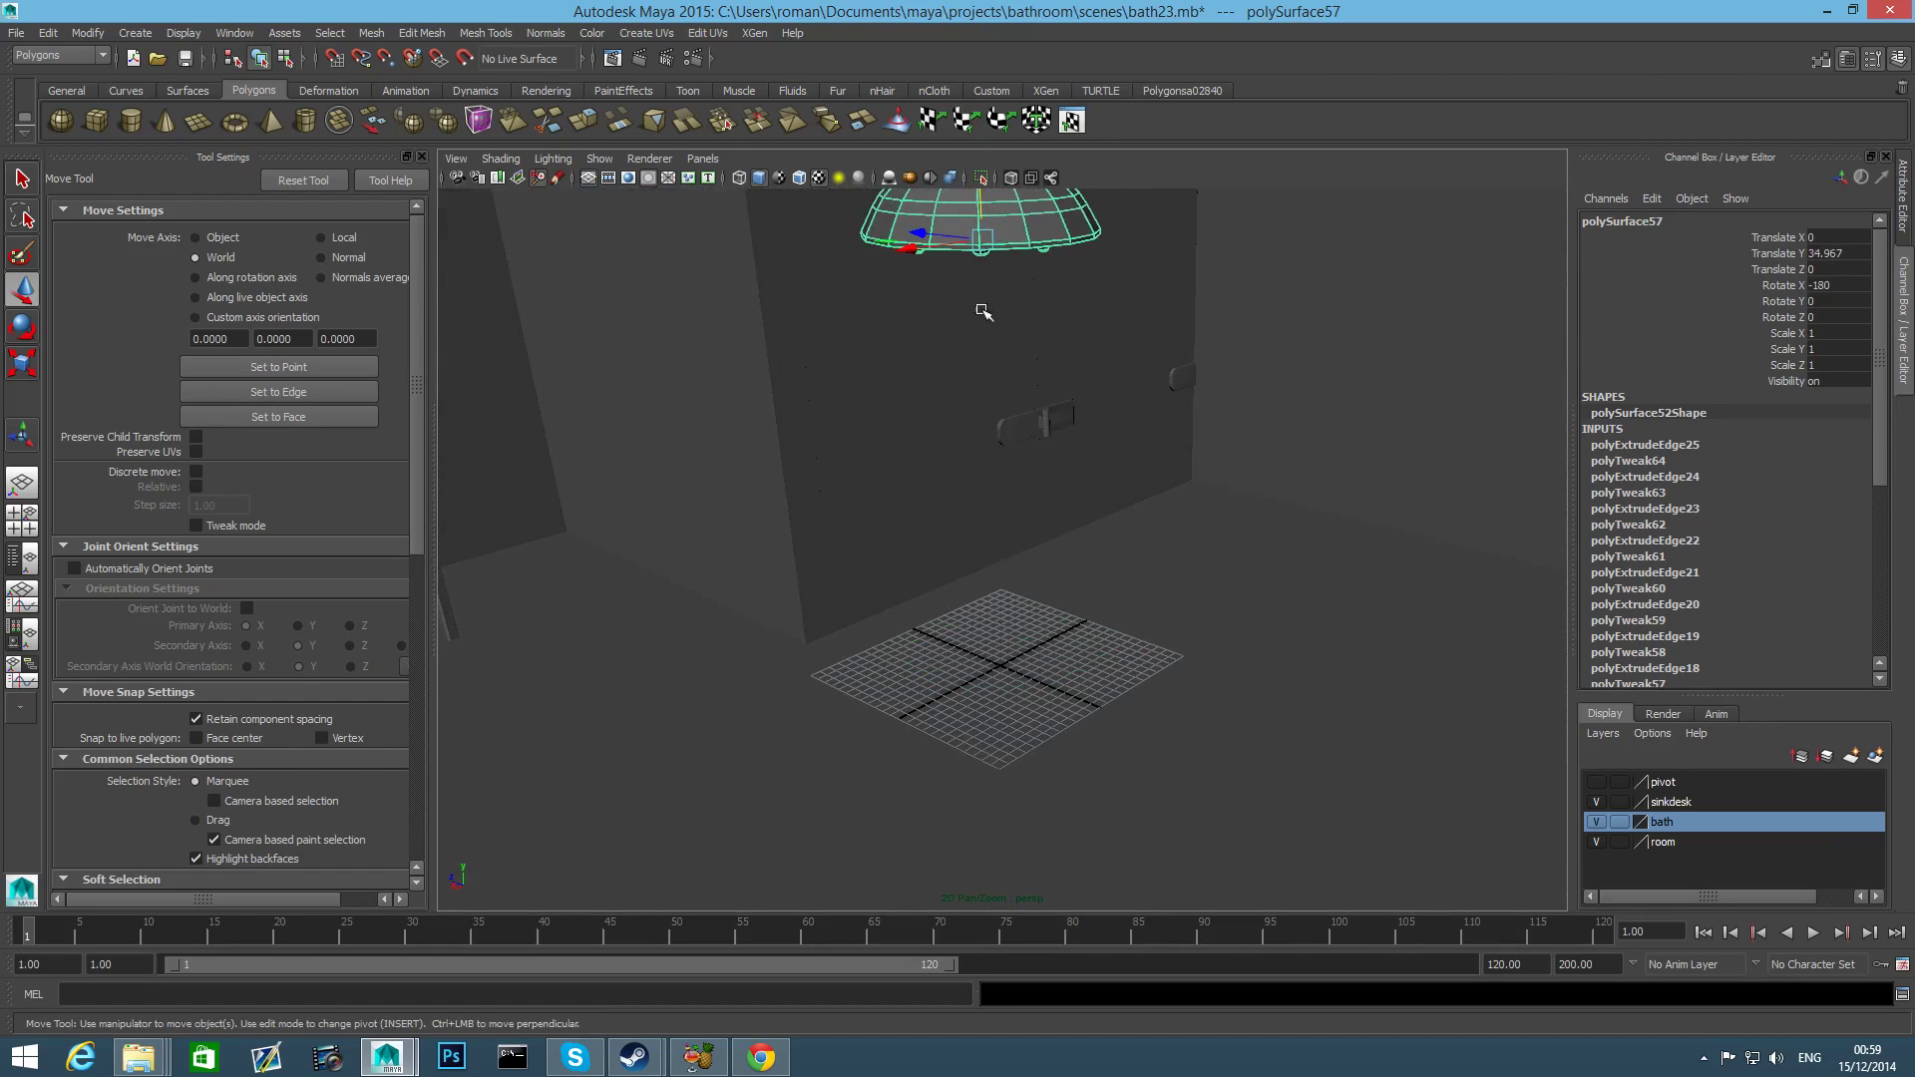
alt+middle_drag(982, 311, 982, 713)
alt+drag(982, 713, 698, 498)
alt+drag(1027, 458, 918, 470)
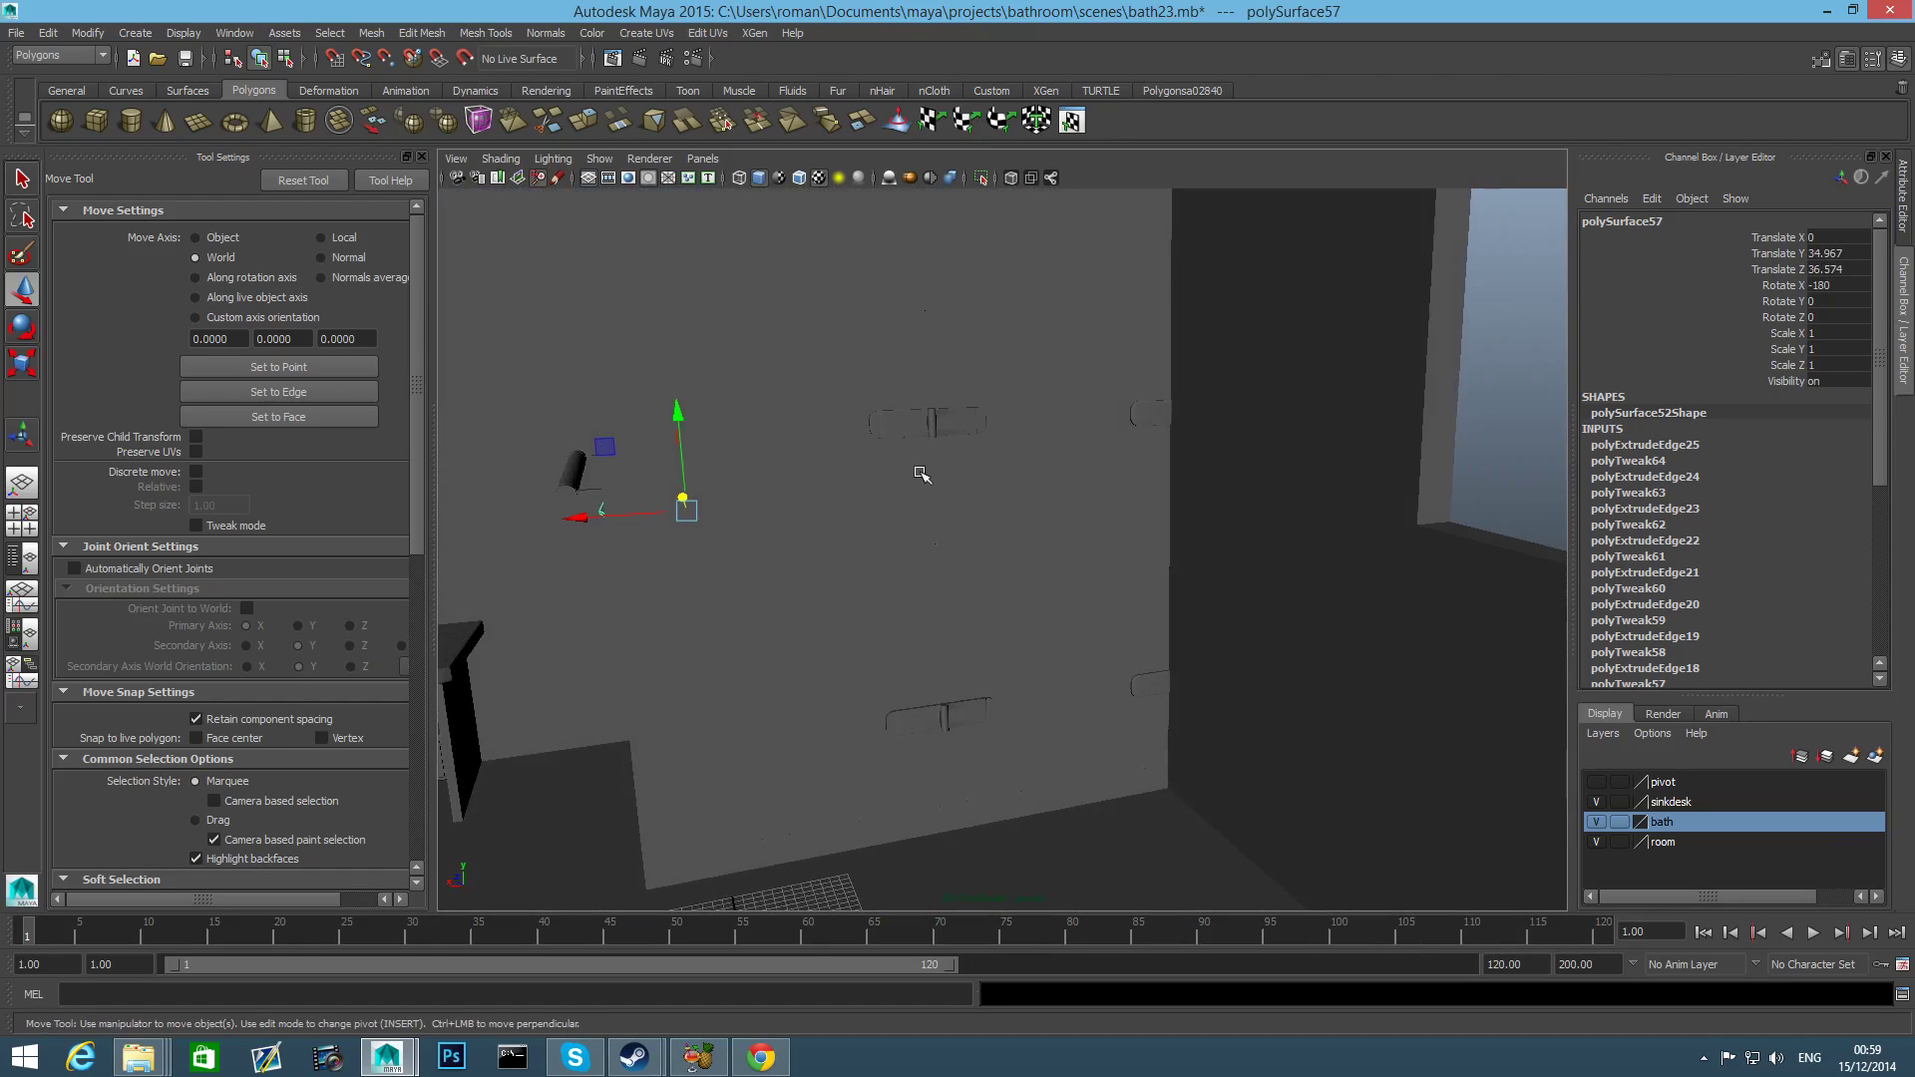
Turn on X-Ray shading and move the shower head dome up and sideways into the shower stall area.
click(500, 159)
click(541, 364)
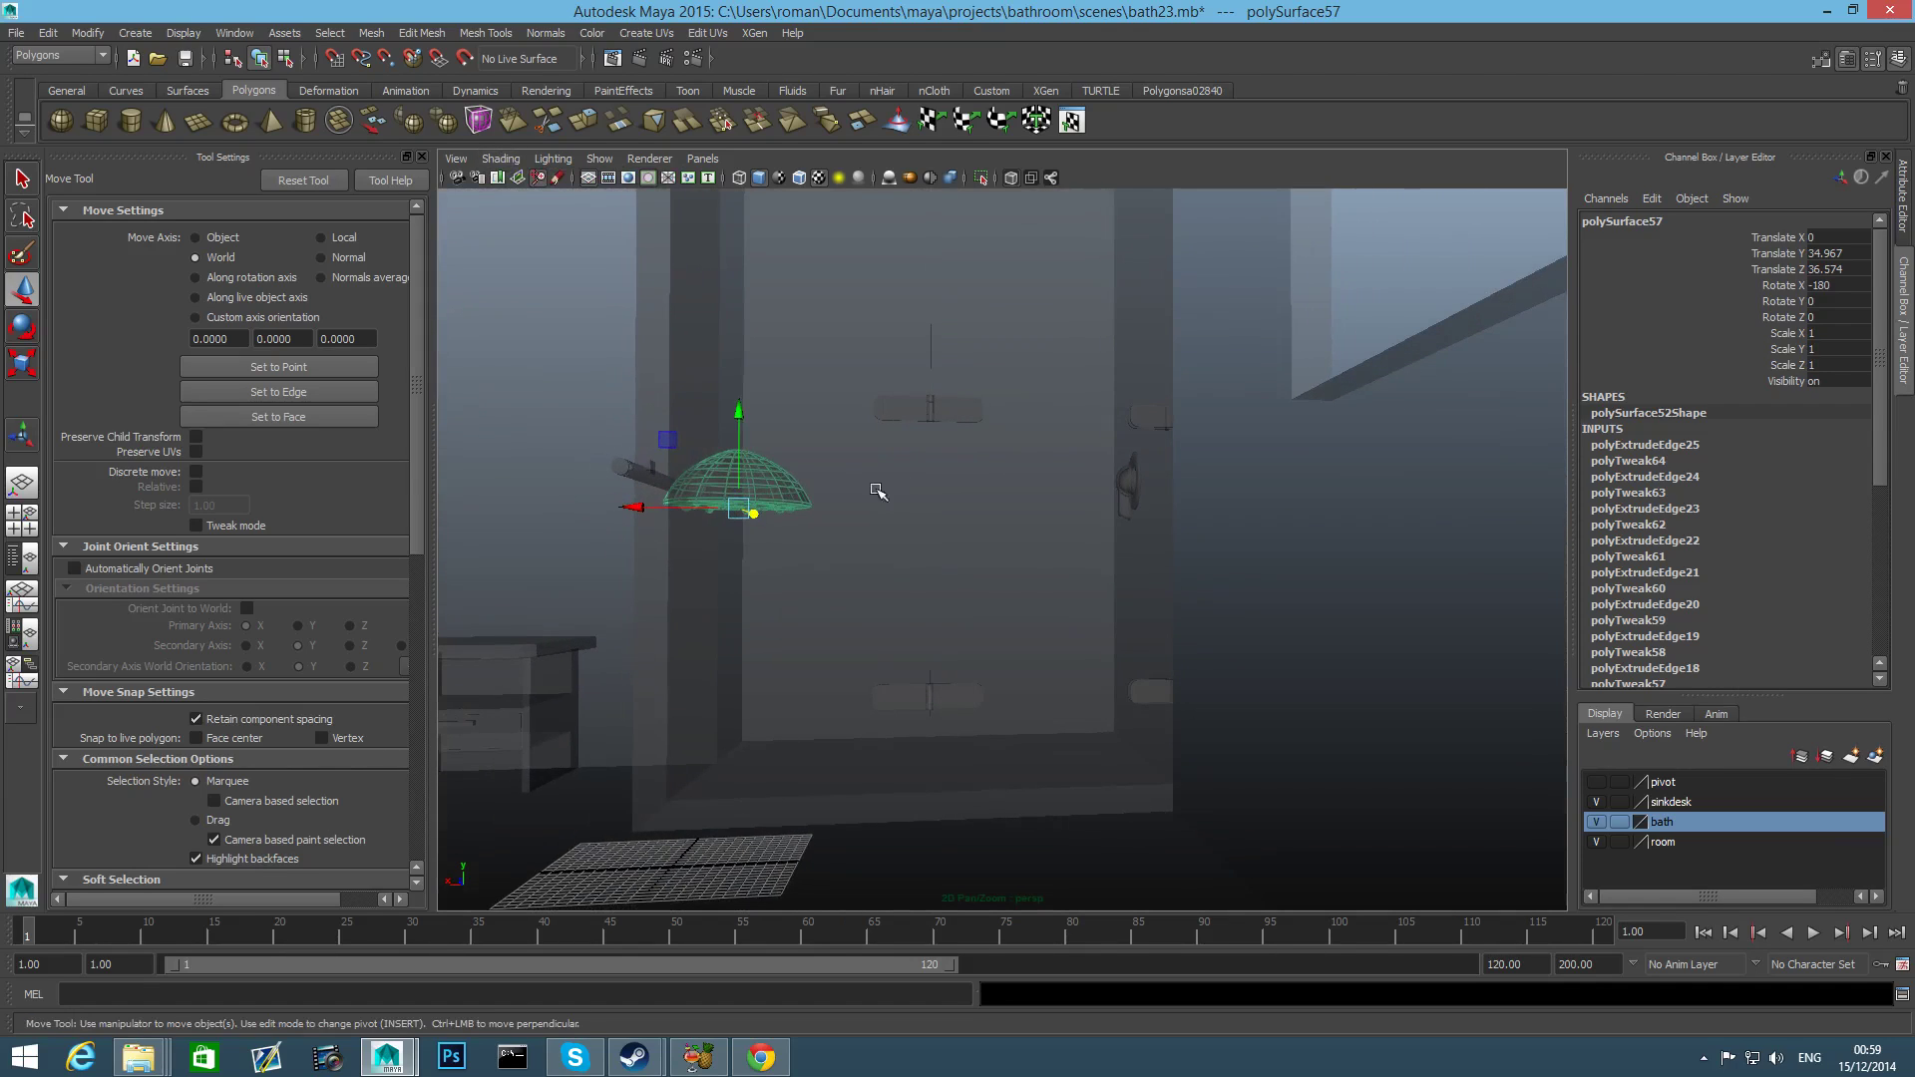
drag(633, 505, 1038, 89)
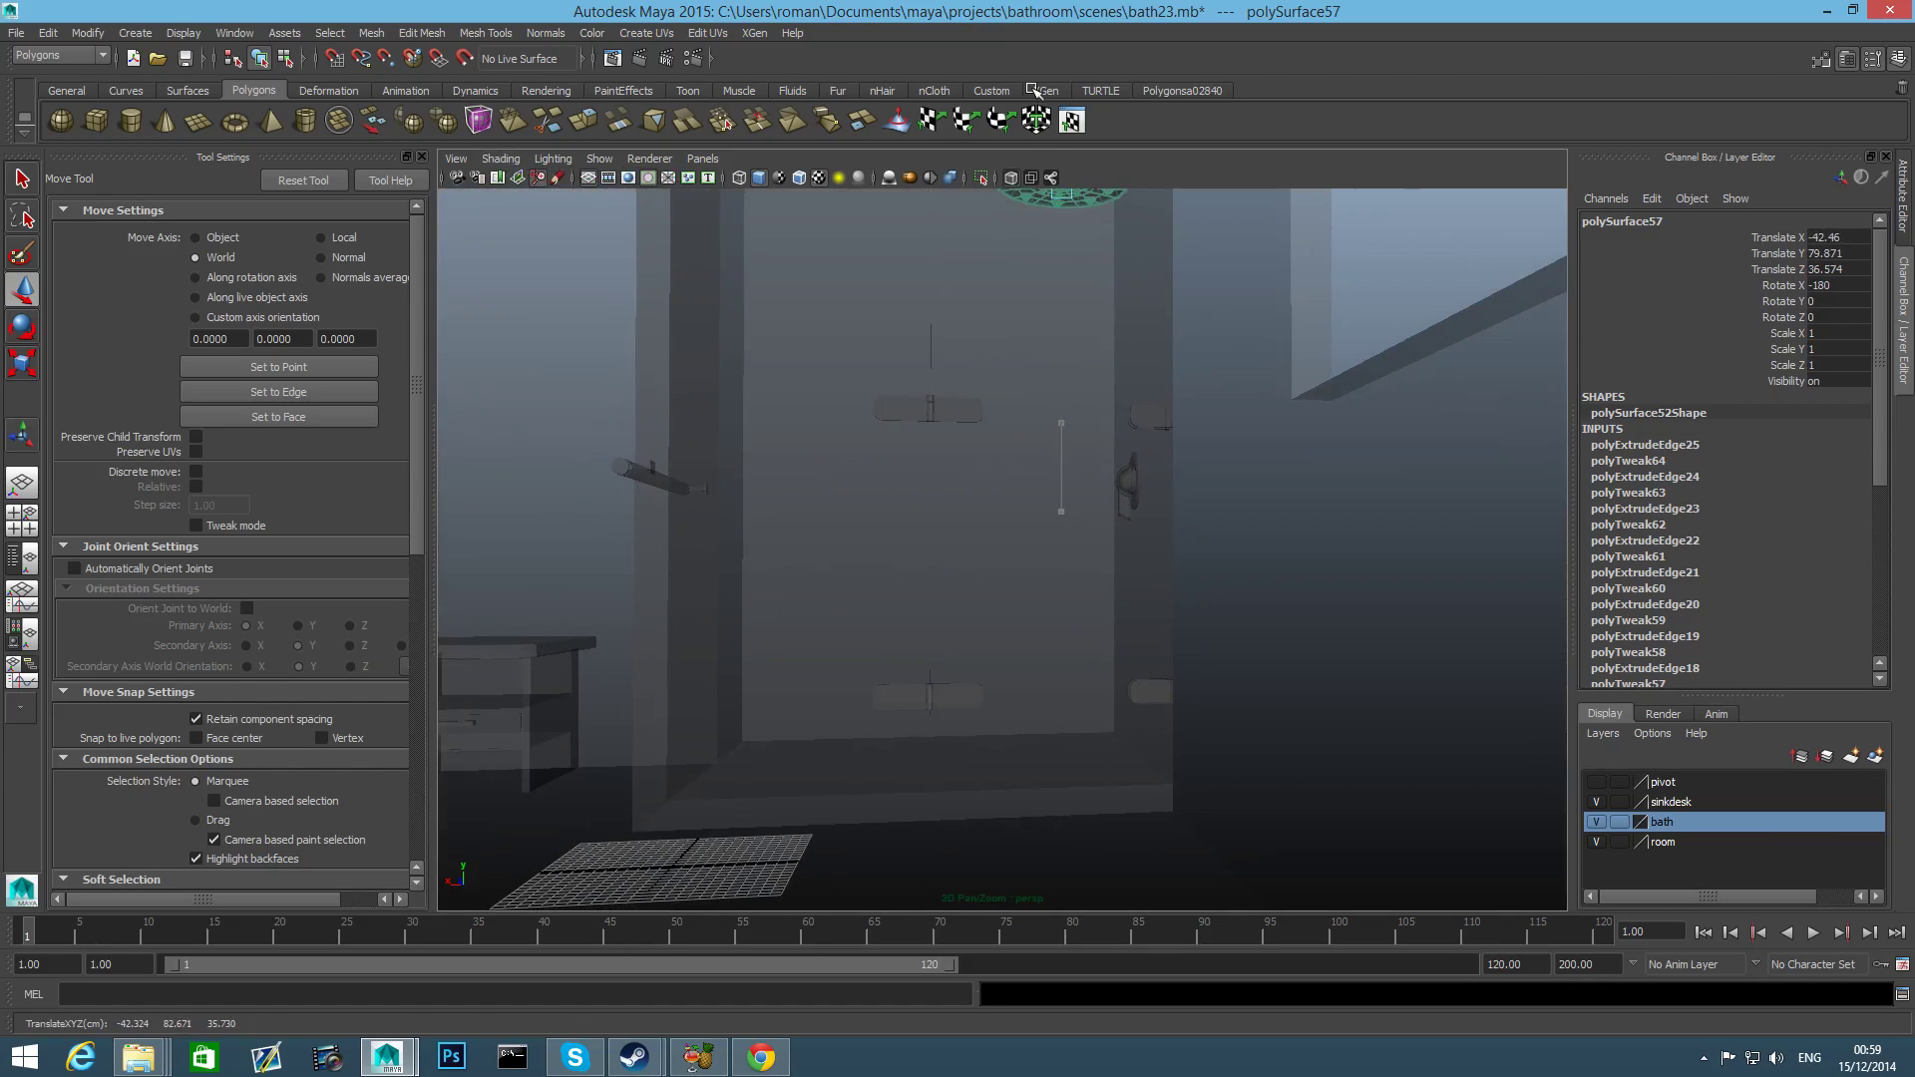
alt+middle_drag(1082, 341, 1045, 560)
drag(941, 401, 862, 401)
drag(943, 304, 1034, 453)
Scale the shower head dome uniformly to about 0.698 and move it to about X -105, Y 74.4, Z 44.6.
key(r)
drag(896, 431, 1030, 405)
key(w)
drag(887, 322, 705, 409)
drag(835, 319, 1388, 332)
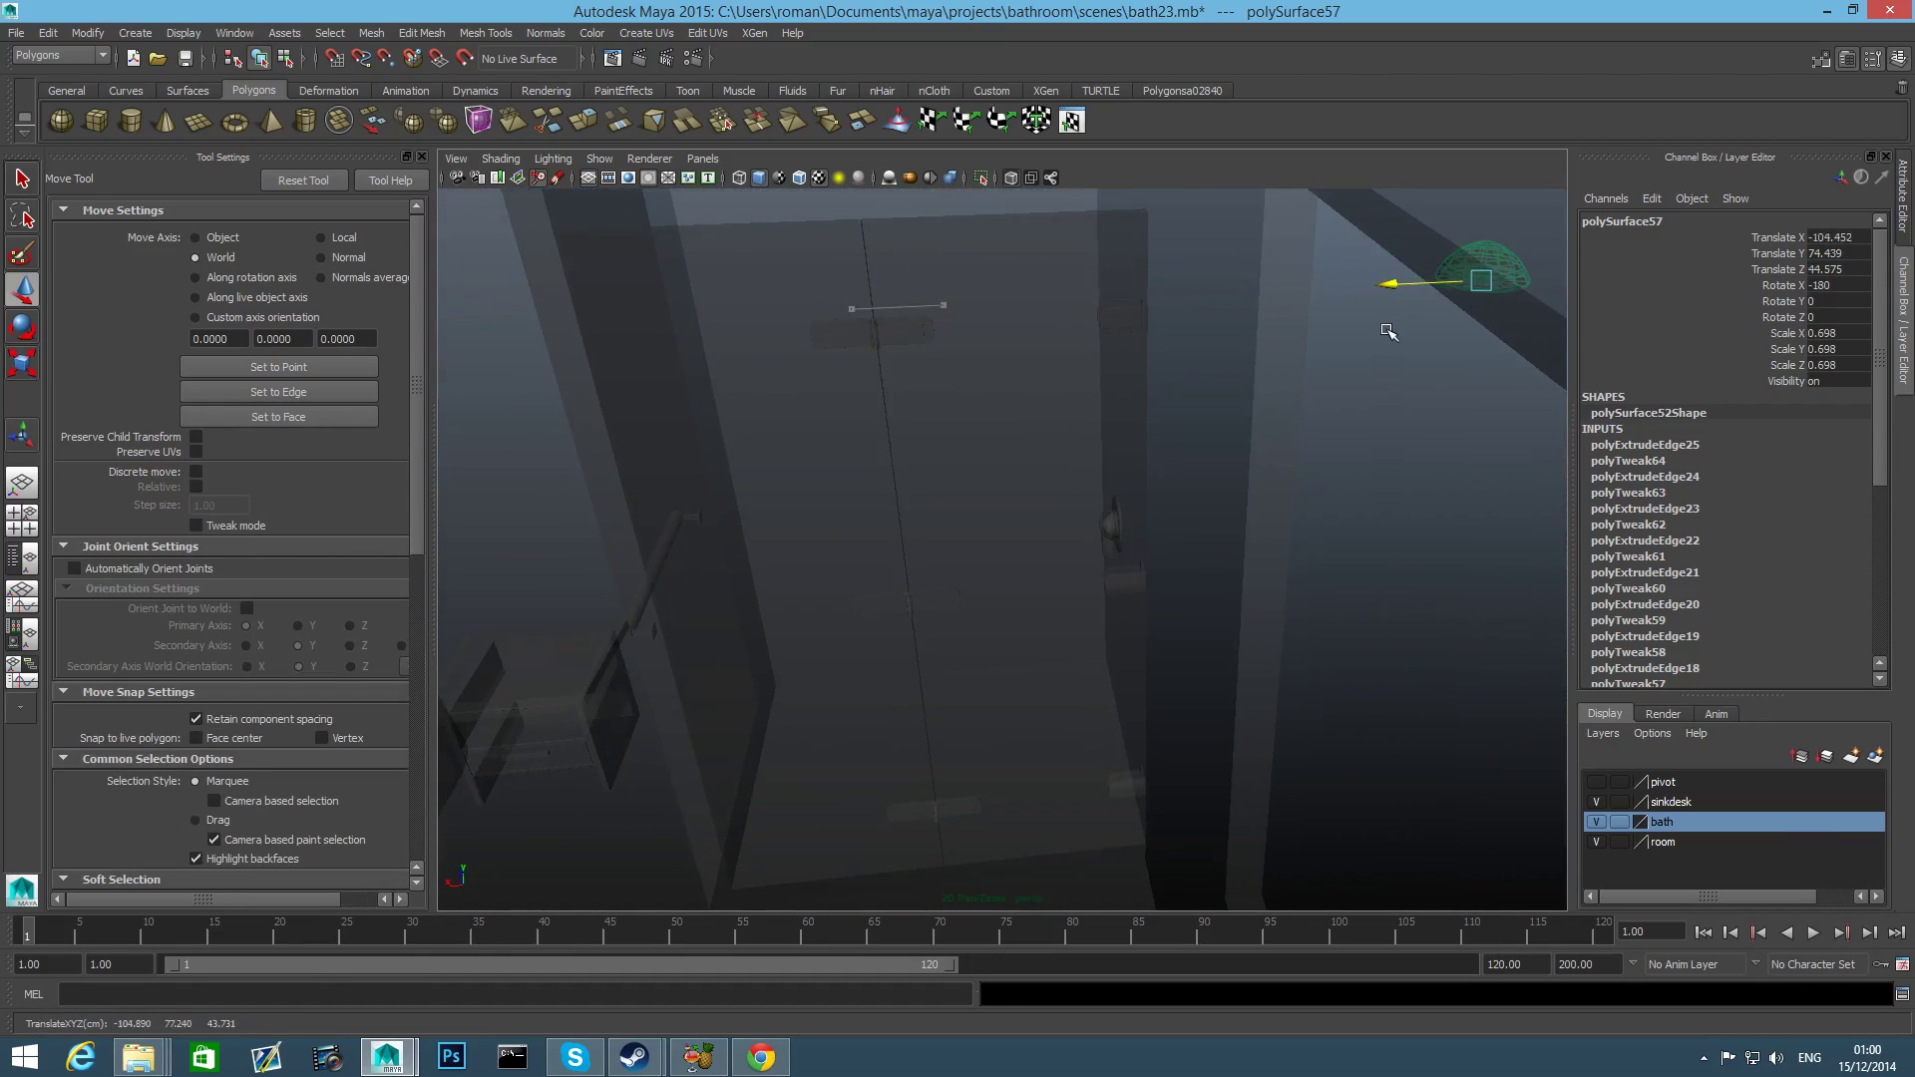
Turn off X-Ray shading and hide the bath, room and sinkdesk layers to isolate the shower head dome.
click(501, 160)
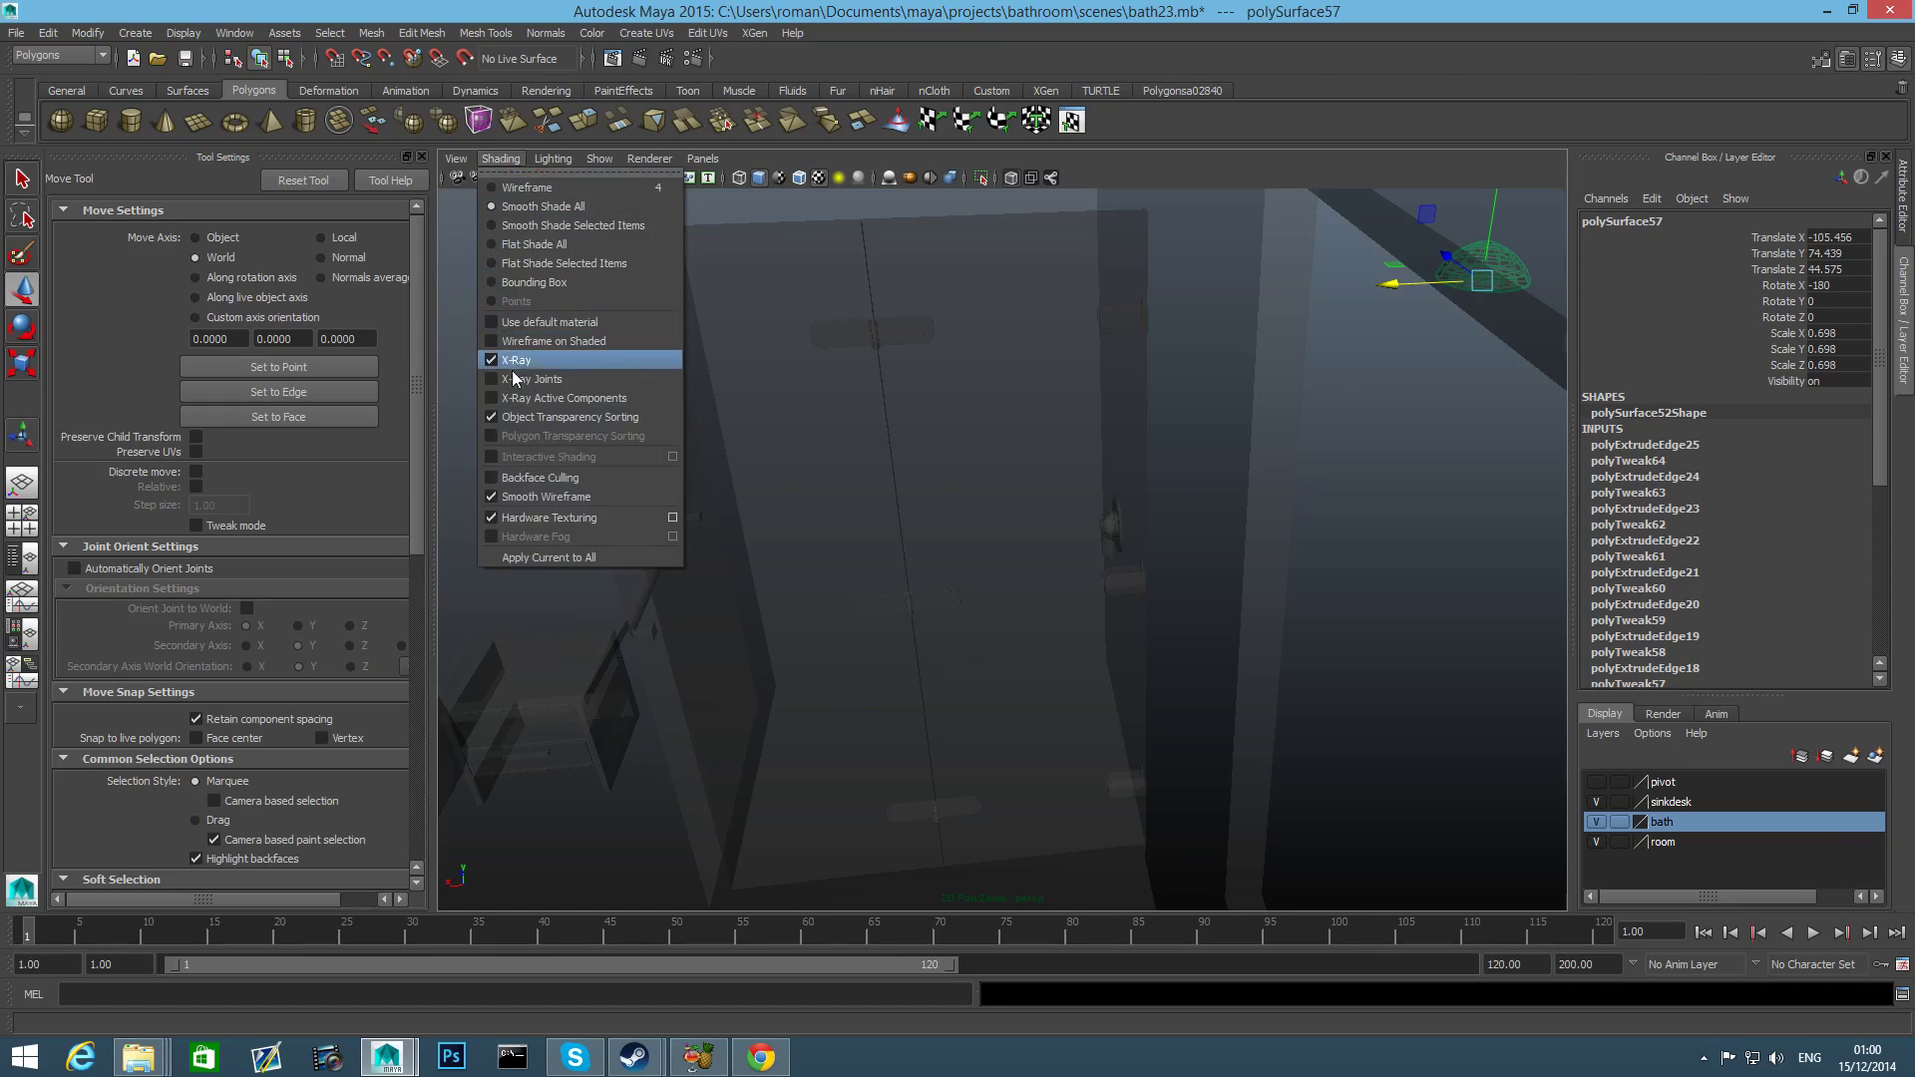
click(514, 361)
click(1595, 822)
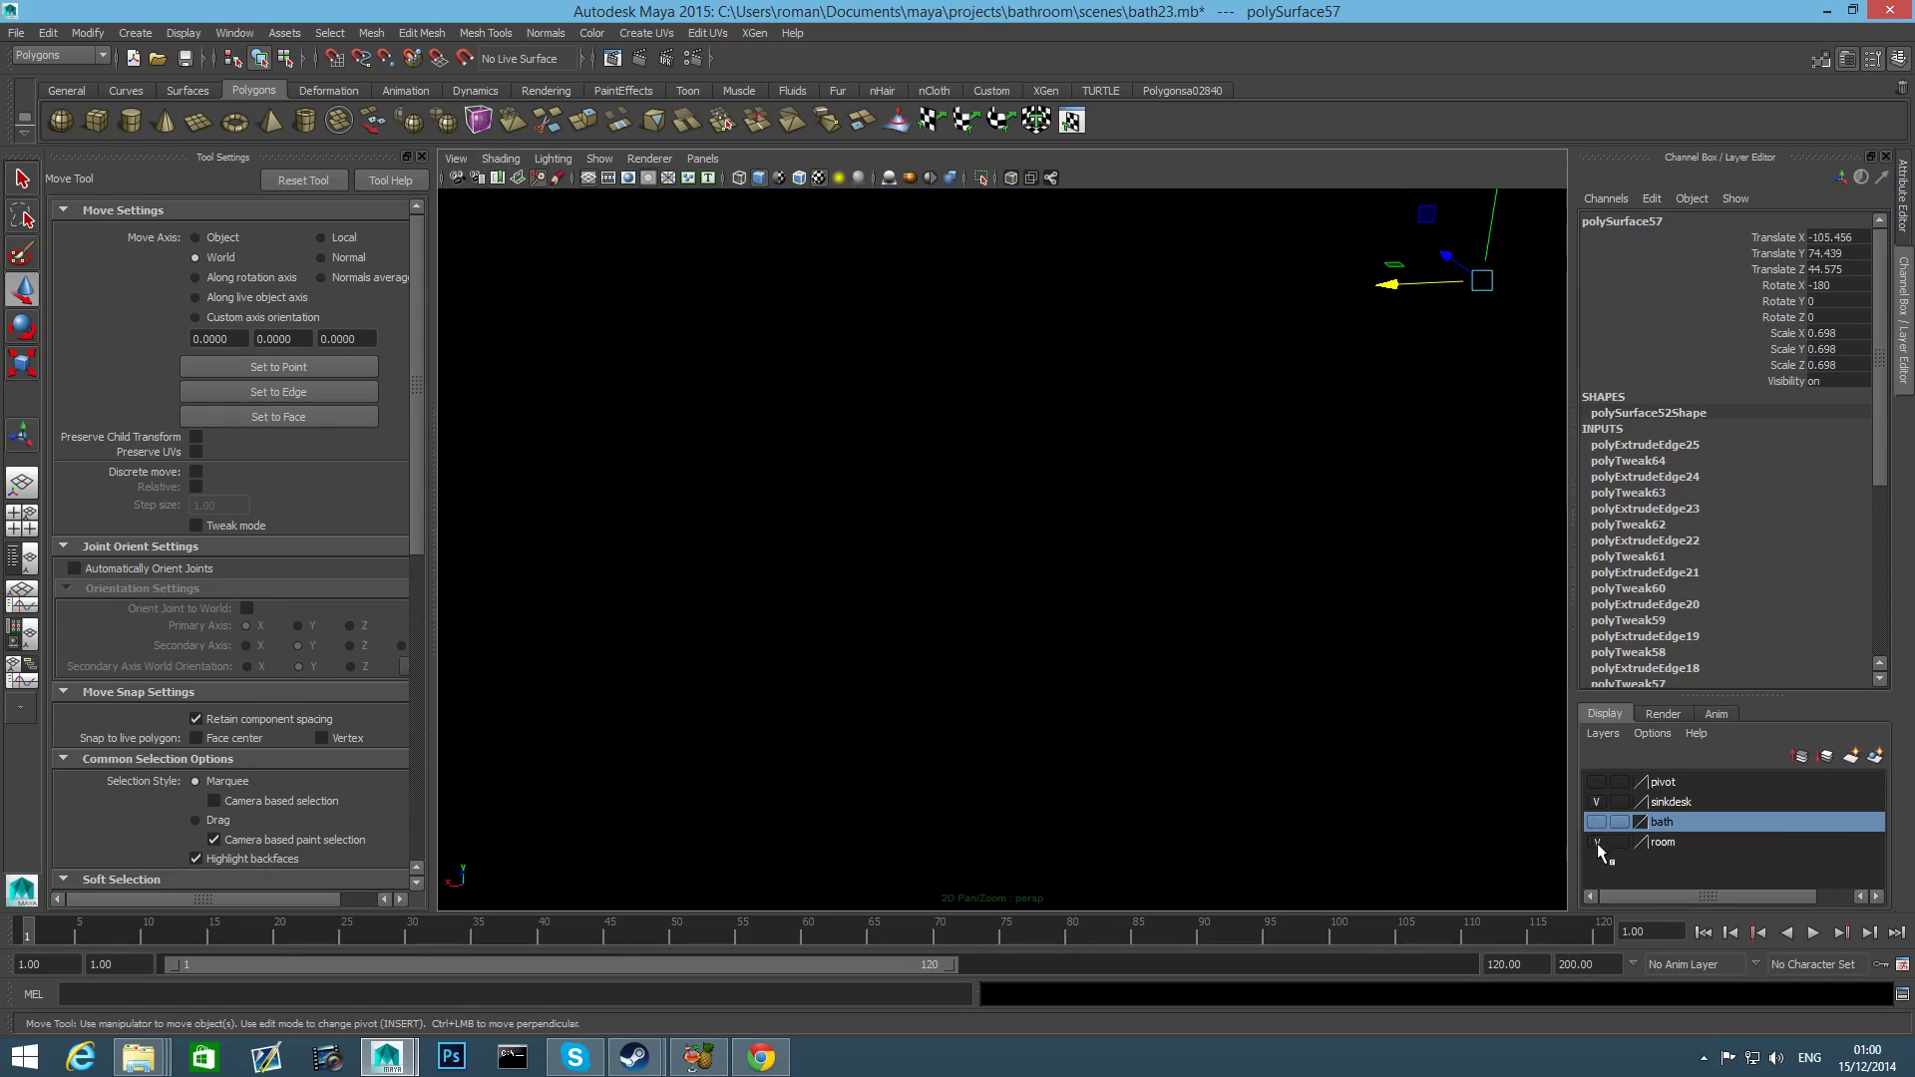
click(1596, 842)
click(1590, 800)
scroll(1346, 618, down, 5)
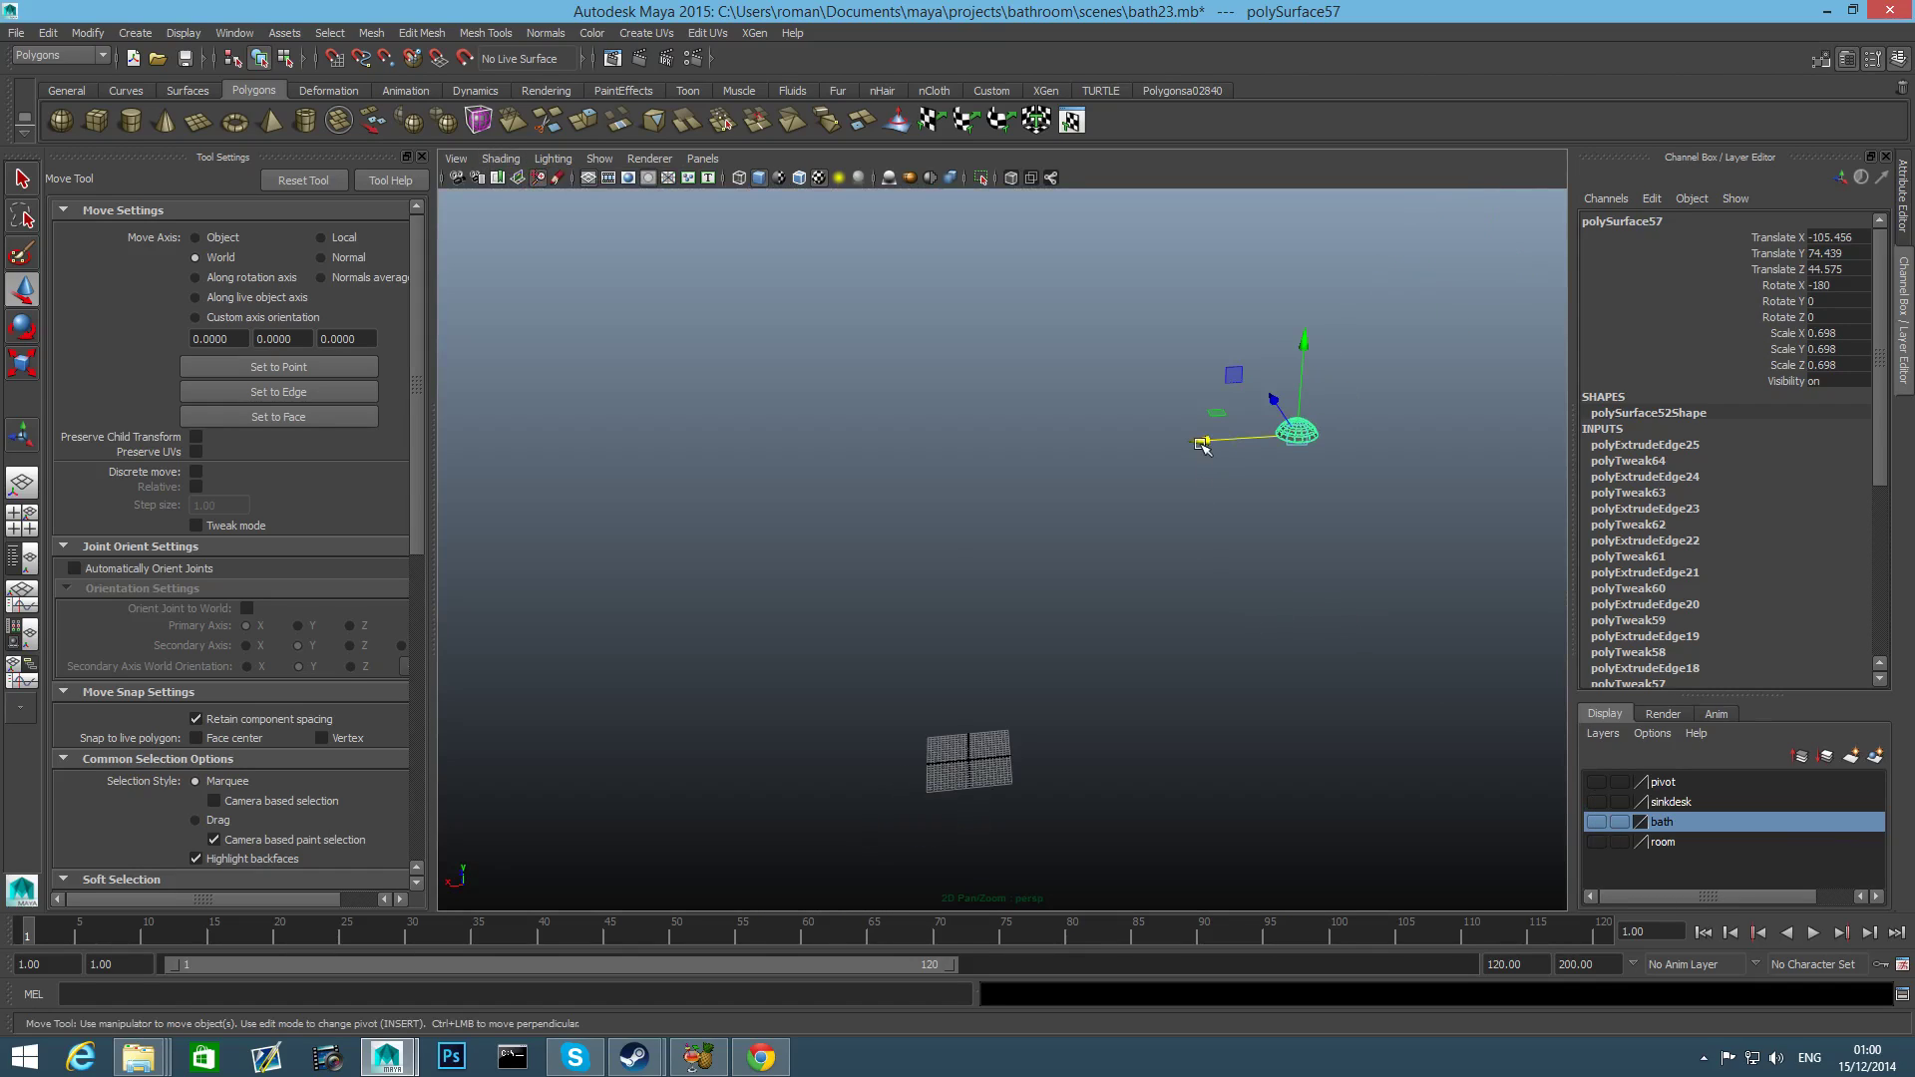
Move the shower head dome close to the grid origin, at about X -0.3, Y 0.2, Z 9.7.
drag(1202, 445, 853, 501)
drag(940, 359, 1139, 594)
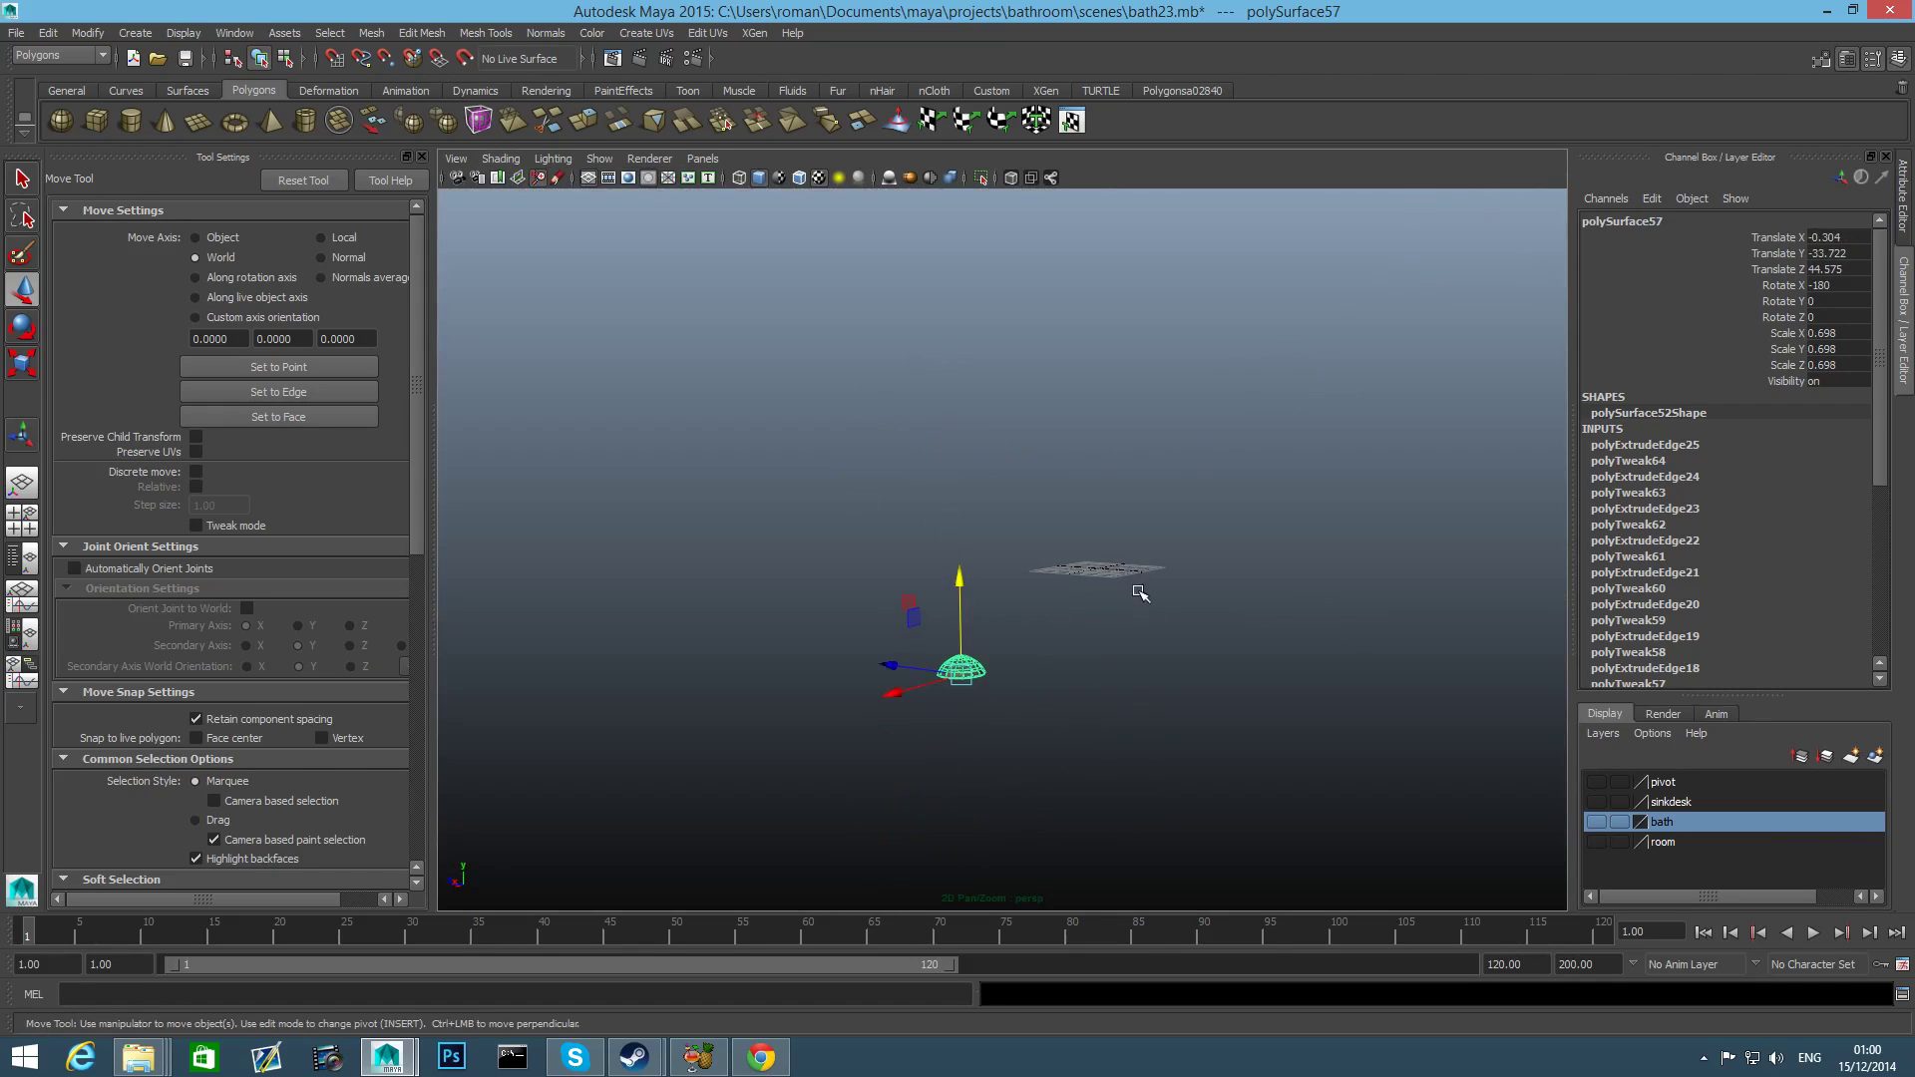
drag(899, 657, 1011, 676)
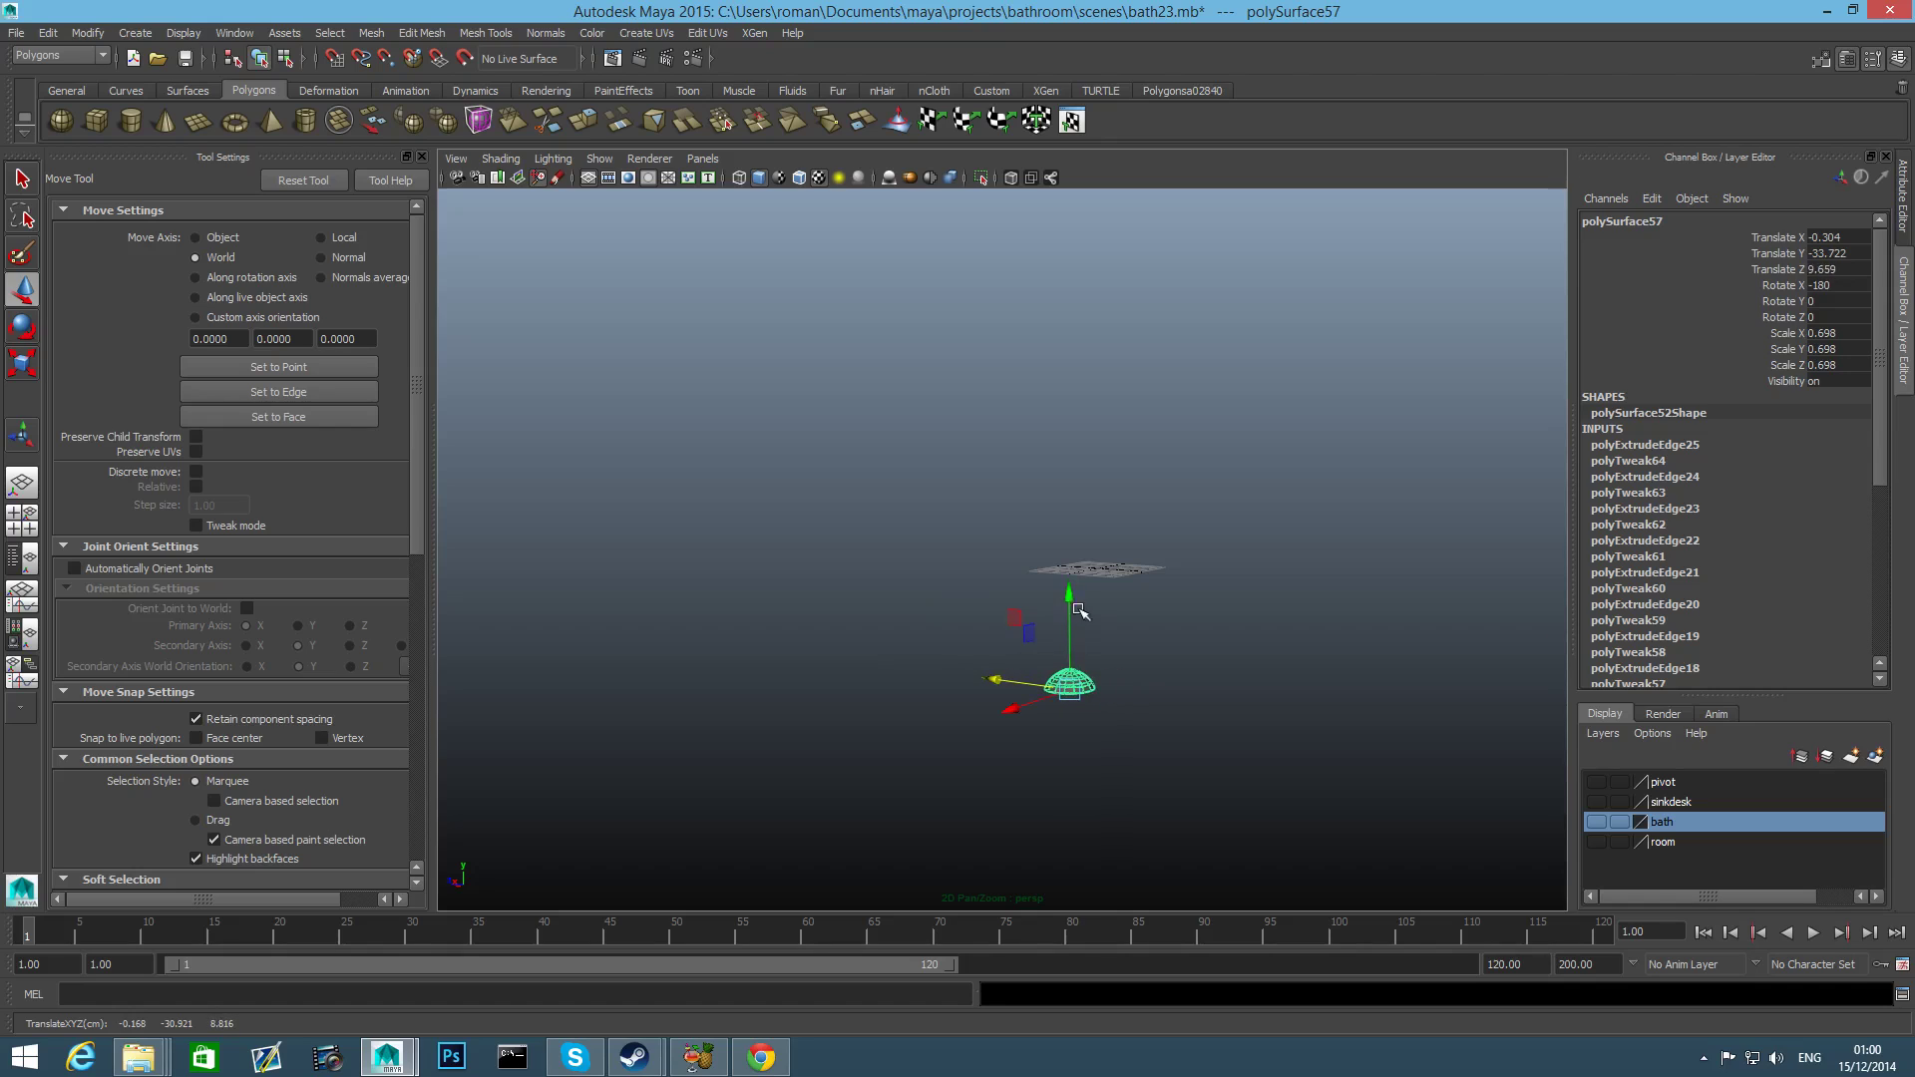
drag(1063, 584, 1065, 445)
Extrude the border edges of the dome's top opening straight up about 6.6 units into a neck.
scroll(1116, 594, up, 6)
alt+drag(1116, 596, 1011, 649)
key(f)
right_click(948, 557)
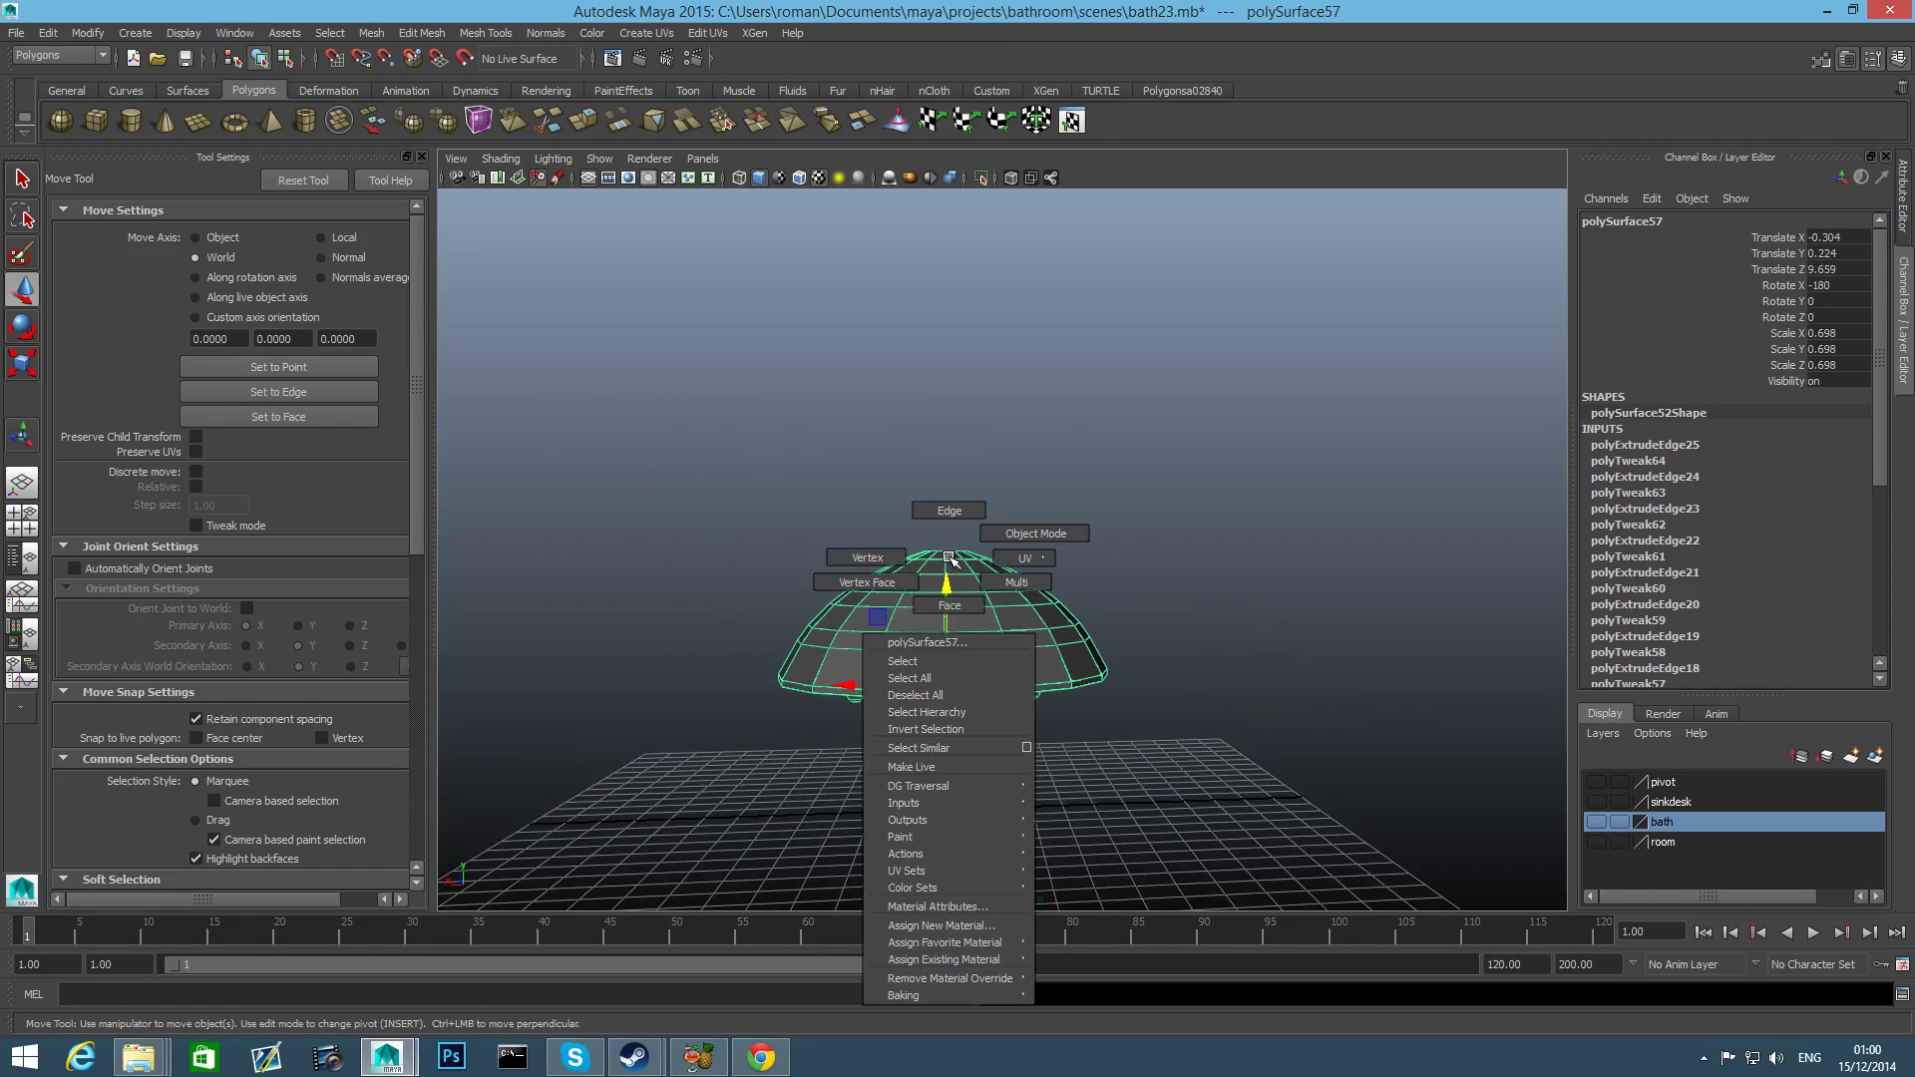
click(943, 511)
alt+right_drag(932, 619, 1127, 625)
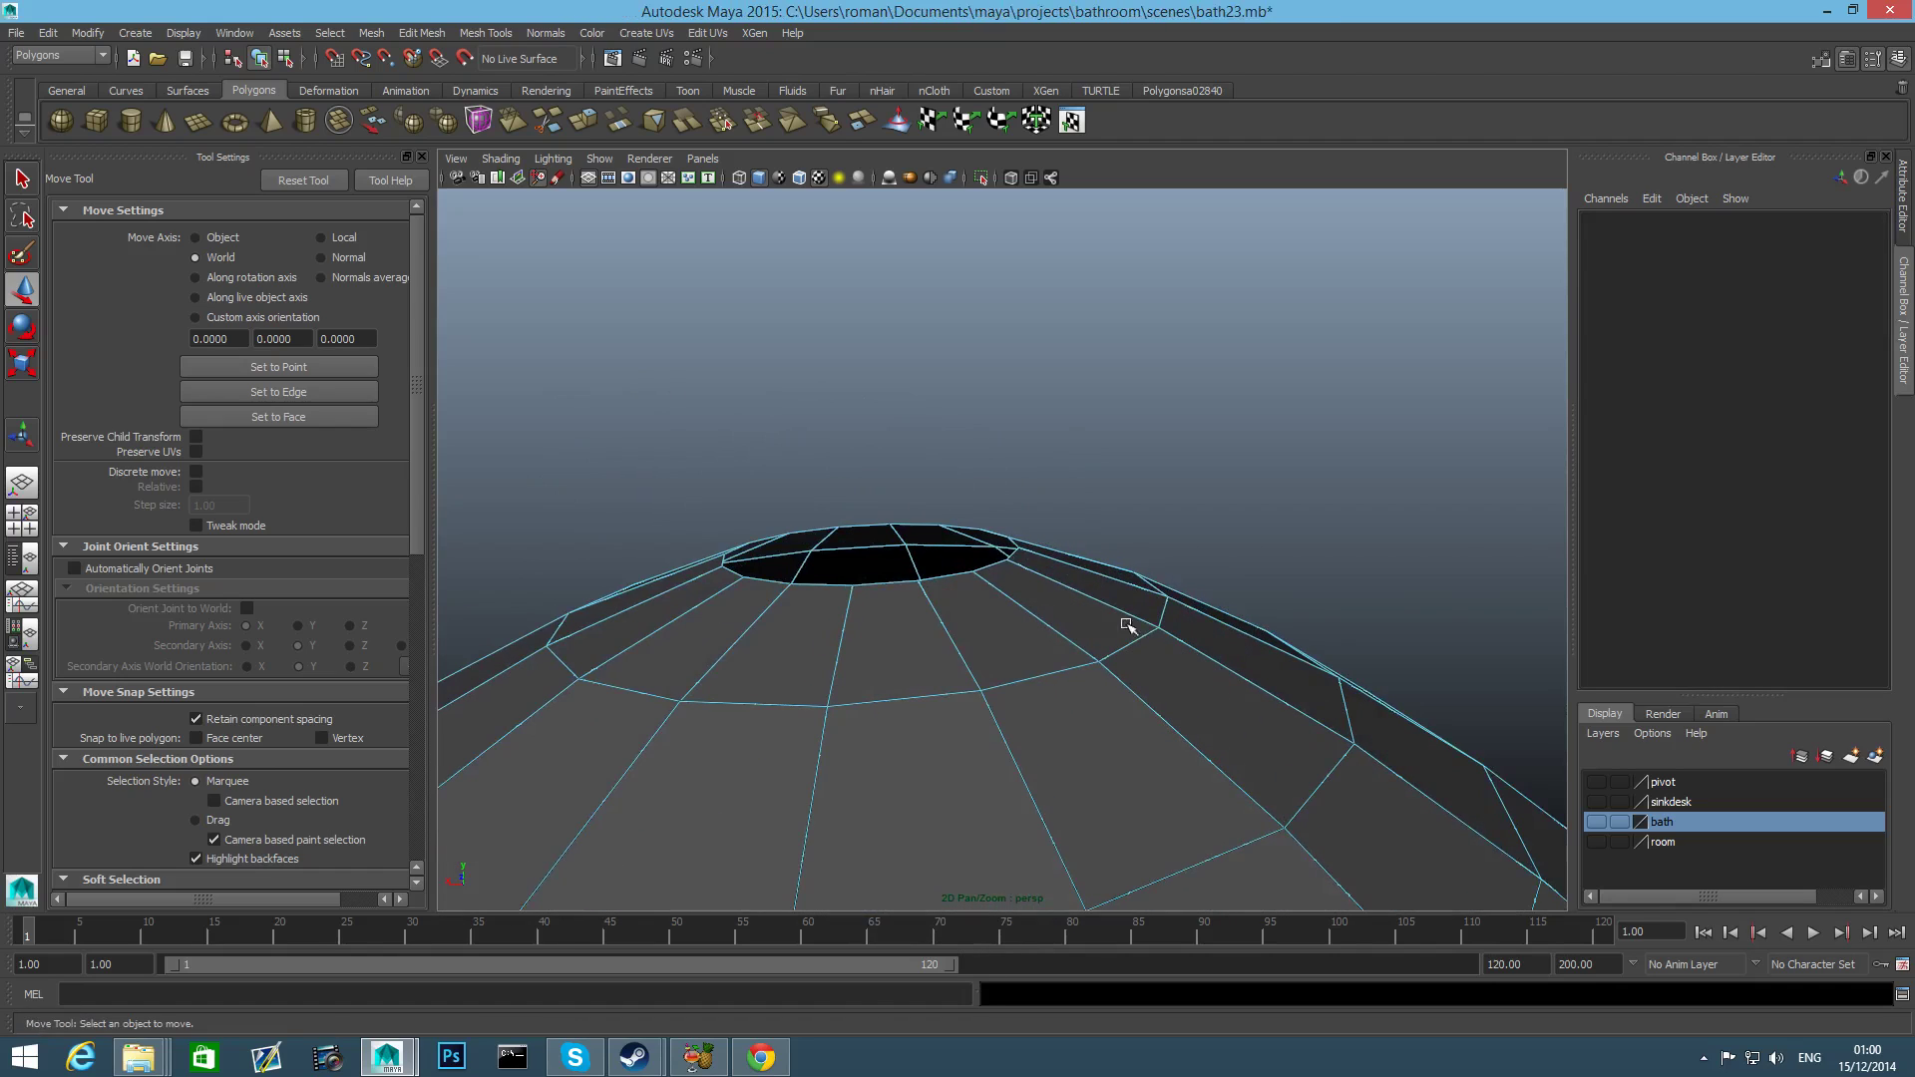
click(993, 573)
alt+right_drag(996, 556, 957, 629)
click(586, 122)
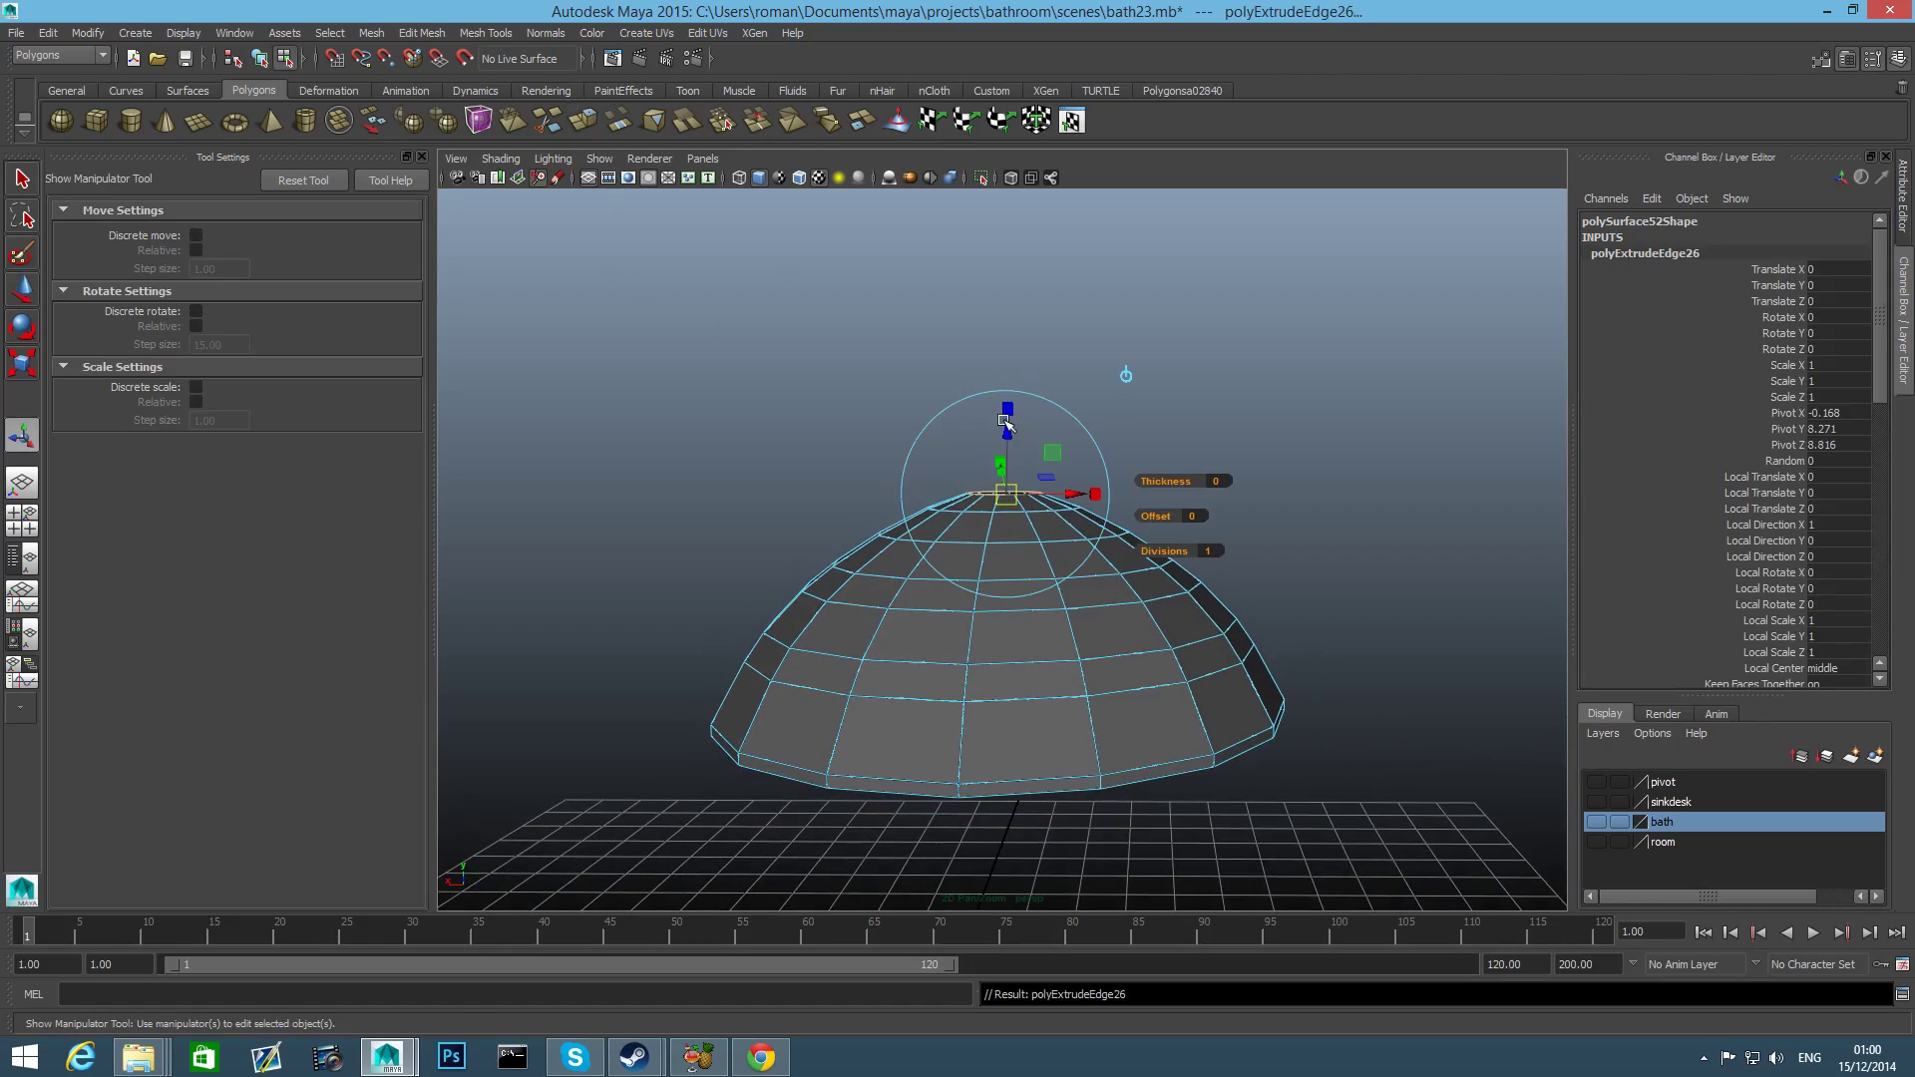
key(w)
drag(1002, 398, 1019, 117)
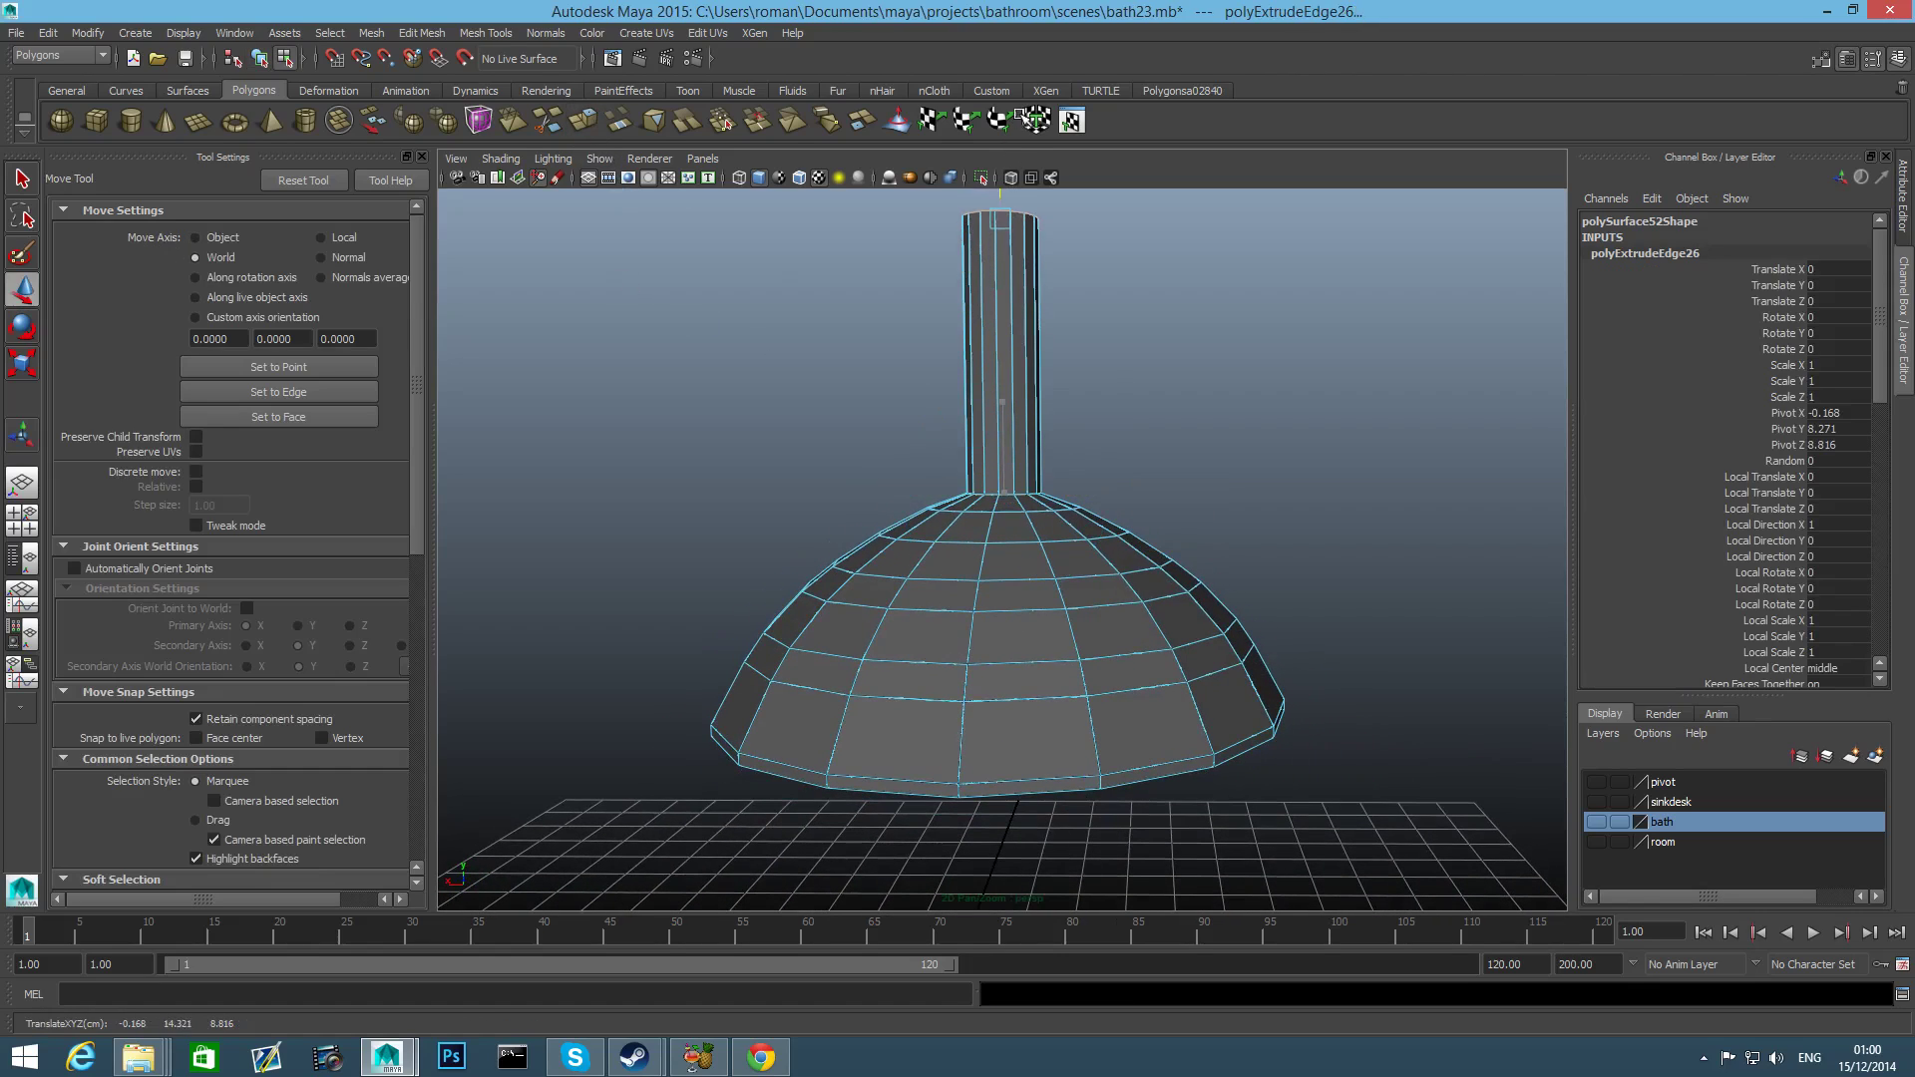
Extrude the neck's open end up about 2.1 units, tilting it 15 degrees and shifting it slightly toward negative X to start a bend.
alt+middle_drag(1111, 368, 1147, 581)
alt+right_drag(1202, 550, 918, 577)
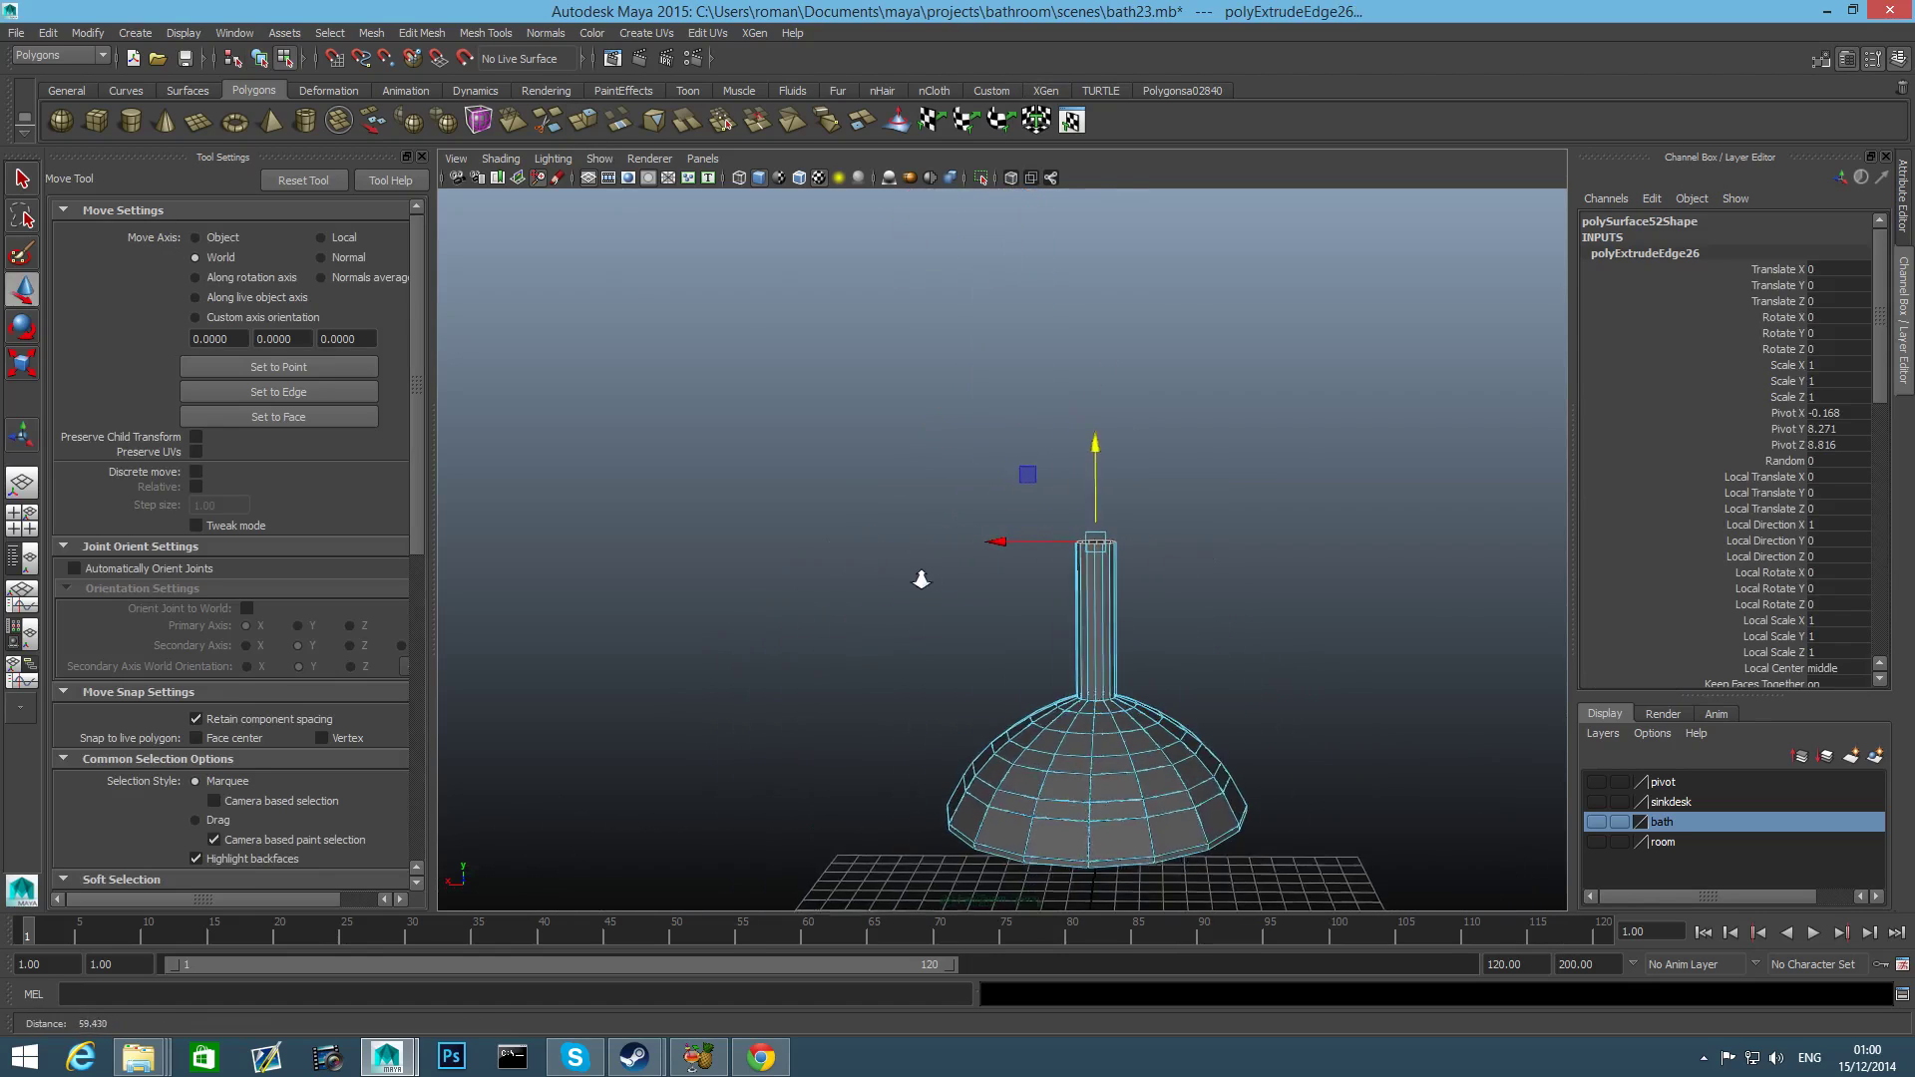
alt+drag(1153, 686, 1145, 640)
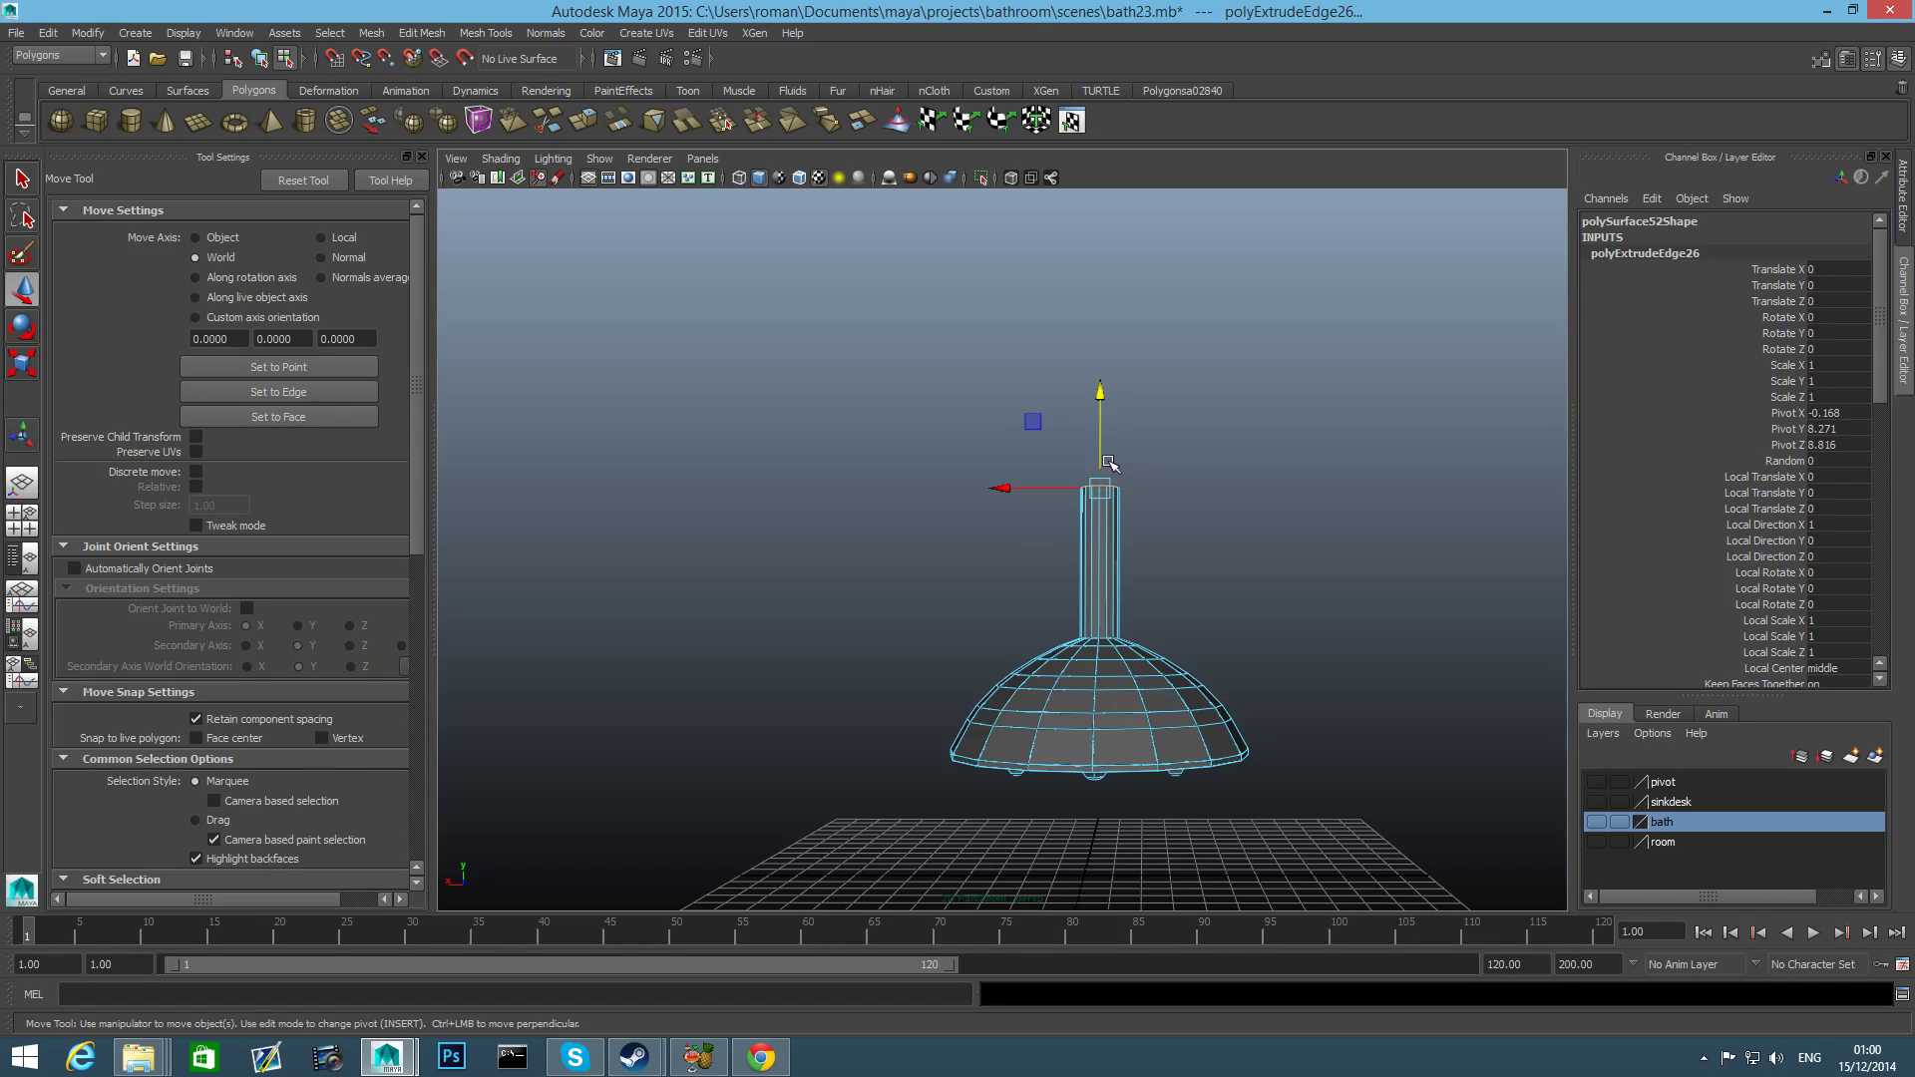
key(e)
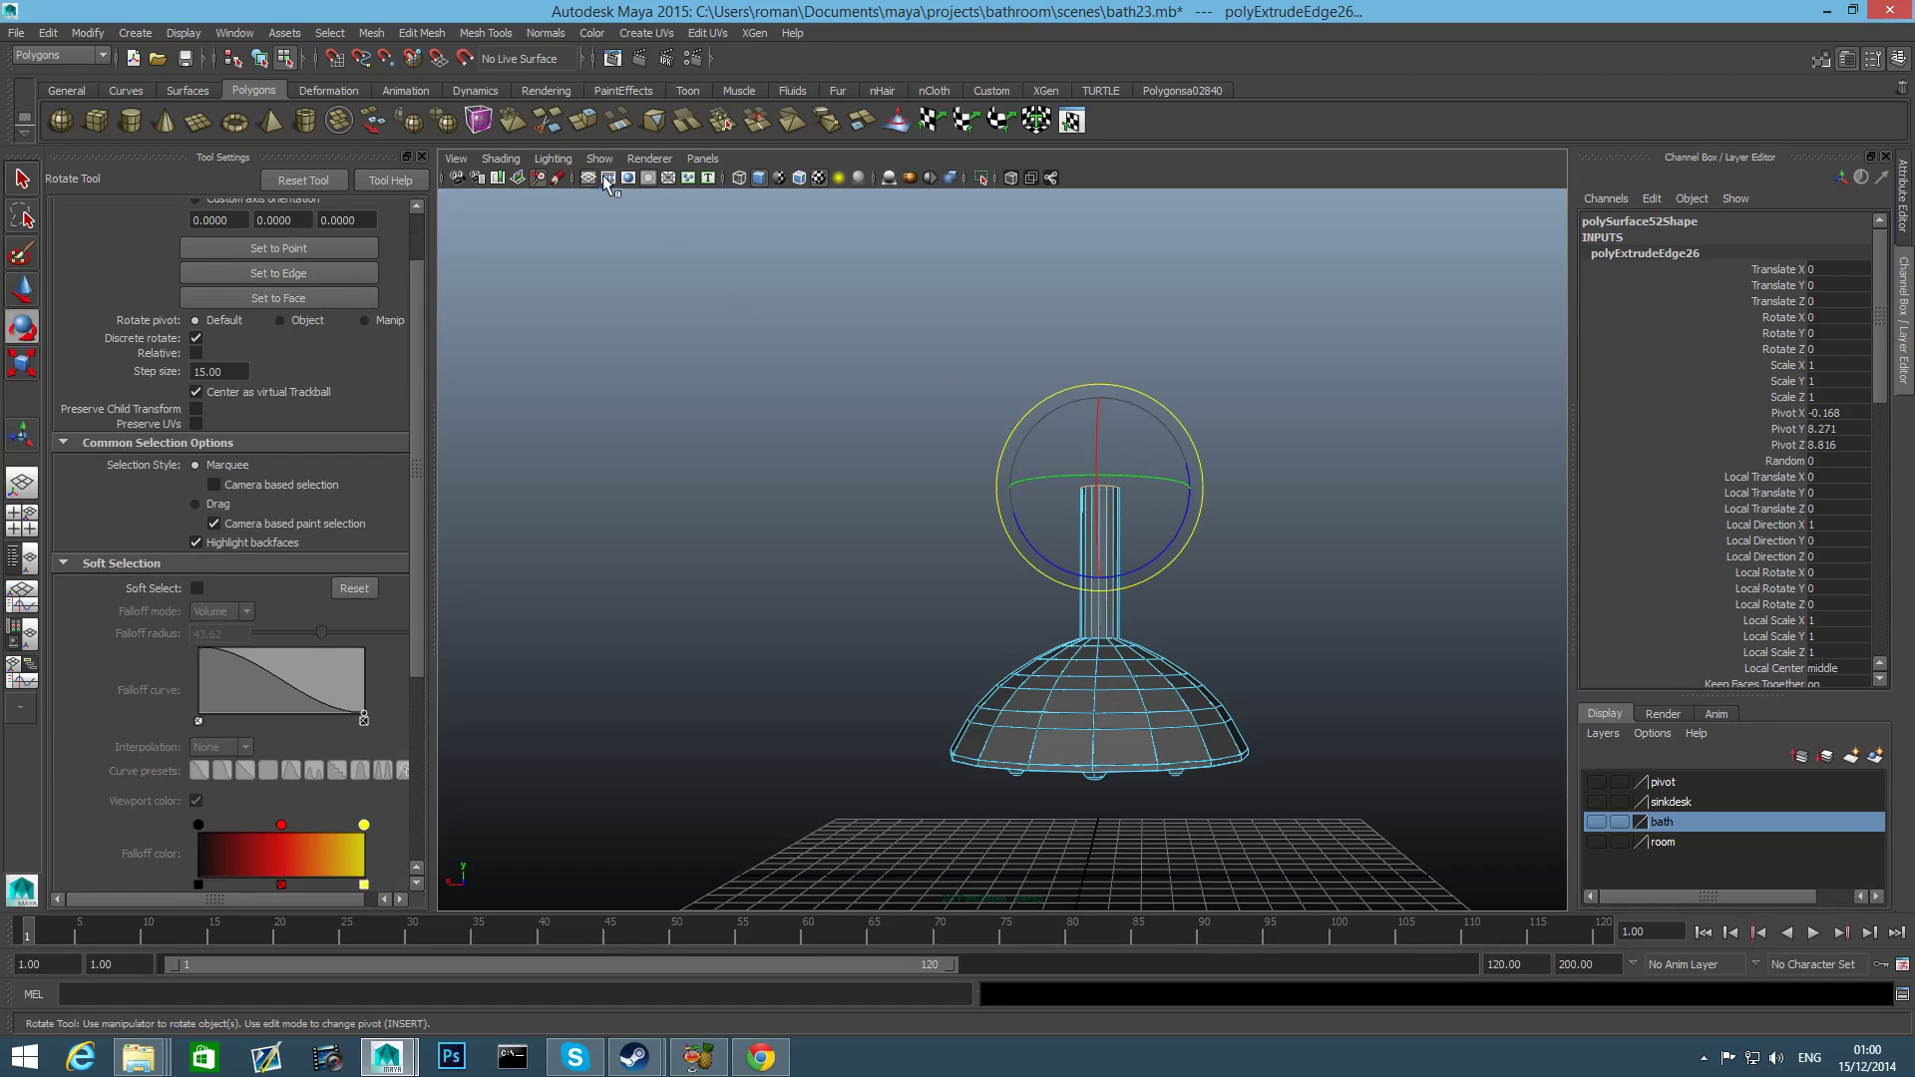
click(584, 121)
drag(1102, 422, 1102, 374)
key(e)
drag(1184, 455, 1176, 474)
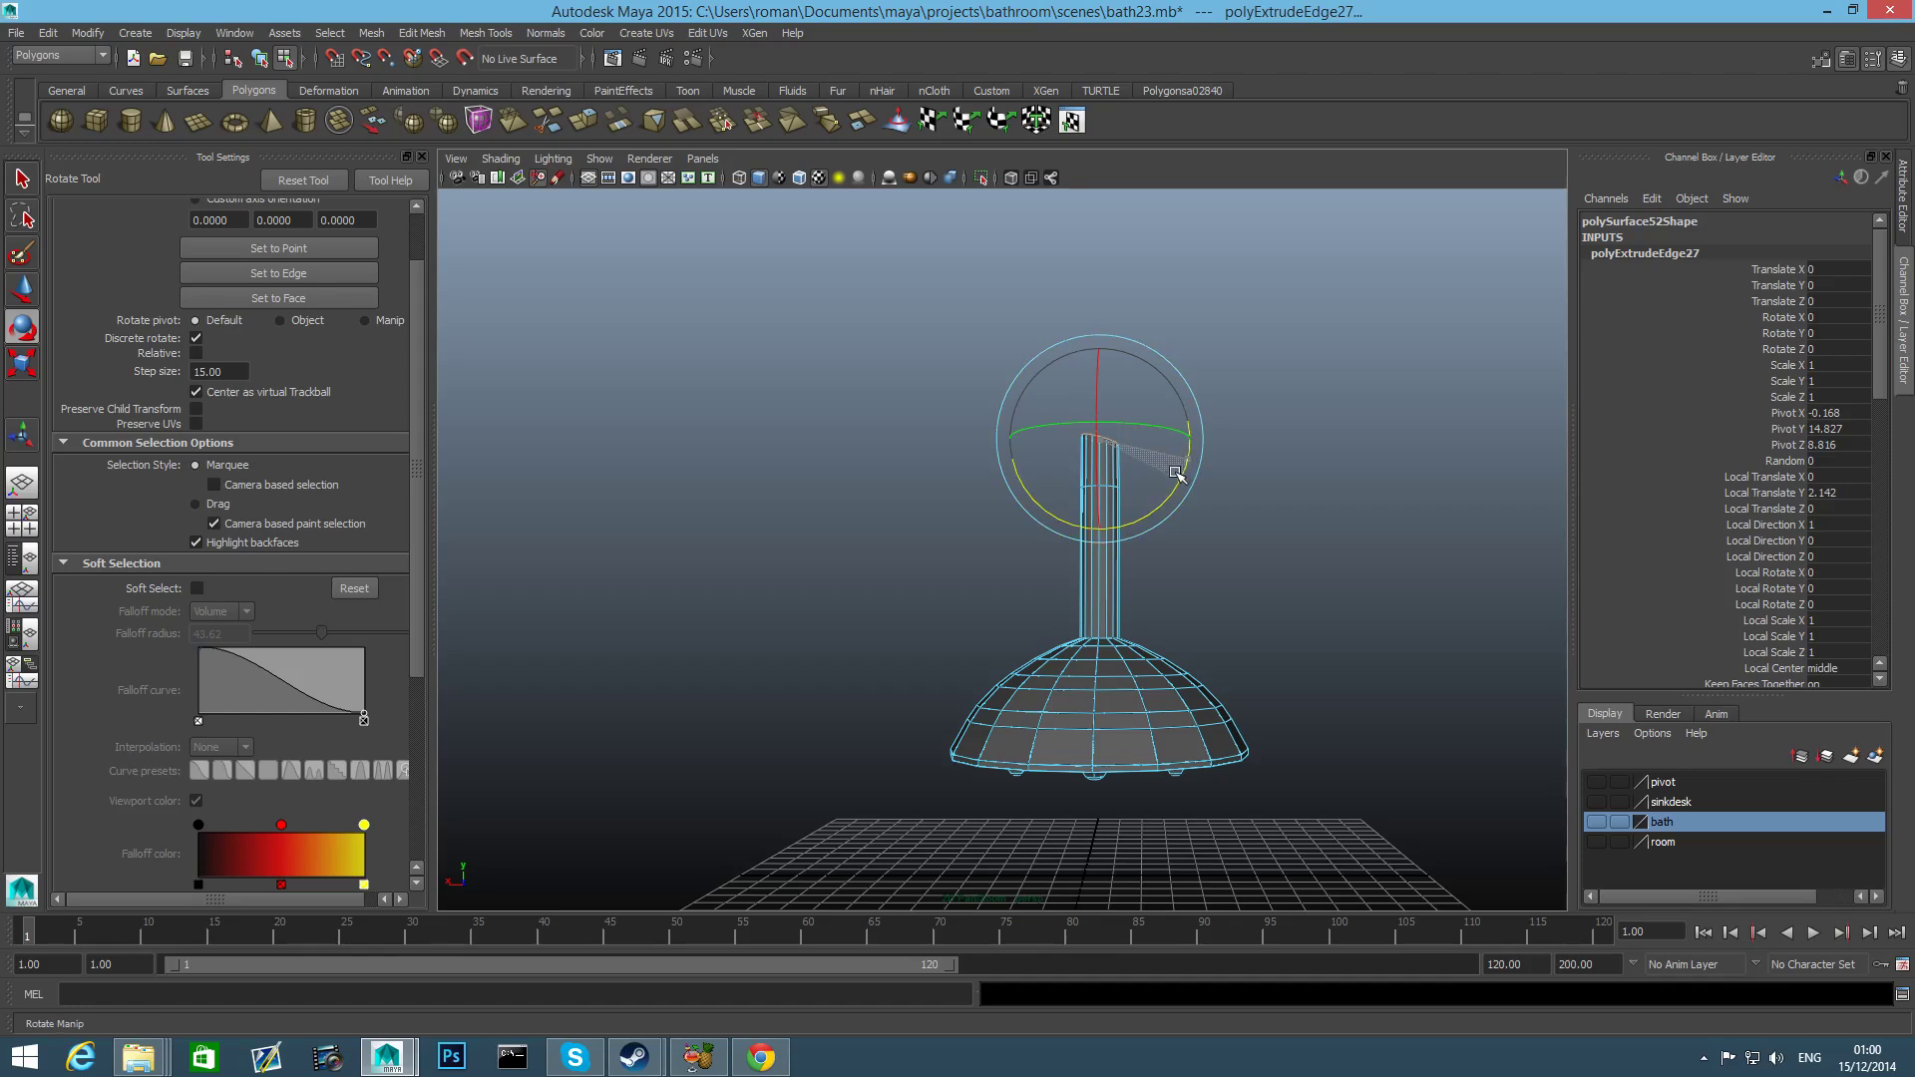
key(w)
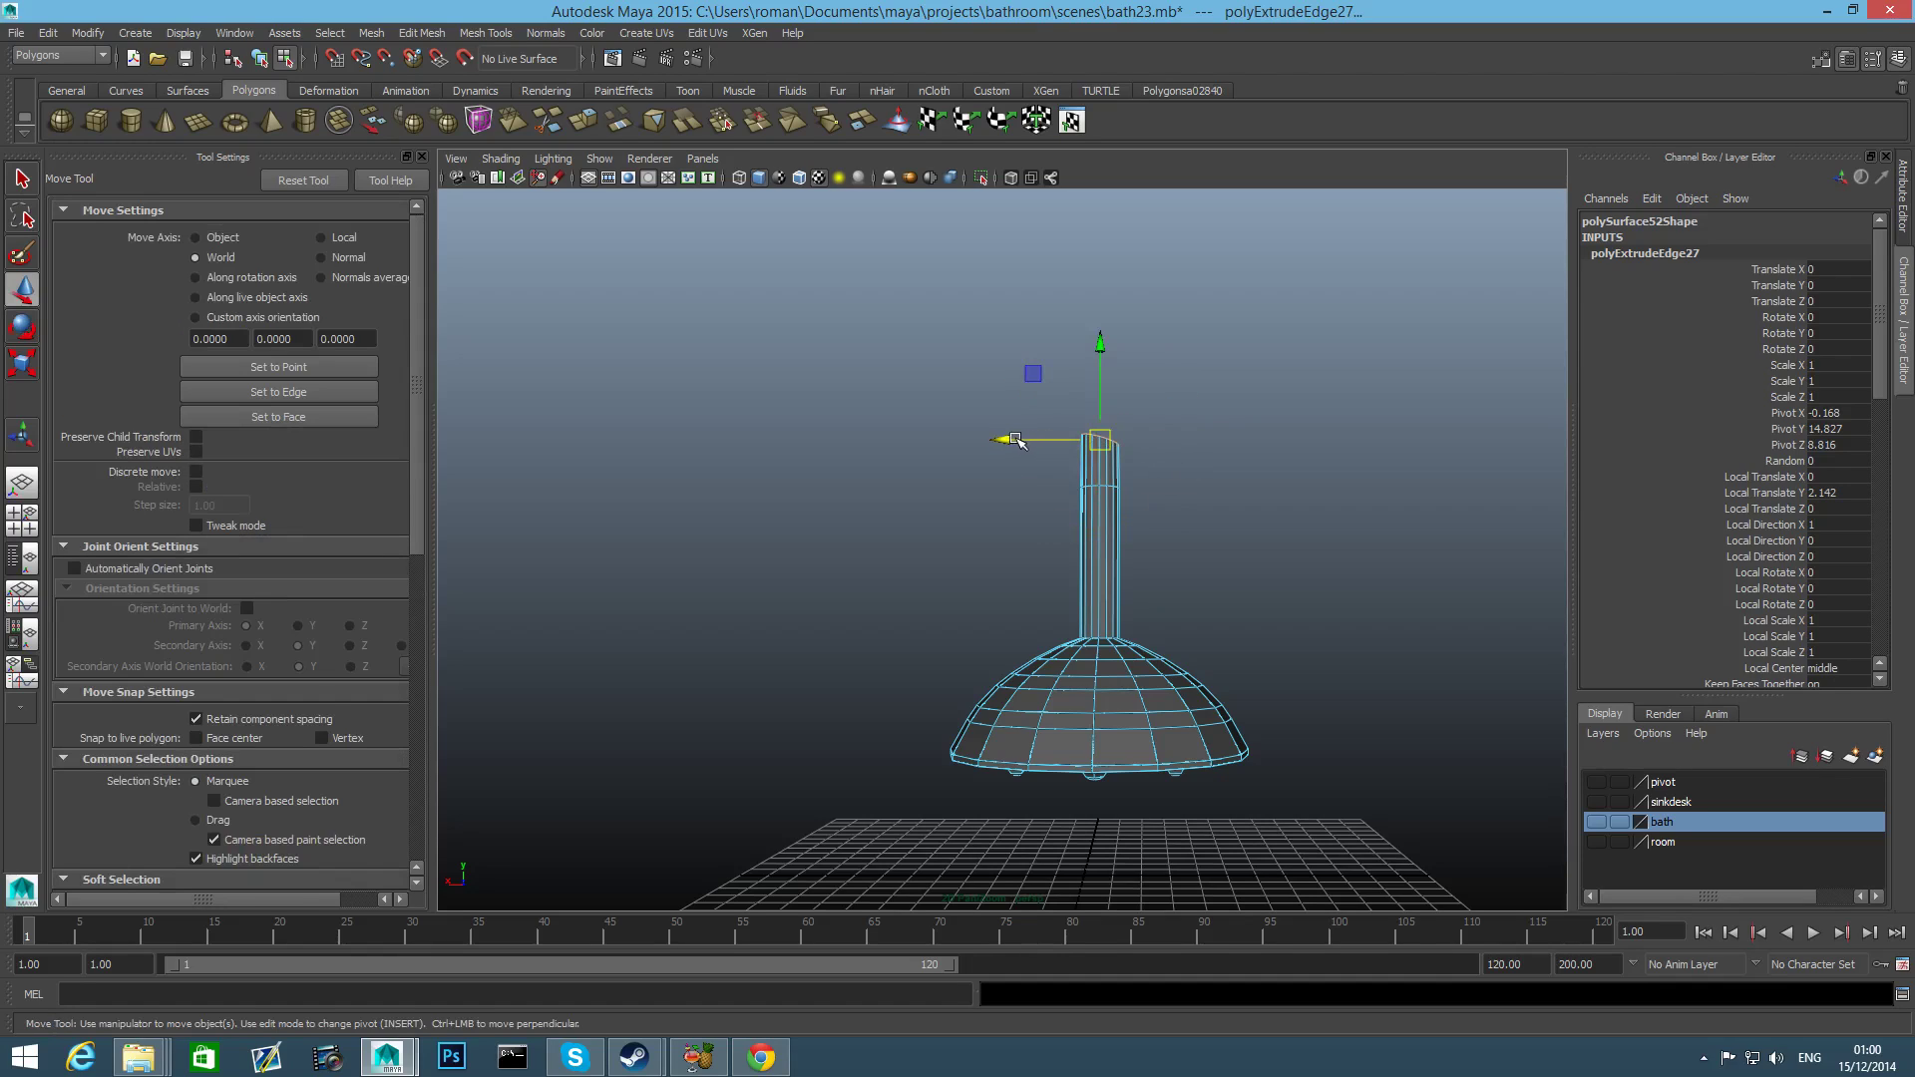
drag(1016, 440, 1026, 443)
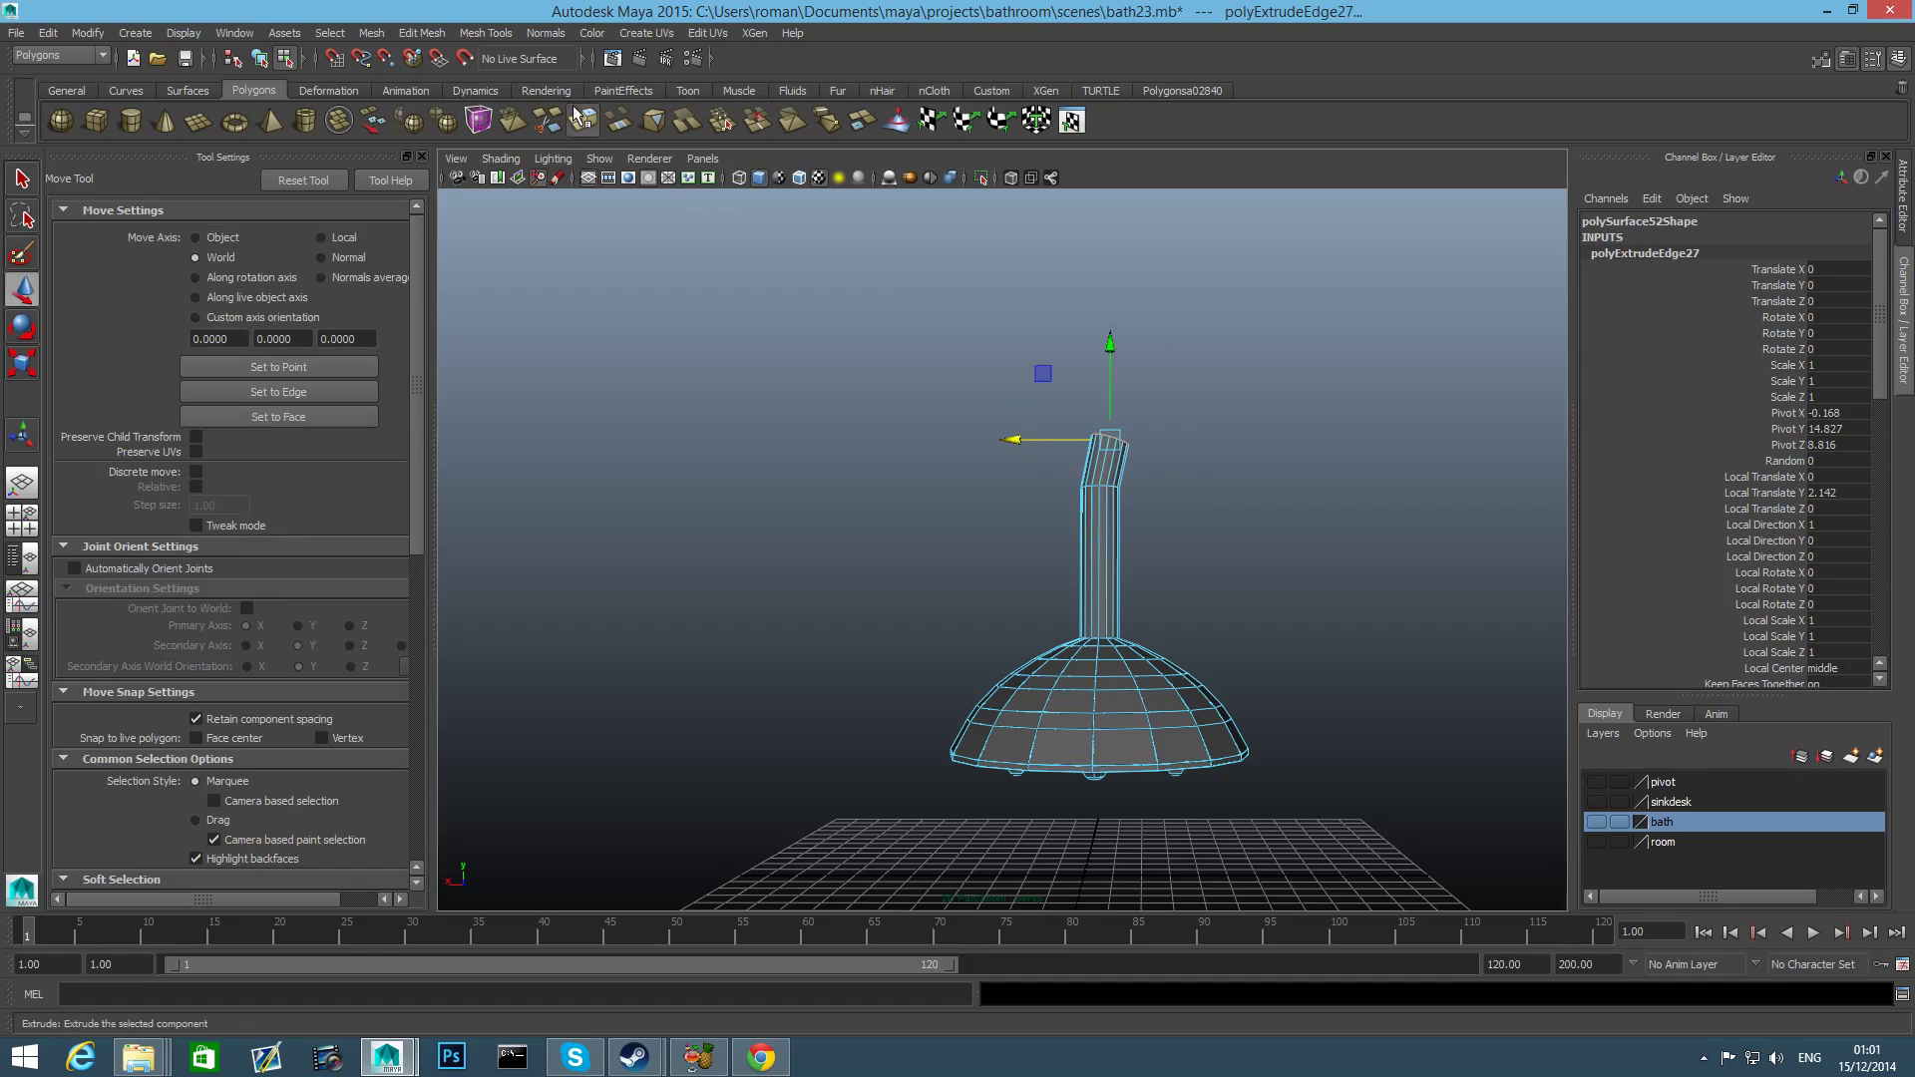
Extrude the neck's open end about 1.6 units up and 1.3 units toward negative X, tilting it further along the bend.
key(ctrl+e)
drag(1126, 376, 1147, 335)
key(w)
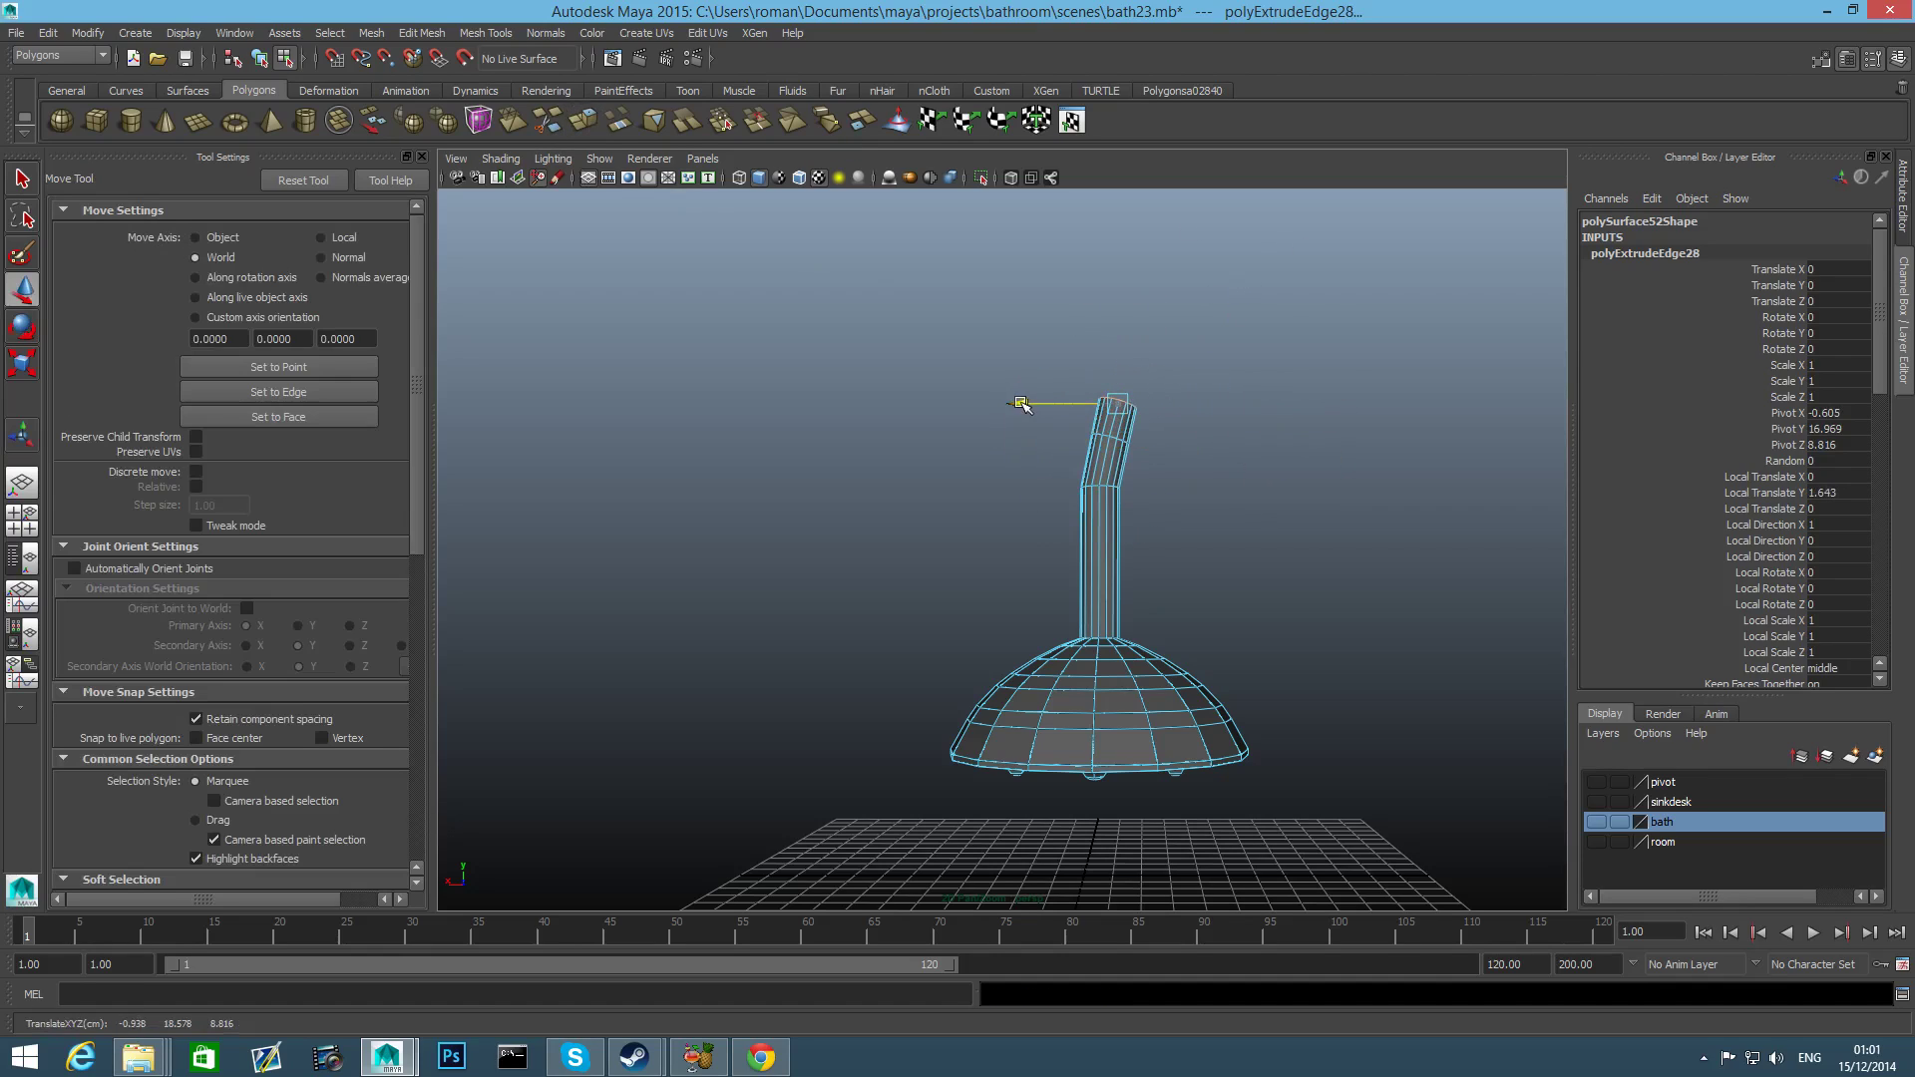
drag(1033, 409, 1056, 410)
key(e)
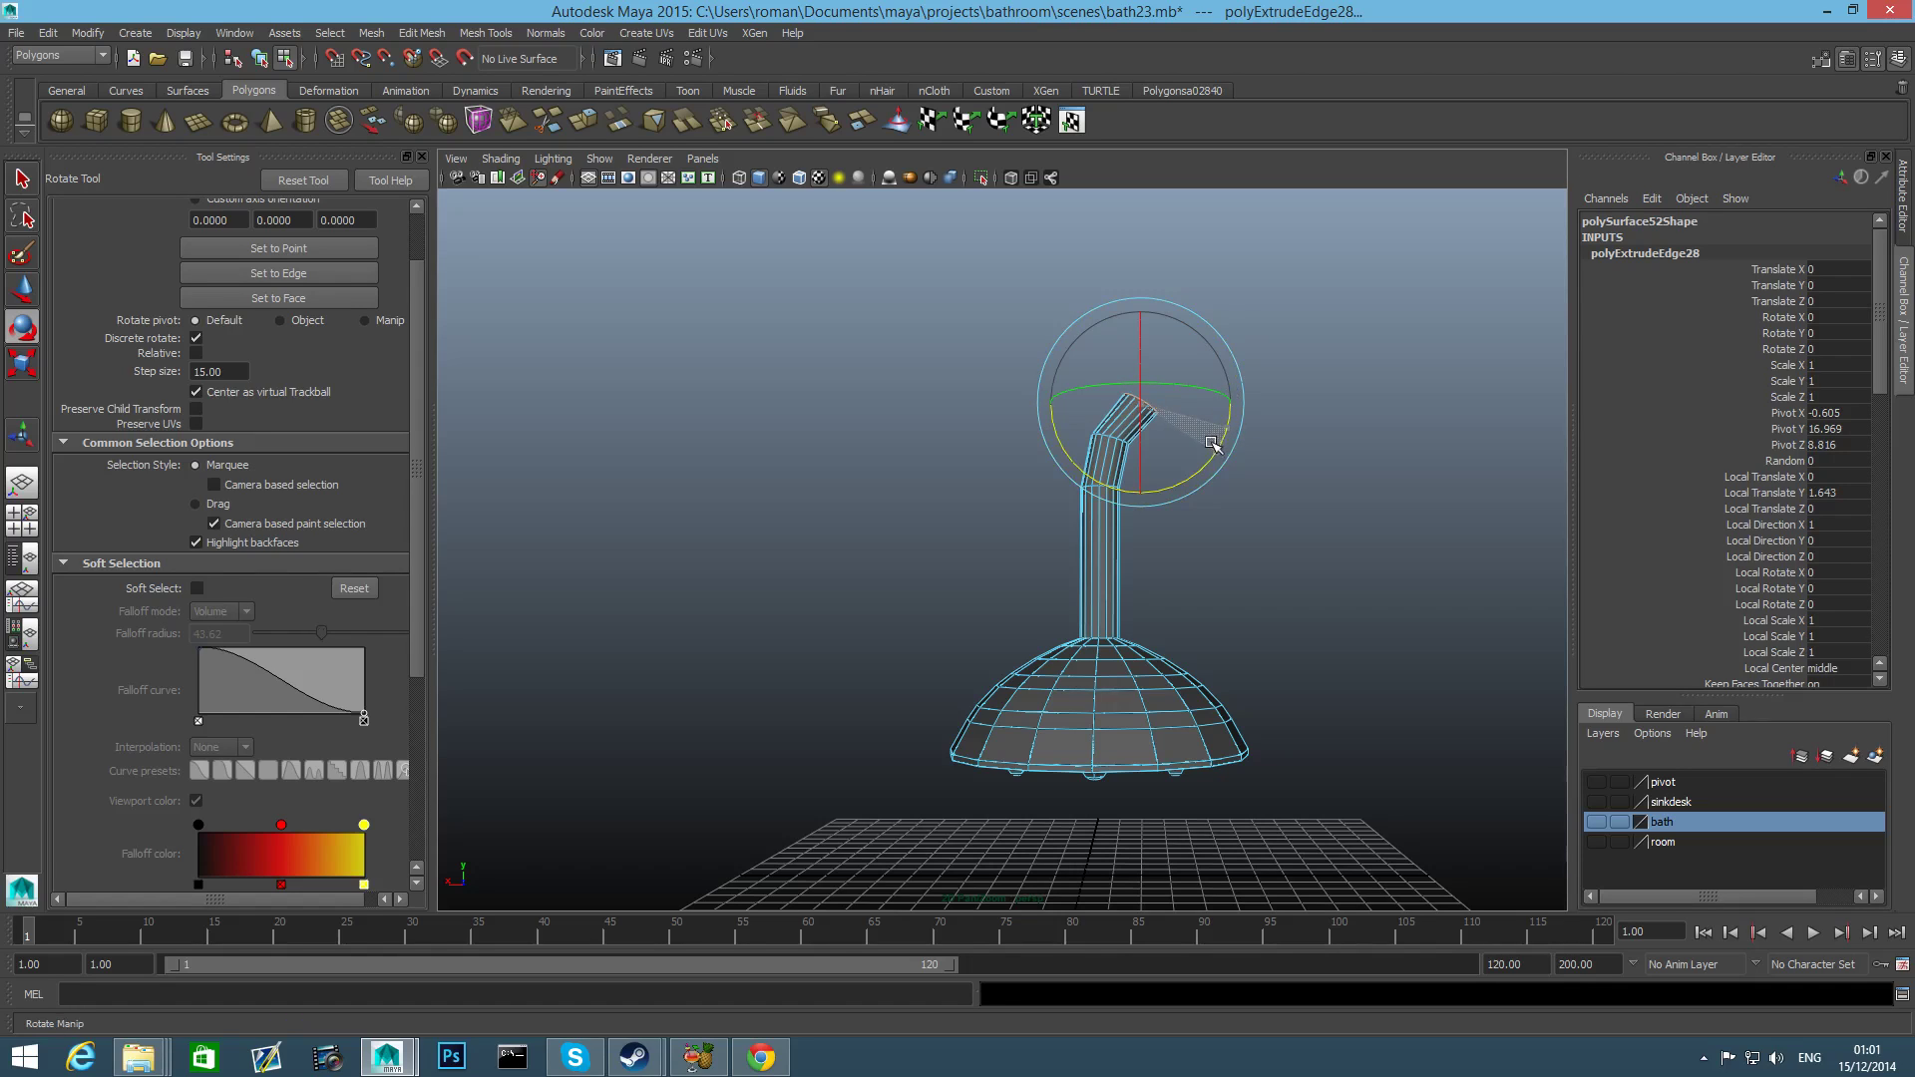
Extrude a third bend segment to about X -4, Y 19.8 and rotate its open end further toward vertical.
alt+drag(1190, 466, 1210, 475)
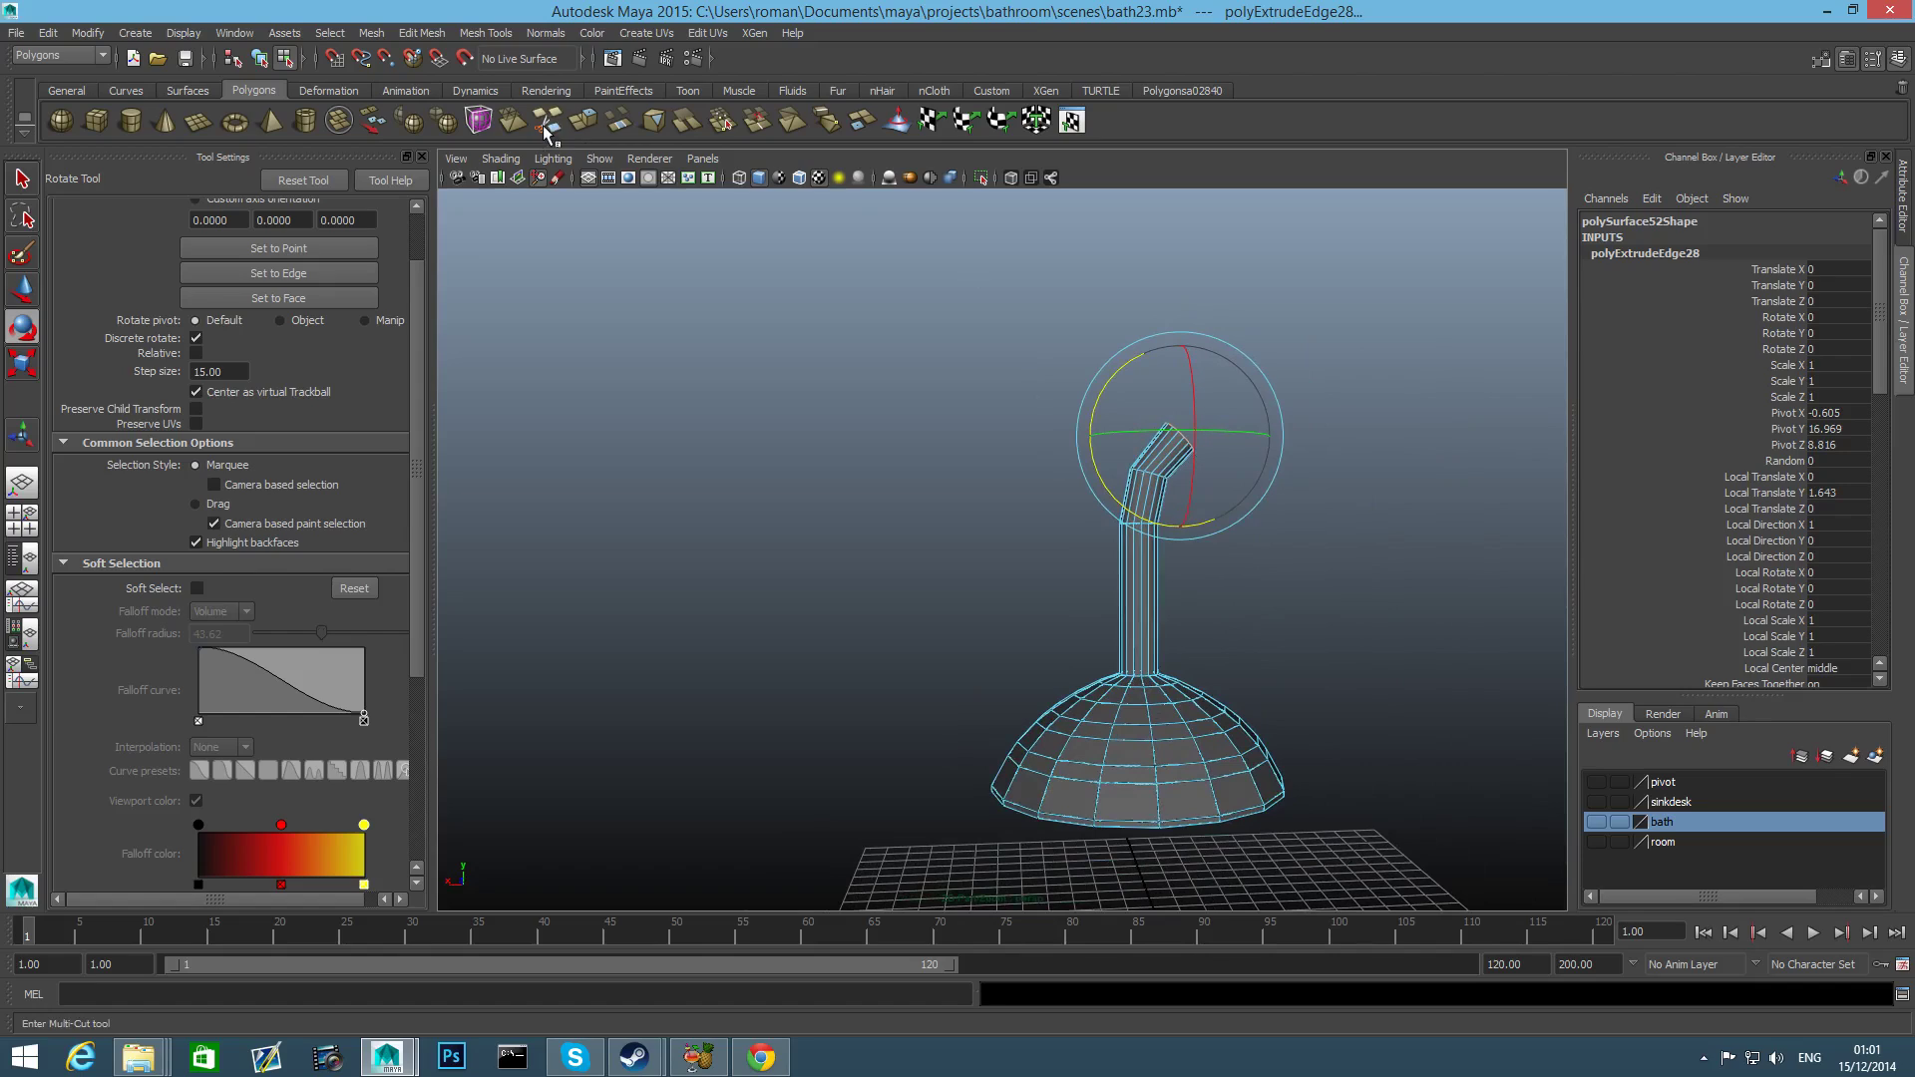
key(ctrl+e)
key(w)
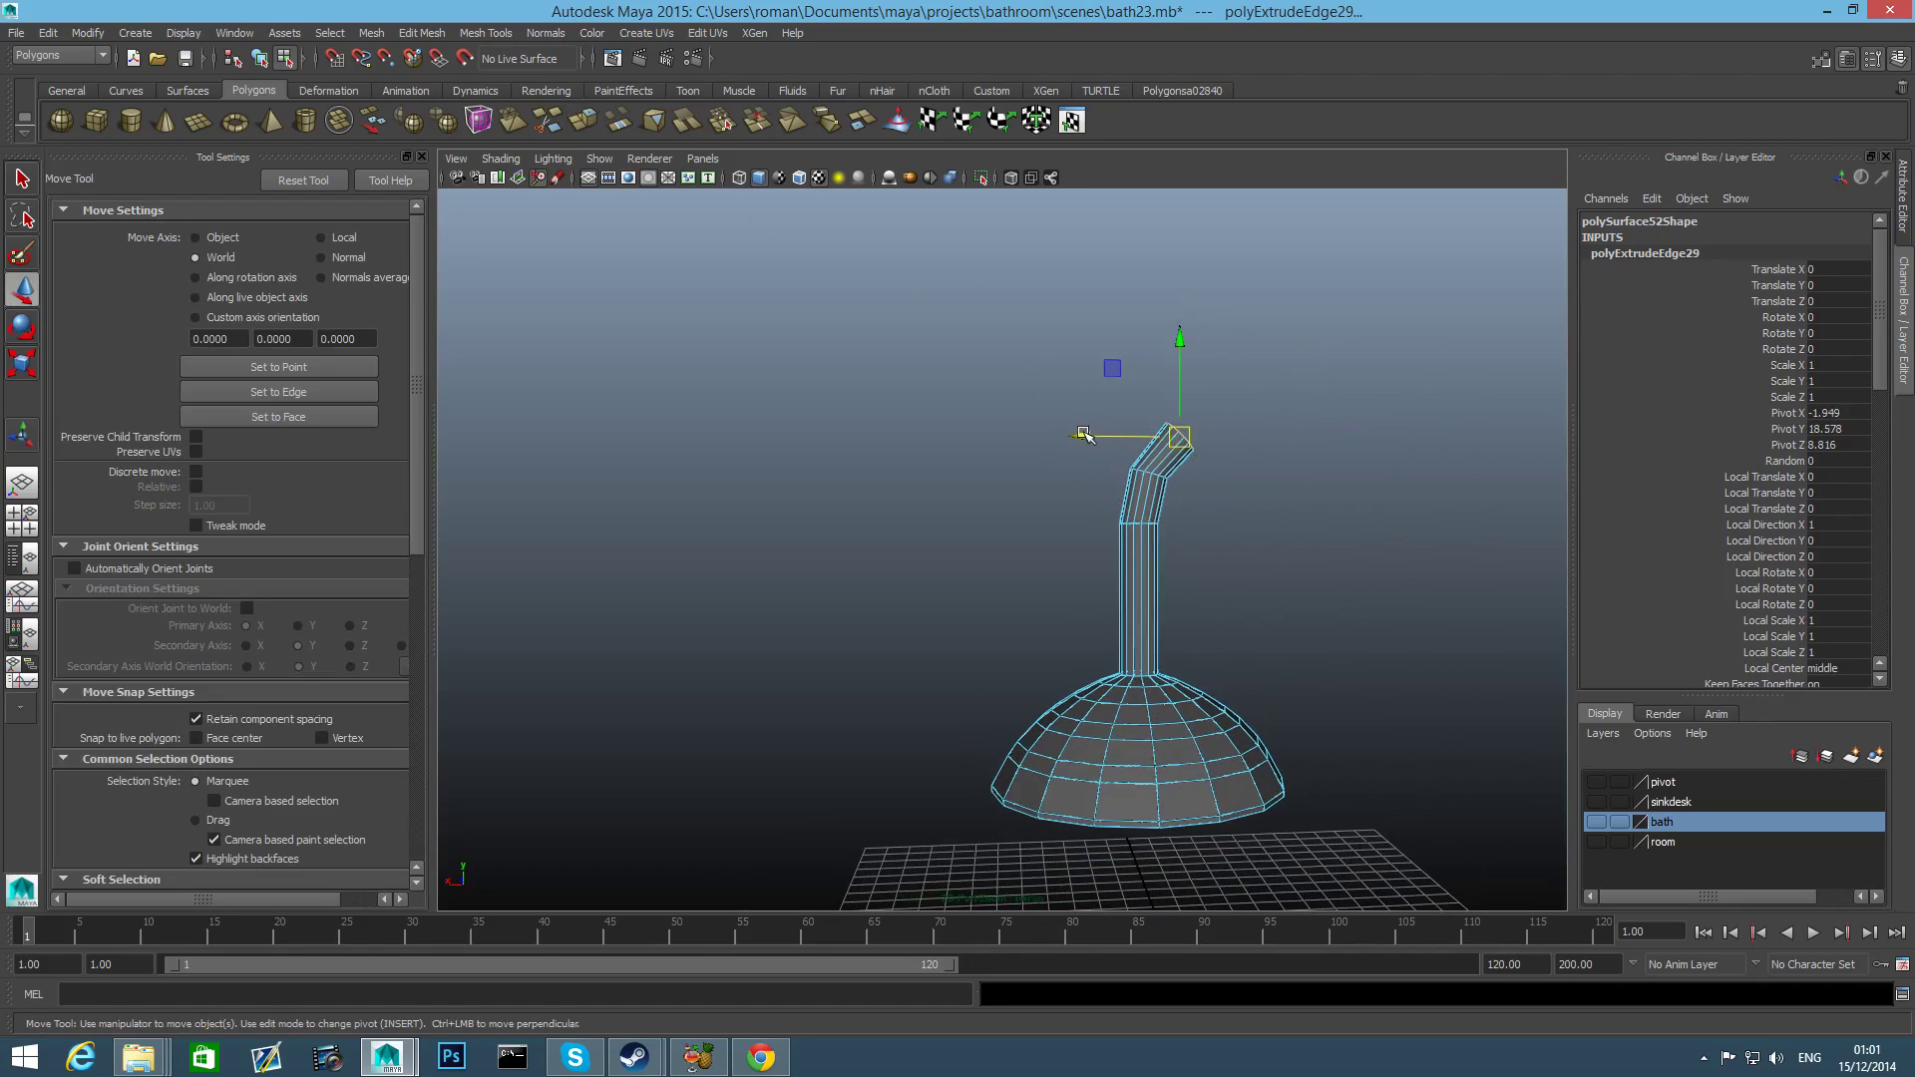
drag(1083, 435, 1117, 441)
drag(1231, 340, 1222, 313)
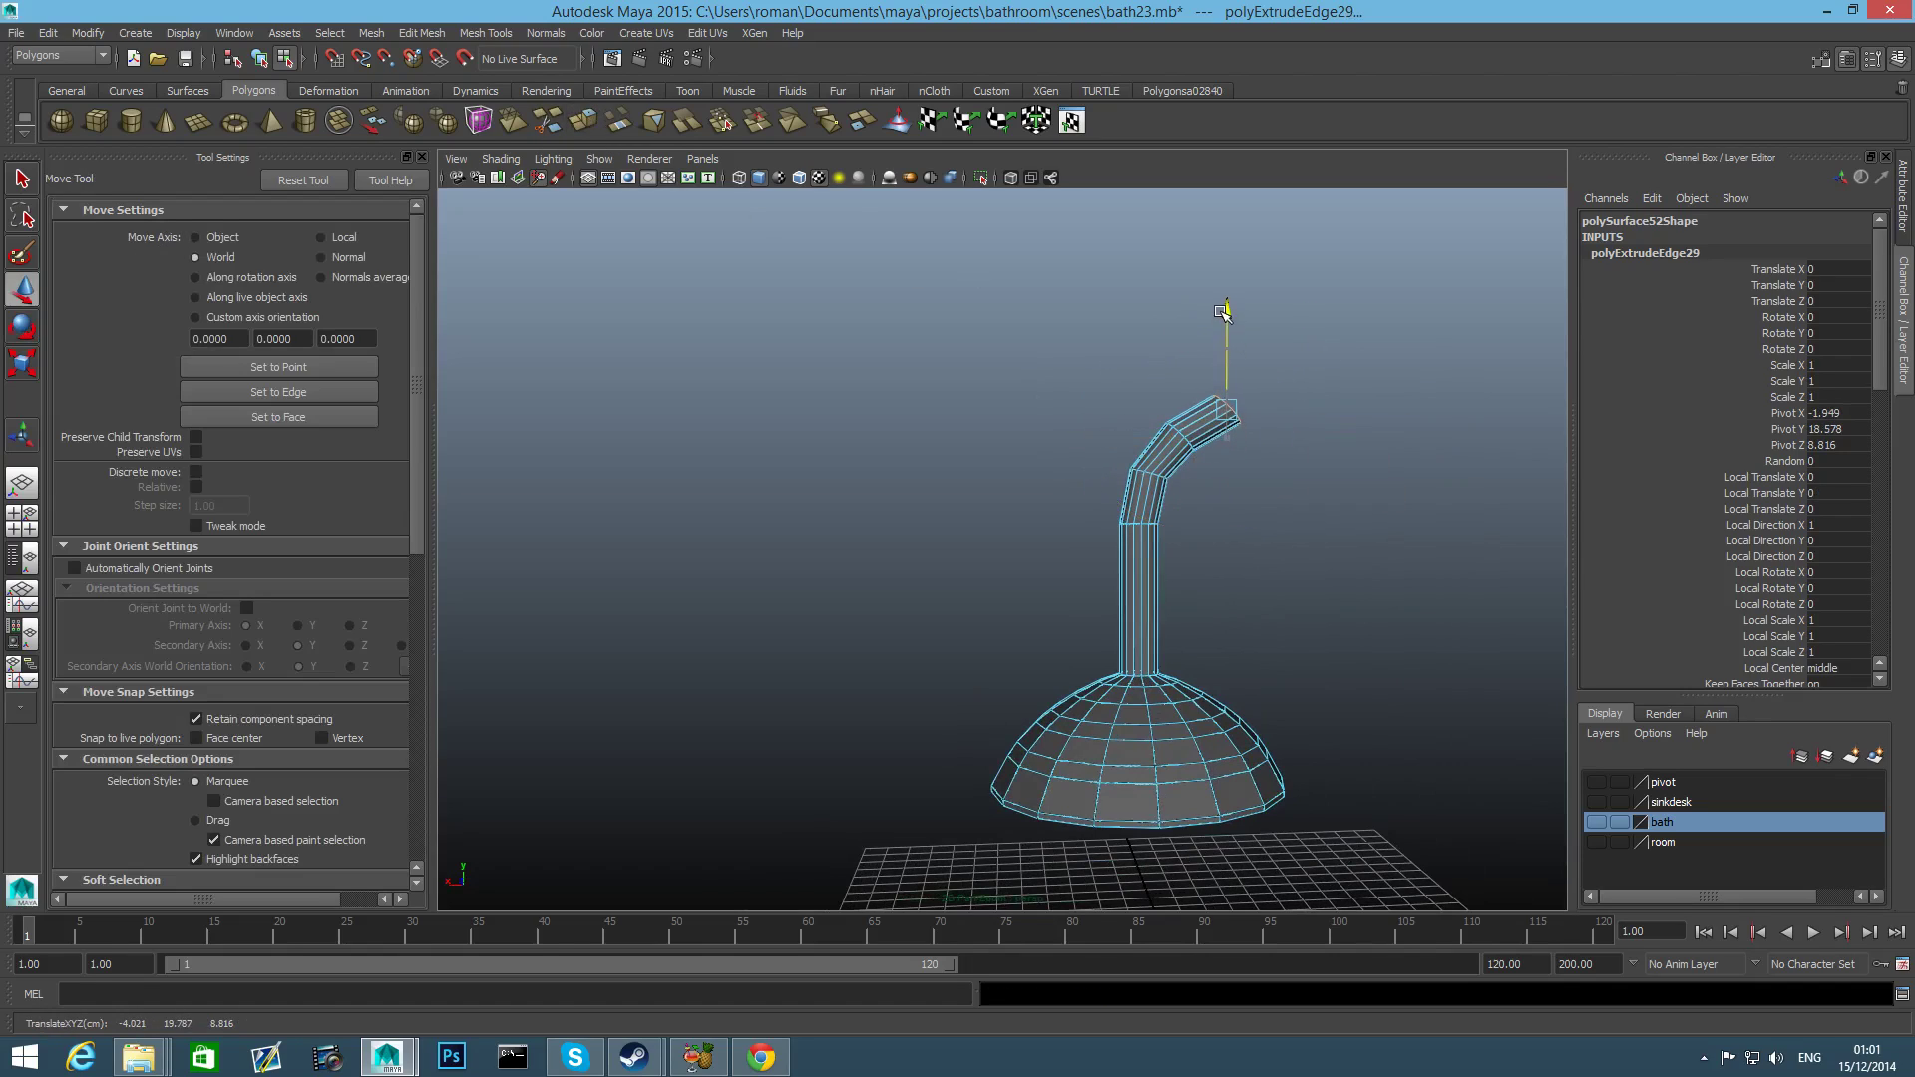
alt+middle_drag(1331, 442, 1278, 542)
key(e)
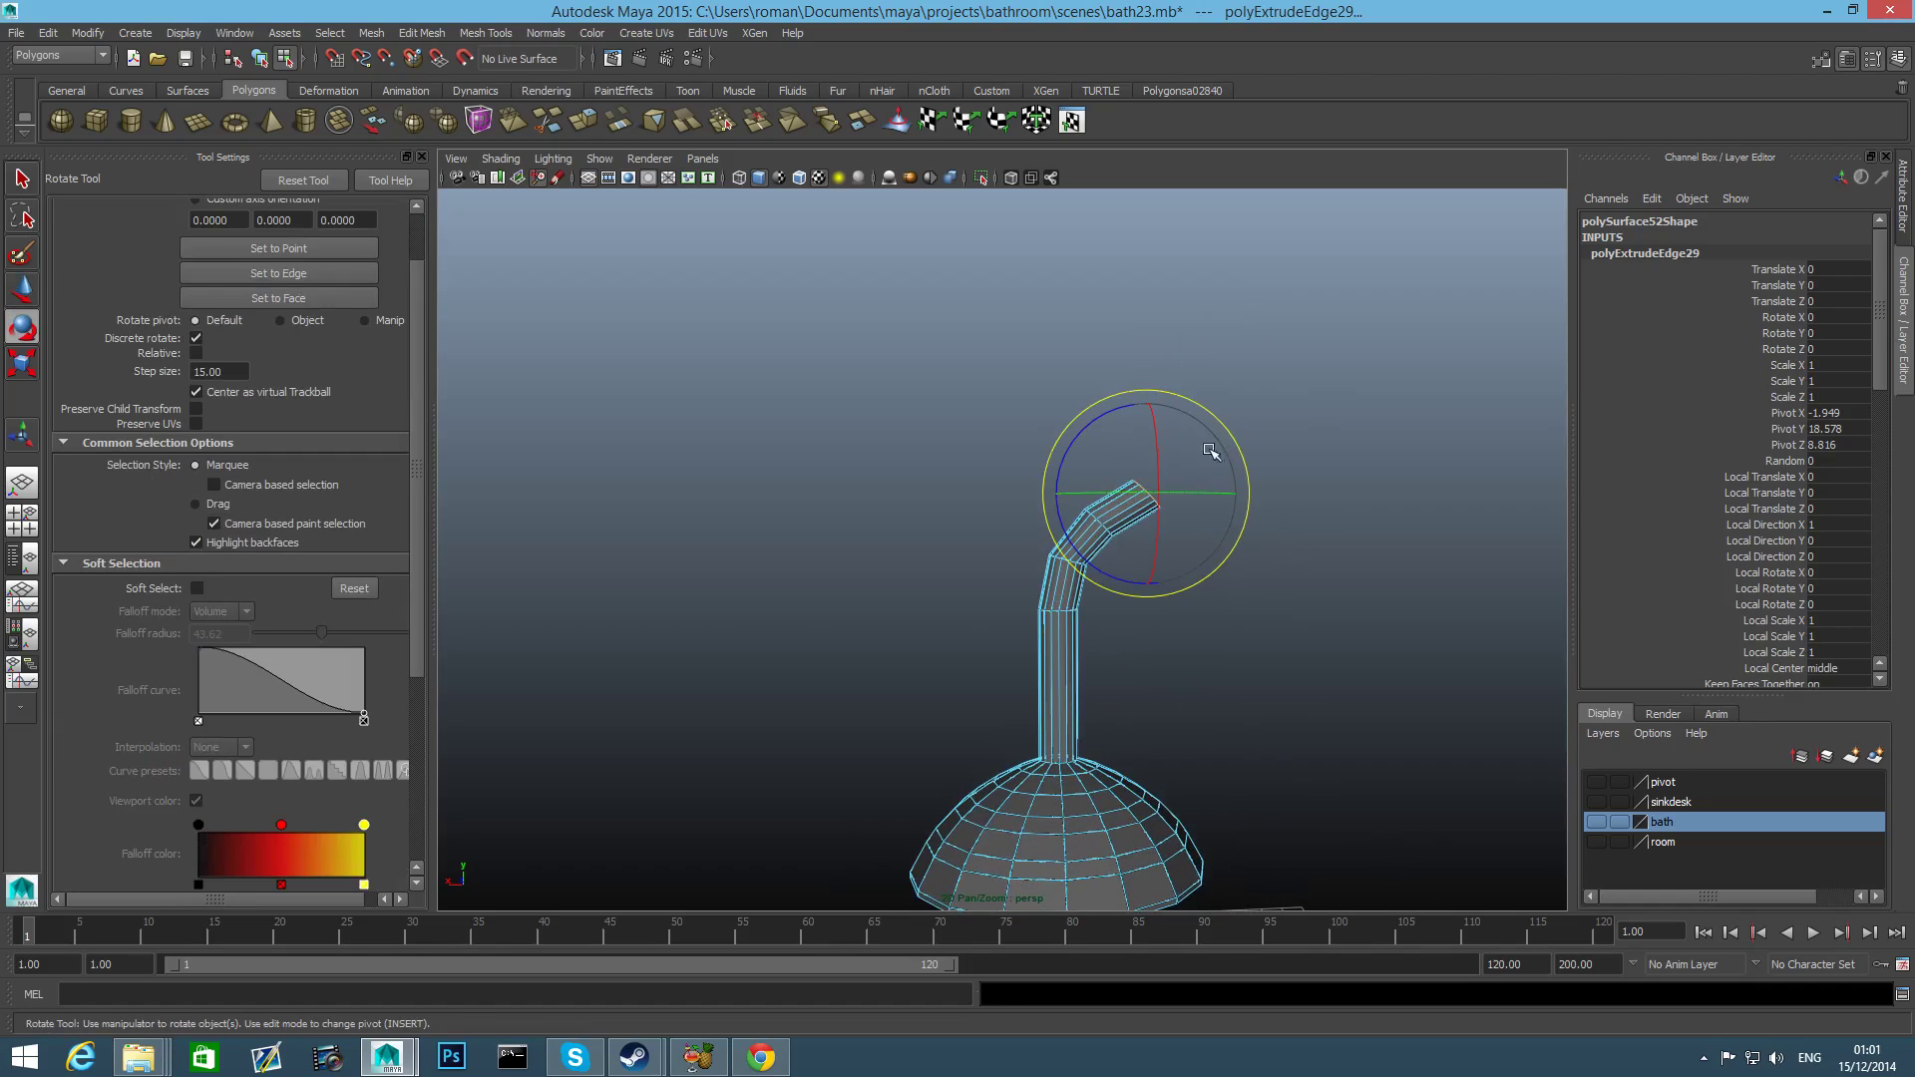
drag(1110, 415, 1151, 411)
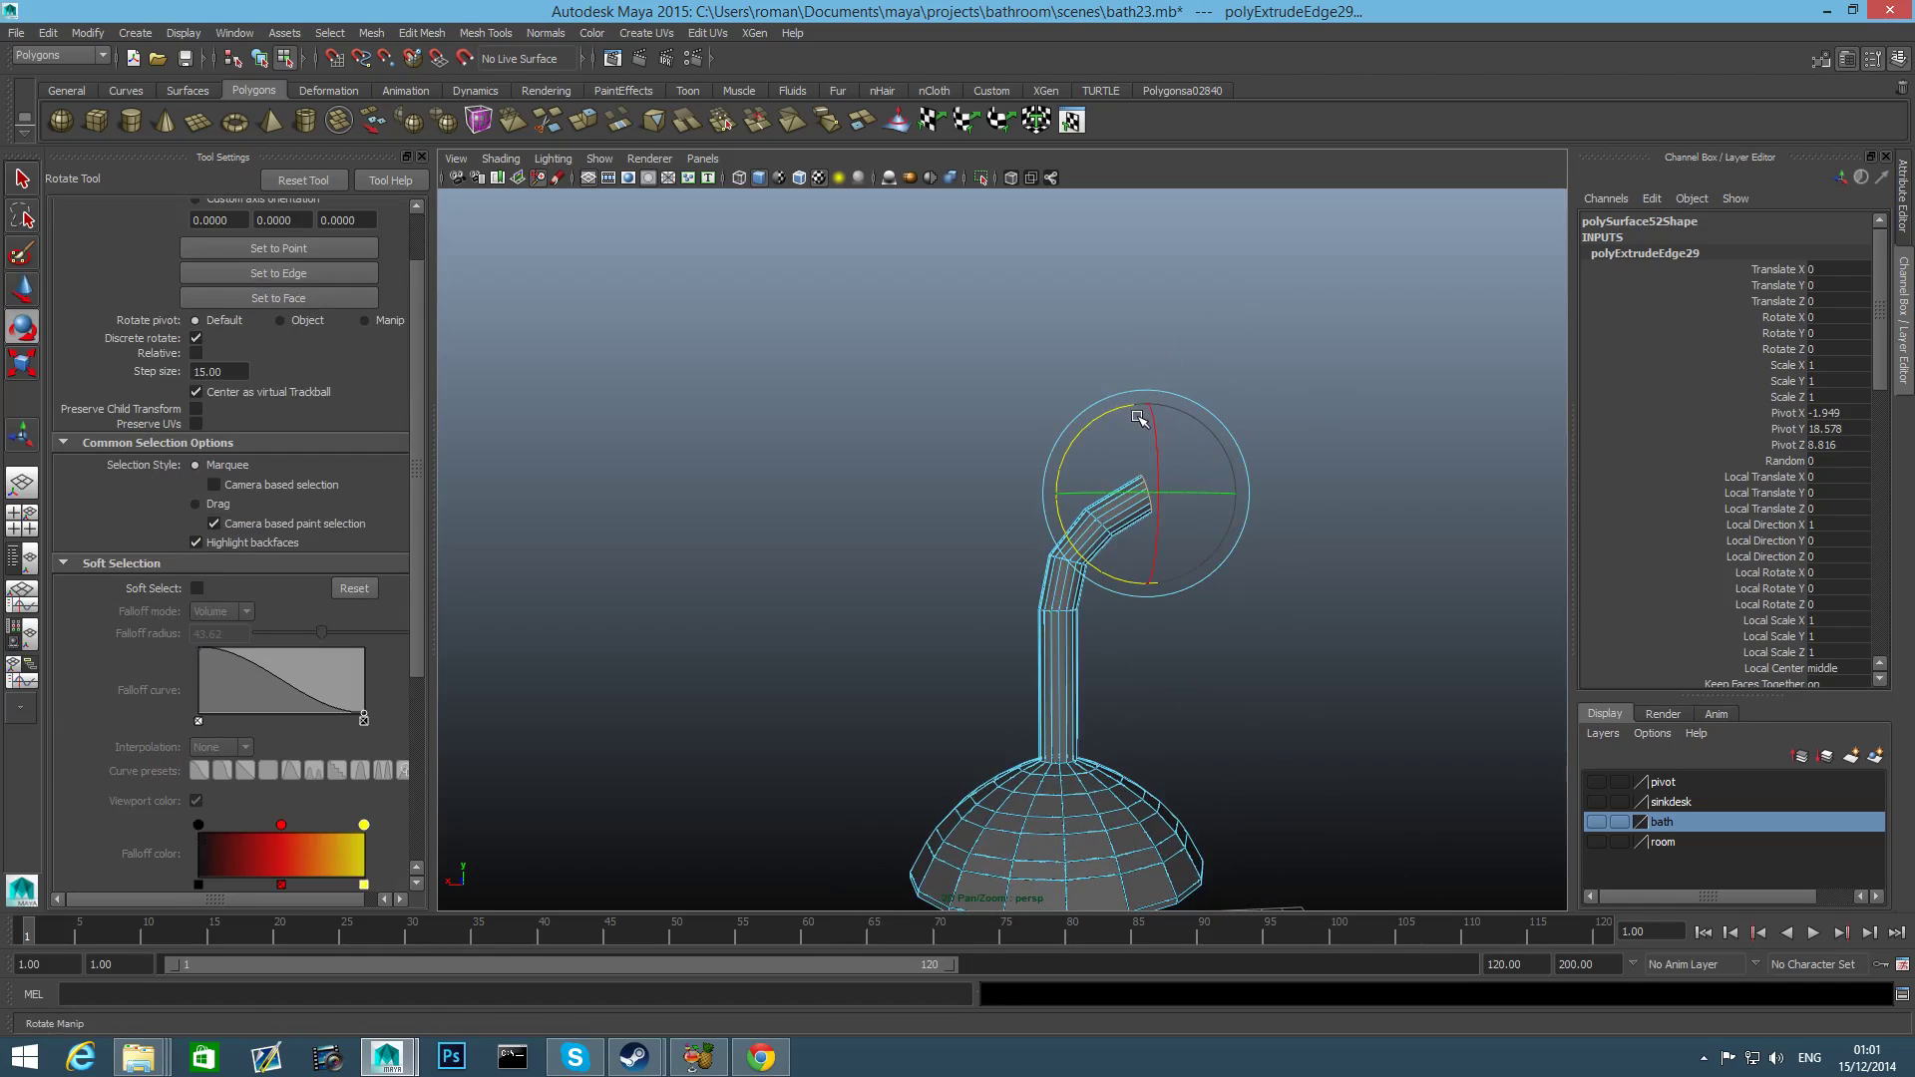
Extrude the open end horizontally to about X -11.8 as a straight arm and rotate its end edges upright.
click(585, 121)
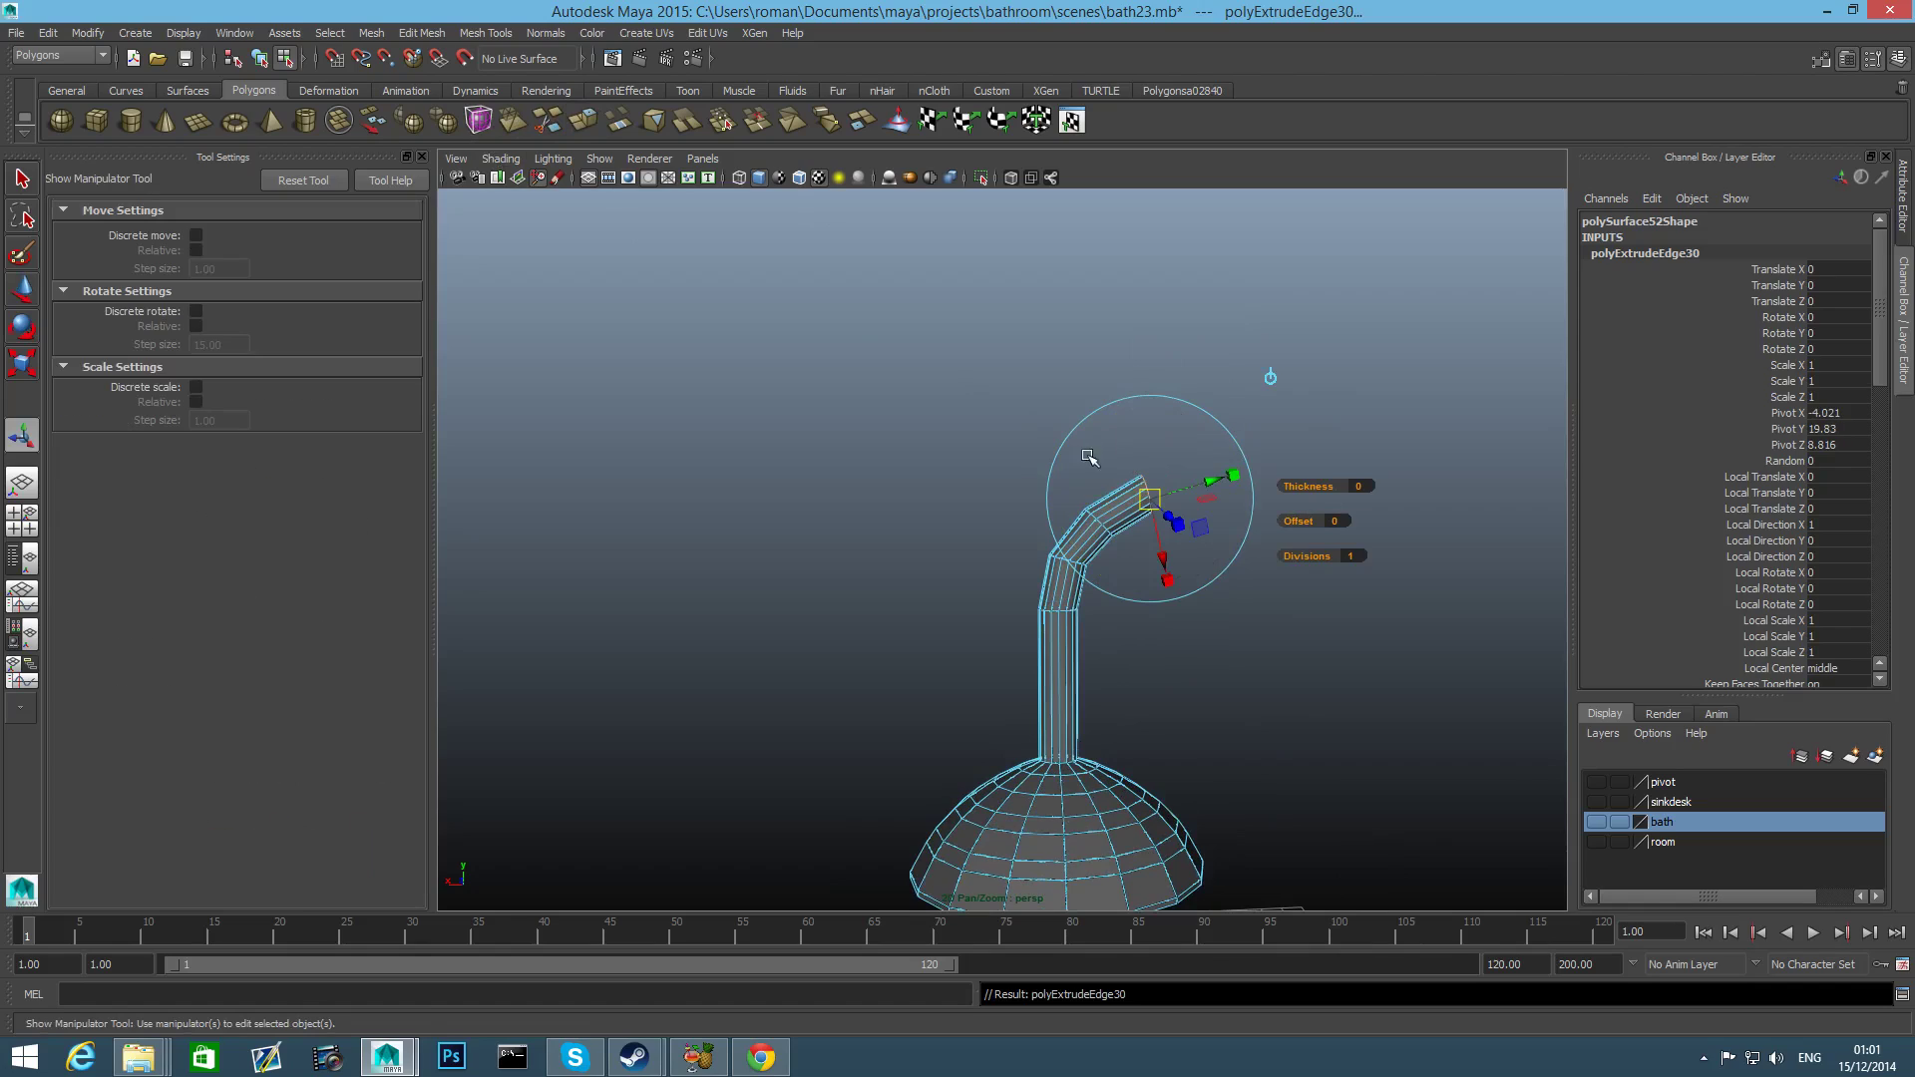
key(w)
drag(1050, 497, 1103, 501)
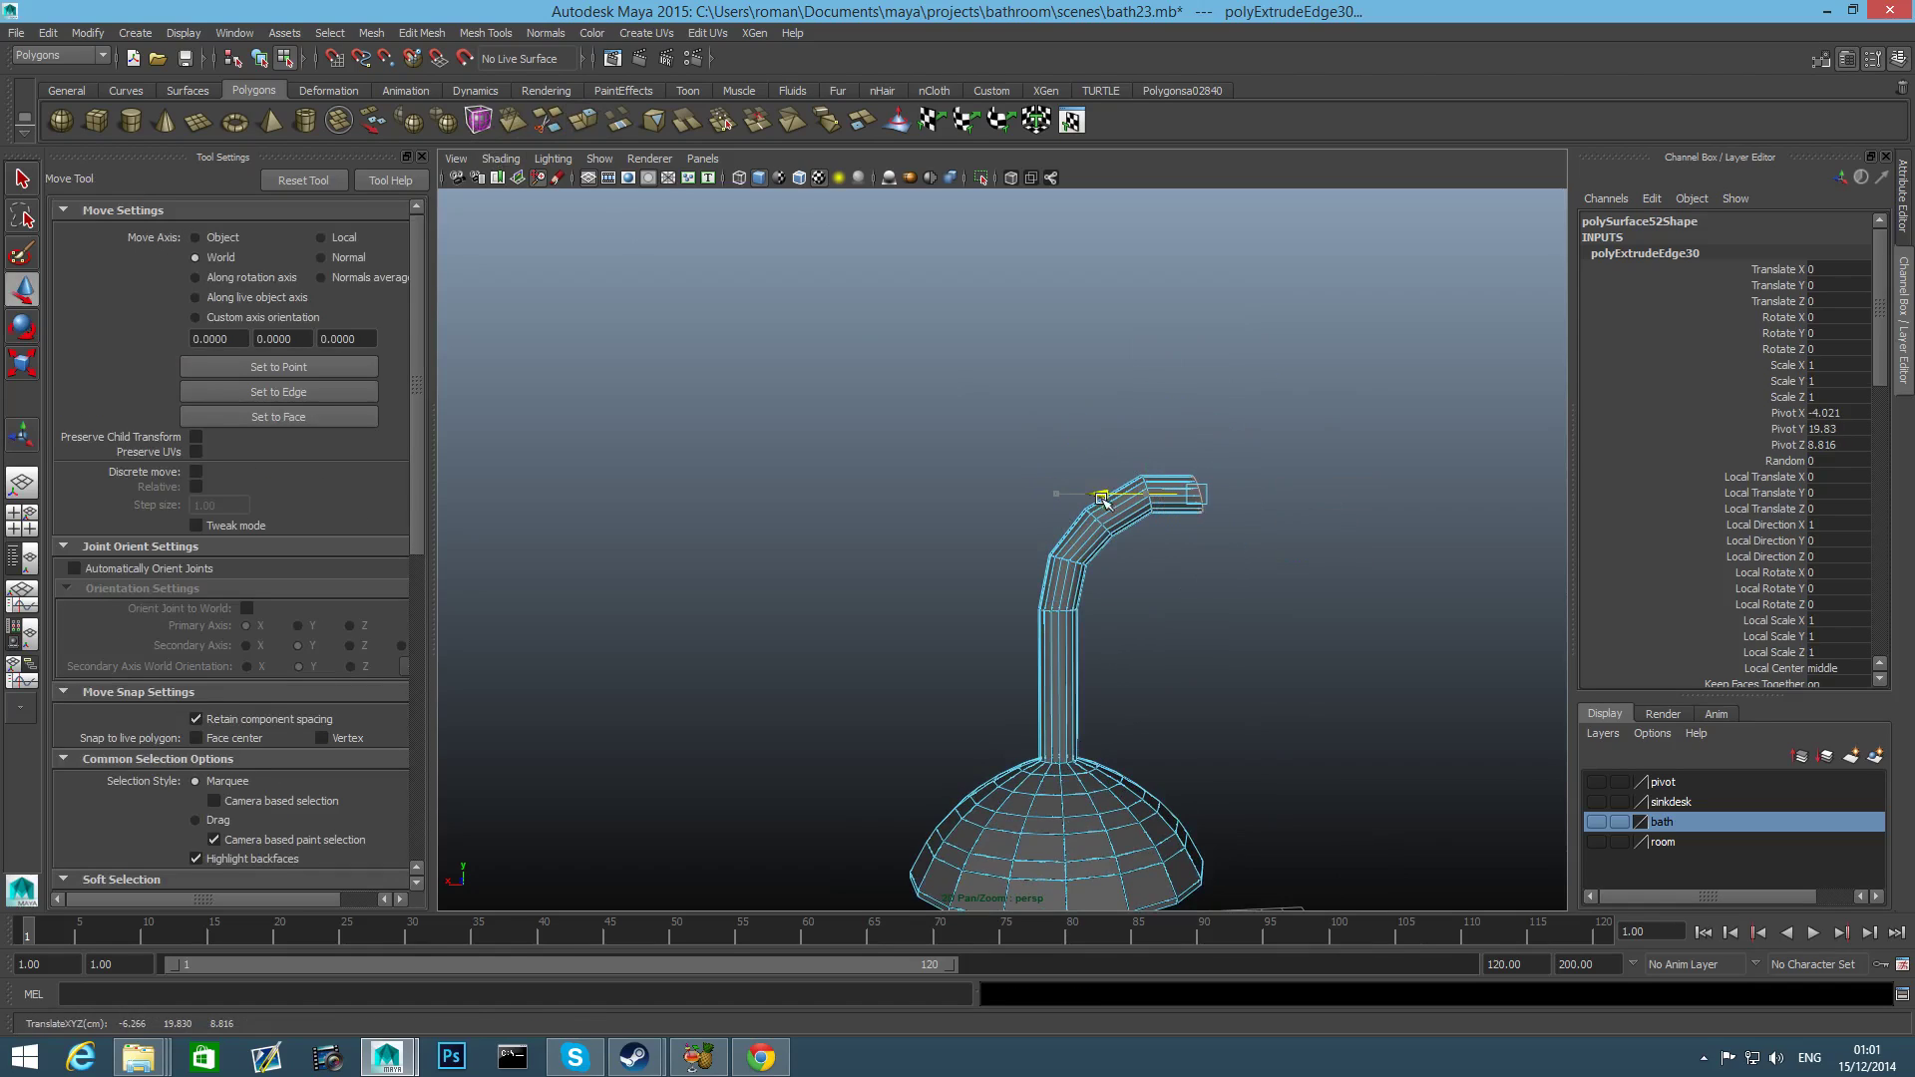
key(e)
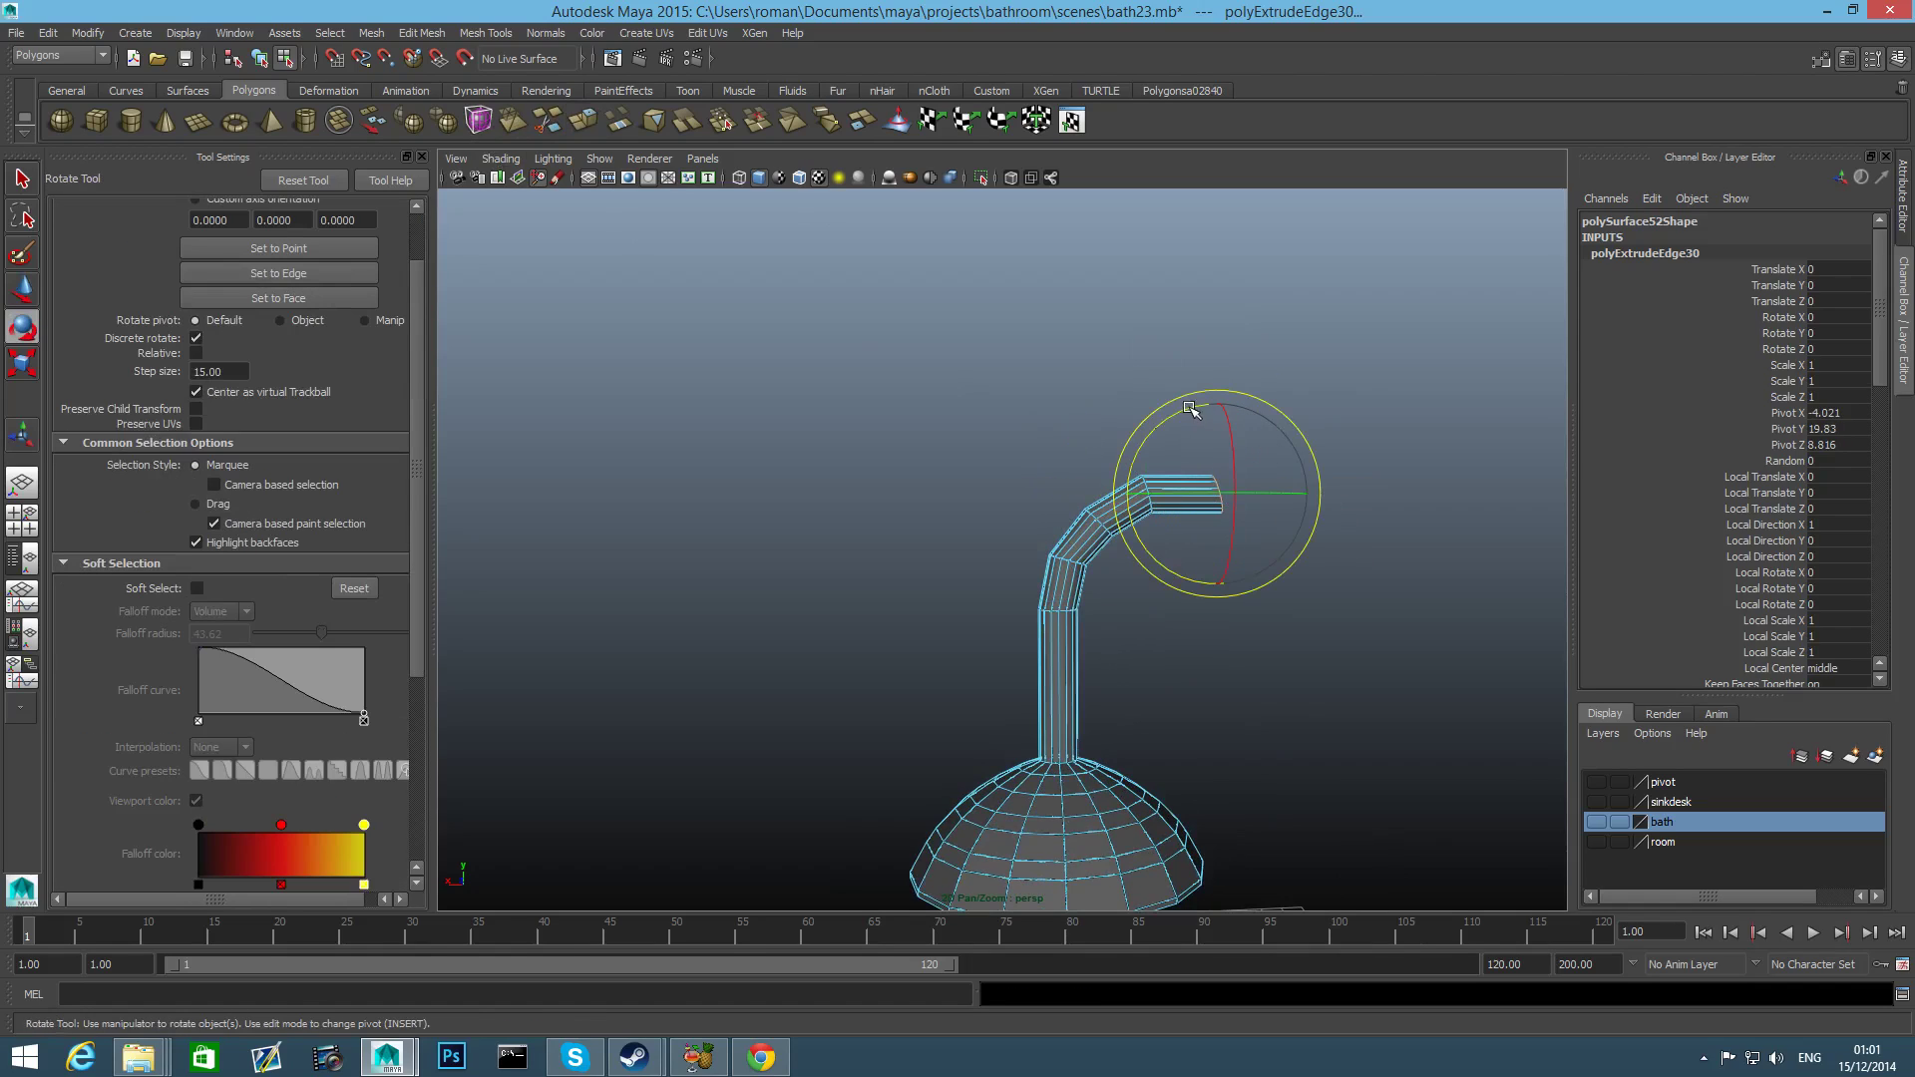
drag(1190, 408, 1213, 405)
key(w)
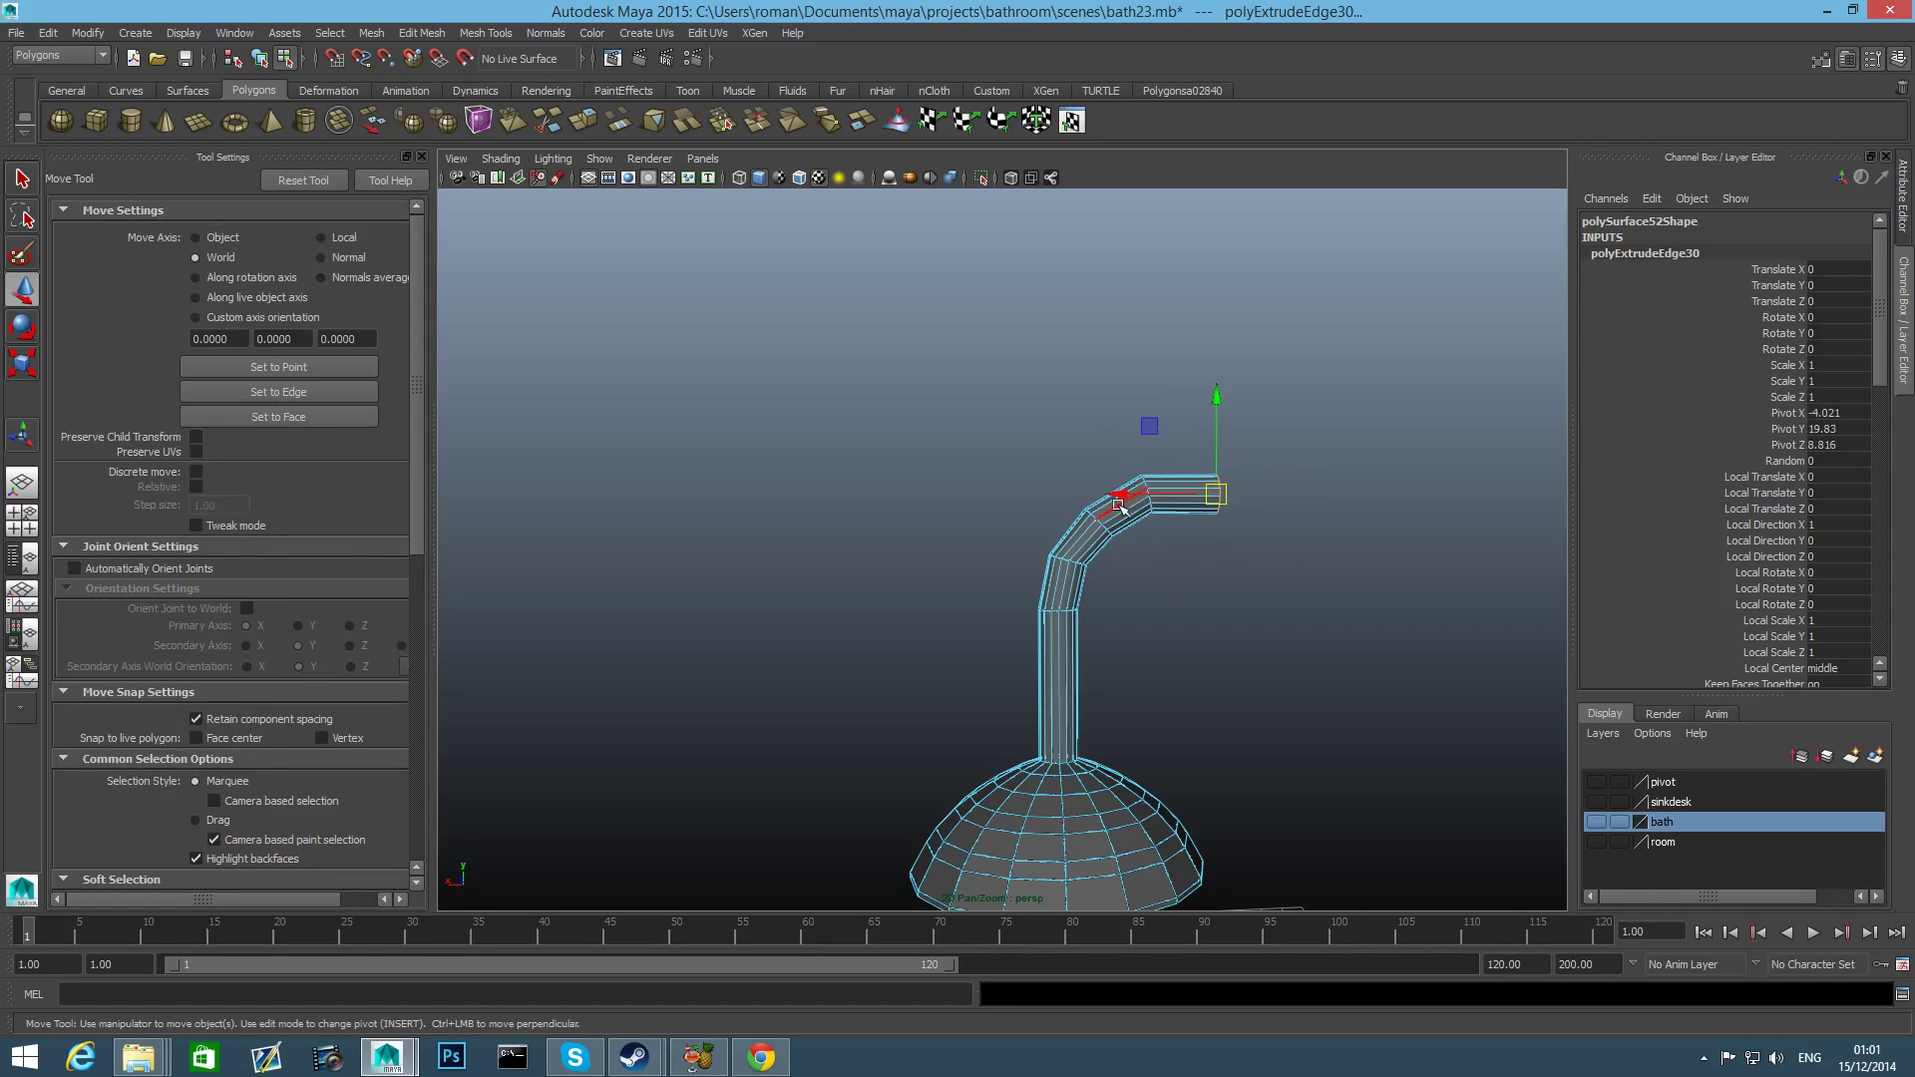
drag(1119, 506, 1027, 458)
Extrude the arm's open end about 1.8 units farther toward negative X and tilt its end edges 15 degrees.
alt+right_drag(1005, 458, 1168, 506)
alt+middle_drag(1168, 507, 1134, 559)
click(586, 119)
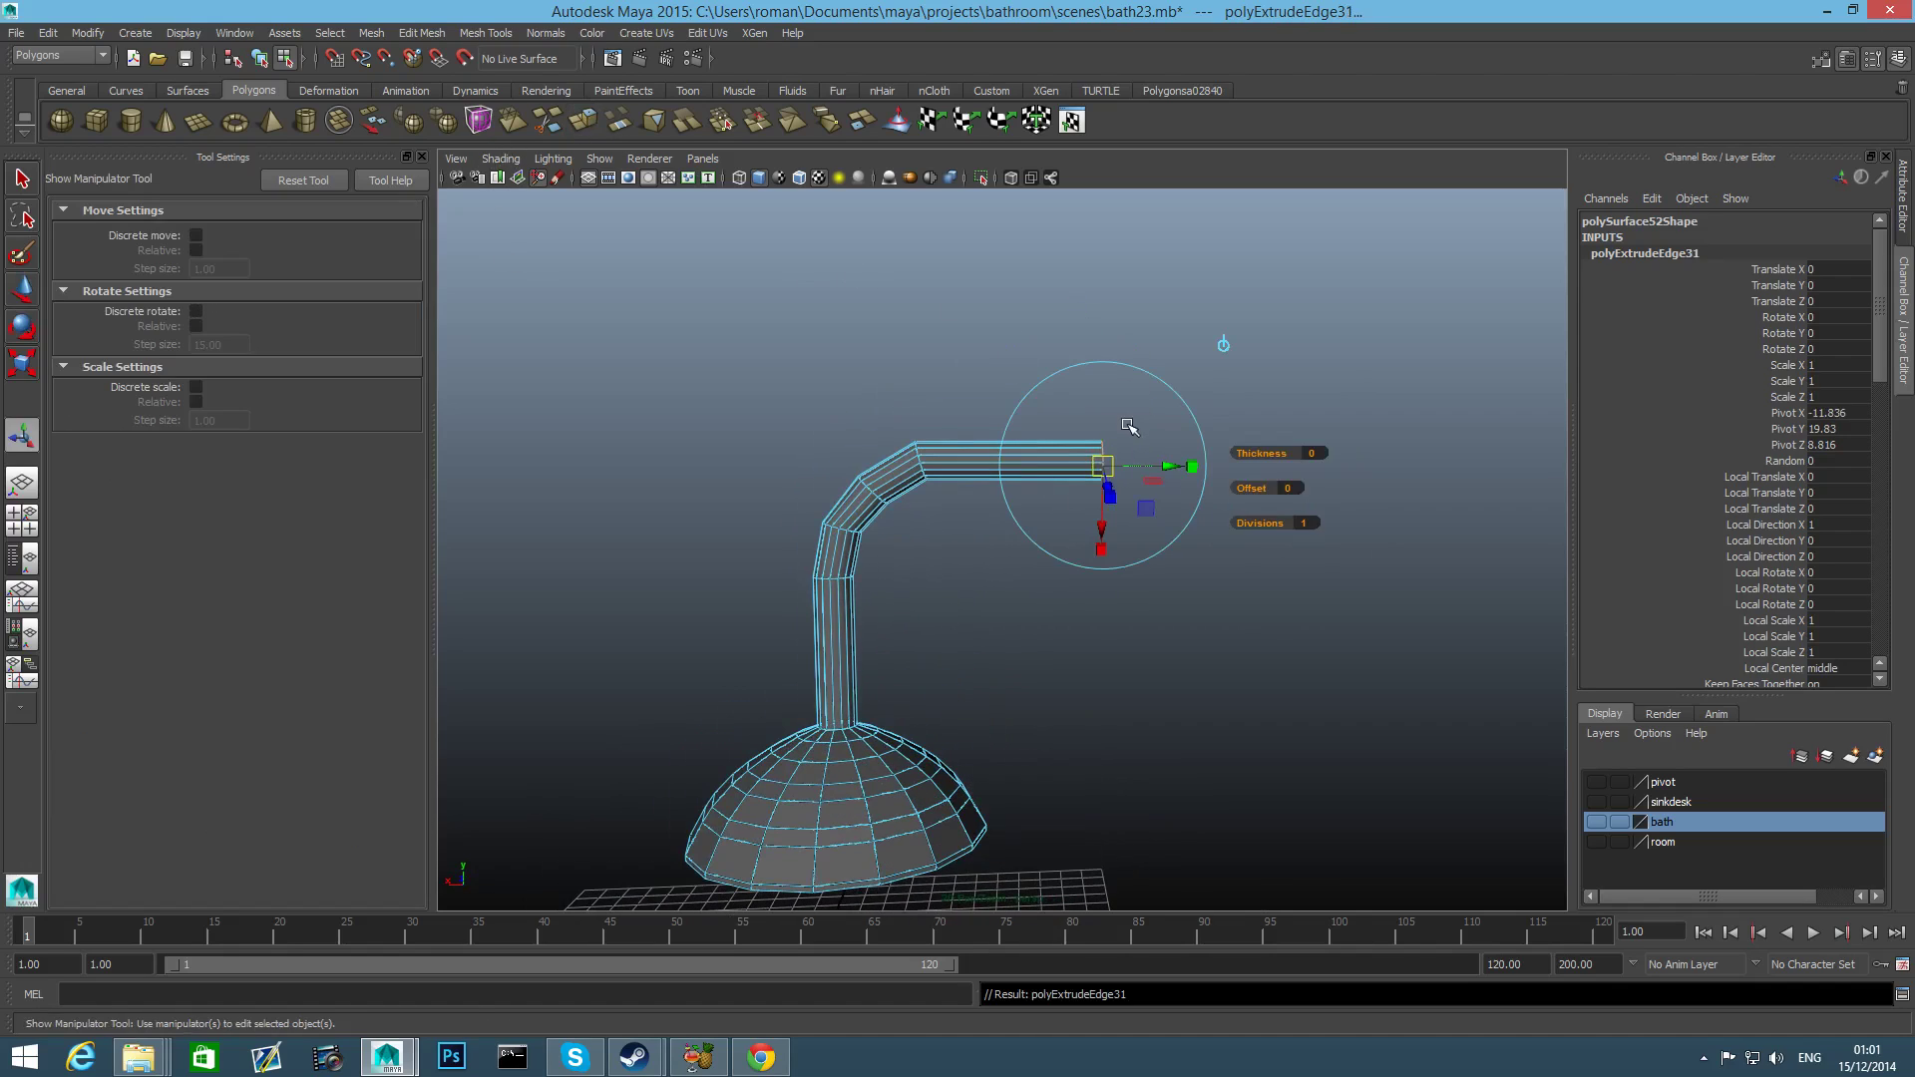
key(e)
drag(1072, 377, 1078, 377)
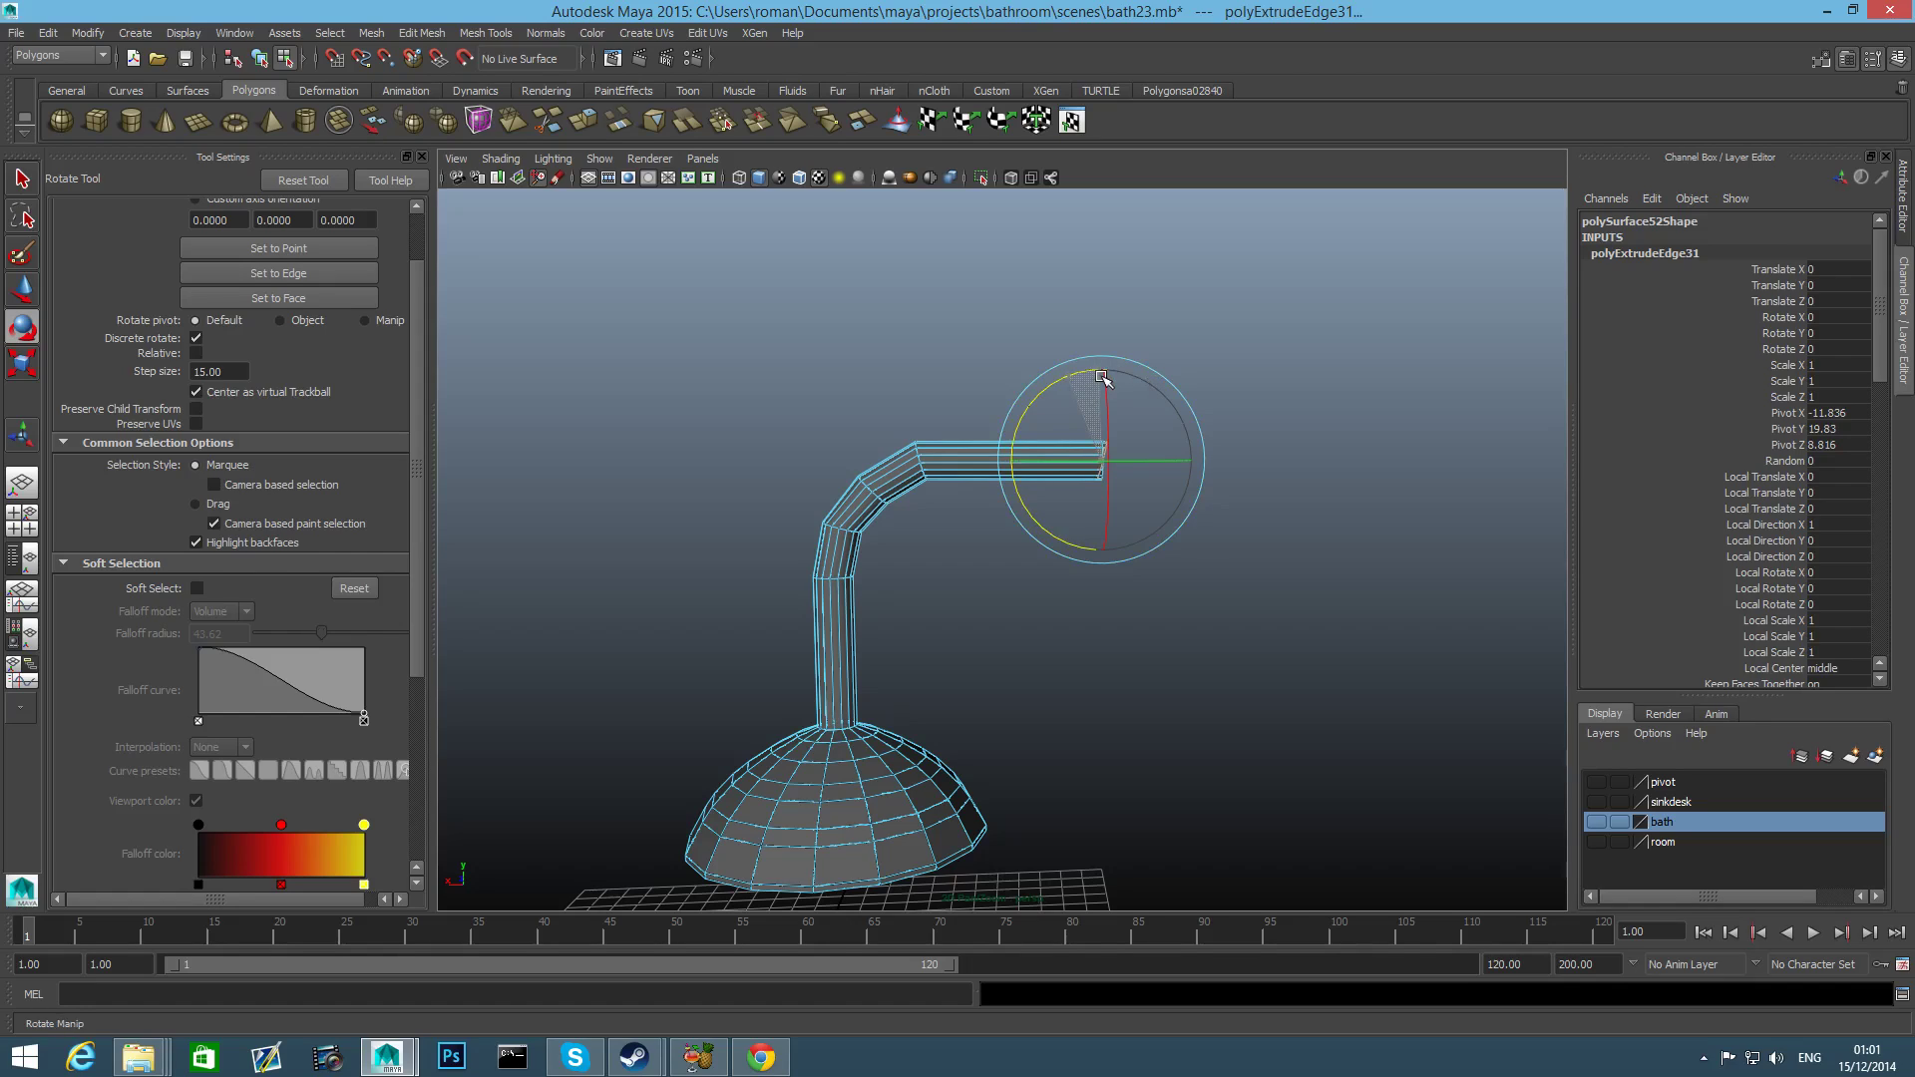
key(w)
drag(1005, 463, 1040, 464)
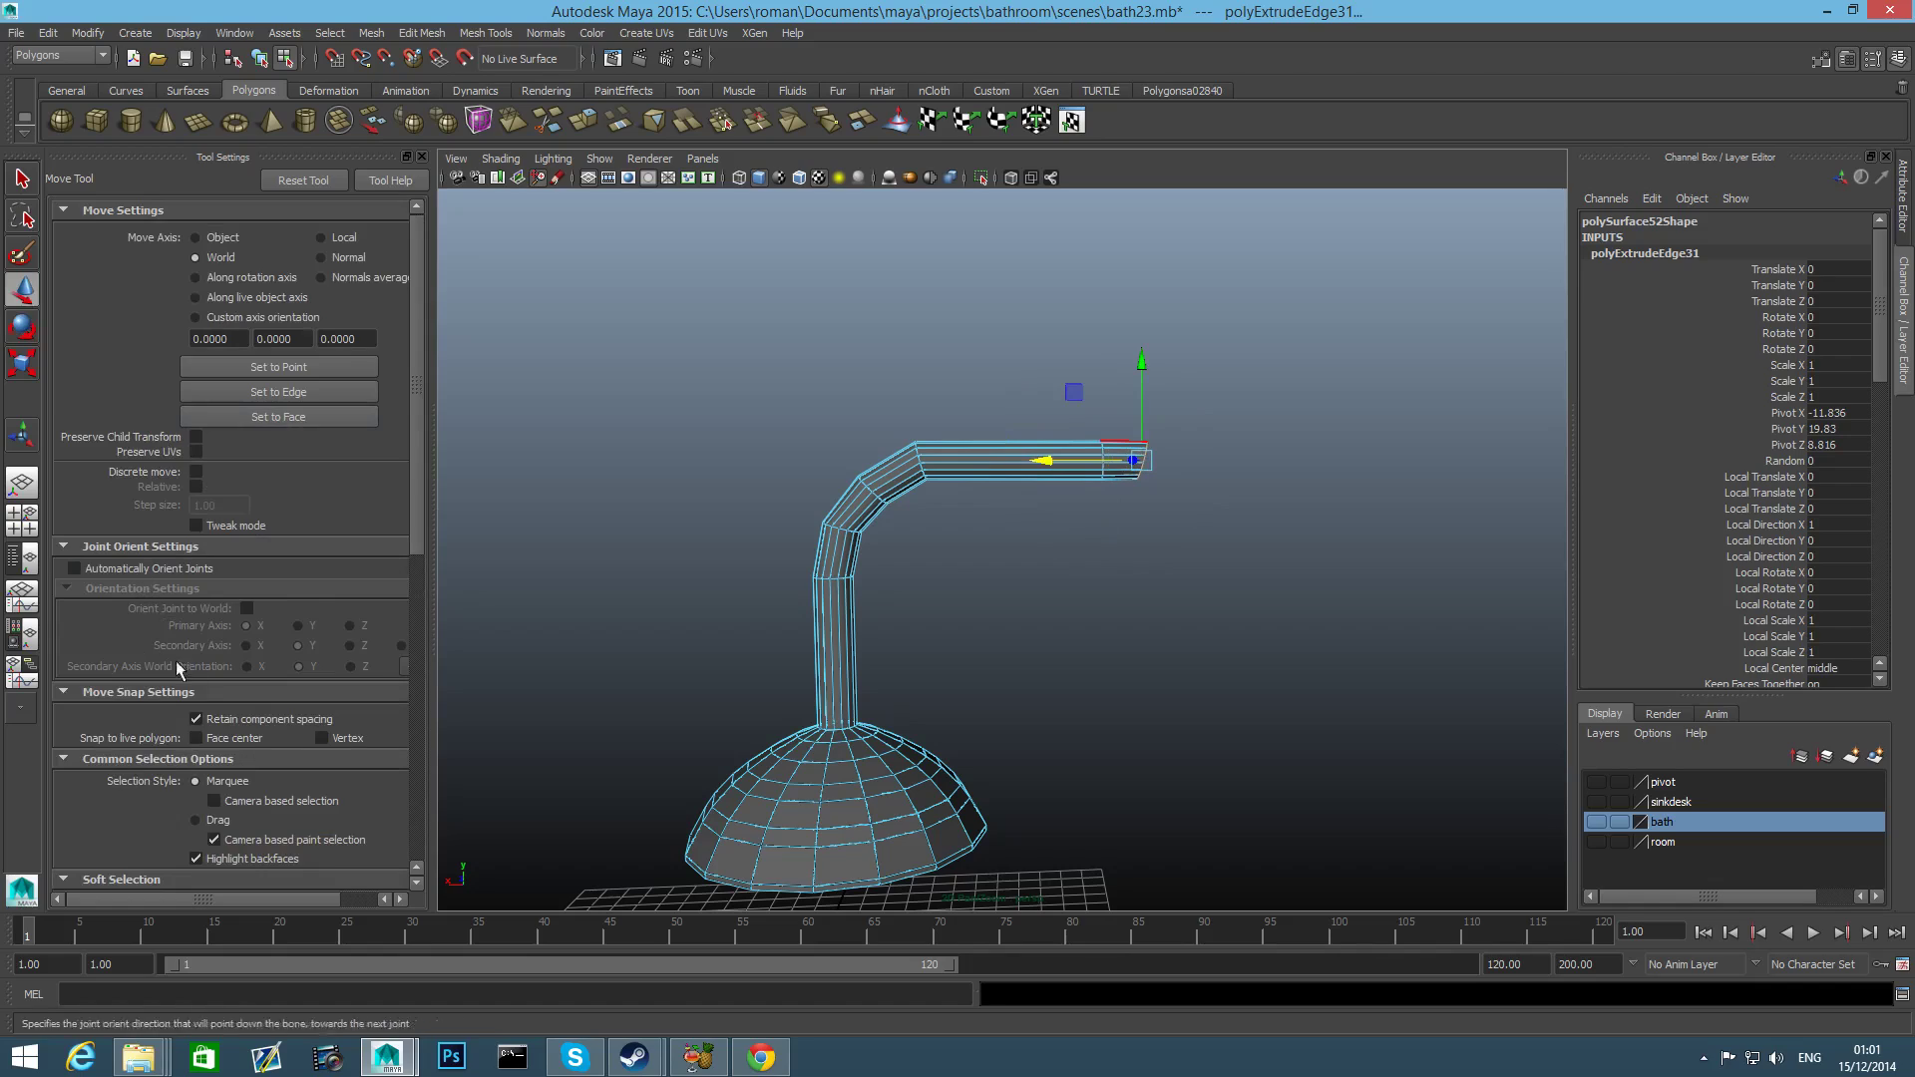
scroll(220, 734, down, 2)
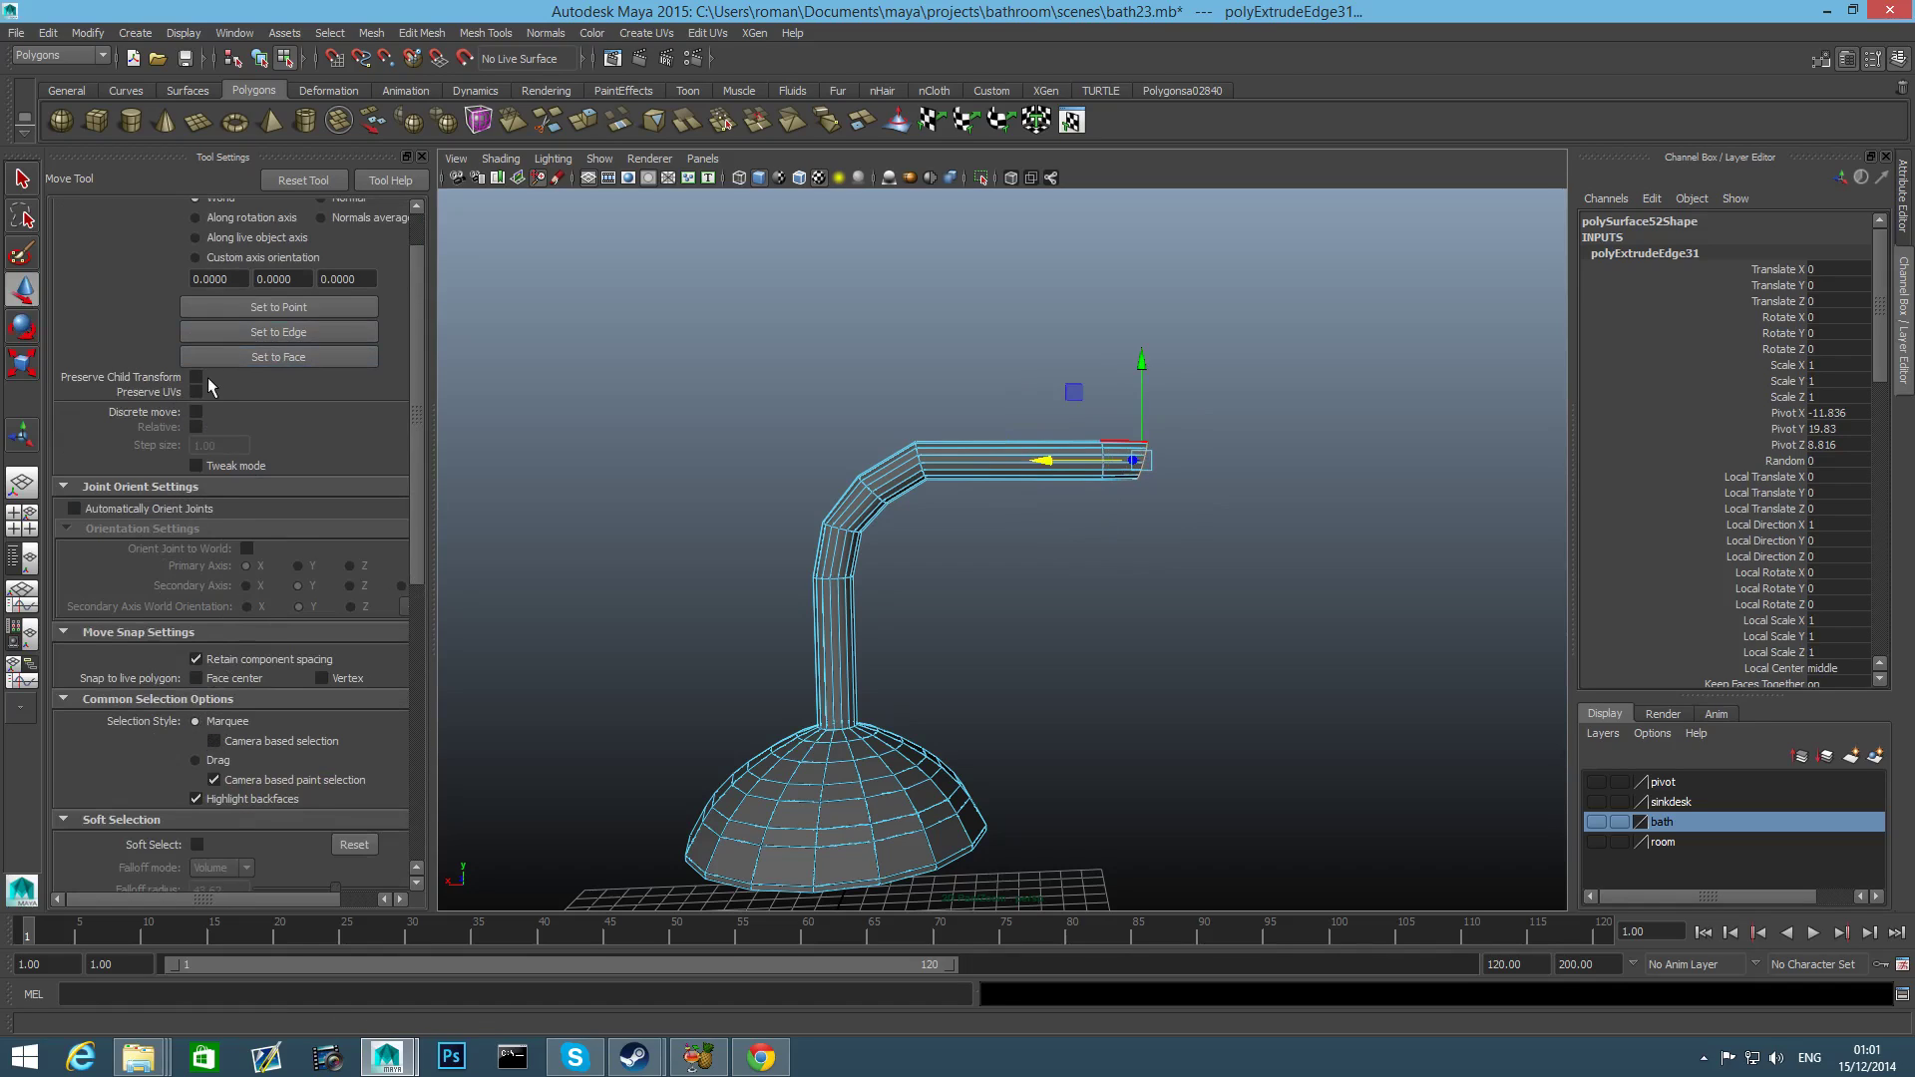
scroll(208, 386, up, 2)
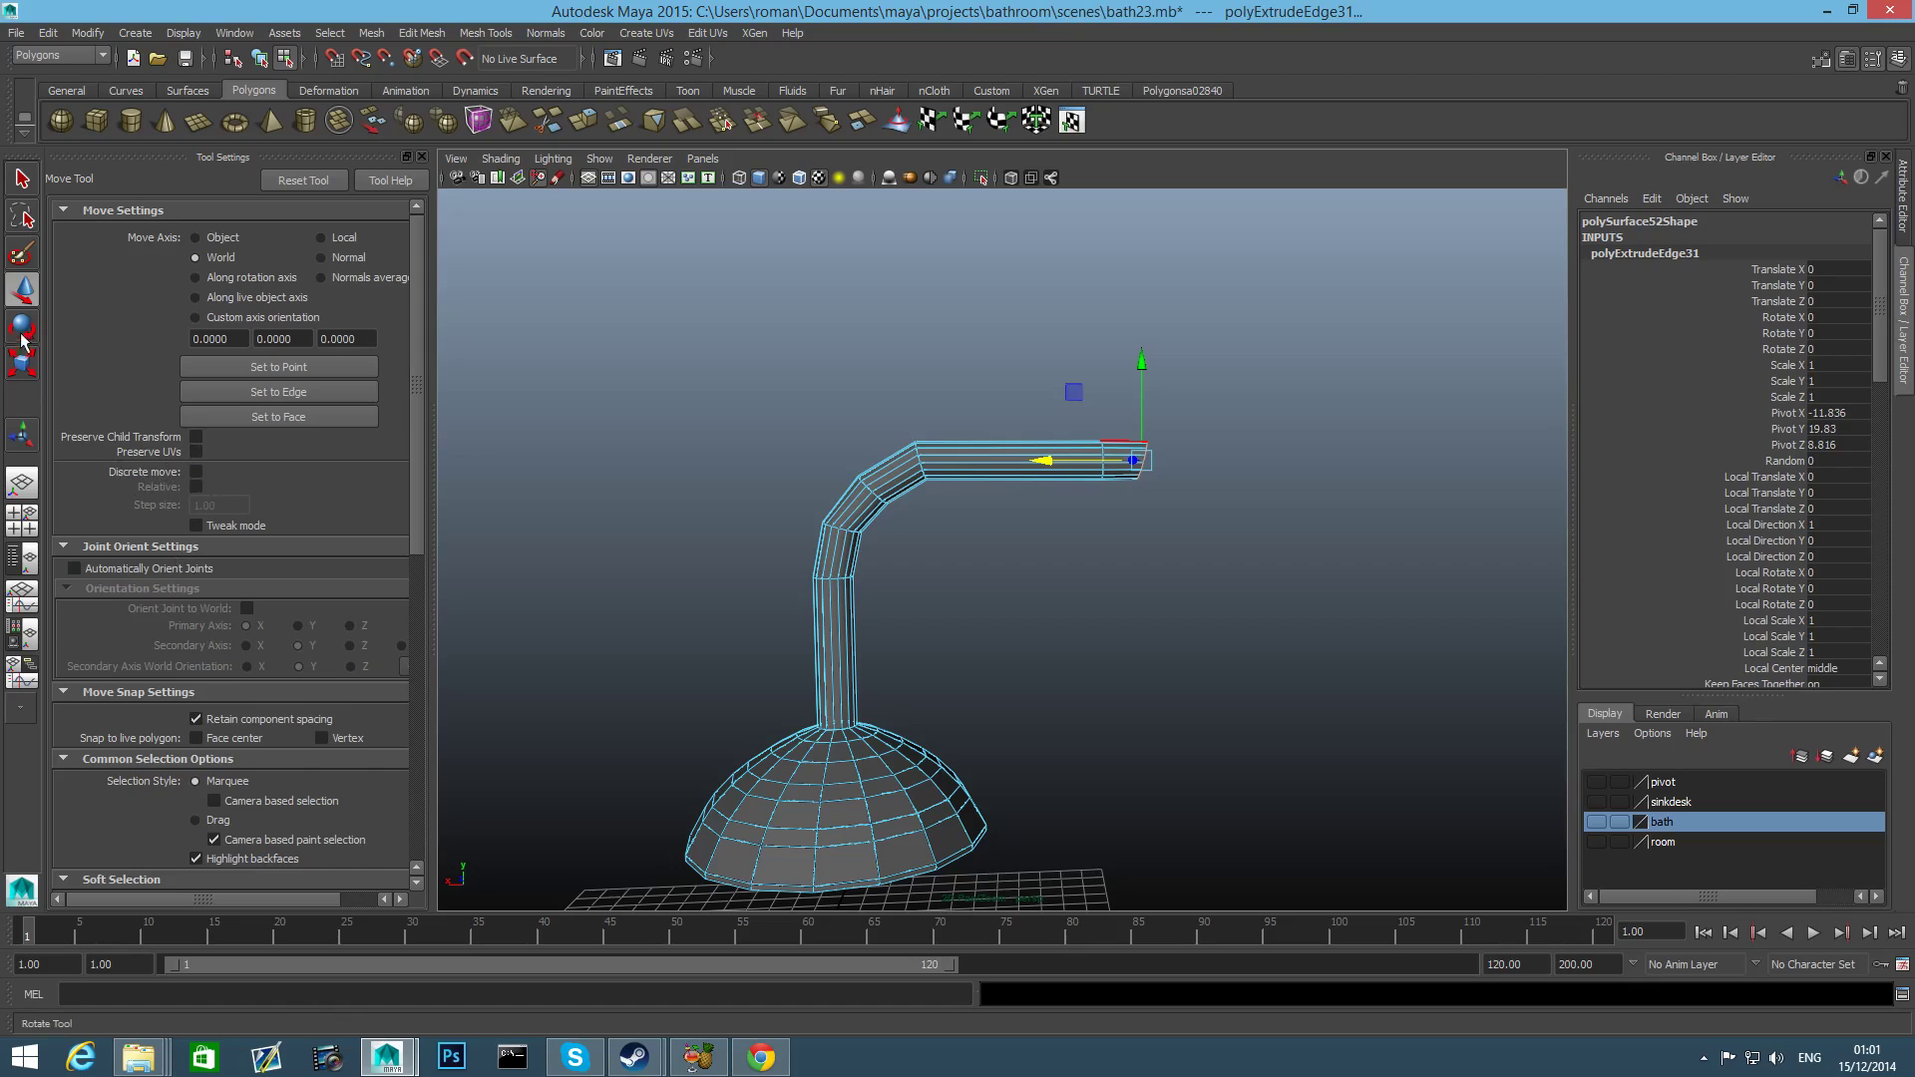
key(e)
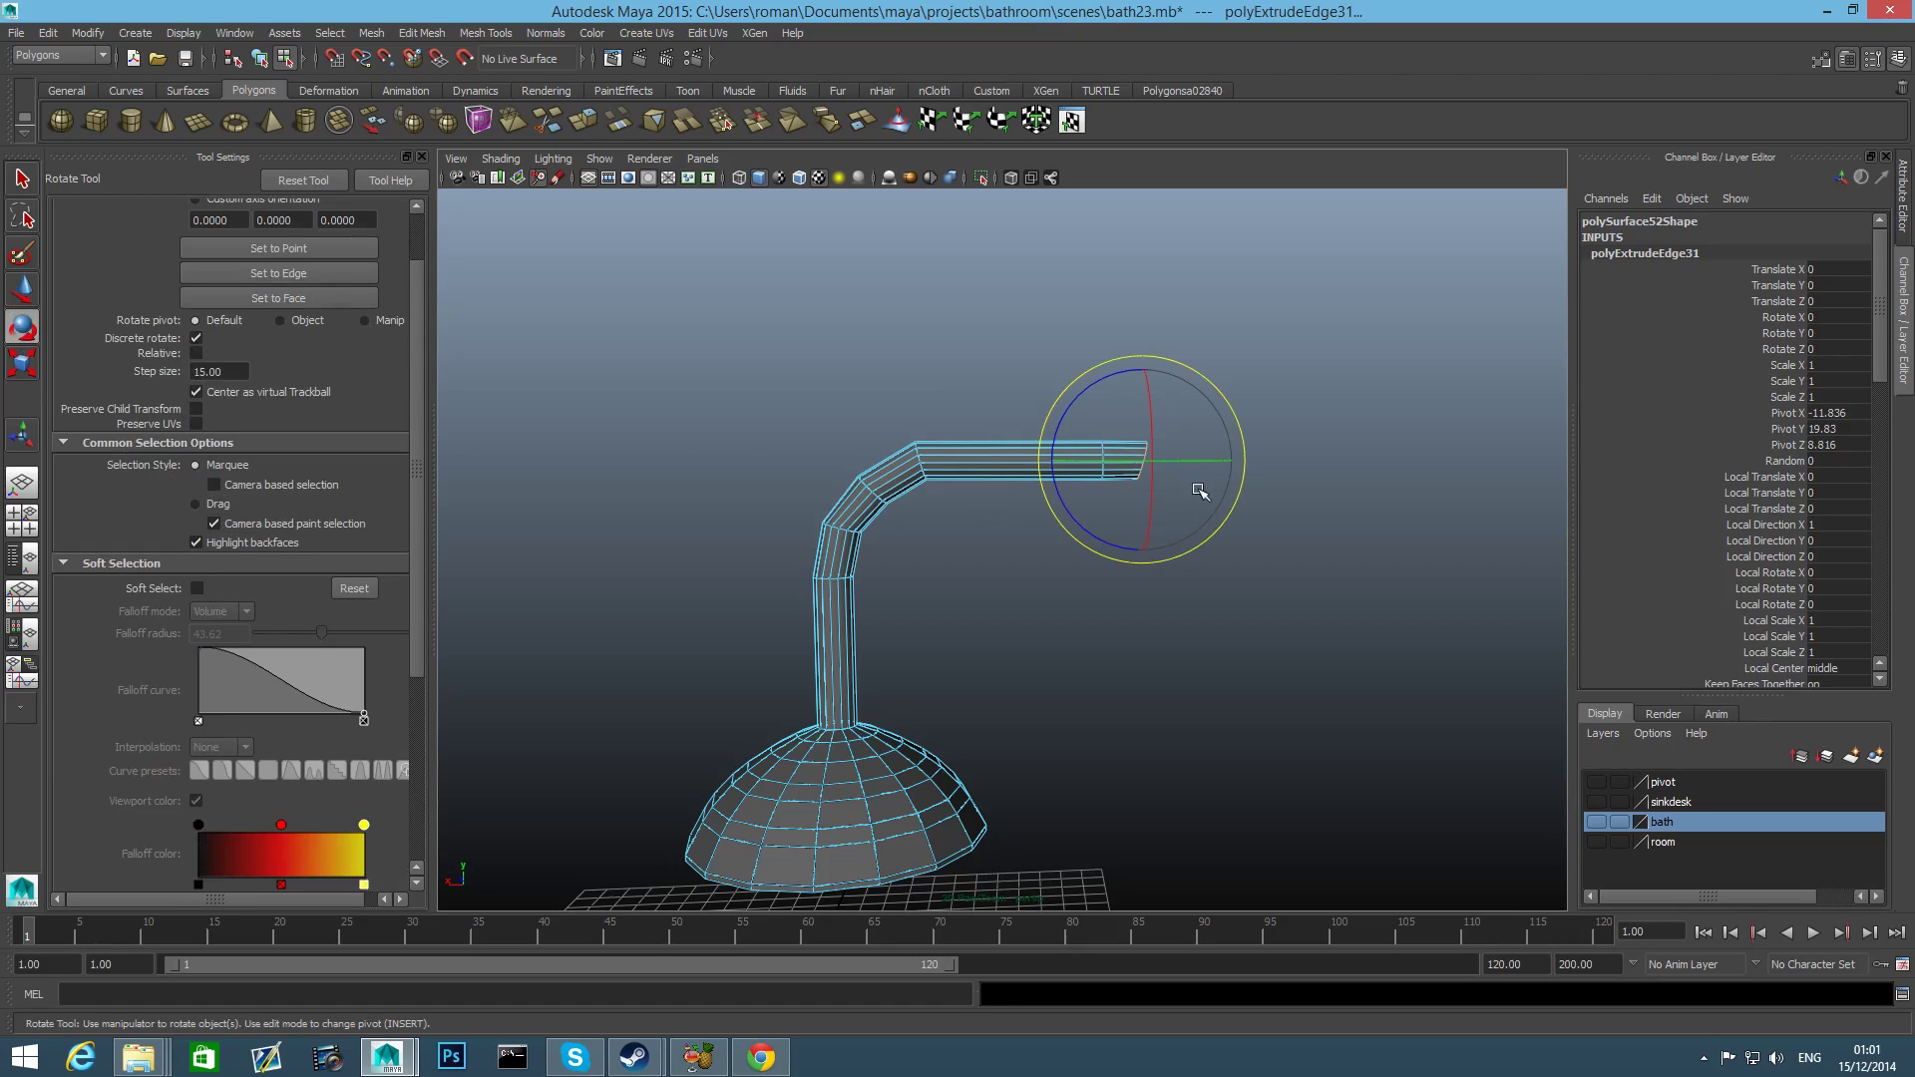
Extrude the tilted open end again and move it down to about X -14.3, Y 18.
alt+middle_drag(1194, 486, 1128, 528)
scroll(1089, 572, up, 4)
scroll(1063, 528, down, 1)
key(w)
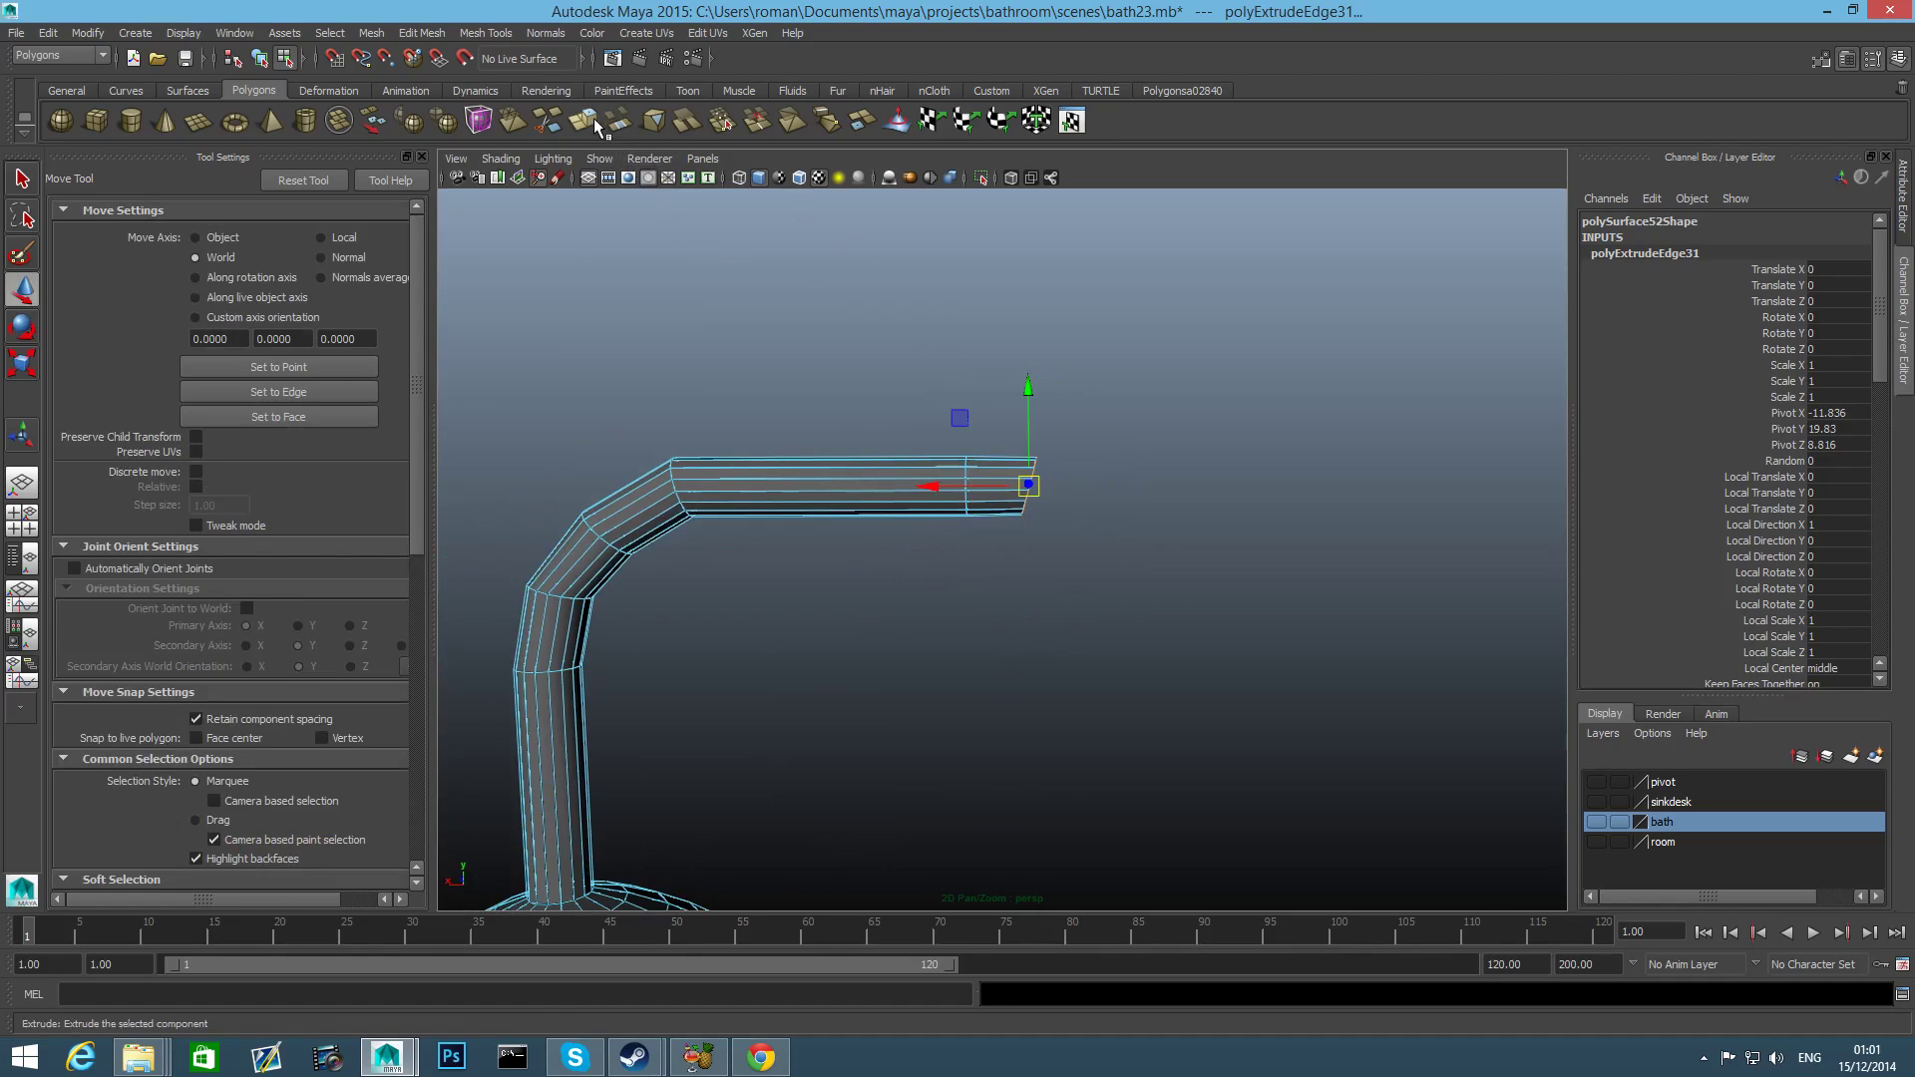
key(ctrl+e)
drag(1097, 535, 1160, 545)
key(ctrl+z)
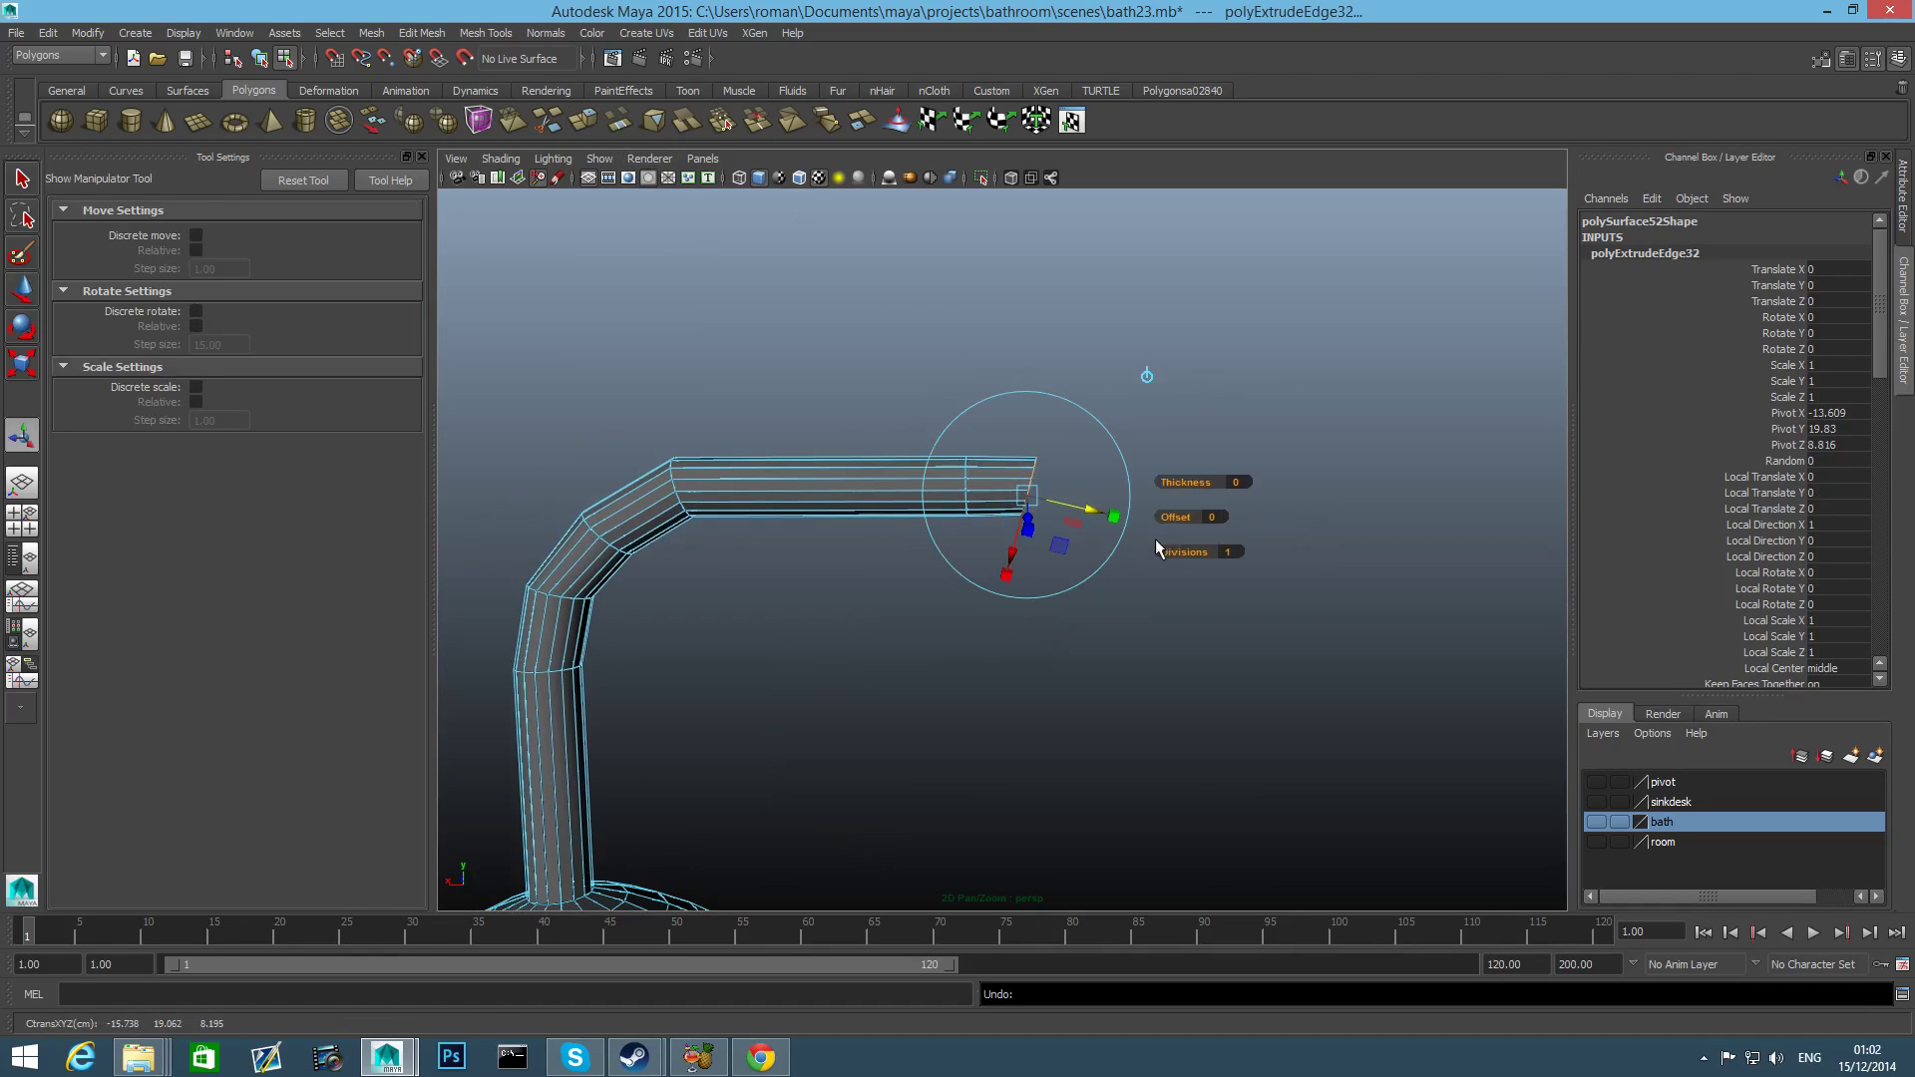
key(q)
key(w)
drag(982, 485, 1004, 482)
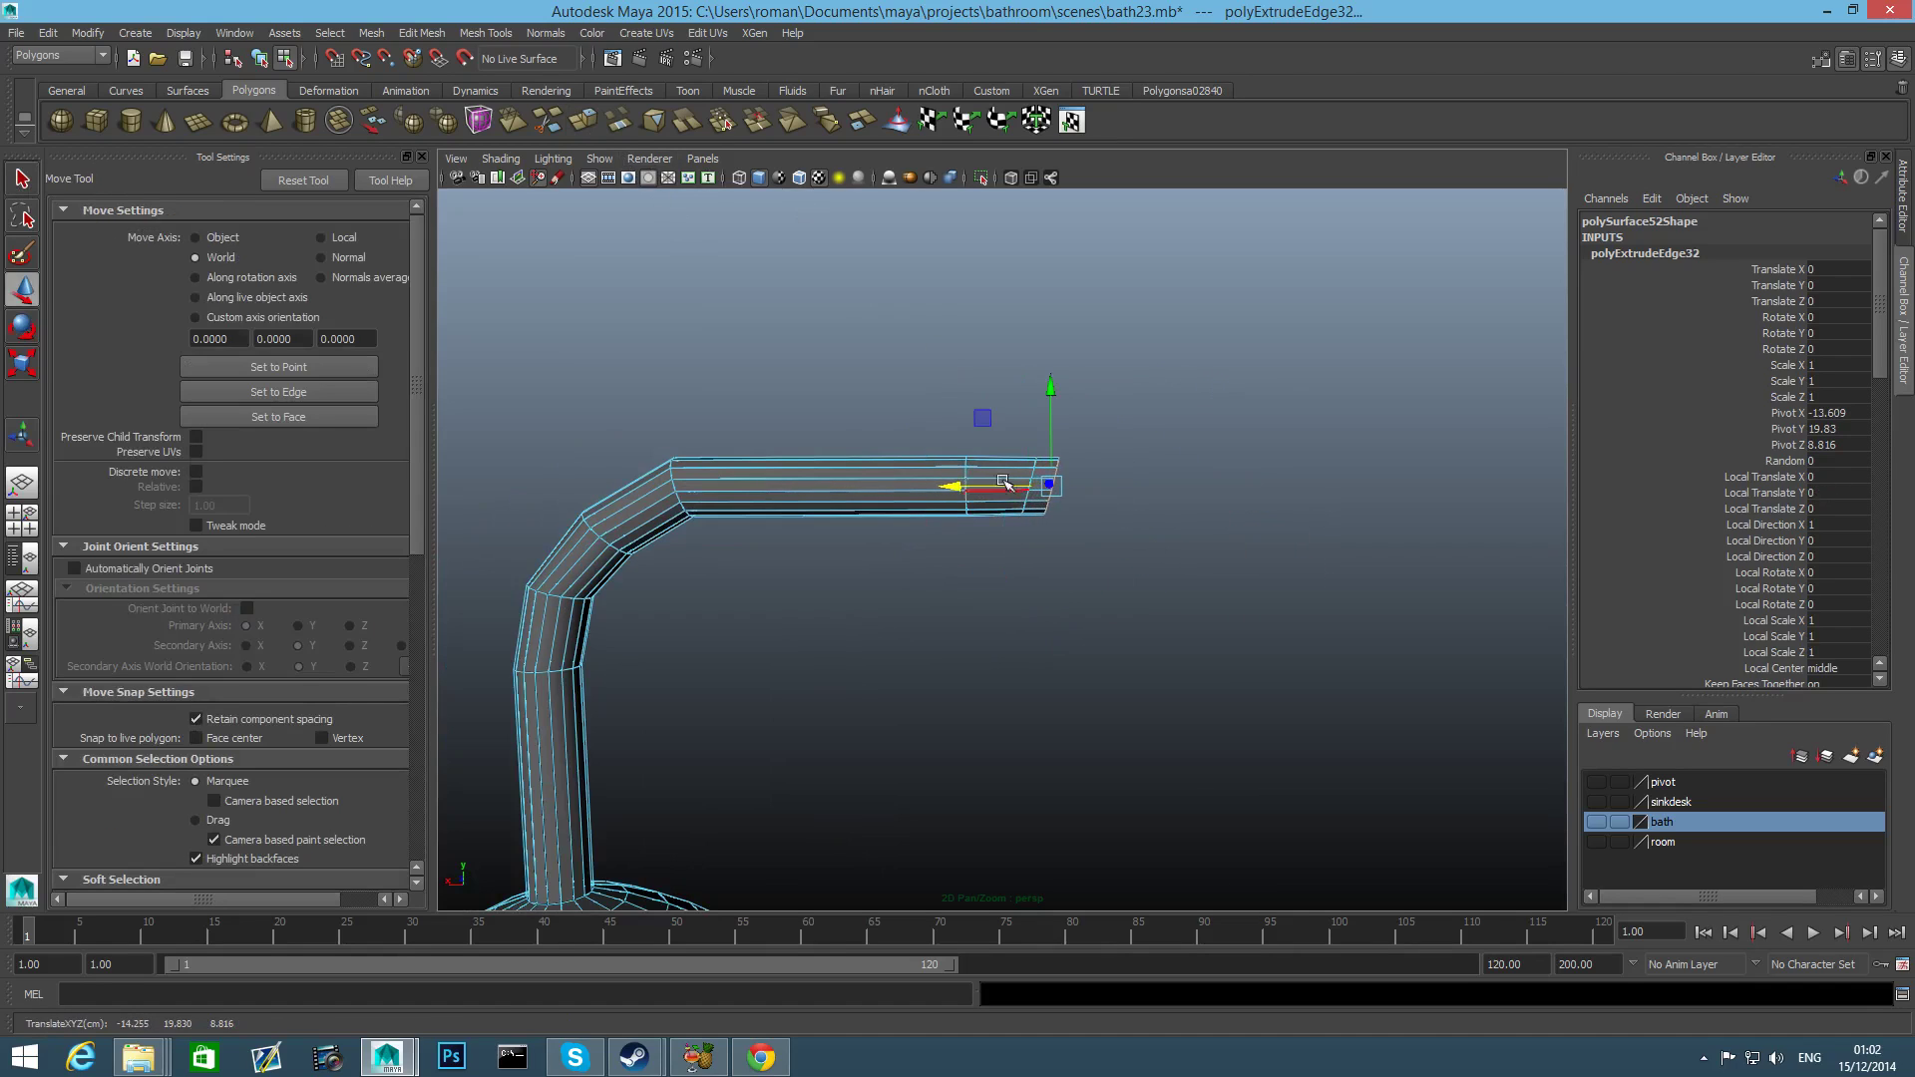
drag(1052, 387, 1060, 452)
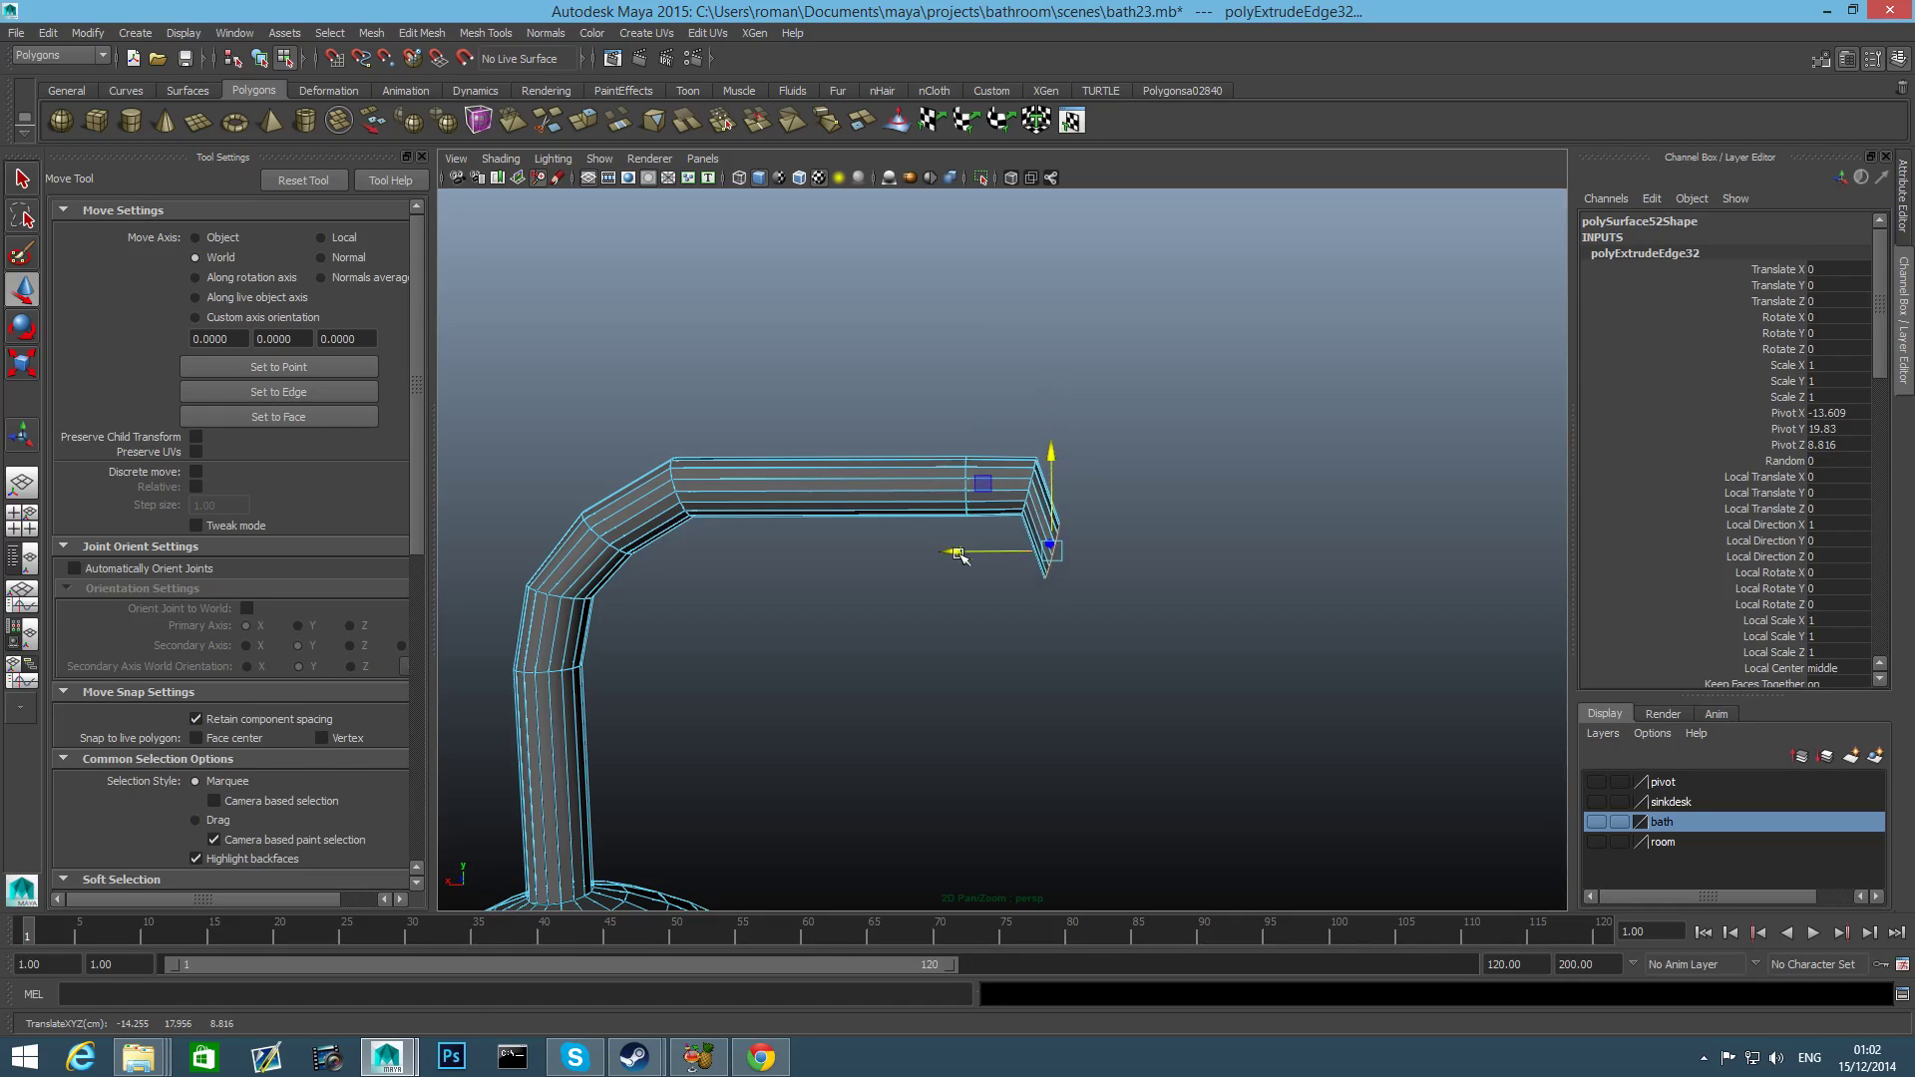
click(973, 544)
key(ctrl+z)
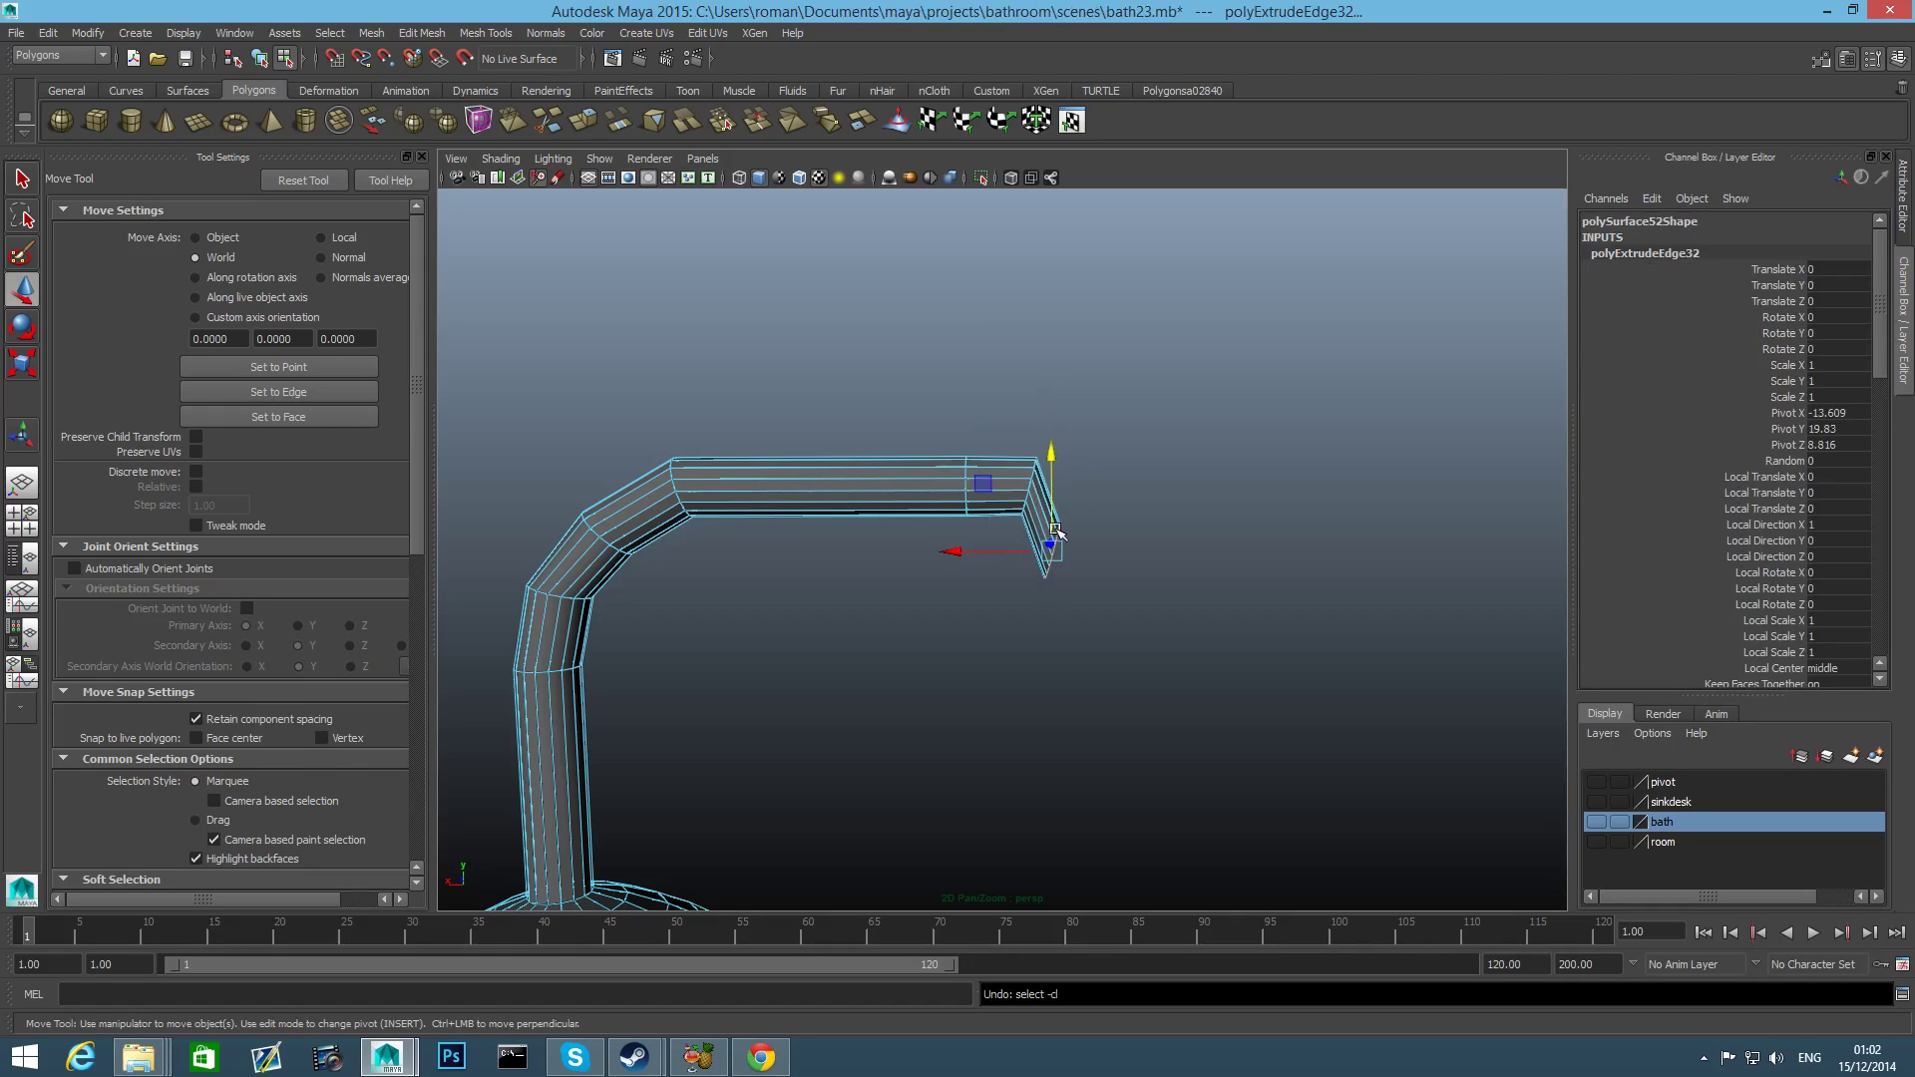
Rotate the downturned end square to its bend, raise it slightly, and readjust its angle to soften the bend.
key(e)
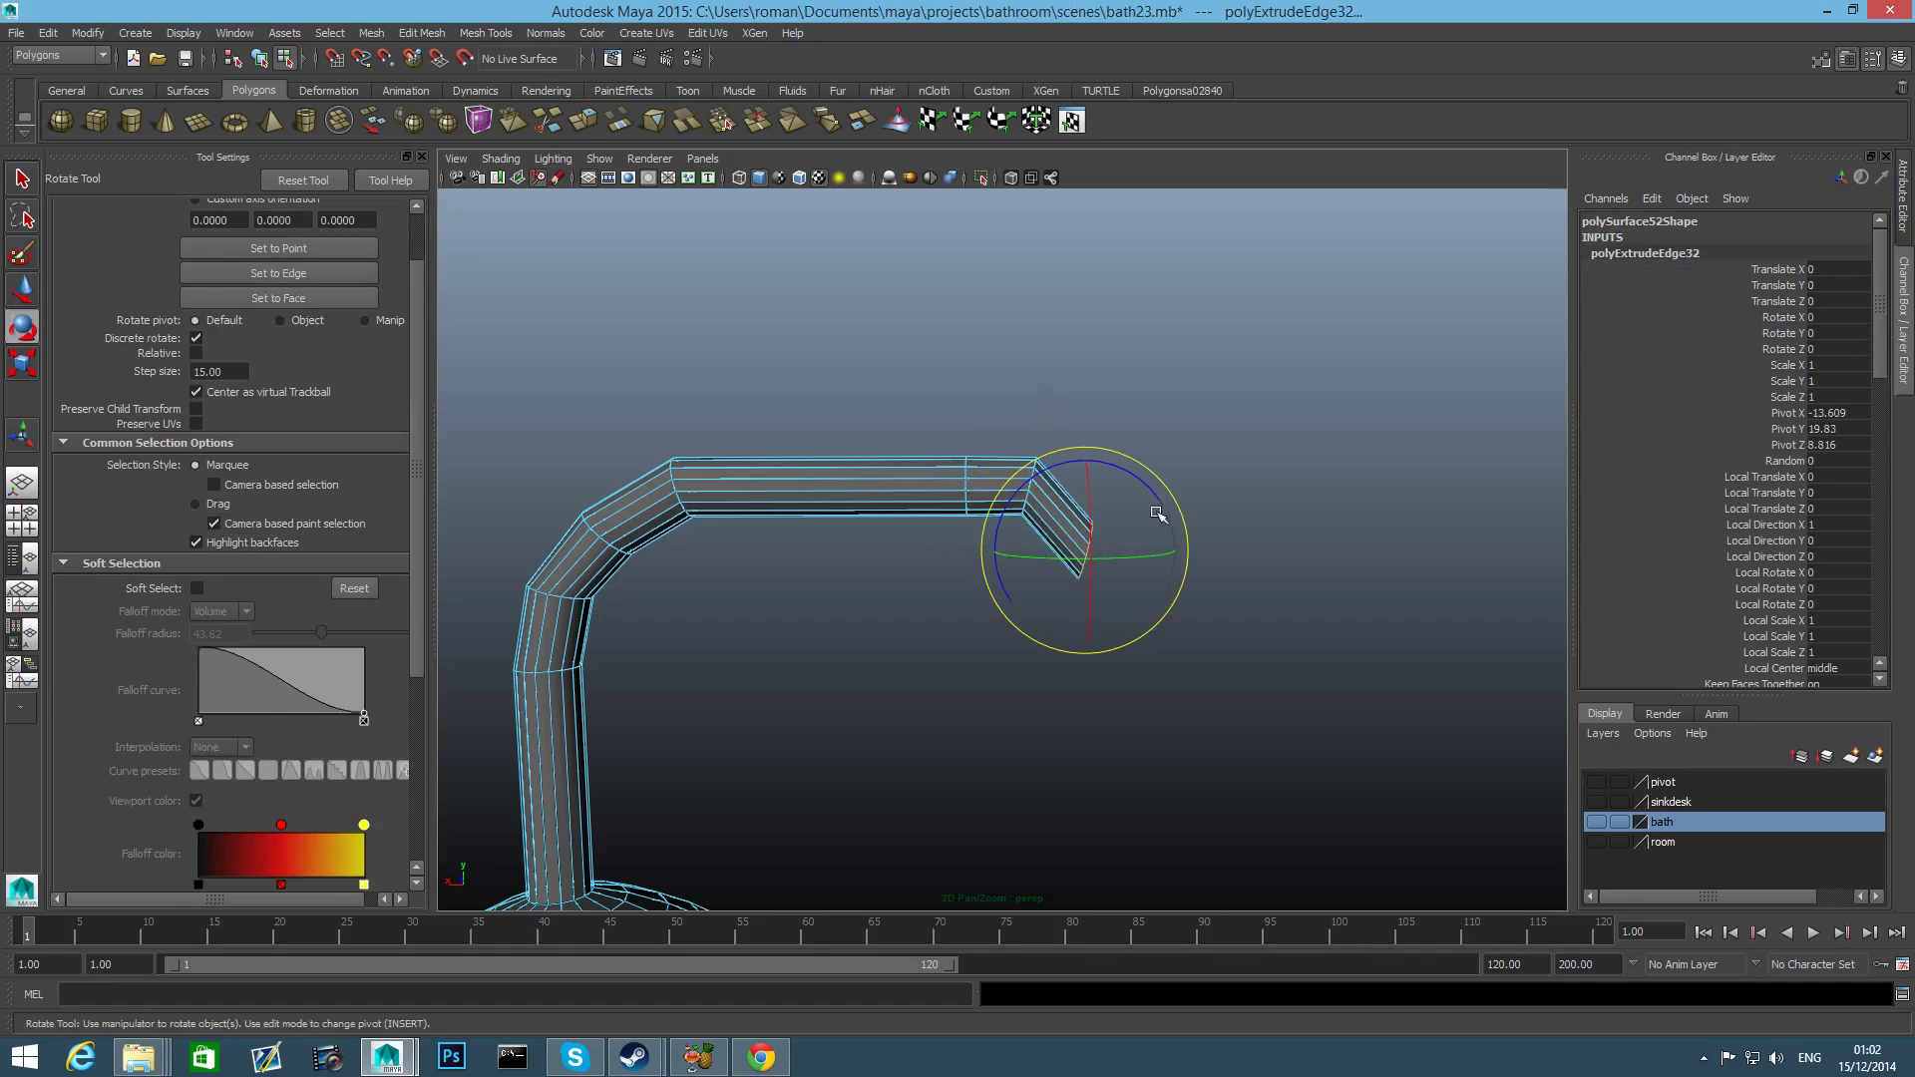
drag(1154, 505, 1168, 524)
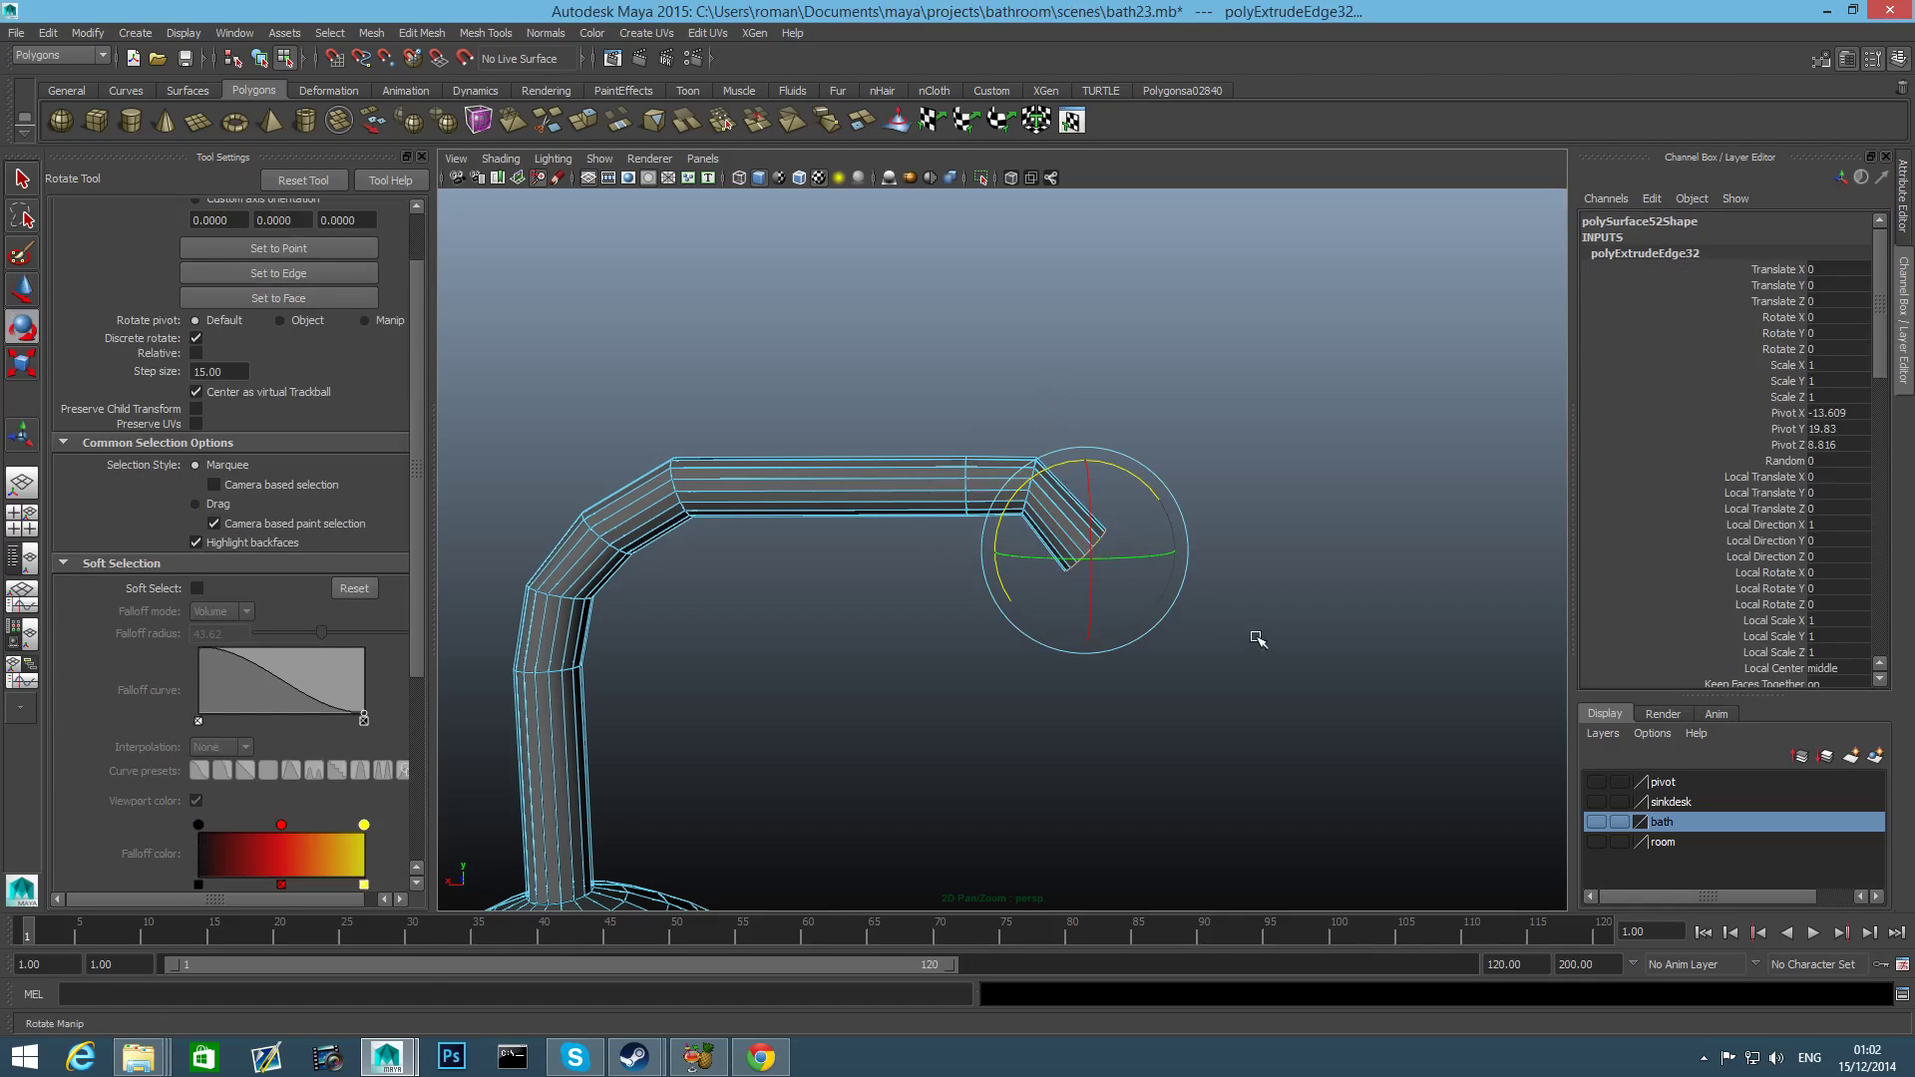
alt+drag(1257, 638, 1061, 603)
key(w)
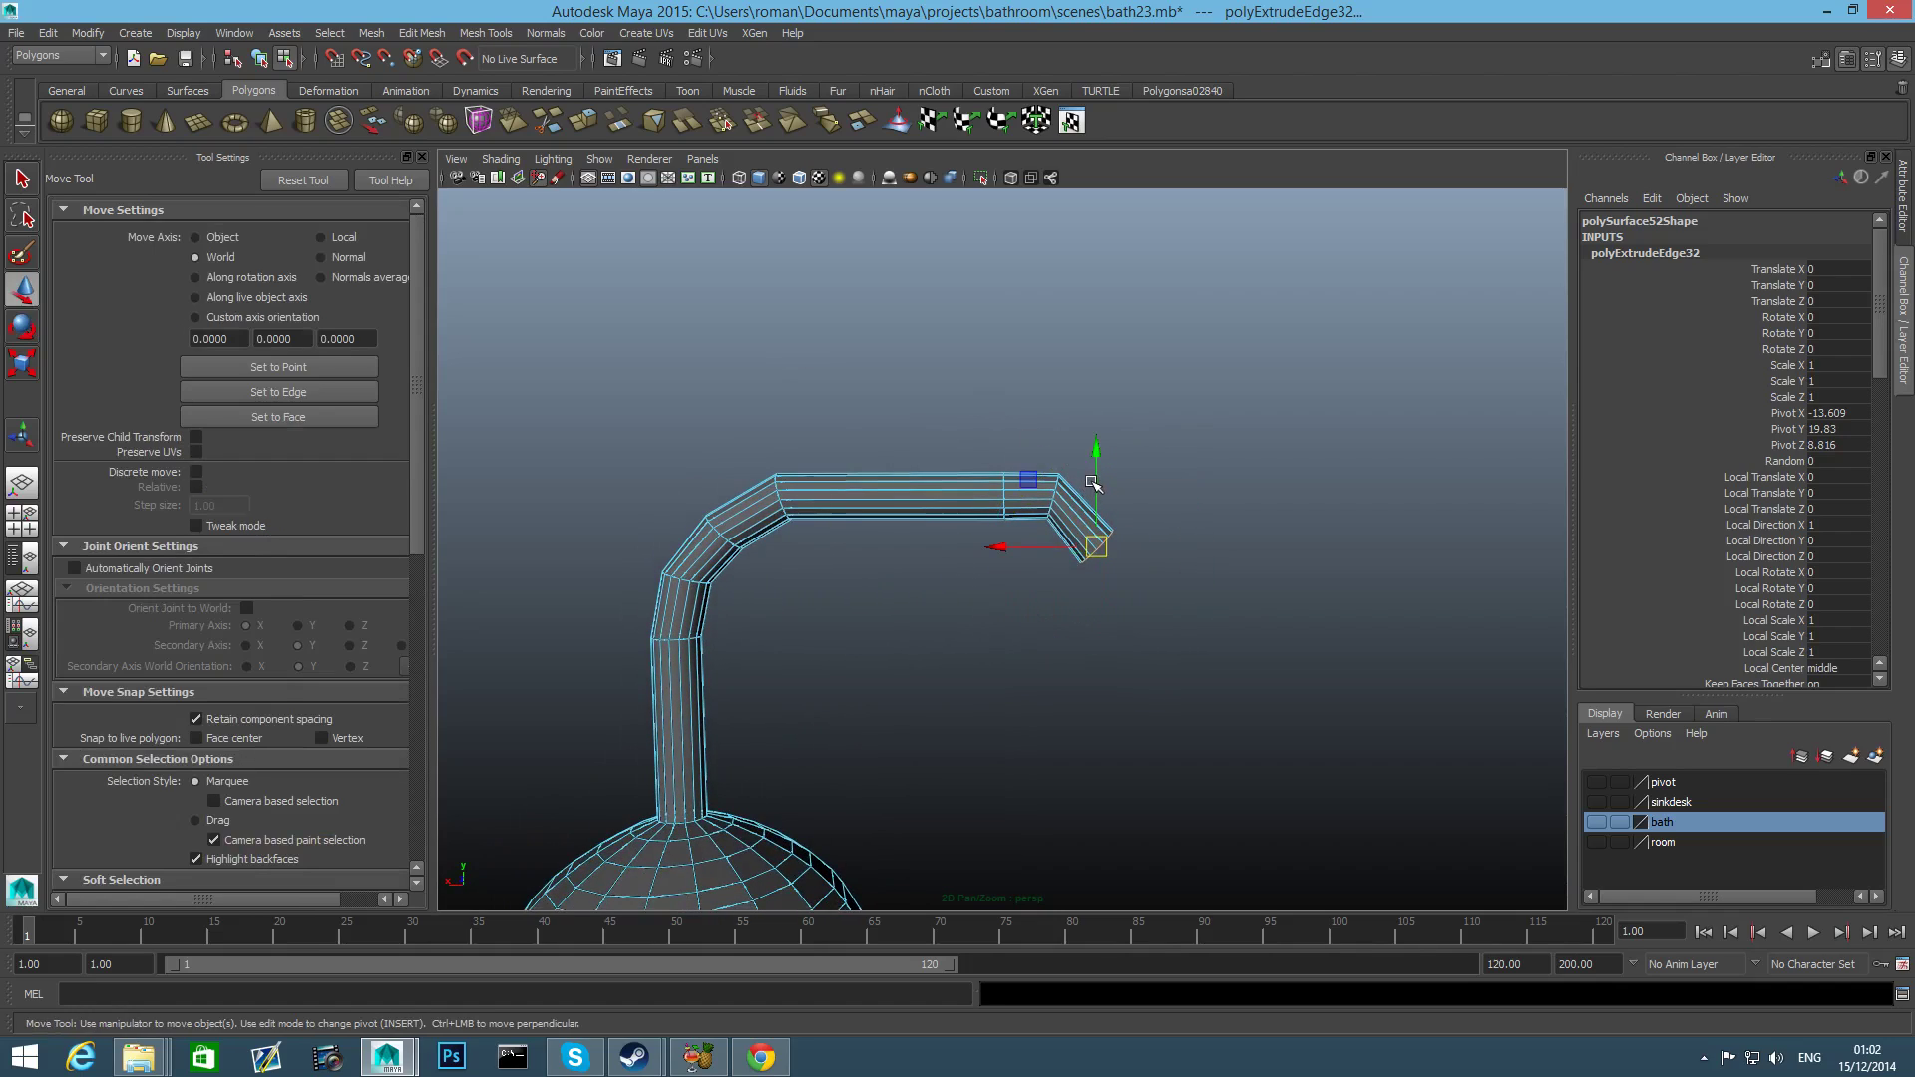
drag(1097, 447, 1095, 423)
key(e)
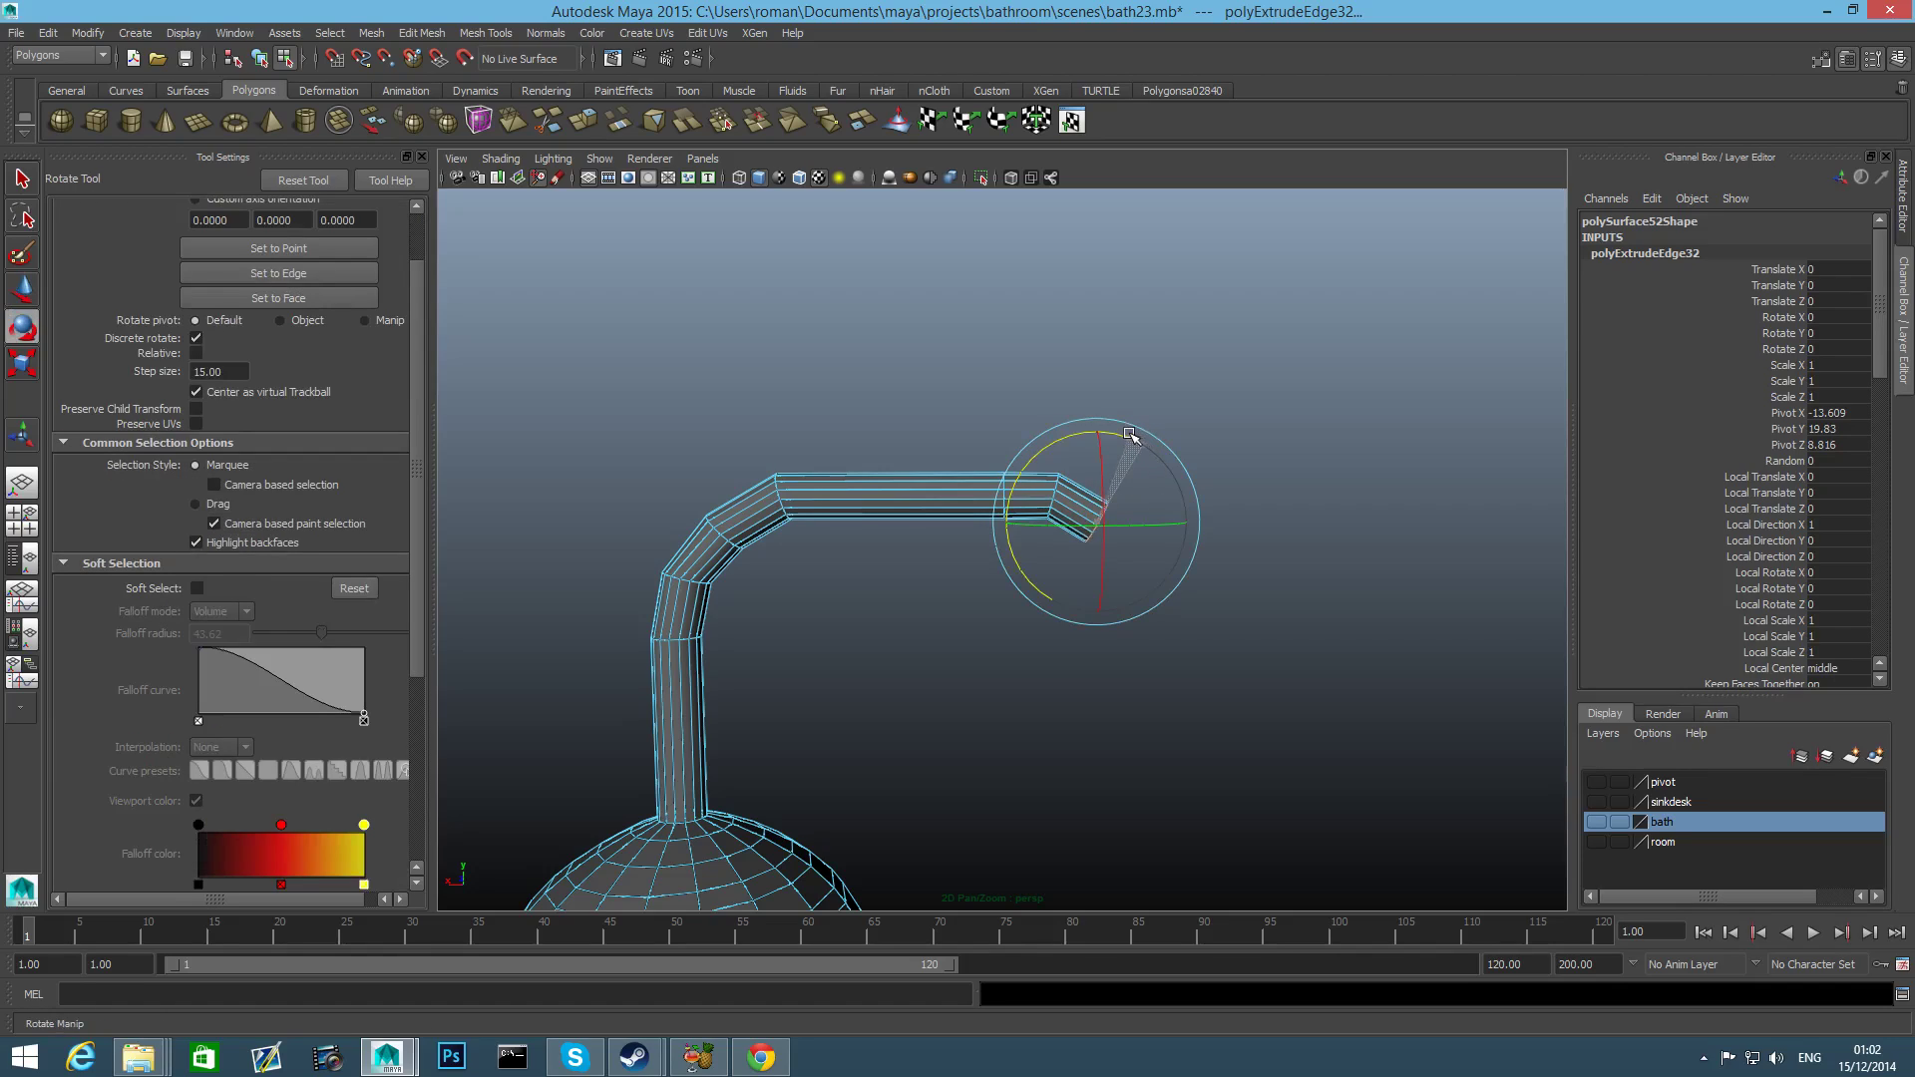
drag(1128, 433, 1131, 435)
Insert an edge loop midway along the straight horizontal arm and scale it flat along the arm's direction.
key(F8)
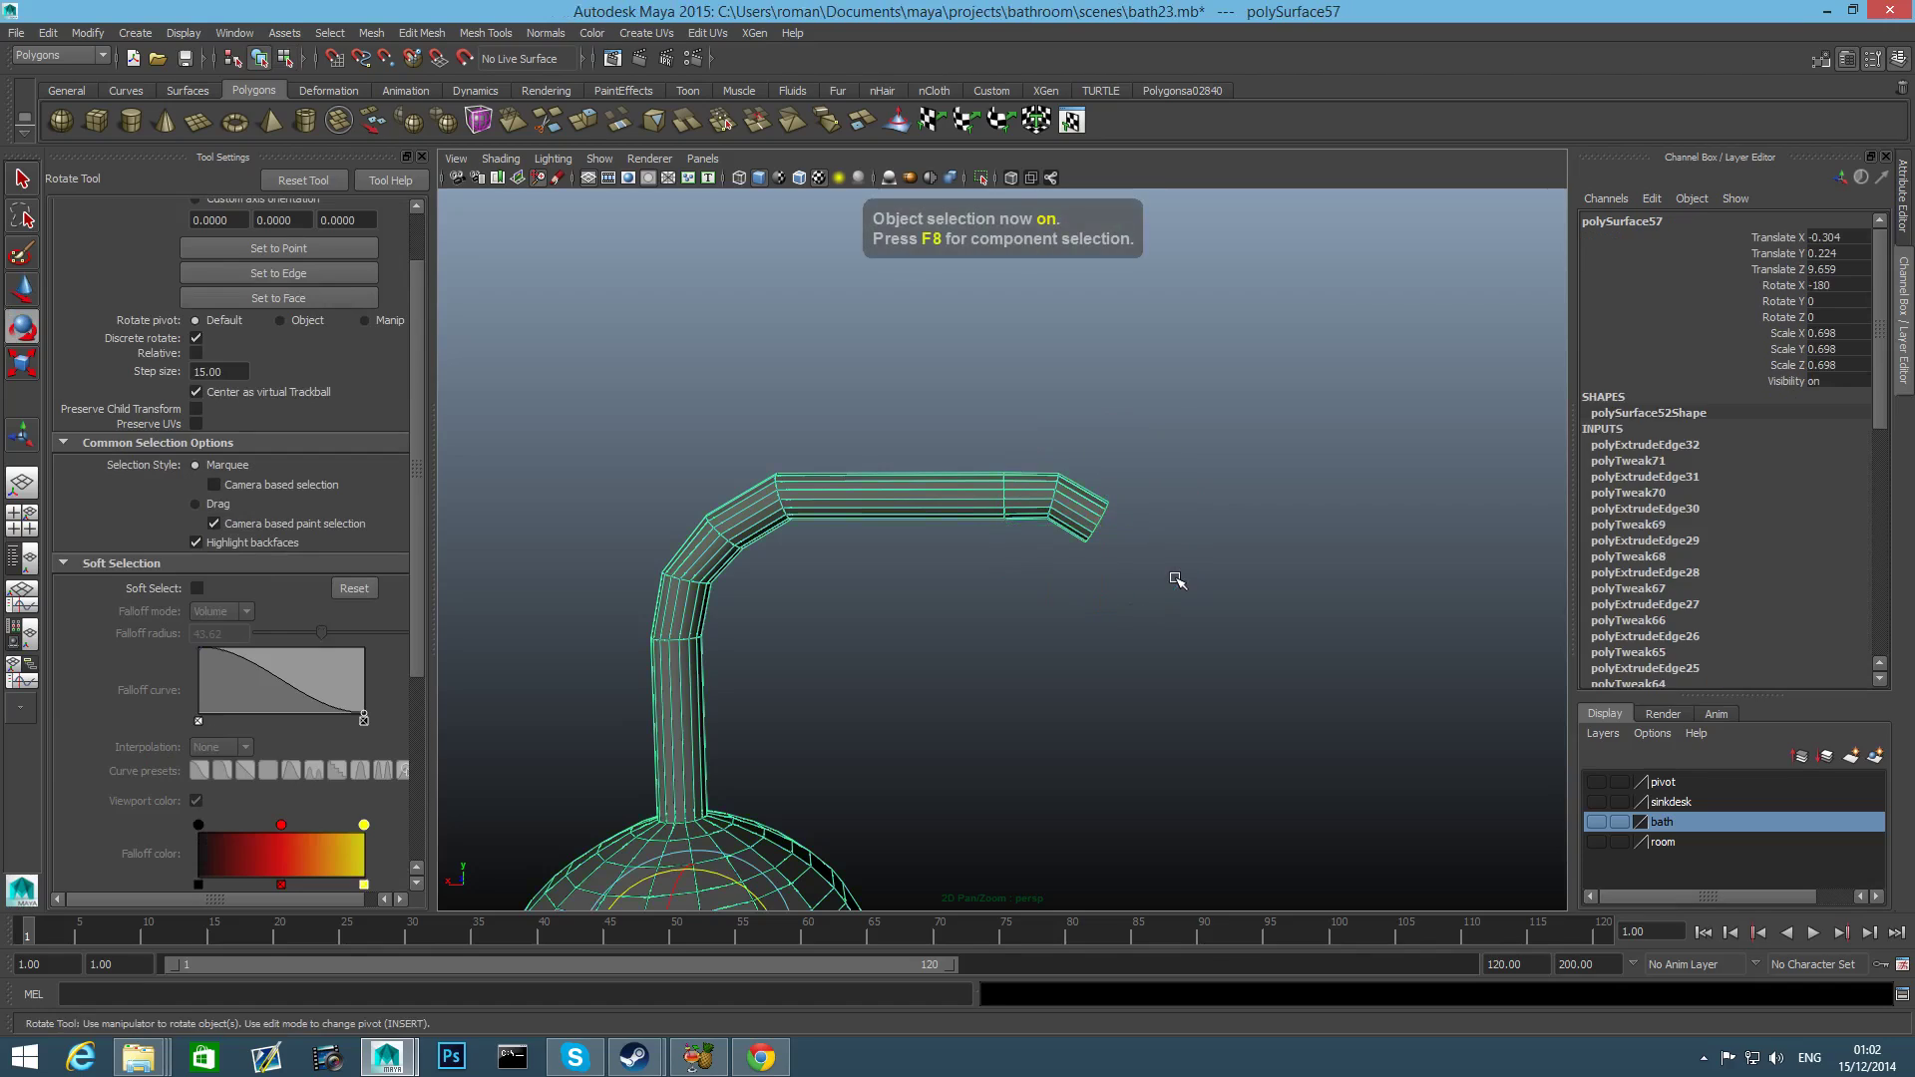
right_click(1062, 506)
click(1062, 457)
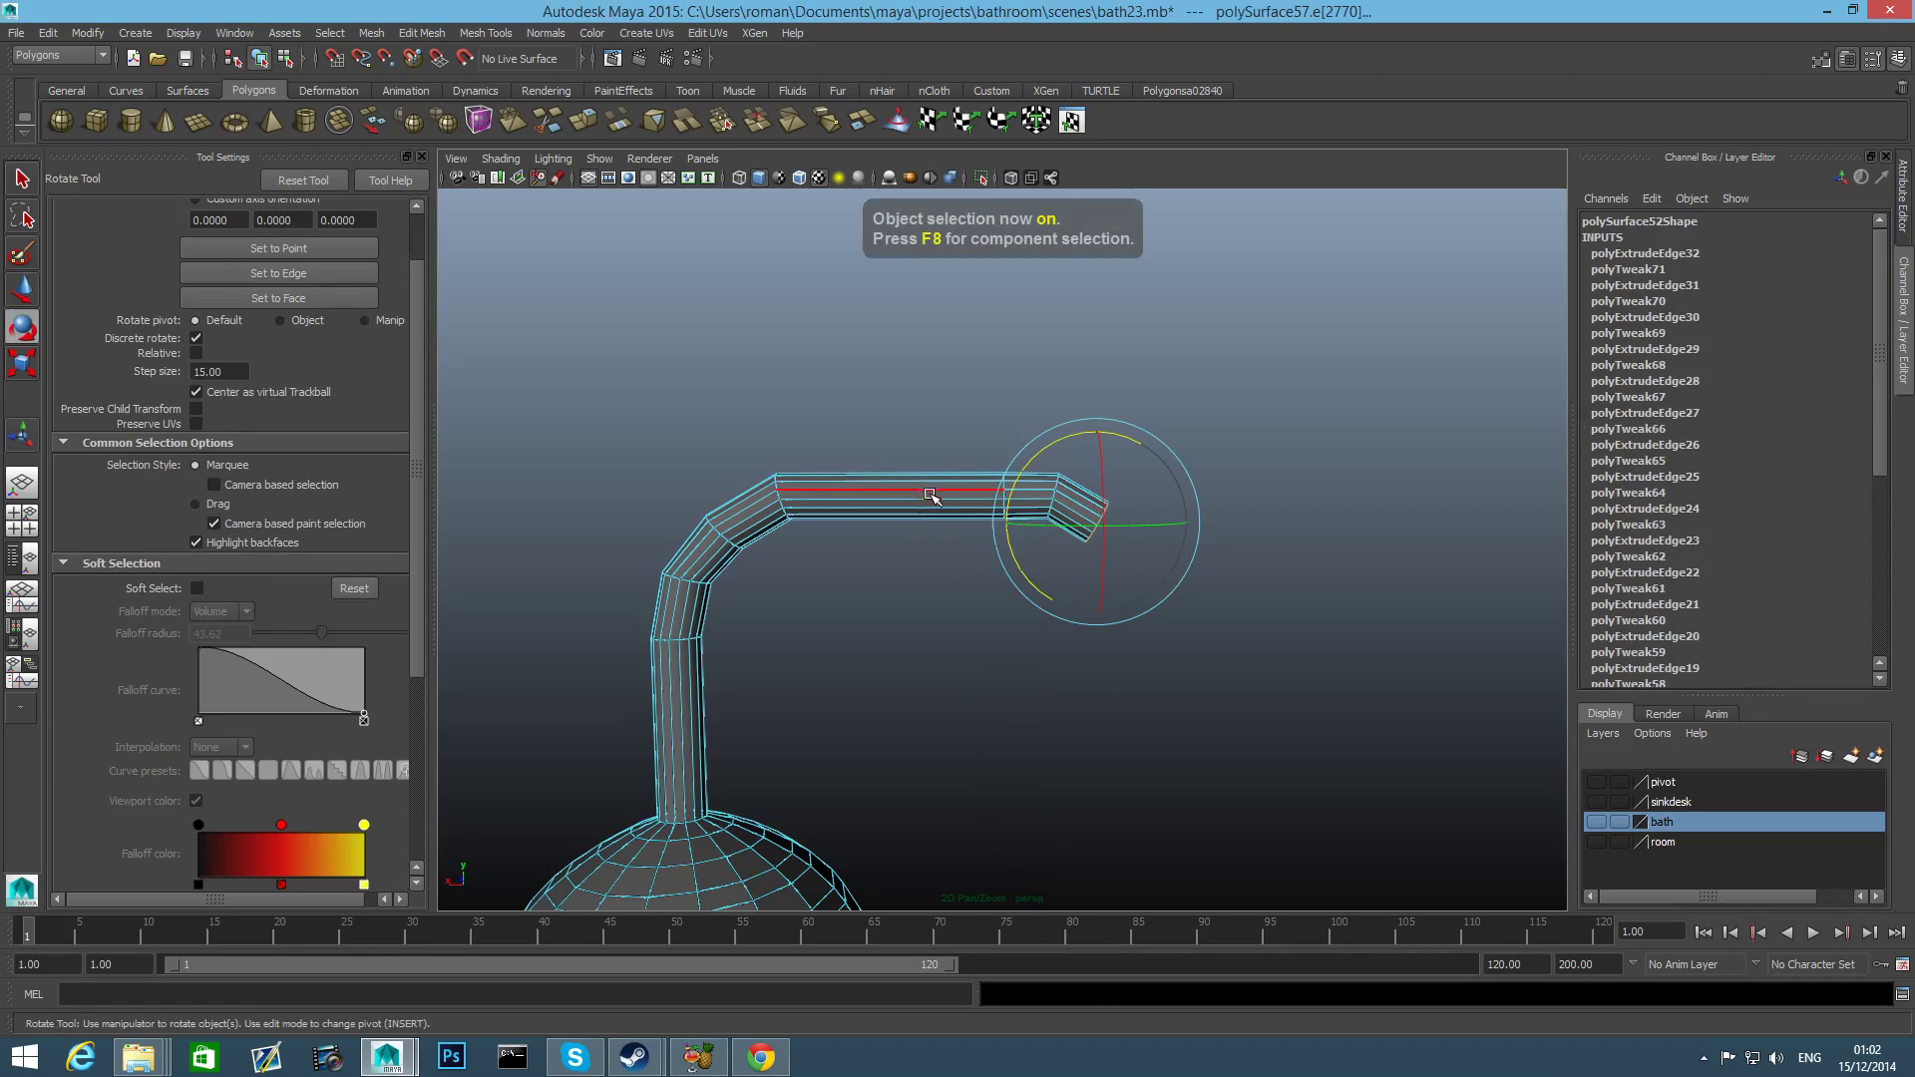
click(928, 496)
shift+right_click(928, 496)
ctrl+right_drag(928, 495, 1027, 607)
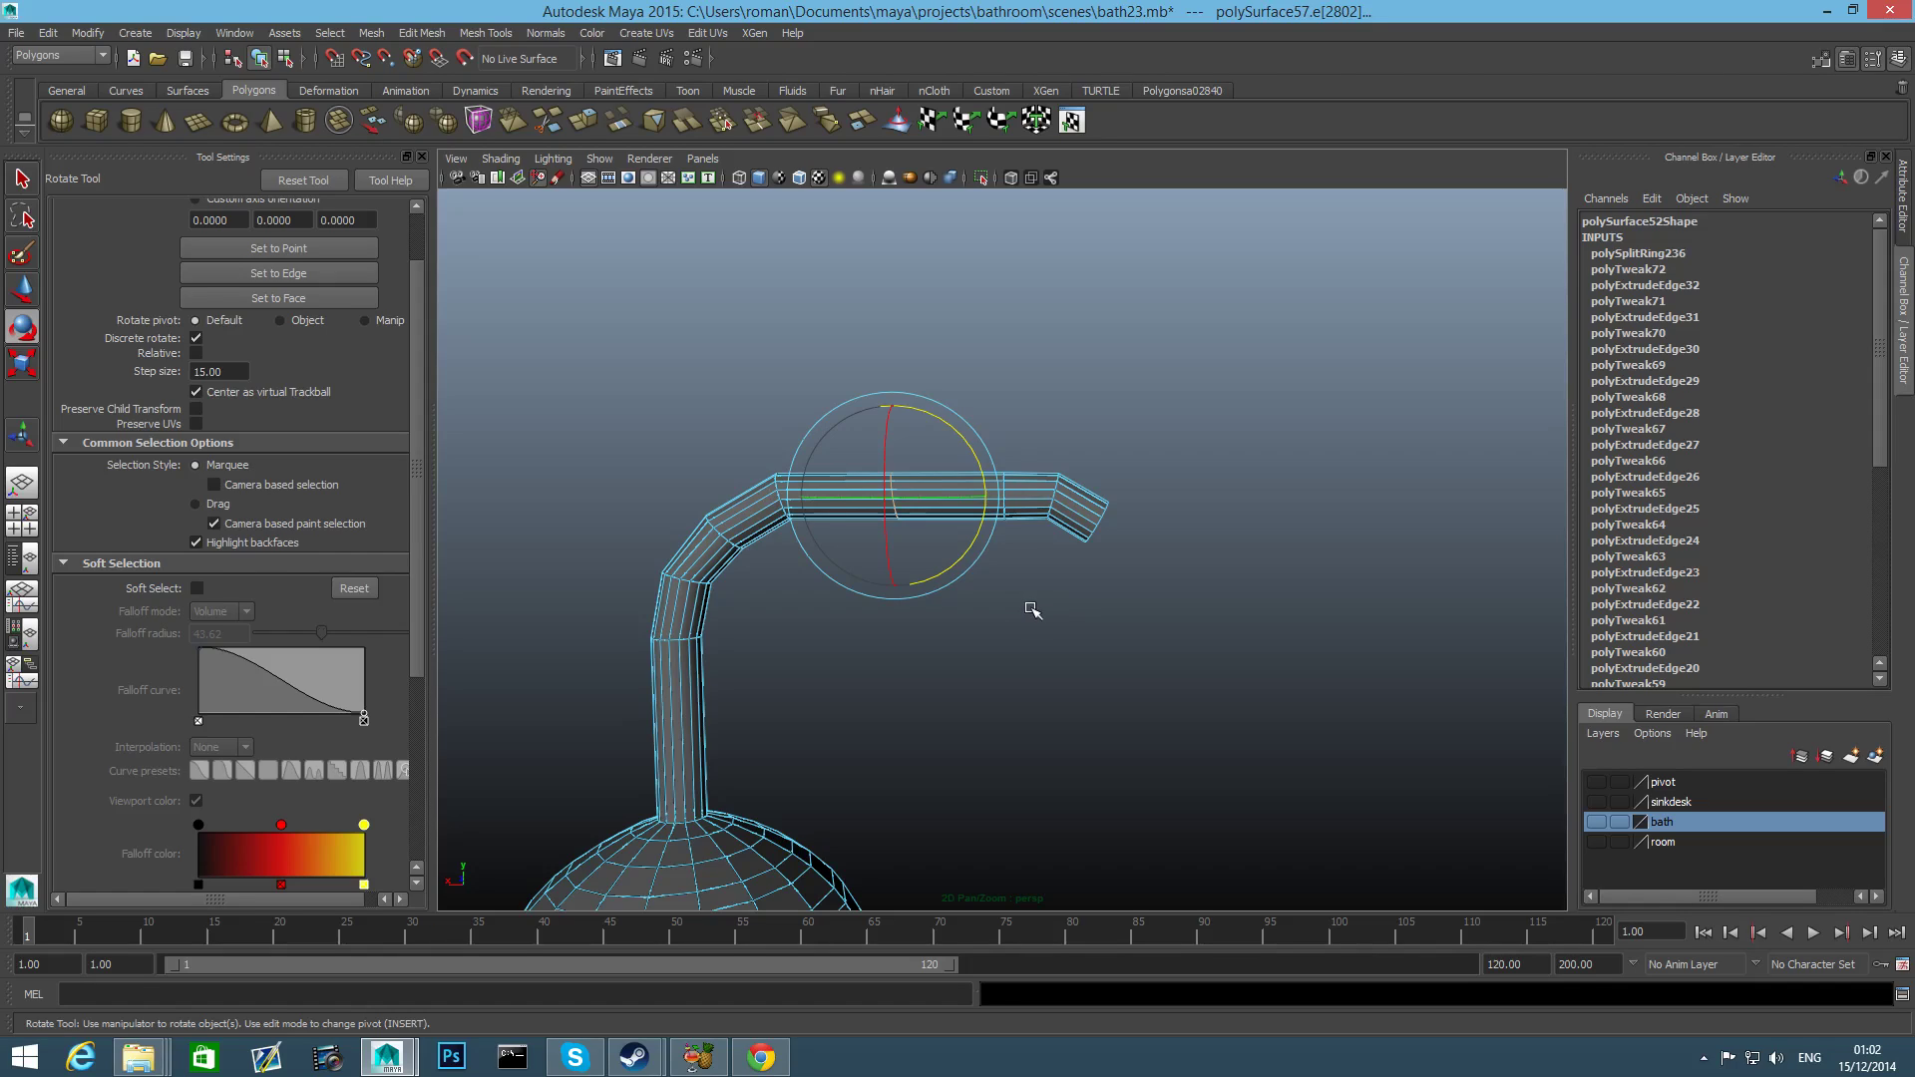
key(r)
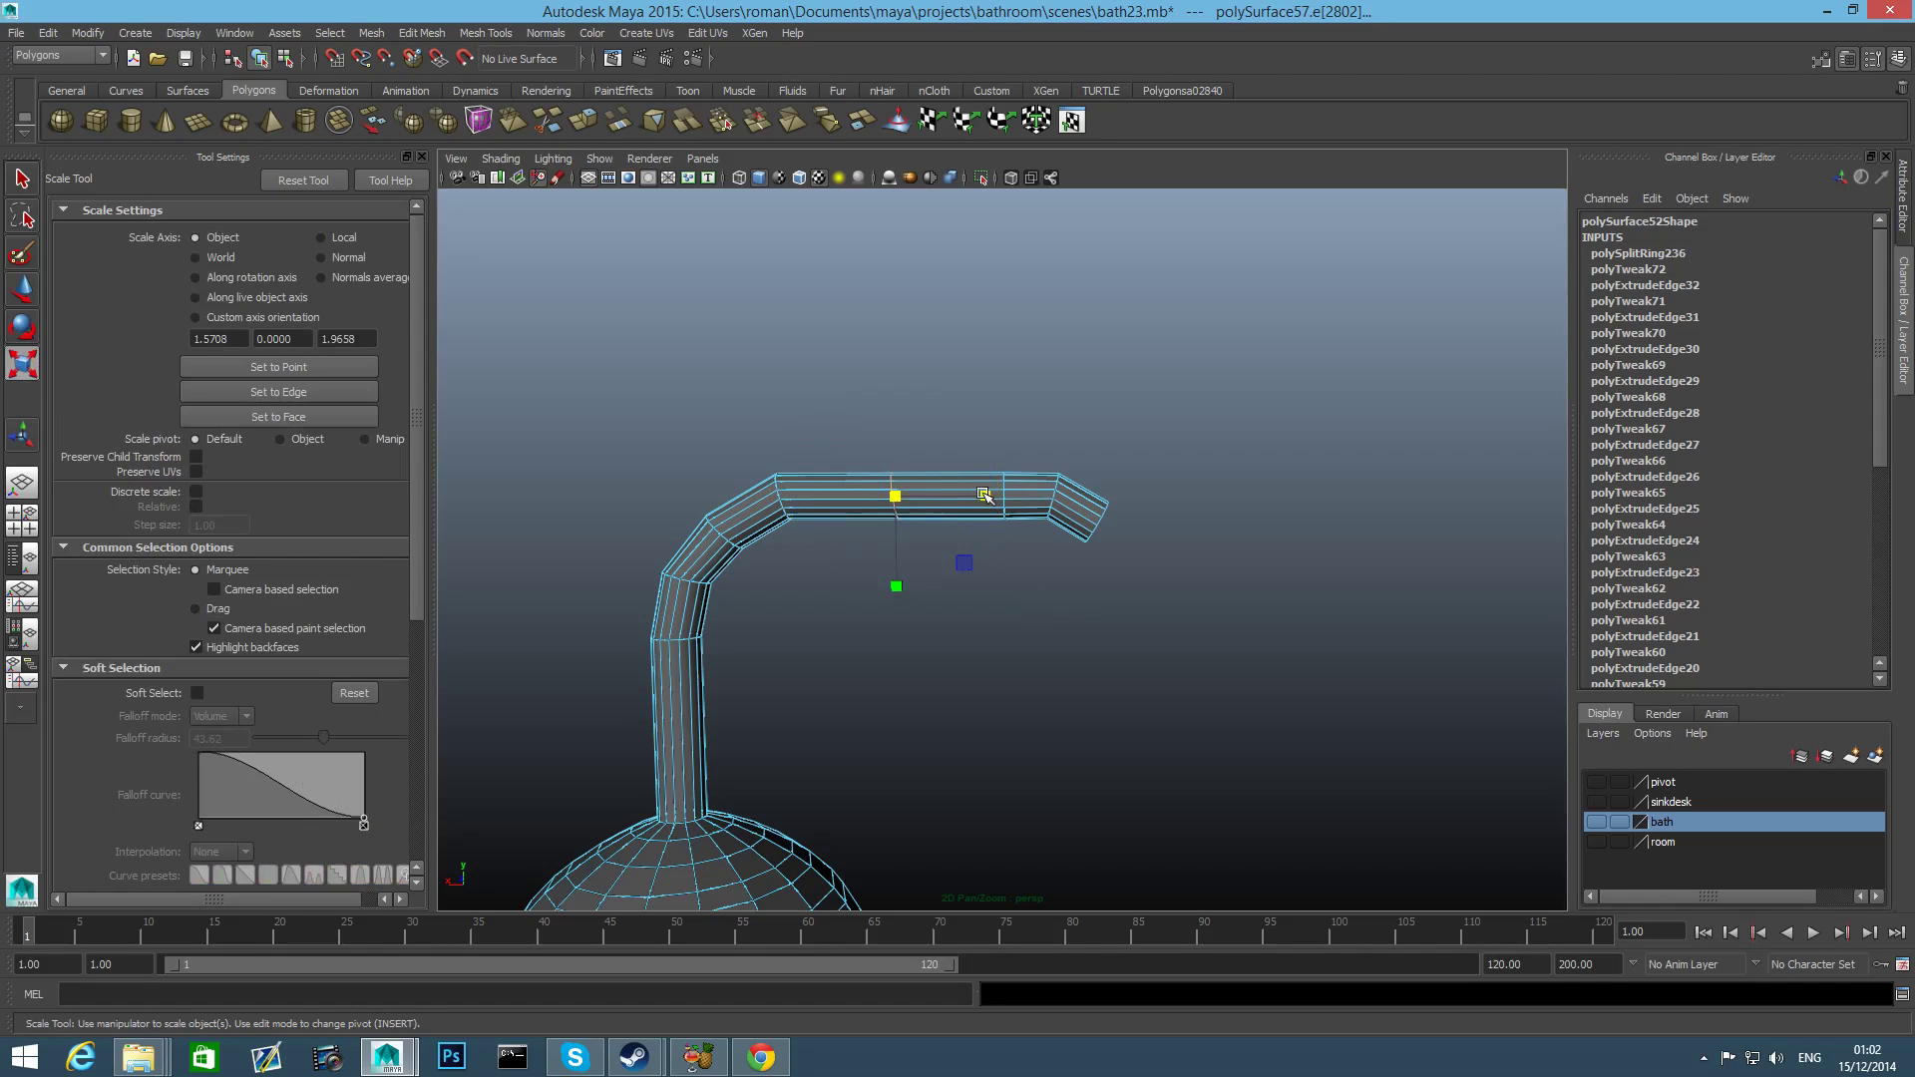
drag(982, 495, 899, 498)
Delete the pipe faces beyond the new edge loop, removing the downturned tip, and return to object selection.
alt+middle_drag(992, 633, 1082, 569)
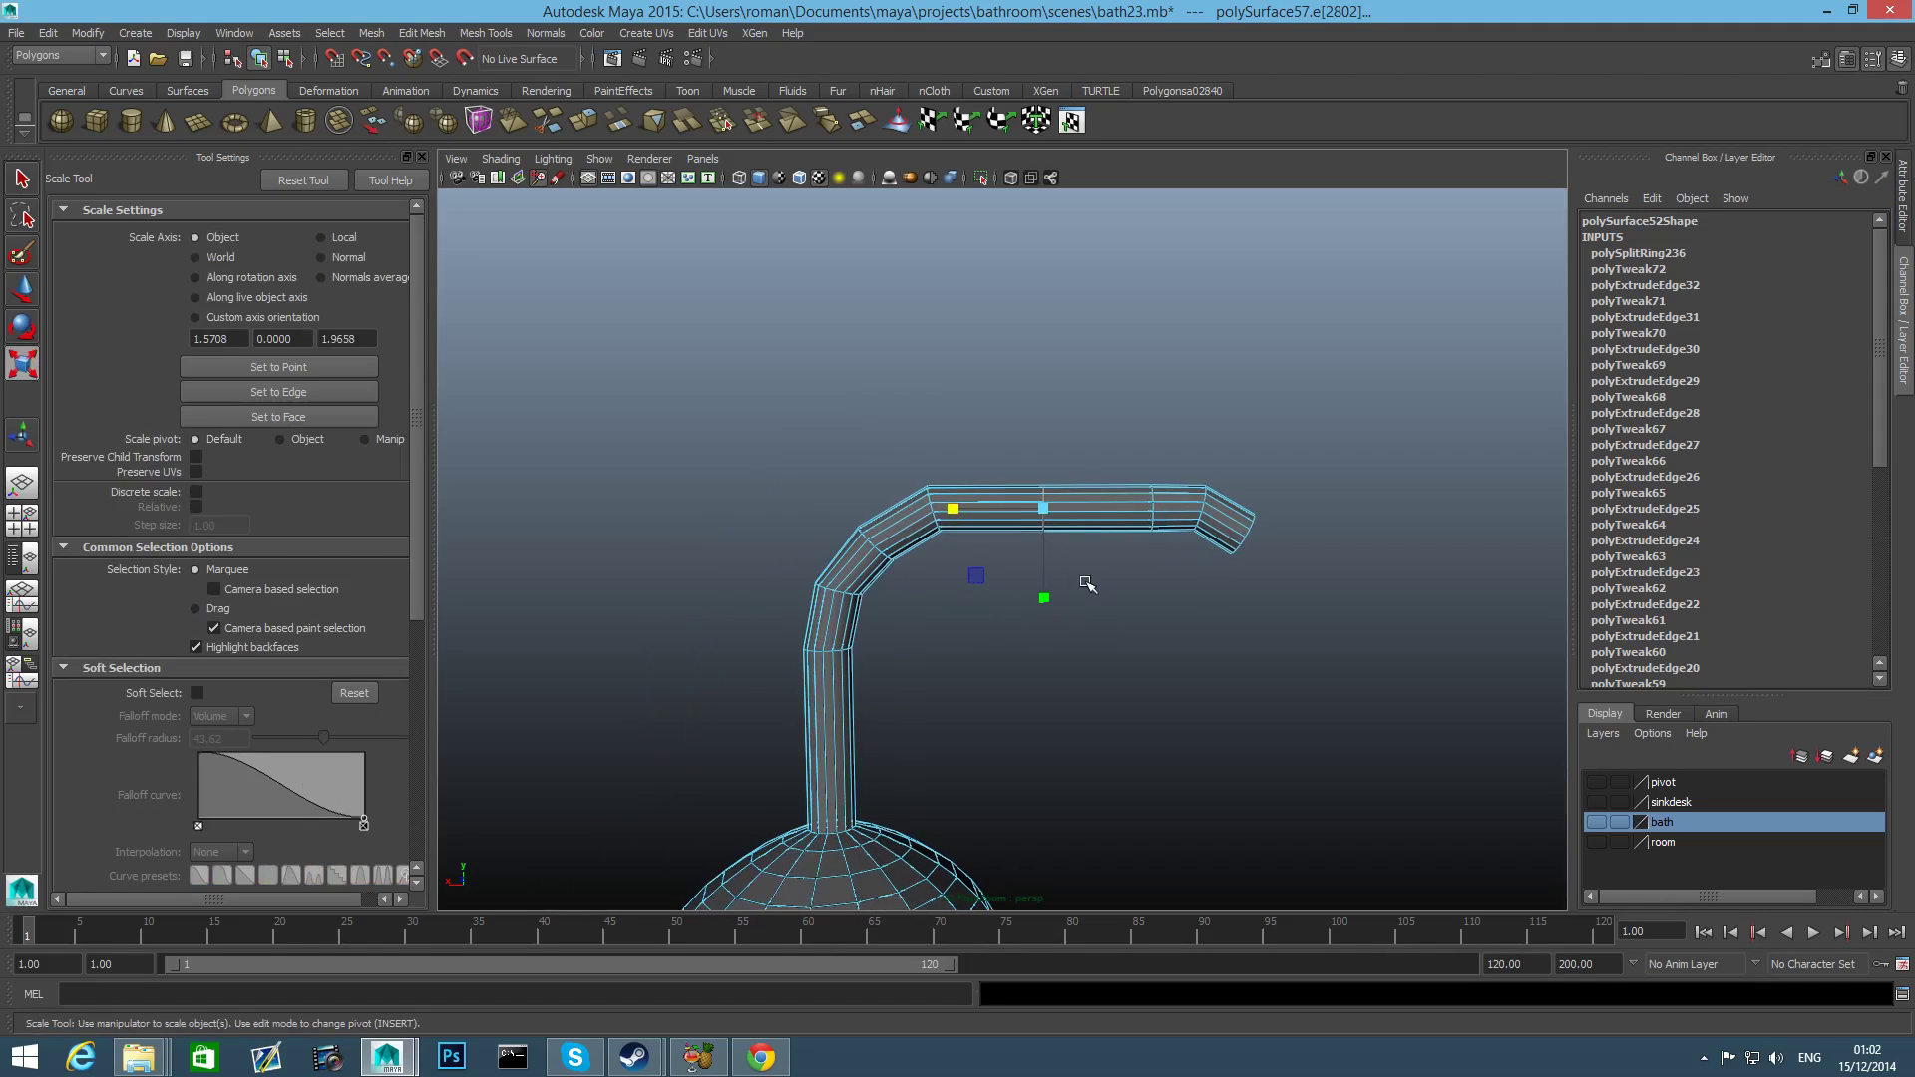
right_drag(1097, 495, 1097, 542)
drag(1103, 457, 1352, 704)
key(Delete)
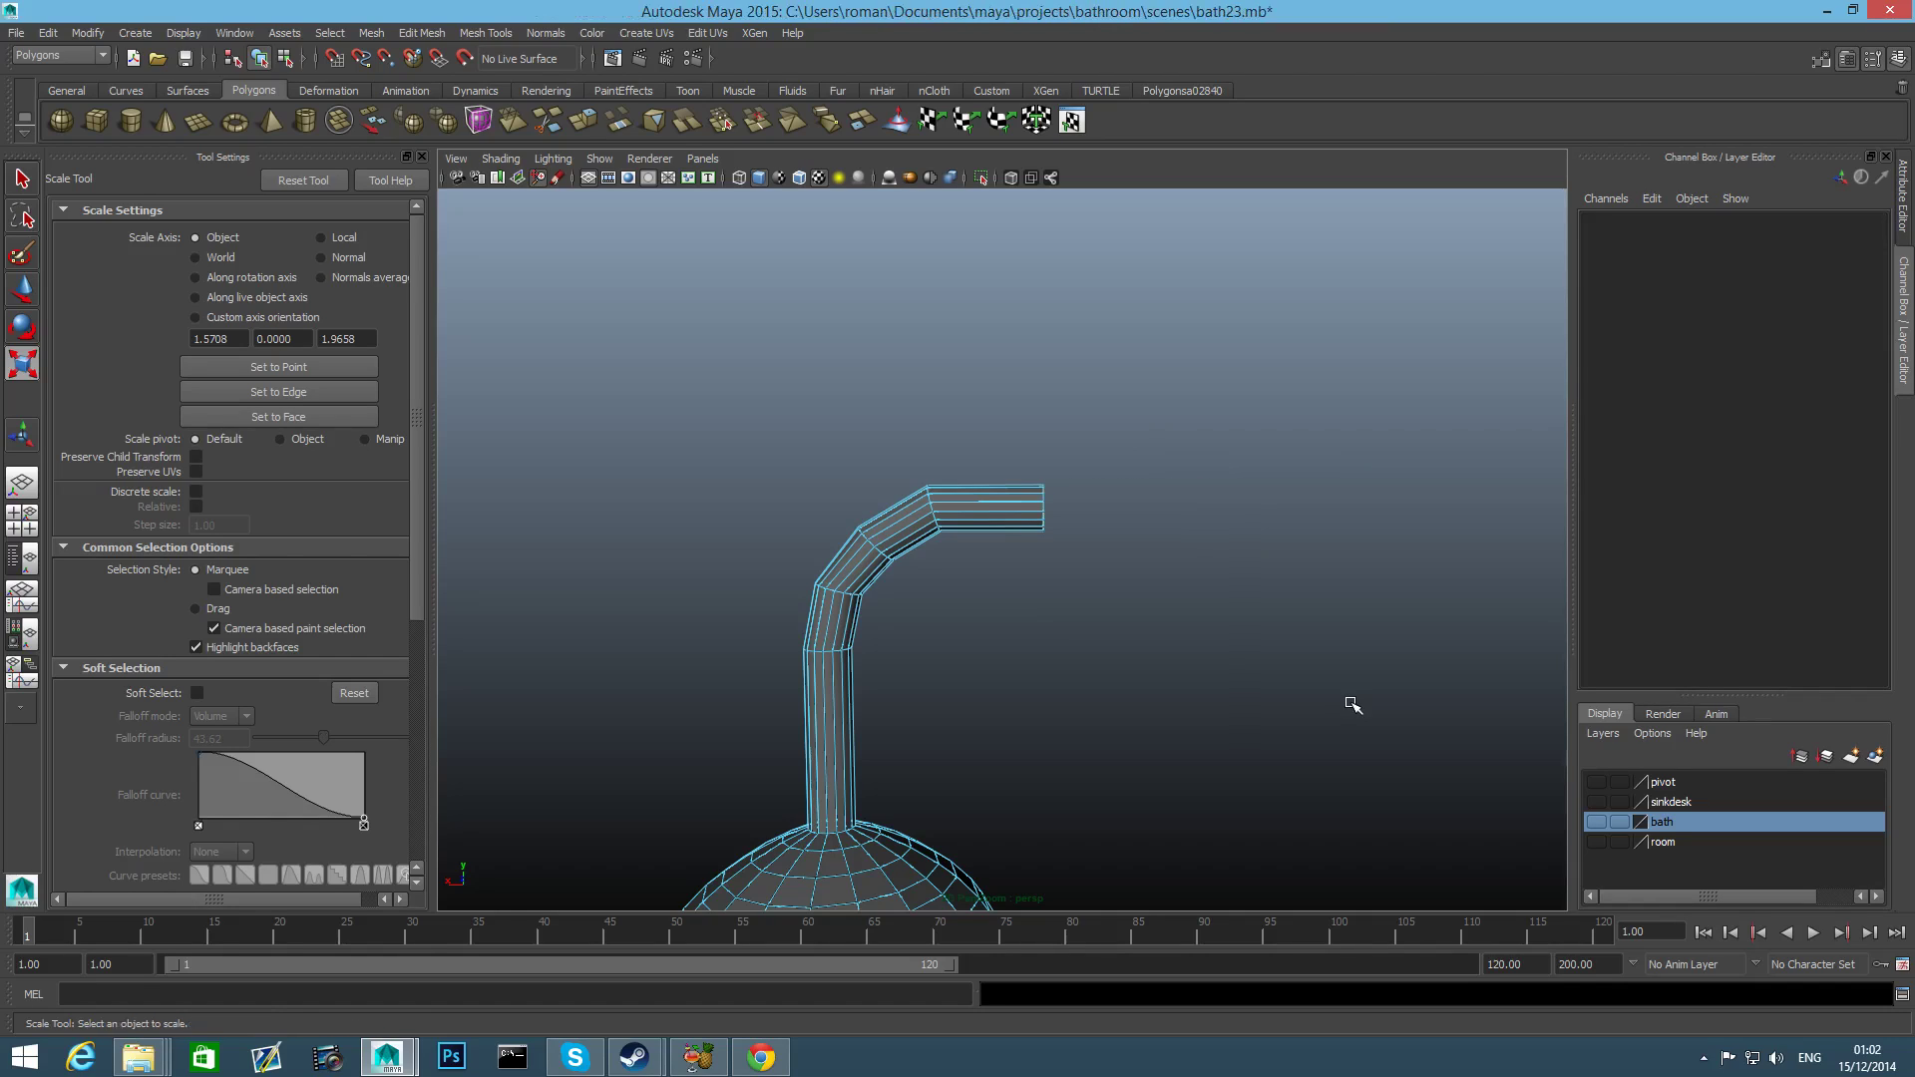
key(F8)
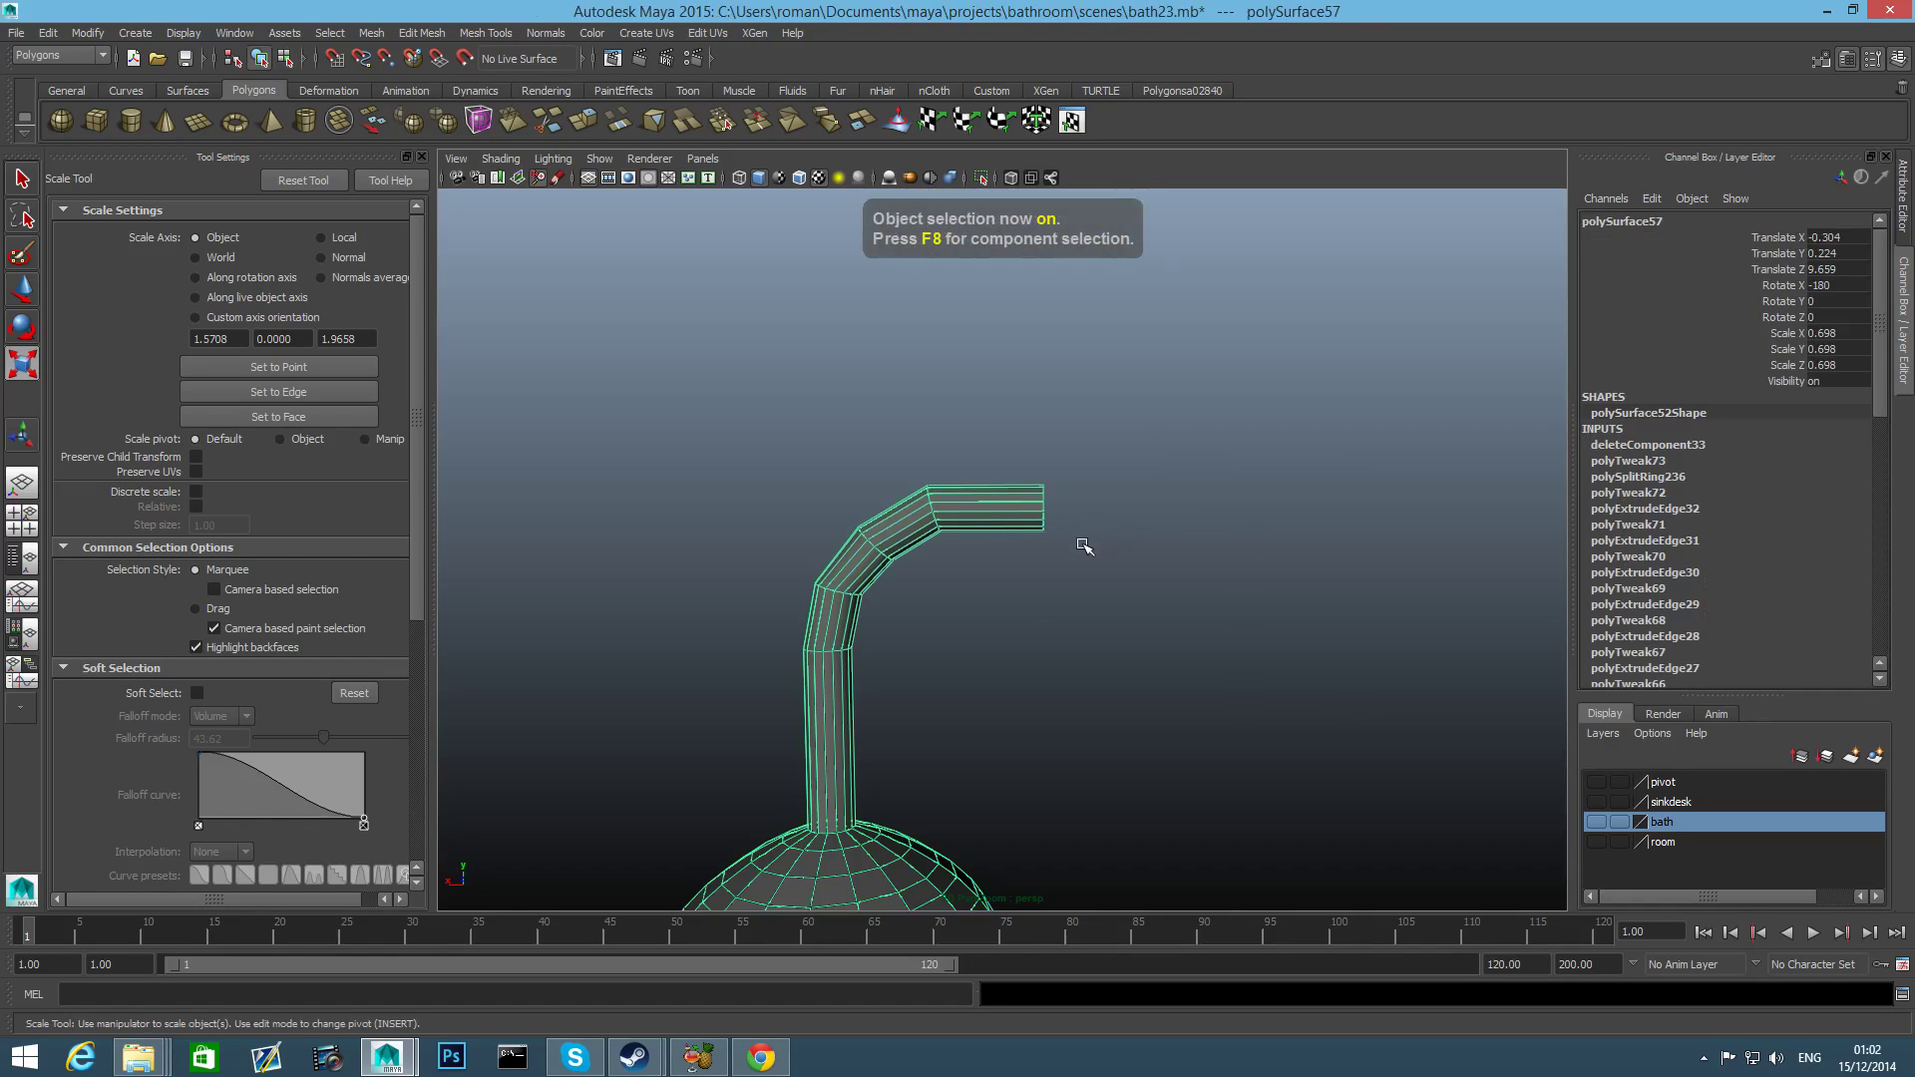
Extract the pipe's faces from the dome as a separate object and leave only the pipe selected.
right_drag(947, 529, 899, 521)
drag(641, 437, 1121, 746)
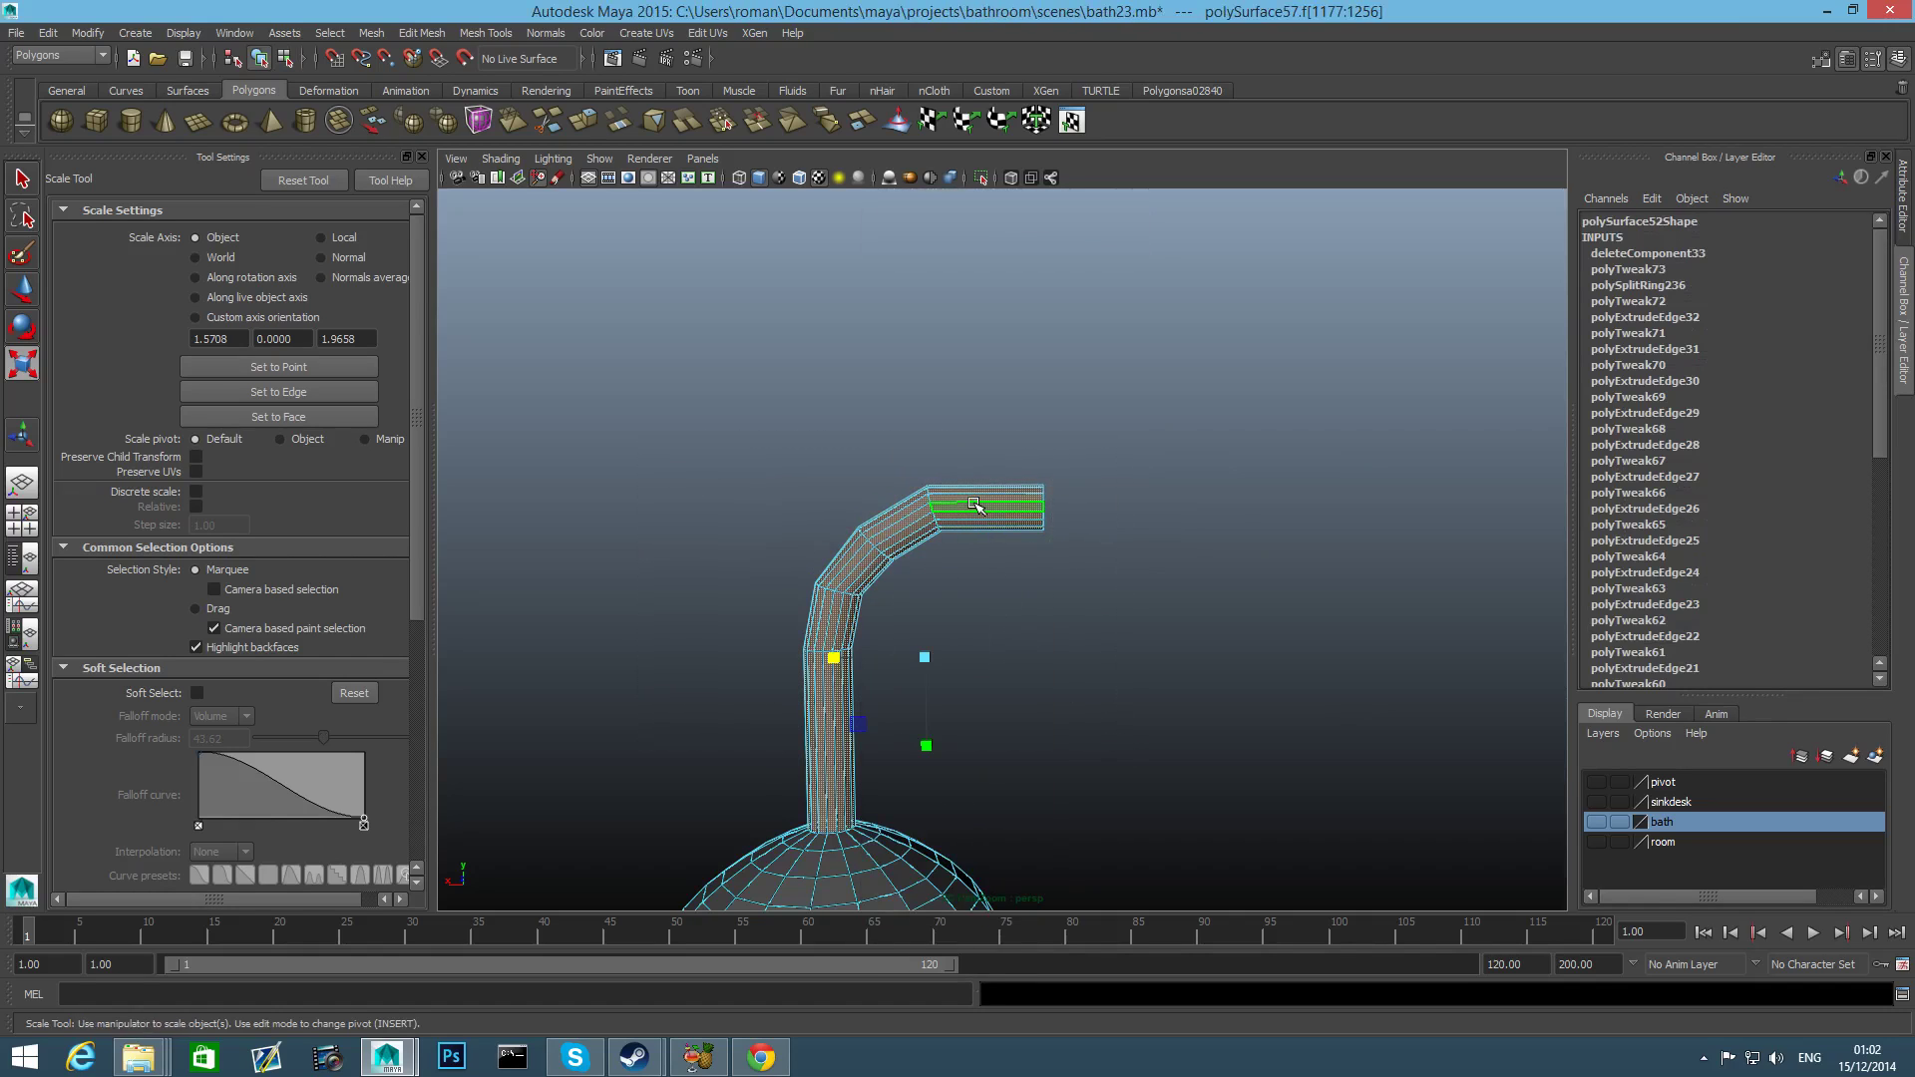
shift+right_drag(975, 503, 987, 763)
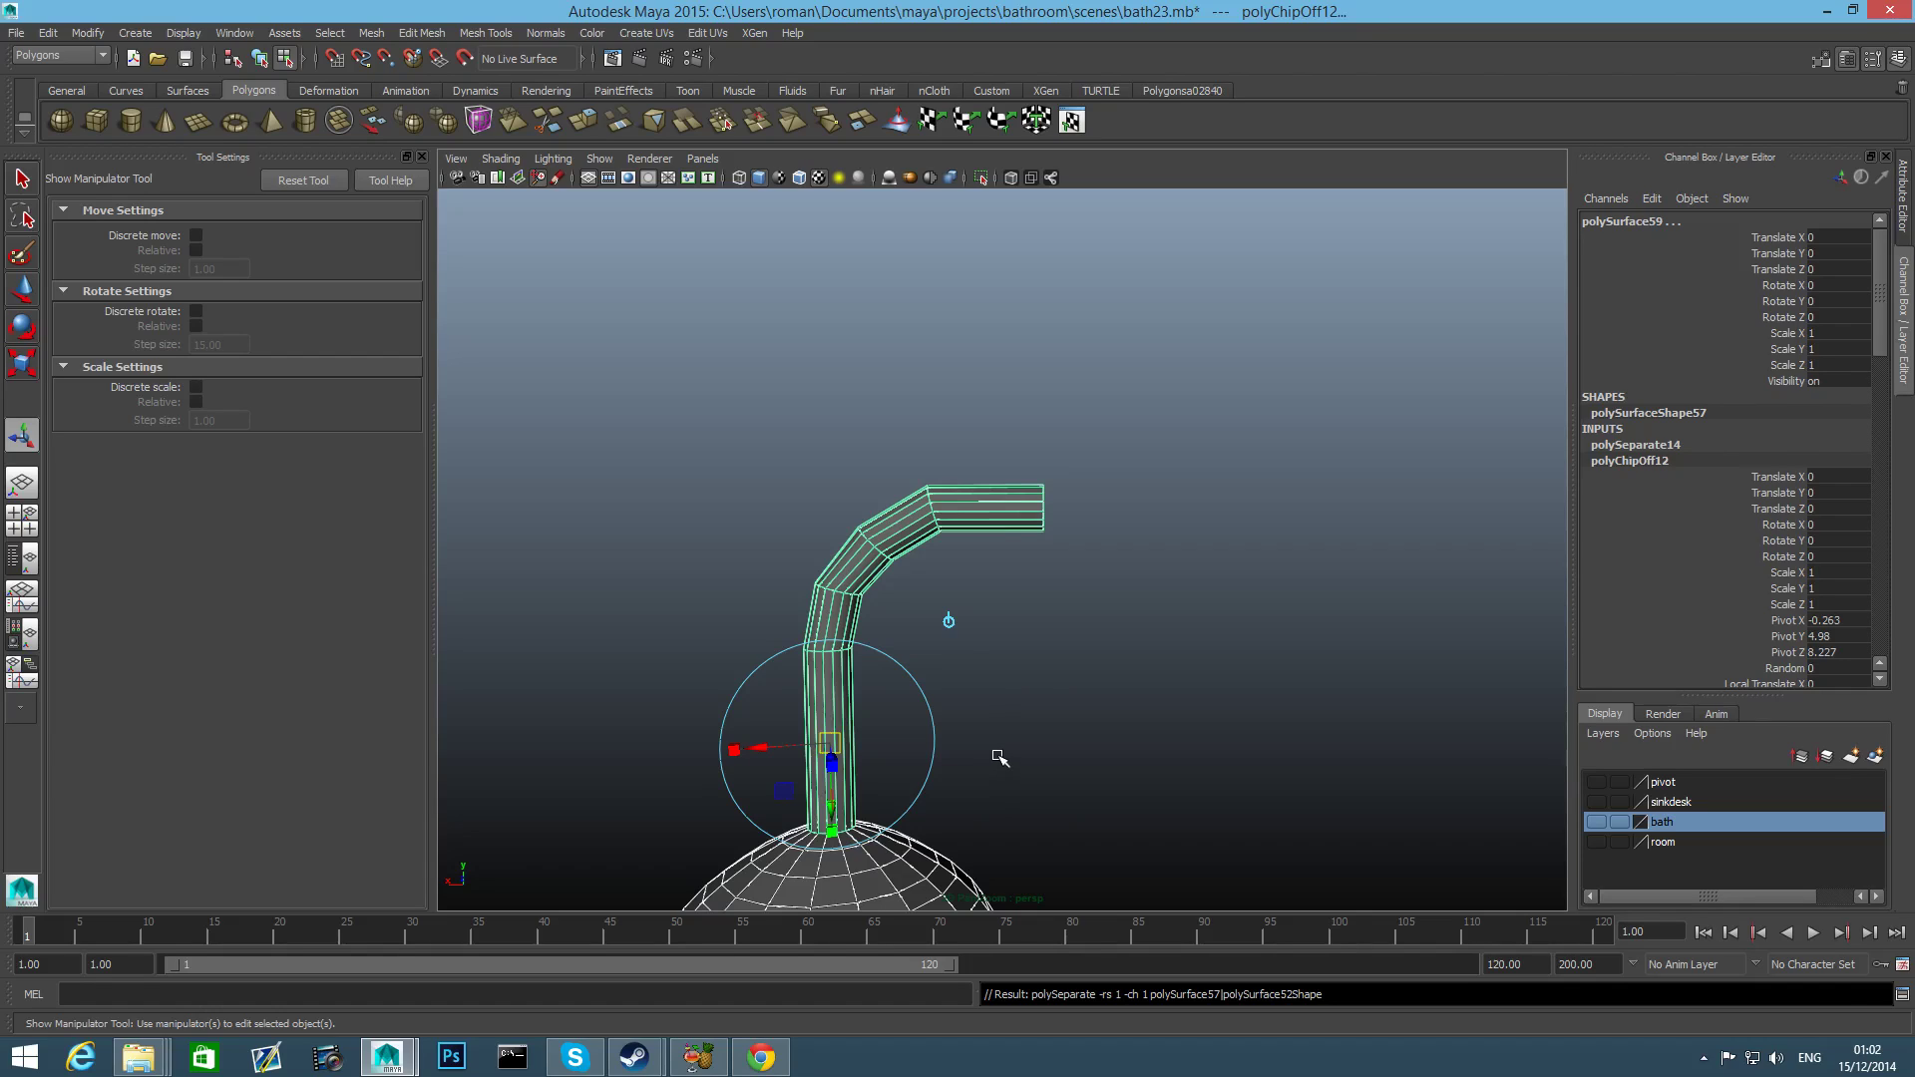
key(F8)
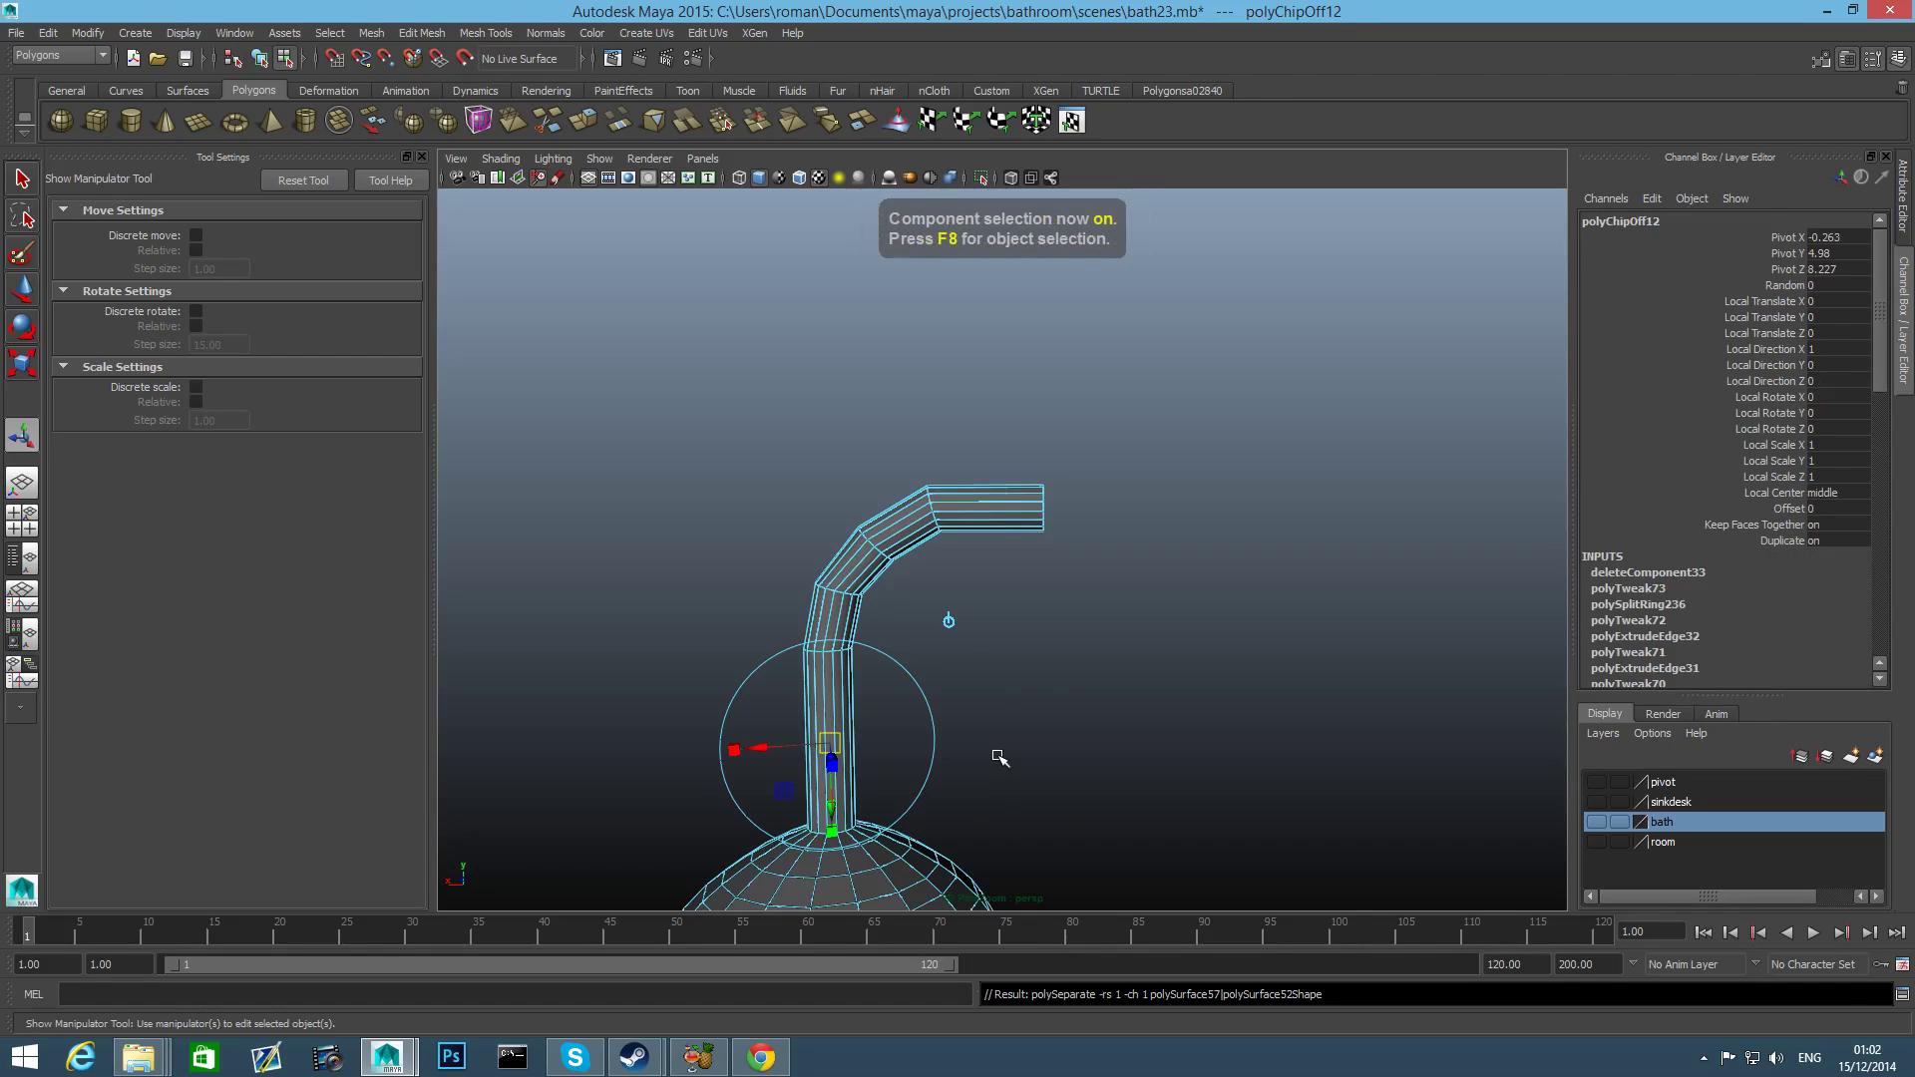
key(F8)
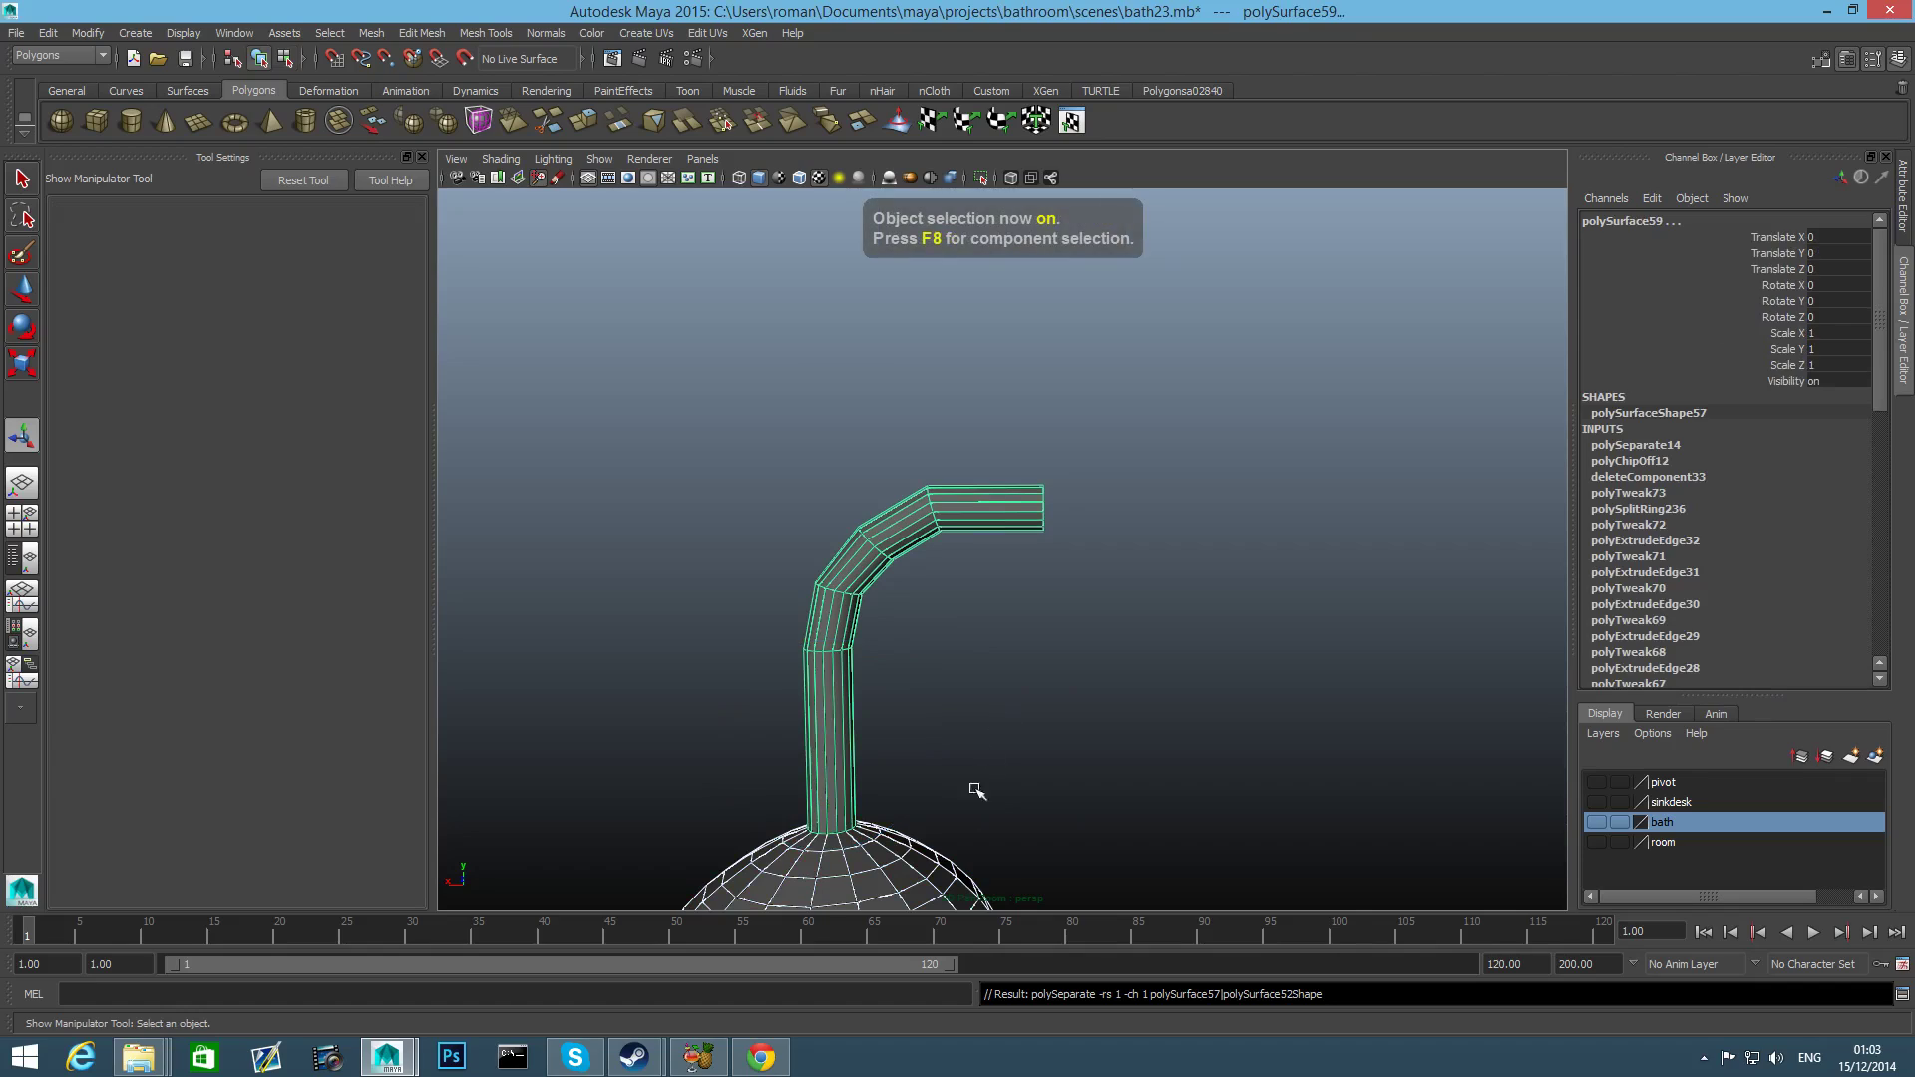
shift+drag(989, 839, 934, 880)
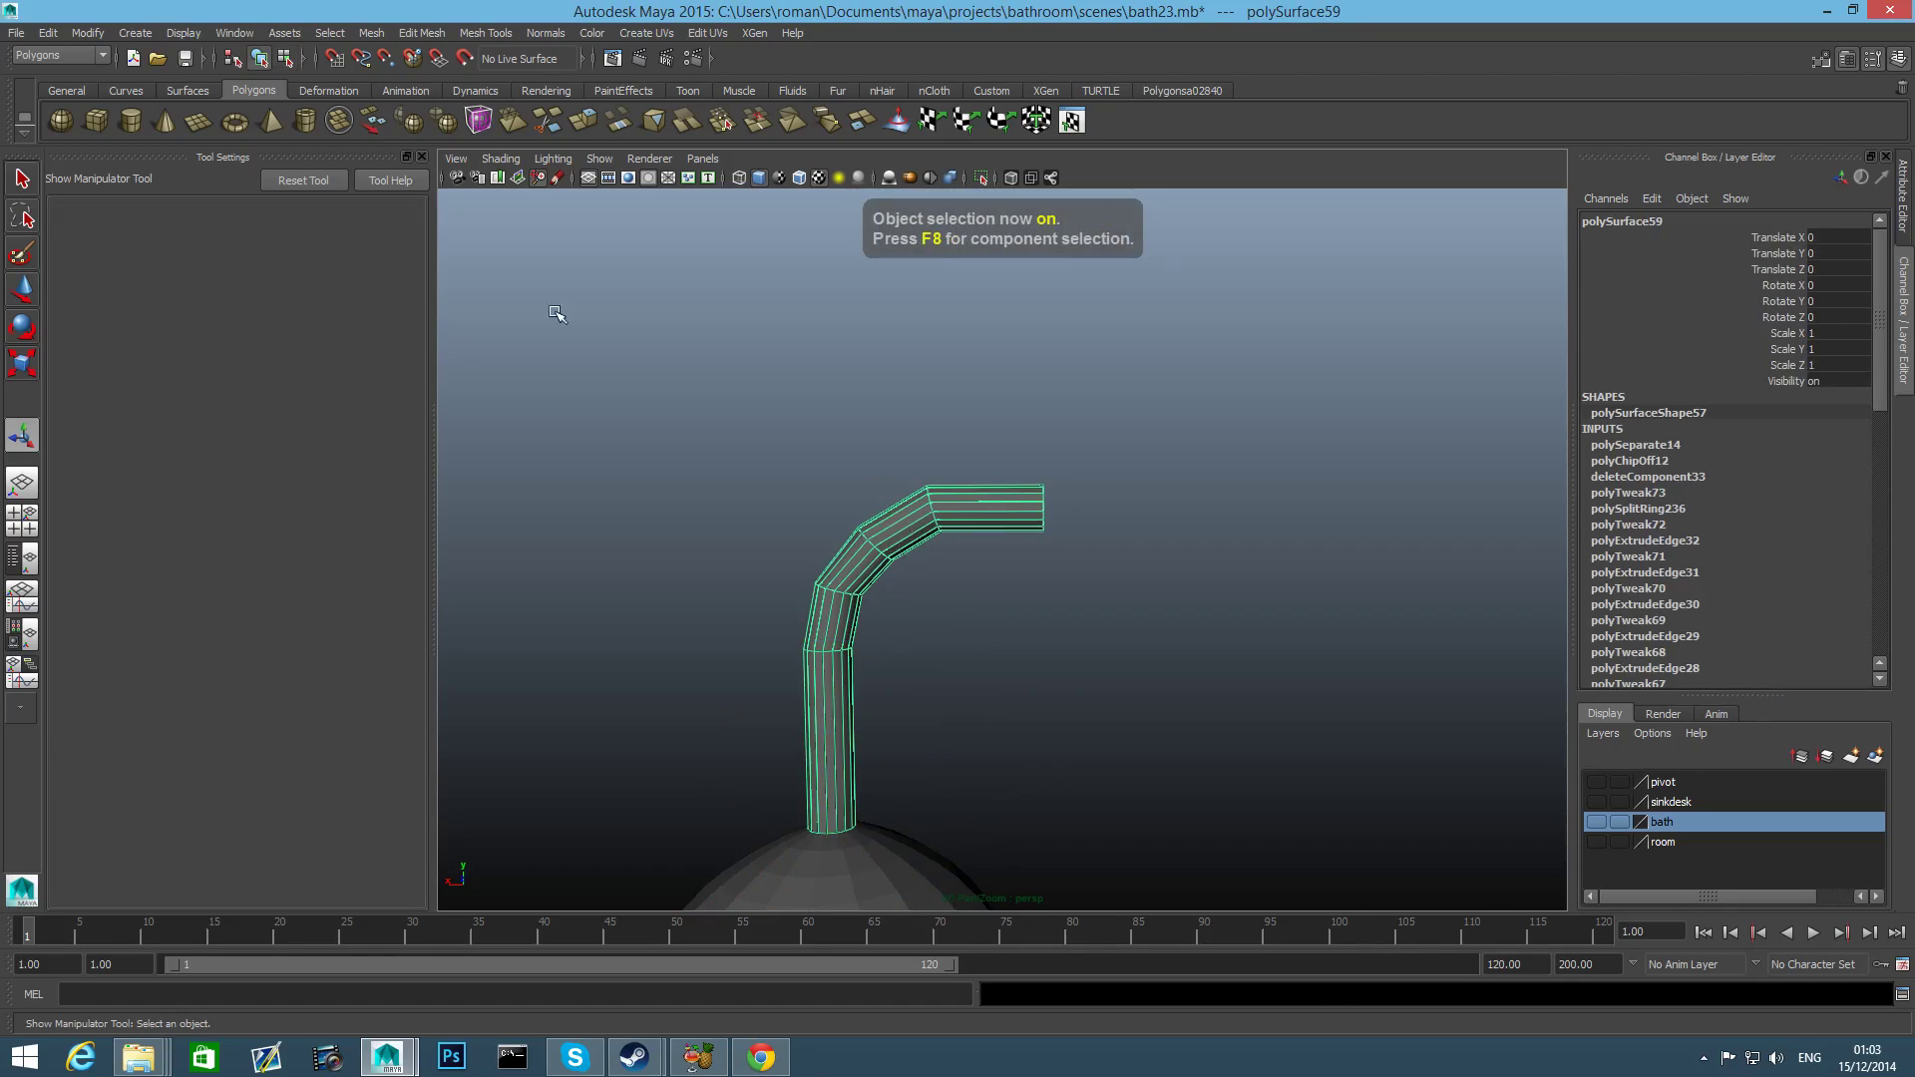
Center the pivot of the separated pipe.
alt+middle_drag(1028, 513, 1016, 518)
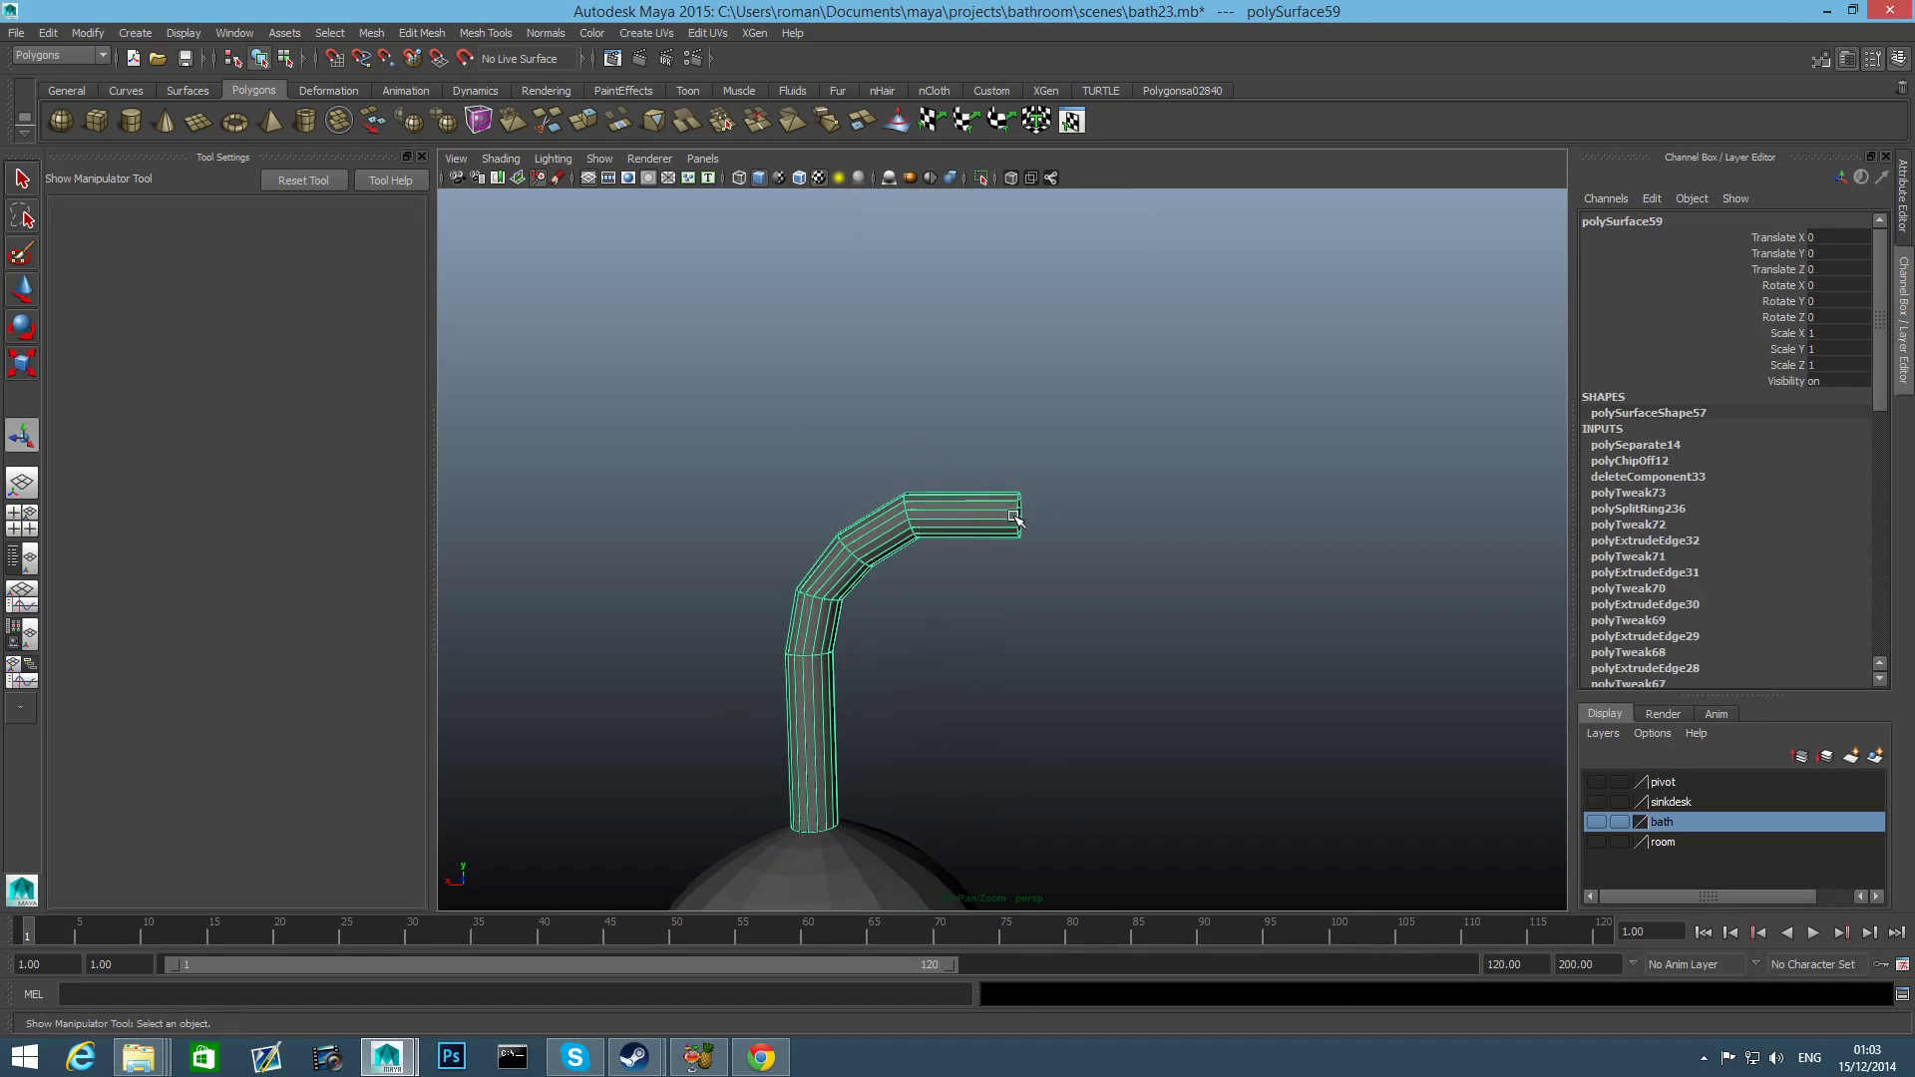
click(131, 32)
mouse_move(88, 33)
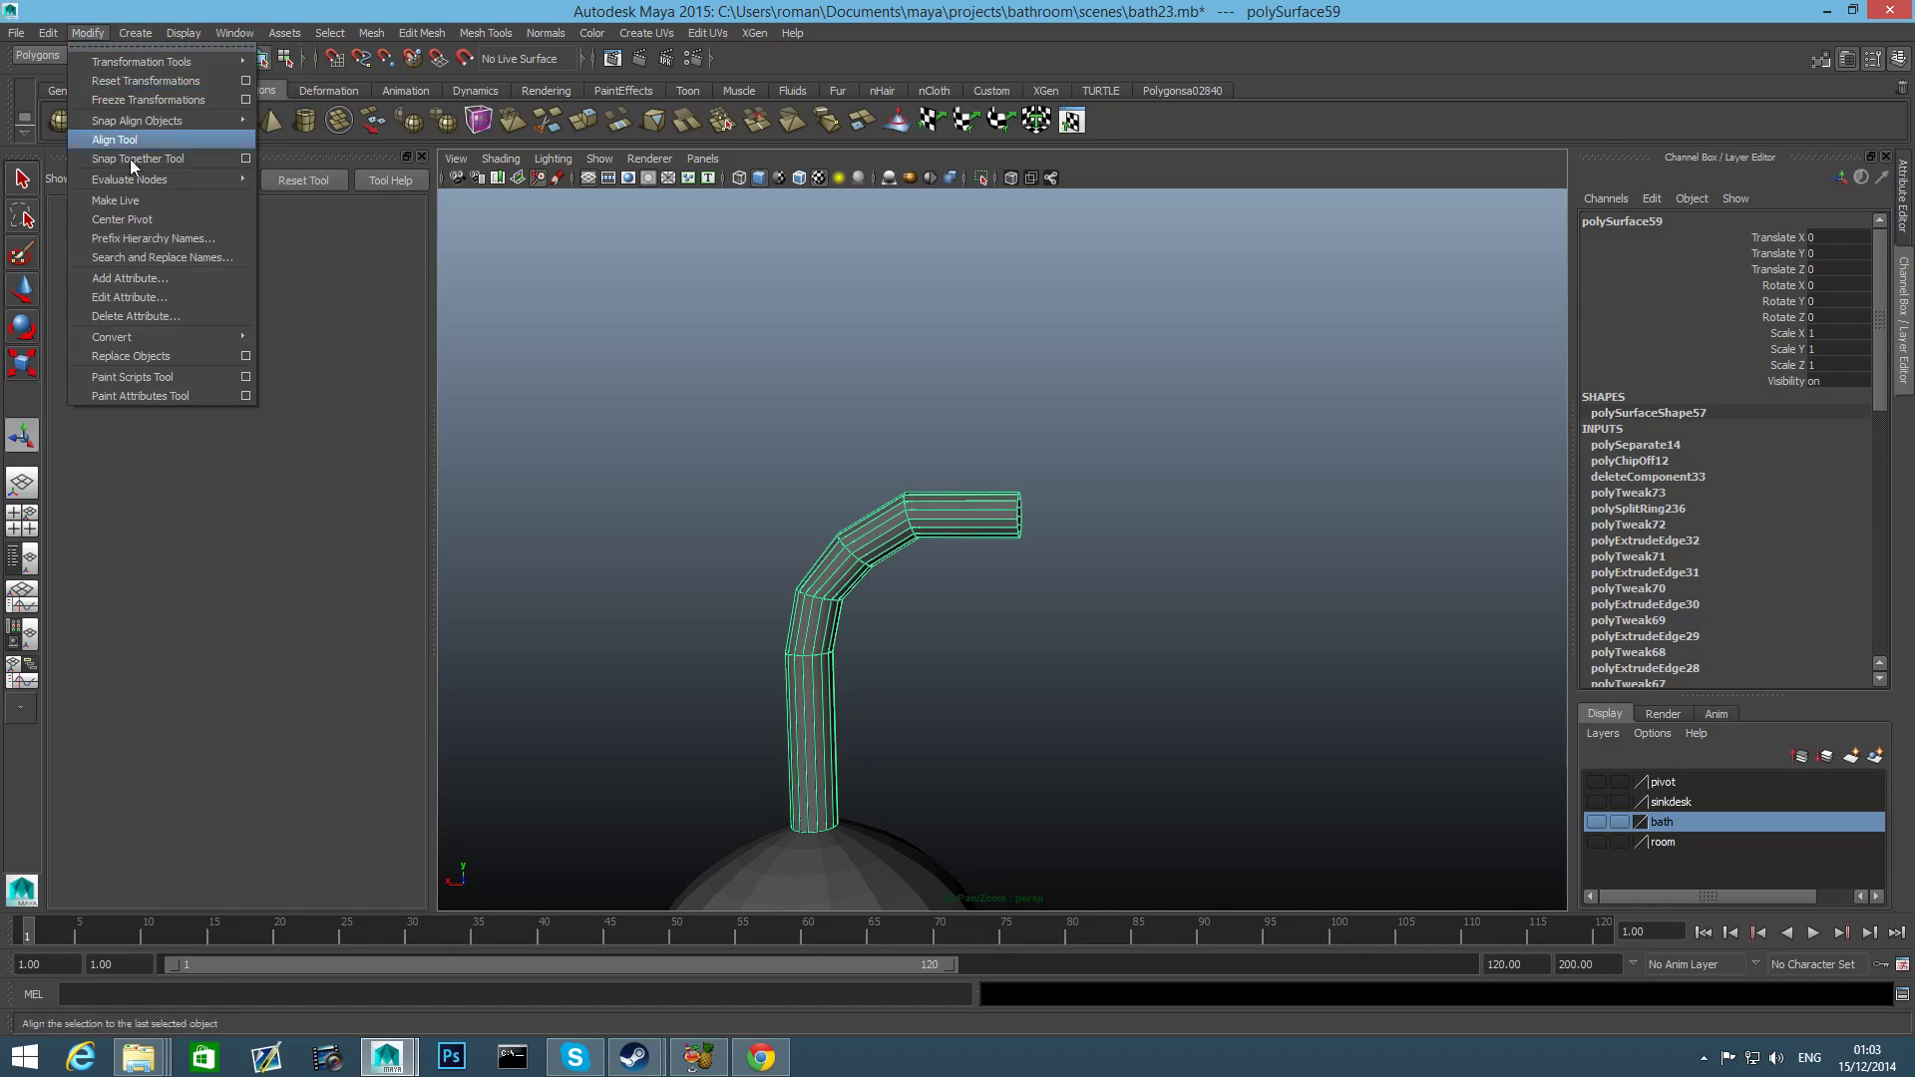
click(150, 218)
scroll(906, 426, up, 5)
key(w)
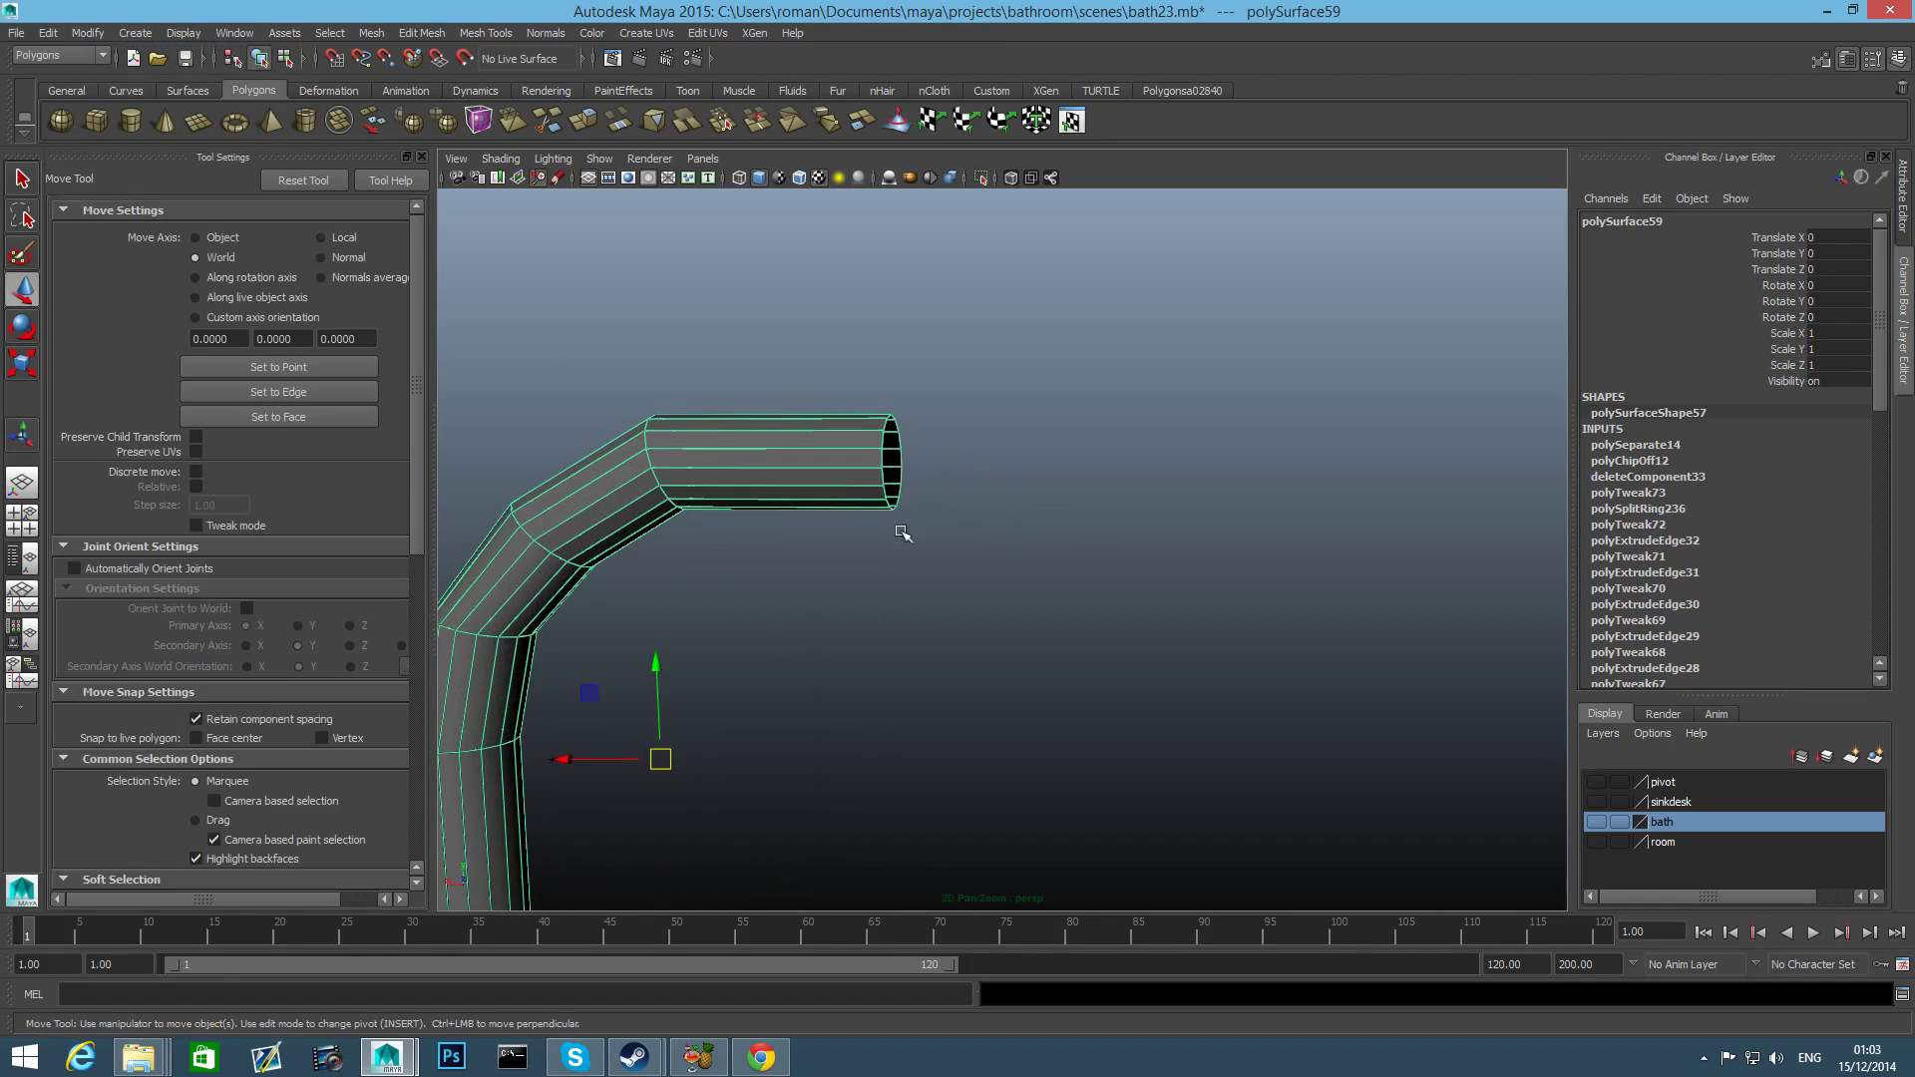
scroll(902, 559, down, 1)
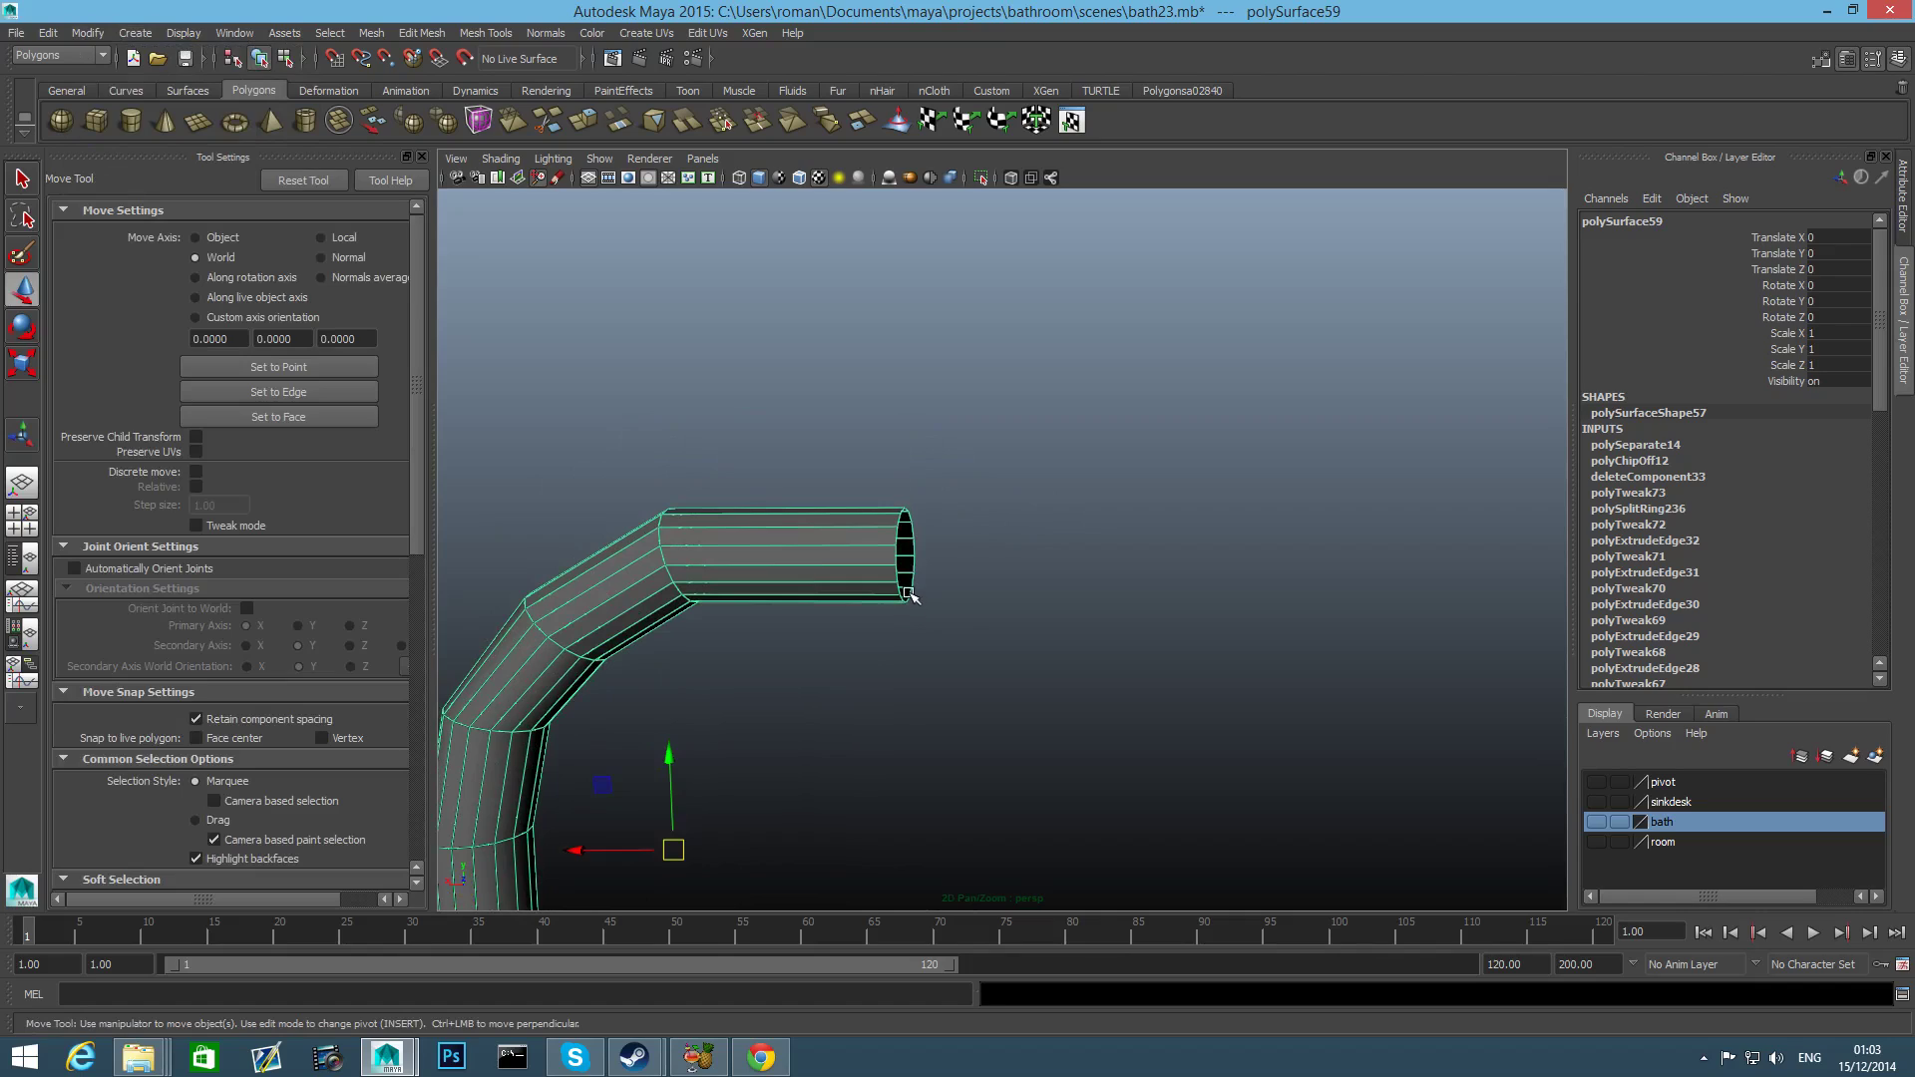
key(v)
middle_drag(910, 572, 903, 602)
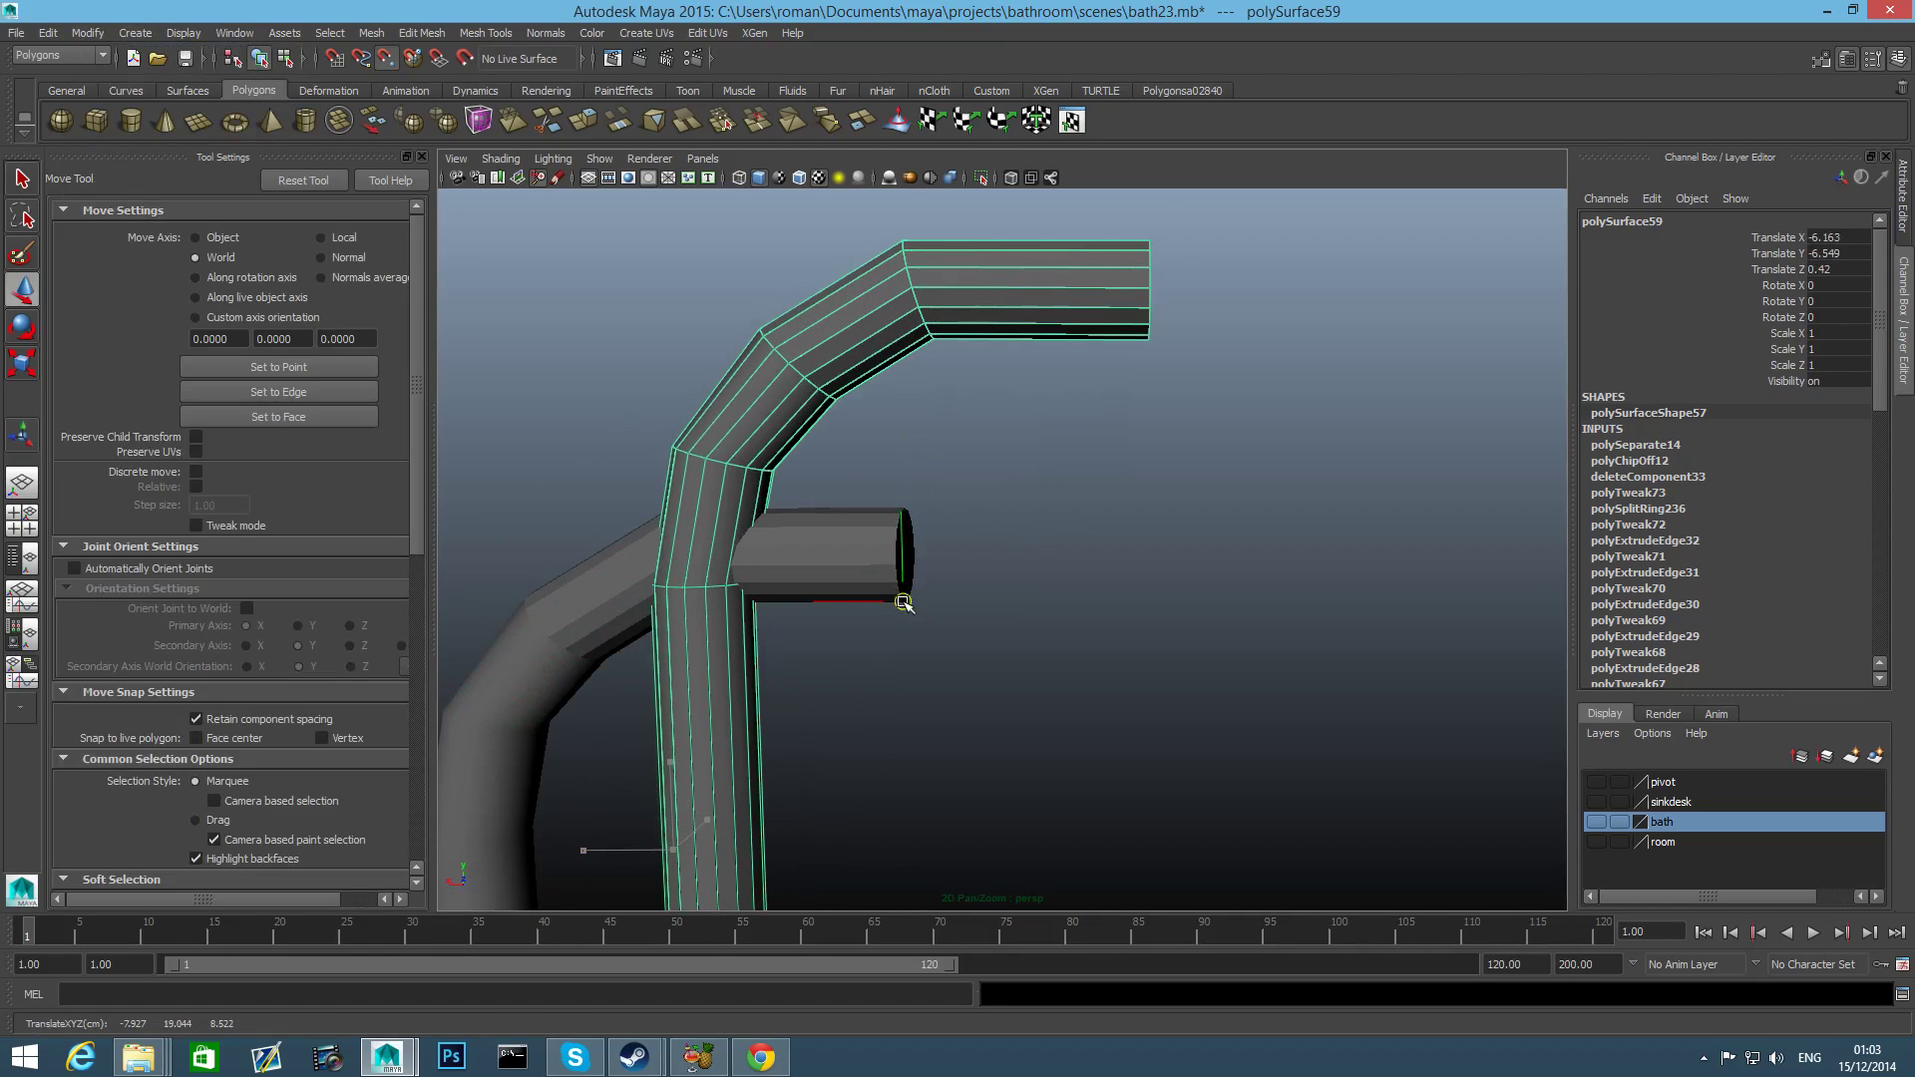
key(ctrl+z)
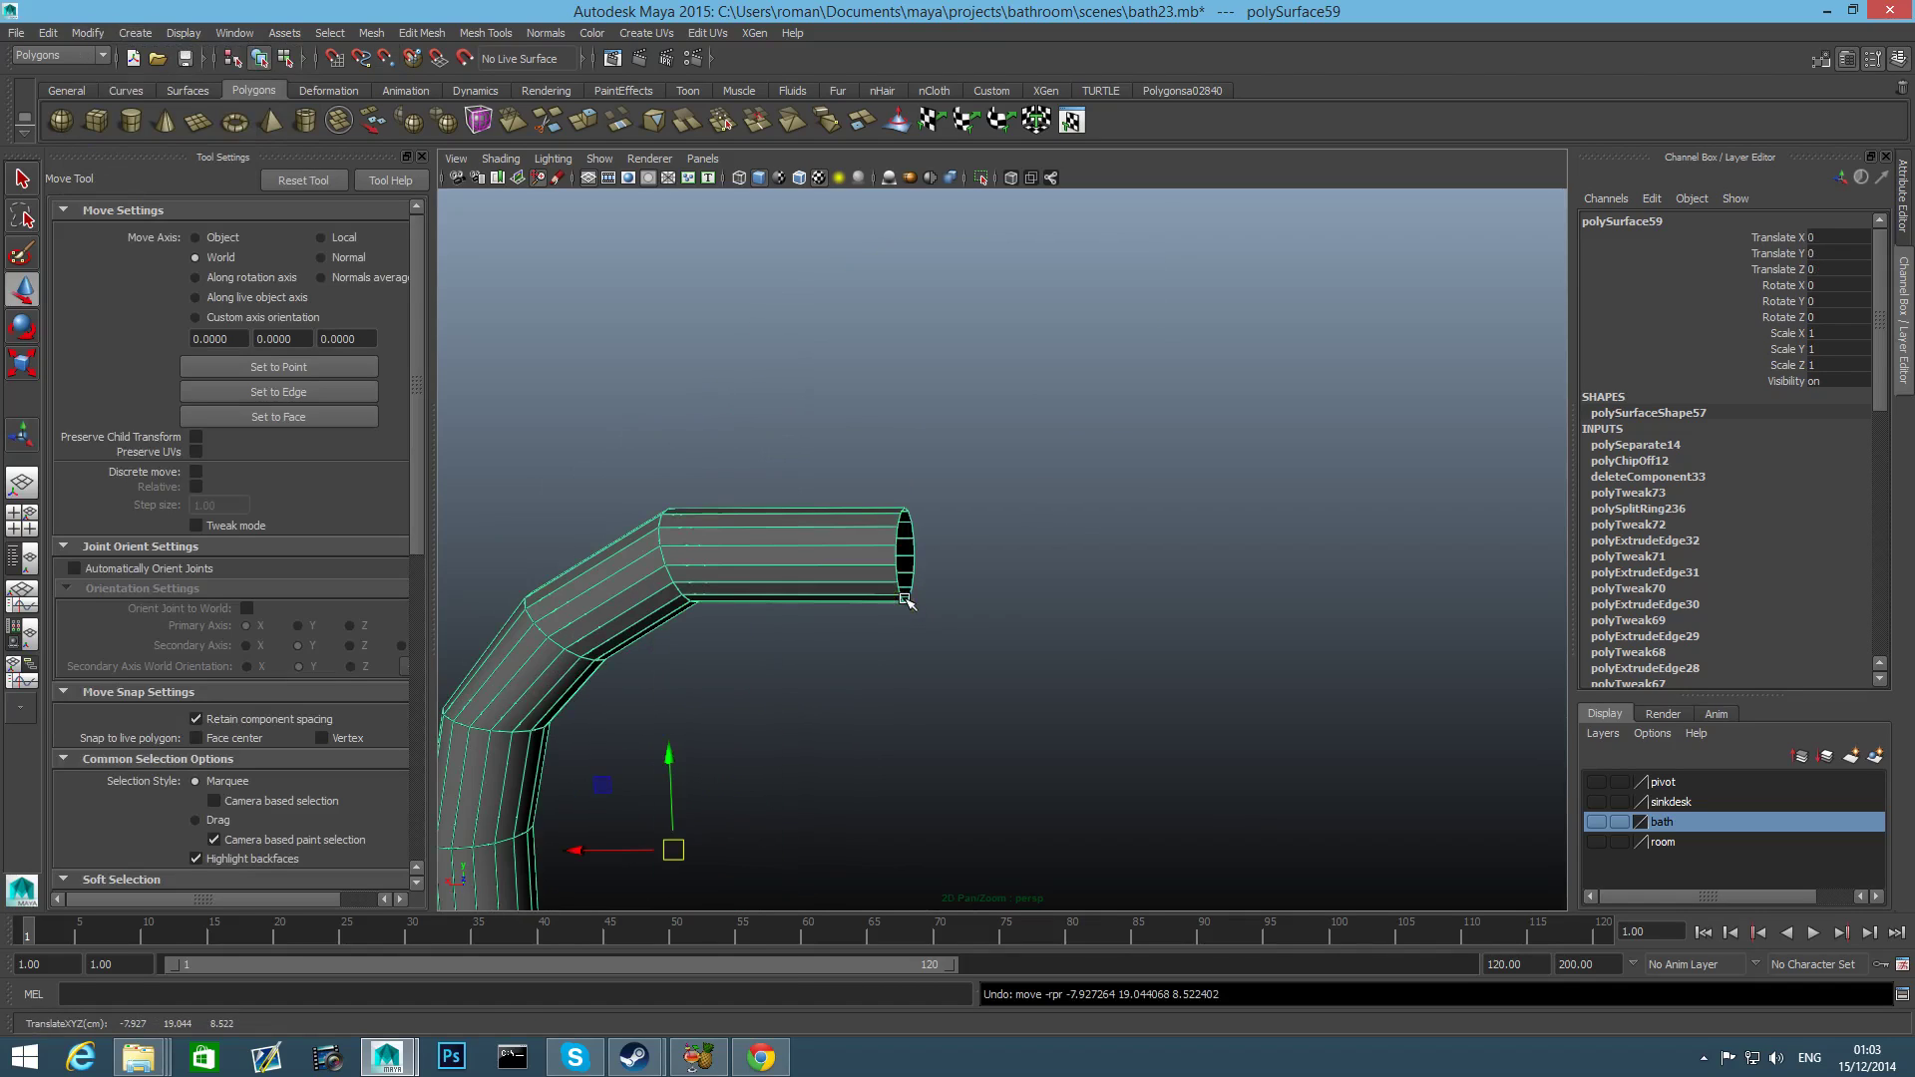
Snap the pipe's pivot to a vertex at mid-height on the rim of its open end.
key(d)
key(v)
middle_drag(906, 583, 910, 561)
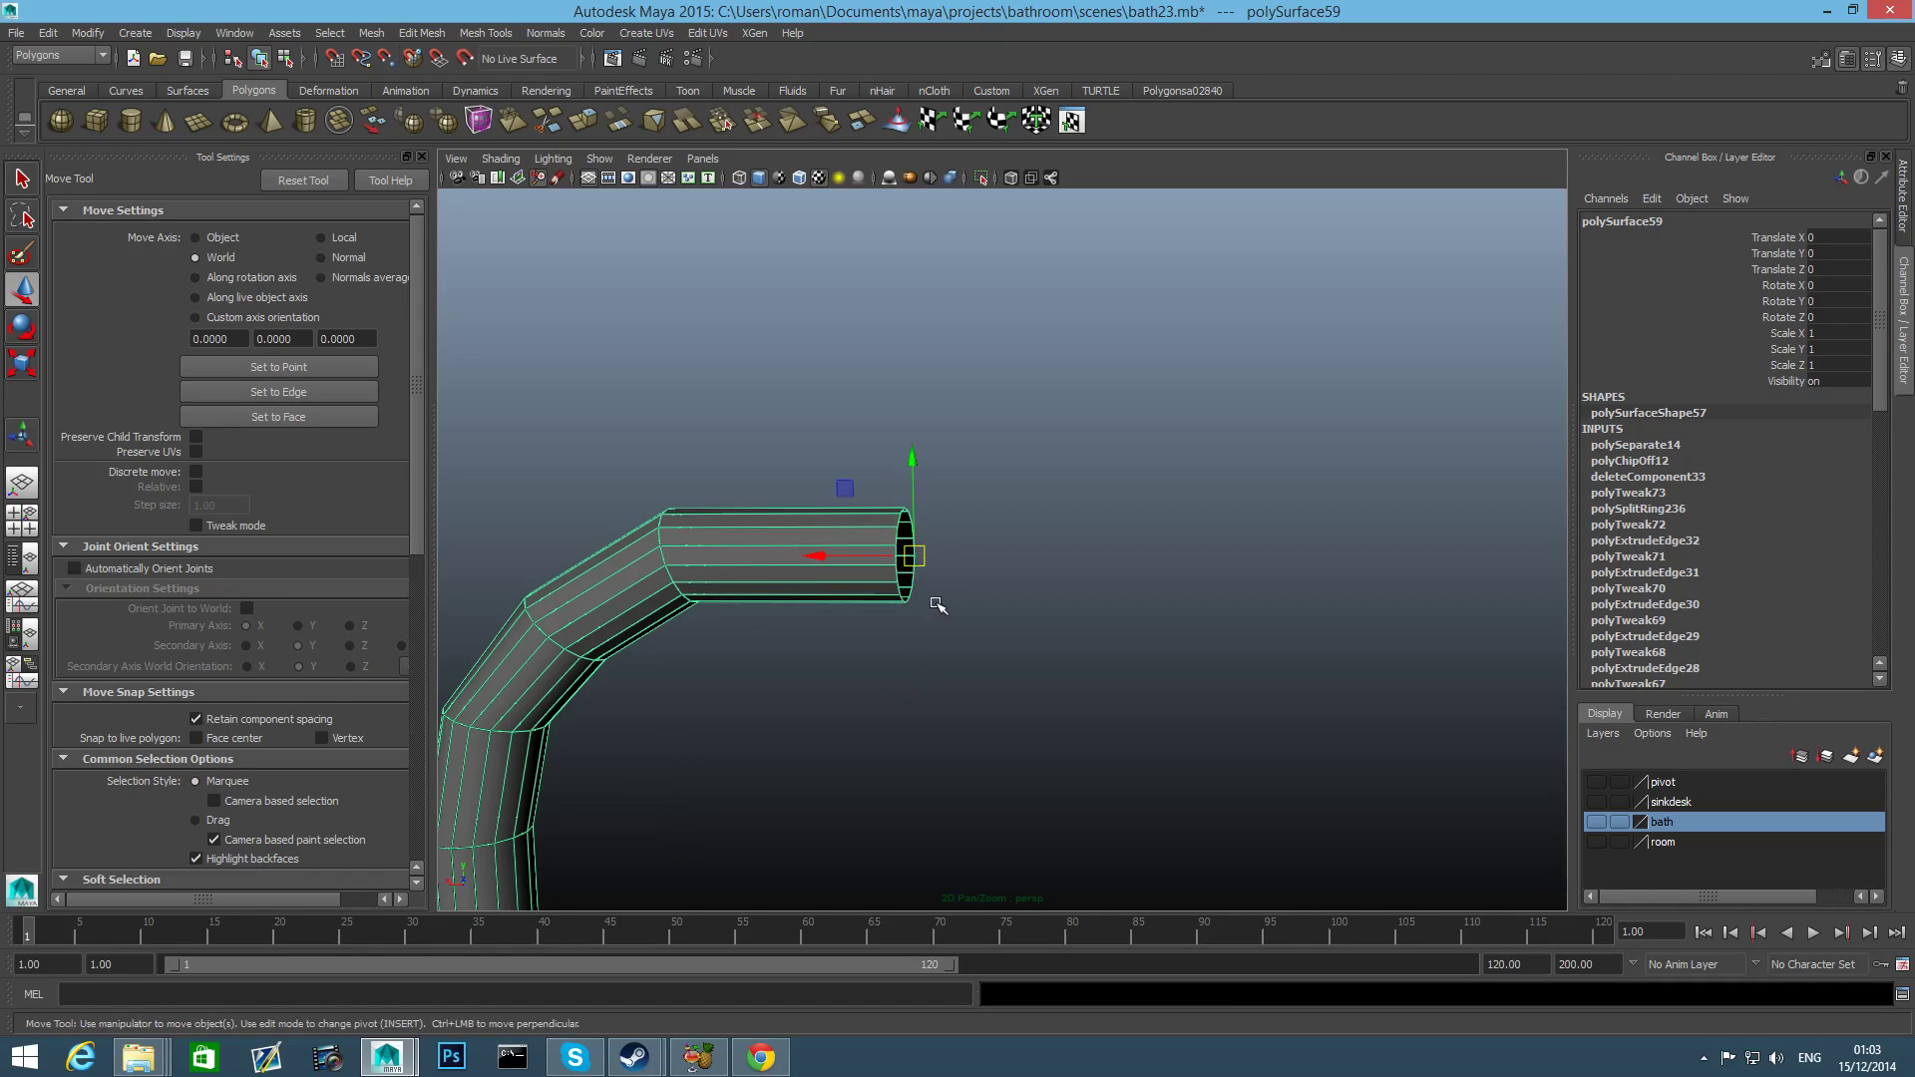
mouse_move(931, 599)
alt+mouse_down()
mouse_move(774, 607)
mouse_move(966, 678)
mouse_move(1086, 653)
mouse_move(931, 562)
alt+mouse_up()
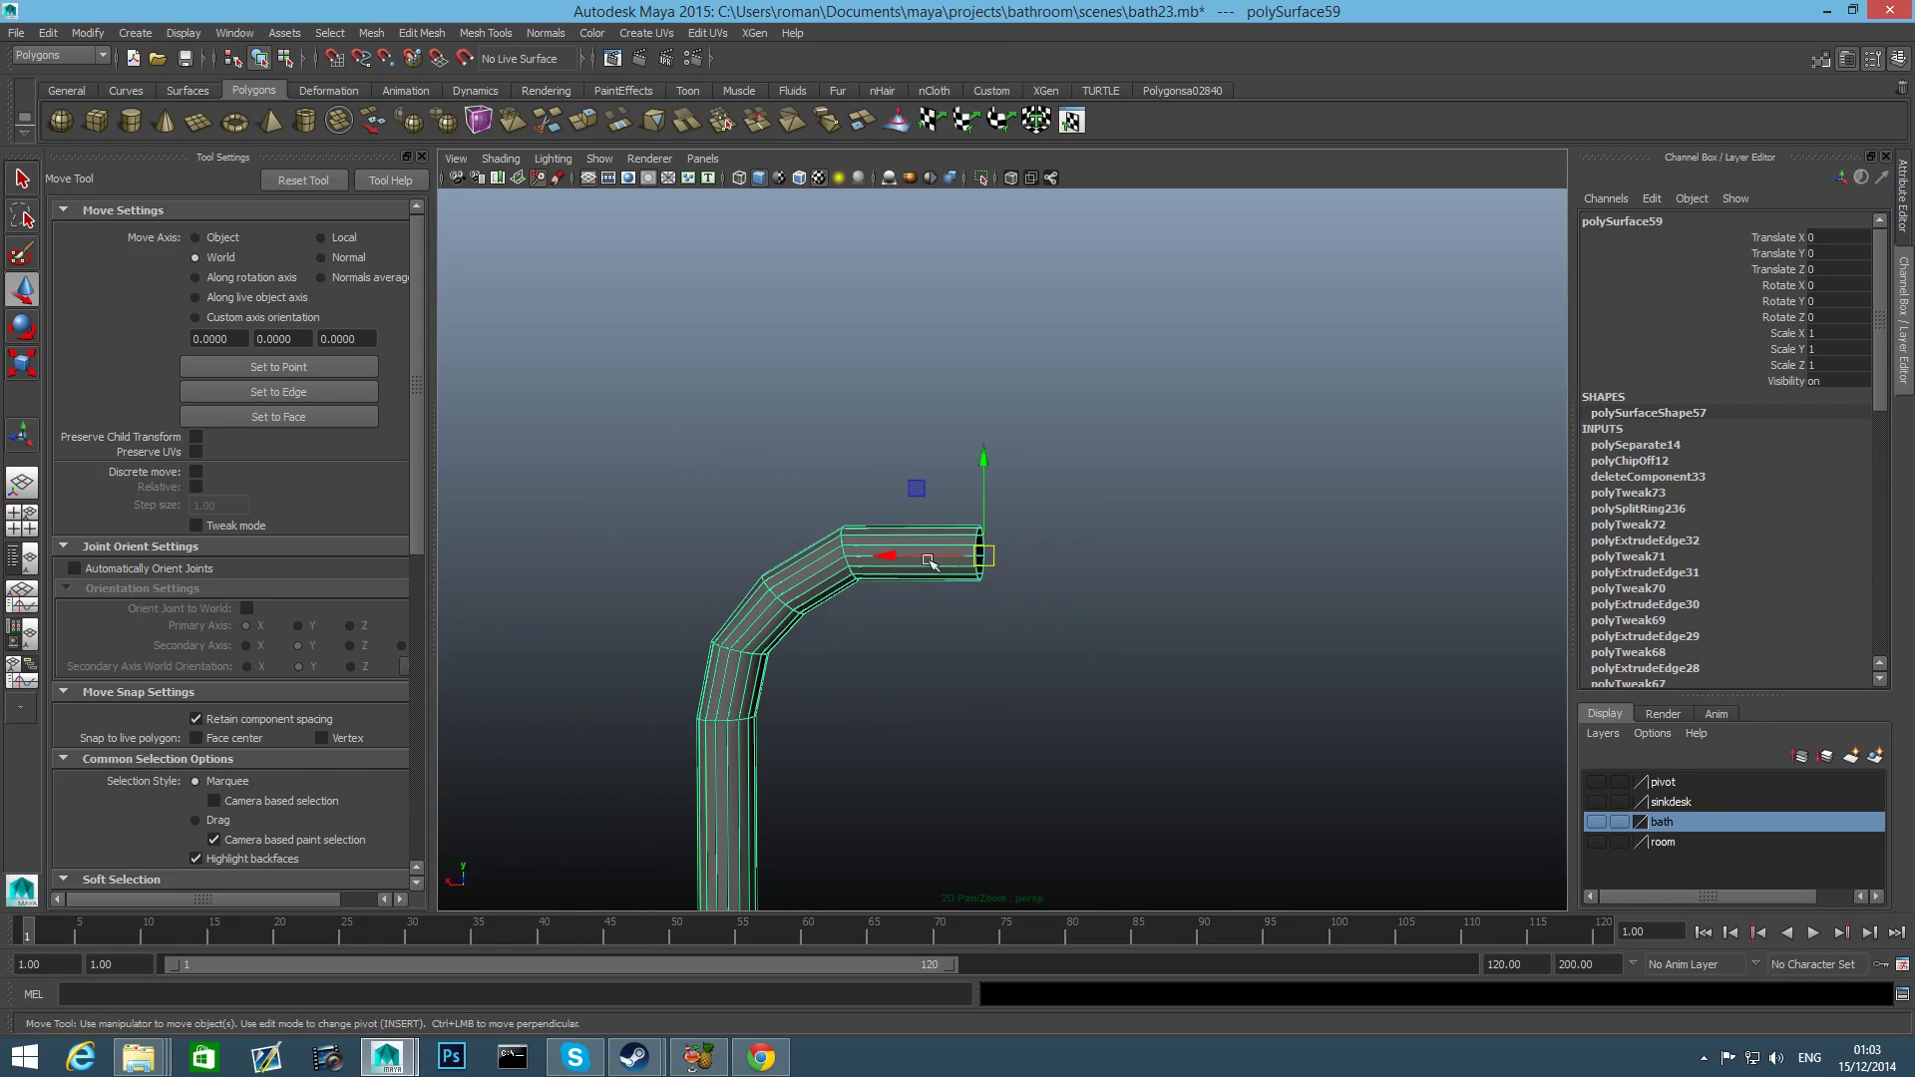
Rotate the separate curved pipe -180 degrees about Y so that it faces away from the dome's pipe.
alt+middle_drag(984, 550, 998, 563)
key(e)
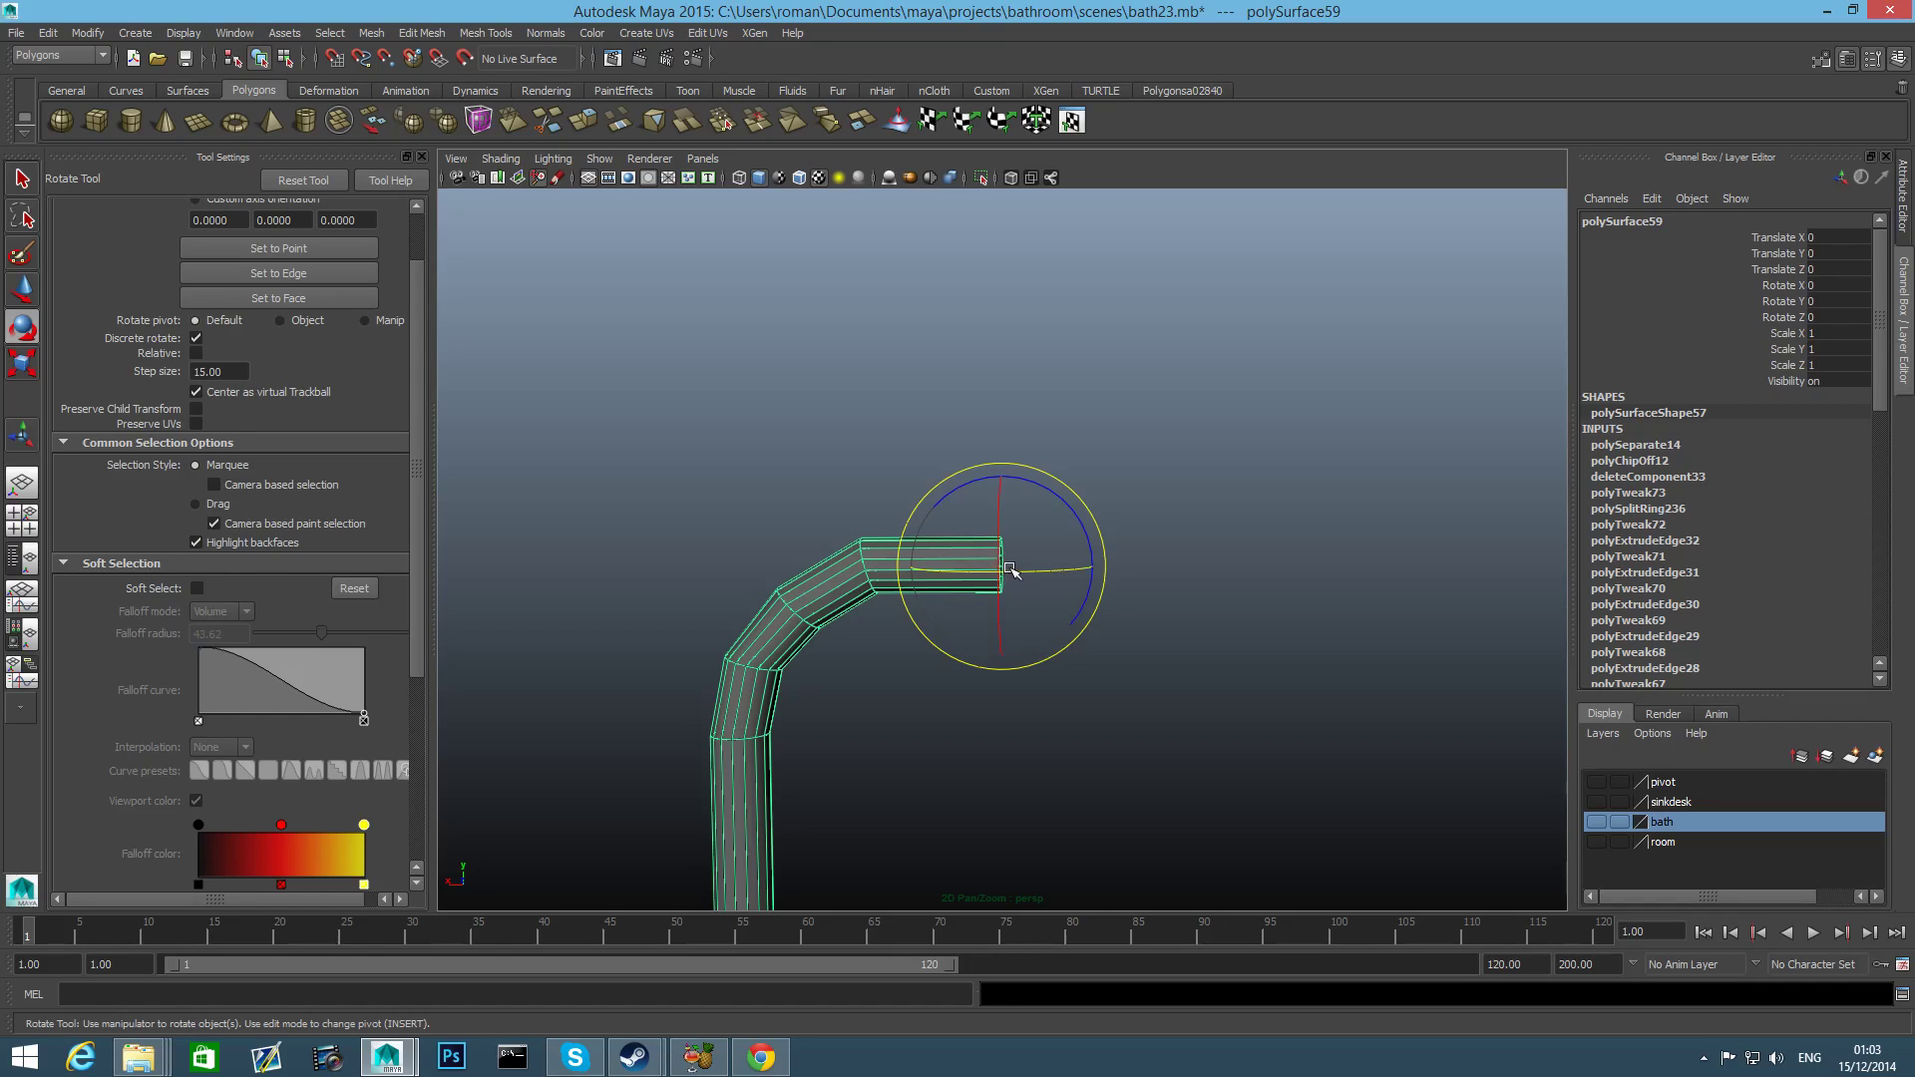
drag(1009, 569, 1135, 558)
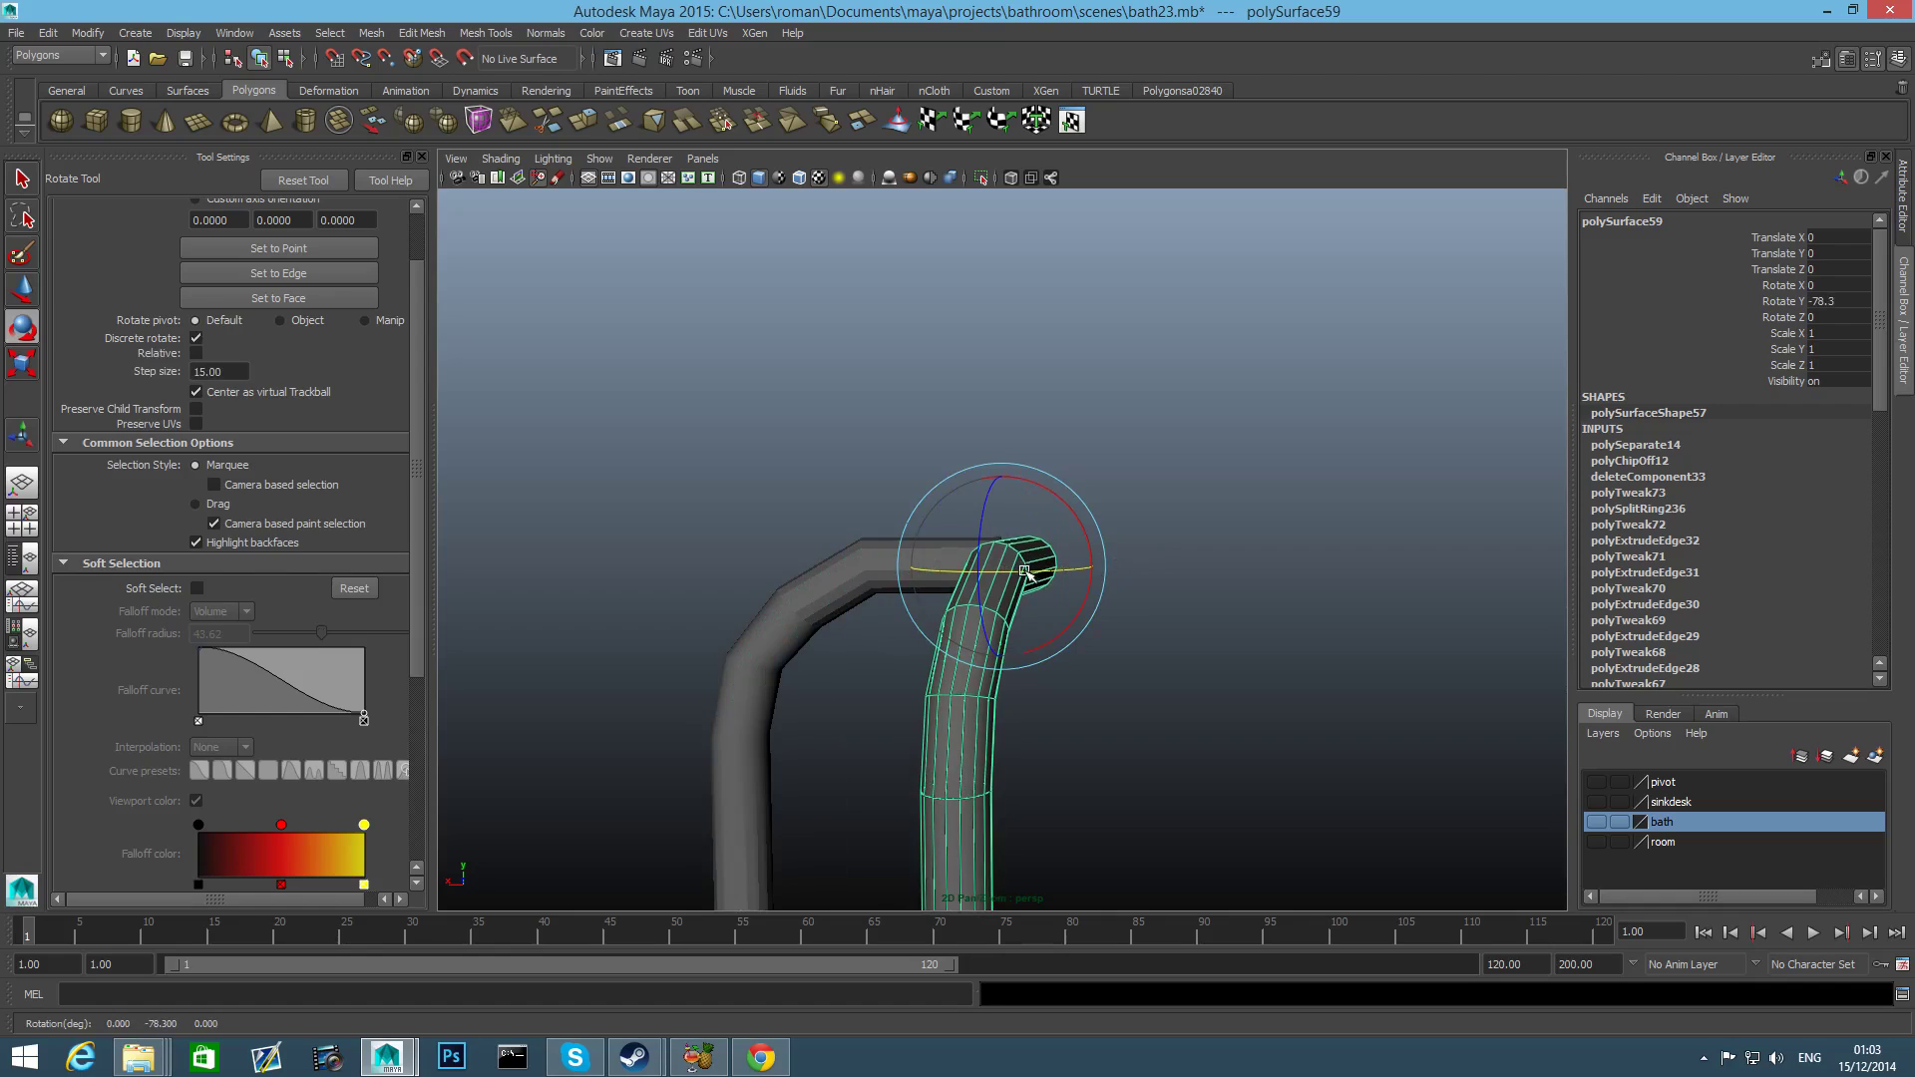
key(ctrl+z)
drag(1017, 575, 1213, 698)
Snap the rotated pipe by vertex onto the open end of the dome's pipe, at Translate Z 2.427.
key(w)
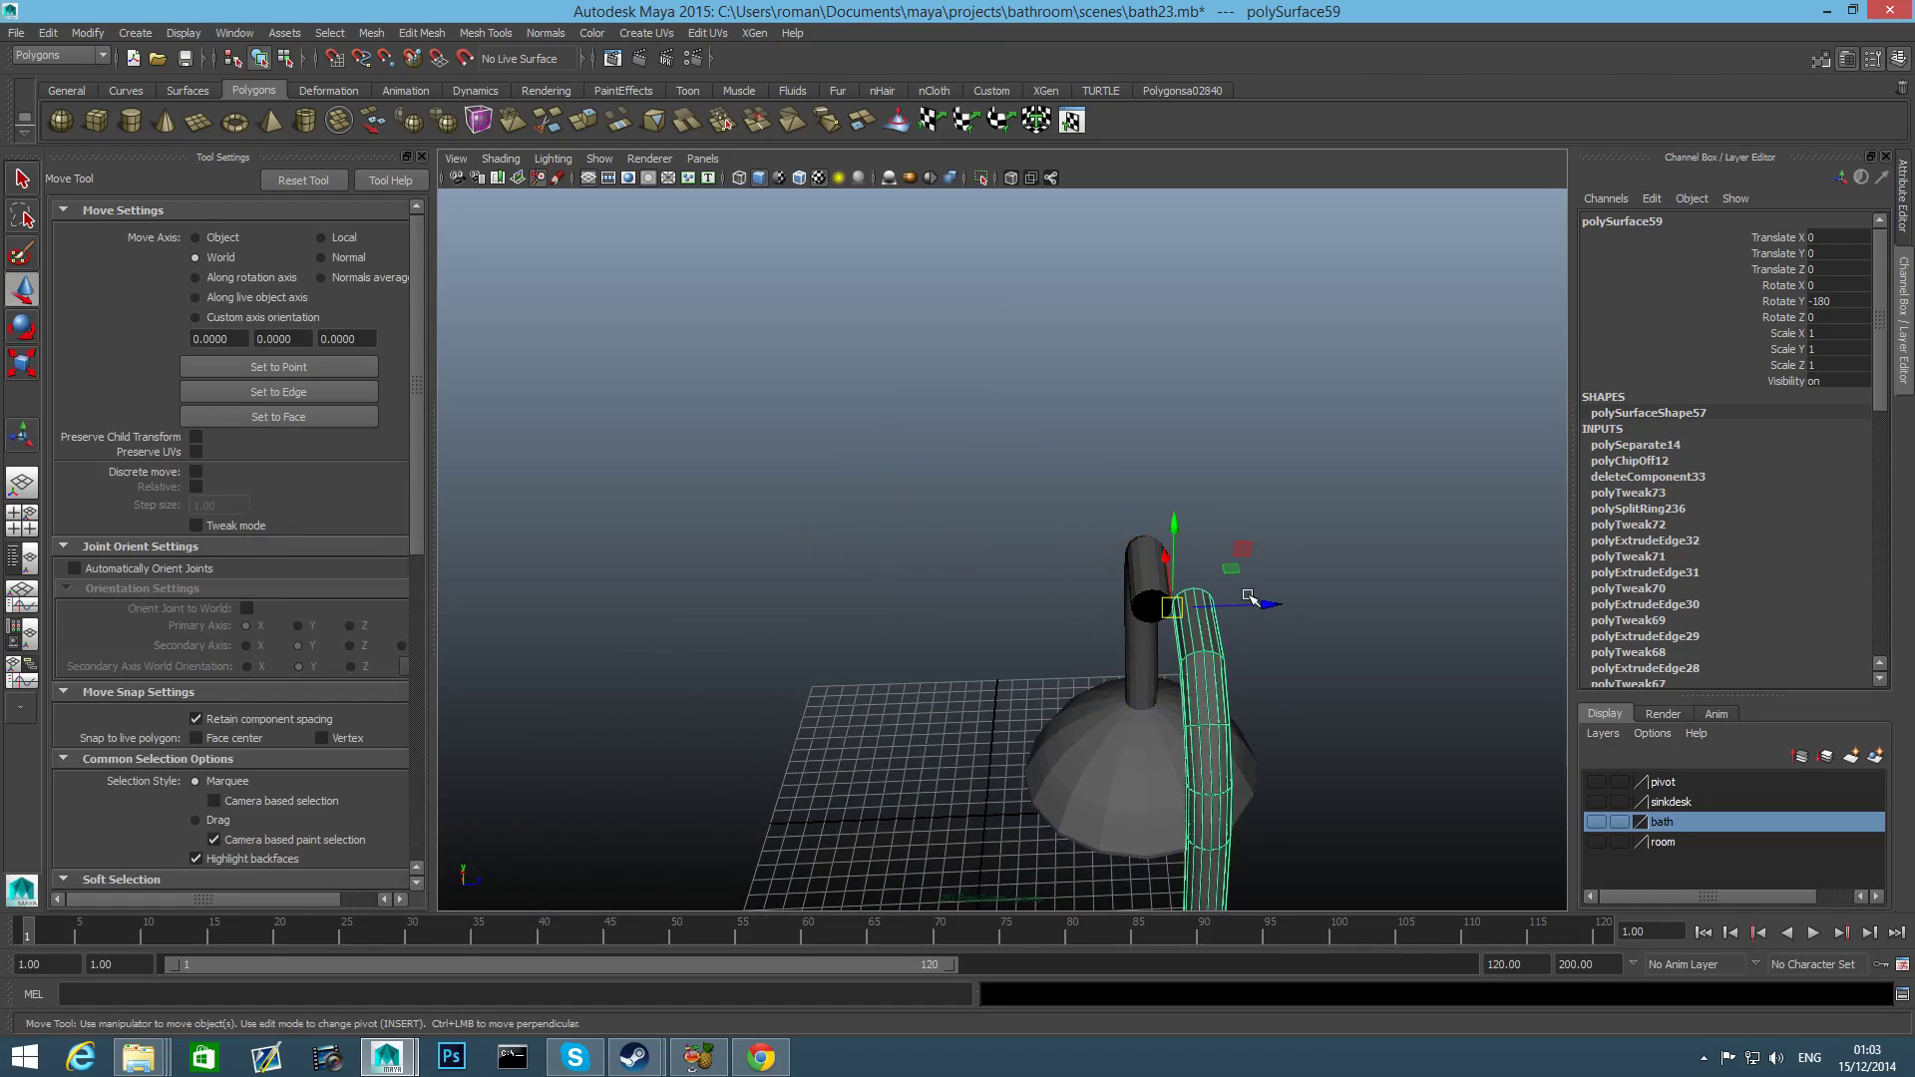
key(v)
drag(1169, 605, 1327, 581)
alt+right_drag(1327, 582, 1213, 757)
alt+middle_drag(1030, 774, 1146, 534)
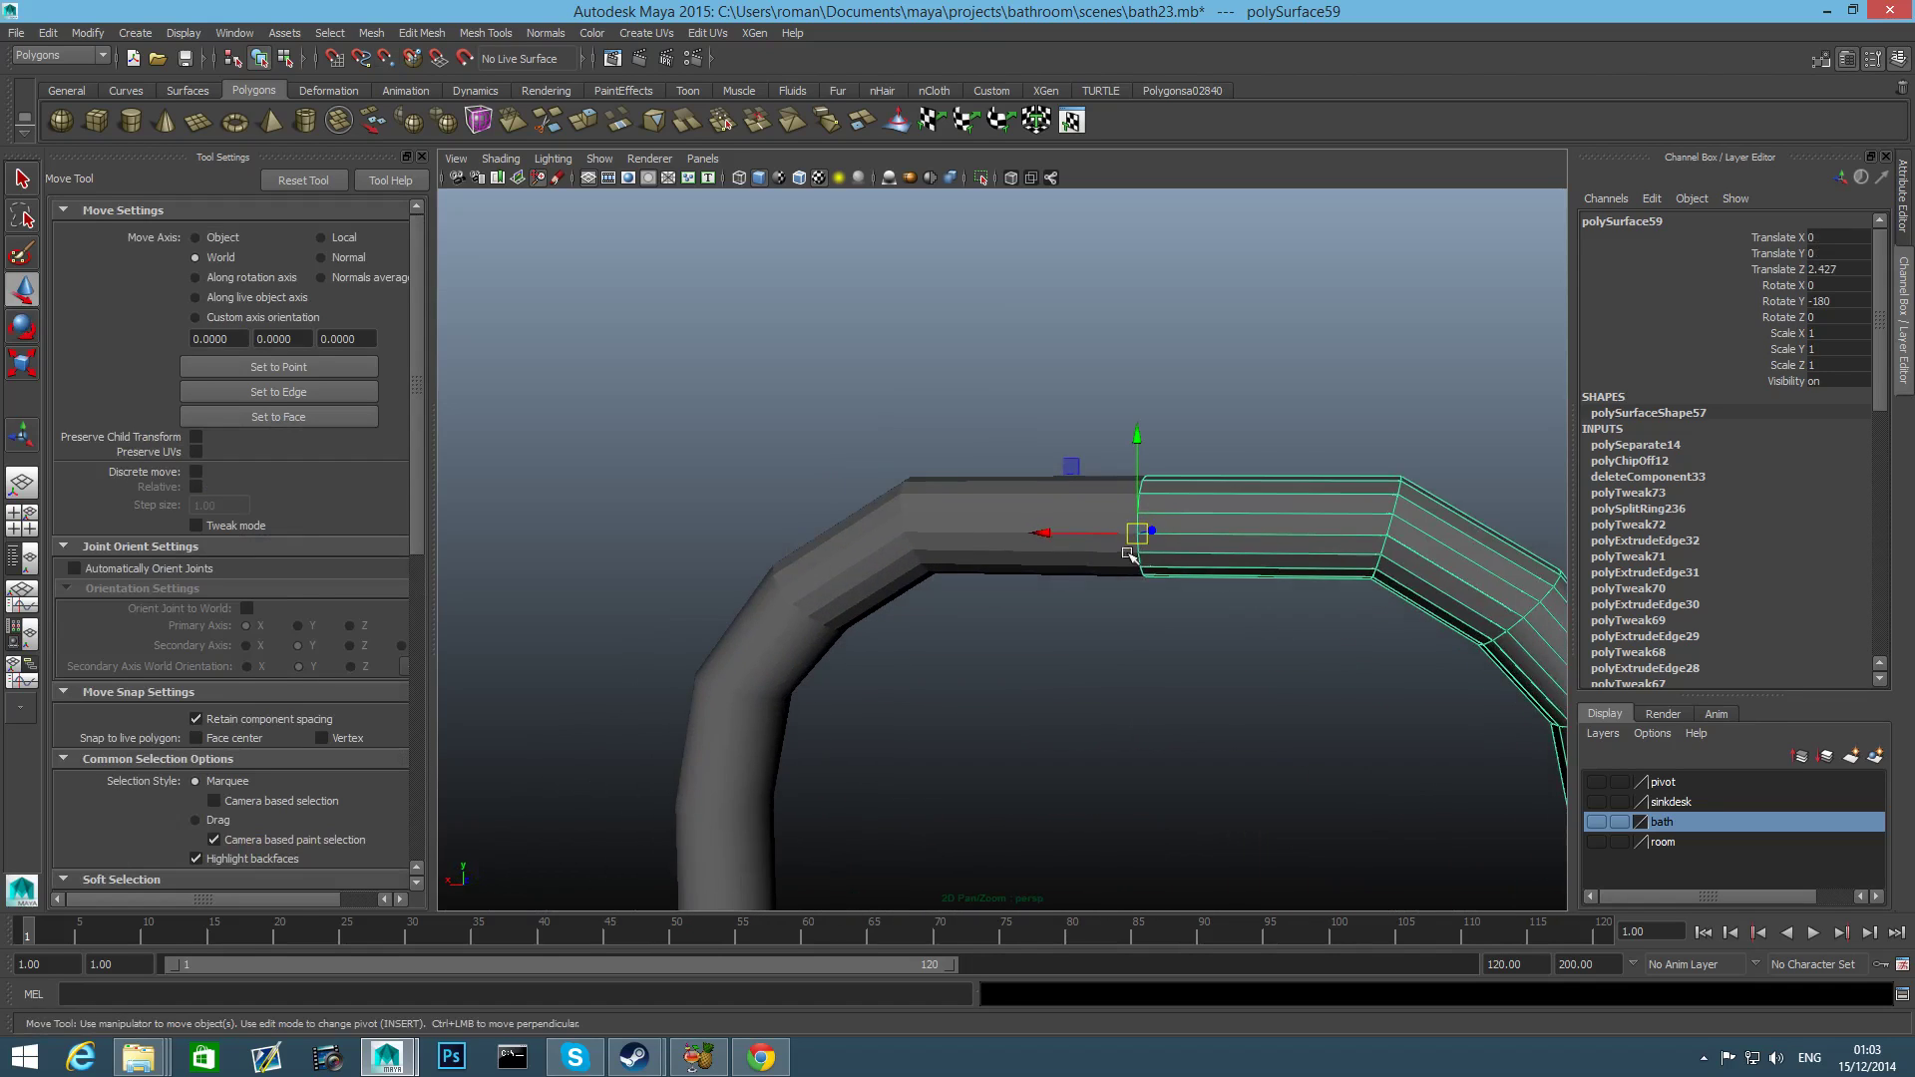
Combine the rotated pipe and the dome's pipe into one mesh.
alt+drag(1146, 534, 1165, 585)
shift+click(903, 525)
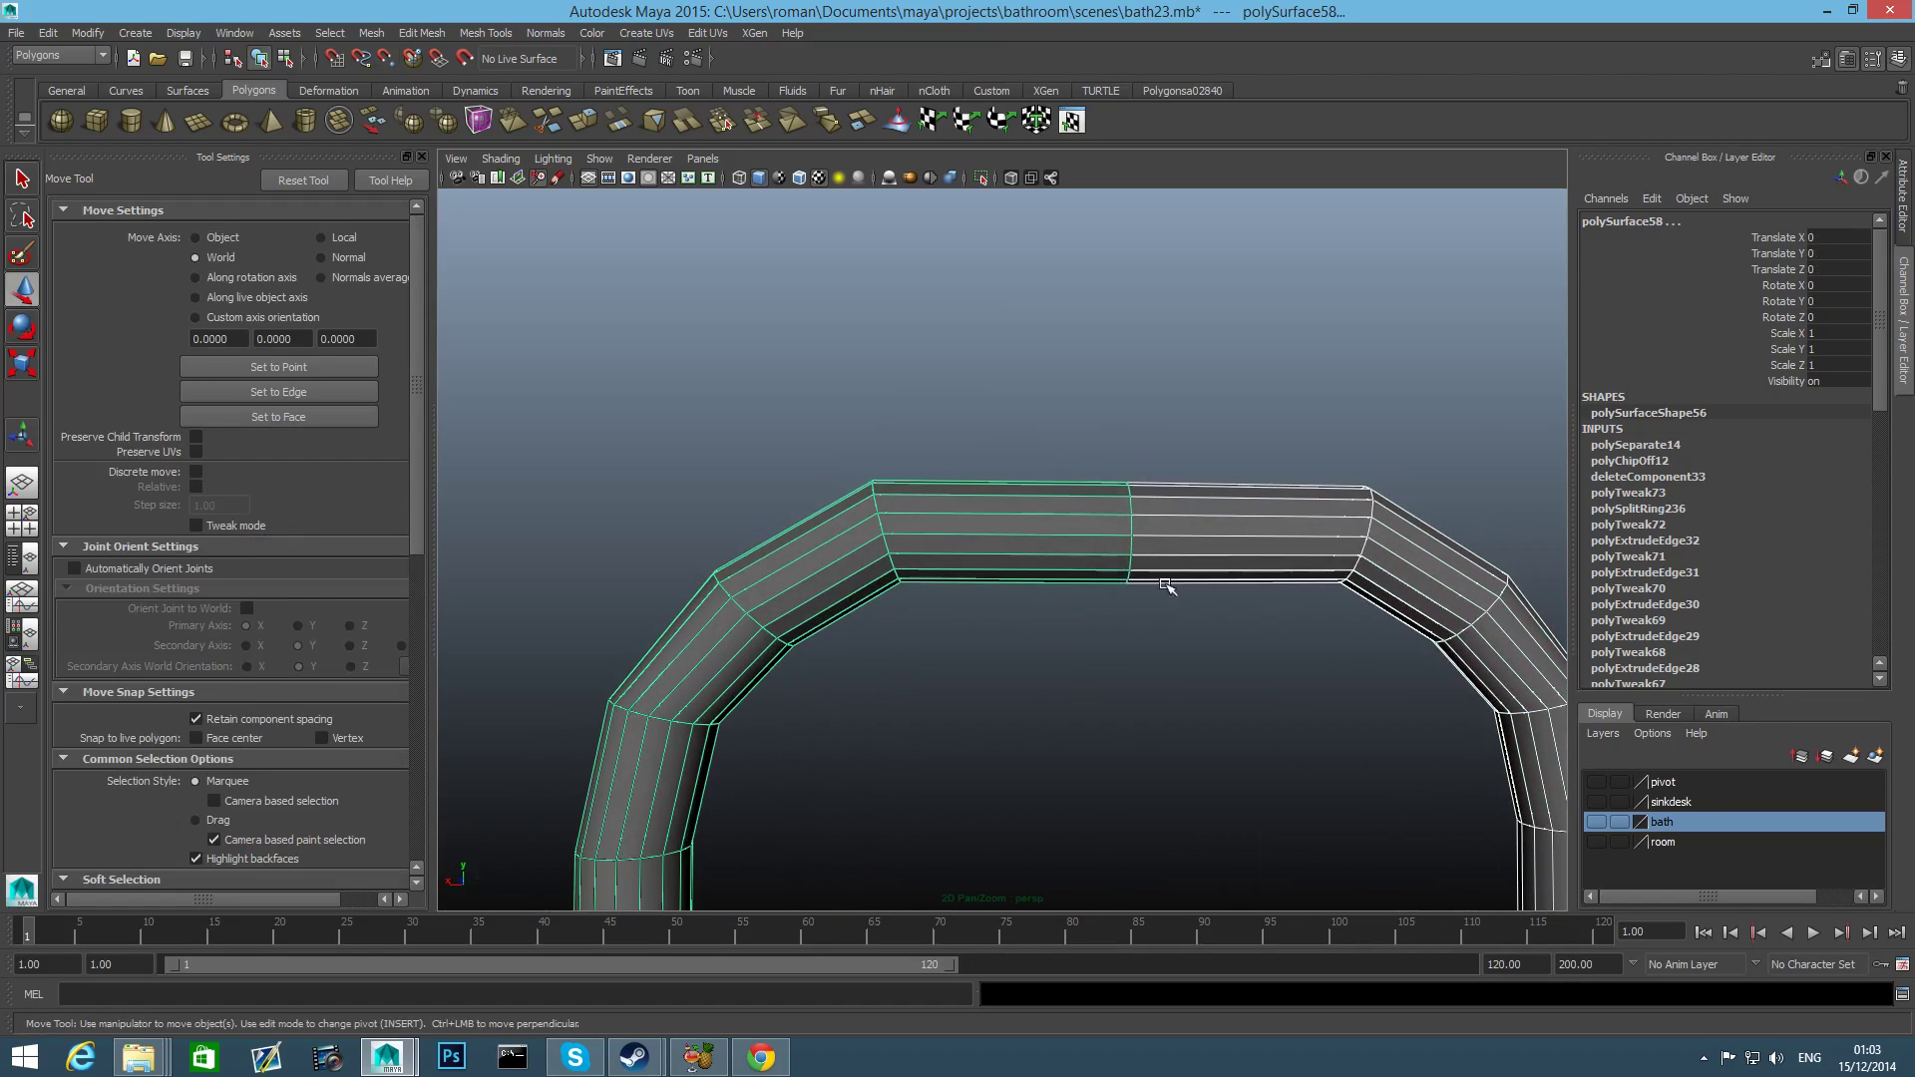
mouse_move(1173, 541)
right_down()
mouse_move(1092, 531)
mouse_move(1145, 538)
right_up()
click(371, 33)
click(398, 94)
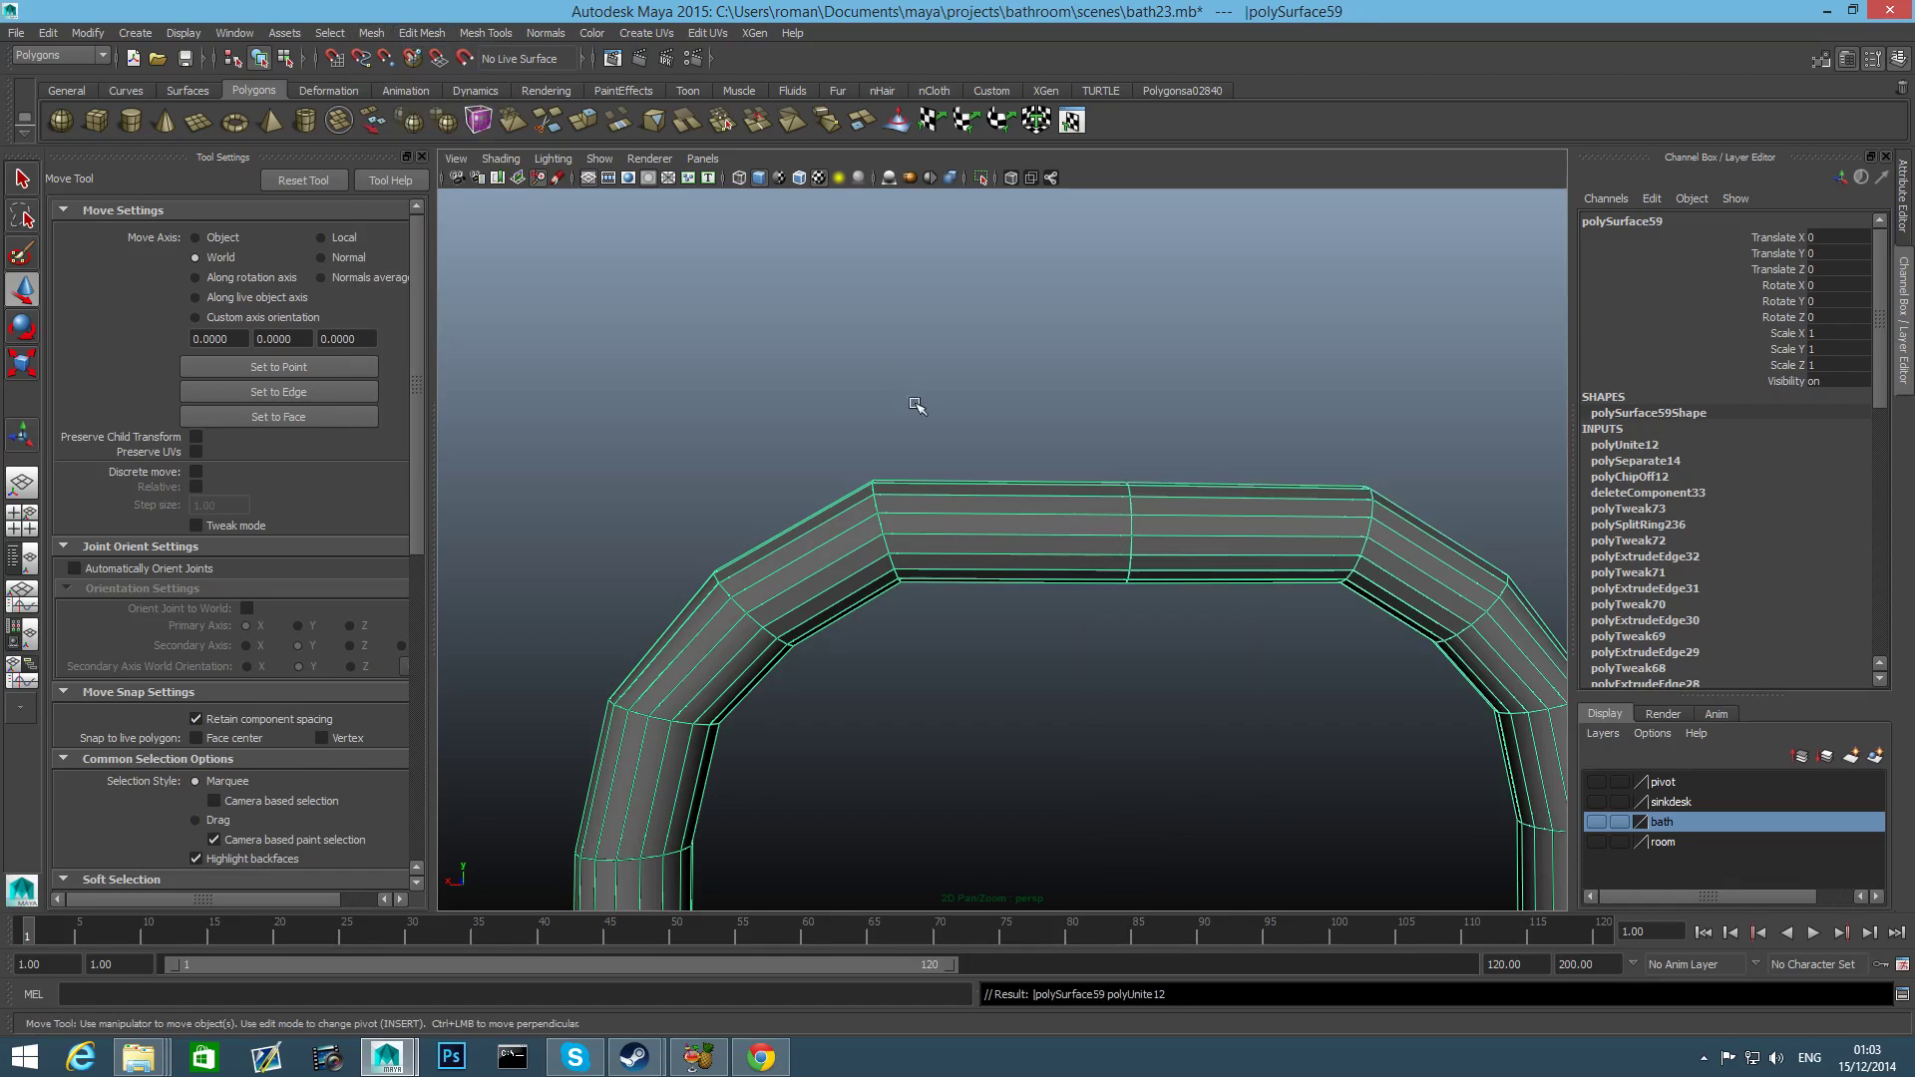
Merge the overlapping vertices at the seam in the middle of the arch and return to object selection.
right_drag(1051, 496, 992, 496)
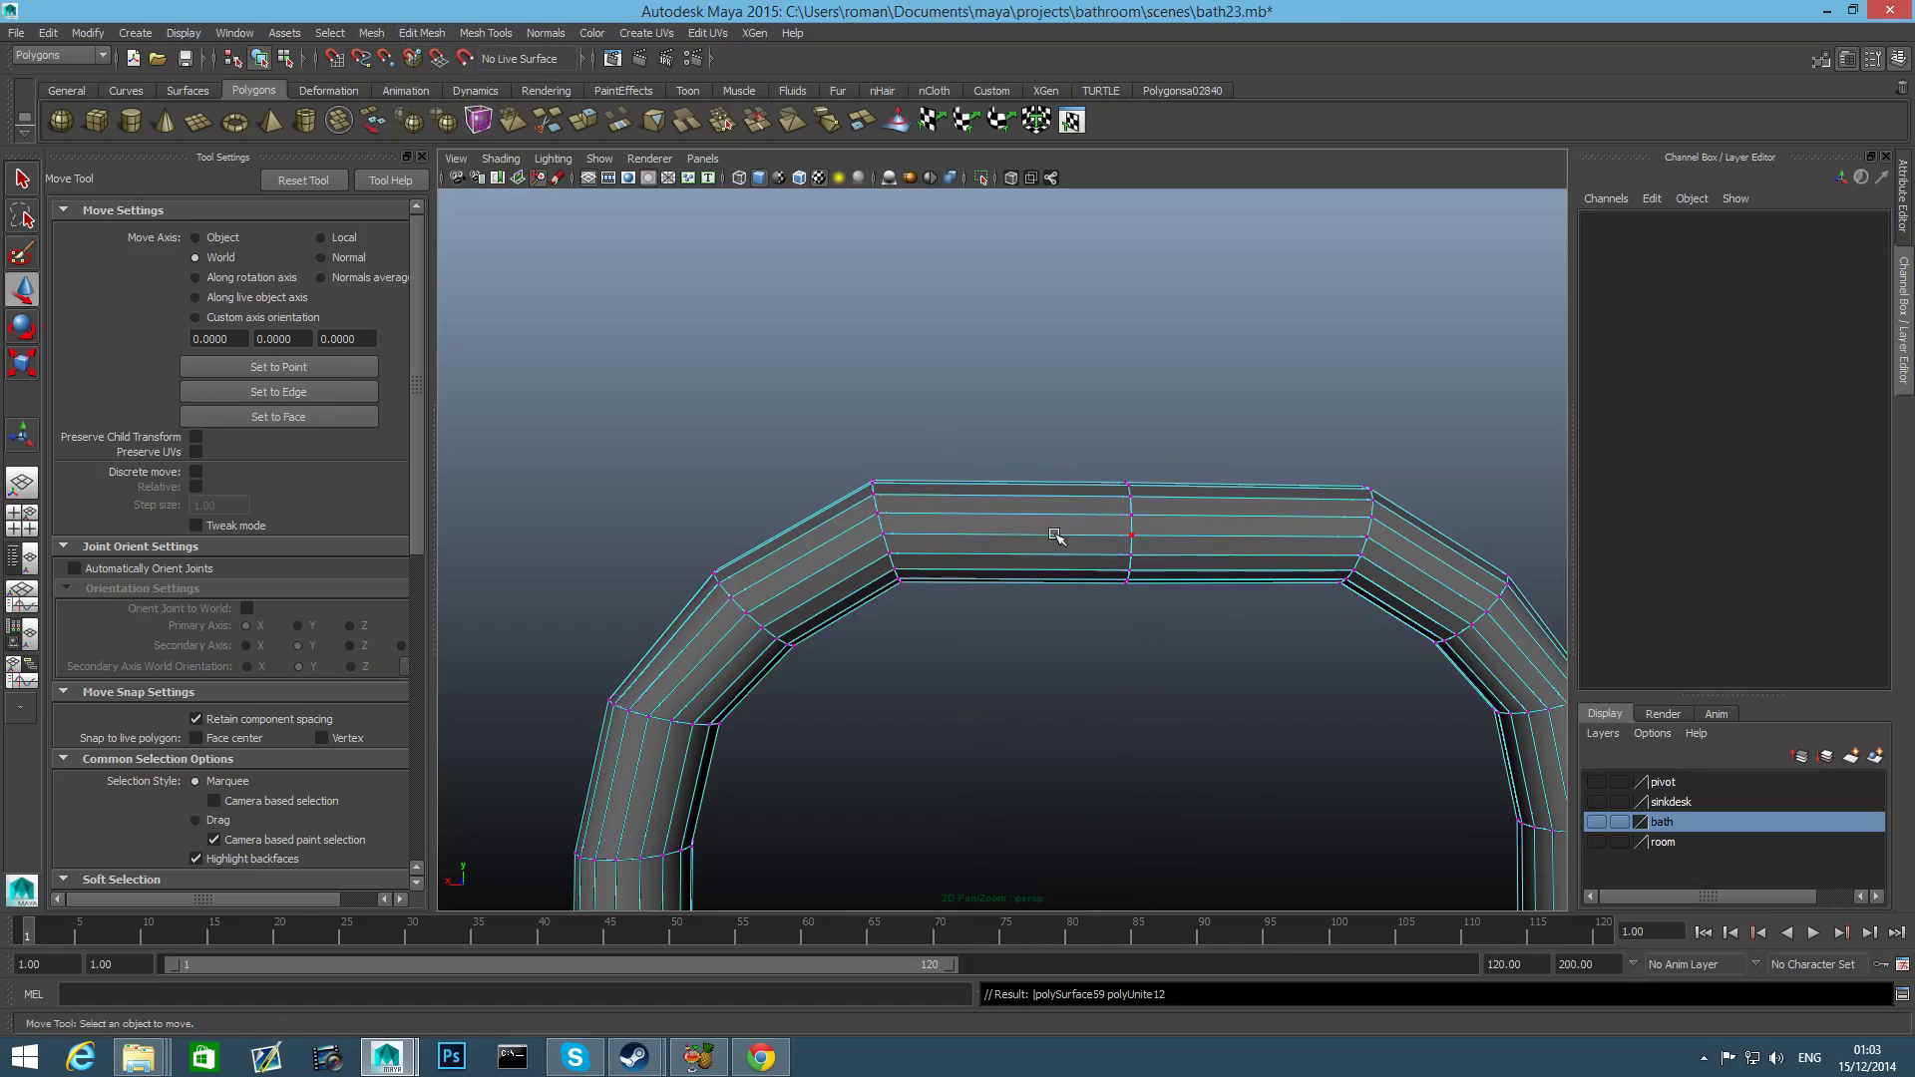
drag(1062, 421, 1181, 639)
scroll(1183, 641, down, 3)
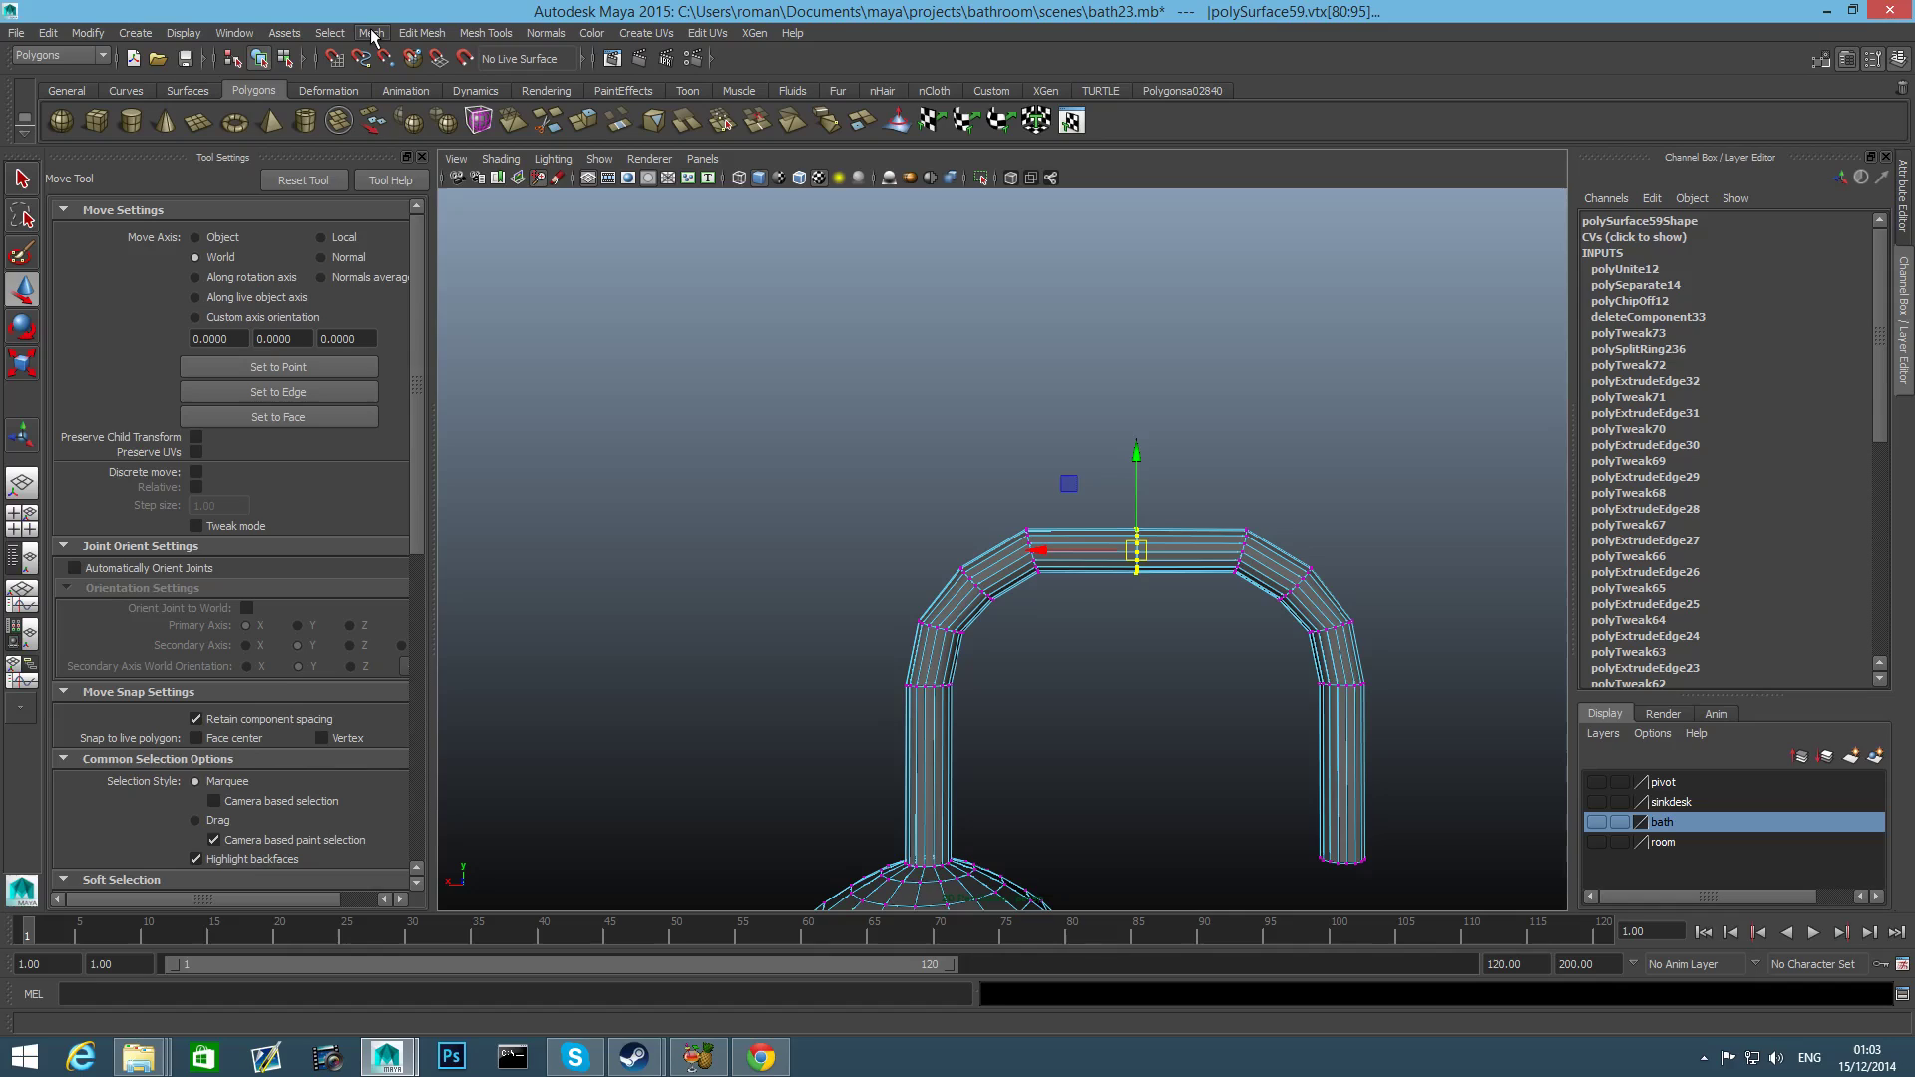
click(422, 33)
click(438, 257)
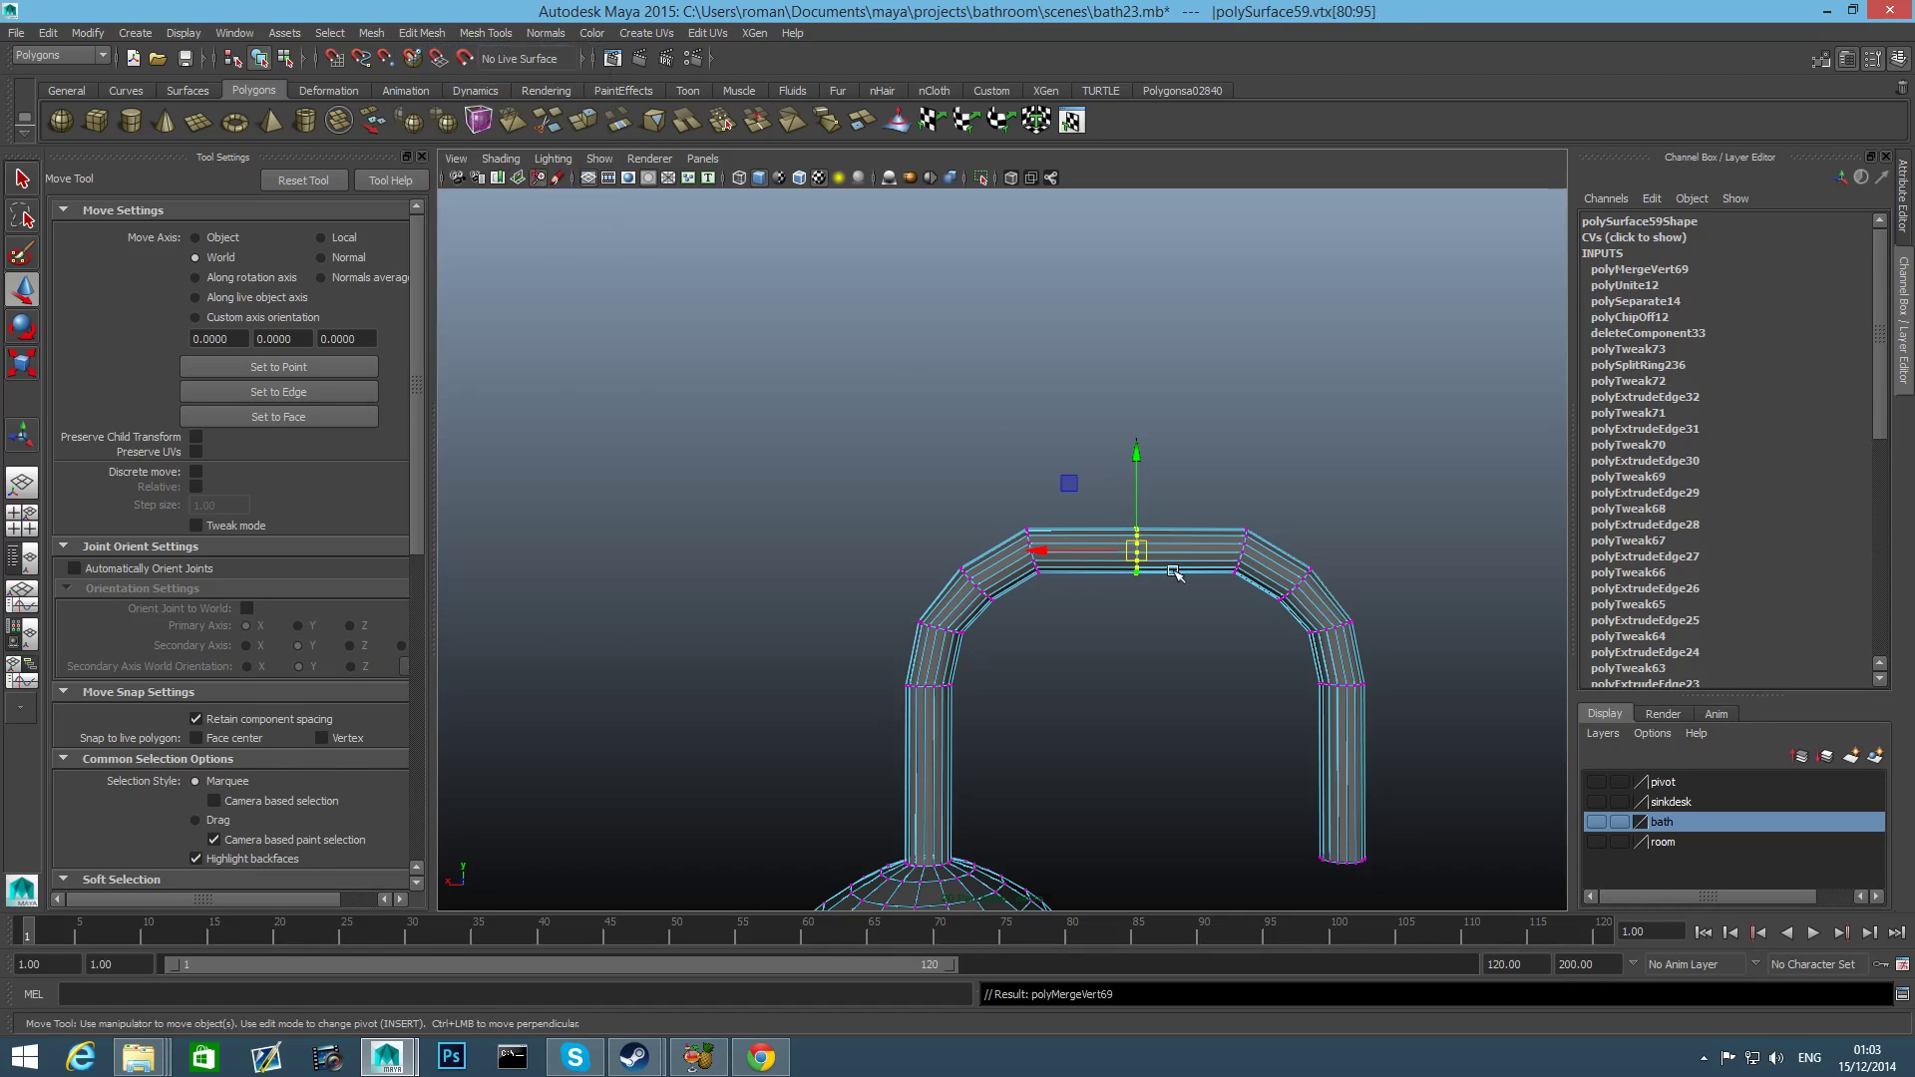
key(F8)
key(F8)
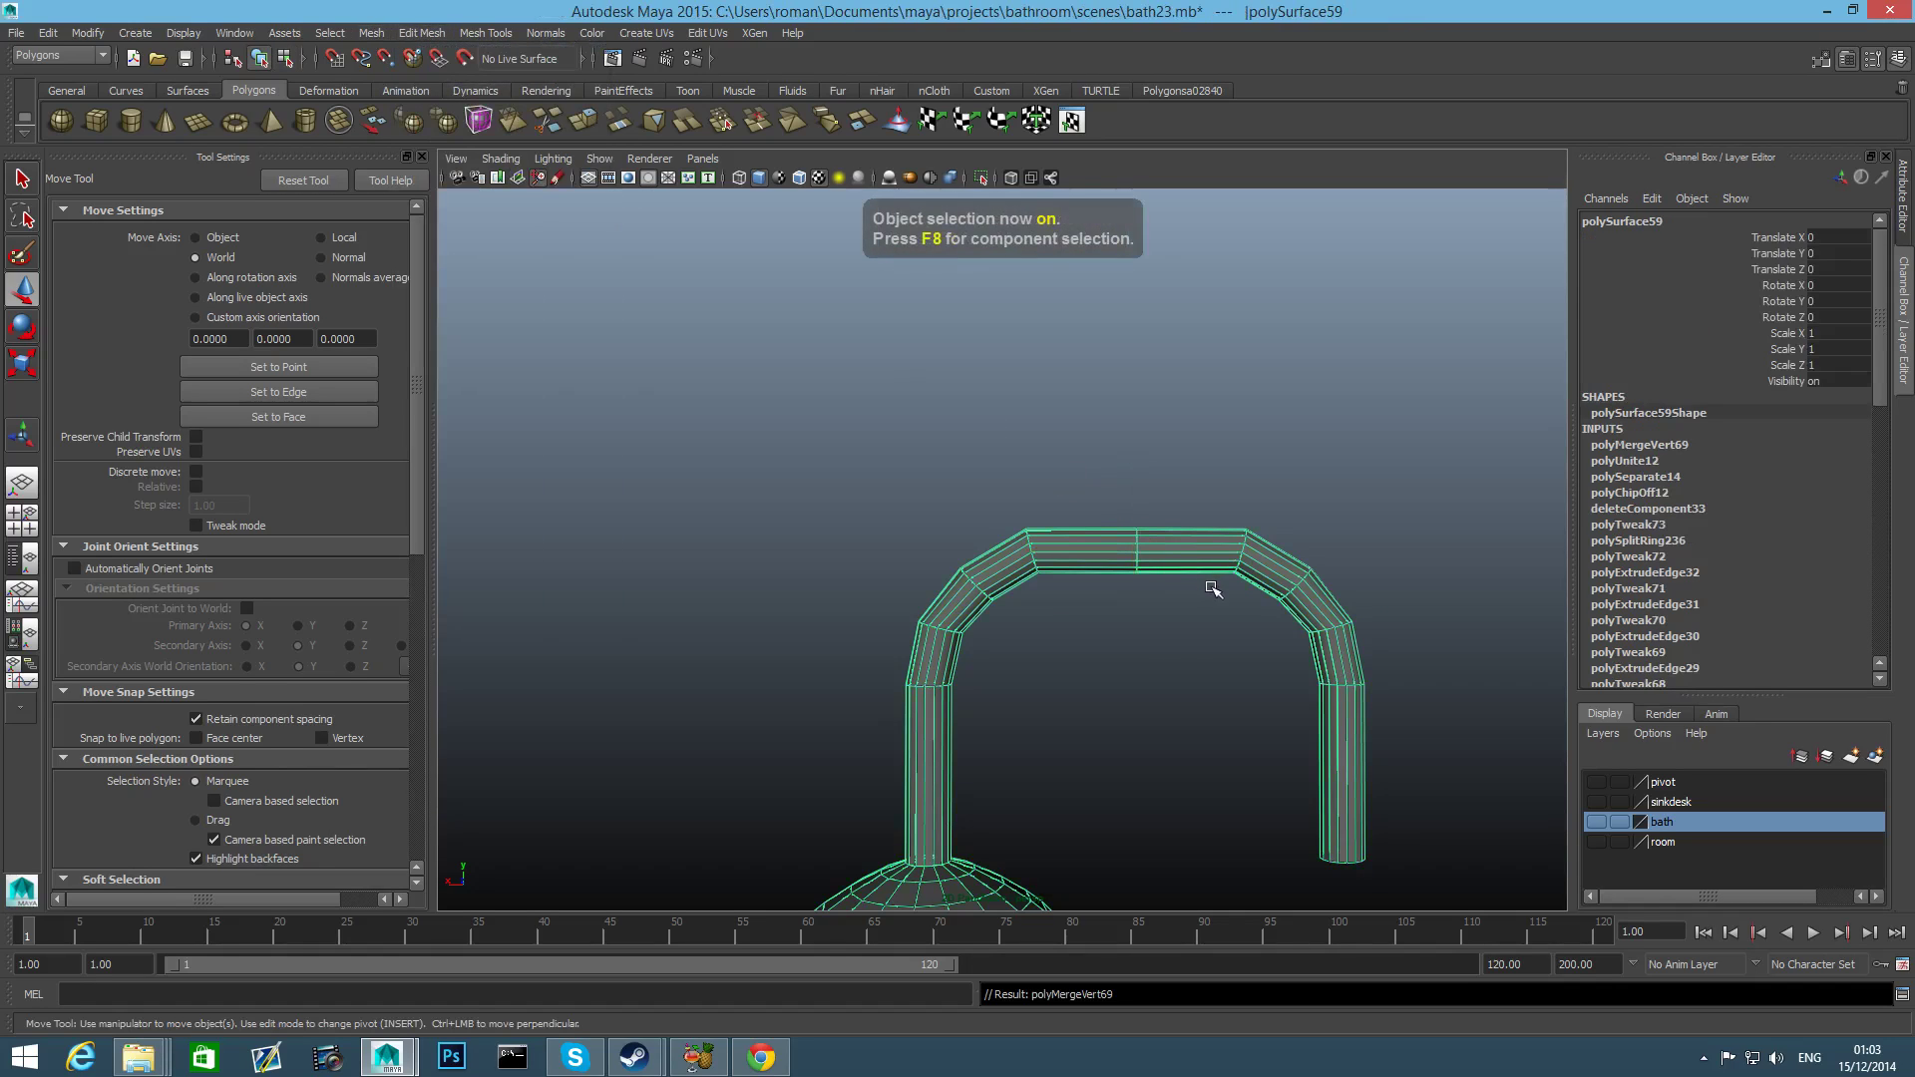
Extrude the border edge loop at the open lower end of the arched pipe.
alt+drag(1213, 586, 1132, 612)
key(1)
alt+middle_drag(1172, 661, 933, 513)
alt+right_drag(932, 512, 1137, 655)
alt+middle_drag(1137, 654, 1021, 599)
alt+right_drag(1021, 598, 997, 566)
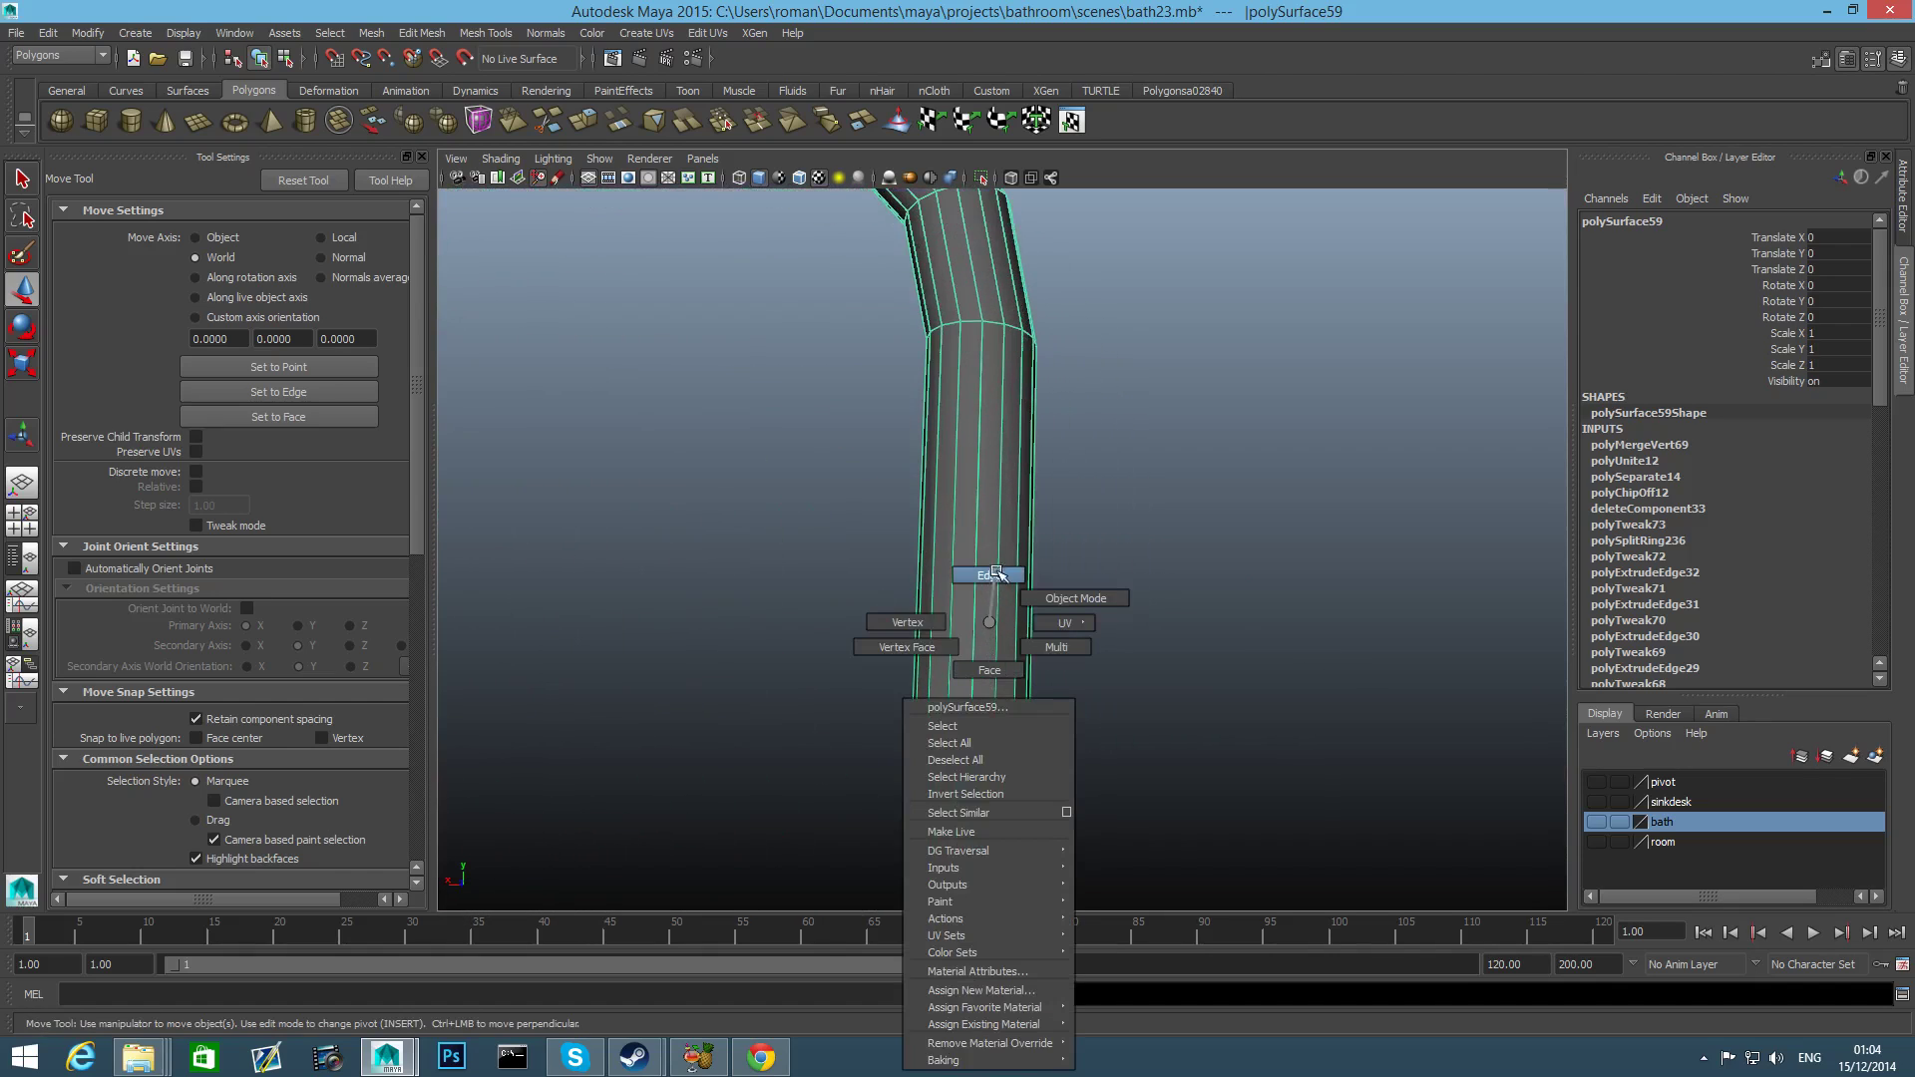
double_click(983, 768)
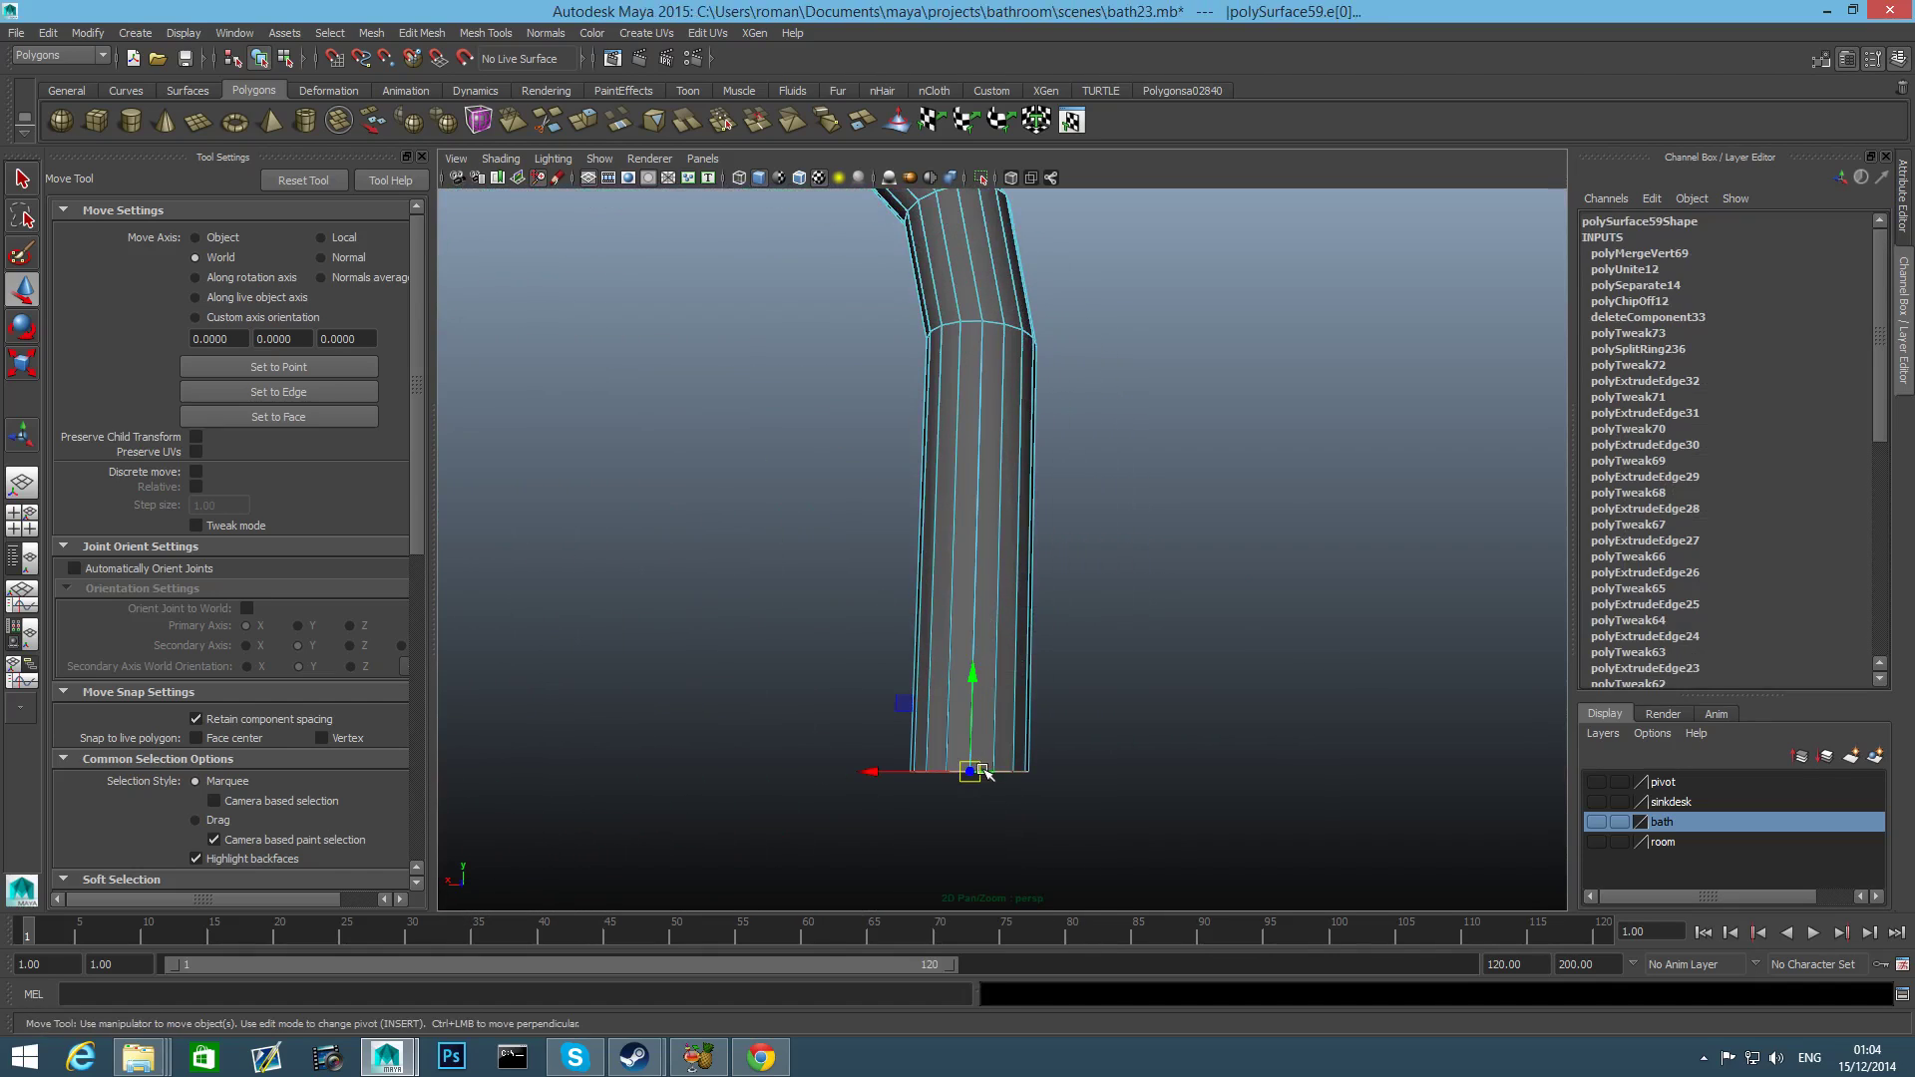
alt+drag(981, 771, 974, 773)
alt+right_drag(973, 773, 398, 528)
alt+drag(647, 548, 652, 574)
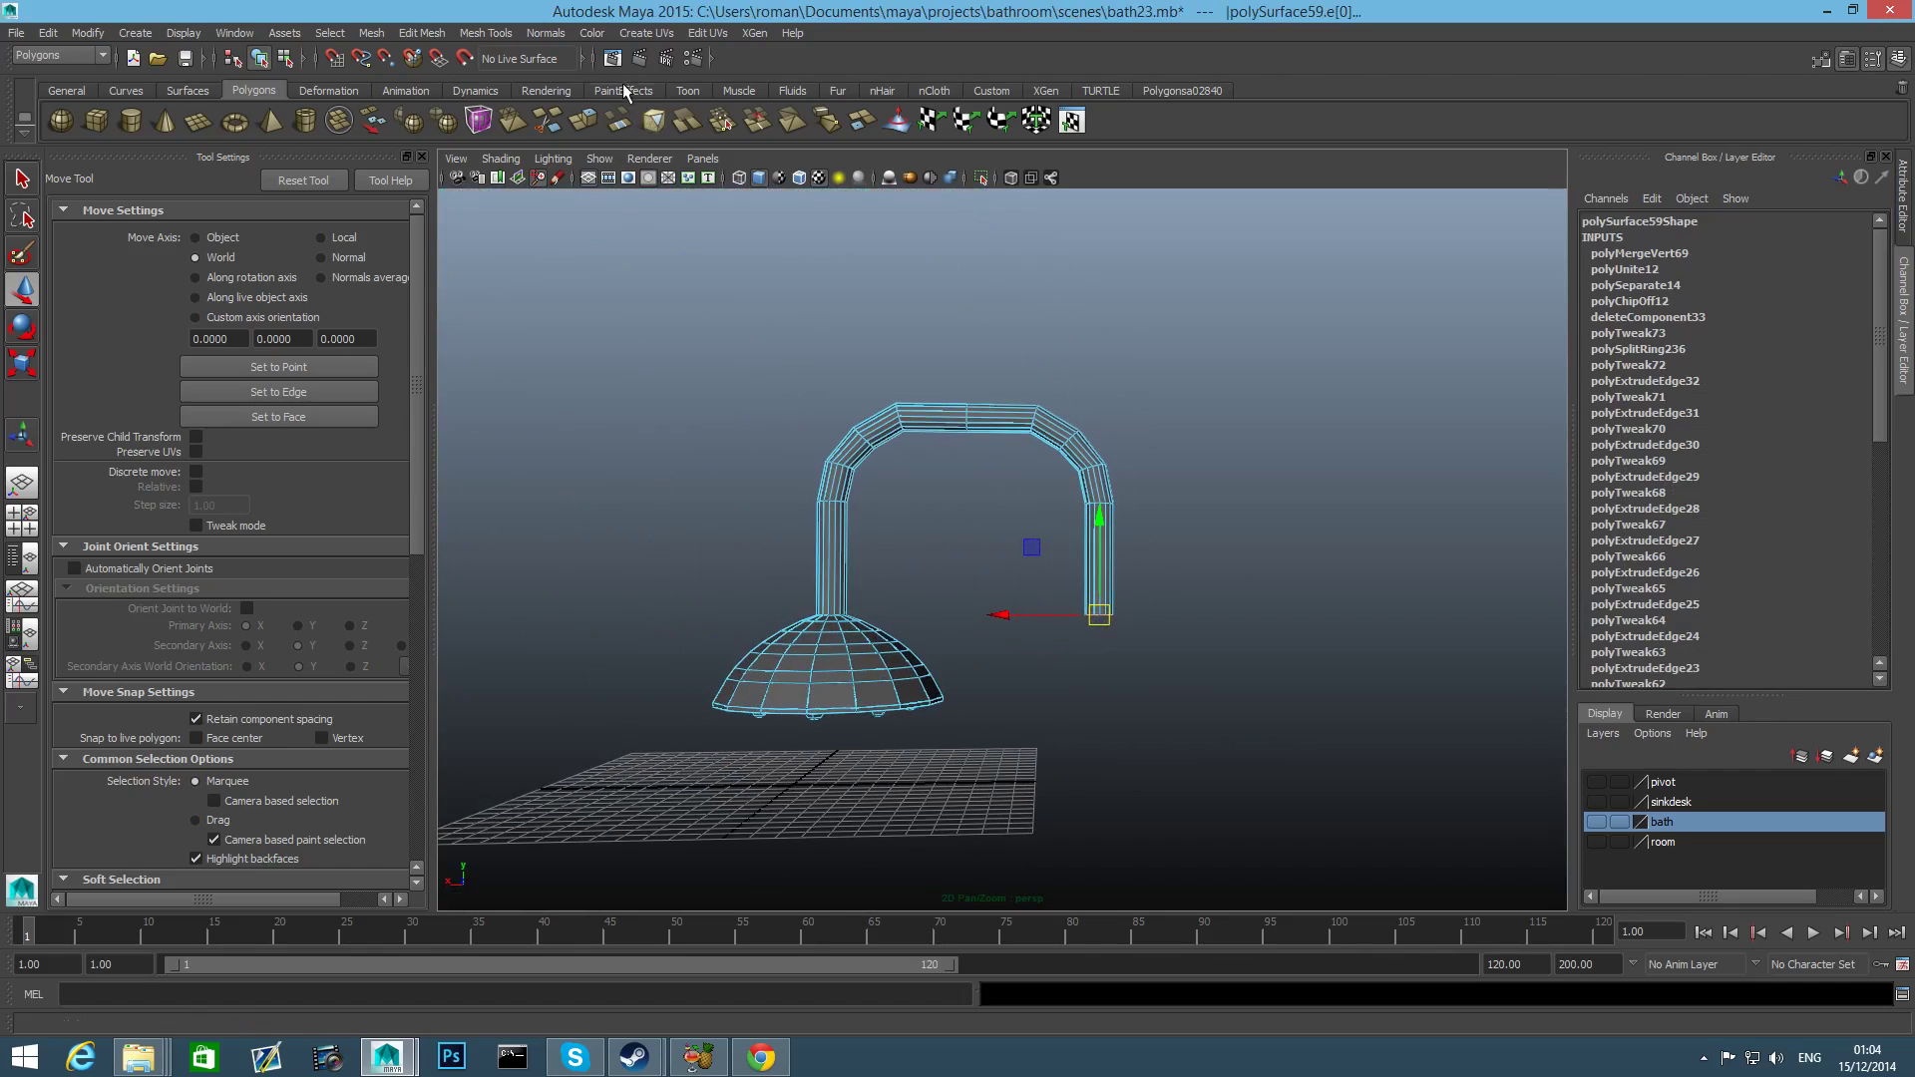
click(587, 121)
key(w)
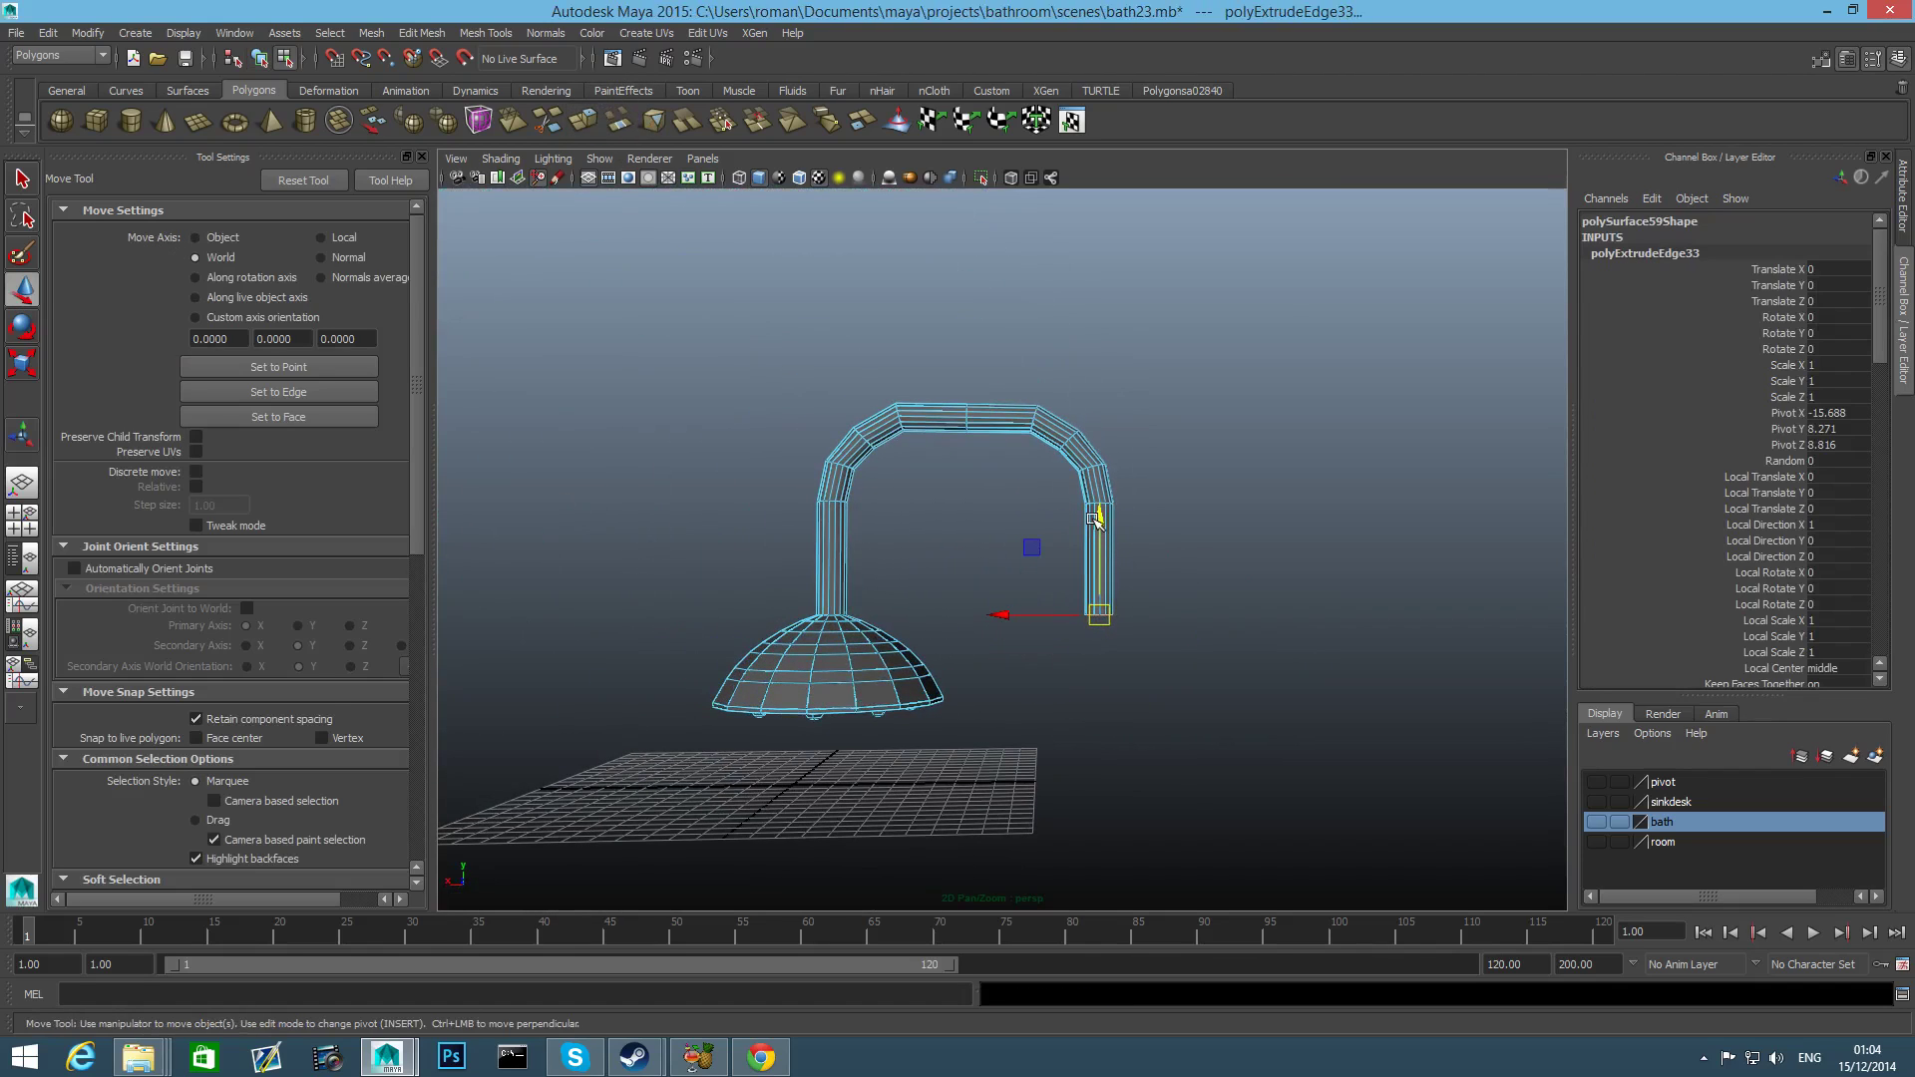
Move the extruded edges straight down along Y to form a long vertical pipe below the arch.
drag(1098, 519, 1103, 904)
alt+middle_drag(1110, 749, 1109, 734)
alt+drag(1109, 735, 1070, 860)
alt+middle_drag(1144, 774, 1158, 495)
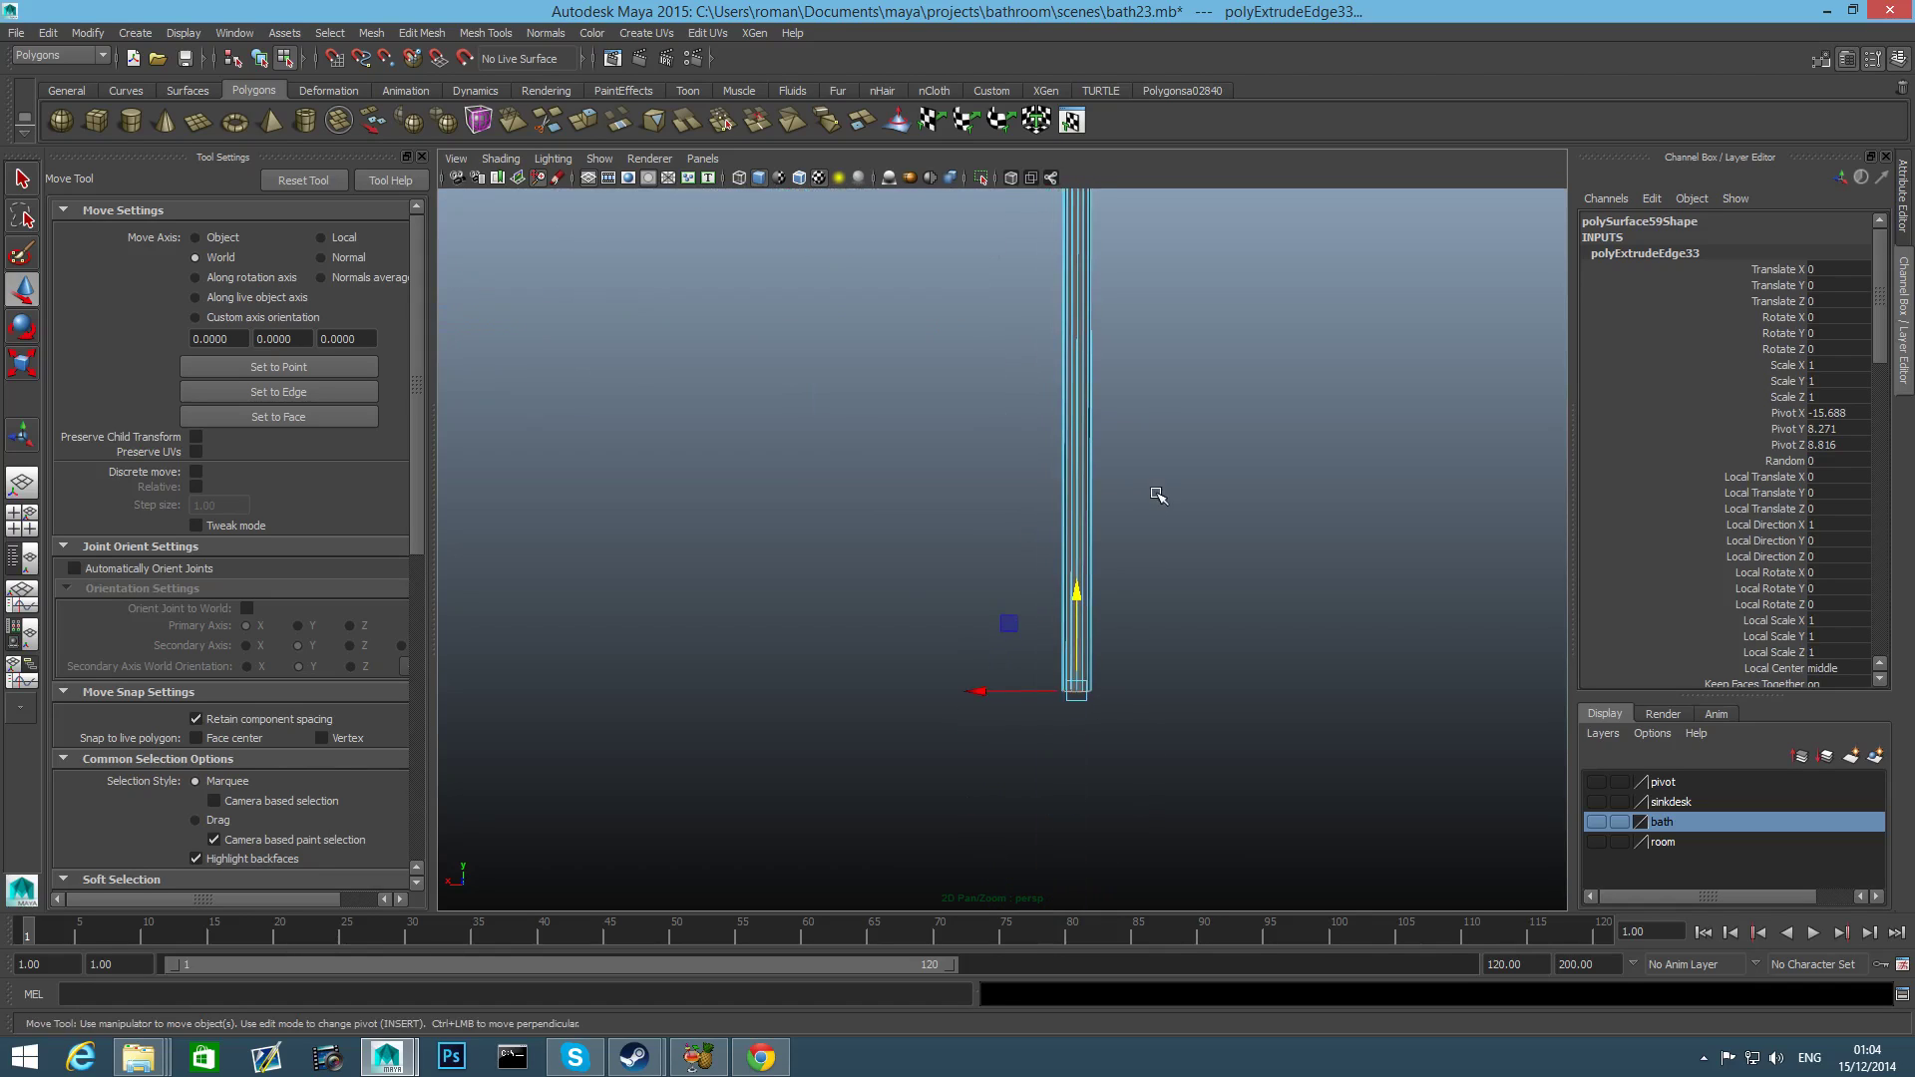
alt+right_drag(1136, 509, 887, 626)
drag(1104, 523, 1102, 577)
alt+middle_drag(1103, 577, 1142, 677)
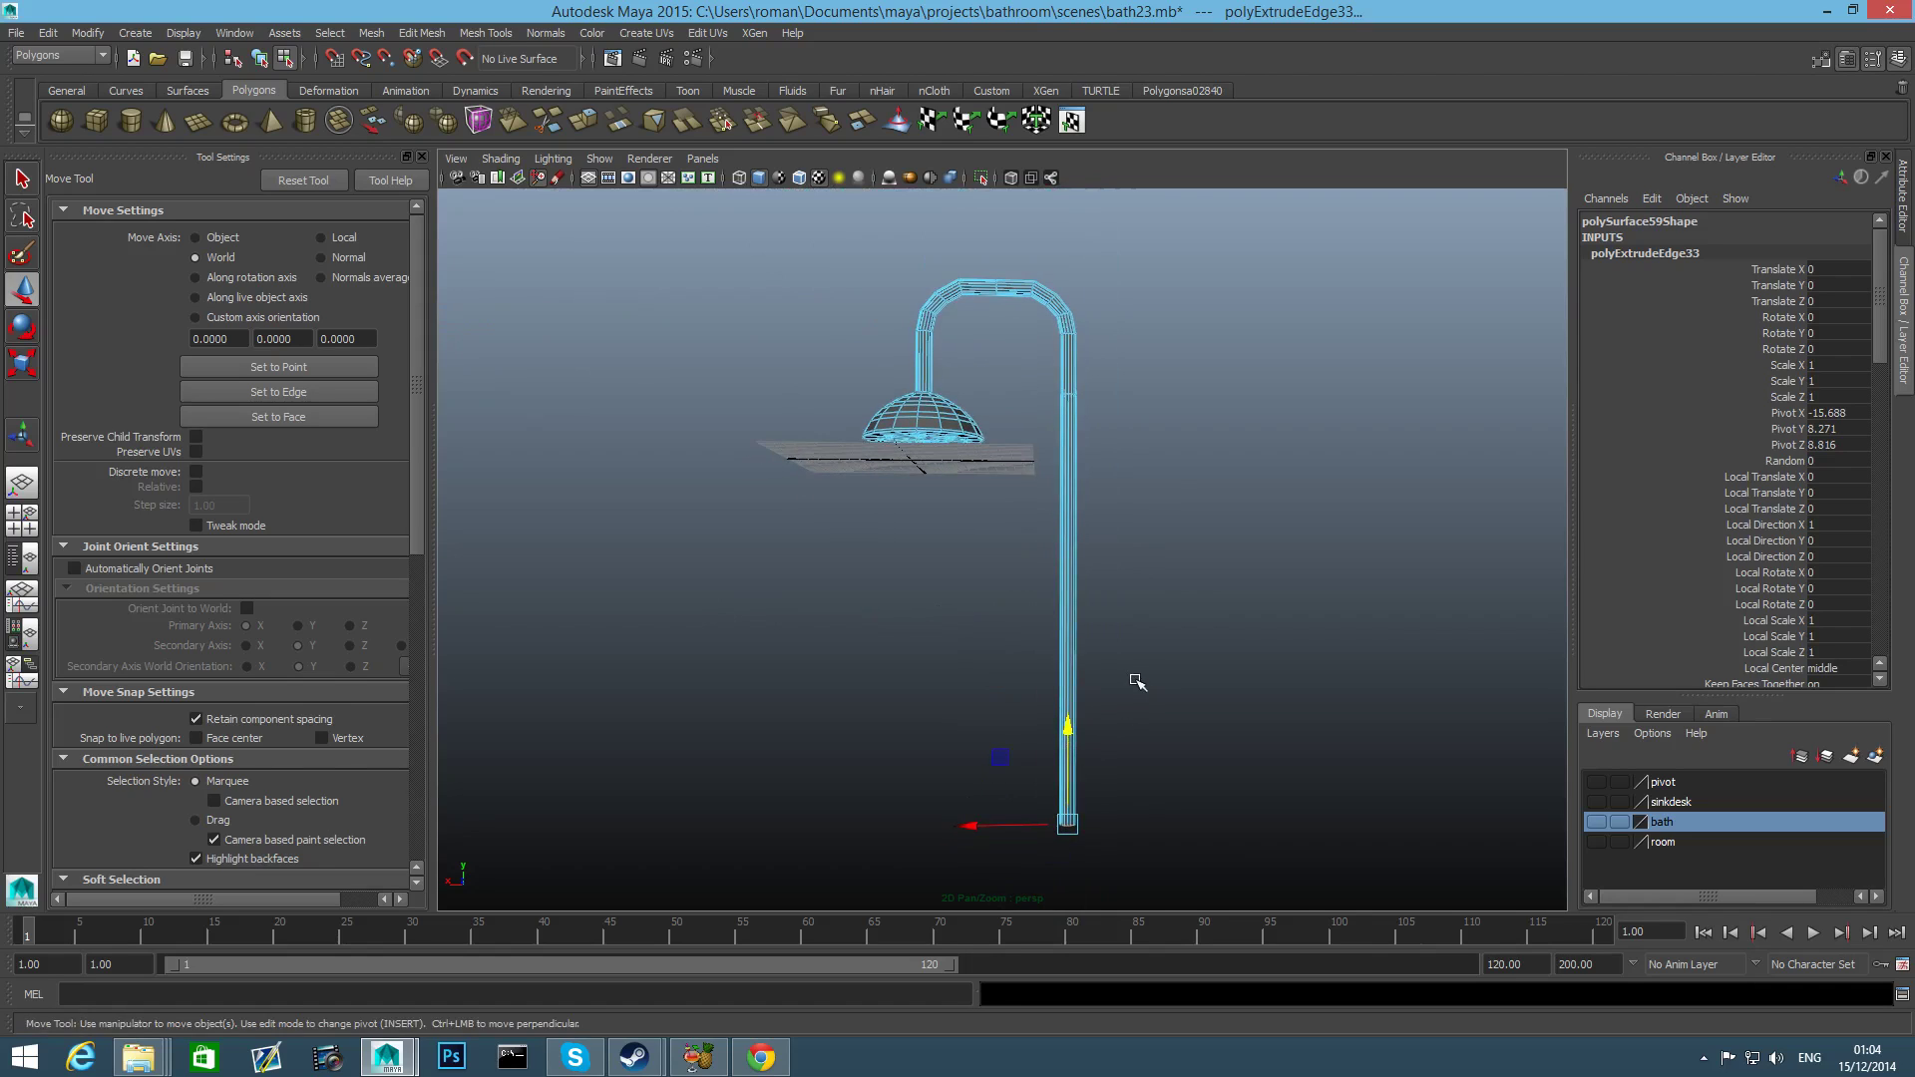
Duplicate the faces of the arch half above the long vertical pipe as a separate object.
alt+drag(1137, 684, 1068, 745)
alt+drag(1034, 610, 982, 626)
scroll(1068, 602, down, 3)
scroll(1057, 598, up, 3)
alt+middle_drag(1166, 568, 987, 595)
scroll(1068, 701, up, 3)
scroll(987, 595, up, 5)
alt+drag(987, 595, 951, 695)
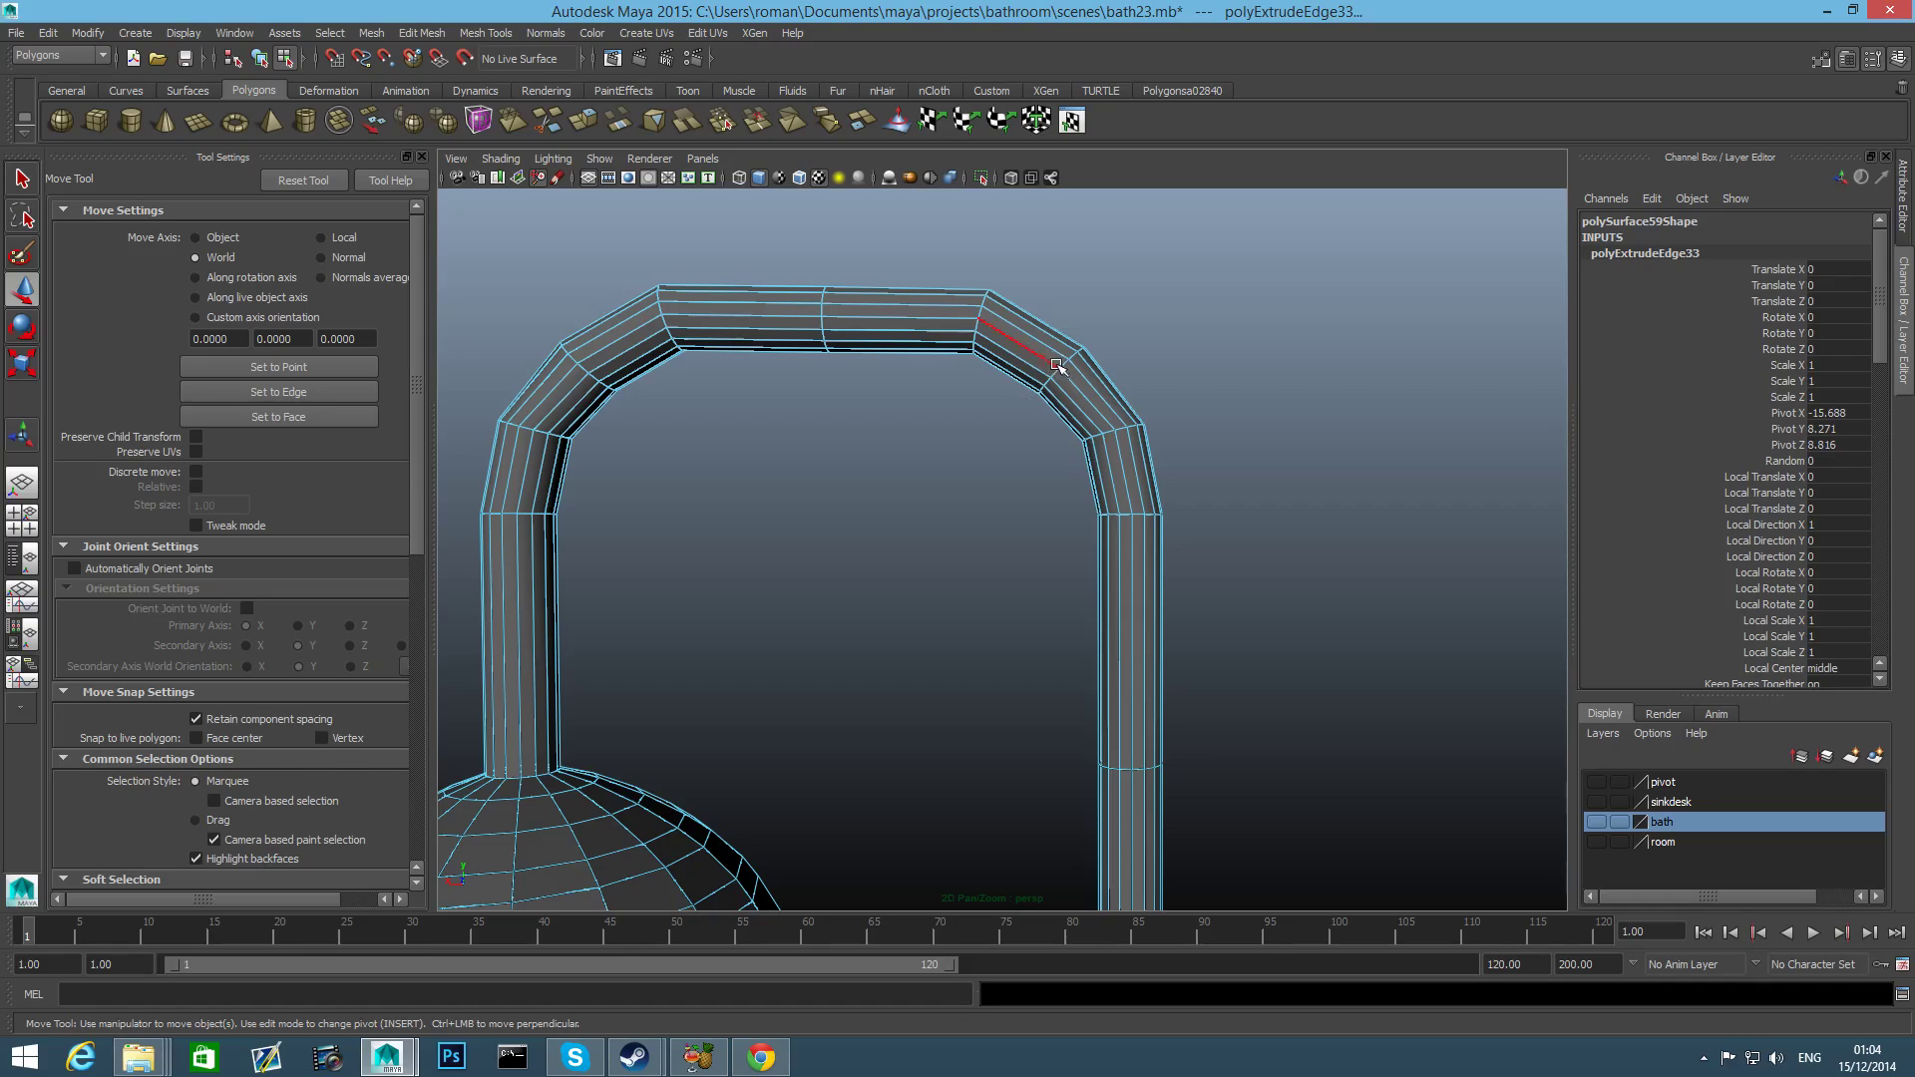
right_drag(1062, 357, 1147, 333)
drag(939, 264, 1178, 484)
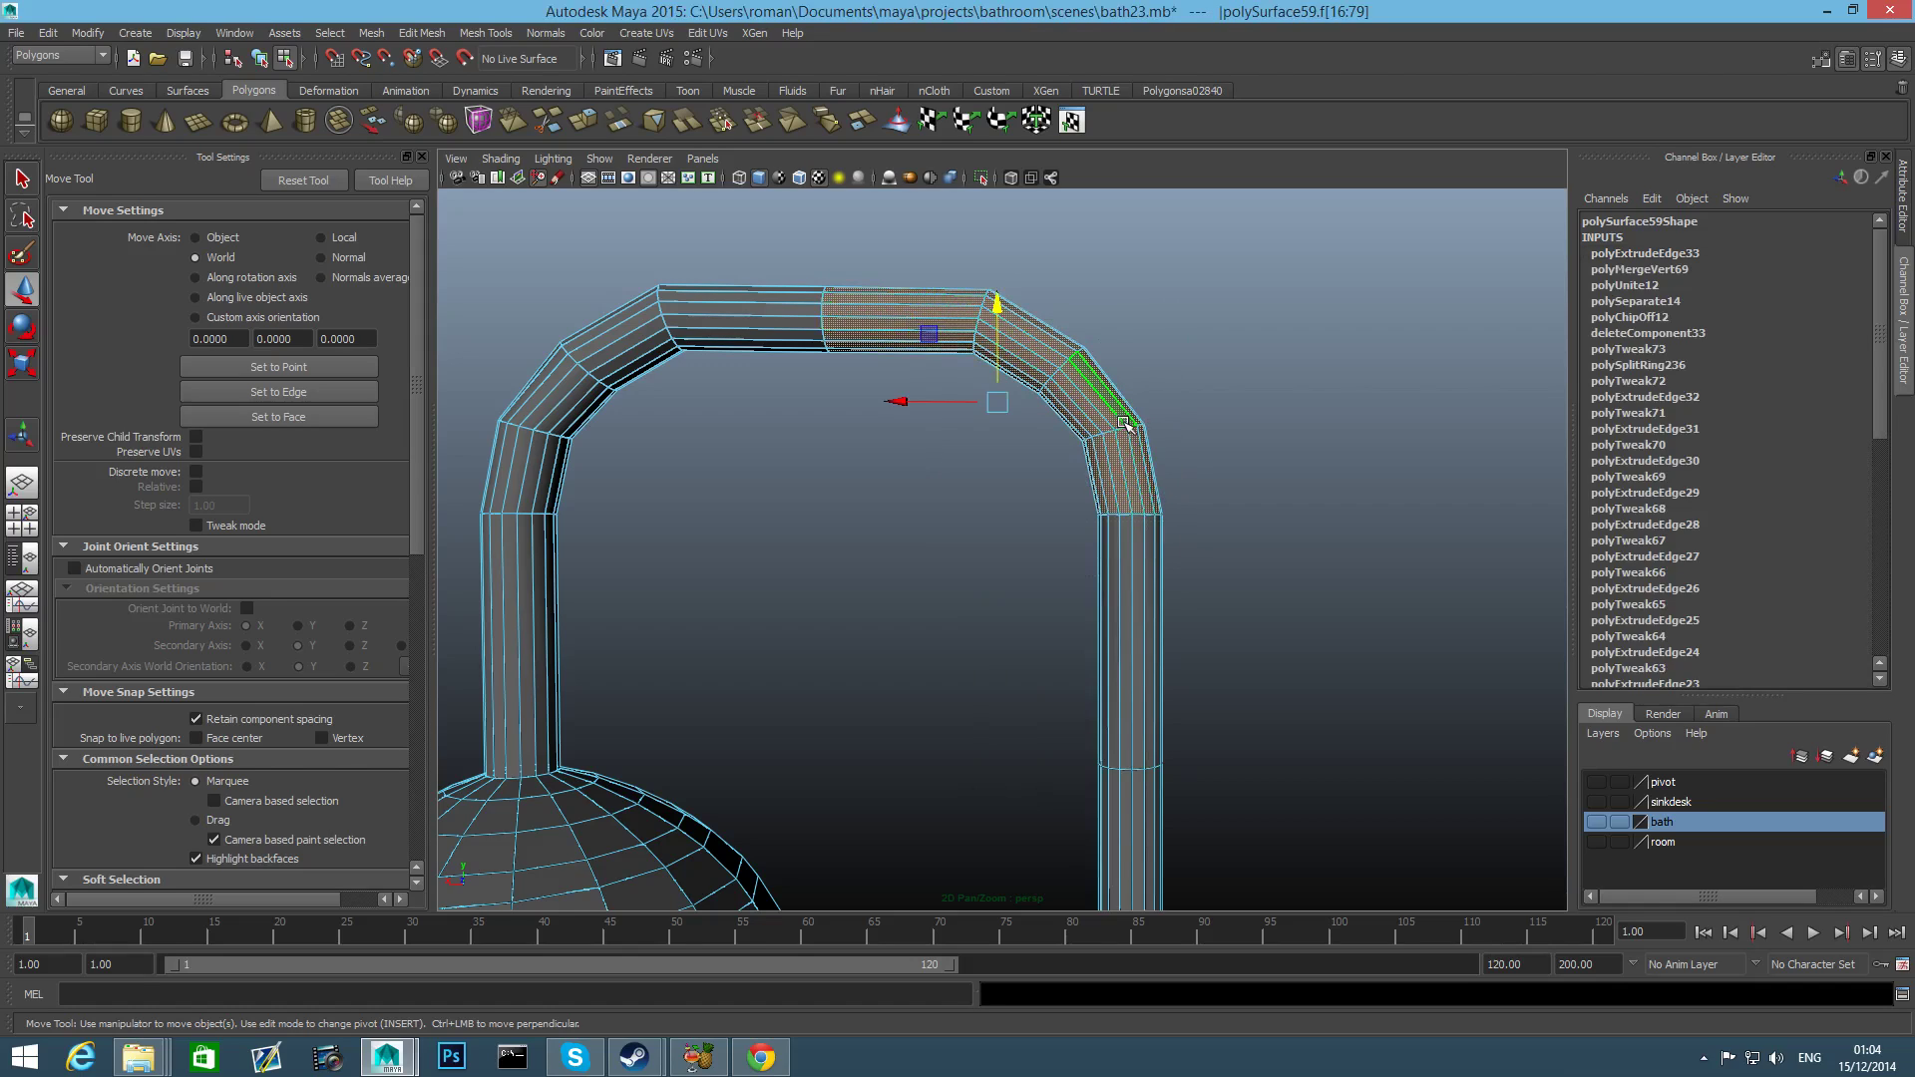
shift+right_drag(1117, 414, 1139, 678)
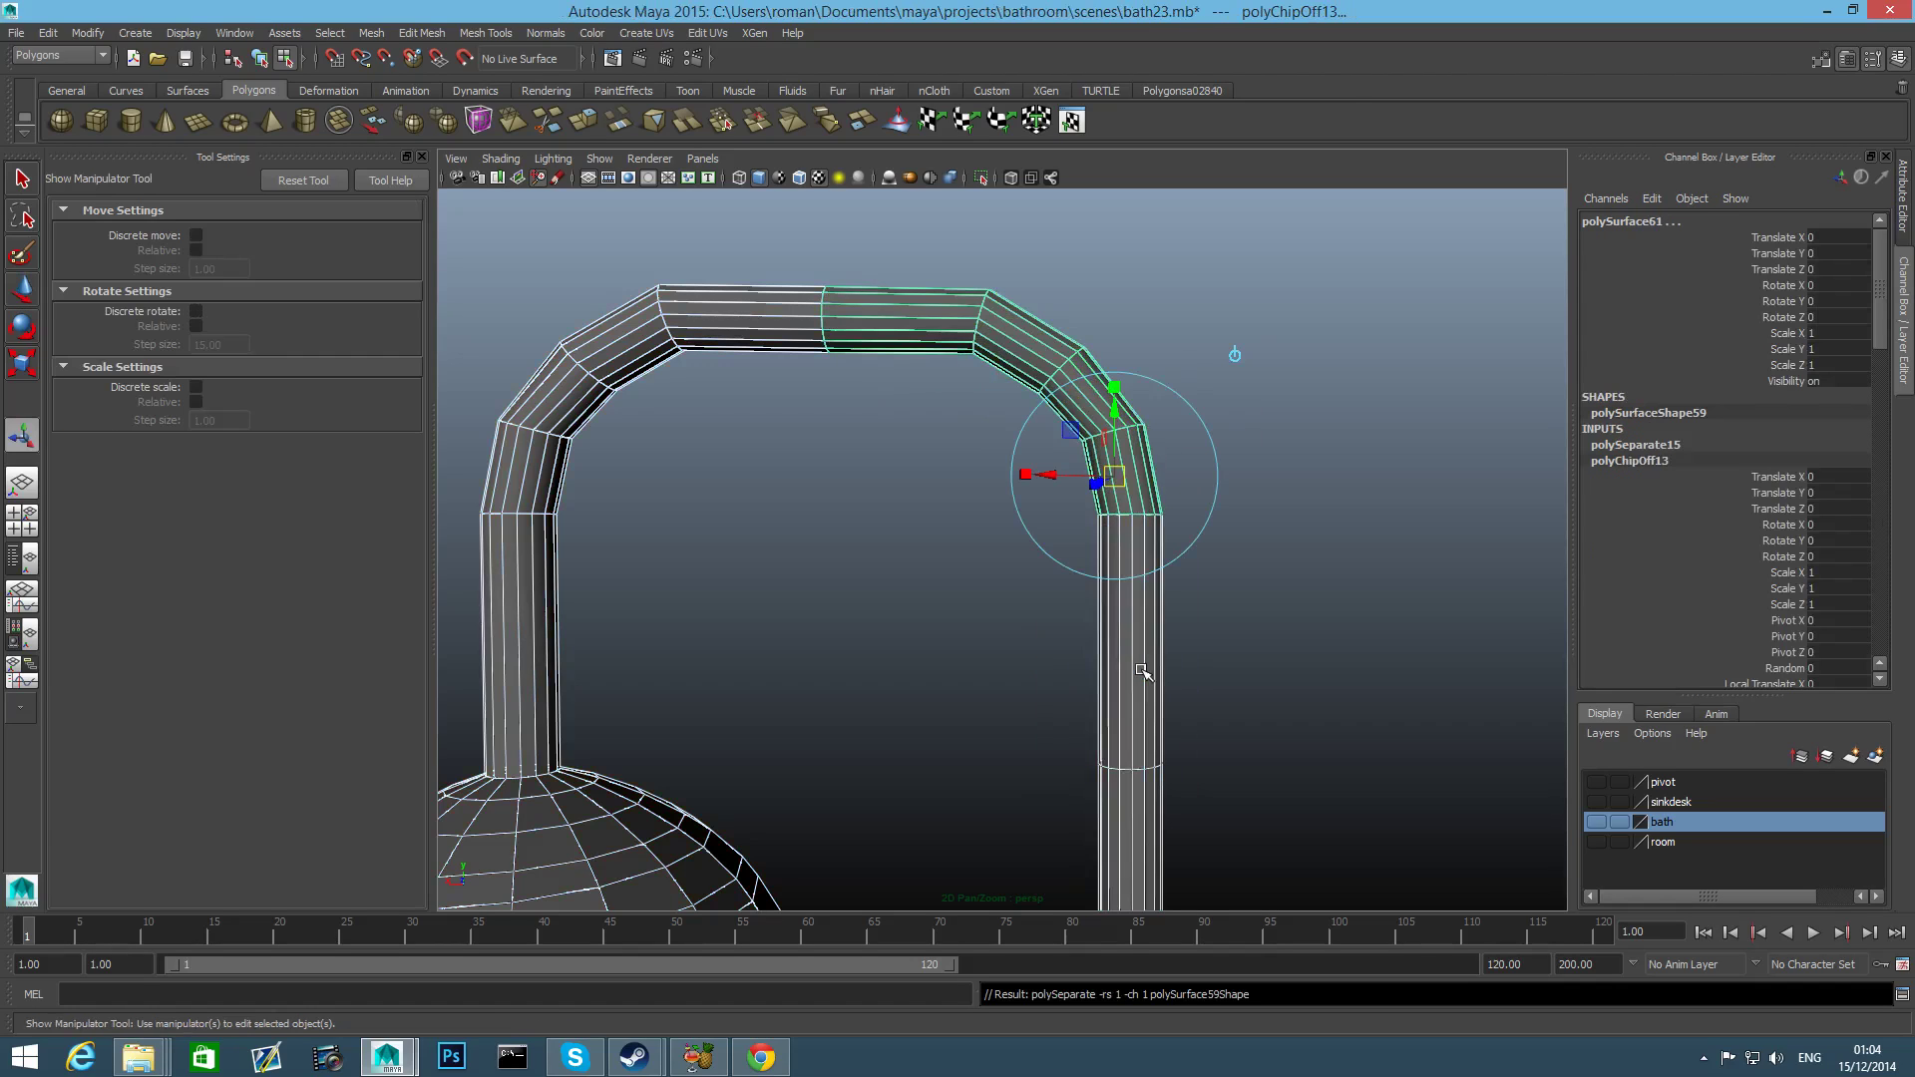
Return to object selection with only the duplicated bend selected and center its pivot.
key(F8)
key(F8)
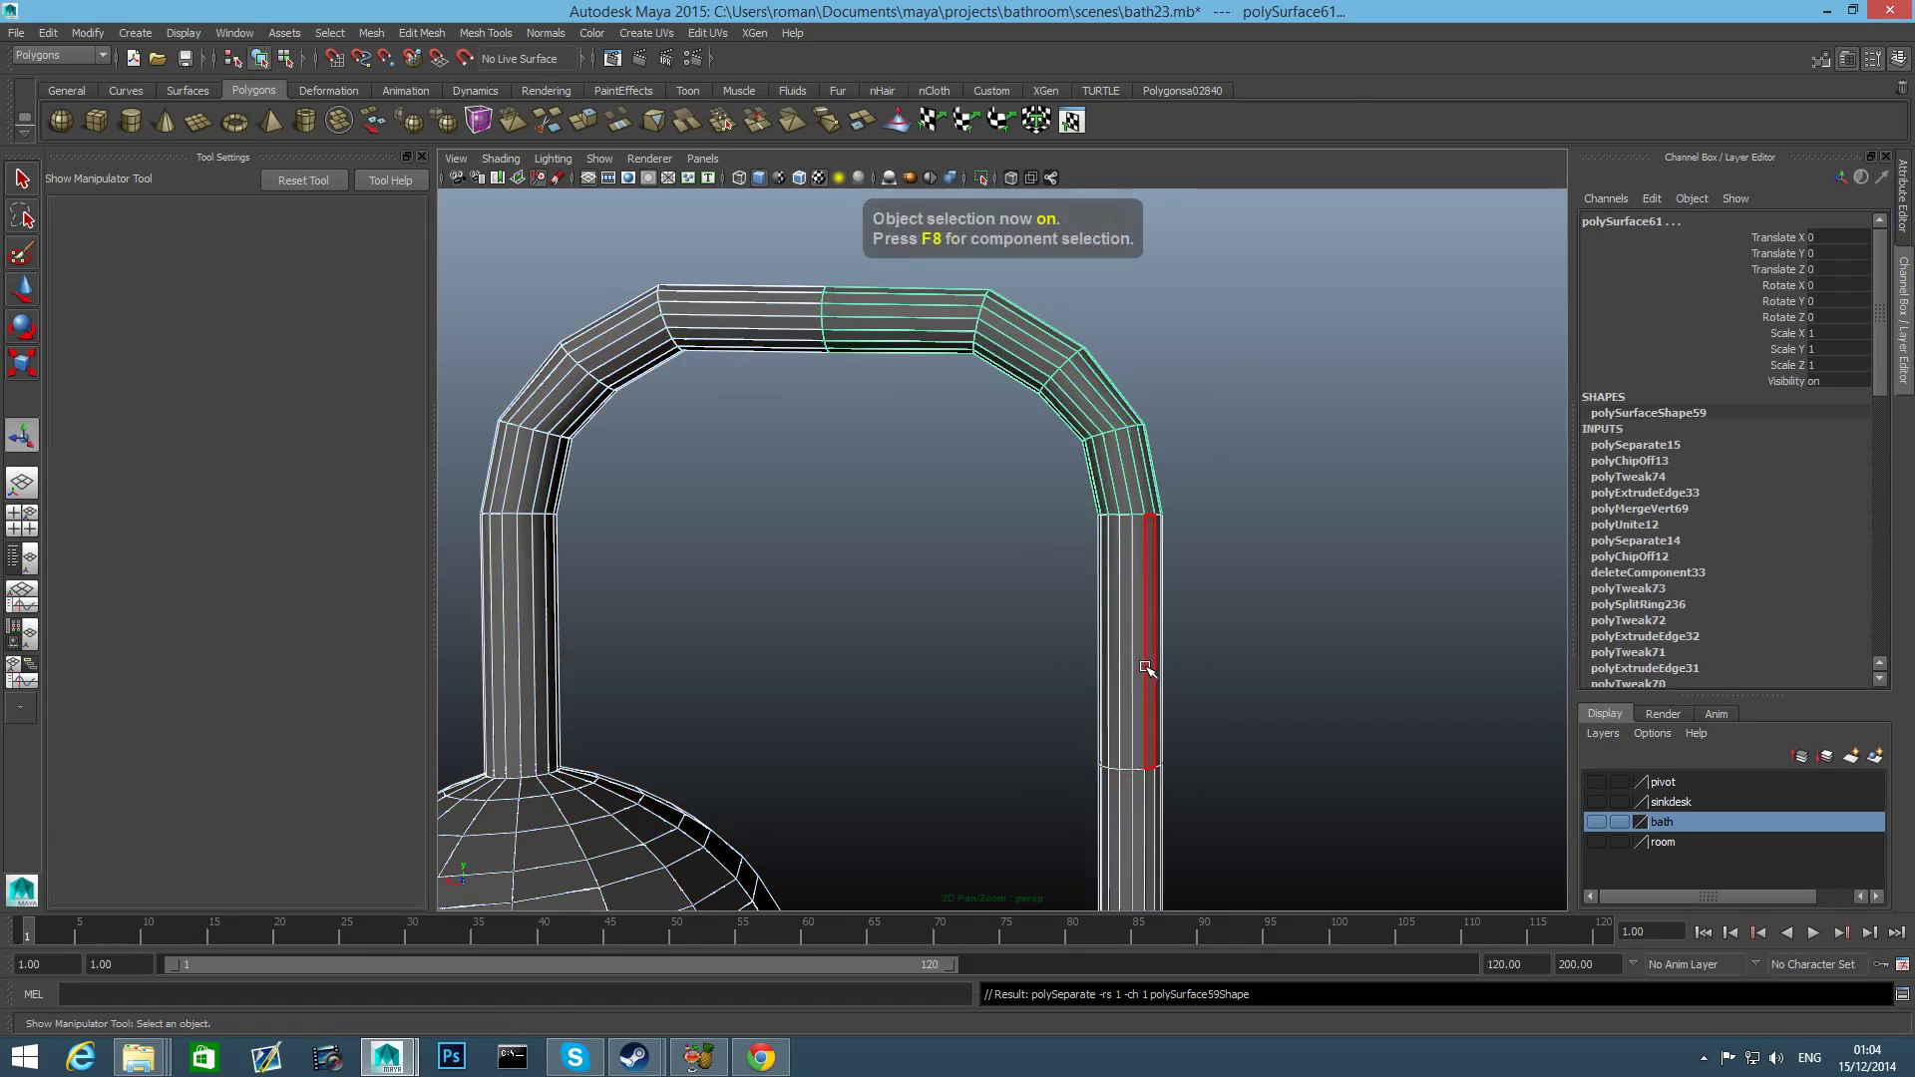
scroll(1146, 635, down, 5)
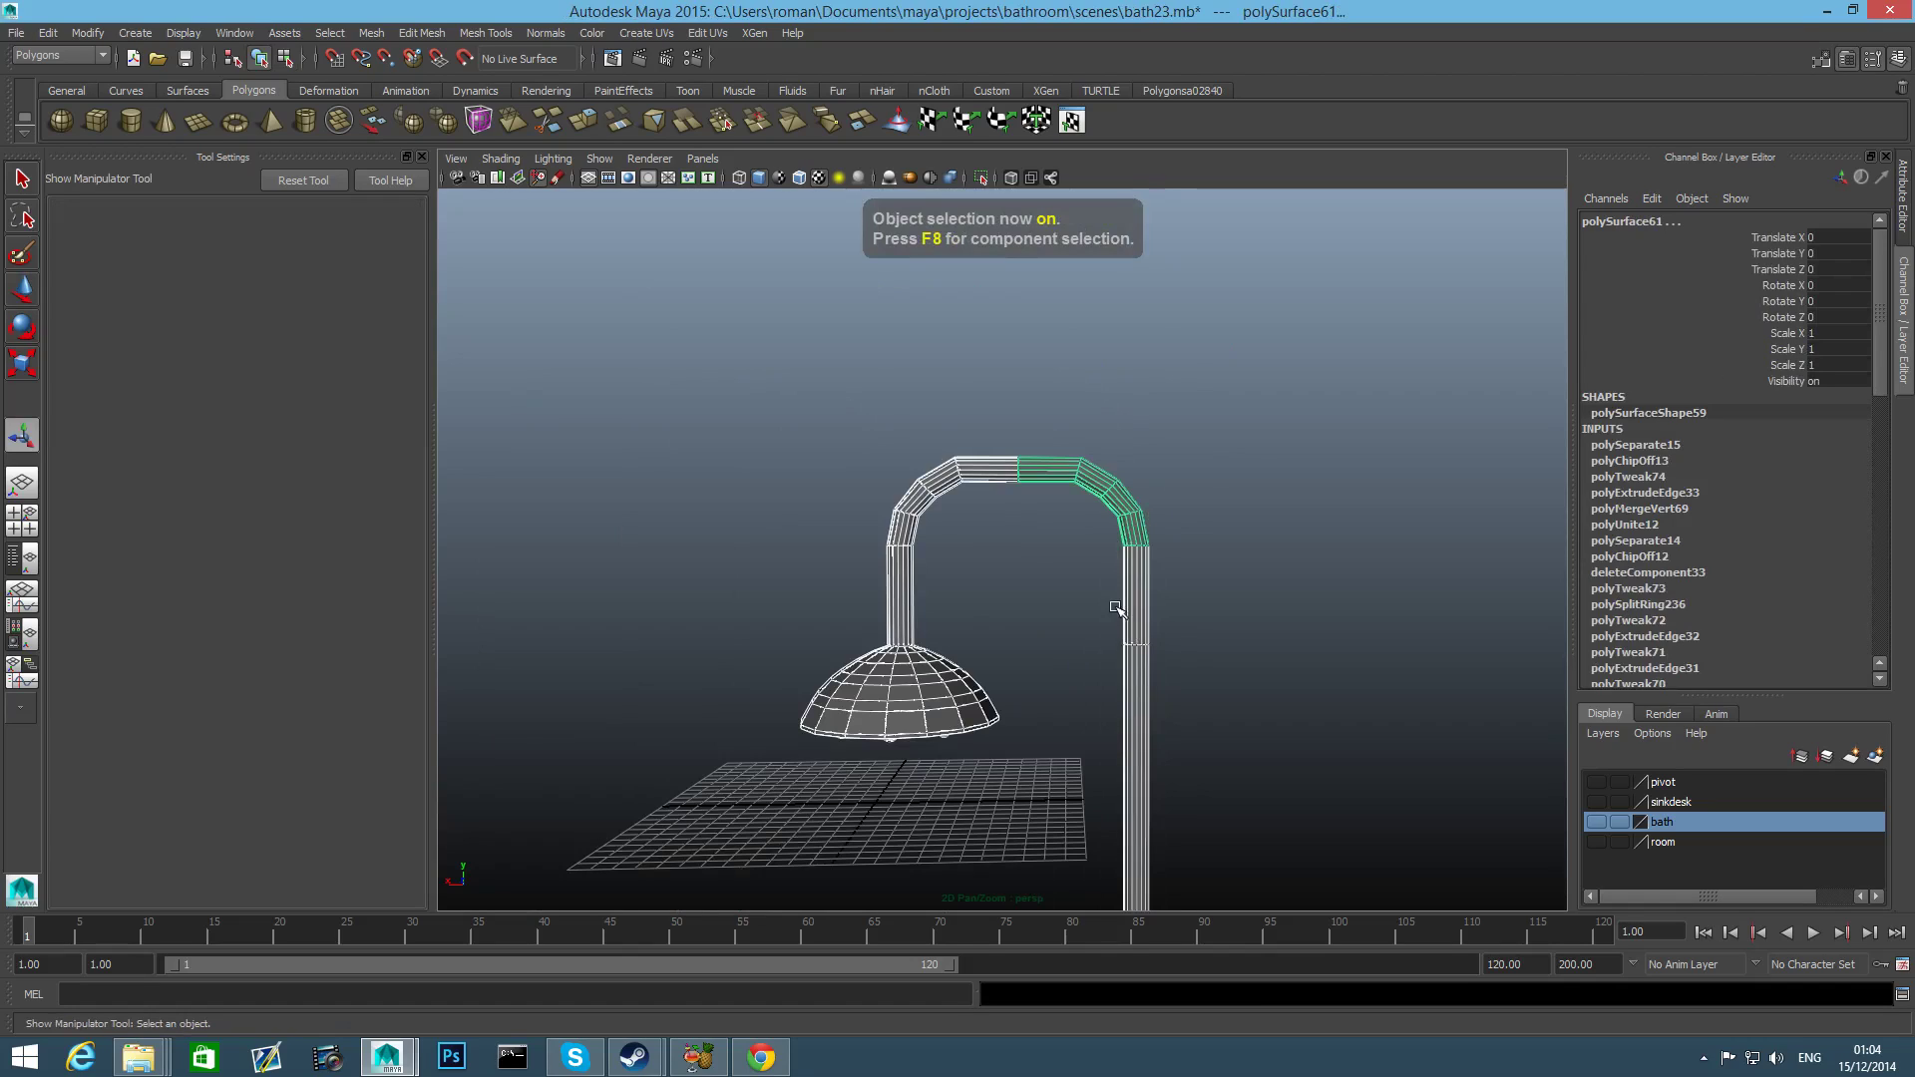
key(5)
key(w)
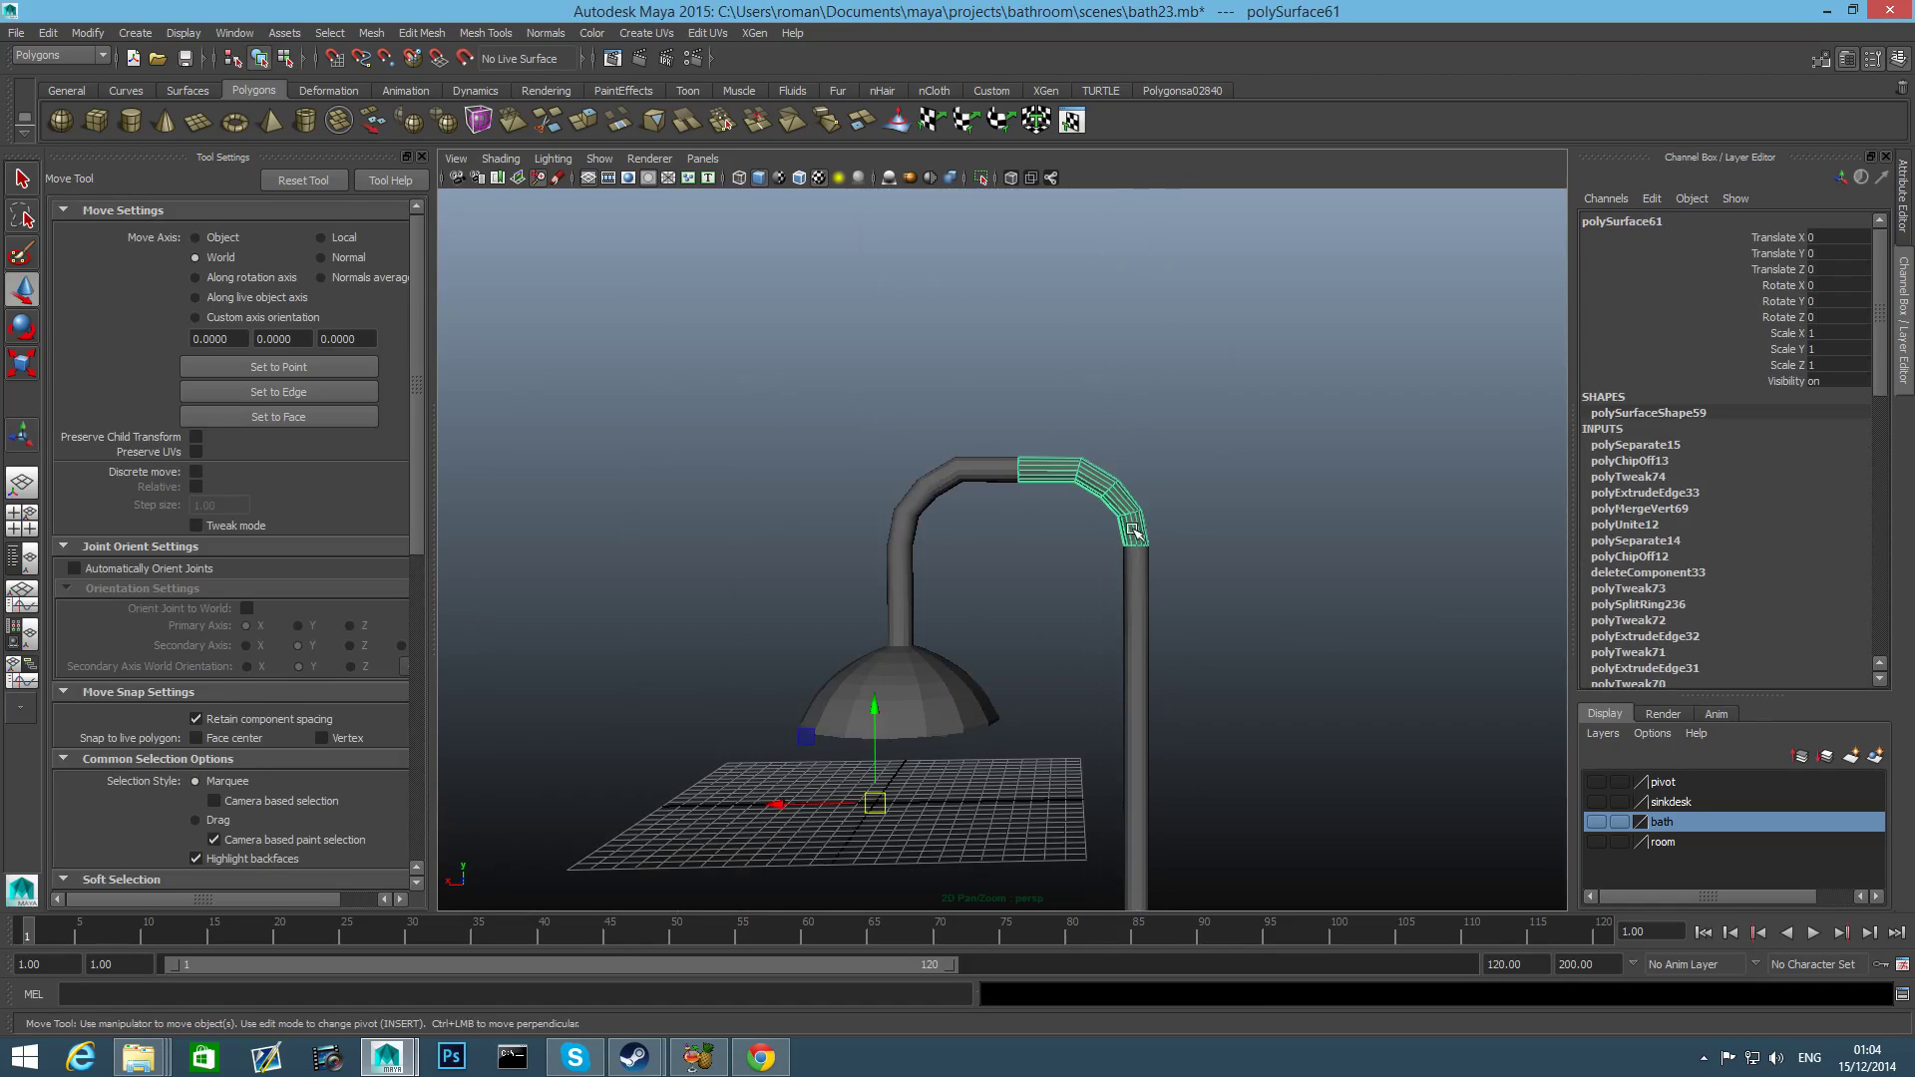
click(88, 33)
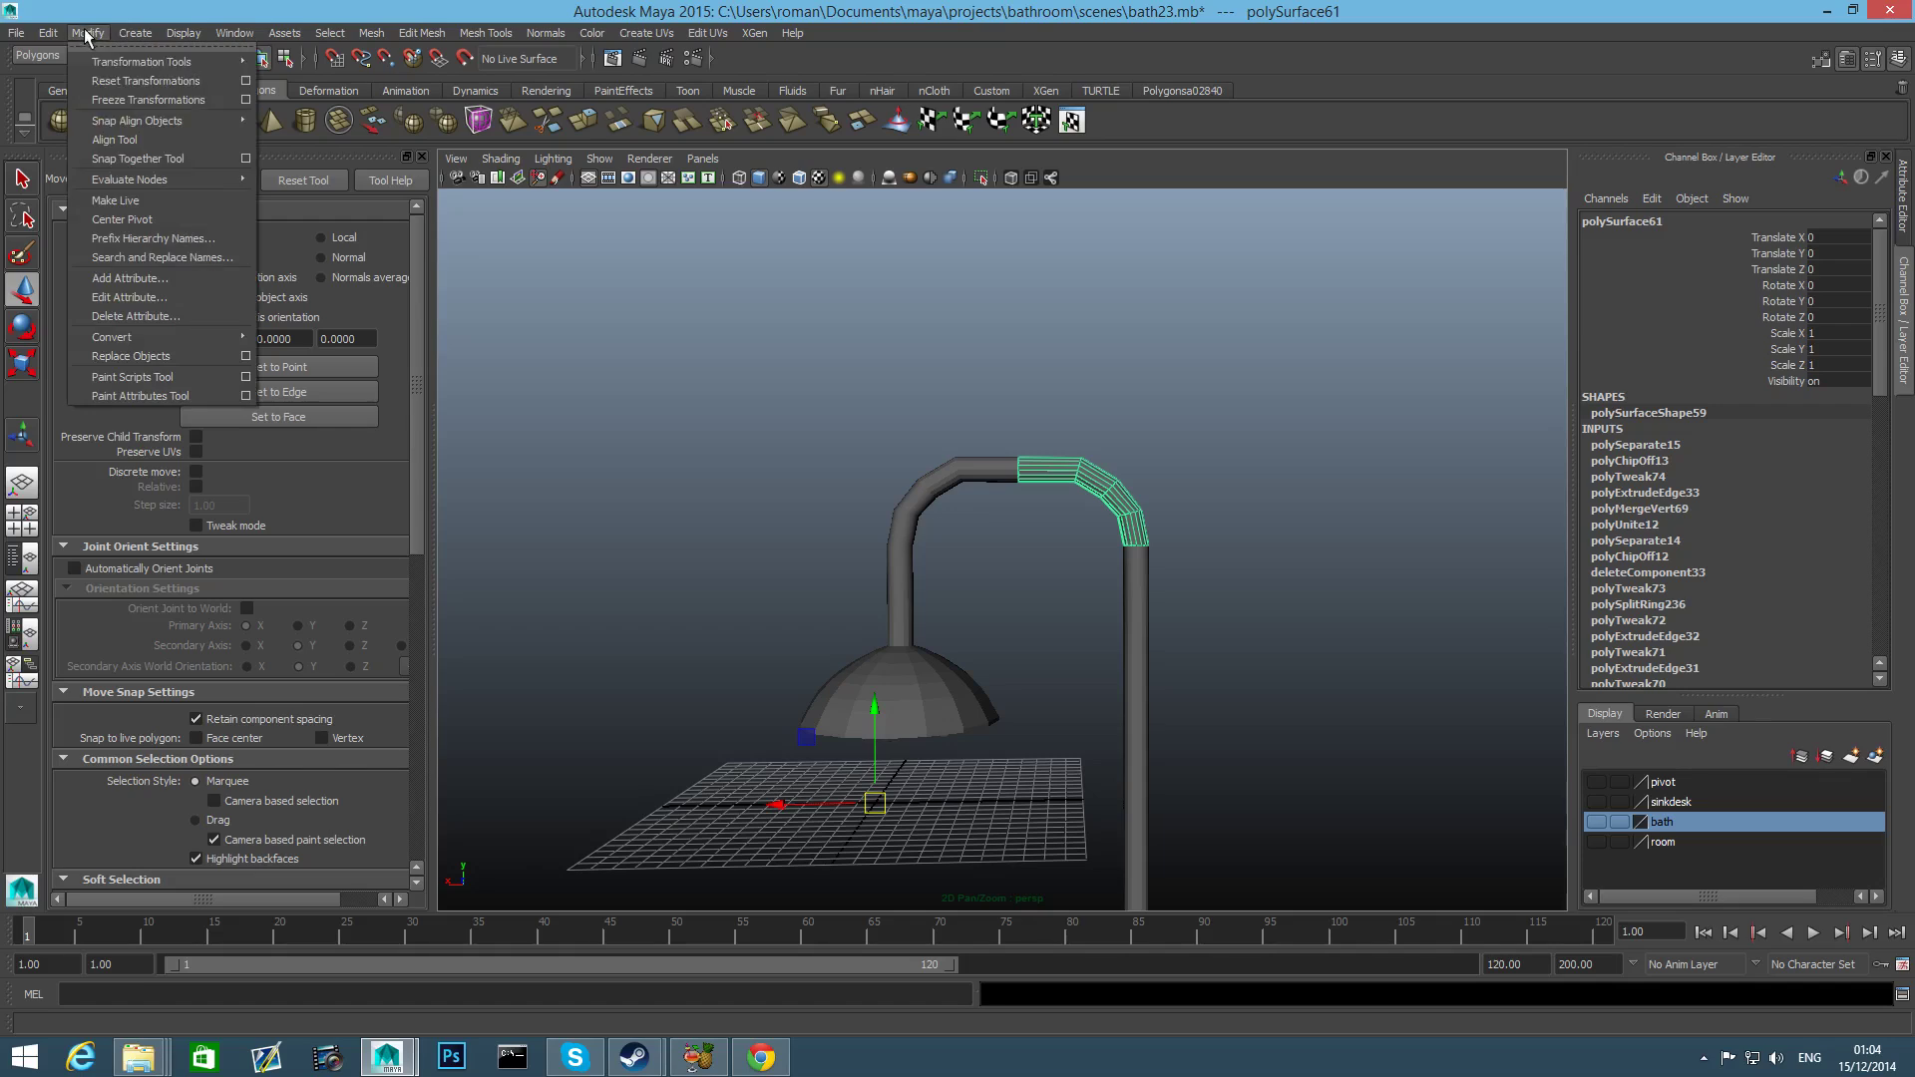
click(140, 220)
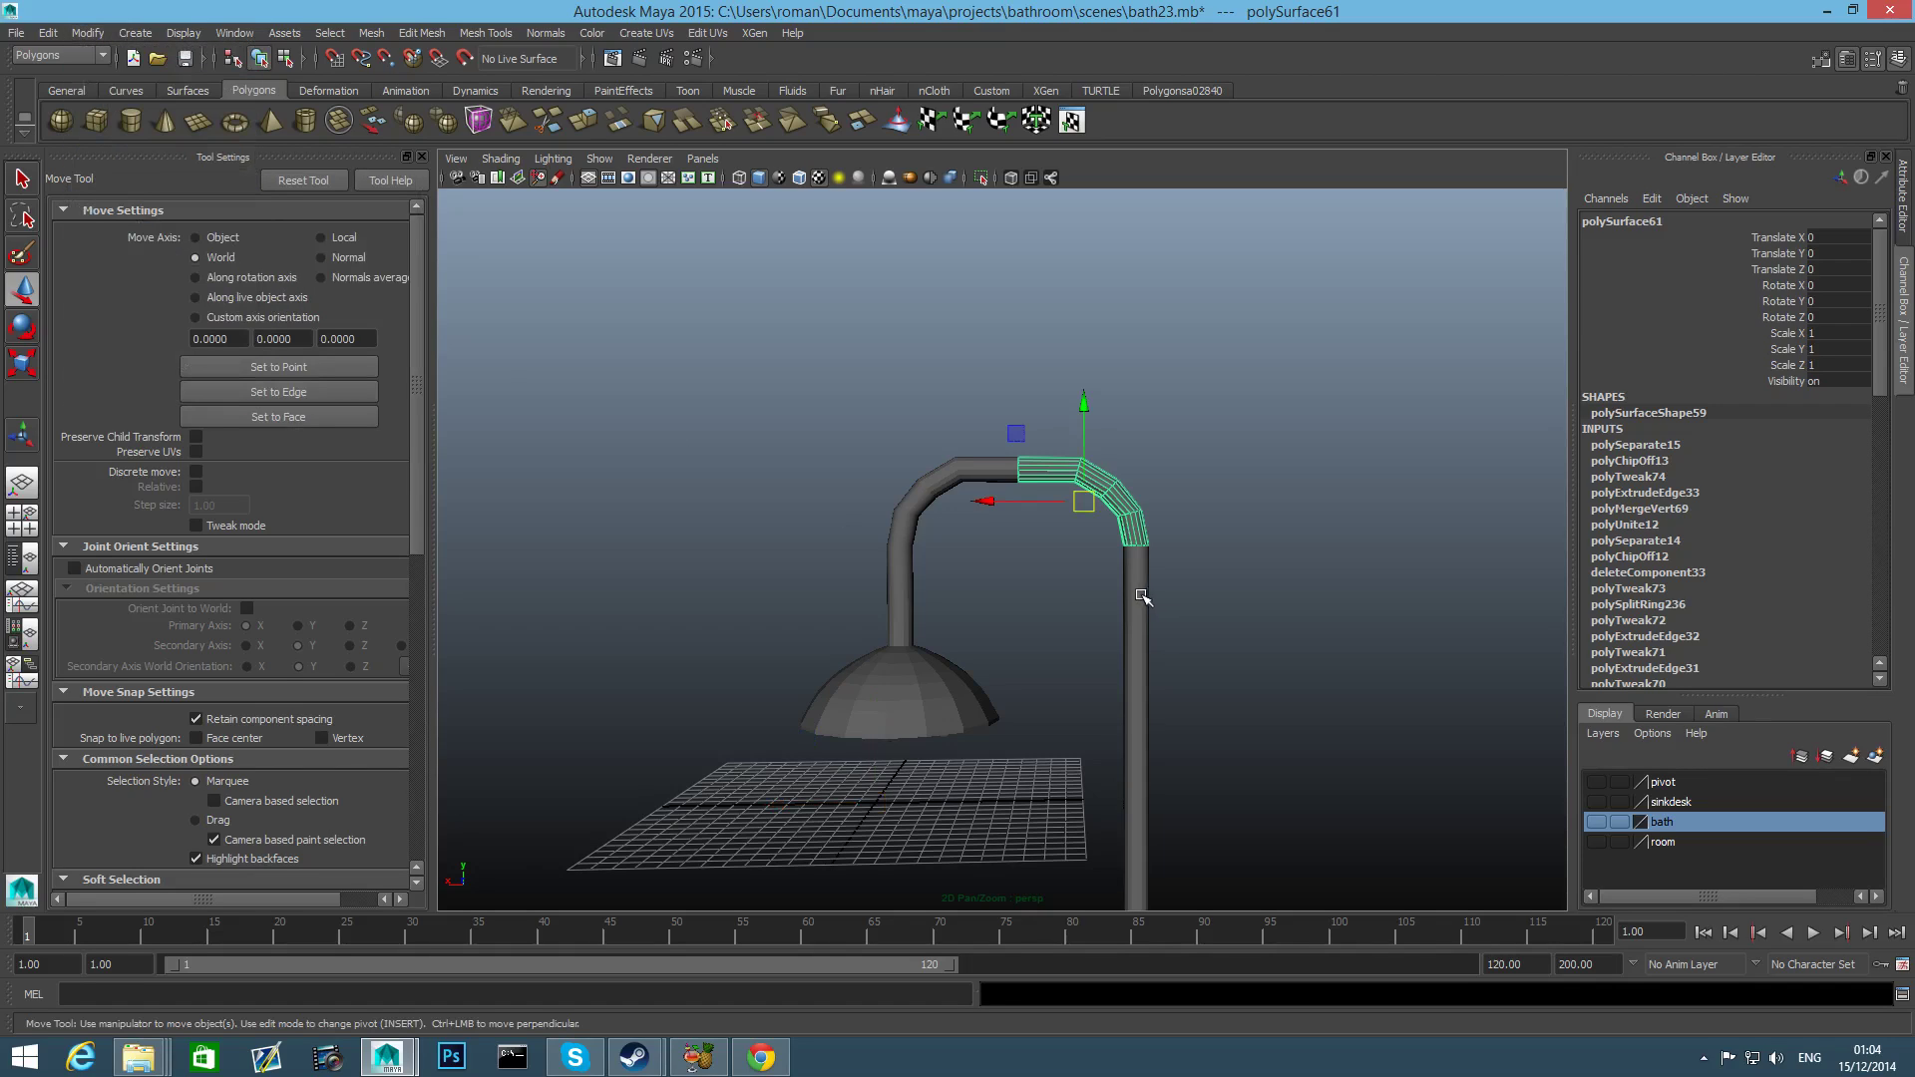
Move the duplicated bend down to the lower end of the long vertical pipe, at Translate Y -56.455.
scroll(1142, 596, down, 5)
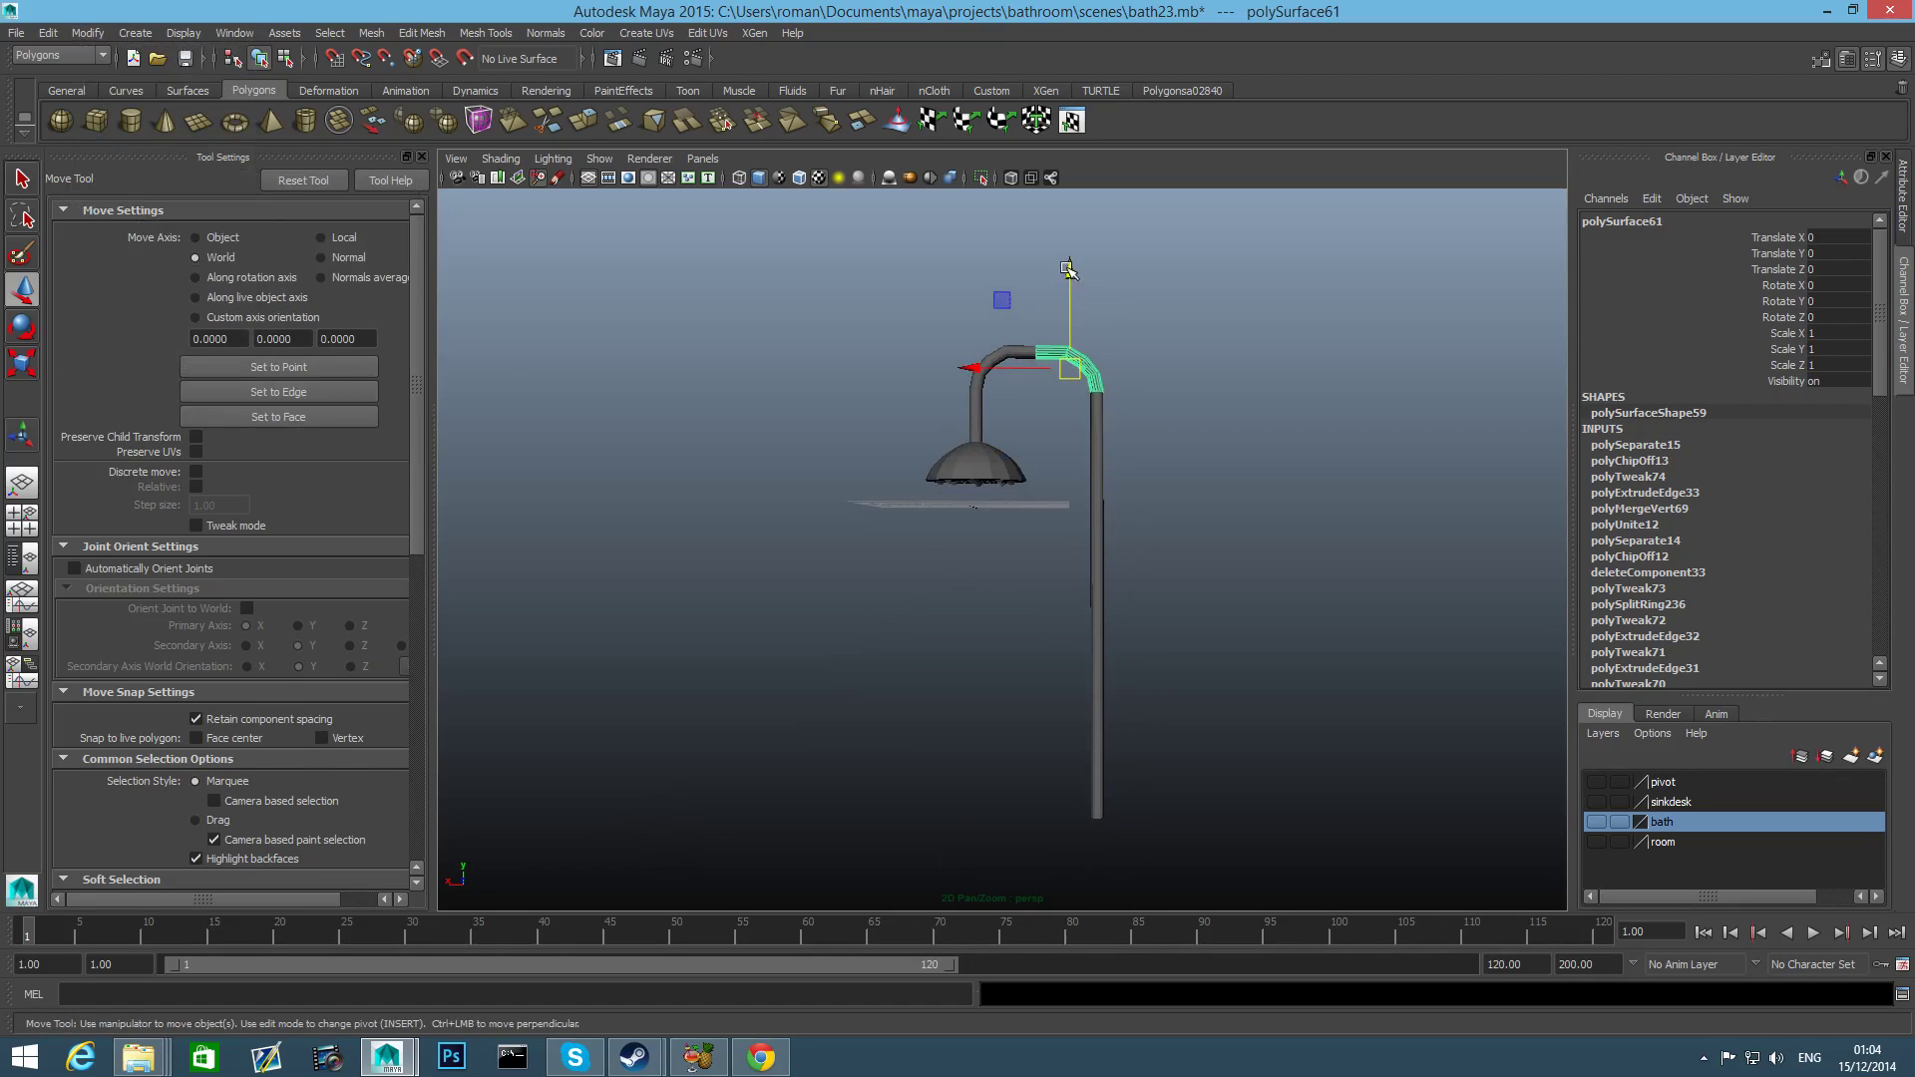
drag(1067, 268, 1091, 705)
alt+middle_drag(1091, 705, 1153, 684)
scroll(946, 493, up, 5)
scroll(946, 494, up, 3)
key(e)
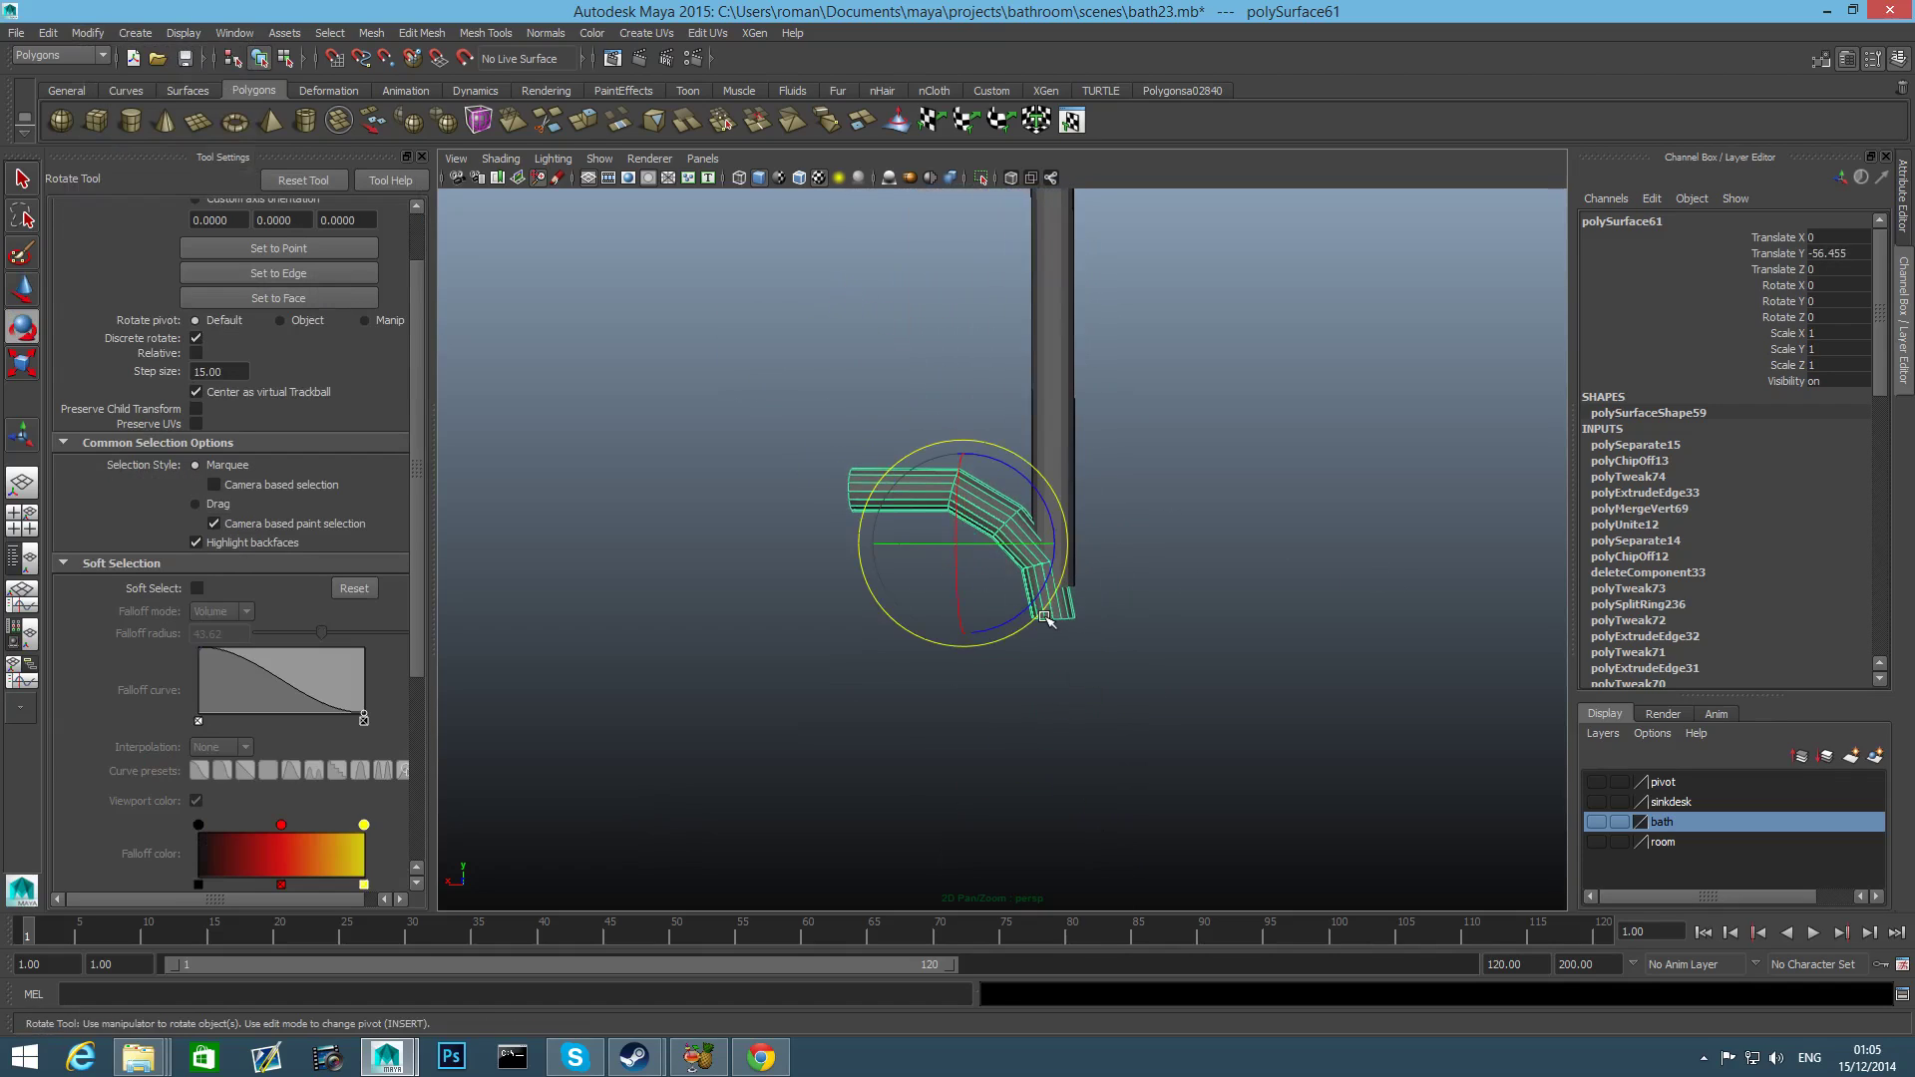
drag(957, 563, 991, 757)
key(Delete)
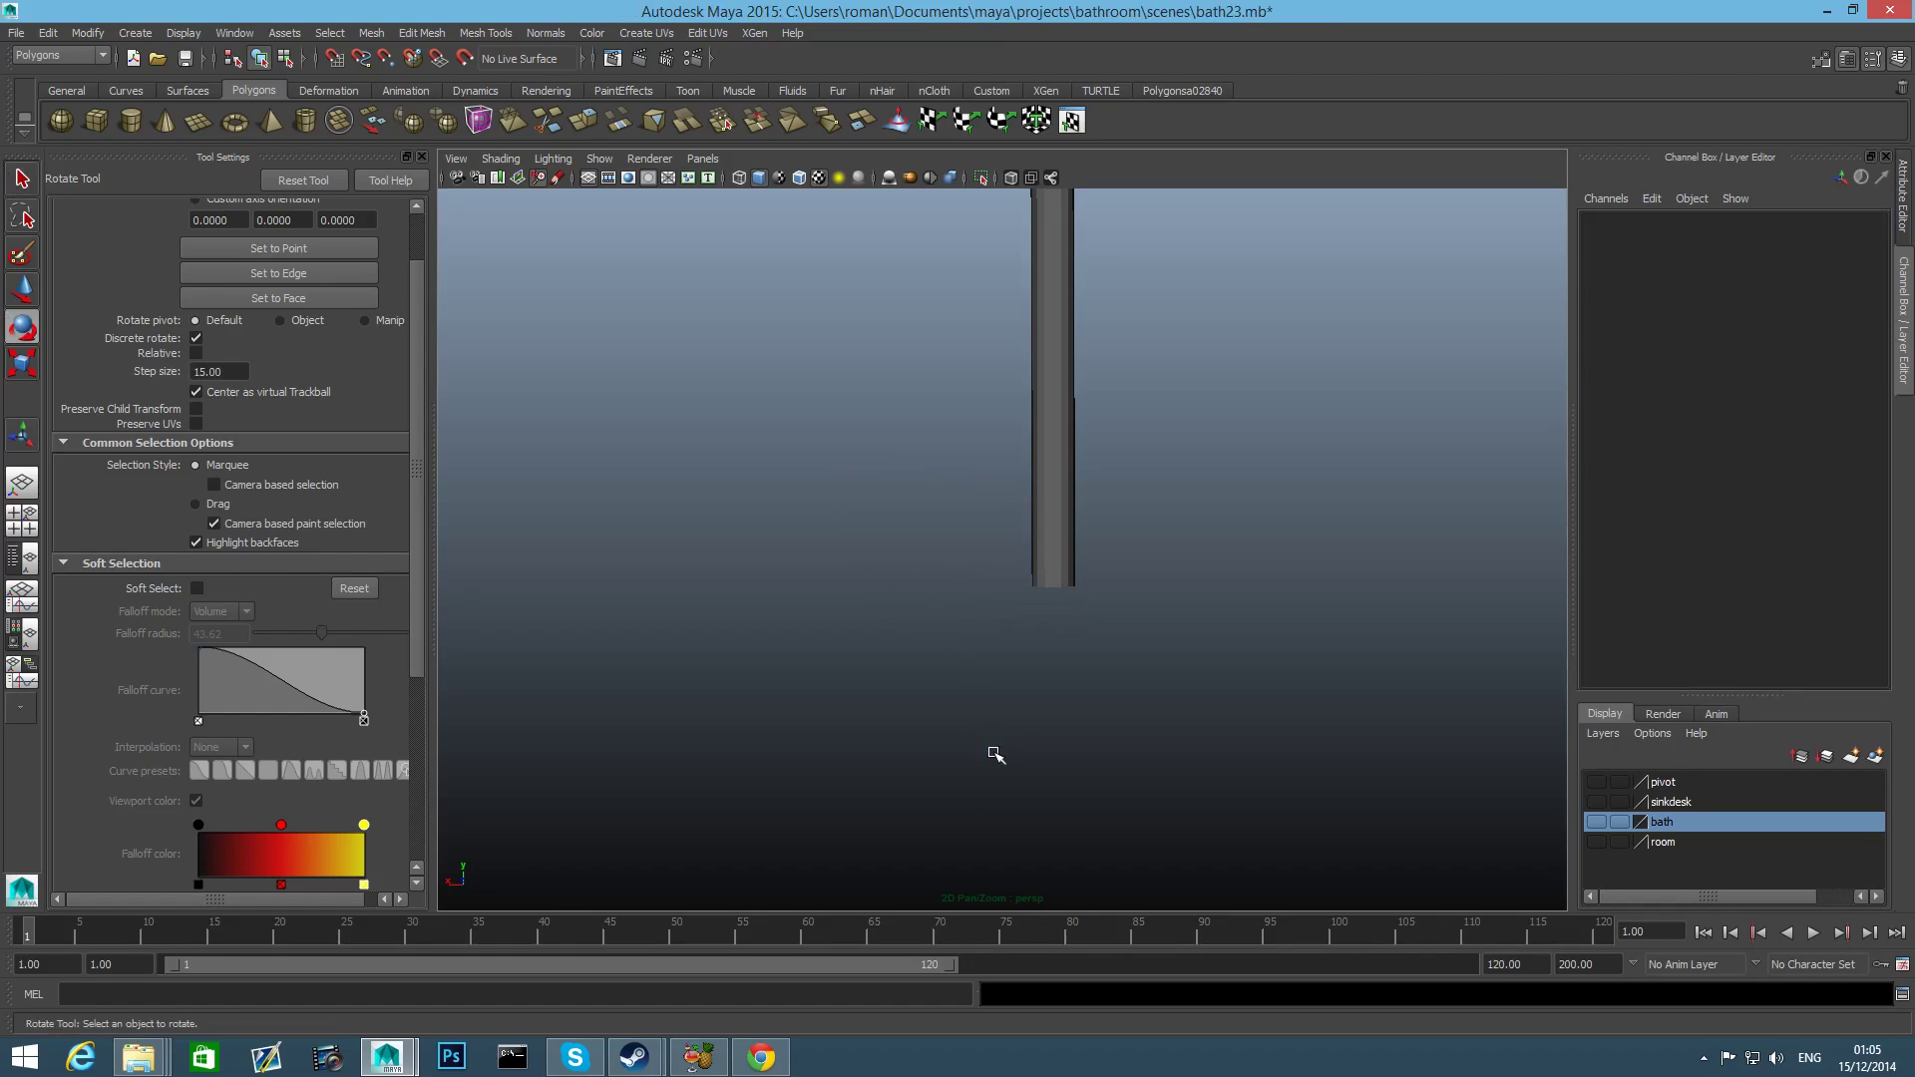
scroll(1000, 743, down, 5)
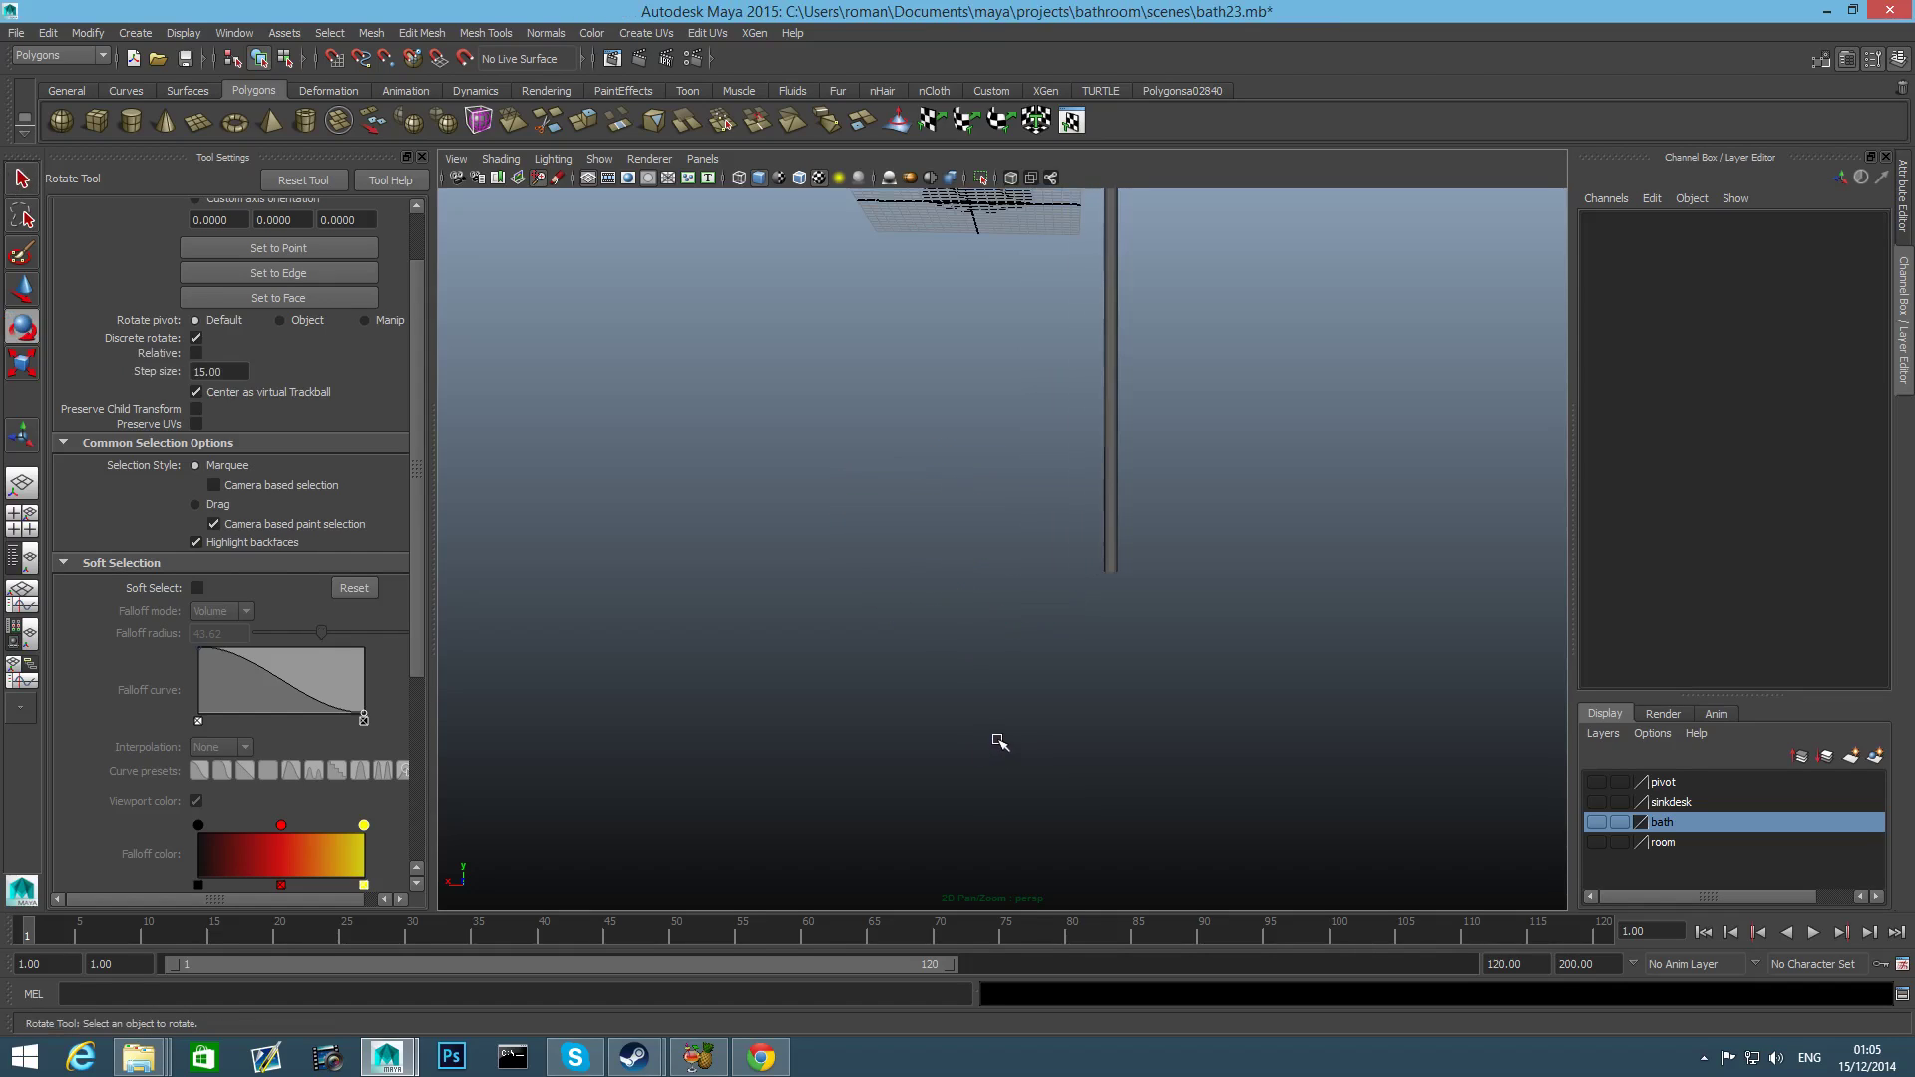
scroll(1000, 740, down, 3)
scroll(1028, 683, up, 5)
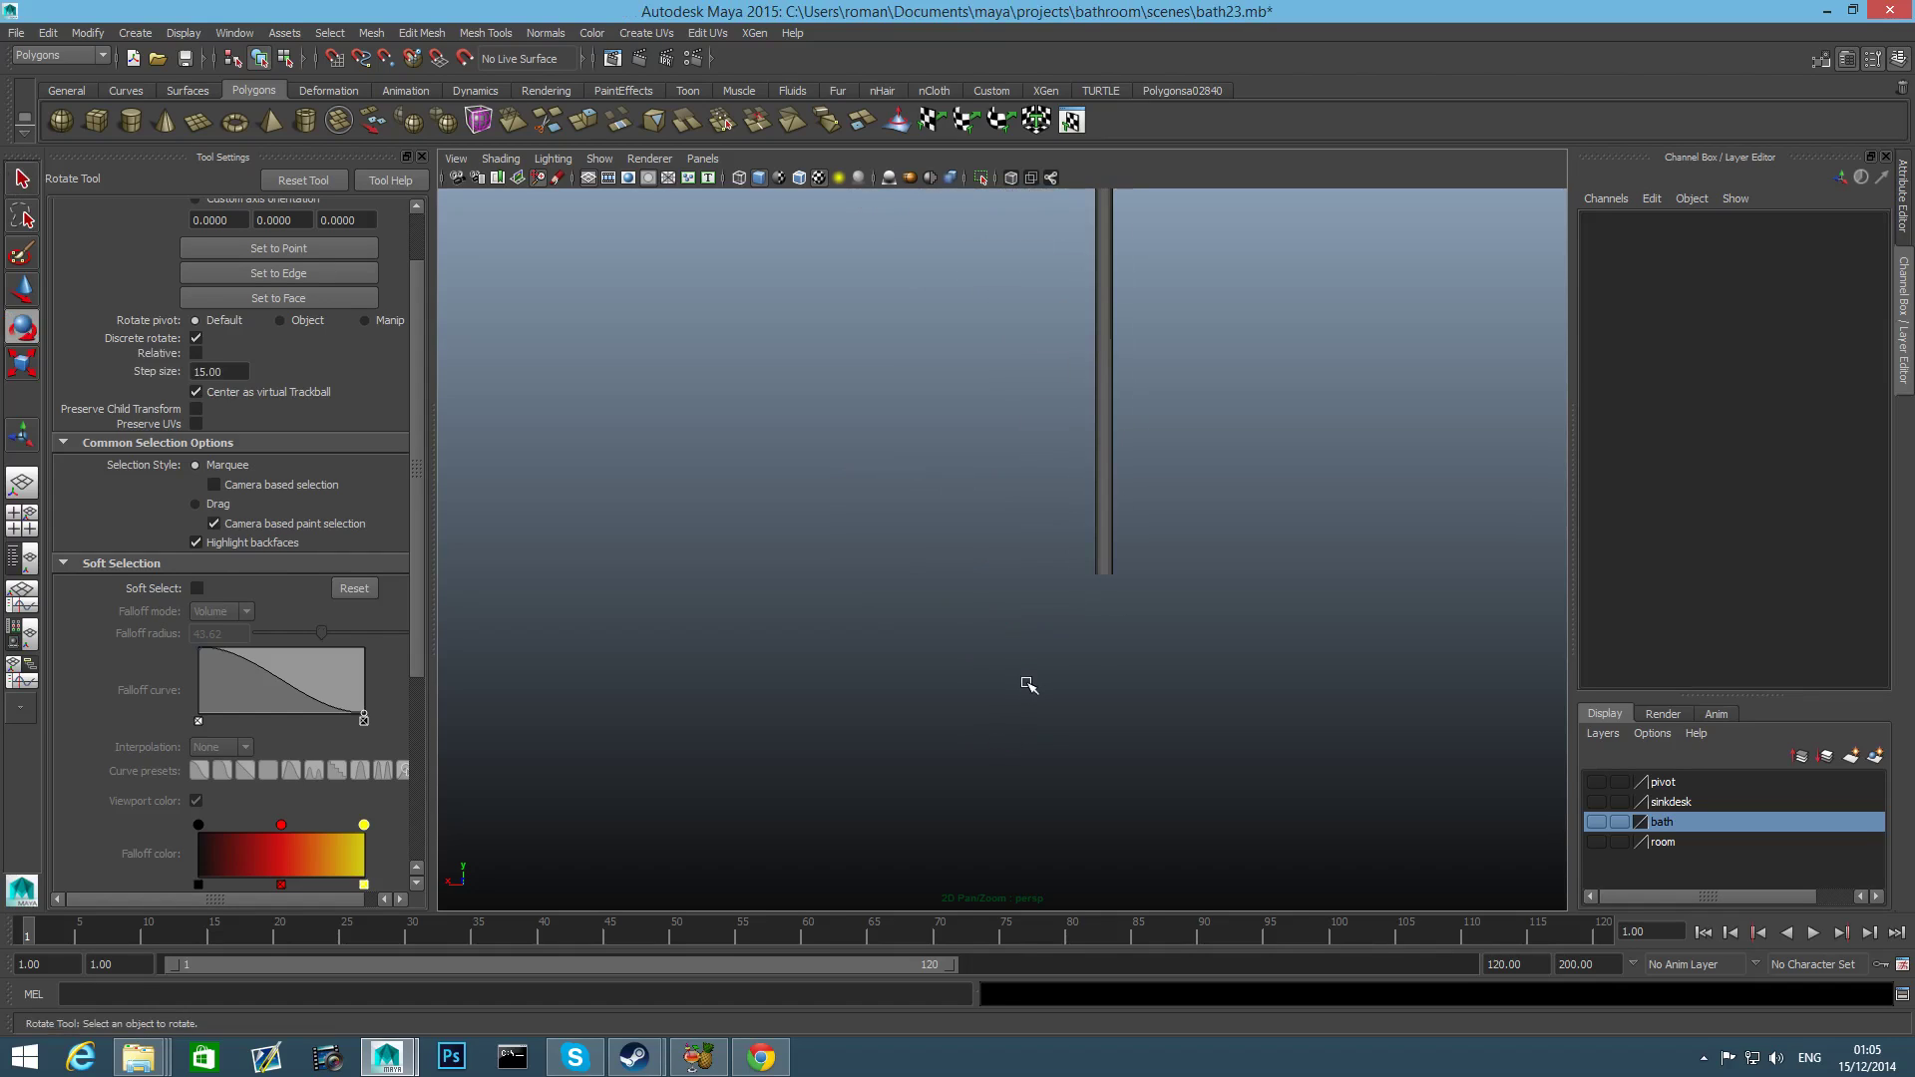
key(ctrl+z)
scroll(1035, 674, up, 4)
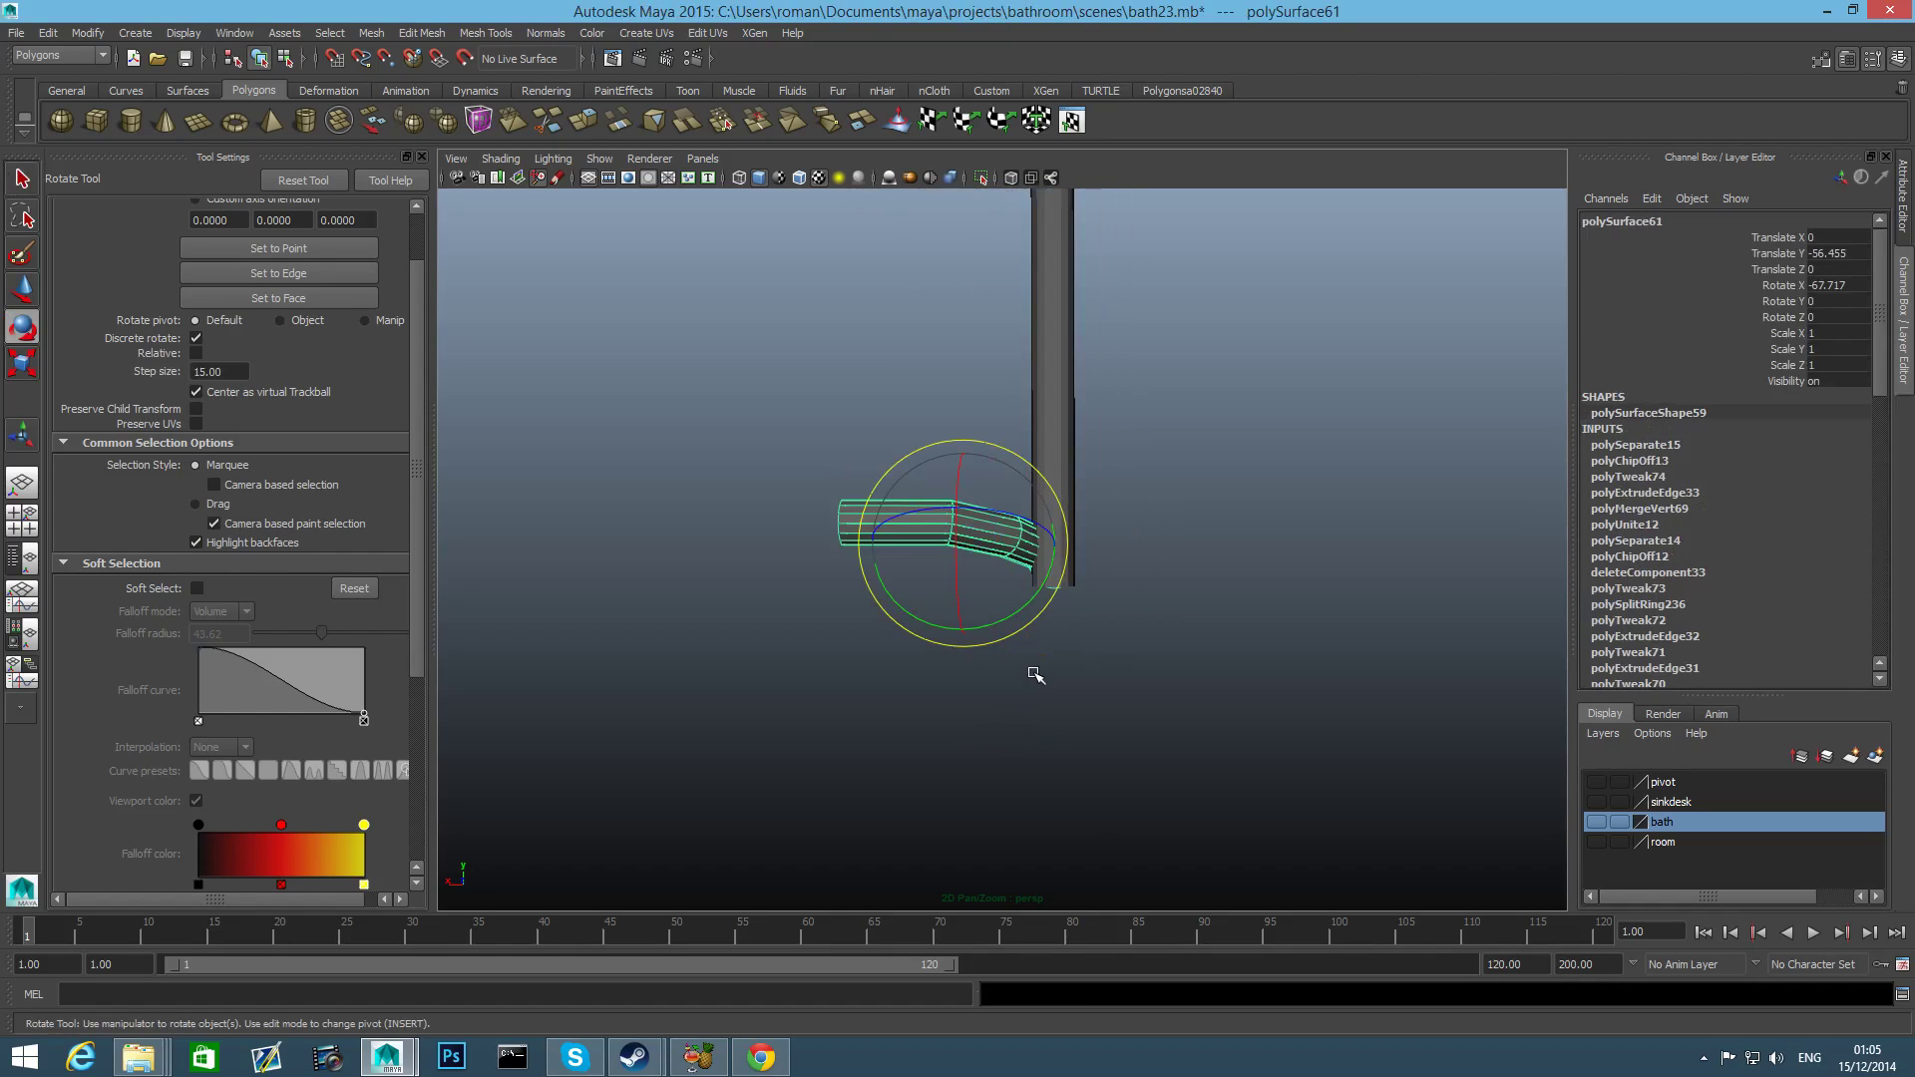
key(ctrl+z)
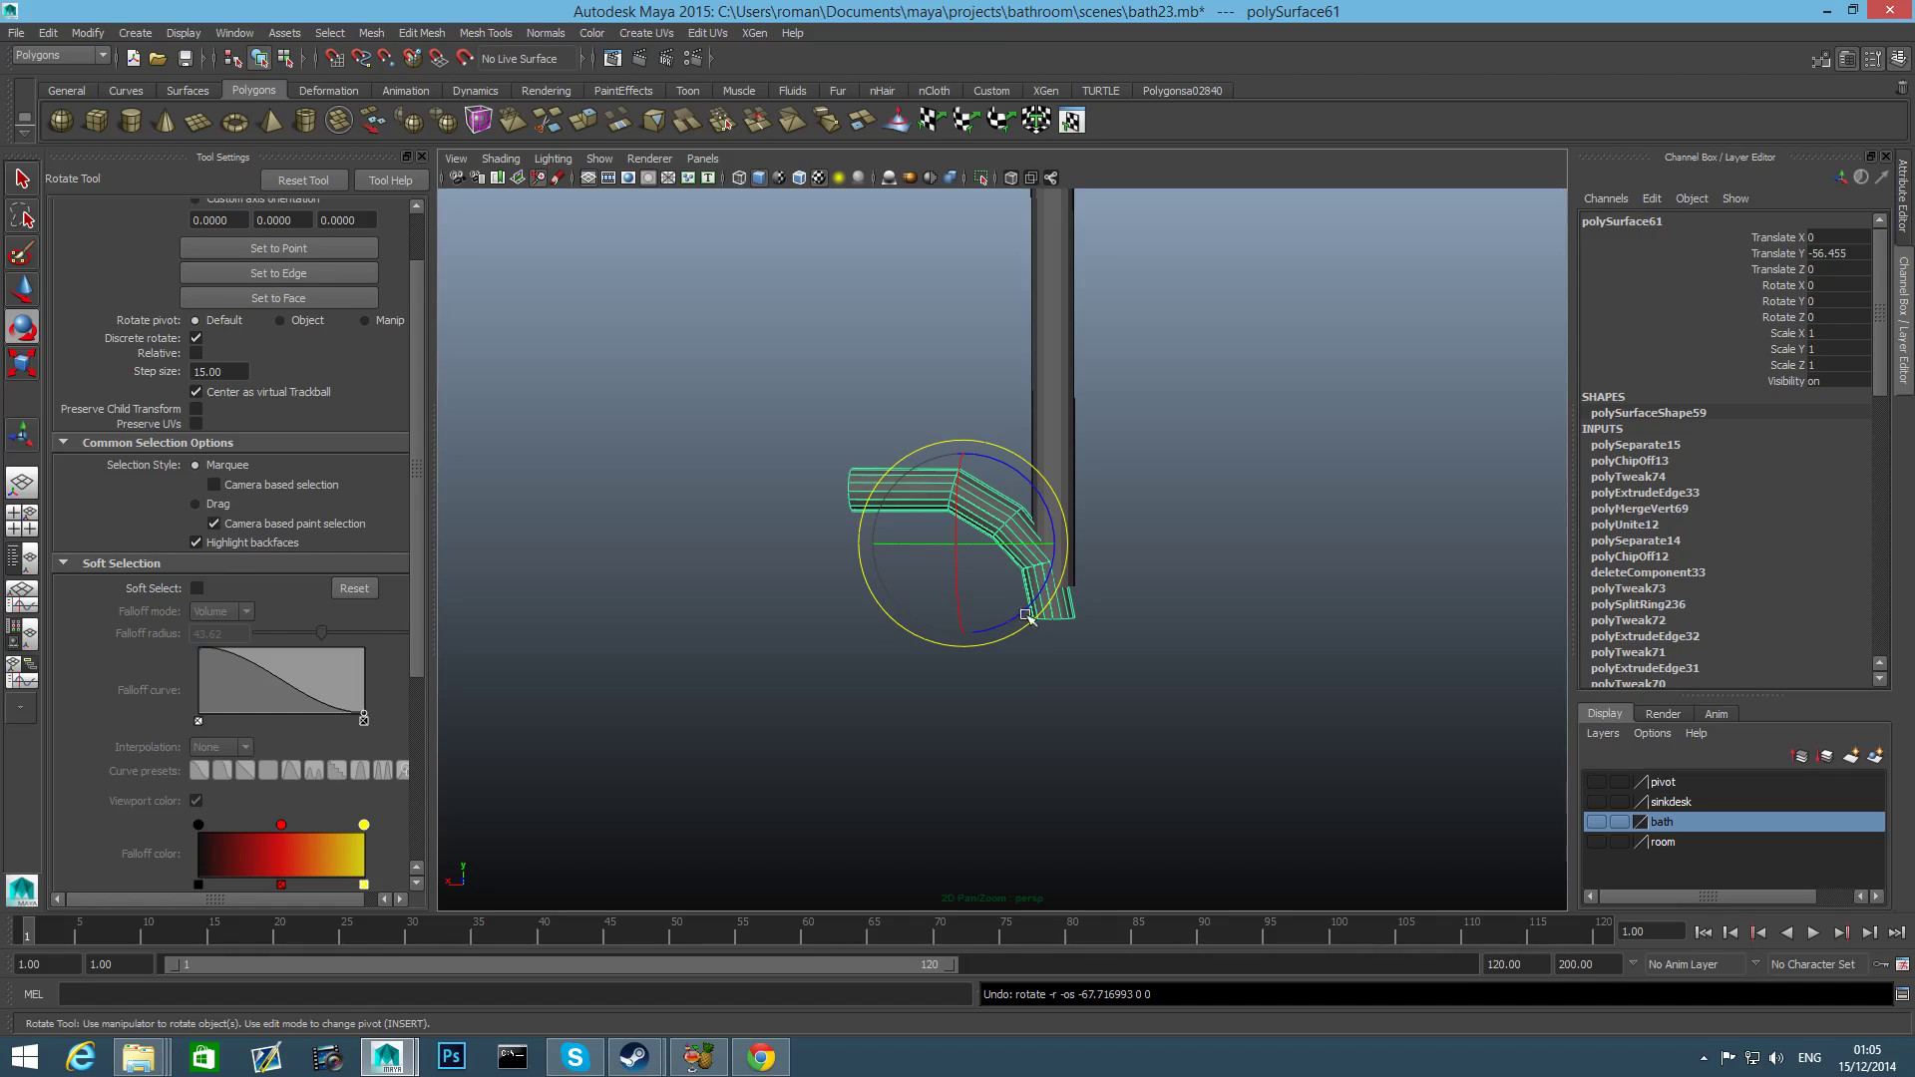
Rotate the bend to 180 degrees about X and 180 degrees about Y.
drag(952, 498, 970, 743)
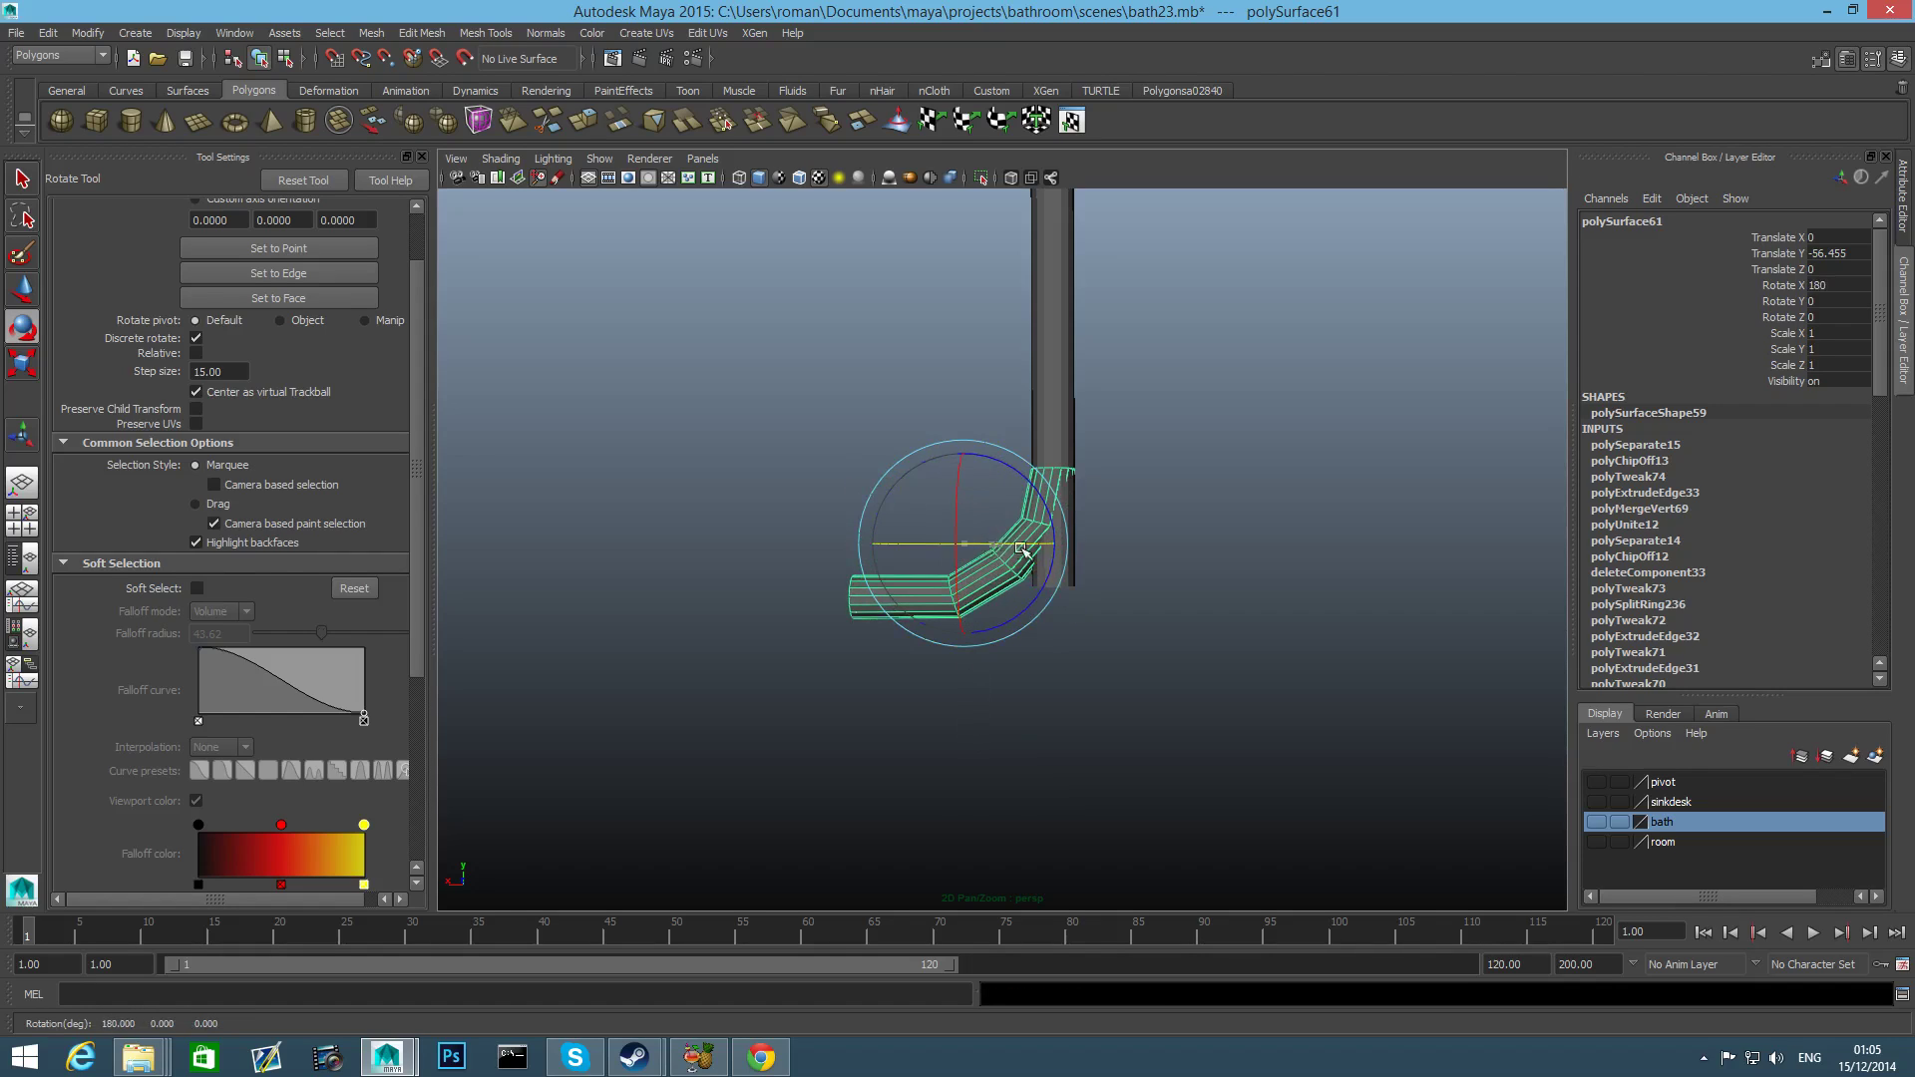
drag(1020, 548, 1248, 560)
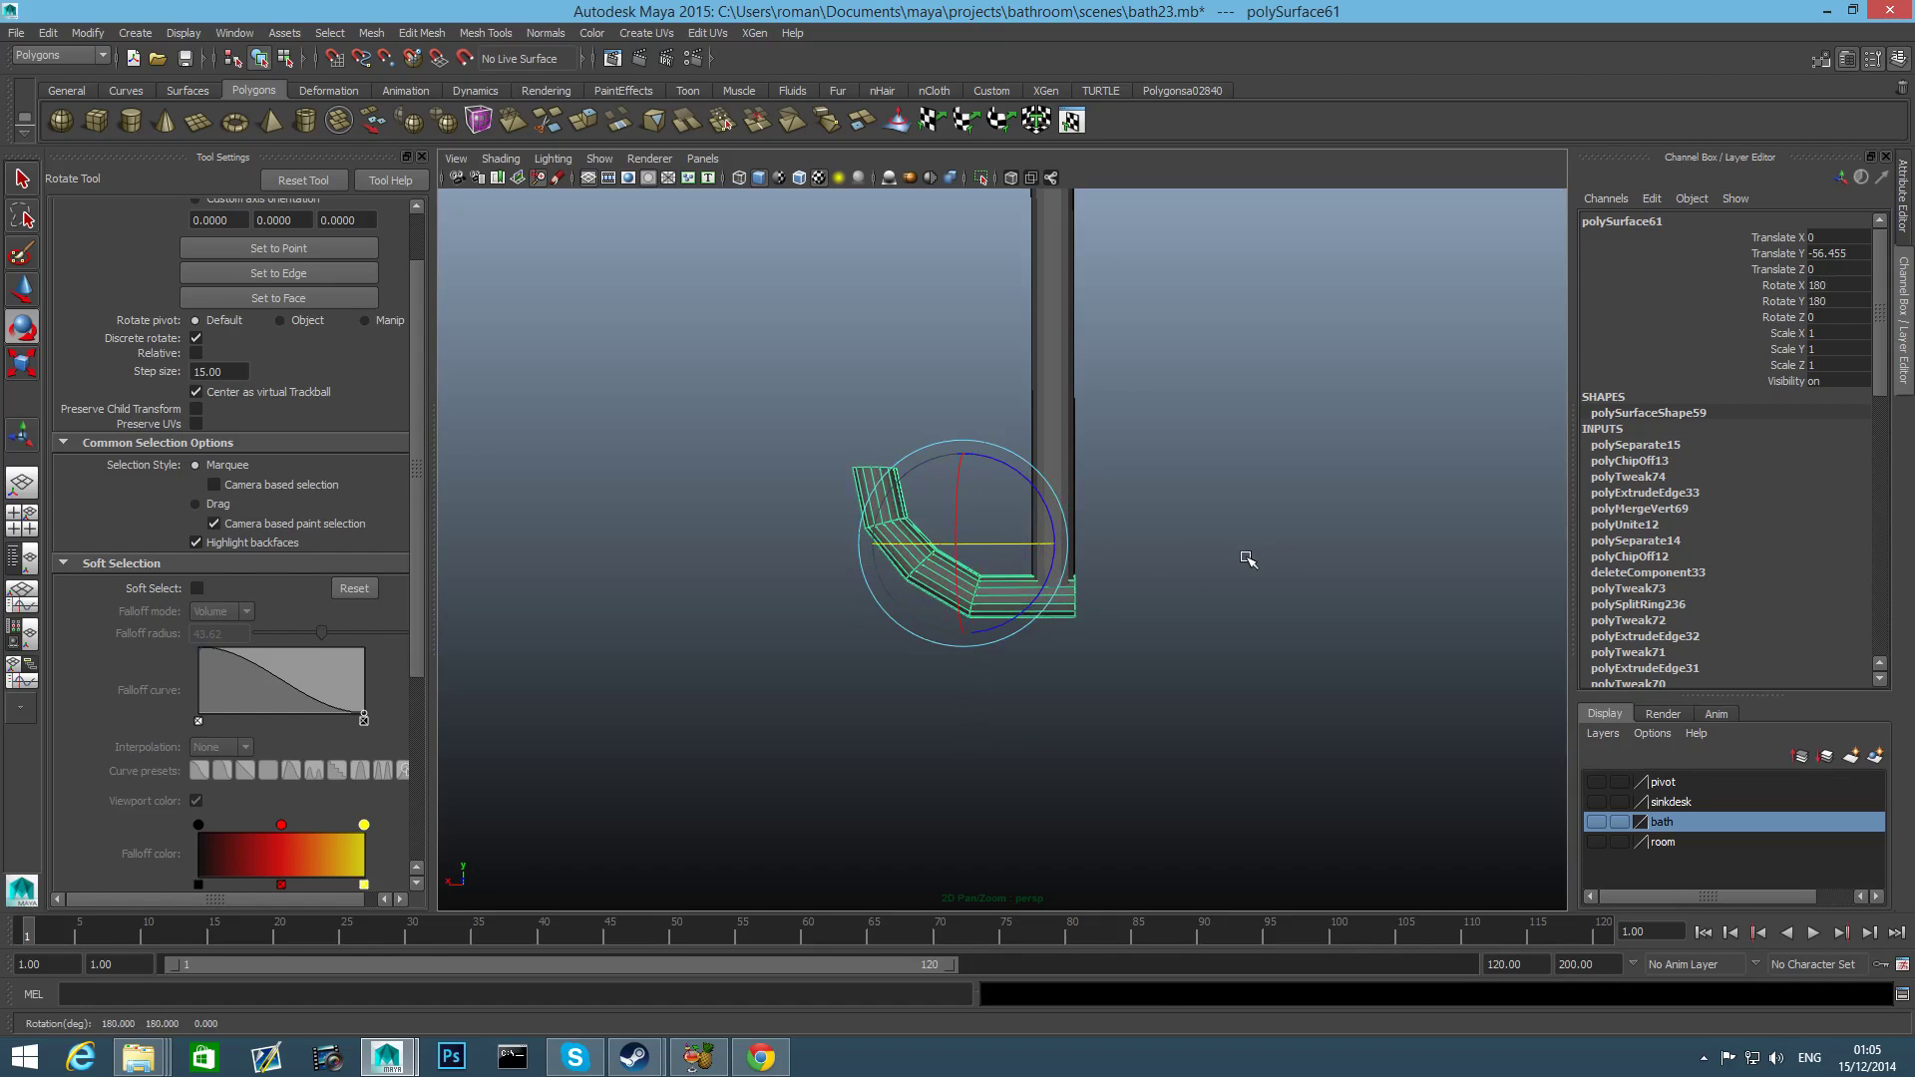
Move the bend directly under the vertical pipe's open end, at Translate X -6.889 and Translate Y -61.091.
alt+drag(987, 589, 1087, 610)
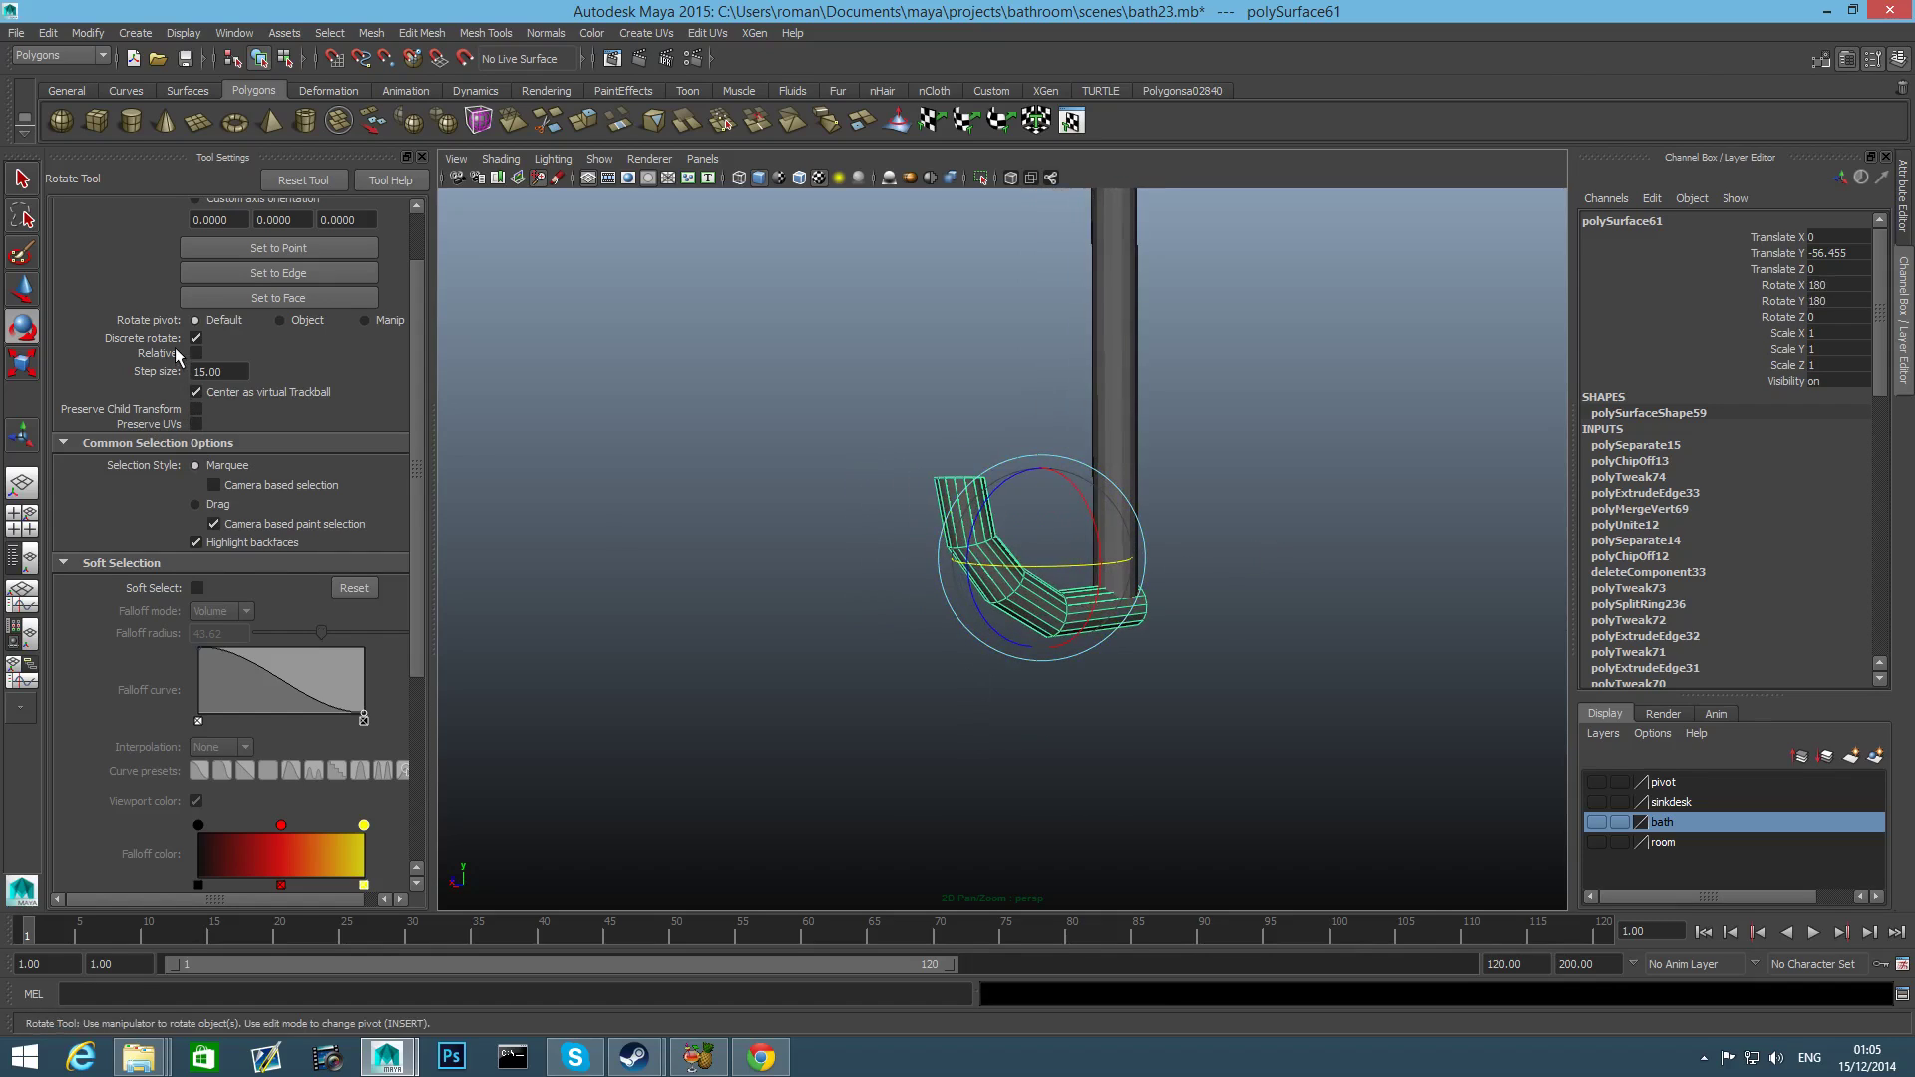
mouse_move(858, 683)
alt+mouse_down()
mouse_move(1068, 684)
mouse_move(1103, 718)
mouse_move(983, 748)
mouse_move(884, 669)
alt+mouse_up()
key(w)
drag(722, 588, 1027, 660)
drag(1123, 478, 1006, 607)
Place the bend's pivot at its upper open end and snap the bend to the vertical pipe, at Translate X -6.913 and Translate Y -61.061.
alt+right_drag(1007, 607, 1064, 654)
key(Insert)
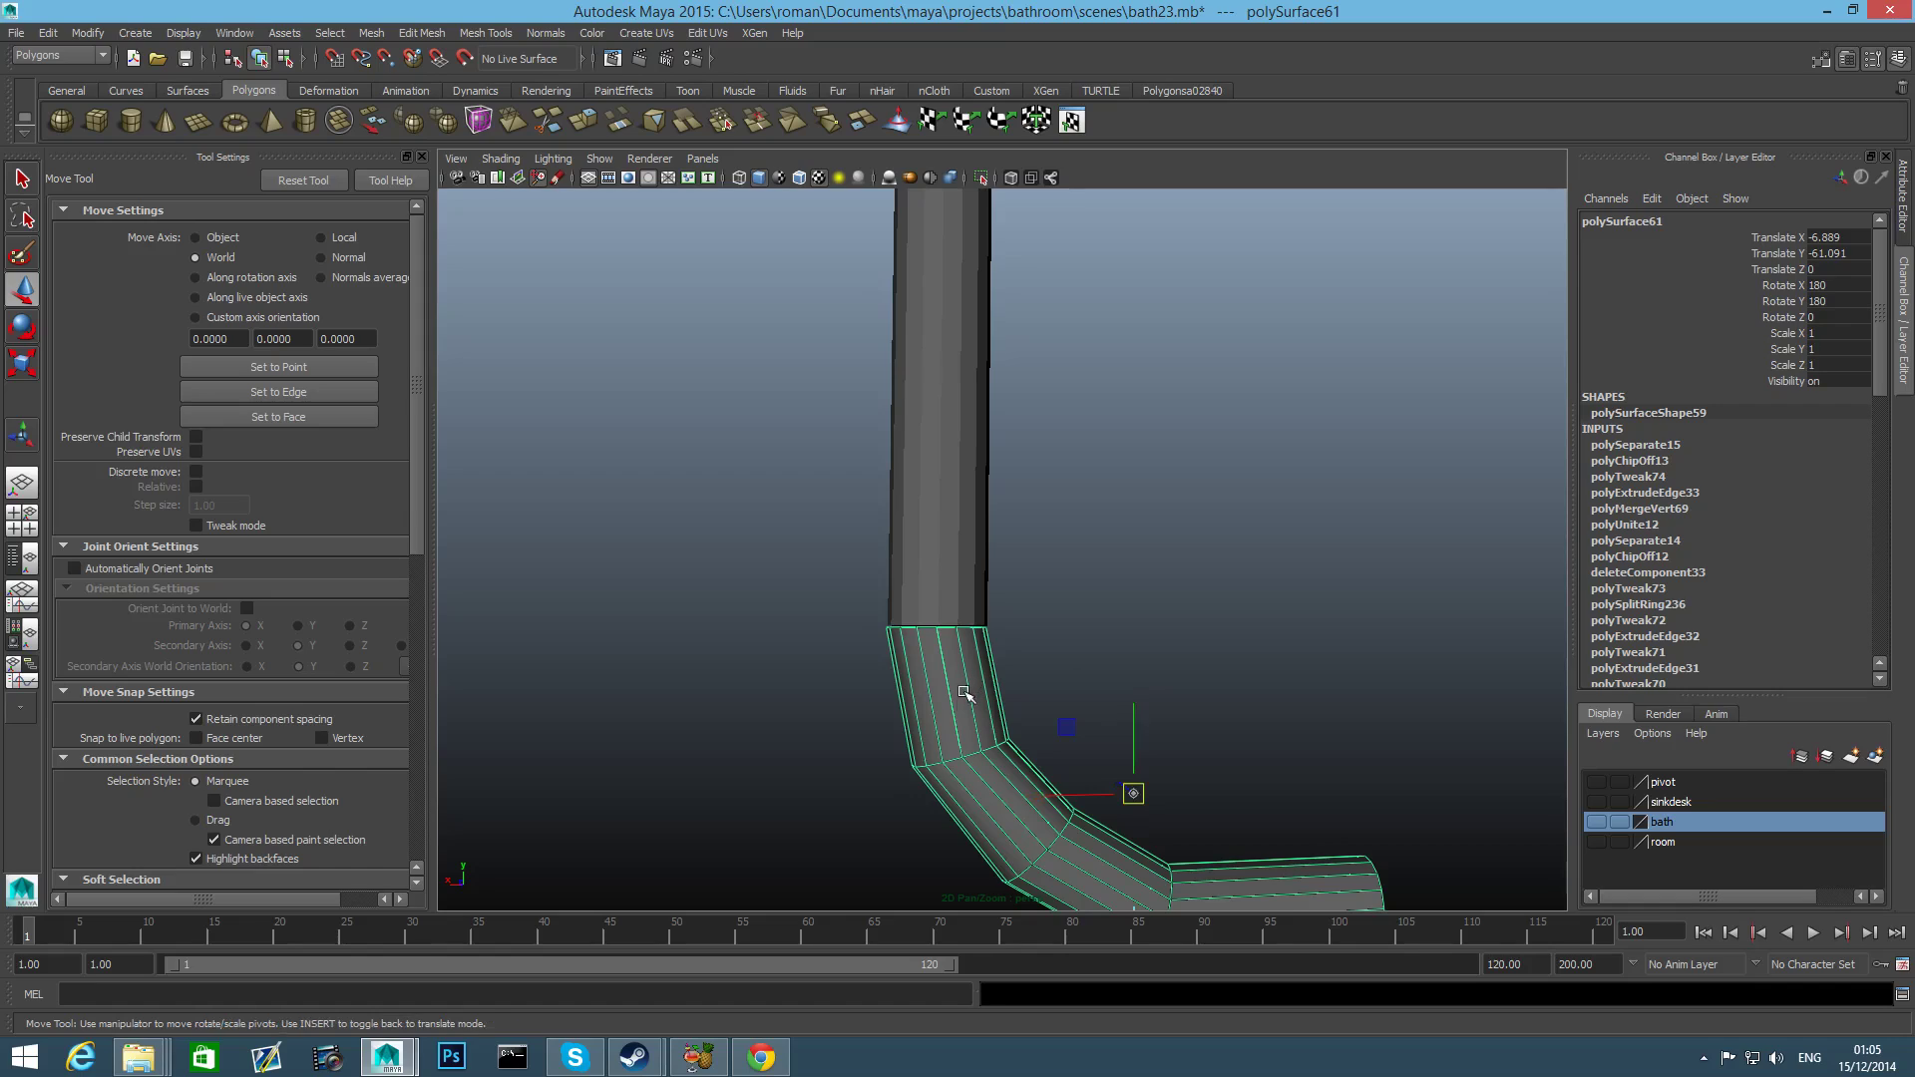
drag(1139, 789, 1088, 760)
key(Insert)
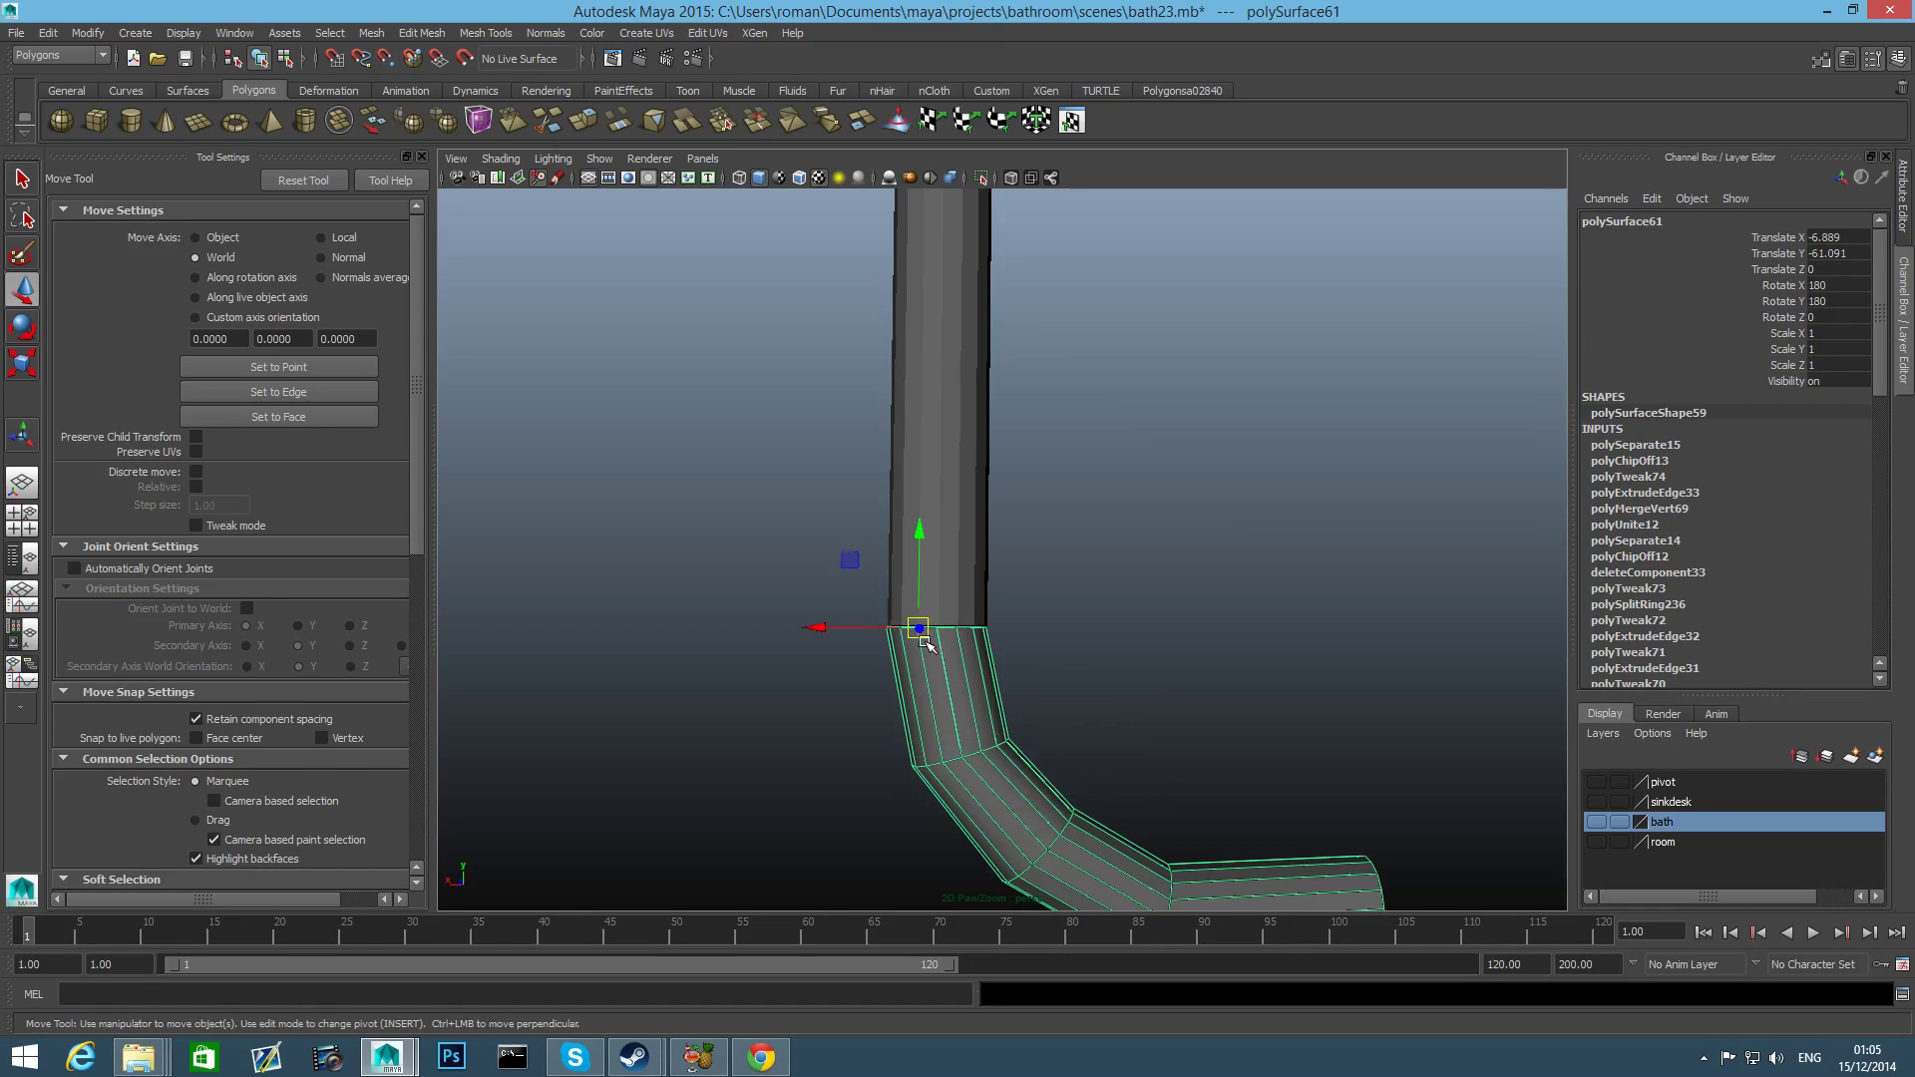
scroll(927, 633, up, 4)
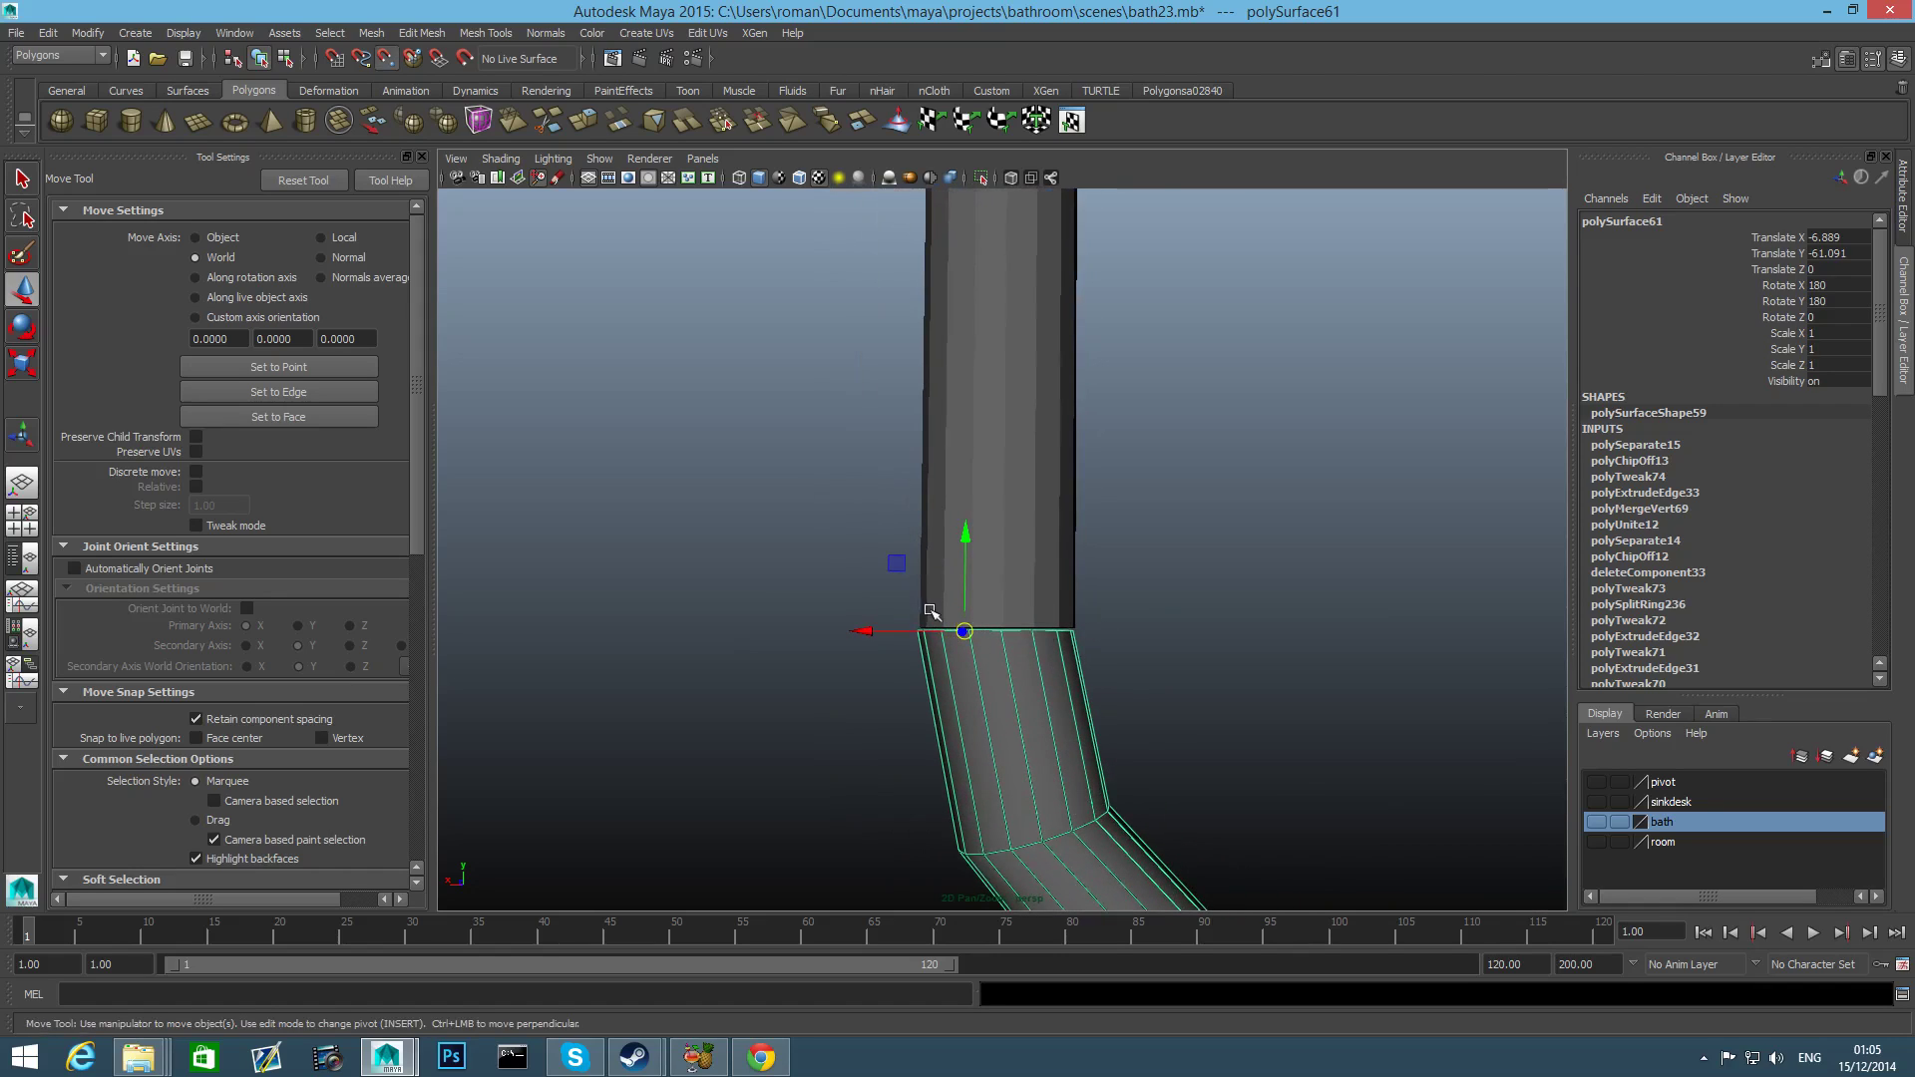
drag(958, 633, 966, 630)
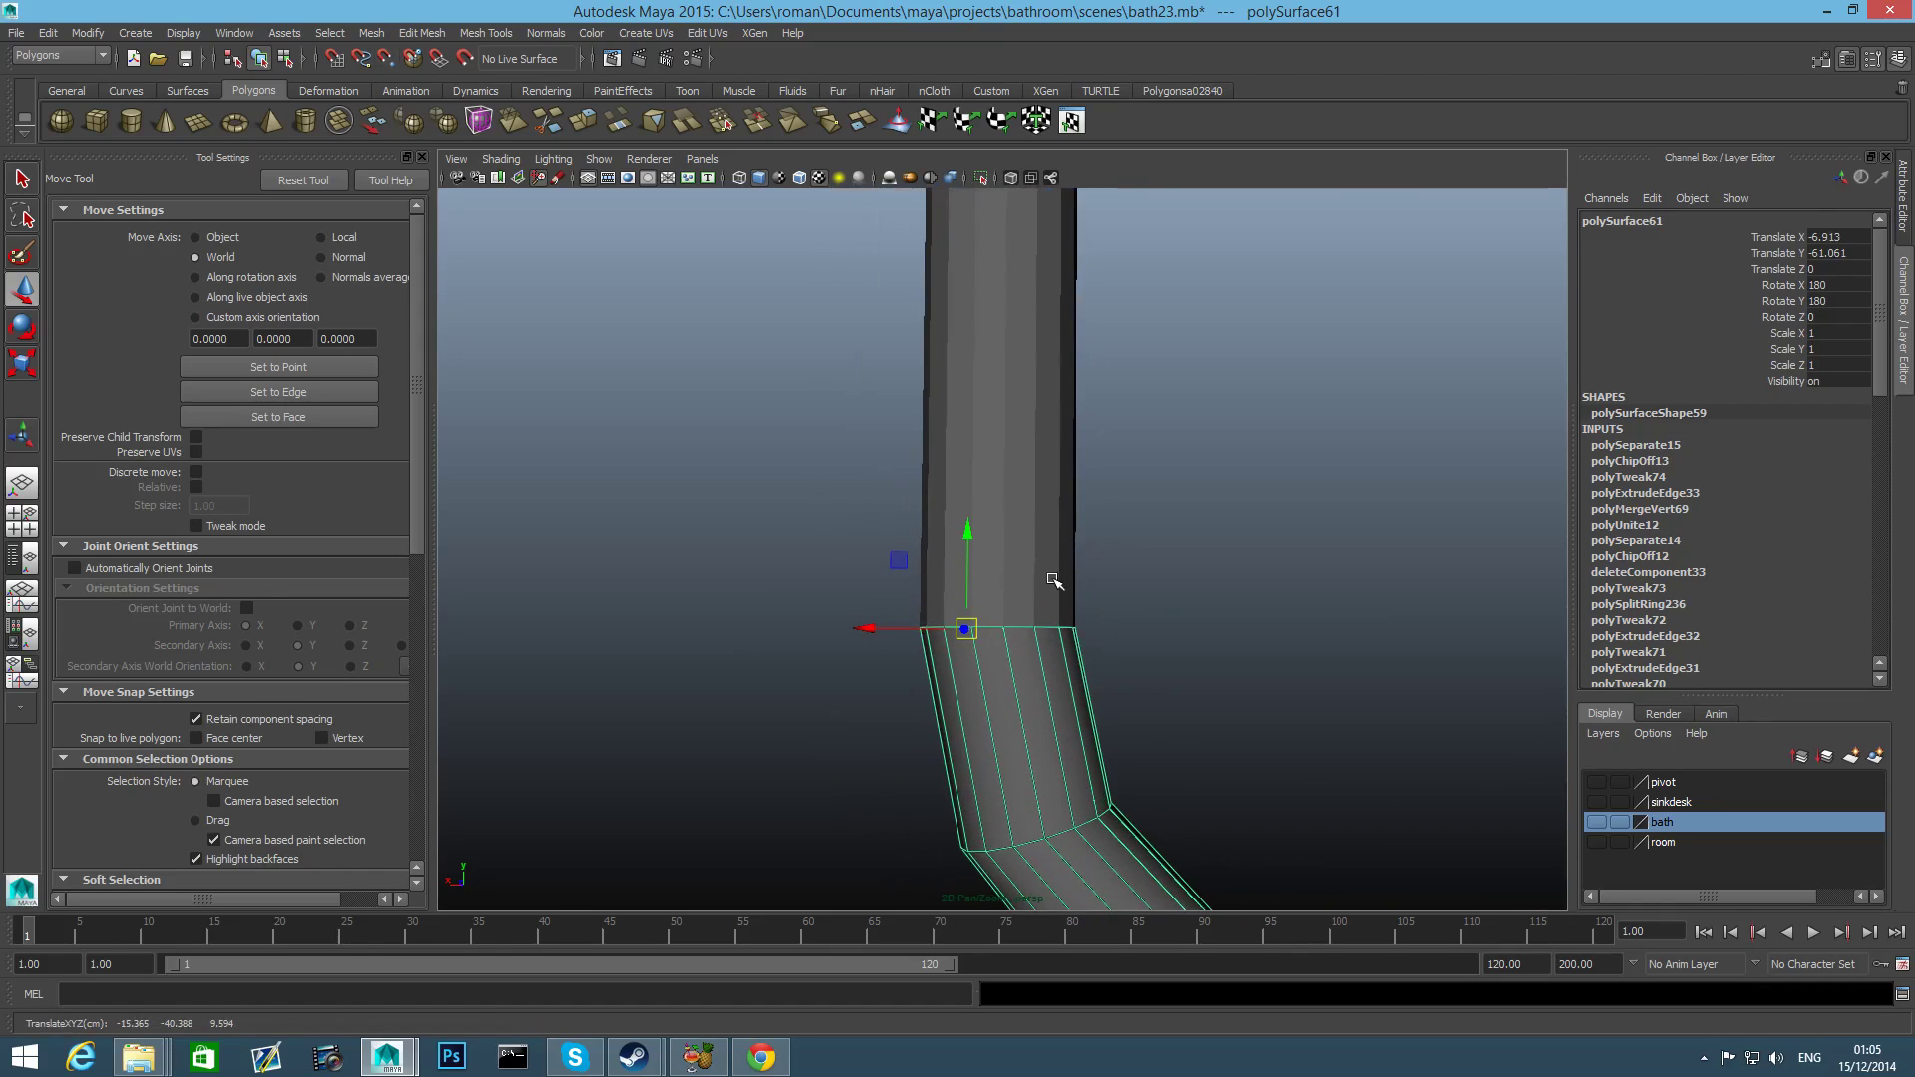
mouse_move(1054, 580)
alt+mouse_down()
mouse_move(917, 624)
mouse_move(1043, 611)
alt+mouse_up()
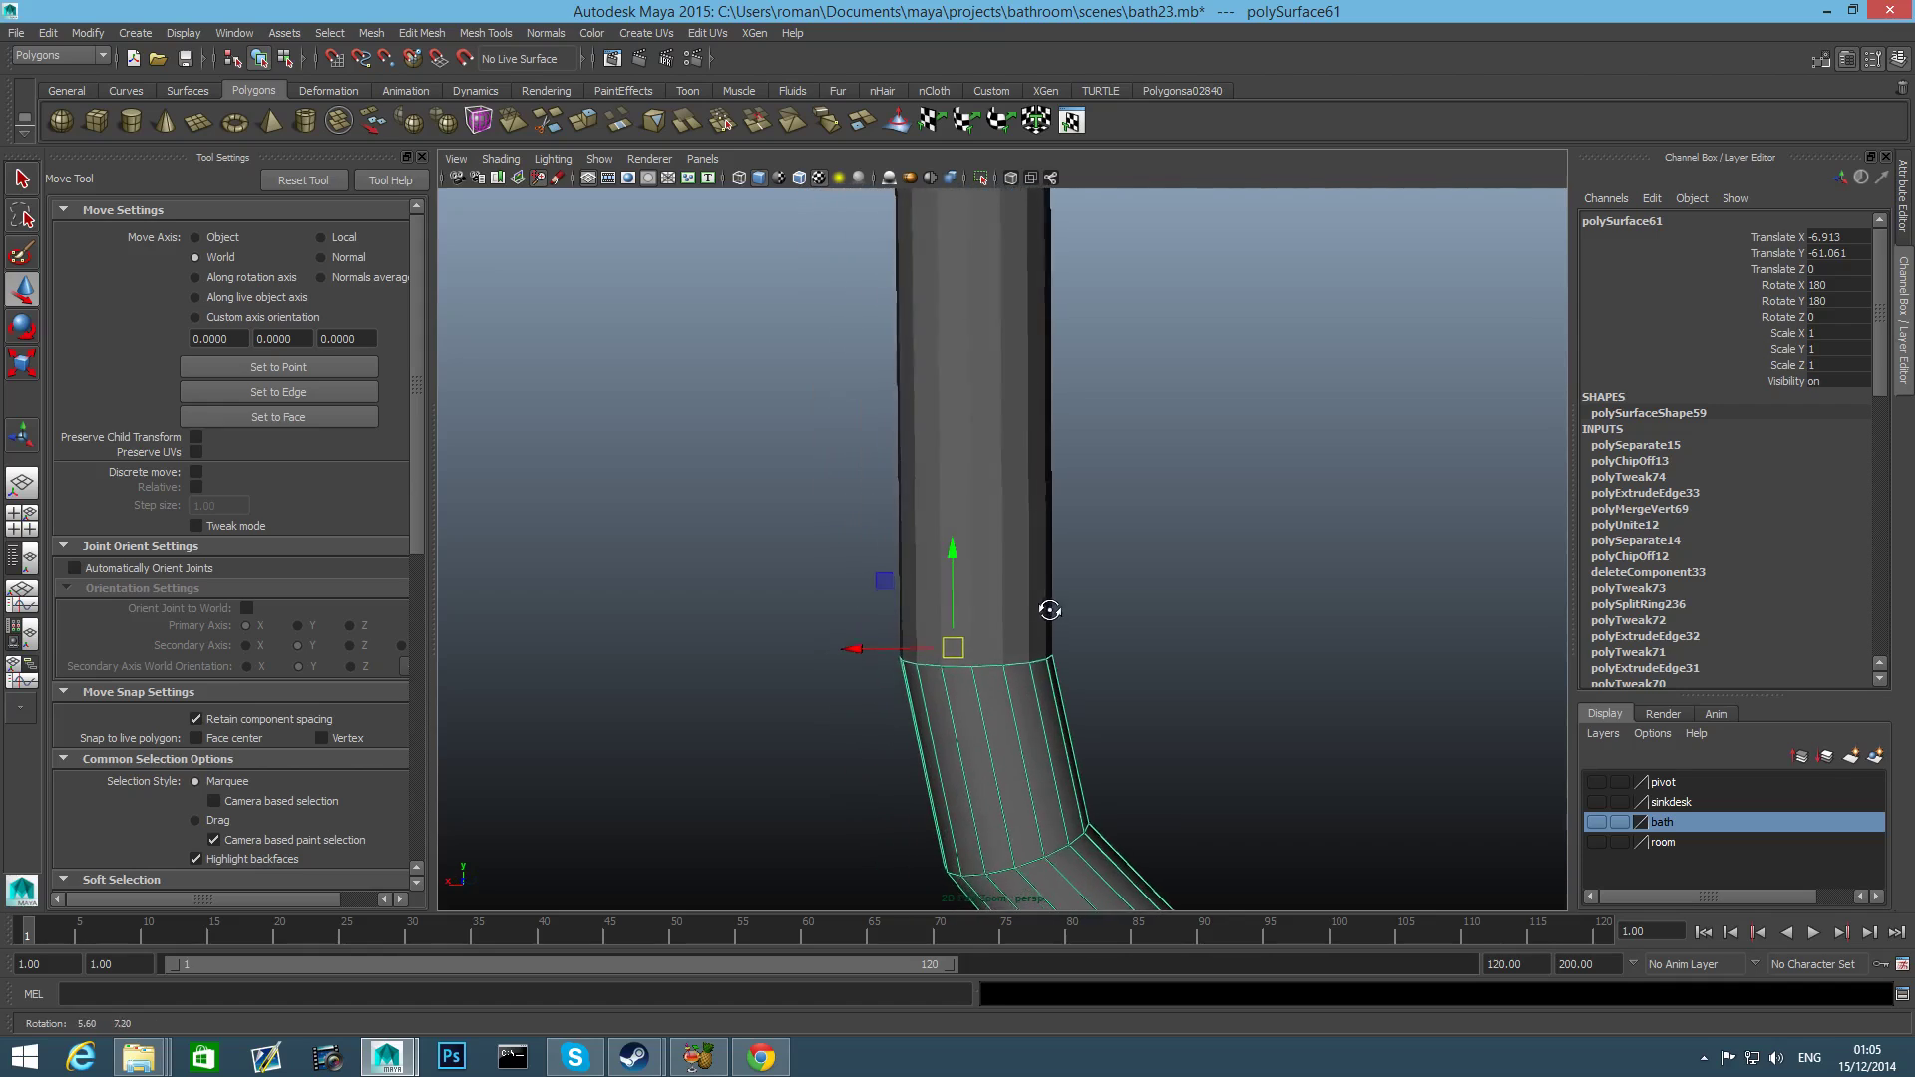
Combine the lower bend and the shower pipe into a single mesh.
click(1034, 543)
scroll(1060, 600, down, 3)
click(371, 33)
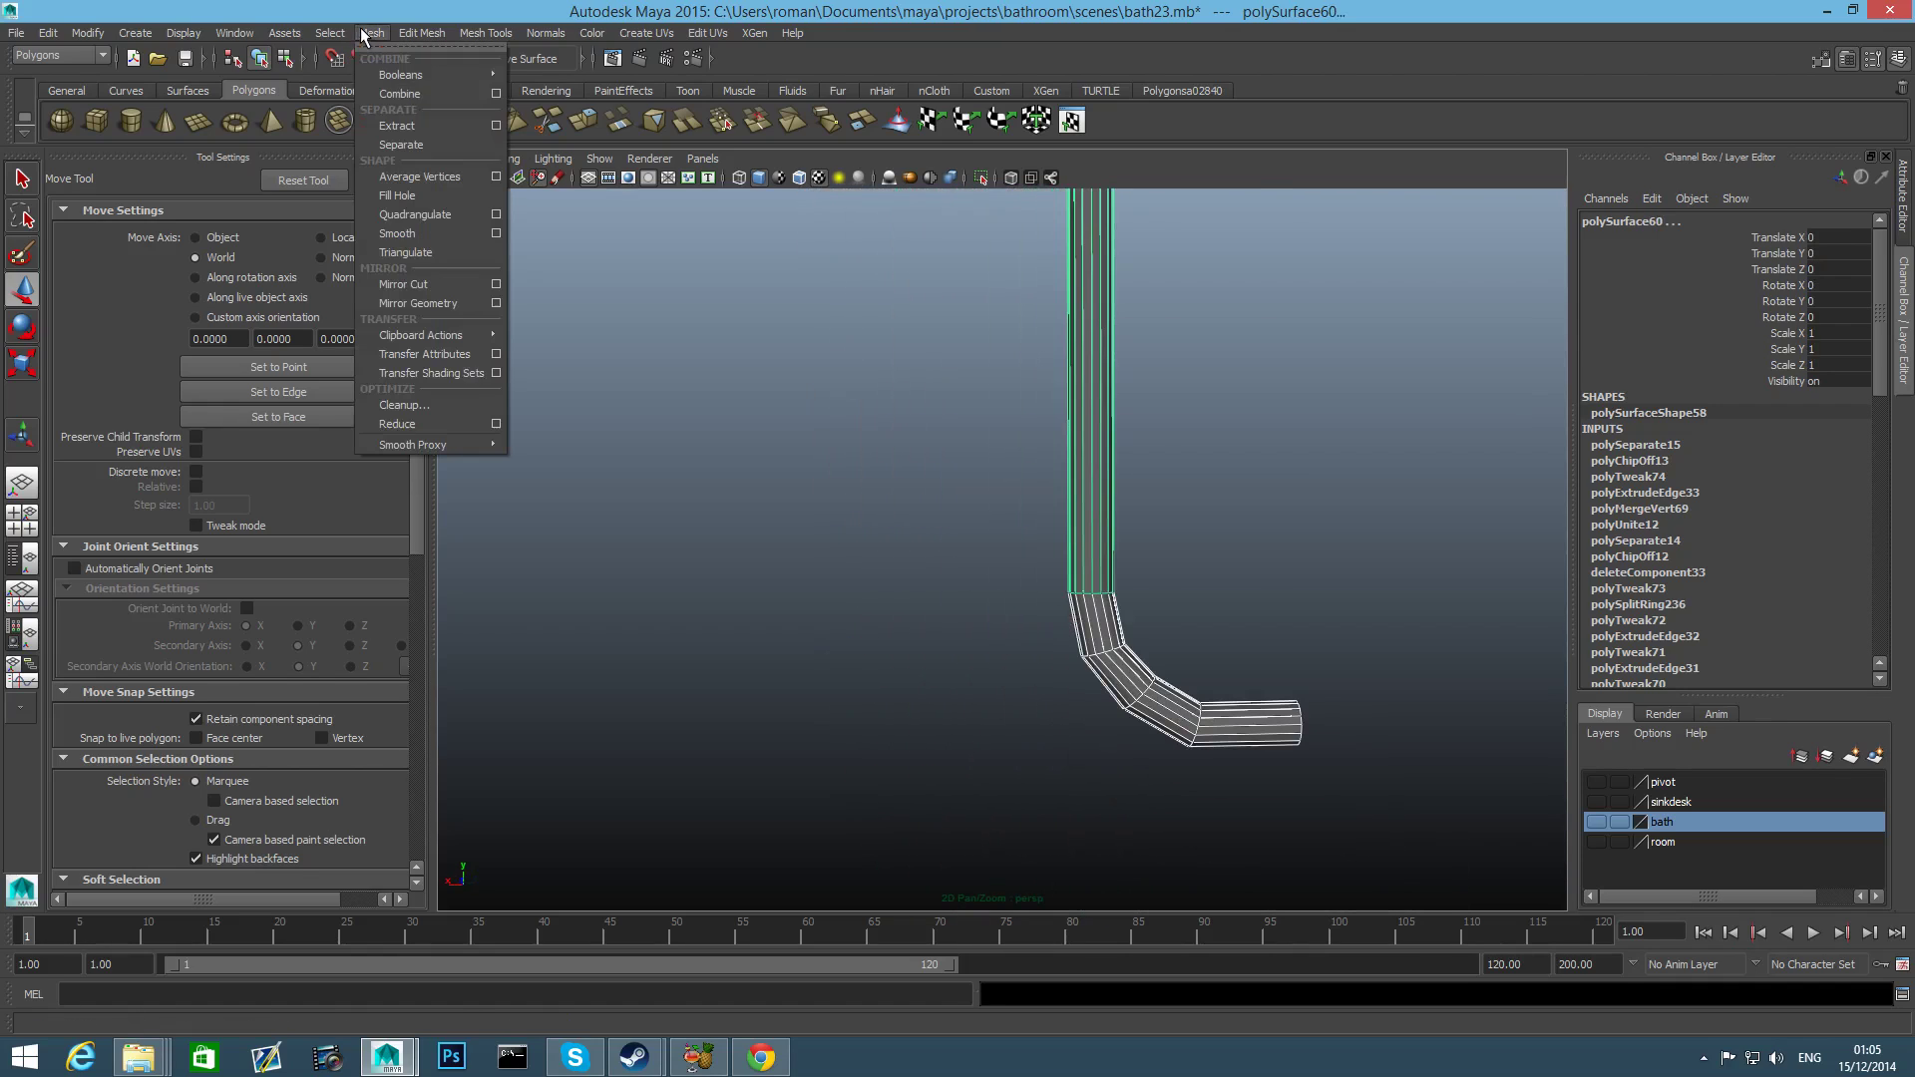
click(383, 86)
Merge the vertices at the seam between the vertical pipe and the lower bend.
right_drag(1059, 459, 983, 442)
drag(1030, 559, 1127, 616)
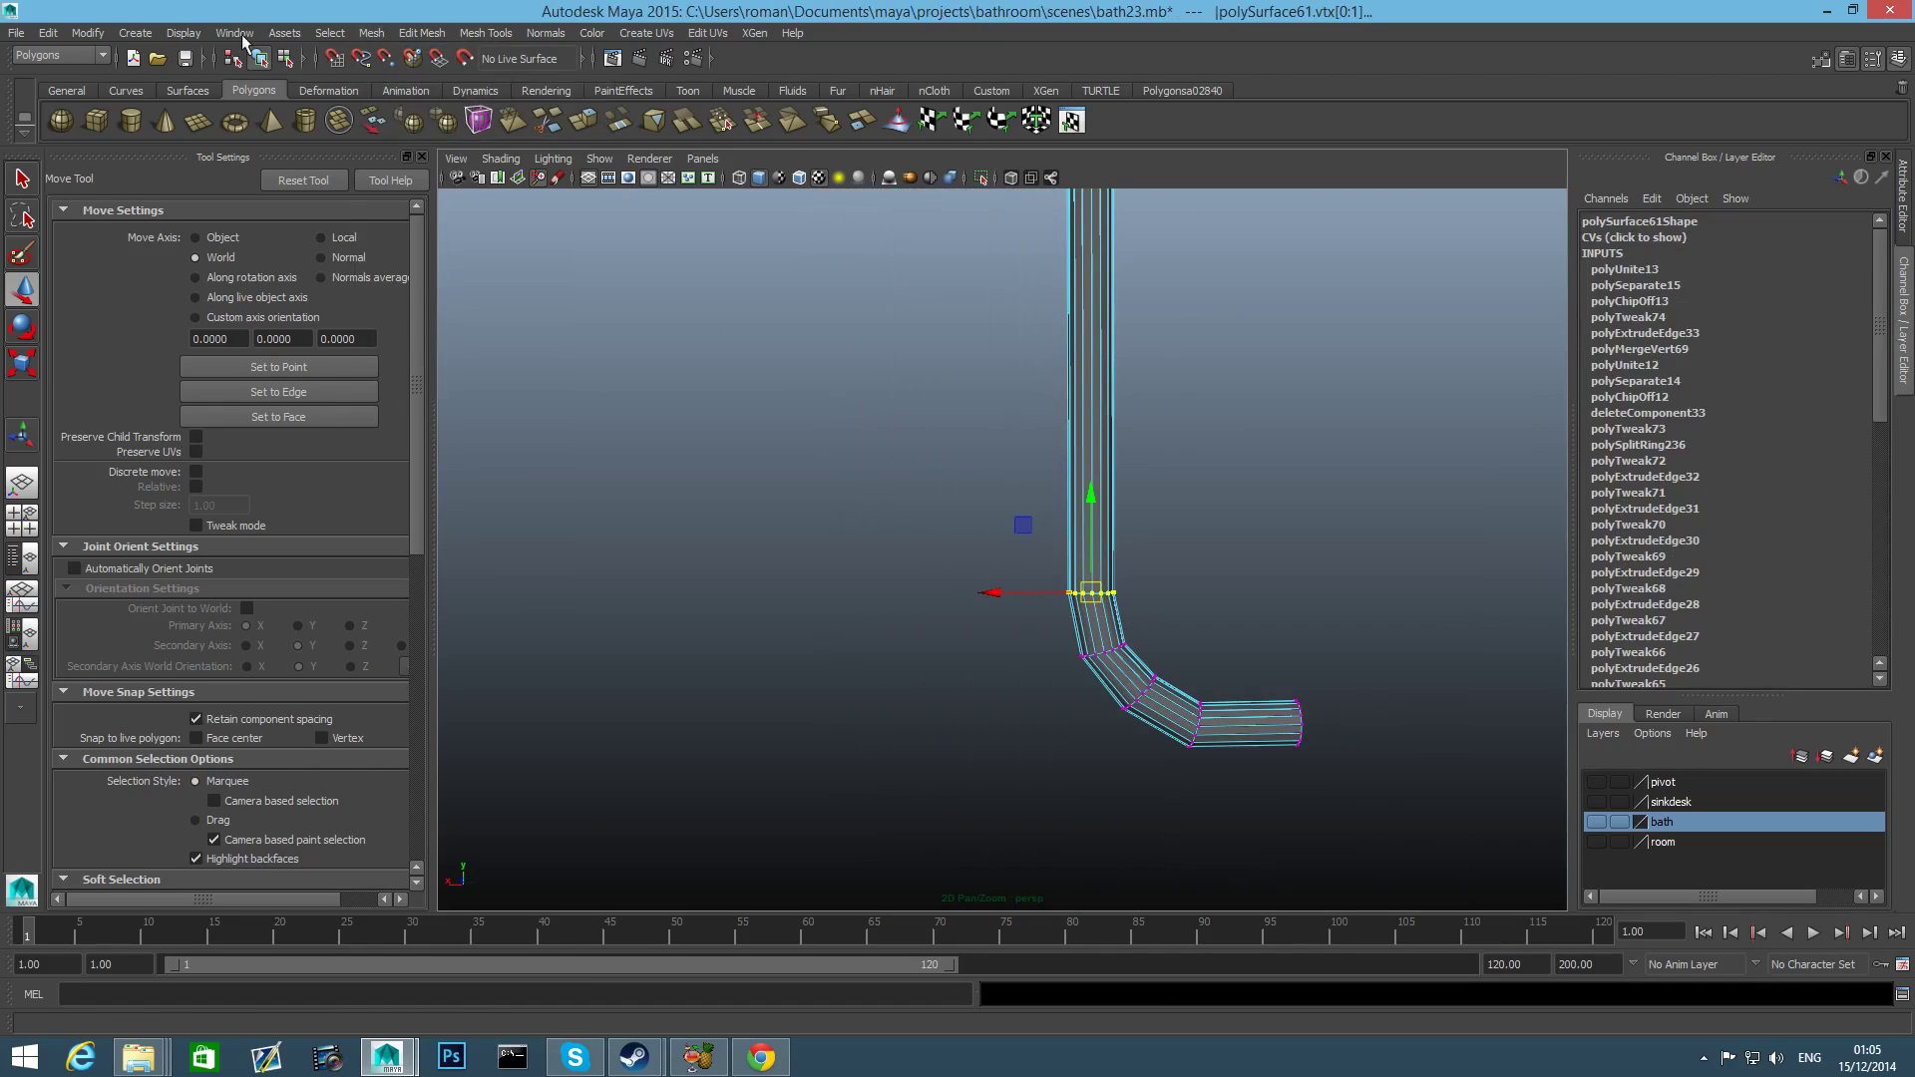
click(410, 33)
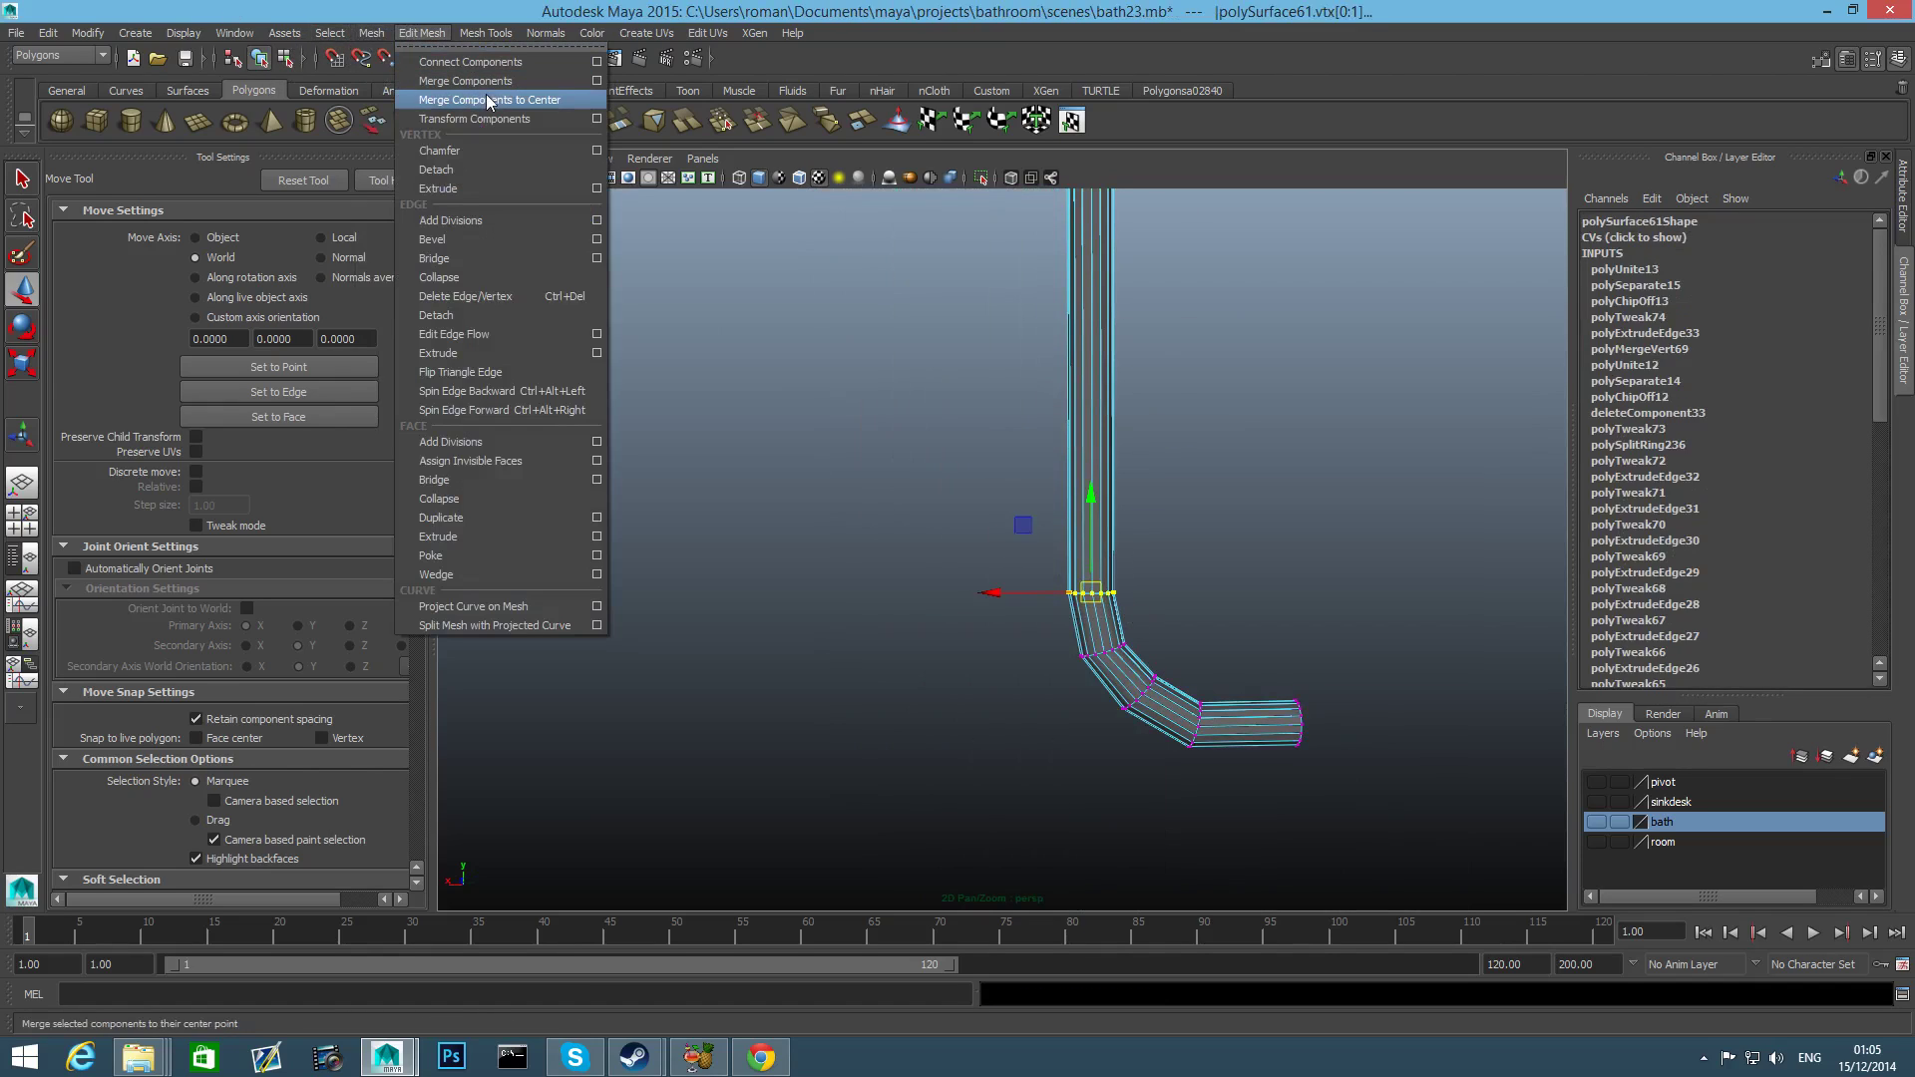
click(469, 79)
alt+middle_drag(1182, 577, 1122, 684)
scroll(1120, 682, down, 5)
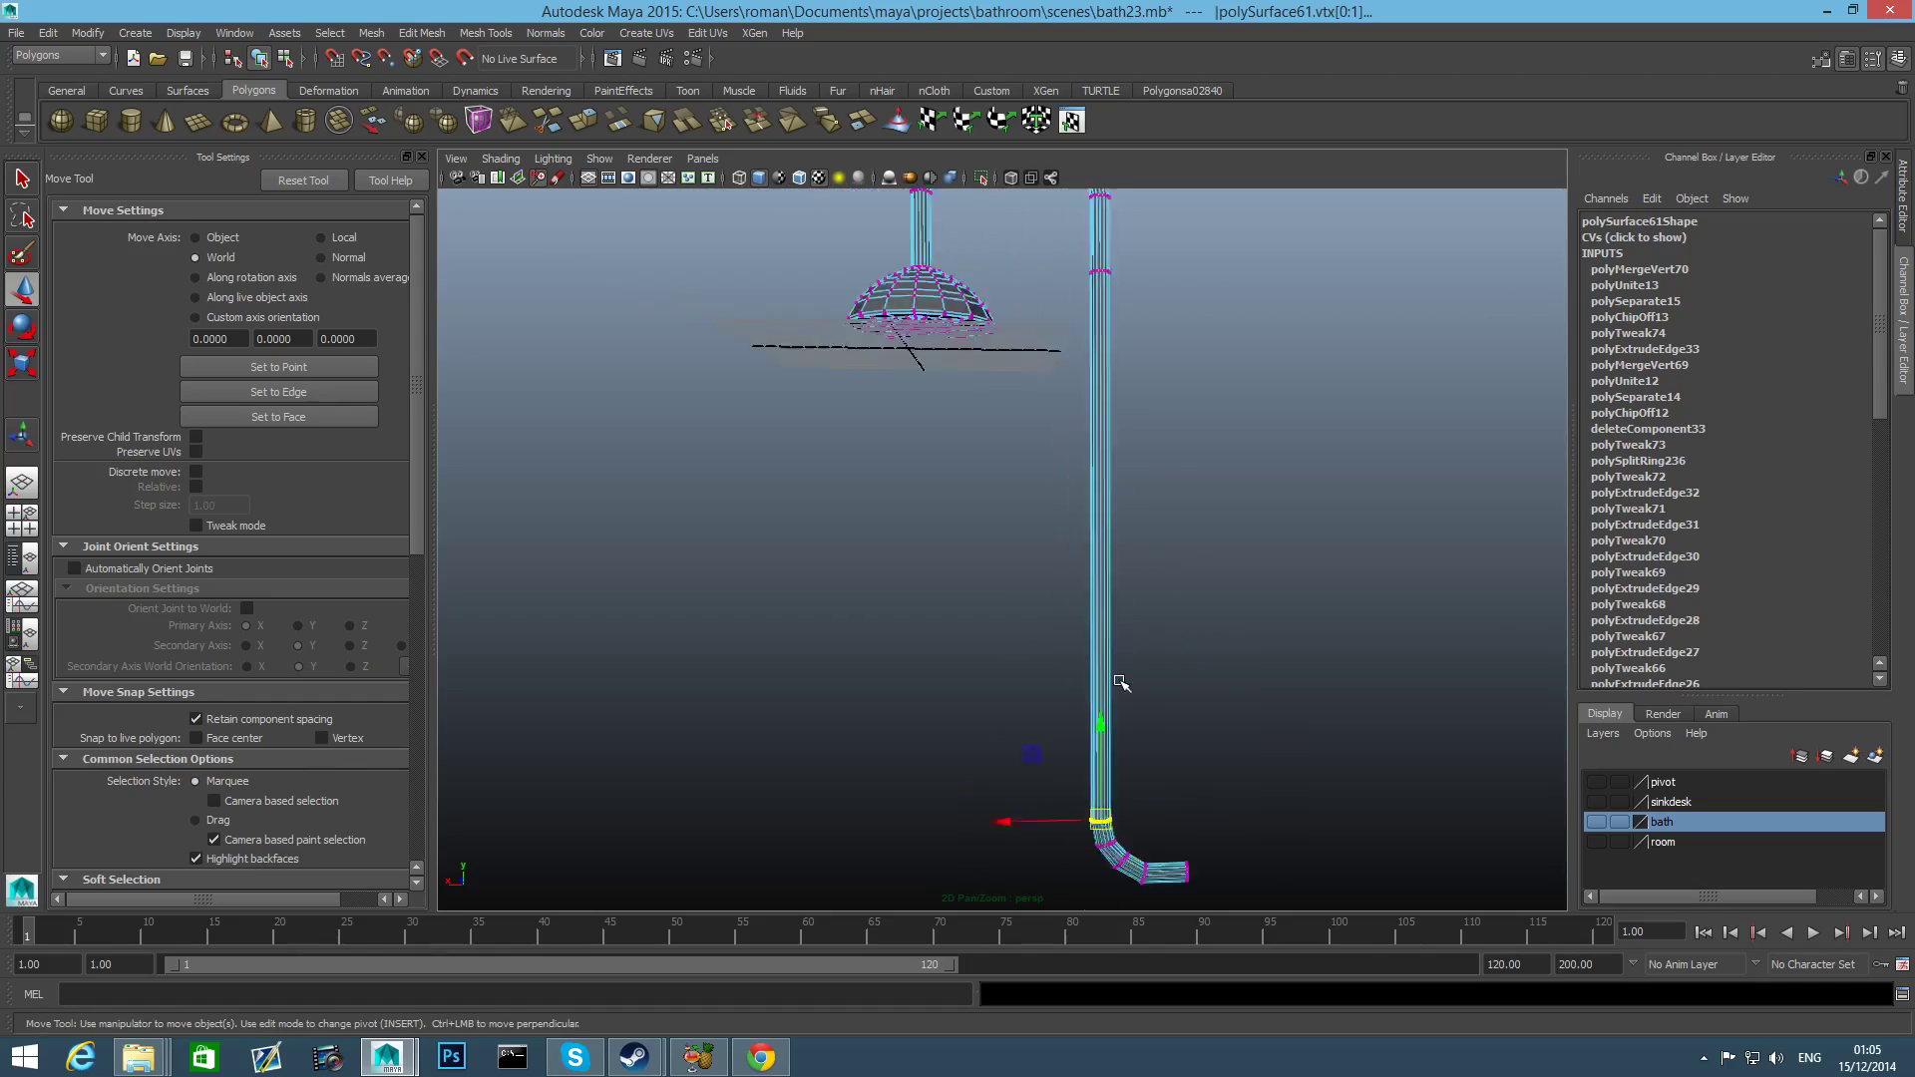
mouse_move(1047, 591)
alt+mouse_down()
mouse_move(1068, 621)
mouse_move(1050, 620)
alt+mouse_up()
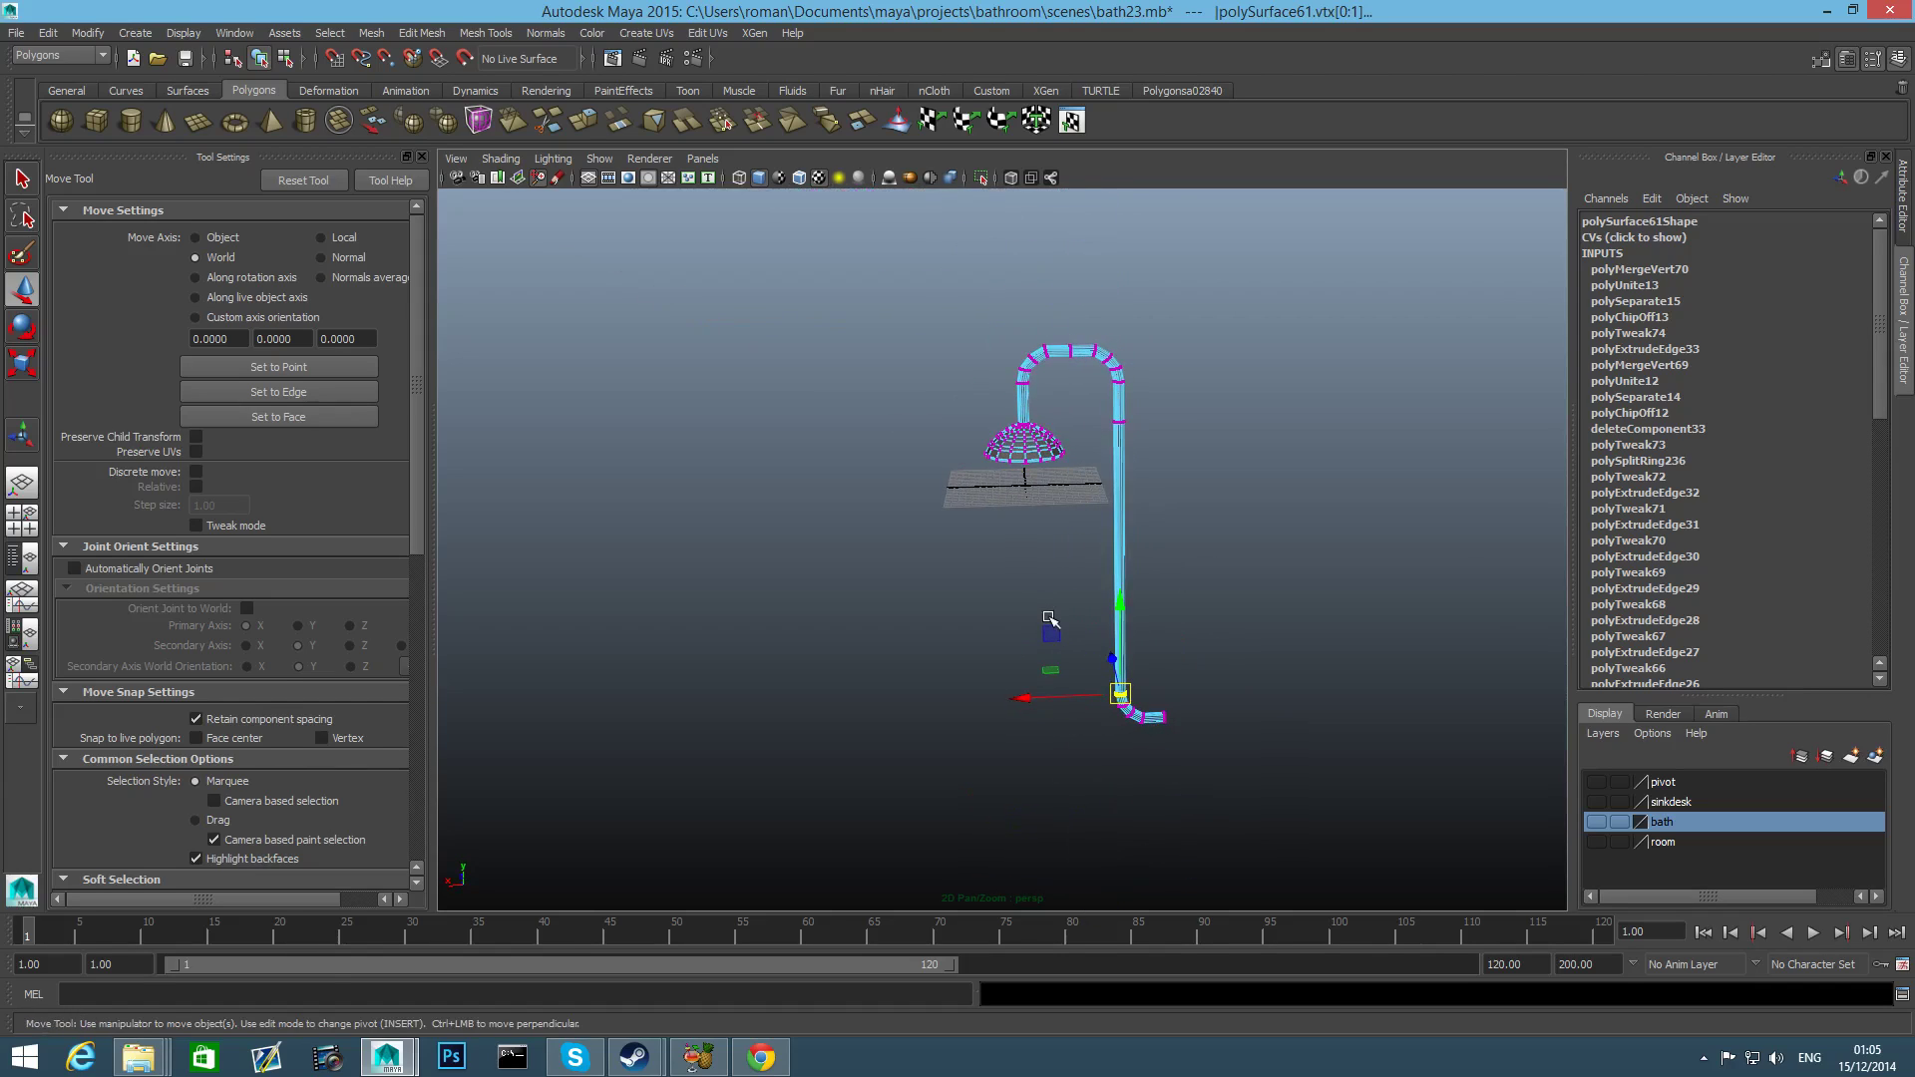
Return to object selection with the whole shower selected and make the bath, sinkdesk and room layers visible.
key(F8)
key(F8)
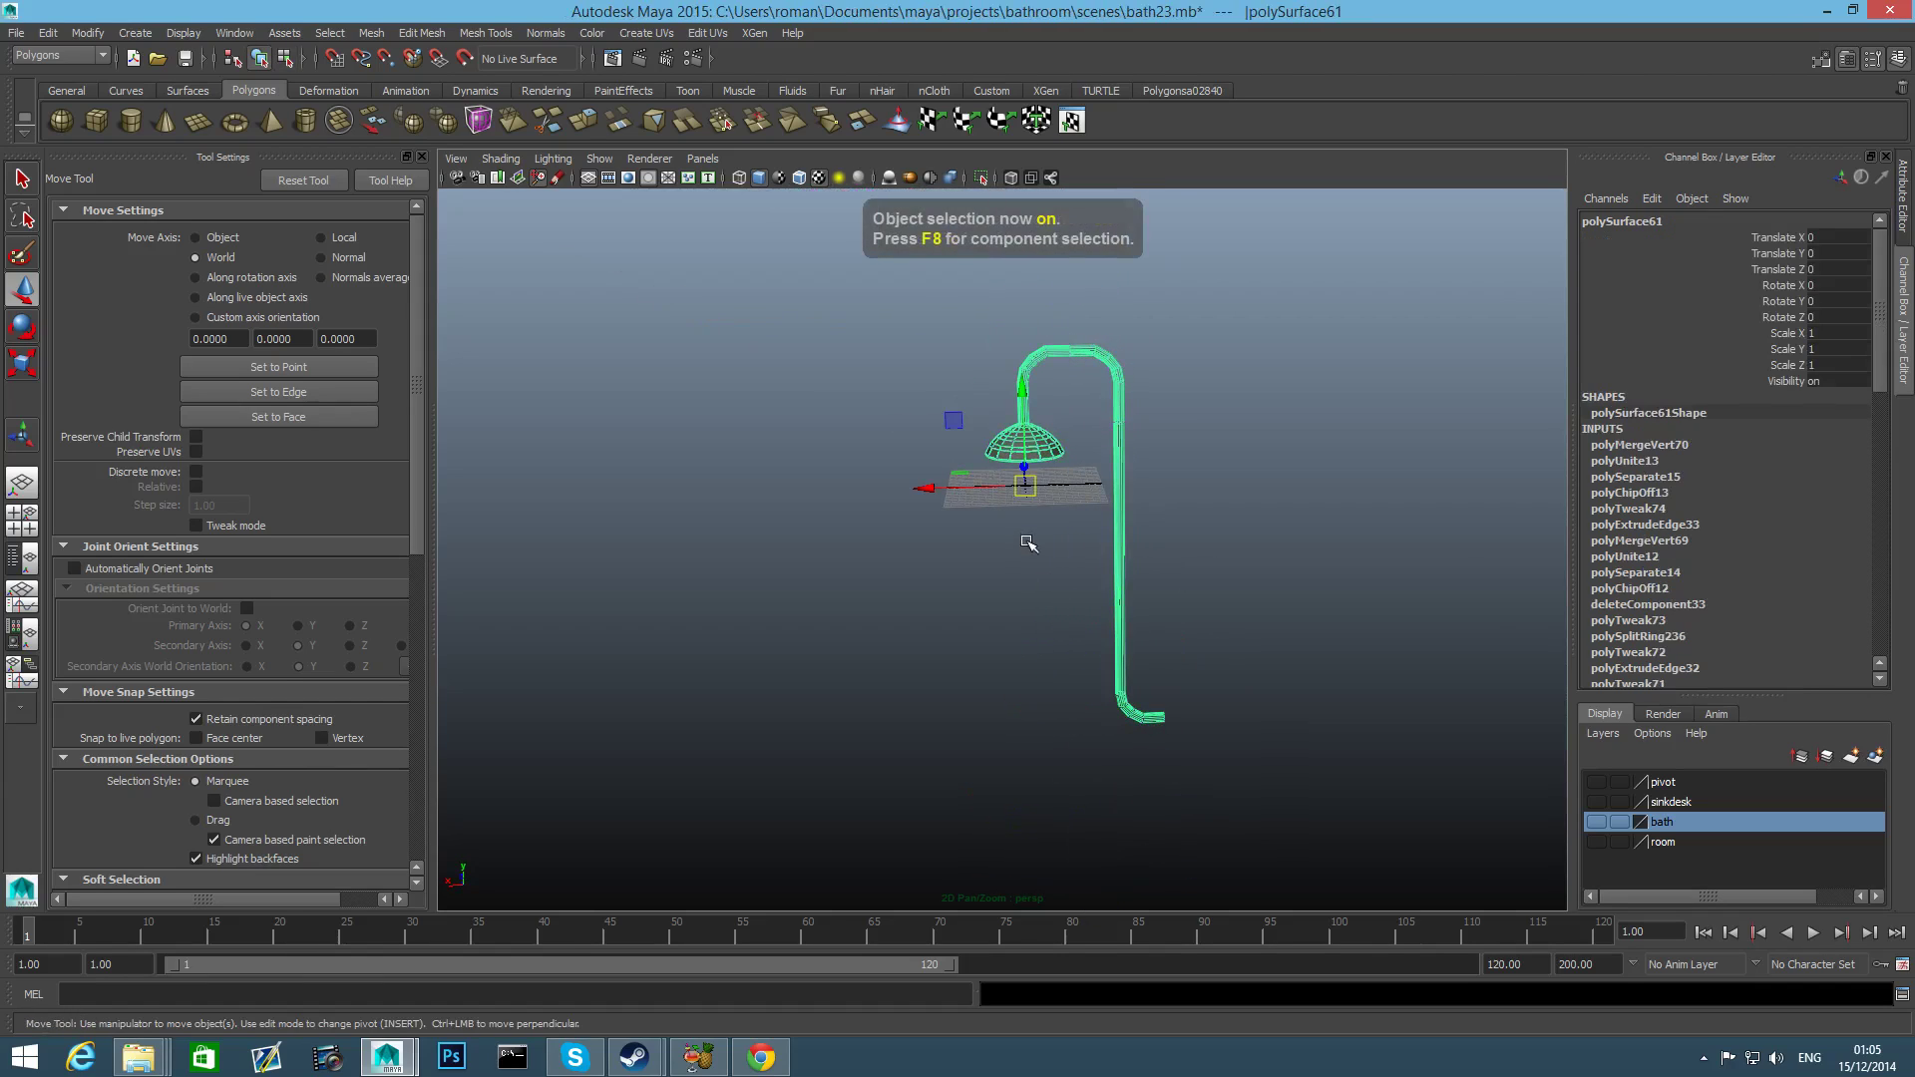
click(1596, 820)
click(1600, 802)
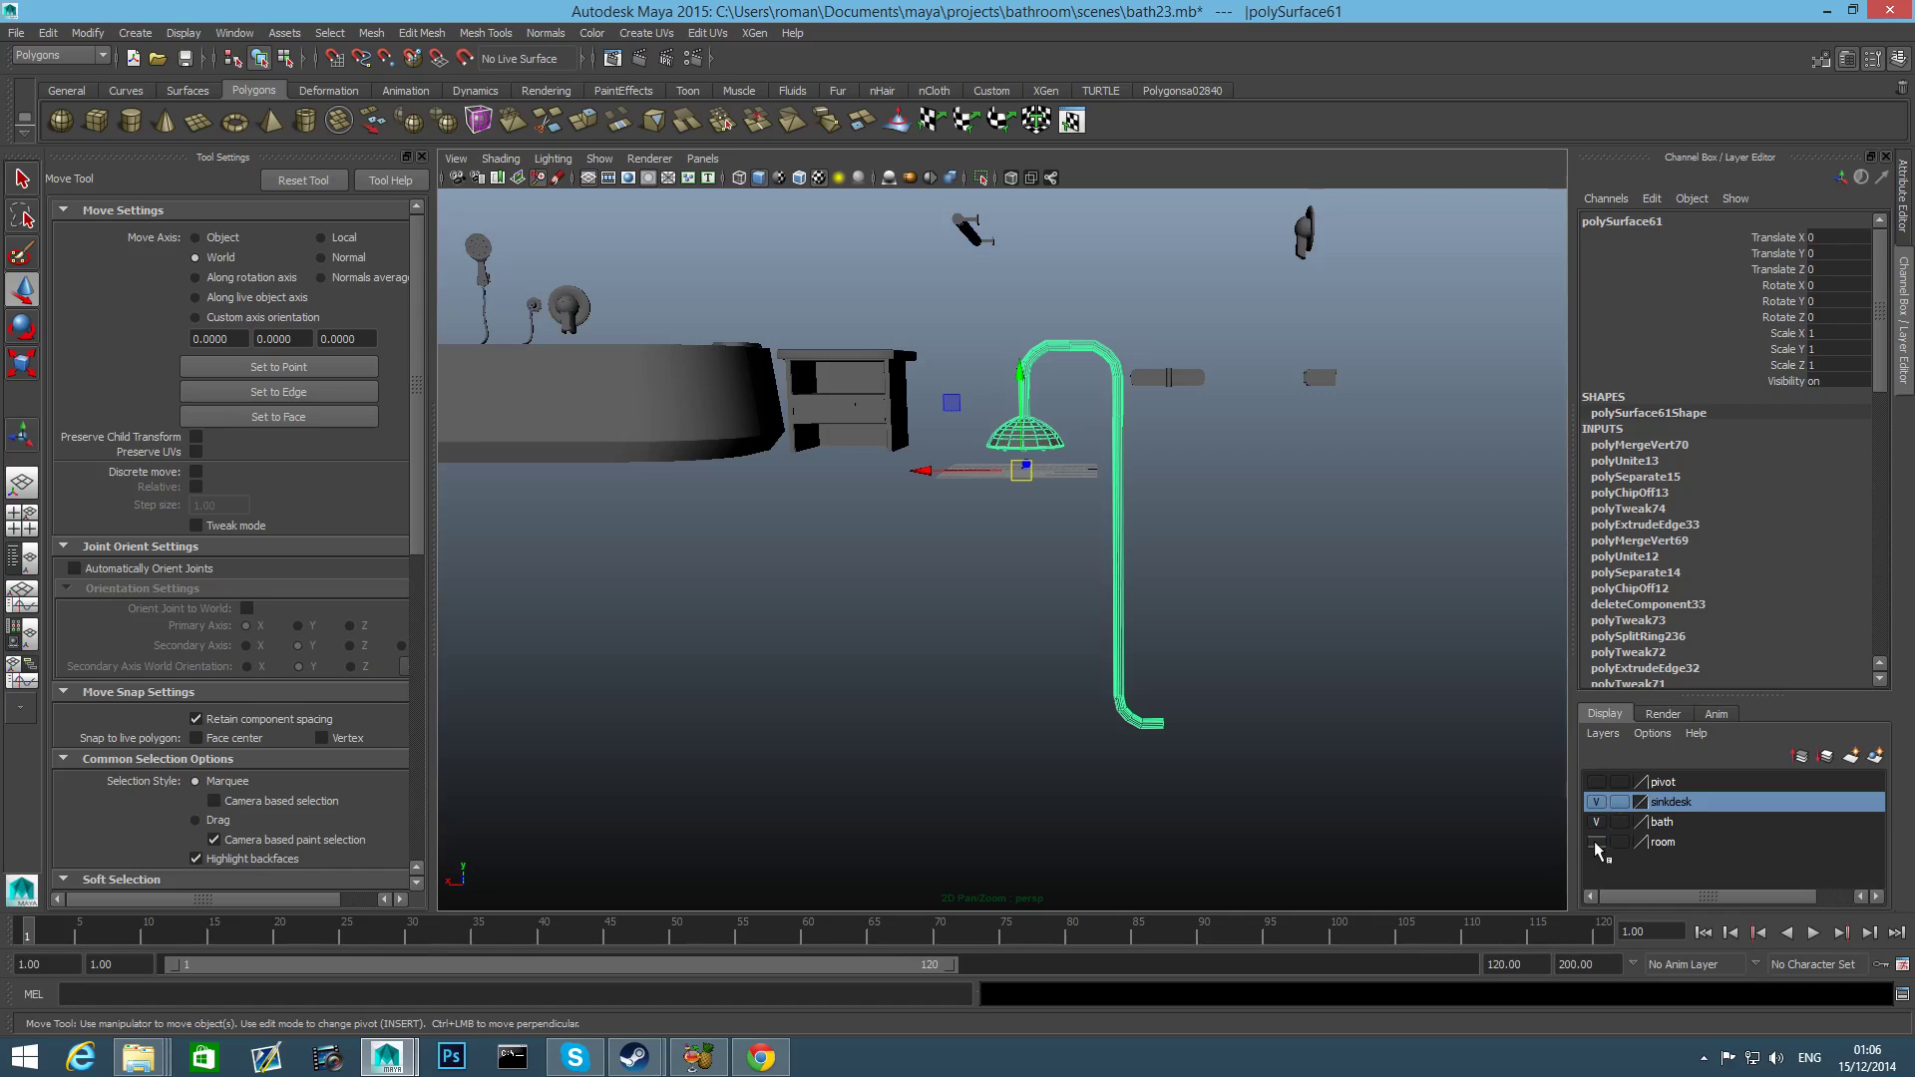
click(1594, 841)
Raise the shower above the bathroom floor to Translate Y 62.611.
alt+drag(994, 589, 1042, 527)
alt+middle_drag(1067, 489, 1112, 653)
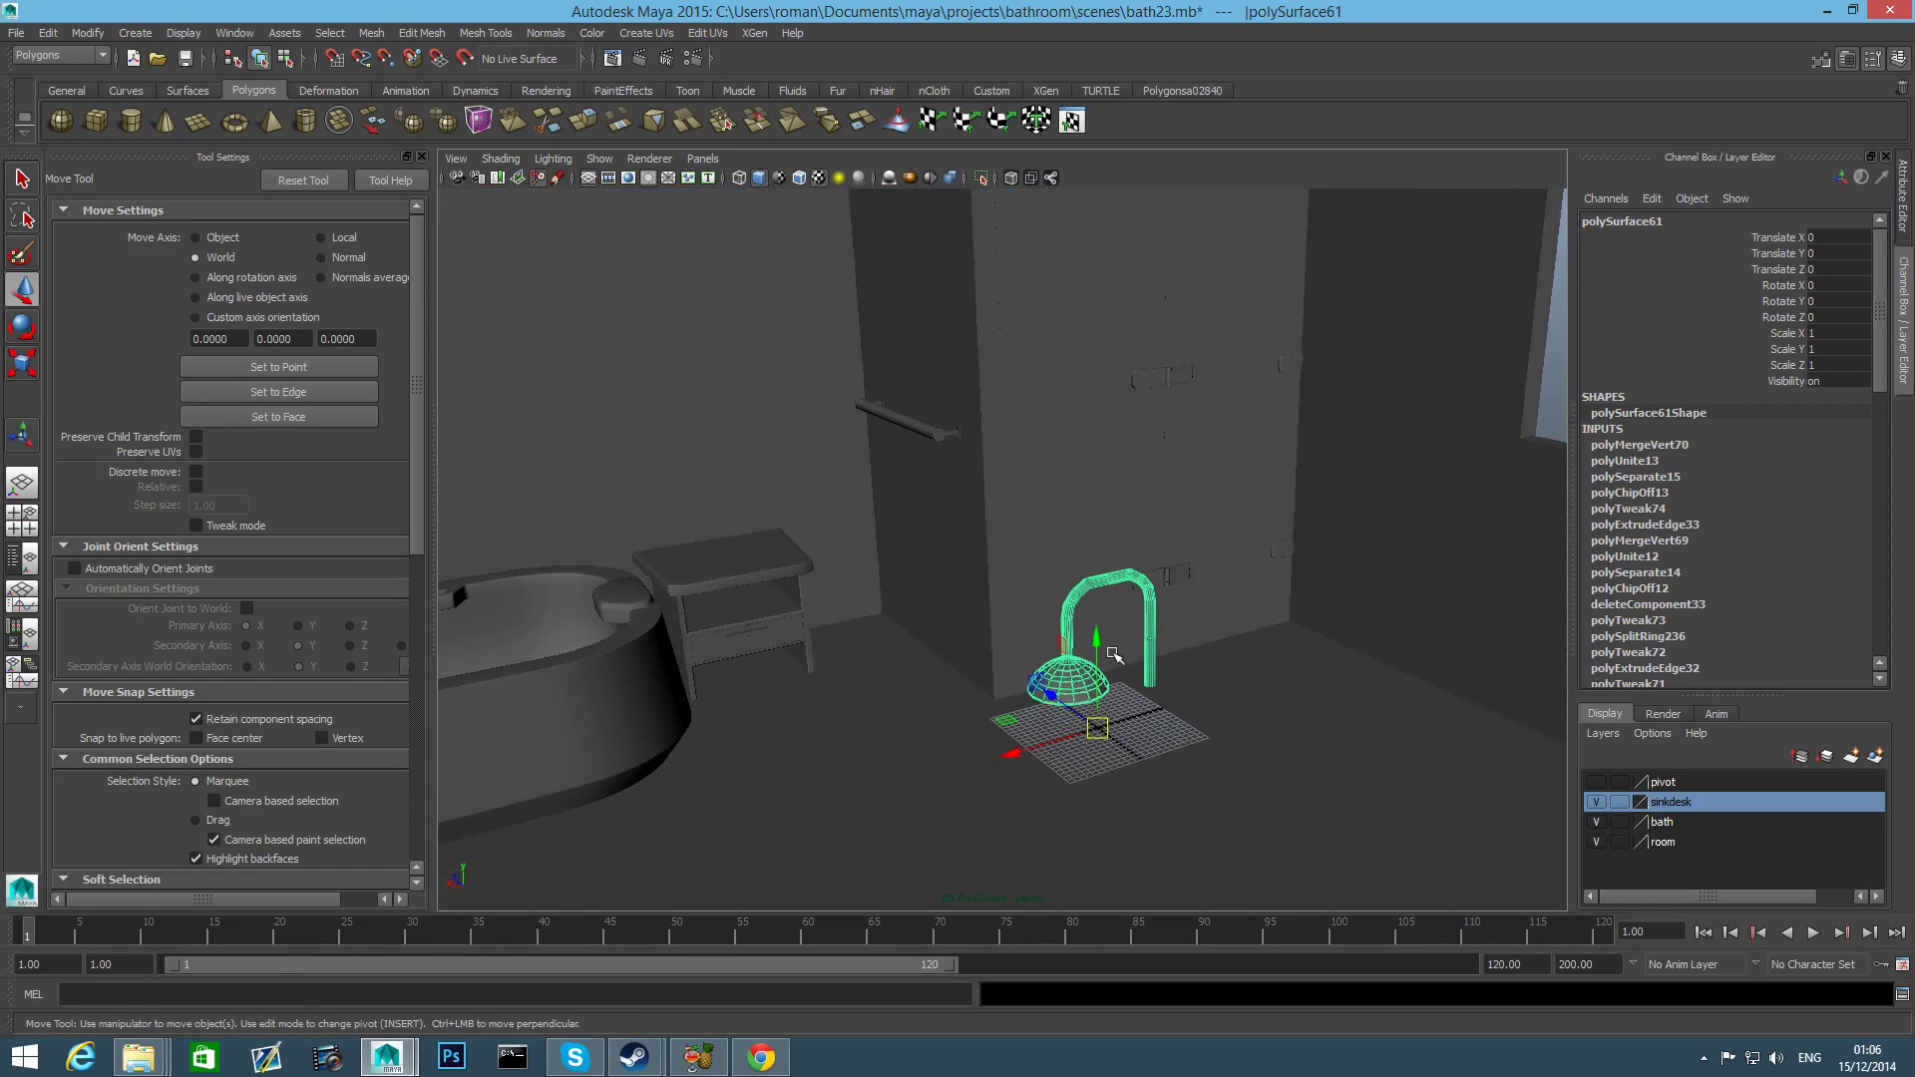
drag(1098, 638, 1024, 195)
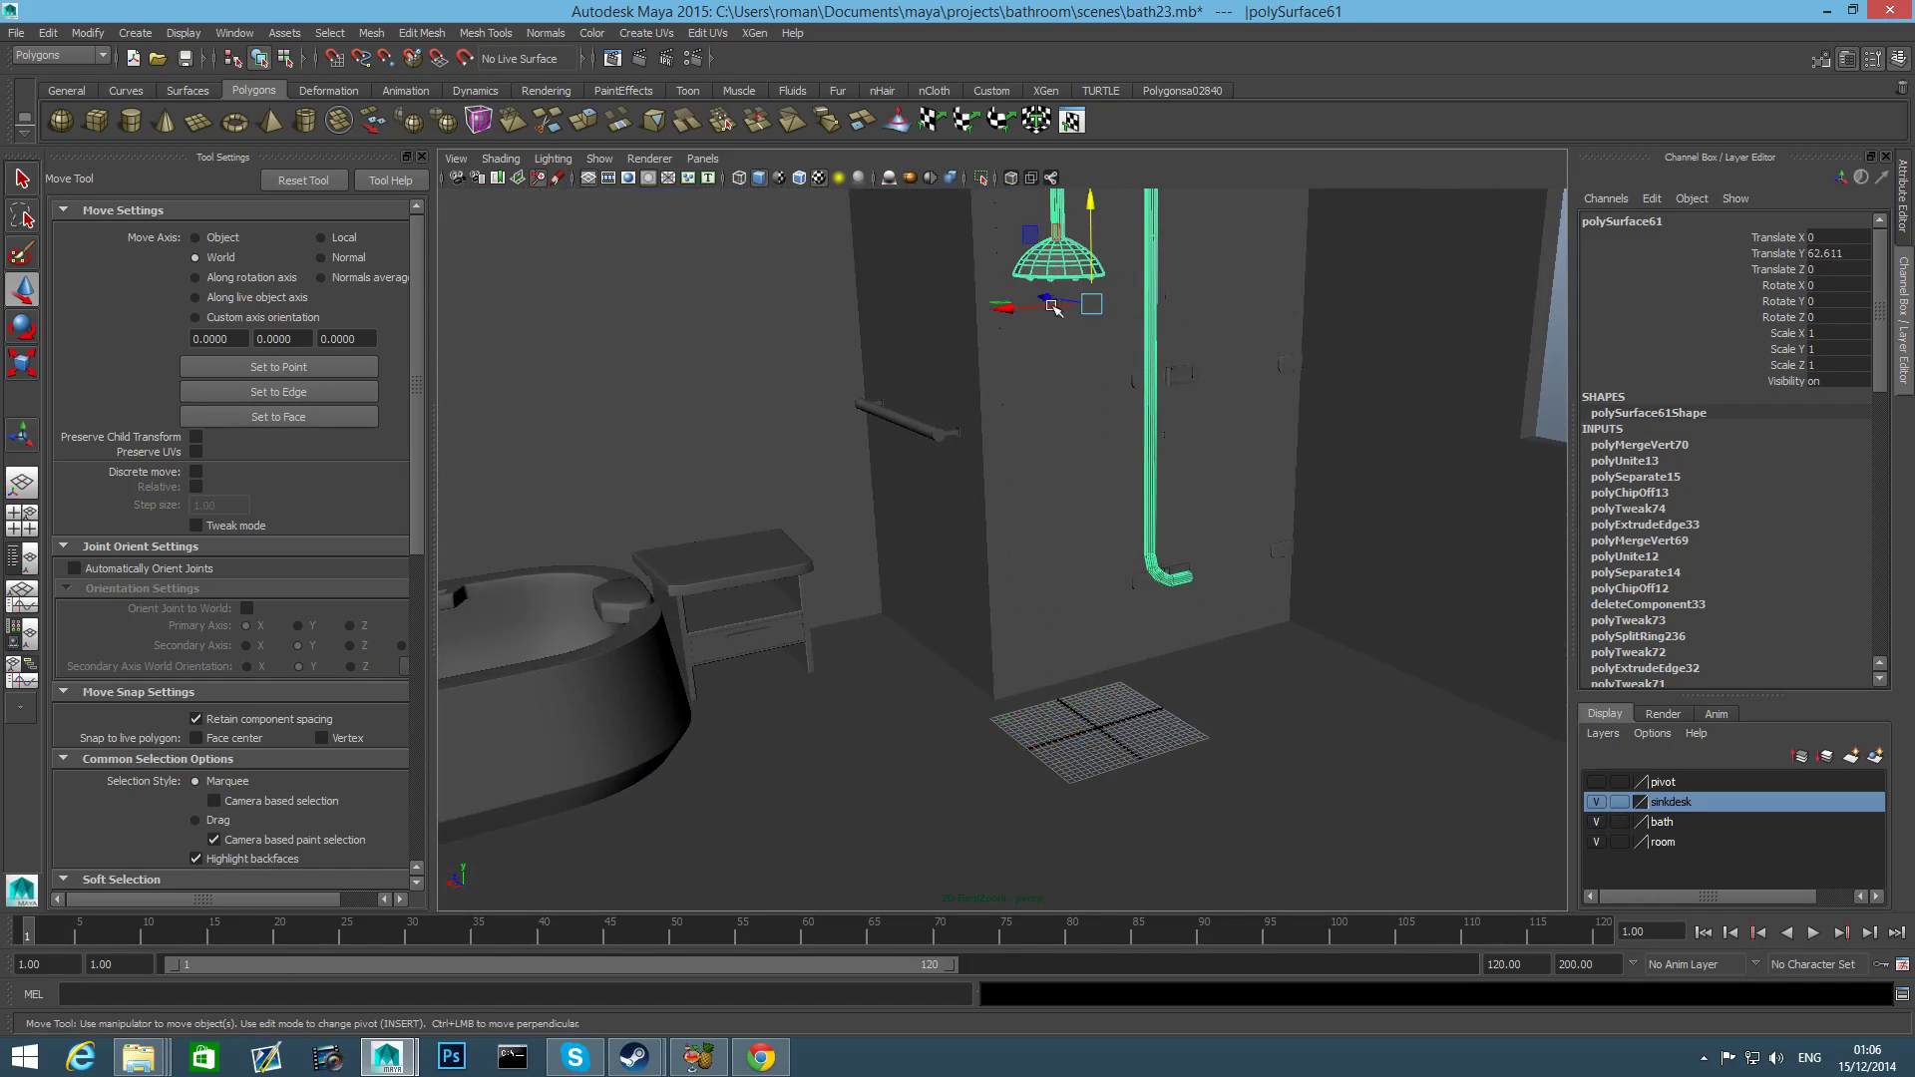
alt+middle_drag(1025, 220, 1040, 431)
Turn on X-Ray shading and move the shower into the shower cabin, at Translate X -40.544, Translate Y 83.254 and Translate Z 30.961.
click(499, 158)
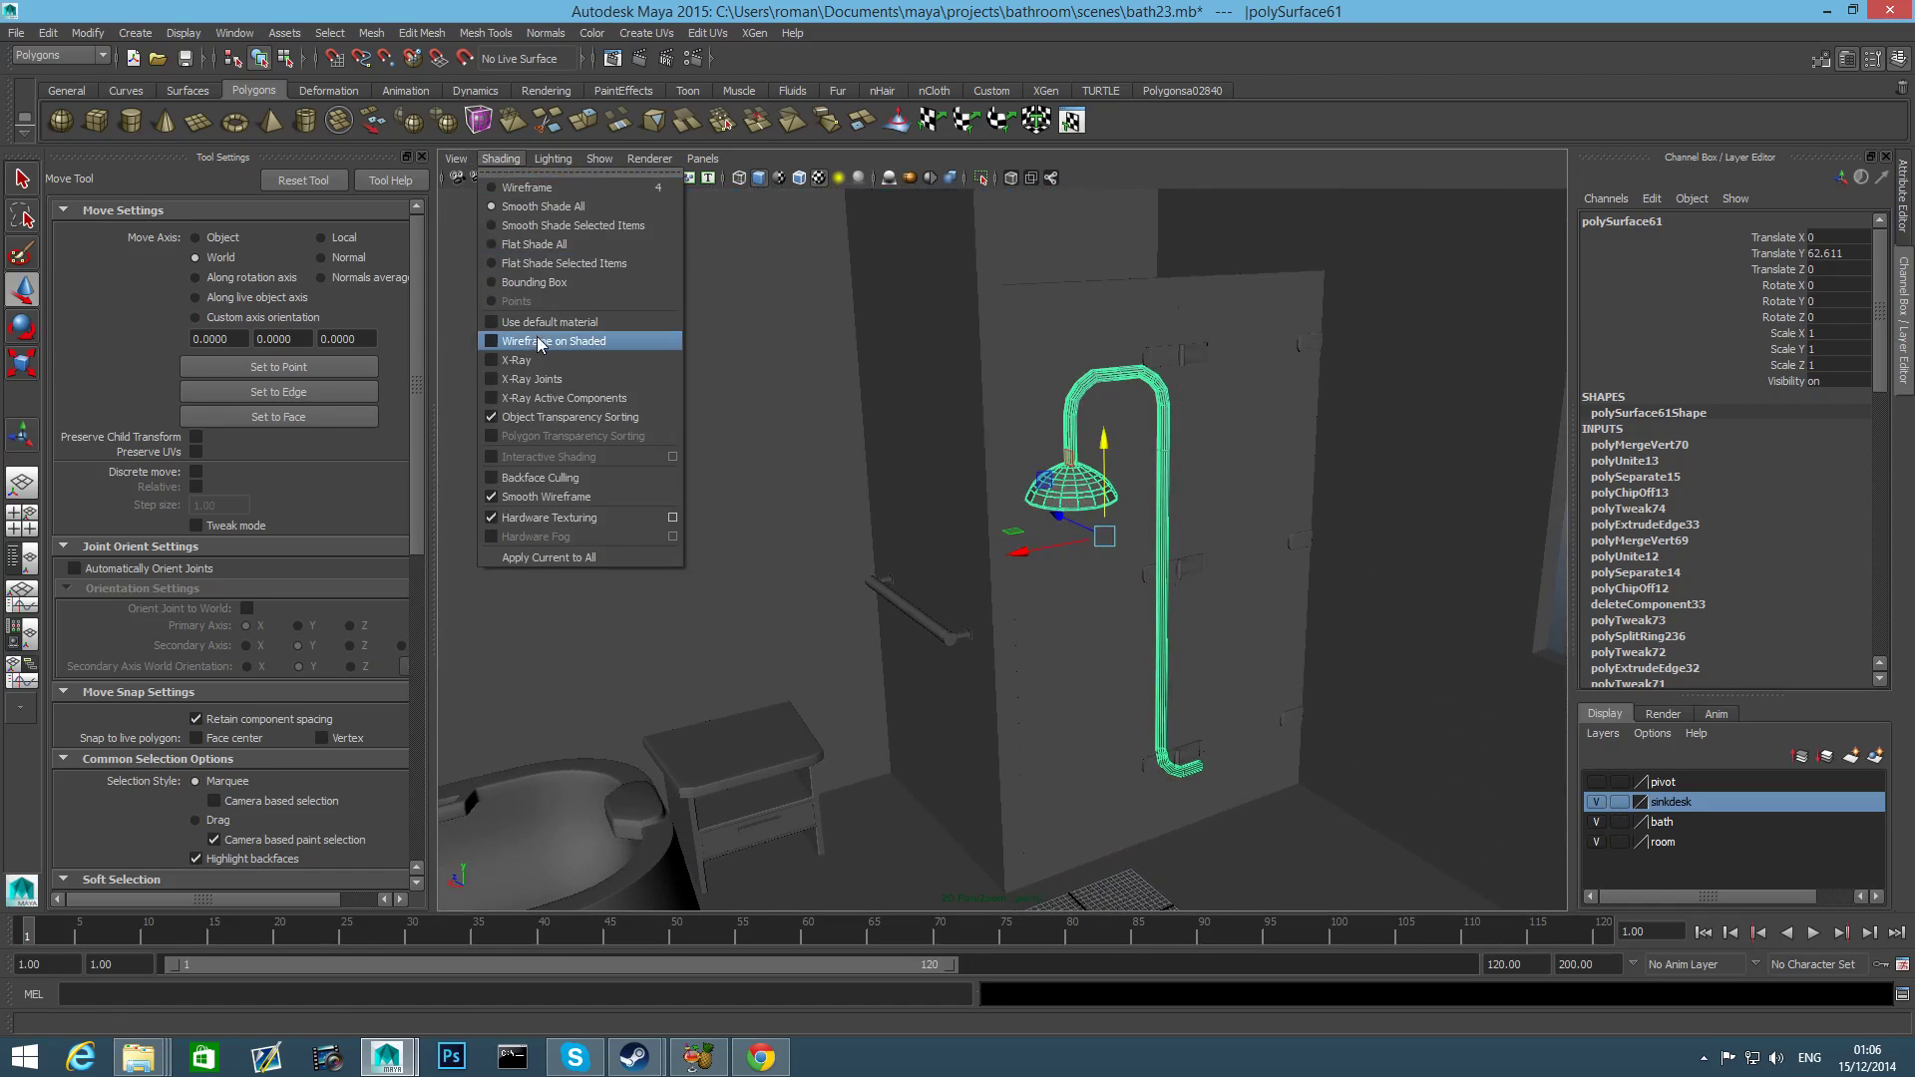
click(563, 361)
mouse_move(1165, 492)
alt+mouse_down()
mouse_move(1199, 519)
mouse_move(1344, 503)
mouse_move(1262, 525)
mouse_move(1057, 518)
mouse_move(982, 466)
alt+mouse_up()
drag(1050, 362, 1050, 225)
alt+drag(1116, 324, 1013, 366)
drag(877, 342, 1125, 349)
alt+middle_drag(1223, 406, 1055, 627)
alt+right_drag(1055, 626, 1188, 665)
alt+drag(1187, 664, 1068, 654)
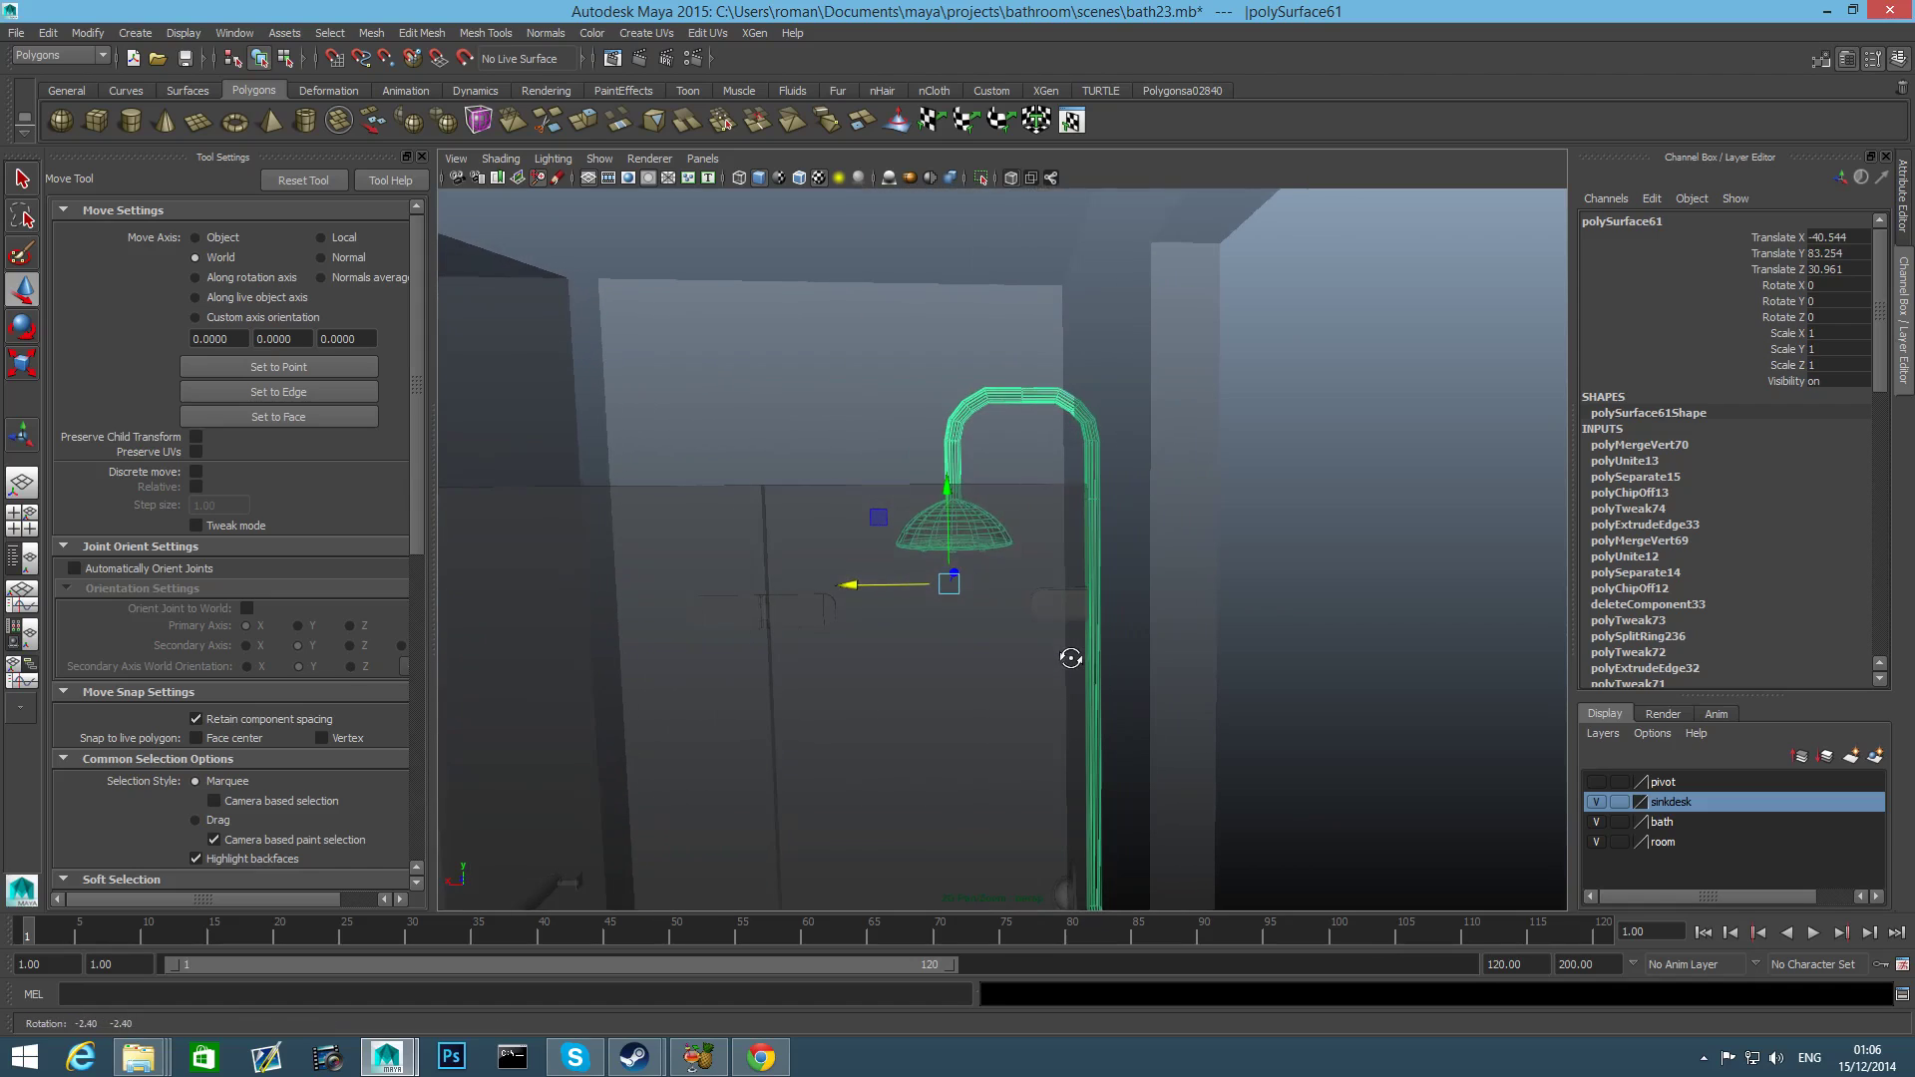
Shift the shower along X to Translate X -36.21 and inspect its lower bend against the wall.
drag(854, 589, 843, 662)
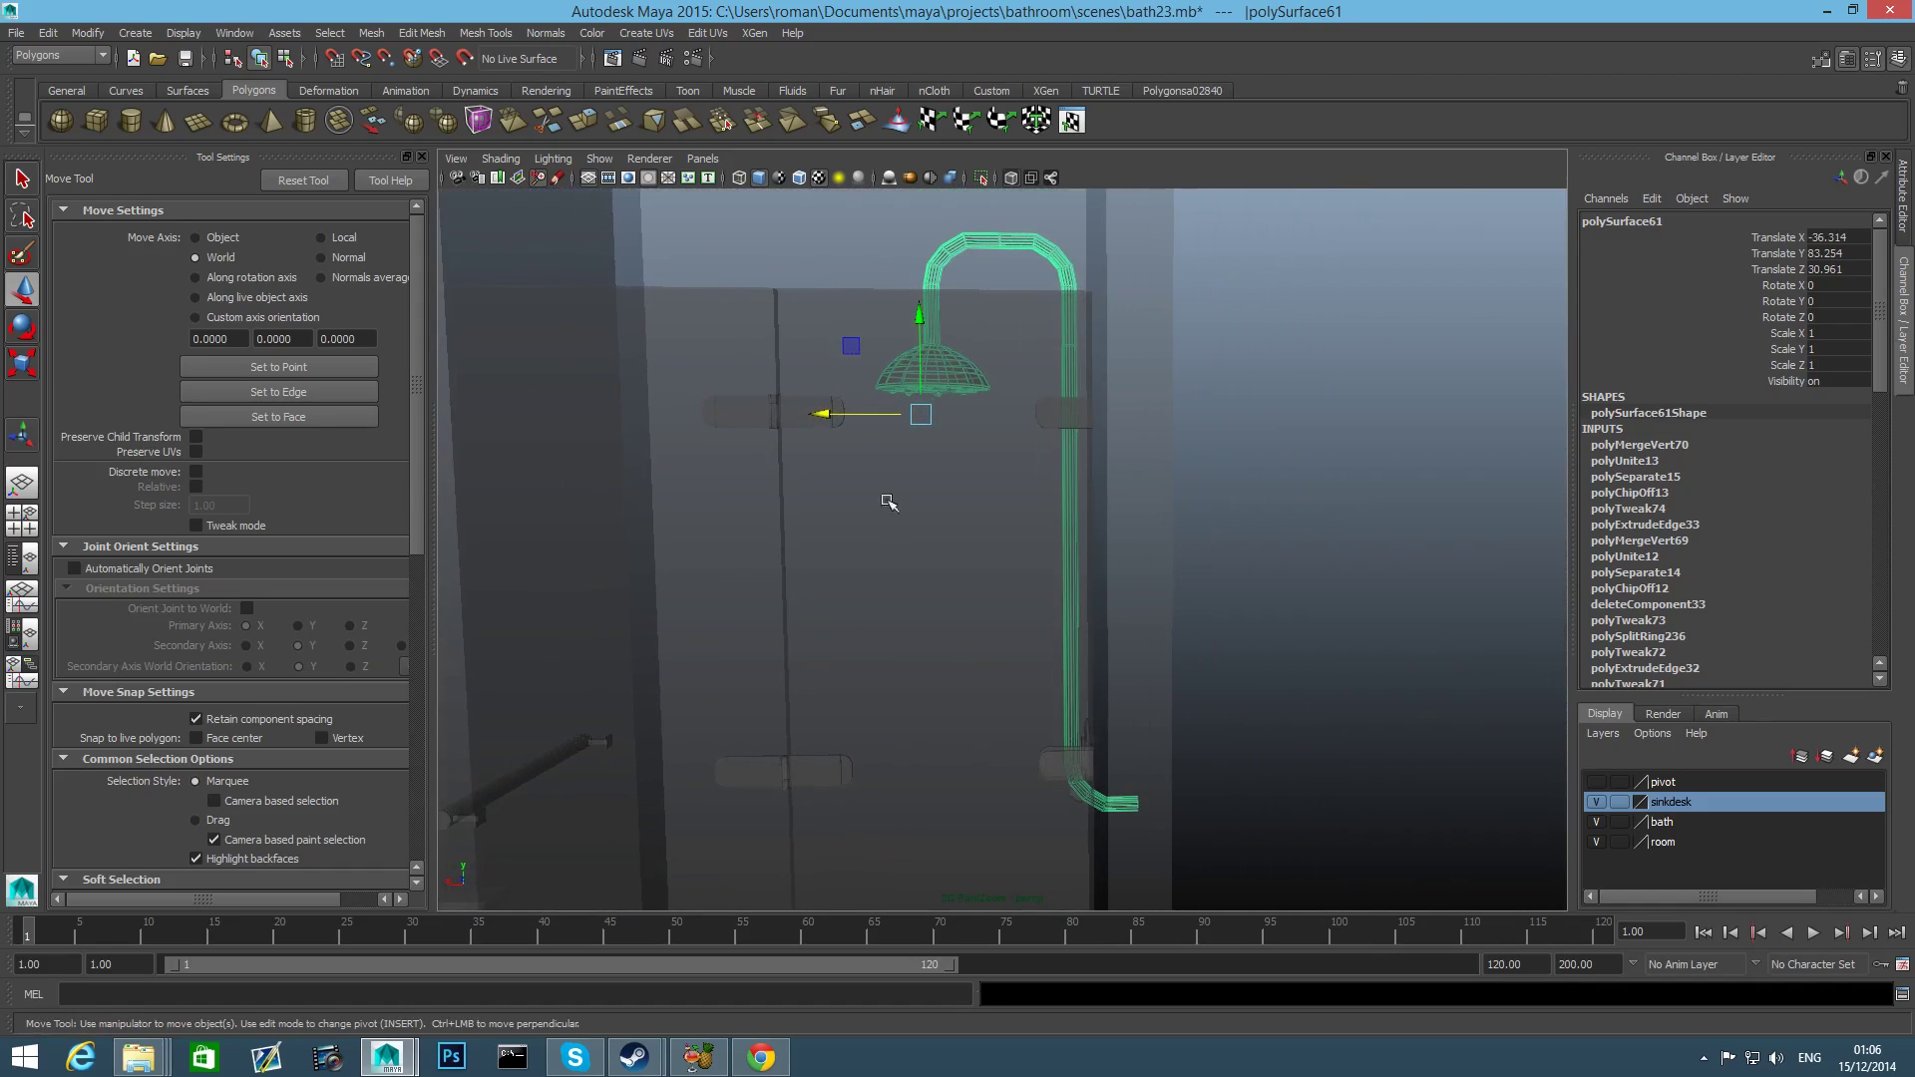
drag(833, 419, 826, 418)
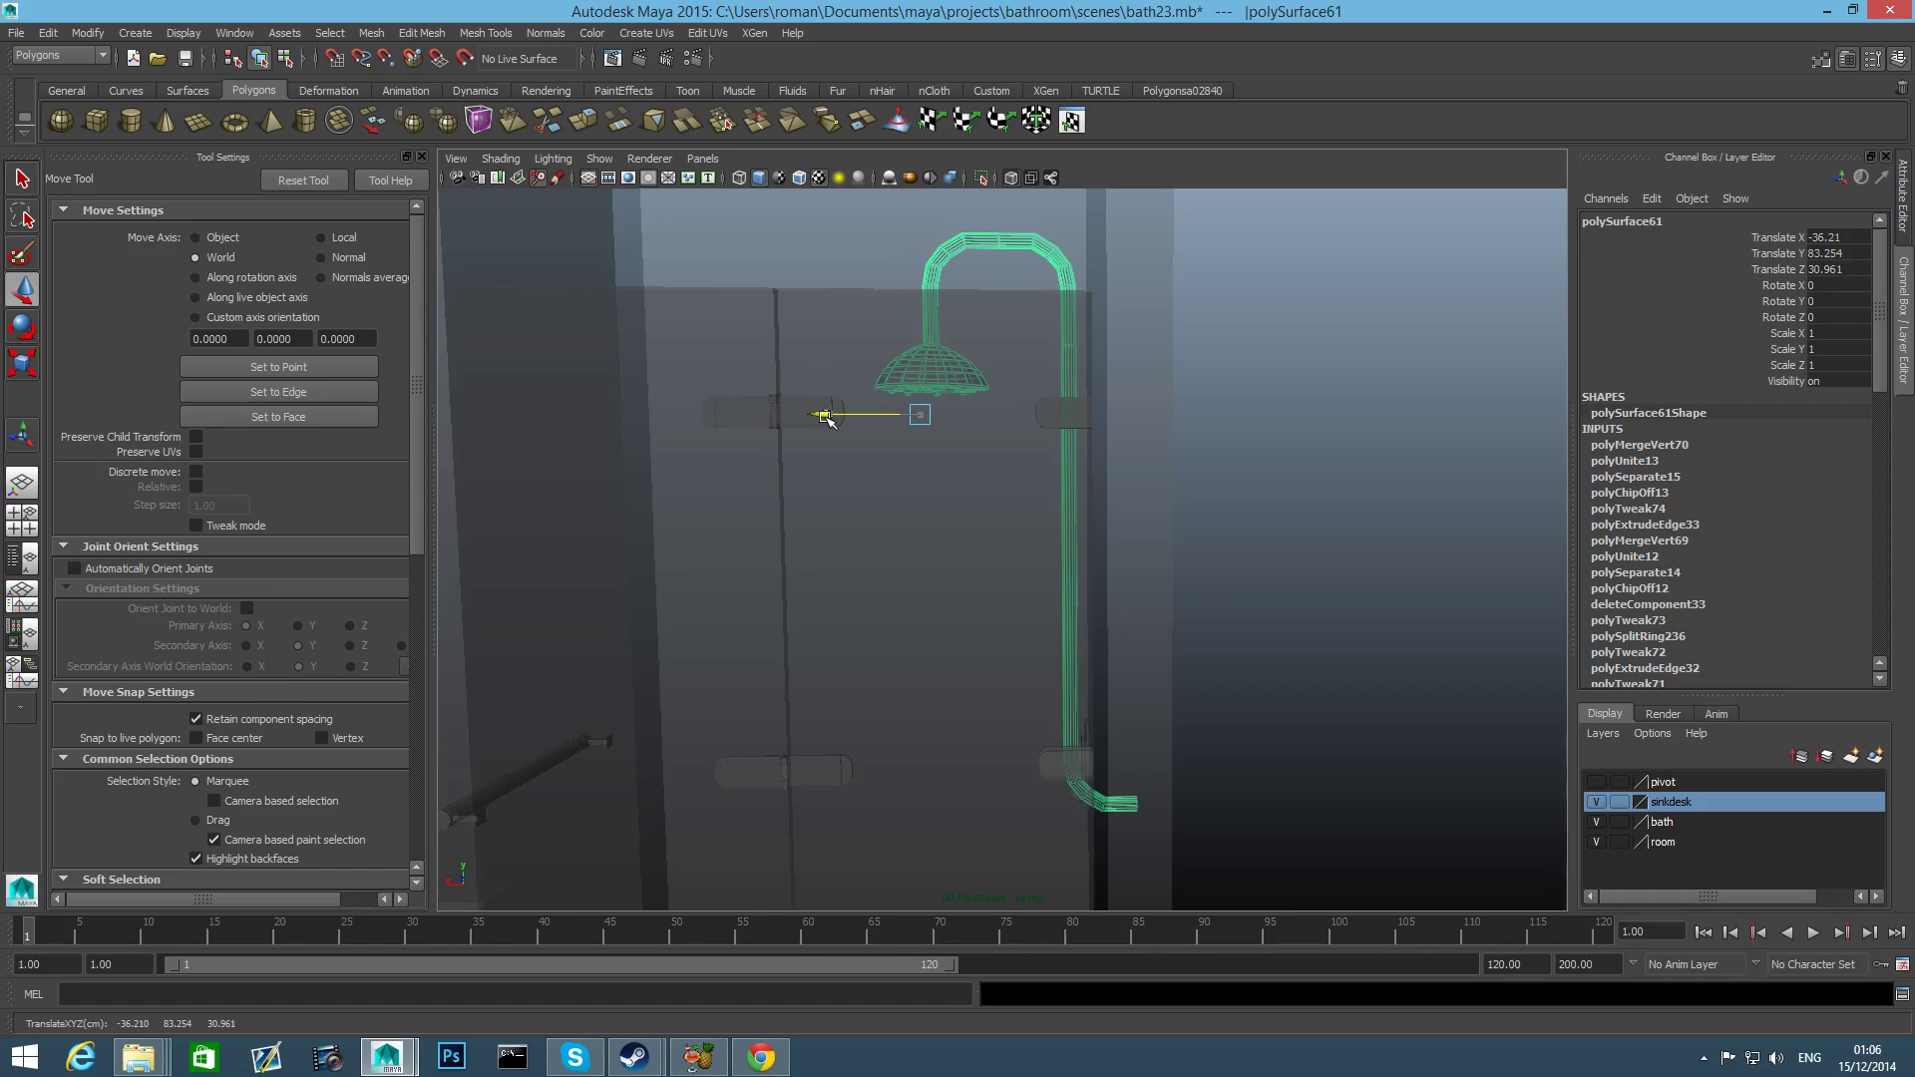
alt+middle_drag(961, 605, 923, 539)
alt+right_drag(924, 539, 1103, 757)
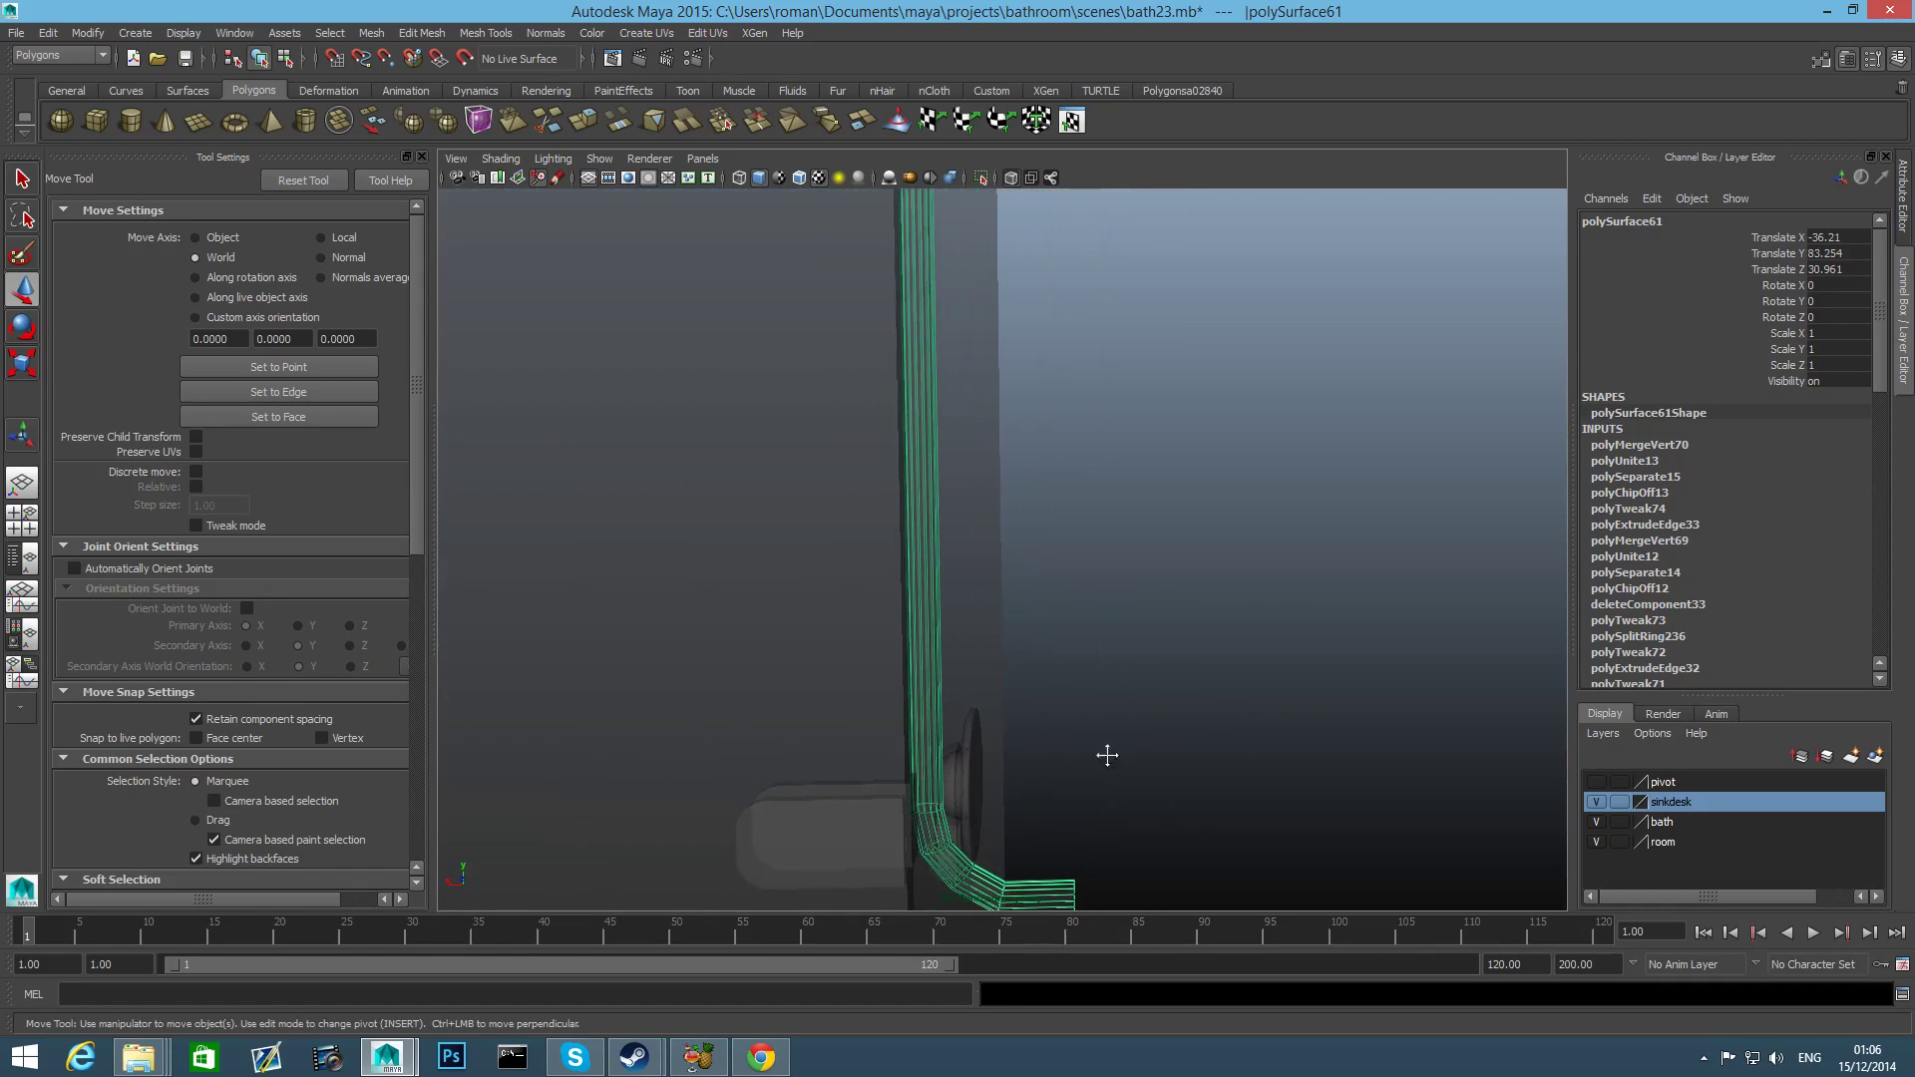
alt+middle_drag(1103, 757, 1144, 648)
alt+drag(1143, 648, 1258, 770)
alt+right_drag(1259, 769, 1213, 736)
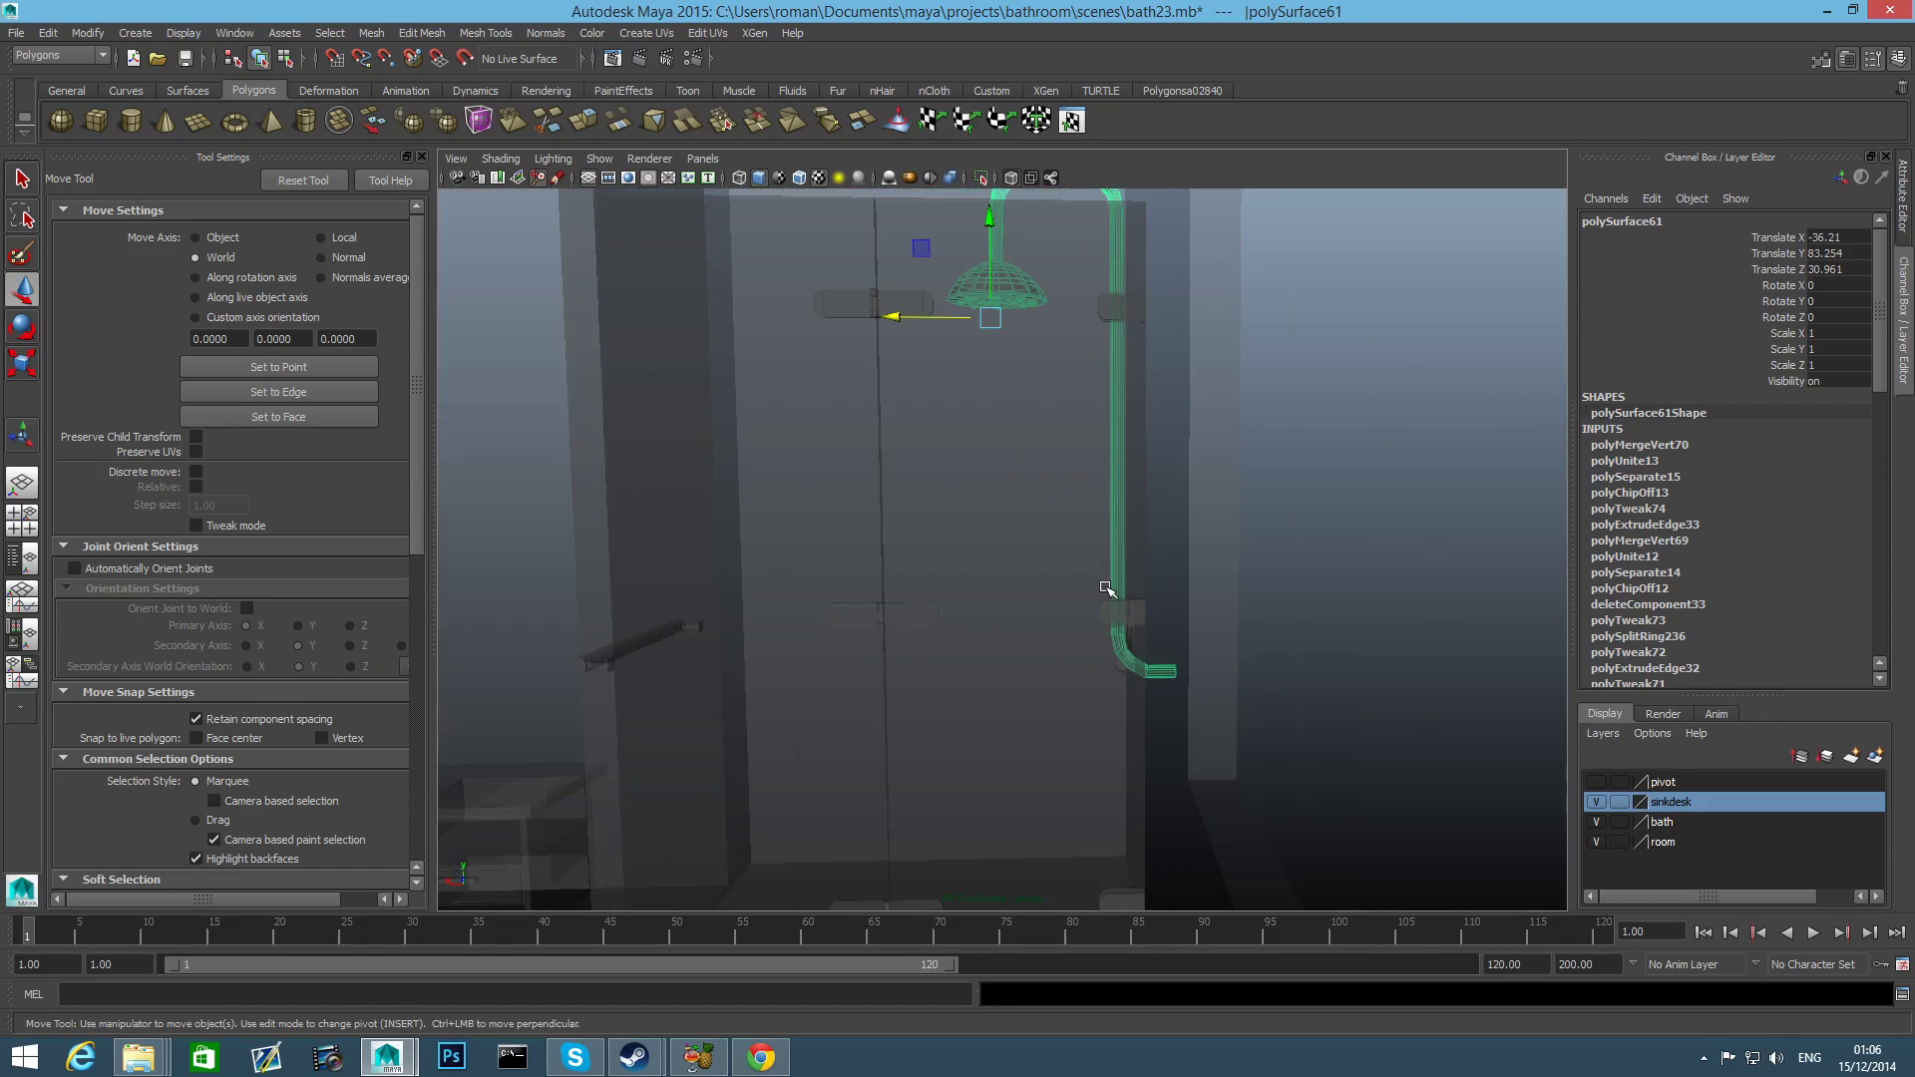
alt+middle_drag(1106, 588, 1075, 745)
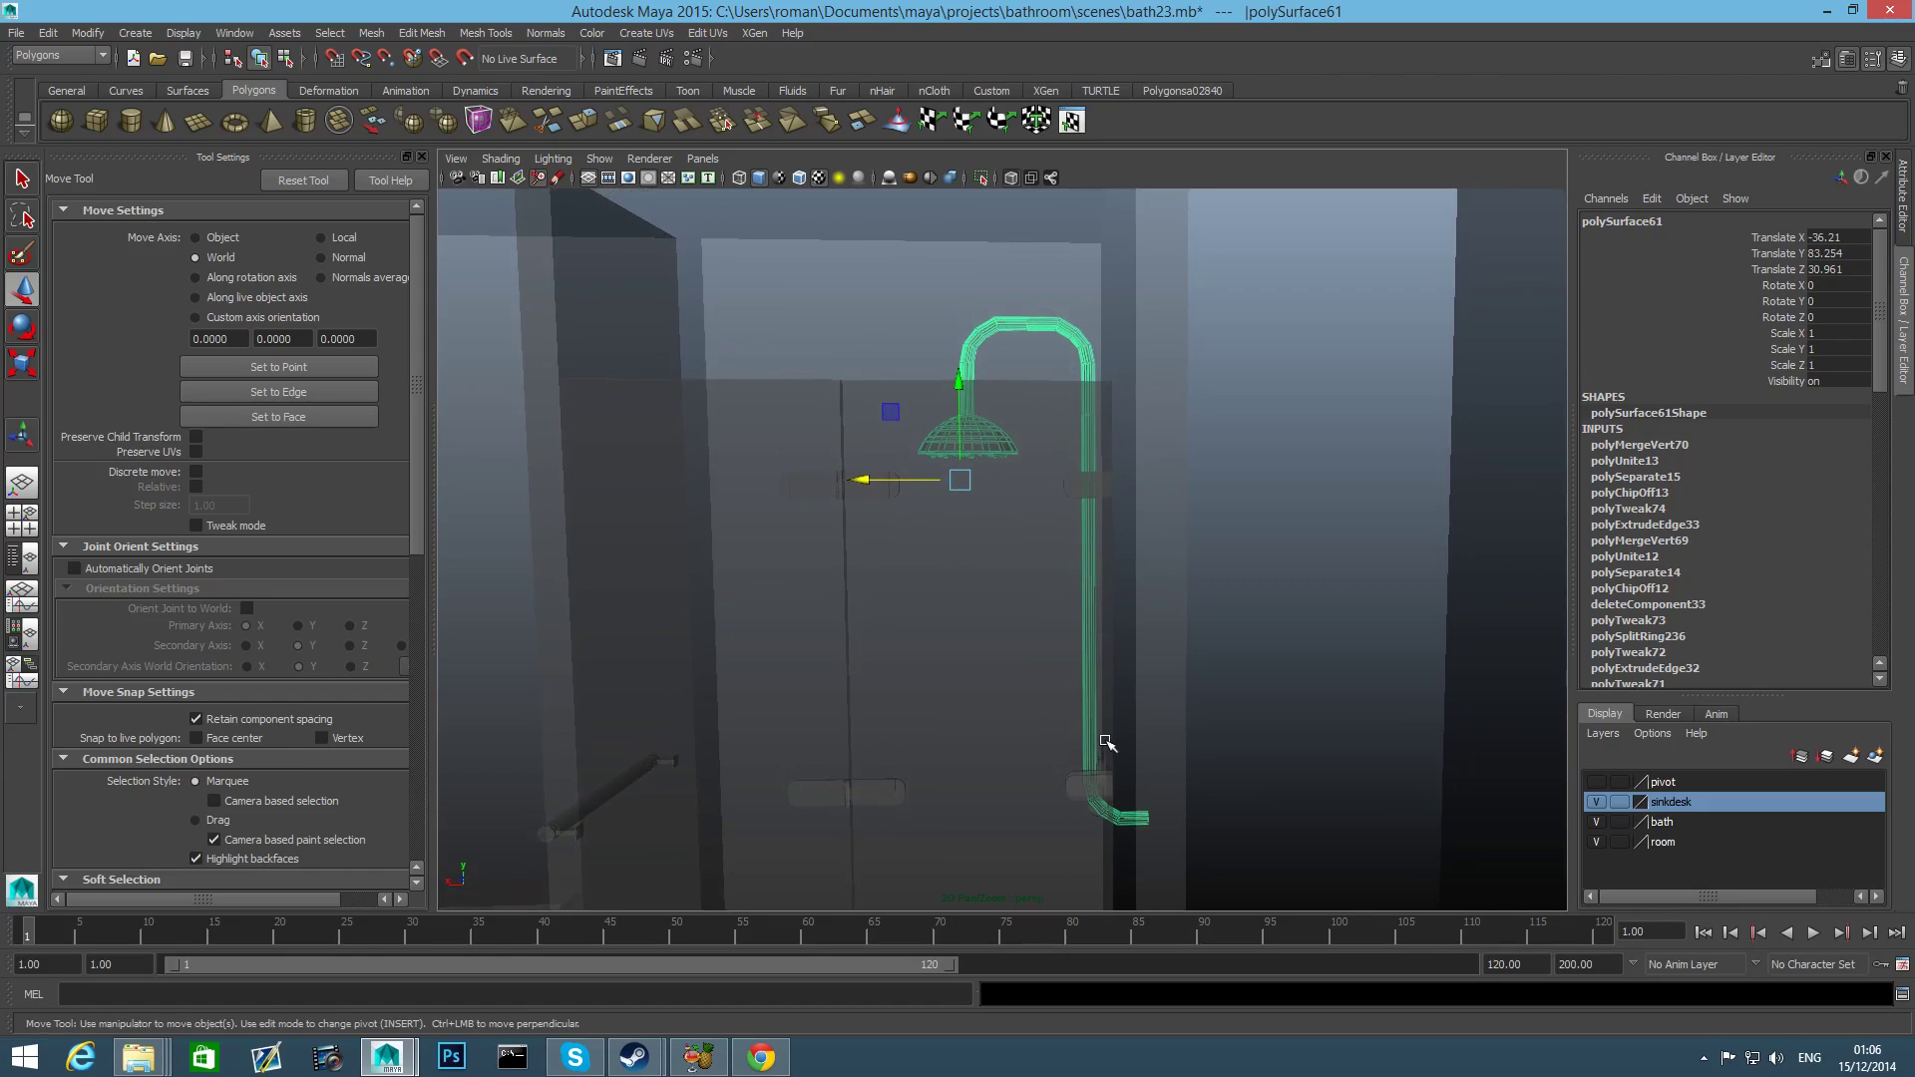
alt+drag(1092, 691, 1152, 691)
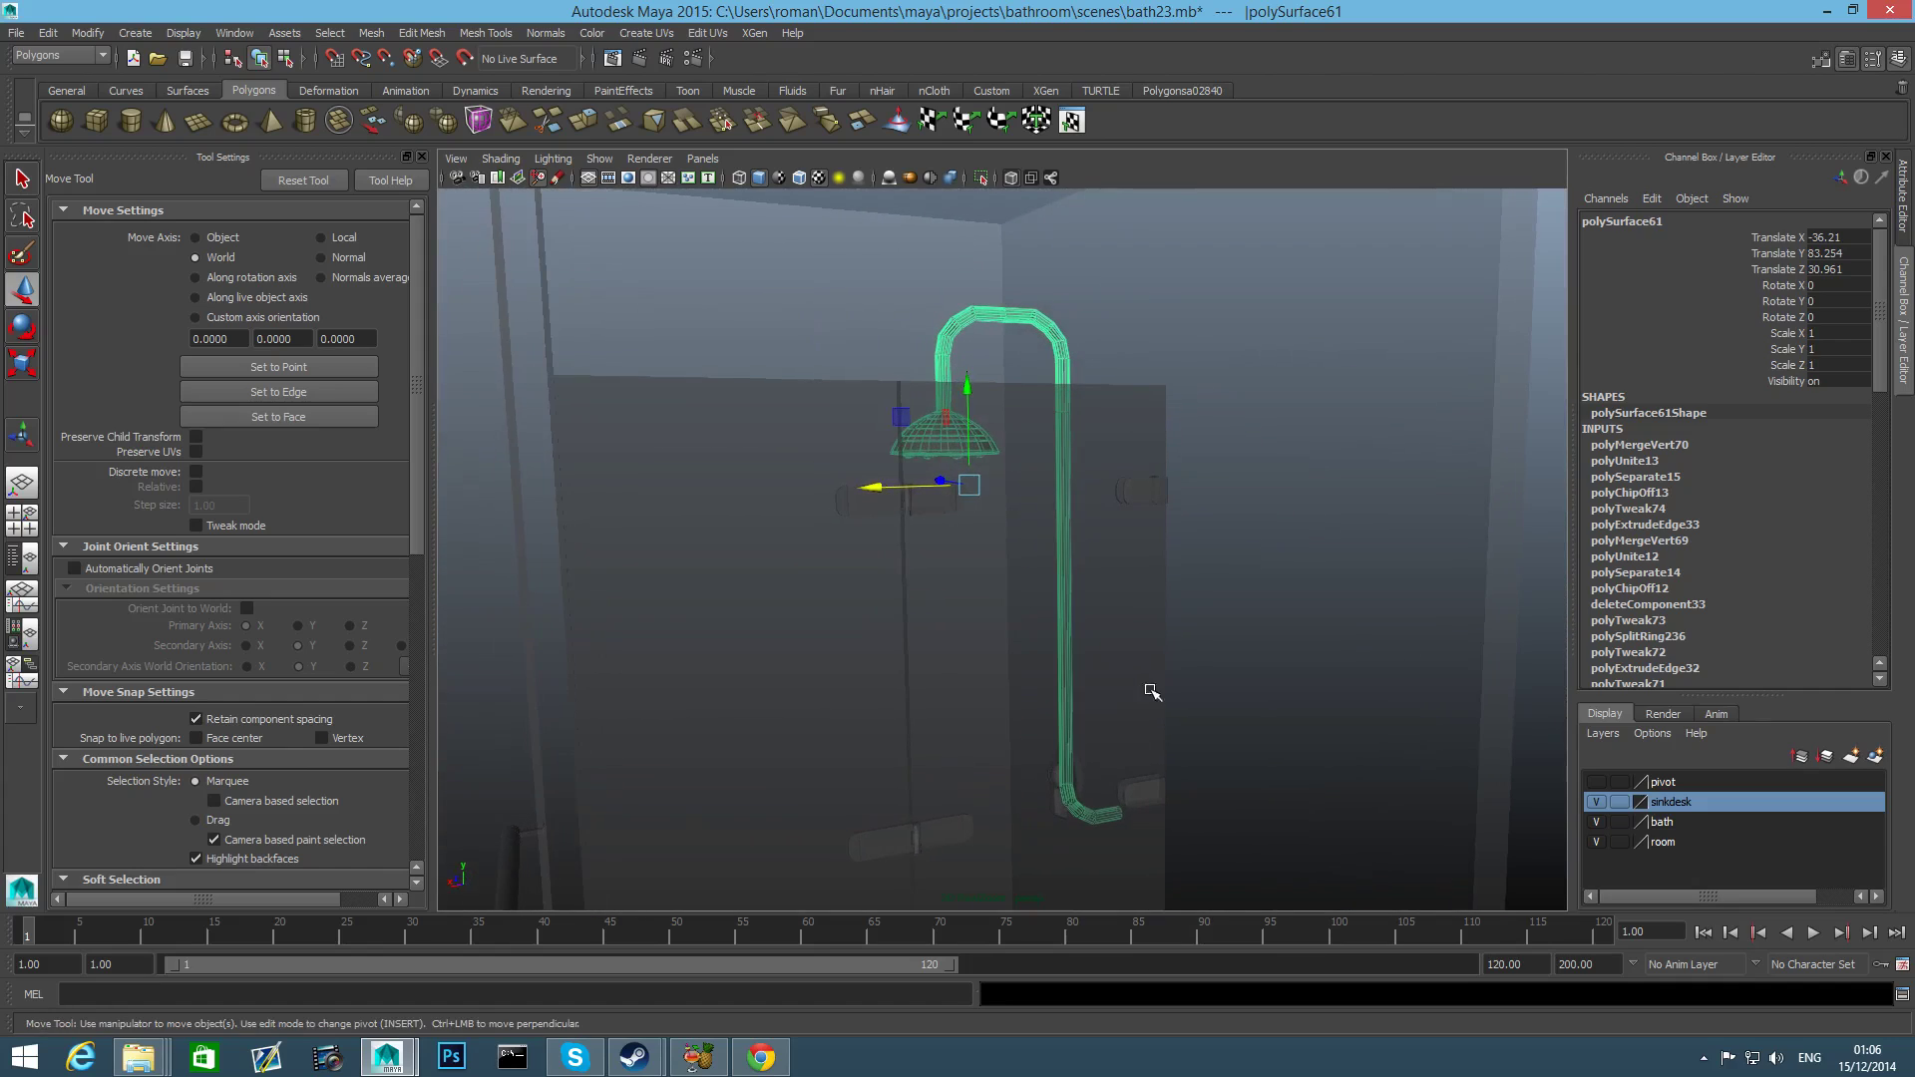
Turn off X-Ray shading, add the two hinged shower door panels to a new display layer and hide that layer.
click(501, 158)
click(539, 364)
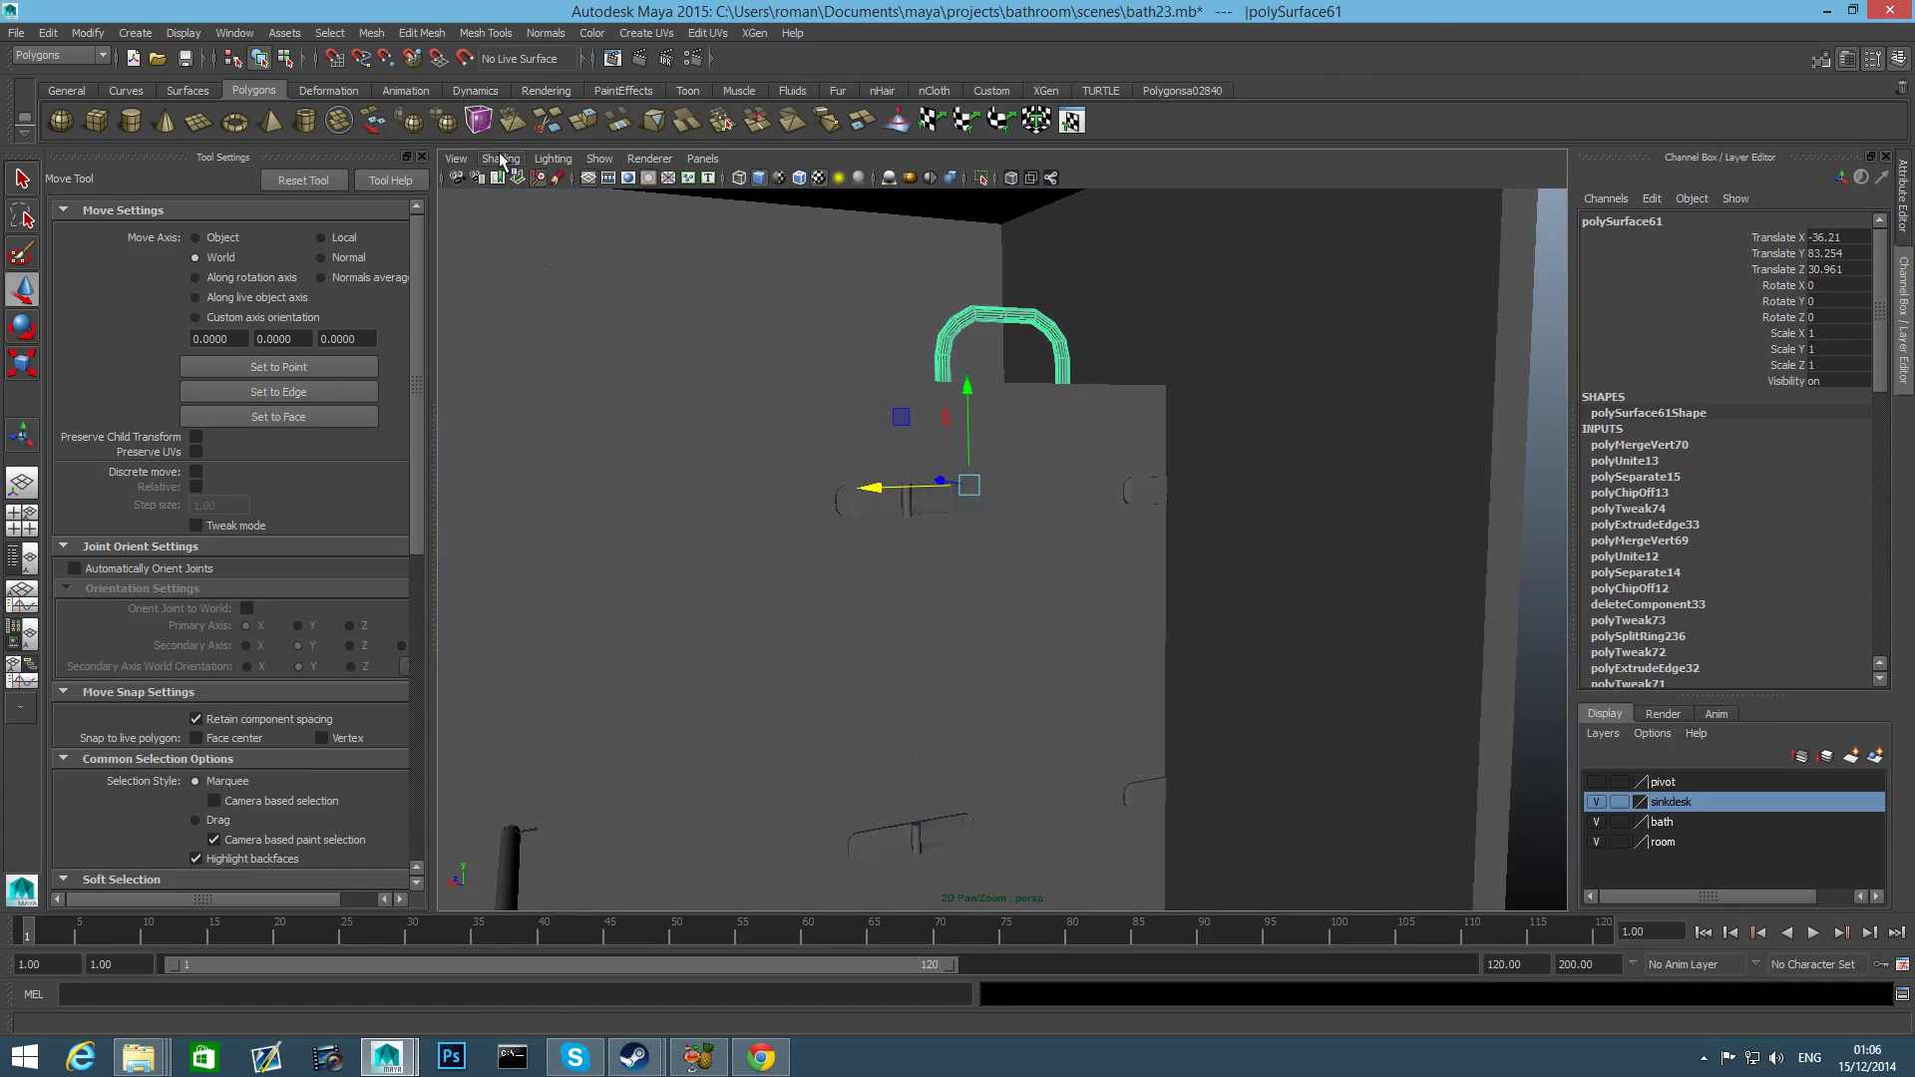
click(1044, 574)
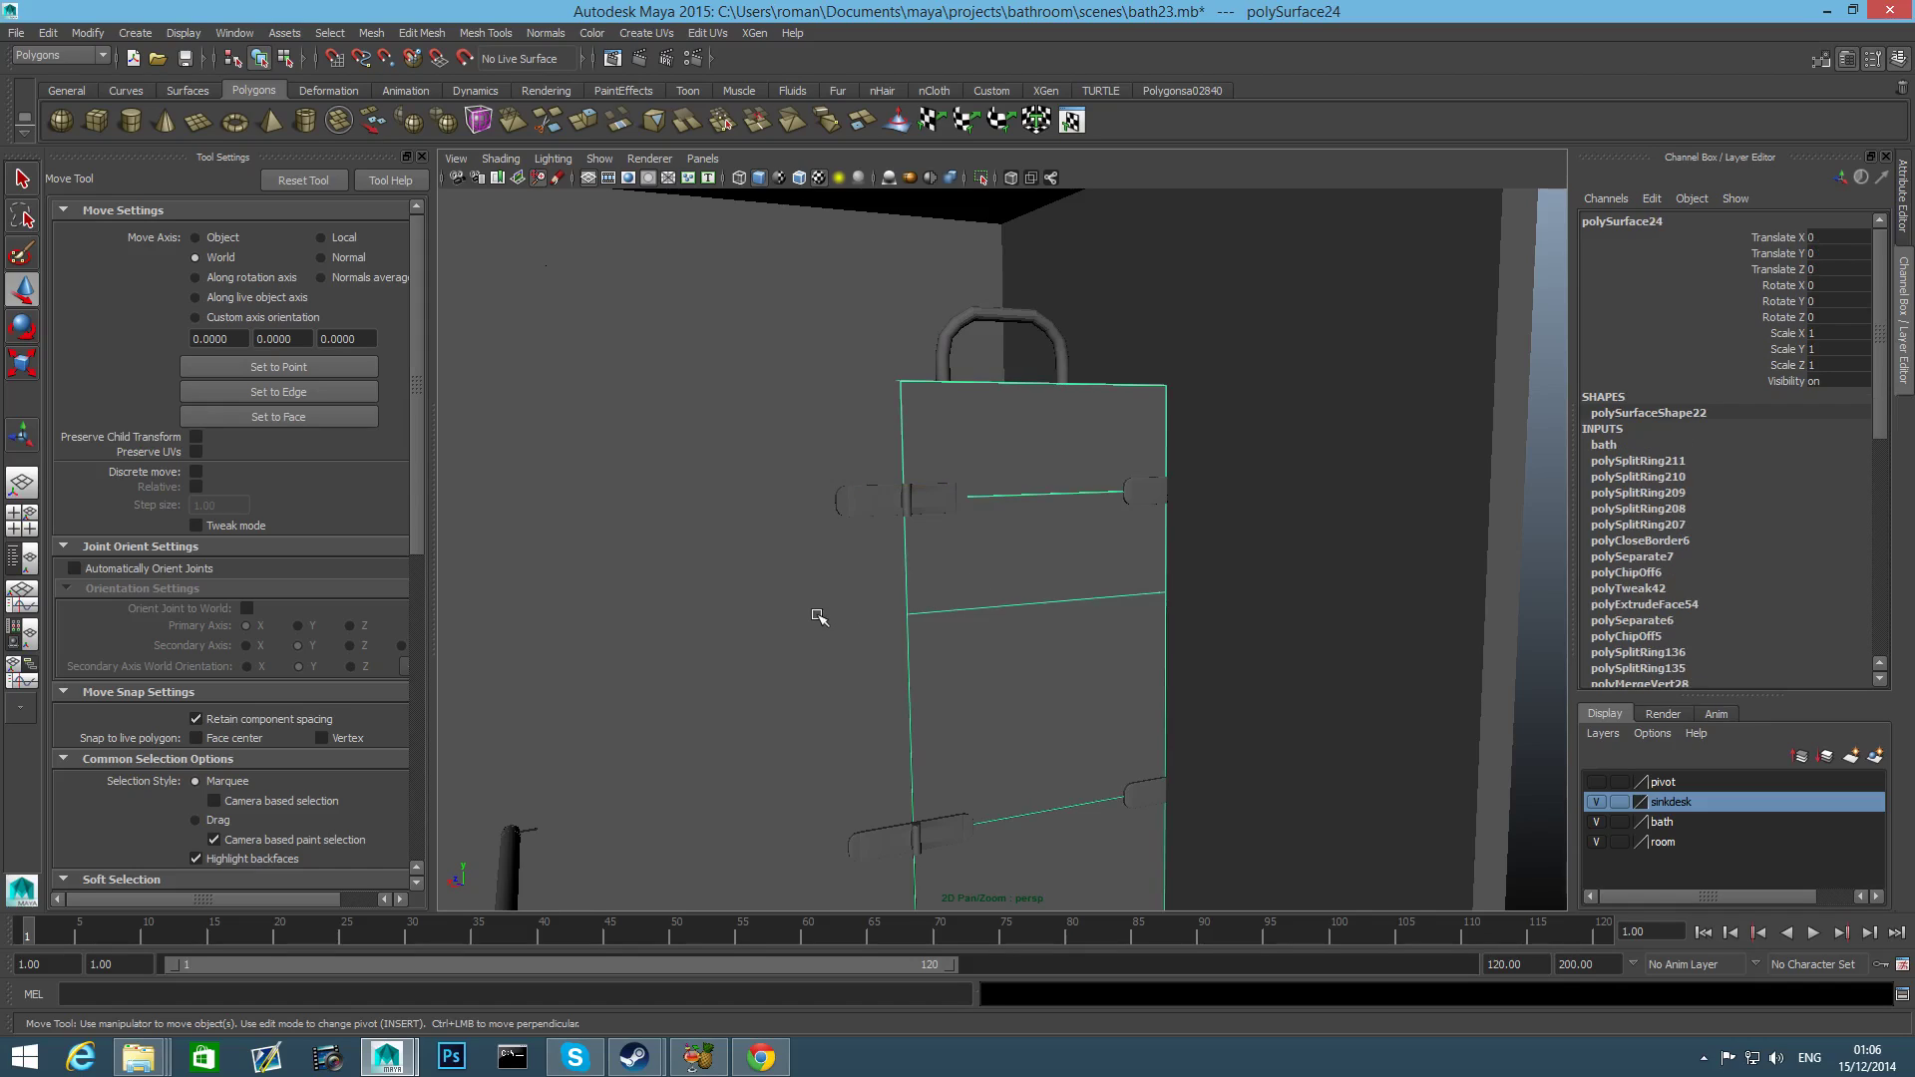
shift+click(817, 611)
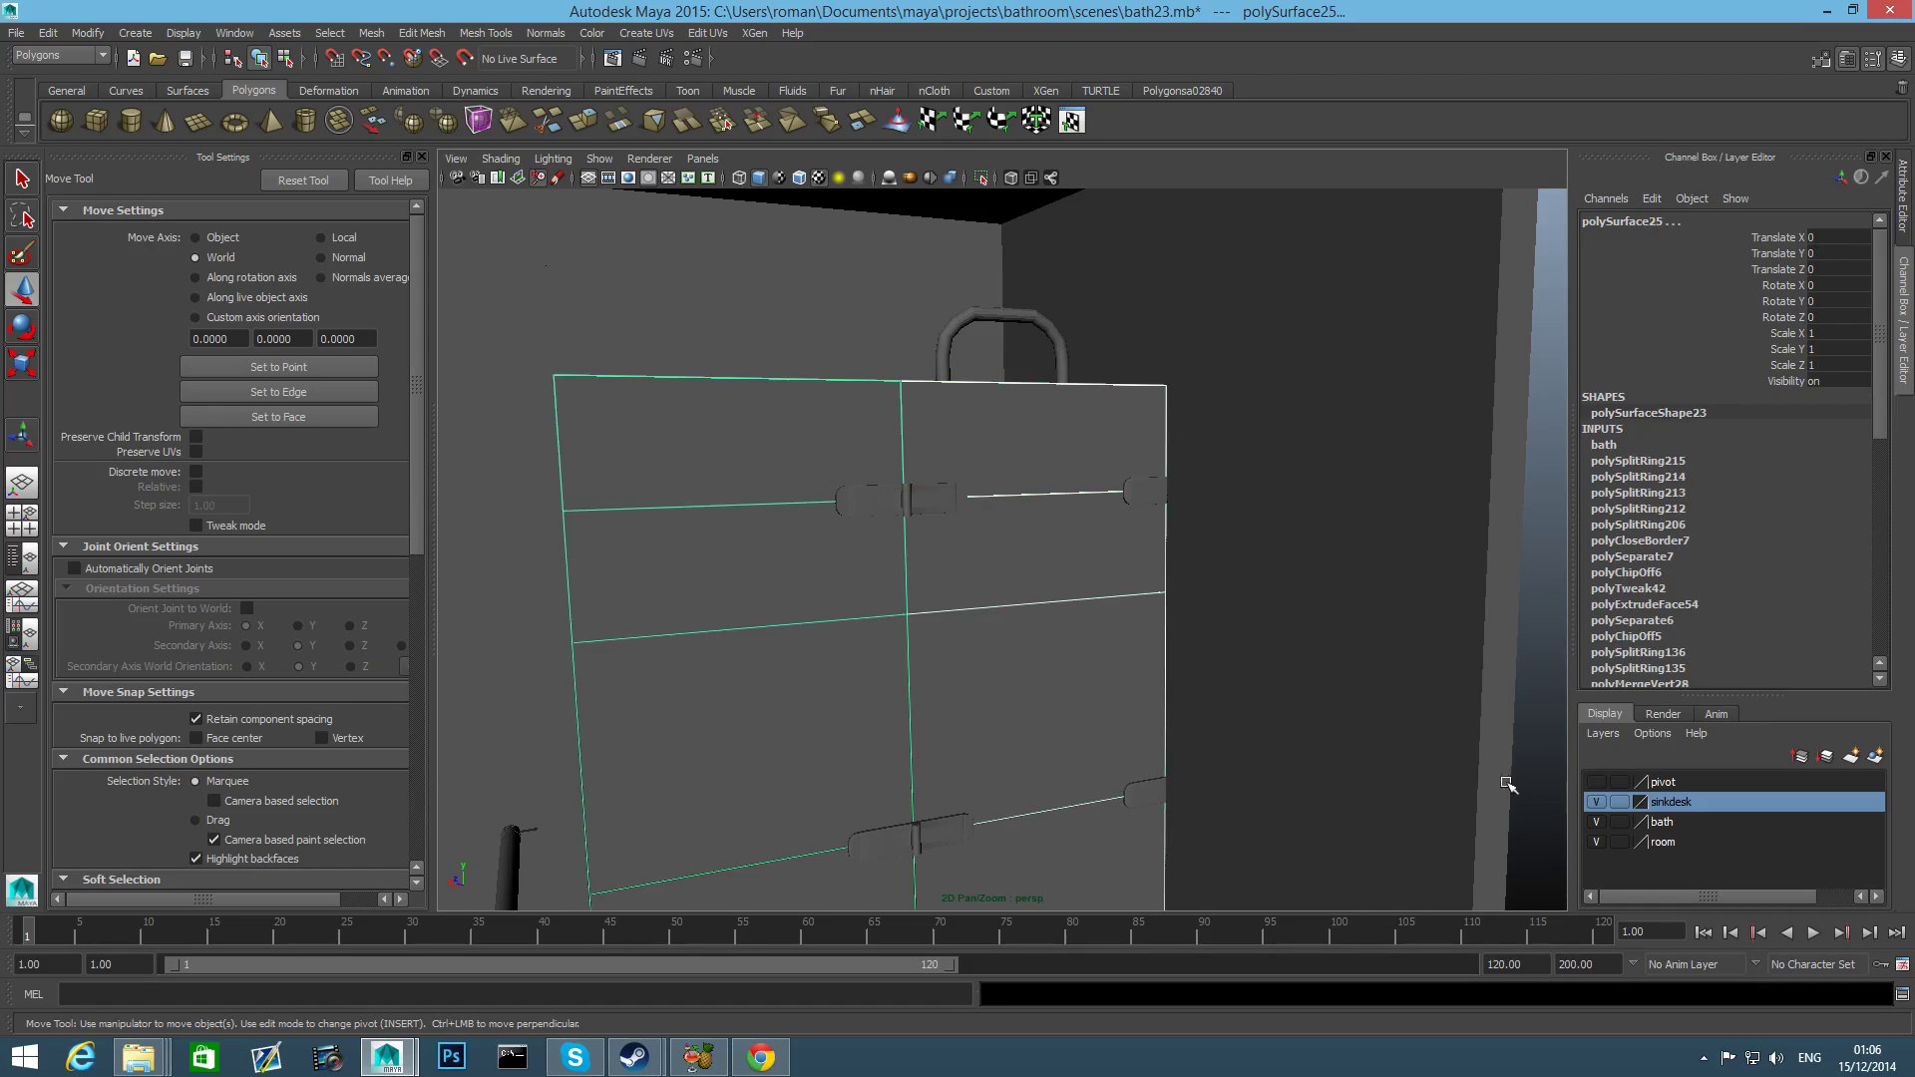
click(1875, 758)
click(1597, 783)
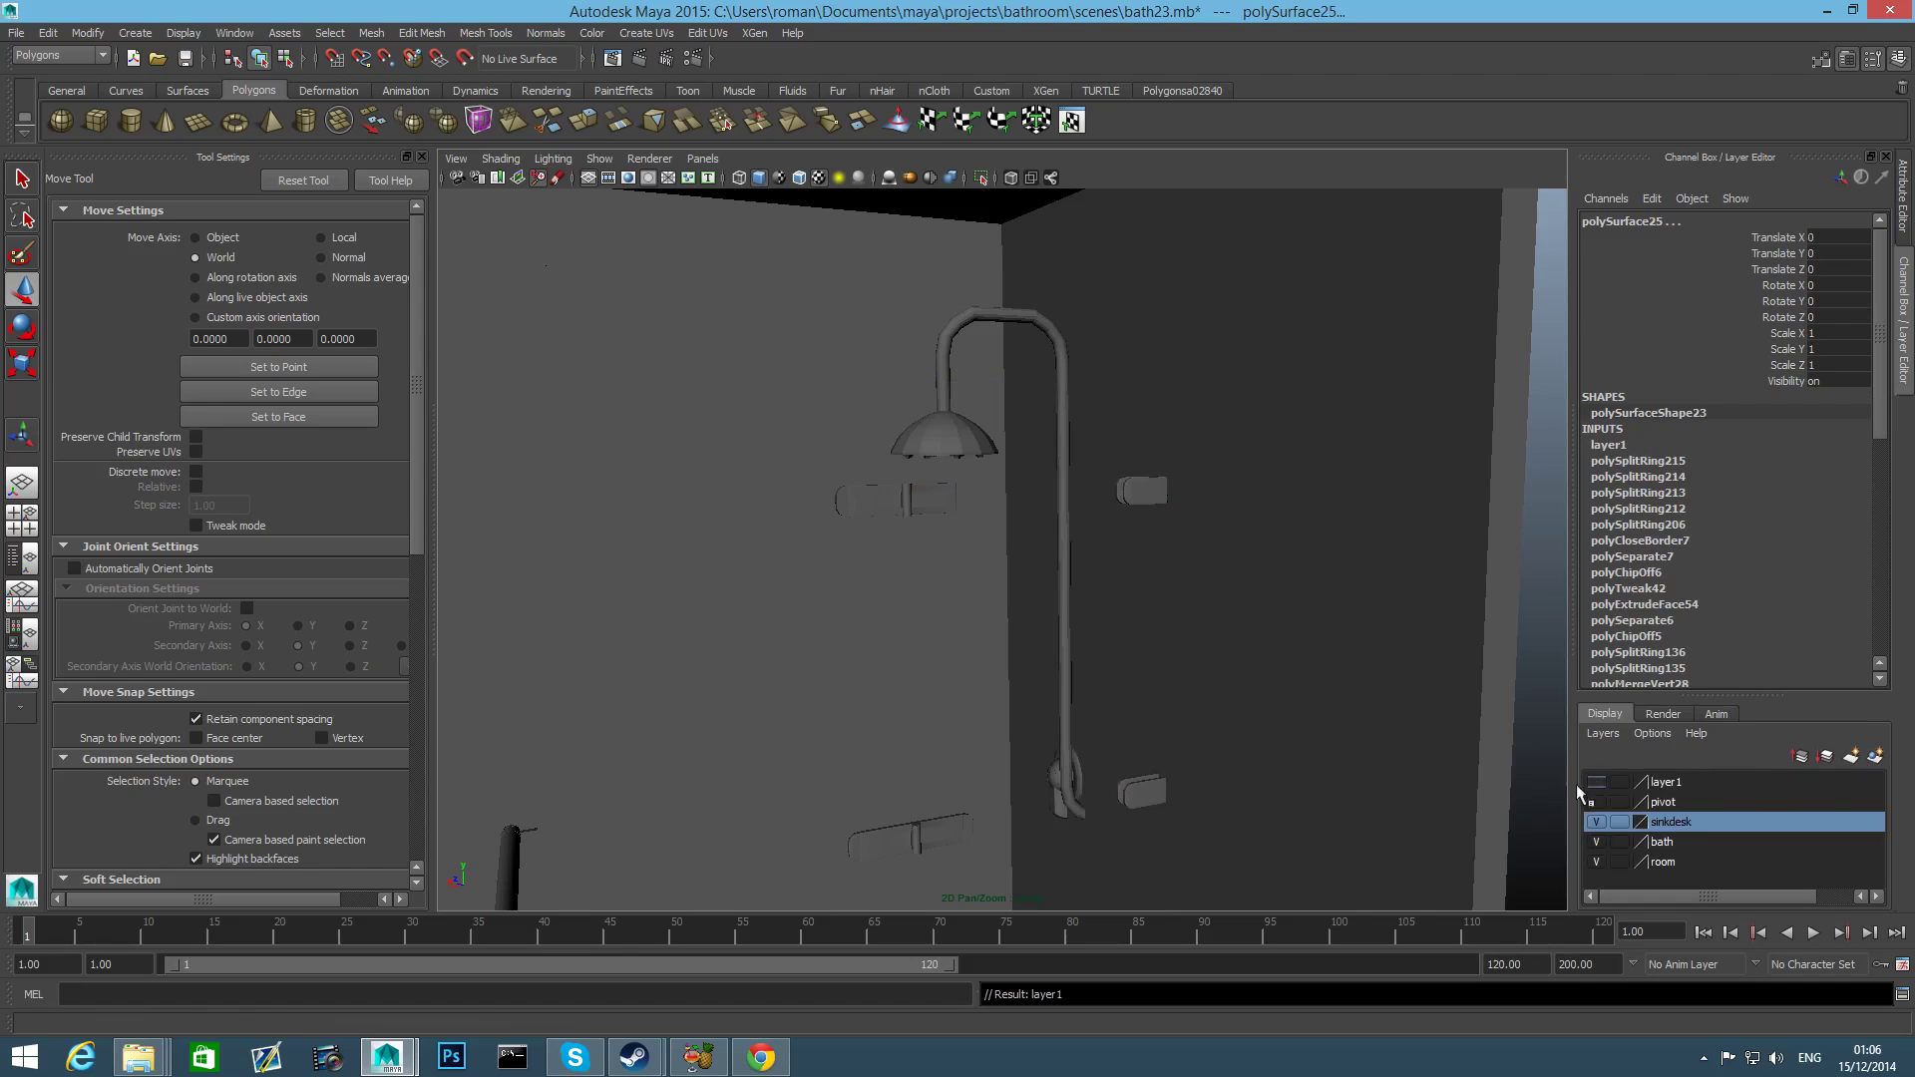
Move the shower away from the wall along X to Translate X -30.9.
mouse_move(1175, 796)
alt+mouse_down()
mouse_move(1154, 766)
mouse_move(1145, 779)
alt+mouse_up()
alt+middle_drag(1145, 779, 1233, 710)
alt+drag(1238, 715, 1184, 560)
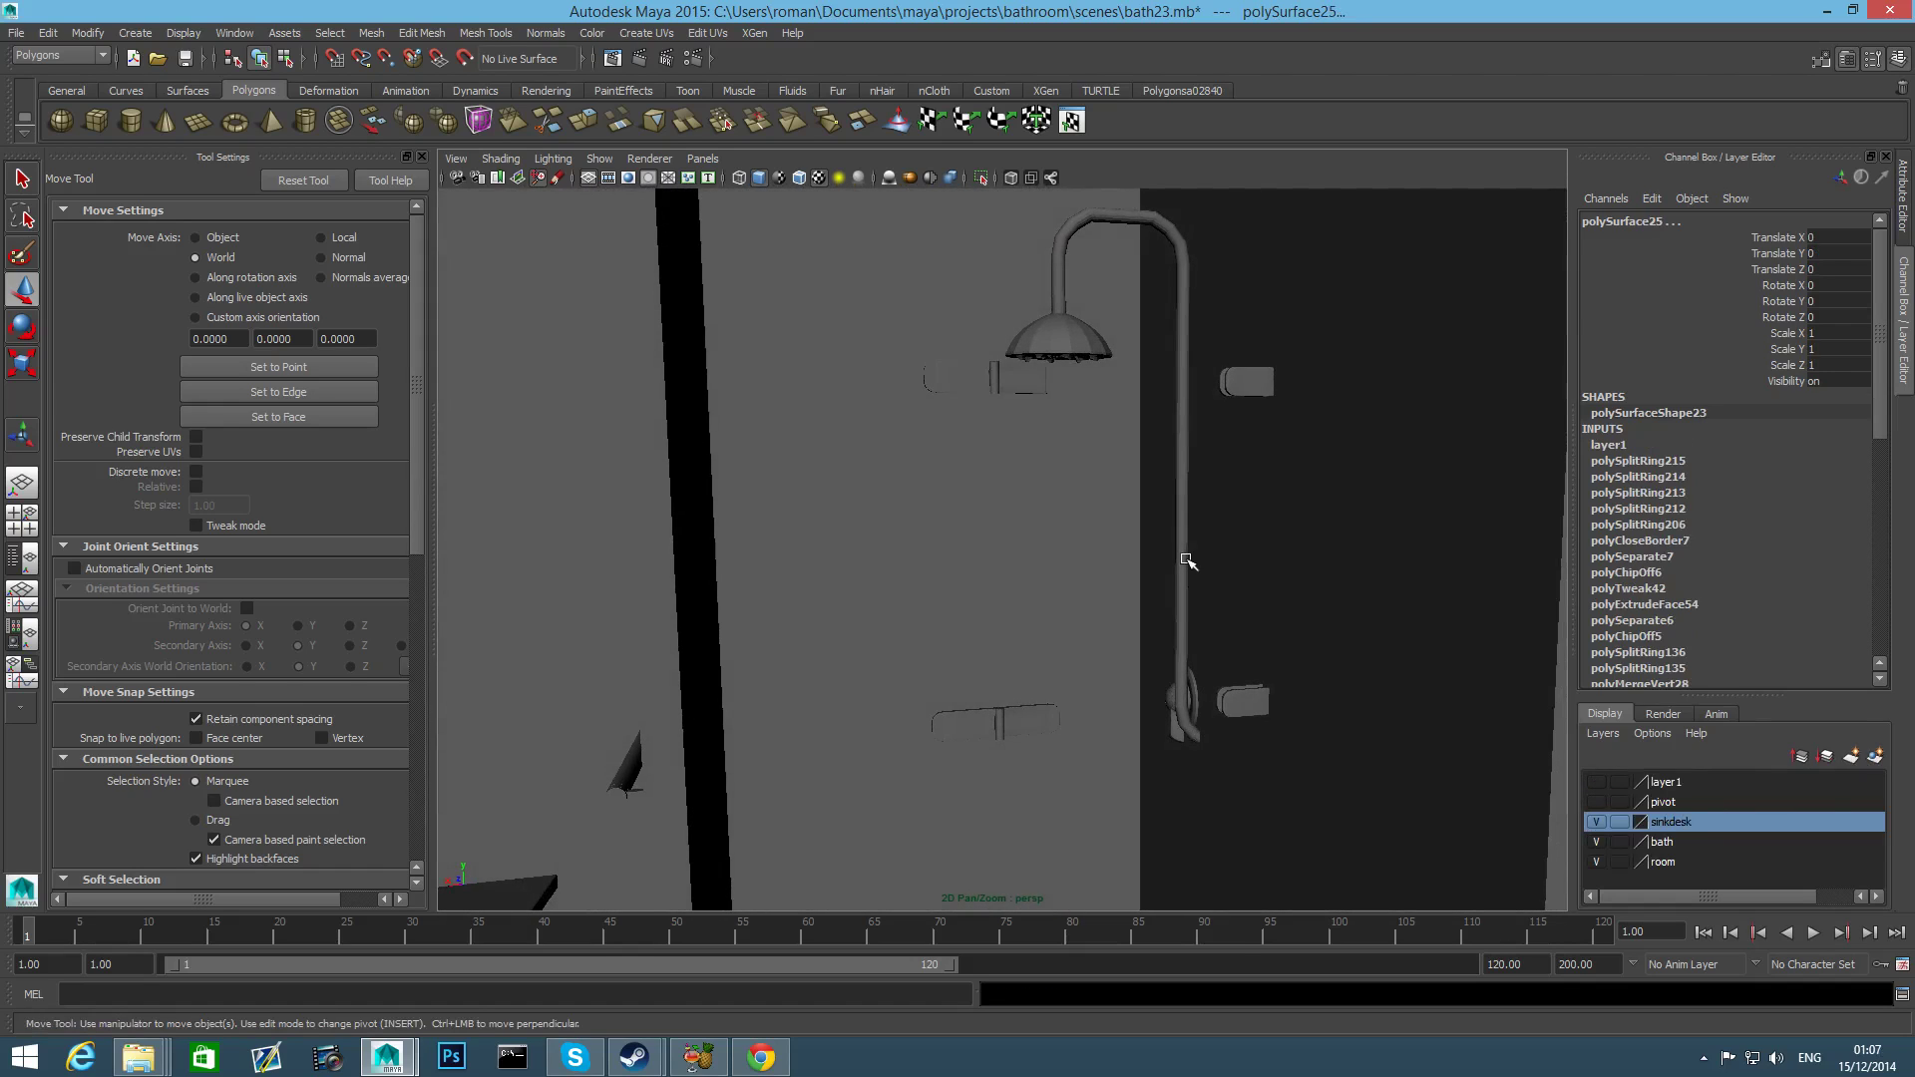
click(1184, 563)
mouse_move(1206, 692)
alt+mouse_down()
mouse_move(1210, 663)
mouse_move(1153, 667)
mouse_move(1177, 710)
mouse_move(1163, 684)
mouse_move(1194, 660)
alt+mouse_up()
drag(969, 371, 919, 376)
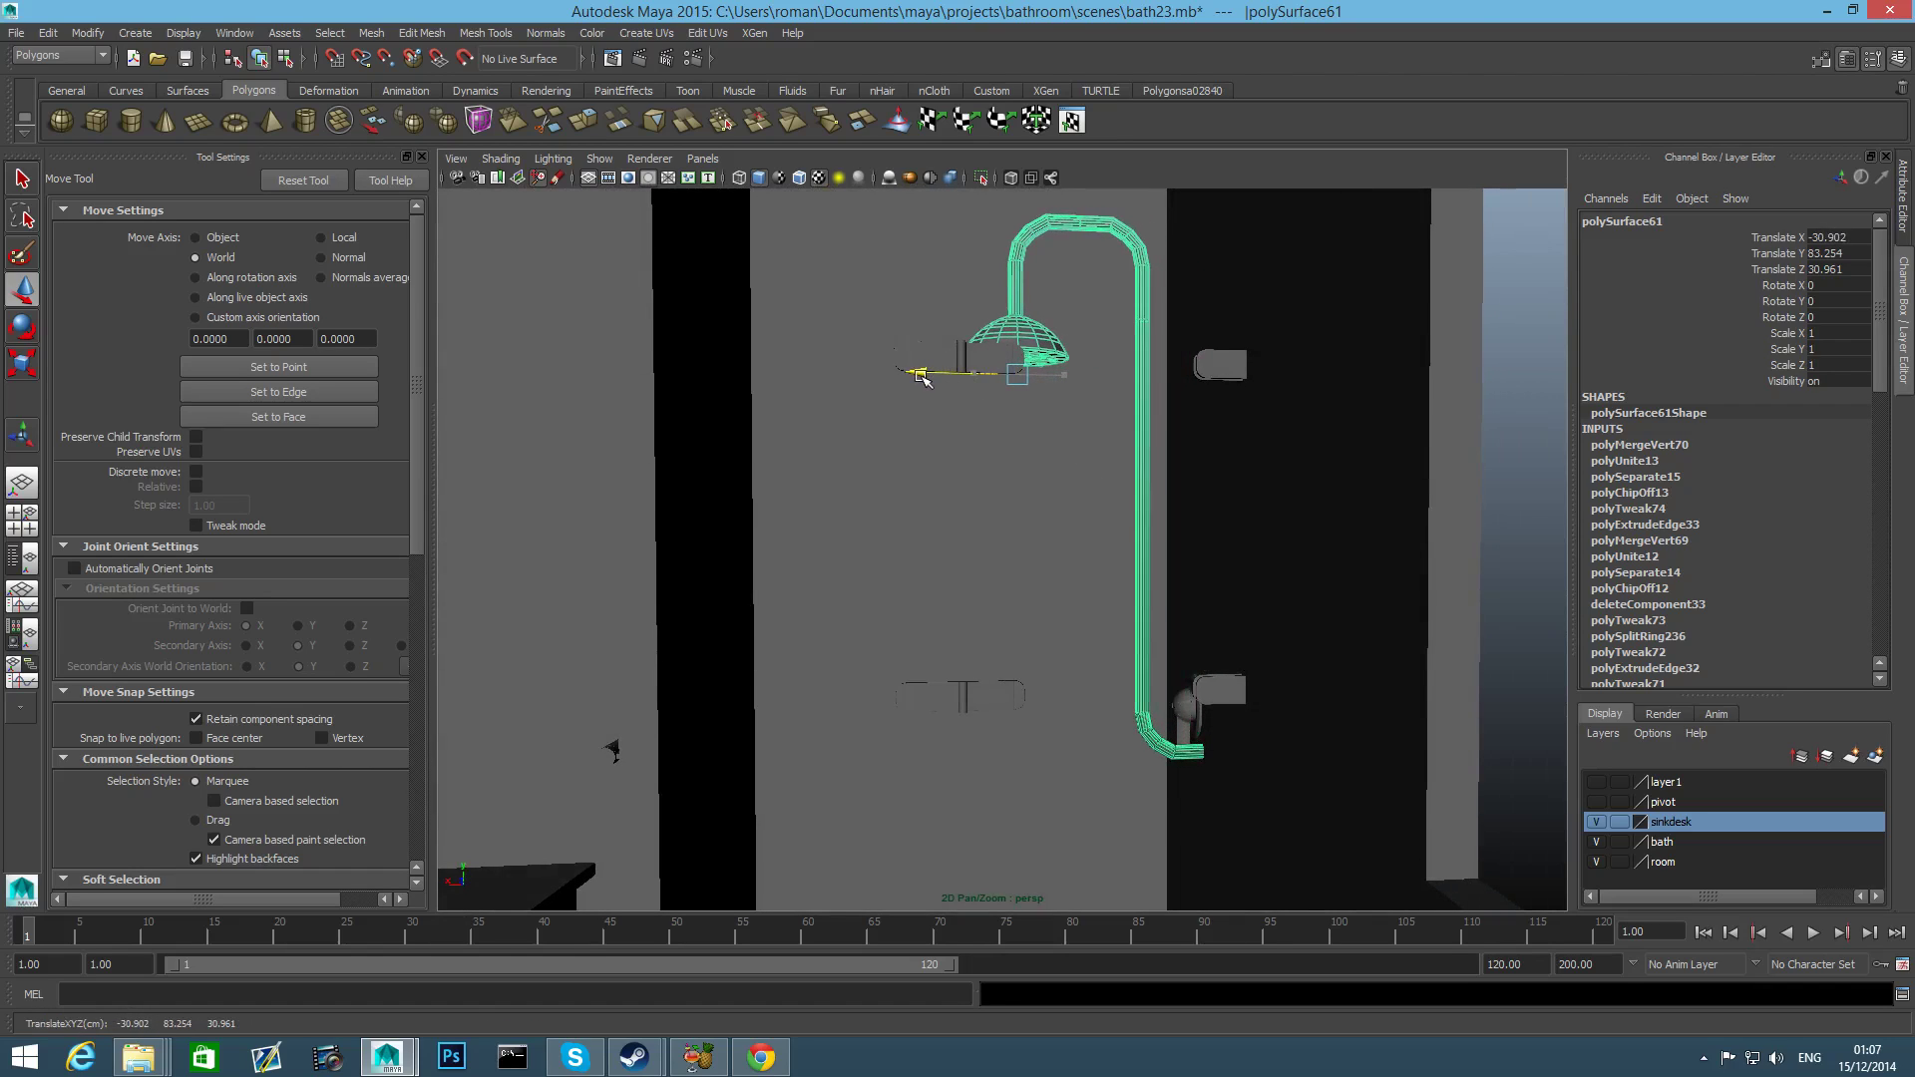
alt+middle_drag(1027, 657, 1005, 560)
alt+right_drag(1004, 560, 1223, 709)
alt+drag(1223, 709, 1194, 801)
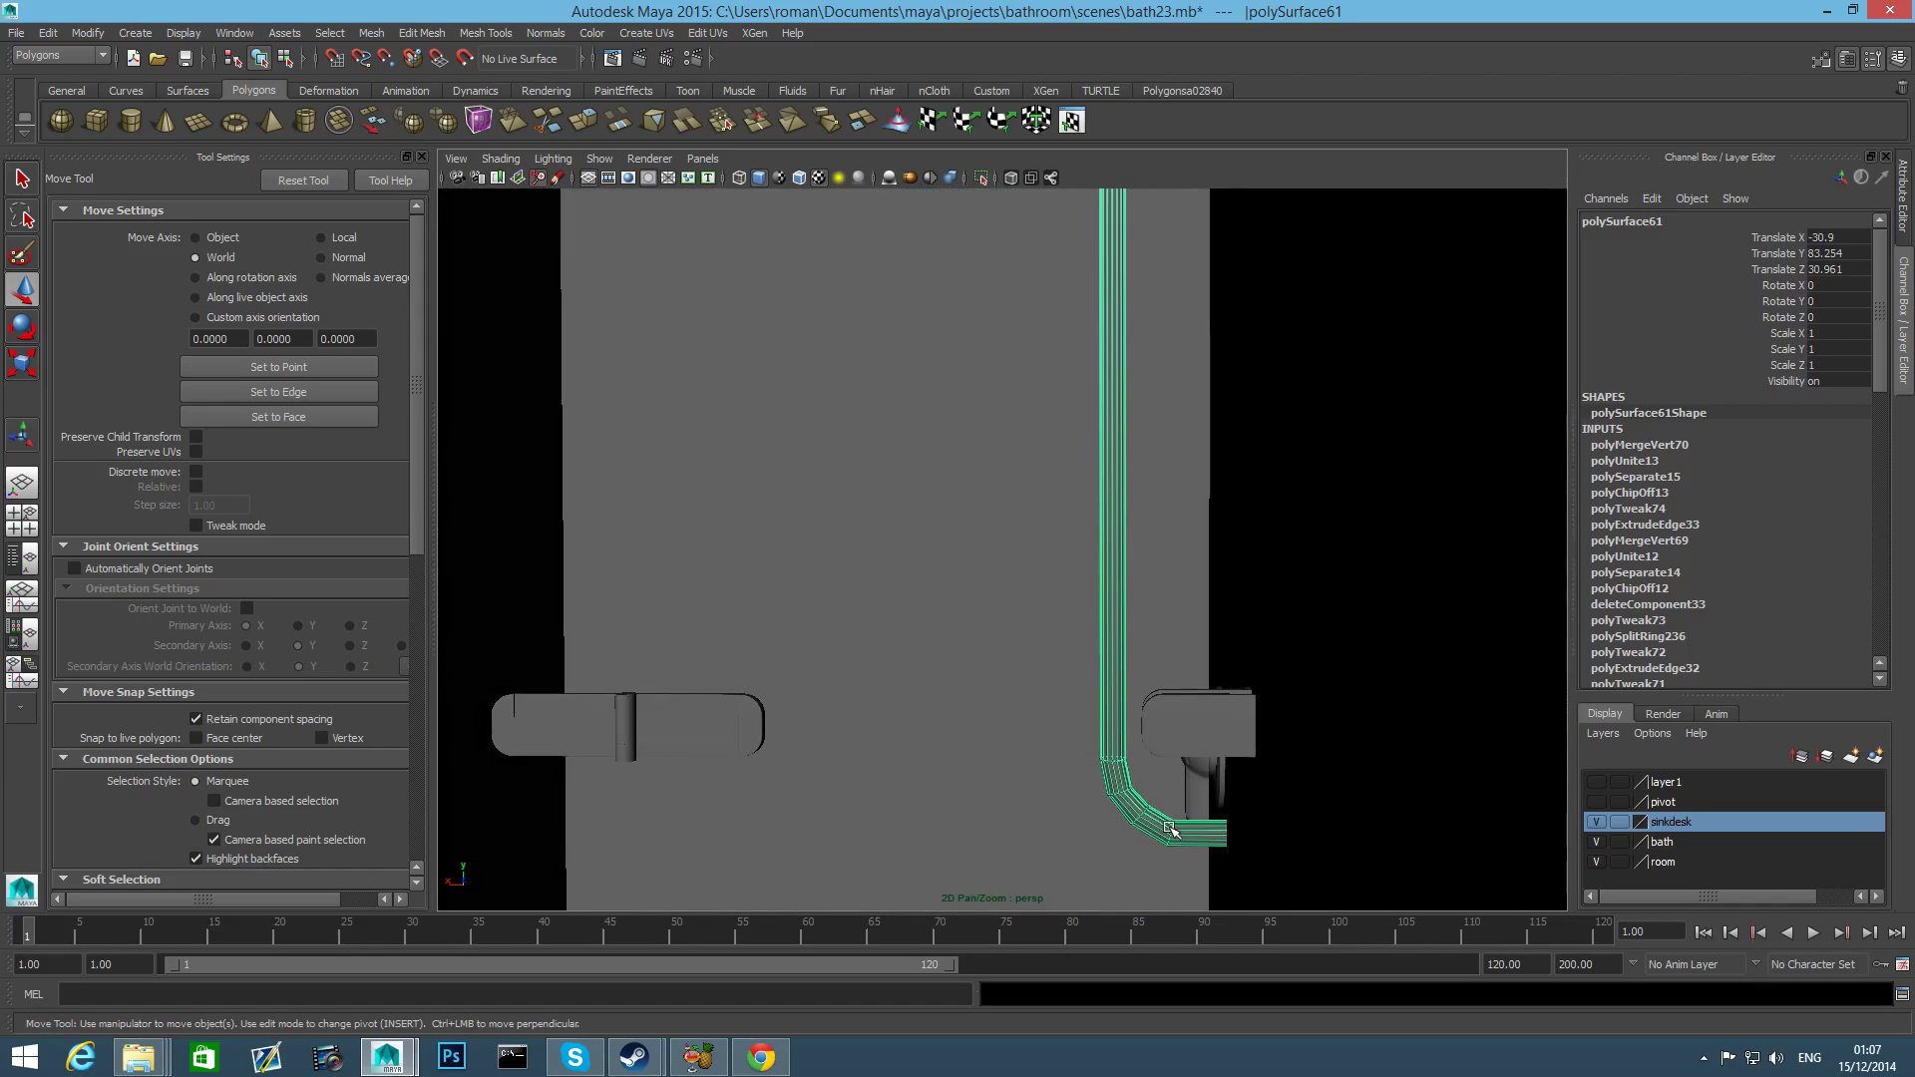
scroll(1155, 812, down, 5)
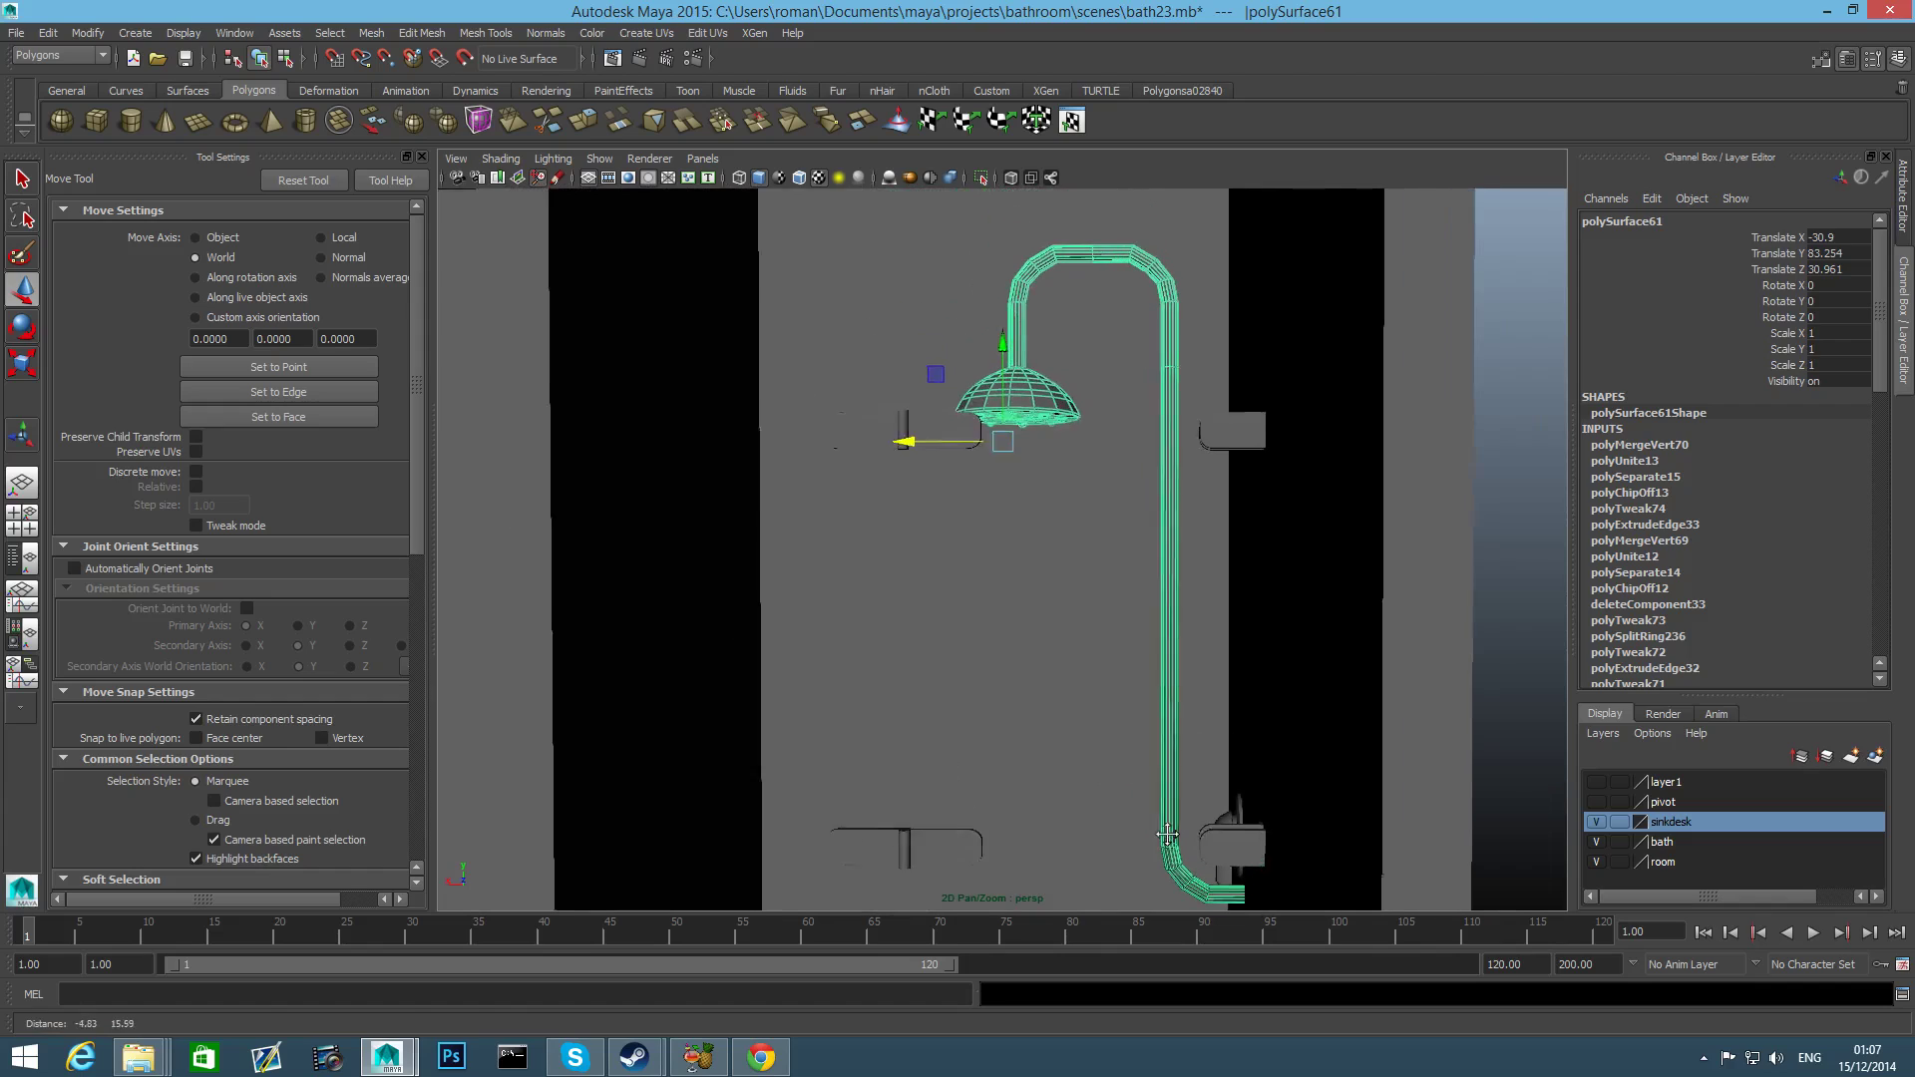
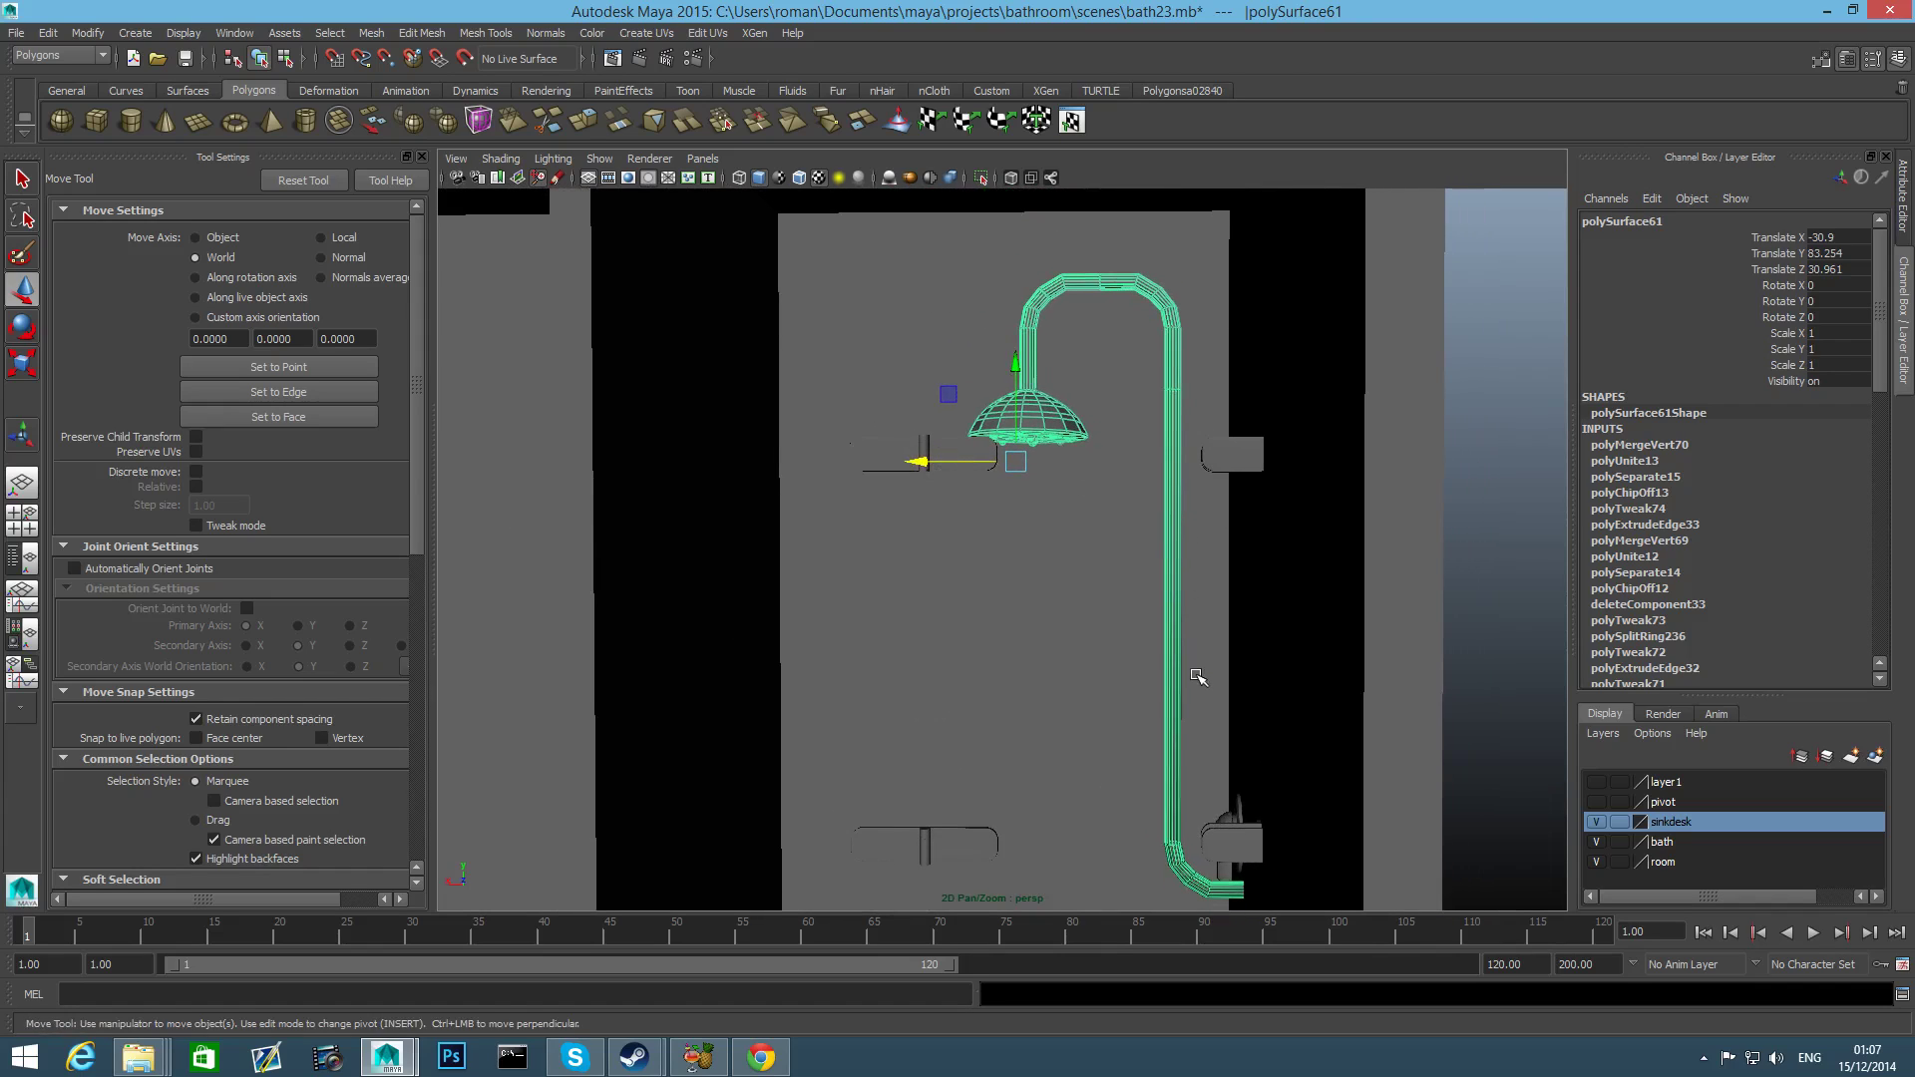
Shorten the lower bend's horizontal outlet by moving its end vertices inward along X.
alt+middle_drag(1197, 676, 1181, 603)
right_click(1160, 676)
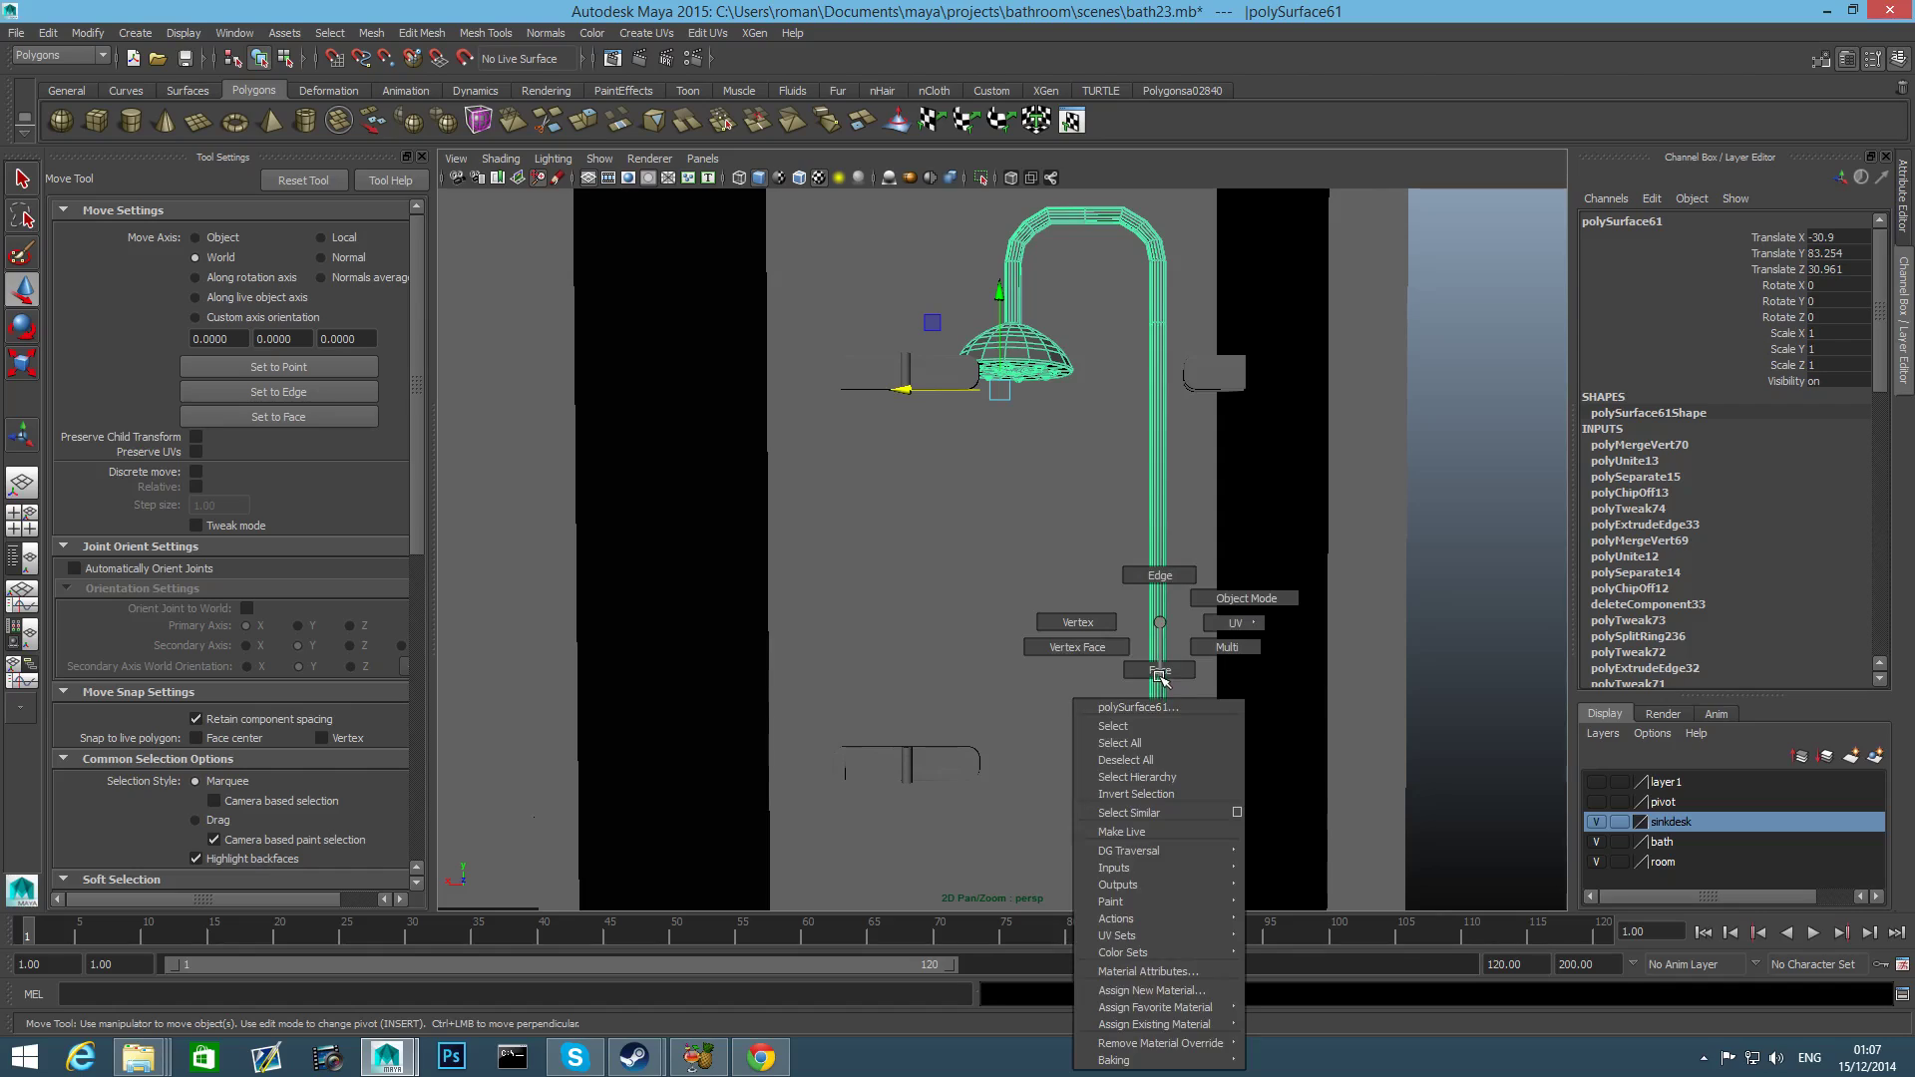
click(1093, 619)
drag(1279, 853, 1281, 853)
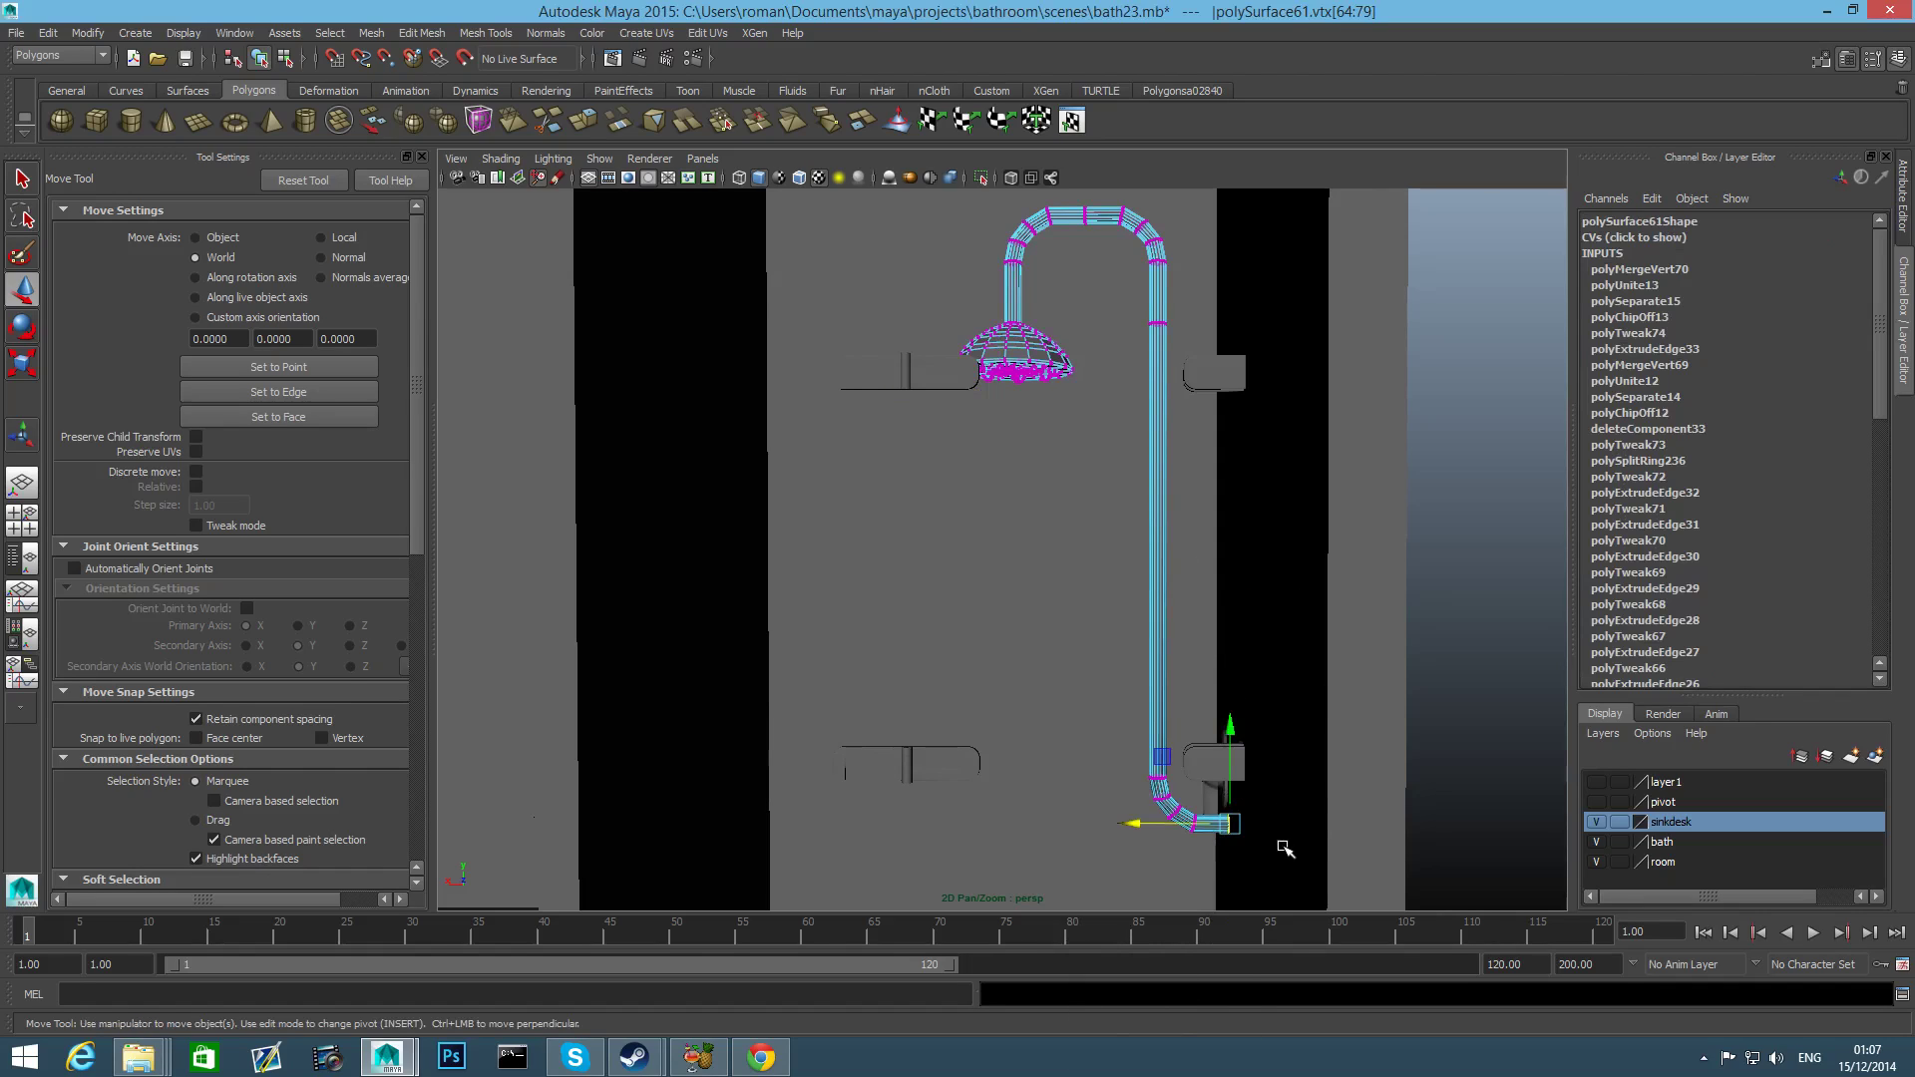
drag(1145, 825, 1134, 824)
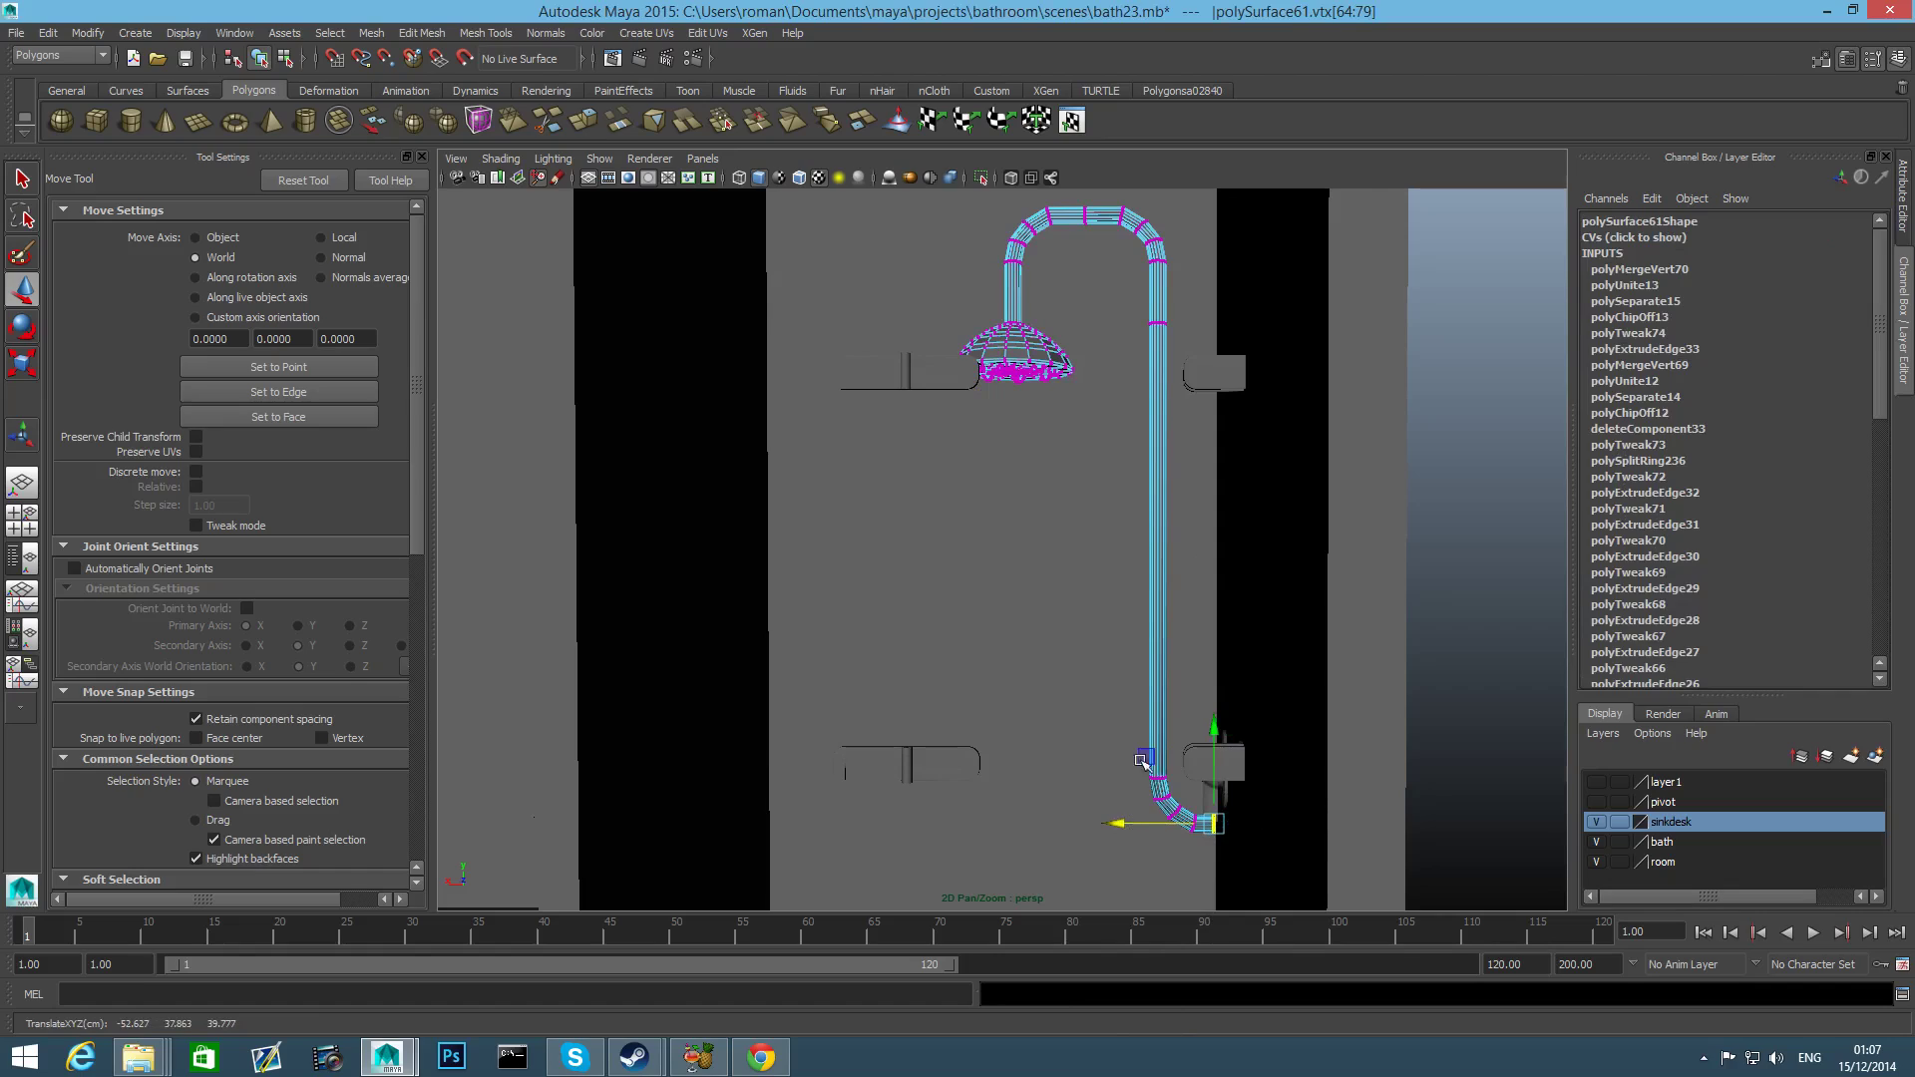
Raise the vertices of the shower pipe's lower bend slightly along Y to shorten the riser.
drag(1126, 731, 1156, 768)
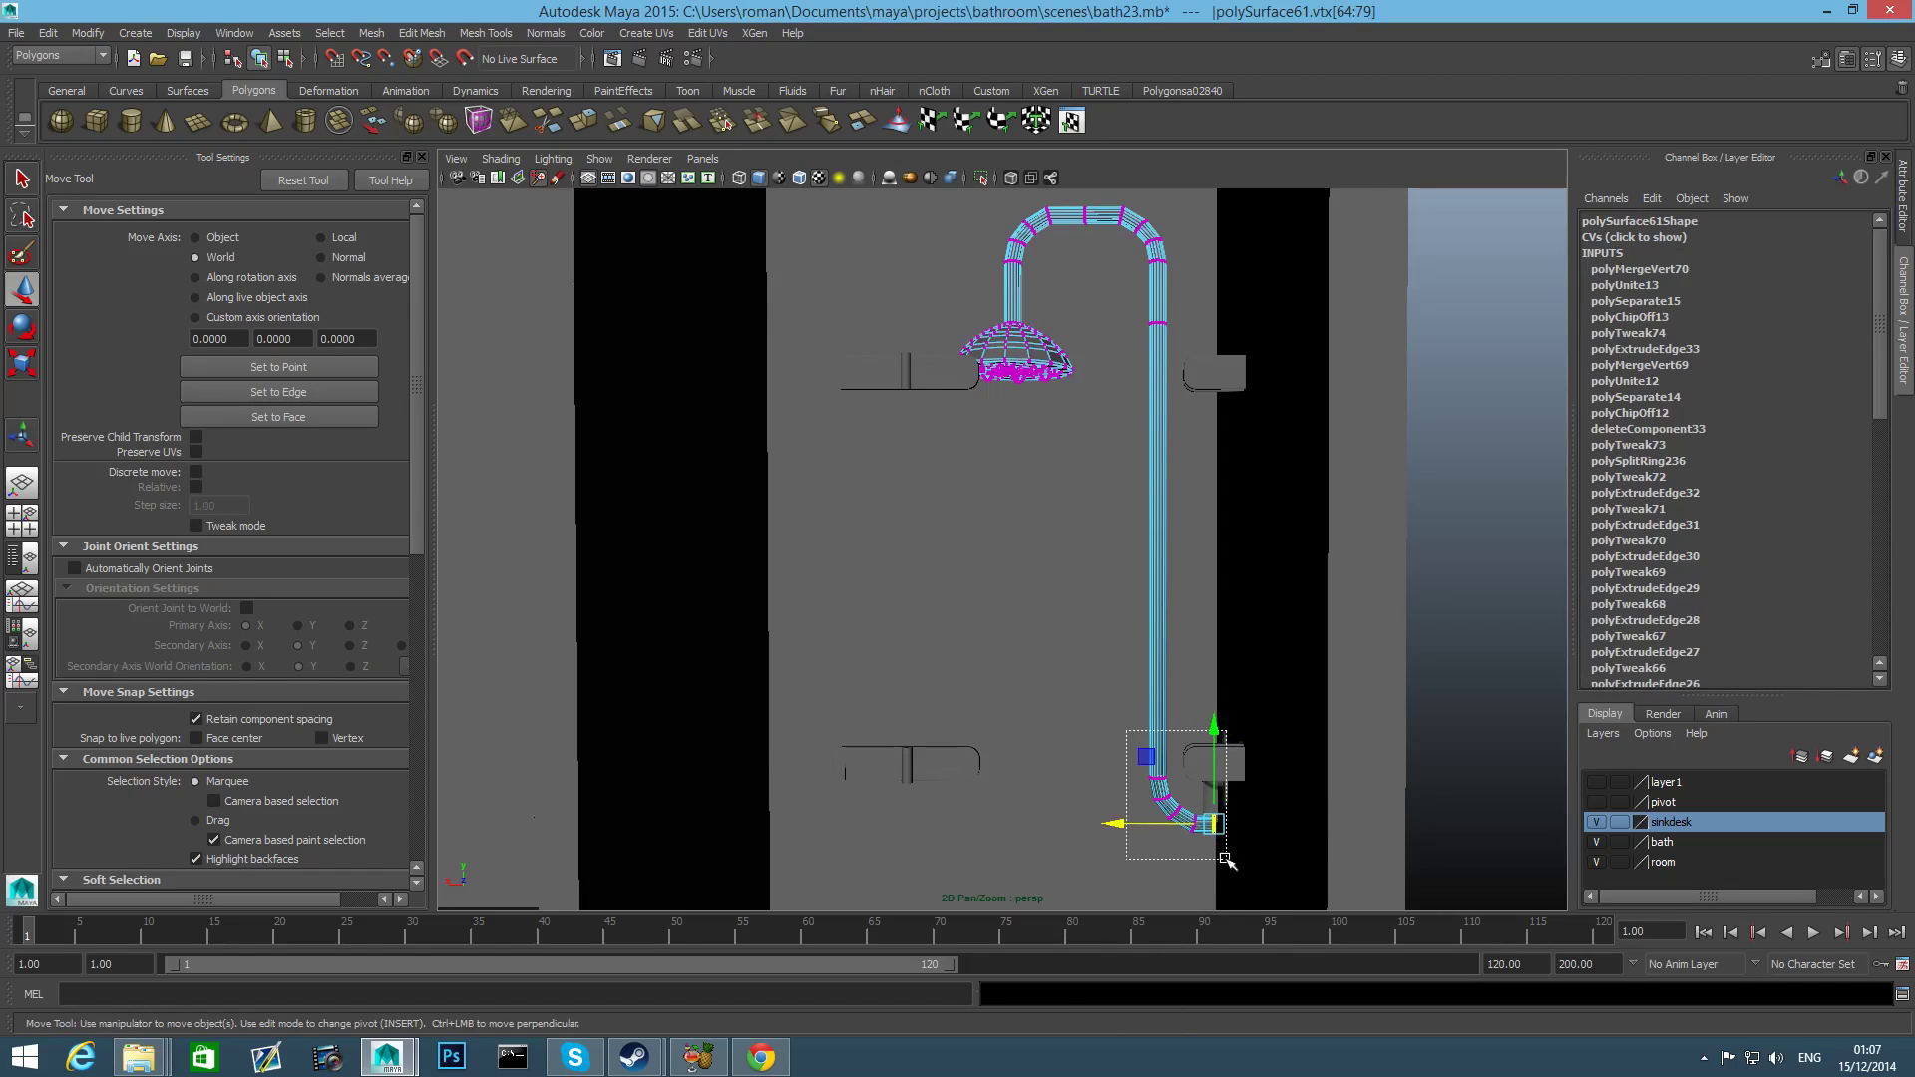
drag(1225, 857, 1227, 859)
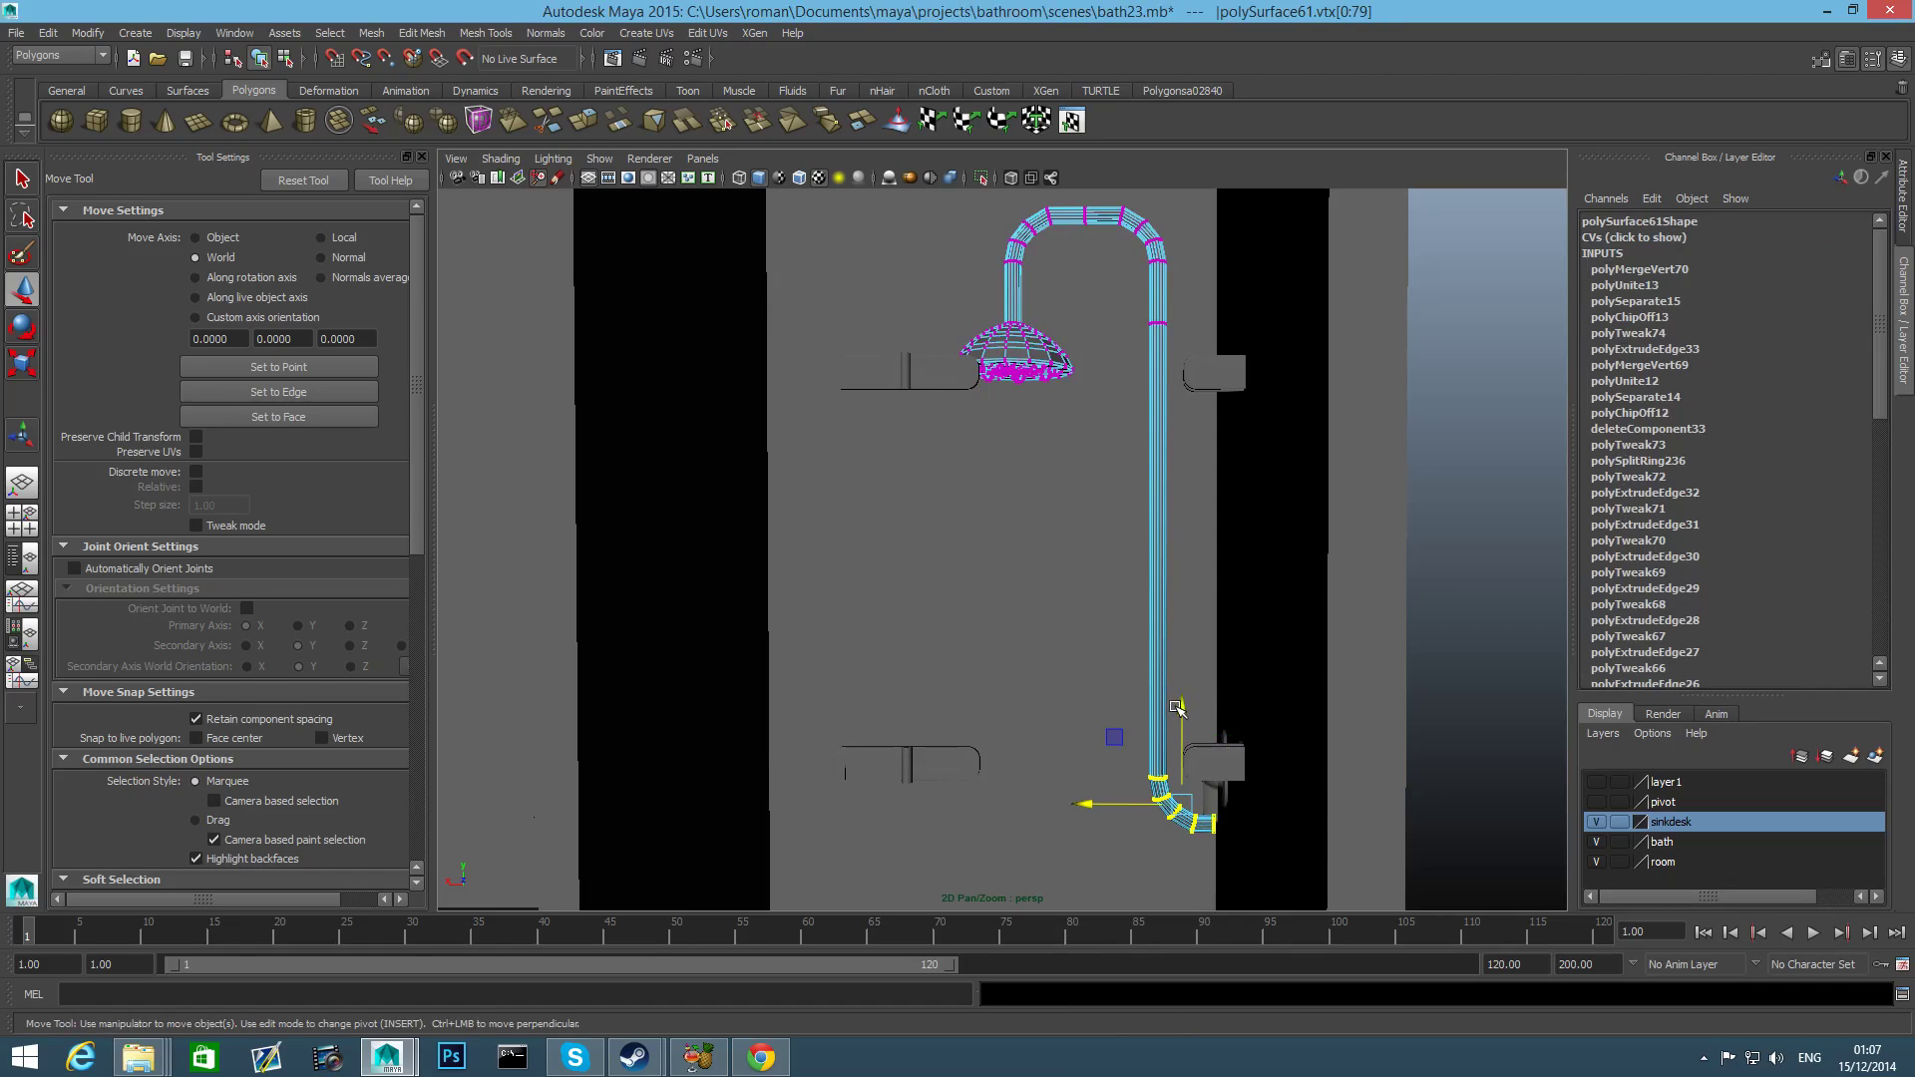
mouse_move(1183, 710)
mouse_down()
mouse_move(1178, 669)
mouse_move(1183, 698)
mouse_up()
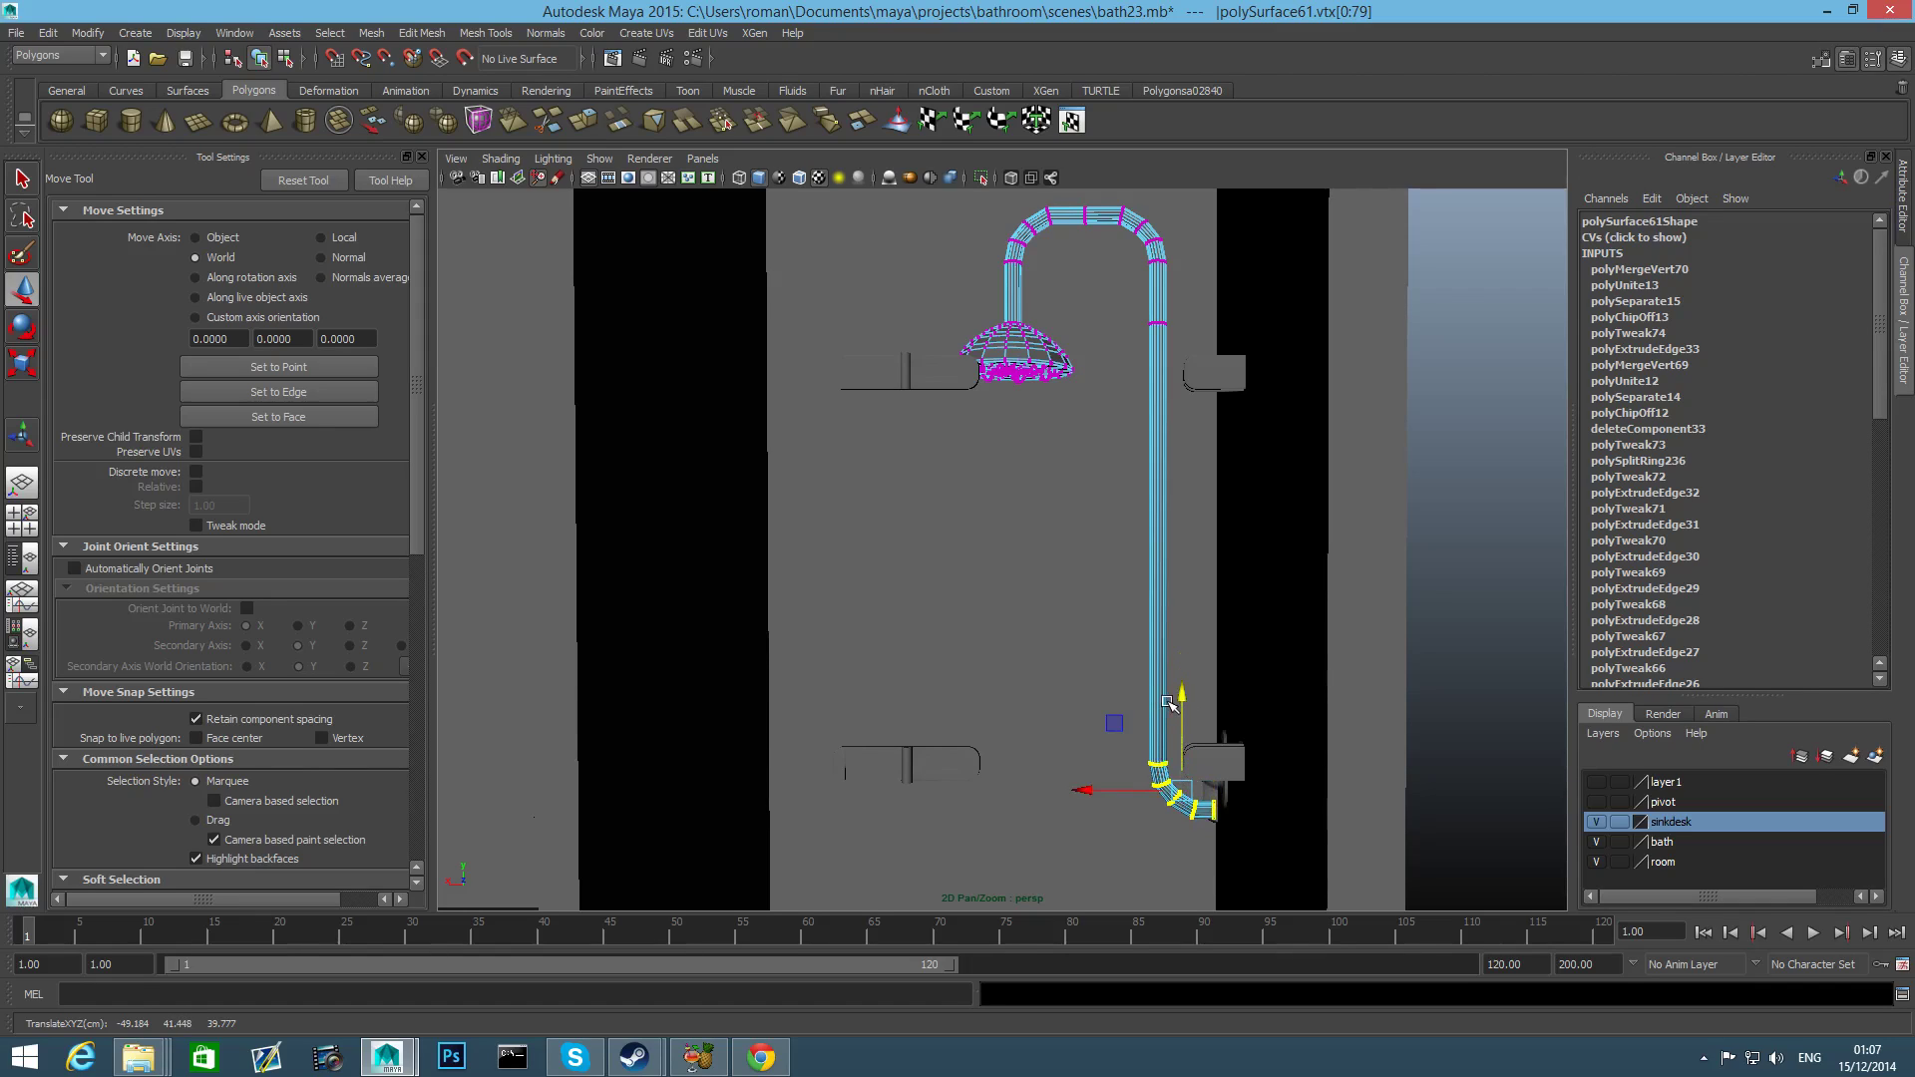
key(F8)
alt+drag(1179, 658, 1201, 659)
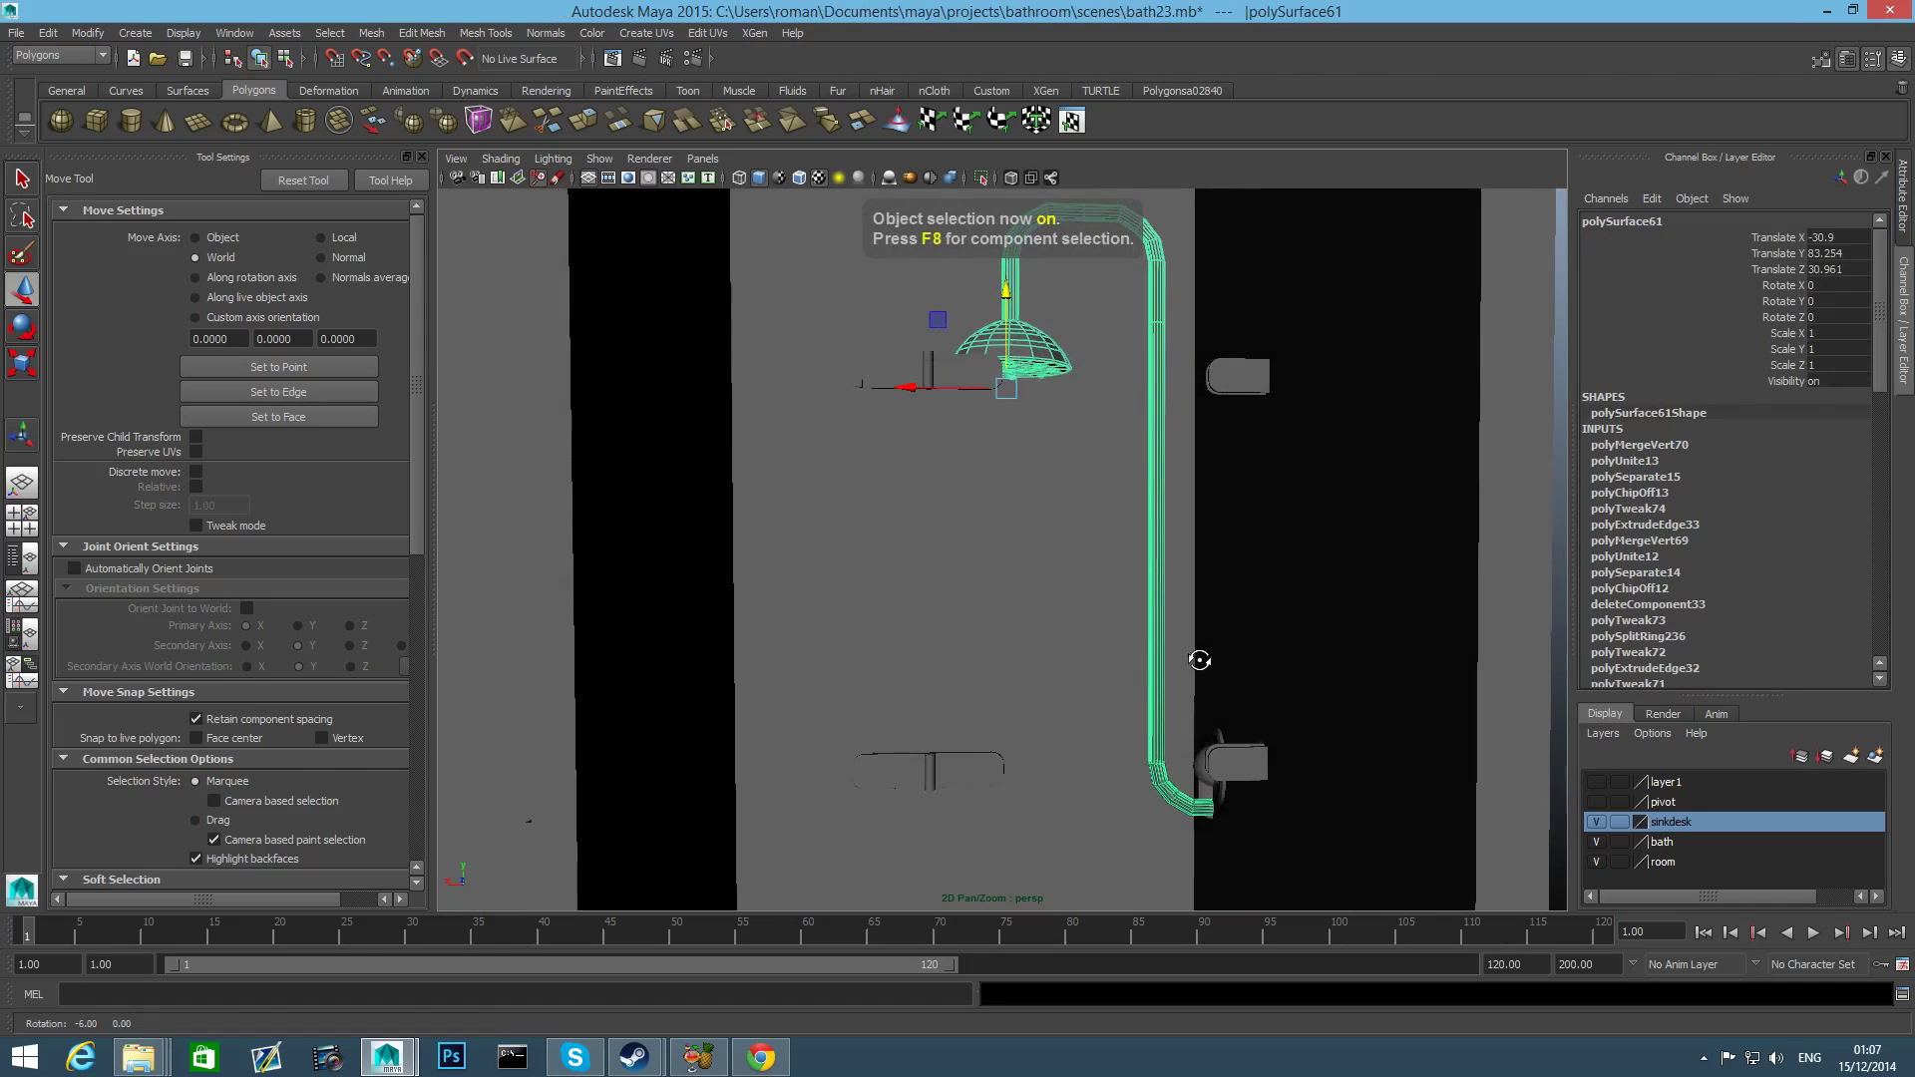
Reposition the whole shower in the cabin to Translate X -32.393 and Translate Z 26.881.
drag(907, 388, 1079, 386)
alt+drag(1133, 449, 1060, 453)
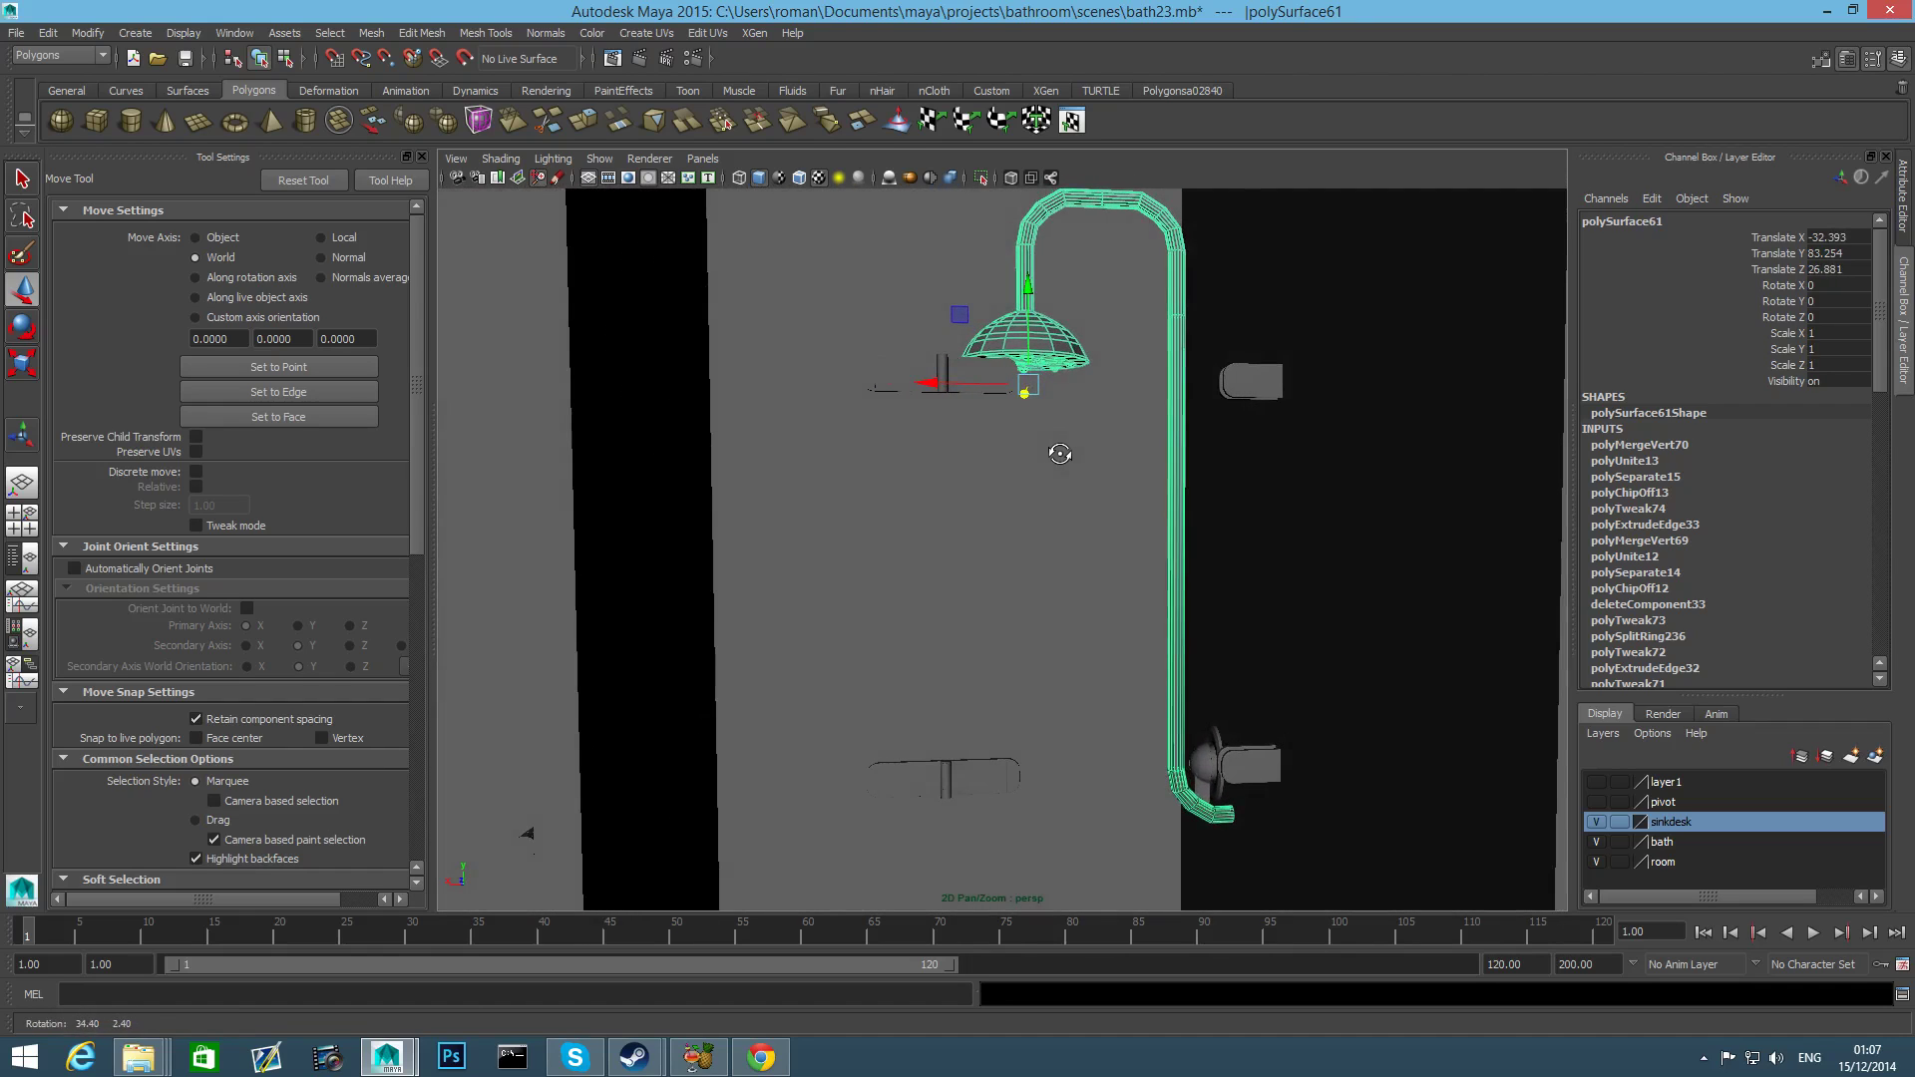
mouse_move(1194, 585)
alt+middle_down()
mouse_move(1177, 723)
mouse_move(1160, 573)
alt+middle_up()
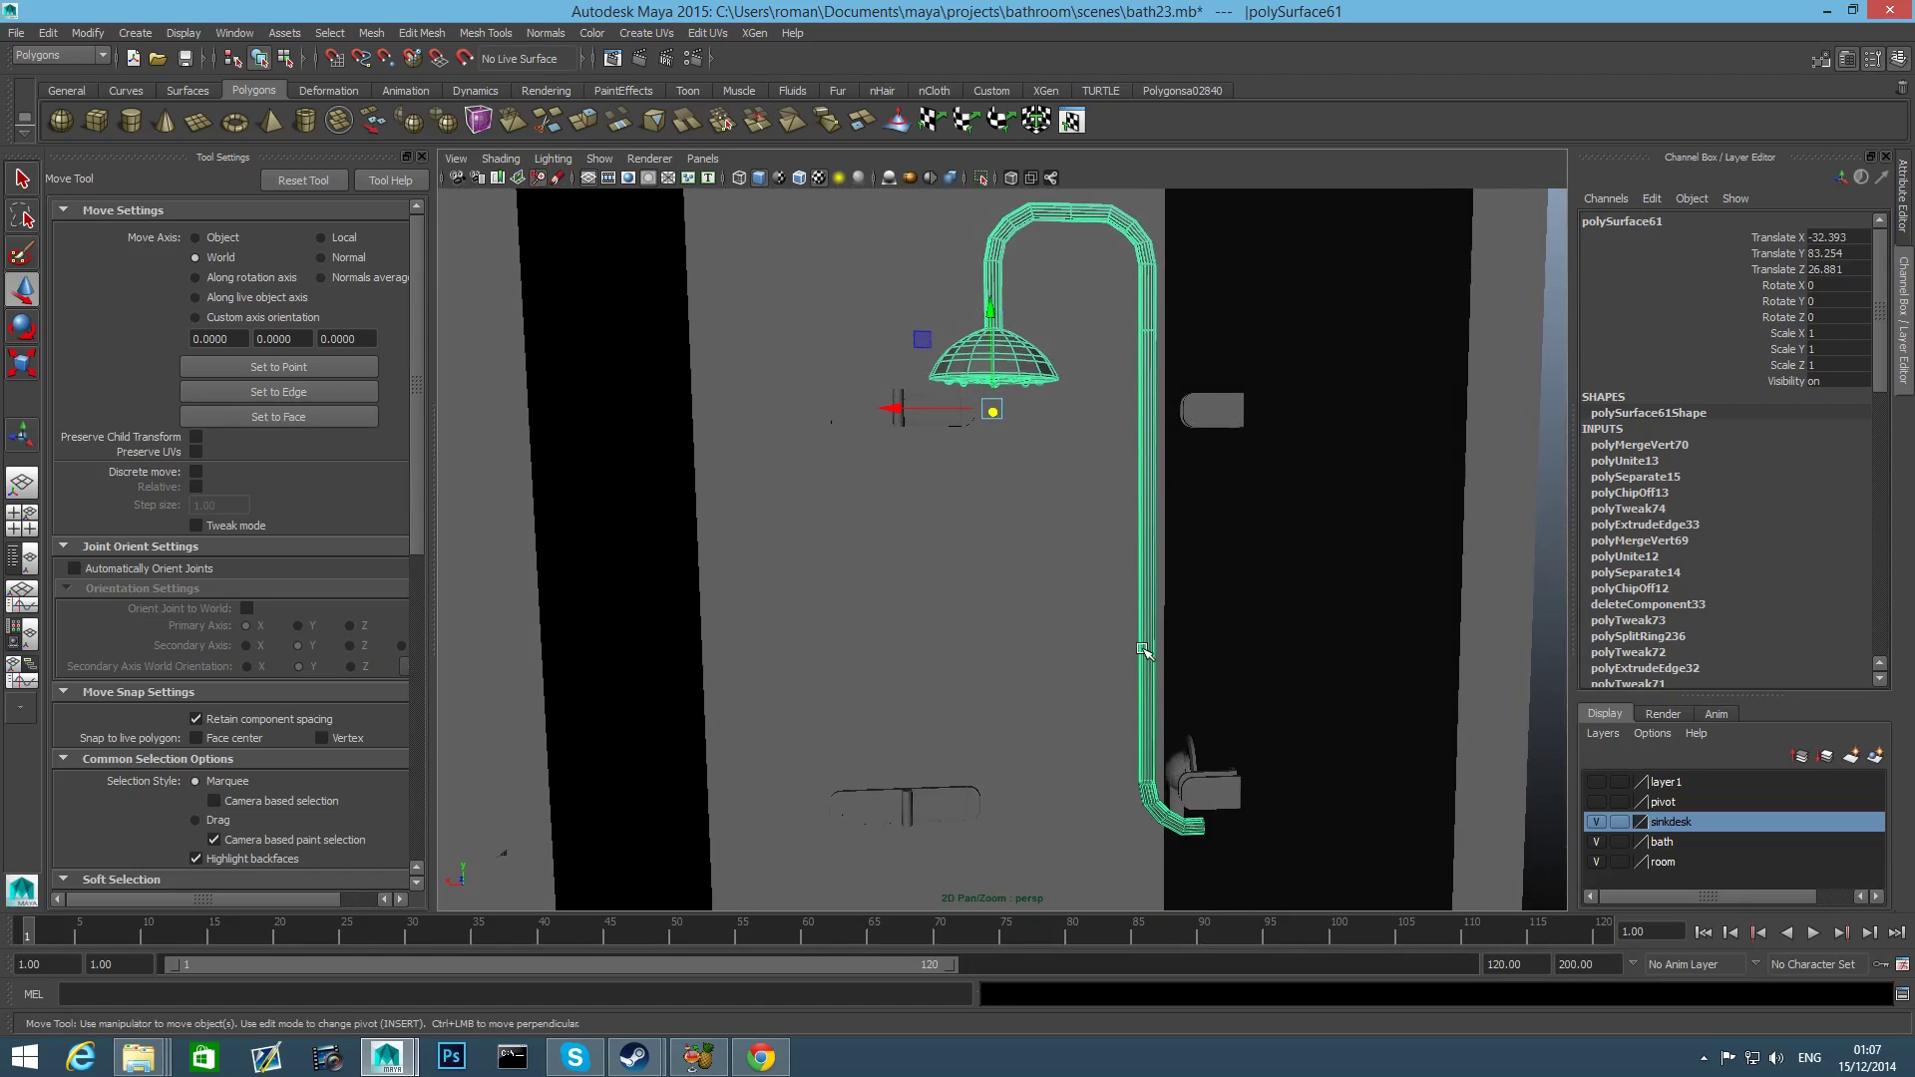
alt+drag(1157, 604, 1167, 651)
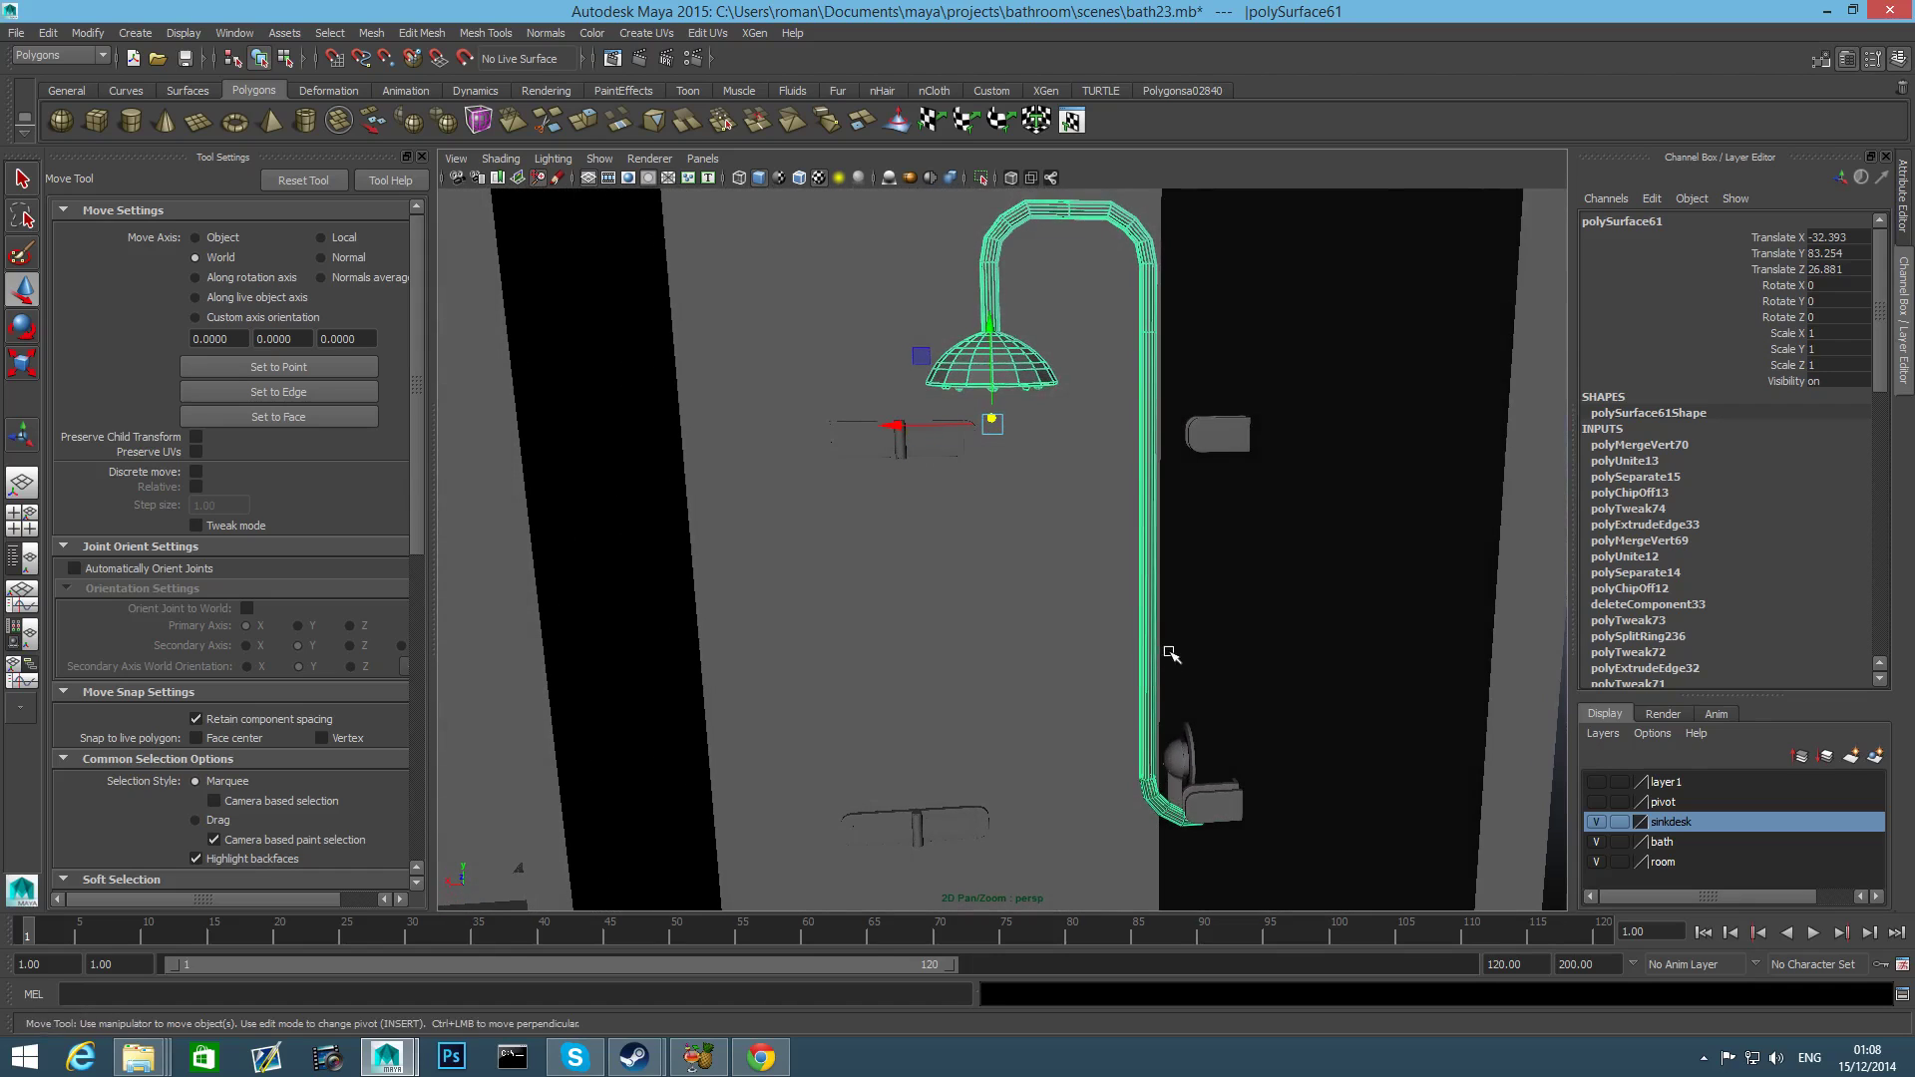
alt+middle_drag(1167, 651, 1128, 778)
alt+drag(1135, 763, 1132, 767)
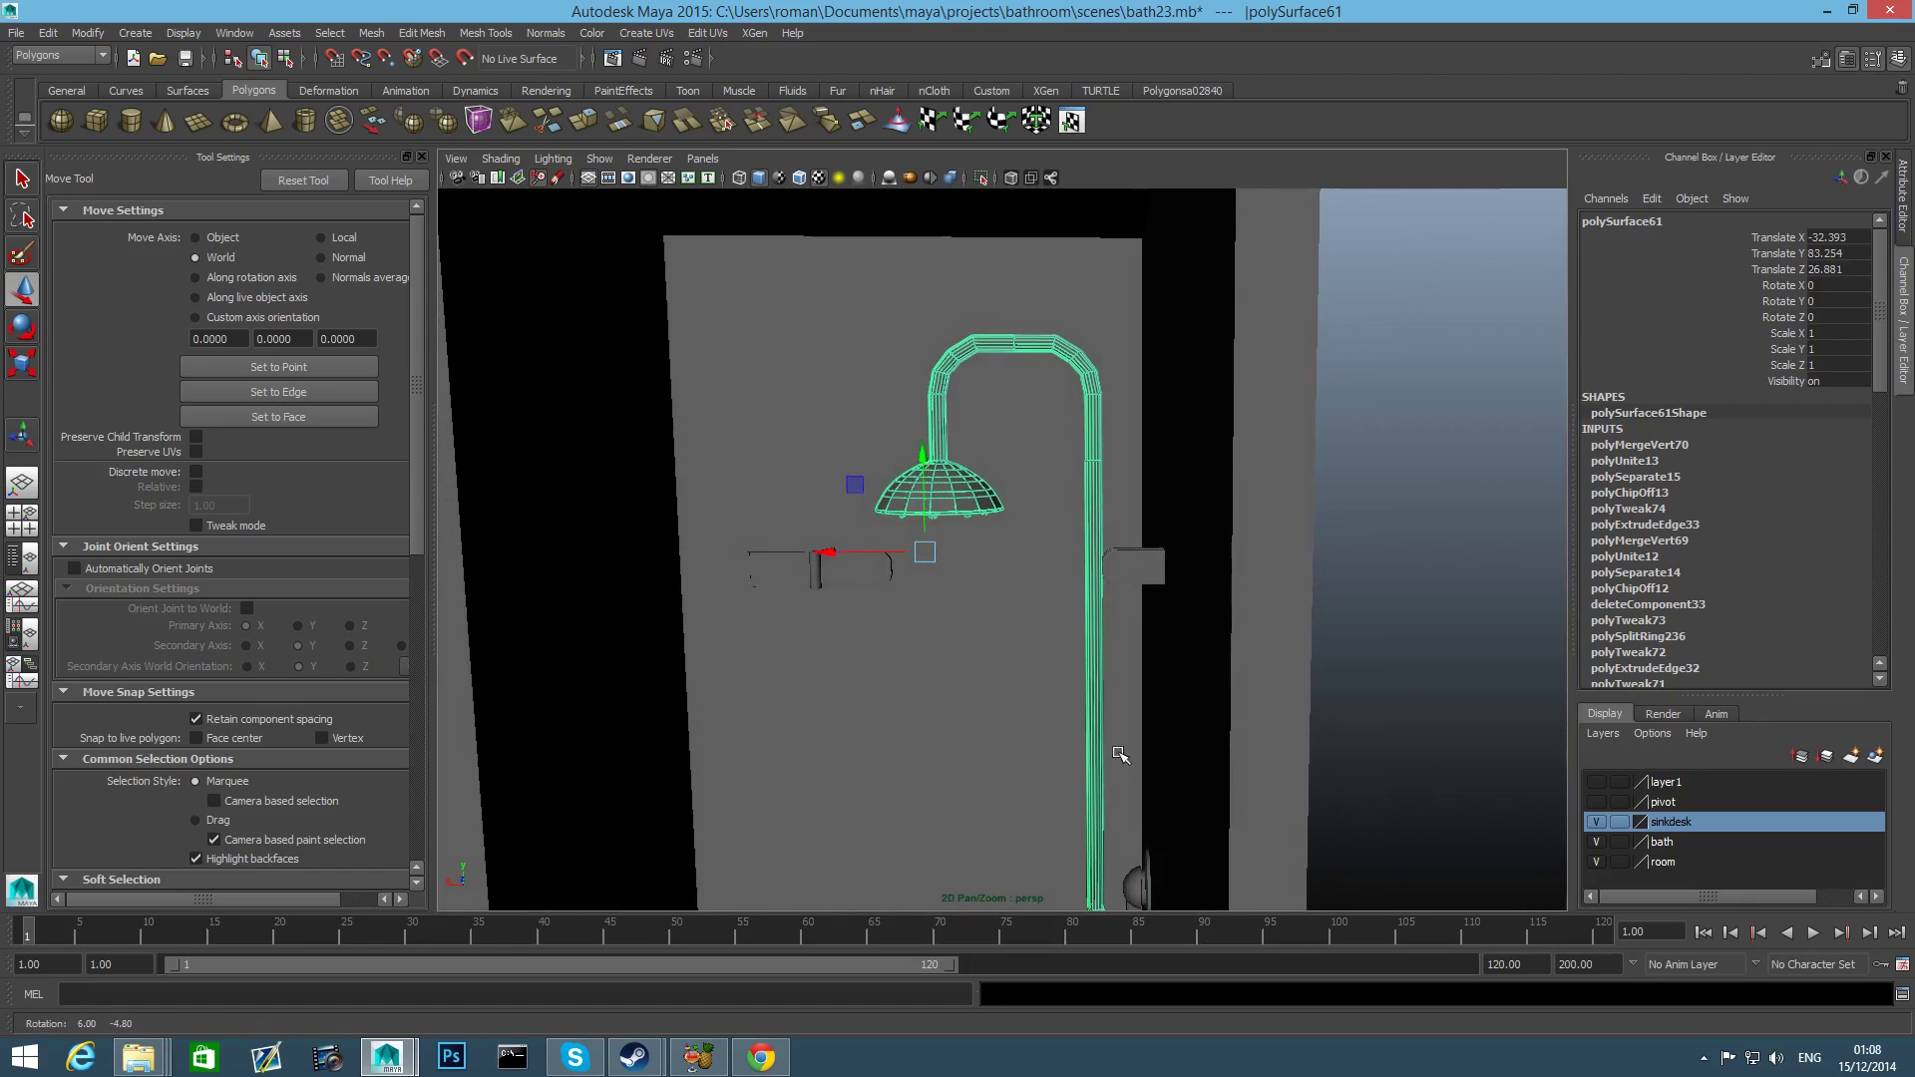
Delete the faces of the long riser, its upper corner and the lower bend, leaving the shower head on a short horizontal arm.
right_drag(1093, 639, 1099, 678)
click(1074, 461)
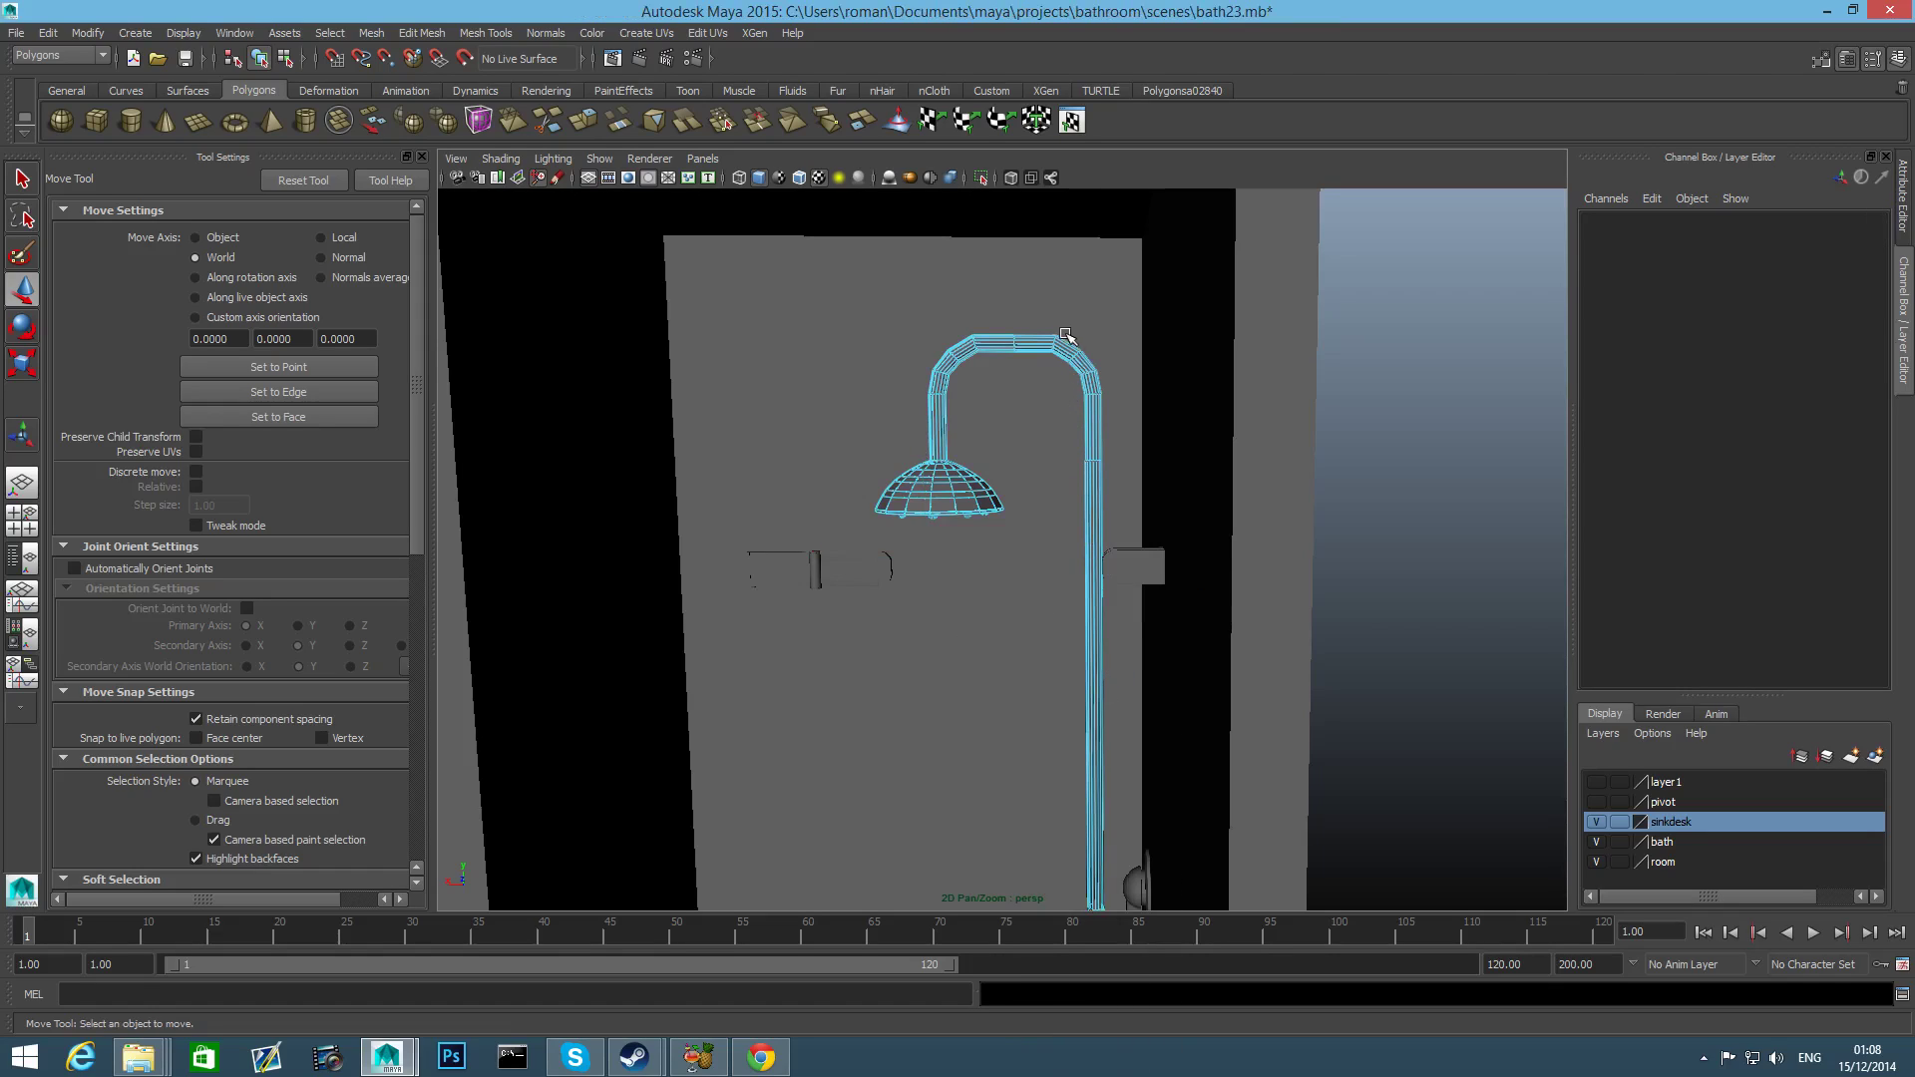
drag(1065, 335, 1259, 731)
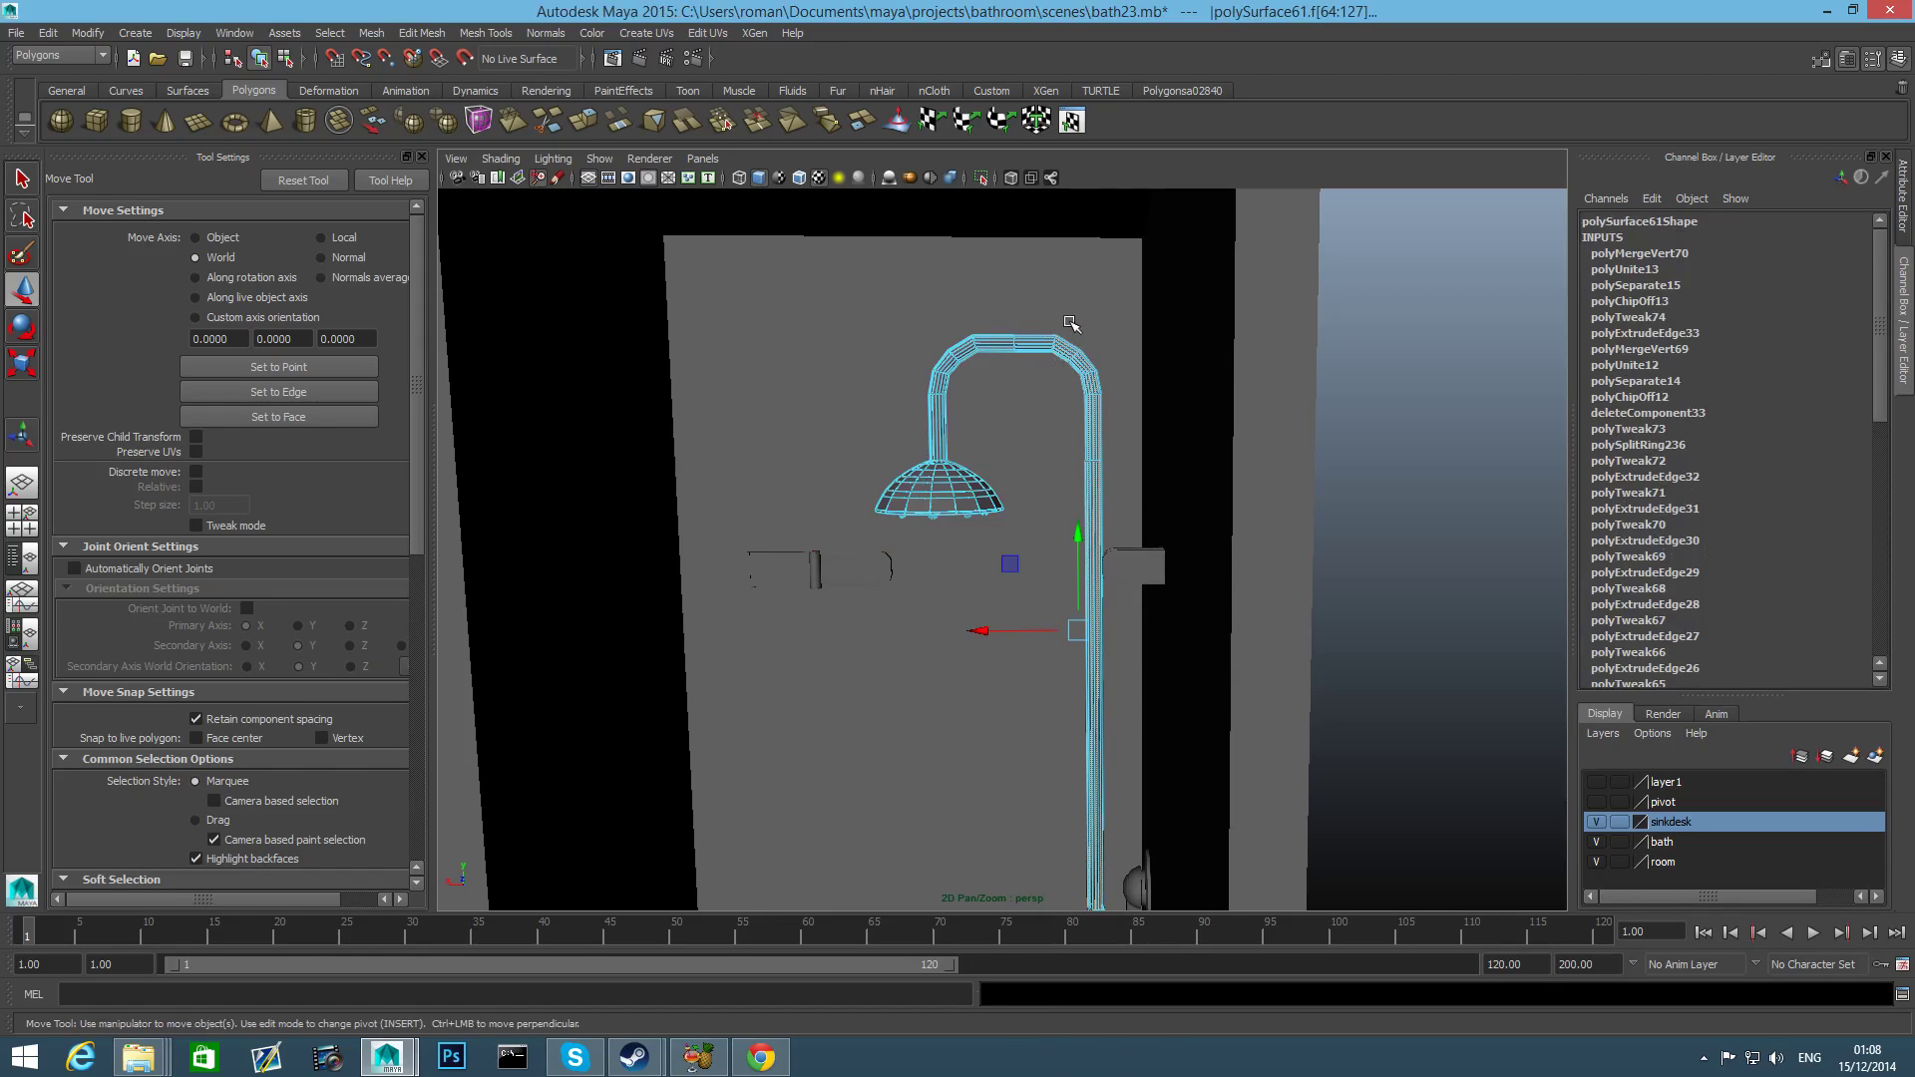
drag(1066, 322, 1307, 1052)
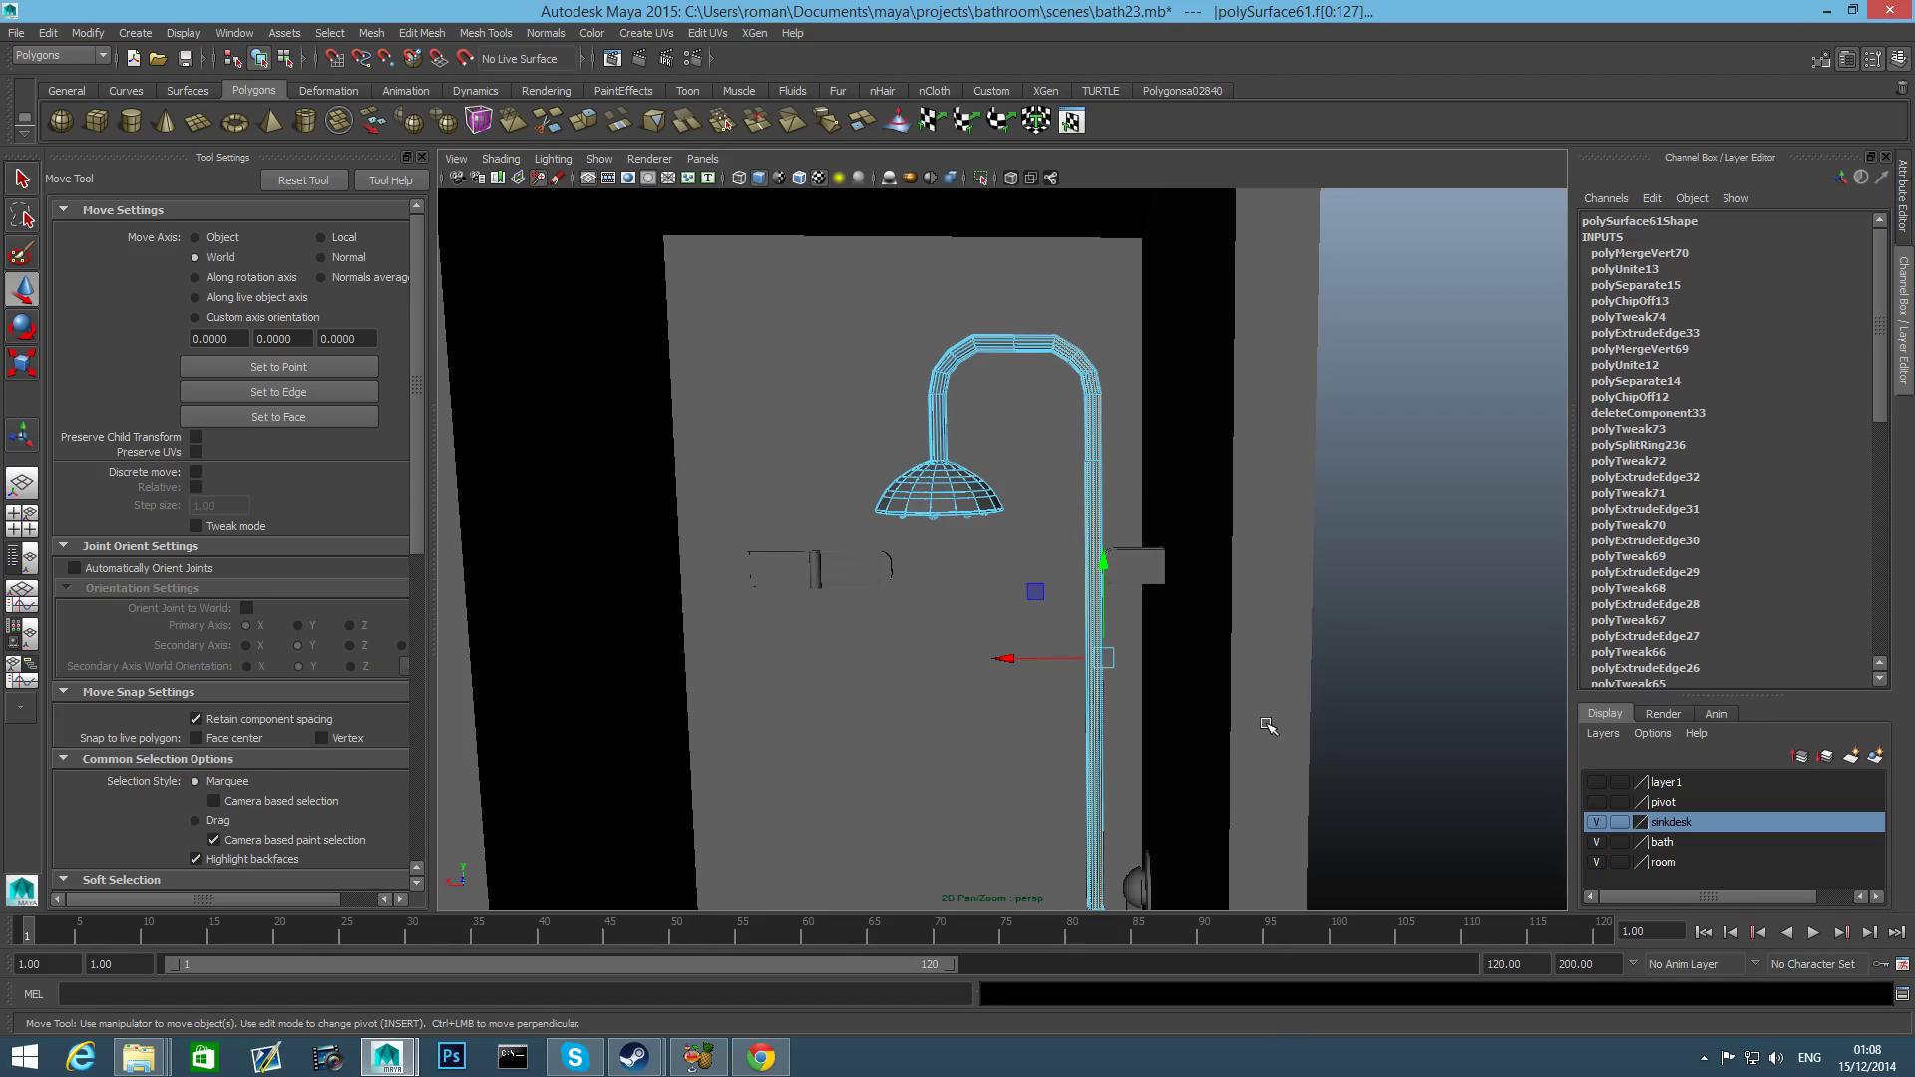
key(f)
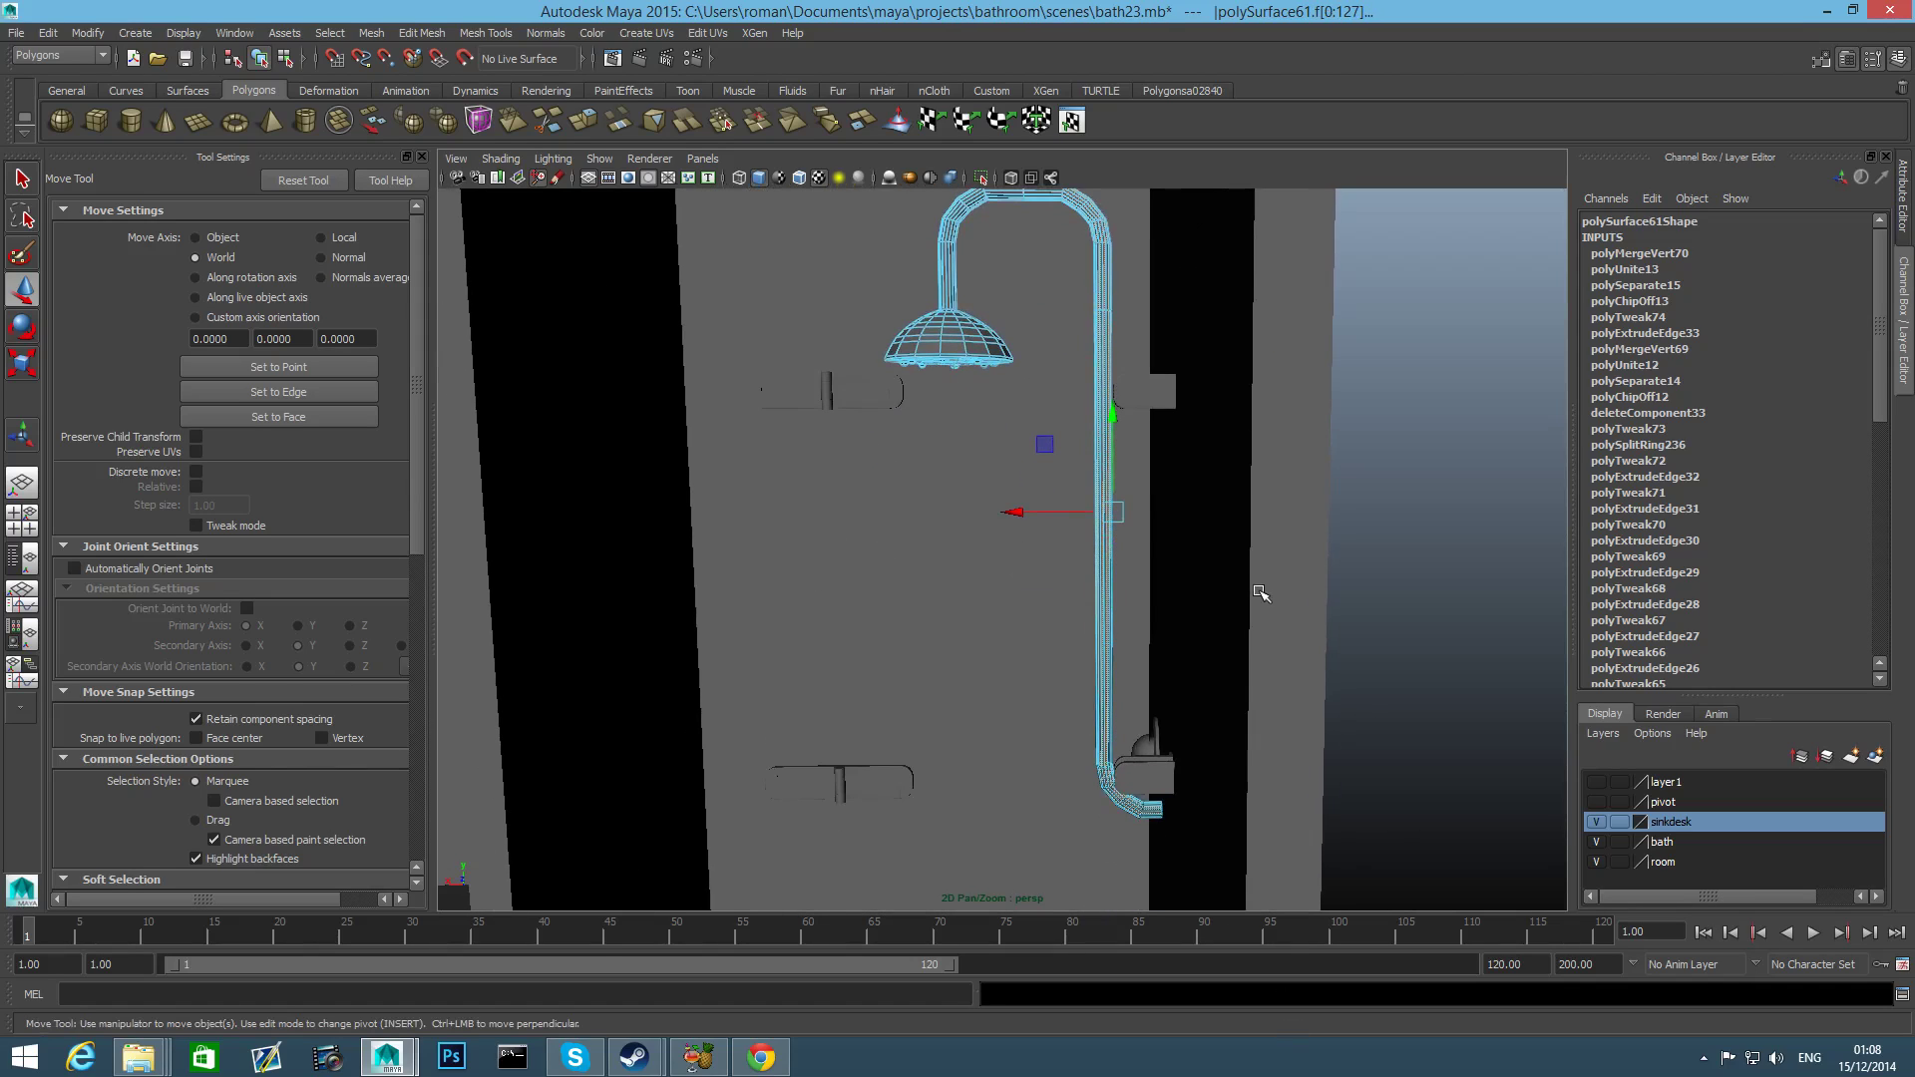
key(Delete)
key(f)
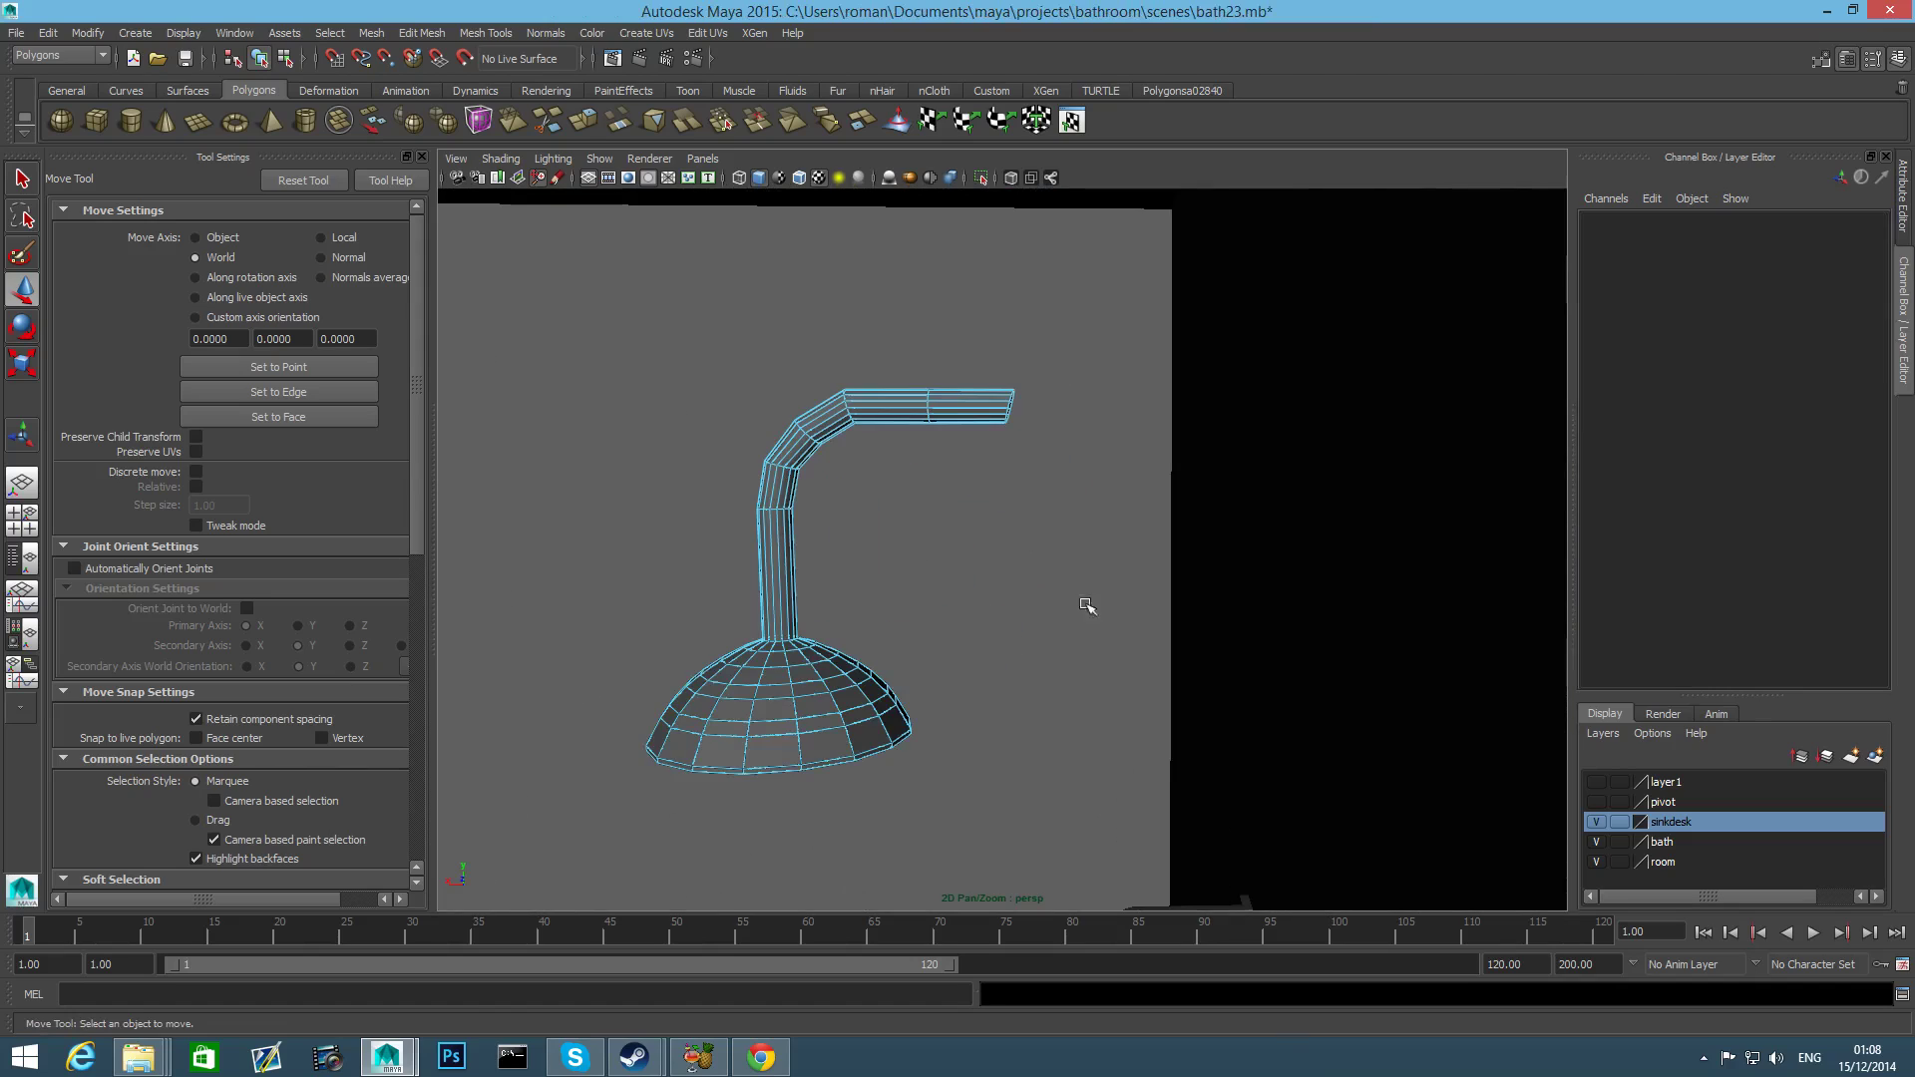
Rotate the open edge loop at the end of the horizontal arm so the cut stands vertical.
right_drag(955, 397, 1049, 407)
double_click(1010, 402)
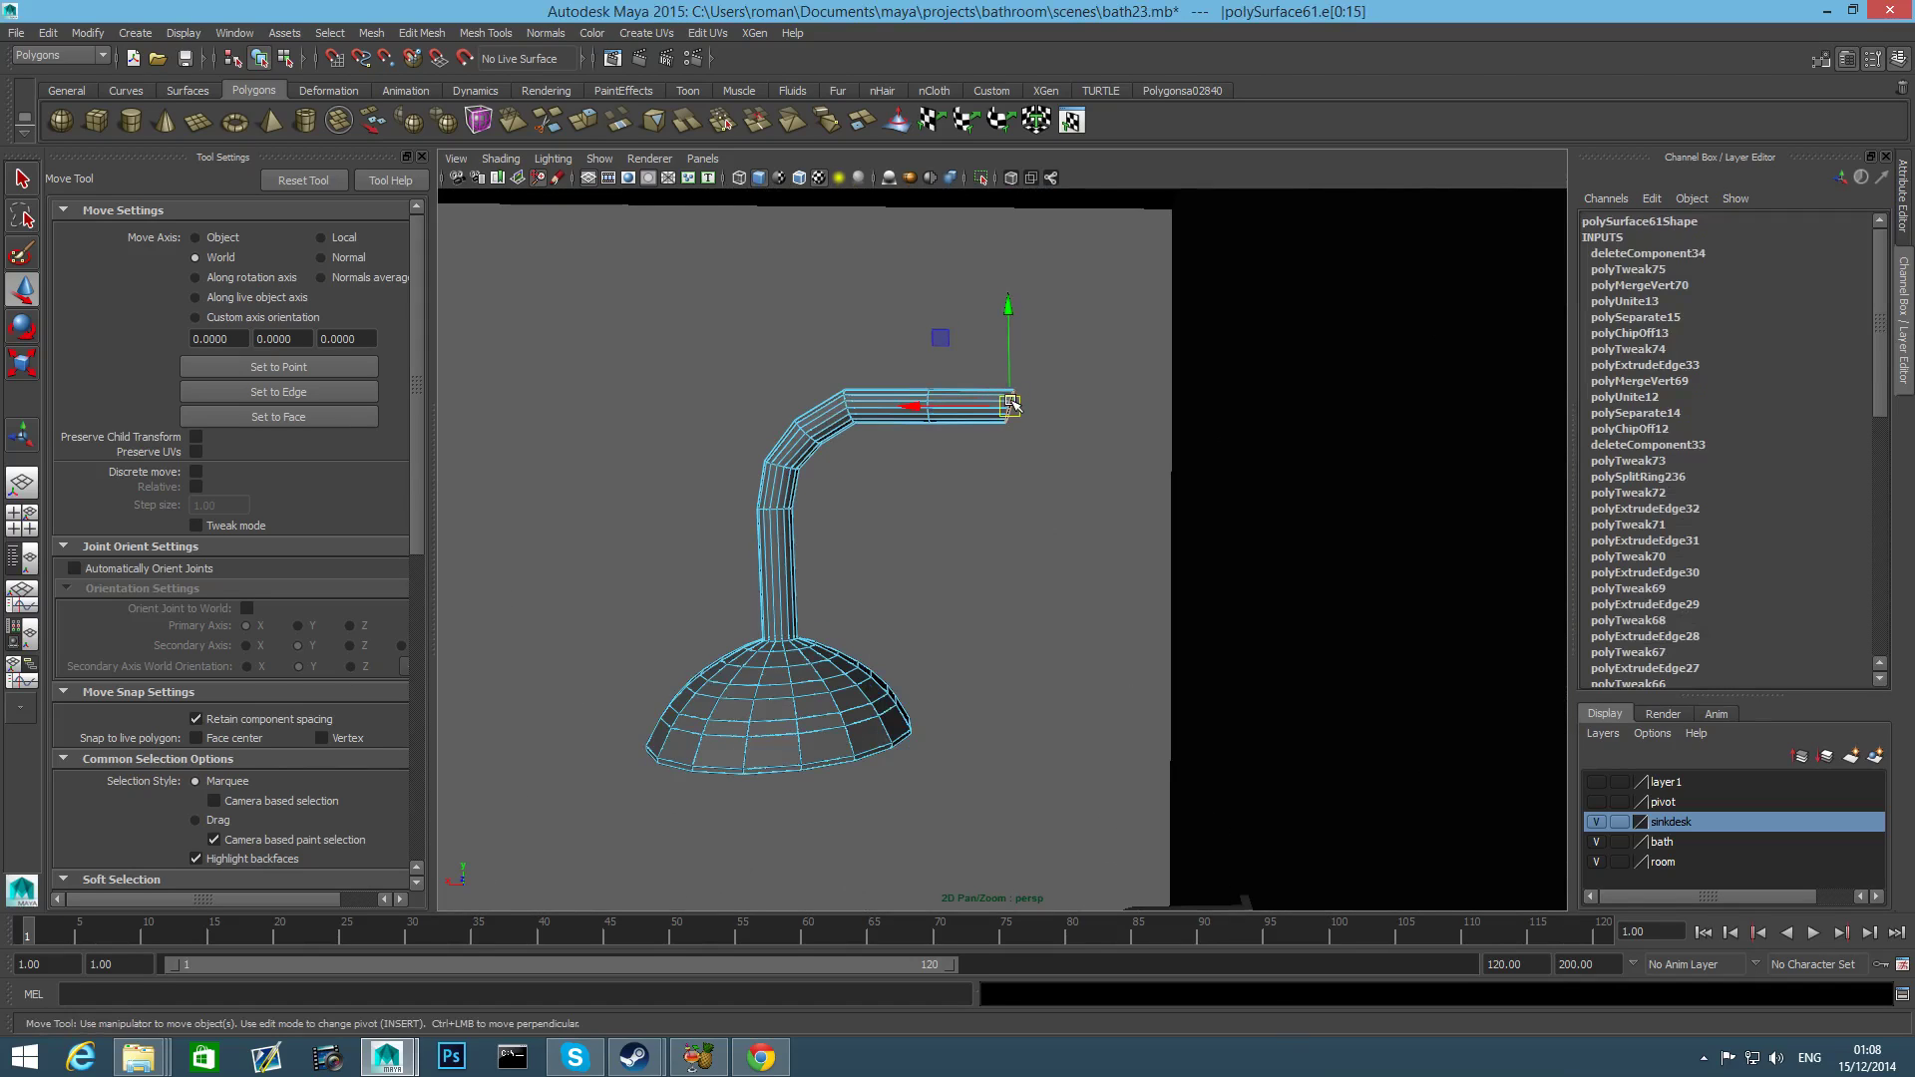
key(e)
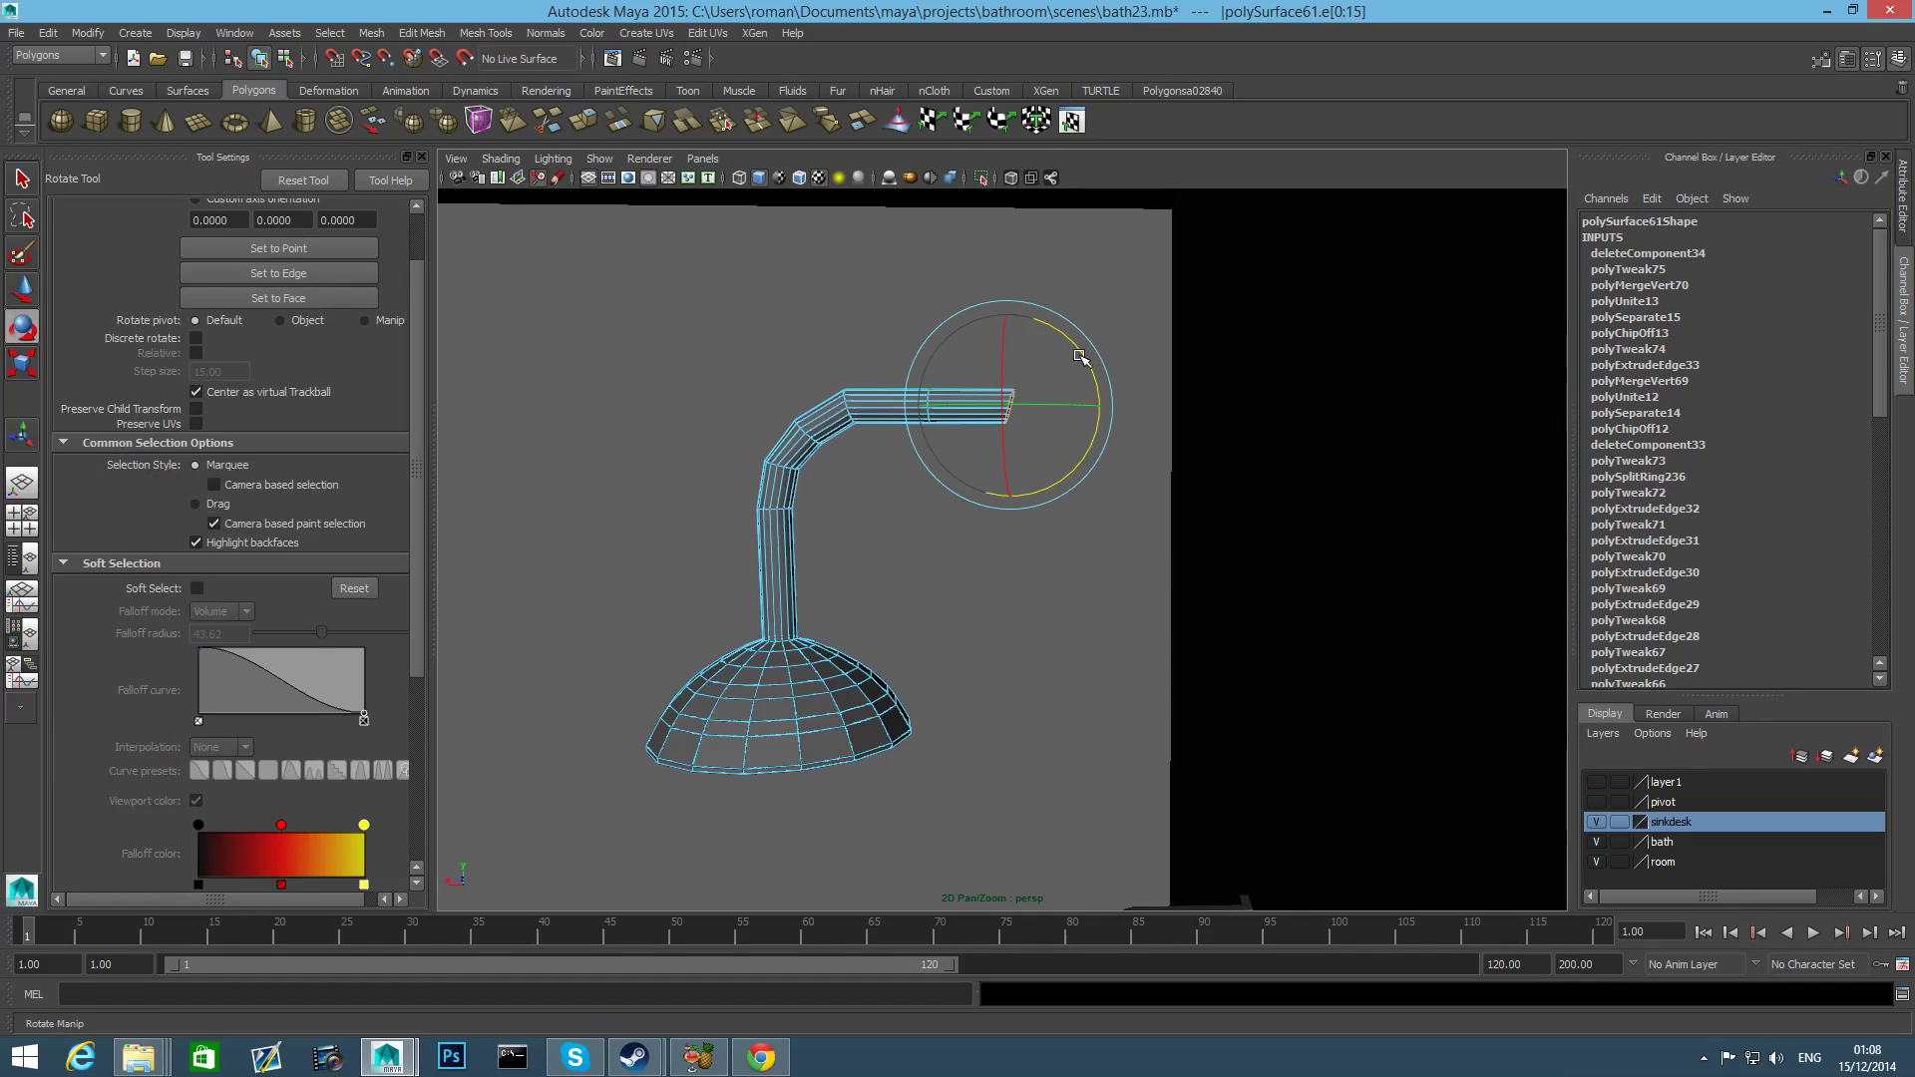
key(j)
drag(1079, 356, 1066, 337)
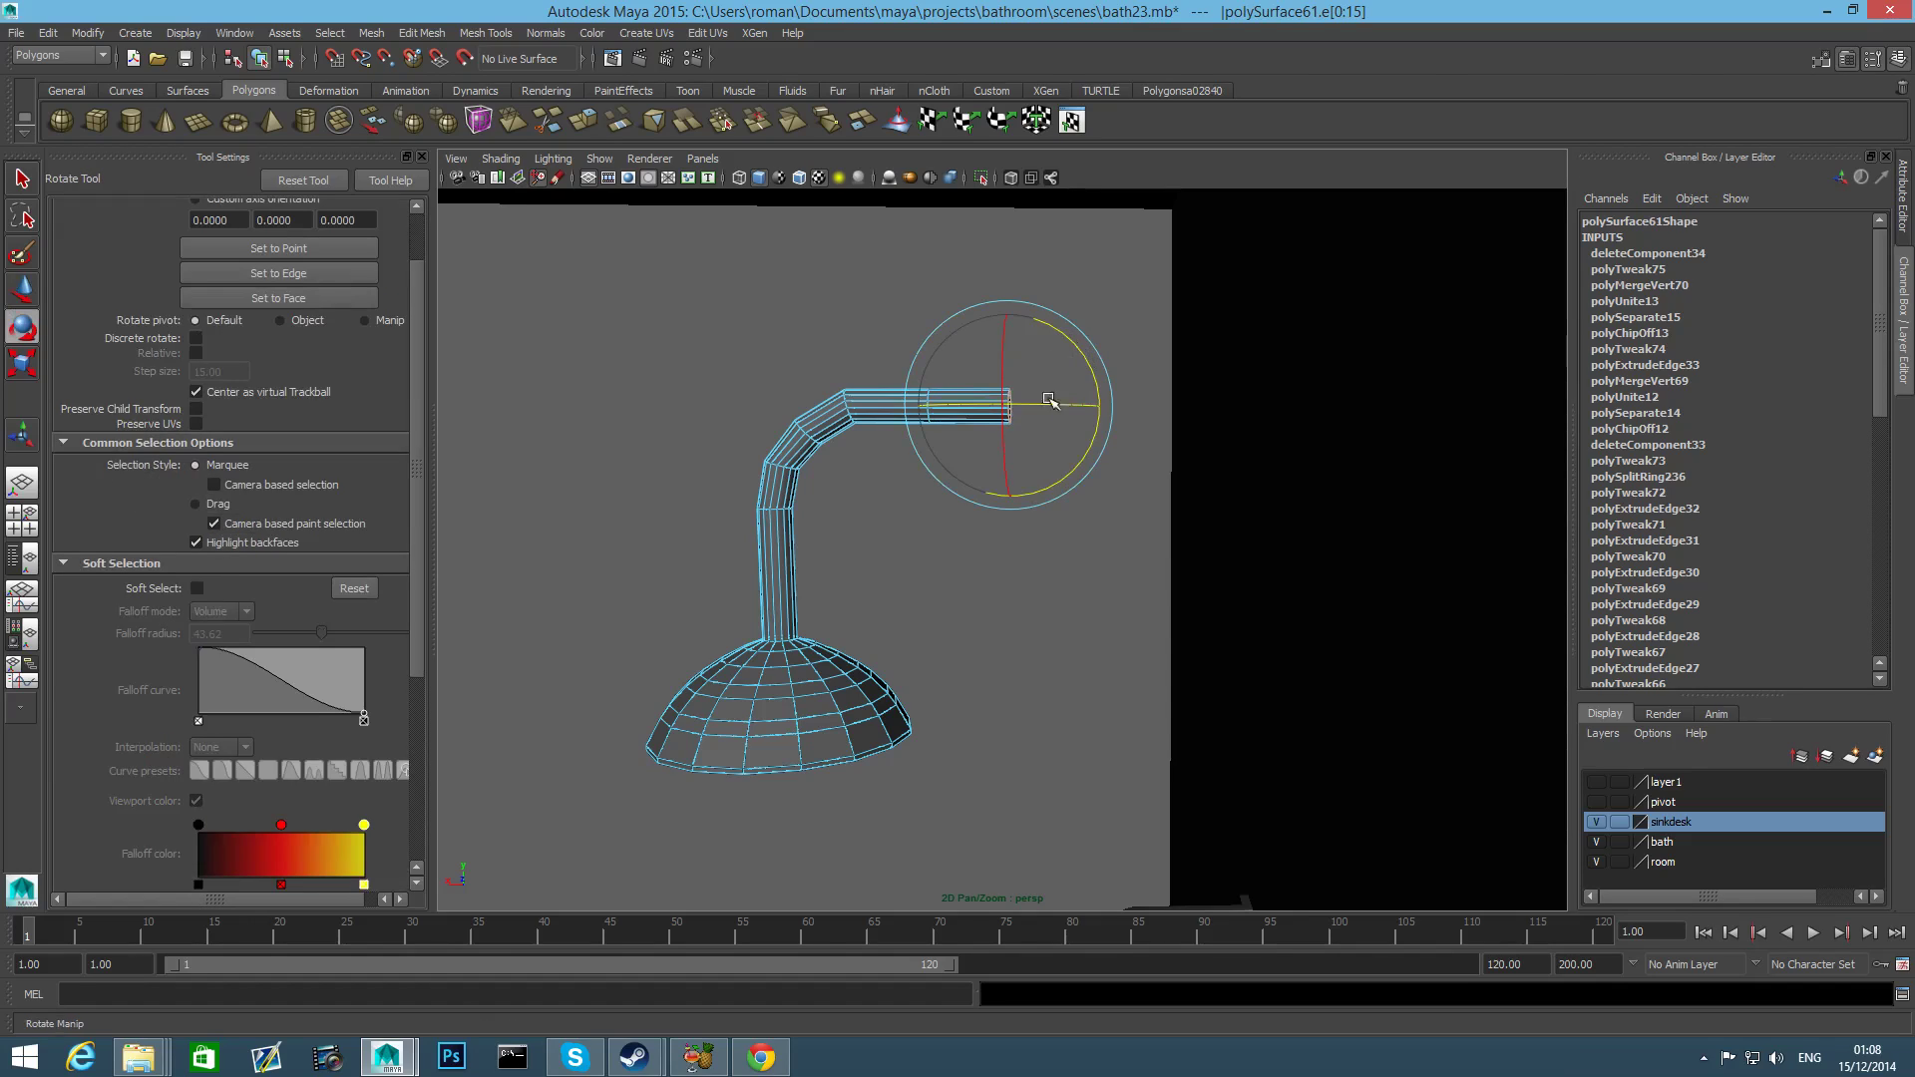
key(f)
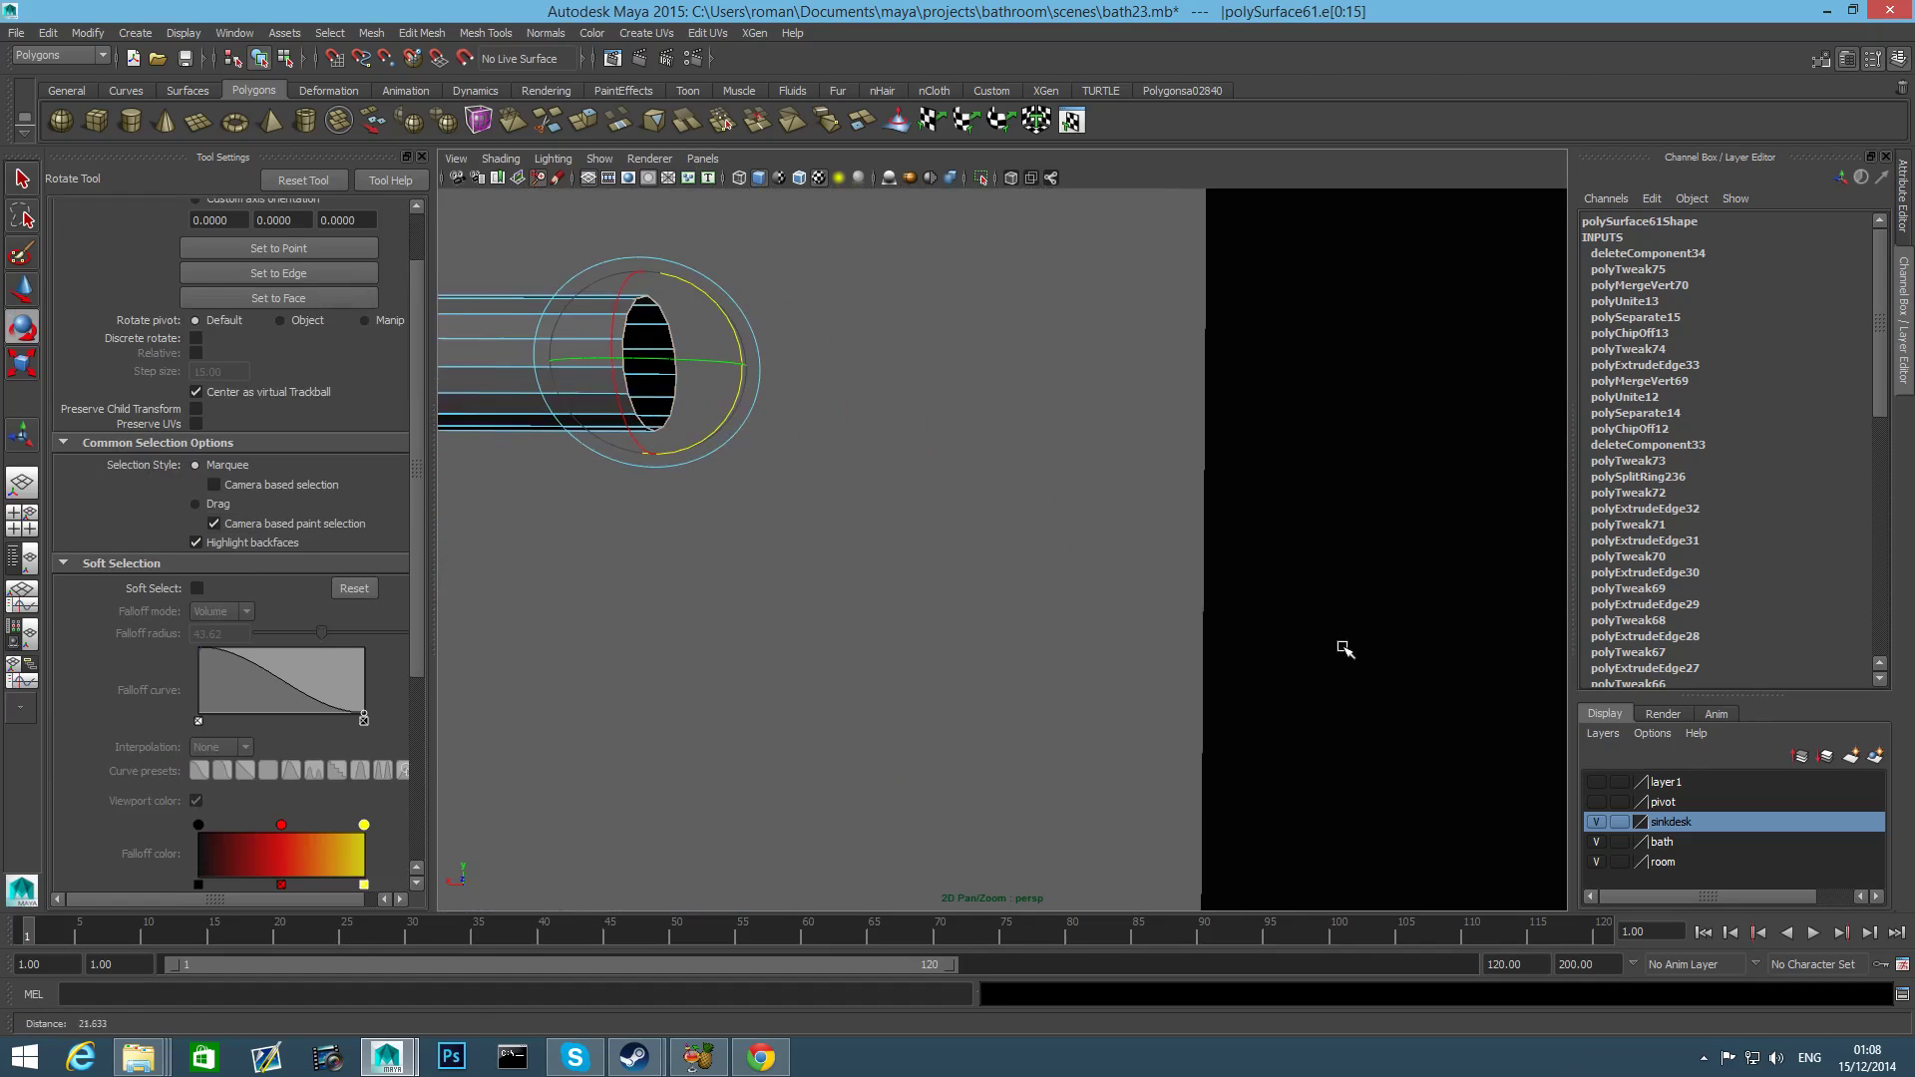
Extrude the arm's open edge loop twice, scaling outward to form a narrow collar ring and then a wide wall disc.
scroll(903, 444, down, 4)
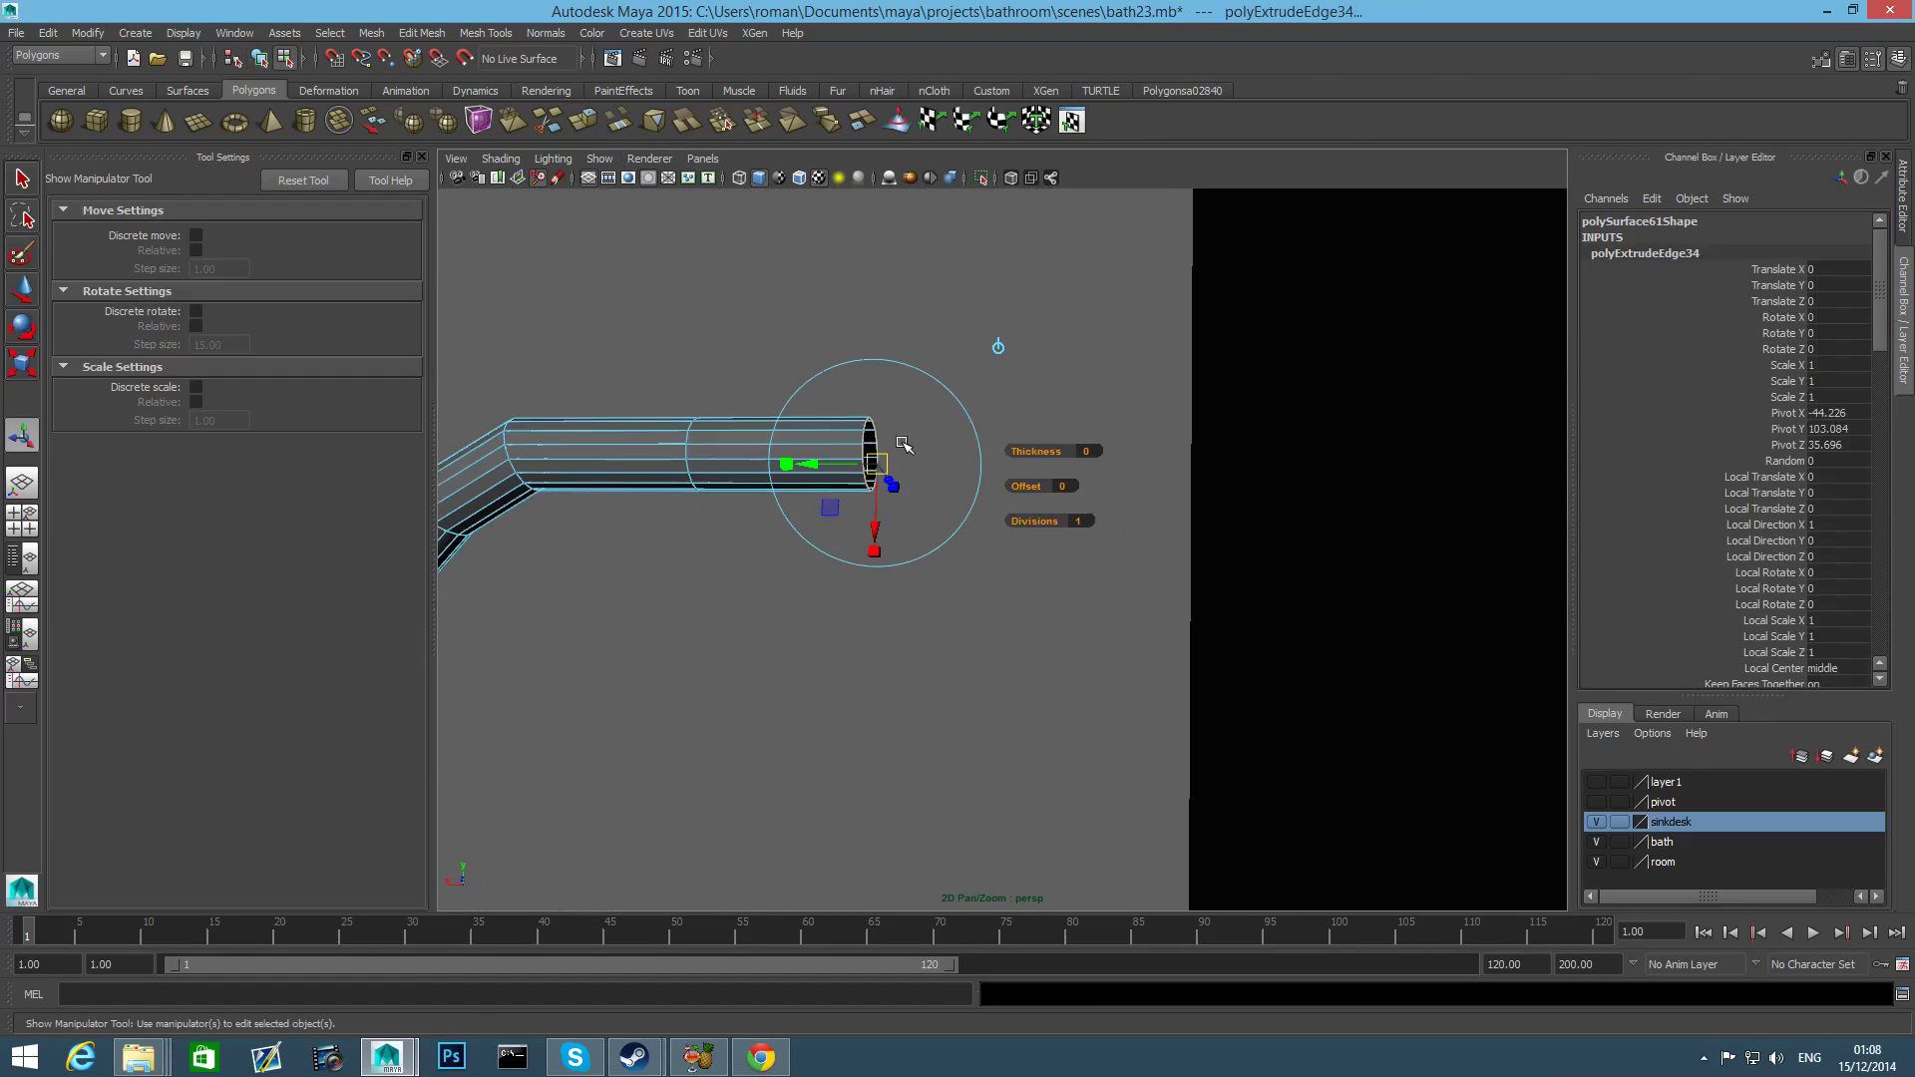
alt+drag(996, 526, 1140, 500)
key(r)
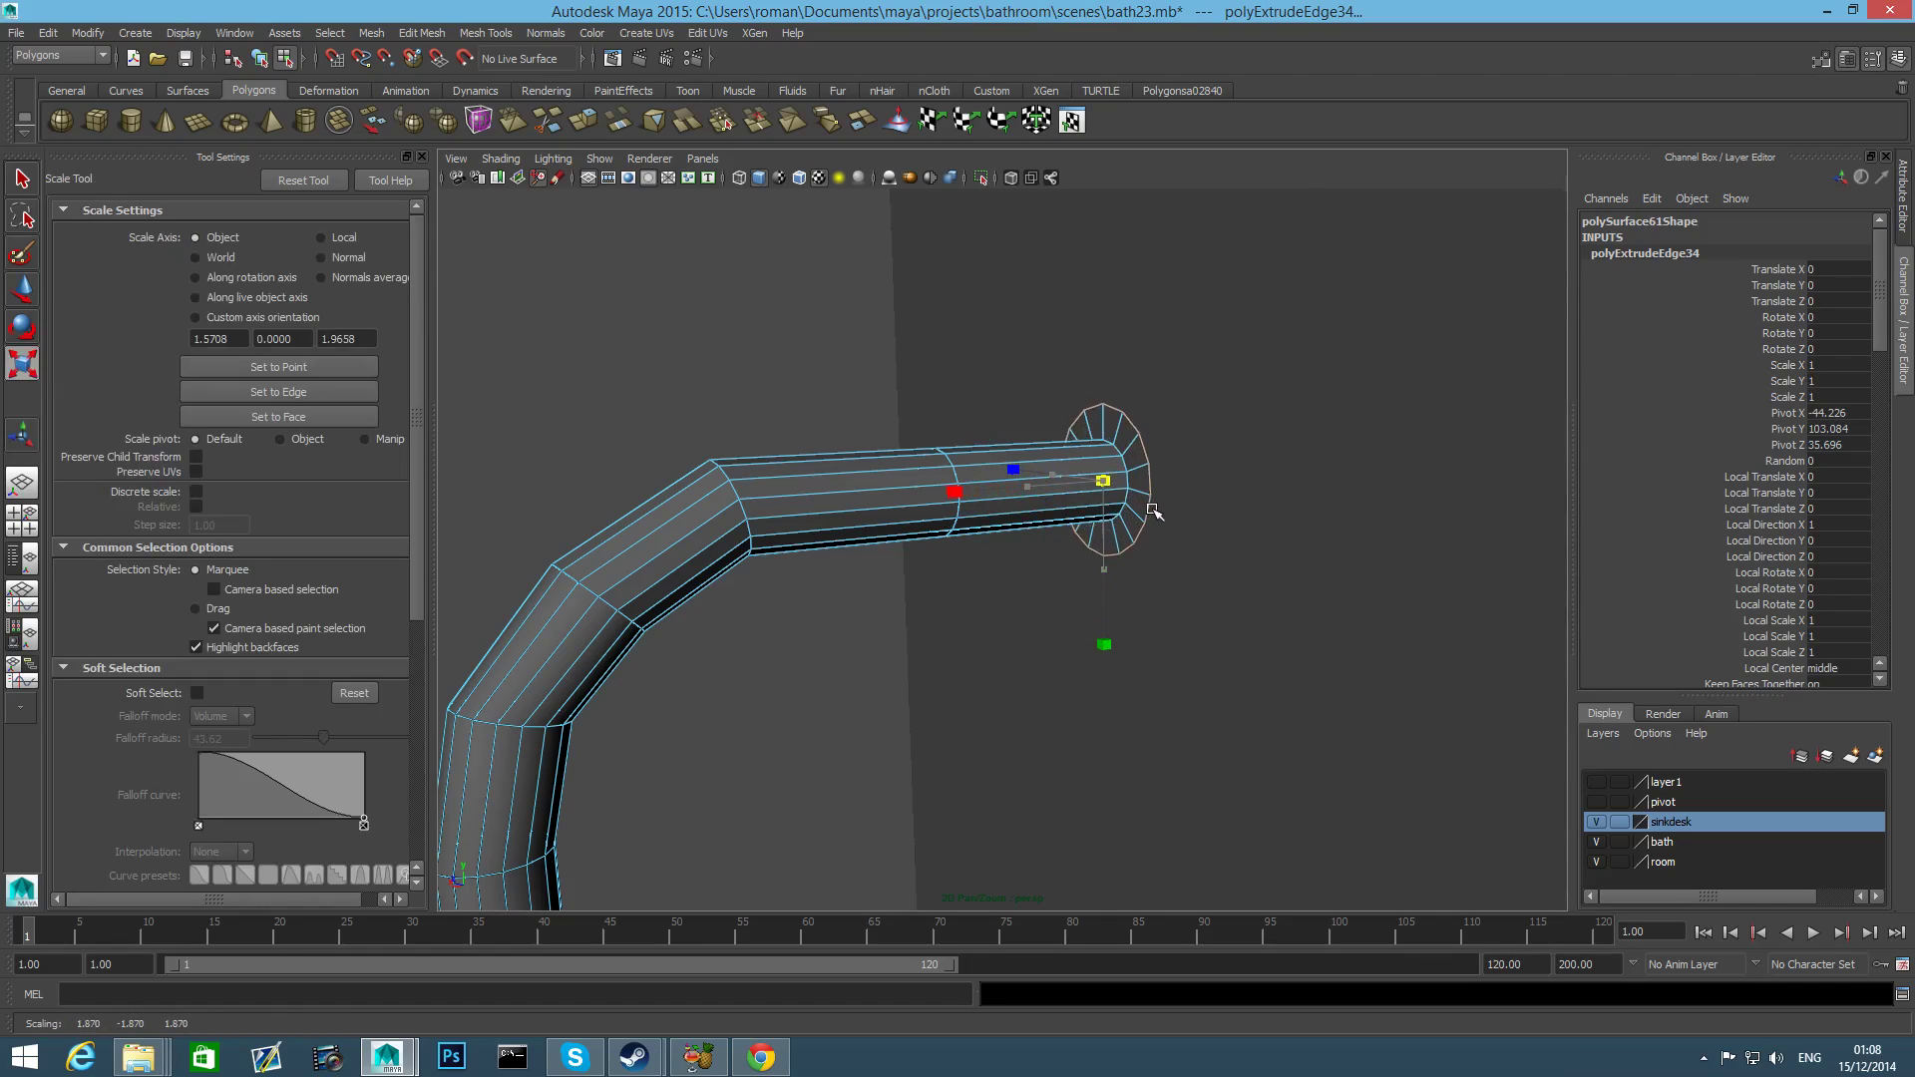
mouse_move(1153, 511)
mouse_down()
mouse_move(1312, 548)
mouse_move(1125, 529)
mouse_up()
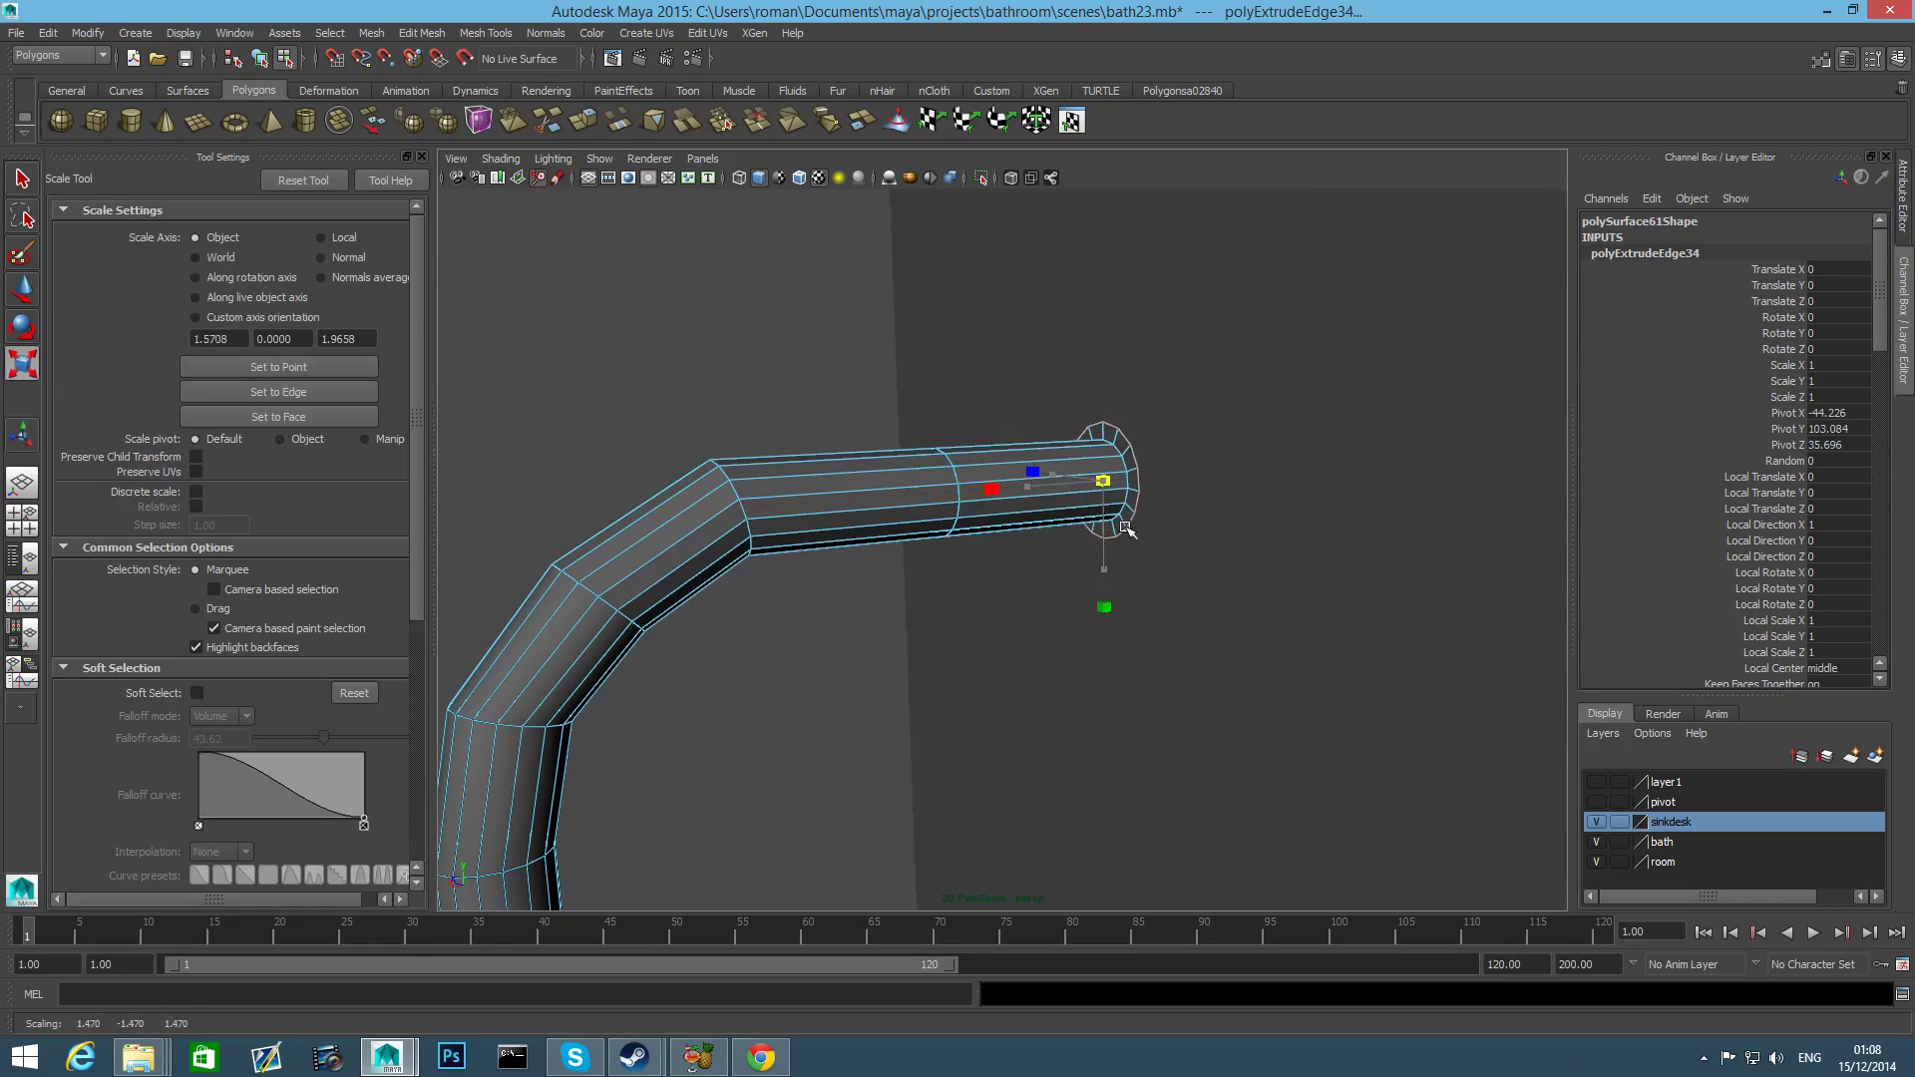
click(592, 129)
key(r)
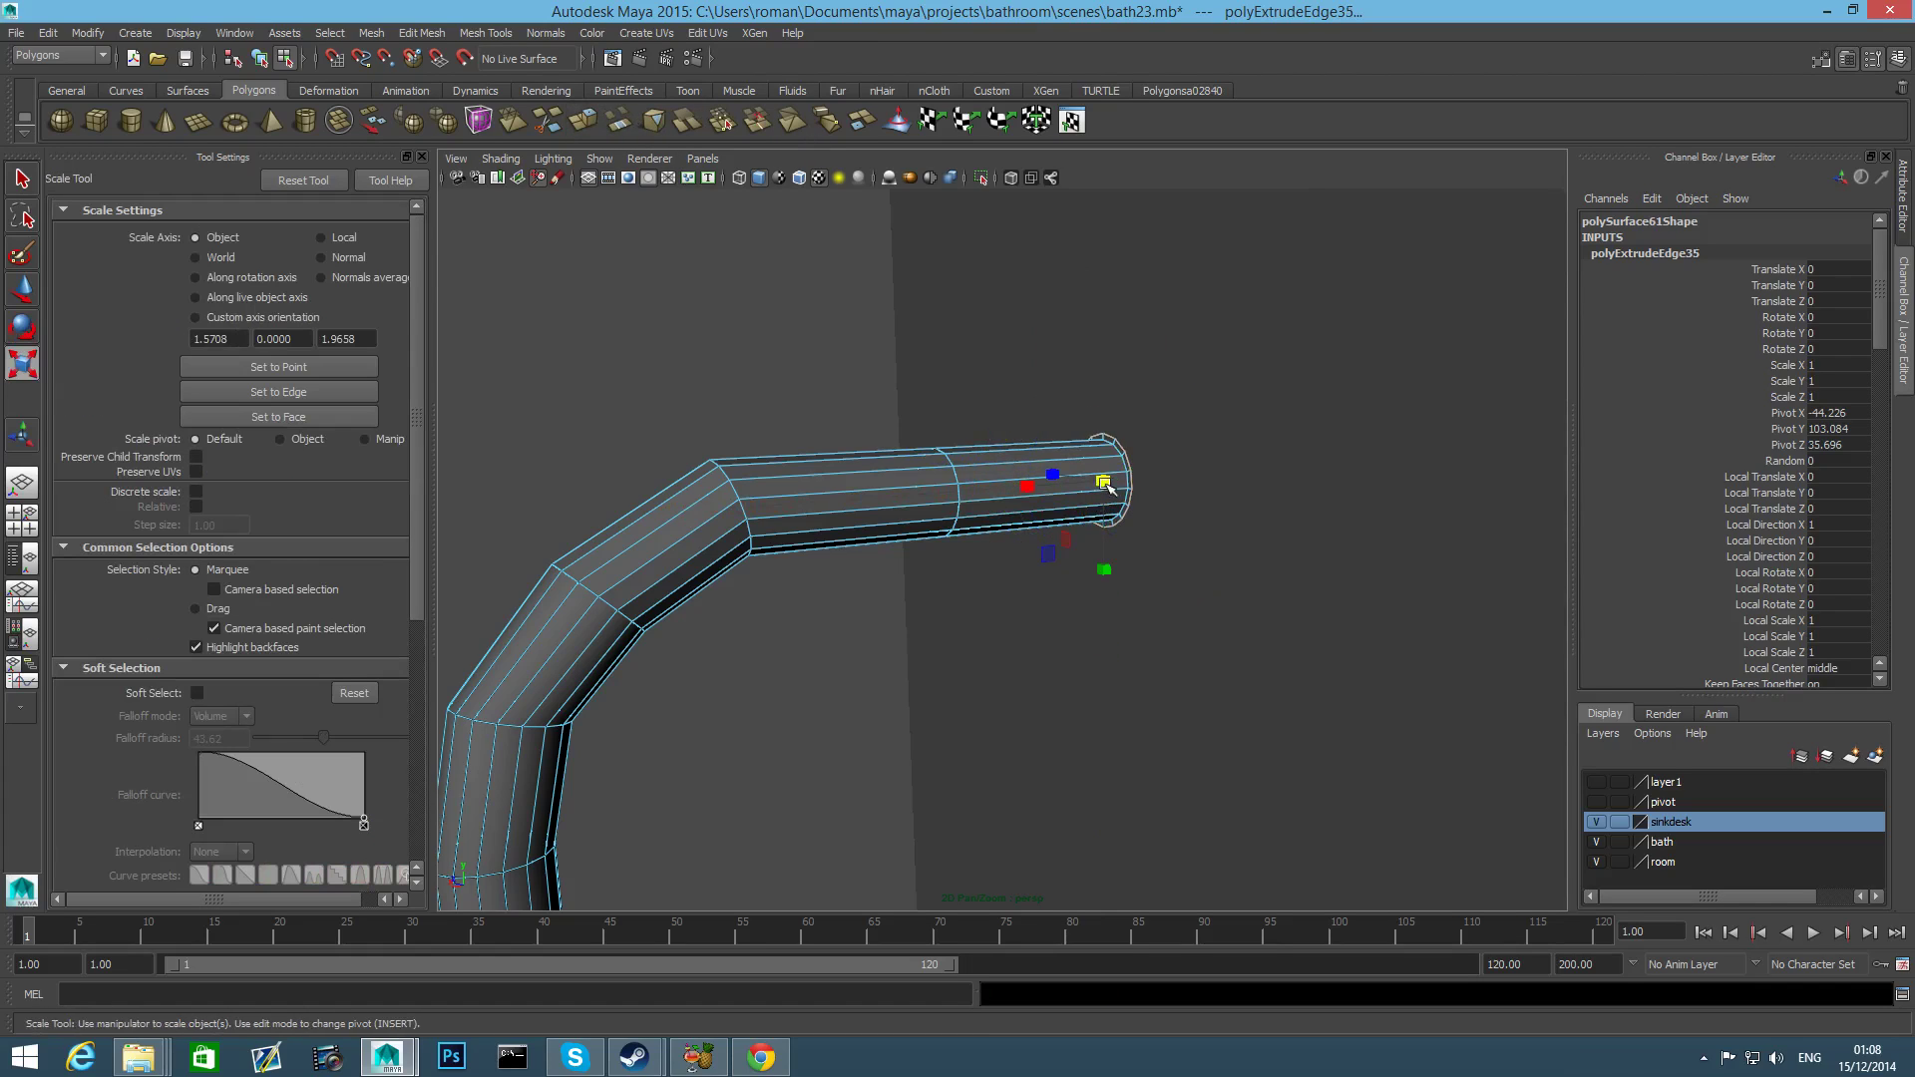
drag(1102, 480, 1175, 560)
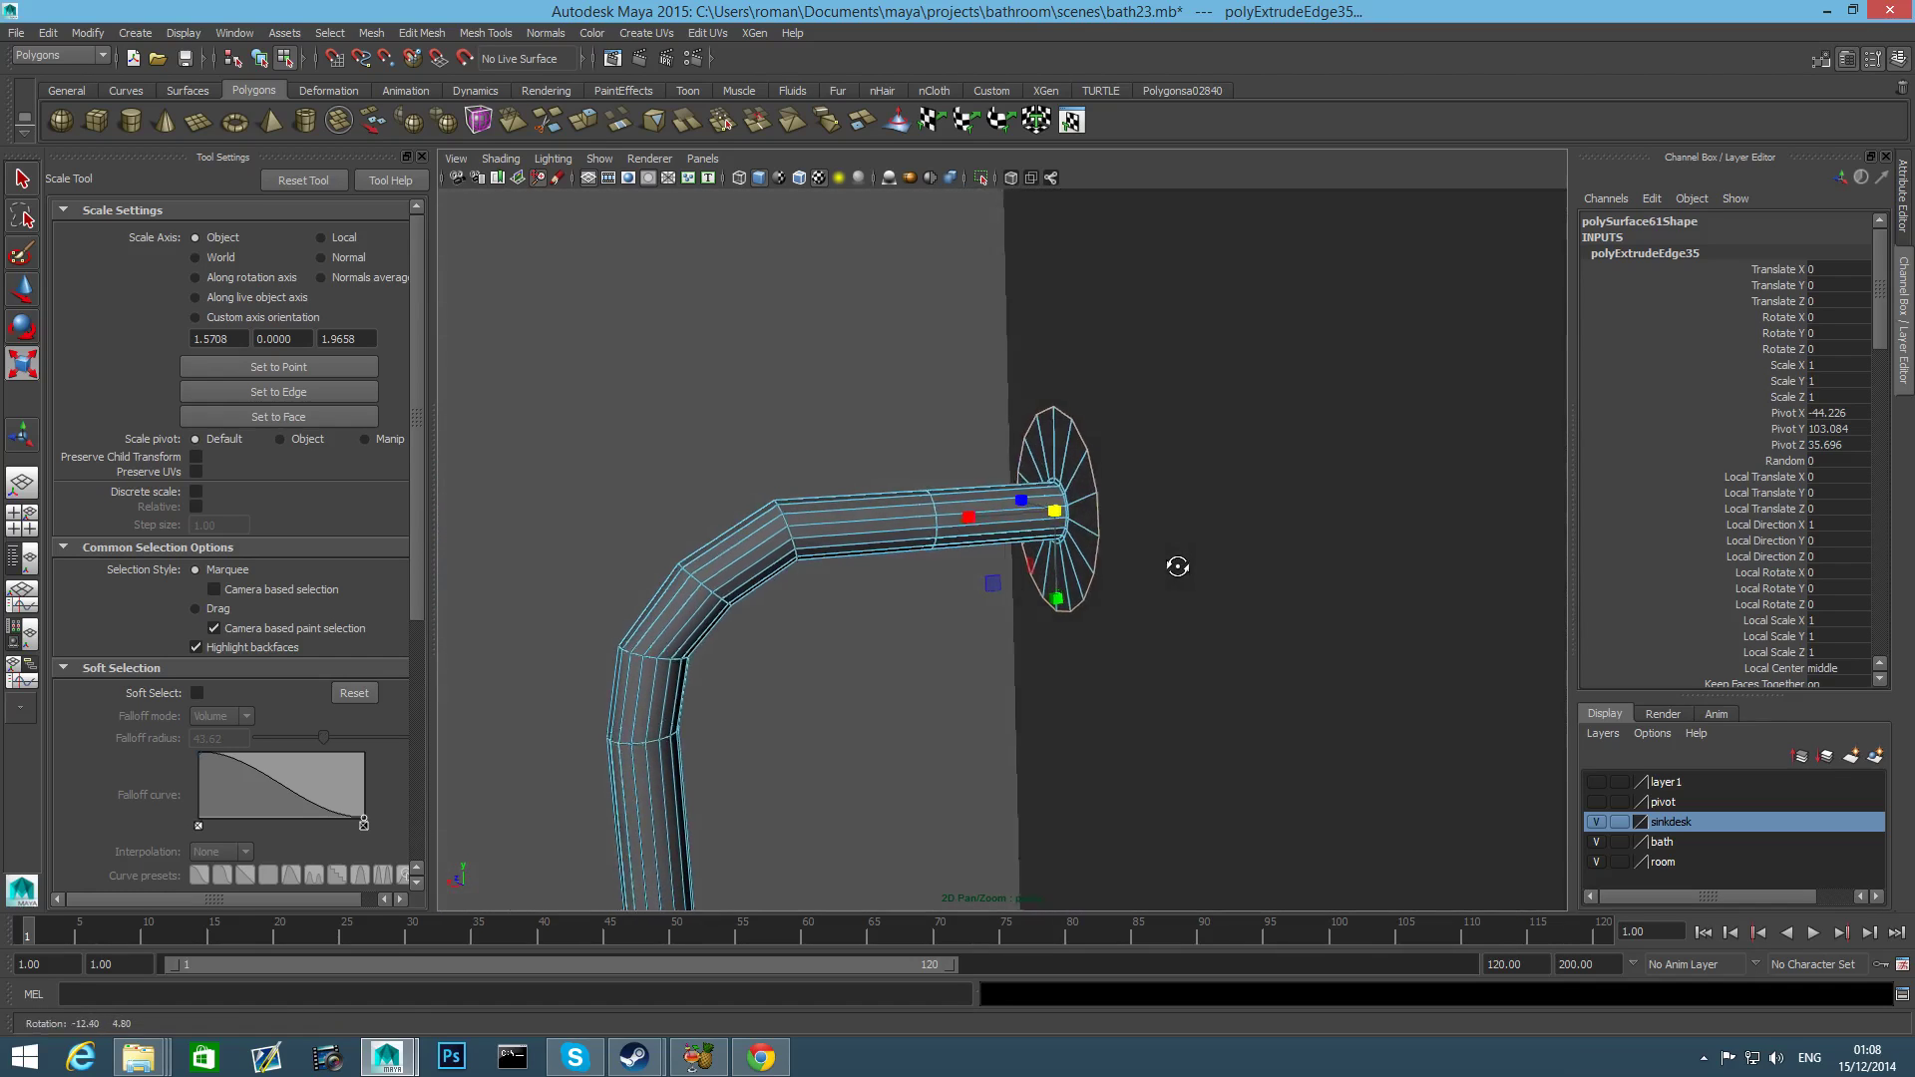
Extrude the disc's outer edge a short way along the arm, then extrude again and scale it outward by about 1.09 for a rim.
click(584, 121)
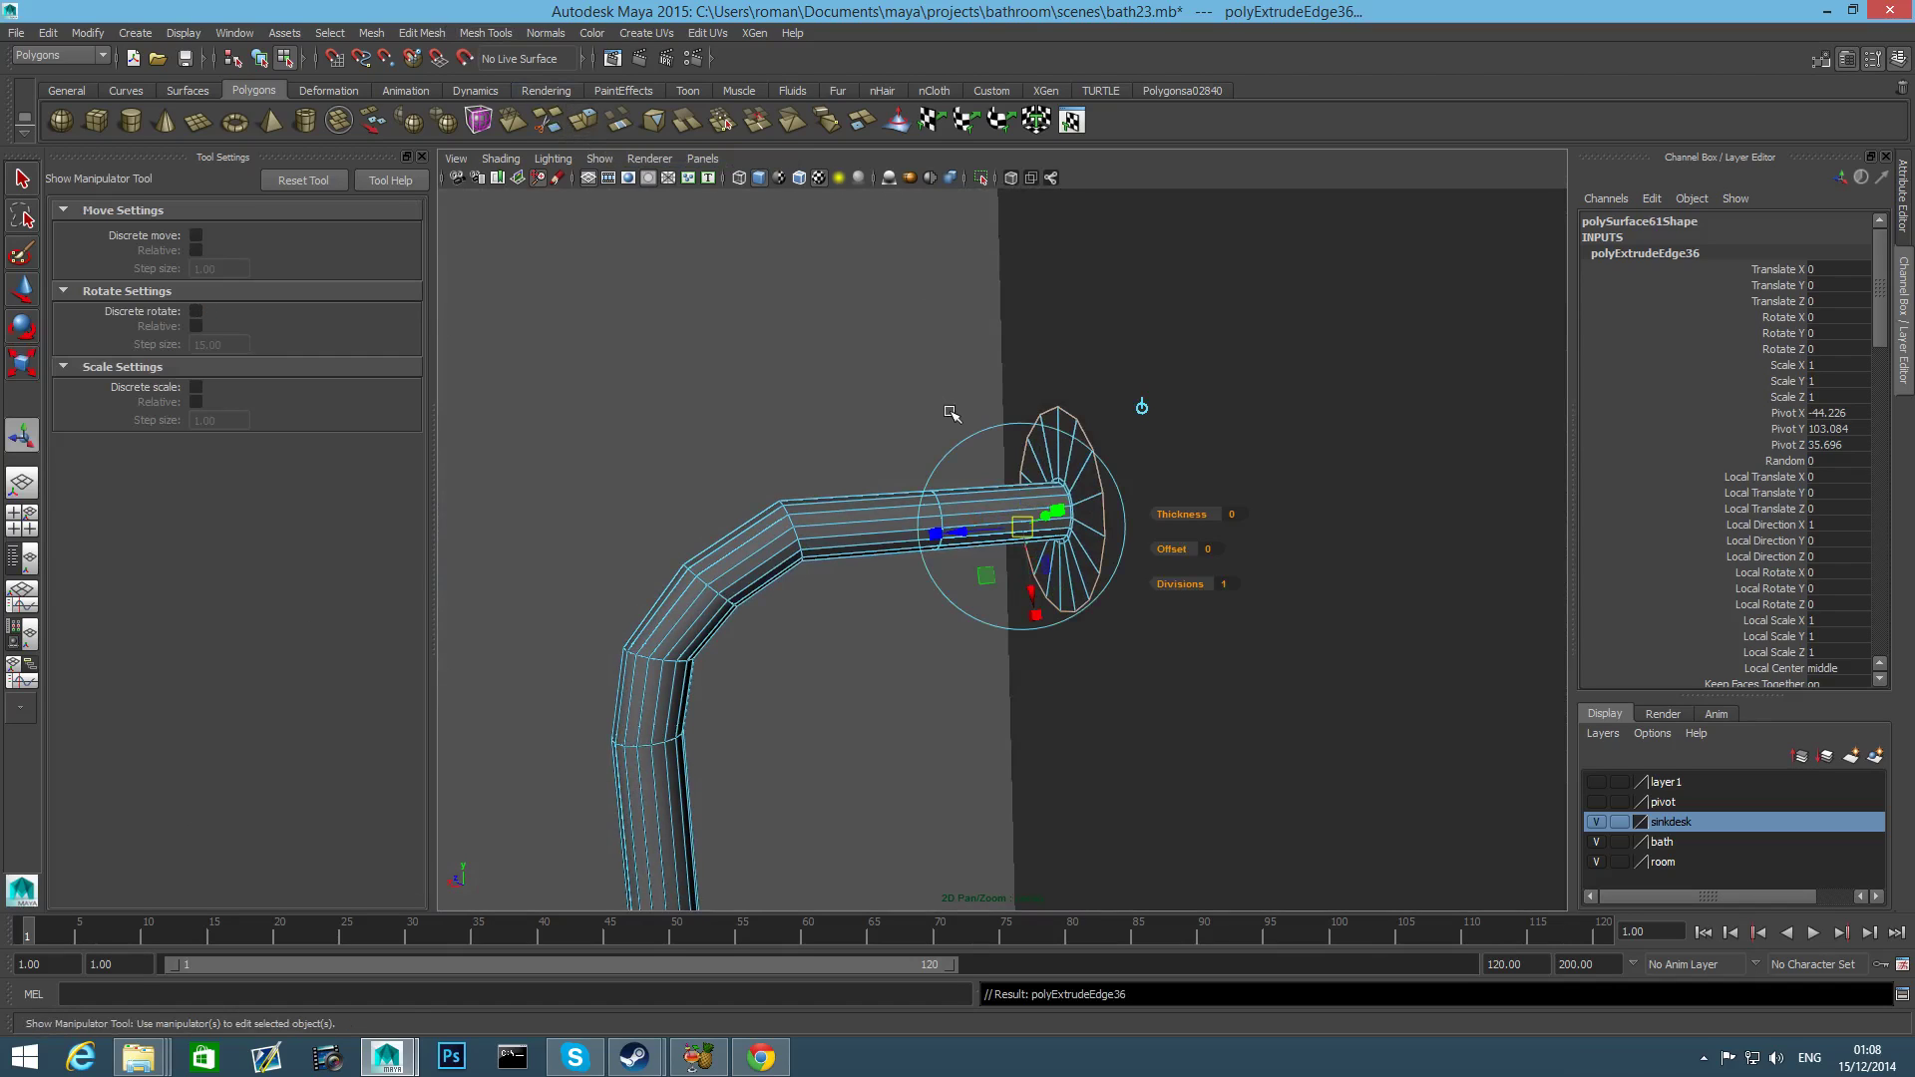
alt+drag(941, 451, 1059, 494)
drag(914, 520, 906, 521)
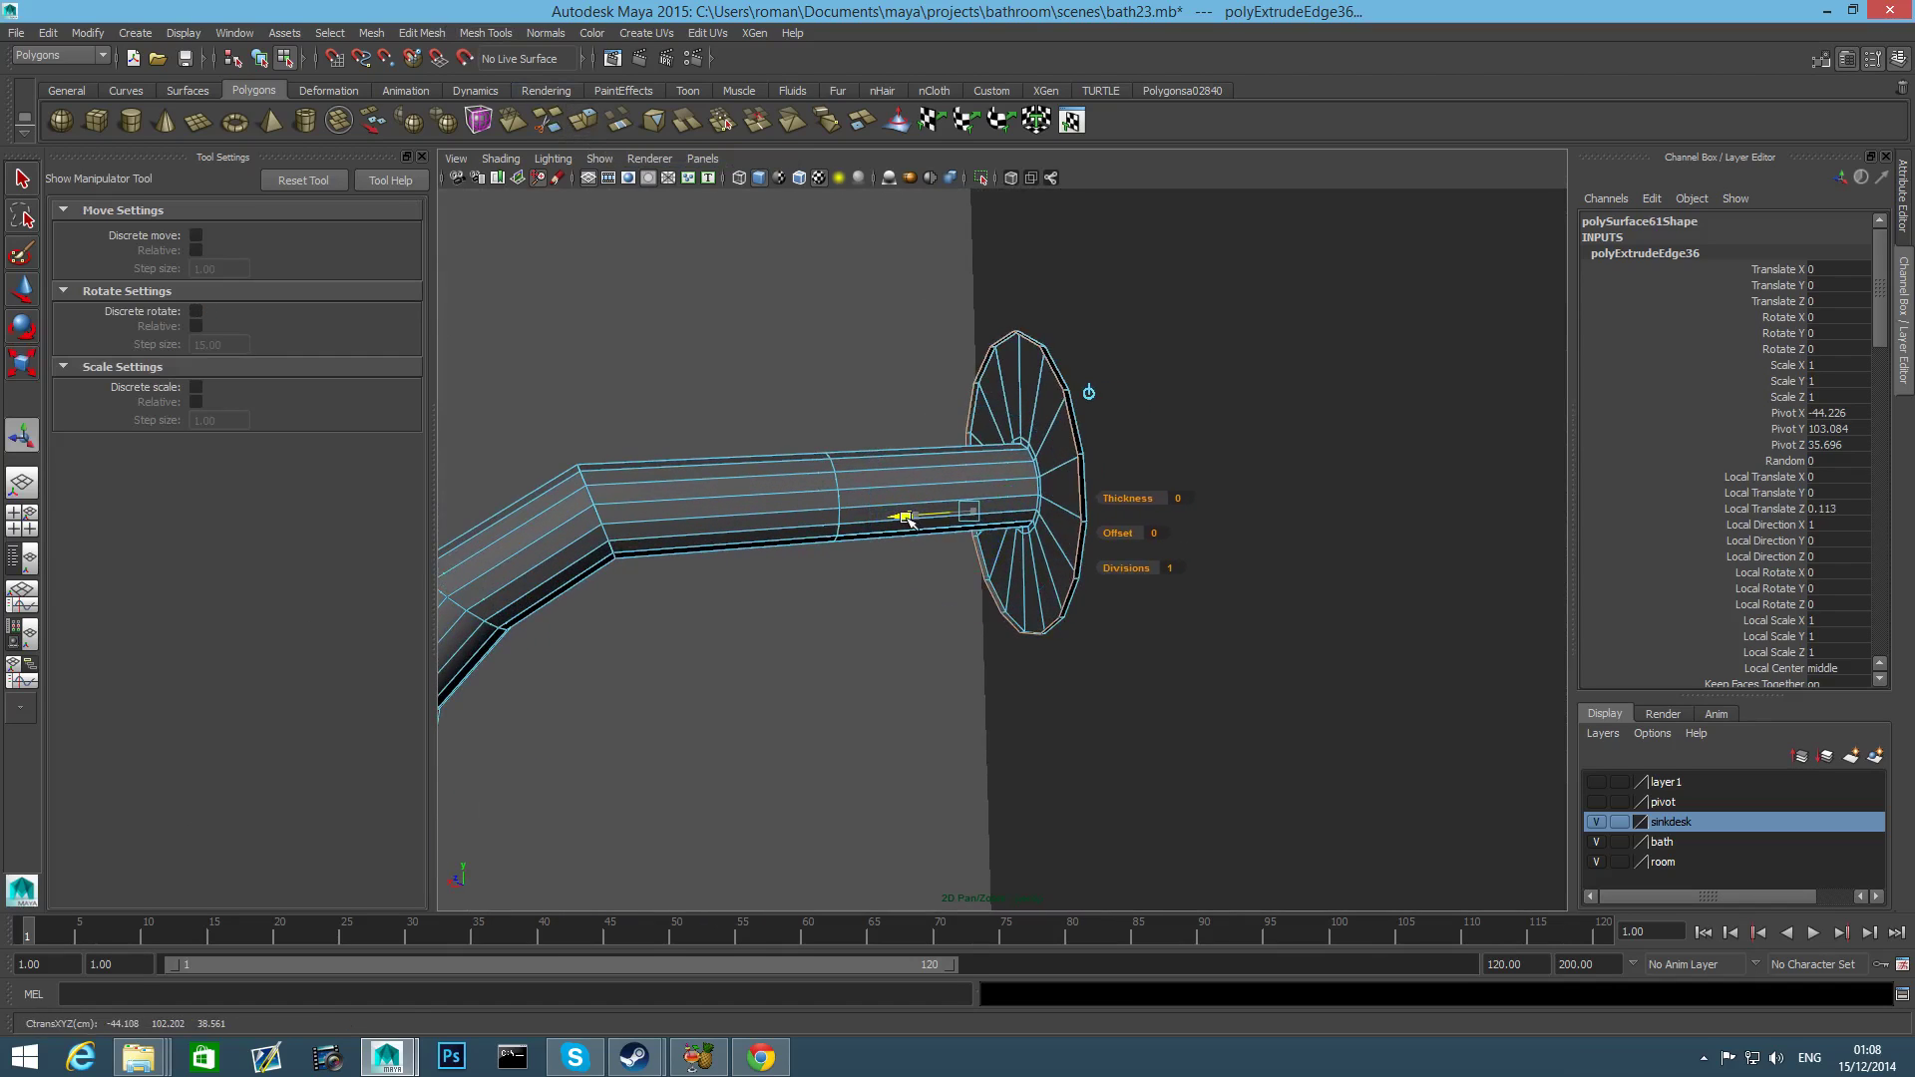
key(ctrl+e)
key(r)
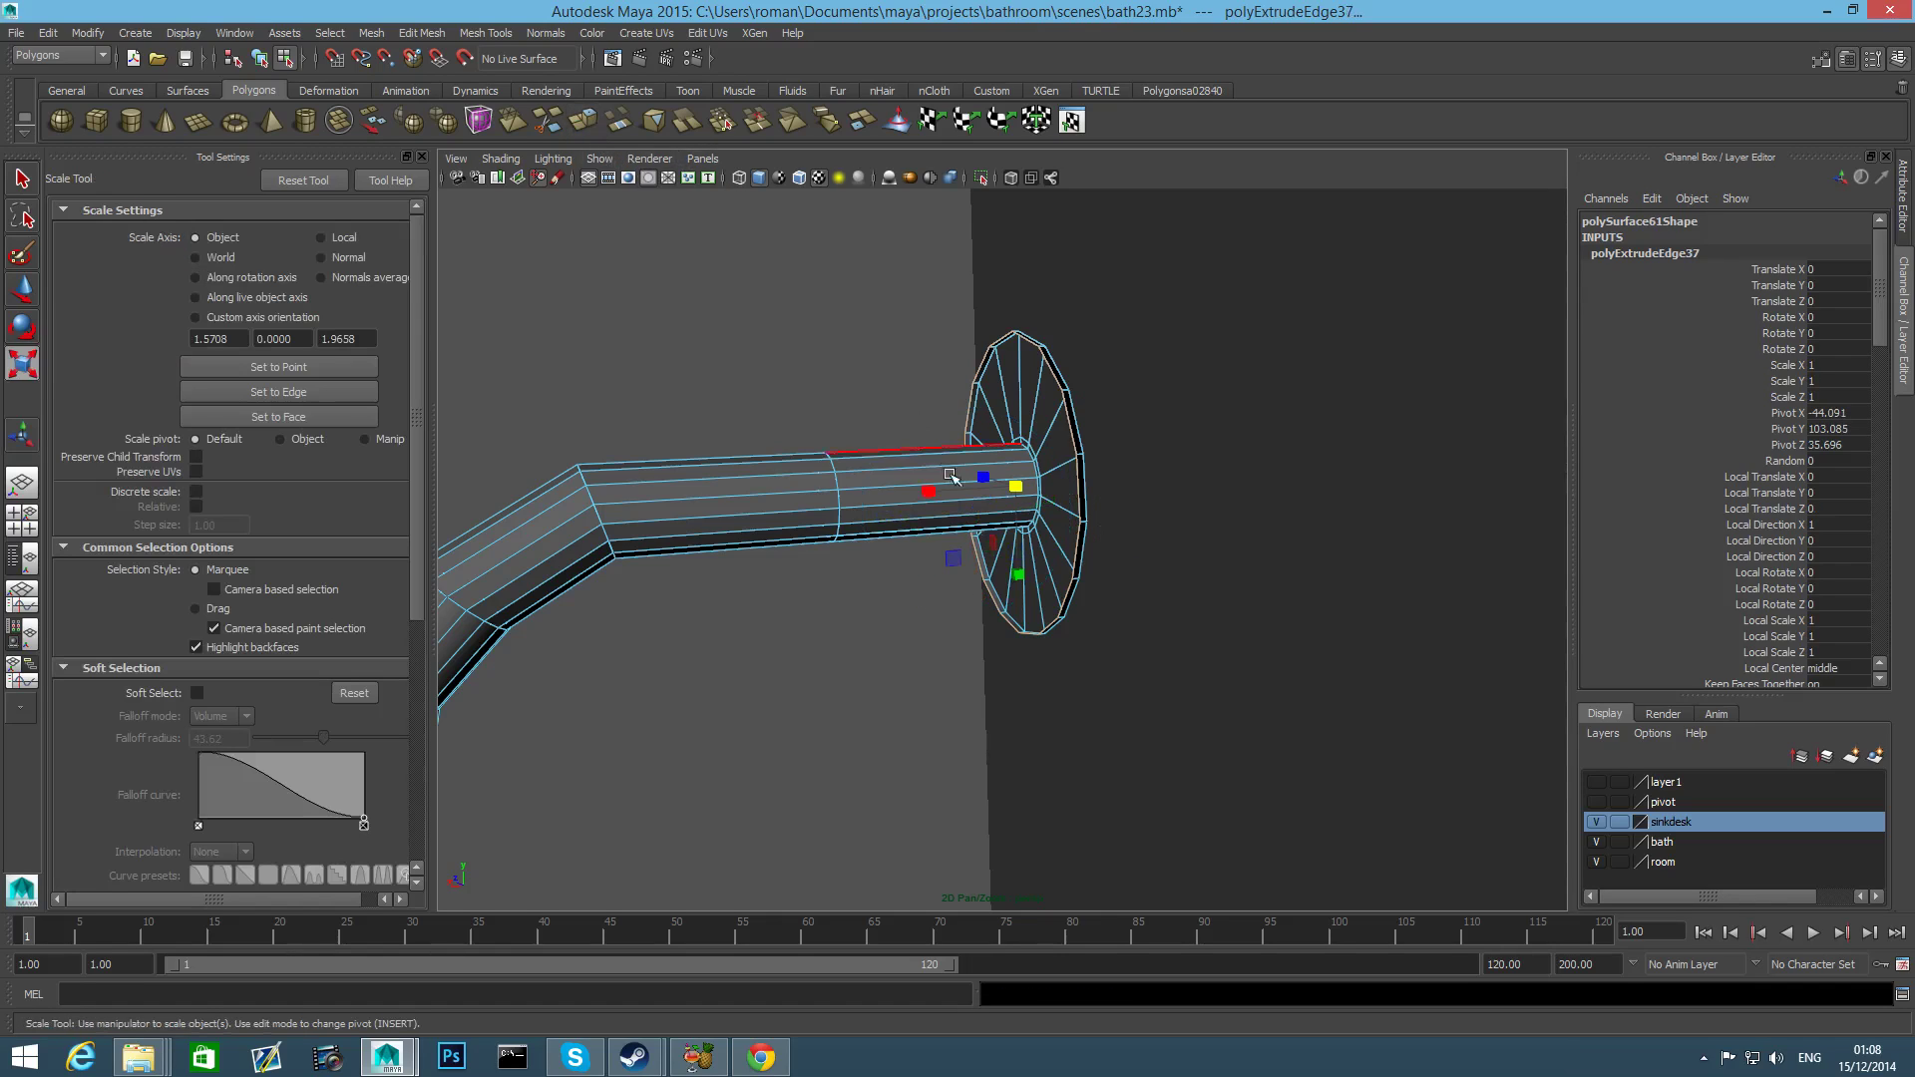
drag(1016, 484, 1037, 485)
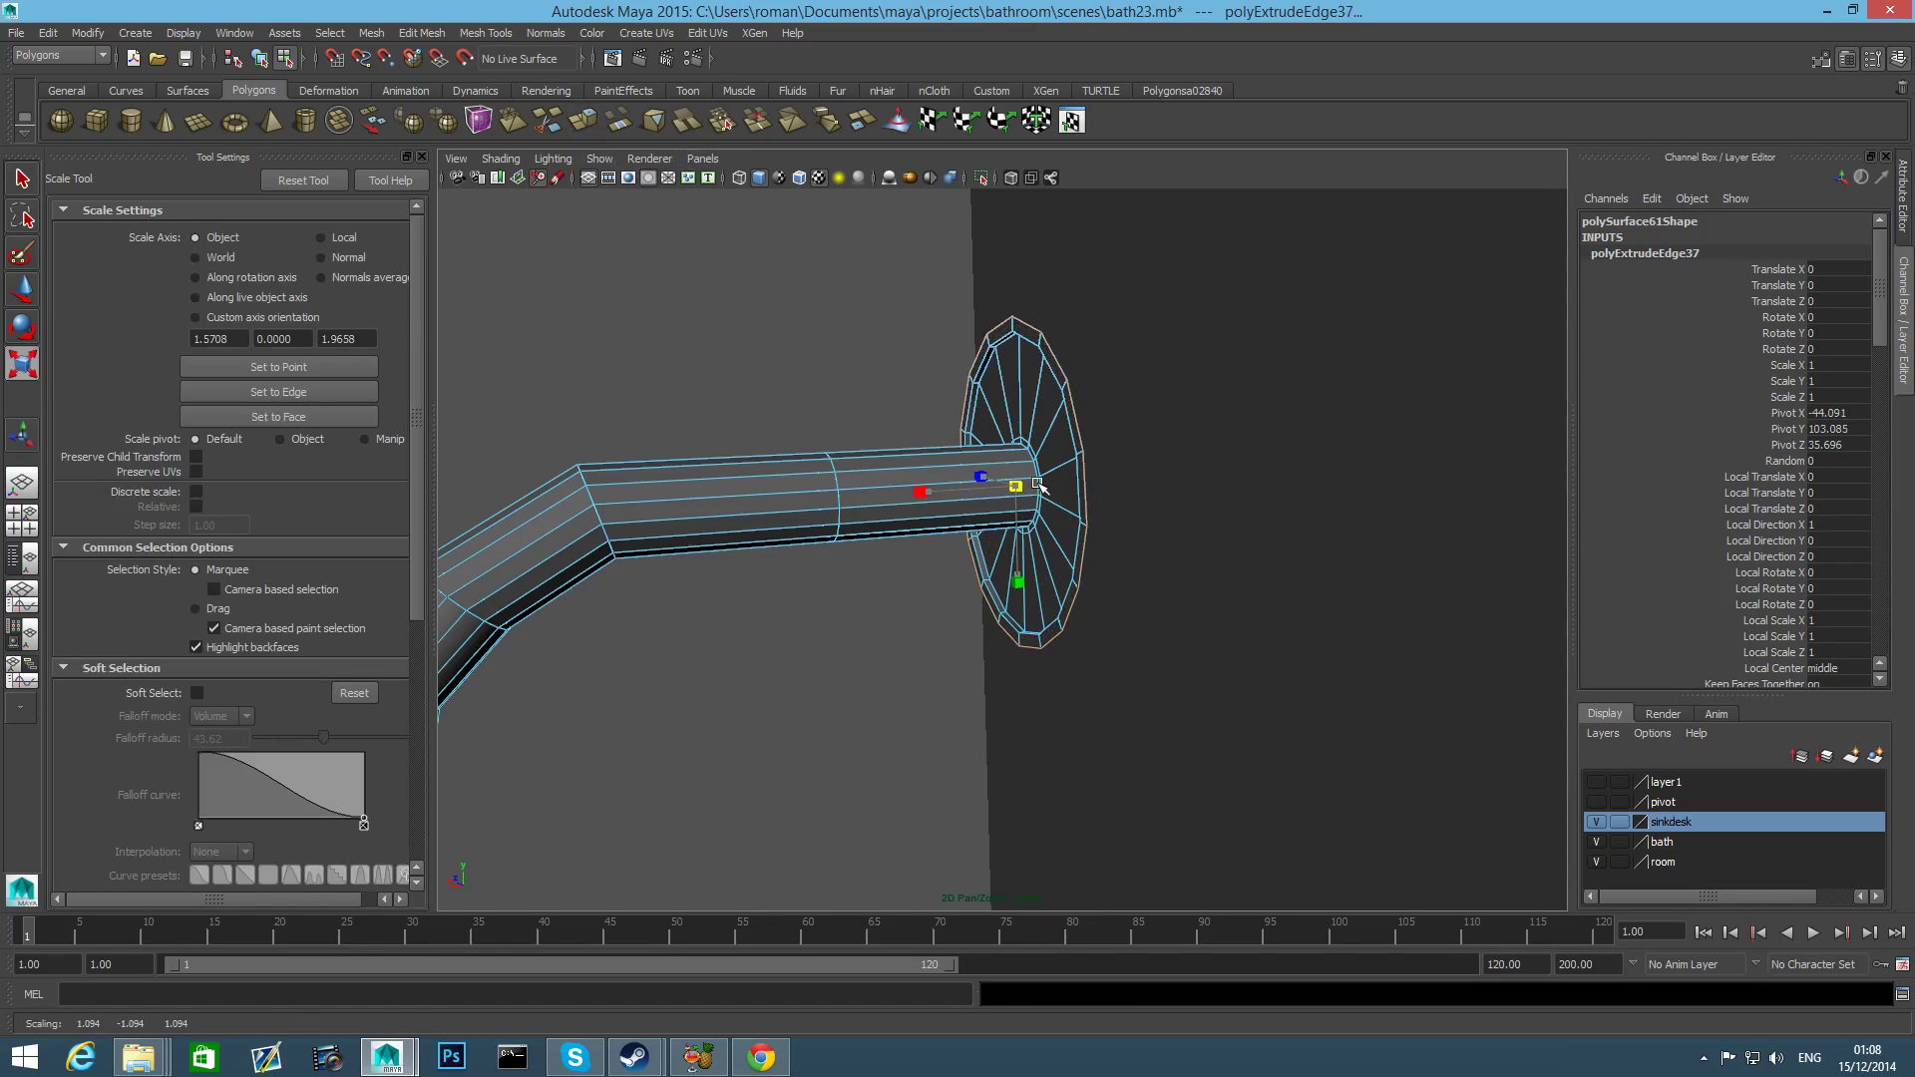
Extrude the rim's outer edge and move it toward the wall to give the flange its thickness.
click(595, 125)
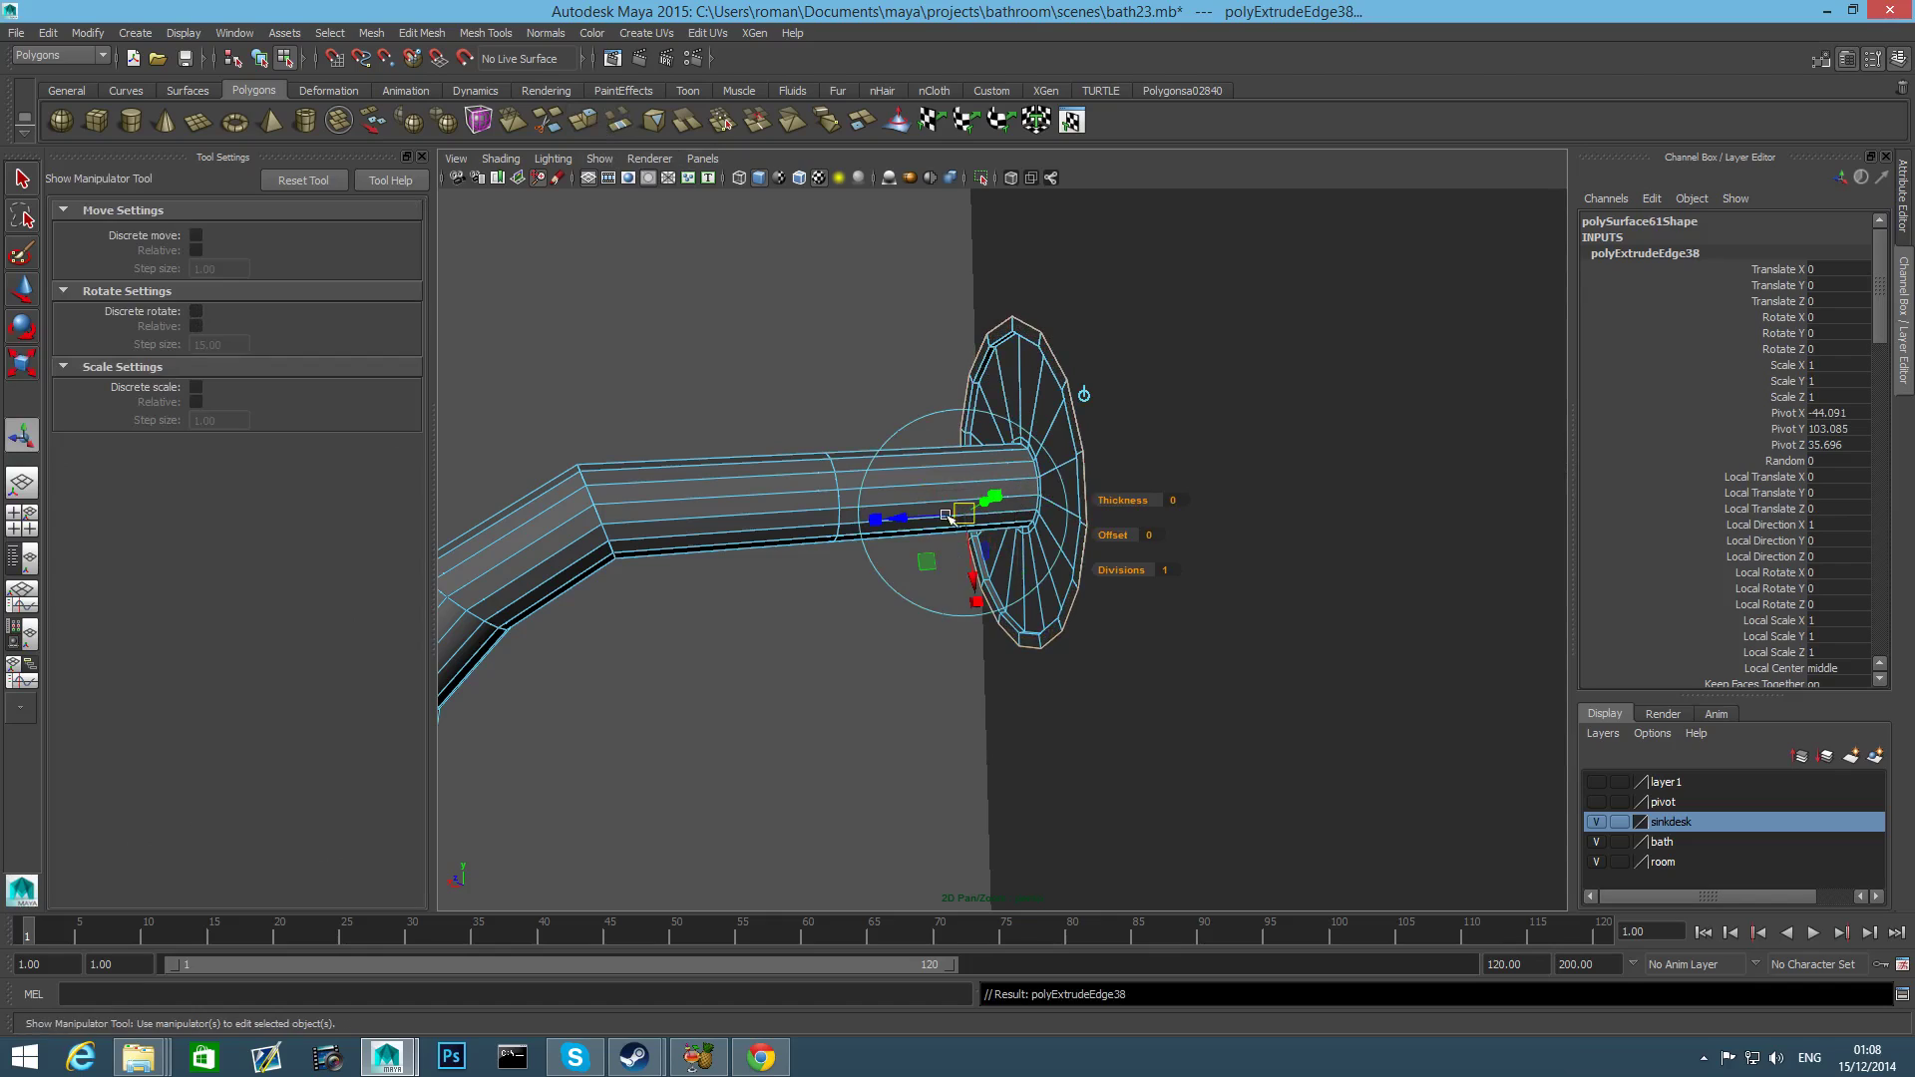
key(w)
drag(928, 495, 1116, 499)
key(r)
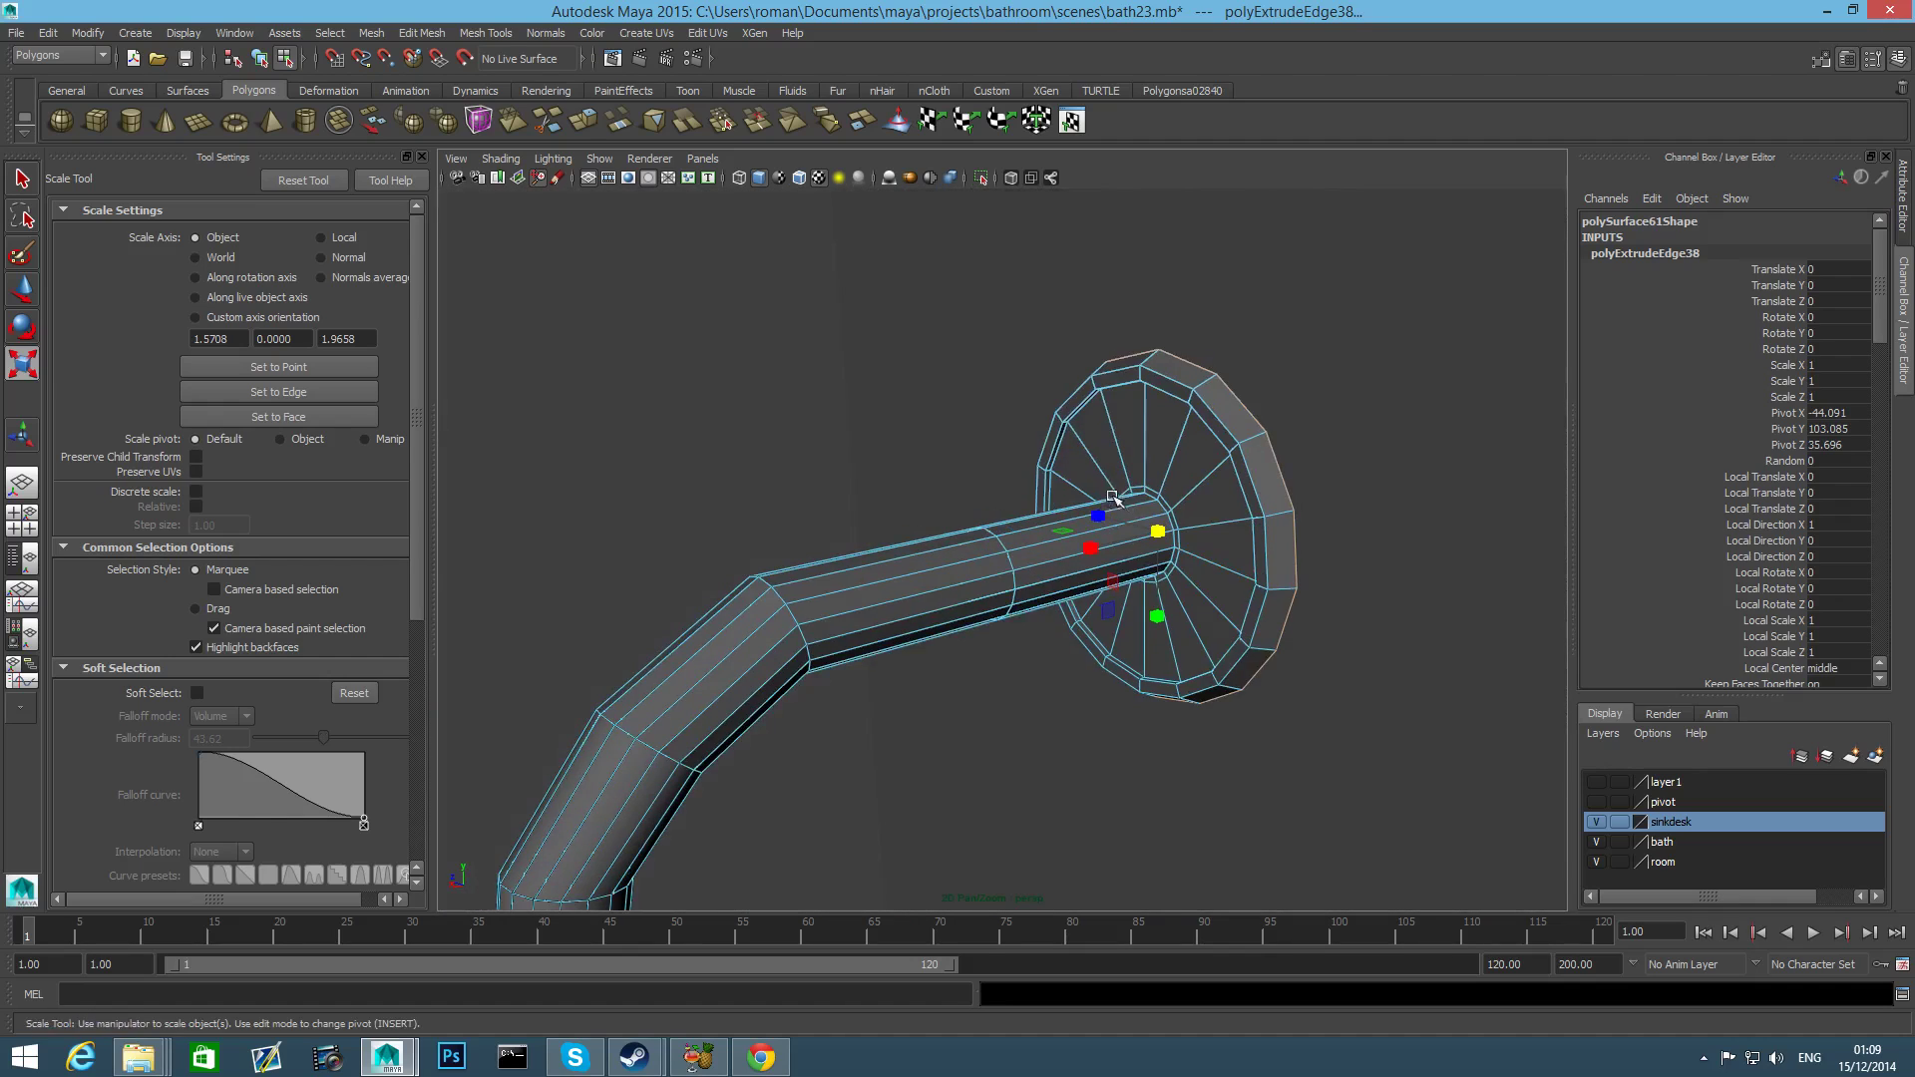
Insert supporting edge loops around the flange's outer rim with the Insert Edge Loop tool.
alt+right_drag(1116, 500, 1210, 518)
alt+drag(1209, 517, 1175, 572)
alt+right_drag(1175, 573, 1215, 588)
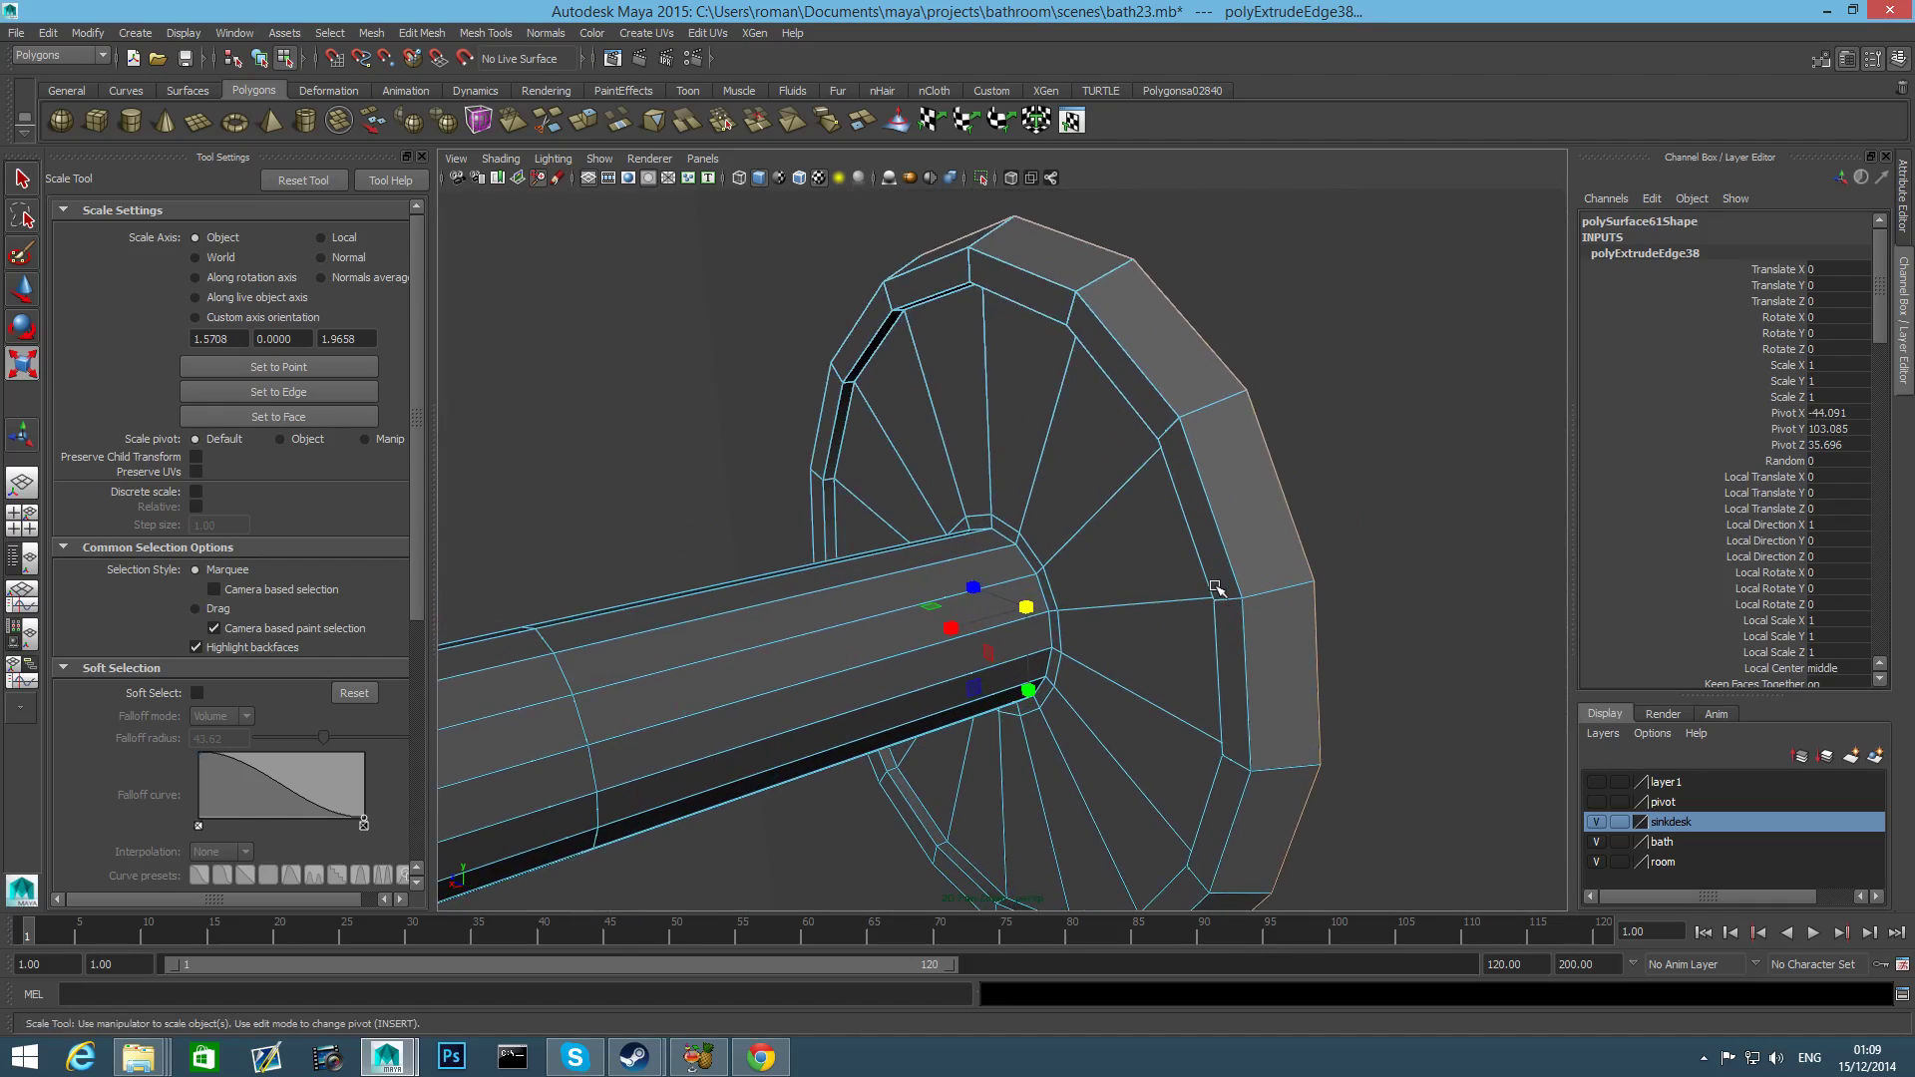
key(F8)
shift+right_drag(1239, 440, 1205, 468)
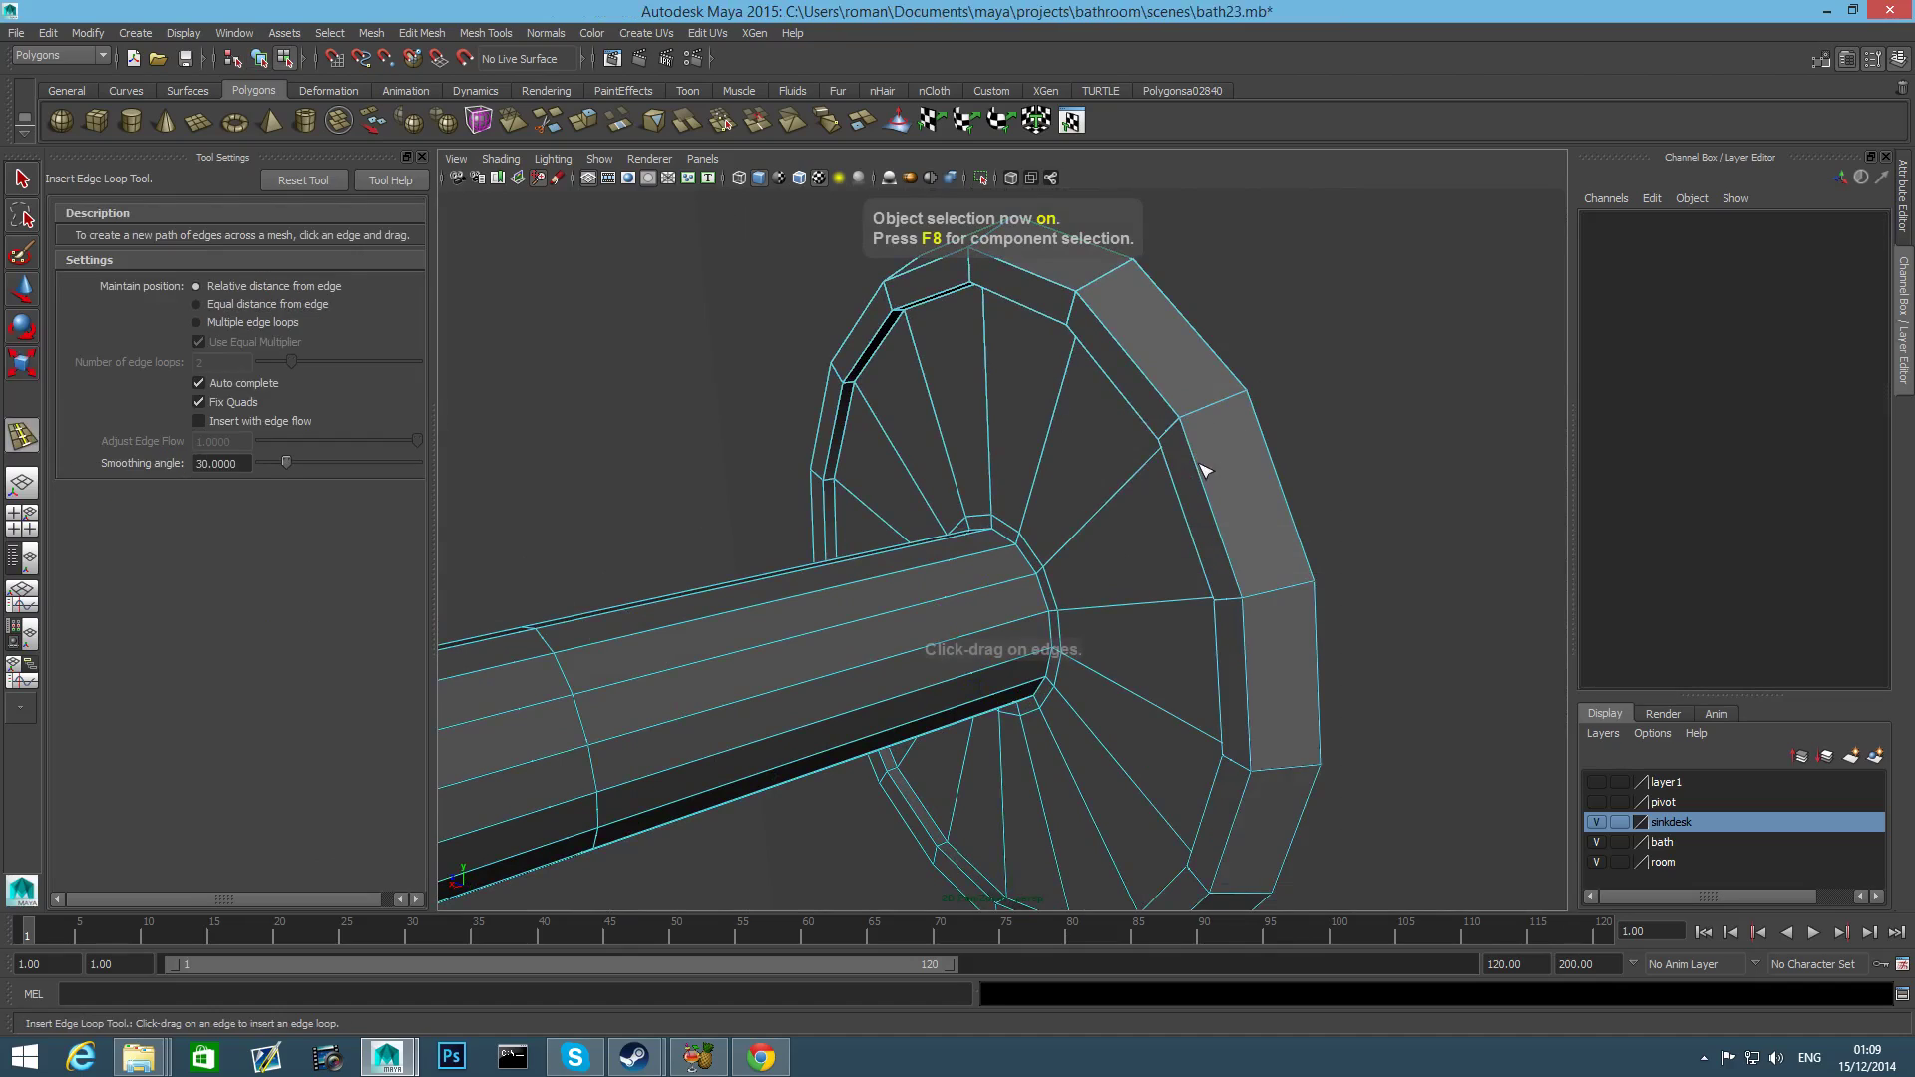
click(1194, 412)
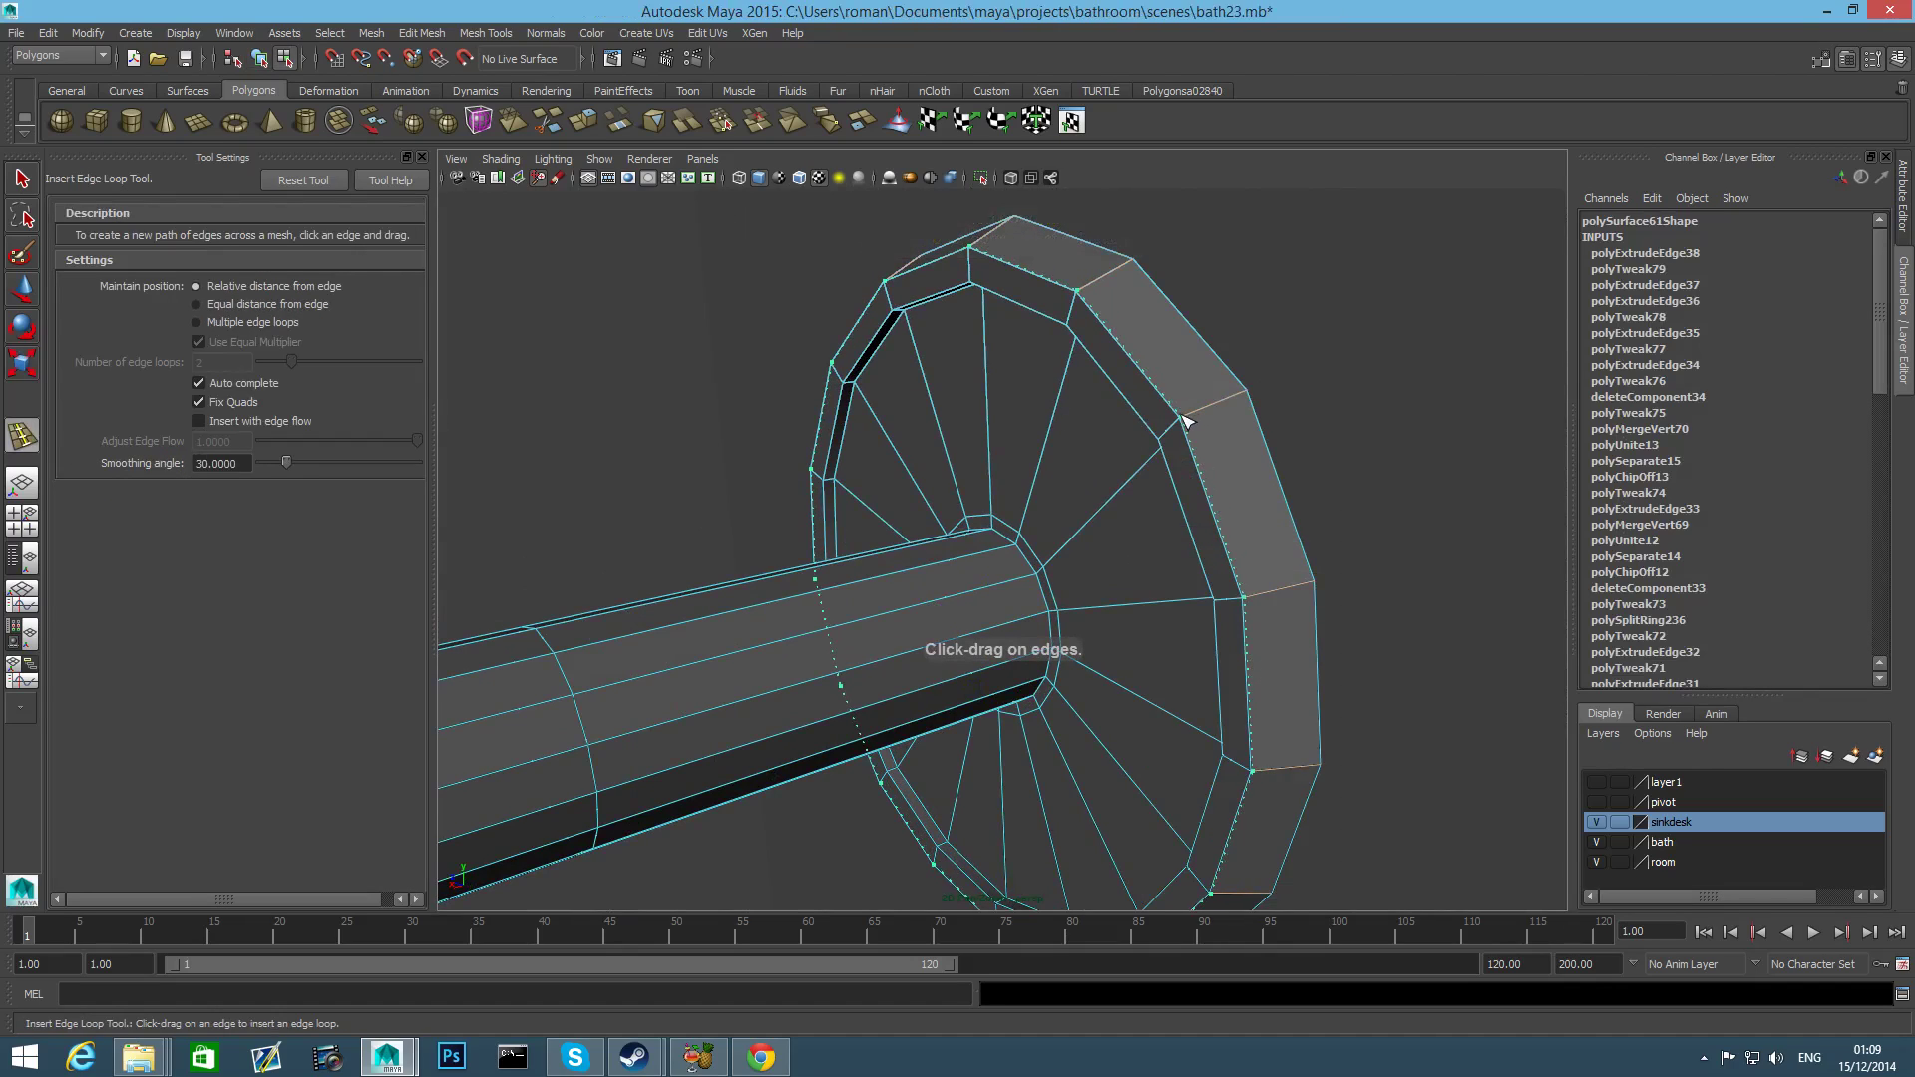
drag(1243, 402, 1248, 393)
Insert further supporting edge loops on the flange's disc face, including one close to the rim.
alt+drag(1169, 444, 1200, 392)
alt+drag(1199, 392, 1264, 430)
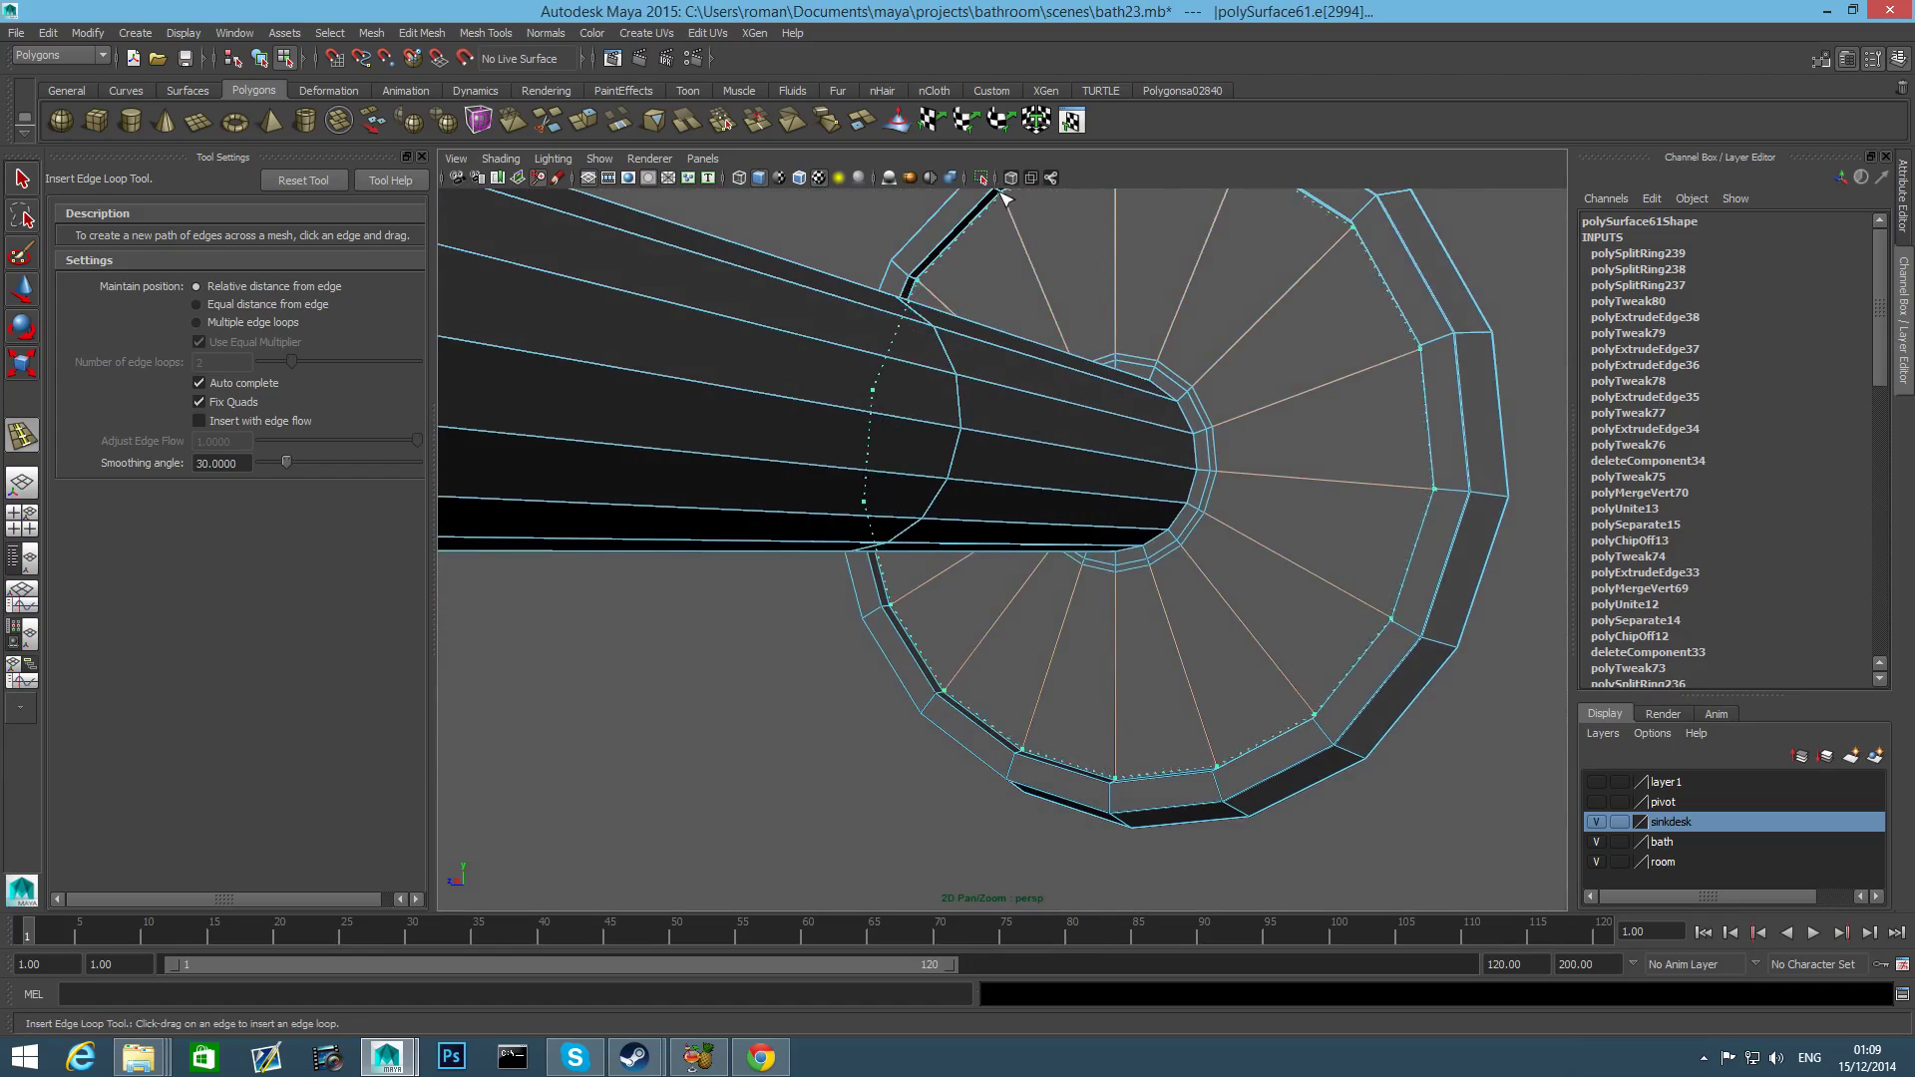
drag(1011, 201, 1011, 201)
alt+drag(1011, 200, 1035, 401)
alt+right_drag(1179, 369, 1257, 496)
alt+drag(1257, 495, 1080, 198)
Turn on the smooth mesh preview for the shower head, arm and flange, and return to object selection.
scroll(1310, 389, down, 5)
alt+drag(1296, 404, 957, 562)
alt+middle_drag(961, 559, 1322, 401)
alt+middle_drag(1076, 541, 1064, 428)
scroll(1057, 449, down, 5)
alt+middle_drag(1038, 548, 1033, 444)
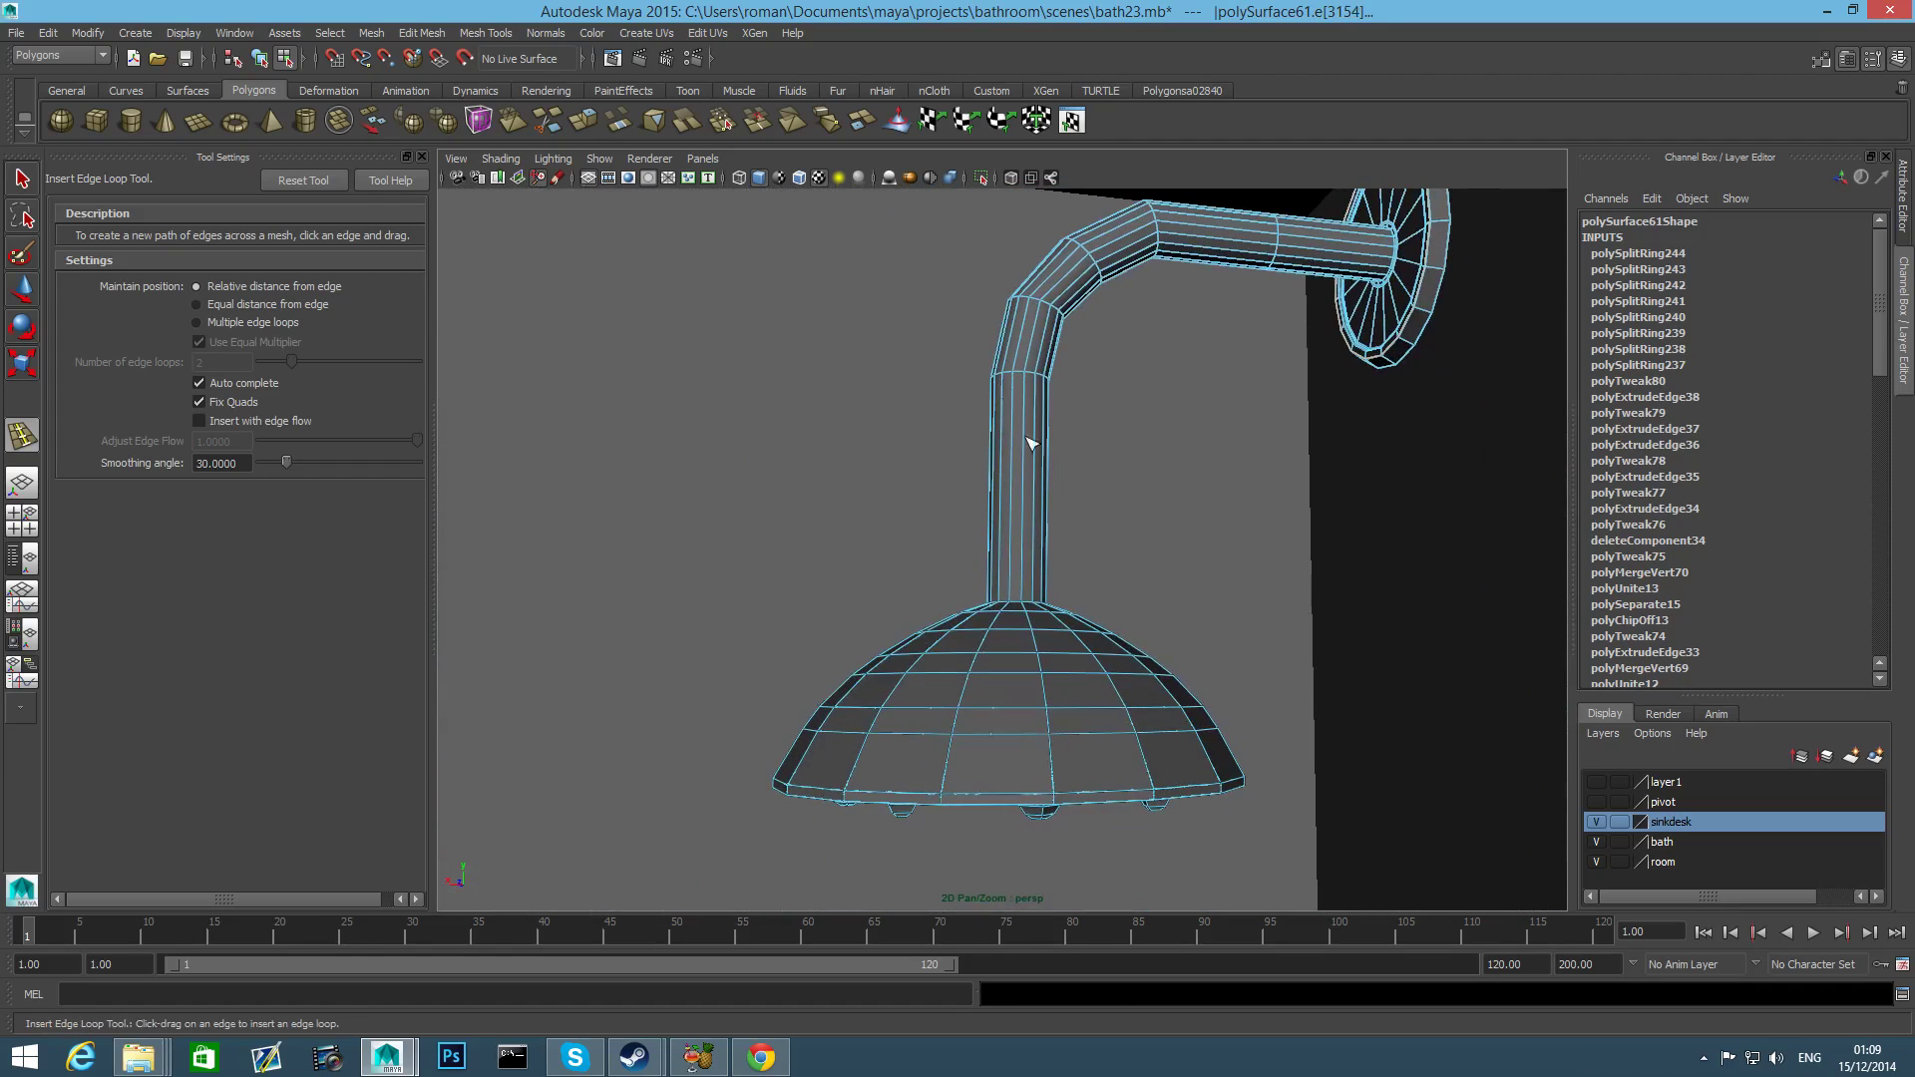
key(3)
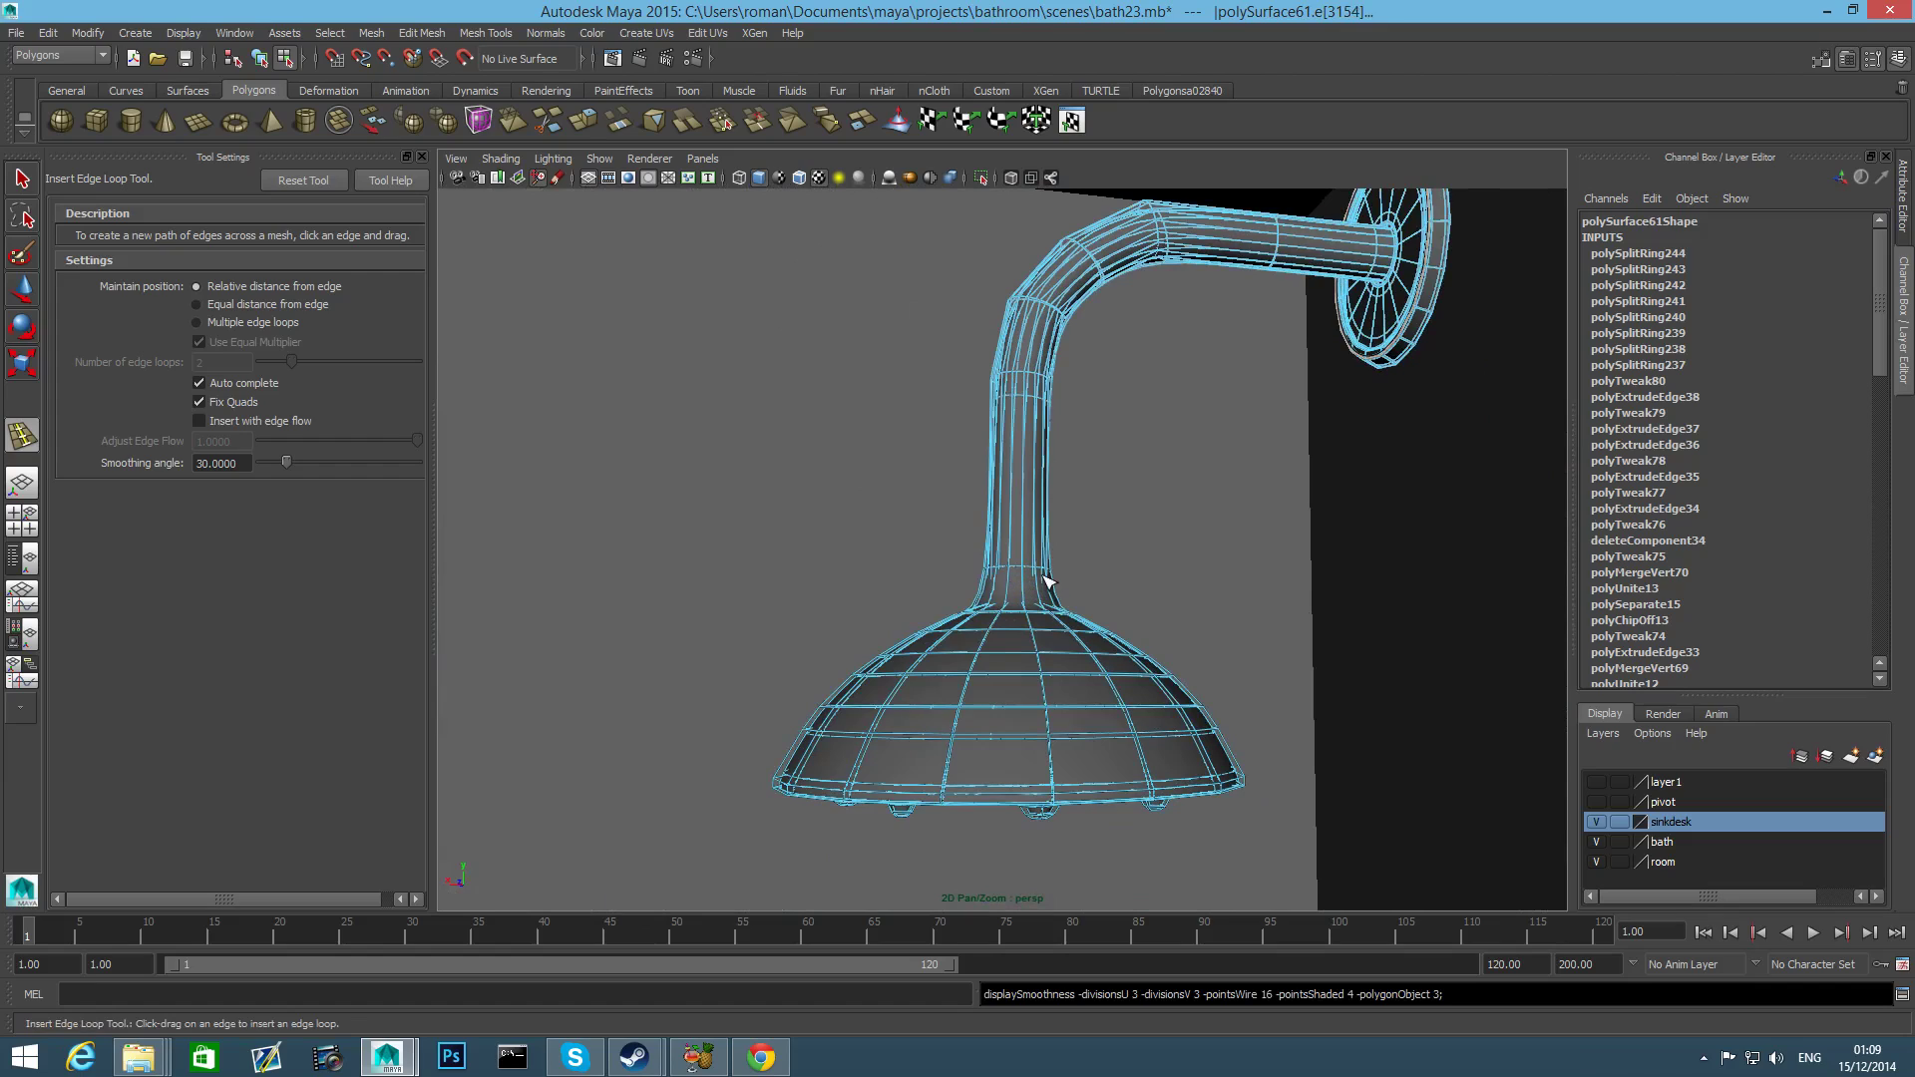
key(F8)
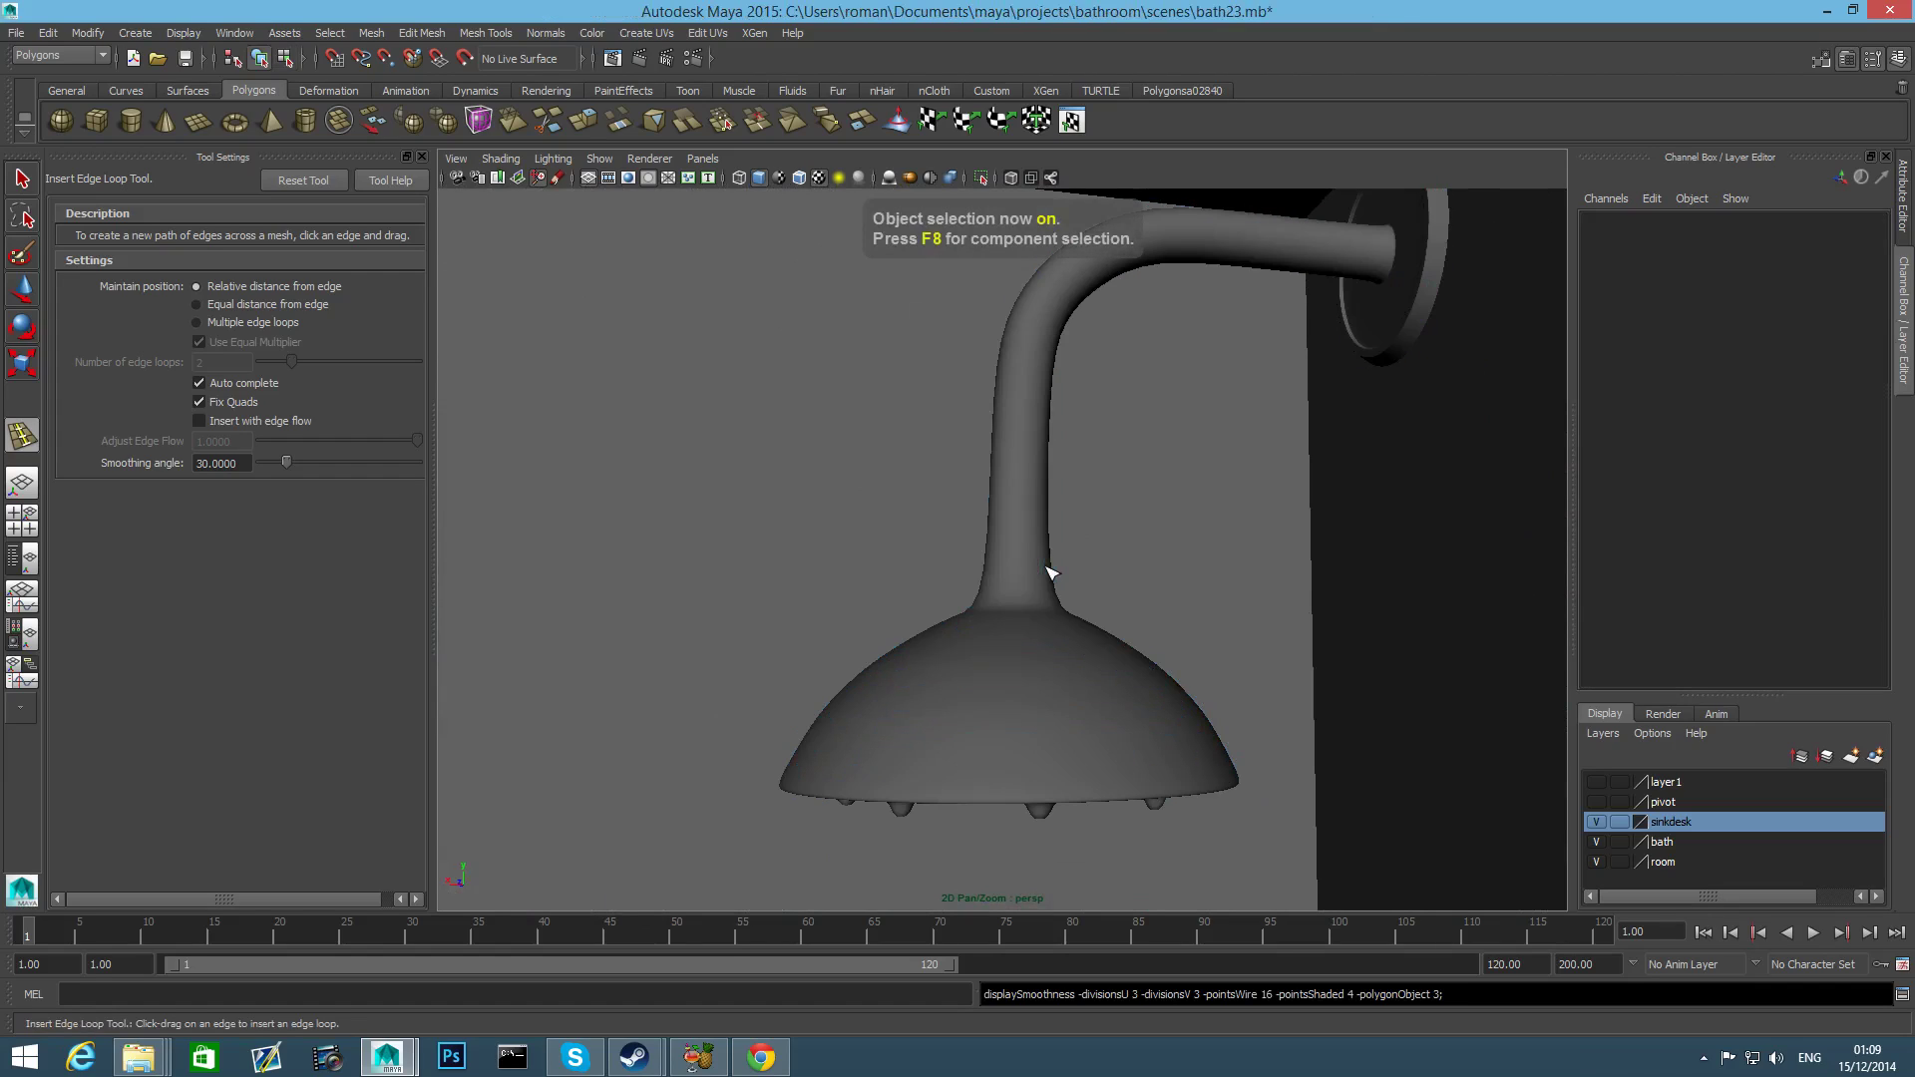
Select the finished shower head and move it along X against the shower cabin's side wall, to about X -42.1.
scroll(1046, 567, down, 5)
alt+drag(1085, 561, 1111, 604)
scroll(1171, 588, down, 3)
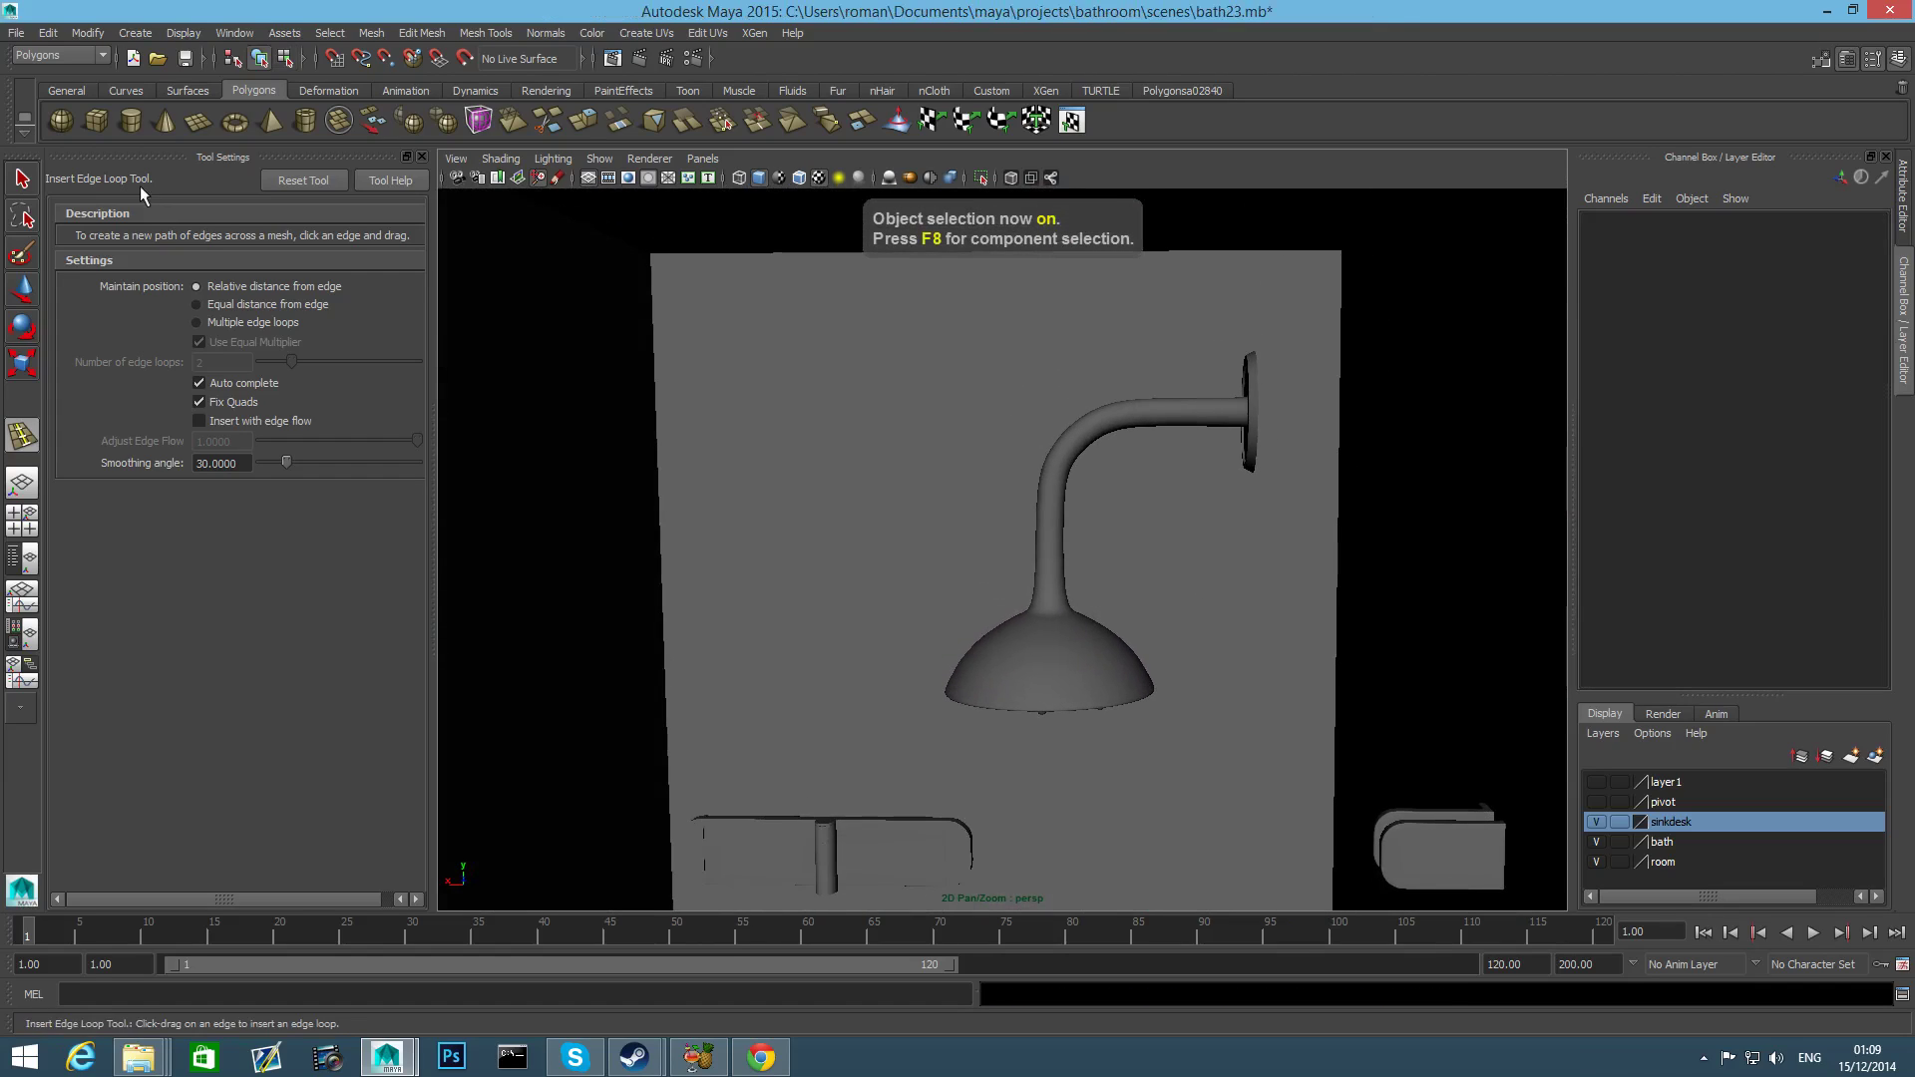
key(q)
click(1056, 521)
alt+drag(1056, 522, 1158, 625)
key(w)
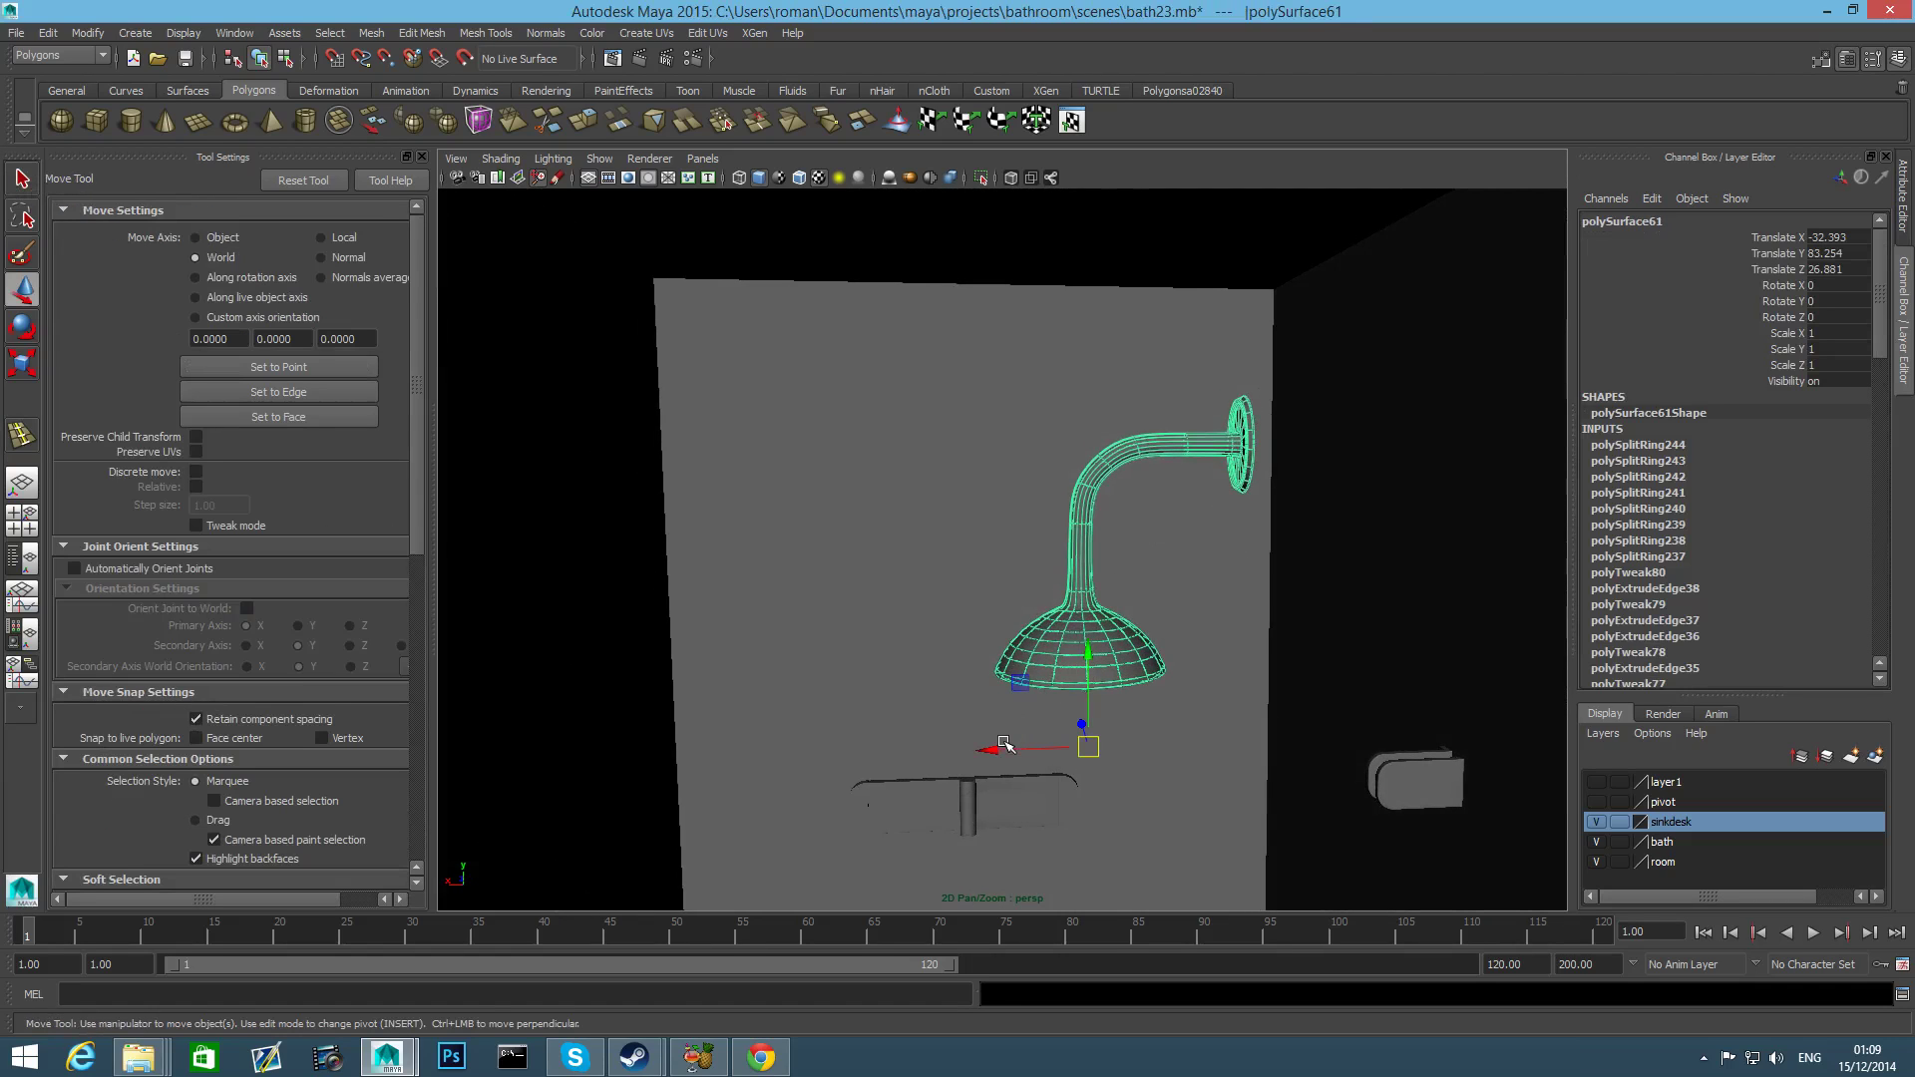
drag(998, 756, 1104, 644)
alt+middle_drag(1104, 644, 1136, 462)
alt+drag(1154, 598, 1103, 581)
alt+middle_drag(1111, 570, 1165, 680)
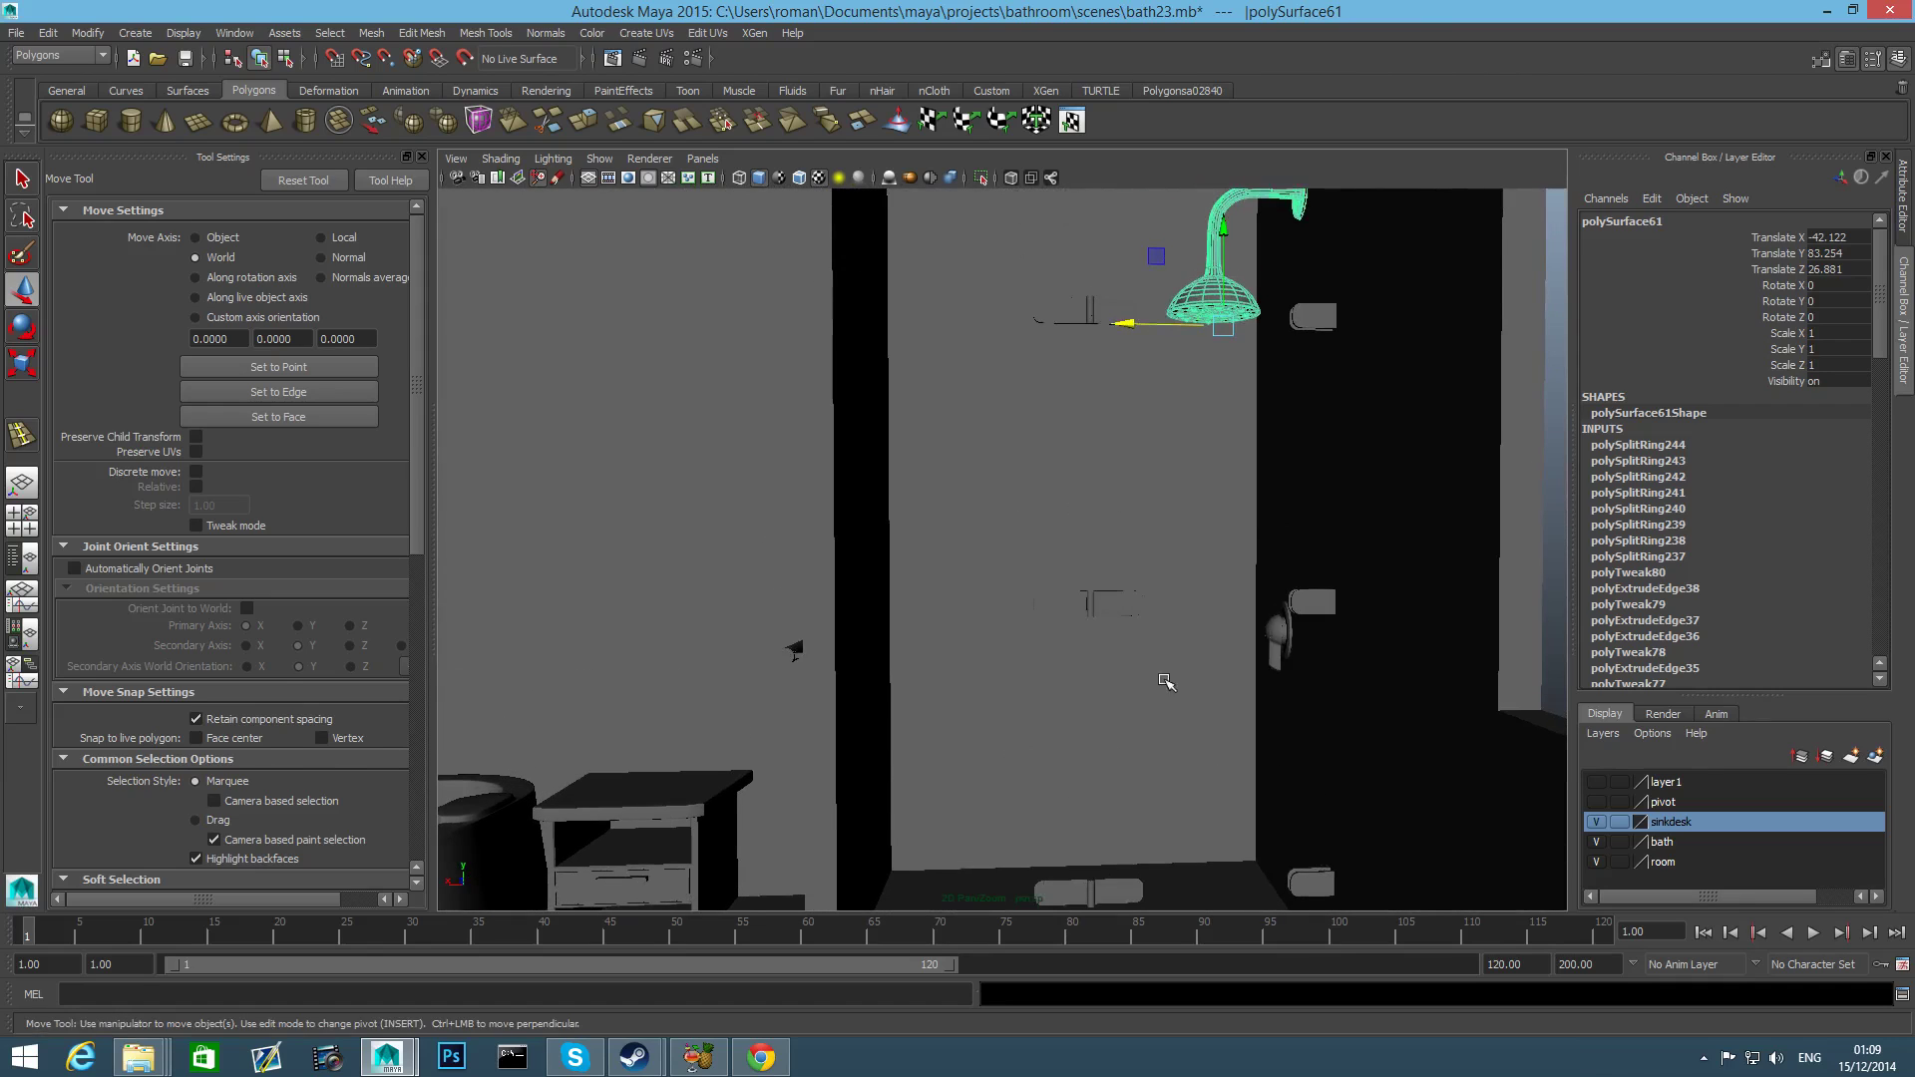
Shift the shower head slightly along Z on the cabin wall, to about Z 28.8.
alt+drag(1164, 681, 1156, 420)
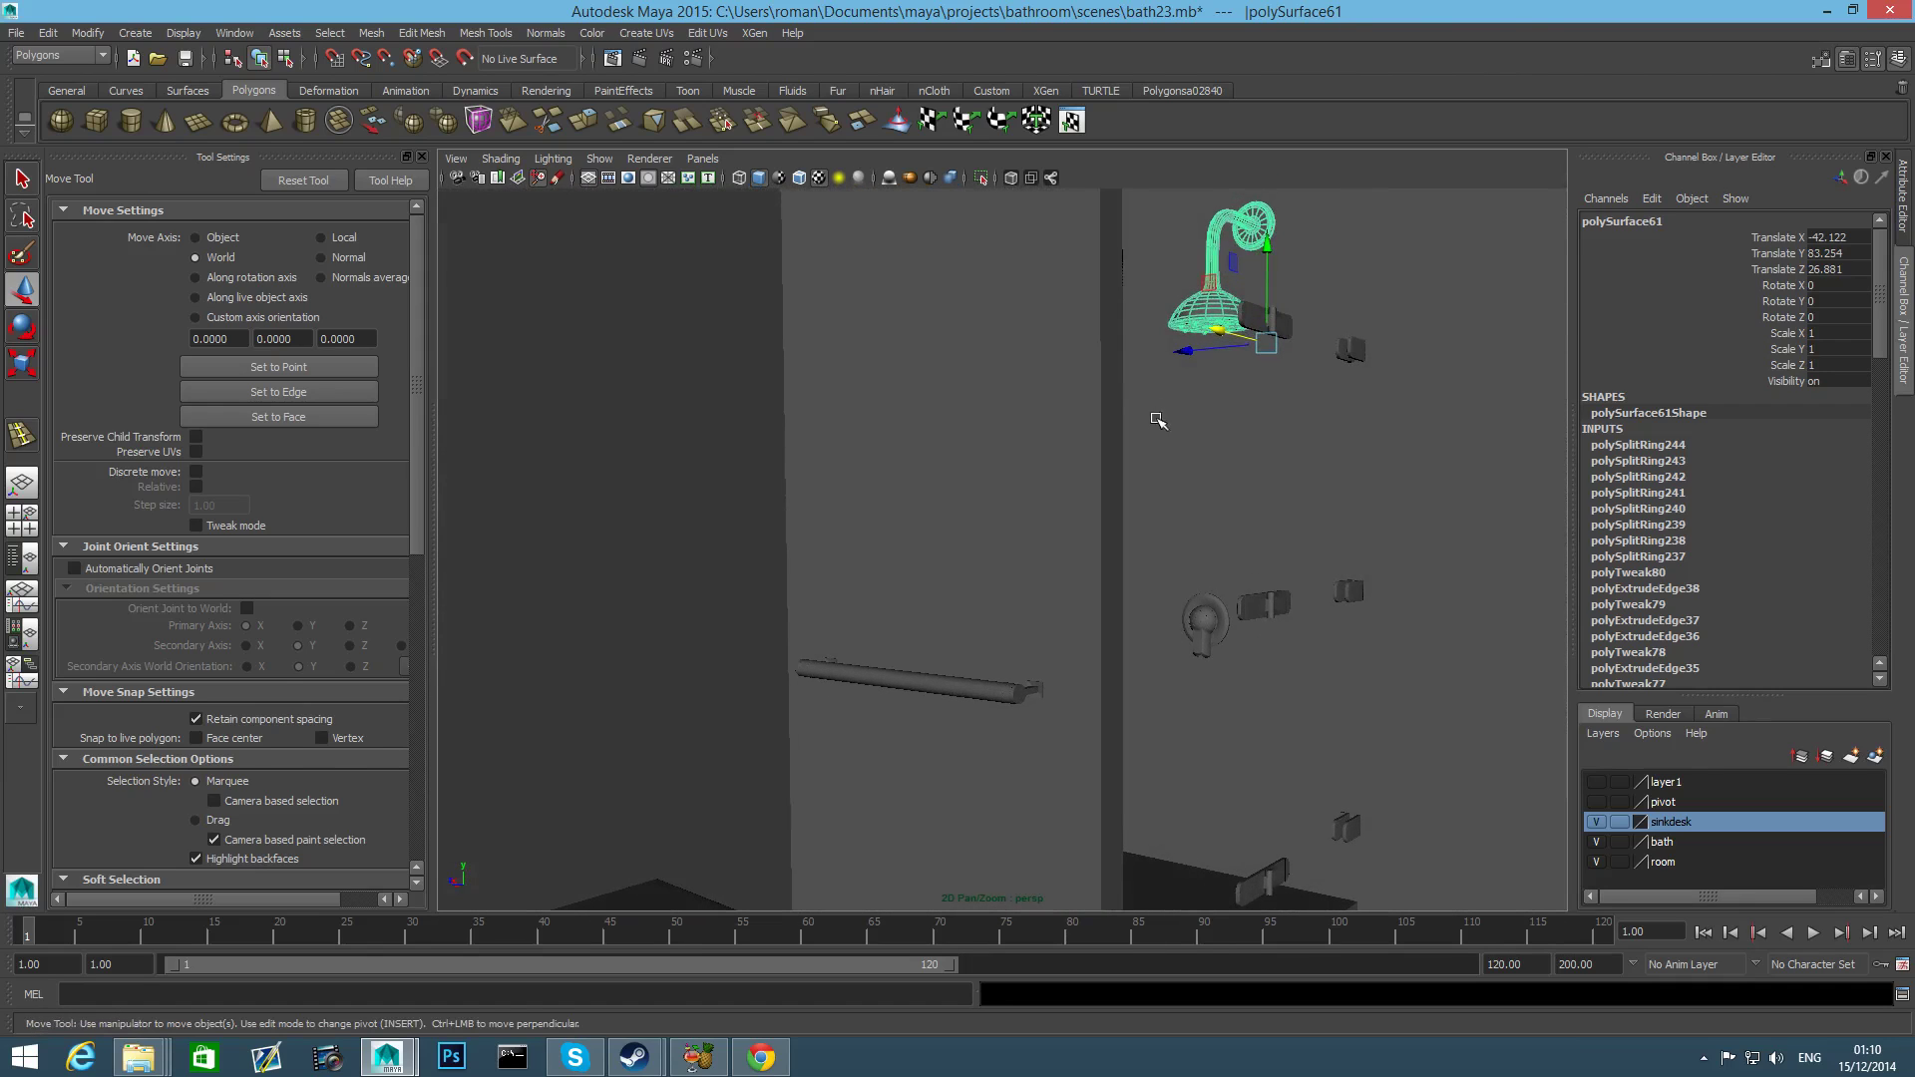
drag(1191, 351, 1179, 352)
alt+drag(1179, 352, 1285, 372)
click(501, 158)
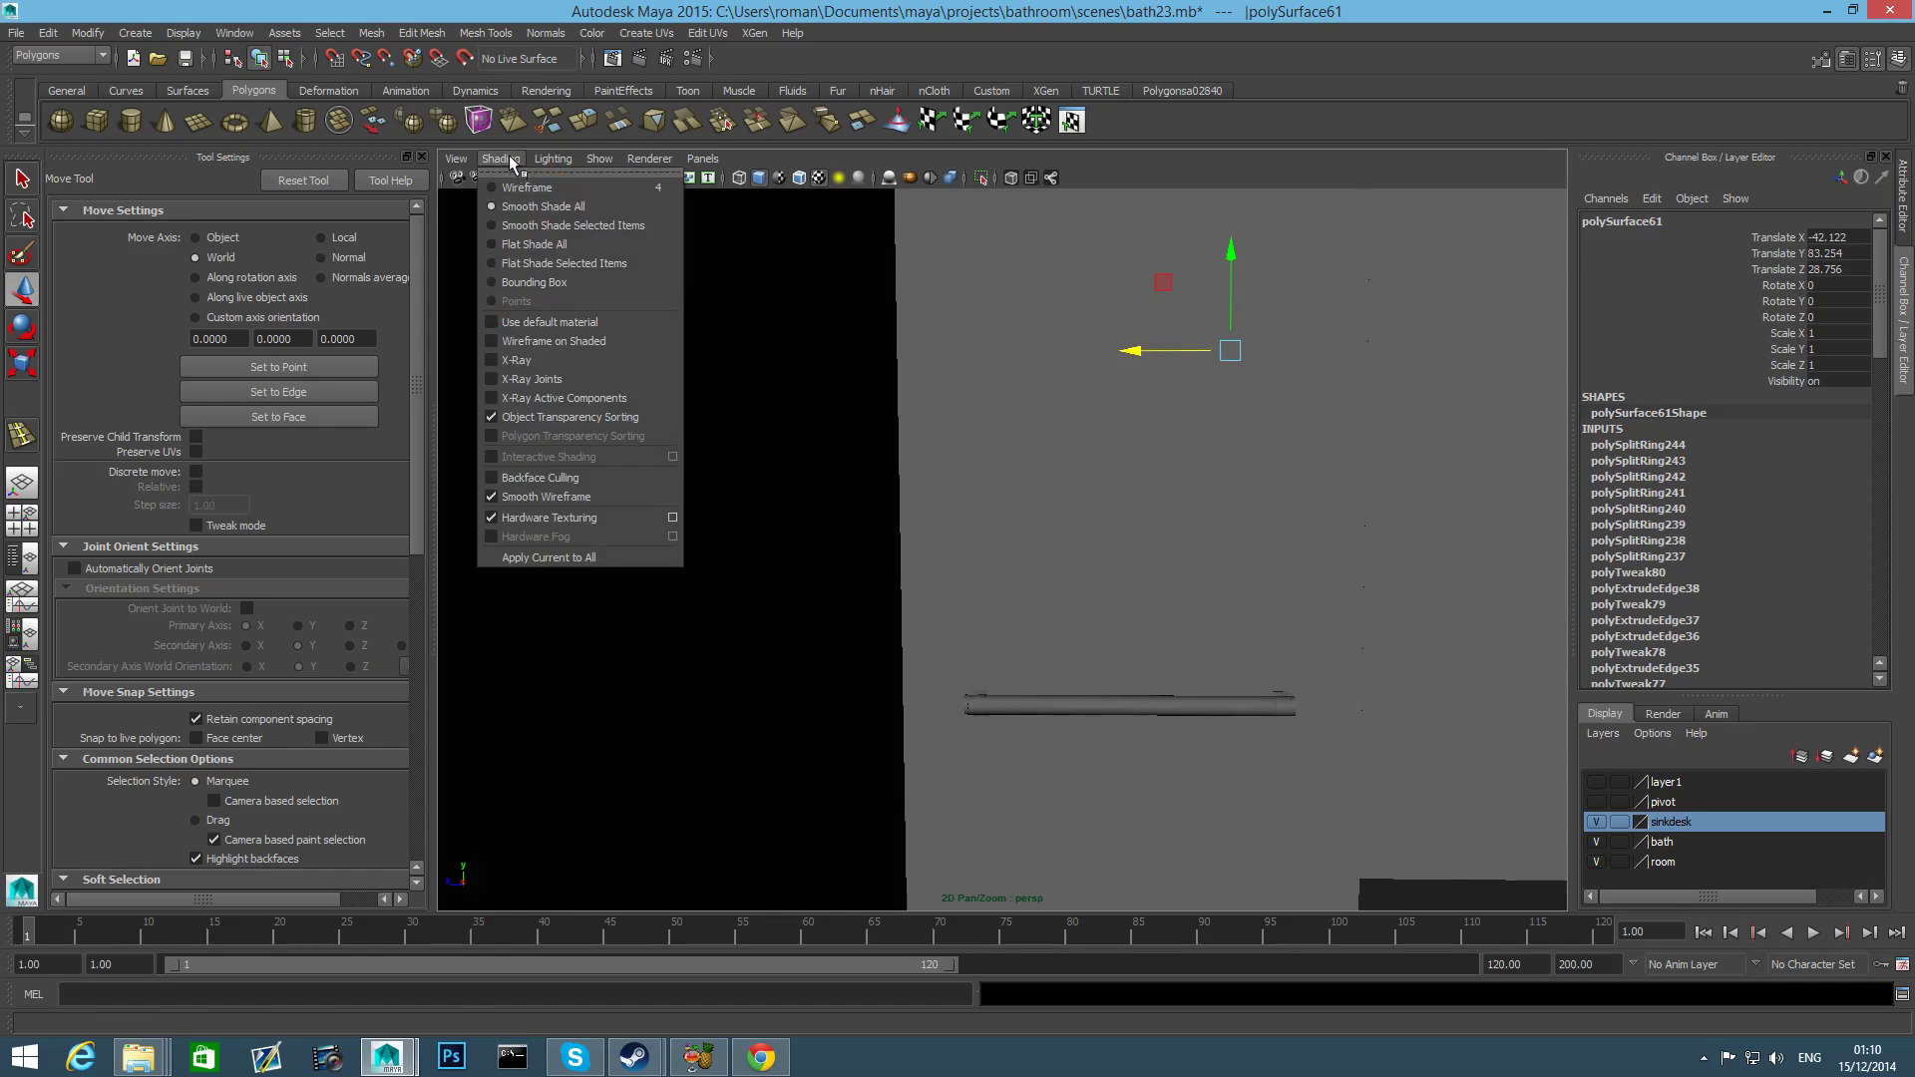
click(510, 159)
Line the shower head up with the mixer on the cabin wall in the top view, moving it to about Z 34.4.
click(13, 521)
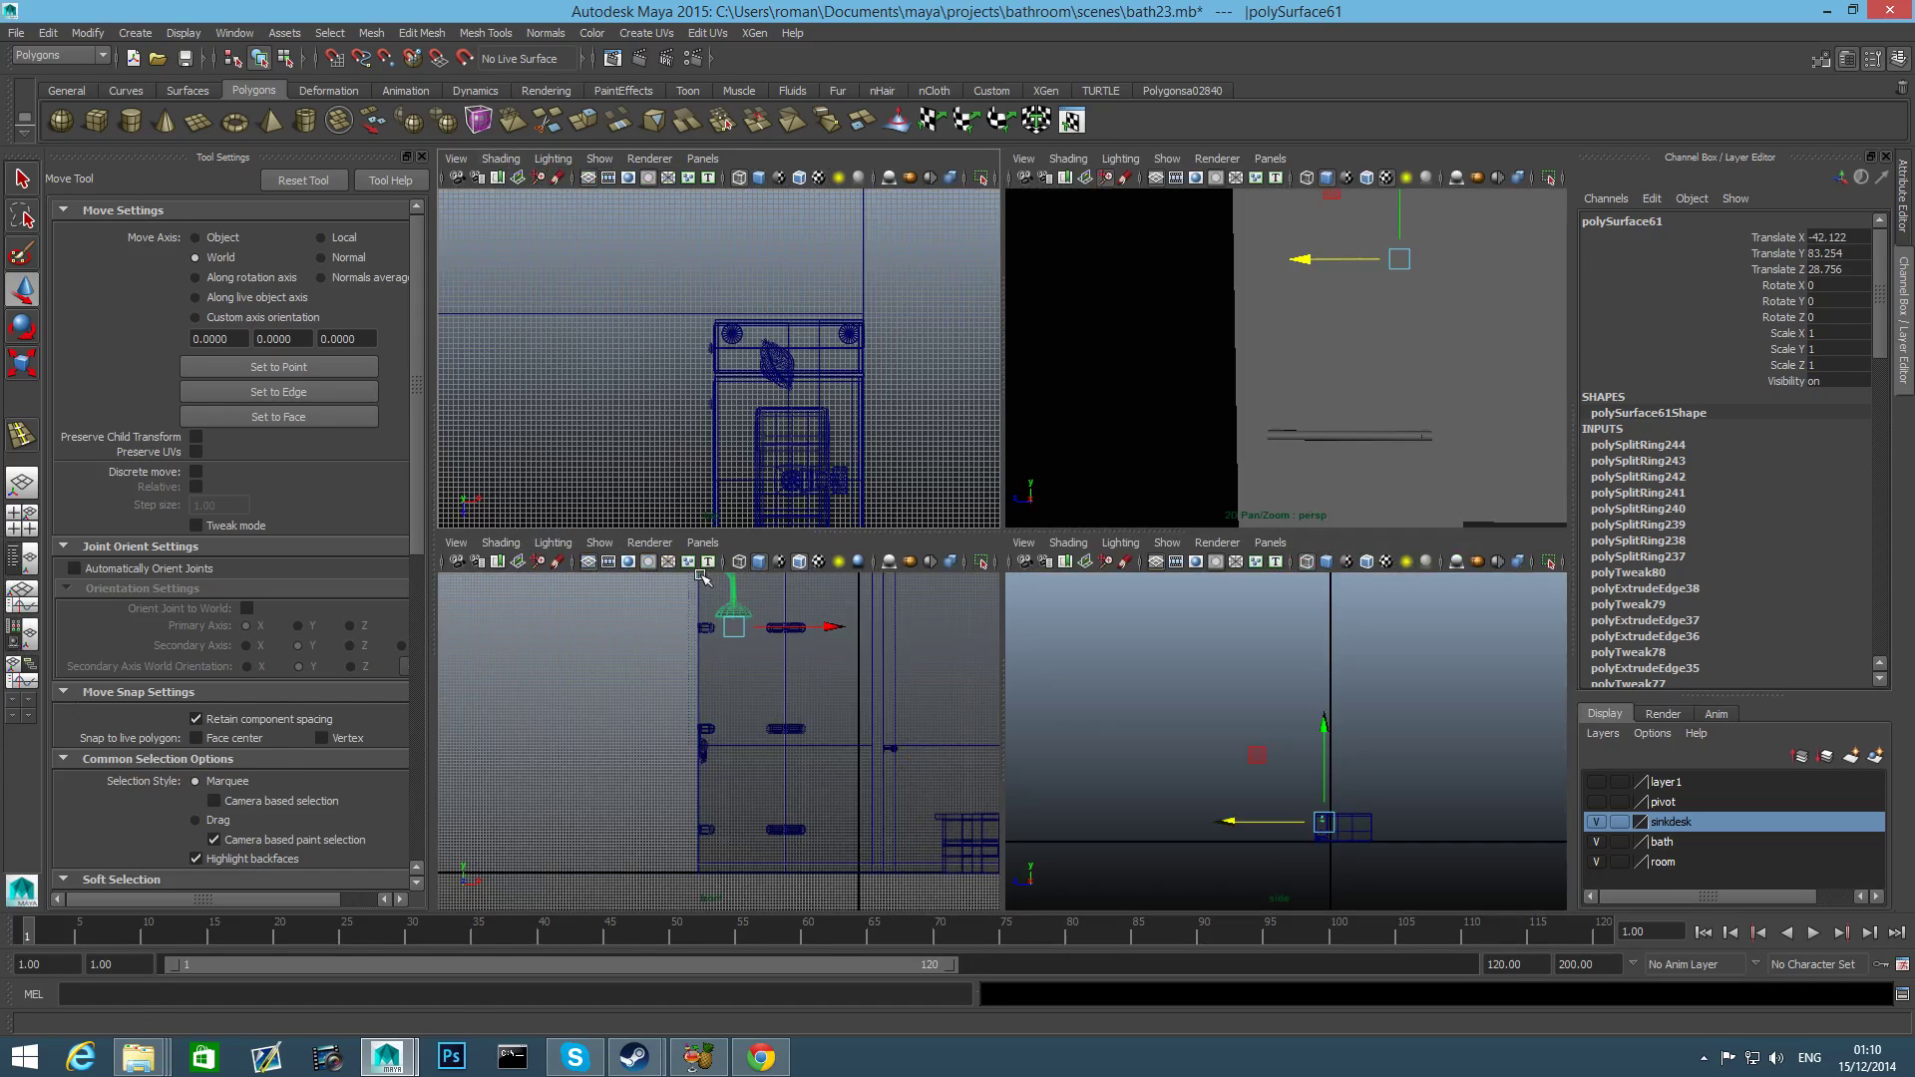
key(space)
alt+middle_drag(1030, 554, 953, 739)
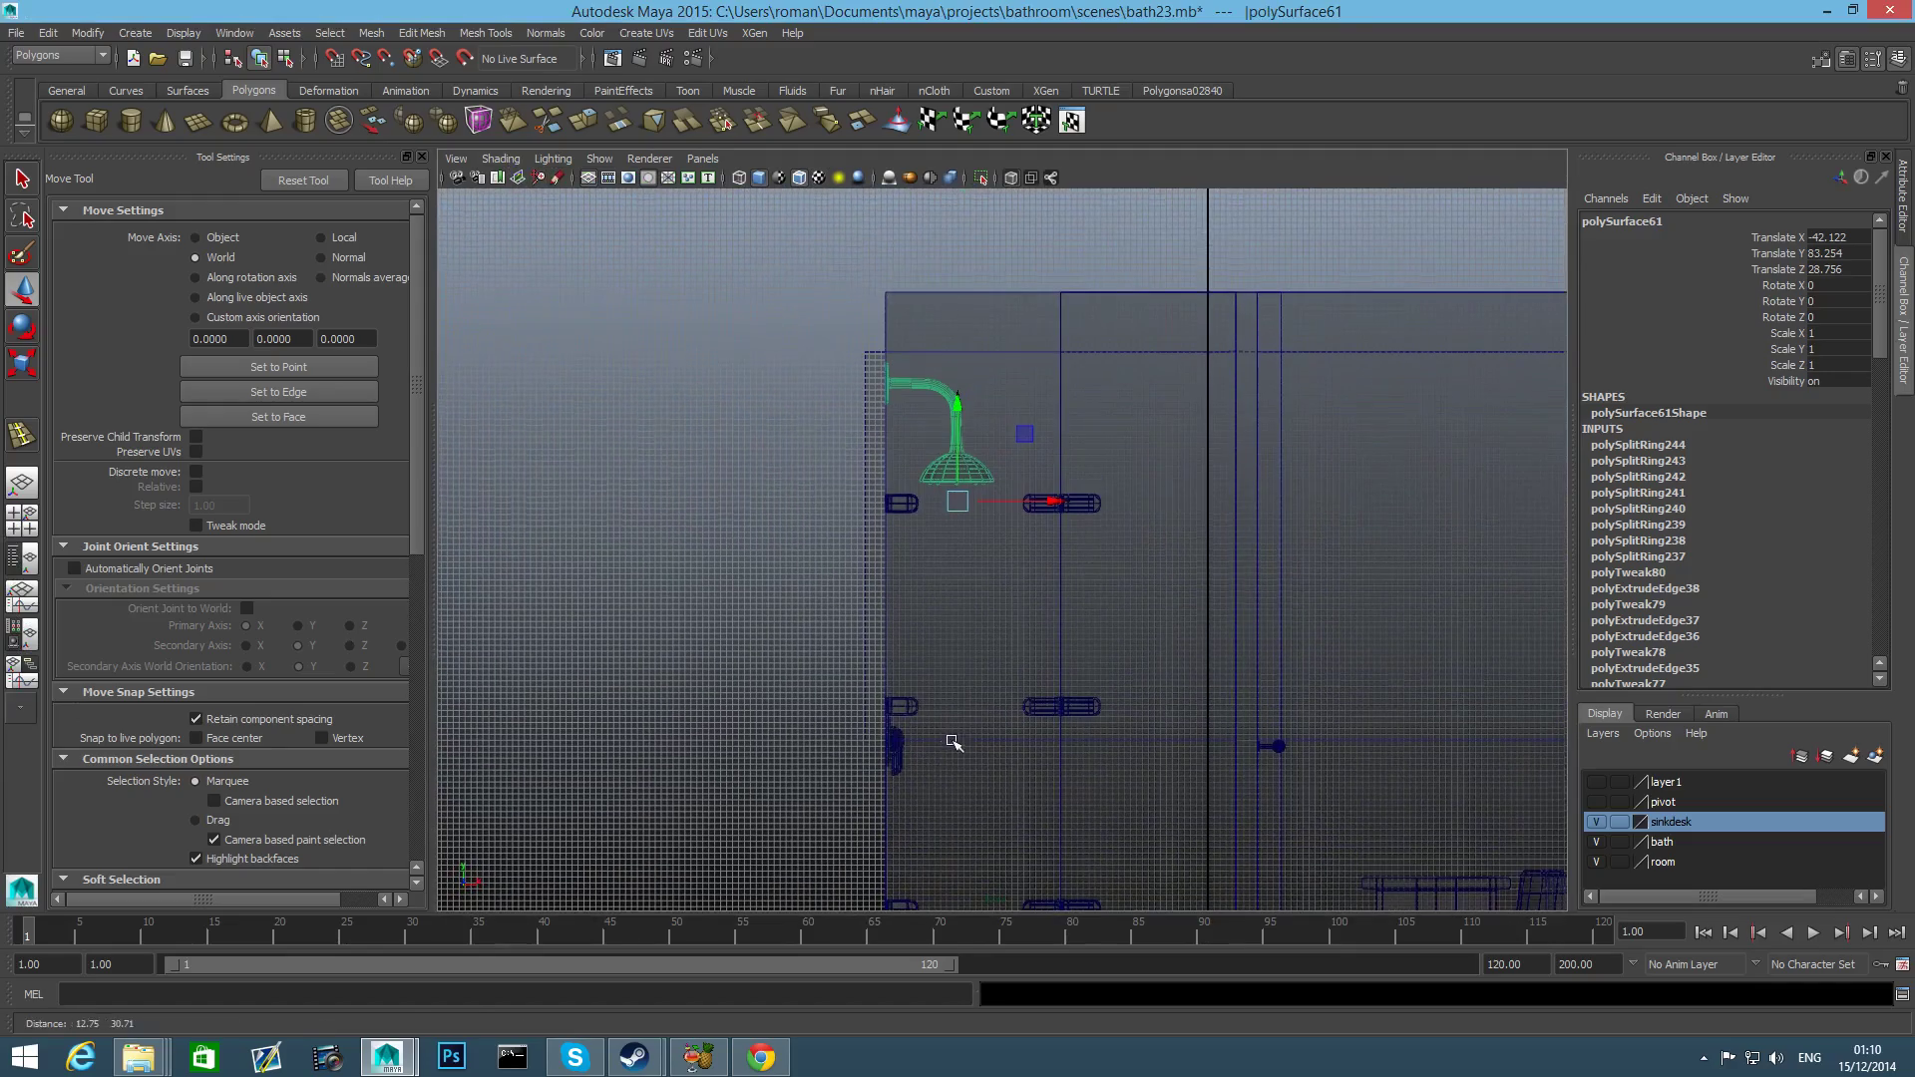
key(space)
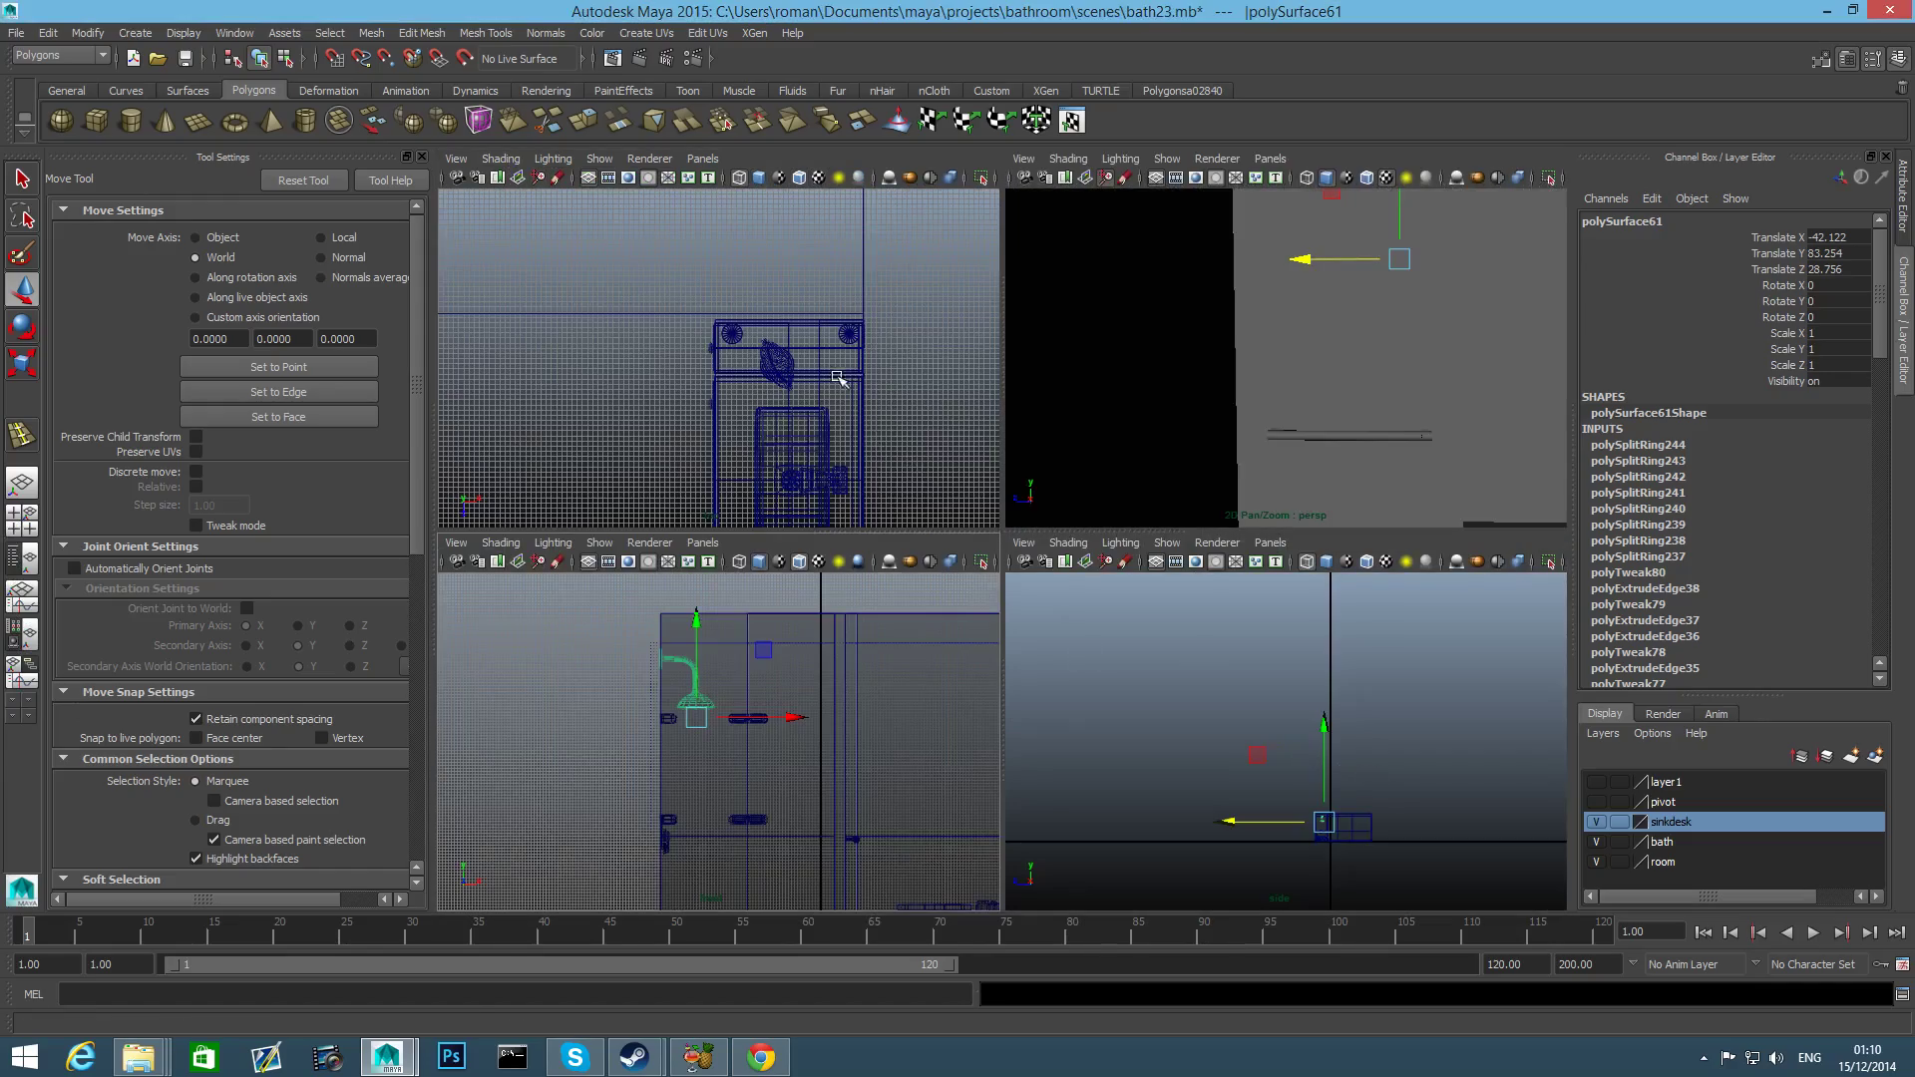
key(space)
scroll(1072, 594, down, 3)
scroll(1071, 601, down, 4)
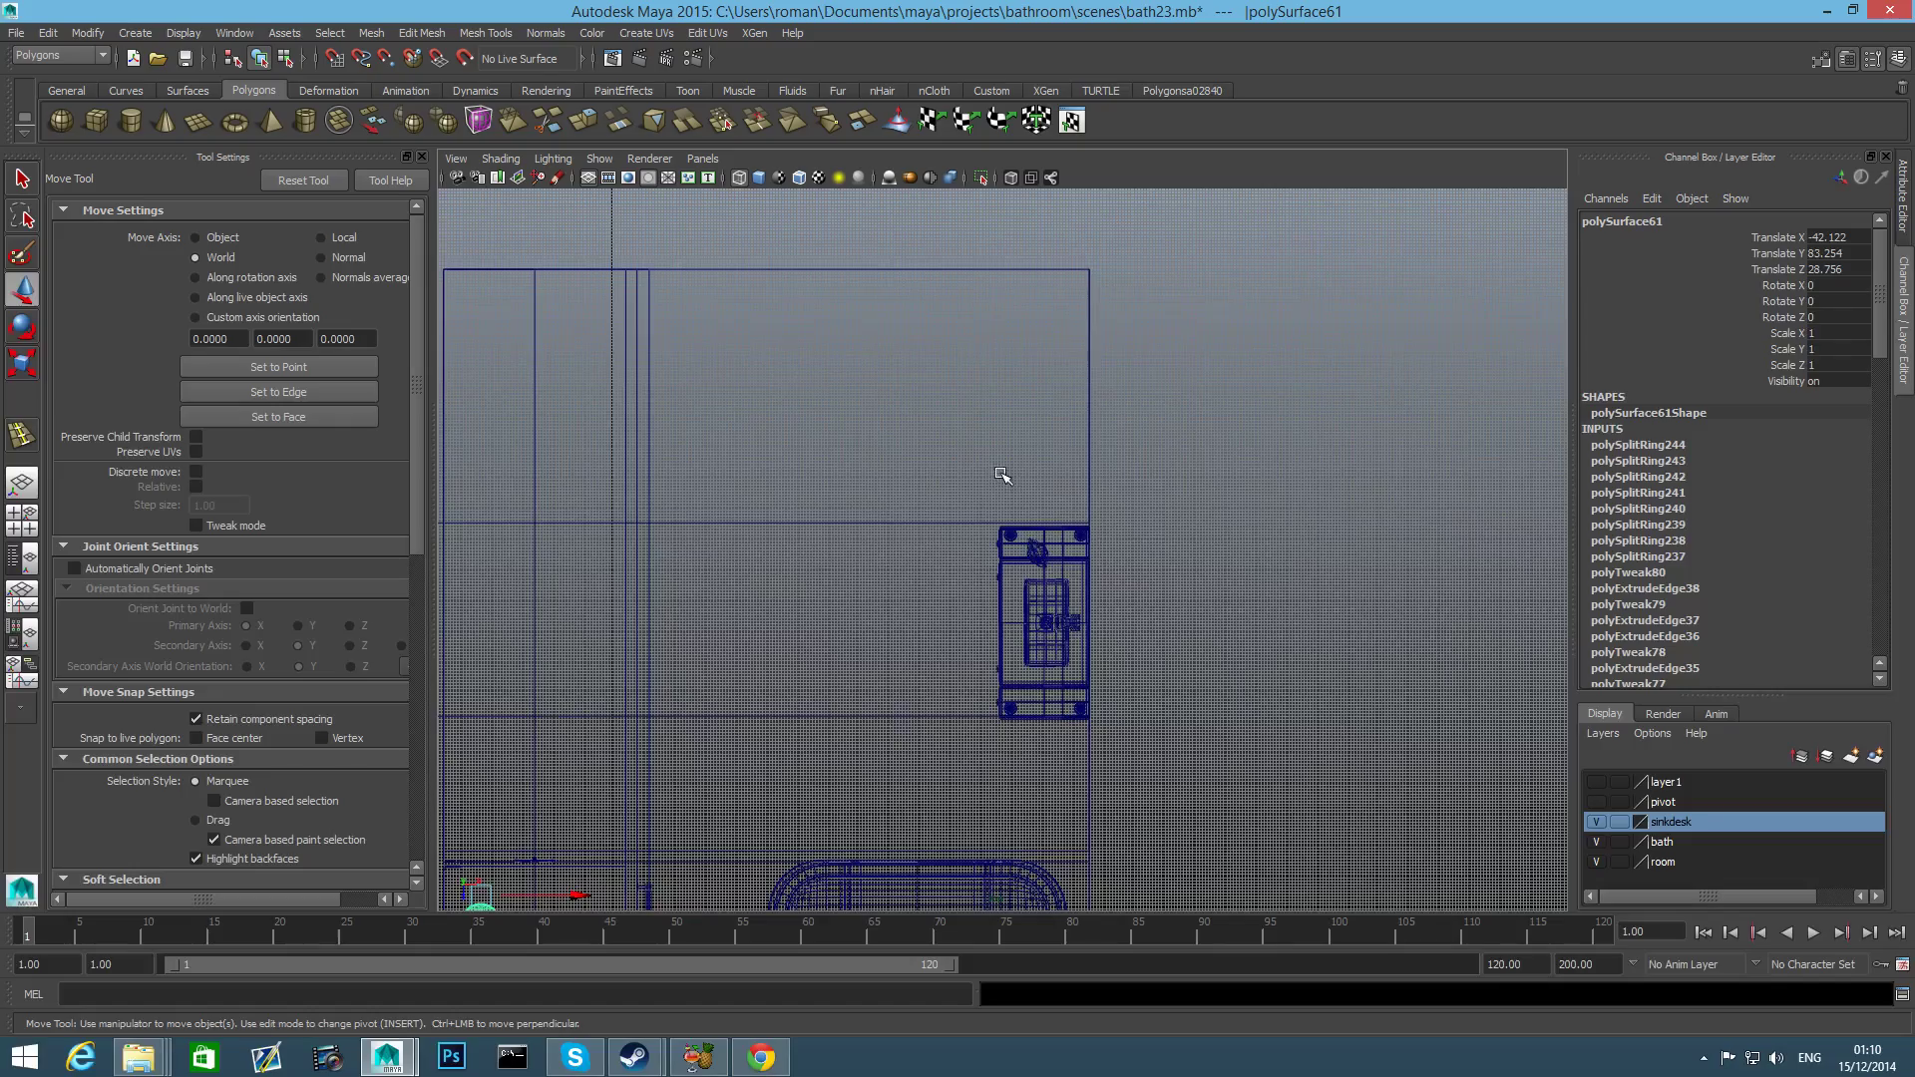
alt+middle_drag(1006, 477, 1168, 124)
alt+middle_drag(733, 563, 979, 615)
scroll(905, 694, up, 6)
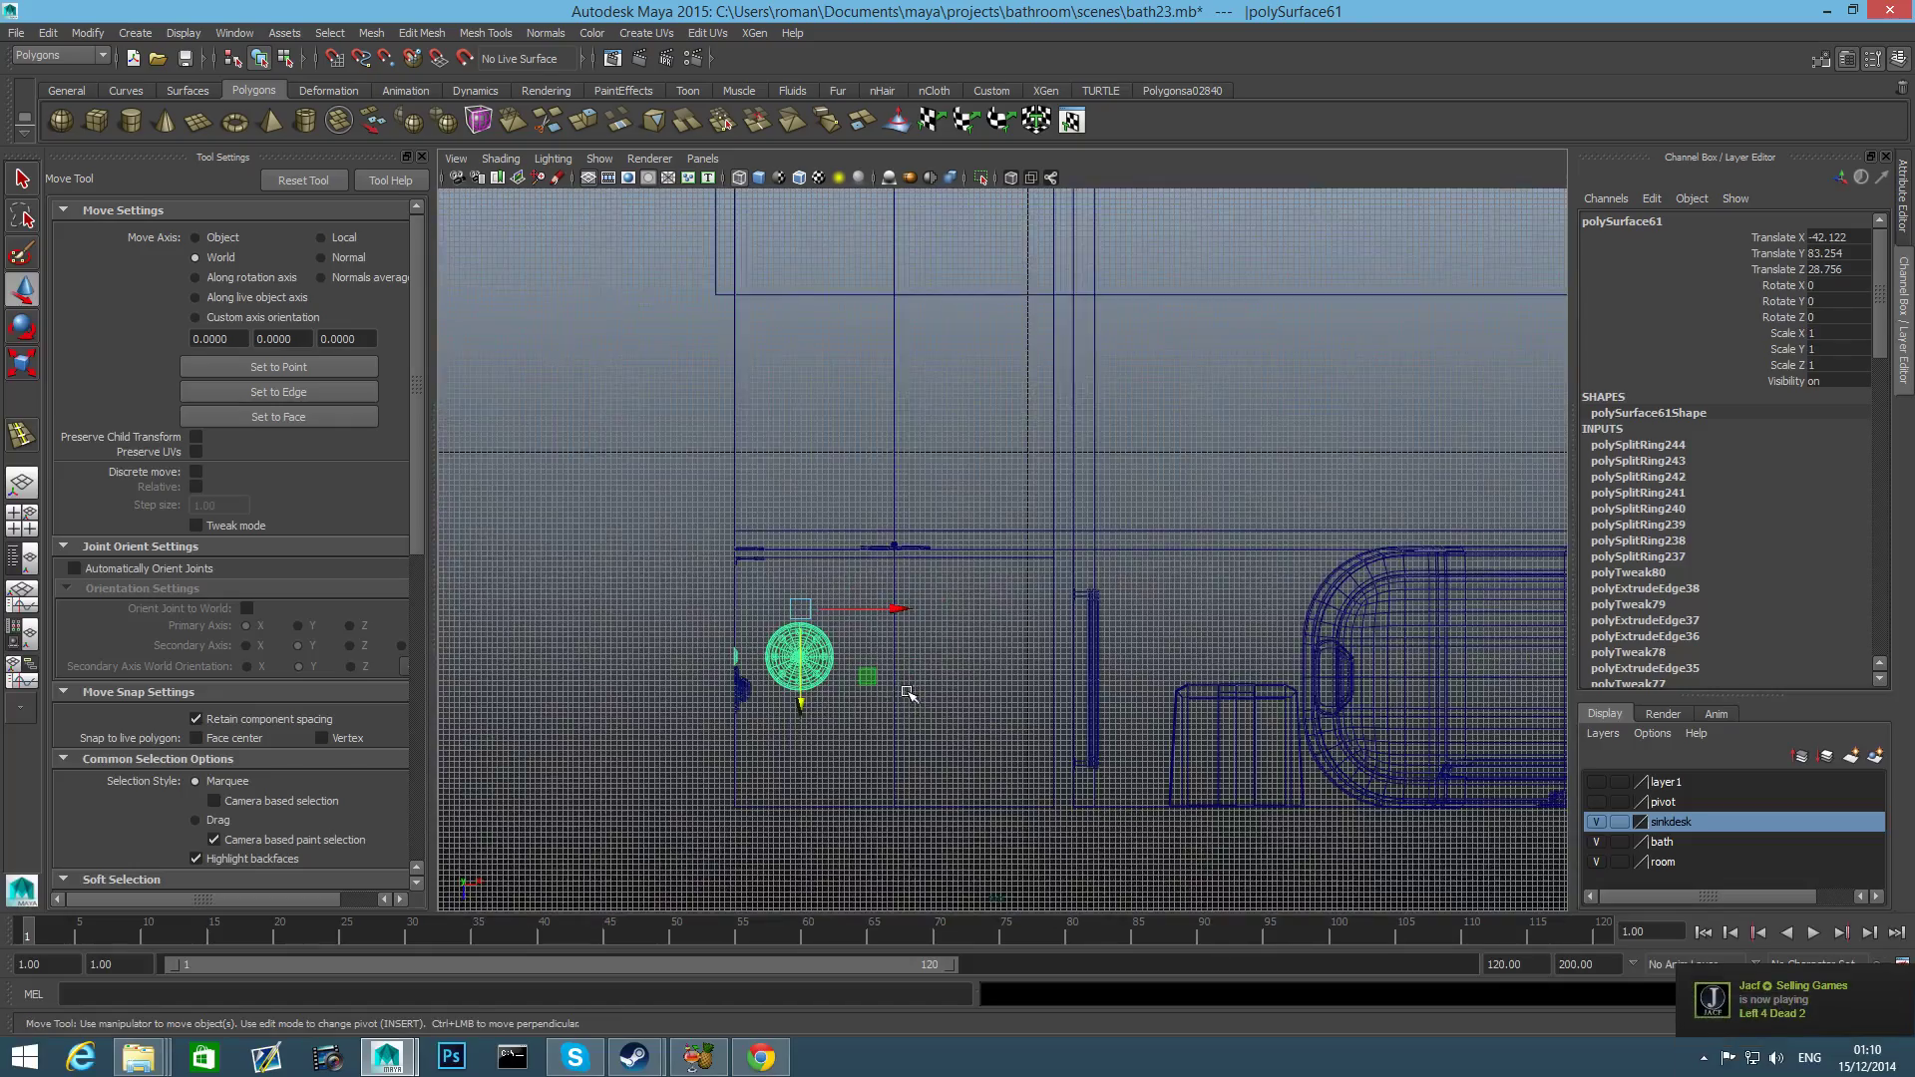
alt+middle_drag(869, 697, 1096, 560)
alt+middle_drag(955, 608, 1051, 576)
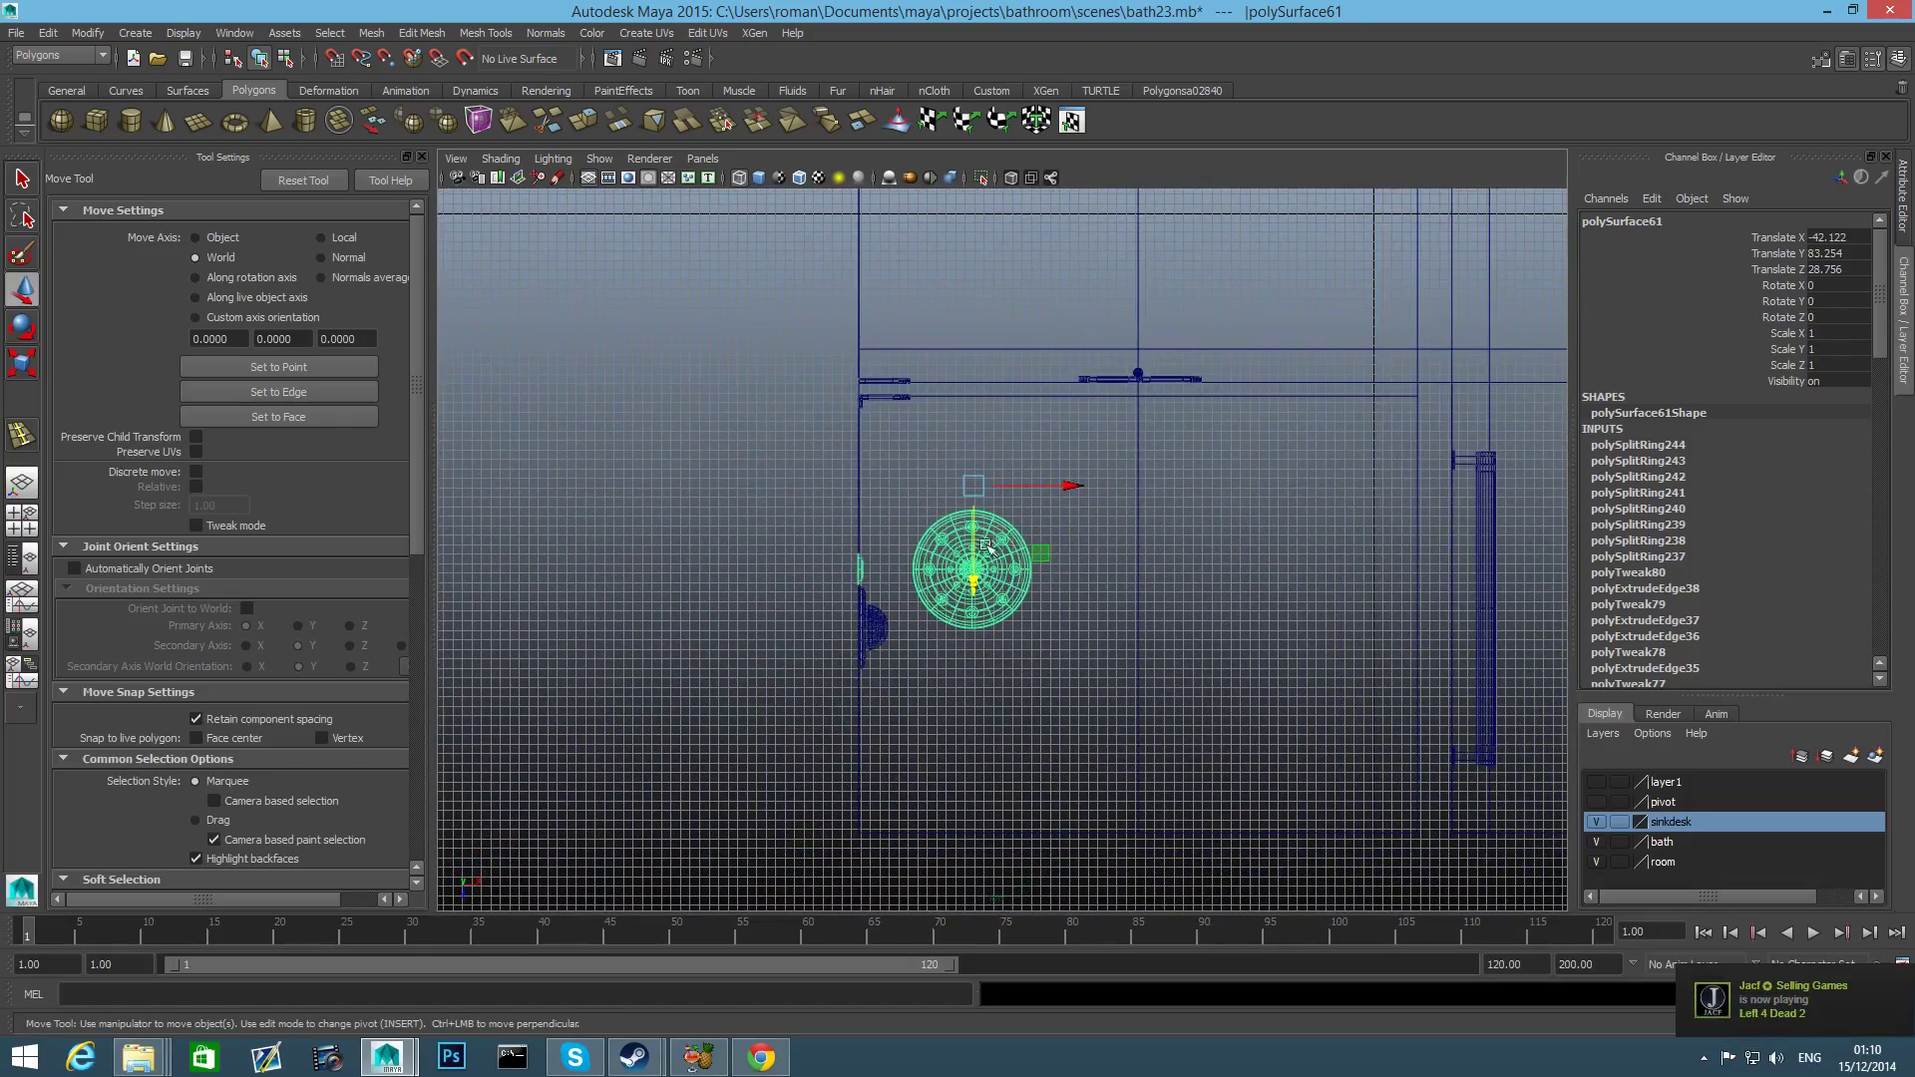
drag(970, 585, 978, 641)
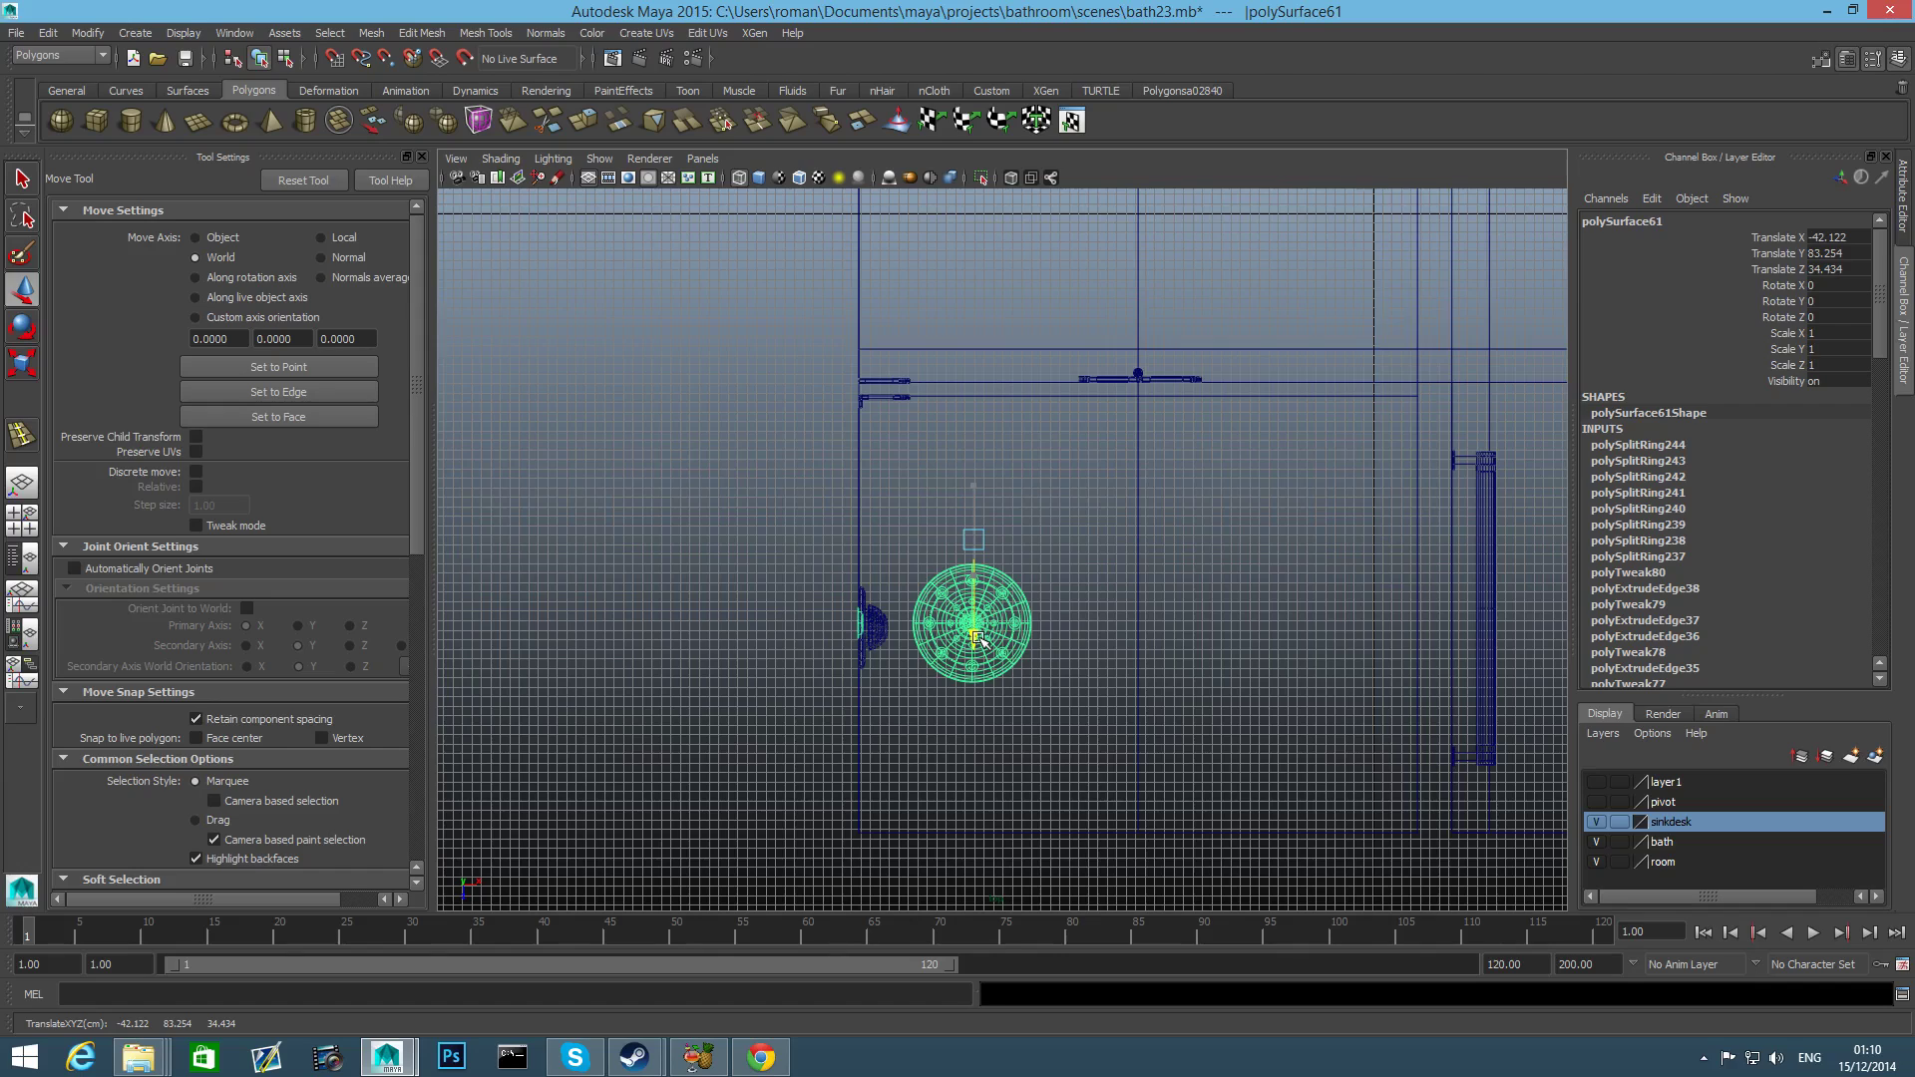
key(space)
key(space)
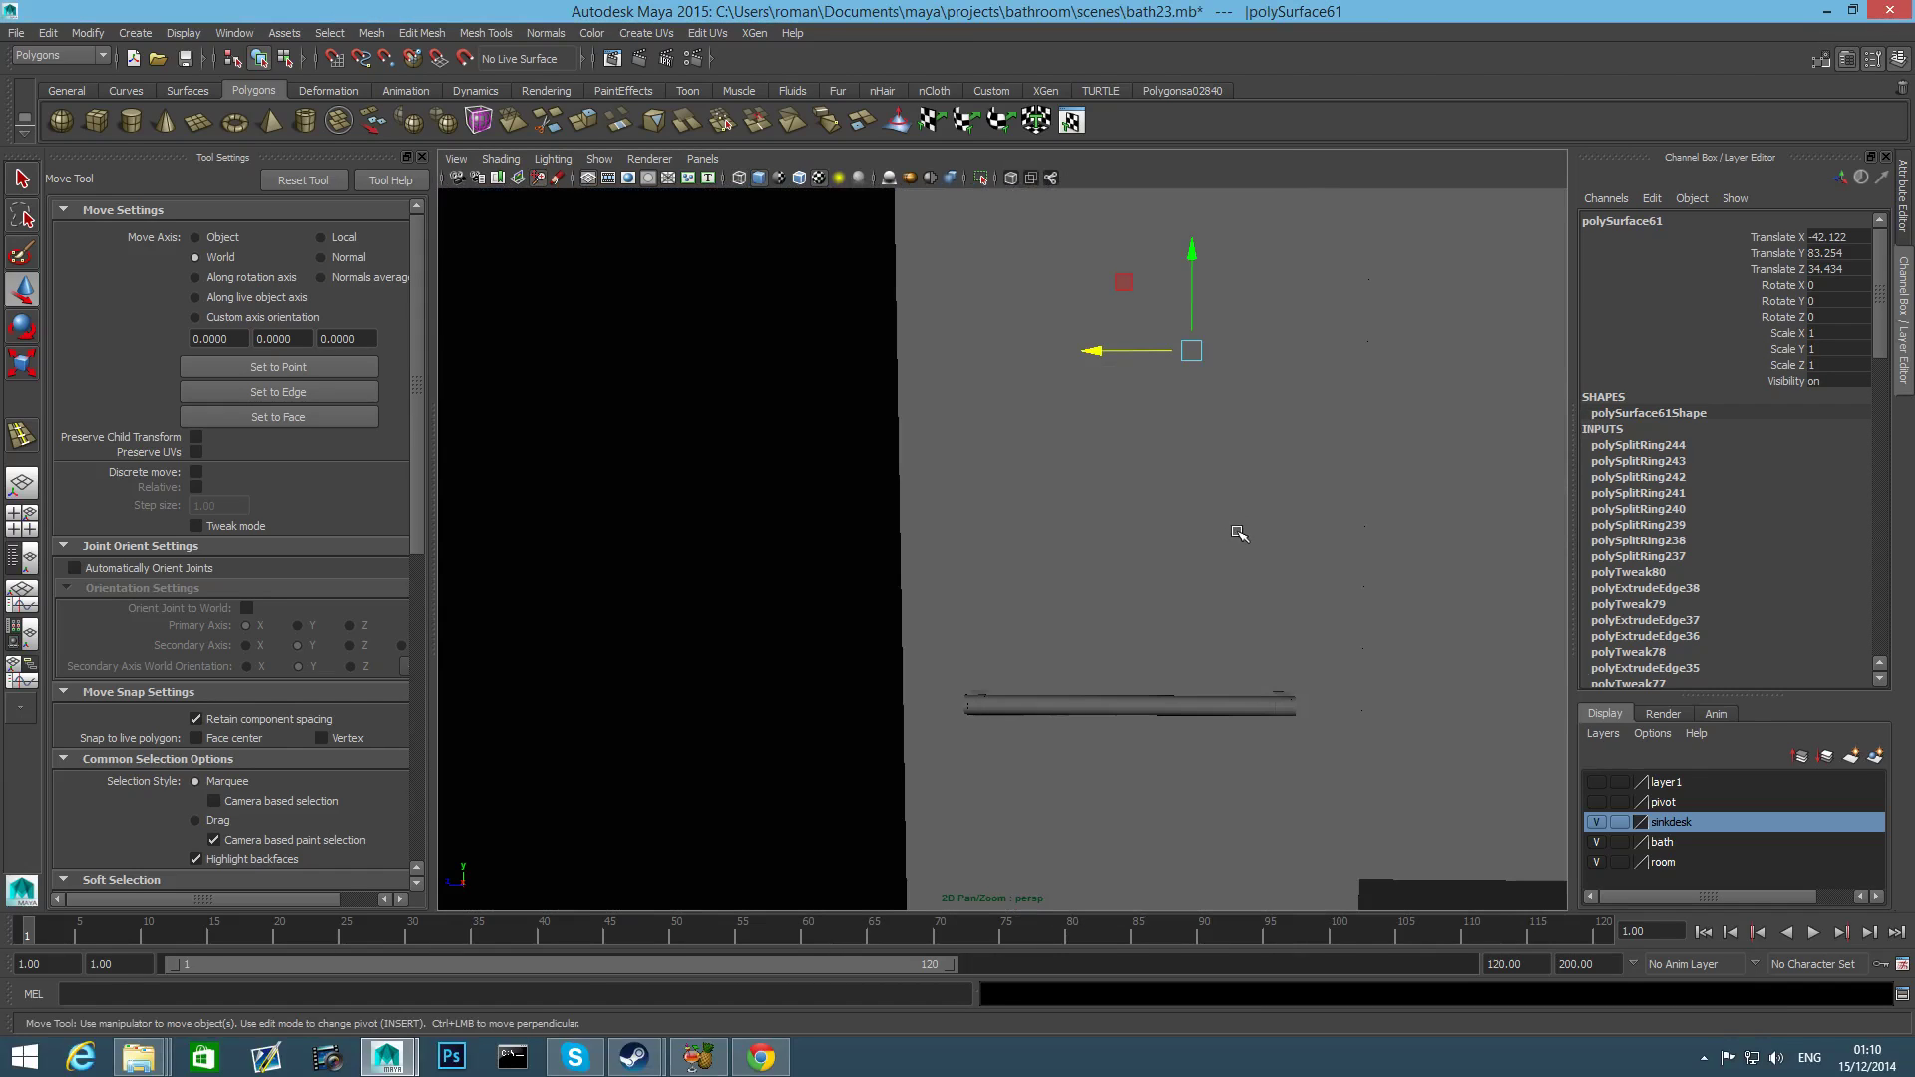
Duplicate the bathtub's hand shower with its hose and move the copy along X over the side table.
alt+drag(1219, 566, 937, 569)
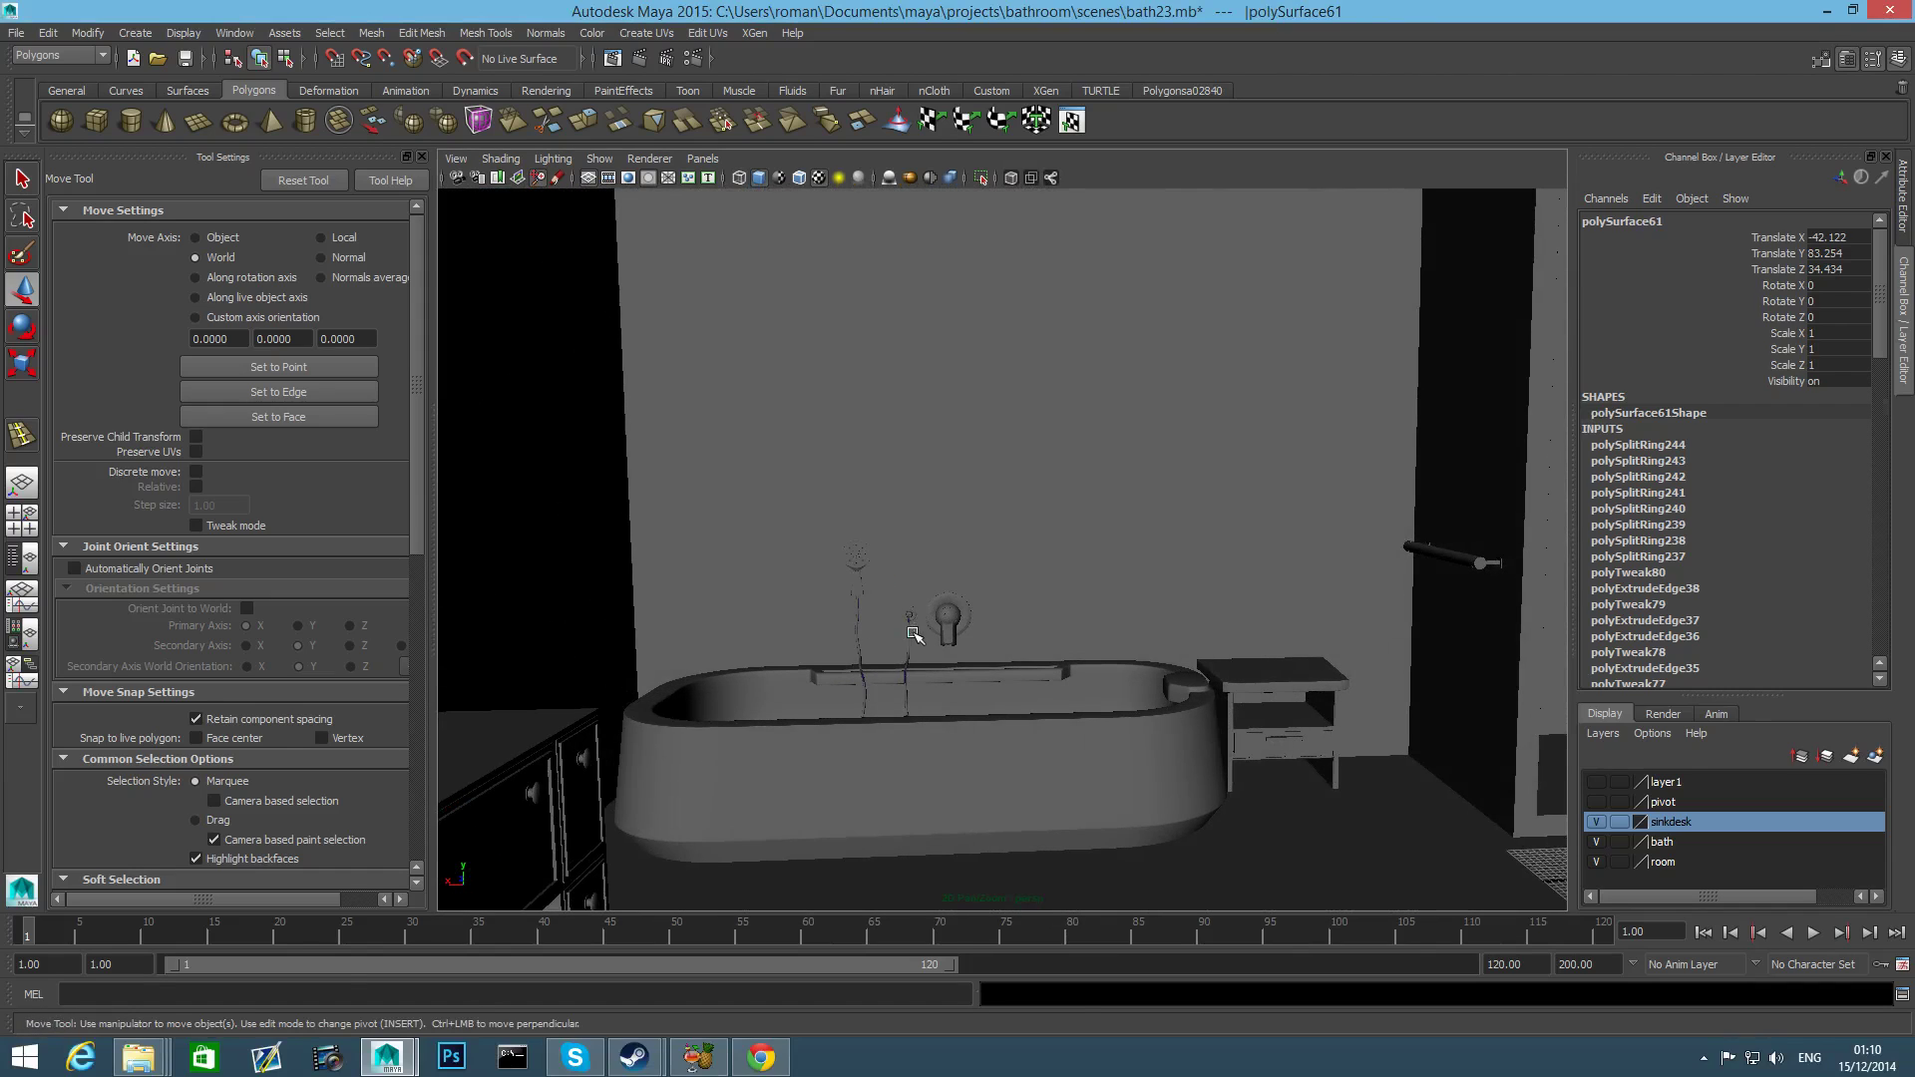
click(911, 632)
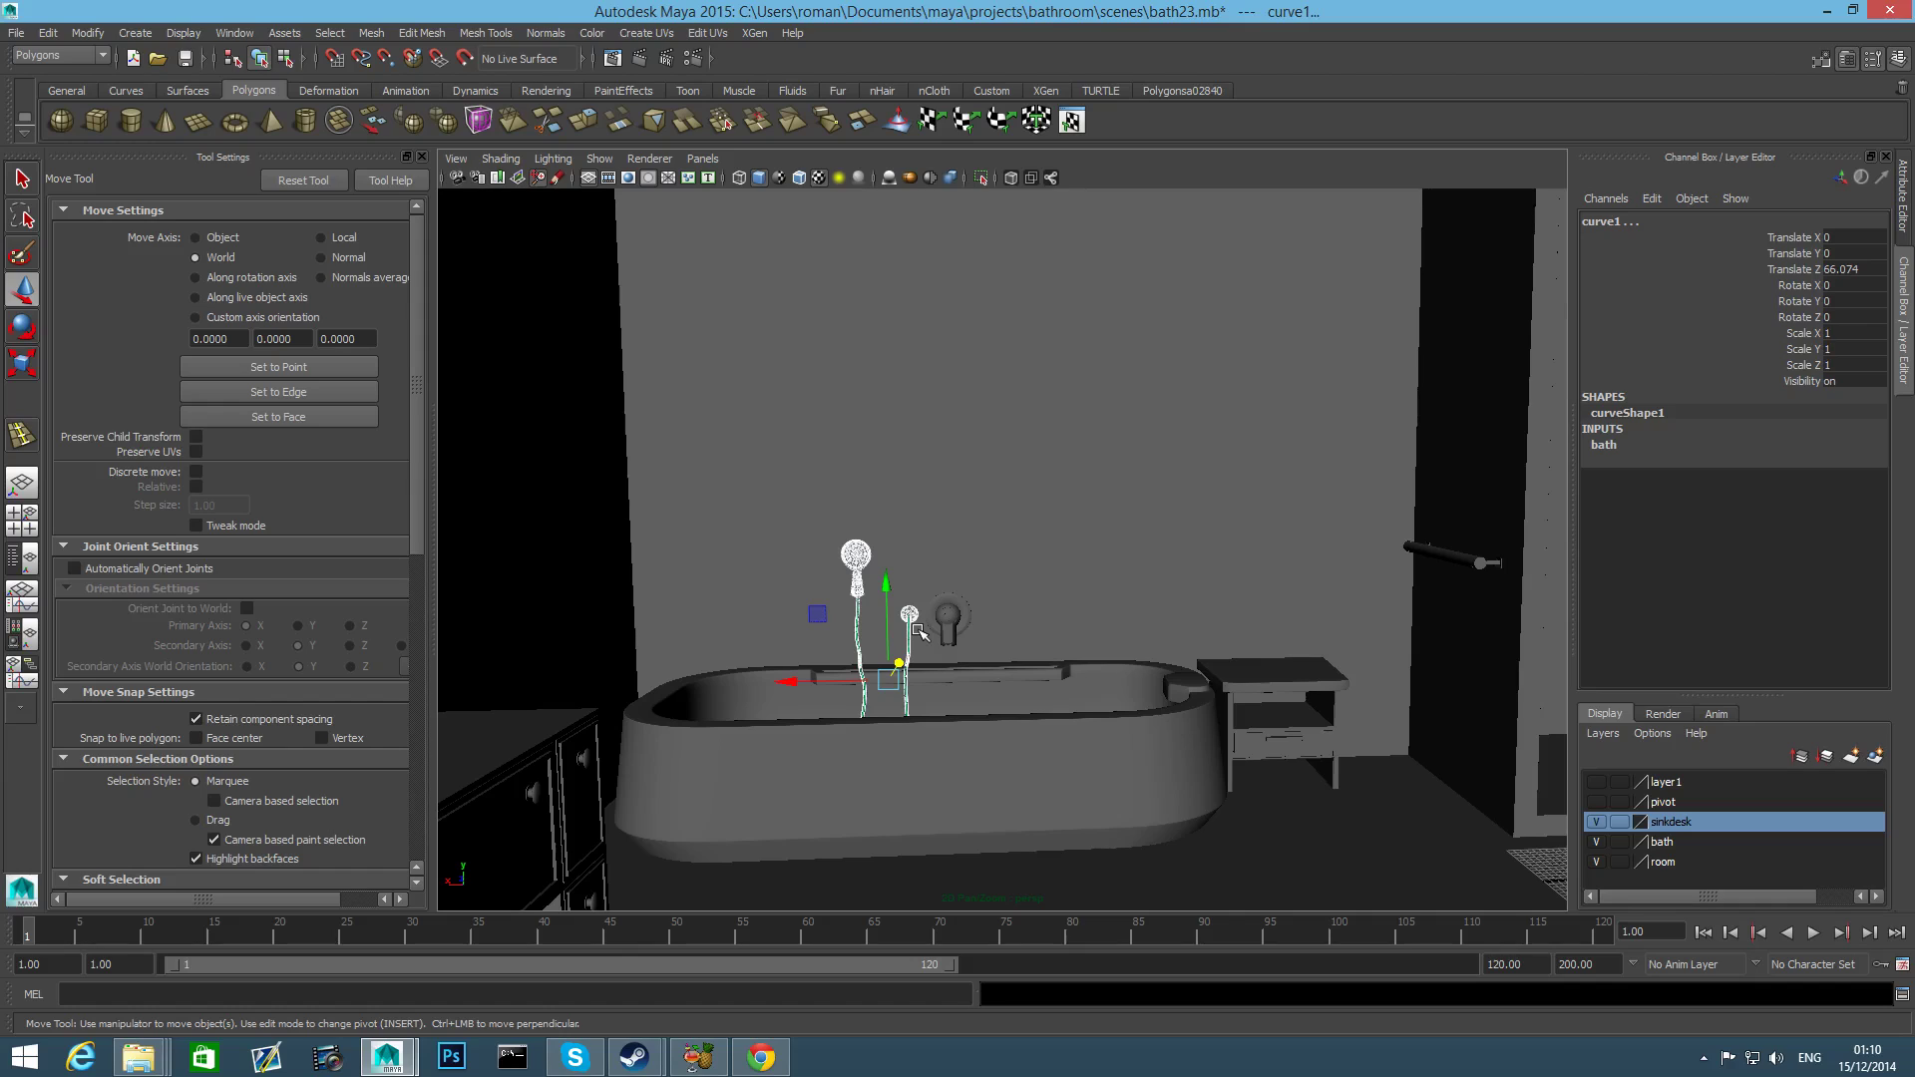
key(ctrl+d)
drag(838, 686, 1128, 701)
key(e)
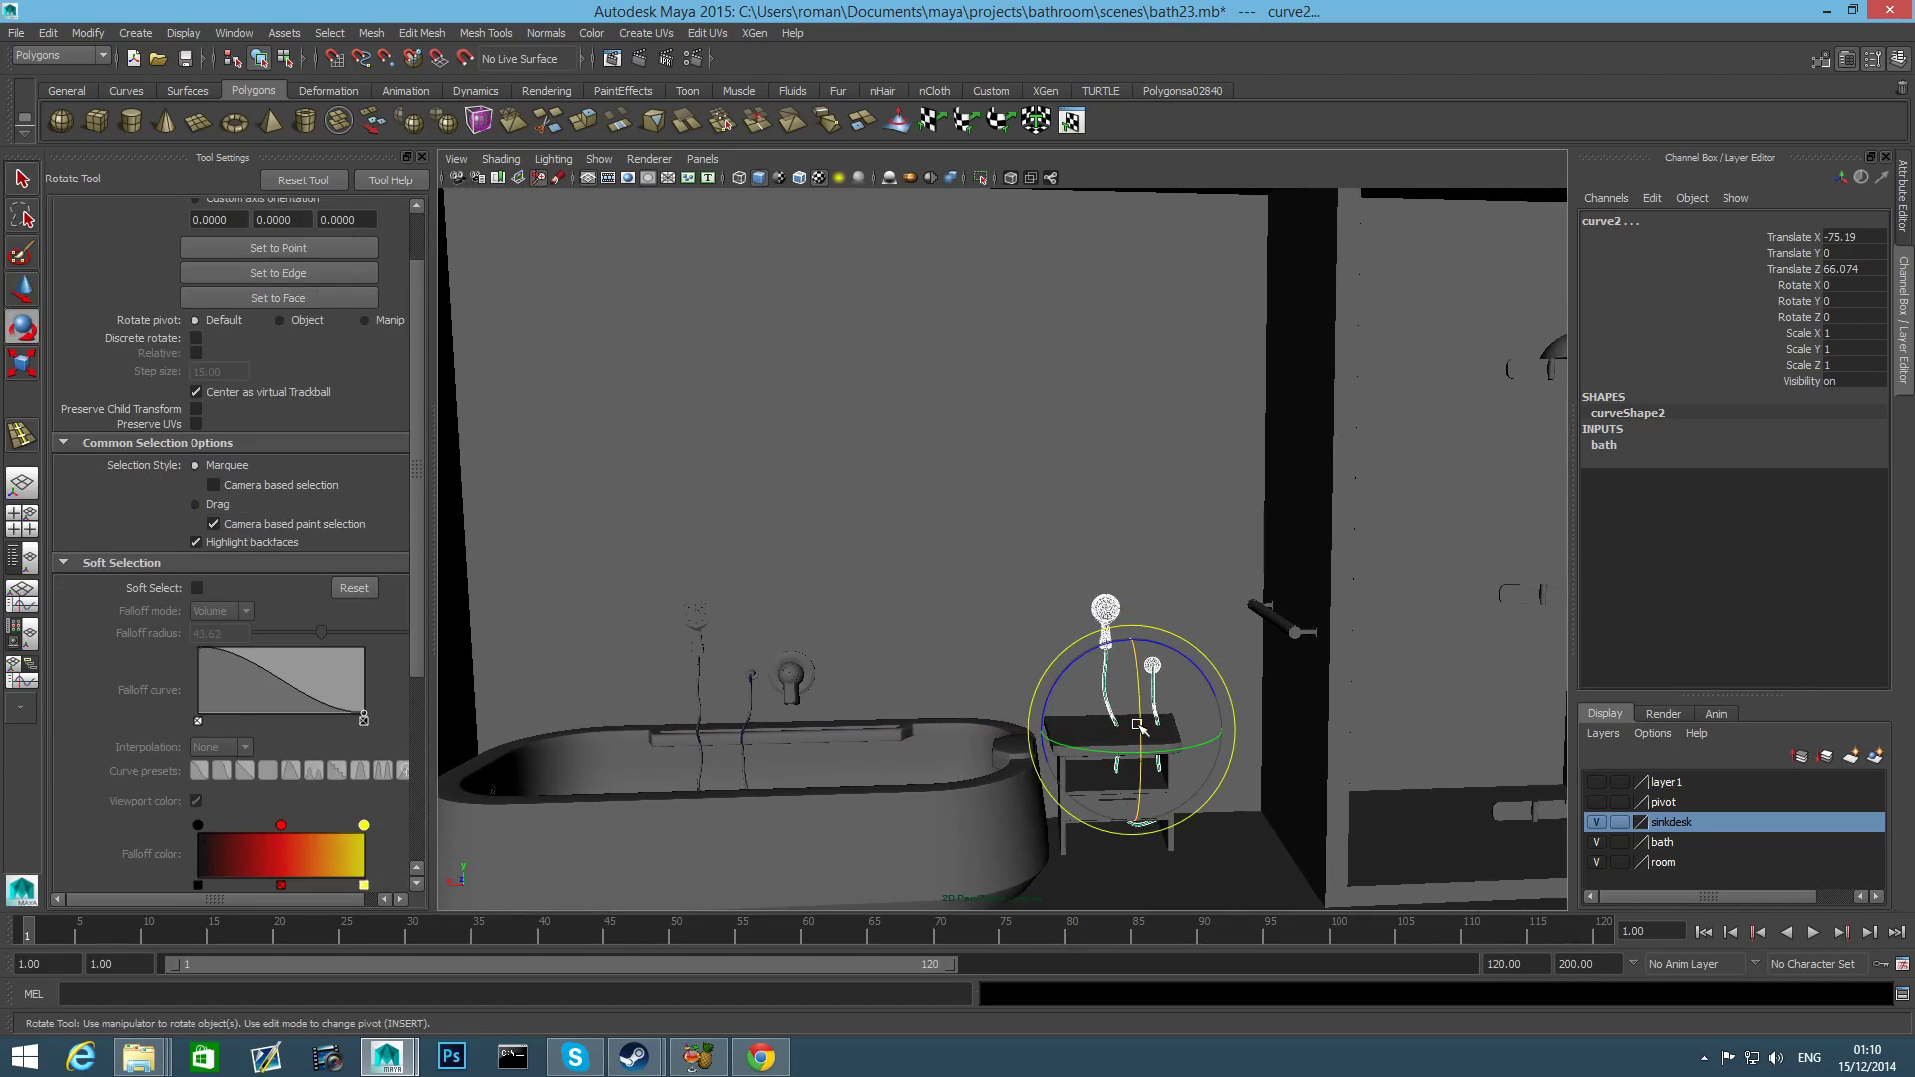
scroll(1142, 731, up, 10)
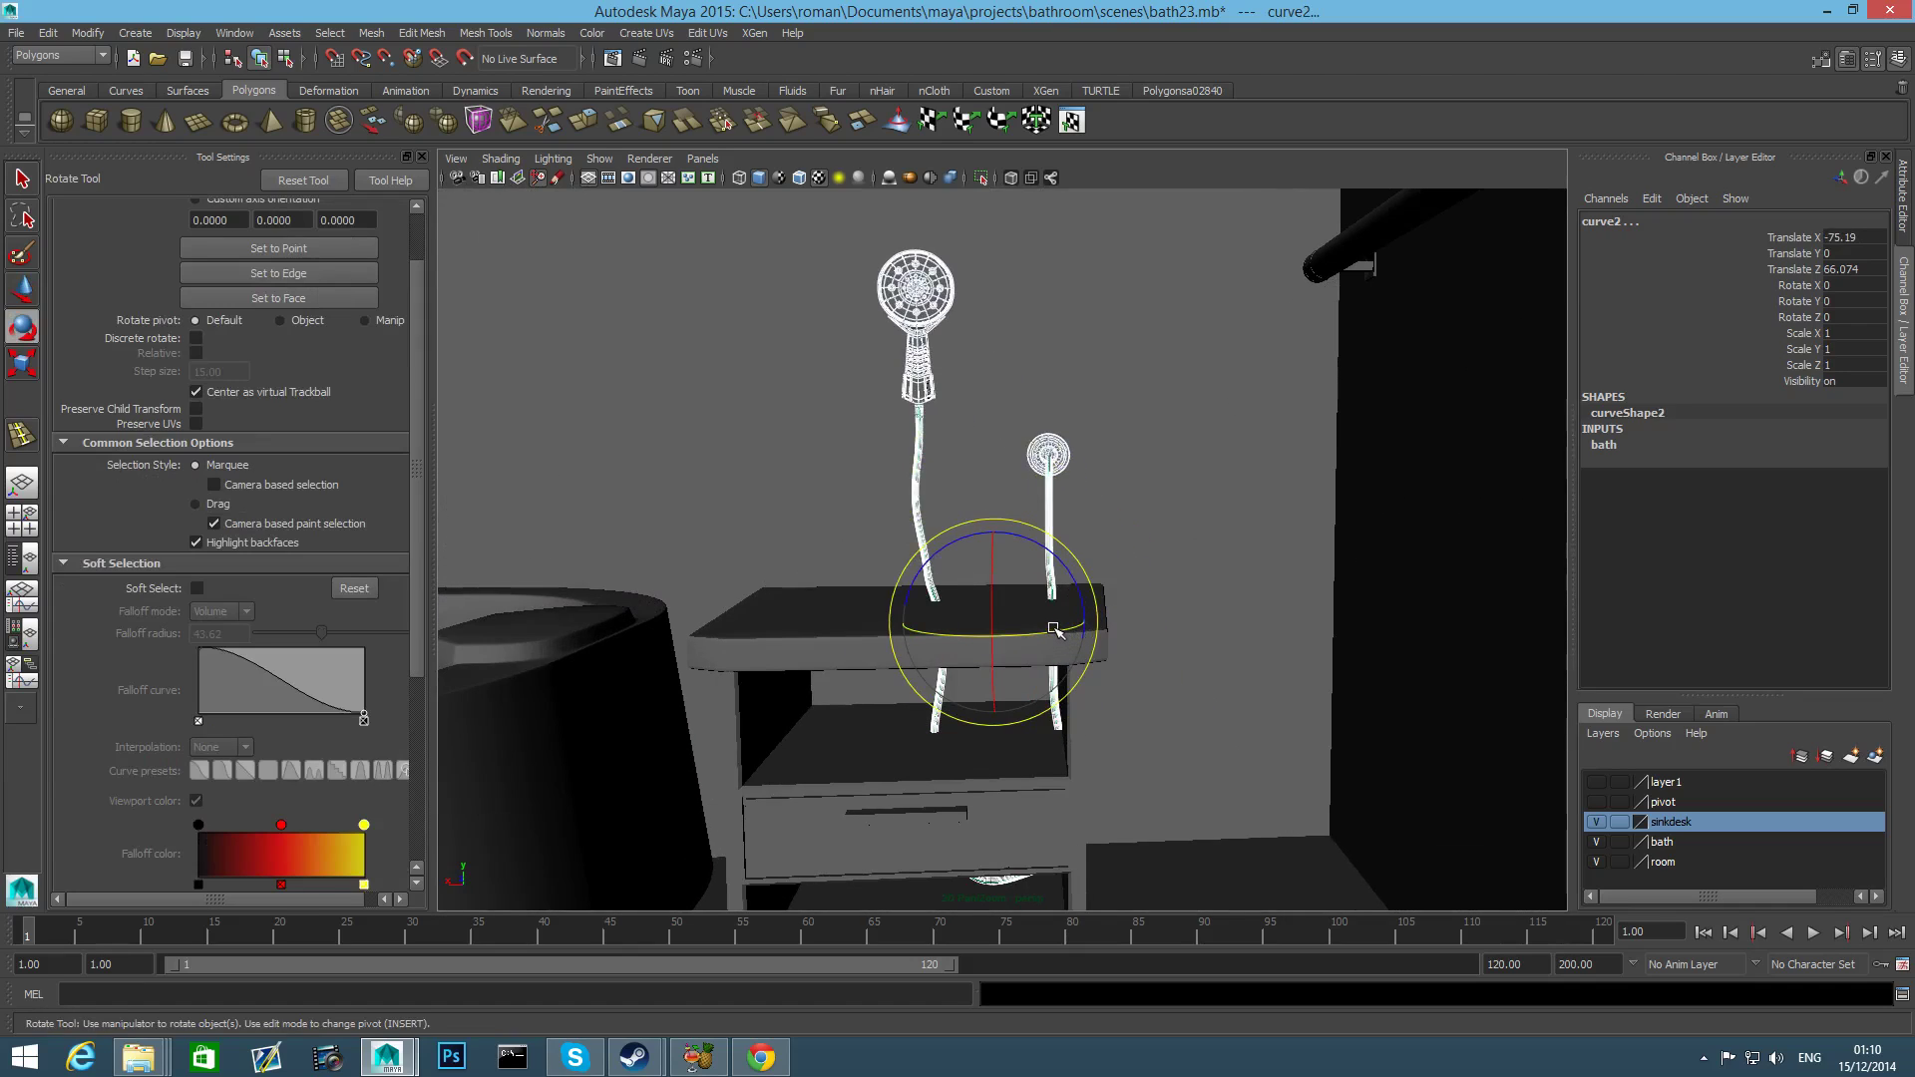
drag(1054, 629, 1005, 642)
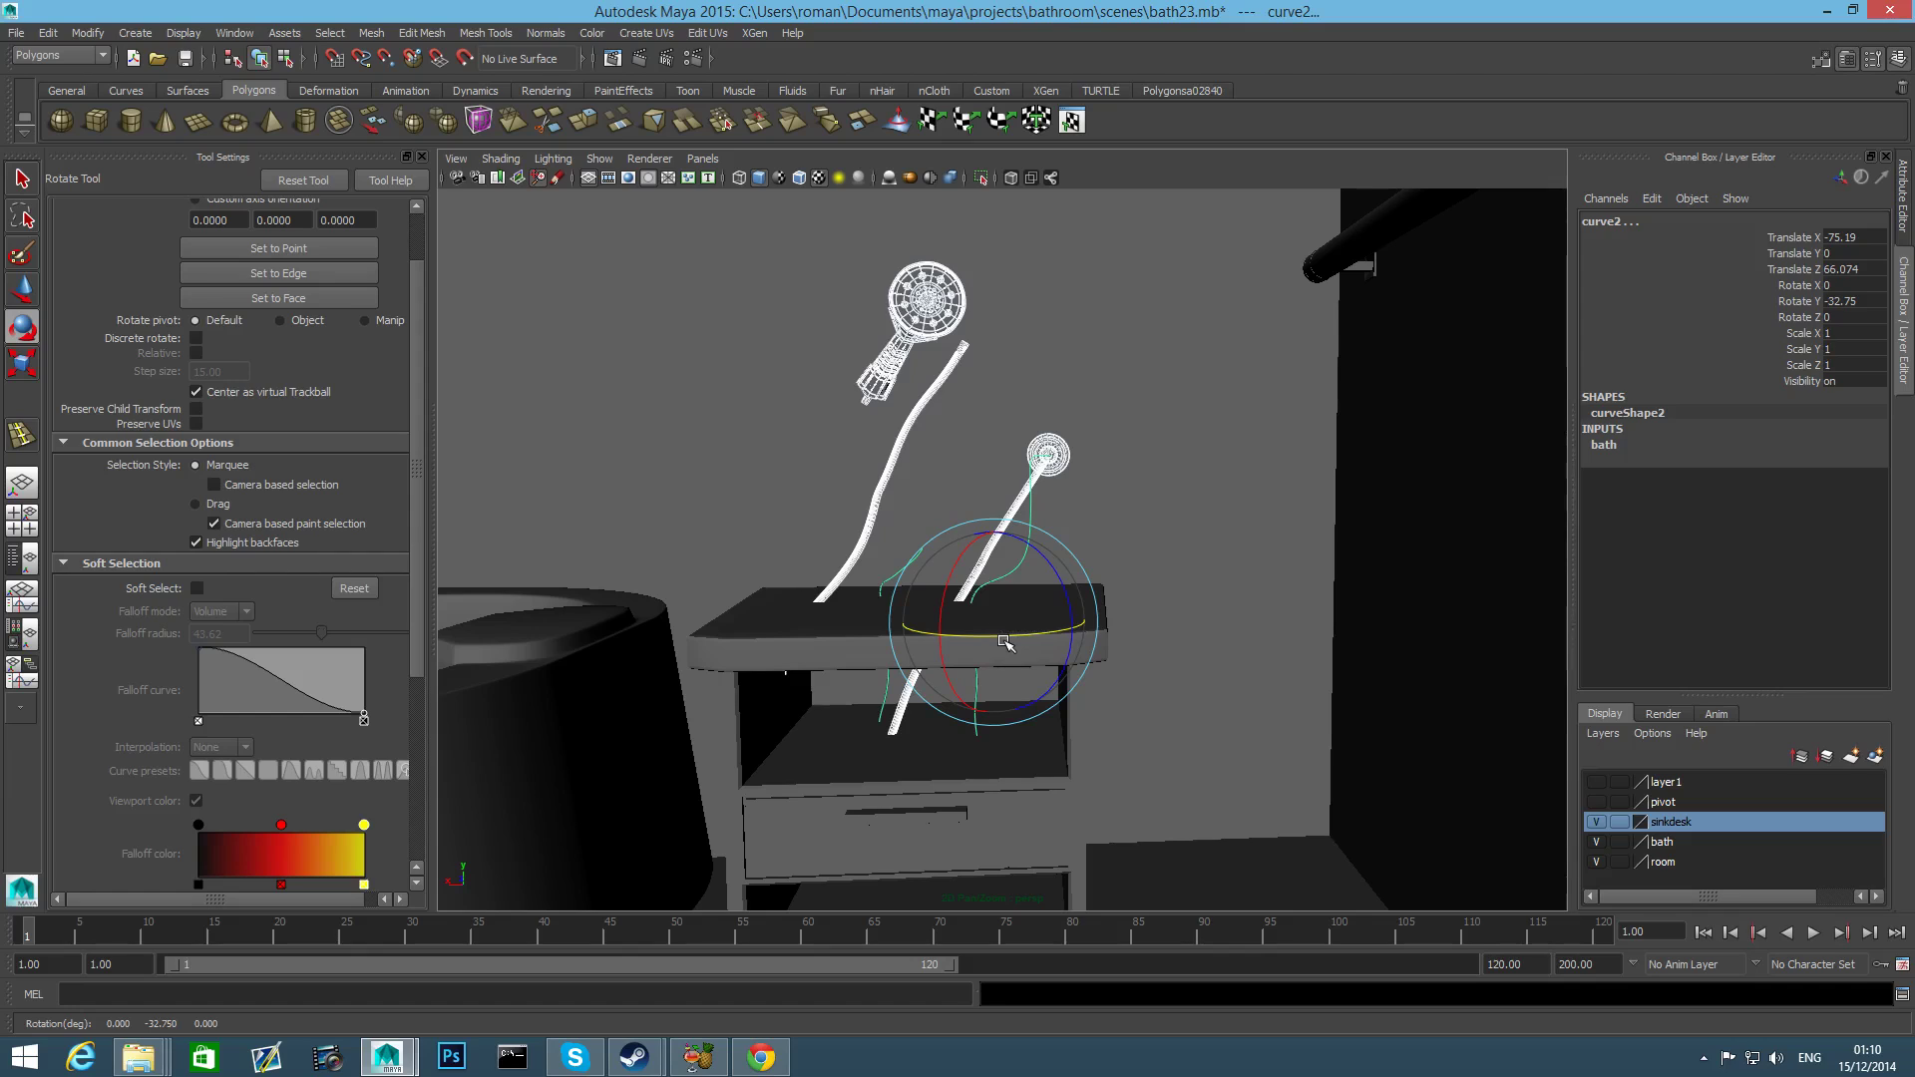
key(ctrl+z)
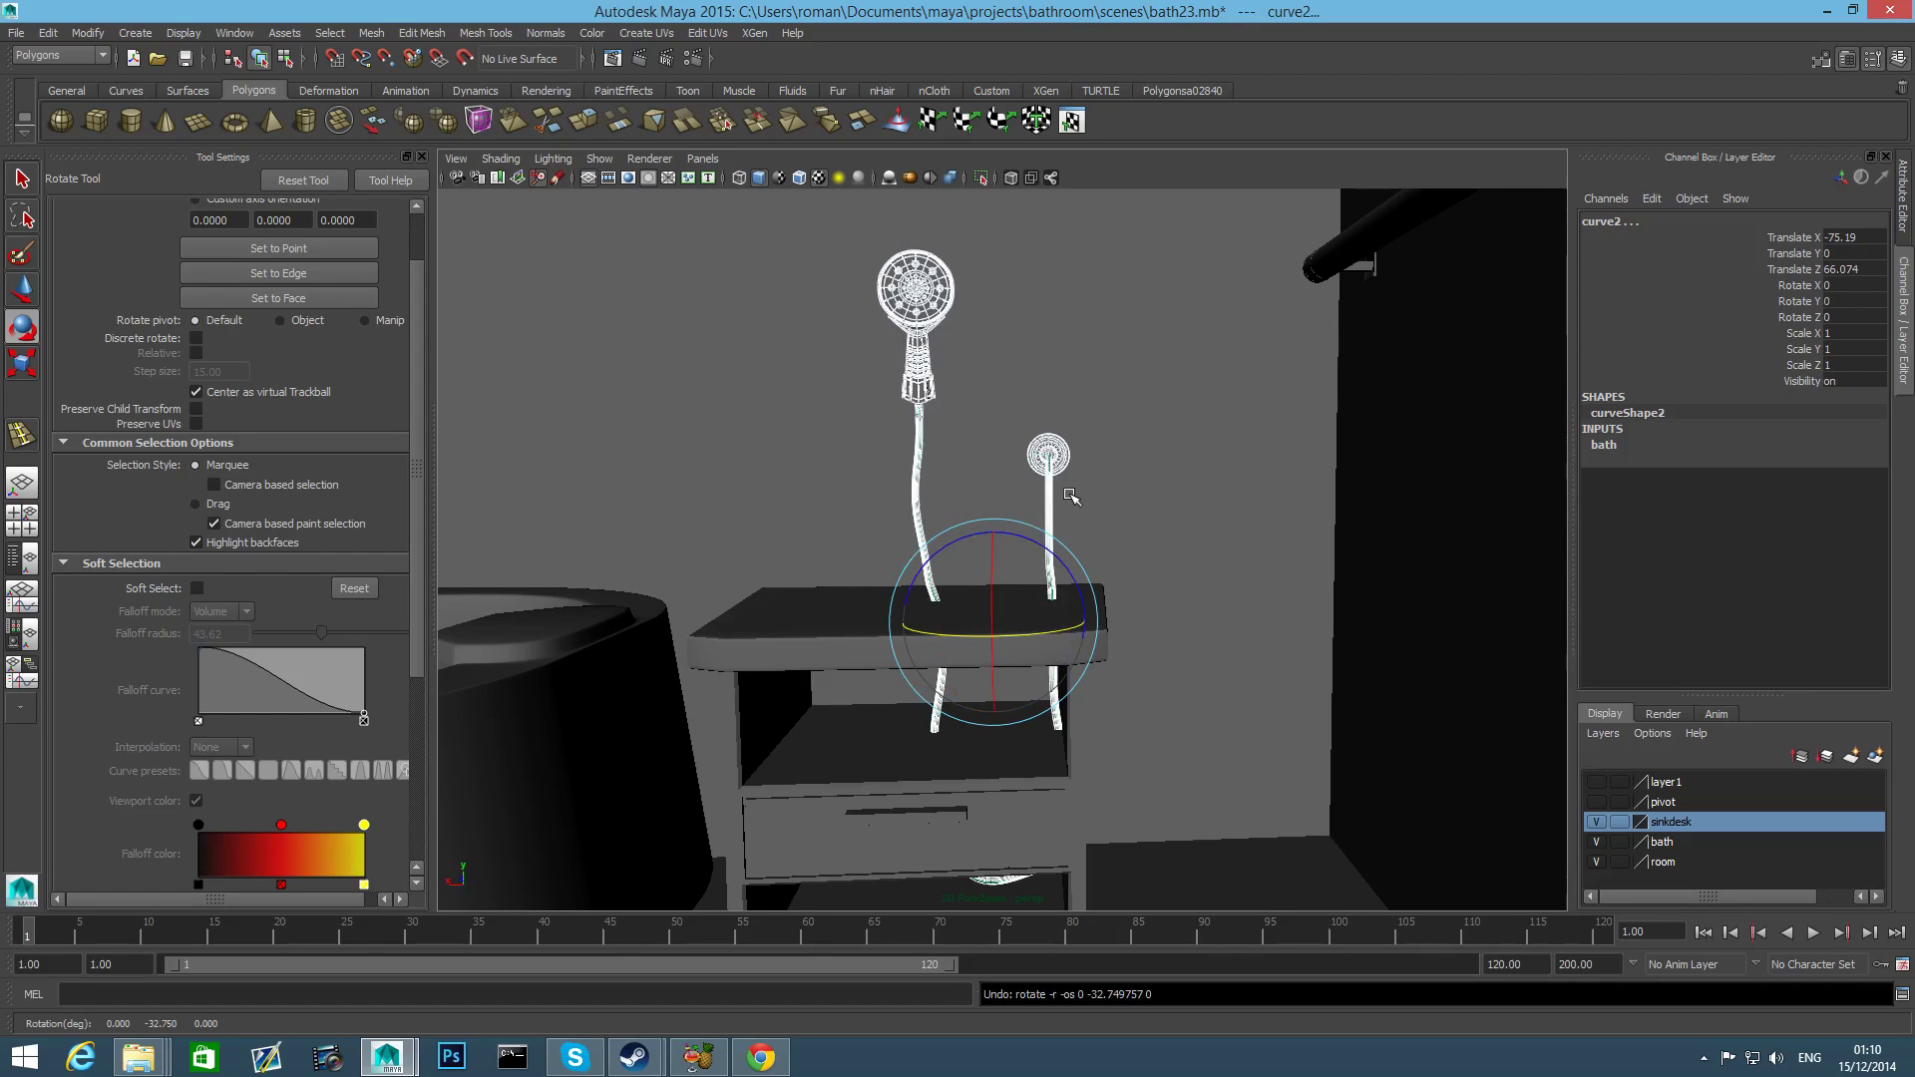
Combine the duplicated hand shower parts into a single mesh and center its pivot.
alt+drag(1054, 485, 1002, 474)
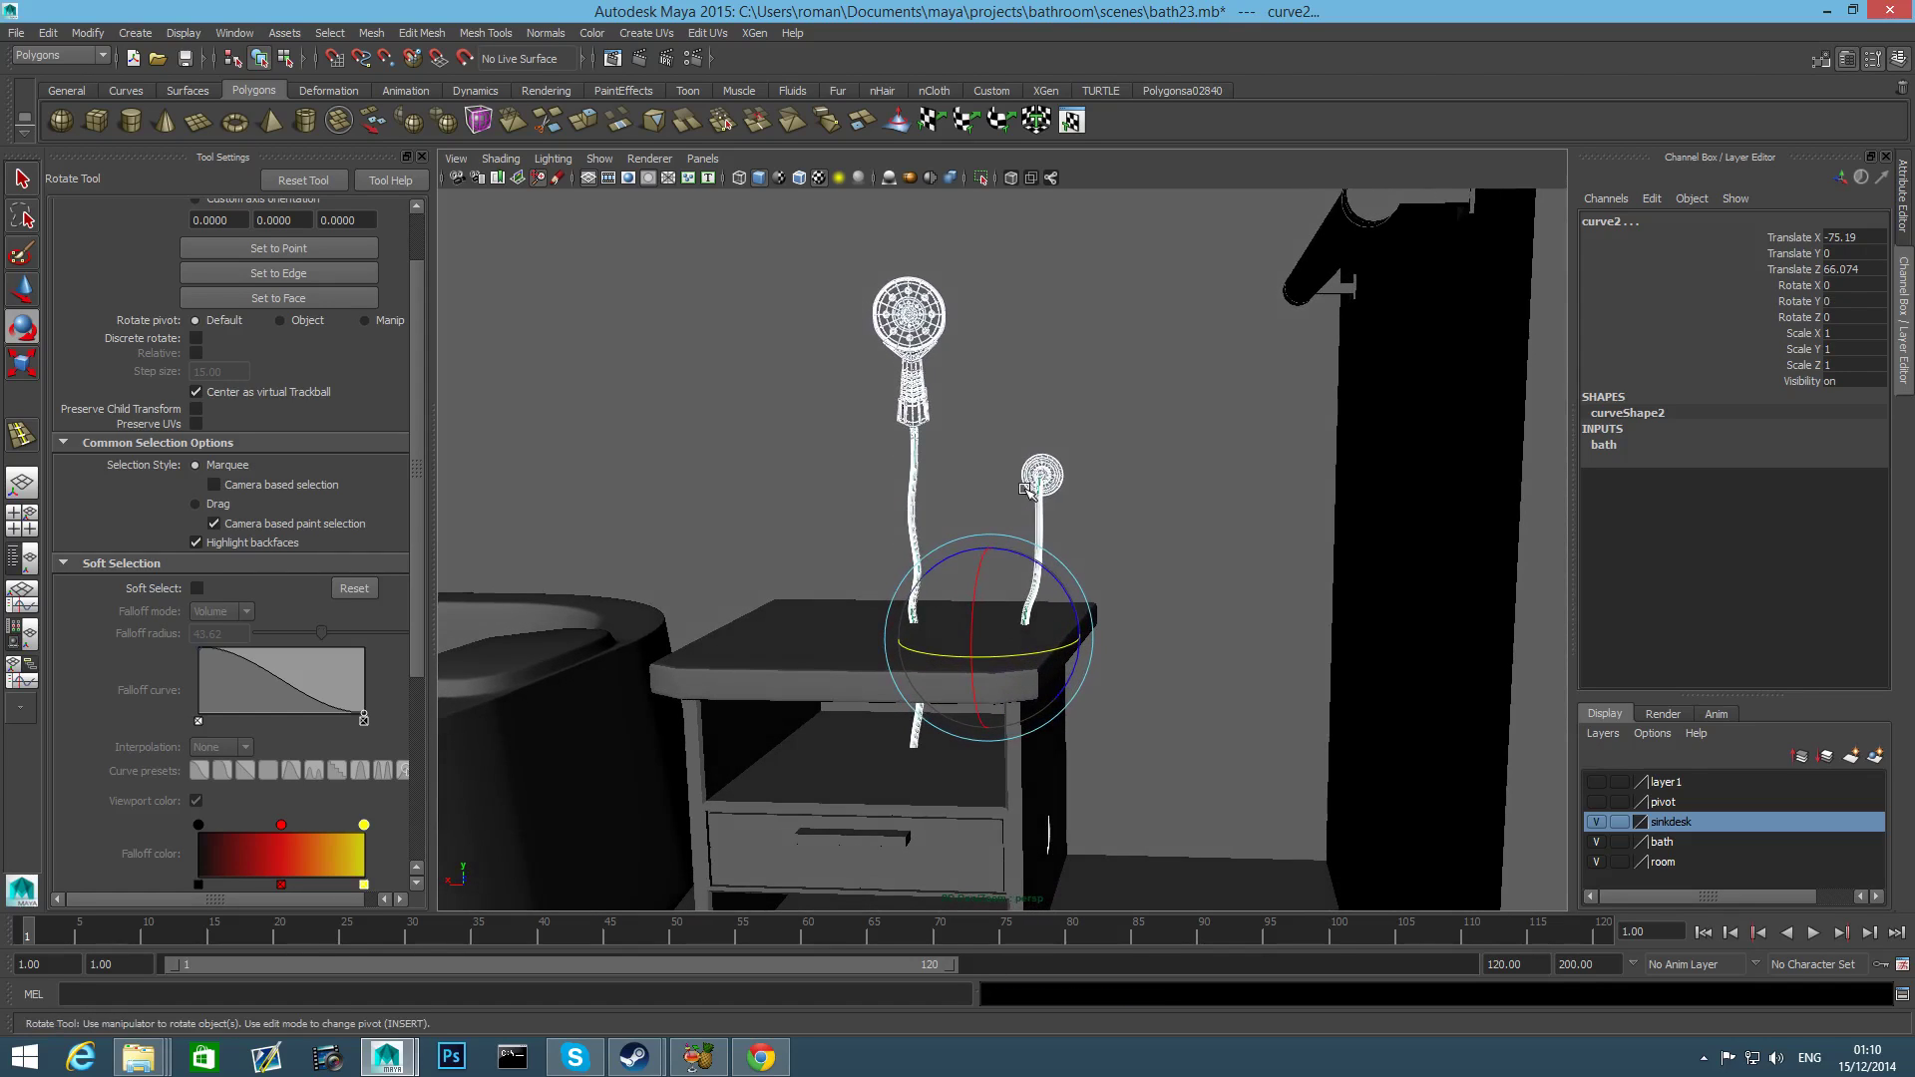
alt+middle_drag(1043, 517, 1160, 583)
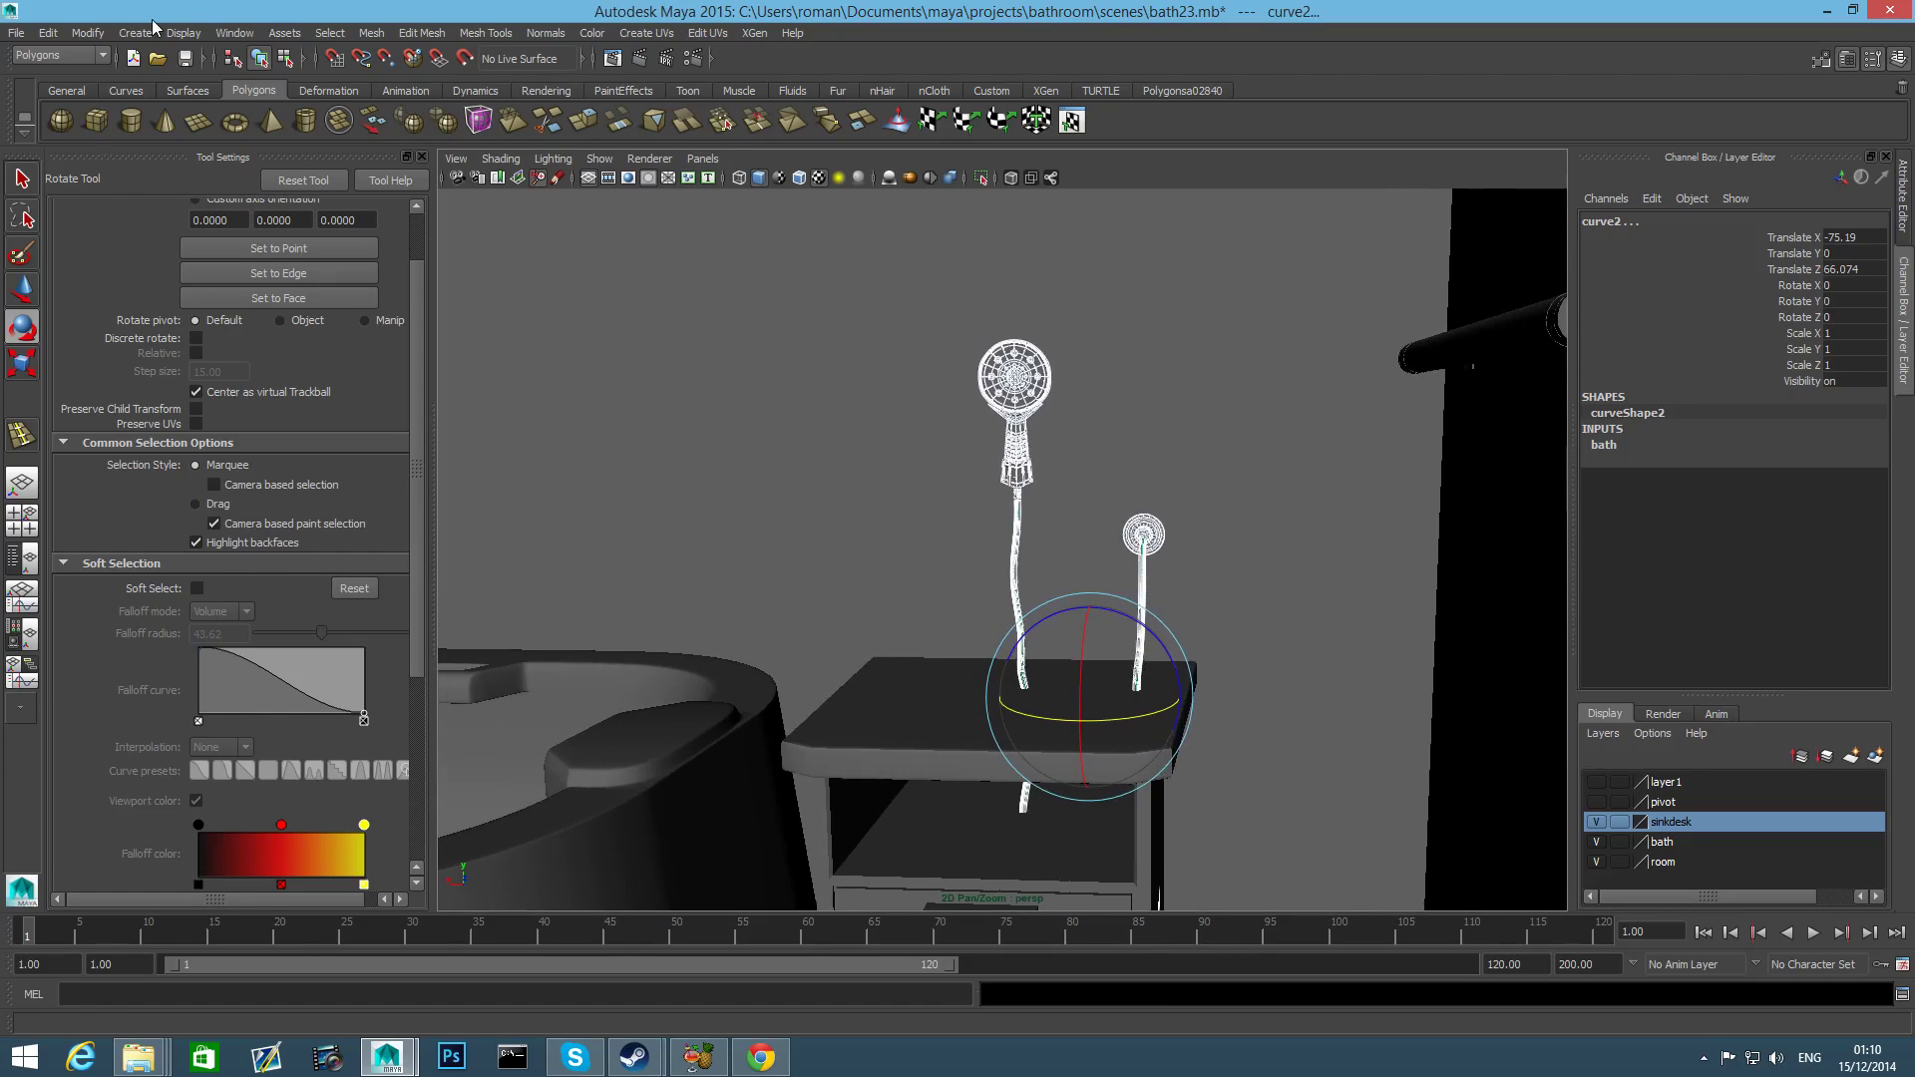
click(377, 33)
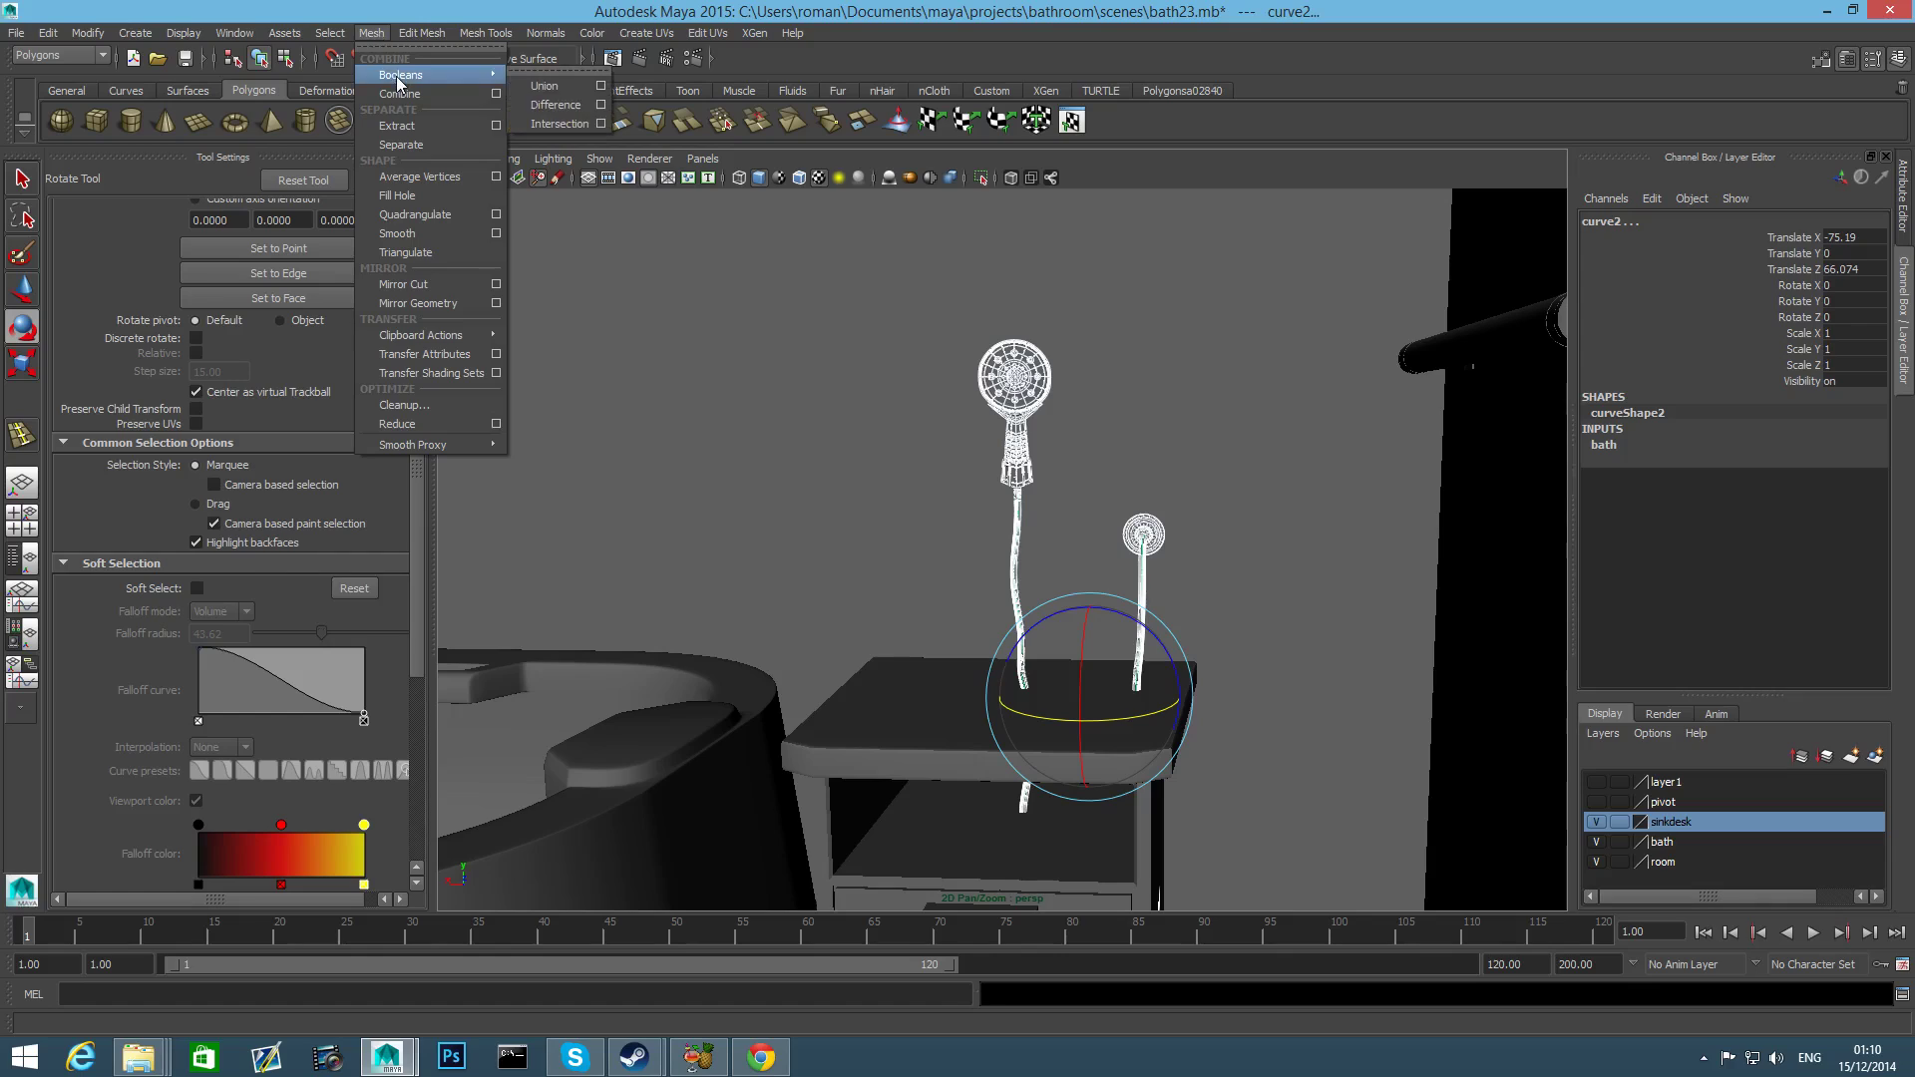
click(394, 72)
key(r)
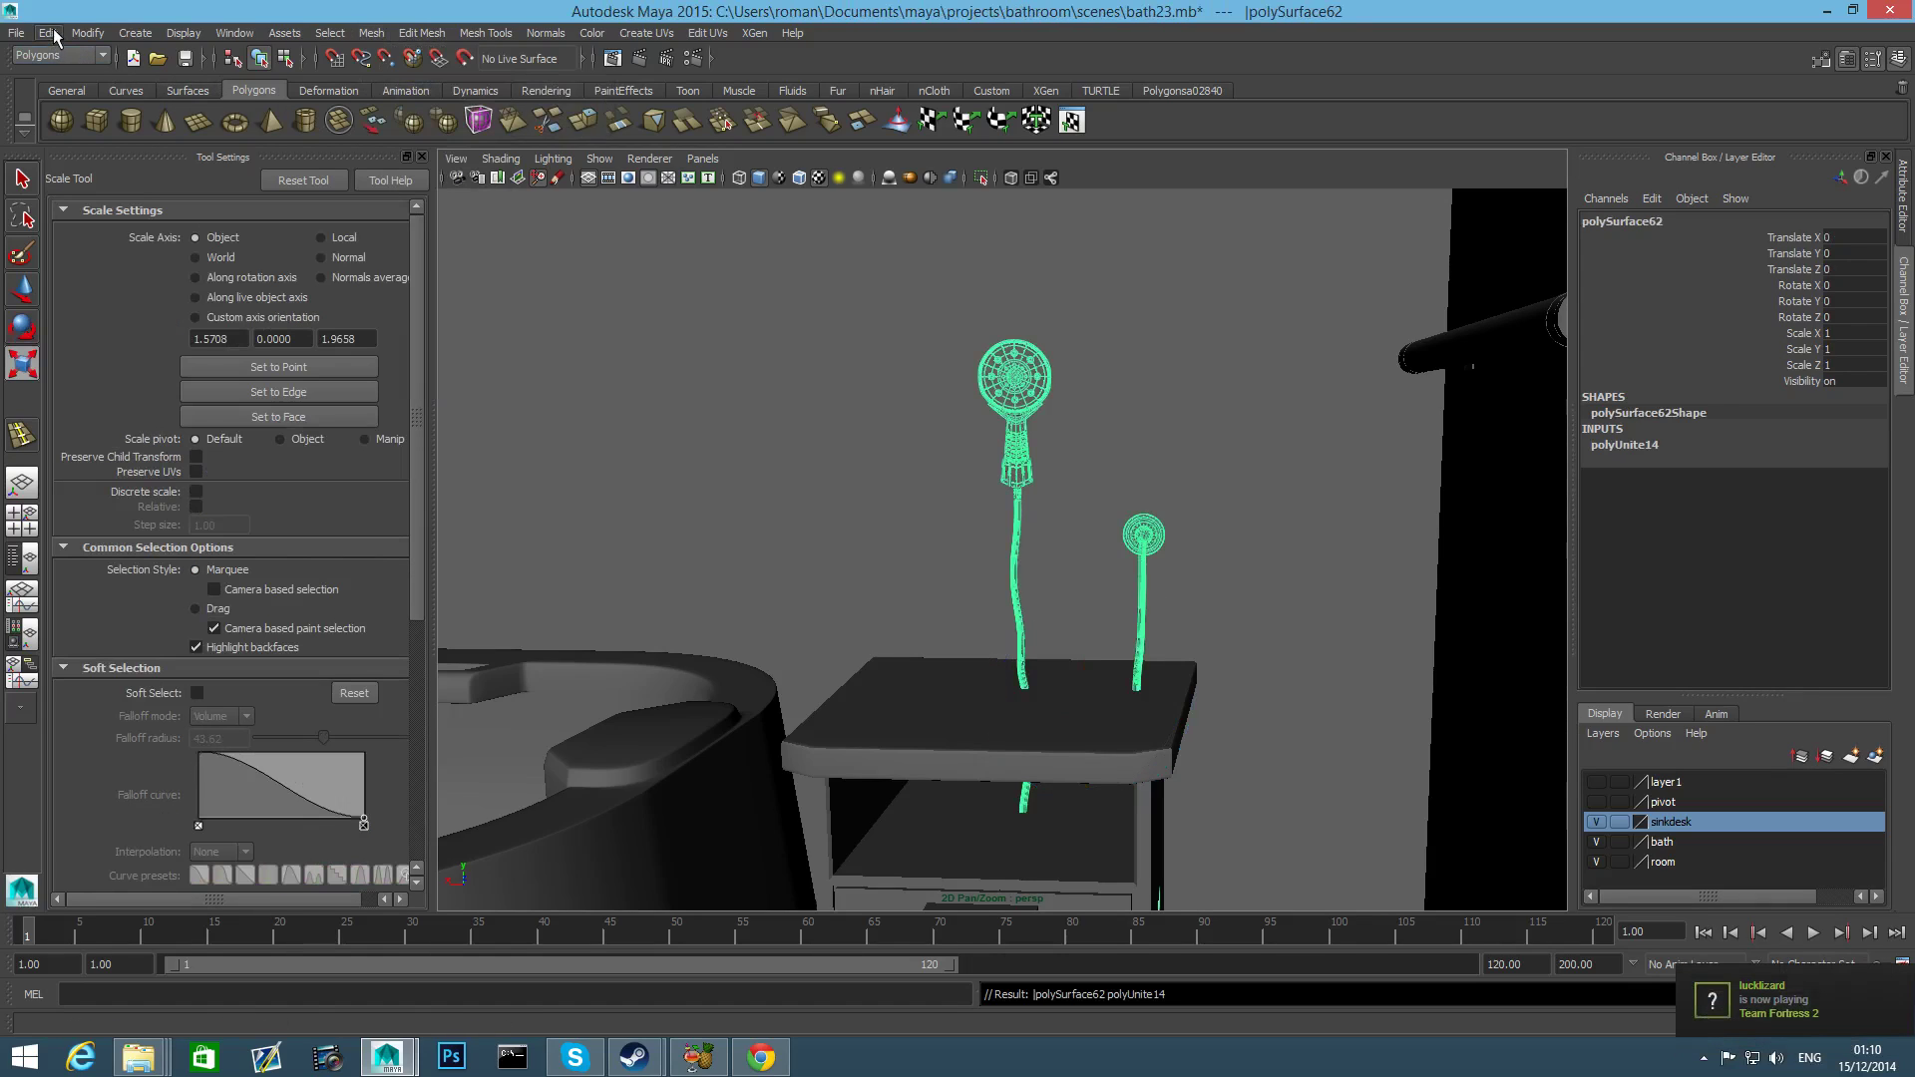
click(52, 34)
mouse_move(87, 35)
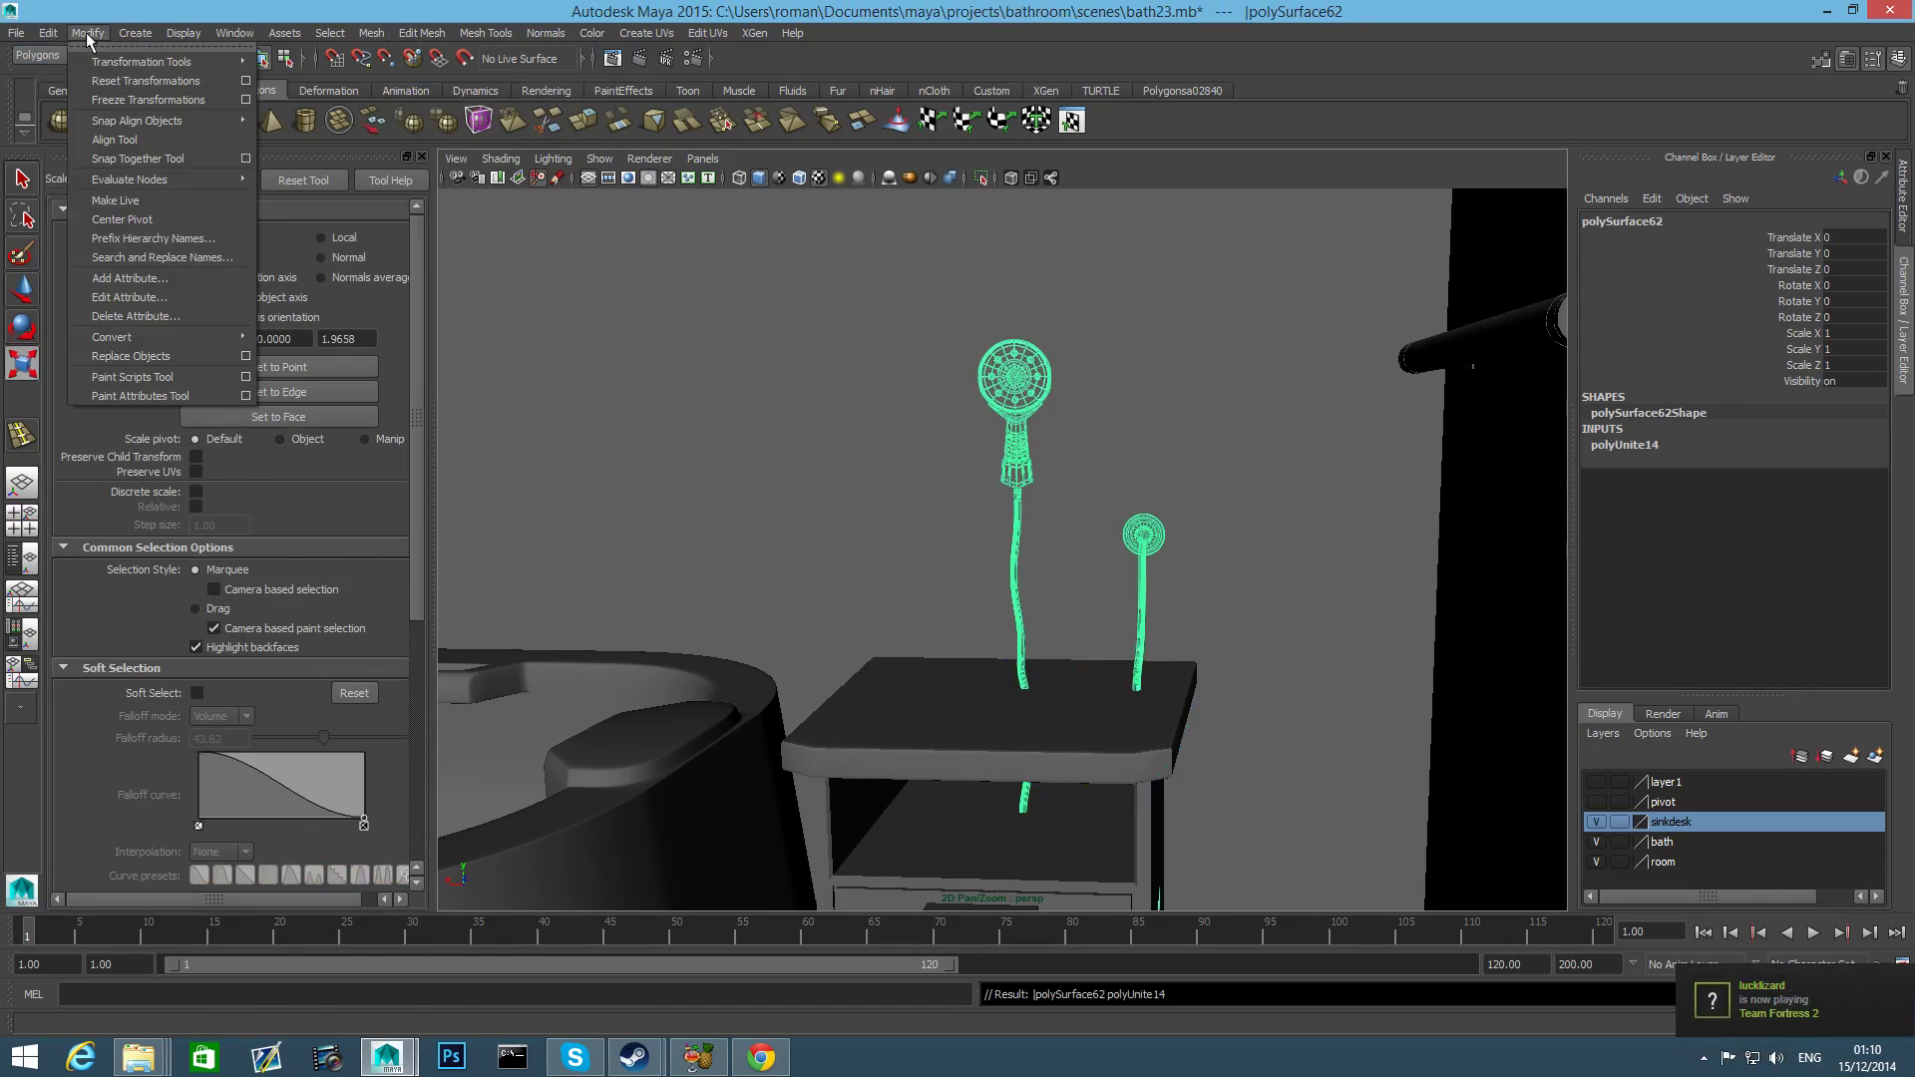
click(121, 219)
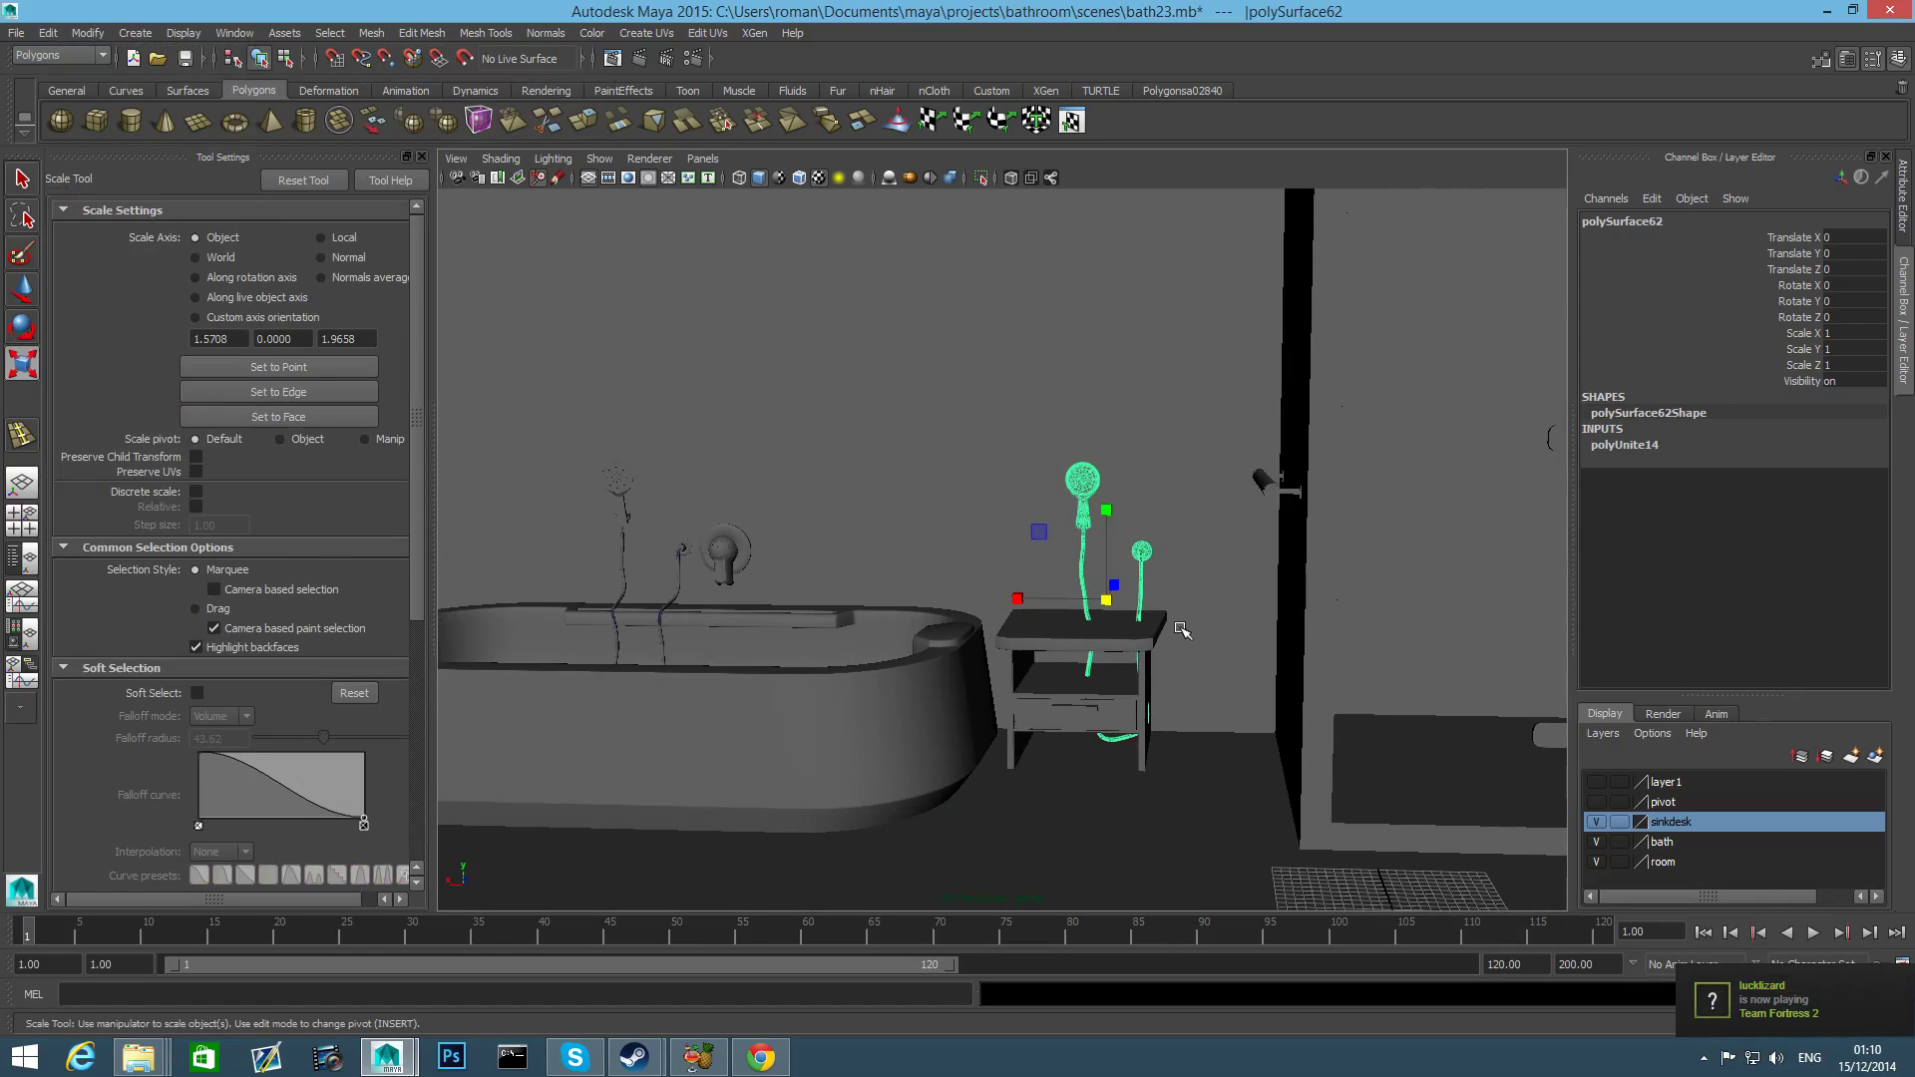
Rotate the combined hand shower -90 degrees around Y with discrete 15-degree rotation steps.
key(e)
key(j)
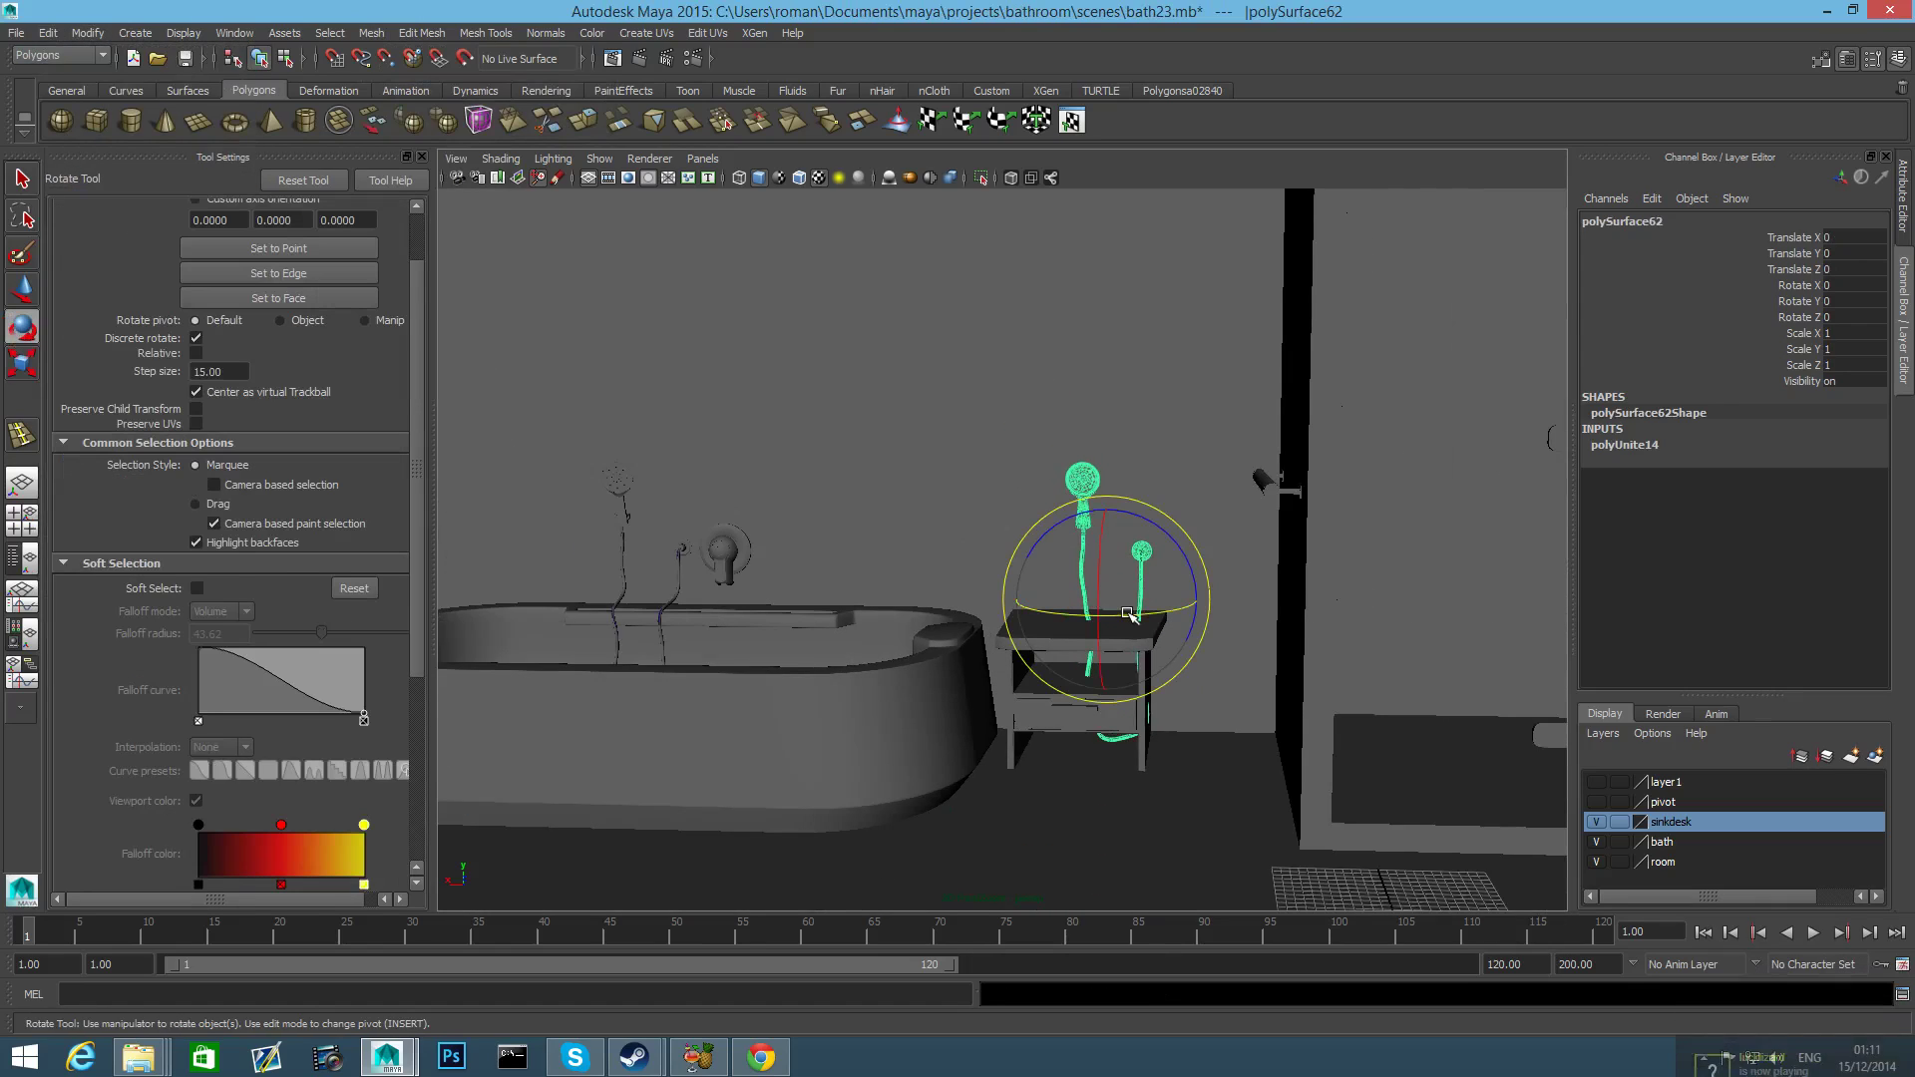
drag(1128, 614, 1253, 624)
Move the hand shower into the shower cabin and raise it, to about X -84 and Y 33.6.
alt+right_drag(1253, 624, 1366, 628)
alt+middle_drag(1366, 628, 1043, 790)
key(w)
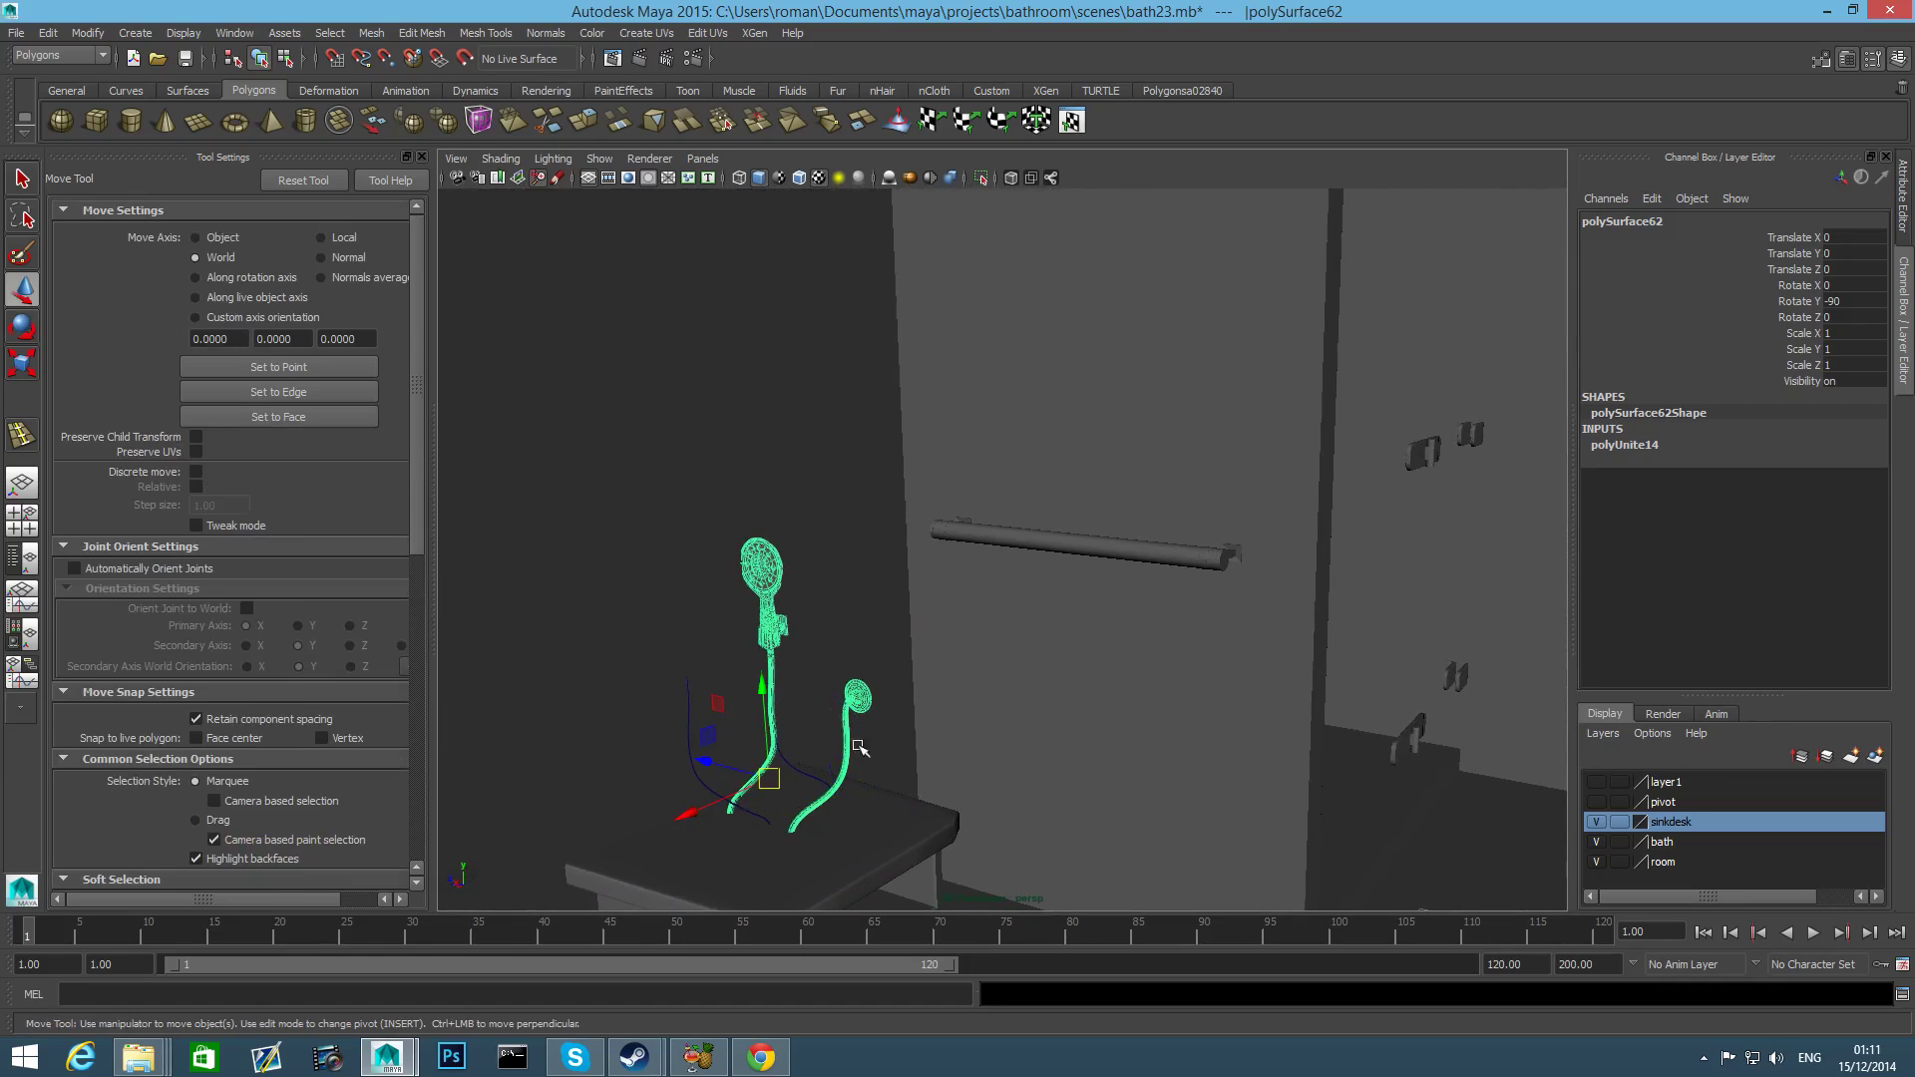
drag(698, 811, 980, 664)
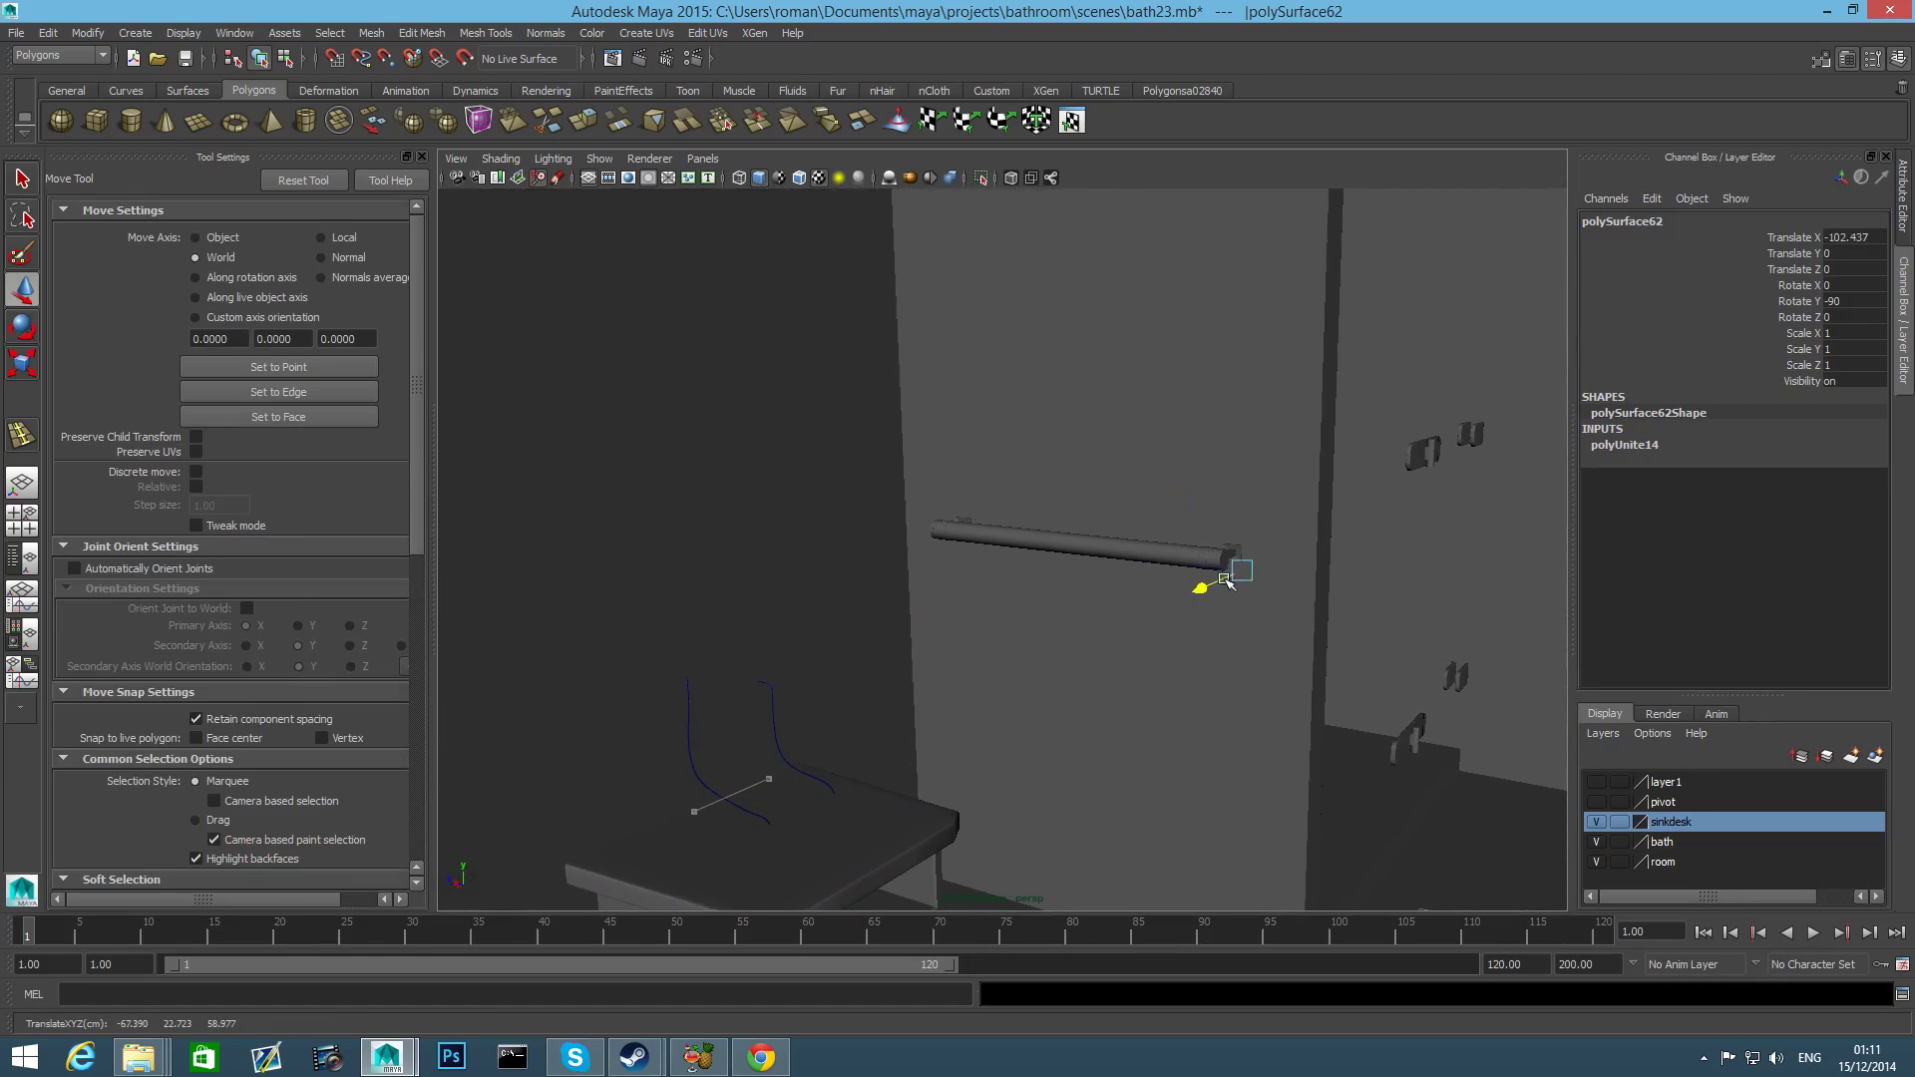
drag(1225, 578, 1227, 577)
alt+drag(1228, 578, 1154, 602)
alt+middle_drag(1153, 603, 762, 689)
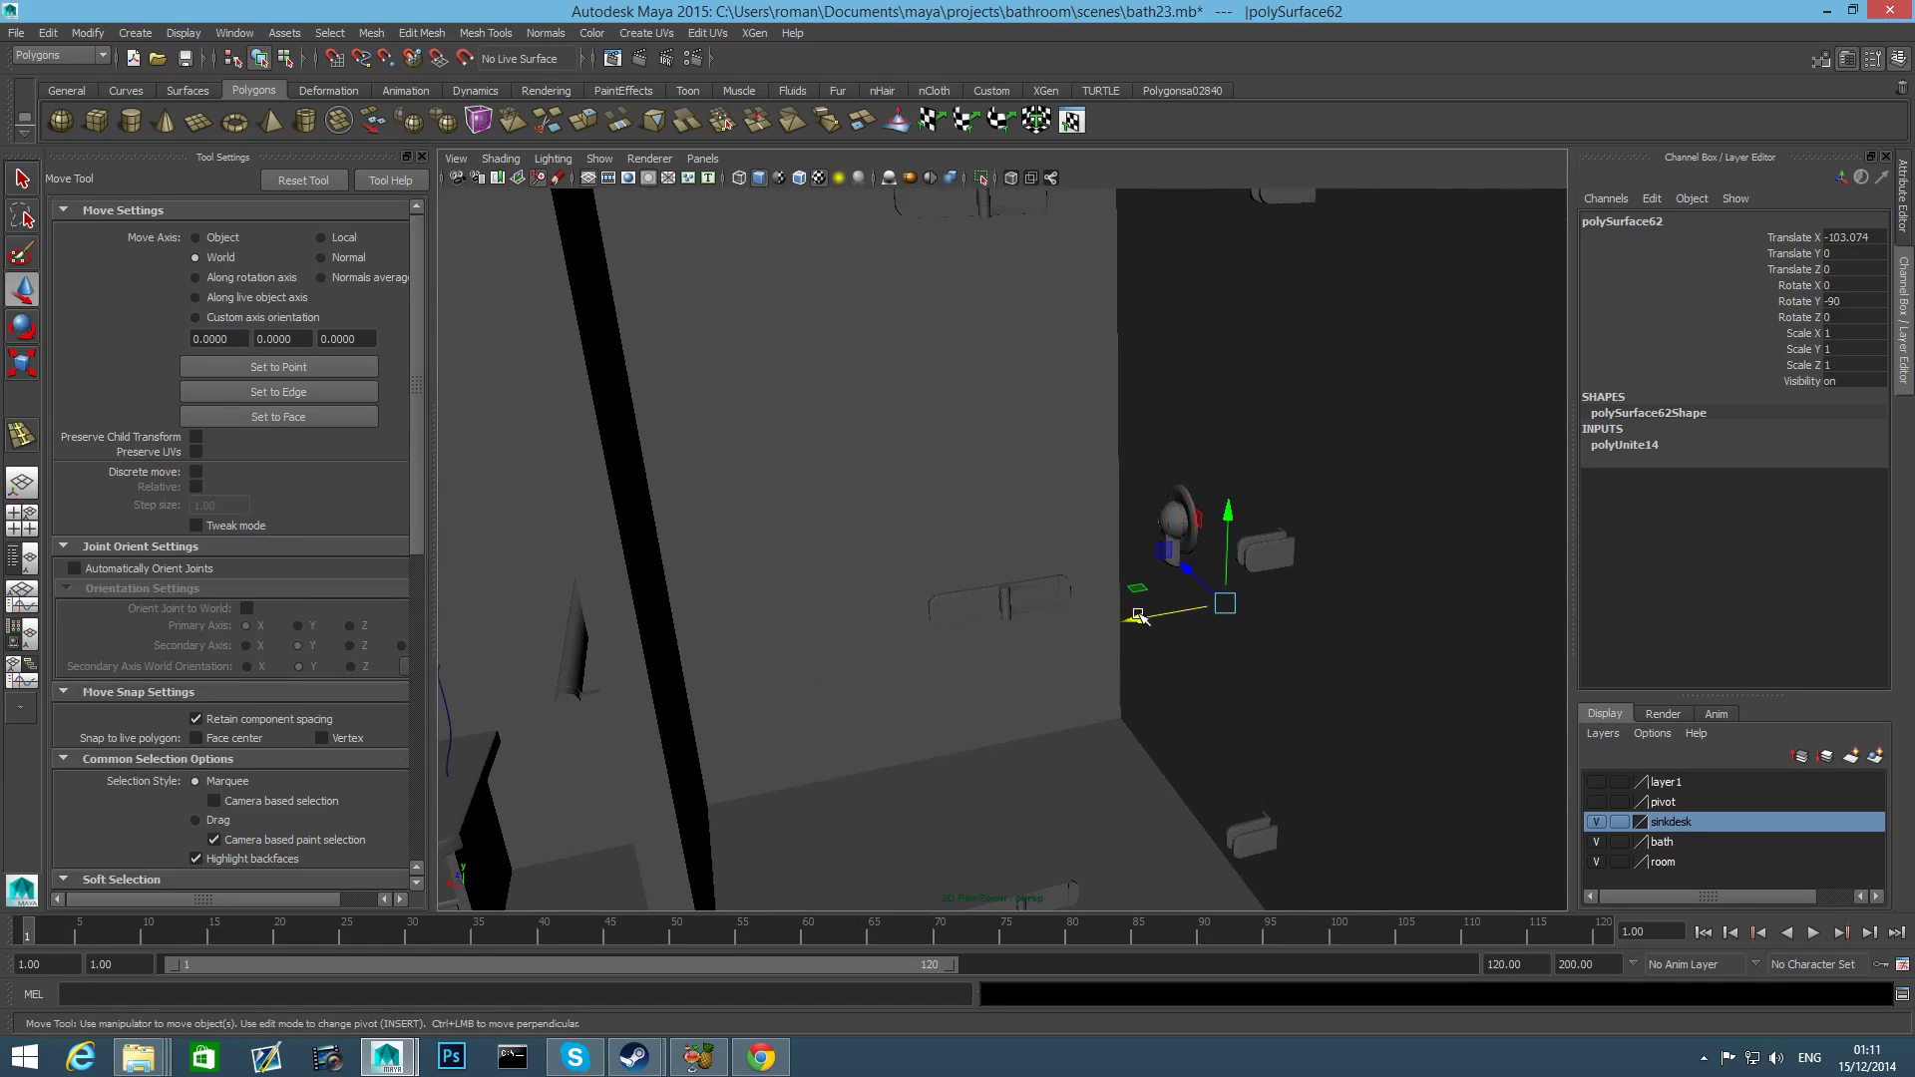
drag(1137, 617, 1065, 645)
drag(948, 636, 1047, 479)
Shift the hand shower along Z toward the mixer and fit it against the wall, at about X -83 and Z -18.8.
alt+right_drag(1047, 479, 1120, 522)
alt+drag(1120, 521, 1175, 552)
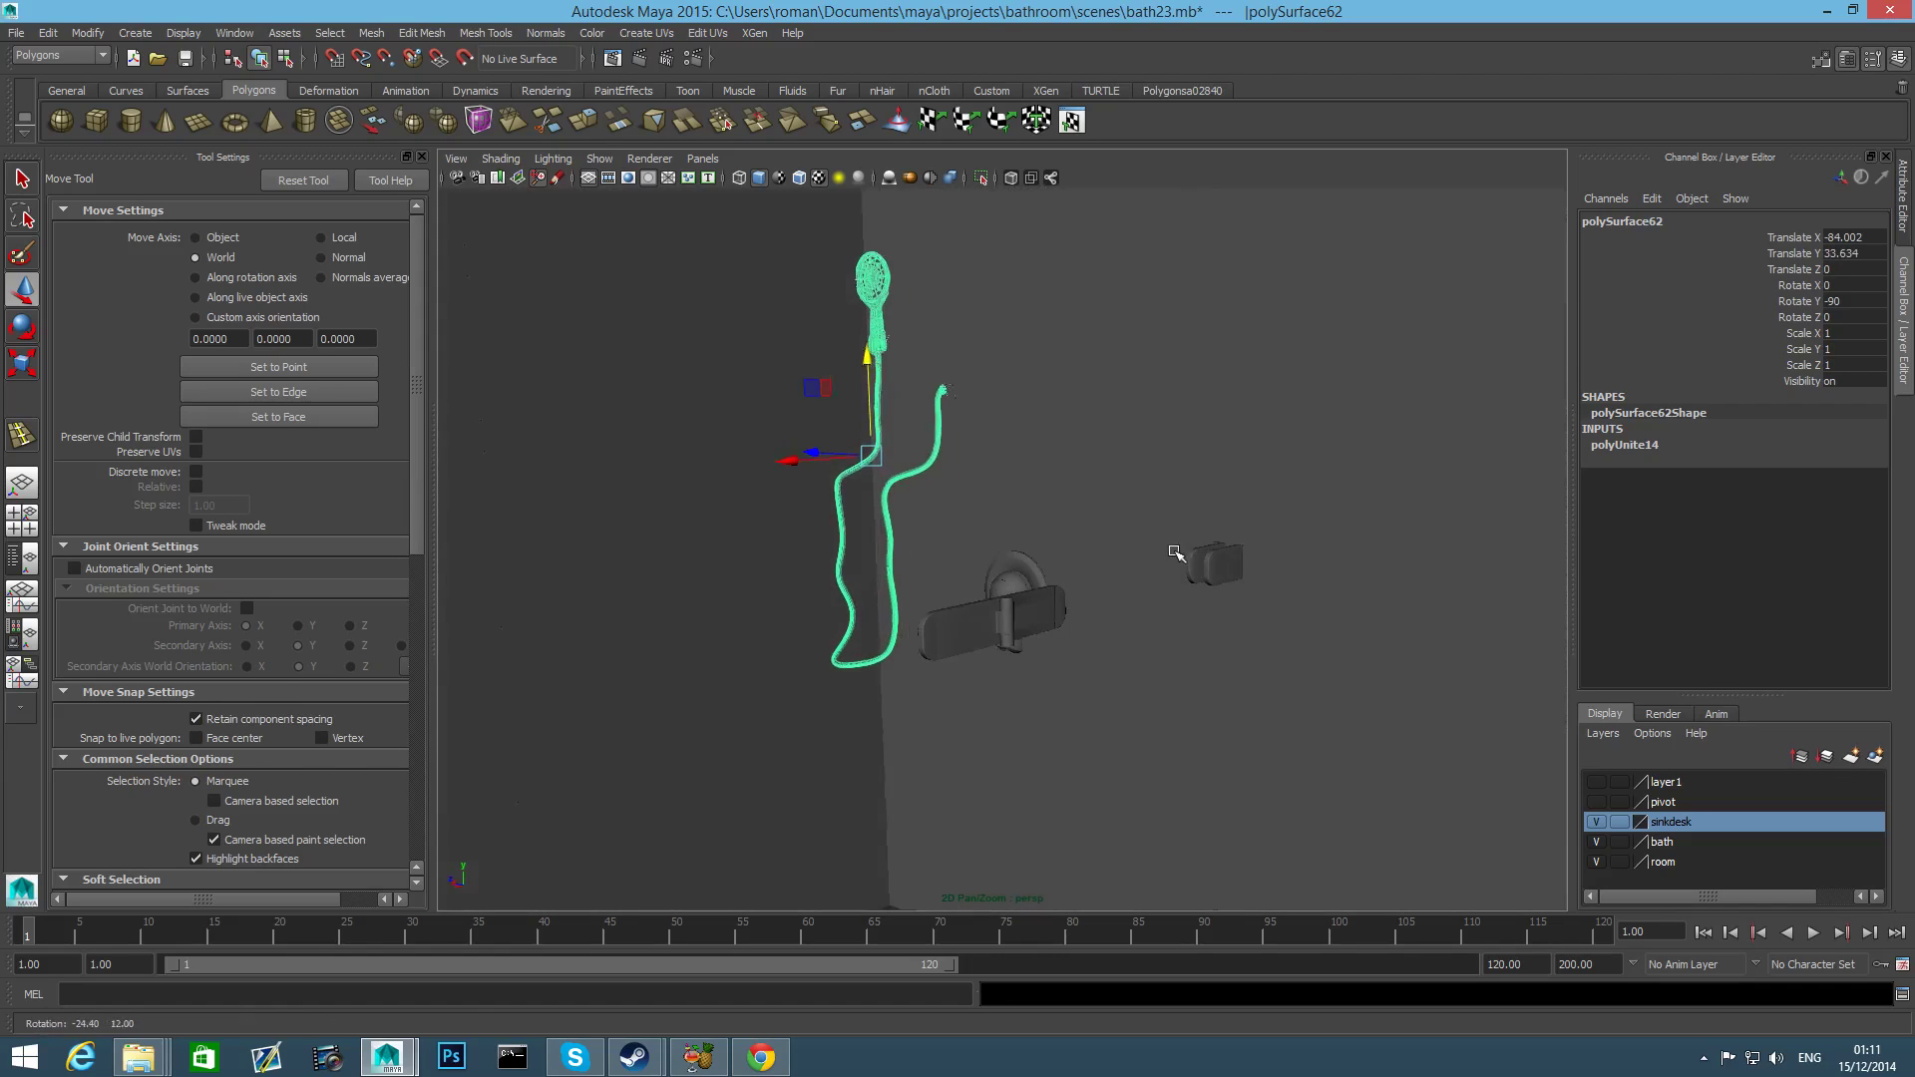
alt+middle_drag(1087, 553, 1181, 622)
drag(915, 495, 1062, 663)
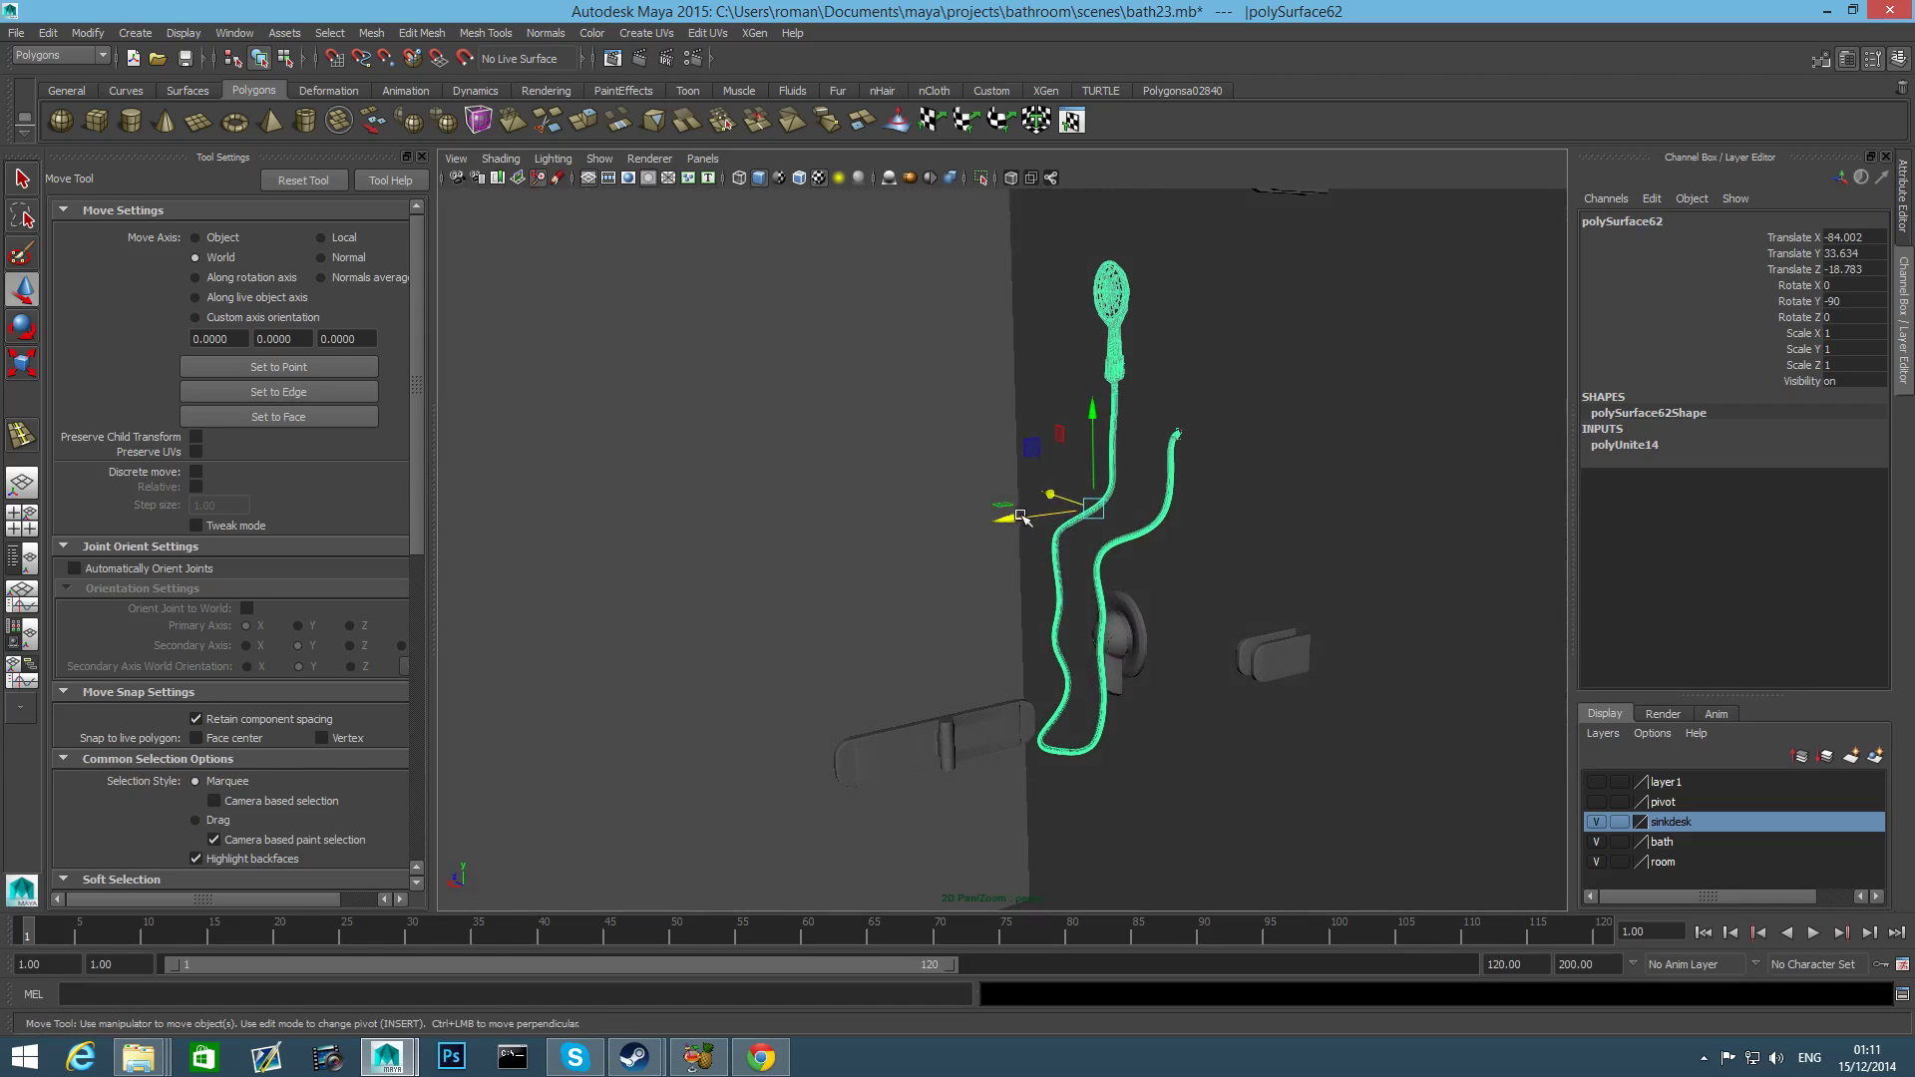
drag(1020, 520, 1007, 524)
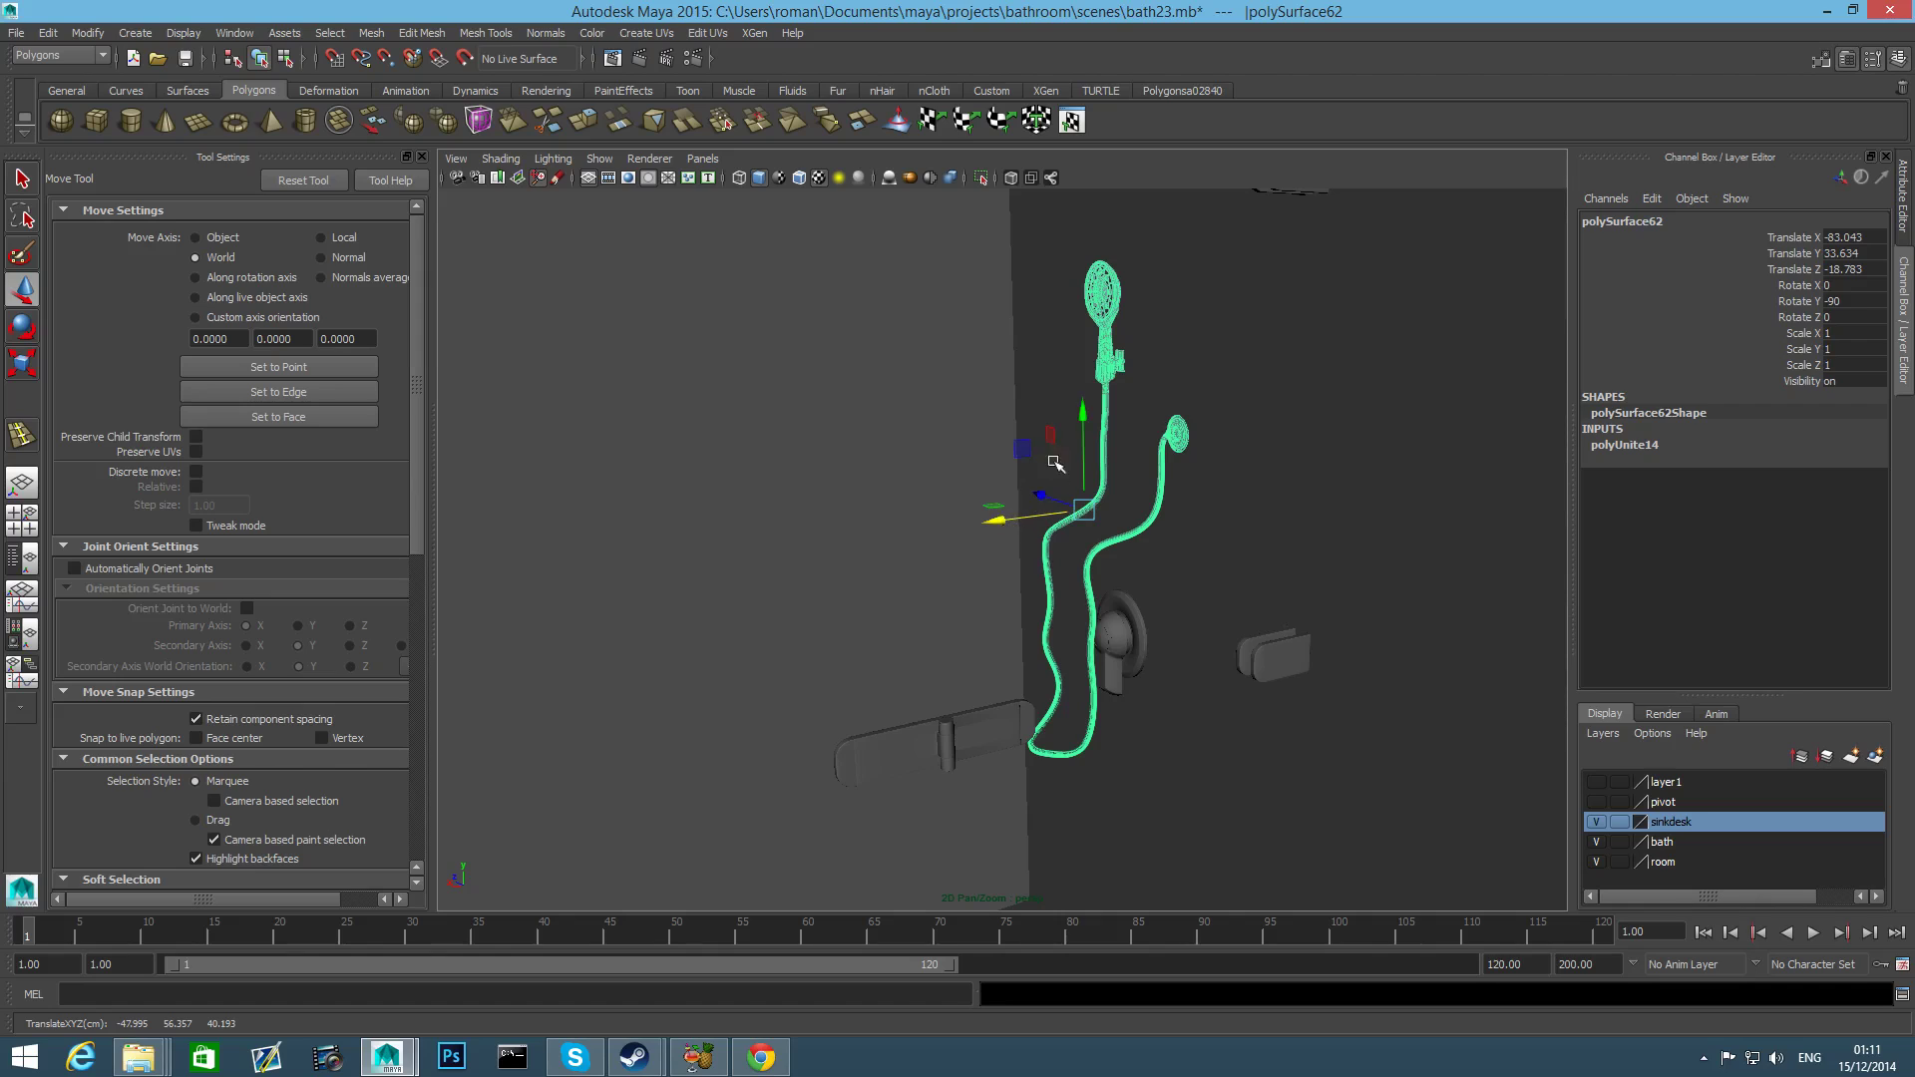
Lower the hand shower beside the mixer to about Y 16.9 and adjust its sideways position to about Z -15.9.
drag(1084, 426, 1114, 586)
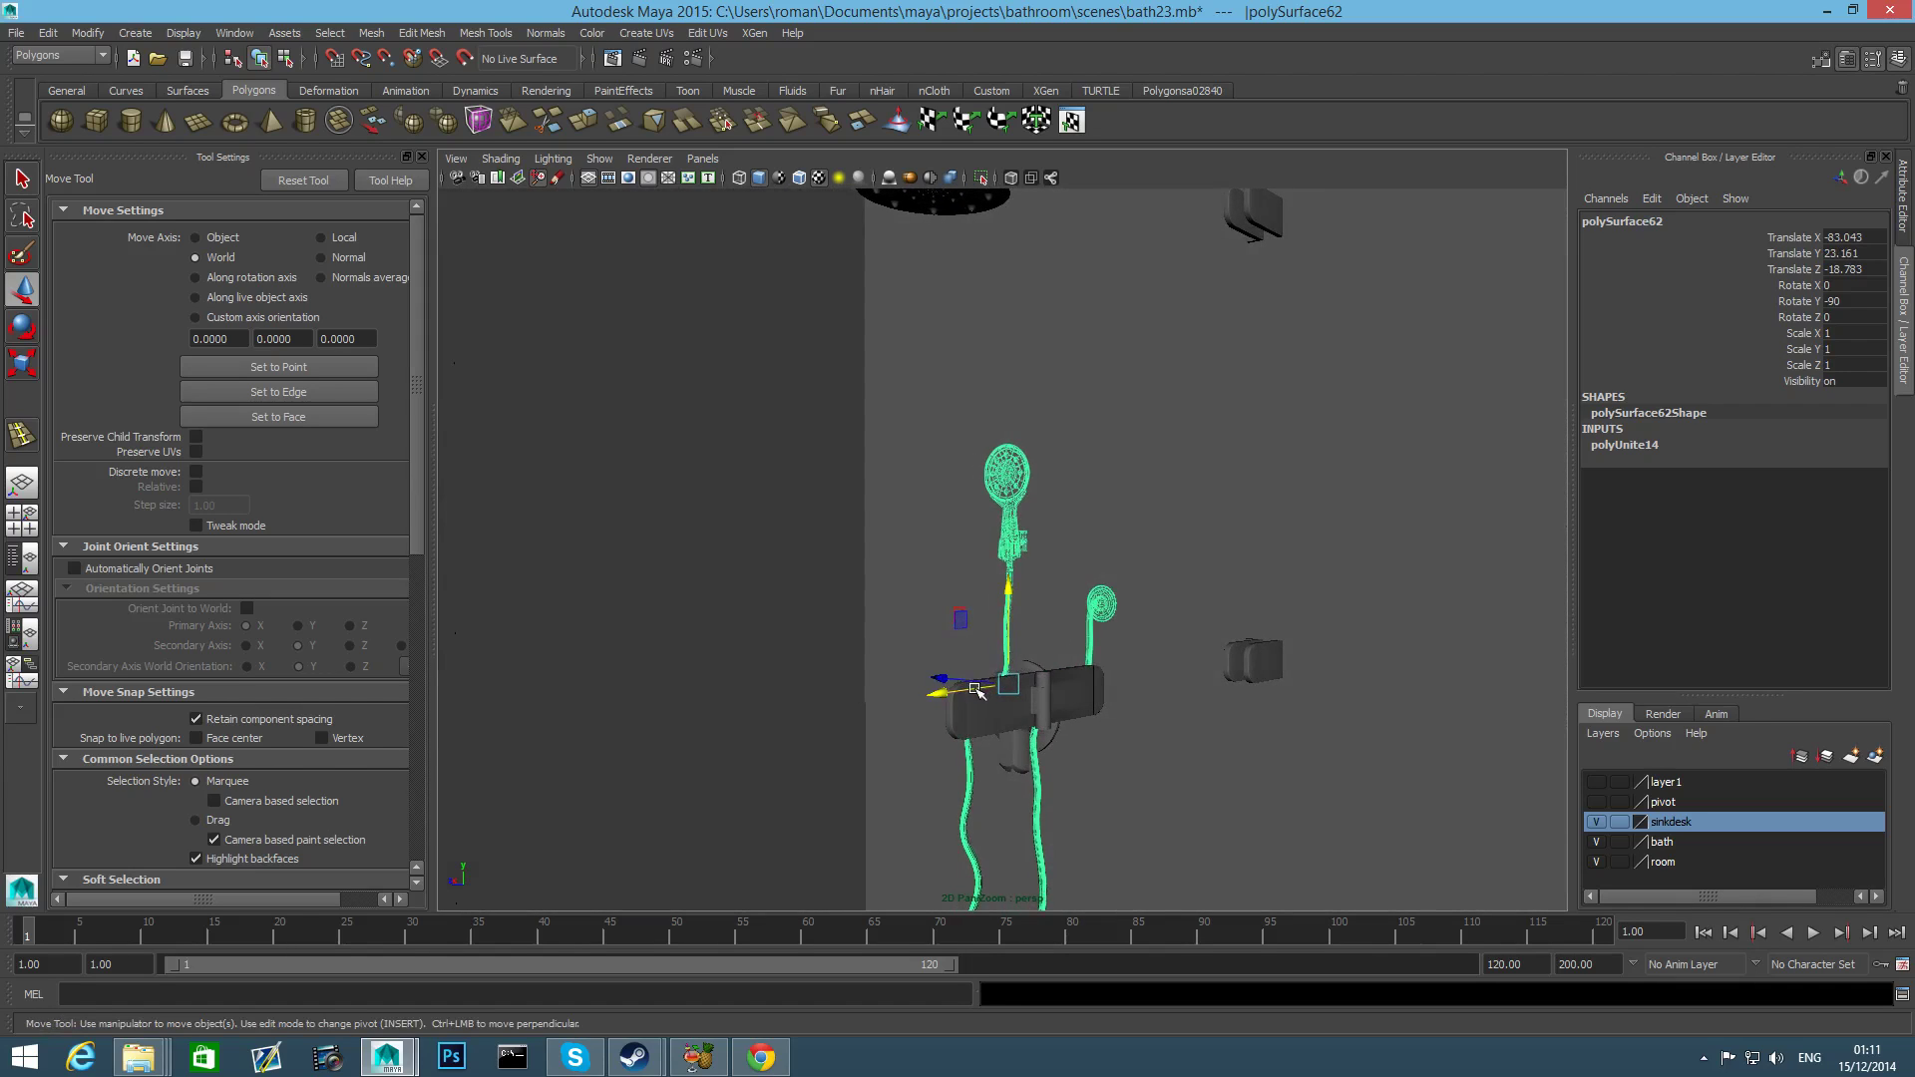
alt+drag(975, 688, 878, 670)
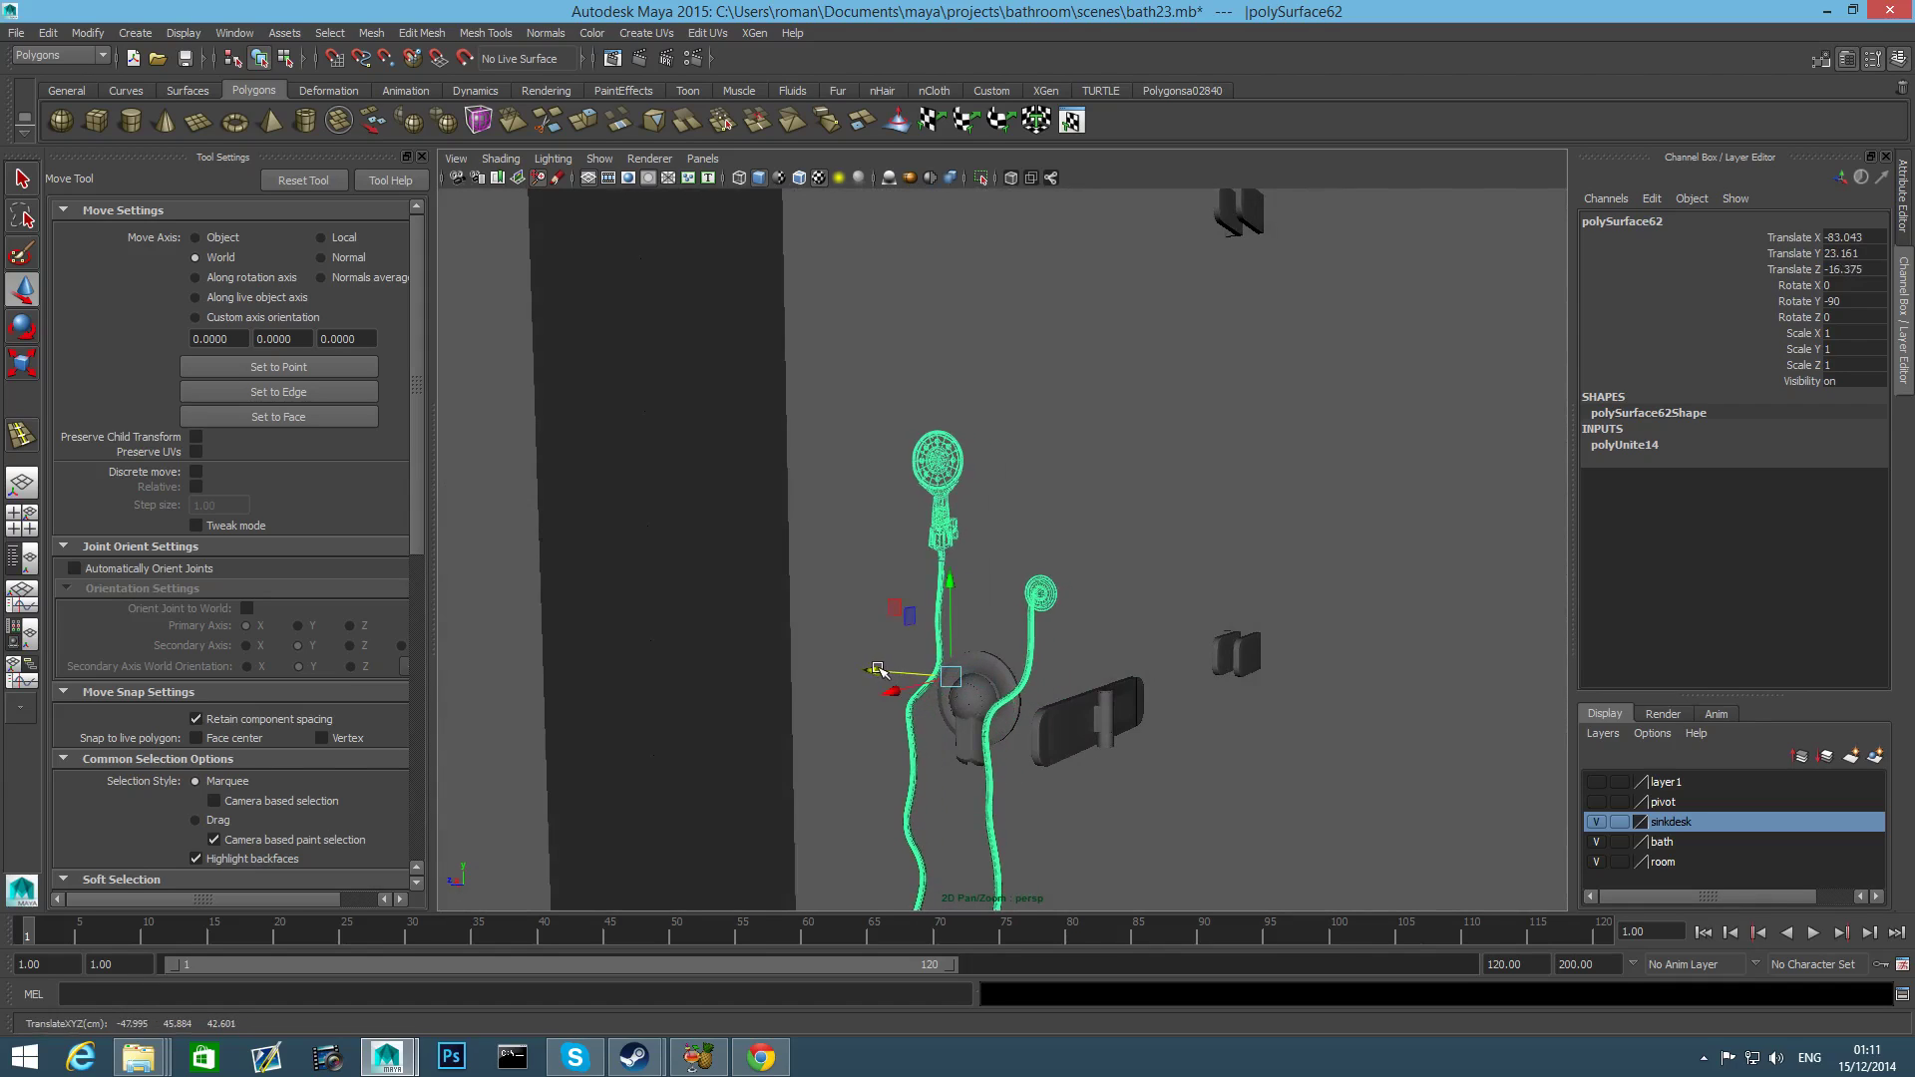
drag(947, 577, 1003, 561)
alt+drag(1263, 547, 1191, 662)
alt+right_drag(1191, 661, 1357, 725)
alt+middle_drag(1156, 663, 1143, 484)
alt+right_drag(1143, 483, 1086, 649)
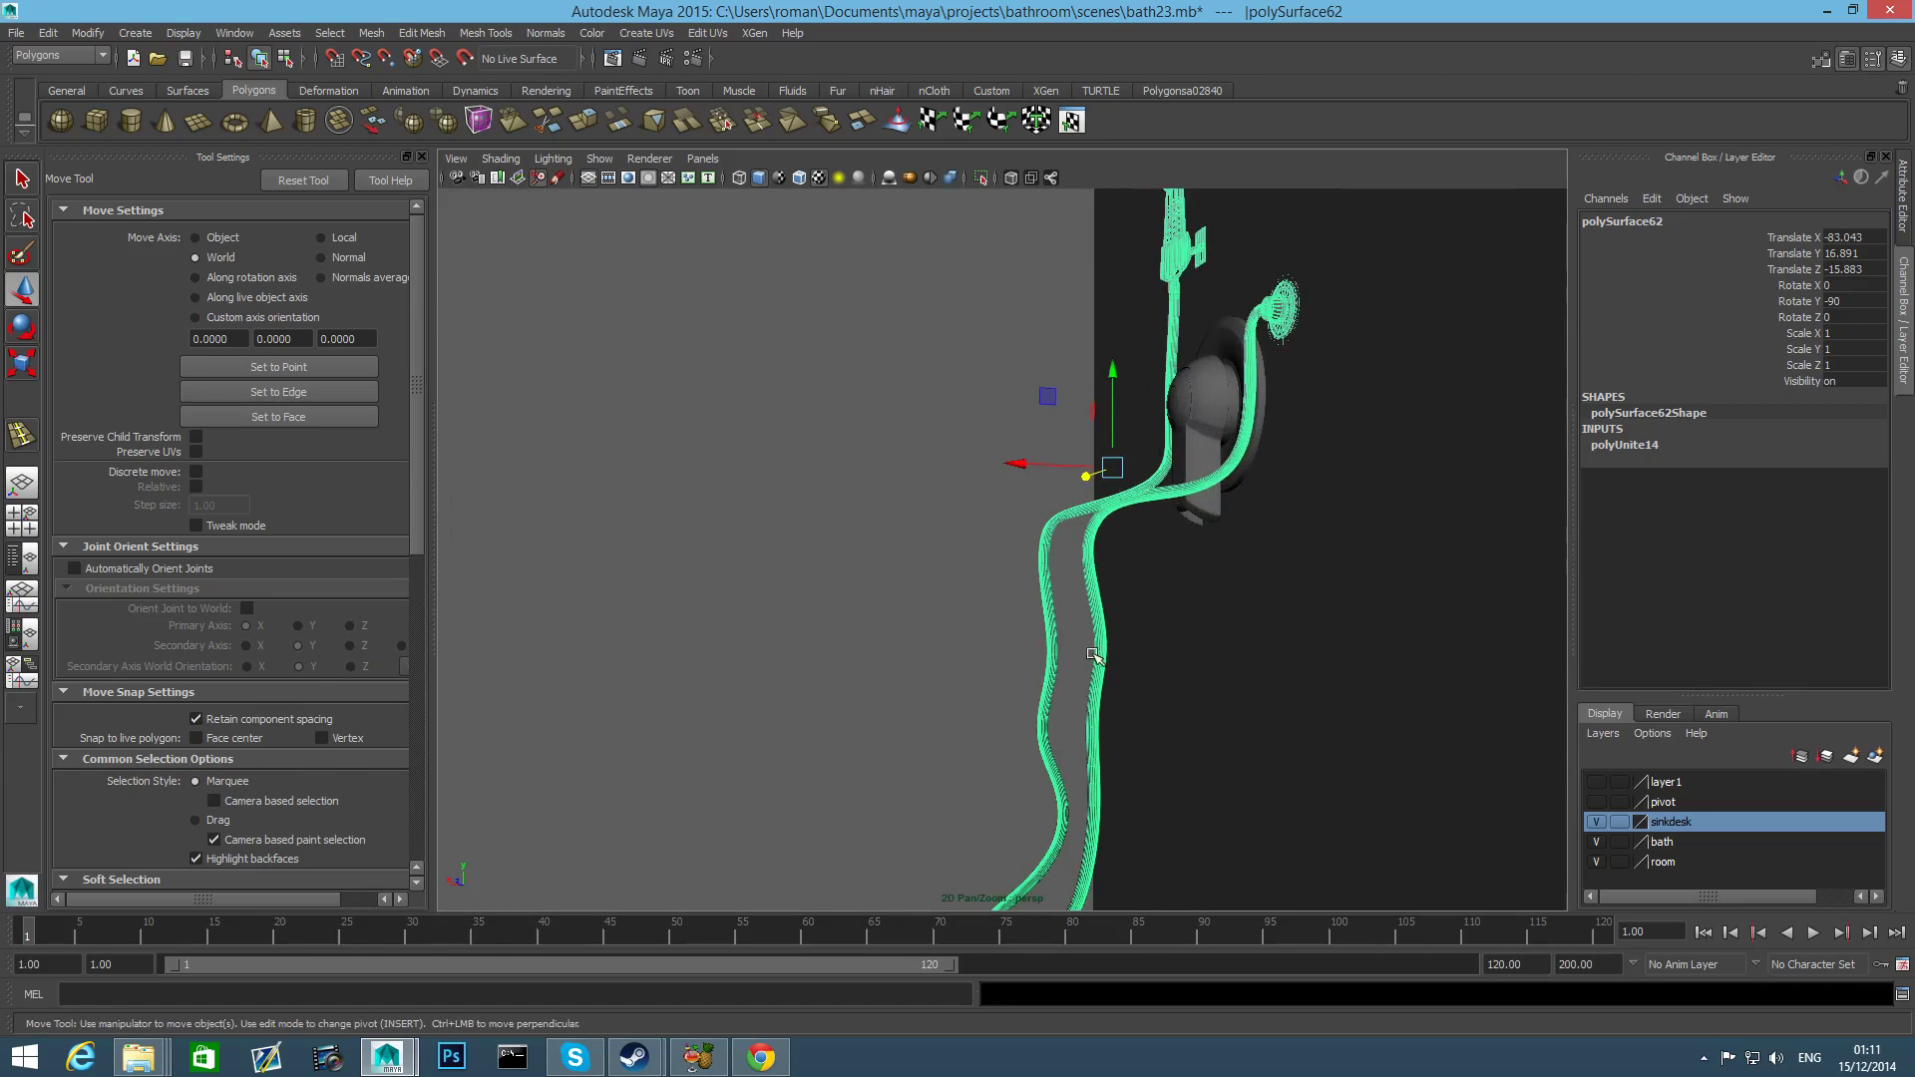
Examine from several angles how the hand shower, hose and wall connector sit beside the mixer.
alt+drag(1086, 649, 1150, 649)
alt+right_drag(1150, 649, 1189, 659)
alt+middle_drag(1038, 642, 1182, 565)
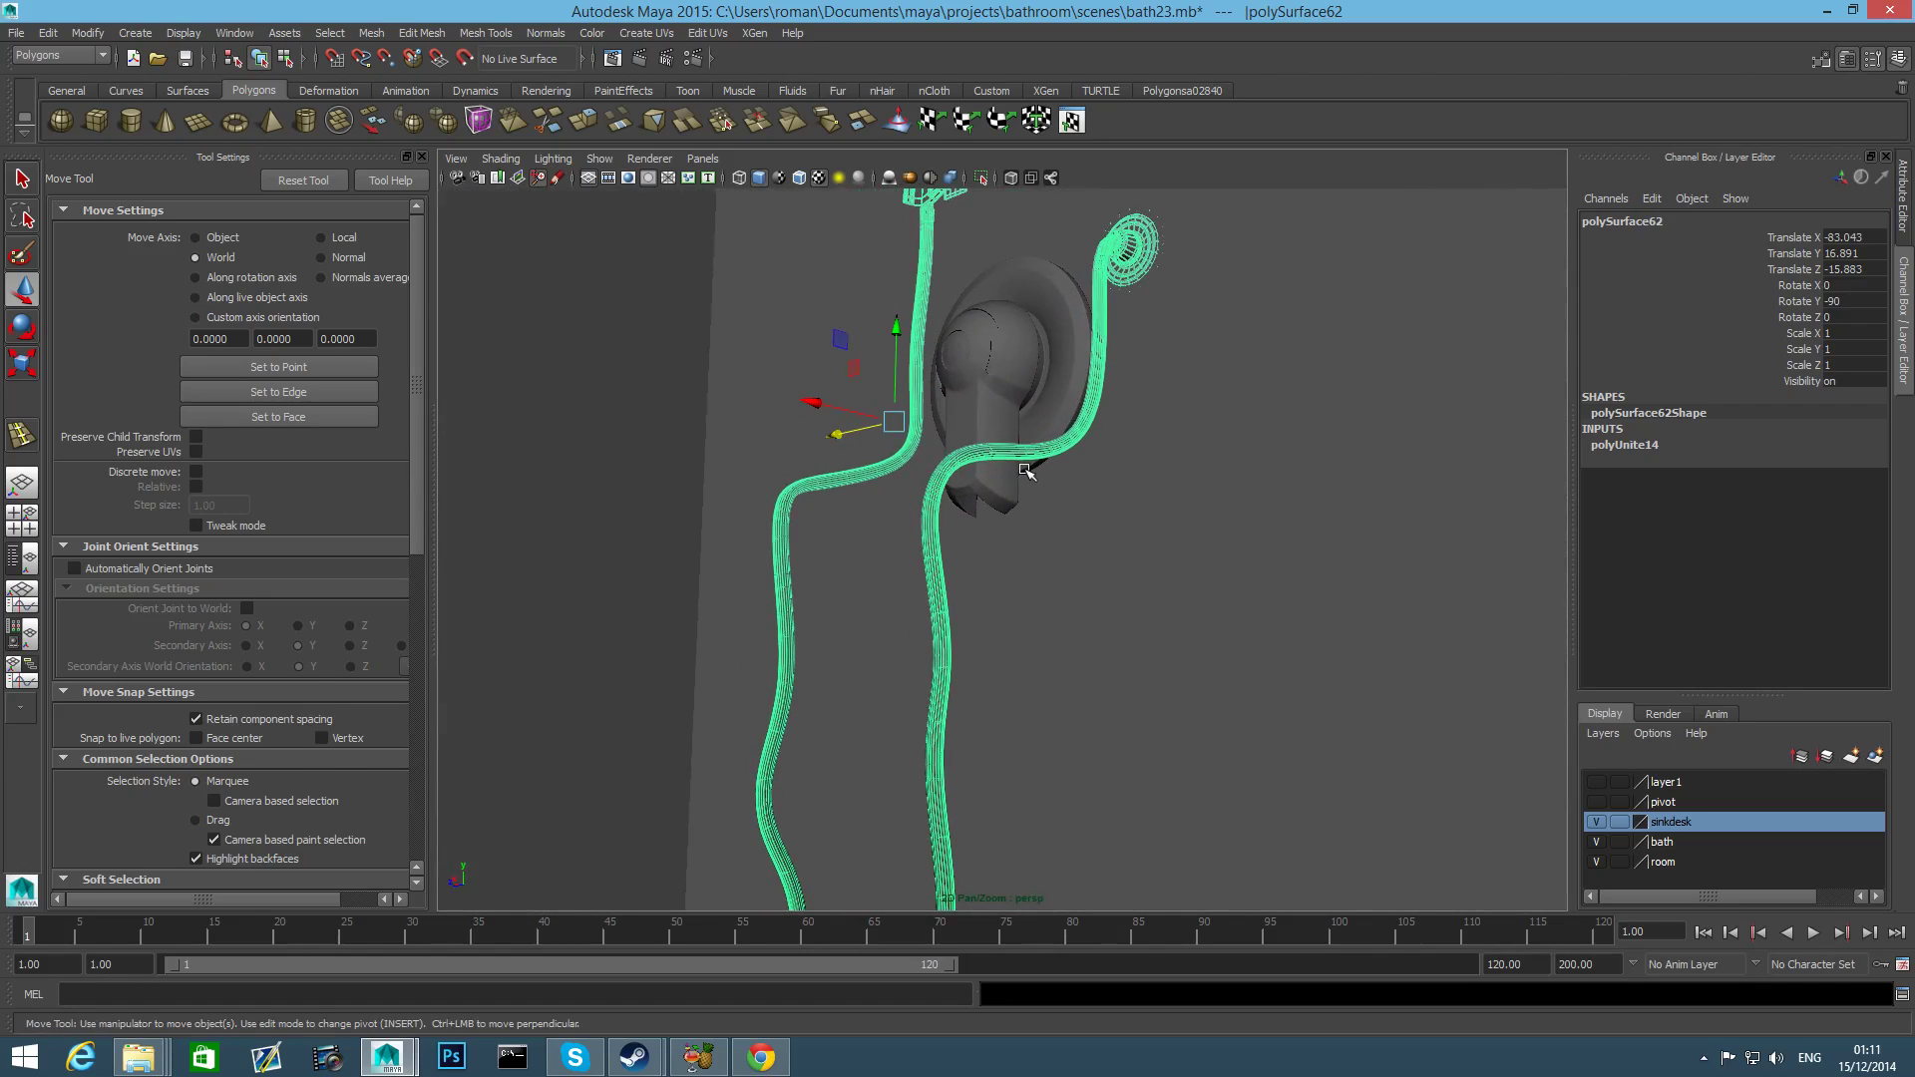
click(1024, 469)
alt+drag(1056, 458, 1021, 470)
alt+middle_drag(1023, 468, 943, 750)
alt+drag(1000, 599, 1044, 621)
alt+middle_drag(917, 653, 1067, 561)
alt+drag(1045, 607, 1127, 726)
click(1117, 705)
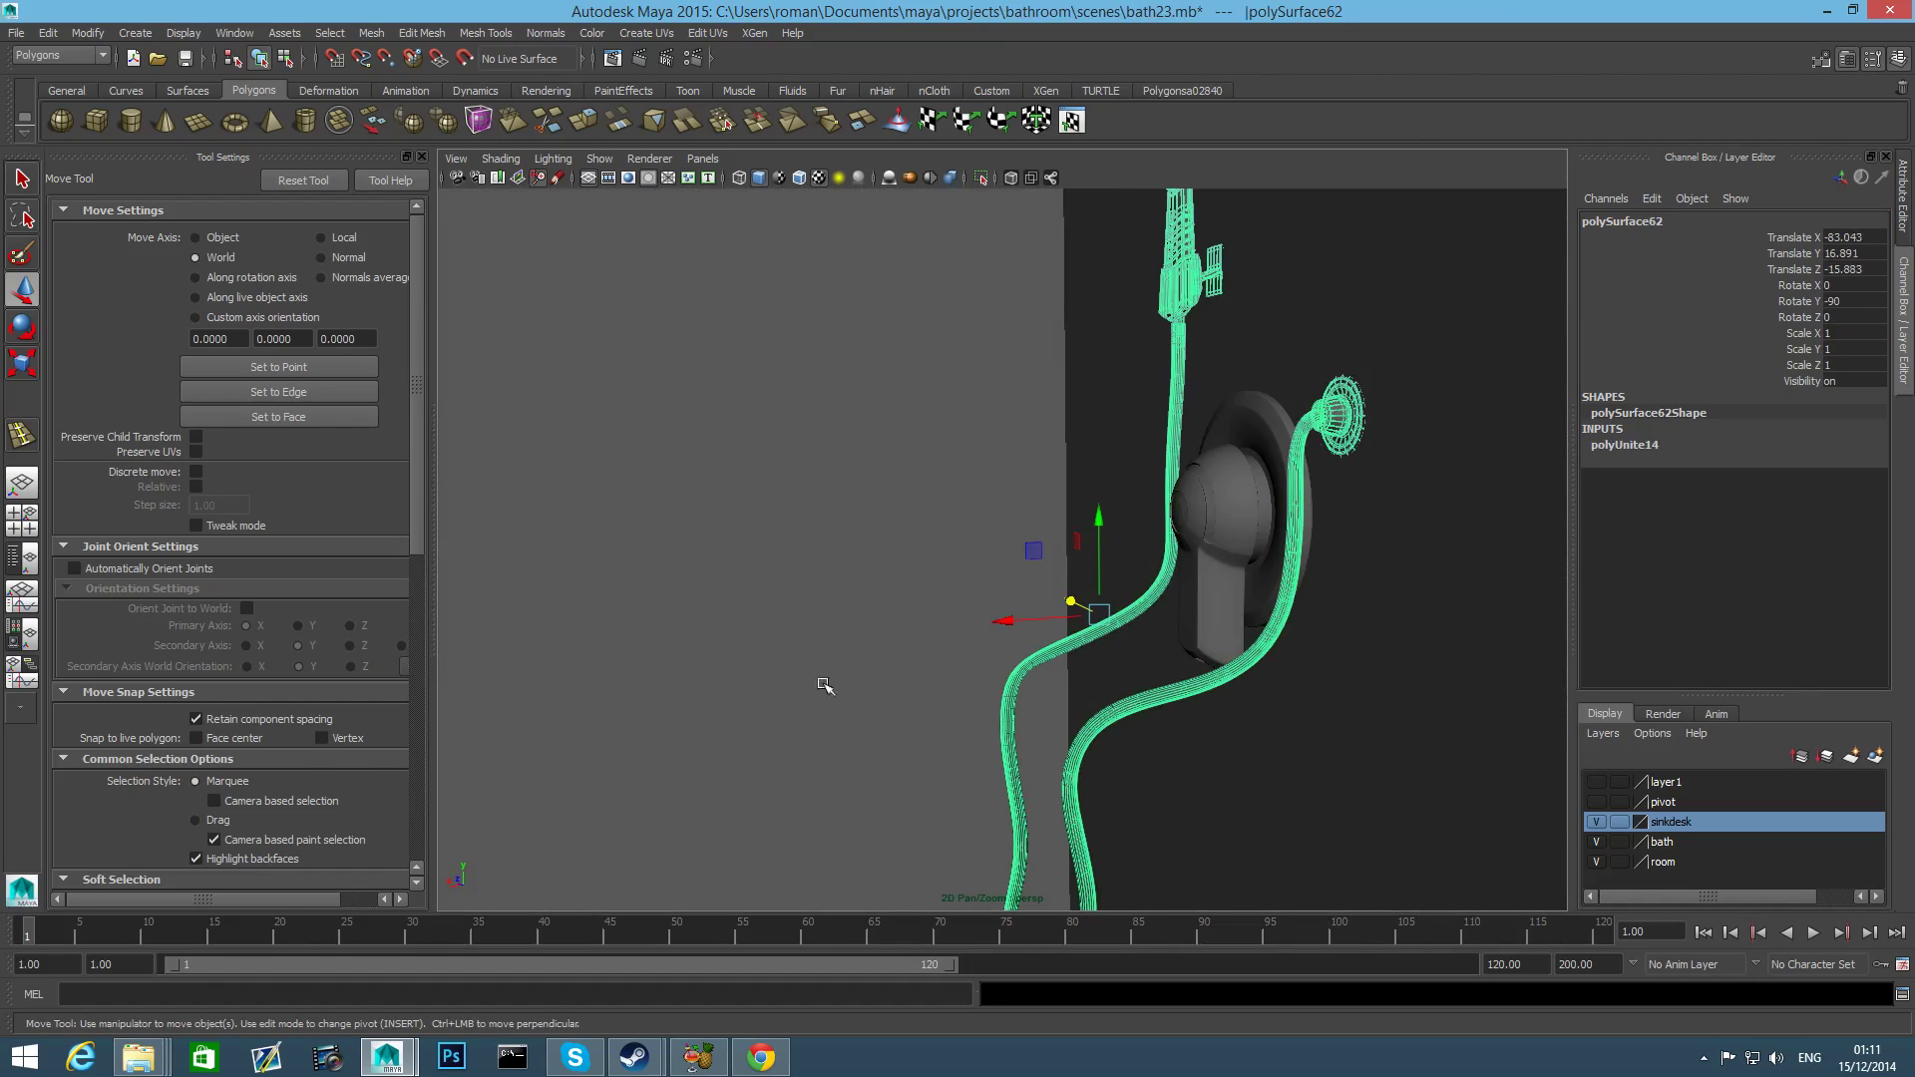
Move the hand shower slightly along X to about -82.94 so the round hose connector fits against the wall.
alt+drag(1566, 601, 1374, 535)
right_click(1407, 450)
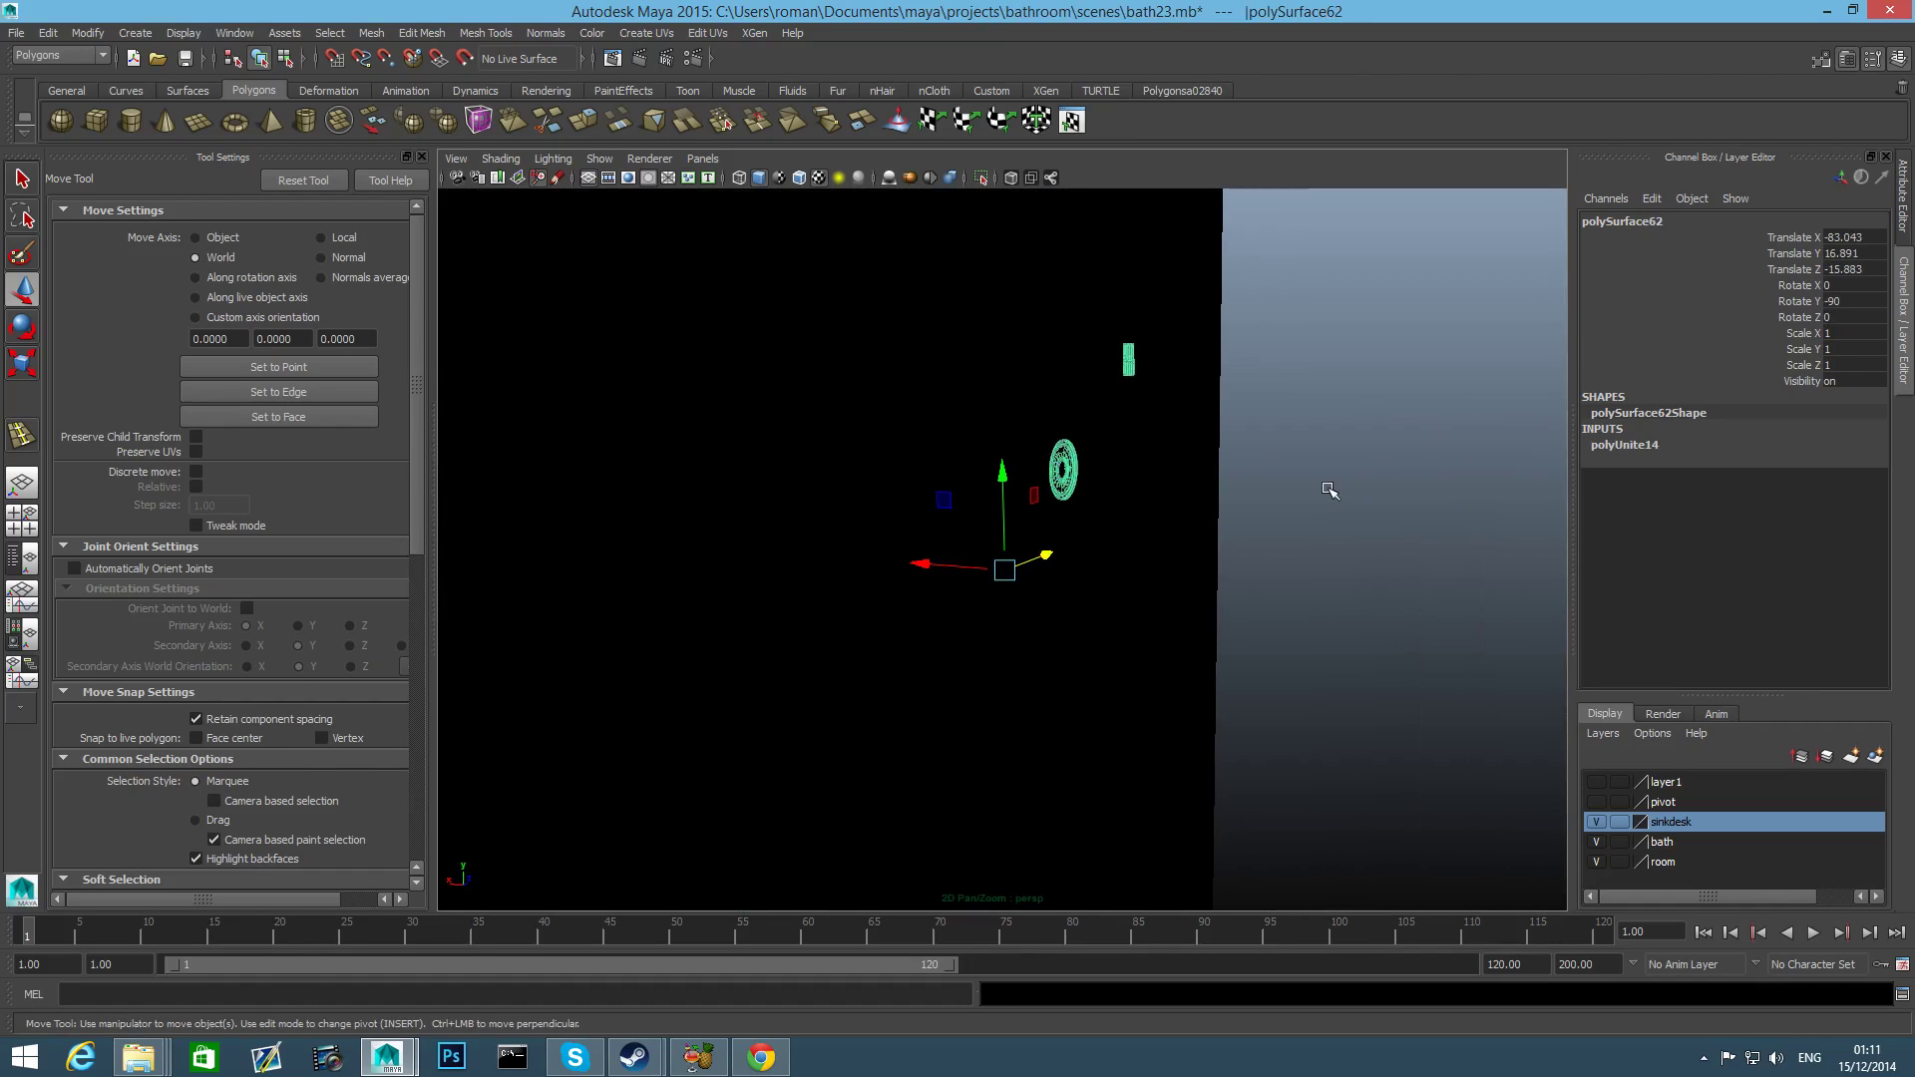
alt+drag(1169, 505, 1221, 536)
drag(928, 574, 1070, 598)
scroll(1049, 566, up, 4)
scroll(1047, 566, up, 4)
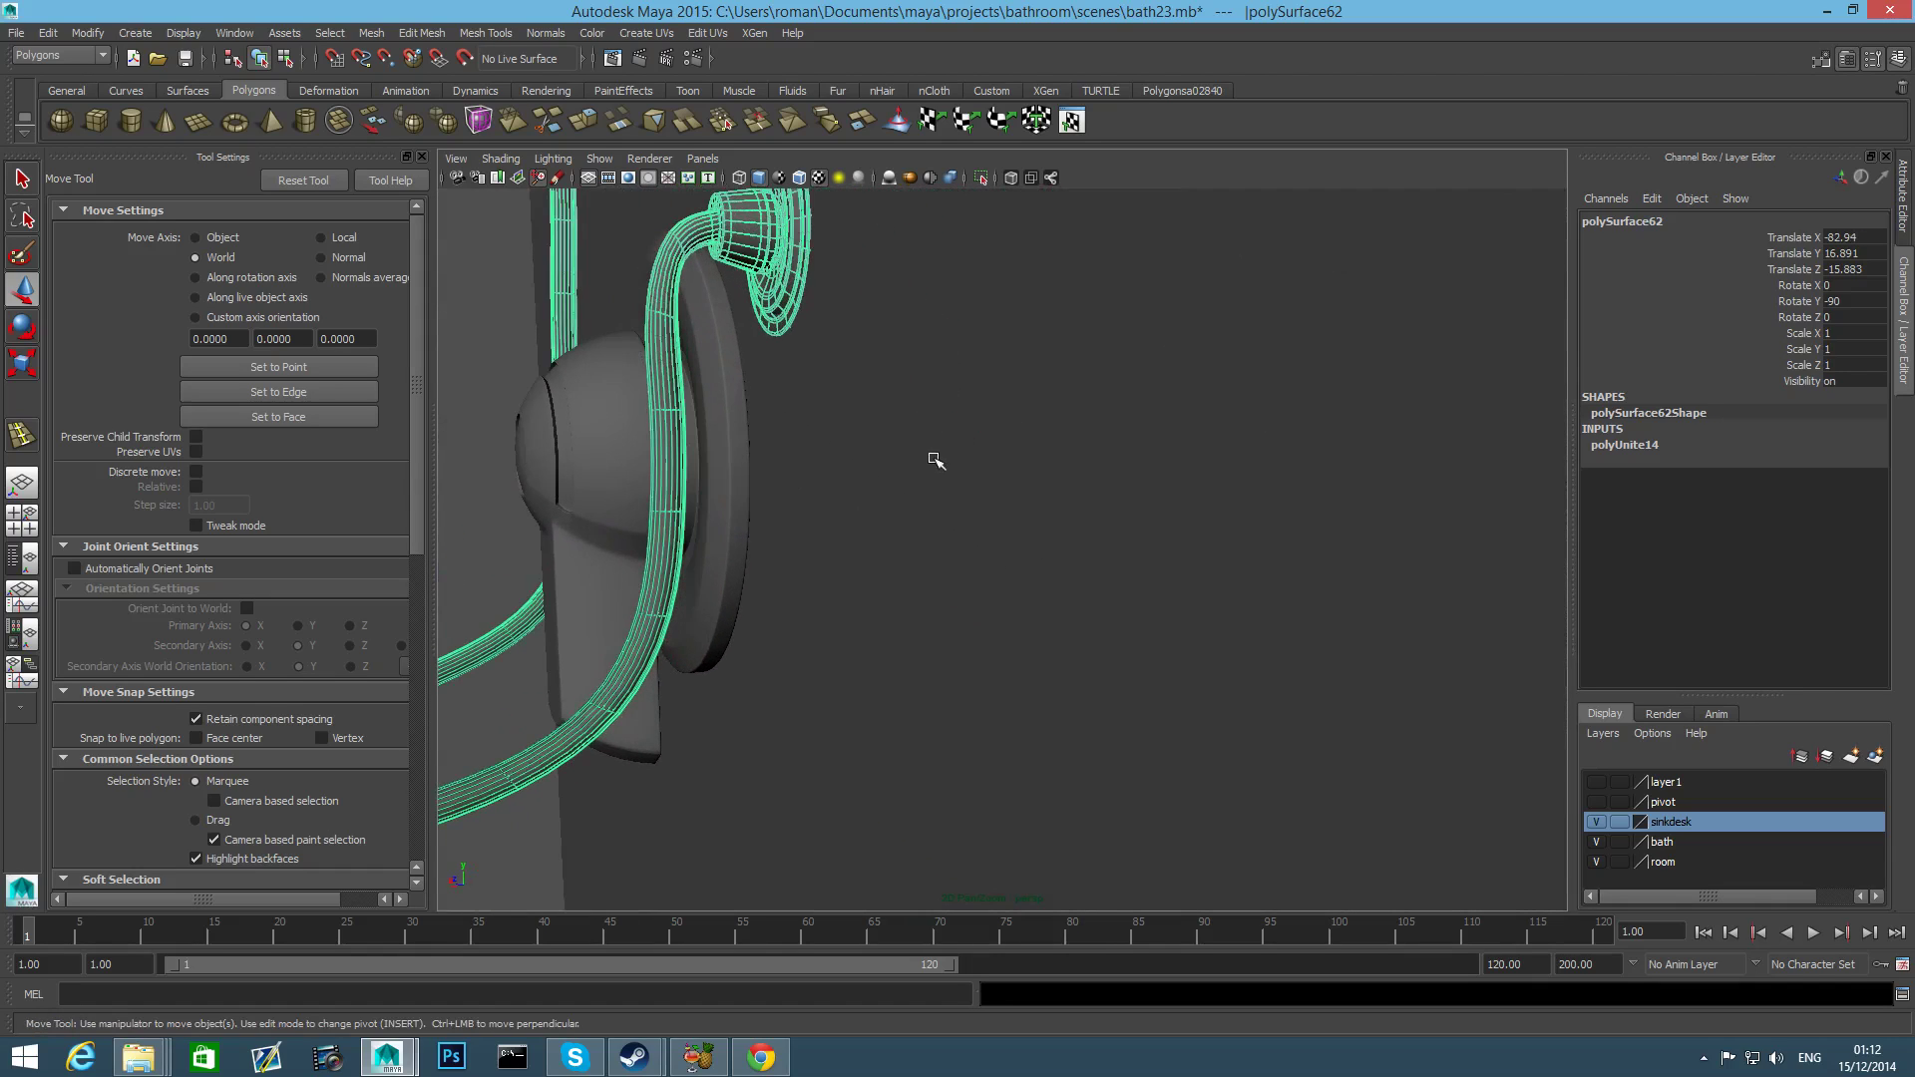
alt+middle_drag(931, 457, 1436, 749)
alt+drag(1436, 750, 1409, 552)
alt+middle_drag(1409, 551, 1664, 454)
scroll(920, 654, up, 5)
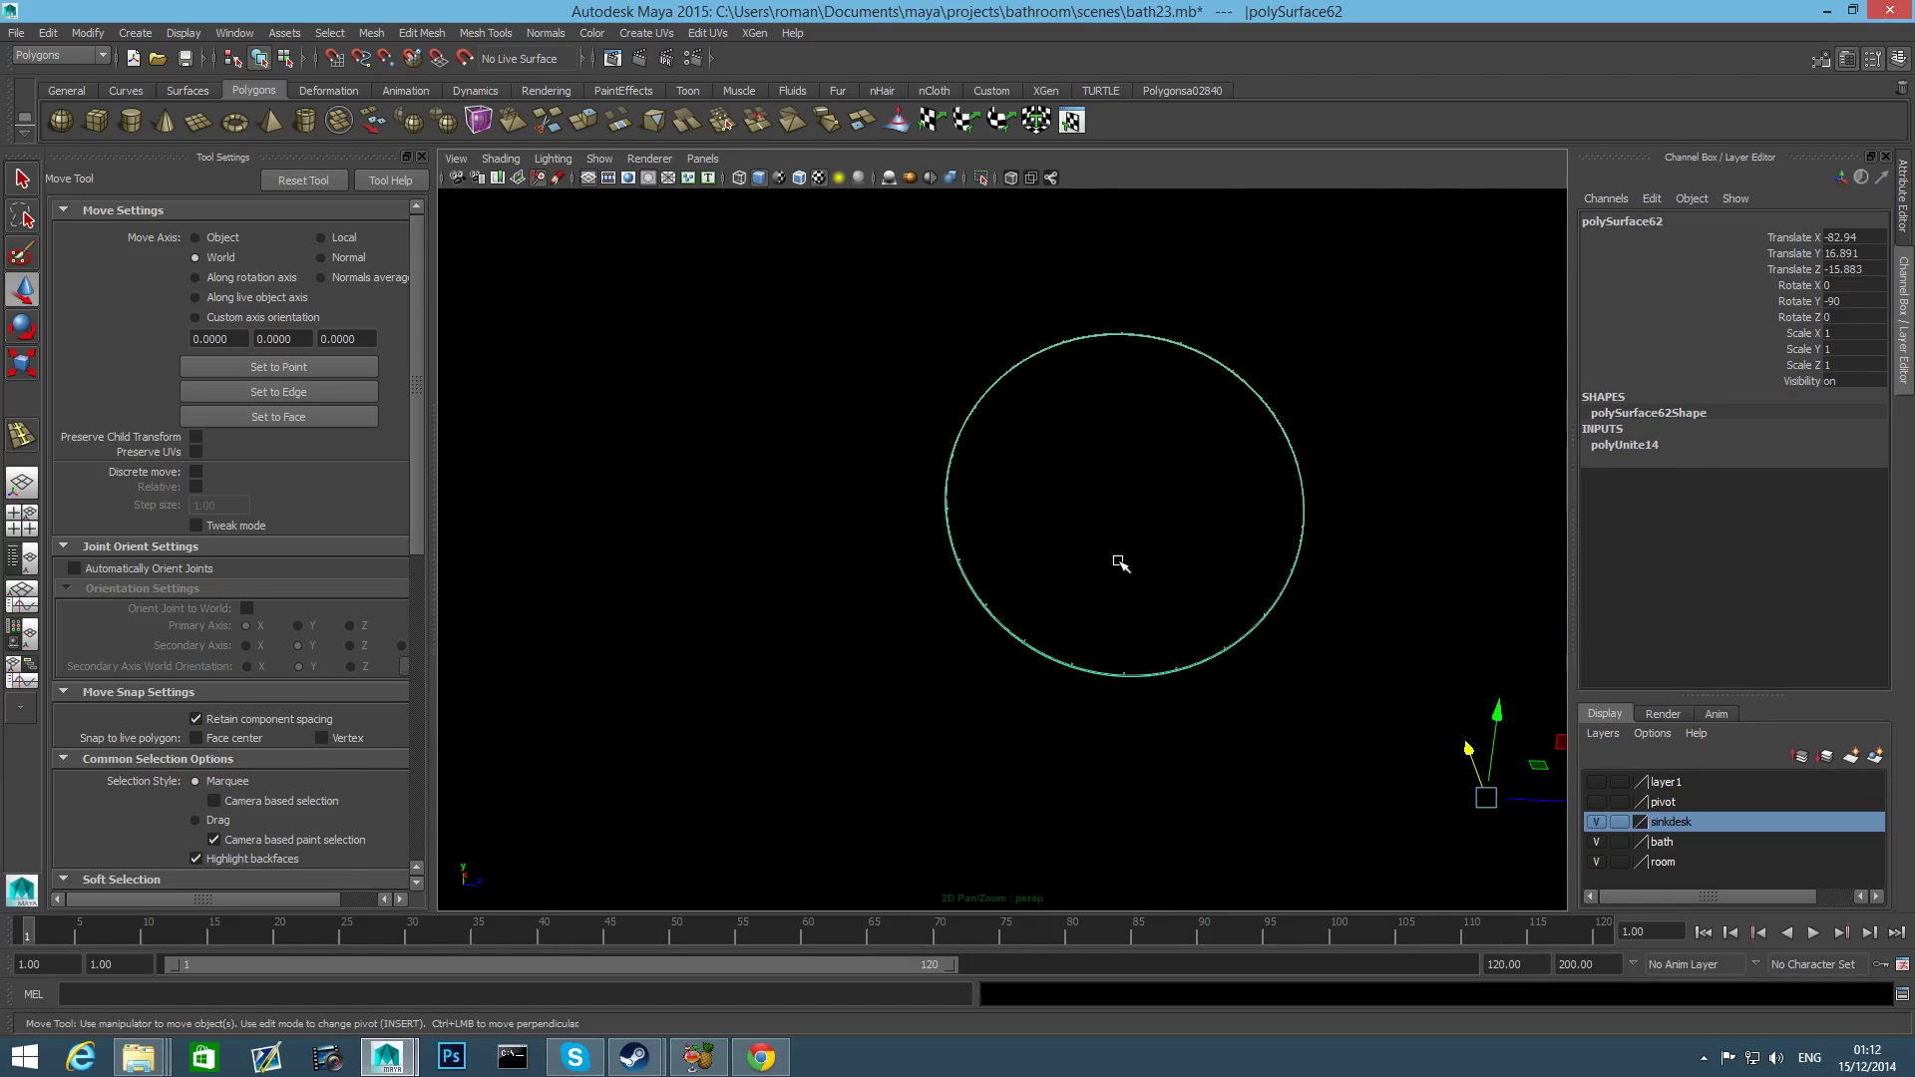
Show the Outliner beside the perspective view and delete the leftover curve2 near the bedside-style cabinet.
click(30, 523)
click(20, 557)
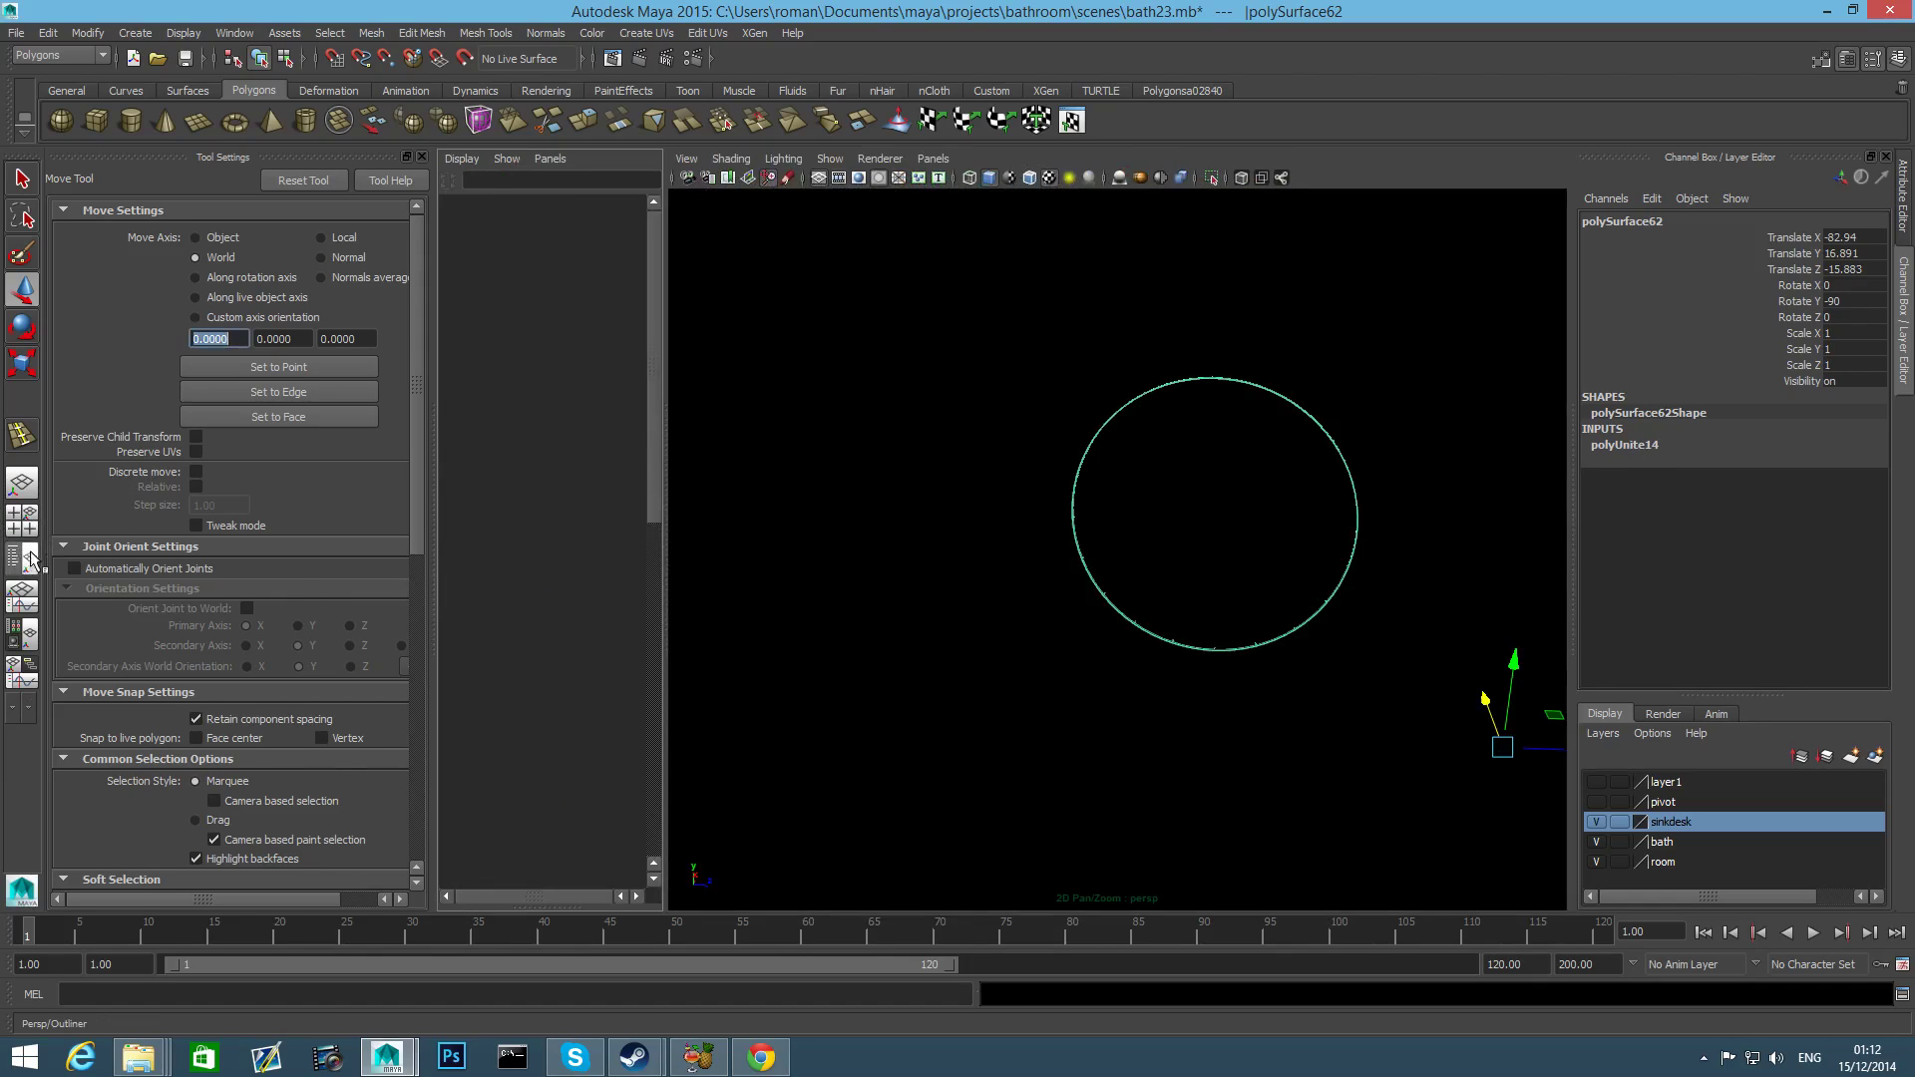
scroll(518, 618, down, 10)
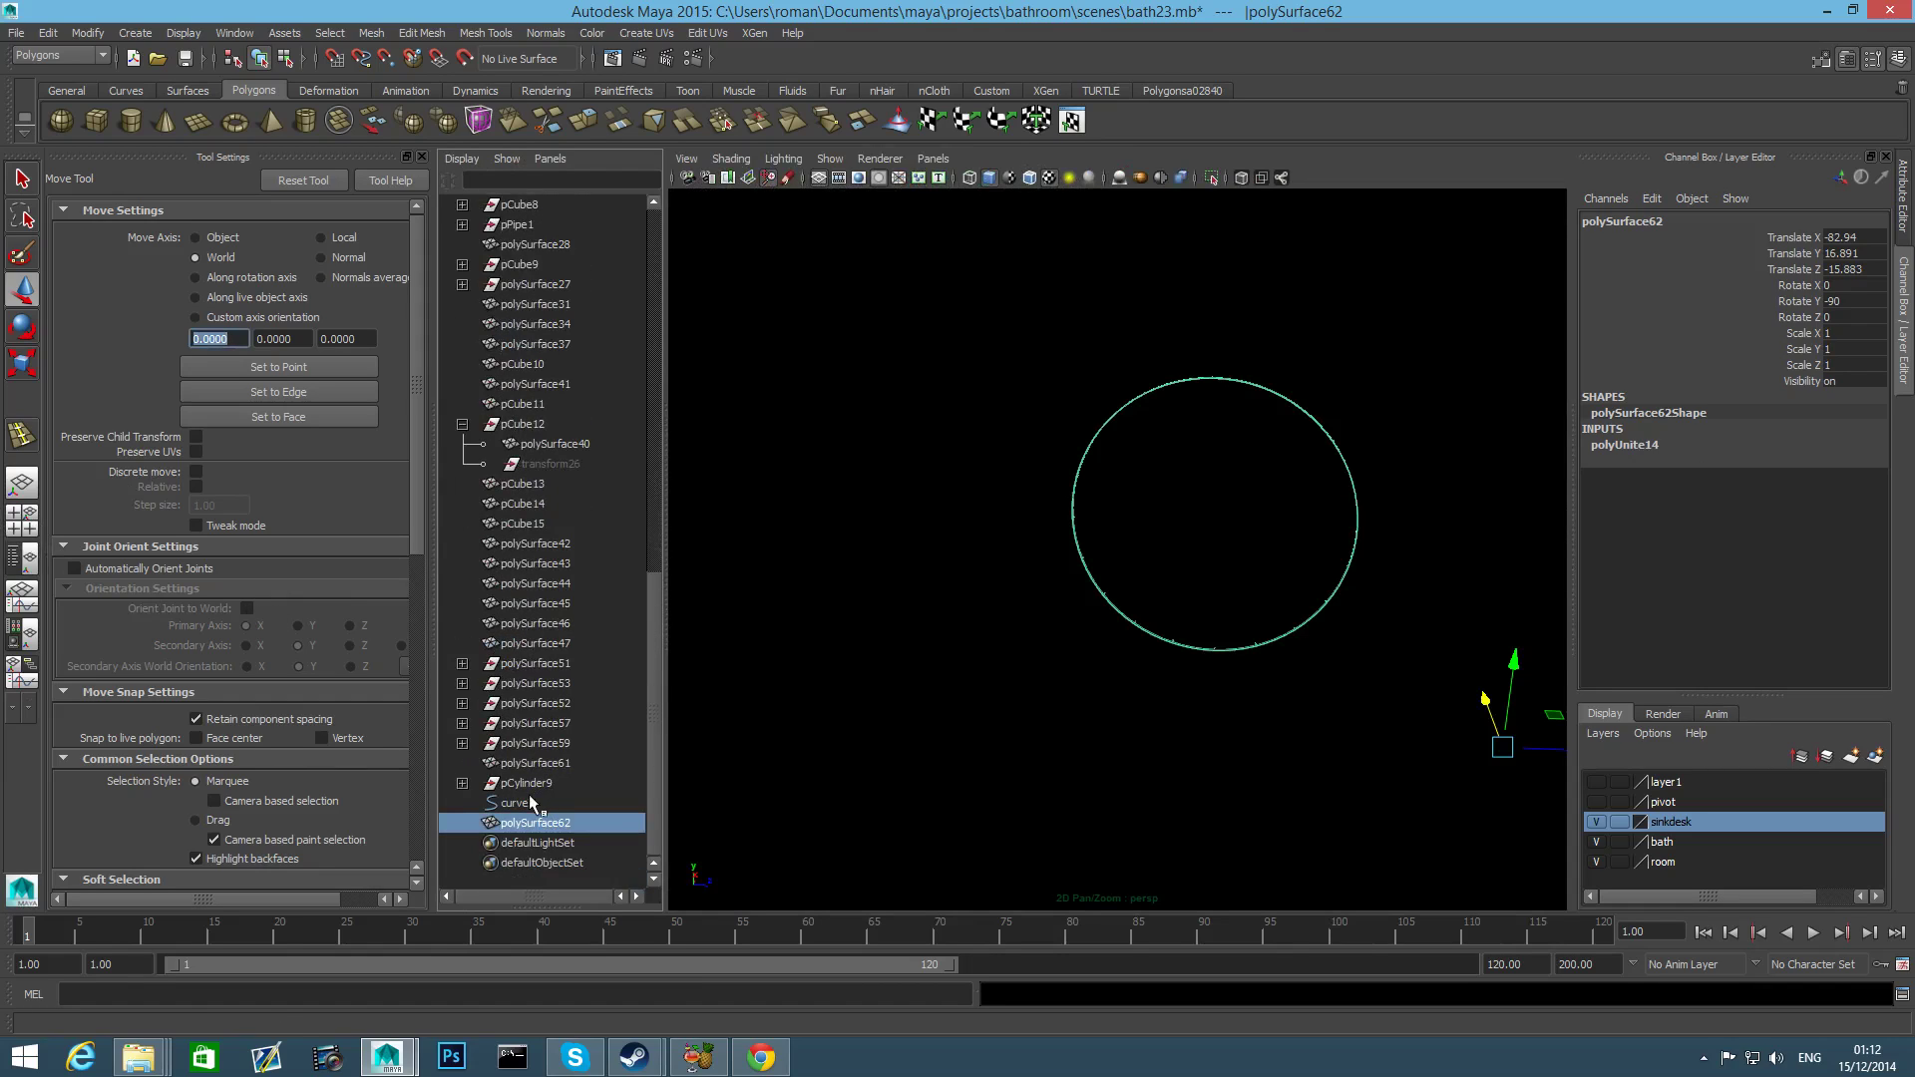
click(536, 802)
alt+drag(1270, 641, 996, 667)
alt+middle_drag(995, 666, 1349, 635)
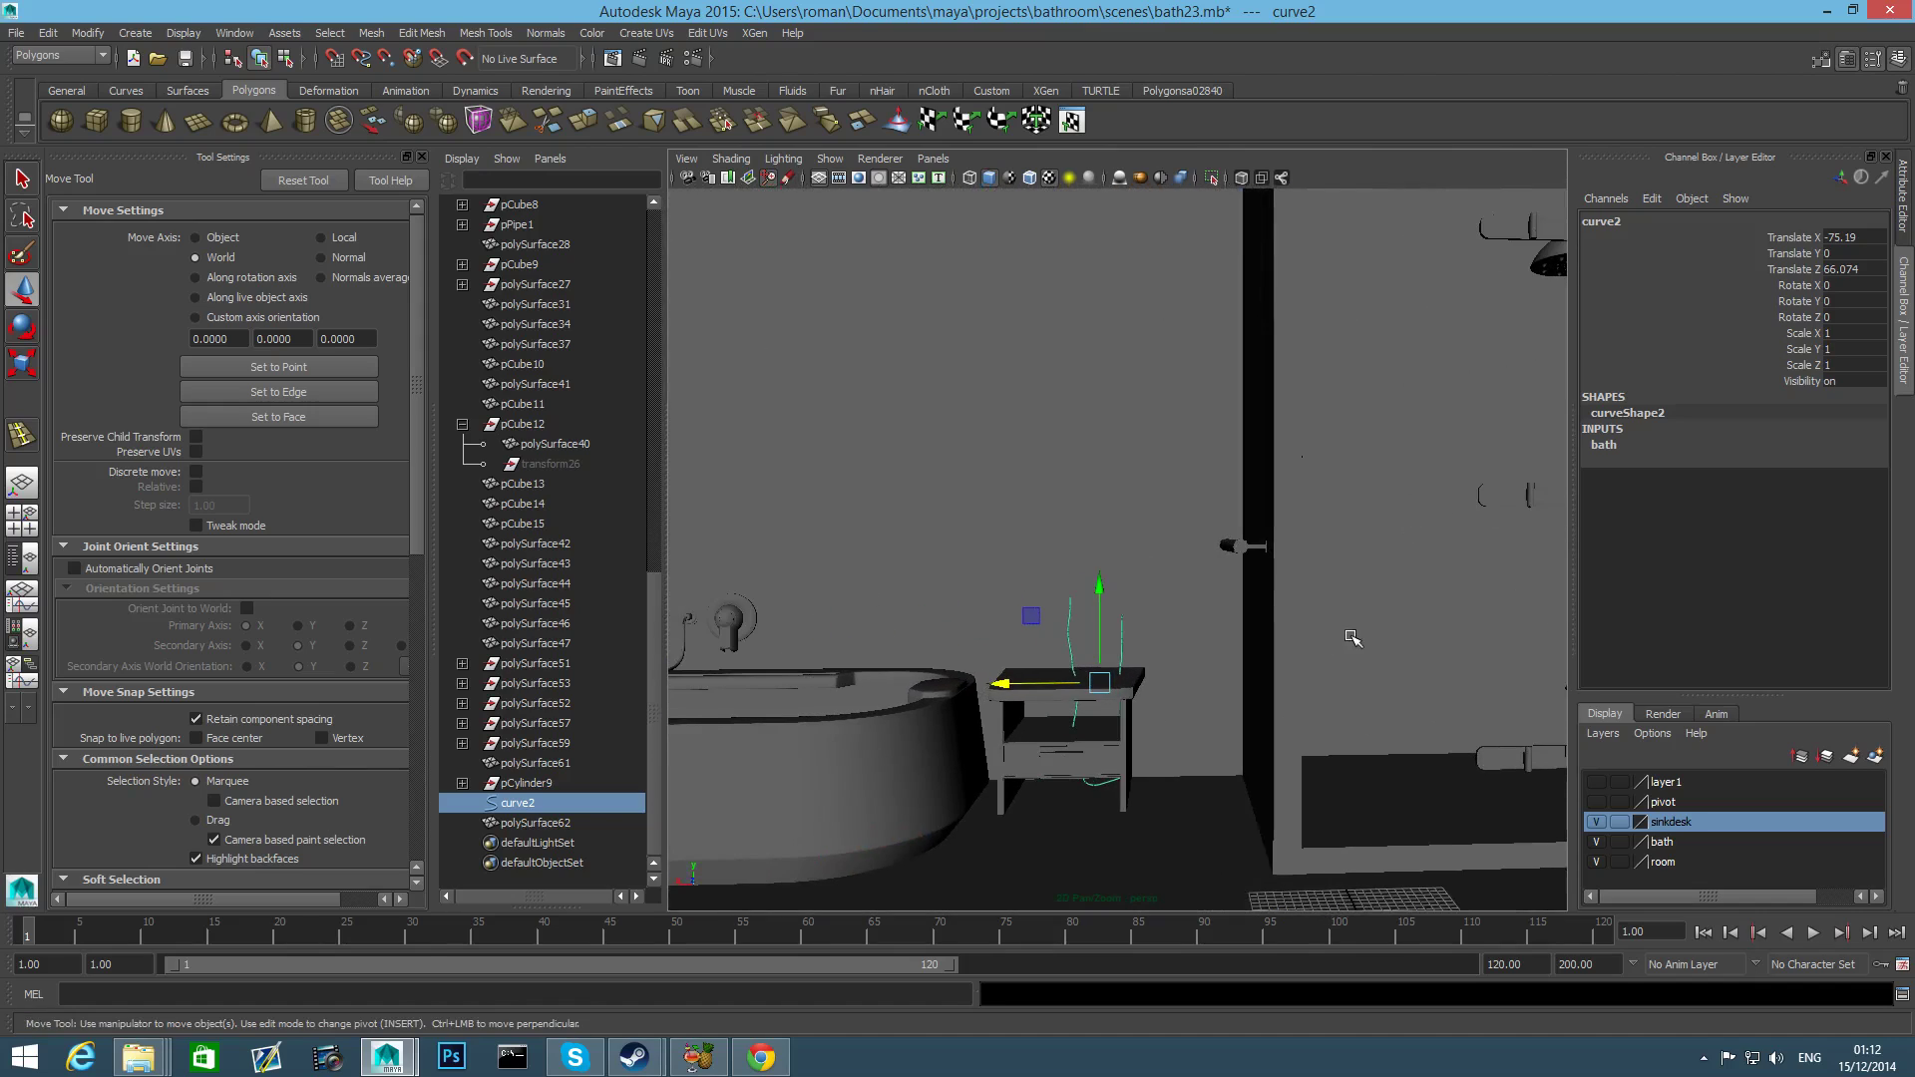
alt+middle_drag(1113, 676, 1185, 666)
key(Delete)
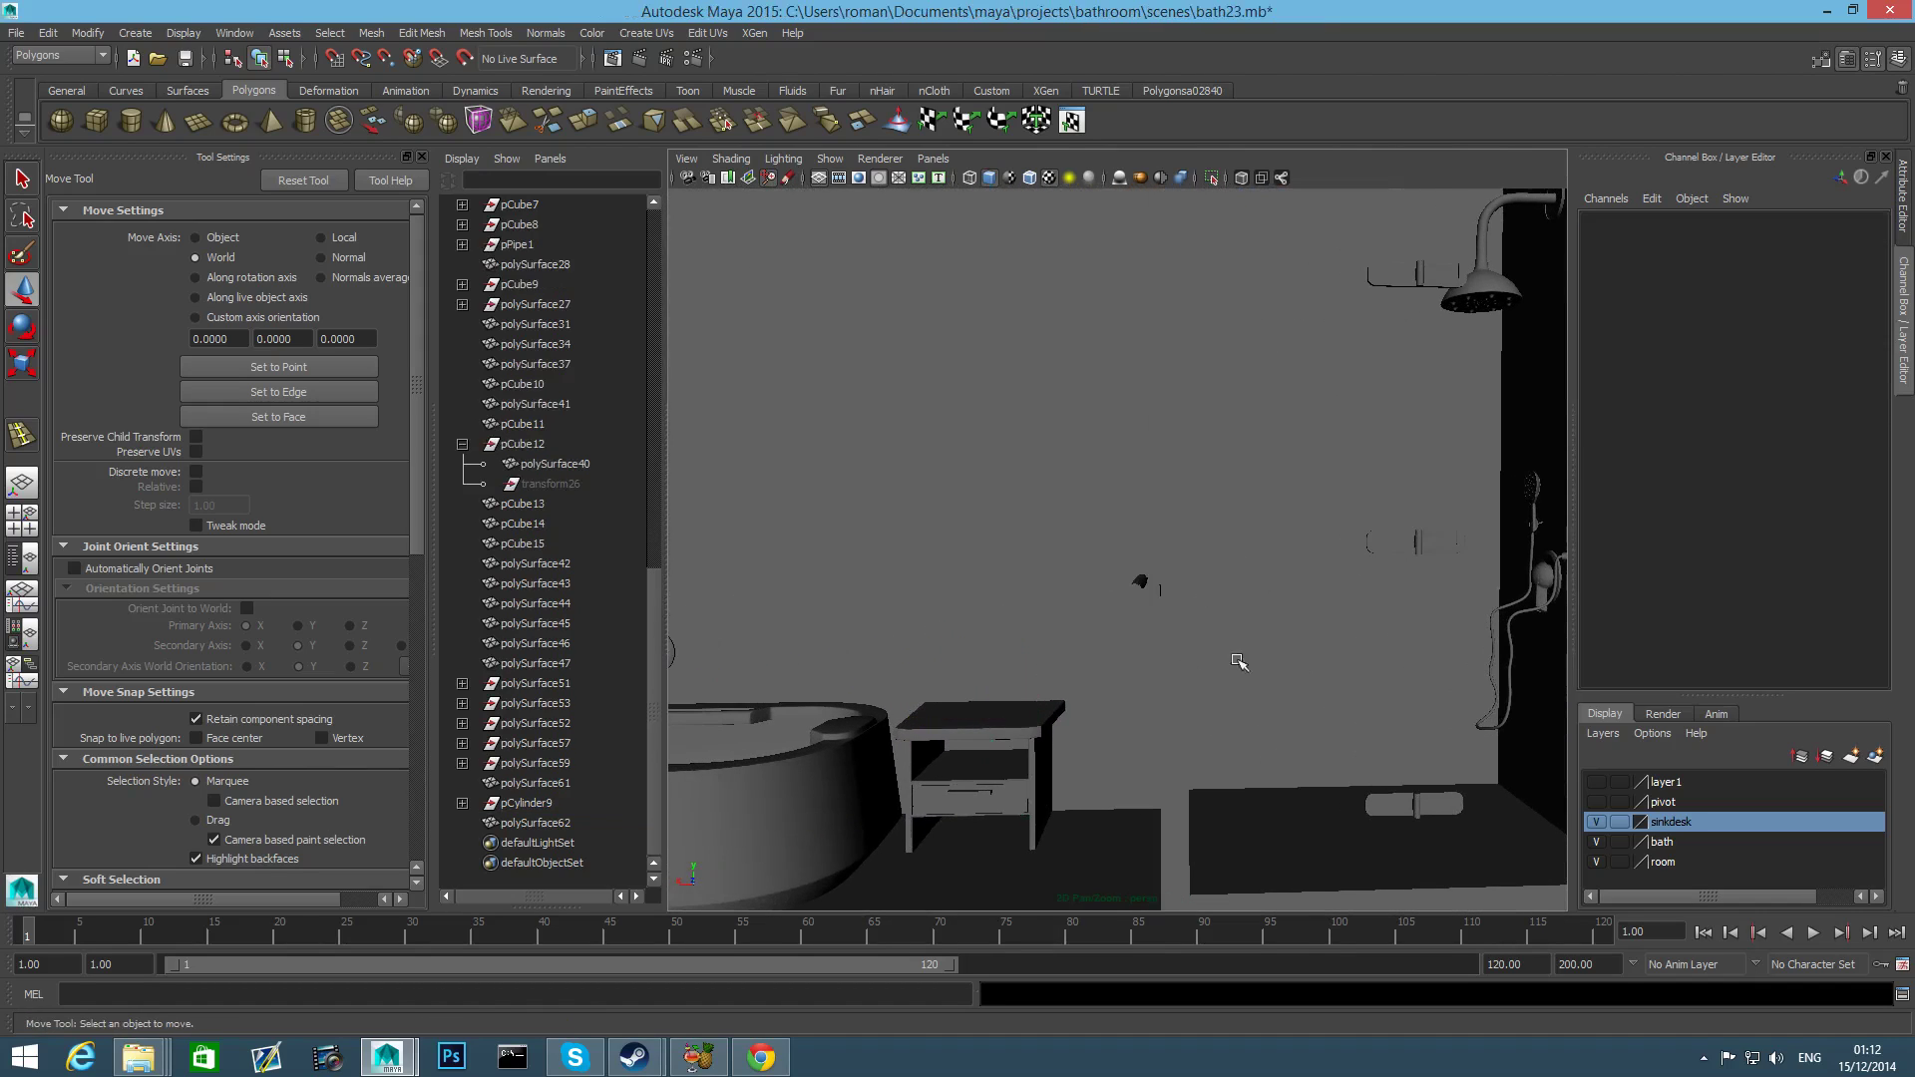
Extract the faces of the round hose connector from the combined hand shower mesh, leaving the hose faces out.
alt+middle_drag(1483, 596, 978, 607)
alt+drag(892, 610, 1043, 645)
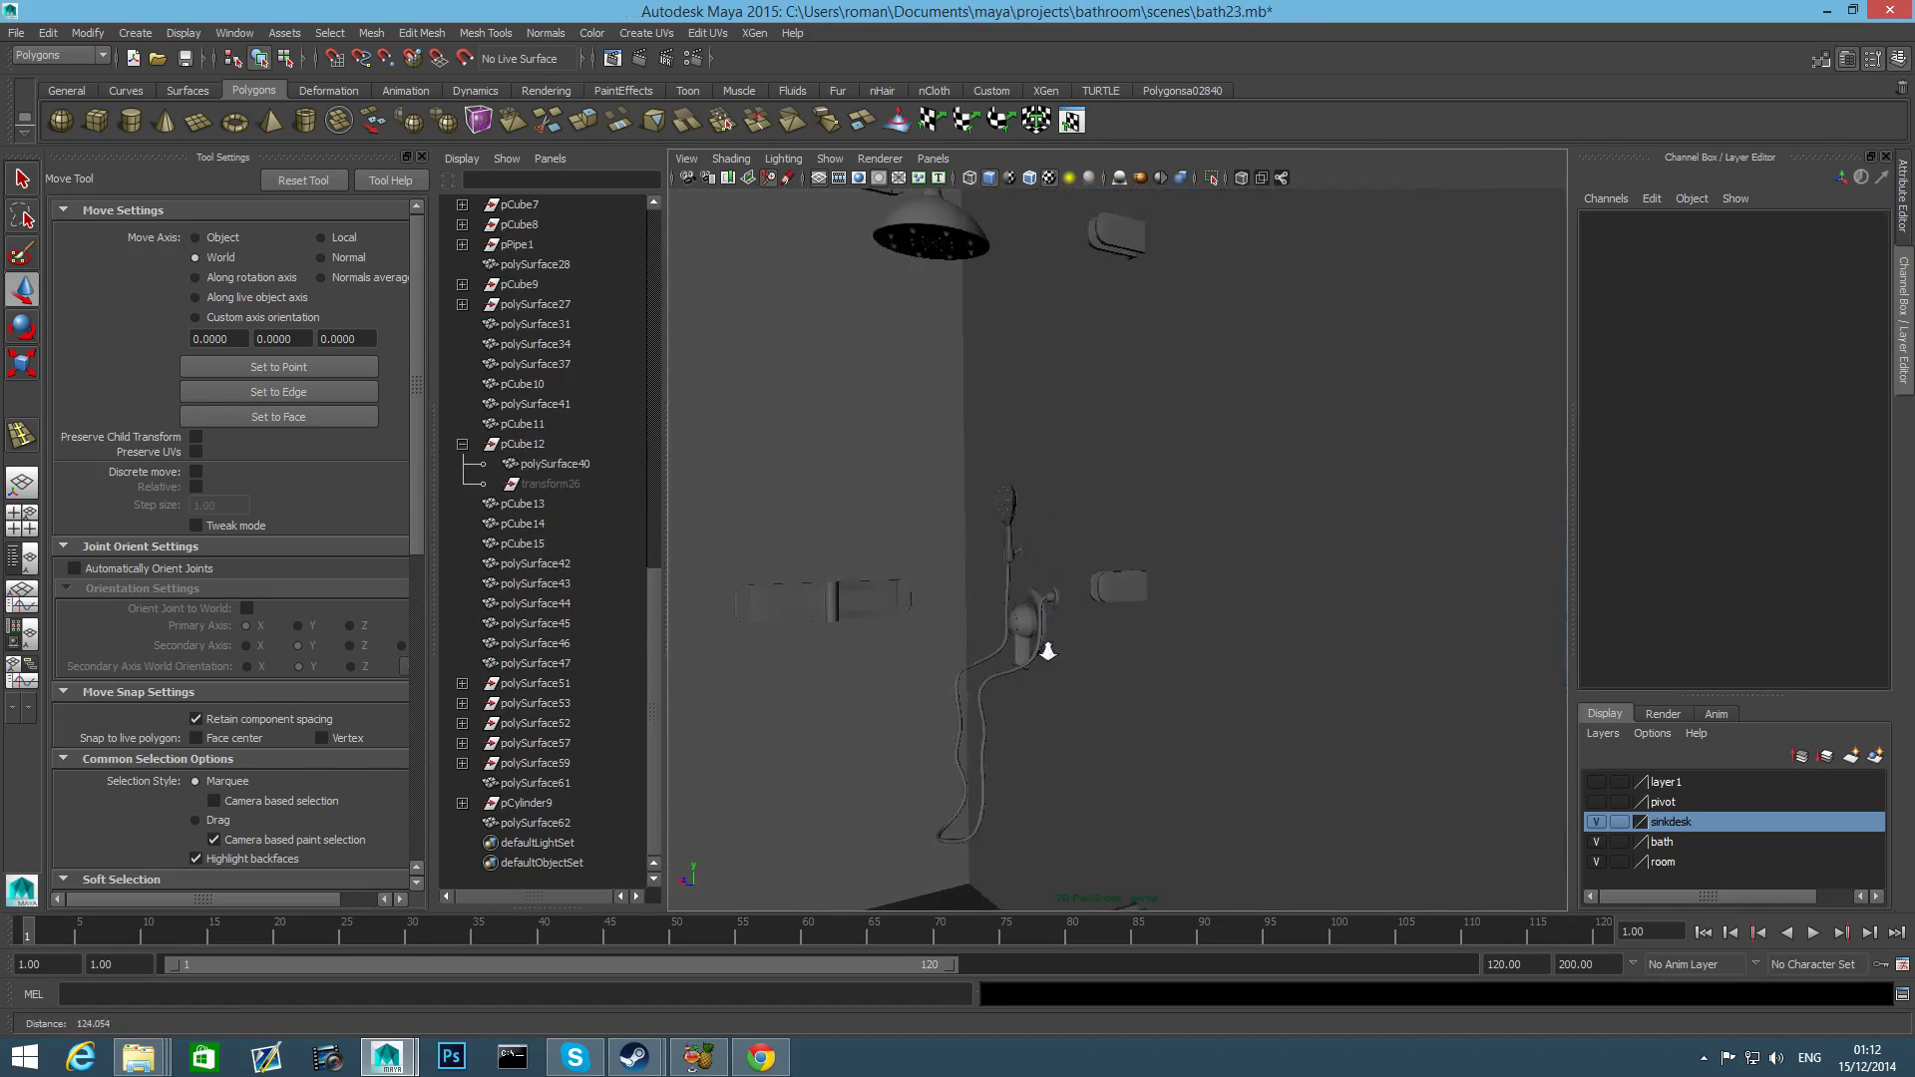
alt+right_drag(1043, 645, 1127, 658)
alt+middle_drag(938, 658, 1319, 509)
alt+drag(1318, 509, 1282, 590)
alt+right_drag(1281, 589, 1306, 598)
alt+middle_drag(1306, 599, 1146, 782)
alt+drag(1145, 782, 1122, 778)
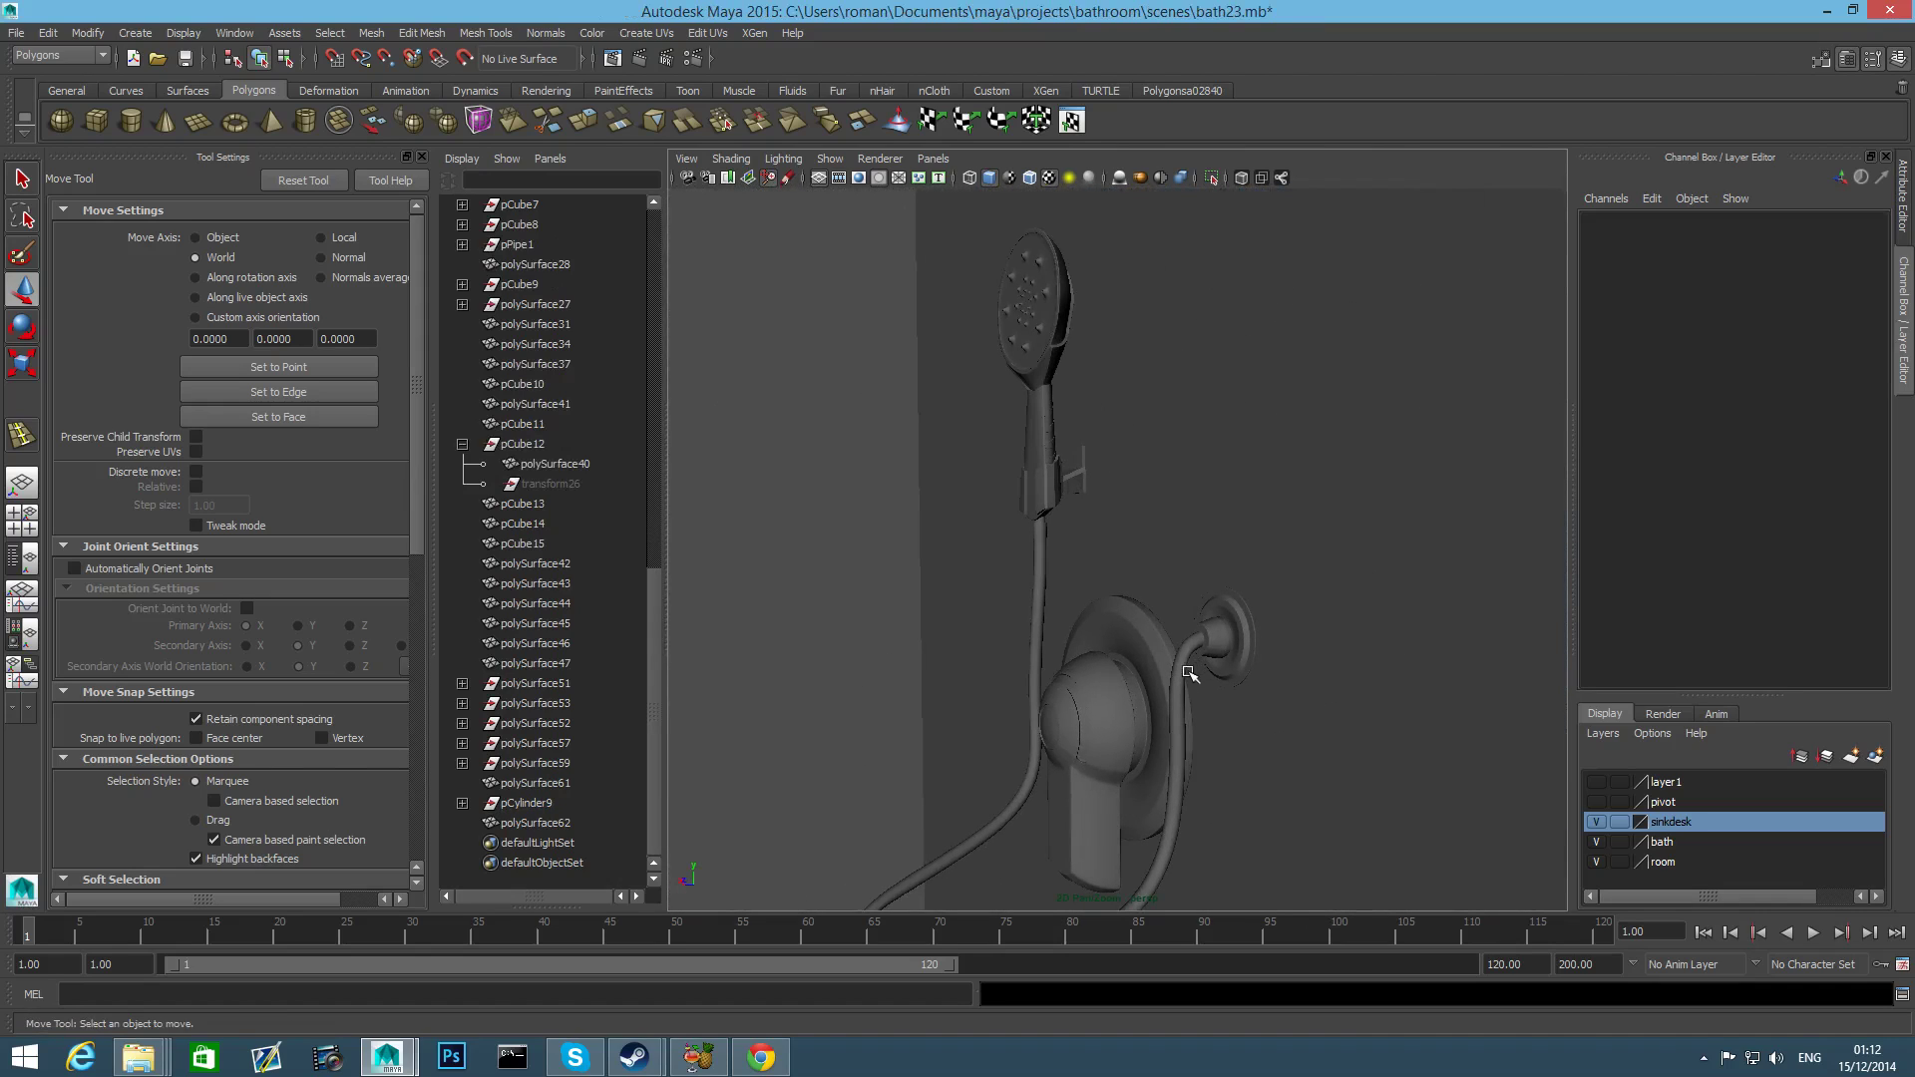
click(1187, 669)
alt+drag(1187, 669, 1156, 670)
right_drag(1126, 627, 1113, 666)
alt+drag(1113, 666, 1047, 670)
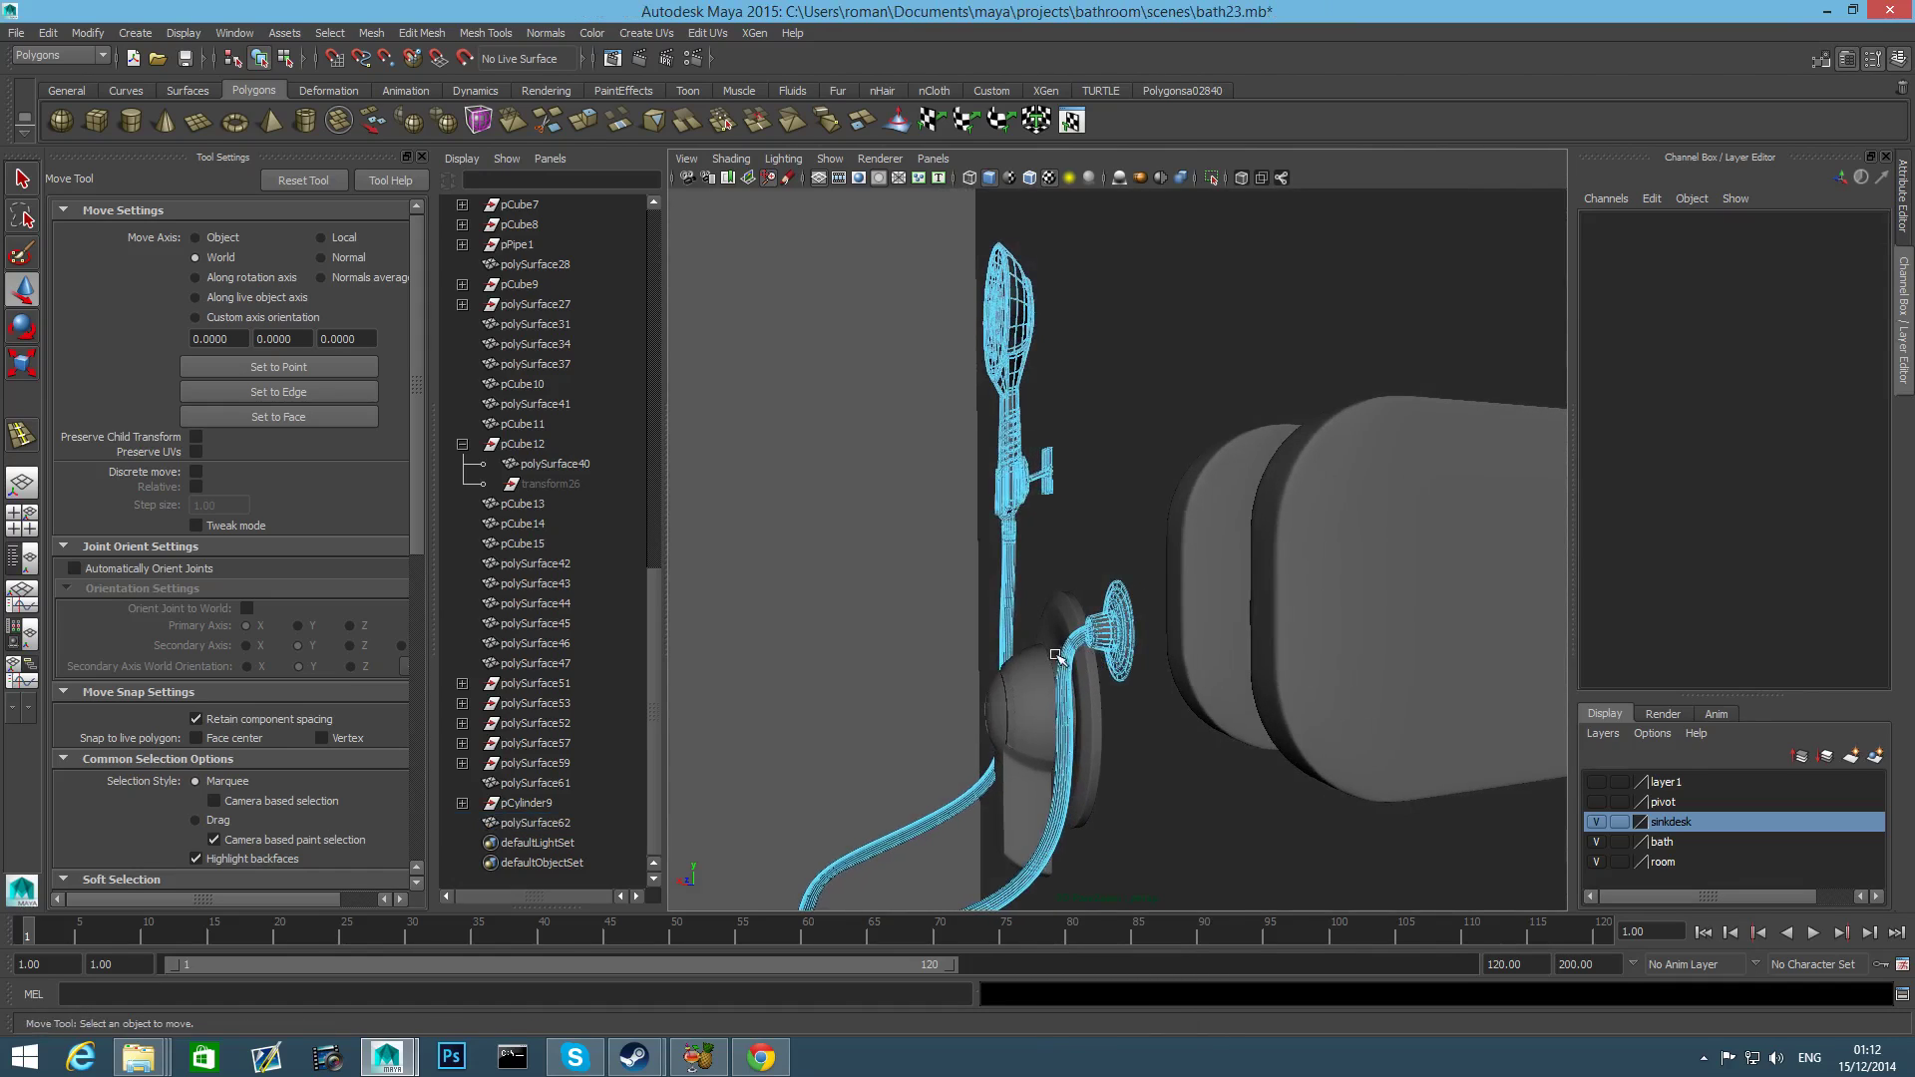
alt+right_drag(1047, 670, 955, 706)
alt+drag(955, 706, 1054, 609)
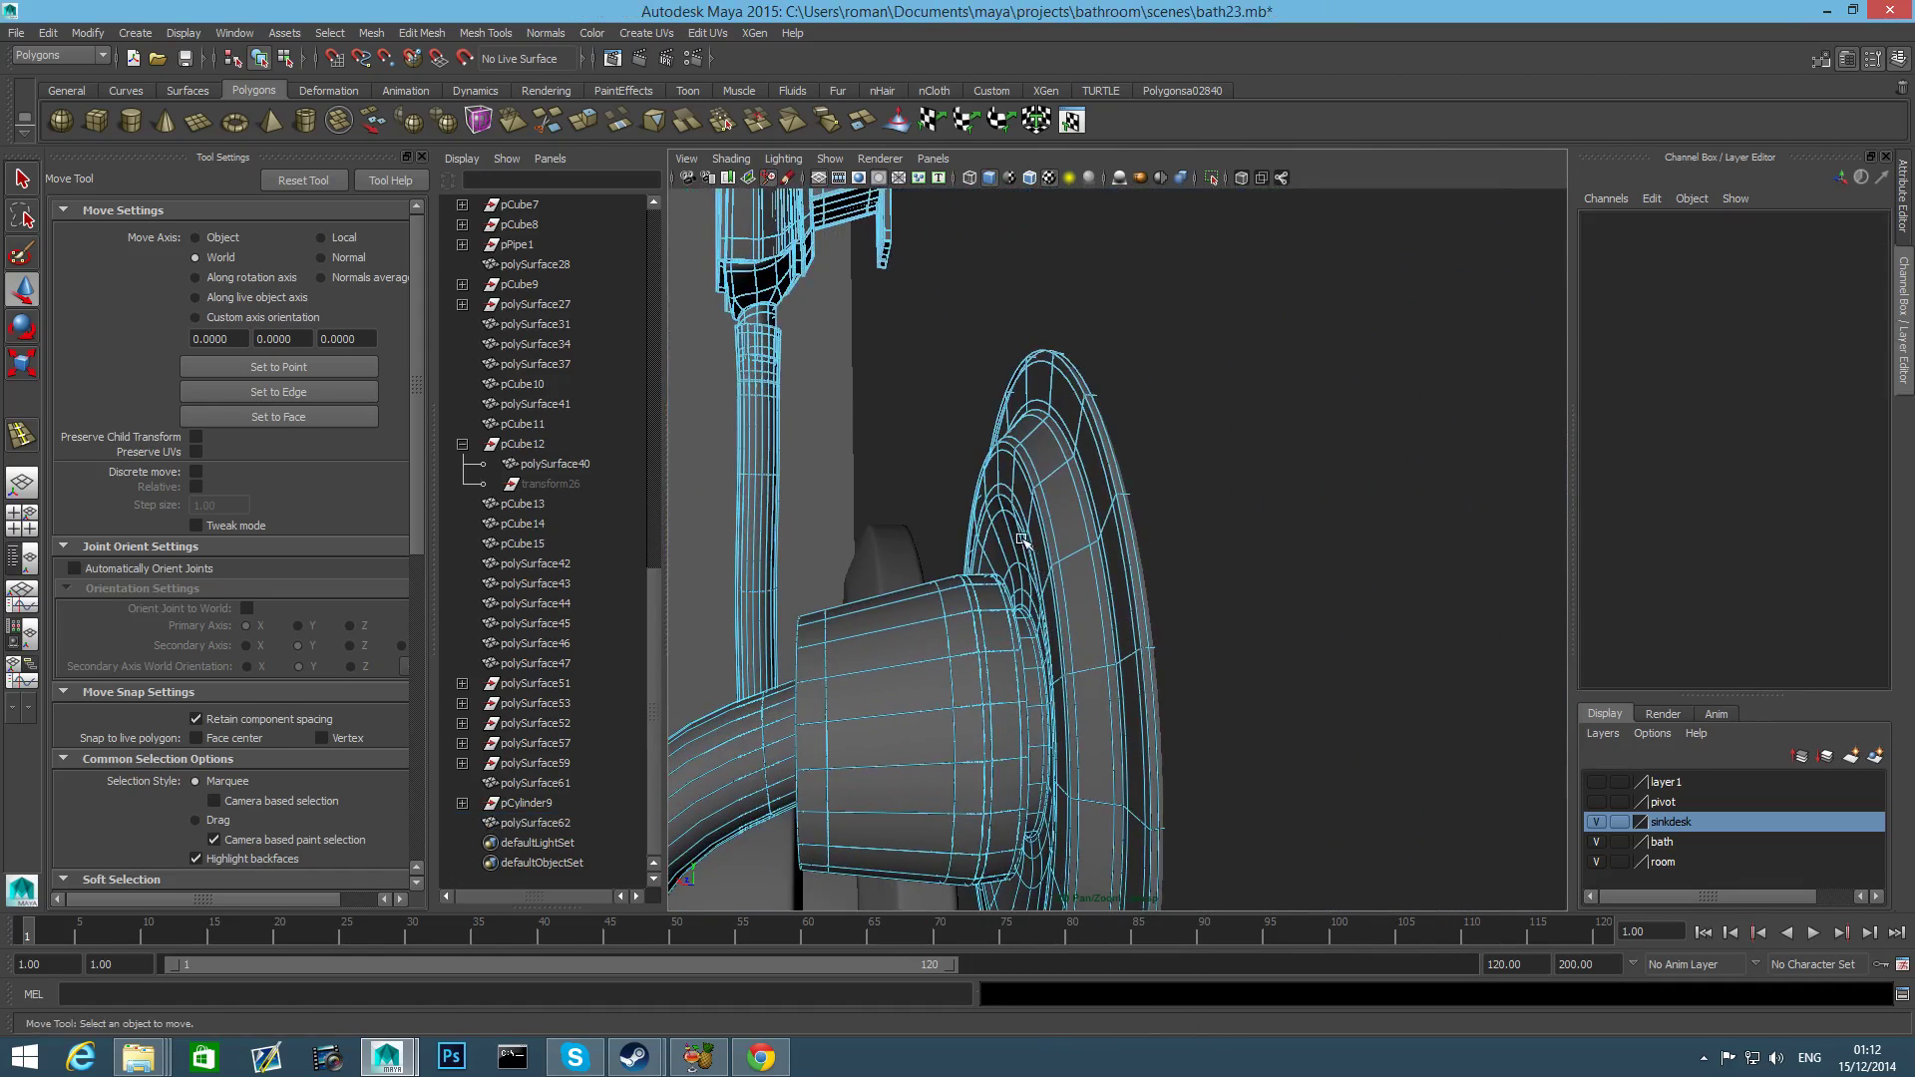
scroll(1027, 544, down, 4)
drag(1028, 480, 1337, 825)
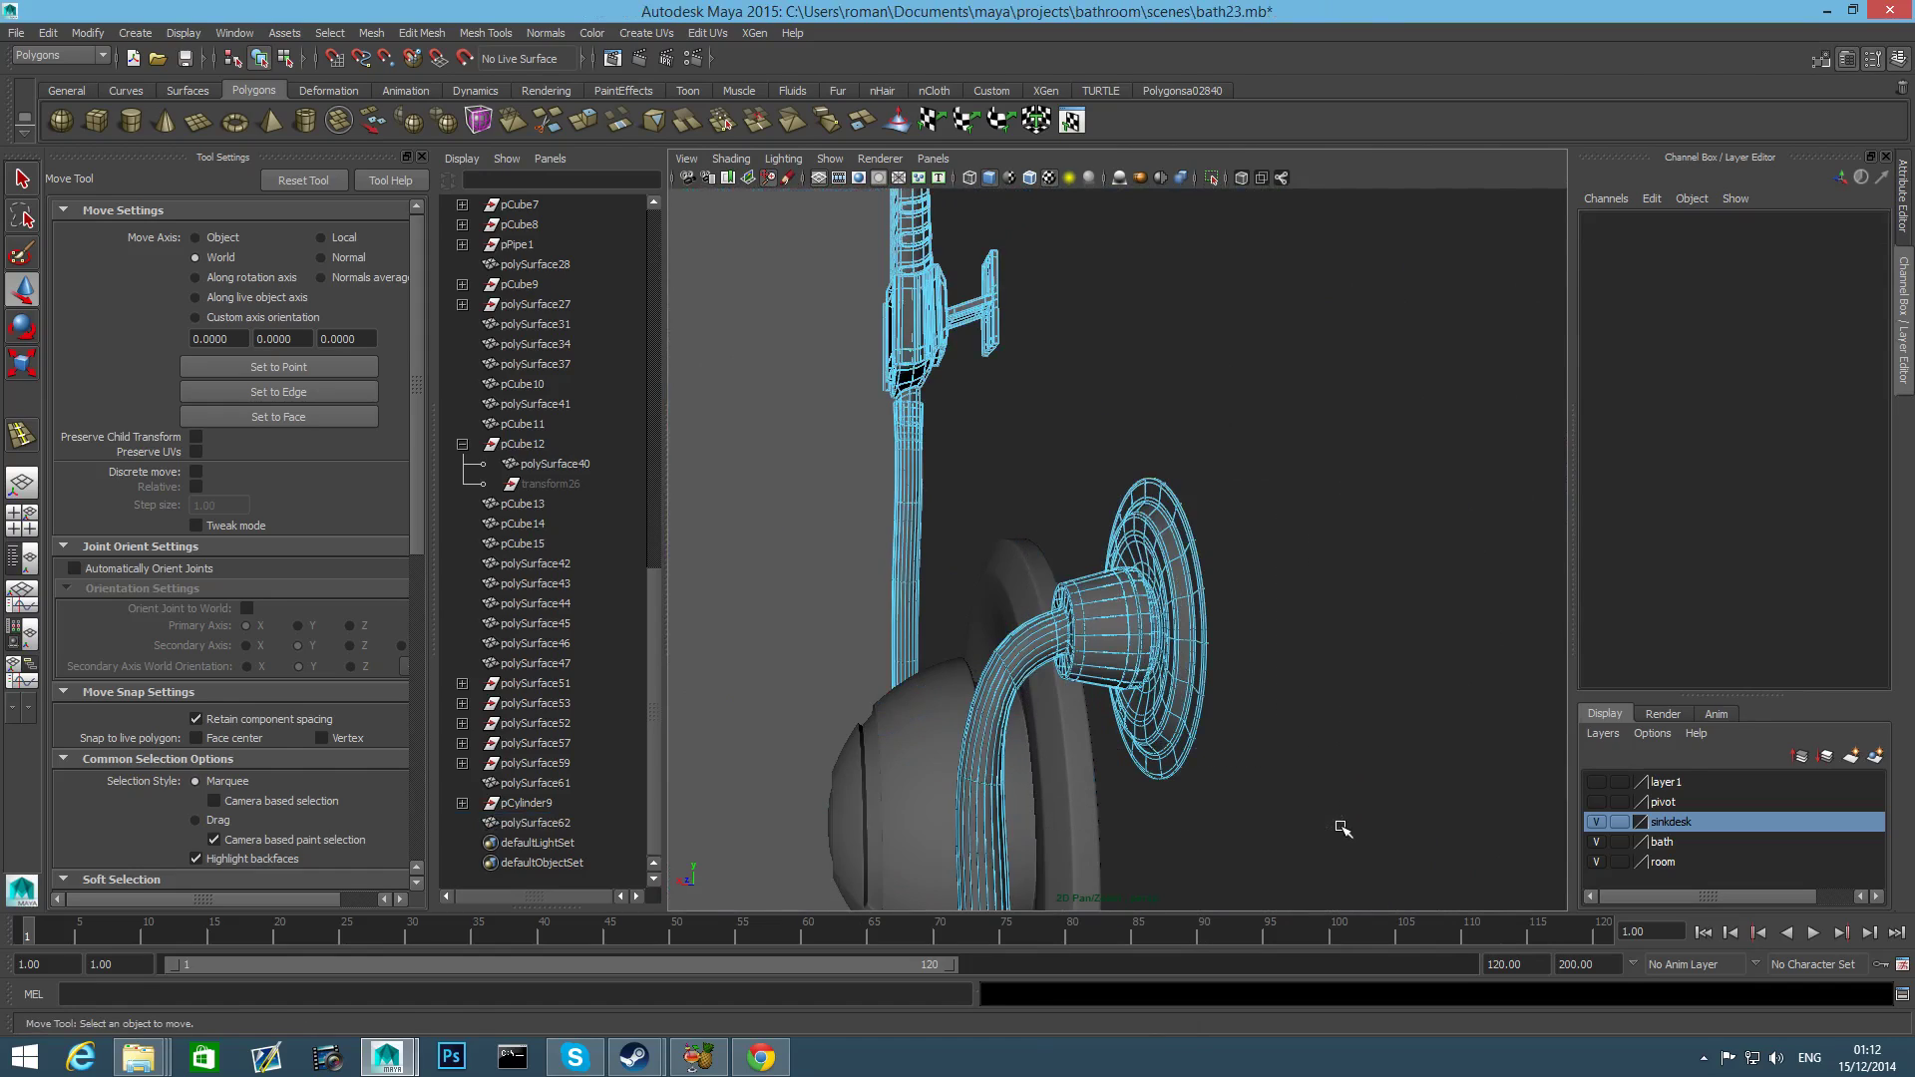
ctrl+drag(960, 602, 1029, 763)
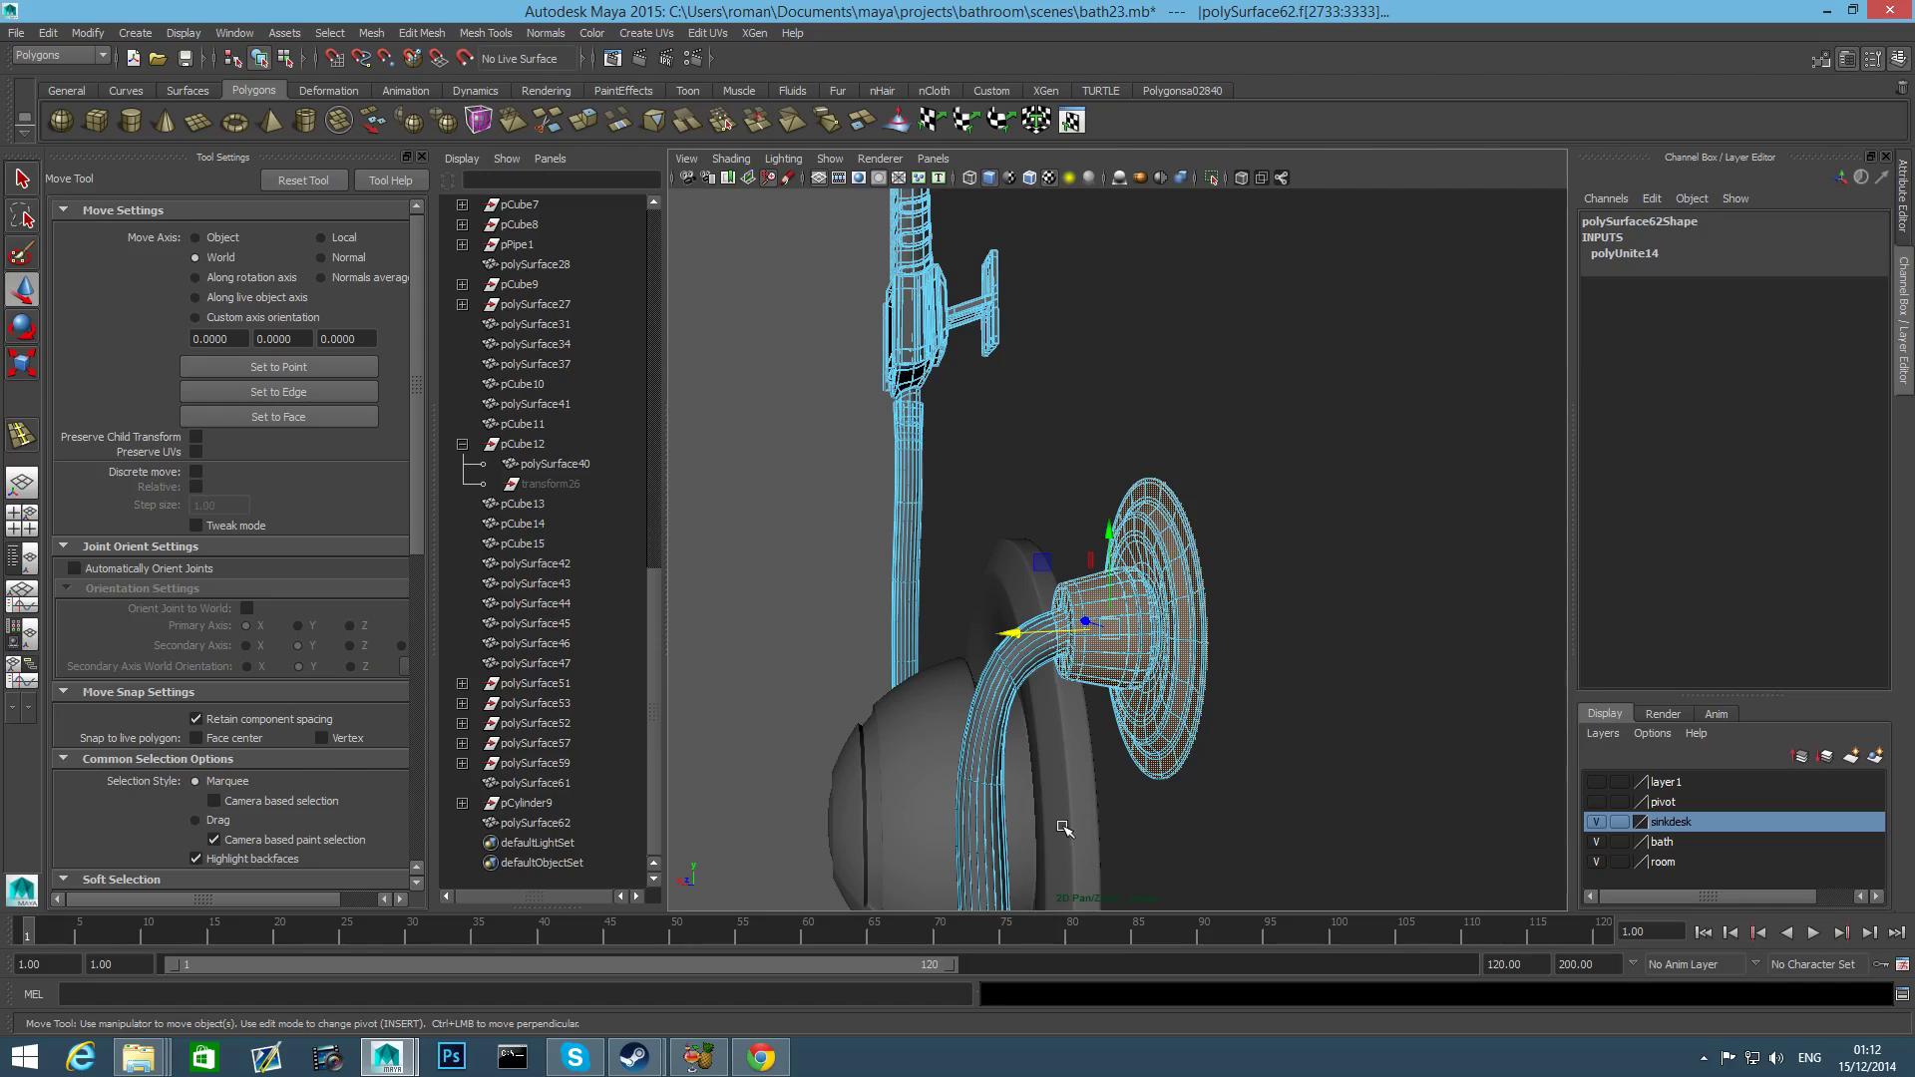
click(366, 38)
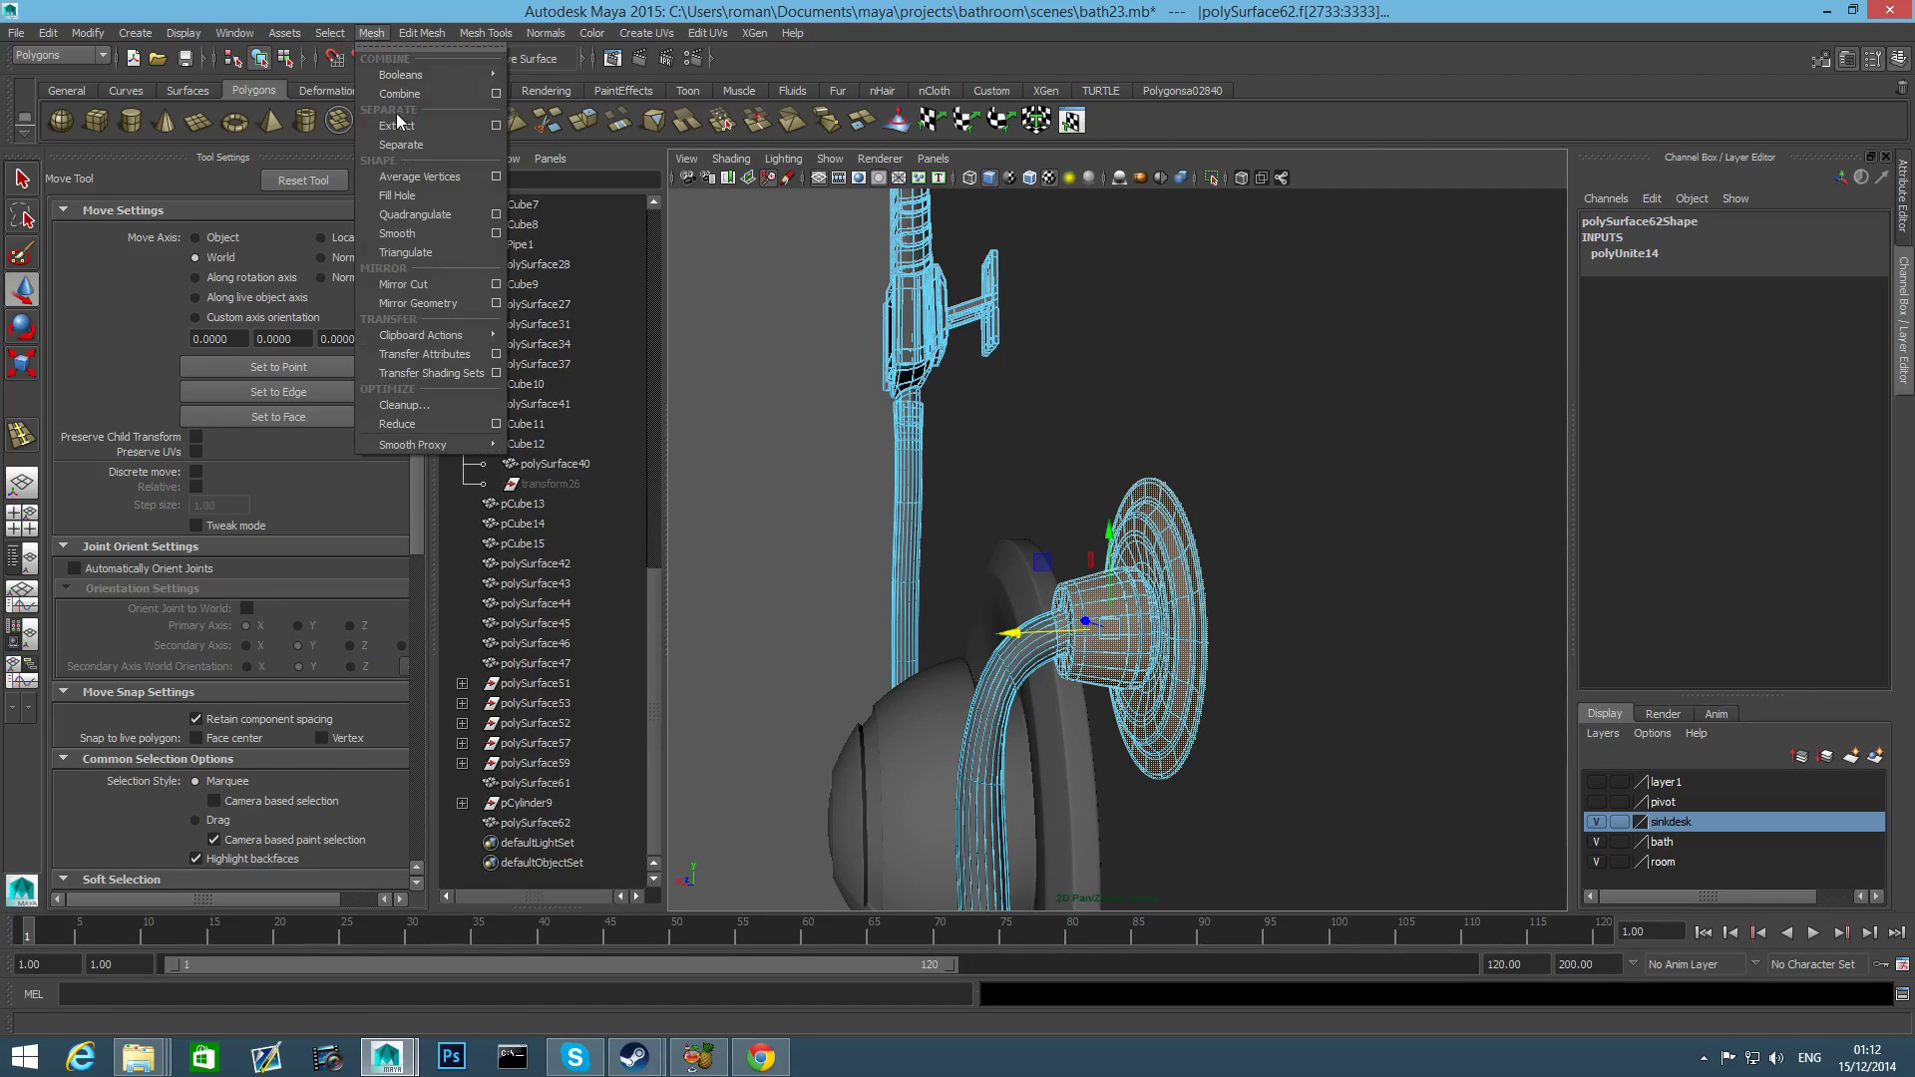
click(405, 123)
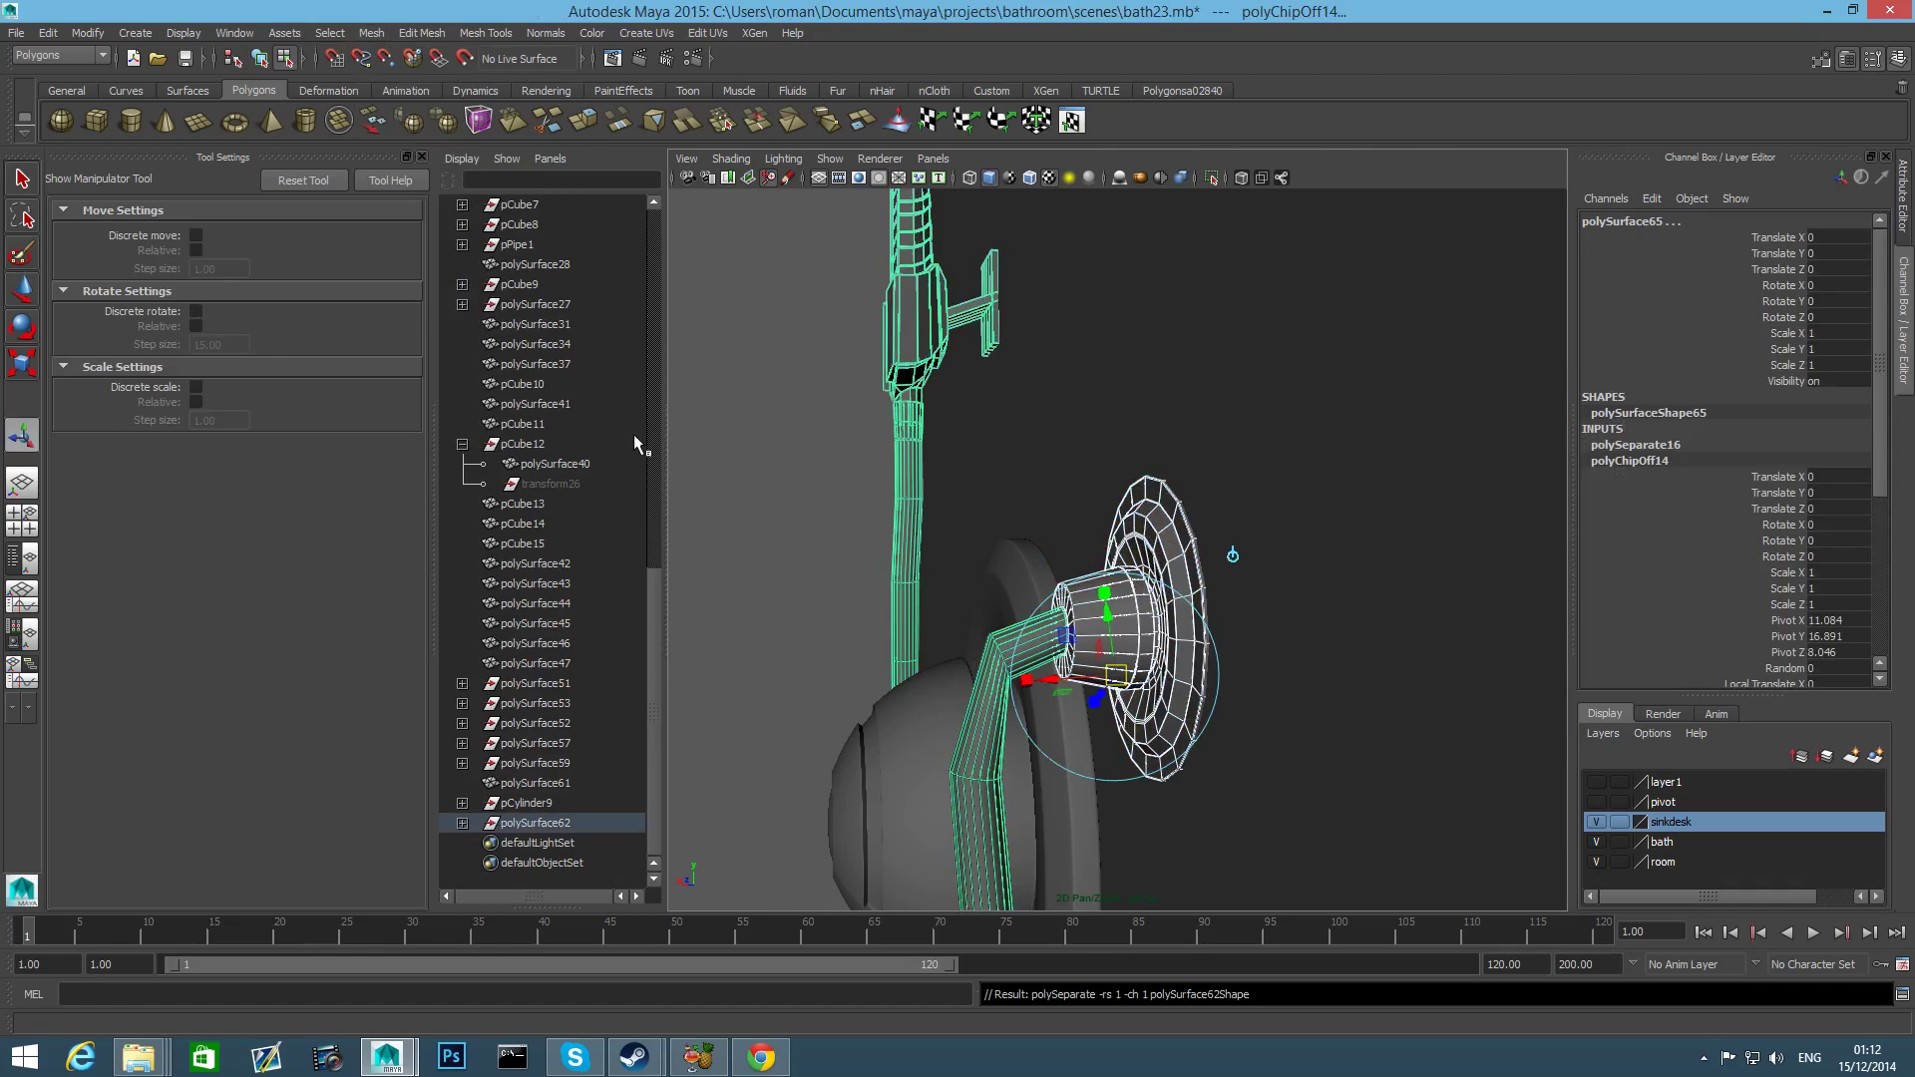
Separate the remaining hand shower mesh into its shells and delete the old hose.
click(906, 481)
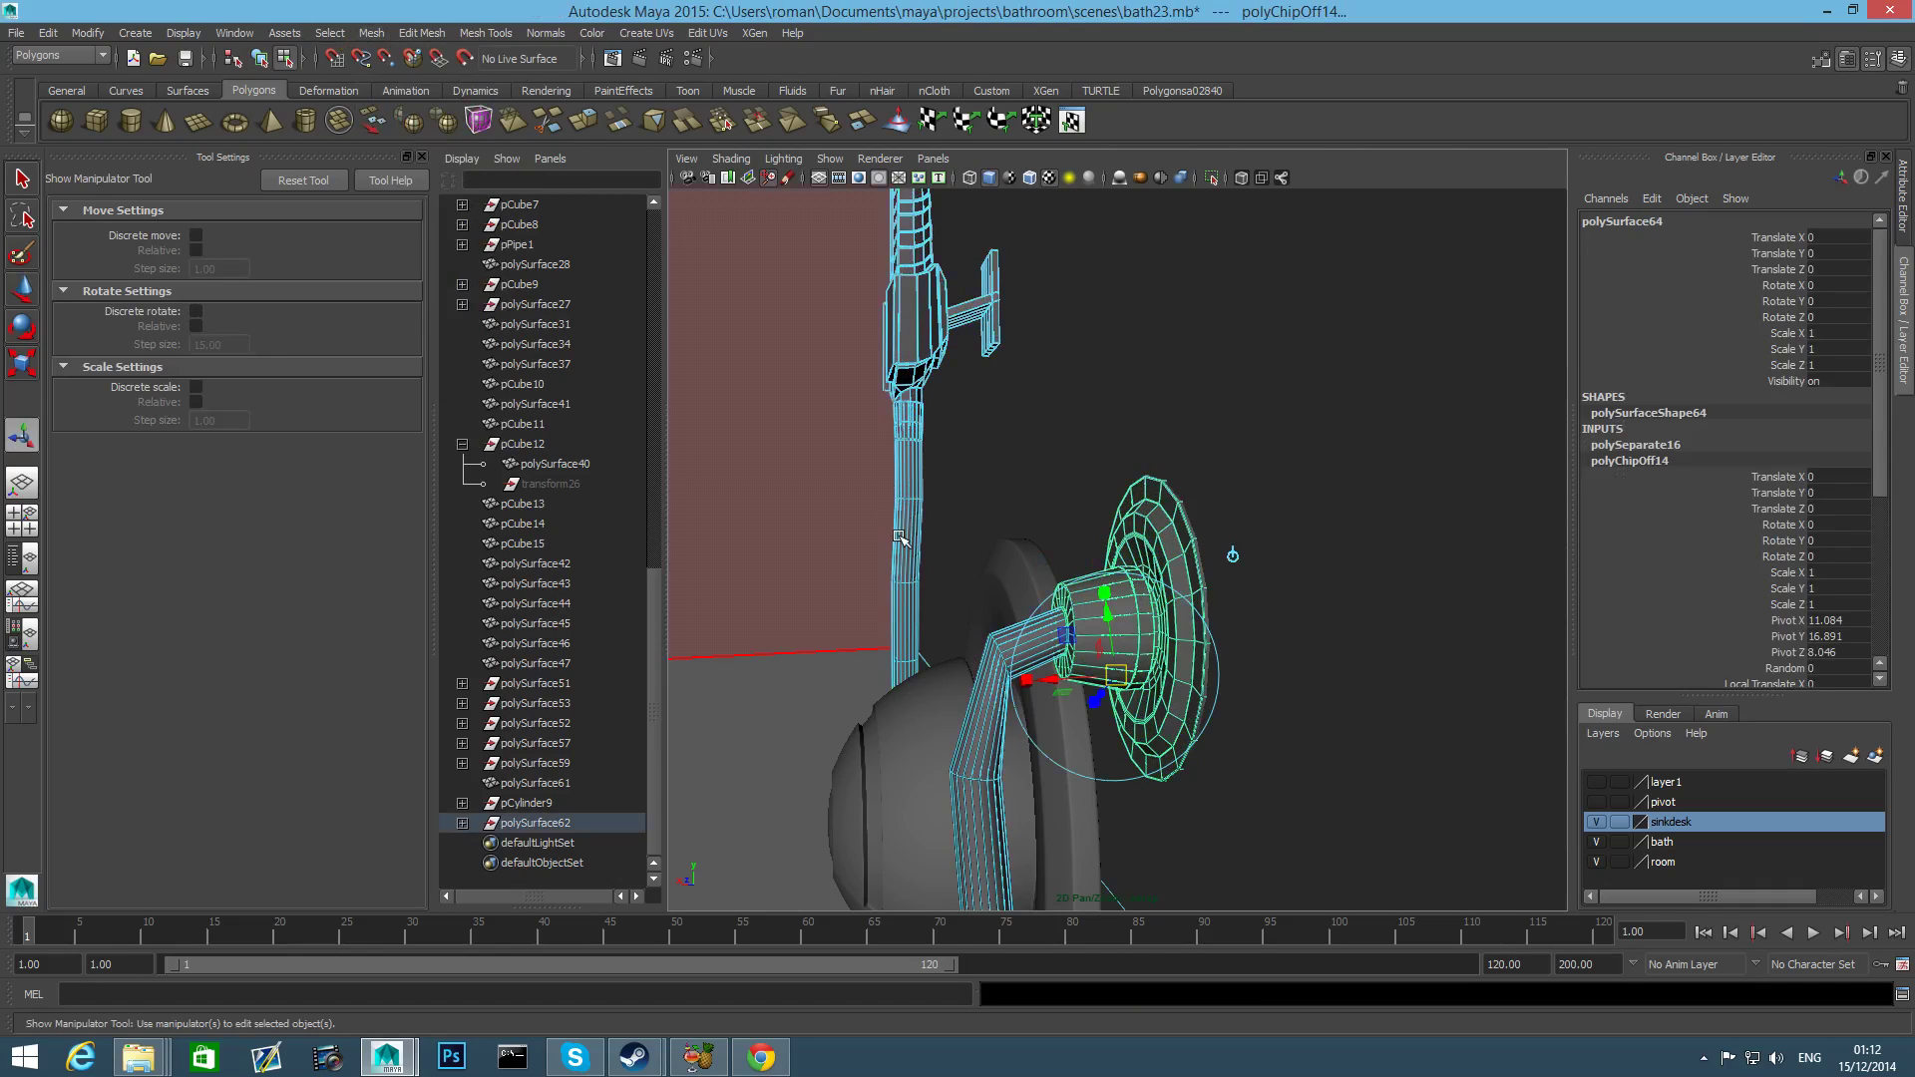
click(900, 539)
key(F8)
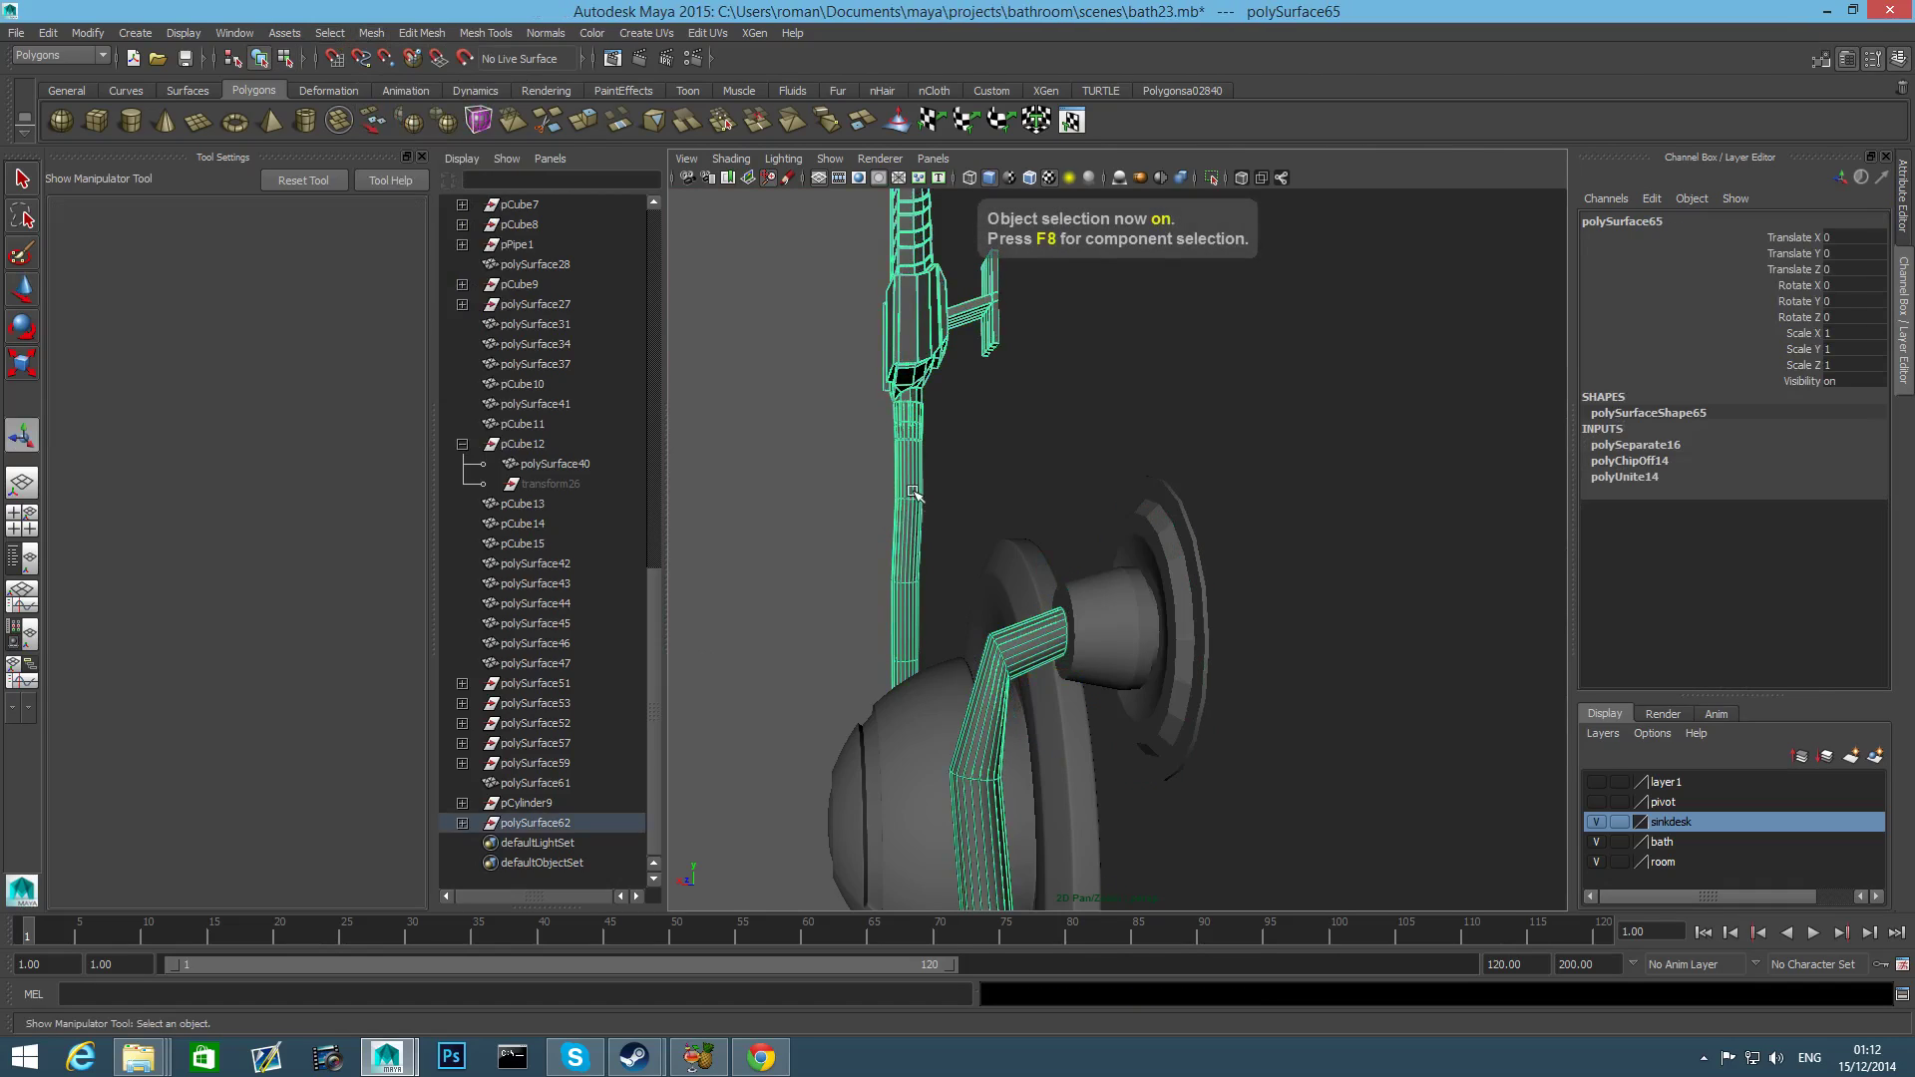
alt+drag(913, 486, 1002, 521)
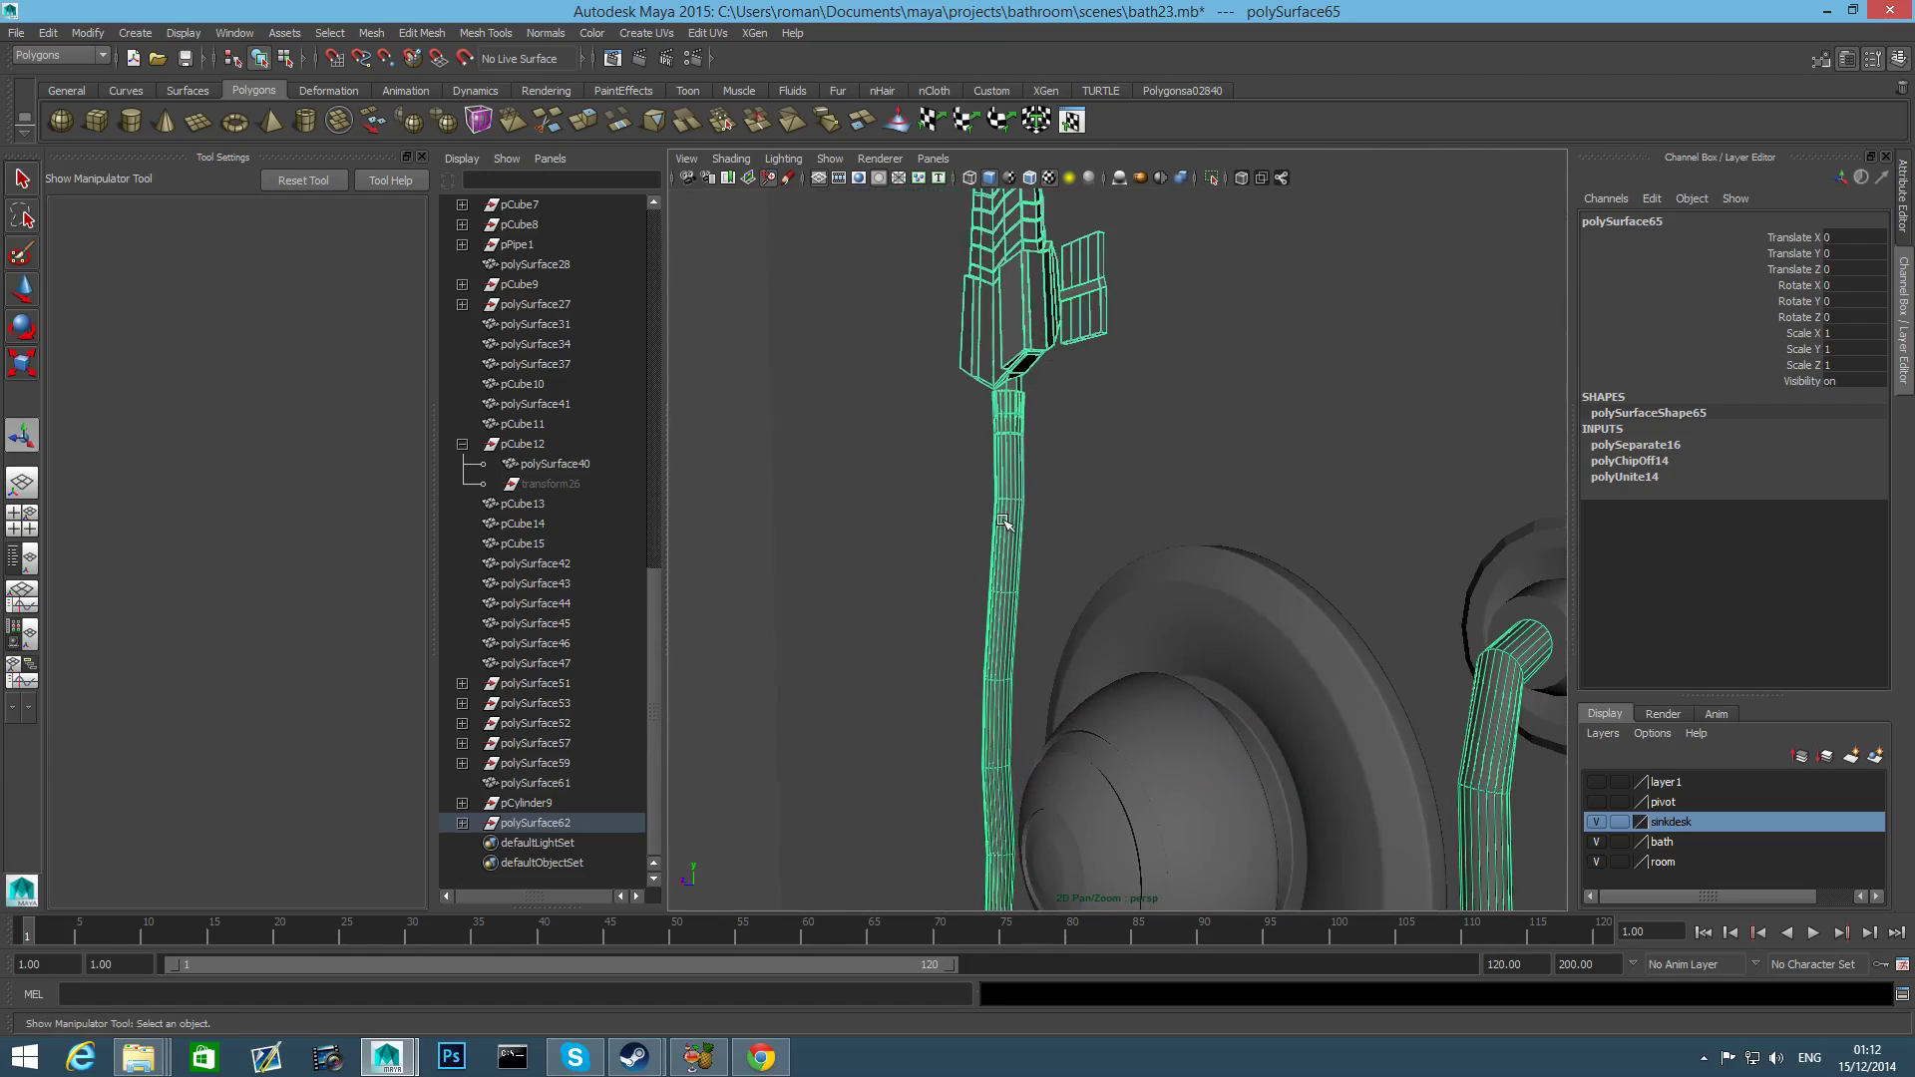
click(371, 33)
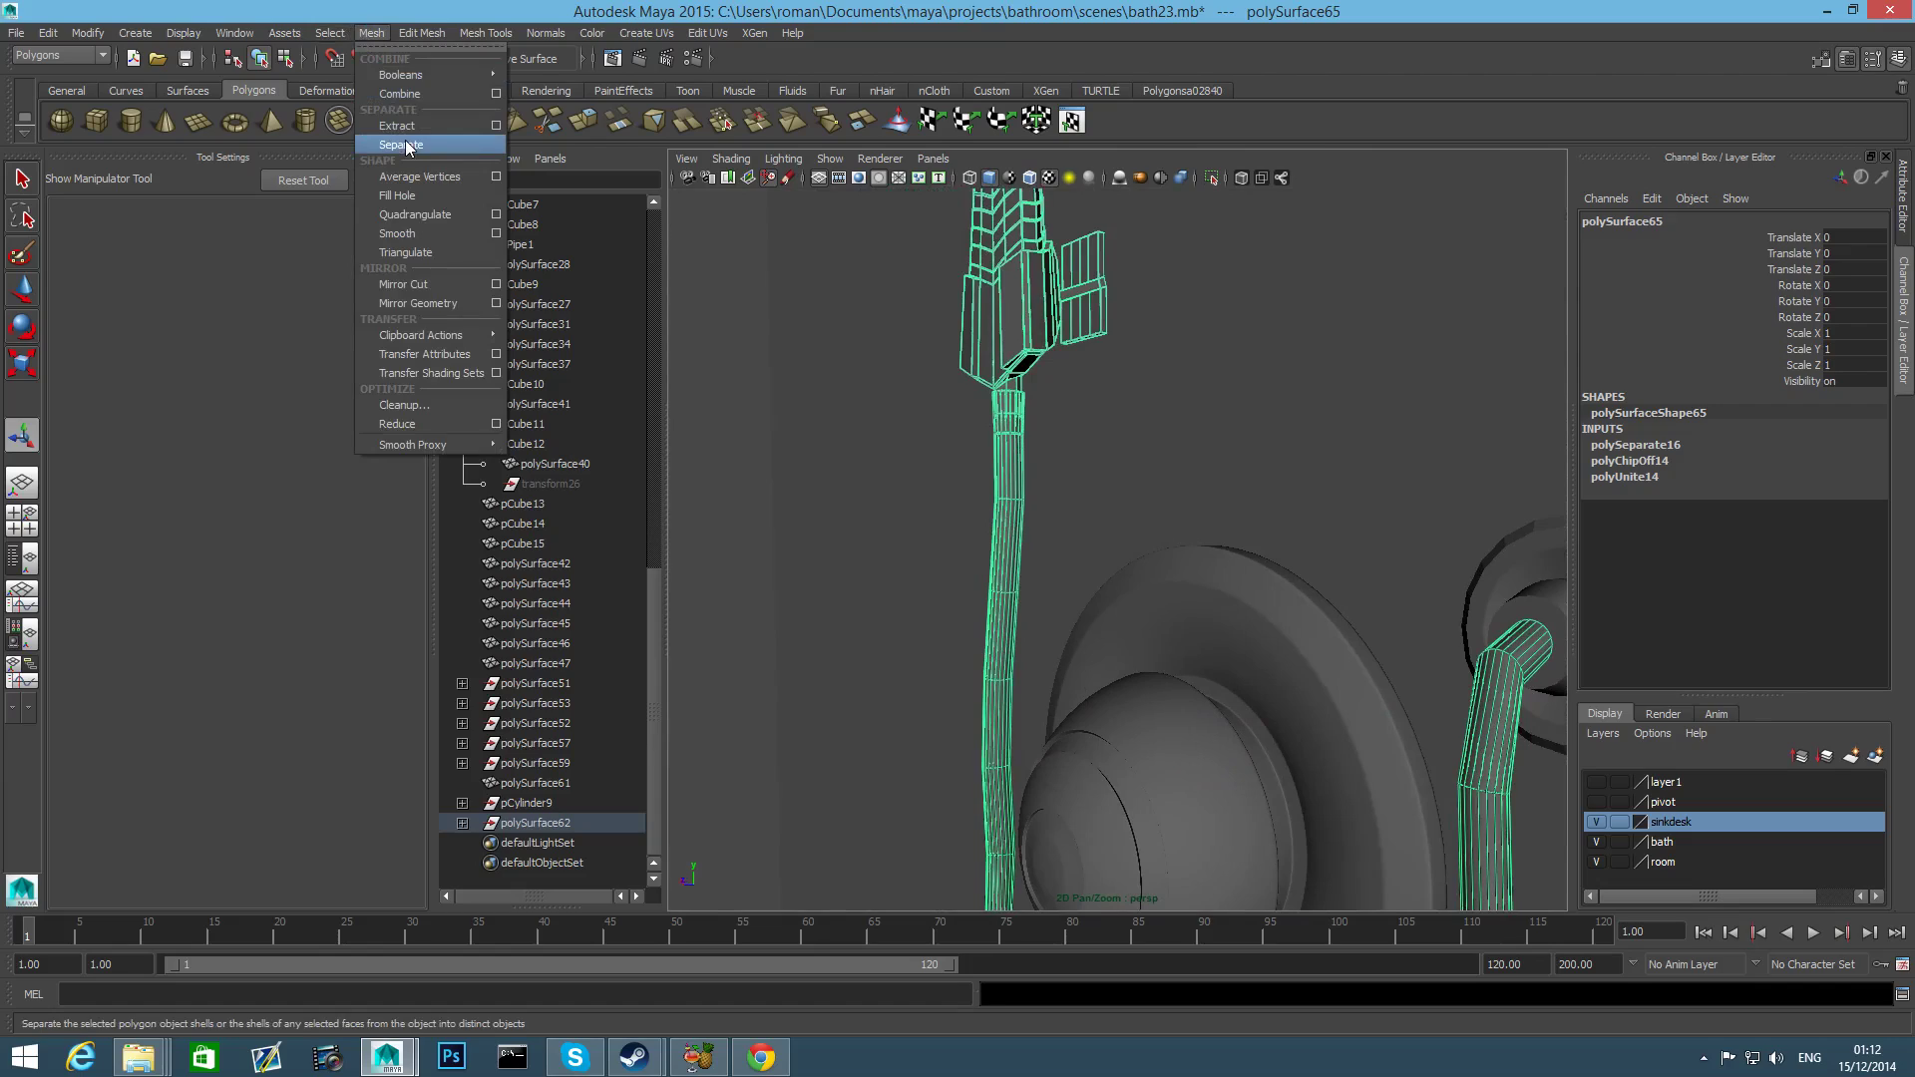
click(401, 144)
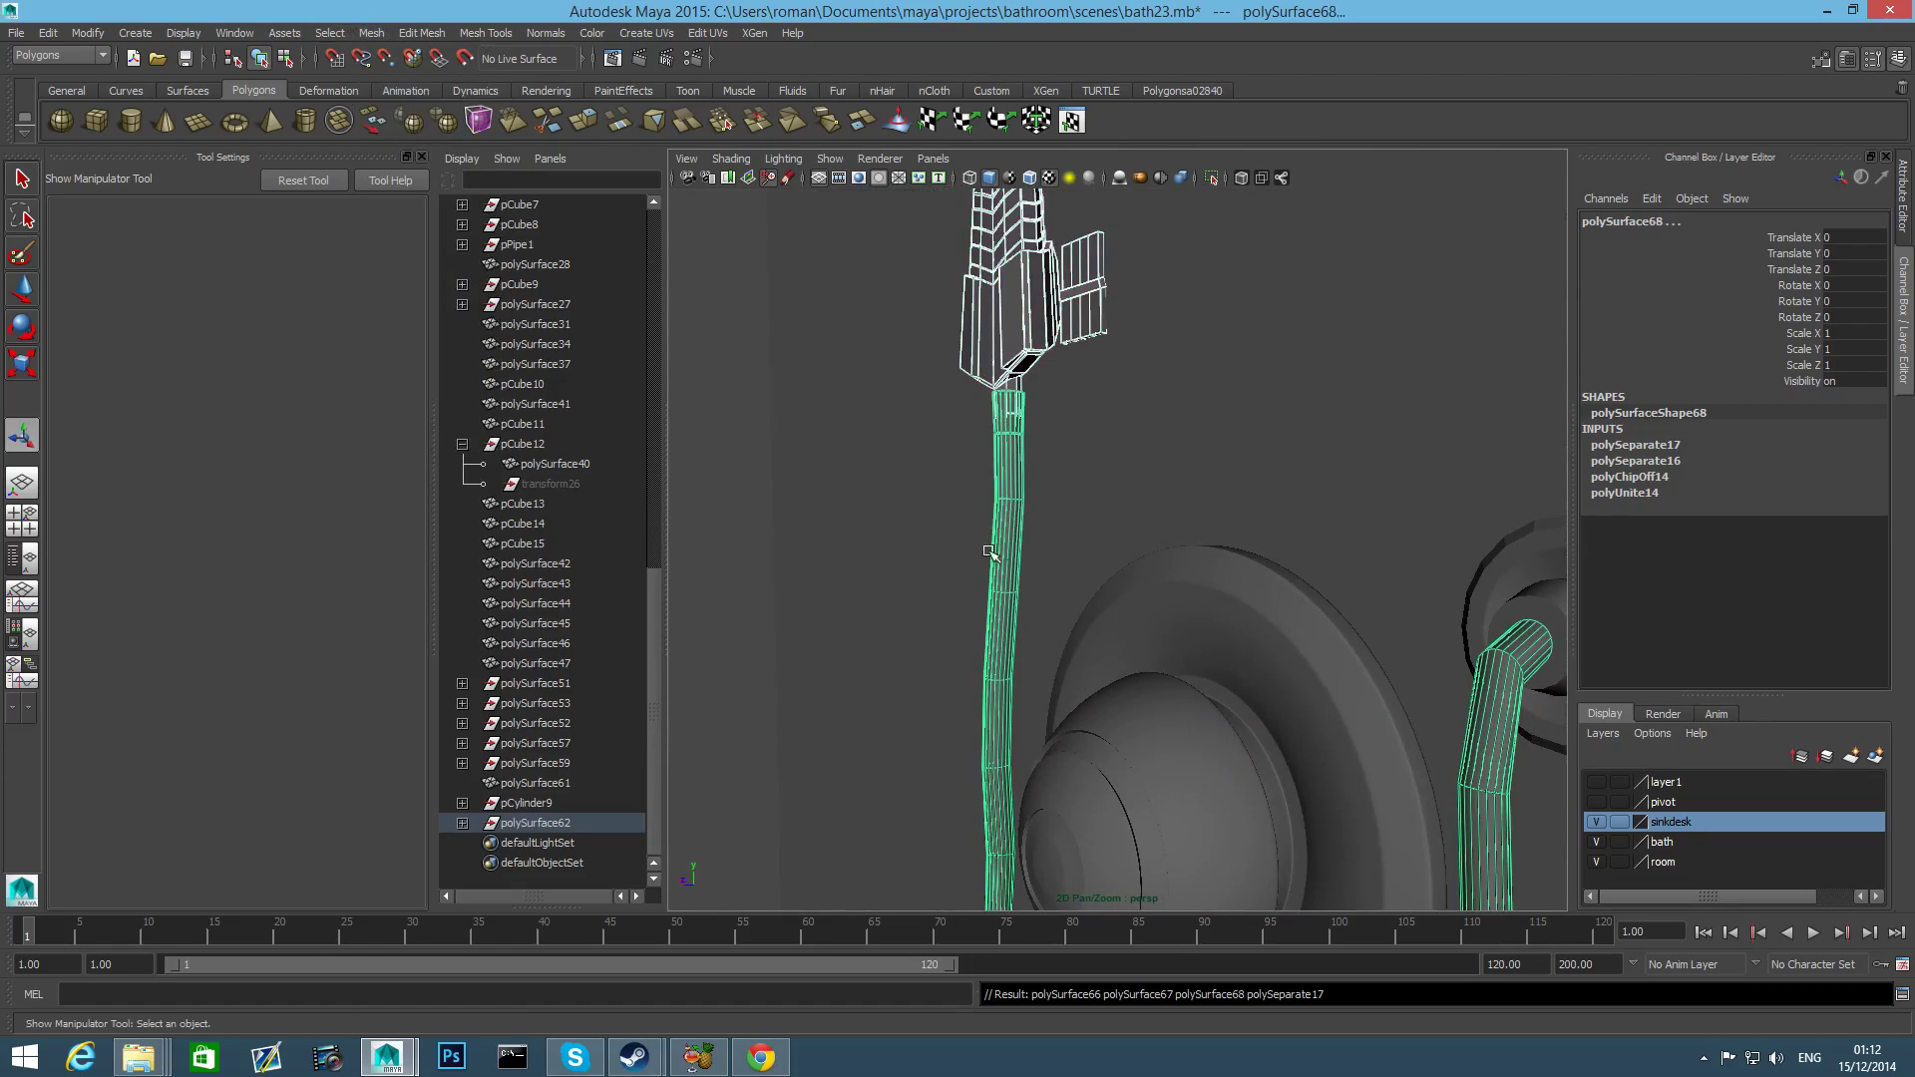
click(1010, 513)
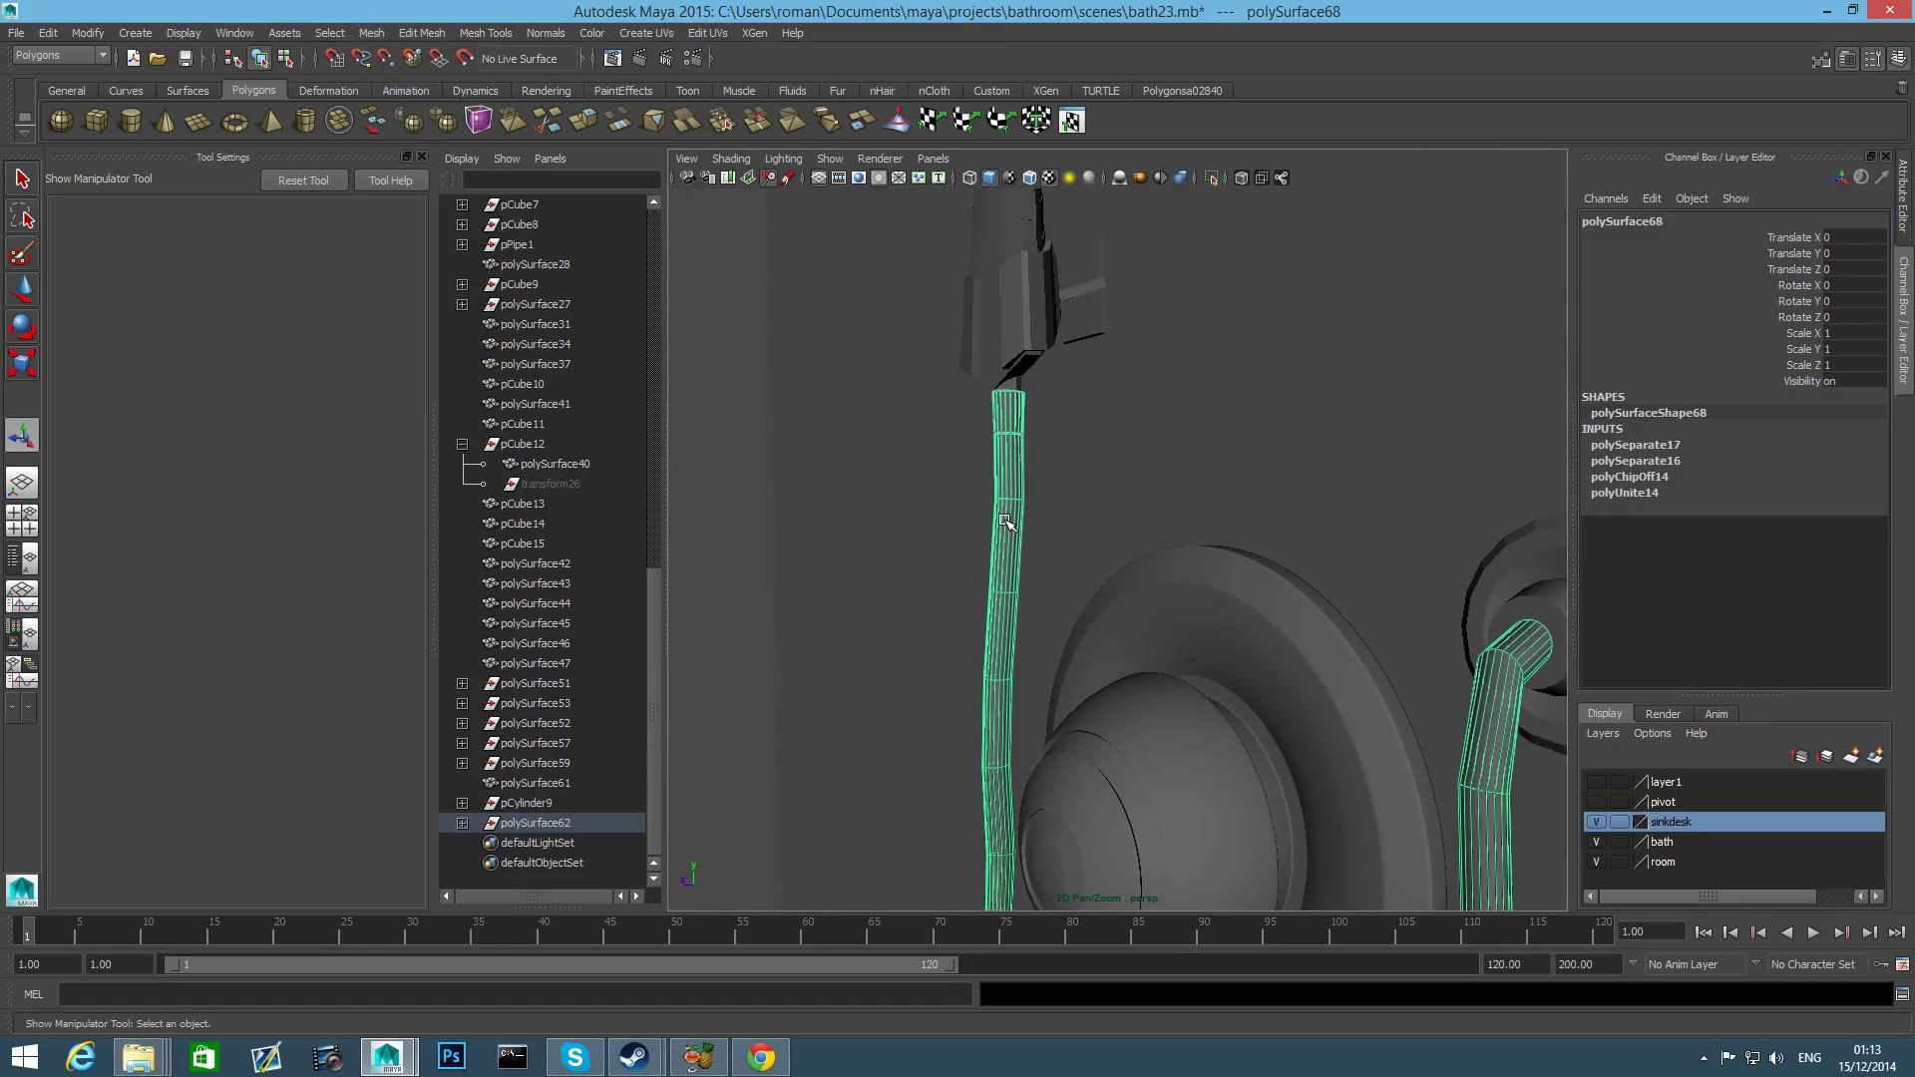
key(Delete)
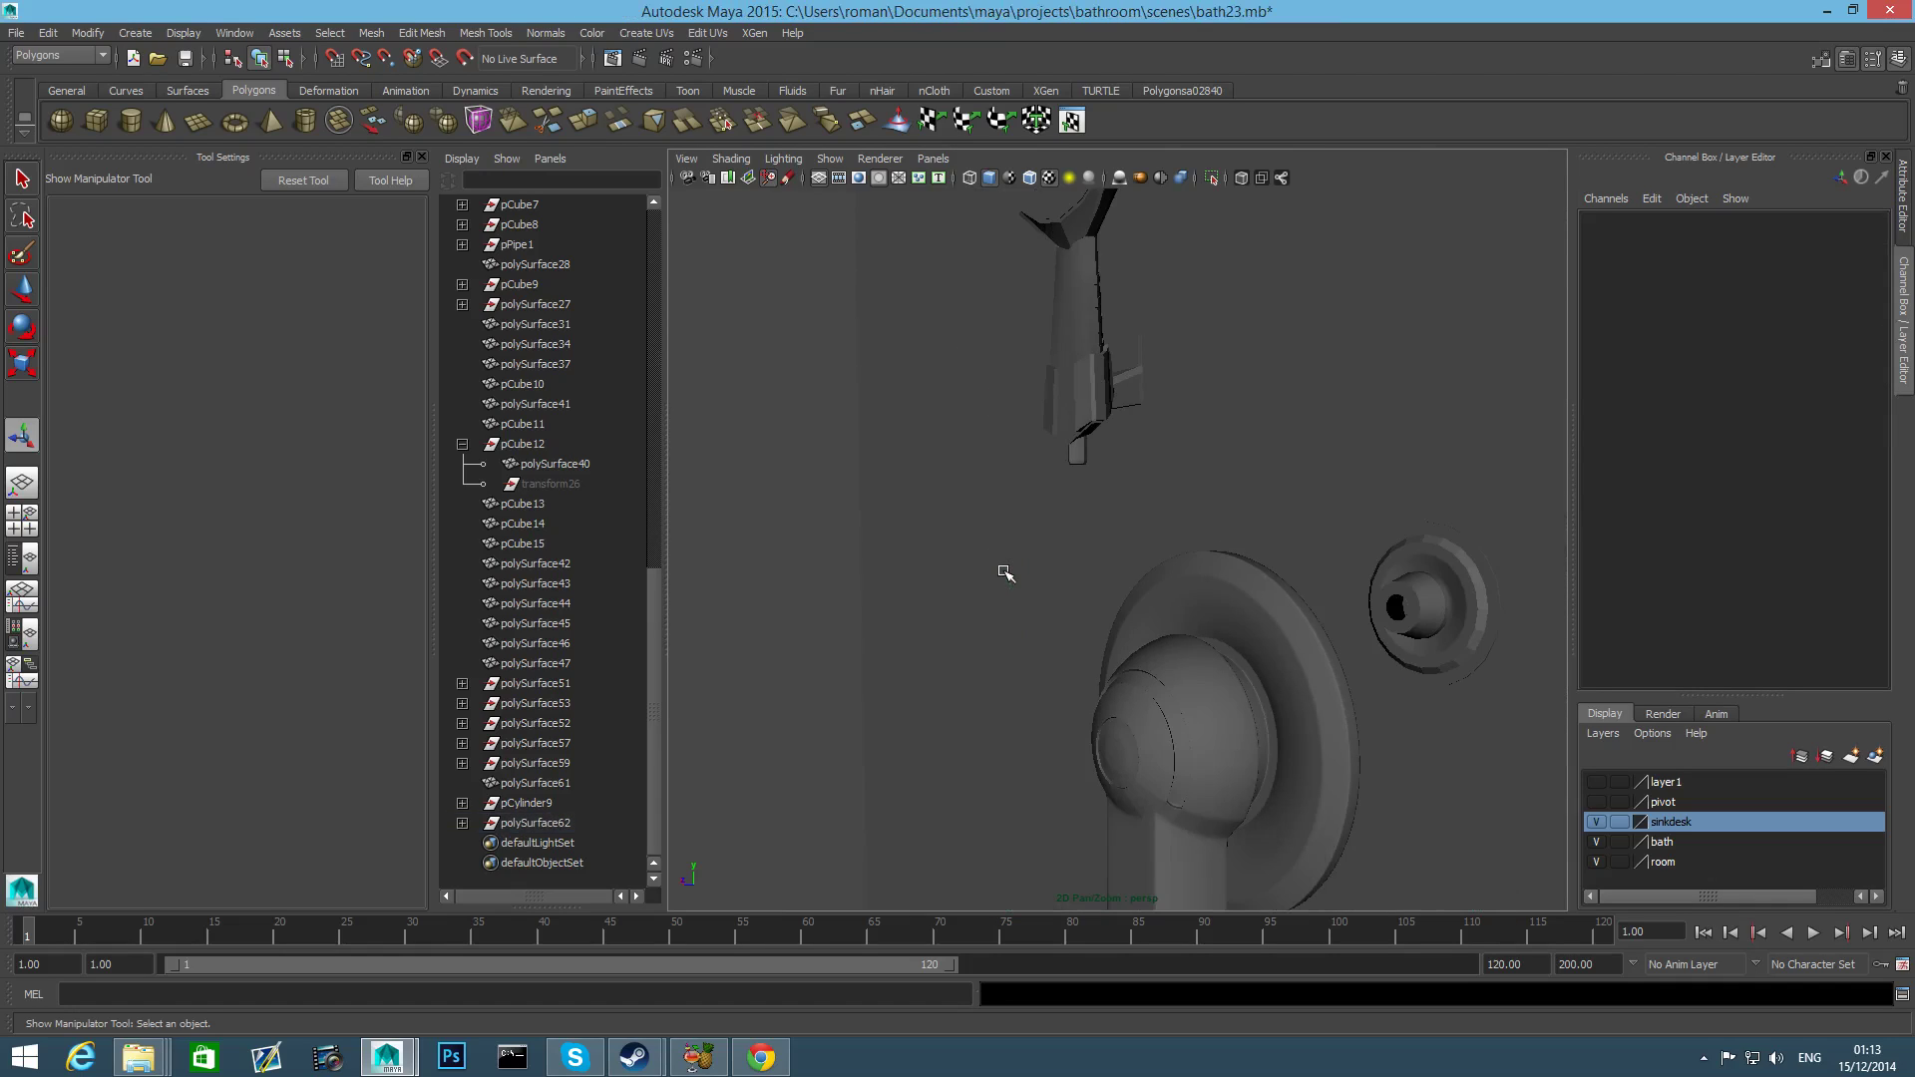
Start a cubic CV curve in the front view from the wall connector outward and down over the mixer.
alt+middle_drag(983, 526, 877, 492)
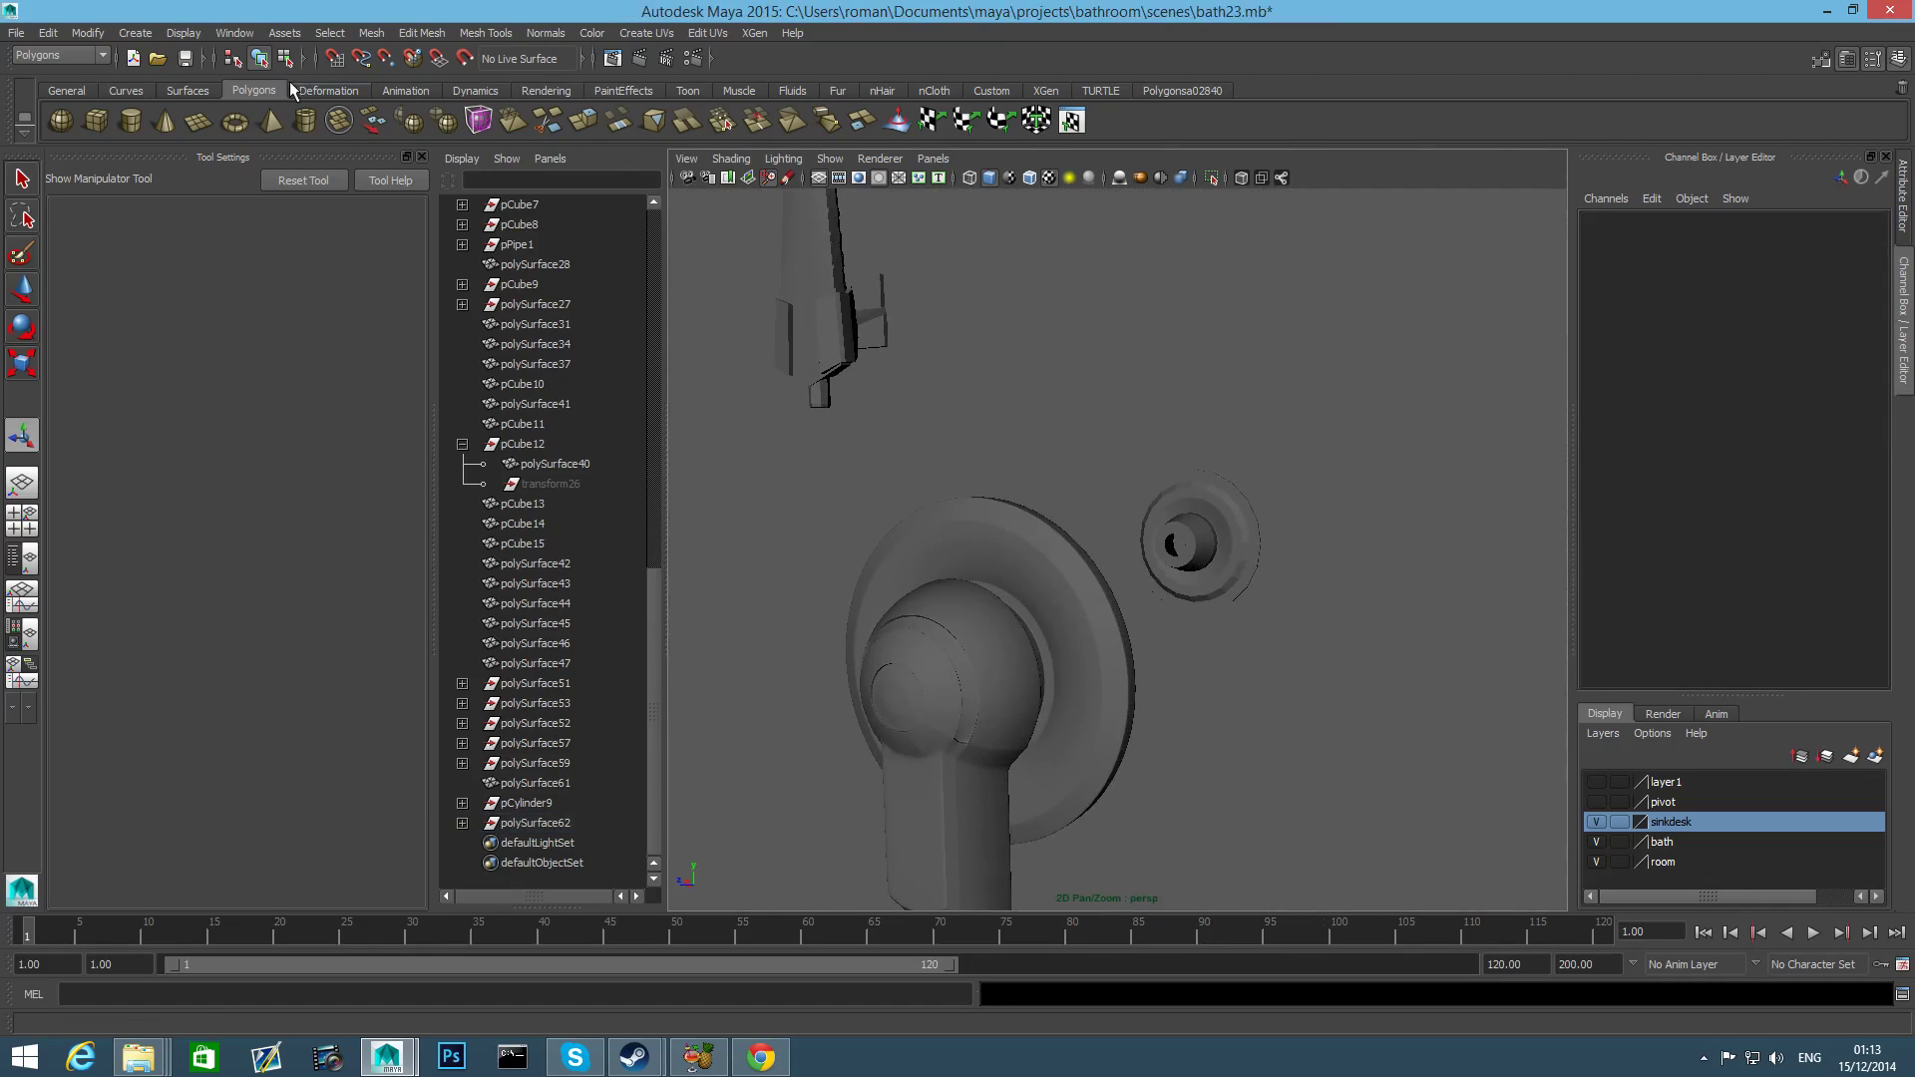
click(135, 33)
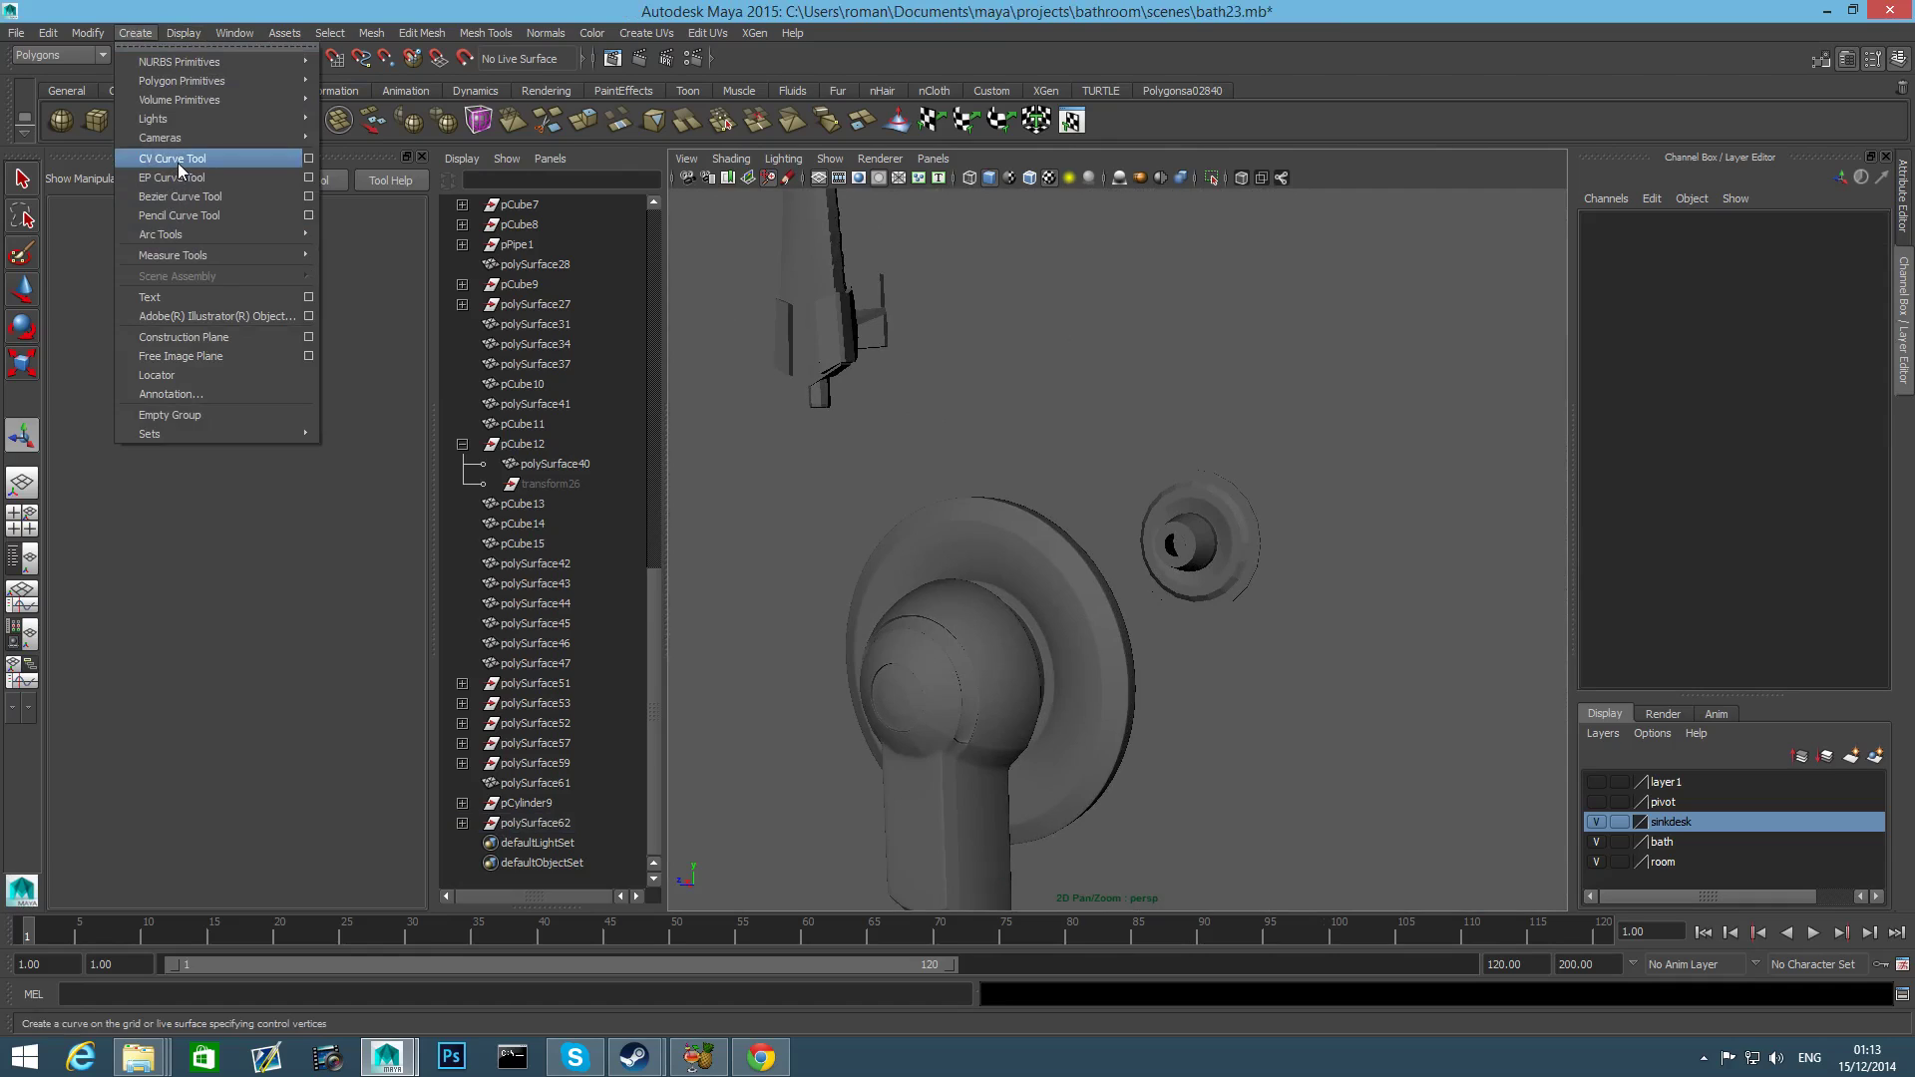
click(180, 172)
key(space)
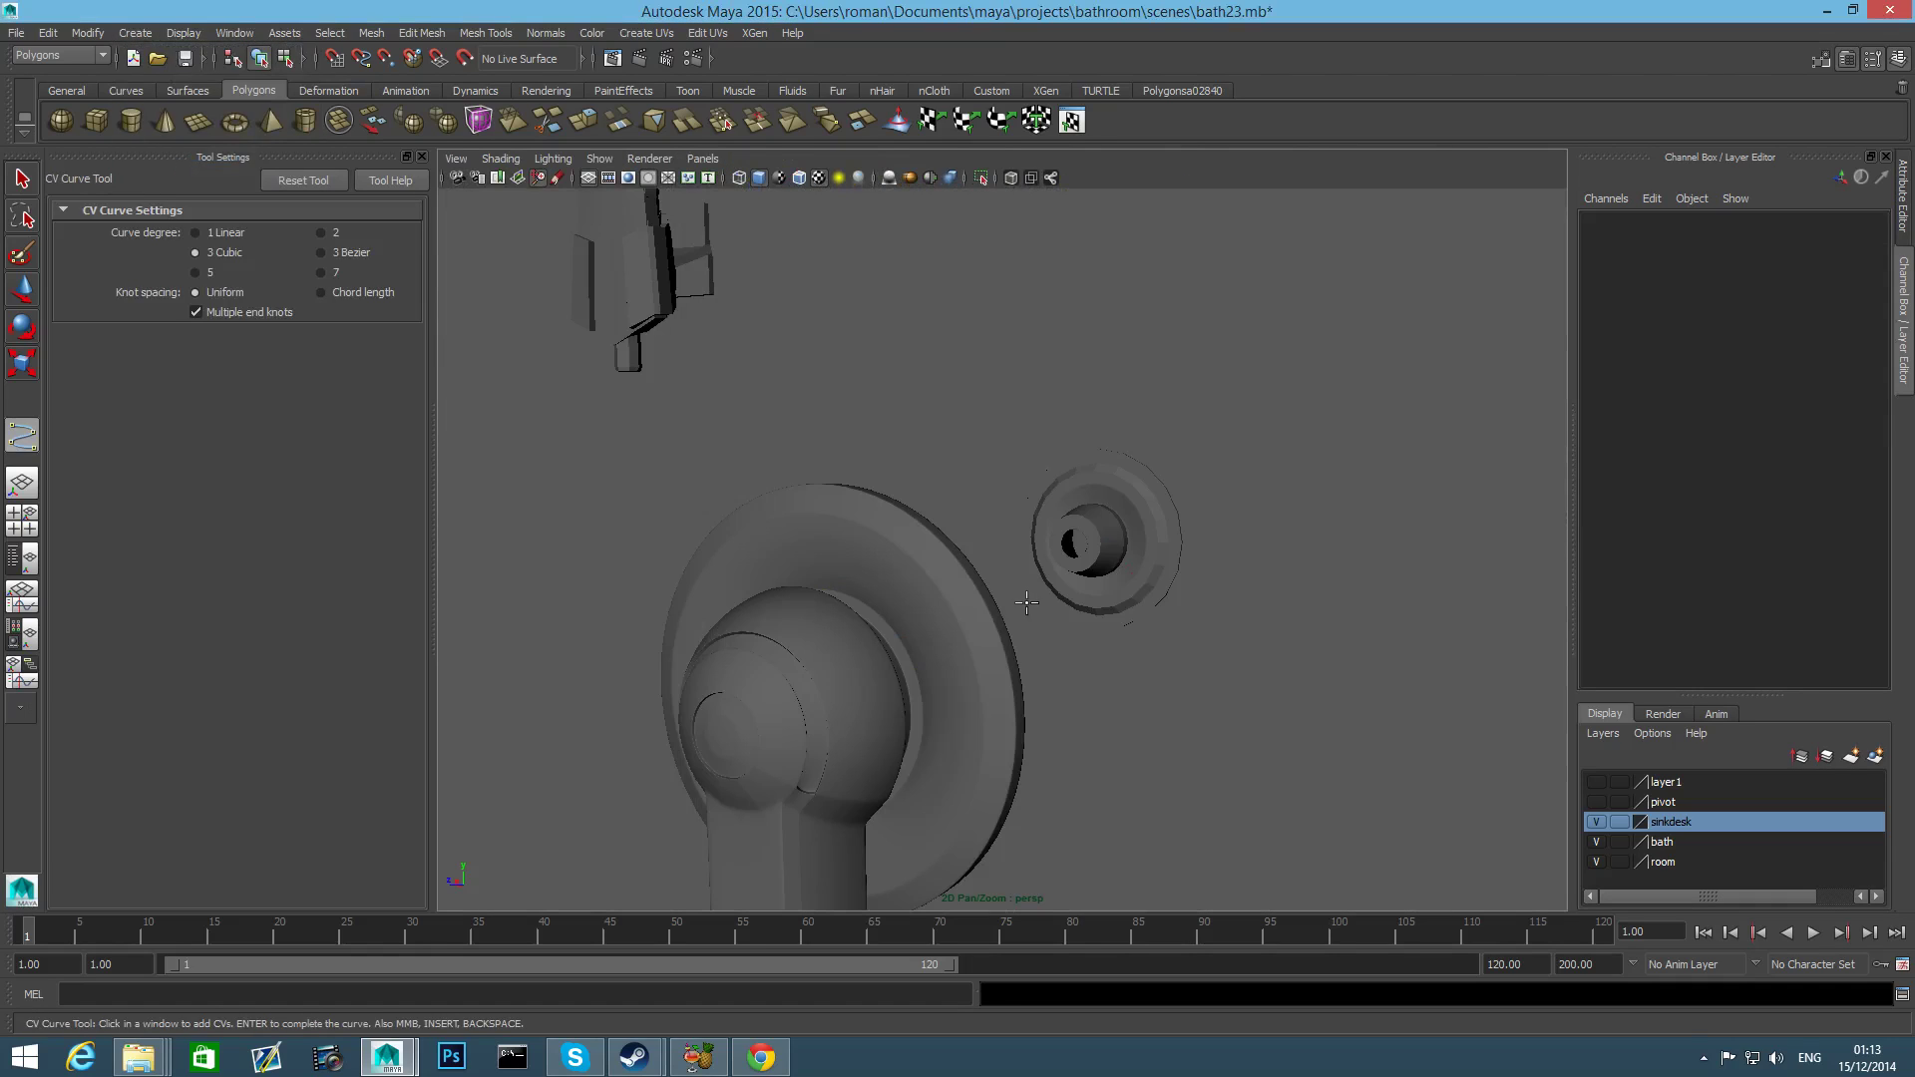
click(21, 520)
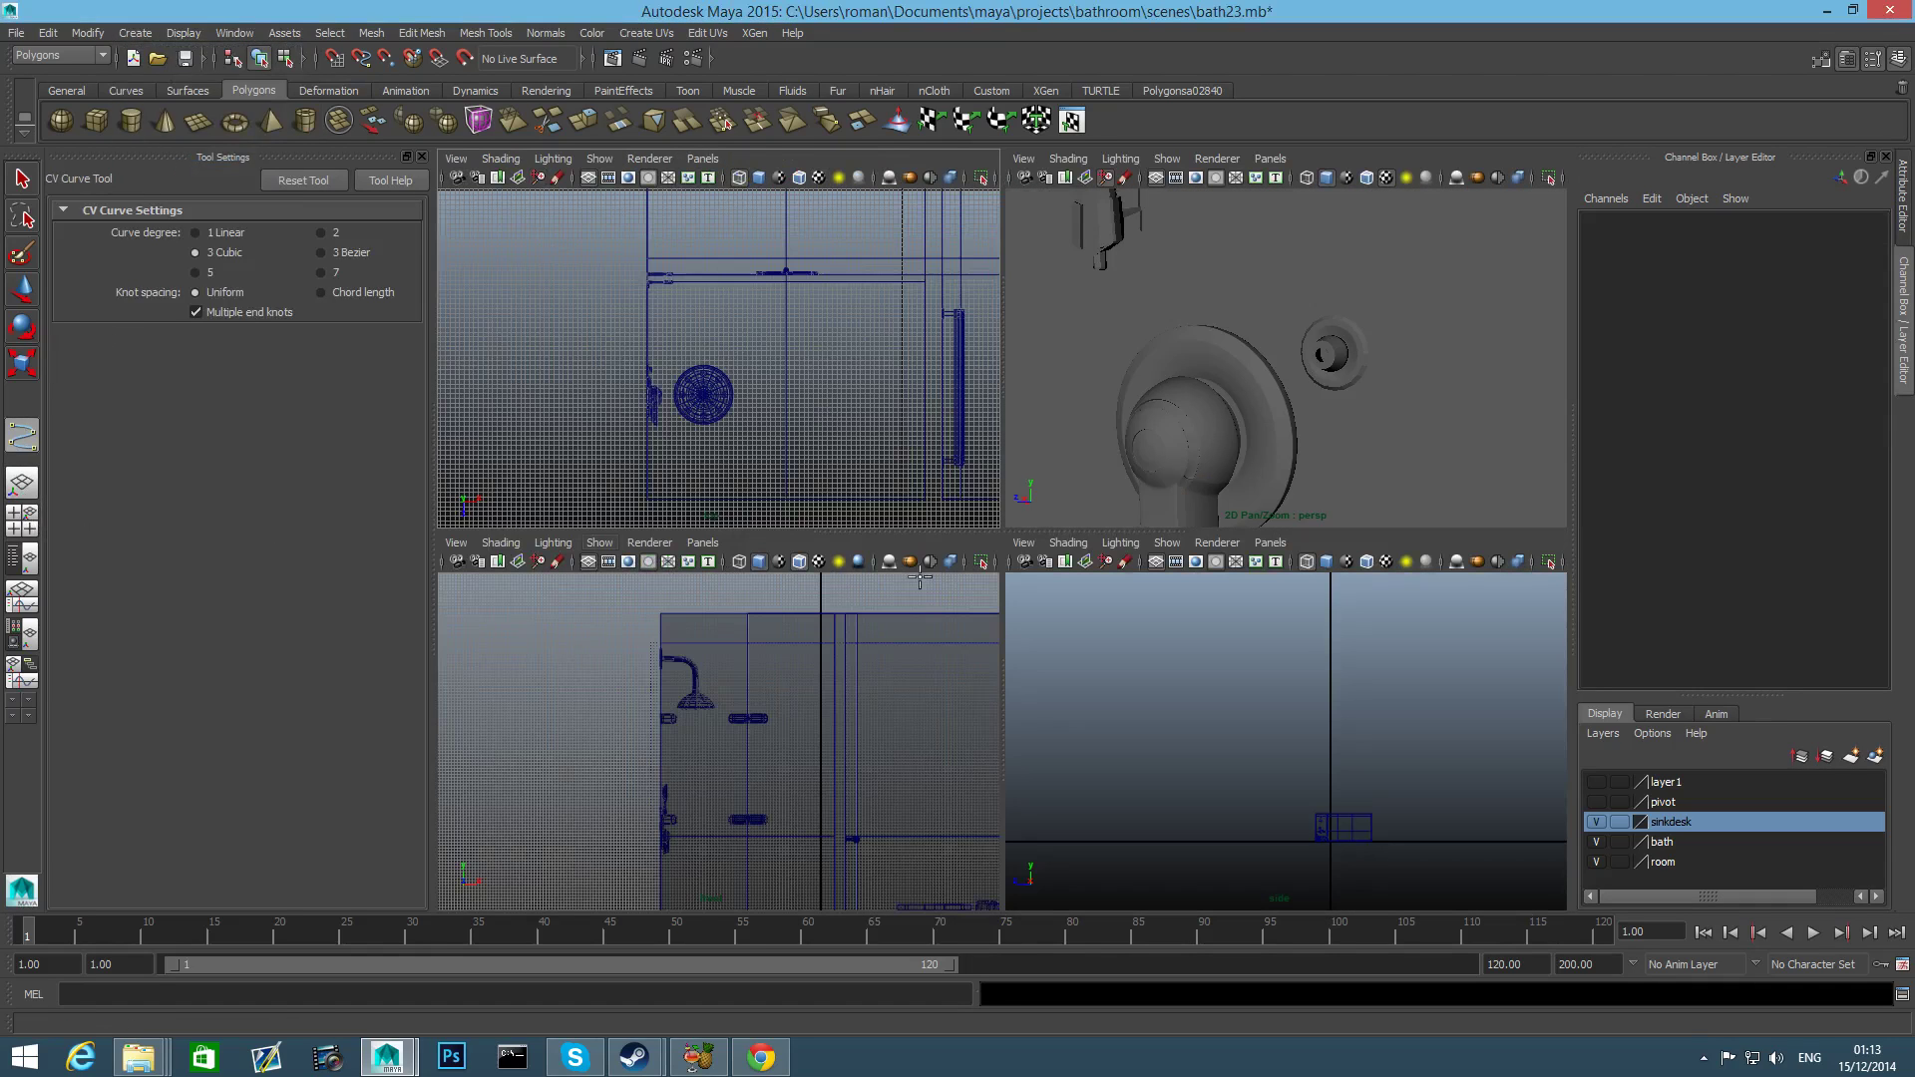
key(space)
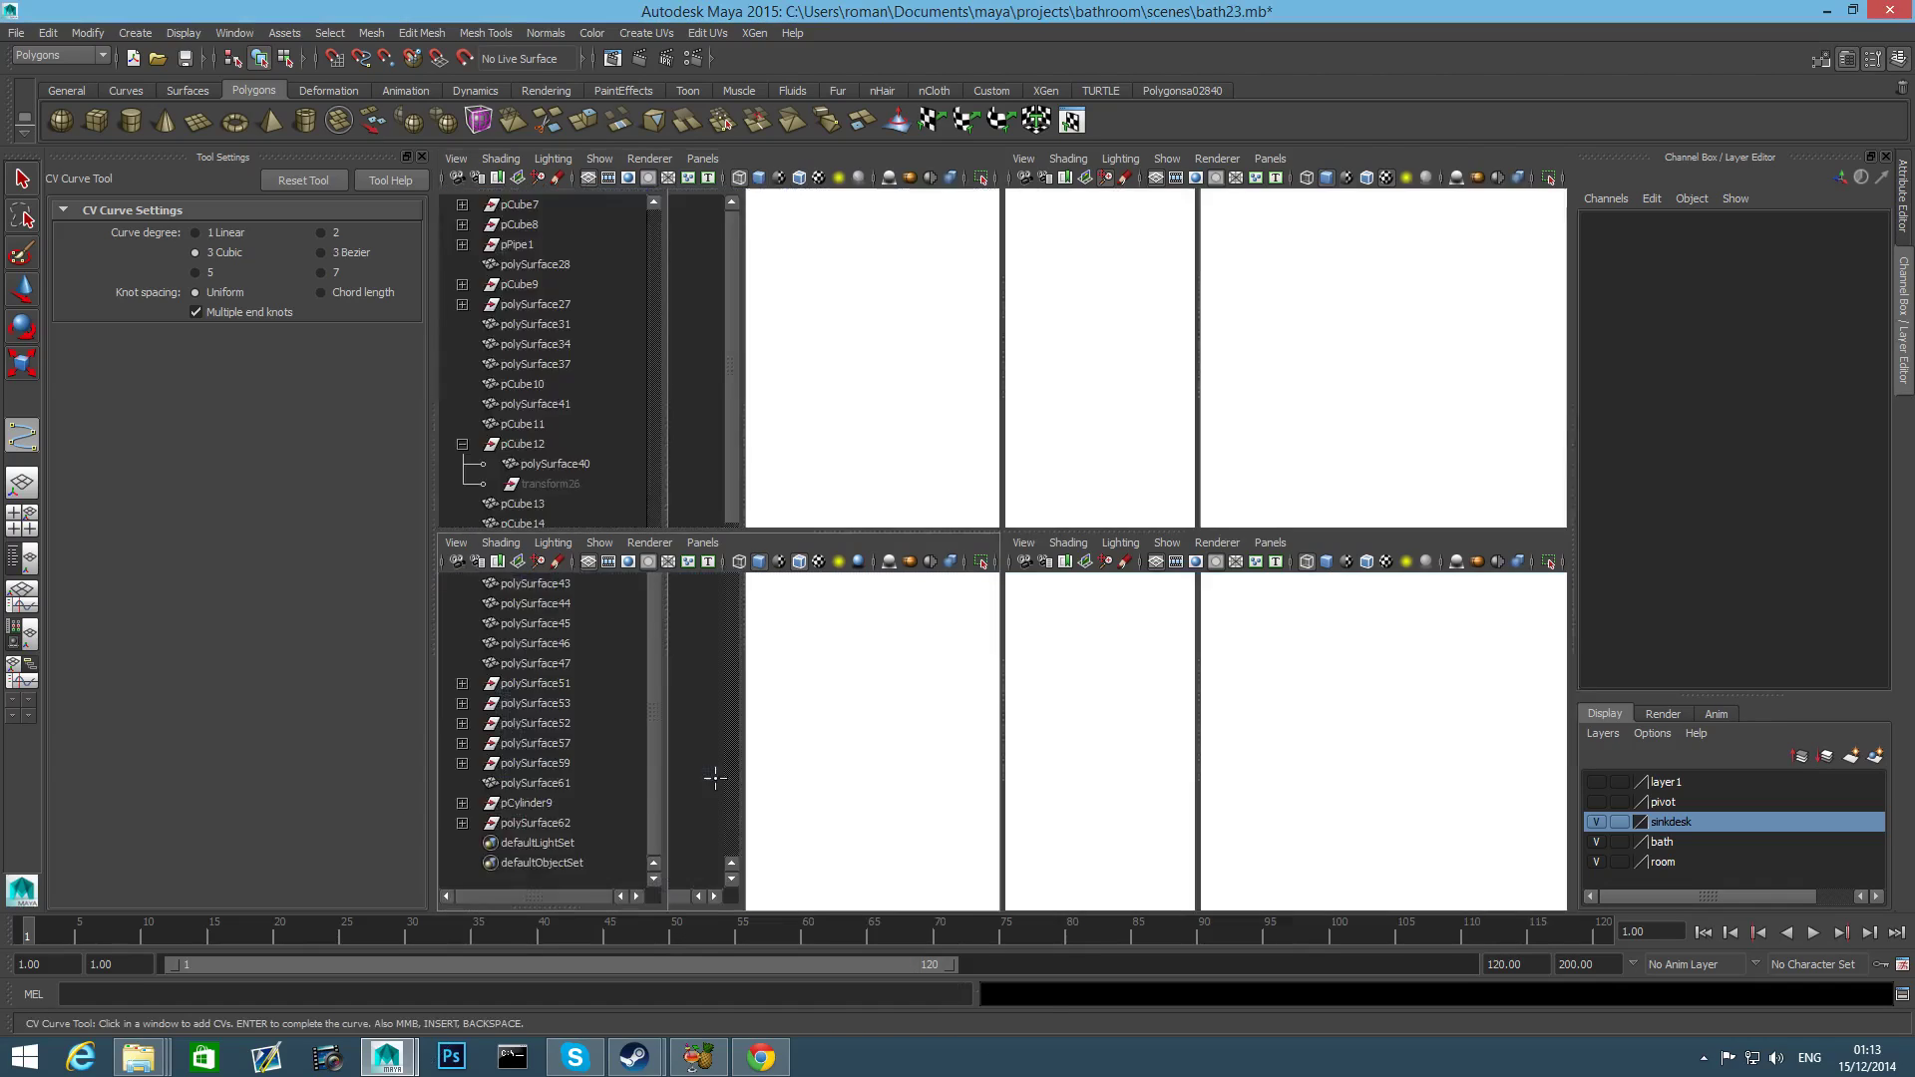
scroll(967, 752, up, 10)
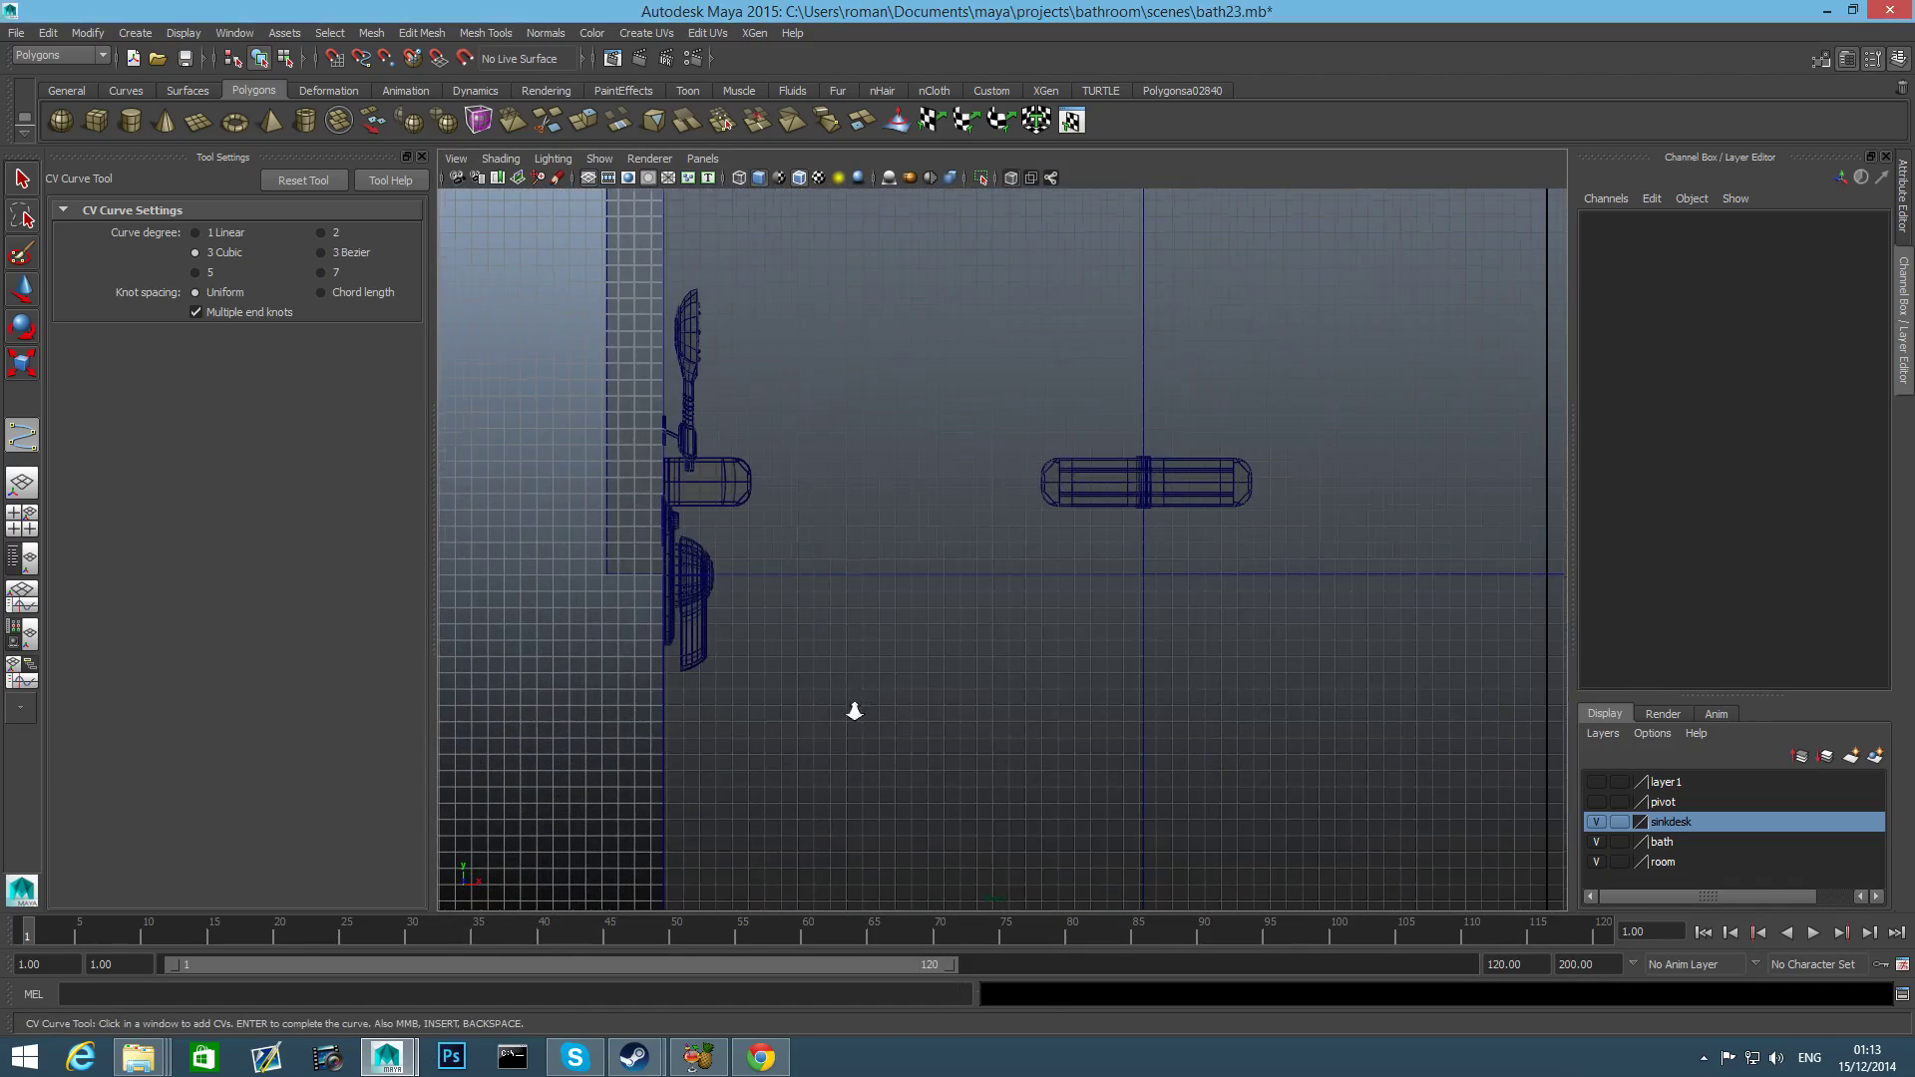
alt+middle_drag(934, 678, 1130, 709)
scroll(906, 692, up, 3)
alt+middle_drag(869, 703, 1001, 684)
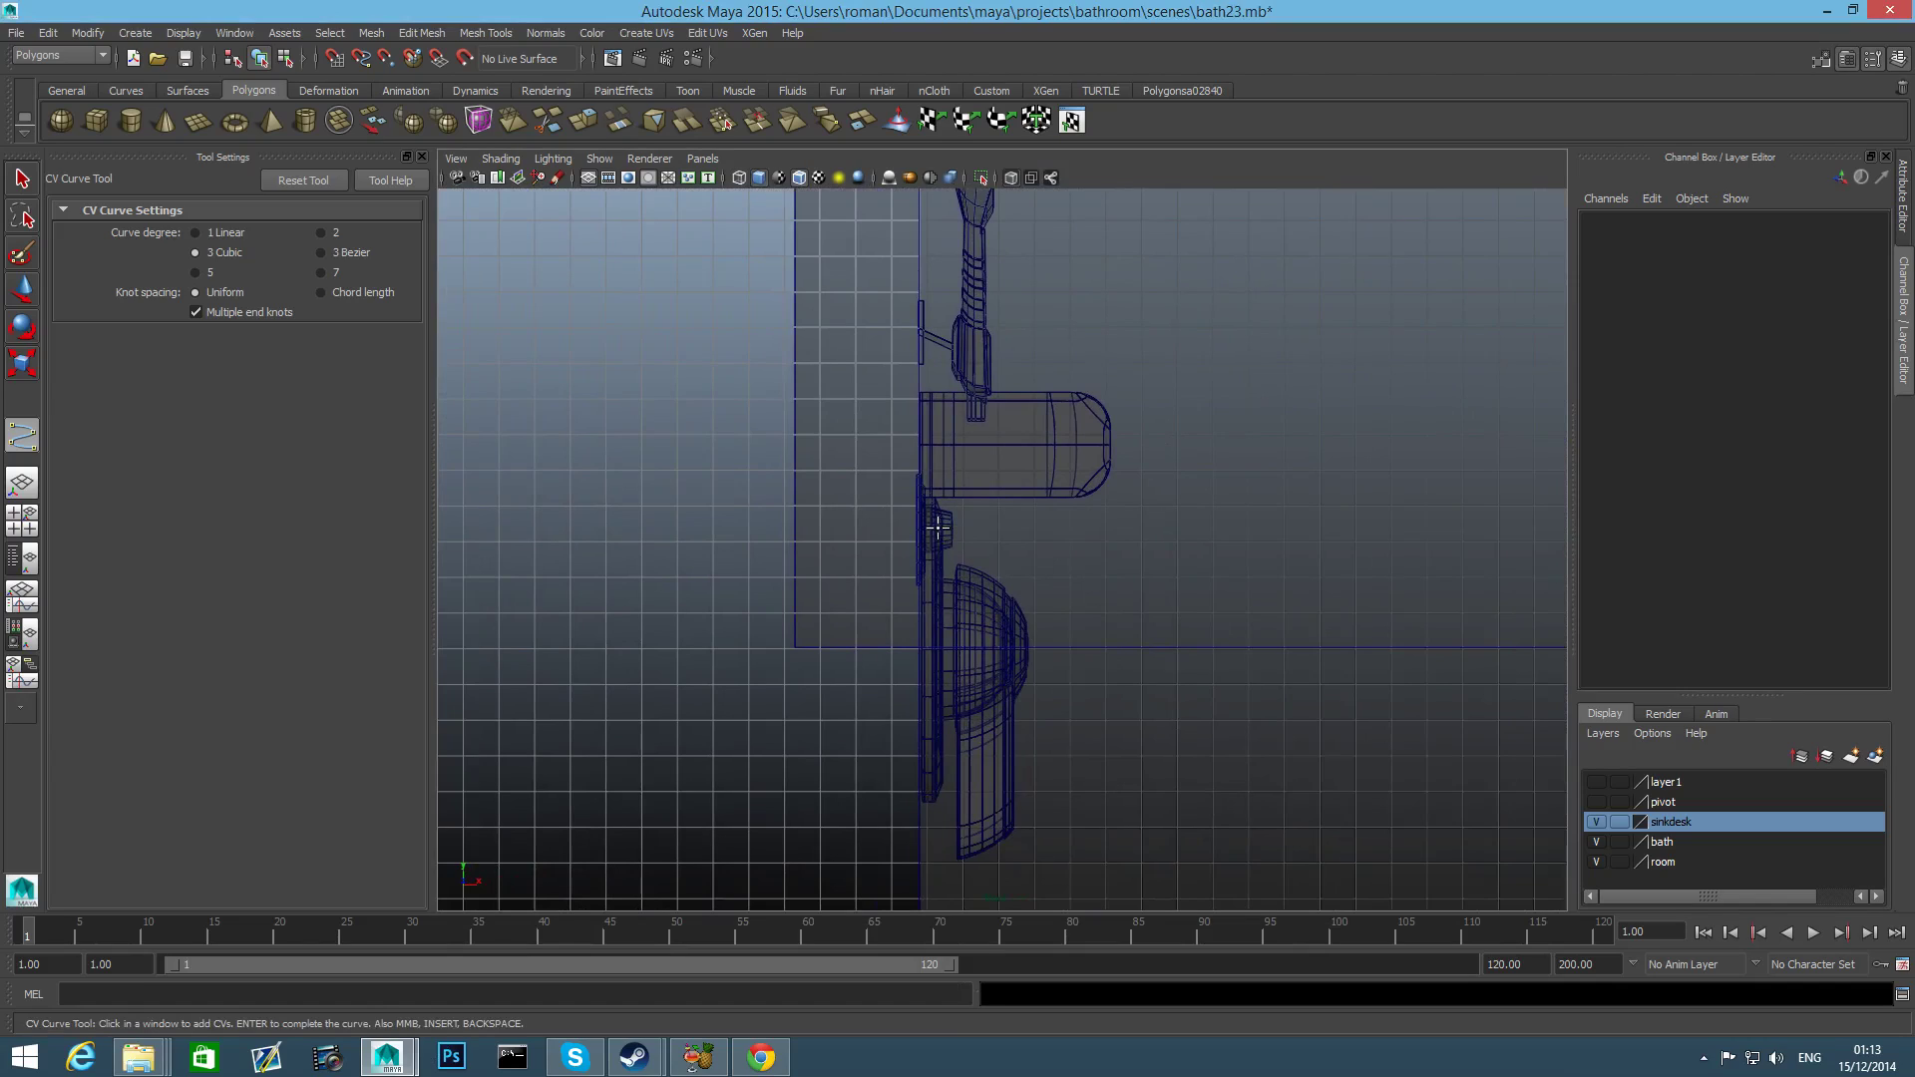
click(942, 529)
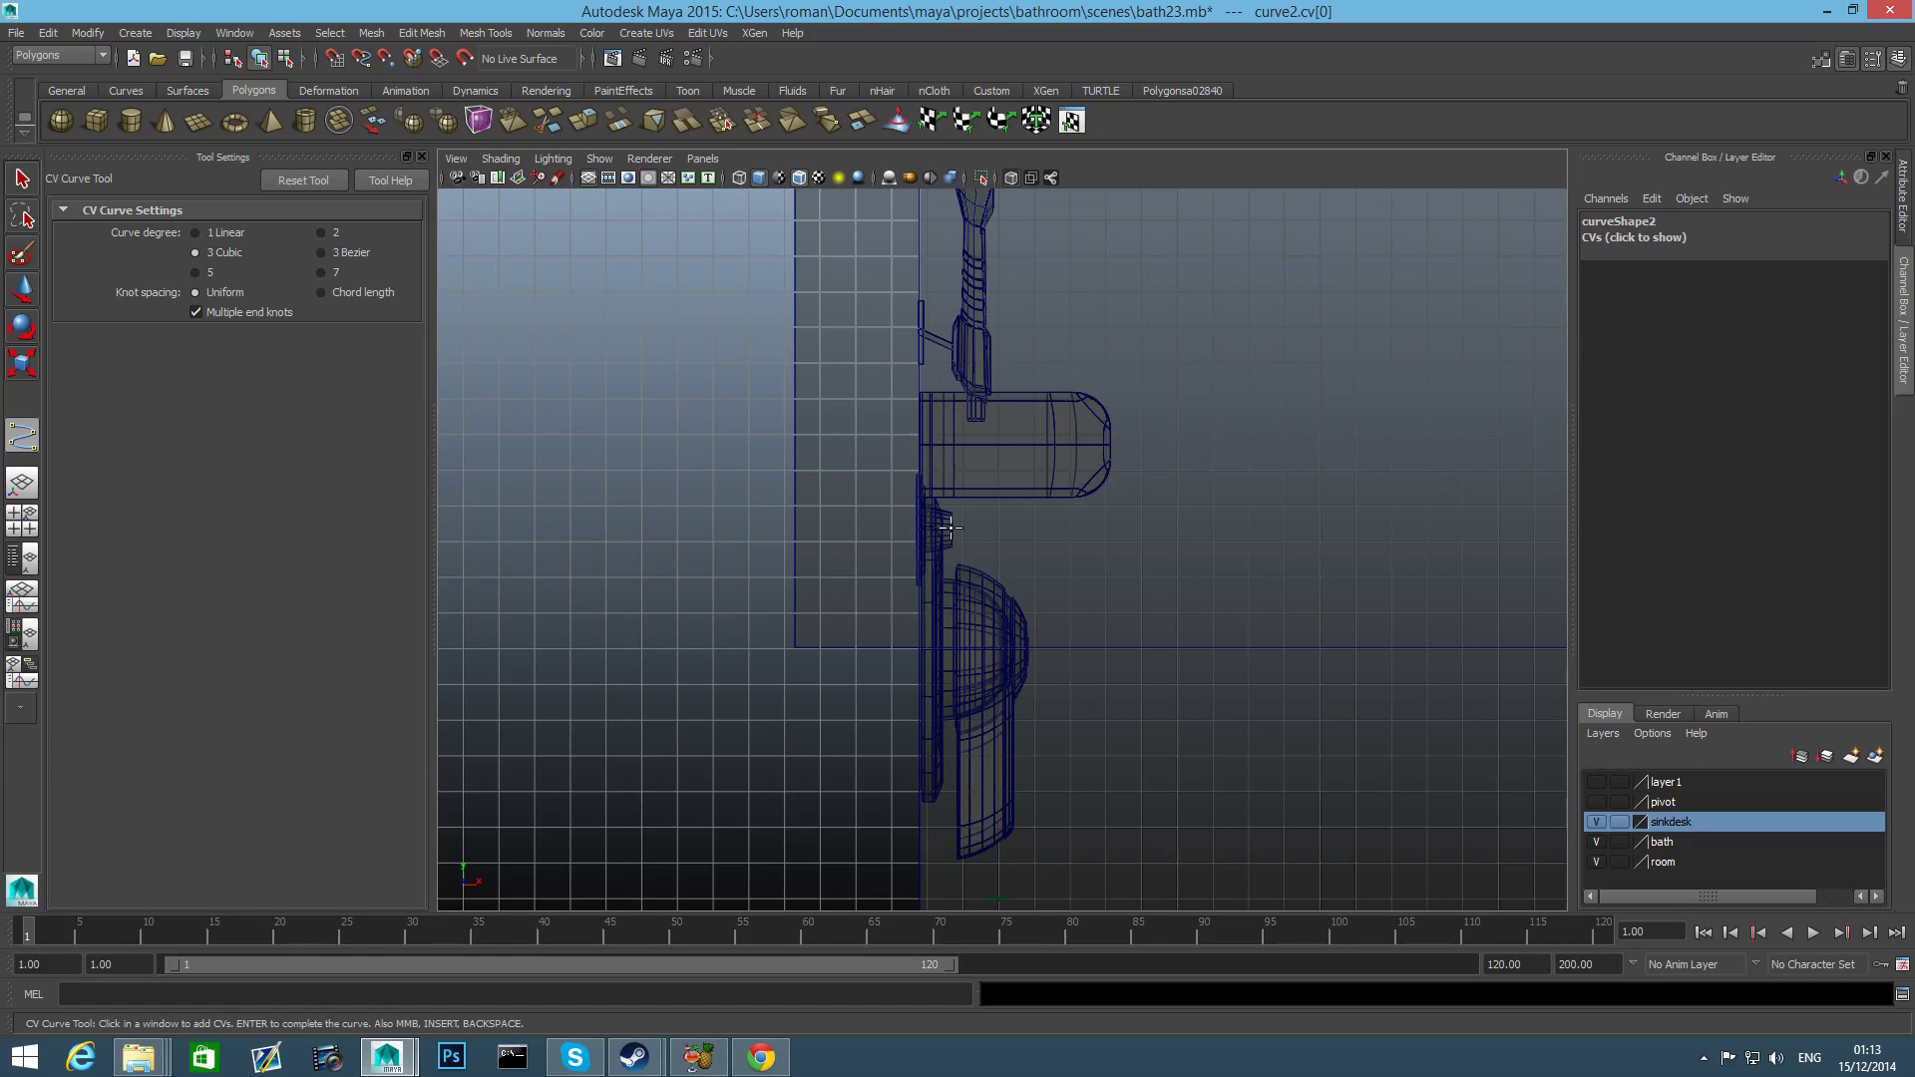
click(974, 542)
click(968, 532)
click(969, 664)
Continue the hose curve in the front view straight down below the mixer, placing control vertices at roughly even spacing.
alt+middle_drag(1022, 691, 1035, 489)
alt+middle_drag(983, 612, 957, 509)
scroll(987, 564, down, 3)
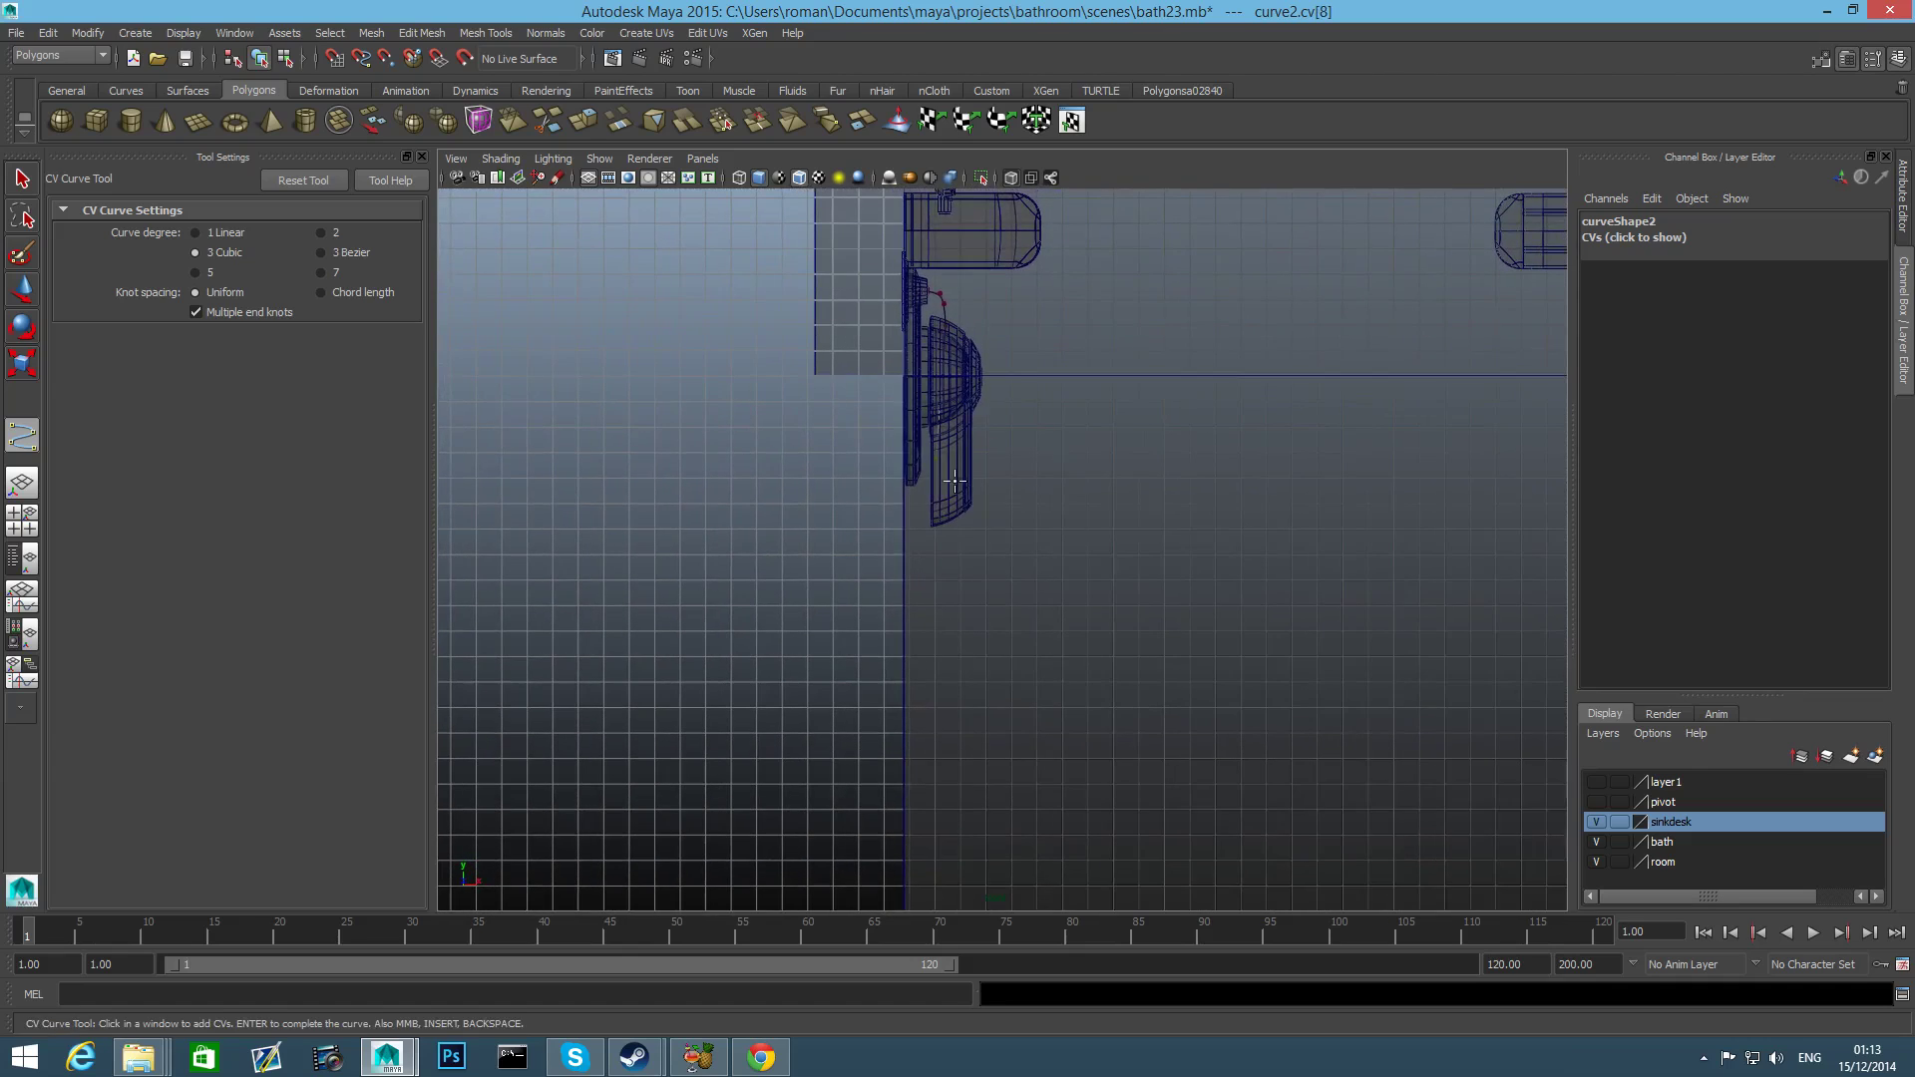
click(938, 547)
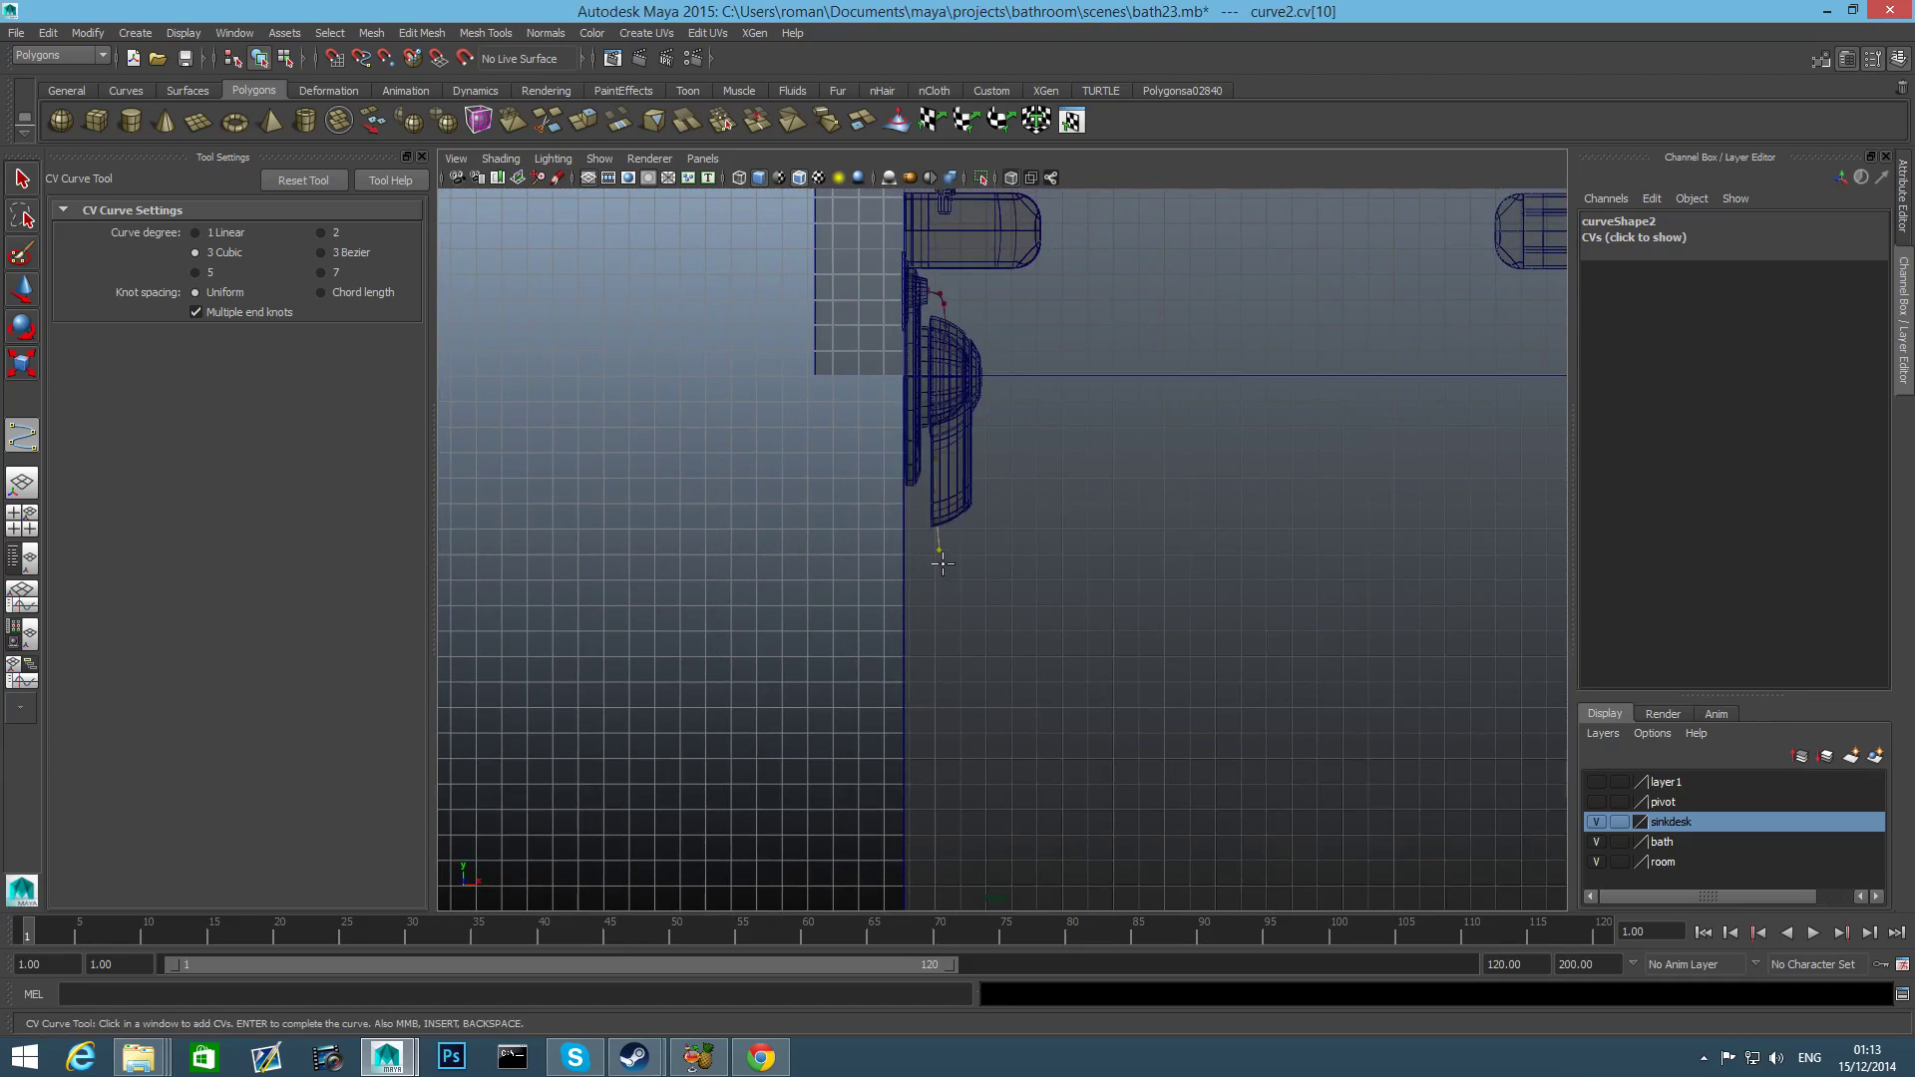
click(936, 603)
click(934, 648)
click(930, 685)
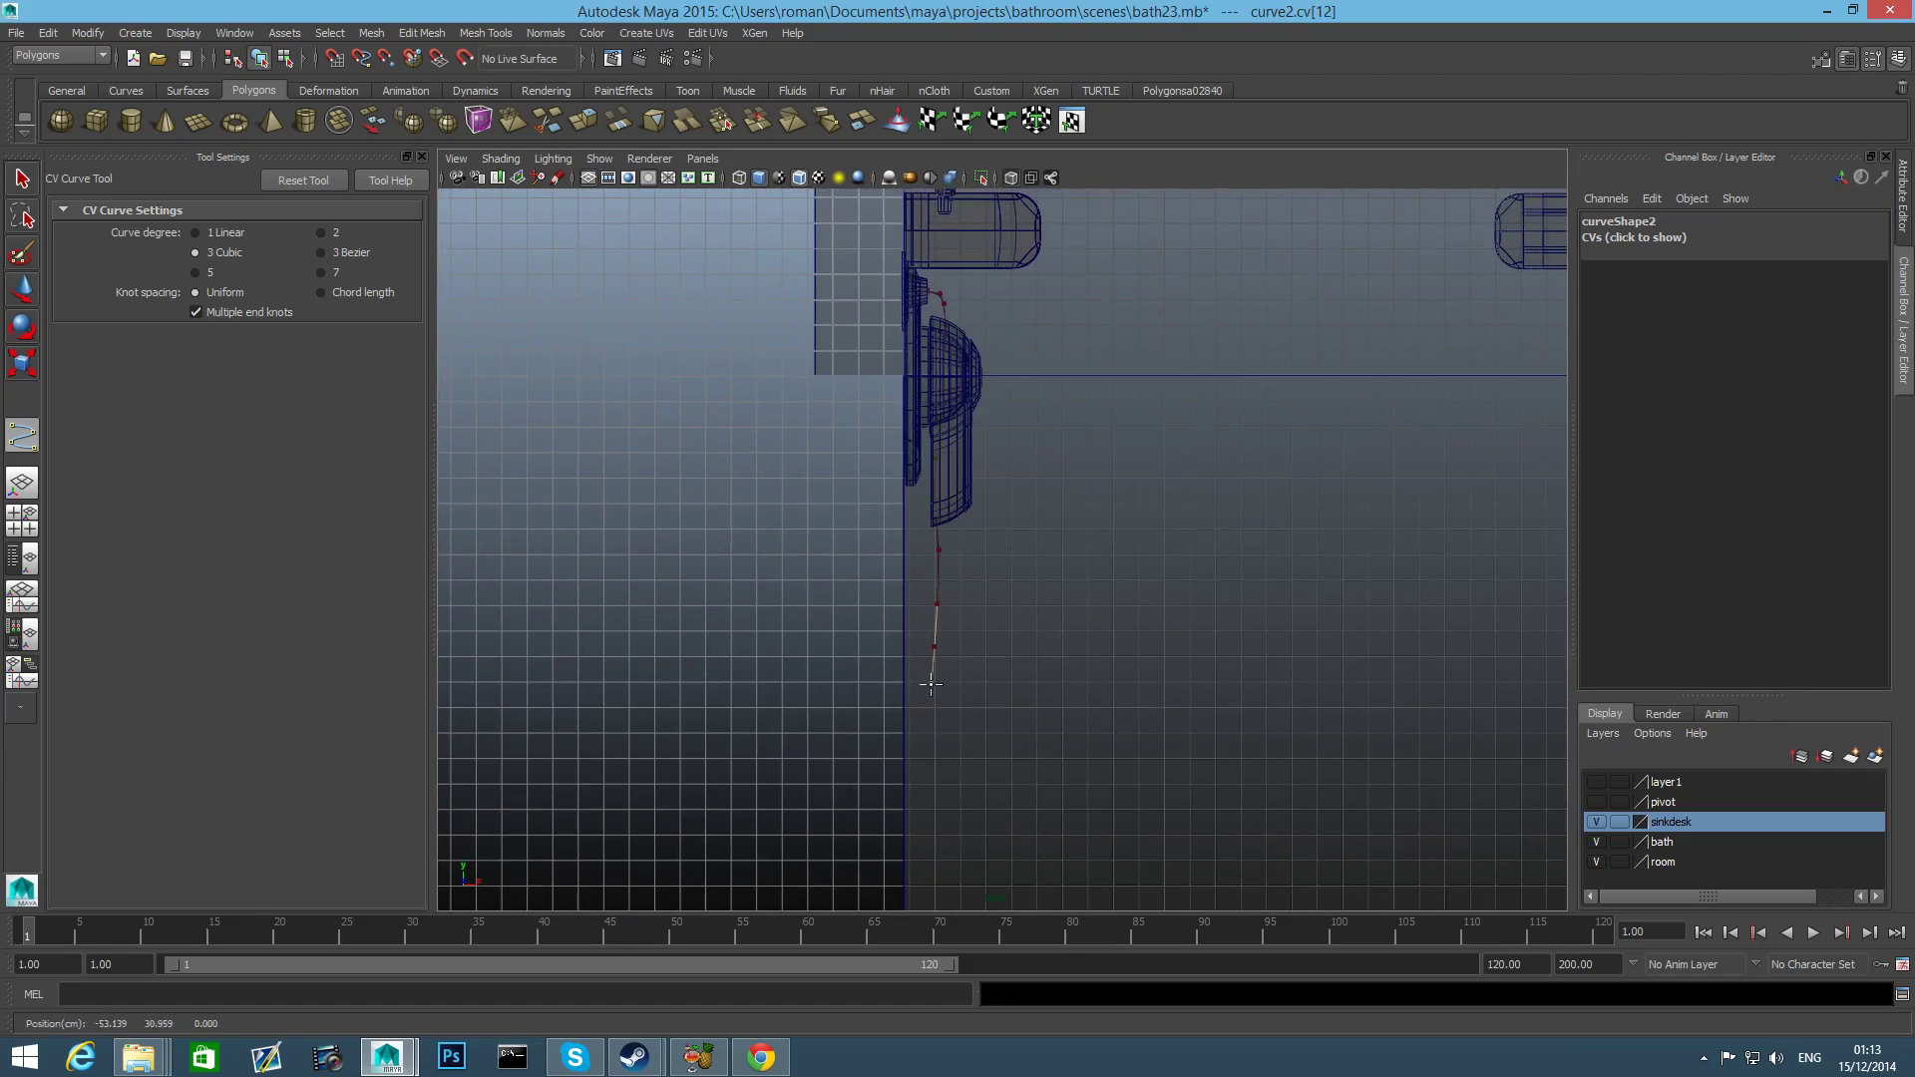
click(928, 733)
click(929, 759)
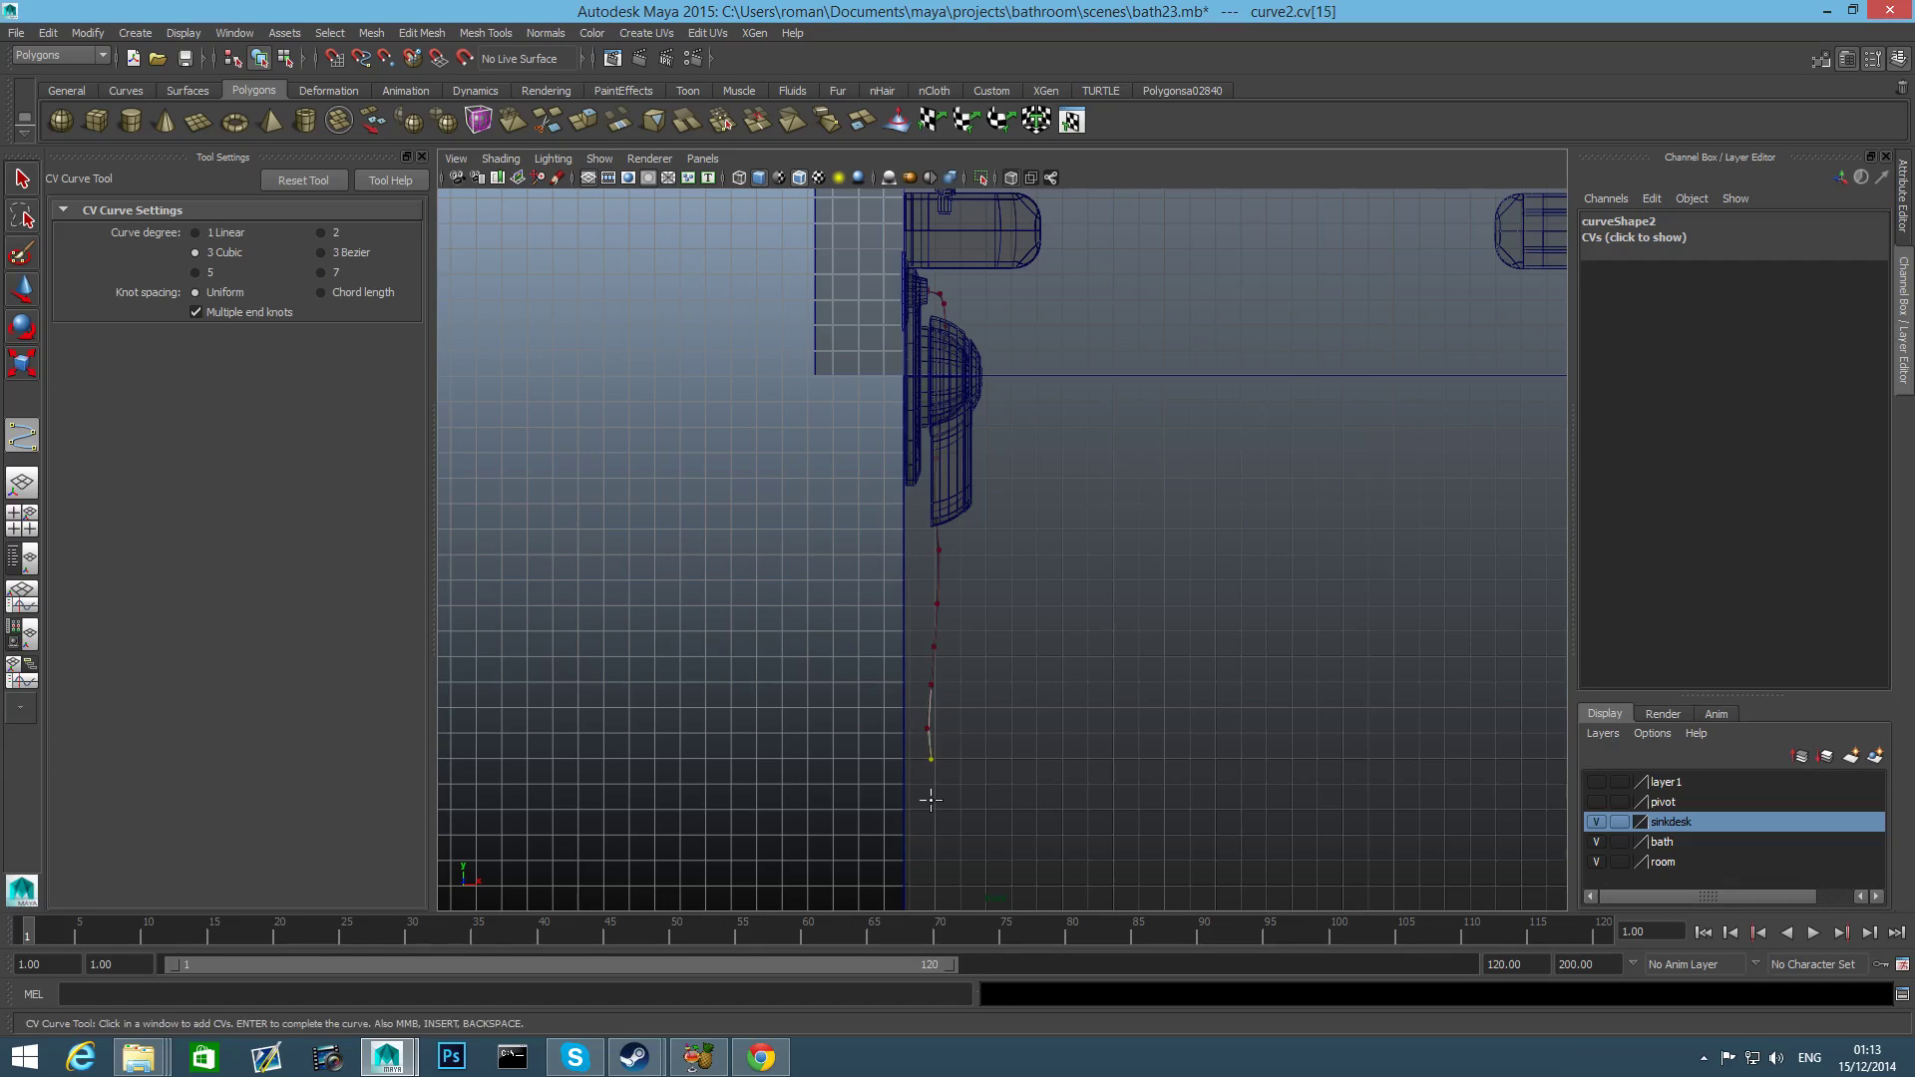
click(930, 808)
click(929, 864)
scroll(1061, 800, down, 2)
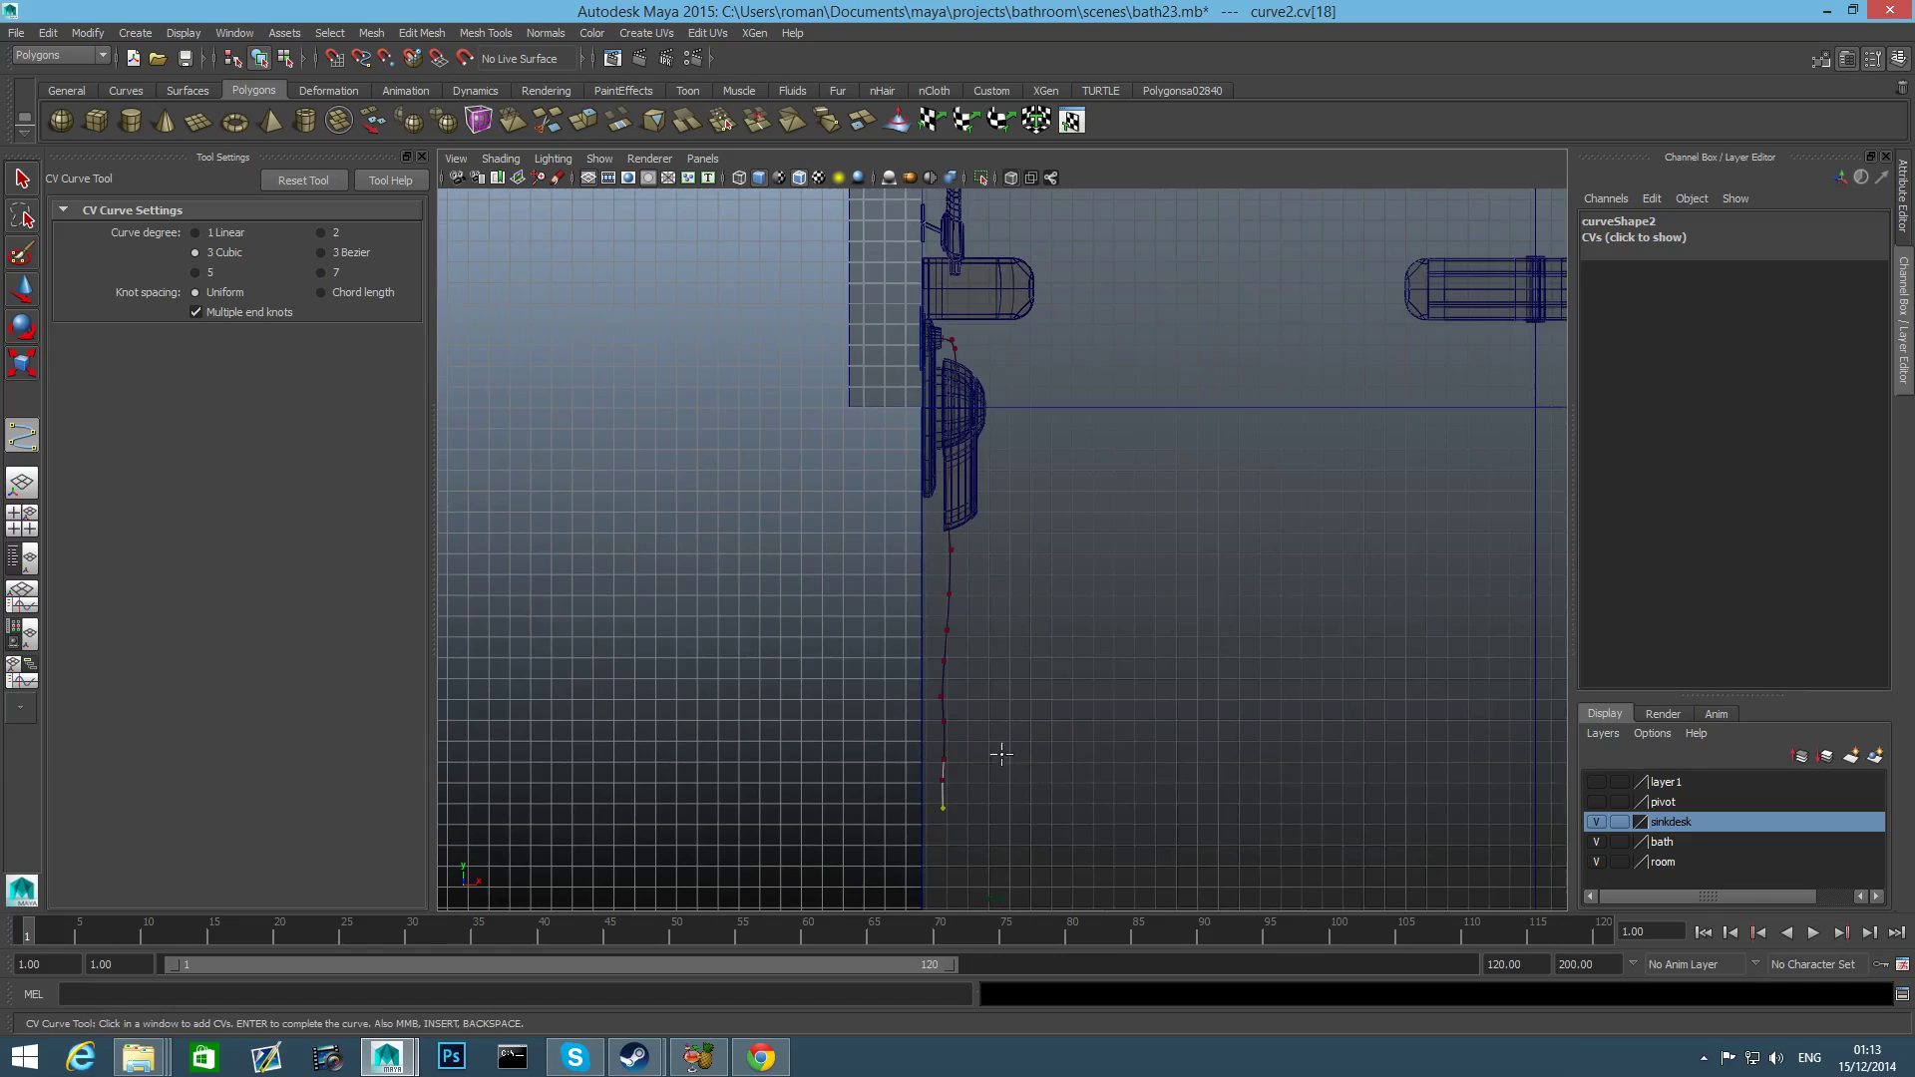
Turn the hose curve around in a narrow U-bend, bring it up past the mixer to the hand shower's lower end, and finish it.
click(960, 806)
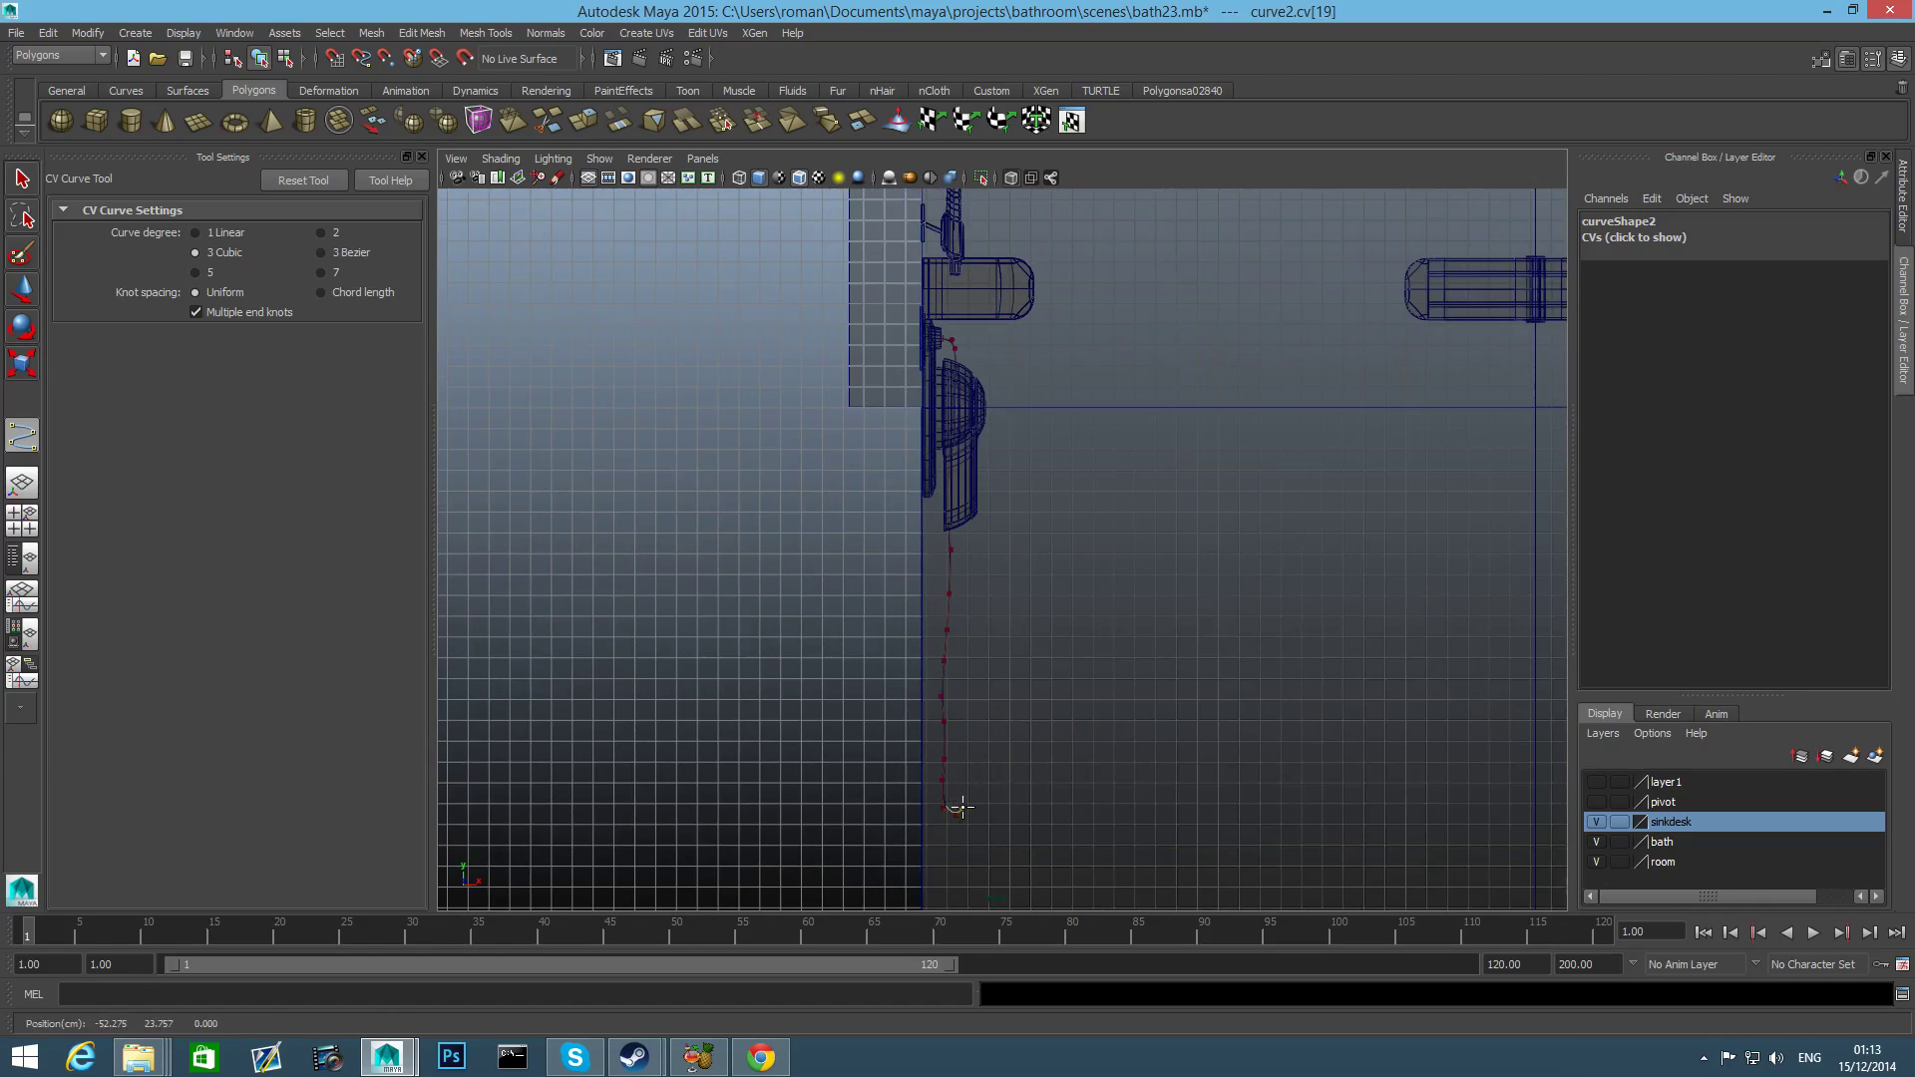
click(967, 709)
click(964, 663)
click(963, 637)
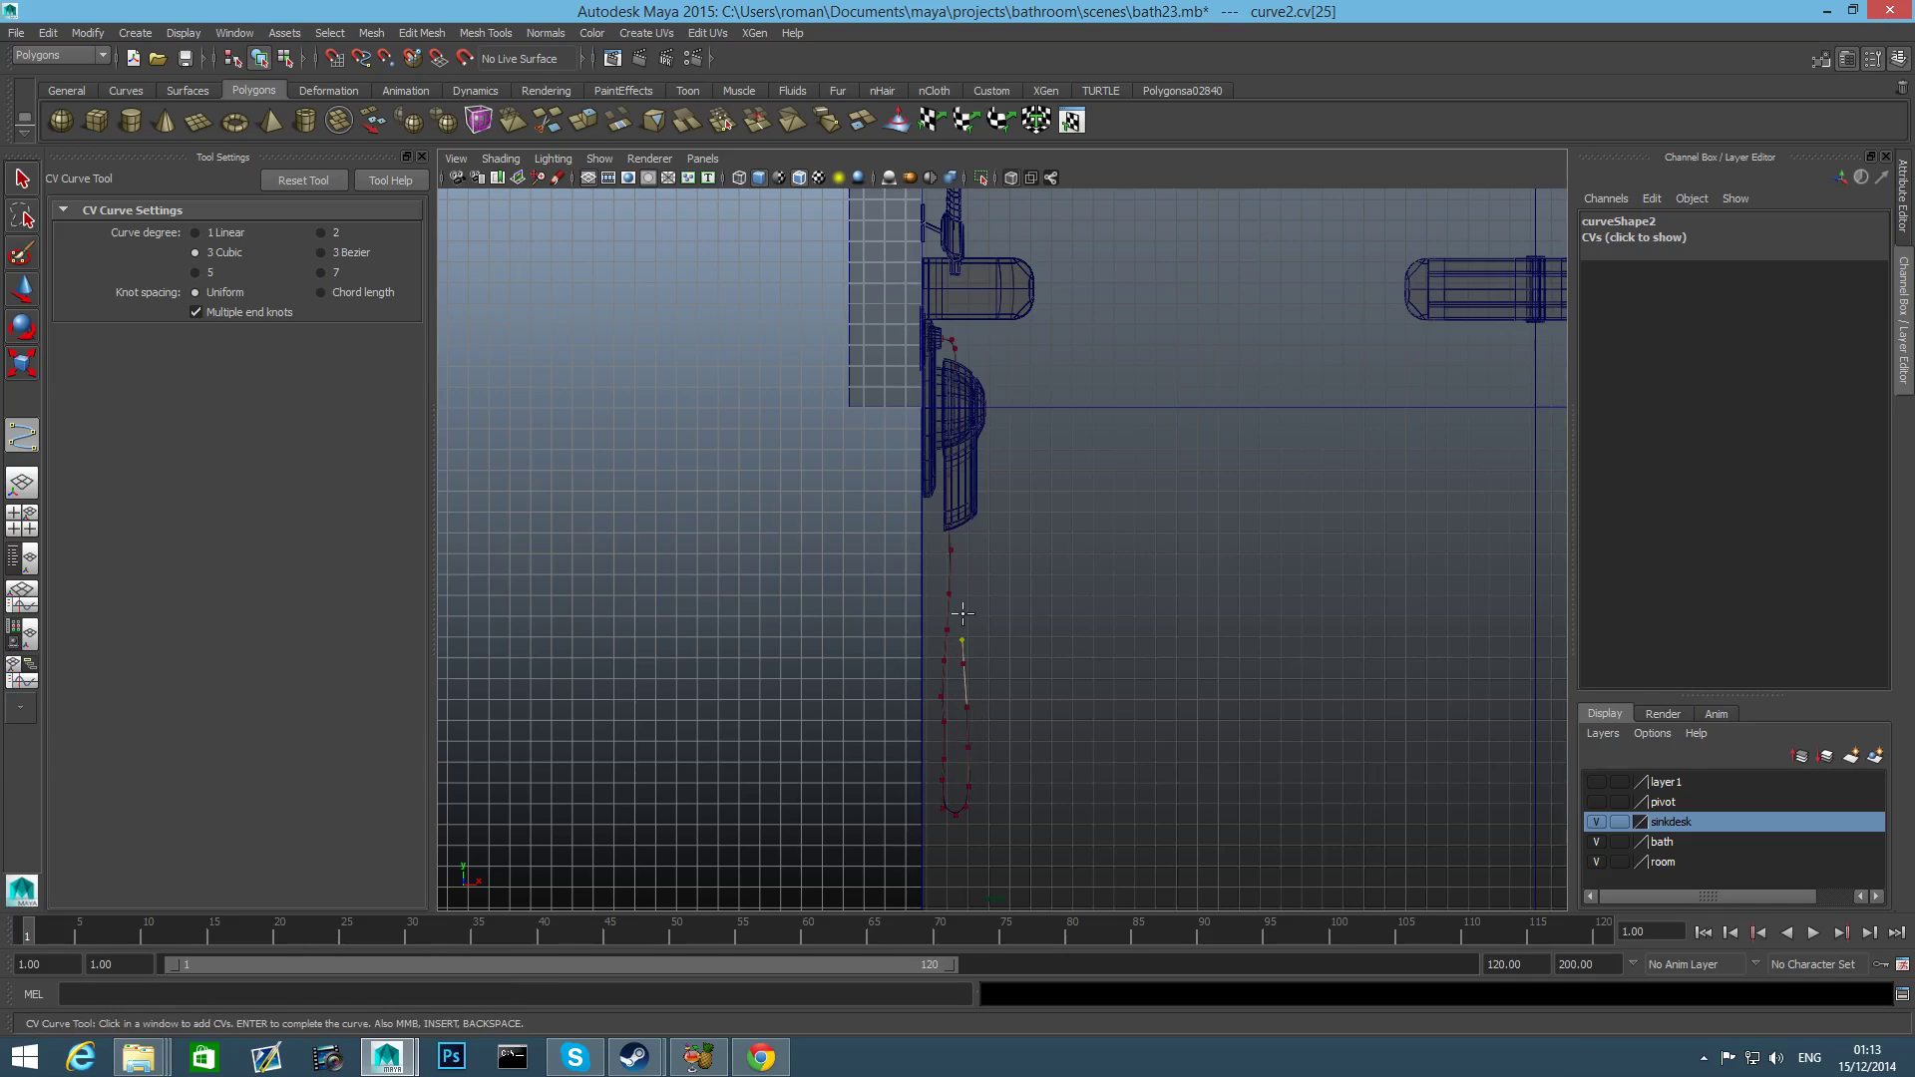
click(962, 611)
click(967, 554)
click(965, 526)
click(964, 412)
click(968, 393)
click(971, 375)
click(974, 356)
click(956, 278)
click(956, 268)
key(w)
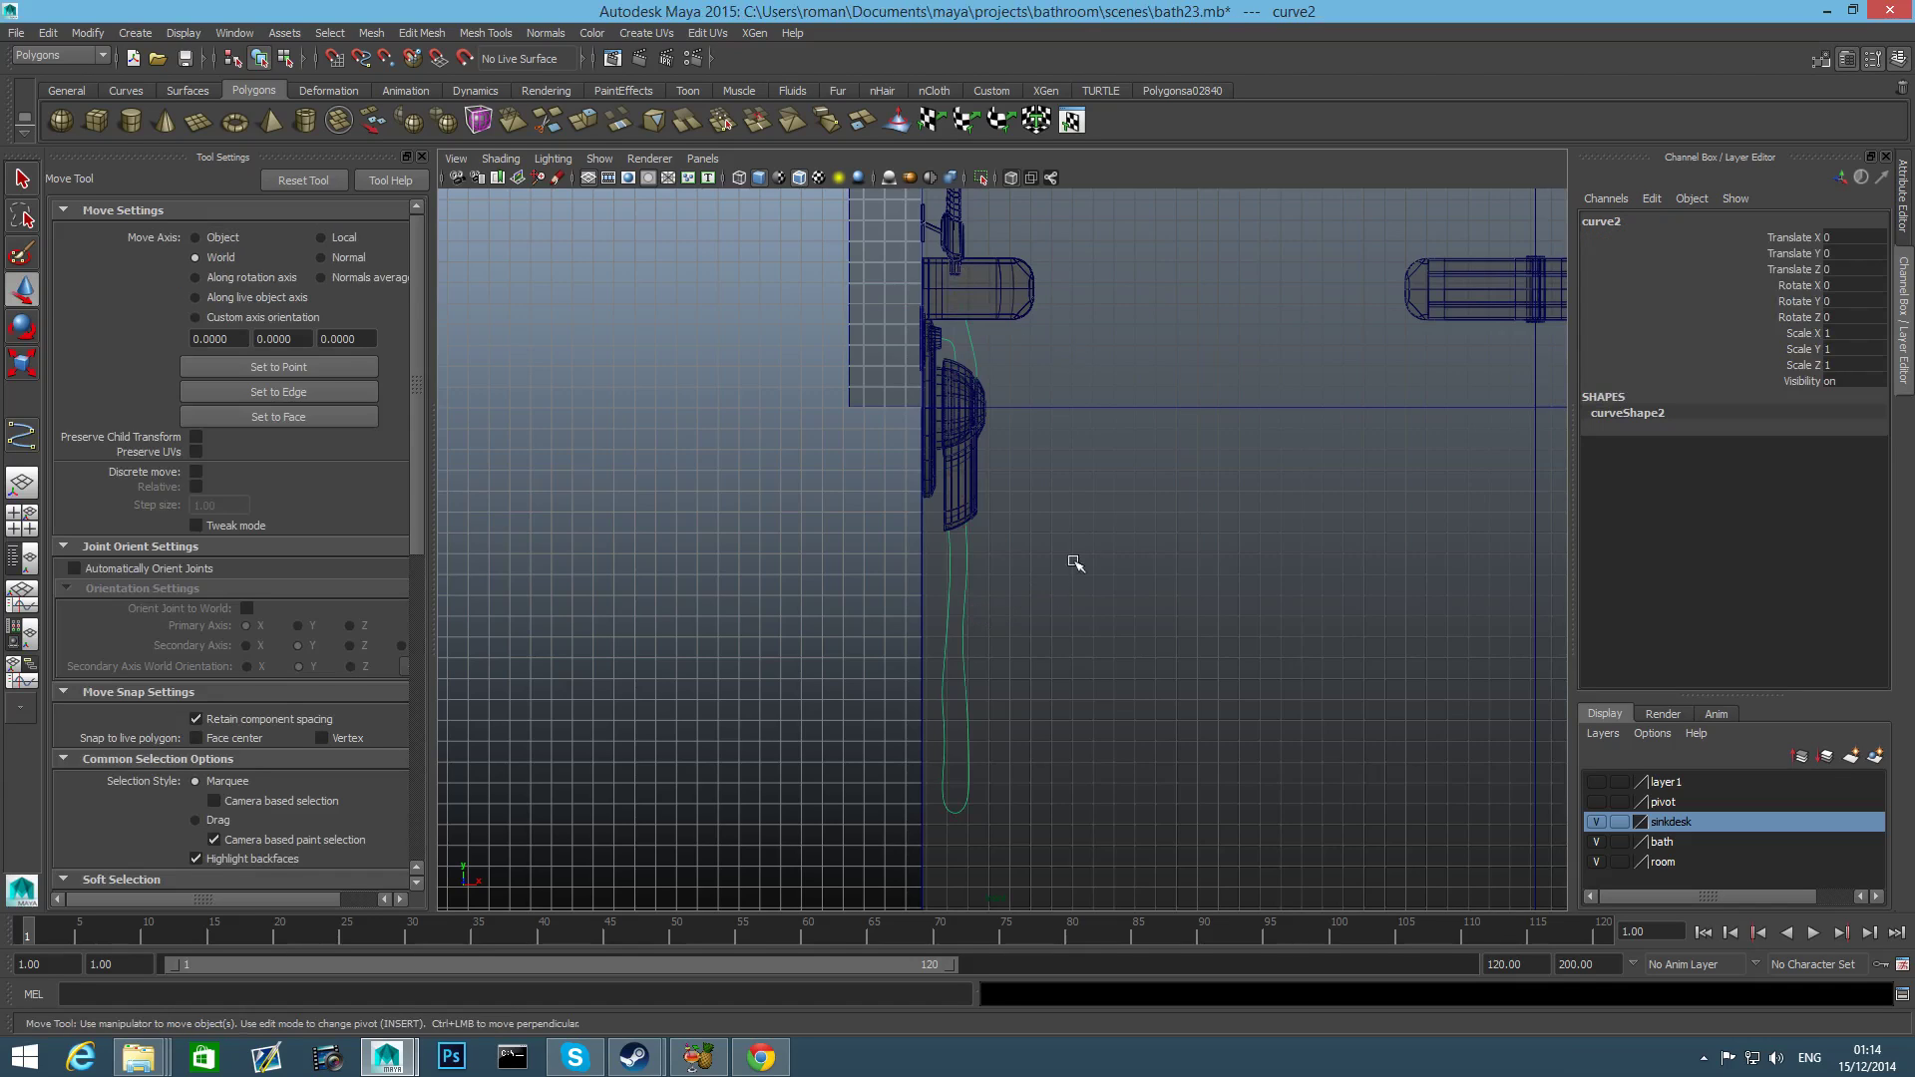
In the perspective view, move the control vertices of the curve's hand shower side along Z by about 3.18 to widen the loop.
key(space)
key(space)
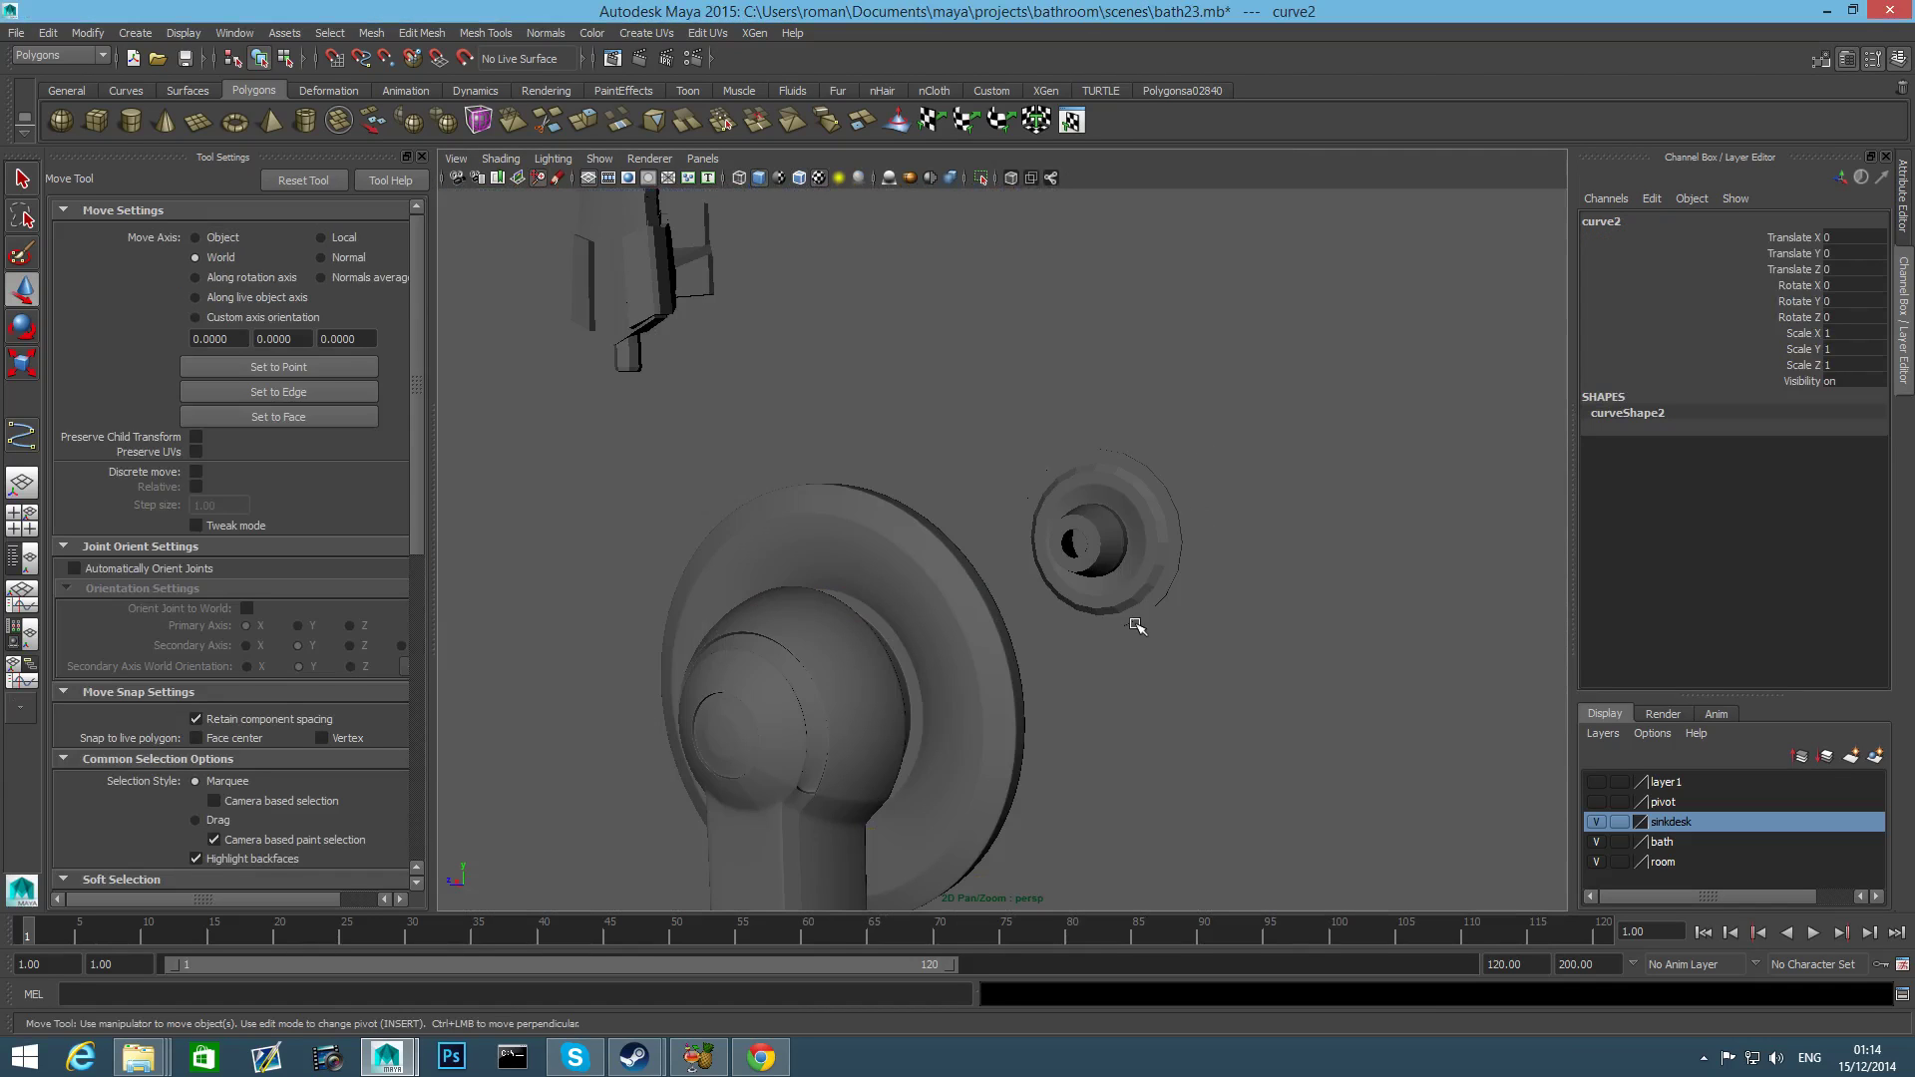
scroll(1136, 626, down, 5)
alt+drag(1336, 622, 967, 556)
right_click(967, 551)
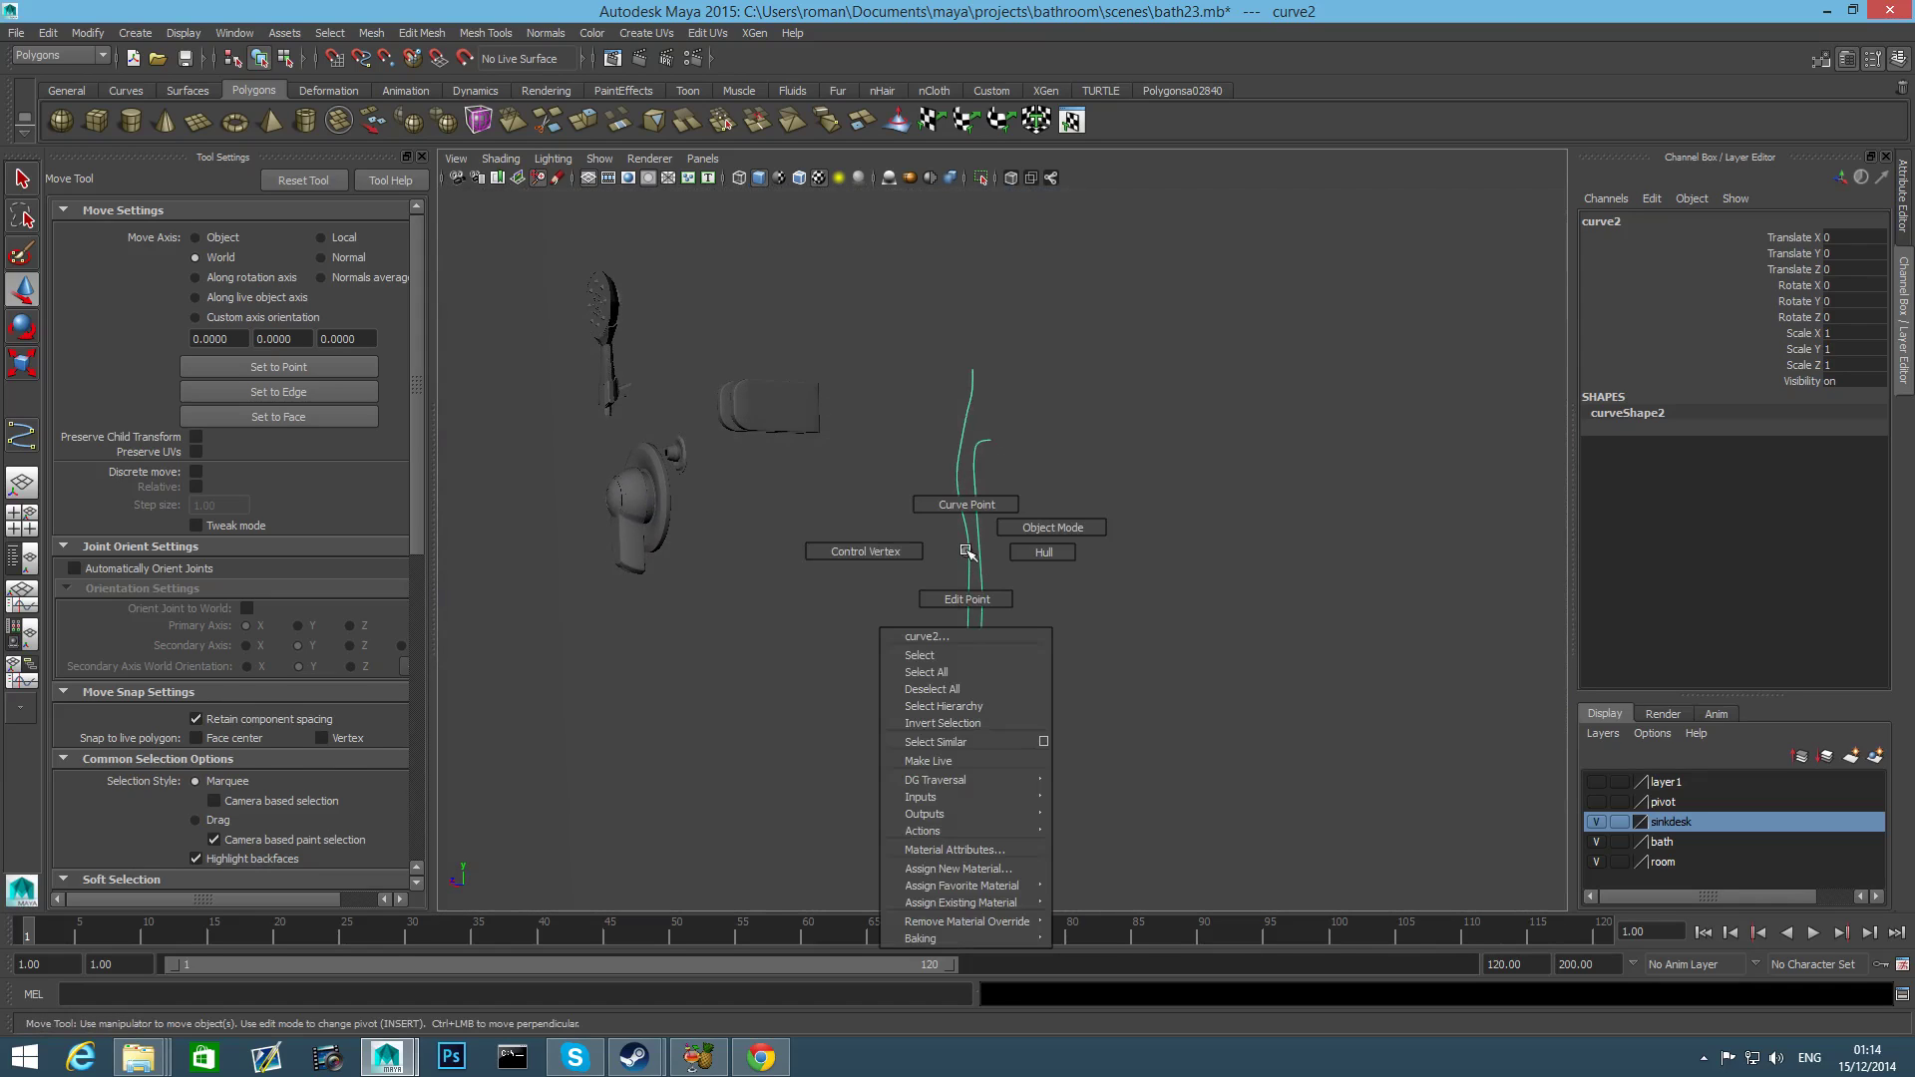
click(864, 551)
alt+drag(949, 428, 891, 454)
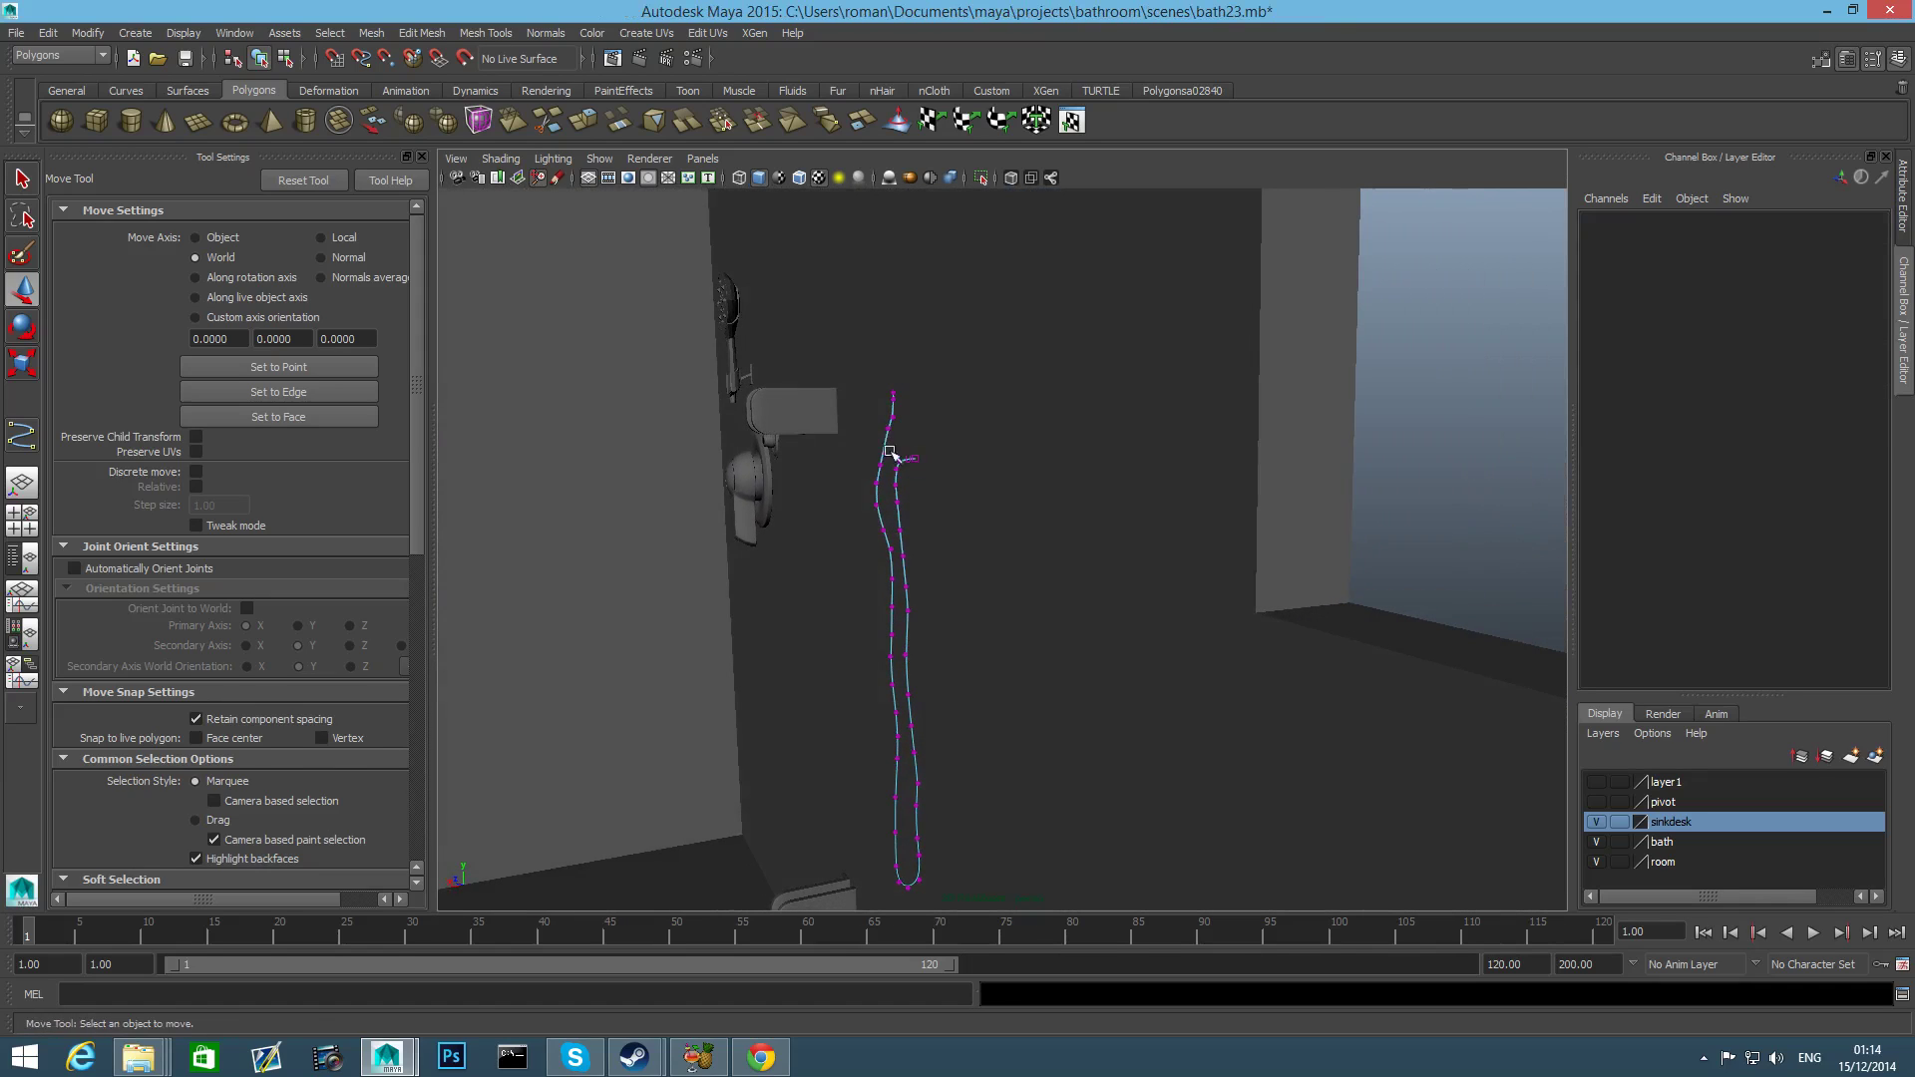
drag(860, 376, 905, 887)
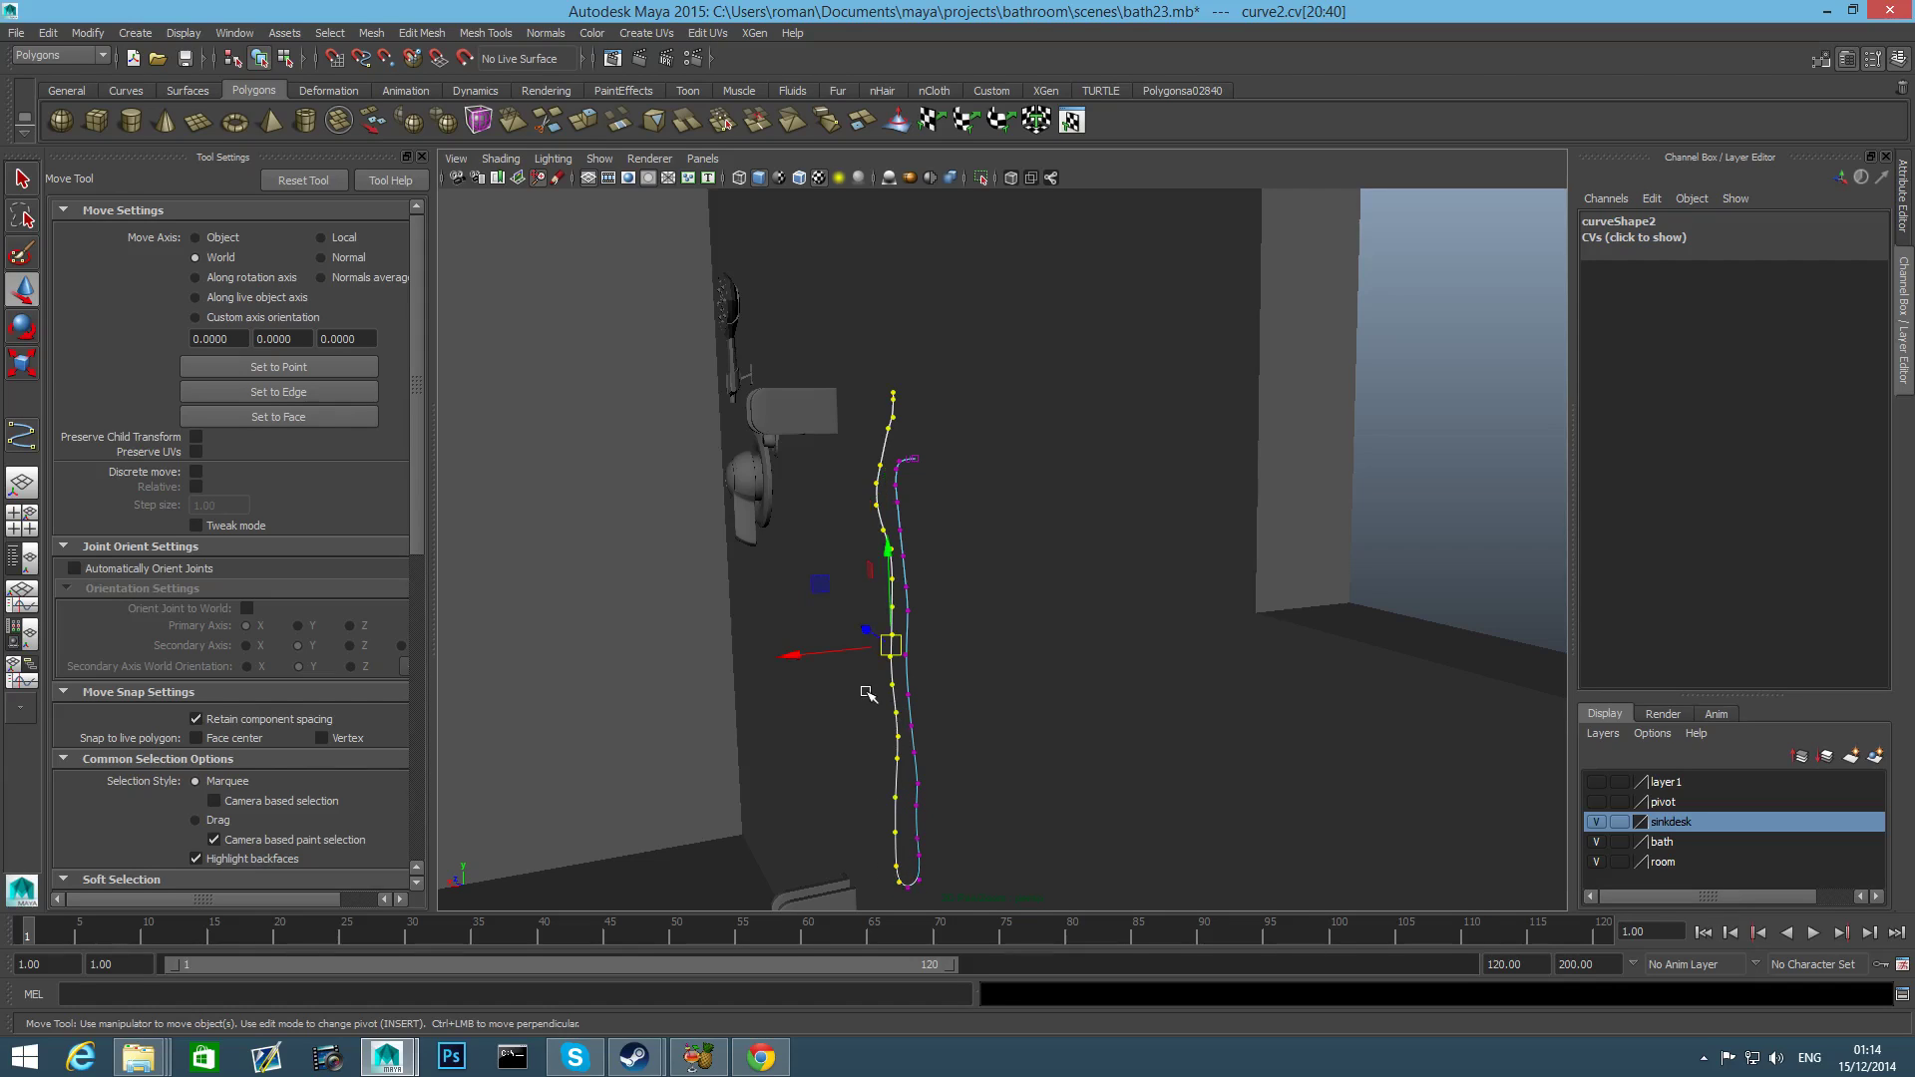
alt+drag(896, 718, 903, 624)
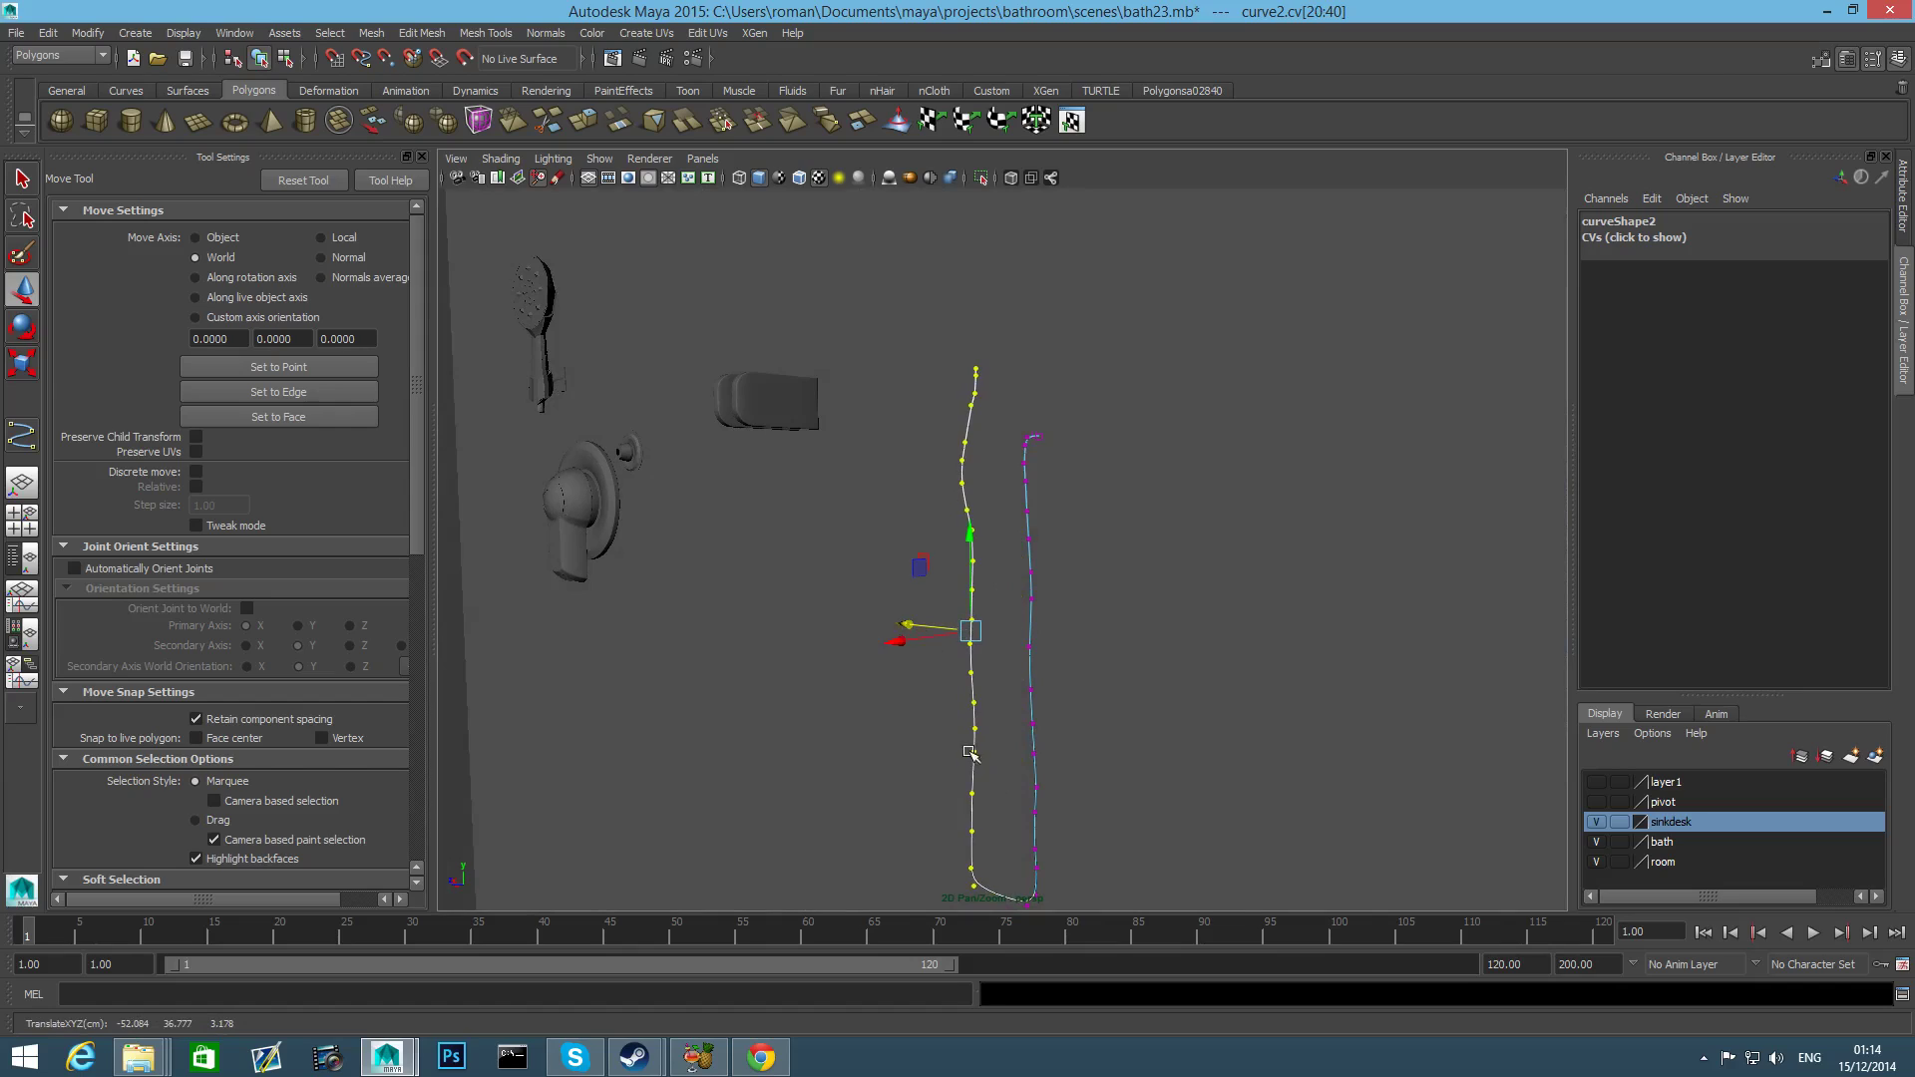
Lower the two control vertices at the bottom of the hose loop to even out its bend.
alt+drag(970, 753, 896, 712)
click(932, 719)
drag(951, 630, 953, 657)
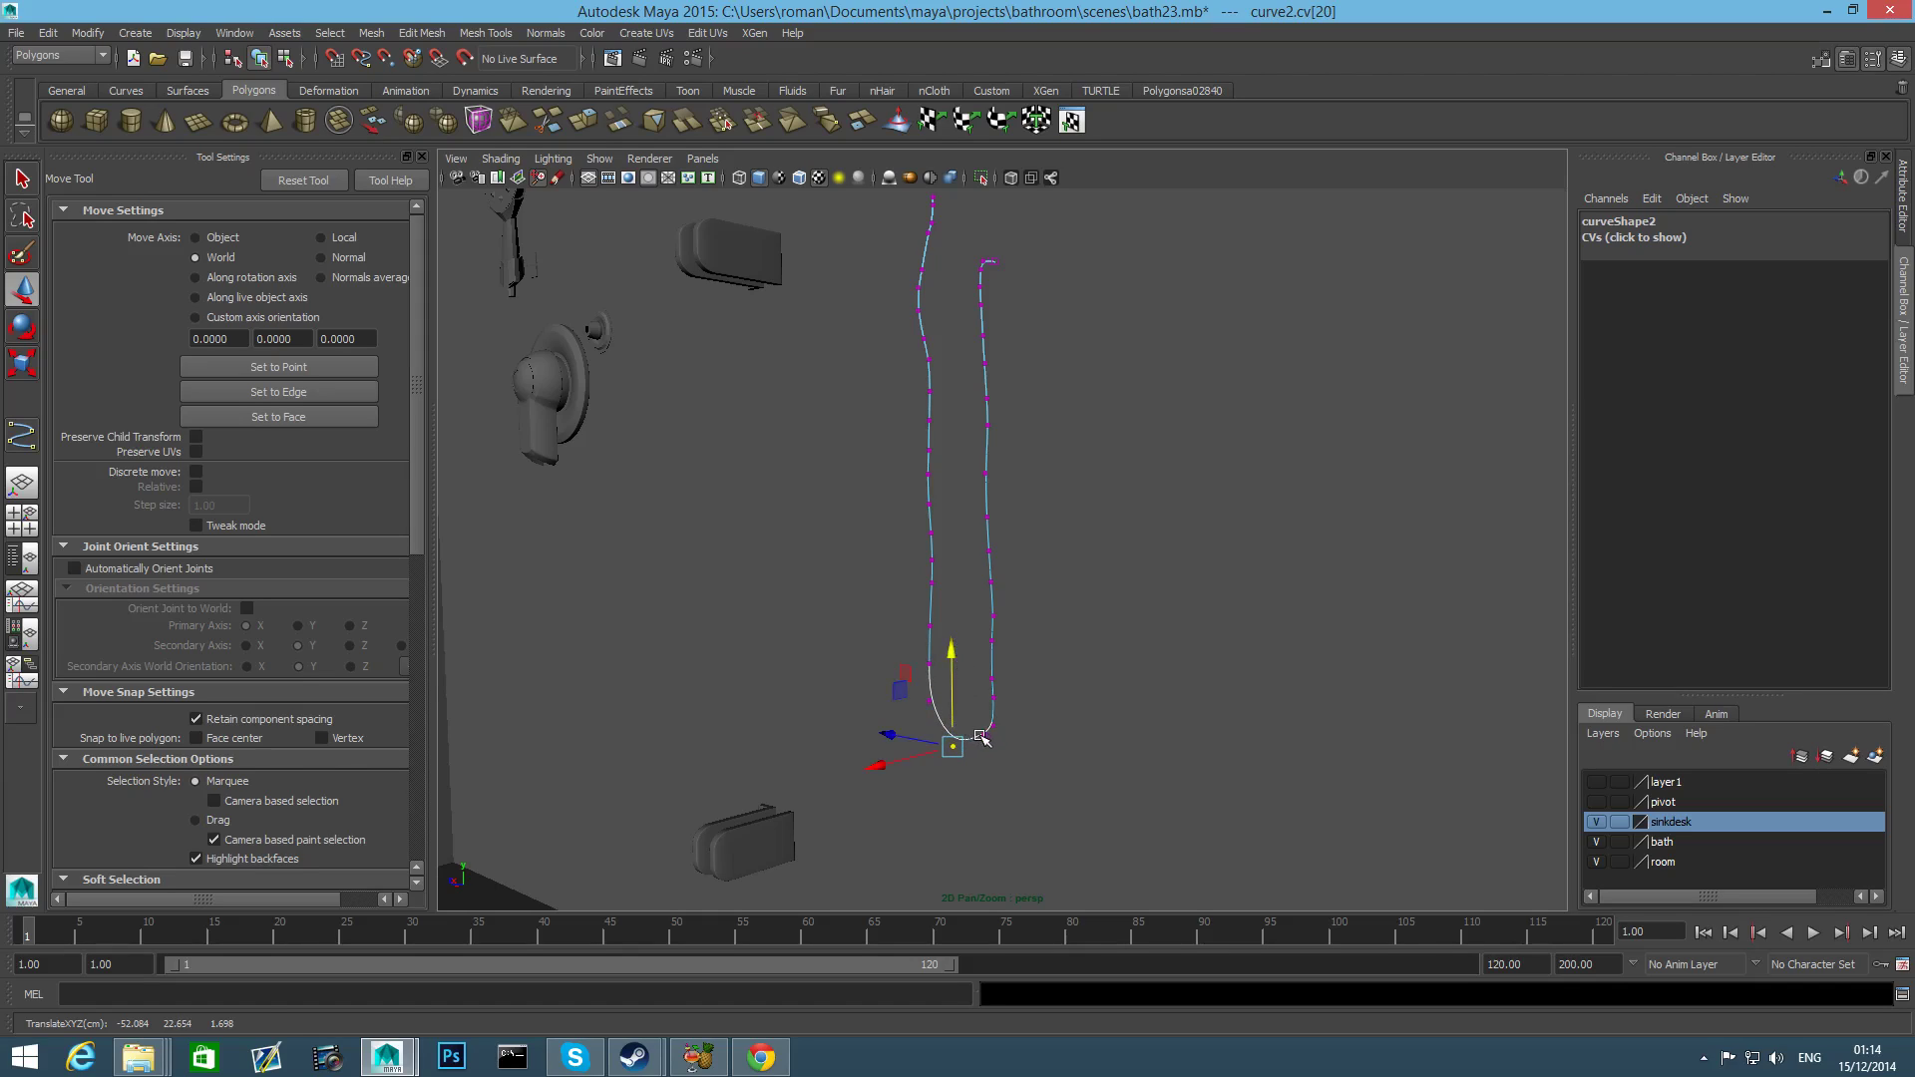
click(980, 737)
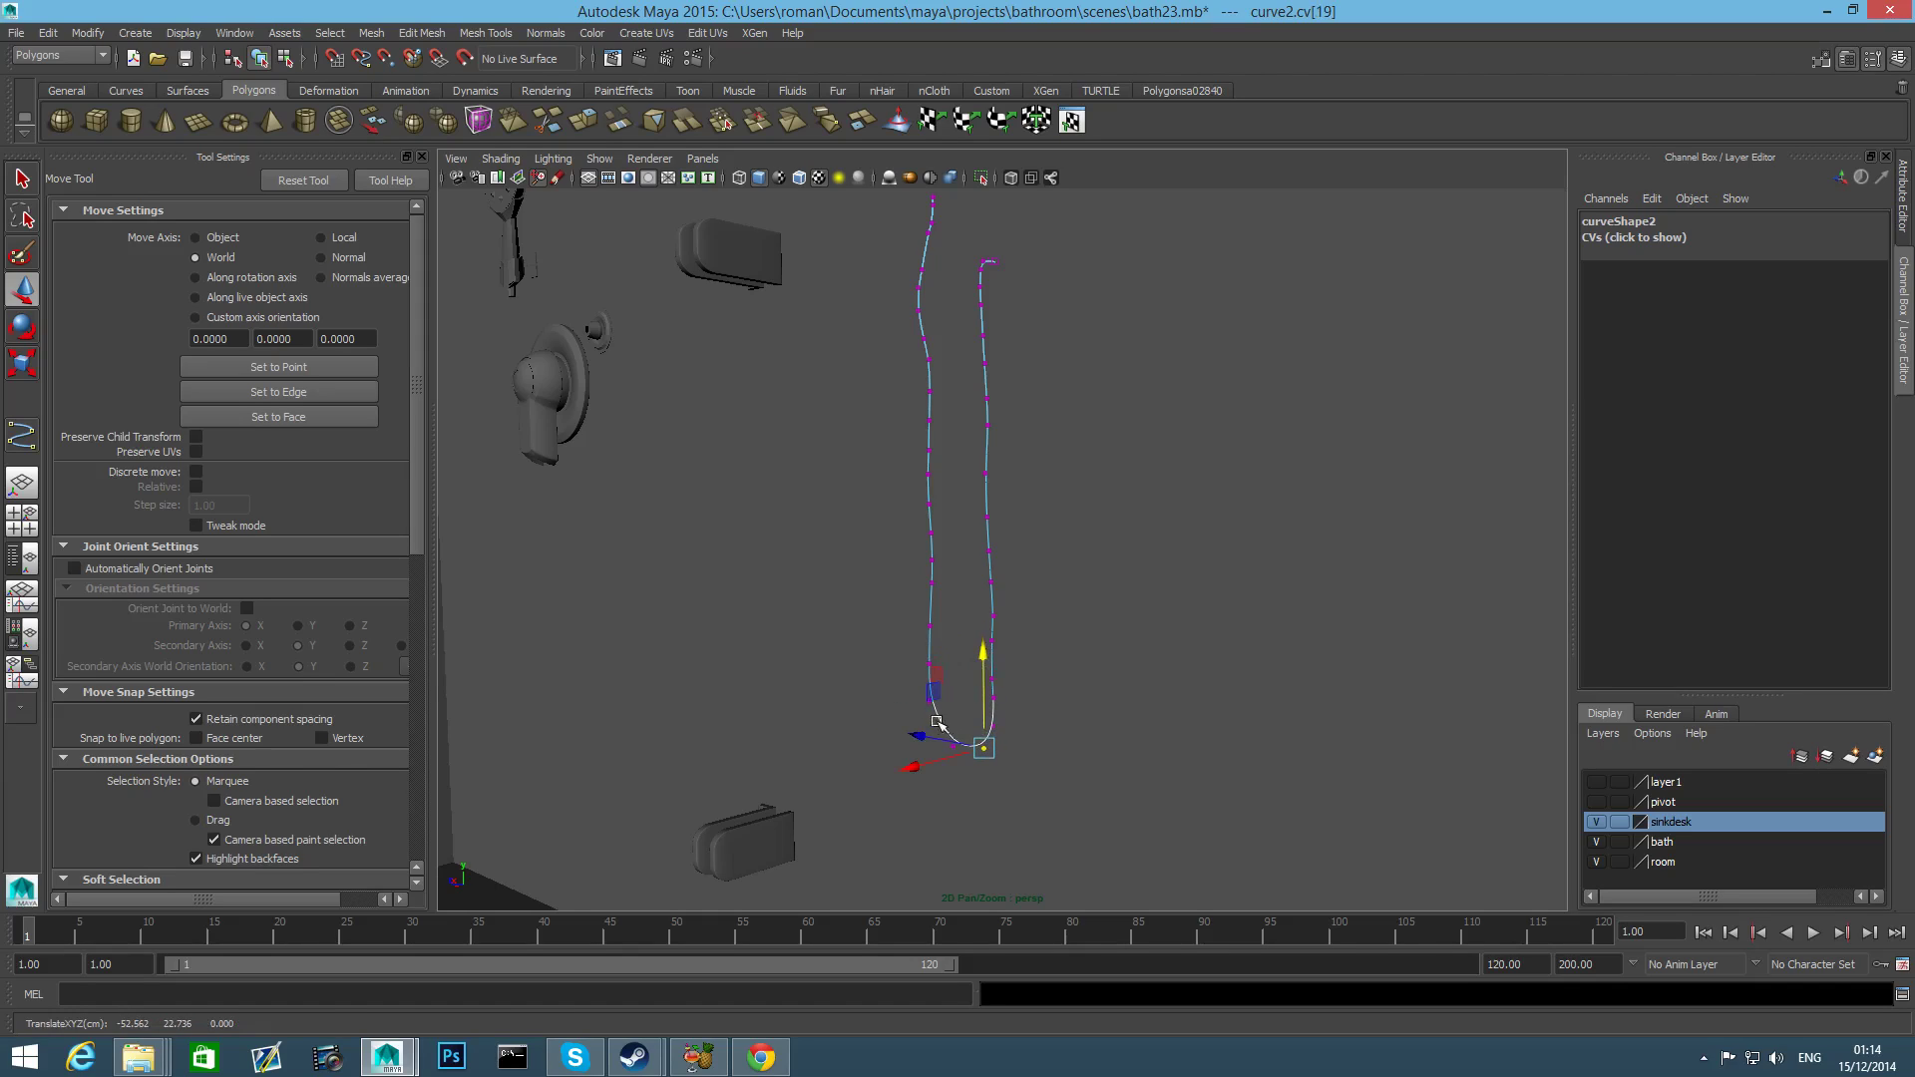
Lower the control vertices just above the bend on the hose curve's hand shower side to round the U-shape.
drag(933, 736, 927, 738)
click(921, 694)
click(932, 690)
right_drag(929, 673, 883, 673)
drag(911, 710, 937, 680)
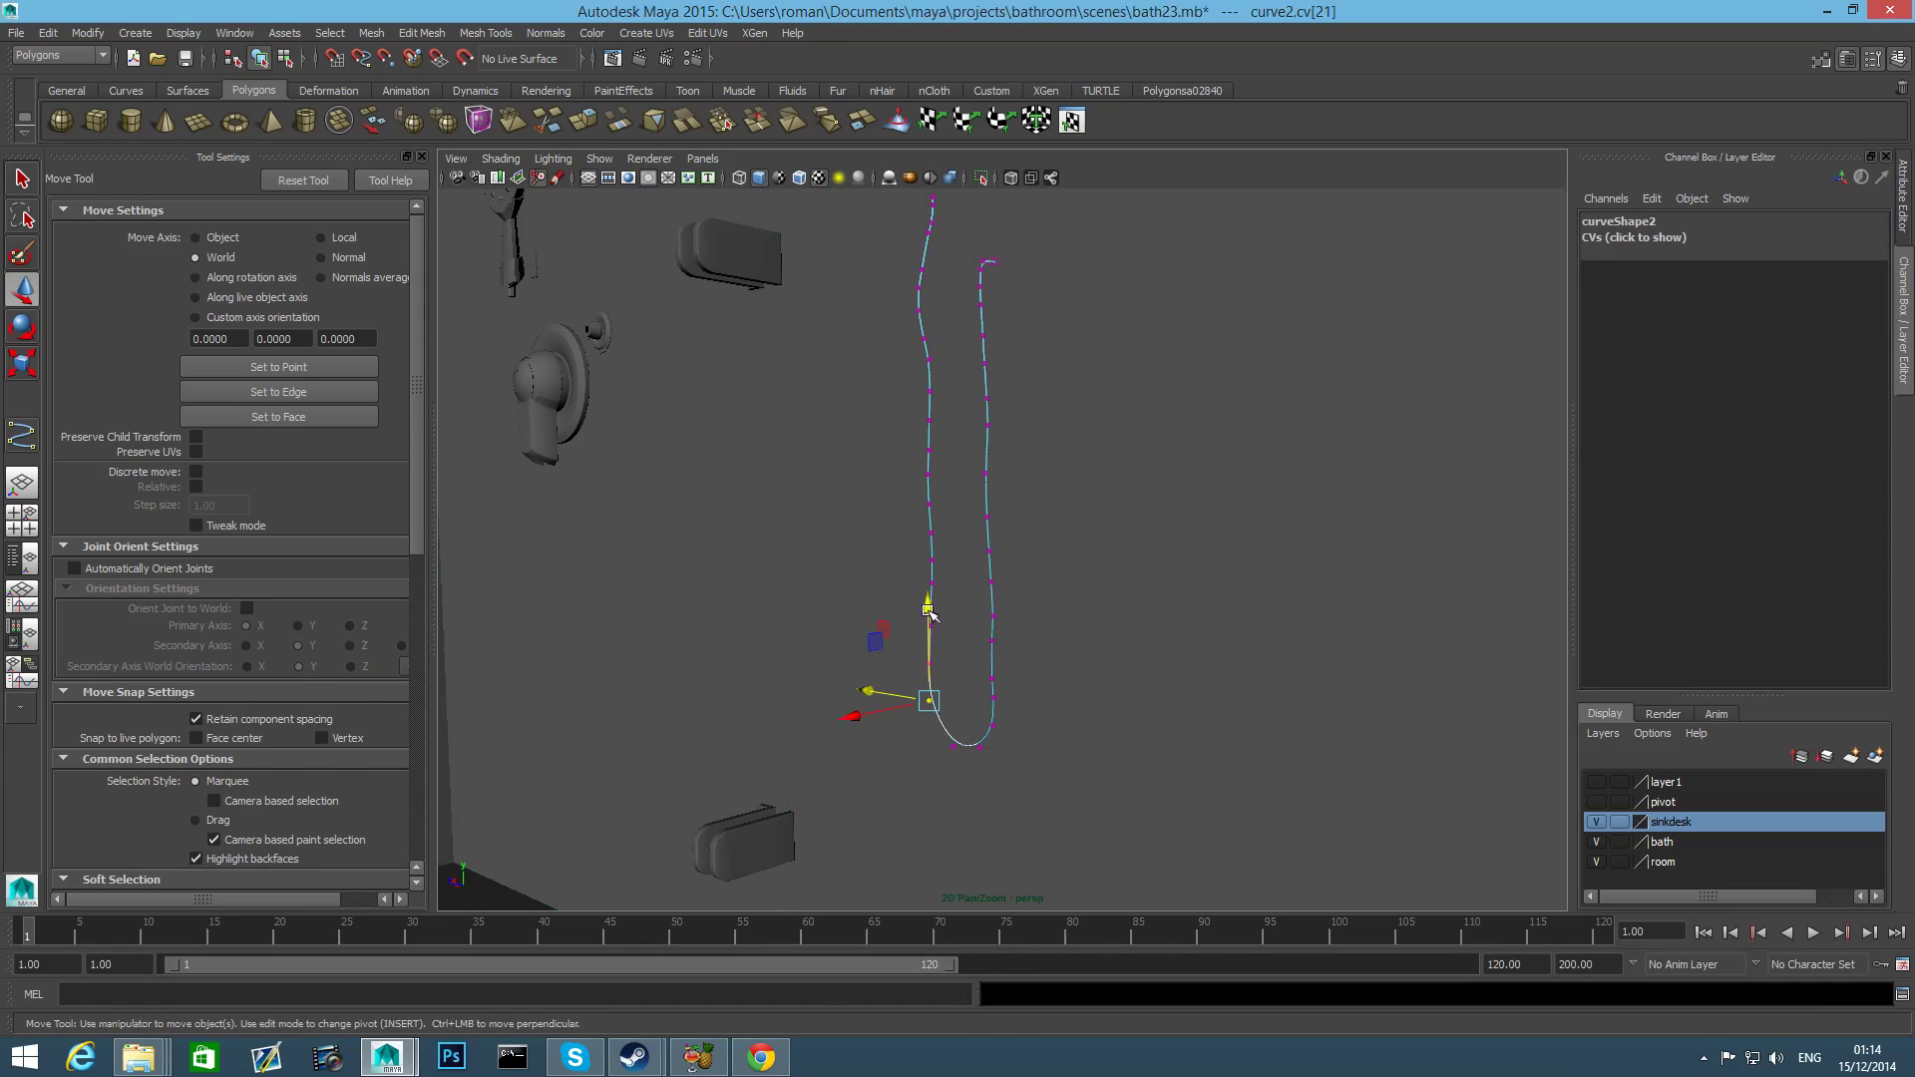
drag(928, 609, 928, 638)
drag(866, 719, 929, 692)
click(926, 670)
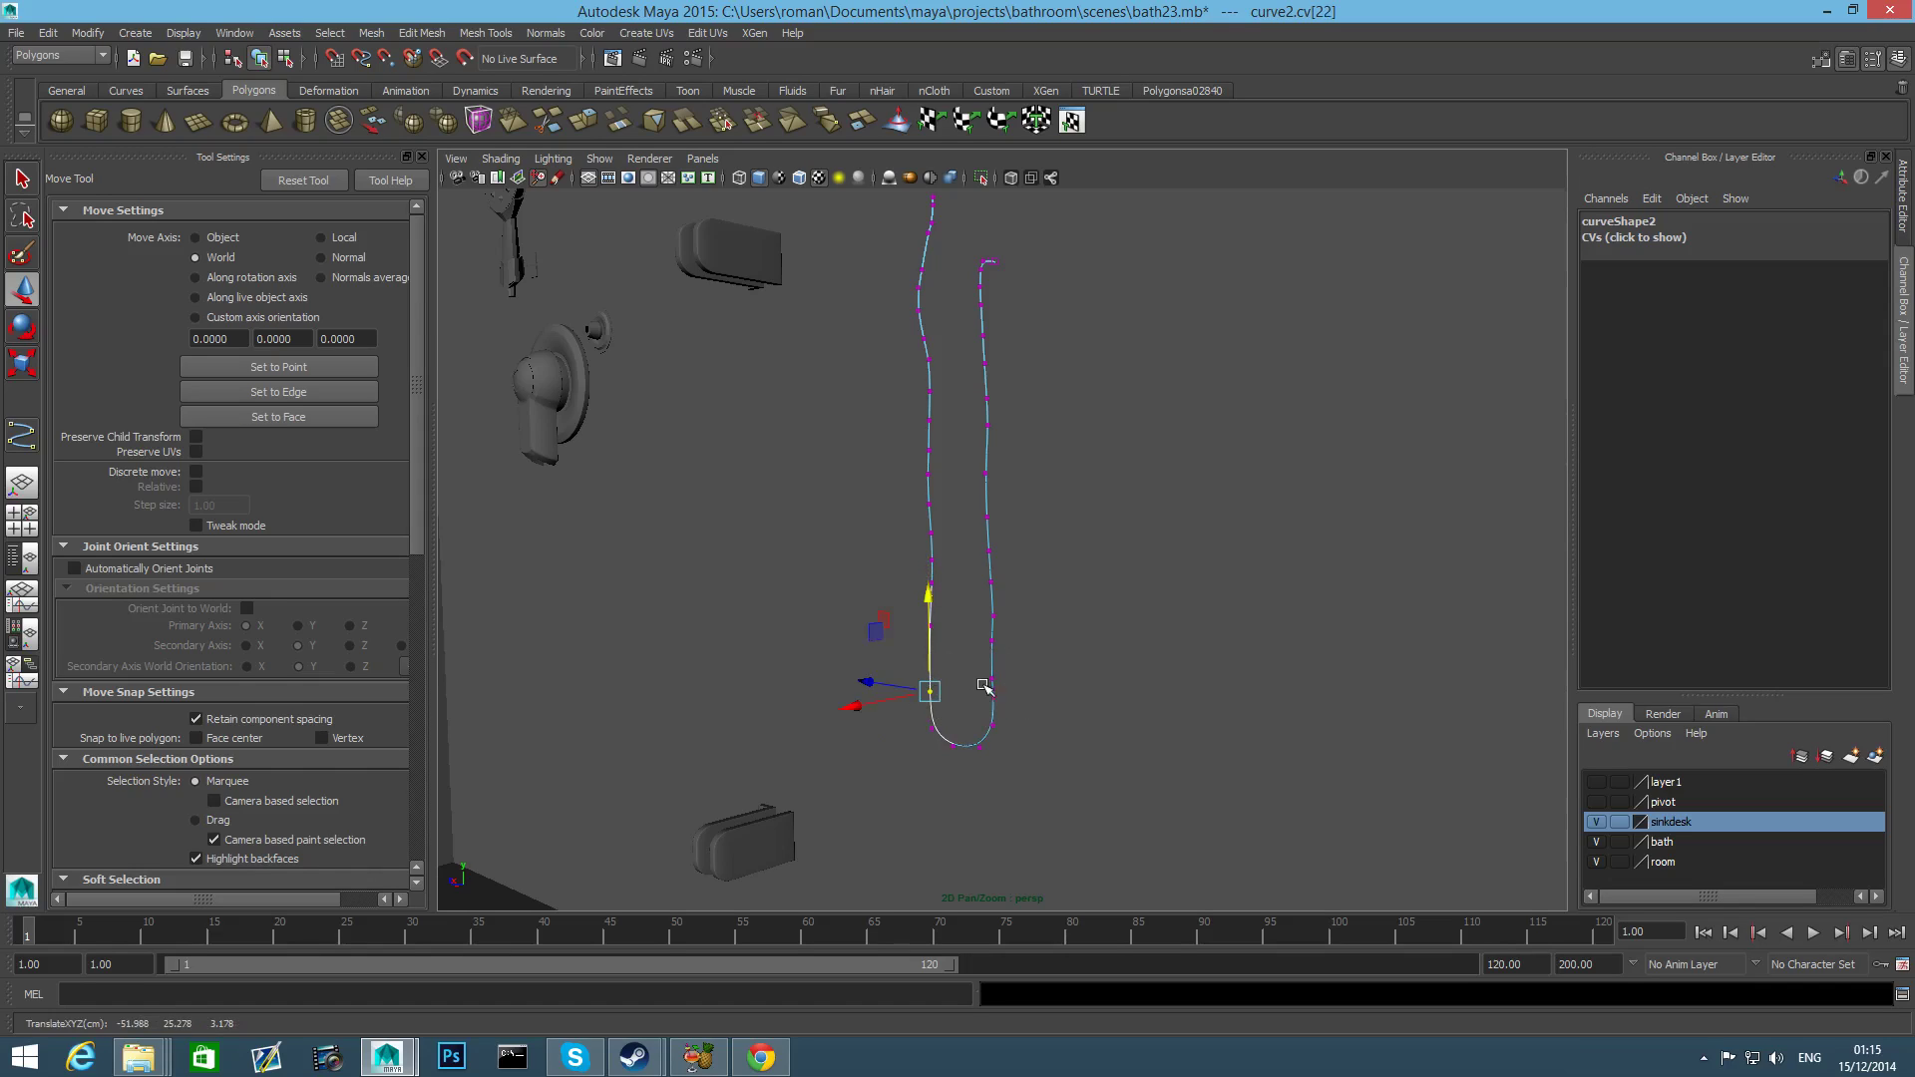
click(927, 625)
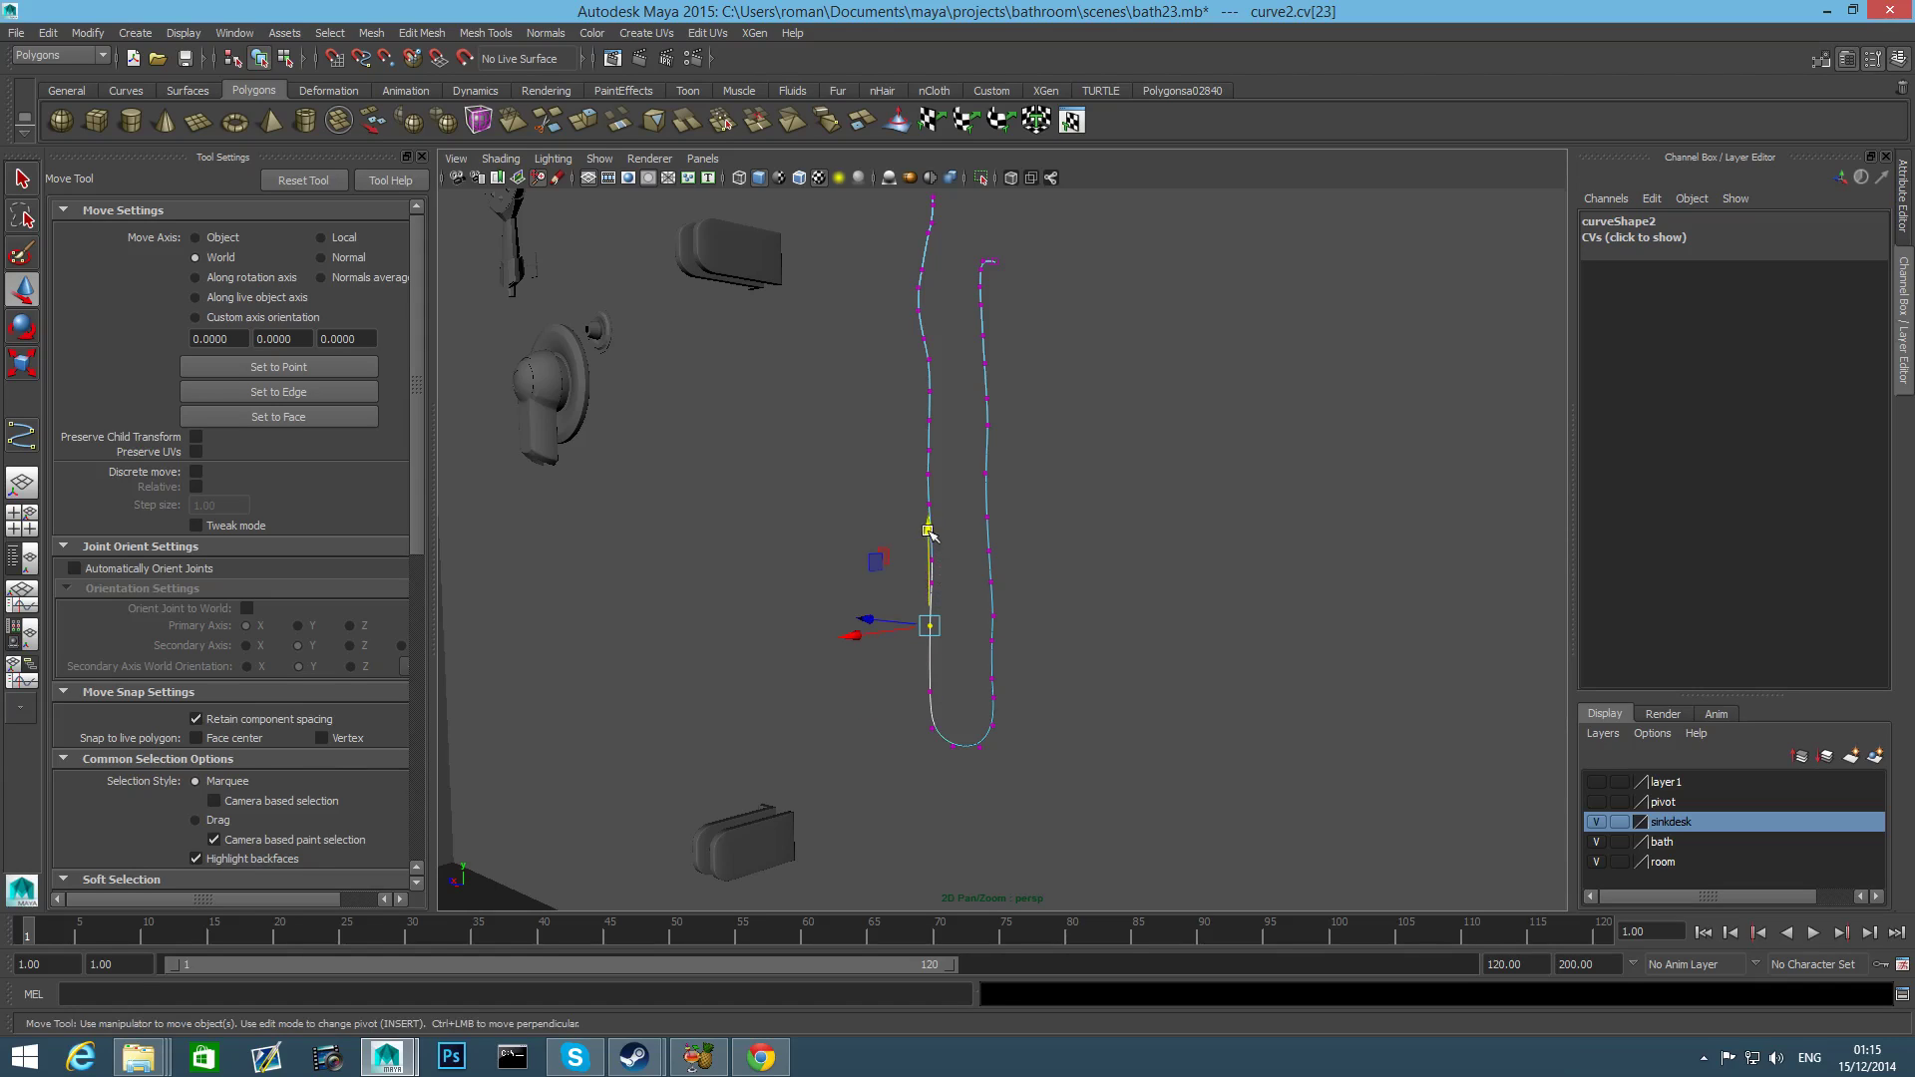
drag(928, 531, 928, 556)
alt+drag(981, 673, 1045, 673)
alt+middle_drag(1045, 673, 998, 735)
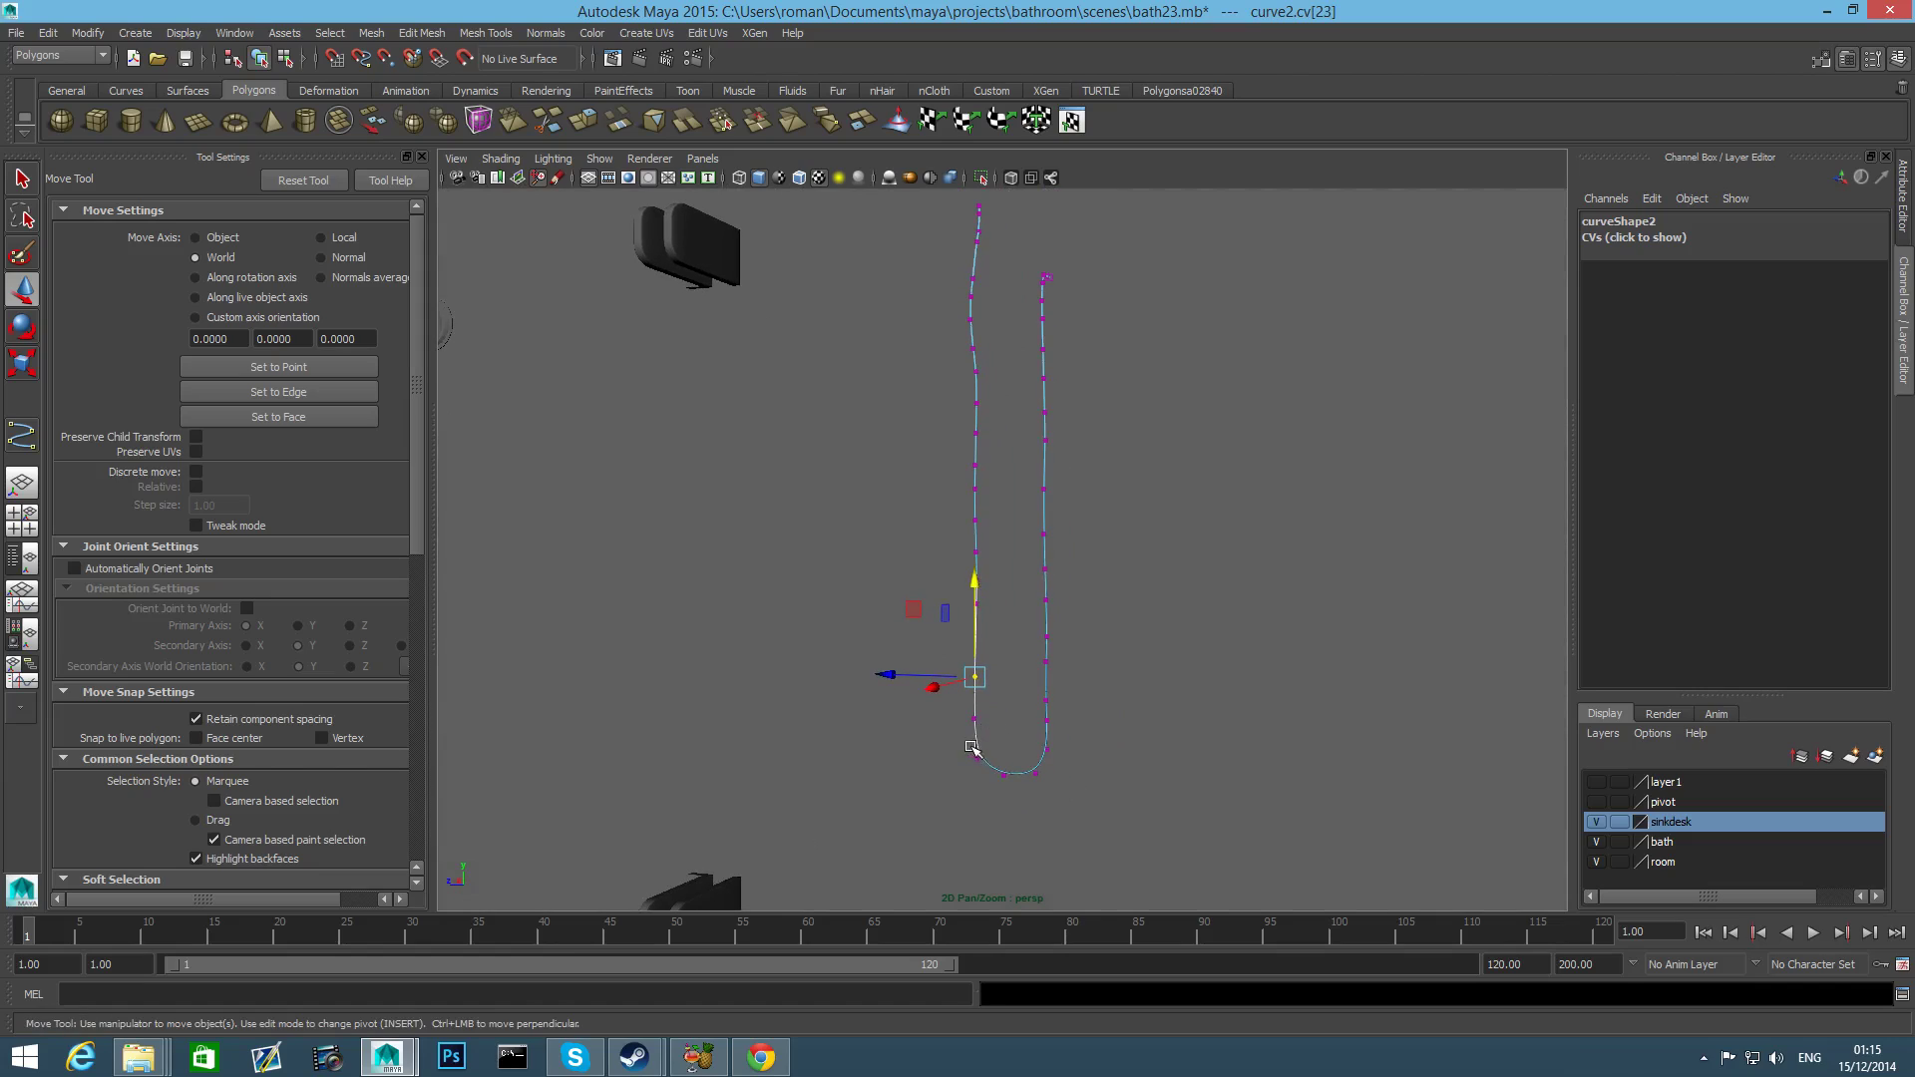
drag(971, 747, 997, 770)
drag(998, 777, 939, 803)
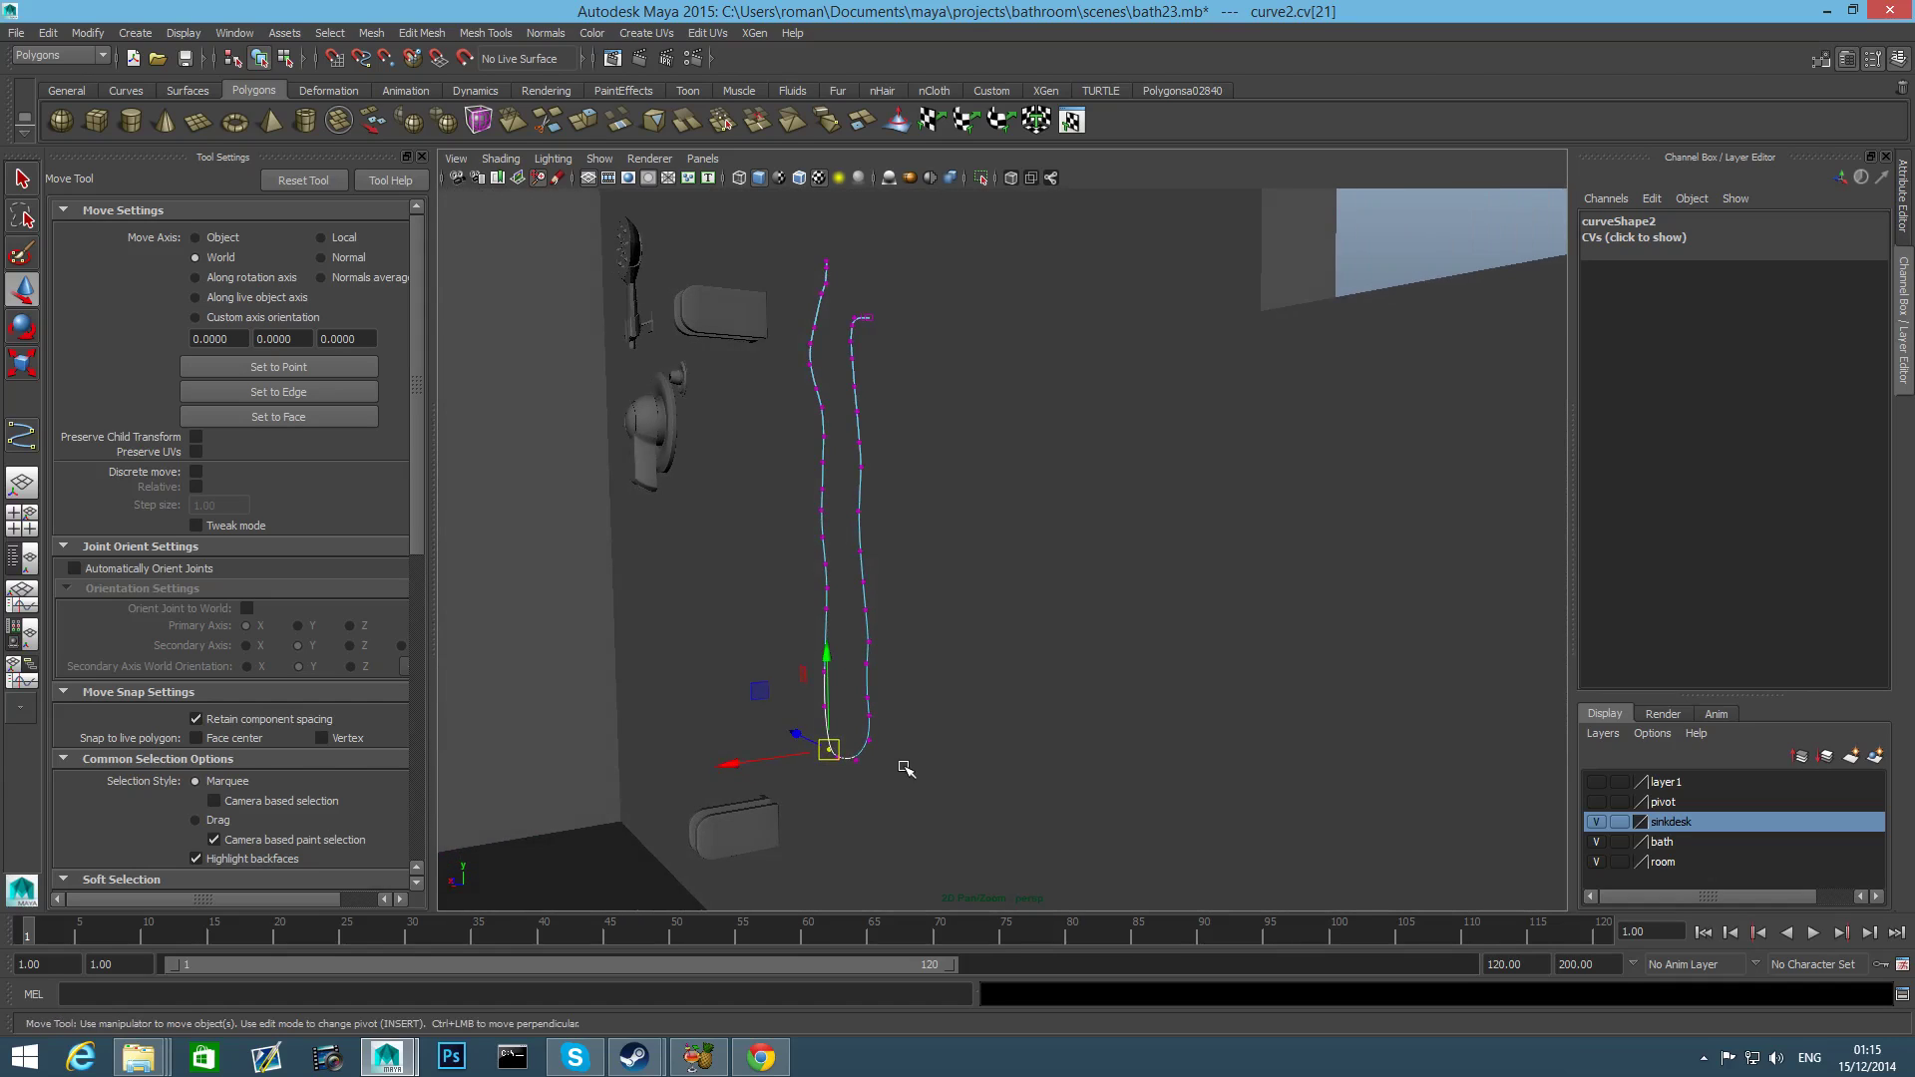
Return to object selection, select the whole hose curve and center its pivot.
key(F9)
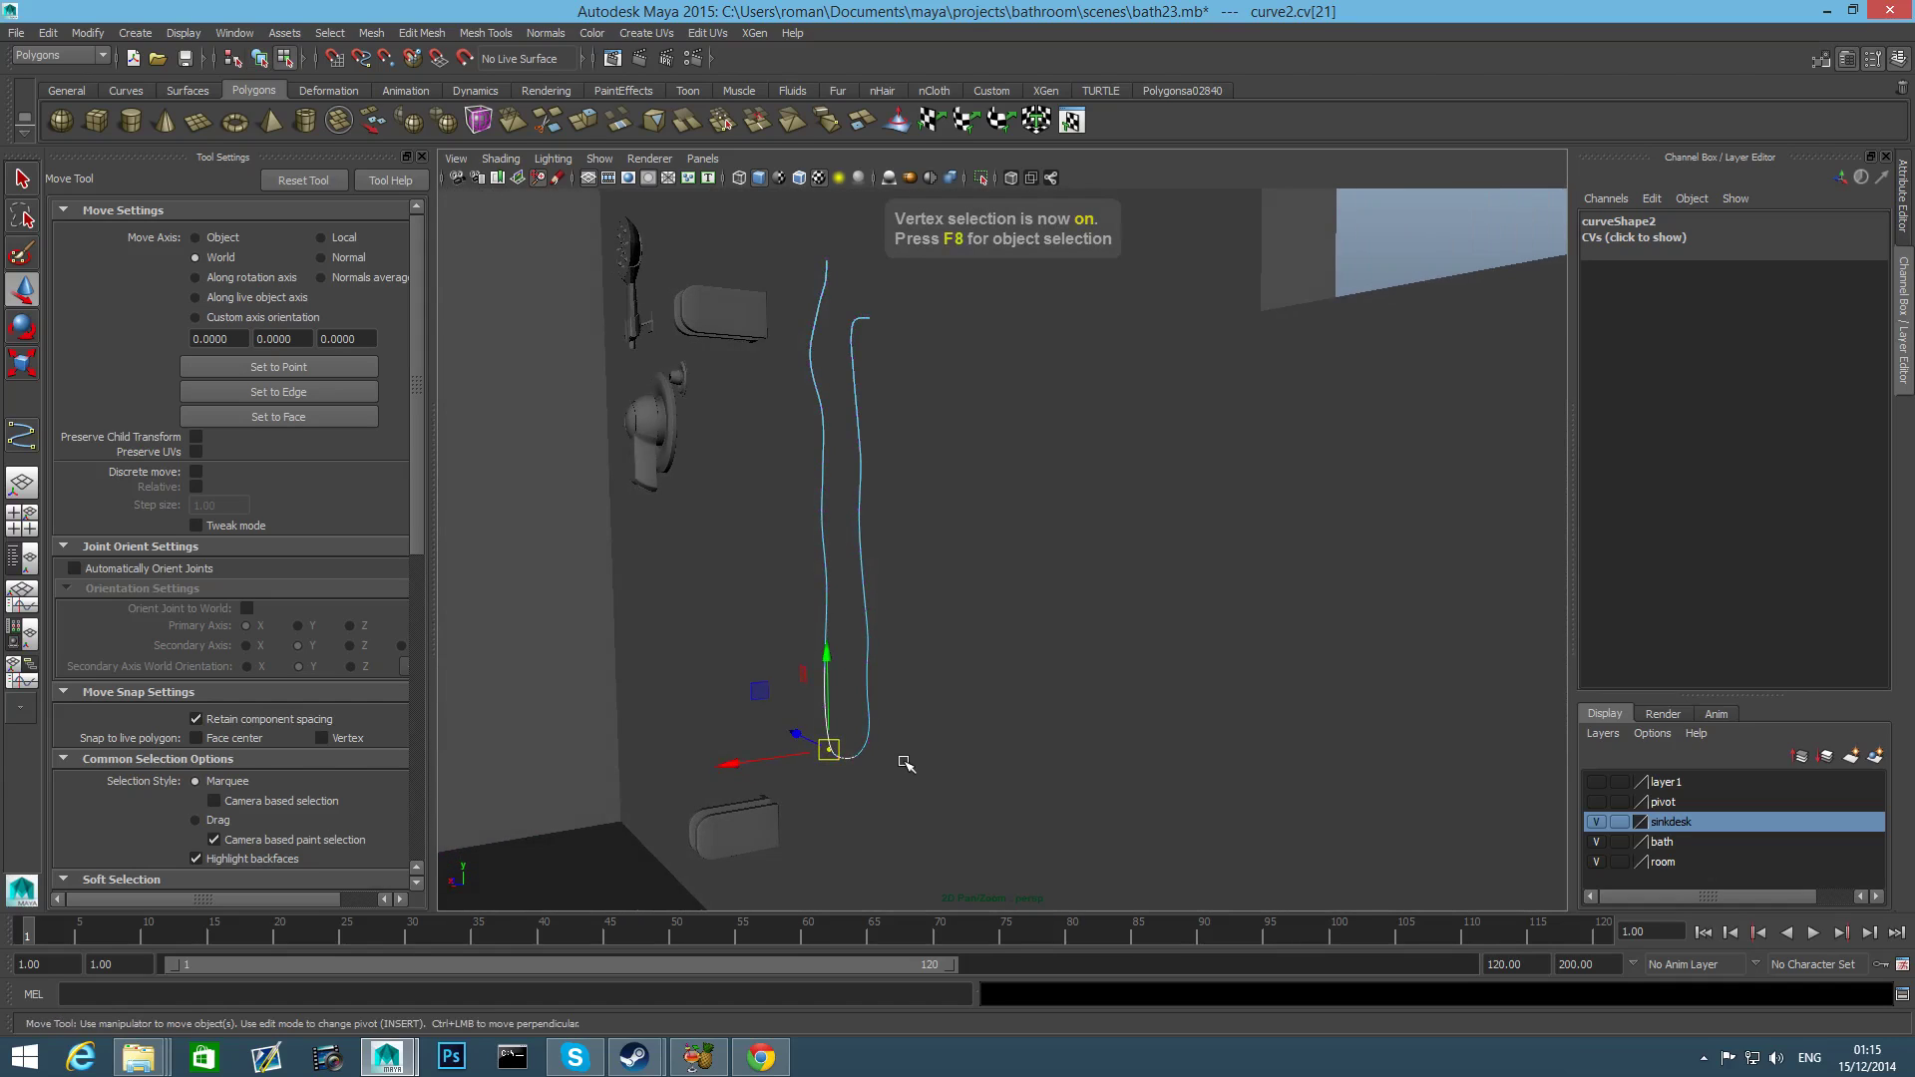
click(866, 682)
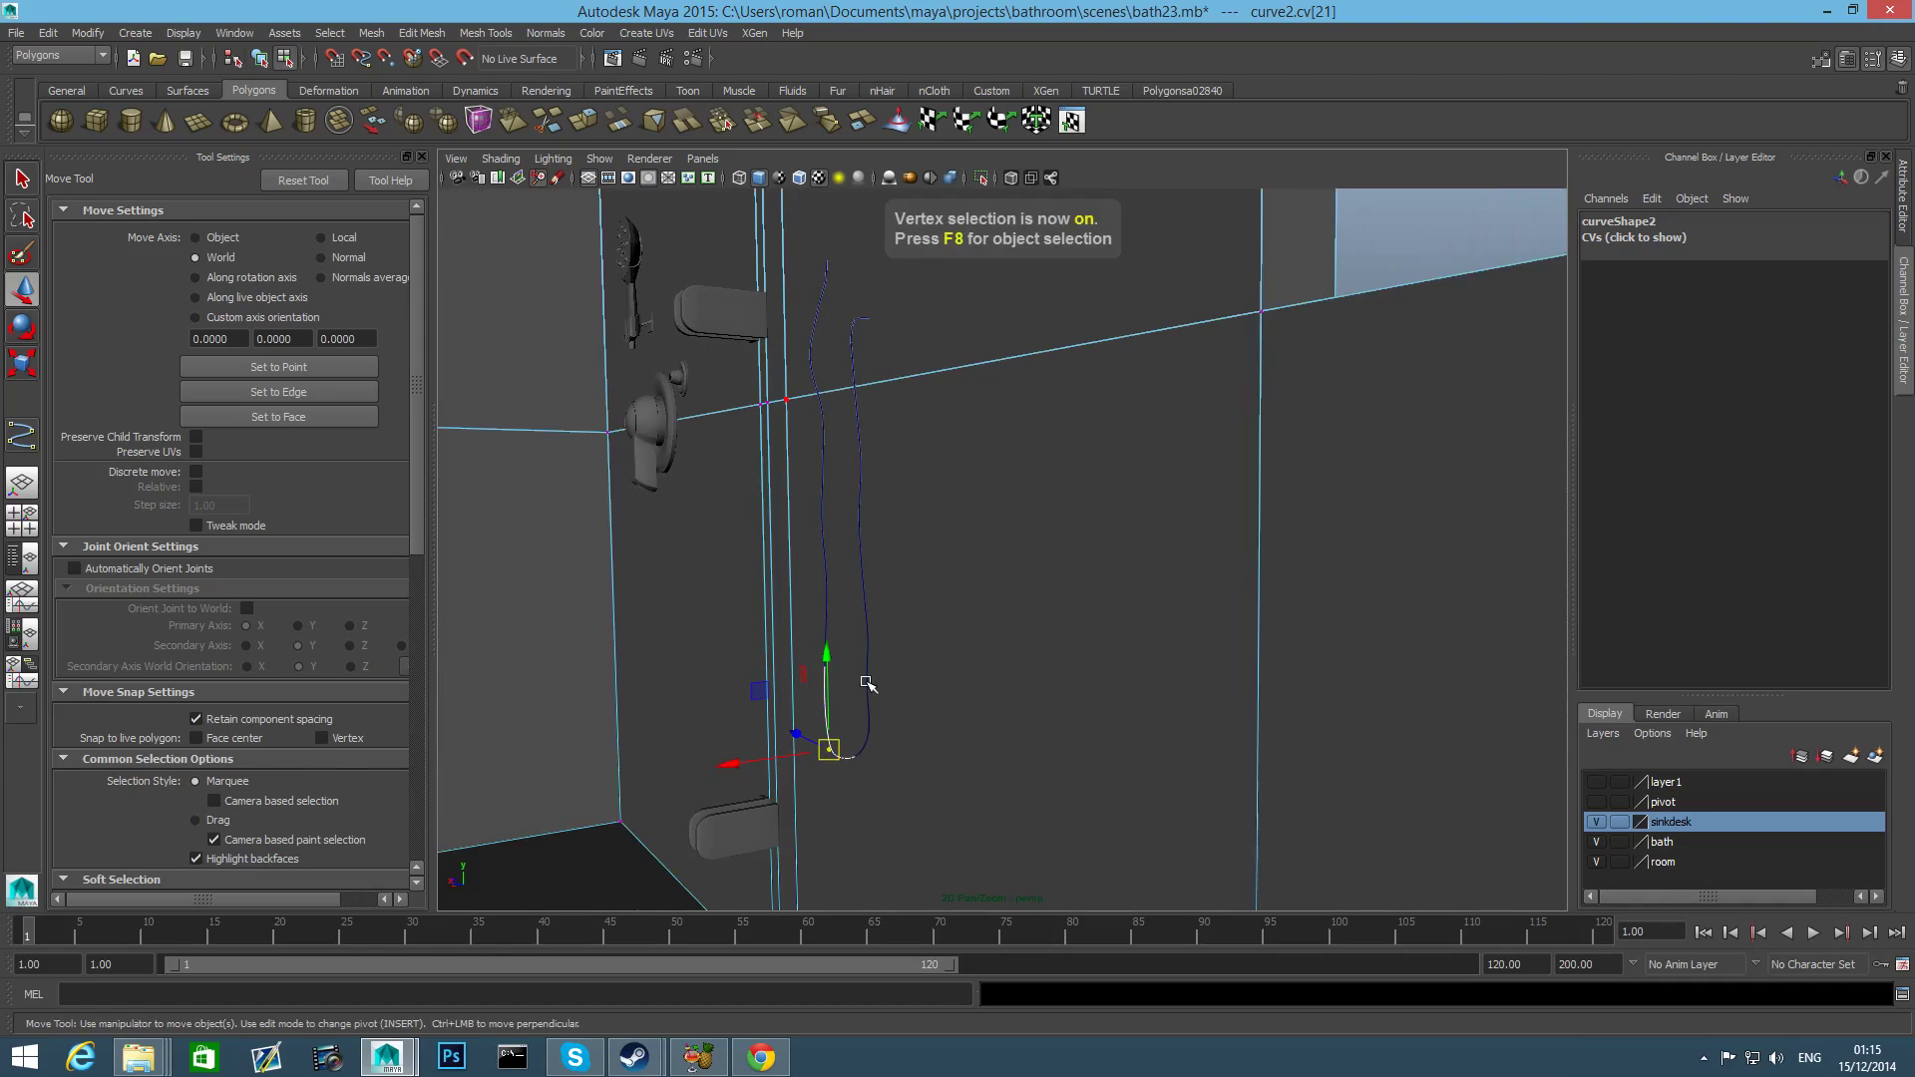
key(F8)
click(866, 682)
alt+right_drag(863, 684, 893, 632)
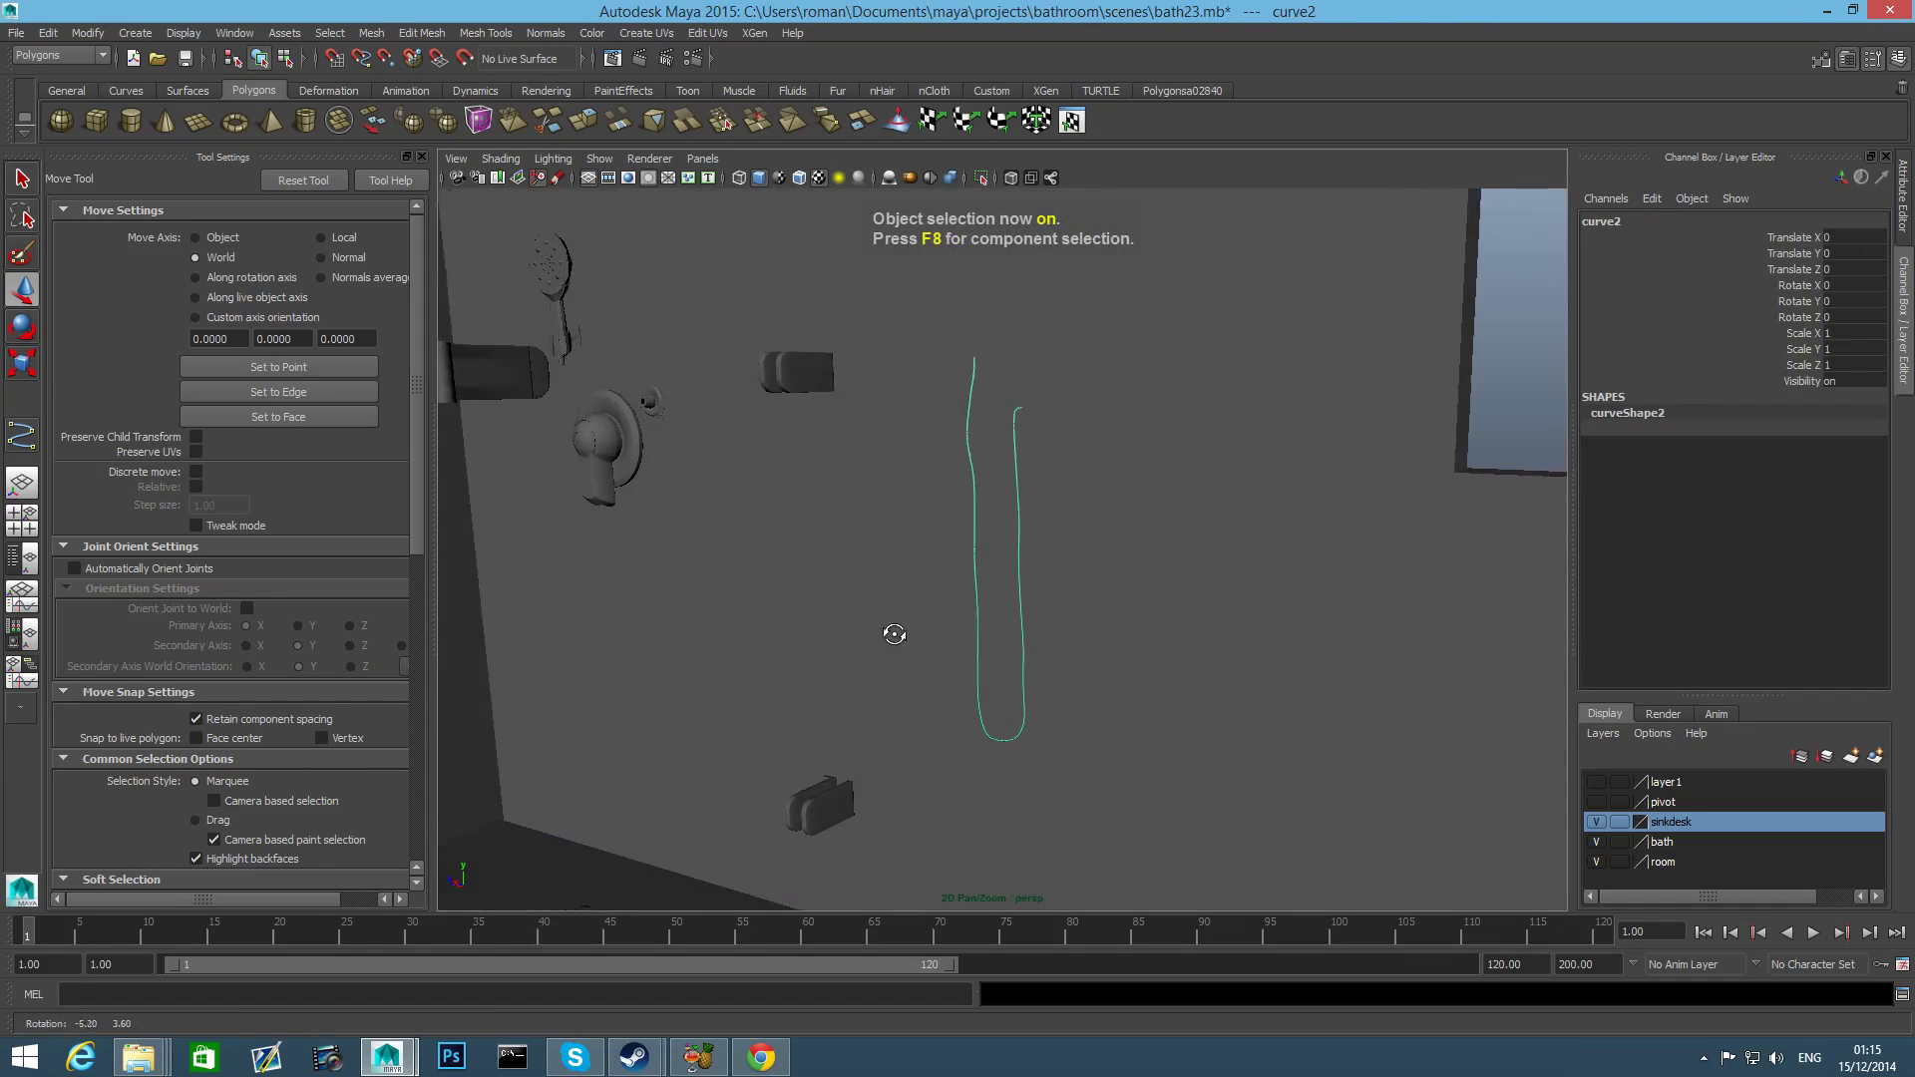
click(94, 33)
click(150, 233)
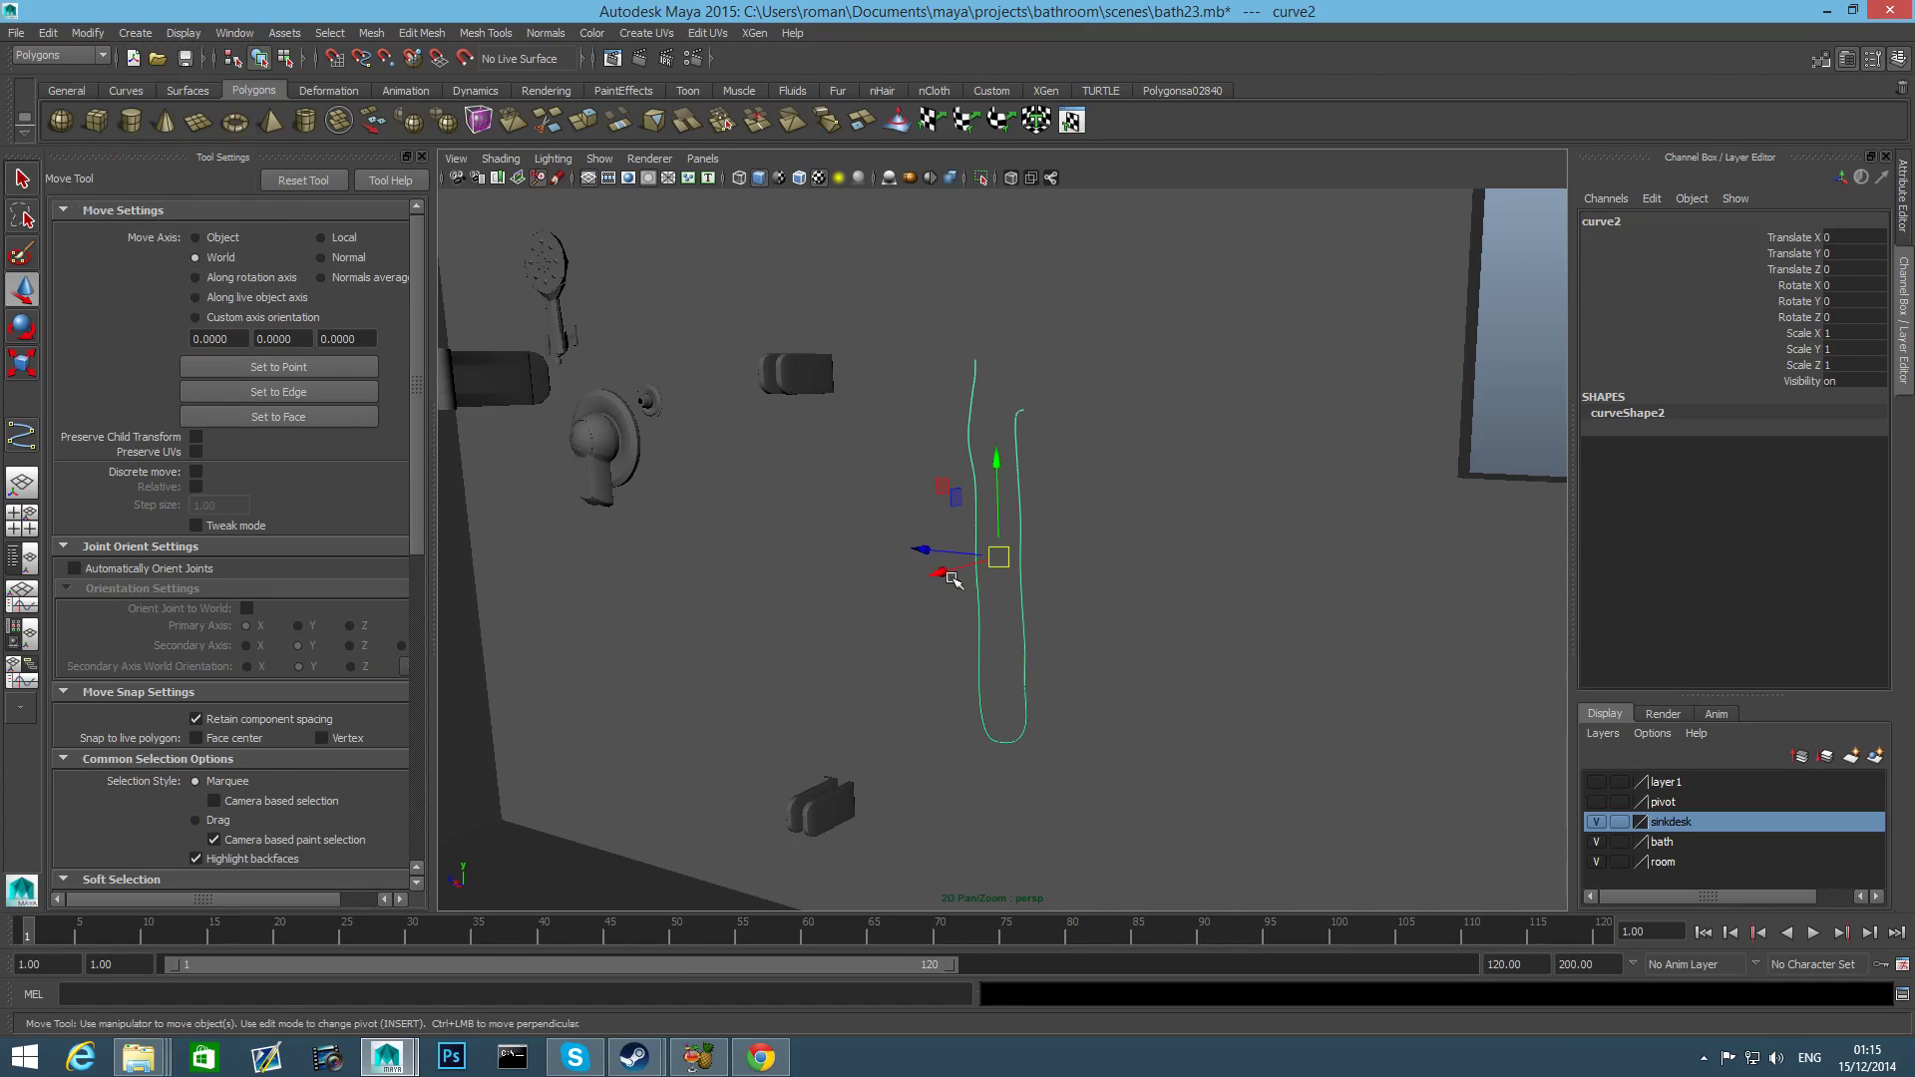
Move the hose curve along Z to about 37.96 so its short end lines up with the round wall connector.
drag(919, 547, 580, 494)
alt+middle_drag(724, 552, 916, 651)
scroll(925, 657, up, 5)
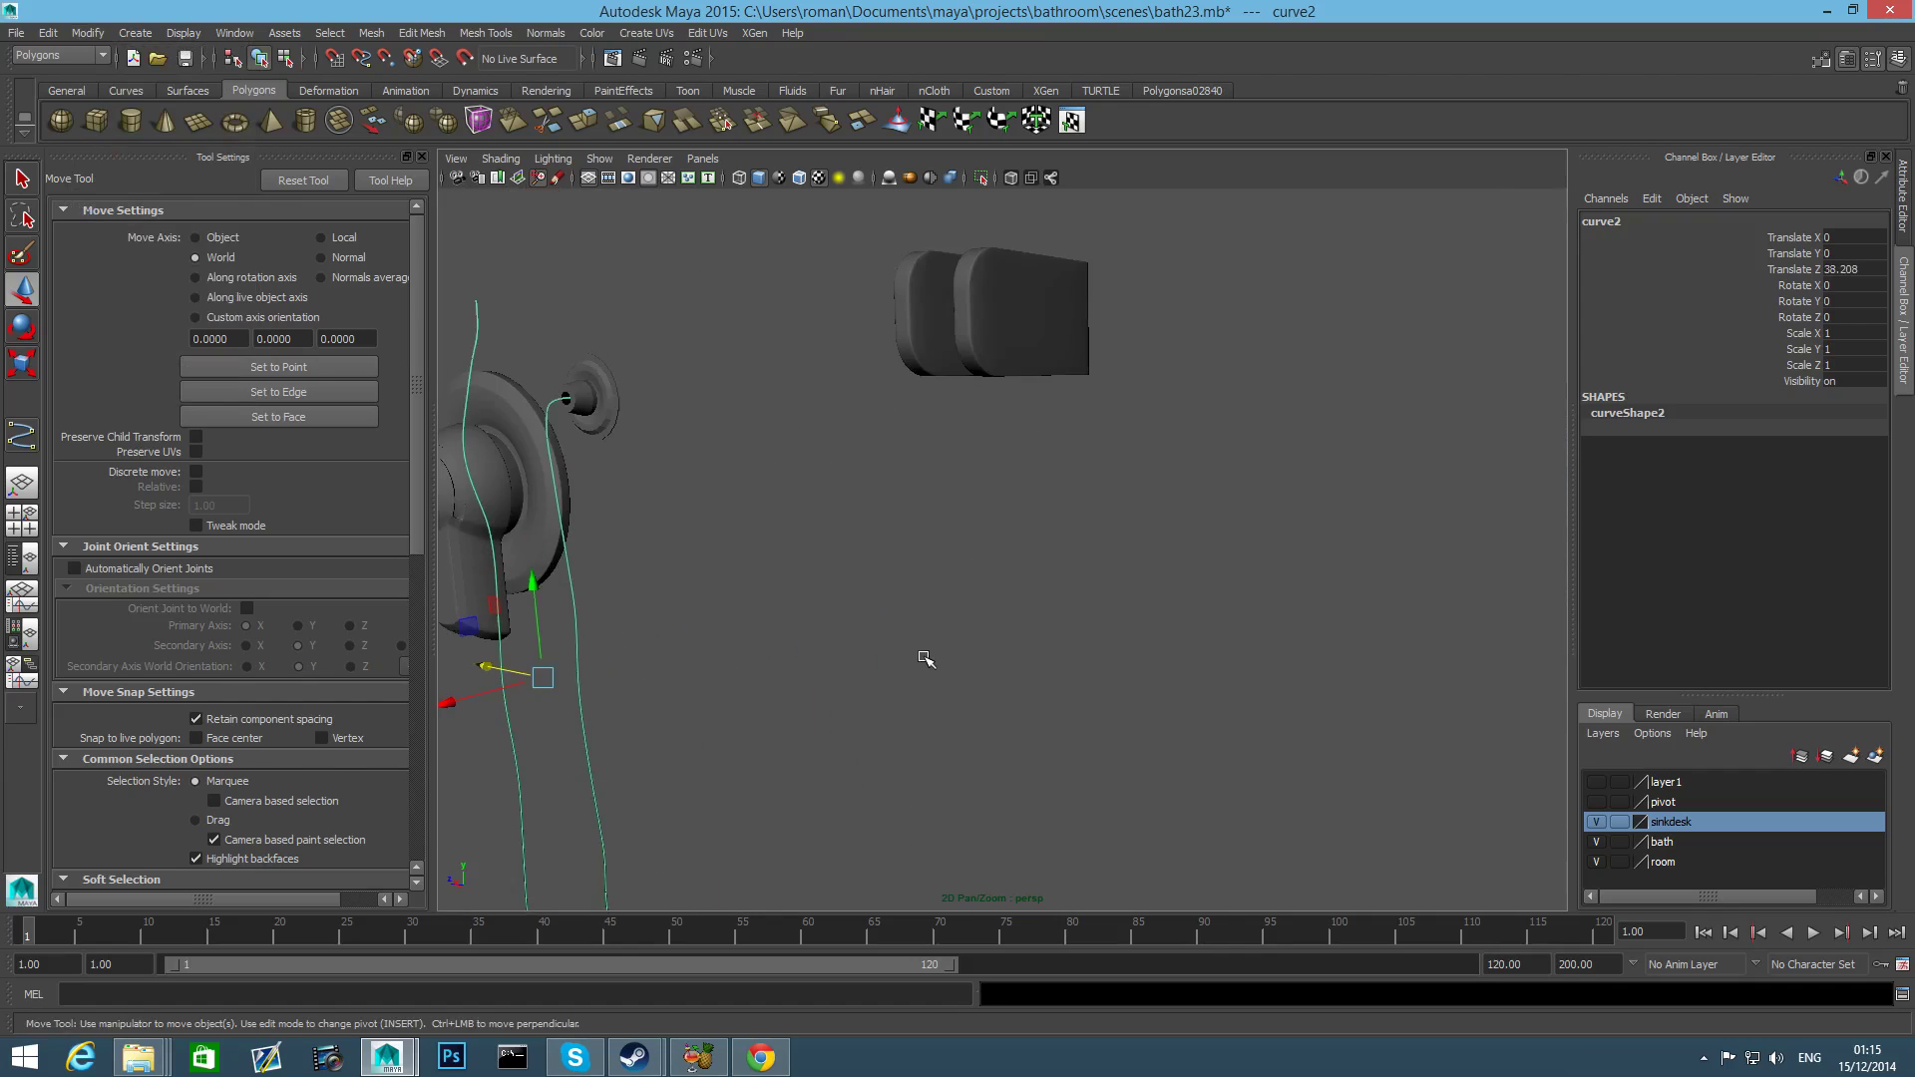
alt+drag(801, 648, 893, 641)
alt+middle_drag(696, 617, 1074, 675)
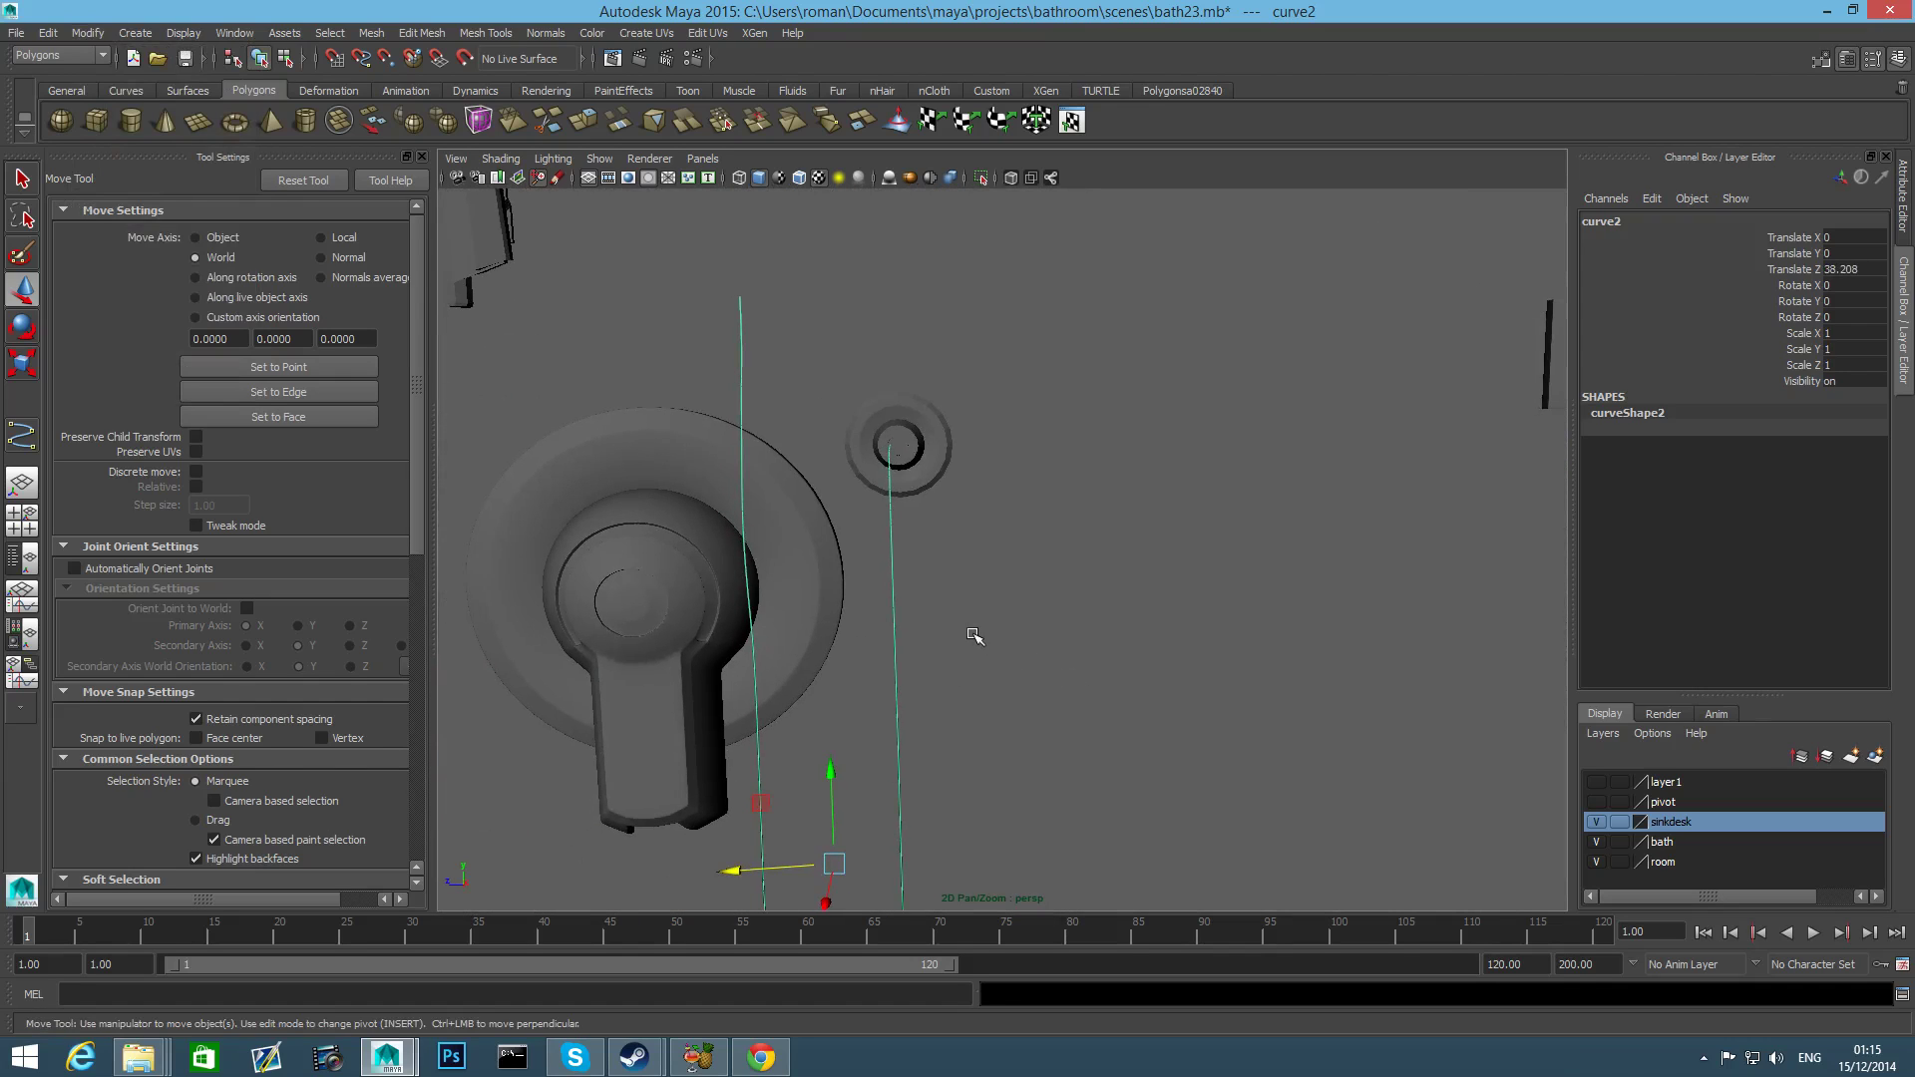
mouse_move(970, 634)
alt+middle_down()
mouse_move(989, 580)
mouse_move(957, 518)
mouse_move(914, 735)
mouse_move(967, 601)
alt+middle_up()
scroll(967, 618, down, 2)
alt+drag(973, 646, 886, 628)
drag(665, 746, 762, 760)
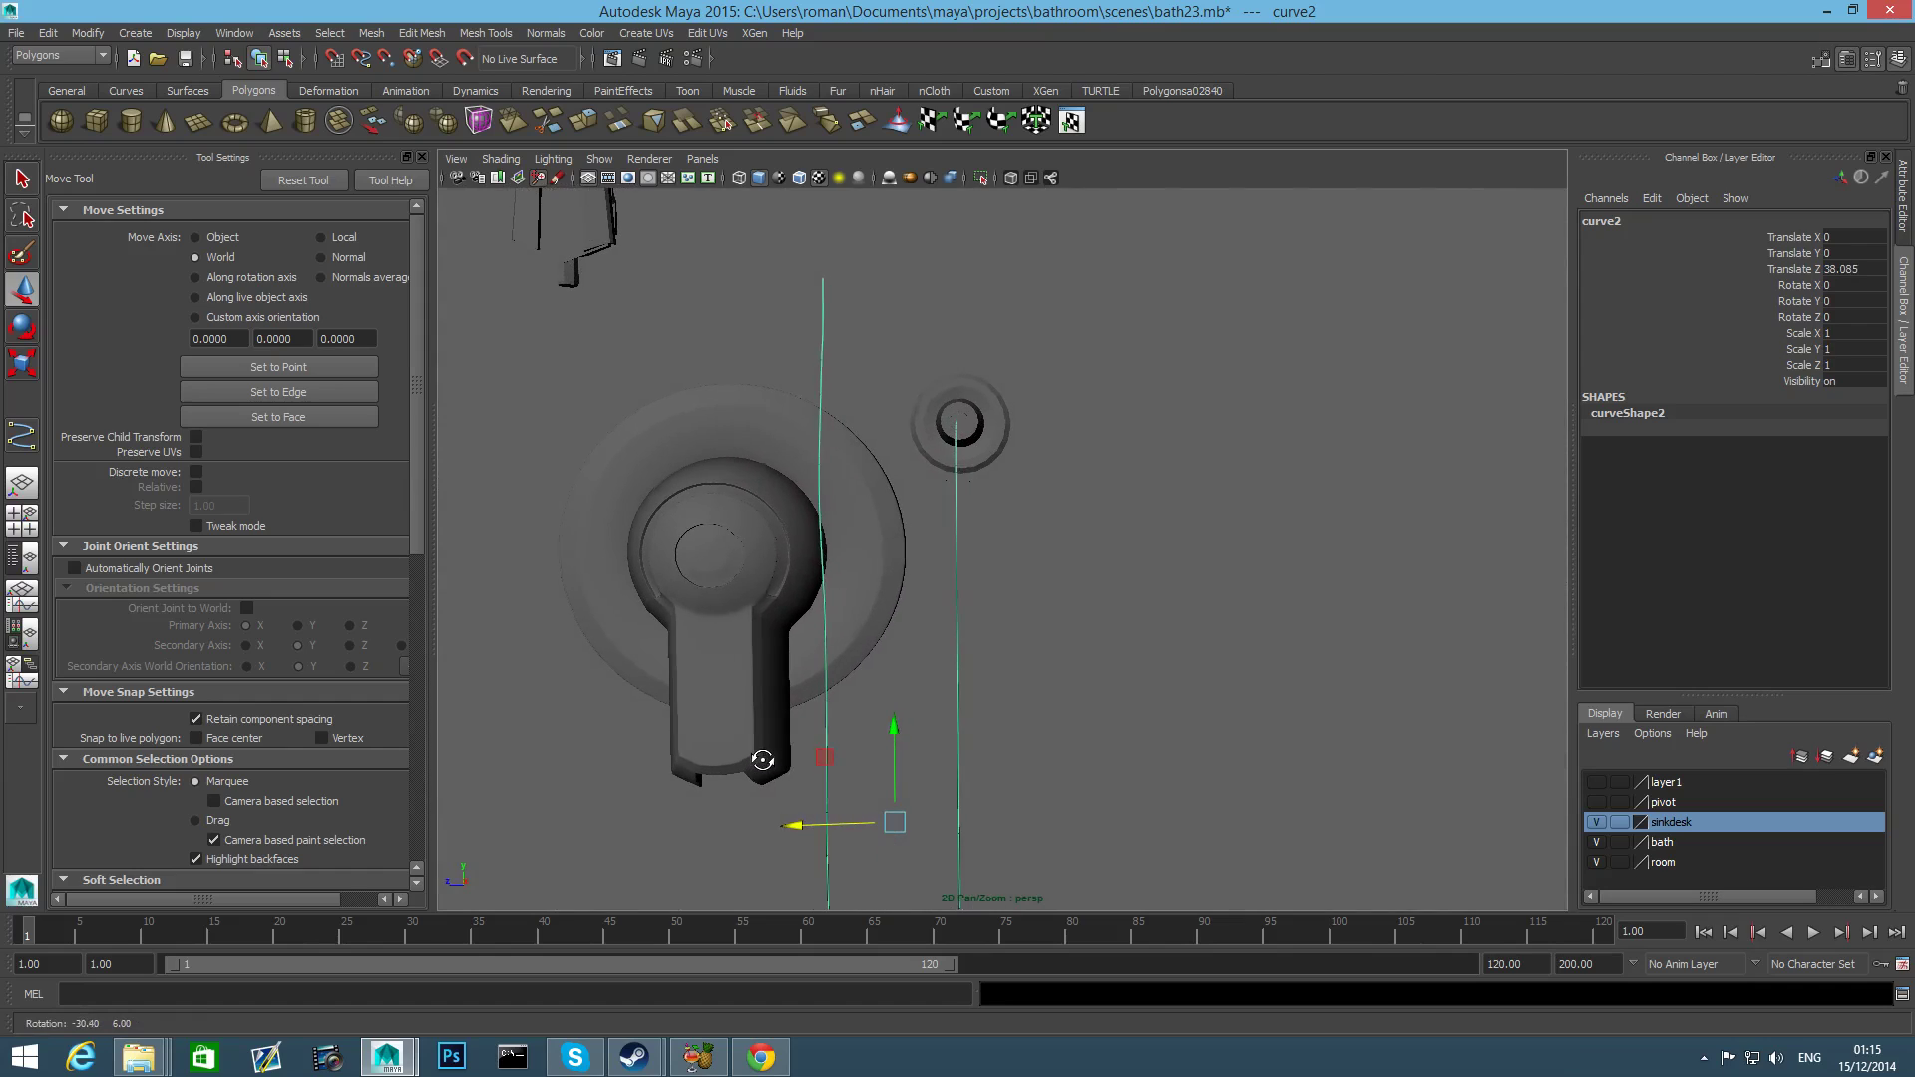
drag(800, 824, 886, 850)
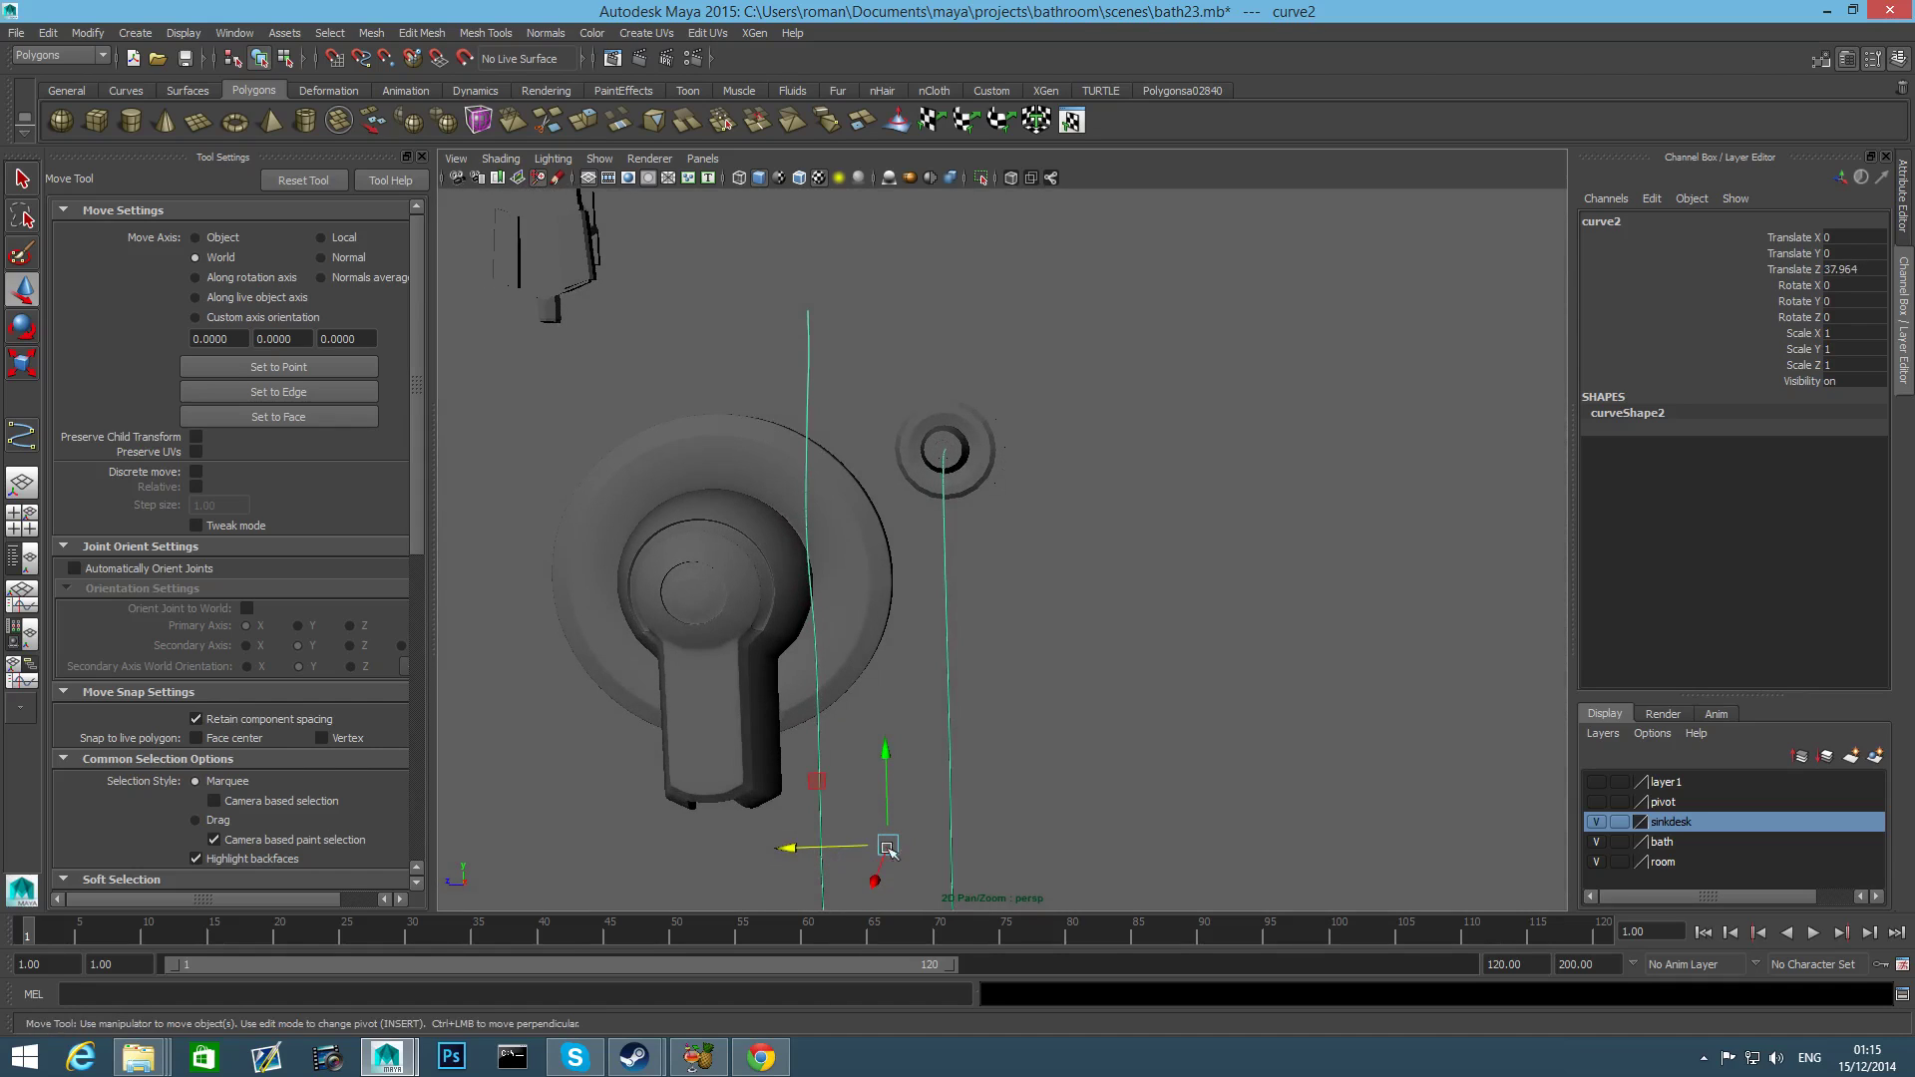
Select the control vertices of the curve's free side and move them along Z toward the hand shower's lower end.
alt+middle_drag(887, 850, 991, 598)
scroll(991, 598, down, 4)
alt+drag(991, 598, 1017, 738)
scroll(1090, 727, down, 3)
alt+middle_drag(986, 461, 989, 427)
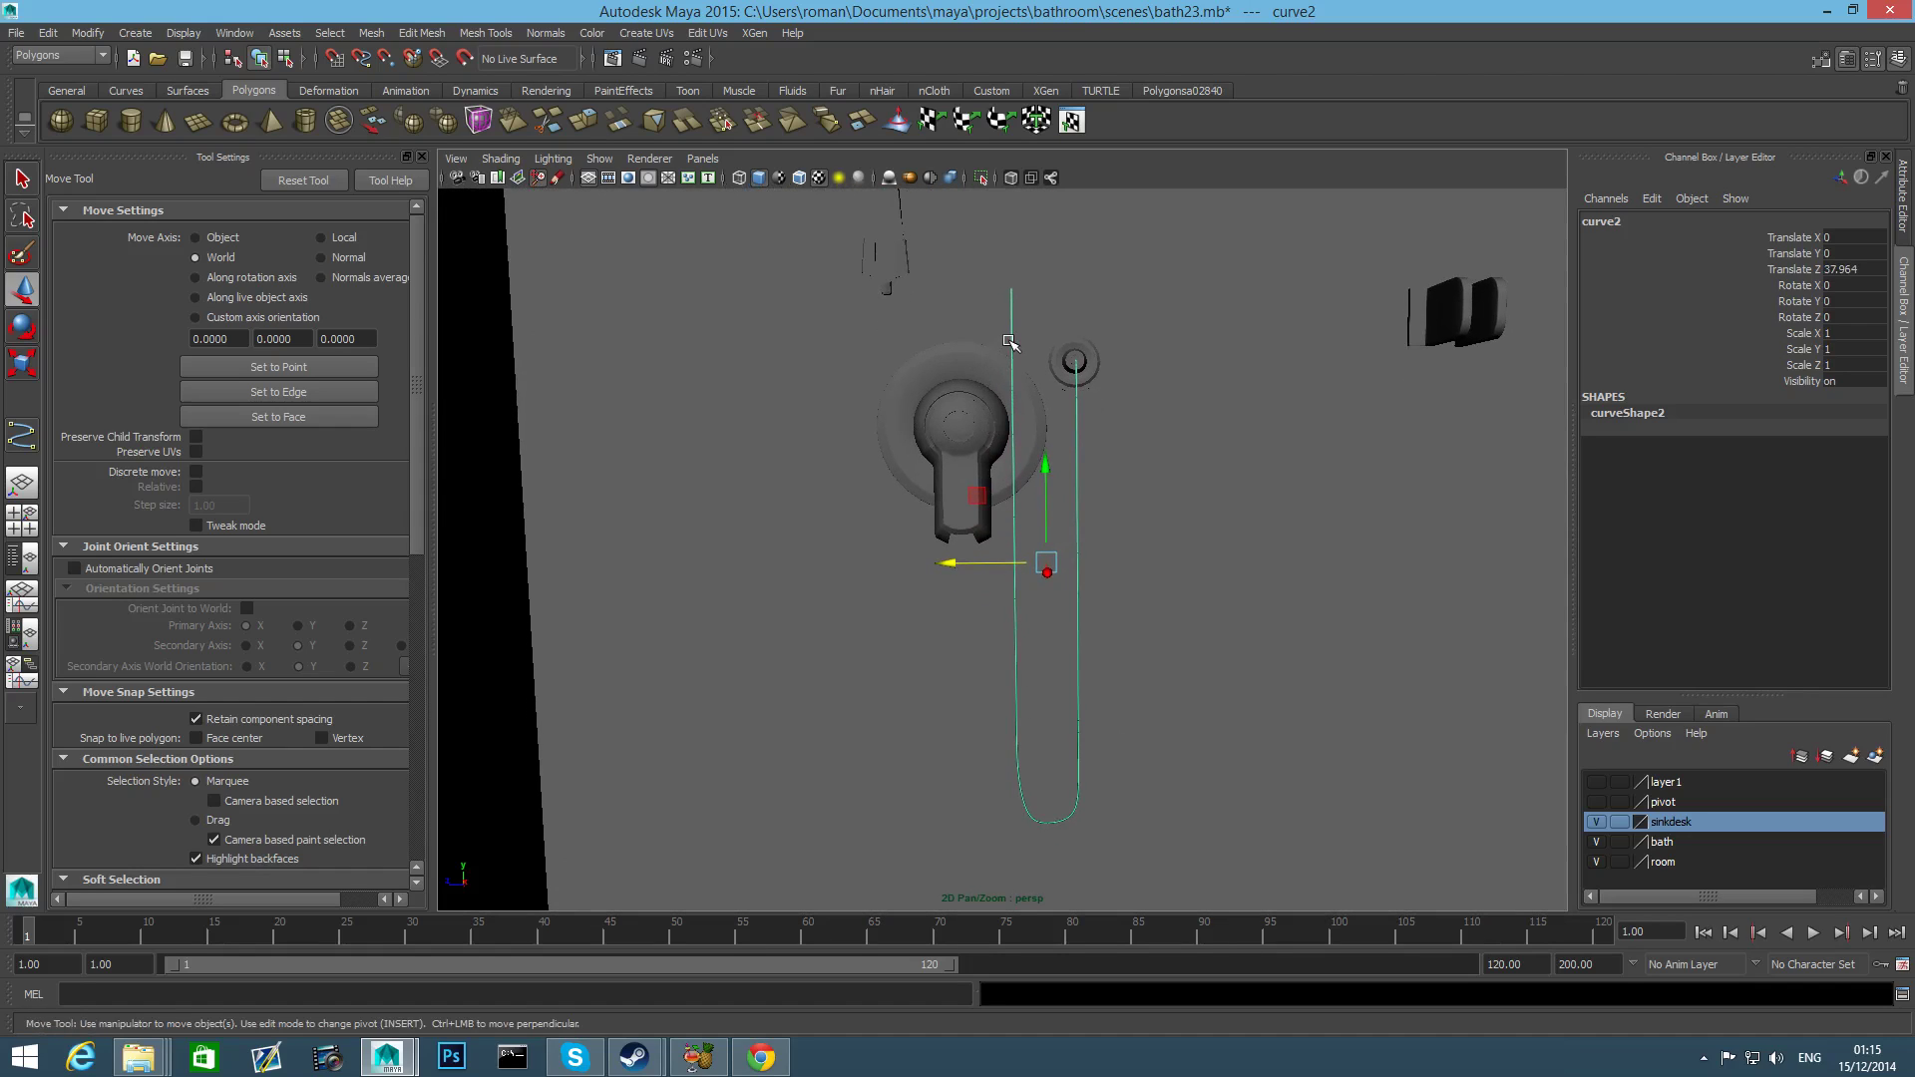
right_drag(1011, 342, 903, 333)
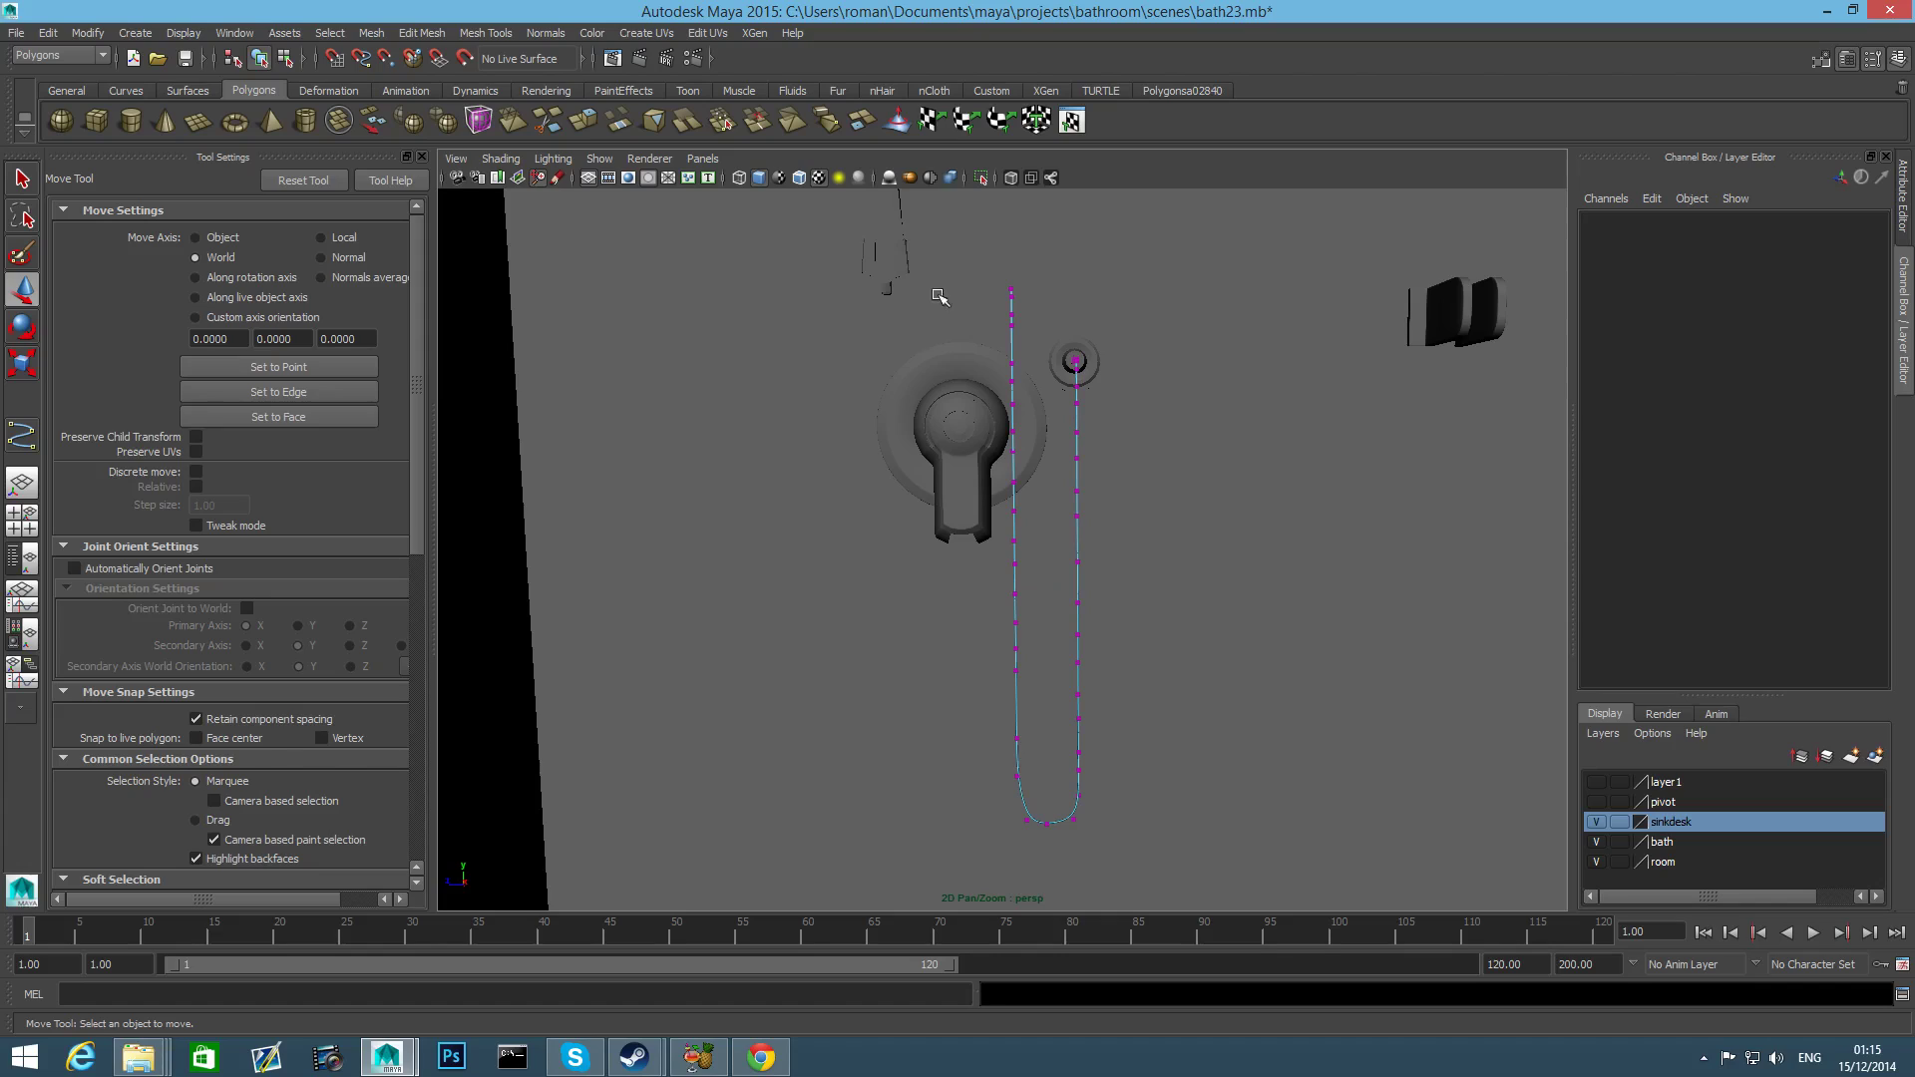
drag(949, 282, 1051, 886)
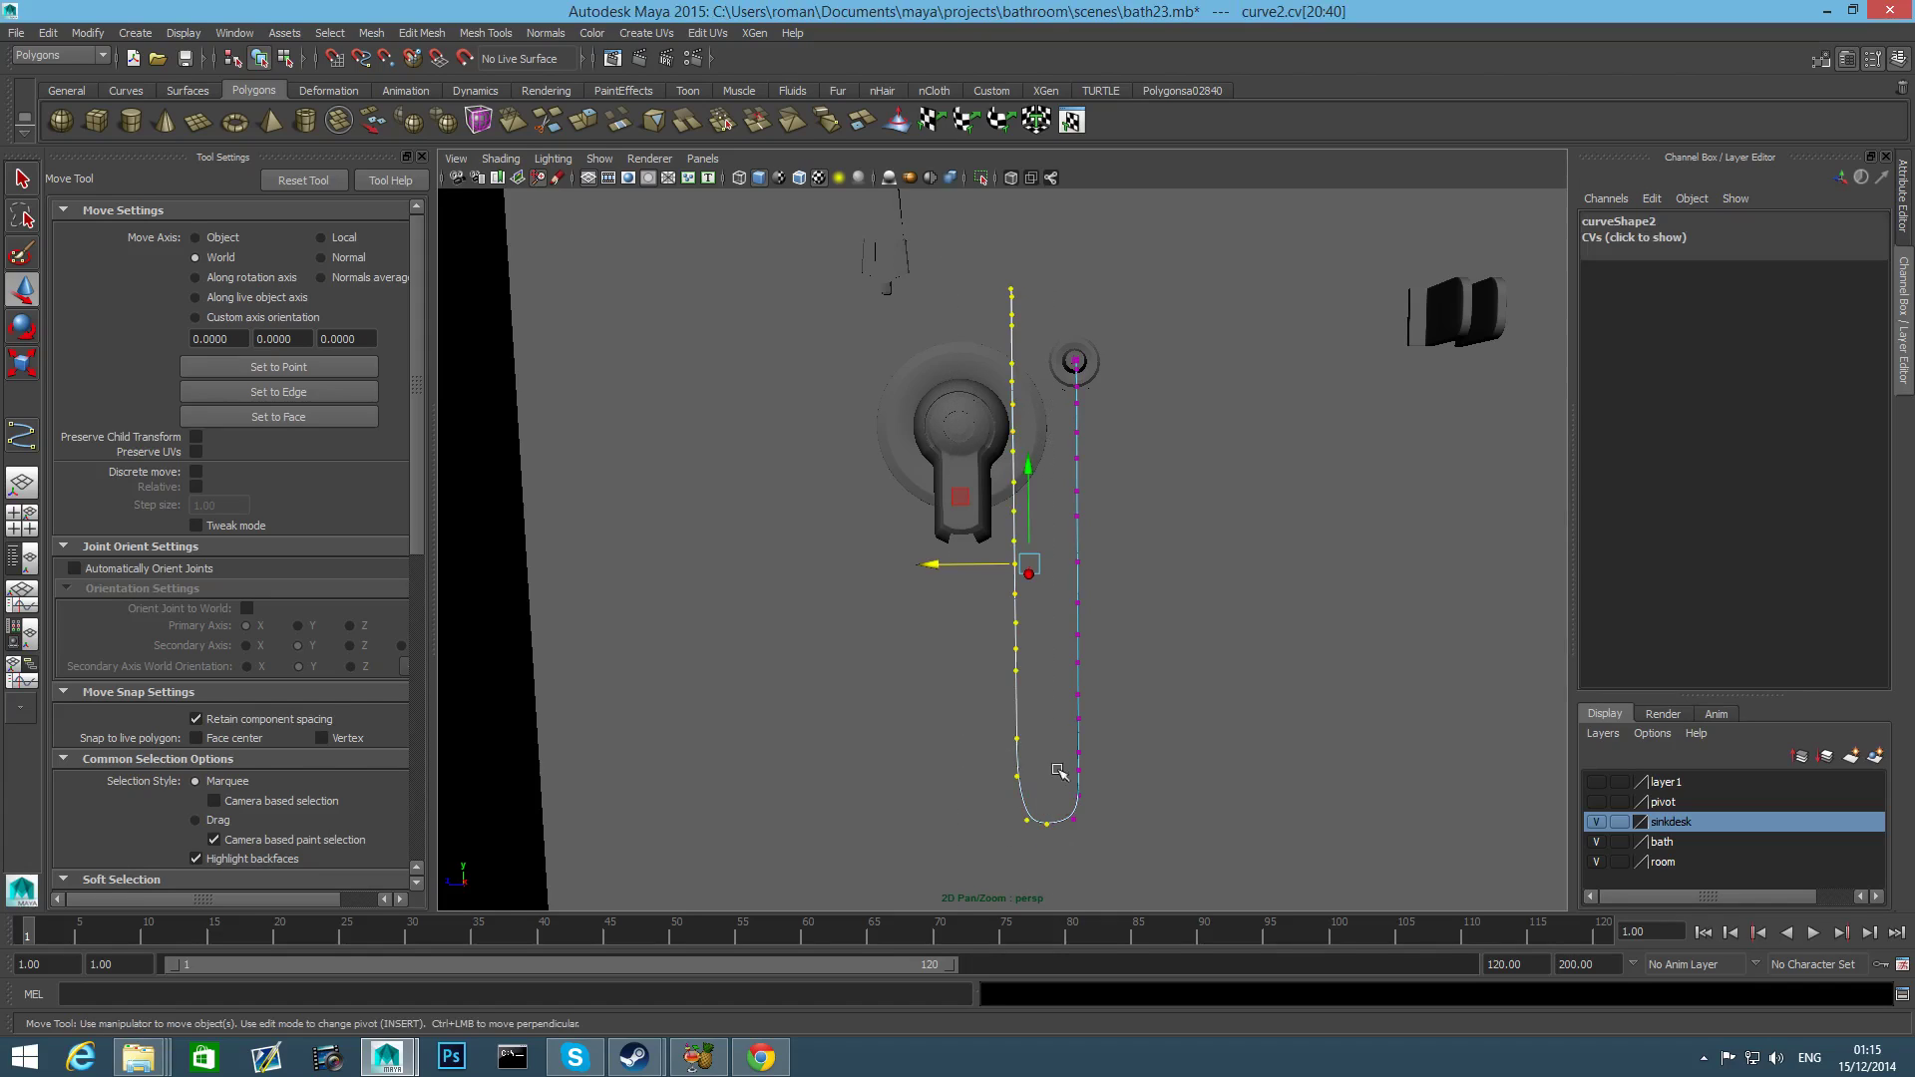
drag(934, 564, 809, 522)
Reduce the selection to the lowest control vertices on the bend's hand shower side and adjust them along Z to widen the U-shape.
alt+middle_drag(907, 703, 937, 599)
drag(910, 673, 992, 782)
drag(936, 610, 954, 723)
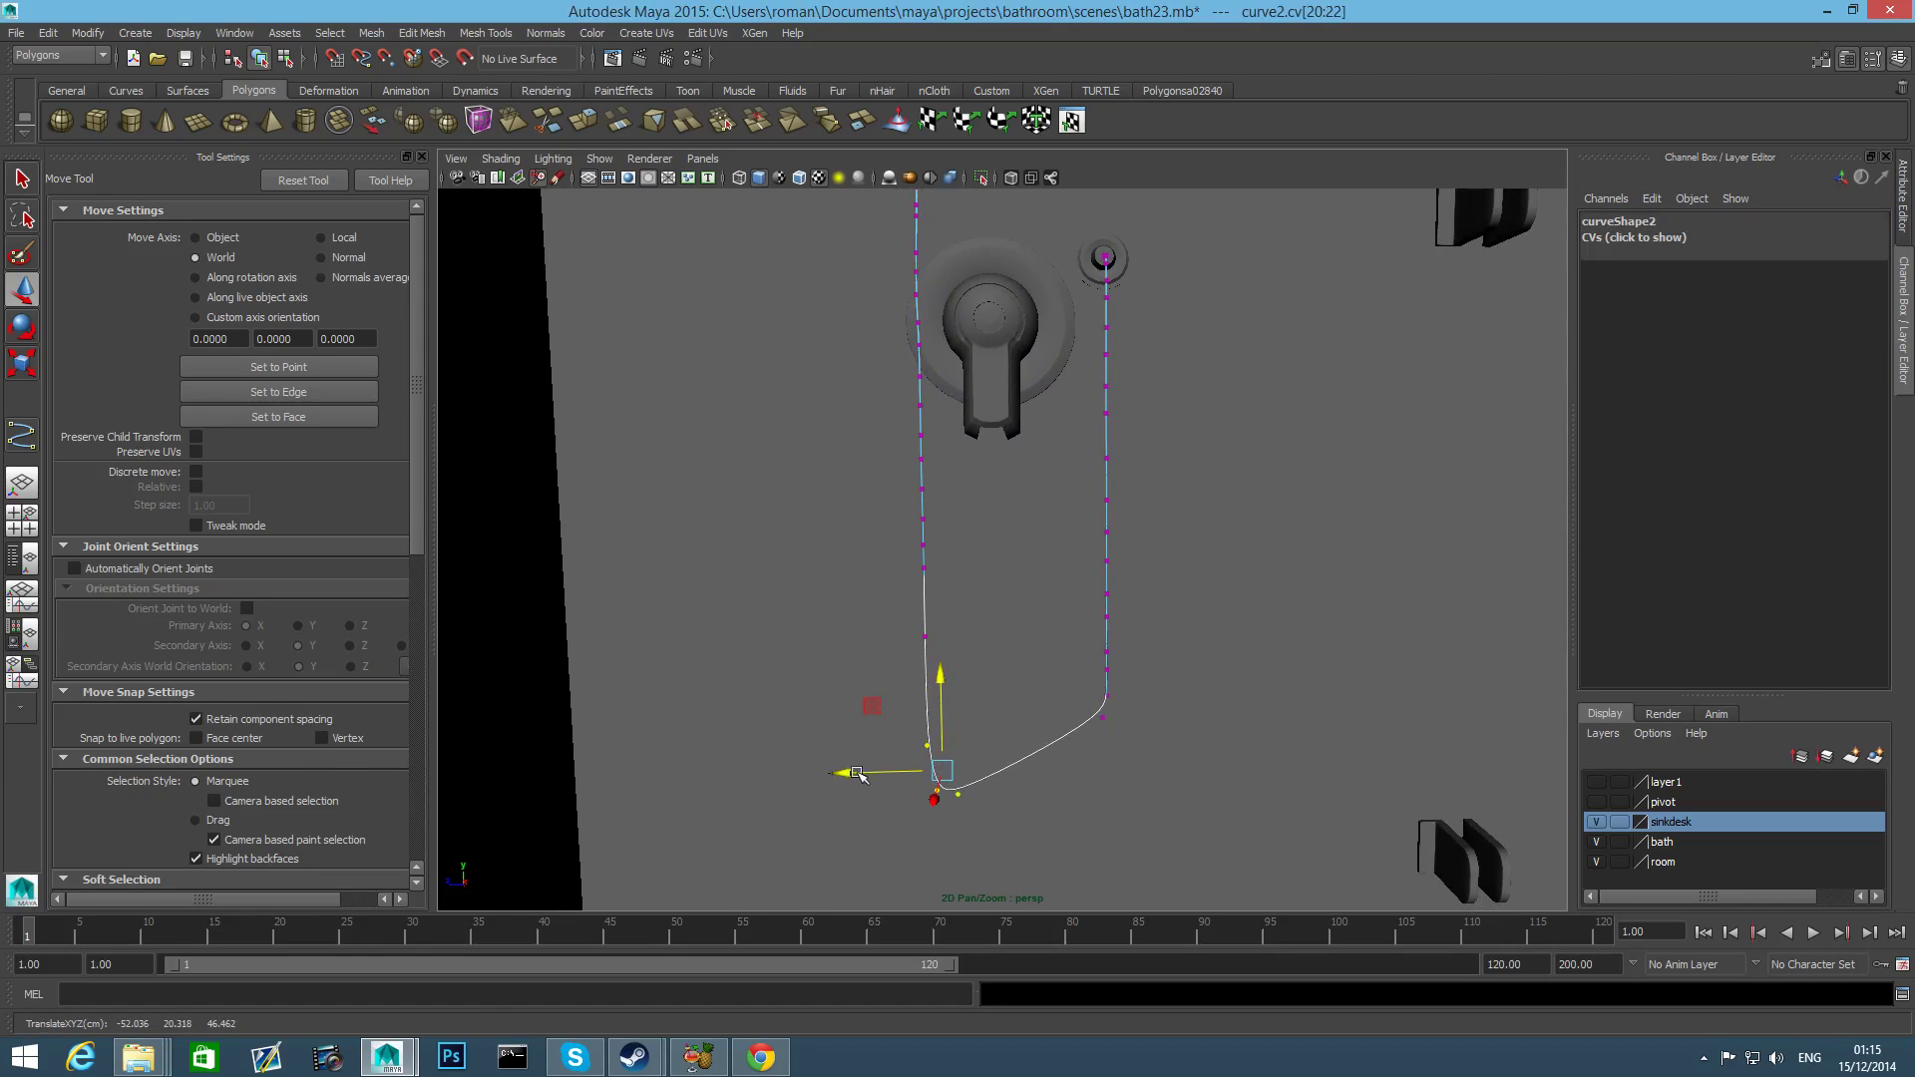
mouse_move(858, 774)
mouse_down()
mouse_move(898, 778)
mouse_move(864, 775)
mouse_up()
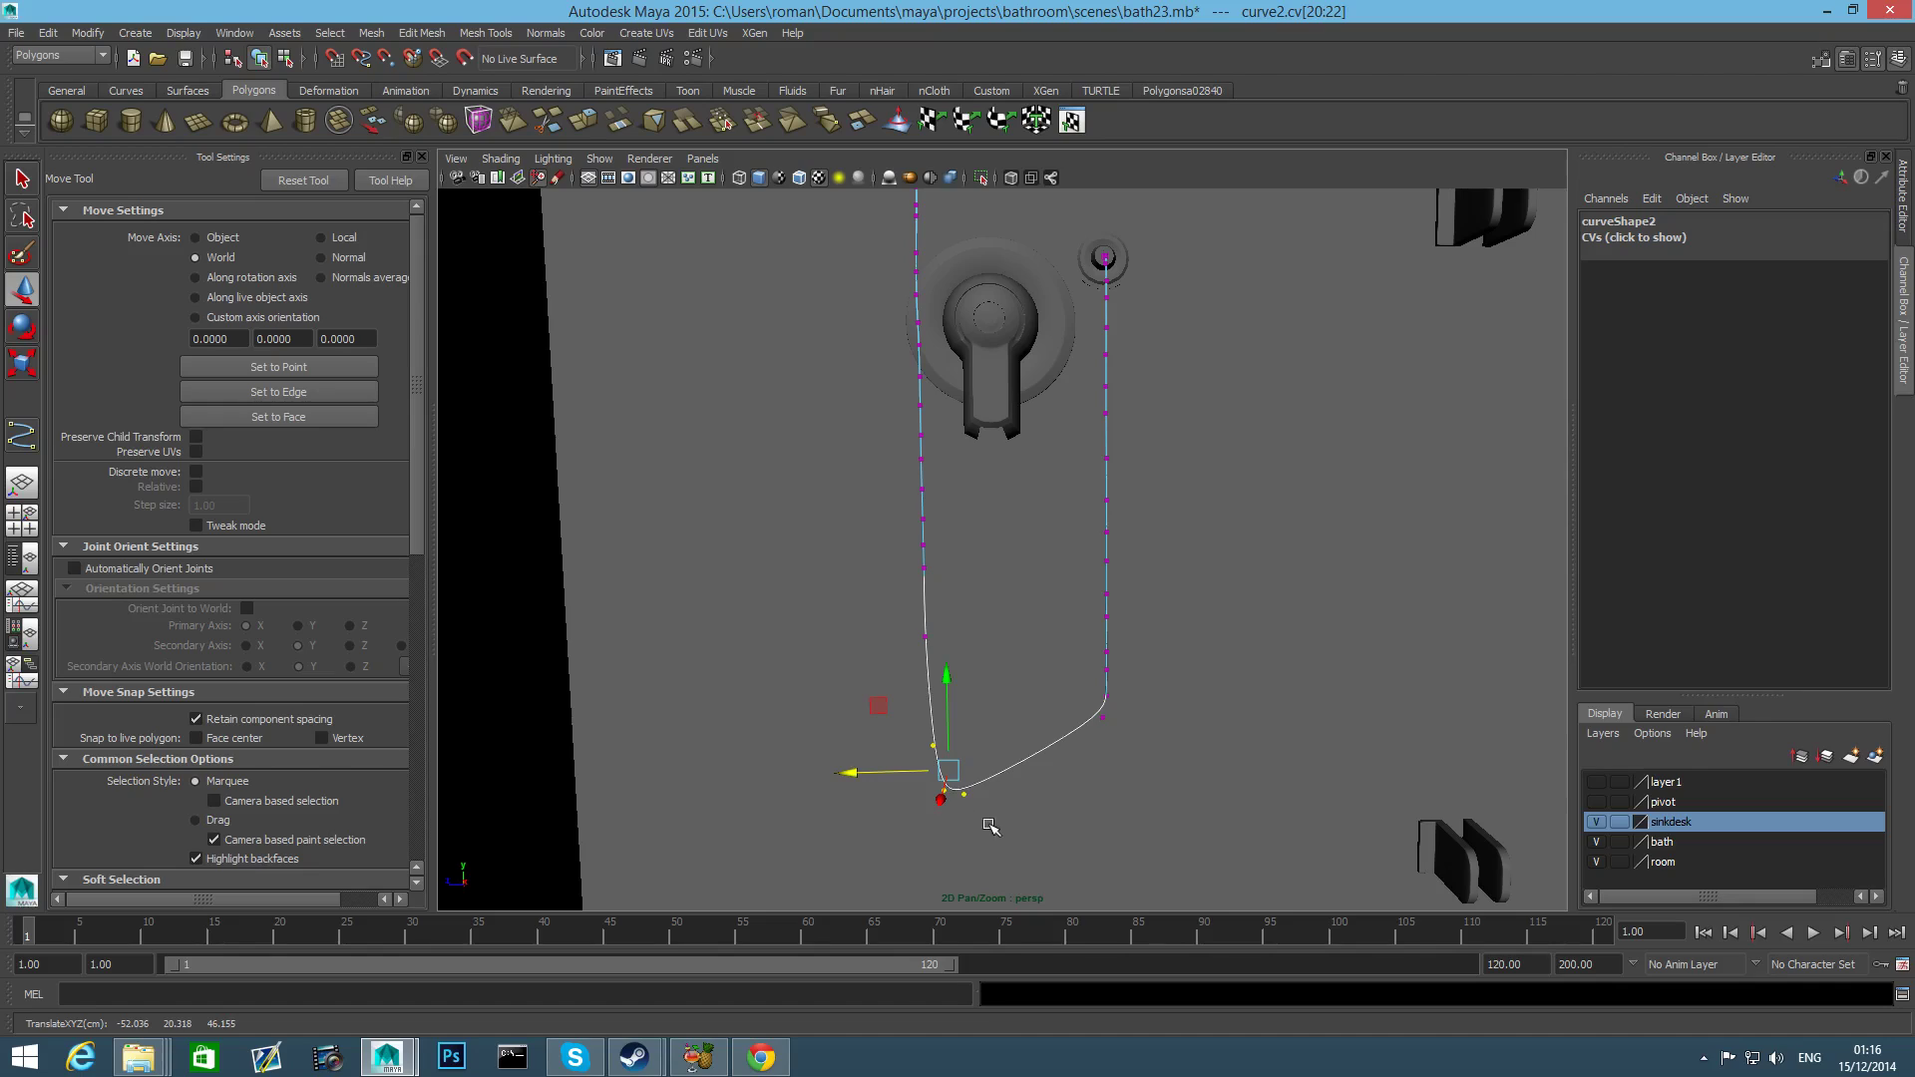
mouse_move(946, 823)
mouse_down()
mouse_move(953, 797)
mouse_move(975, 798)
mouse_up()
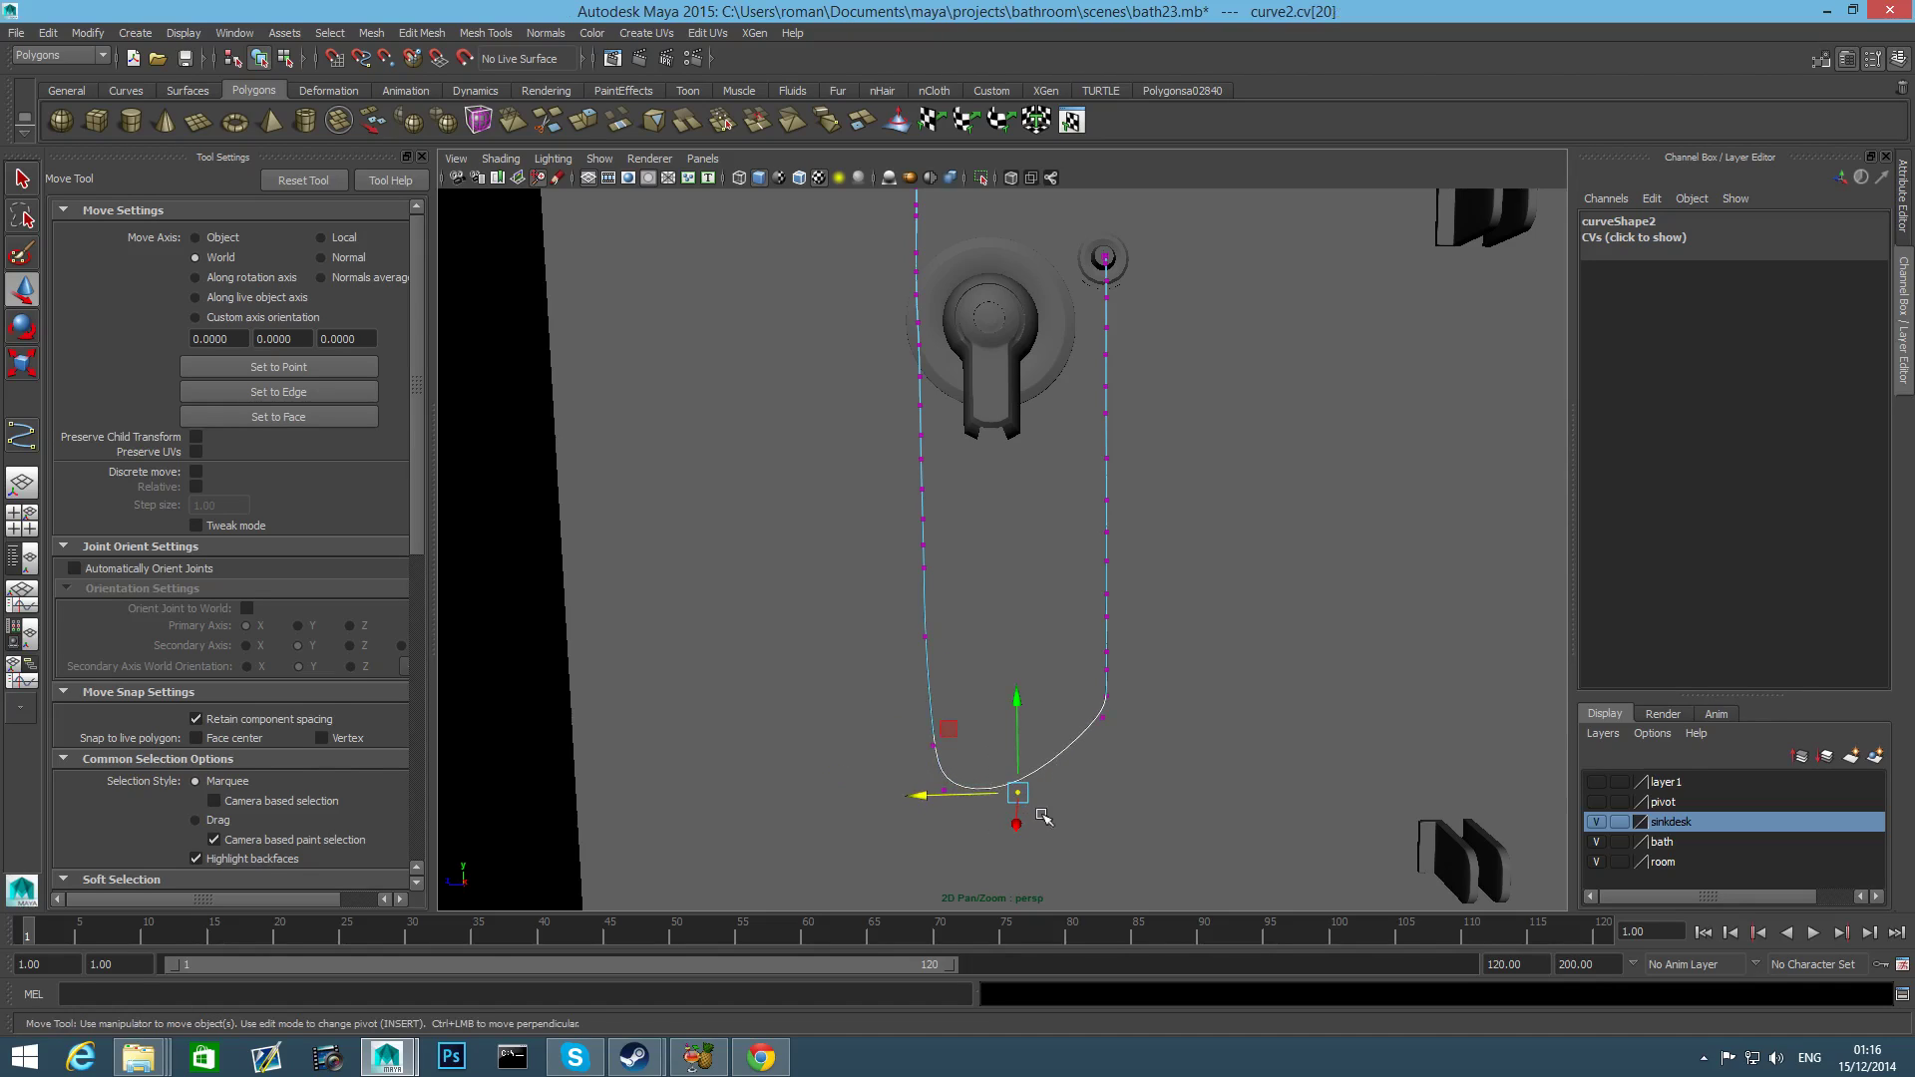
Lower the control vertices around the bottom of the bend and shift the connector-side one along Z to form a rounded U.
drag(1017, 695, 1126, 756)
drag(1107, 629, 1107, 716)
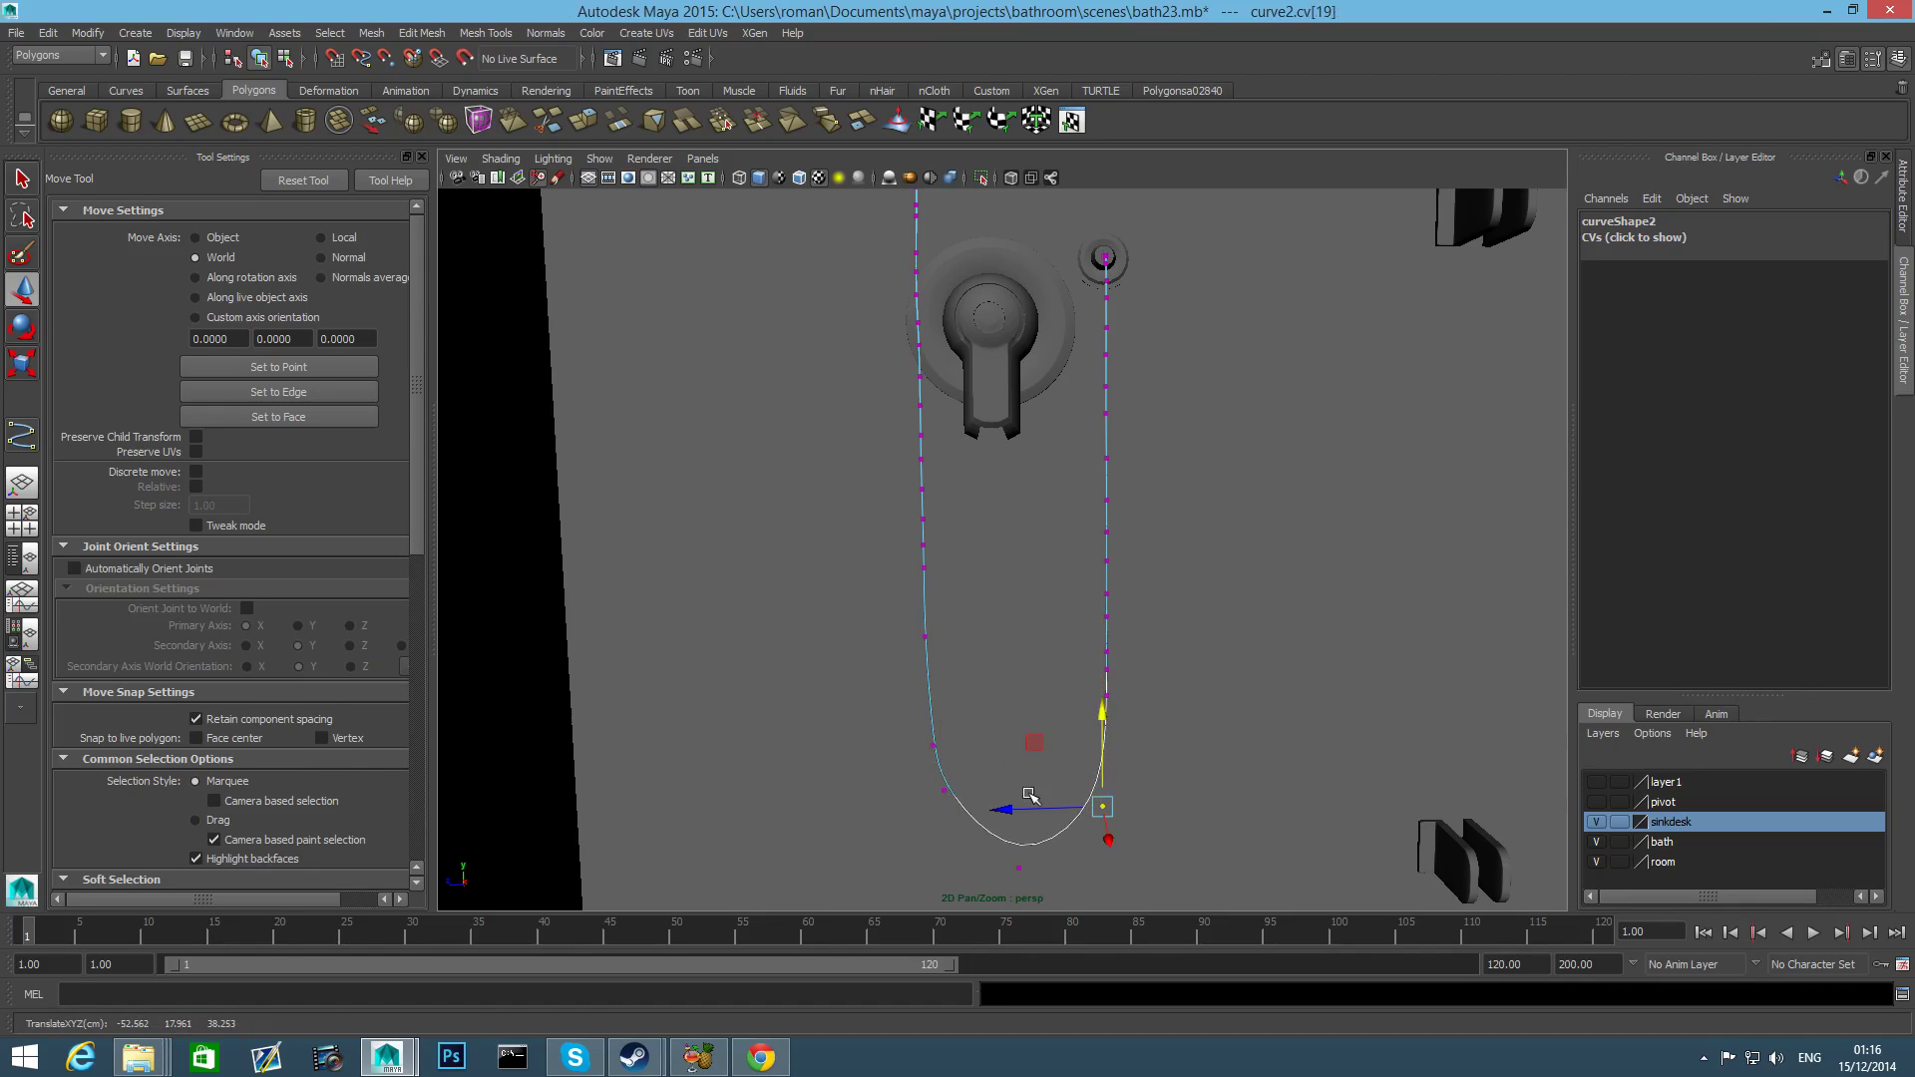
drag(1022, 807, 1011, 812)
drag(912, 768, 975, 822)
drag(952, 696, 965, 746)
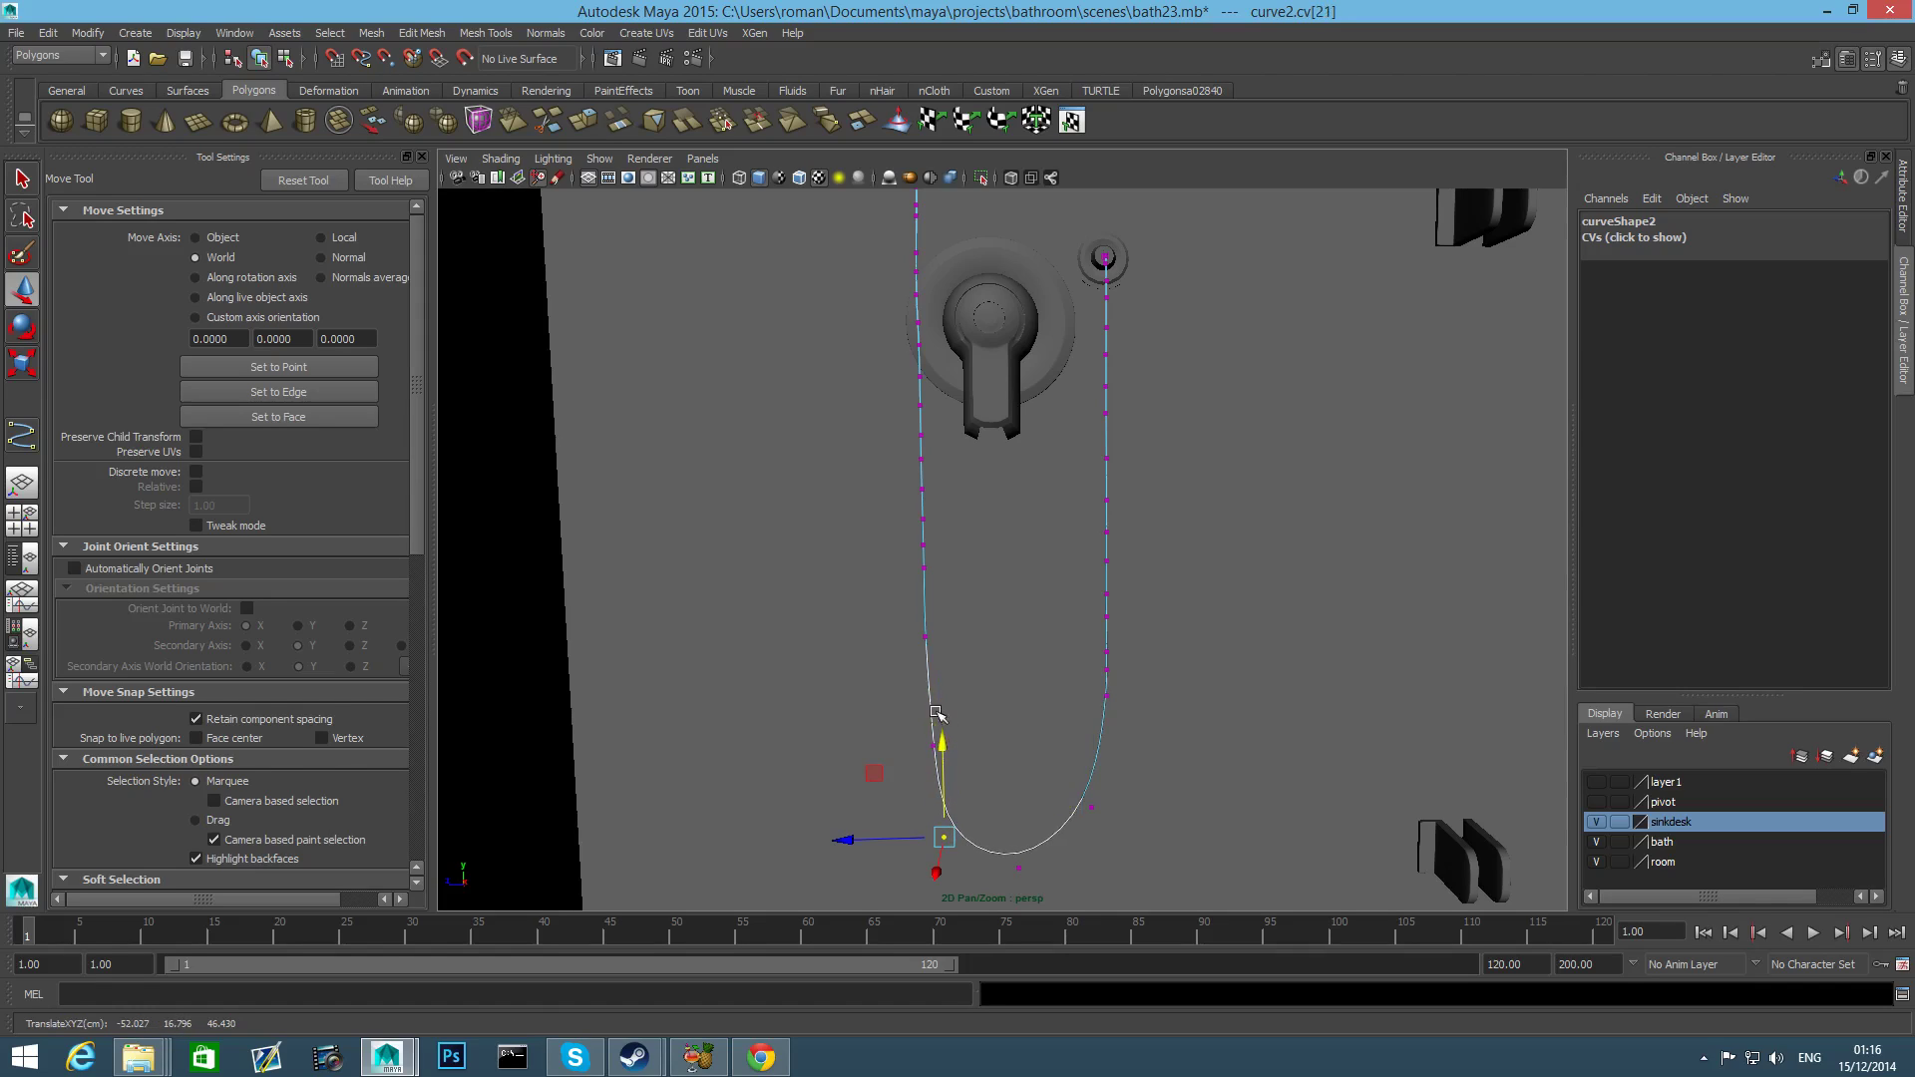
Lower the two control vertices above the bend on the hand shower side, align them along Z with the straight section, and return to object selection.
drag(894, 672, 969, 775)
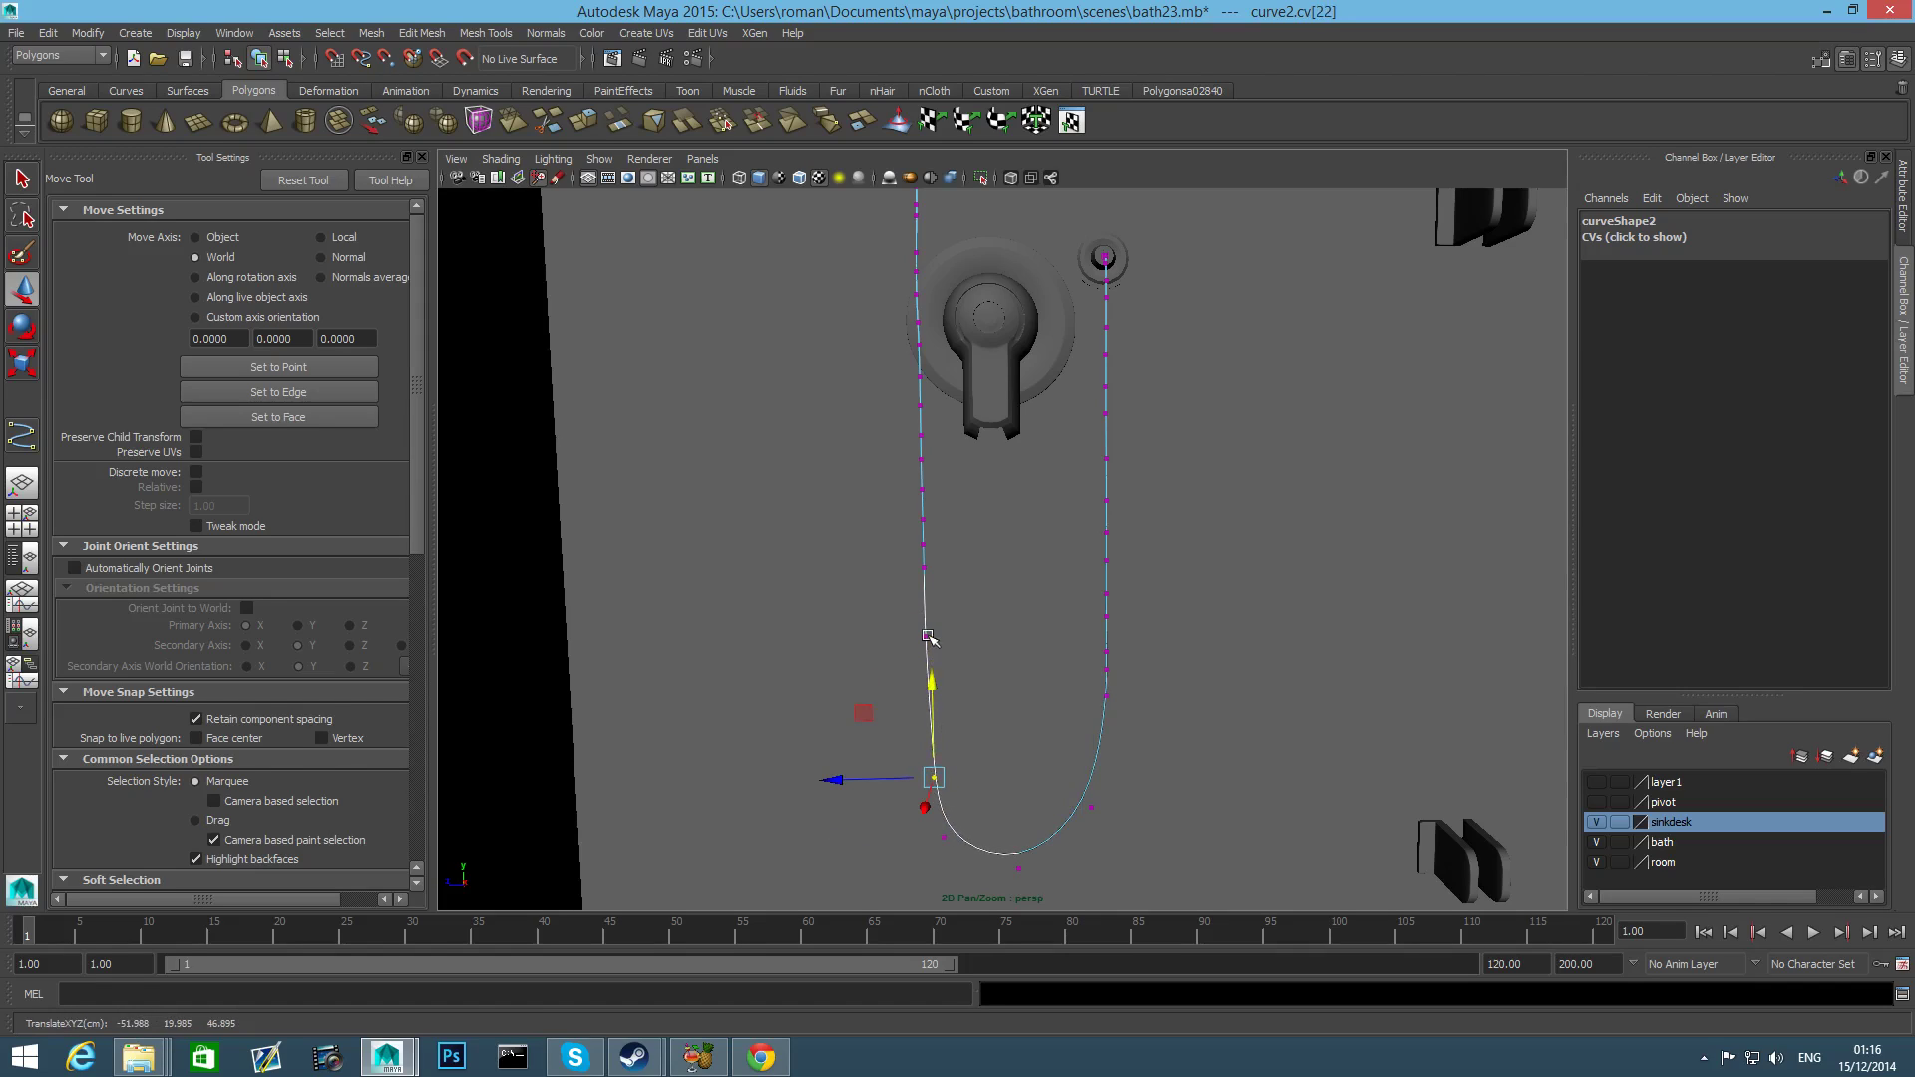
drag(897, 613, 947, 688)
drag(931, 549, 982, 811)
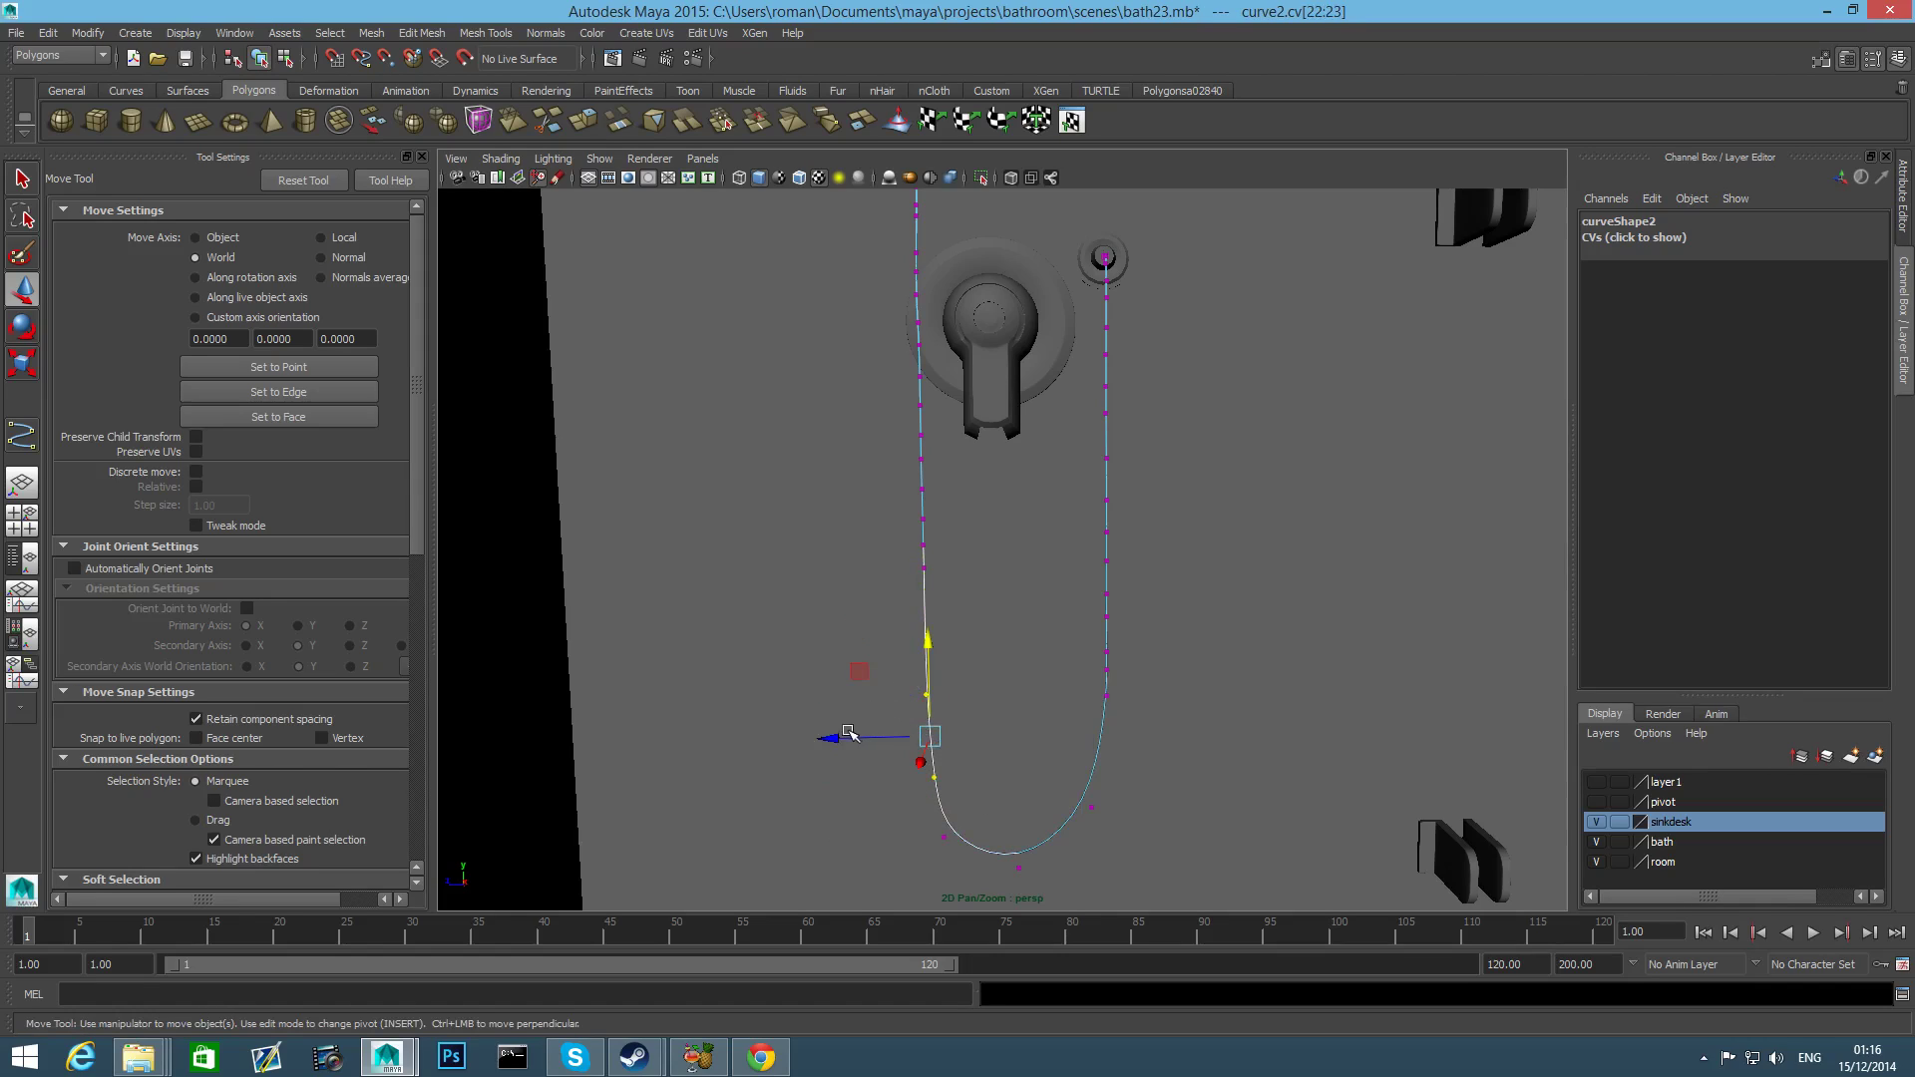
drag(849, 733, 834, 736)
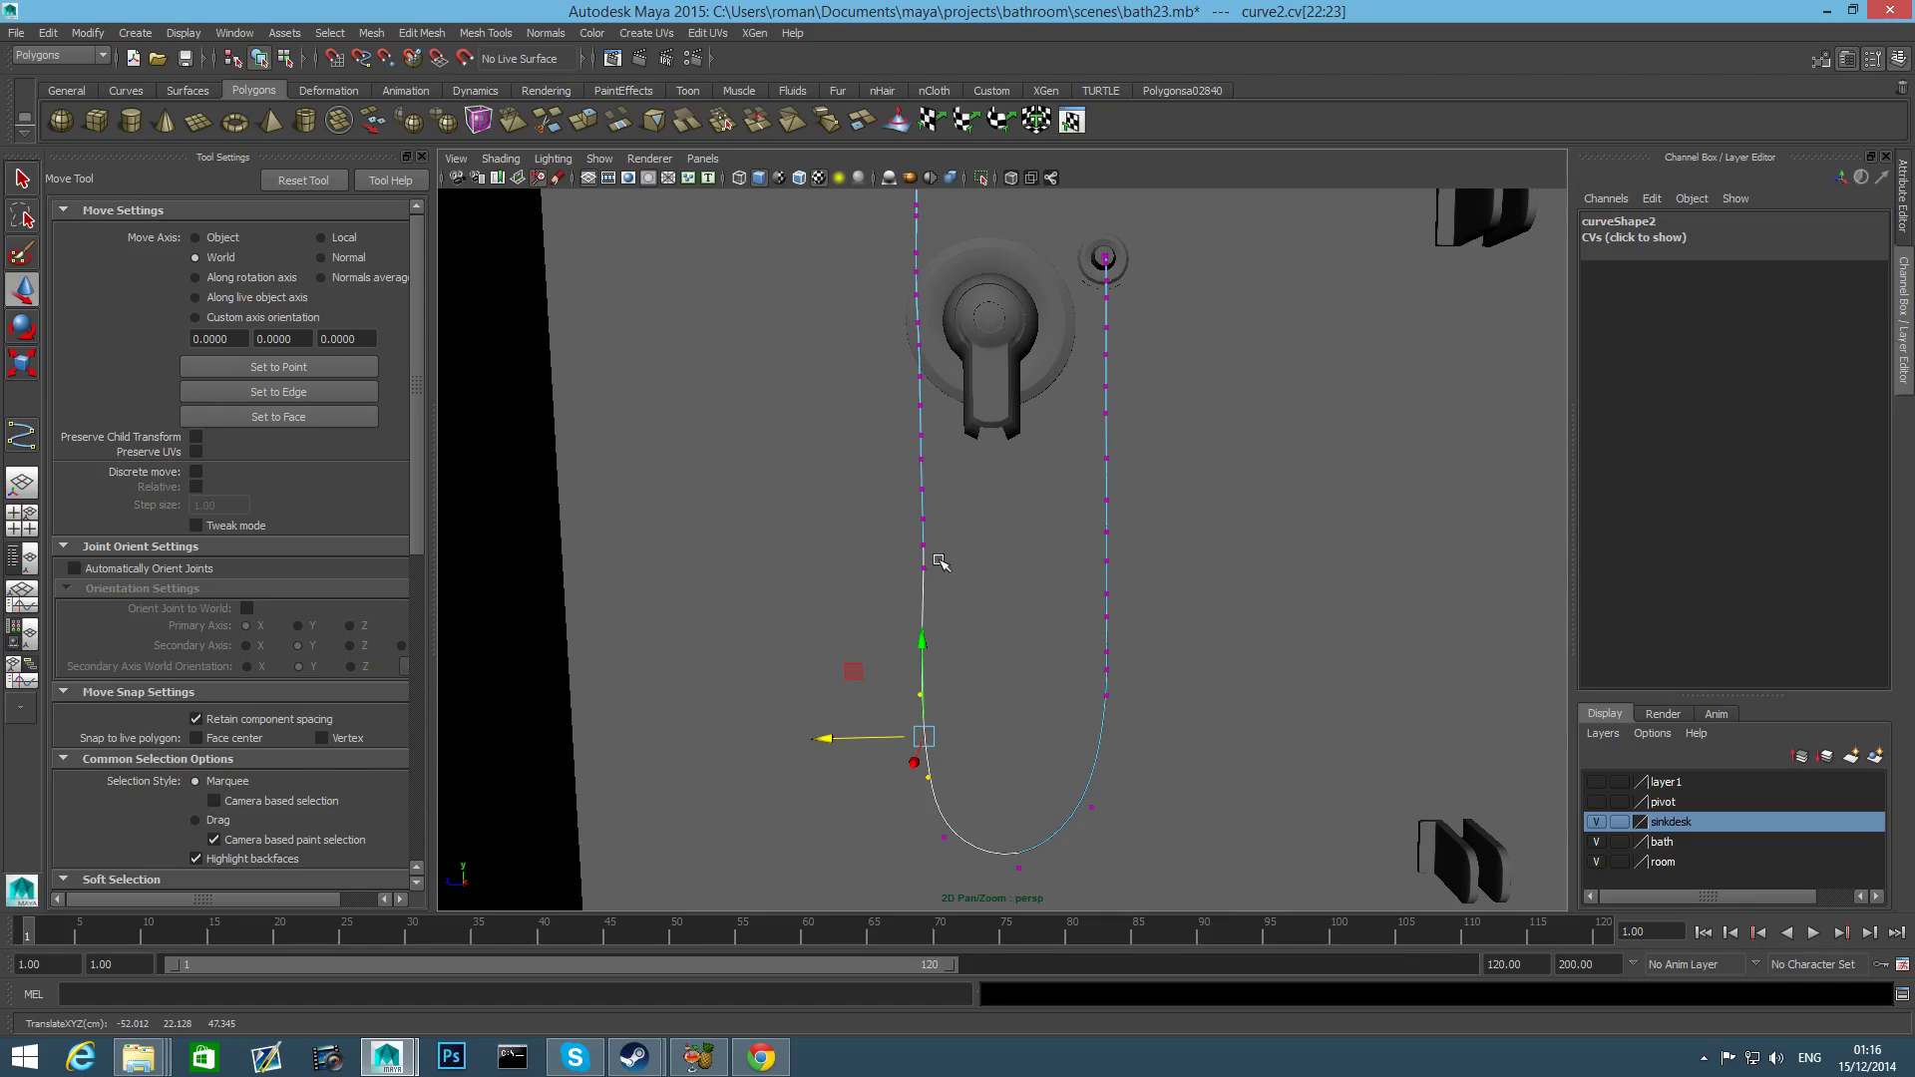
drag(904, 544, 940, 596)
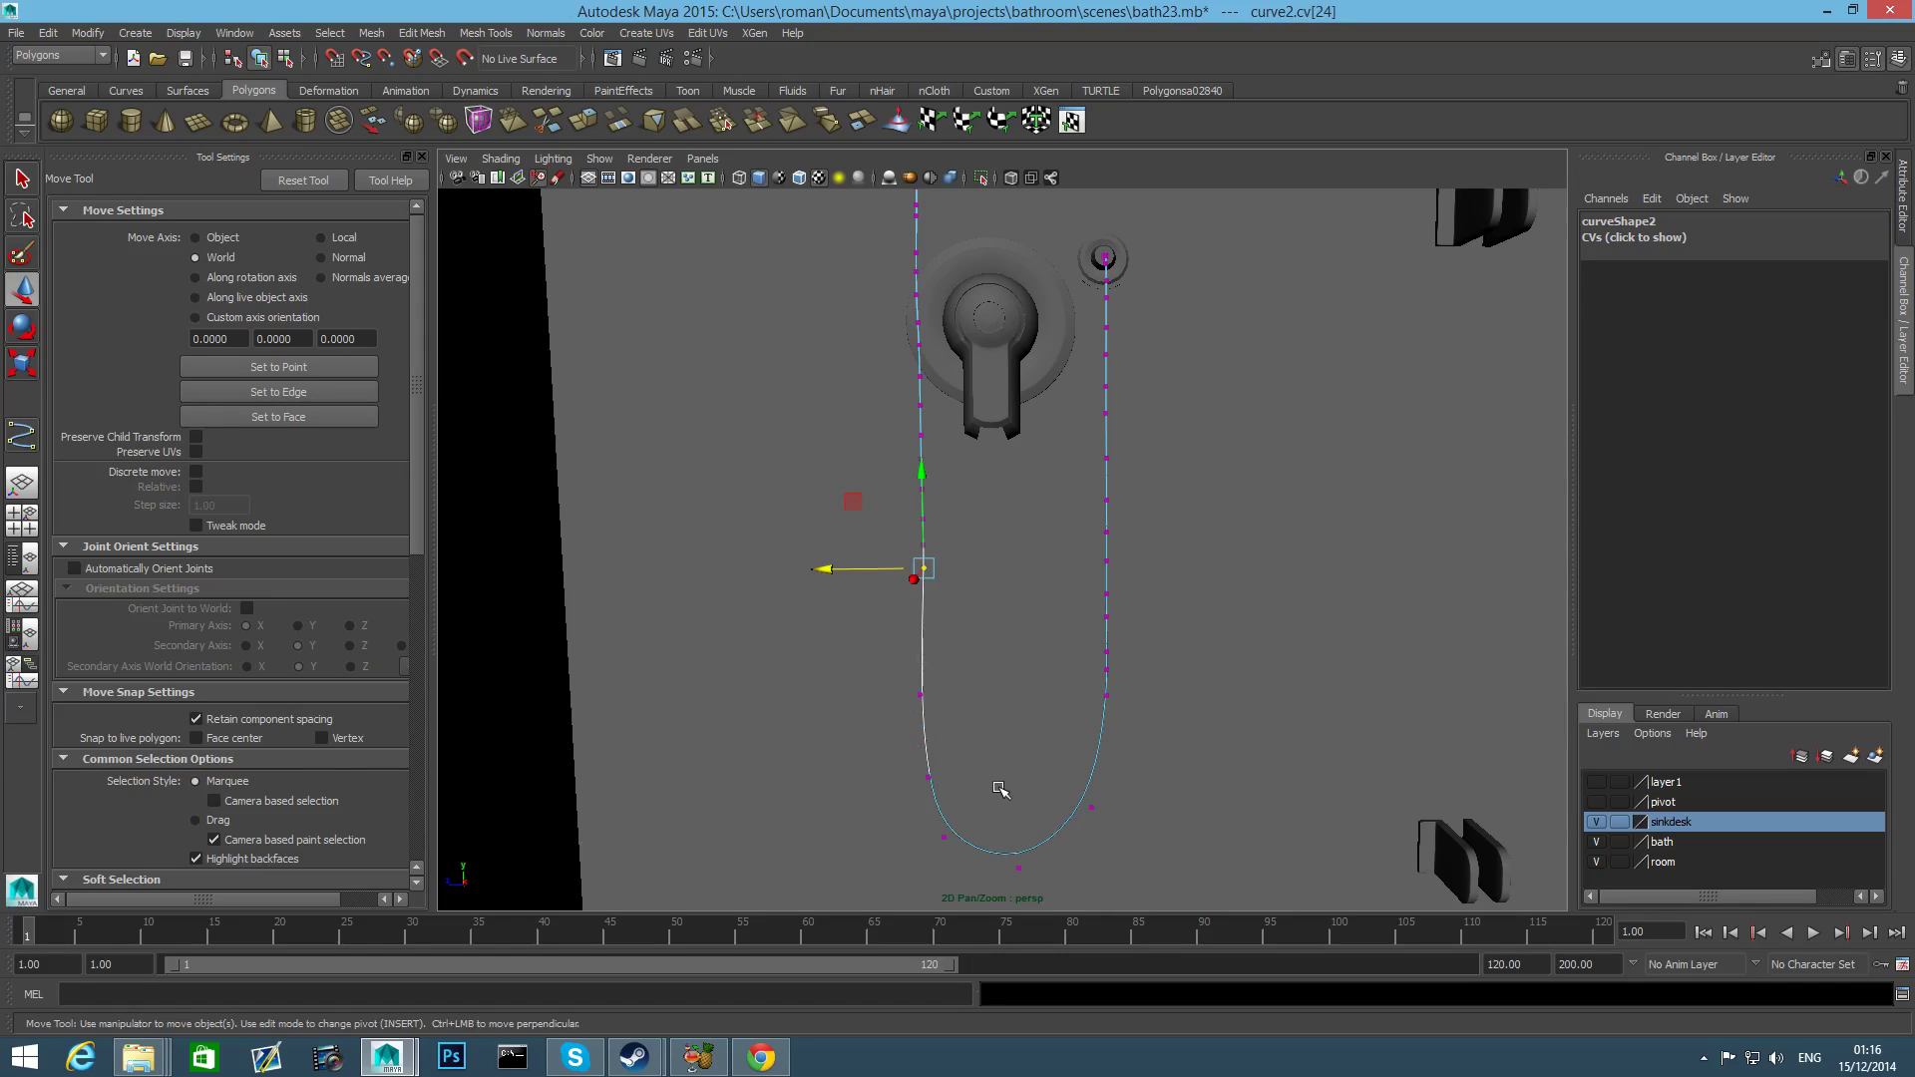
key(F8)
key(F8)
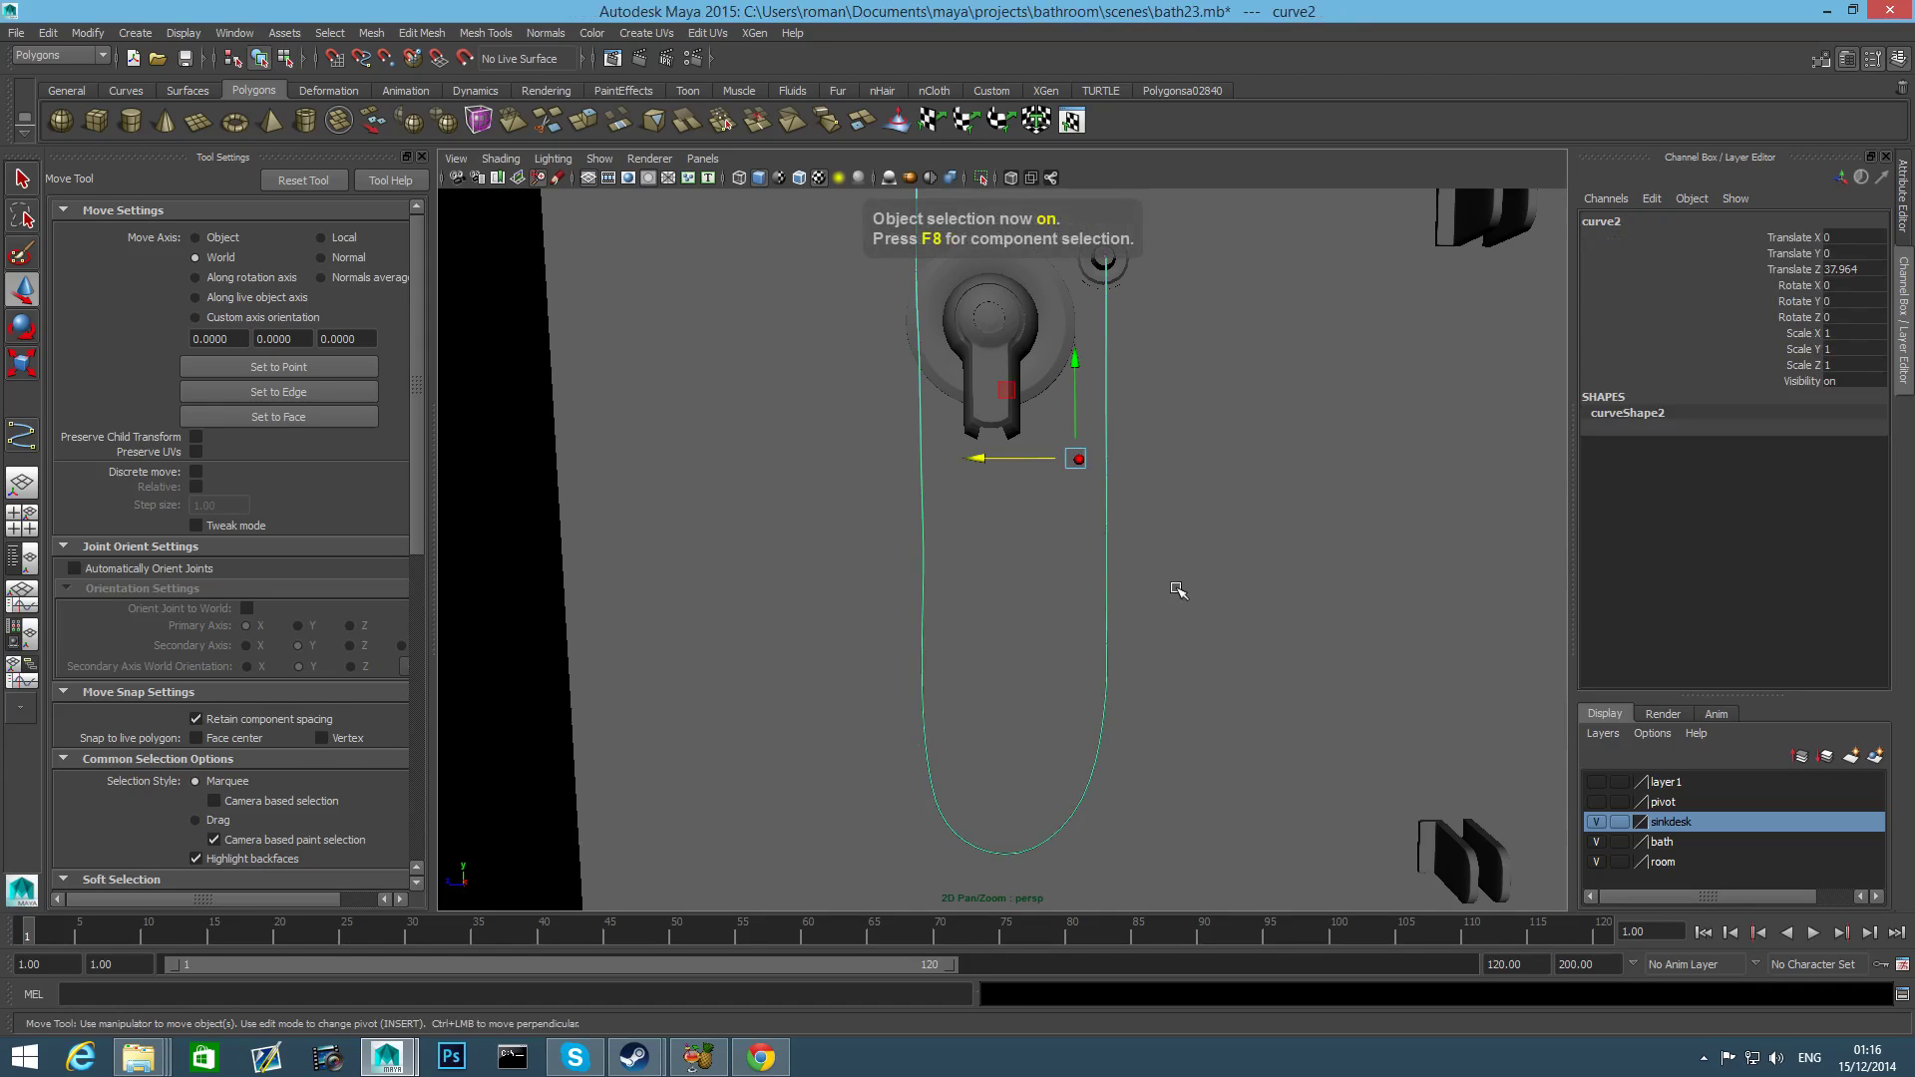
Rebuild the hose curve as a uniform cubic curve with 50 spans, parameter range 0 to #Spans, keeping its ends.
key(space)
key(space)
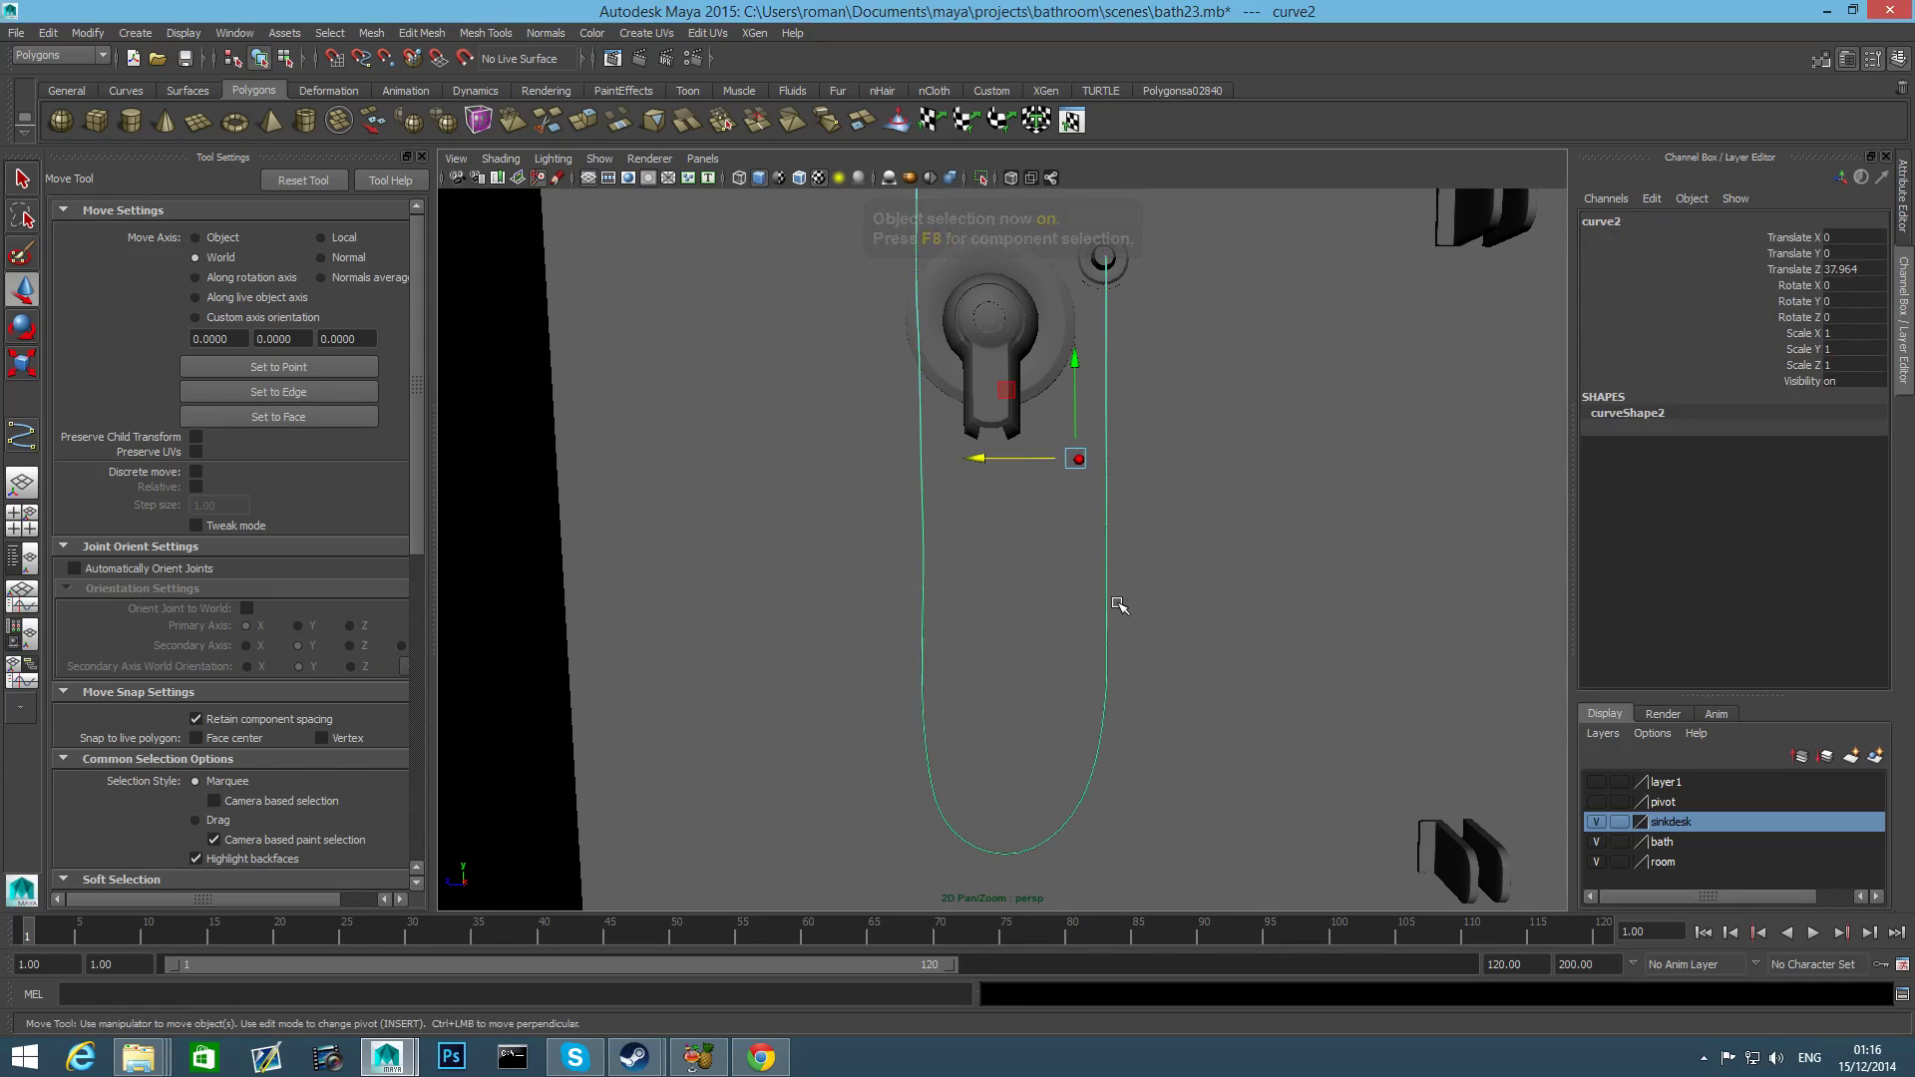
click(1057, 714)
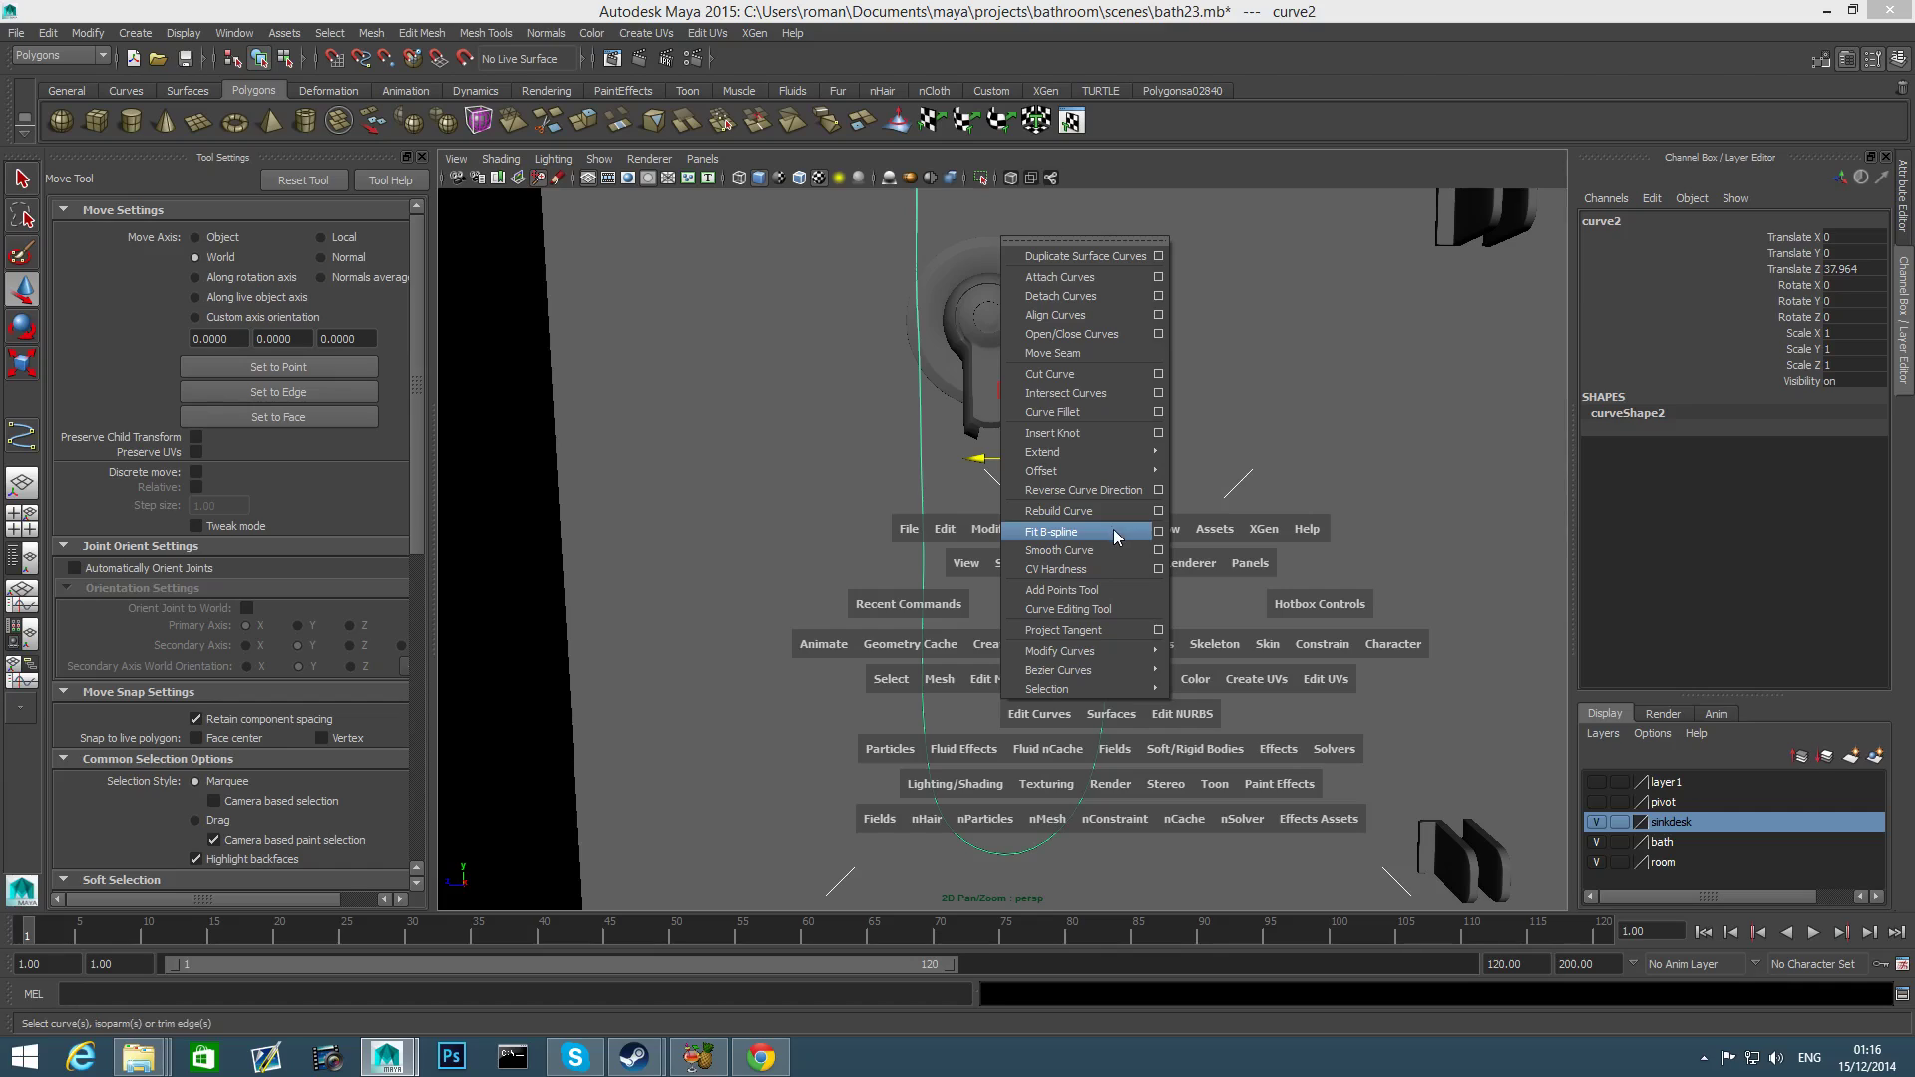
click(1158, 511)
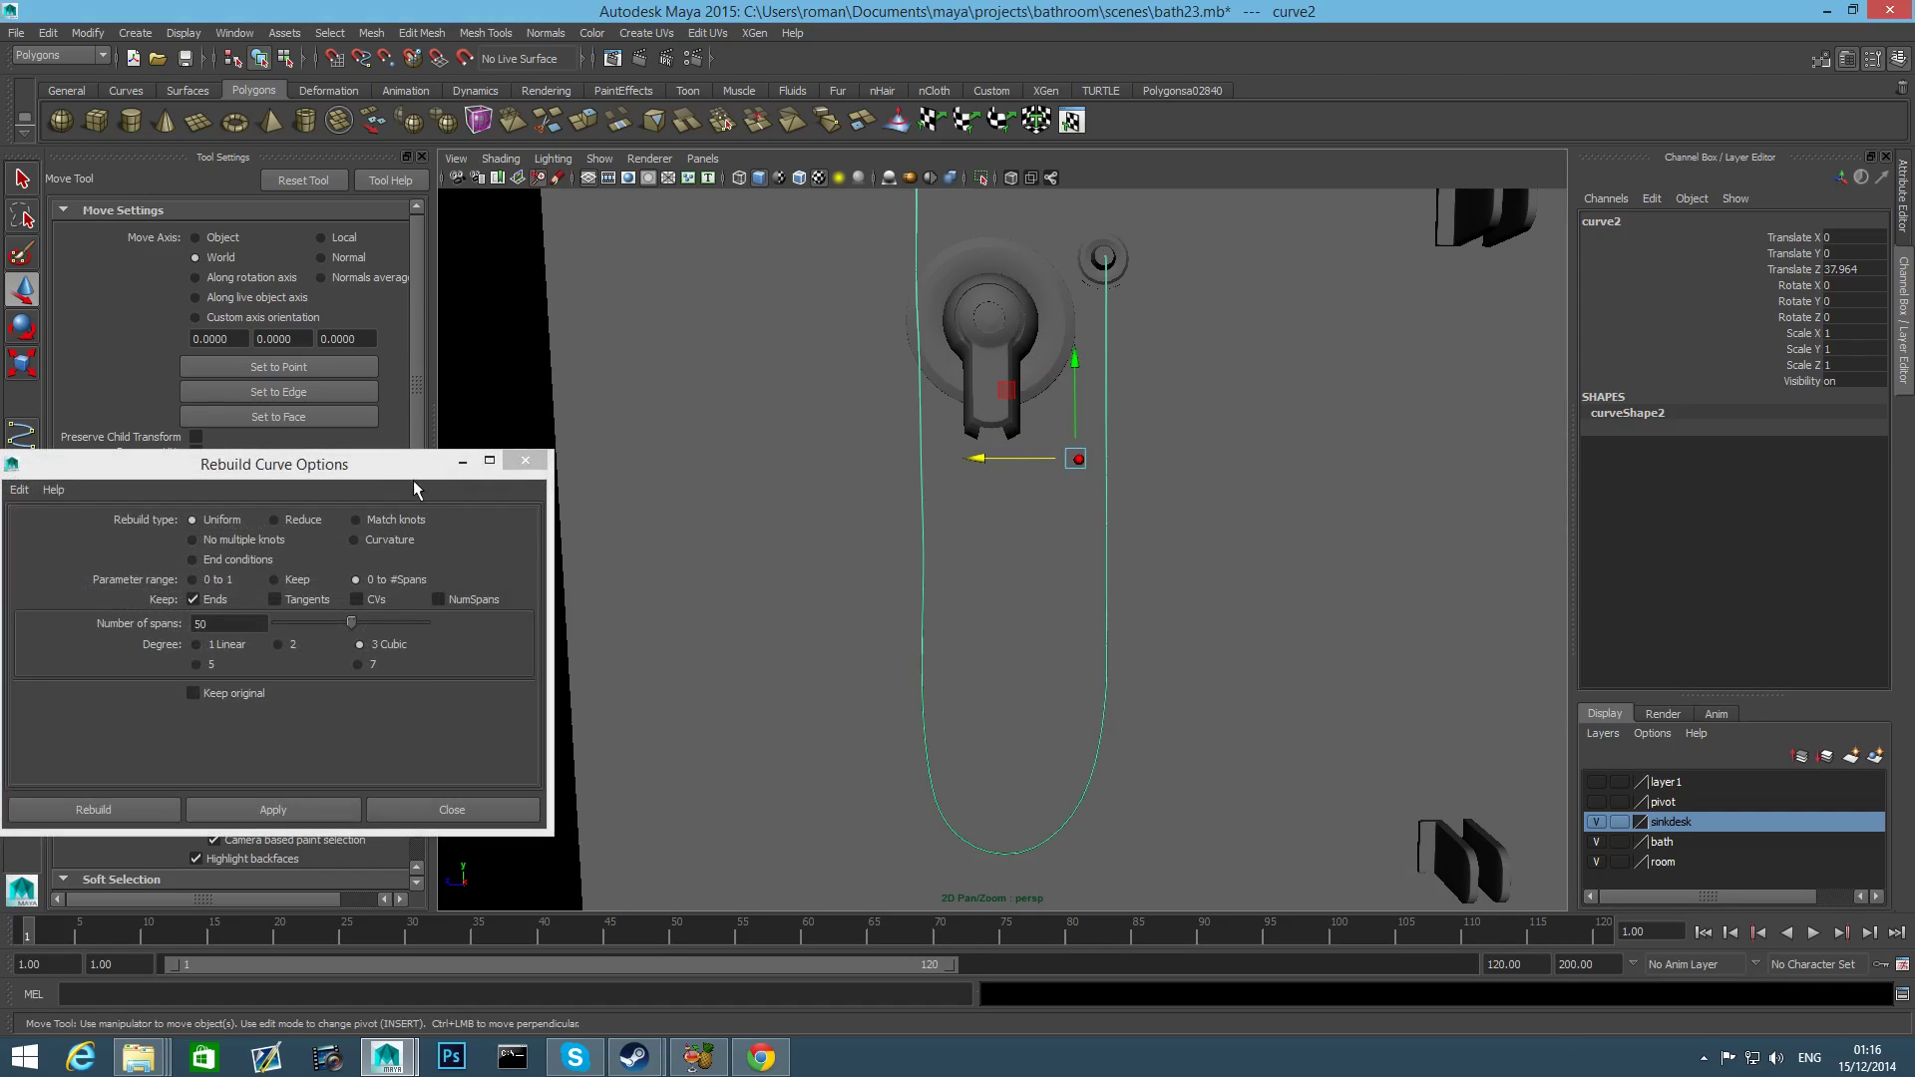
drag(414, 483, 927, 468)
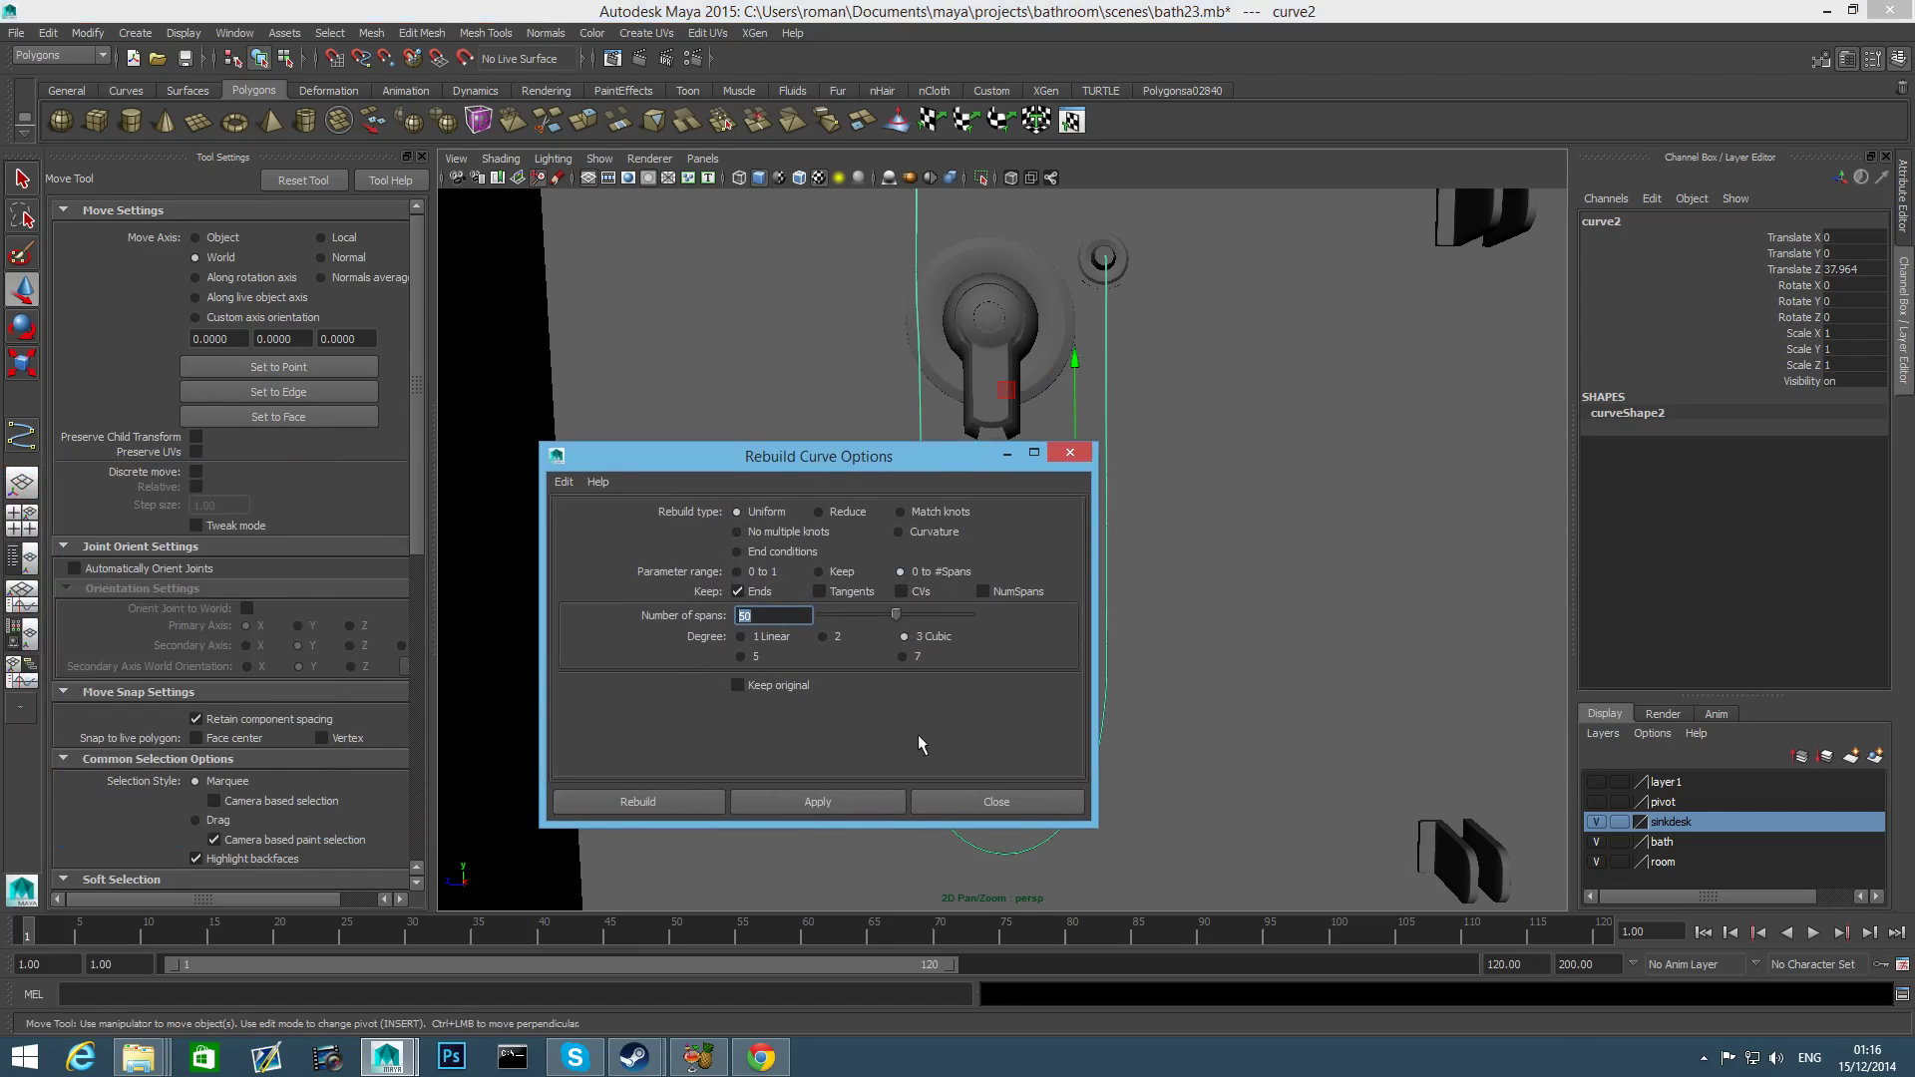
click(794, 802)
click(993, 801)
Move the control vertex at the wall connector's mouth along X to about -53.29, so the hose curve leaves the opening lower.
right_drag(1108, 673, 1051, 689)
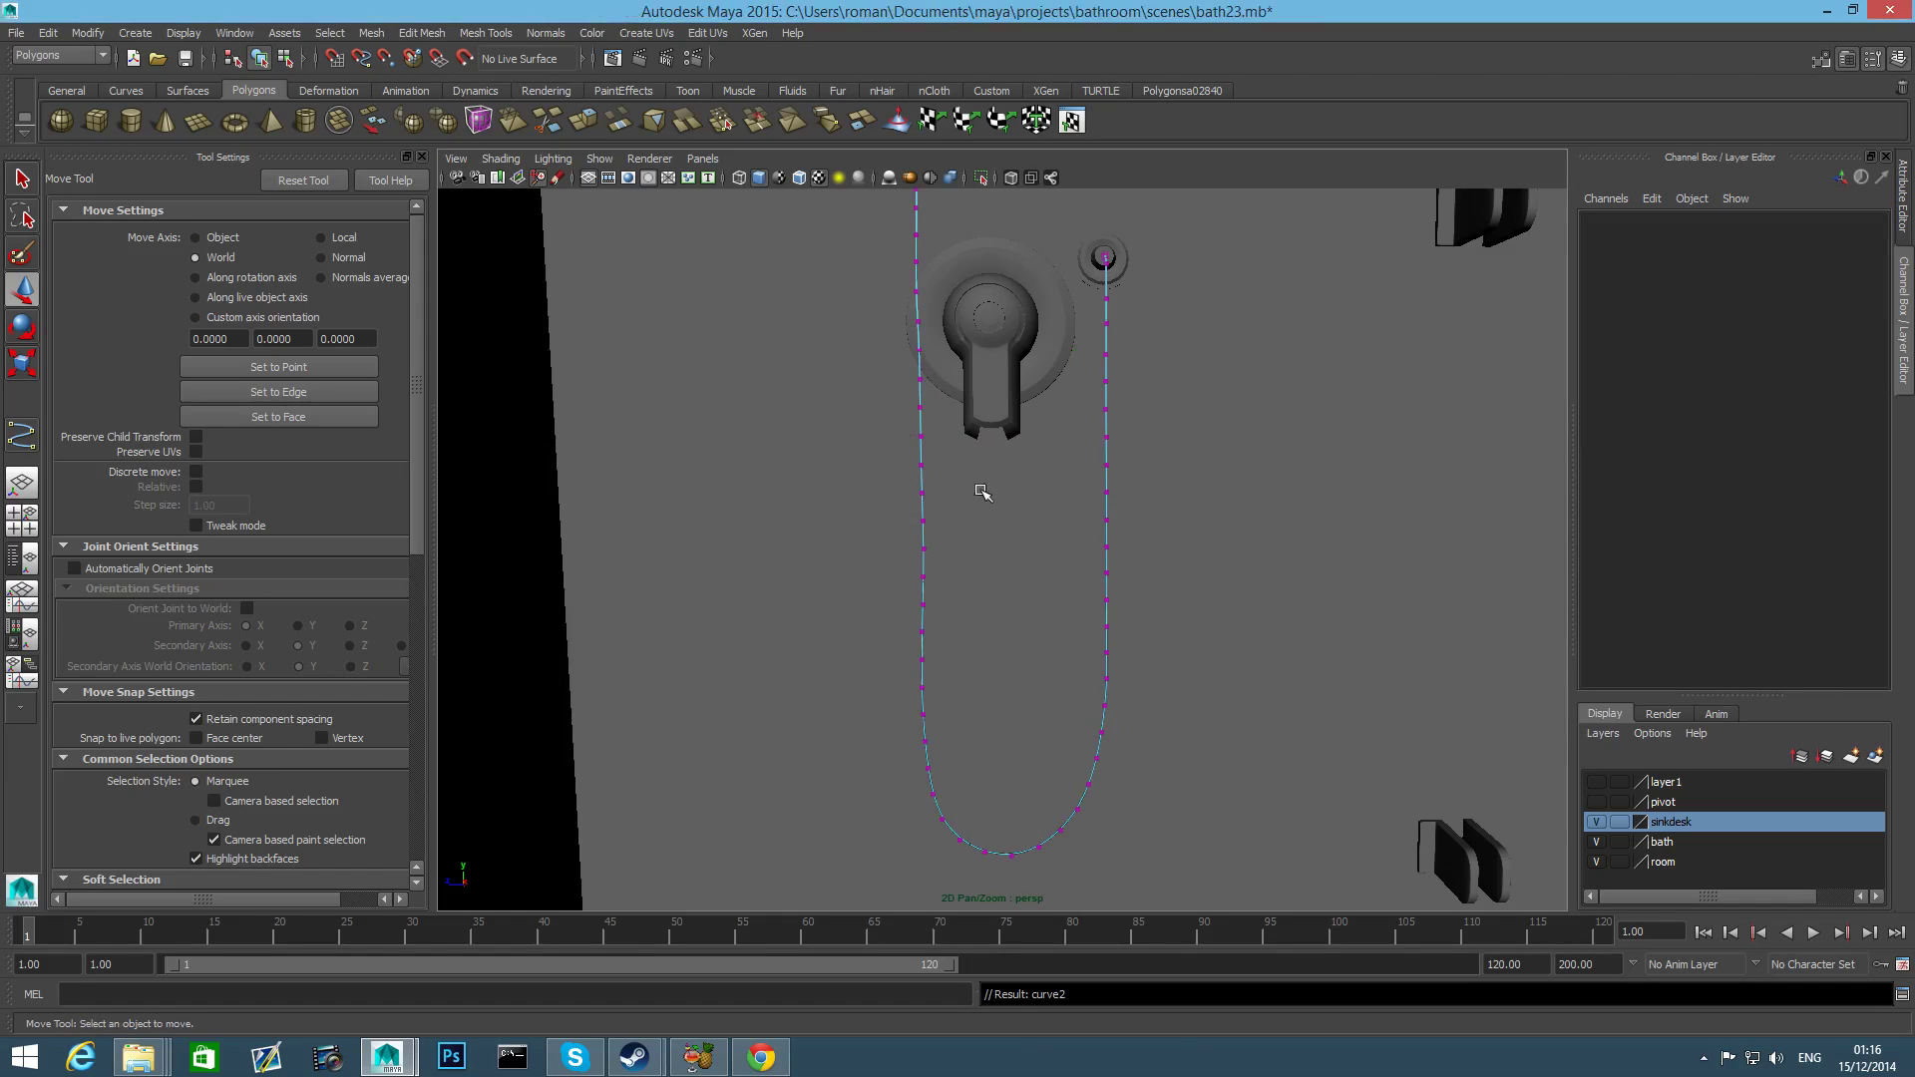
key(space)
key(space)
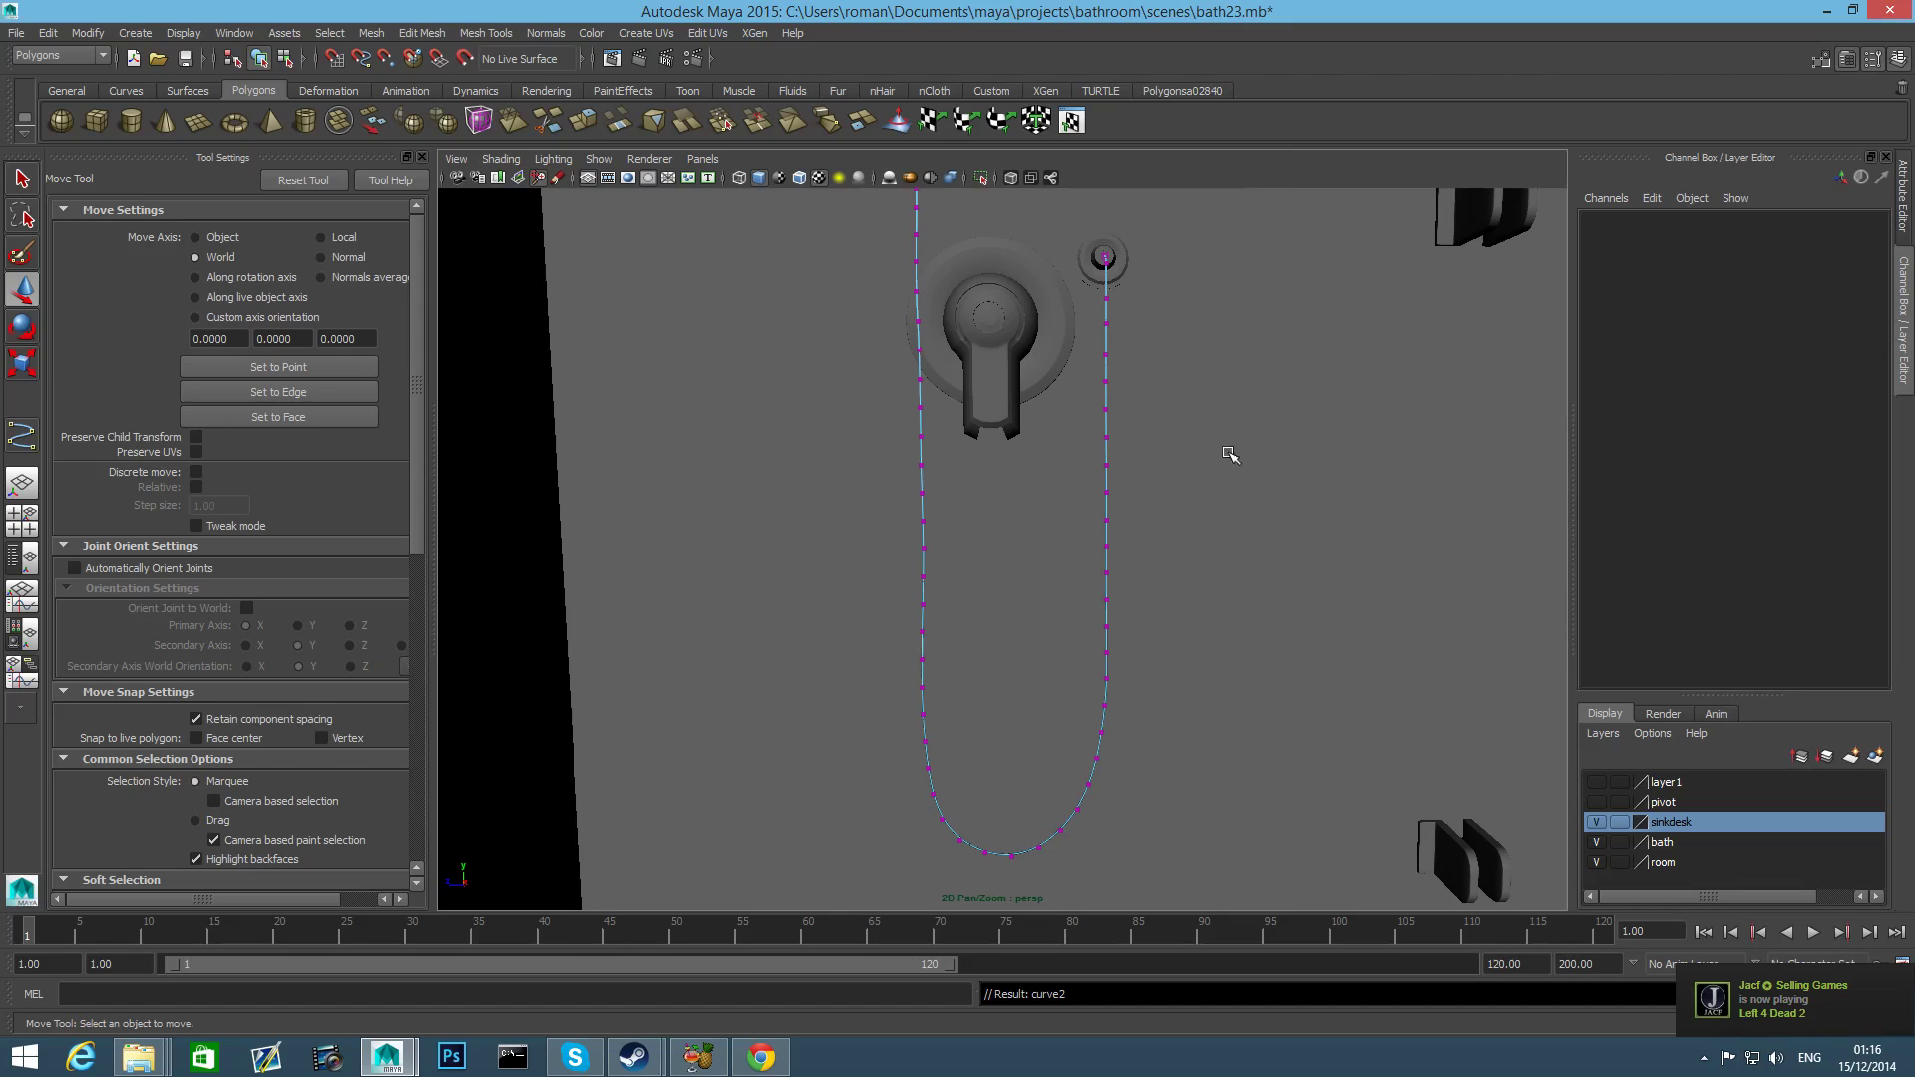
alt+drag(1229, 454, 1095, 492)
alt+right_drag(1095, 492, 1218, 547)
alt+middle_drag(1218, 547, 1120, 734)
alt+right_drag(1121, 735, 1137, 703)
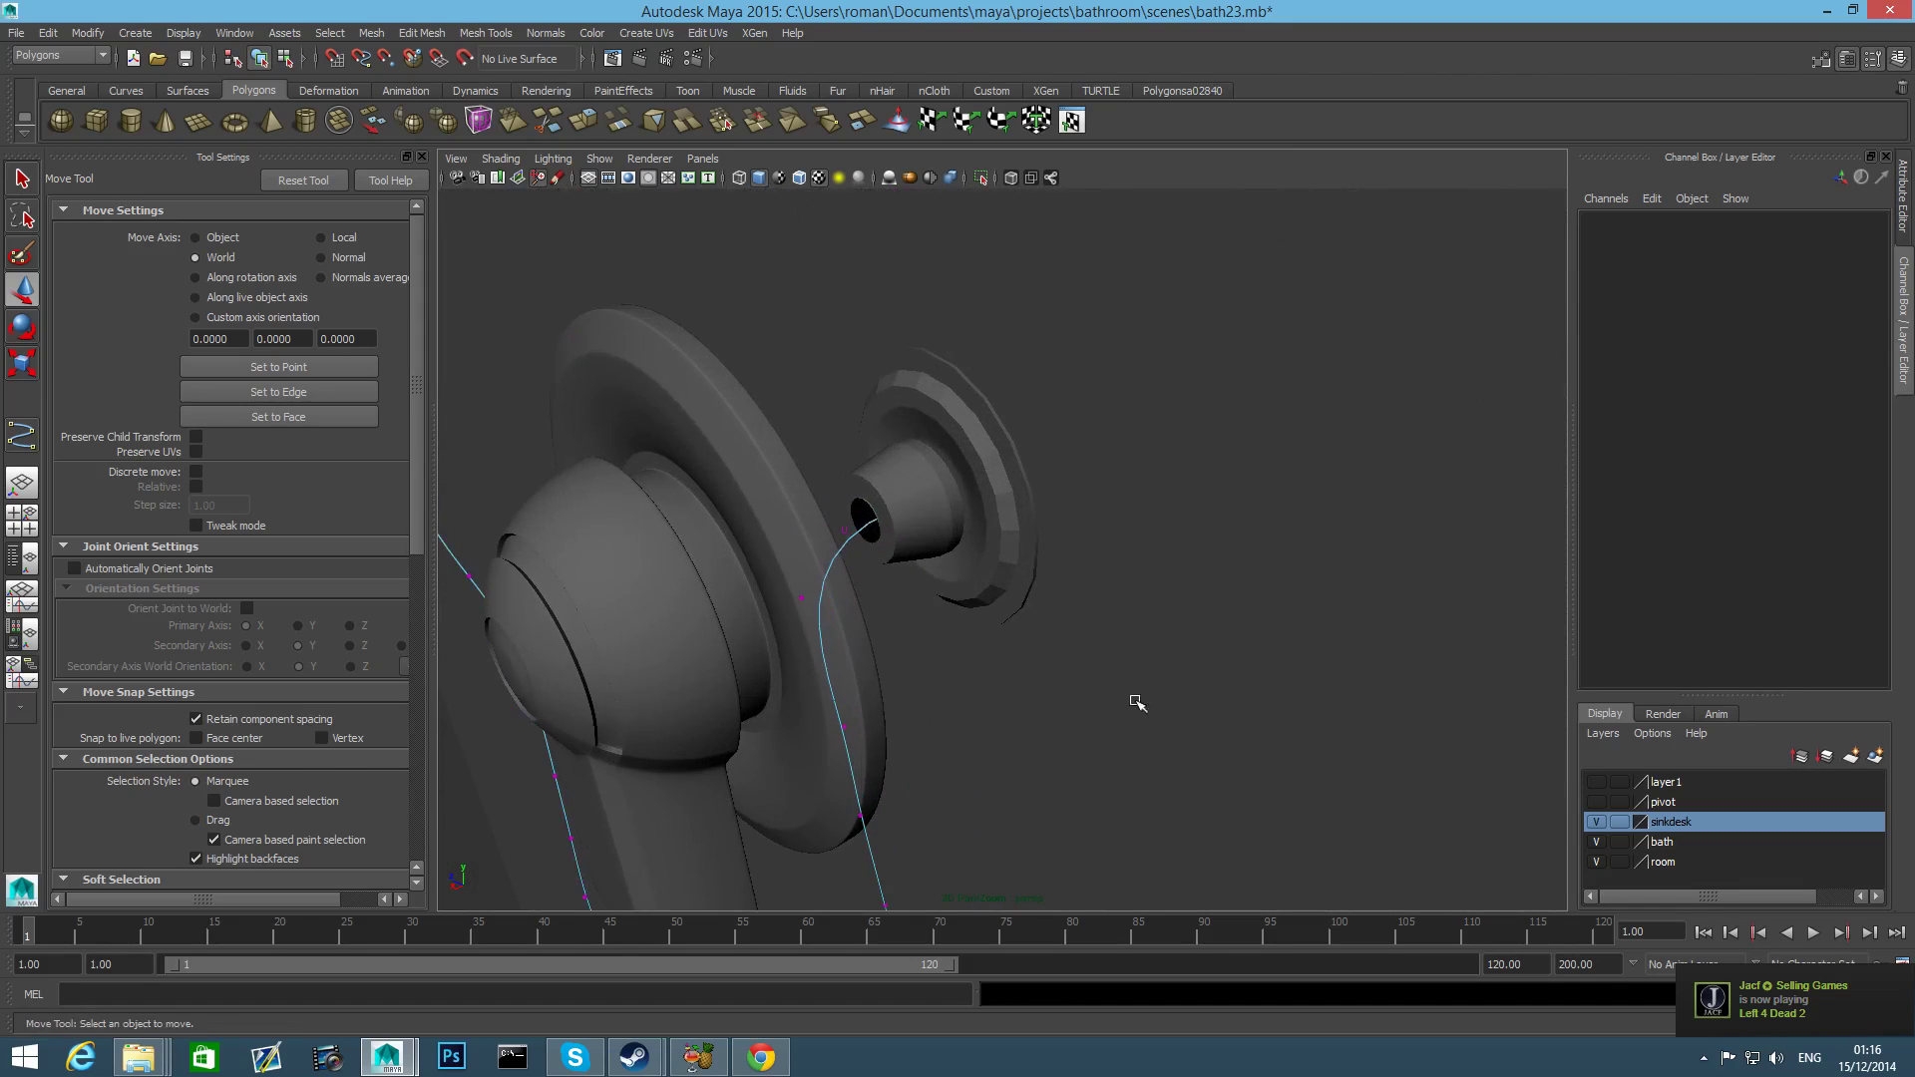
alt+right_drag(929, 666, 993, 648)
click(915, 577)
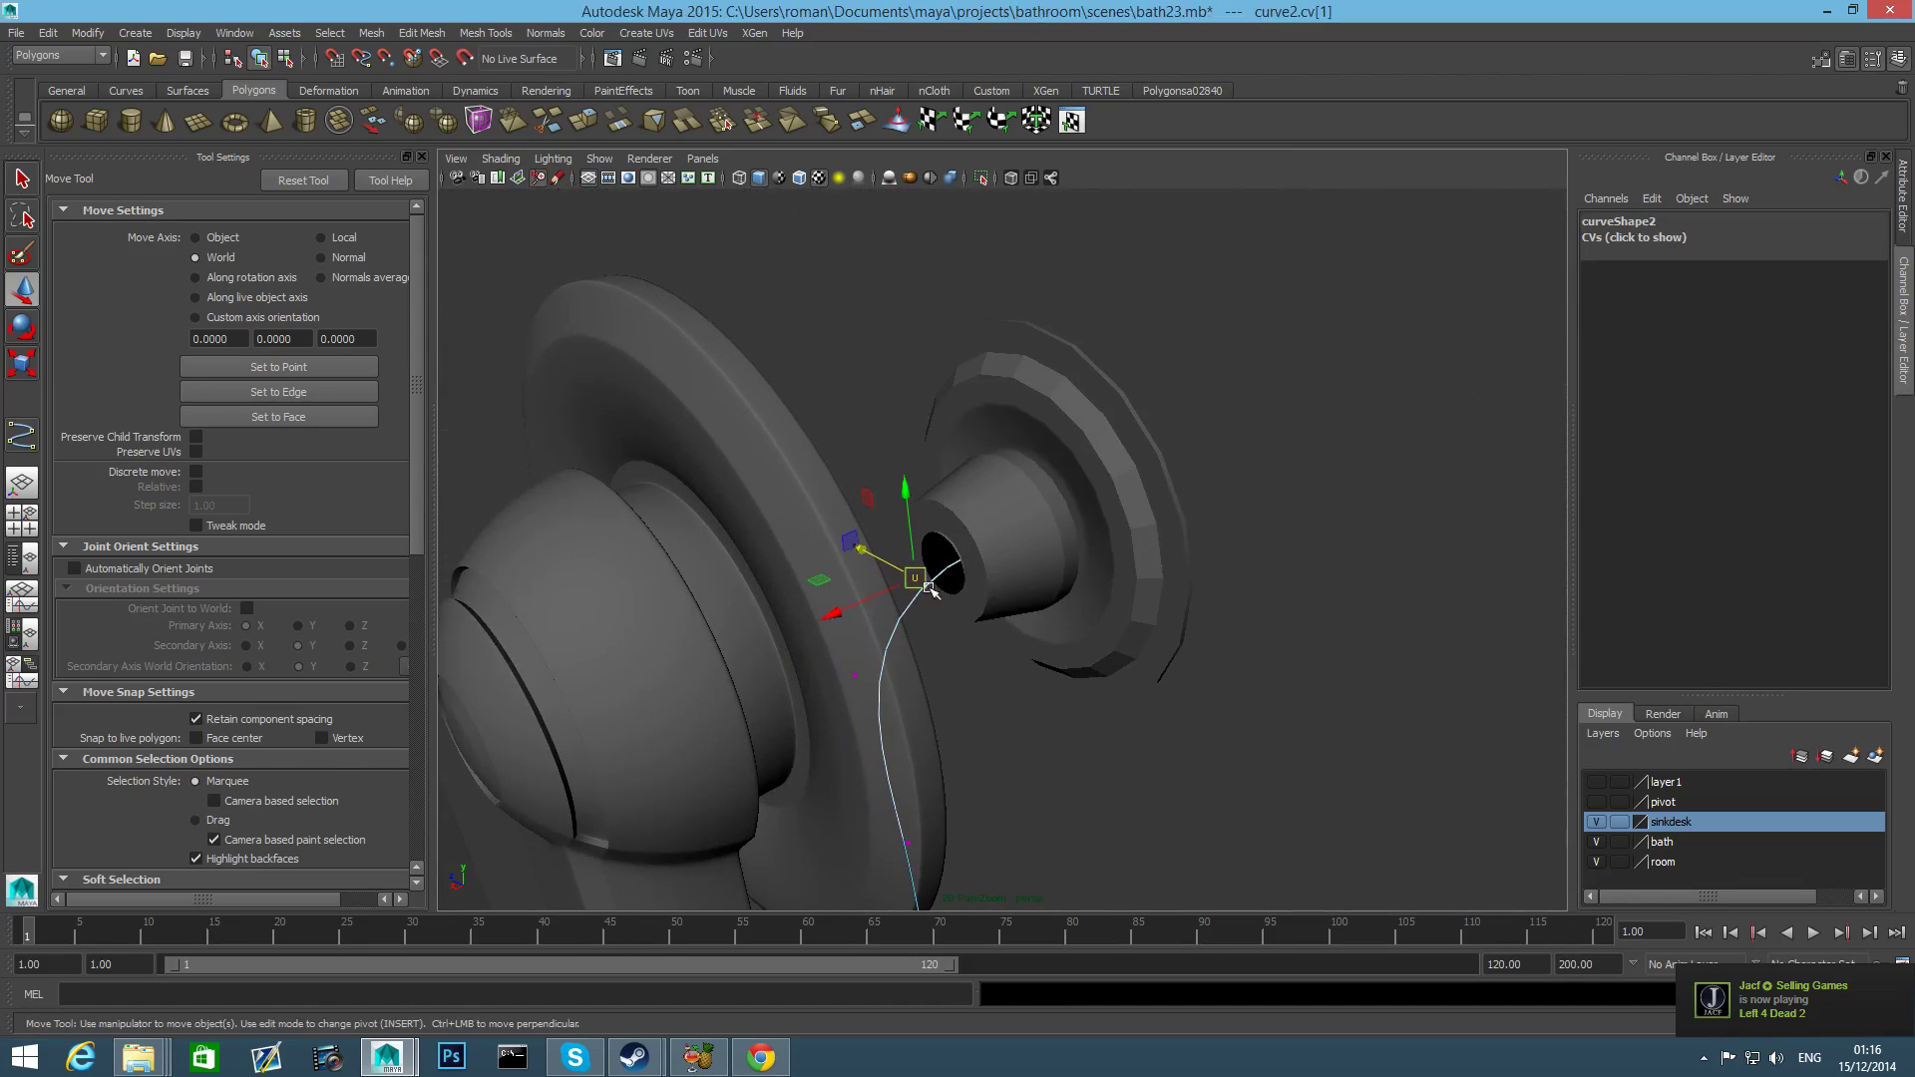
alt+right_drag(927, 589, 904, 654)
alt+middle_drag(903, 654, 713, 644)
alt+drag(713, 645, 919, 696)
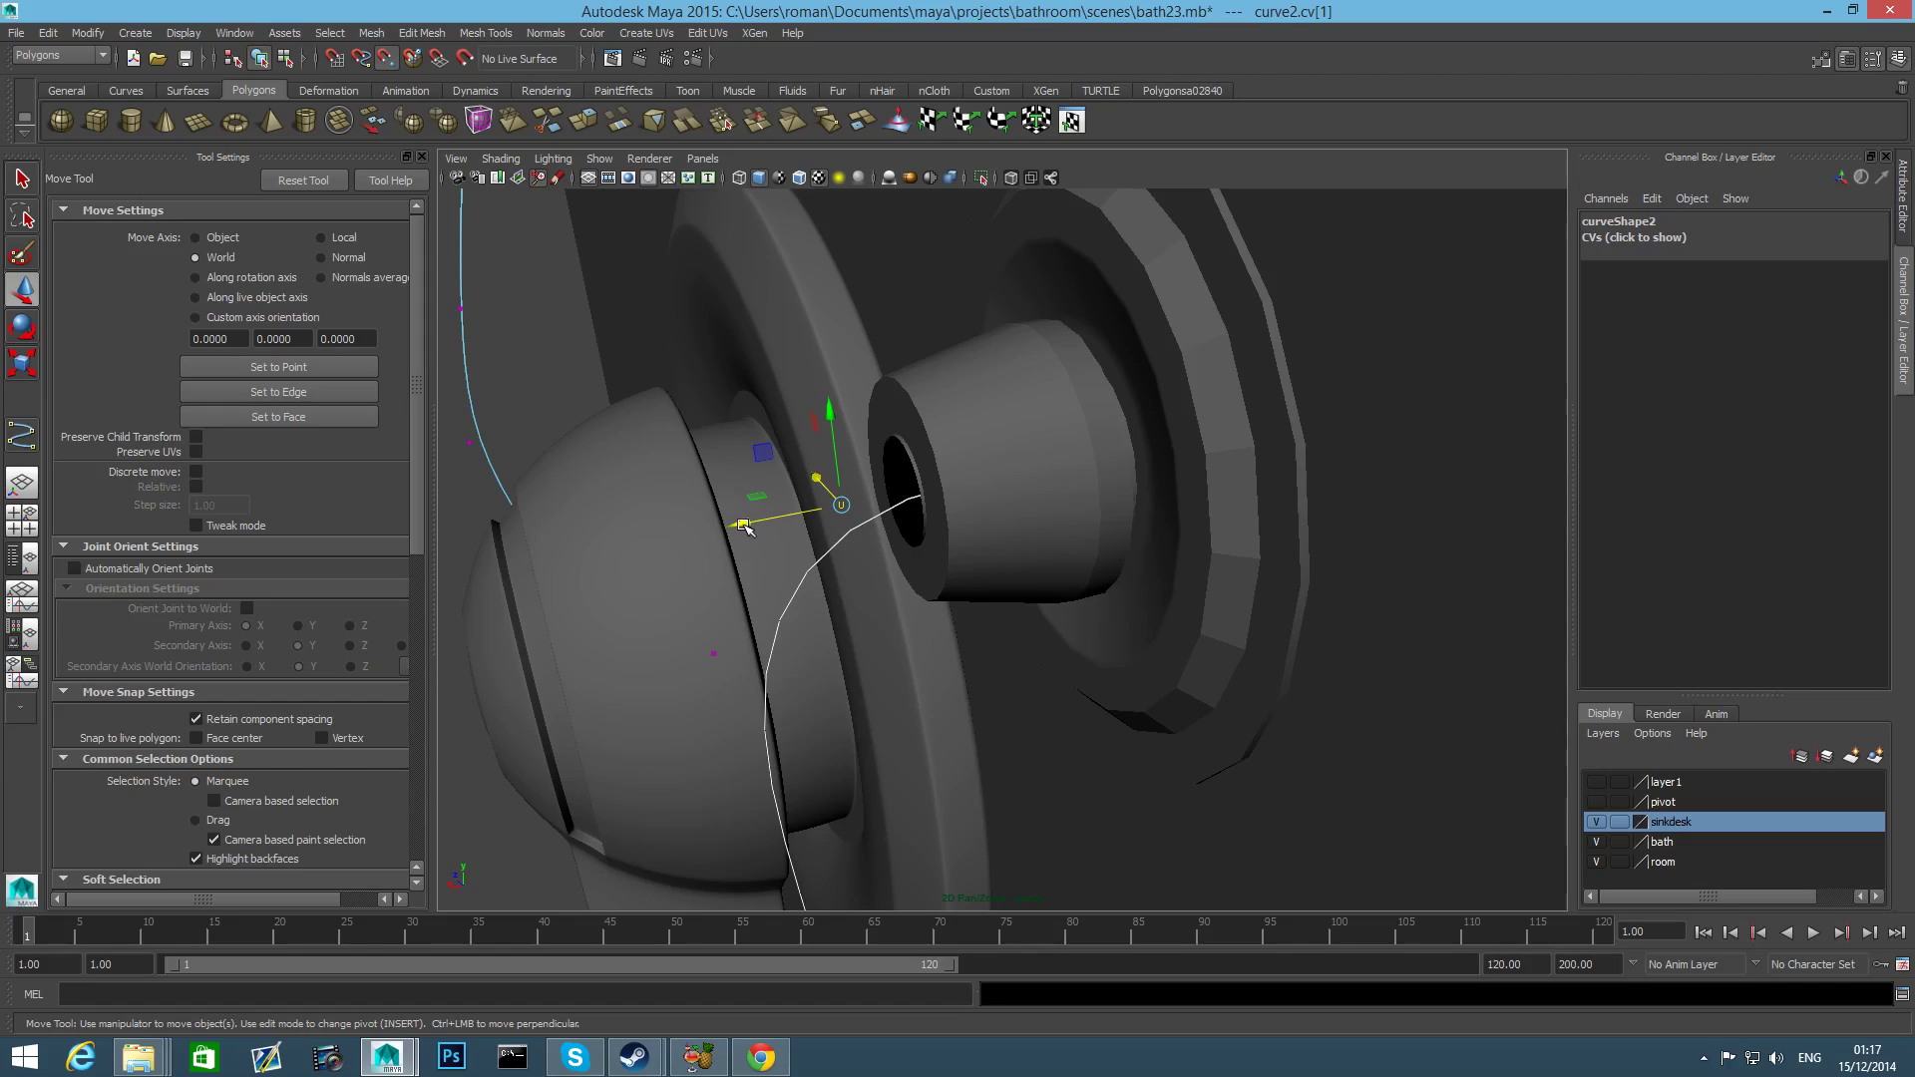
drag(742, 527, 793, 519)
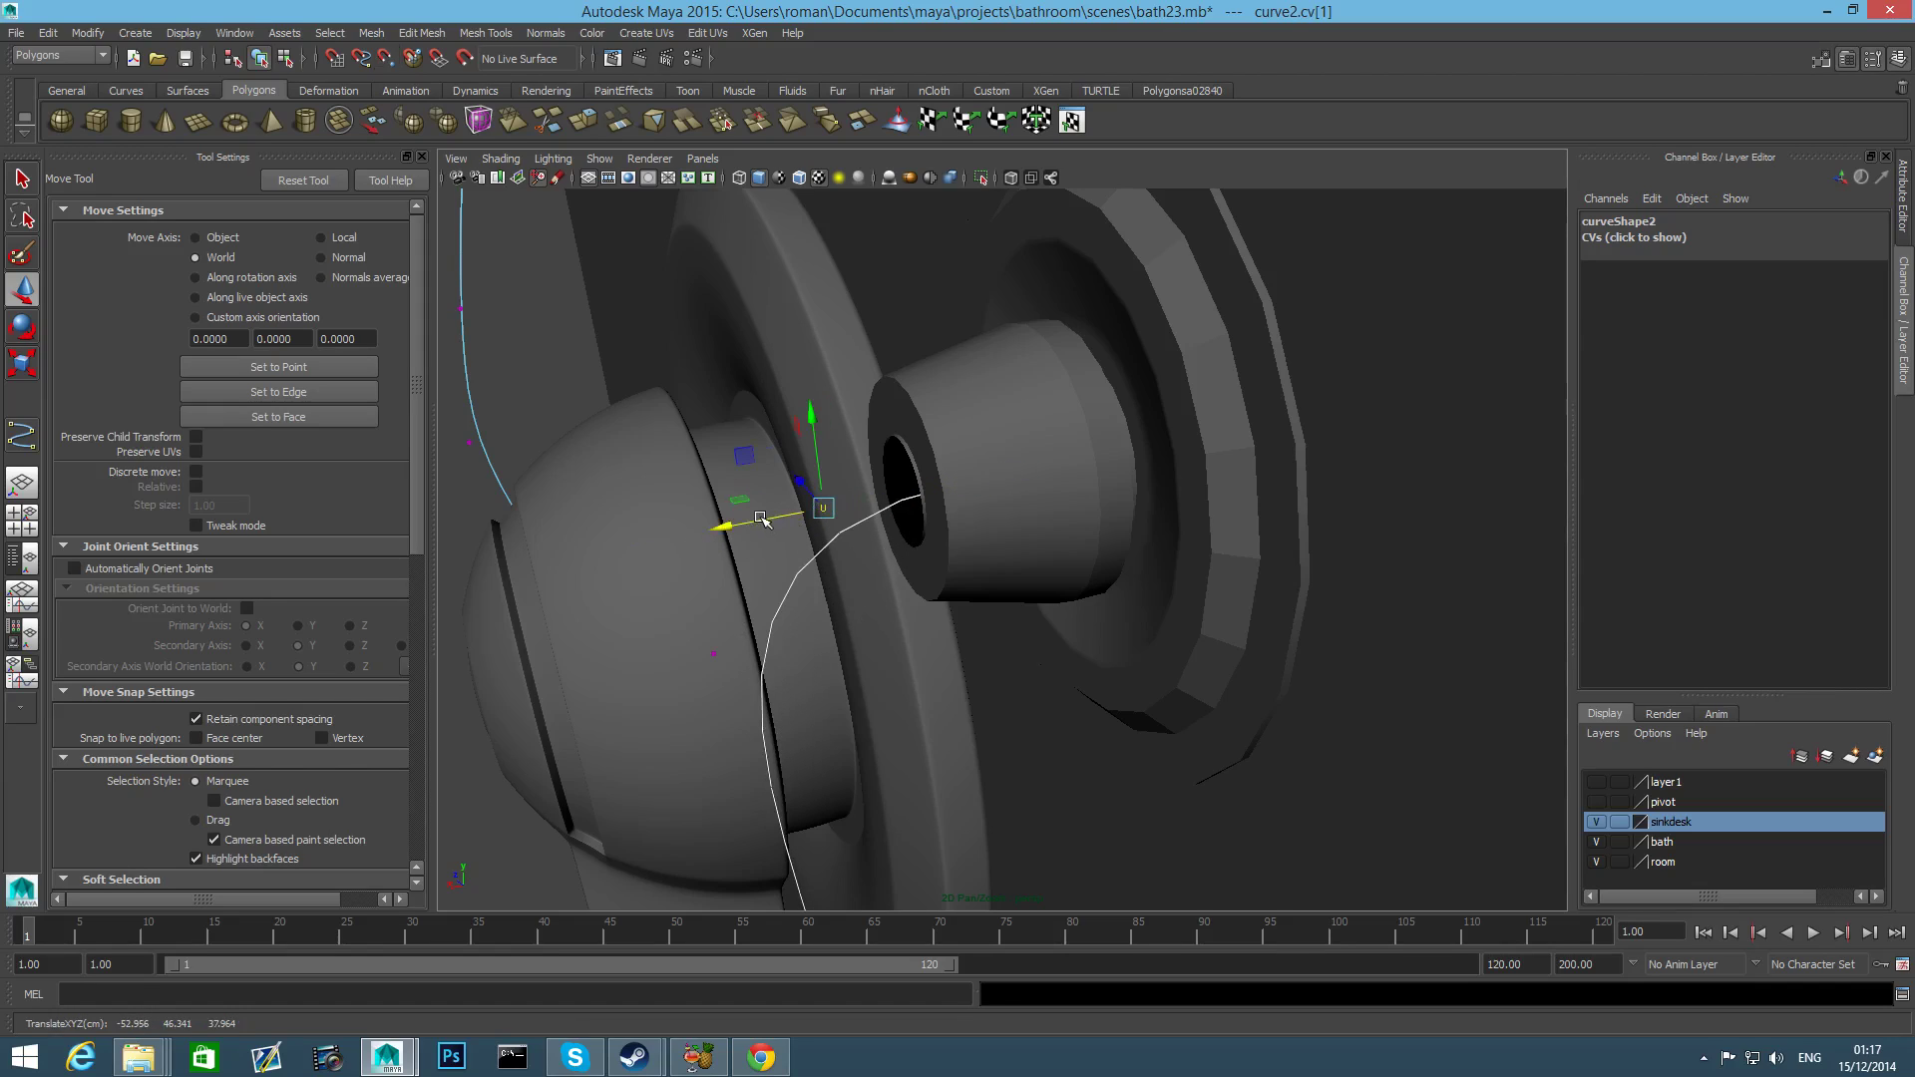
key(1)
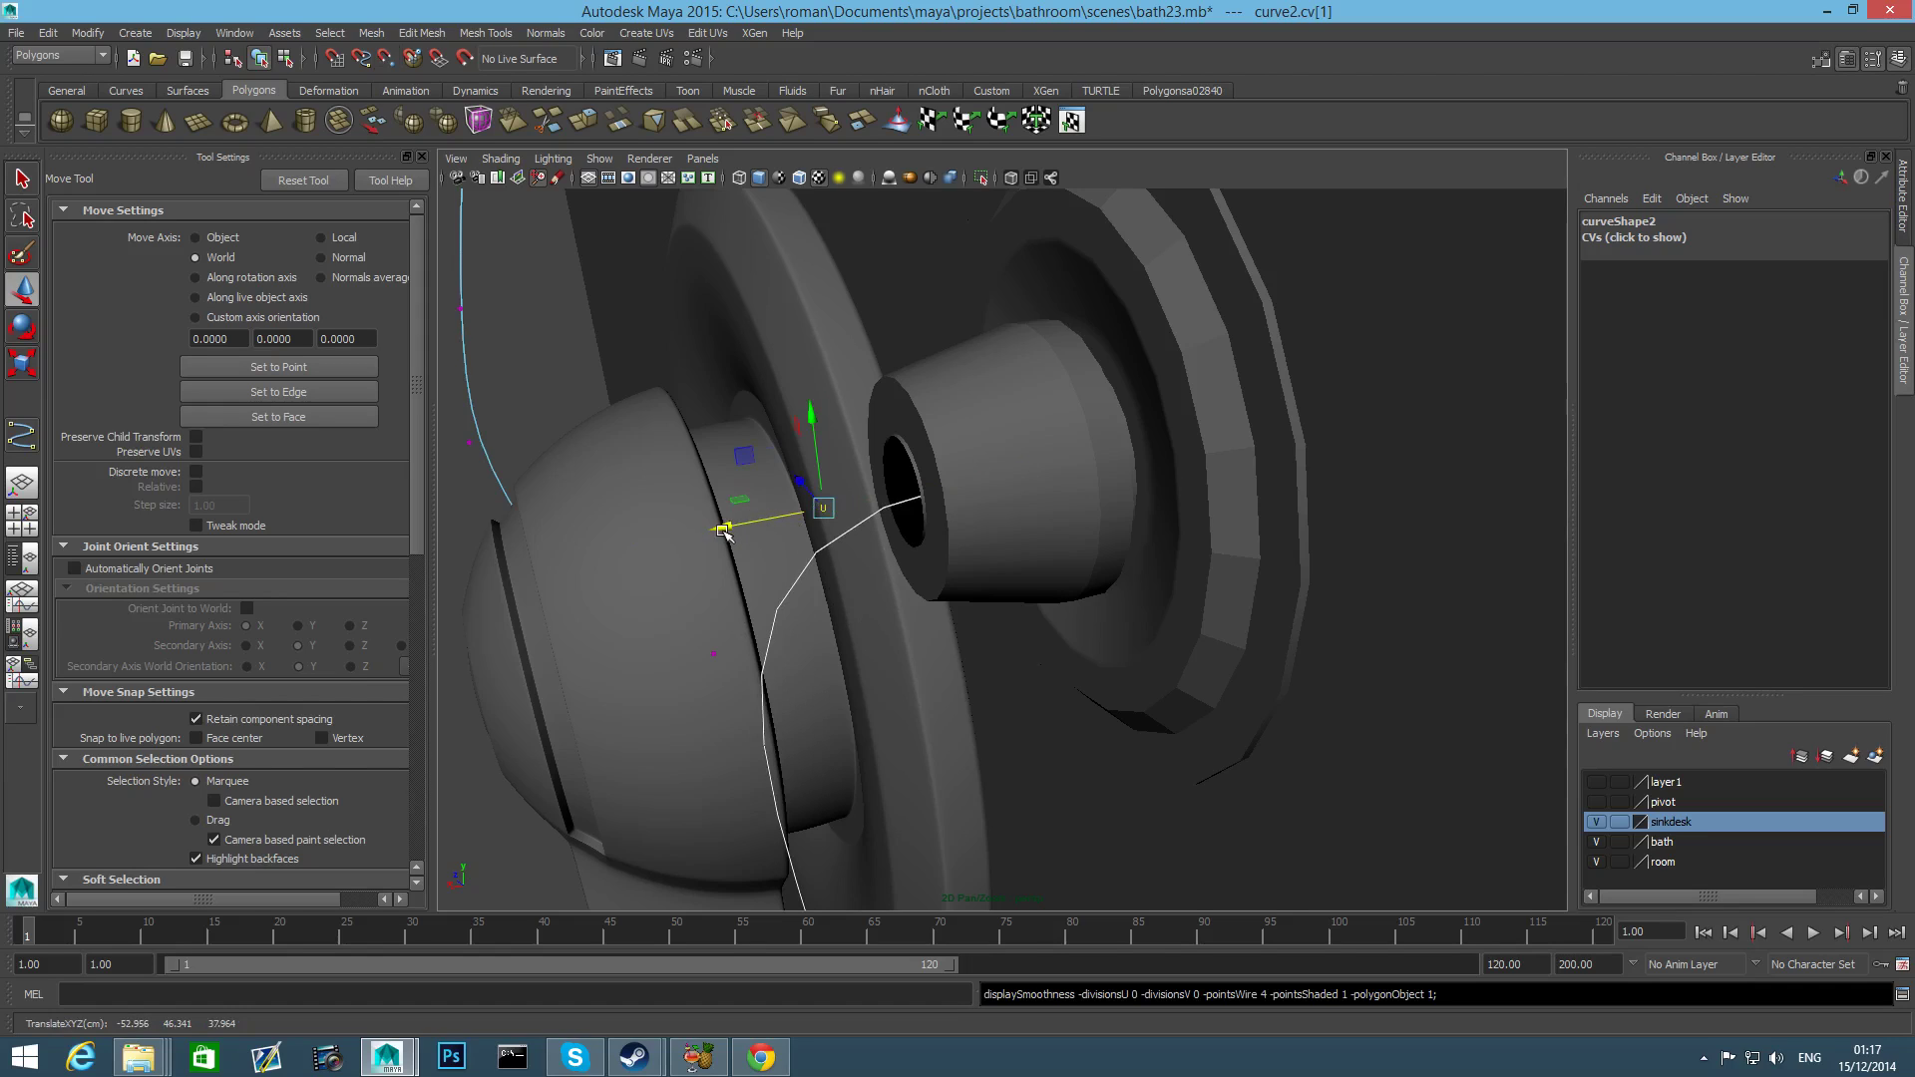
drag(725, 531, 806, 516)
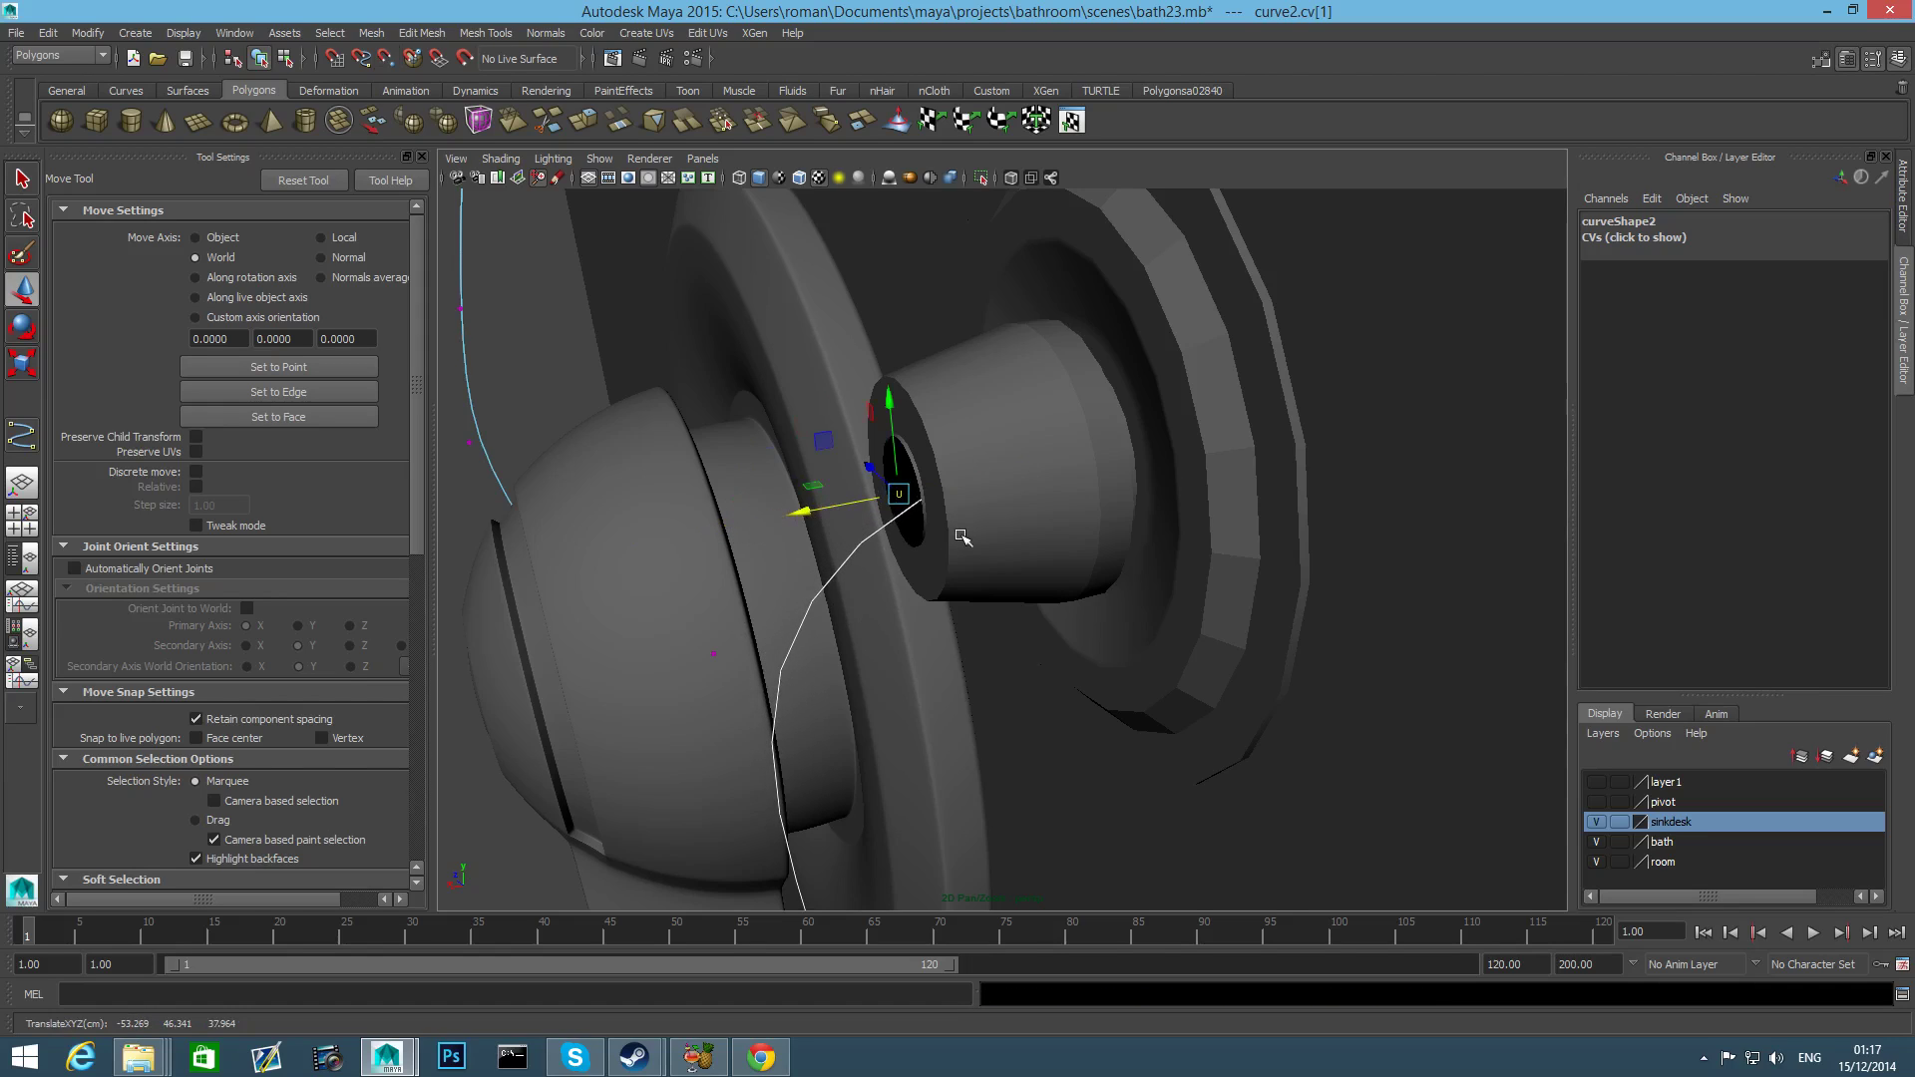
Select the border edge loop of the wall connector's opening and close it with Fill Hole.
alt+drag(961, 535, 1034, 618)
click(1184, 388)
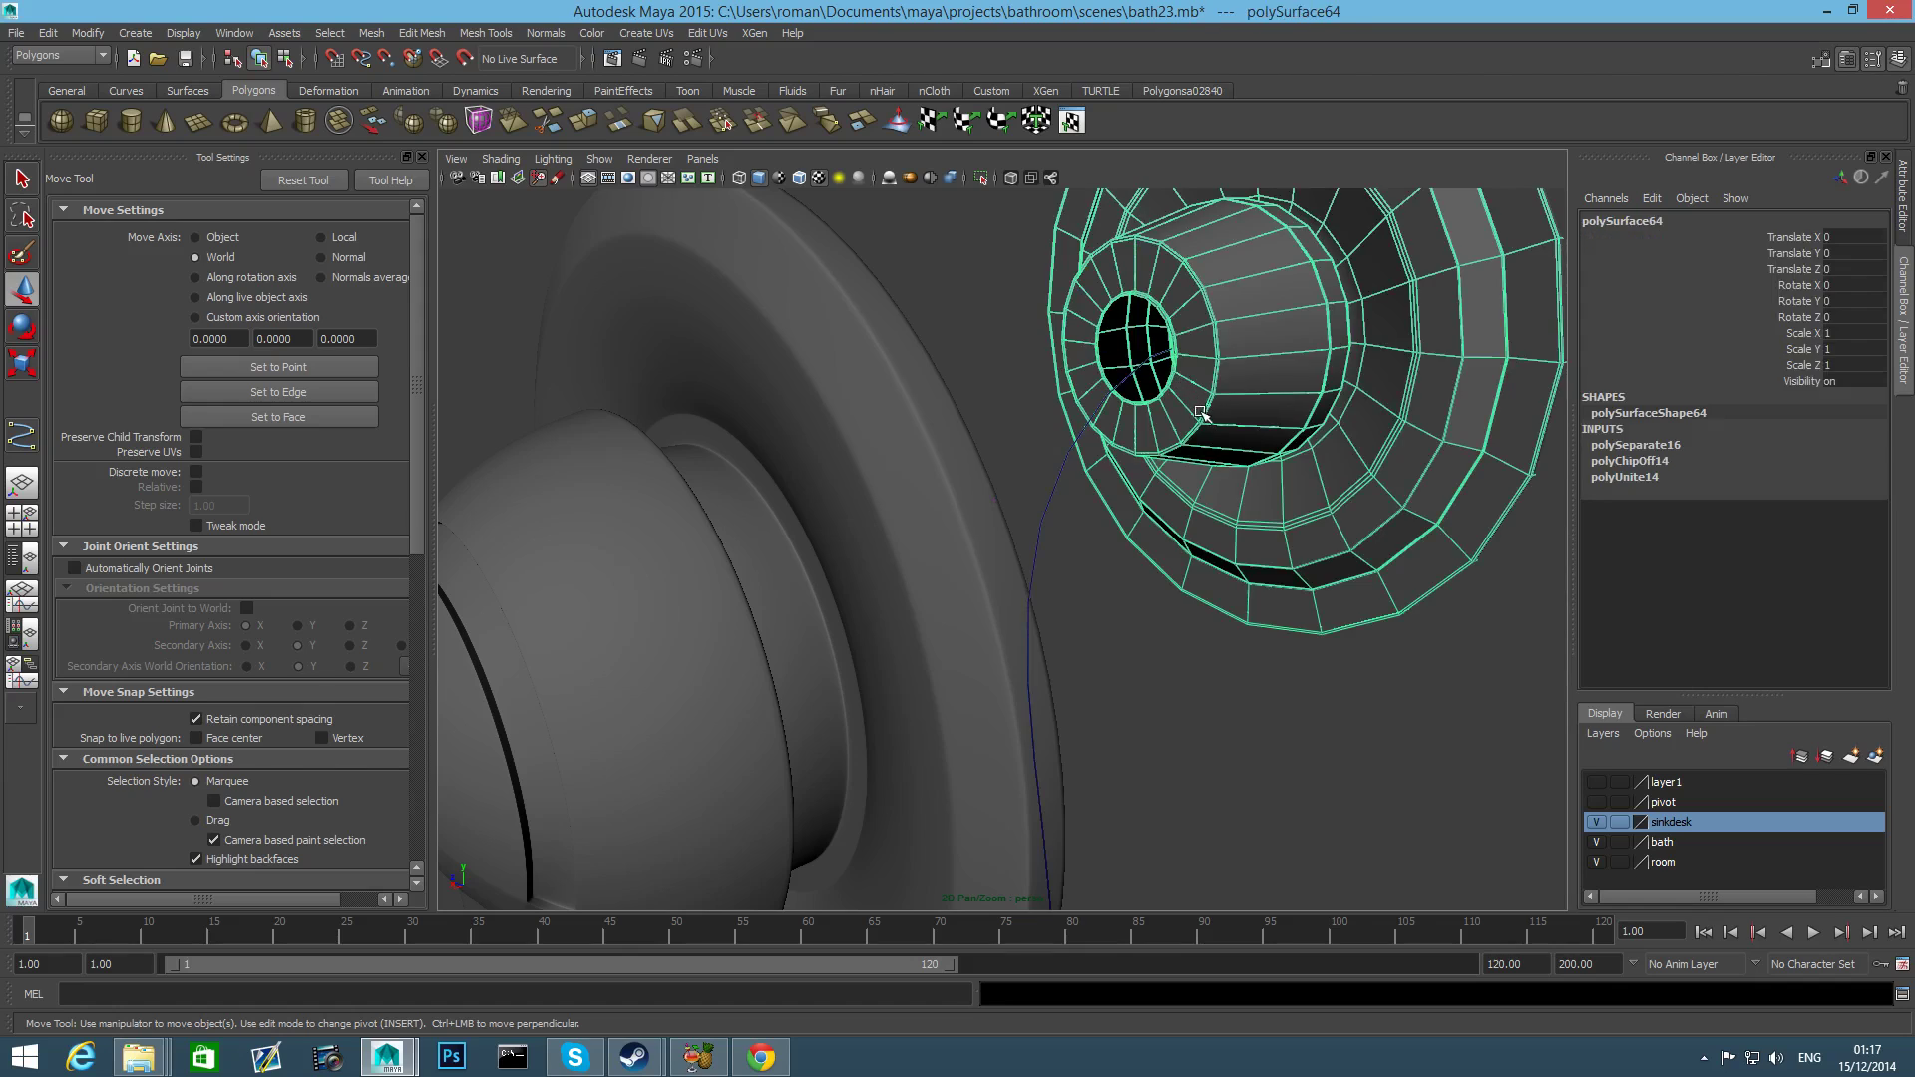
key(f)
scroll(1217, 547, up, 5)
right_drag(1143, 576, 1135, 517)
click(960, 603)
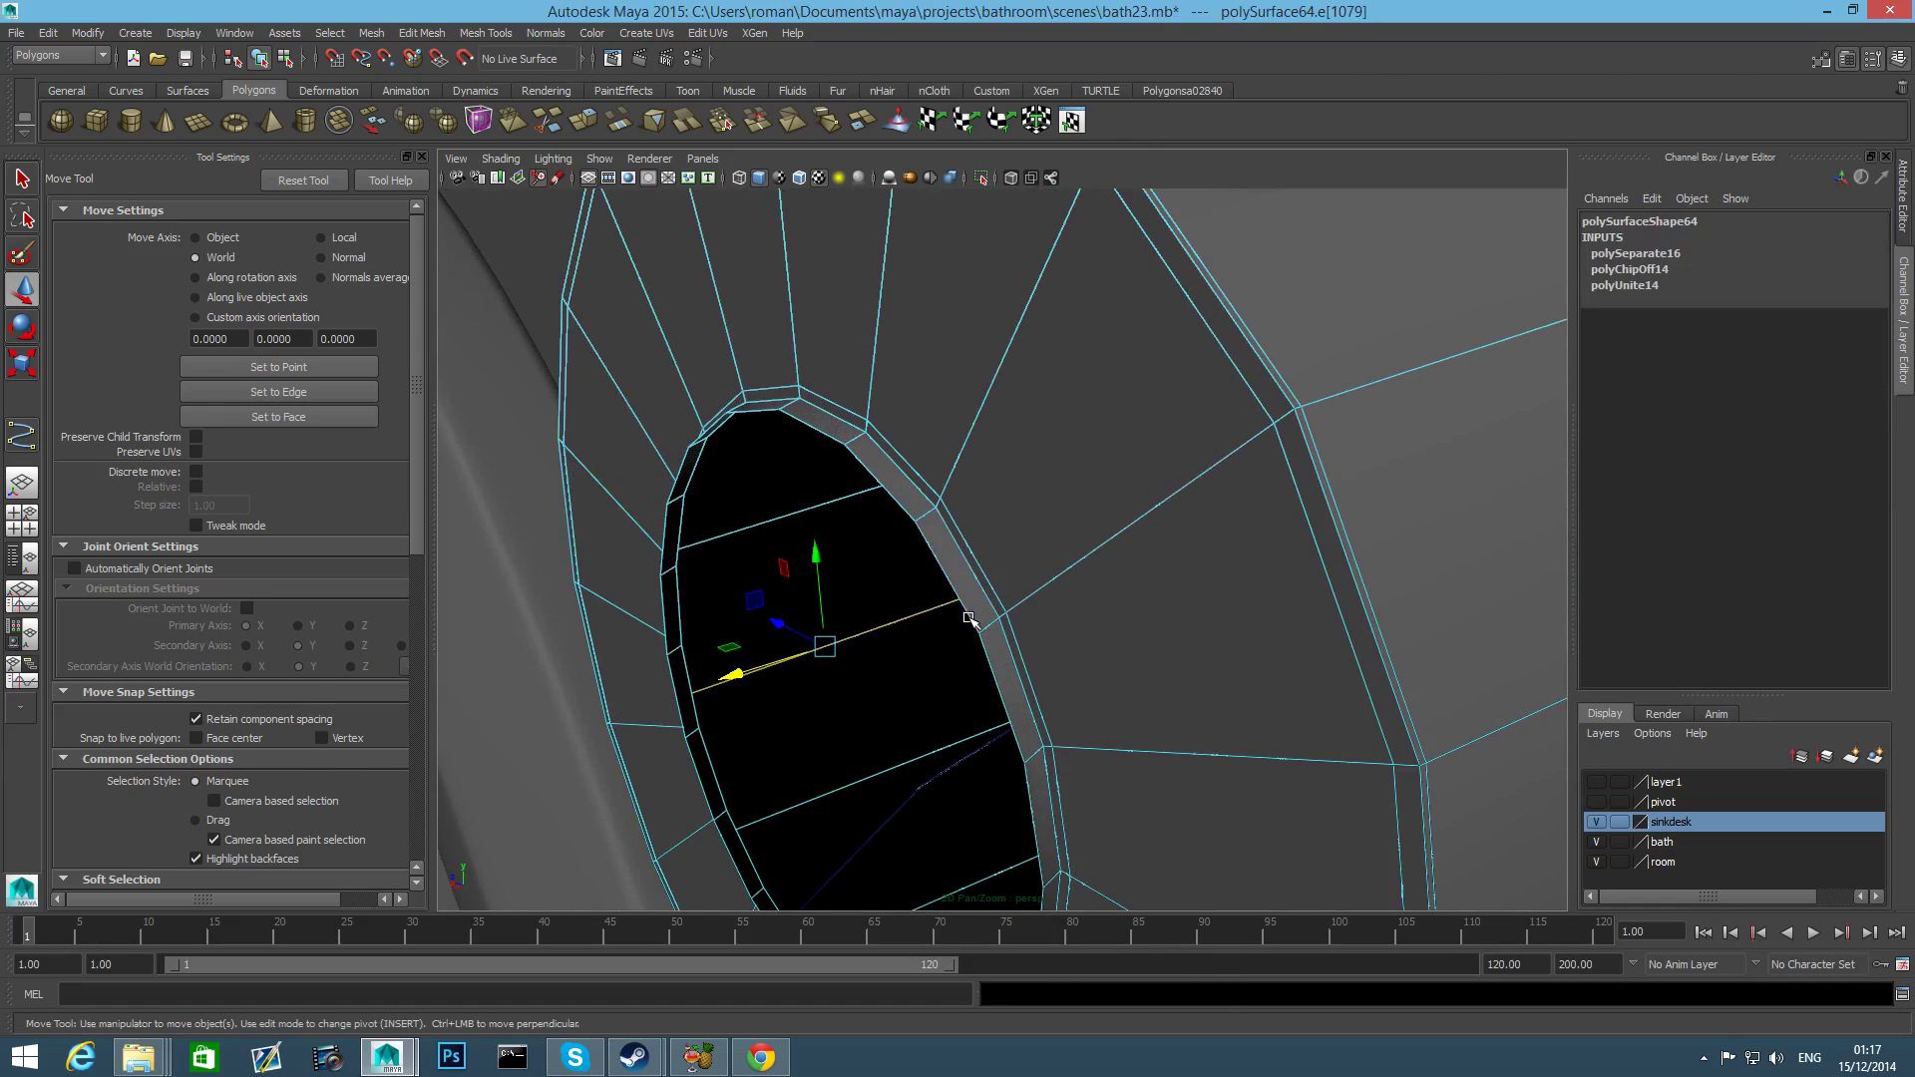
double_click(967, 609)
scroll(1102, 632, down, 4)
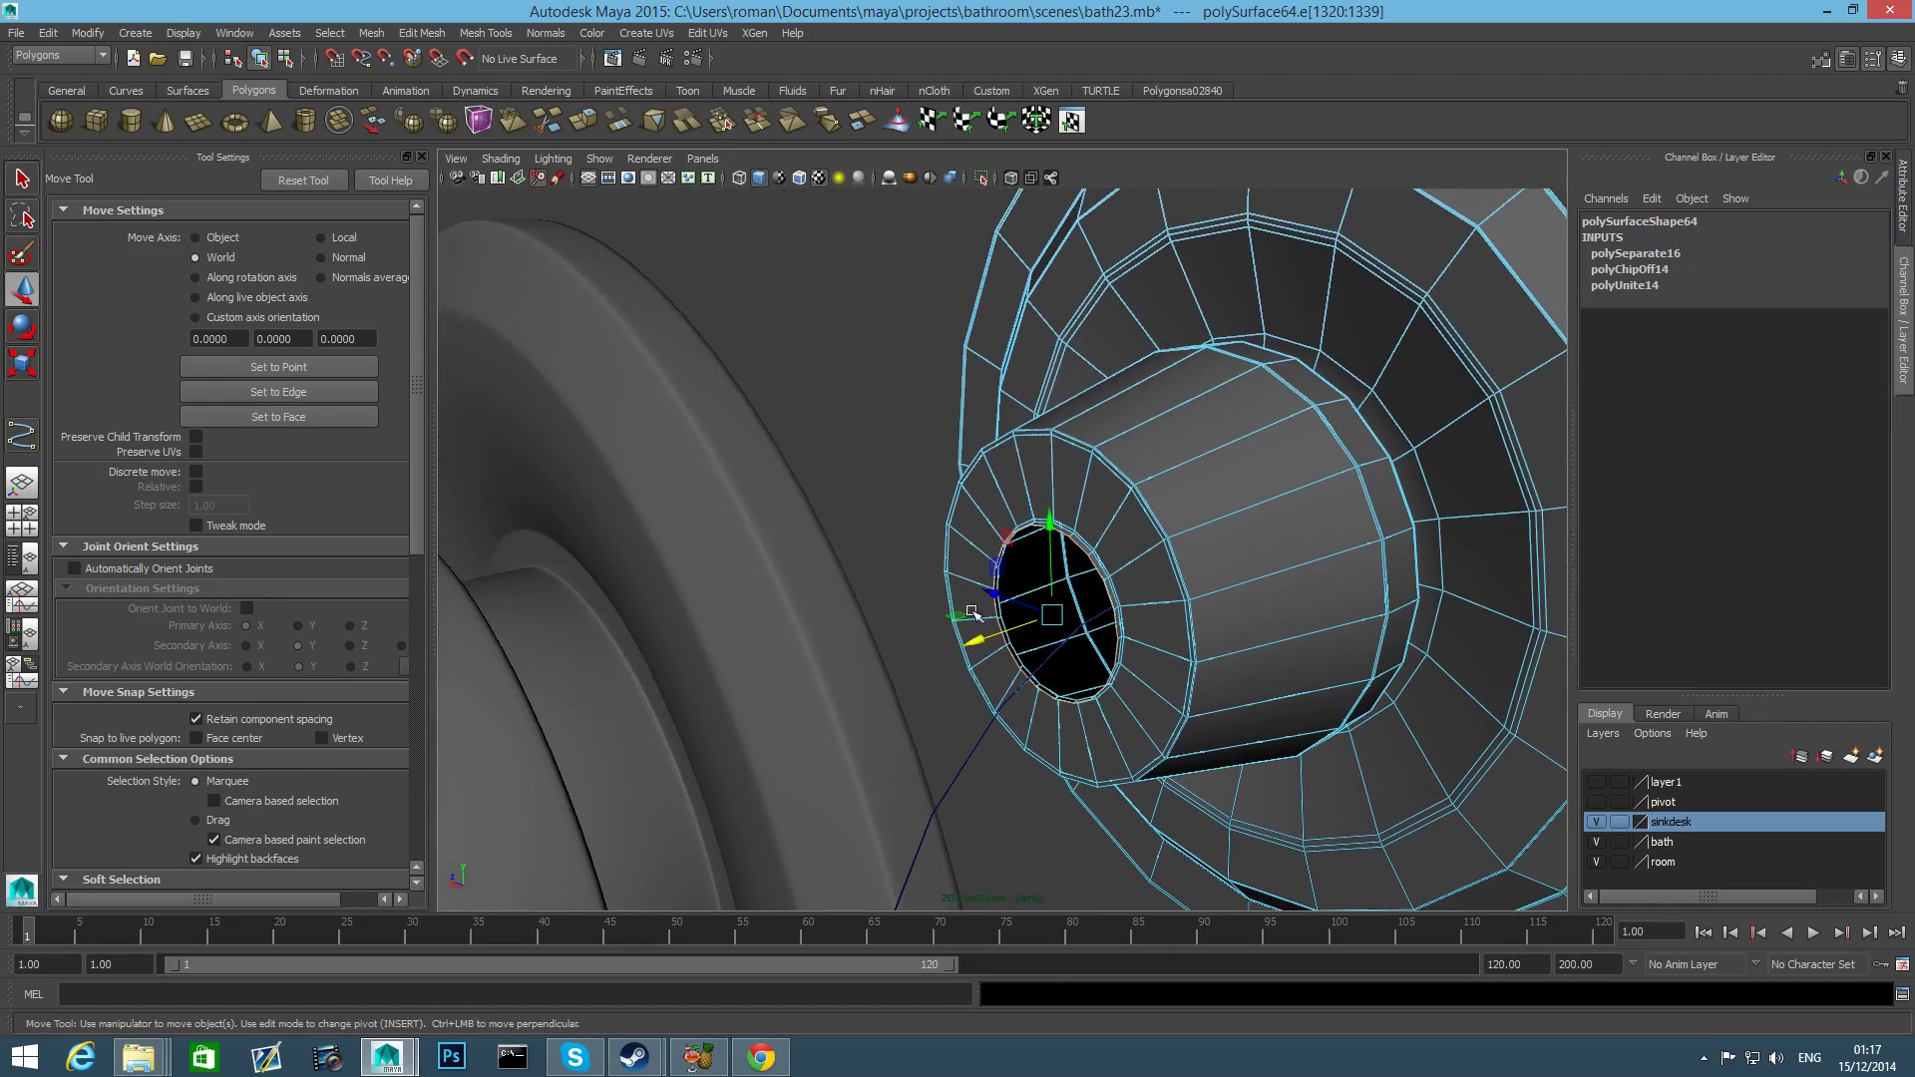
click(371, 33)
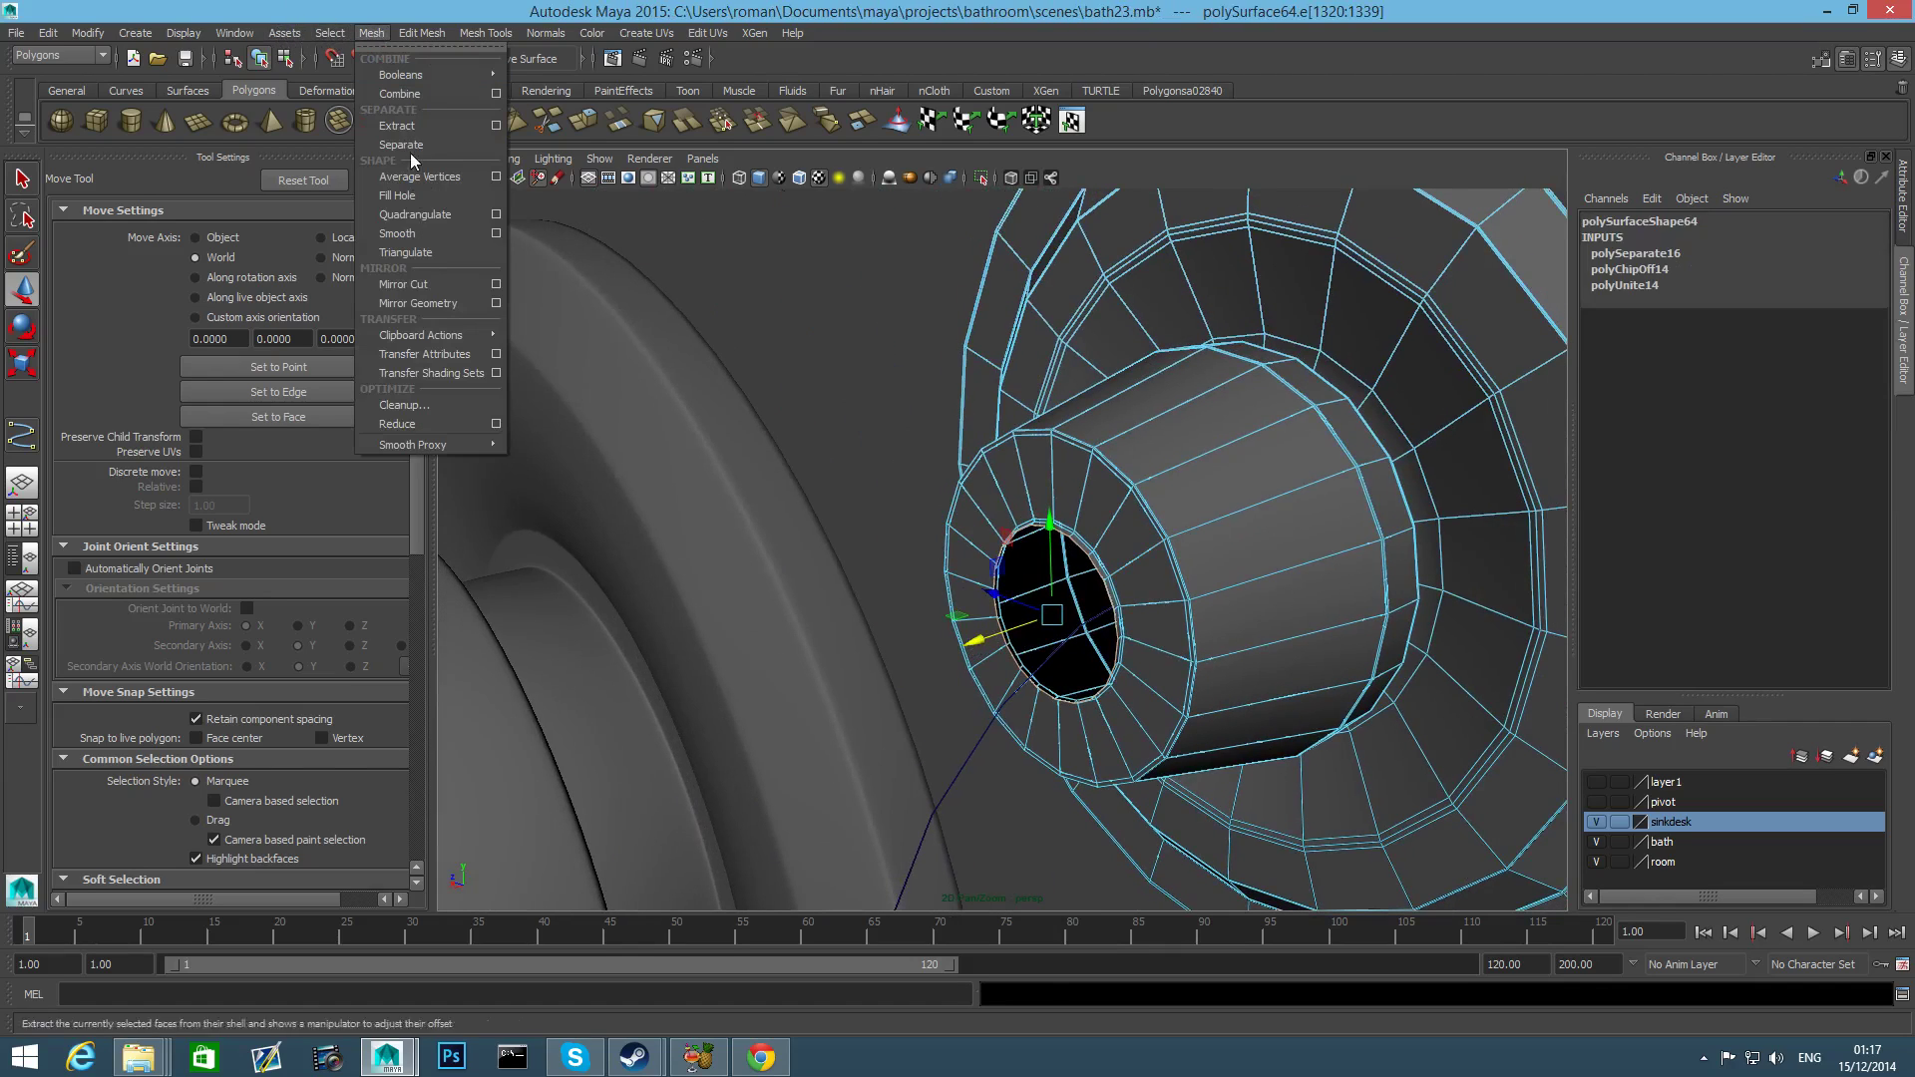
click(413, 299)
Select the cap face closing the wall connector's opening and add the hose curve to the selection.
right_click(1292, 501)
right_drag(1288, 512, 1293, 548)
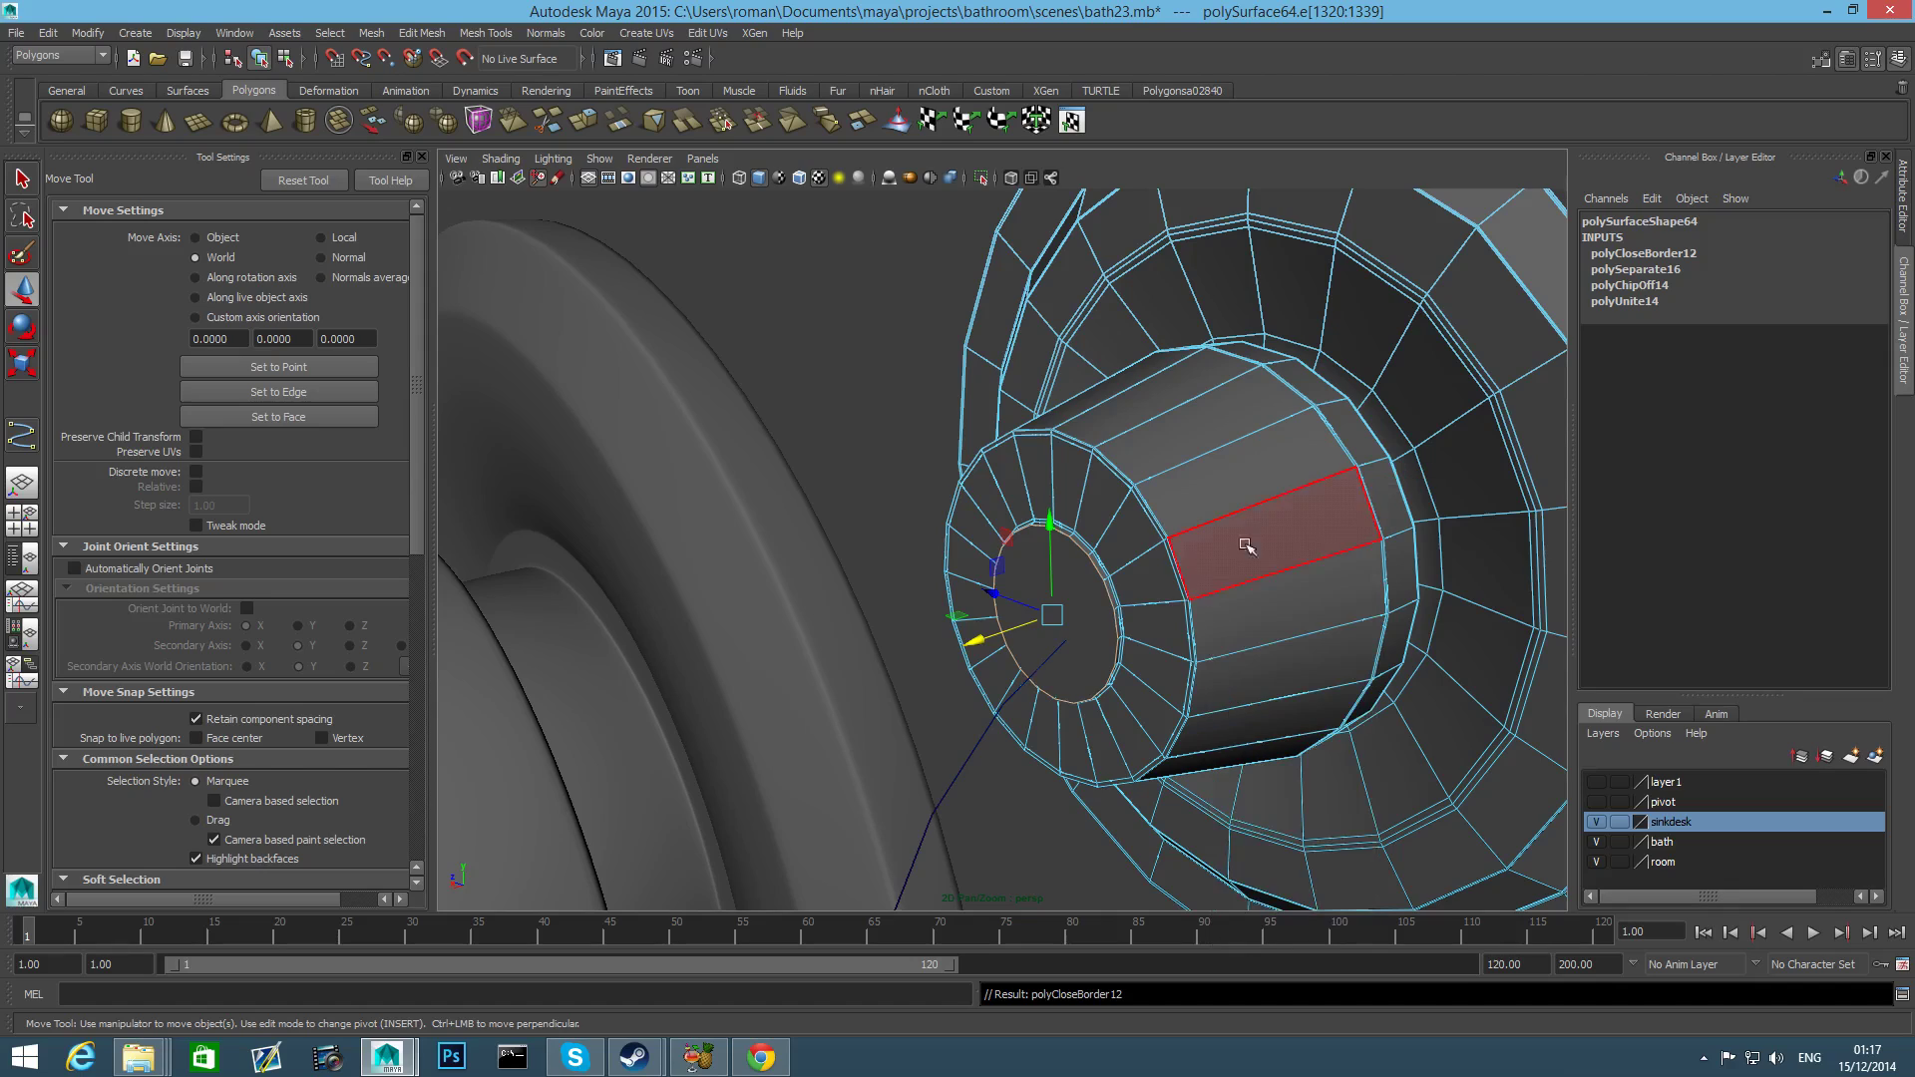
click(1067, 658)
alt+drag(1069, 663, 1067, 665)
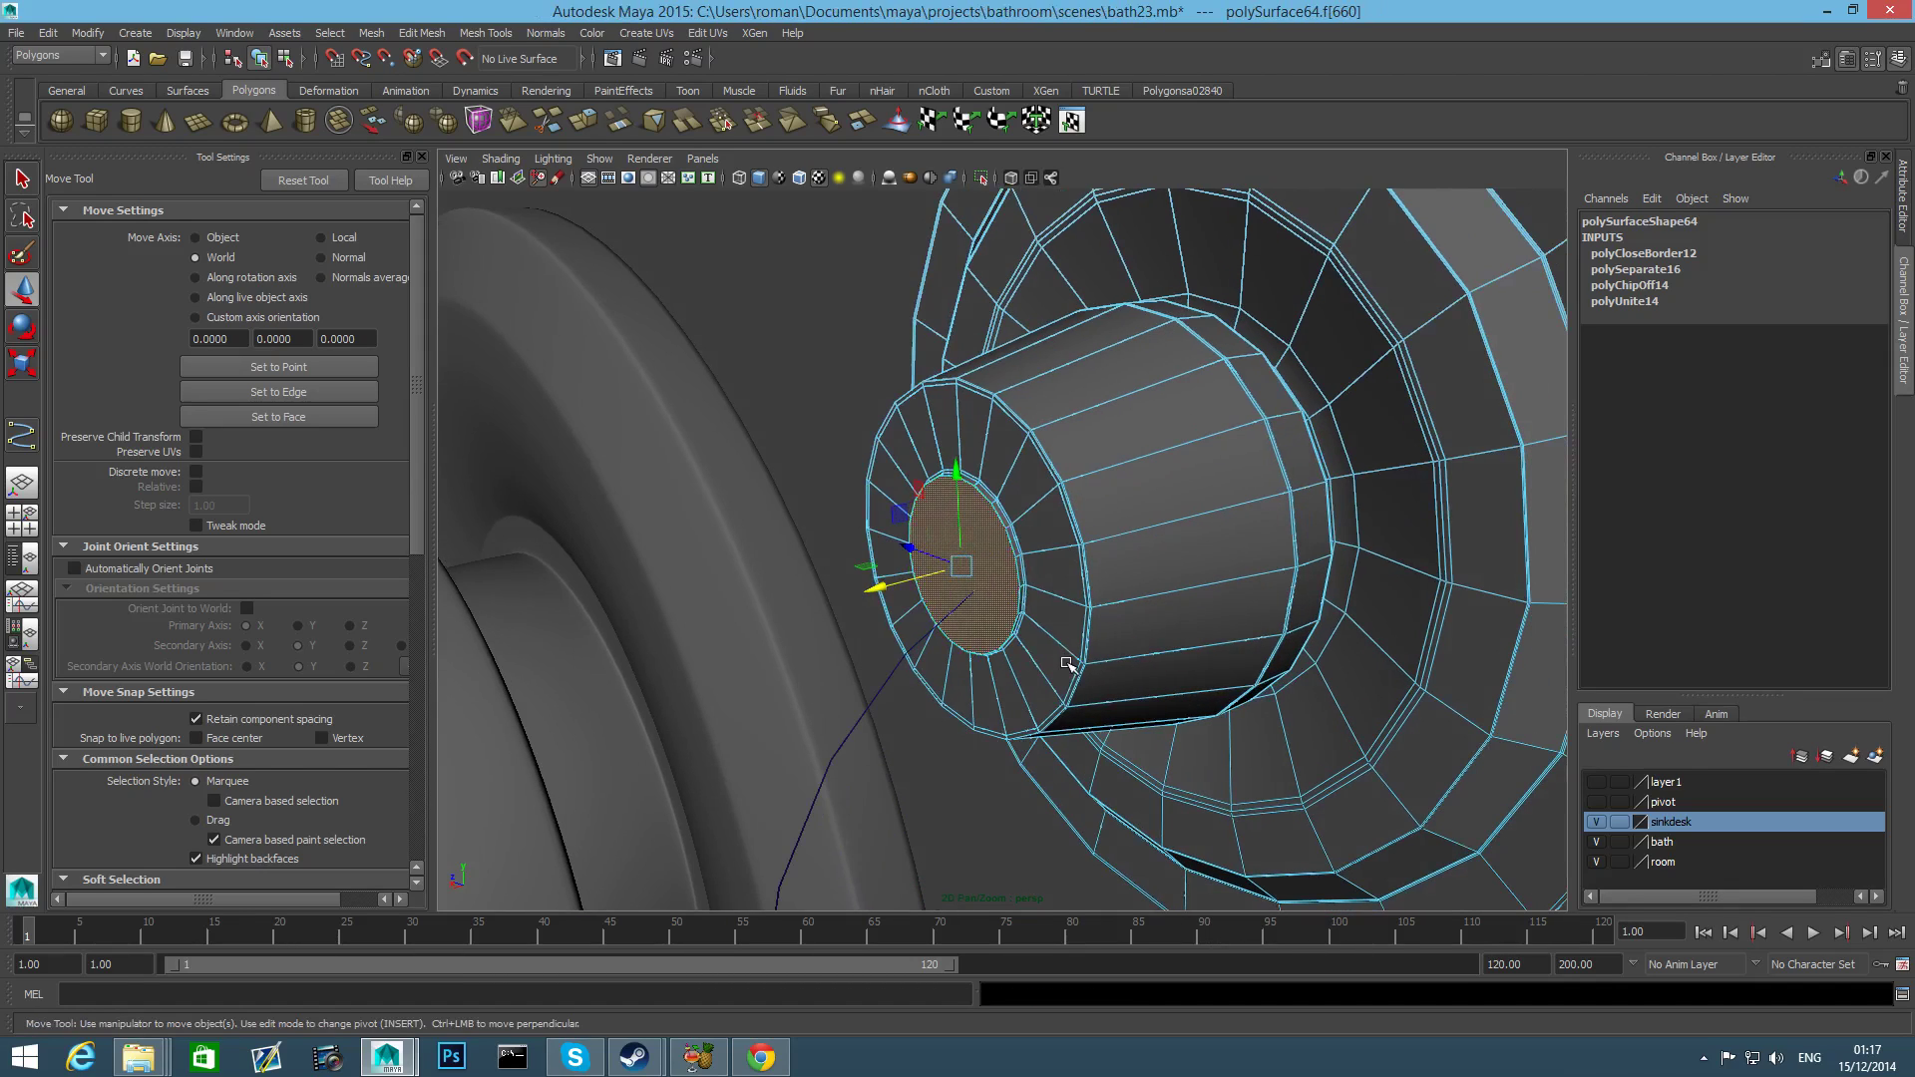
click(885, 684)
alt+drag(1017, 604, 1047, 602)
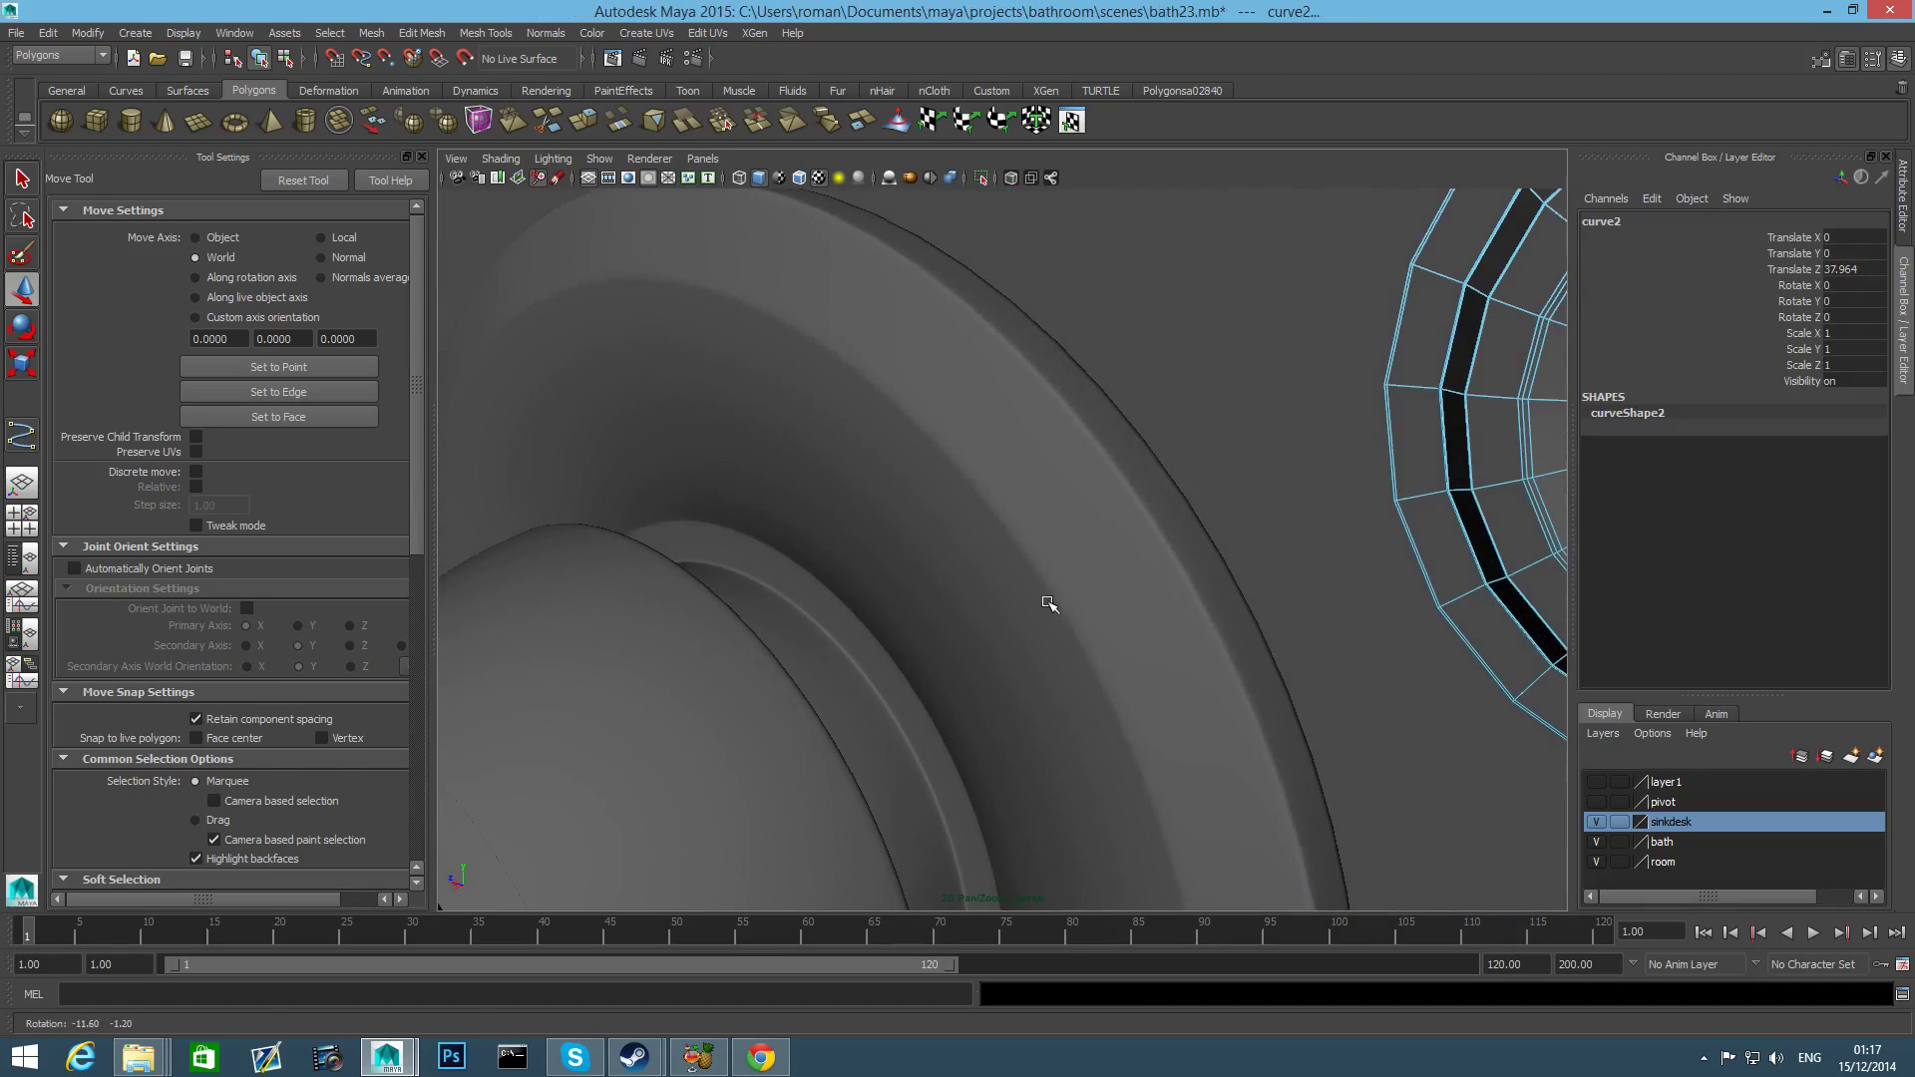
alt+middle_drag(1237, 575, 1145, 603)
alt+drag(1146, 602, 1240, 589)
alt+middle_drag(1239, 590, 1160, 604)
alt+drag(1160, 603, 1231, 637)
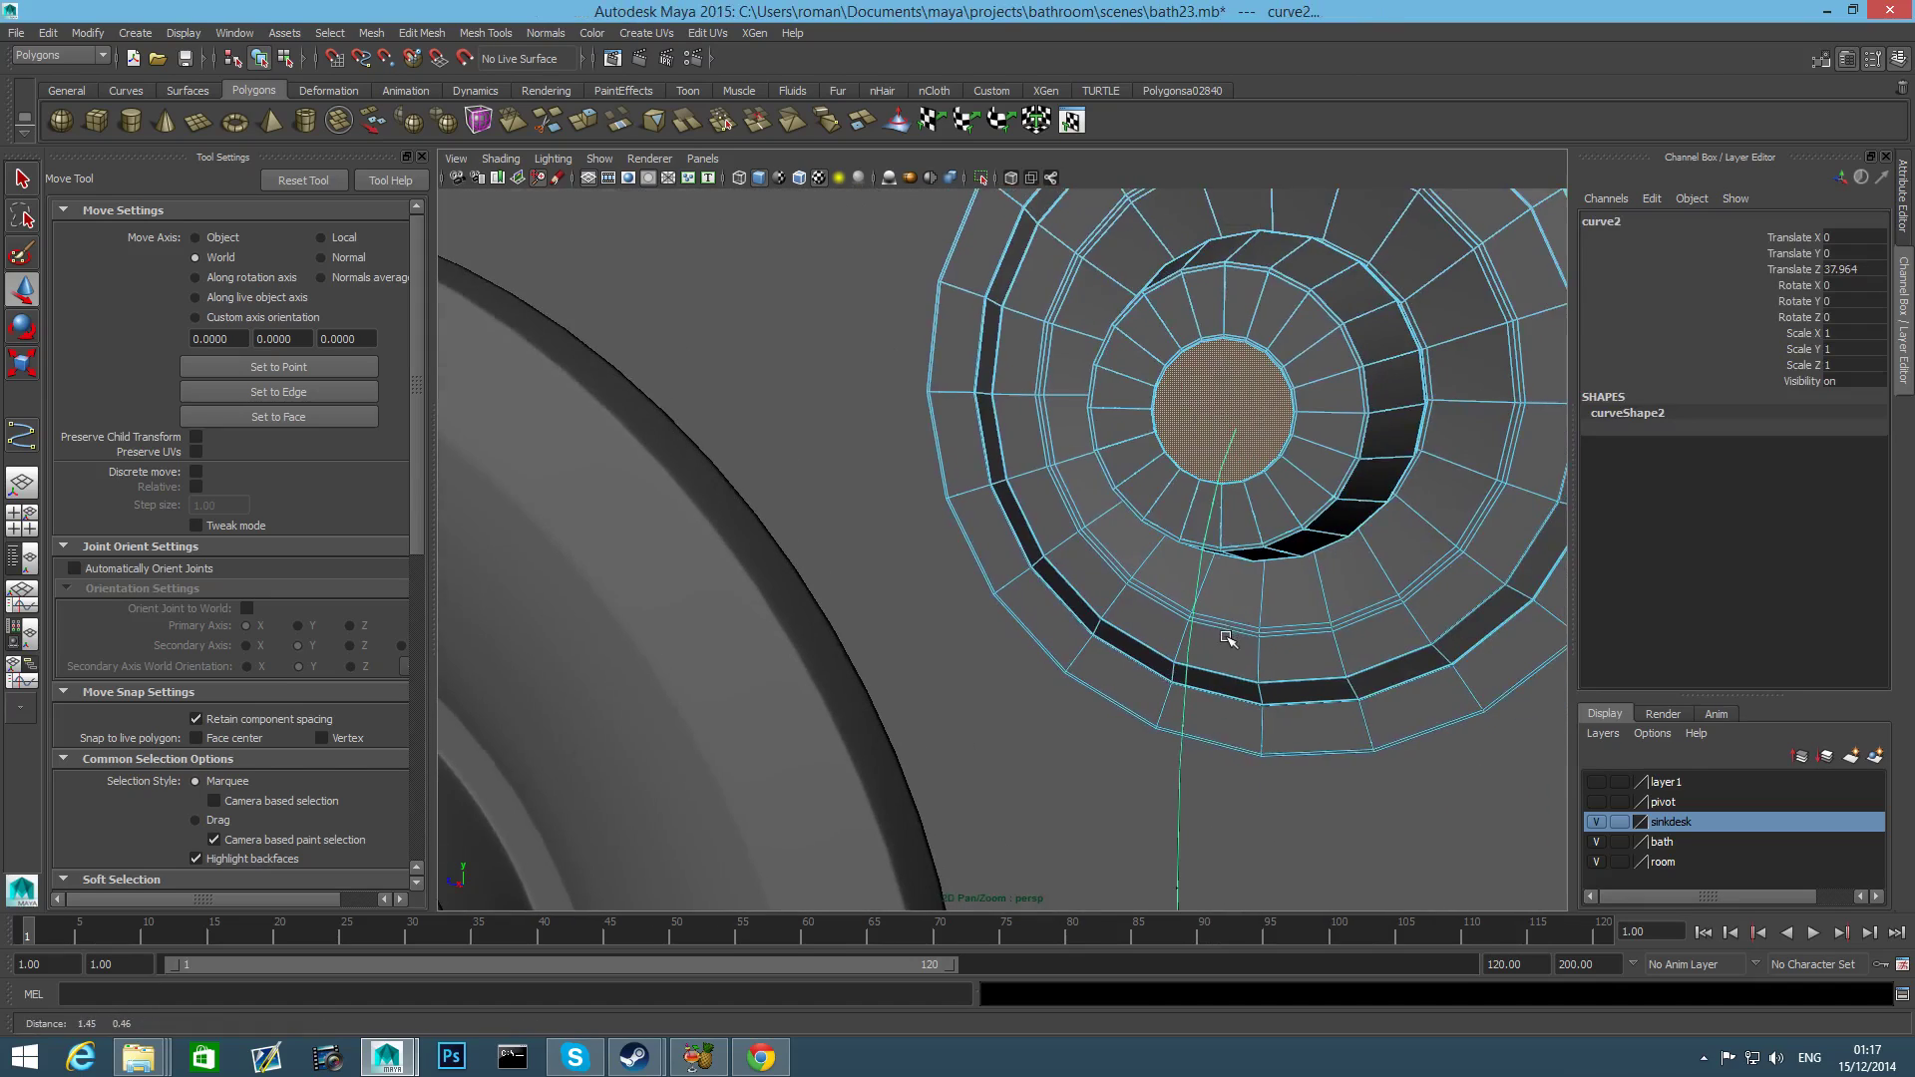
alt+middle_drag(1230, 637, 1307, 642)
alt+drag(1350, 640, 1316, 637)
alt+right_drag(1316, 637, 1234, 635)
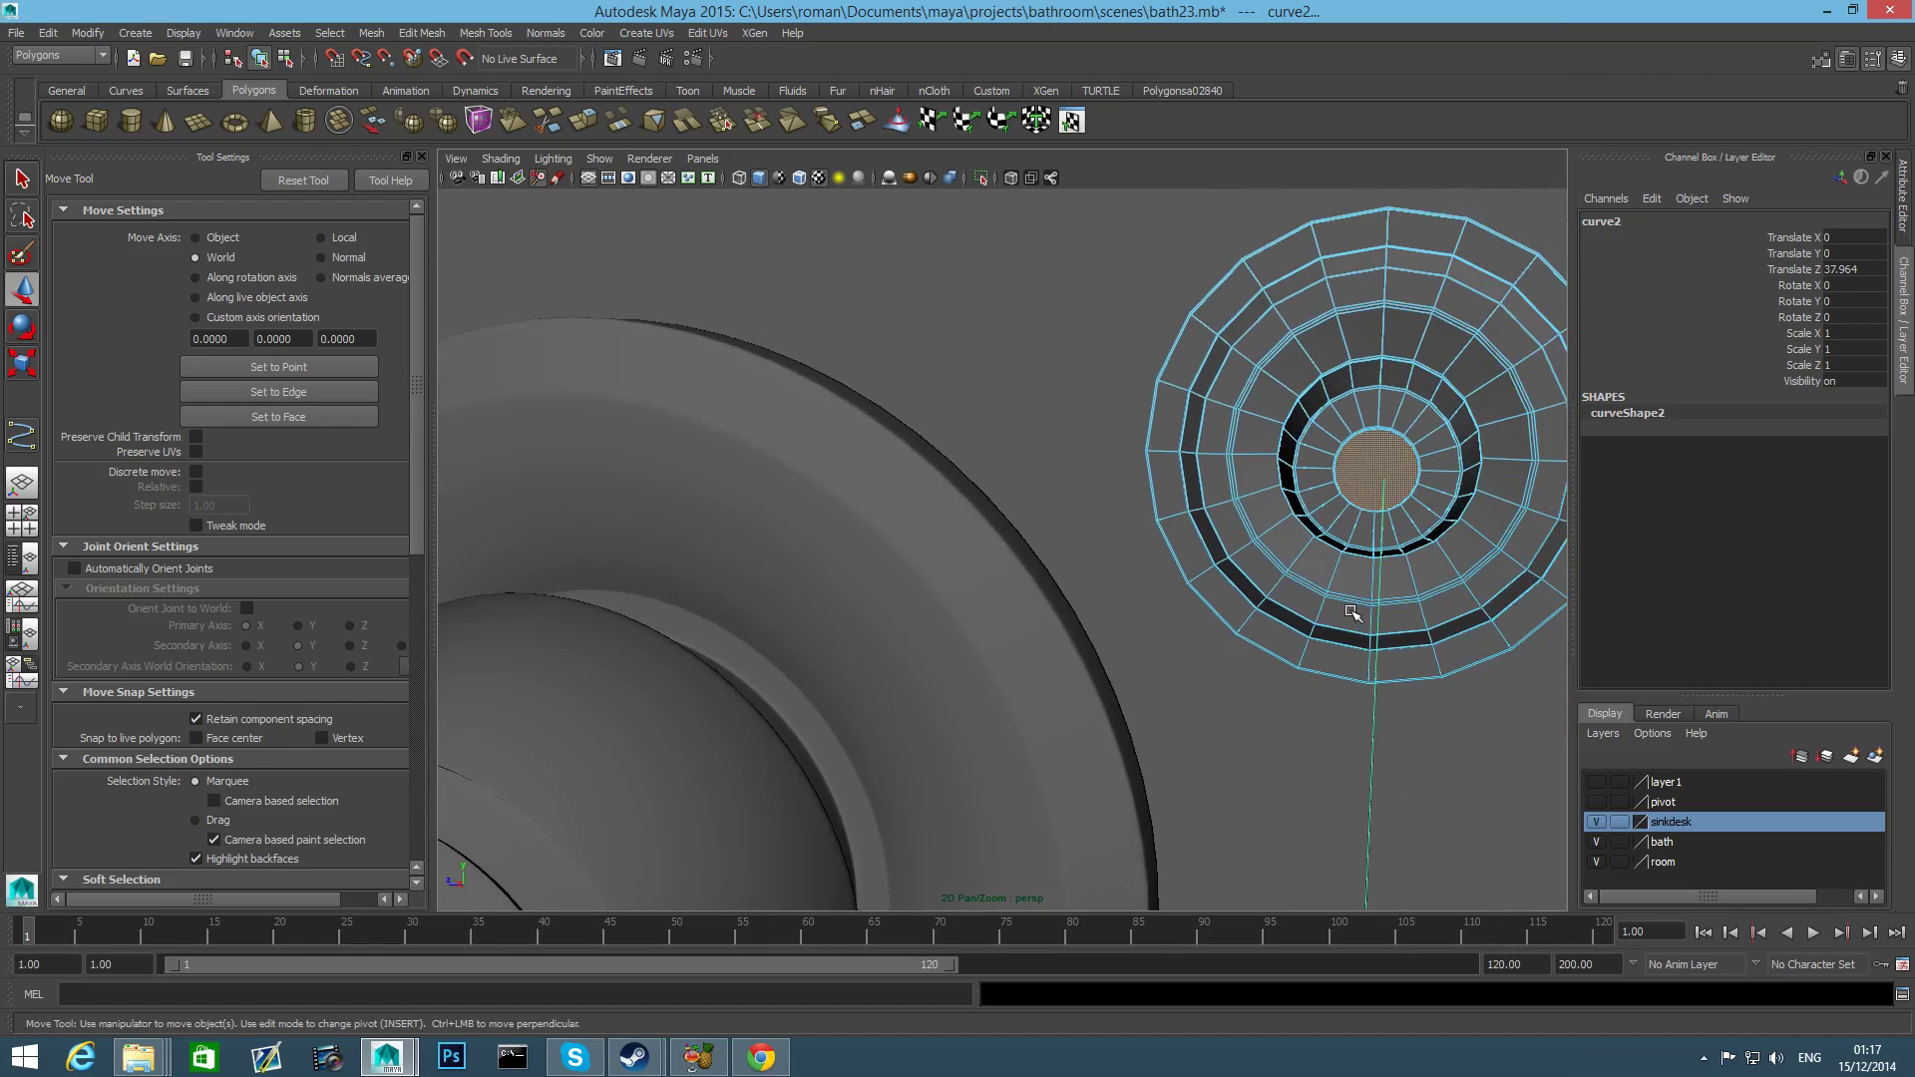
alt+drag(1352, 613, 1291, 616)
alt+middle_drag(1292, 616, 1326, 606)
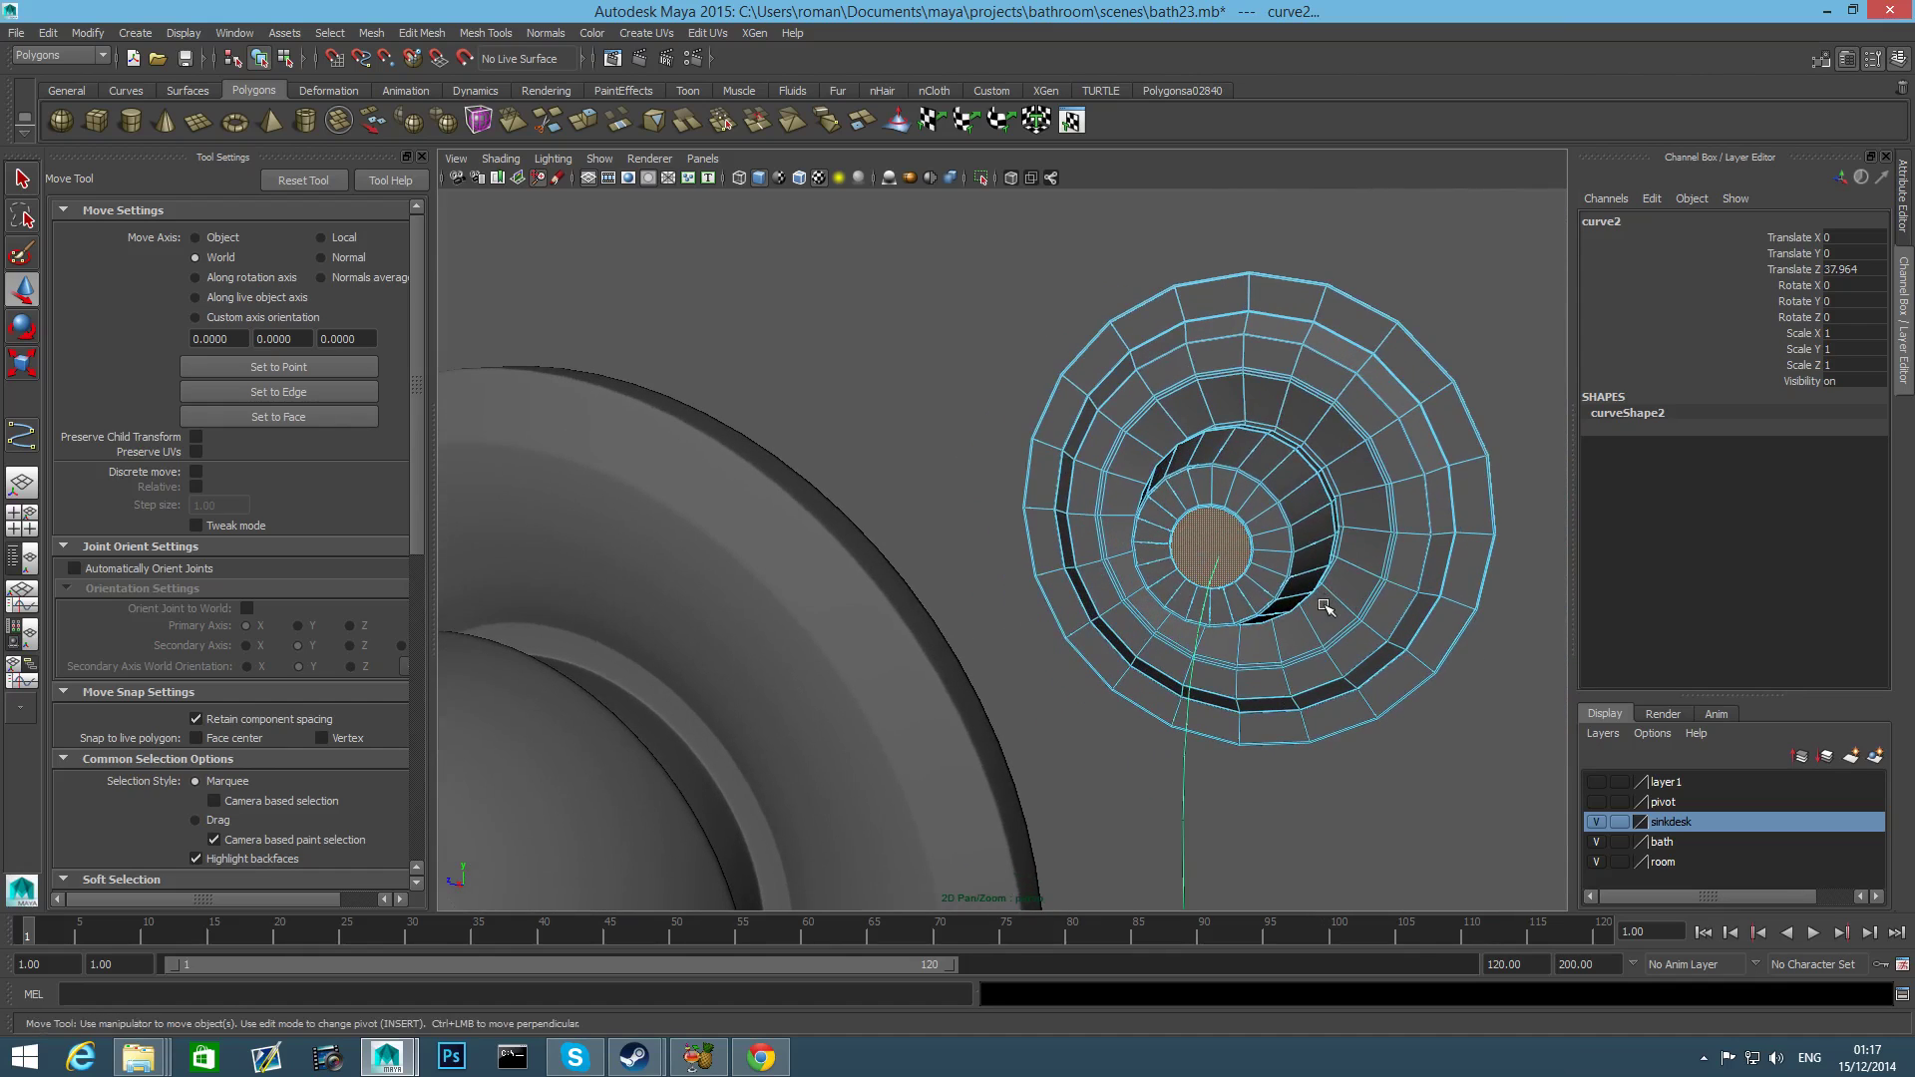
alt+drag(1240, 599, 1069, 609)
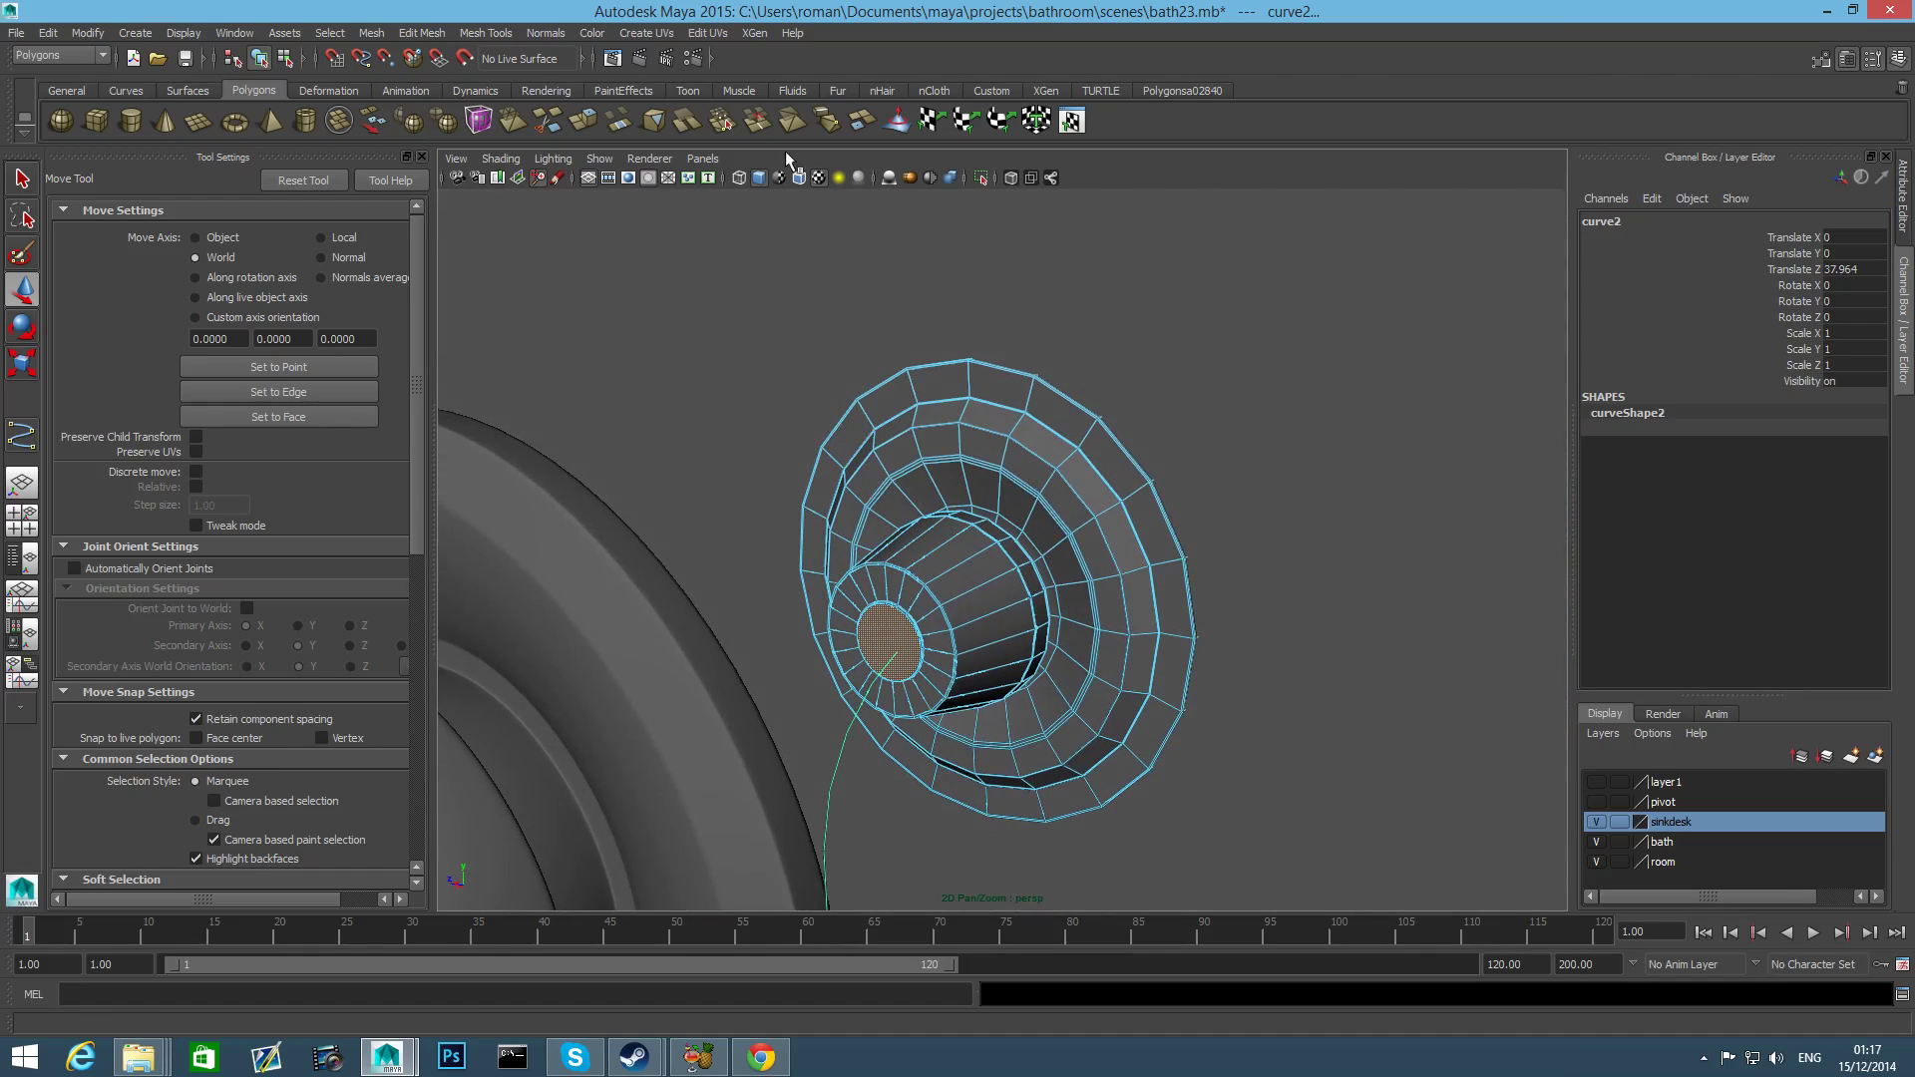
Extrude the cap face along the selected curve with 50 divisions and taper 1, and return to object selection.
click(371, 33)
mouse_move(422, 33)
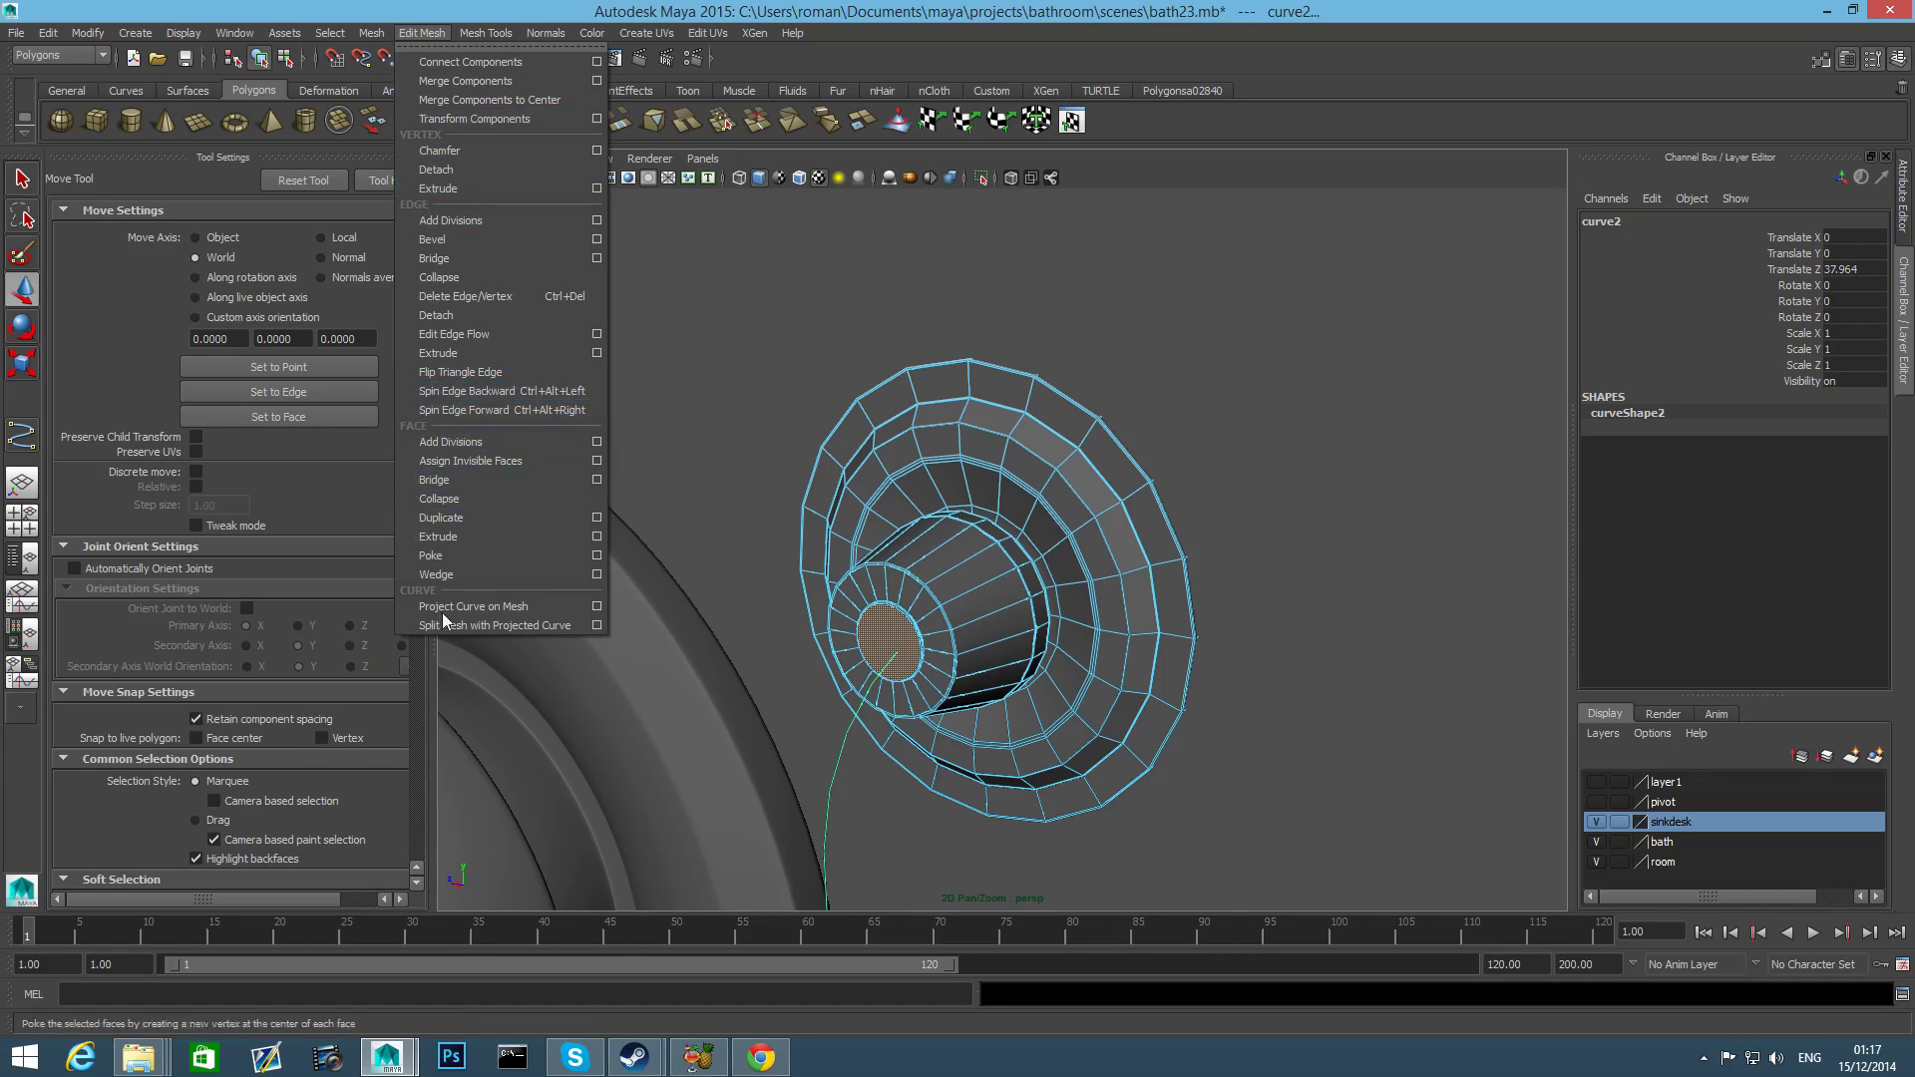
click(595, 539)
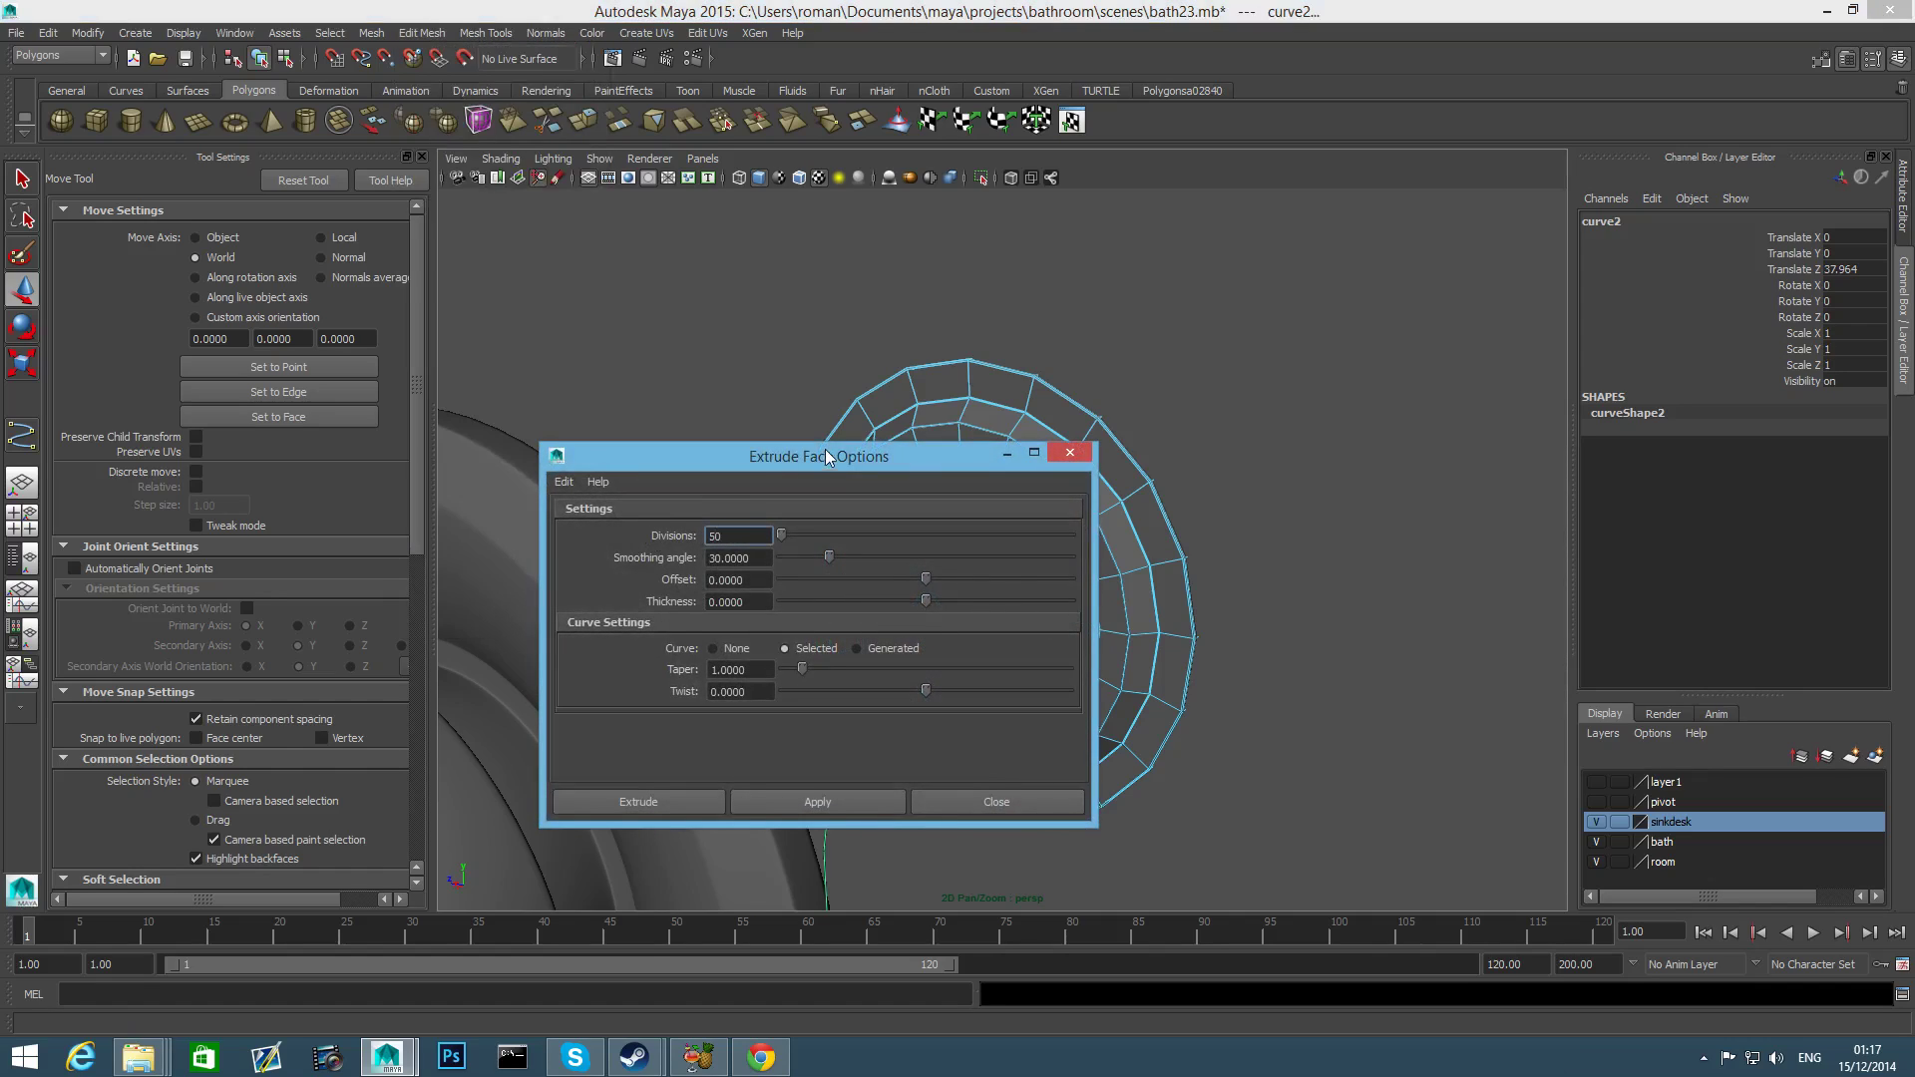
drag(823, 456, 248, 270)
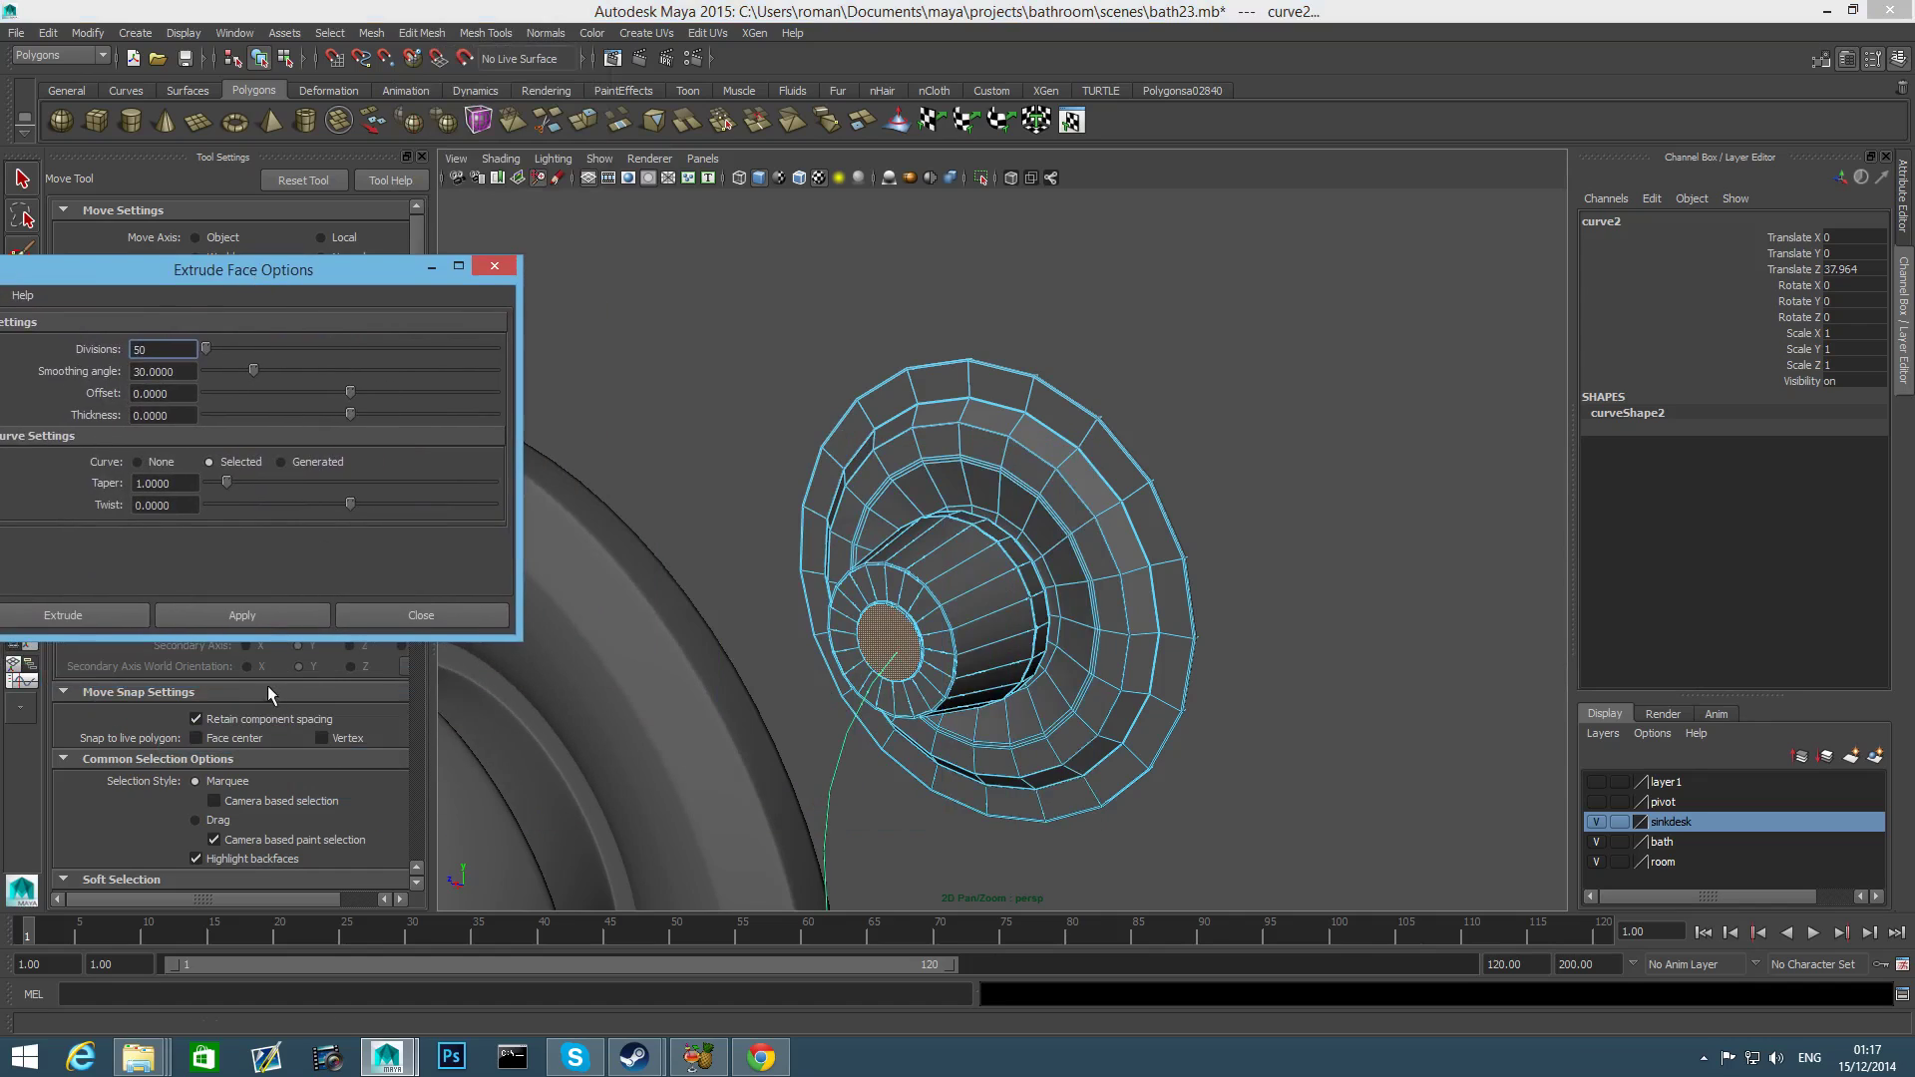
click(242, 617)
scroll(899, 643, down, 5)
alt+drag(898, 668, 936, 611)
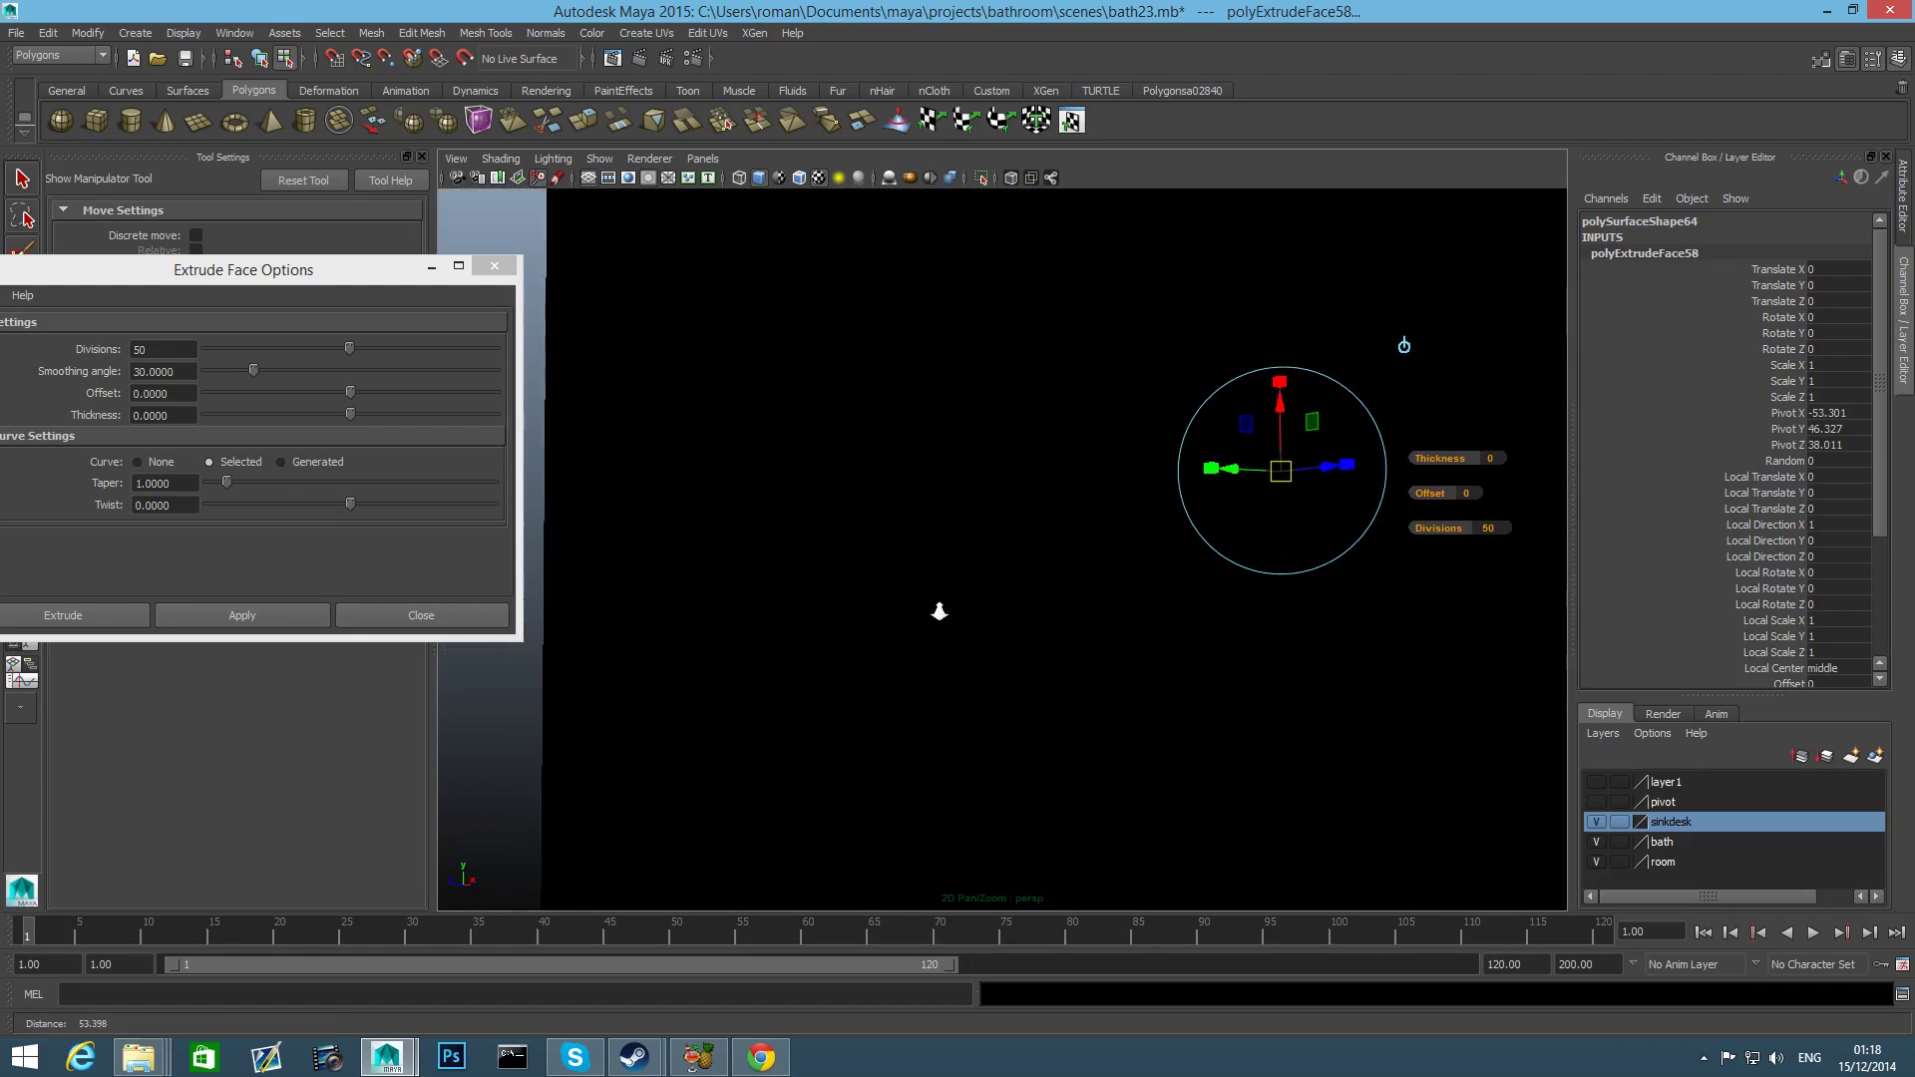
scroll(936, 611, up, 3)
alt+middle_drag(936, 611, 1004, 778)
scroll(983, 714, up, 3)
alt+middle_drag(979, 714, 972, 788)
scroll(892, 687, up, 4)
alt+middle_drag(1127, 748, 1013, 735)
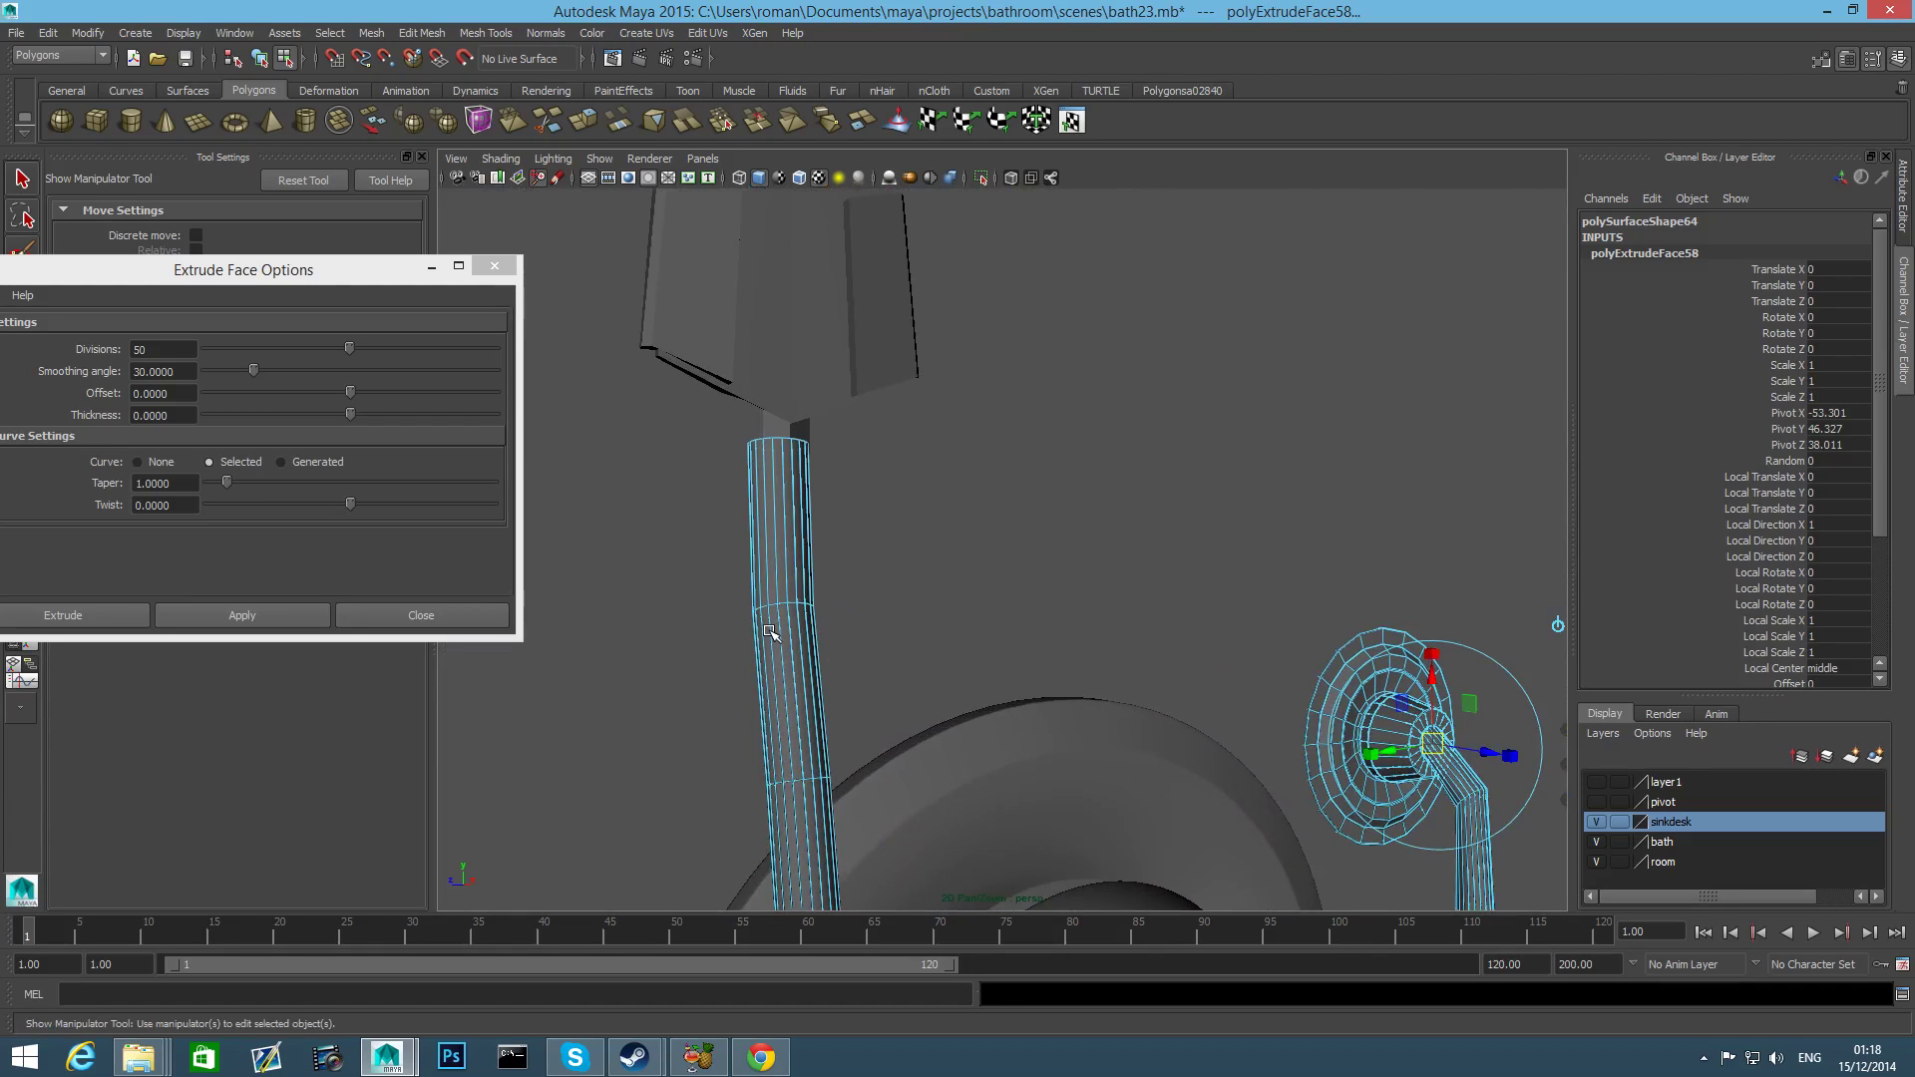
key(F8)
Select the vertex ring at the hose's hand shower end and move it along X to about -52.645, under the hand shower's stem.
alt+drag(785, 586, 1002, 624)
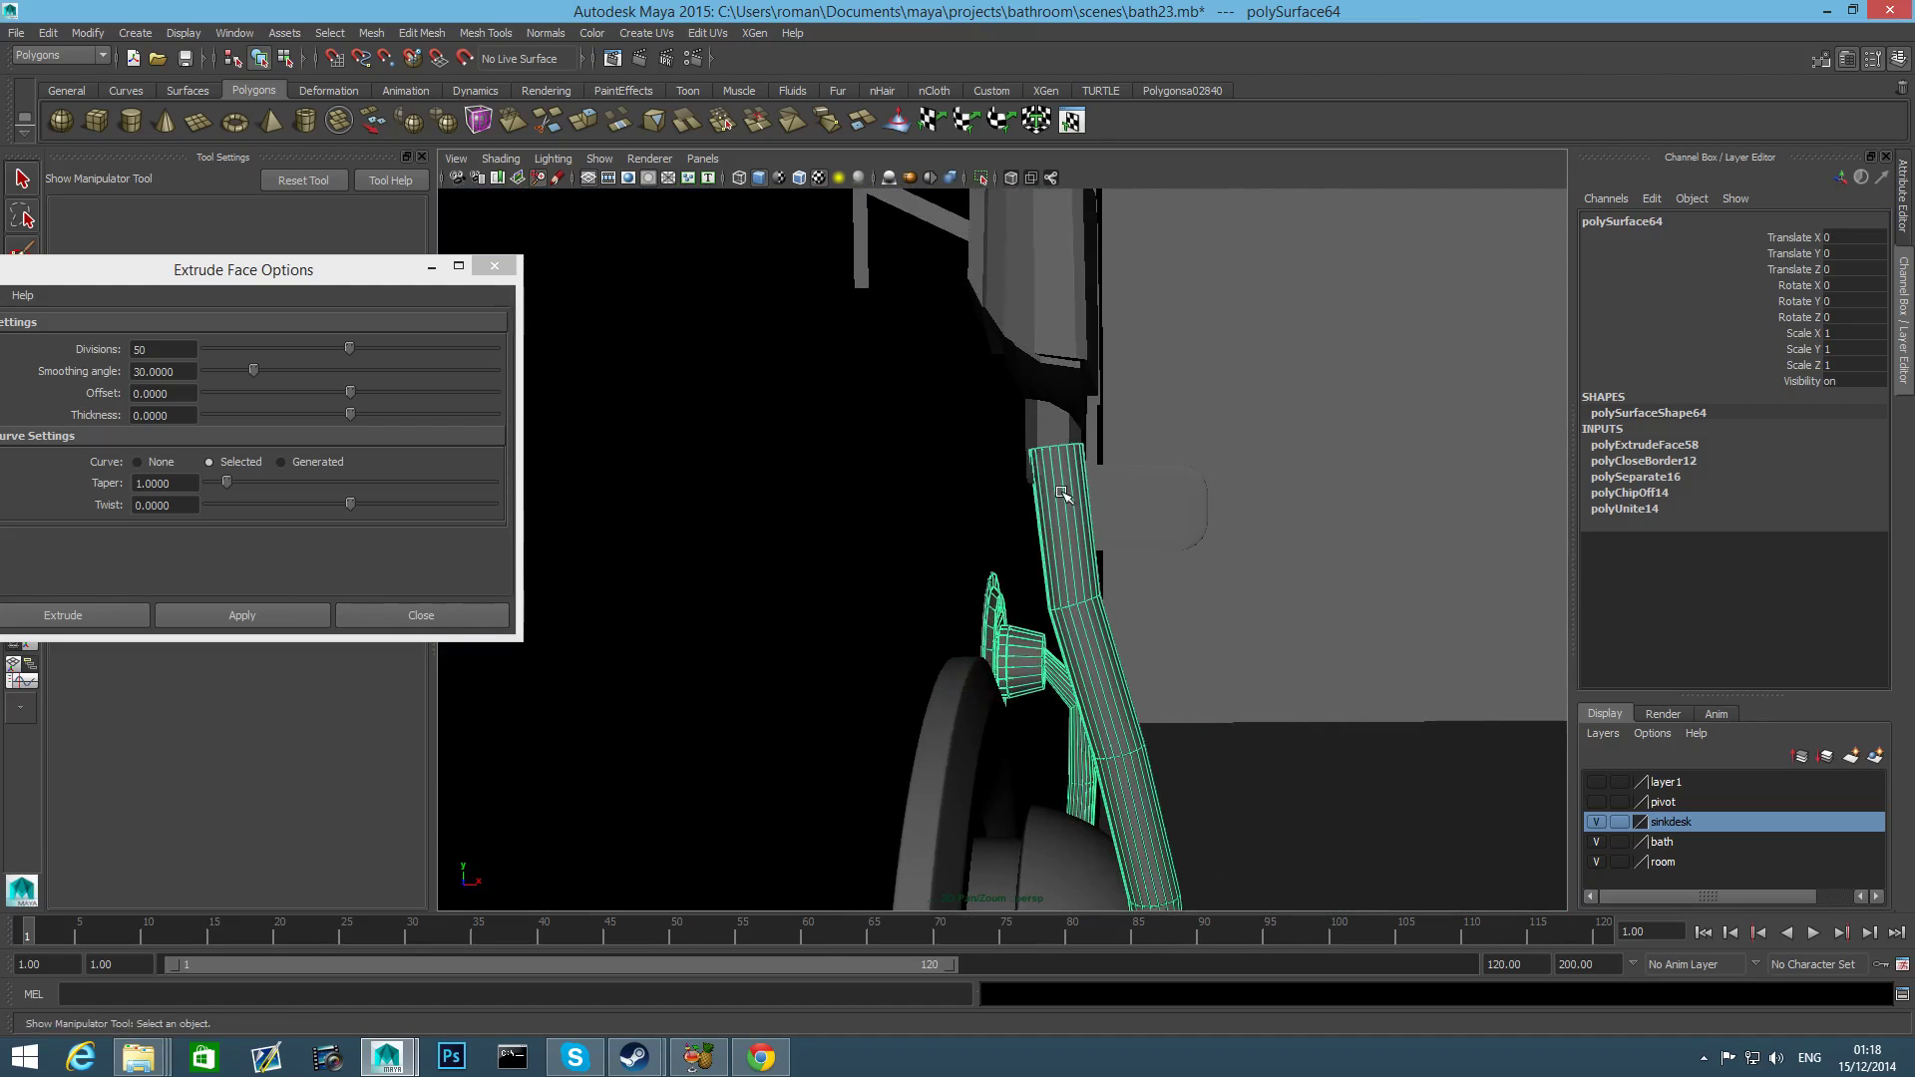
right_drag(1062, 493, 981, 491)
drag(974, 405, 1100, 481)
alt+drag(1107, 628, 1254, 519)
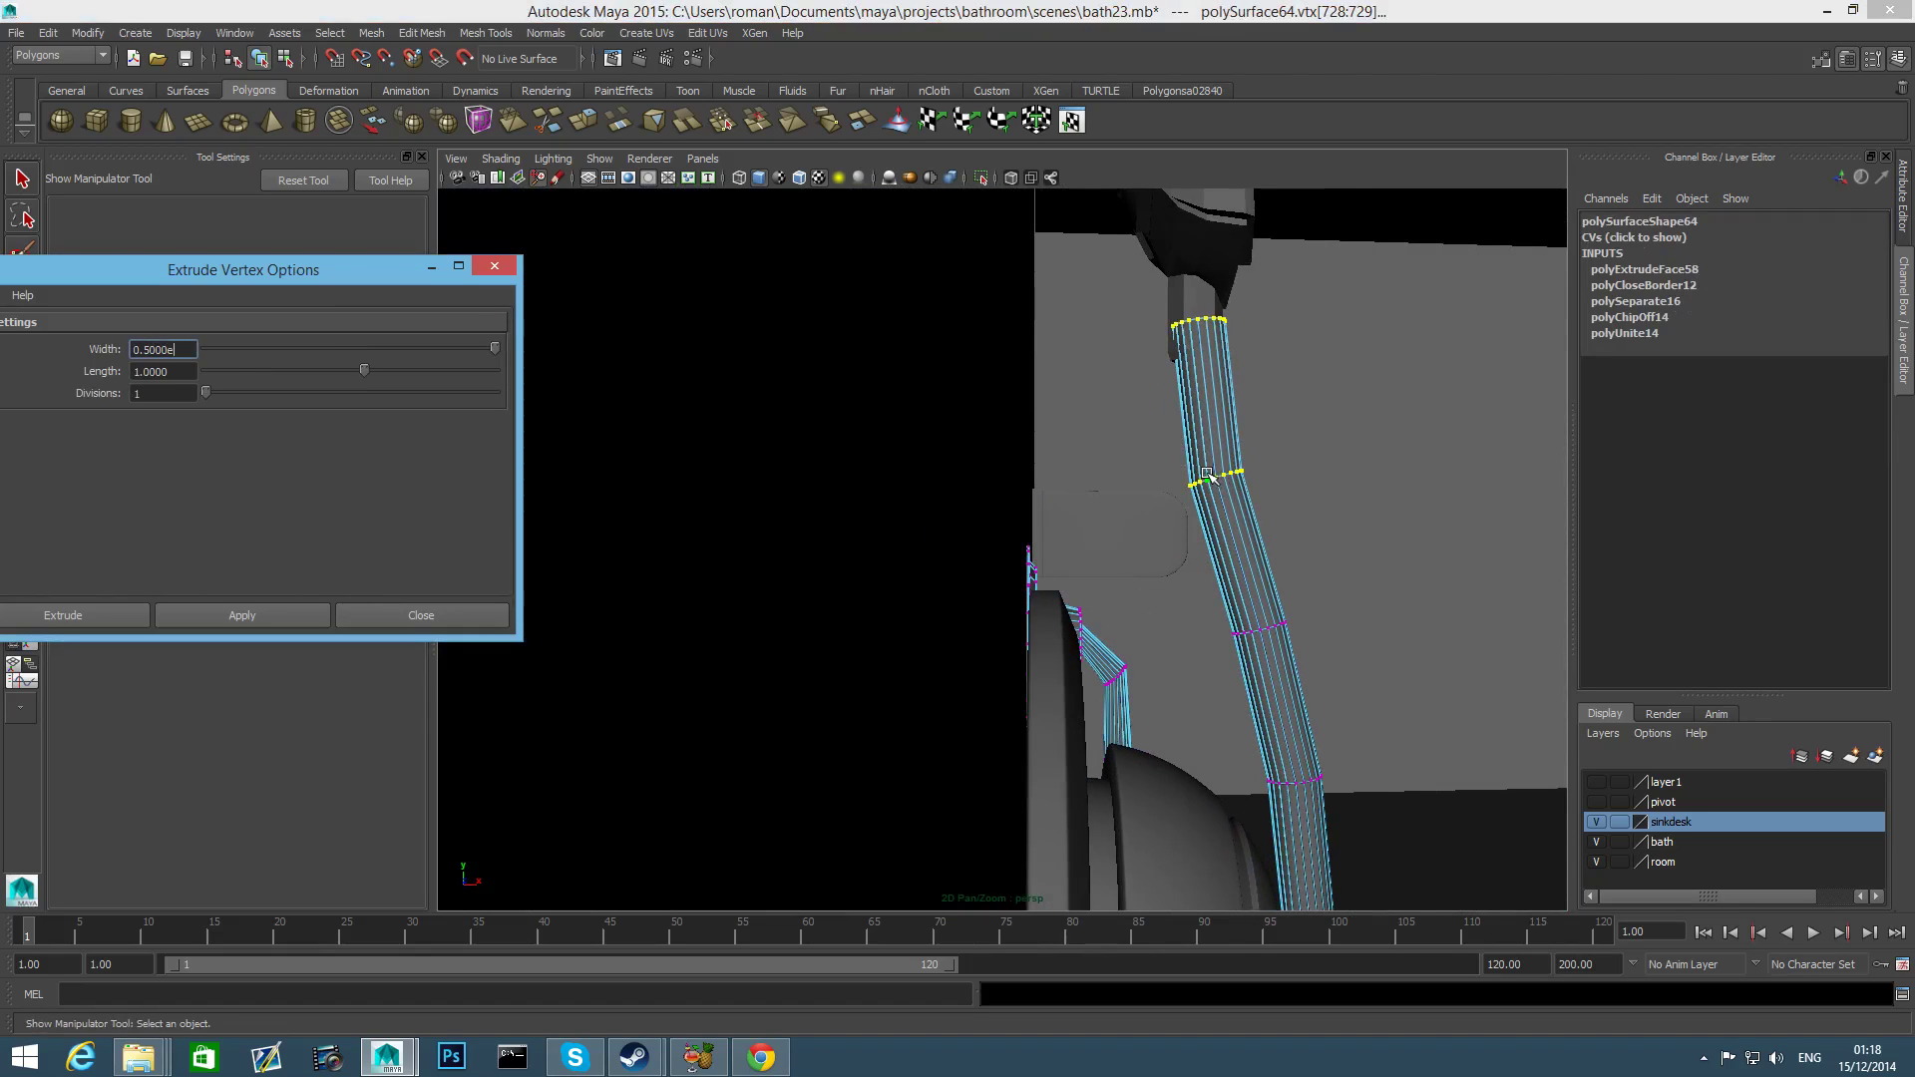
alt+middle_drag(1147, 529, 880, 654)
alt+drag(880, 654, 837, 658)
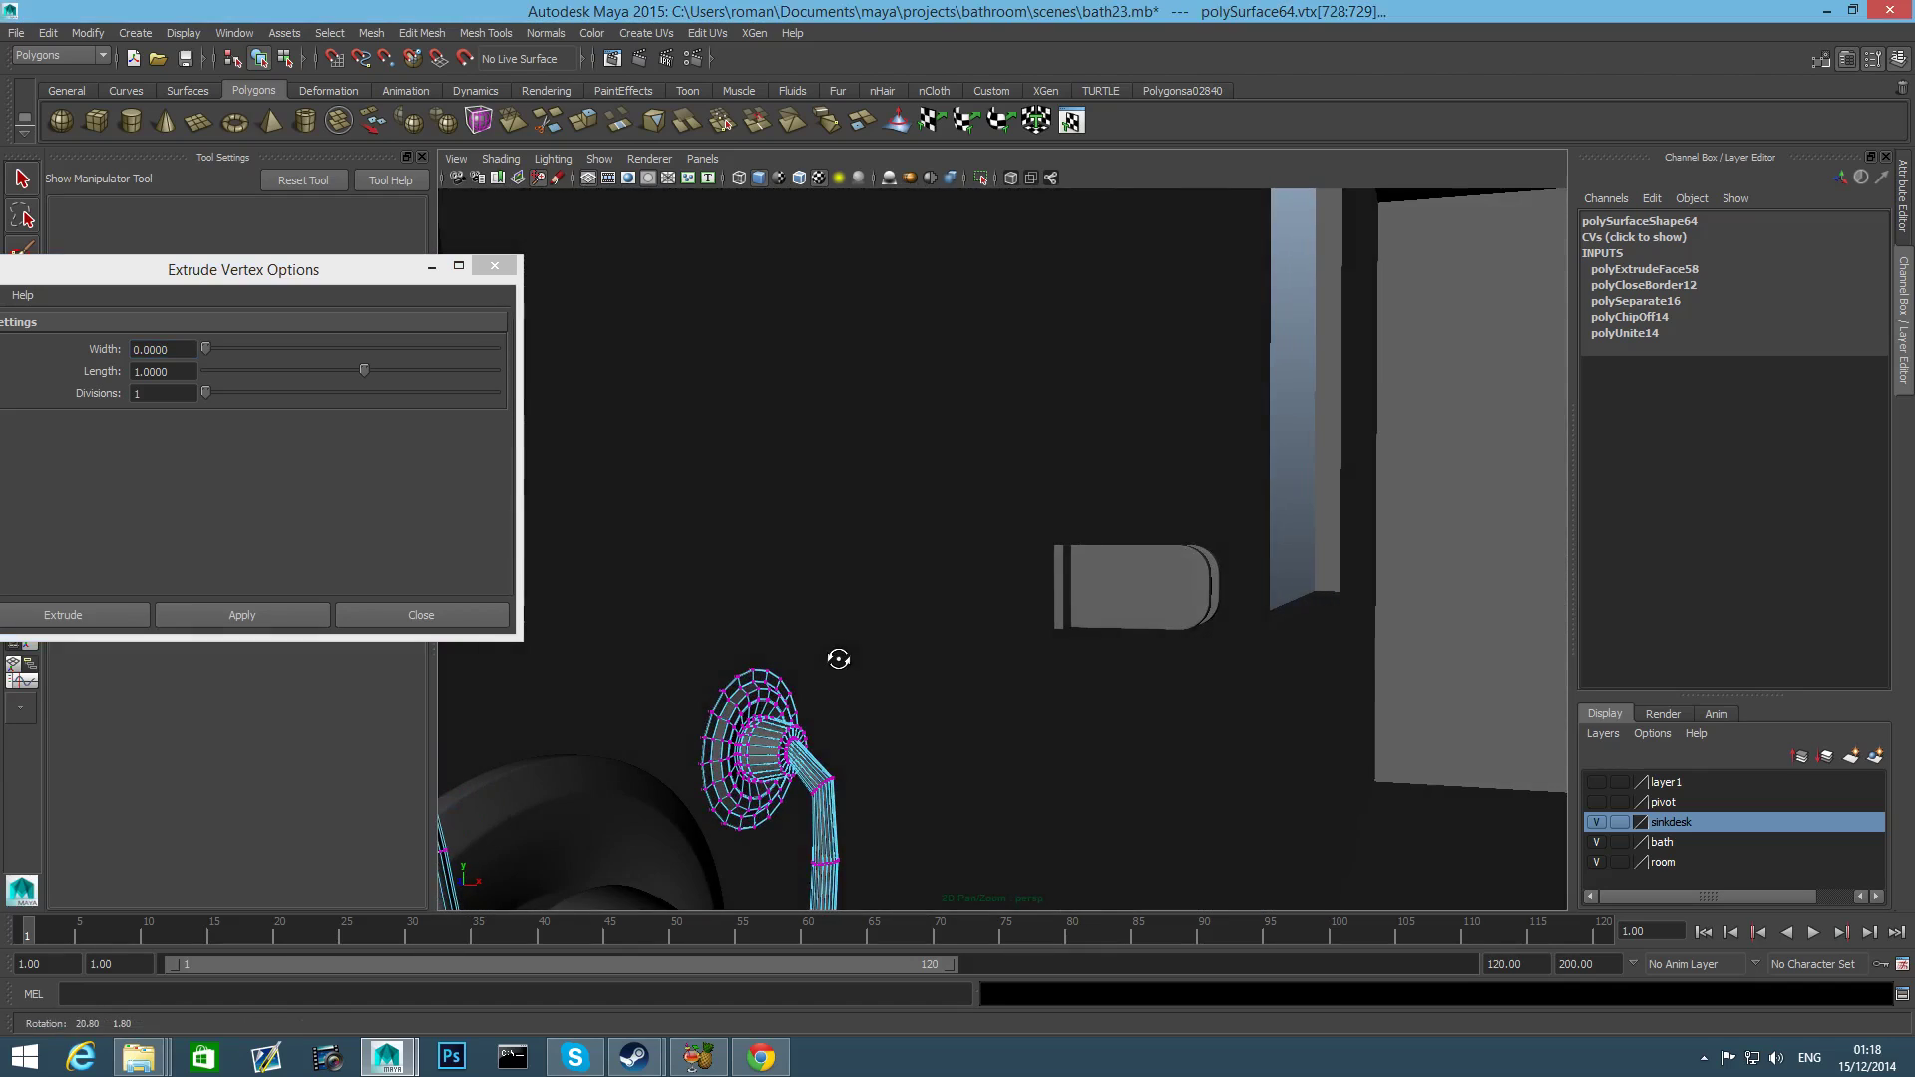
alt+middle_drag(838, 658, 1109, 576)
key(w)
drag(971, 526, 964, 515)
alt+drag(967, 521, 1118, 638)
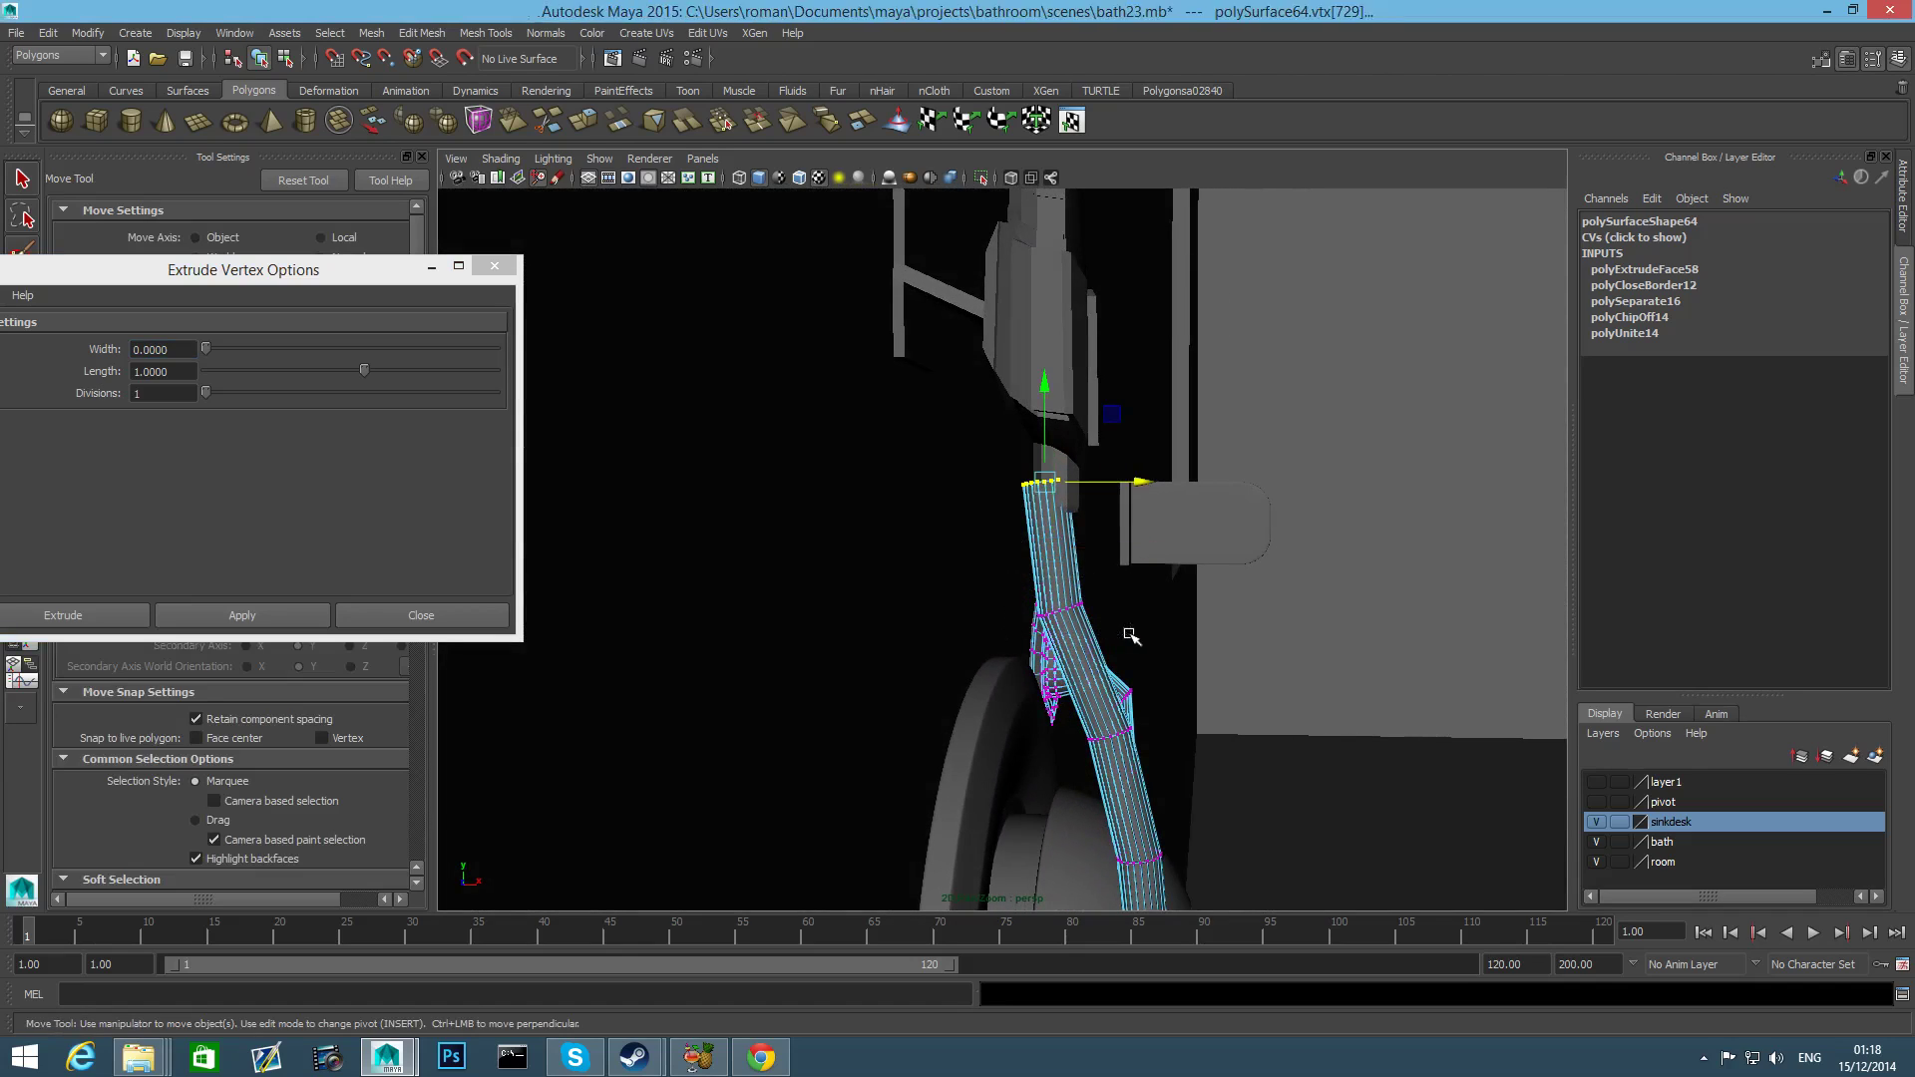
drag(1136, 479, 1145, 479)
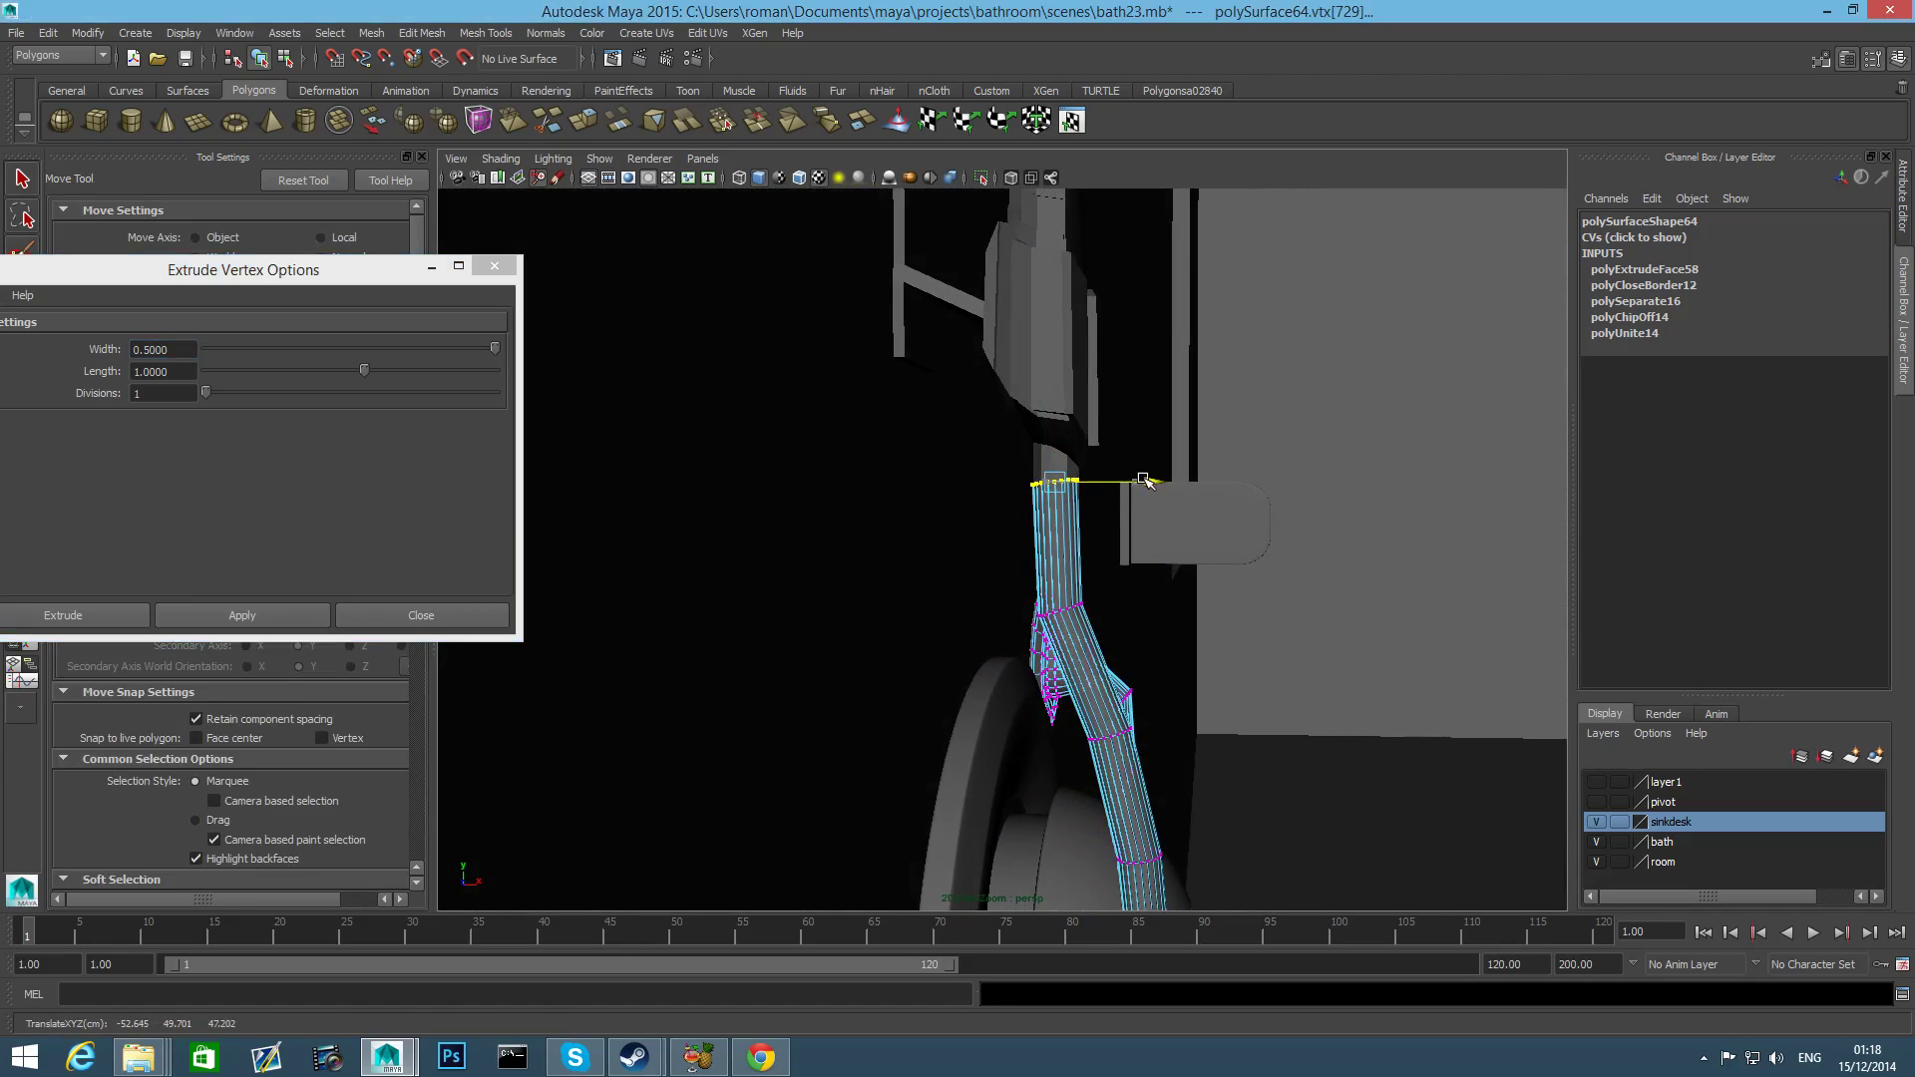
Lower the hose's end vertex ring along Y to about 49.372 and return to object selection.
key(e)
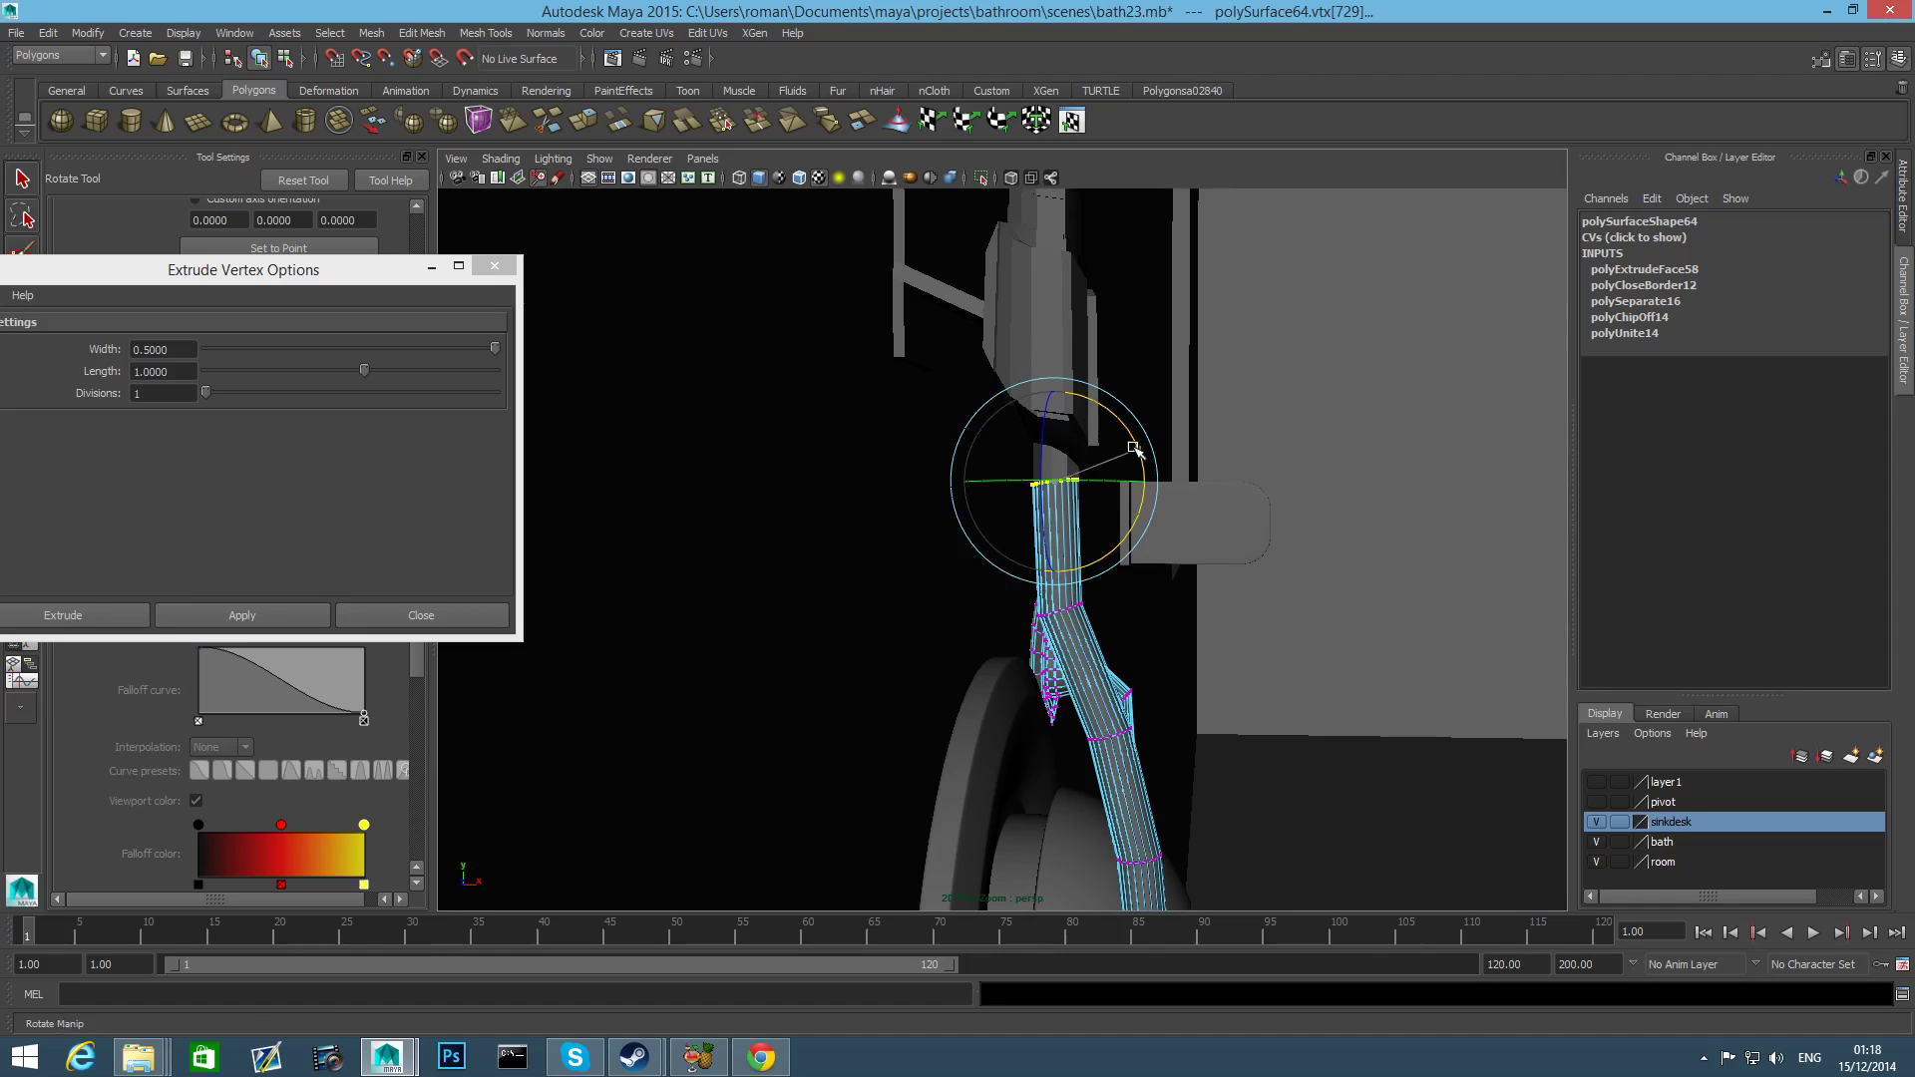
alt+drag(1126, 487, 1155, 516)
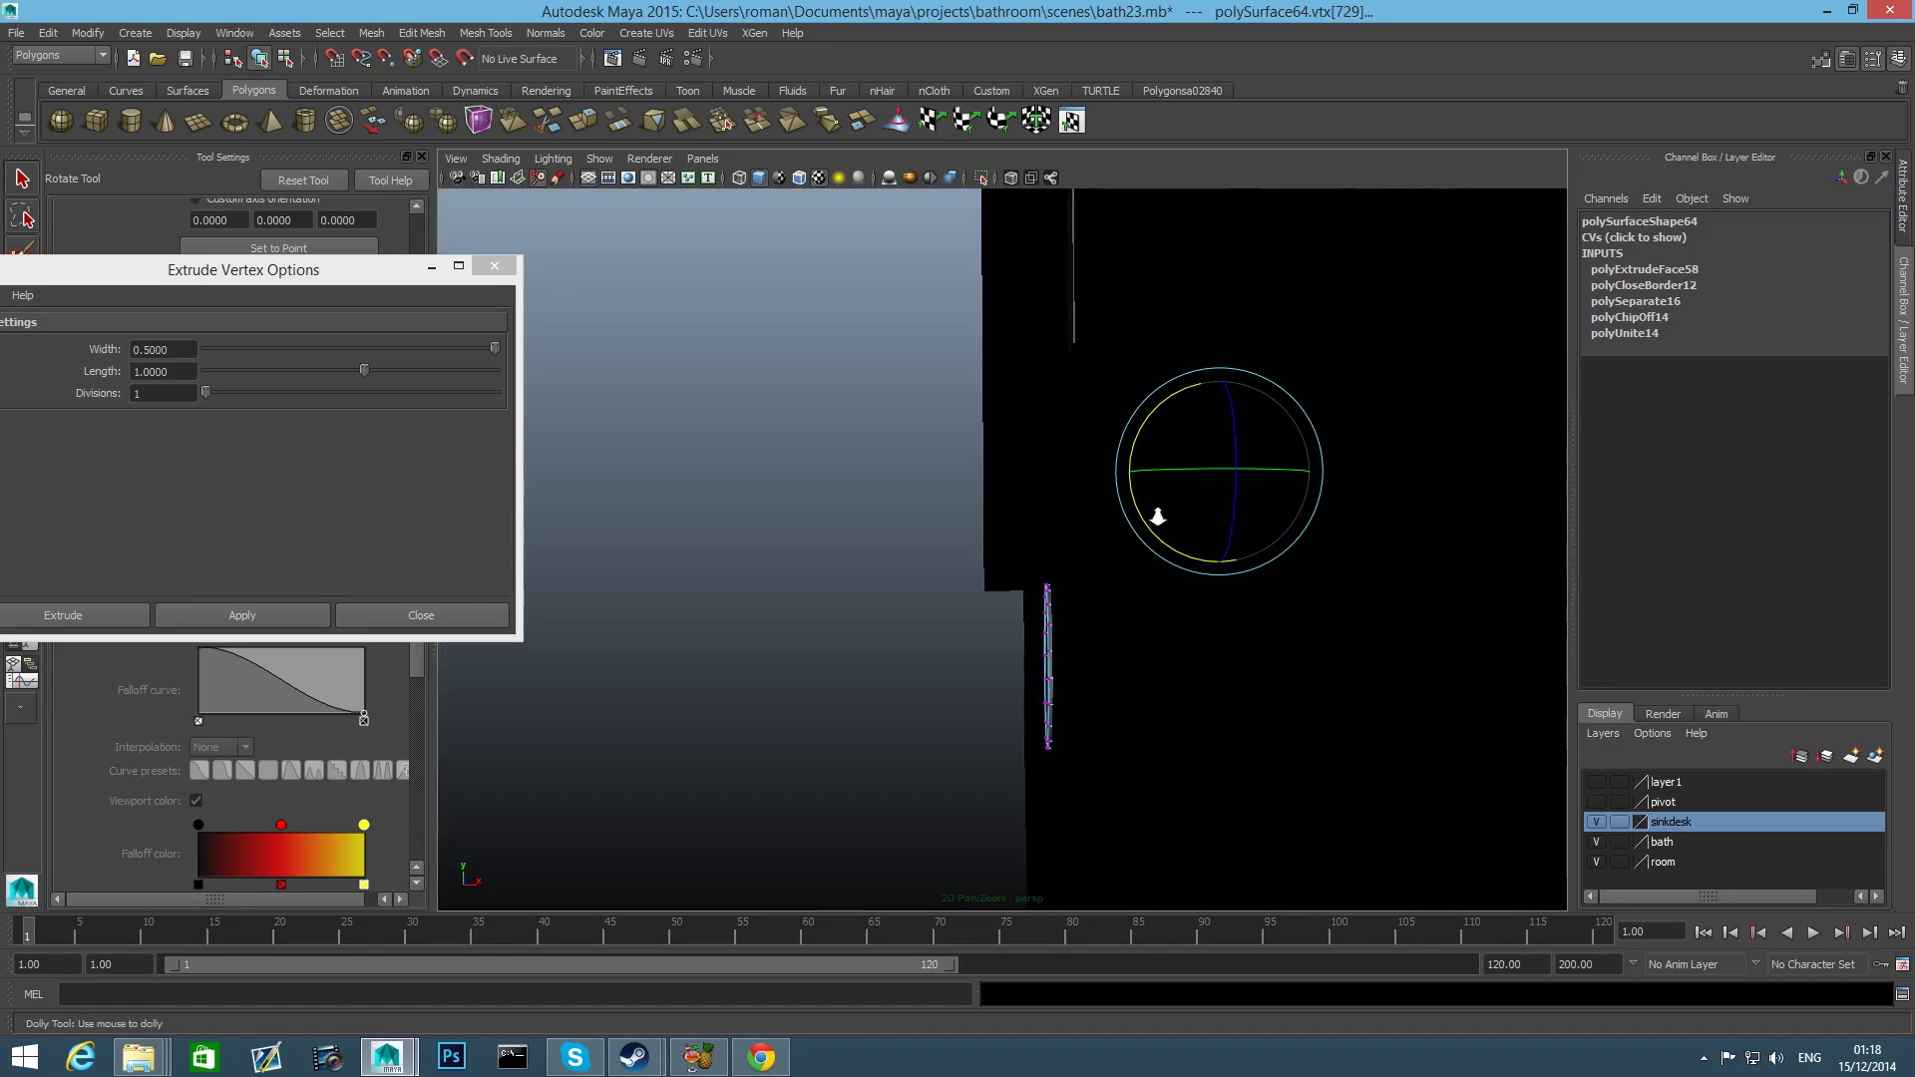
alt+middle_drag(1154, 516, 1061, 586)
alt+drag(1061, 585, 928, 562)
key(w)
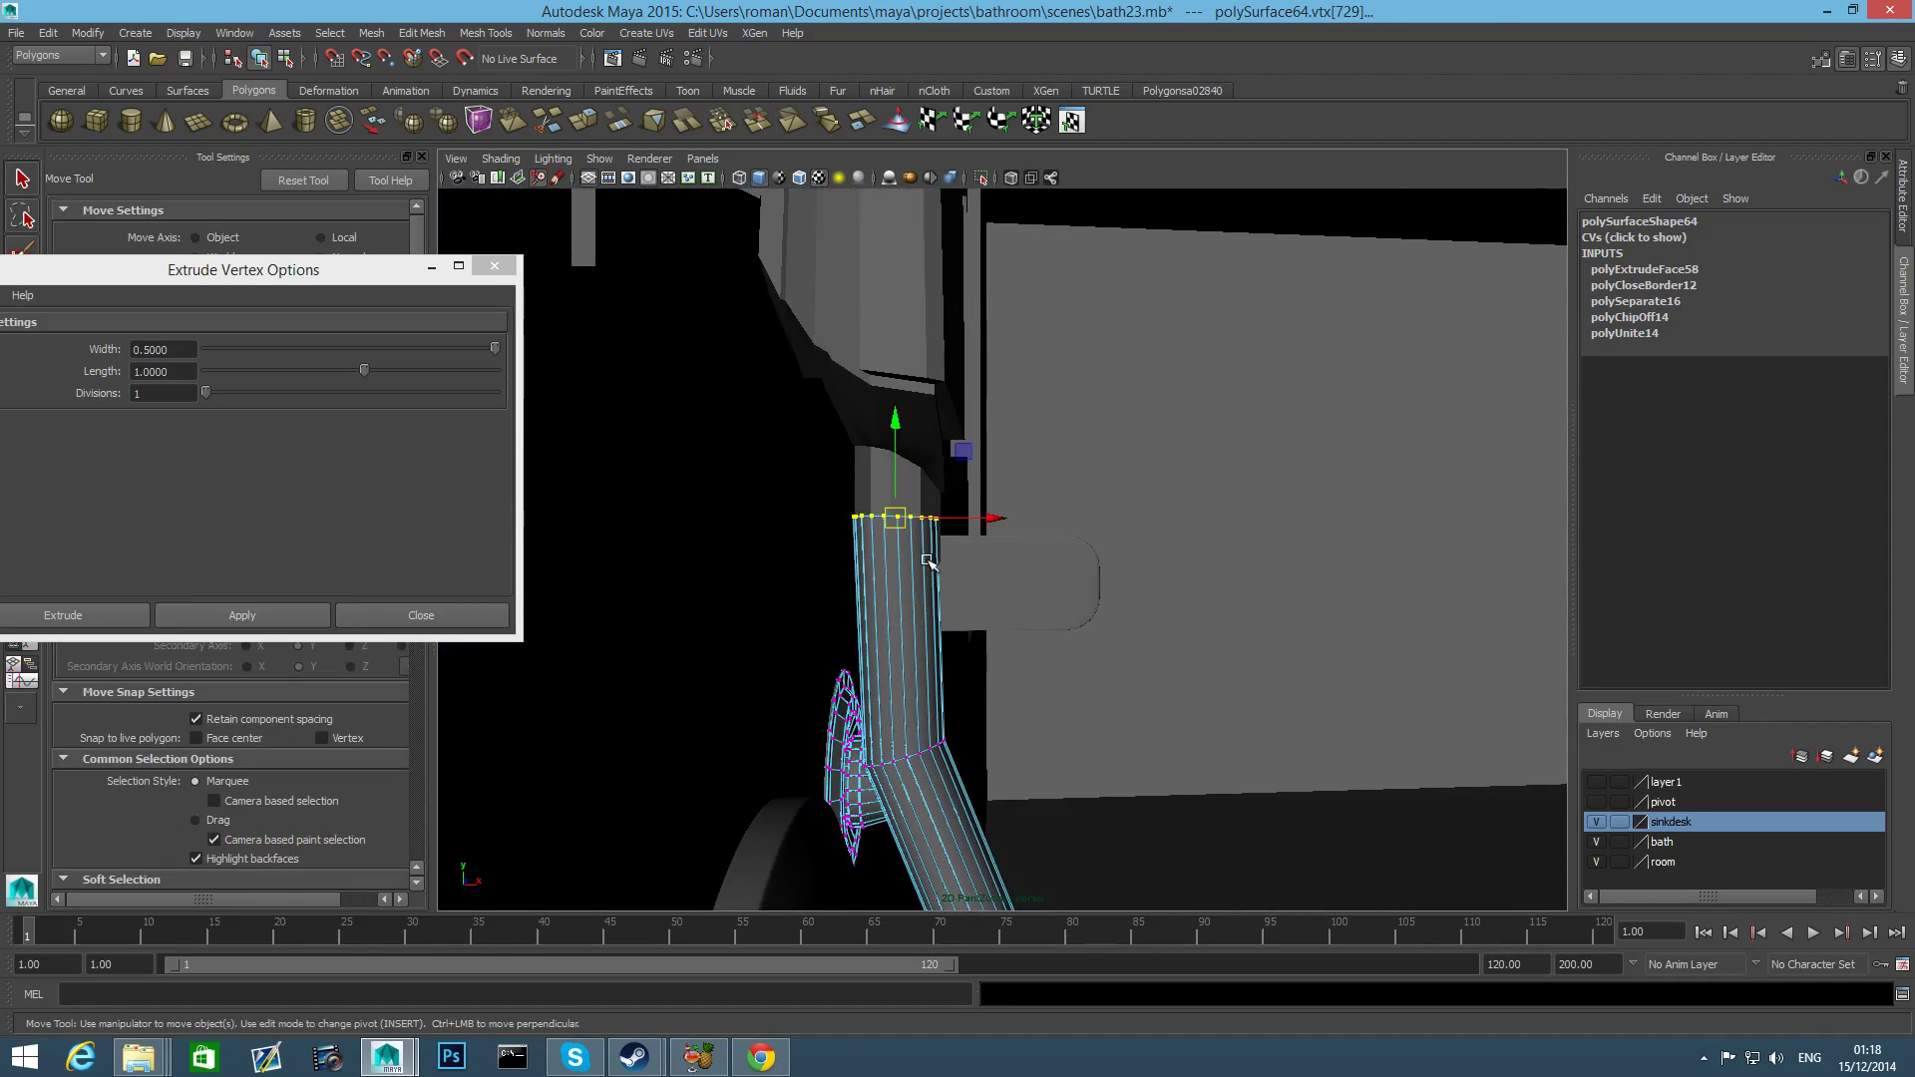
drag(893, 418, 897, 476)
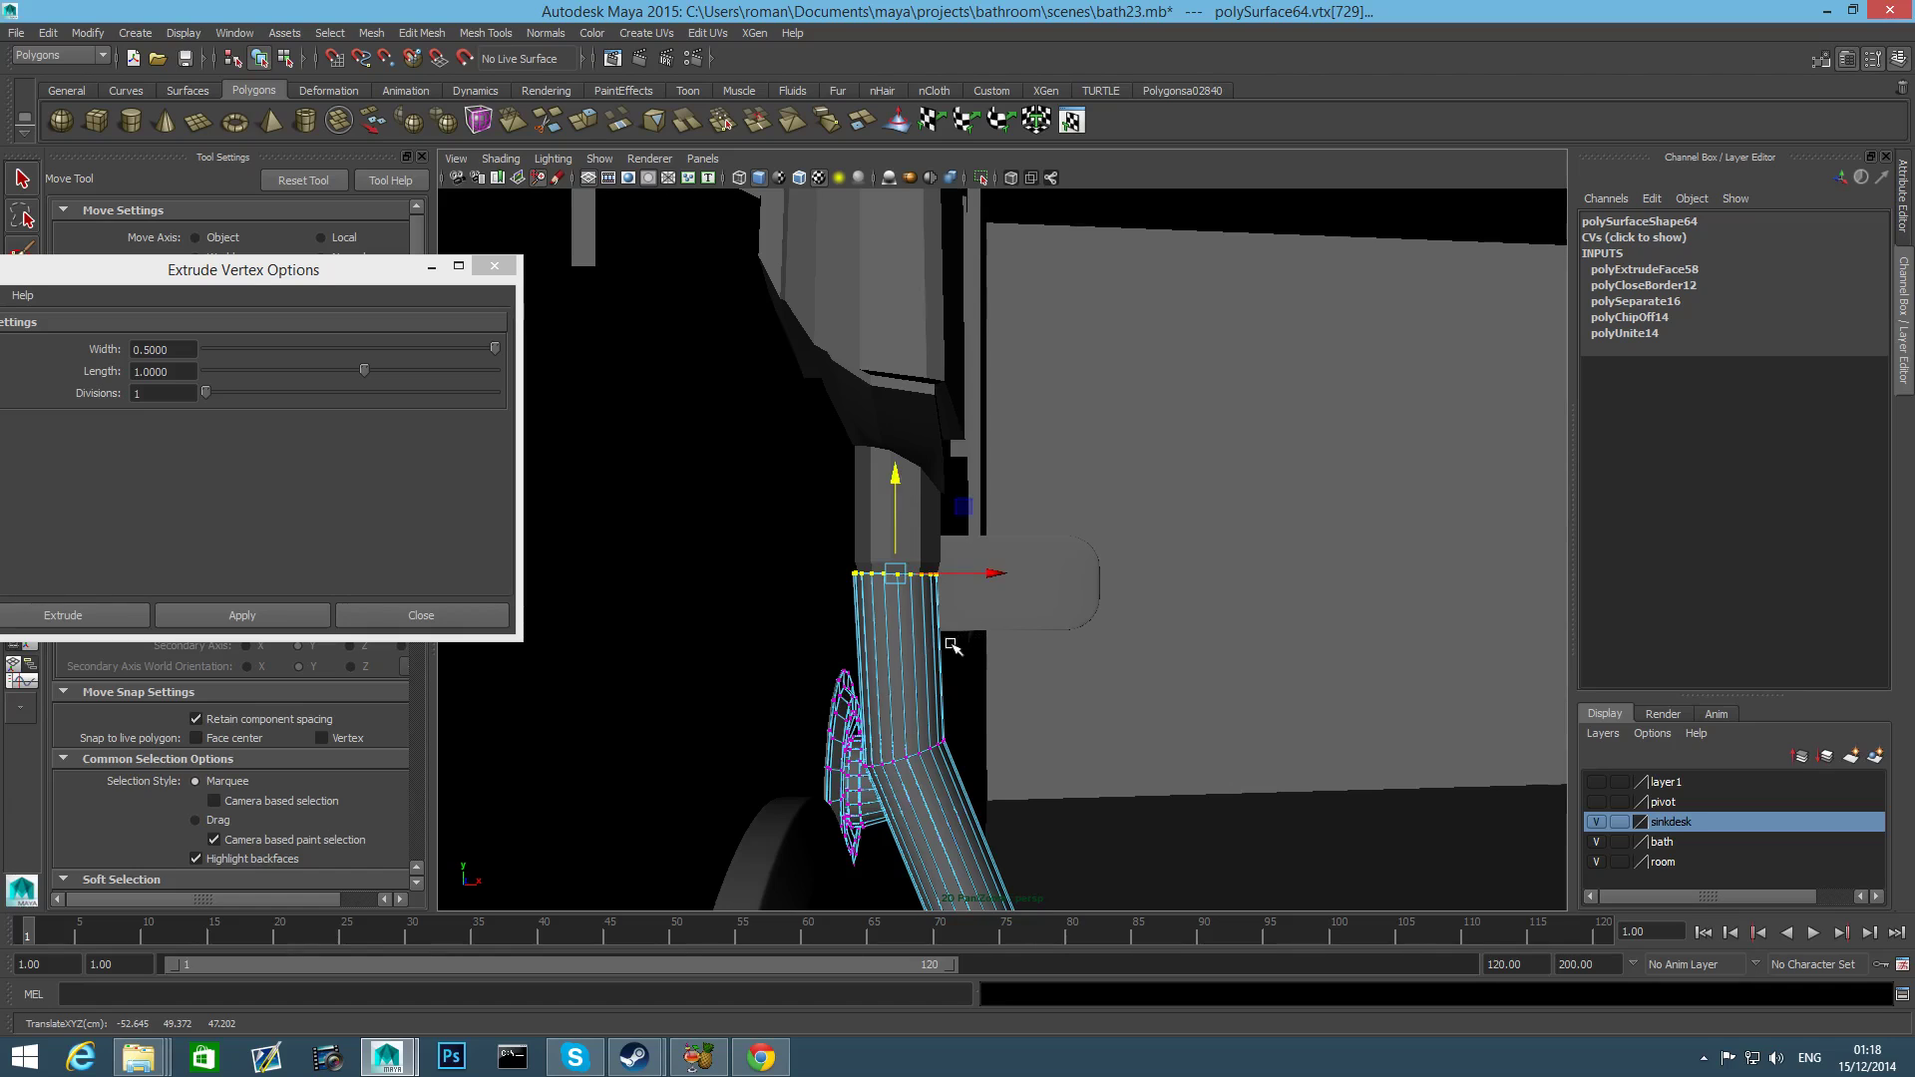
key(F8)
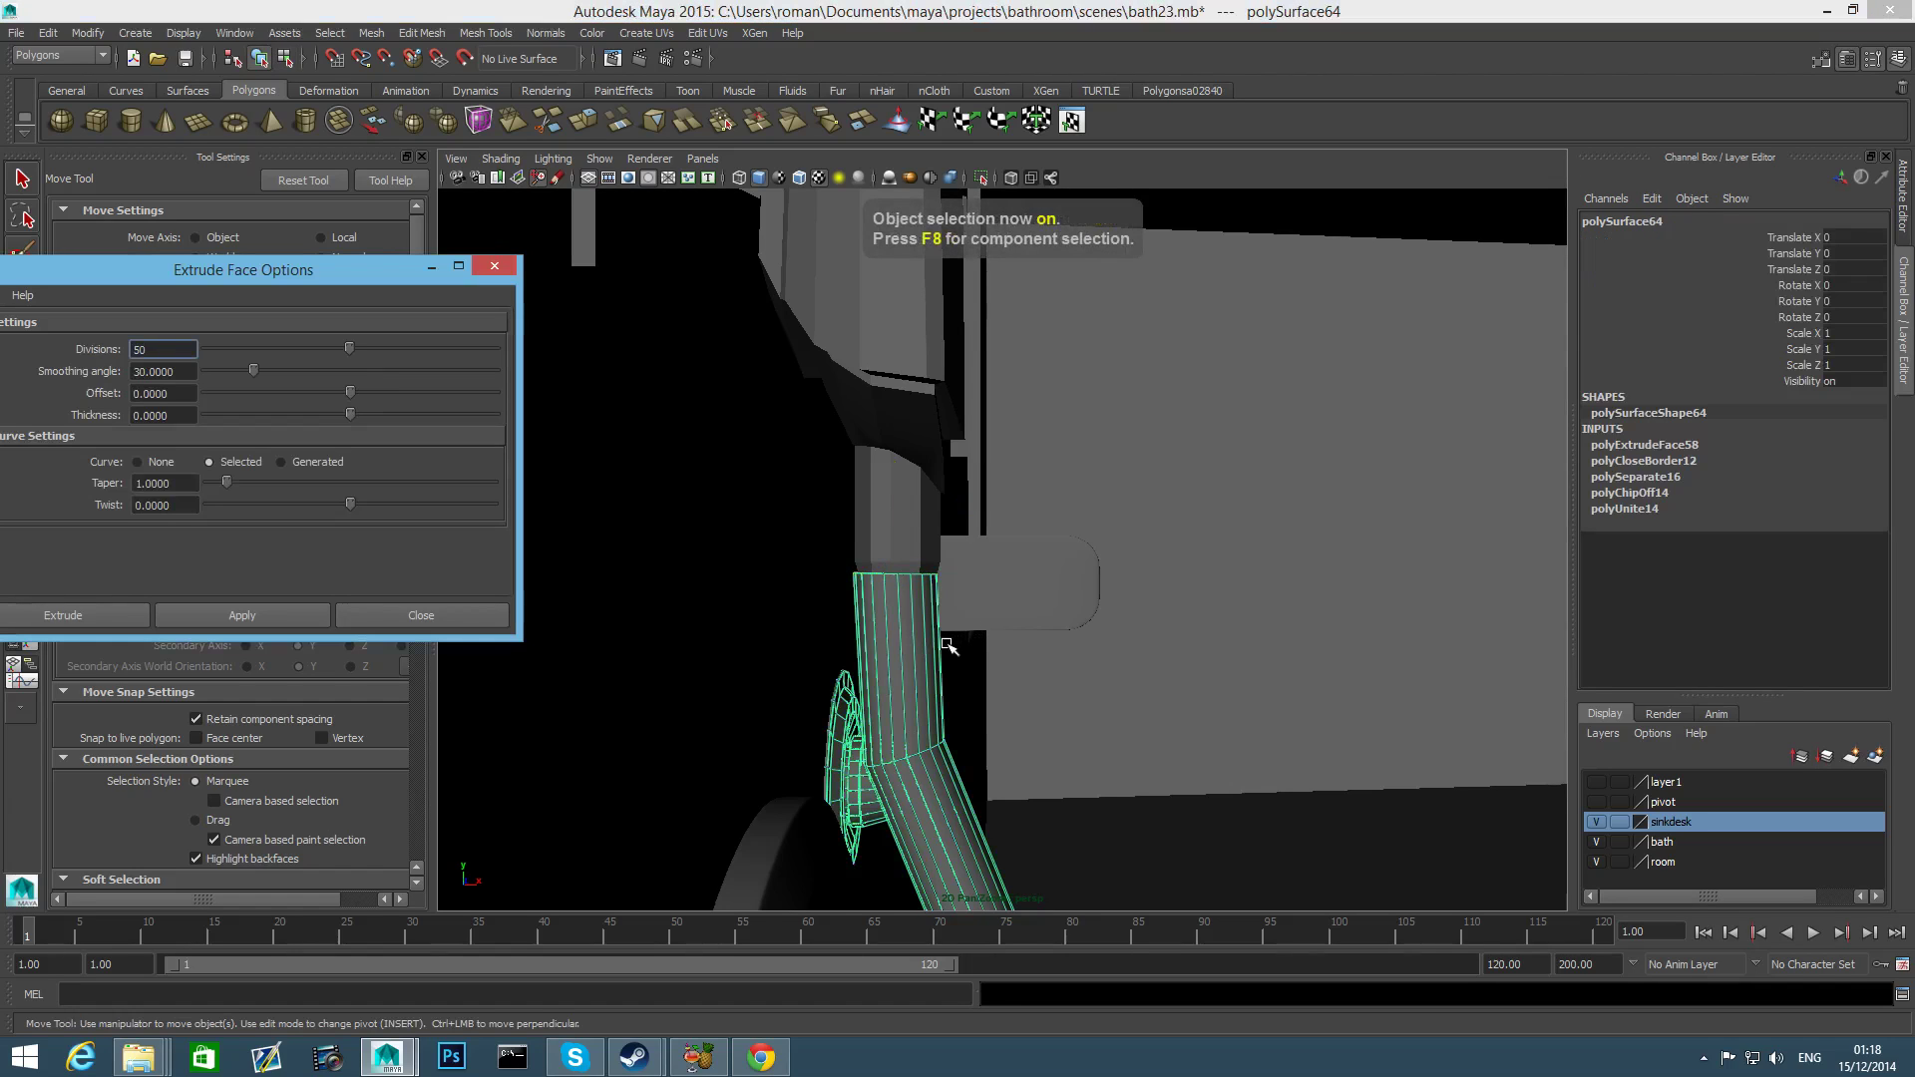
Shift the fourth vertex ring from the hose's hand shower end along X to about -51.864 to even out the bend.
alt+drag(947, 646, 1164, 646)
right_drag(1164, 576, 1109, 570)
drag(1112, 571, 1239, 589)
drag(1149, 685, 1274, 711)
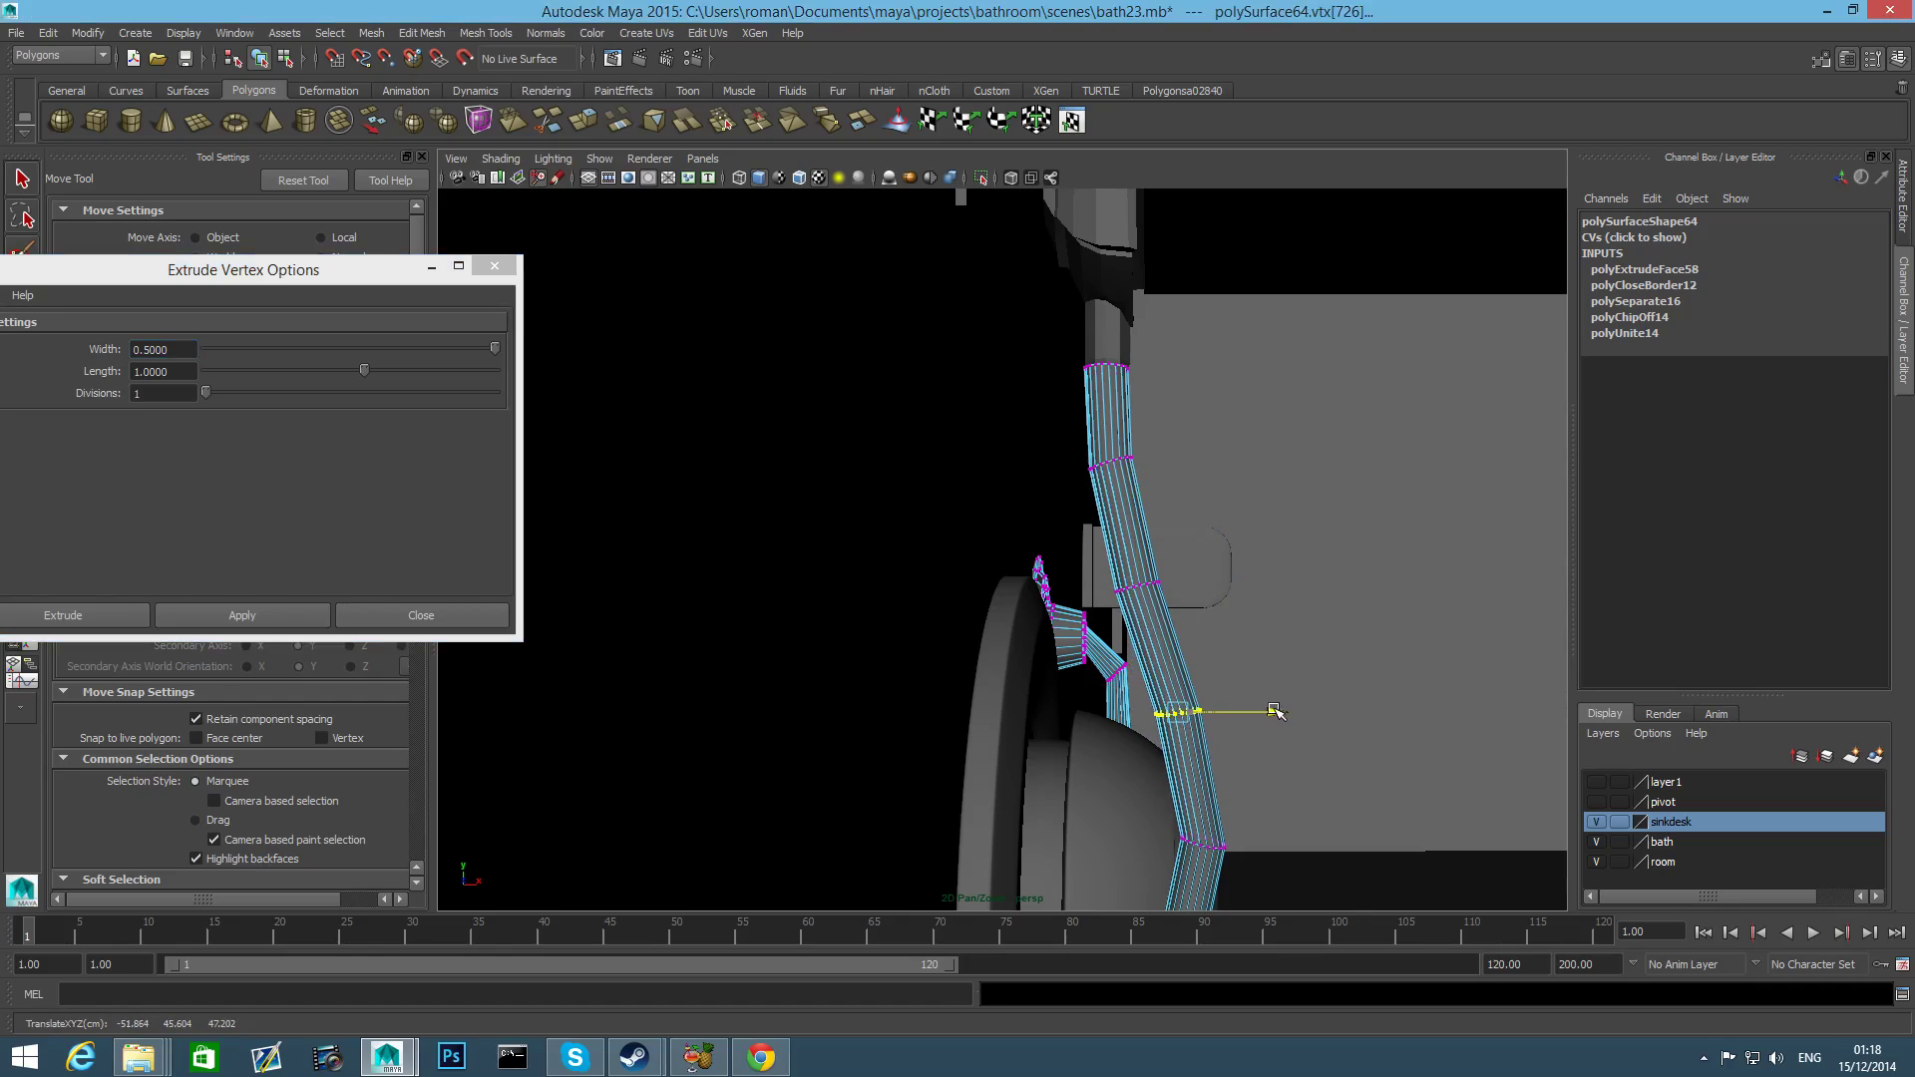
key(F8)
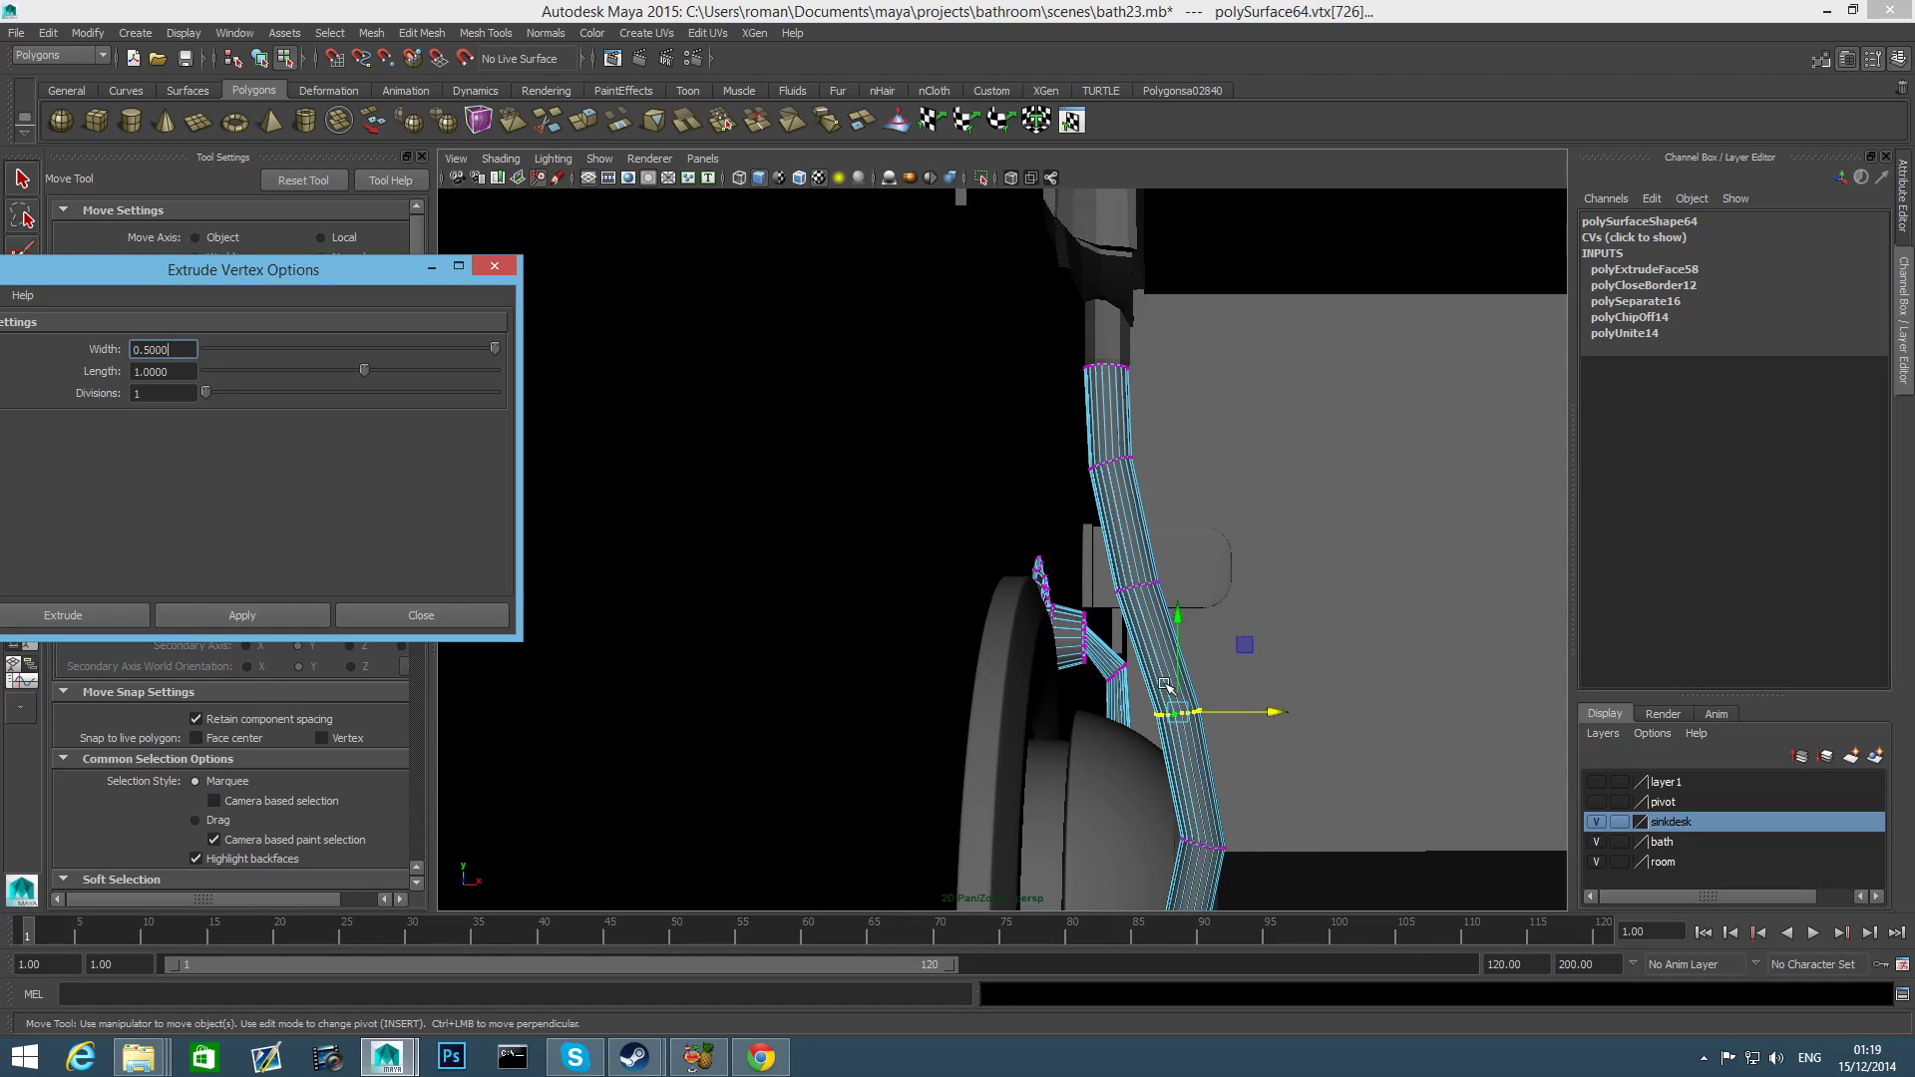
click(1154, 649)
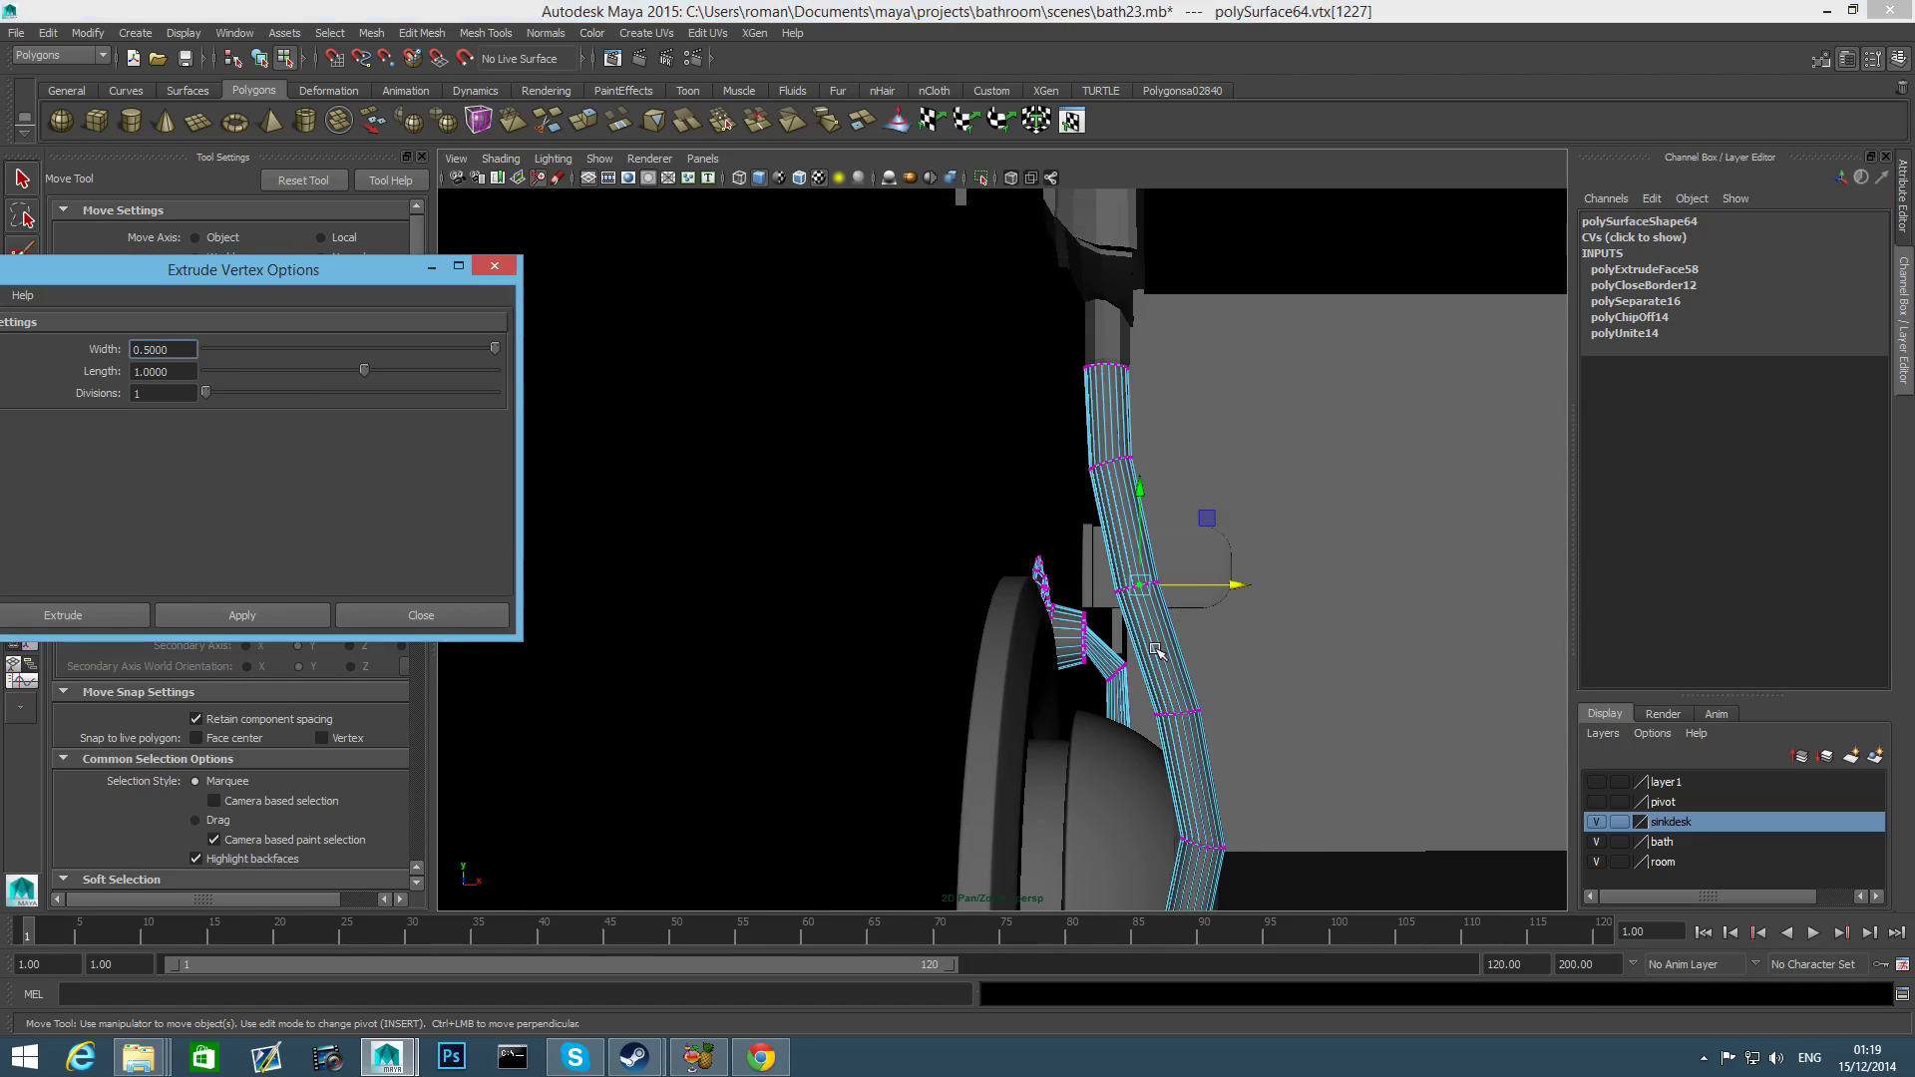
Select the hose's end face below the hand shower and extrude it upward by 0.511 around the stem.
alt+drag(1135, 648, 1000, 655)
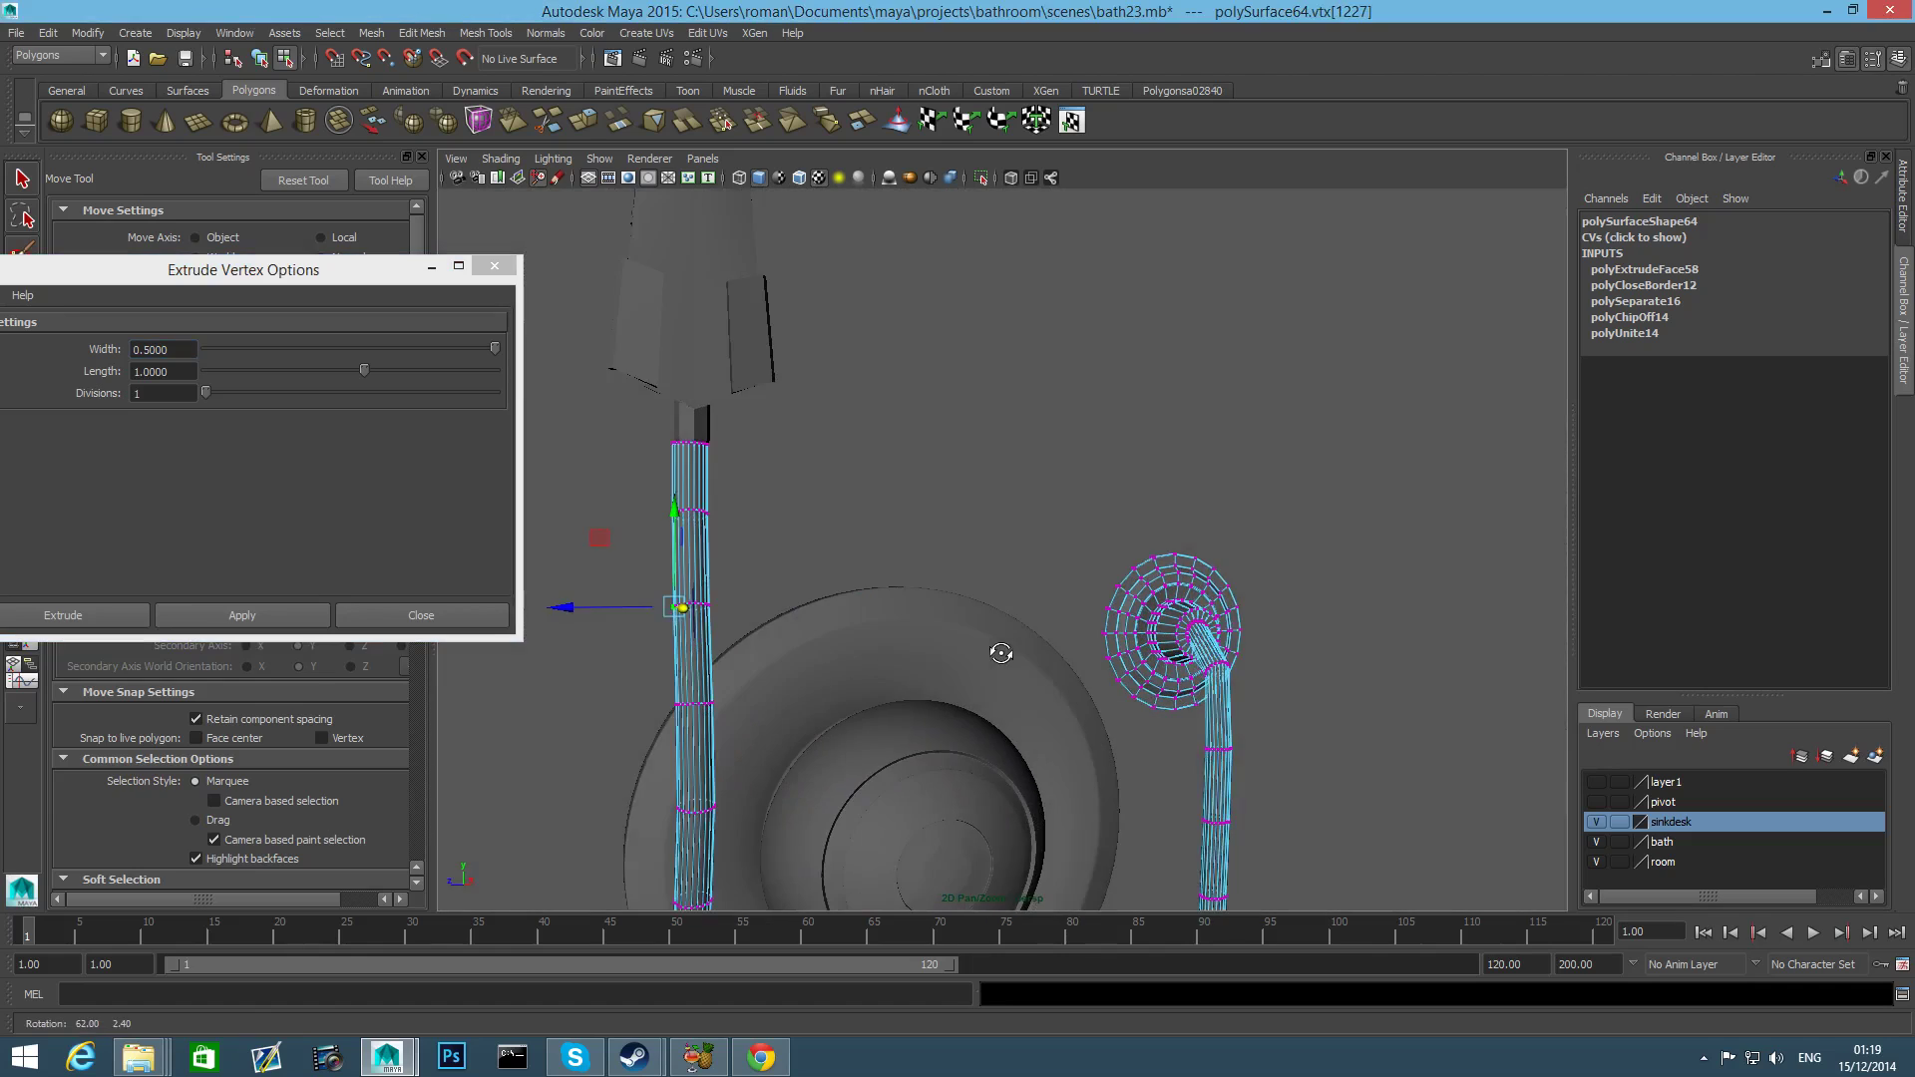
alt+middle_drag(1000, 654, 1060, 705)
alt+right_drag(1060, 706, 1019, 729)
alt+drag(850, 680, 1015, 673)
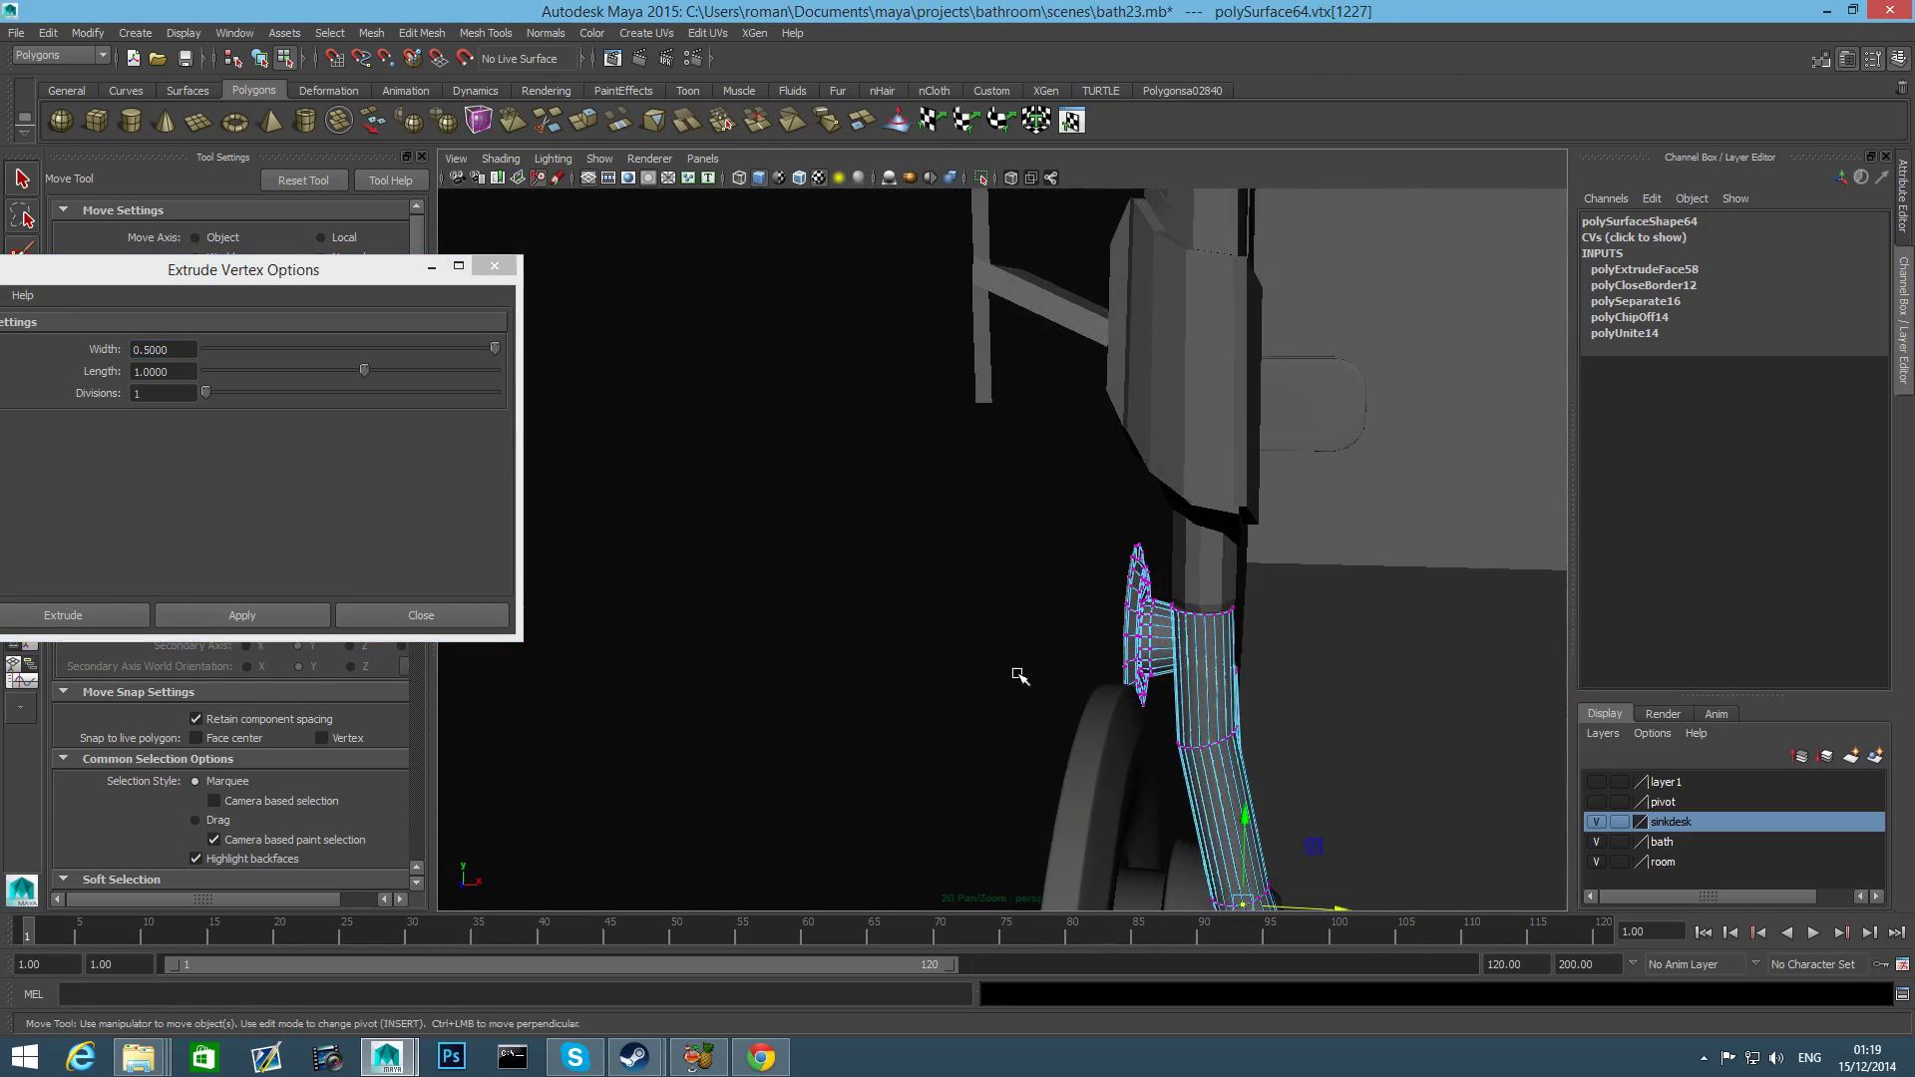
alt+right_drag(1017, 675, 1215, 715)
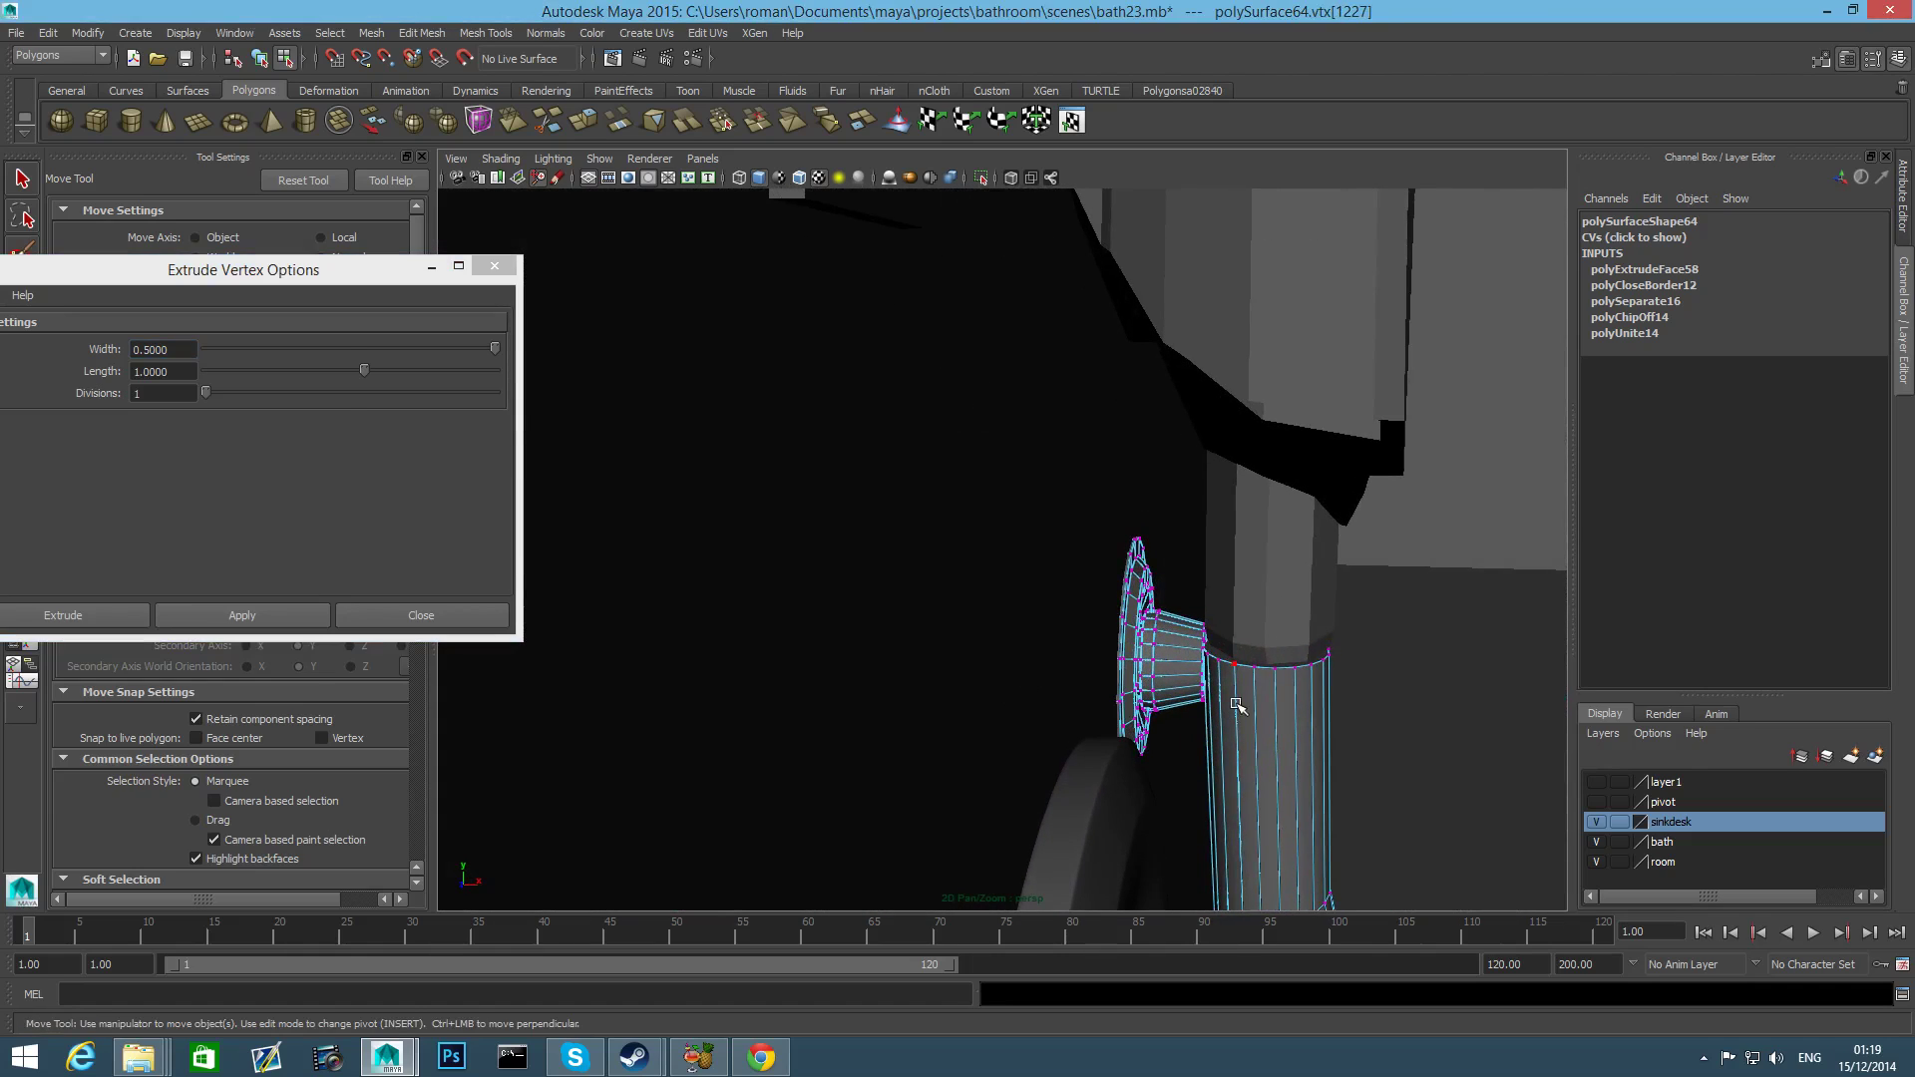
key(F8)
right_drag(1270, 627, 1270, 688)
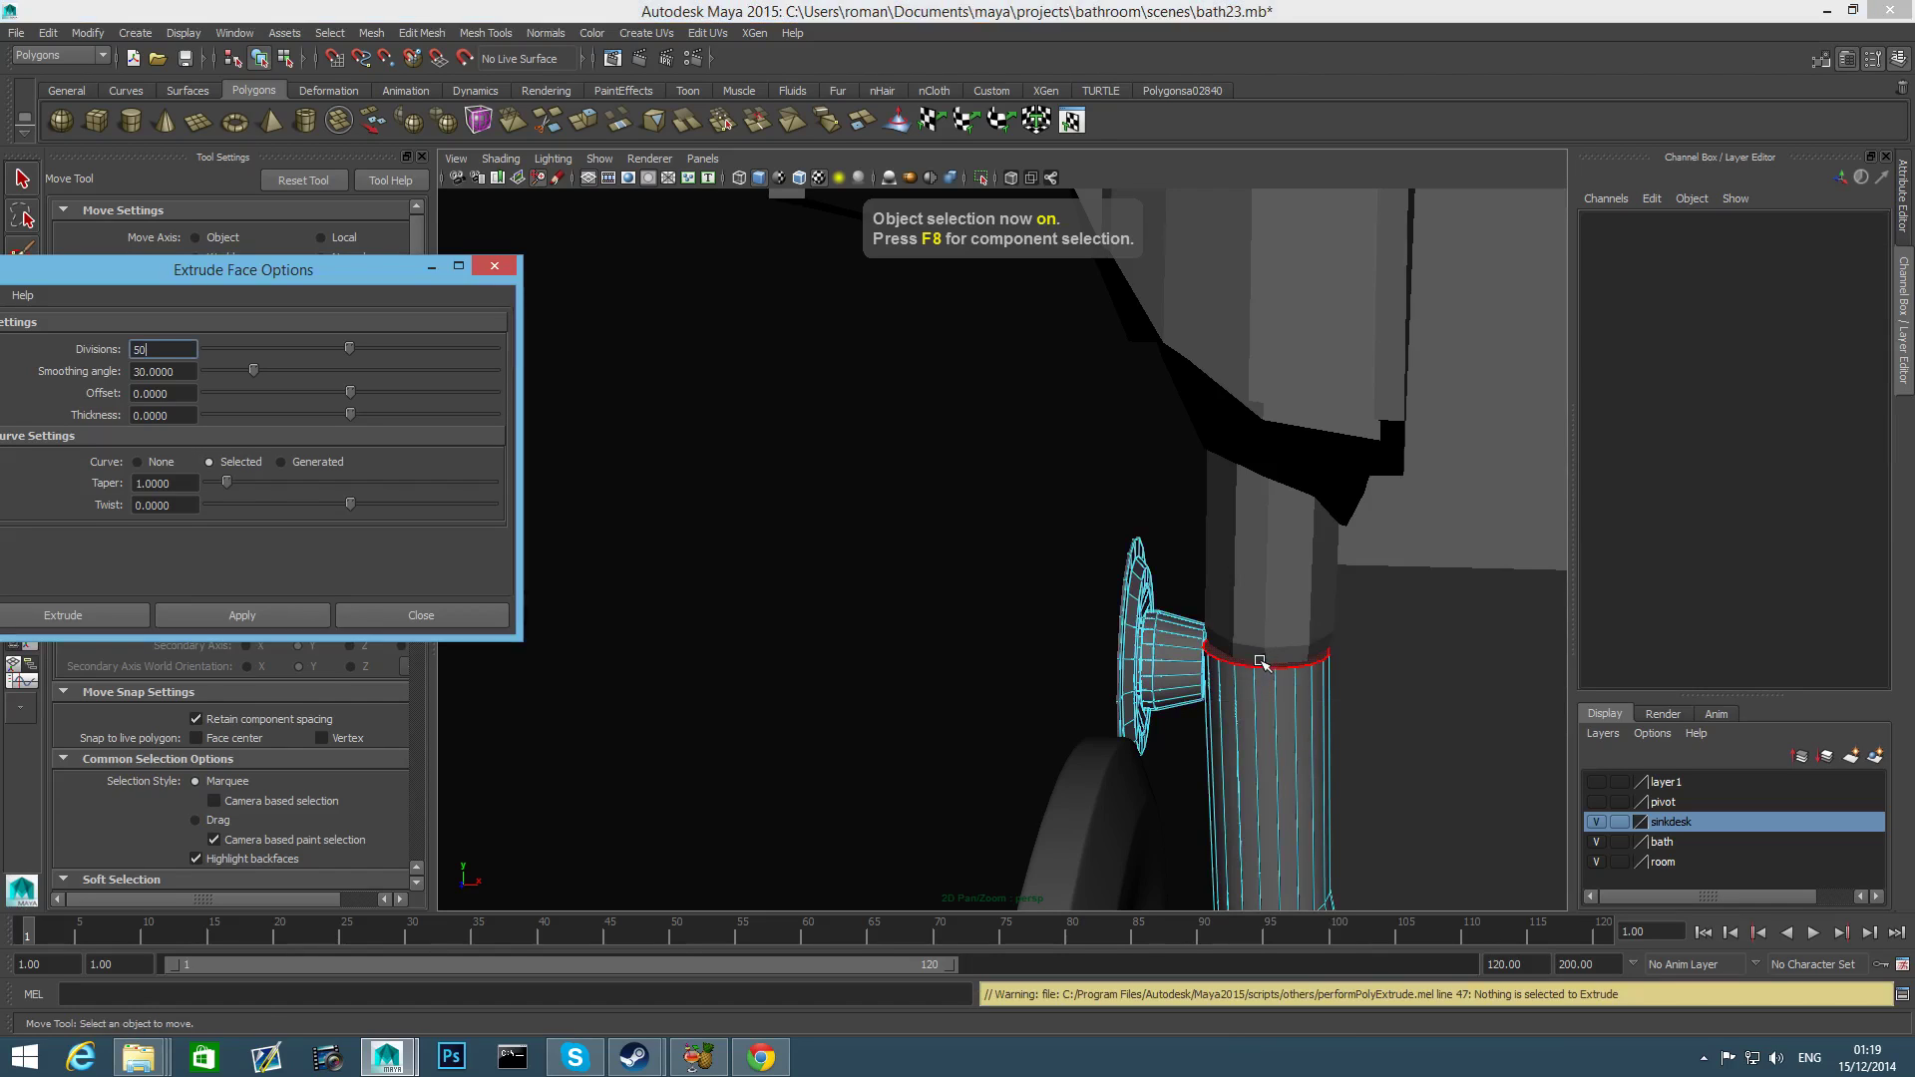
click(1260, 661)
alt+drag(1297, 683, 1247, 665)
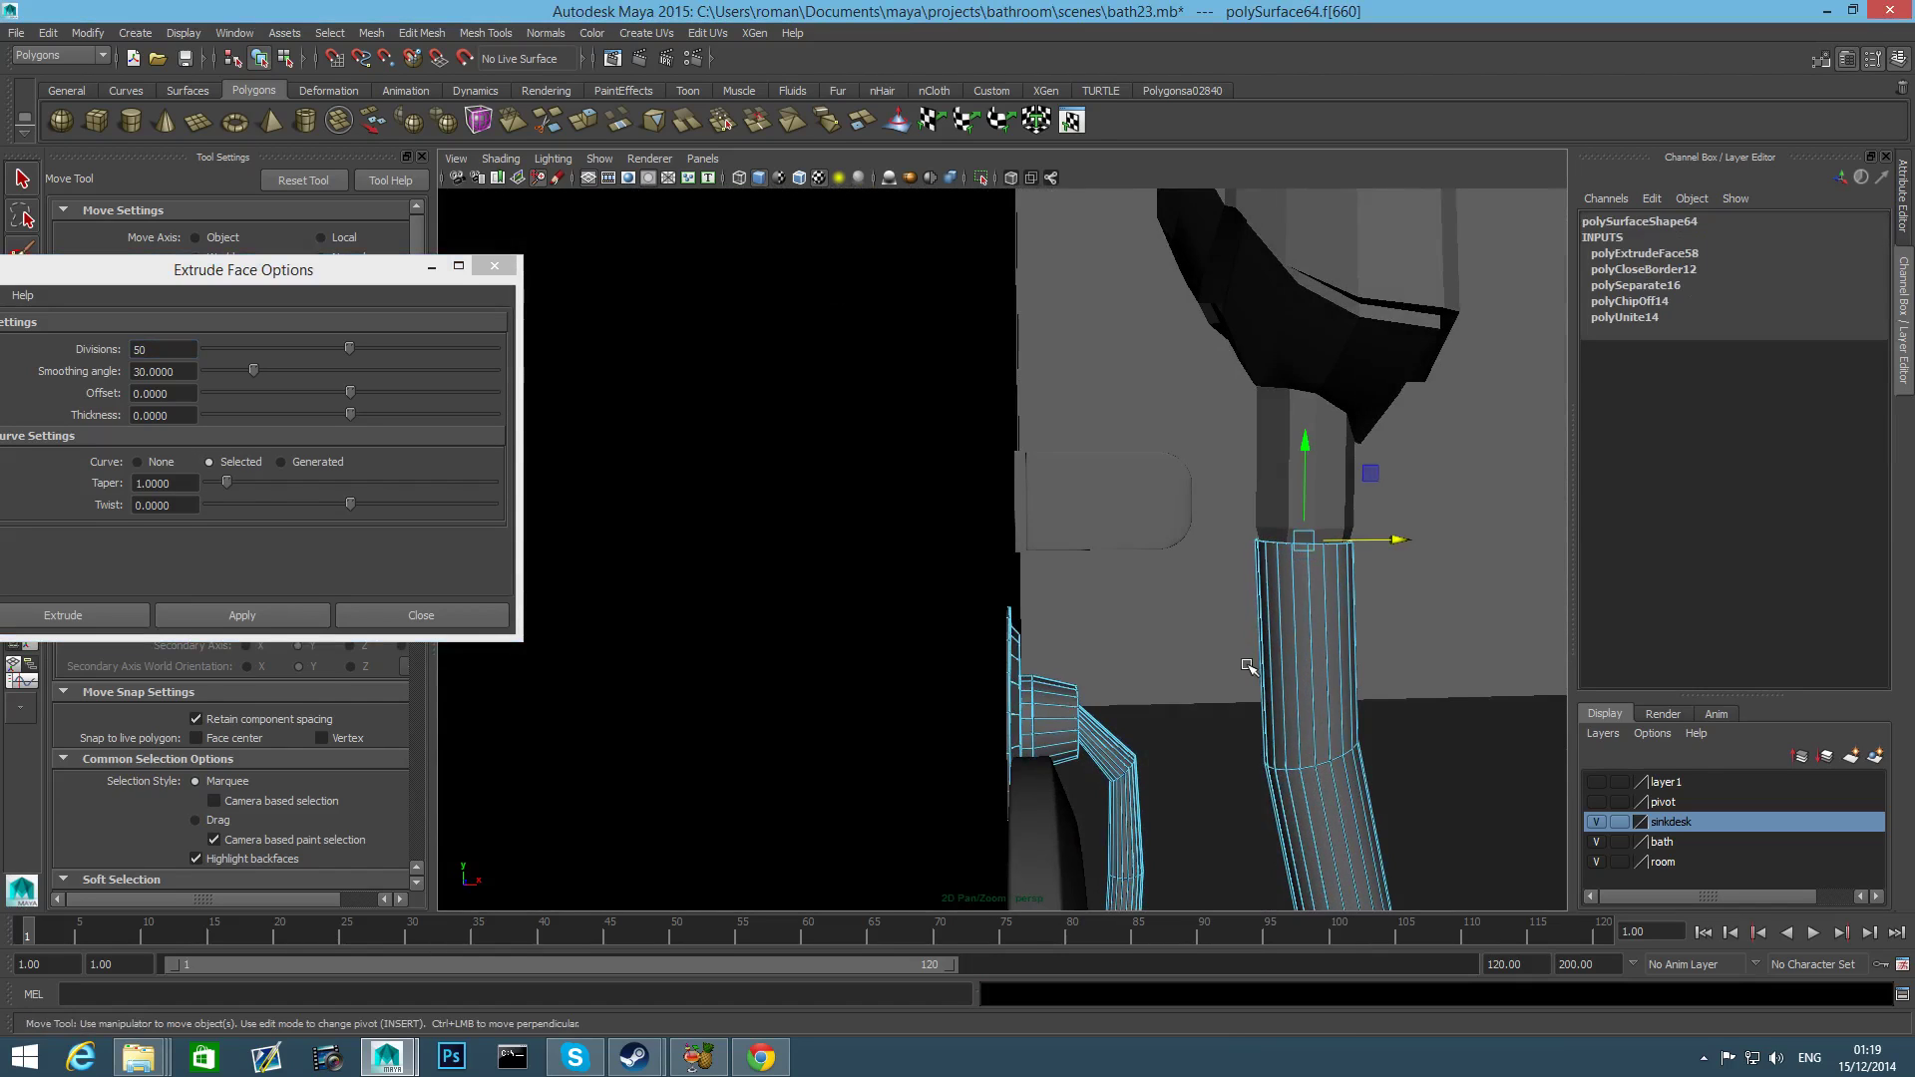
alt+middle_drag(1247, 667, 1098, 731)
double_click(584, 122)
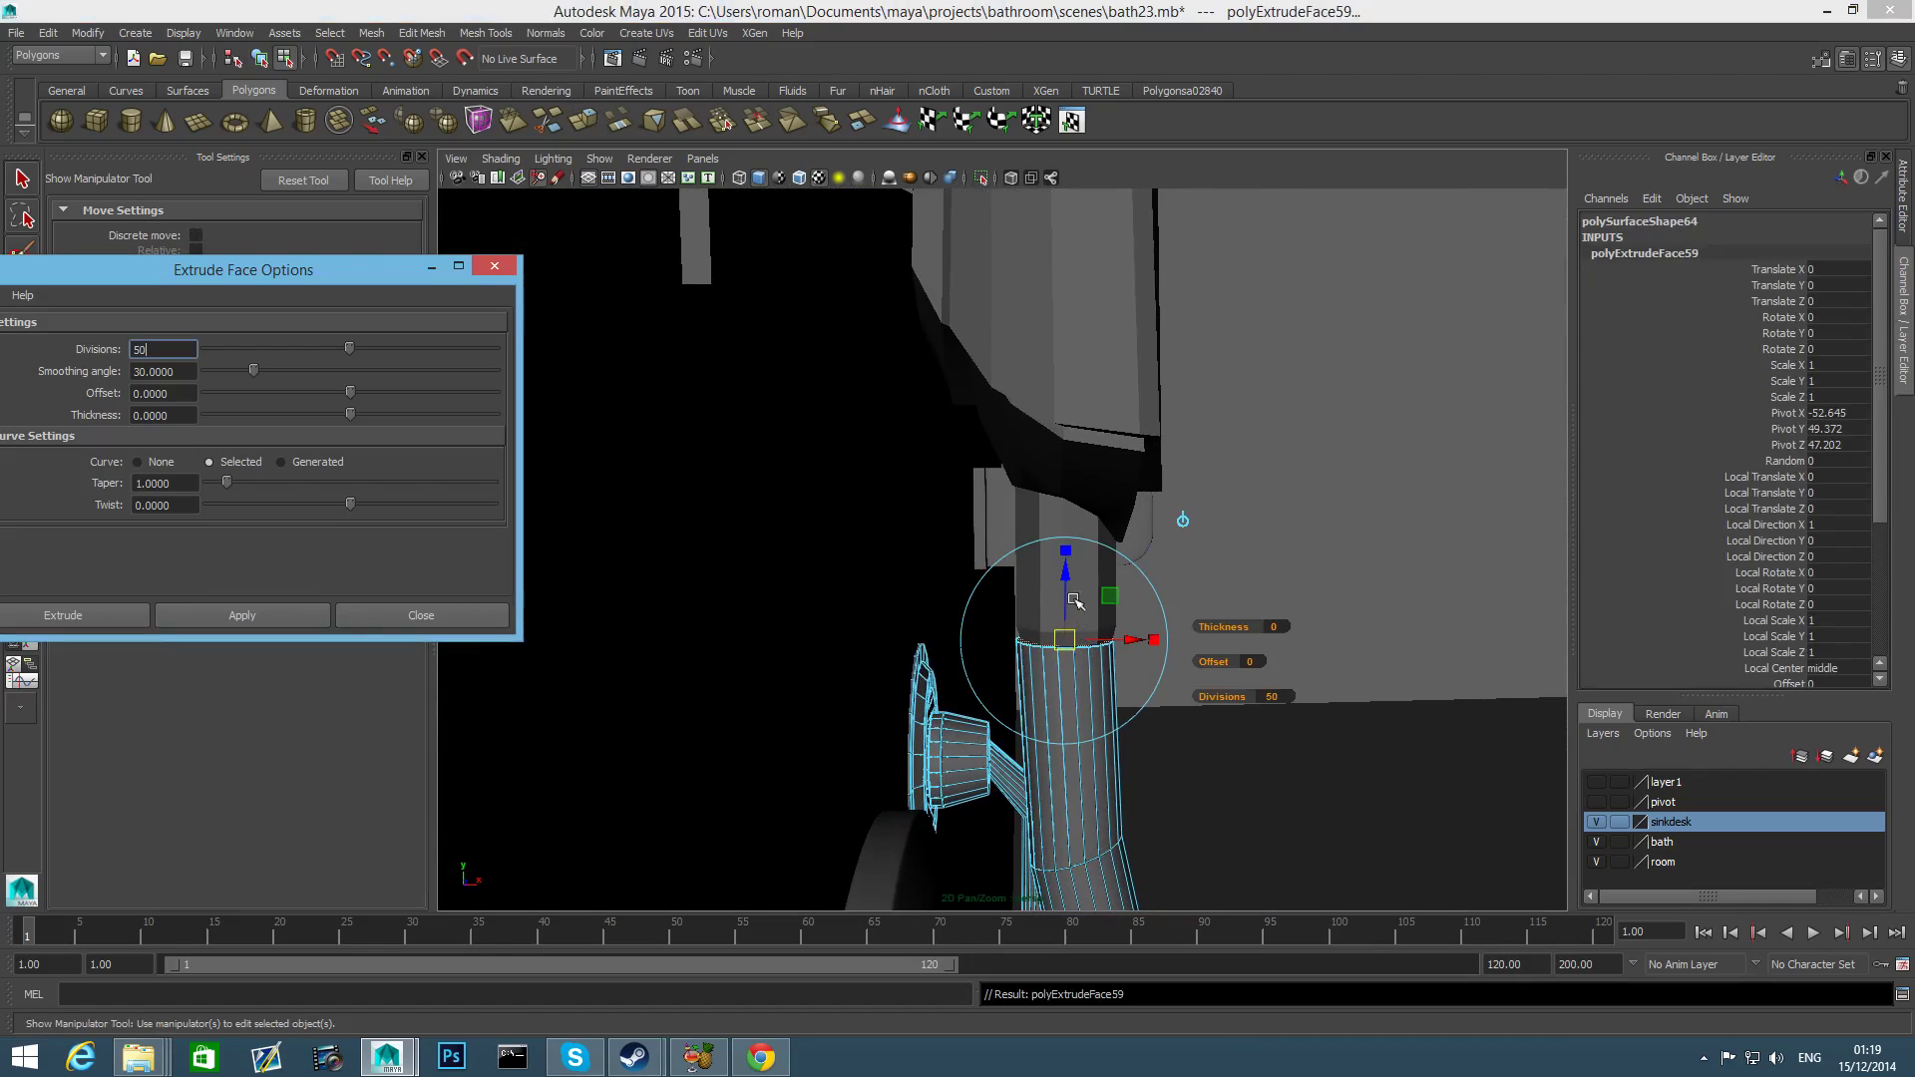
drag(1064, 573, 1052, 466)
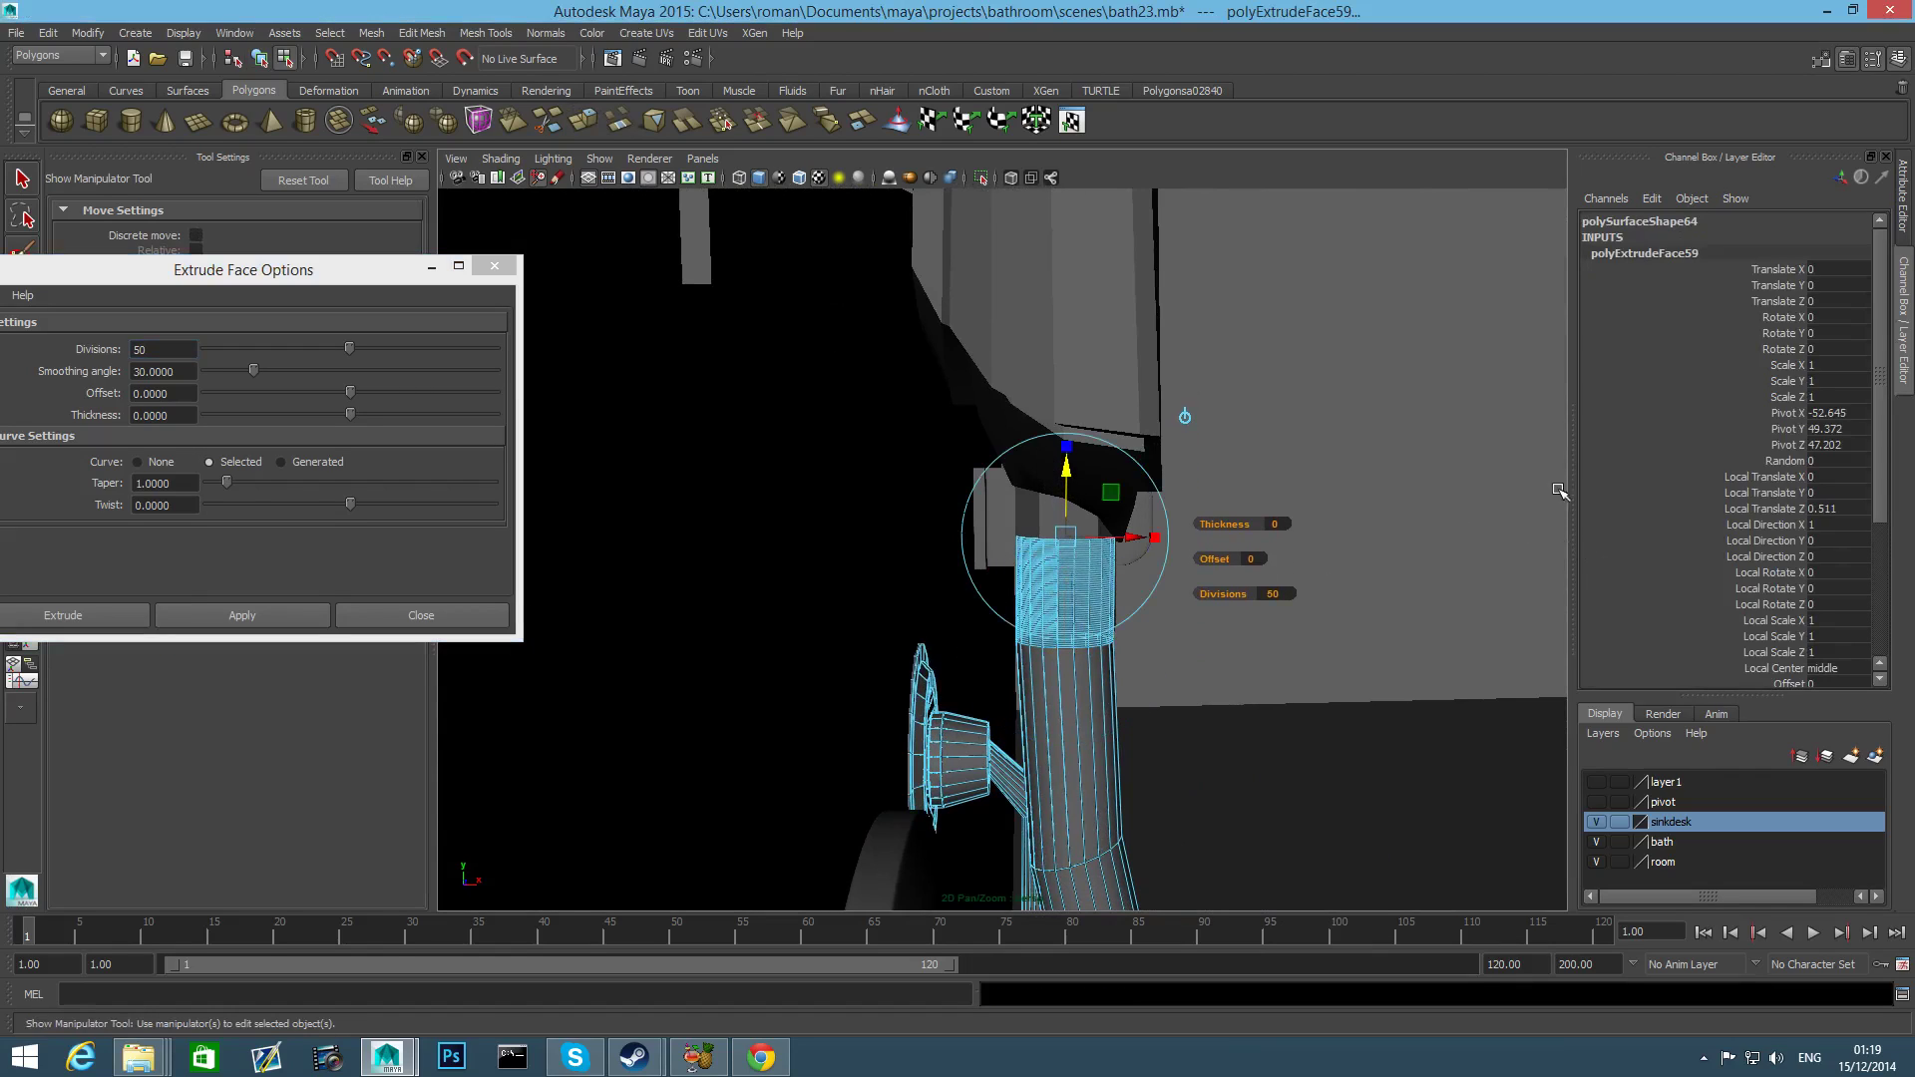
Reduce the hose end extrusion's divisions to 1 and scale its end face out slightly.
click(1846, 58)
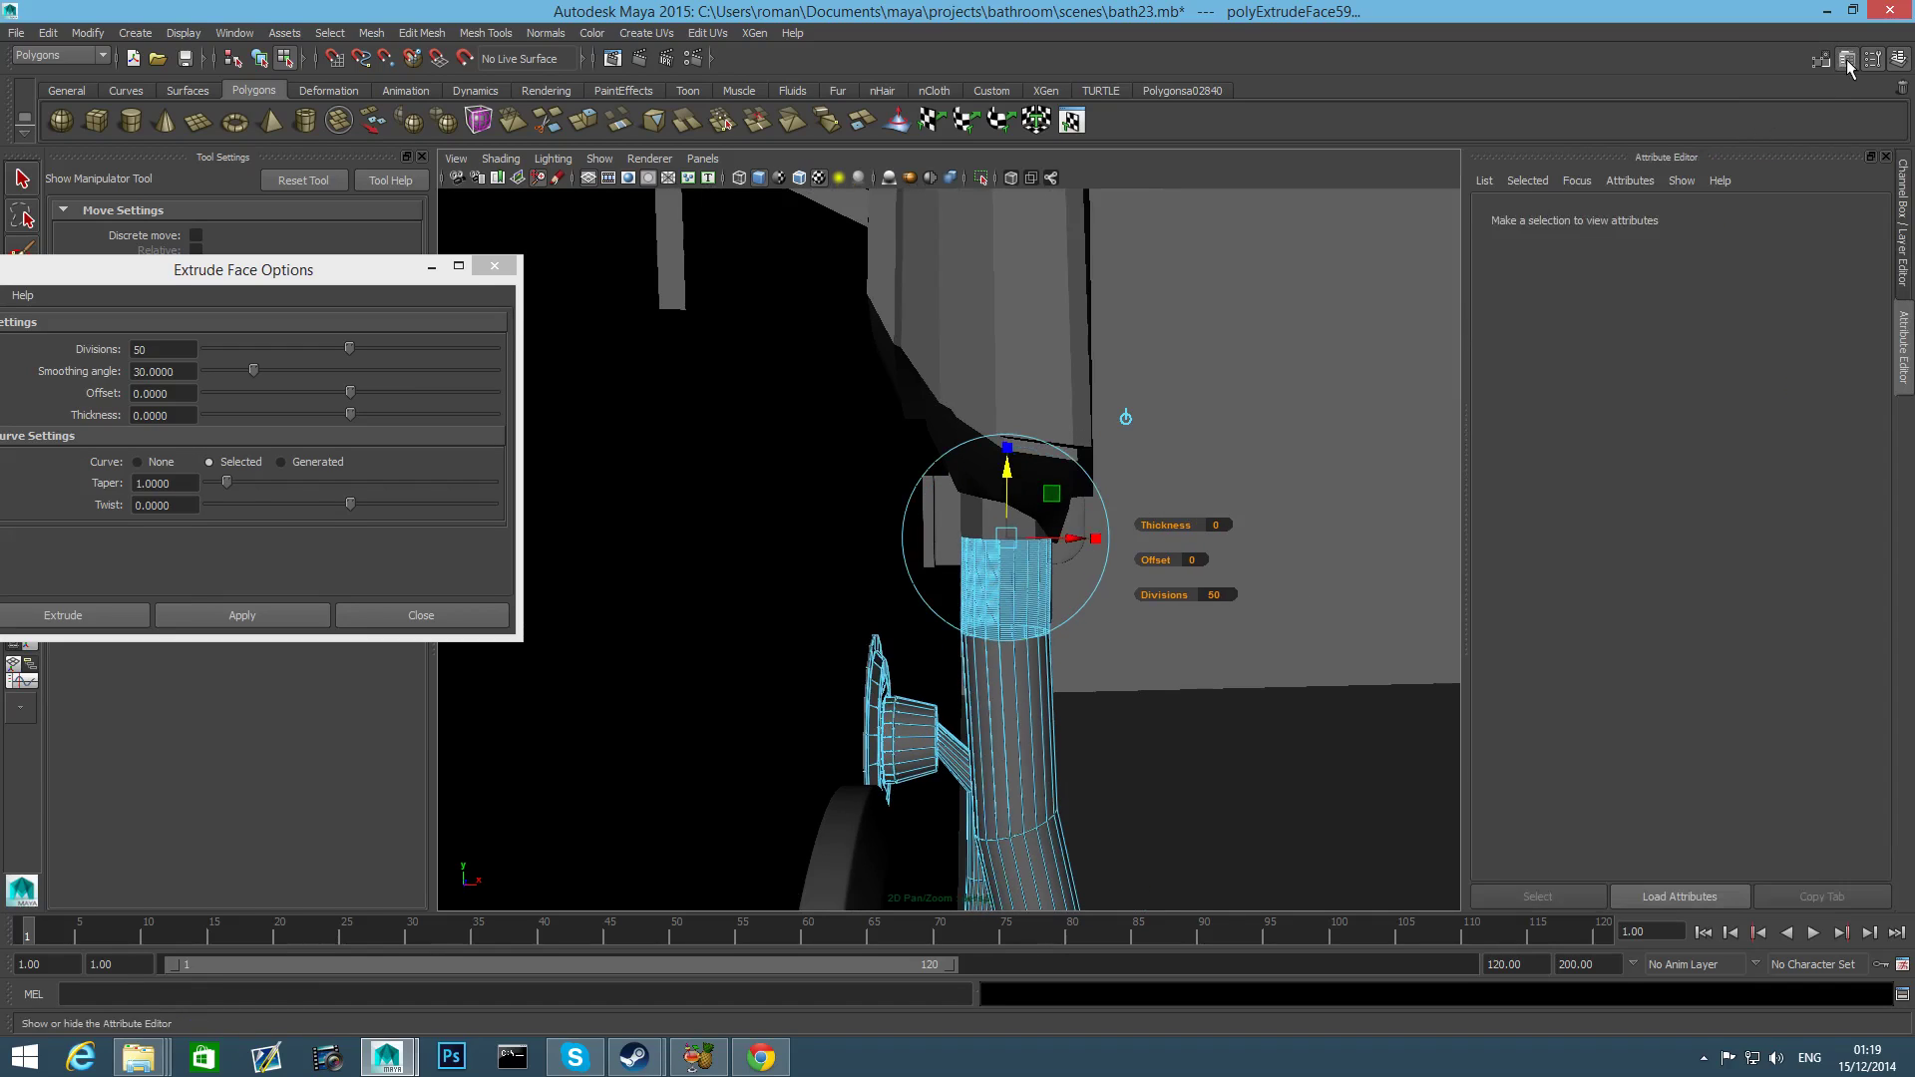
drag(1854, 488, 1734, 494)
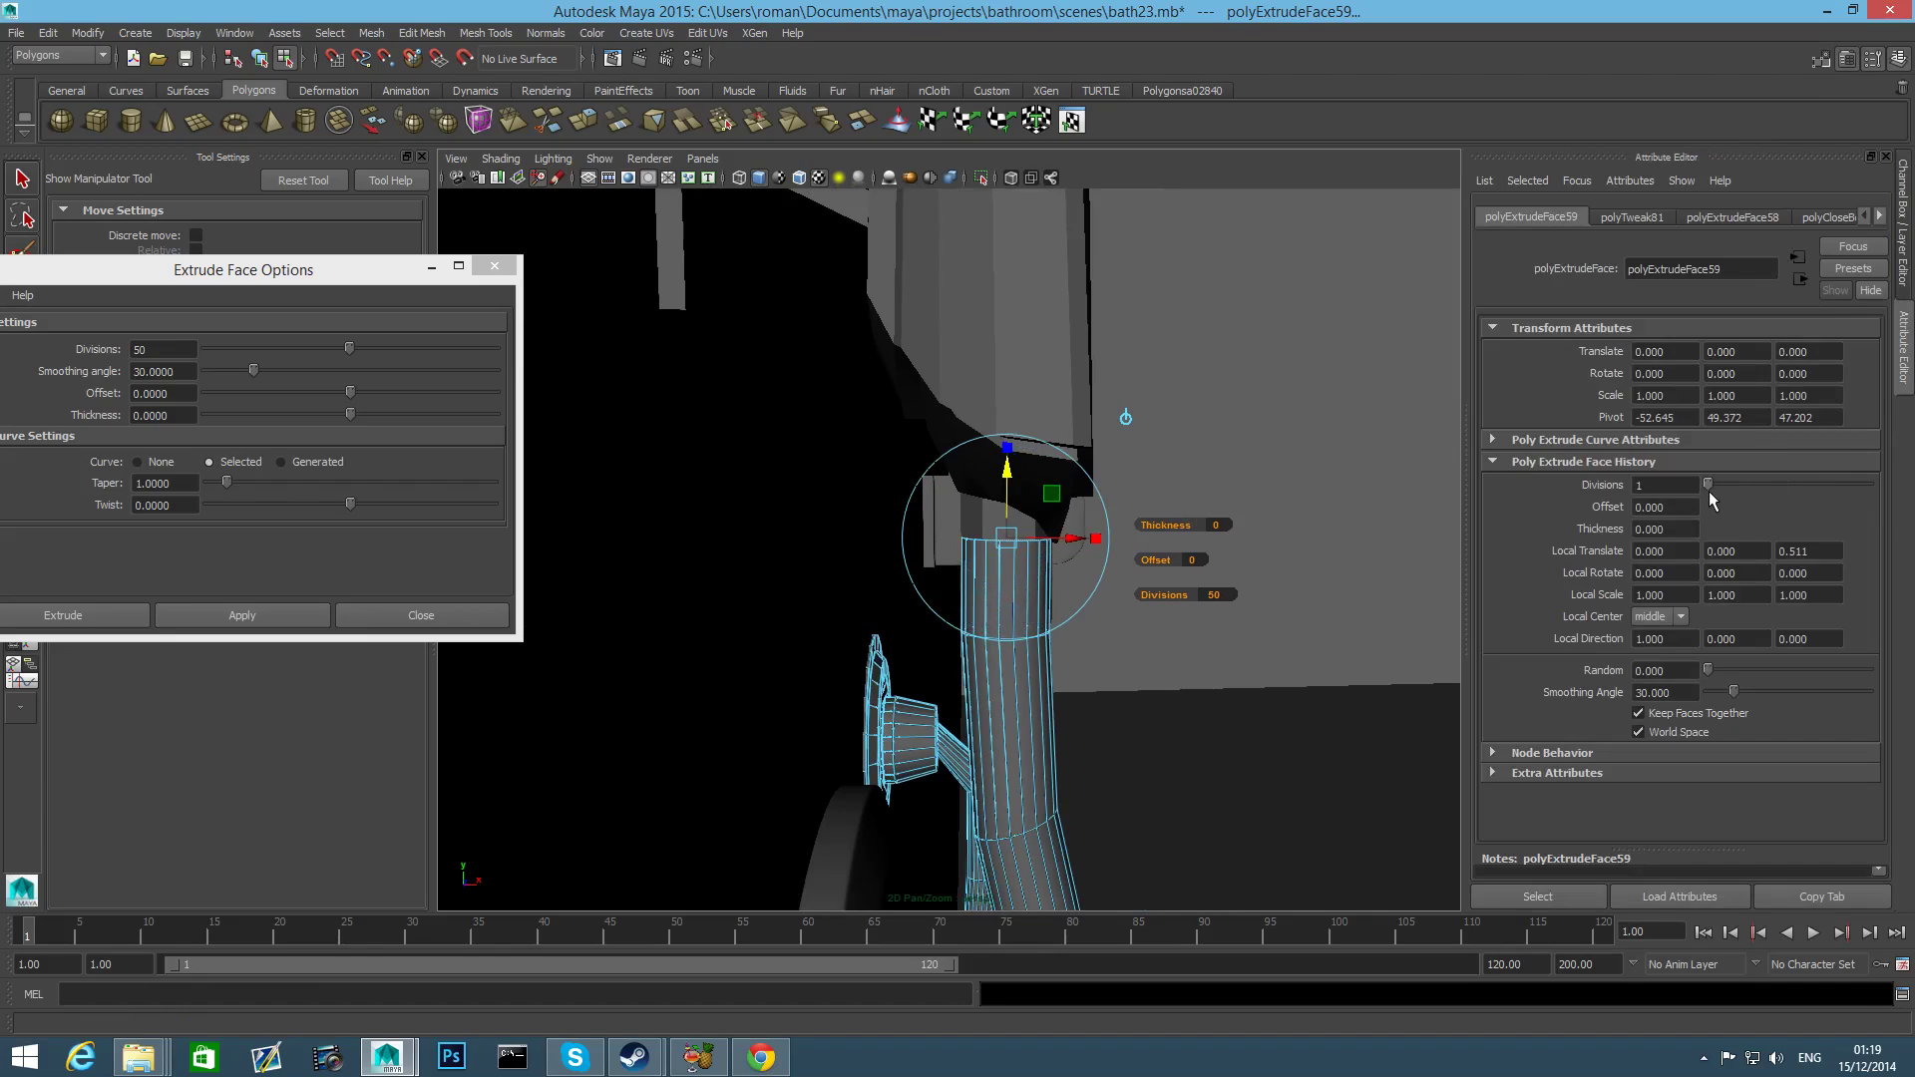
key(r)
drag(1005, 536, 1007, 538)
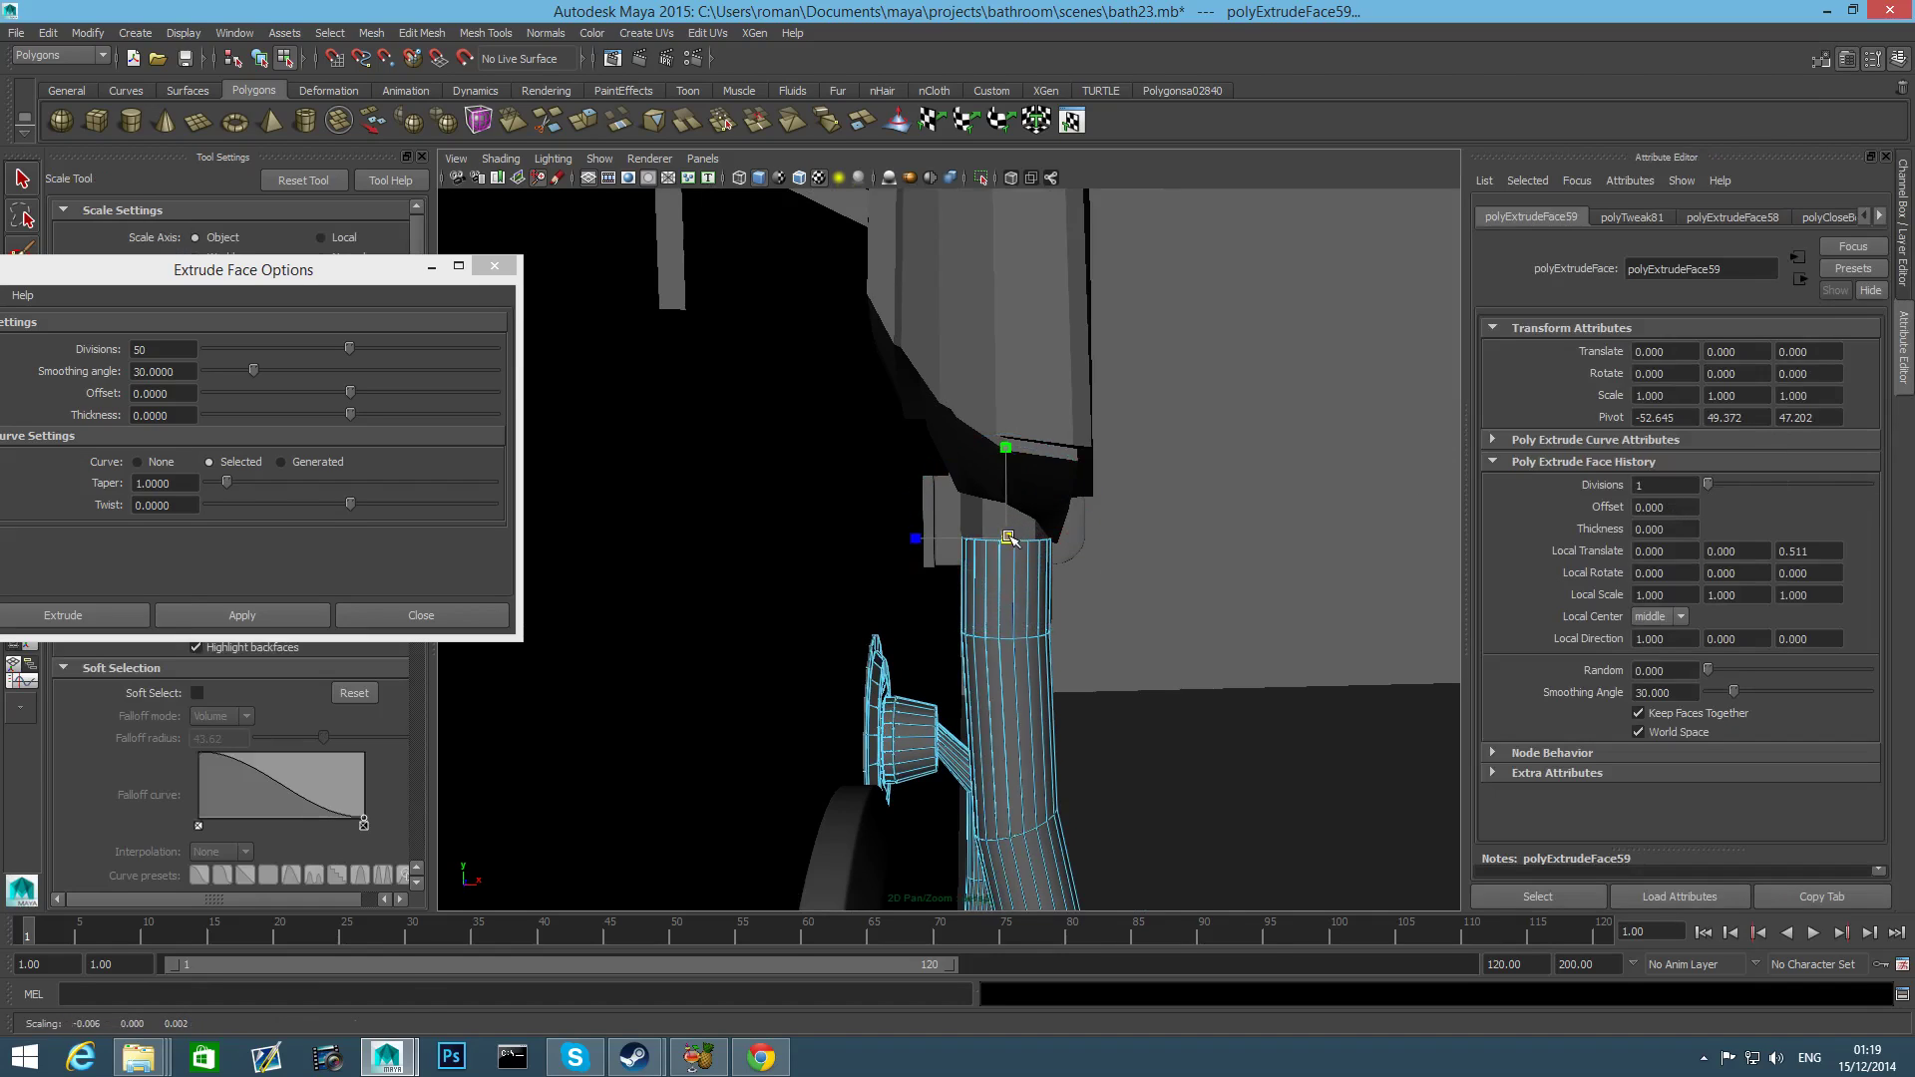
Move the hose's end face along Y to about 49.861, just around the hand shower's stem.
key(w)
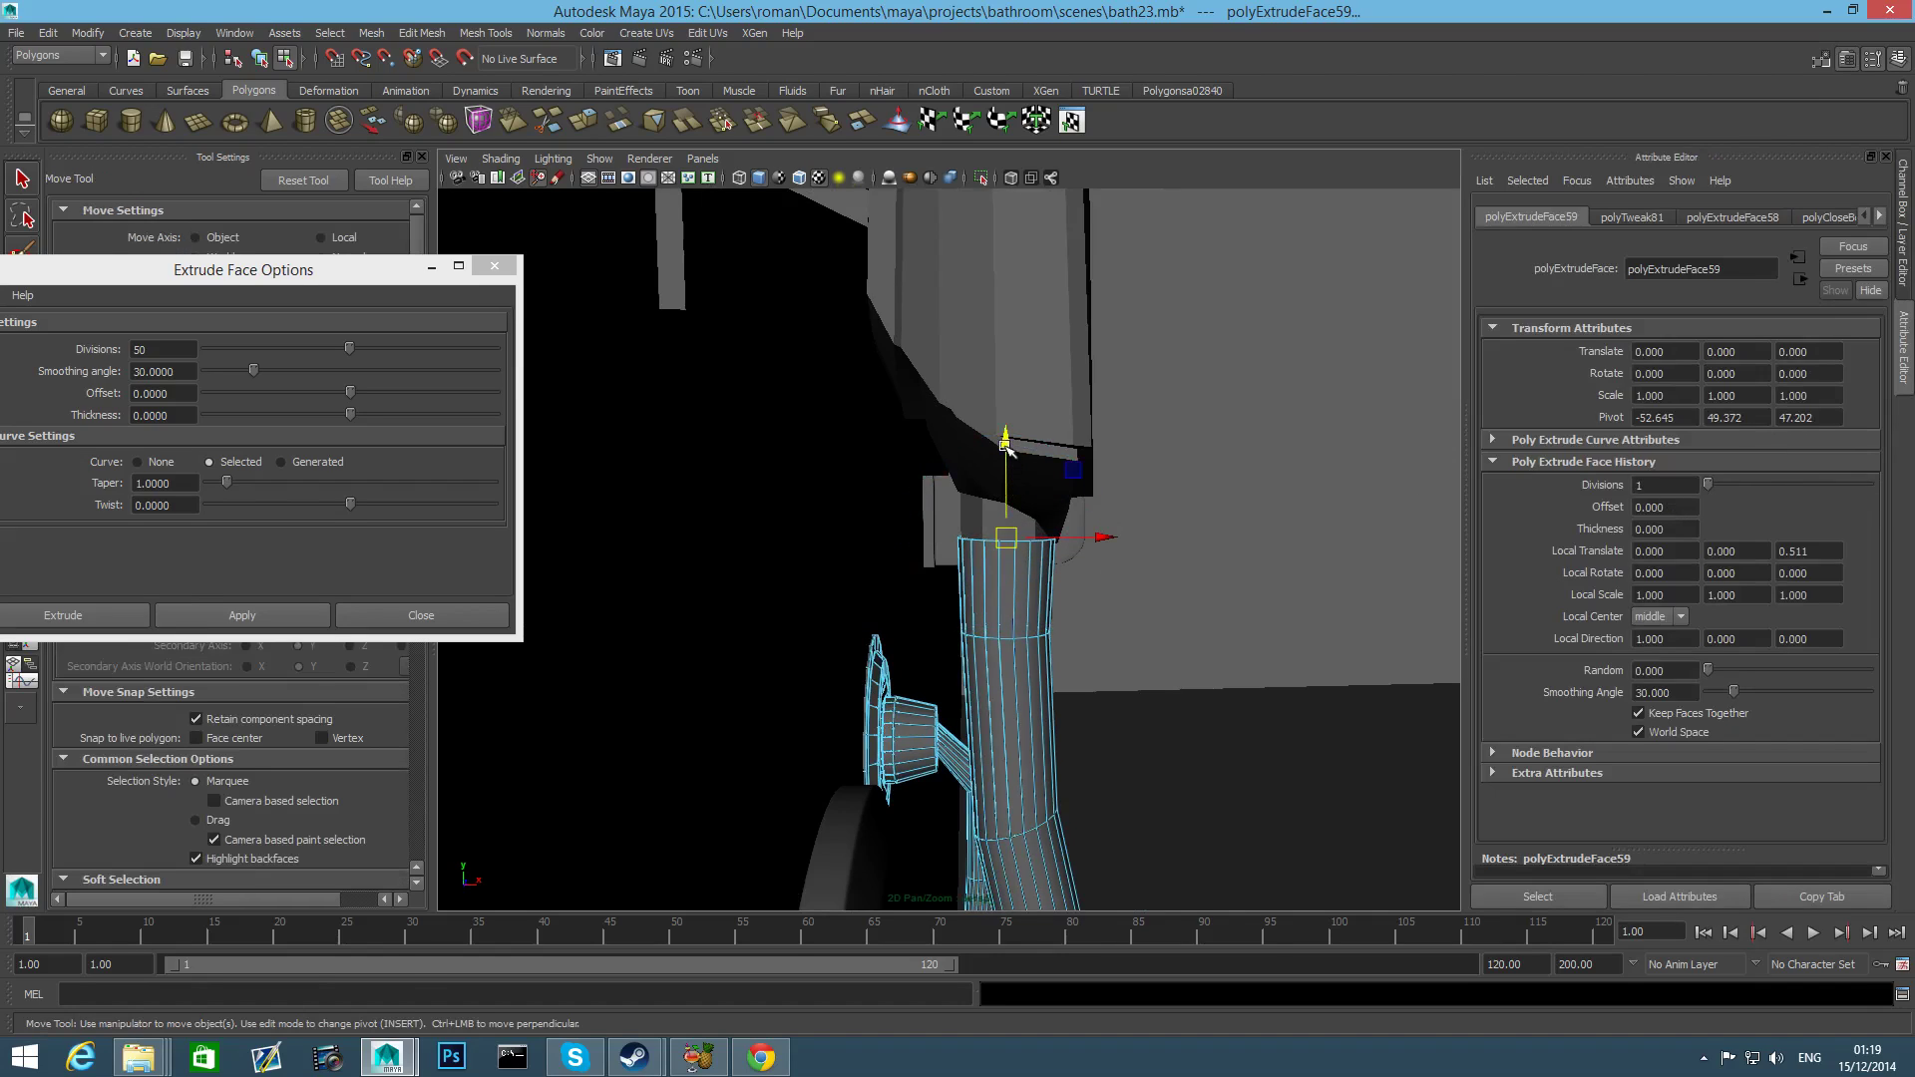
drag(1007, 449, 1078, 526)
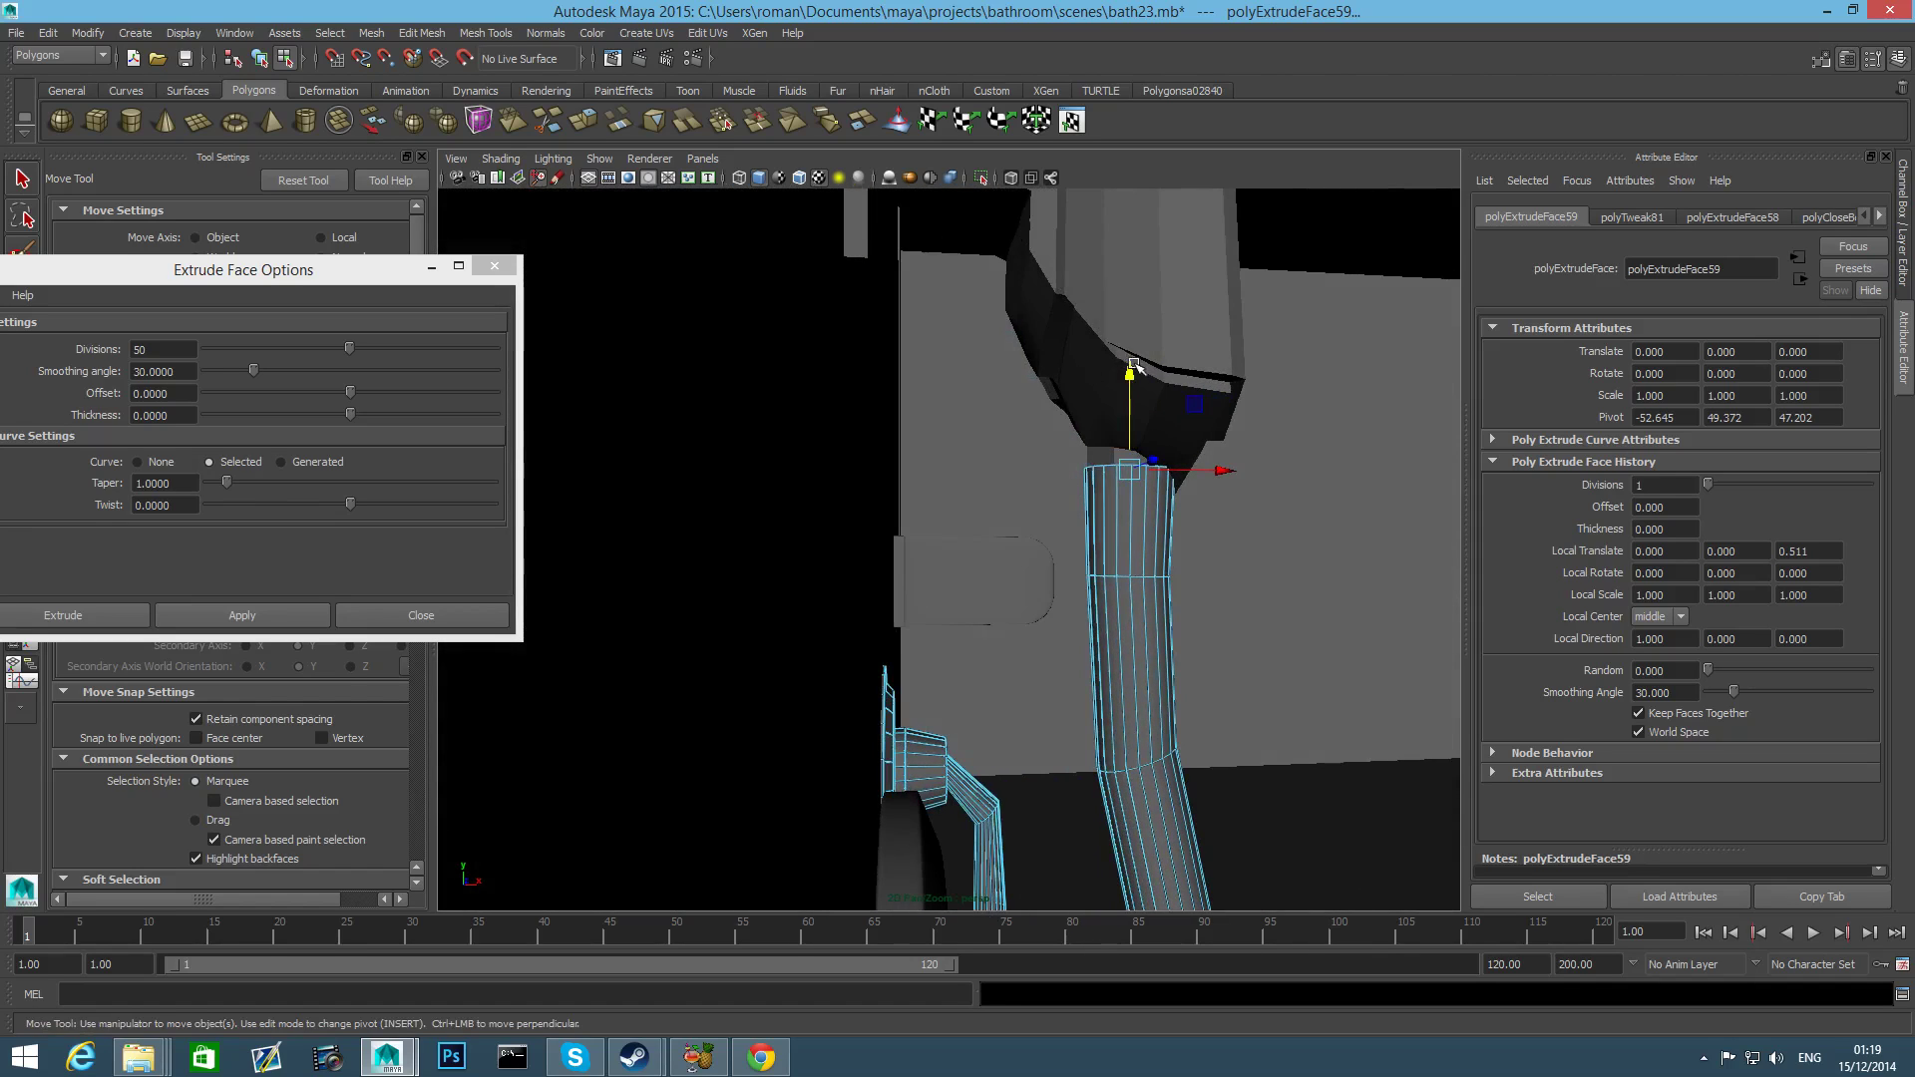
click(1119, 427)
key(ctrl+z)
drag(1130, 372, 1133, 414)
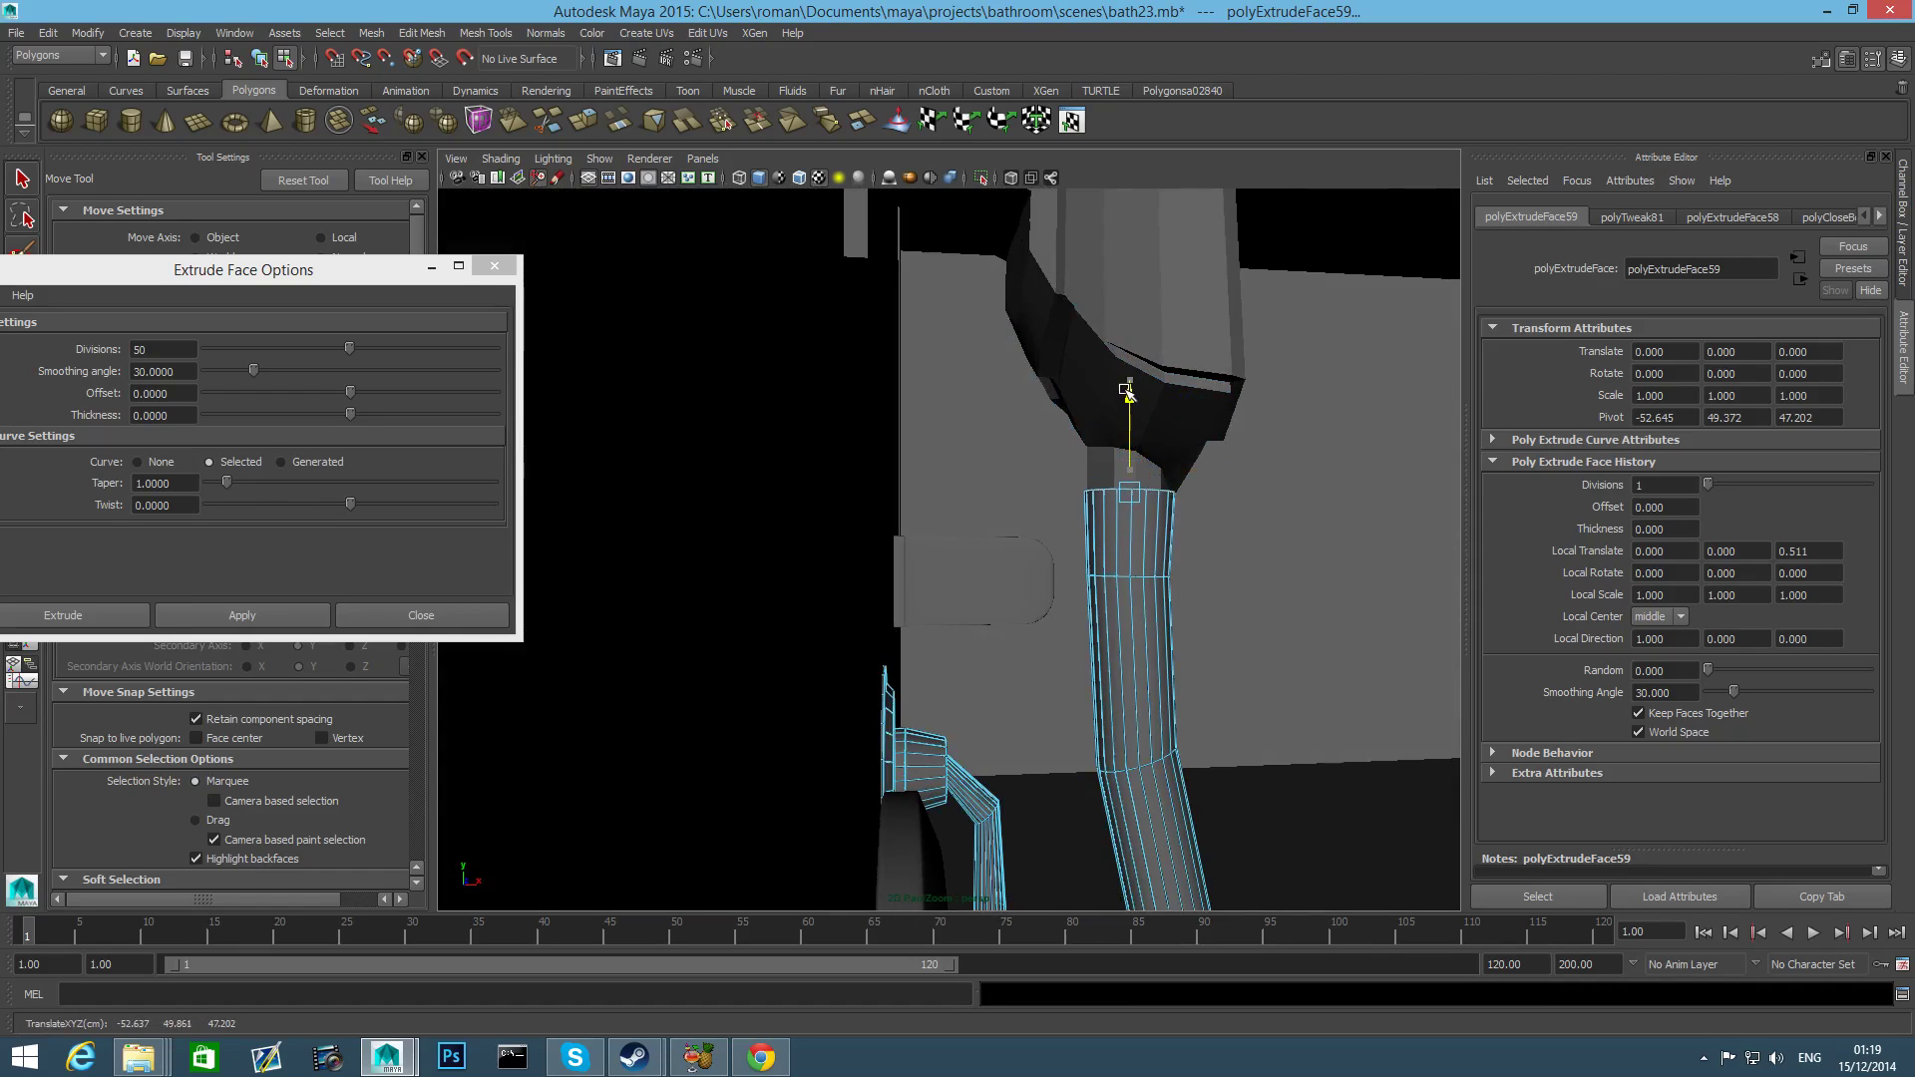
Select the second vertex ring from the hose's hand shower end and scale it down uniformly to about 0.897.
alt+drag(1185, 596, 1171, 595)
alt+middle_drag(1171, 595, 1190, 554)
right_drag(1061, 549, 1024, 534)
drag(1150, 563, 1167, 576)
drag(1089, 441, 1094, 486)
key(r)
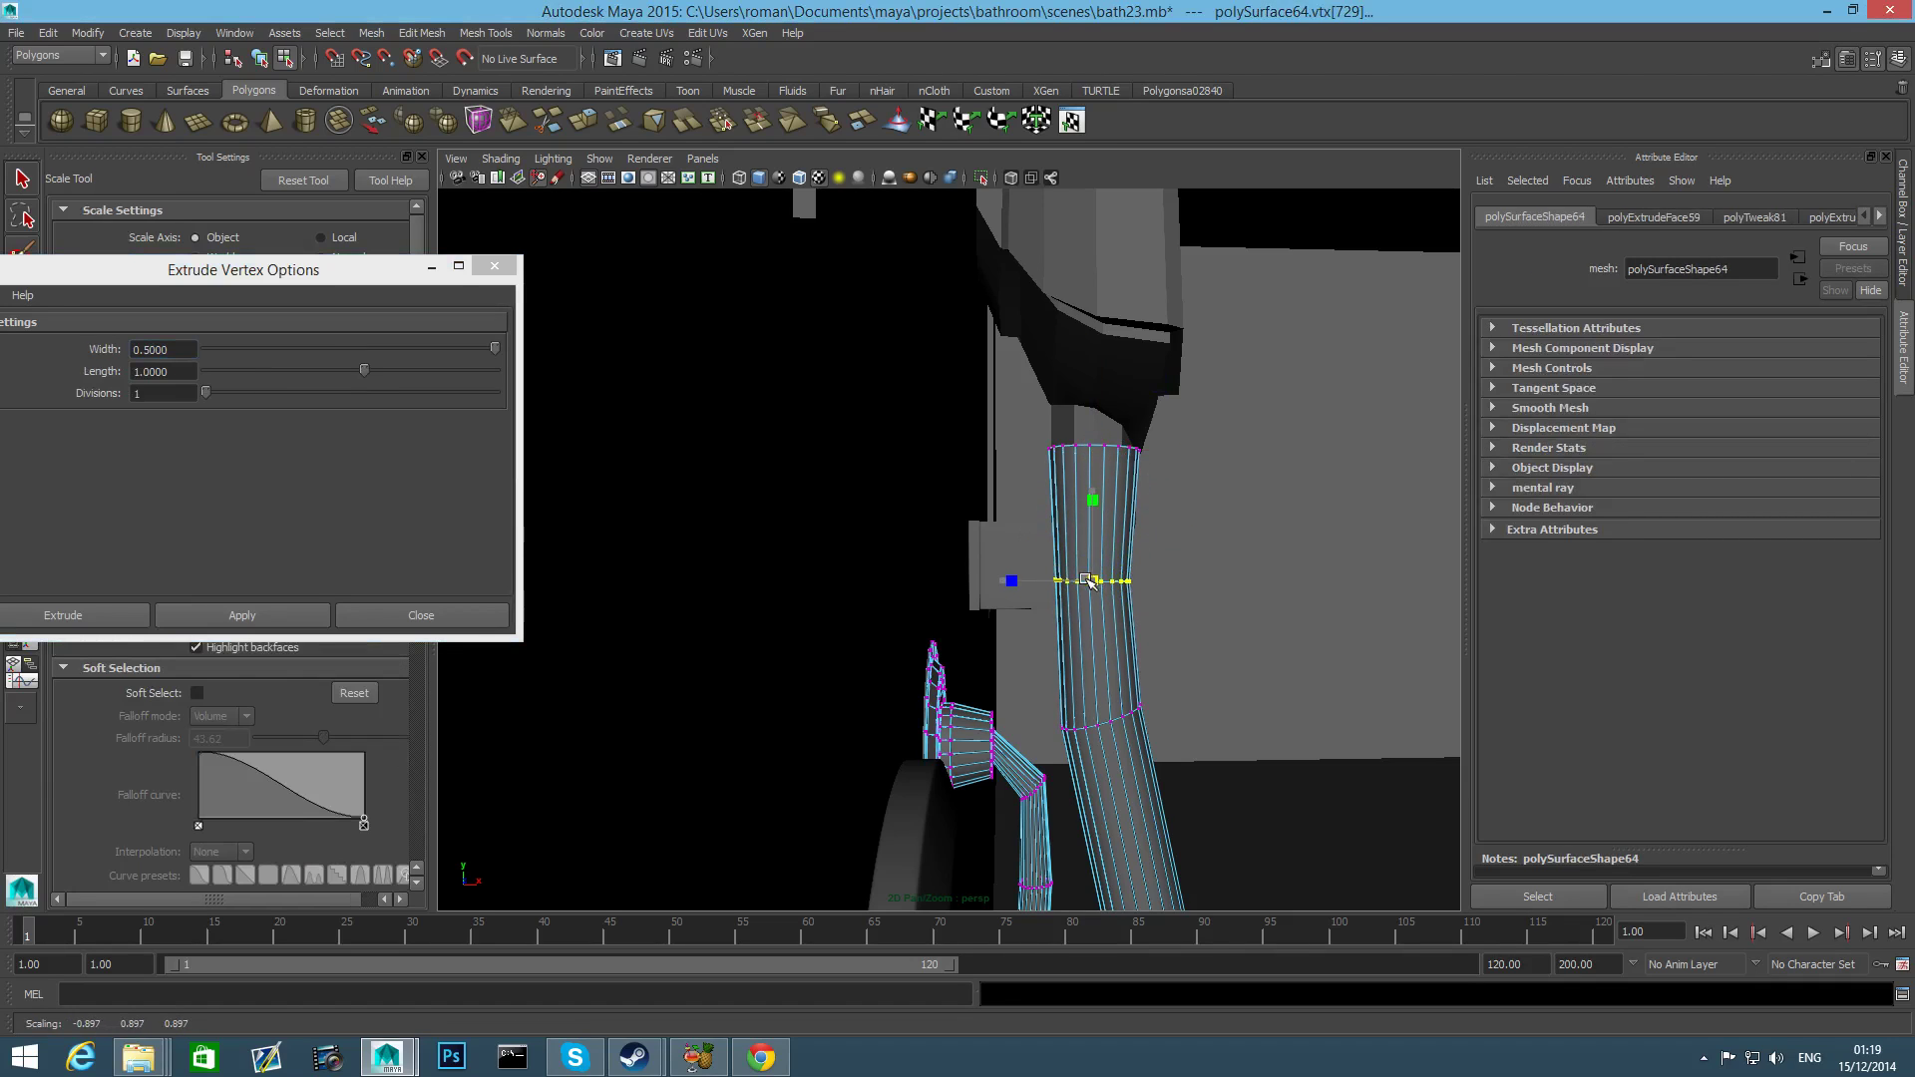
Select the three vertex rings nearest the hand shower and shift them along Z to about 47.169 to centre them under the stem.
alt+drag(1094, 586, 879, 590)
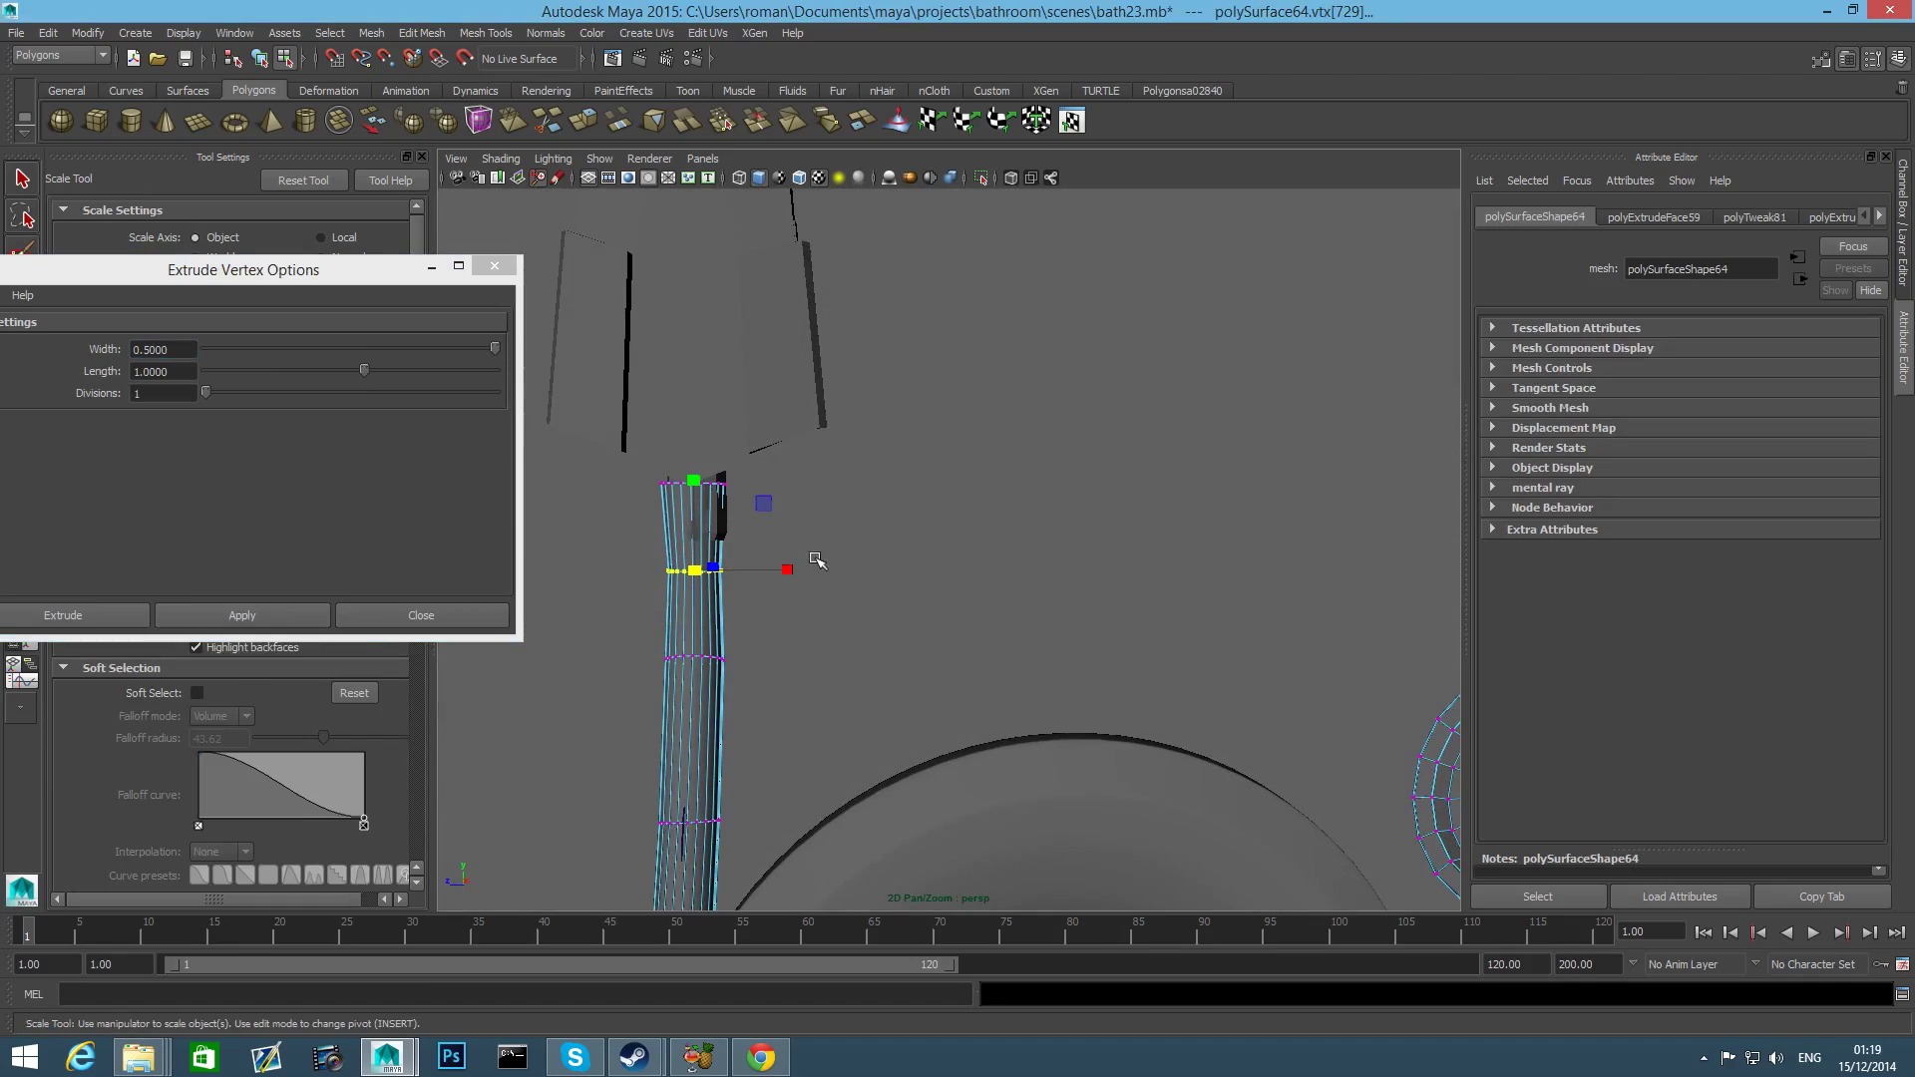
alt+middle_drag(801, 554, 899, 535)
drag(856, 612, 884, 619)
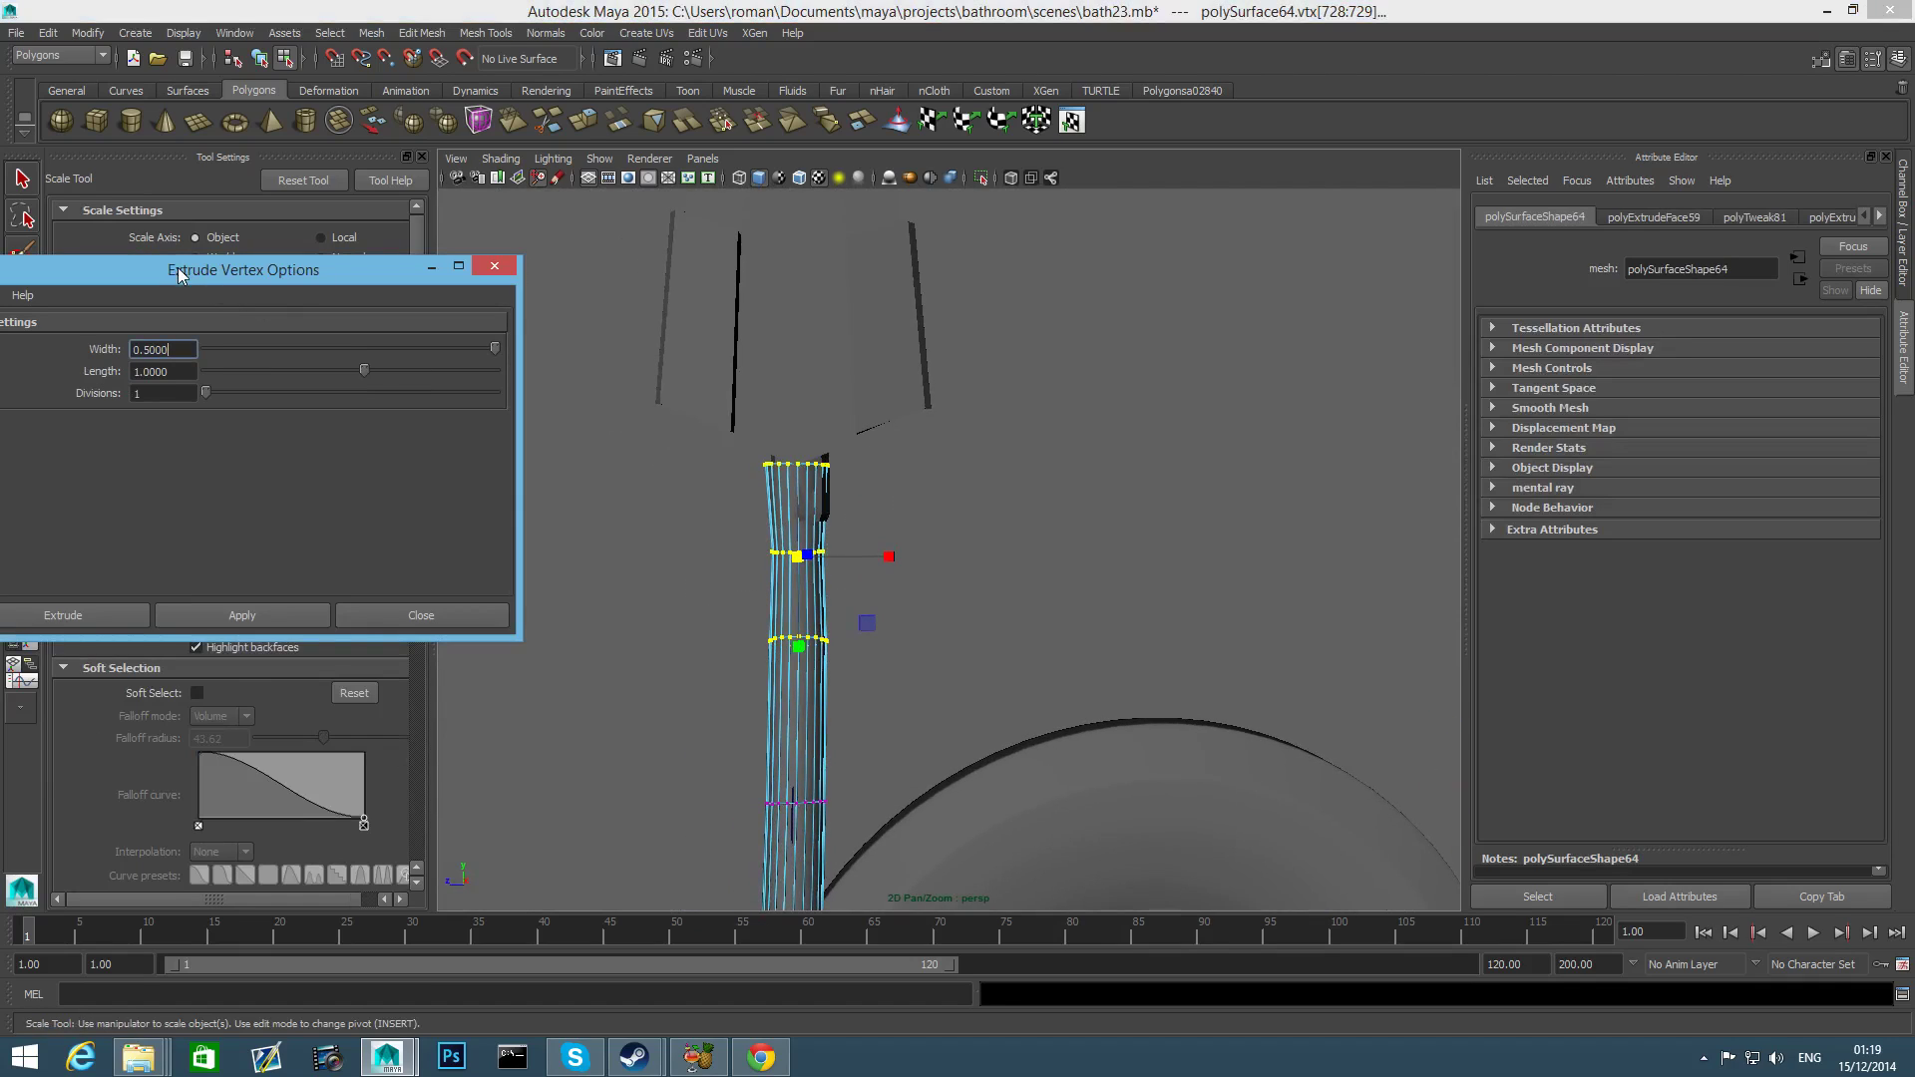
click(487, 270)
click(24, 290)
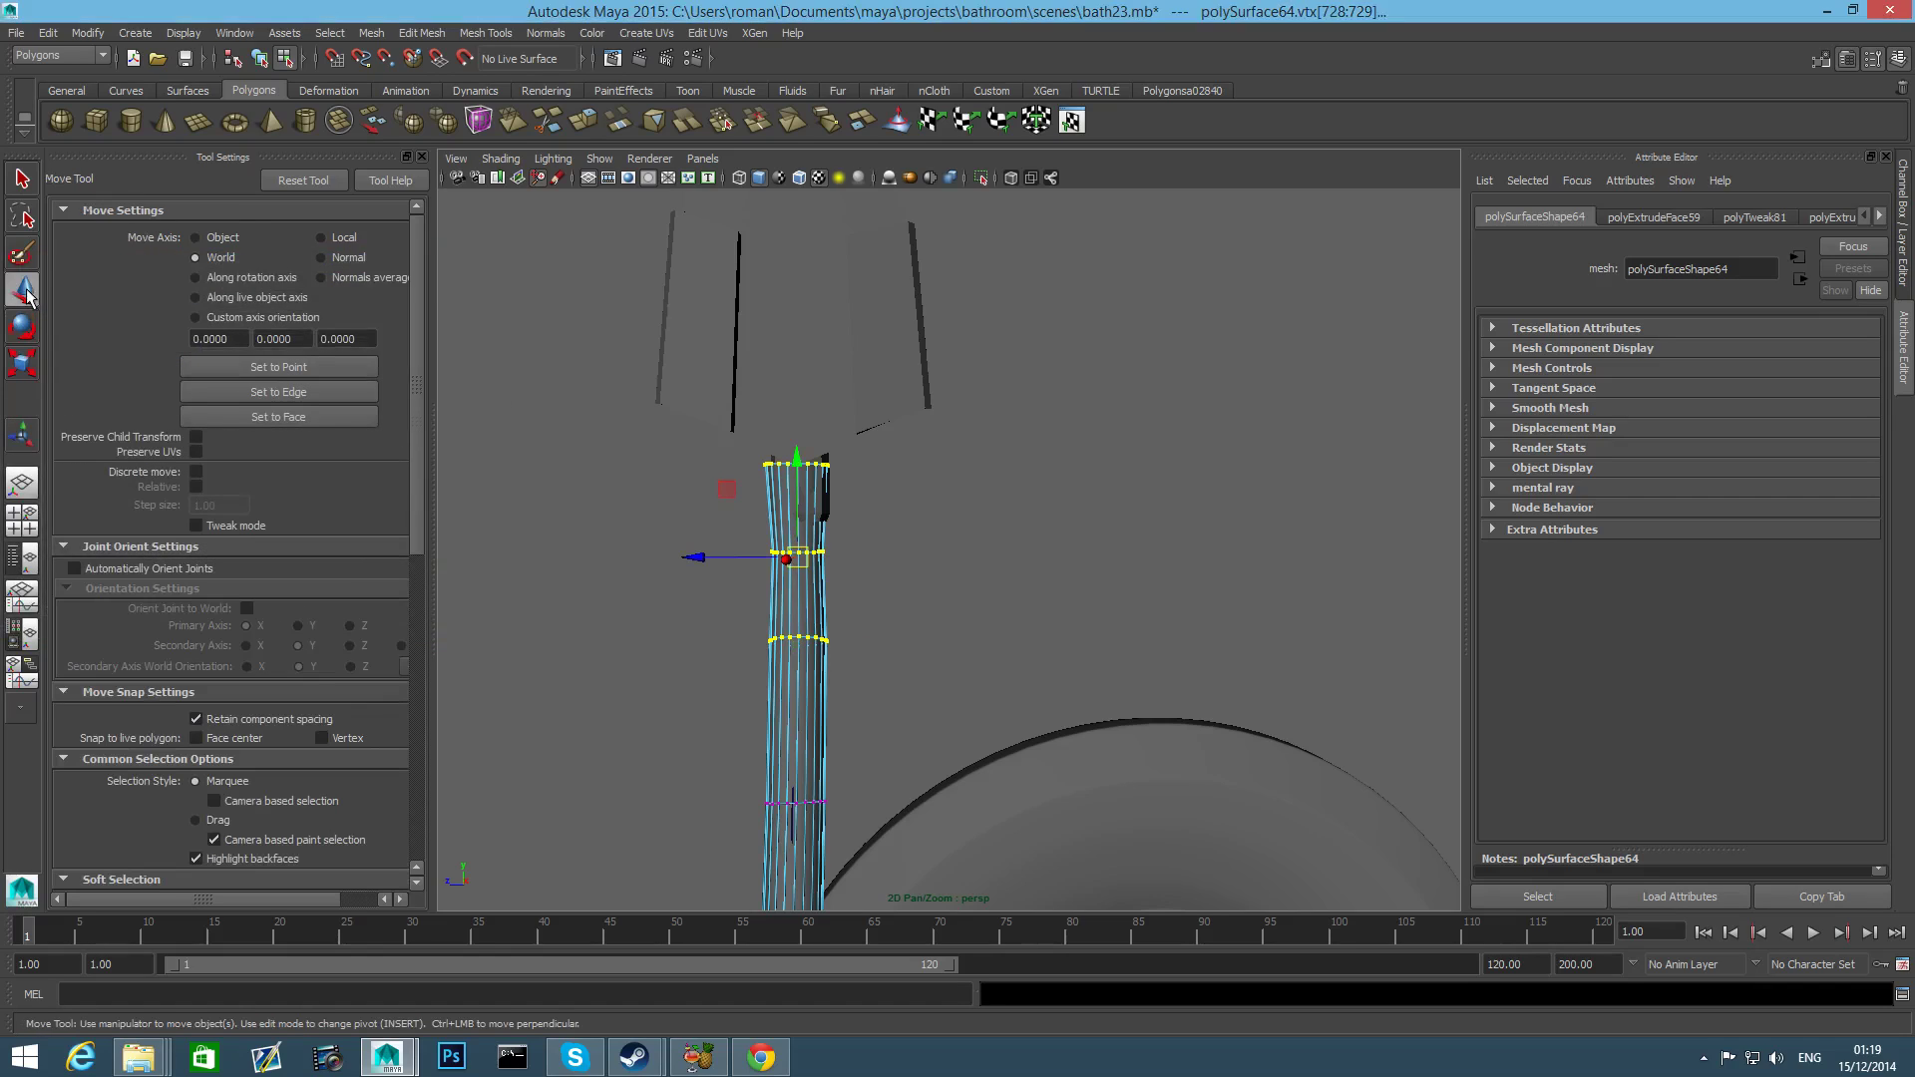
drag(694, 557, 699, 556)
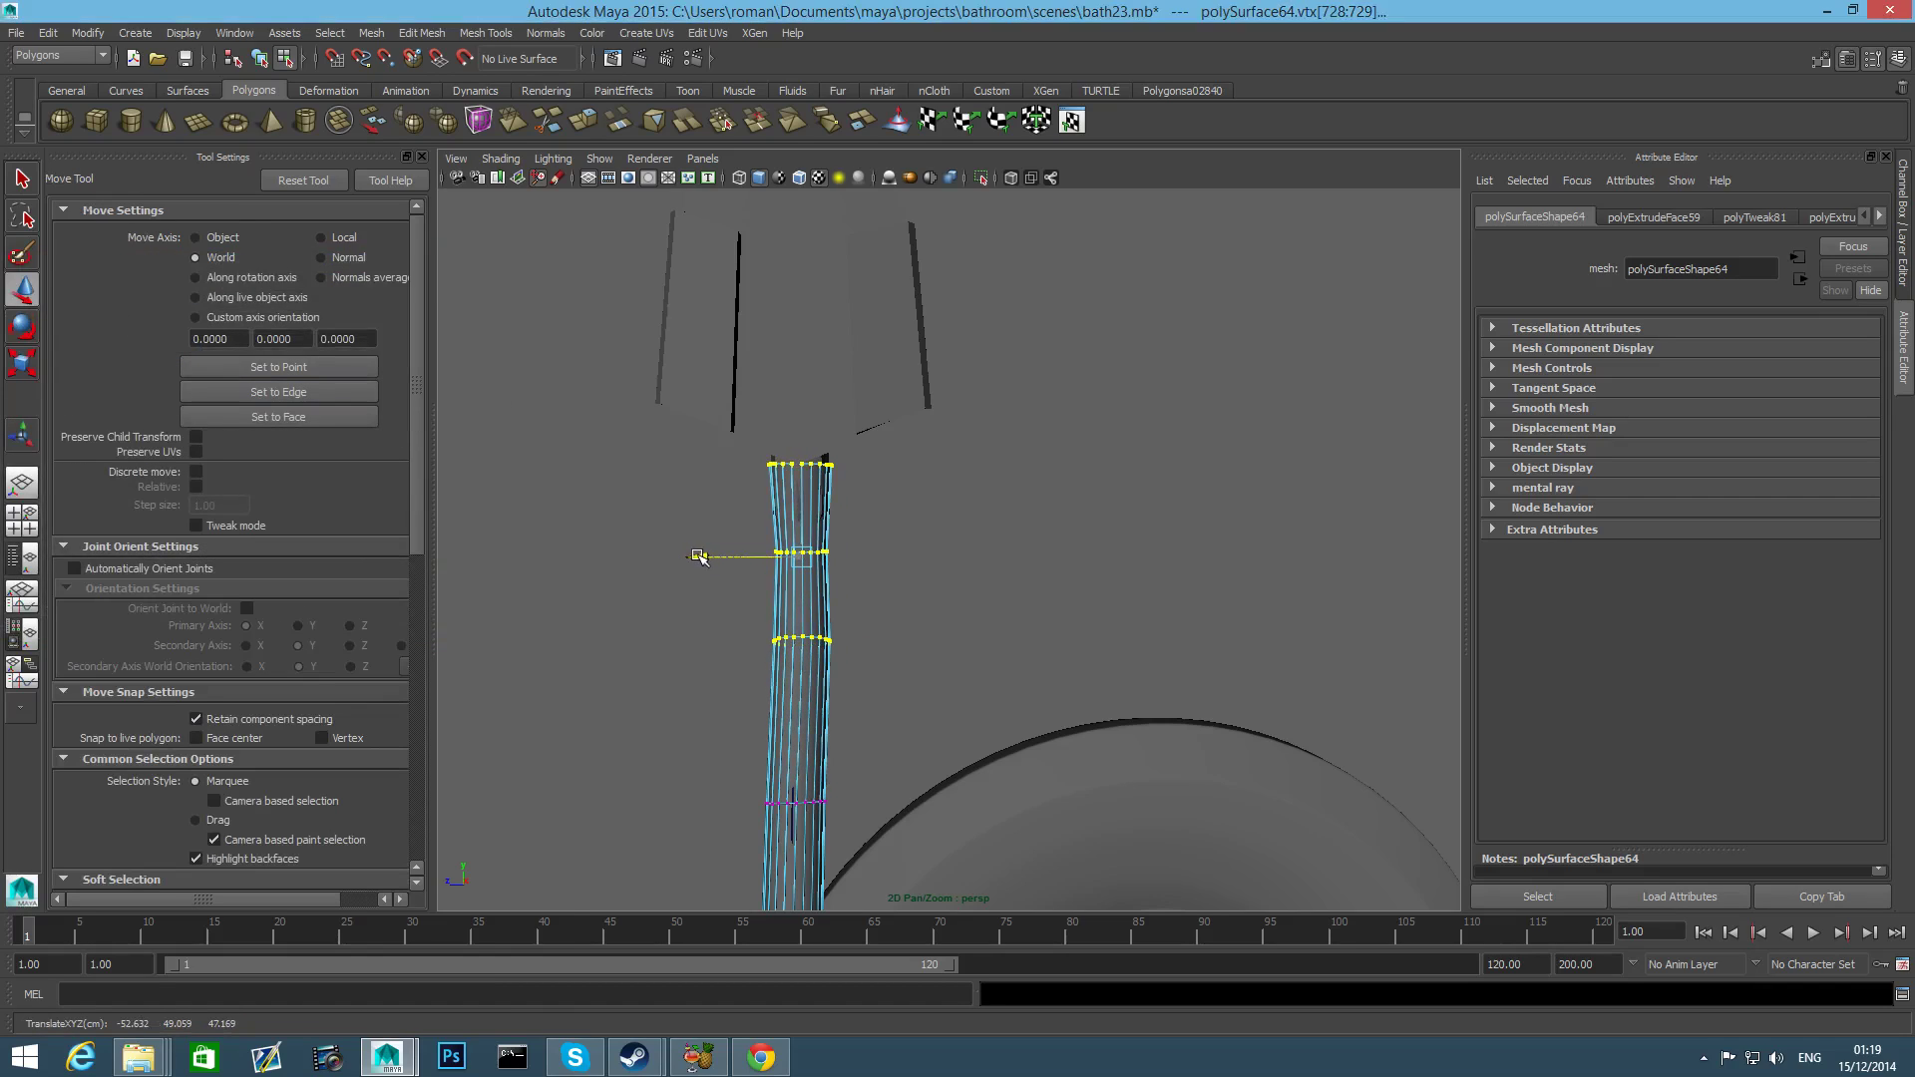
Move the fourth vertex ring from the hose's hand shower end to about Y 47.127 and adjust it along X to smooth the bend.
drag(803, 458, 1111, 559)
drag(1225, 644, 1111, 631)
drag(1170, 497, 1170, 474)
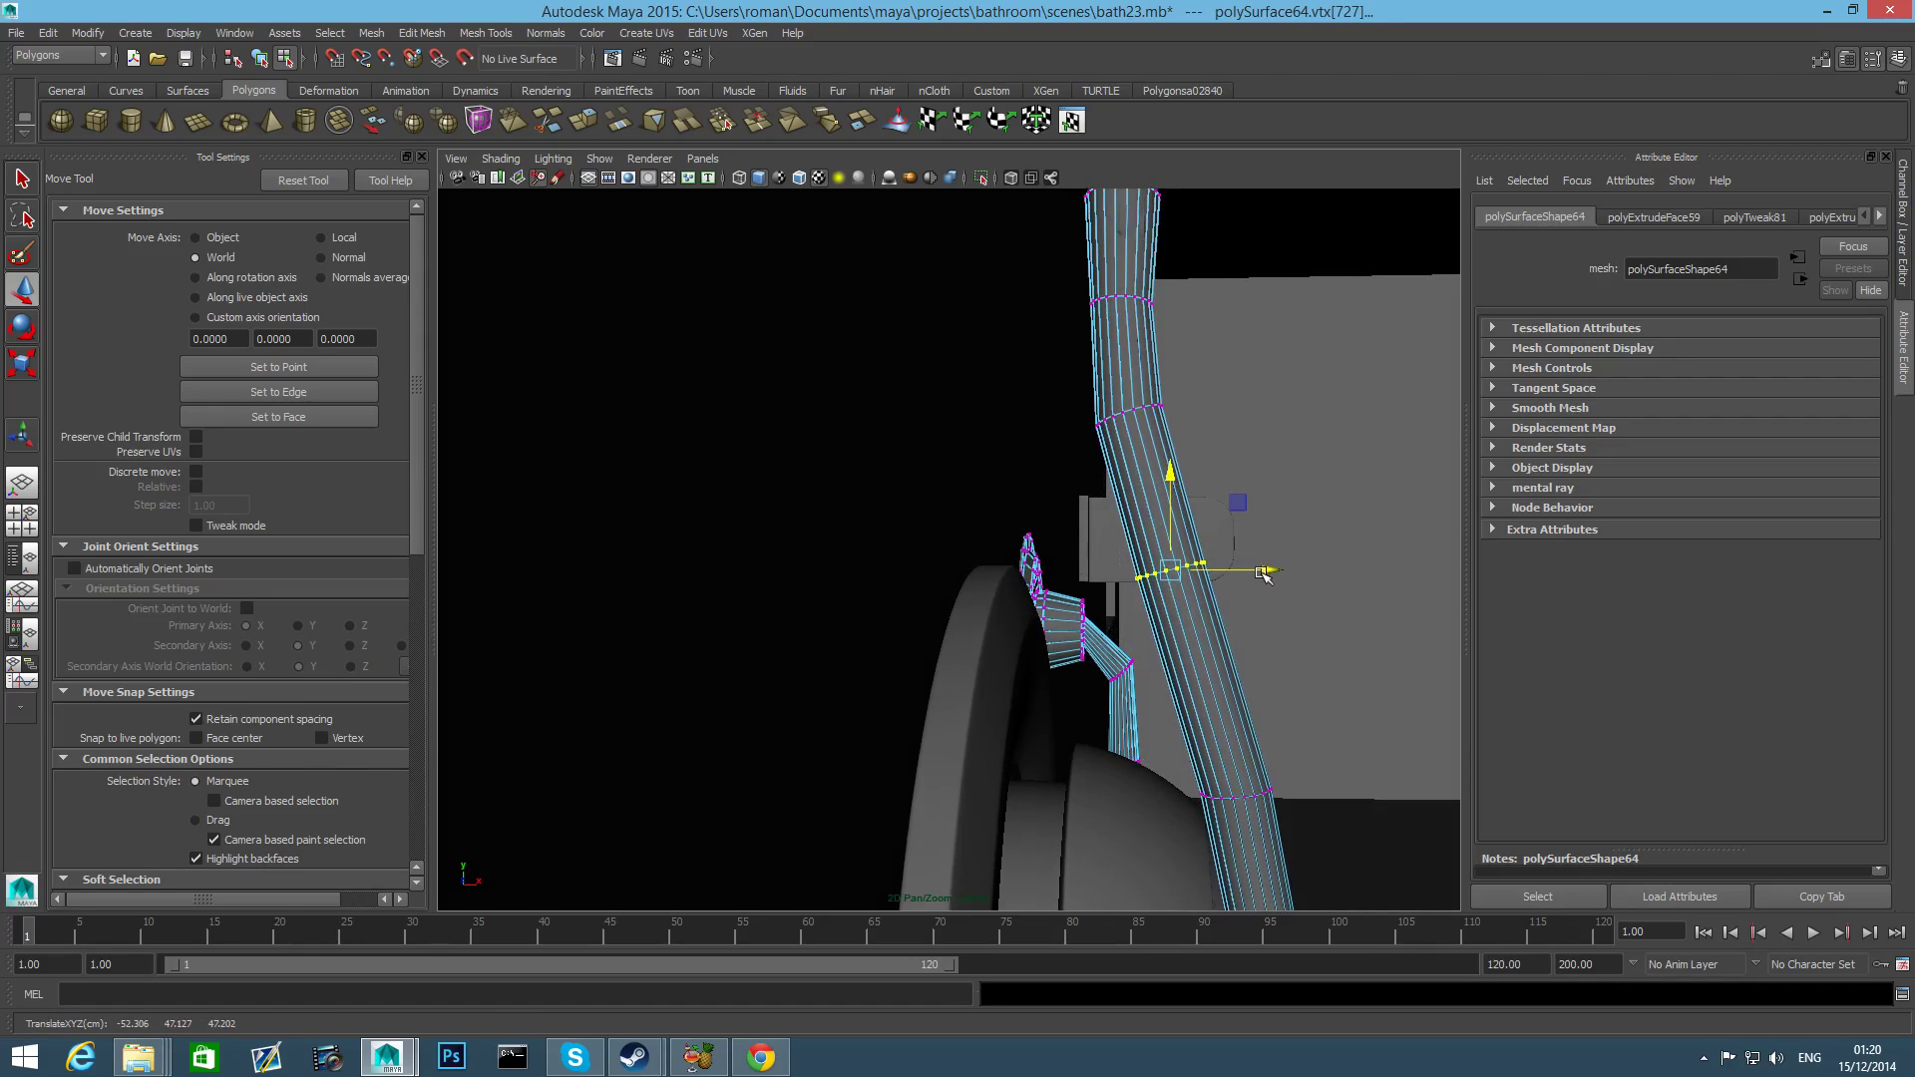
drag(1264, 574, 888, 618)
Select the vertex ring at the hose's sharp bend beside the wall connector and raise it along Y to about 45.918.
alt+right_drag(1067, 655, 838, 613)
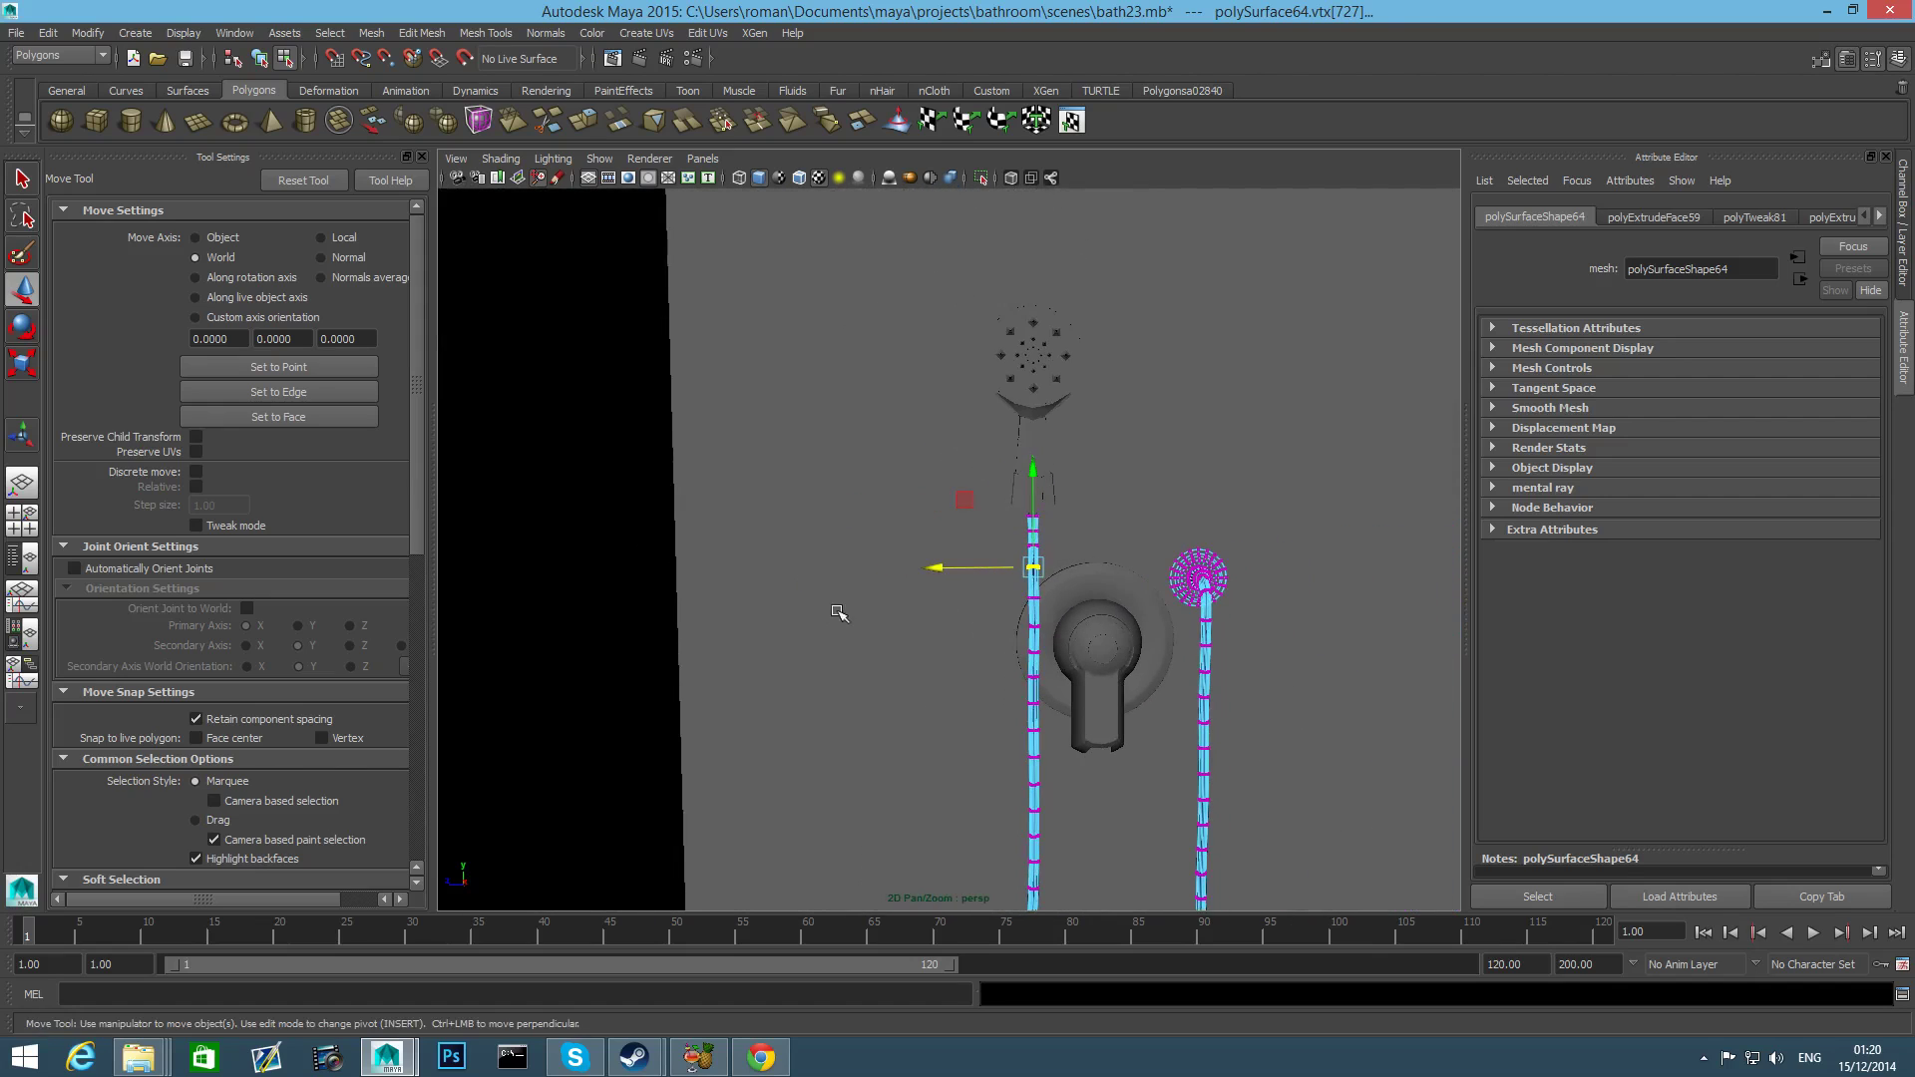
alt+middle_drag(960, 715, 956, 478)
alt+middle_drag(1044, 587, 1057, 662)
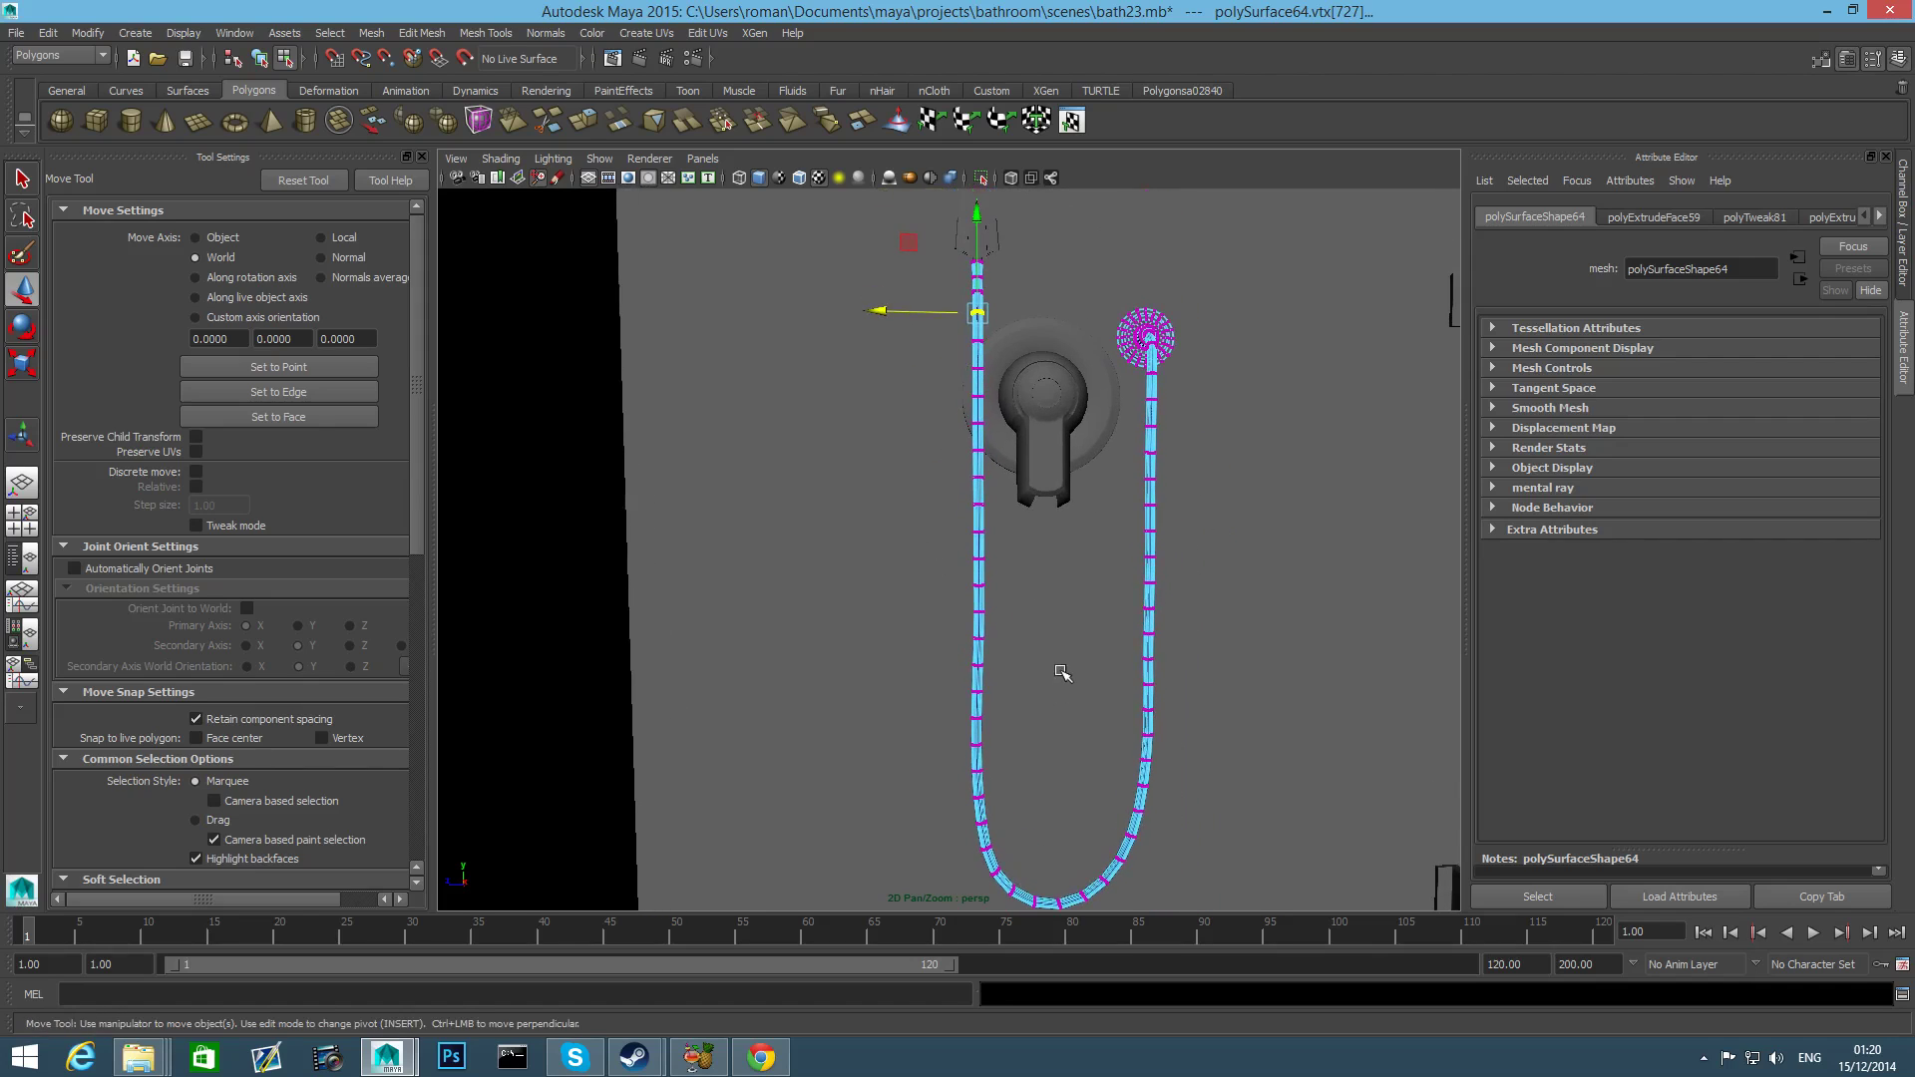
alt+drag(1057, 662, 941, 663)
alt+middle_drag(941, 663, 953, 714)
alt+right_drag(953, 714, 1247, 709)
alt+middle_drag(1107, 459, 1057, 608)
alt+drag(1057, 608, 943, 604)
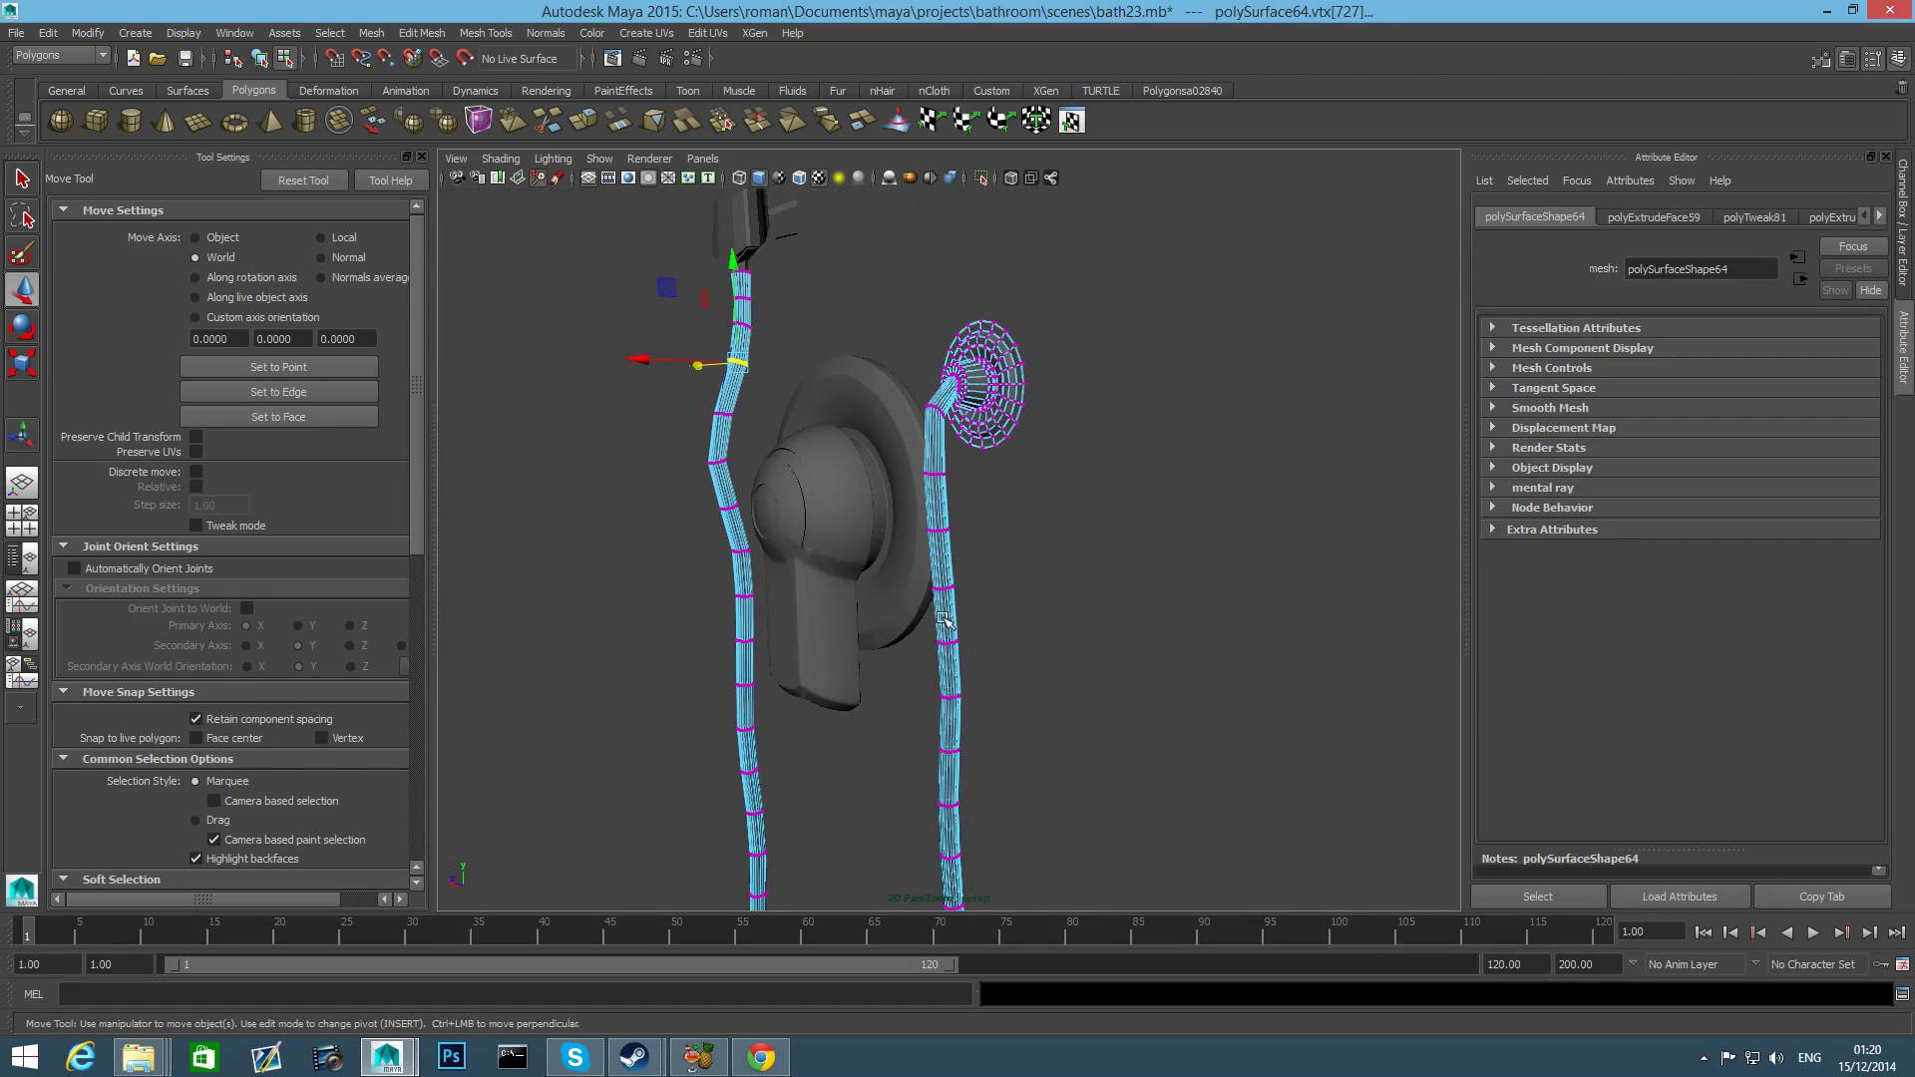
alt+right_drag(847, 593, 944, 565)
alt+drag(942, 564, 932, 671)
drag(831, 560, 833, 563)
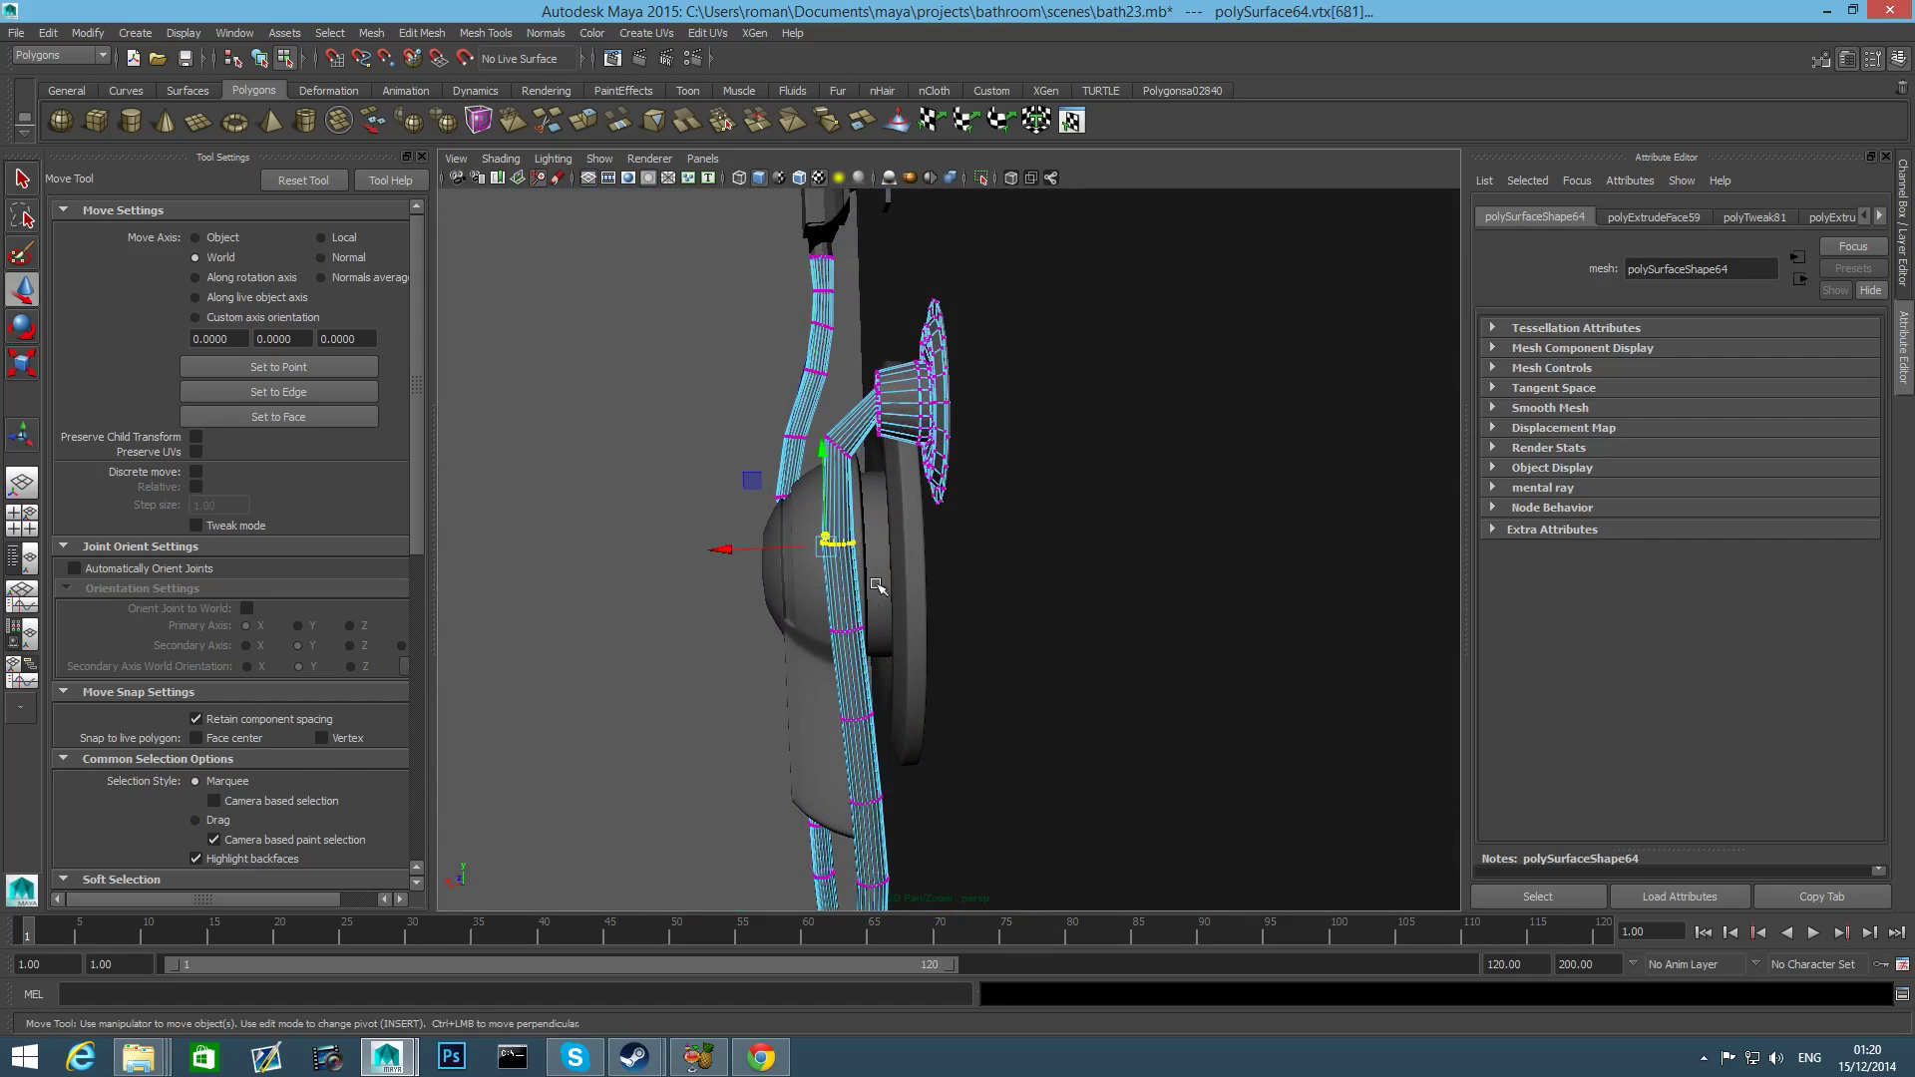
alt+drag(826, 460, 816, 413)
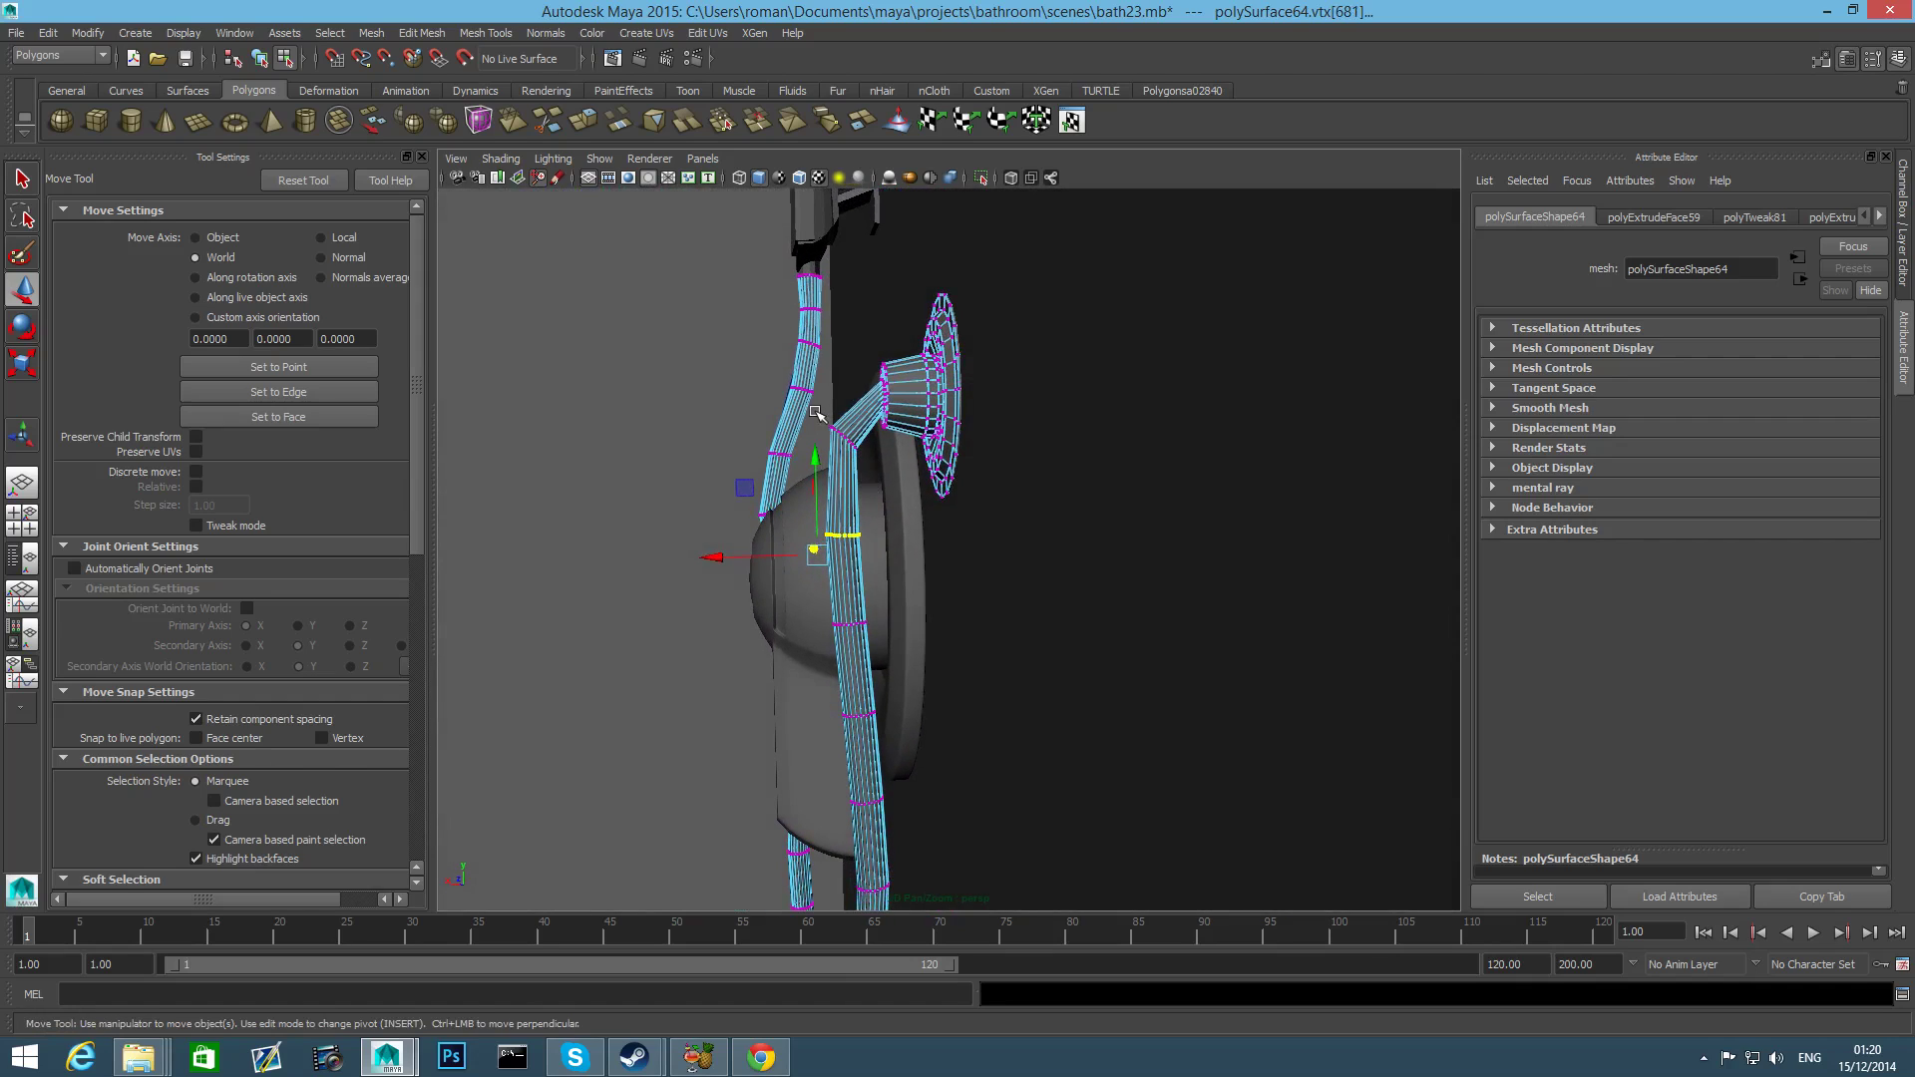
drag(843, 343, 840, 323)
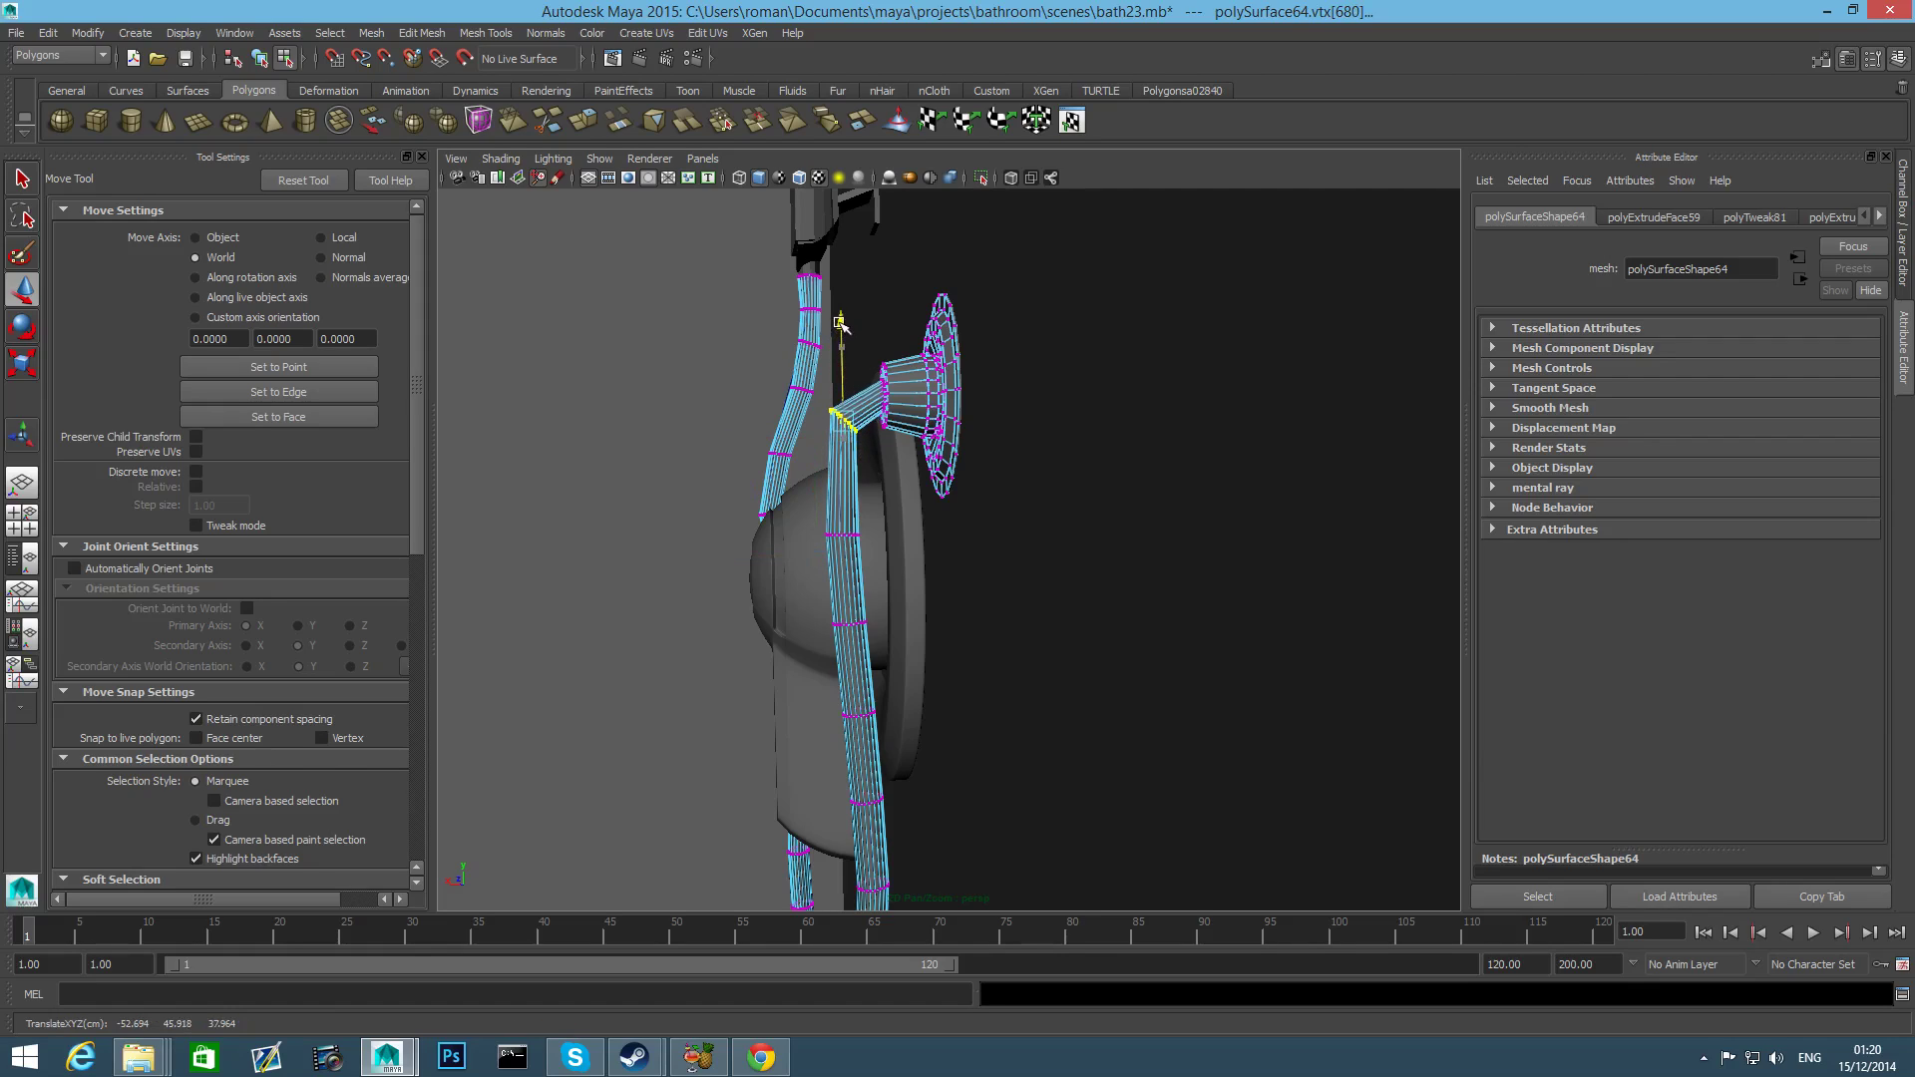
Move the next vertex ring below the wall connector's bend up to about Y 45 and outward to about X -52.43.
drag(810, 515, 864, 568)
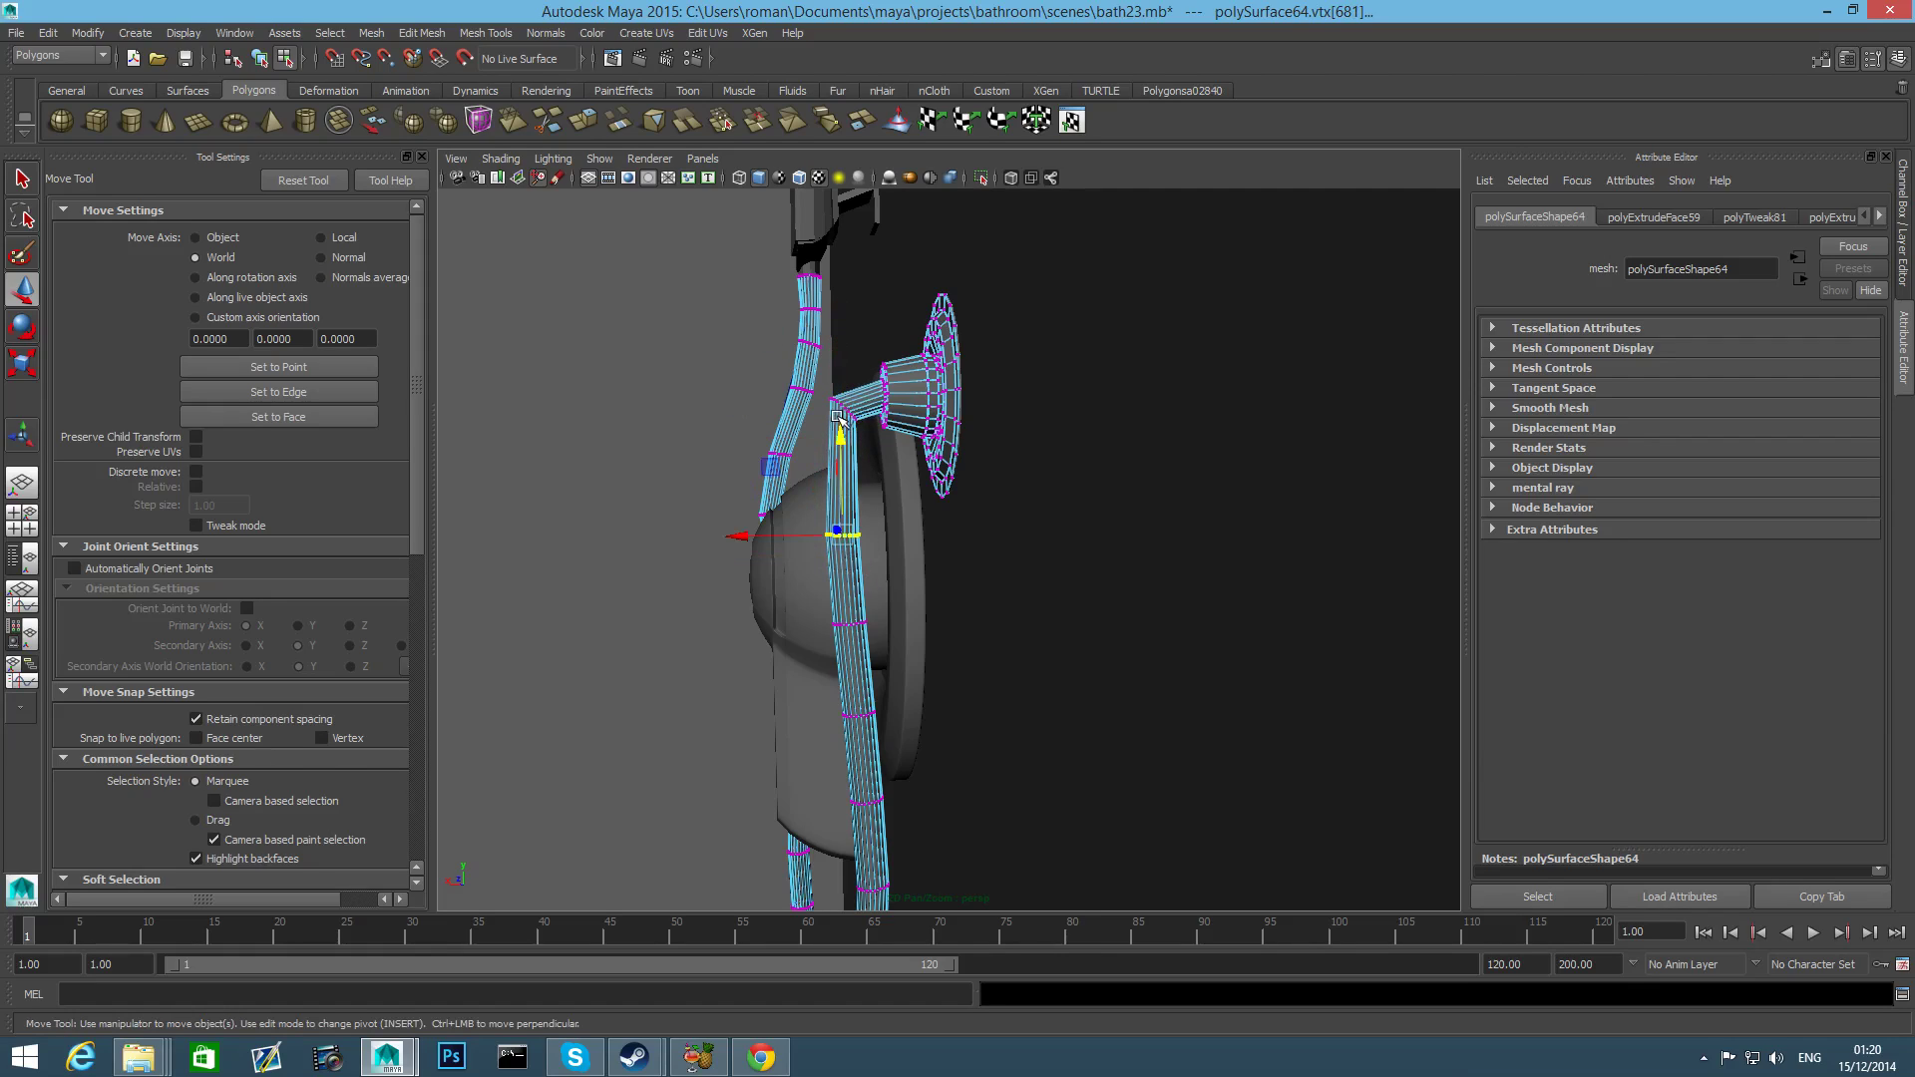
drag(838, 415, 836, 393)
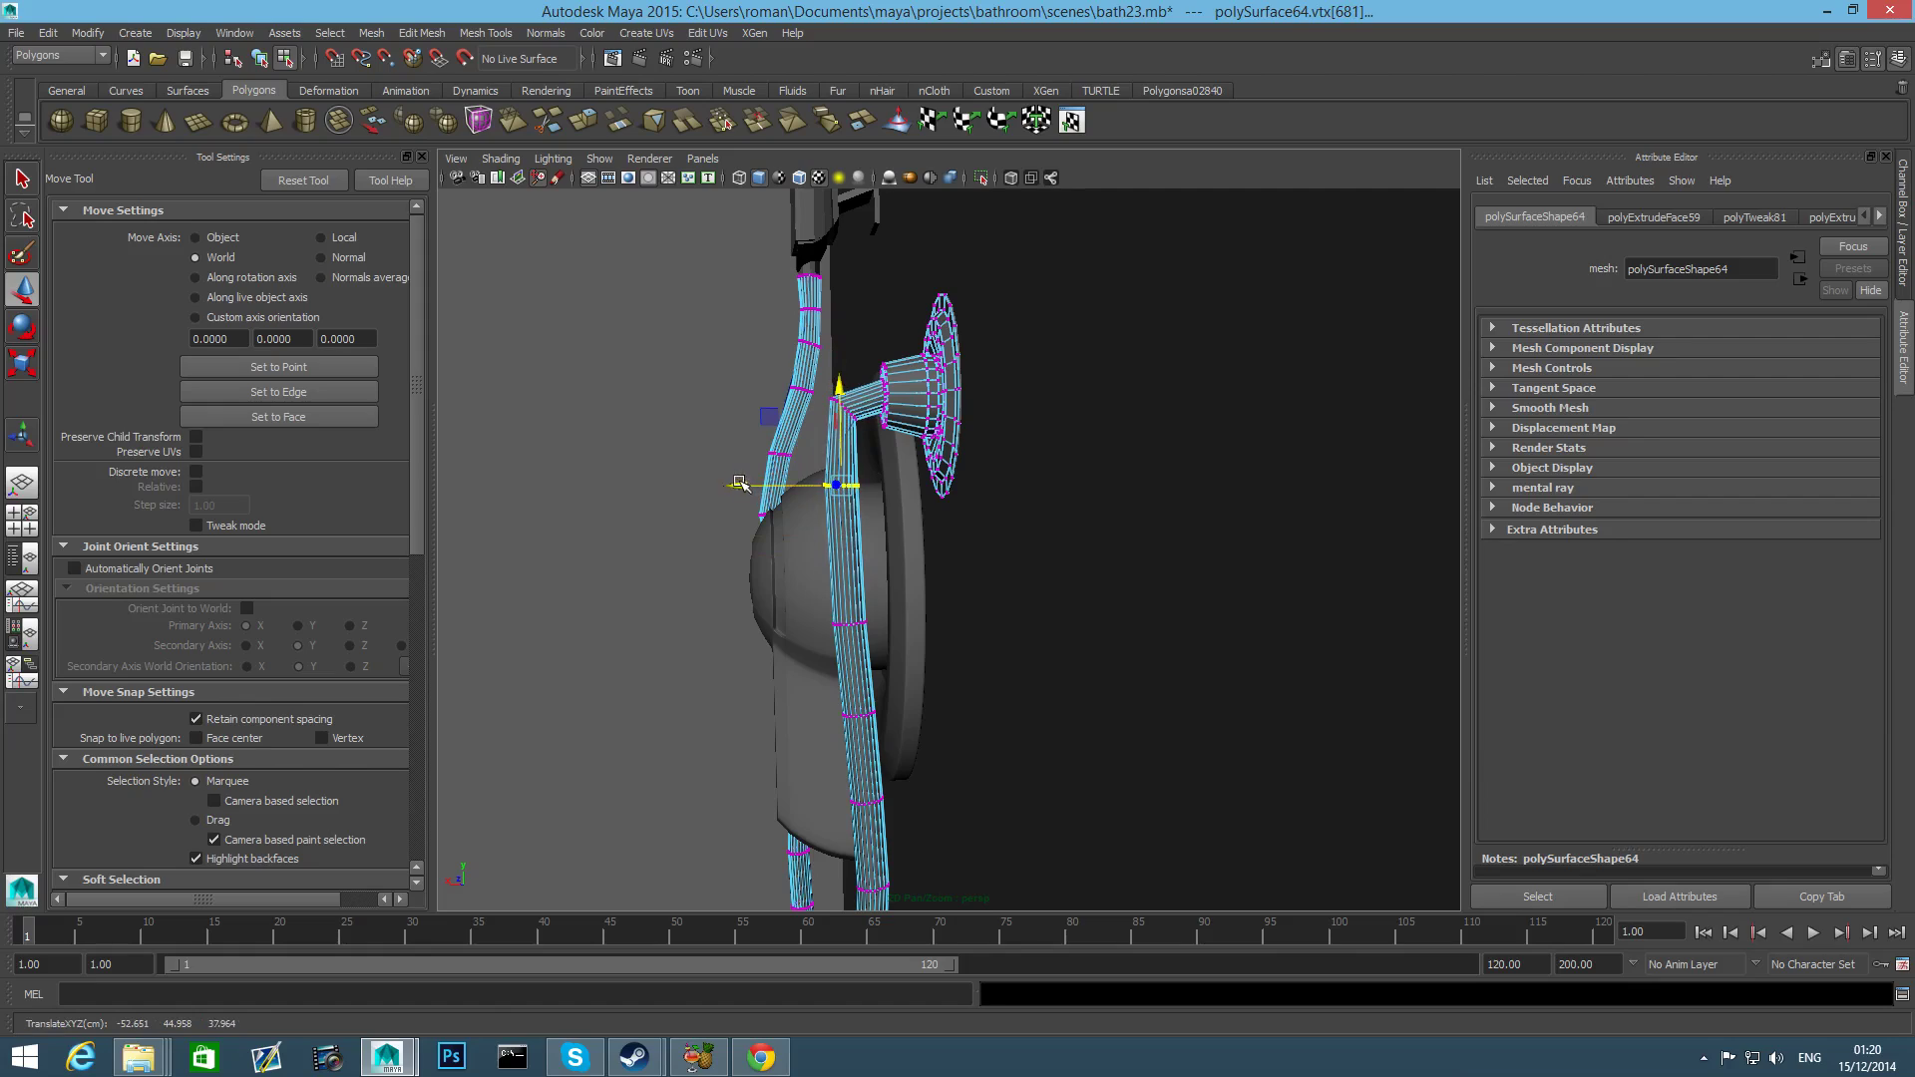
drag(739, 484, 727, 482)
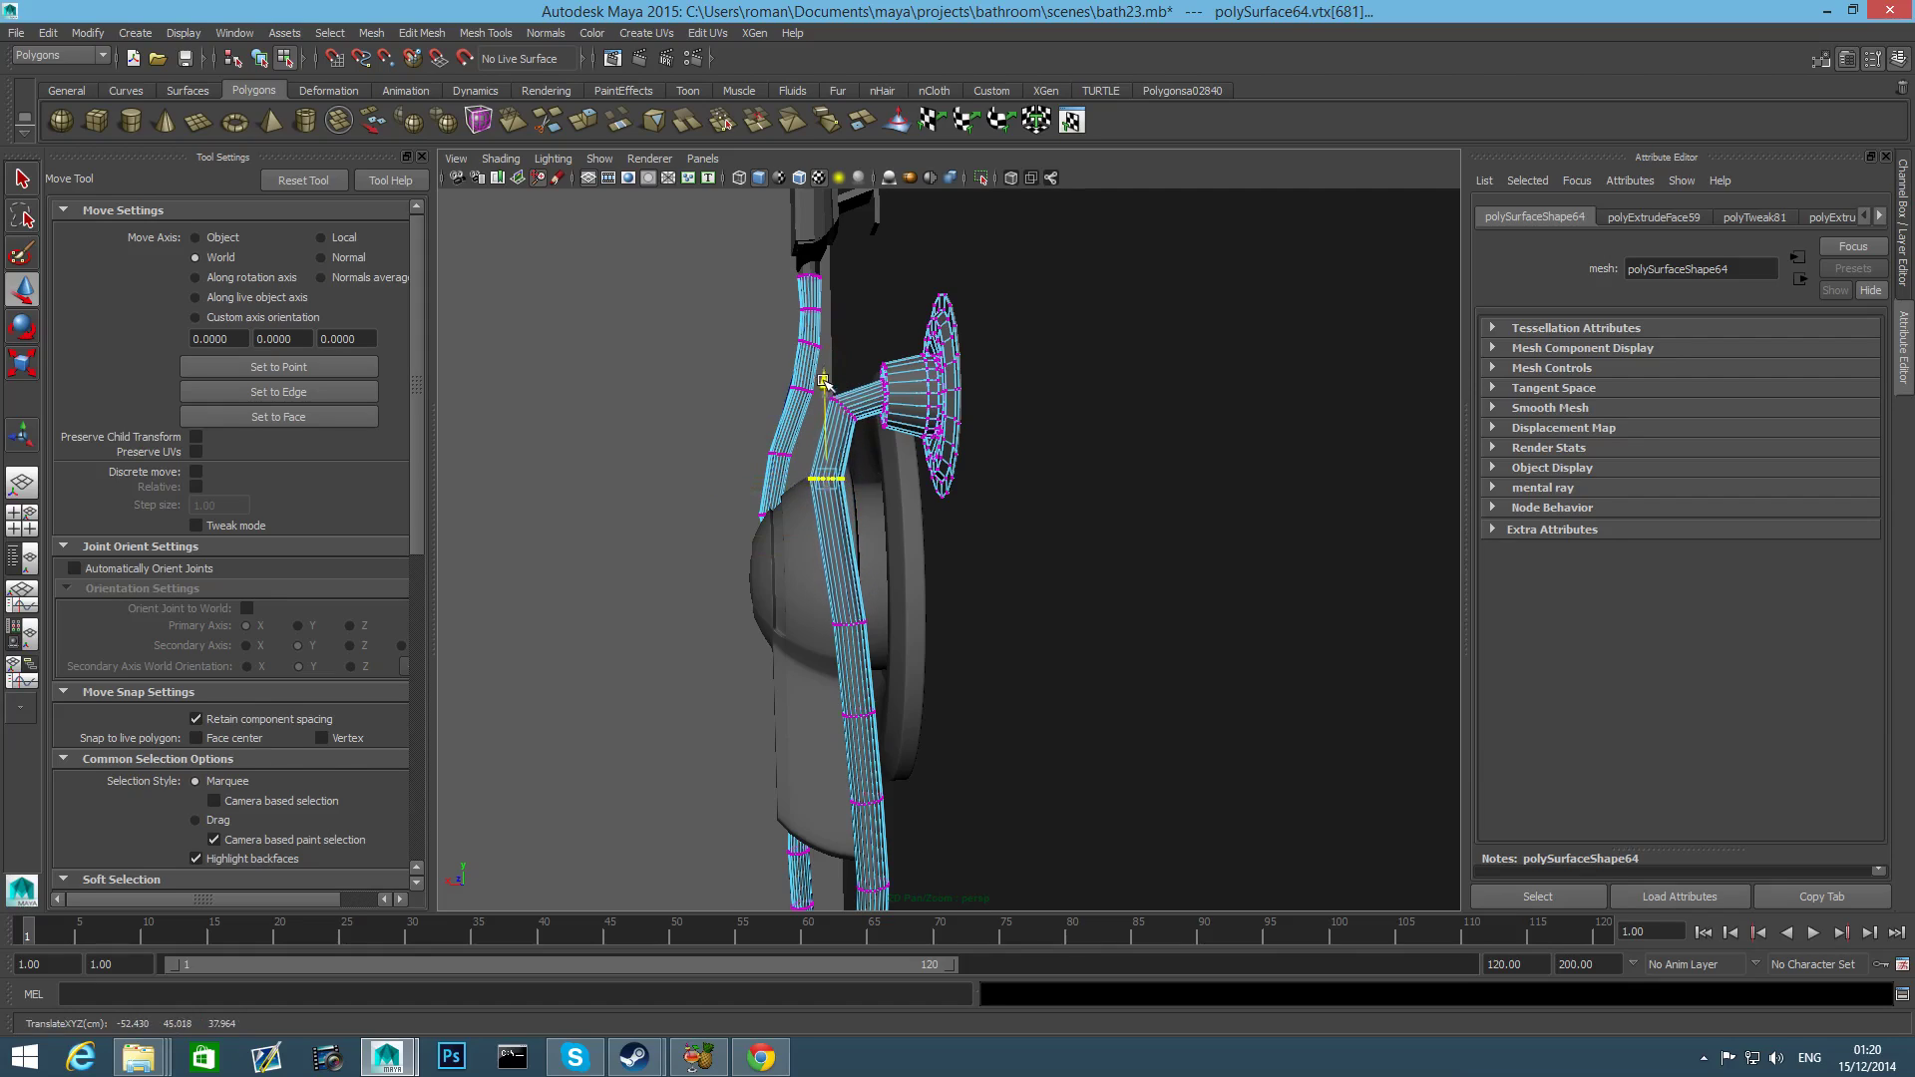
Raise the third vertex ring below the wall connector to about Y 43.808, shift it along X, and return to object selection.
drag(809, 575, 898, 649)
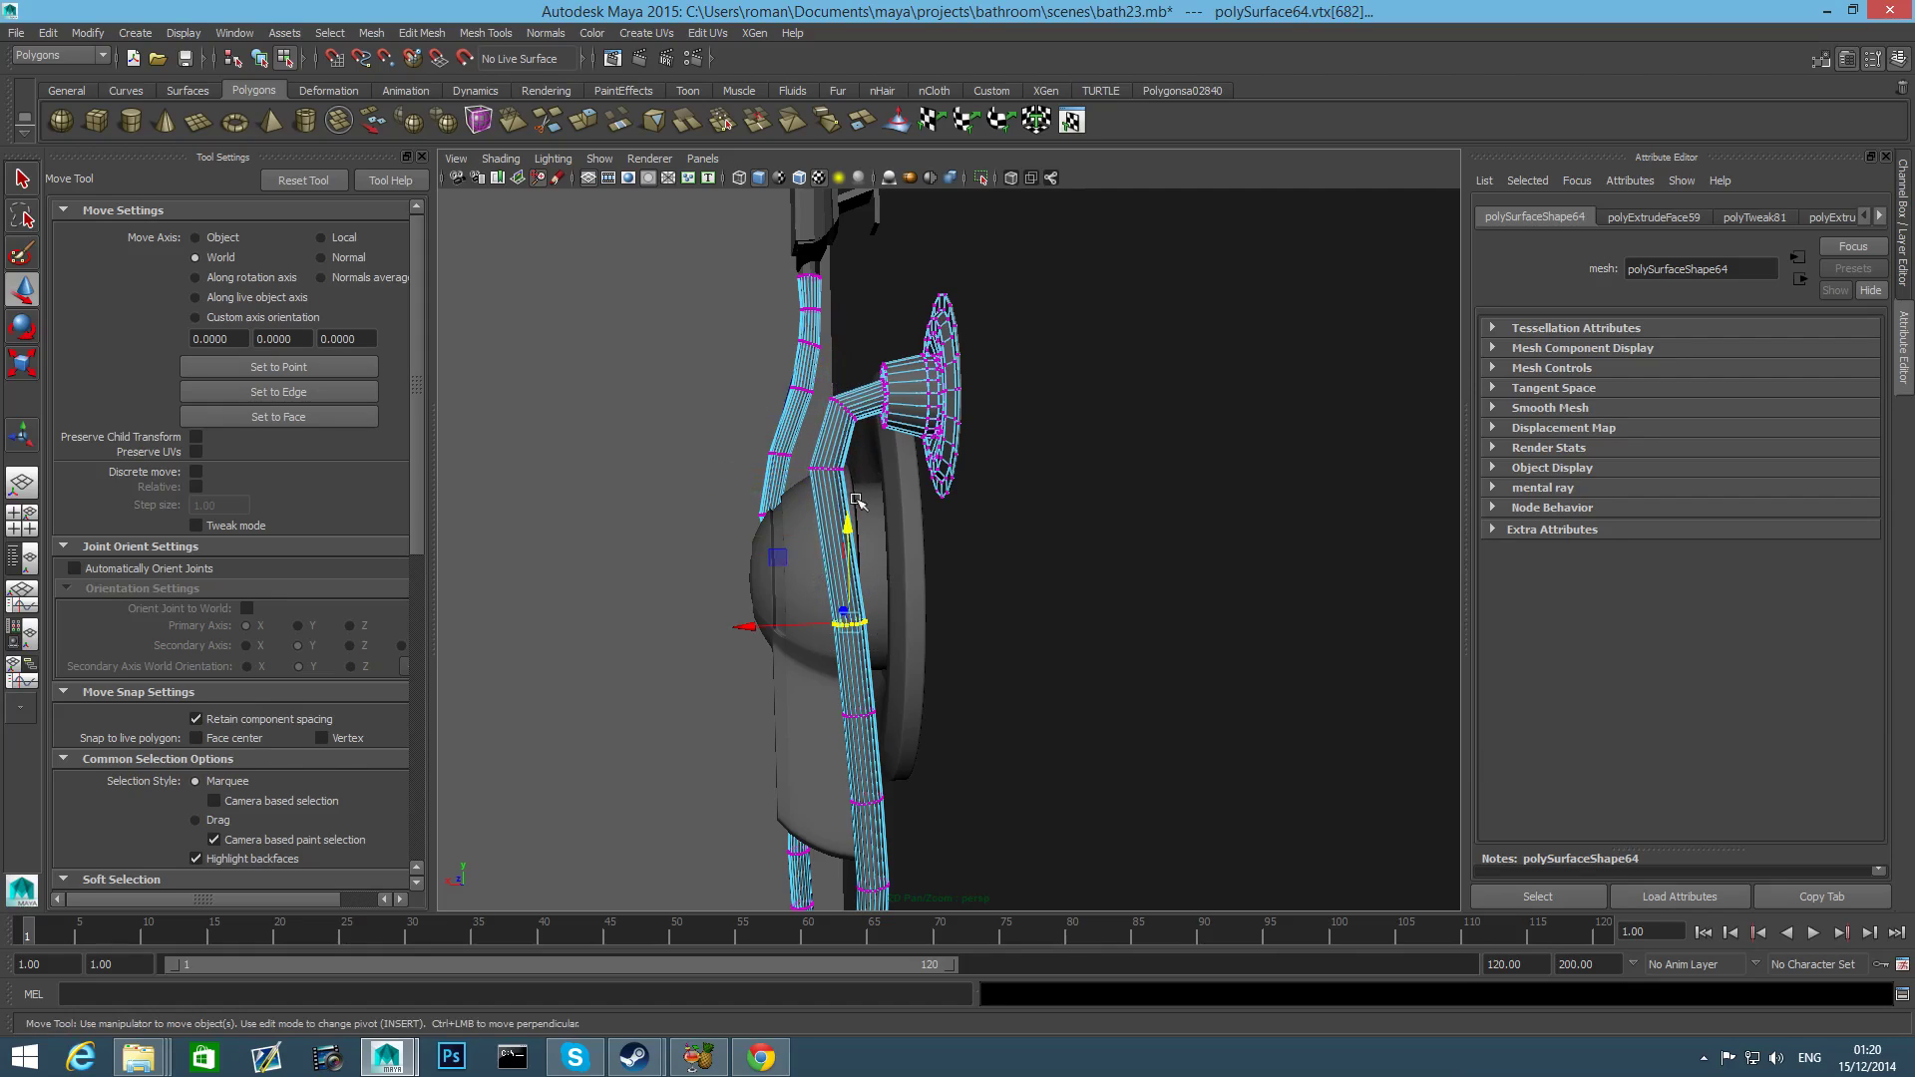
drag(840, 524, 838, 464)
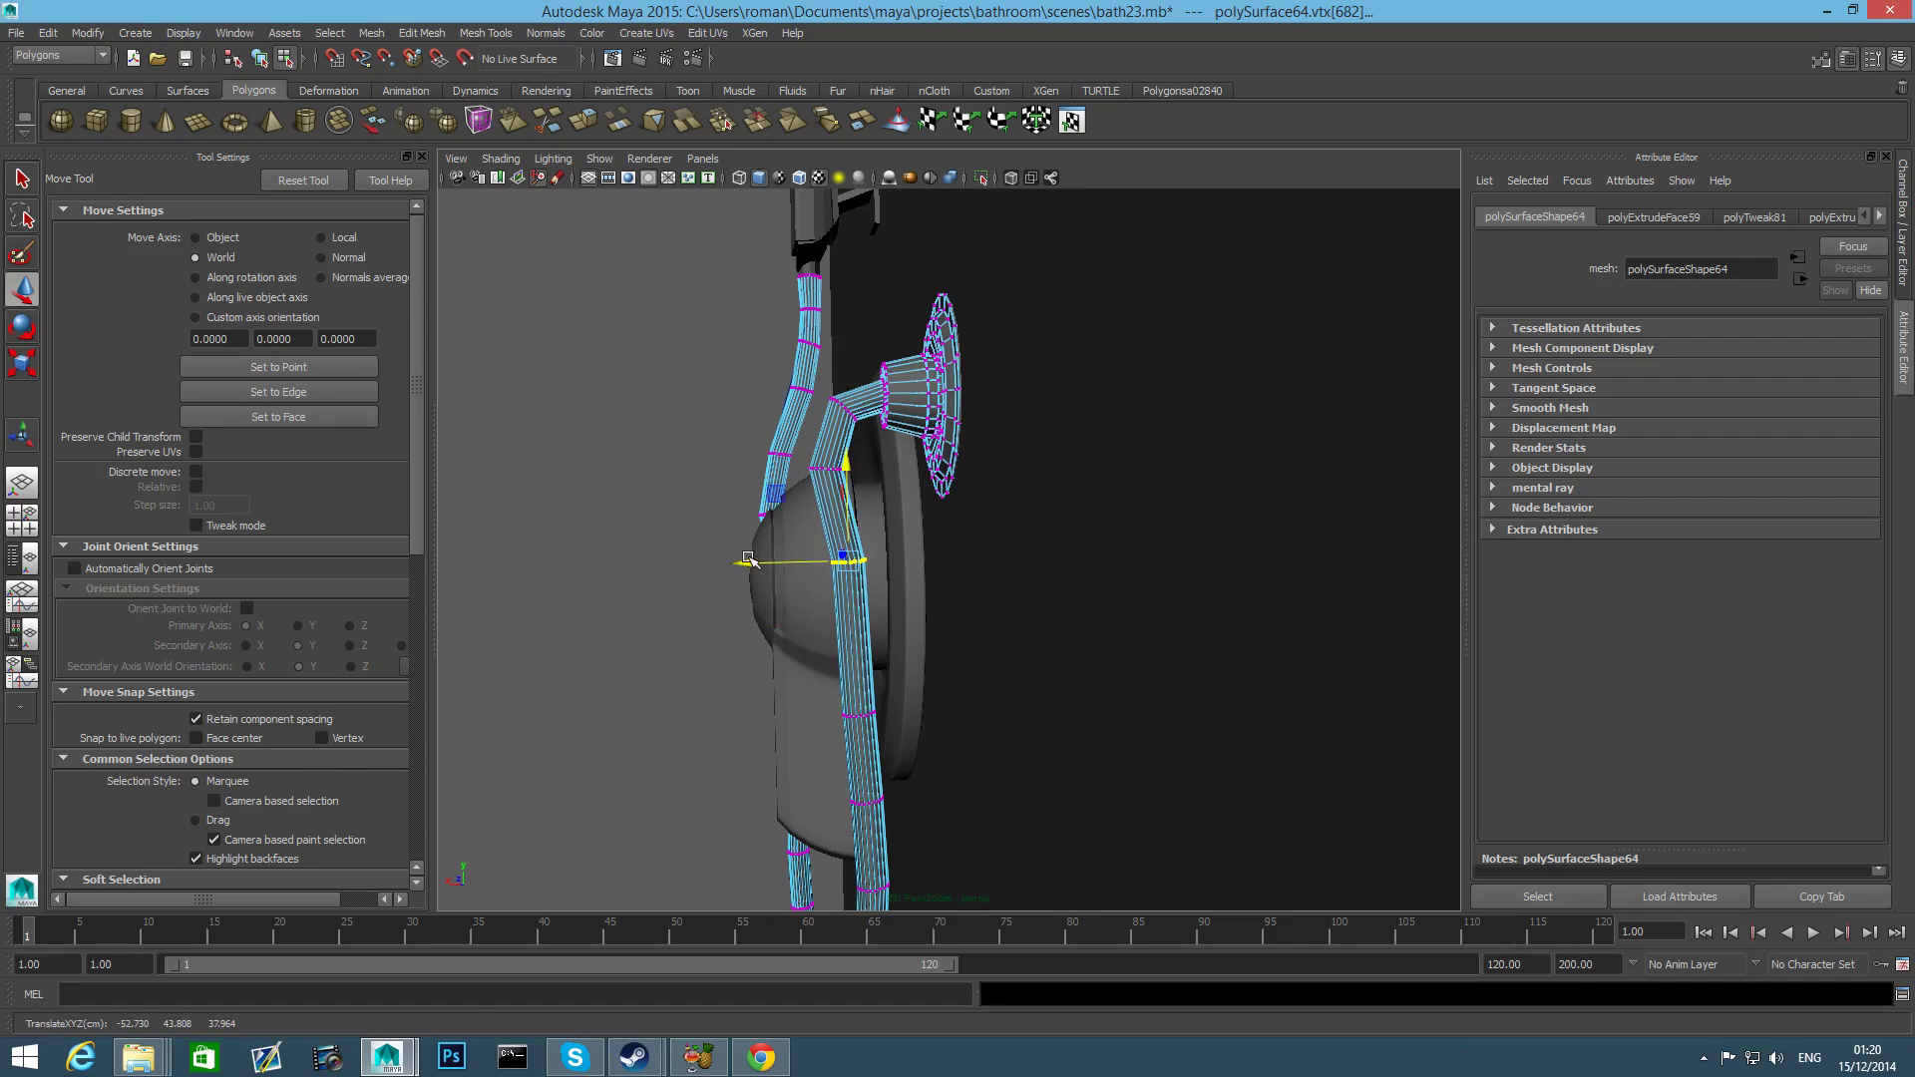
drag(750, 565, 1071, 611)
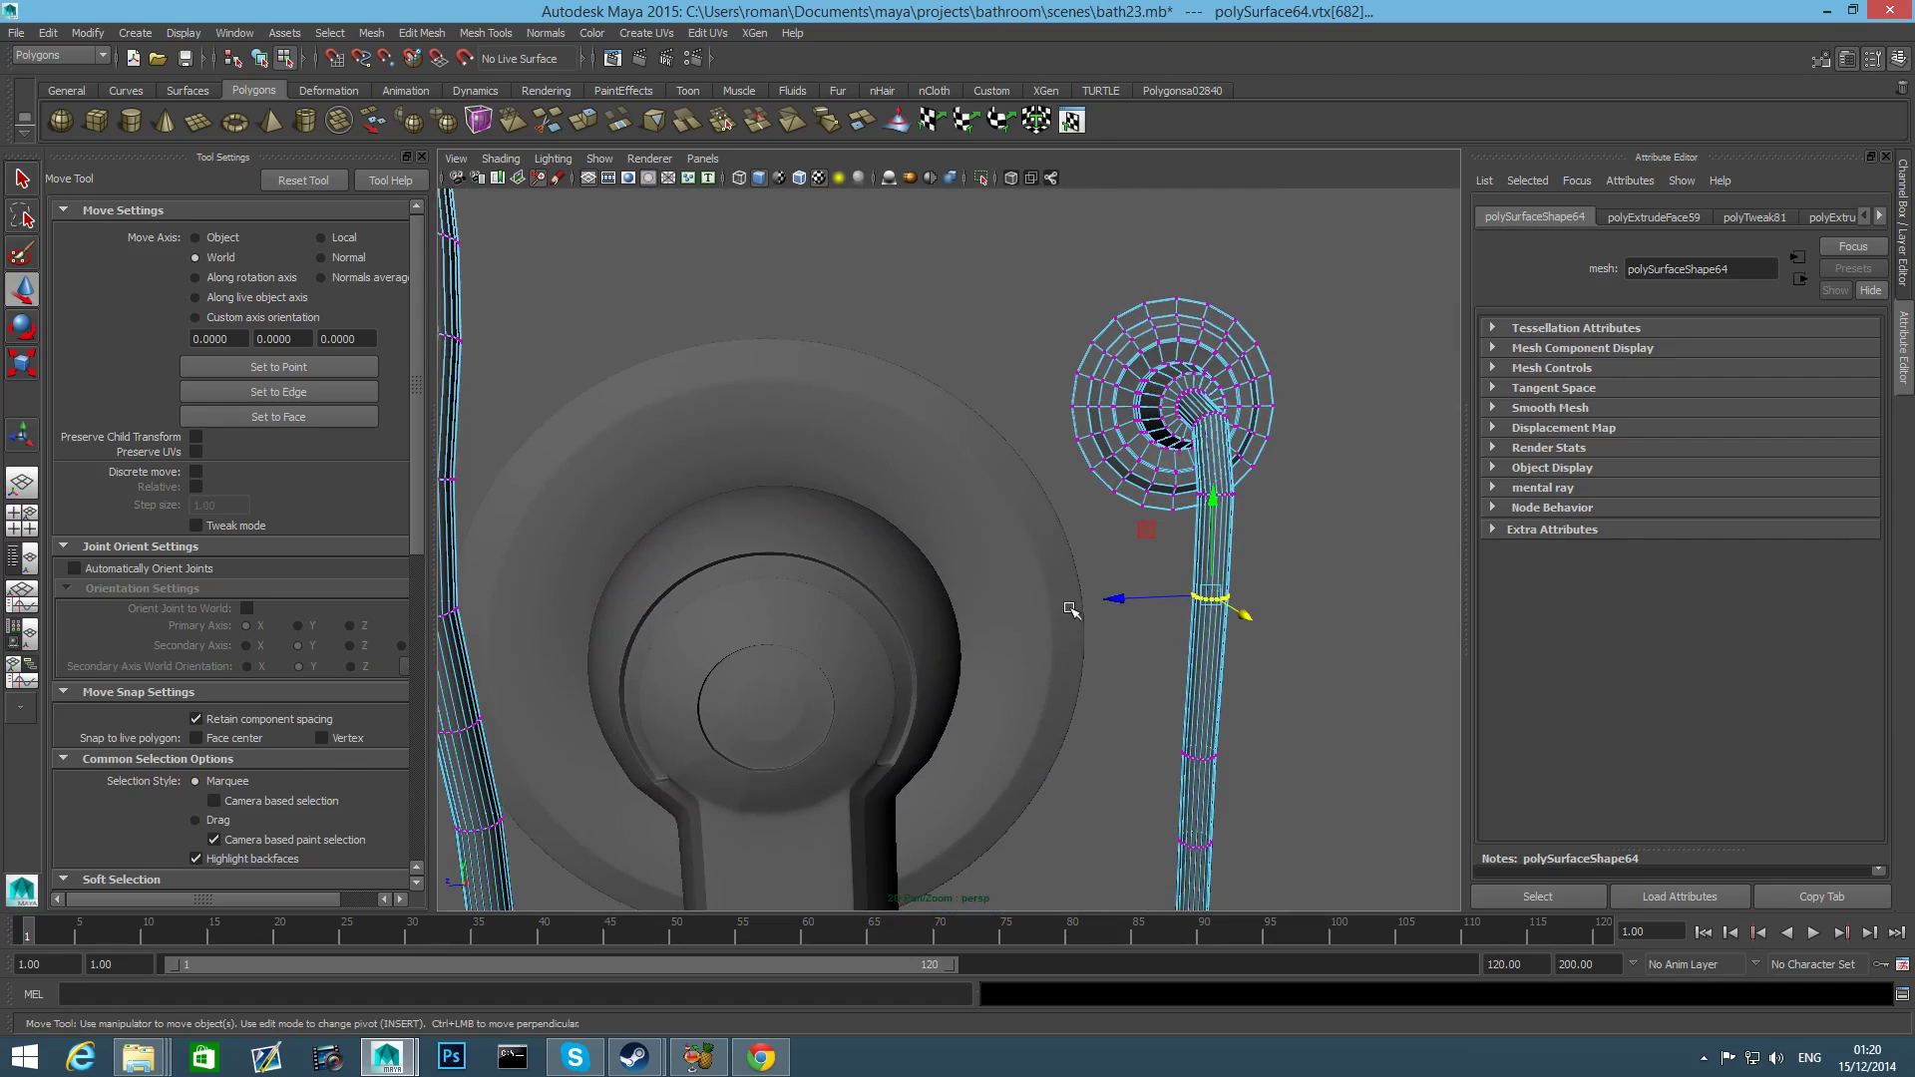
key(F8)
Examine the reshaped hose, its hand shower joint and its wall connector within the shower cabin from several sides.
scroll(1090, 675, down, 5)
scroll(1090, 675, down, 5)
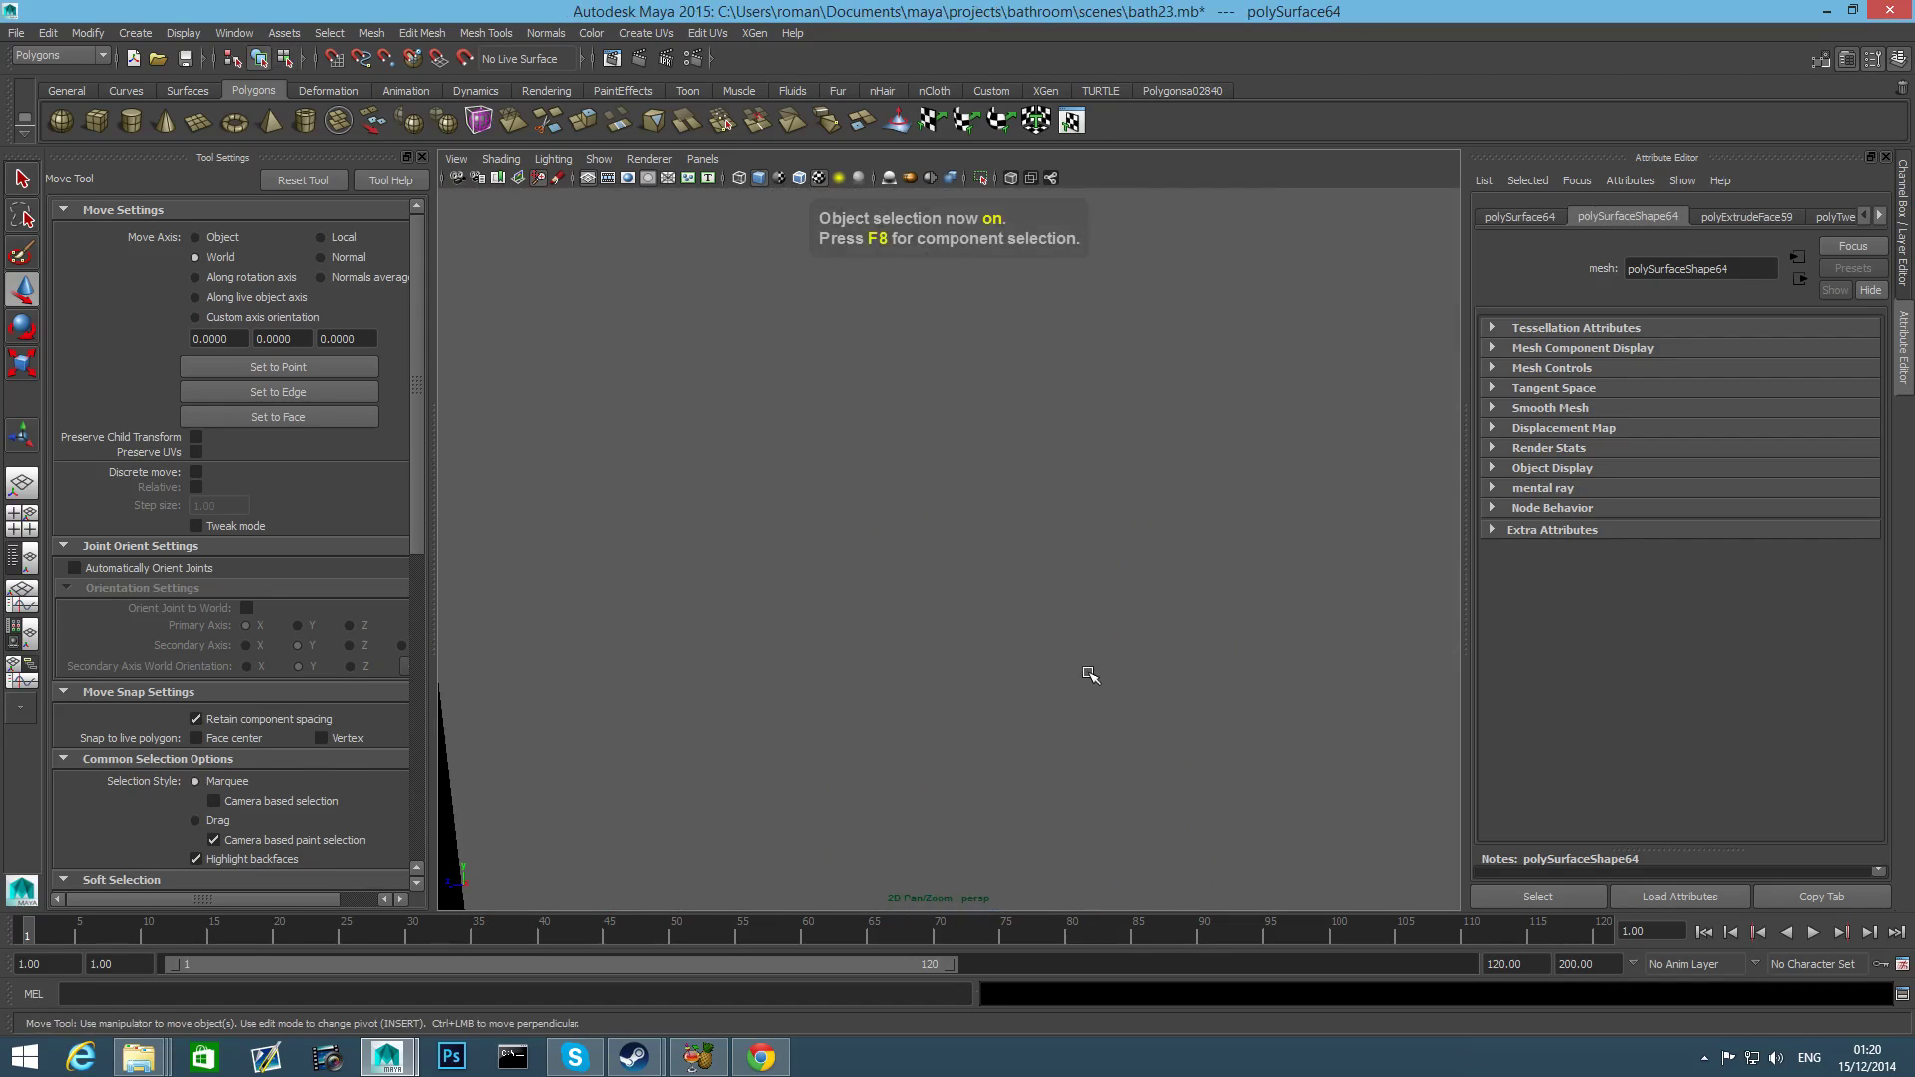
alt+drag(1090, 675, 988, 788)
scroll(1031, 662, down, 5)
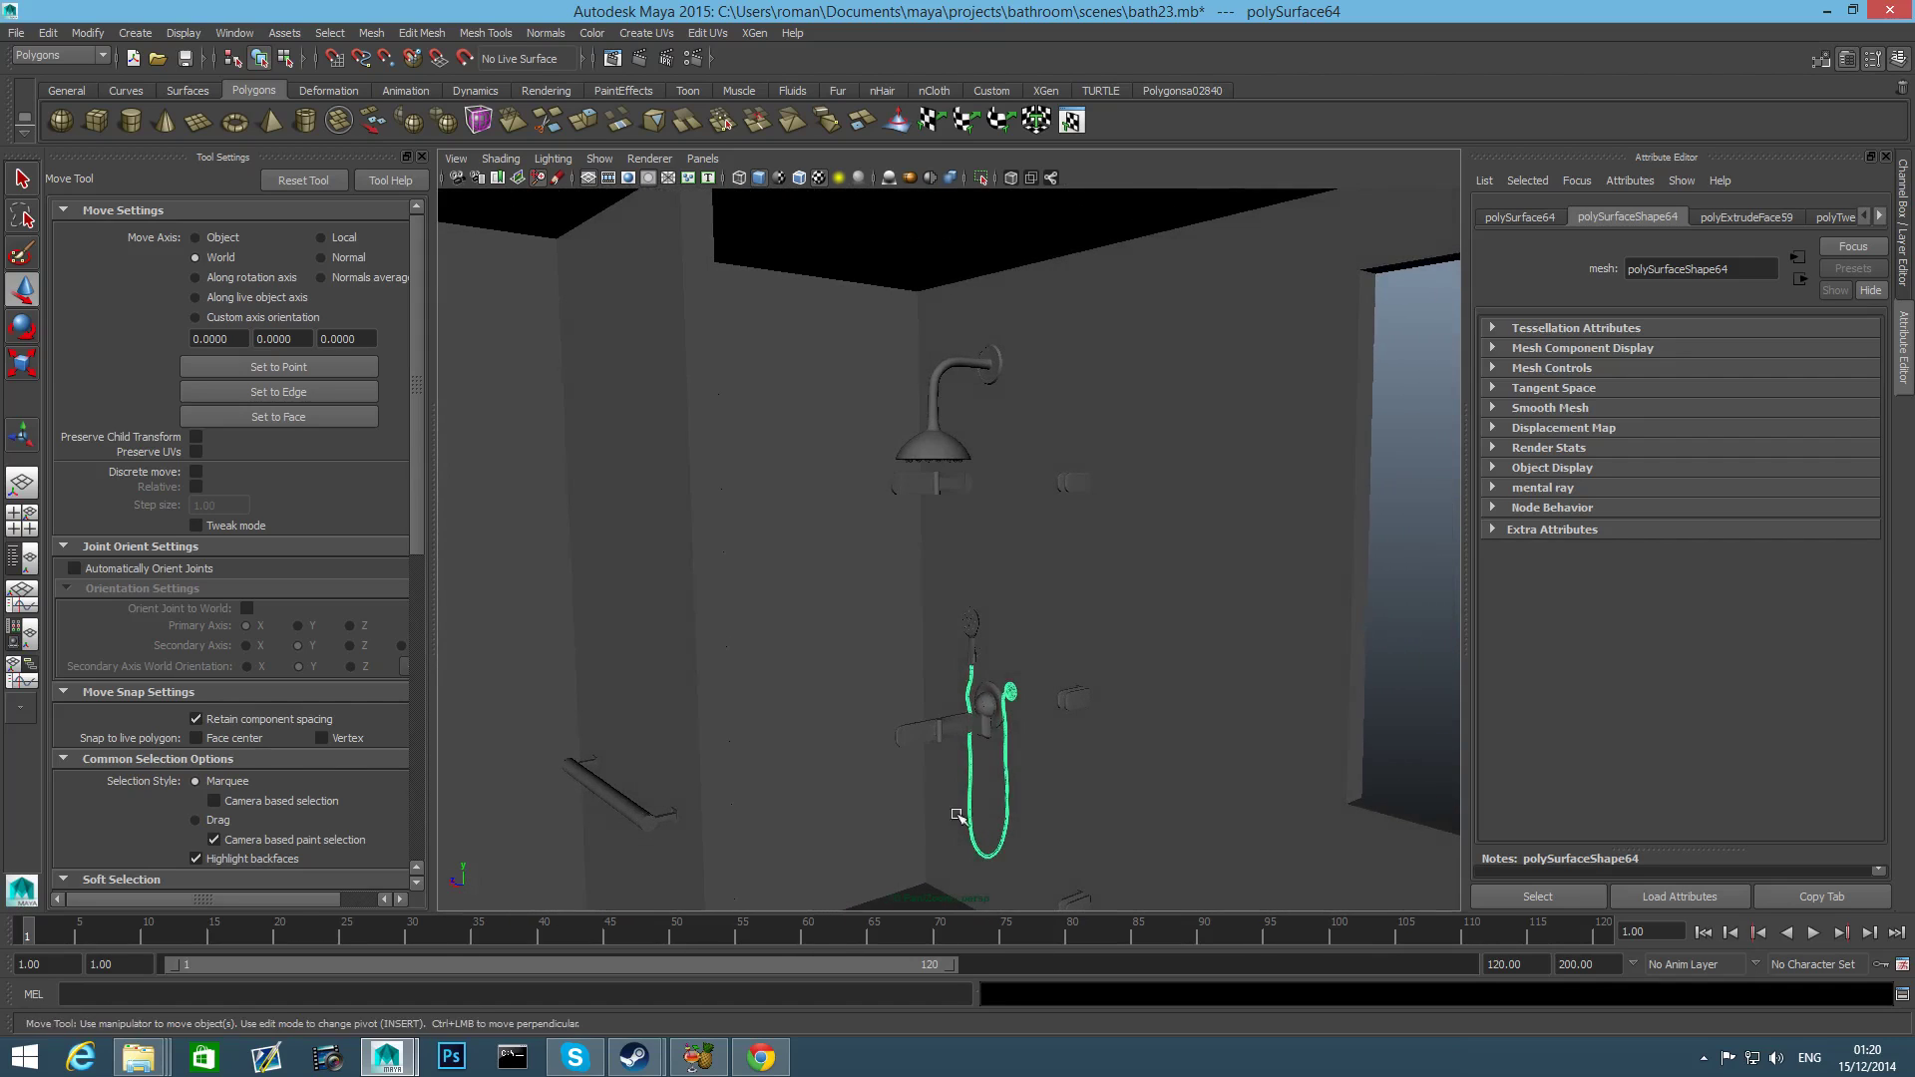
alt+right_drag(1007, 738, 1223, 828)
alt+middle_drag(965, 769, 1107, 563)
alt+right_drag(908, 678, 1236, 732)
alt+drag(902, 740, 1027, 755)
alt+right_drag(937, 728, 833, 688)
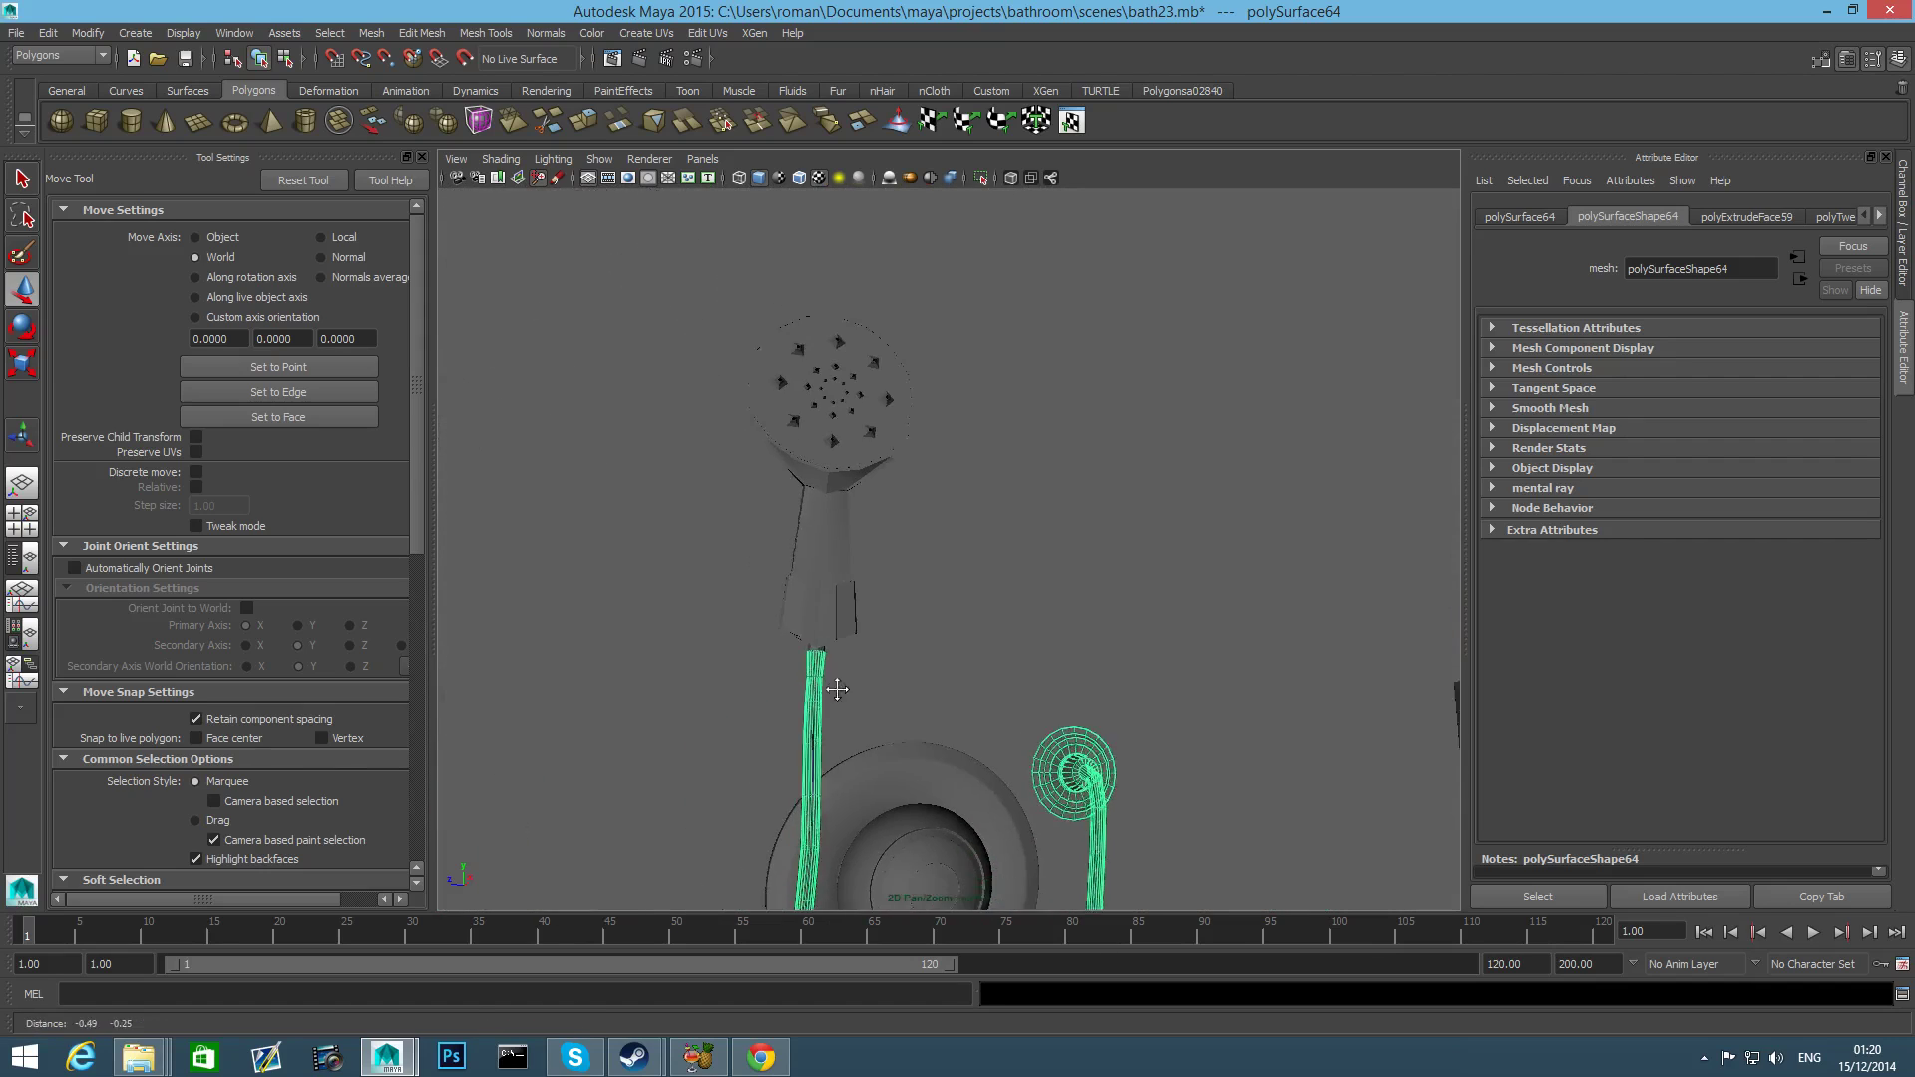
alt+drag(937, 658, 608, 715)
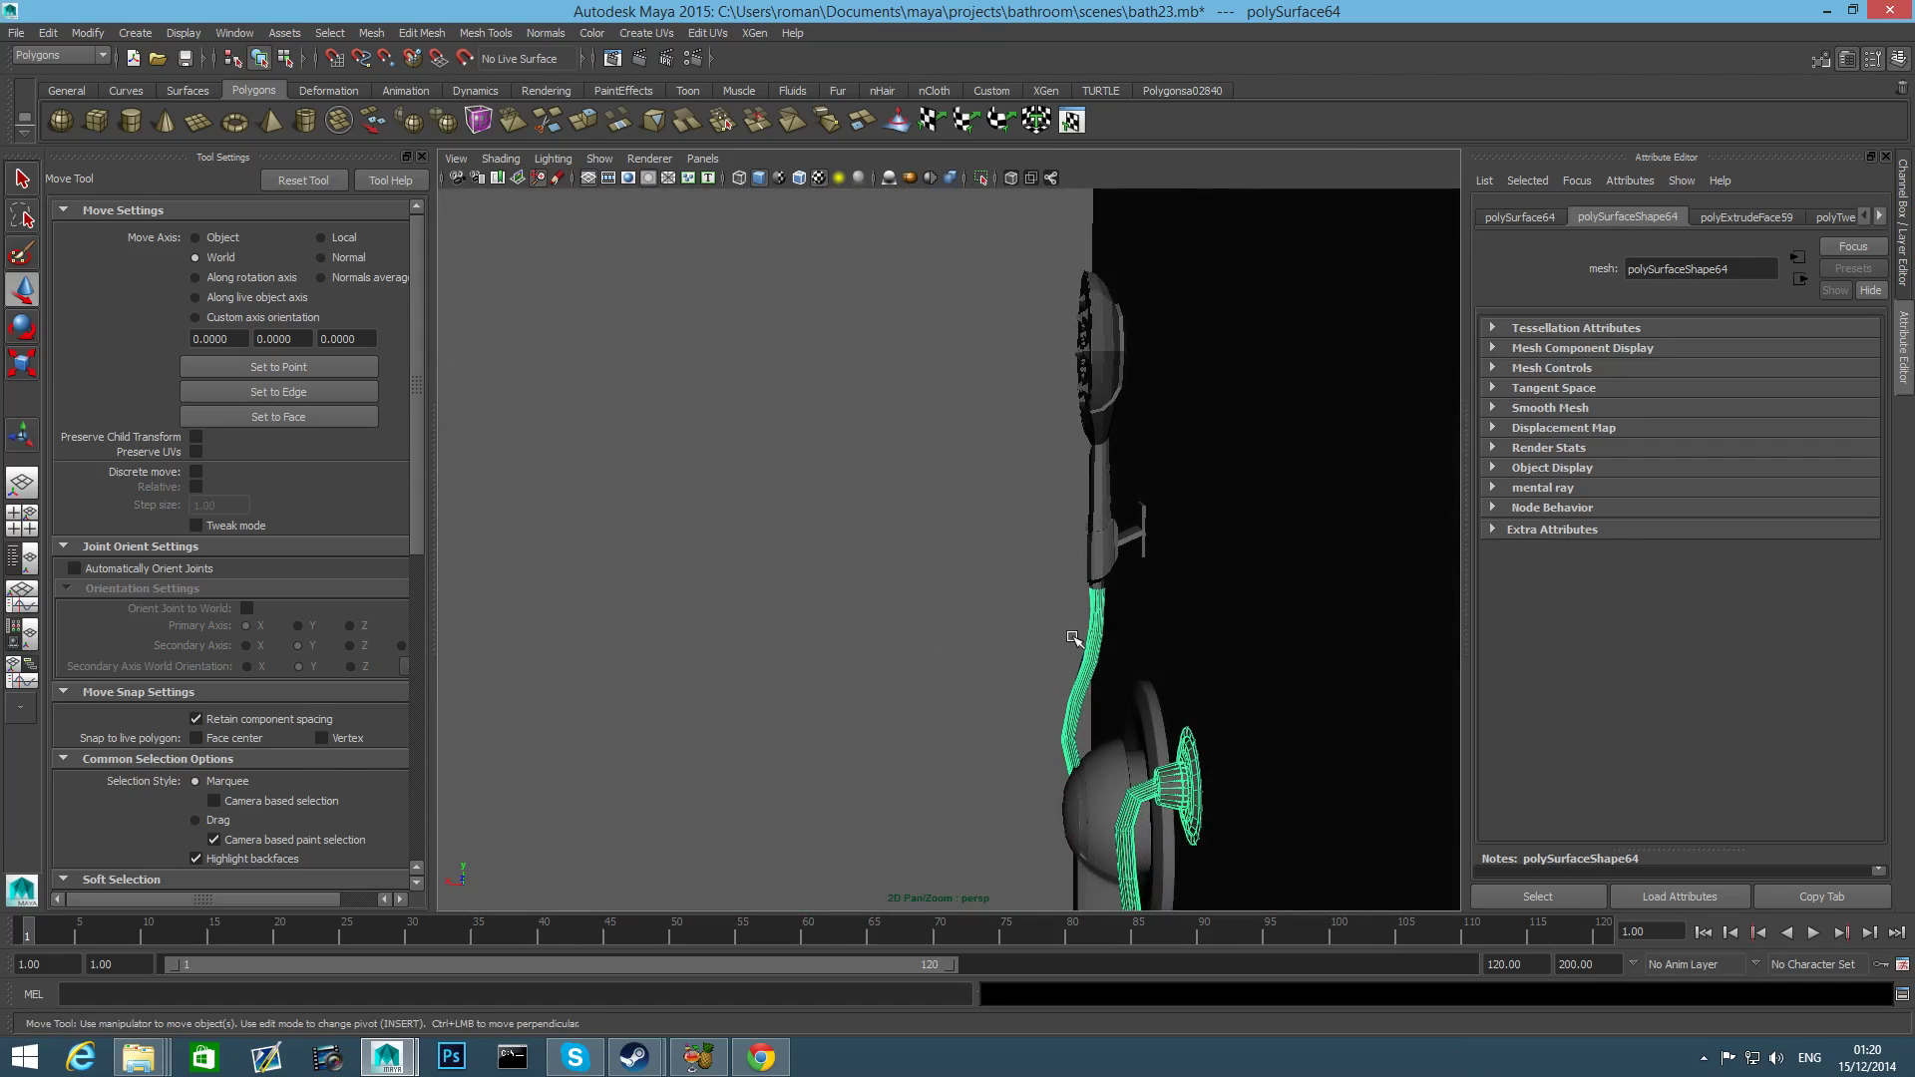
alt+middle_drag(1073, 636, 961, 731)
alt+drag(962, 730, 1031, 731)
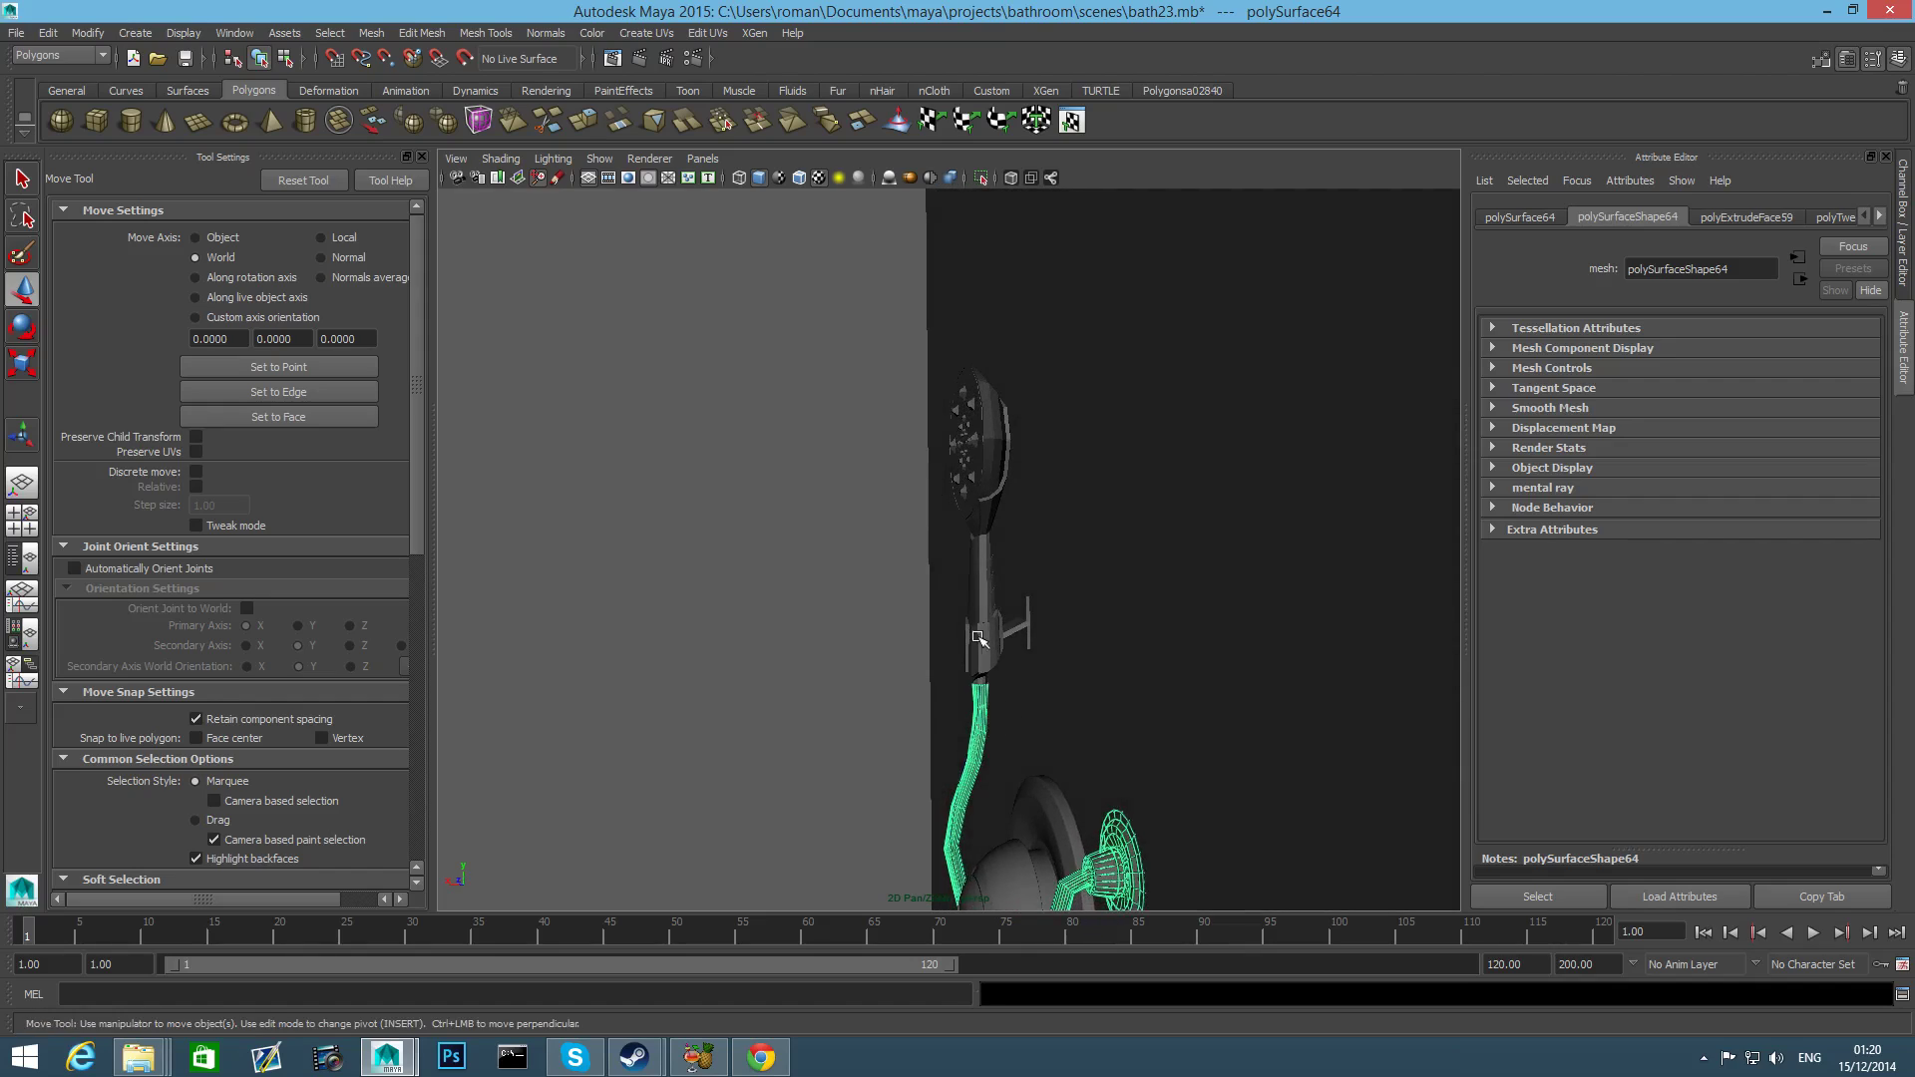
Select the hand shower, its holder, the mixer, hose and hose curve, and try raising them together along Y by about 16.687.
shift+click(978, 574)
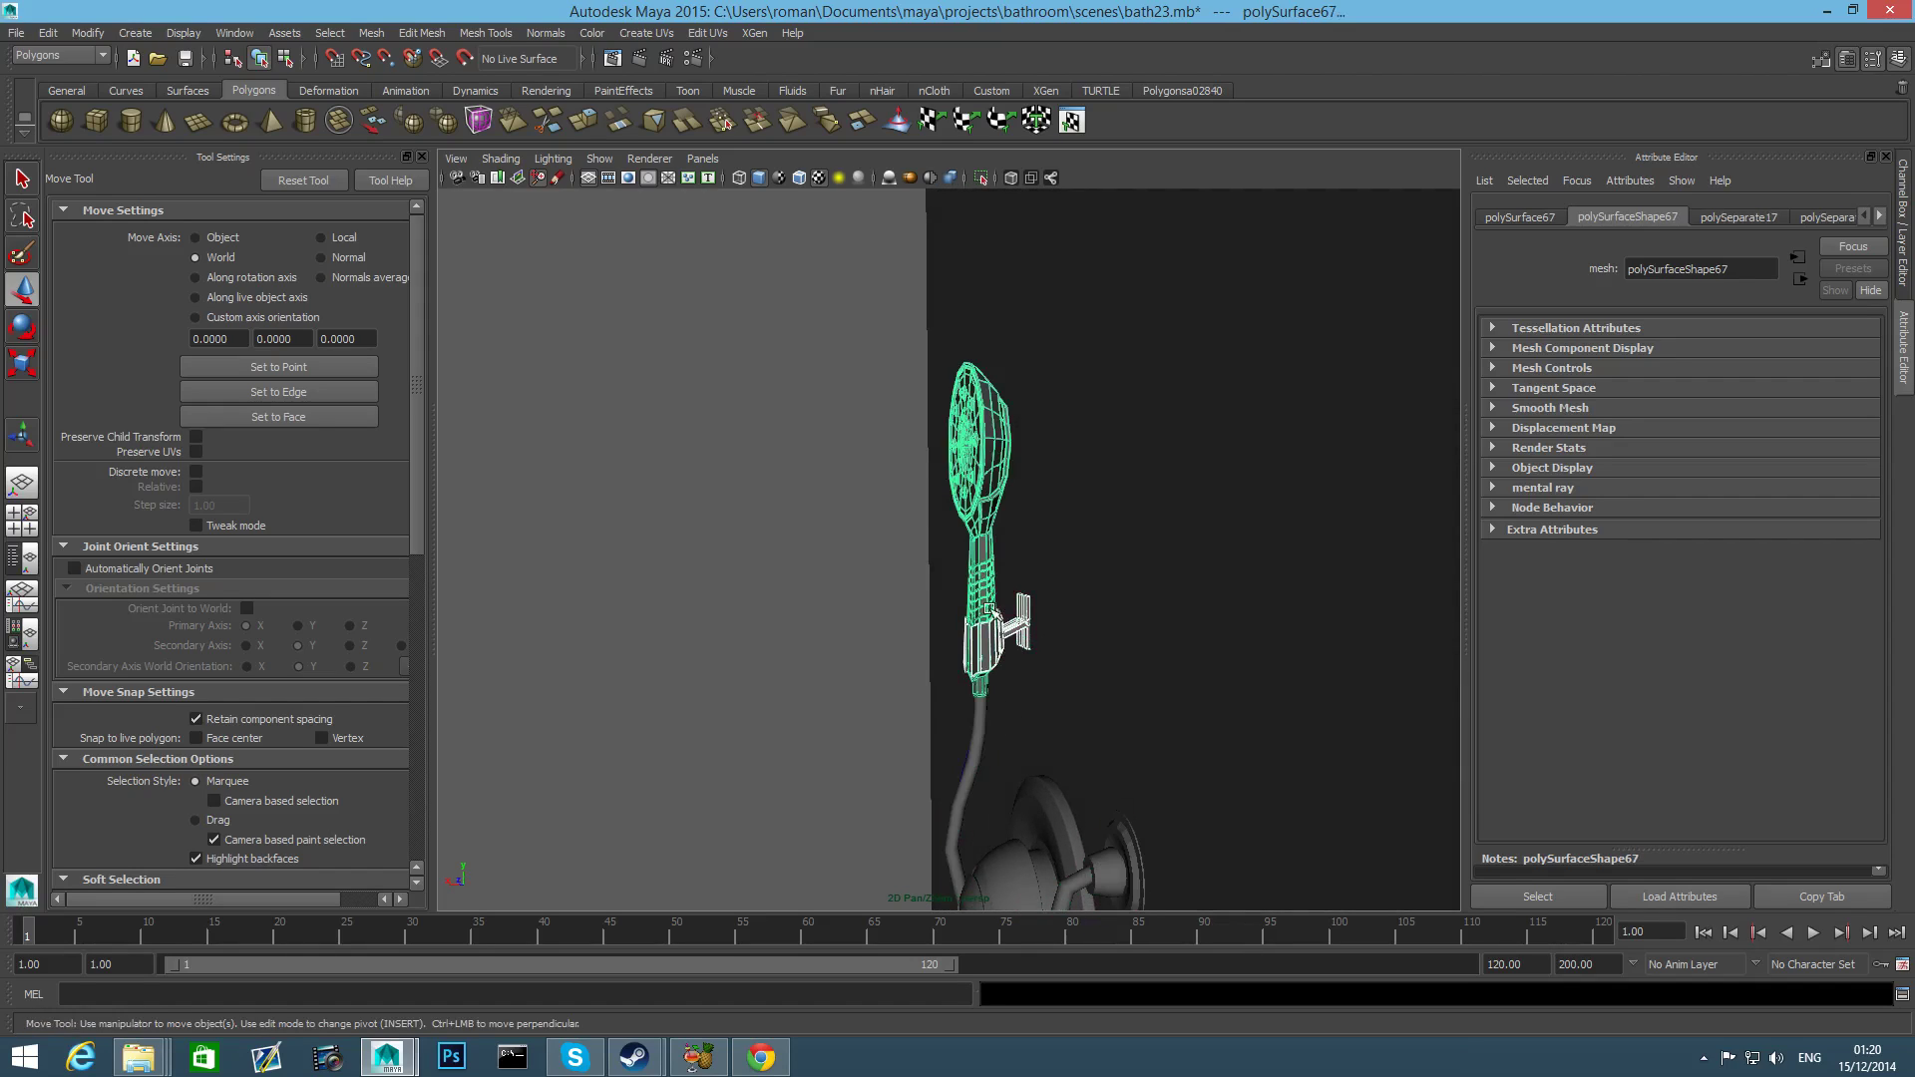
alt+right_drag(896, 631, 788, 583)
alt+drag(1019, 533, 983, 624)
alt+right_drag(984, 624, 1184, 657)
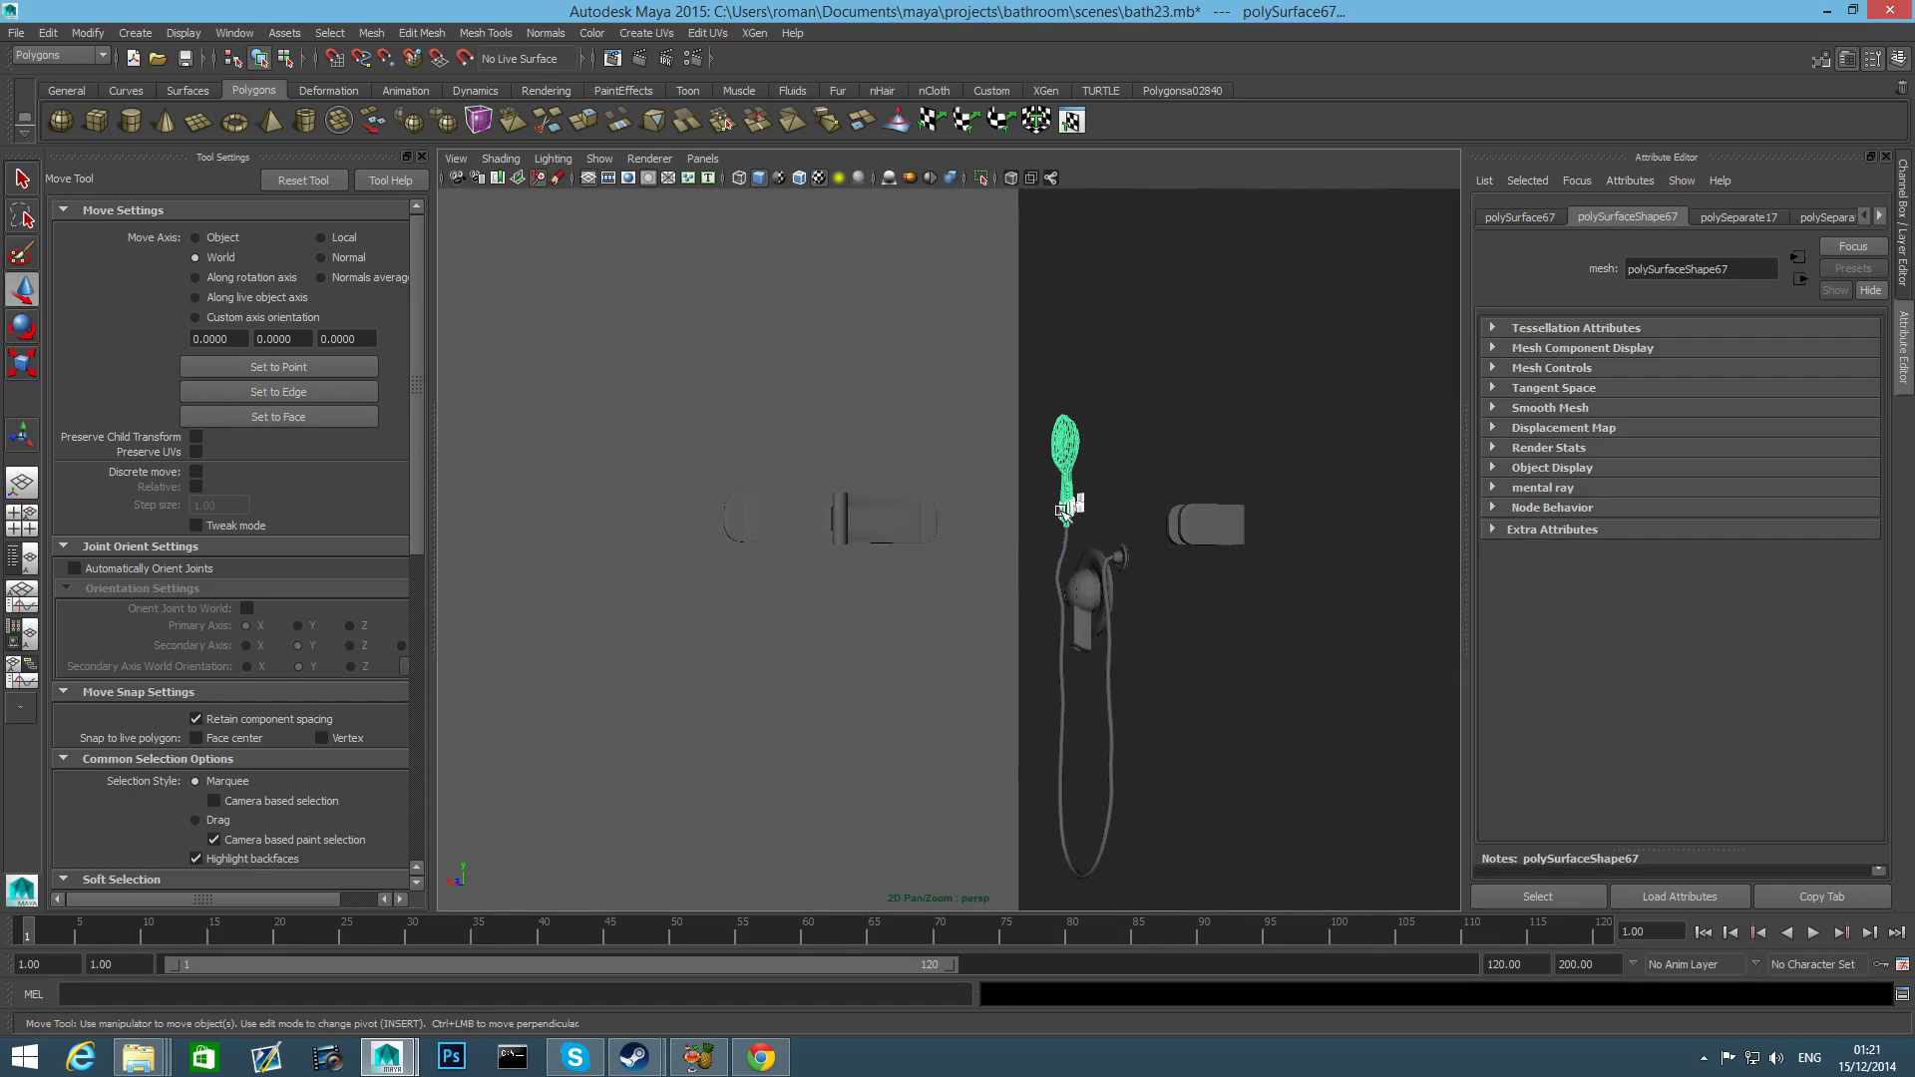
drag(1117, 618, 1100, 389)
shift+click(1181, 607)
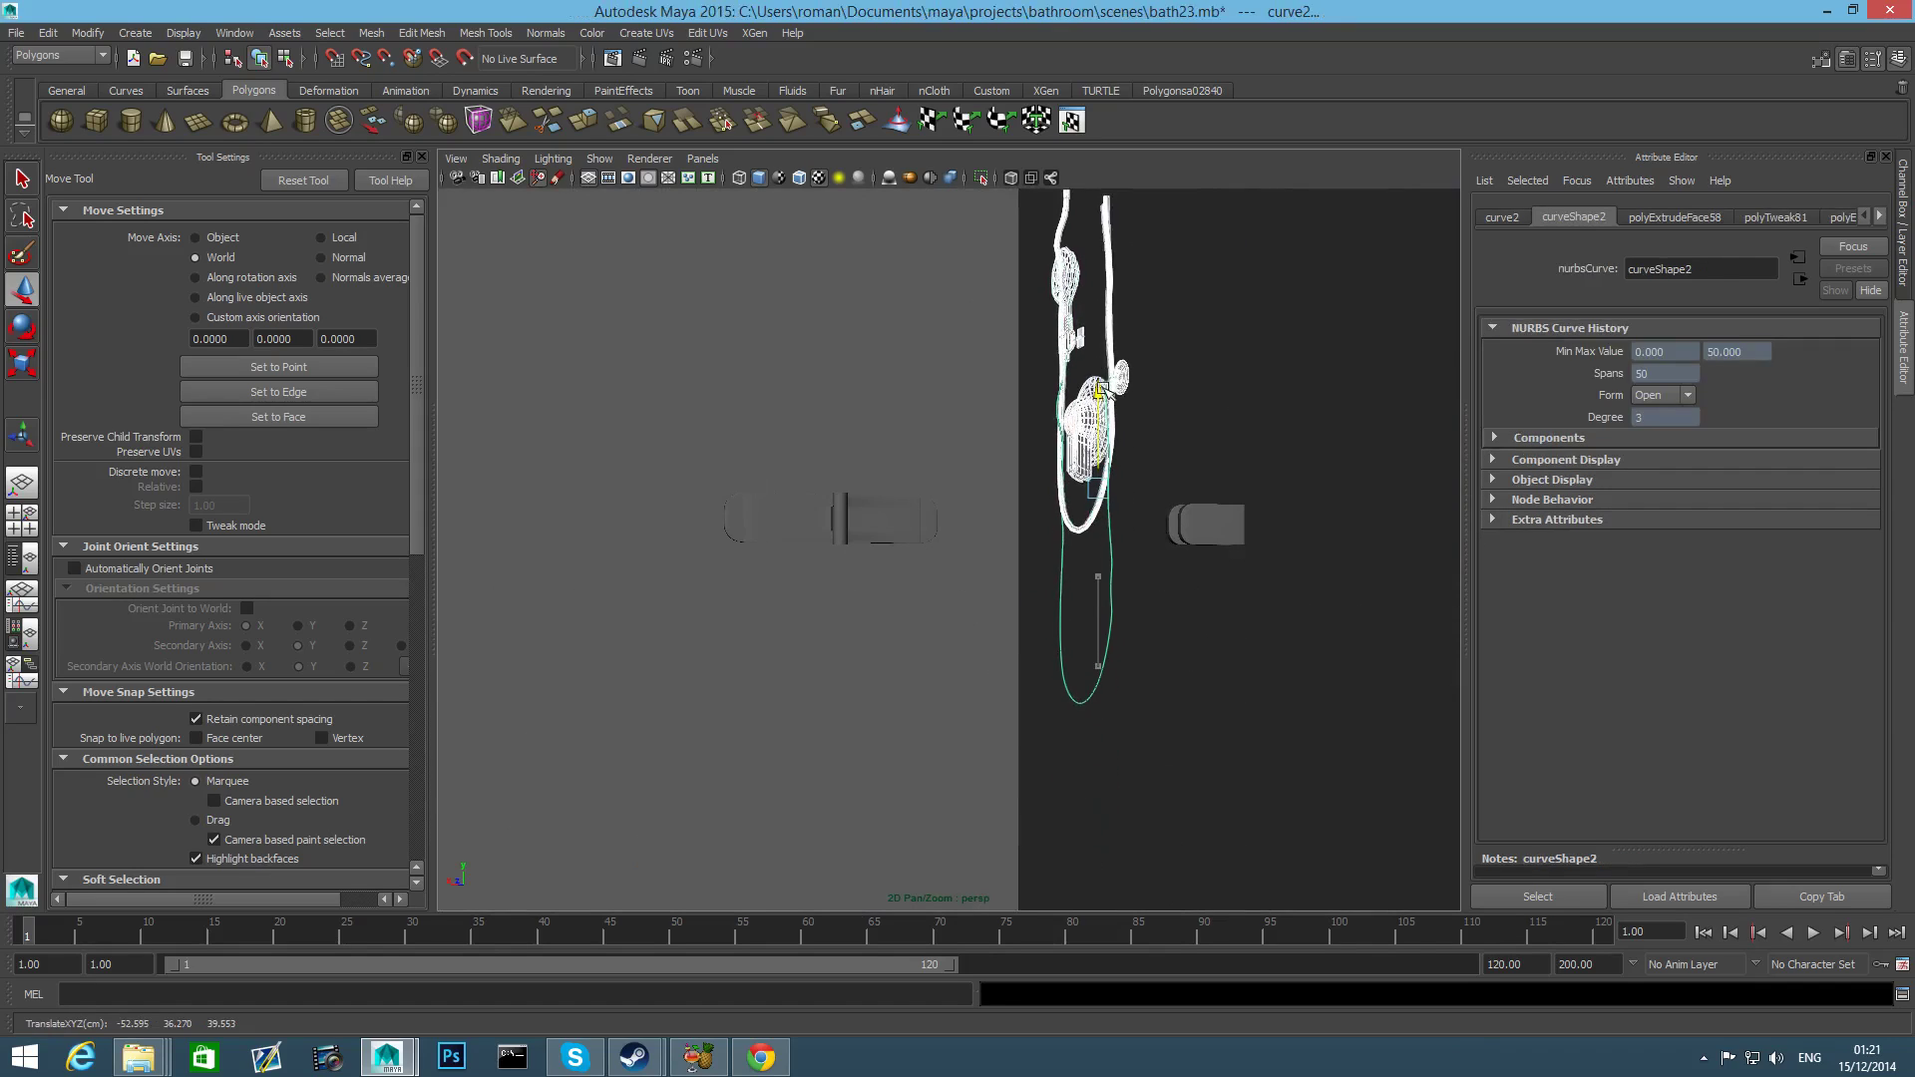
key(ctrl+z)
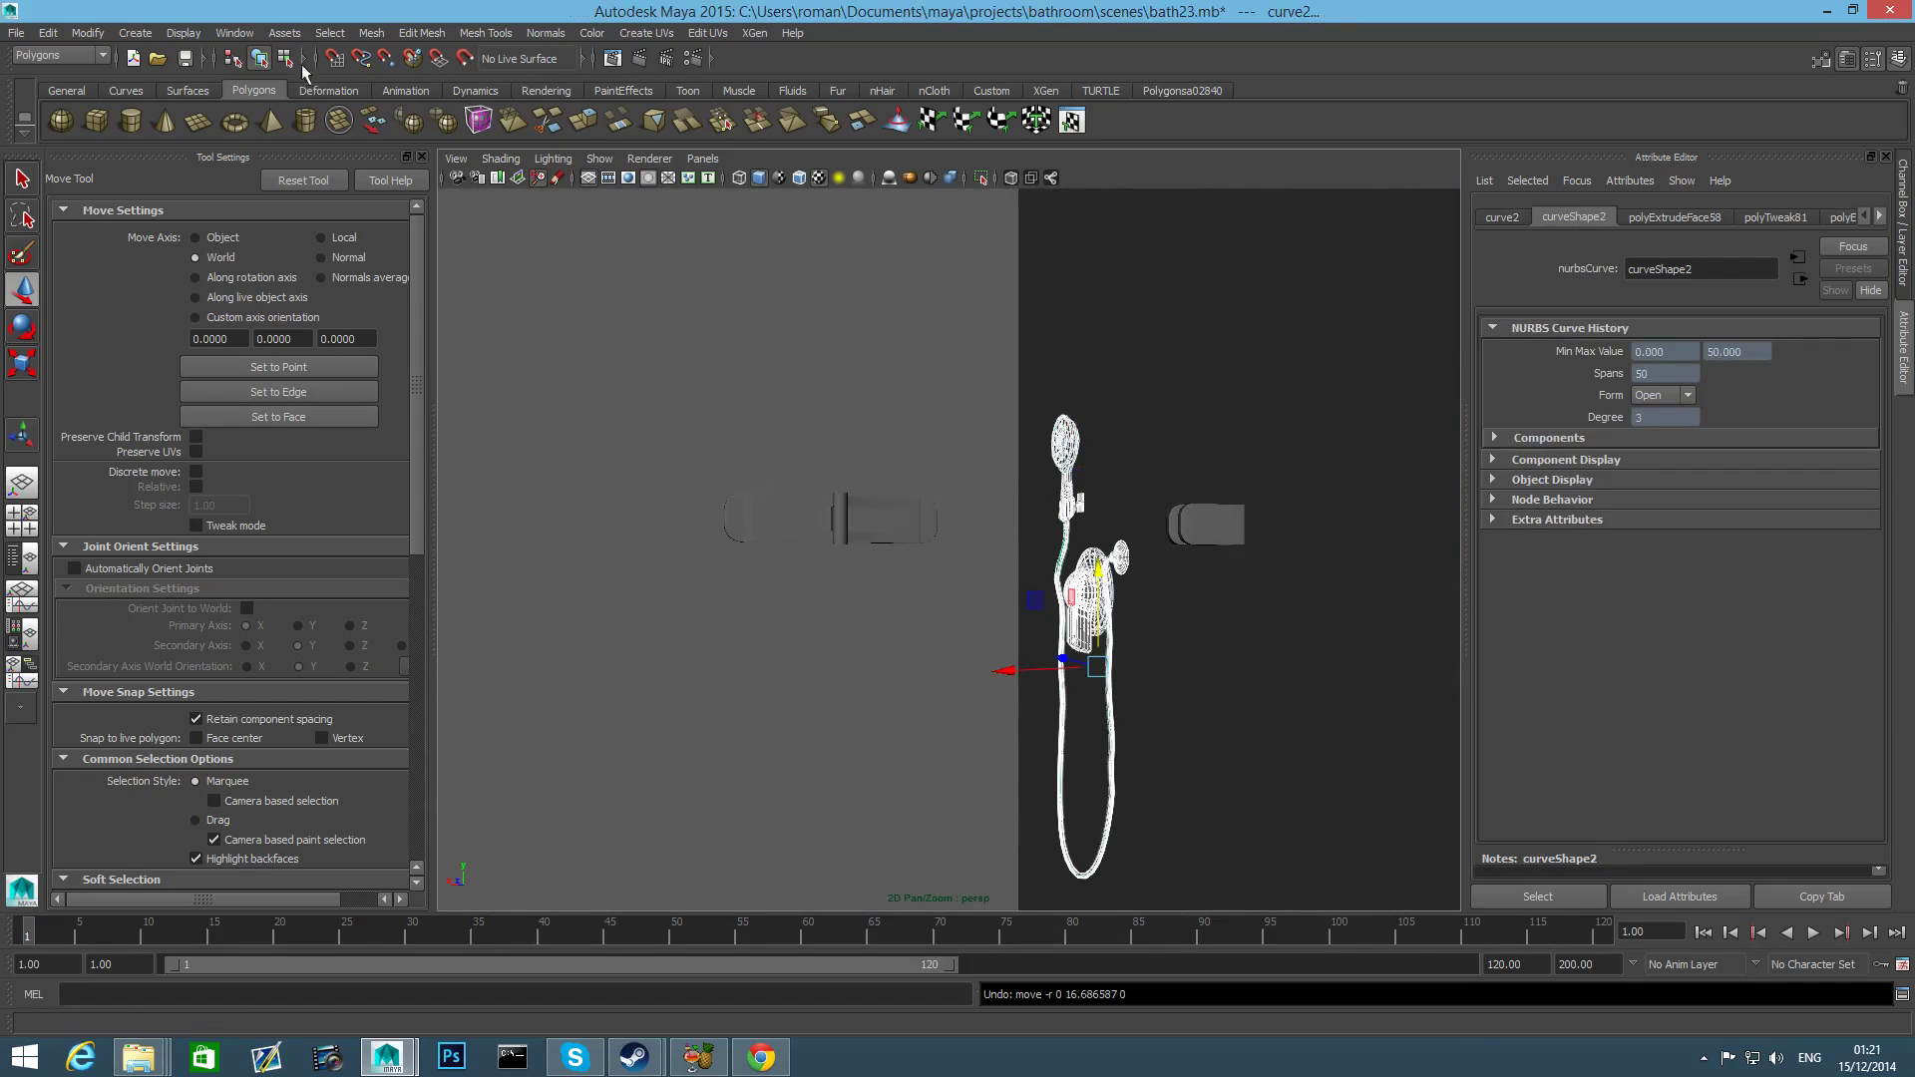
Delete the construction history of the selected shower parts and hose curve.
click(48, 33)
mouse_move(157, 238)
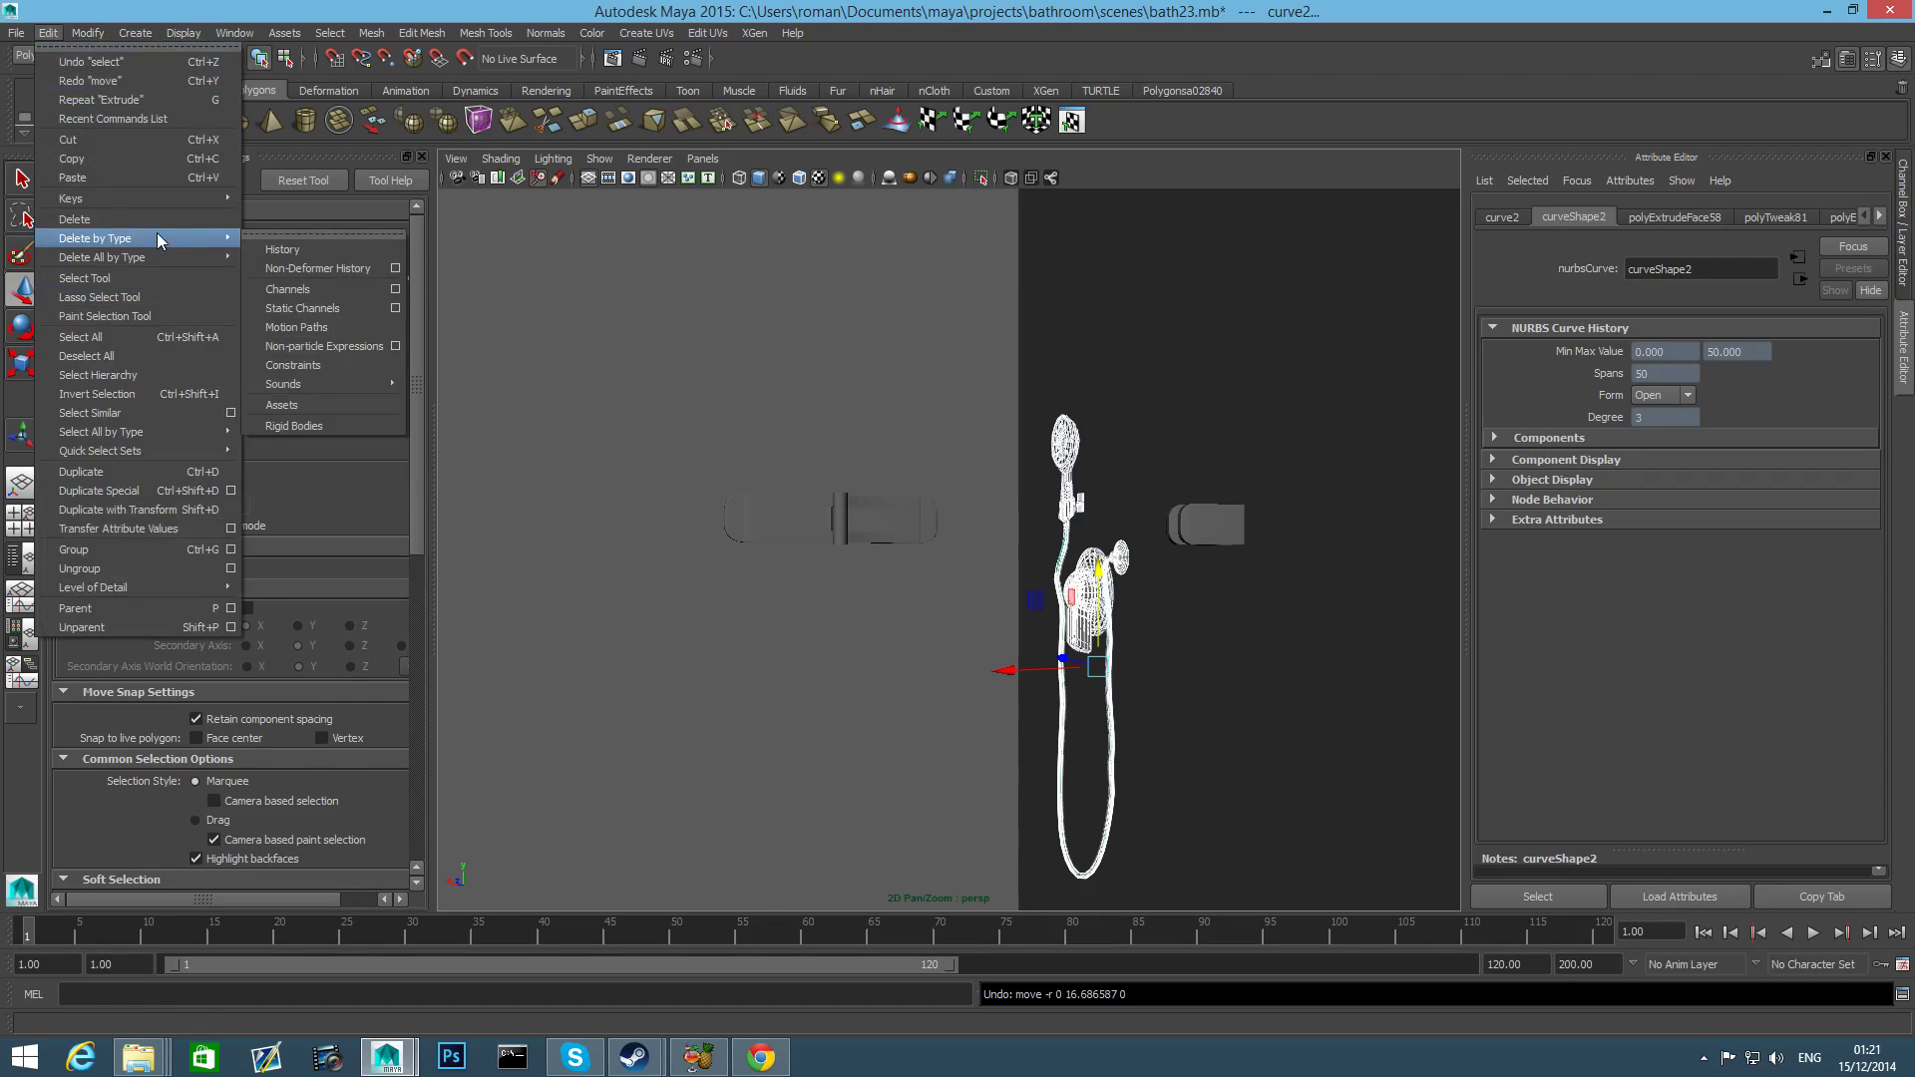
click(259, 250)
Raise the selected hand shower, mixer and hose together along Y and check their placement below the overhead shower.
drag(1093, 566, 1096, 297)
scroll(1059, 399, down, 4)
alt+middle_drag(1021, 447, 1030, 579)
mouse_move(1032, 578)
alt+mouse_down()
mouse_move(1144, 599)
mouse_move(1121, 594)
mouse_move(1069, 483)
mouse_move(1141, 542)
mouse_move(1027, 554)
alt+mouse_up()
alt+right_drag(1027, 554, 999, 564)
alt+drag(999, 564, 1113, 552)
alt+right_drag(1044, 556, 1071, 552)
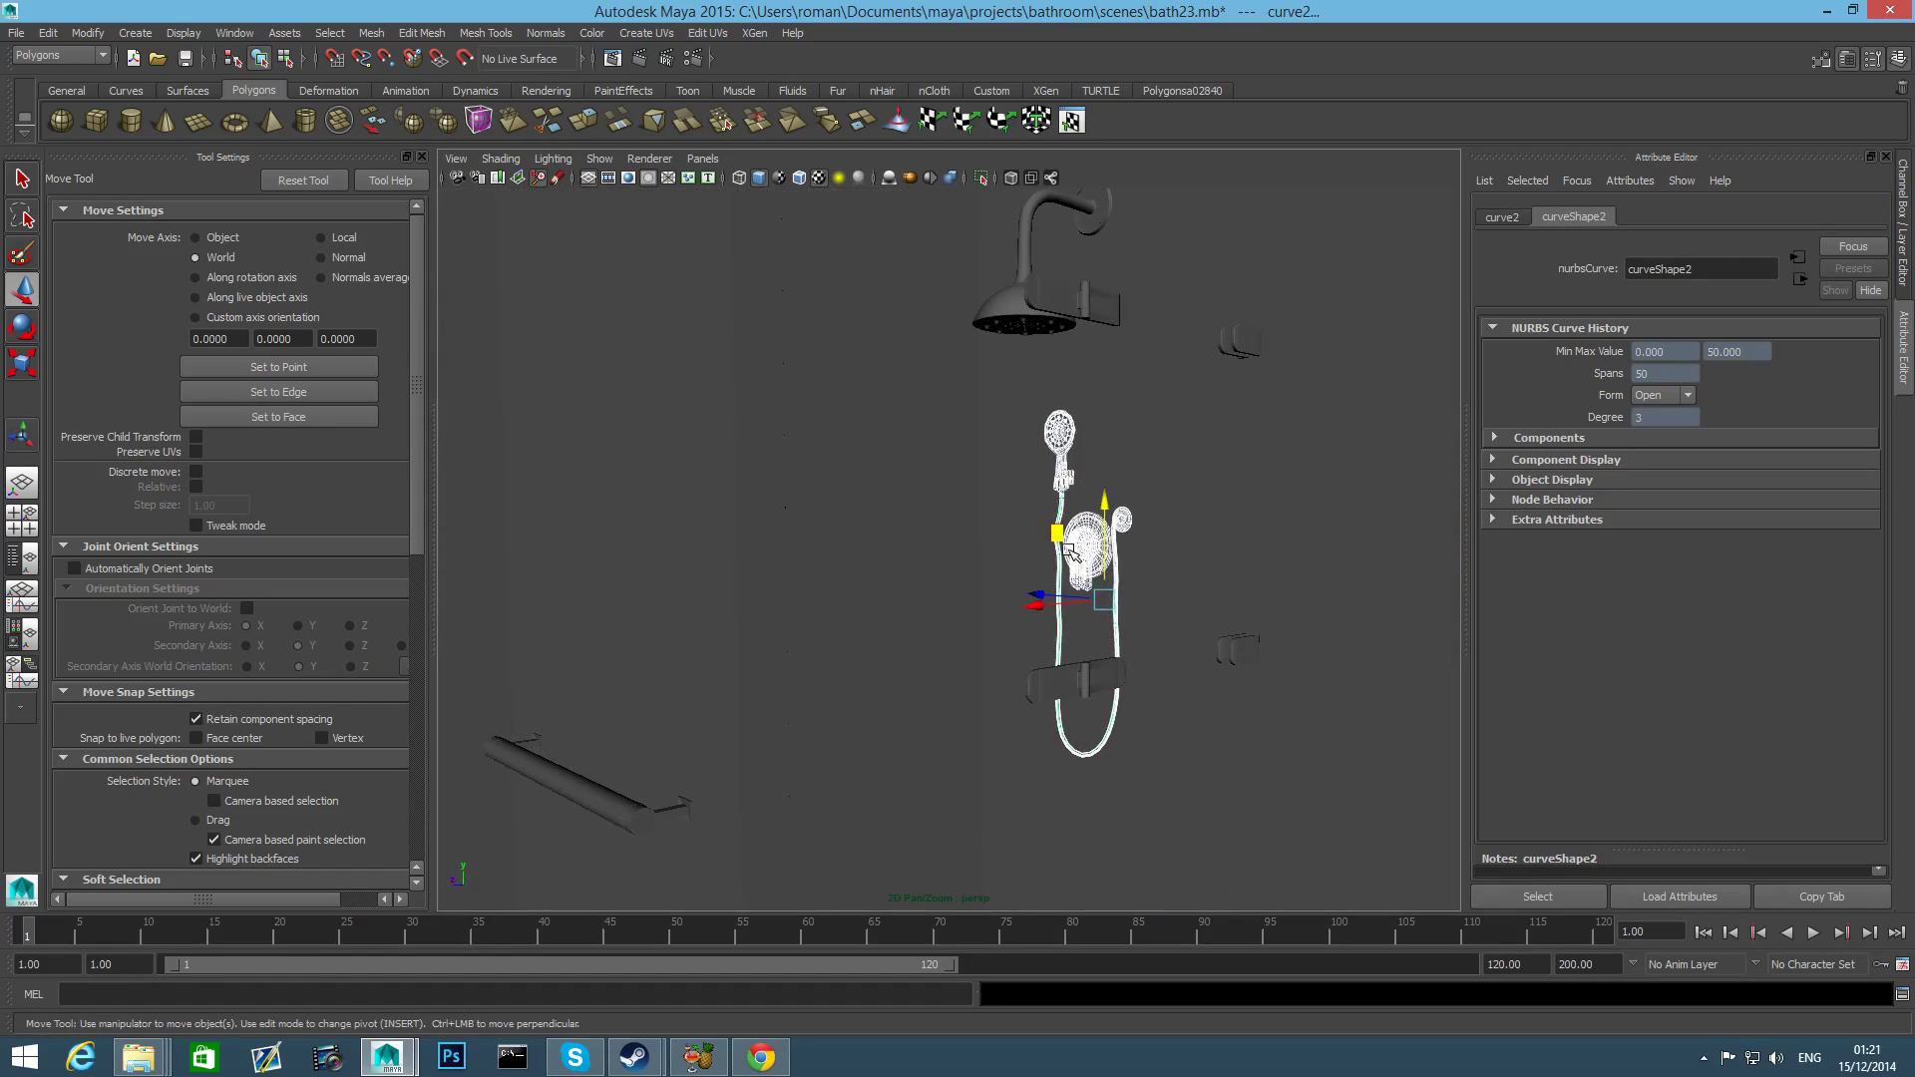
Select the shower mixer on its own, adjust its height along Y, and check its placement against the wall.
click(1083, 546)
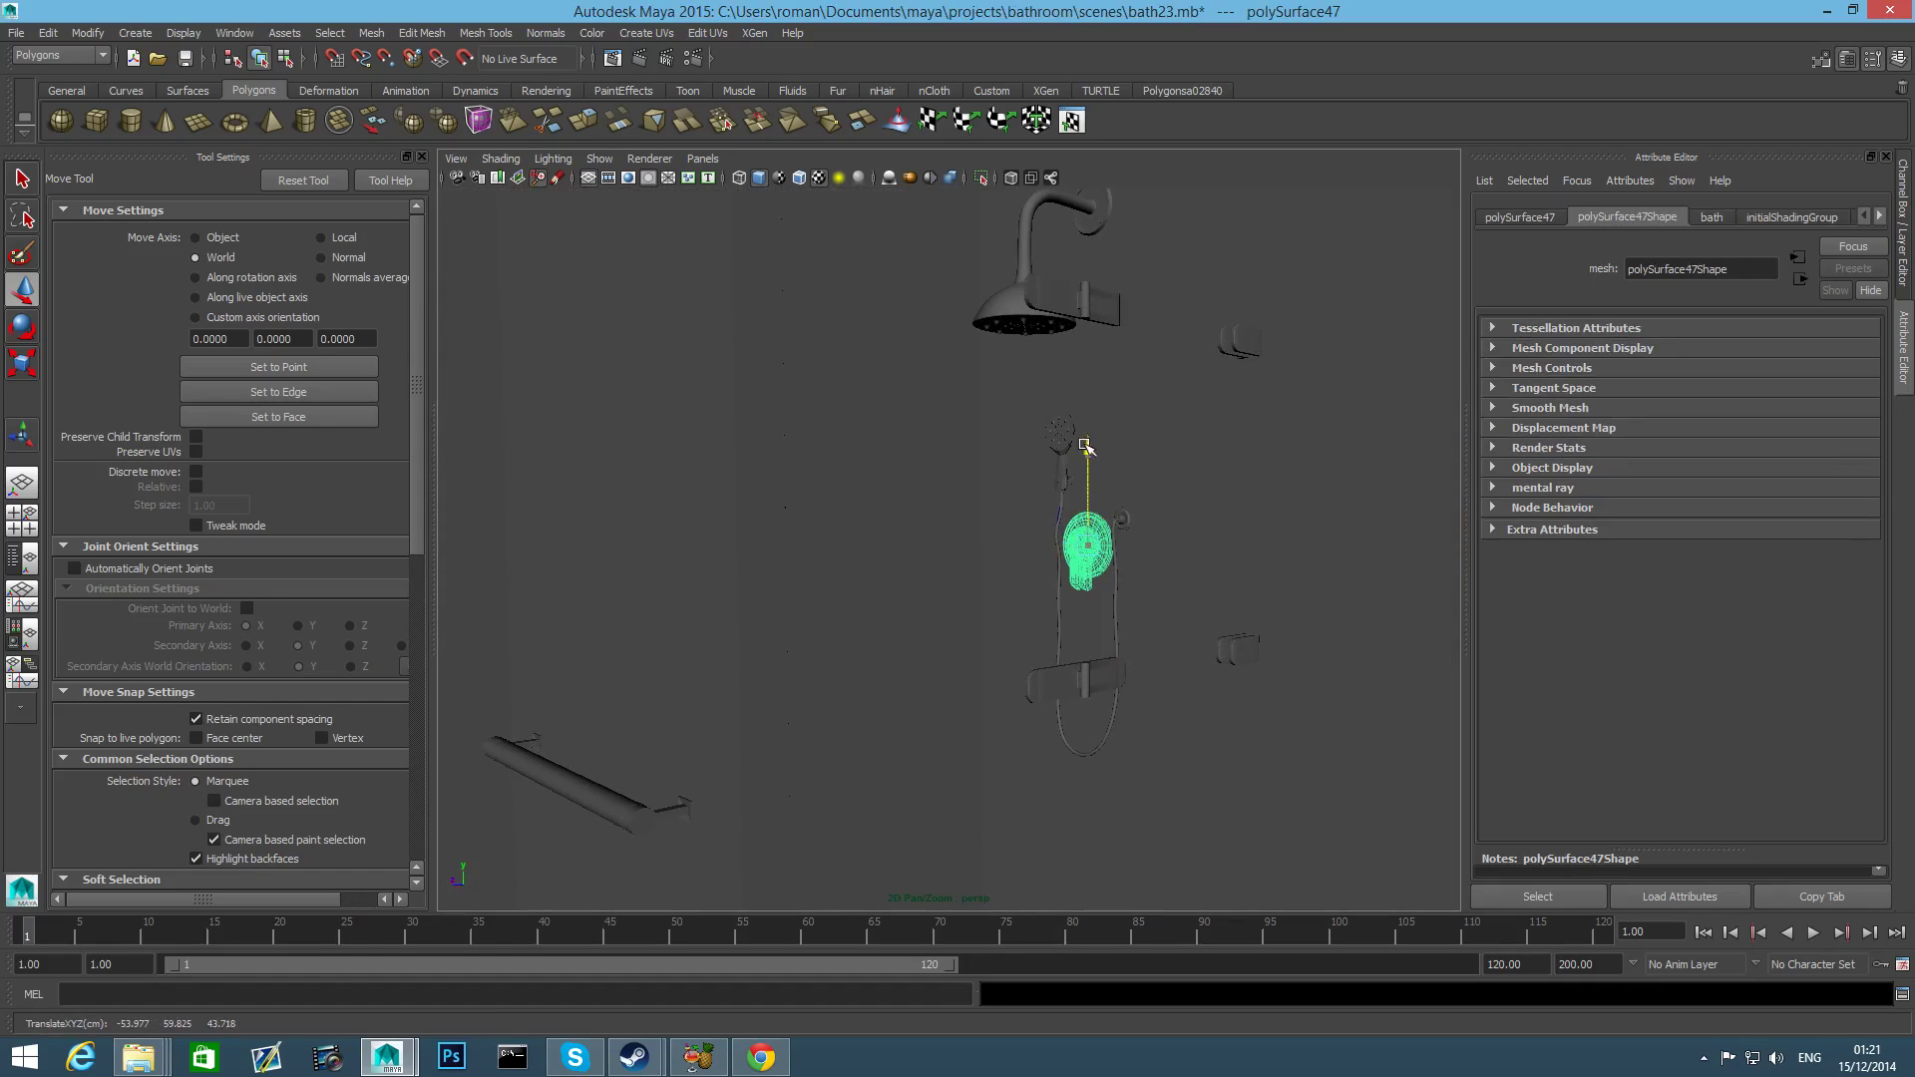
alt+drag(1077, 540, 897, 623)
alt+drag(1072, 461, 1147, 592)
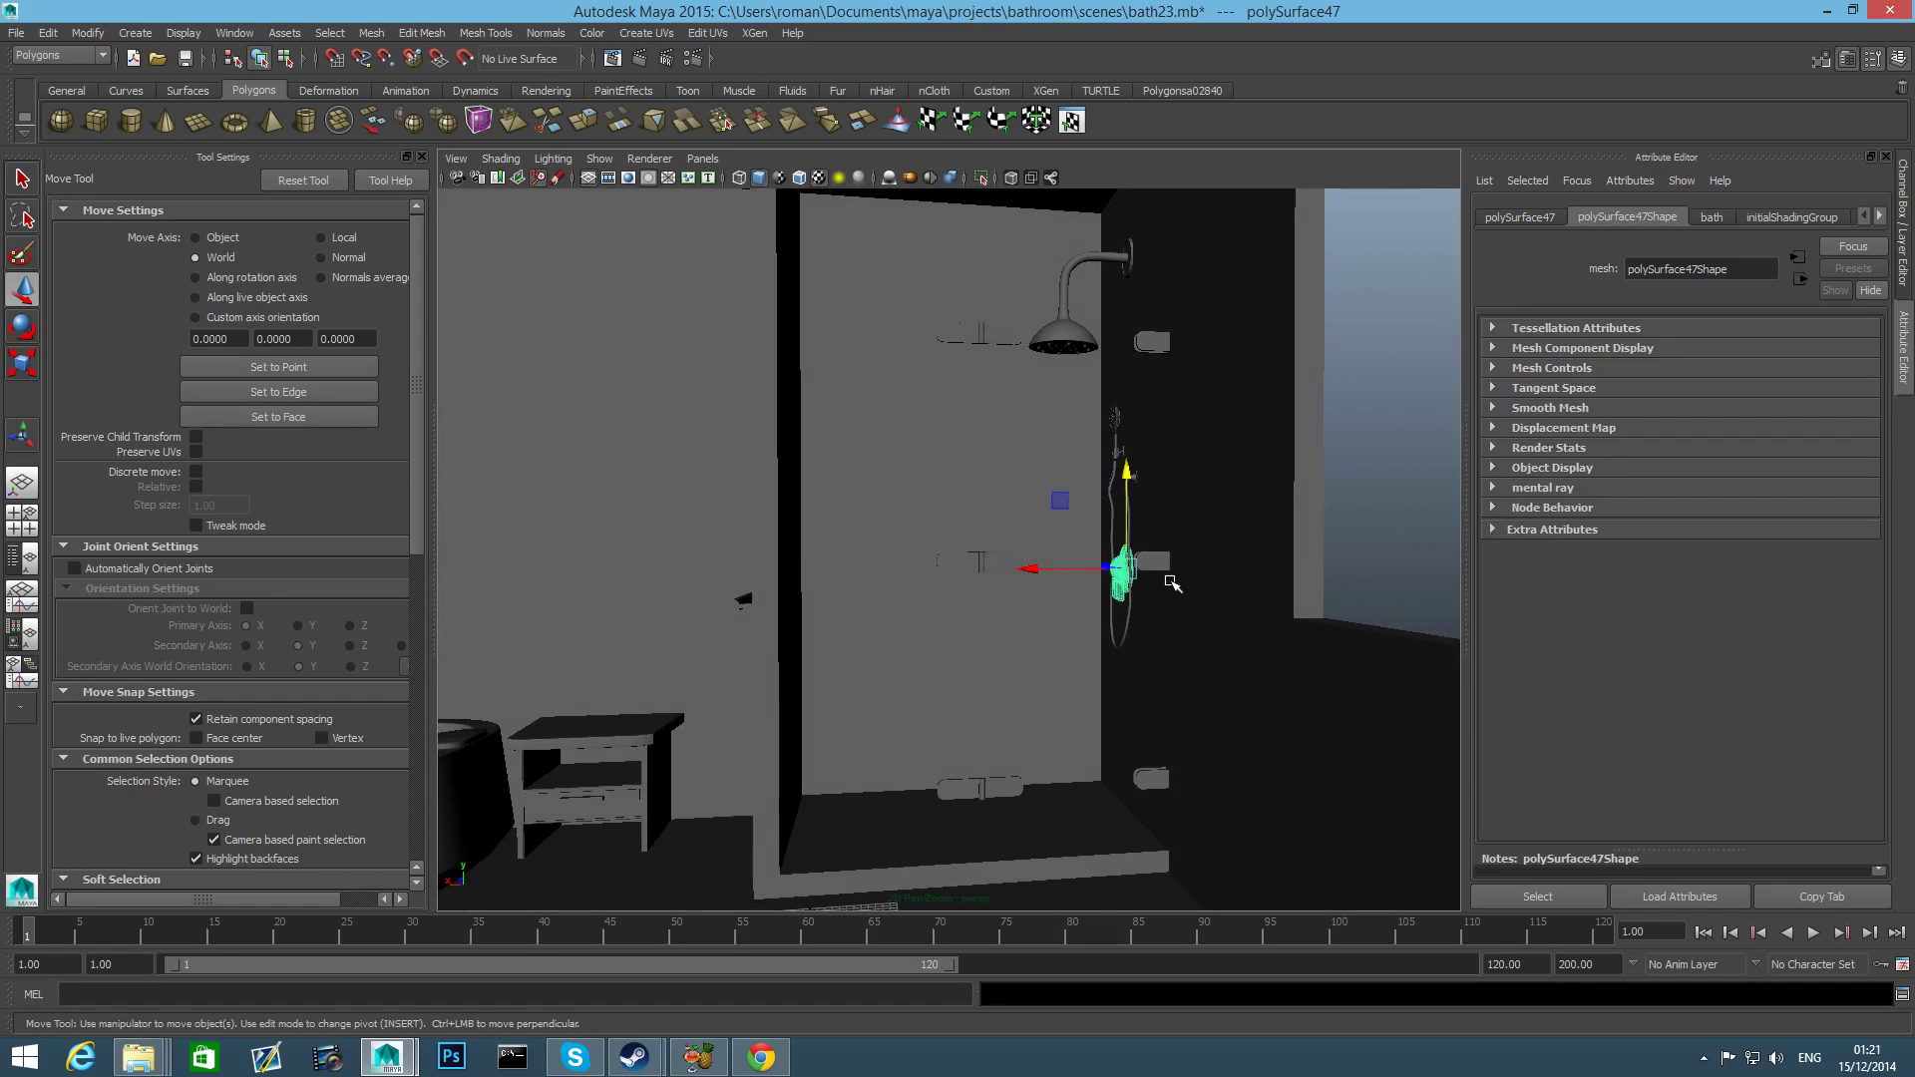
scroll(1172, 584, up, 4)
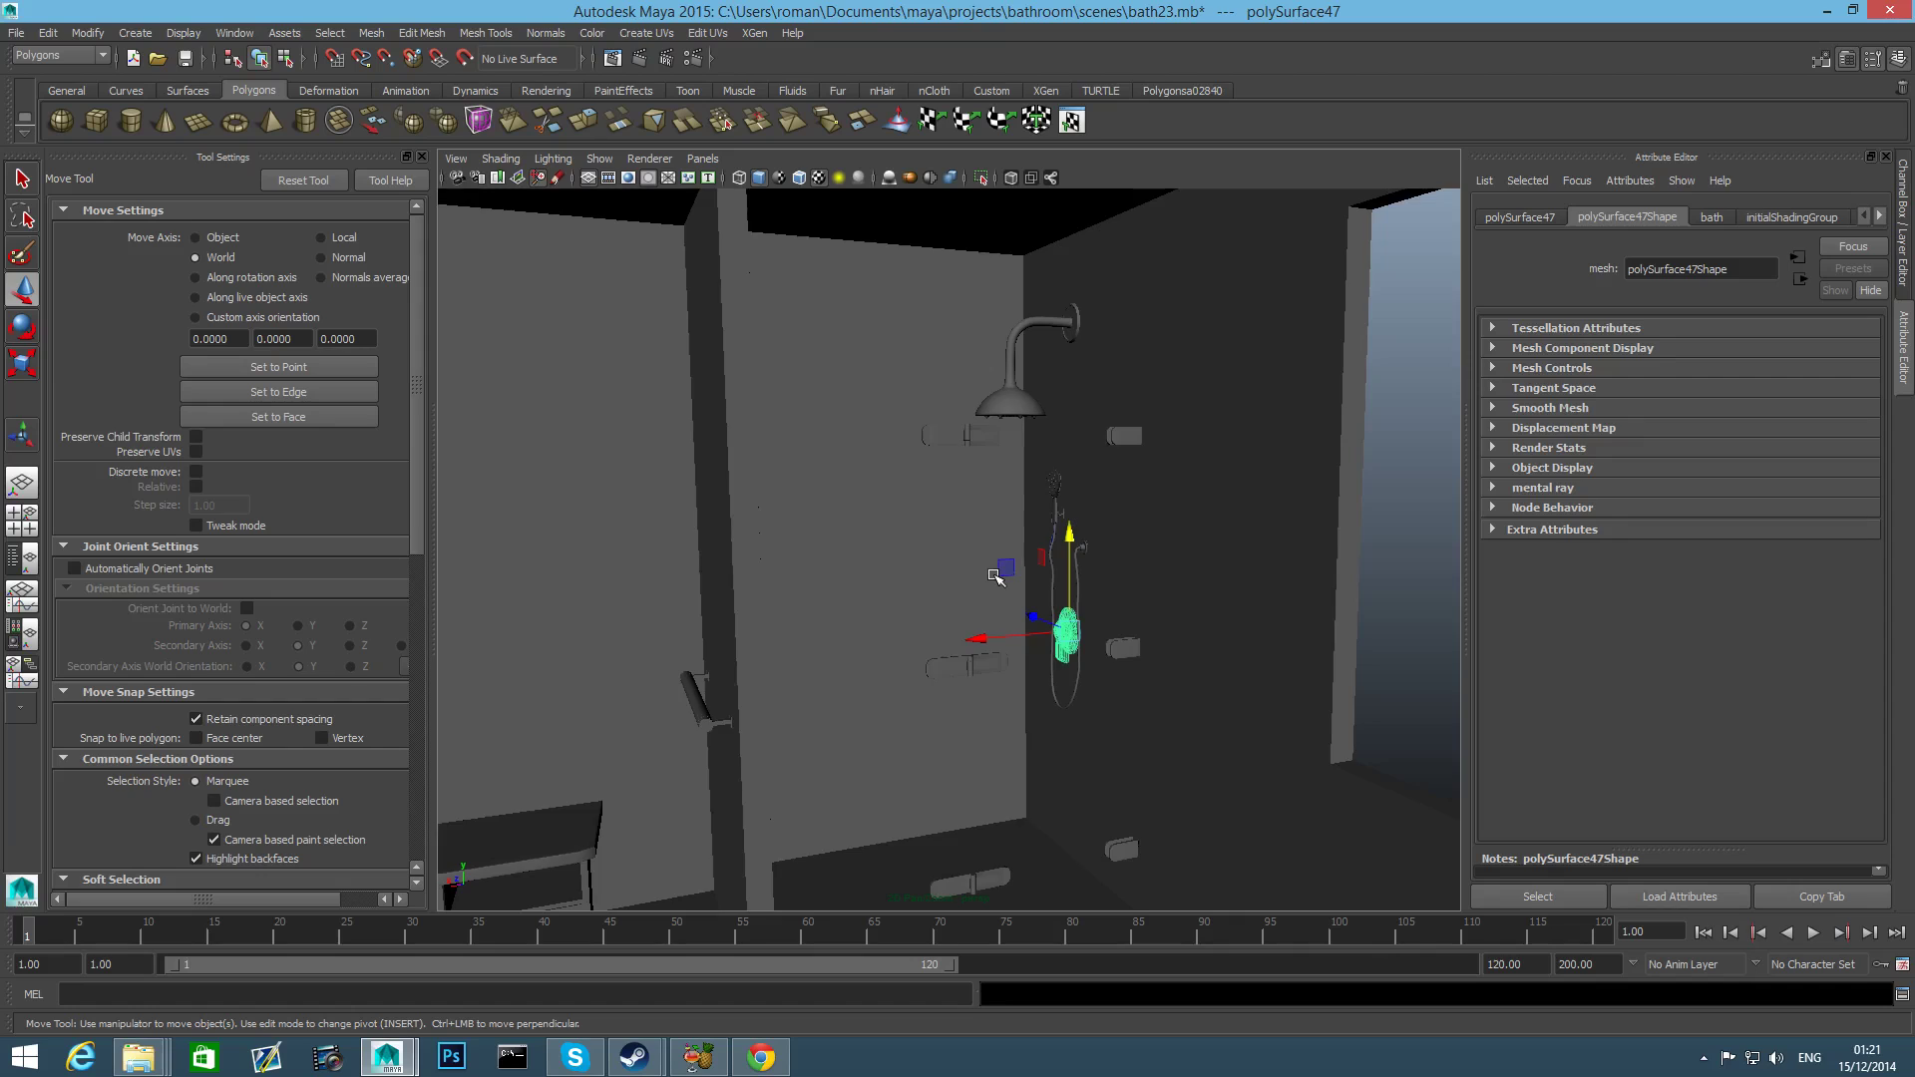
scroll(996, 576, up, 4)
Select the overhead shower and shift it along X to a Translate X of -42.142, checking its fit on the wall.
alt+drag(993, 631, 942, 628)
alt+right_drag(942, 628, 1196, 726)
alt+middle_drag(1085, 483, 1073, 666)
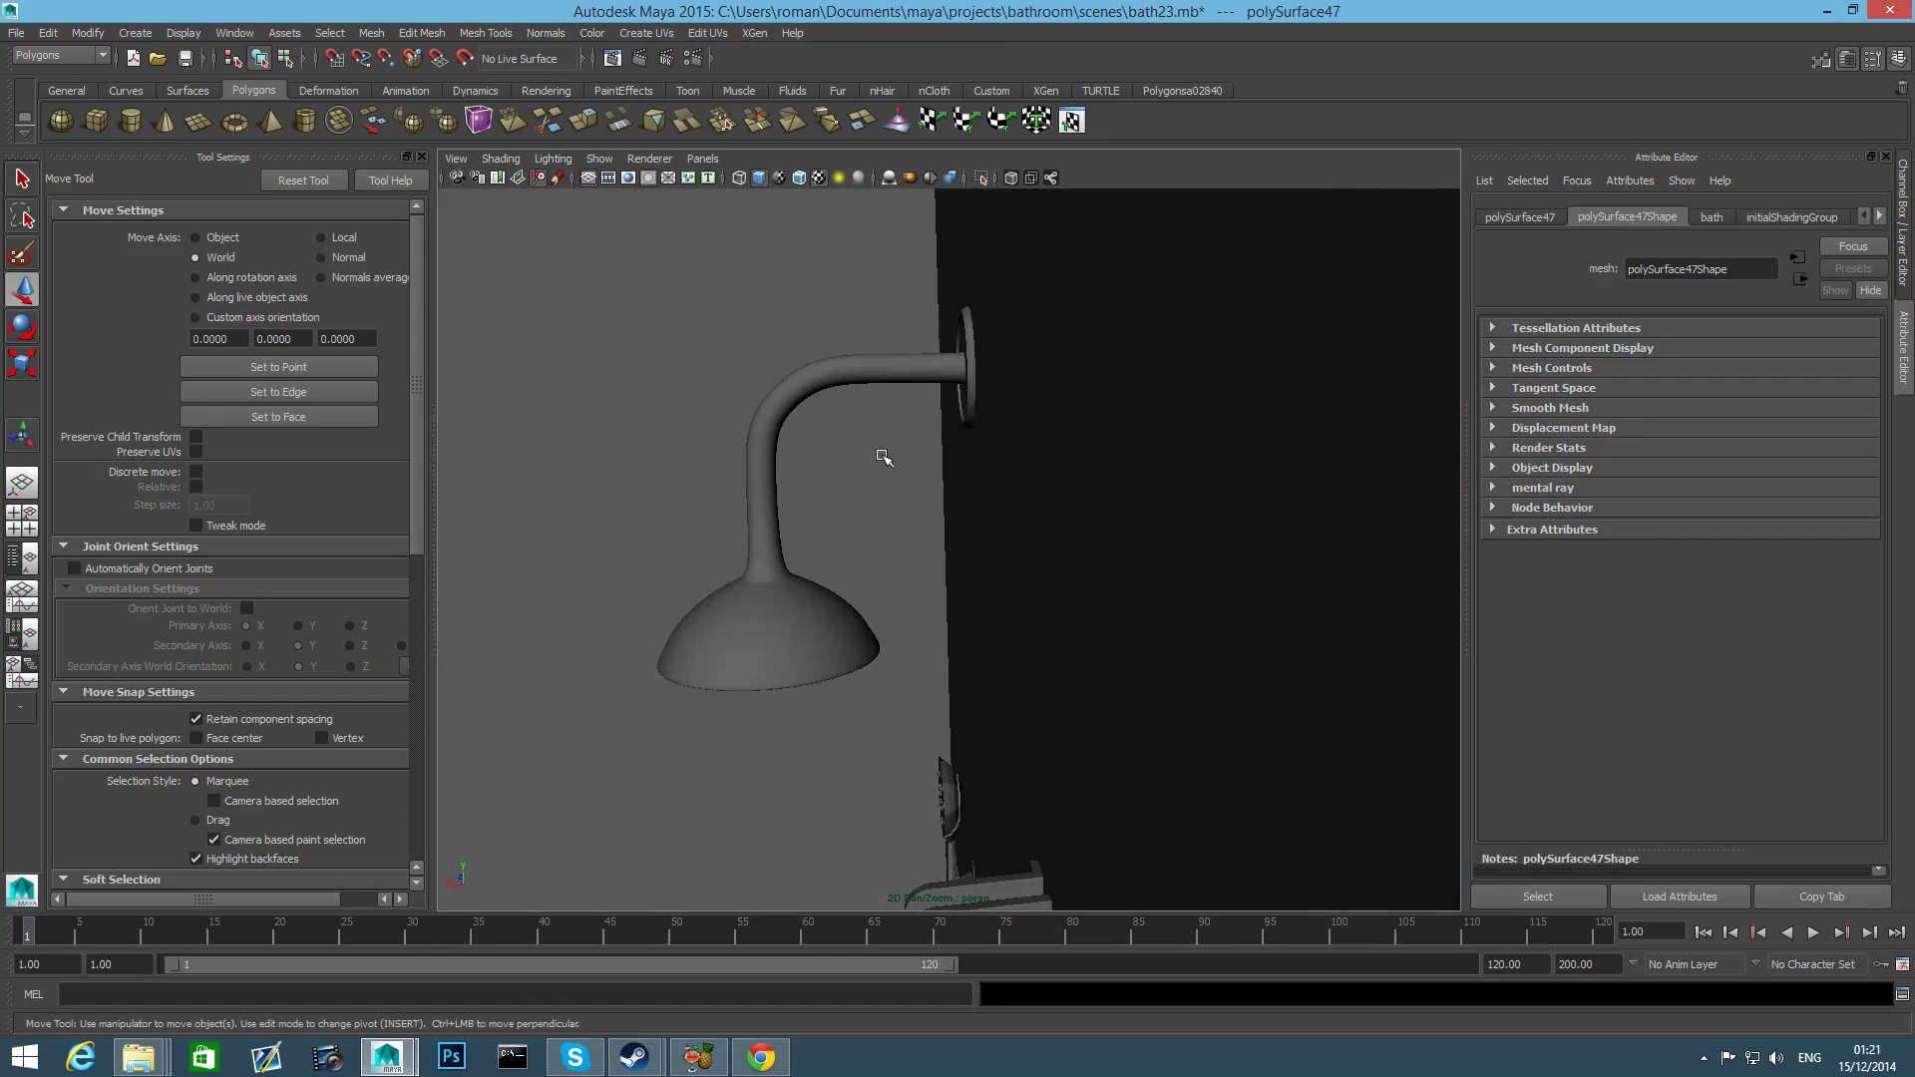
click(897, 370)
drag(649, 786, 927, 480)
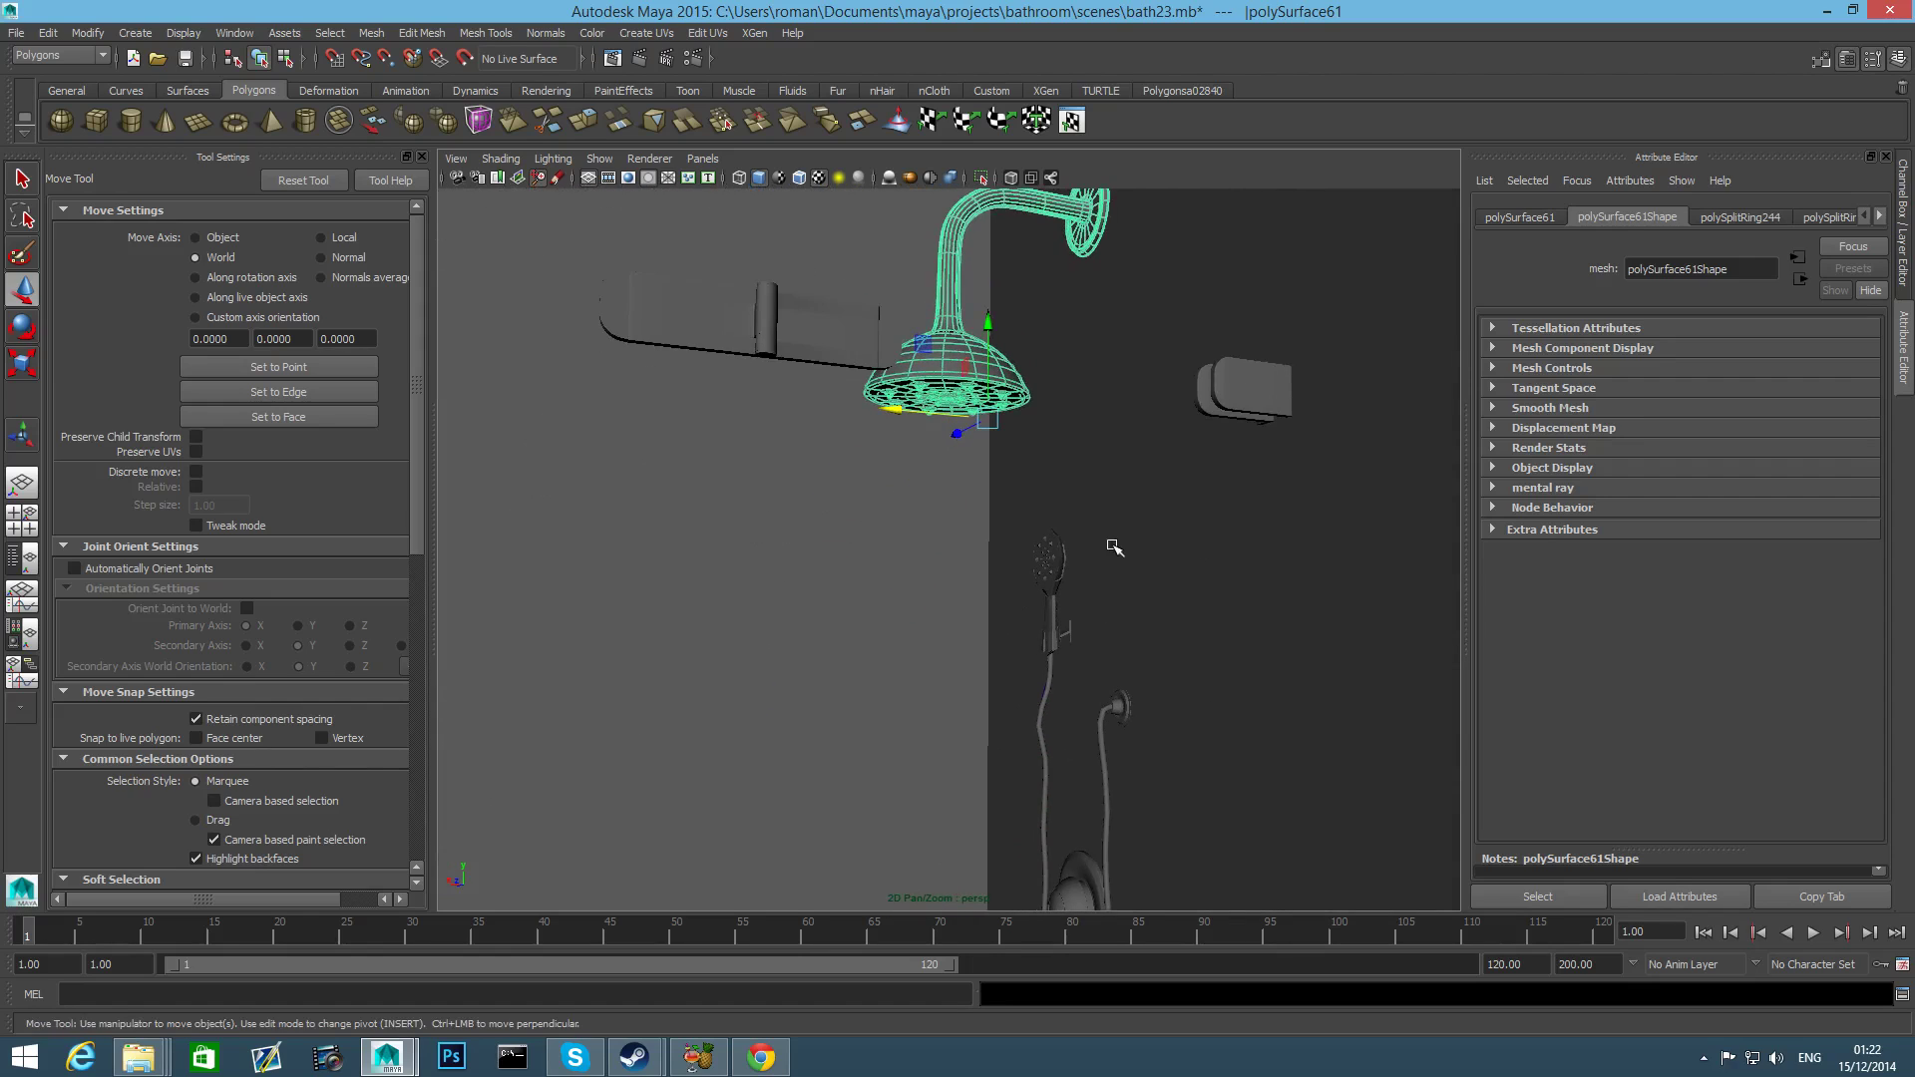
alt+drag(1114, 548, 1017, 572)
alt+middle_drag(1017, 572, 1039, 731)
alt+drag(1038, 731, 1059, 702)
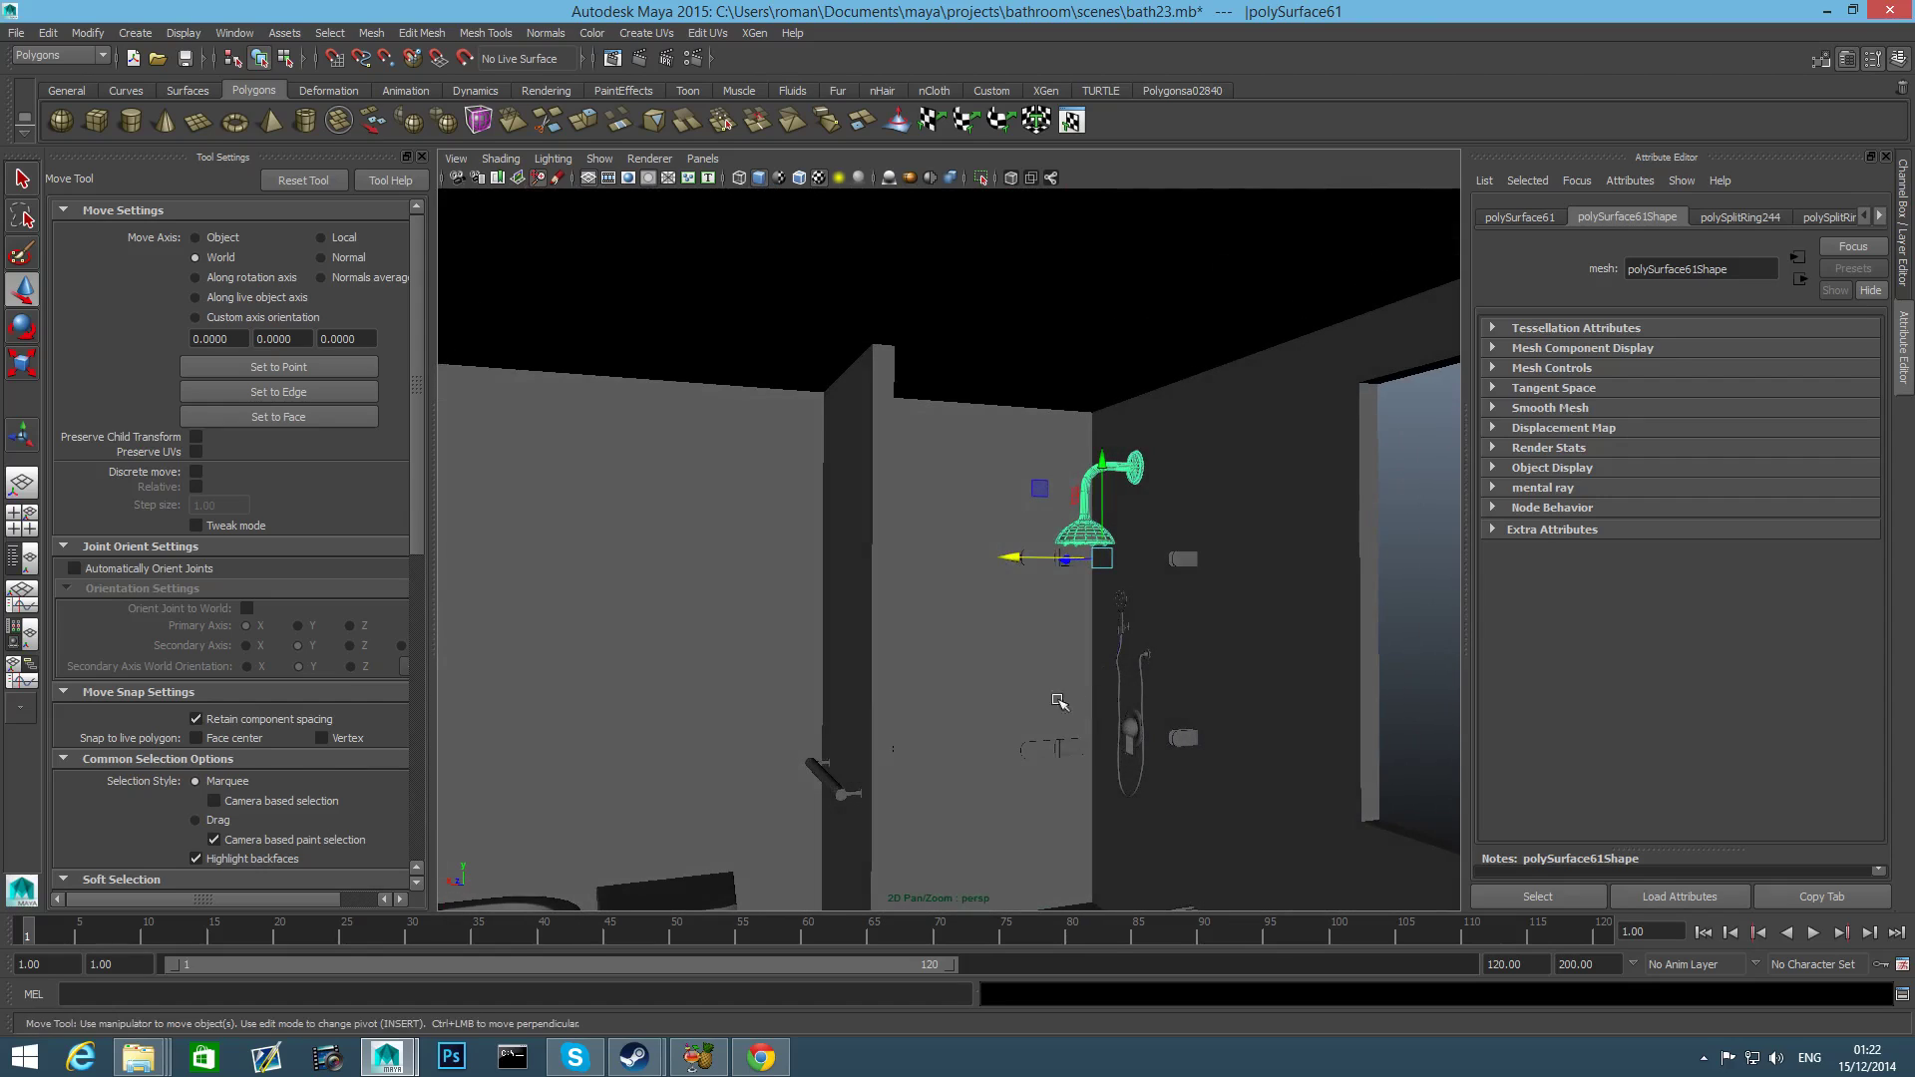
alt+right_drag(1059, 702, 1196, 715)
drag(1036, 554, 1036, 552)
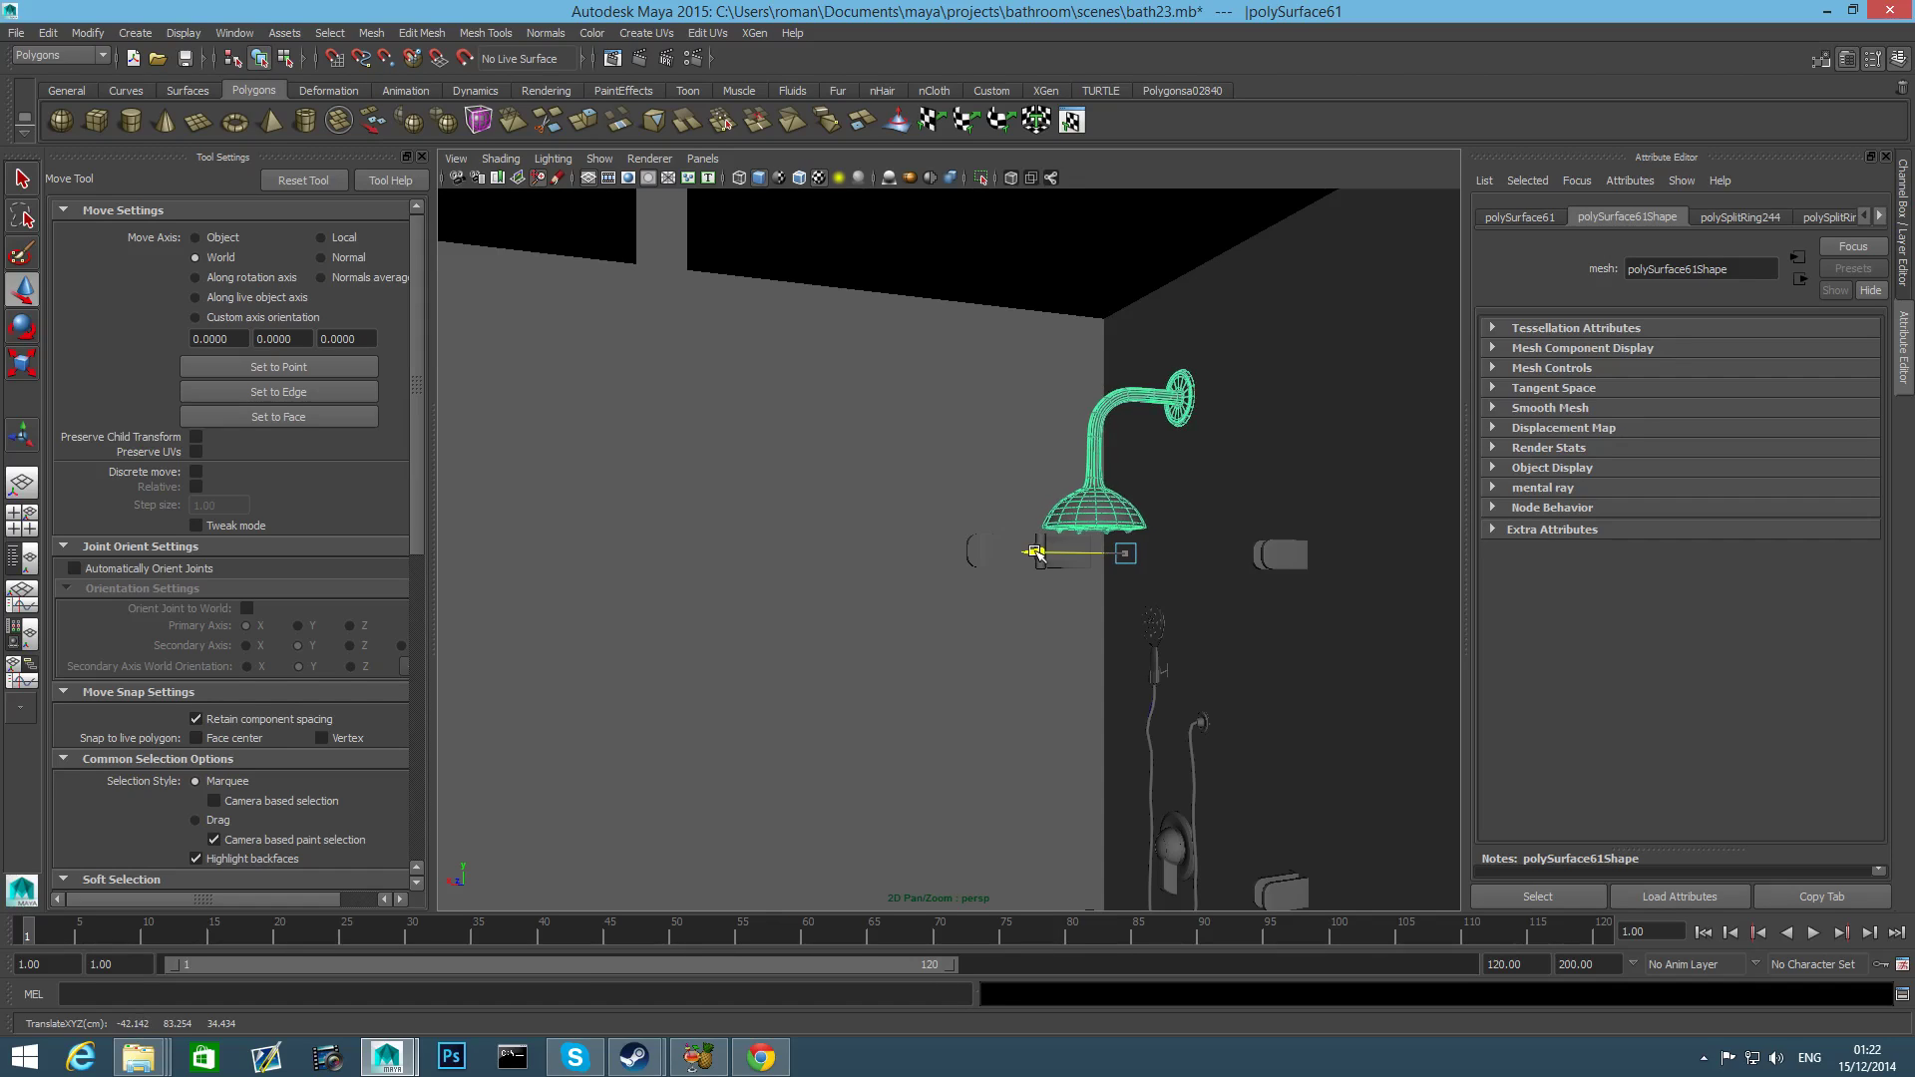
scroll(1095, 588, down, 5)
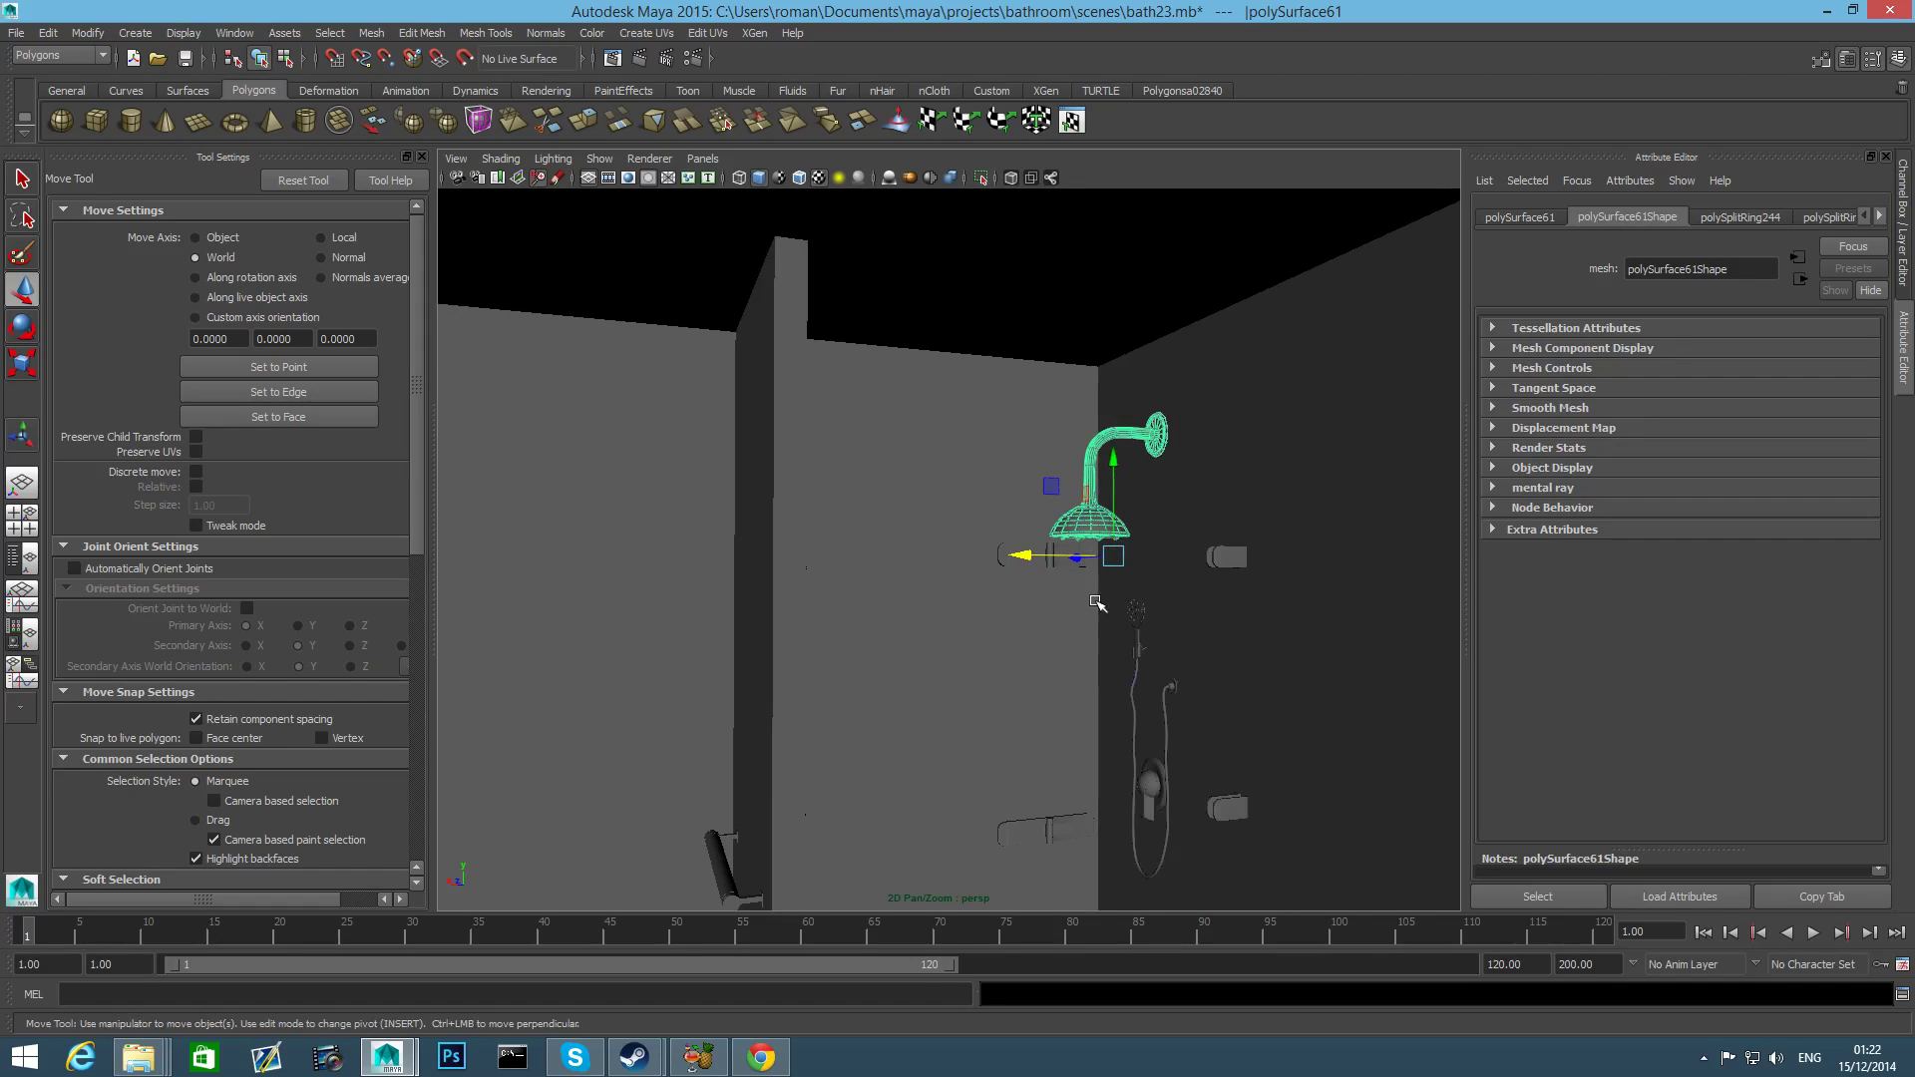
scroll(1034, 636, down, 5)
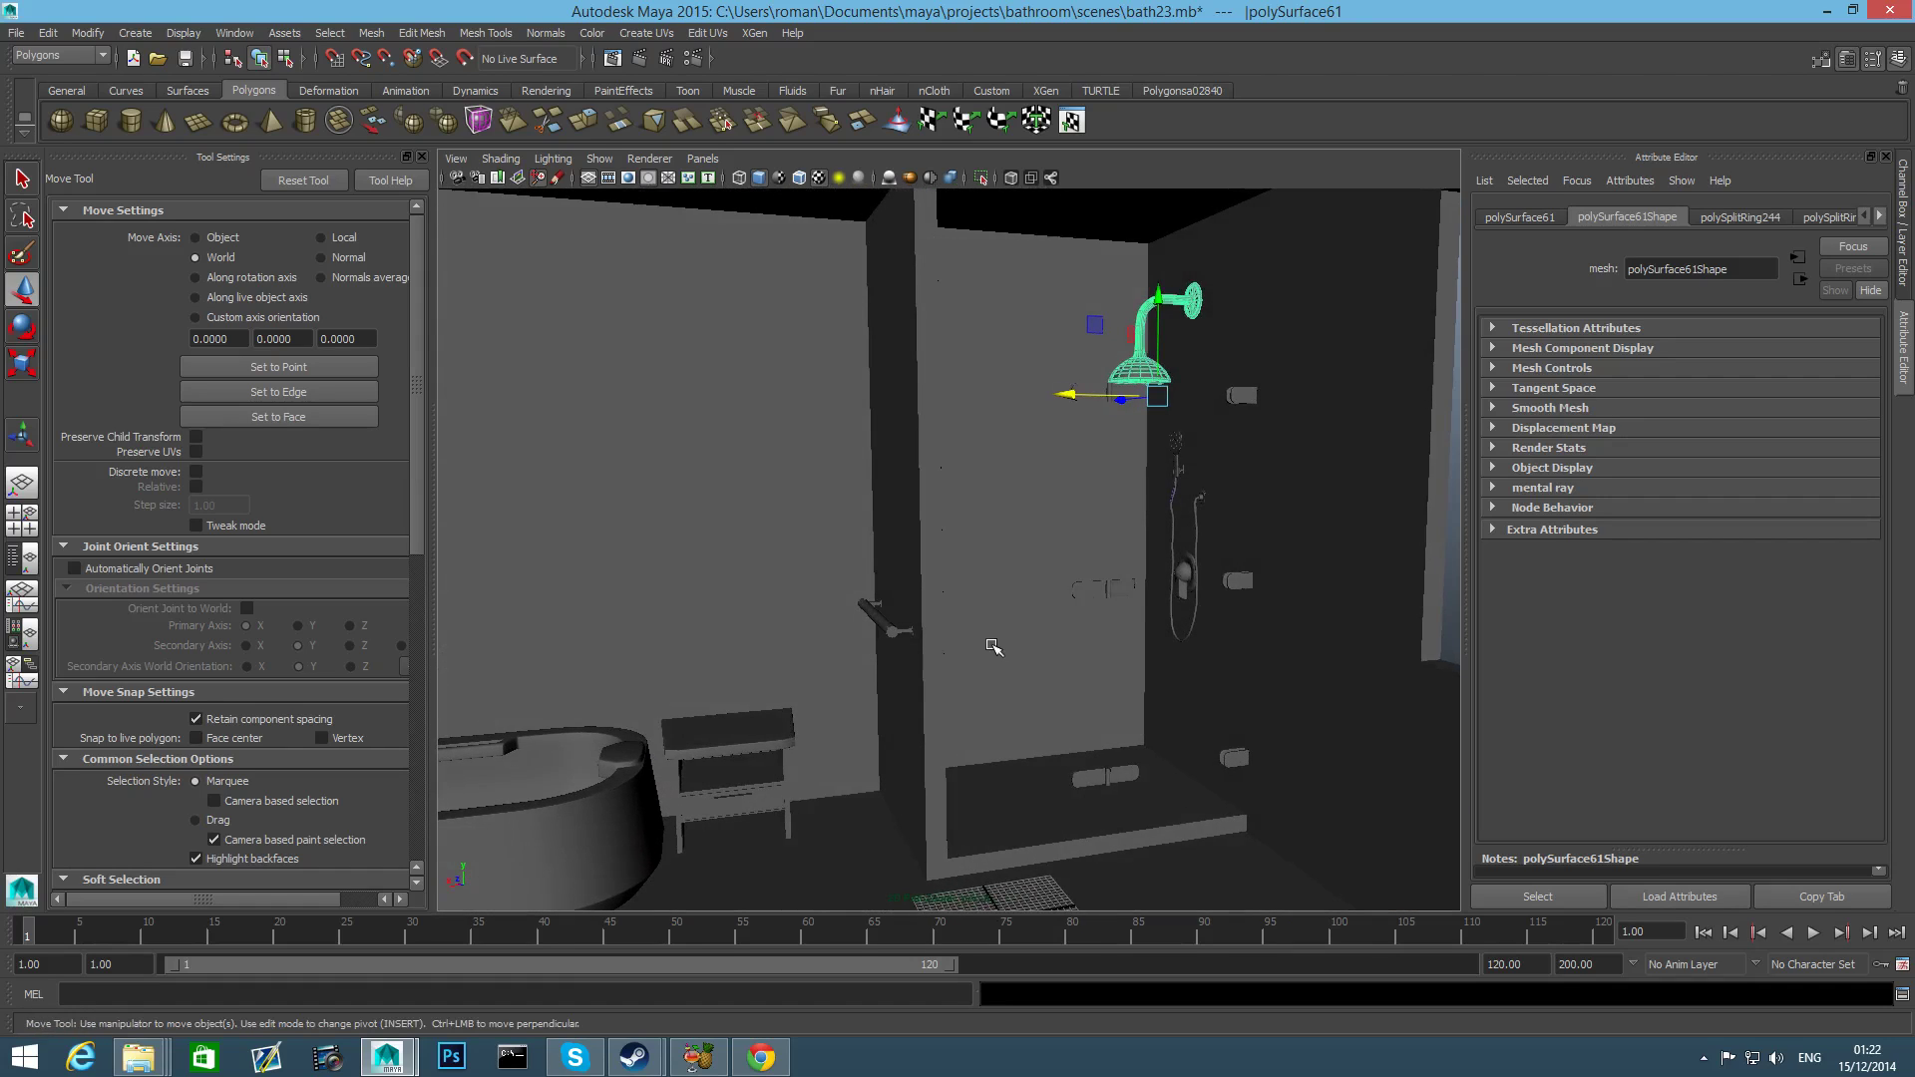
Save the scene as a new version named bath24.mb in the bathroom project's scenes folder.
click(12, 33)
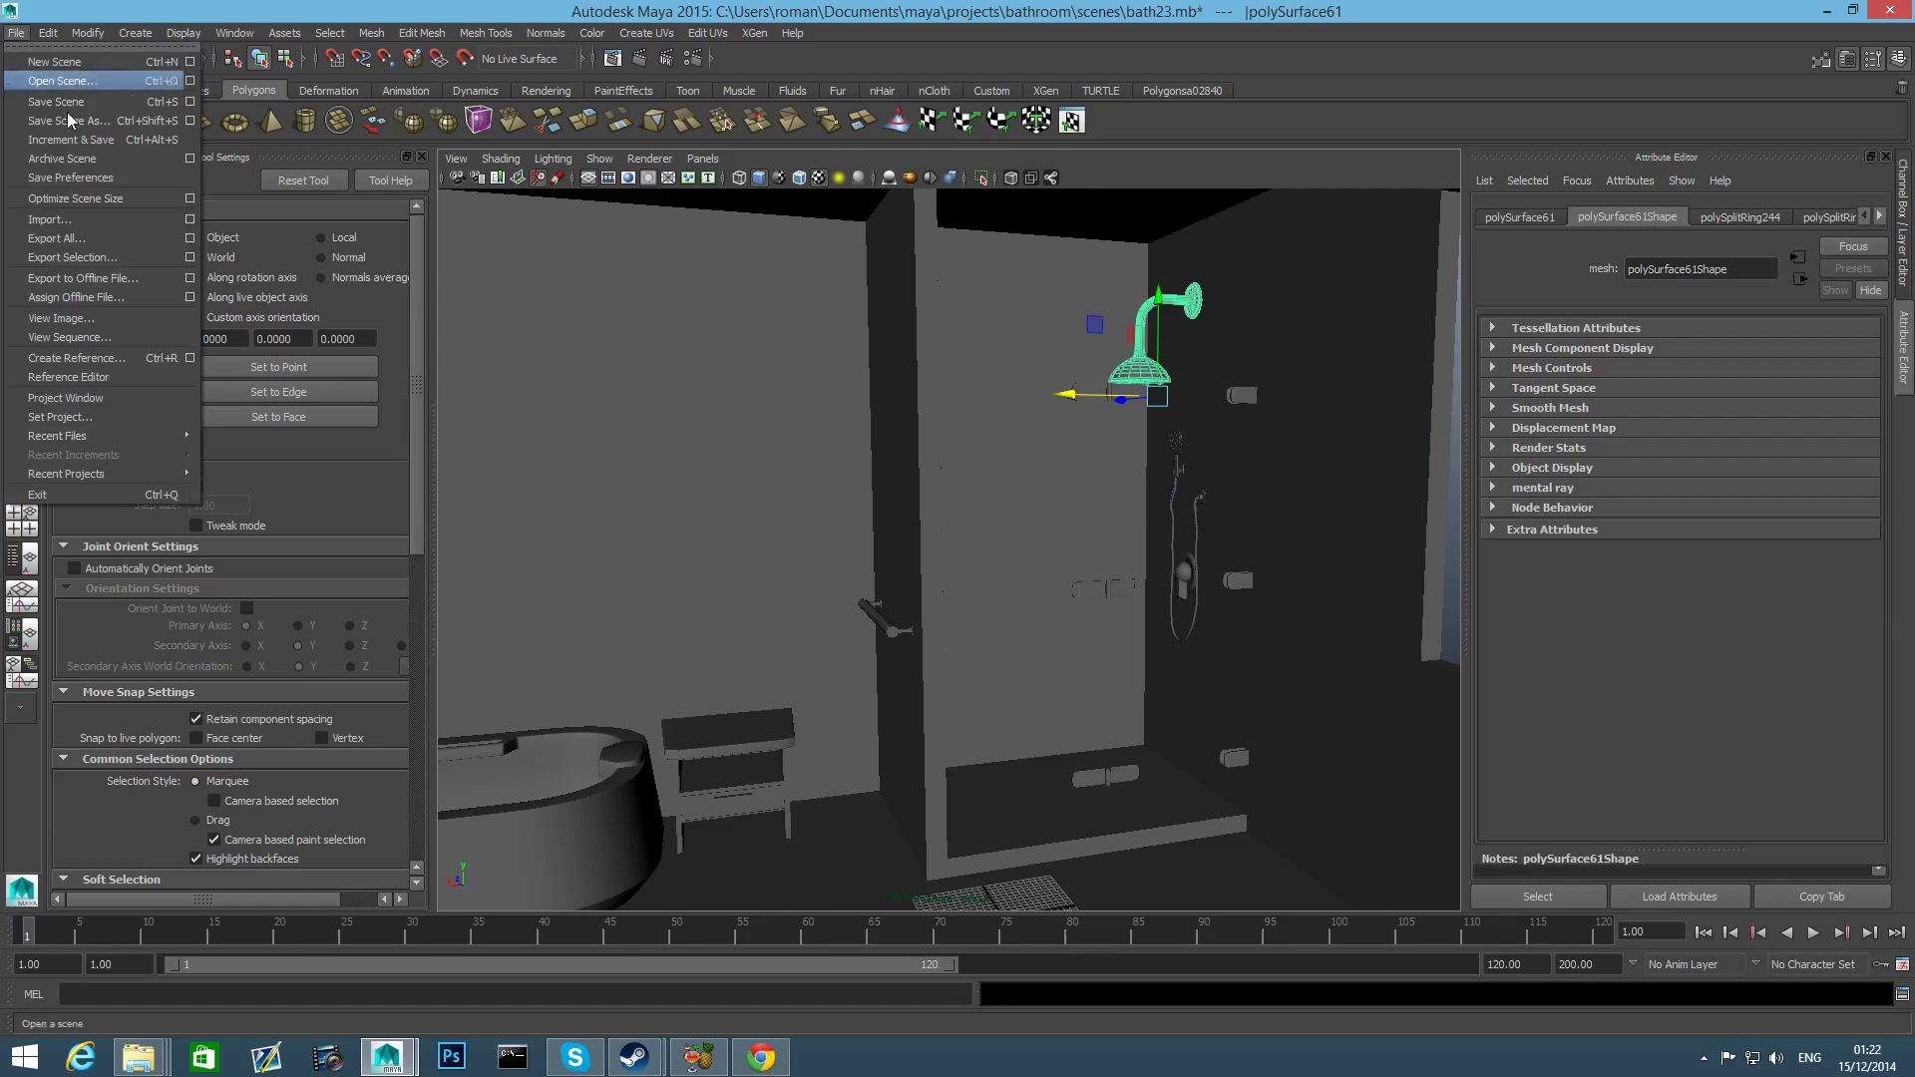
click(88, 130)
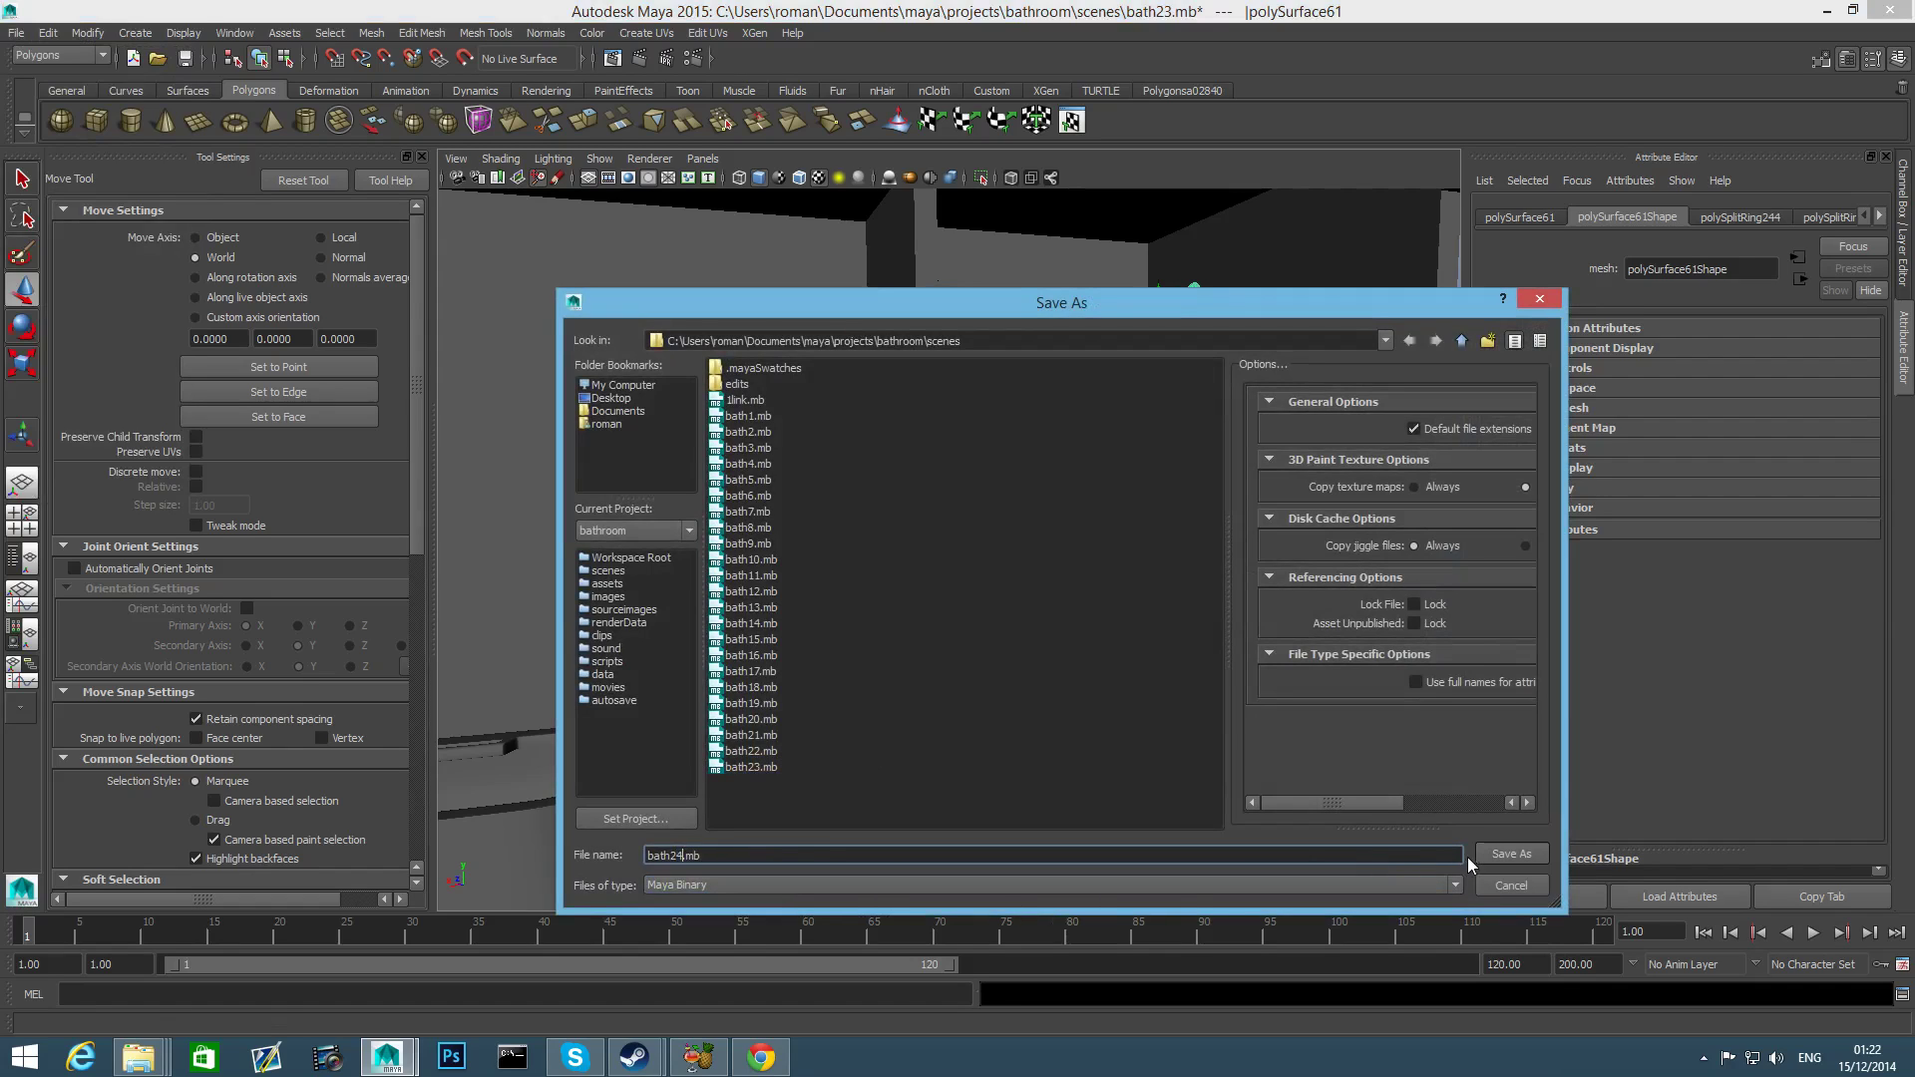
click(1489, 859)
Examine the bathtub, side table and shower cabin together to judge the overall bathroom layout.
scroll(1247, 773, down, 8)
alt+drag(1159, 733, 1031, 727)
scroll(998, 729, up, 1)
scroll(997, 729, up, 6)
scroll(1030, 727, up, 3)
alt+middle_drag(1030, 727, 1158, 619)
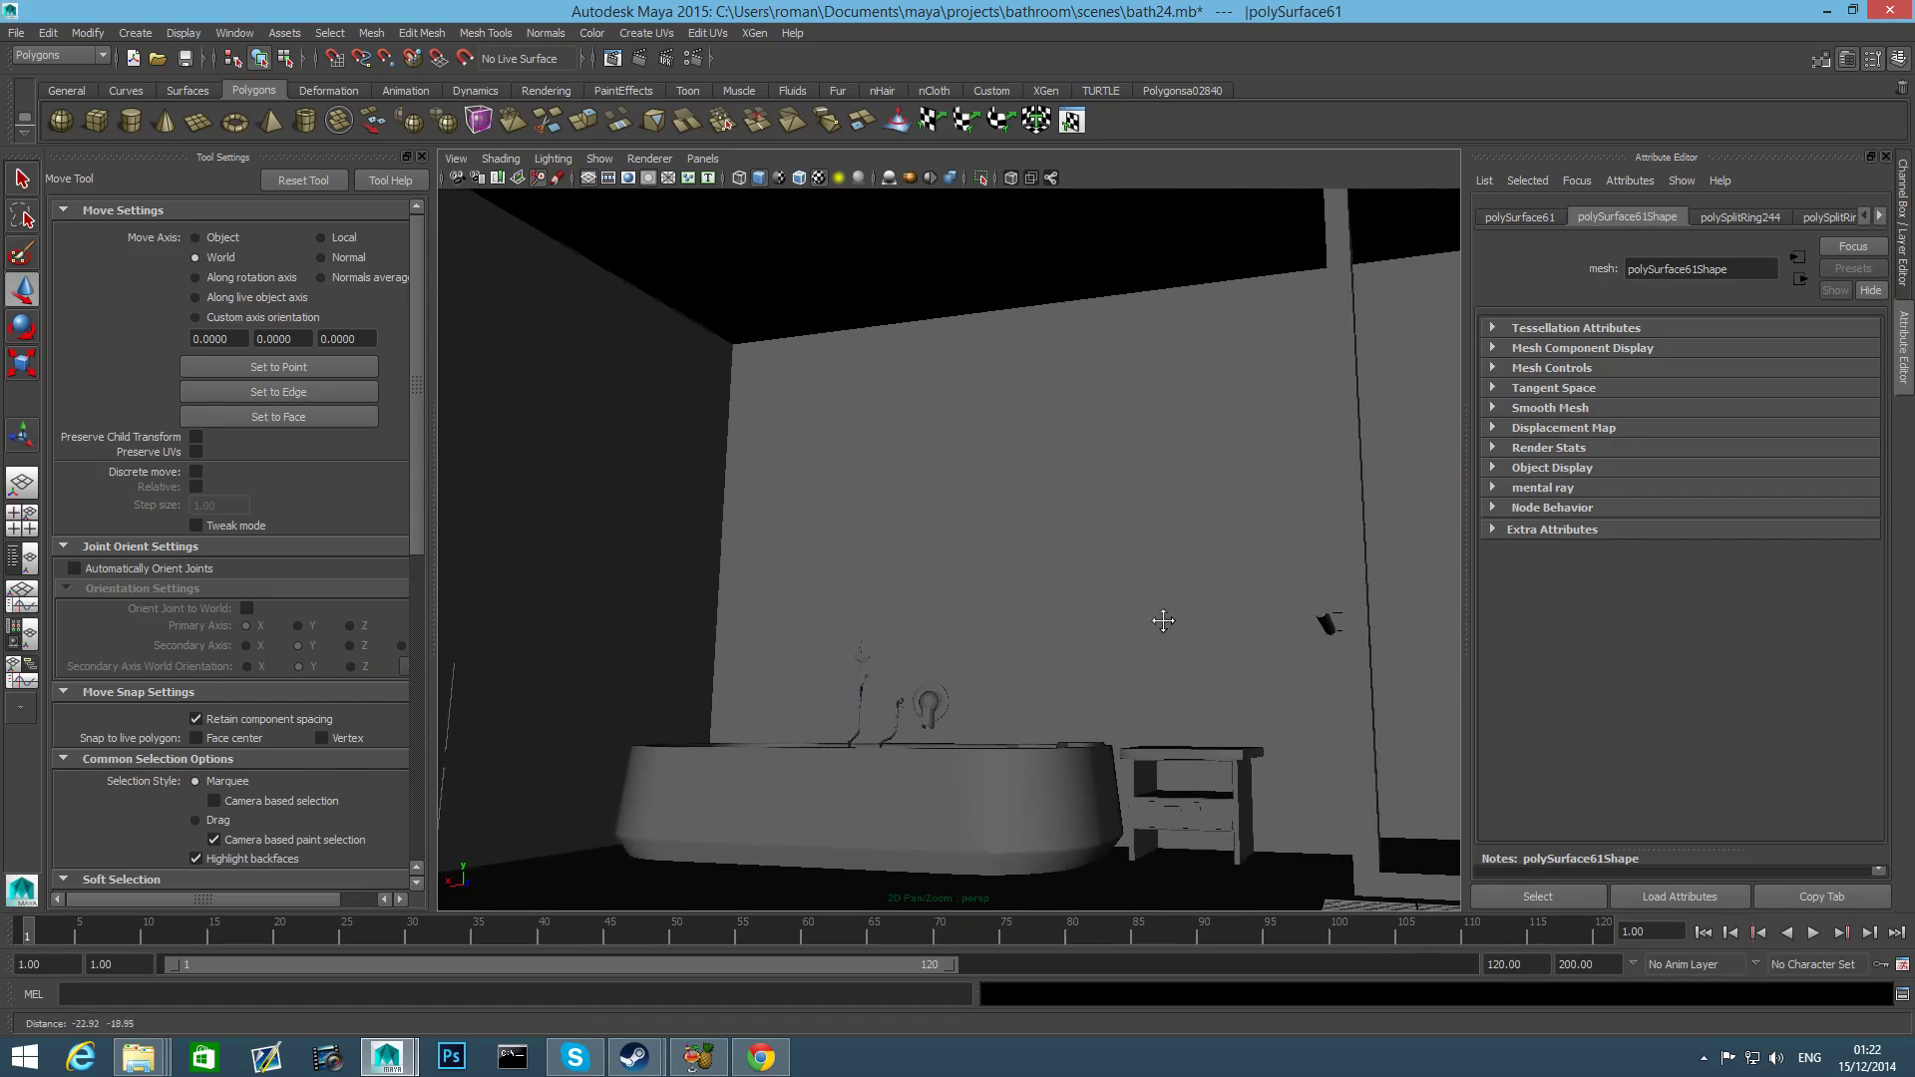
alt+drag(1158, 619, 1221, 772)
scroll(1084, 715, up, 4)
scroll(1116, 737, down, 2)
scroll(1116, 737, down, 3)
scroll(1224, 765, down, 3)
Make the layer1 and pivot display layers visible and view the whole bathroom with the cabin glass and furniture.
click(1897, 62)
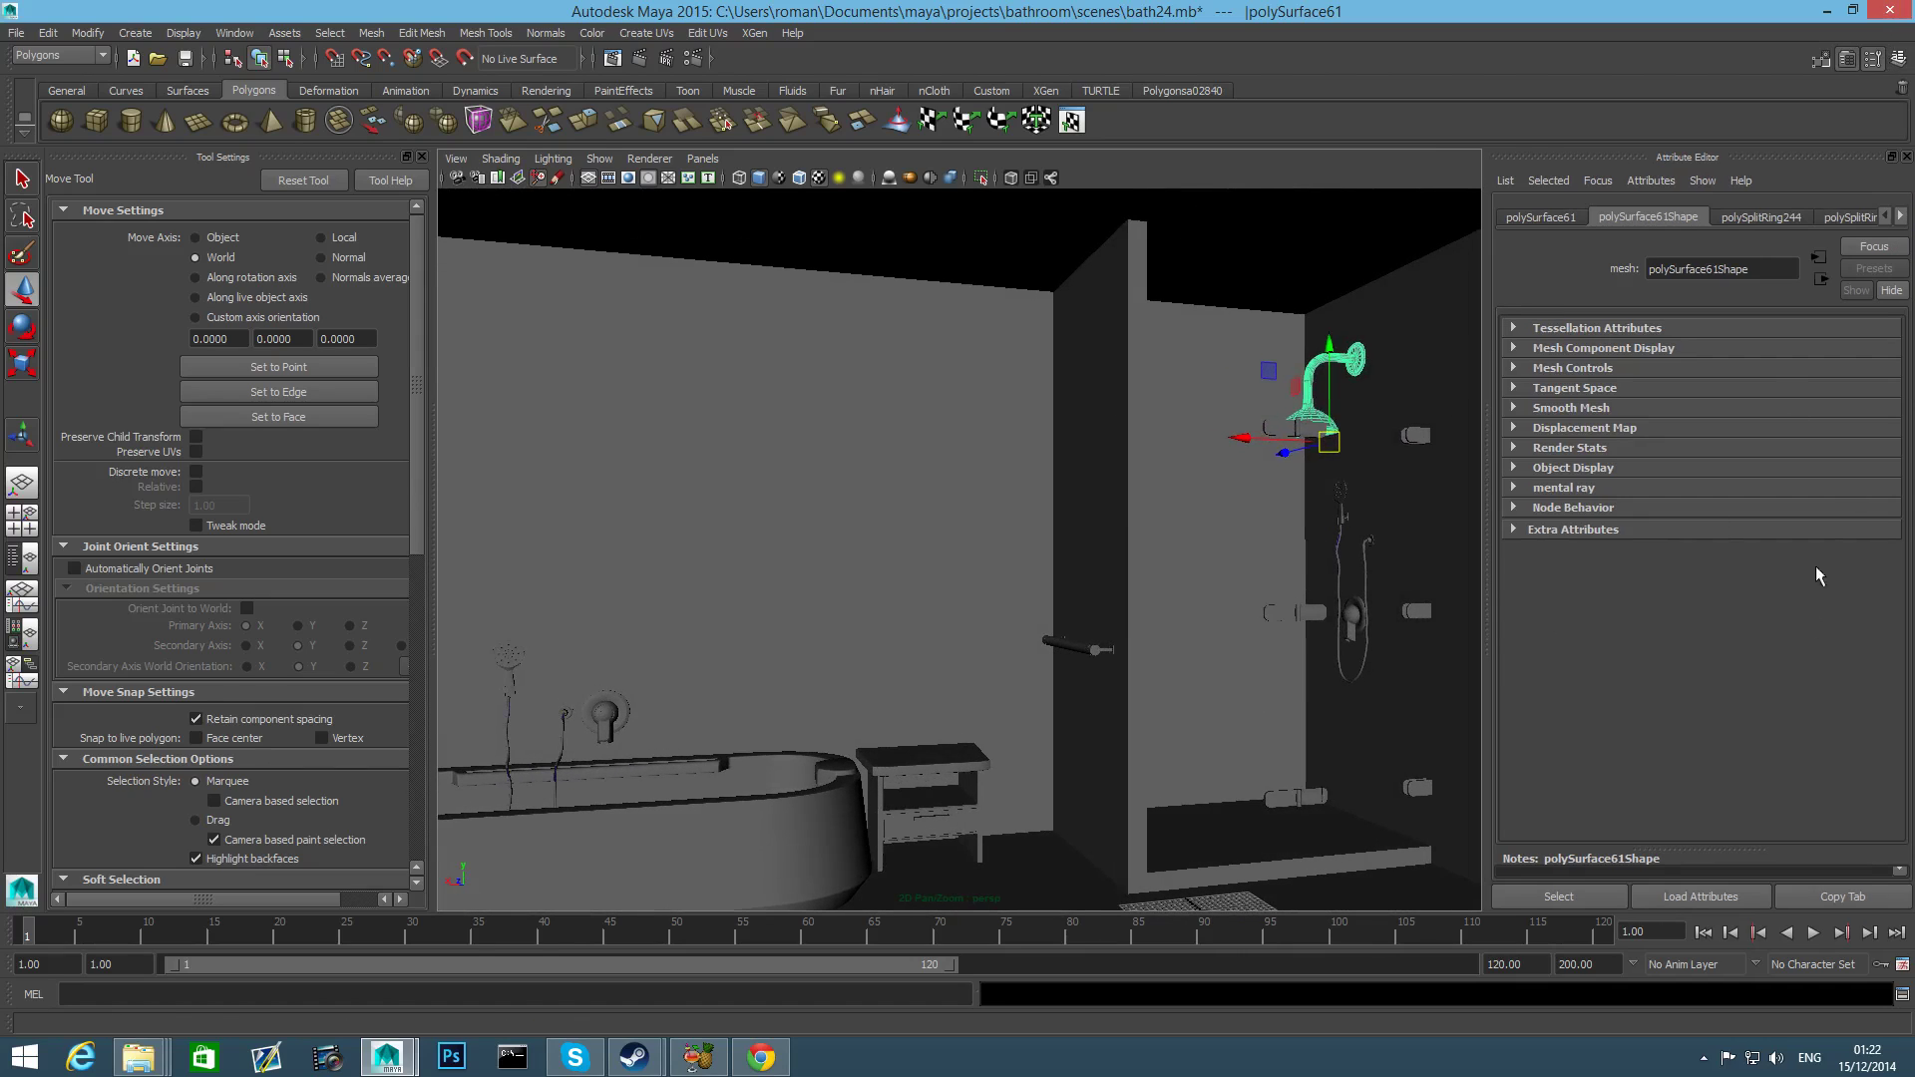
click(1898, 61)
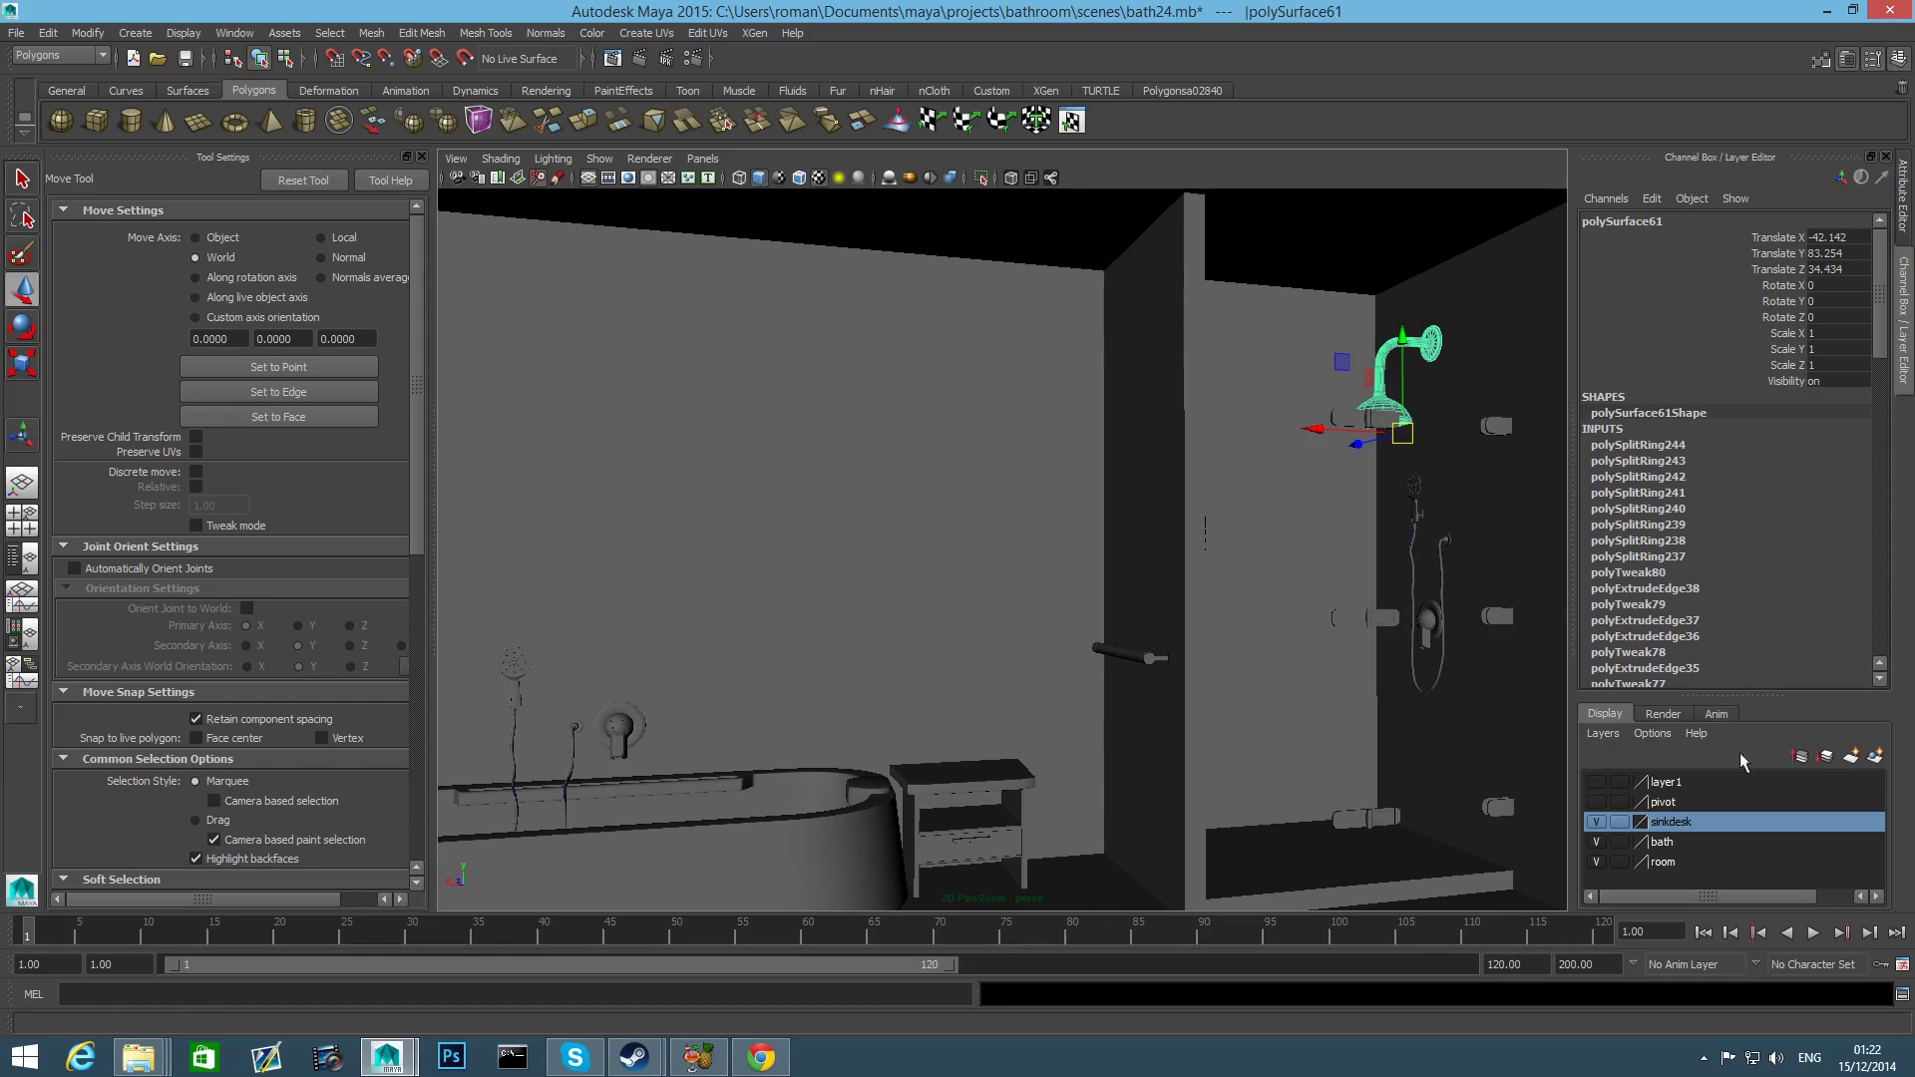
click(1596, 782)
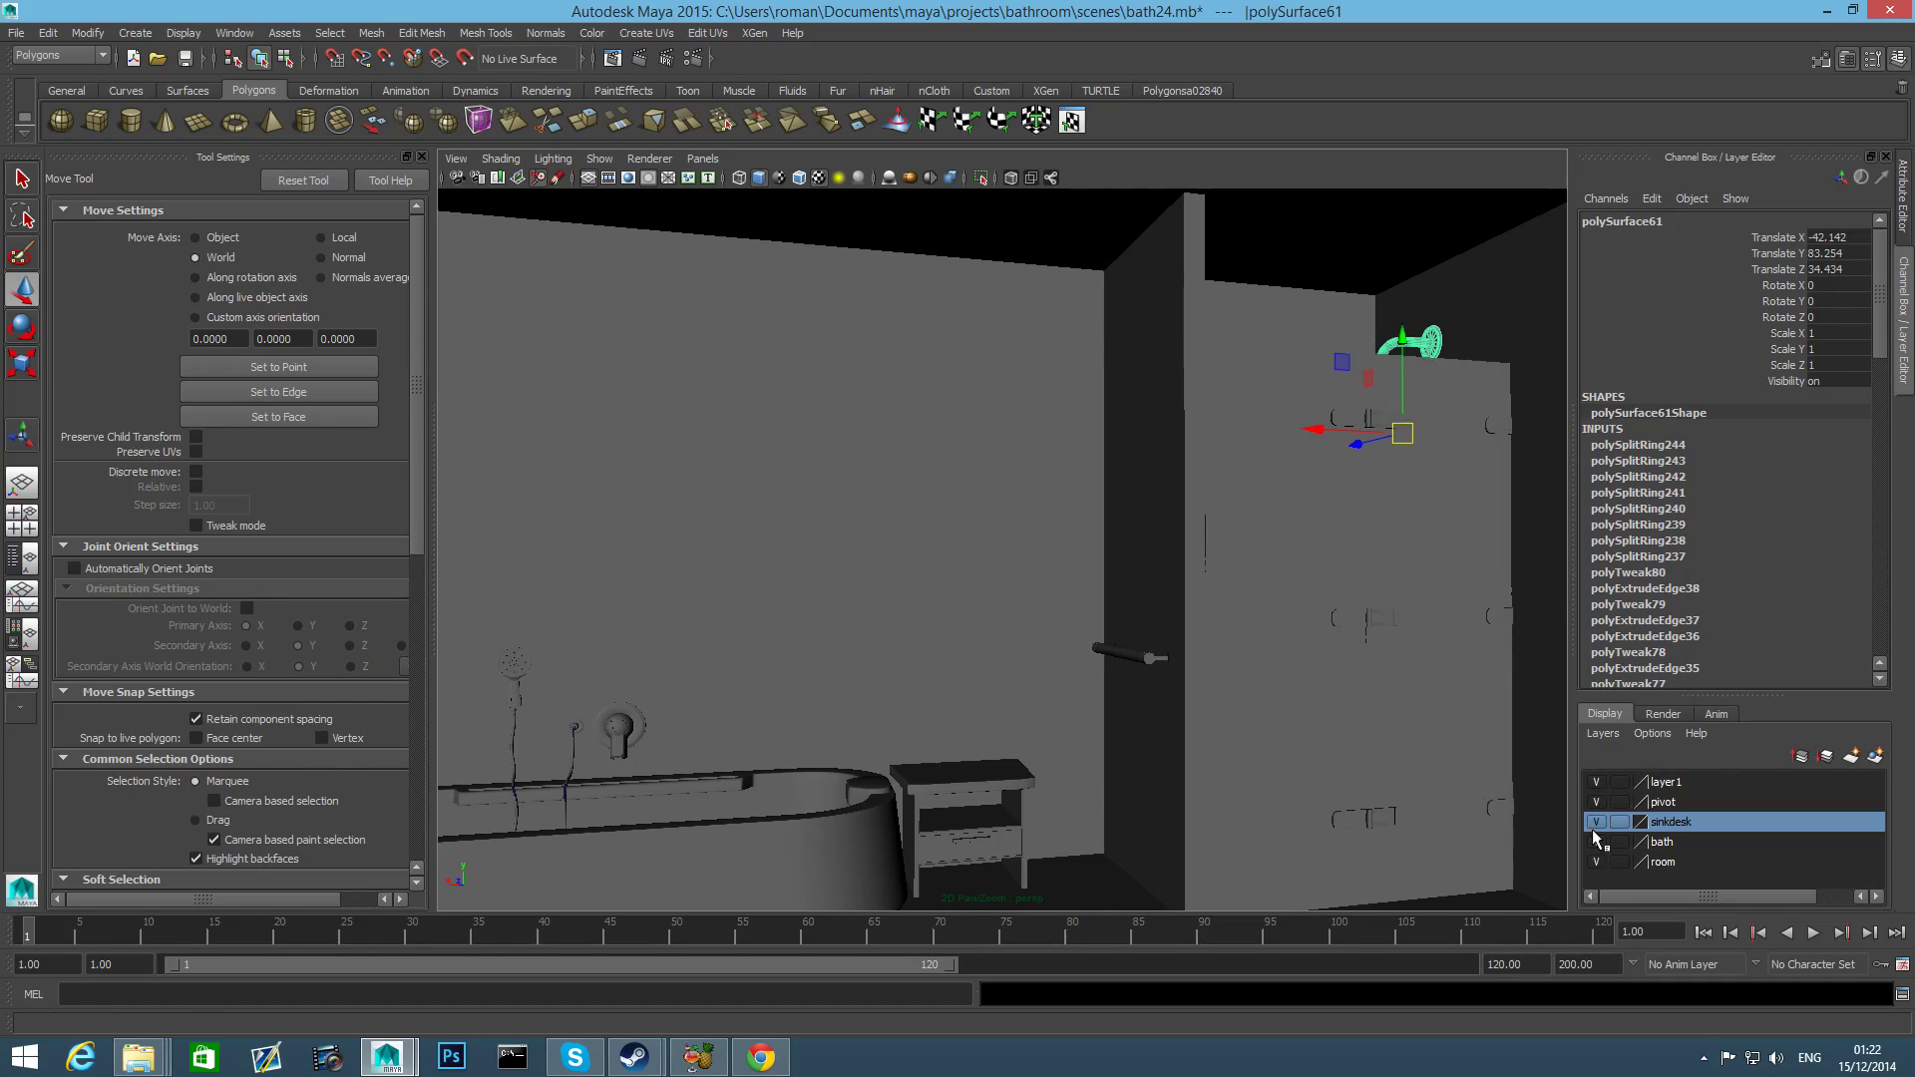
alt+drag(1428, 734, 1322, 734)
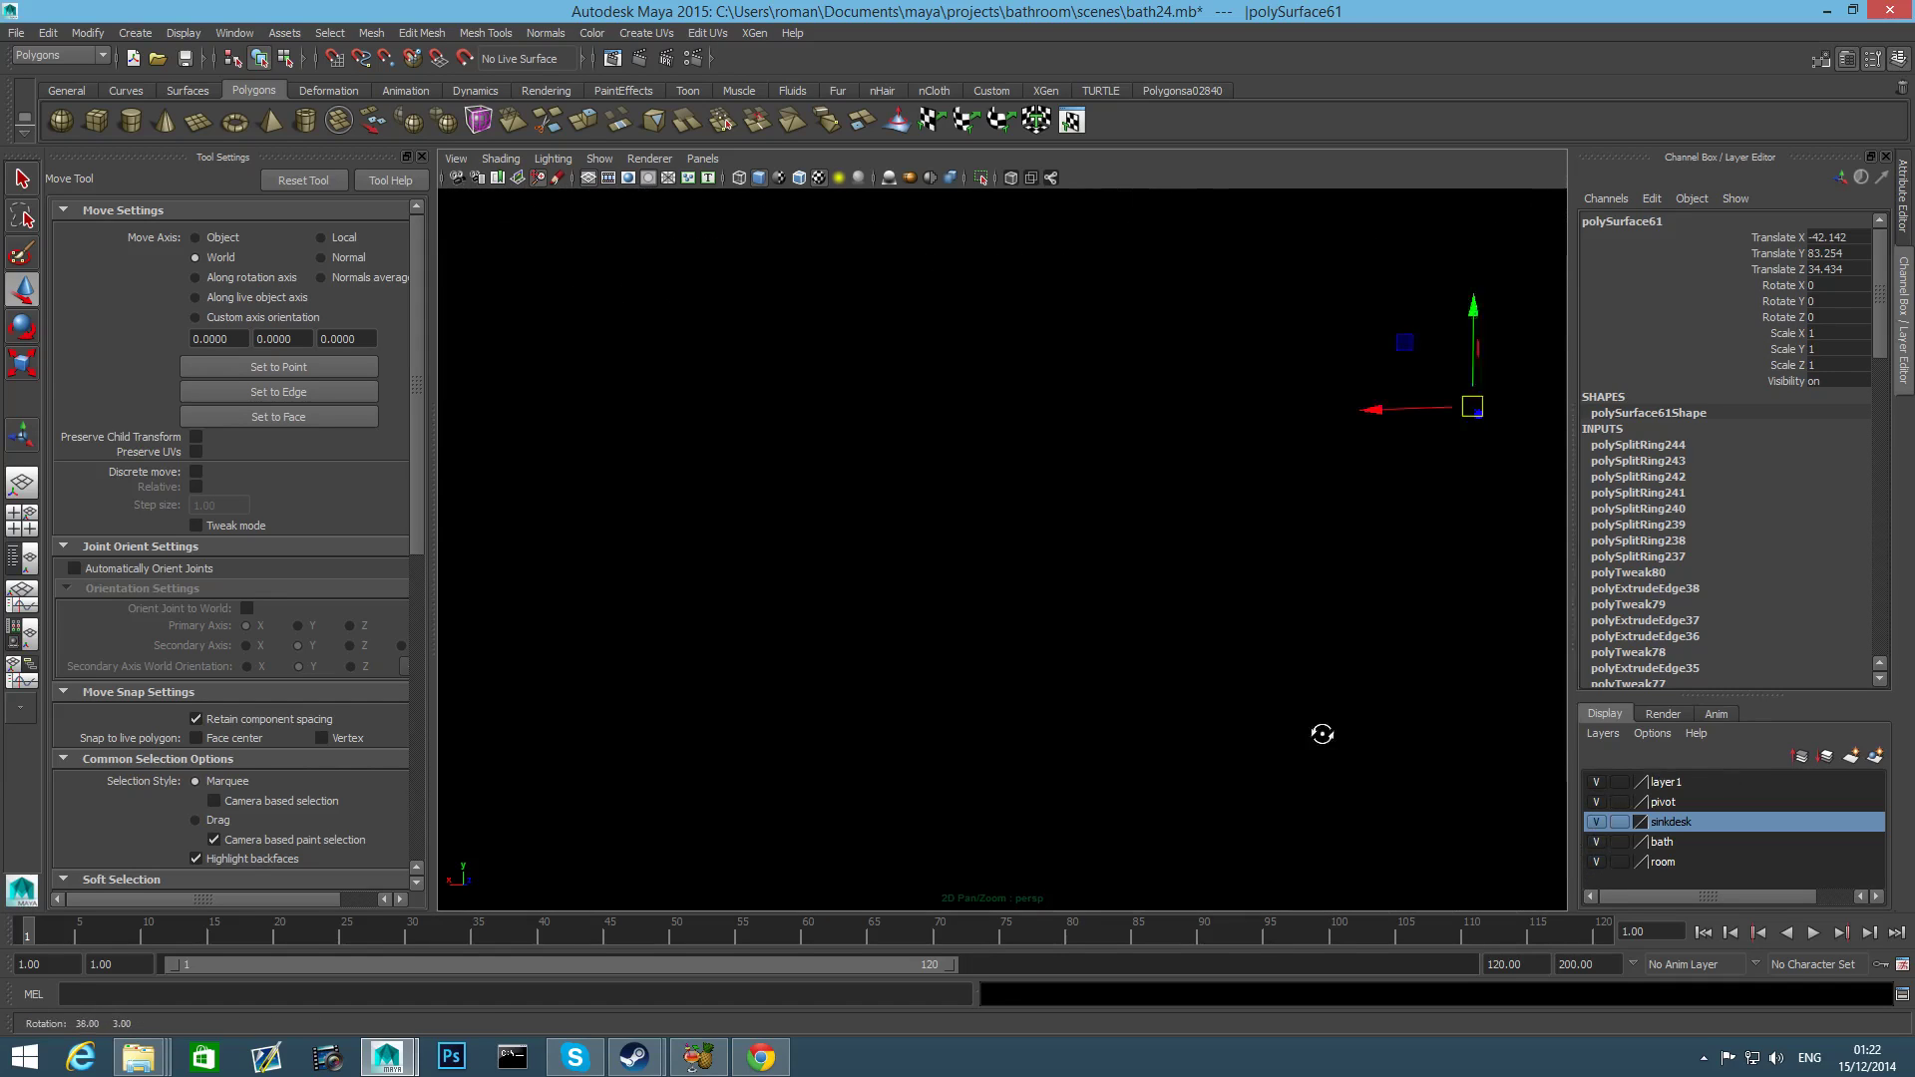
alt+right_drag(1322, 734, 1163, 723)
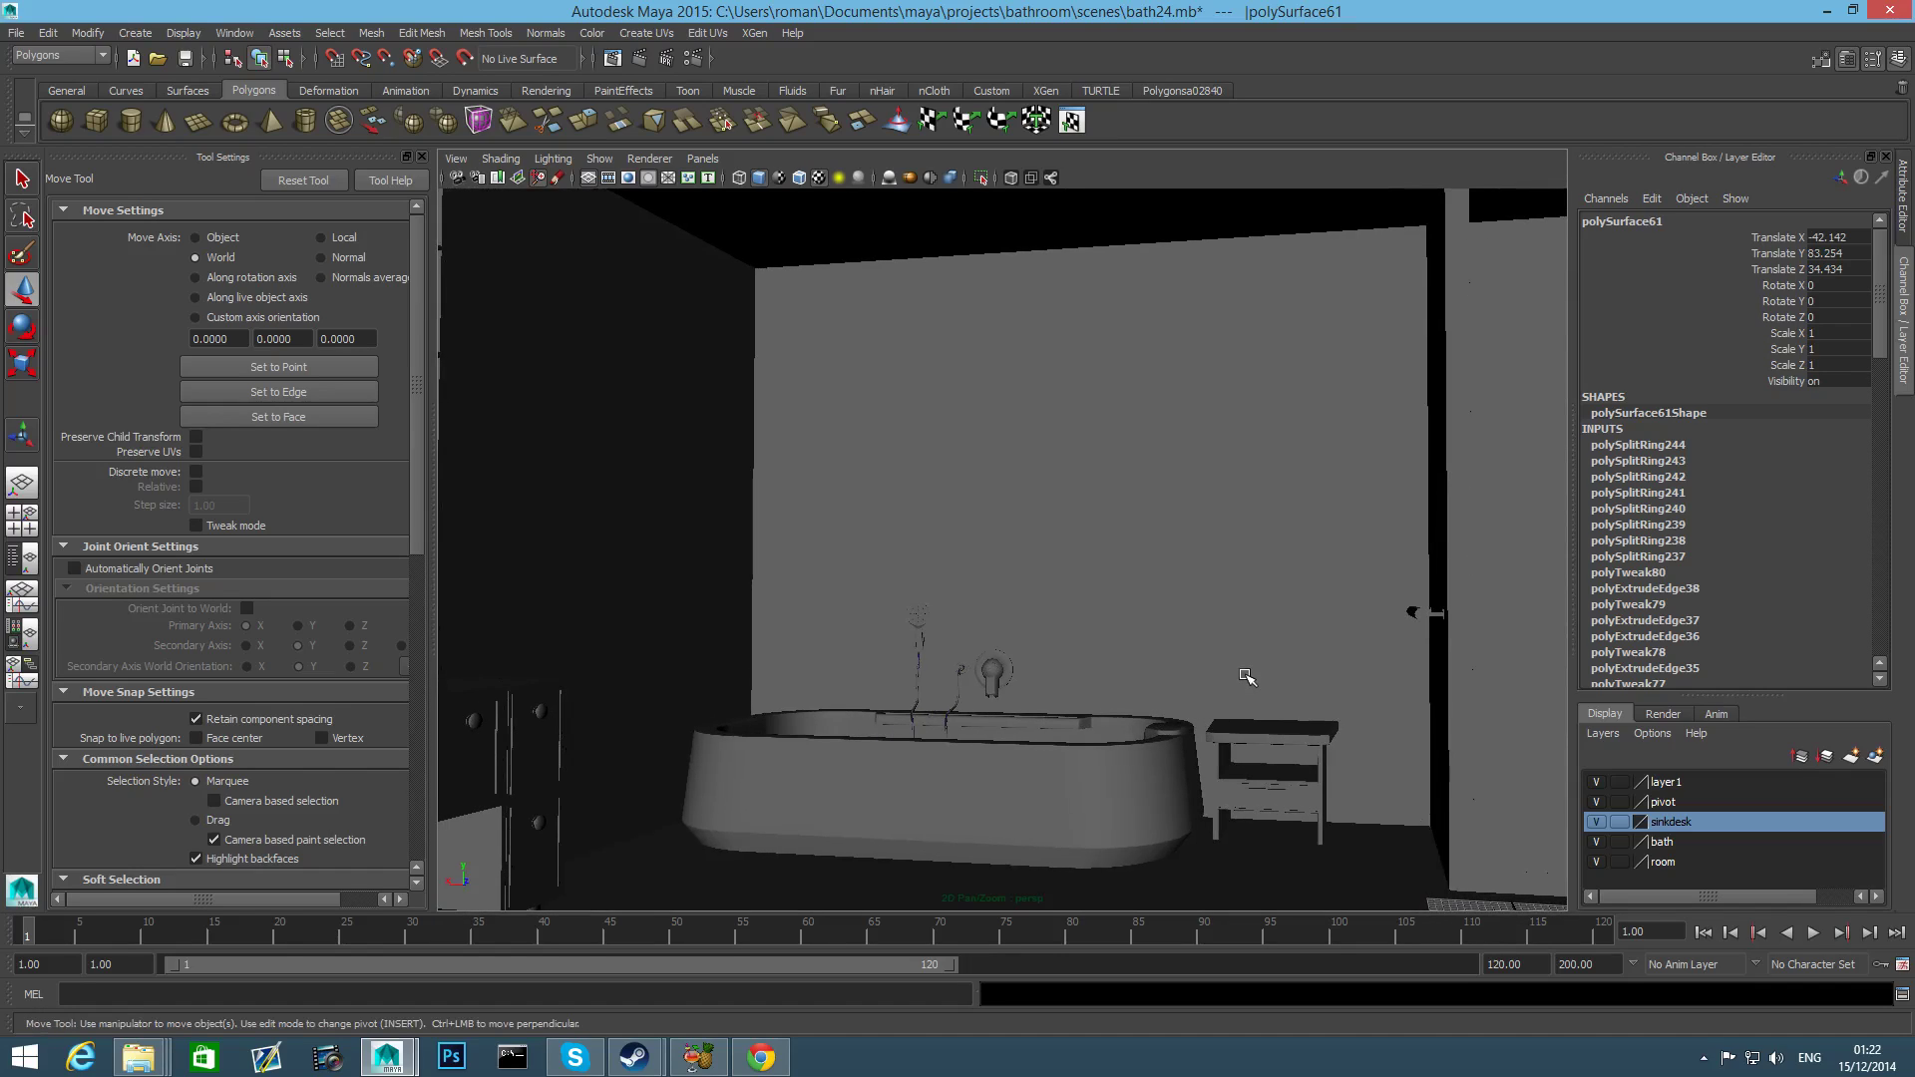